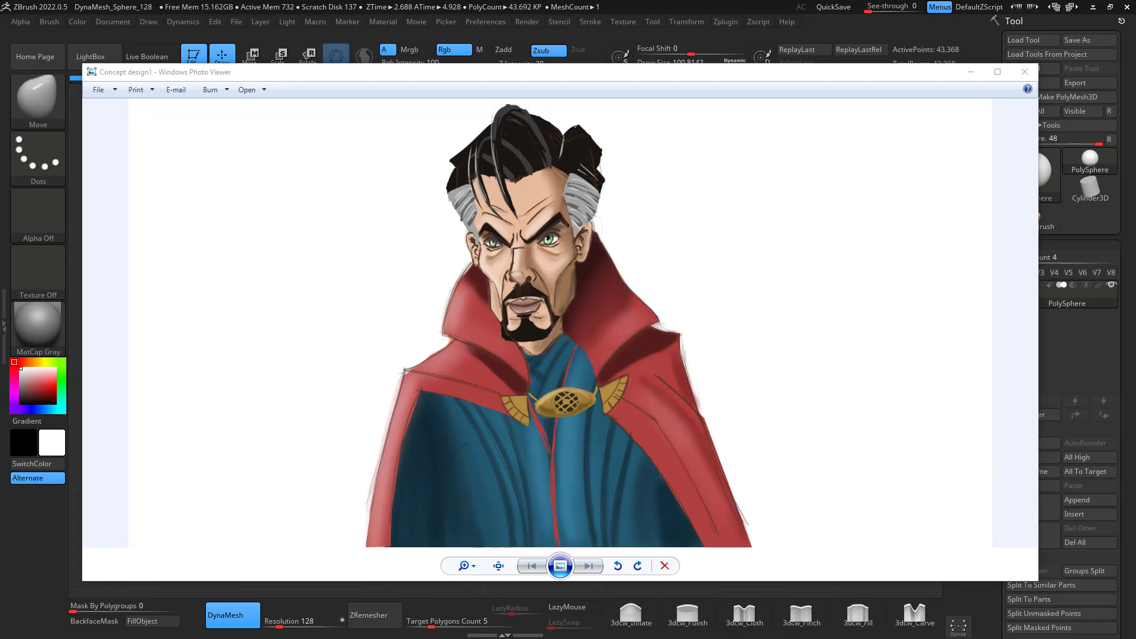
# - Move the concept design reference image window off the sculpting canvas
pyautogui.click(504, 76)
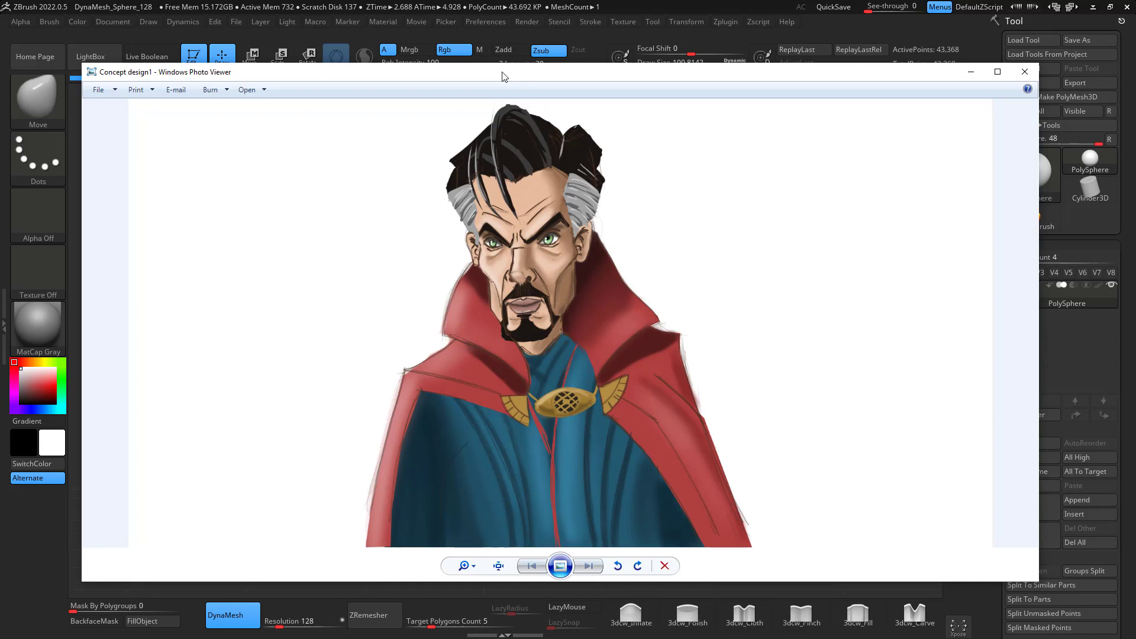
pyautogui.moveTo(502, 73); pyautogui.dragTo(0, 59)
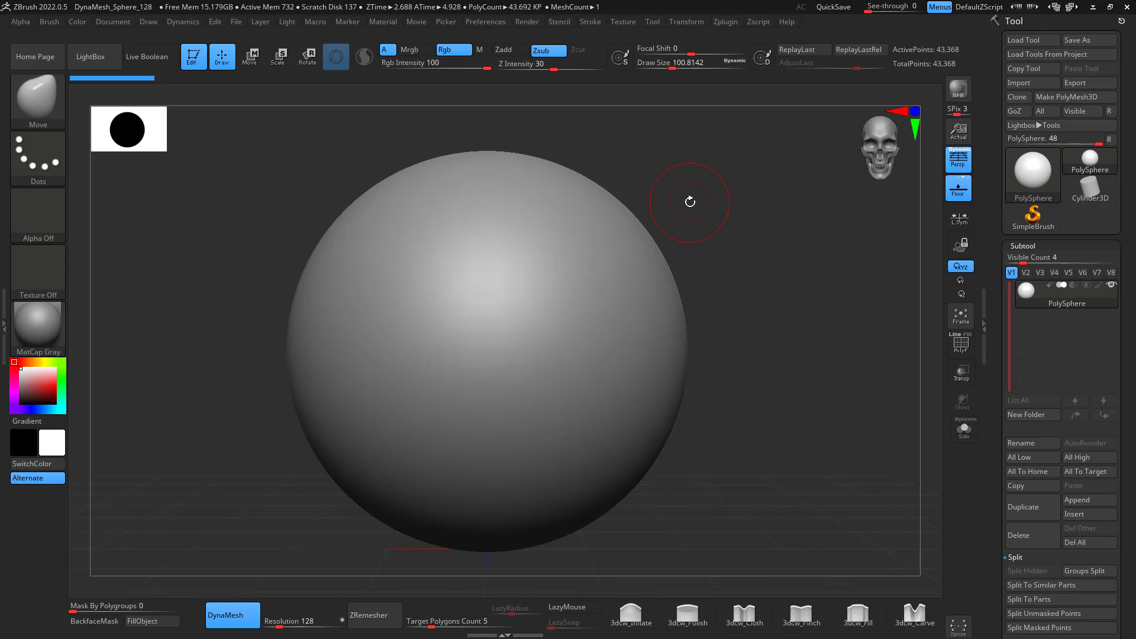
# - Turn off the perspective display for the DynaMesh sphere
pyautogui.press(',')
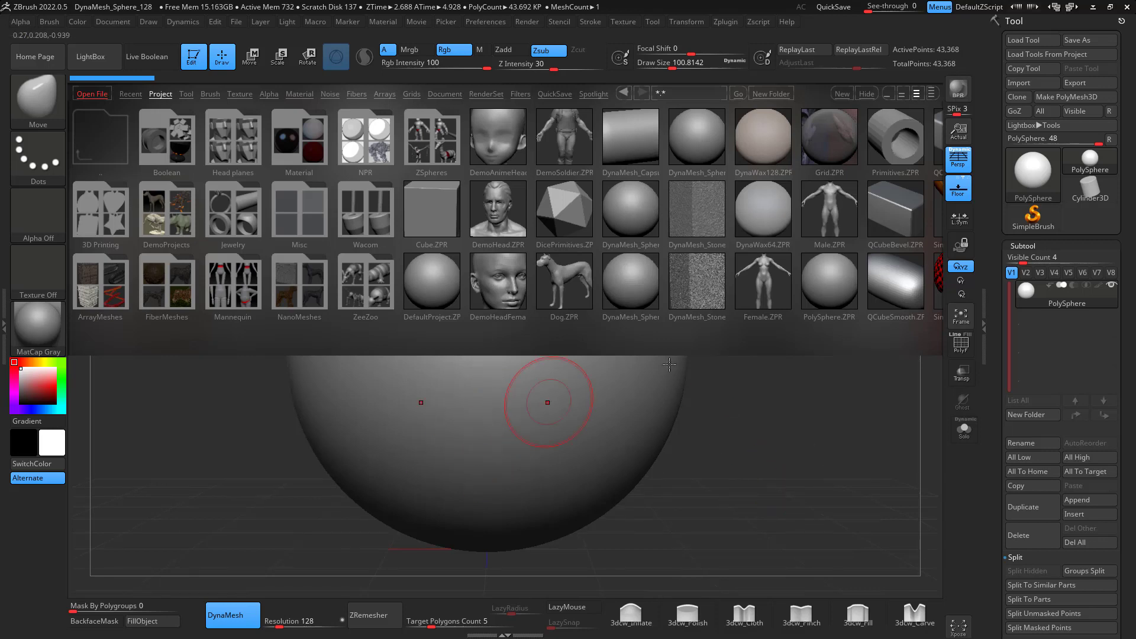
pyautogui.press(',')
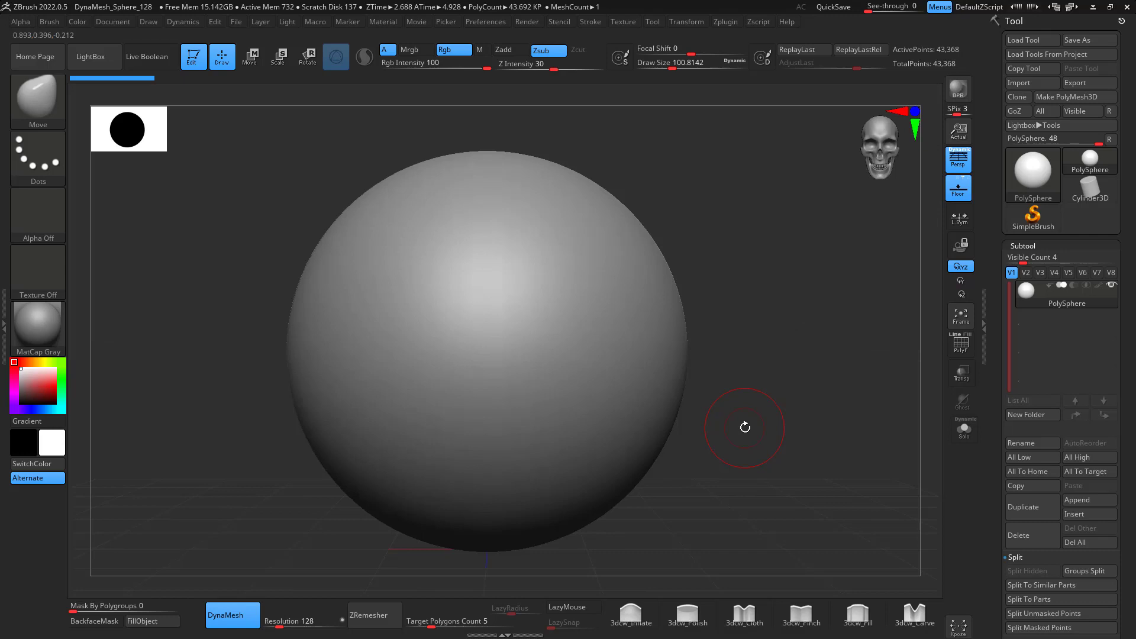
pyautogui.click(963, 164)
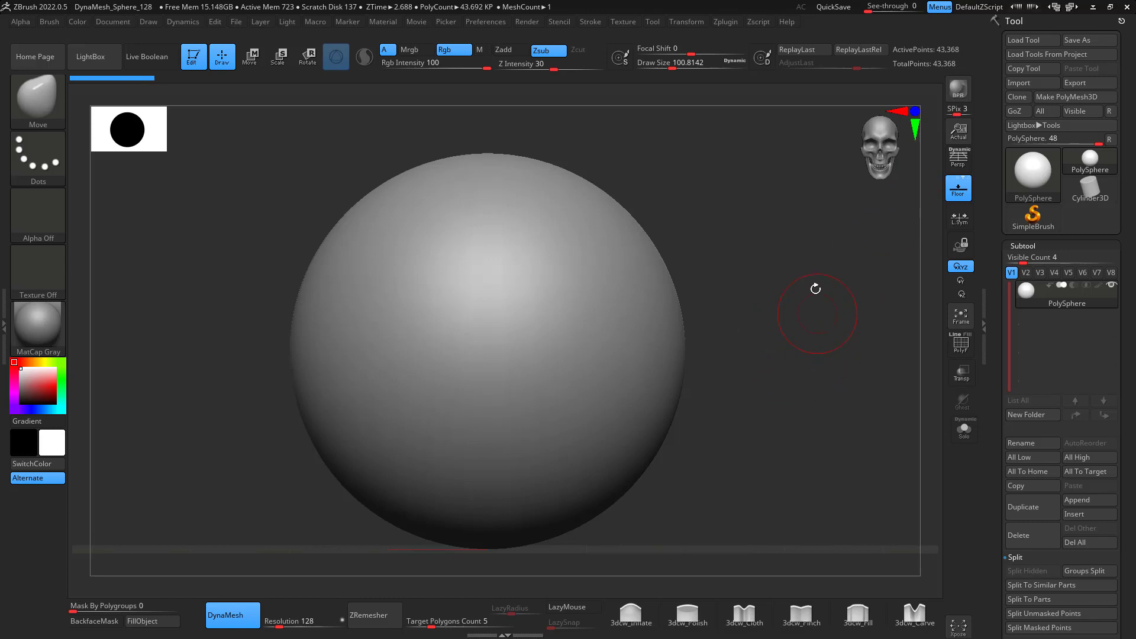
# - Set the draw size to about 400 and scale the sphere down uniformly
pyautogui.press('space')
pyautogui.moveTo(739, 323); pyautogui.dragTo(769, 324)
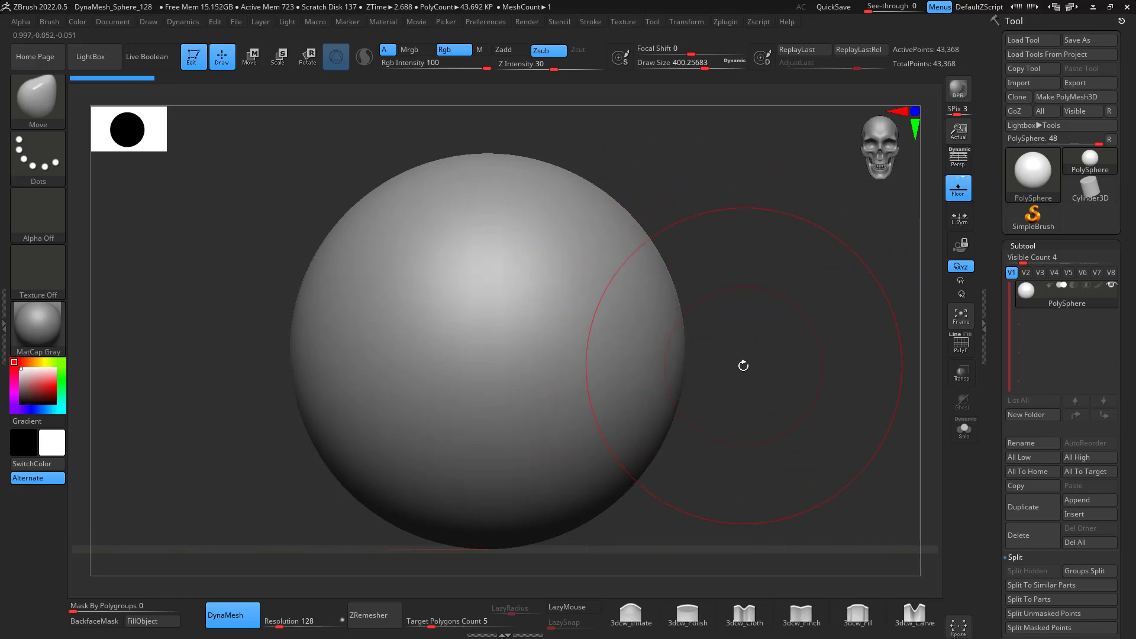
pyautogui.press('r')
pyautogui.moveTo(487, 352); pyautogui.dragTo(477, 253)
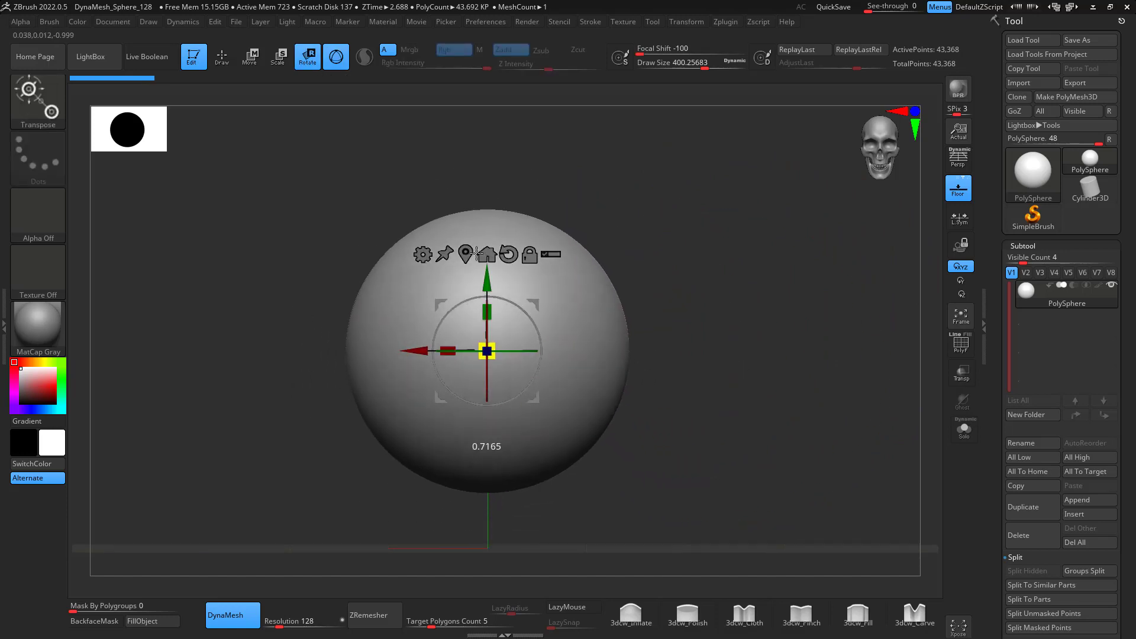
pyautogui.keyDown('alt'); pyautogui.moveTo(720, 373); pyautogui.dragTo(781, 379); pyautogui.keyUp('alt')
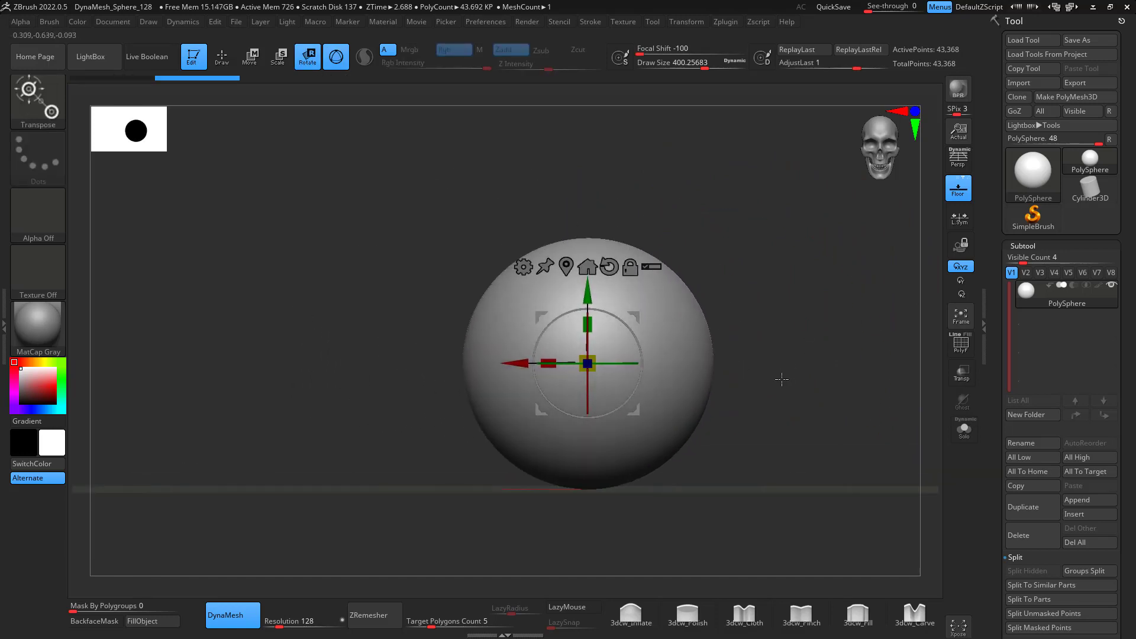
# - Narrow the sphere in front view by pushing its side inward with the Move brush
pyautogui.press('b')
pyautogui.press('m')
pyautogui.press('v')
pyautogui.moveTo(705, 365); pyautogui.dragTo(690, 365)
pyautogui.moveTo(693, 319); pyautogui.dragTo(679, 320)
pyautogui.moveTo(693, 361); pyautogui.dragTo(677, 361)
# - Shape the head's side profile with the Move brush, pulling the front down into a jaw and pushing up the back underside
pyautogui.moveTo(746, 357)
pyautogui.keyDown('shift'); pyautogui.mouseDown()
pyautogui.moveTo(826, 368)
pyautogui.moveTo(820, 325)
pyautogui.moveTo(863, 267)
pyautogui.mouseUp(); pyautogui.keyUp('shift')
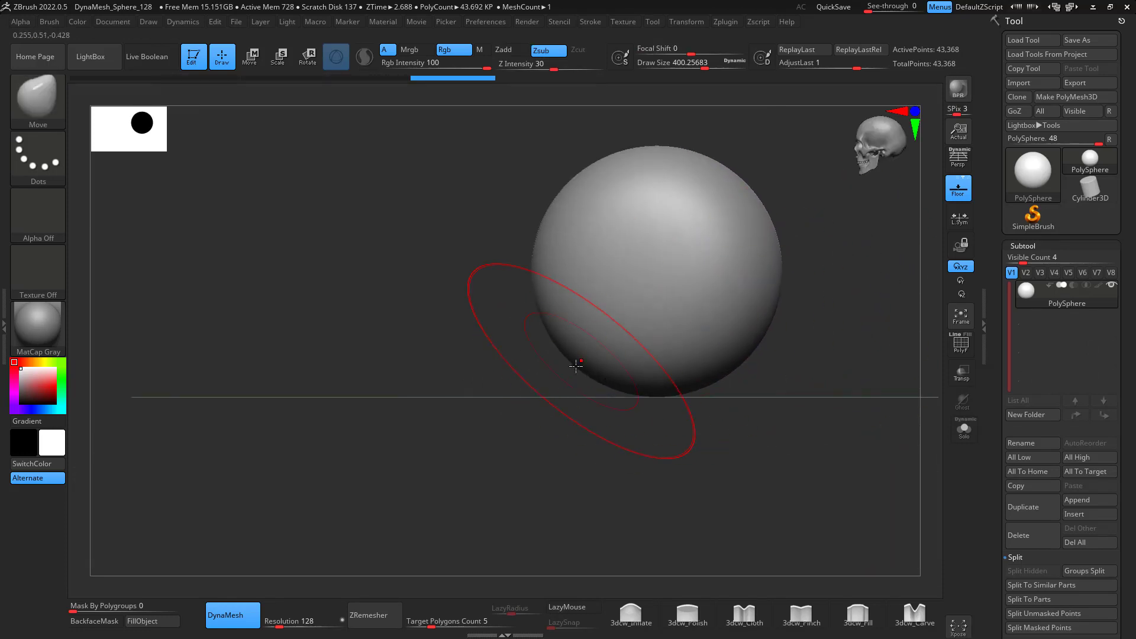
pyautogui.moveTo(578, 363); pyautogui.dragTo(575, 488)
pyautogui.moveTo(562, 413); pyautogui.dragTo(555, 402)
pyautogui.moveTo(688, 398)
pyautogui.mouseDown()
pyautogui.moveTo(678, 379)
pyautogui.moveTo(717, 345)
pyautogui.mouseUp()
pyautogui.moveTo(537, 332); pyautogui.dragTo(546, 325)
pyautogui.moveTo(675, 184); pyautogui.dragTo(685, 183)
pyautogui.moveTo(743, 284); pyautogui.dragTo(748, 275)
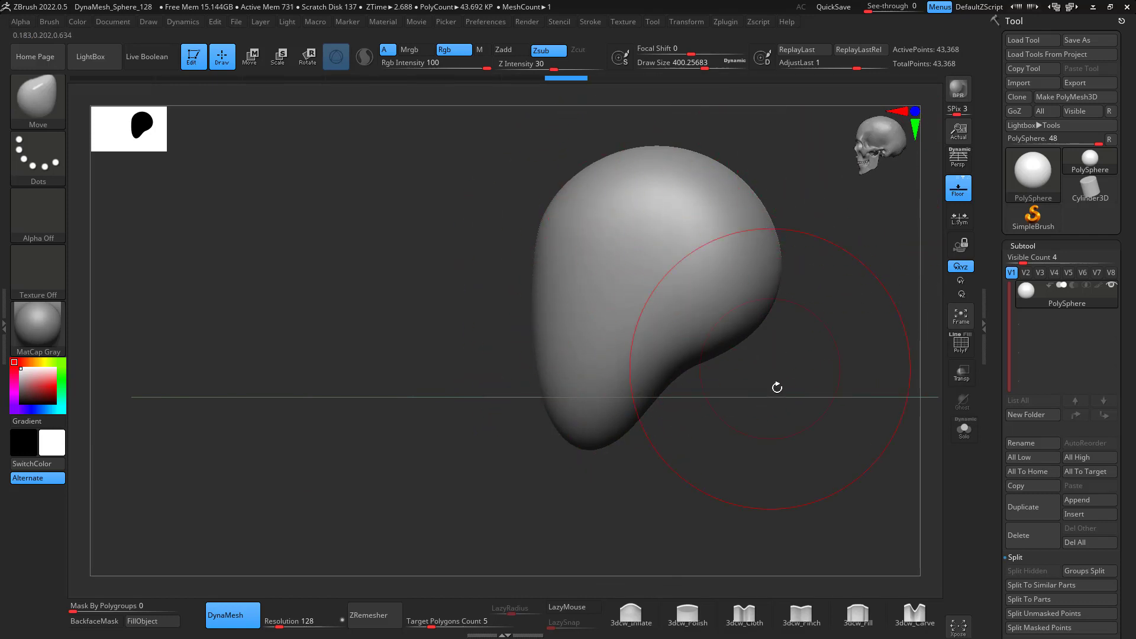
# - Reduce the Move brush's draw size to about 239 and refine the jaw and chin from the side and front
pyautogui.moveTo(776, 387)
pyautogui.mouseDown()
pyautogui.moveTo(817, 307)
pyautogui.moveTo(760, 307)
pyautogui.mouseUp()
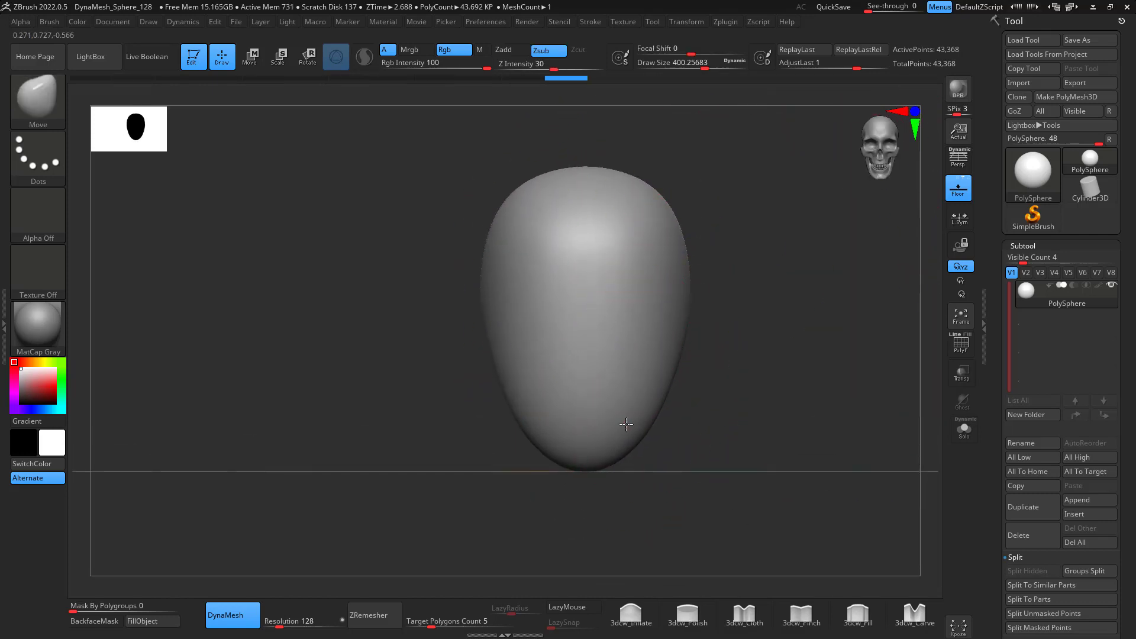
pyautogui.moveTo(626, 424)
pyautogui.mouseDown()
pyautogui.moveTo(662, 410)
pyautogui.moveTo(738, 471)
pyautogui.moveTo(745, 436)
pyautogui.mouseUp()
pyautogui.press('space')
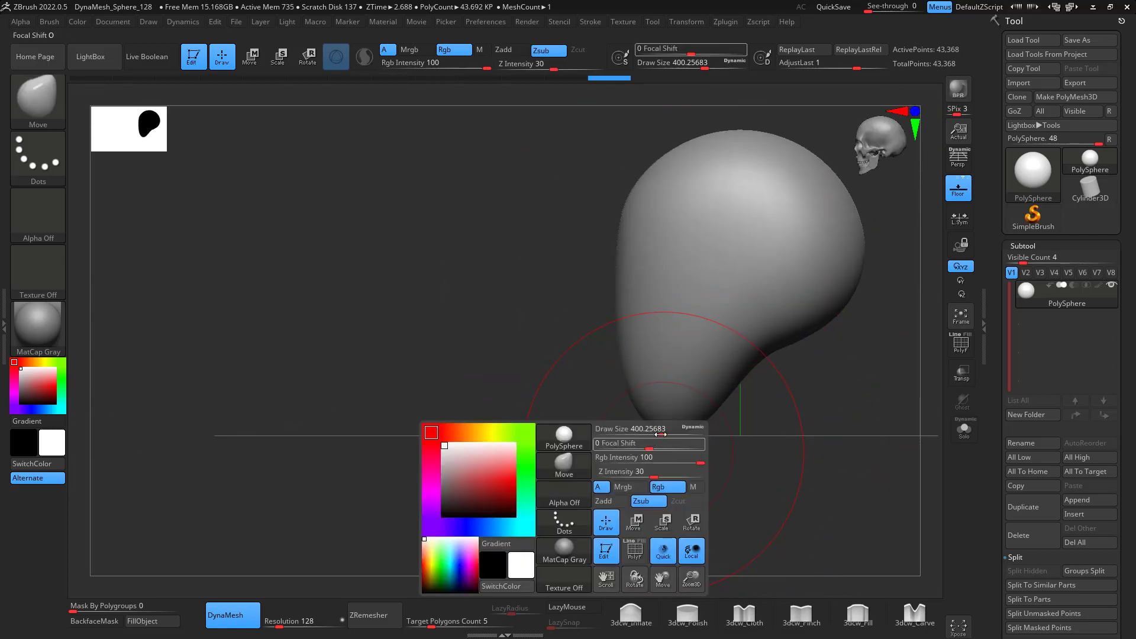
pyautogui.moveTo(660, 434); pyautogui.dragTo(636, 435)
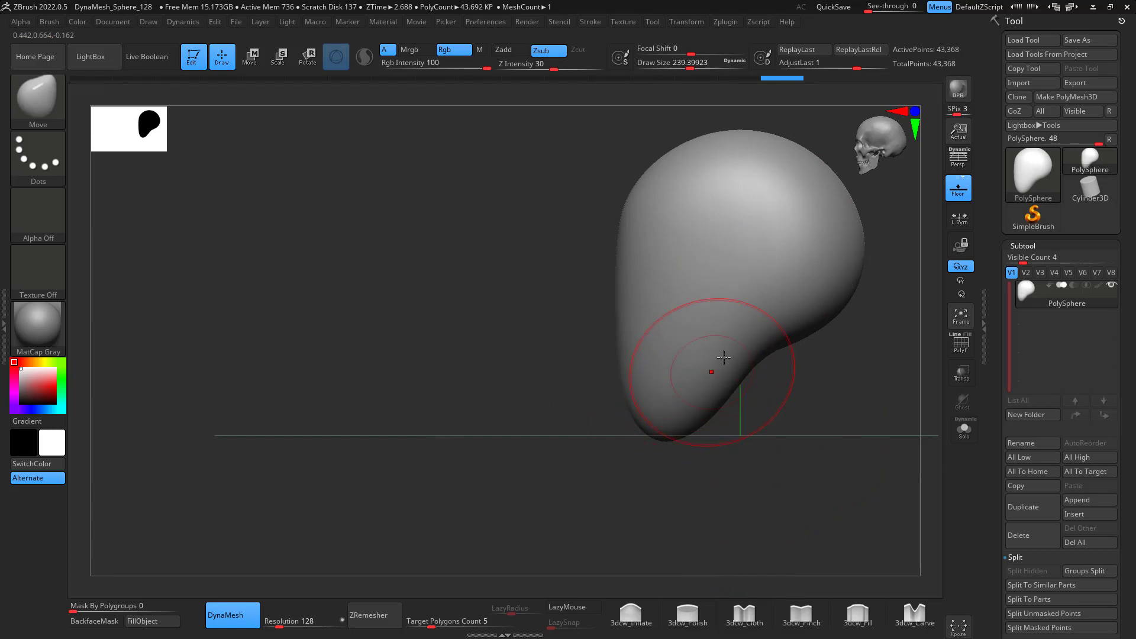
pyautogui.moveTo(855, 408); pyautogui.dragTo(833, 387)
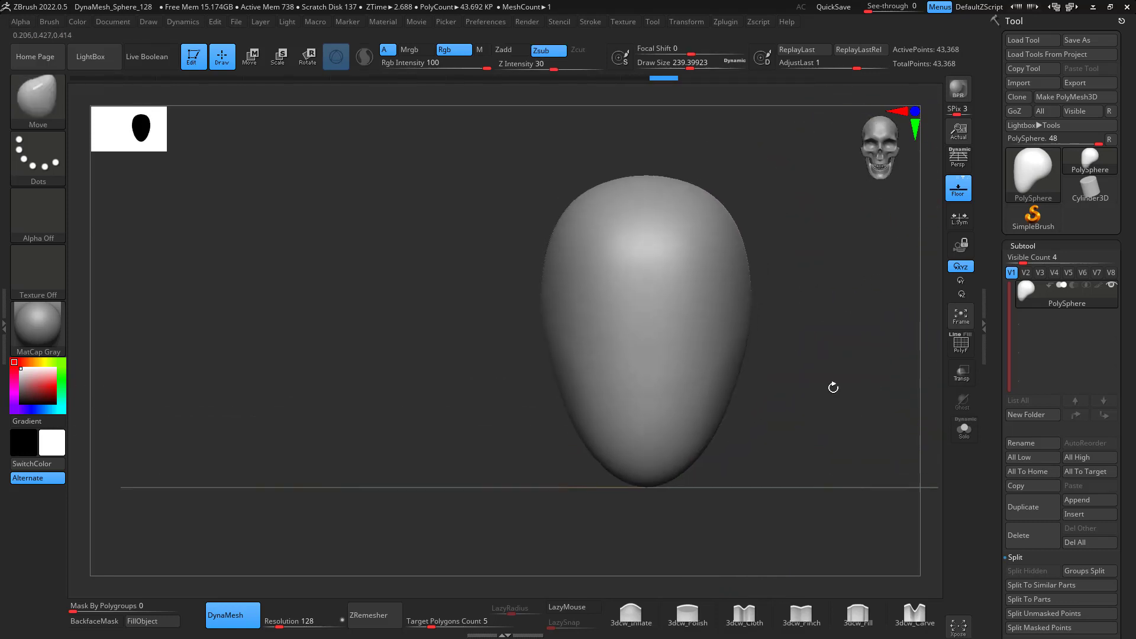
pyautogui.keyDown('alt'); pyautogui.moveTo(771, 363); pyautogui.dragTo(785, 275); pyautogui.keyUp('alt')
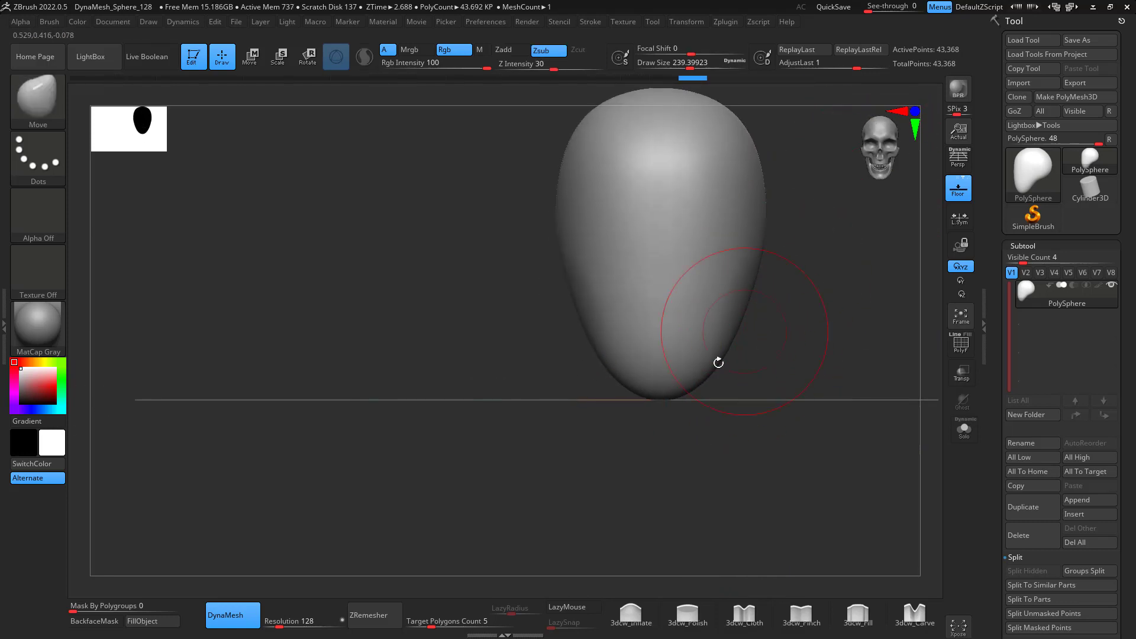
pyautogui.moveTo(669, 370)
pyautogui.mouseDown()
pyautogui.moveTo(733, 360)
pyautogui.moveTo(757, 337)
pyautogui.moveTo(748, 322)
pyautogui.moveTo(757, 329)
pyautogui.moveTo(671, 391)
pyautogui.moveTo(688, 368)
pyautogui.mouseUp()
# - Smooth the crease under the back of the skull where the neck begins
pyautogui.moveTo(784, 398)
pyautogui.keyDown('shift'); pyautogui.mouseDown()
pyautogui.moveTo(829, 391)
pyautogui.moveTo(811, 500)
pyautogui.moveTo(723, 413)
pyautogui.moveTo(733, 380)
pyautogui.moveTo(752, 428)
pyautogui.moveTo(720, 398)
pyautogui.moveTo(796, 436)
pyautogui.moveTo(694, 459)
pyautogui.moveTo(714, 418)
pyautogui.moveTo(649, 441)
pyautogui.mouseUp(); pyautogui.keyUp('shift')
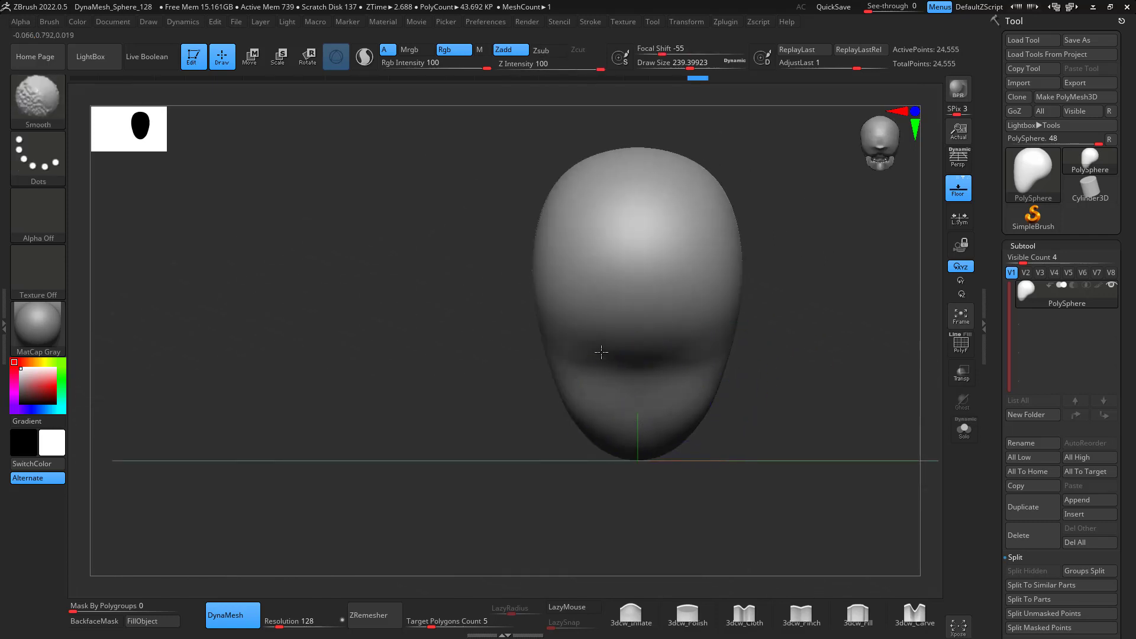
pyautogui.keyDown('shift'); pyautogui.moveTo(601, 352); pyautogui.dragTo(638, 382); pyautogui.keyUp('shift')
pyautogui.moveTo(760, 395)
pyautogui.mouseDown()
pyautogui.moveTo(817, 375)
pyautogui.moveTo(830, 484)
pyautogui.mouseUp()
pyautogui.moveTo(815, 385)
pyautogui.keyDown('shift'); pyautogui.mouseDown()
pyautogui.moveTo(848, 359)
pyautogui.moveTo(804, 327)
pyautogui.moveTo(832, 459)
pyautogui.moveTo(808, 324)
pyautogui.moveTo(631, 397)
pyautogui.mouseUp(); pyautogui.keyUp('shift')
pyautogui.moveTo(630, 354)
pyautogui.mouseDown()
pyautogui.moveTo(819, 396)
pyautogui.moveTo(793, 411)
pyautogui.moveTo(832, 353)
pyautogui.moveTo(799, 375)
pyautogui.moveTo(759, 272)
pyautogui.mouseUp()
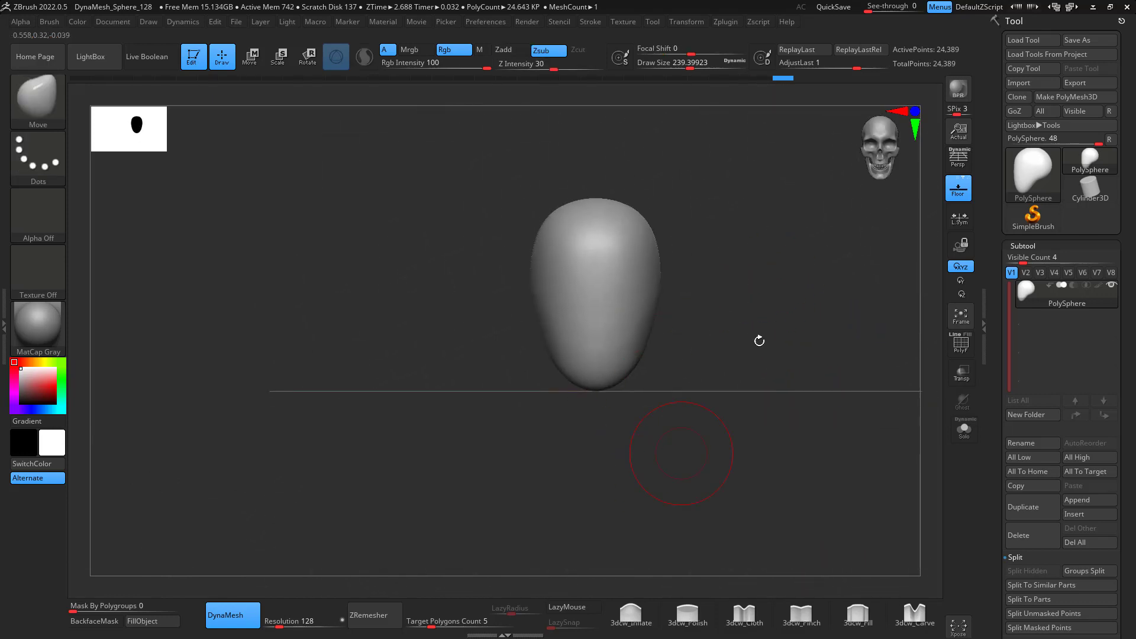
# - Sharpen the jawline up toward the ear with the 3dcw_Pinch brush at a draw size of about 132
pyautogui.moveTo(778, 354)
pyautogui.mouseDown()
pyautogui.moveTo(763, 362)
pyautogui.moveTo(755, 326)
pyautogui.moveTo(766, 384)
pyautogui.moveTo(766, 337)
pyautogui.moveTo(836, 355)
pyautogui.mouseUp()
pyautogui.click(801, 614)
pyautogui.moveTo(747, 421)
pyautogui.mouseDown()
pyautogui.moveTo(814, 436)
pyautogui.moveTo(824, 412)
pyautogui.moveTo(752, 403)
pyautogui.mouseUp()
pyautogui.press('space')
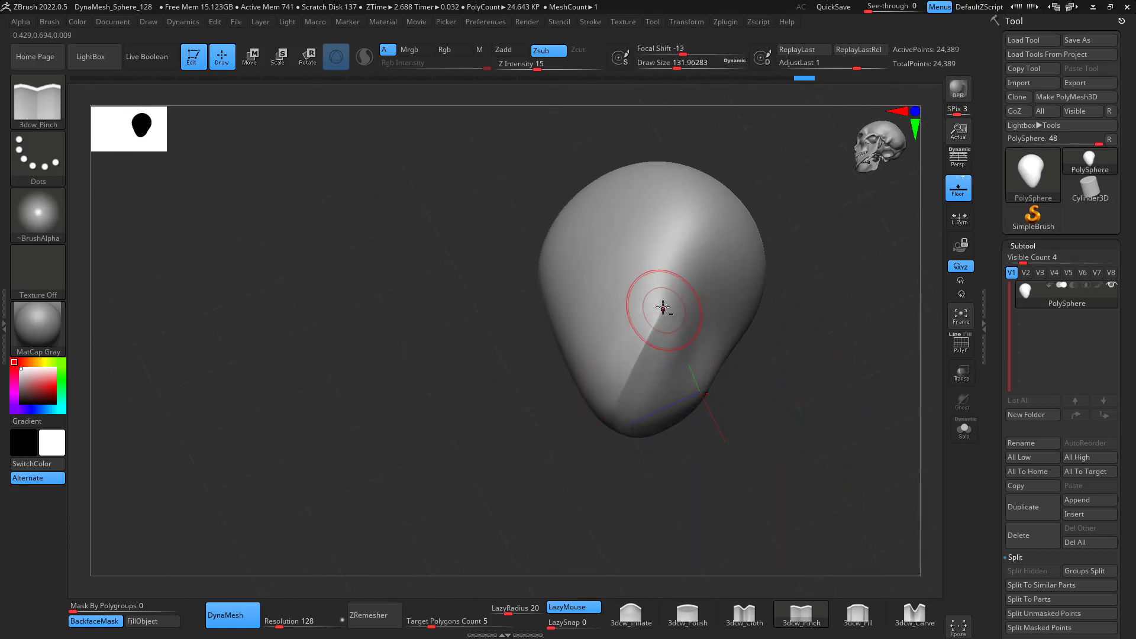
pyautogui.moveTo(667, 324); pyautogui.dragTo(663, 336)
pyautogui.moveTo(657, 284)
pyautogui.keyDown('shift'); pyautogui.mouseDown()
pyautogui.moveTo(666, 294)
pyautogui.moveTo(656, 281)
pyautogui.mouseUp(); pyautogui.keyUp('shift')
pyautogui.moveTo(652, 271); pyautogui.dragTo(659, 288)
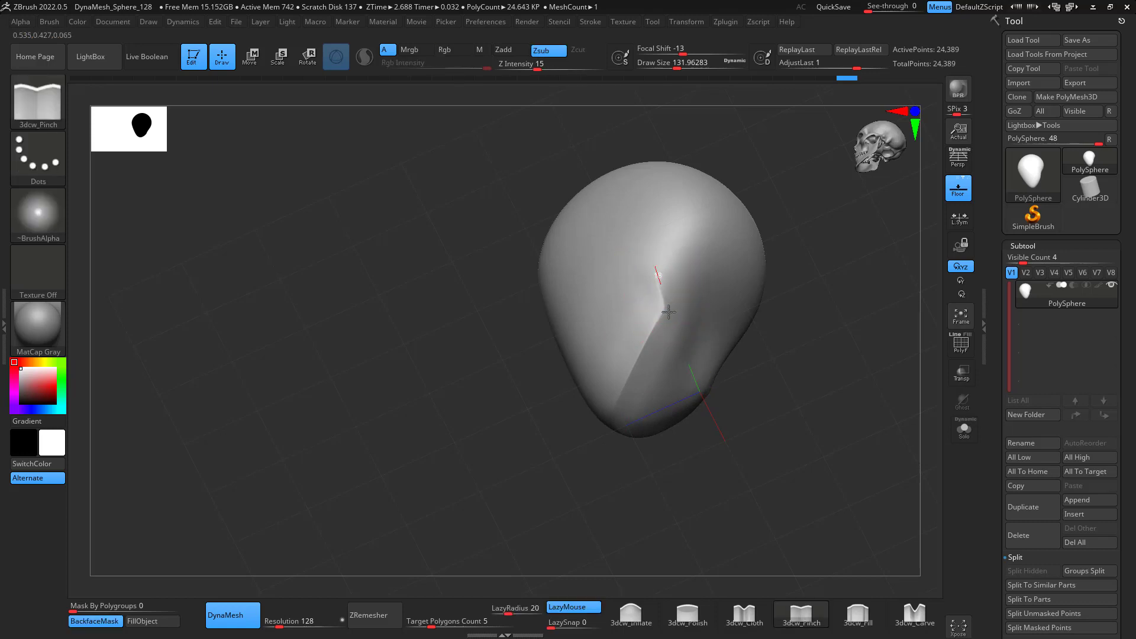
# - Adjust the chin and lower face with the Move brush at a draw size of about 207
pyautogui.moveTo(775, 402)
pyautogui.mouseDown()
pyautogui.moveTo(816, 418)
pyautogui.moveTo(816, 345)
pyautogui.moveTo(801, 345)
pyautogui.moveTo(858, 322)
pyautogui.moveTo(793, 340)
pyautogui.moveTo(773, 330)
pyautogui.moveTo(743, 393)
pyautogui.moveTo(794, 452)
pyautogui.moveTo(819, 418)
pyautogui.moveTo(740, 341)
pyautogui.mouseUp()
pyautogui.press('b')
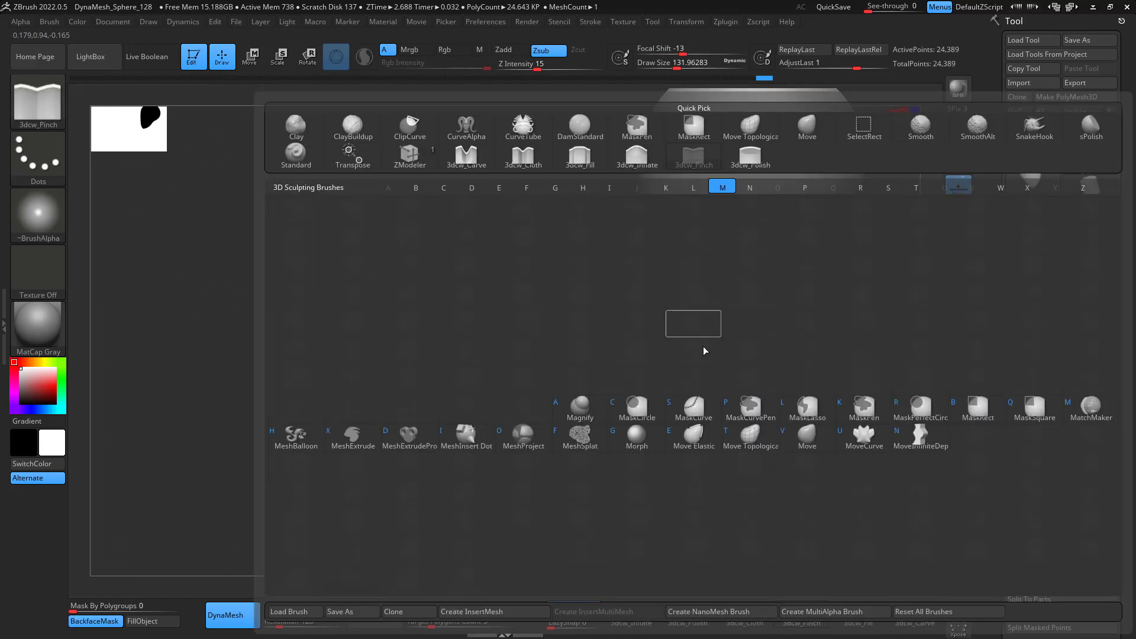
pyautogui.press('v')
pyautogui.press('space')
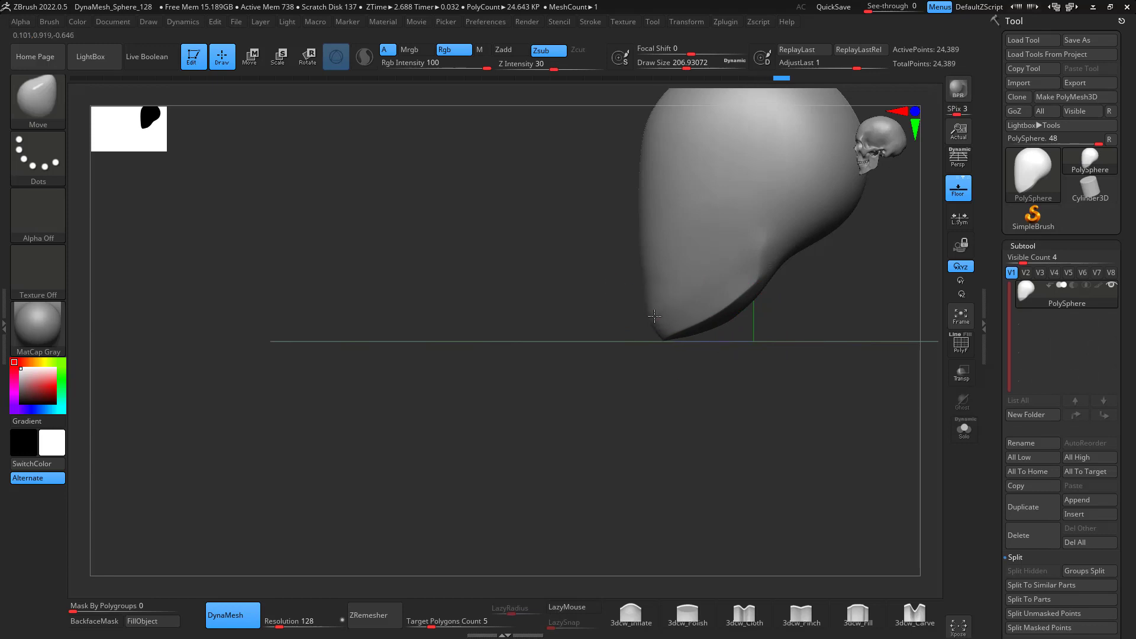
pyautogui.moveTo(721, 380)
pyautogui.mouseDown()
pyautogui.moveTo(786, 367)
pyautogui.moveTo(781, 424)
pyautogui.moveTo(781, 357)
pyautogui.moveTo(718, 375)
pyautogui.mouseUp()
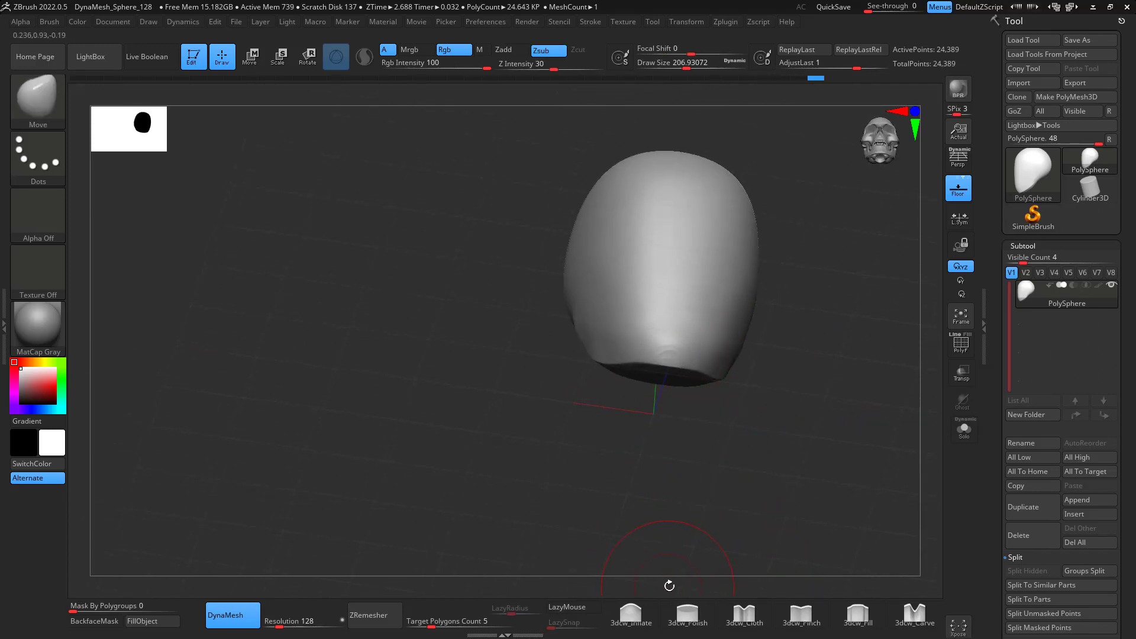
# - Flatten the front of the chin with the sPolish brush at a draw size of about 158 and smooth the area
pyautogui.press('b')
pyautogui.press('s')
pyautogui.press('p')
pyautogui.moveTo(750, 400); pyautogui.dragTo(751, 371)
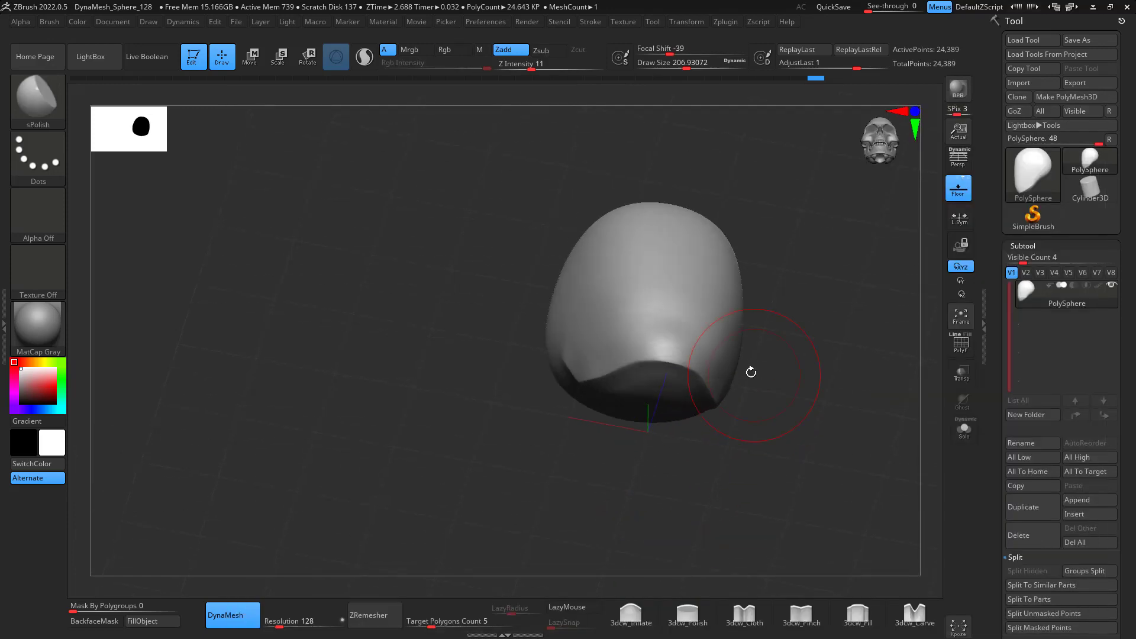
pyautogui.press('space')
pyautogui.moveTo(670, 356); pyautogui.dragTo(664, 355)
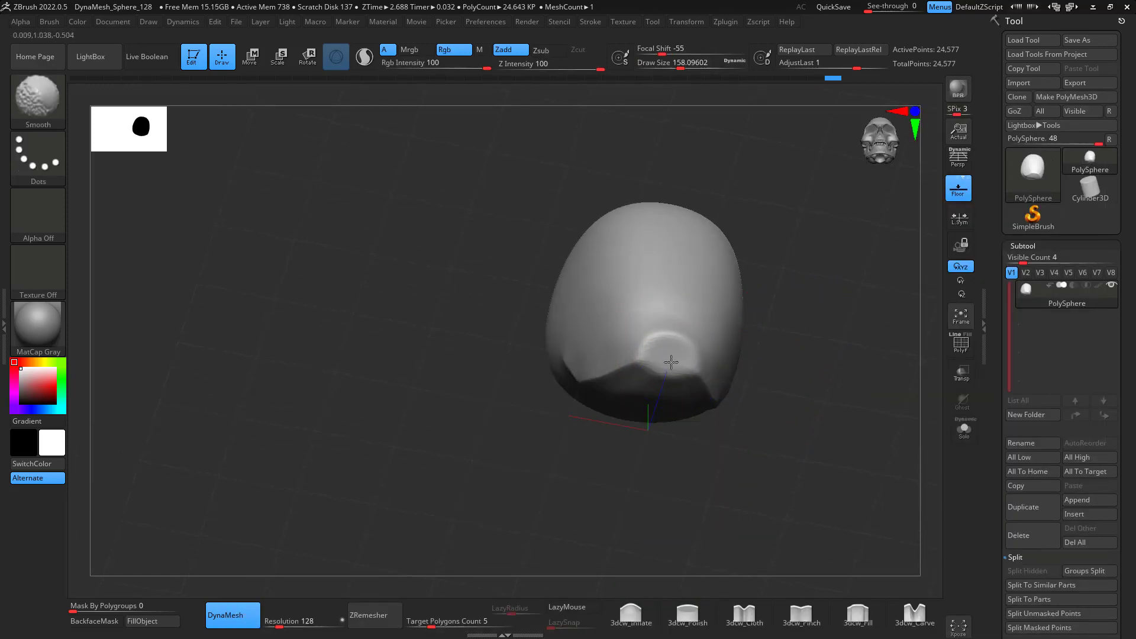
pyautogui.moveTo(804, 398)
pyautogui.keyDown('shift'); pyautogui.mouseDown()
pyautogui.moveTo(821, 402)
pyautogui.moveTo(797, 463)
pyautogui.moveTo(822, 444)
pyautogui.moveTo(822, 456)
pyautogui.moveTo(820, 436)
pyautogui.mouseUp(); pyautogui.keyUp('shift')
pyautogui.moveTo(769, 279); pyautogui.dragTo(754, 345)
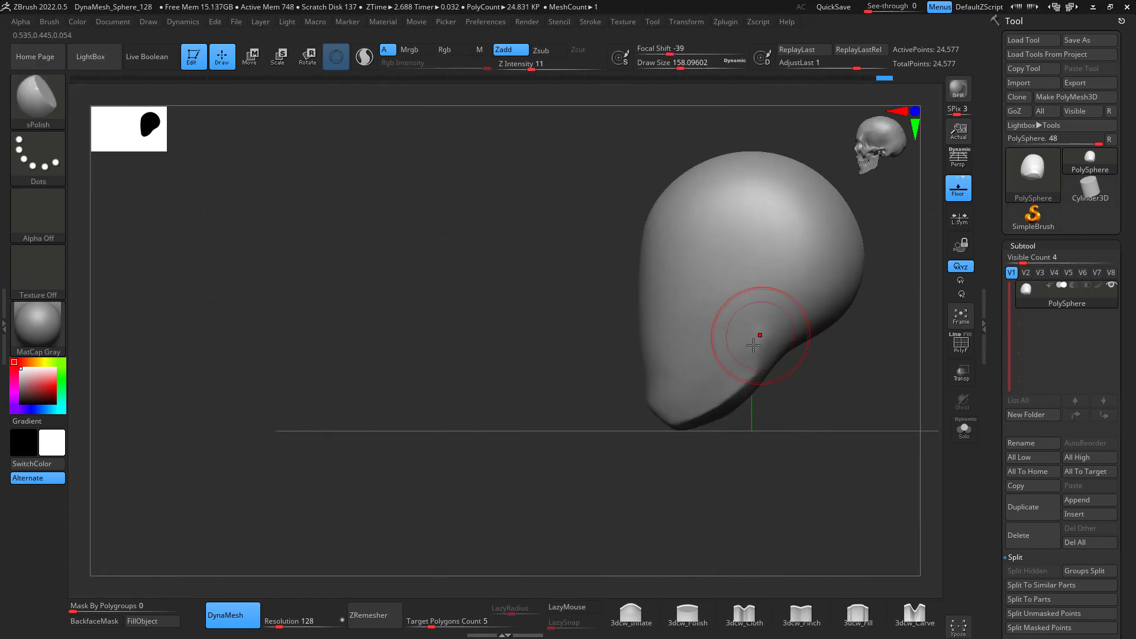
# - Append a Sphere3D as a new subtool and make it the active subtool
pyautogui.moveTo(831, 358)
pyautogui.keyDown('shift'); pyautogui.mouseDown()
pyautogui.moveTo(887, 370)
pyautogui.moveTo(789, 416)
pyautogui.mouseUp(); pyautogui.keyUp('shift')
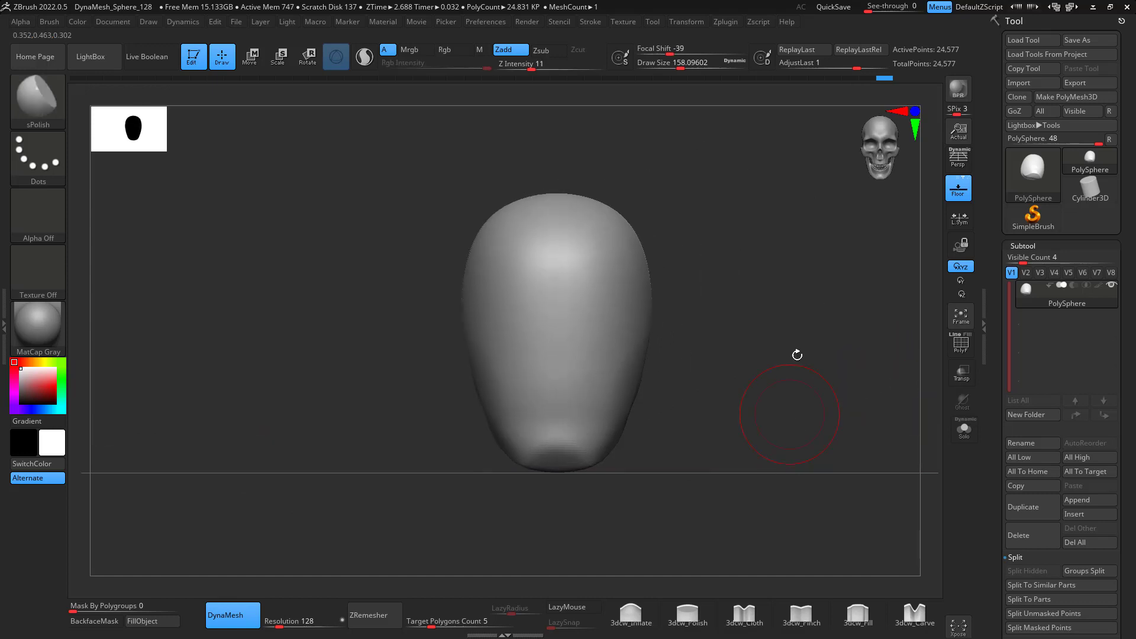
pyautogui.click(1089, 502)
pyautogui.click(1069, 500)
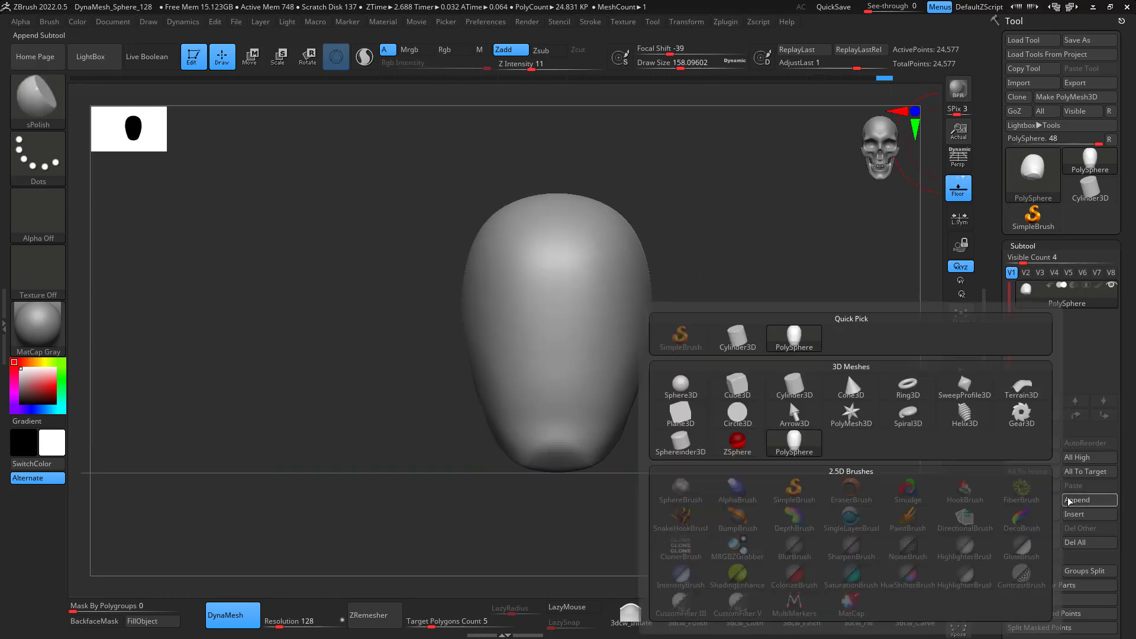
pyautogui.click(680, 386)
pyautogui.moveTo(786, 456); pyautogui.dragTo(855, 485)
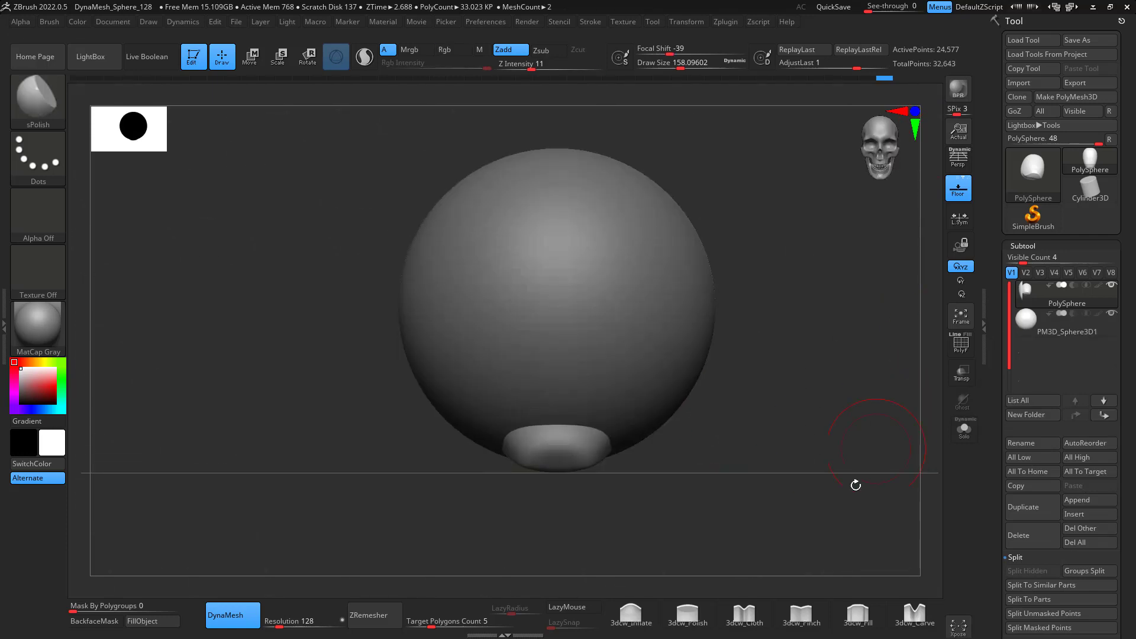
pyautogui.keyDown('shift'); pyautogui.moveTo(888, 429); pyautogui.dragTo(857, 447); pyautogui.keyUp('shift')
pyautogui.click(1050, 330)
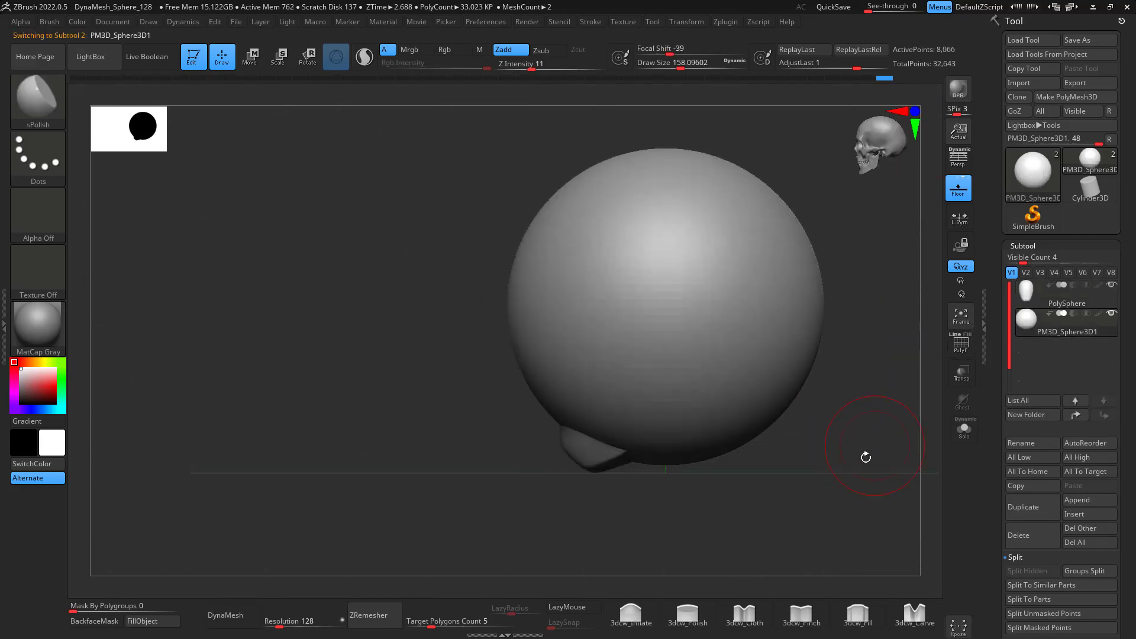
# - Scale the appended sphere down and move it out beside the head
pyautogui.press('e')
pyautogui.moveTo(717, 293)
pyautogui.keyDown('shift'); pyautogui.mouseDown()
pyautogui.moveTo(678, 260)
pyautogui.moveTo(643, 257)
pyautogui.moveTo(708, 272)
pyautogui.mouseUp(); pyautogui.keyUp('shift')
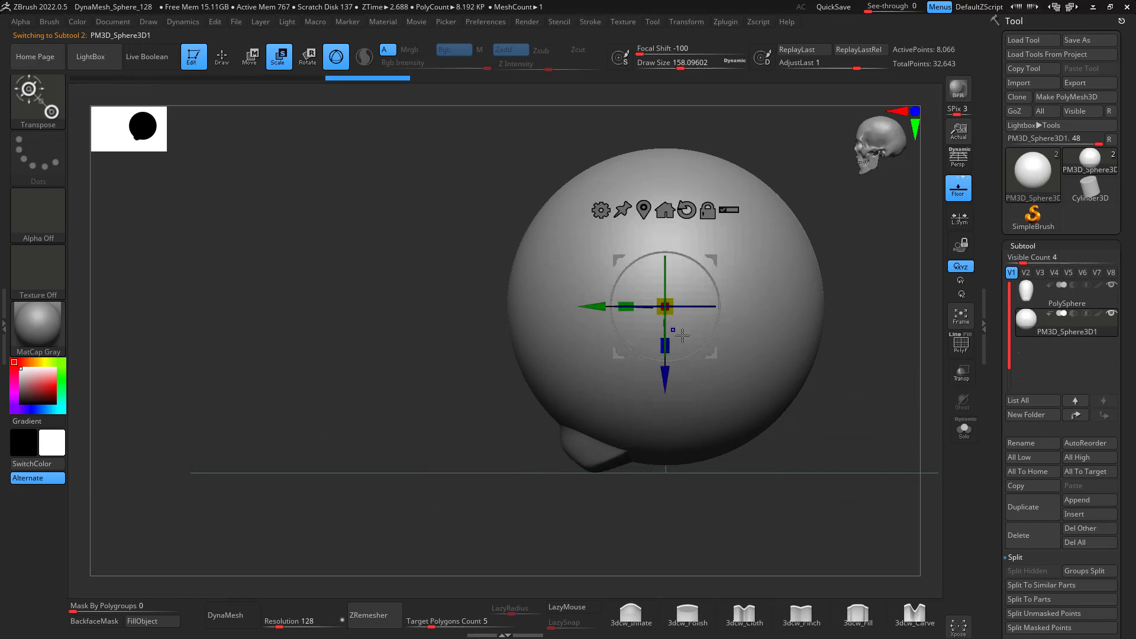
pyautogui.moveTo(673, 310); pyautogui.dragTo(637, 230)
pyautogui.moveTo(769, 355); pyautogui.dragTo(816, 331)
pyautogui.moveTo(711, 260); pyautogui.dragTo(880, 266)
# - Slice off both ends of the small sphere in top view with the KnifeCurve brush, leaving a thin disc
pyautogui.moveTo(852, 464); pyautogui.dragTo(618, 546)
pyautogui.press('q')
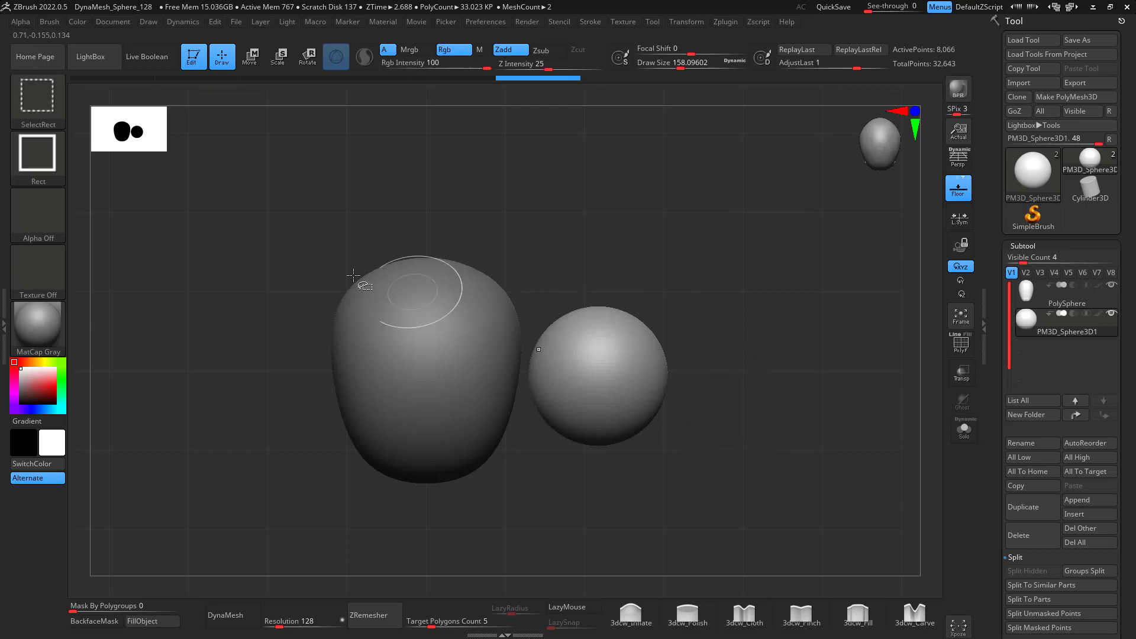
pyautogui.keyDown('ctrl'); pyautogui.keyDown('shift'); pyautogui.click(49, 100); pyautogui.keyUp('shift'); pyautogui.keyUp('ctrl')
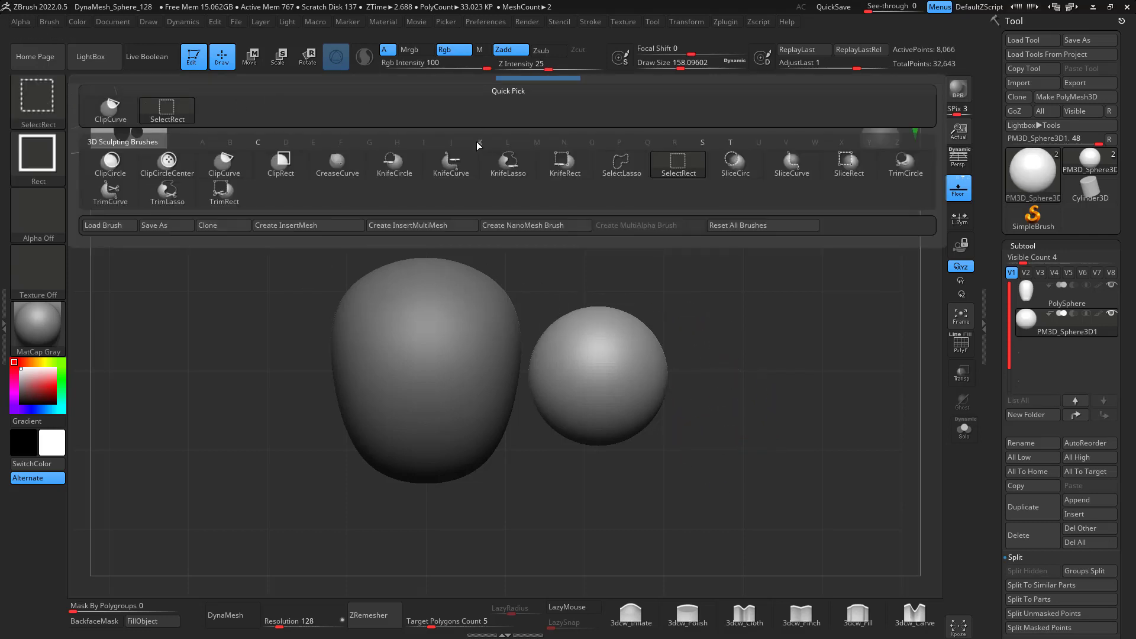
pyautogui.click(452, 161)
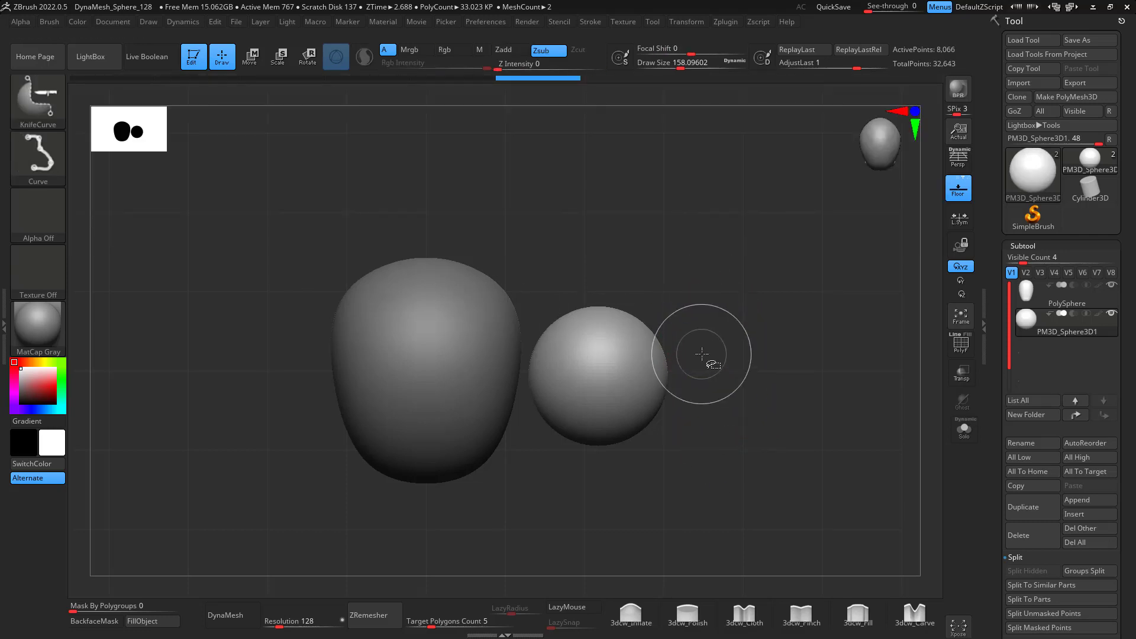
pyautogui.moveTo(710, 363)
pyautogui.keyDown('ctrl'); pyautogui.keyDown('shift'); pyautogui.mouseDown()
pyautogui.moveTo(606, 329)
pyautogui.moveTo(420, 342)
pyautogui.moveTo(754, 354)
pyautogui.mouseUp(); pyautogui.keyUp('shift'); pyautogui.keyUp('ctrl')
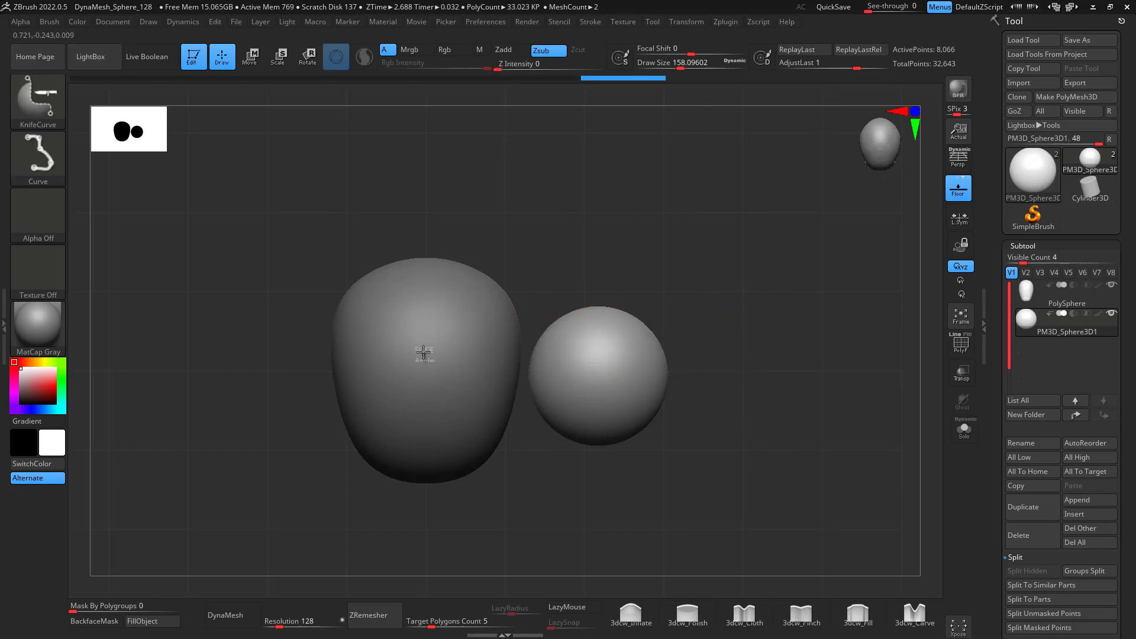
pyautogui.keyDown('ctrl'); pyautogui.keyDown('shift'); pyautogui.moveTo(424, 352); pyautogui.dragTo(777, 347); pyautogui.keyUp('shift'); pyautogui.keyUp('ctrl')
pyautogui.moveTo(465, 393)
pyautogui.keyDown('ctrl'); pyautogui.keyDown('shift'); pyautogui.mouseDown()
pyautogui.moveTo(770, 380)
pyautogui.moveTo(693, 459)
pyautogui.mouseUp(); pyautogui.keyUp('shift'); pyautogui.keyUp('ctrl')
pyautogui.keyDown('ctrl'); pyautogui.keyDown('shift'); pyautogui.moveTo(716, 385); pyautogui.dragTo(409, 386); pyautogui.keyUp('shift'); pyautogui.keyUp('ctrl')
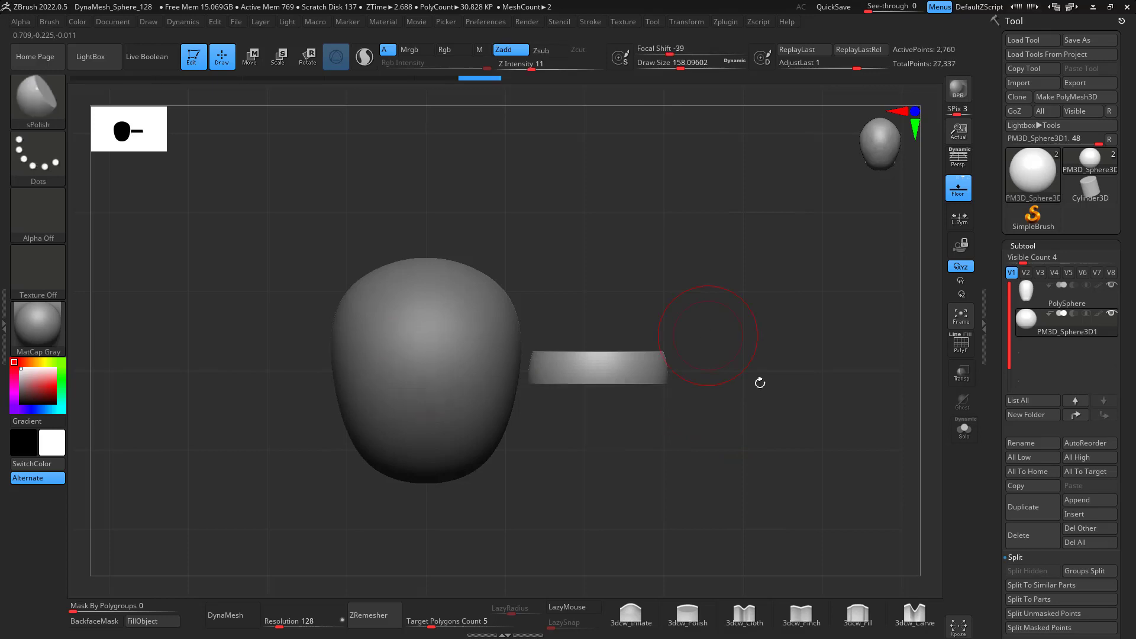
# - Slice off the disc's inner side in front view and pull its upper outer edge upward with the Move brush at a draw size of about 293
pyautogui.moveTo(759, 381)
pyautogui.mouseDown()
pyautogui.moveTo(791, 345)
pyautogui.moveTo(686, 400)
pyautogui.mouseUp()
pyautogui.keyDown('ctrl'); pyautogui.keyDown('shift'); pyautogui.moveTo(578, 547); pyautogui.dragTo(578, 281); pyautogui.keyUp('shift'); pyautogui.keyUp('ctrl')
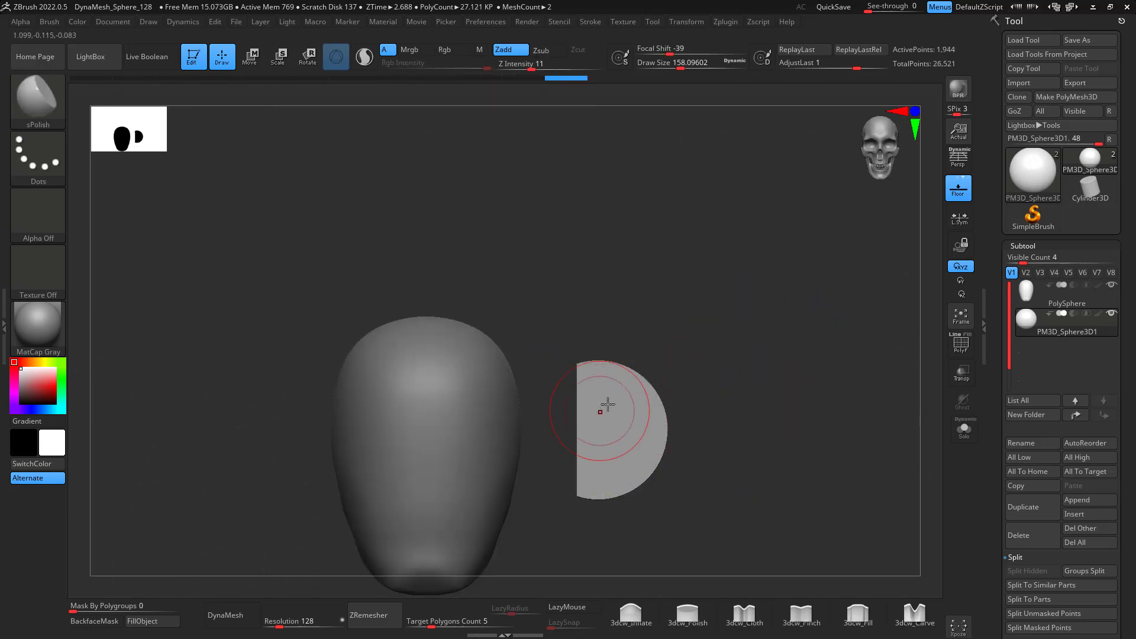
pyautogui.press('b')
pyautogui.press('m')
pyautogui.press('v')
pyautogui.press('space')
pyautogui.moveTo(619, 395)
pyautogui.mouseDown()
pyautogui.moveTo(634, 395)
pyautogui.moveTo(586, 432)
pyautogui.moveTo(649, 340)
pyautogui.mouseUp()
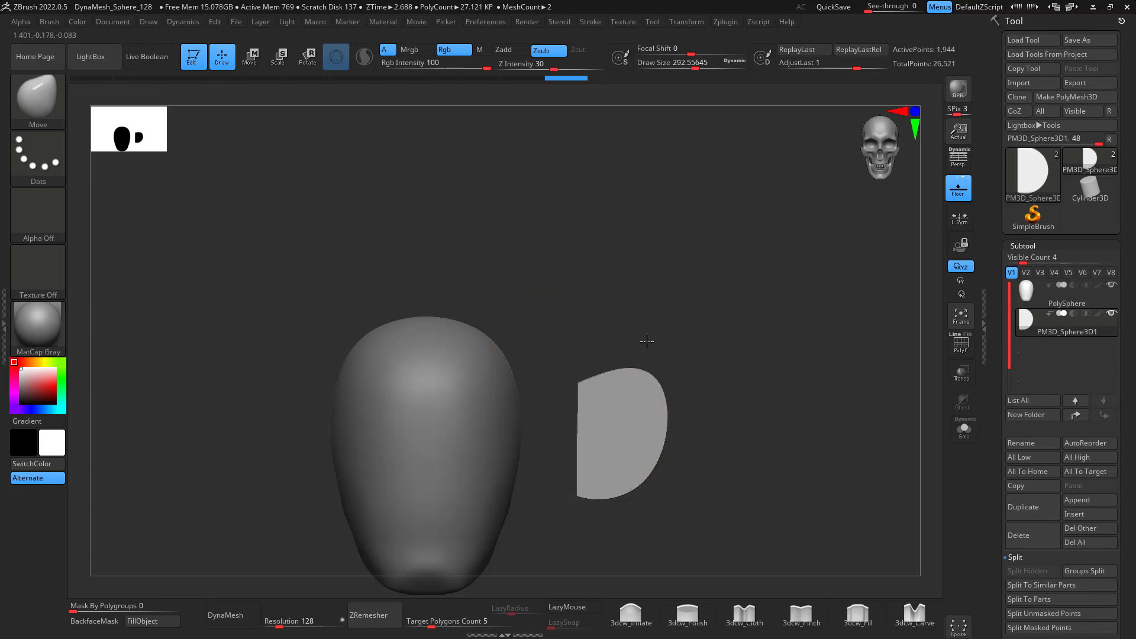
pyautogui.moveTo(655, 392)
pyautogui.mouseDown()
pyautogui.moveTo(662, 339)
pyautogui.moveTo(654, 345)
pyautogui.mouseUp()
# - Taper the lower end of the ear shape, smooth its edges and remesh it with DynaMesh at resolution 128
pyautogui.moveTo(593, 510); pyautogui.dragTo(581, 469)
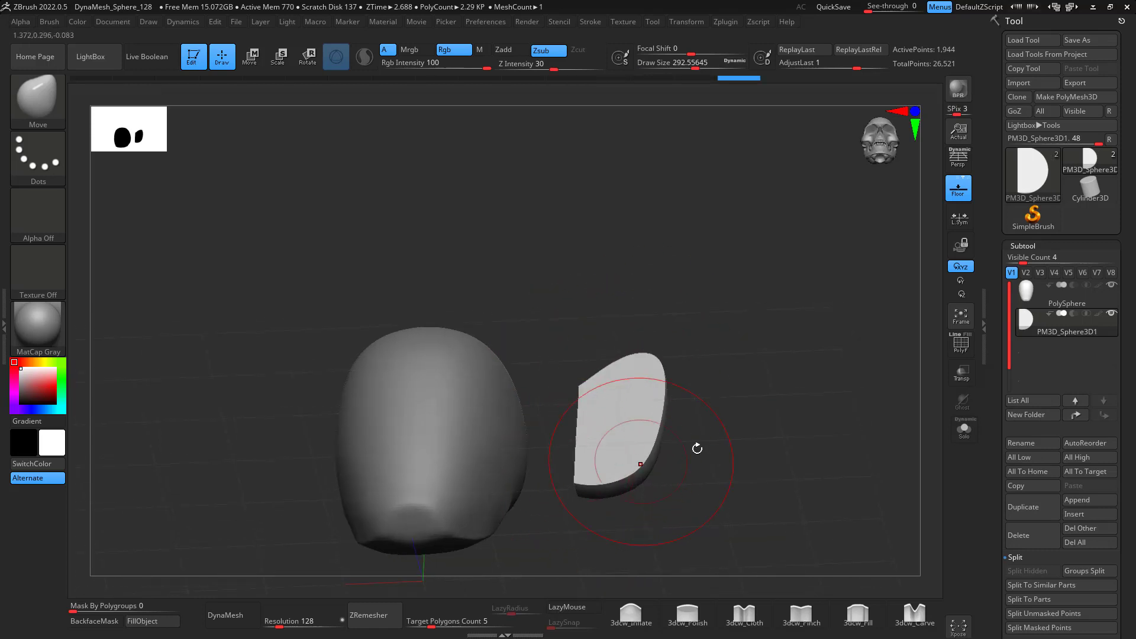
pyautogui.keyDown('shift'); pyautogui.moveTo(694, 449); pyautogui.dragTo(689, 469); pyautogui.keyUp('shift')
pyautogui.moveTo(591, 508); pyautogui.dragTo(585, 454)
pyautogui.keyDown('shift'); pyautogui.moveTo(659, 513); pyautogui.dragTo(591, 477); pyautogui.keyUp('shift')
pyautogui.moveTo(628, 469)
pyautogui.mouseDown(button='right')
pyautogui.moveTo(698, 436)
pyautogui.moveTo(768, 451)
pyautogui.moveTo(809, 496)
pyautogui.moveTo(673, 395)
pyautogui.moveTo(730, 355)
pyautogui.moveTo(662, 394)
pyautogui.mouseUp(button='right')
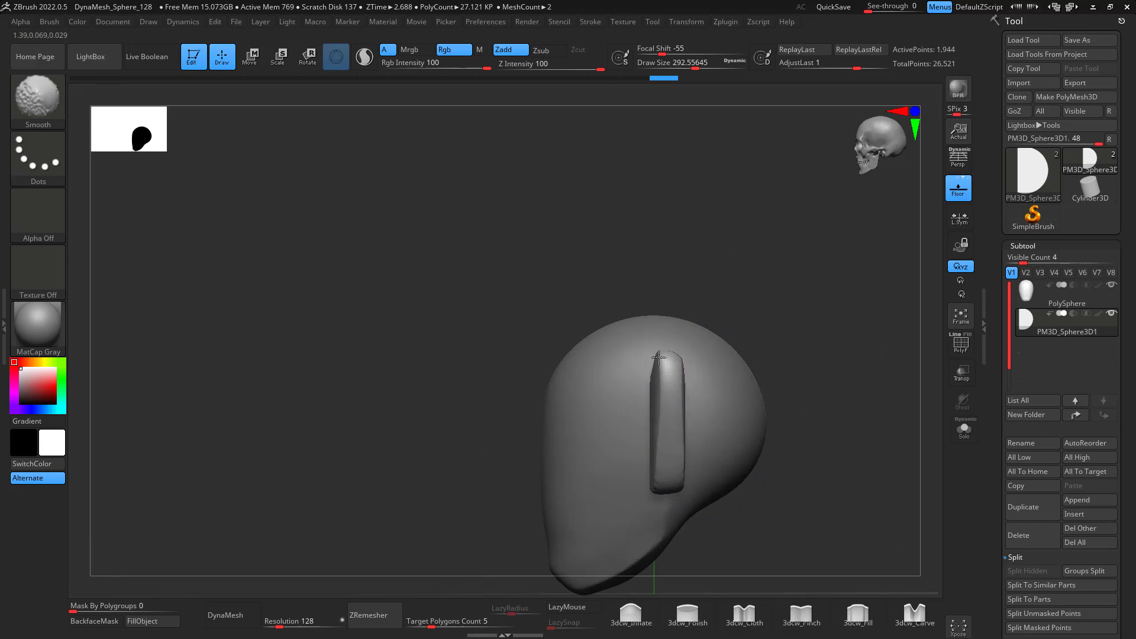
pyautogui.moveTo(797, 502)
pyautogui.keyDown('shift'); pyautogui.mouseDown(button='right')
pyautogui.moveTo(829, 477)
pyautogui.moveTo(808, 473)
pyautogui.moveTo(821, 393)
pyautogui.mouseUp(button='right'); pyautogui.keyUp('shift')
pyautogui.click(233, 615)
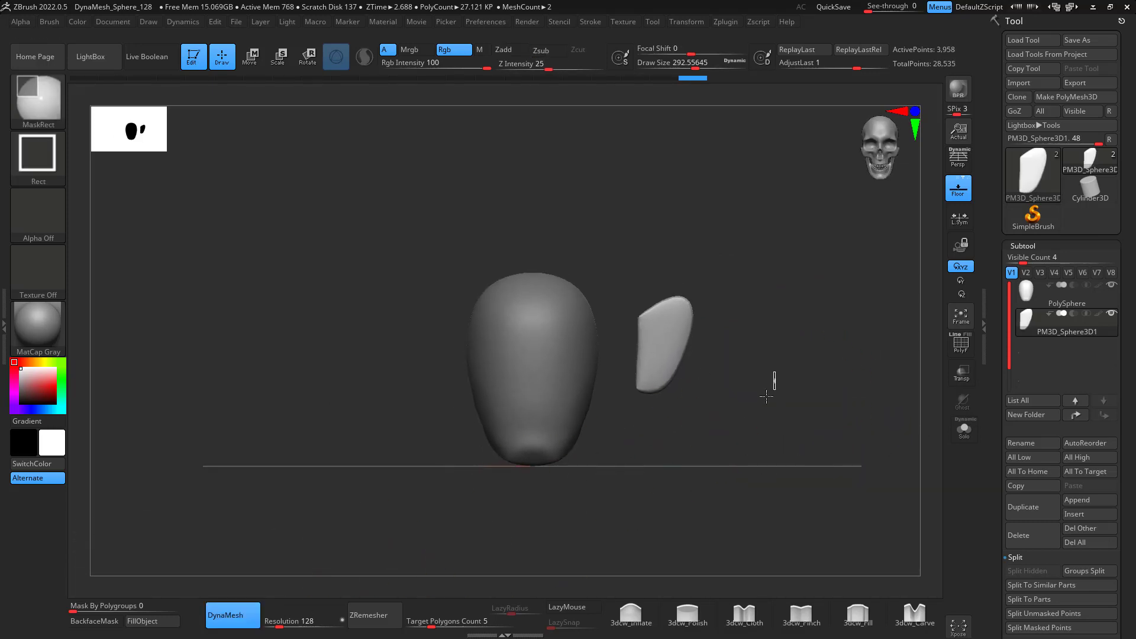
# - Move the ear against the side of the head and scale it down to fit
pyautogui.press('w')
pyautogui.moveTo(742, 370)
pyautogui.keyDown('alt'); pyautogui.mouseDown(button='right')
pyautogui.moveTo(743, 356)
pyautogui.moveTo(744, 390)
pyautogui.mouseUp(button='right'); pyautogui.keyUp('alt')
pyautogui.keyDown('alt'); pyautogui.moveTo(697, 300); pyautogui.dragTo(593, 347); pyautogui.keyUp('alt')
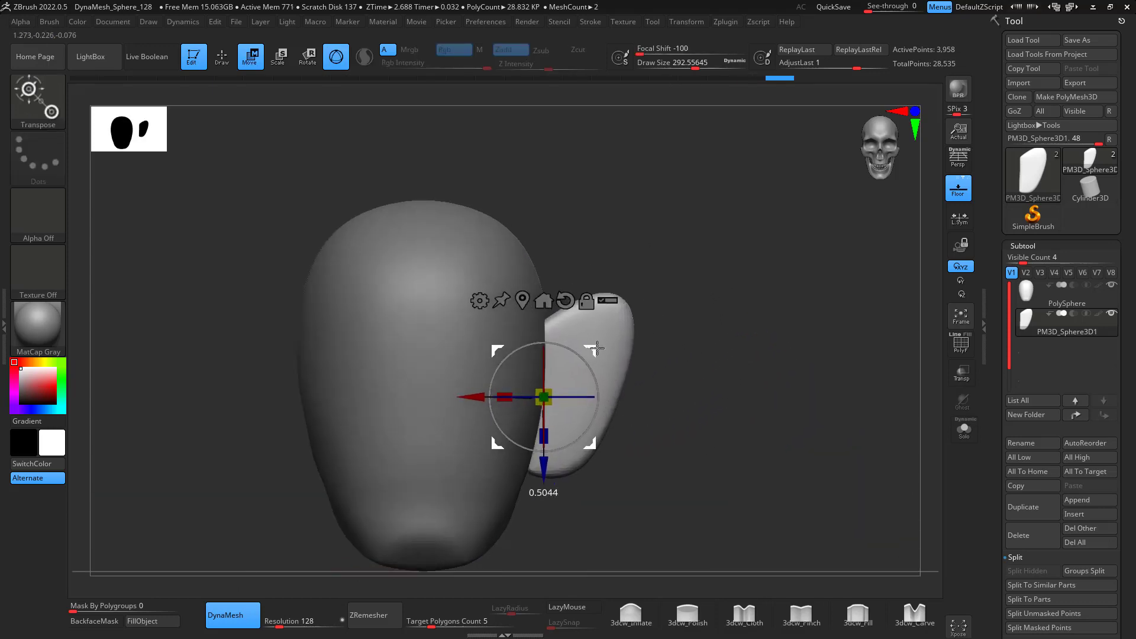
pyautogui.moveTo(846, 434); pyautogui.dragTo(739, 412, button='right')
pyautogui.moveTo(602, 405); pyautogui.dragTo(553, 404)
pyautogui.moveTo(705, 442); pyautogui.dragTo(726, 420, button='right')
pyautogui.keyDown('alt'); pyautogui.moveTo(641, 330); pyautogui.dragTo(673, 369, button='right'); pyautogui.keyUp('alt')
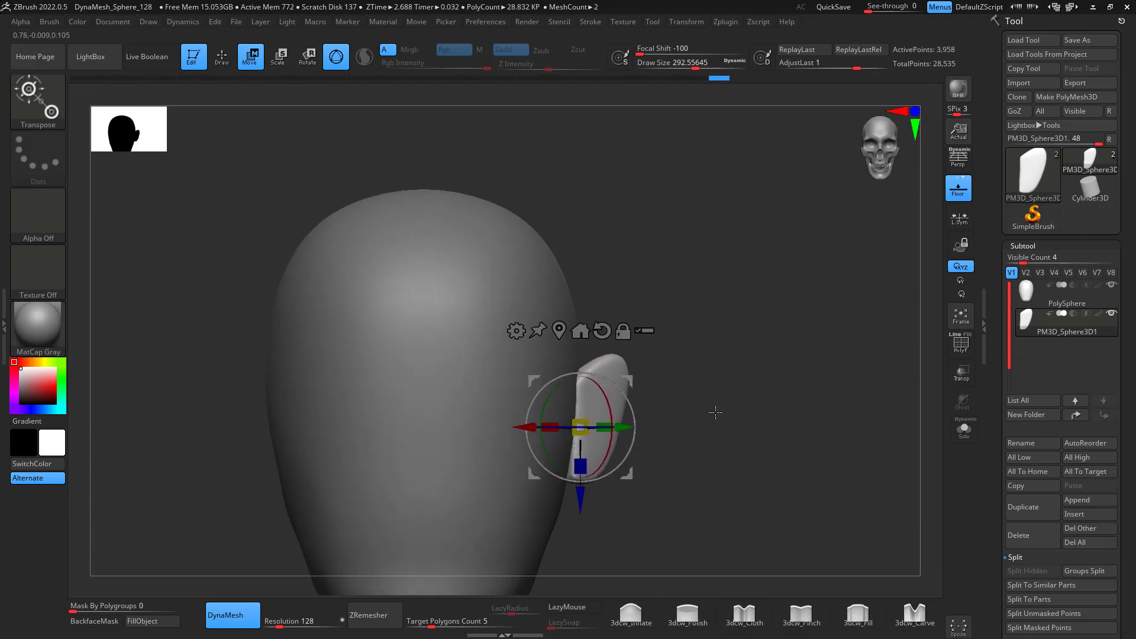
# - Rotate the ear so it tilts backward and flares out from the side of the head
pyautogui.moveTo(718, 411); pyautogui.dragTo(644, 422, button='right')
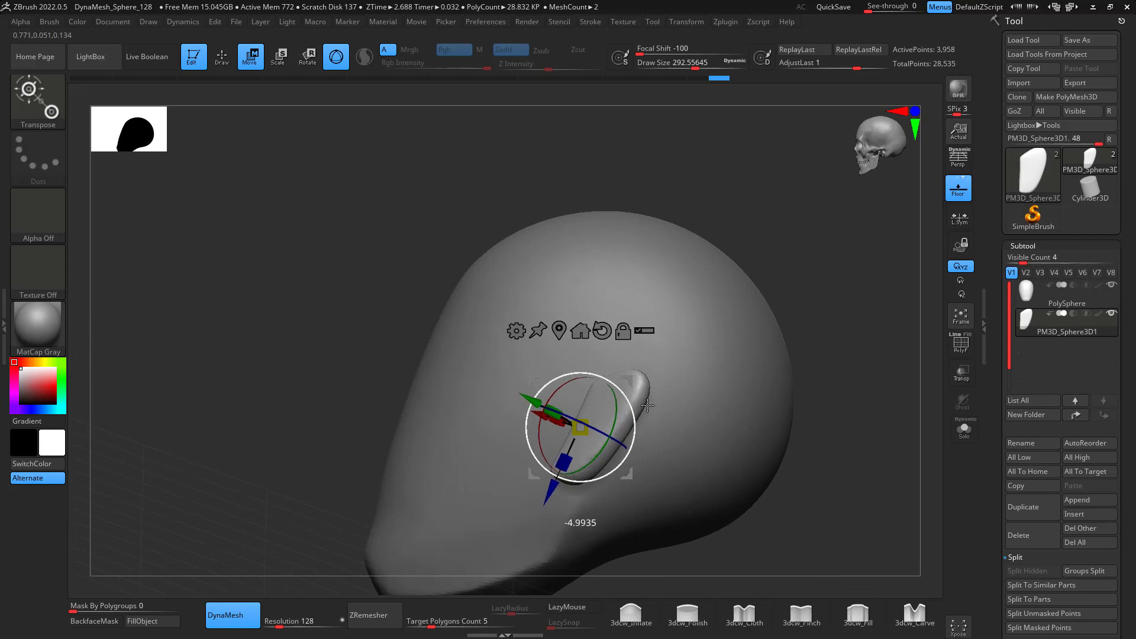
pyautogui.moveTo(728, 458); pyautogui.dragTo(796, 473, button='right')
pyautogui.moveTo(630, 376); pyautogui.dragTo(657, 384)
pyautogui.moveTo(656, 385); pyautogui.dragTo(840, 458, button='right')
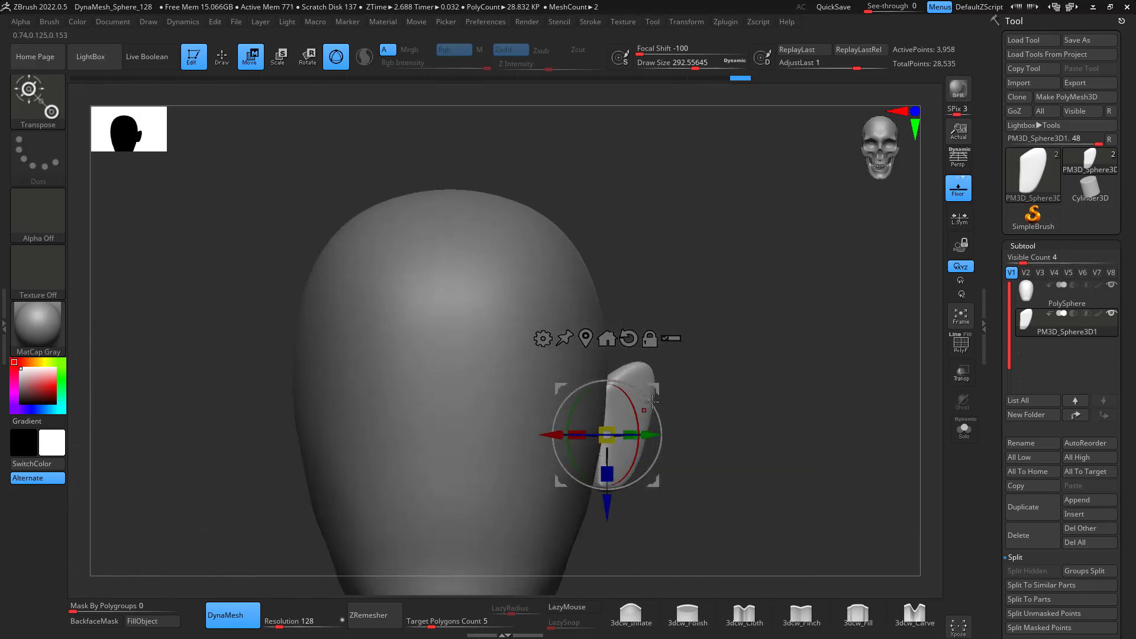
pyautogui.moveTo(651, 402); pyautogui.dragTo(655, 449)
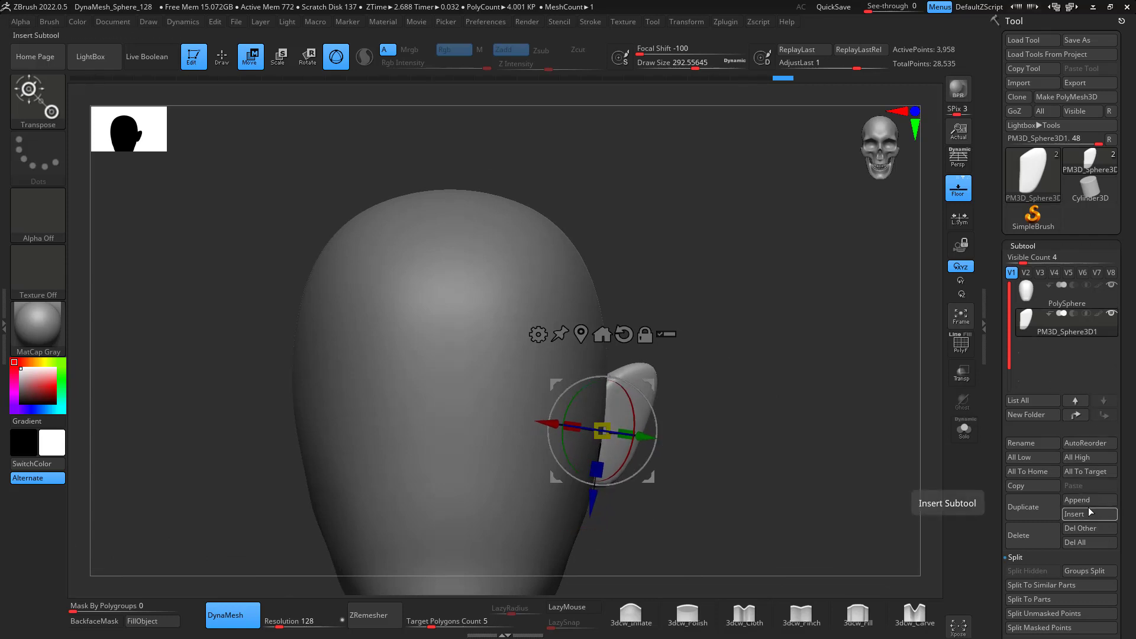
# - Mirror the ear across the X axis with SubTool Master, merging both ears into one SubTool
pyautogui.click(726, 23)
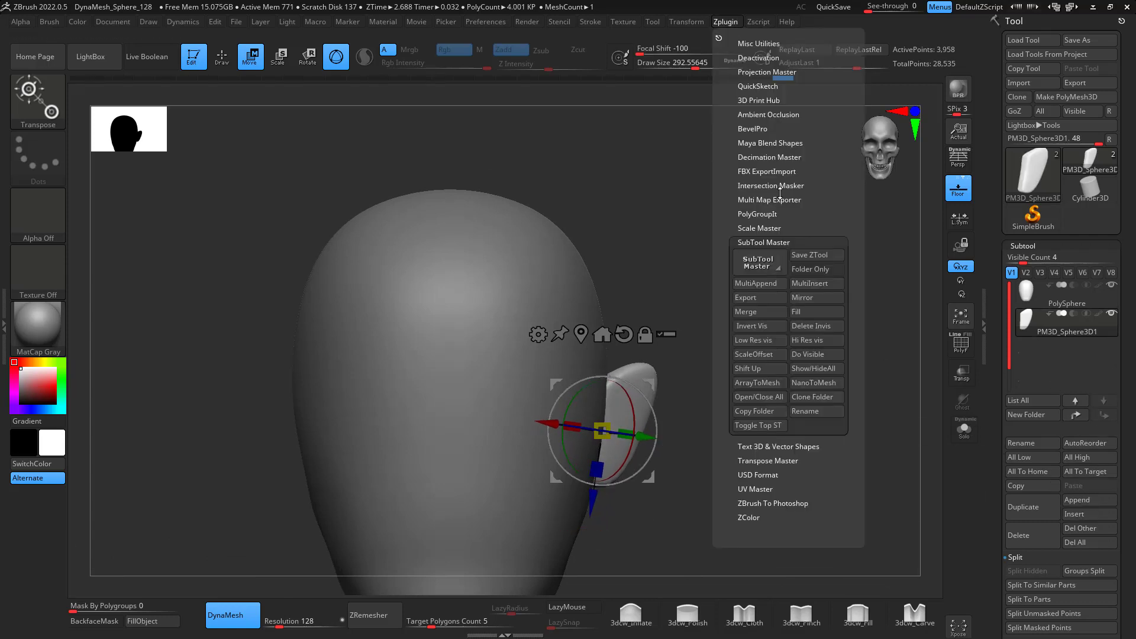
pyautogui.click(813, 298)
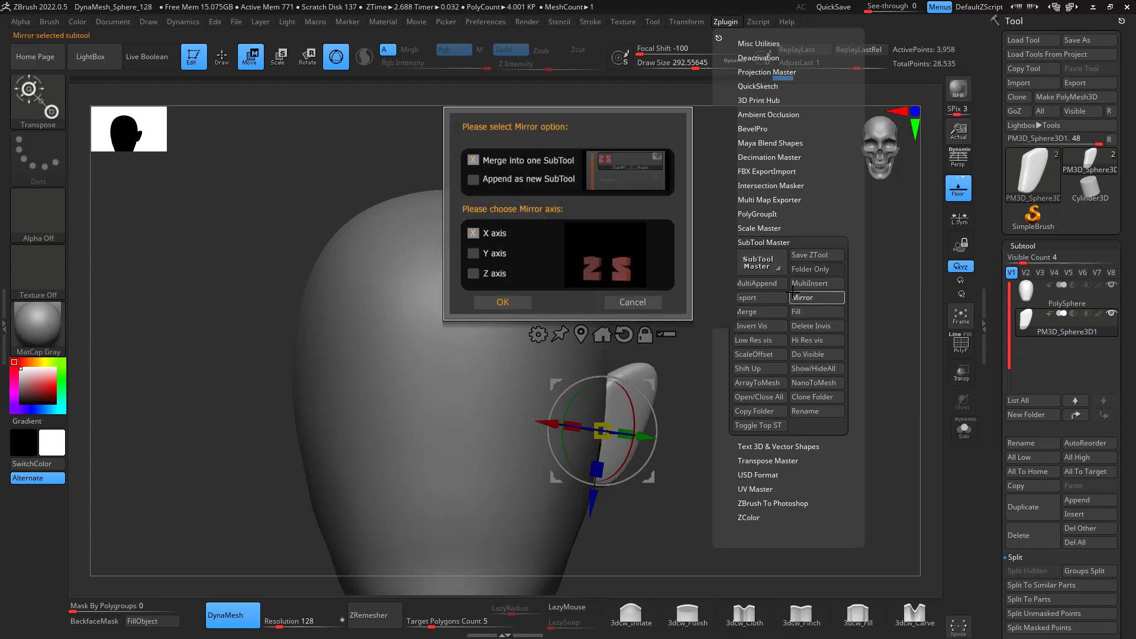
pyautogui.click(510, 301)
pyautogui.moveTo(806, 459); pyautogui.dragTo(682, 389)
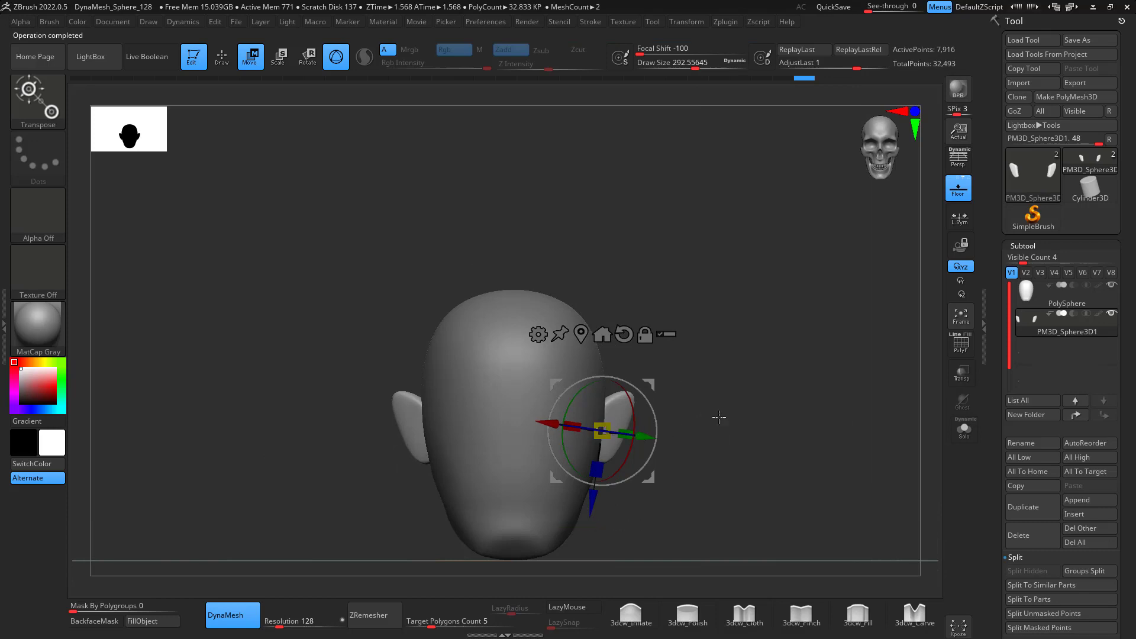
pyautogui.moveTo(812, 416)
pyautogui.mouseDown()
pyautogui.moveTo(815, 426)
pyautogui.moveTo(815, 341)
pyautogui.mouseUp()
# - Make the PolySphere head active and carve a groove across the eye line with the 3dcw_Pinch brush at draw size 112
pyautogui.press('q')
pyautogui.click(802, 614)
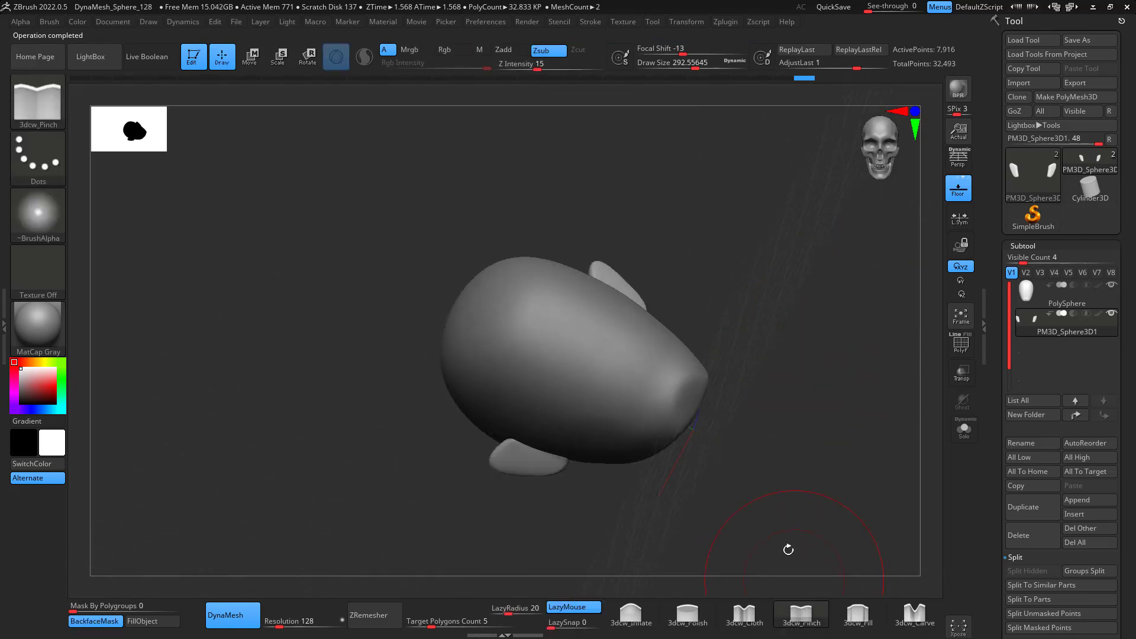
pyautogui.press('space')
pyautogui.moveTo(614, 362); pyautogui.dragTo(589, 358)
pyautogui.click(1038, 291)
pyautogui.moveTo(849, 393); pyautogui.dragTo(795, 367)
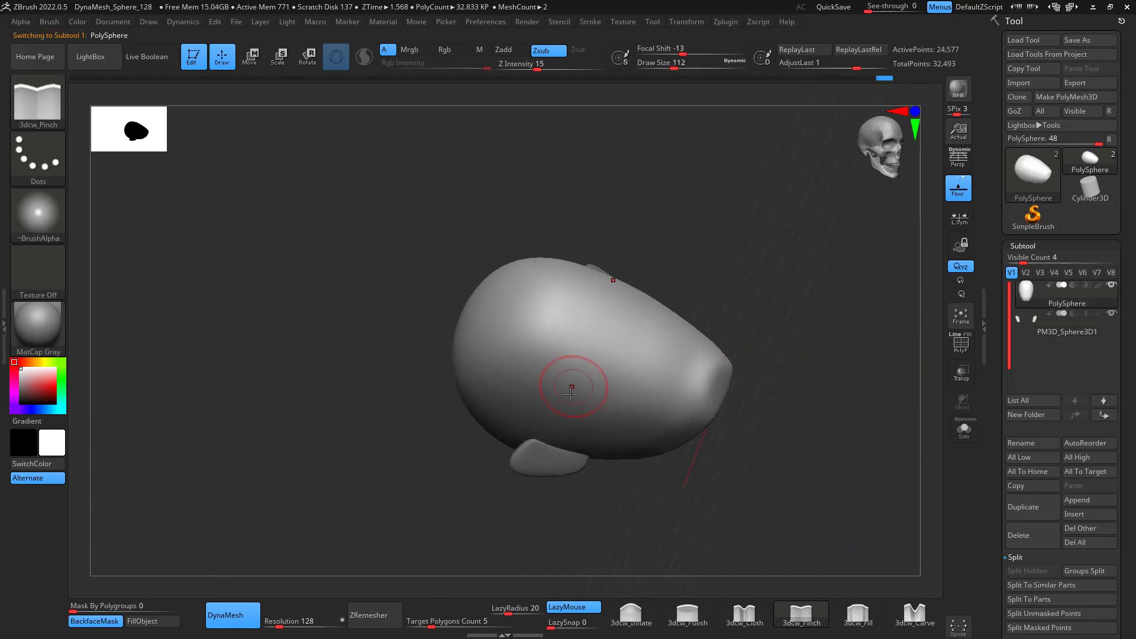
pyautogui.moveTo(563, 395); pyautogui.dragTo(613, 280)
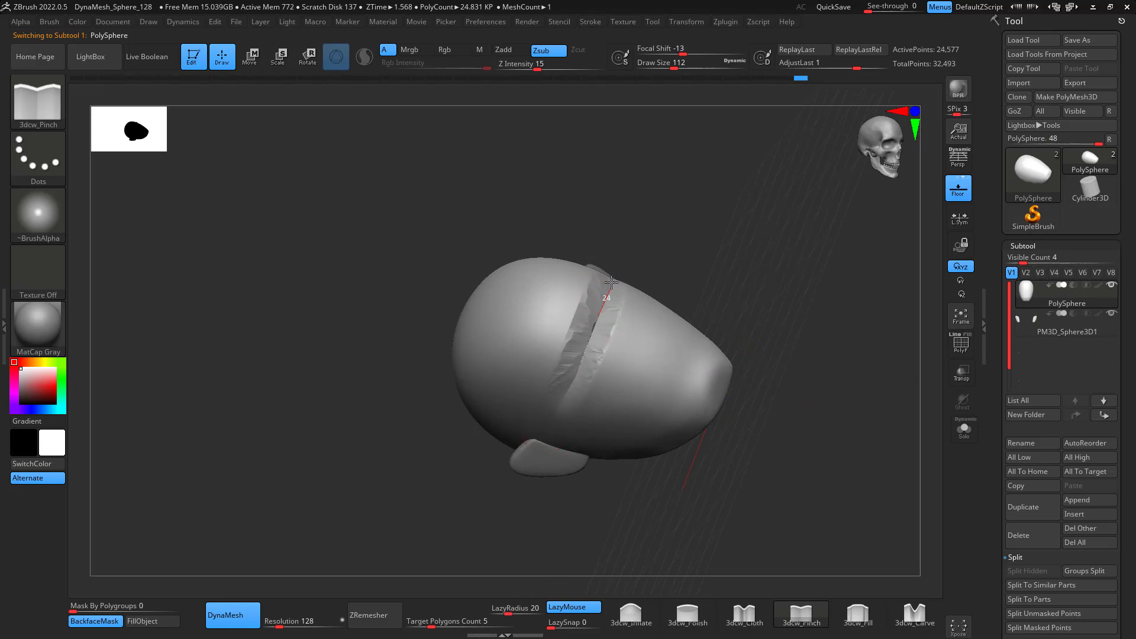
# - Smooth the groove across the eye line and update the head's DynaMesh
pyautogui.press('shift')
pyautogui.keyDown('shift'); pyautogui.moveTo(603, 309); pyautogui.dragTo(619, 282); pyautogui.keyUp('shift')
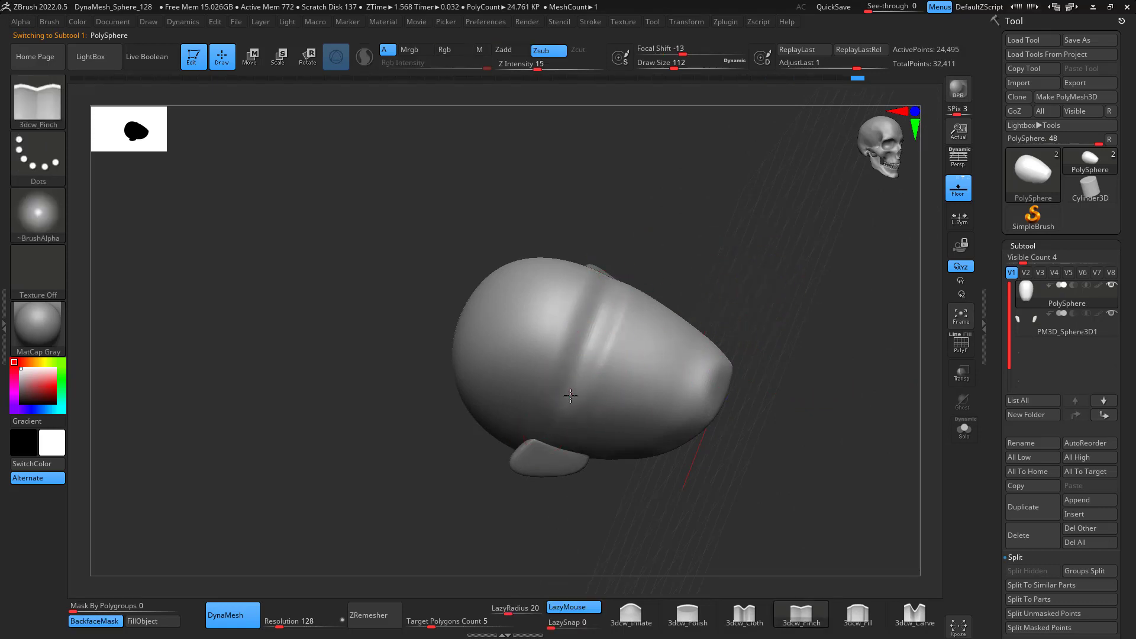
pyautogui.keyDown('ctrl'); pyautogui.moveTo(727, 306); pyautogui.dragTo(694, 336); pyautogui.keyUp('ctrl')
pyautogui.keyDown('shift'); pyautogui.moveTo(586, 373); pyautogui.dragTo(610, 331); pyautogui.keyUp('shift')
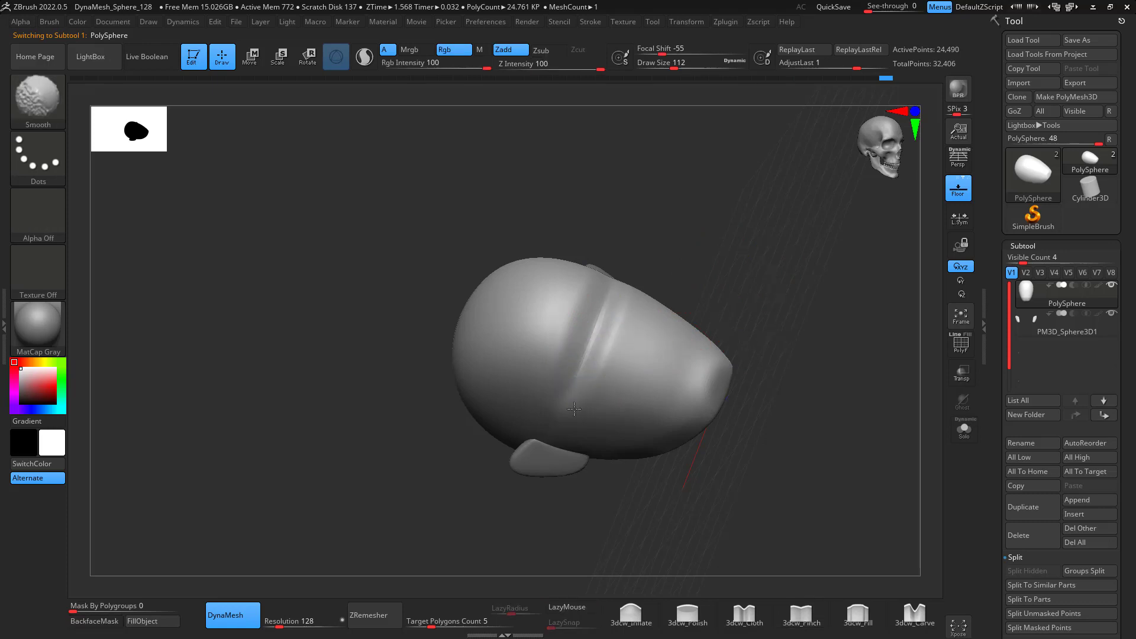
# - Carve the recesses under the cheekbones and down the sides of the mouth area with the 3dcw_Pinch brush, smoothing the transitions
pyautogui.moveTo(763, 403)
pyautogui.mouseDown()
pyautogui.moveTo(837, 410)
pyautogui.moveTo(828, 344)
pyautogui.moveTo(857, 426)
pyautogui.moveTo(819, 418)
pyautogui.moveTo(819, 375)
pyautogui.moveTo(775, 414)
pyautogui.mouseUp()
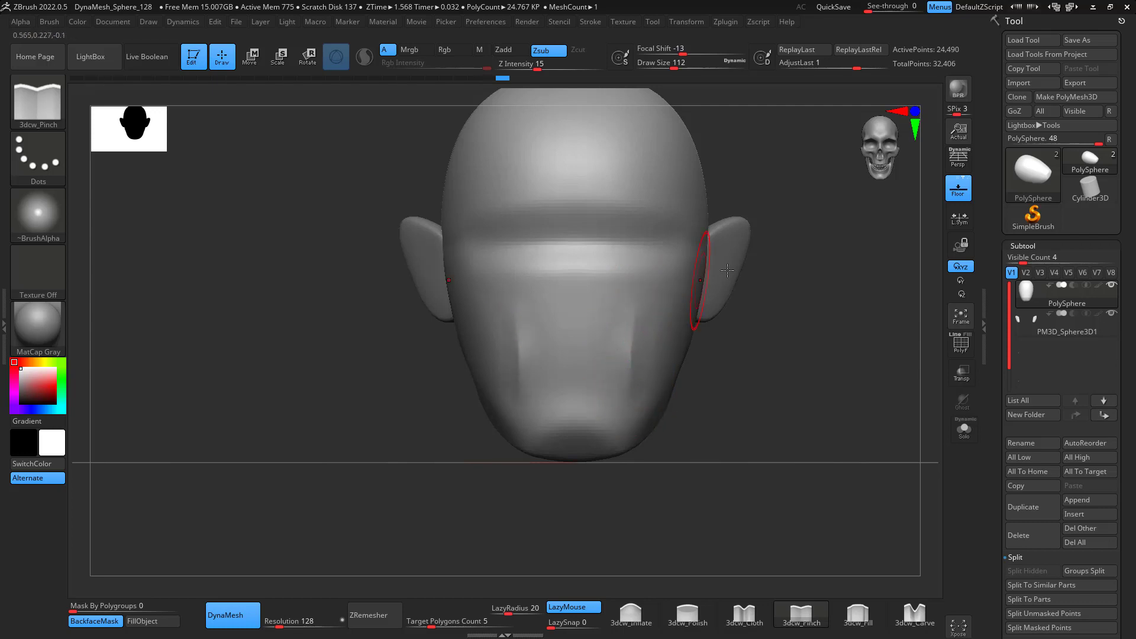
pyautogui.moveTo(727, 269); pyautogui.dragTo(732, 331)
pyautogui.moveTo(652, 326)
pyautogui.keyDown('shift'); pyautogui.mouseDown()
pyautogui.moveTo(647, 367)
pyautogui.moveTo(633, 325)
pyautogui.mouseUp(); pyautogui.keyUp('shift')
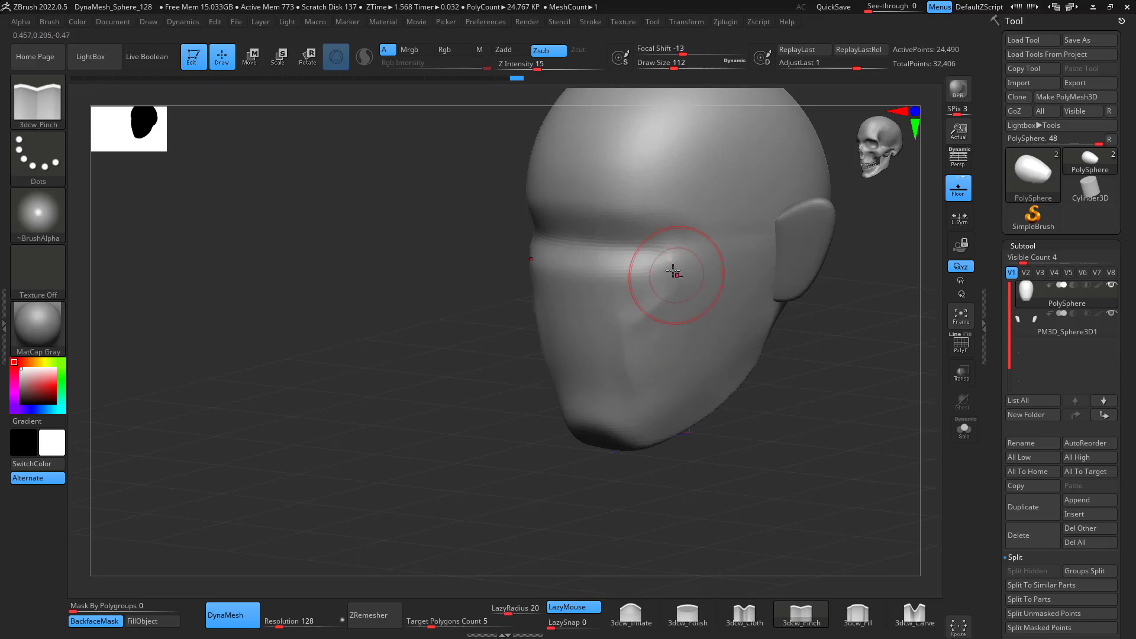
pyautogui.keyDown('shift'); pyautogui.moveTo(674, 294); pyautogui.dragTo(622, 329); pyautogui.keyUp('shift')
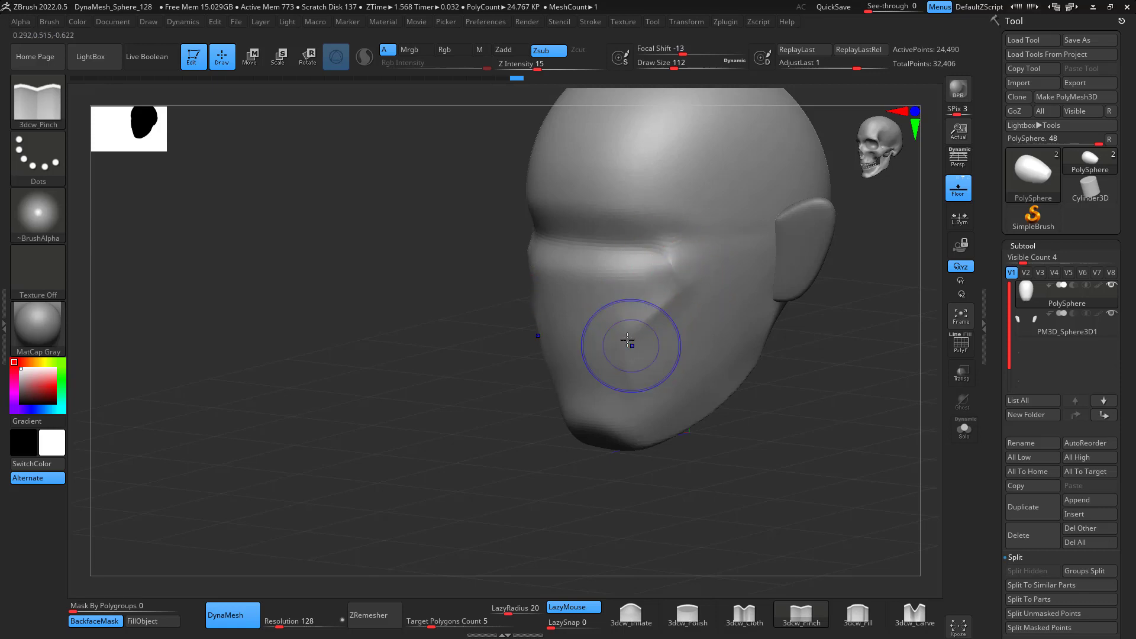
pyautogui.keyDown('shift'); pyautogui.moveTo(810, 457); pyautogui.dragTo(806, 403); pyautogui.keyUp('shift')
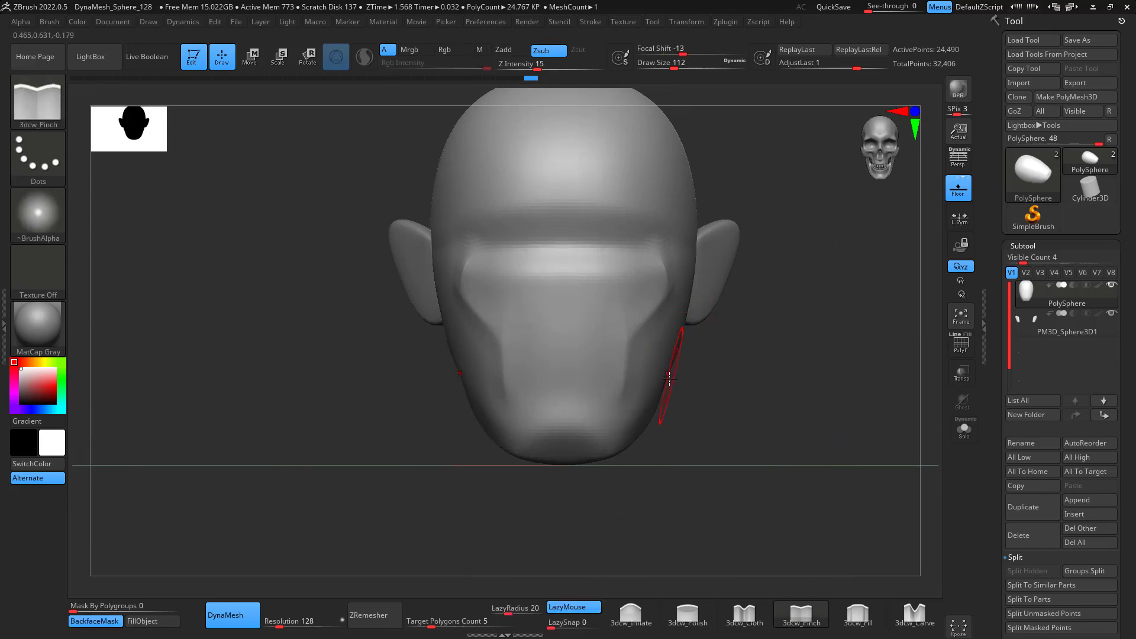
# - Reshape the brow line and cheekbone corners with the Move brush at a draw size of about 192
pyautogui.press('b')
pyautogui.press('m')
pyautogui.press('v')
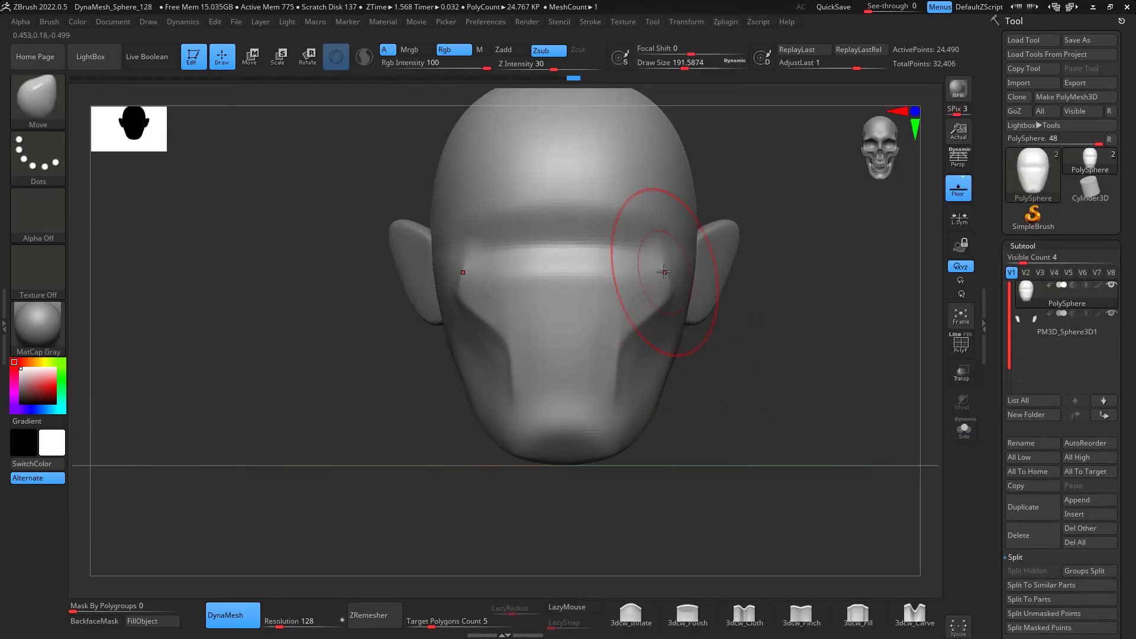
pyautogui.moveTo(771, 380); pyautogui.dragTo(639, 351)
pyautogui.moveTo(793, 418); pyautogui.dragTo(850, 444)
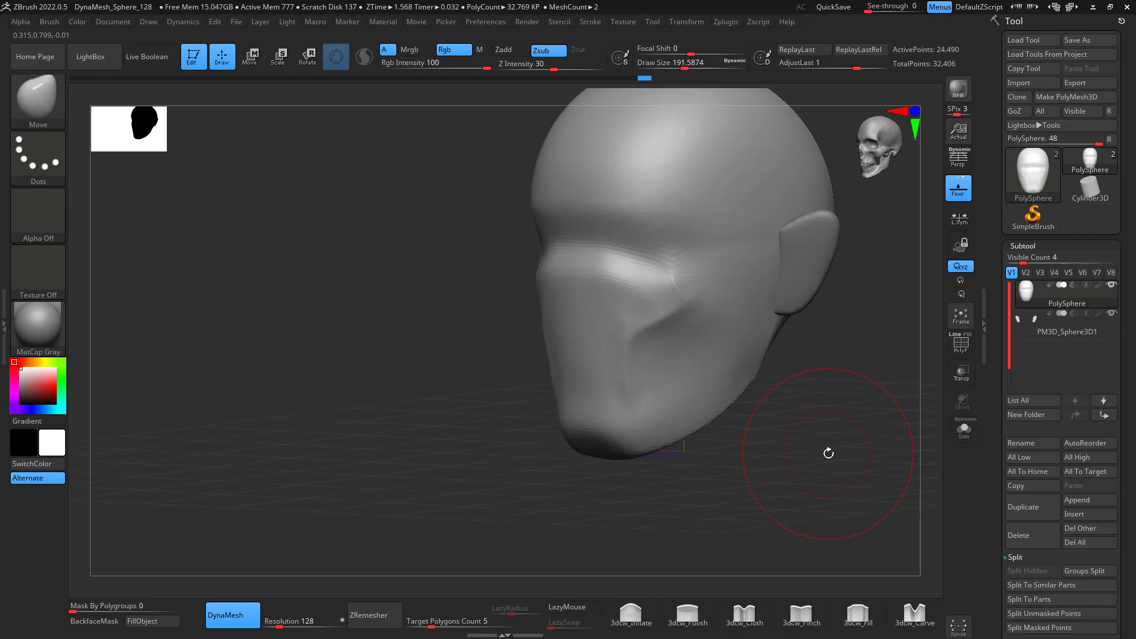
# - Carve the eye sockets and build up the cheekbones beneath them with the ClayBuildup brush at a draw size of about 101
pyautogui.press('b')
pyautogui.press('c')
pyautogui.press('b')
pyautogui.press('space')
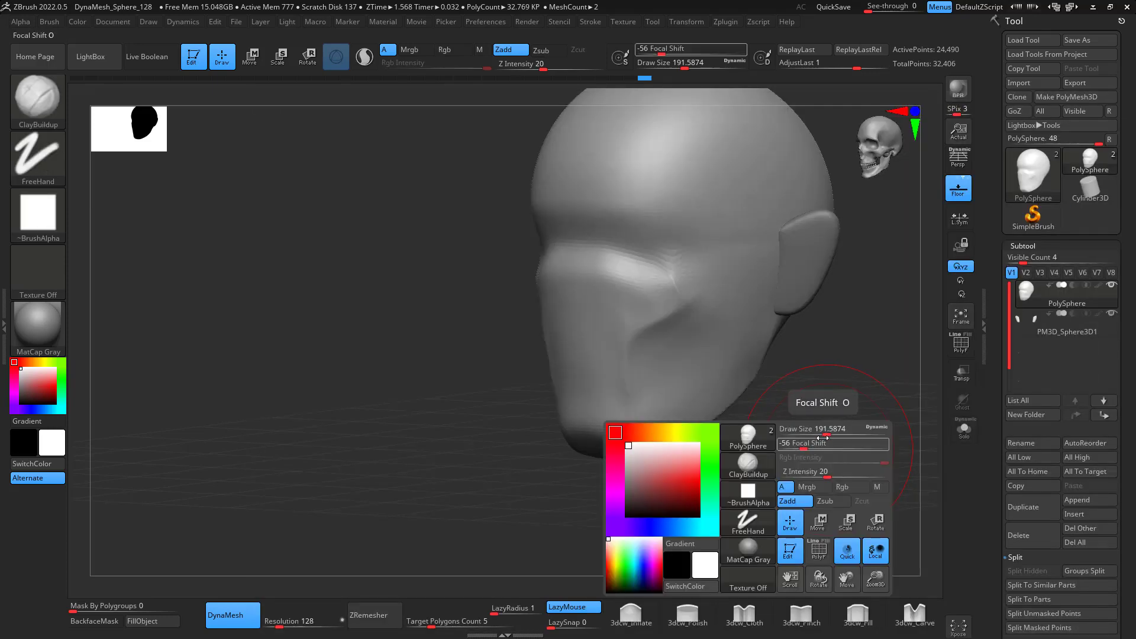
pyautogui.moveTo(823, 435); pyautogui.dragTo(867, 391)
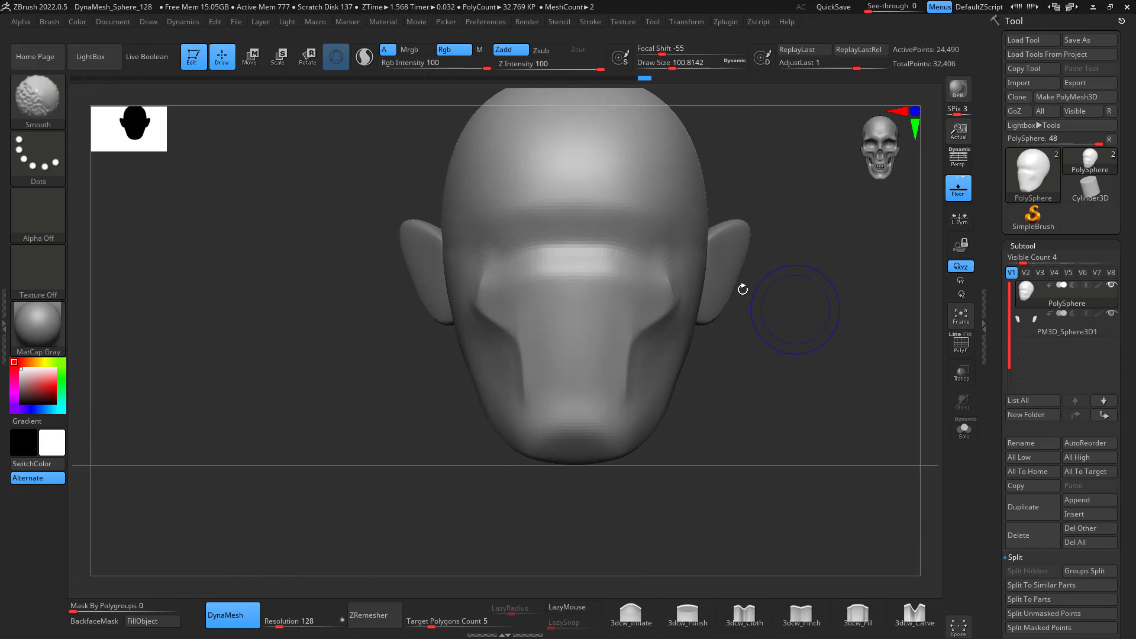
pyautogui.keyDown('alt'); pyautogui.click(638, 255); pyautogui.keyUp('alt')
pyautogui.moveTo(640, 255)
pyautogui.keyDown('alt'); pyautogui.mouseDown()
pyautogui.moveTo(655, 255)
pyautogui.moveTo(623, 241)
pyautogui.moveTo(624, 255)
pyautogui.moveTo(646, 246)
pyautogui.moveTo(635, 236)
pyautogui.moveTo(629, 253)
pyautogui.mouseUp(); pyautogui.keyUp('alt')
pyautogui.hotkey('ctrl', 'z')
pyautogui.hotkey('ctrl', 'z')
pyautogui.moveTo(816, 373); pyautogui.dragTo(771, 382)
pyautogui.moveTo(647, 318)
pyautogui.keyDown('alt'); pyautogui.mouseDown()
pyautogui.moveTo(639, 304)
pyautogui.moveTo(677, 278)
pyautogui.mouseUp(); pyautogui.keyUp('alt')
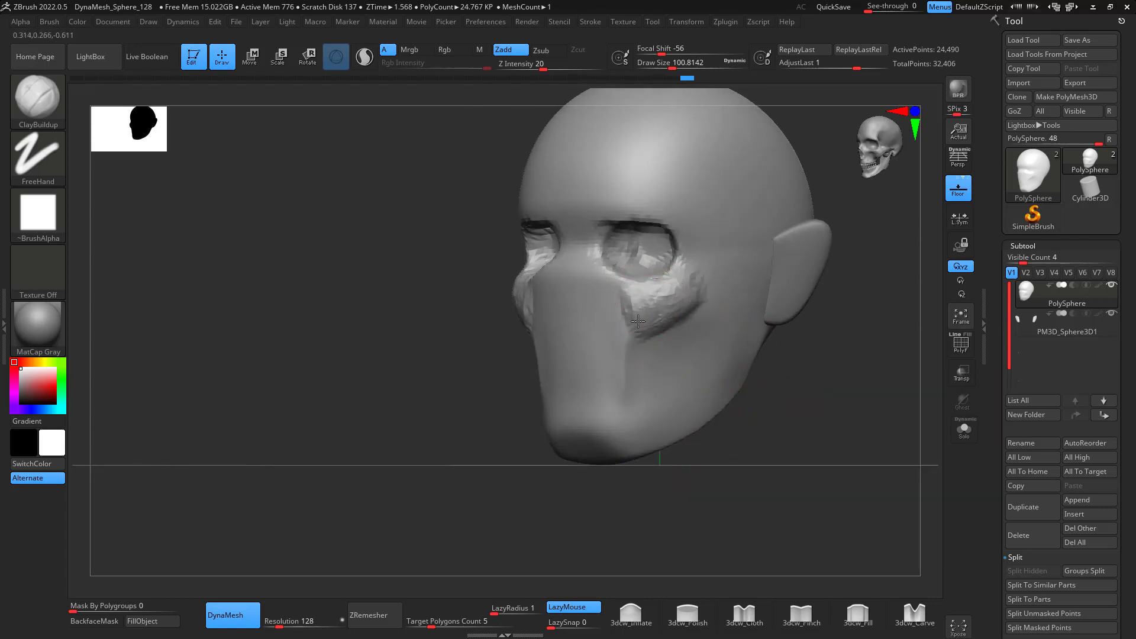
# - Build up clay down both sides of the mouth area and smooth it together with the cheekbones and eye sockets
pyautogui.moveTo(627, 381); pyautogui.dragTo(627, 392)
pyautogui.moveTo(632, 338); pyautogui.dragTo(628, 396)
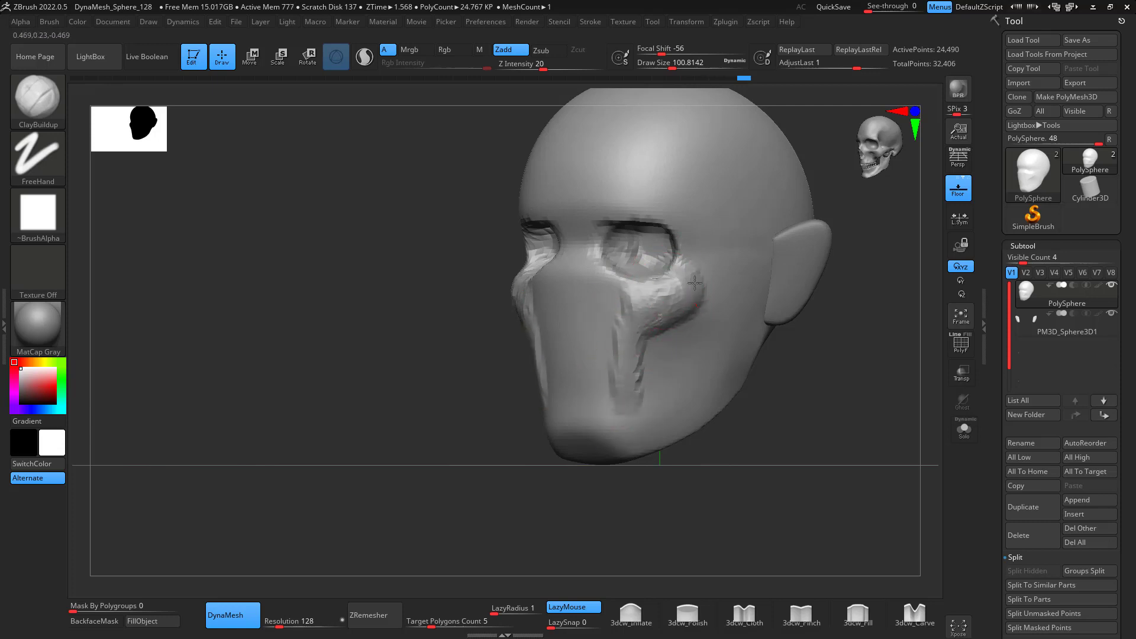
pyautogui.keyDown('shift'); pyautogui.moveTo(848, 404); pyautogui.dragTo(876, 384); pyautogui.keyUp('shift')
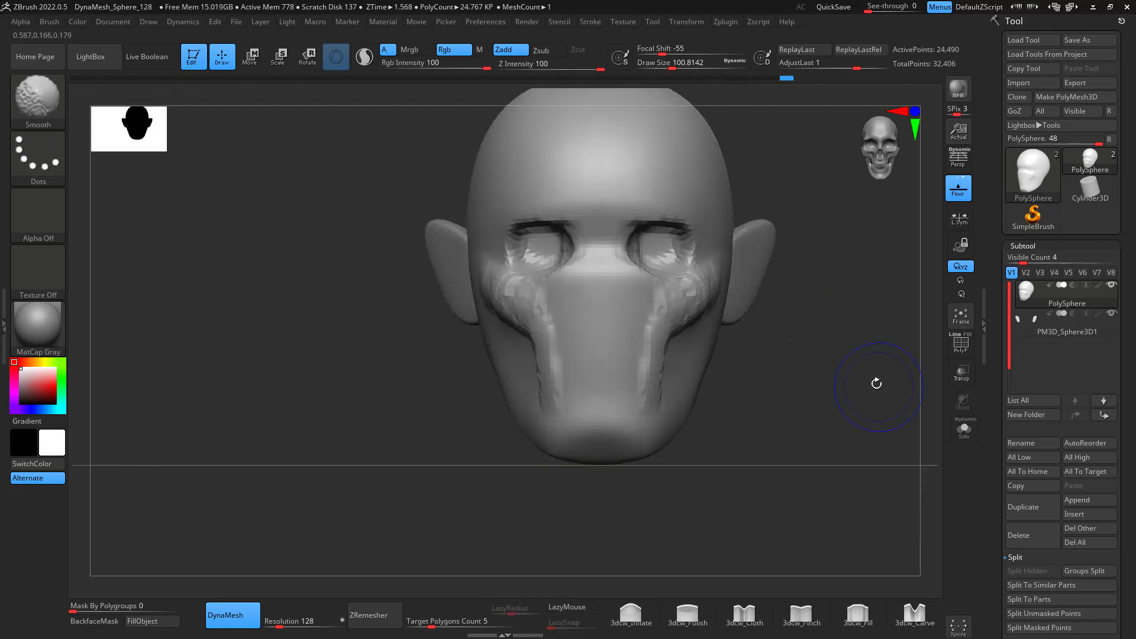
pyautogui.moveTo(678, 303)
pyautogui.keyDown('shift'); pyautogui.mouseDown()
pyautogui.moveTo(658, 292)
pyautogui.moveTo(662, 251)
pyautogui.moveTo(627, 251)
pyautogui.moveTo(678, 247)
pyautogui.mouseUp(); pyautogui.keyUp('shift')
pyautogui.moveTo(789, 314); pyautogui.dragTo(848, 347)
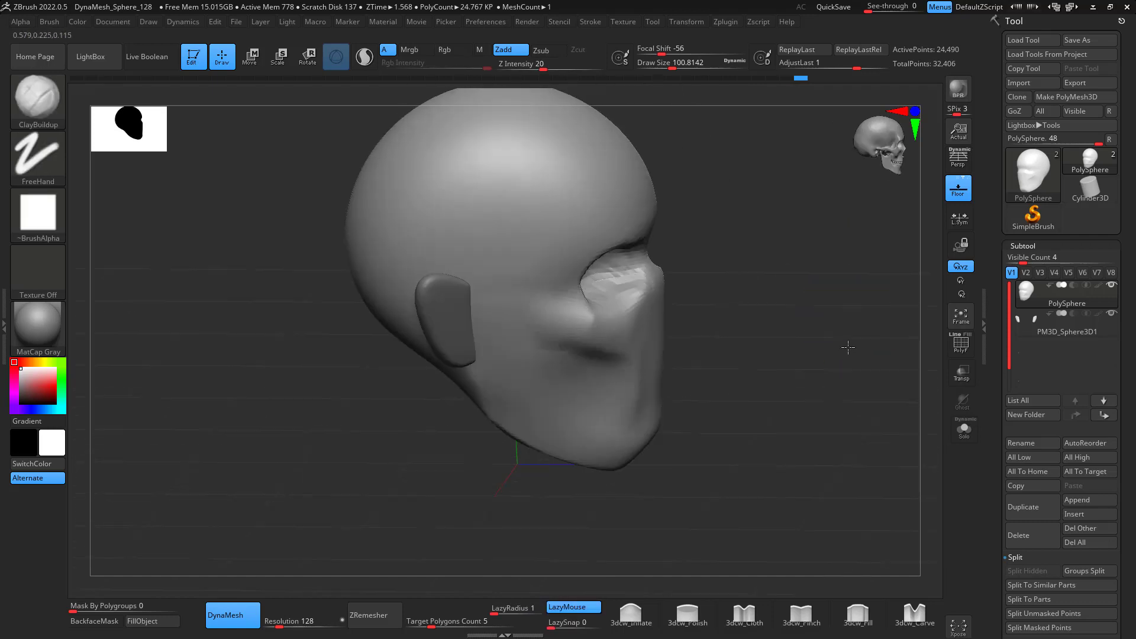
pyautogui.keyDown('shift'); pyautogui.moveTo(592, 266); pyautogui.dragTo(639, 307); pyautogui.keyUp('shift')
# - Add volume to the cheekbones beside the outer eye corners with the ClayBuildup brush
pyautogui.moveTo(846, 355); pyautogui.dragTo(772, 375)
pyautogui.click(961, 372)
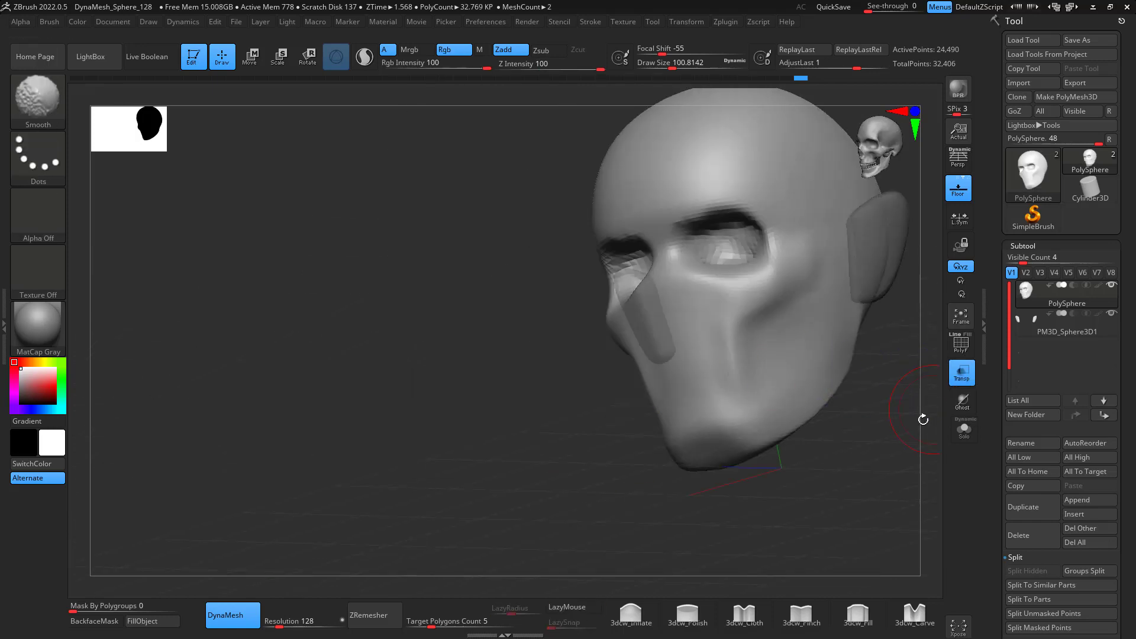
pyautogui.click(962, 380)
pyautogui.moveTo(905, 416)
pyautogui.keyDown('shift'); pyautogui.mouseDown()
pyautogui.moveTo(894, 455)
pyautogui.moveTo(824, 467)
pyautogui.mouseUp(); pyautogui.keyUp('shift')
pyautogui.moveTo(767, 370); pyautogui.dragTo(702, 335)
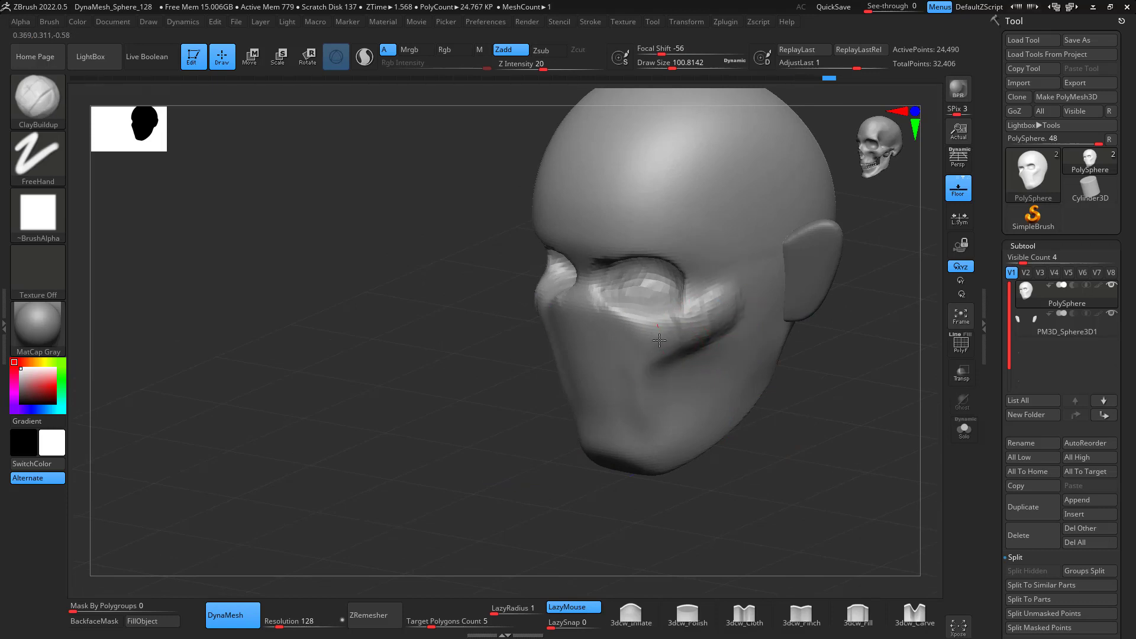
pyautogui.moveTo(784, 430); pyautogui.dragTo(858, 444)
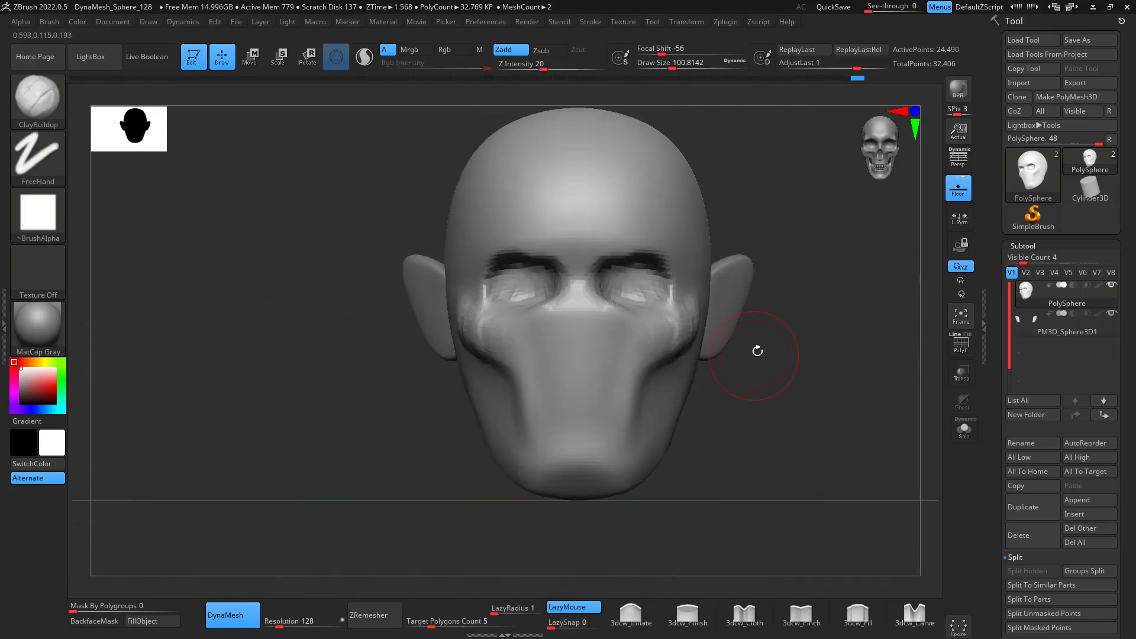
# - Adjust the outer contour of the cheekbones with the Move brush at a draw size of about 132
pyautogui.press('b')
pyautogui.press('m')
pyautogui.press('v')
pyautogui.press('space')
pyautogui.moveTo(765, 353); pyautogui.dragTo(770, 353)
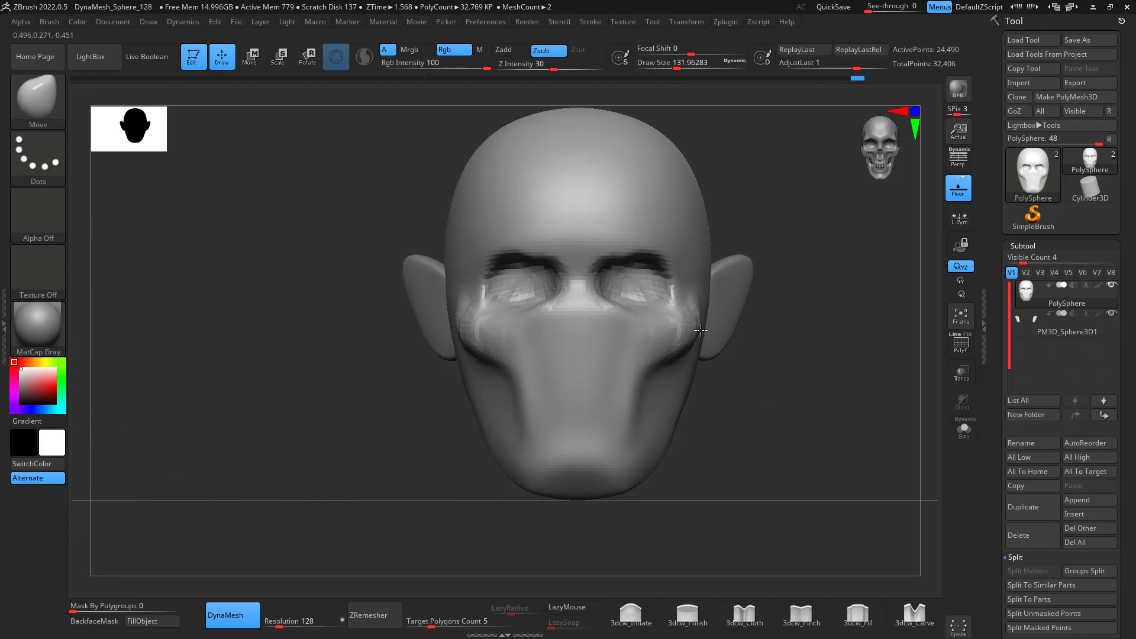
pyautogui.moveTo(772, 454)
pyautogui.keyDown('alt'); pyautogui.mouseDown()
pyautogui.moveTo(782, 433)
pyautogui.moveTo(766, 356)
pyautogui.mouseUp(); pyautogui.keyUp('alt')
# - Reshape the chin and jawline from front and side with the Move brush at a draw size of about 286
pyautogui.press('b')
pyautogui.press('m')
pyautogui.press('v')
pyautogui.press('space')
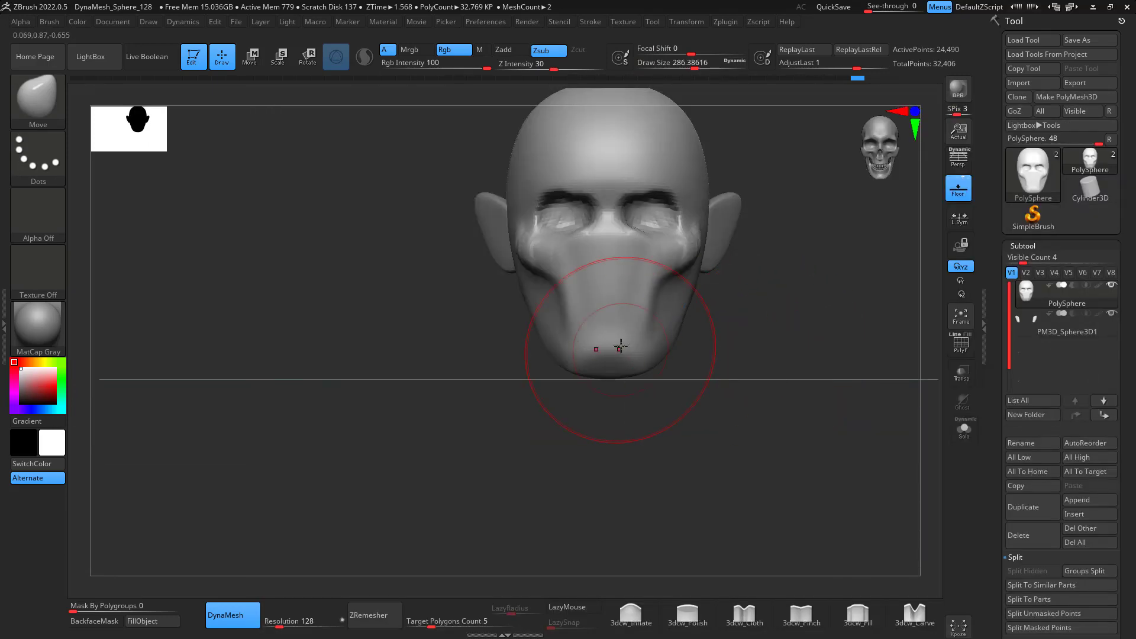
pyautogui.moveTo(621, 351); pyautogui.dragTo(625, 385)
pyautogui.moveTo(763, 397); pyautogui.dragTo(676, 401)
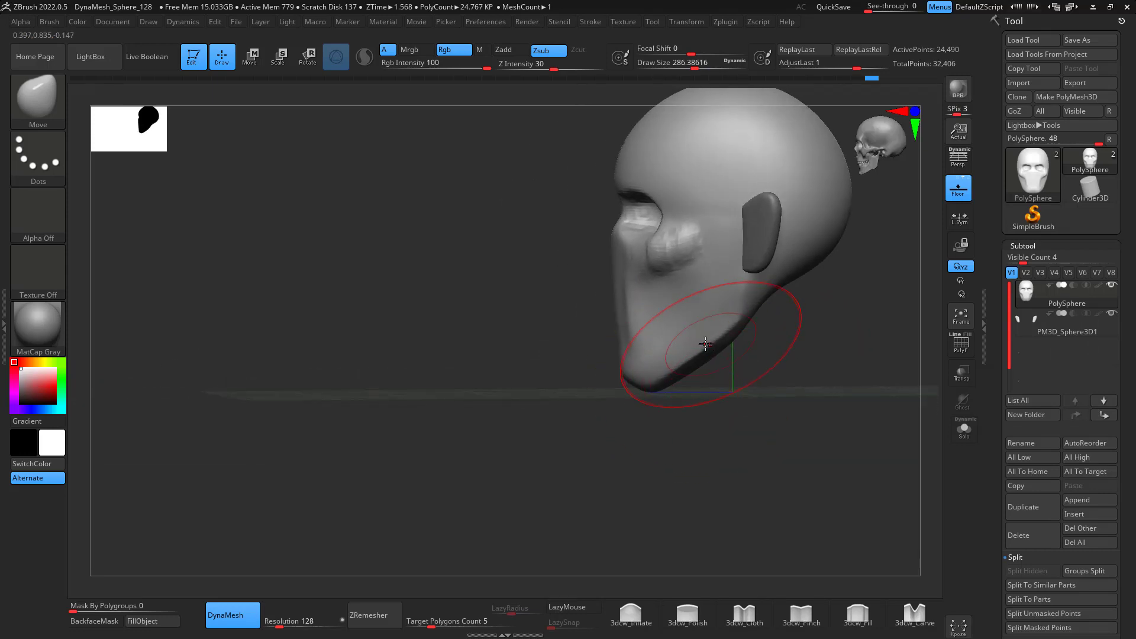
pyautogui.moveTo(732, 324)
pyautogui.mouseDown()
pyautogui.moveTo(737, 308)
pyautogui.moveTo(754, 310)
pyautogui.moveTo(744, 303)
pyautogui.mouseUp()
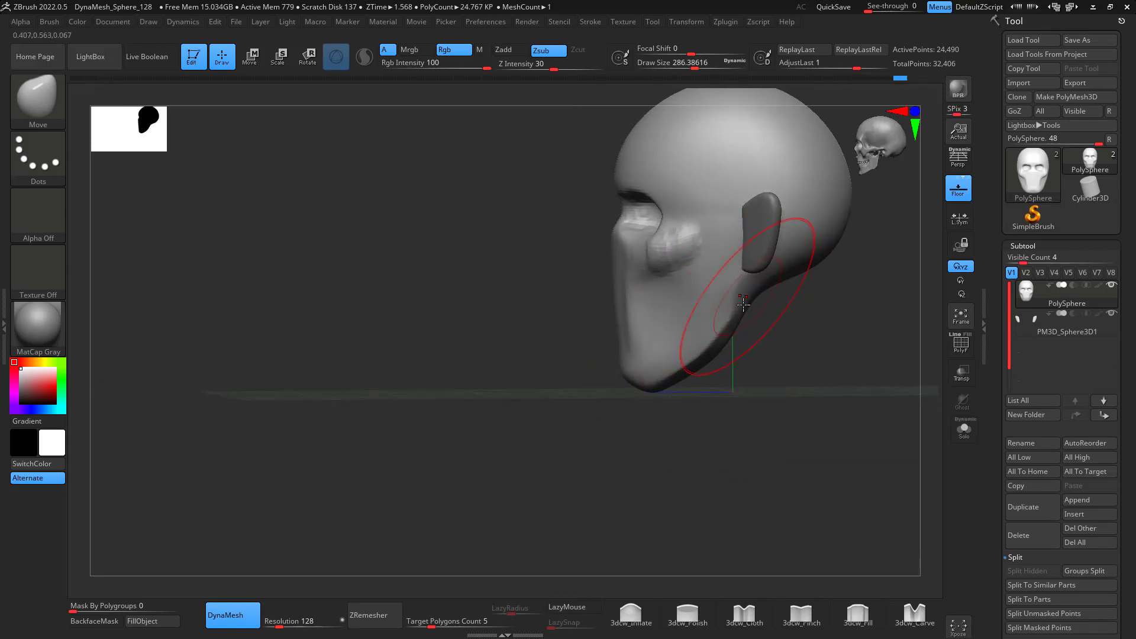
pyautogui.moveTo(695, 366); pyautogui.dragTo(634, 387)
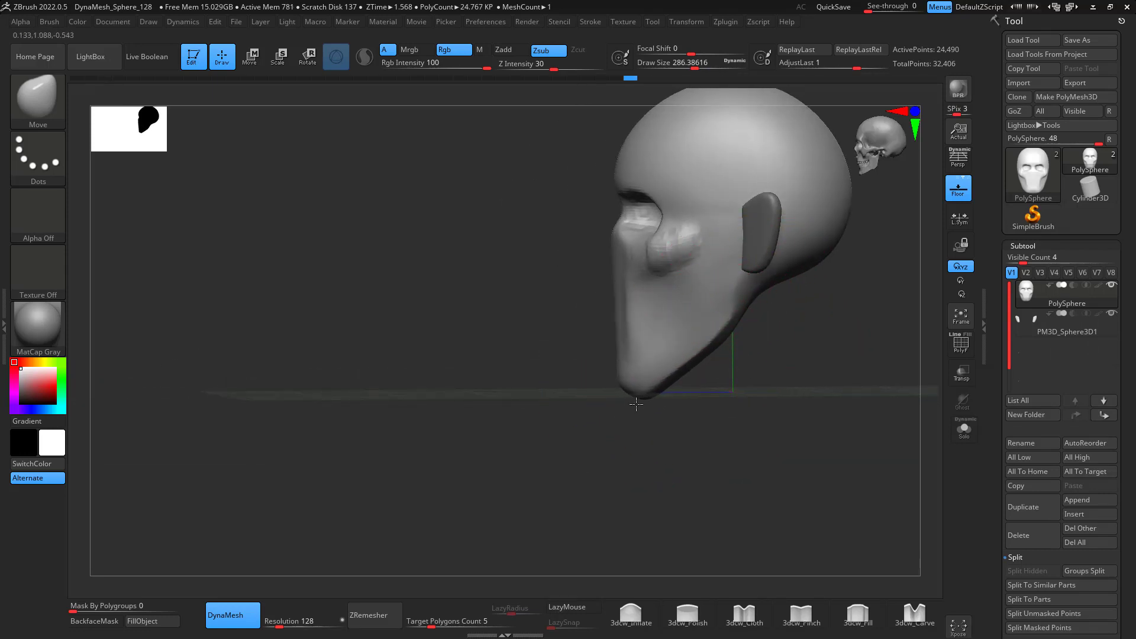
pyautogui.moveTo(761, 368); pyautogui.dragTo(842, 373)
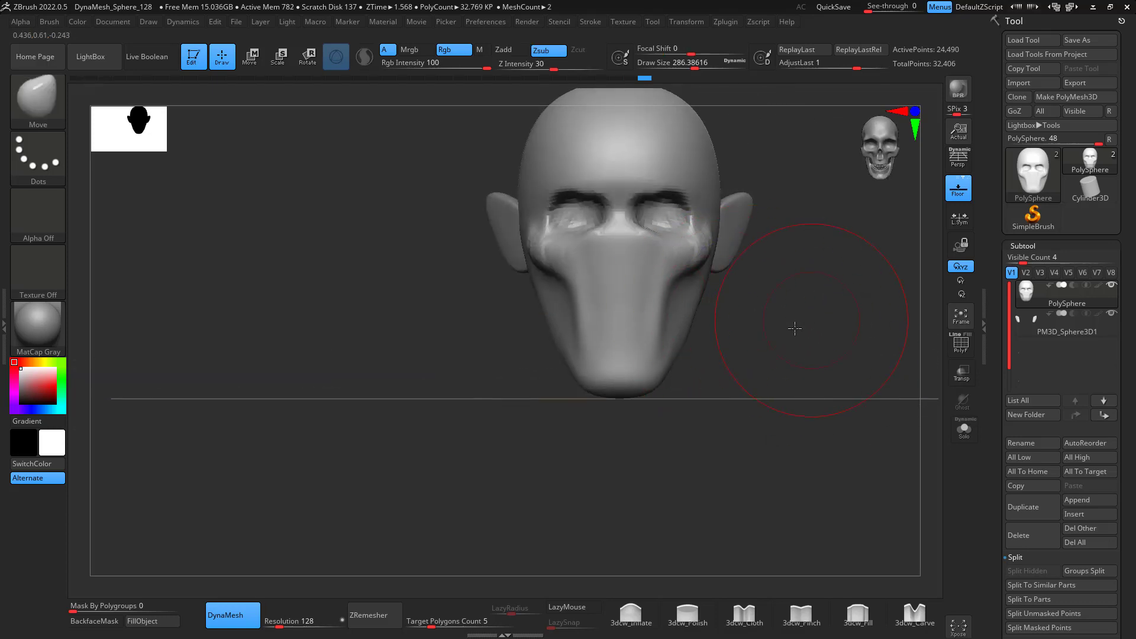
# - Smooth the nose bridge area and the surfaces around the eye sockets
pyautogui.moveTo(795, 329); pyautogui.dragTo(717, 237)
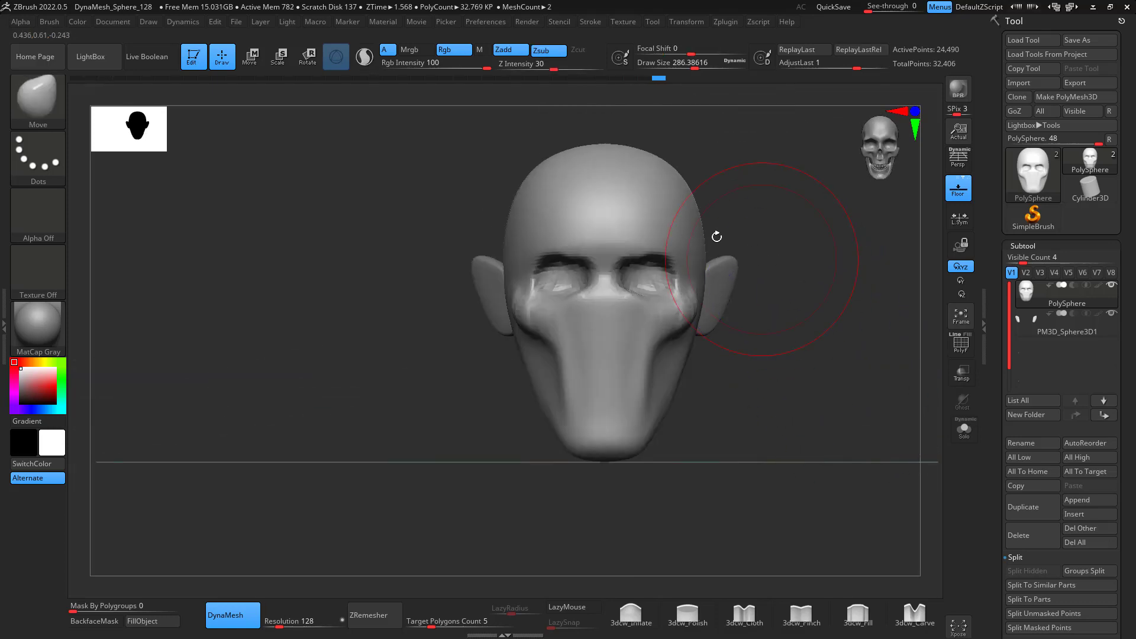
pyautogui.moveTo(814, 380)
pyautogui.mouseDown()
pyautogui.moveTo(852, 299)
pyautogui.moveTo(826, 329)
pyautogui.mouseUp()
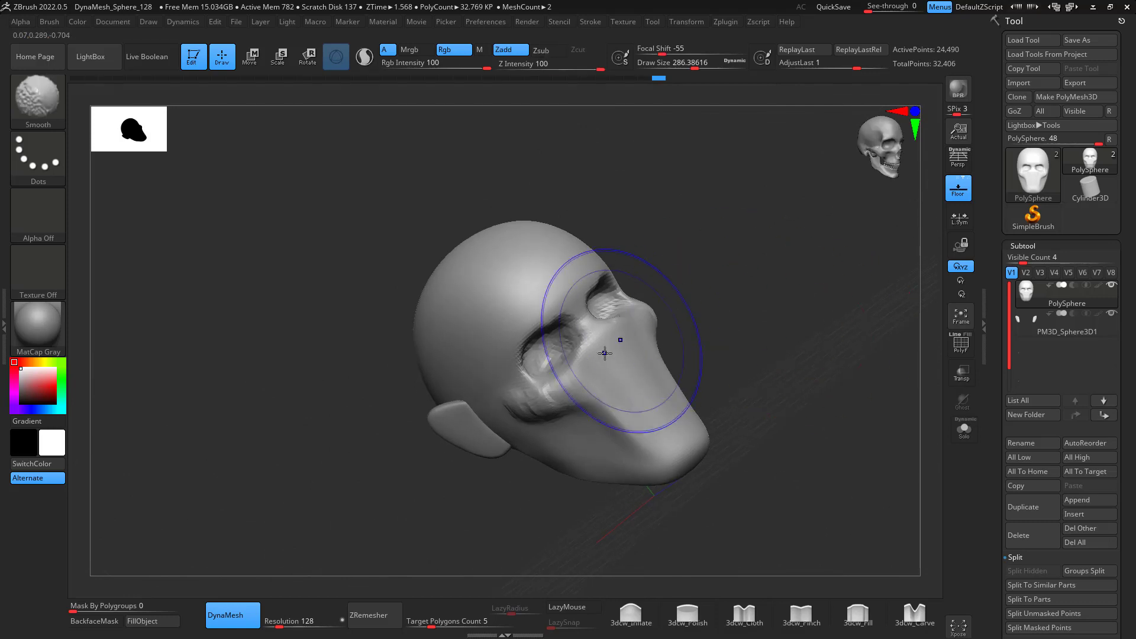
pyautogui.moveTo(604, 354)
pyautogui.keyDown('shift'); pyautogui.mouseDown()
pyautogui.moveTo(583, 338)
pyautogui.moveTo(559, 361)
pyautogui.moveTo(571, 349)
pyautogui.mouseUp(); pyautogui.keyUp('shift')
pyautogui.moveTo(765, 291)
pyautogui.keyDown('shift'); pyautogui.mouseDown()
pyautogui.moveTo(838, 395)
pyautogui.moveTo(787, 319)
pyautogui.mouseUp(); pyautogui.keyUp('shift')
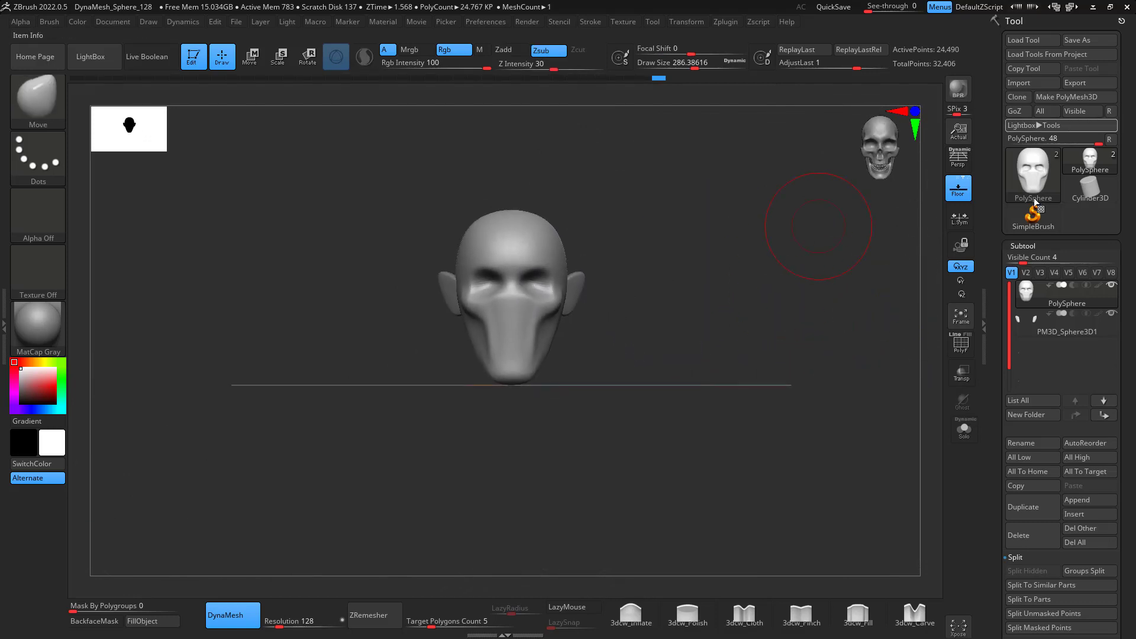
# - Append a Sphere3D as a new subtool and make it the active subtool
pyautogui.click(1081, 502)
pyautogui.click(846, 372)
pyautogui.moveTo(720, 365); pyautogui.dragTo(794, 492)
pyautogui.click(1036, 353)
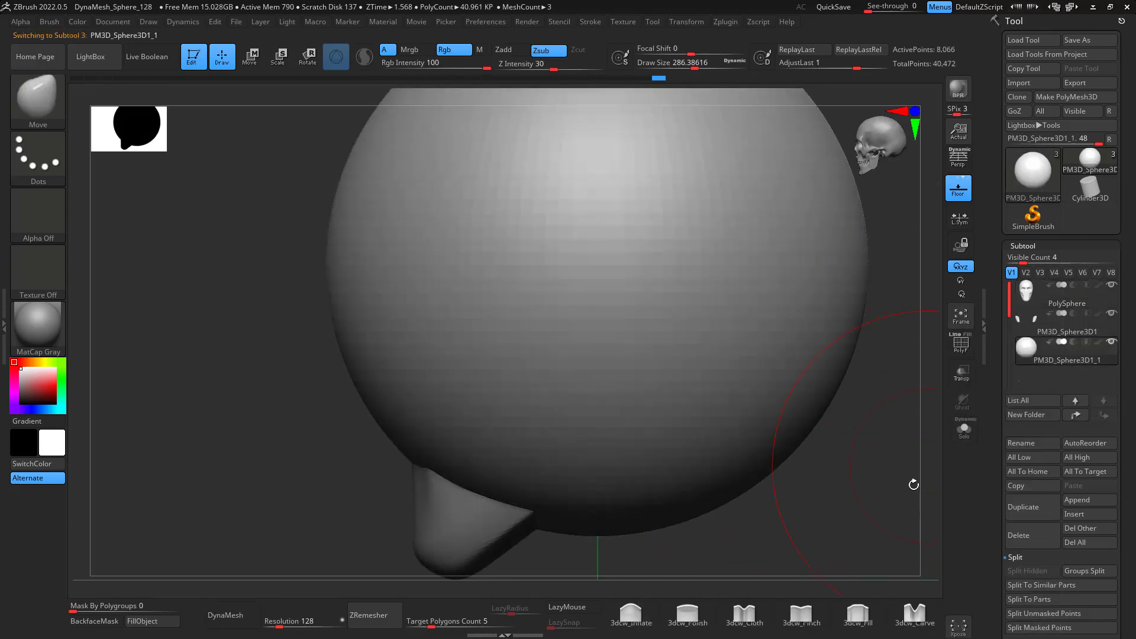
# - Shift the new sphere in front of the face and scale it down uniformly to eyeball size
pyautogui.keyDown('alt'); pyautogui.moveTo(914, 485); pyautogui.dragTo(883, 469); pyautogui.keyUp('alt')
pyautogui.press('e')
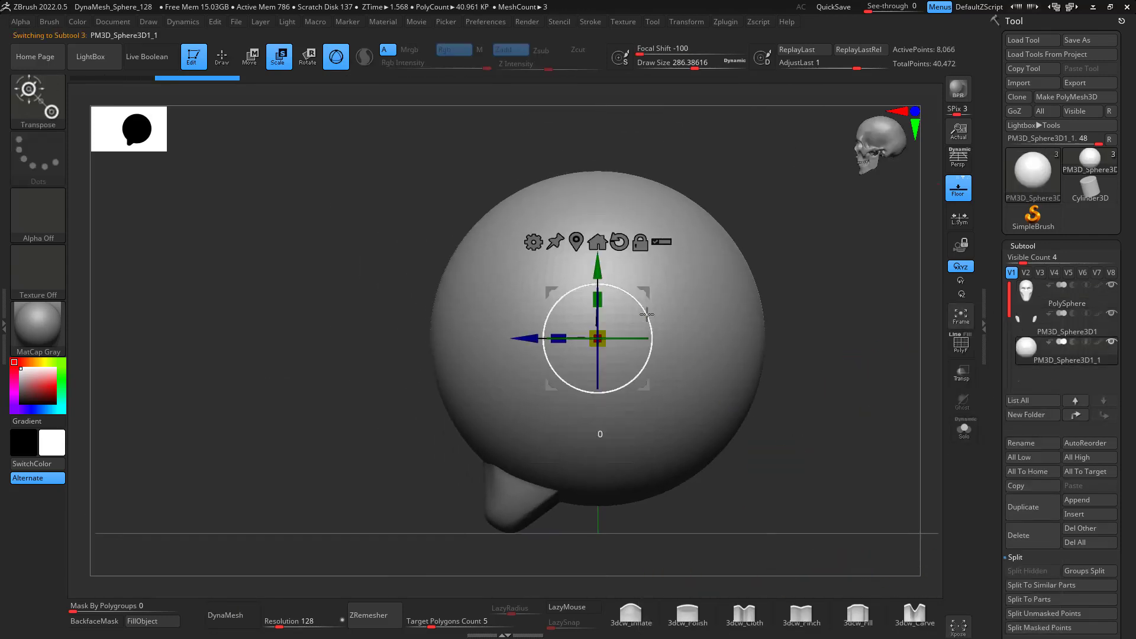
pyautogui.keyDown('shift'); pyautogui.moveTo(647, 314); pyautogui.dragTo(488, 399); pyautogui.keyUp('shift')
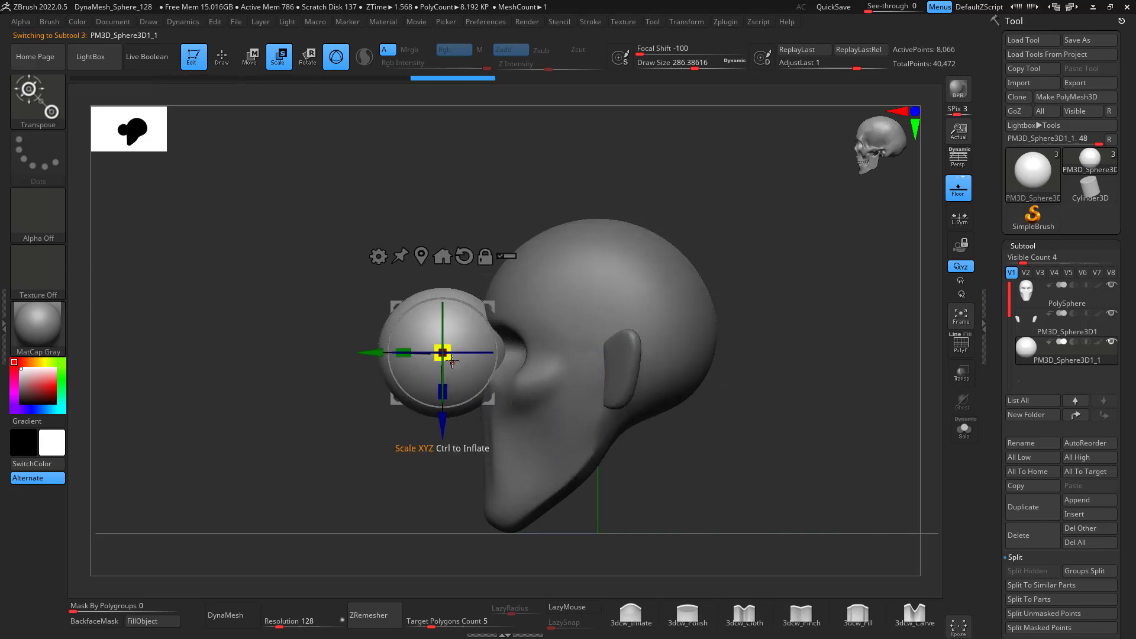
pyautogui.moveTo(452, 361); pyautogui.dragTo(454, 398)
pyautogui.keyDown('shift'); pyautogui.moveTo(801, 443); pyautogui.dragTo(589, 416); pyautogui.keyUp('shift')
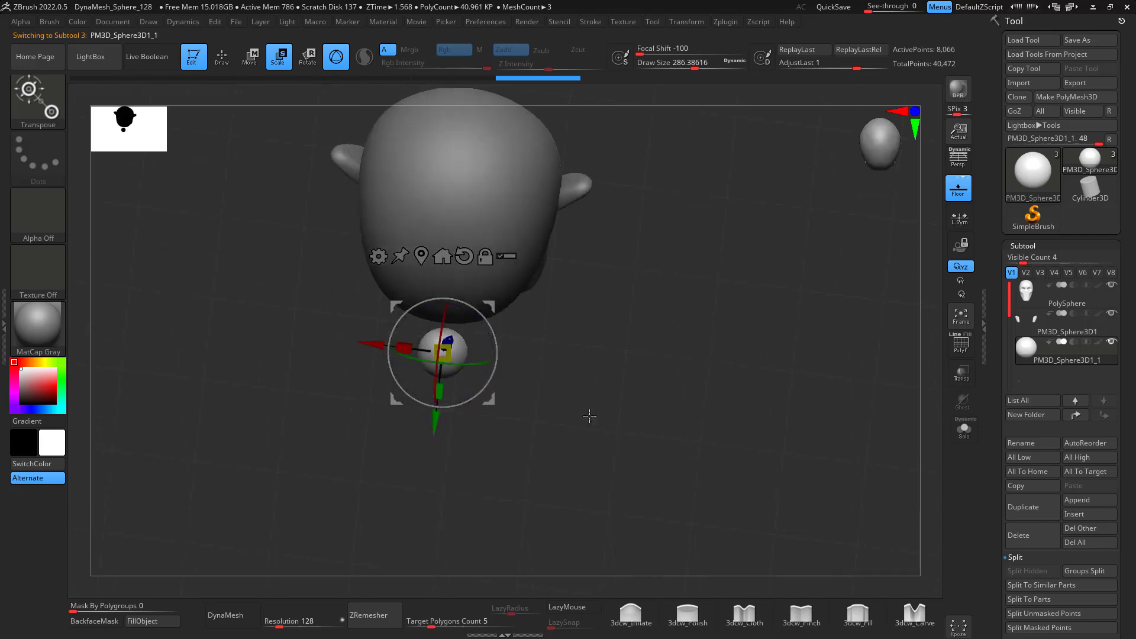
# - Position the small sphere inside one eye socket, aligning it from the side and front
pyautogui.moveTo(571, 354); pyautogui.dragTo(891, 386)
pyautogui.moveTo(626, 397); pyautogui.dragTo(713, 447)
pyautogui.moveTo(899, 464); pyautogui.dragTo(836, 472)
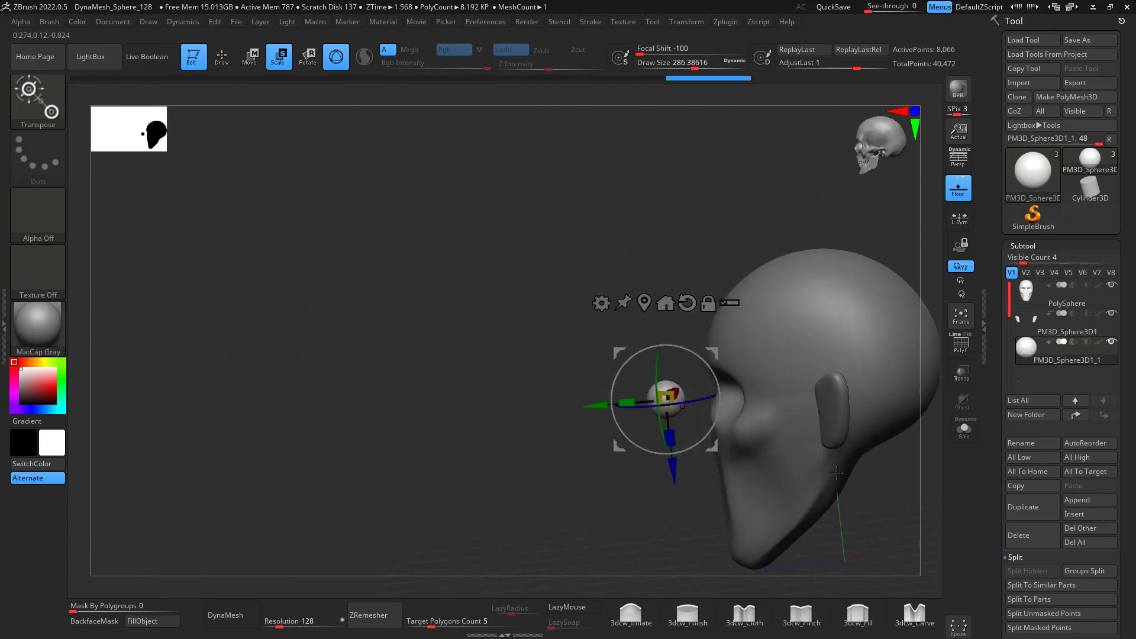
pyautogui.keyDown('shift'); pyautogui.moveTo(918, 511); pyautogui.dragTo(905, 503); pyautogui.keyUp('shift')
pyautogui.moveTo(719, 352); pyautogui.dragTo(796, 351)
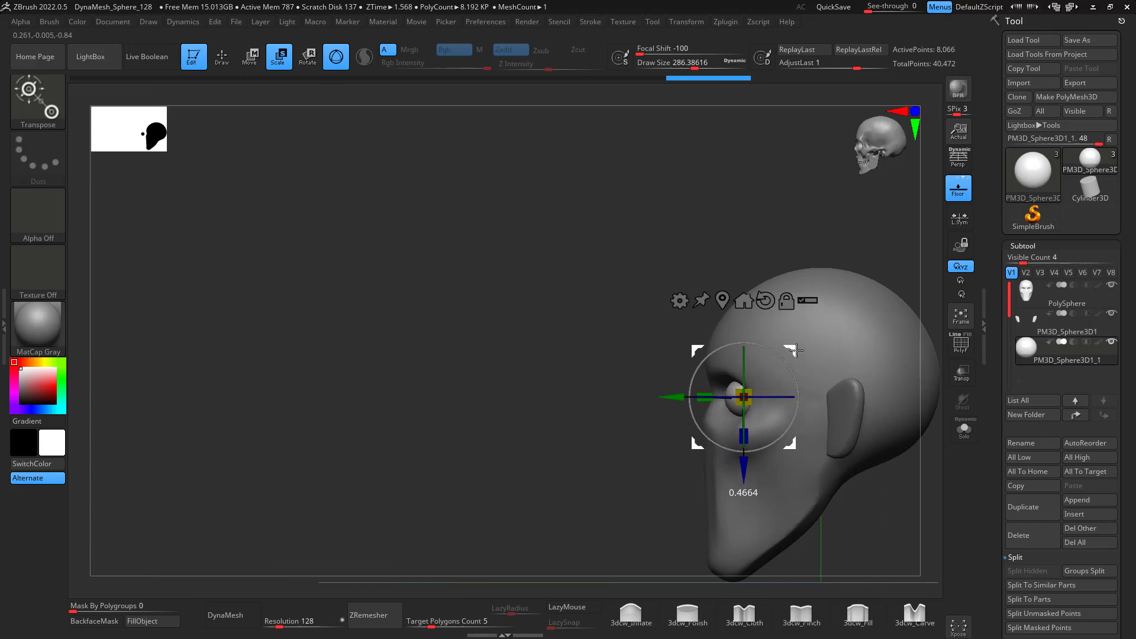
pyautogui.moveTo(852, 503); pyautogui.dragTo(923, 509)
pyautogui.keyDown('alt'); pyautogui.moveTo(888, 486); pyautogui.dragTo(795, 481); pyautogui.keyUp('alt')
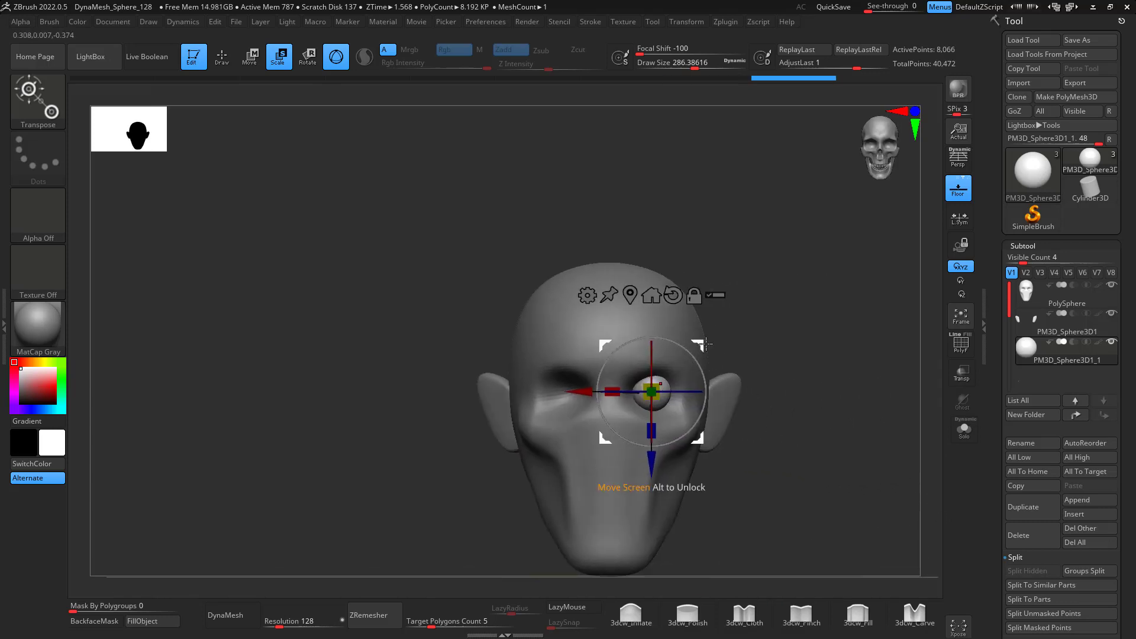
pyautogui.moveTo(812, 430)
pyautogui.keyDown('alt'); pyautogui.mouseDown()
pyautogui.moveTo(818, 447)
pyautogui.moveTo(862, 426)
pyautogui.moveTo(839, 392)
pyautogui.moveTo(876, 374)
pyautogui.mouseUp(); pyautogui.keyUp('alt')
# - Mirror the eyeball to the other eye socket with the SubTool Master Mirror function
pyautogui.press('q')
pyautogui.press('space')
pyautogui.moveTo(641, 403); pyautogui.dragTo(633, 397)
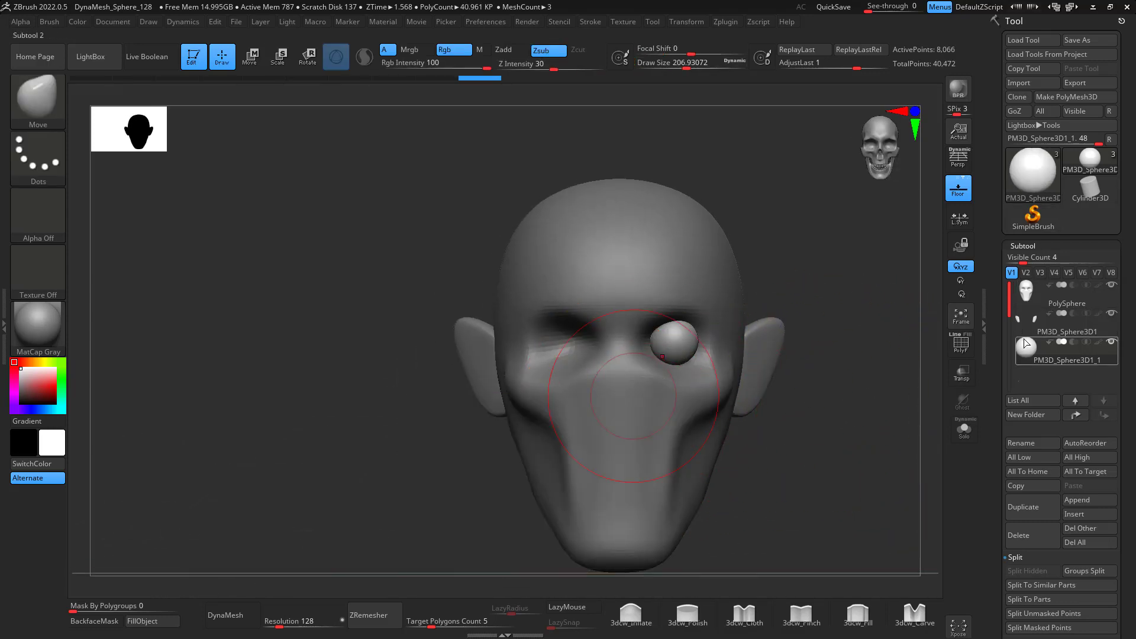
pyautogui.click(725, 22)
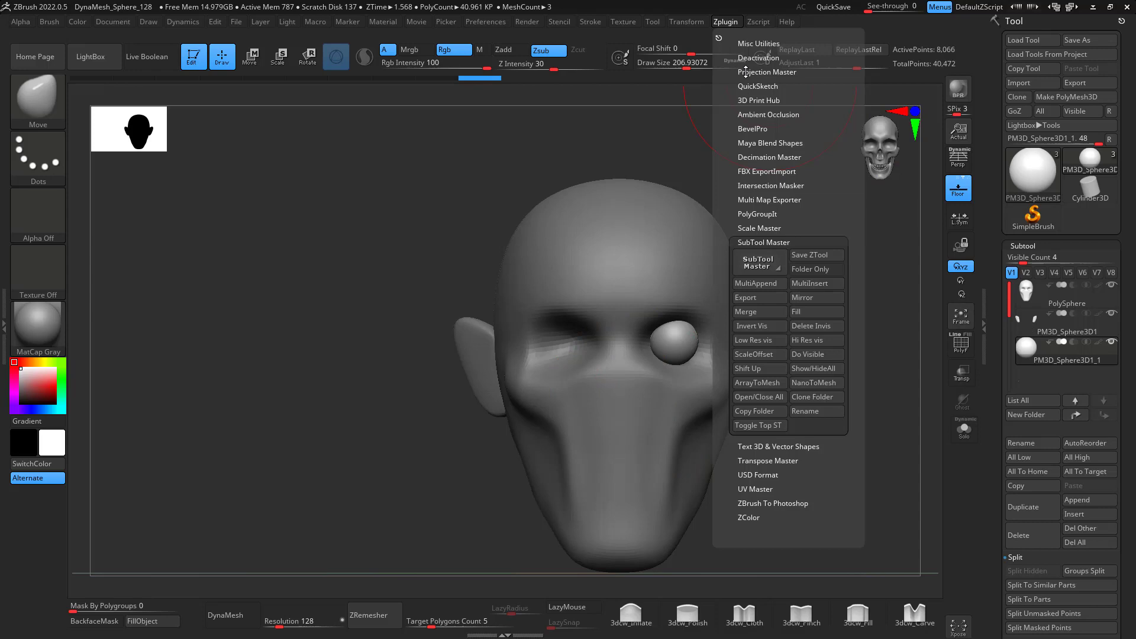
pyautogui.click(795, 297)
pyautogui.click(503, 303)
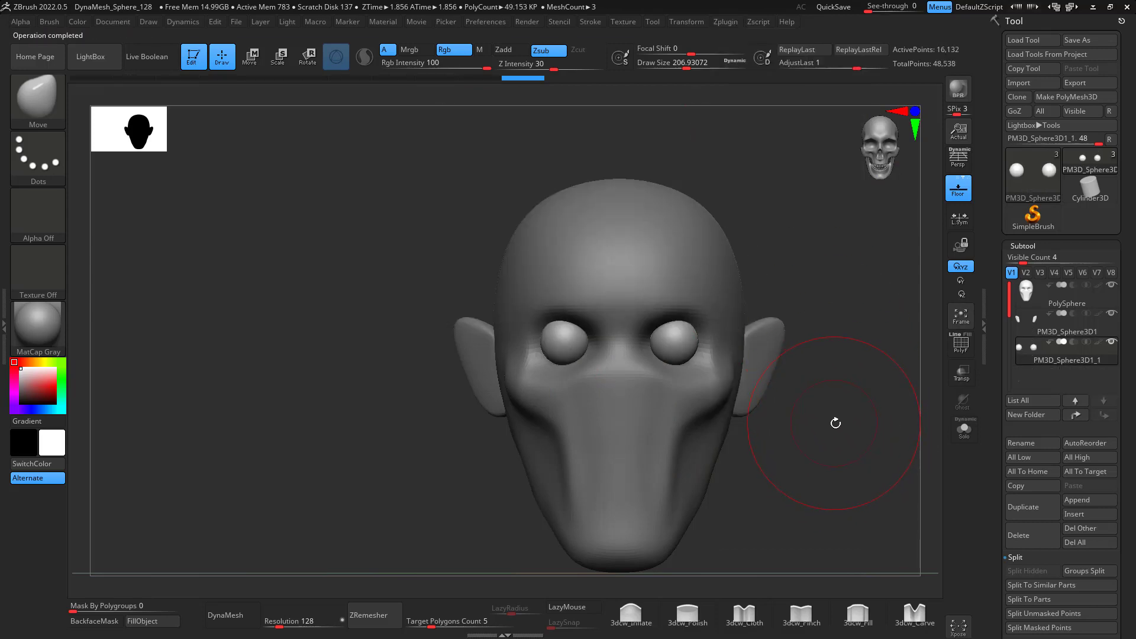
# - Mask a vertical nose shape in the middle of the head subtool's face with MaskPen at a draw size of about 41
pyautogui.moveTo(827, 395); pyautogui.dragTo(844, 380)
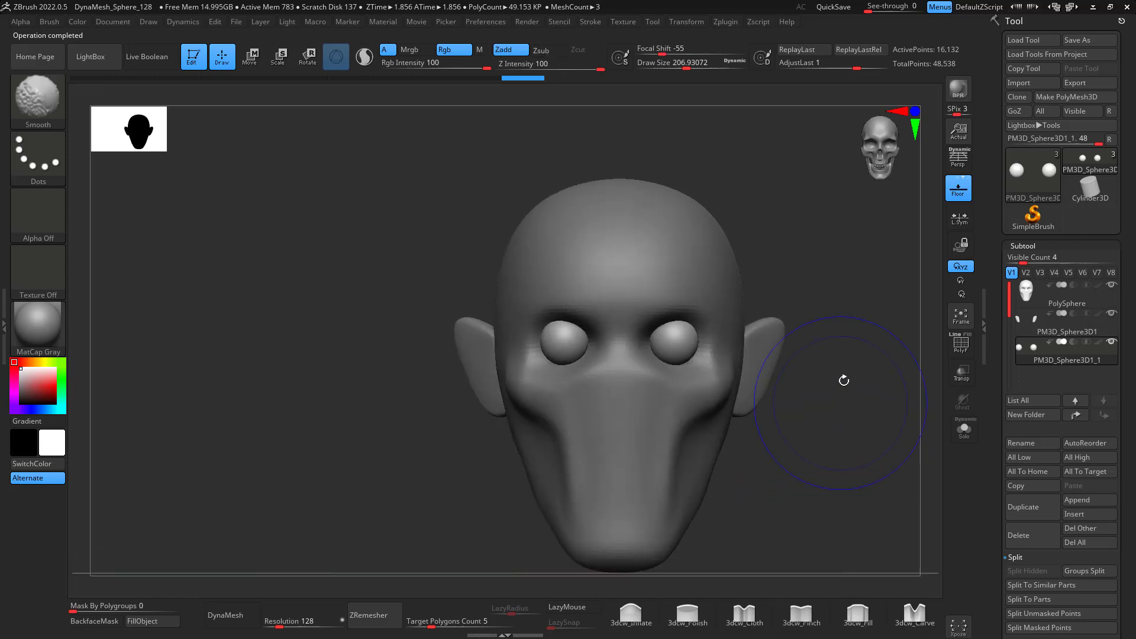
pyautogui.keyDown('alt'); pyautogui.moveTo(813, 417); pyautogui.dragTo(875, 382); pyautogui.keyUp('alt')
pyautogui.keyDown('alt'); pyautogui.moveTo(900, 338); pyautogui.dragTo(844, 350); pyautogui.keyUp('alt')
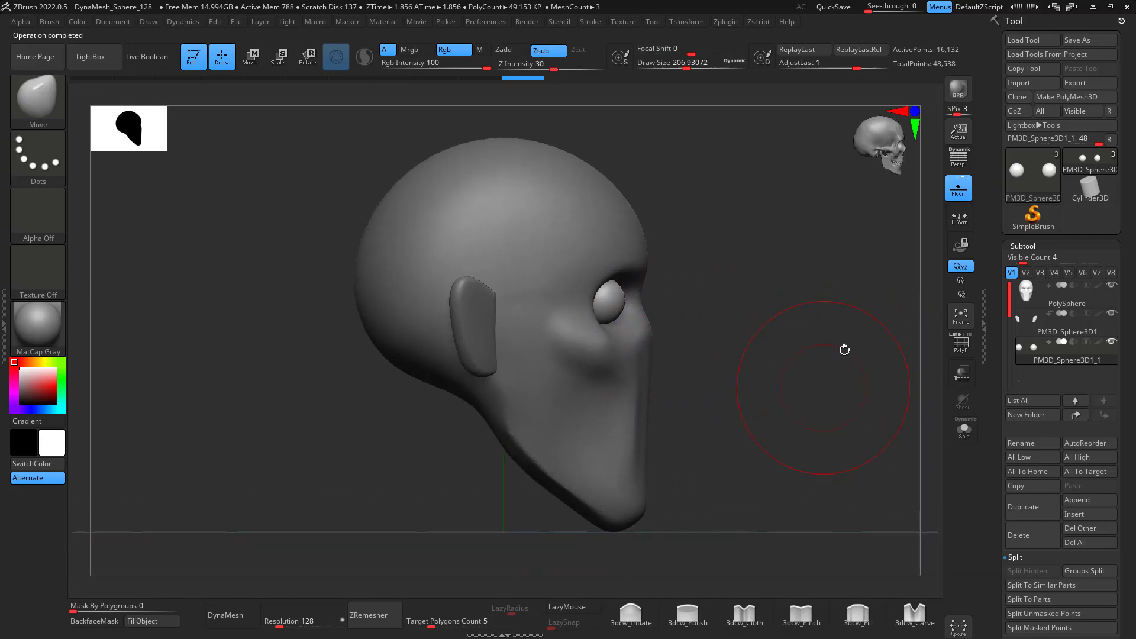
pyautogui.moveTo(820, 422)
pyautogui.mouseDown()
pyautogui.moveTo(783, 420)
pyautogui.moveTo(798, 382)
pyautogui.mouseUp()
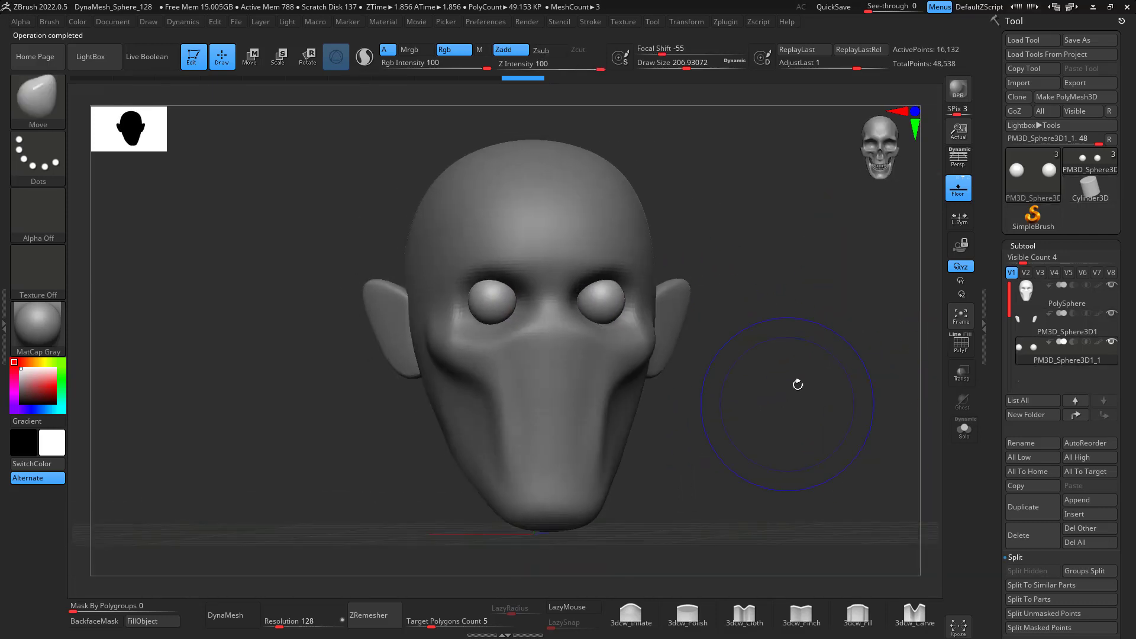
pyautogui.click(1044, 305)
pyautogui.keyDown('alt'); pyautogui.moveTo(802, 426); pyautogui.dragTo(889, 458); pyautogui.keyUp('alt')
pyautogui.press('space')
pyautogui.moveTo(682, 411); pyautogui.dragTo(654, 393)
pyautogui.press('ctrl')
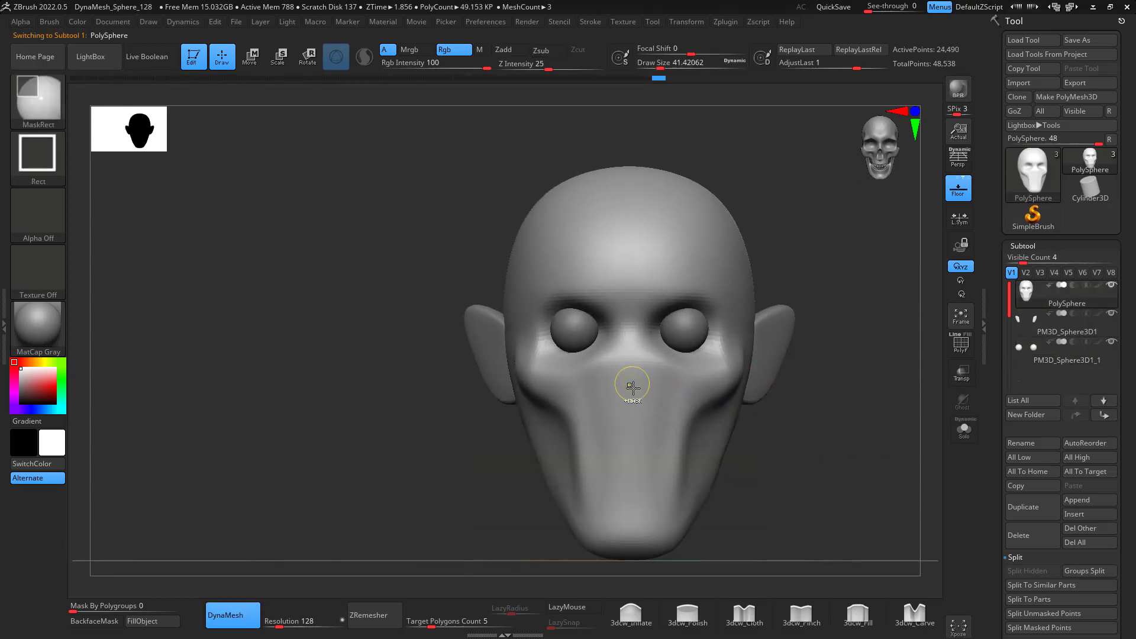
pyautogui.click(45, 127)
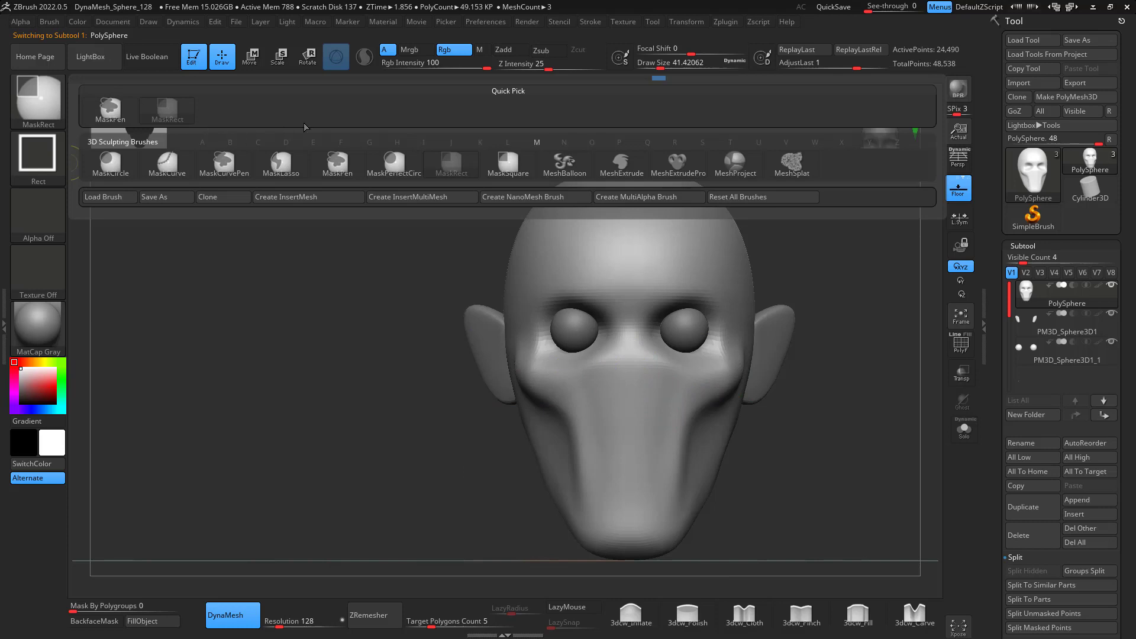
pyautogui.click(107, 121)
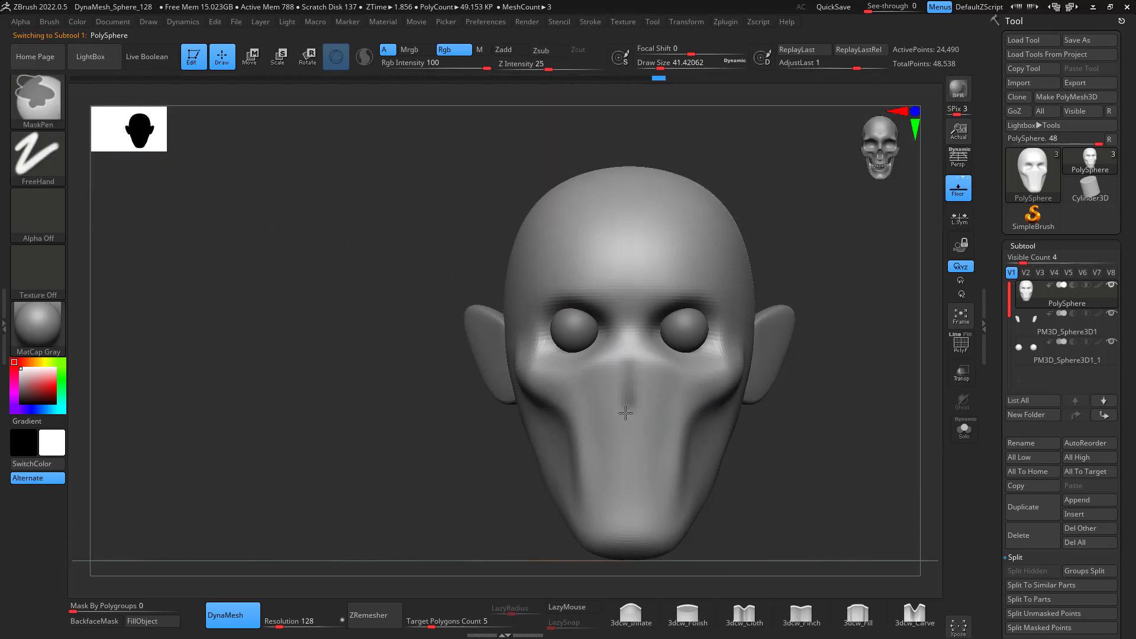
pyautogui.keyDown('ctrl'); pyautogui.moveTo(625, 412); pyautogui.dragTo(625, 359); pyautogui.keyUp('ctrl')
pyautogui.keyDown('ctrl'); pyautogui.moveTo(624, 408); pyautogui.dragTo(622, 396); pyautogui.keyUp('ctrl')
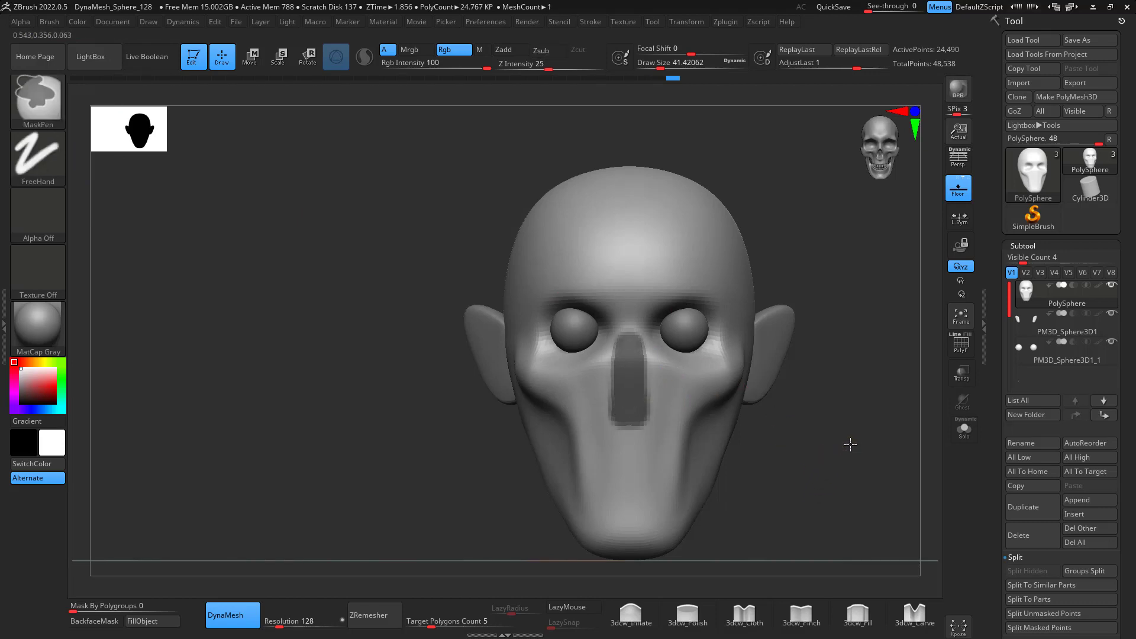
# - Pull the nose out of the face in profile with the Move brush at a draw size of about 177
pyautogui.moveTo(850, 444)
pyautogui.mouseDown()
pyautogui.moveTo(851, 466)
pyautogui.moveTo(862, 462)
pyautogui.mouseUp()
pyautogui.press('b')
pyautogui.press('m')
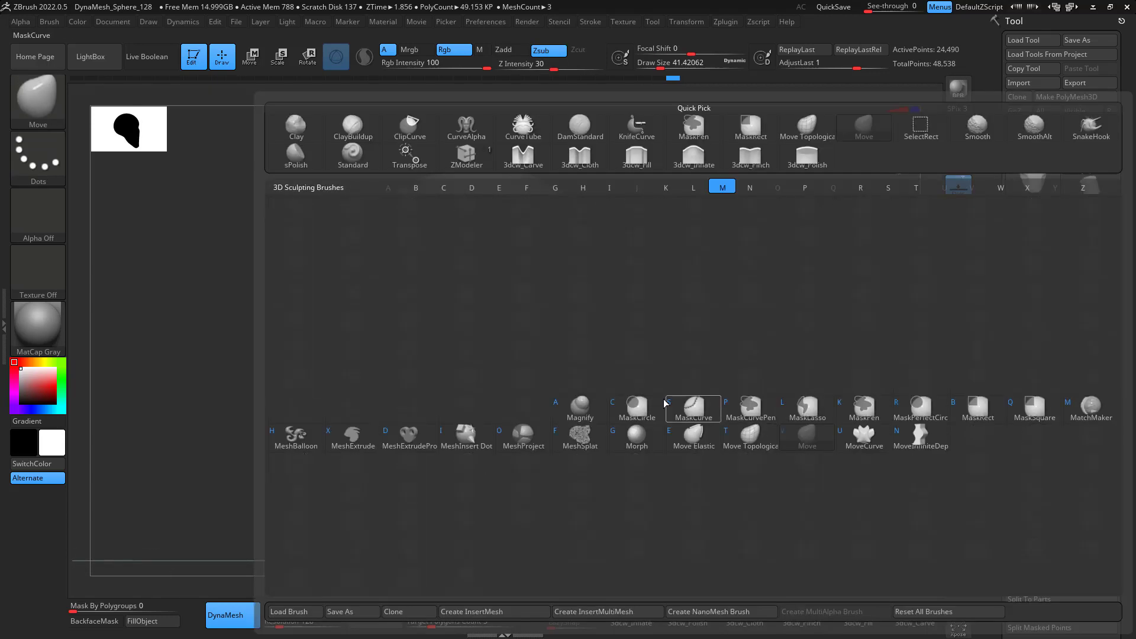
pyautogui.press('v')
pyautogui.press('space')
pyautogui.moveTo(663, 406)
pyautogui.mouseDown()
pyautogui.moveTo(681, 407)
pyautogui.moveTo(658, 400)
pyautogui.moveTo(629, 412)
pyautogui.moveTo(686, 411)
pyautogui.moveTo(857, 512)
pyautogui.moveTo(797, 499)
pyautogui.mouseUp()
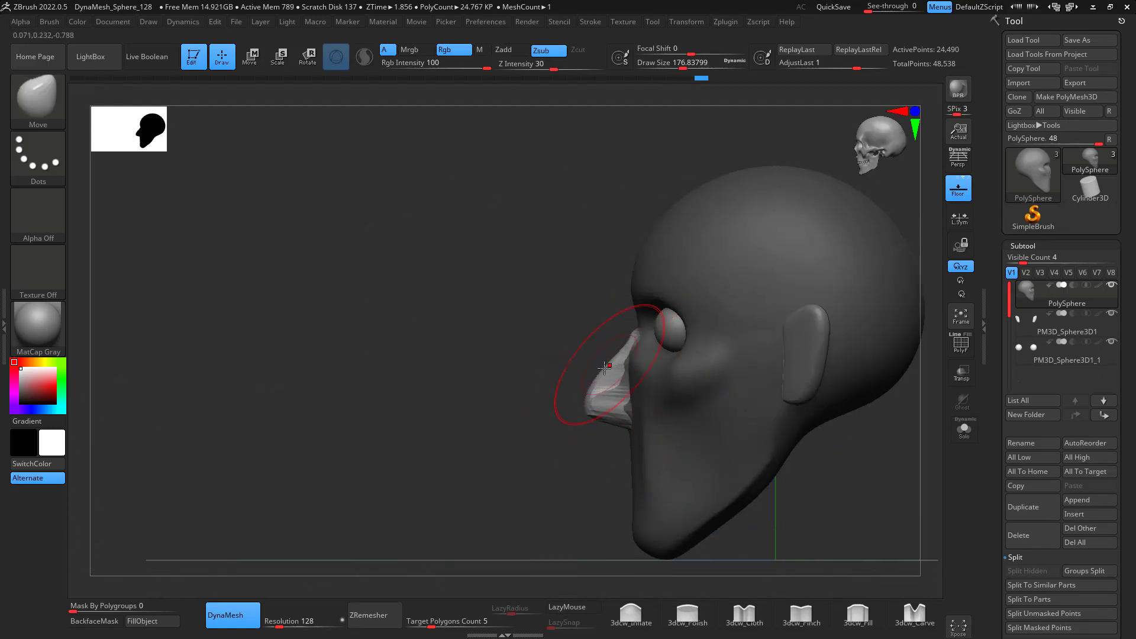
# - Clear the nose mask, then update the head's DynaMesh while smoothing the pulled-out nose
pyautogui.keyDown('ctrl'); pyautogui.moveTo(588, 468); pyautogui.dragTo(601, 418); pyautogui.keyUp('ctrl')
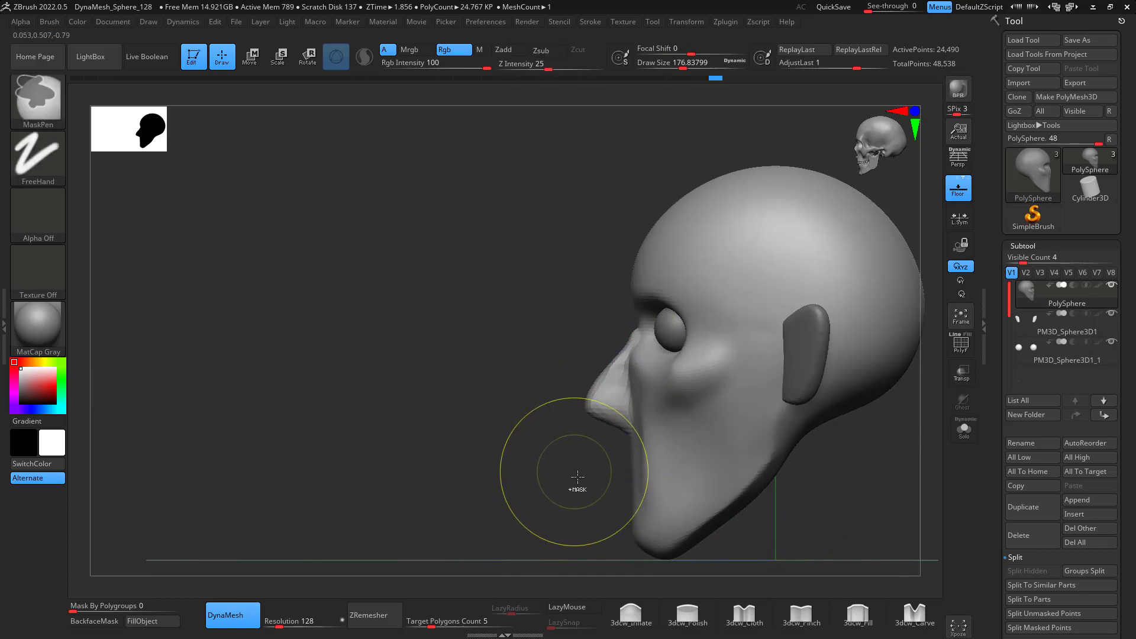
pyautogui.keyDown('ctrl'); pyautogui.moveTo(592, 506); pyautogui.dragTo(596, 461); pyautogui.keyUp('ctrl')
pyautogui.moveTo(606, 414)
pyautogui.keyDown('shift'); pyautogui.mouseDown()
pyautogui.moveTo(612, 391)
pyautogui.moveTo(617, 413)
pyautogui.mouseUp(); pyautogui.keyUp('shift')
# - Refine the profile of the nose and brow ridge with the Move brush at draw sizes of about 128 and 163
pyautogui.press('space')
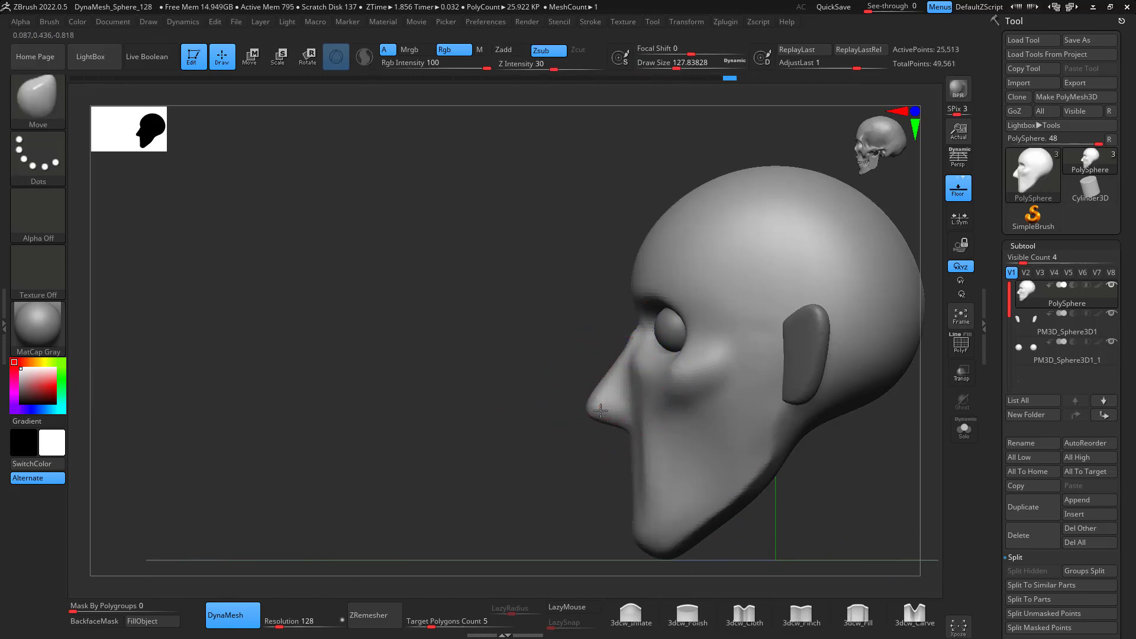
pyautogui.moveTo(582, 472); pyautogui.dragTo(609, 355)
pyautogui.keyDown('shift'); pyautogui.moveTo(685, 350); pyautogui.dragTo(804, 361); pyautogui.keyUp('shift')
pyautogui.press('space')
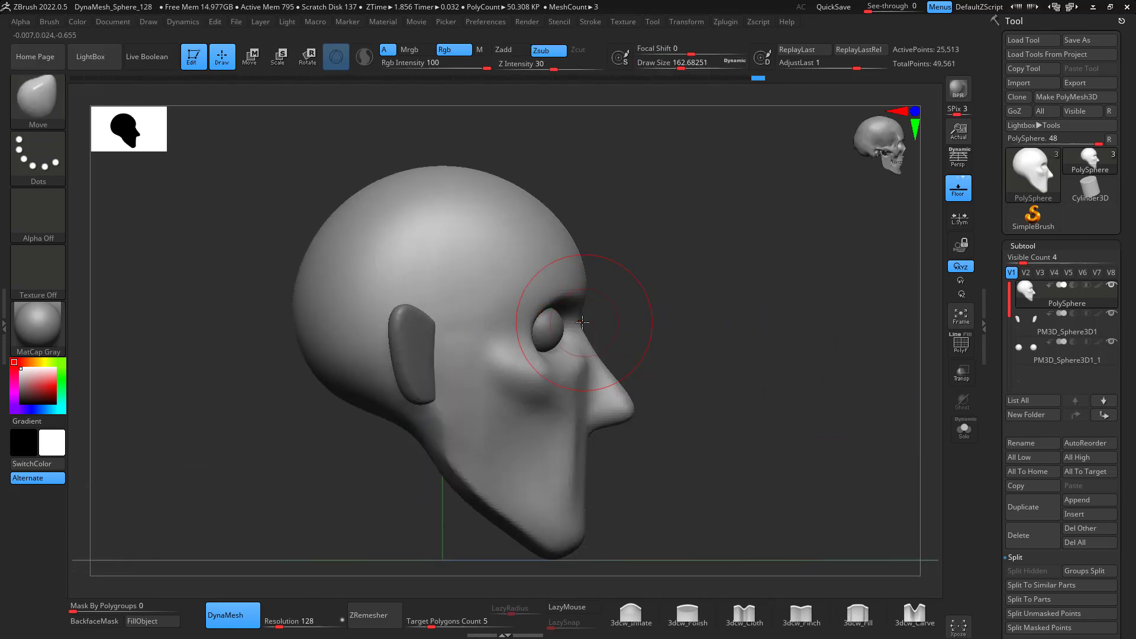
pyautogui.press('space')
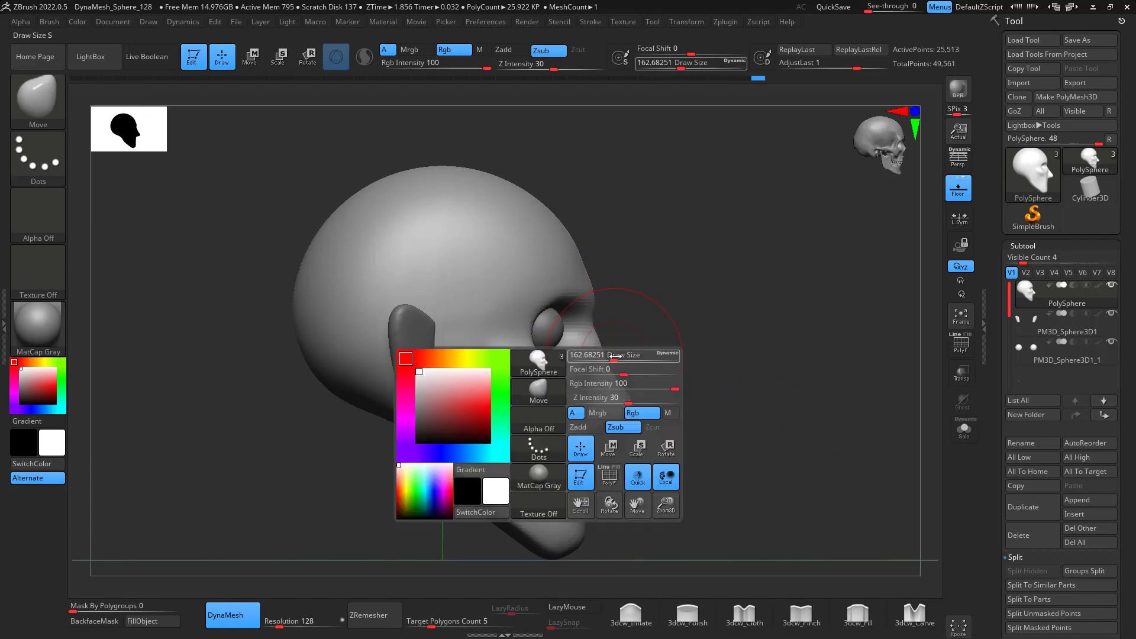
pyautogui.moveTo(612, 355); pyautogui.dragTo(613, 365)
pyautogui.moveTo(790, 365); pyautogui.dragTo(662, 380)
pyautogui.keyDown('alt'); pyautogui.moveTo(865, 500); pyautogui.dragTo(770, 429); pyautogui.keyUp('alt')
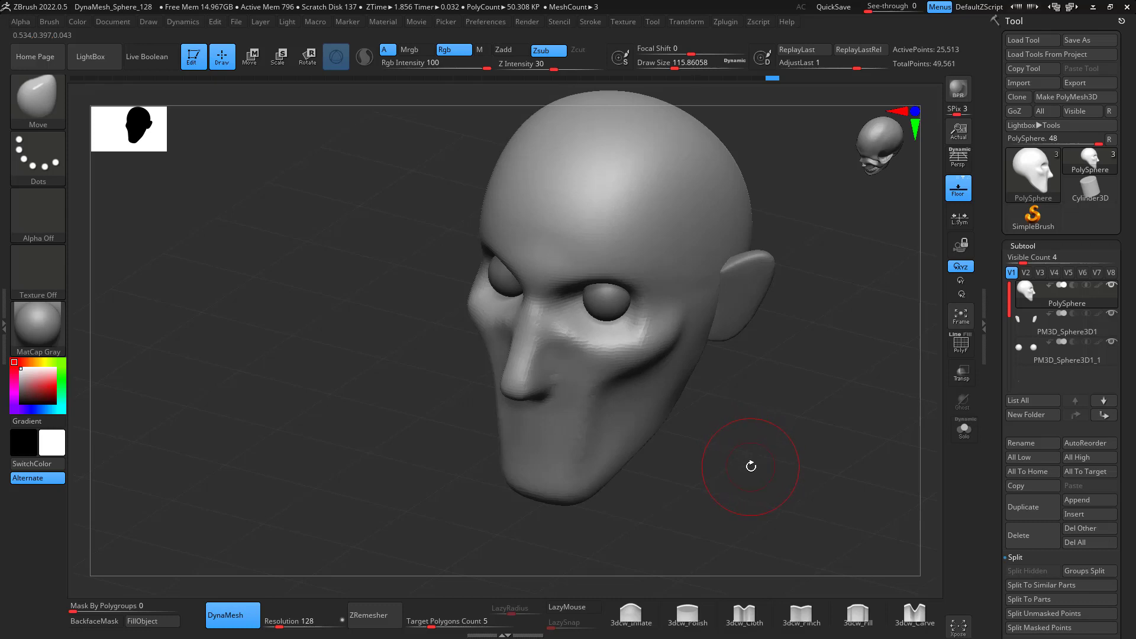
# - Build up clay between the nose and inner eye corners with ClayBuildup at a draw size of about 77, and smooth it
pyautogui.press('b')
pyautogui.press('c')
pyautogui.press('b')
pyautogui.press('space')
pyautogui.moveTo(745, 443)
pyautogui.mouseDown()
pyautogui.moveTo(731, 439)
pyautogui.moveTo(749, 442)
pyautogui.mouseUp()
pyautogui.moveTo(744, 430); pyautogui.dragTo(735, 431)
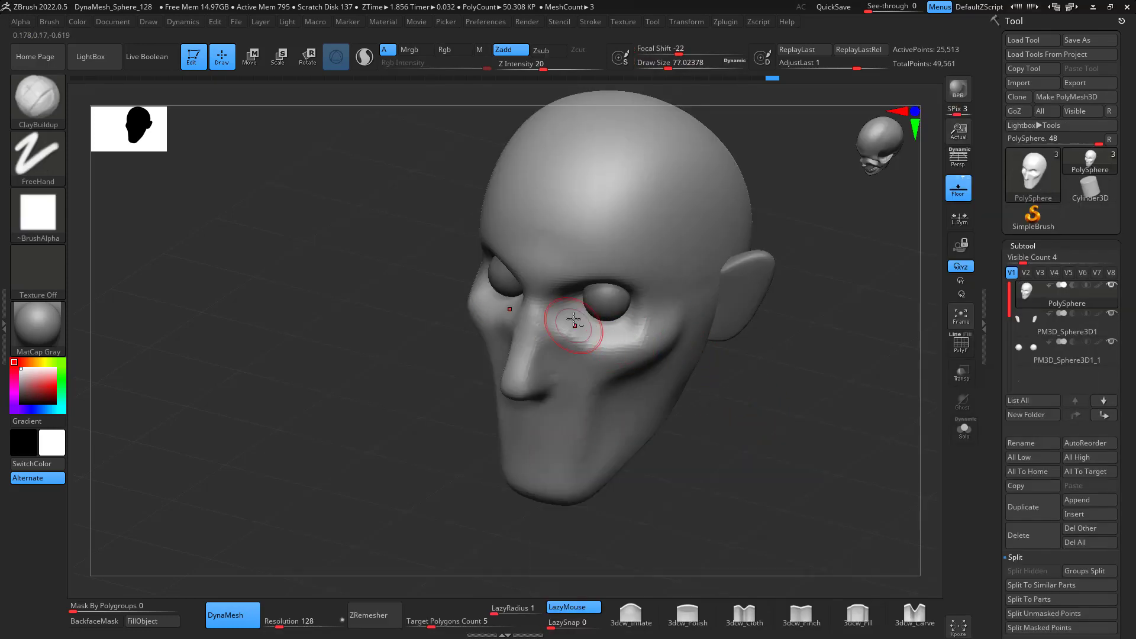
pyautogui.moveTo(573, 319)
pyautogui.mouseDown()
pyautogui.moveTo(563, 342)
pyautogui.moveTo(581, 337)
pyautogui.mouseUp()
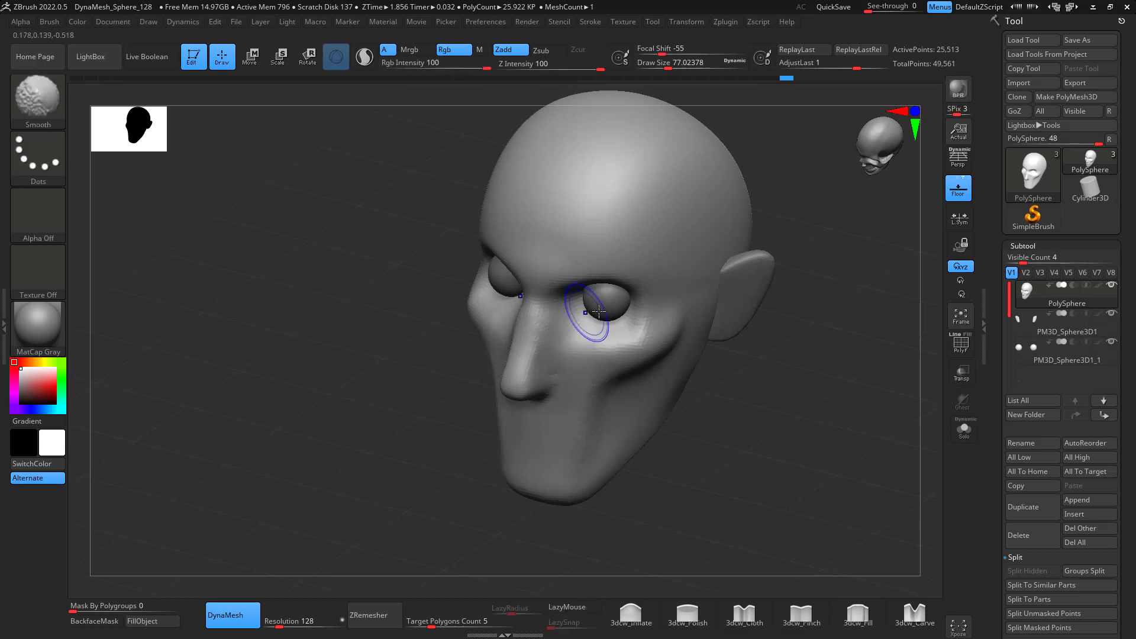
pyautogui.moveTo(687, 435); pyautogui.dragTo(772, 447)
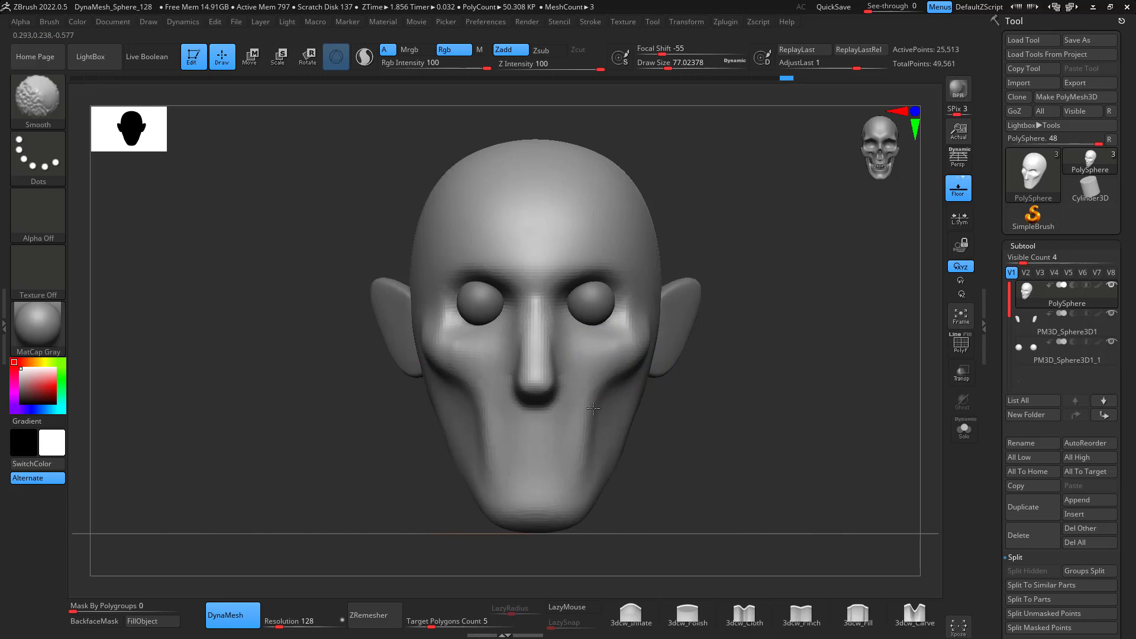
# - Pull the inner brow ridge down toward the nose bridge with the Move brush at a draw size of about 187, forming an angry frown
pyautogui.keyDown('alt'); pyautogui.moveTo(757, 465); pyautogui.dragTo(749, 406); pyautogui.keyUp('alt')
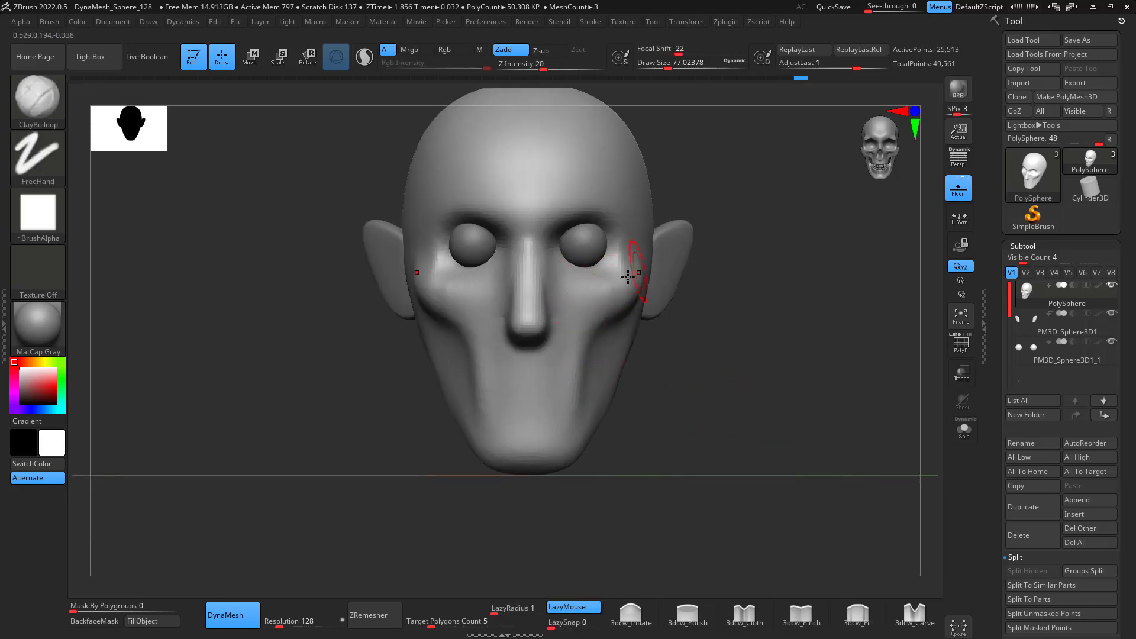
pyautogui.moveTo(698, 319); pyautogui.dragTo(841, 468)
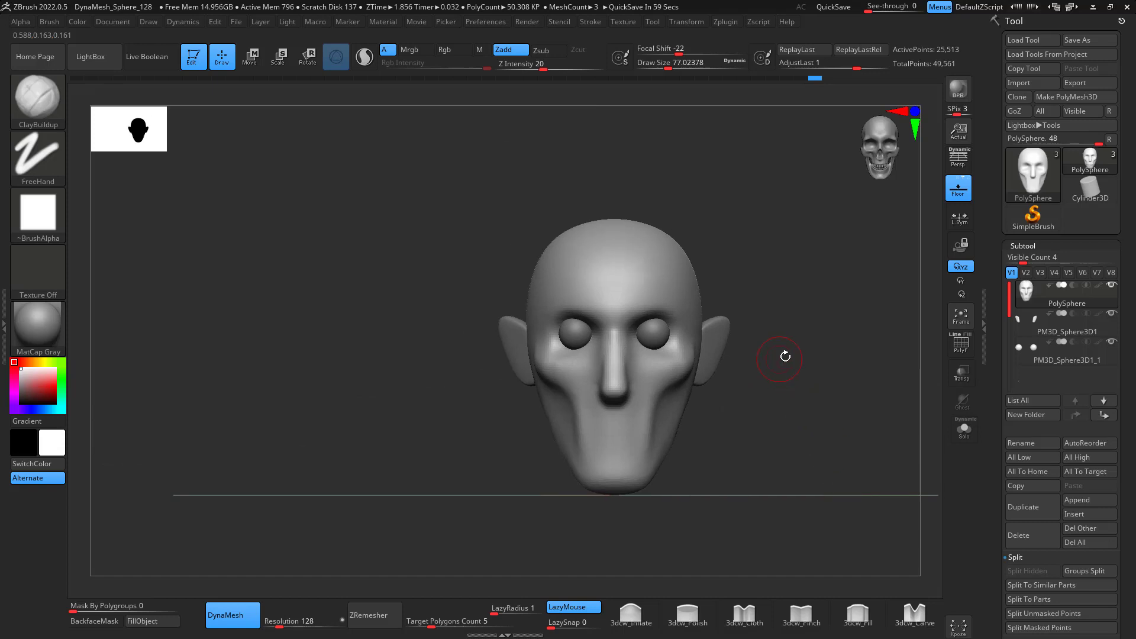
pyautogui.keyDown('alt'); pyautogui.moveTo(785, 356); pyautogui.dragTo(859, 494); pyautogui.keyUp('alt')
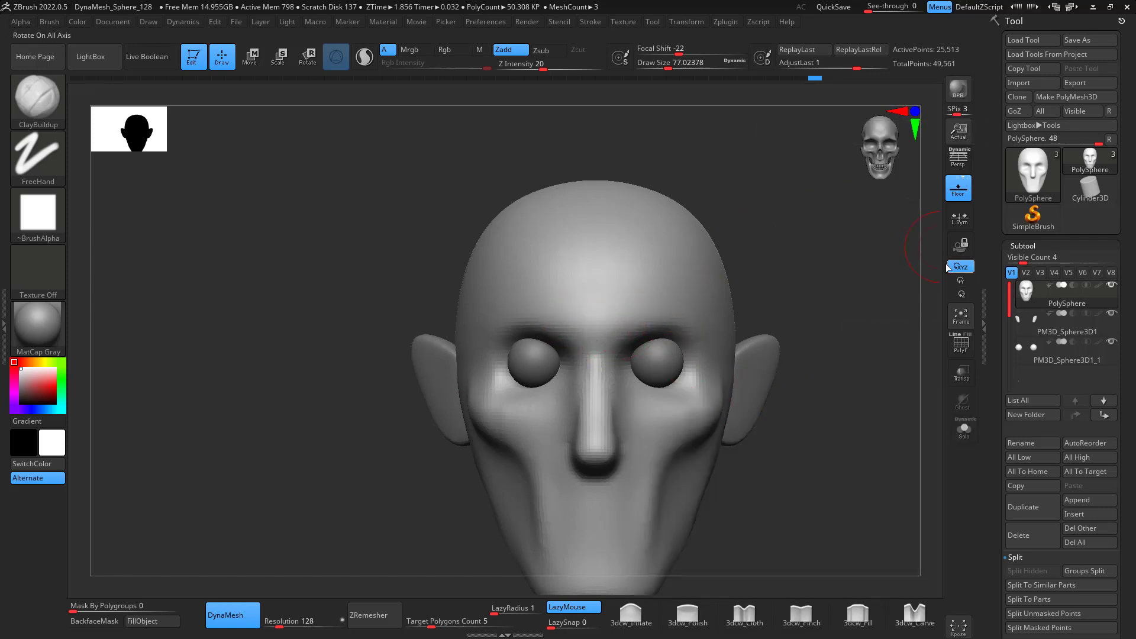
pyautogui.press('b')
pyautogui.press('m')
pyautogui.press('v')
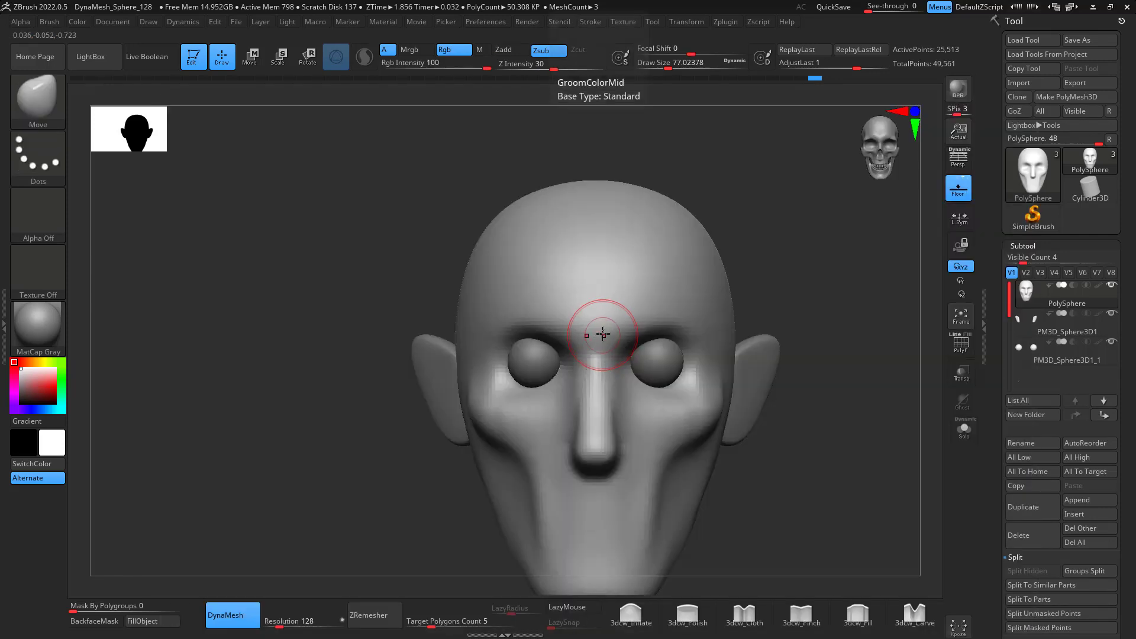
pyautogui.press('space')
pyautogui.moveTo(614, 330)
pyautogui.mouseDown()
pyautogui.moveTo(627, 327)
pyautogui.moveTo(620, 340)
pyautogui.moveTo(662, 310)
pyautogui.moveTo(626, 335)
pyautogui.mouseUp()
pyautogui.moveTo(858, 385)
pyautogui.mouseDown()
pyautogui.moveTo(817, 398)
pyautogui.moveTo(798, 499)
pyautogui.moveTo(778, 497)
pyautogui.mouseUp()
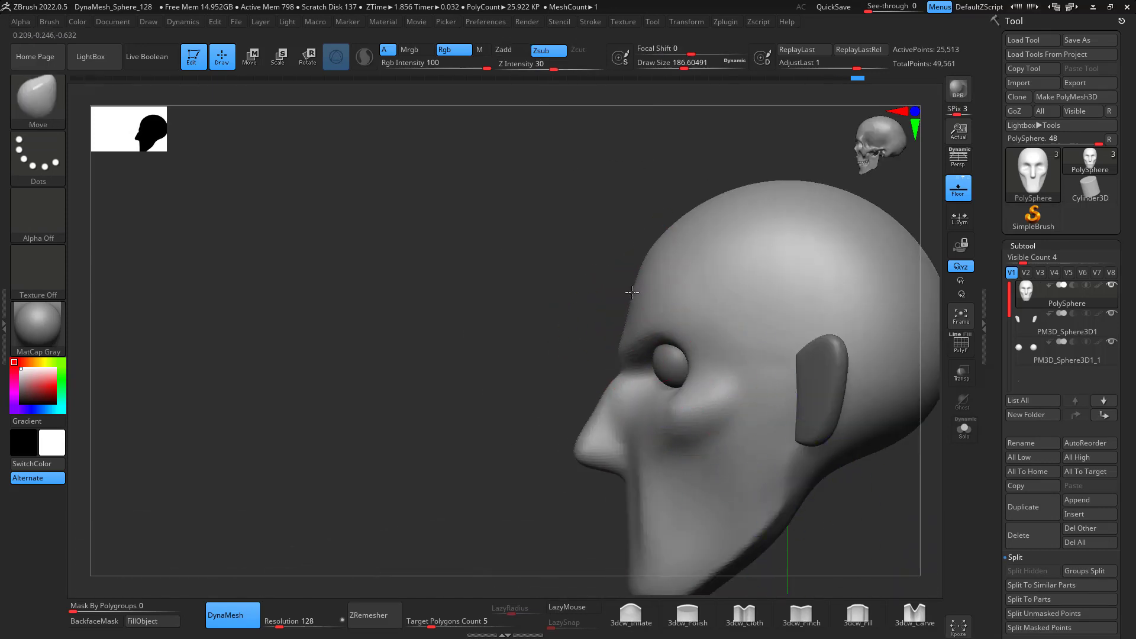
pyautogui.moveTo(632, 292); pyautogui.dragTo(630, 286)
pyautogui.moveTo(618, 375); pyautogui.dragTo(842, 456)
# - Refine the slanted brows above the eyeballs with the Move brush at a draw size of about 128
pyautogui.rightClick(690, 370)
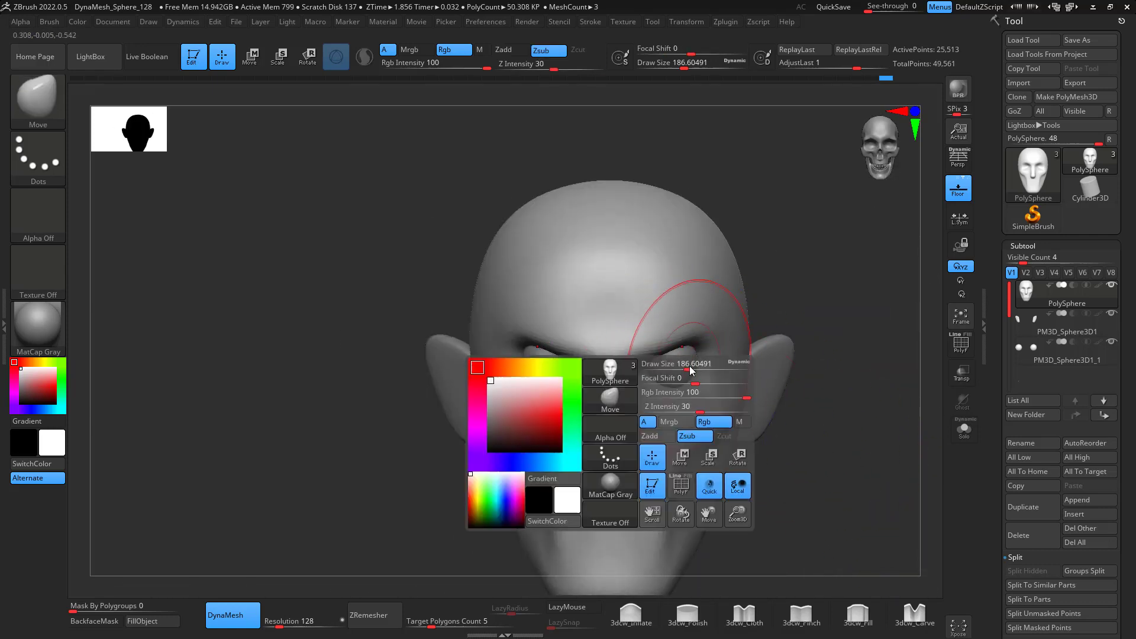
pyautogui.moveTo(690, 370); pyautogui.dragTo(672, 344)
pyautogui.moveTo(825, 467)
pyautogui.mouseDown()
pyautogui.moveTo(860, 475)
pyautogui.moveTo(893, 464)
pyautogui.moveTo(716, 323)
pyautogui.mouseUp()
pyautogui.moveTo(784, 376); pyautogui.dragTo(421, 491)
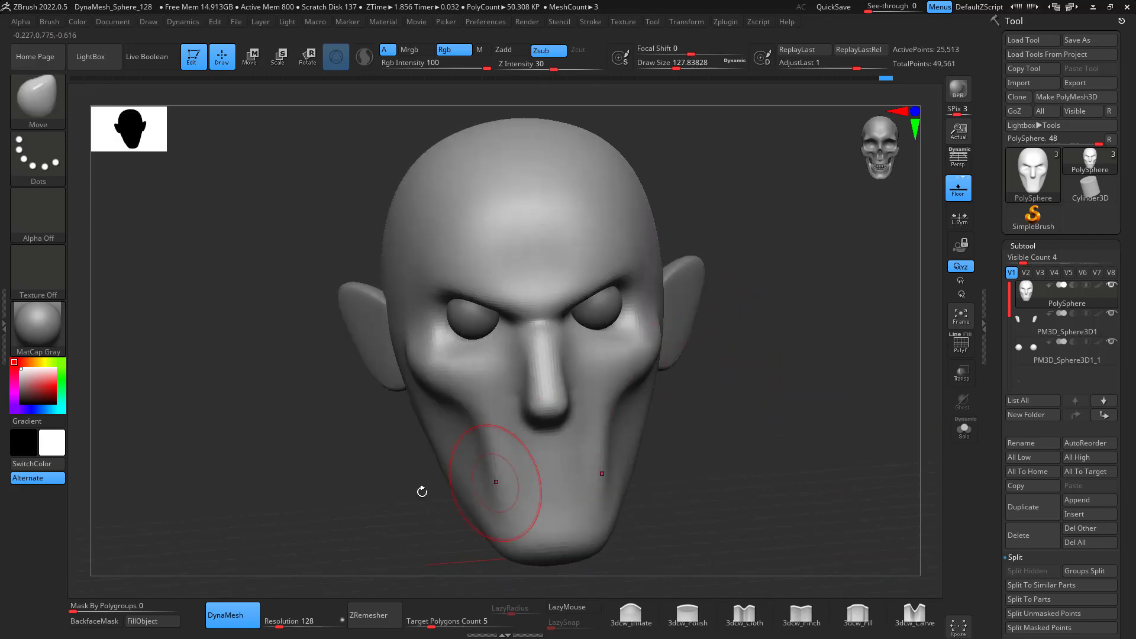
pyautogui.keyDown('shift'); pyautogui.moveTo(743, 386); pyautogui.dragTo(834, 419); pyautogui.keyUp('shift')
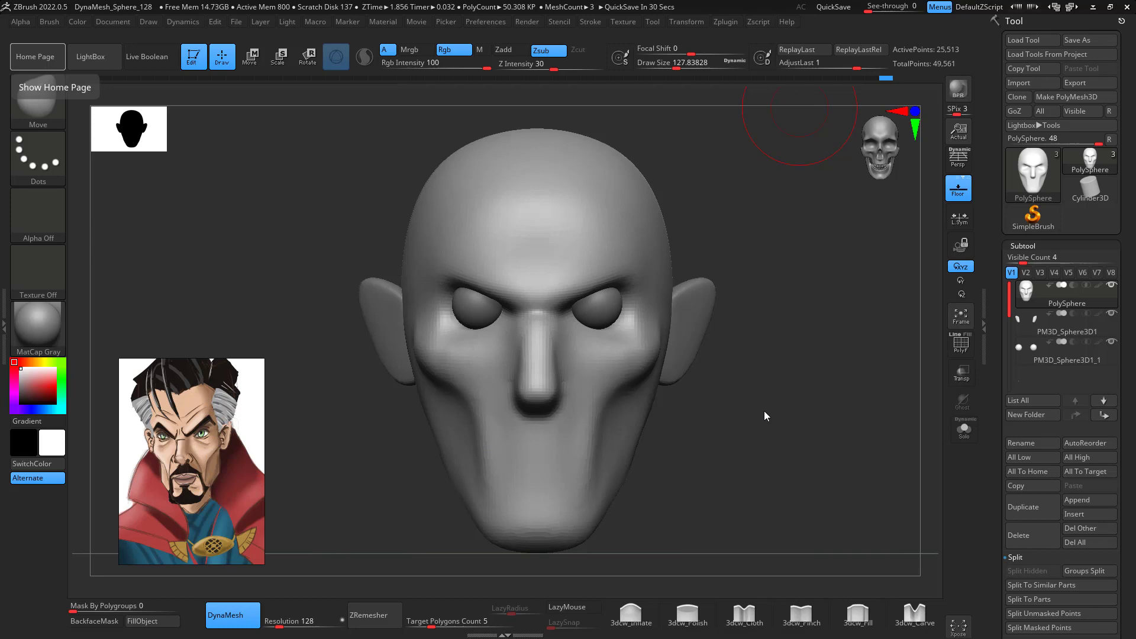
# - Smooth the hollows between the cheeks and the mouth area at a draw size of about 128
pyautogui.moveTo(816, 398); pyautogui.dragTo(629, 523)
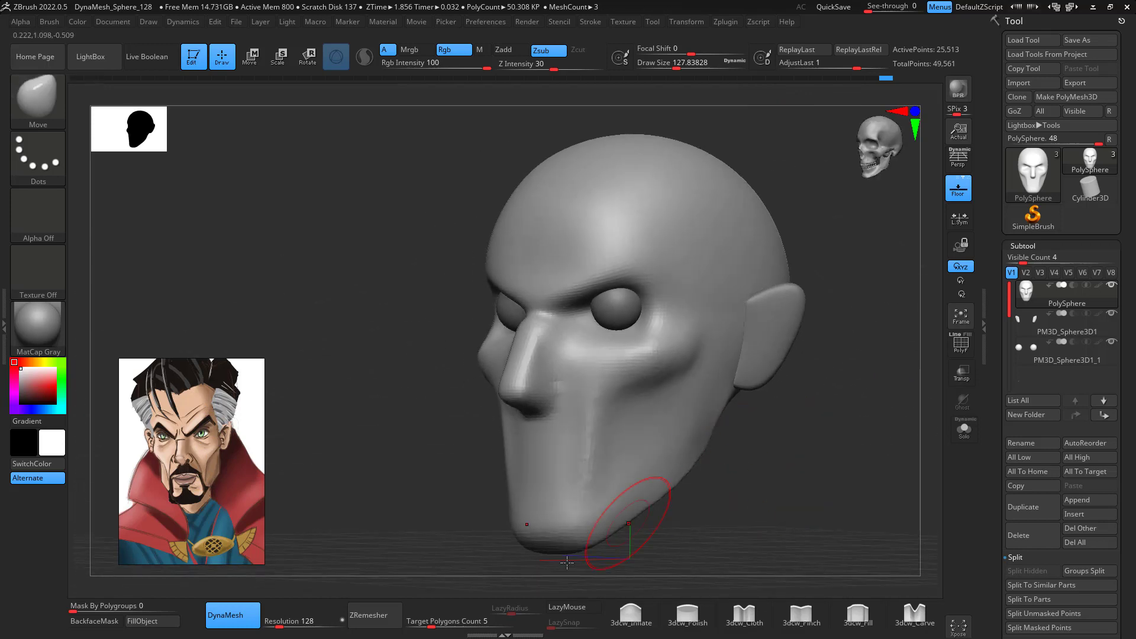
pyautogui.moveTo(832, 513)
pyautogui.mouseDown()
pyautogui.moveTo(852, 484)
pyautogui.moveTo(839, 492)
pyautogui.mouseUp()
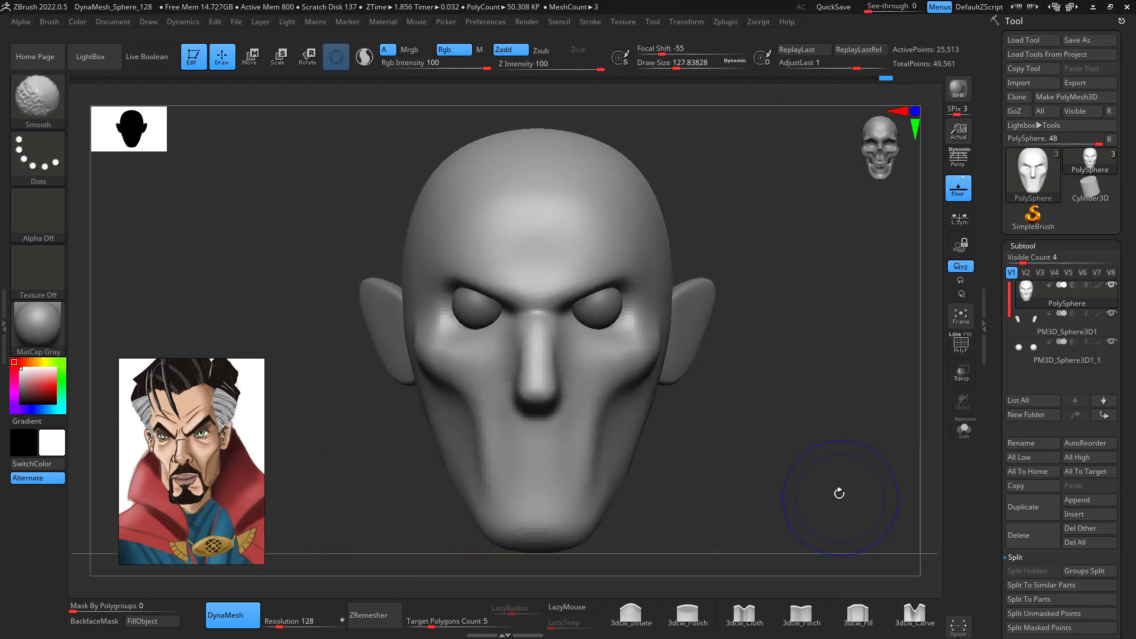
pyautogui.keyDown('shift'); pyautogui.moveTo(597, 423); pyautogui.dragTo(588, 471); pyautogui.keyUp('shift')
pyautogui.moveTo(733, 456)
pyautogui.mouseDown()
pyautogui.moveTo(856, 418)
pyautogui.moveTo(822, 441)
pyautogui.moveTo(828, 355)
pyautogui.moveTo(829, 385)
pyautogui.moveTo(804, 375)
pyautogui.mouseUp()
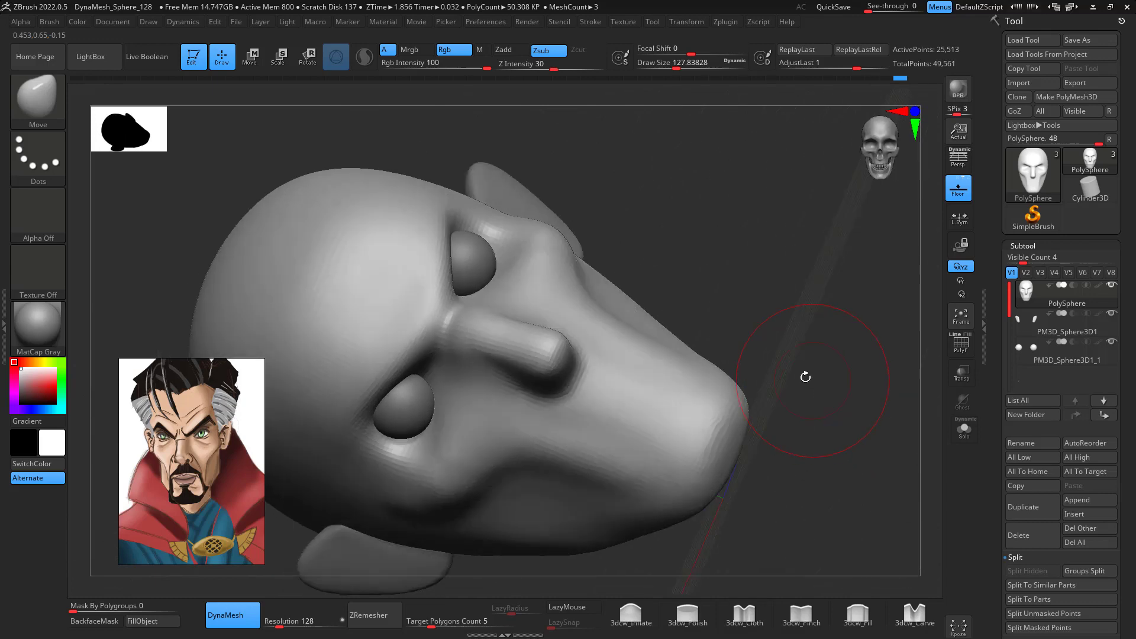
# - Carve the mouth line below the nose with the DamStandard brush at a draw size of about 68
pyautogui.press('b')
pyautogui.press('d')
pyautogui.press('s')
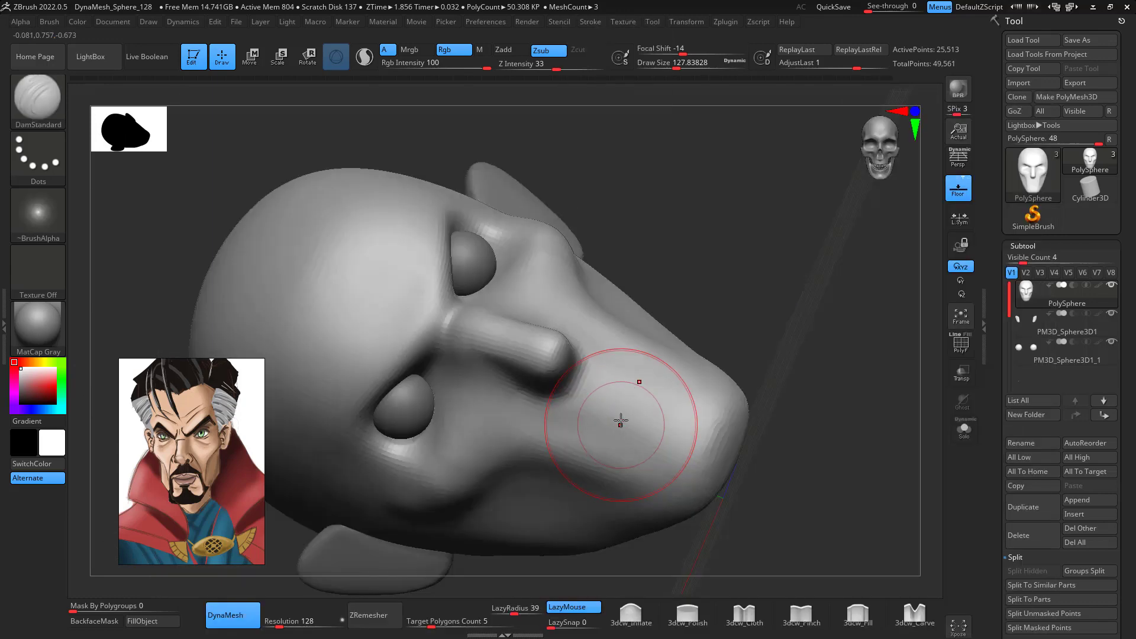
pyautogui.press('space')
pyautogui.moveTo(612, 416)
pyautogui.mouseDown()
pyautogui.moveTo(599, 416)
pyautogui.moveTo(645, 373)
pyautogui.moveTo(629, 398)
pyautogui.mouseUp()
pyautogui.moveTo(643, 360); pyautogui.dragTo(605, 447)
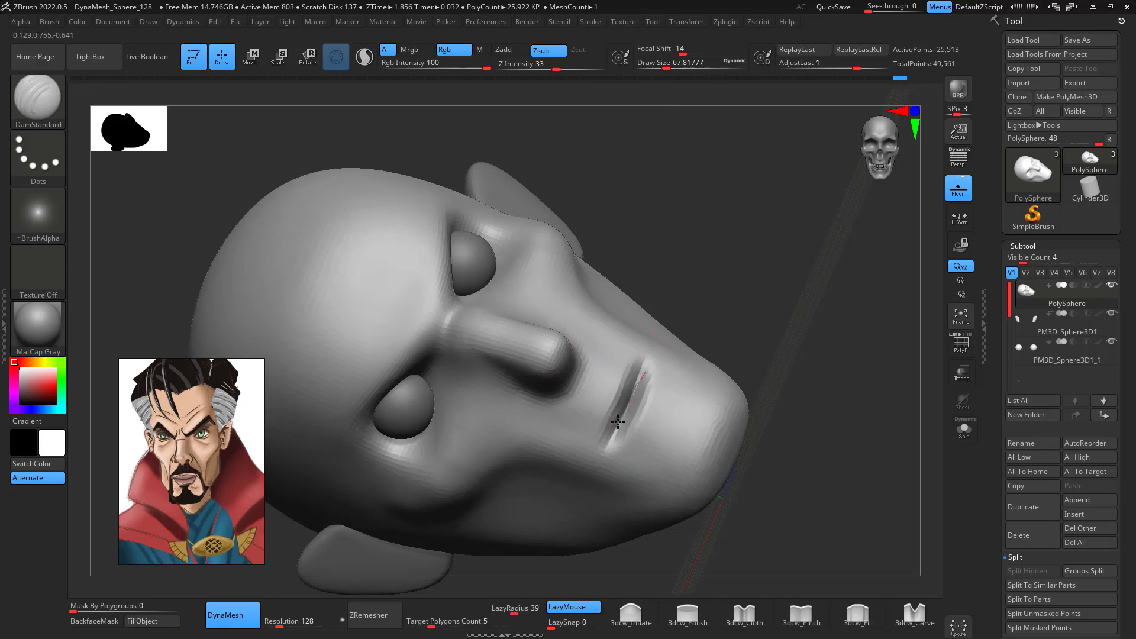
# - Lower the LazyMouse radius to 5, then widen and deepen the mouth line with DamStandard
pyautogui.keyDown('shift'); pyautogui.moveTo(768, 309); pyautogui.dragTo(844, 413); pyautogui.keyUp('shift')
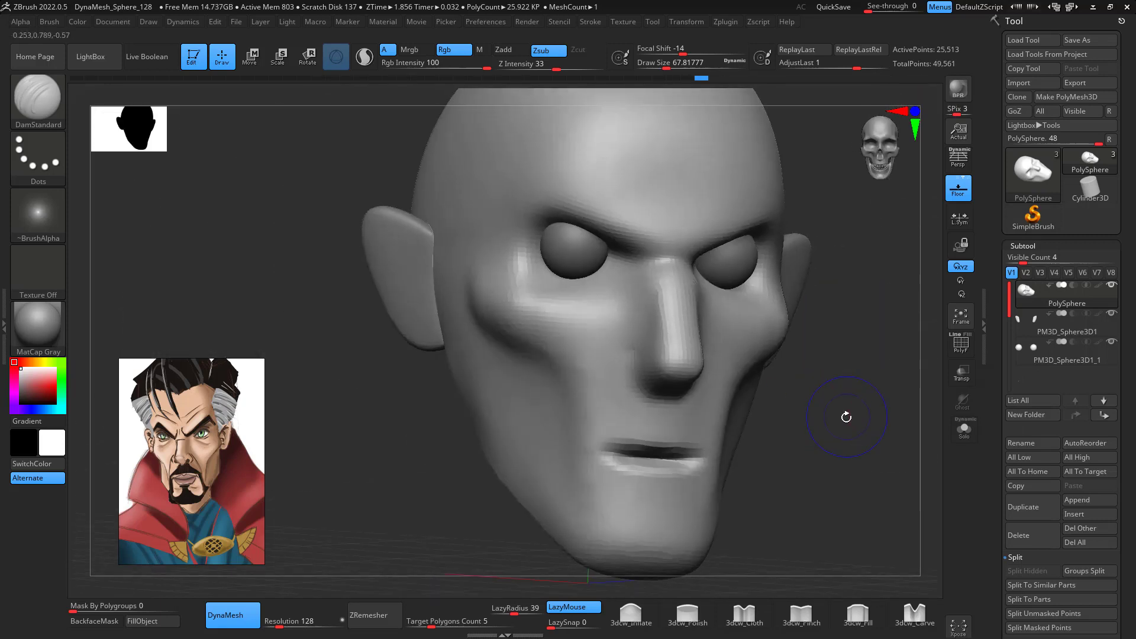
pyautogui.press('space')
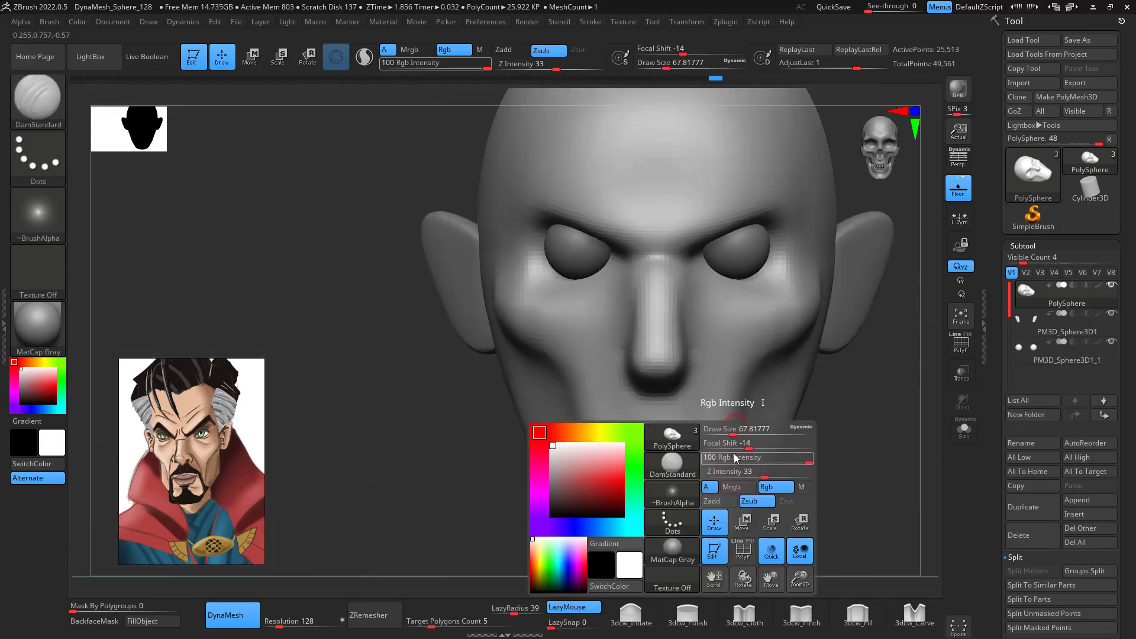
pyautogui.moveTo(600, 446); pyautogui.dragTo(707, 446)
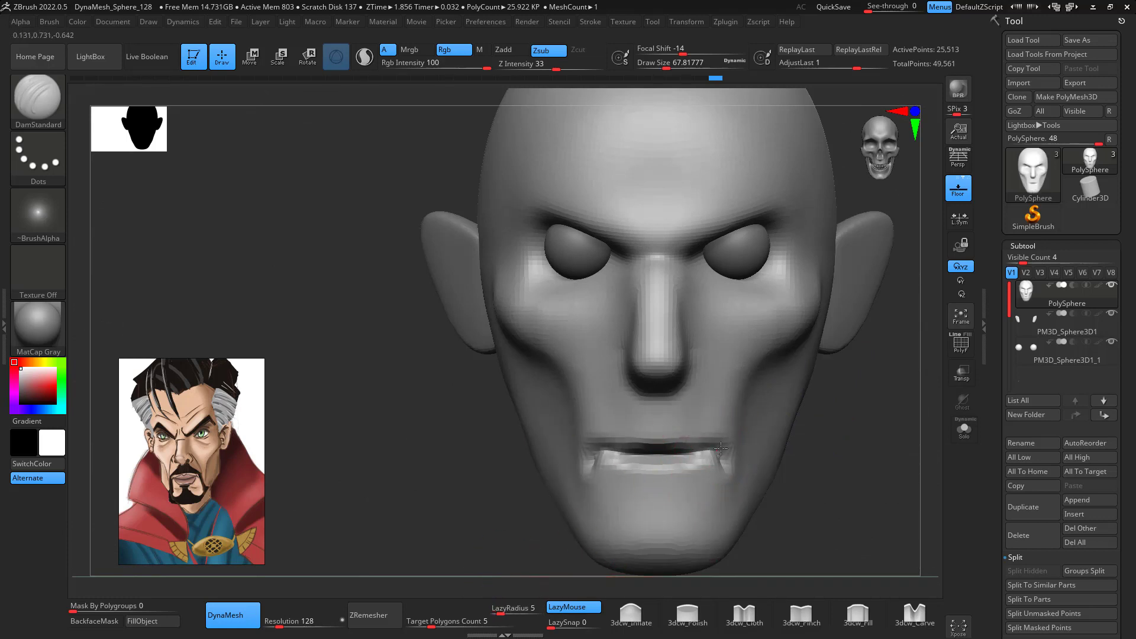
pyautogui.moveTo(624, 451); pyautogui.dragTo(707, 449)
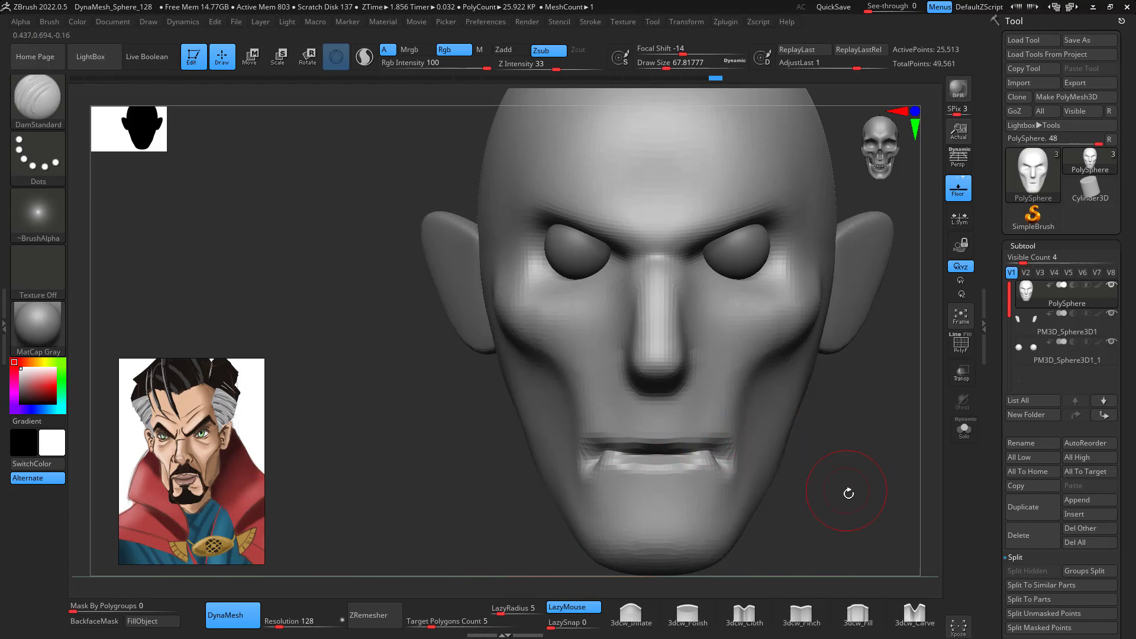
pyautogui.moveTo(848, 493); pyautogui.dragTo(596, 408)
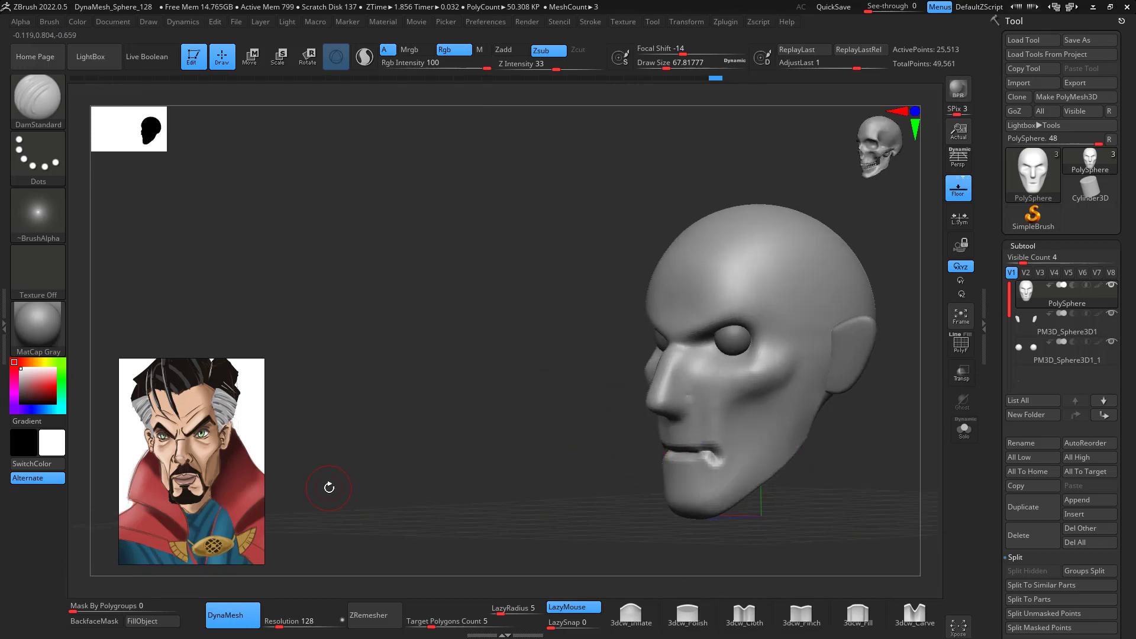
# - Build up the cheek folds beside the mouth corners with ClayBuildup at a draw size of about 68, and smooth them
pyautogui.moveTo(329, 487); pyautogui.dragTo(824, 500)
pyautogui.press('b')
pyautogui.press('c')
pyautogui.press('b')
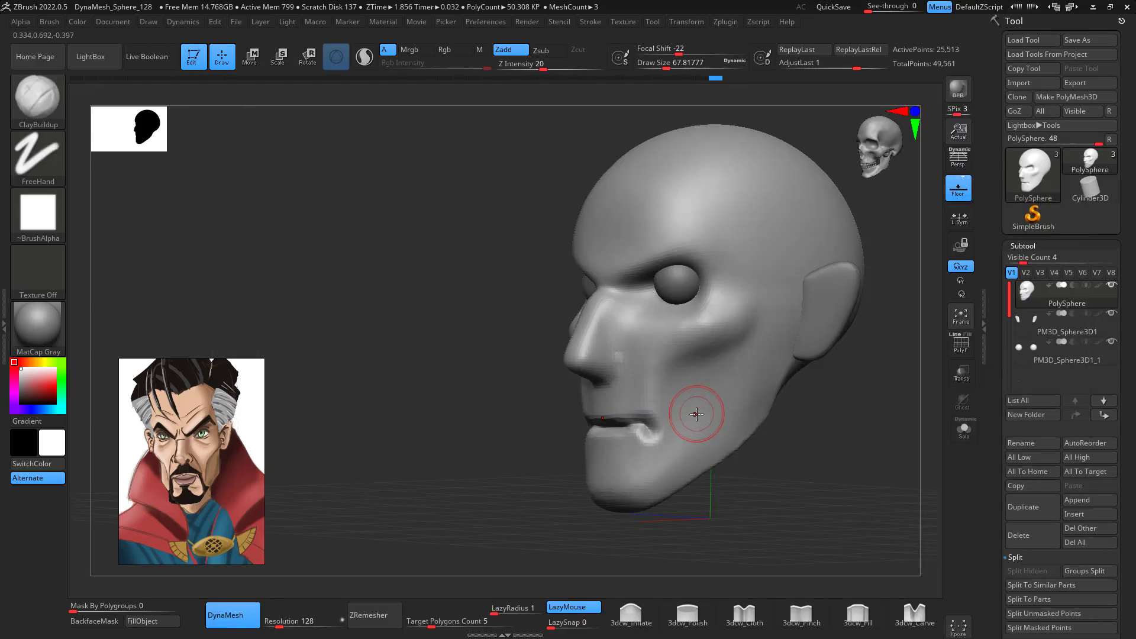
pyautogui.press('space')
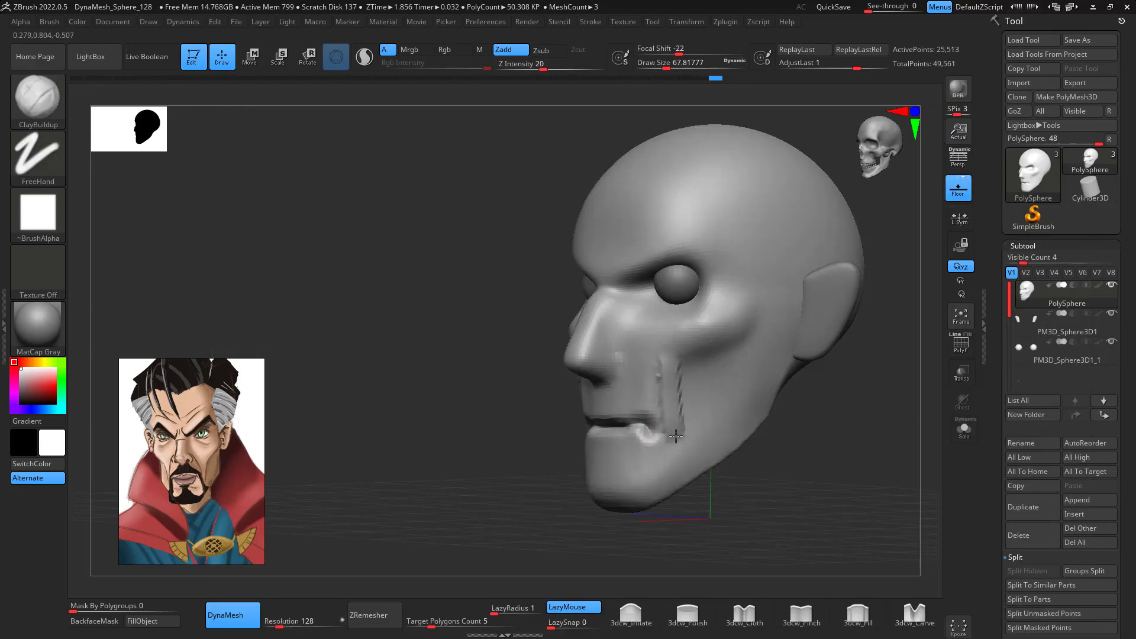
pyautogui.moveTo(670, 420)
pyautogui.mouseDown()
pyautogui.moveTo(665, 371)
pyautogui.moveTo(685, 401)
pyautogui.mouseUp()
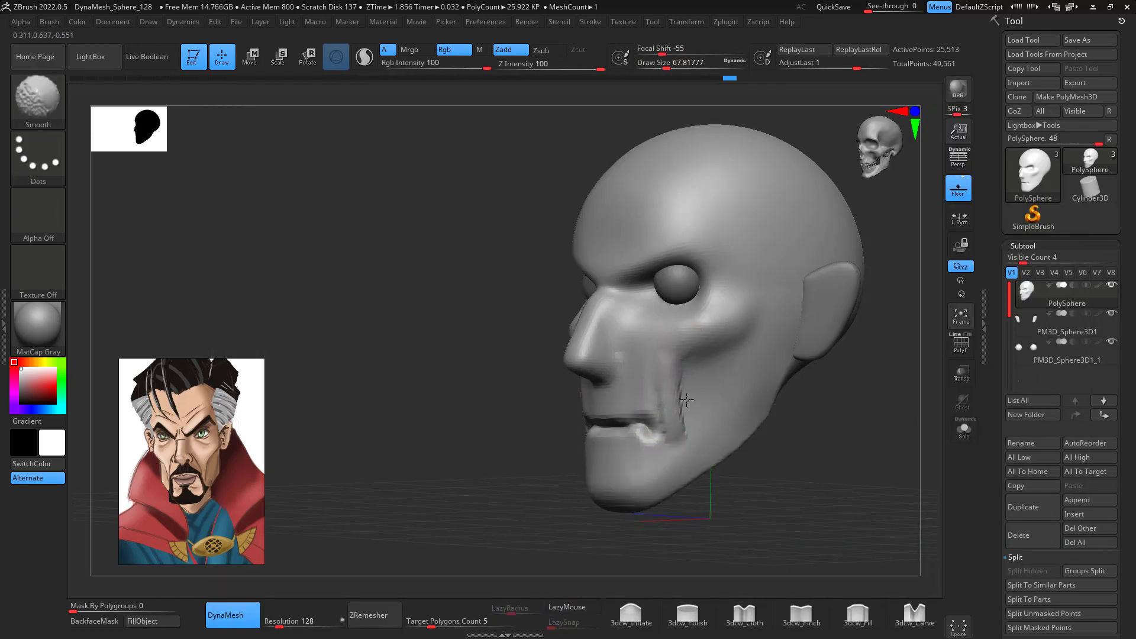
pyautogui.moveTo(527, 423)
pyautogui.mouseDown()
pyautogui.moveTo(862, 406)
pyautogui.moveTo(893, 391)
pyautogui.mouseUp()
pyautogui.keyDown('shift'); pyautogui.moveTo(604, 435); pyautogui.dragTo(603, 459); pyautogui.keyUp('shift')
pyautogui.moveTo(837, 403)
pyautogui.mouseDown()
pyautogui.moveTo(806, 406)
pyautogui.moveTo(834, 420)
pyautogui.moveTo(881, 373)
pyautogui.moveTo(647, 406)
pyautogui.mouseUp()
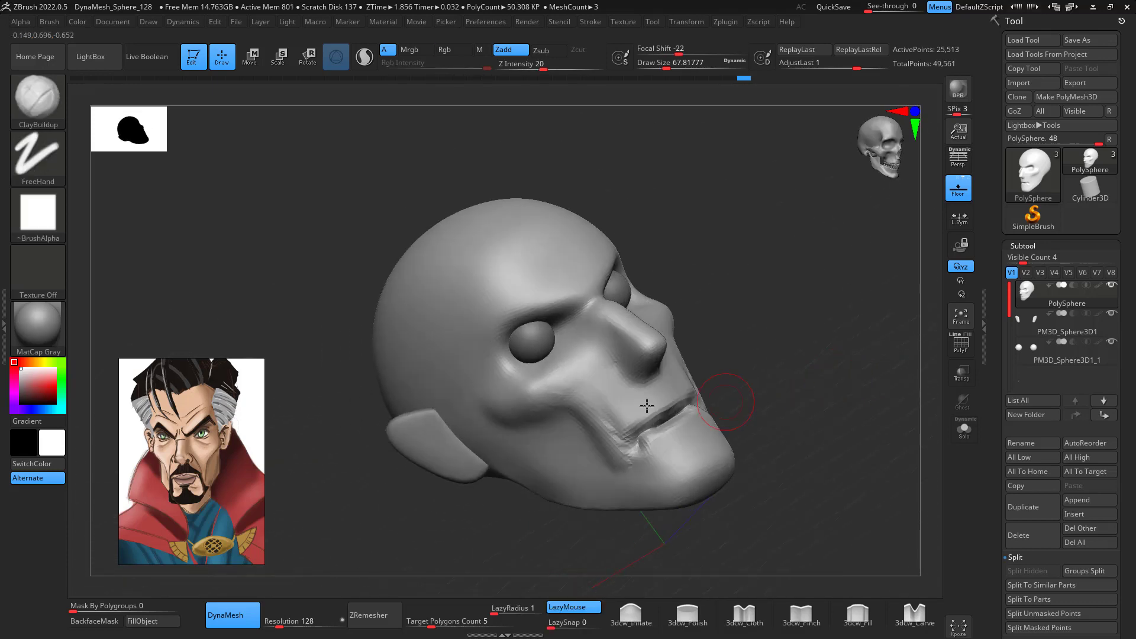
# - Carve the creases running from the nose toward the mouth corners with the DamStandard brush at a draw size of about 68
pyautogui.press('b')
pyautogui.press('d')
pyautogui.press('s')
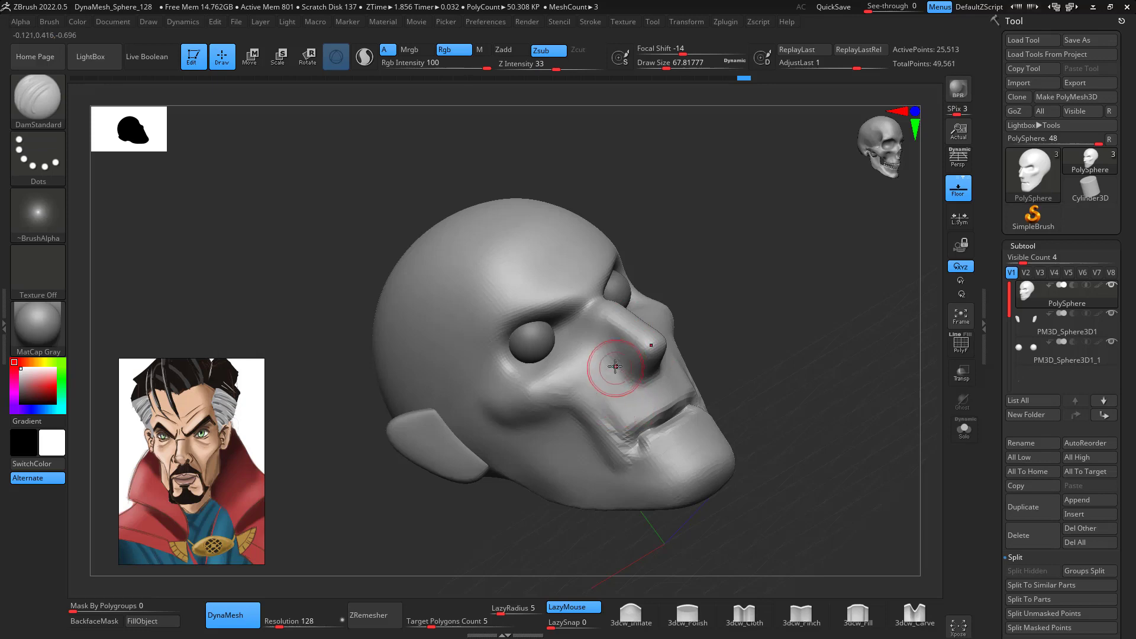
pyautogui.moveTo(607, 455); pyautogui.dragTo(609, 446)
pyautogui.moveTo(761, 397)
pyautogui.mouseDown()
pyautogui.moveTo(893, 398)
pyautogui.moveTo(895, 330)
pyautogui.moveTo(853, 352)
pyautogui.moveTo(811, 330)
pyautogui.moveTo(718, 323)
pyautogui.mouseUp()
# - Shape the lips and mouth profile with the Move brush at a draw size of about 167
pyautogui.press('b')
pyautogui.press('m')
pyautogui.press('v')
pyautogui.press('space')
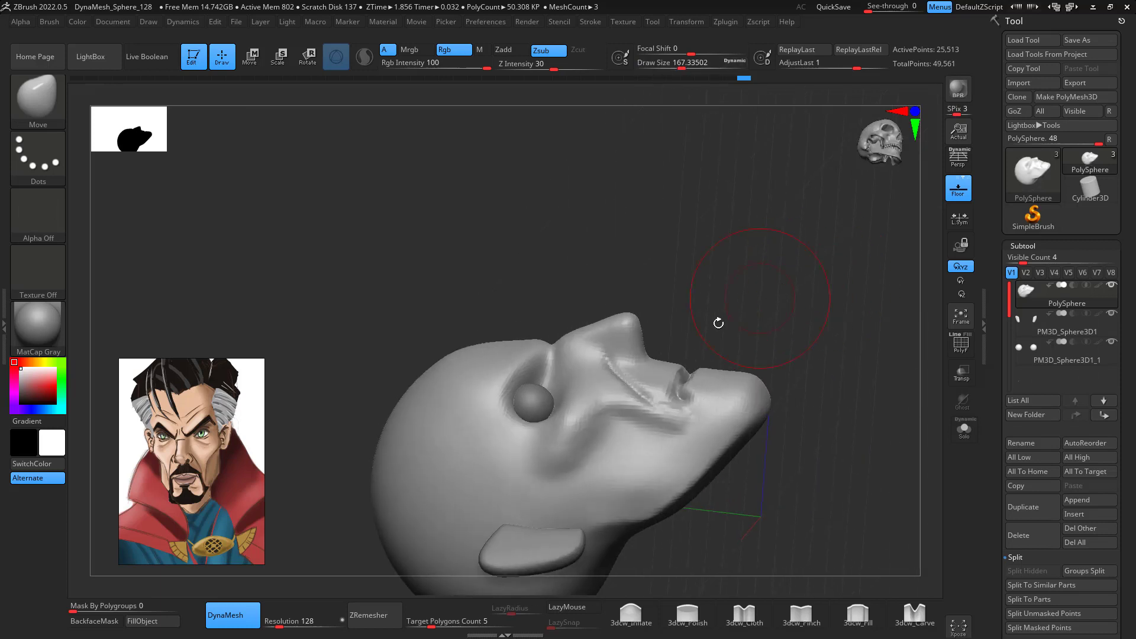
pyautogui.moveTo(685, 364); pyautogui.dragTo(680, 374)
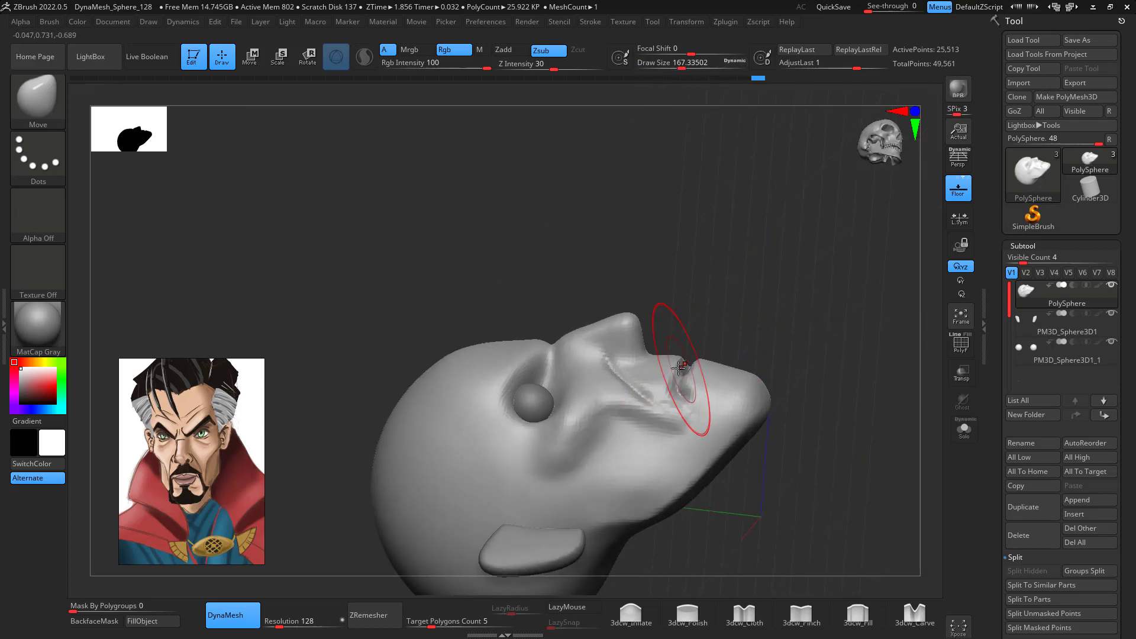
pyautogui.moveTo(829, 310); pyautogui.dragTo(731, 307)
pyautogui.moveTo(721, 352)
pyautogui.mouseDown()
pyautogui.moveTo(872, 398)
pyautogui.moveTo(883, 457)
pyautogui.moveTo(917, 389)
pyautogui.moveTo(847, 402)
pyautogui.mouseUp()
# - Build up the chin below the mouth with ClayBuildup at a draw size of about 83, and smooth it
pyautogui.press('b')
pyautogui.press('c')
pyautogui.press('b')
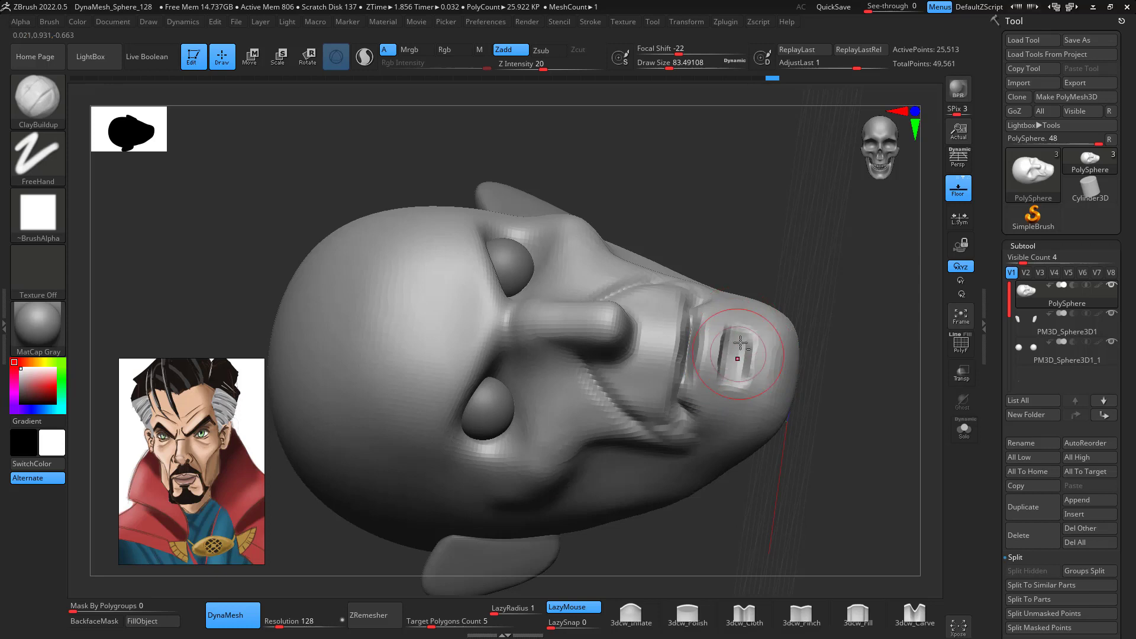
pyautogui.moveTo(776, 265)
pyautogui.mouseDown()
pyautogui.moveTo(829, 279)
pyautogui.moveTo(831, 296)
pyautogui.moveTo(794, 367)
pyautogui.moveTo(723, 368)
pyautogui.moveTo(743, 351)
pyautogui.mouseUp()
pyautogui.moveTo(824, 290)
pyautogui.mouseDown()
pyautogui.moveTo(844, 314)
pyautogui.moveTo(829, 319)
pyautogui.moveTo(895, 335)
pyautogui.moveTo(864, 307)
pyautogui.mouseUp()
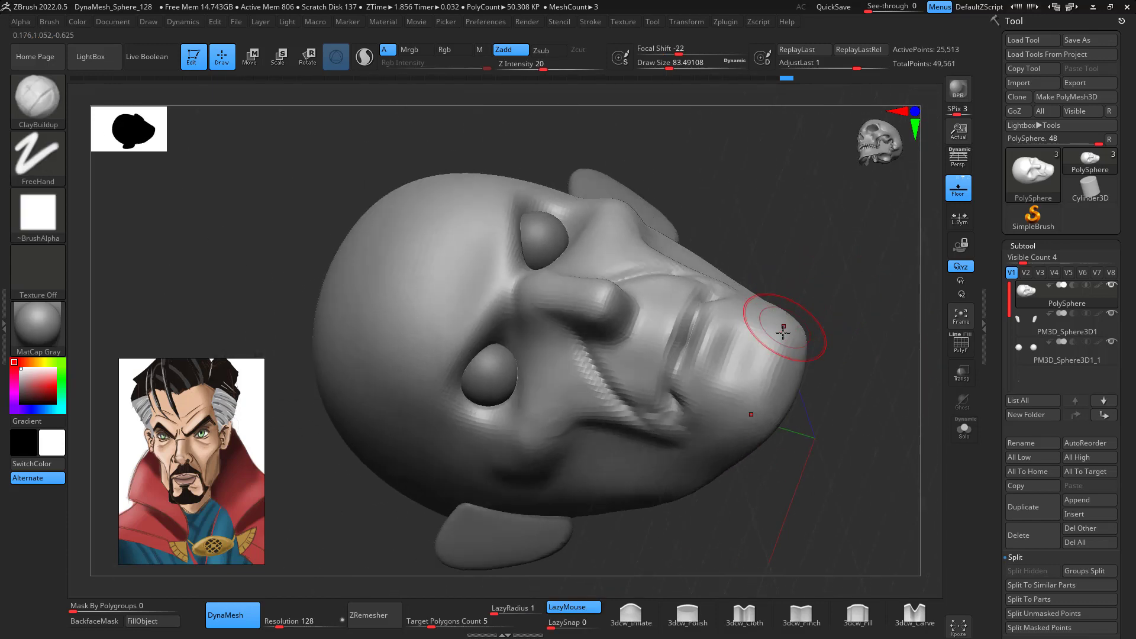
# - Sharpen the chin and mouth forms with the 3dcw_Pinch brush at a draw size of about 87, then update the head's DynaMesh
pyautogui.click(803, 618)
pyautogui.press('space')
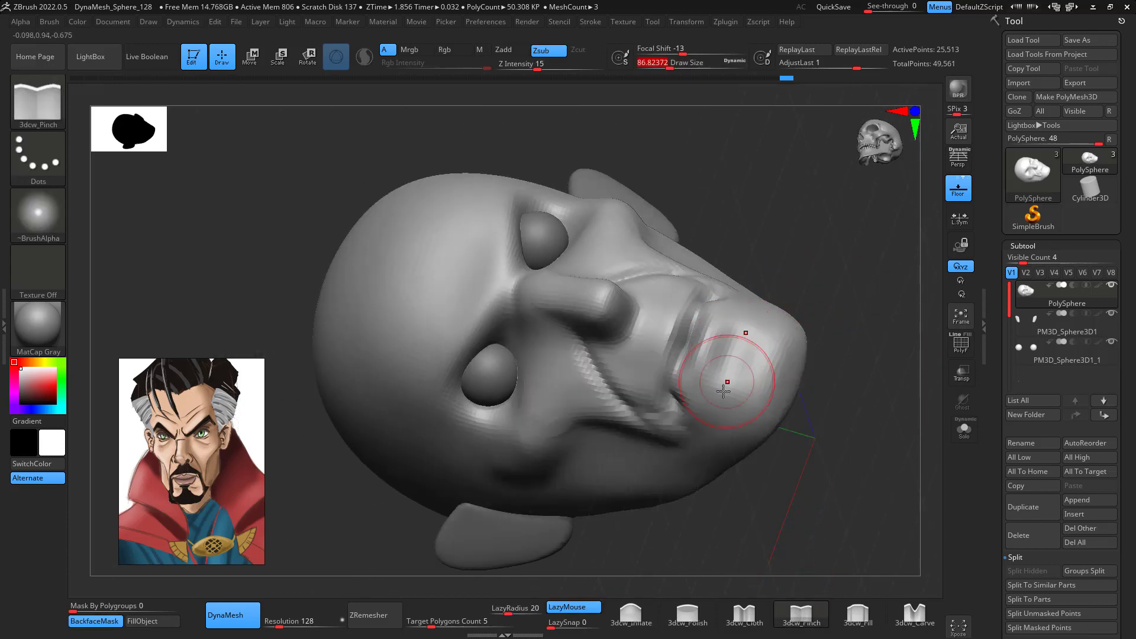
pyautogui.moveTo(827, 266)
pyautogui.keyDown('ctrl'); pyautogui.mouseDown()
pyautogui.moveTo(854, 366)
pyautogui.moveTo(851, 427)
pyautogui.moveTo(741, 451)
pyautogui.moveTo(748, 469)
pyautogui.moveTo(733, 480)
pyautogui.moveTo(811, 452)
pyautogui.moveTo(793, 548)
pyautogui.mouseUp(); pyautogui.keyUp('ctrl')
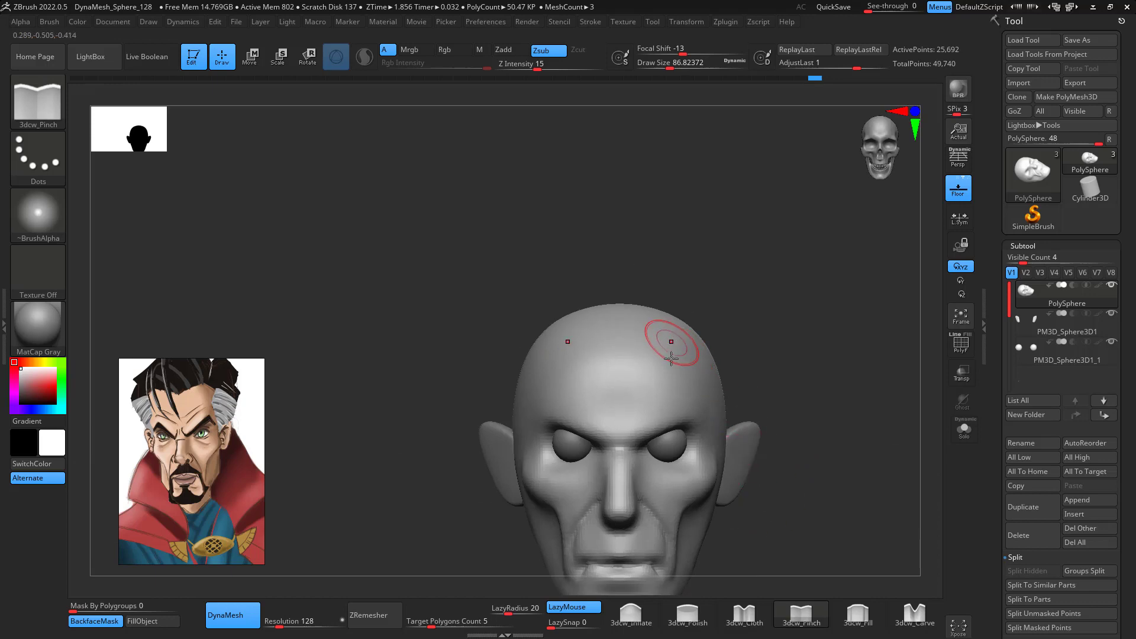
# - Reshape the brows and upper eye sockets with the Move brush at a draw size of about 149
pyautogui.press('b')
pyautogui.press('m')
pyautogui.press('v')
pyautogui.press('space')
pyautogui.moveTo(693, 413)
pyautogui.mouseDown()
pyautogui.moveTo(704, 412)
pyautogui.moveTo(682, 390)
pyautogui.moveTo(641, 434)
pyautogui.mouseUp()
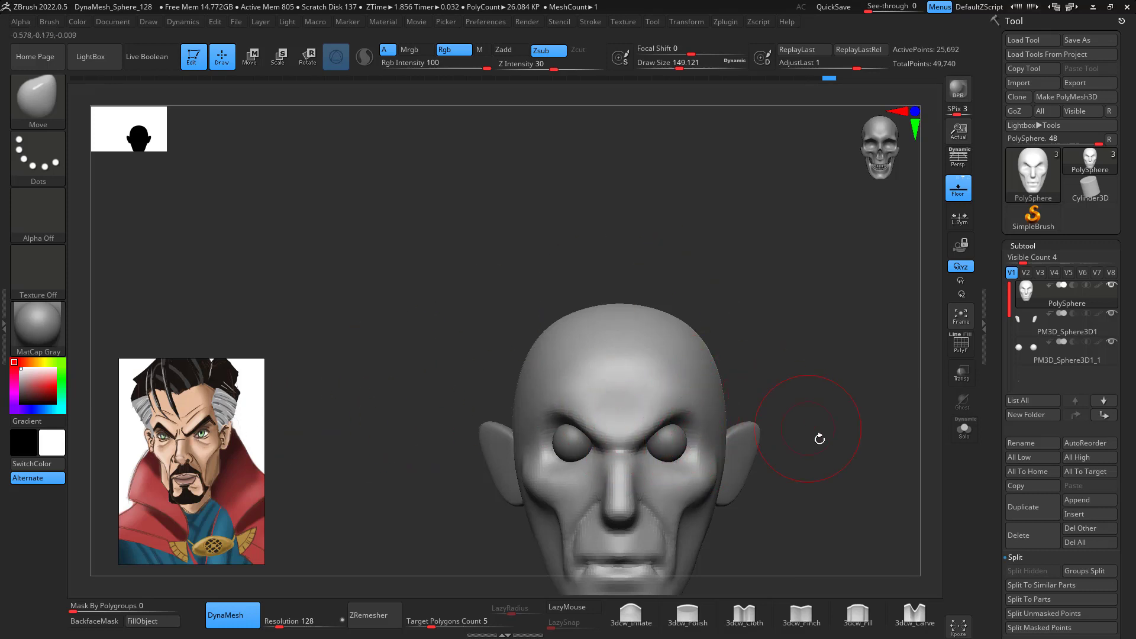
# - Sharpen the brow ridge above the eyes with the 3dcw_Pinch brush at a draw size of about 83
pyautogui.moveTo(820, 438)
pyautogui.mouseDown()
pyautogui.moveTo(877, 375)
pyautogui.moveTo(847, 426)
pyautogui.moveTo(852, 566)
pyautogui.mouseUp()
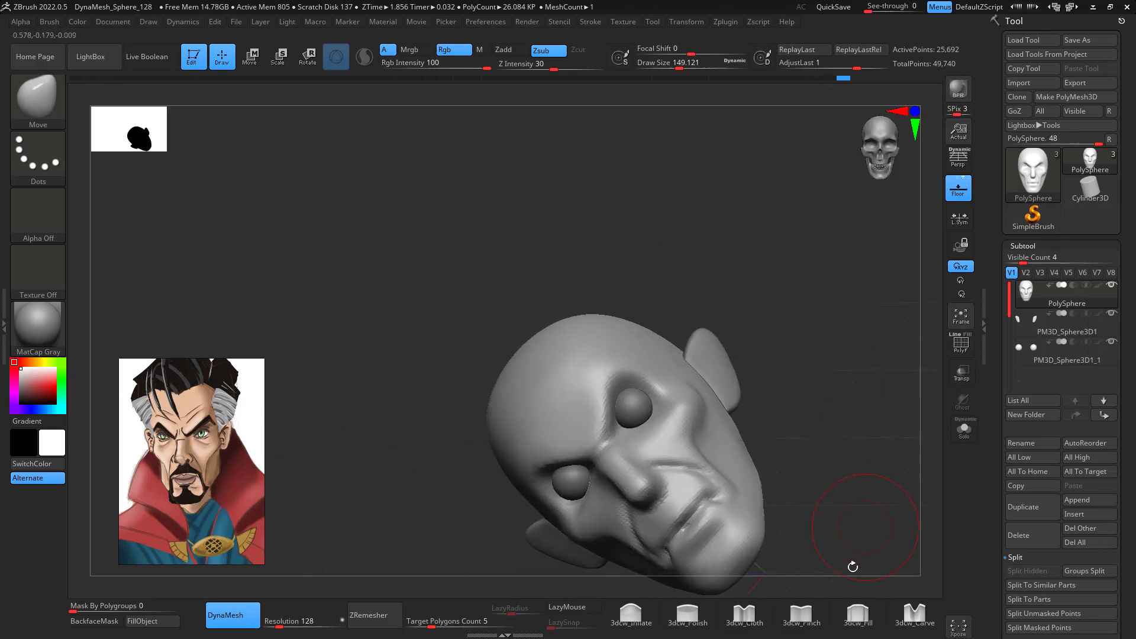
pyautogui.click(801, 614)
pyautogui.press('space')
pyautogui.moveTo(694, 431); pyautogui.dragTo(684, 431)
pyautogui.moveTo(789, 383); pyautogui.dragTo(766, 372)
pyautogui.moveTo(604, 436)
pyautogui.mouseDown()
pyautogui.moveTo(616, 362)
pyautogui.moveTo(664, 380)
pyautogui.mouseUp()
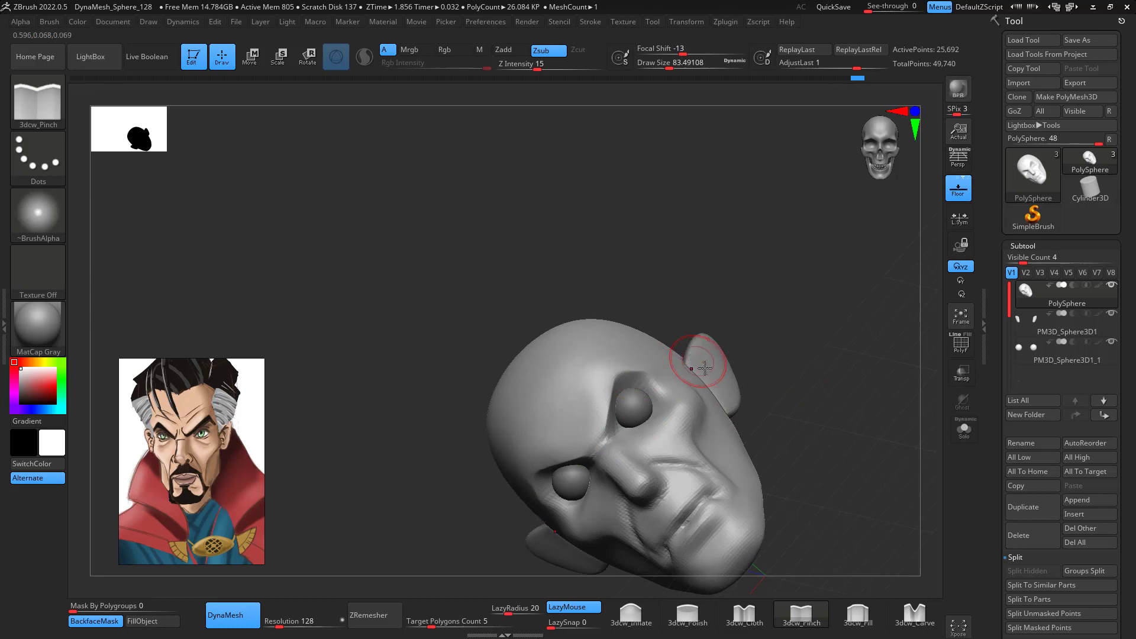
# - Pinch the edge running from the outer eye socket onto the cheekbone with the 3dcw_Pinch brush
pyautogui.moveTo(842, 317); pyautogui.dragTo(815, 362)
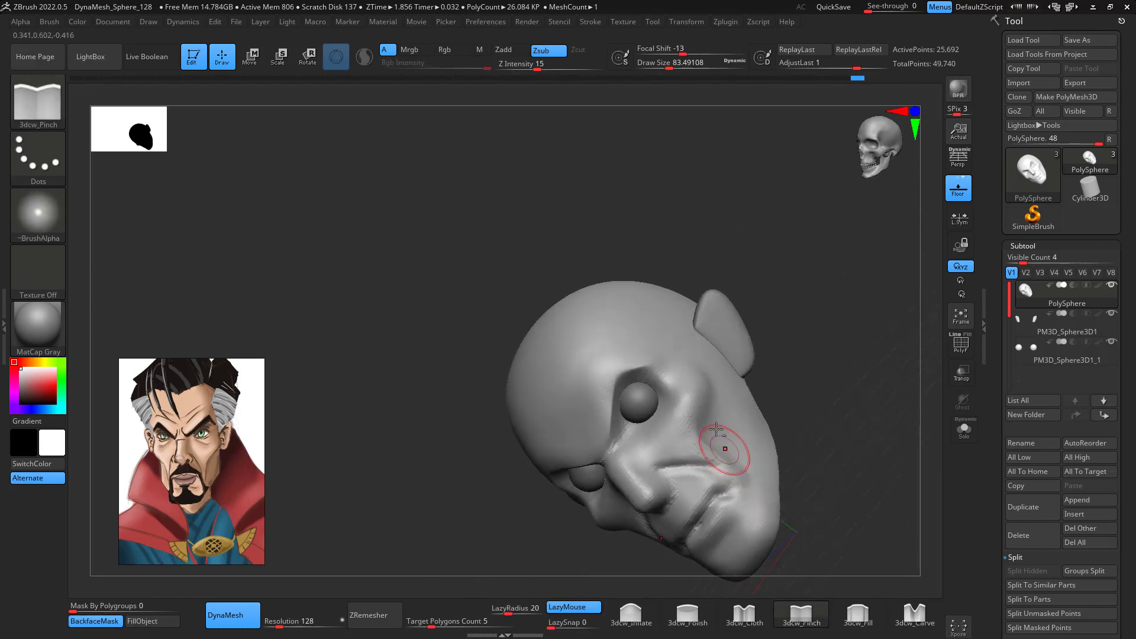
pyautogui.moveTo(685, 371); pyautogui.dragTo(692, 369)
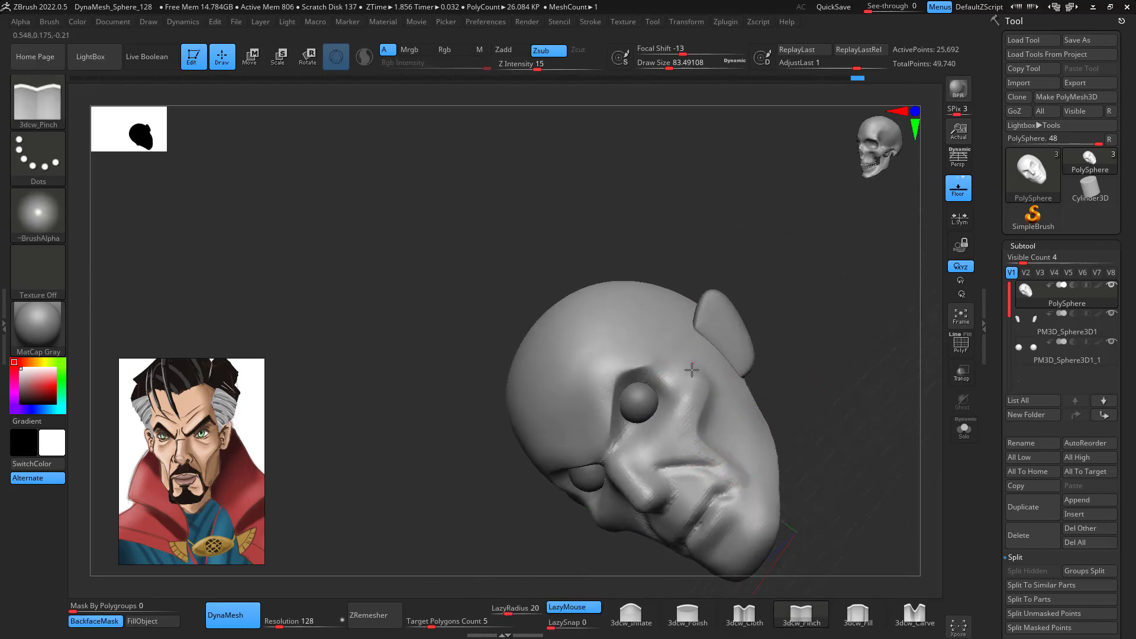
pyautogui.moveTo(765, 485); pyautogui.dragTo(833, 406, button='right')
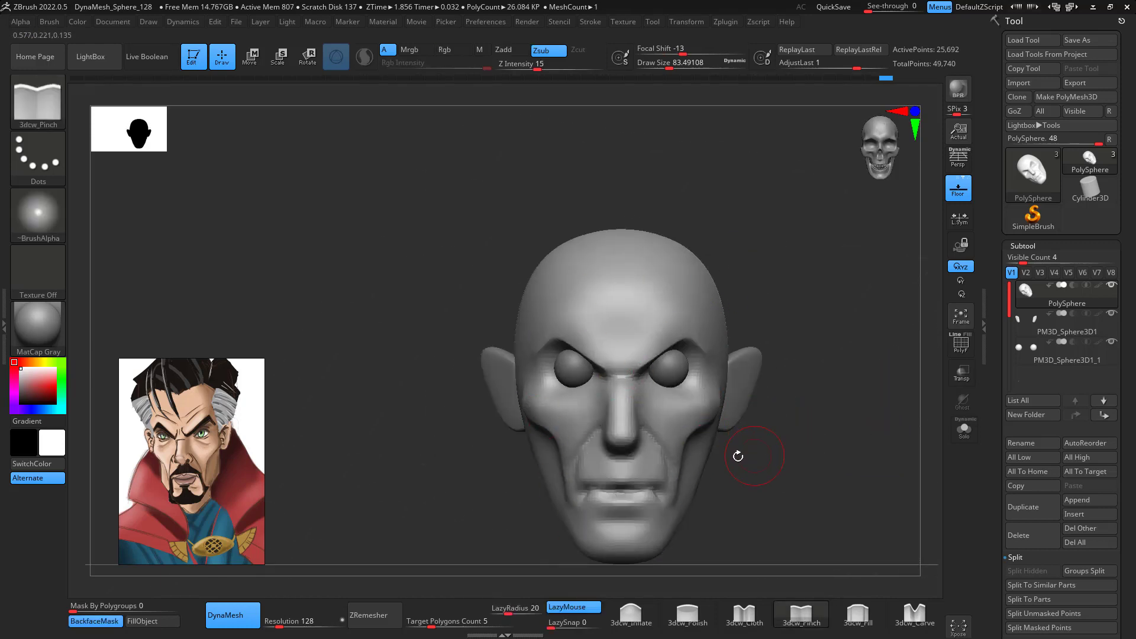
# - Turn on perspective view and reshape the jaw and chin with the Move brush at a draw size of about 192
pyautogui.moveTo(707, 489)
pyautogui.mouseDown(button='right')
pyautogui.moveTo(756, 474)
pyautogui.moveTo(875, 499)
pyautogui.moveTo(780, 441)
pyautogui.mouseUp(button='right')
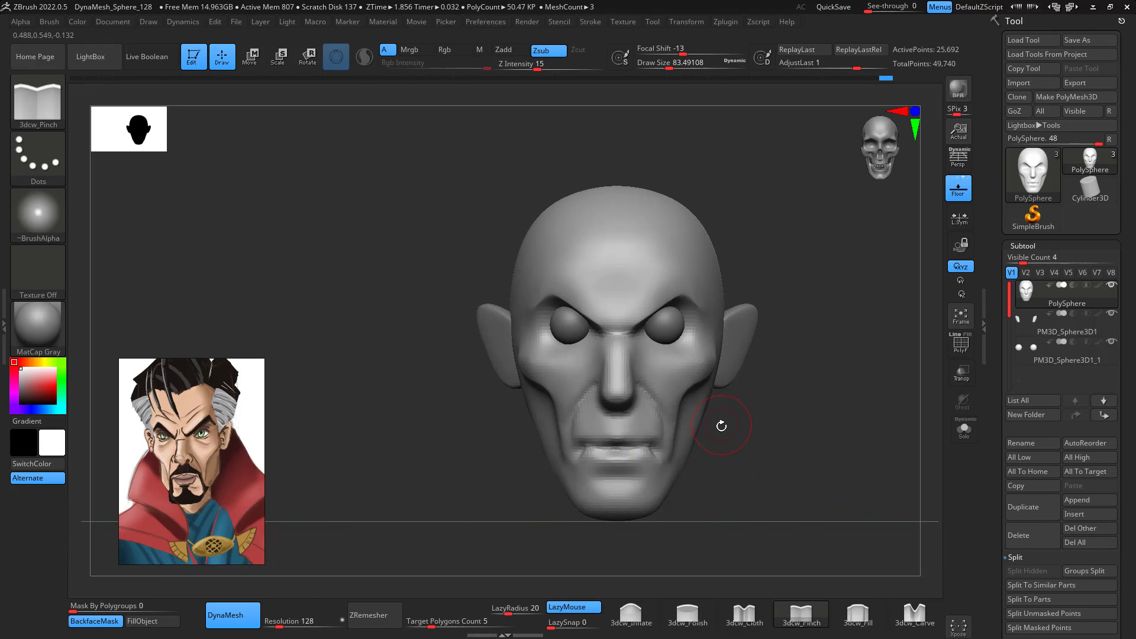
pyautogui.press('b')
pyautogui.press('m')
pyautogui.press('v')
pyautogui.press('space')
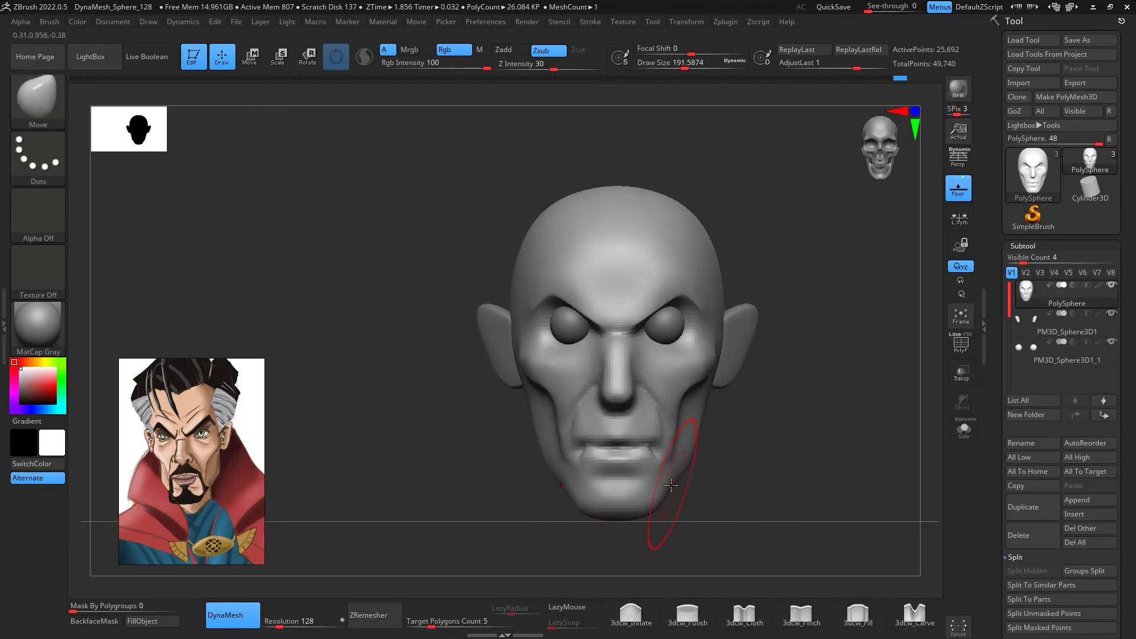
pyautogui.click(959, 160)
pyautogui.moveTo(781, 432)
pyautogui.mouseDown()
pyautogui.moveTo(885, 499)
pyautogui.moveTo(880, 518)
pyautogui.moveTo(868, 506)
pyautogui.mouseUp()
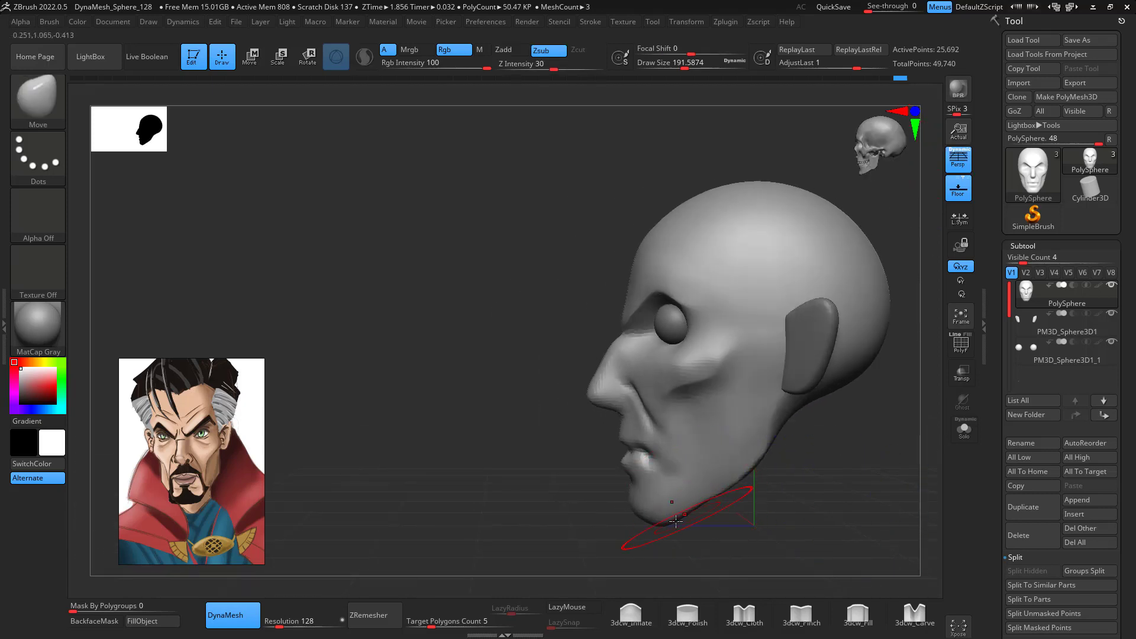
pyautogui.keyDown('shift'); pyautogui.moveTo(793, 488); pyautogui.dragTo(672, 410); pyautogui.keyUp('shift')
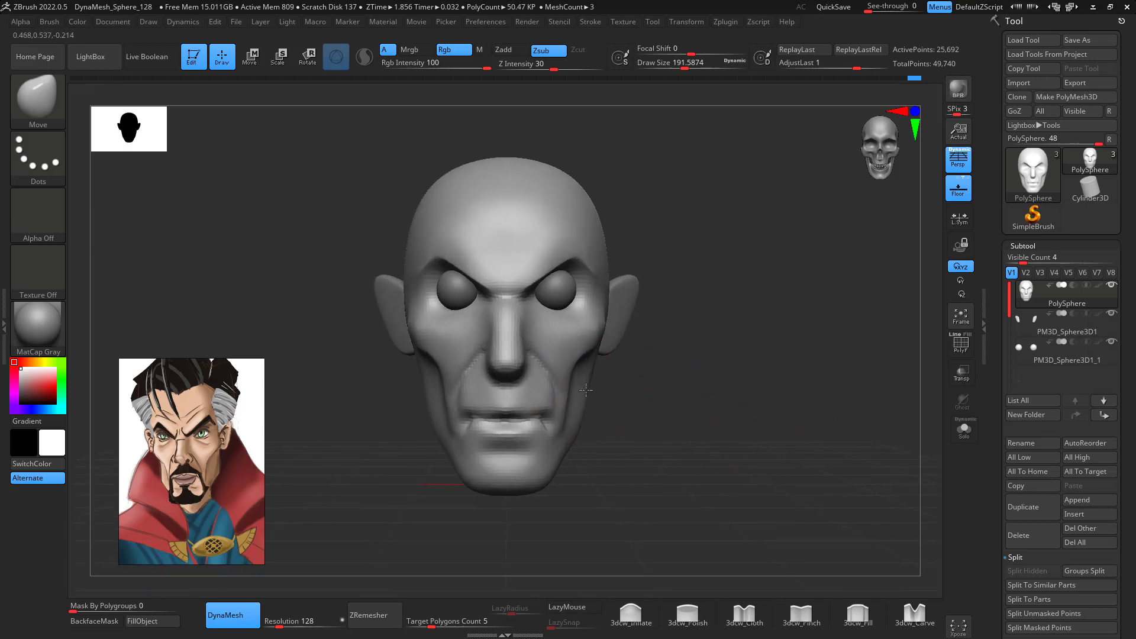
# - Refine the sides of the face and the back of the jaw with the Move brush at a draw size of about 245
pyautogui.press('space')
pyautogui.moveTo(644, 352); pyautogui.dragTo(650, 351)
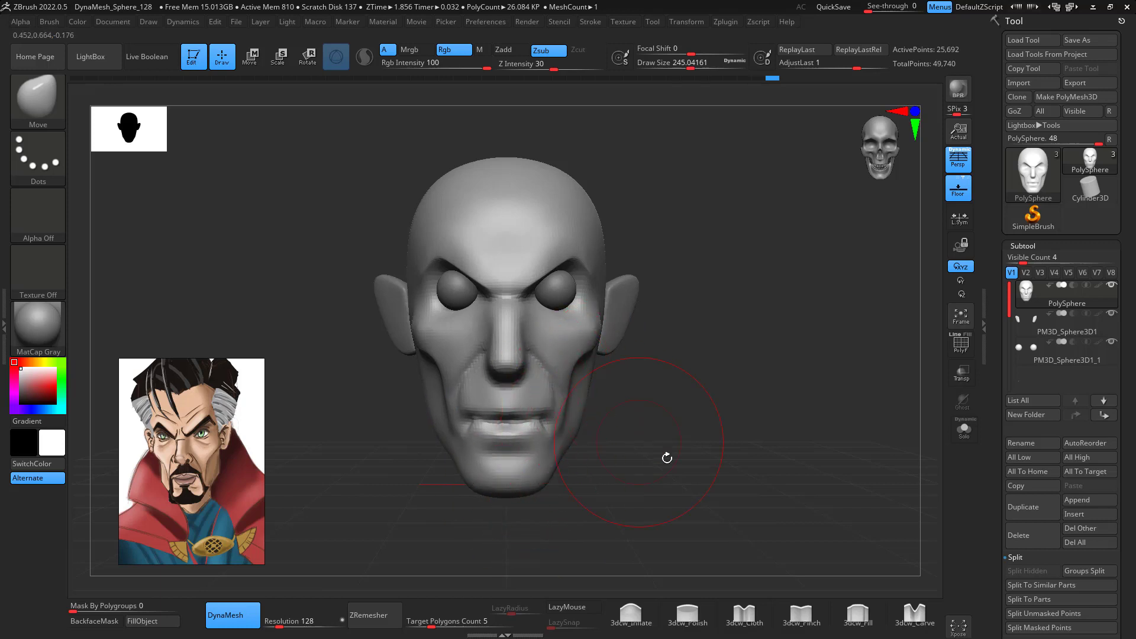
pyautogui.moveTo(667, 458); pyautogui.dragTo(652, 463)
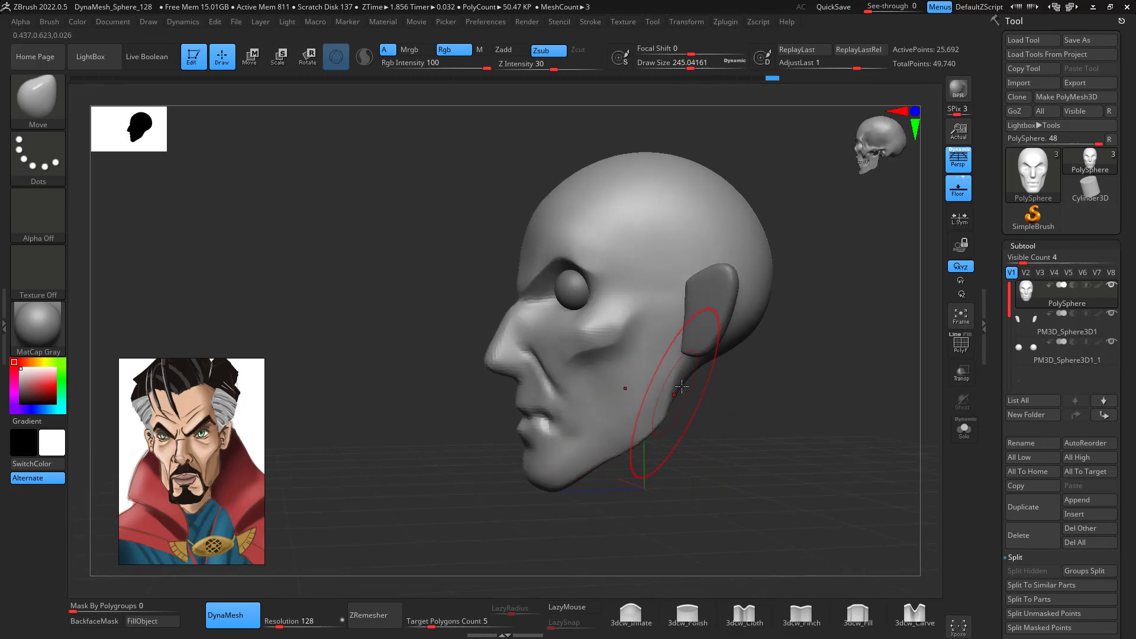
pyautogui.moveTo(790, 428)
pyautogui.mouseDown()
pyautogui.moveTo(824, 399)
pyautogui.moveTo(797, 431)
pyautogui.mouseUp()
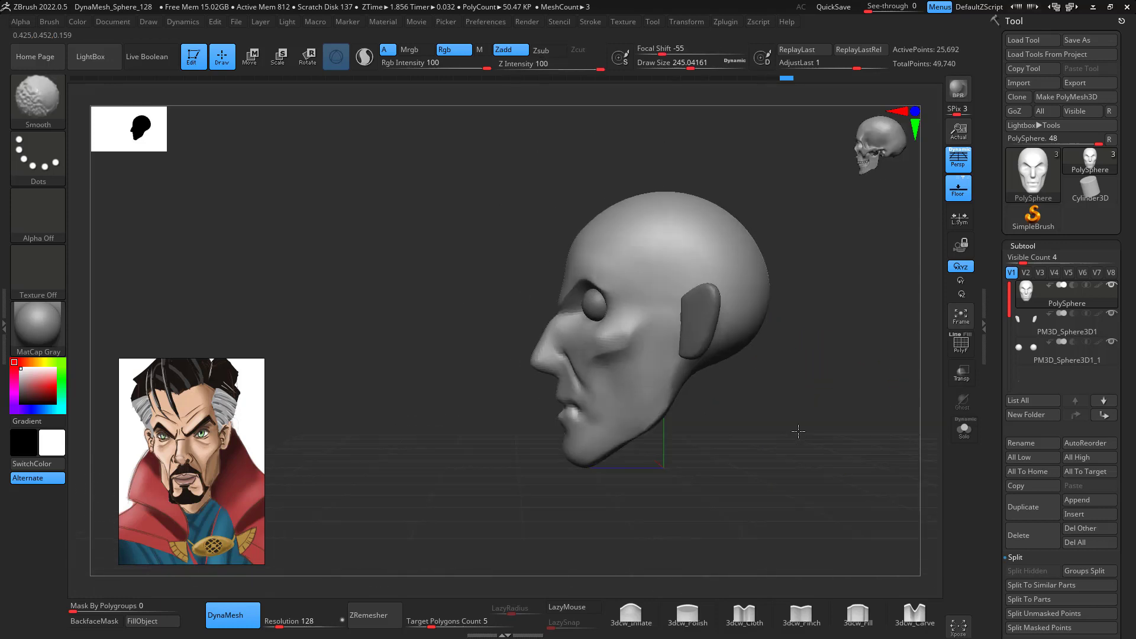
# - Select the eyeballs subtool and reposition the eyeballs in their sockets with the move gizmo
pyautogui.click(1046, 350)
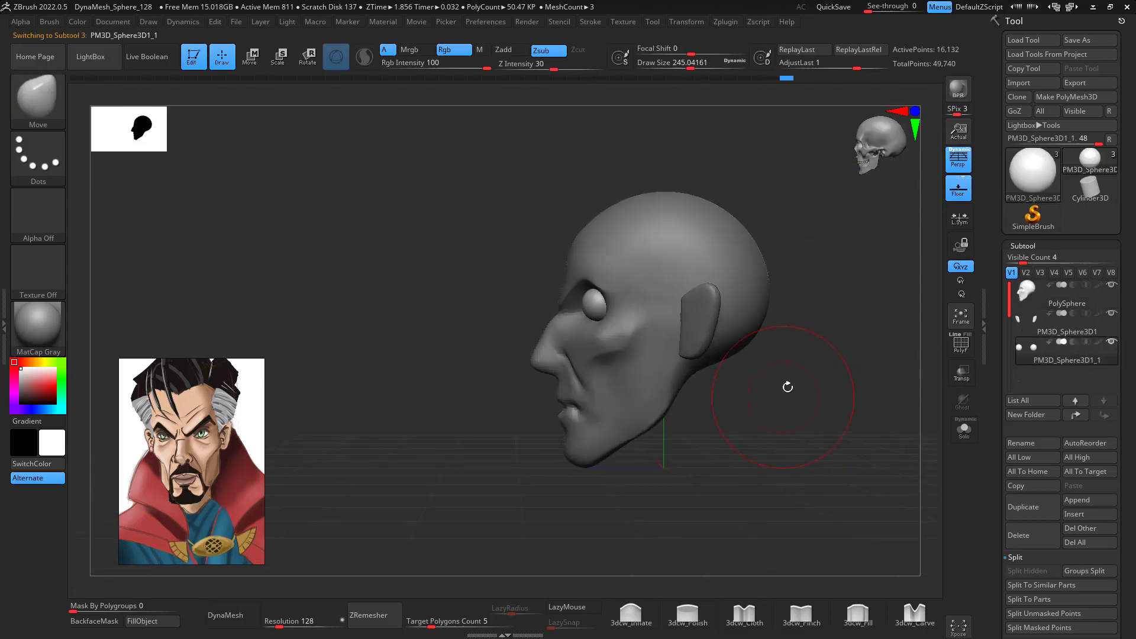
pyautogui.keyDown('alt'); pyautogui.moveTo(786, 385); pyautogui.dragTo(806, 456); pyautogui.keyUp('alt')
pyautogui.press('w')
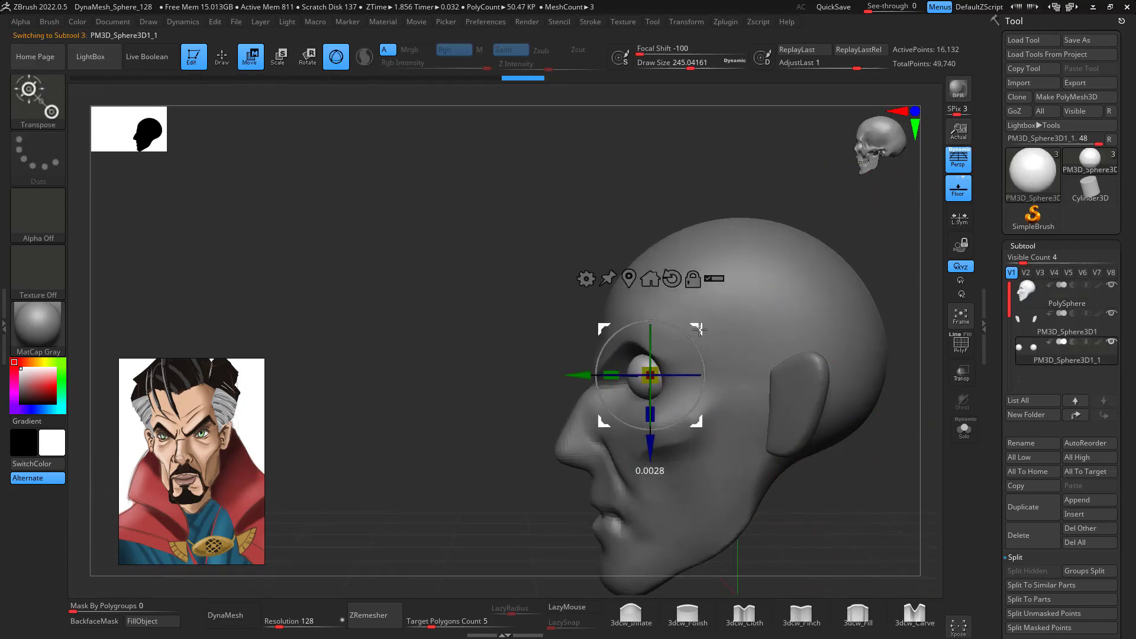
pyautogui.moveTo(707, 328); pyautogui.dragTo(760, 396)
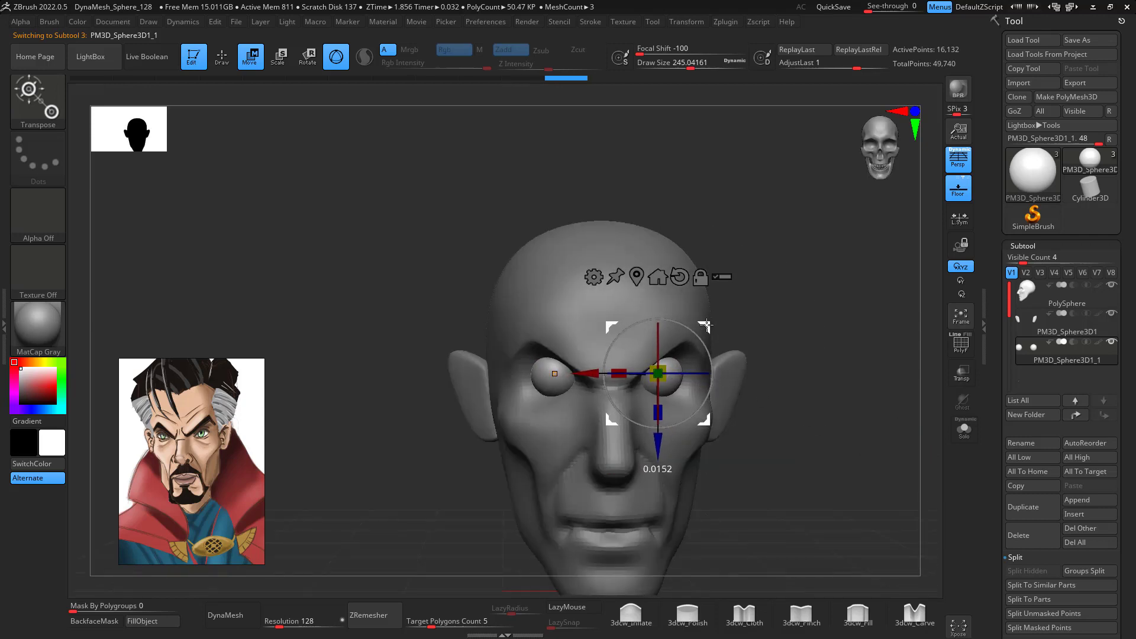
pyautogui.keyDown('alt'); pyautogui.moveTo(826, 472); pyautogui.dragTo(840, 215); pyautogui.keyUp('alt')
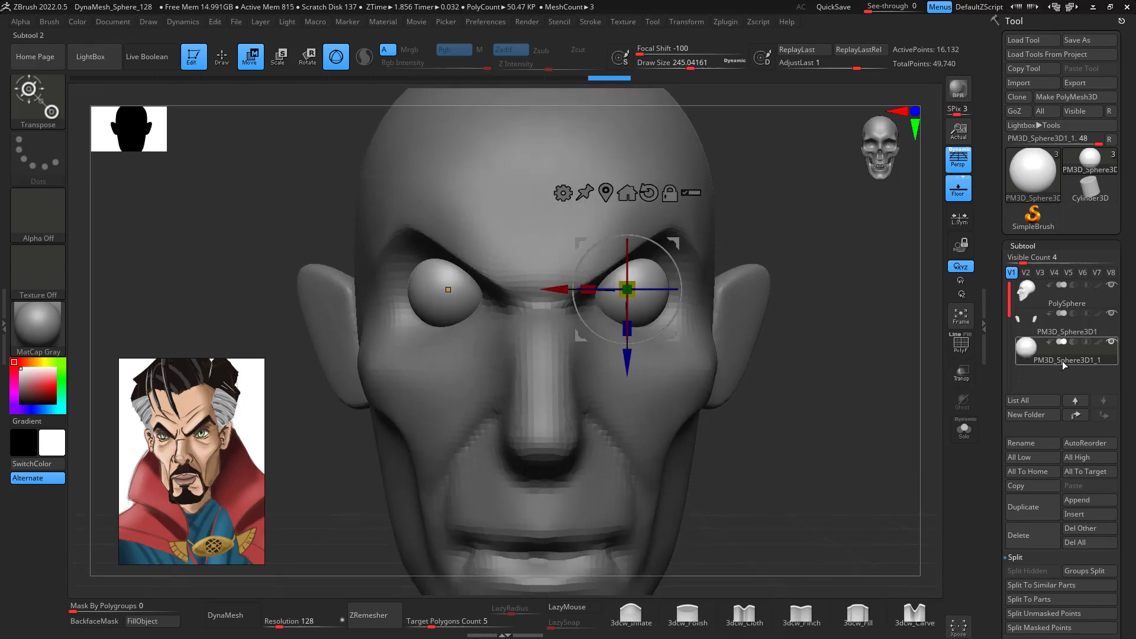
# - Duplicate the eyeballs subtool and try slicing the copy horizontally with the KnifeCurve brush
pyautogui.click(1037, 518)
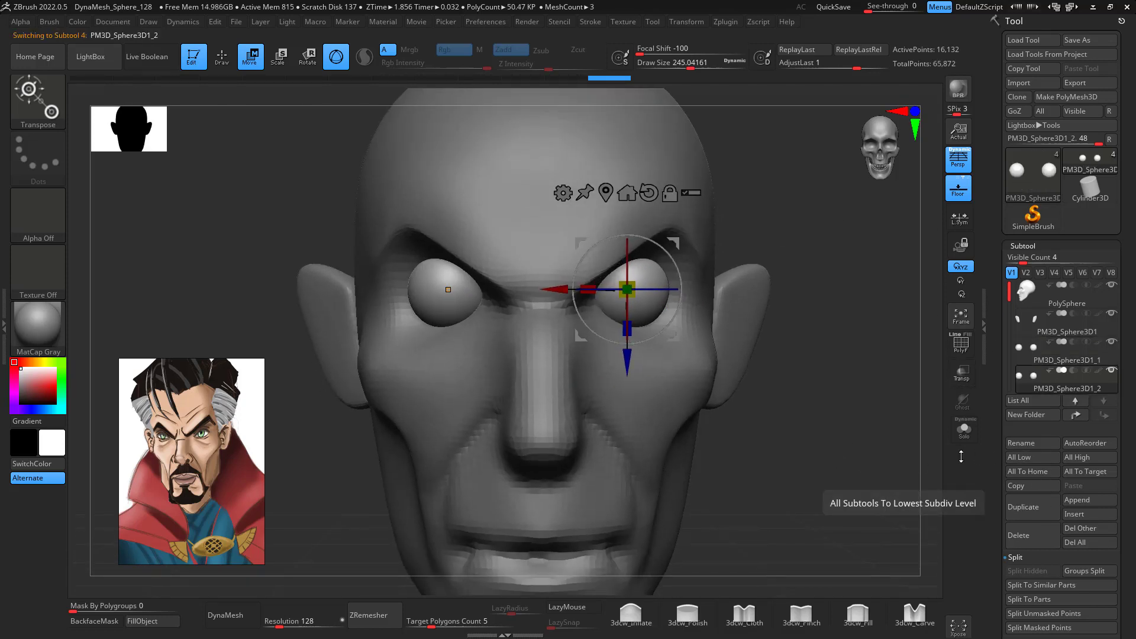
pyautogui.press('q')
pyautogui.keyDown('ctrl'); pyautogui.keyDown('shift'); pyautogui.moveTo(786, 304); pyautogui.dragTo(232, 303); pyautogui.keyUp('shift'); pyautogui.keyUp('ctrl')
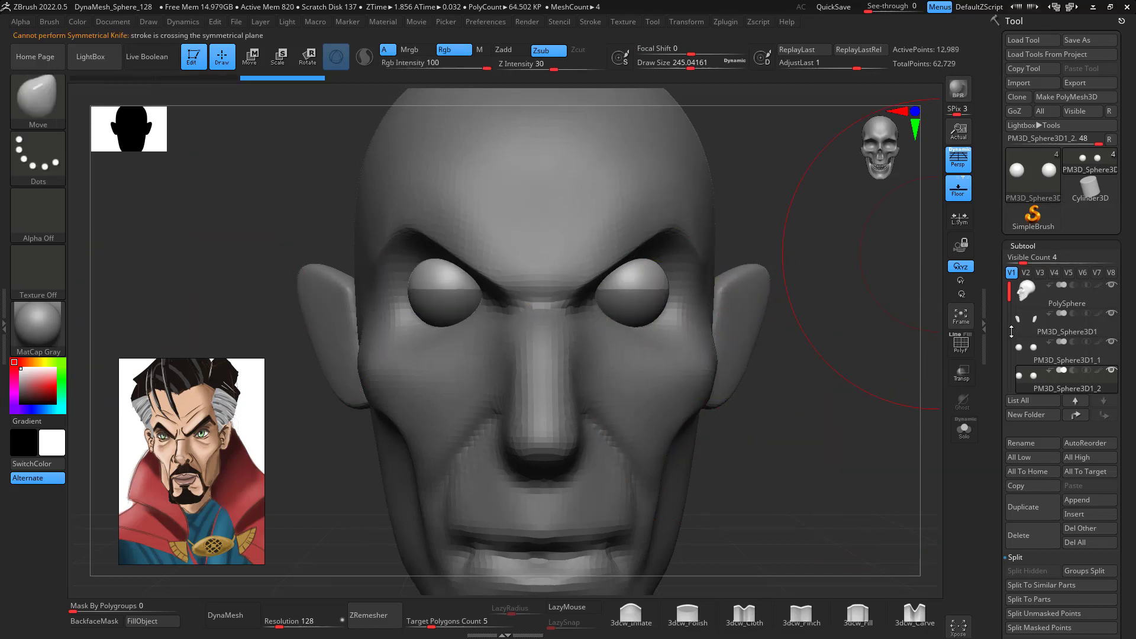
# - Enlarge the duplicated eye spheres and, with transparency on, shift them inward along X around the eyeballs
pyautogui.press('r')
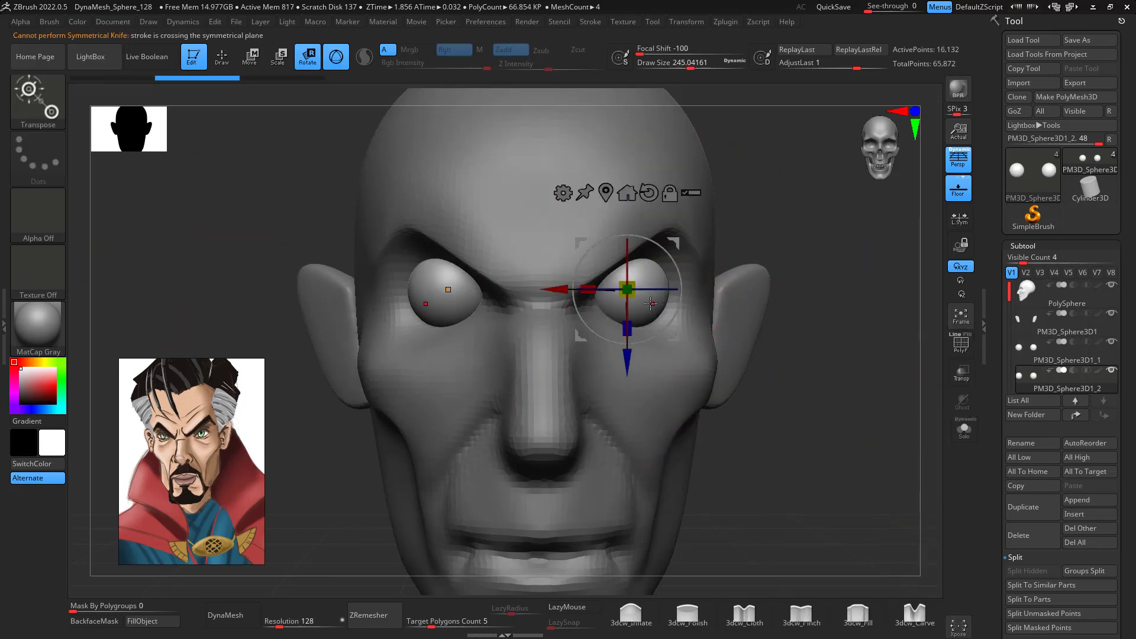
pyautogui.moveTo(633, 294); pyautogui.dragTo(660, 290)
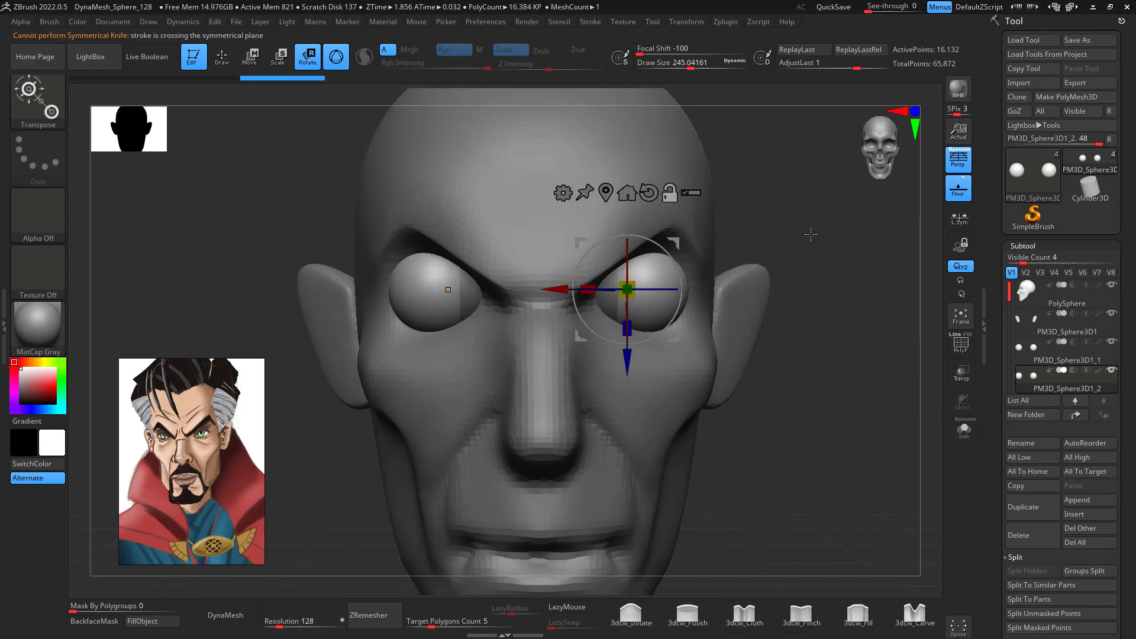
pyautogui.keyDown('alt'); pyautogui.moveTo(808, 233); pyautogui.dragTo(751, 290); pyautogui.keyUp('alt')
pyautogui.click(968, 437)
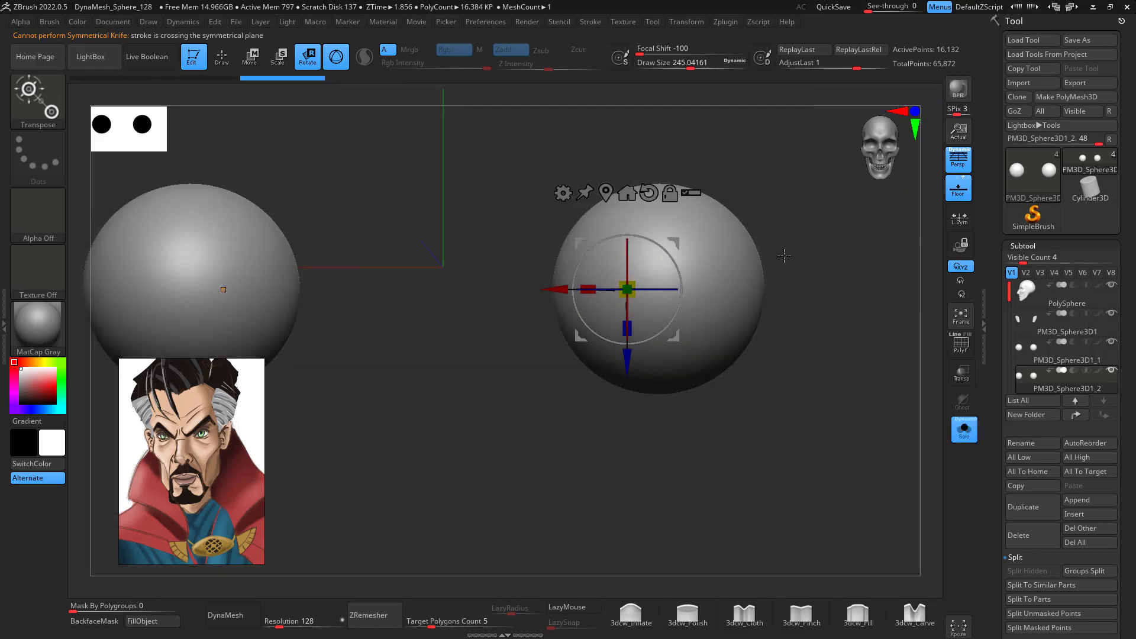
pyautogui.click(965, 436)
pyautogui.click(961, 373)
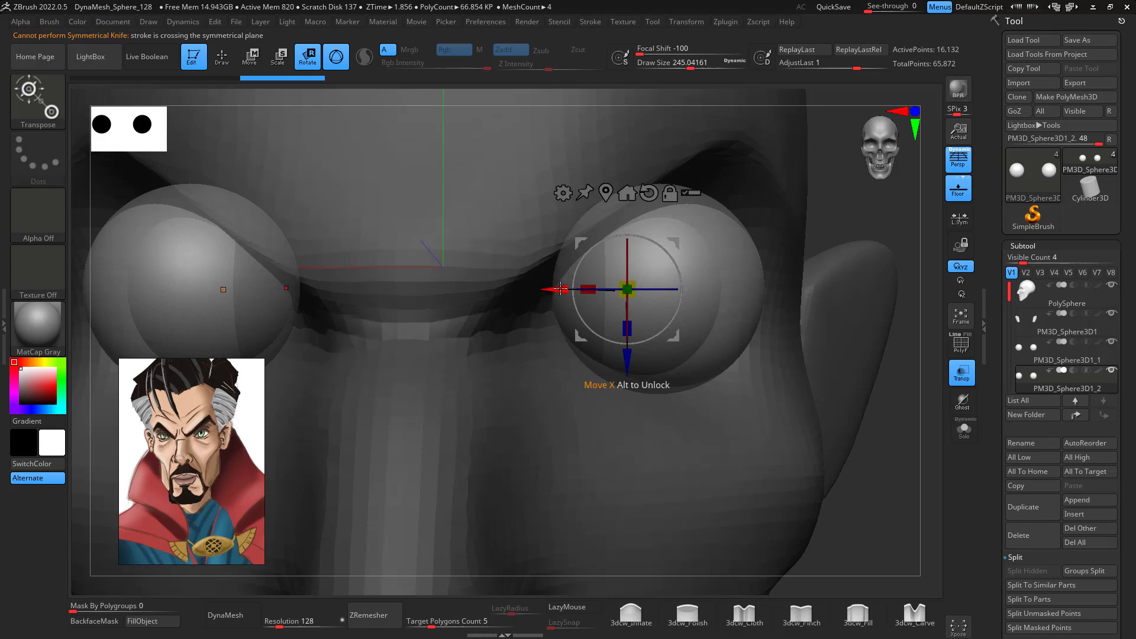
pyautogui.moveTo(559, 289); pyautogui.dragTo(546, 289)
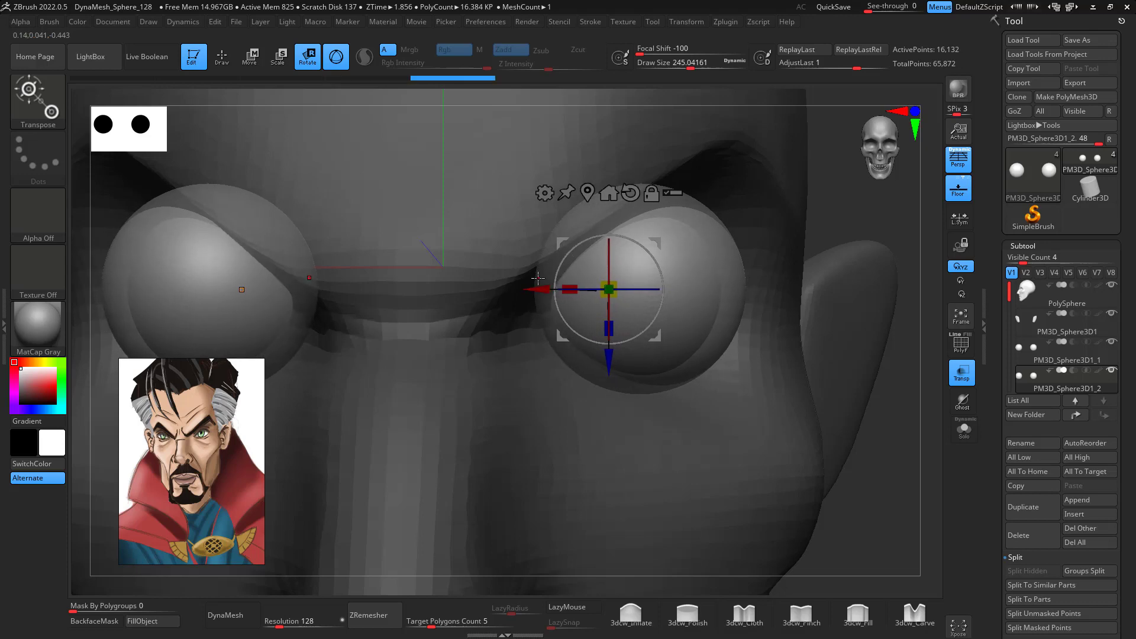
# - Align the duplicated eye spheres with the eyeballs from an angled view, then turn off perspective
pyautogui.moveTo(926, 473); pyautogui.dragTo(968, 424)
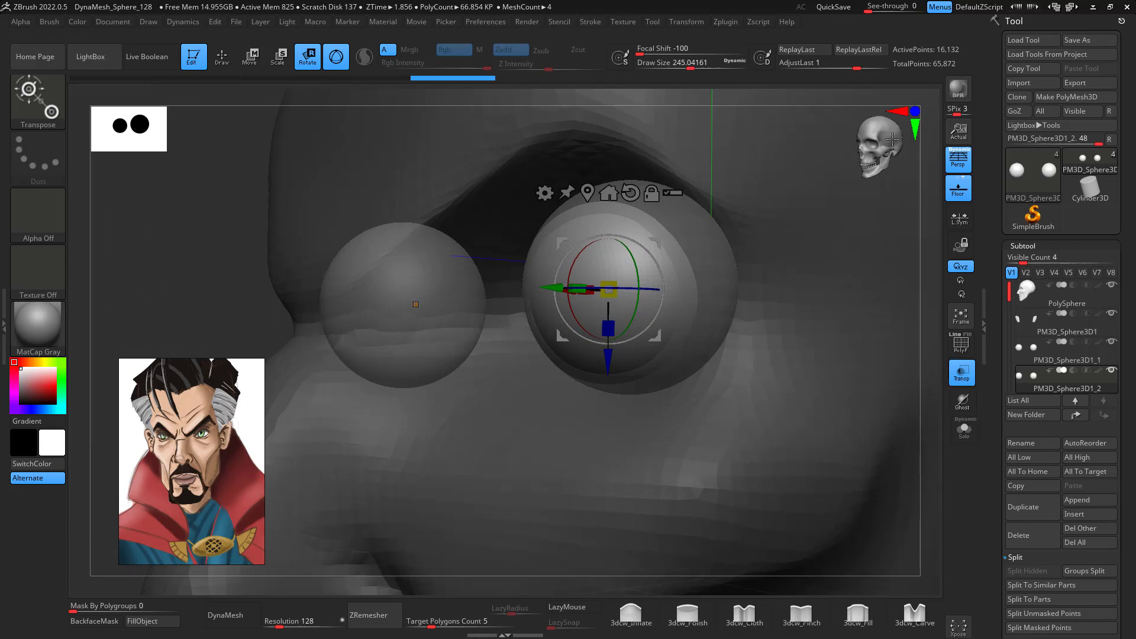
pyautogui.moveTo(896, 143); pyautogui.dragTo(894, 190)
pyautogui.moveTo(617, 300); pyautogui.dragTo(610, 300)
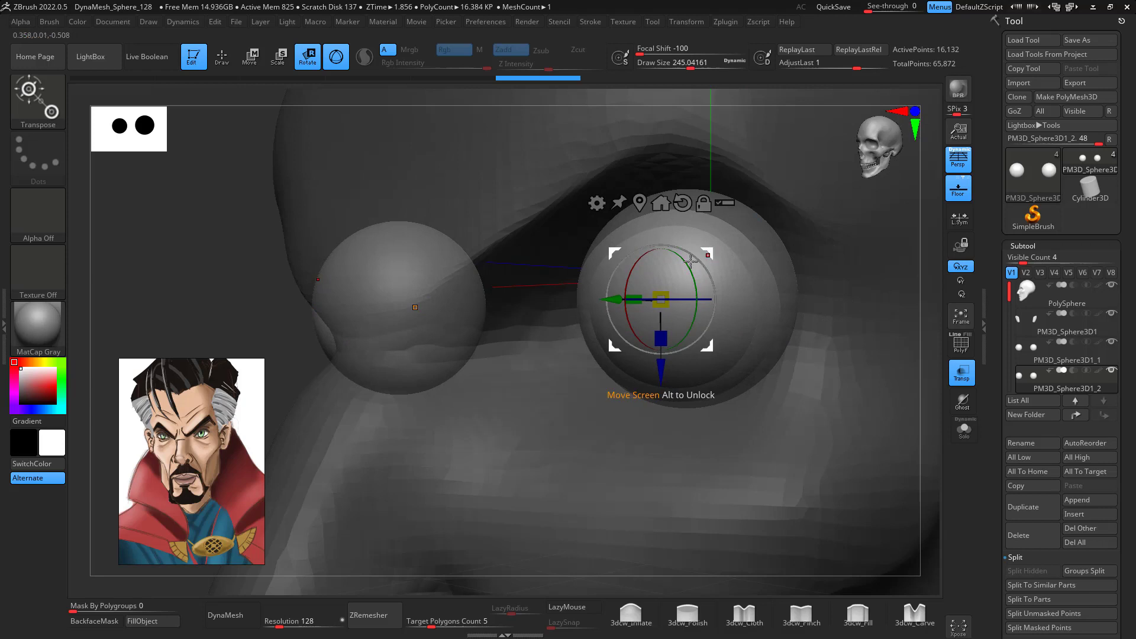
pyautogui.moveTo(709, 250); pyautogui.dragTo(705, 251)
pyautogui.click(967, 159)
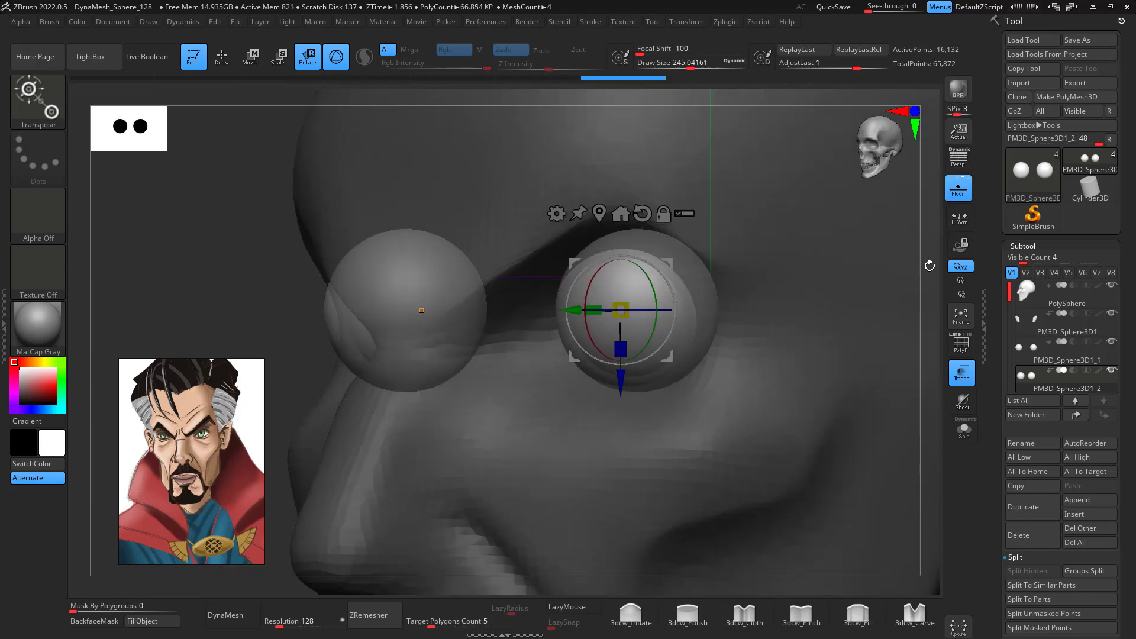
# - Fine-tune the front-view position of the enlarged eye spheres around the eyeballs, then turn off transparency
pyautogui.keyDown('alt'); pyautogui.moveTo(927, 296); pyautogui.dragTo(892, 315); pyautogui.keyUp('alt')
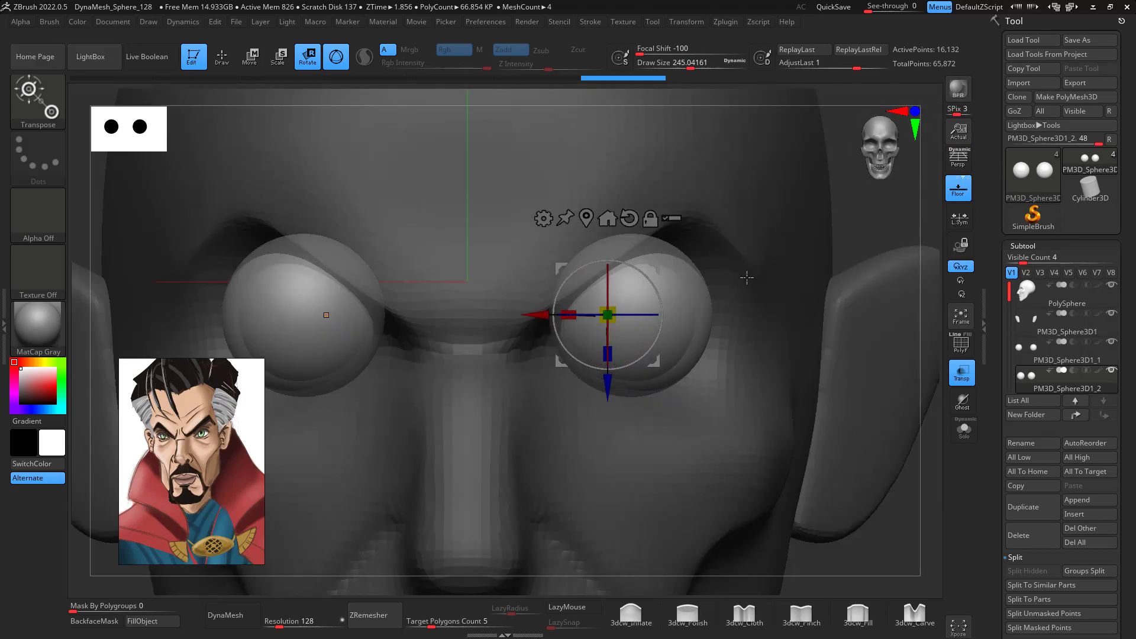
pyautogui.moveTo(544, 314); pyautogui.dragTo(542, 317)
pyautogui.moveTo(893, 240); pyautogui.dragTo(899, 277)
pyautogui.moveTo(651, 264); pyautogui.dragTo(657, 267)
pyautogui.moveTo(928, 423); pyautogui.dragTo(949, 452)
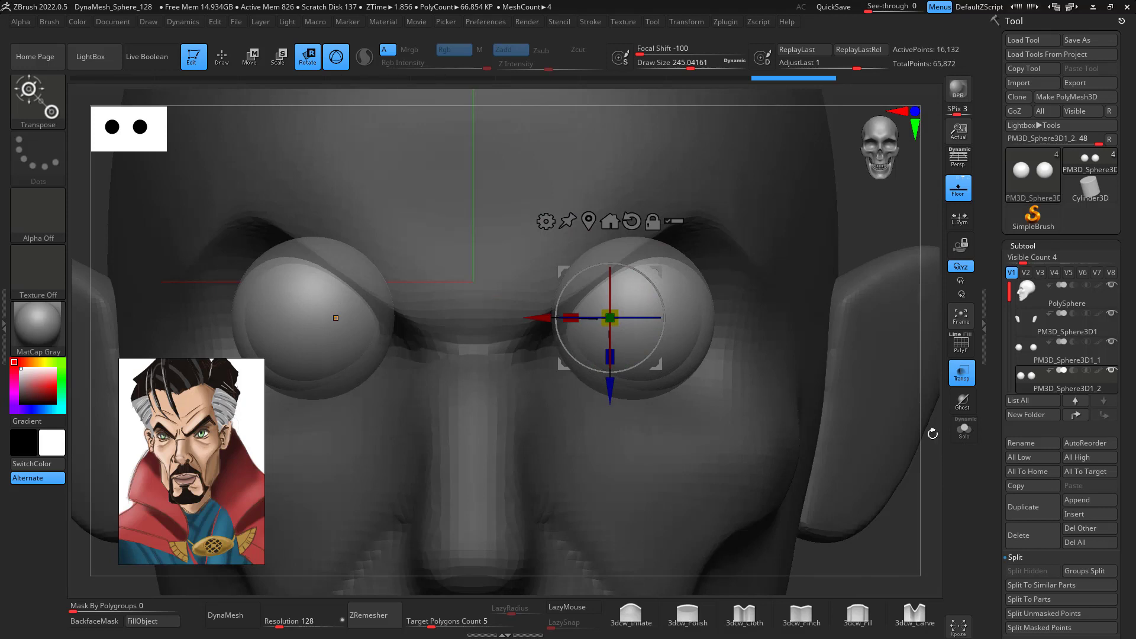
pyautogui.click(965, 432)
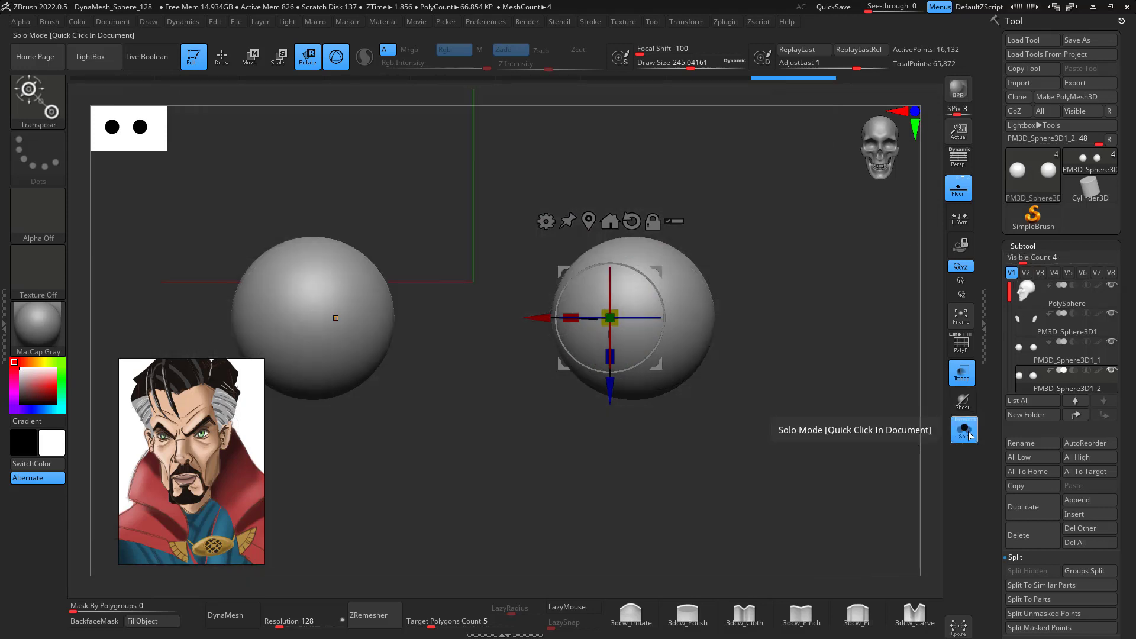
pyautogui.click(965, 431)
pyautogui.click(962, 374)
# - Nudge the enlarged spheres outward over the eyeballs up close using transparency, then restore the opaque full view
pyautogui.keyDown('alt'); pyautogui.moveTo(901, 493); pyautogui.dragTo(905, 445); pyautogui.keyUp('alt')
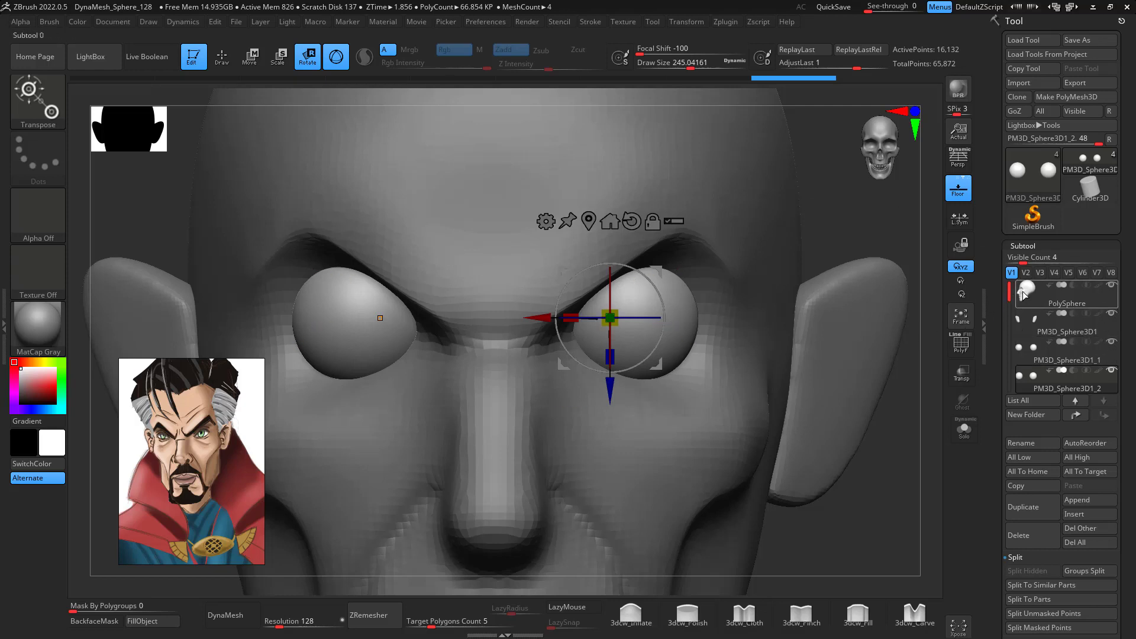
pyautogui.moveTo(1009, 294); pyautogui.dragTo(1006, 317)
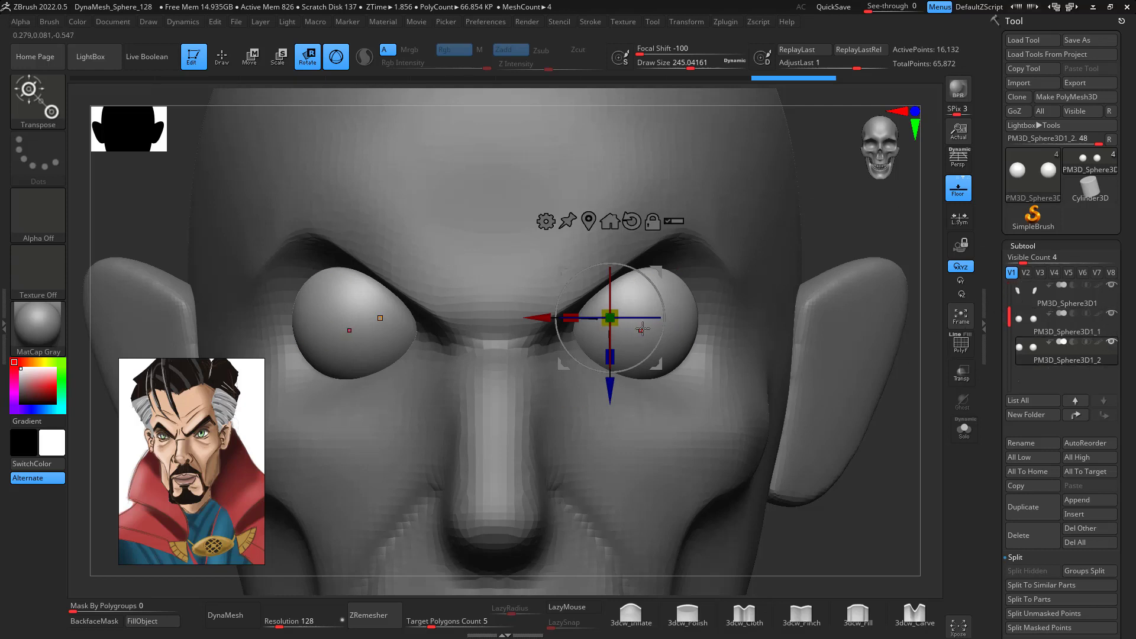
pyautogui.keyDown('alt'); pyautogui.moveTo(883, 415); pyautogui.dragTo(887, 464); pyautogui.keyUp('alt')
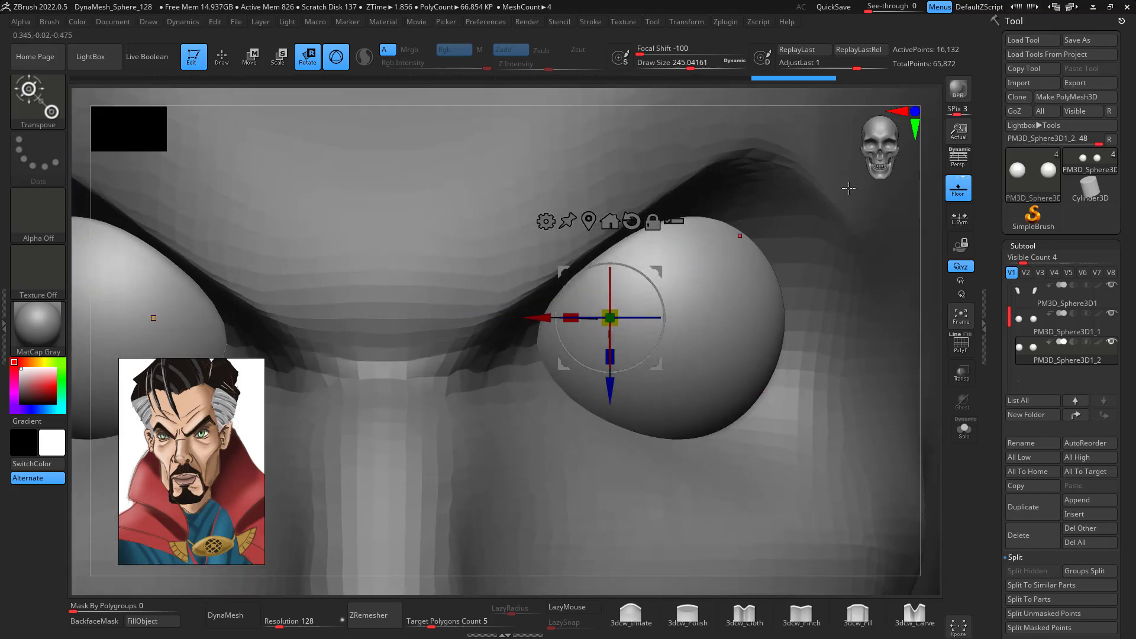
pyautogui.click(954, 419)
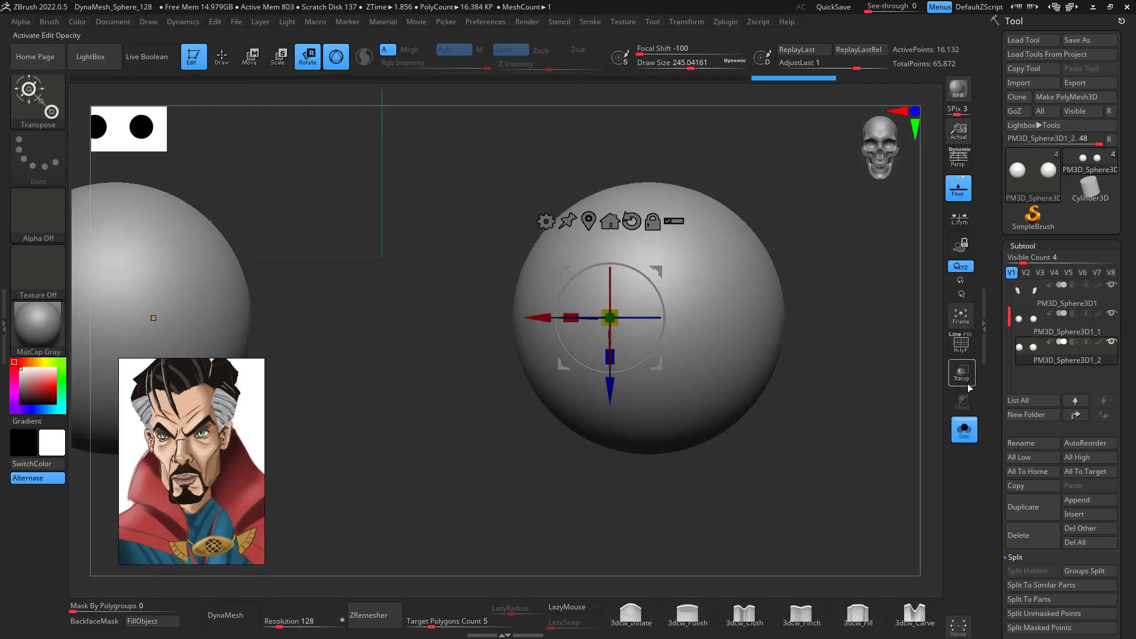
pyautogui.click(962, 424)
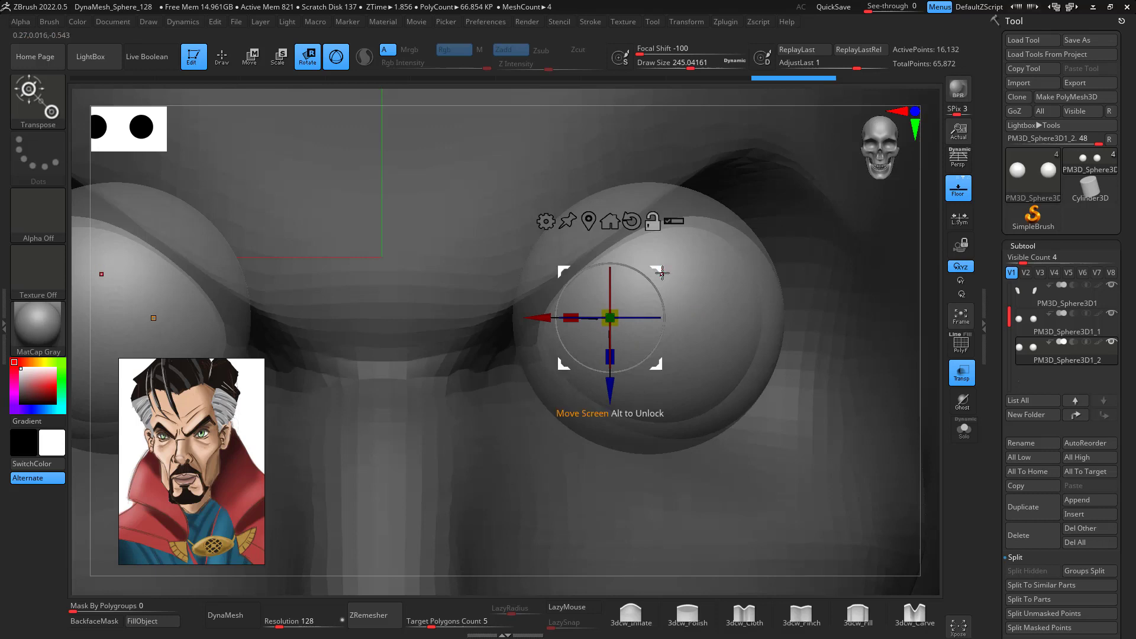
pyautogui.keyDown('alt'); pyautogui.moveTo(657, 273); pyautogui.dragTo(699, 274); pyautogui.keyUp('alt')
pyautogui.moveTo(651, 321); pyautogui.dragTo(656, 323)
pyautogui.moveTo(698, 270)
pyautogui.mouseDown()
pyautogui.moveTo(709, 274)
pyautogui.moveTo(631, 303)
pyautogui.moveTo(604, 509)
pyautogui.moveTo(746, 340)
pyautogui.moveTo(704, 272)
pyautogui.mouseUp()
pyautogui.click(967, 378)
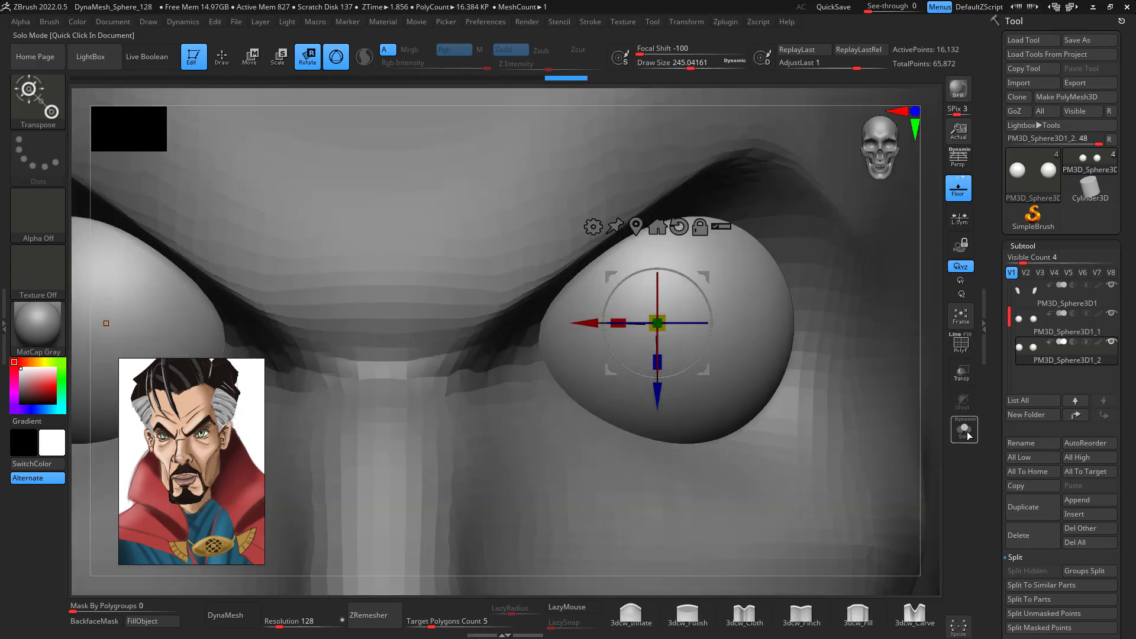
pyautogui.click(968, 434)
pyautogui.click(965, 439)
# - Cut away the lower half of the enlarged eye spheres with a horizontal KnifeCurve stroke to form the upper eyelids
pyautogui.moveTo(934, 506)
pyautogui.keyDown('alt'); pyautogui.mouseDown()
pyautogui.moveTo(930, 446)
pyautogui.moveTo(905, 433)
pyautogui.mouseUp(); pyautogui.keyUp('alt')
pyautogui.press('q')
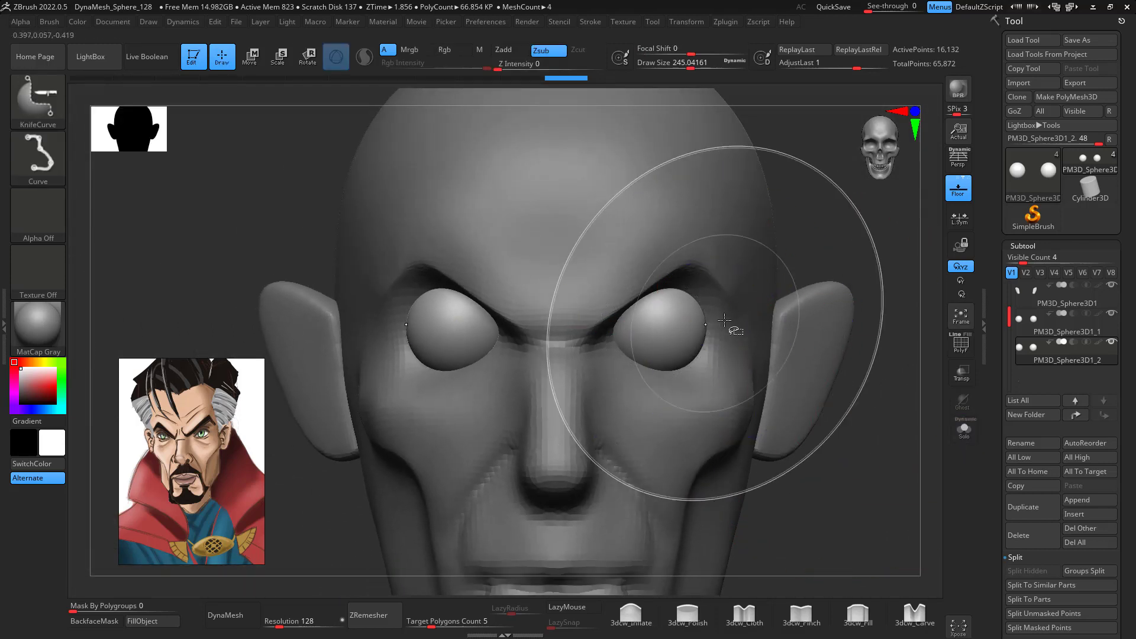
pyautogui.moveTo(804, 329)
pyautogui.keyDown('ctrl'); pyautogui.keyDown('shift'); pyautogui.mouseDown()
pyautogui.moveTo(288, 325)
pyautogui.moveTo(276, 292)
pyautogui.mouseUp(); pyautogui.keyUp('shift'); pyautogui.keyUp('ctrl')
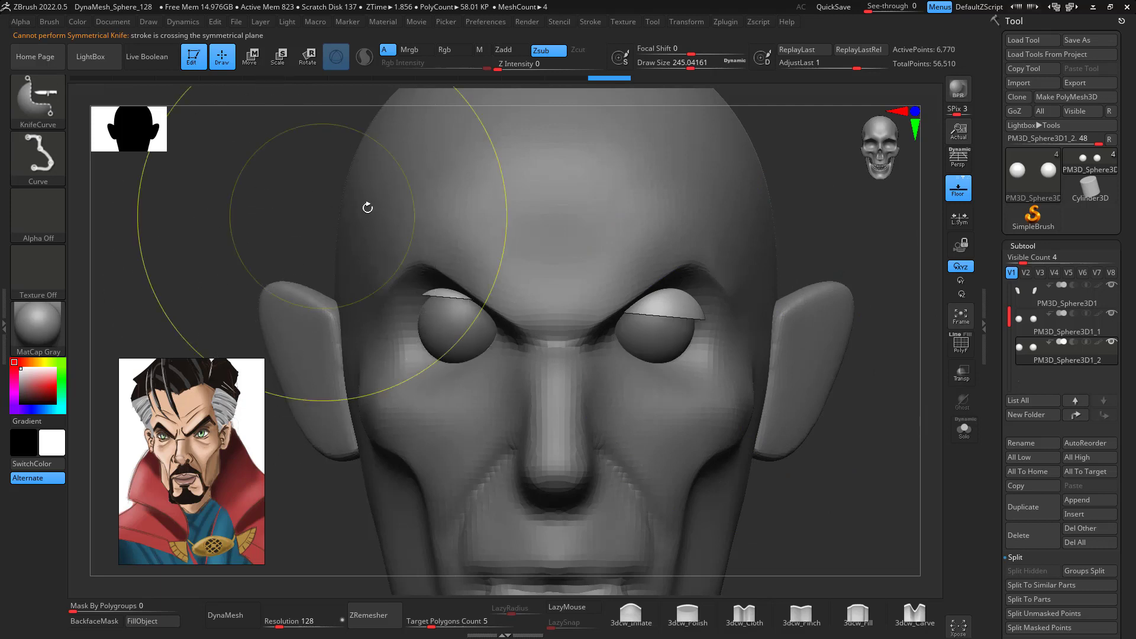
pyautogui.keyDown('ctrl'); pyautogui.keyDown('shift'); pyautogui.moveTo(731, 311); pyautogui.dragTo(266, 309); pyautogui.keyUp('shift'); pyautogui.keyUp('ctrl')
pyautogui.hotkey('ctrl', 'z')
pyautogui.keyDown('ctrl'); pyautogui.keyDown('shift'); pyautogui.moveTo(720, 328); pyautogui.dragTo(275, 330); pyautogui.keyUp('shift'); pyautogui.keyUp('ctrl')
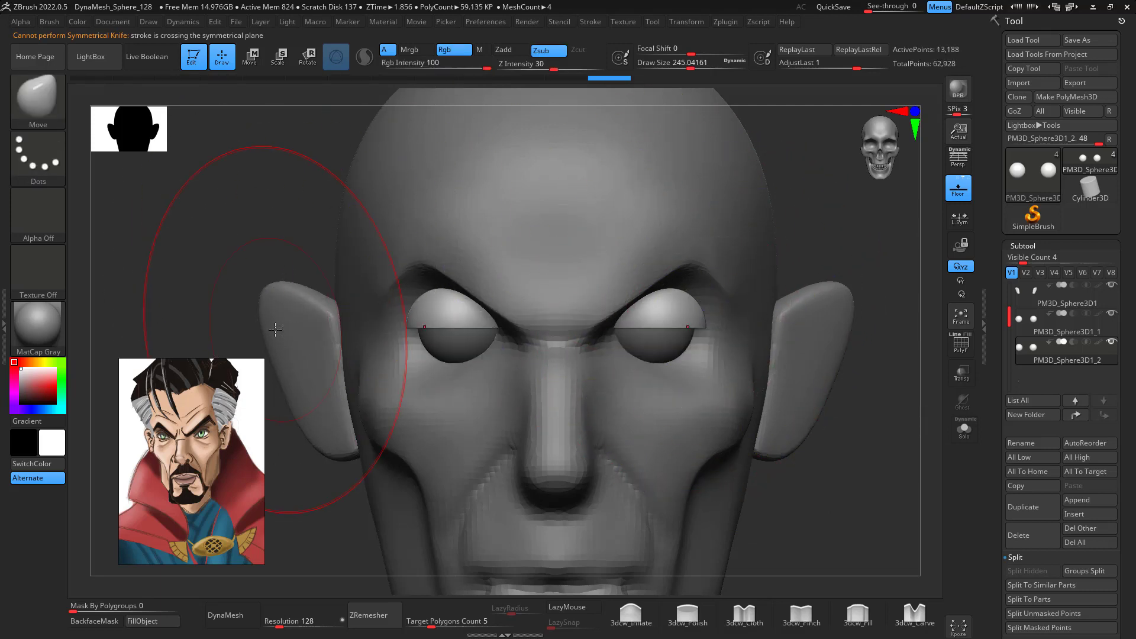
# - Nudge the half-sphere upper eyelids sideways along X with the move gizmo
pyautogui.moveTo(907, 487); pyautogui.dragTo(754, 273)
pyautogui.press('w')
pyautogui.moveTo(574, 320); pyautogui.dragTo(567, 319)
pyautogui.moveTo(840, 195); pyautogui.dragTo(868, 350)
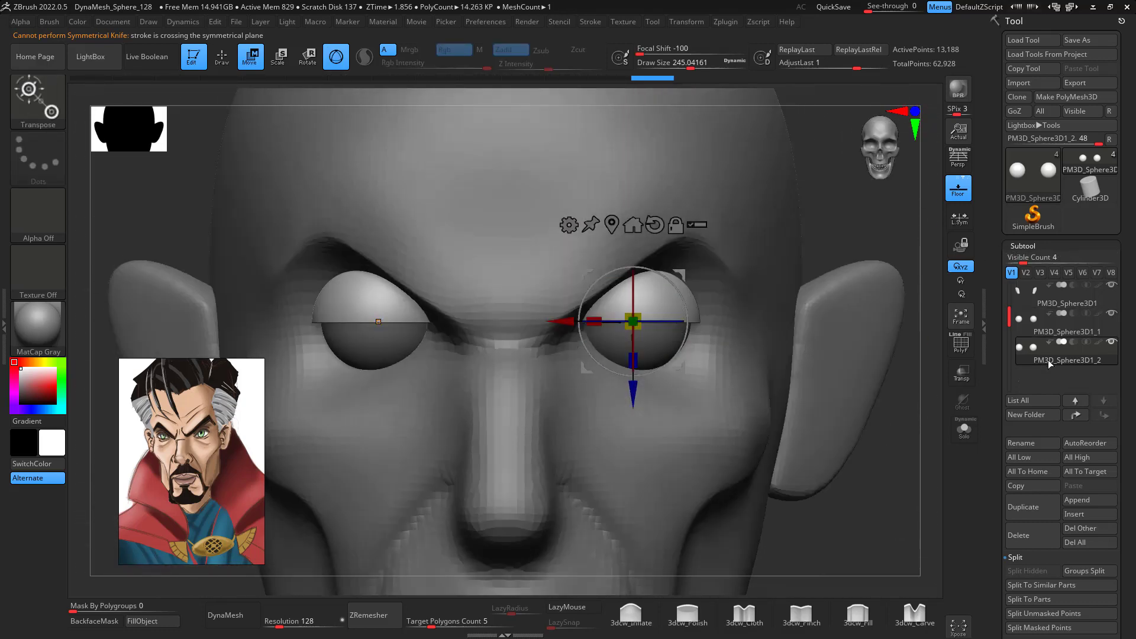
# - Duplicate the upper eyelids subtool and shift the copy down over the lower part of the eyeballs
pyautogui.click(1045, 514)
pyautogui.moveTo(632, 370)
pyautogui.mouseDown()
pyautogui.moveTo(593, 417)
pyautogui.moveTo(634, 402)
pyautogui.moveTo(631, 369)
pyautogui.moveTo(630, 388)
pyautogui.mouseUp()
pyautogui.press('q')
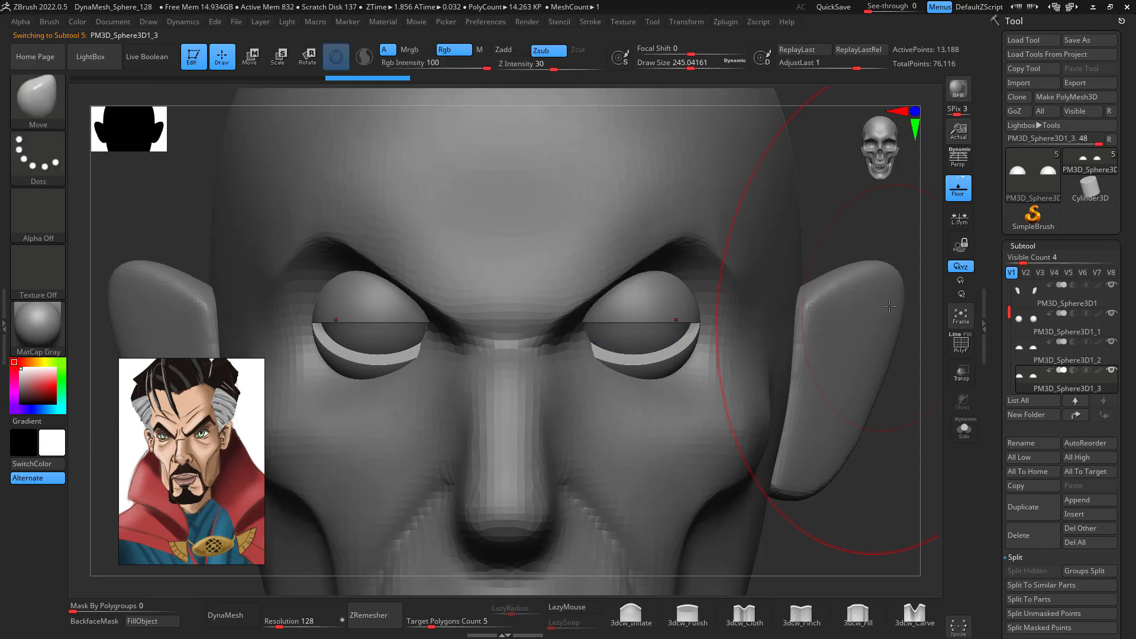
# - Select the upper eyelids subtool and rotate it upward about the X axis by about 20 degrees to open the eyes
pyautogui.click(1050, 365)
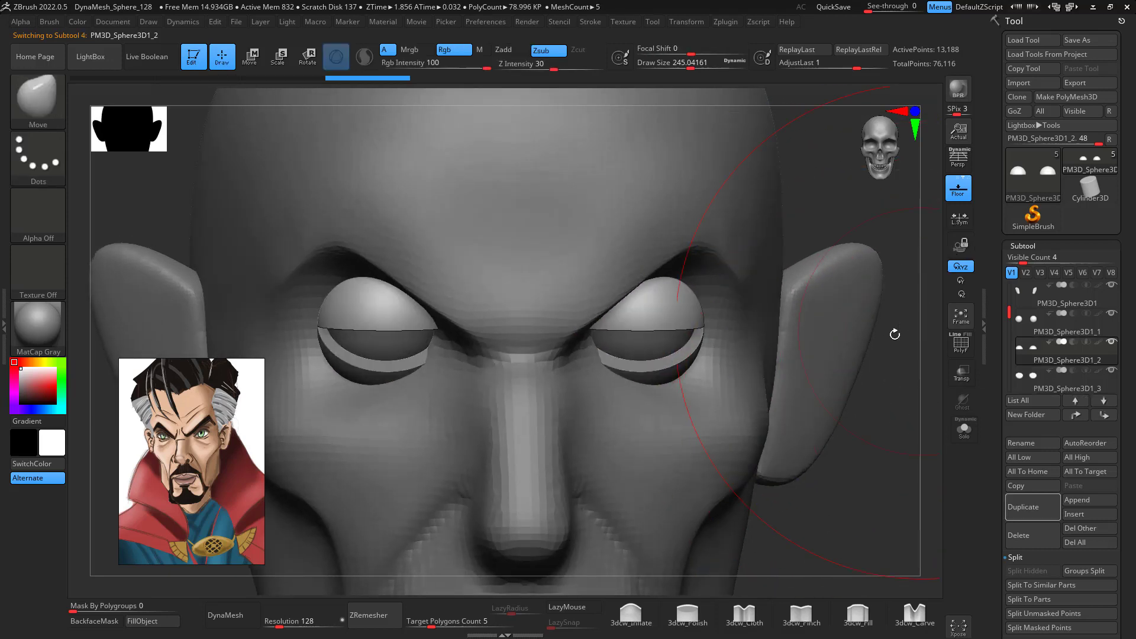
pyautogui.press('e')
pyautogui.moveTo(640, 292); pyautogui.dragTo(640, 278)
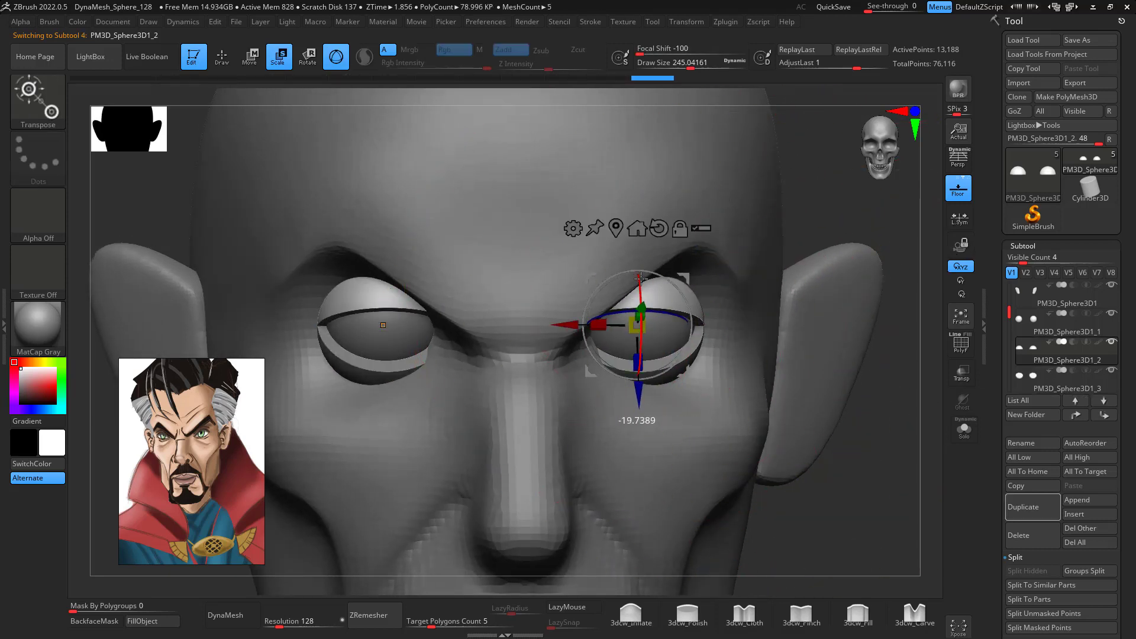
pyautogui.moveTo(903, 489); pyautogui.dragTo(902, 351)
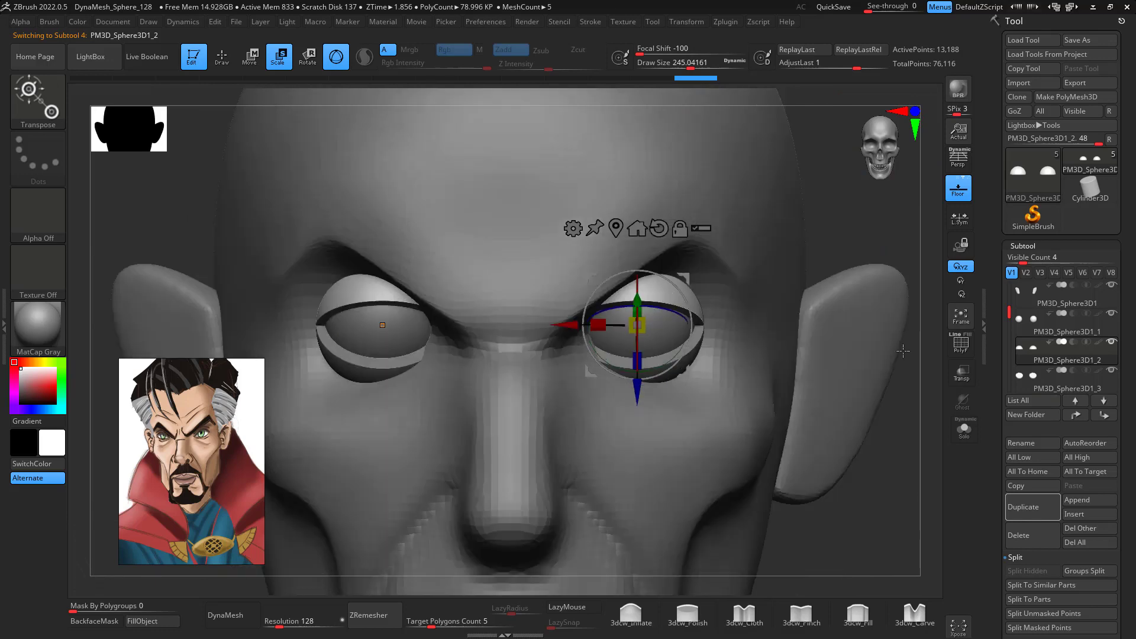
# - Shape the upper eyelids into an angry slant following the brows, using the Move brush at a draw size of about 120
pyautogui.press('b')
pyautogui.press('m')
pyautogui.press('v')
pyautogui.press('space')
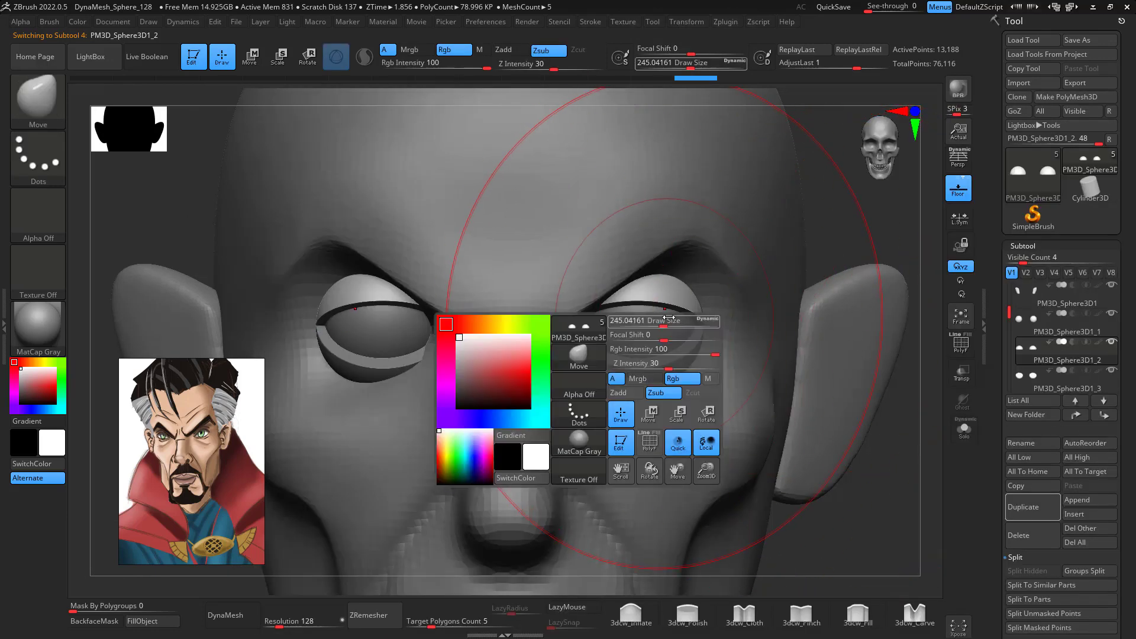
pyautogui.moveTo(663, 320)
pyautogui.mouseDown()
pyautogui.moveTo(598, 323)
pyautogui.moveTo(590, 345)
pyautogui.moveTo(645, 299)
pyautogui.moveTo(666, 302)
pyautogui.mouseUp()
pyautogui.moveTo(590, 333); pyautogui.dragTo(592, 349)
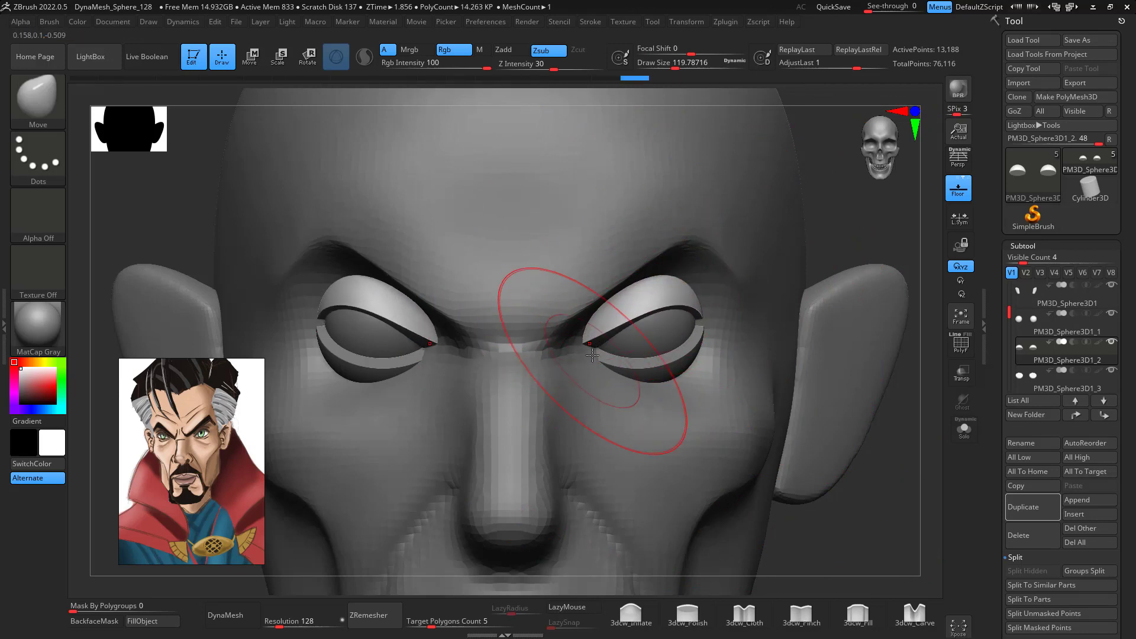
pyautogui.moveTo(649, 312); pyautogui.dragTo(661, 291)
pyautogui.moveTo(618, 324)
pyautogui.mouseDown()
pyautogui.moveTo(608, 315)
pyautogui.moveTo(589, 348)
pyautogui.mouseUp()
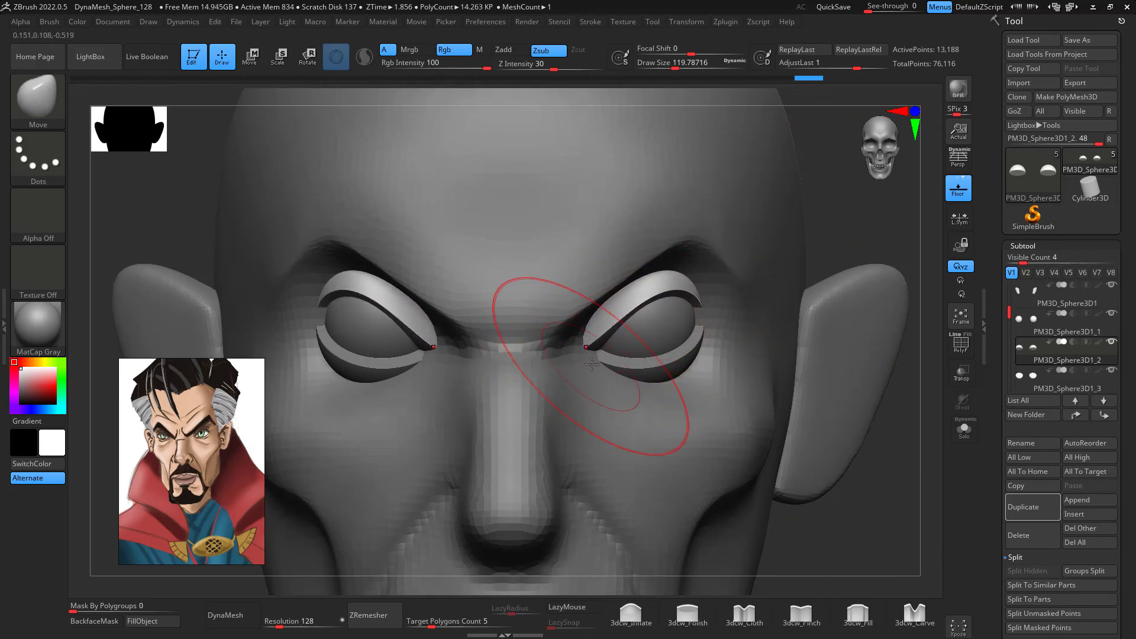
pyautogui.moveTo(686, 299)
pyautogui.mouseDown()
pyautogui.moveTo(686, 284)
pyautogui.moveTo(702, 311)
pyautogui.mouseUp()
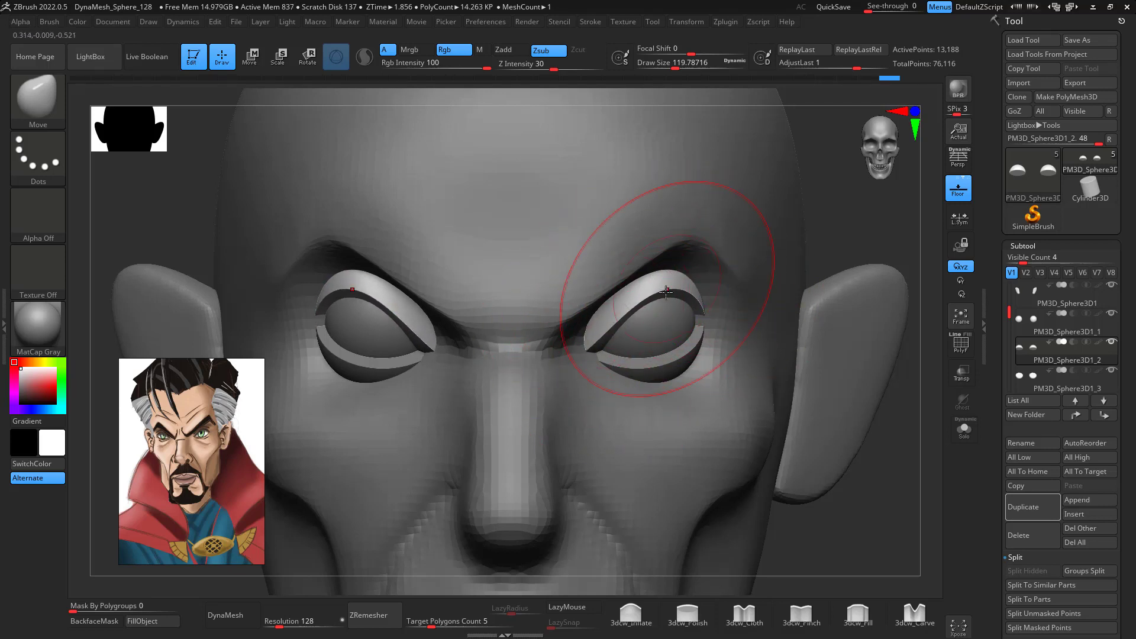
# - Select the lower eyelids subtool and pull its outer corners and lower edge up to meet the upper eyelids
pyautogui.click(1046, 381)
pyautogui.moveTo(700, 327); pyautogui.dragTo(704, 308)
pyautogui.moveTo(649, 369)
pyautogui.mouseDown()
pyautogui.moveTo(613, 359)
pyautogui.moveTo(678, 359)
pyautogui.moveTo(618, 356)
pyautogui.mouseUp()
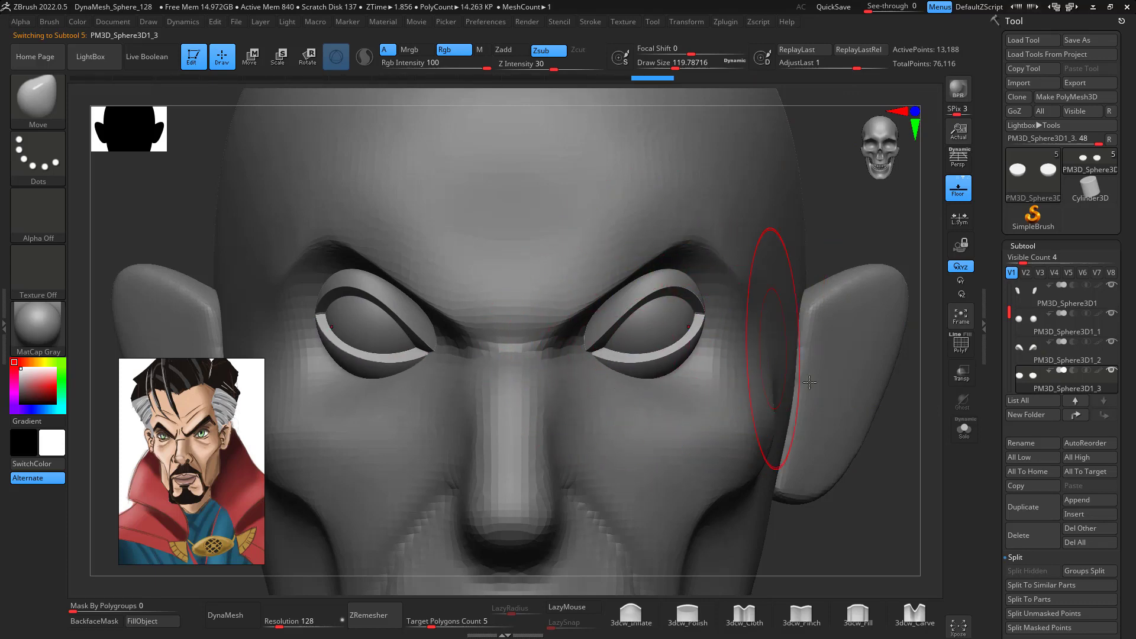
pyautogui.keyDown('alt'); pyautogui.moveTo(895, 507); pyautogui.dragTo(871, 523); pyautogui.keyUp('alt')
pyautogui.press('shift')
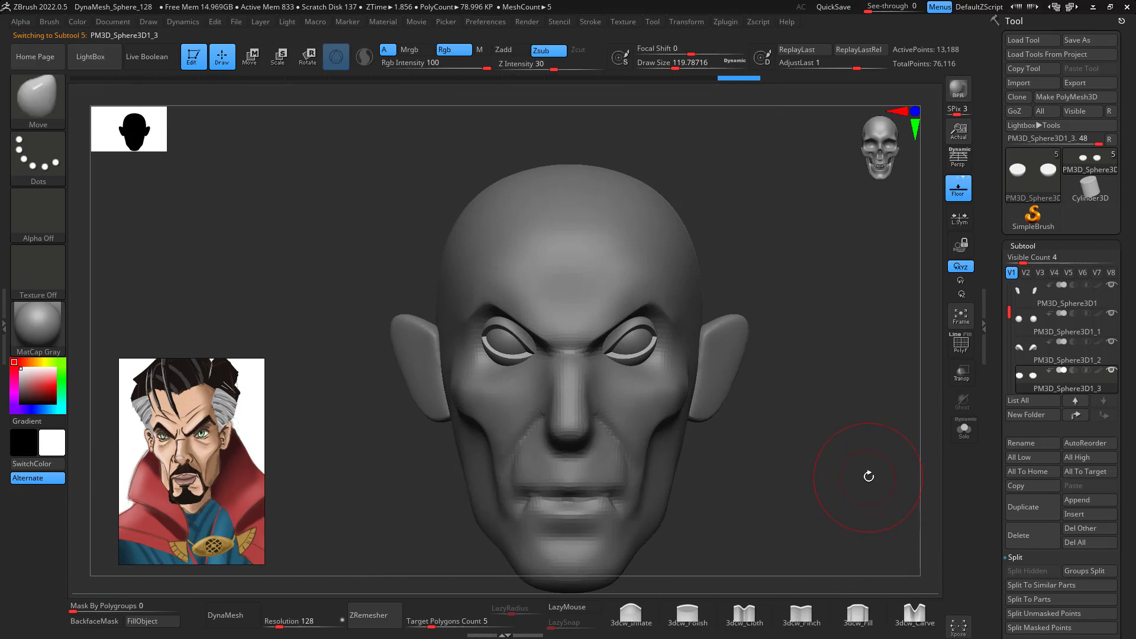
# - Select the head subtool, fill the eye socket under the brow with ClayBuildup at draw size about 77, and smooth it
pyautogui.moveTo(858, 464); pyautogui.dragTo(885, 329)
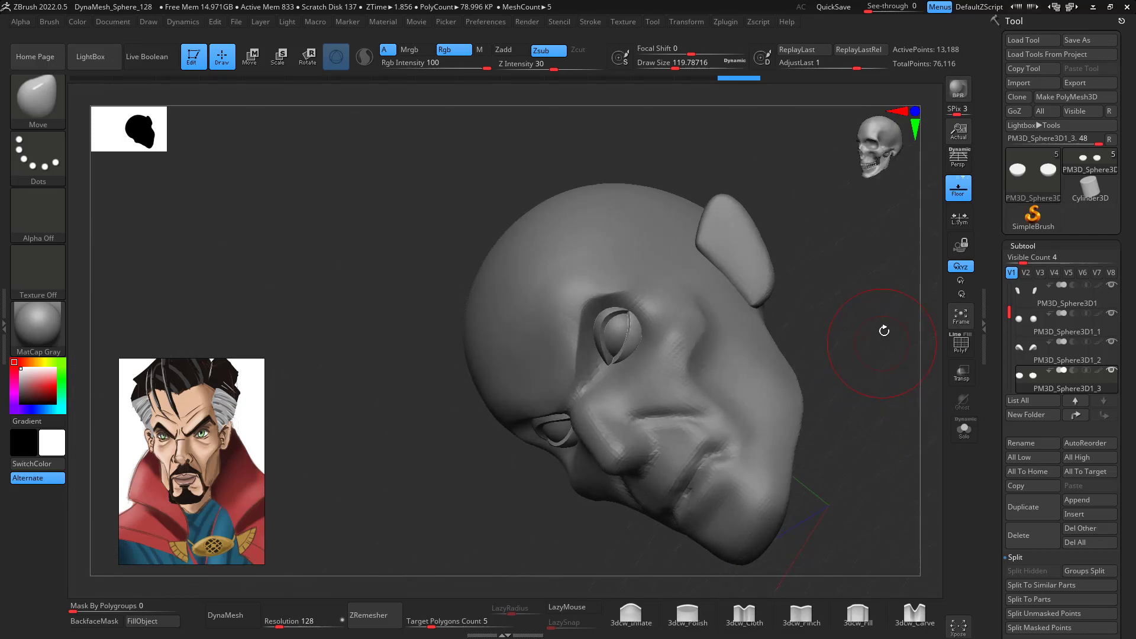
pyautogui.moveTo(1009, 320); pyautogui.dragTo(1009, 296)
pyautogui.click(1053, 293)
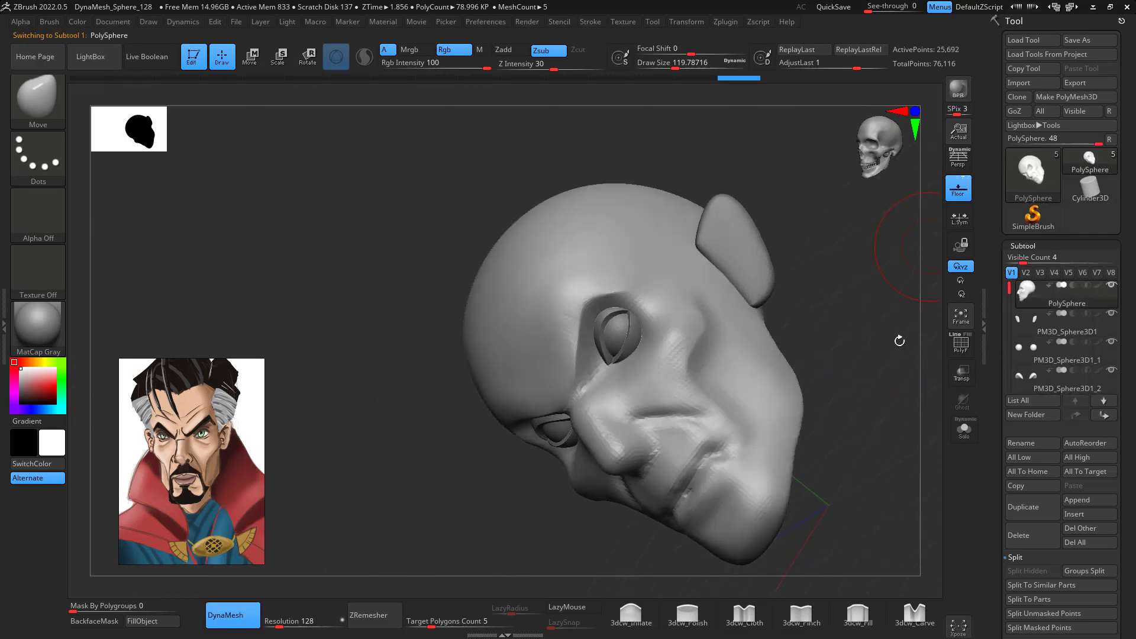
pyautogui.press('b')
pyautogui.press('c')
pyautogui.press('b')
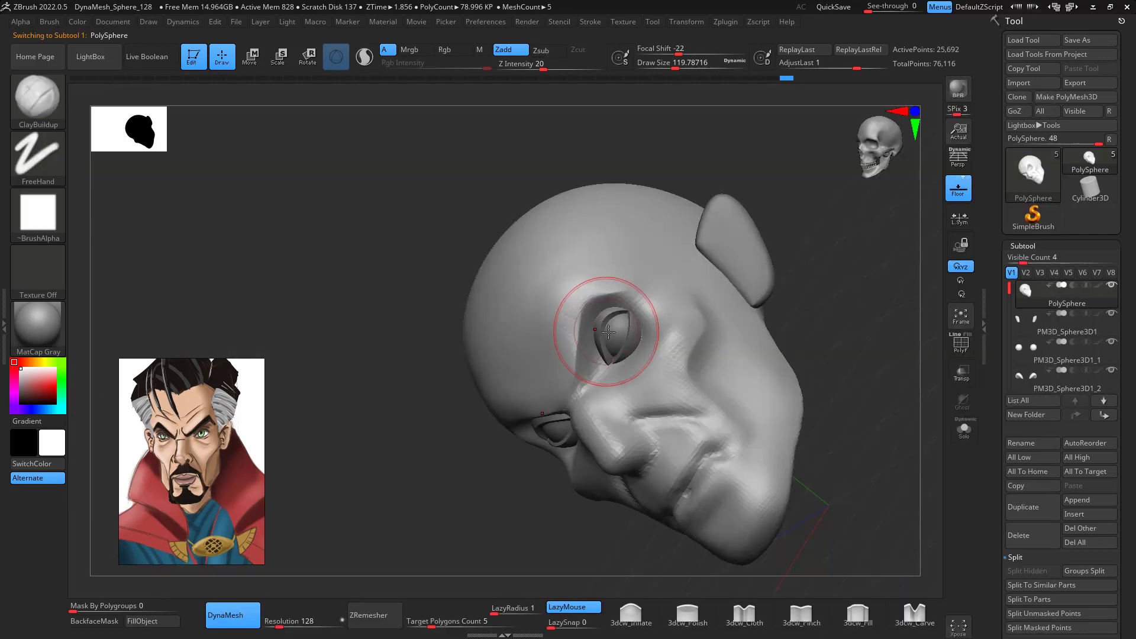
pyautogui.keyDown('alt'); pyautogui.moveTo(852, 416); pyautogui.dragTo(847, 399); pyautogui.keyUp('alt')
pyautogui.press('space')
pyautogui.click(576, 320)
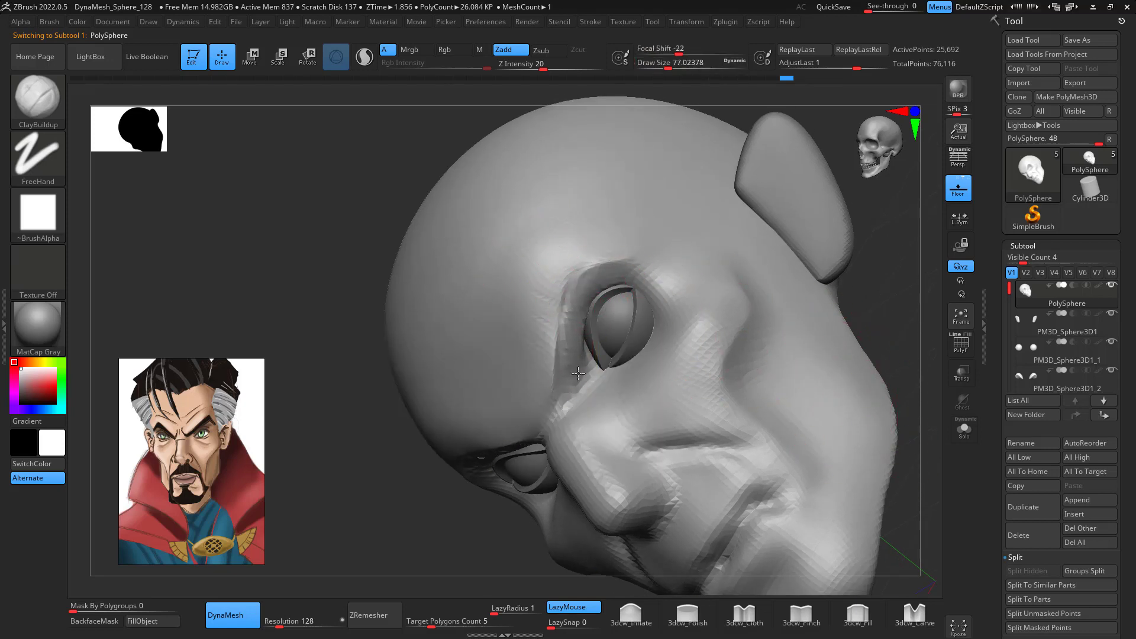
pyautogui.moveTo(567, 373)
pyautogui.keyDown('shift'); pyautogui.mouseDown()
pyautogui.moveTo(558, 325)
pyautogui.moveTo(700, 225)
pyautogui.mouseUp(); pyautogui.keyUp('shift')
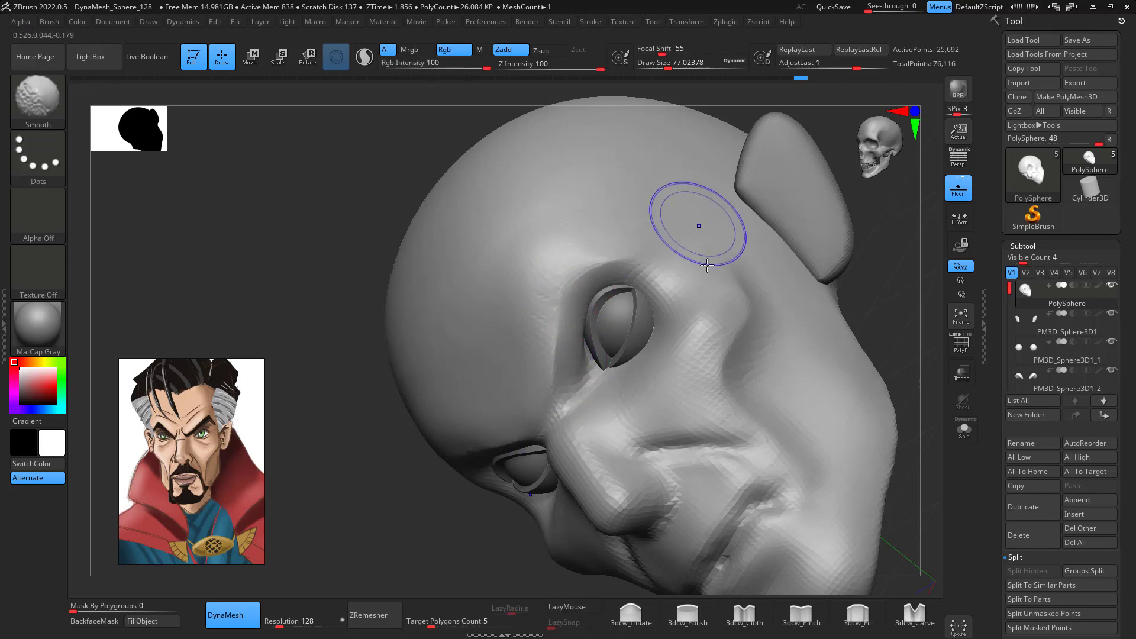
# - Build up the area below the eyes toward the cheeks with ClayBuildup and smooth the strokes
pyautogui.moveTo(878, 278)
pyautogui.mouseDown()
pyautogui.moveTo(916, 331)
pyautogui.moveTo(902, 357)
pyautogui.moveTo(891, 323)
pyautogui.mouseUp()
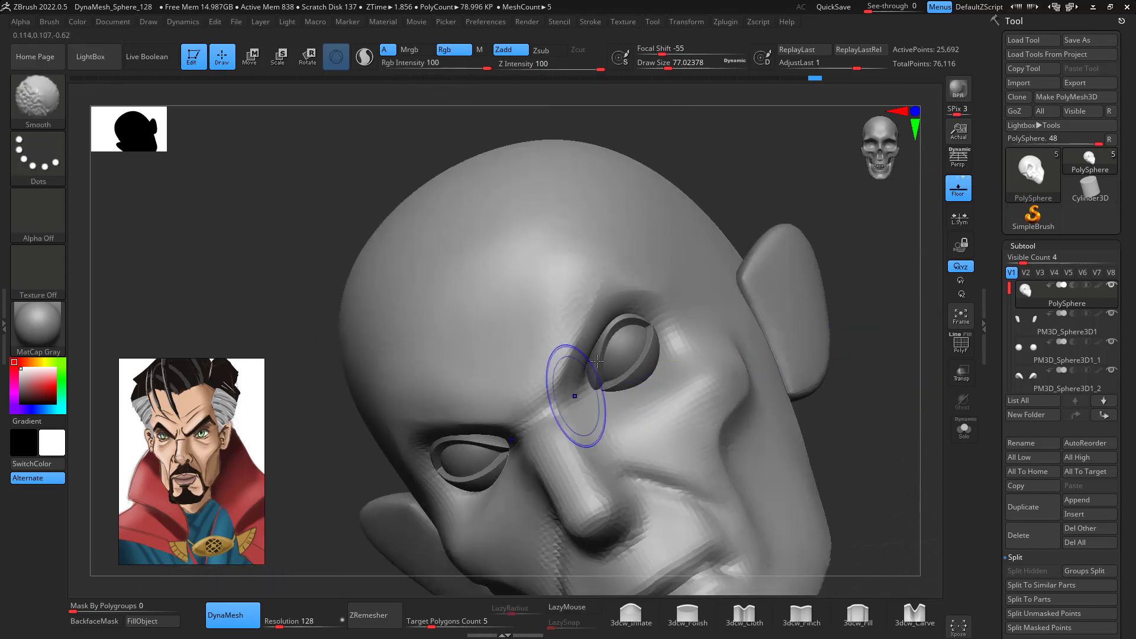
pyautogui.moveTo(887, 378)
pyautogui.mouseDown()
pyautogui.moveTo(888, 467)
pyautogui.moveTo(852, 426)
pyautogui.mouseUp()
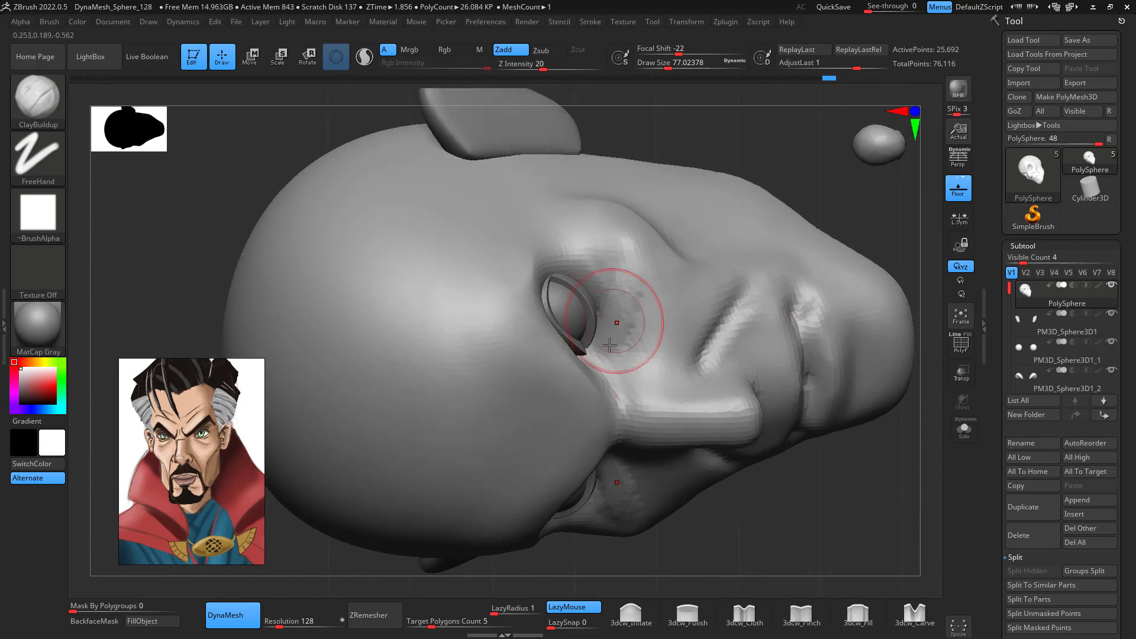
pyautogui.moveTo(609, 344)
pyautogui.mouseDown()
pyautogui.moveTo(621, 275)
pyautogui.moveTo(633, 329)
pyautogui.mouseUp()
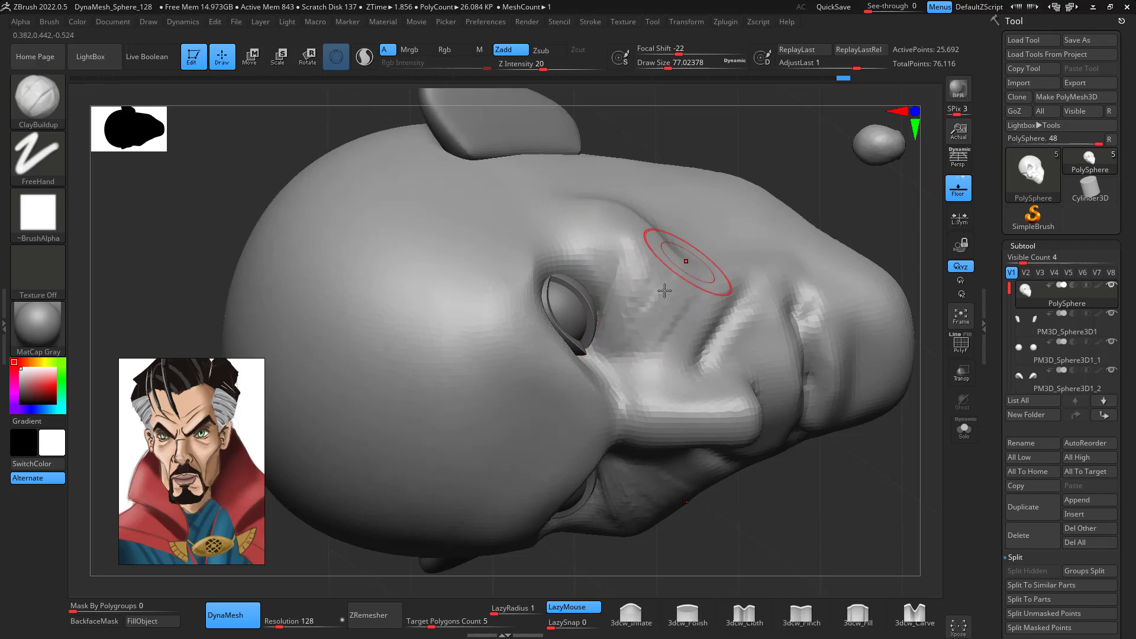
pyautogui.keyDown('shift'); pyautogui.moveTo(654, 275); pyautogui.dragTo(604, 257); pyautogui.keyUp('shift')
# - Push the nose tip upward in side view with the Move brush at a draw size of about 68
pyautogui.moveTo(902, 397)
pyautogui.mouseDown()
pyautogui.moveTo(895, 444)
pyautogui.moveTo(892, 376)
pyautogui.moveTo(818, 392)
pyautogui.moveTo(726, 352)
pyautogui.moveTo(667, 349)
pyautogui.moveTo(668, 332)
pyautogui.moveTo(801, 413)
pyautogui.moveTo(816, 349)
pyautogui.mouseUp()
pyautogui.press('space')
pyautogui.press('b')
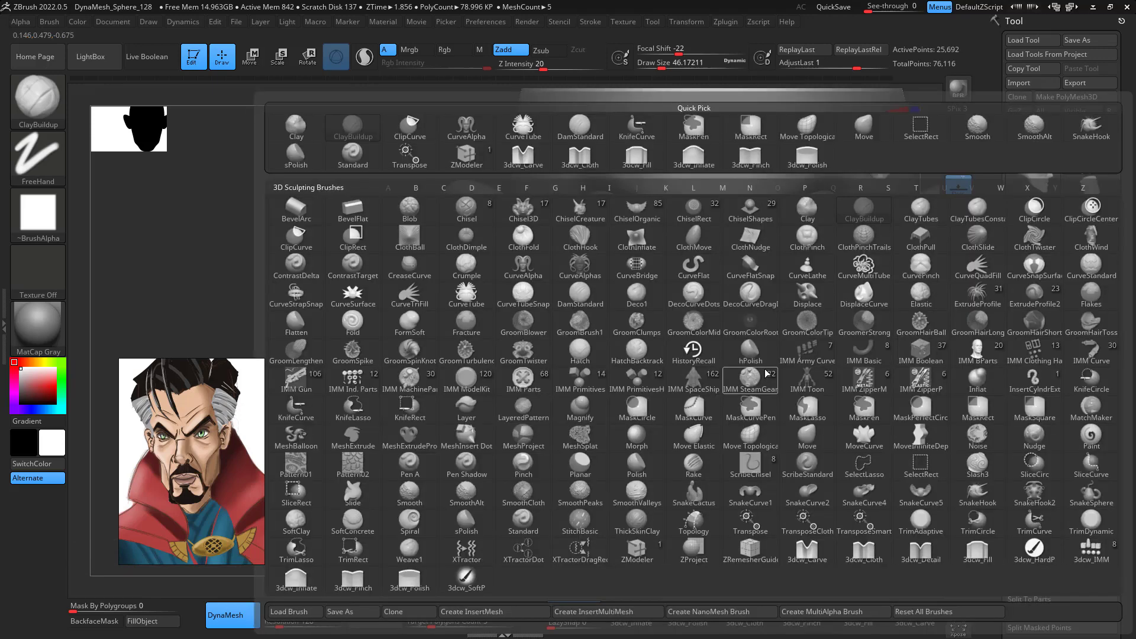
pyautogui.press('m')
pyautogui.press('v')
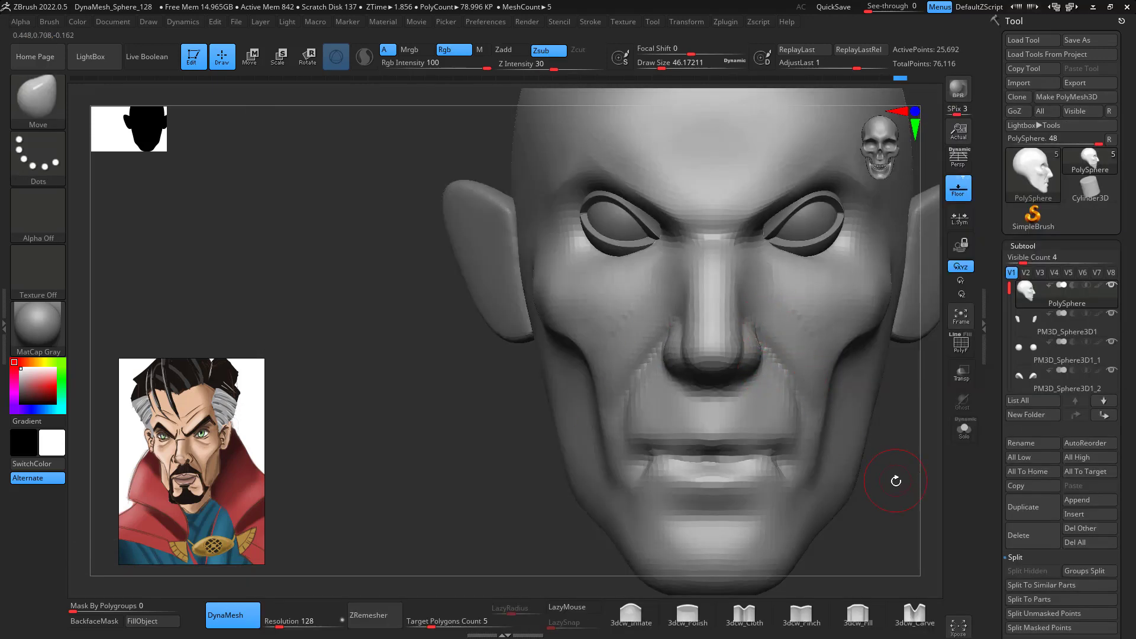
pyautogui.moveTo(896, 480); pyautogui.dragTo(866, 488)
pyautogui.moveTo(733, 498); pyautogui.dragTo(901, 467)
pyautogui.press('b')
pyautogui.press('m')
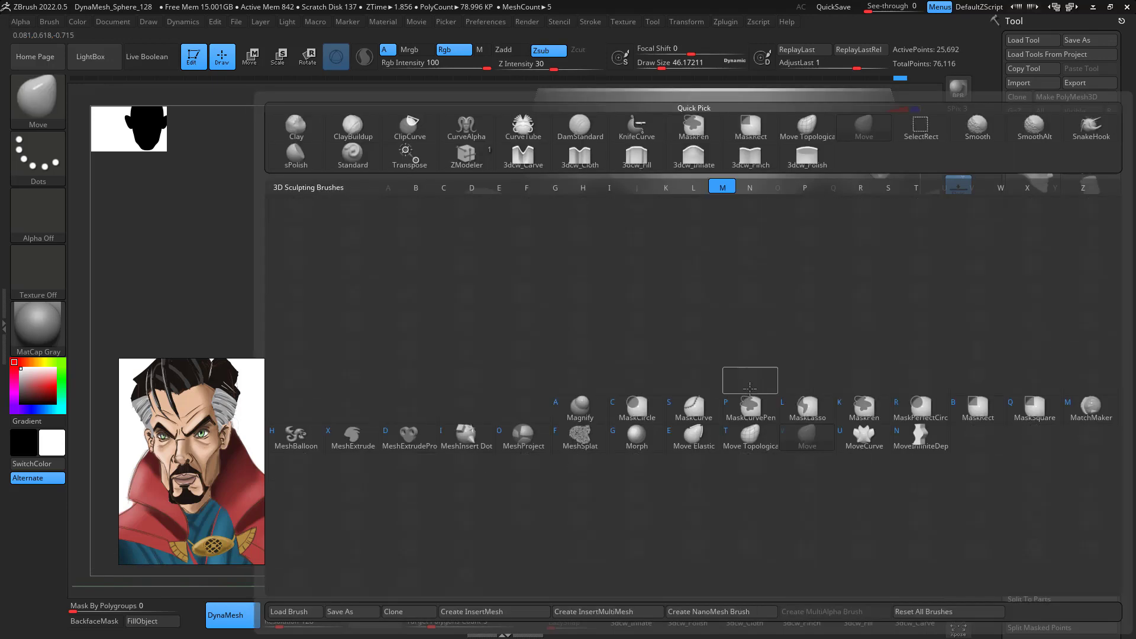
pyautogui.press('v')
pyautogui.press('space')
pyautogui.moveTo(748, 386); pyautogui.dragTo(765, 387)
pyautogui.moveTo(895, 482); pyautogui.dragTo(784, 488)
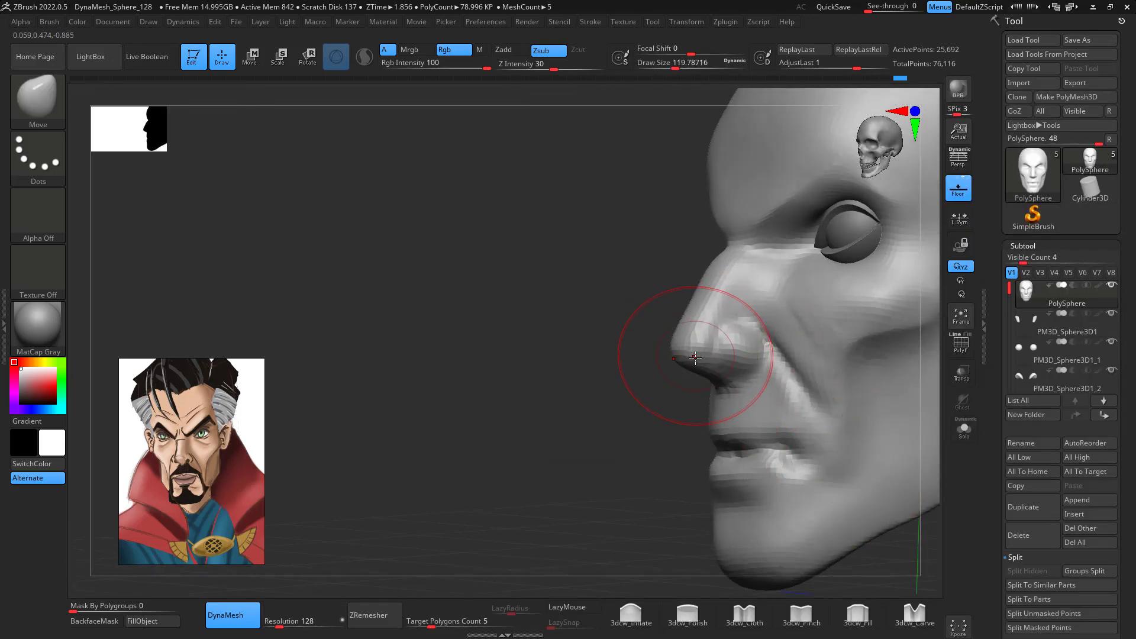
pyautogui.press('space')
pyautogui.moveTo(695, 358); pyautogui.dragTo(686, 357)
pyautogui.moveTo(684, 348); pyautogui.dragTo(680, 334)
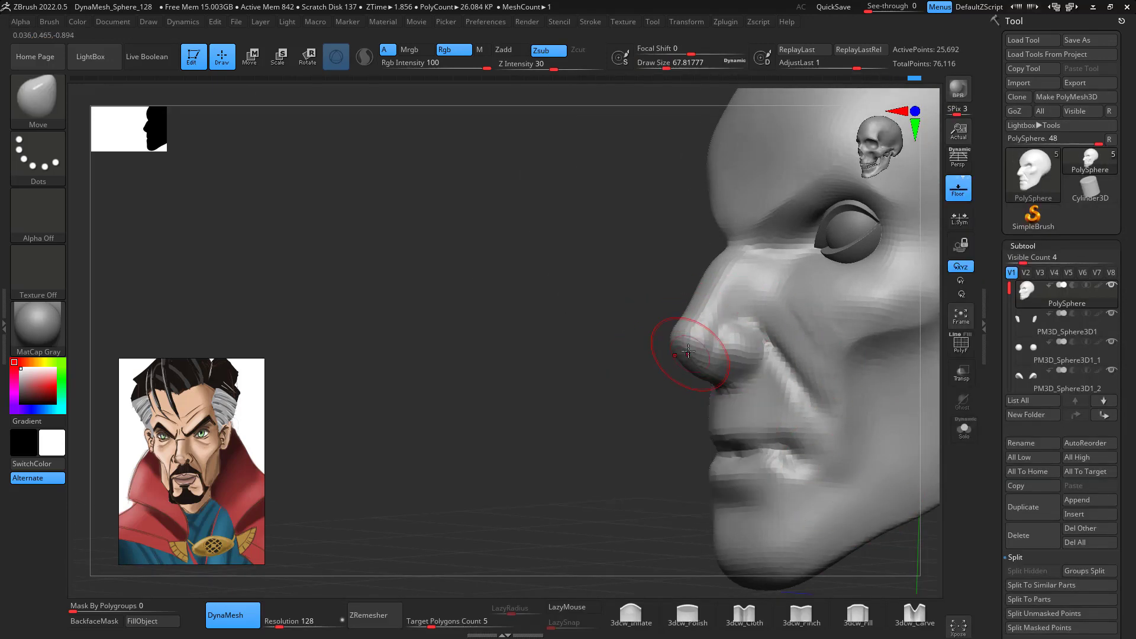
# - Carve the nostrils into the underside of the nose with DamStandard at a draw size of about 31
pyautogui.moveTo(719, 361)
pyautogui.mouseDown(button='right')
pyautogui.moveTo(703, 335)
pyautogui.moveTo(760, 328)
pyautogui.moveTo(814, 272)
pyautogui.mouseUp(button='right')
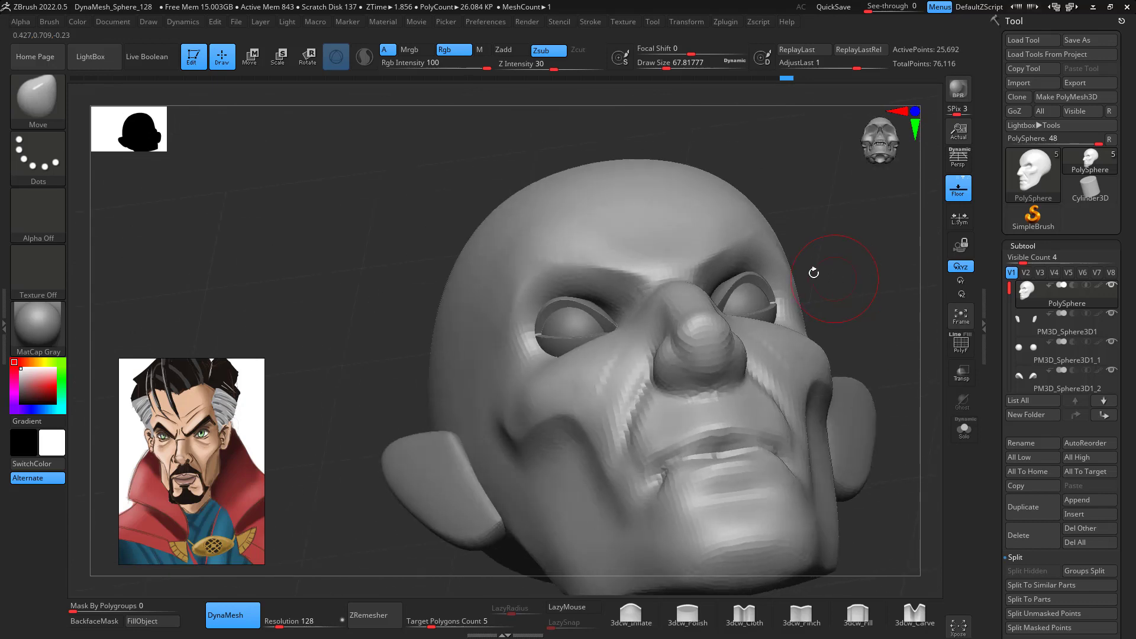
pyautogui.press('b')
pyautogui.press('d')
pyautogui.press('s')
pyautogui.press('space')
pyautogui.moveTo(751, 379); pyautogui.dragTo(741, 380)
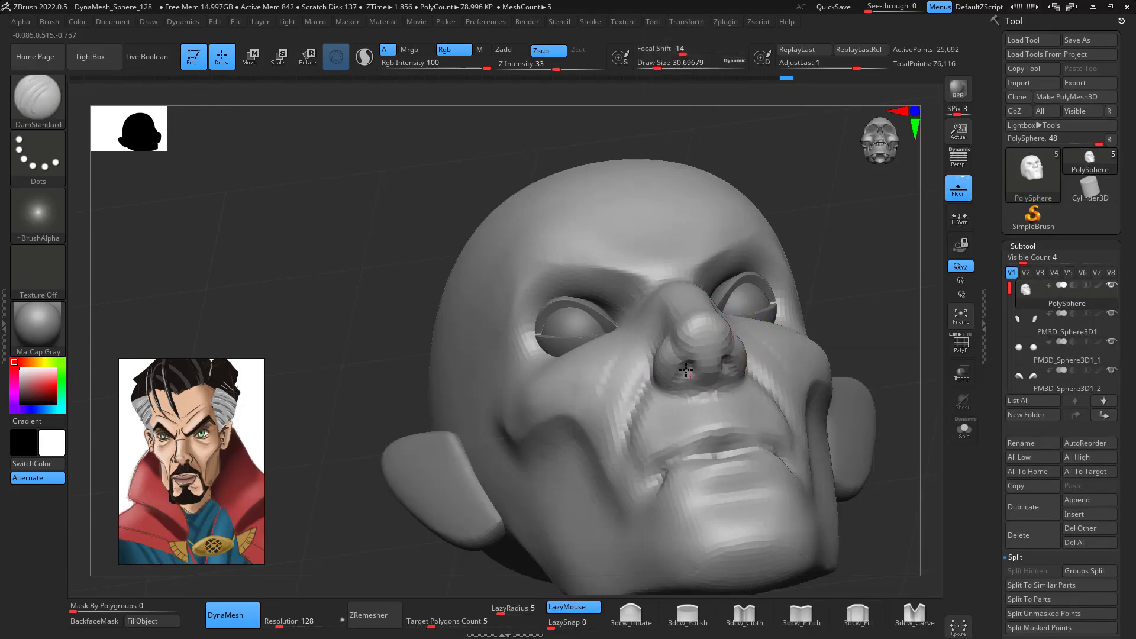
pyautogui.moveTo(770, 328); pyautogui.dragTo(834, 350, button='right')
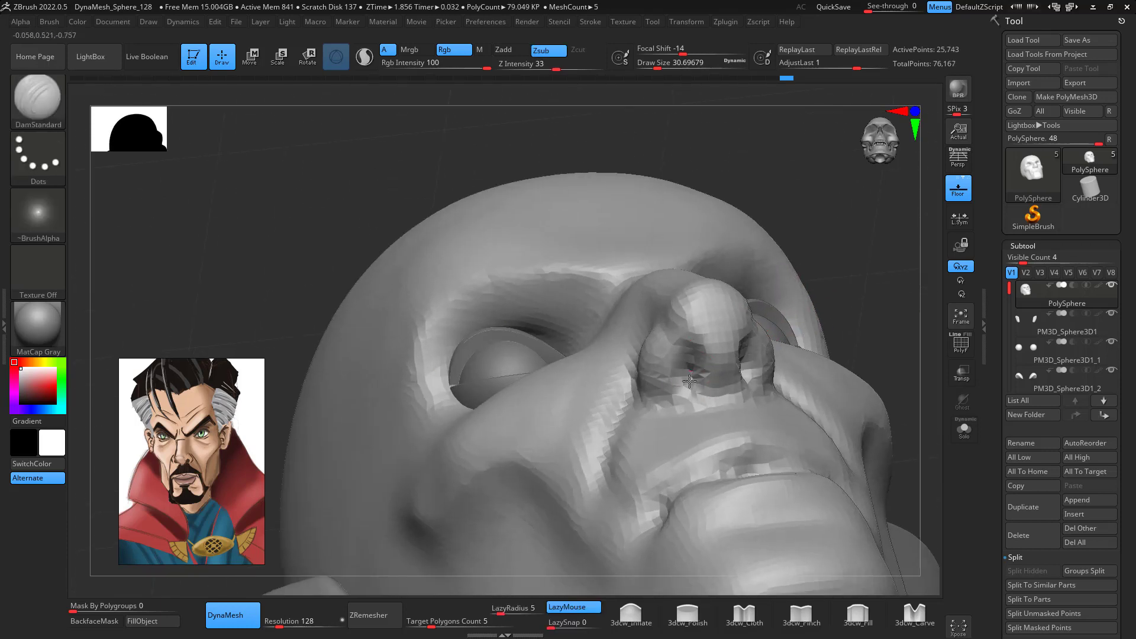
pyautogui.moveTo(858, 254); pyautogui.dragTo(844, 380, button='right')
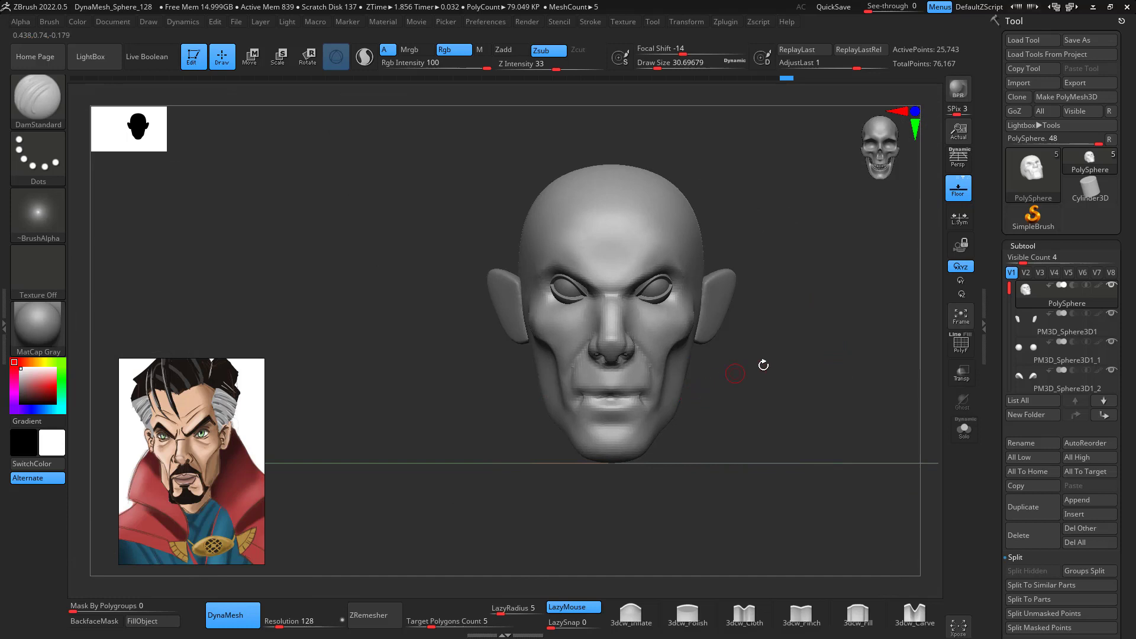
pyautogui.moveTo(722, 390); pyautogui.dragTo(631, 356, button='right')
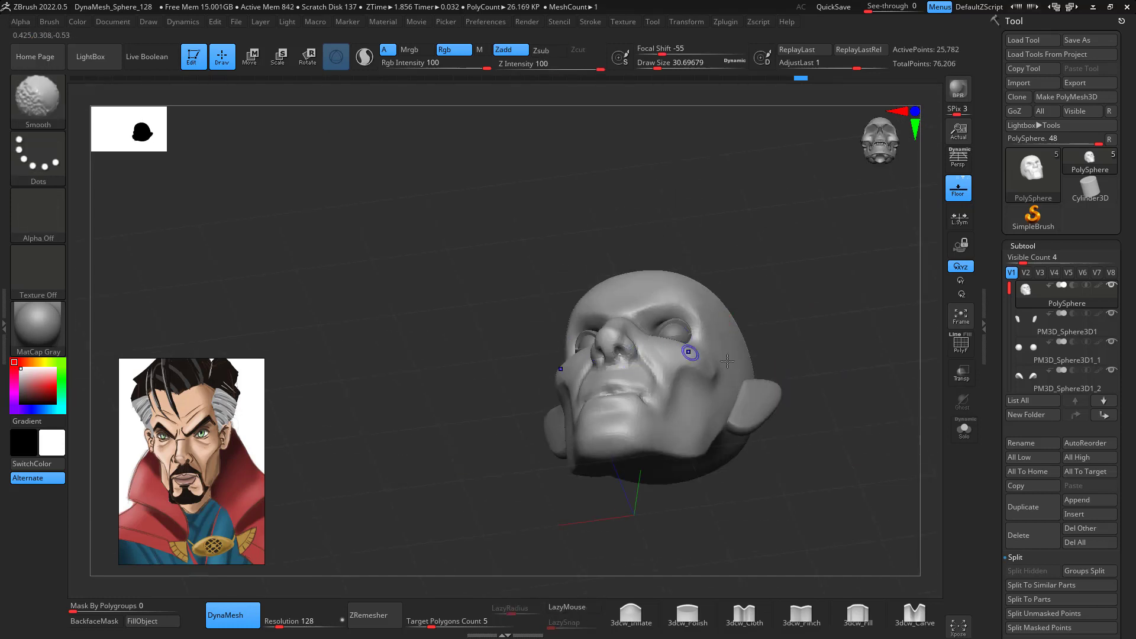
pyautogui.moveTo(728, 360)
pyautogui.keyDown('shift'); pyautogui.mouseDown(button='right')
pyautogui.moveTo(860, 459)
pyautogui.moveTo(738, 406)
pyautogui.moveTo(783, 413)
pyautogui.moveTo(824, 389)
pyautogui.moveTo(801, 372)
pyautogui.moveTo(829, 390)
pyautogui.moveTo(853, 442)
pyautogui.mouseUp(button='right'); pyautogui.keyUp('shift')
# - Add volume around the mouth corners with ClayBuildup at a draw size of about 56 and smooth it
pyautogui.press('b')
pyautogui.press('c')
pyautogui.press('b')
pyautogui.press('space')
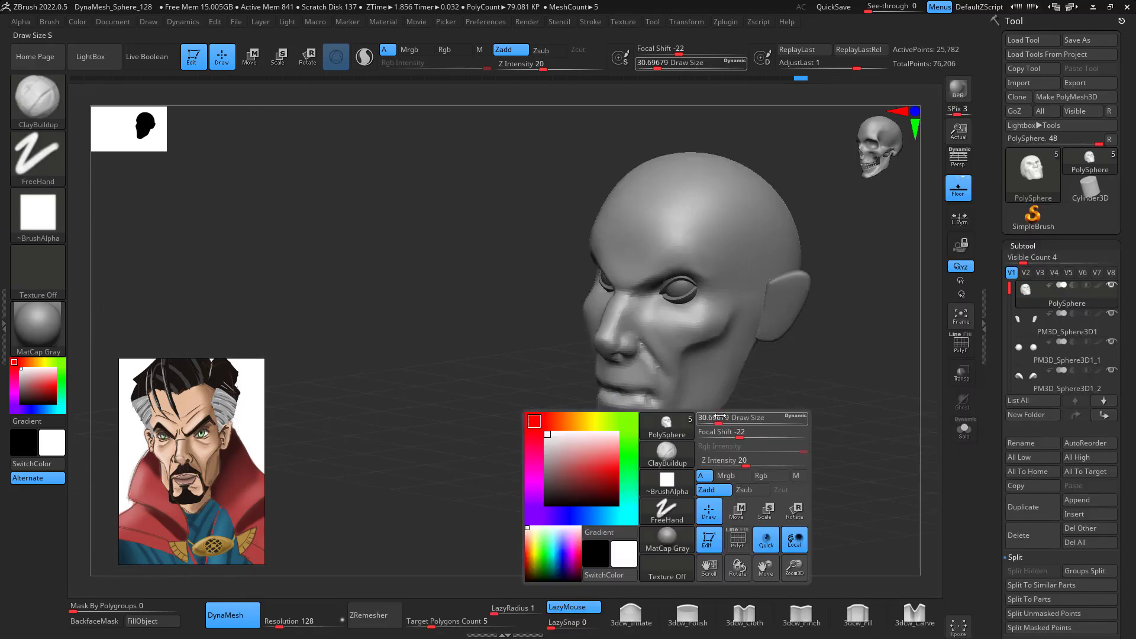
pyautogui.moveTo(718, 418); pyautogui.dragTo(725, 418)
pyautogui.keyDown('ctrl'); pyautogui.moveTo(733, 443); pyautogui.dragTo(717, 446, button='right'); pyautogui.keyUp('ctrl')
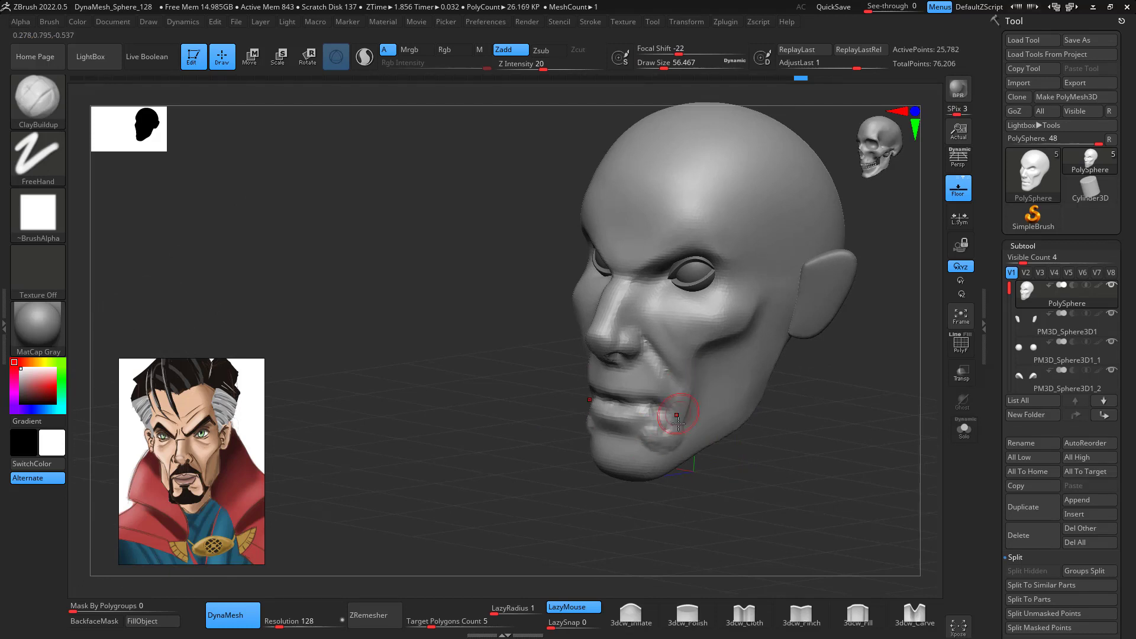
pyautogui.press('shift')
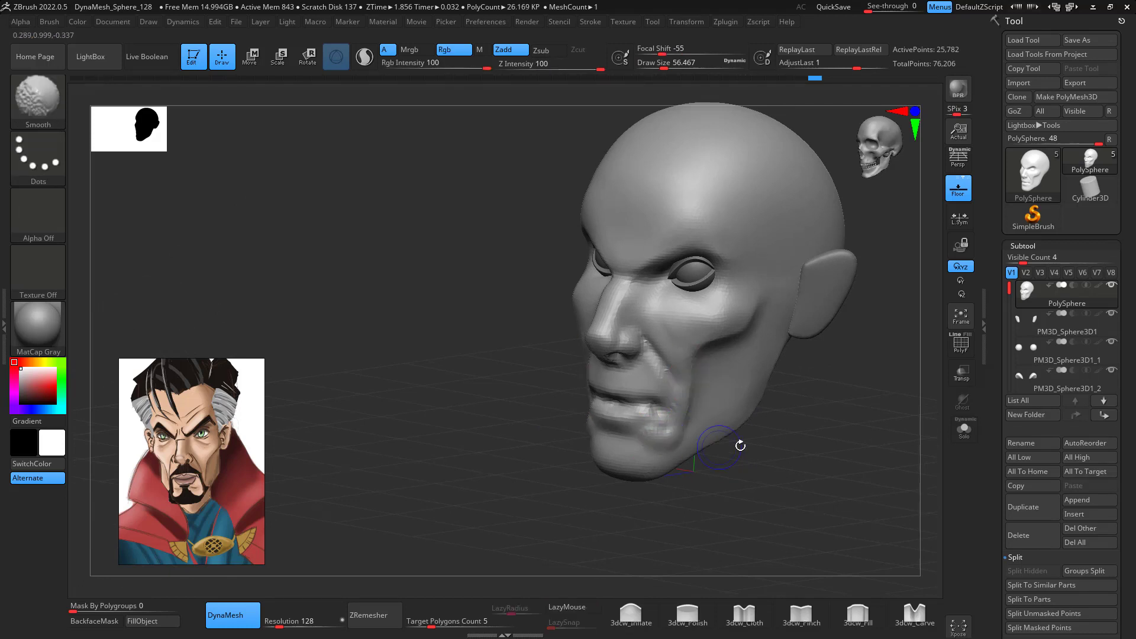
pyautogui.keyDown('shift'); pyautogui.moveTo(740, 445); pyautogui.dragTo(824, 464, button='right'); pyautogui.keyUp('shift')
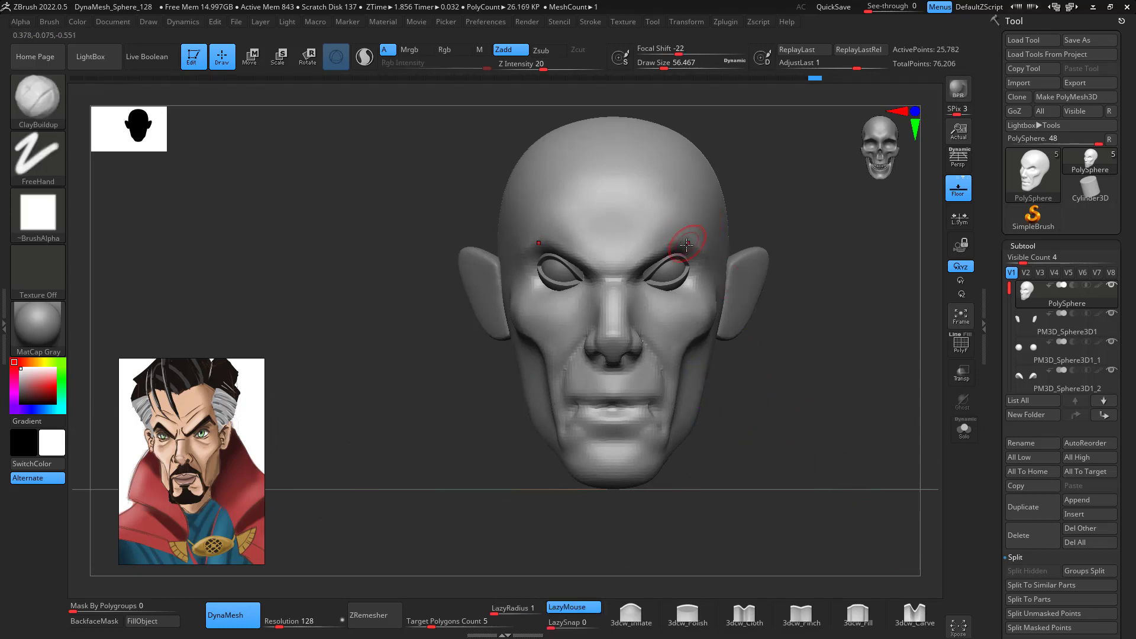
# - Build up the brow ridges above both eyes with ClayBuildup strokes and smooth them into the forehead
pyautogui.moveTo(800, 332)
pyautogui.mouseDown(button='right')
pyautogui.moveTo(879, 340)
pyautogui.moveTo(875, 329)
pyautogui.moveTo(837, 337)
pyautogui.moveTo(836, 361)
pyautogui.moveTo(921, 188)
pyautogui.mouseUp(button='right')
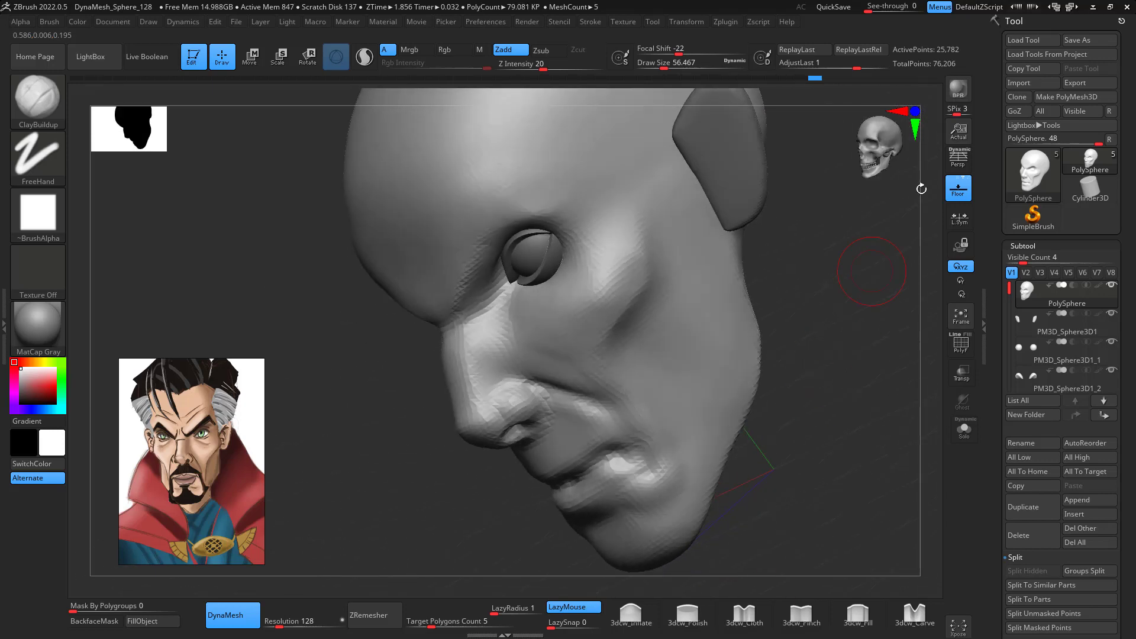
pyautogui.moveTo(852, 349); pyautogui.dragTo(884, 387, button='right')
pyautogui.moveTo(884, 387)
pyautogui.keyDown('ctrl'); pyautogui.mouseDown(button='right')
pyautogui.moveTo(860, 337)
pyautogui.moveTo(872, 347)
pyautogui.moveTo(820, 356)
pyautogui.moveTo(875, 324)
pyautogui.moveTo(822, 327)
pyautogui.moveTo(822, 345)
pyautogui.moveTo(840, 341)
pyautogui.moveTo(813, 331)
pyautogui.mouseUp(button='right'); pyautogui.keyUp('ctrl')
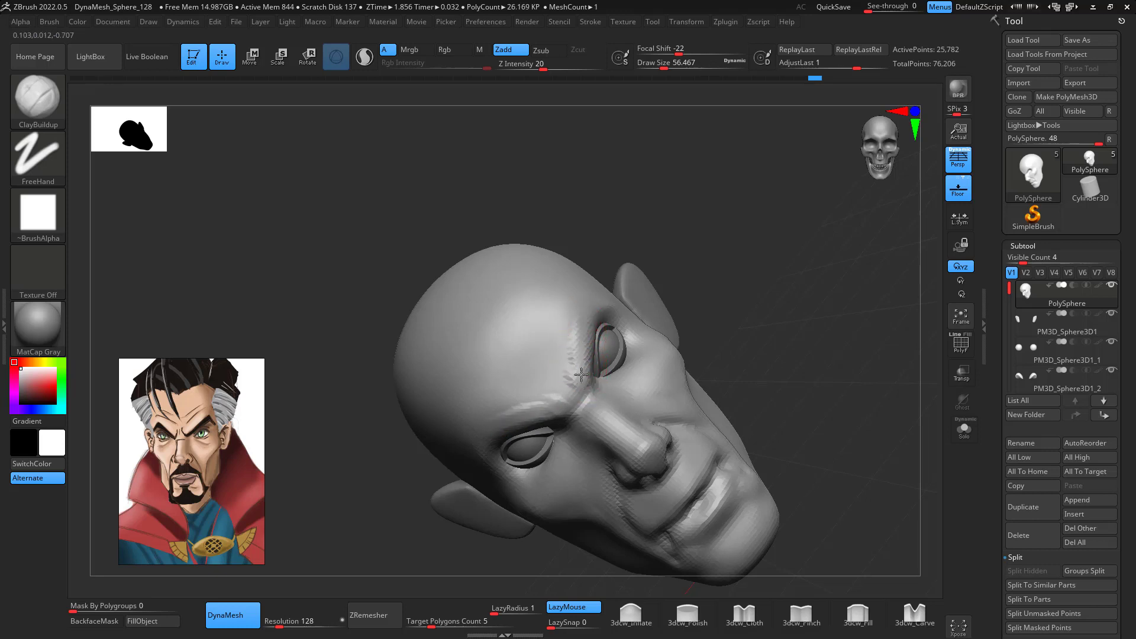
pyautogui.moveTo(580, 374); pyautogui.dragTo(577, 334)
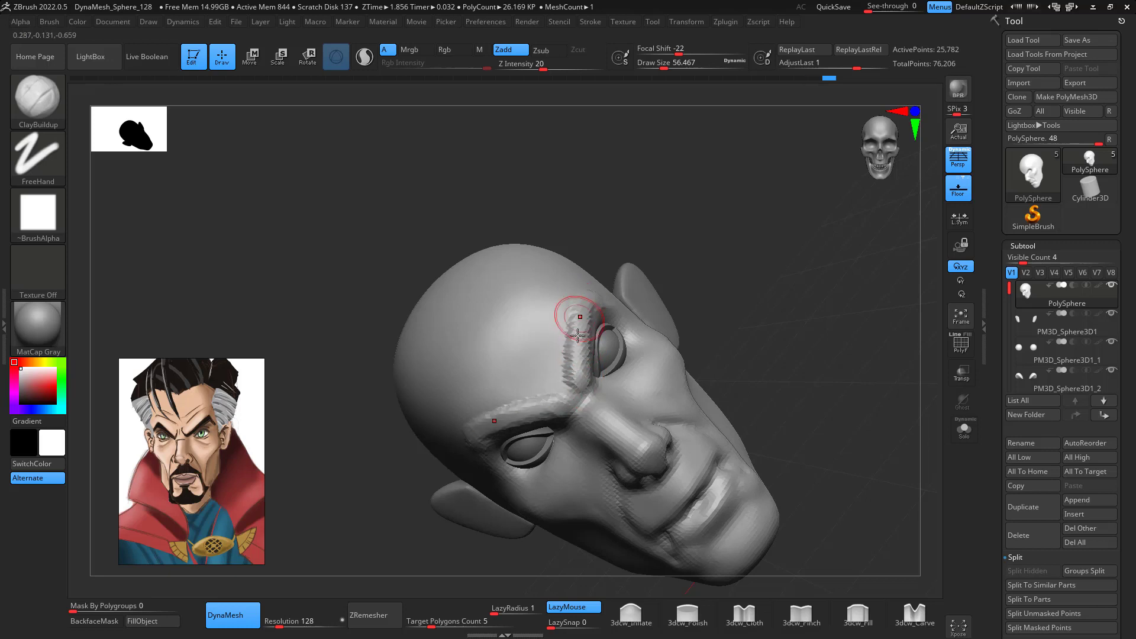
pyautogui.press('shift')
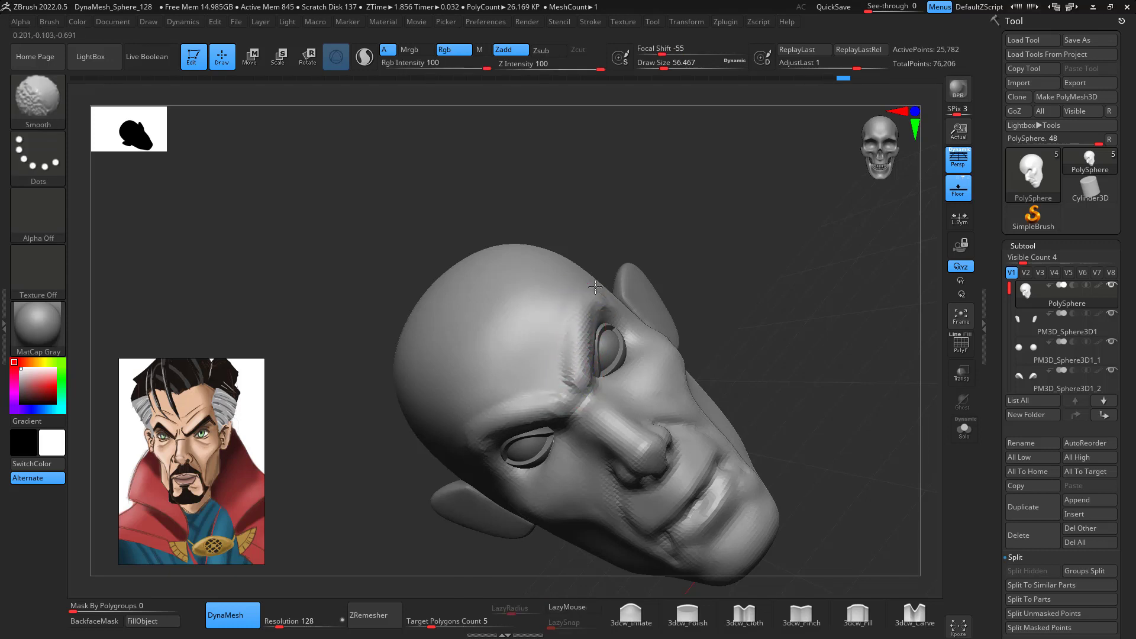
# - Extend the brow ridges around the outer eye corners with ClayBuildup at a draw size of about 56 and smooth the strokes
pyautogui.moveTo(706, 250)
pyautogui.mouseDown()
pyautogui.moveTo(819, 322)
pyautogui.moveTo(704, 408)
pyautogui.mouseUp()
pyautogui.moveTo(558, 248)
pyautogui.mouseDown()
pyautogui.moveTo(541, 285)
pyautogui.moveTo(584, 336)
pyautogui.mouseUp()
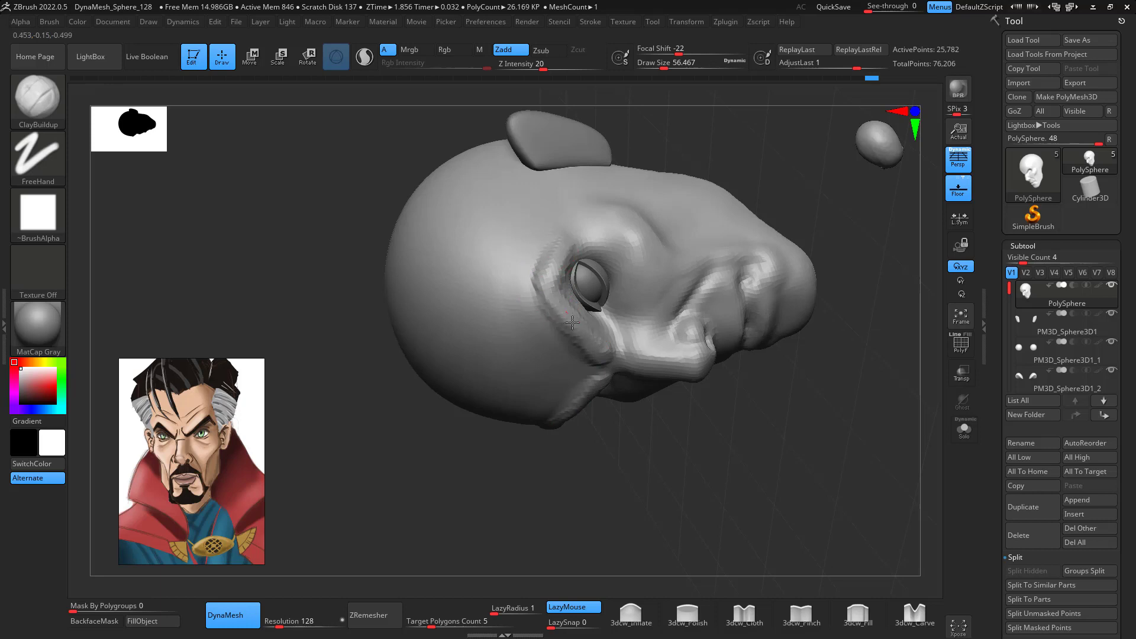
pyautogui.press('shift')
pyautogui.keyDown('shift'); pyautogui.moveTo(603, 350); pyautogui.dragTo(609, 319); pyautogui.keyUp('shift')
pyautogui.moveTo(834, 408)
pyautogui.mouseDown()
pyautogui.moveTo(844, 426)
pyautogui.moveTo(827, 367)
pyautogui.moveTo(850, 331)
pyautogui.mouseUp()
pyautogui.keyDown('shift'); pyautogui.moveTo(583, 355); pyautogui.dragTo(587, 381); pyautogui.keyUp('shift')
pyautogui.moveTo(852, 501)
pyautogui.keyDown('alt'); pyautogui.mouseDown()
pyautogui.moveTo(836, 446)
pyautogui.moveTo(869, 485)
pyautogui.moveTo(829, 446)
pyautogui.moveTo(844, 451)
pyautogui.mouseUp(); pyautogui.keyUp('alt')
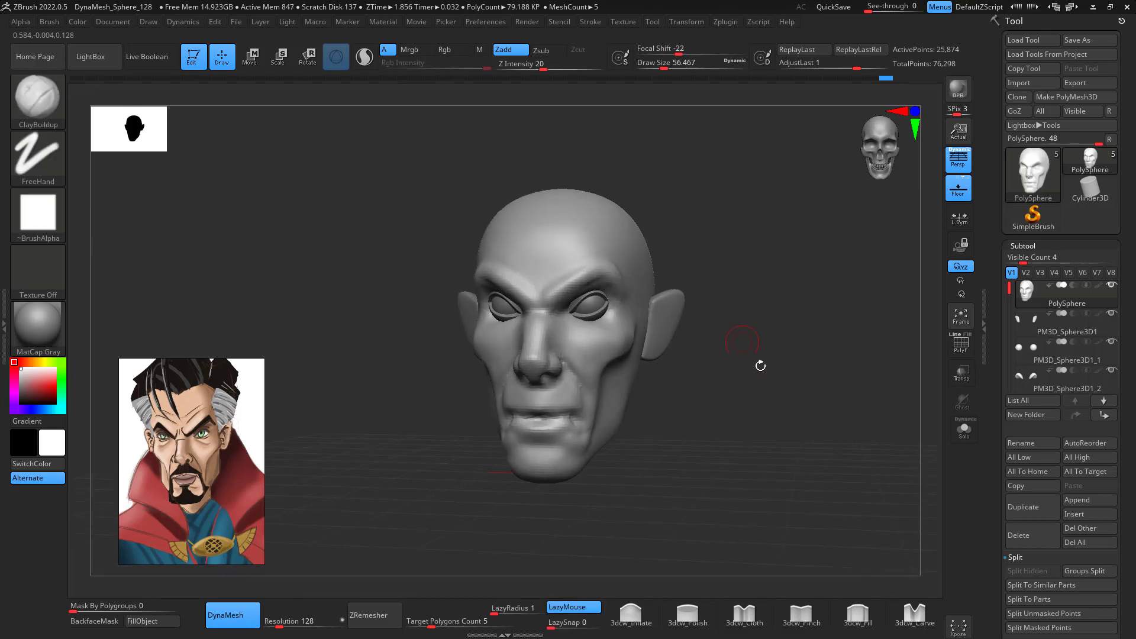
# - Mask a round neck area on the underside of the skull and invert the mask
pyautogui.moveTo(761, 365)
pyautogui.mouseDown()
pyautogui.moveTo(769, 358)
pyautogui.moveTo(727, 375)
pyautogui.moveTo(797, 436)
pyautogui.moveTo(794, 406)
pyautogui.moveTo(817, 411)
pyautogui.moveTo(735, 312)
pyautogui.mouseUp()
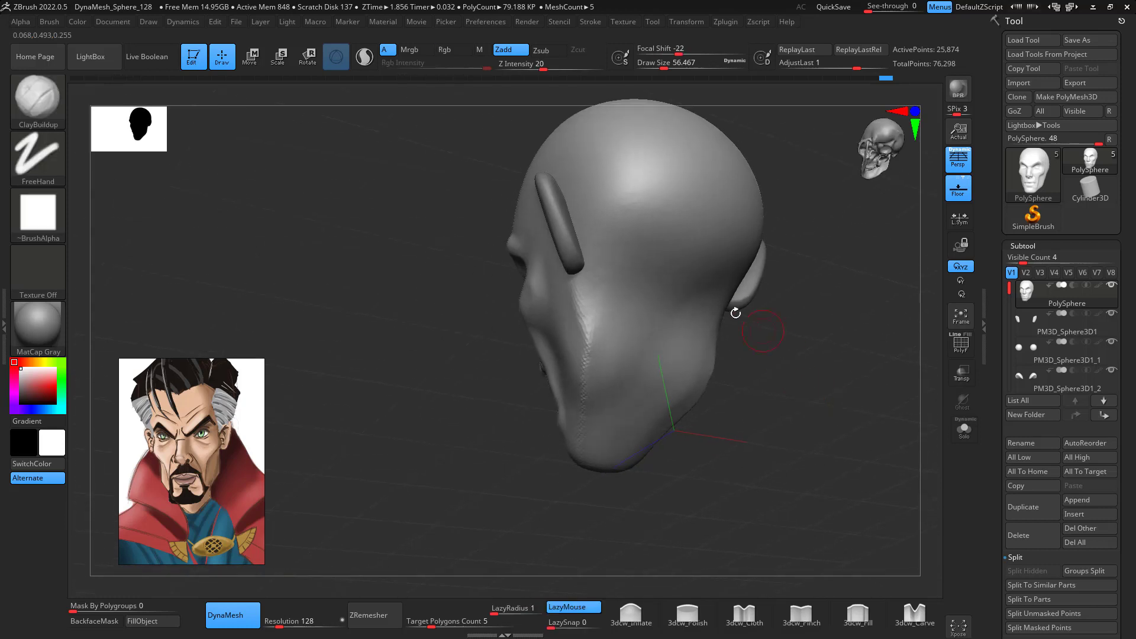
pyautogui.moveTo(826, 362); pyautogui.dragTo(784, 333)
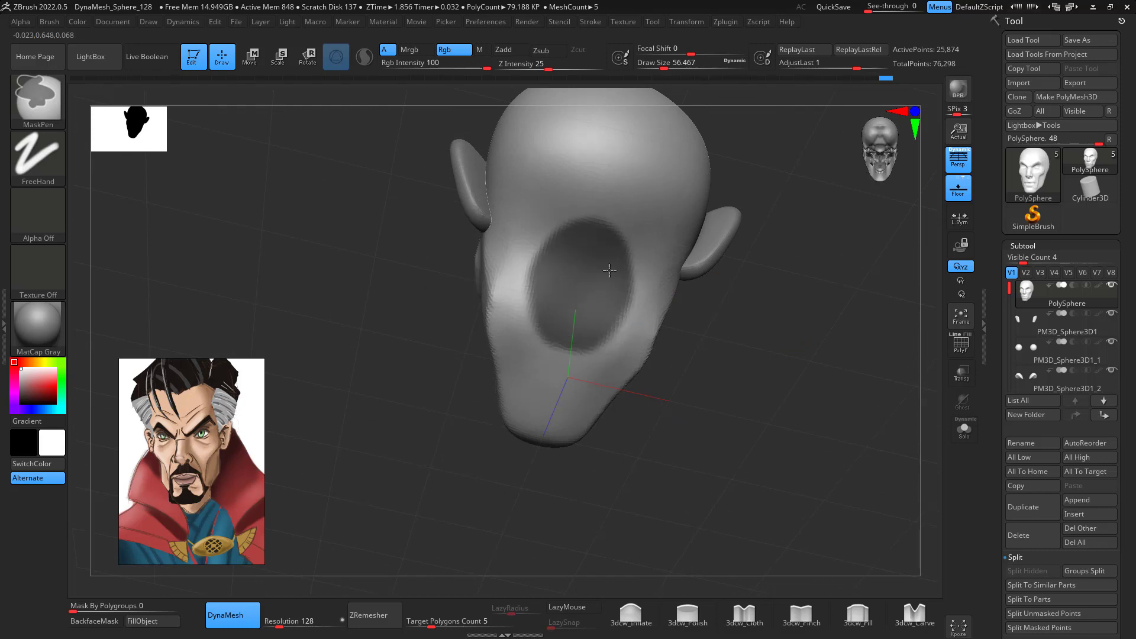
pyautogui.moveTo(763, 344)
pyautogui.mouseDown()
pyautogui.moveTo(826, 399)
pyautogui.moveTo(804, 441)
pyautogui.moveTo(788, 368)
pyautogui.moveTo(779, 388)
pyautogui.moveTo(797, 391)
pyautogui.mouseUp()
pyautogui.keyDown('ctrl'); pyautogui.click(817, 404); pyautogui.keyUp('ctrl')
# - Pull the unmasked neck area downward with the Move gizmo and angle the neck to follow the head in side view
pyautogui.press('w')
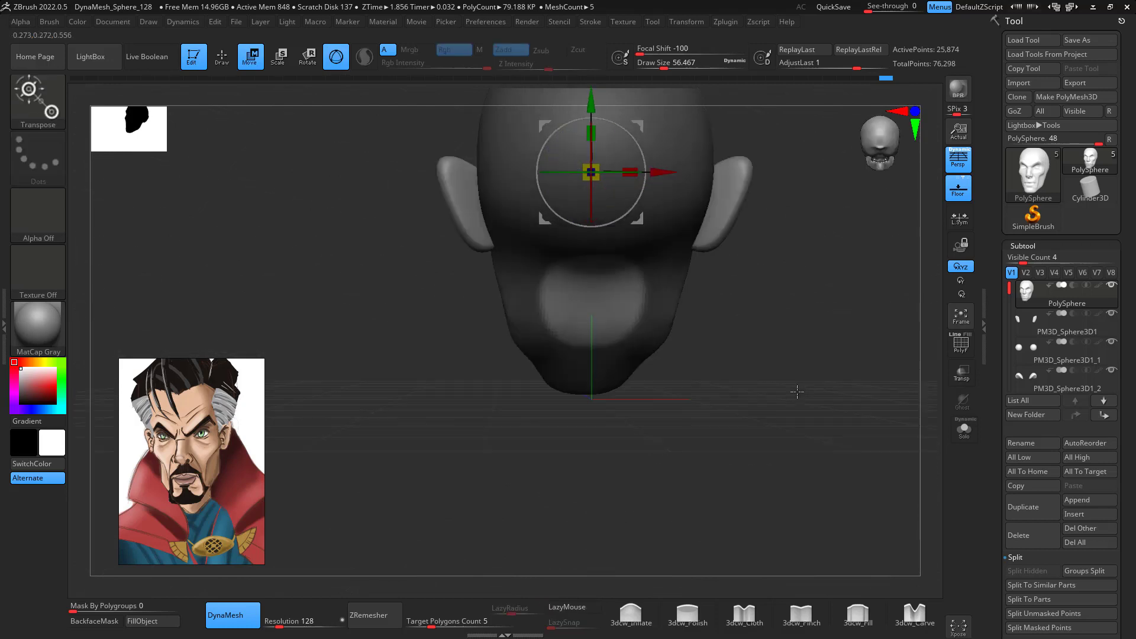
pyautogui.moveTo(593, 110); pyautogui.dragTo(596, 343)
pyautogui.moveTo(769, 392); pyautogui.dragTo(795, 361)
pyautogui.moveTo(615, 304); pyautogui.dragTo(654, 240)
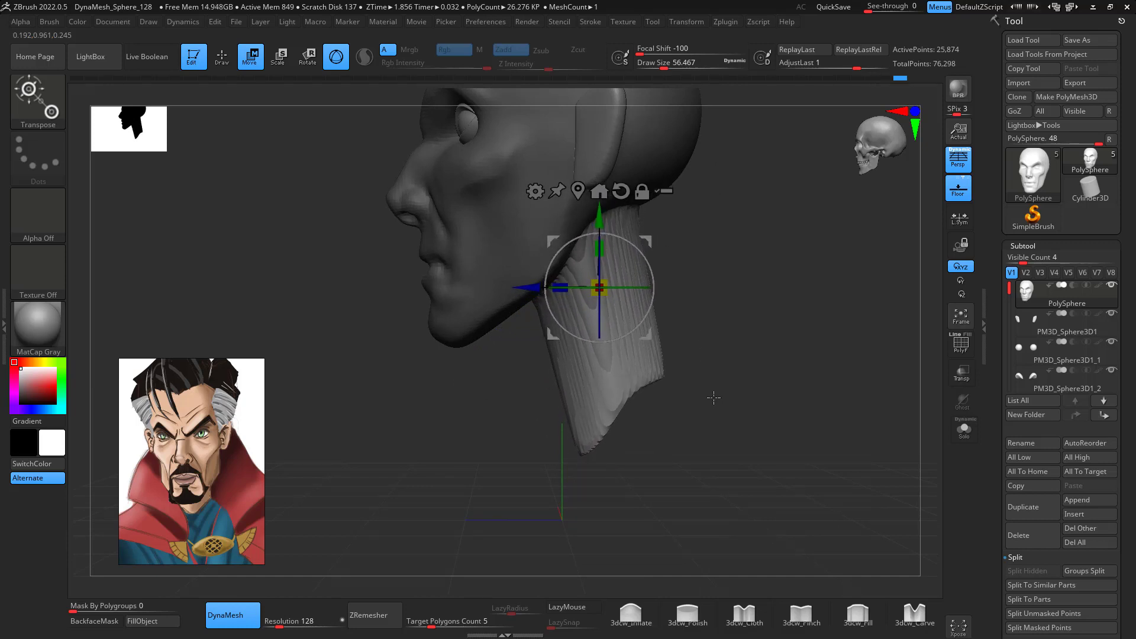
pyautogui.keyDown('alt'); pyautogui.moveTo(734, 362); pyautogui.dragTo(795, 414); pyautogui.keyUp('alt')
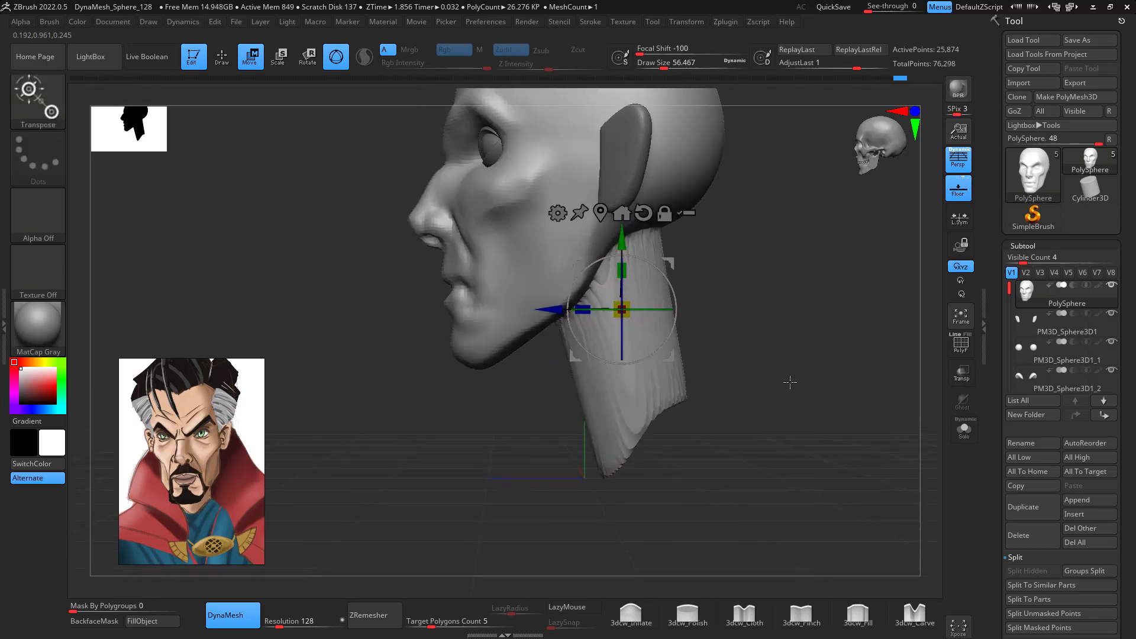
pyautogui.moveTo(795, 350); pyautogui.dragTo(795, 339)
# - Remesh the stretched neck with DynaMesh and smooth it using a draw size of about 212
pyautogui.press('q')
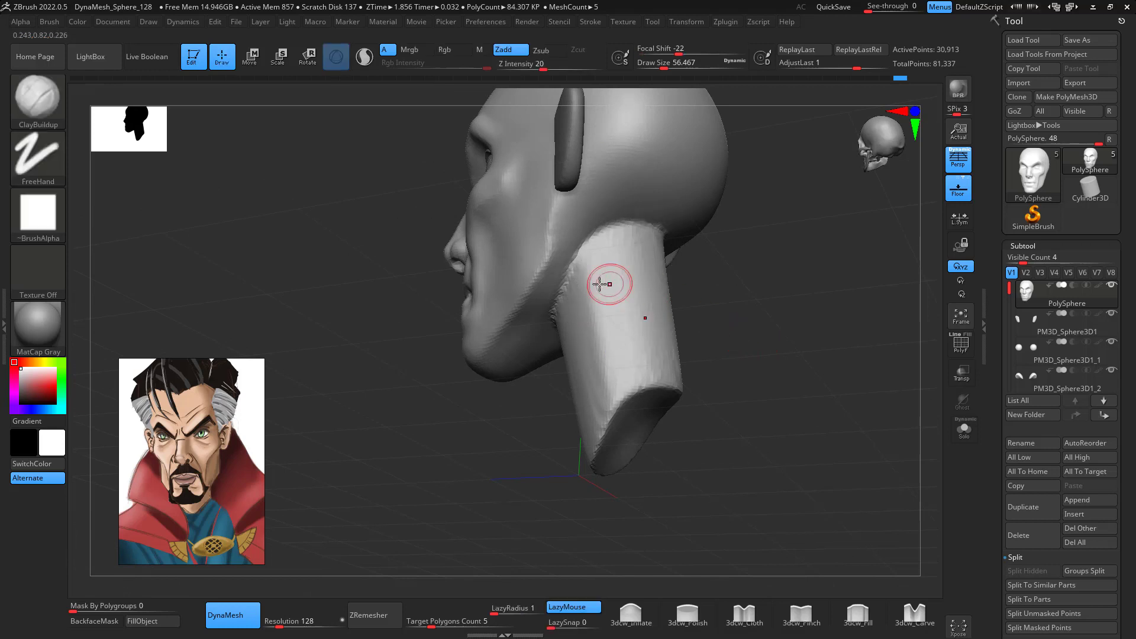
pyautogui.press('space')
pyautogui.moveTo(616, 274); pyautogui.dragTo(623, 276)
pyautogui.keyDown('shift'); pyautogui.moveTo(625, 414); pyautogui.dragTo(622, 461); pyautogui.keyUp('shift')
pyautogui.moveTo(750, 361)
pyautogui.mouseDown()
pyautogui.moveTo(791, 370)
pyautogui.moveTo(781, 352)
pyautogui.mouseUp()
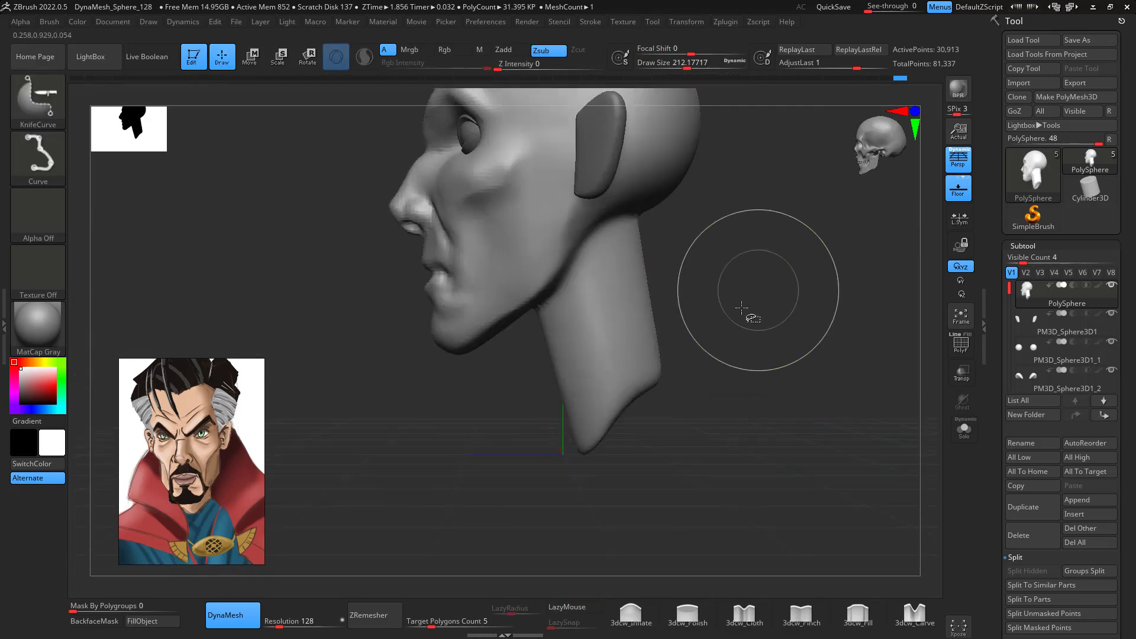
# - Slice the bottom of the neck flat with KnifeCurve in side view, with perspective switched off for the cut and back on
pyautogui.click(958, 159)
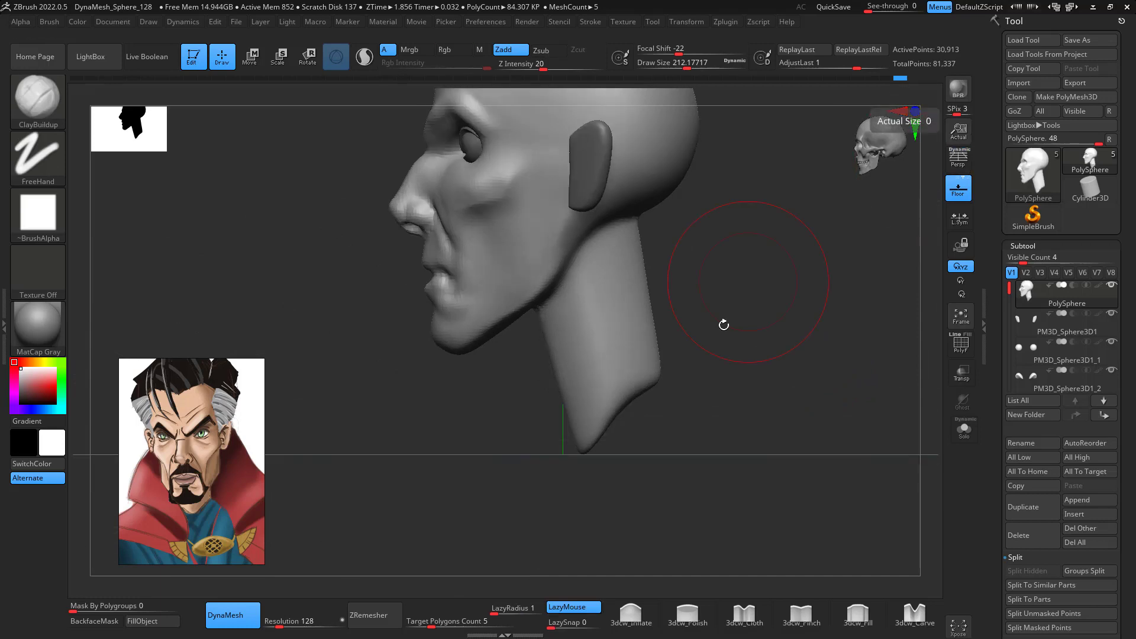
pyautogui.moveTo(736, 294)
pyautogui.keyDown('ctrl'); pyautogui.keyDown('shift'); pyautogui.mouseDown()
pyautogui.moveTo(457, 502)
pyautogui.moveTo(749, 398)
pyautogui.moveTo(597, 294)
pyautogui.mouseUp(); pyautogui.keyUp('shift'); pyautogui.keyUp('ctrl')
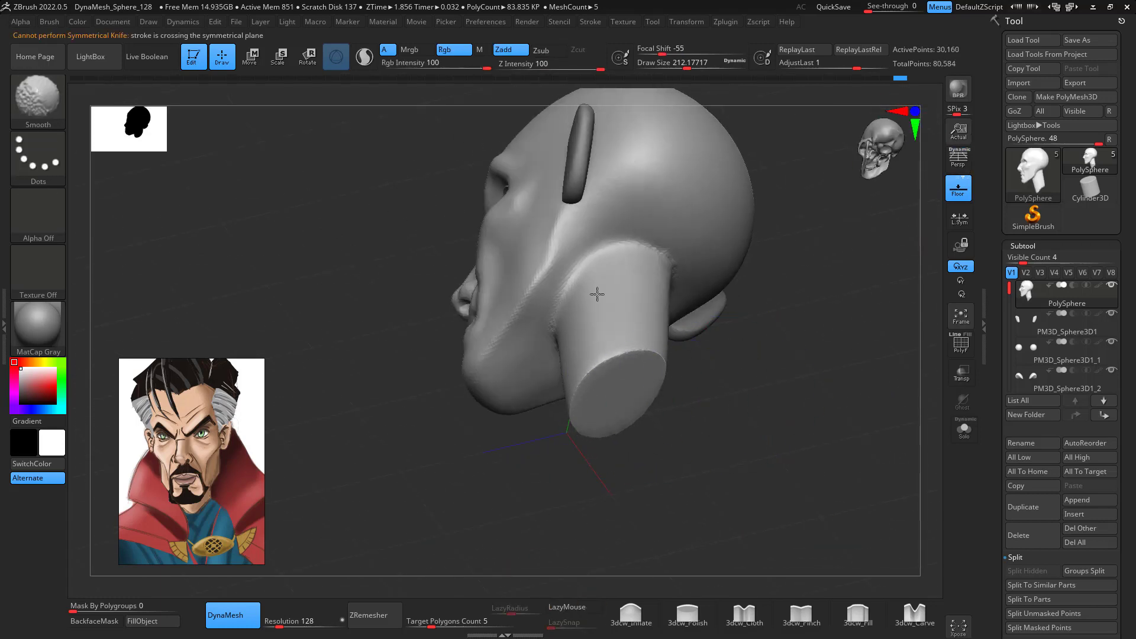
pyautogui.moveTo(670, 289)
pyautogui.mouseDown()
pyautogui.moveTo(797, 459)
pyautogui.moveTo(796, 477)
pyautogui.moveTo(854, 472)
pyautogui.moveTo(807, 355)
pyautogui.mouseUp()
pyautogui.click(959, 161)
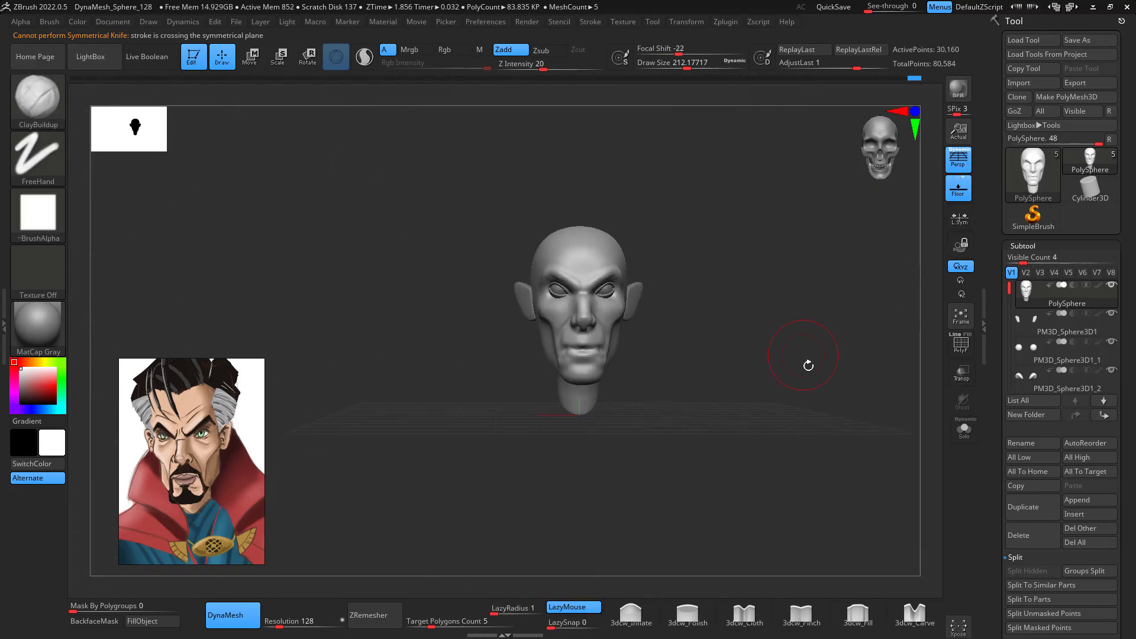
# - Select the ears subtool and adjust the size and placement of the ears against the head with the gizmo
pyautogui.moveTo(825, 393)
pyautogui.mouseDown()
pyautogui.moveTo(763, 401)
pyautogui.moveTo(789, 399)
pyautogui.moveTo(781, 413)
pyautogui.moveTo(806, 398)
pyautogui.moveTo(811, 421)
pyautogui.mouseUp()
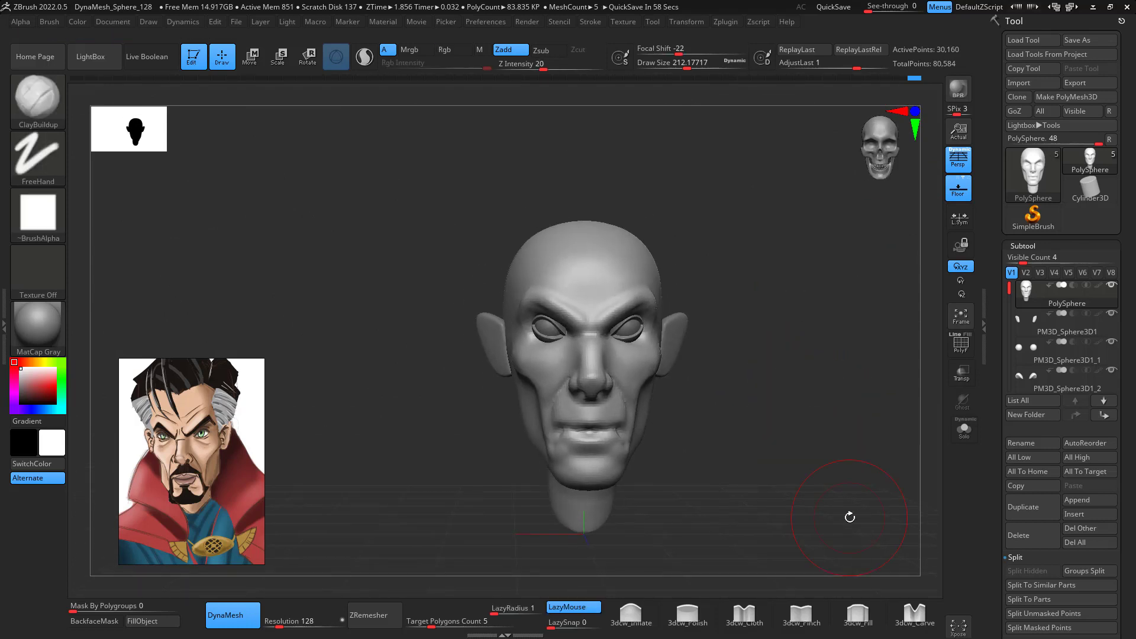
pyautogui.click(1038, 324)
pyautogui.moveTo(814, 318)
pyautogui.mouseDown()
pyautogui.moveTo(873, 387)
pyautogui.moveTo(816, 467)
pyautogui.moveTo(811, 339)
pyautogui.mouseUp()
pyautogui.press('w')
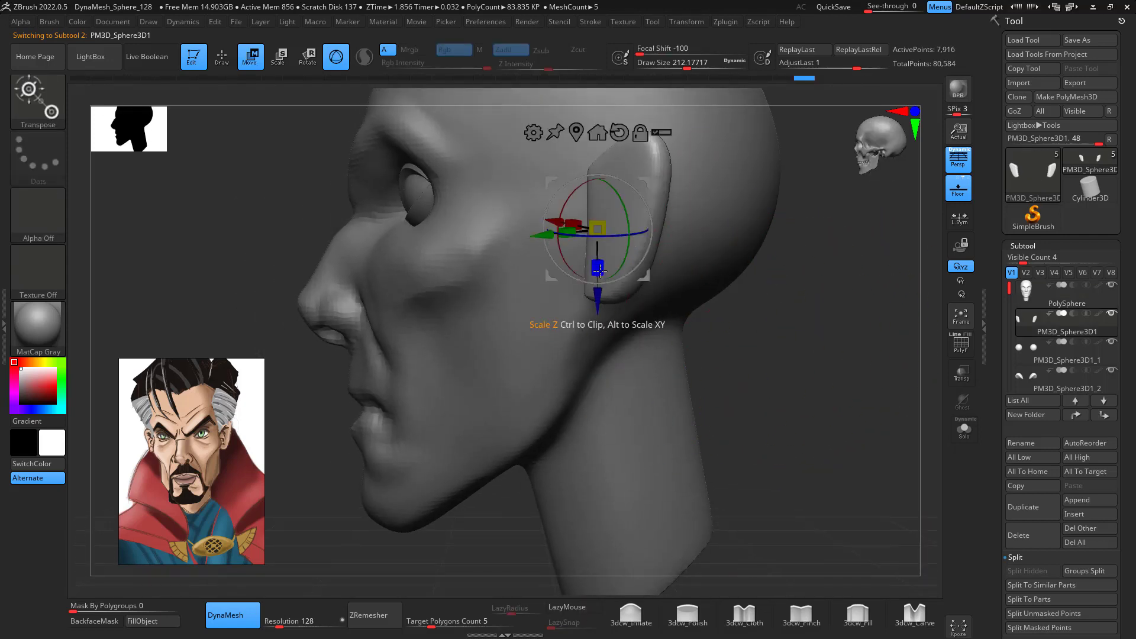
pyautogui.moveTo(600, 281); pyautogui.dragTo(635, 255, button='right')
pyautogui.moveTo(642, 184); pyautogui.dragTo(638, 199)
pyautogui.hotkey('ctrl', 'z')
pyautogui.keyDown('shift'); pyautogui.moveTo(708, 279); pyautogui.dragTo(736, 295, button='right'); pyautogui.keyUp('shift')
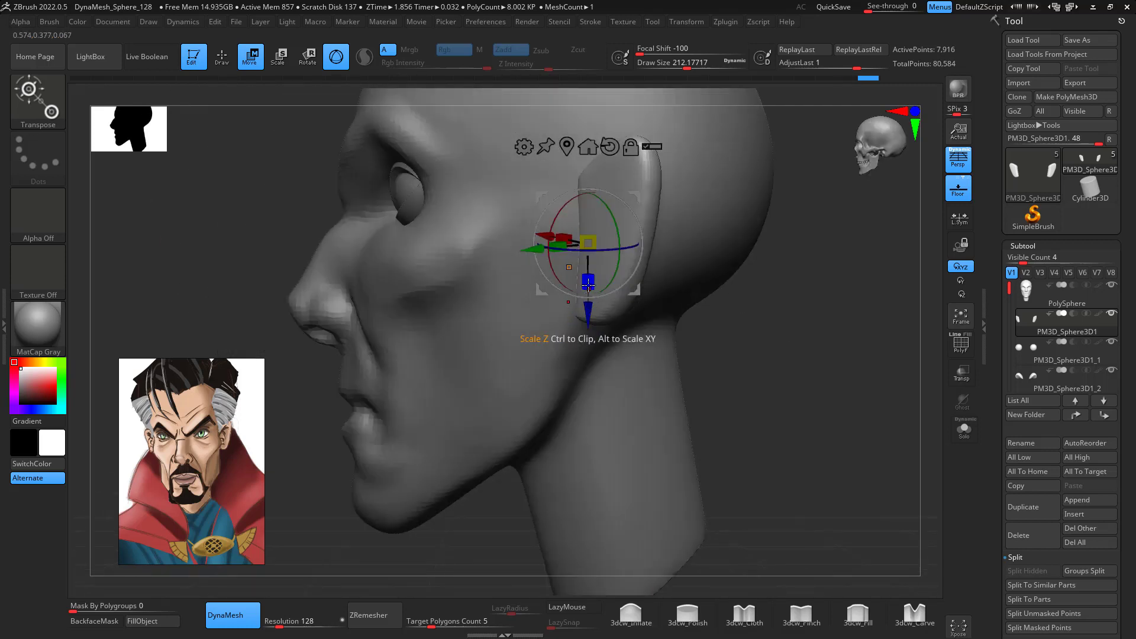
pyautogui.moveTo(635, 197); pyautogui.dragTo(634, 191)
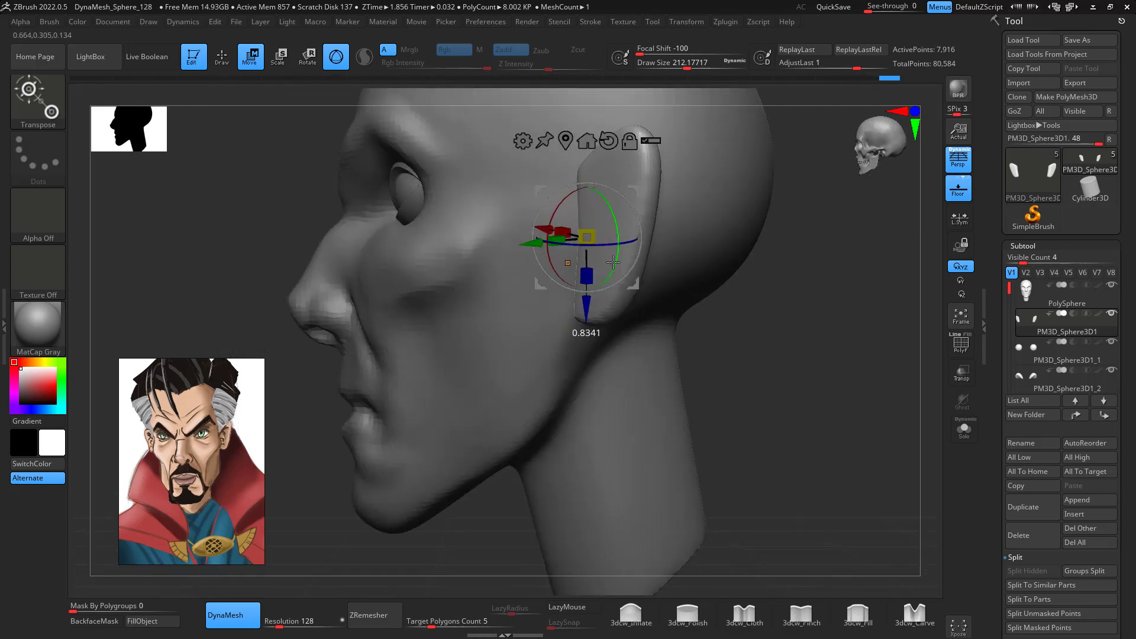
pyautogui.moveTo(610, 267); pyautogui.dragTo(706, 245, button='right')
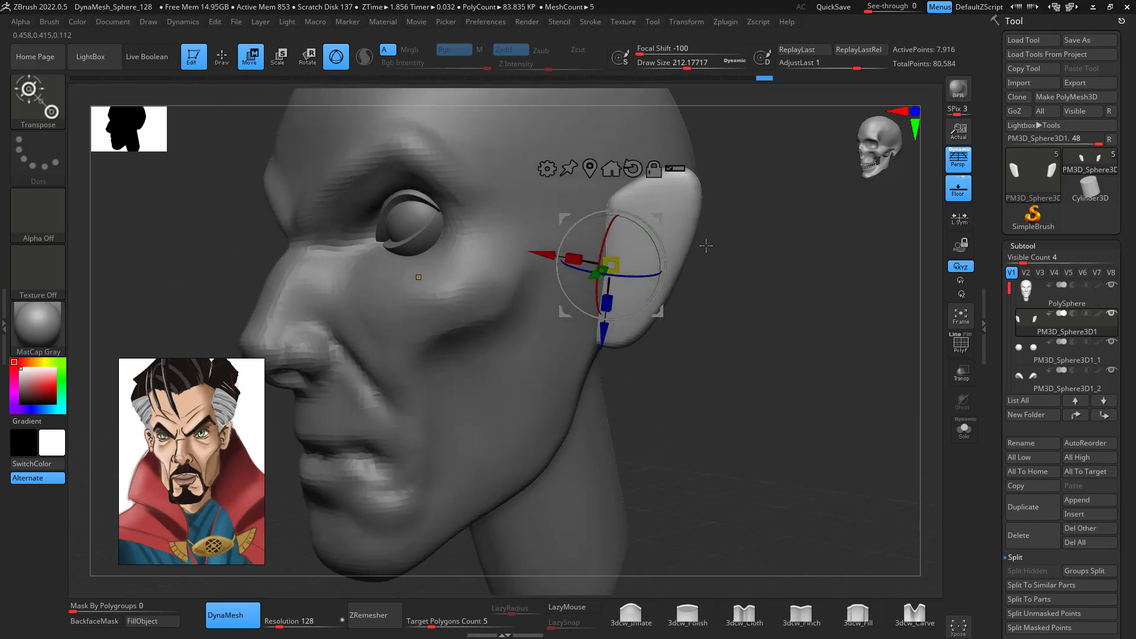
# - Hollow out the inside of the ears with ClayBuildup at a draw size of about 39
pyautogui.press('b')
pyautogui.press('c')
pyautogui.press('b')
pyautogui.press('space')
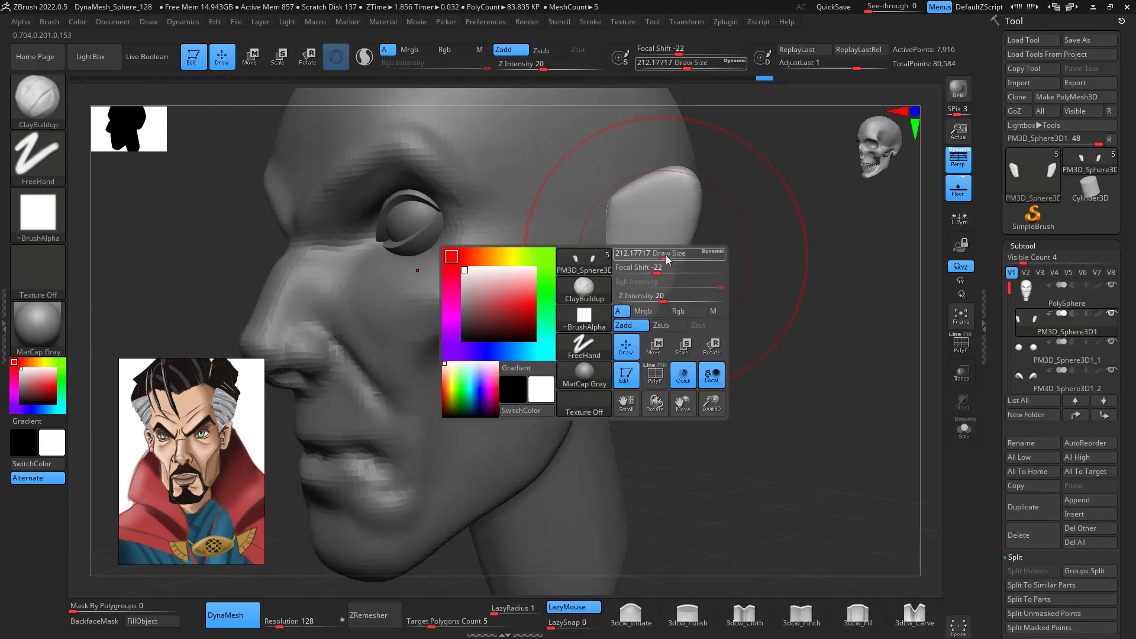
pyautogui.moveTo(668, 258)
pyautogui.mouseDown()
pyautogui.moveTo(616, 246)
pyautogui.moveTo(645, 217)
pyautogui.mouseUp()
pyautogui.press('space')
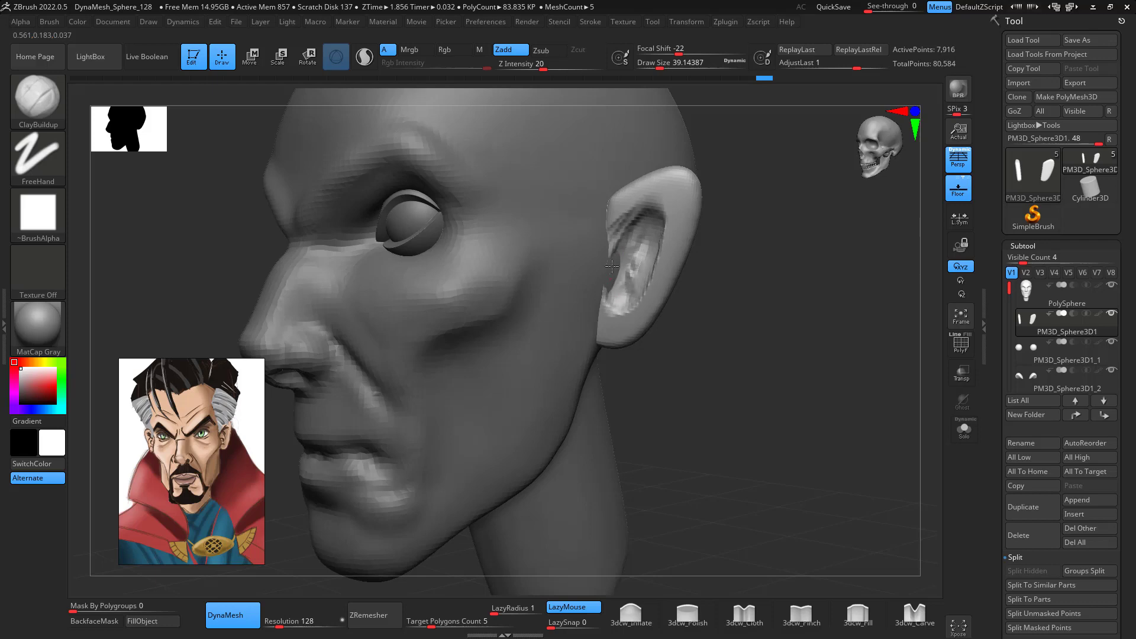
# - Smooth the ear hollows and rework their lower part with ClayBuildup strokes
pyautogui.moveTo(751, 294); pyautogui.dragTo(742, 333, button='right')
pyautogui.moveTo(854, 391)
pyautogui.mouseDown(button='right')
pyautogui.moveTo(747, 378)
pyautogui.moveTo(865, 361)
pyautogui.moveTo(911, 314)
pyautogui.mouseUp(button='right')
pyautogui.keyDown('shift'); pyautogui.moveTo(696, 264); pyautogui.dragTo(662, 218); pyautogui.keyUp('shift')
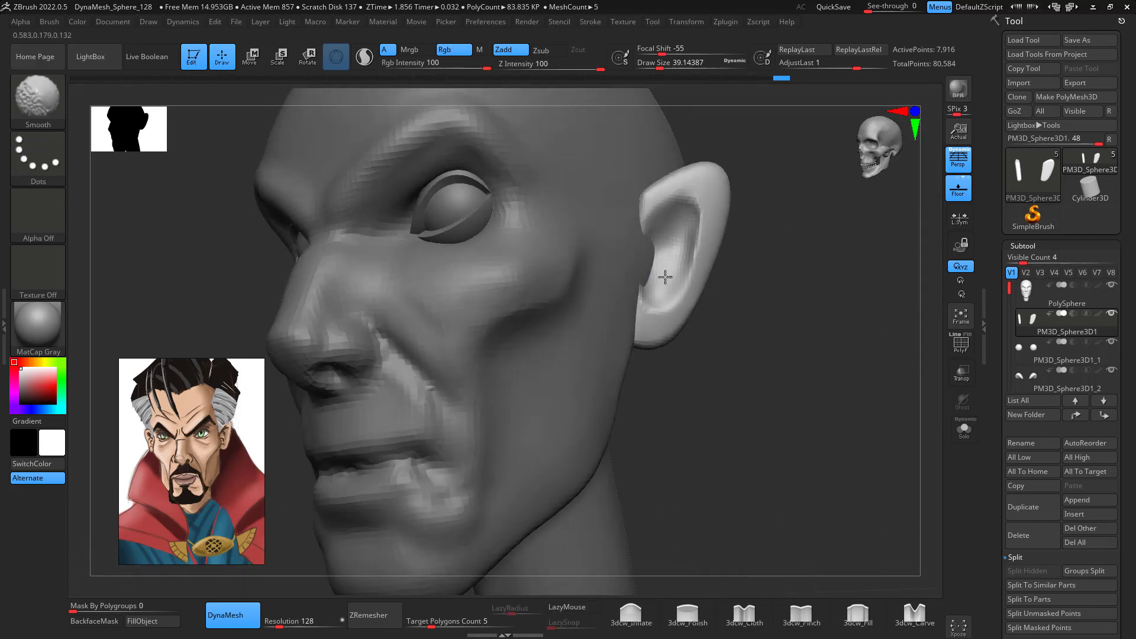
pyautogui.moveTo(653, 293); pyautogui.dragTo(650, 297)
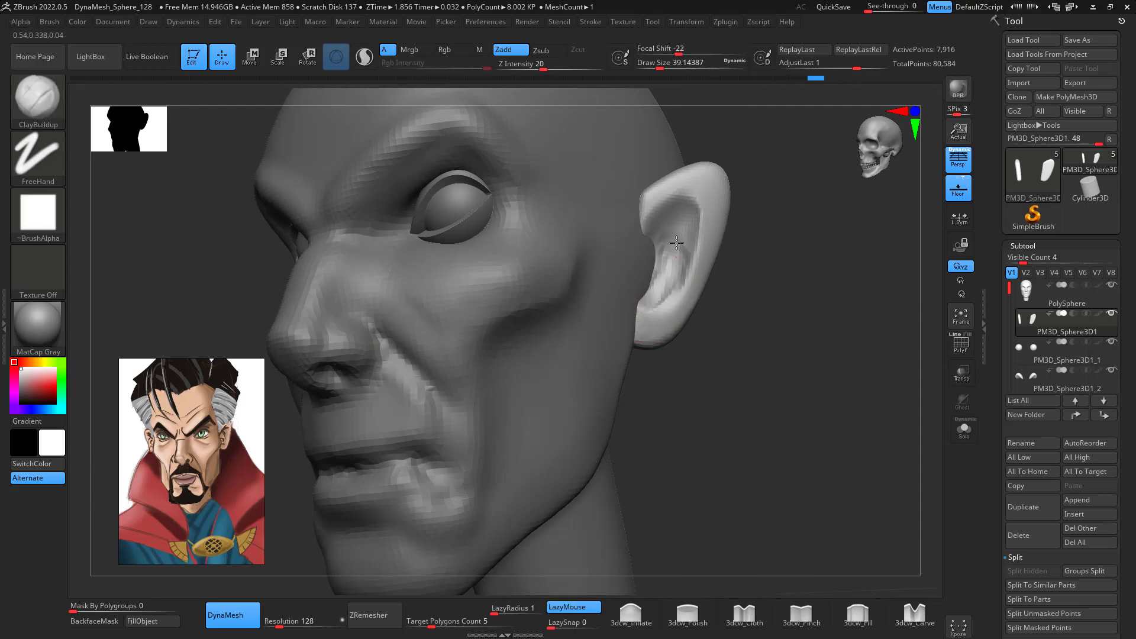
# - Carve the edge of the ear hollows beneath the outer rim with DamStandard and smooth the inner surface
pyautogui.moveTo(754, 333); pyautogui.dragTo(795, 356, button='right')
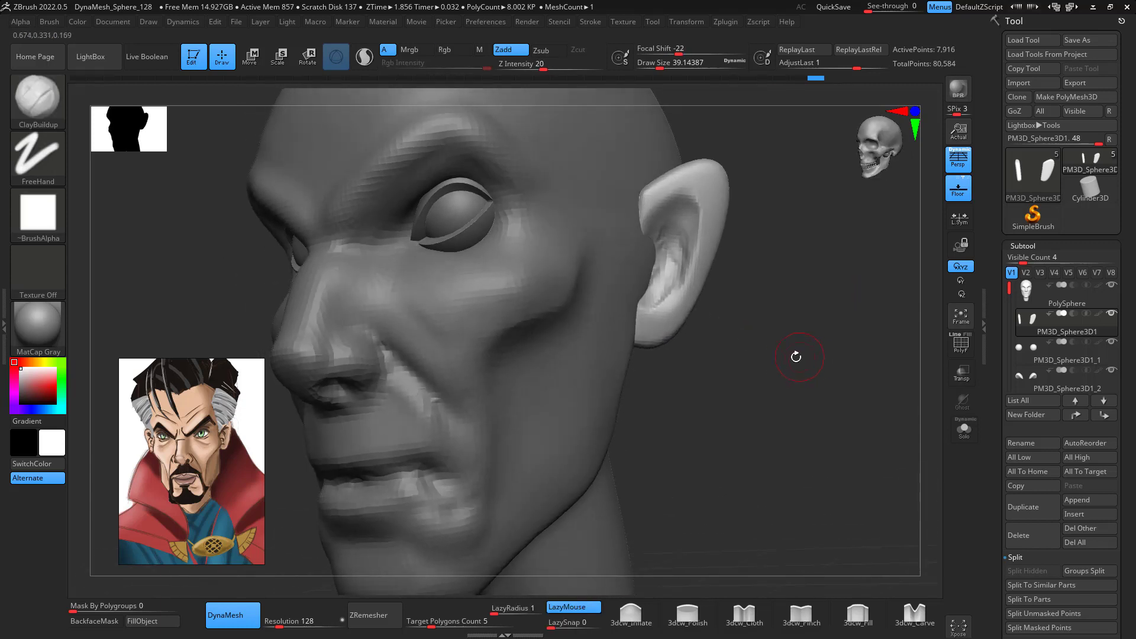
pyautogui.press('b')
pyautogui.press('d')
pyautogui.press('s')
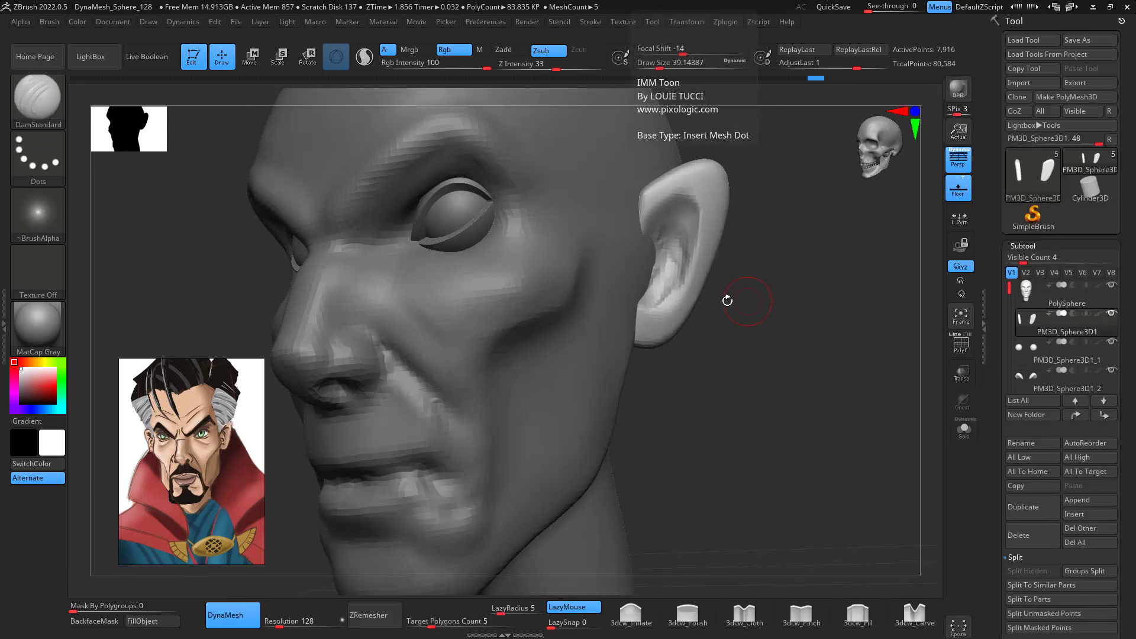
pyautogui.hotkey('ctrl', 'z')
pyautogui.moveTo(651, 228); pyautogui.dragTo(674, 208)
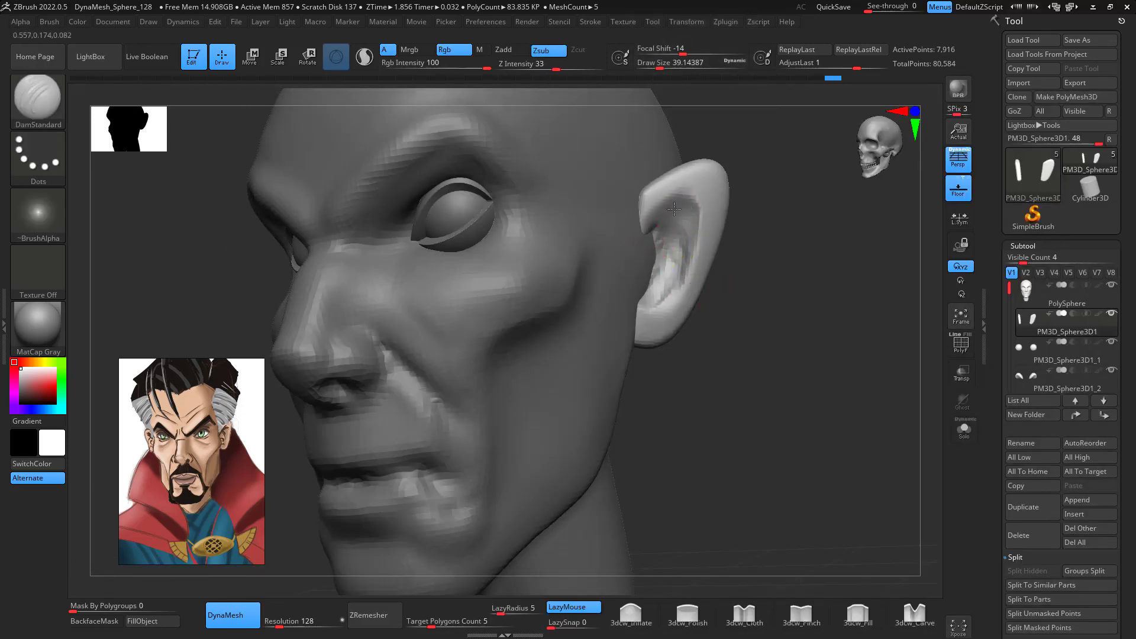
pyautogui.moveTo(658, 295); pyautogui.dragTo(646, 306)
pyautogui.keyDown('shift'); pyautogui.moveTo(668, 250); pyautogui.dragTo(679, 228); pyautogui.keyUp('shift')
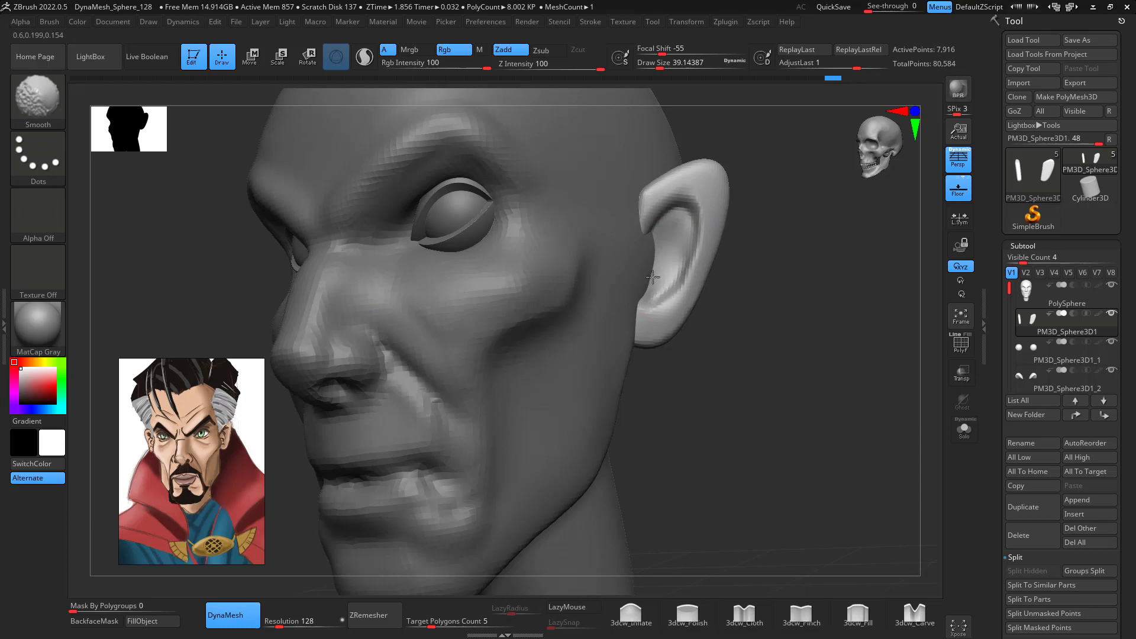
# - Deepen the inner folds of the ears with further DamStandard strokes and smooth the transitions
pyautogui.keyDown('alt'); pyautogui.moveTo(790, 254); pyautogui.dragTo(792, 296); pyautogui.keyUp('alt')
pyautogui.moveTo(658, 230)
pyautogui.mouseDown()
pyautogui.moveTo(672, 233)
pyautogui.moveTo(678, 289)
pyautogui.moveTo(675, 237)
pyautogui.moveTo(680, 286)
pyautogui.mouseUp()
pyautogui.moveTo(649, 211)
pyautogui.mouseDown()
pyautogui.moveTo(712, 234)
pyautogui.moveTo(669, 321)
pyautogui.mouseUp()
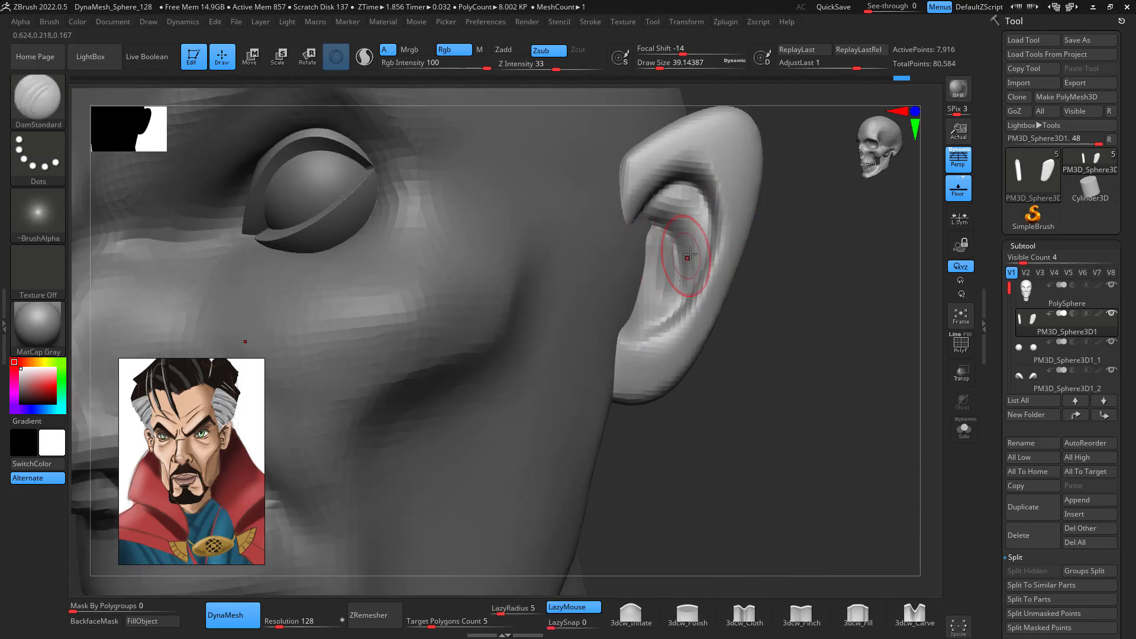
pyautogui.keyDown('shift'); pyautogui.moveTo(647, 257); pyautogui.dragTo(655, 289); pyautogui.keyUp('shift')
pyautogui.moveTo(826, 343)
pyautogui.mouseDown()
pyautogui.moveTo(862, 287)
pyautogui.moveTo(857, 243)
pyautogui.mouseUp()
pyautogui.moveTo(849, 378)
pyautogui.mouseDown()
pyautogui.moveTo(894, 388)
pyautogui.moveTo(831, 385)
pyautogui.moveTo(845, 340)
pyautogui.mouseUp()
# - Select the head subtool and merge the ears into it with MergeDown, accepting the non-undoable operation
pyautogui.click(1056, 300)
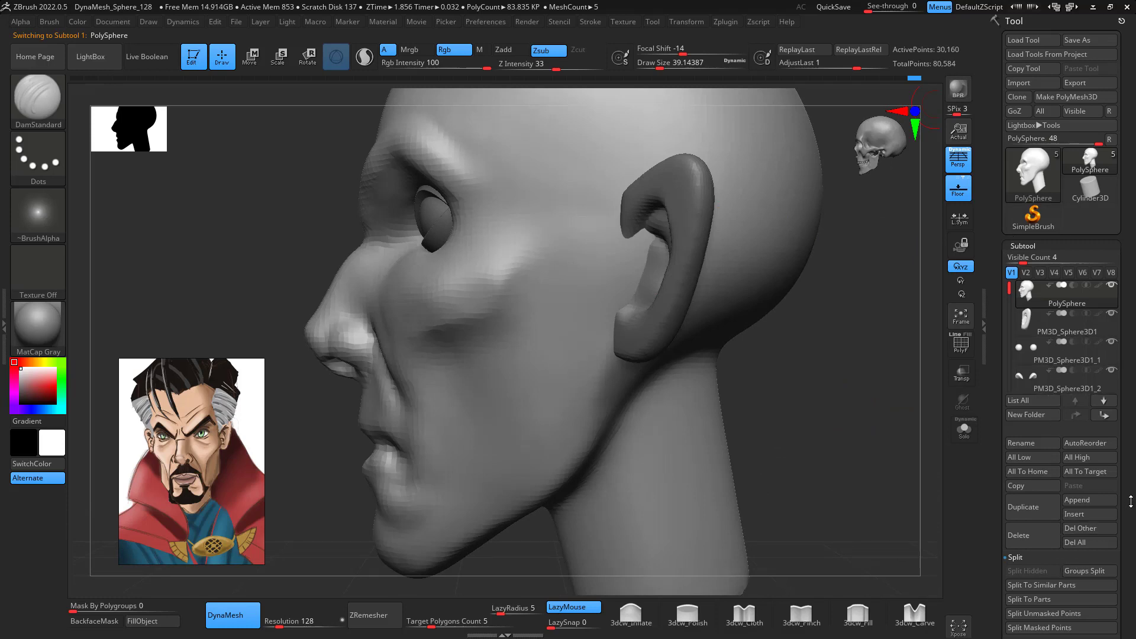
pyautogui.scroll(-5, 1037, 500)
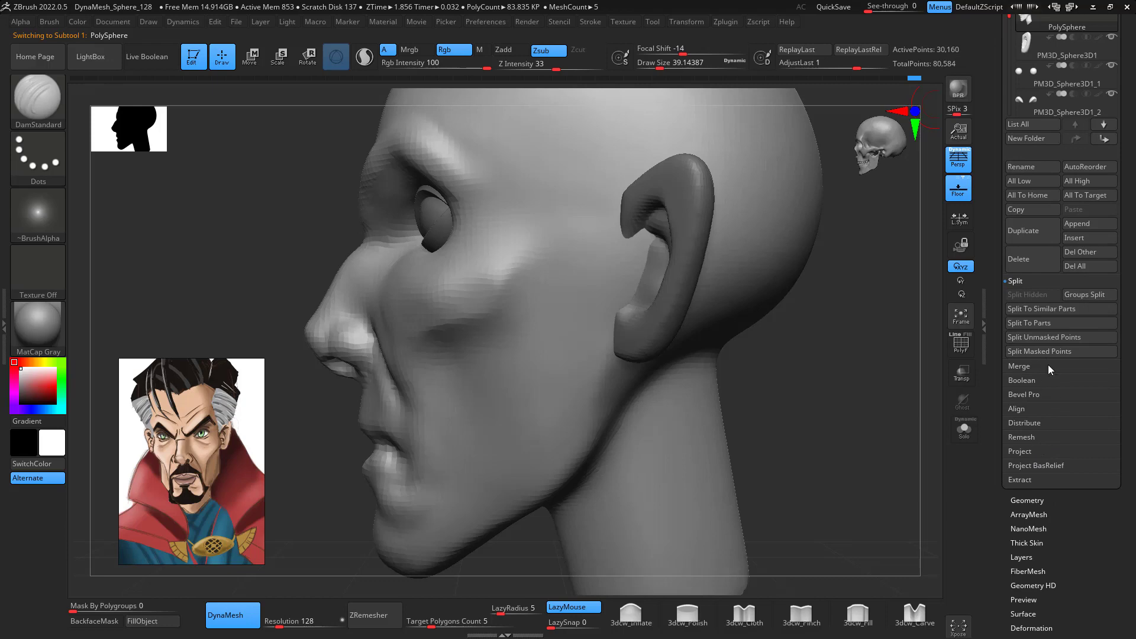
pyautogui.click(1049, 367)
pyautogui.click(1034, 307)
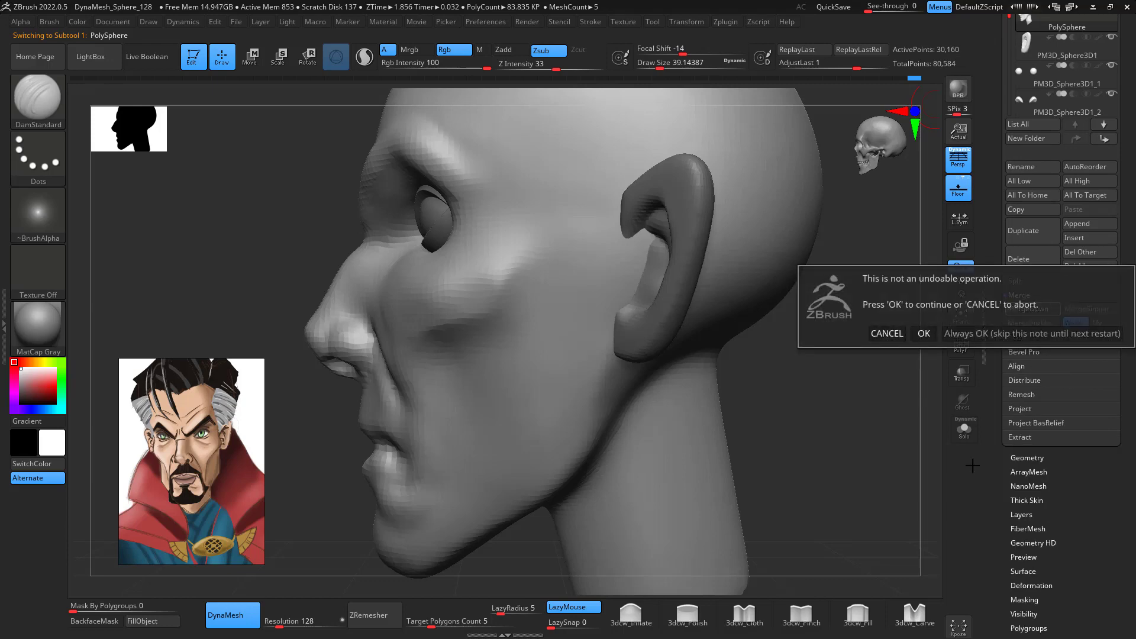
pyautogui.click(927, 331)
pyautogui.moveTo(872, 497); pyautogui.dragTo(894, 492)
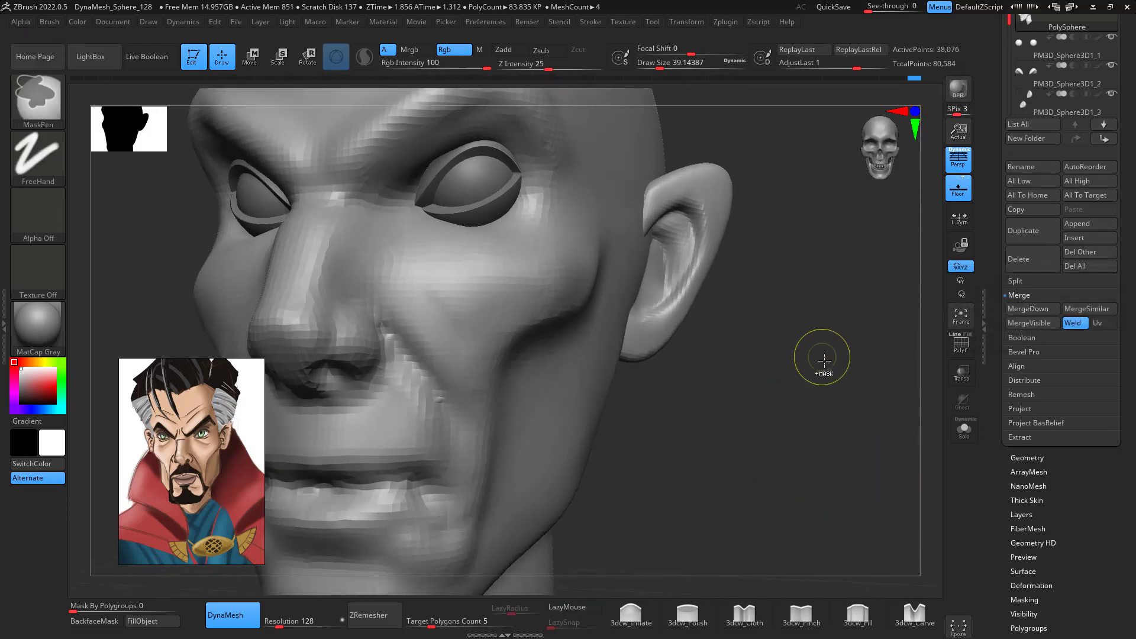
pyautogui.keyDown('ctrl'); pyautogui.moveTo(825, 360); pyautogui.dragTo(849, 399); pyautogui.keyUp('ctrl')
pyautogui.moveTo(851, 408); pyautogui.dragTo(897, 414)
pyautogui.hotkey('ctrl', 'z')
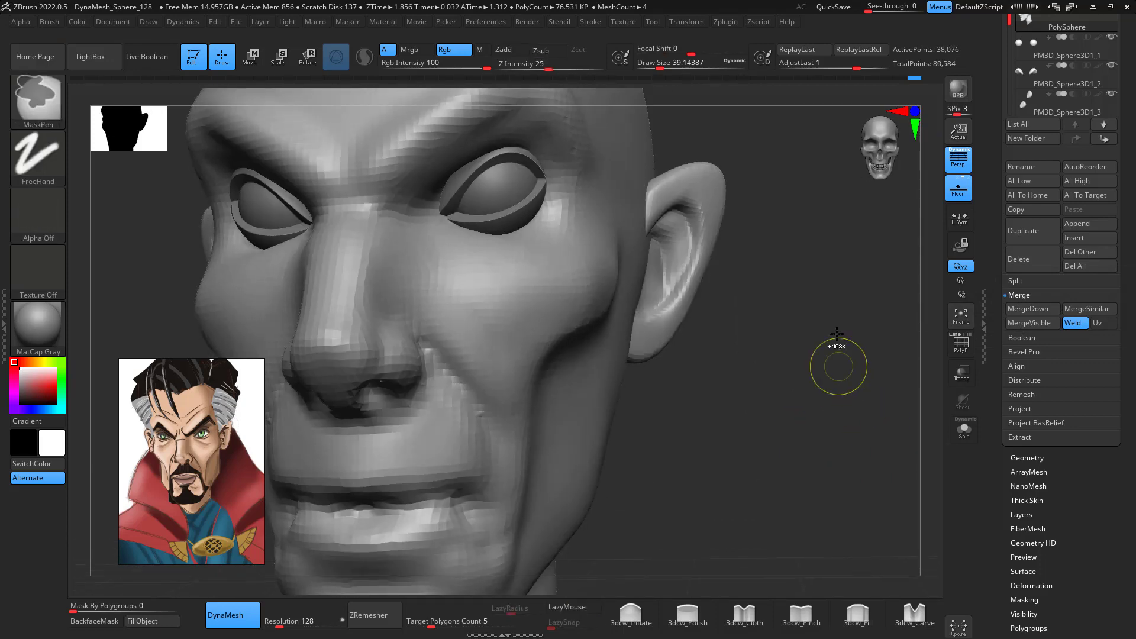
# - Remesh the merged head with DynaMesh at resolution 704 and smooth the seams where the ears meet the head
pyautogui.click(297, 620)
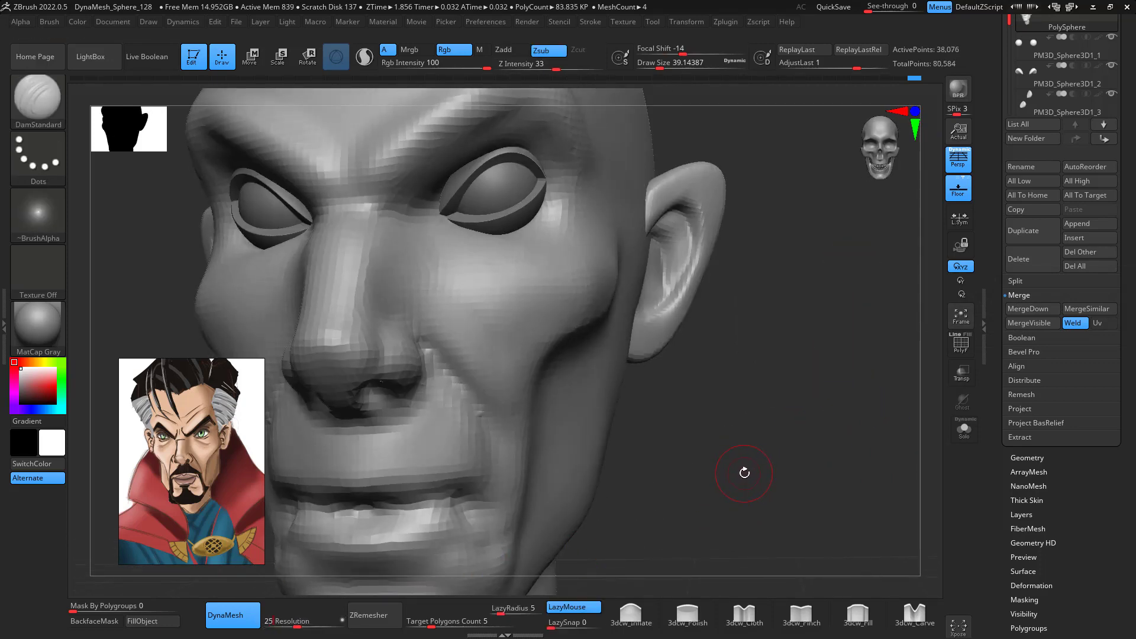
pyautogui.keyDown('ctrl'); pyautogui.moveTo(817, 308); pyautogui.dragTo(786, 383); pyautogui.keyUp('ctrl')
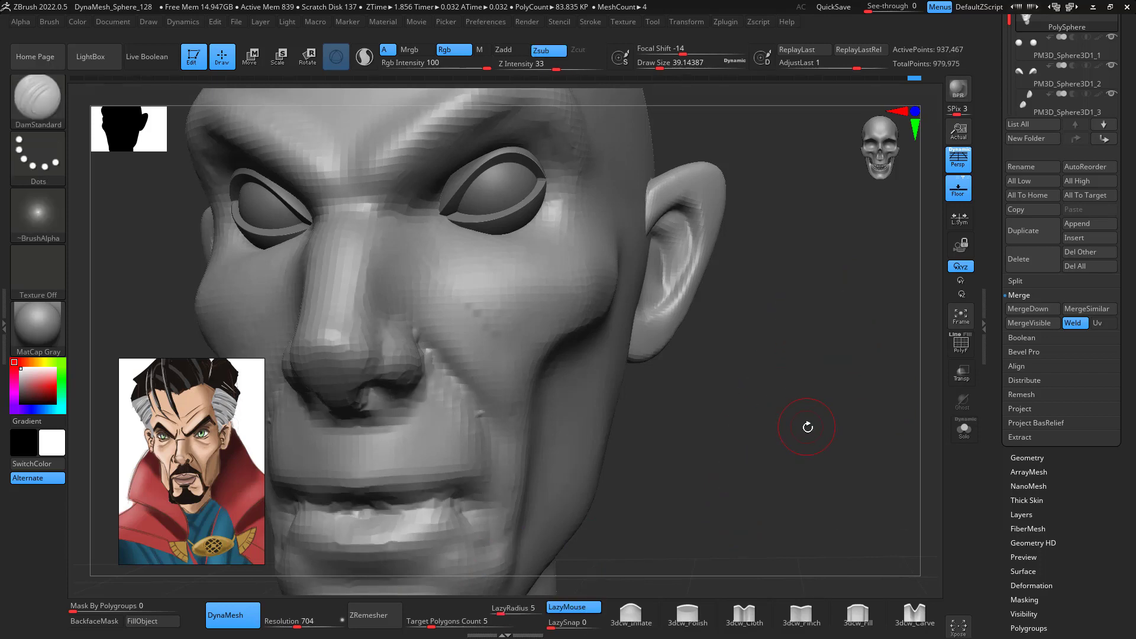
pyautogui.moveTo(807, 426); pyautogui.dragTo(768, 431)
pyautogui.keyDown('shift'); pyautogui.moveTo(630, 212); pyautogui.dragTo(650, 263); pyautogui.keyUp('shift')
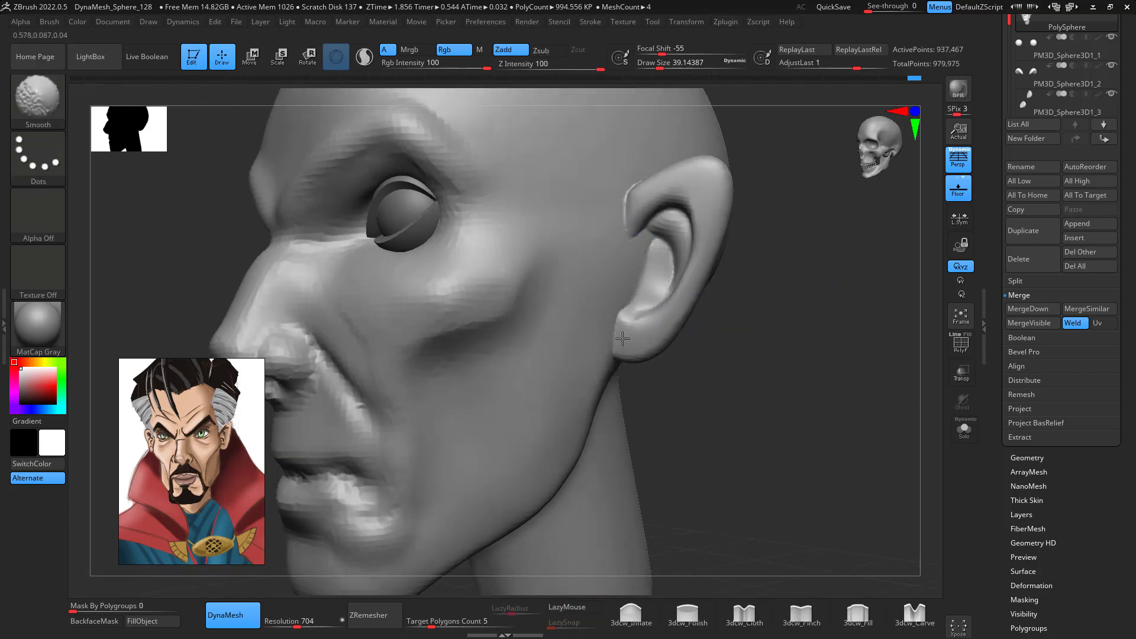
pyautogui.moveTo(851, 405); pyautogui.dragTo(786, 402)
pyautogui.moveTo(482, 500); pyautogui.dragTo(838, 437)
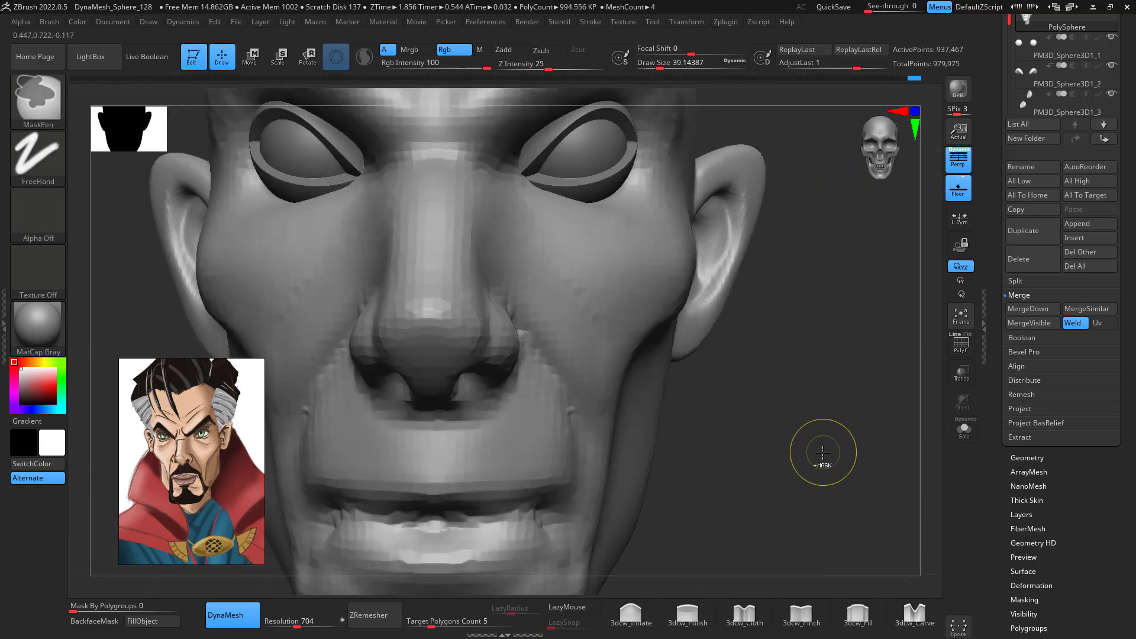
# - Undo the resolution-704 remesh and remesh the head with DynaMesh at resolution 256
pyautogui.hotkey('ctrl', 'z')
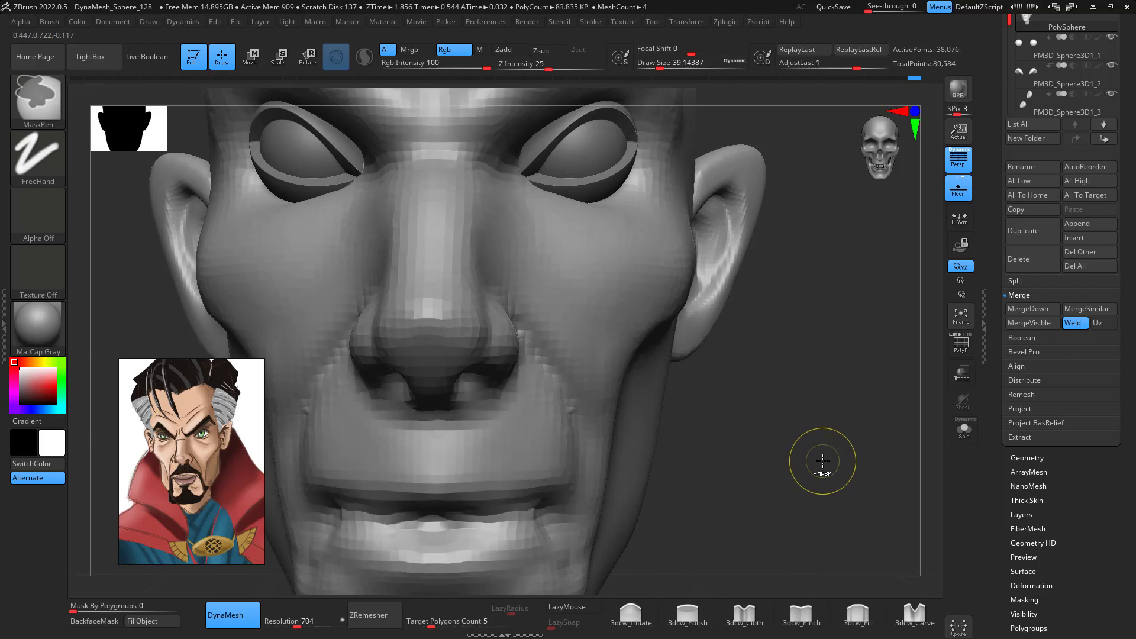
pyautogui.moveTo(829, 456)
pyautogui.mouseDown()
pyautogui.moveTo(824, 423)
pyautogui.moveTo(803, 483)
pyautogui.moveTo(887, 426)
pyautogui.moveTo(879, 449)
pyautogui.moveTo(891, 410)
pyautogui.moveTo(876, 423)
pyautogui.mouseUp()
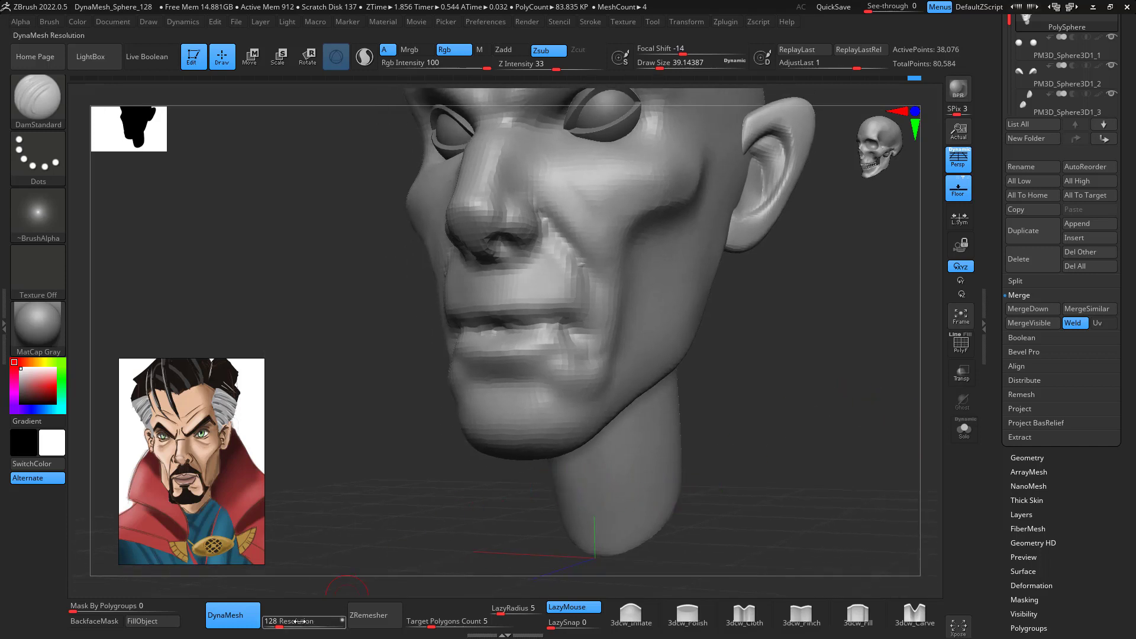
pyautogui.write('728')
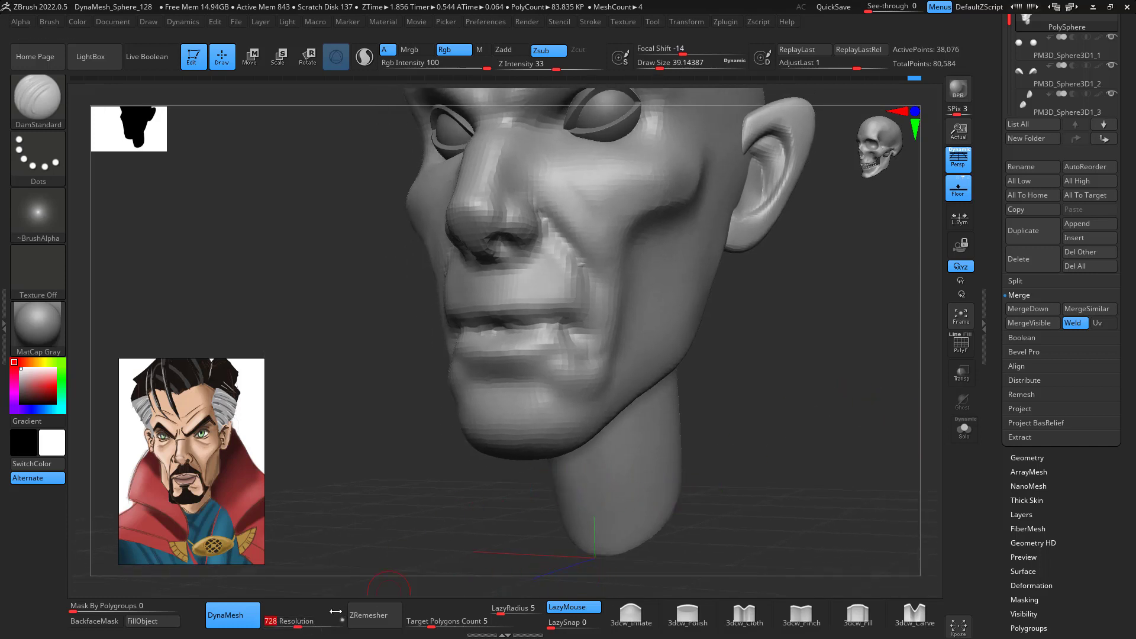
pyautogui.click(291, 621)
pyautogui.write('256')
pyautogui.moveTo(301, 587); pyautogui.dragTo(308, 575)
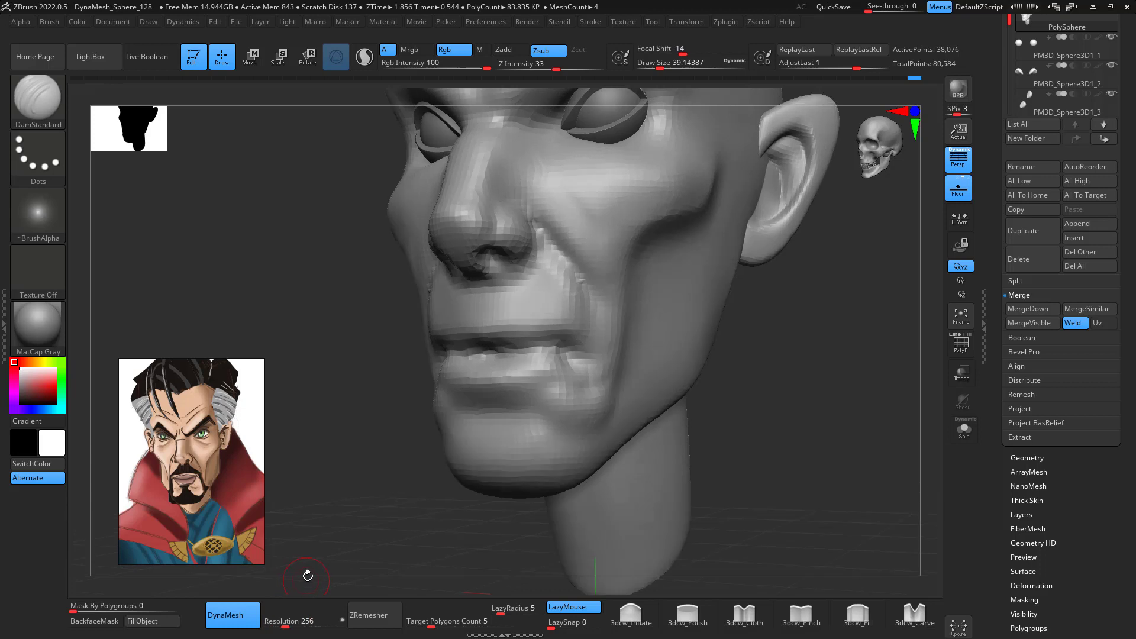
pyautogui.moveTo(803, 393)
pyautogui.keyDown('ctrl'); pyautogui.mouseDown()
pyautogui.moveTo(742, 245)
pyautogui.moveTo(814, 198)
pyautogui.mouseUp(); pyautogui.keyUp('ctrl')
# - Smooth the seam behind the ears where they join the head
pyautogui.press('shift')
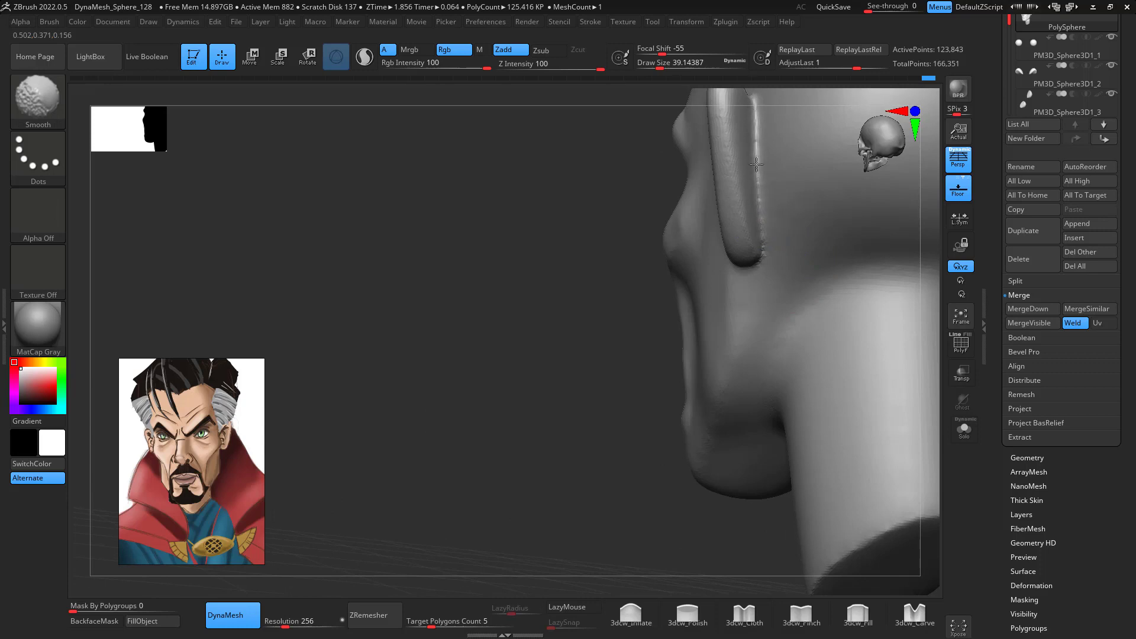
pyautogui.moveTo(623, 460); pyautogui.dragTo(761, 444)
pyautogui.moveTo(873, 393)
pyautogui.mouseDown()
pyautogui.moveTo(885, 357)
pyautogui.moveTo(834, 459)
pyautogui.mouseUp()
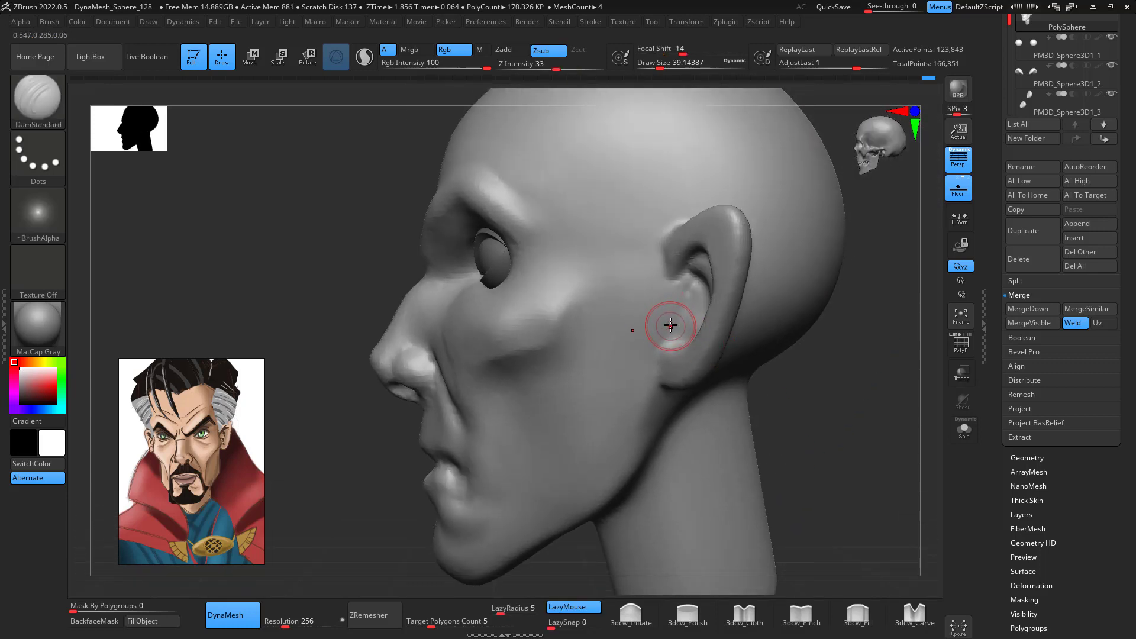
# - Carve a hollow at the front of the ear openings with ClayBuildup and smooth its edges
pyautogui.press('b')
pyautogui.press('c')
pyautogui.press('b')
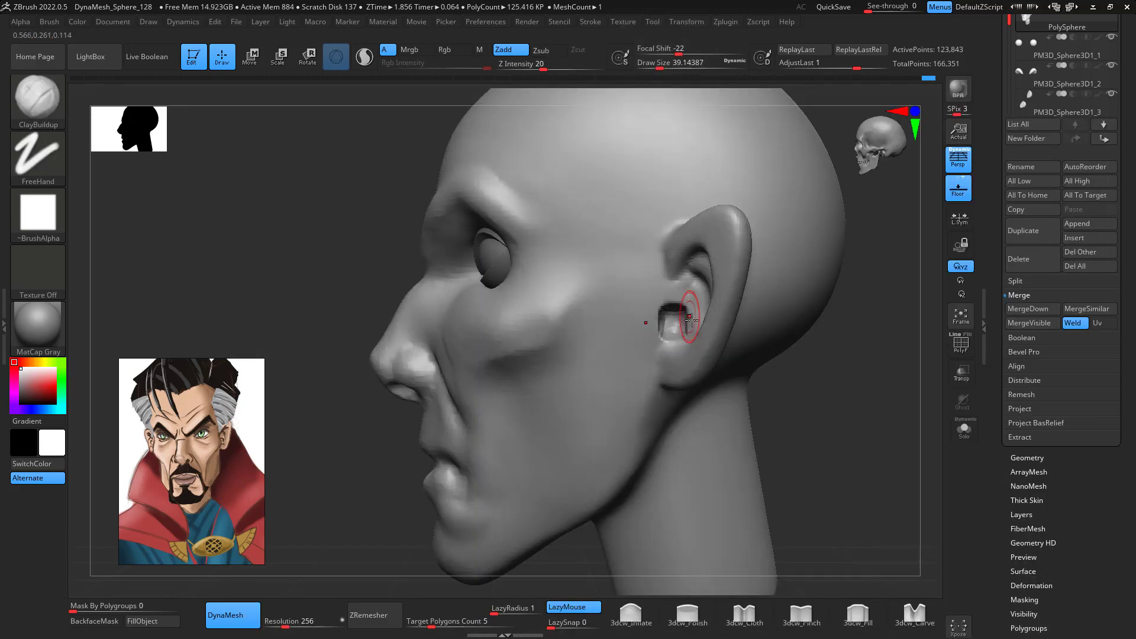
pyautogui.press('space')
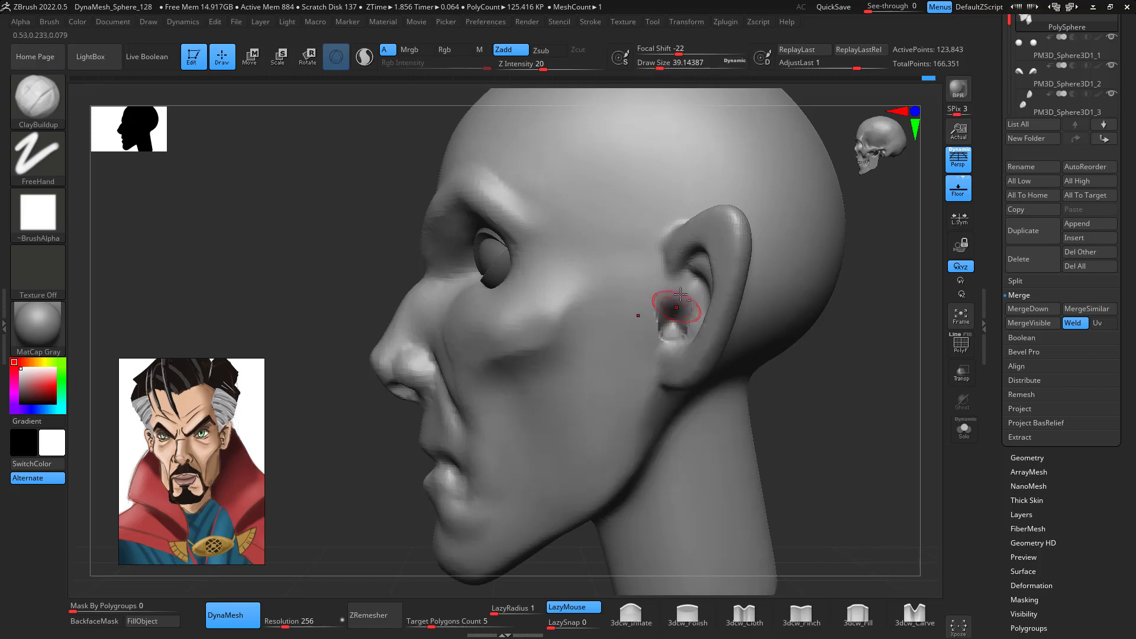
pyautogui.moveTo(673, 315); pyautogui.dragTo(669, 333)
pyautogui.press('shift')
pyautogui.moveTo(781, 372); pyautogui.dragTo(905, 401)
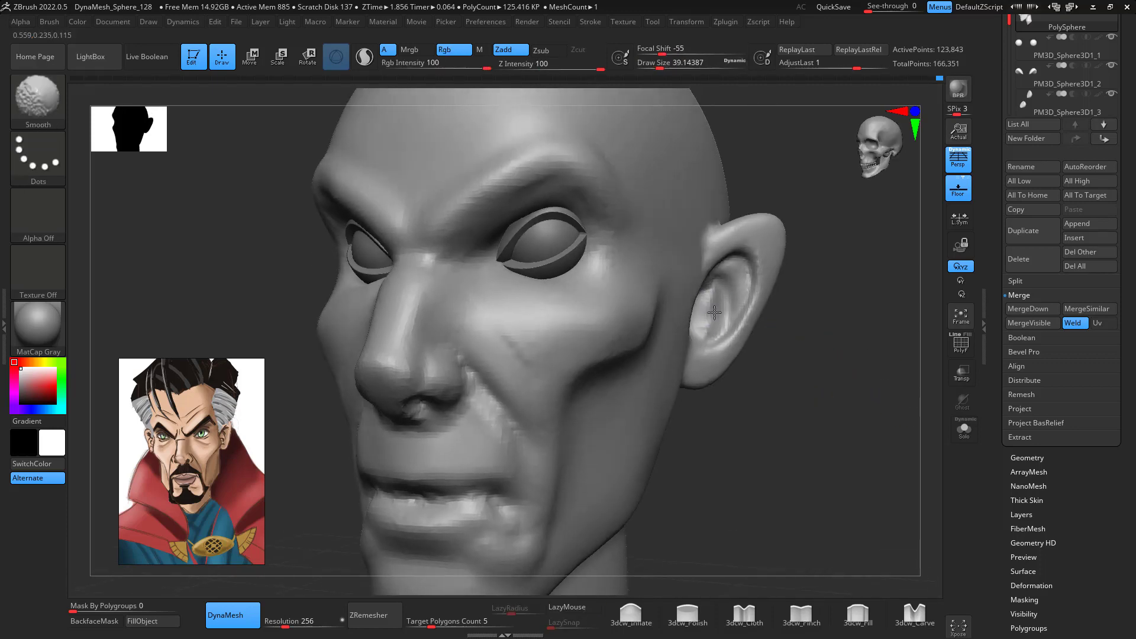
pyautogui.keyDown('shift'); pyautogui.moveTo(713, 302); pyautogui.dragTo(724, 312); pyautogui.keyUp('shift')
pyautogui.moveTo(792, 379)
pyautogui.keyDown('shift'); pyautogui.mouseDown()
pyautogui.moveTo(847, 401)
pyautogui.moveTo(844, 337)
pyautogui.moveTo(834, 384)
pyautogui.mouseUp(); pyautogui.keyUp('shift')
# - Build up the tragus at the front of the ears with ClayBuildup, remesh the head, and smooth the form
pyautogui.press('space')
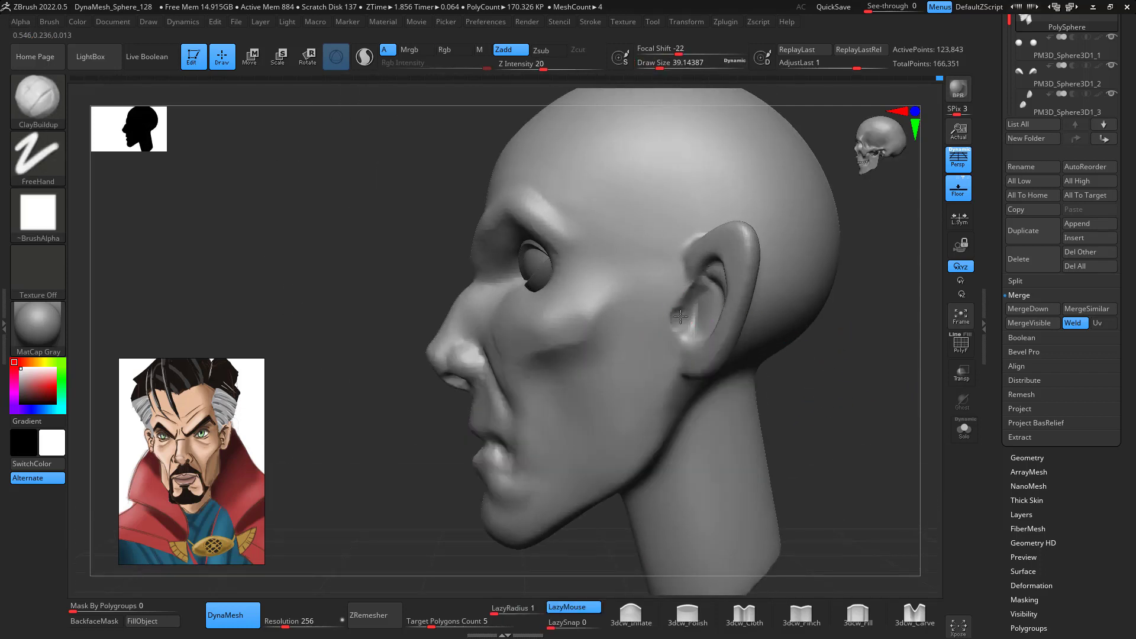
pyautogui.keyDown('shift'); pyautogui.moveTo(680, 317); pyautogui.dragTo(678, 319); pyautogui.keyUp('shift')
pyautogui.moveTo(868, 379); pyautogui.dragTo(852, 397)
pyautogui.keyDown('ctrl'); pyautogui.moveTo(847, 372); pyautogui.dragTo(882, 393); pyautogui.keyUp('ctrl')
pyautogui.keyDown('shift'); pyautogui.moveTo(682, 319); pyautogui.dragTo(681, 322); pyautogui.keyUp('shift')
pyautogui.keyDown('shift'); pyautogui.moveTo(874, 406); pyautogui.dragTo(672, 338); pyautogui.keyUp('shift')
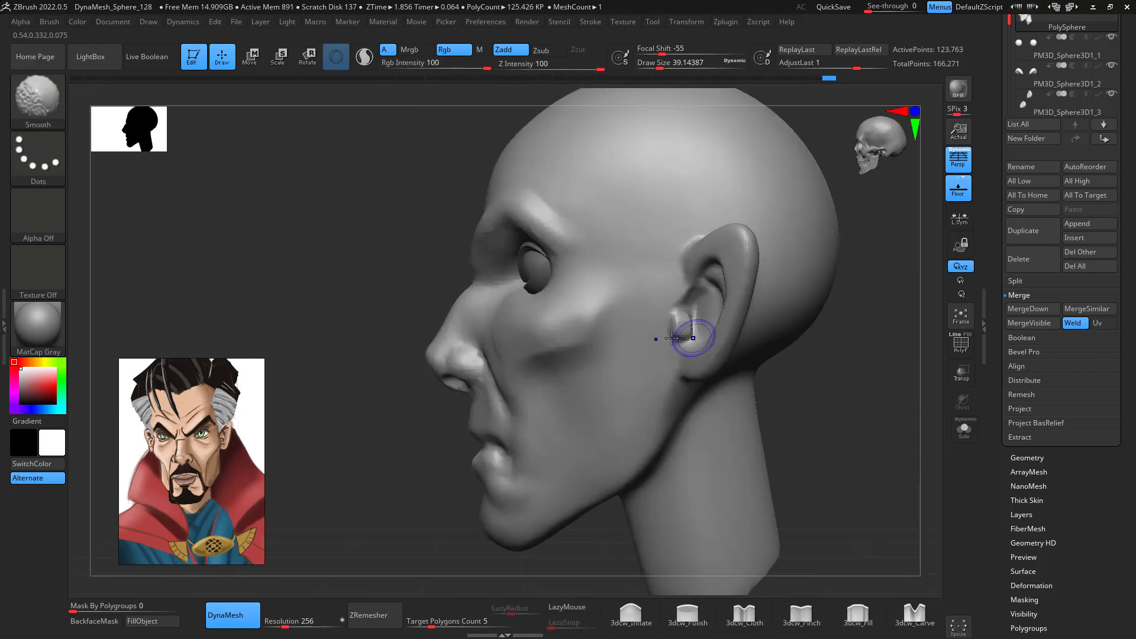
# - Shape the tragus over the ear openings with the Move brush and remesh the head with DynaMesh
pyautogui.press('b')
pyautogui.press('m')
pyautogui.press('v')
pyautogui.press('space')
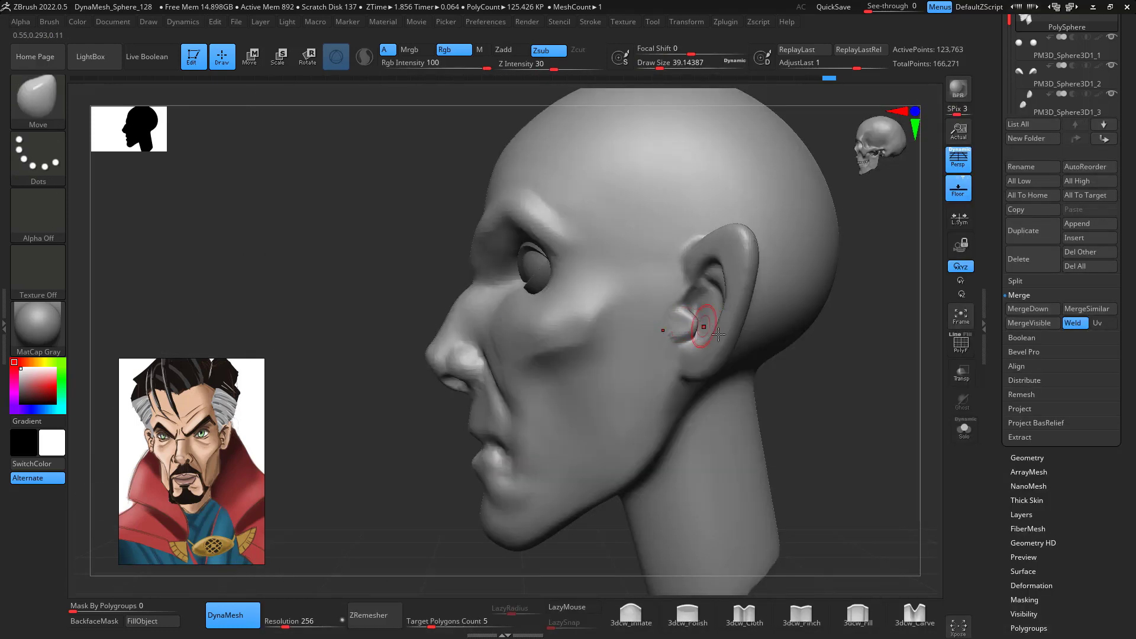
pyautogui.keyDown('ctrl'); pyautogui.moveTo(845, 347); pyautogui.dragTo(847, 403); pyautogui.keyUp('ctrl')
pyautogui.keyDown('shift'); pyautogui.moveTo(798, 353); pyautogui.dragTo(913, 390); pyautogui.keyUp('shift')
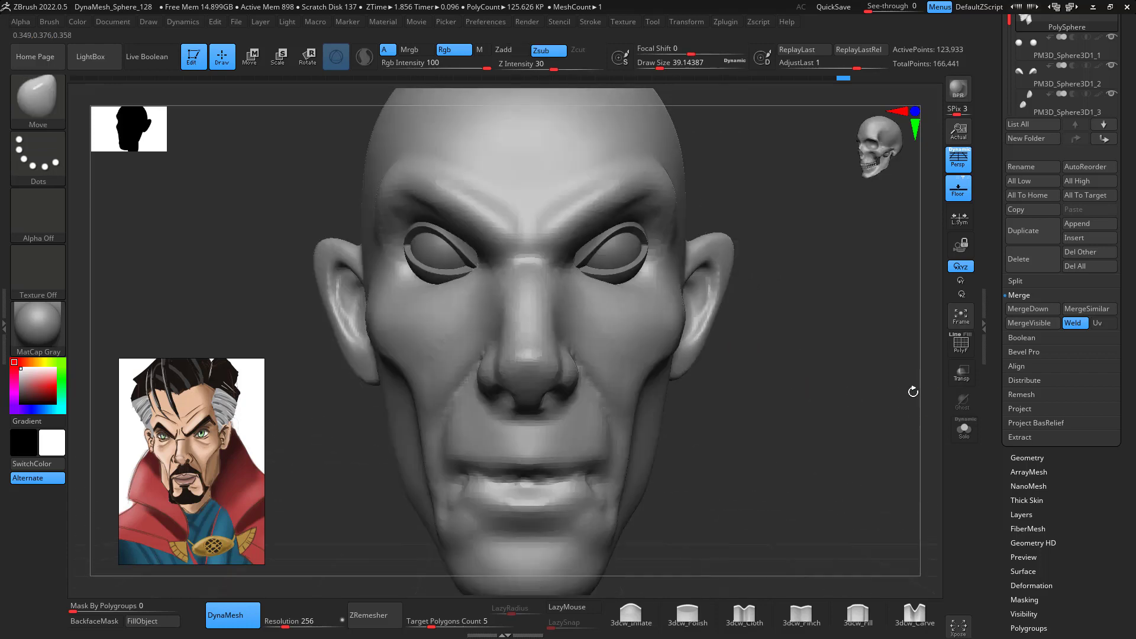
# - Refine the lower edge of the tragus with the Move brush at a draw size of about 23
pyautogui.moveTo(821, 357); pyautogui.dragTo(733, 336)
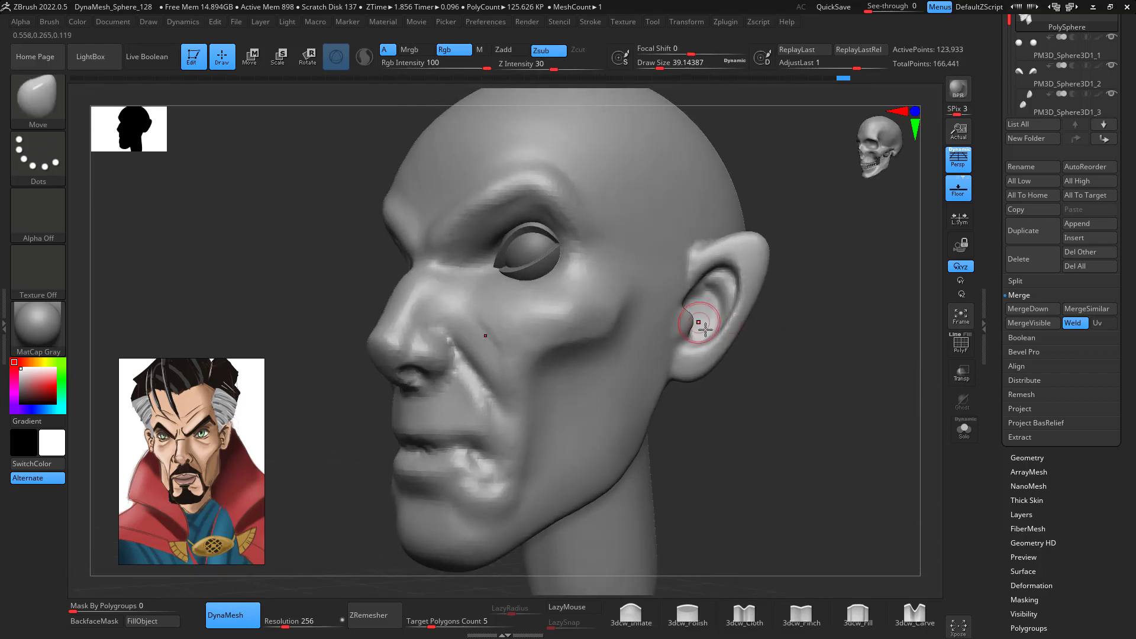
pyautogui.moveTo(819, 378)
pyautogui.mouseDown()
pyautogui.moveTo(799, 371)
pyautogui.moveTo(796, 403)
pyautogui.mouseUp()
pyautogui.press('space')
pyautogui.moveTo(703, 363); pyautogui.dragTo(696, 362)
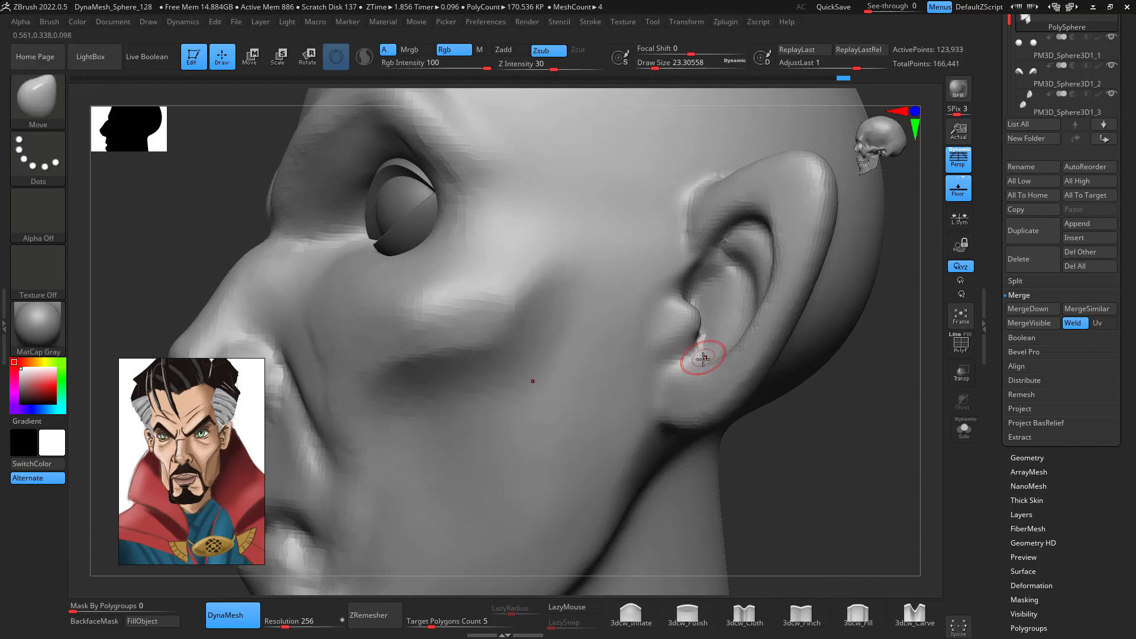
# - Add volume below the tragus with ClayBuildup, remesh the head, and smooth the inner ear transition
pyautogui.press('b')
pyautogui.press('c')
pyautogui.press('b')
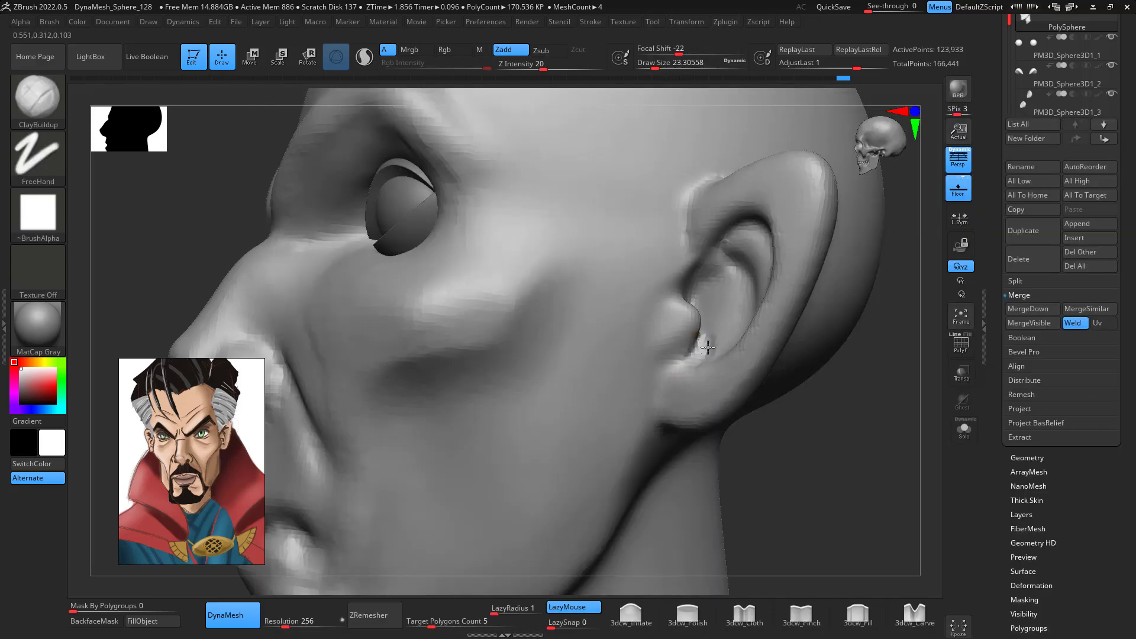
pyautogui.moveTo(900, 407); pyautogui.dragTo(814, 368)
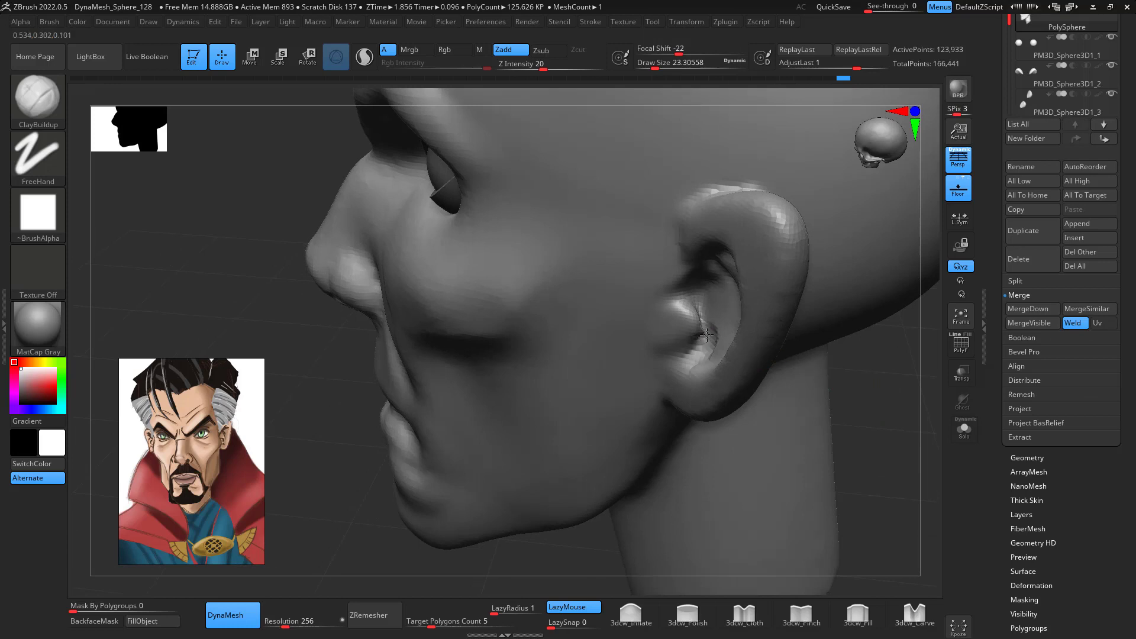
pyautogui.keyDown('ctrl'); pyautogui.moveTo(865, 431); pyautogui.dragTo(878, 445); pyautogui.keyUp('ctrl')
pyautogui.keyDown('shift'); pyautogui.moveTo(722, 335); pyautogui.dragTo(707, 330); pyautogui.keyUp('shift')
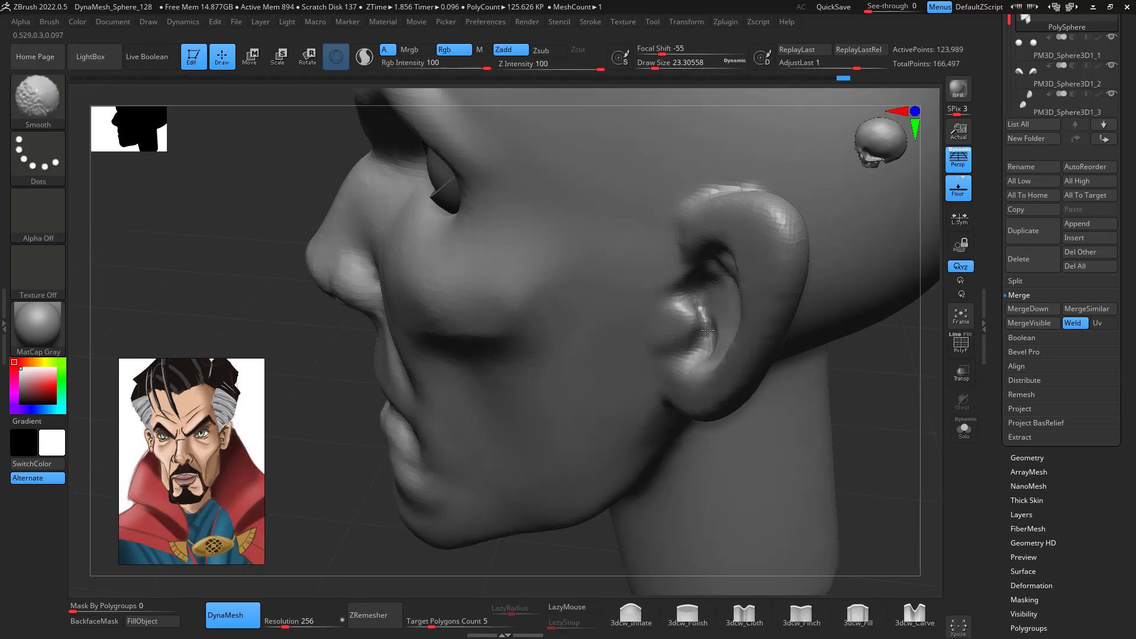
pyautogui.moveTo(892, 403); pyautogui.dragTo(877, 351)
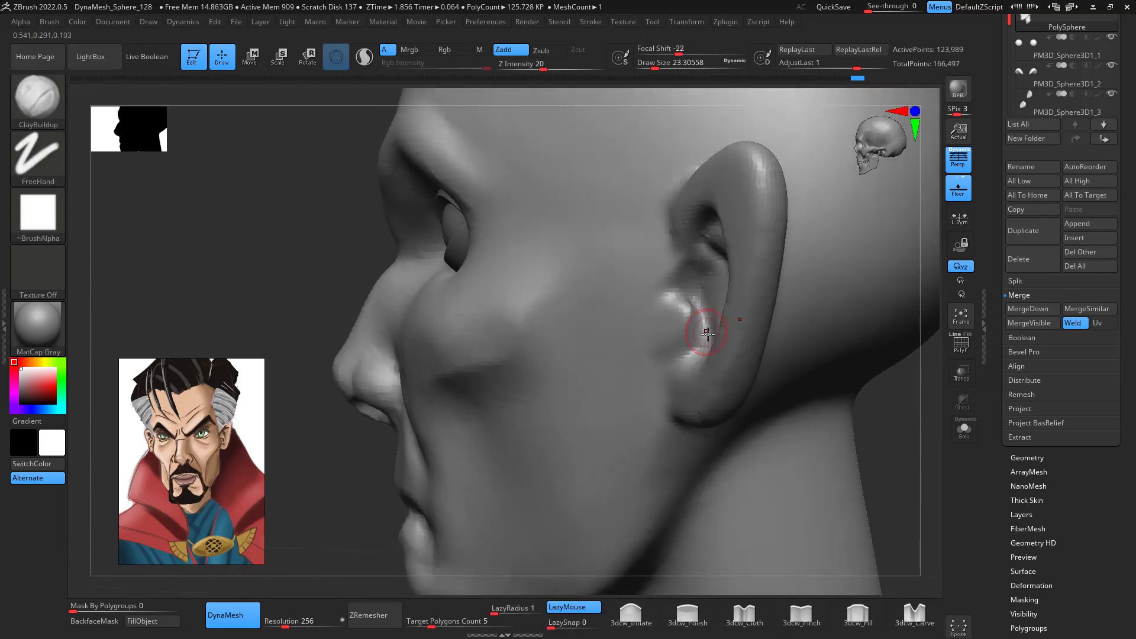
# - Define the rear edge of the tragus with DamStandard and smooth it into the inner ear
pyautogui.press('b')
pyautogui.press('d')
pyautogui.press('s')
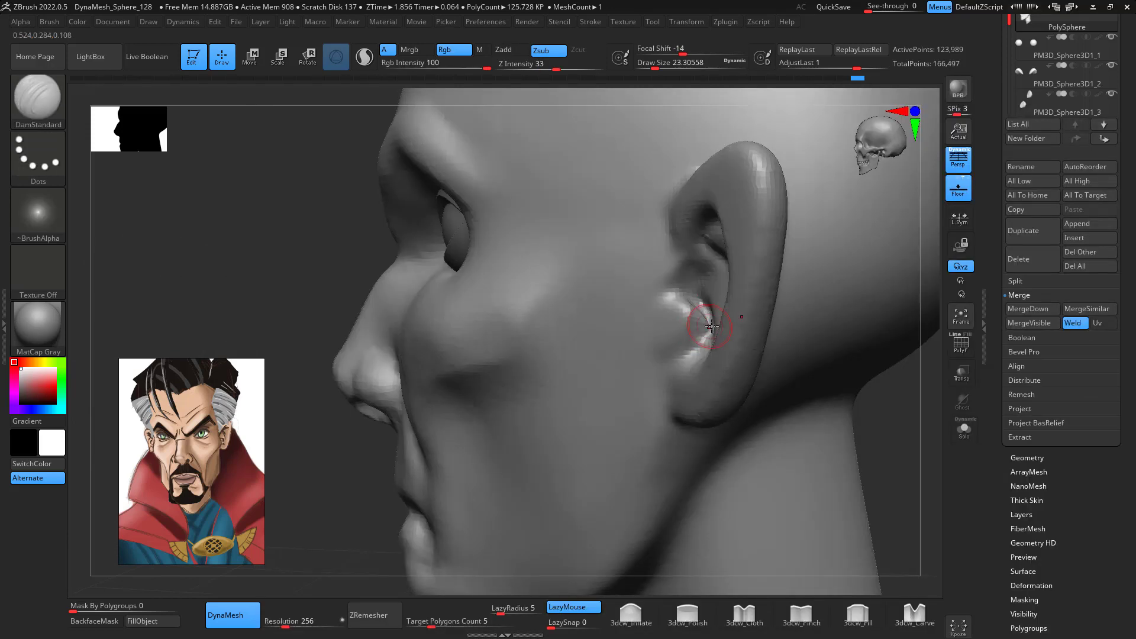
pyautogui.press('ctrl')
pyautogui.press('ctrl')
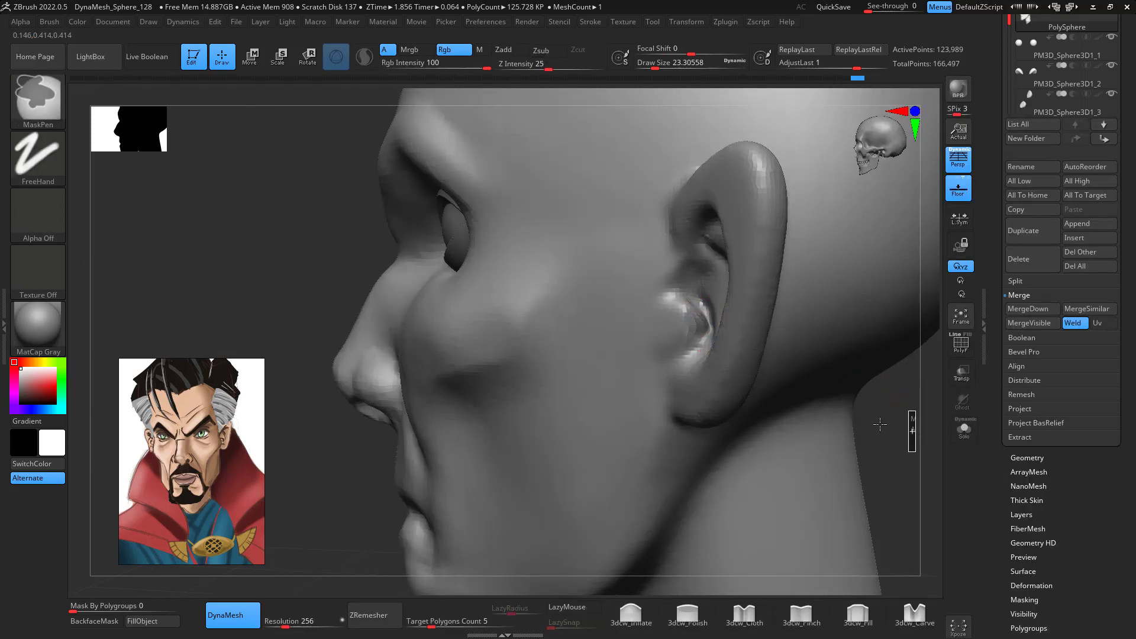
pyautogui.press('shift')
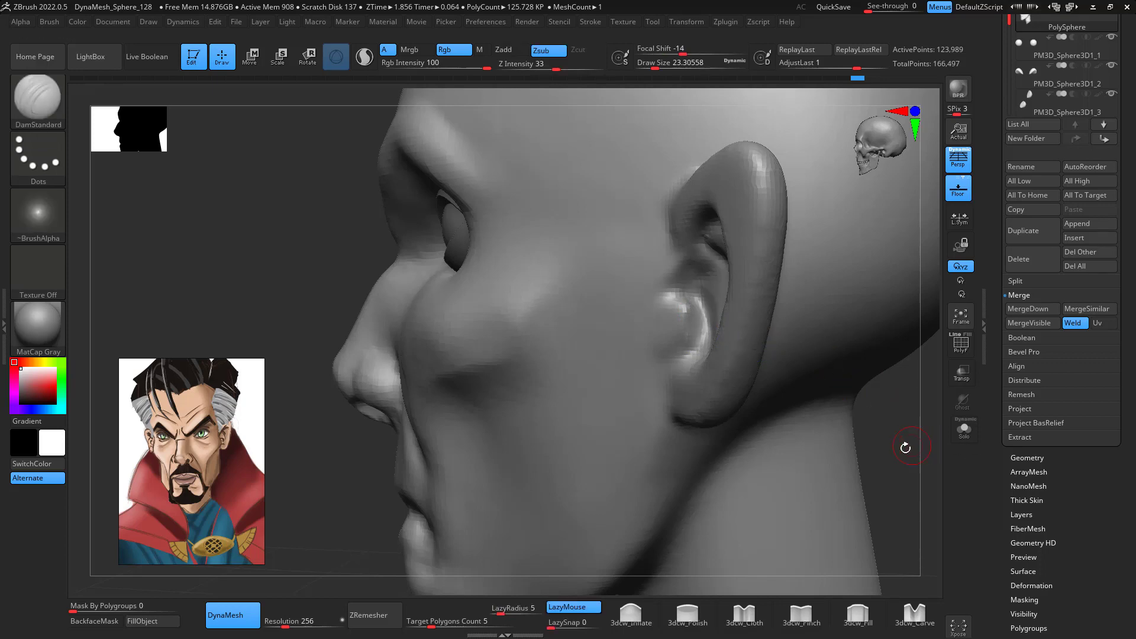
pyautogui.moveTo(875, 448); pyautogui.dragTo(930, 443)
pyautogui.moveTo(877, 411); pyautogui.dragTo(843, 409)
pyautogui.press('shift')
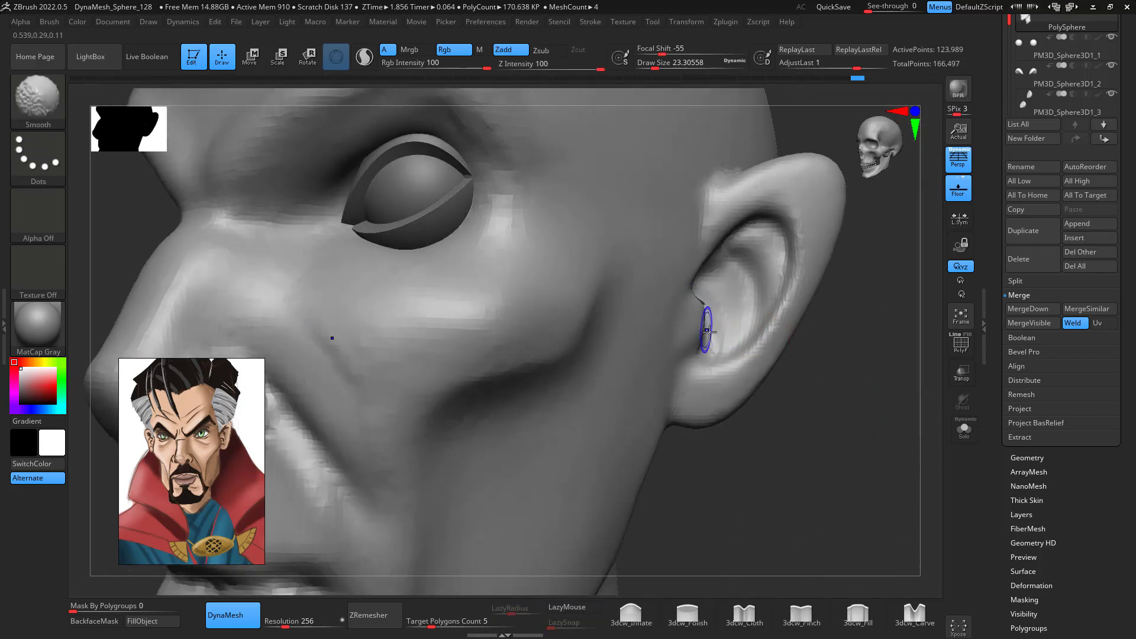
# - Adjust the tragus and the notch beneath it with the Move brush
pyautogui.press('b')
pyautogui.press('m')
pyautogui.press('v')
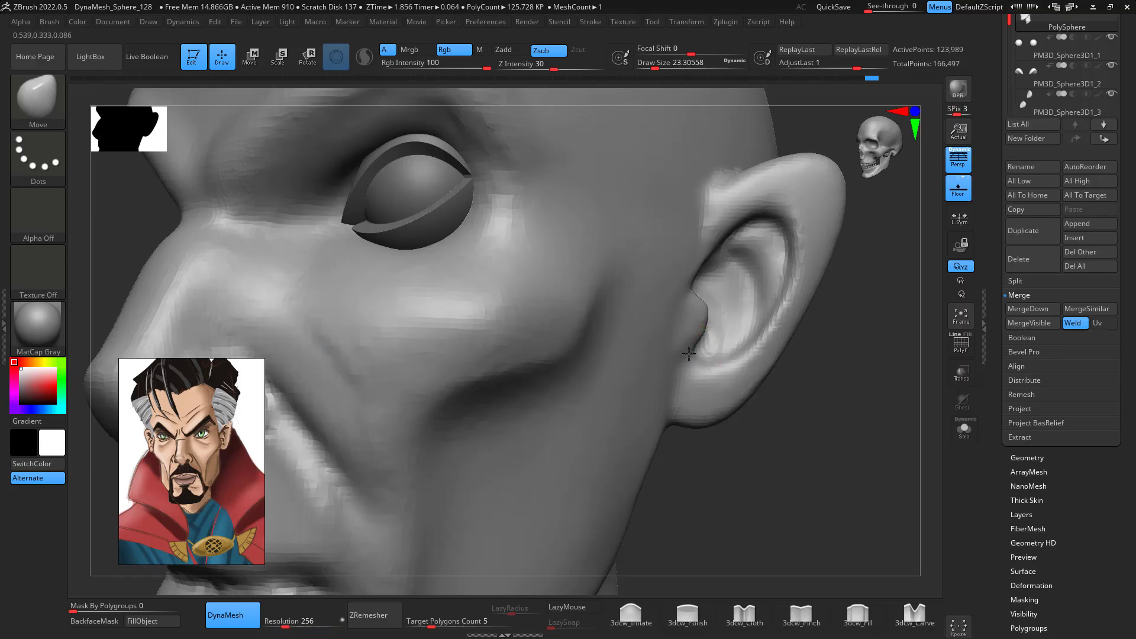
pyautogui.moveTo(848, 451); pyautogui.dragTo(885, 459)
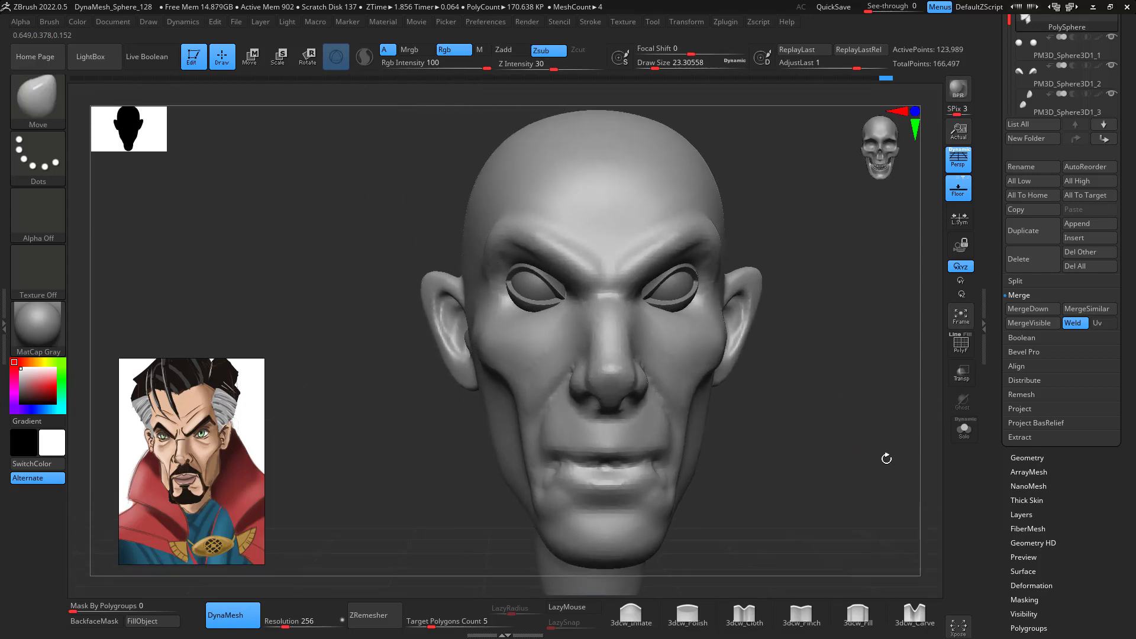
# - Carve the parting line between the lips out to the mouth corners with DamStandard at a draw size of about 39
pyautogui.moveTo(793, 413); pyautogui.dragTo(808, 284)
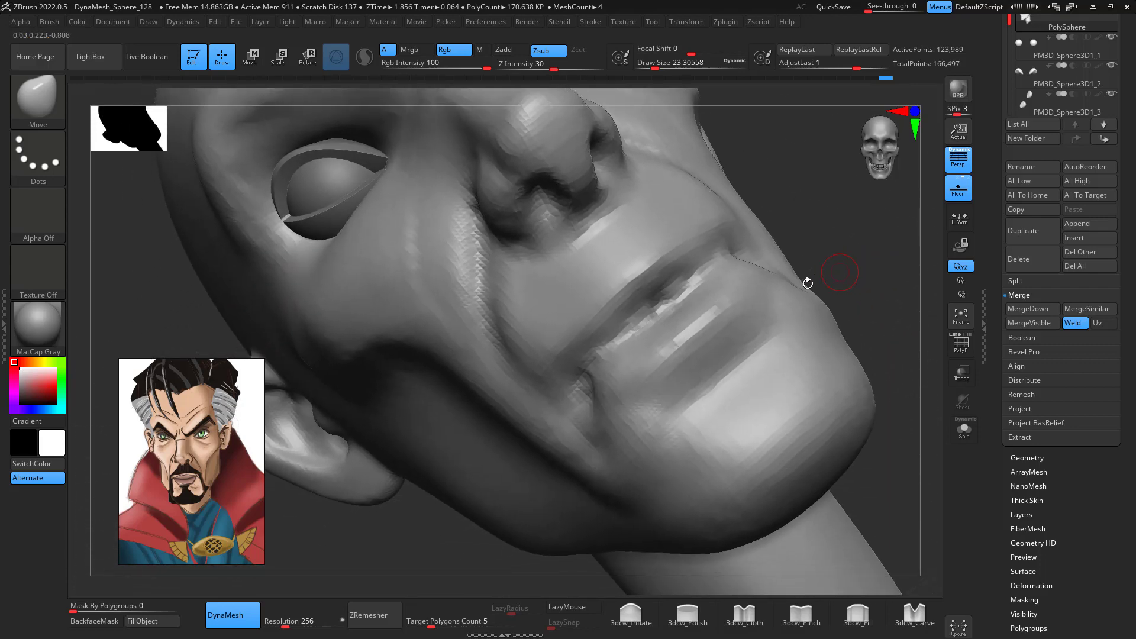
pyautogui.moveTo(886, 267); pyautogui.dragTo(841, 268)
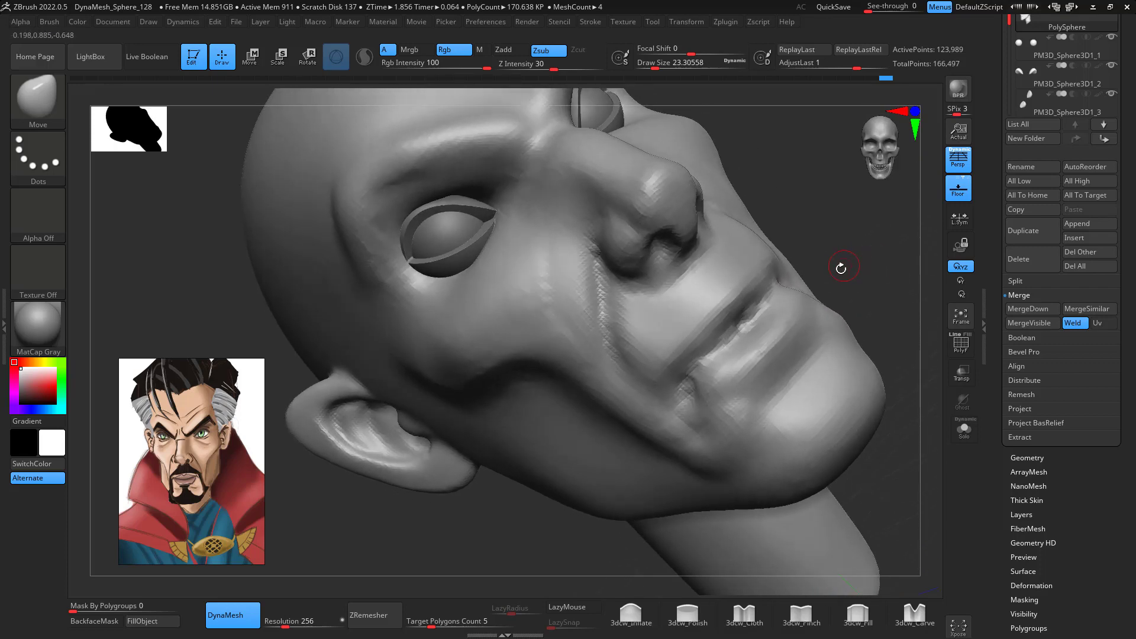
pyautogui.press('space')
pyautogui.press('b')
pyautogui.press('d')
pyautogui.press('s')
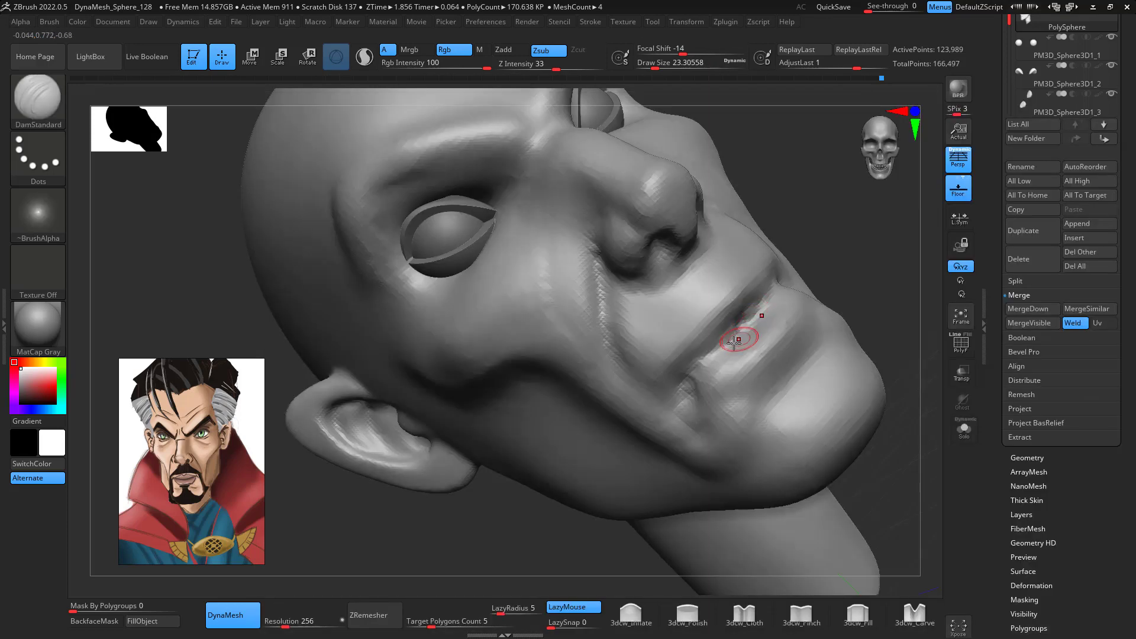
pyautogui.press('space')
pyautogui.moveTo(737, 341); pyautogui.dragTo(744, 340)
pyautogui.moveTo(773, 290); pyautogui.dragTo(684, 384)
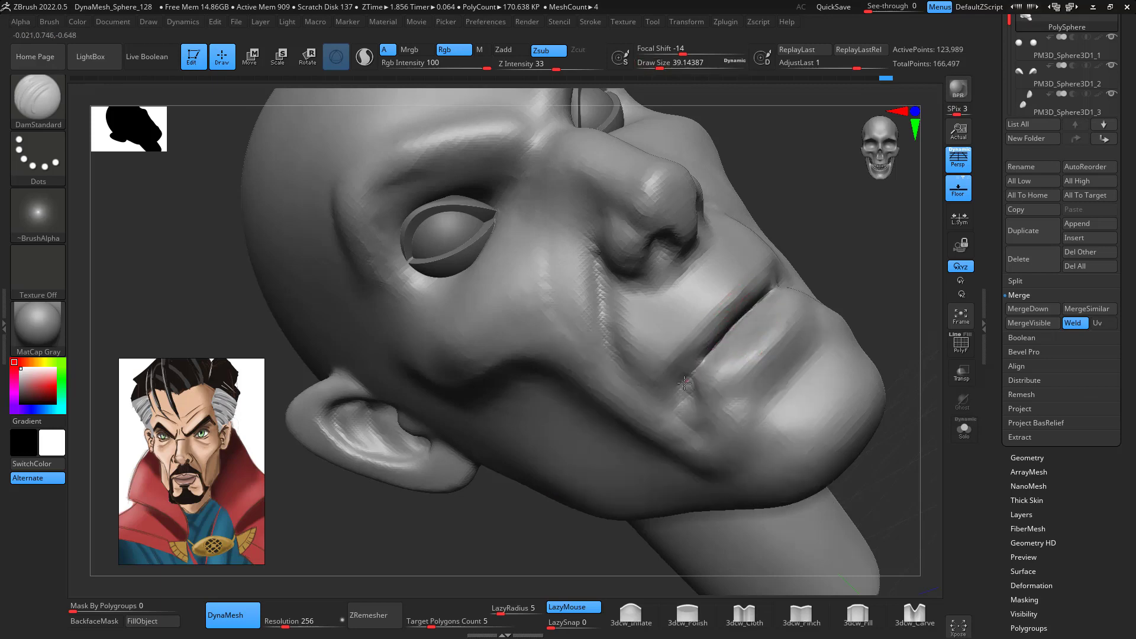
pyautogui.moveTo(774, 288); pyautogui.dragTo(704, 356)
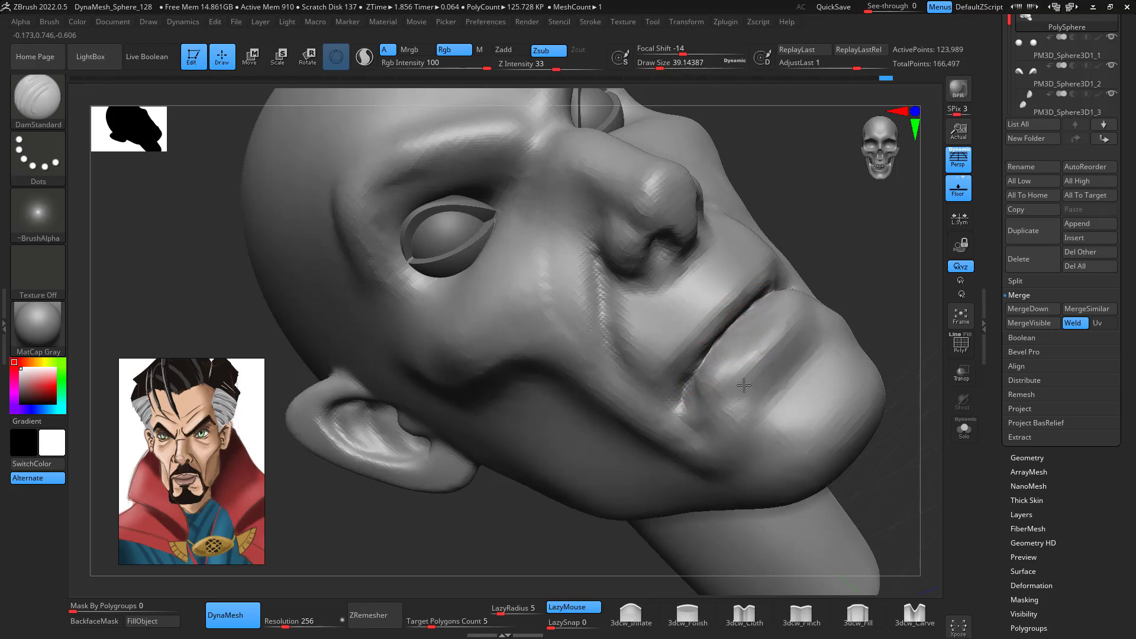
# - Deepen the crease between the lips with DamStandard at a draw size of about 49
pyautogui.moveTo(855, 290)
pyautogui.mouseDown()
pyautogui.moveTo(893, 269)
pyautogui.moveTo(885, 224)
pyautogui.moveTo(848, 295)
pyautogui.mouseUp()
pyautogui.press('space')
pyautogui.keyDown('ctrl'); pyautogui.moveTo(864, 256); pyautogui.dragTo(869, 261, button='right'); pyautogui.keyUp('ctrl')
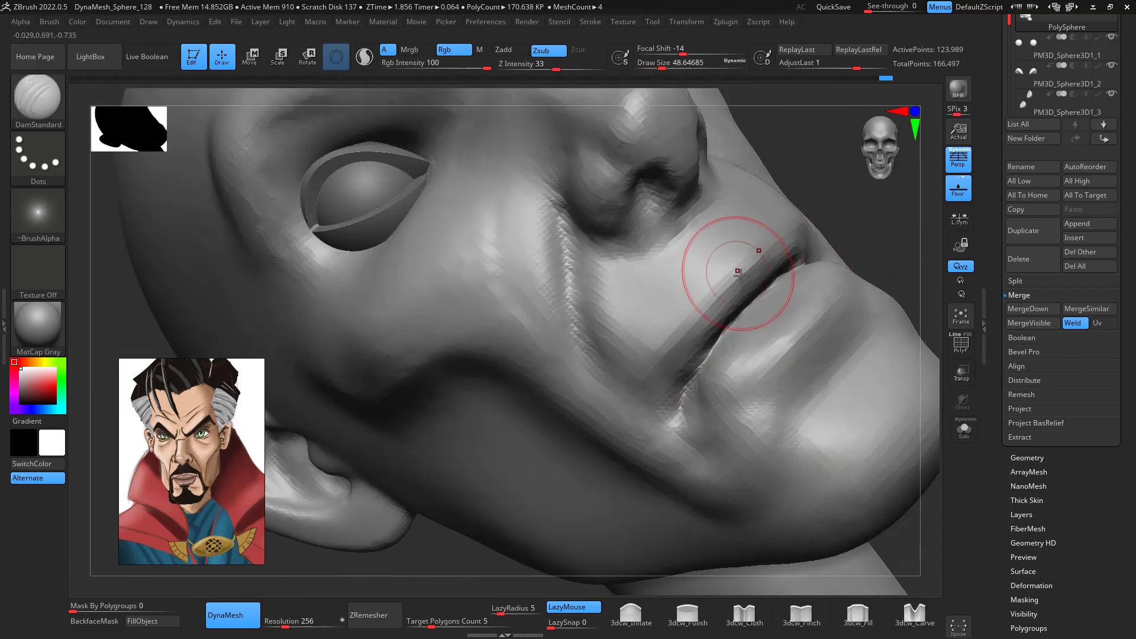
pyautogui.press('space')
# - Sharpen the upper lip's edge toward the mouth corners using the 3dcw_Pinch brush at draw size 28.75
pyautogui.click(799, 616)
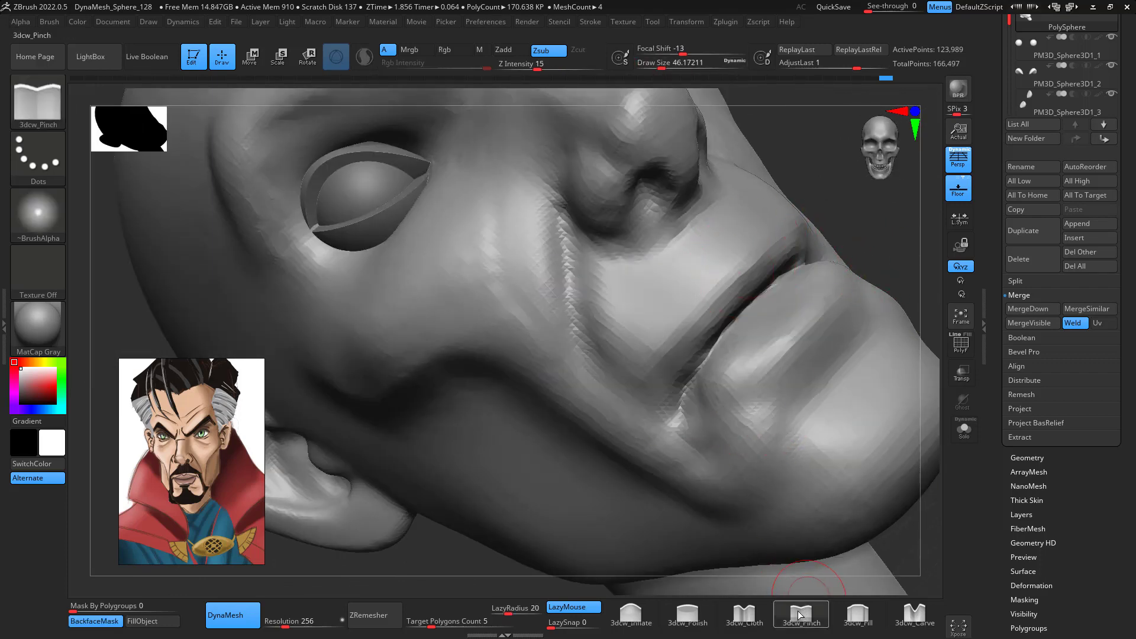
pyautogui.press('space')
pyautogui.moveTo(748, 273); pyautogui.dragTo(749, 261)
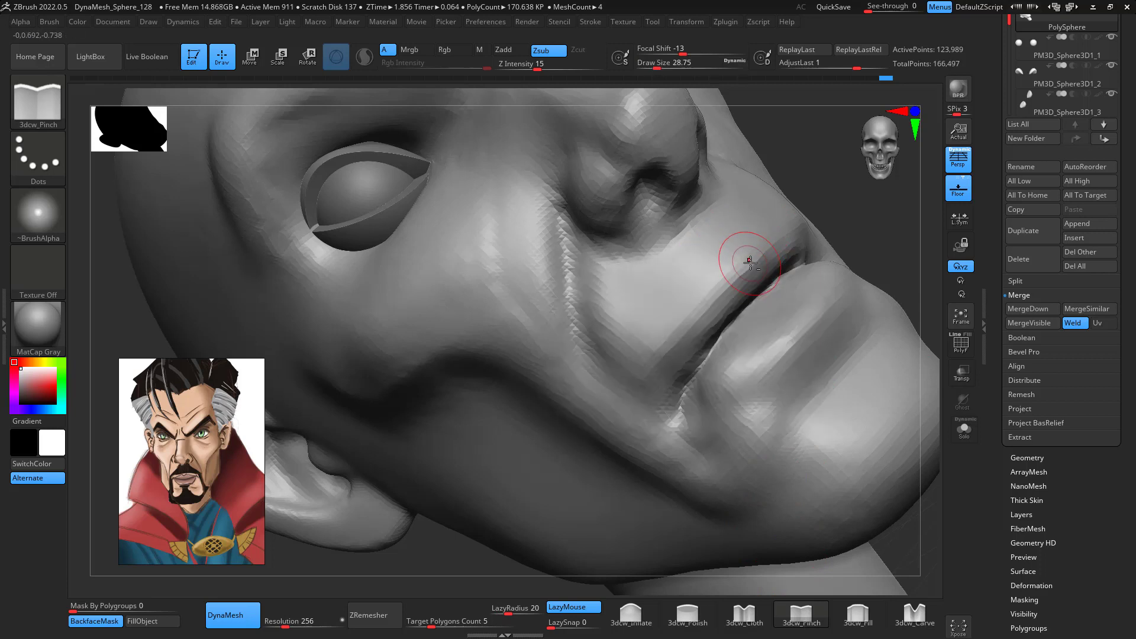
pyautogui.moveTo(701, 316); pyautogui.dragTo(687, 380)
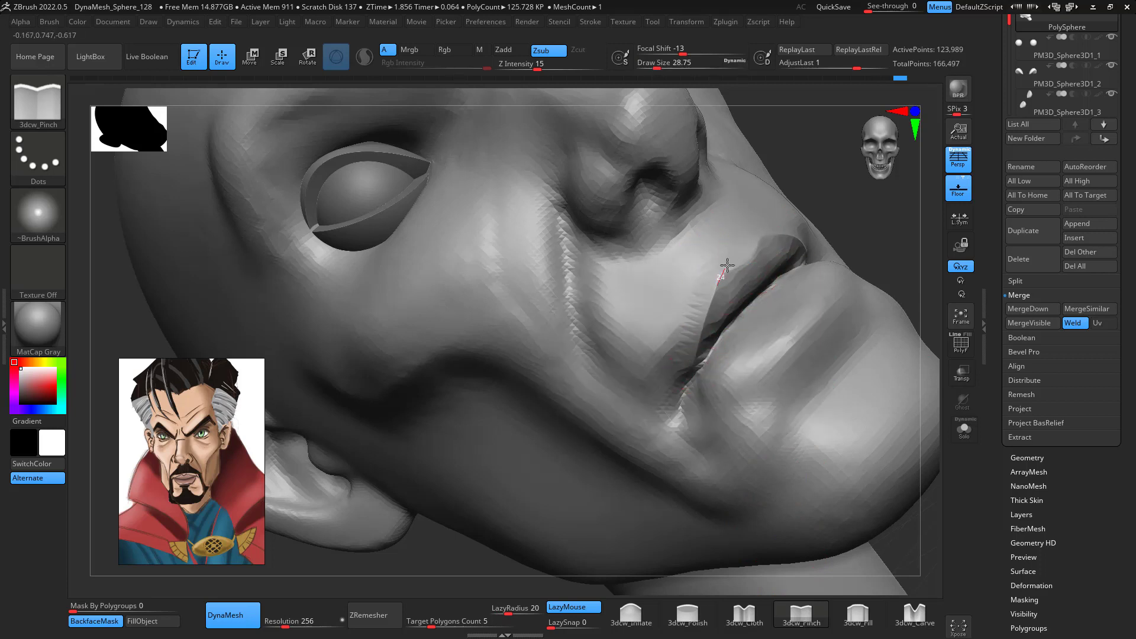
pyautogui.moveTo(883, 223); pyautogui.dragTo(897, 225)
pyautogui.moveTo(929, 421)
pyautogui.keyDown('shift'); pyautogui.mouseDown()
pyautogui.moveTo(923, 461)
pyautogui.moveTo(847, 387)
pyautogui.moveTo(785, 373)
pyautogui.moveTo(802, 405)
pyautogui.moveTo(786, 373)
pyautogui.moveTo(832, 362)
pyautogui.moveTo(831, 336)
pyautogui.mouseUp(); pyautogui.keyUp('shift')
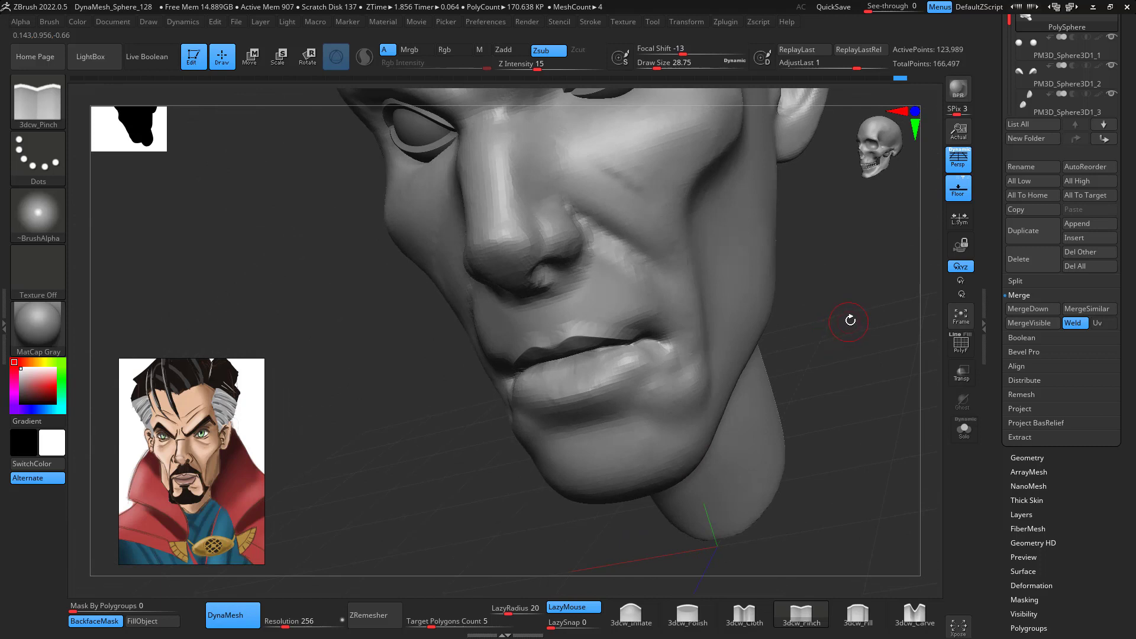
# - Smooth the lower lip and the lip edges near the mouth corners
pyautogui.press('shift')
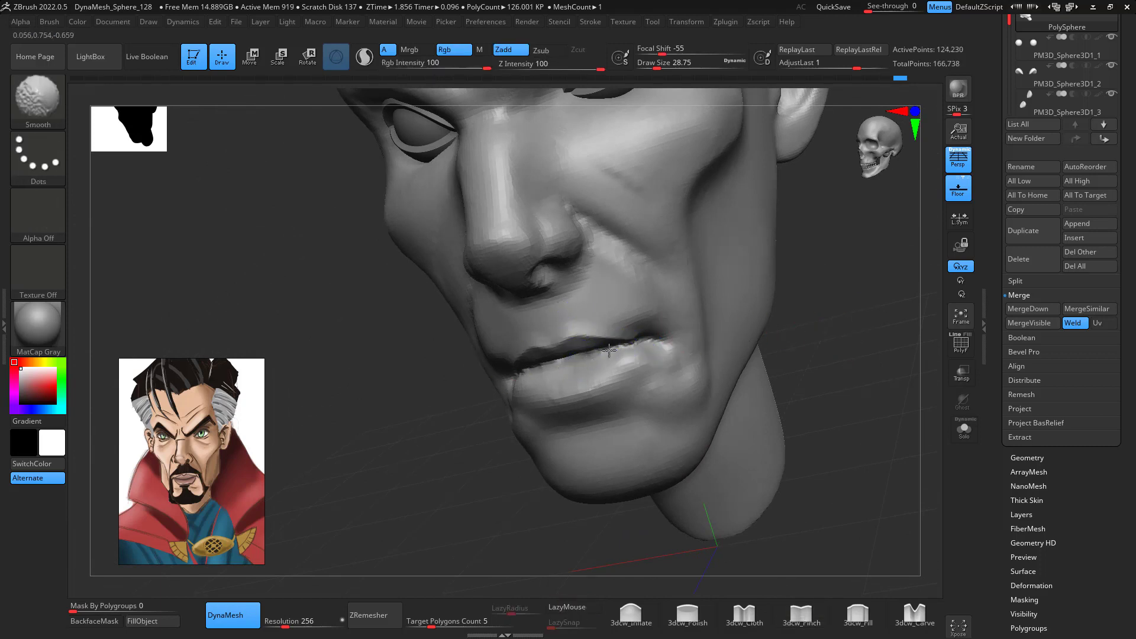
pyautogui.moveTo(829, 322)
pyautogui.mouseDown()
pyautogui.moveTo(895, 370)
pyautogui.moveTo(771, 349)
pyautogui.mouseUp()
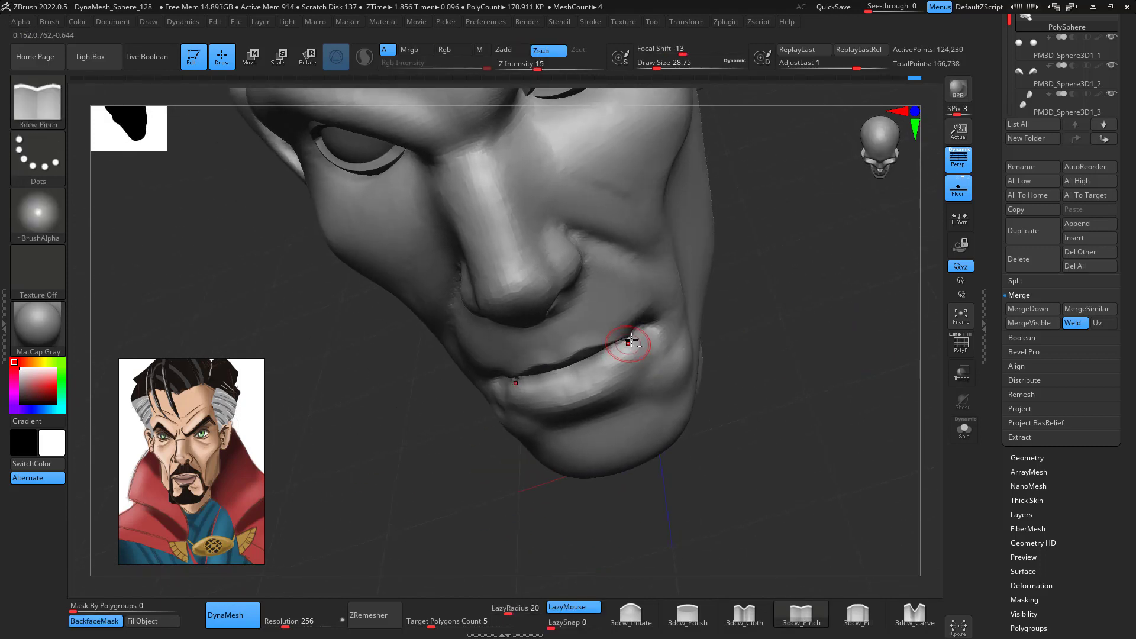
pyautogui.moveTo(870, 379)
pyautogui.mouseDown()
pyautogui.moveTo(828, 408)
pyautogui.moveTo(843, 373)
pyautogui.mouseUp()
pyautogui.press('shift')
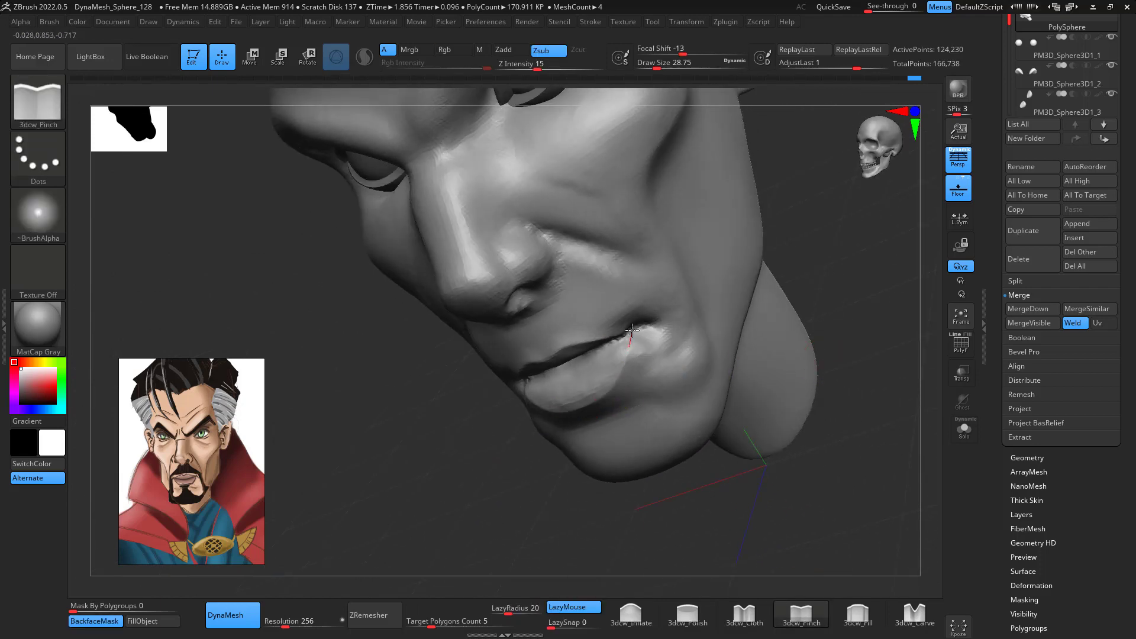
pyautogui.keyDown('shift'); pyautogui.moveTo(867, 350); pyautogui.dragTo(720, 410); pyautogui.keyUp('shift')
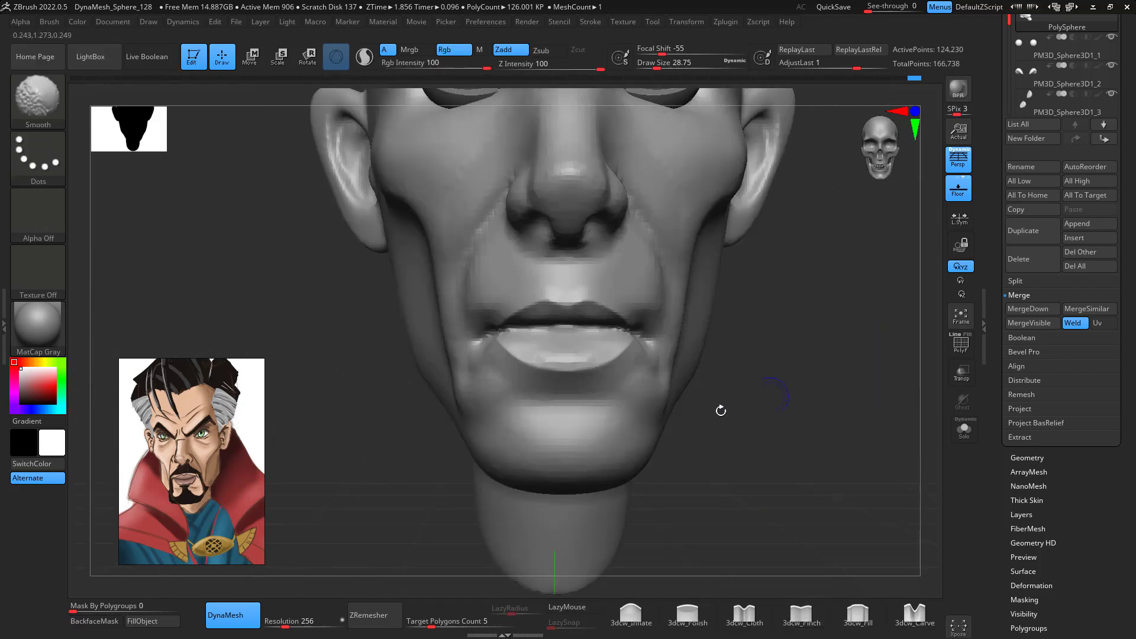
pyautogui.keyDown('shift'); pyautogui.moveTo(556, 352); pyautogui.dragTo(582, 363); pyautogui.keyUp('shift')
# - Recarve the parting line between the lips out to the mouth corners with DamStandard at a draw size of about 23
pyautogui.moveTo(820, 446)
pyautogui.keyDown('alt'); pyautogui.mouseDown()
pyautogui.moveTo(823, 352)
pyautogui.moveTo(844, 419)
pyautogui.moveTo(666, 345)
pyautogui.mouseUp(); pyautogui.keyUp('alt')
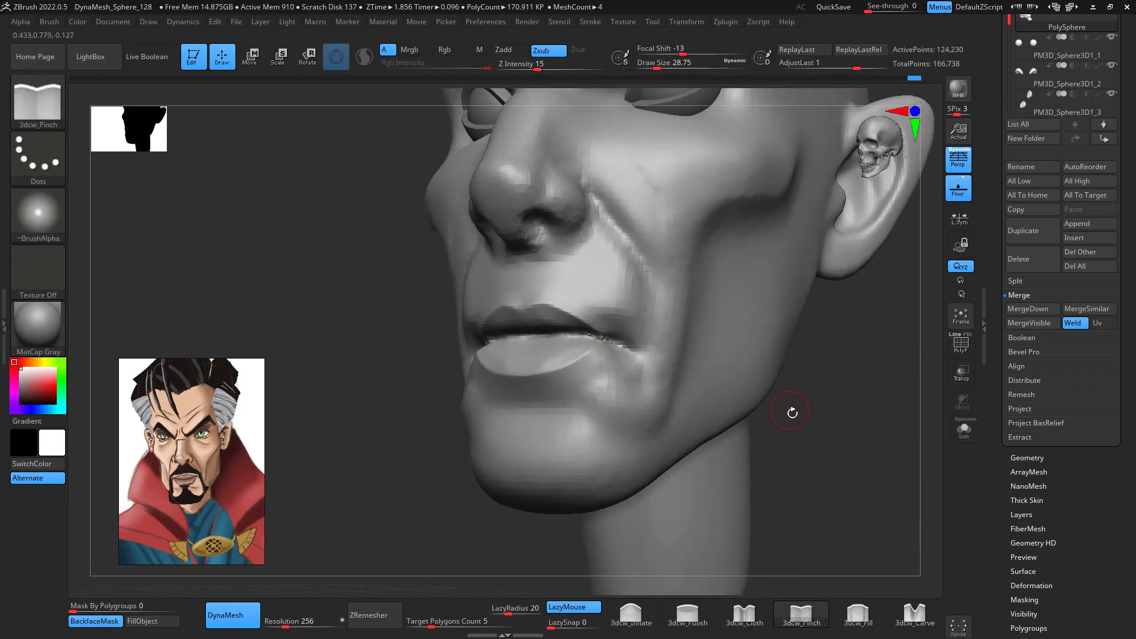
pyautogui.press('b')
pyautogui.press('d')
pyautogui.press('s')
pyautogui.press('space')
pyautogui.moveTo(811, 377); pyautogui.dragTo(823, 388)
pyautogui.press('space')
pyautogui.moveTo(821, 379)
pyautogui.mouseDown()
pyautogui.moveTo(842, 327)
pyautogui.moveTo(862, 339)
pyautogui.moveTo(824, 355)
pyautogui.moveTo(738, 335)
pyautogui.mouseUp()
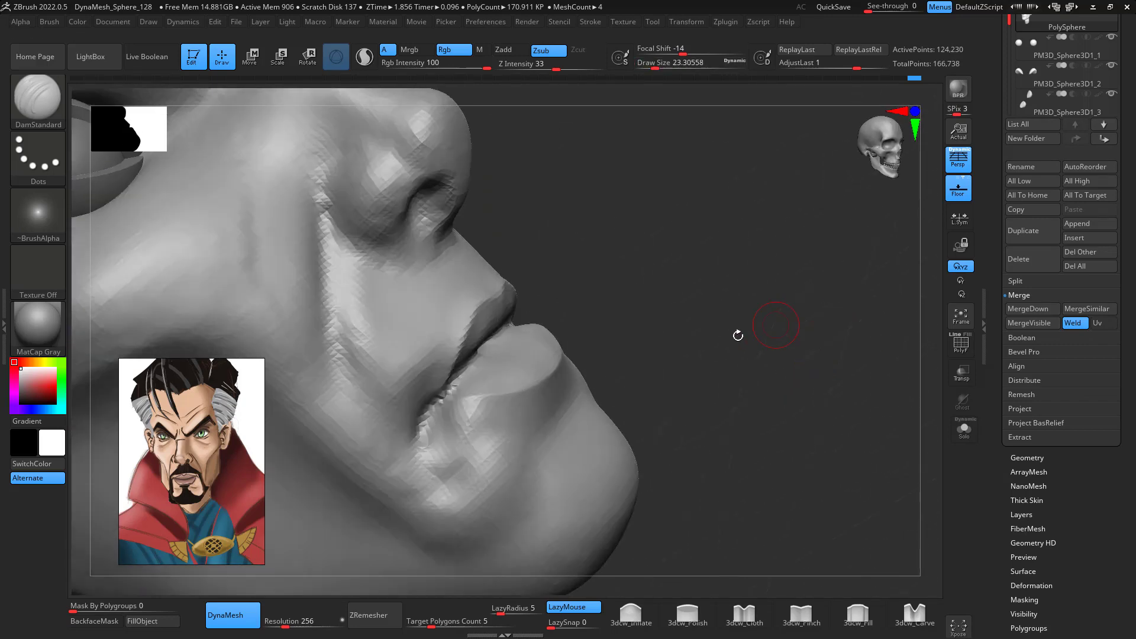
pyautogui.moveTo(457, 375); pyautogui.dragTo(423, 421)
pyautogui.moveTo(661, 280)
pyautogui.mouseDown()
pyautogui.moveTo(680, 279)
pyautogui.moveTo(610, 284)
pyautogui.mouseUp()
pyautogui.moveTo(467, 371); pyautogui.dragTo(525, 334)
# - Pull the middle of the upper lip slightly downward with the Move brush at a draw size of about 27
pyautogui.moveTo(752, 314)
pyautogui.mouseDown()
pyautogui.moveTo(809, 363)
pyautogui.moveTo(806, 378)
pyautogui.mouseUp()
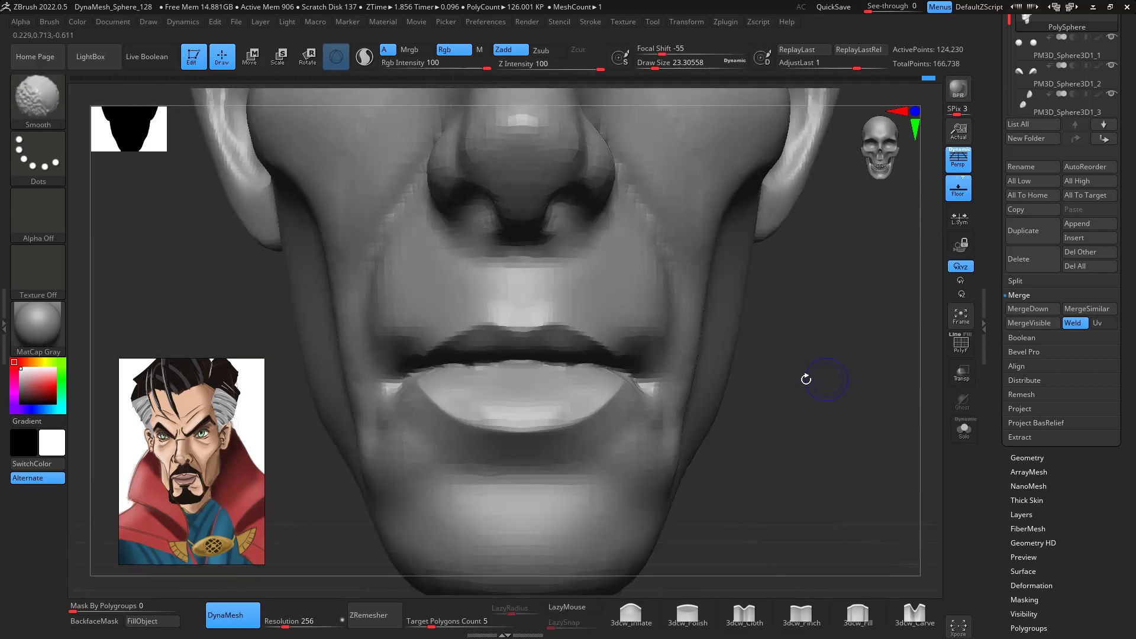
pyautogui.press('b')
pyautogui.press('m')
pyautogui.press('v')
pyautogui.press('space')
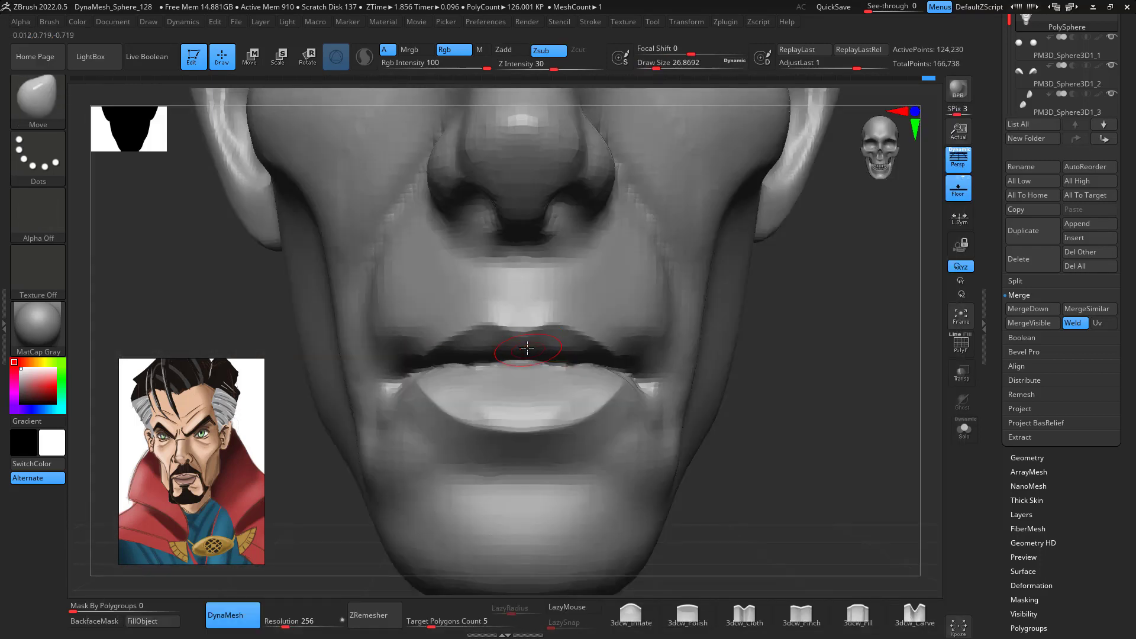
pyautogui.moveTo(520, 353); pyautogui.dragTo(522, 358)
# - Build up volume around the mouth corners with ClayBuildup at a draw size of about 27 and smooth it
pyautogui.keyDown('alt'); pyautogui.moveTo(811, 415); pyautogui.dragTo(826, 320); pyautogui.keyUp('alt')
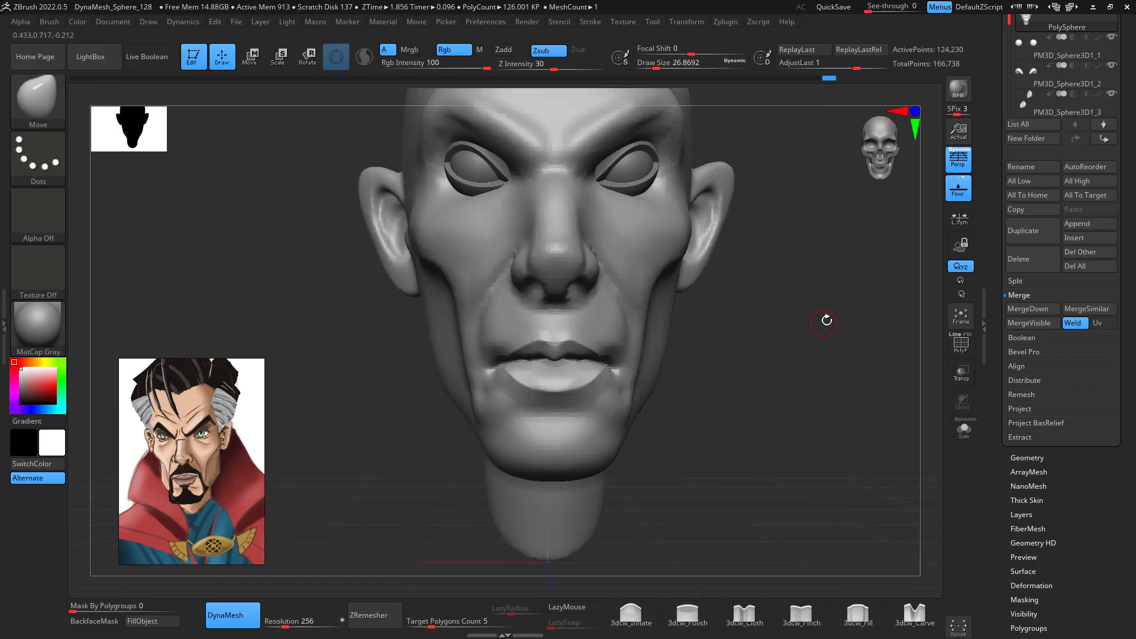
pyautogui.moveTo(823, 385); pyautogui.dragTo(821, 412)
pyautogui.press('b')
pyautogui.press('c')
pyautogui.press('b')
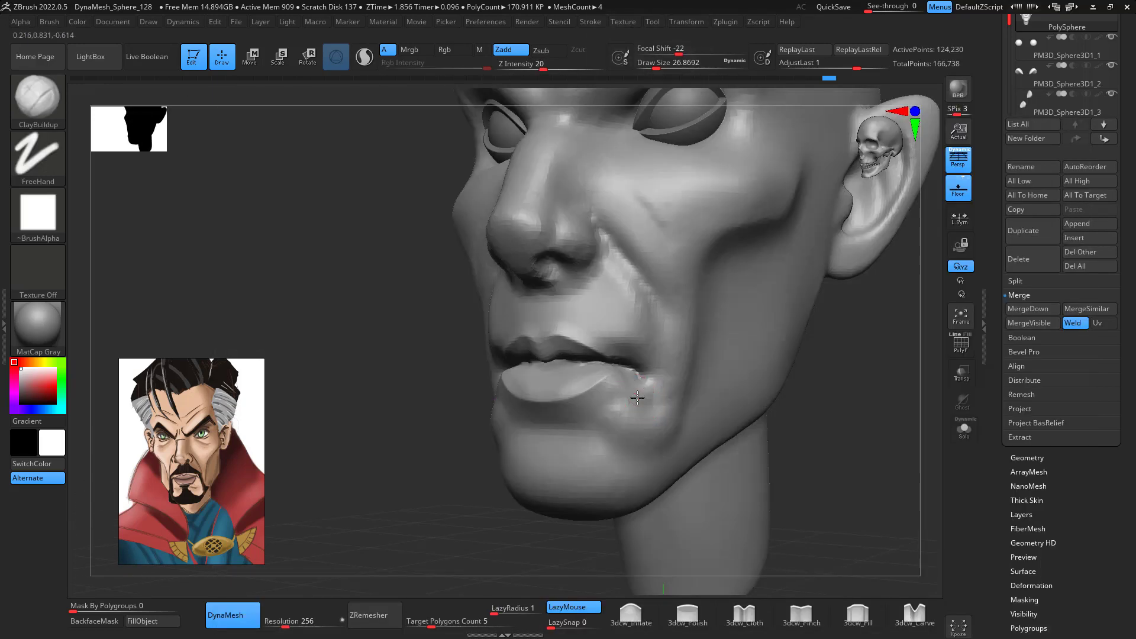
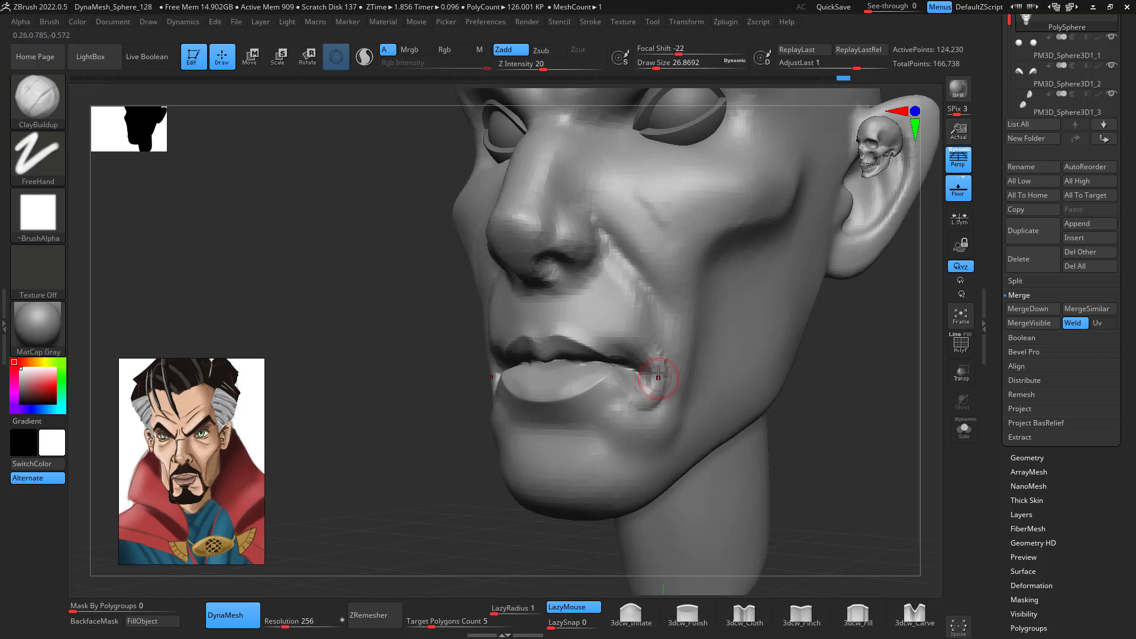
pyautogui.press('shift')
pyautogui.keyDown('shift'); pyautogui.moveTo(655, 420); pyautogui.dragTo(656, 409); pyautogui.keyUp('shift')
# - Tighten the creases at the mouth corners using the 3dcw_Pinch brush at a draw size of about 23
pyautogui.moveTo(773, 393)
pyautogui.mouseDown()
pyautogui.moveTo(821, 405)
pyautogui.moveTo(716, 371)
pyautogui.moveTo(771, 426)
pyautogui.moveTo(811, 309)
pyautogui.moveTo(858, 368)
pyautogui.moveTo(833, 358)
pyautogui.moveTo(841, 287)
pyautogui.mouseUp()
pyautogui.click(801, 615)
pyautogui.press('space')
pyautogui.moveTo(651, 392); pyautogui.dragTo(647, 392)
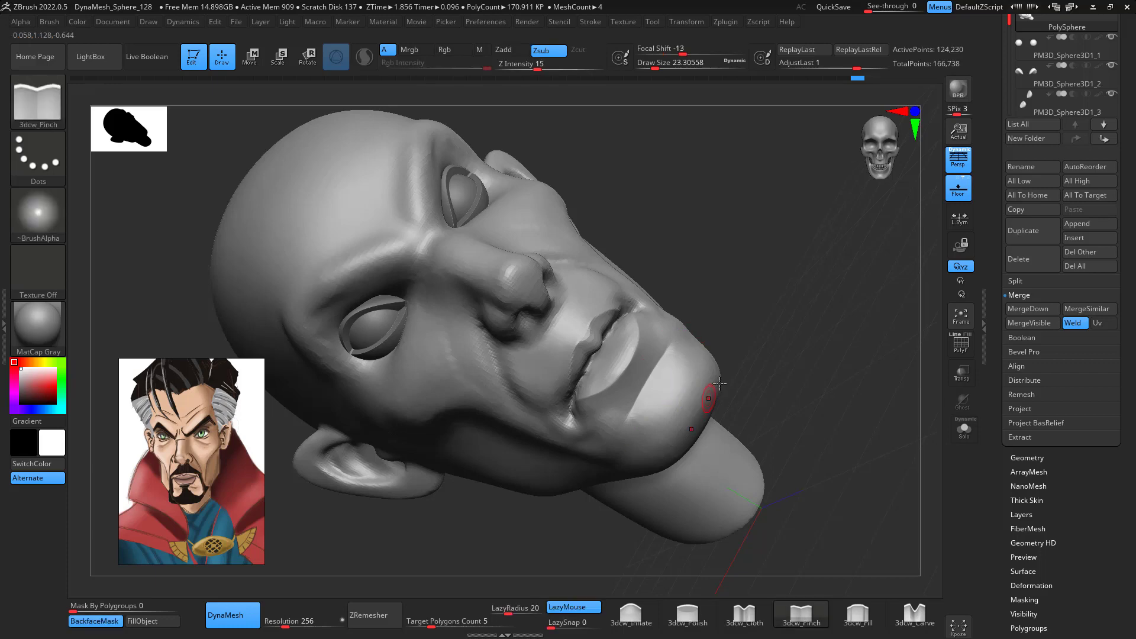
pyautogui.moveTo(833, 409); pyautogui.dragTo(840, 384)
# - Polish the surface planes around the chin with the sPolish brush at a draw size of about 101
pyautogui.press('n')
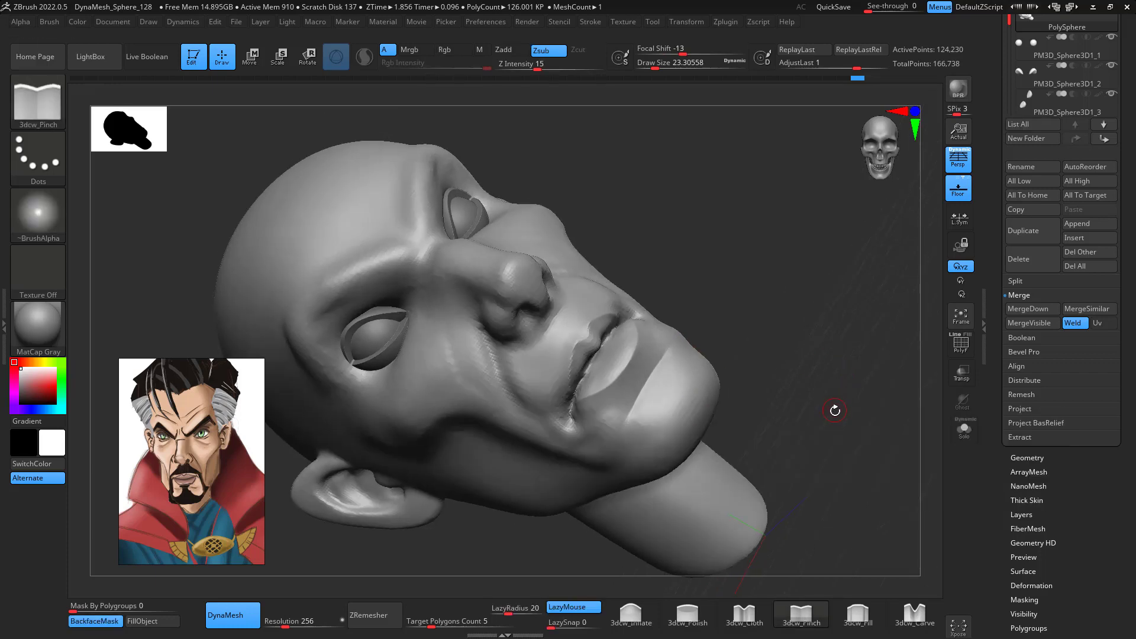
pyautogui.press('b')
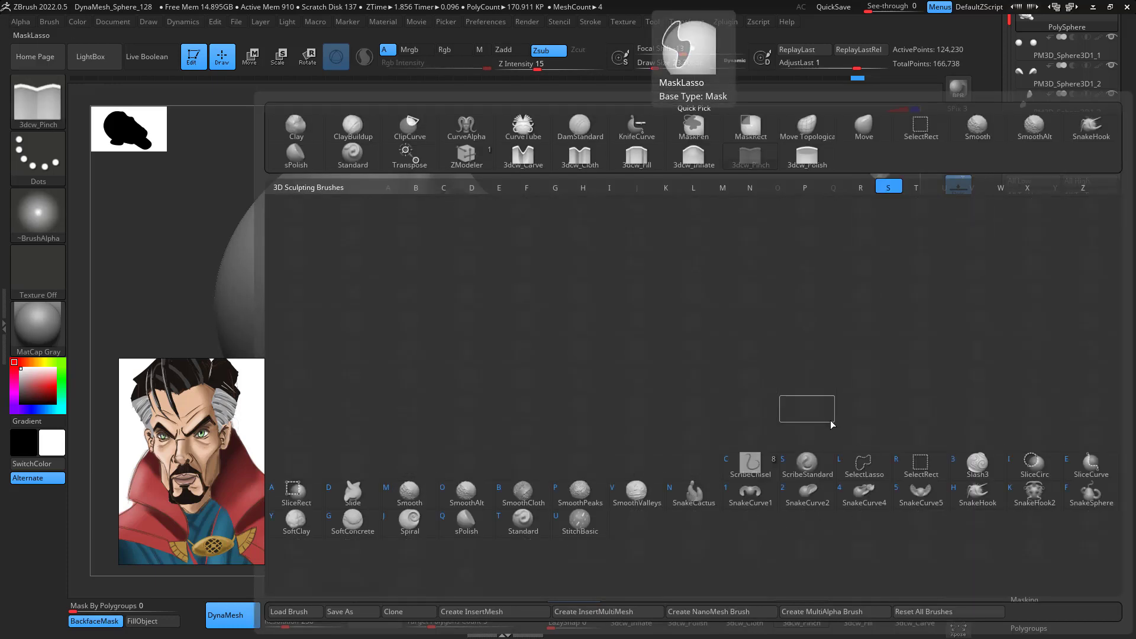
pyautogui.press('q')
pyautogui.press('space')
pyautogui.moveTo(760, 408); pyautogui.dragTo(777, 407)
pyautogui.moveTo(747, 358)
pyautogui.mouseDown()
pyautogui.moveTo(712, 367)
pyautogui.moveTo(707, 411)
pyautogui.mouseUp()
pyautogui.moveTo(812, 361)
pyautogui.mouseDown()
pyautogui.moveTo(832, 396)
pyautogui.moveTo(820, 509)
pyautogui.moveTo(857, 460)
pyautogui.moveTo(788, 419)
pyautogui.moveTo(716, 446)
pyautogui.moveTo(684, 444)
pyautogui.mouseUp()
pyautogui.keyDown('alt'); pyautogui.moveTo(707, 402); pyautogui.dragTo(740, 451); pyautogui.keyUp('alt')
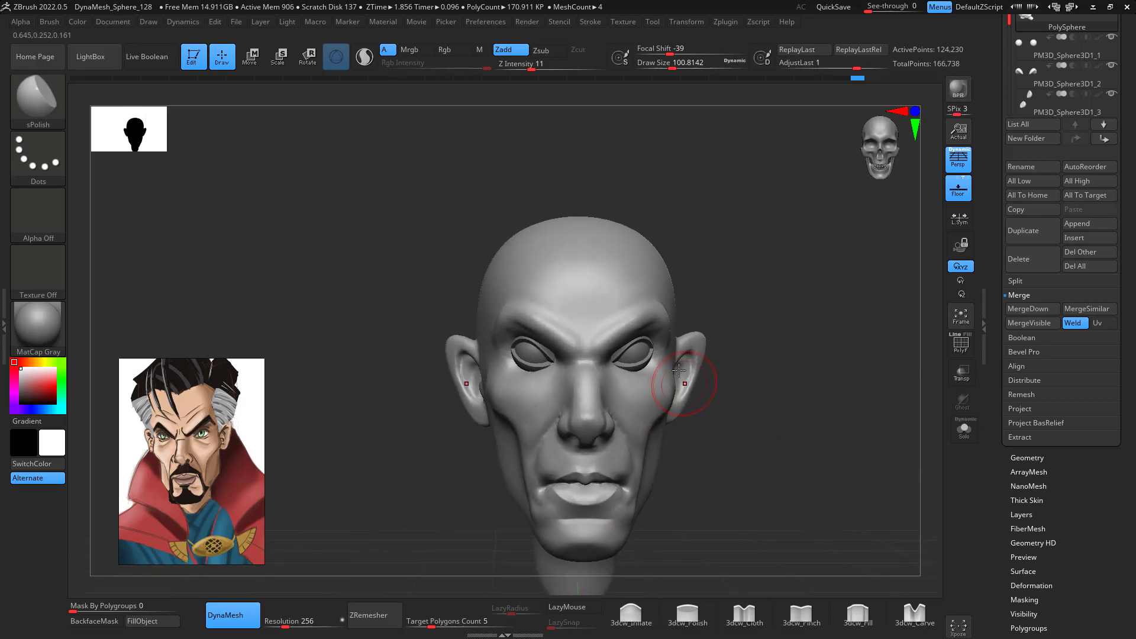
# - Adjust the outer ends of the brow ridge with the Move brush at a draw size of about 128
pyautogui.press('b')
pyautogui.press('m')
pyautogui.press('v')
pyautogui.press('space')
pyautogui.moveTo(683, 366); pyautogui.dragTo(665, 364)
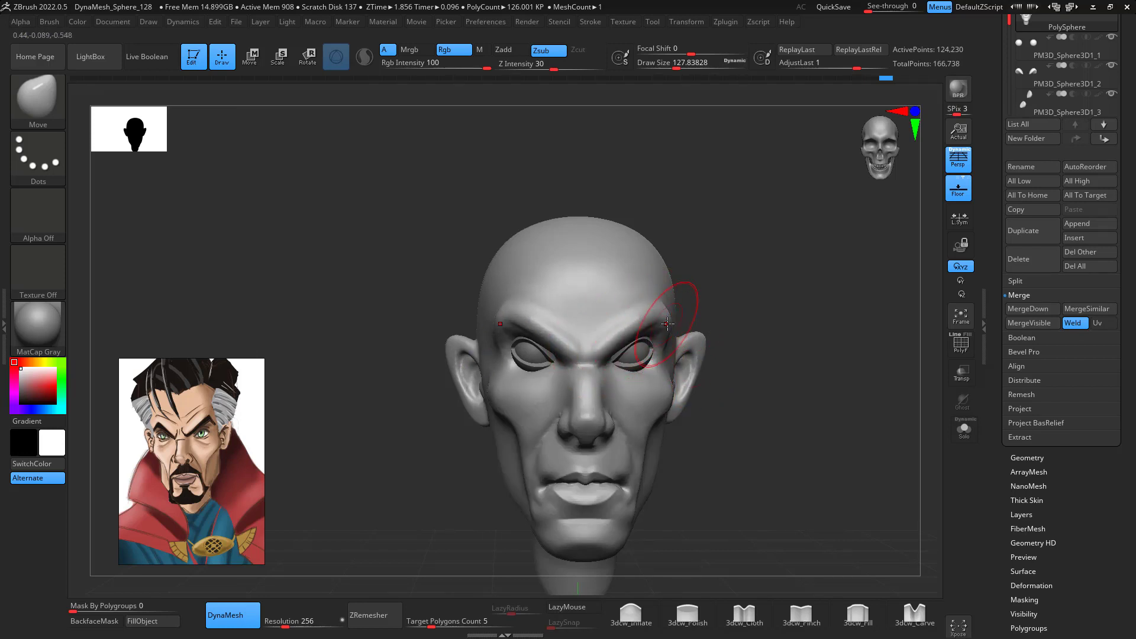
pyautogui.moveTo(660, 329); pyautogui.dragTo(662, 326)
# - Reshape the nose bridge and brow in profile with the Move brush at draw sizes of about 104 and 154
pyautogui.moveTo(788, 342)
pyautogui.mouseDown()
pyautogui.moveTo(781, 360)
pyautogui.moveTo(809, 325)
pyautogui.moveTo(791, 279)
pyautogui.moveTo(727, 275)
pyautogui.mouseUp()
pyautogui.moveTo(827, 416); pyautogui.dragTo(854, 477)
pyautogui.press('space')
pyautogui.moveTo(619, 347); pyautogui.dragTo(577, 362)
pyautogui.press('space')
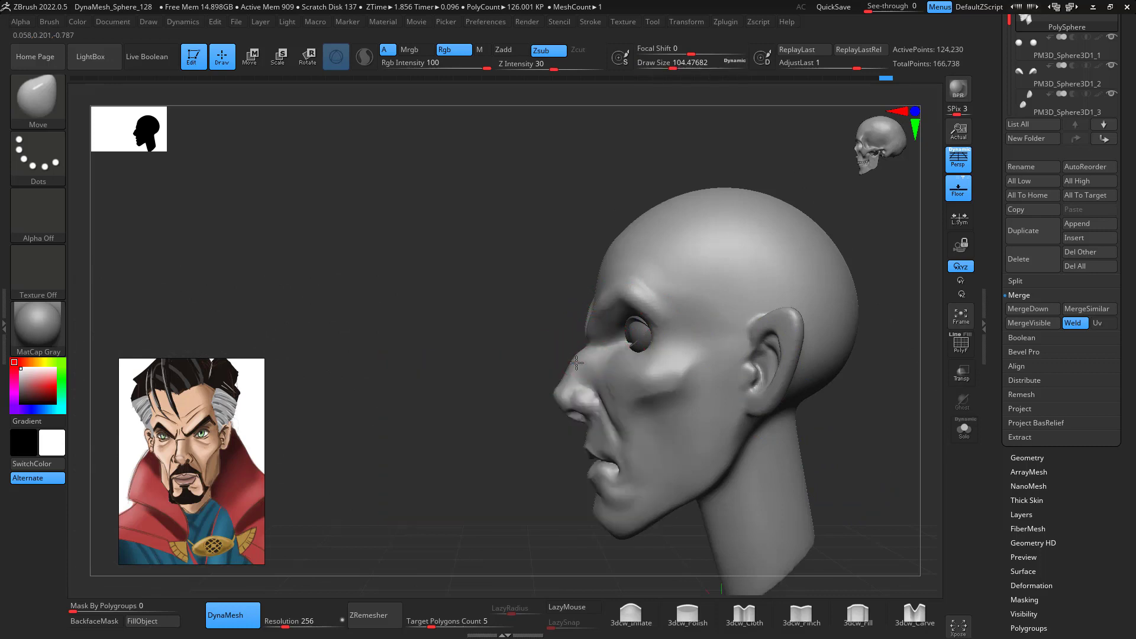
pyautogui.press('space')
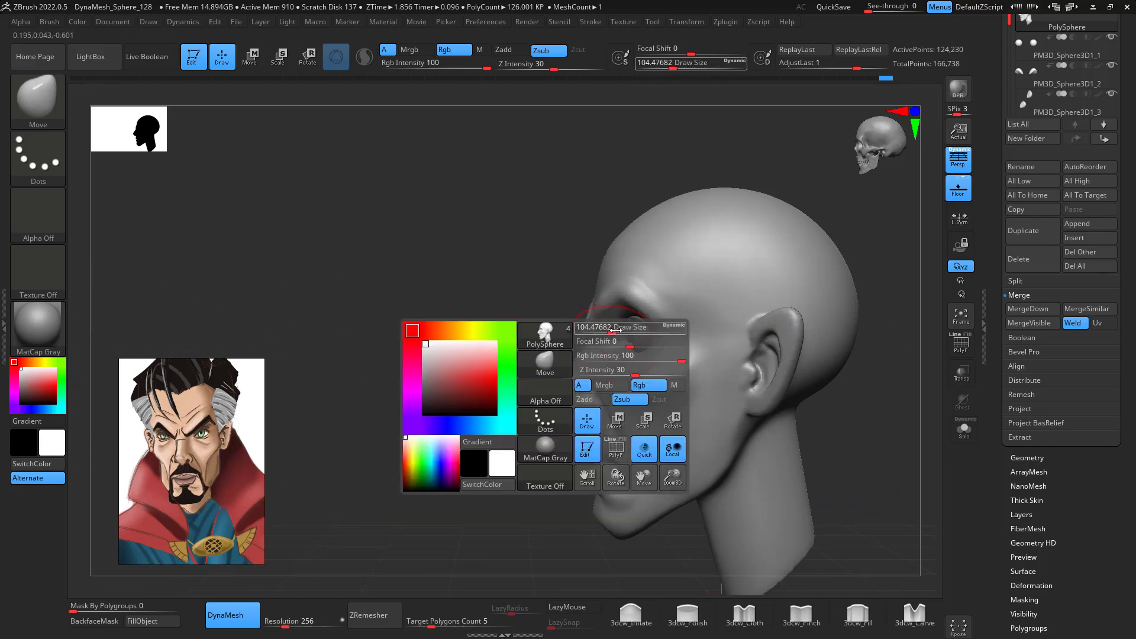
pyautogui.moveTo(591, 320); pyautogui.dragTo(601, 319)
pyautogui.moveTo(566, 360)
pyautogui.mouseDown()
pyautogui.moveTo(627, 249)
pyautogui.moveTo(705, 381)
pyautogui.moveTo(616, 355)
pyautogui.moveTo(862, 433)
pyautogui.moveTo(809, 420)
pyautogui.moveTo(830, 439)
pyautogui.moveTo(807, 467)
pyautogui.moveTo(659, 351)
pyautogui.mouseUp()
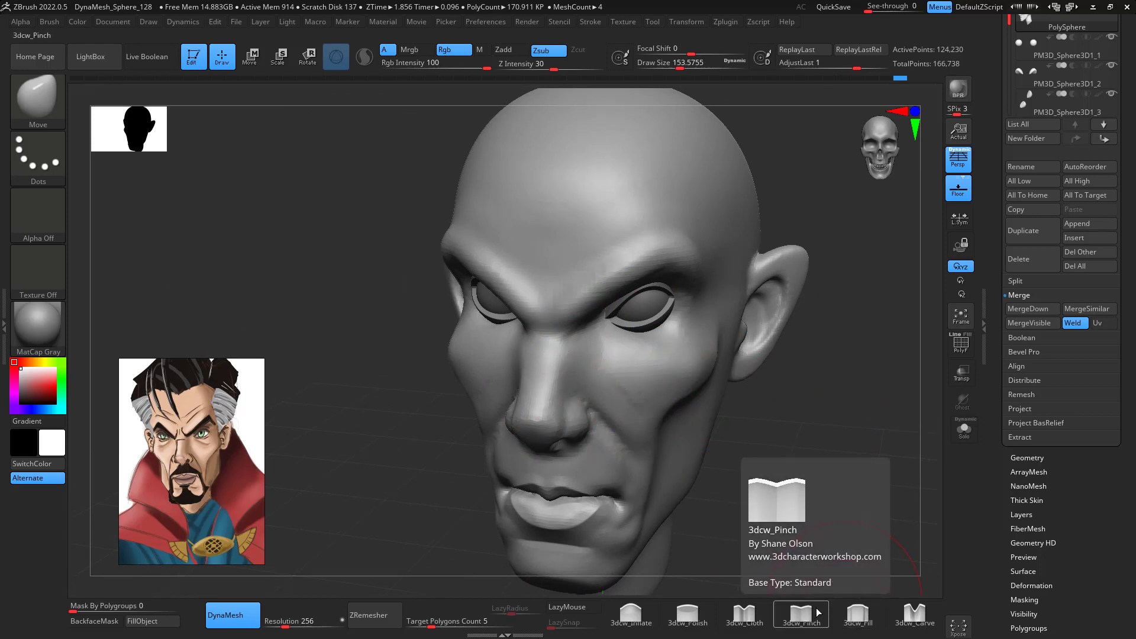
# - Smooth the cheek beneath the eye and reduce the Move brush's draw size to about 37
pyautogui.moveTo(843, 471)
pyautogui.mouseDown()
pyautogui.moveTo(865, 454)
pyautogui.moveTo(837, 456)
pyautogui.moveTo(830, 463)
pyautogui.moveTo(902, 414)
pyautogui.moveTo(857, 424)
pyautogui.moveTo(881, 384)
pyautogui.mouseUp()
pyautogui.keyDown('shift'); pyautogui.moveTo(637, 313); pyautogui.dragTo(644, 328); pyautogui.keyUp('shift')
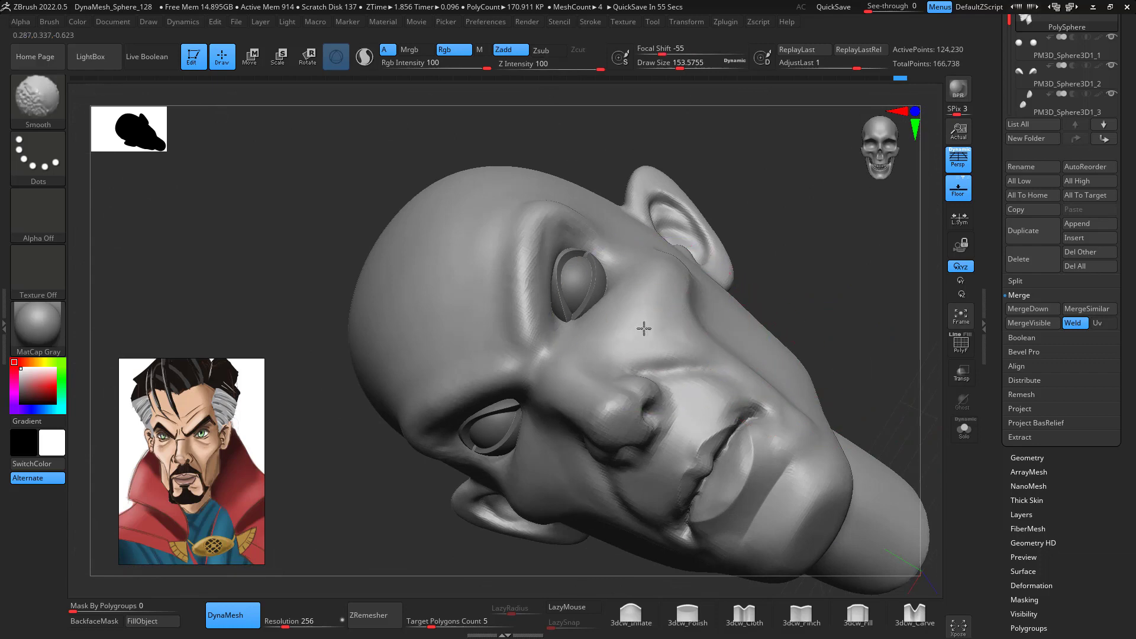
pyautogui.press('space')
pyautogui.moveTo(728, 361); pyautogui.dragTo(707, 362)
pyautogui.moveTo(799, 282); pyautogui.dragTo(791, 288)
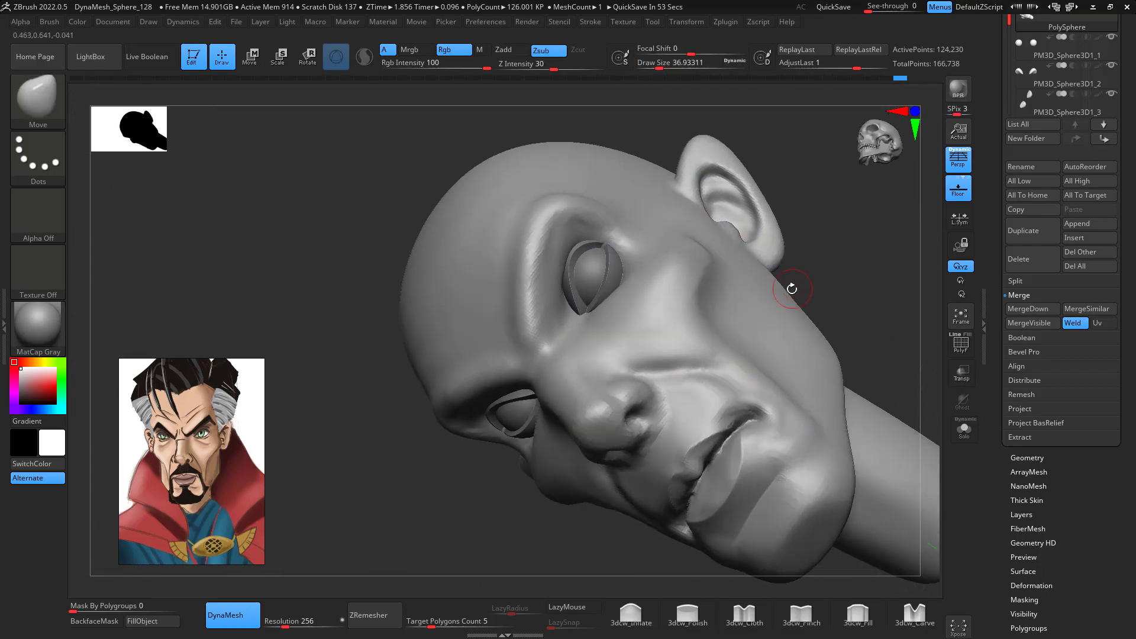
# - Fill the area between the brow and the upper eyelid with ClayBuildup at a draw size of about 51 and smooth it
pyautogui.press('b')
pyautogui.press('c')
pyautogui.press('b')
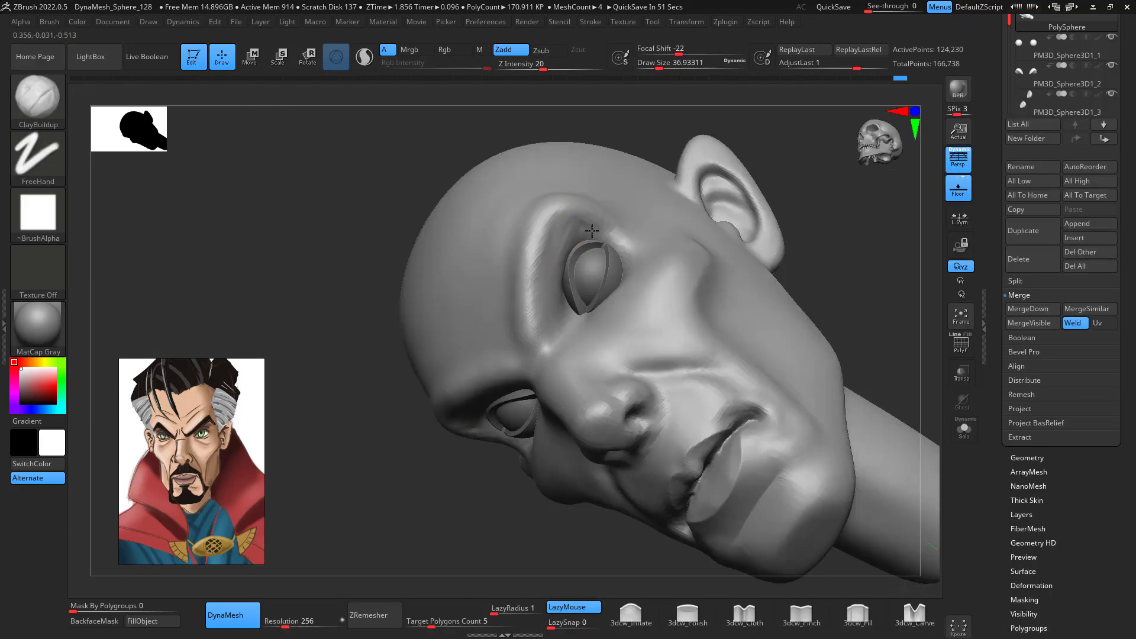
pyautogui.press('space')
pyautogui.moveTo(550, 285); pyautogui.dragTo(556, 287)
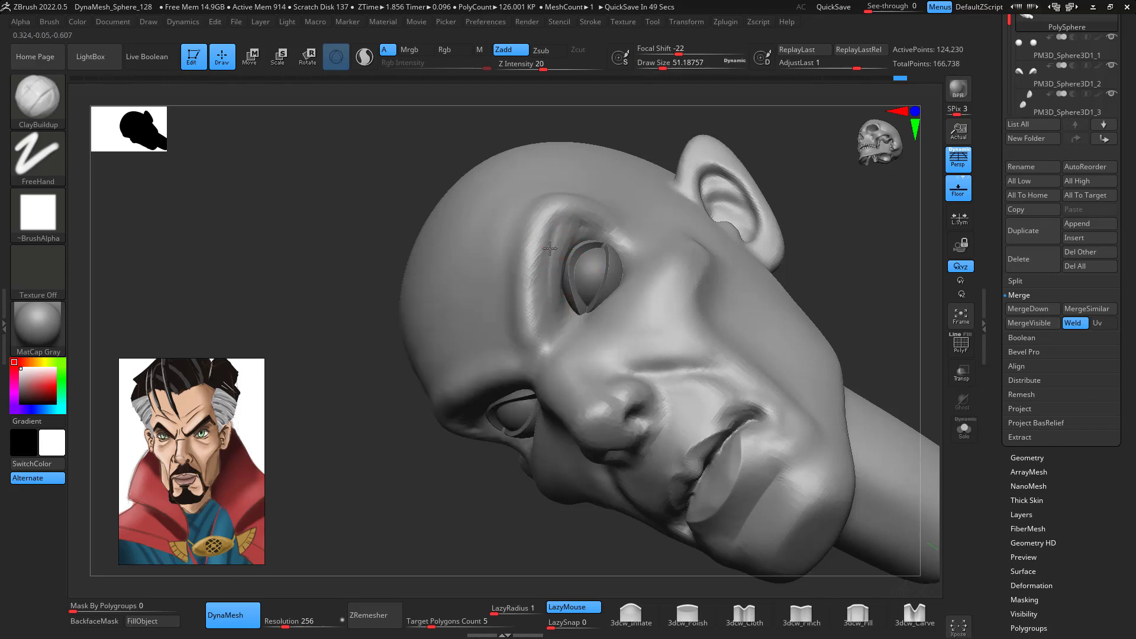
pyautogui.press('shift')
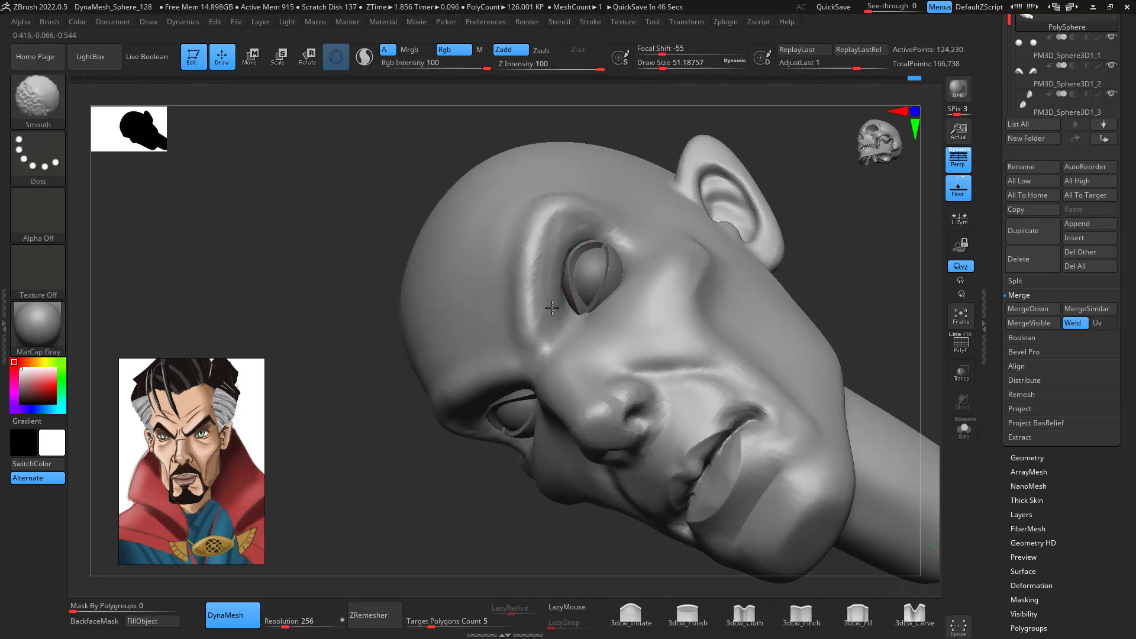
# - Move the PolySphere head subtool one place down, directly above the two eyelid subtools
pyautogui.moveTo(899, 178)
pyautogui.mouseDown()
pyautogui.moveTo(927, 381)
pyautogui.moveTo(902, 451)
pyautogui.moveTo(929, 370)
pyautogui.moveTo(907, 401)
pyautogui.moveTo(877, 392)
pyautogui.moveTo(885, 376)
pyautogui.mouseUp()
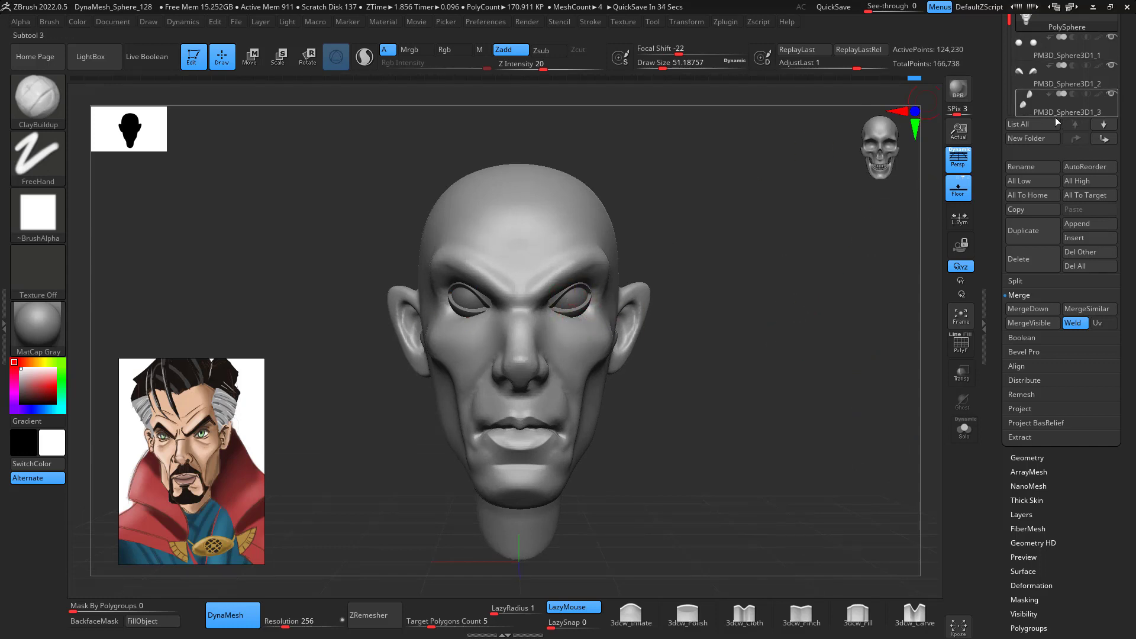
pyautogui.click(1090, 58)
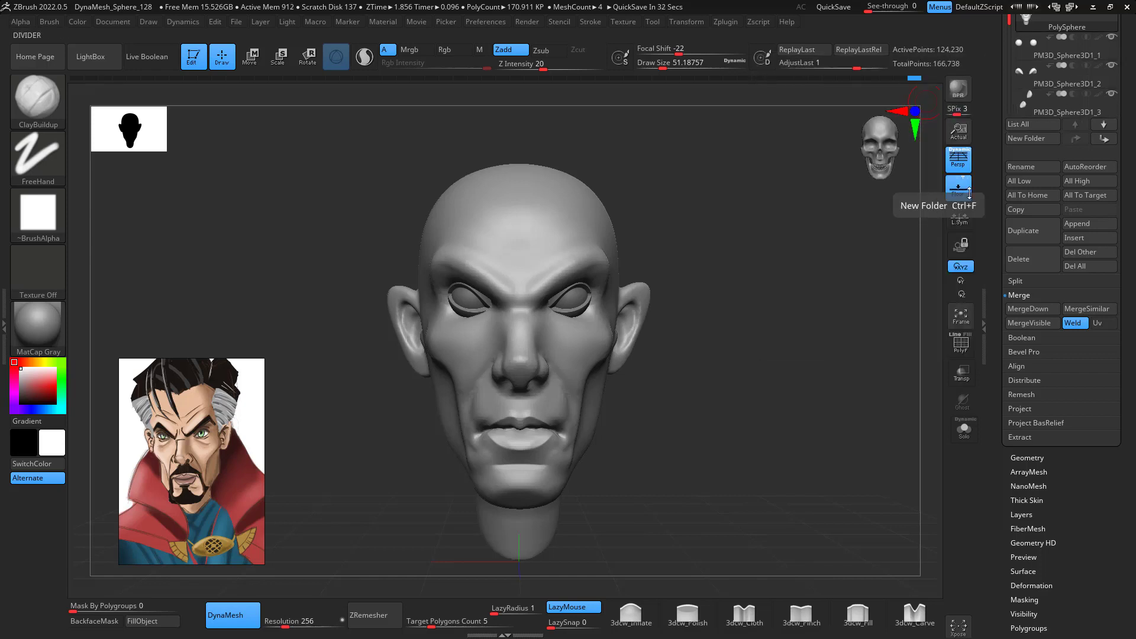
pyautogui.moveTo(1002, 30); pyautogui.dragTo(1003, 59)
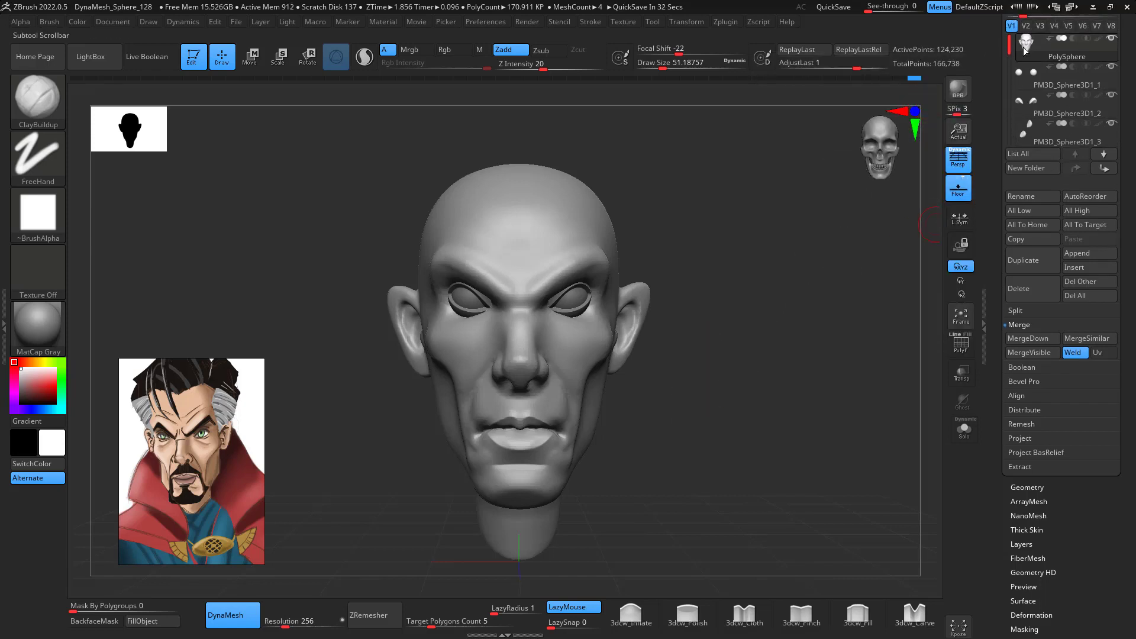
pyautogui.click(1103, 154)
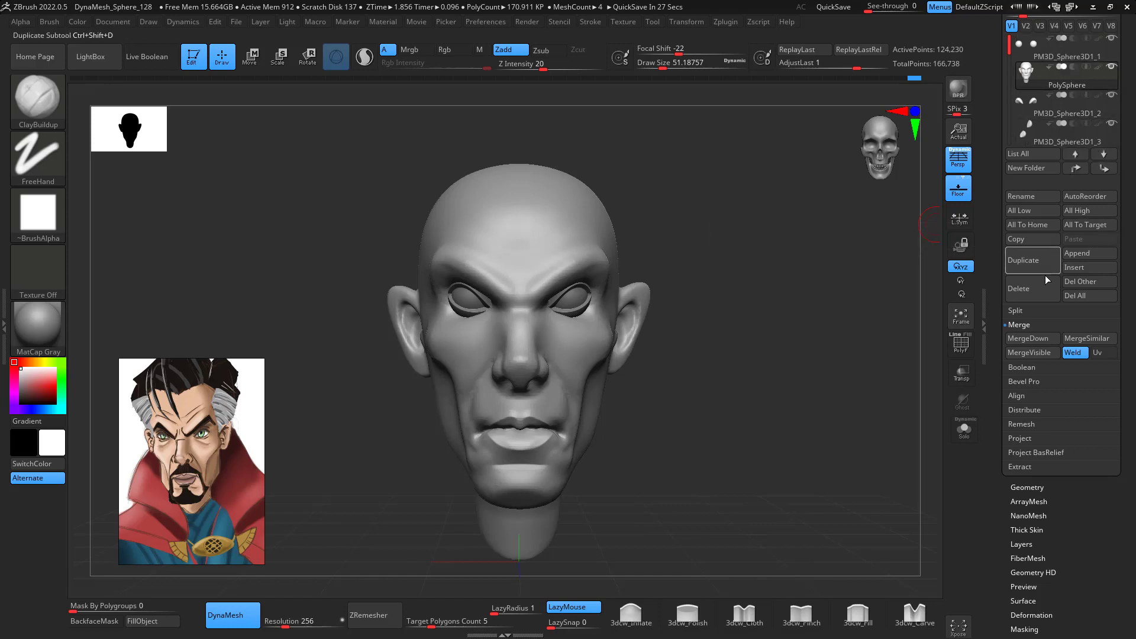
# - Merge both eyelid subtools down into the head and re-run DynaMesh at resolution 256
pyautogui.click(1042, 336)
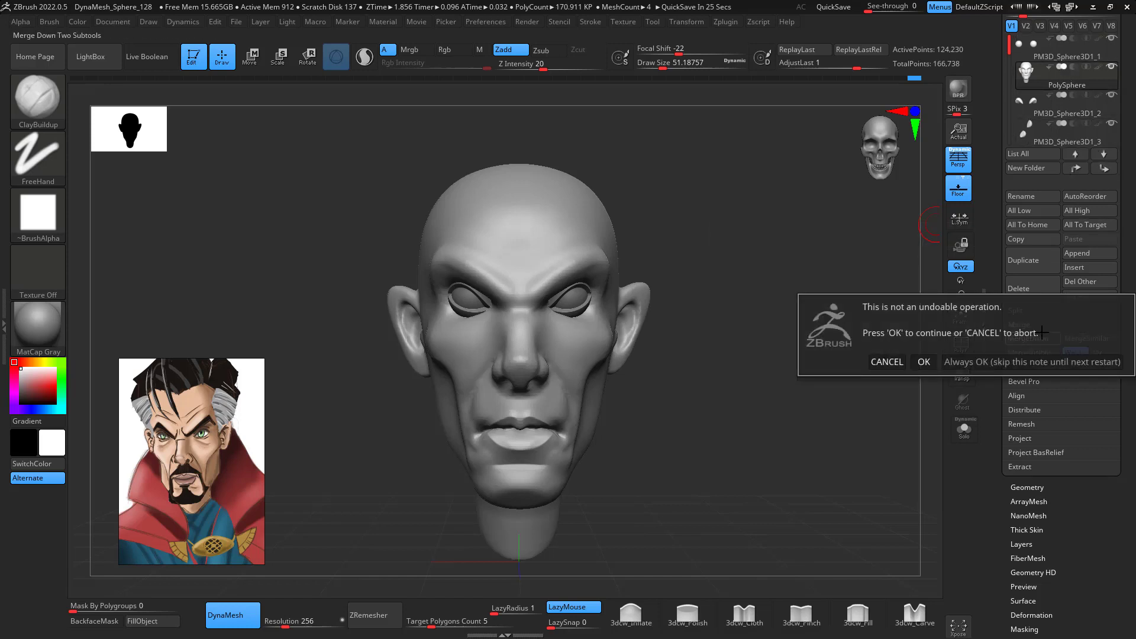
pyautogui.click(953, 362)
pyautogui.click(1044, 339)
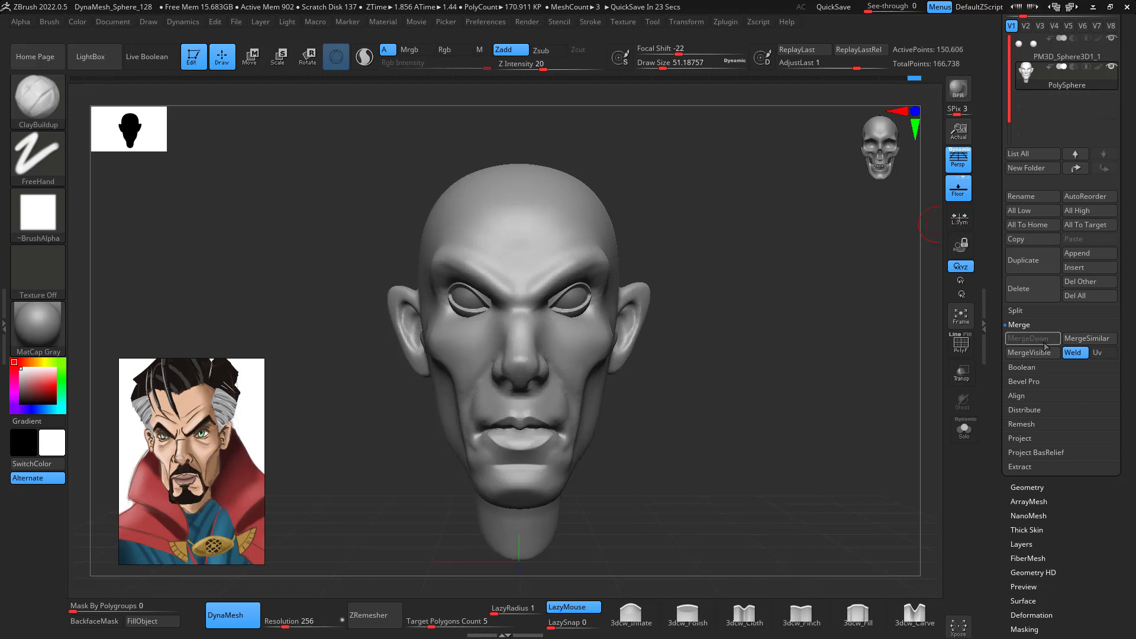
pyautogui.press('ctrl')
pyautogui.keyDown('ctrl'); pyautogui.moveTo(779, 411); pyautogui.dragTo(736, 331); pyautogui.keyUp('ctrl')
# - Smooth the rough seams where the merged eyelids meet the face
pyautogui.moveTo(828, 337); pyautogui.dragTo(769, 308)
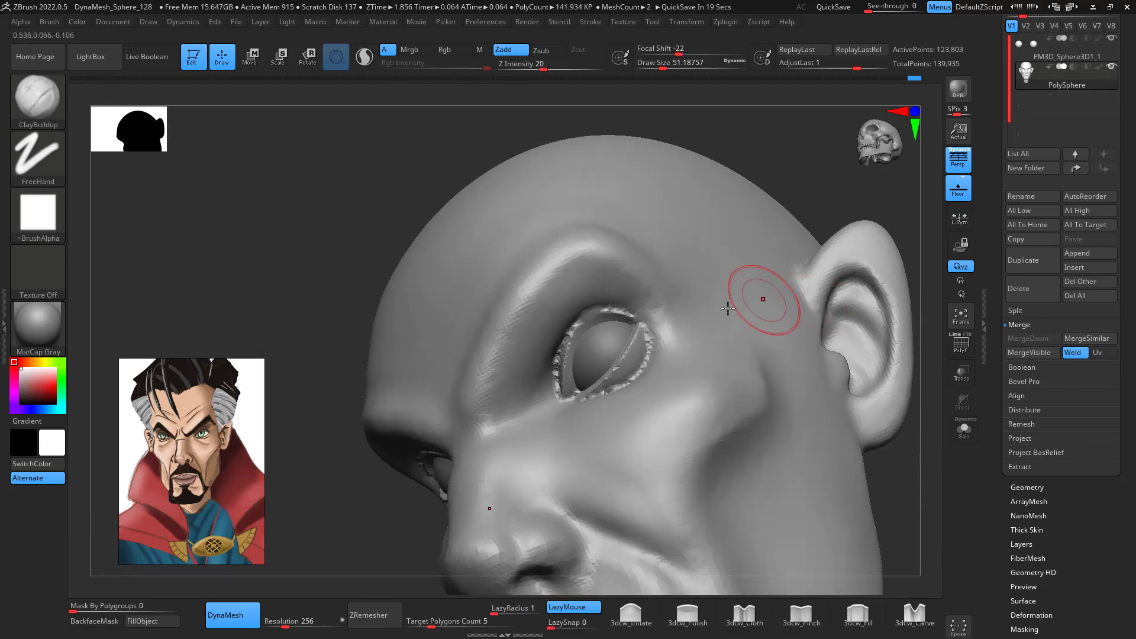
pyautogui.moveTo(562, 346)
pyautogui.keyDown('shift'); pyautogui.mouseDown()
pyautogui.moveTo(546, 390)
pyautogui.moveTo(646, 356)
pyautogui.moveTo(598, 390)
pyautogui.mouseUp(); pyautogui.keyUp('shift')
pyautogui.moveTo(598, 390)
pyautogui.keyDown('shift'); pyautogui.mouseDown()
pyautogui.moveTo(559, 361)
pyautogui.moveTo(613, 310)
pyautogui.mouseUp(); pyautogui.keyUp('shift')
pyautogui.moveTo(941, 361); pyautogui.dragTo(908, 350)
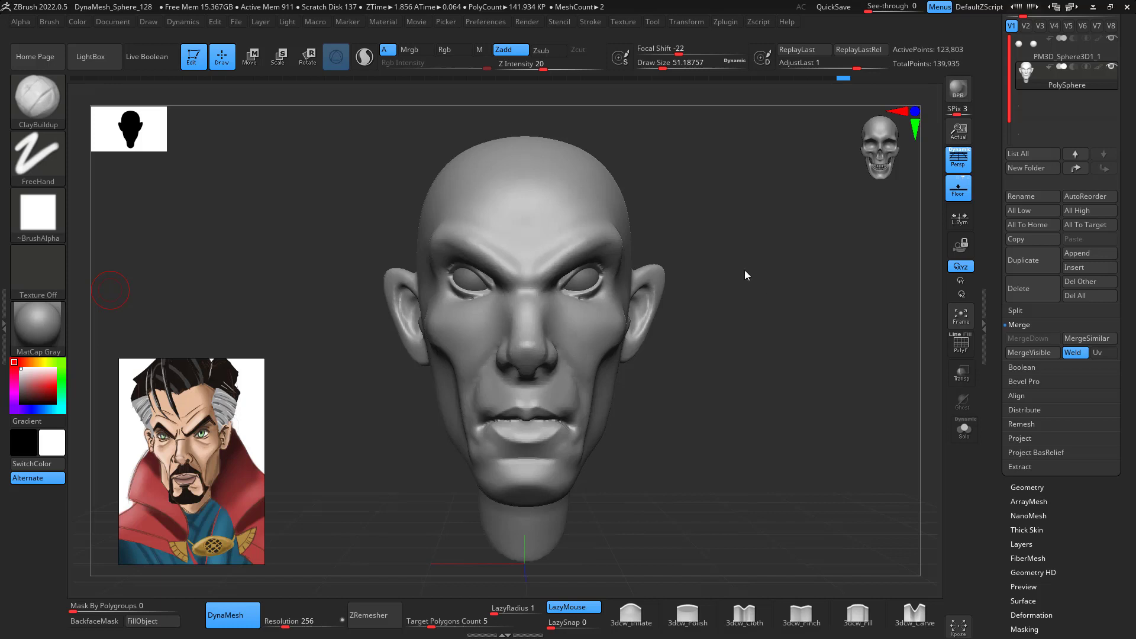
pyautogui.press('shift')
pyautogui.moveTo(778, 367); pyautogui.dragTo(776, 385)
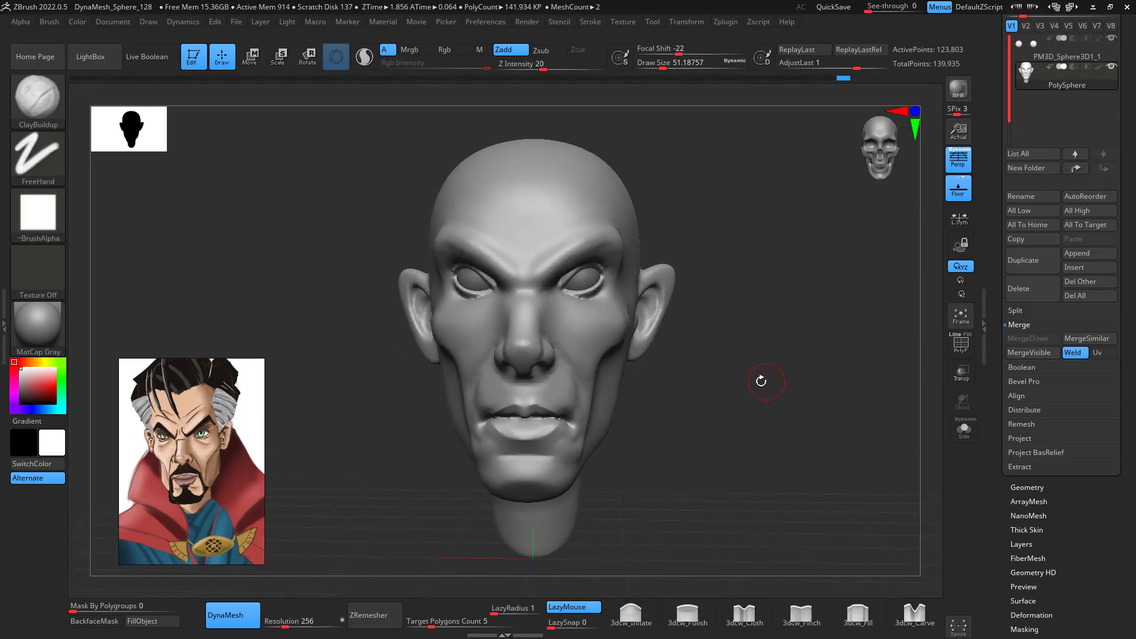
# - With the ZRemesherGuides brush at a draw size of about 29, draw a guide around the eye socket from between the brows to the nose bridge
pyautogui.press('b')
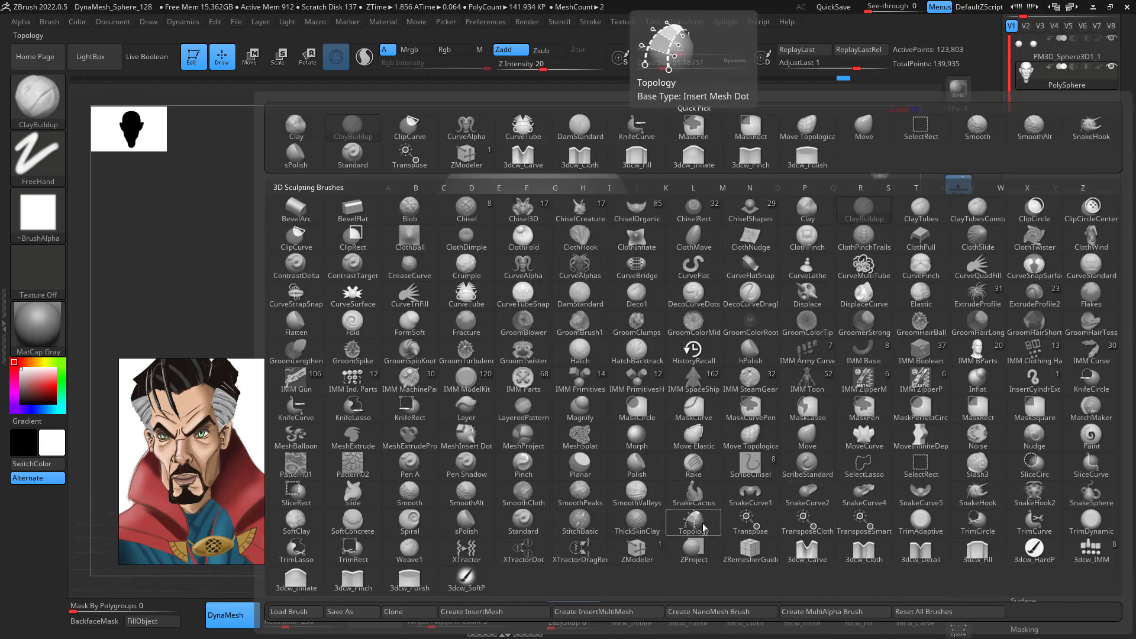
pyautogui.click(763, 552)
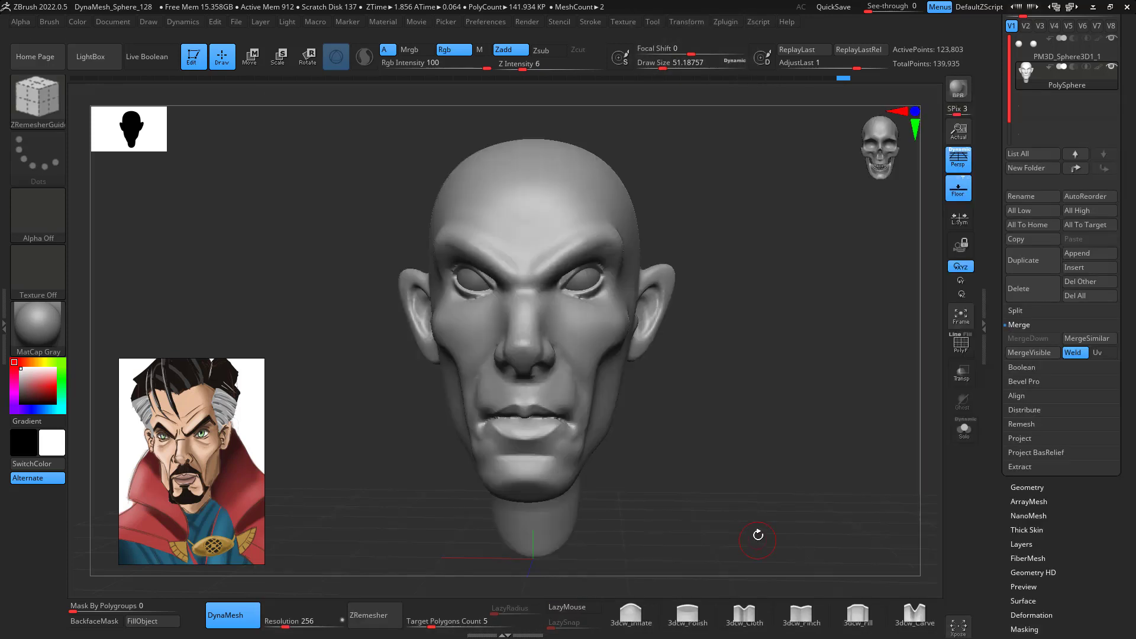
pyautogui.moveTo(756, 532)
pyautogui.mouseDown()
pyautogui.moveTo(801, 314)
pyautogui.moveTo(854, 329)
pyautogui.moveTo(829, 333)
pyautogui.moveTo(854, 317)
pyautogui.moveTo(817, 315)
pyautogui.mouseUp()
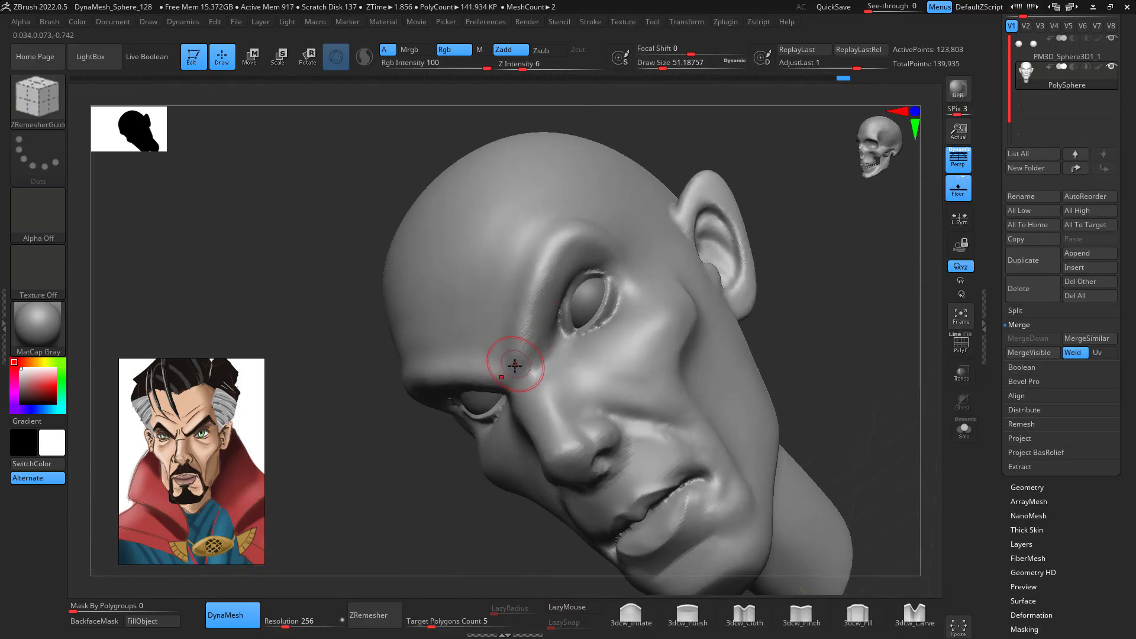
pyautogui.press('space')
pyautogui.moveTo(514, 371); pyautogui.dragTo(507, 371)
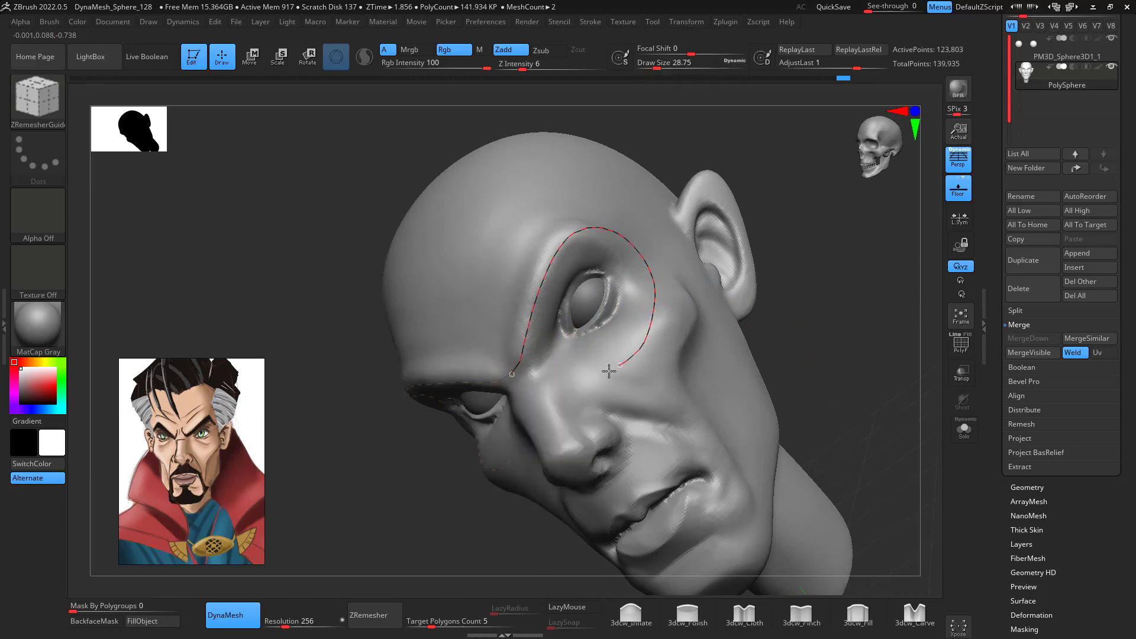
pyautogui.moveTo(537, 403); pyautogui.dragTo(533, 408)
# - Draw a guide from the nose bridge beneath the eye to the temple, and another from the outer brow up over the skull's side
pyautogui.moveTo(826, 336); pyautogui.dragTo(932, 336)
pyautogui.moveTo(779, 293)
pyautogui.mouseDown()
pyautogui.moveTo(840, 331)
pyautogui.moveTo(881, 331)
pyautogui.mouseUp()
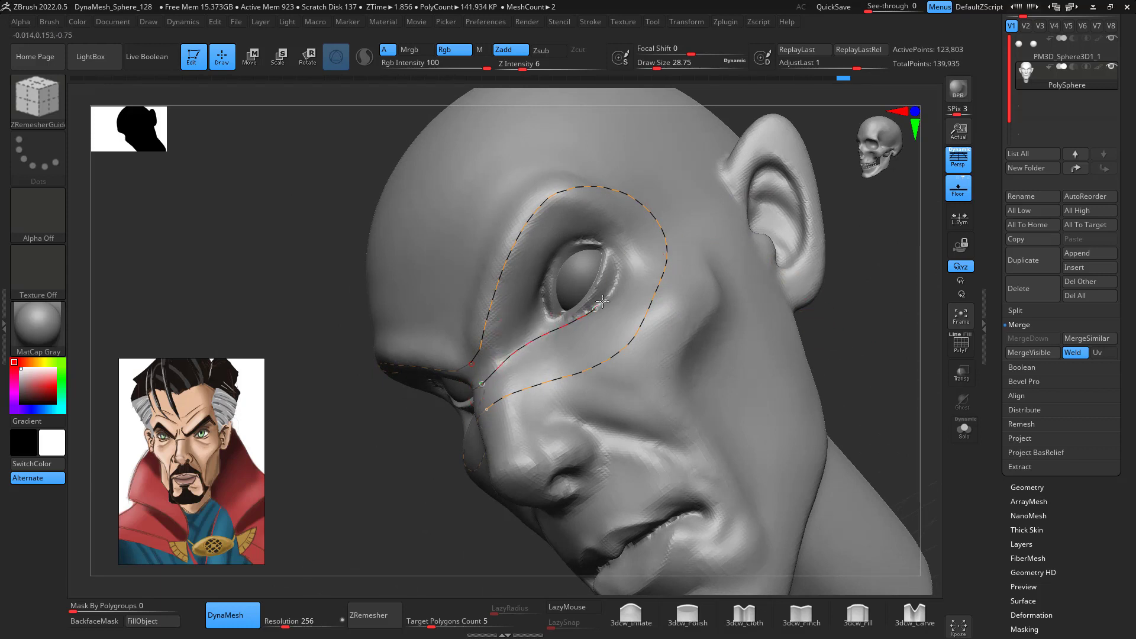
pyautogui.moveTo(610, 202); pyautogui.dragTo(597, 179)
pyautogui.moveTo(868, 322)
pyautogui.mouseDown()
pyautogui.moveTo(916, 345)
pyautogui.moveTo(780, 279)
pyautogui.mouseUp()
pyautogui.moveTo(852, 330)
pyautogui.mouseDown()
pyautogui.moveTo(918, 355)
pyautogui.moveTo(914, 377)
pyautogui.moveTo(883, 380)
pyautogui.moveTo(793, 271)
pyautogui.mouseUp()
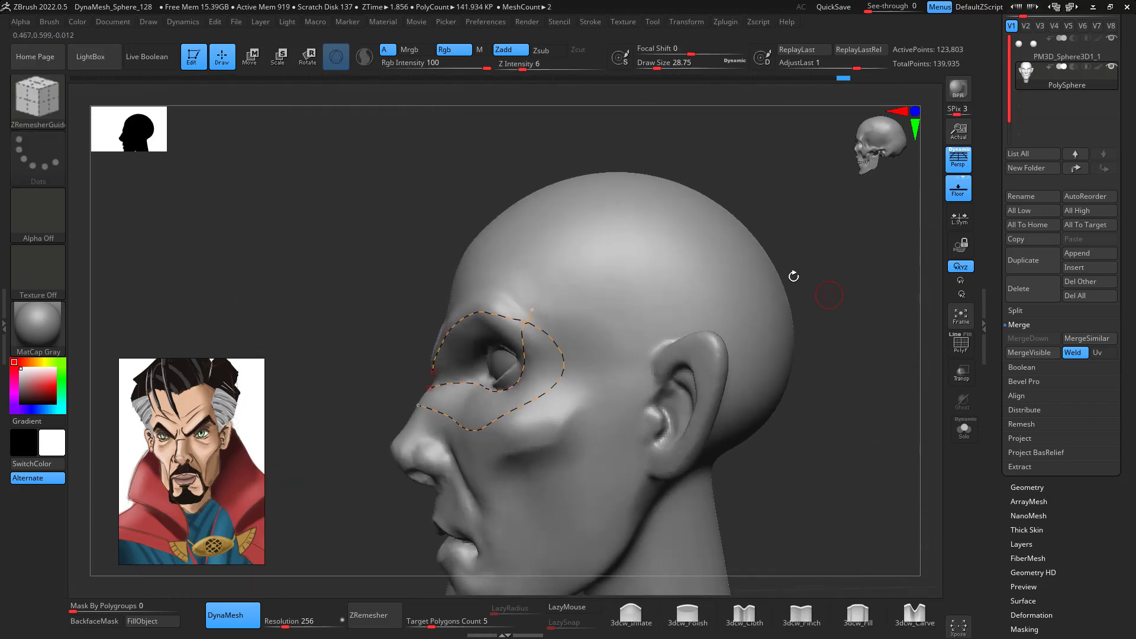
pyautogui.moveTo(644, 215); pyautogui.dragTo(659, 215)
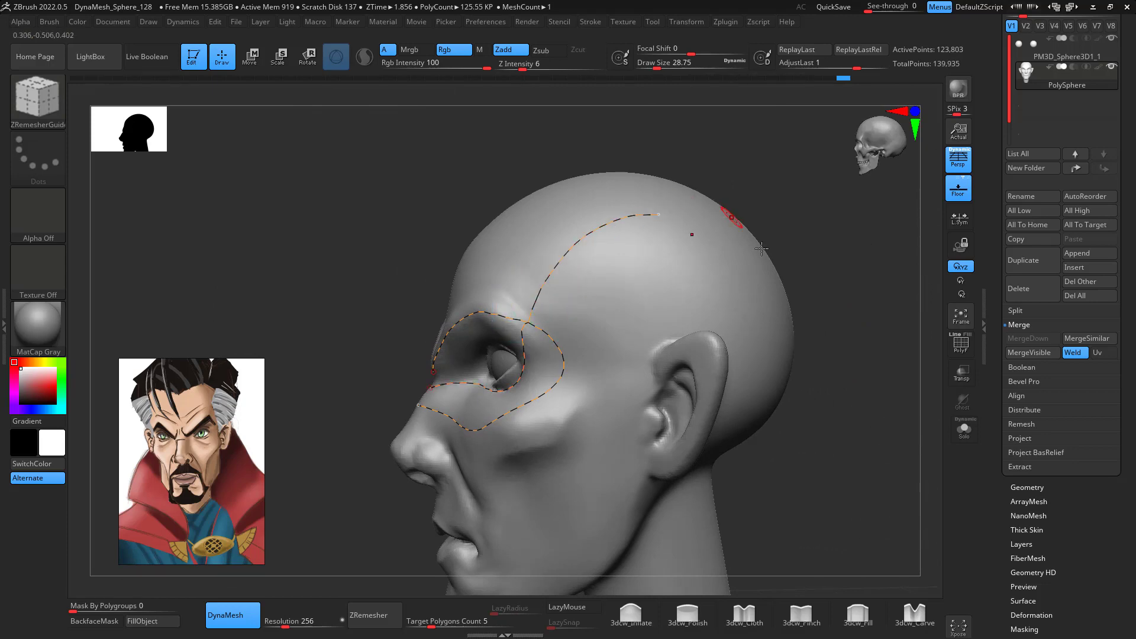
# - Draw guides up the side of the nose and around the eye, and redraw the one from the socket's outer corner to the ear
pyautogui.moveTo(848, 354)
pyautogui.mouseDown()
pyautogui.moveTo(893, 361)
pyautogui.moveTo(893, 371)
pyautogui.moveTo(864, 377)
pyautogui.moveTo(862, 300)
pyautogui.moveTo(842, 322)
pyautogui.moveTo(855, 386)
pyautogui.moveTo(834, 315)
pyautogui.moveTo(794, 355)
pyautogui.mouseUp()
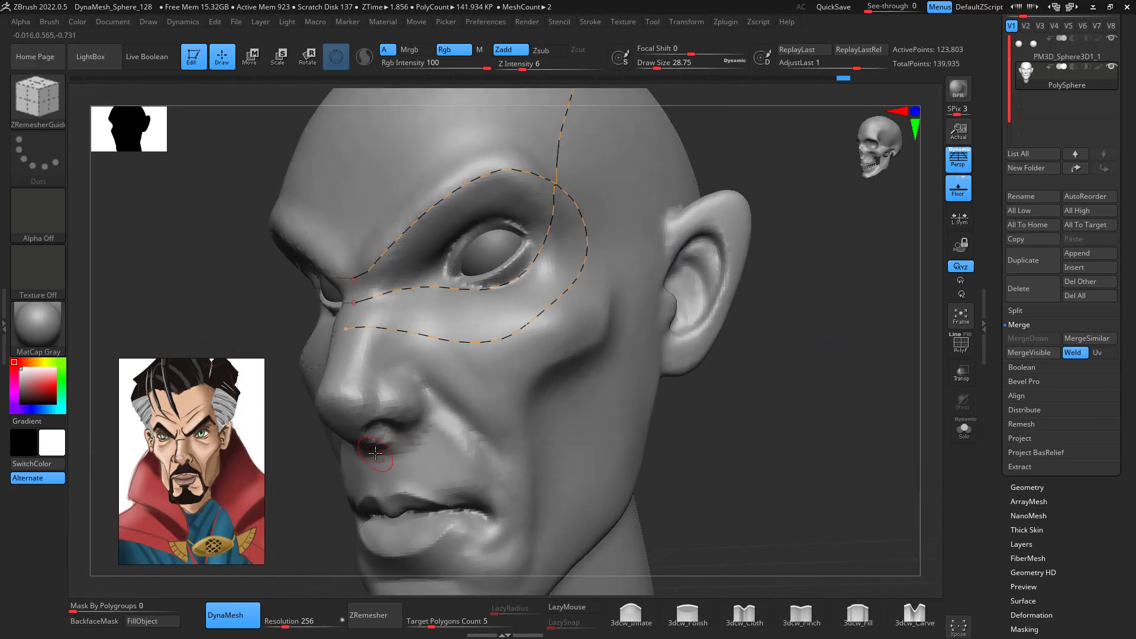
pyautogui.moveTo(379, 453); pyautogui.dragTo(407, 444)
pyautogui.moveTo(653, 271); pyautogui.dragTo(654, 272)
pyautogui.moveTo(852, 390); pyautogui.dragTo(831, 352)
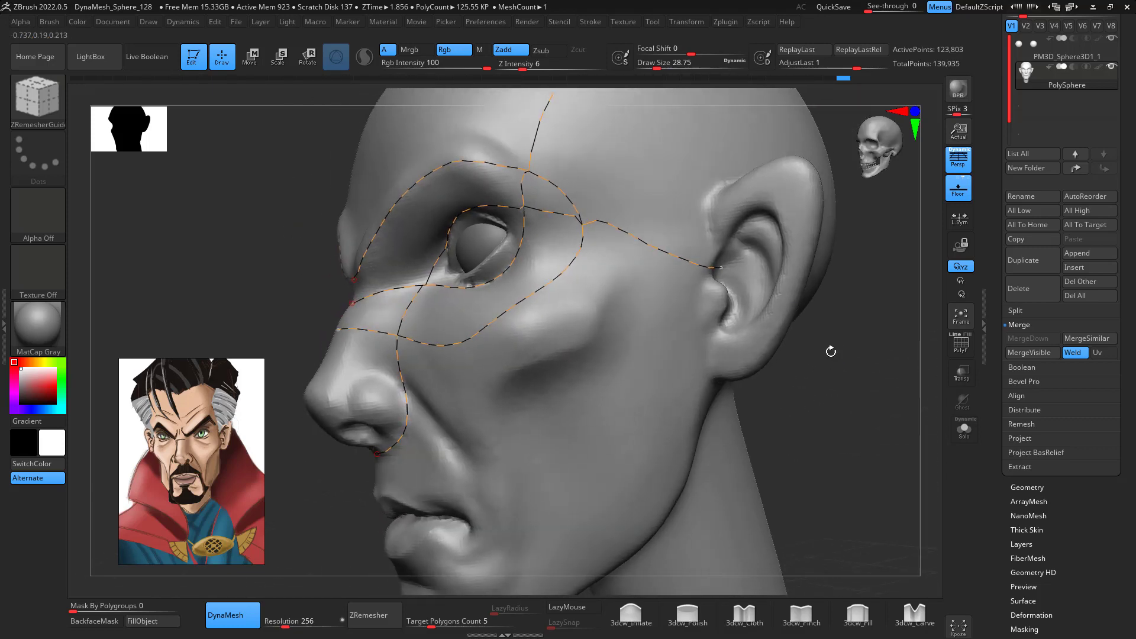
pyautogui.keyDown('alt'); pyautogui.click(689, 256); pyautogui.keyUp('alt')
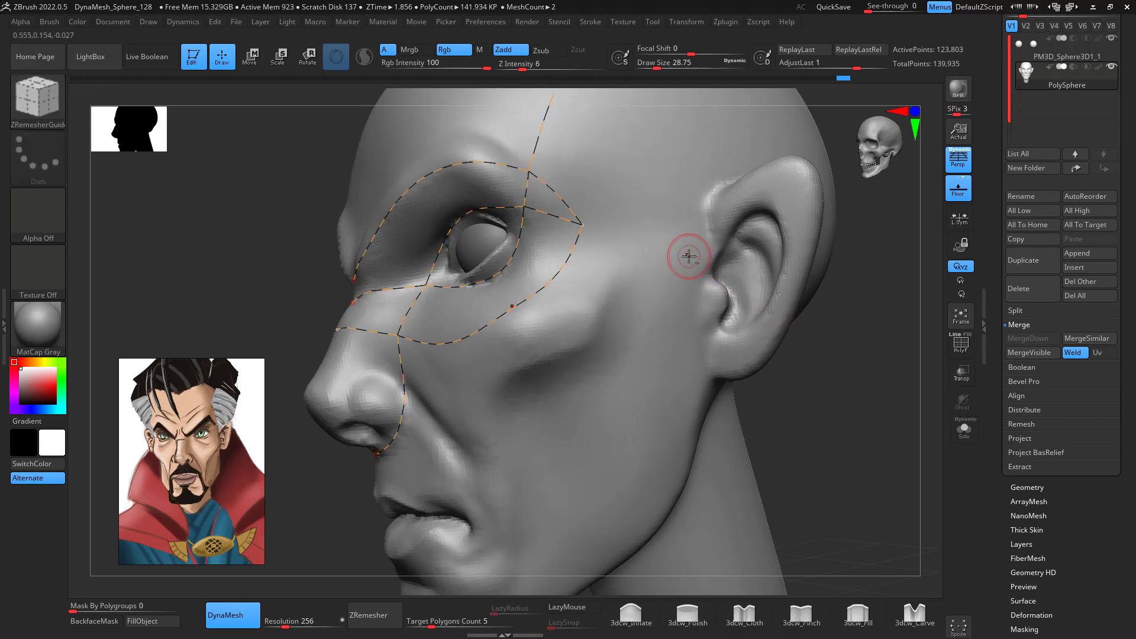
pyautogui.moveTo(834, 409); pyautogui.dragTo(820, 335)
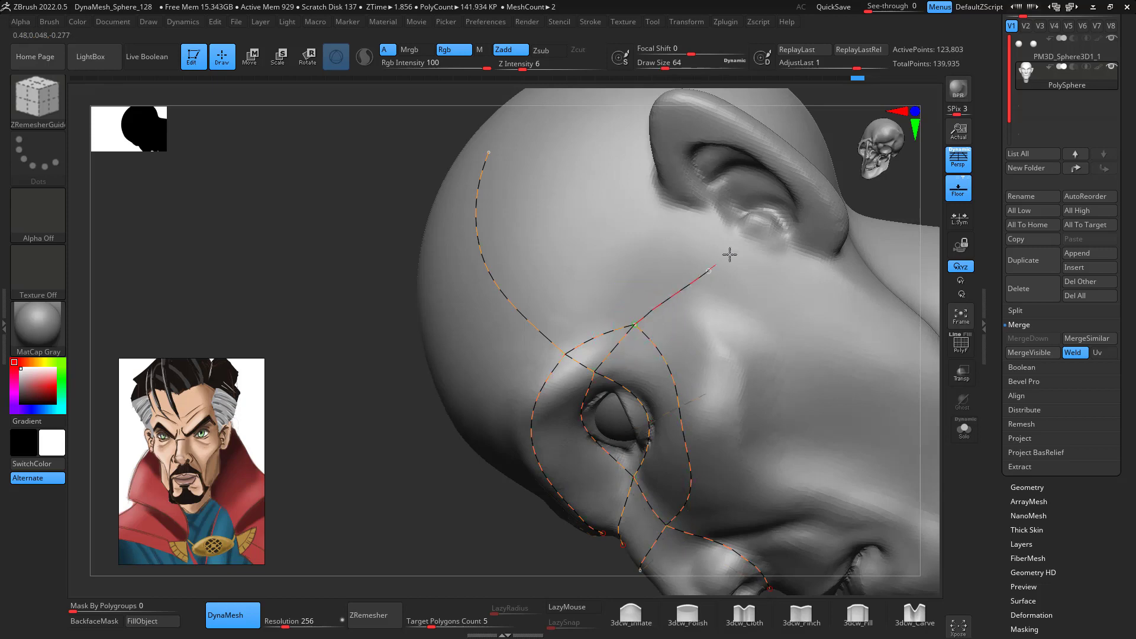
# - Draw guide loops around the mouth area and the lips, plus a curve from the lip line through the mouth corner across the cheek
pyautogui.moveTo(887, 235)
pyautogui.mouseDown()
pyautogui.moveTo(905, 258)
pyautogui.moveTo(917, 325)
pyautogui.moveTo(876, 322)
pyautogui.moveTo(898, 337)
pyautogui.moveTo(872, 285)
pyautogui.mouseUp()
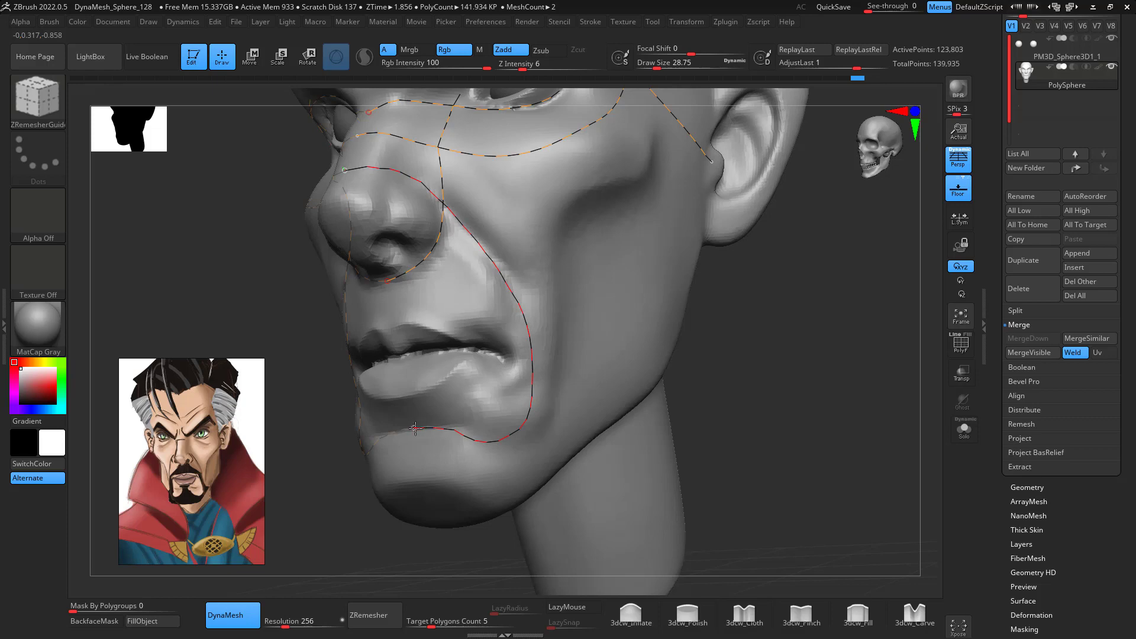
pyautogui.moveTo(738, 413); pyautogui.dragTo(651, 233)
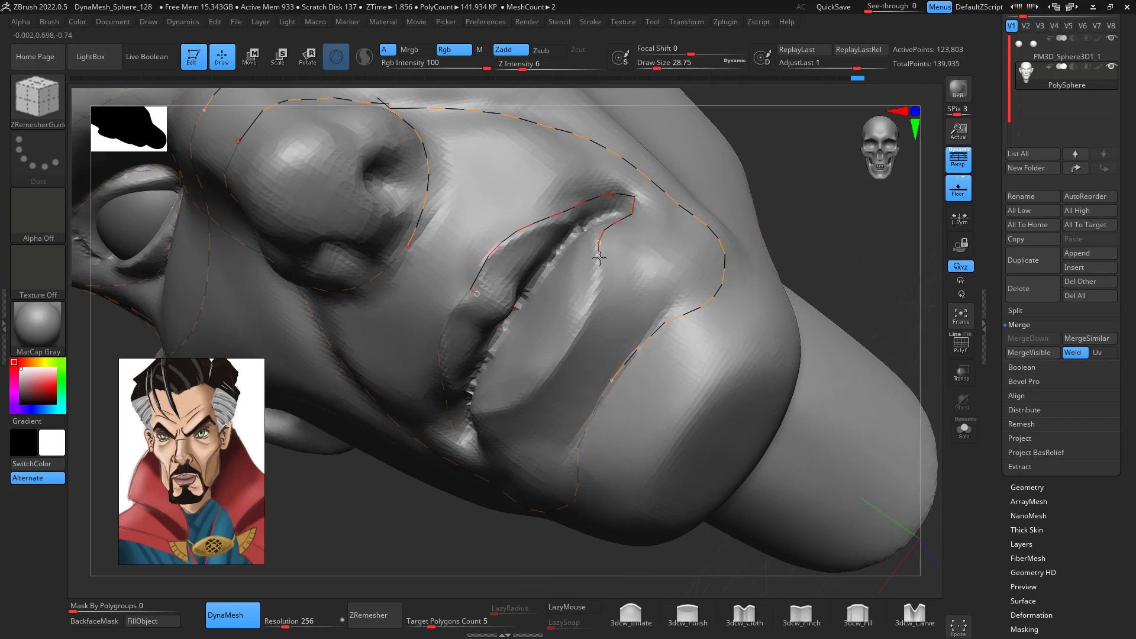
pyautogui.moveTo(871, 260); pyautogui.dragTo(812, 408)
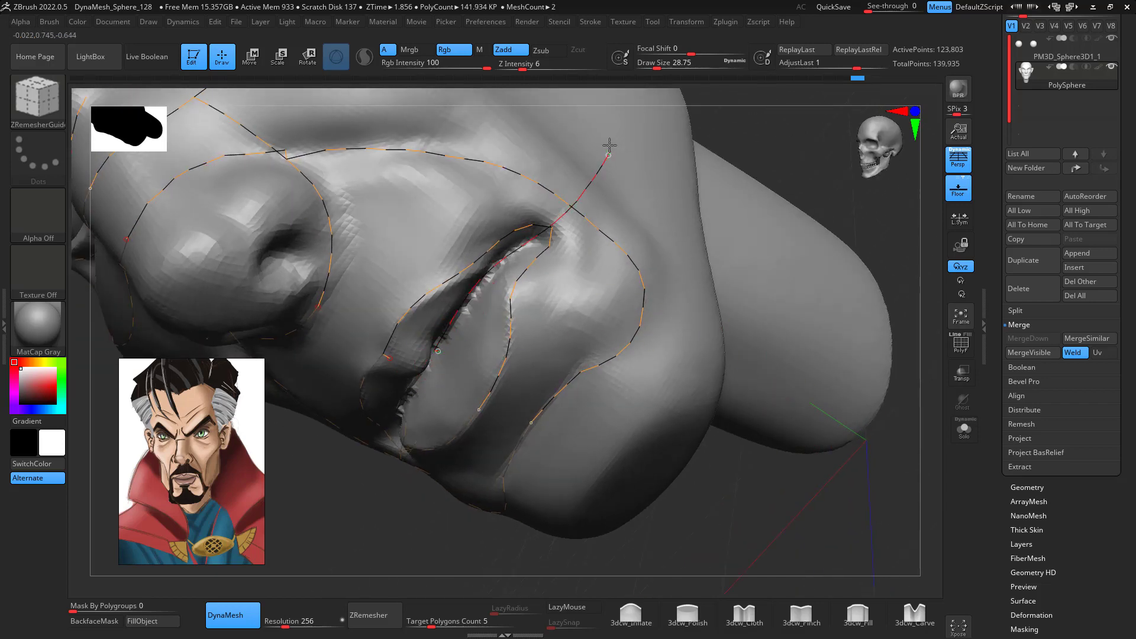
pyautogui.moveTo(609, 145); pyautogui.dragTo(610, 148)
pyautogui.moveTo(748, 533)
pyautogui.mouseDown()
pyautogui.moveTo(787, 414)
pyautogui.moveTo(802, 307)
pyautogui.moveTo(814, 440)
pyautogui.mouseUp()
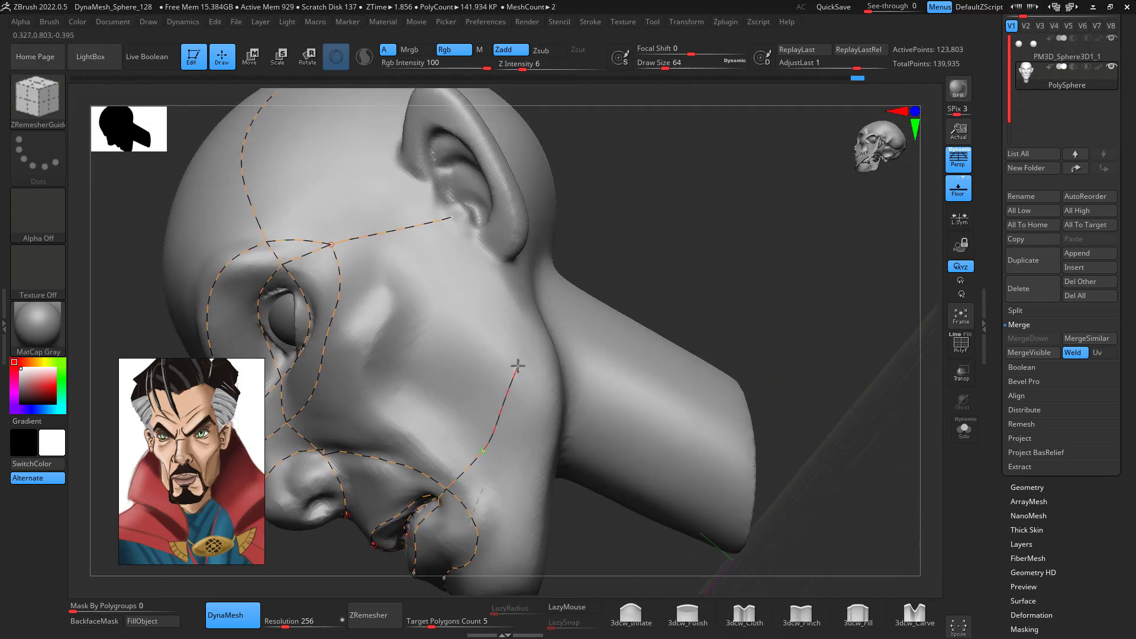
pyautogui.moveTo(518, 366); pyautogui.dragTo(519, 364)
# - Draw a guide along the jawline from under the chin to the jaw corner and continue it up to the ear
pyautogui.moveTo(722, 268)
pyautogui.mouseDown()
pyautogui.moveTo(819, 478)
pyautogui.moveTo(887, 447)
pyautogui.moveTo(839, 352)
pyautogui.moveTo(880, 446)
pyautogui.moveTo(890, 344)
pyautogui.moveTo(875, 378)
pyautogui.moveTo(872, 344)
pyautogui.moveTo(809, 318)
pyautogui.mouseUp()
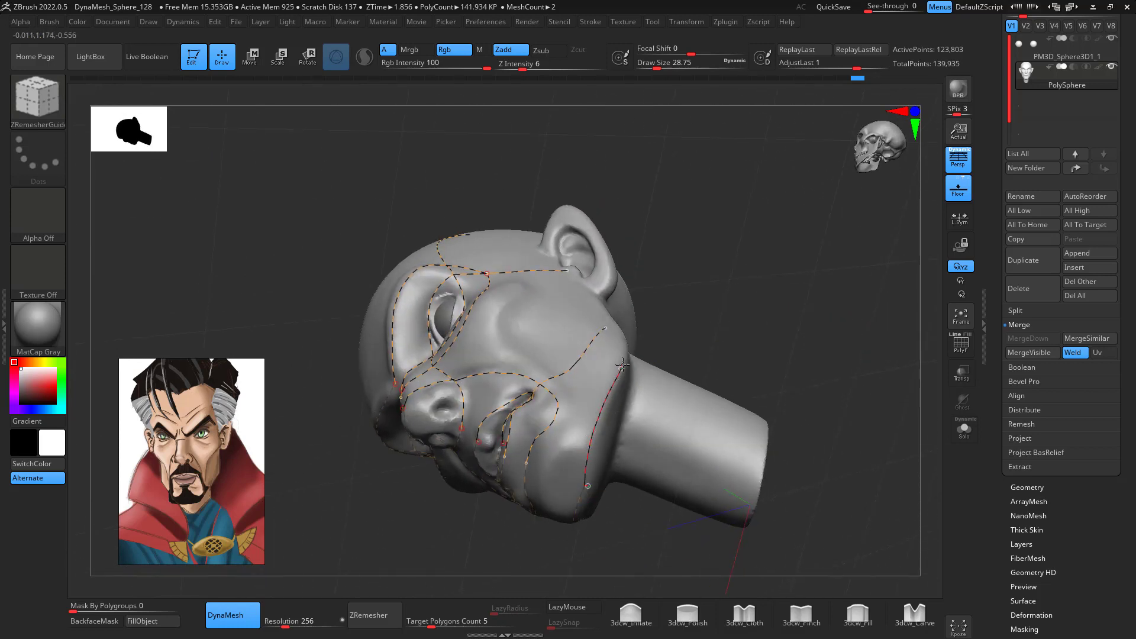
pyautogui.moveTo(622, 365); pyautogui.dragTo(623, 359)
pyautogui.hotkey('ctrl', 'z')
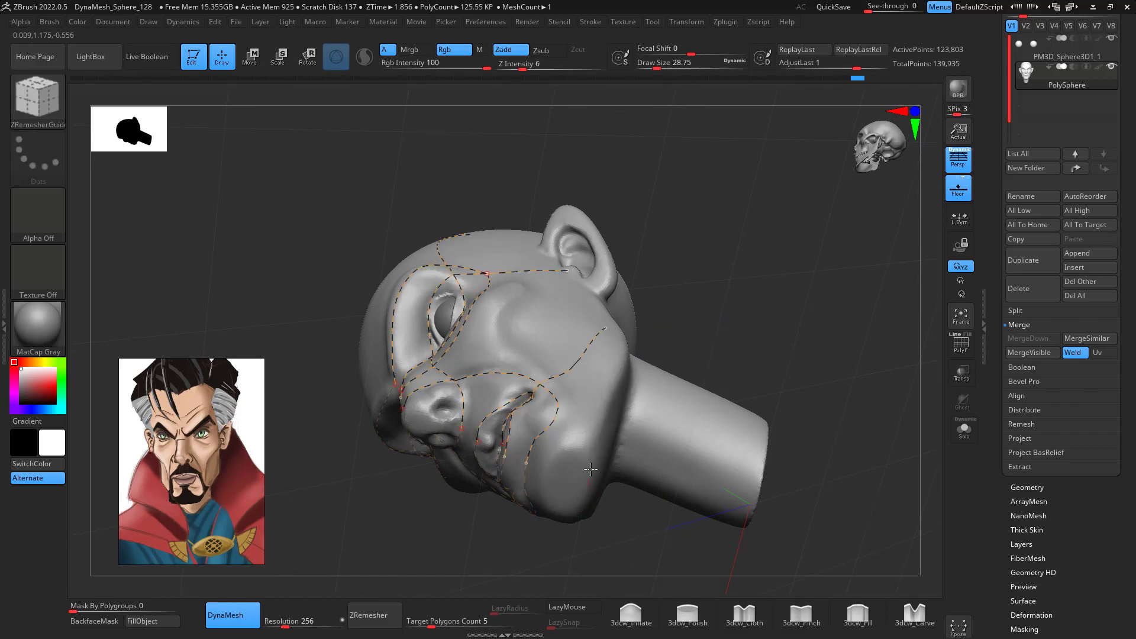
pyautogui.moveTo(627, 356); pyautogui.dragTo(628, 354)
pyautogui.moveTo(731, 313)
pyautogui.mouseDown()
pyautogui.moveTo(898, 411)
pyautogui.moveTo(890, 406)
pyautogui.mouseUp()
pyautogui.moveTo(665, 376); pyautogui.dragTo(674, 355)
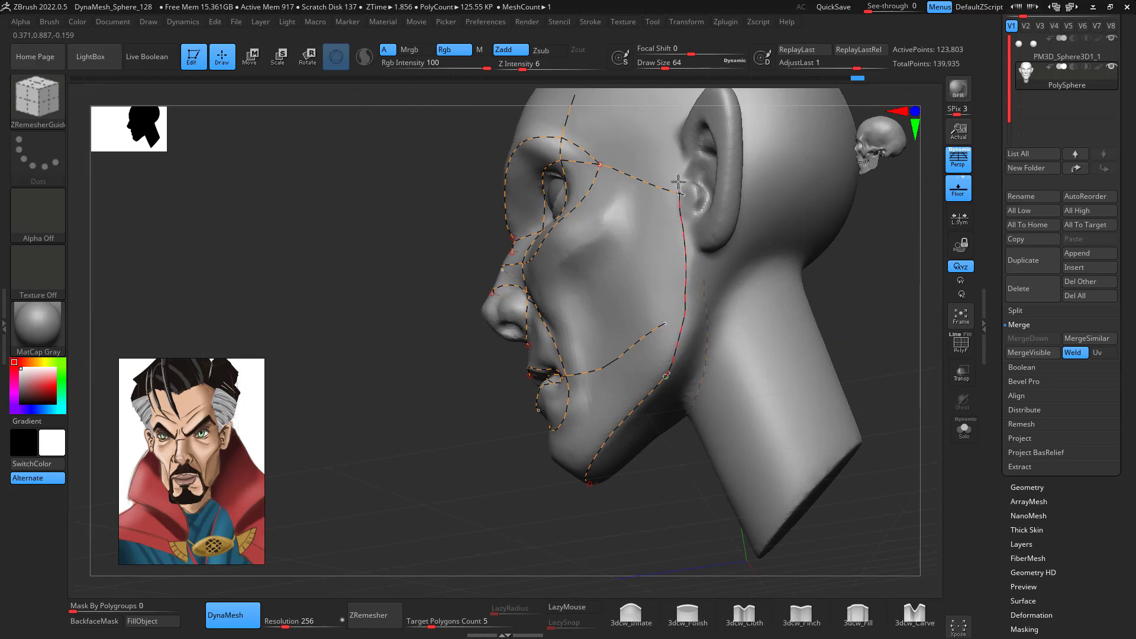
# - Continue the guide up the front of the ear, over its top and down behind it
pyautogui.moveTo(888, 277)
pyautogui.mouseDown()
pyautogui.moveTo(903, 317)
pyautogui.moveTo(770, 372)
pyautogui.mouseUp()
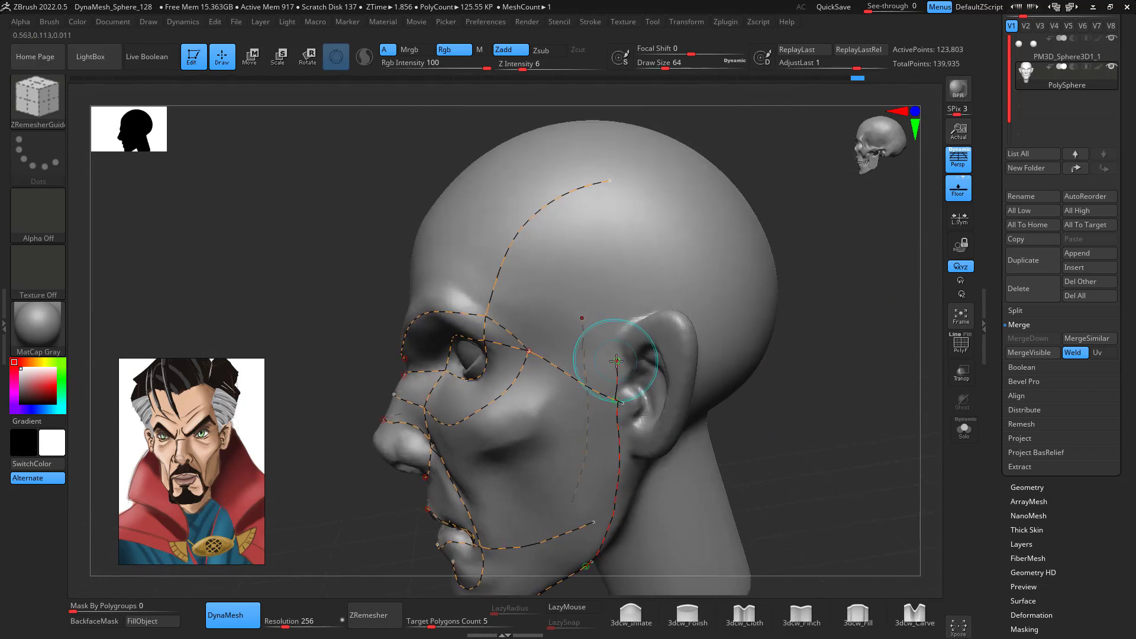
pyautogui.moveTo(616, 359); pyautogui.dragTo(625, 318)
pyautogui.moveTo(841, 378); pyautogui.dragTo(893, 379)
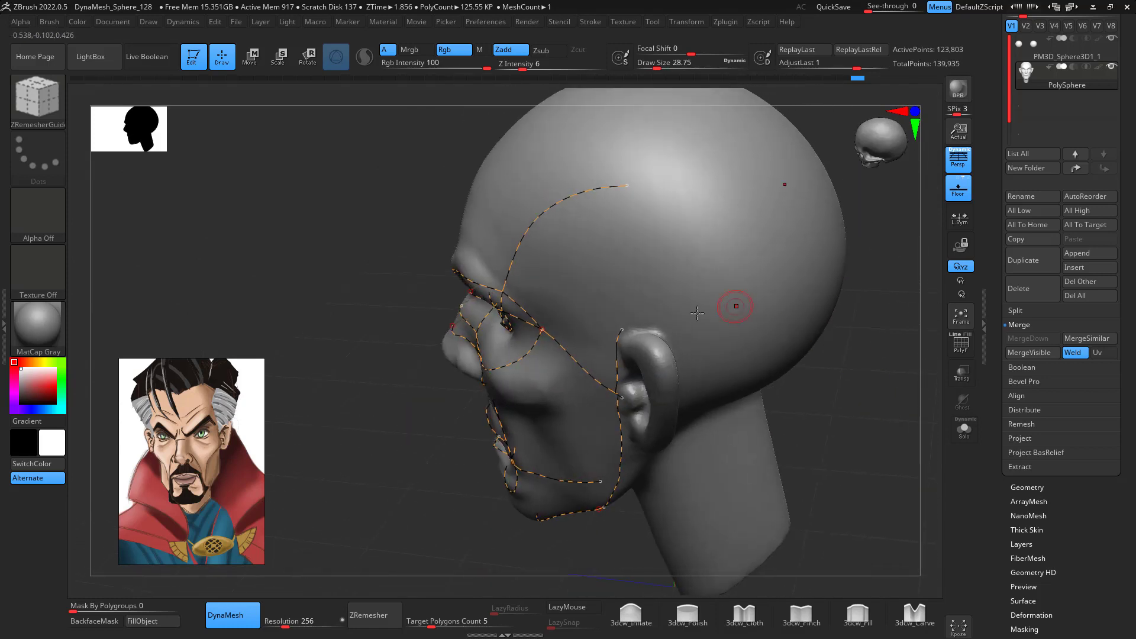
pyautogui.moveTo(621, 328); pyautogui.dragTo(650, 331, button='right')
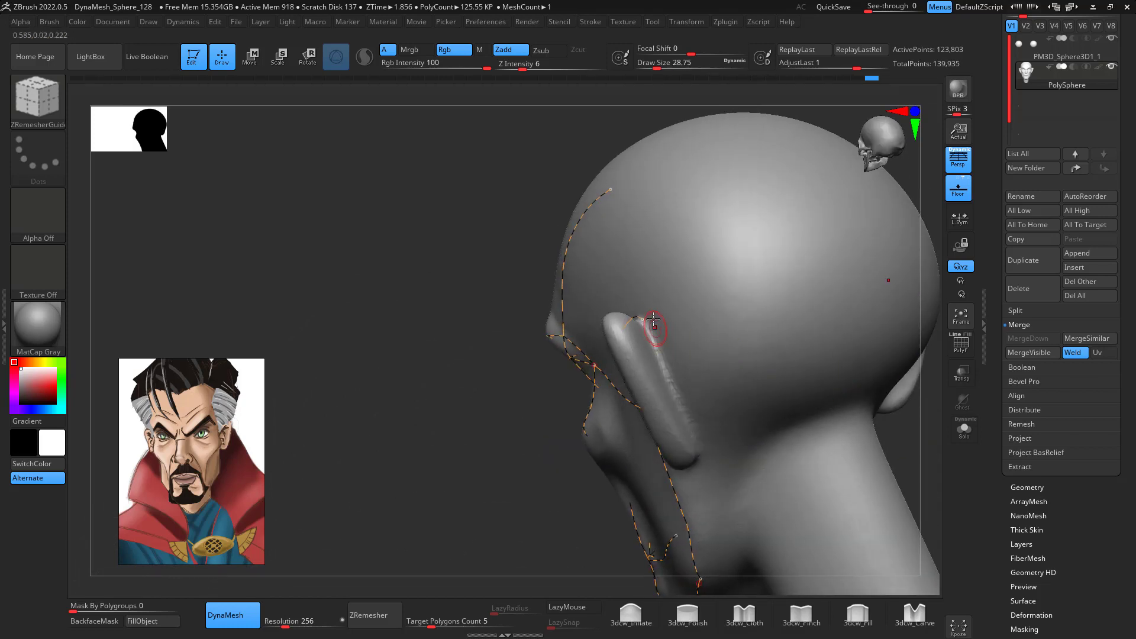
pyautogui.moveTo(690, 402); pyautogui.dragTo(703, 443)
pyautogui.moveTo(892, 428)
pyautogui.mouseDown()
pyautogui.moveTo(942, 466)
pyautogui.moveTo(910, 466)
pyautogui.moveTo(849, 387)
pyautogui.mouseUp()
pyautogui.moveTo(589, 304); pyautogui.dragTo(808, 334, button='right')
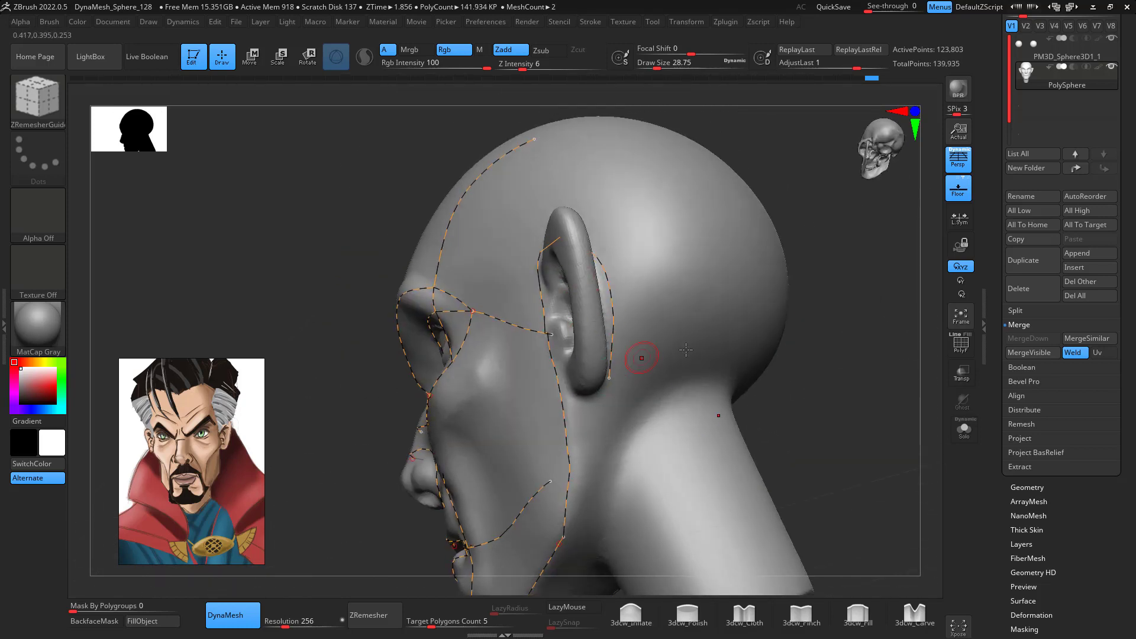
pyautogui.moveTo(686, 350); pyautogui.dragTo(768, 373, button='right')
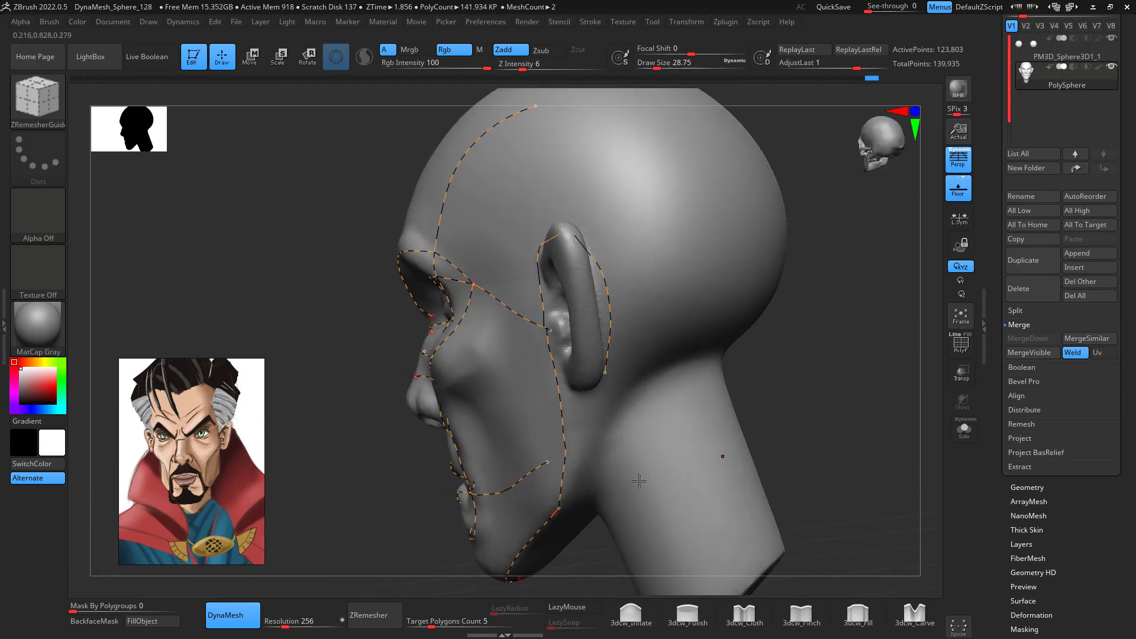
pyautogui.moveTo(639, 480); pyautogui.dragTo(566, 327, button='right')
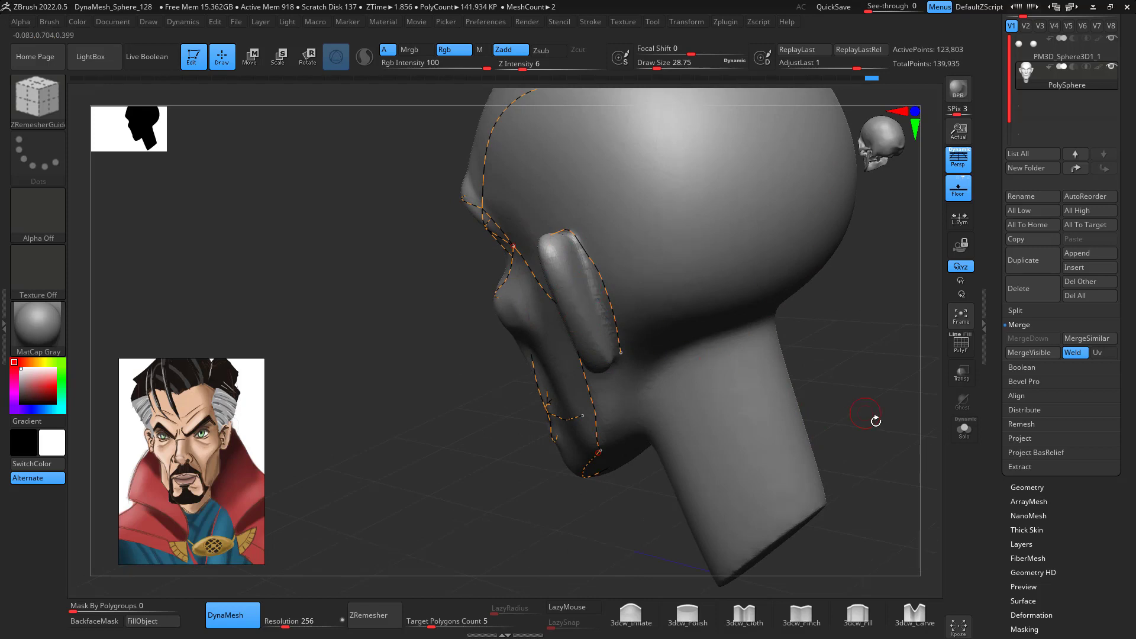
# - Draw a guide from behind the ear down the side of the neck, and another around the middle of the neck
pyautogui.moveTo(874, 413); pyautogui.dragTo(824, 304, button='right')
pyautogui.moveTo(532, 166); pyautogui.dragTo(529, 176)
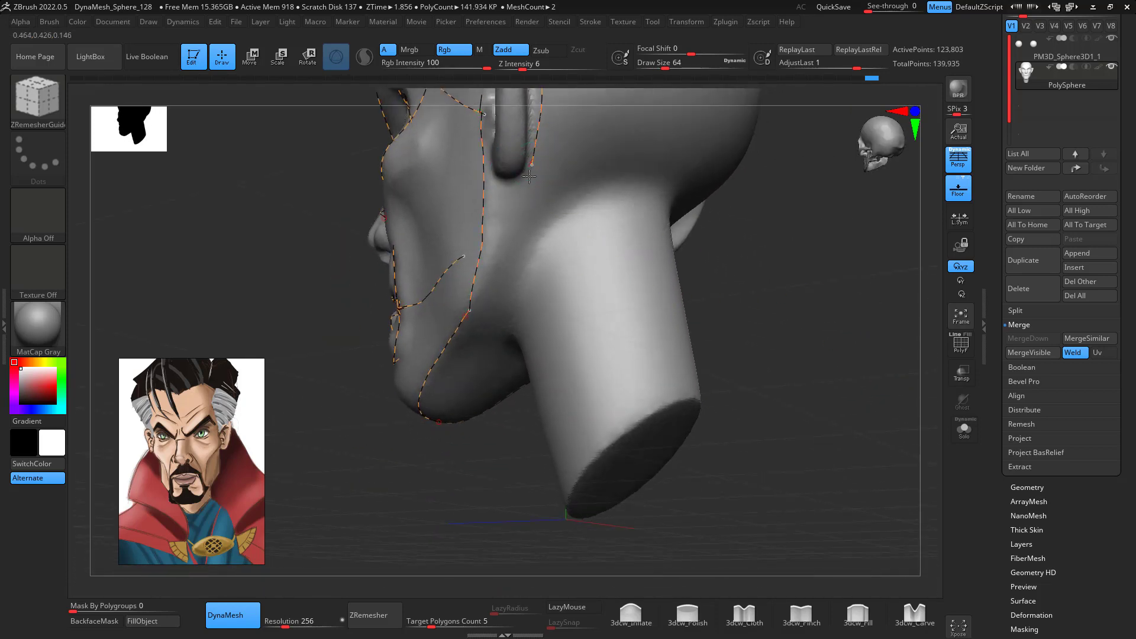
pyautogui.moveTo(592, 450); pyautogui.dragTo(592, 460)
pyautogui.moveTo(819, 387)
pyautogui.mouseDown(button='right')
pyautogui.moveTo(885, 367)
pyautogui.moveTo(880, 351)
pyautogui.moveTo(844, 355)
pyautogui.moveTo(855, 351)
pyautogui.moveTo(819, 271)
pyautogui.mouseUp(button='right')
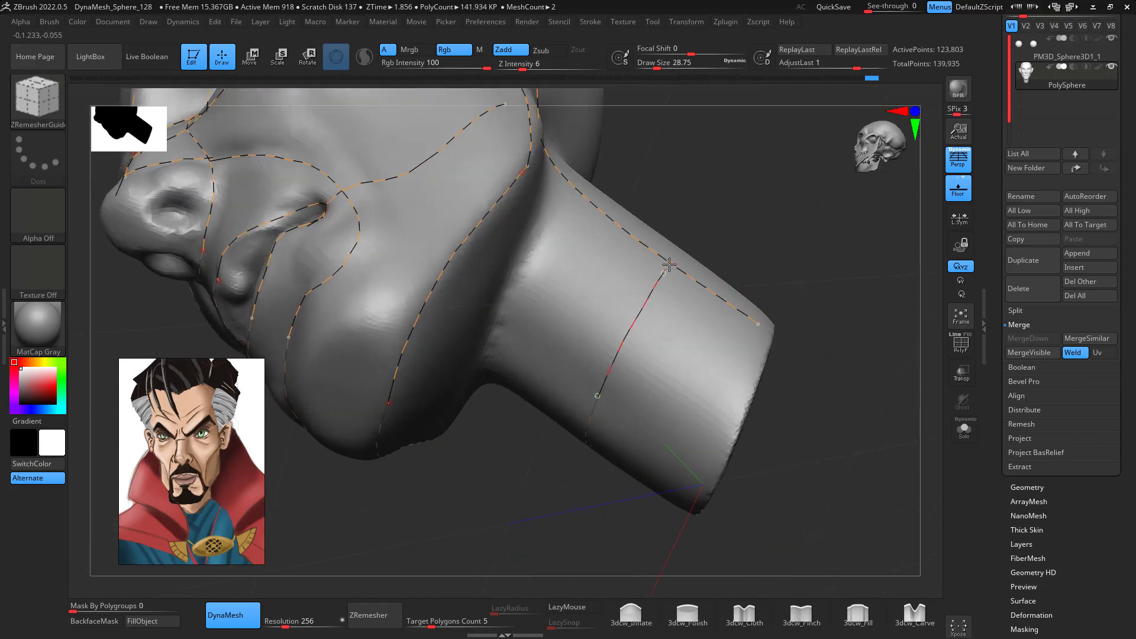
# - Retopologize the guided head with ZRemesher at a target polygon count of 5
pyautogui.moveTo(669, 264); pyautogui.dragTo(787, 337, button='right')
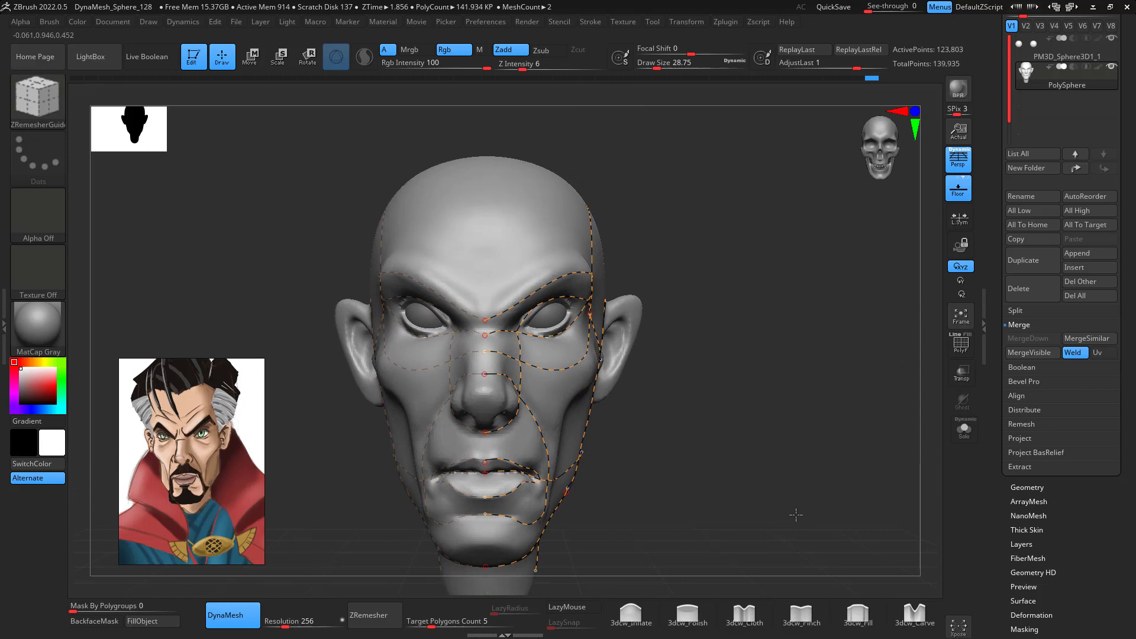
pyautogui.moveTo(793, 477)
pyautogui.mouseDown(button='right')
pyautogui.moveTo(794, 388)
pyautogui.moveTo(809, 345)
pyautogui.mouseUp(button='right')
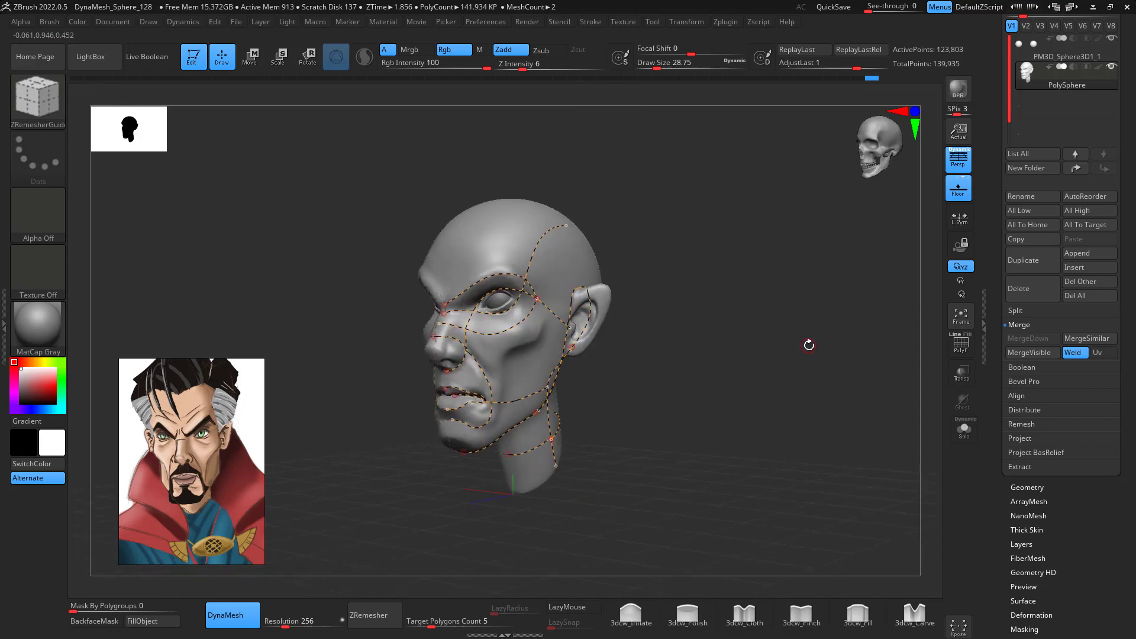
pyautogui.click(373, 615)
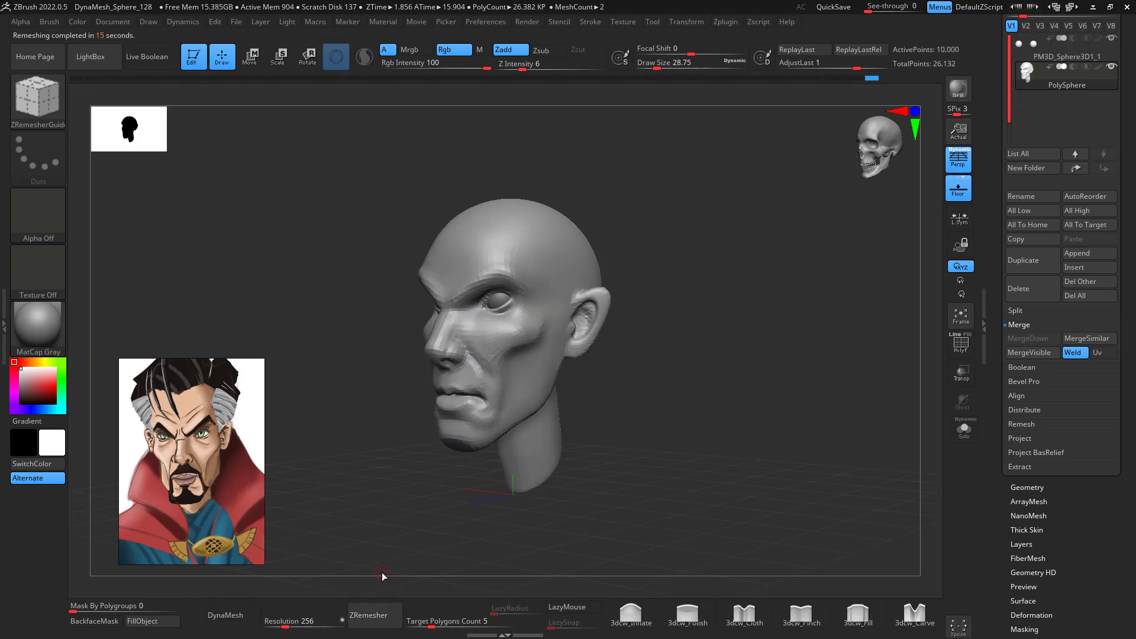
# - Display the head's wireframe and examine the new edge flow around the nose, mouth and eyes
pyautogui.keyDown('shift'); pyautogui.moveTo(717, 405); pyautogui.dragTo(763, 405); pyautogui.keyUp('shift')
pyautogui.click(957, 348)
pyautogui.keyDown('alt'); pyautogui.moveTo(817, 361); pyautogui.dragTo(807, 527); pyautogui.keyUp('alt')
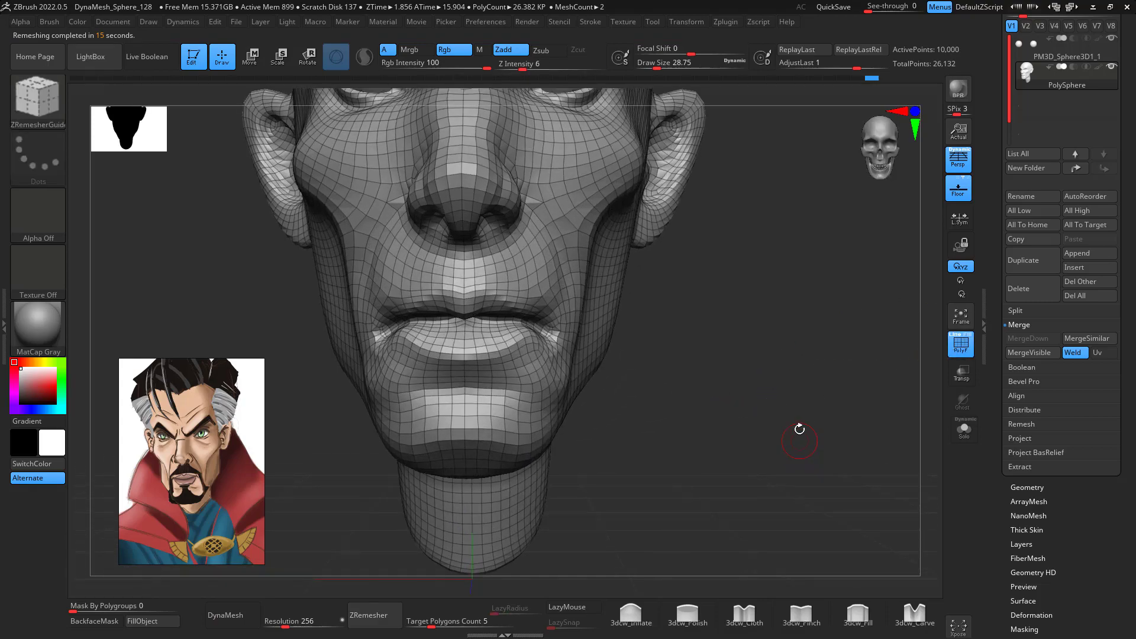
pyautogui.keyDown('alt'); pyautogui.moveTo(798, 429); pyautogui.dragTo(822, 592); pyautogui.keyUp('alt')
pyautogui.moveTo(835, 347); pyautogui.dragTo(719, 429)
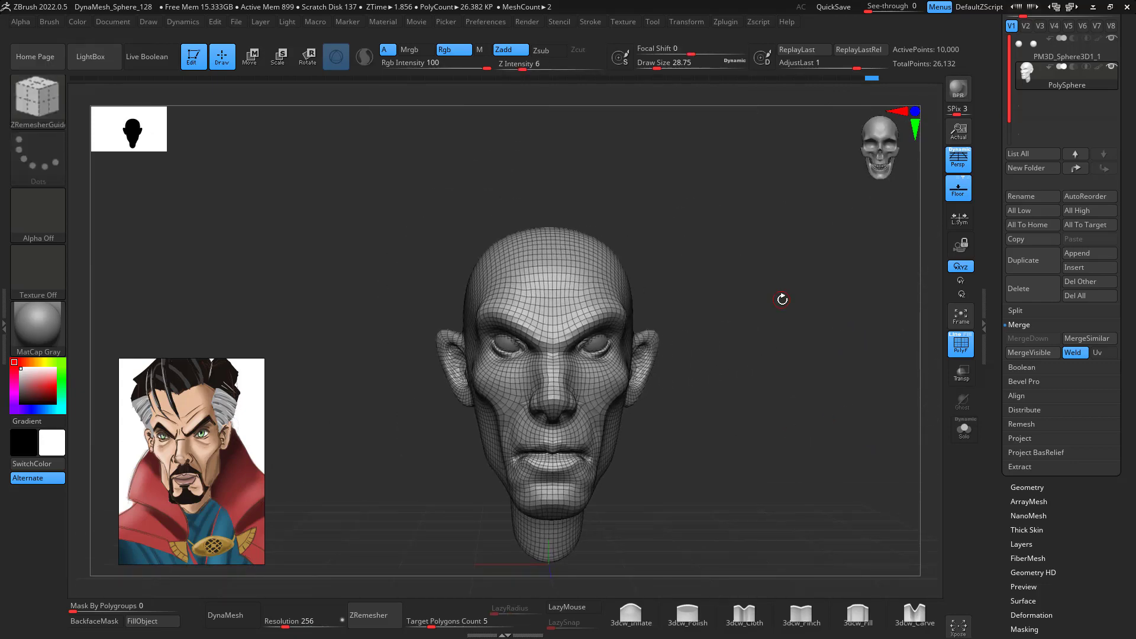
pyautogui.keyDown('alt'); pyautogui.moveTo(812, 349); pyautogui.dragTo(808, 436); pyautogui.keyUp('alt')
pyautogui.keyDown('alt'); pyautogui.moveTo(836, 385); pyautogui.dragTo(761, 352); pyautogui.keyUp('alt')
# - Adjust the upper eyelids with the Move brush at a draw size of about 71
pyautogui.press('space')
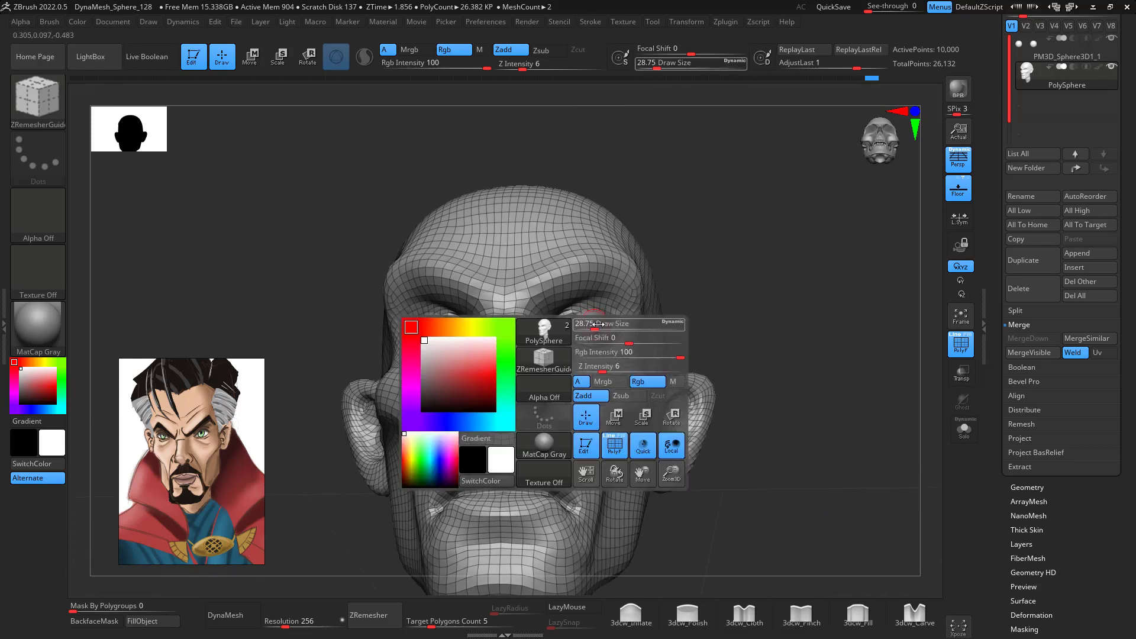
pyautogui.click(600, 324)
pyautogui.press('b')
pyautogui.press('m')
pyautogui.press('v')
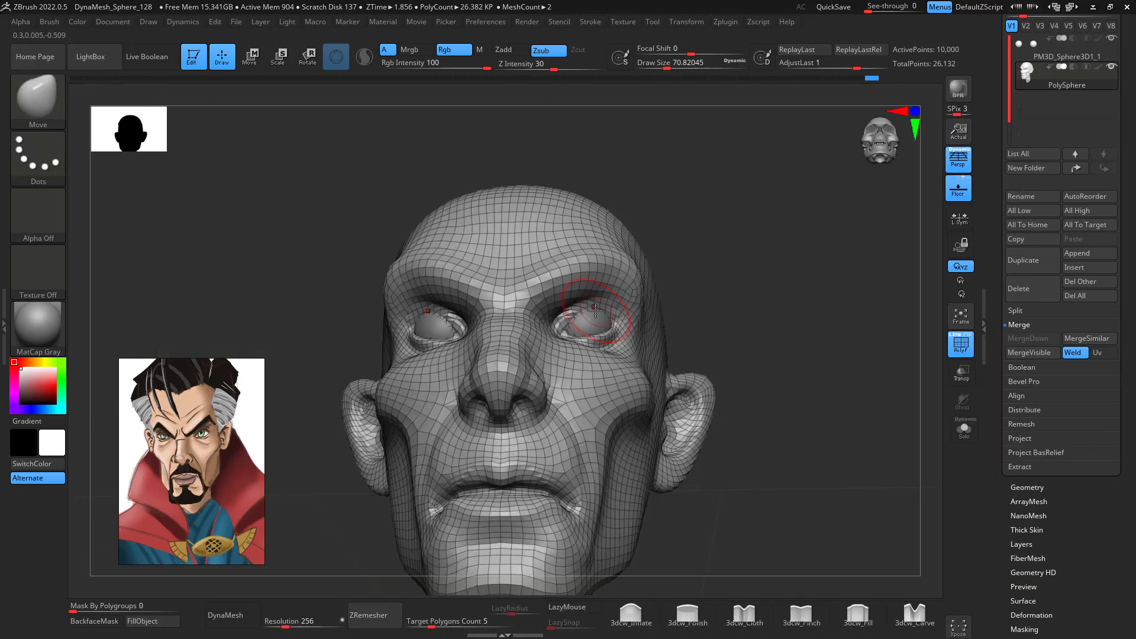
pyautogui.moveTo(784, 290); pyautogui.dragTo(601, 320)
pyautogui.keyDown('shift'); pyautogui.moveTo(859, 385); pyautogui.dragTo(843, 355, button='right'); pyautogui.keyUp('shift')
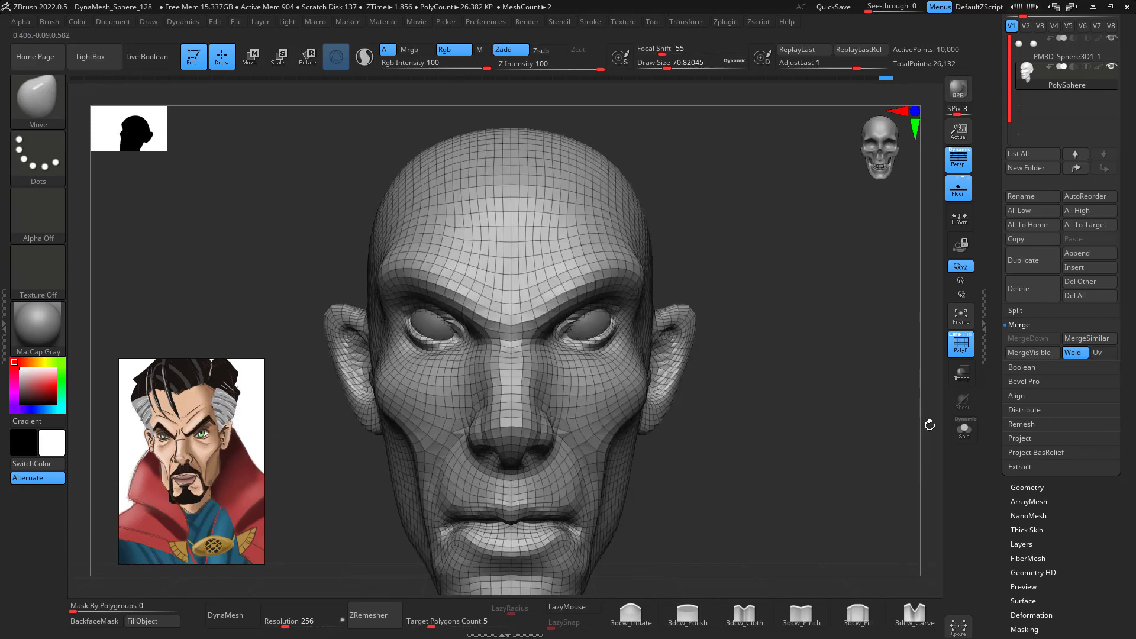
# - Mask the lower eyelids and the middle of the face with the MaskPen brush using the Lasso stroke
pyautogui.press('ctrl')
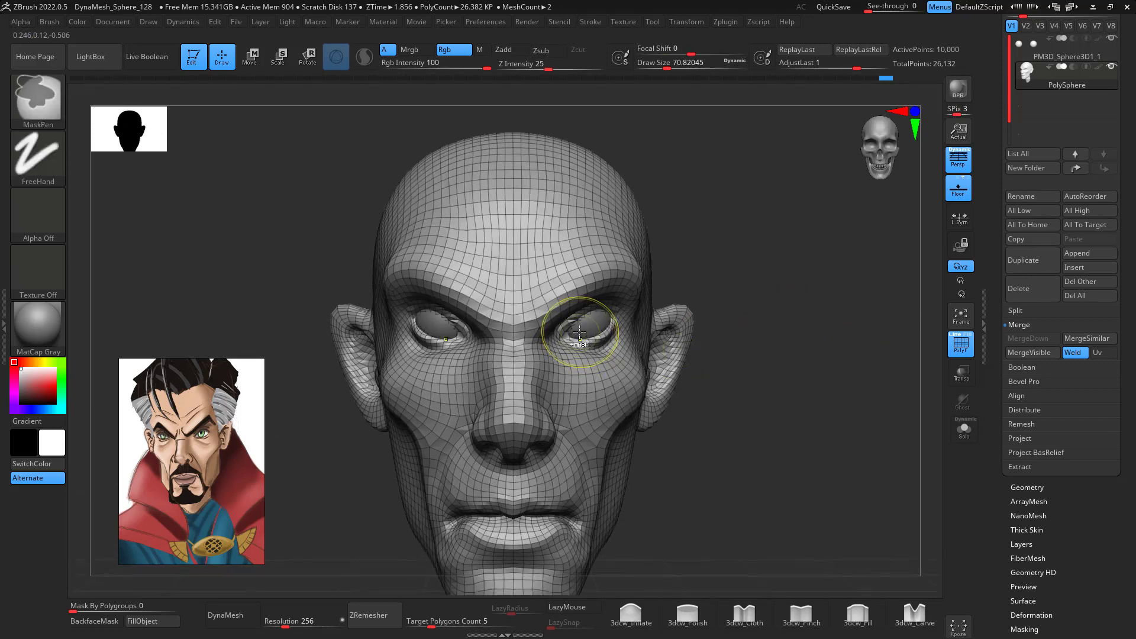
pyautogui.click(64, 156)
pyautogui.click(225, 202)
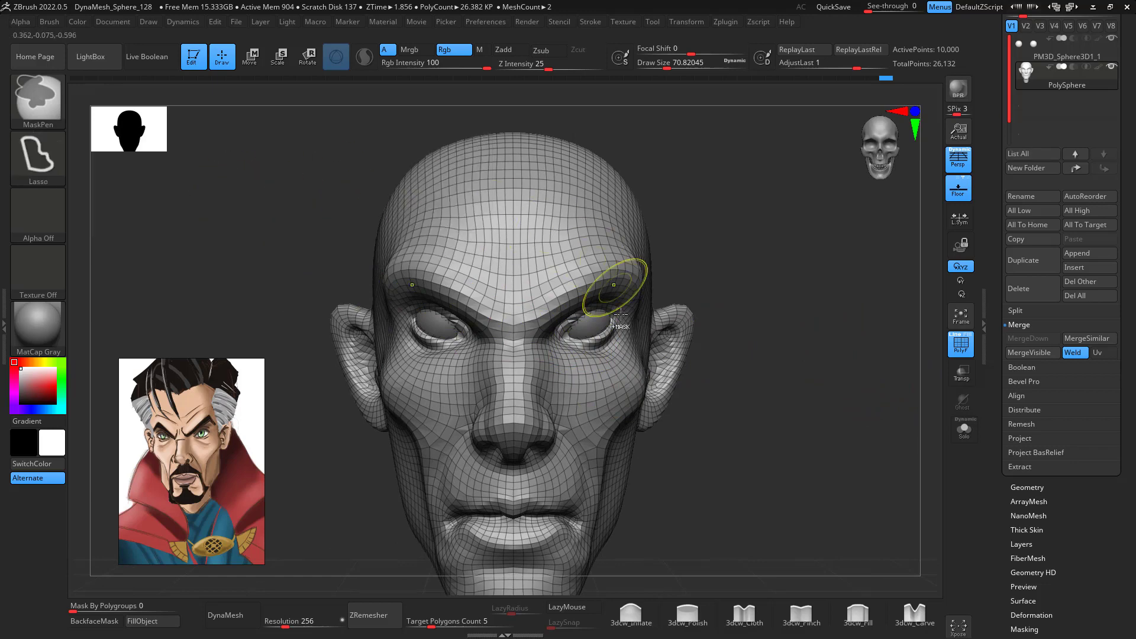
pyautogui.moveTo(579, 330)
pyautogui.keyDown('ctrl'); pyautogui.mouseDown()
pyautogui.moveTo(589, 436)
pyautogui.moveTo(745, 302)
pyautogui.mouseUp(); pyautogui.keyUp('ctrl')
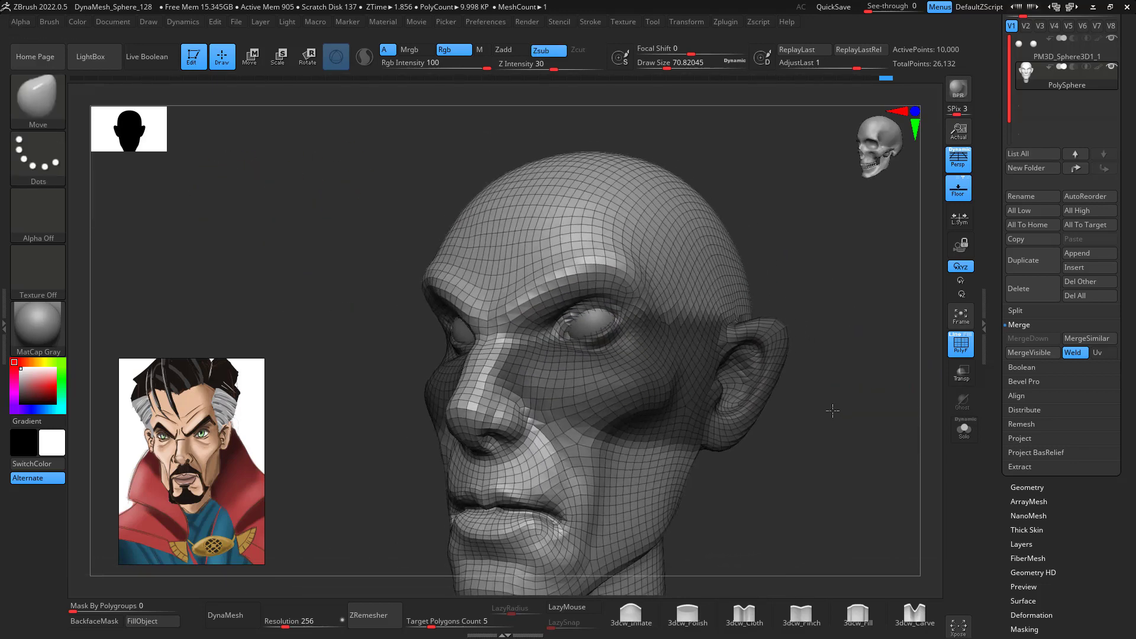
# - Pull the unmasked upper eyelids down over the eyeballs with the Move brush at draw size about 46, and smooth them
pyautogui.press('space')
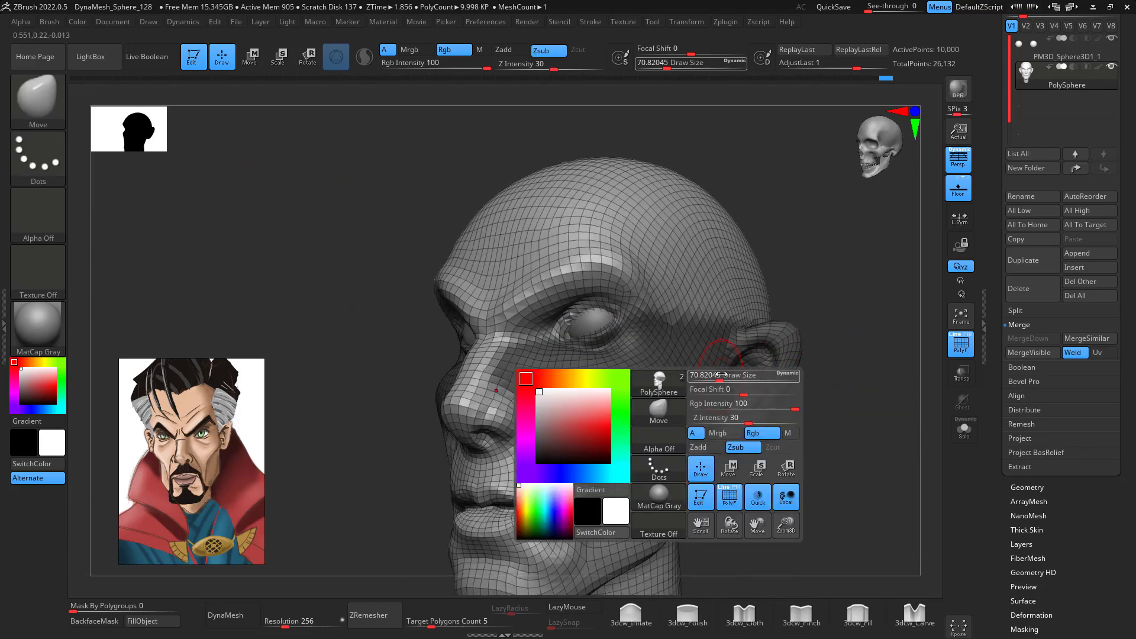
pyautogui.moveTo(721, 375); pyautogui.dragTo(715, 376)
pyautogui.moveTo(816, 249)
pyautogui.mouseDown()
pyautogui.moveTo(829, 249)
pyautogui.moveTo(826, 274)
pyautogui.moveTo(616, 300)
pyautogui.mouseUp()
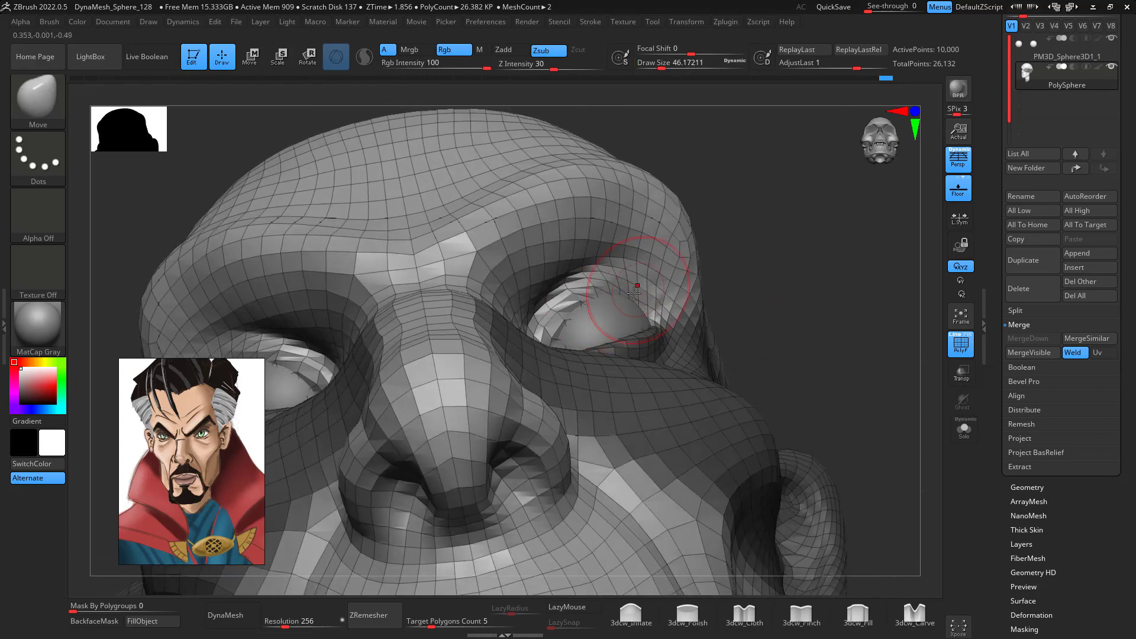
pyautogui.moveTo(725, 255); pyautogui.dragTo(636, 291)
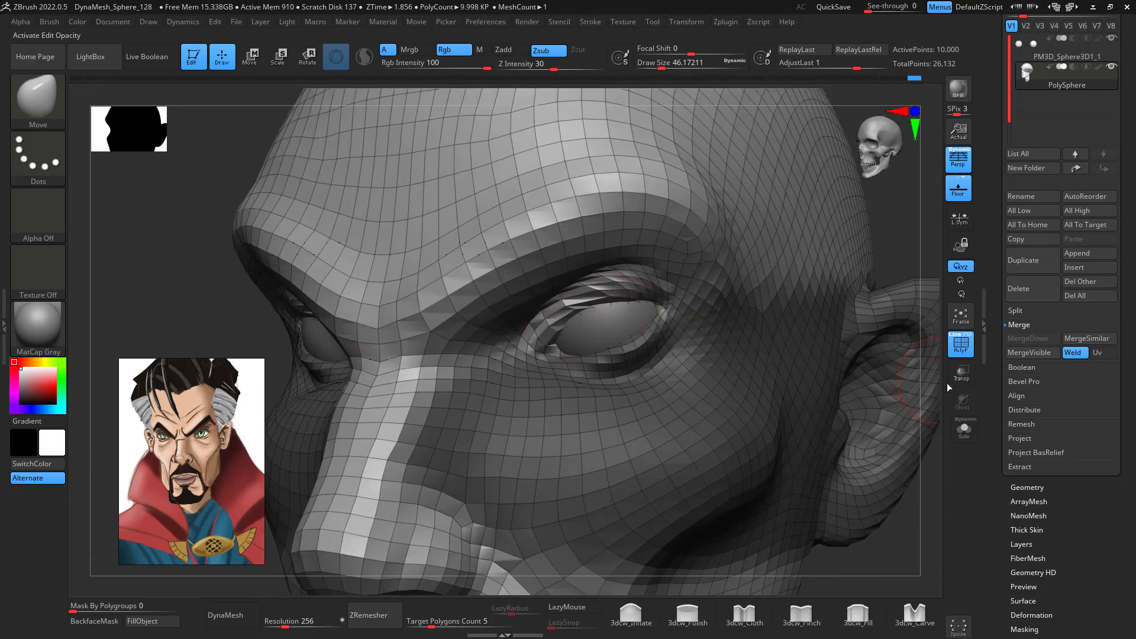
pyautogui.moveTo(894, 520); pyautogui.dragTo(935, 469)
pyautogui.keyDown('alt'); pyautogui.moveTo(862, 474); pyautogui.dragTo(718, 363); pyautogui.keyUp('alt')
pyautogui.keyDown('shift'); pyautogui.moveTo(598, 306); pyautogui.dragTo(579, 310); pyautogui.keyUp('shift')
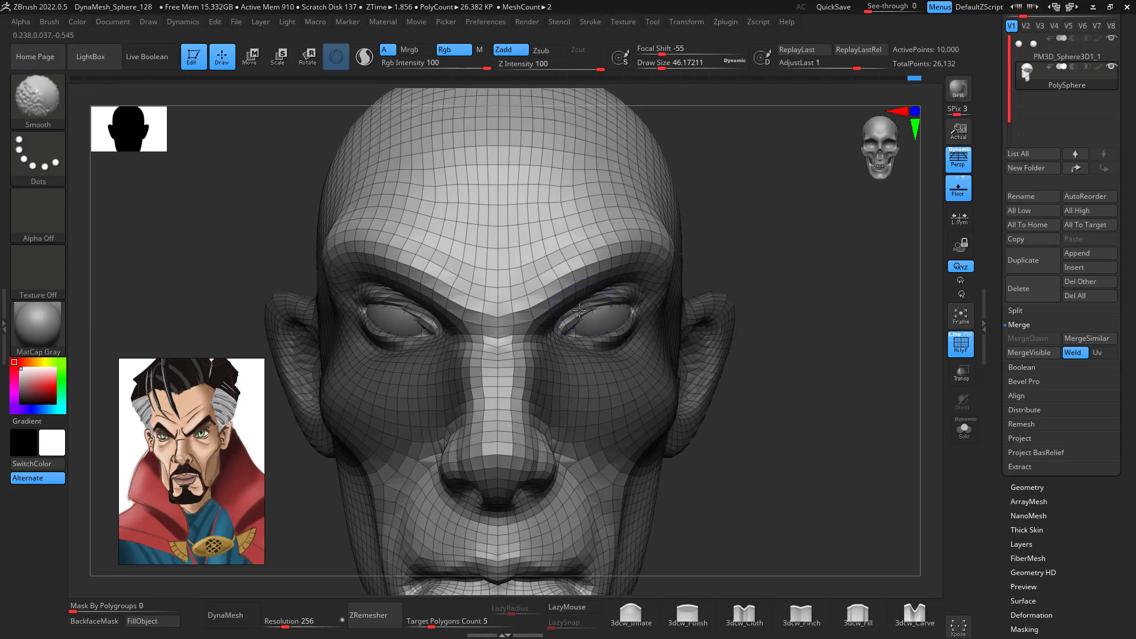
# - Clear the mask from the face and turn off the head's wireframe display
pyautogui.moveTo(781, 353); pyautogui.dragTo(752, 396)
pyautogui.keyDown('ctrl'); pyautogui.moveTo(796, 411); pyautogui.dragTo(835, 451); pyautogui.keyUp('ctrl')
pyautogui.click(952, 354)
pyautogui.moveTo(820, 497)
pyautogui.keyDown('alt'); pyautogui.mouseDown()
pyautogui.moveTo(825, 412)
pyautogui.moveTo(763, 458)
pyautogui.moveTo(870, 467)
pyautogui.moveTo(819, 469)
pyautogui.moveTo(836, 481)
pyautogui.mouseUp(); pyautogui.keyUp('alt')
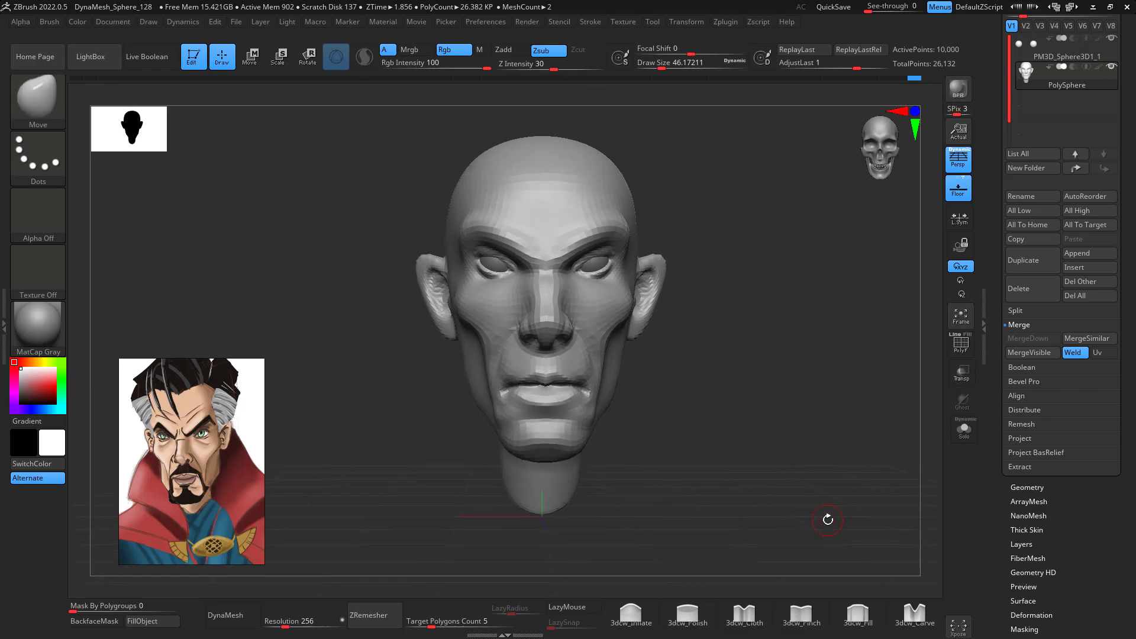
# - Subdivide the retopologized head to subdivision level 4, then to level 5
pyautogui.moveTo(778, 397)
pyautogui.keyDown('ctrl'); pyautogui.mouseDown()
pyautogui.moveTo(786, 411)
pyautogui.moveTo(769, 438)
pyautogui.mouseUp(); pyautogui.keyUp('ctrl')
pyautogui.hotkey('ctrl', 'd')
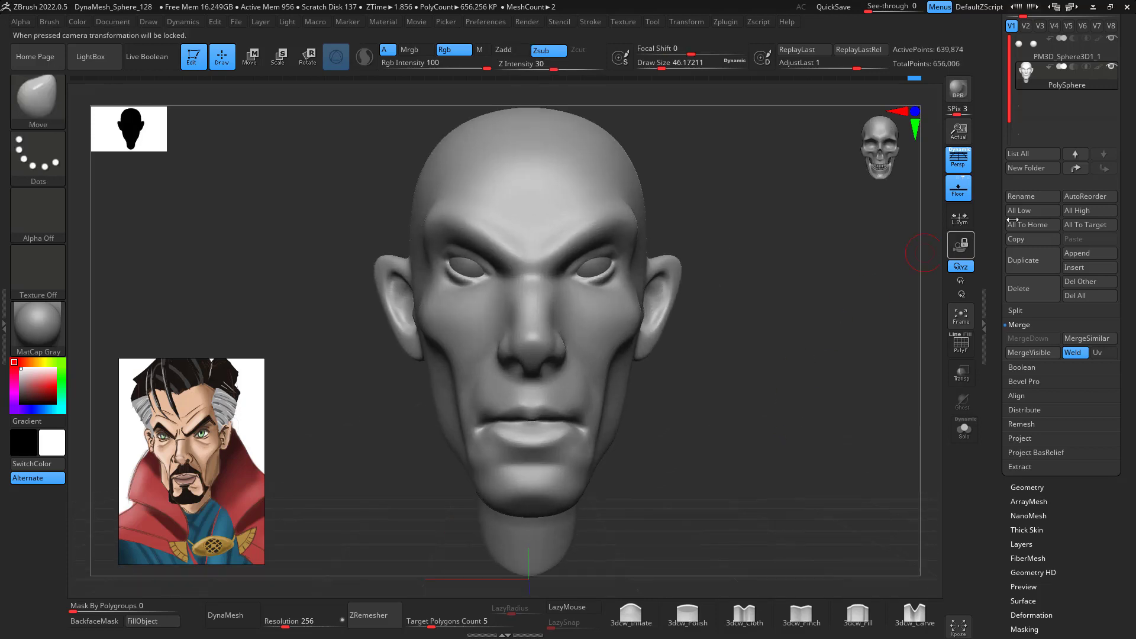
pyautogui.click(1030, 487)
pyautogui.moveTo(881, 364); pyautogui.dragTo(840, 383)
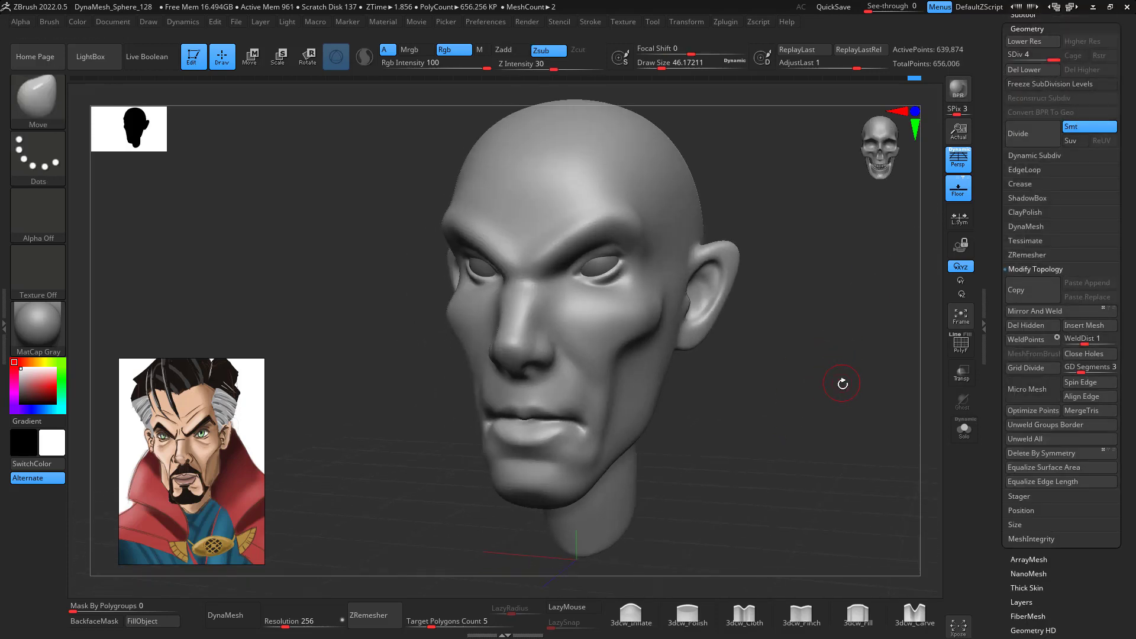
pyautogui.hotkey('ctrl', 'd')
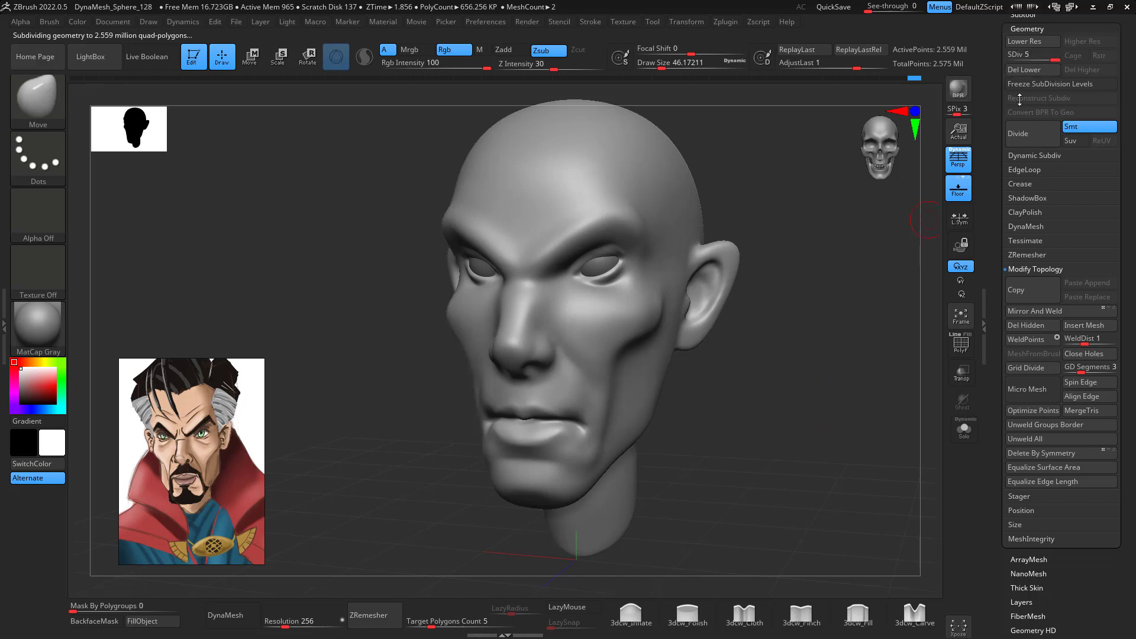
# - Set up the DamStandard brush at draw size about 35 with a LazyRadius of 17 for creasing beside the nose
pyautogui.moveTo(1019, 99); pyautogui.dragTo(1088, 197)
pyautogui.moveTo(753, 456); pyautogui.dragTo(772, 361)
pyautogui.keyDown('alt'); pyautogui.moveTo(772, 361); pyautogui.dragTo(852, 298); pyautogui.keyUp('alt')
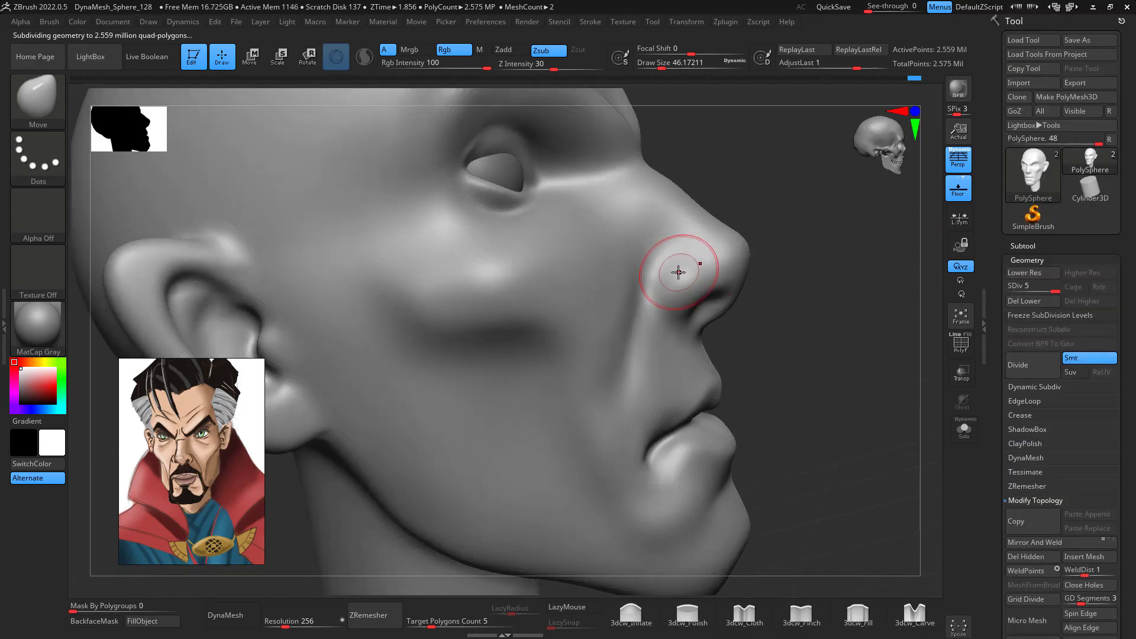
pyautogui.press('space')
pyautogui.moveTo(684, 276); pyautogui.dragTo(678, 275)
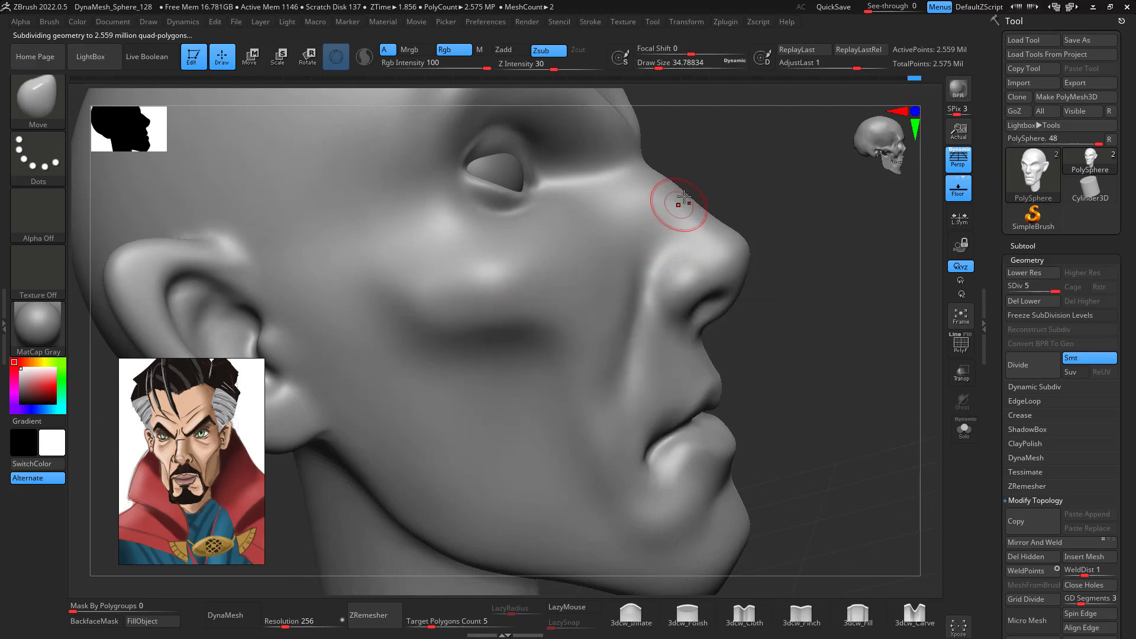
pyautogui.press('b')
pyautogui.press('d')
pyautogui.press('s')
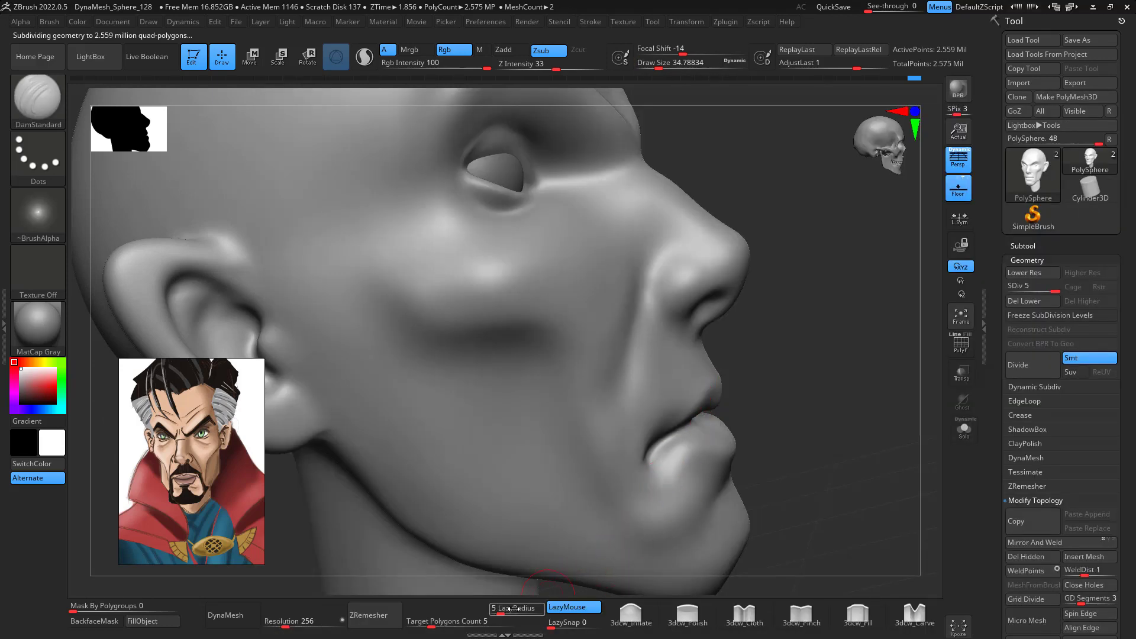
pyautogui.moveTo(501, 610); pyautogui.dragTo(507, 610)
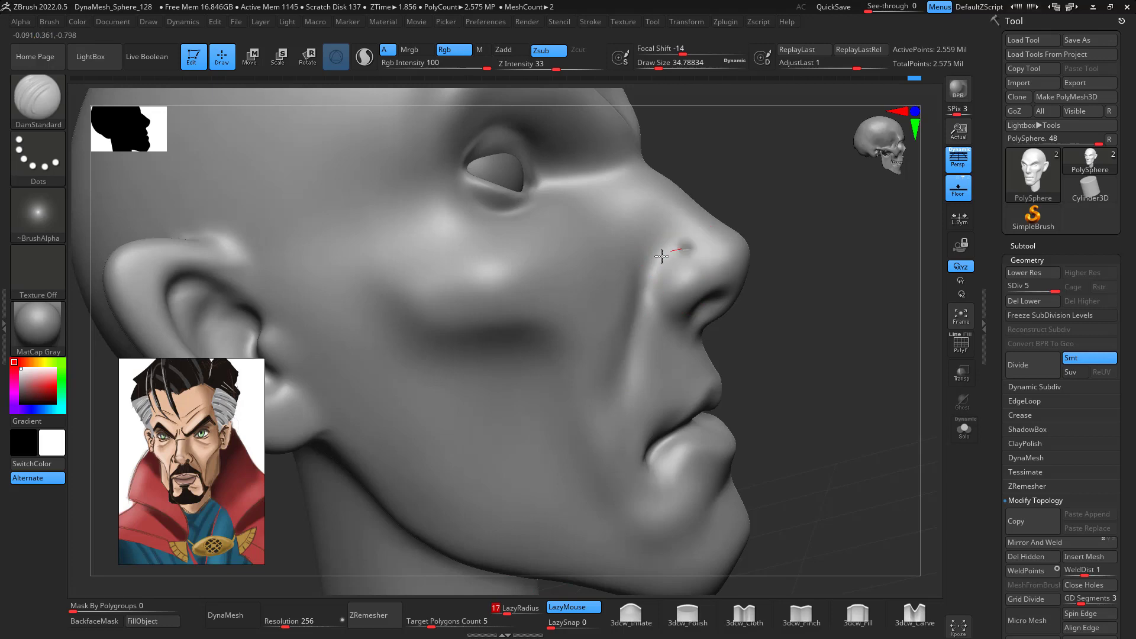
# - Try to carve a crease from the nostril wing down the smile line, smooth it, and undo the strokes
pyautogui.moveTo(661, 256)
pyautogui.mouseDown()
pyautogui.moveTo(626, 365)
pyautogui.moveTo(620, 443)
pyautogui.mouseUp()
pyautogui.moveTo(888, 361); pyautogui.dragTo(801, 368)
pyautogui.moveTo(912, 438)
pyautogui.keyDown('shift'); pyautogui.mouseDown()
pyautogui.moveTo(919, 458)
pyautogui.moveTo(739, 462)
pyautogui.mouseUp(); pyautogui.keyUp('shift')
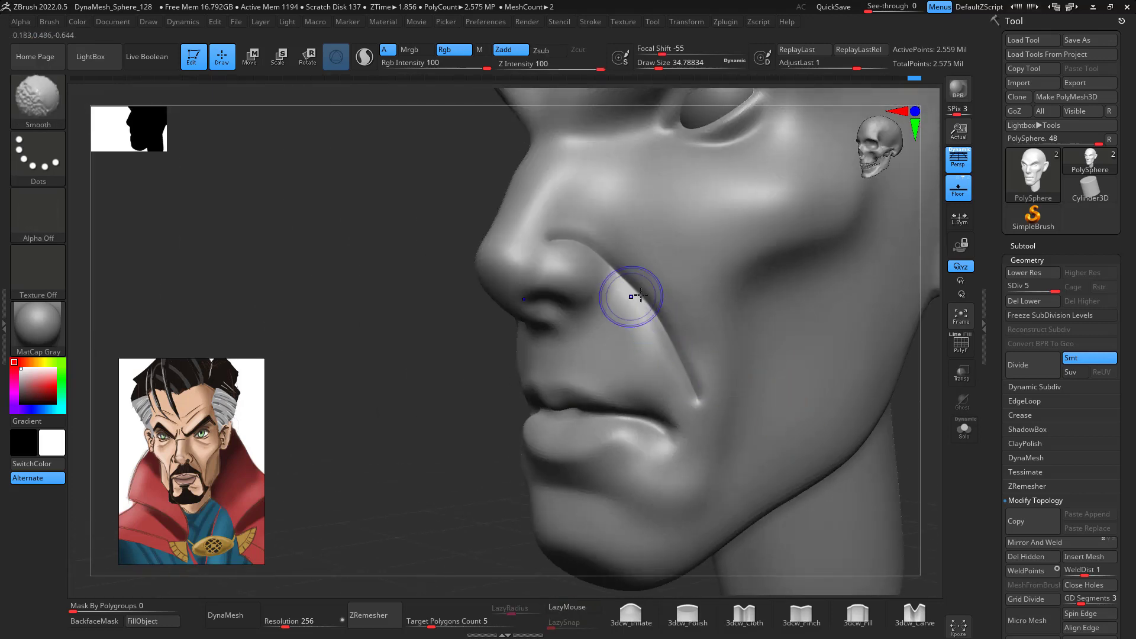
pyautogui.moveTo(458, 384)
pyautogui.mouseDown()
pyautogui.moveTo(943, 421)
pyautogui.moveTo(923, 441)
pyautogui.mouseUp()
pyautogui.hotkey('ctrl', 'z')
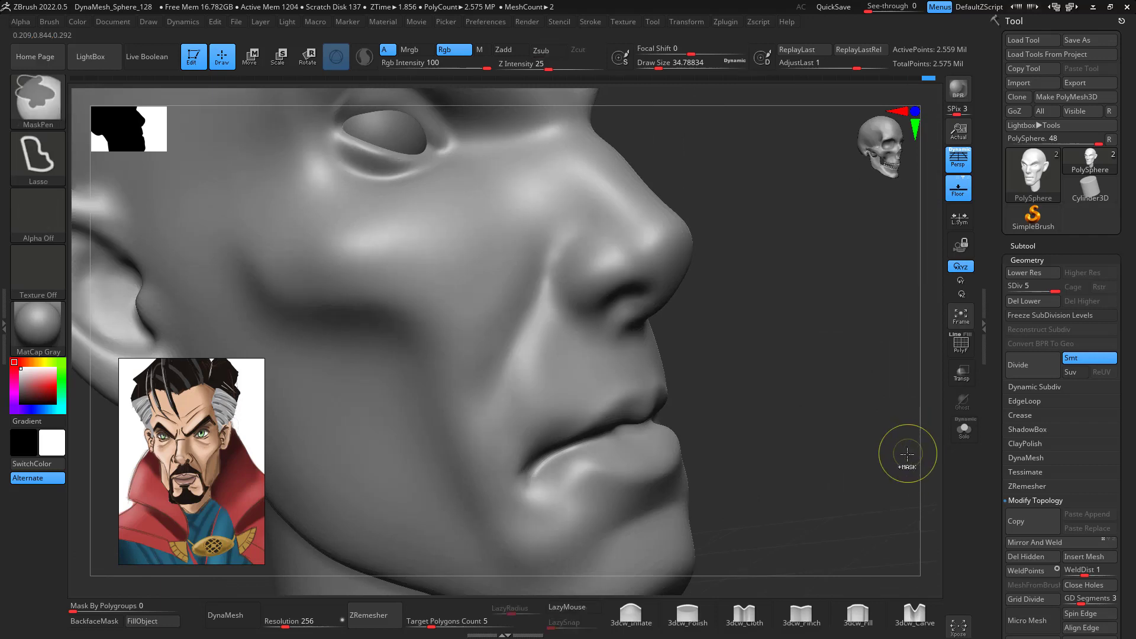
# - Return the head to subdivision level 4 and carve a crease around the nostril wing and under its lower edge
pyautogui.hotkey('shift', 'd')
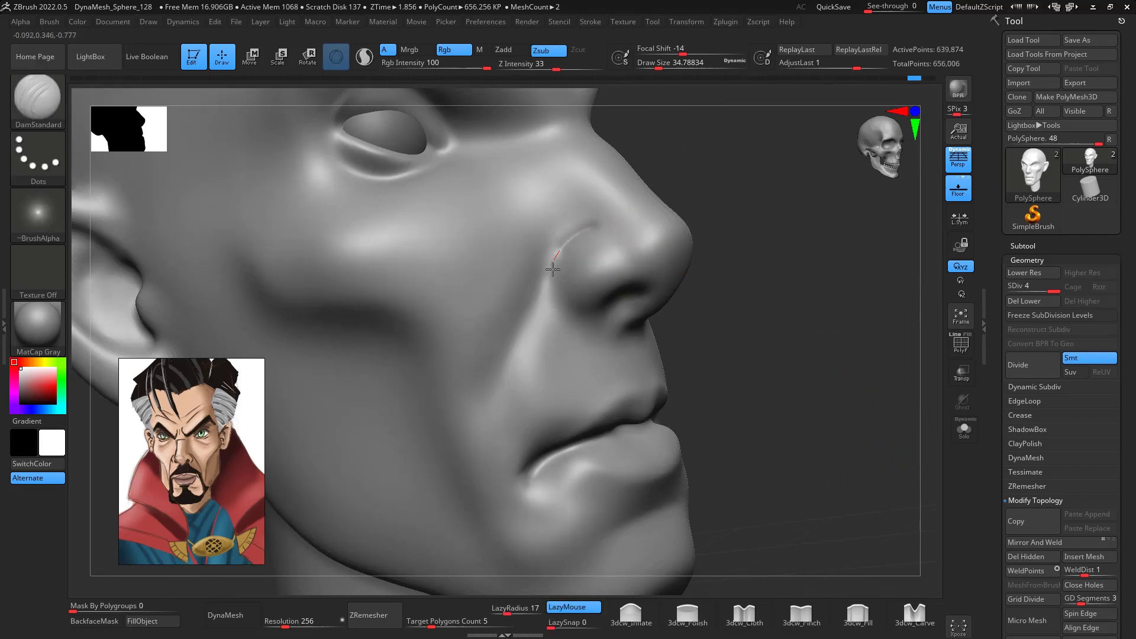
pyautogui.moveTo(870, 337)
pyautogui.mouseDown()
pyautogui.moveTo(816, 320)
pyautogui.moveTo(783, 261)
pyautogui.mouseUp()
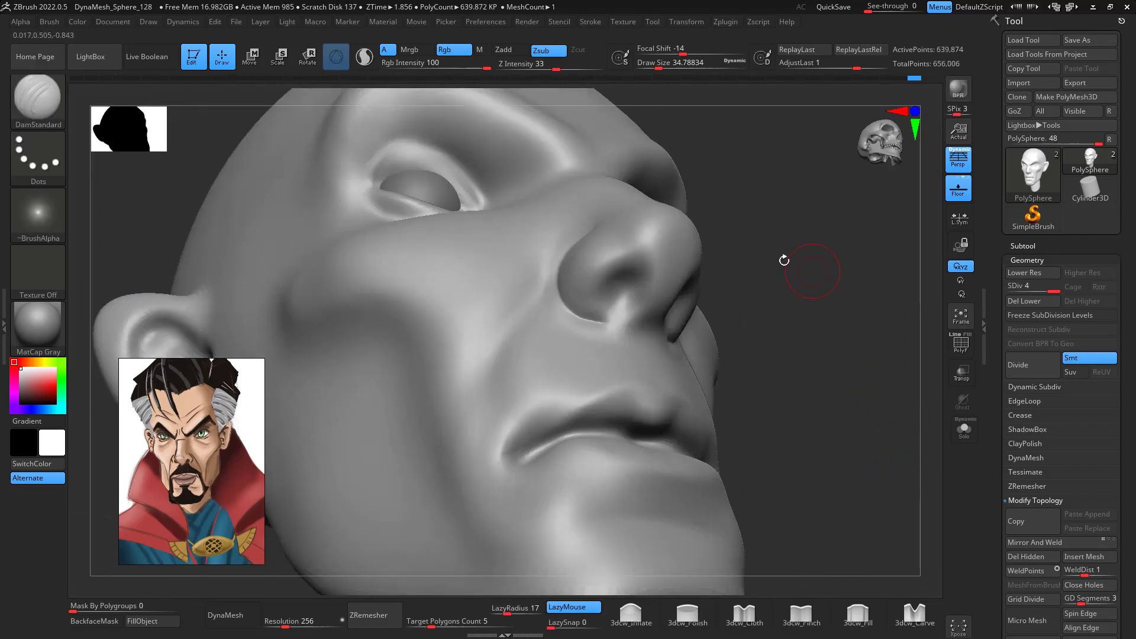
pyautogui.moveTo(602, 322); pyautogui.dragTo(624, 289)
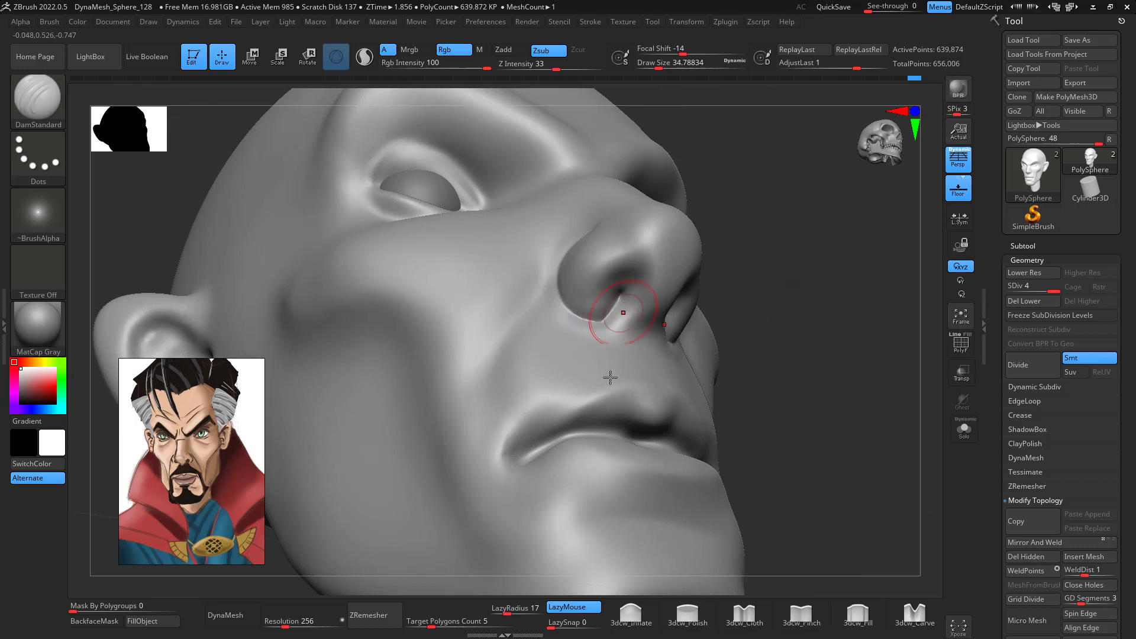
# - Reduce LazyRadius to 10, define the nostril's underside with the DamStandard brush, and smooth it
pyautogui.moveTo(503, 609); pyautogui.dragTo(504, 609)
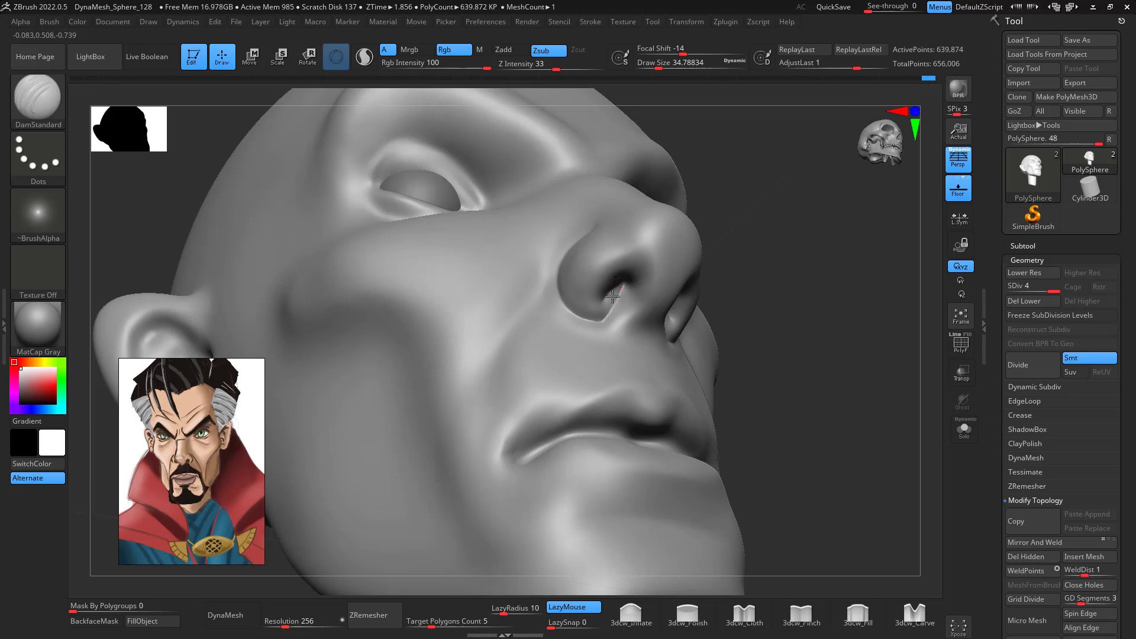
pyautogui.moveTo(776, 296); pyautogui.dragTo(686, 325)
pyautogui.press('shift')
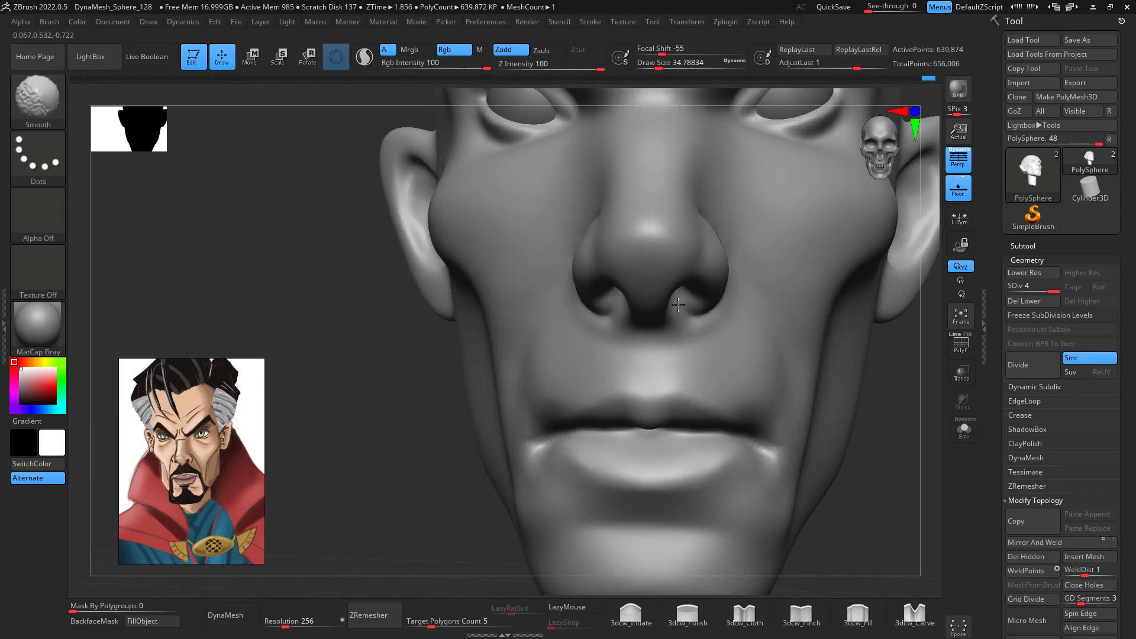
# - Build up the inner edge of the nostrils with ClayBuildup at draw size about 31, and smooth the result
pyautogui.moveTo(734, 284); pyautogui.dragTo(855, 380)
pyautogui.press('b')
pyautogui.press('c')
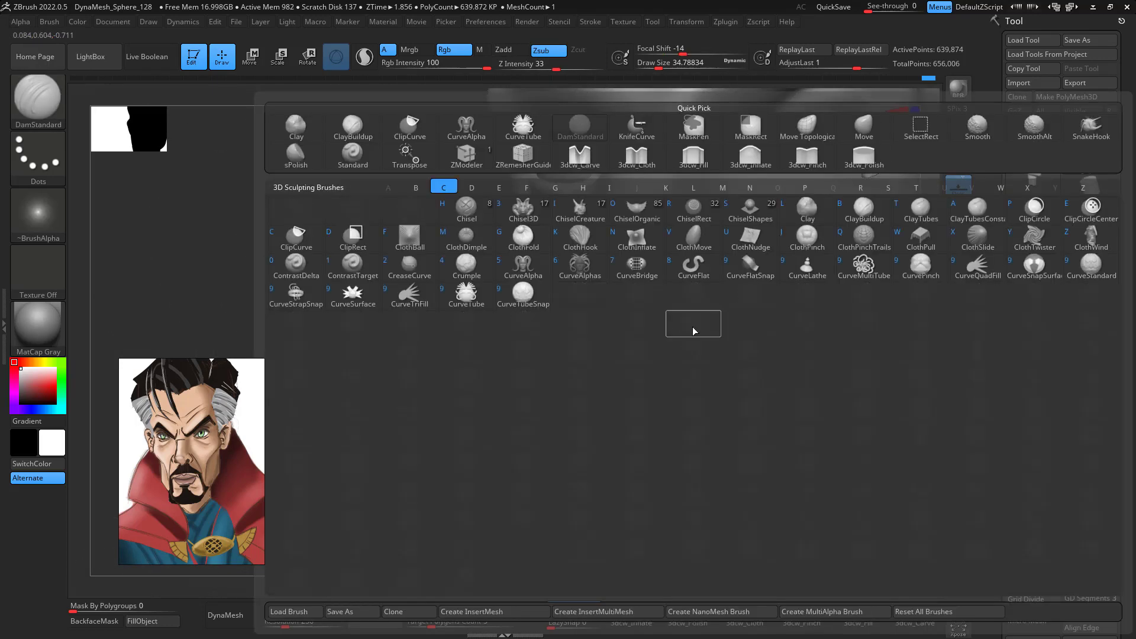
pyautogui.press('b')
pyautogui.press('space')
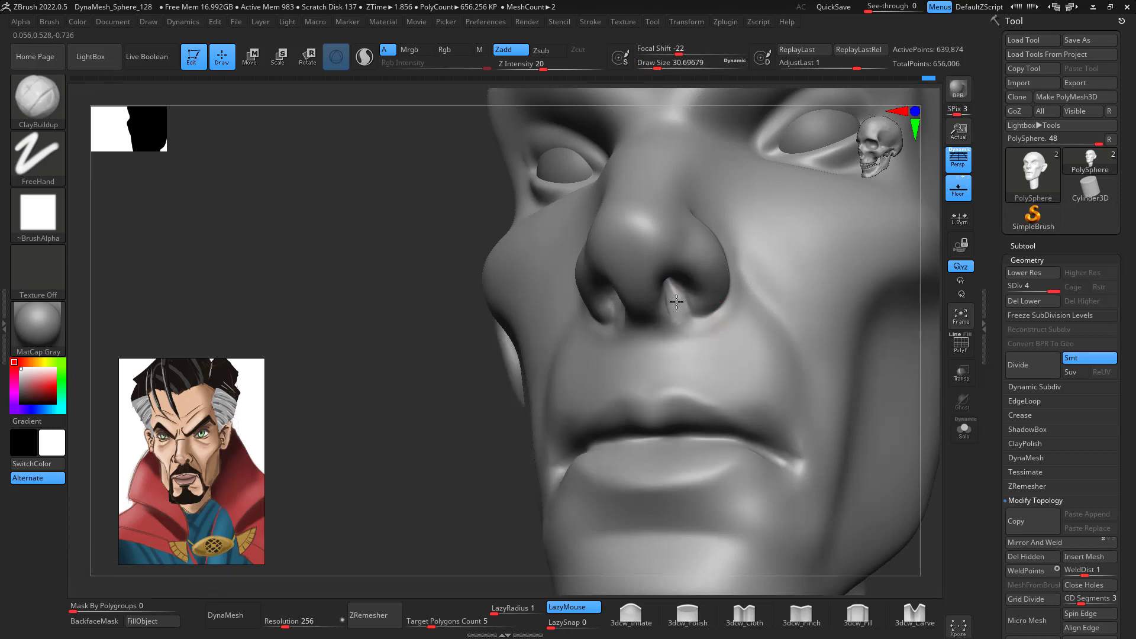
pyautogui.press('shift')
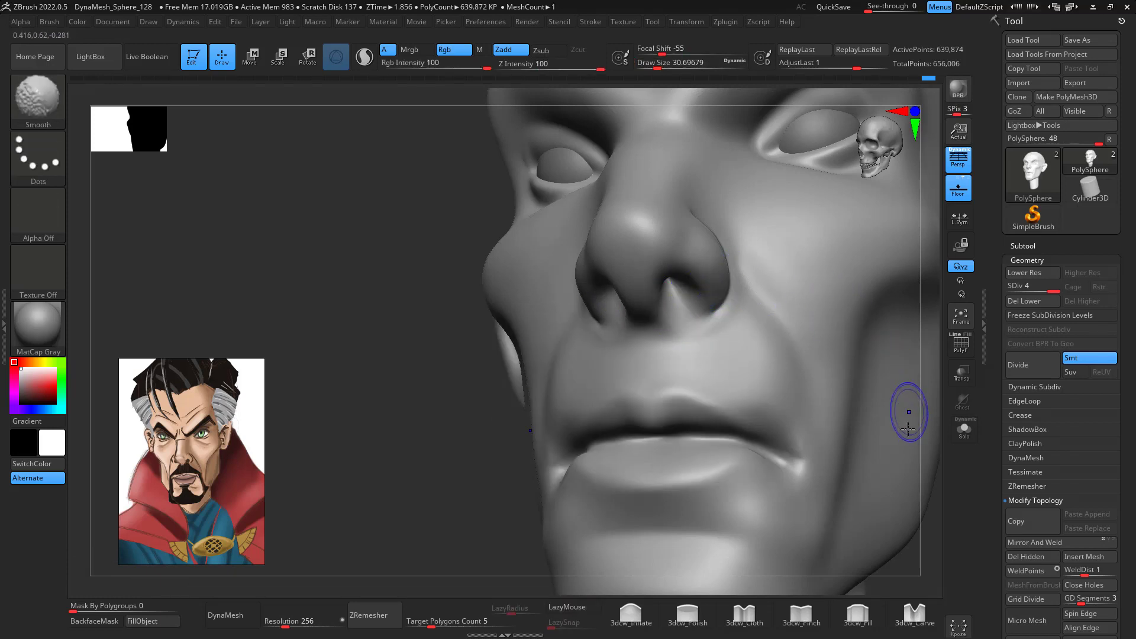
pyautogui.moveTo(909, 414)
pyautogui.keyDown('shift'); pyautogui.mouseDown()
pyautogui.moveTo(941, 467)
pyautogui.moveTo(905, 428)
pyautogui.moveTo(944, 421)
pyautogui.mouseUp(); pyautogui.keyUp('shift')
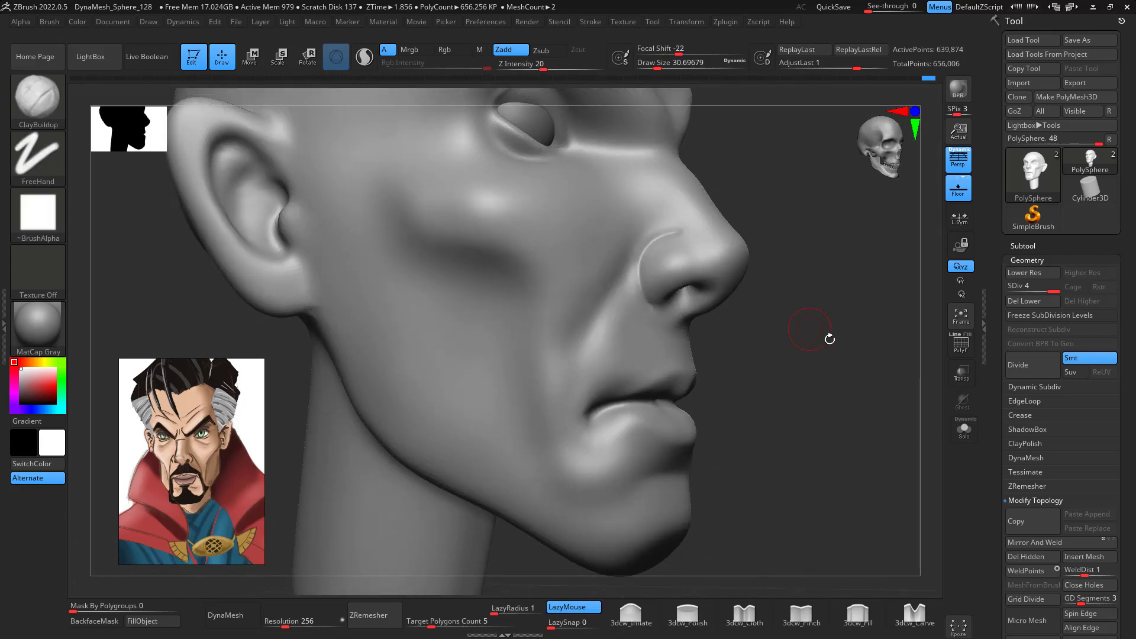
# - Sharpen the nostril's lower rim with the DamStandard brush
pyautogui.moveTo(830, 338); pyautogui.dragTo(815, 304)
pyautogui.press('b')
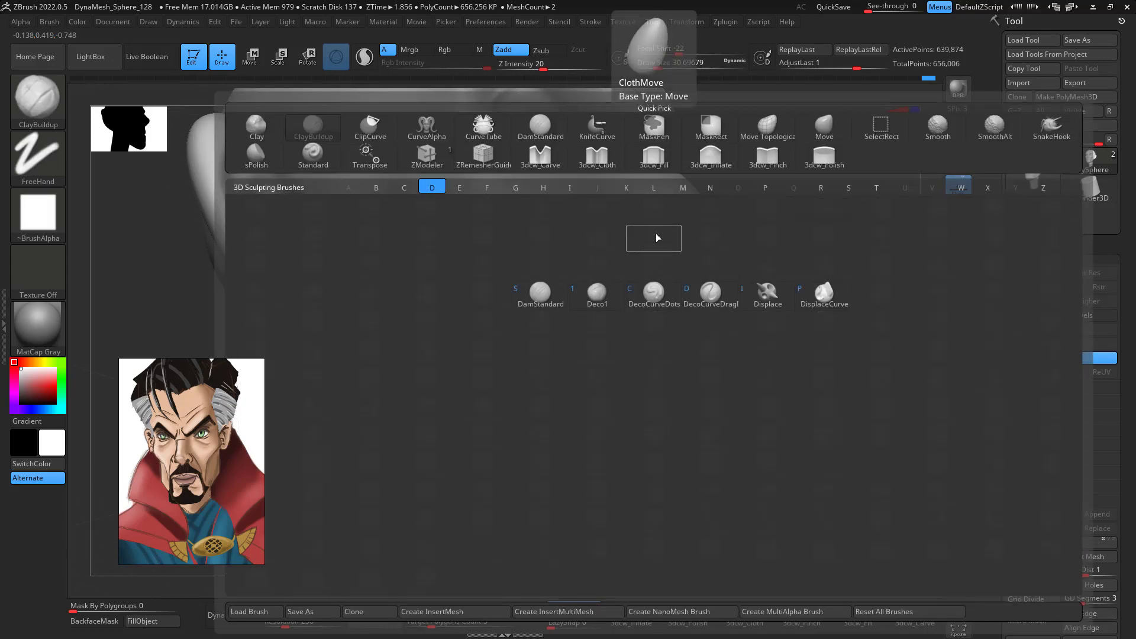
pyautogui.press('d')
pyautogui.press('s')
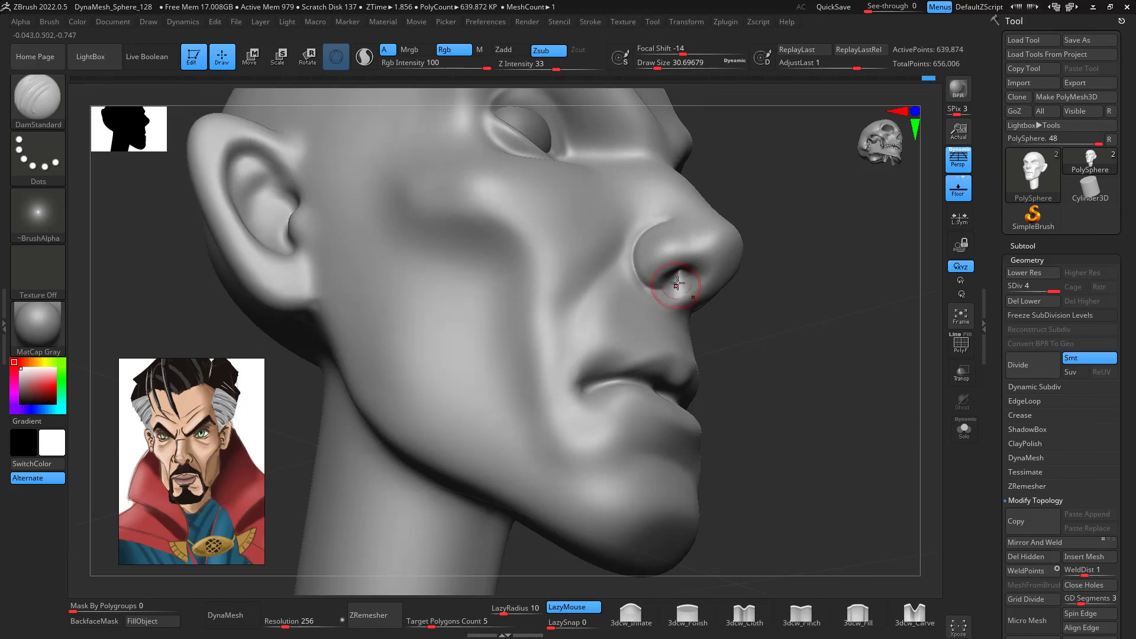
pyautogui.moveTo(671, 289); pyautogui.dragTo(691, 300)
pyautogui.moveTo(887, 423); pyautogui.dragTo(814, 434)
# - Reshape the mouth area below the nose with the Move brush at draw size about 101
pyautogui.press('b')
pyautogui.press('m')
pyautogui.press('v')
pyautogui.press('space')
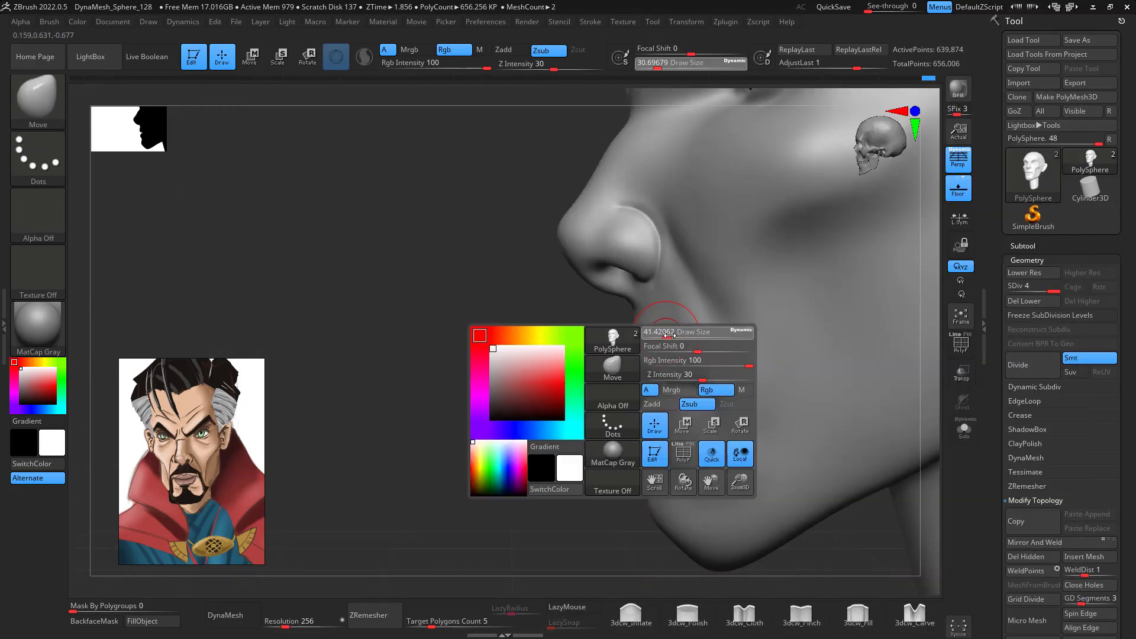
pyautogui.press(']')
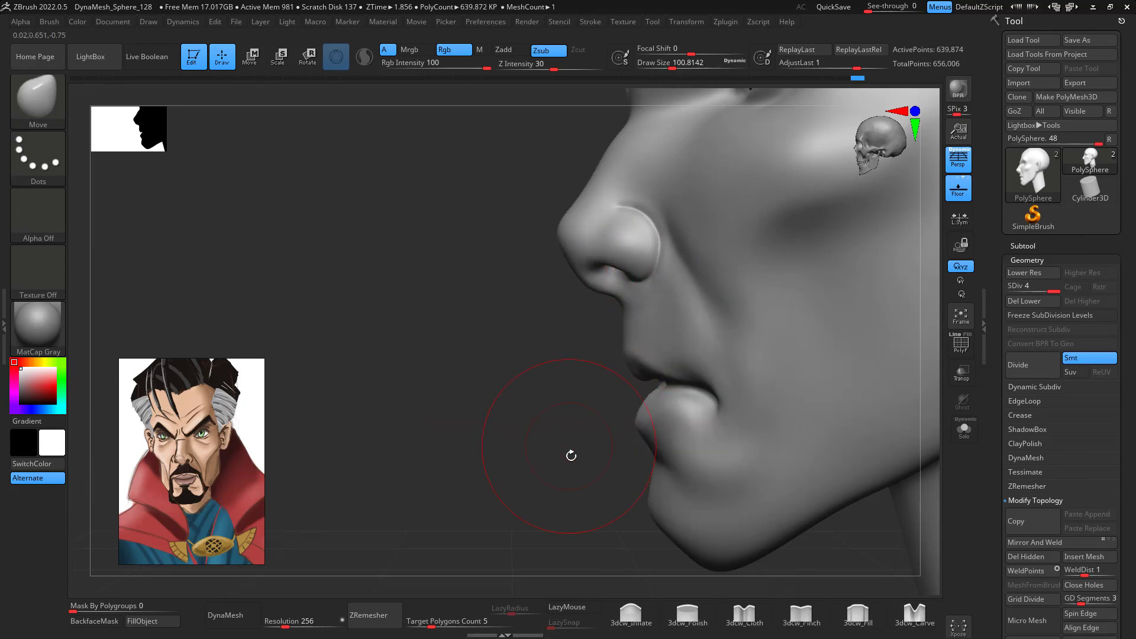
pyautogui.moveTo(571, 455)
pyautogui.mouseDown()
pyautogui.moveTo(817, 404)
pyautogui.moveTo(862, 352)
pyautogui.moveTo(826, 397)
pyautogui.moveTo(857, 332)
pyautogui.moveTo(824, 330)
pyautogui.moveTo(817, 310)
pyautogui.moveTo(853, 393)
pyautogui.moveTo(540, 405)
pyautogui.mouseUp()
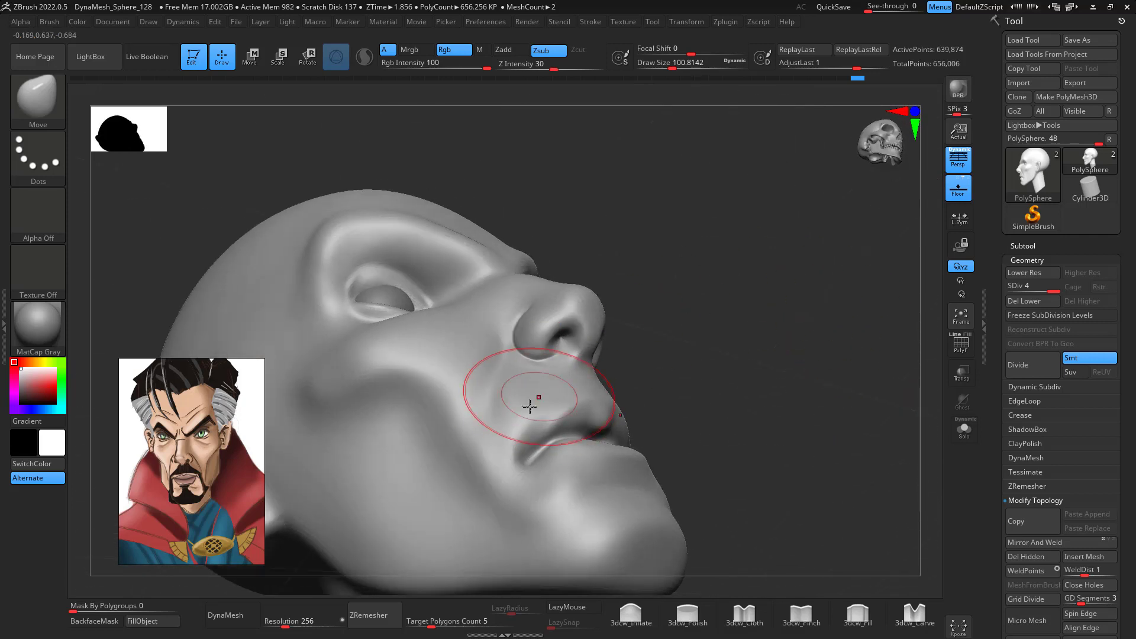
pyautogui.moveTo(764, 371)
pyautogui.mouseDown()
pyautogui.moveTo(844, 388)
pyautogui.moveTo(857, 366)
pyautogui.moveTo(782, 306)
pyautogui.moveTo(844, 408)
pyautogui.moveTo(877, 436)
pyautogui.moveTo(862, 393)
pyautogui.moveTo(845, 426)
pyautogui.moveTo(793, 436)
pyautogui.moveTo(840, 406)
pyautogui.moveTo(819, 447)
pyautogui.moveTo(845, 436)
pyautogui.moveTo(855, 459)
pyautogui.moveTo(850, 421)
pyautogui.moveTo(855, 461)
pyautogui.mouseUp()
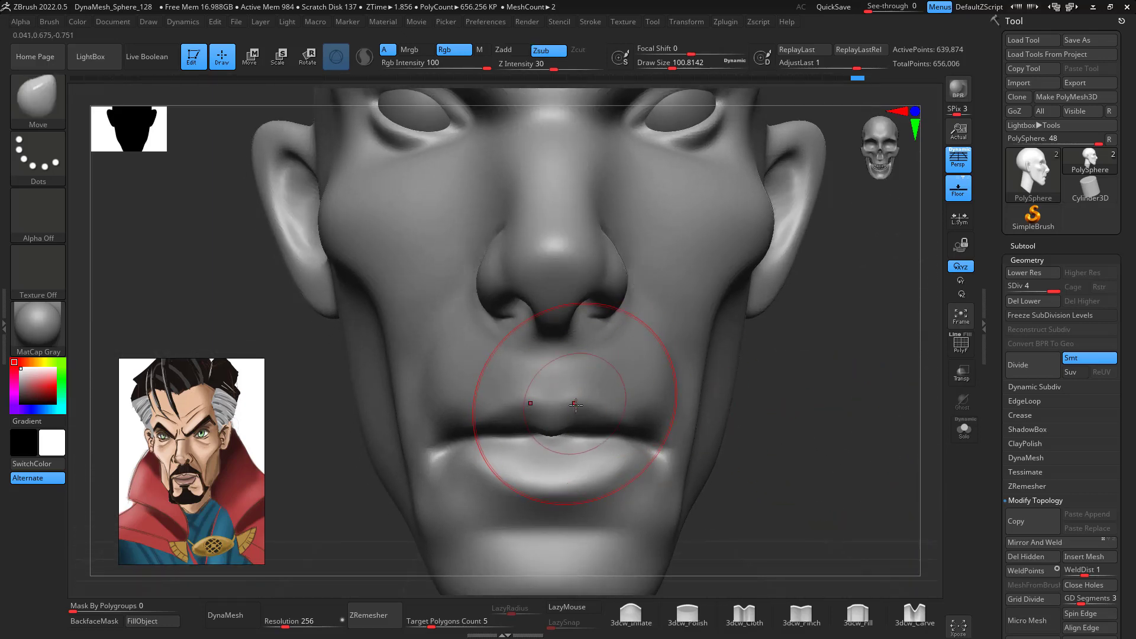
# - Carve the philtrum groove between nose and upper lip with ClayBuildup at draw size about 25, and smooth it
pyautogui.press('b')
pyautogui.press('c')
pyautogui.press('b')
pyautogui.press('space')
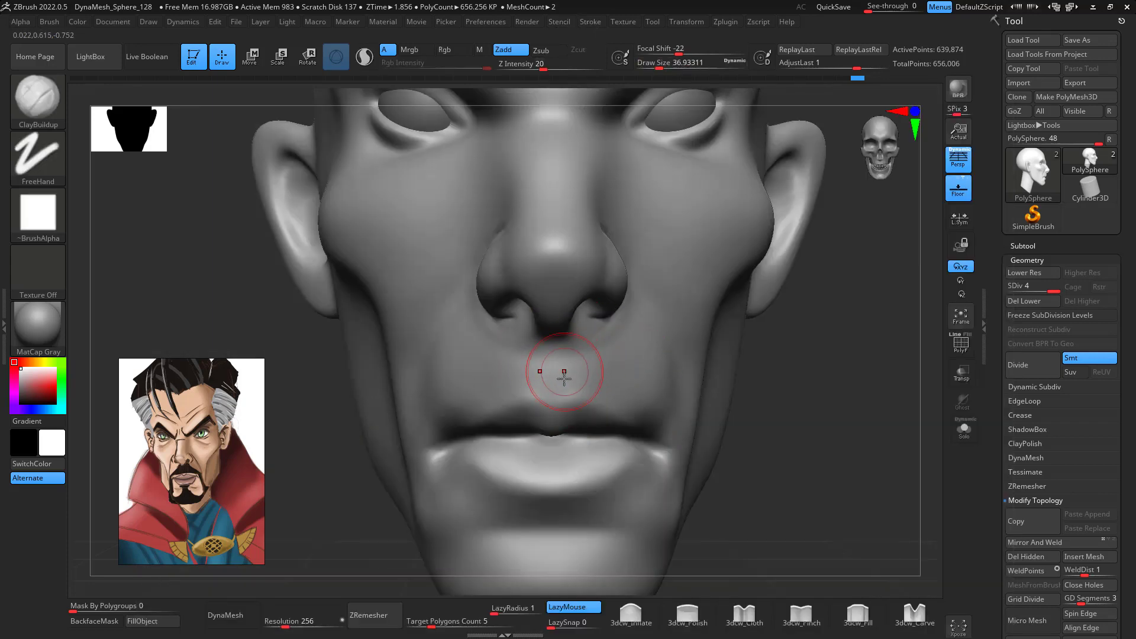
pyautogui.press('space')
pyautogui.moveTo(558, 388); pyautogui.dragTo(553, 388)
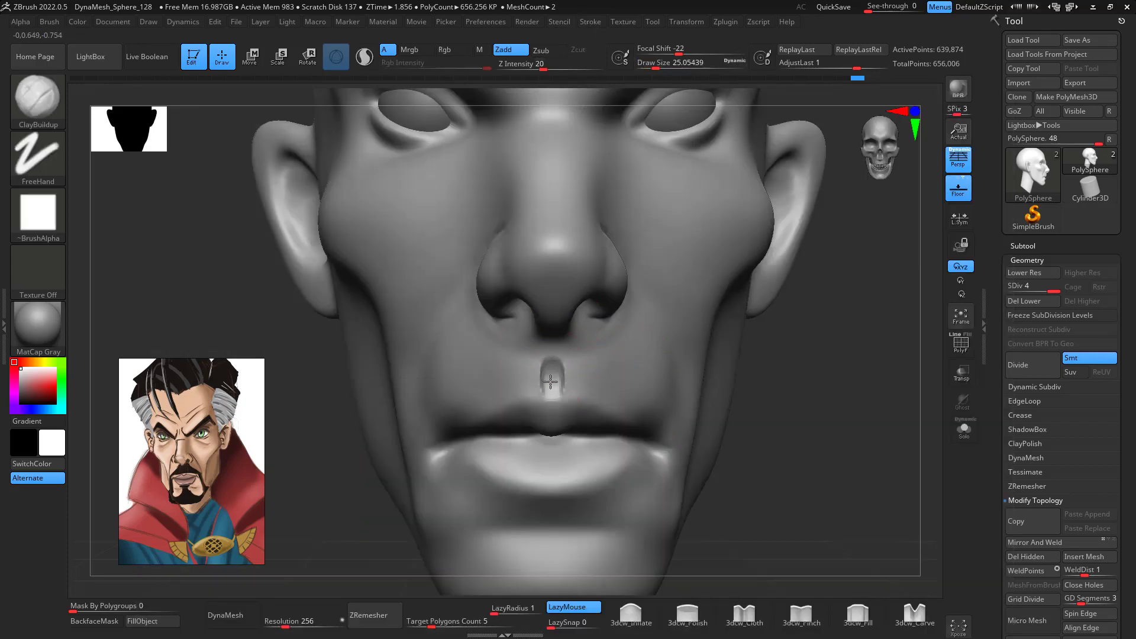
pyautogui.press('shift')
# - Sharpen the fold running from the nostril wing toward the mouth corner with the 3dcw_Pinch brush at draw size about 44, and smooth it
pyautogui.moveTo(743, 381)
pyautogui.mouseDown()
pyautogui.moveTo(842, 381)
pyautogui.moveTo(812, 411)
pyautogui.moveTo(811, 379)
pyautogui.mouseUp()
pyautogui.click(805, 616)
pyautogui.moveTo(791, 475); pyautogui.dragTo(755, 453)
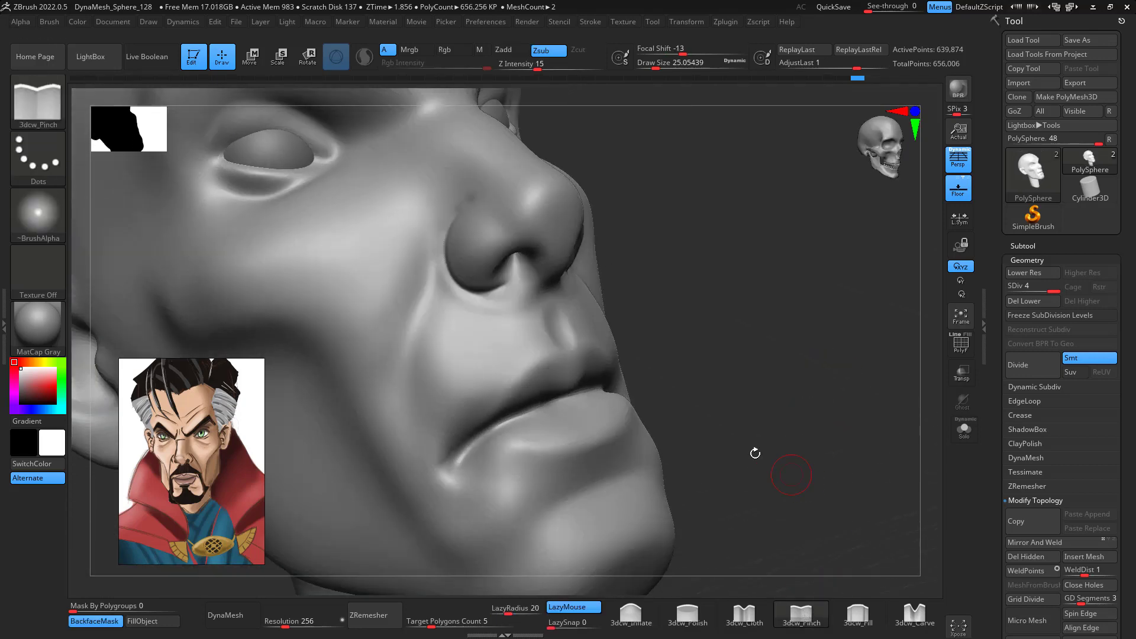
pyautogui.press('space')
pyautogui.moveTo(445, 249)
pyautogui.mouseDown()
pyautogui.moveTo(456, 249)
pyautogui.moveTo(436, 252)
pyautogui.moveTo(427, 276)
pyautogui.moveTo(413, 409)
pyautogui.mouseUp()
pyautogui.press('space')
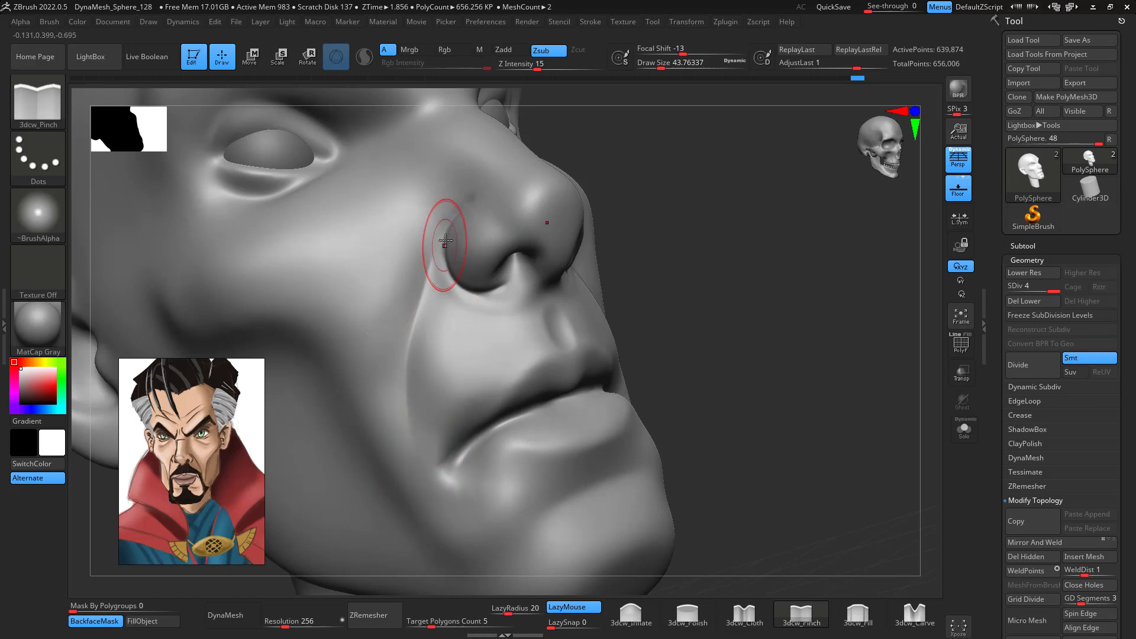
pyautogui.press('shift')
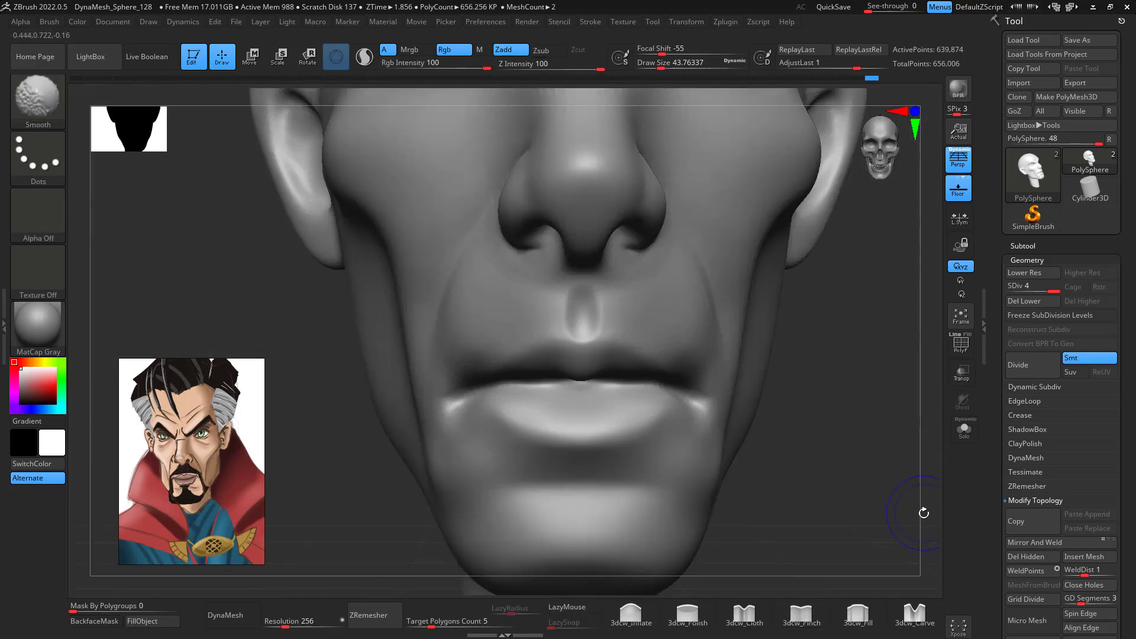
# - Pinch the upper lip's outline near the mouth corner with 3dcw_Pinch at draw size about 13
pyautogui.moveTo(885, 364)
pyautogui.mouseDown()
pyautogui.moveTo(796, 297)
pyautogui.moveTo(825, 329)
pyautogui.moveTo(822, 384)
pyautogui.moveTo(819, 320)
pyautogui.moveTo(700, 314)
pyautogui.mouseUp()
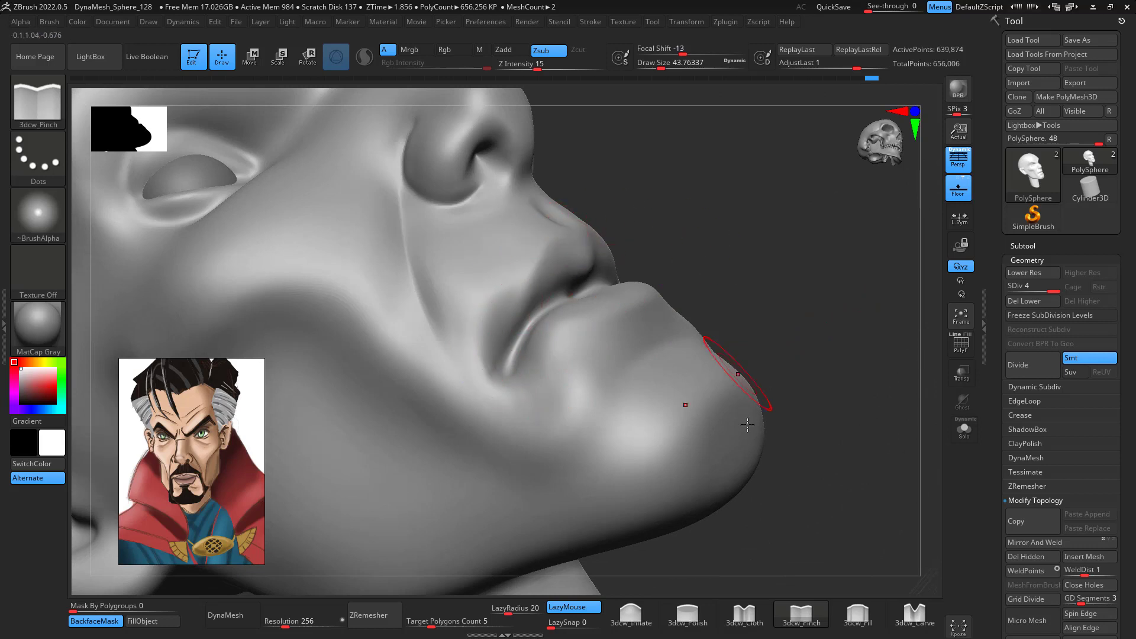
pyautogui.press('space')
pyautogui.moveTo(768, 432); pyautogui.dragTo(771, 432)
pyautogui.moveTo(812, 368); pyautogui.dragTo(819, 403)
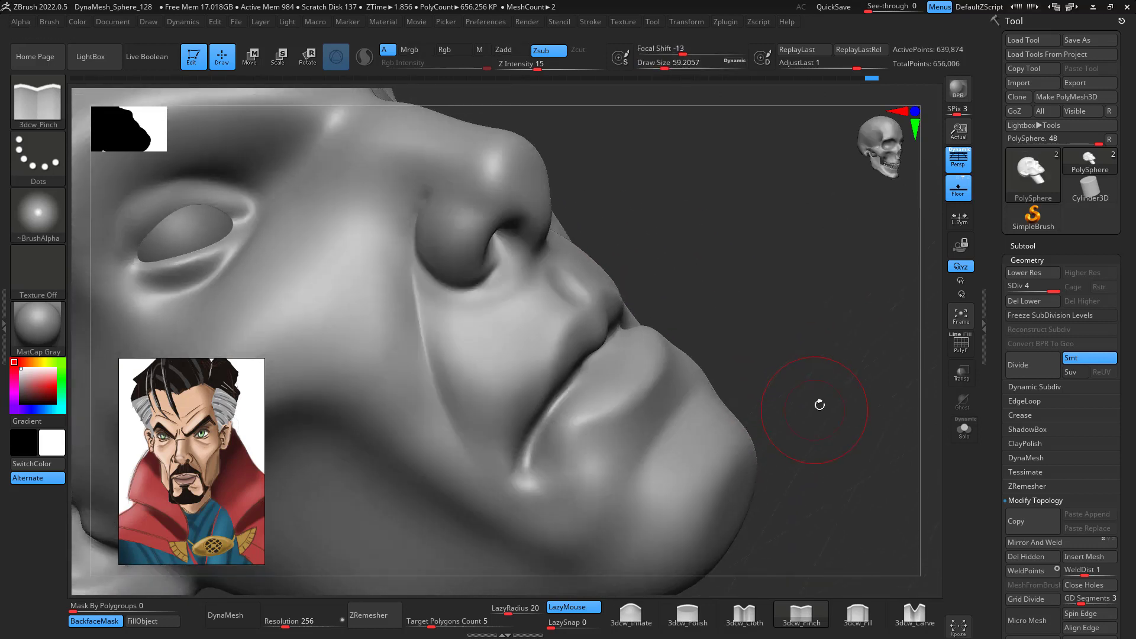
pyautogui.press('space')
pyautogui.moveTo(694, 384); pyautogui.dragTo(681, 384)
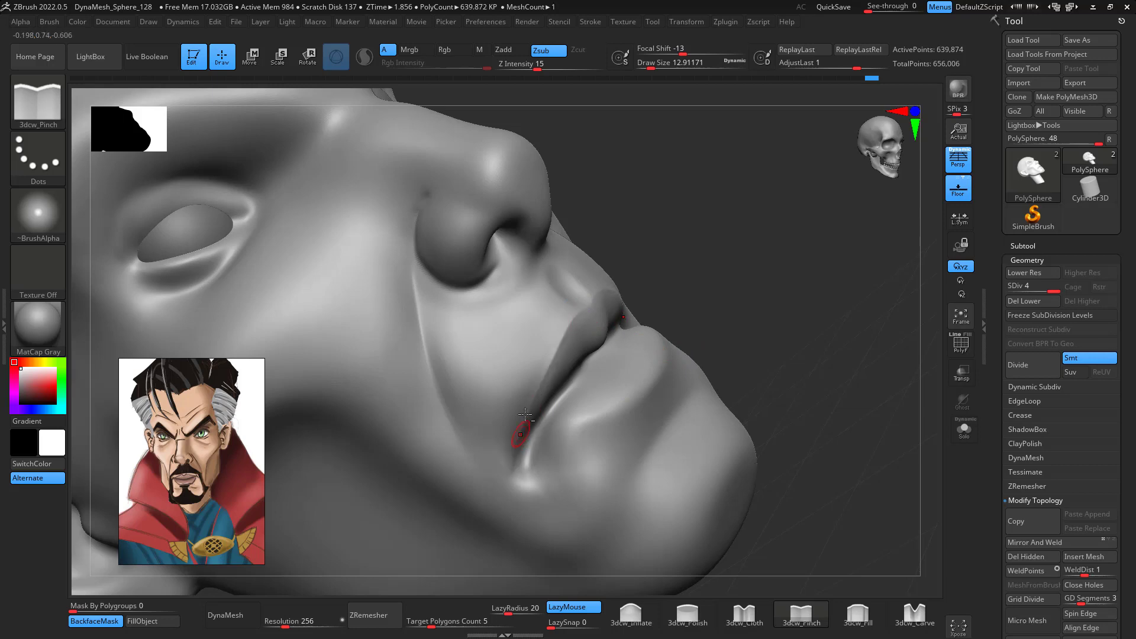
pyautogui.moveTo(828, 278); pyautogui.dragTo(769, 285)
pyautogui.keyDown('shift'); pyautogui.moveTo(852, 343); pyautogui.dragTo(887, 393); pyautogui.keyUp('shift')
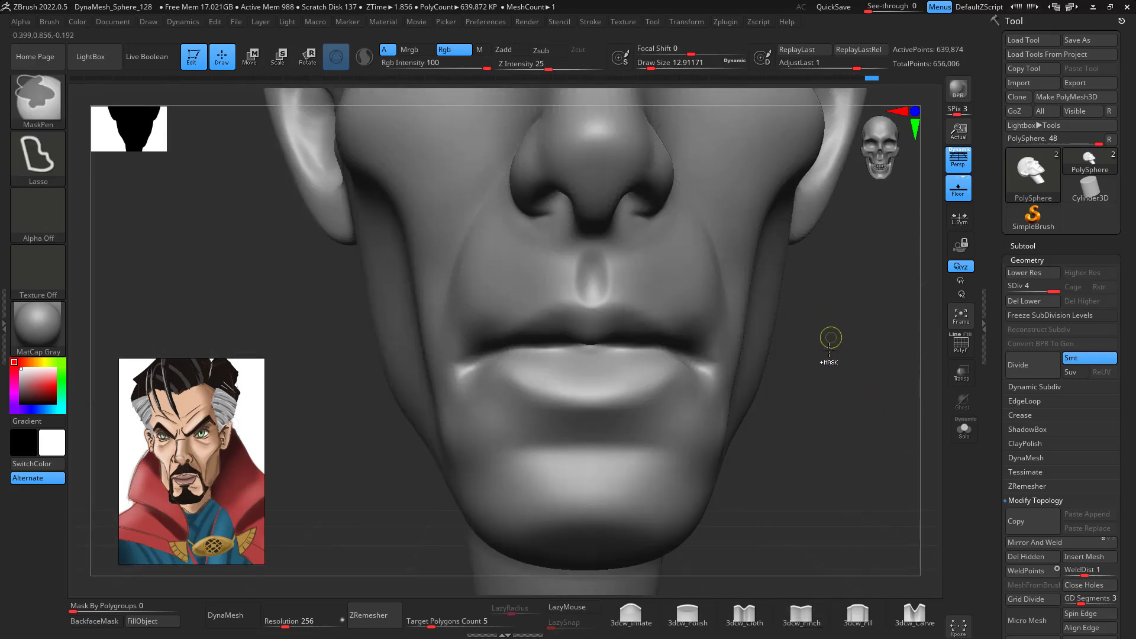
# - Define a crisp upper lip border from the mouth corner to the philtrum with 3dcw_Pinch at draw size about 22
pyautogui.moveTo(830, 340)
pyautogui.mouseDown()
pyautogui.moveTo(872, 378)
pyautogui.moveTo(781, 321)
pyautogui.mouseUp()
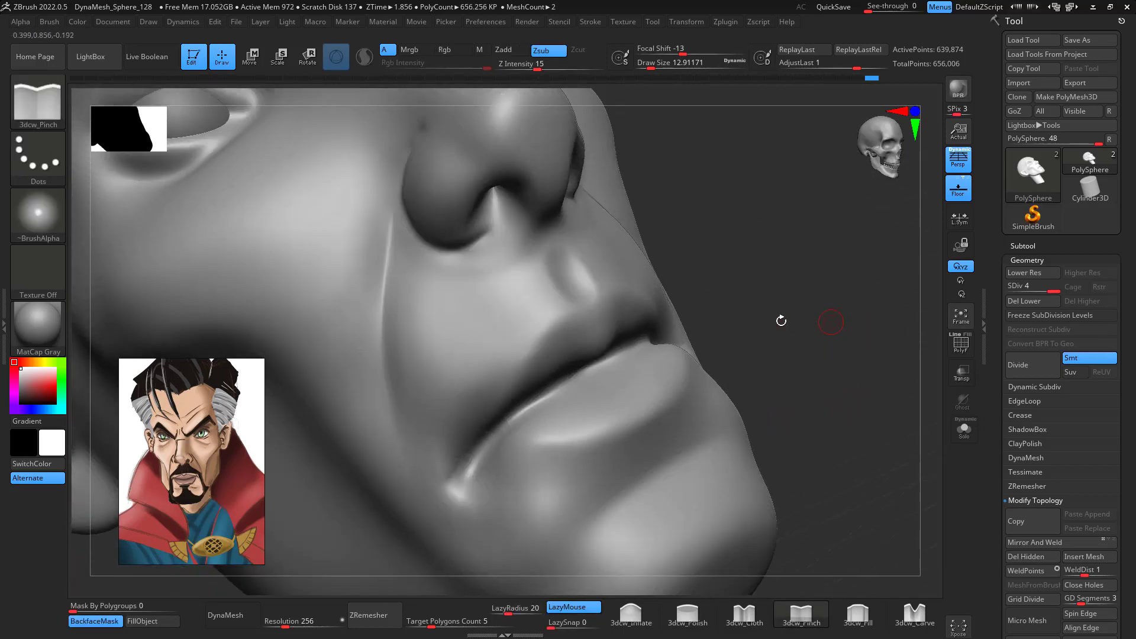
pyautogui.press('space')
pyautogui.moveTo(491, 423); pyautogui.dragTo(502, 424)
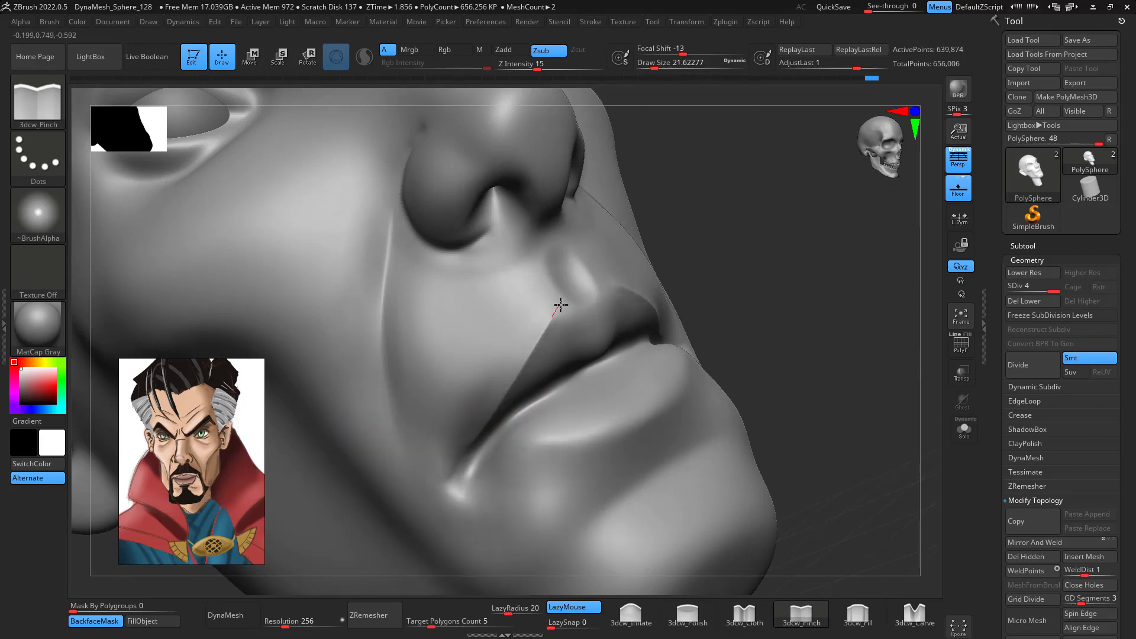
# - Pinch a crisp outline around the lower lip with 3dcw_Pinch at draw size about 29
pyautogui.keyDown('shift'); pyautogui.moveTo(842, 360); pyautogui.dragTo(761, 326); pyautogui.keyUp('shift')
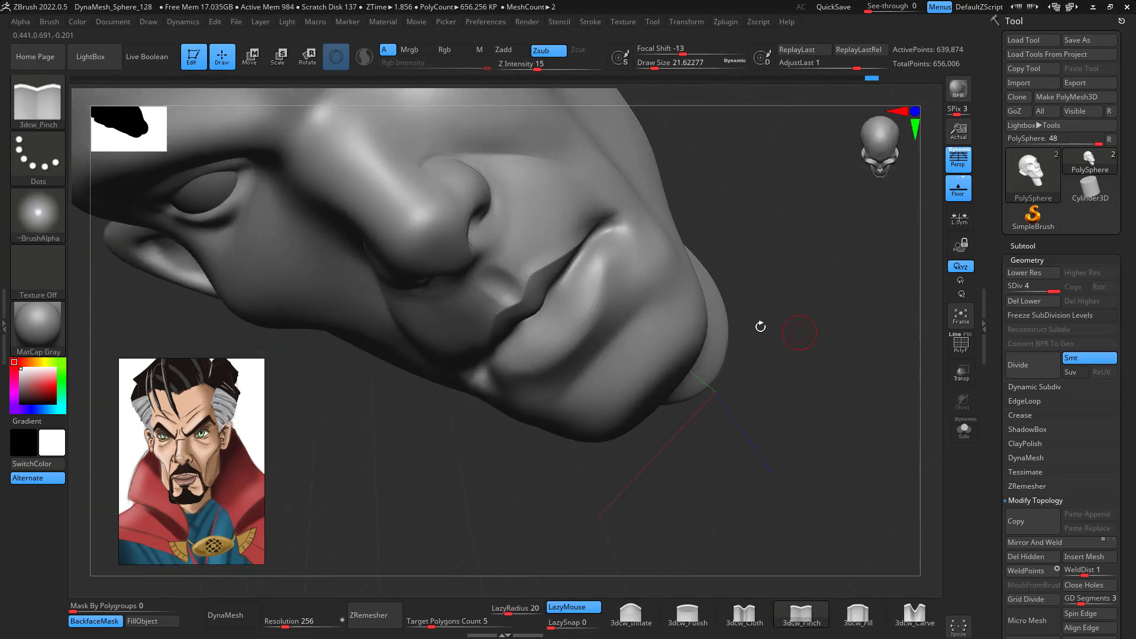
pyautogui.press('space')
pyautogui.moveTo(596, 253); pyautogui.dragTo(599, 252)
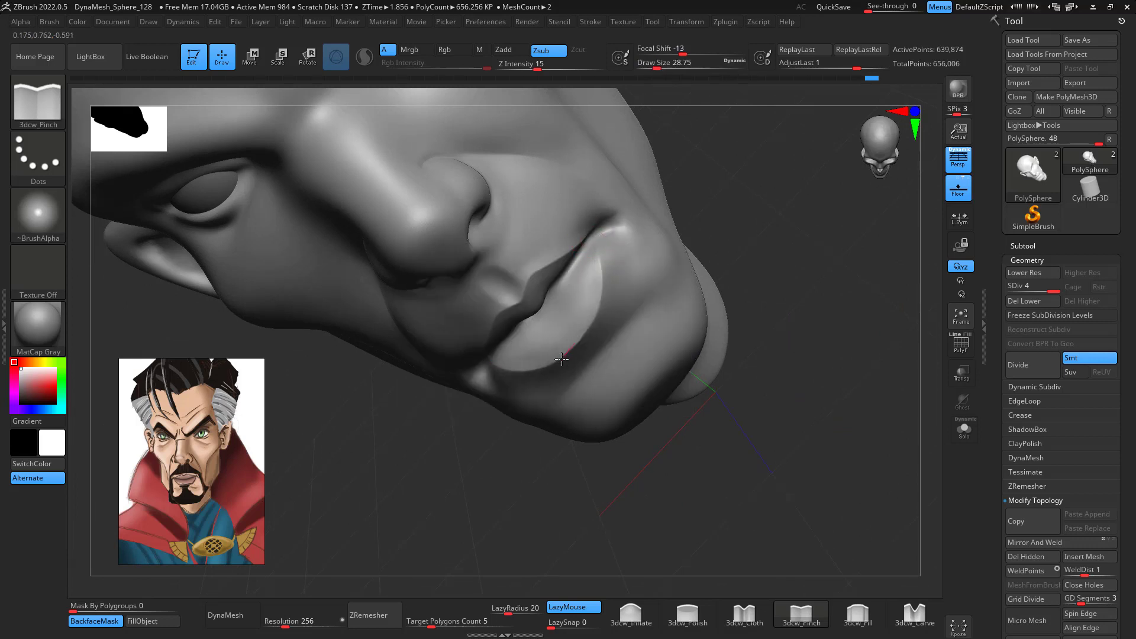
# - Carve the mouth line between the lips with the DamStandard brush at draw size about 16, and smooth the lower lip's inner edge
pyautogui.press('shift')
pyautogui.moveTo(760, 266)
pyautogui.mouseDown()
pyautogui.moveTo(767, 213)
pyautogui.moveTo(806, 223)
pyautogui.moveTo(741, 236)
pyautogui.mouseUp()
pyautogui.press('b')
pyautogui.press('d')
pyautogui.press('s')
pyautogui.press('space')
pyautogui.moveTo(636, 283); pyautogui.dragTo(572, 273)
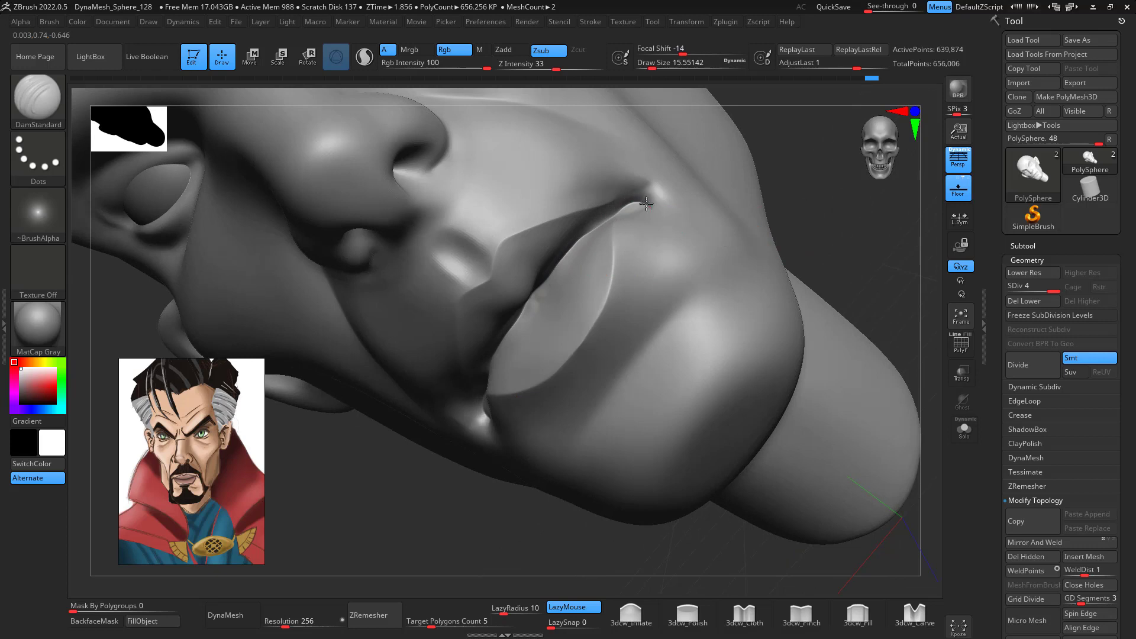
pyautogui.press('shift')
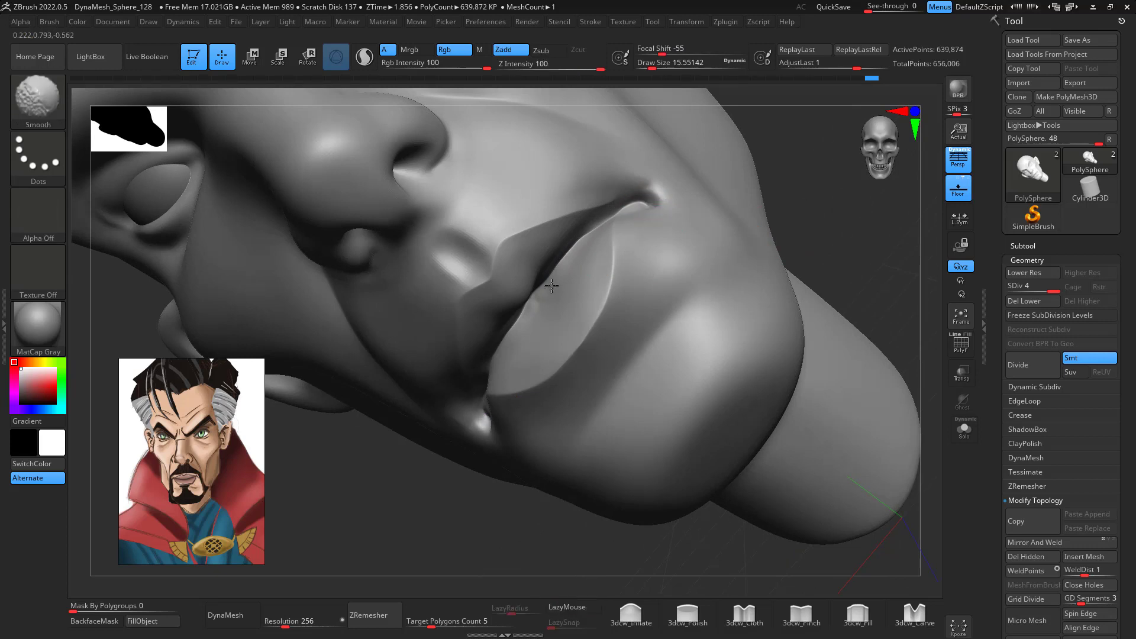
pyautogui.keyDown('shift'); pyautogui.moveTo(541, 293); pyautogui.dragTo(533, 304); pyautogui.keyUp('shift')
pyautogui.keyDown('shift'); pyautogui.moveTo(868, 239); pyautogui.dragTo(857, 288); pyautogui.keyUp('shift')
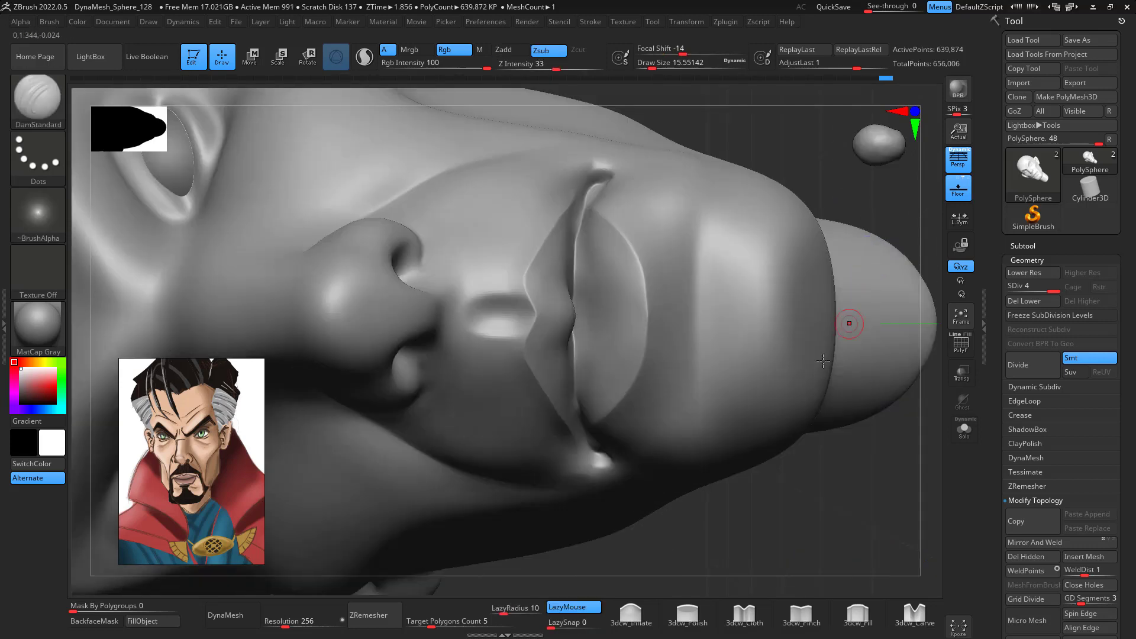
# - Mask the upper lip and the mouth corners along the lip line with a lasso and soften the mask
pyautogui.press('ctrl')
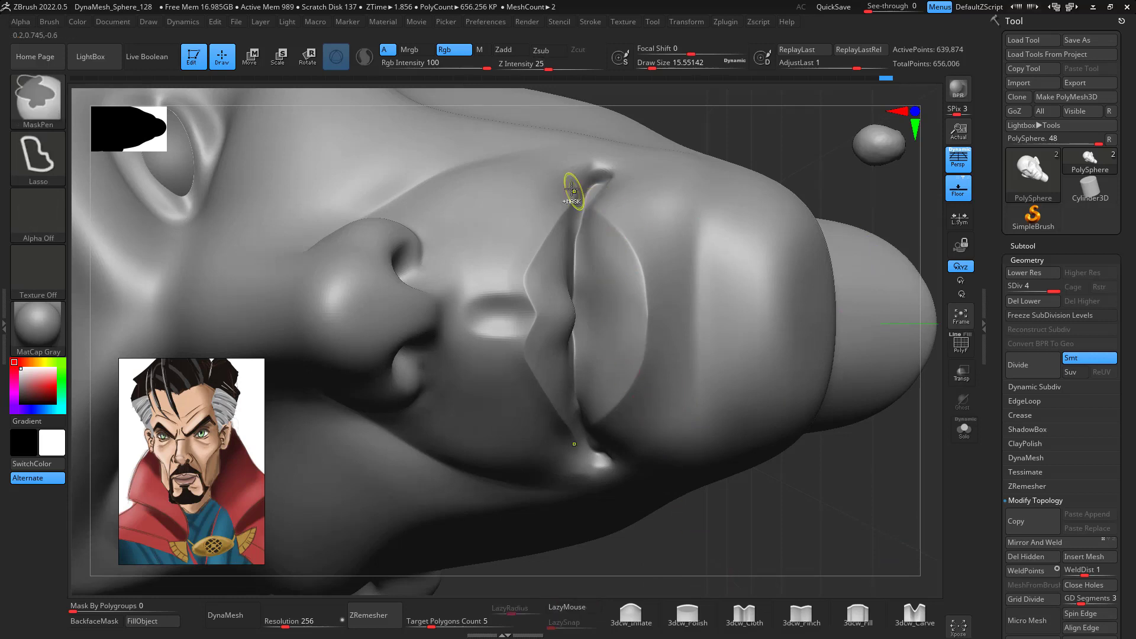
pyautogui.moveTo(517, 197)
pyautogui.keyDown('ctrl'); pyautogui.mouseDown()
pyautogui.moveTo(553, 514)
pyautogui.moveTo(578, 487)
pyautogui.moveTo(556, 408)
pyautogui.moveTo(573, 335)
pyautogui.mouseUp(); pyautogui.keyUp('ctrl')
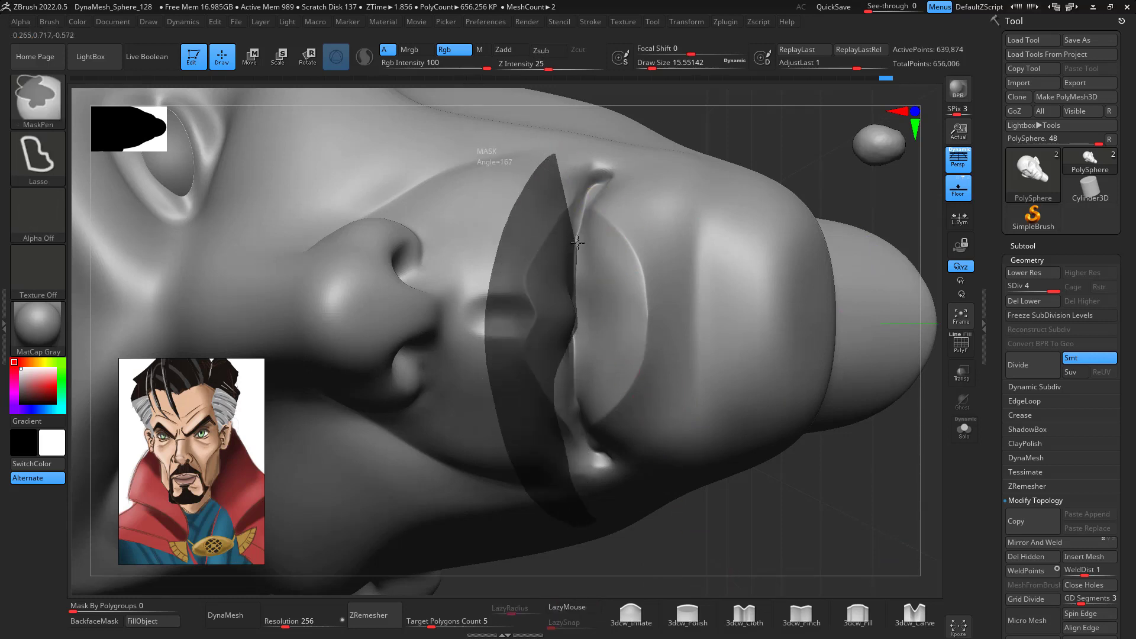
pyautogui.keyDown('ctrl'); pyautogui.moveTo(596, 187); pyautogui.dragTo(595, 188); pyautogui.keyUp('ctrl')
pyautogui.keyDown('ctrl'); pyautogui.click(621, 233); pyautogui.keyUp('ctrl')
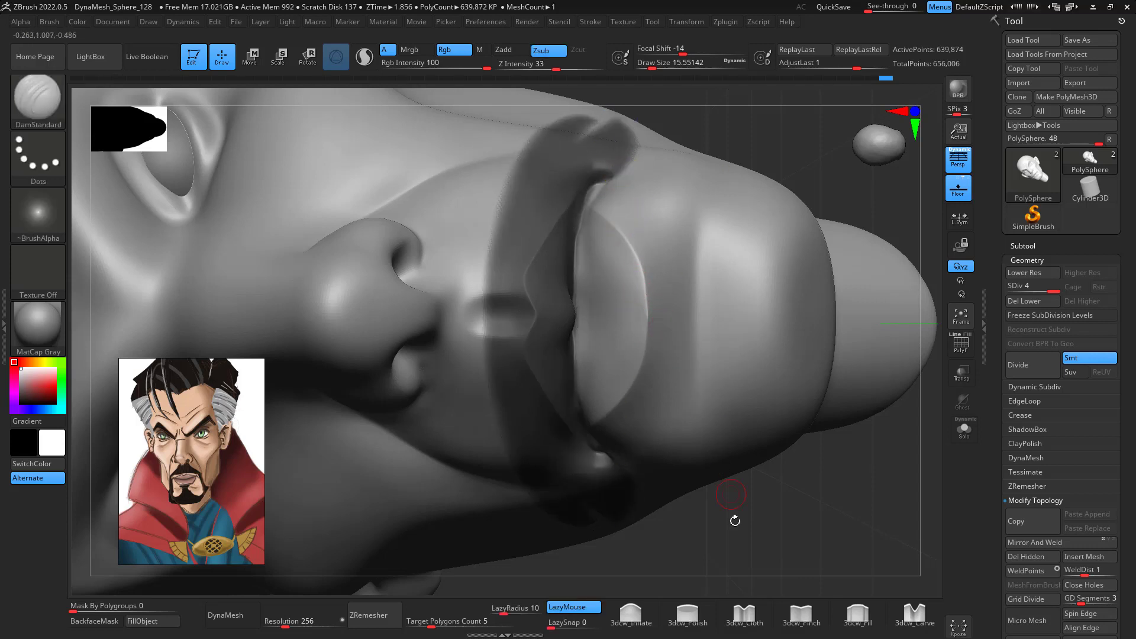
# - Inflate the lower lip along the mouth line with the 3dcw_Inflate brush at draw size about 59, clear the mask and smooth the lip
pyautogui.click(633, 615)
pyautogui.press('space')
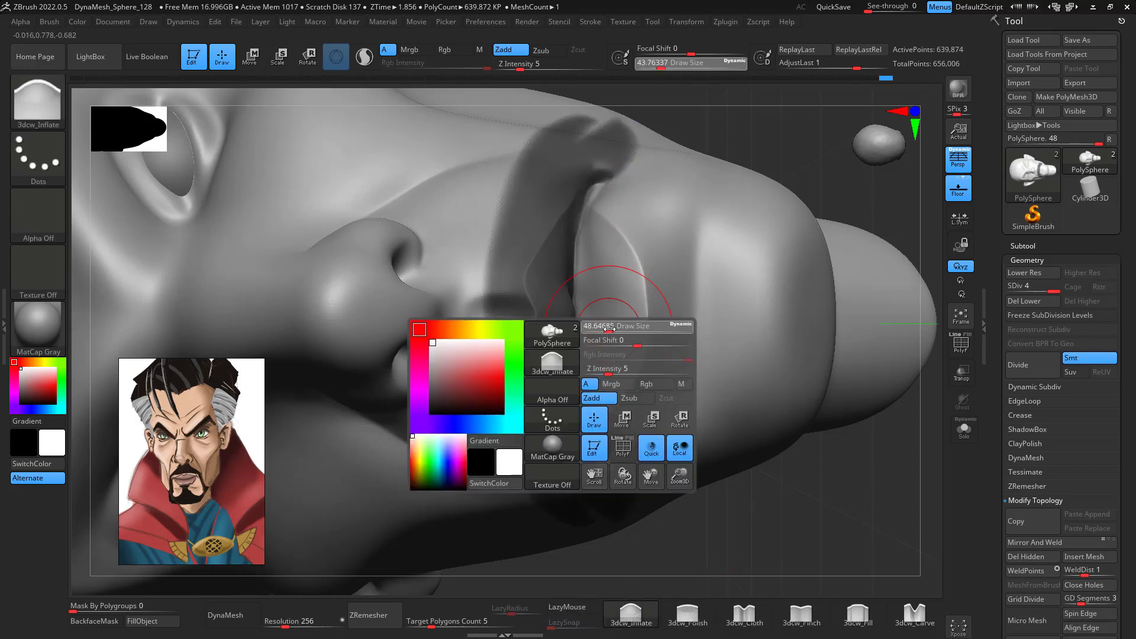
pyautogui.press('space')
pyautogui.moveTo(590, 286); pyautogui.dragTo(594, 286)
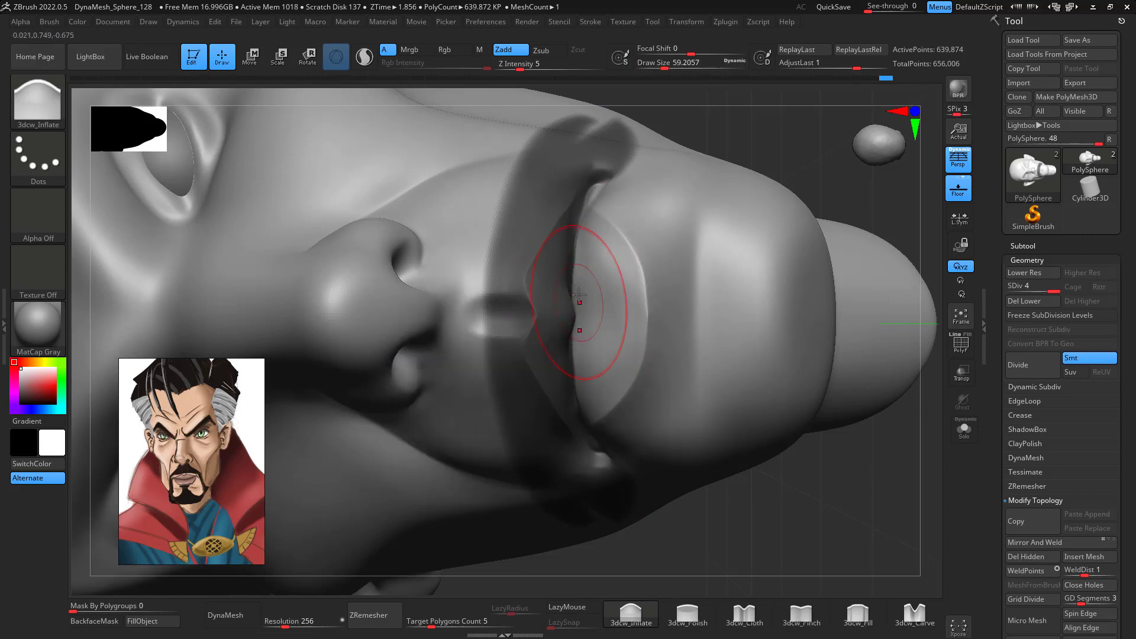
pyautogui.moveTo(800, 502); pyautogui.dragTo(833, 462)
pyautogui.moveTo(833, 461); pyautogui.dragTo(807, 449)
pyautogui.keyDown('shift'); pyautogui.moveTo(633, 356); pyautogui.dragTo(629, 367); pyautogui.keyUp('shift')
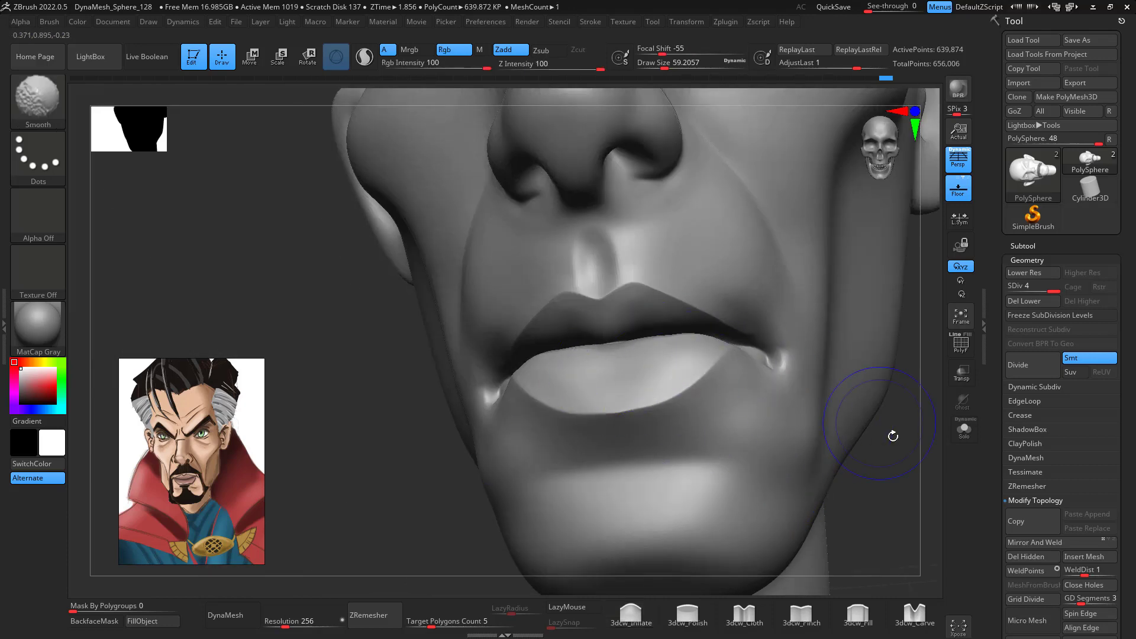
# - Push the upper lip forward in profile with the Move brush at draw size about 90
pyautogui.moveTo(893, 436); pyautogui.dragTo(815, 475)
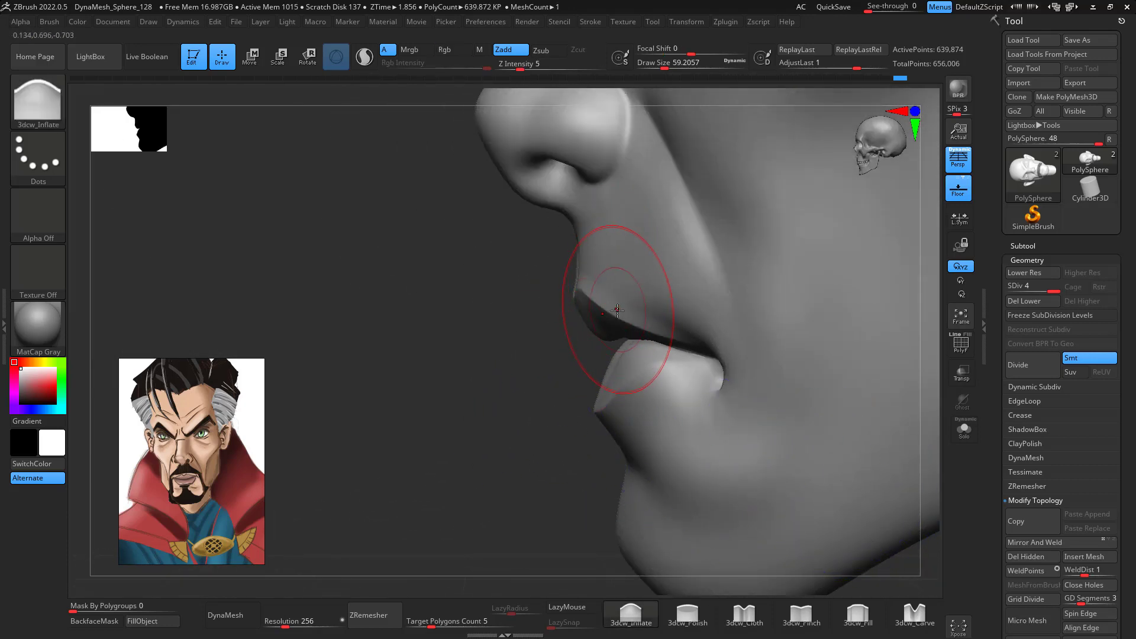
pyautogui.press('b')
pyautogui.press('m')
pyautogui.press('v')
pyautogui.press('space')
pyautogui.moveTo(627, 307)
pyautogui.mouseDown()
pyautogui.moveTo(639, 307)
pyautogui.moveTo(586, 293)
pyautogui.mouseUp()
pyautogui.press('space')
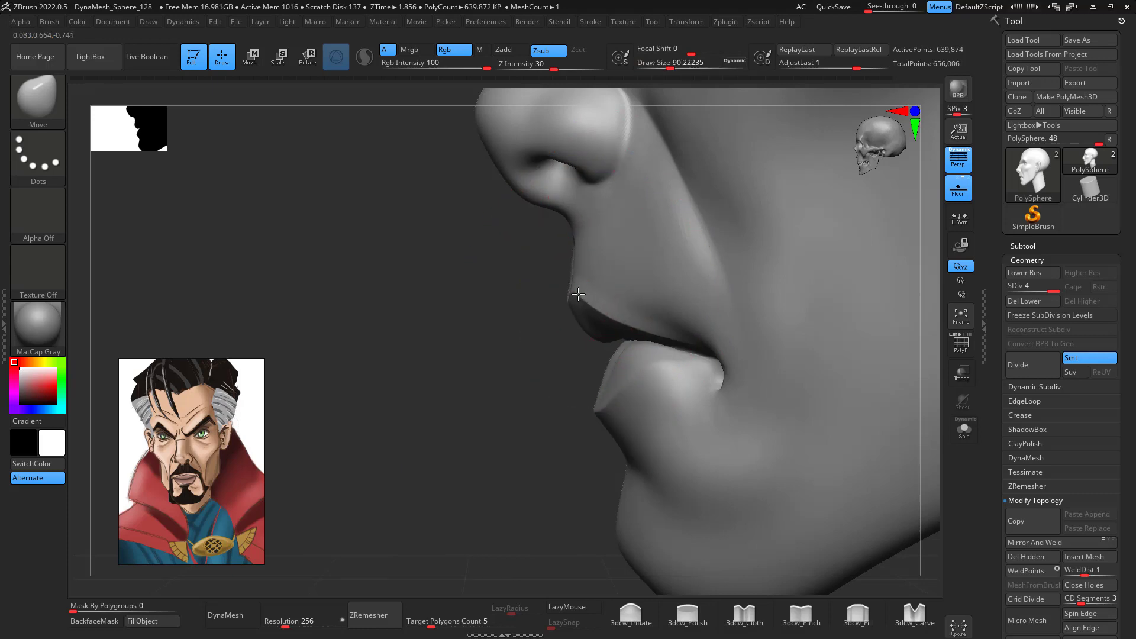
# - Pinch the crease between the lower lip and the chin with the 3dcw_Pinch brush at draw size about 54, undoing unsuitable strokes
pyautogui.moveTo(534, 433); pyautogui.dragTo(571, 431)
pyautogui.moveTo(872, 547); pyautogui.dragTo(867, 356)
pyautogui.moveTo(834, 432)
pyautogui.mouseDown()
pyautogui.moveTo(877, 408)
pyautogui.moveTo(826, 383)
pyautogui.moveTo(836, 458)
pyautogui.mouseUp()
pyautogui.click(800, 614)
pyautogui.press('space')
pyautogui.moveTo(593, 398); pyautogui.dragTo(578, 396)
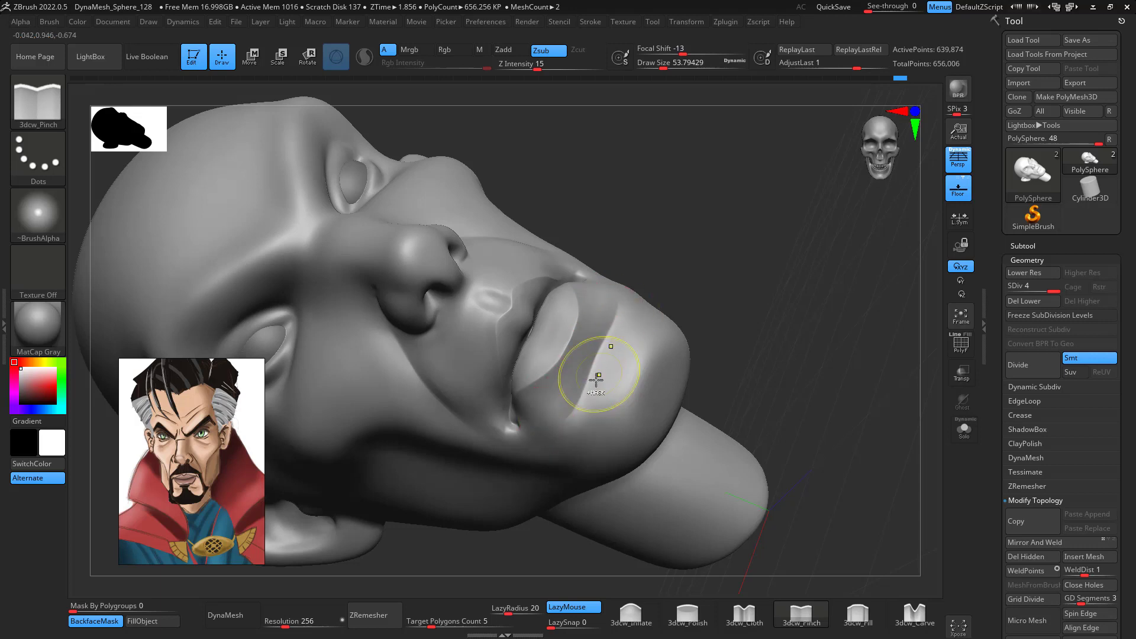
pyautogui.hotkey('ctrl', 'z')
pyautogui.moveTo(595, 364); pyautogui.dragTo(582, 392)
pyautogui.hotkey('ctrl', 'z')
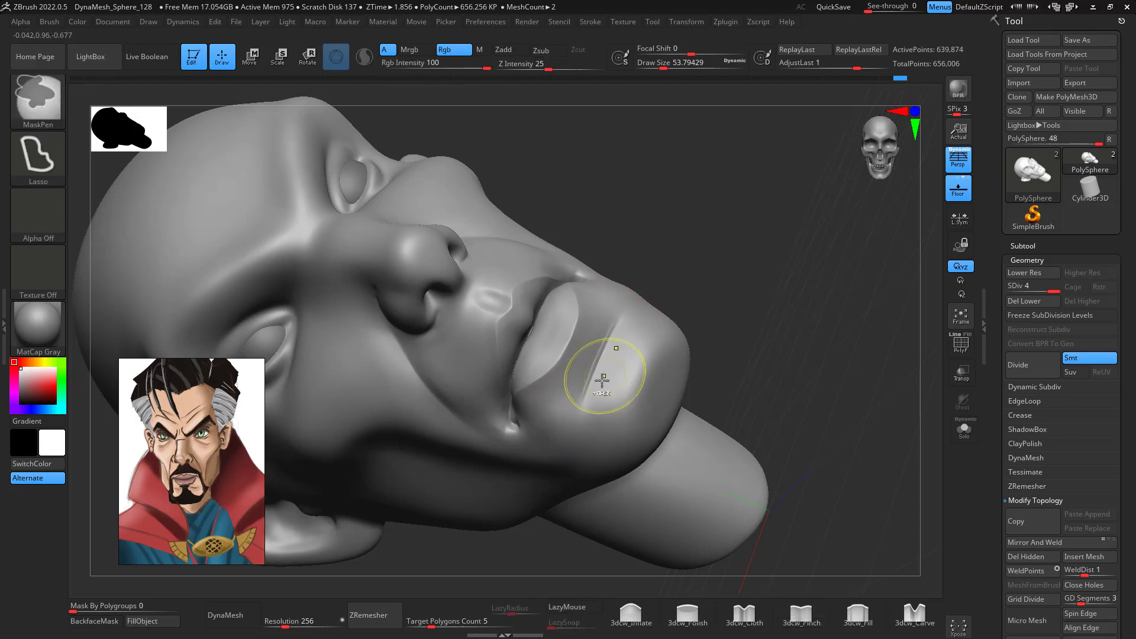
pyautogui.moveTo(617, 325); pyautogui.dragTo(580, 404)
pyautogui.press('shift')
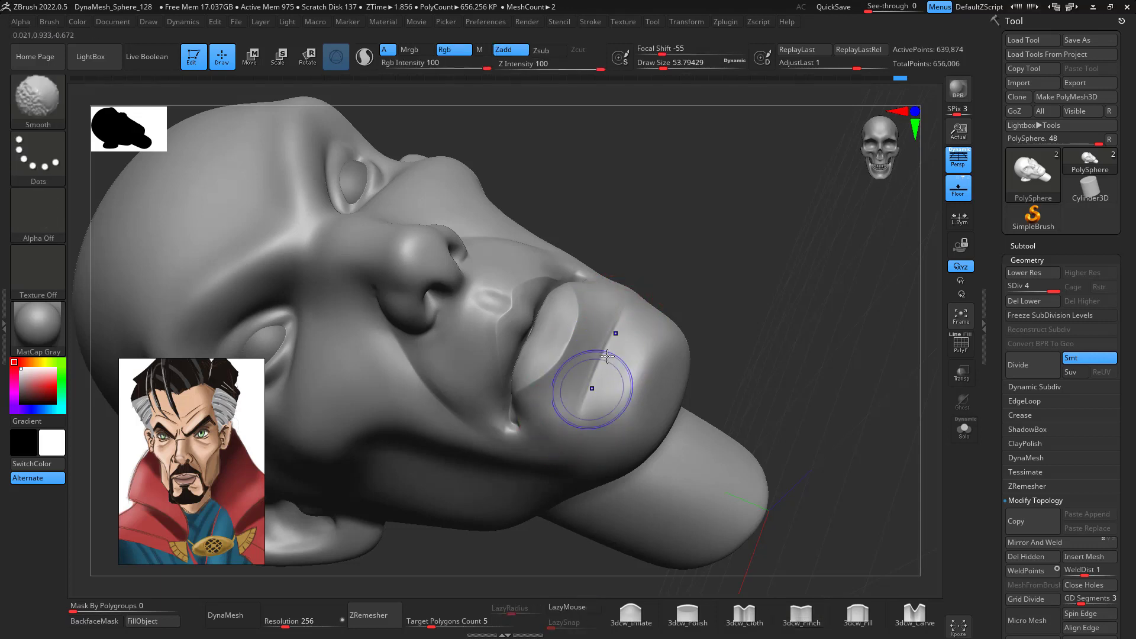
# - Turn off BackfaceMask, pinch the crease above the chin deeper with 3dcw_Pinch, and smooth along it
pyautogui.moveTo(742, 277); pyautogui.dragTo(787, 256)
pyautogui.press('ctrl')
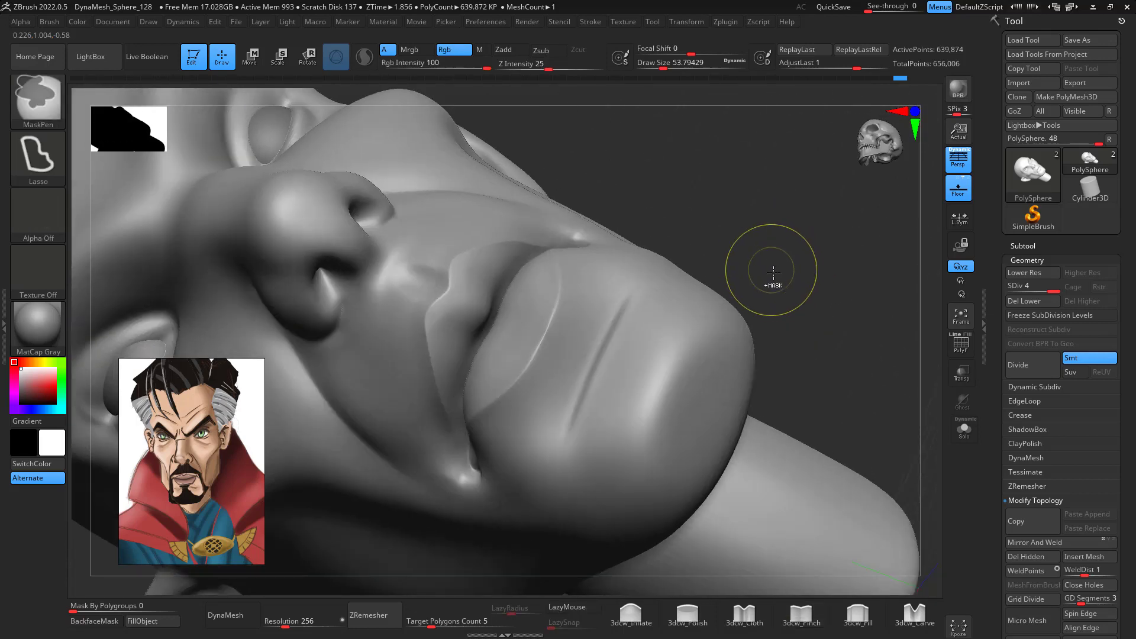
pyautogui.moveTo(795, 270); pyautogui.dragTo(595, 399, button='right')
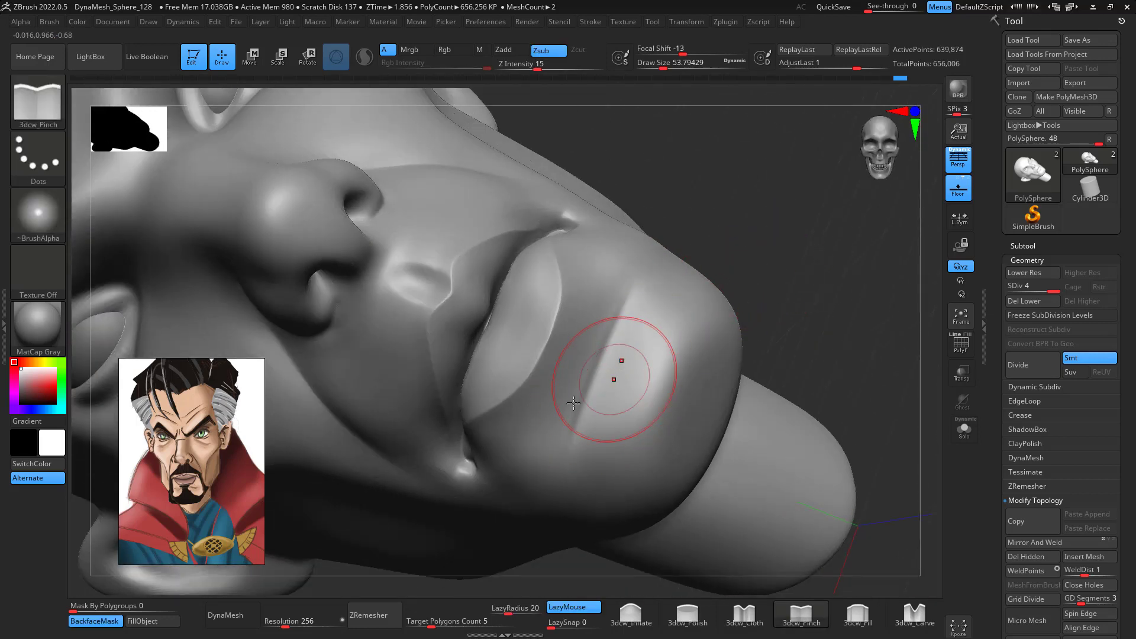
pyautogui.click(104, 623)
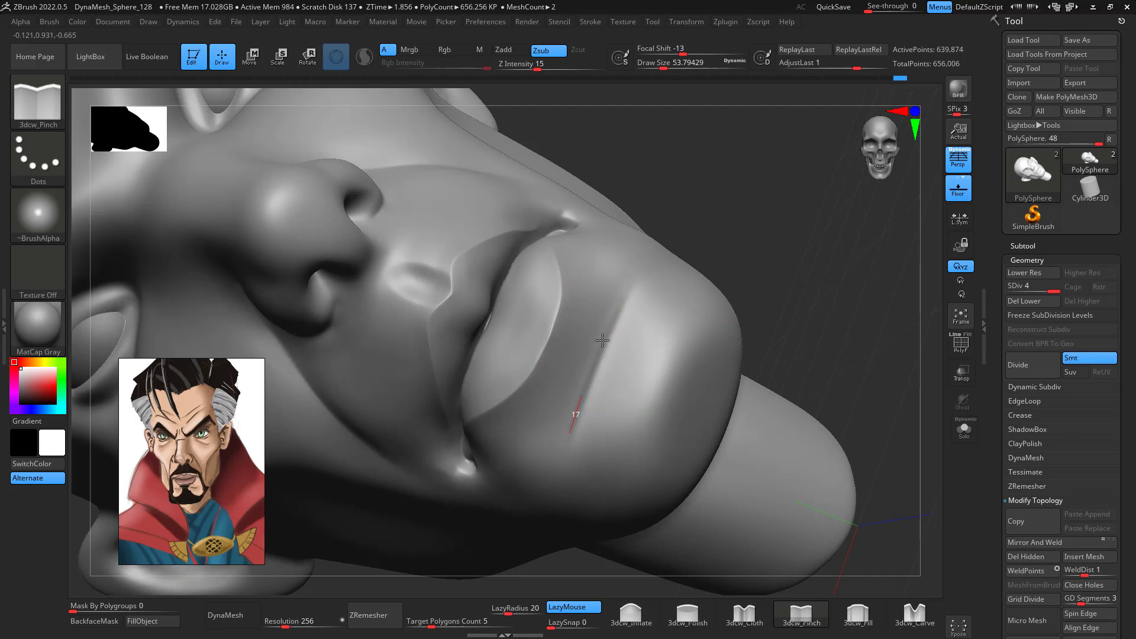
pyautogui.moveTo(573, 423); pyautogui.dragTo(586, 379)
pyautogui.moveTo(730, 248); pyautogui.dragTo(665, 252, button='right')
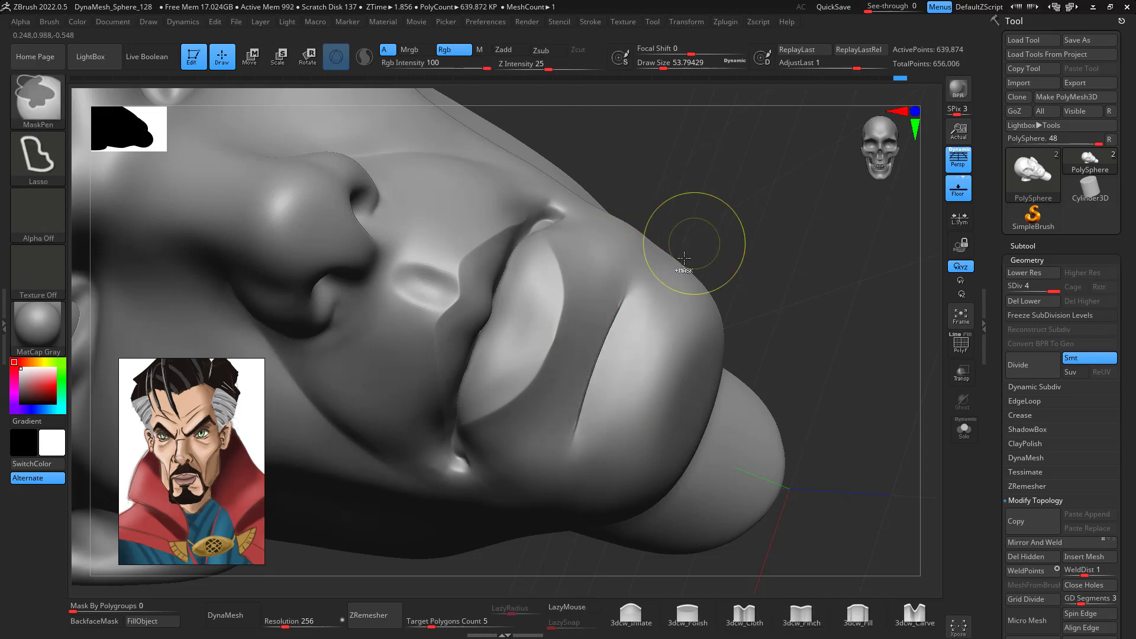
pyautogui.keyDown('shift'); pyautogui.moveTo(587, 400); pyautogui.dragTo(607, 335); pyautogui.keyUp('shift')
pyautogui.moveTo(576, 419)
pyautogui.keyDown('shift'); pyautogui.mouseDown()
pyautogui.moveTo(592, 355)
pyautogui.moveTo(612, 332)
pyautogui.mouseUp(); pyautogui.keyUp('shift')
# - Refine the crease above the chin with 3dcw_Pinch at draw size about 31 and smooth its edge
pyautogui.press('space')
pyautogui.moveTo(566, 478); pyautogui.dragTo(565, 483)
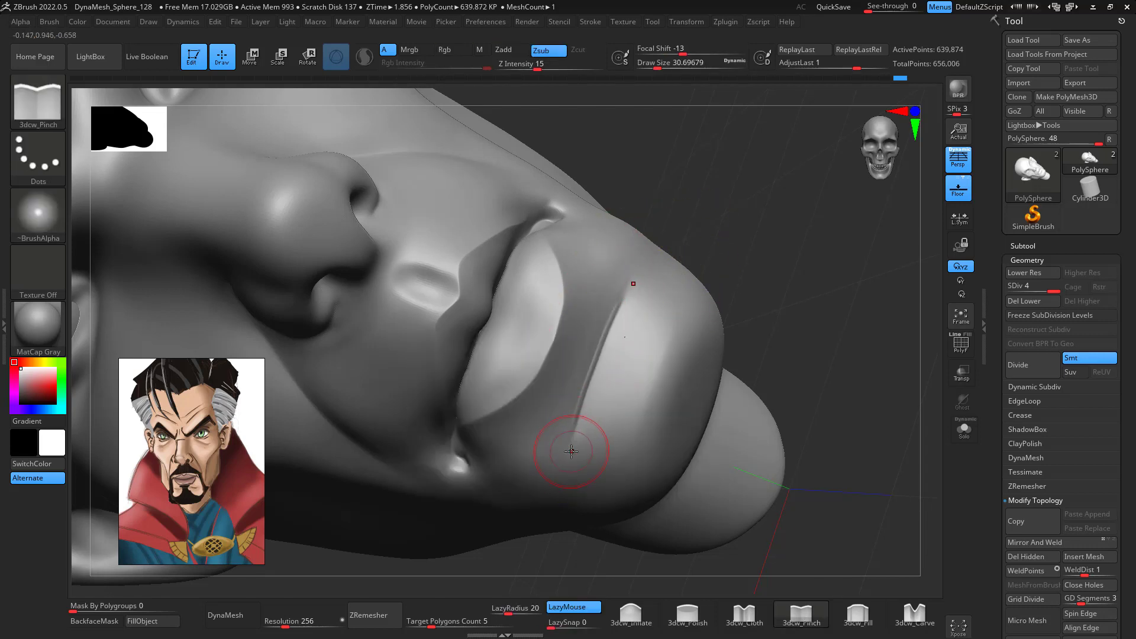
pyautogui.keyDown('shift'); pyautogui.moveTo(573, 433); pyautogui.dragTo(579, 398); pyautogui.keyUp('shift')
pyautogui.moveTo(750, 237)
pyautogui.mouseDown()
pyautogui.moveTo(765, 213)
pyautogui.moveTo(763, 276)
pyautogui.moveTo(779, 286)
pyautogui.mouseUp()
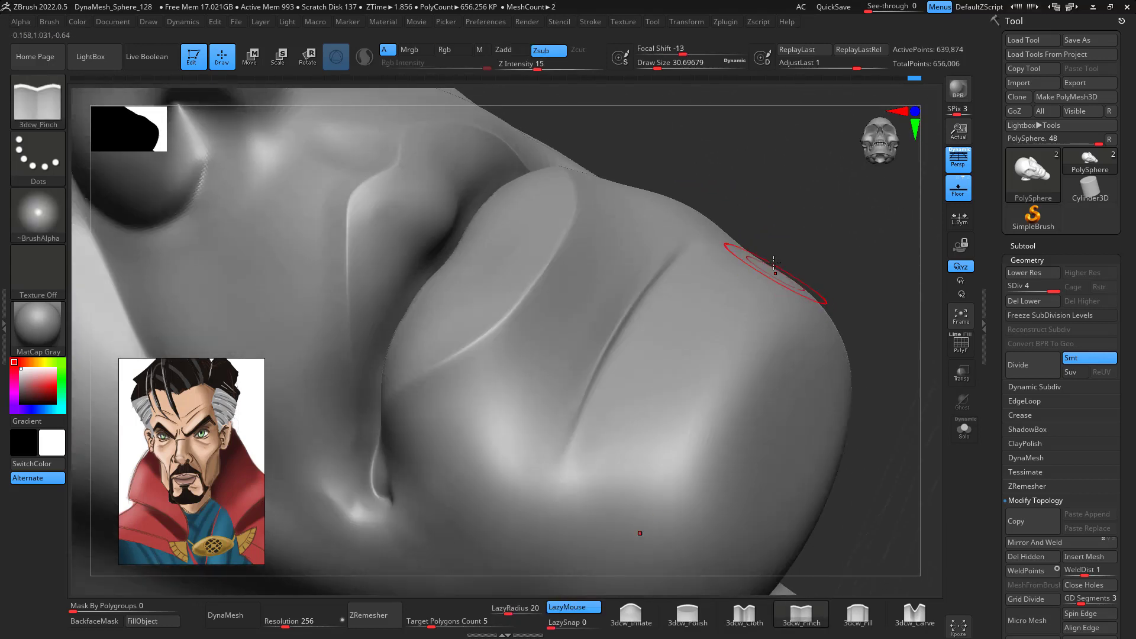
pyautogui.moveTo(835, 217); pyautogui.dragTo(816, 215)
pyautogui.keyDown('shift'); pyautogui.moveTo(607, 349); pyautogui.dragTo(618, 321); pyautogui.keyUp('shift')
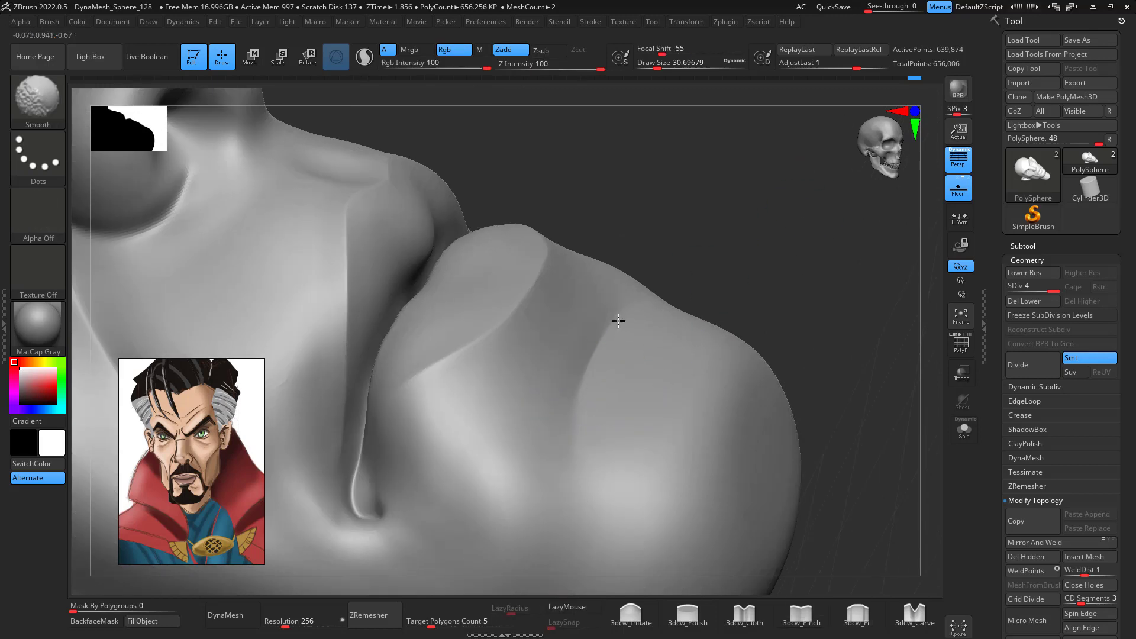
# - Carve the crease above the chin with the DamStandard brush at LazyRadius 29 and smooth its ends
pyautogui.press('b')
pyautogui.press('d')
pyautogui.press('s')
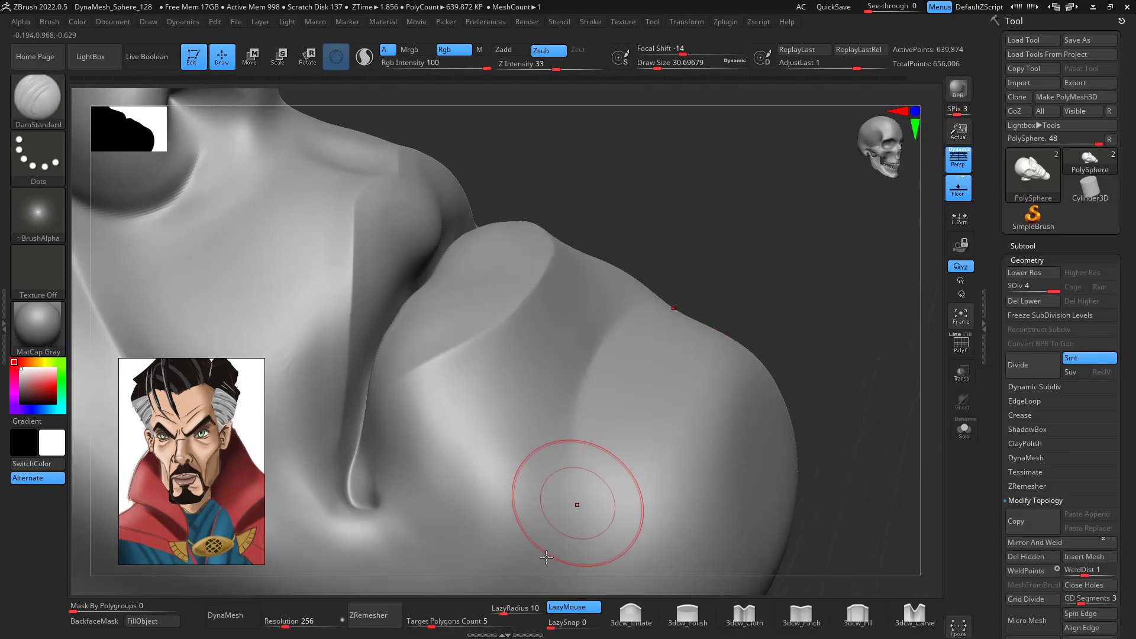
pyautogui.moveTo(510, 614); pyautogui.dragTo(512, 614)
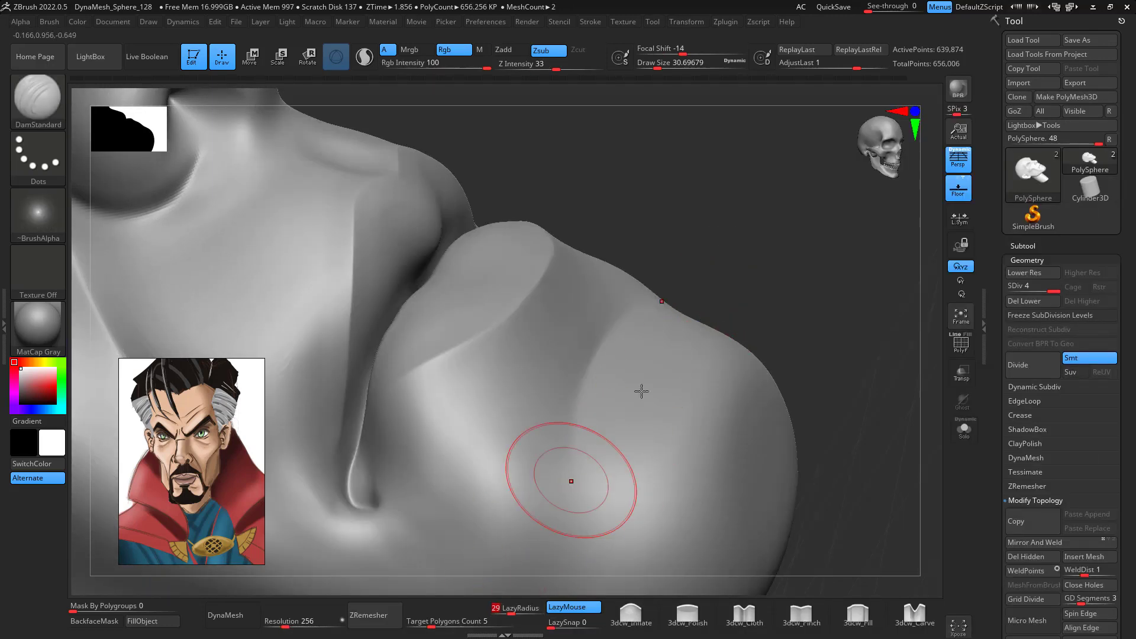
pyautogui.moveTo(798, 302); pyautogui.dragTo(801, 245)
pyautogui.moveTo(674, 270); pyautogui.dragTo(557, 491)
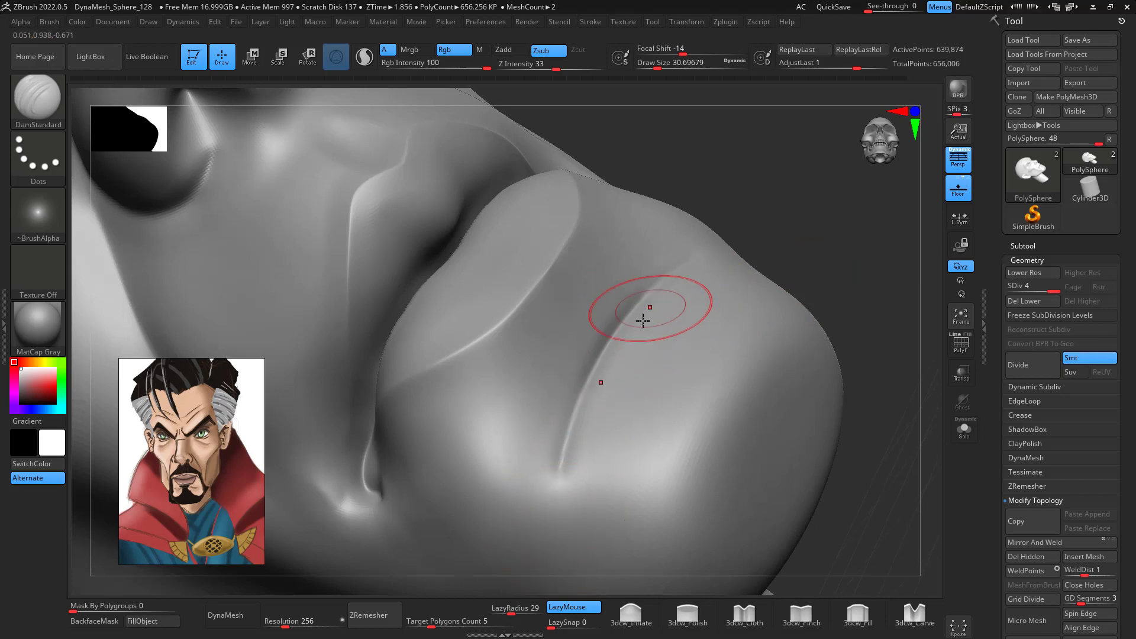
pyautogui.moveTo(644, 319); pyautogui.dragTo(570, 461)
pyautogui.keyDown('shift'); pyautogui.moveTo(683, 263); pyautogui.dragTo(653, 283); pyautogui.keyUp('shift')
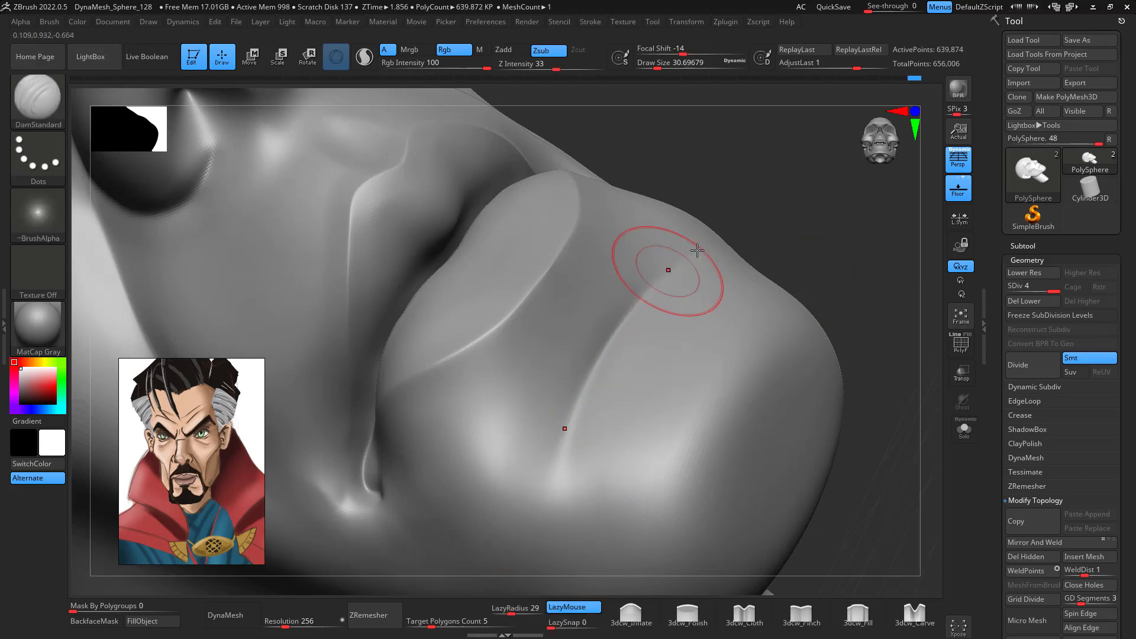
# - Build up the area below the lower lip near the mouth corner with the ClayBuildup brush at draw size about 22
pyautogui.moveTo(813, 236); pyautogui.dragTo(843, 396)
pyautogui.moveTo(918, 370); pyautogui.dragTo(931, 348)
pyautogui.moveTo(932, 347); pyautogui.dragTo(898, 328, button='right')
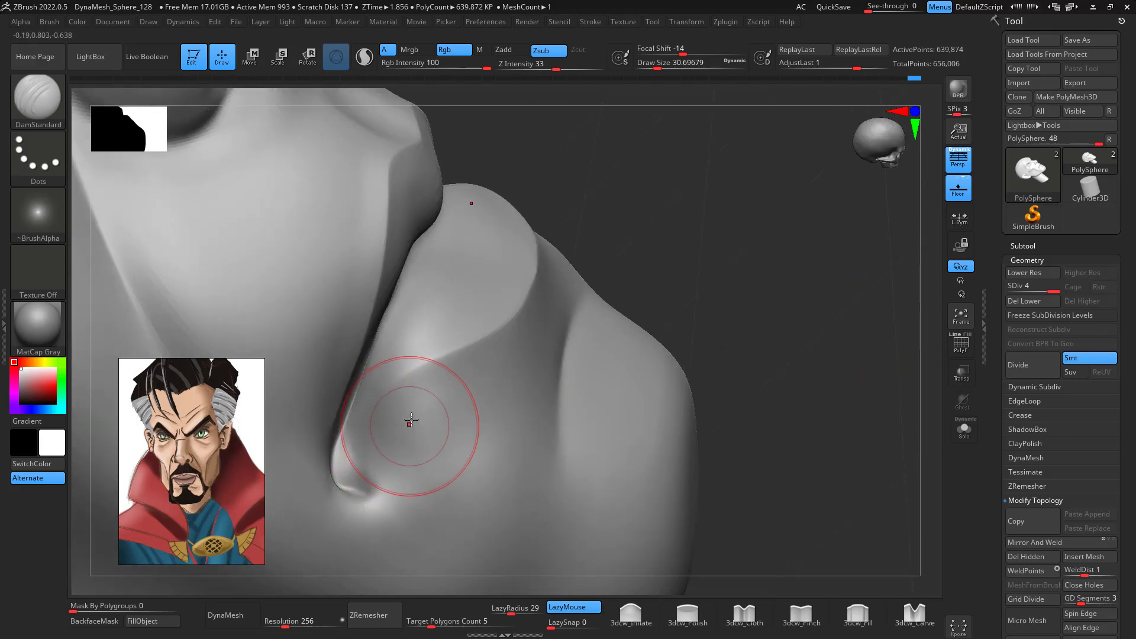
pyautogui.press('b')
pyautogui.press('c')
pyautogui.press('b')
pyautogui.press('space')
pyautogui.moveTo(402, 445)
pyautogui.mouseDown()
pyautogui.moveTo(423, 445)
pyautogui.moveTo(403, 430)
pyautogui.moveTo(367, 456)
pyautogui.moveTo(375, 440)
pyautogui.mouseUp()
pyautogui.press('space')
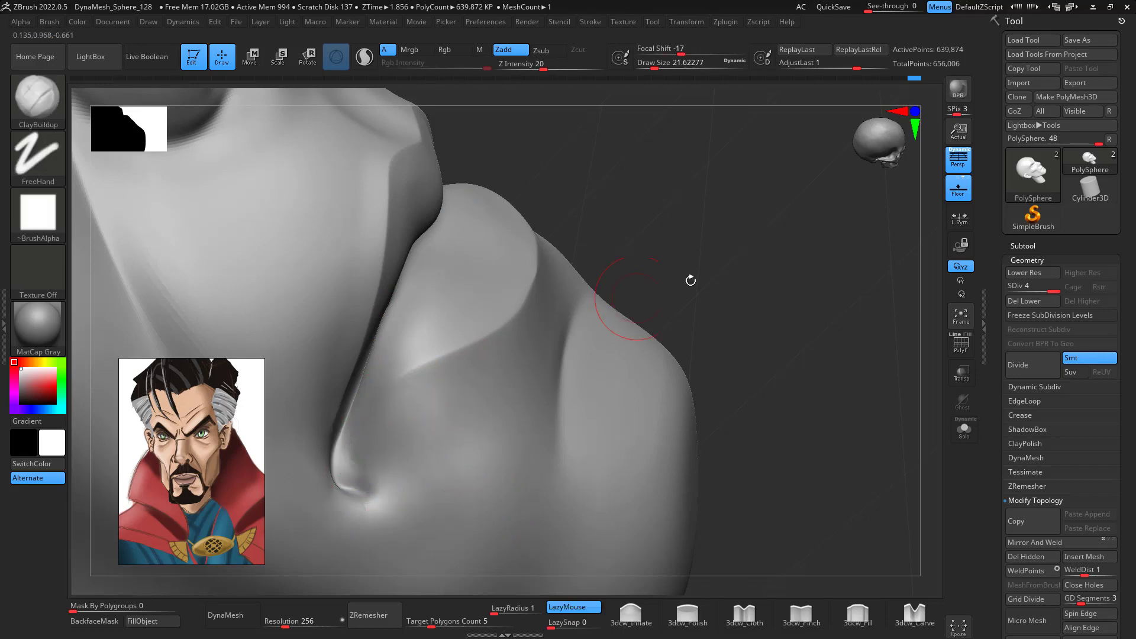
# - Sharpen the edges of the nostril wing and the nose tip with the 3dcw_Pinch brush at draw size about 22
pyautogui.moveTo(690, 278)
pyautogui.mouseDown()
pyautogui.moveTo(849, 367)
pyautogui.moveTo(925, 380)
pyautogui.moveTo(934, 459)
pyautogui.moveTo(870, 426)
pyautogui.moveTo(873, 454)
pyautogui.moveTo(859, 436)
pyautogui.moveTo(844, 446)
pyautogui.moveTo(875, 423)
pyautogui.moveTo(698, 391)
pyautogui.mouseUp()
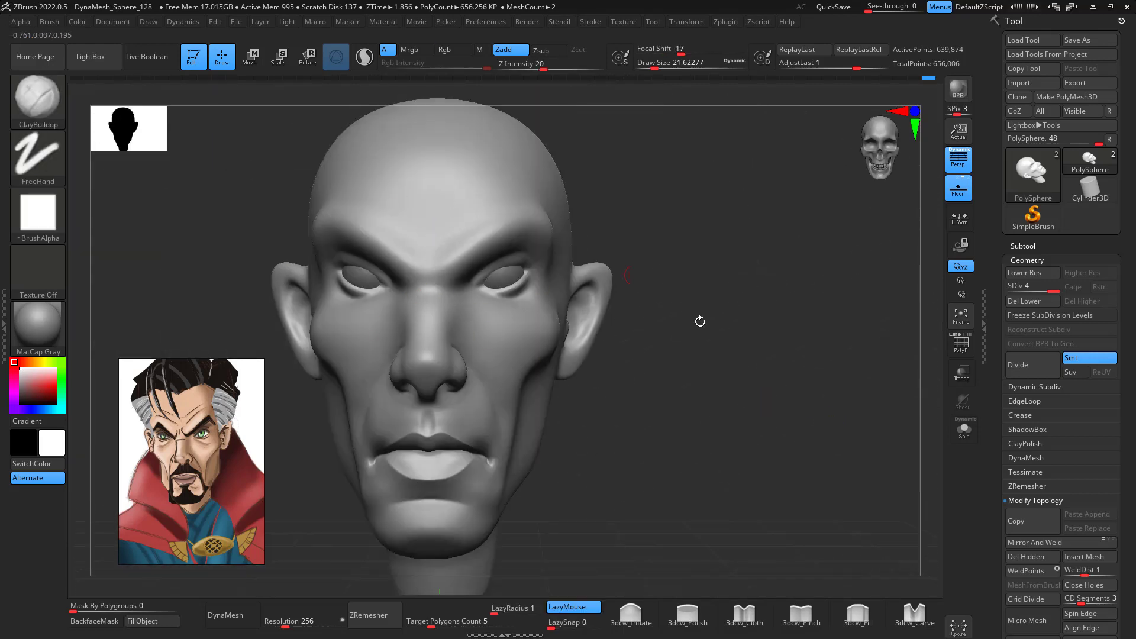
pyautogui.moveTo(700, 321)
pyautogui.mouseDown()
pyautogui.moveTo(748, 438)
pyautogui.moveTo(801, 414)
pyautogui.moveTo(783, 443)
pyautogui.moveTo(821, 366)
pyautogui.moveTo(834, 372)
pyautogui.moveTo(789, 348)
pyautogui.moveTo(808, 556)
pyautogui.mouseUp()
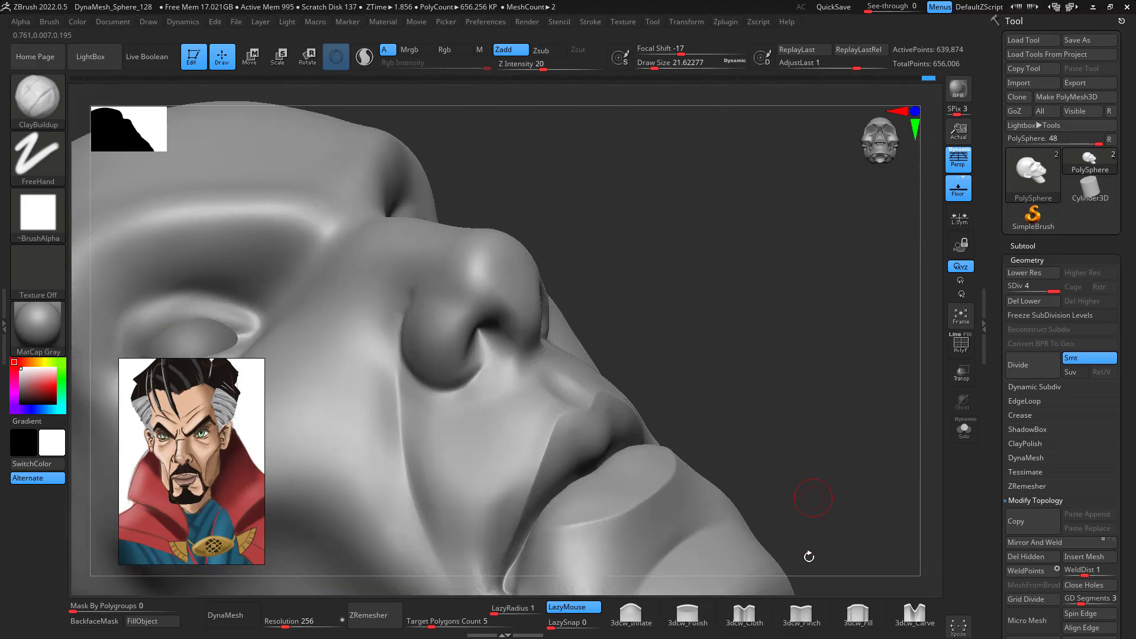
pyautogui.click(801, 614)
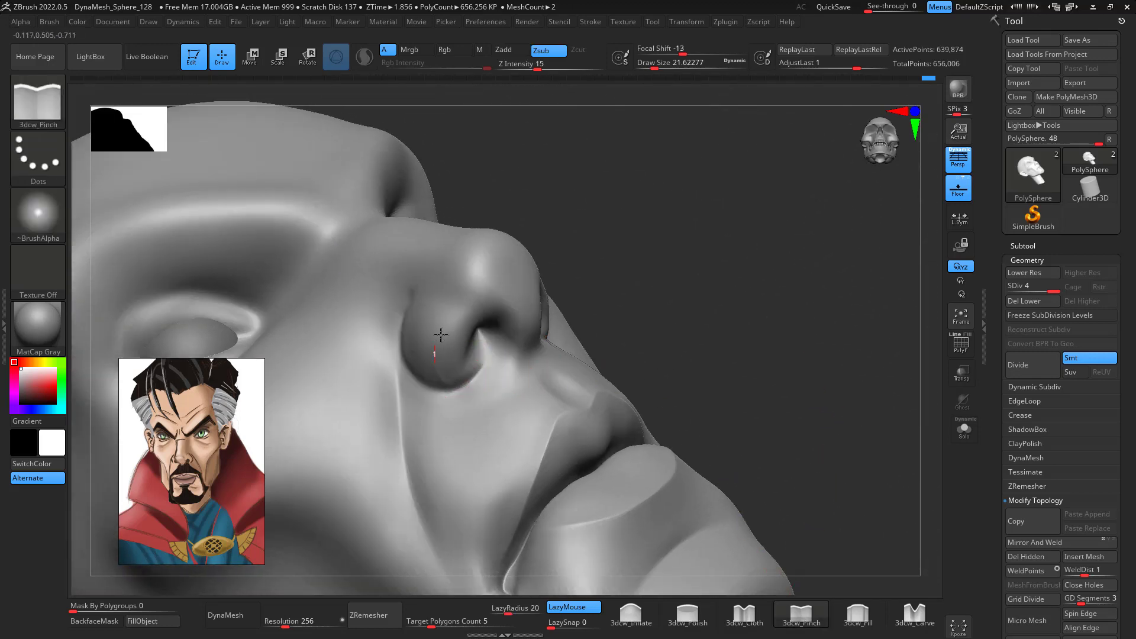
pyautogui.moveTo(706, 262)
pyautogui.mouseDown()
pyautogui.moveTo(677, 251)
pyautogui.moveTo(704, 295)
pyautogui.mouseUp()
pyautogui.moveTo(480, 367); pyautogui.dragTo(460, 389)
pyautogui.moveTo(584, 297)
pyautogui.mouseDown()
pyautogui.moveTo(705, 266)
pyautogui.moveTo(666, 297)
pyautogui.mouseUp()
pyautogui.moveTo(481, 256); pyautogui.dragTo(456, 277)
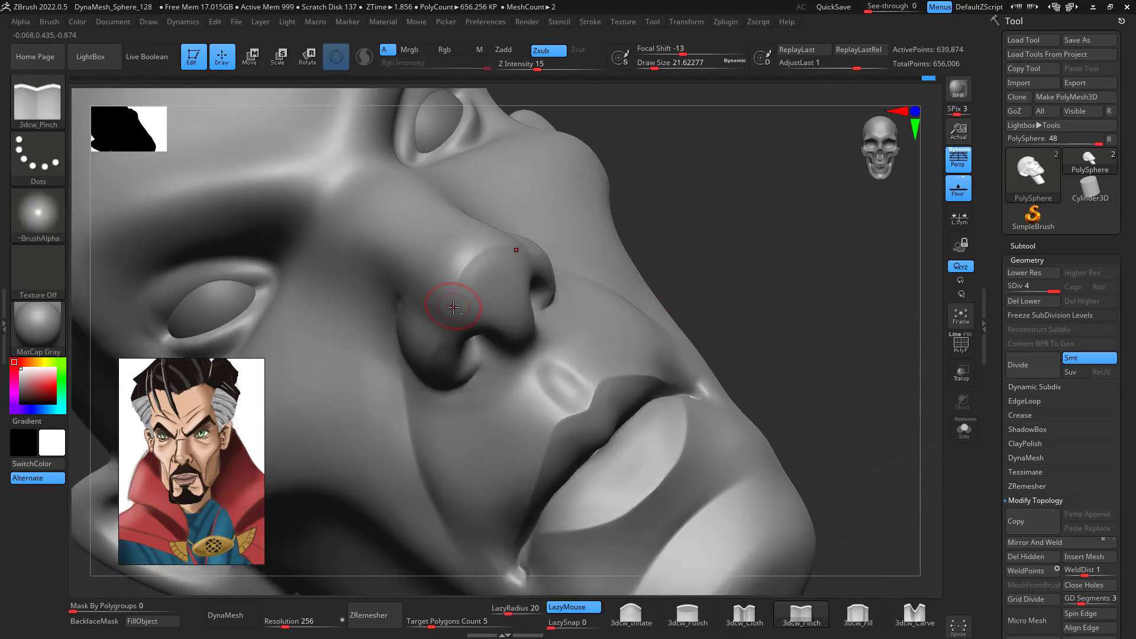
pyautogui.press('shift')
# - Smooth the area below the nostril and polish it with the sPolish brush at draw size about 22
pyautogui.moveTo(817, 299)
pyautogui.mouseDown()
pyautogui.moveTo(842, 292)
pyautogui.moveTo(829, 330)
pyautogui.moveTo(790, 371)
pyautogui.moveTo(709, 408)
pyautogui.moveTo(880, 485)
pyautogui.moveTo(834, 400)
pyautogui.moveTo(846, 415)
pyautogui.mouseUp()
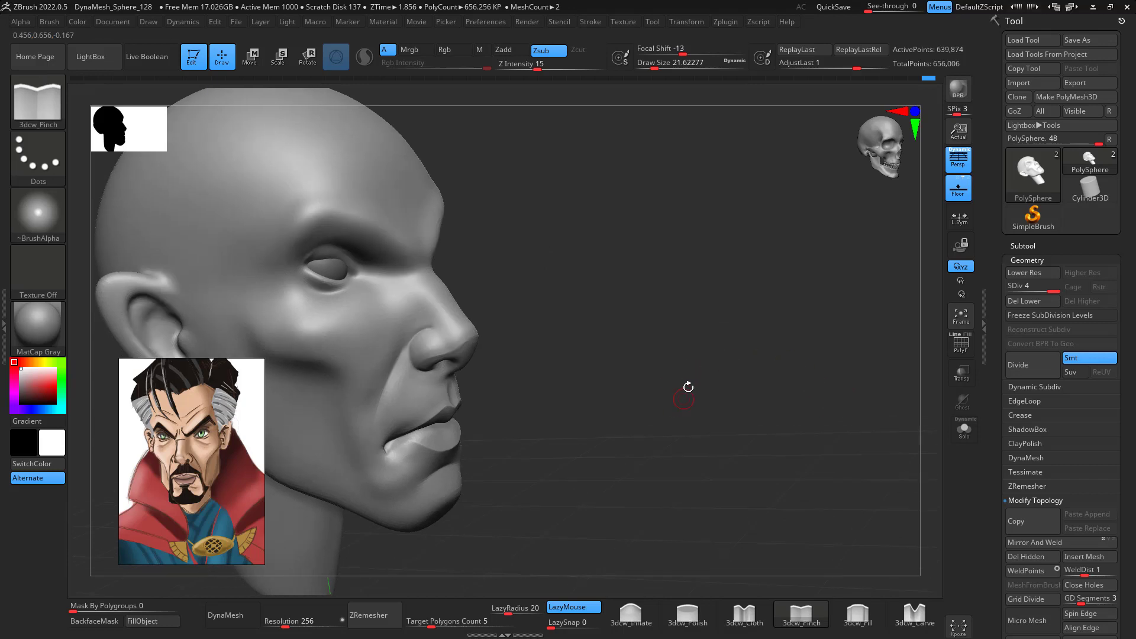
pyautogui.keyDown('alt'); pyautogui.moveTo(687, 388); pyautogui.dragTo(655, 431); pyautogui.keyUp('alt')
pyautogui.keyDown('shift'); pyautogui.moveTo(431, 426); pyautogui.dragTo(428, 426); pyautogui.keyUp('shift')
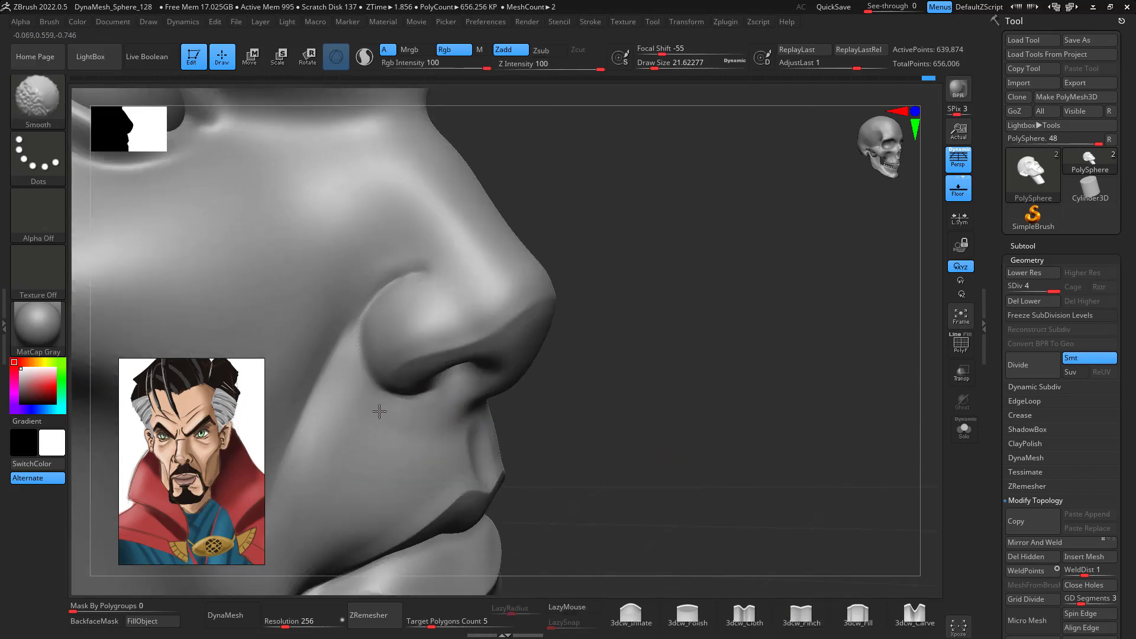
pyautogui.press('b')
pyautogui.press('s')
pyautogui.press('p')
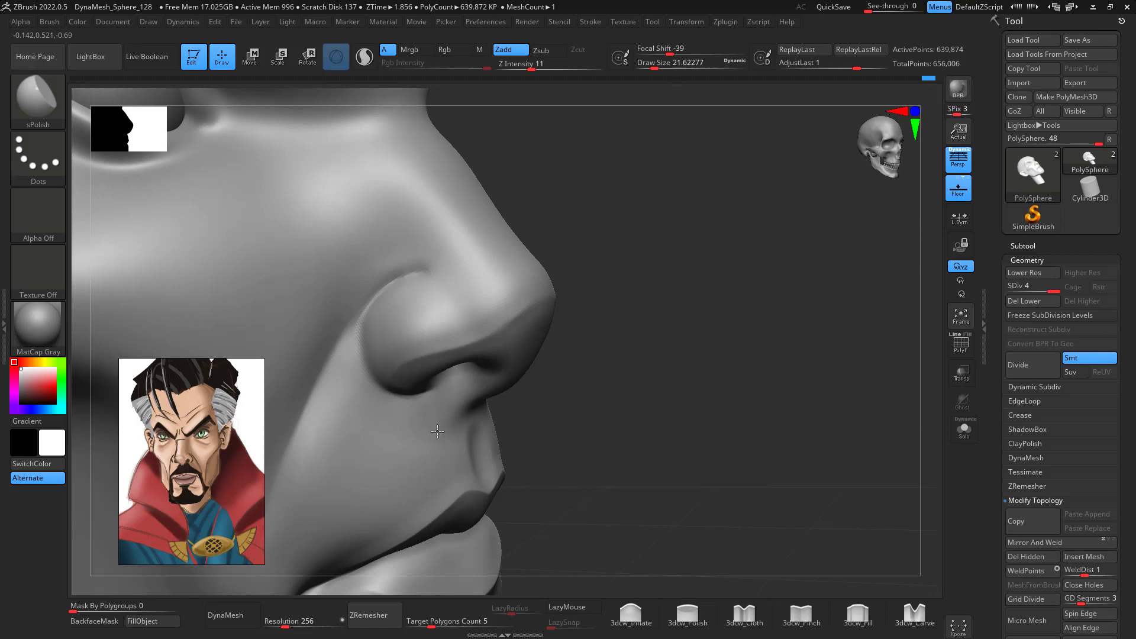
# - Carve the crease around the nostril wing with the DamStandard brush at draw size about 22
pyautogui.moveTo(788, 411); pyautogui.dragTo(586, 402)
pyautogui.press('b')
pyautogui.press('d')
pyautogui.press('s')
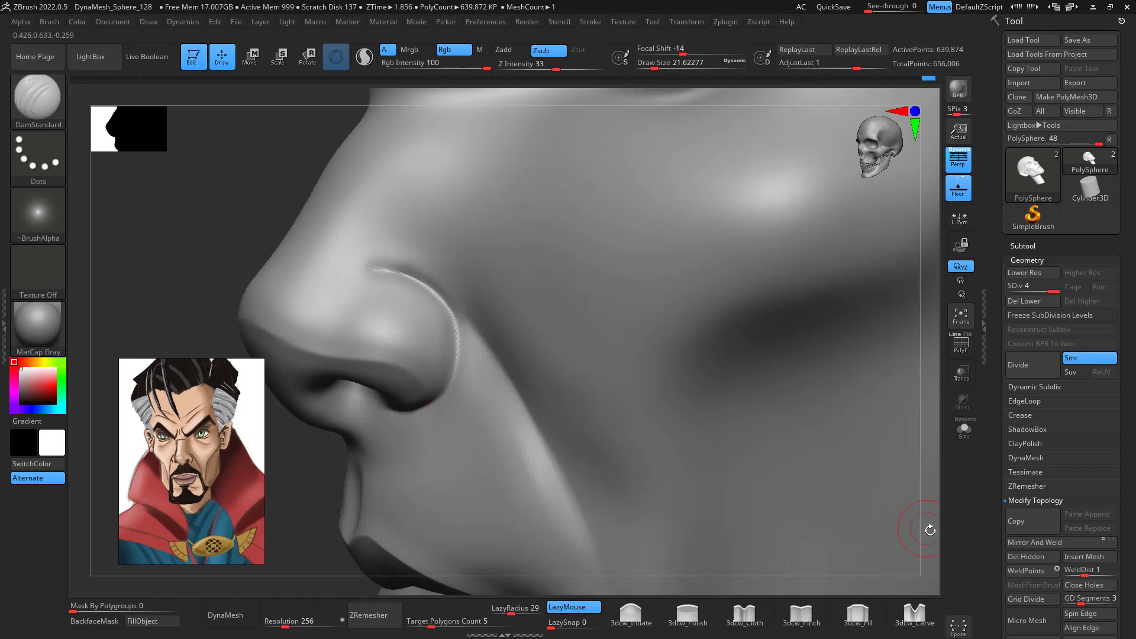
# - Adjust the lower lip near the mouth corner with the Move brush at draw size about 37
pyautogui.moveTo(930, 530); pyautogui.dragTo(695, 351)
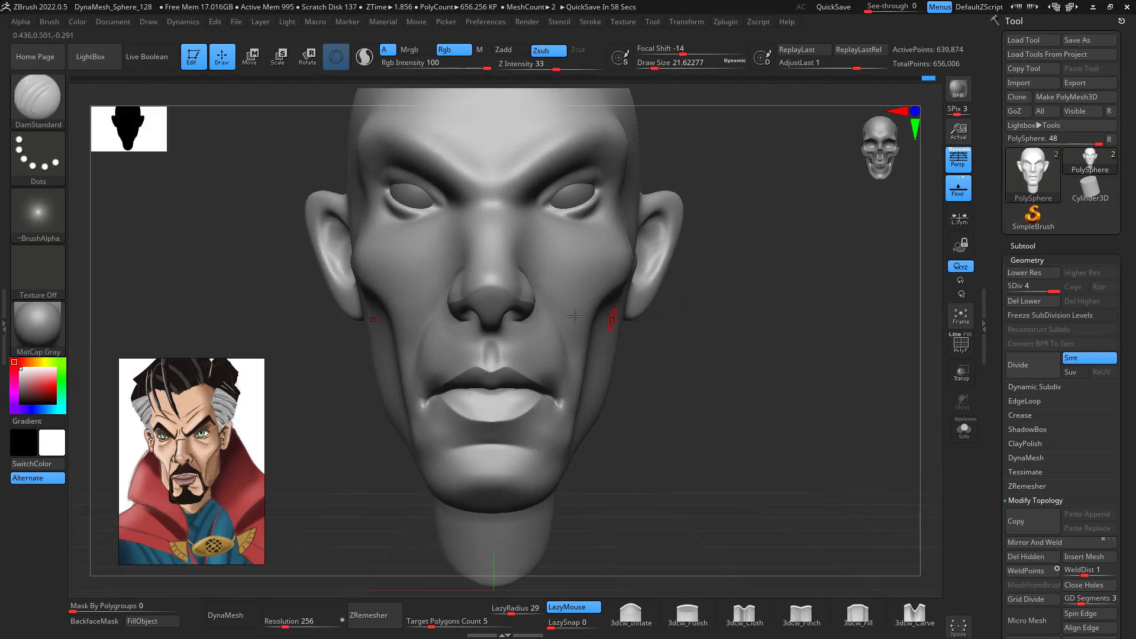
pyautogui.press('shift')
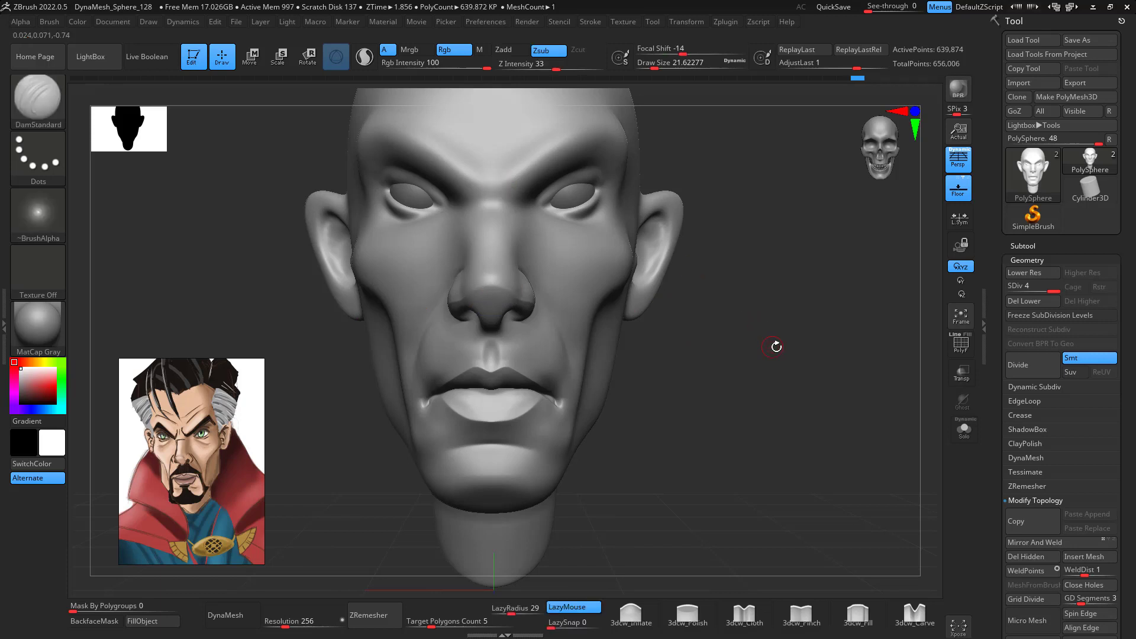
pyautogui.moveTo(720, 353); pyautogui.dragTo(669, 383)
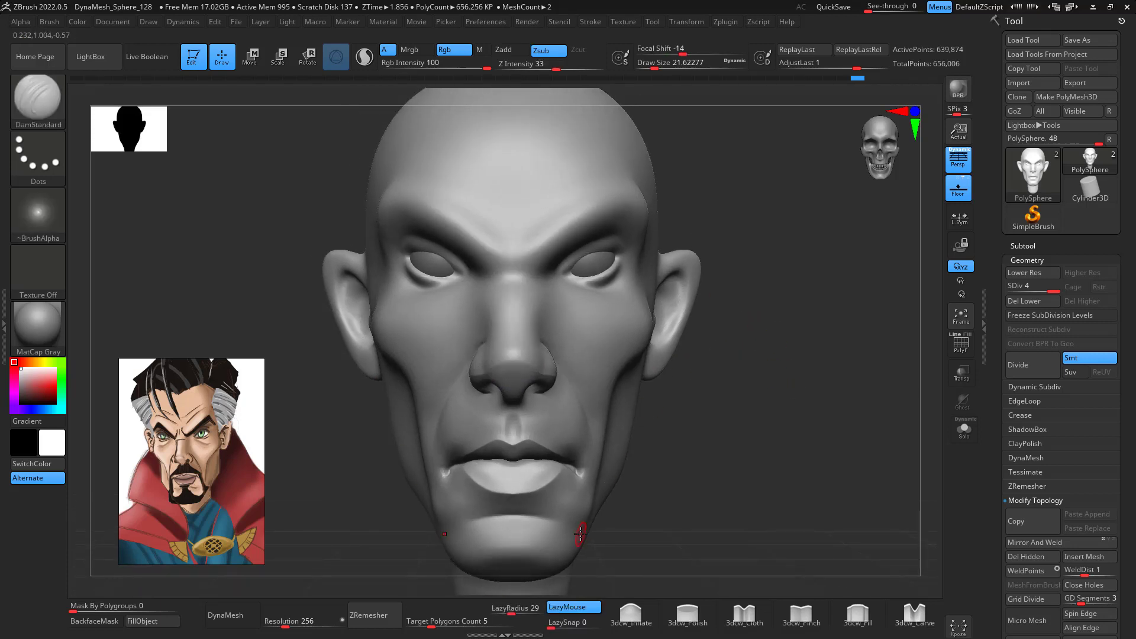
pyautogui.press('shift')
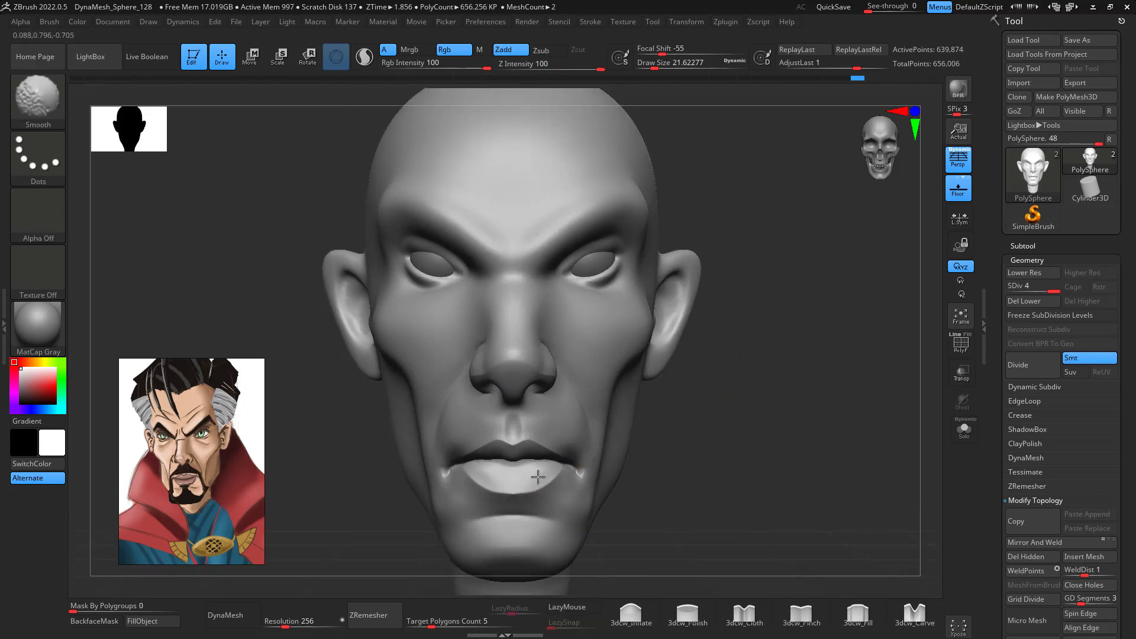
pyautogui.moveTo(743, 470)
pyautogui.mouseDown()
pyautogui.moveTo(768, 446)
pyautogui.moveTo(758, 459)
pyautogui.moveTo(721, 452)
pyautogui.mouseUp()
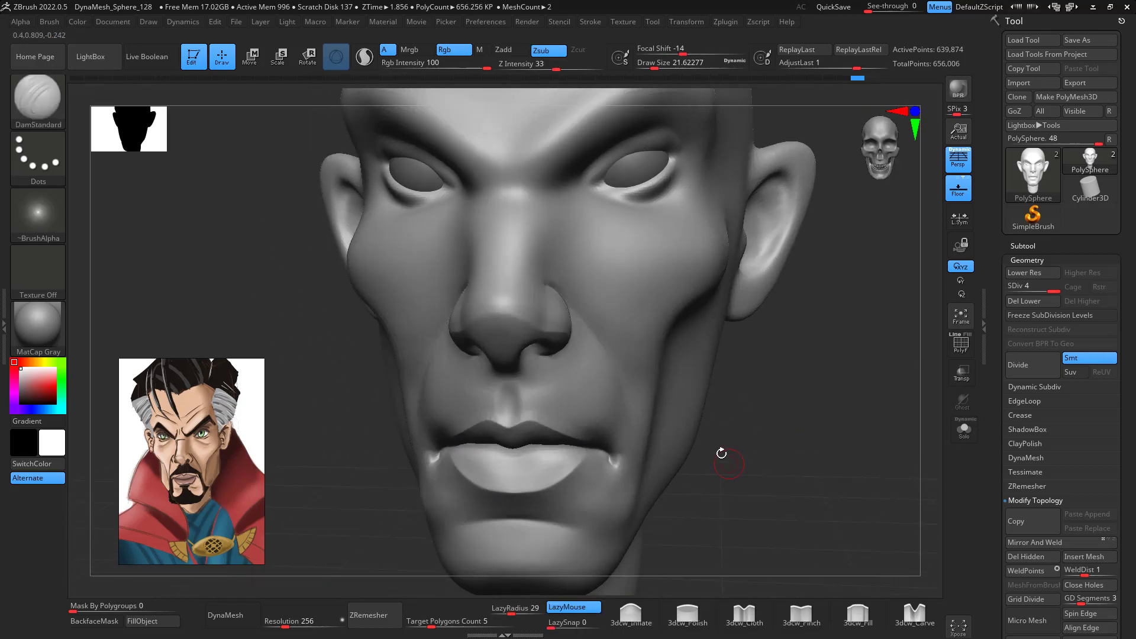
pyautogui.press('b')
pyautogui.press('m')
pyautogui.press('v')
pyautogui.press('space')
pyautogui.moveTo(599, 472)
pyautogui.mouseDown()
pyautogui.moveTo(604, 435)
pyautogui.moveTo(622, 475)
pyautogui.moveTo(635, 475)
pyautogui.mouseUp()
pyautogui.press('space')
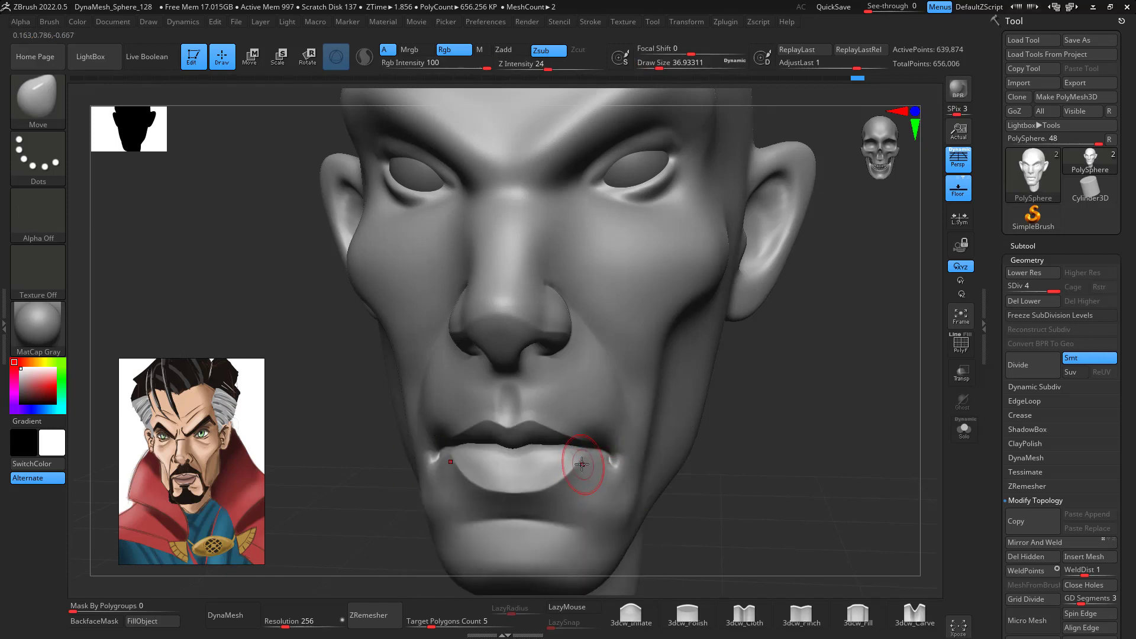
# - Adjust the face beside the nose bridge with the Move brush at draw size about 101
pyautogui.moveTo(791, 416)
pyautogui.mouseDown()
pyautogui.moveTo(864, 414)
pyautogui.moveTo(798, 451)
pyautogui.moveTo(799, 327)
pyautogui.moveTo(795, 515)
pyautogui.mouseUp()
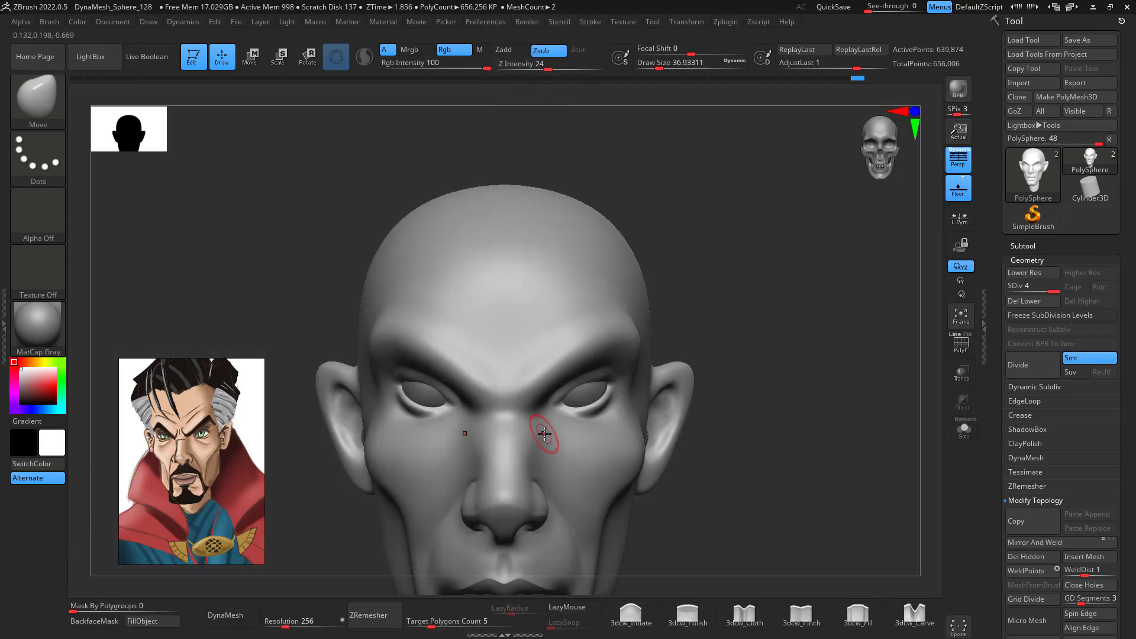
pyautogui.press('space')
pyautogui.moveTo(542, 432)
pyautogui.mouseDown()
pyautogui.moveTo(555, 432)
pyautogui.moveTo(536, 443)
pyautogui.mouseUp()
pyautogui.keyDown('alt'); pyautogui.moveTo(781, 495); pyautogui.dragTo(769, 430); pyautogui.keyUp('alt')
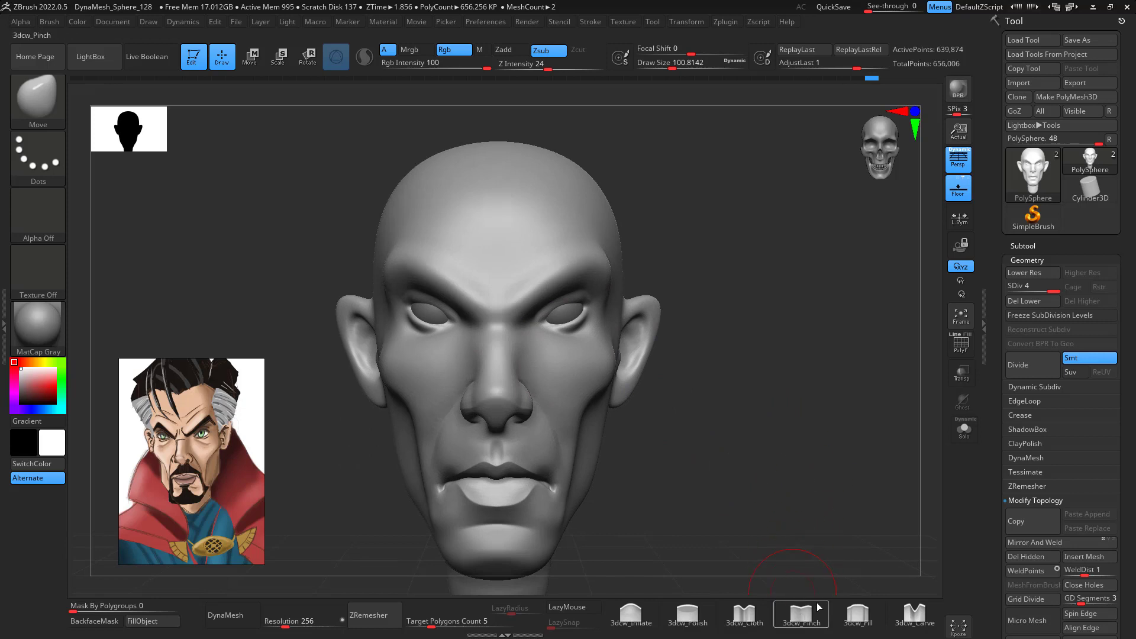
# - Sharpen the side edges of the nose bridge up to its root with the 3dcw_Pinch brush at draw size about 59
pyautogui.click(805, 607)
pyautogui.press('space')
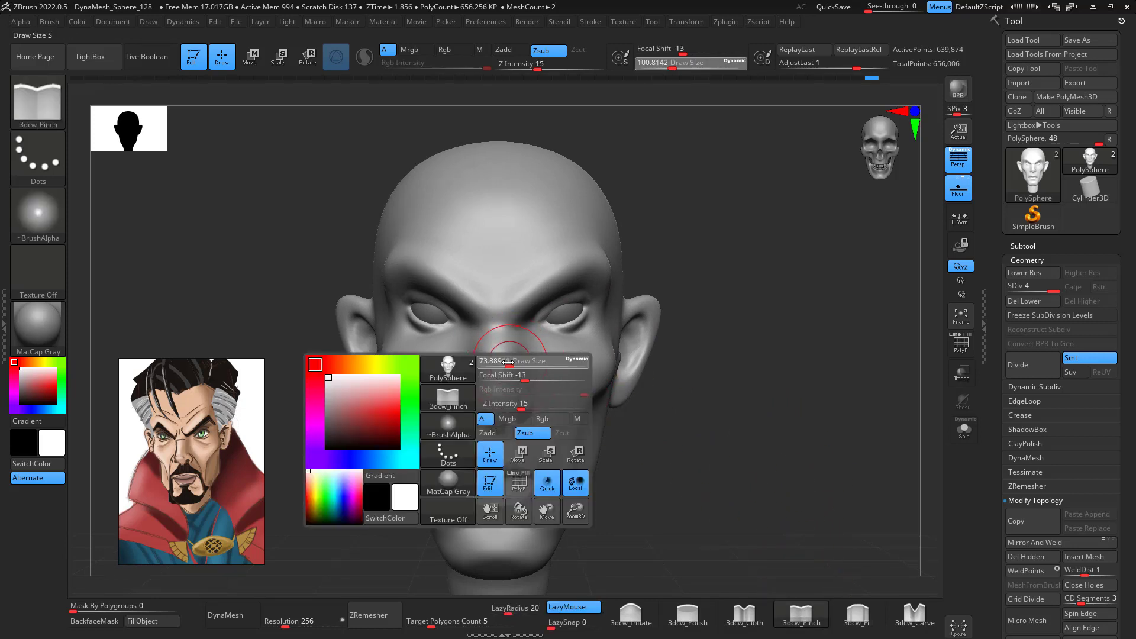
pyautogui.moveTo(517, 361); pyautogui.dragTo(509, 363)
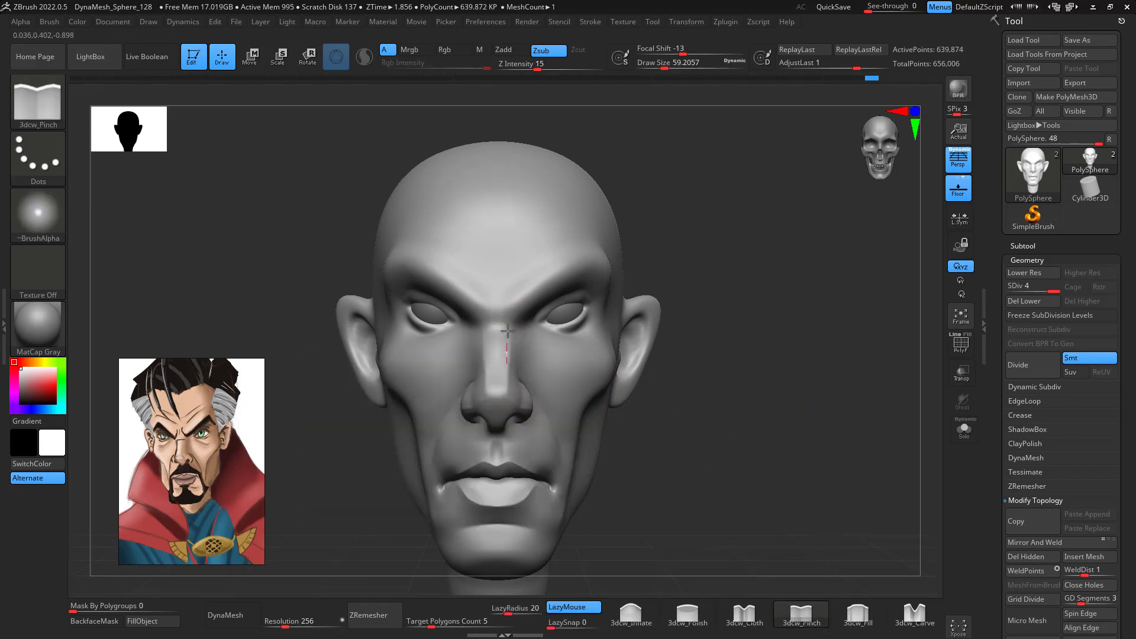
pyautogui.moveTo(698, 376); pyautogui.dragTo(625, 371)
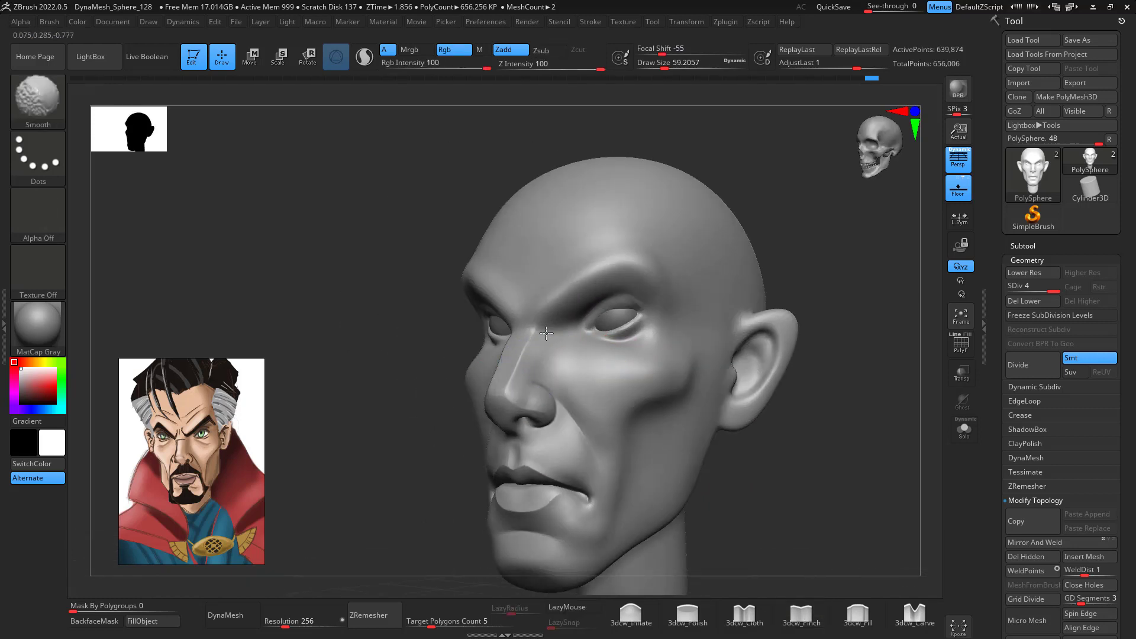
pyautogui.moveTo(819, 368)
pyautogui.mouseDown()
pyautogui.moveTo(878, 442)
pyautogui.moveTo(893, 408)
pyautogui.moveTo(786, 363)
pyautogui.moveTo(804, 360)
pyautogui.moveTo(816, 368)
pyautogui.moveTo(791, 400)
pyautogui.moveTo(818, 441)
pyautogui.moveTo(826, 362)
pyautogui.moveTo(870, 329)
pyautogui.moveTo(867, 246)
pyautogui.moveTo(821, 264)
pyautogui.mouseUp()
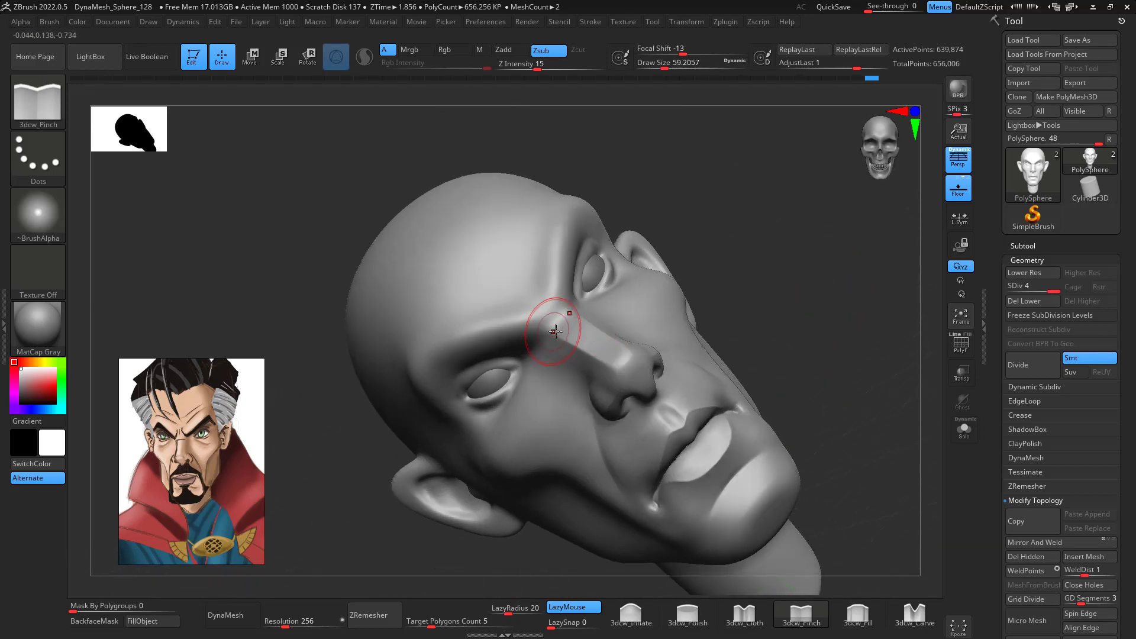
# - Carve the crease across the nose root and the frown lines at the inner brows with the DamStandard brush at draw size about 46
pyautogui.press('b')
pyautogui.press('d')
pyautogui.press('s')
pyautogui.press('space')
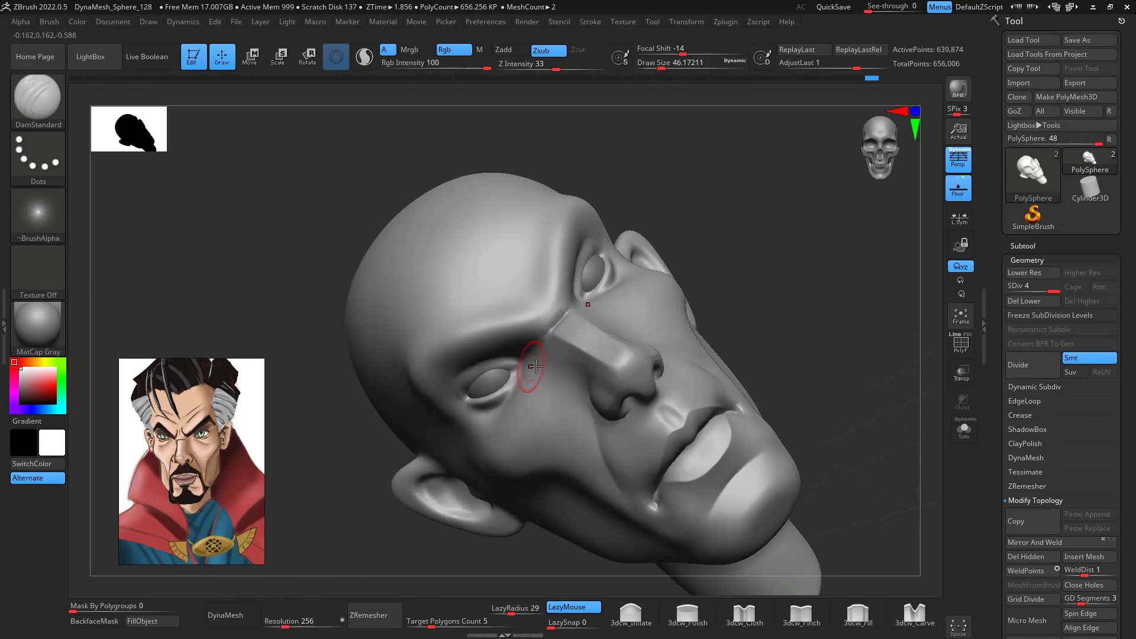
pyautogui.moveTo(846, 266); pyautogui.dragTo(778, 290)
pyautogui.keyDown('shift'); pyautogui.moveTo(575, 320); pyautogui.dragTo(562, 318); pyautogui.keyUp('shift')
pyautogui.moveTo(561, 317); pyautogui.dragTo(600, 277)
pyautogui.press('shift')
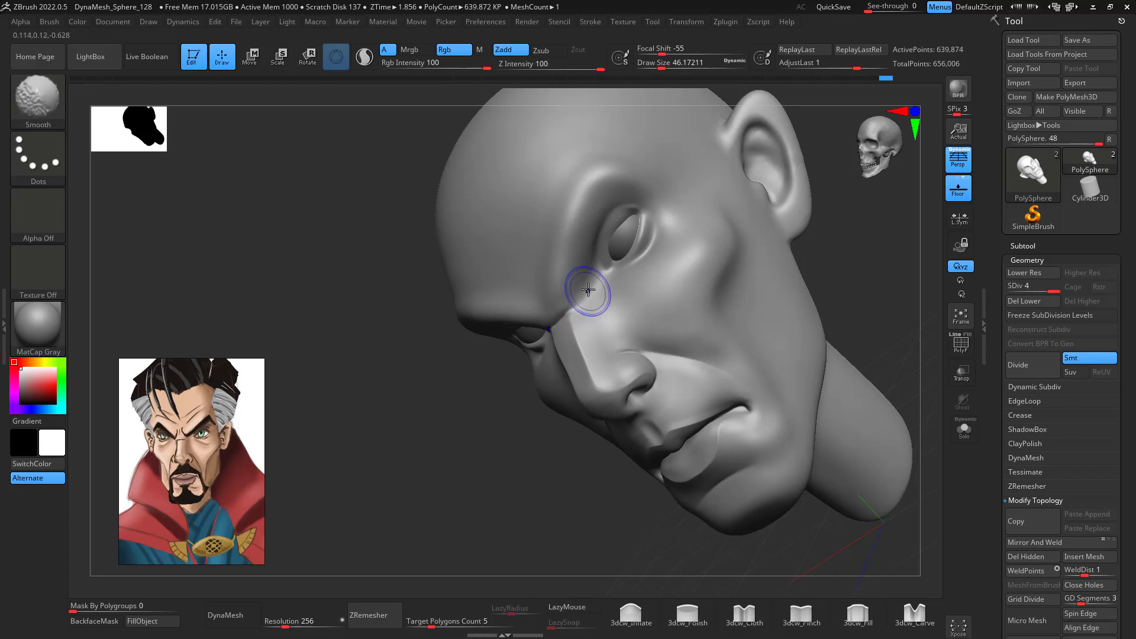
pyautogui.moveTo(862, 247); pyautogui.dragTo(759, 236, button='right')
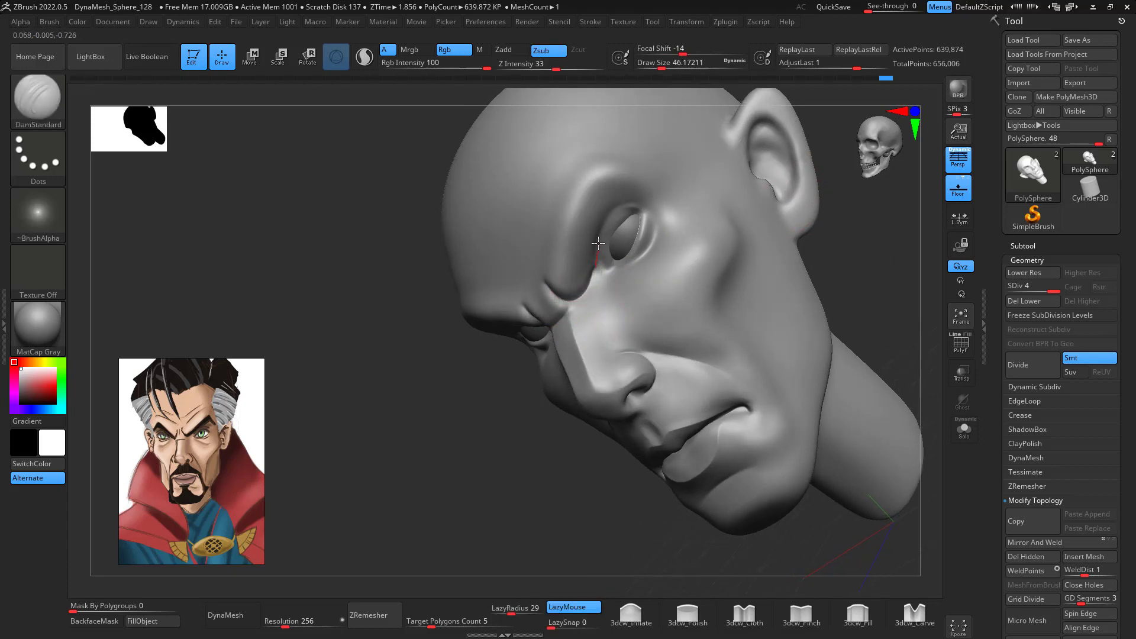
# - Deepen the frown lines and the crease above the upper eyelid with the DamStandard brush at draw size about 39
pyautogui.moveTo(805, 207)
pyautogui.mouseDown(button='right')
pyautogui.moveTo(870, 253)
pyautogui.moveTo(864, 278)
pyautogui.mouseUp(button='right')
pyautogui.press('space')
pyautogui.click(840, 293)
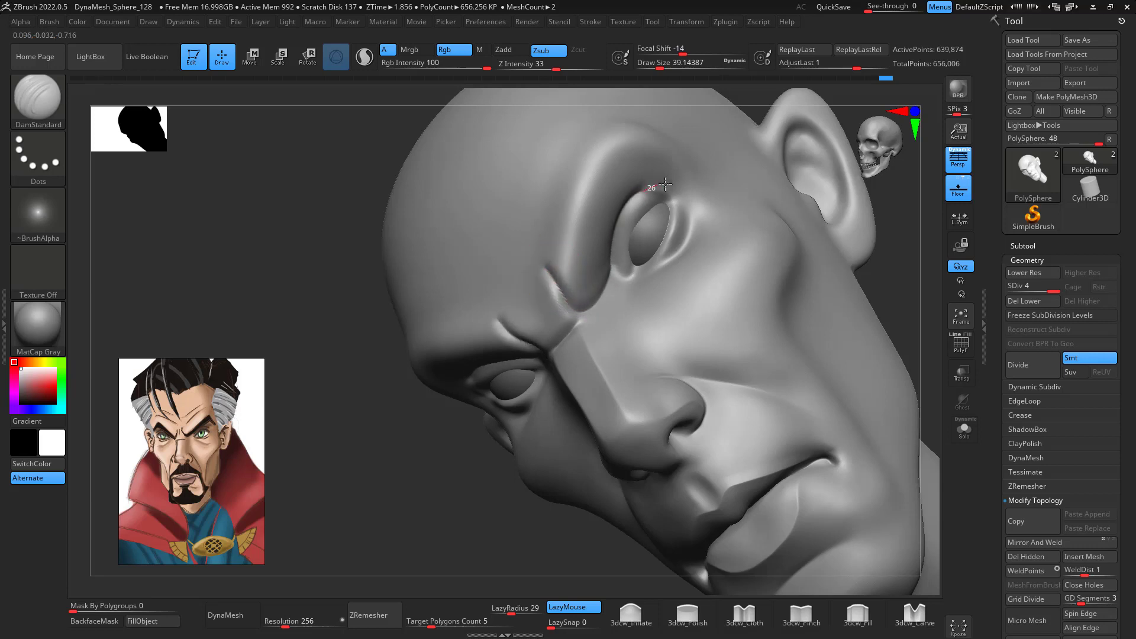
pyautogui.keyDown('shift'); pyautogui.moveTo(783, 209); pyautogui.dragTo(920, 330, button='right'); pyautogui.keyUp('shift')
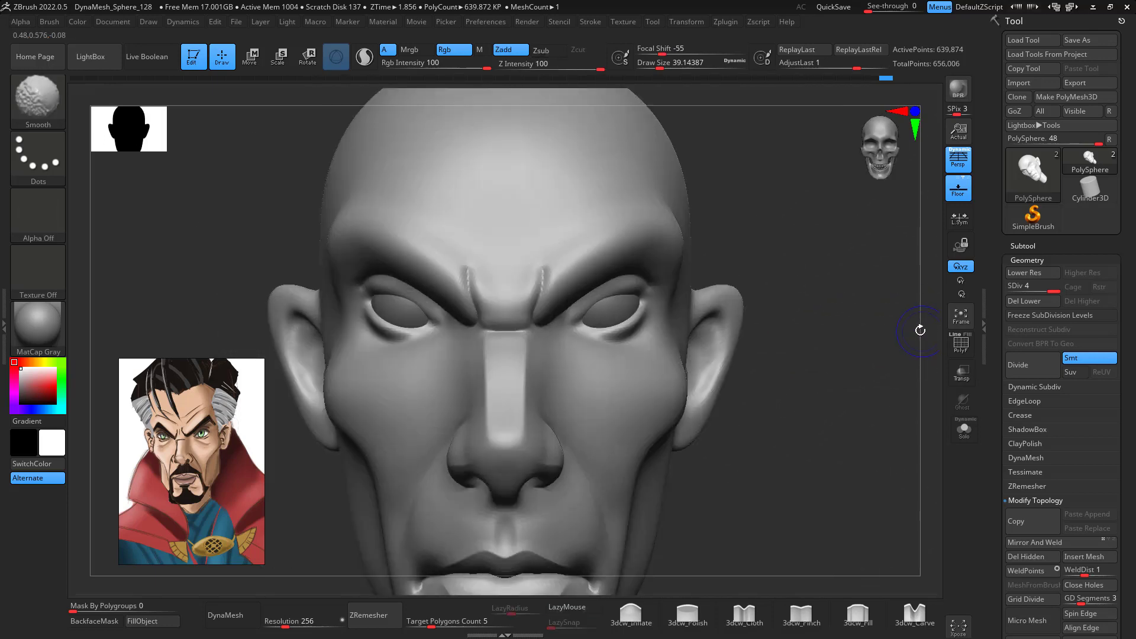
pyautogui.moveTo(896, 378)
pyautogui.keyDown('ctrl'); pyautogui.mouseDown(button='right')
pyautogui.moveTo(882, 322)
pyautogui.moveTo(872, 403)
pyautogui.mouseUp(button='right'); pyautogui.keyUp('ctrl')
pyautogui.keyDown('alt'); pyautogui.moveTo(810, 328); pyautogui.dragTo(834, 375, button='right'); pyautogui.keyUp('alt')
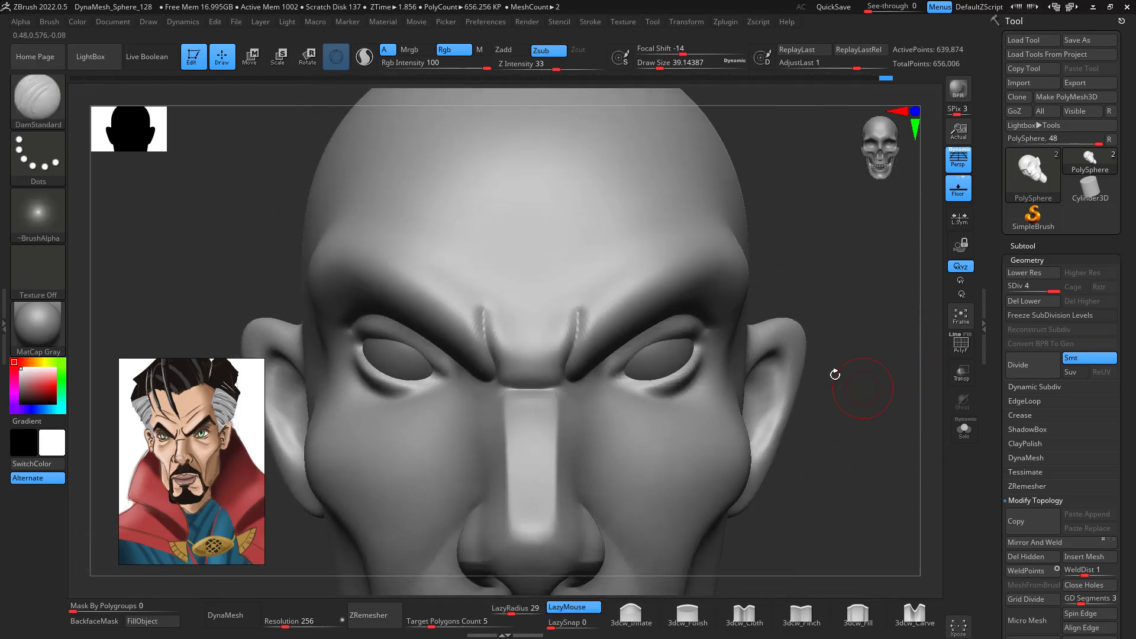
# - Bring the two frown lines closer together above the nose with the Move brush at draw size about 65
pyautogui.press('b')
pyautogui.press('m')
pyautogui.press('v')
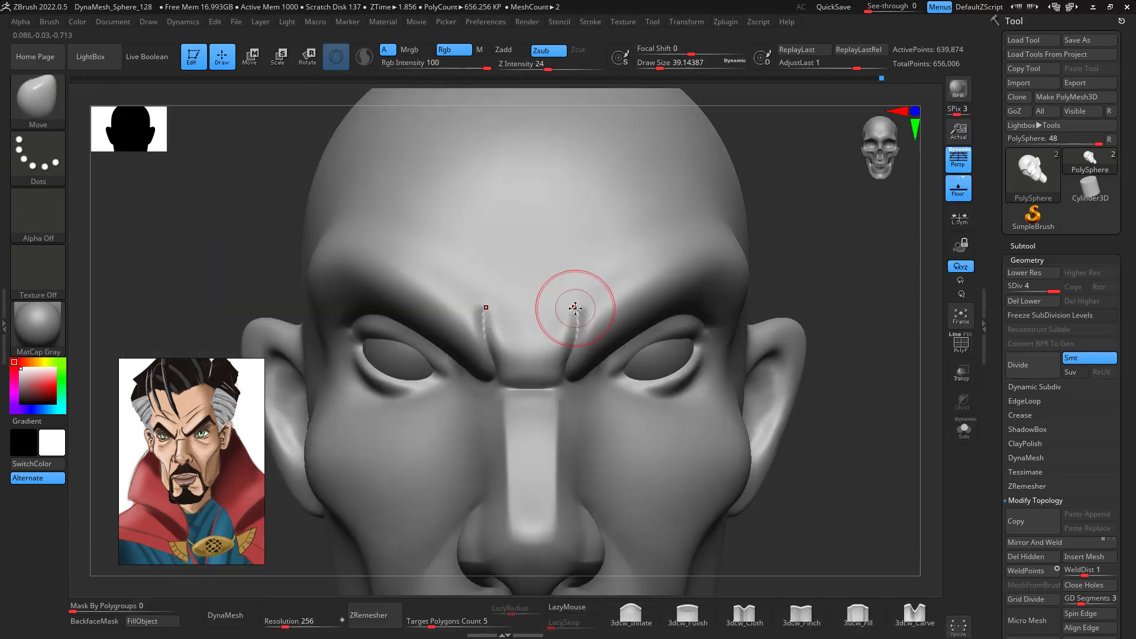
pyautogui.press('space')
pyautogui.moveTo(576, 308); pyautogui.dragTo(565, 319)
pyautogui.moveTo(573, 329)
pyautogui.mouseDown()
pyautogui.moveTo(562, 332)
pyautogui.moveTo(575, 366)
pyautogui.mouseUp()
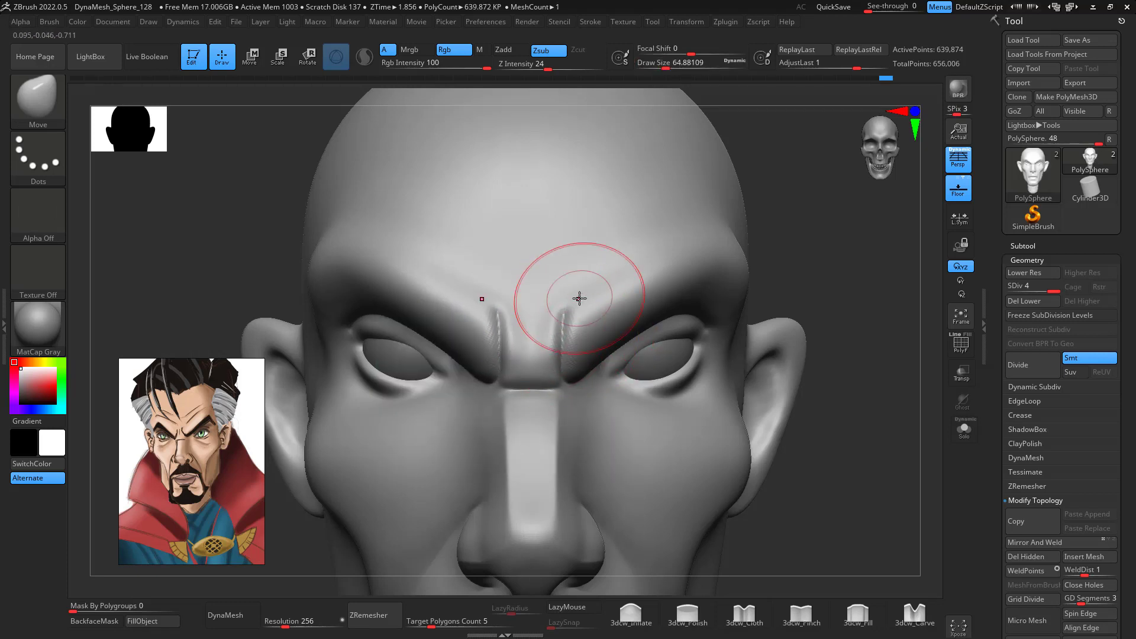
pyautogui.moveTo(842, 519)
pyautogui.mouseDown()
pyautogui.moveTo(837, 491)
pyautogui.moveTo(867, 384)
pyautogui.moveTo(877, 383)
pyautogui.moveTo(867, 376)
pyautogui.mouseUp()
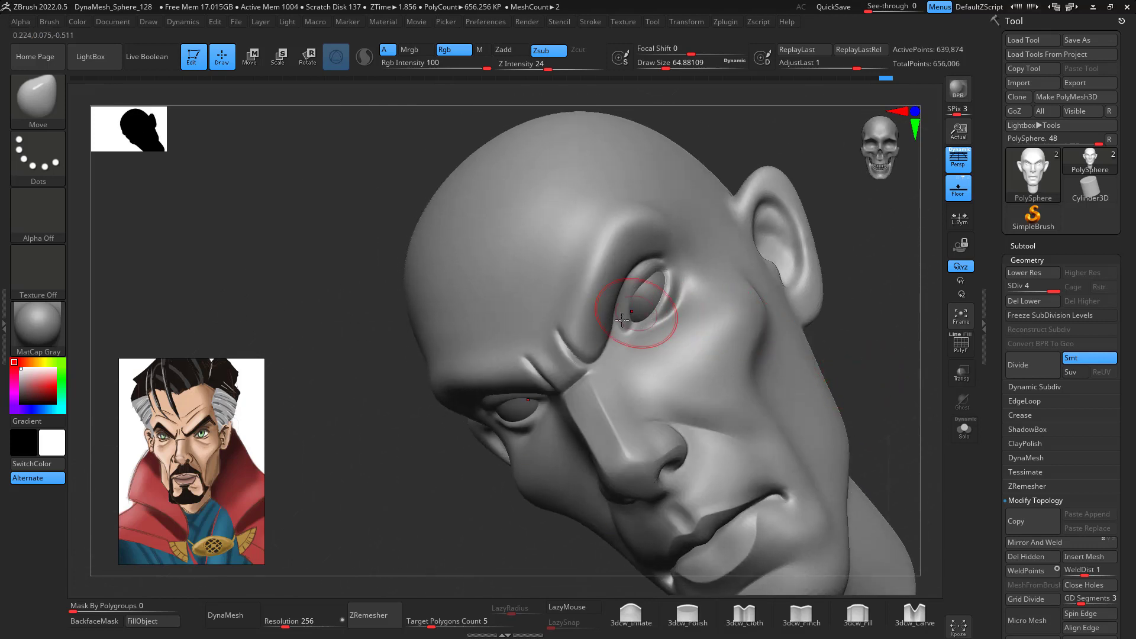
# - Sharpen the lower and upper edges of the brow ridge with the 3dcw_Pinch brush at draw size about 65
pyautogui.click(801, 615)
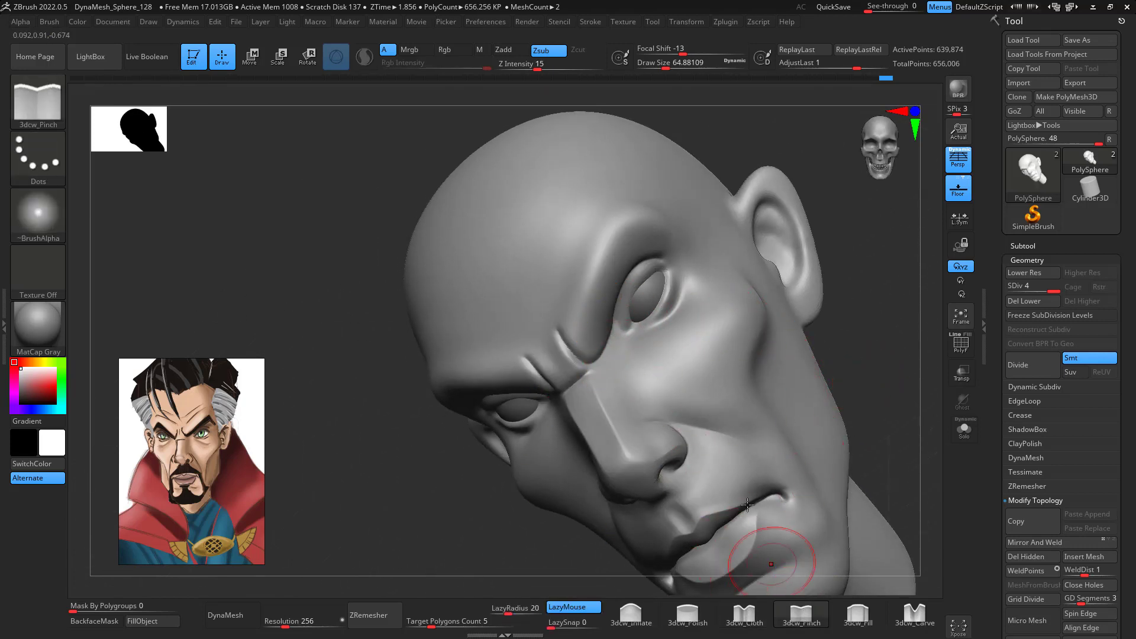
pyautogui.moveTo(586, 356); pyautogui.dragTo(626, 244)
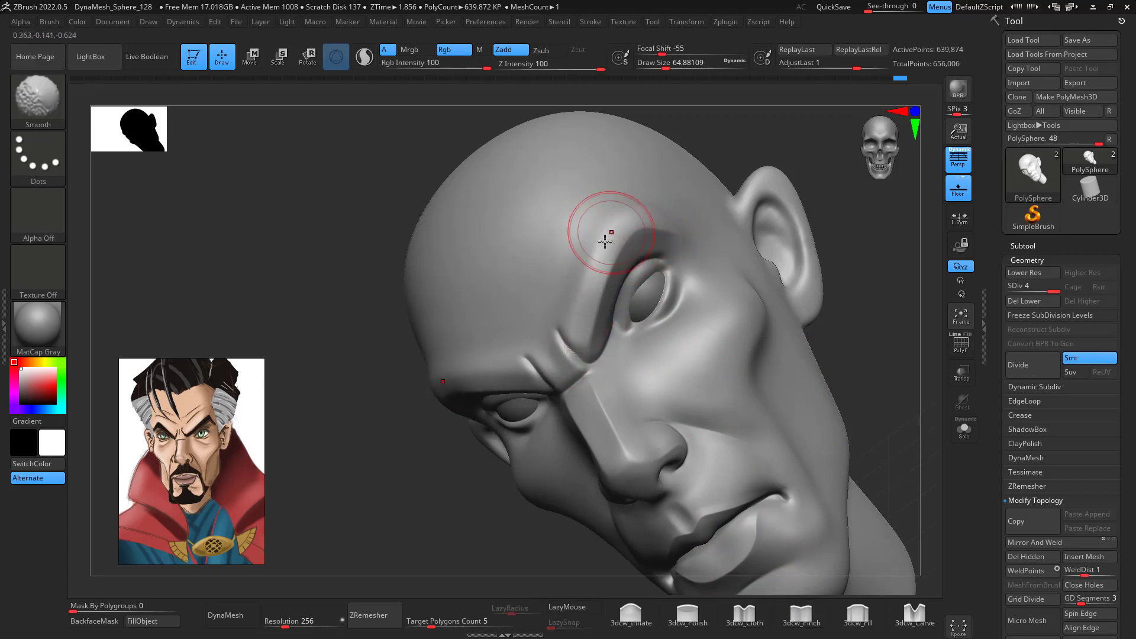
pyautogui.moveTo(558, 329)
pyautogui.mouseDown()
pyautogui.moveTo(555, 304)
pyautogui.moveTo(604, 220)
pyautogui.mouseUp()
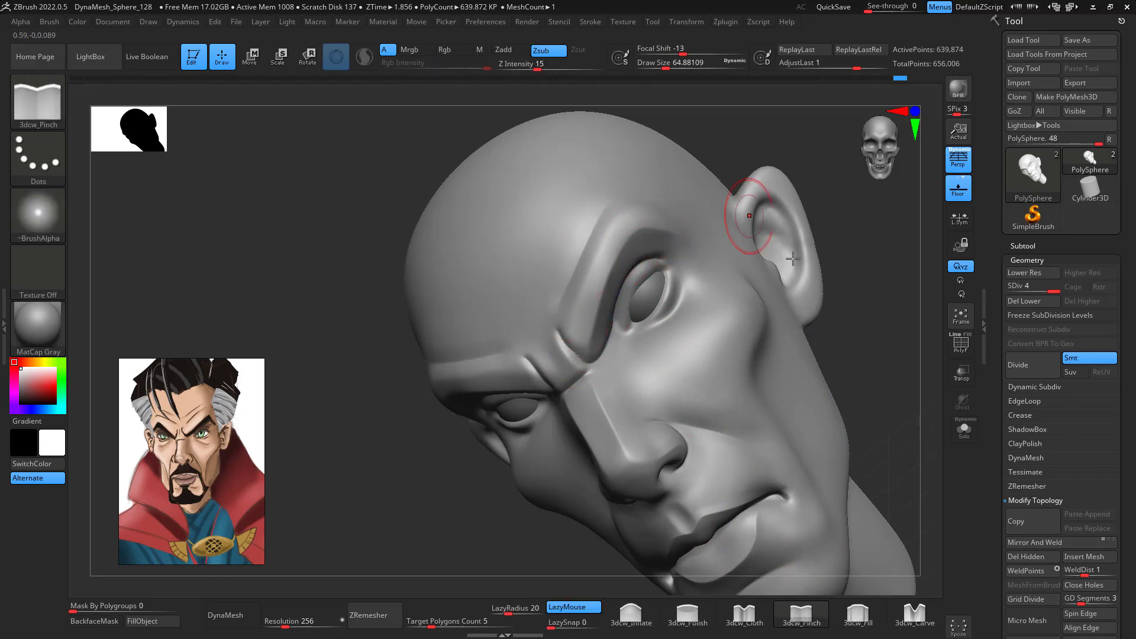
pyautogui.moveTo(888, 253)
pyautogui.mouseDown()
pyautogui.moveTo(864, 296)
pyautogui.moveTo(677, 192)
pyautogui.mouseUp()
pyautogui.moveTo(560, 176)
pyautogui.mouseDown()
pyautogui.moveTo(612, 116)
pyautogui.moveTo(570, 162)
pyautogui.mouseUp()
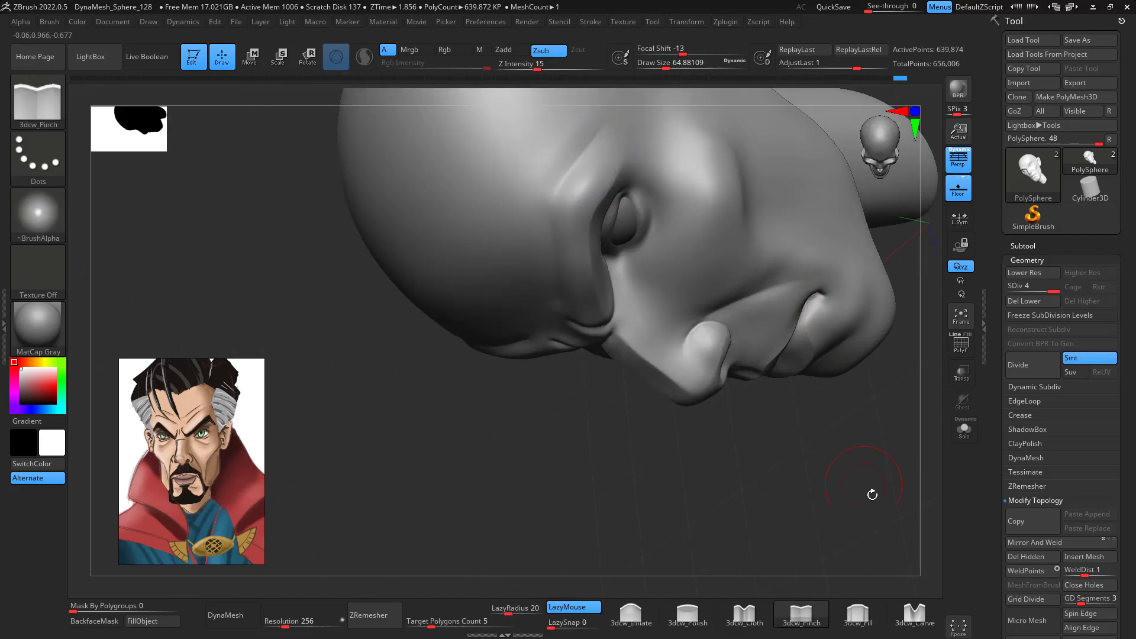
# - Lower the inner brows toward the nose root with the Move brush at draw size about 120
pyautogui.moveTo(870, 489)
pyautogui.mouseDown()
pyautogui.moveTo(895, 393)
pyautogui.moveTo(876, 417)
pyautogui.mouseUp()
pyautogui.press('f')
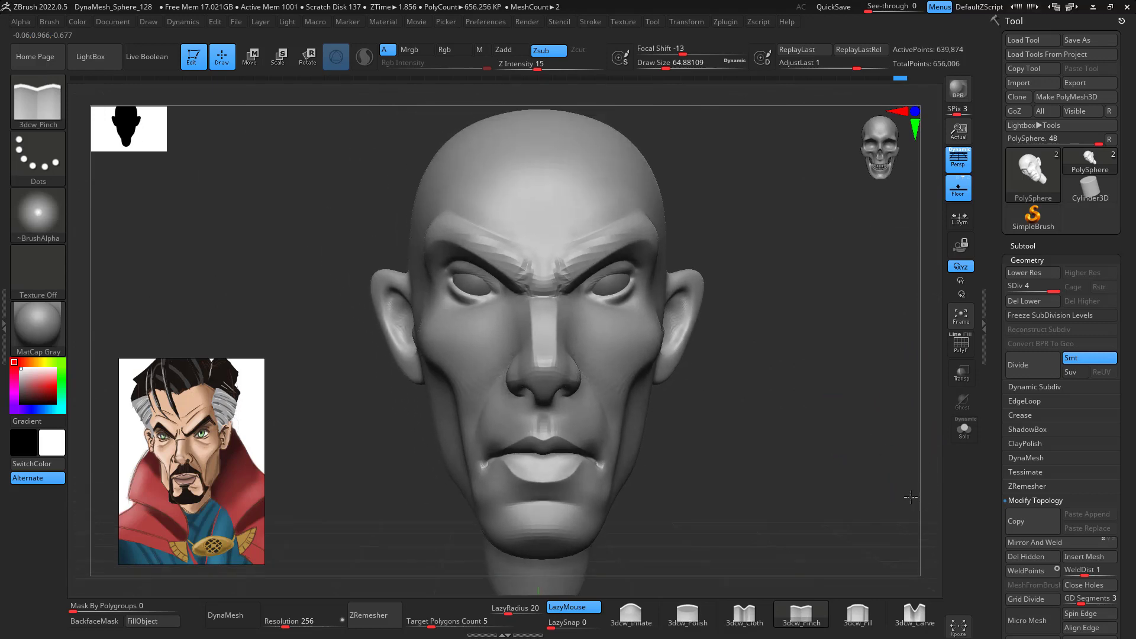
pyautogui.press('b')
pyautogui.press('m')
pyautogui.press('v')
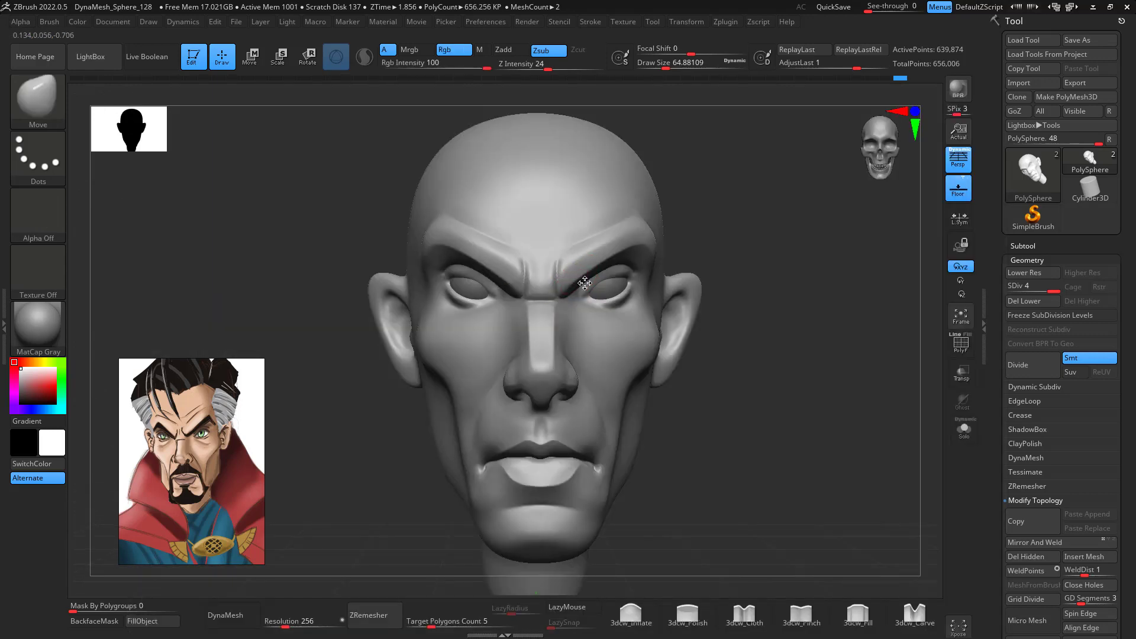
pyautogui.press('space')
pyautogui.moveTo(585, 282); pyautogui.dragTo(600, 280)
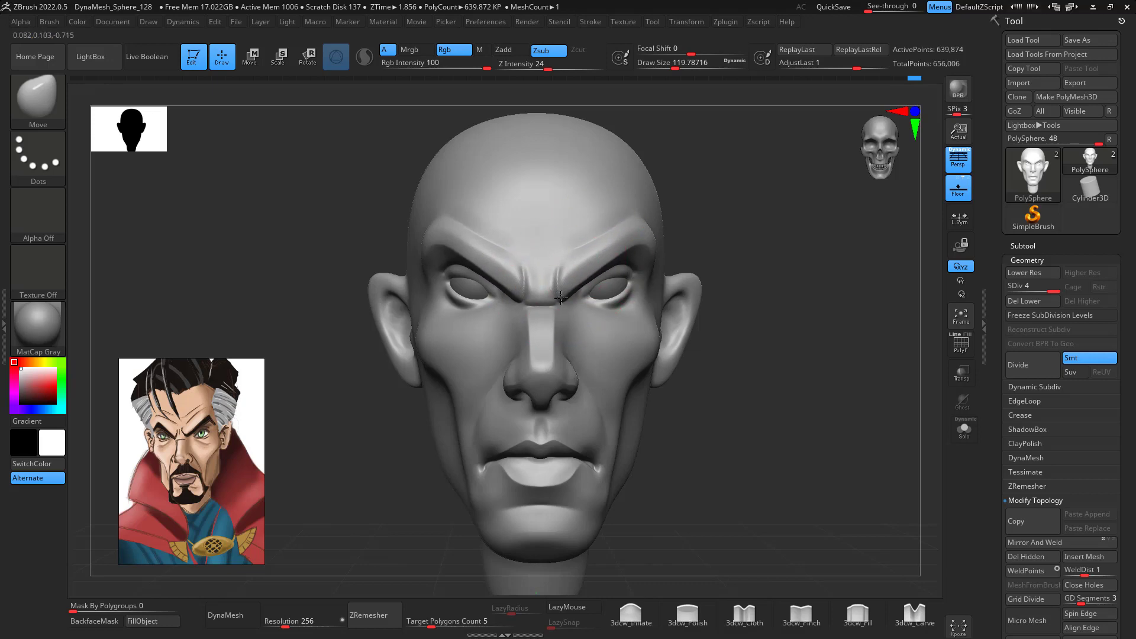
# - Reshape the outer part of the upper eyelid with the Move brush at draw size about 35
pyautogui.moveTo(859, 364); pyautogui.dragTo(809, 322, button='right')
pyautogui.press('space')
pyautogui.moveTo(573, 283); pyautogui.dragTo(558, 284)
pyautogui.moveTo(753, 300); pyautogui.dragTo(836, 282)
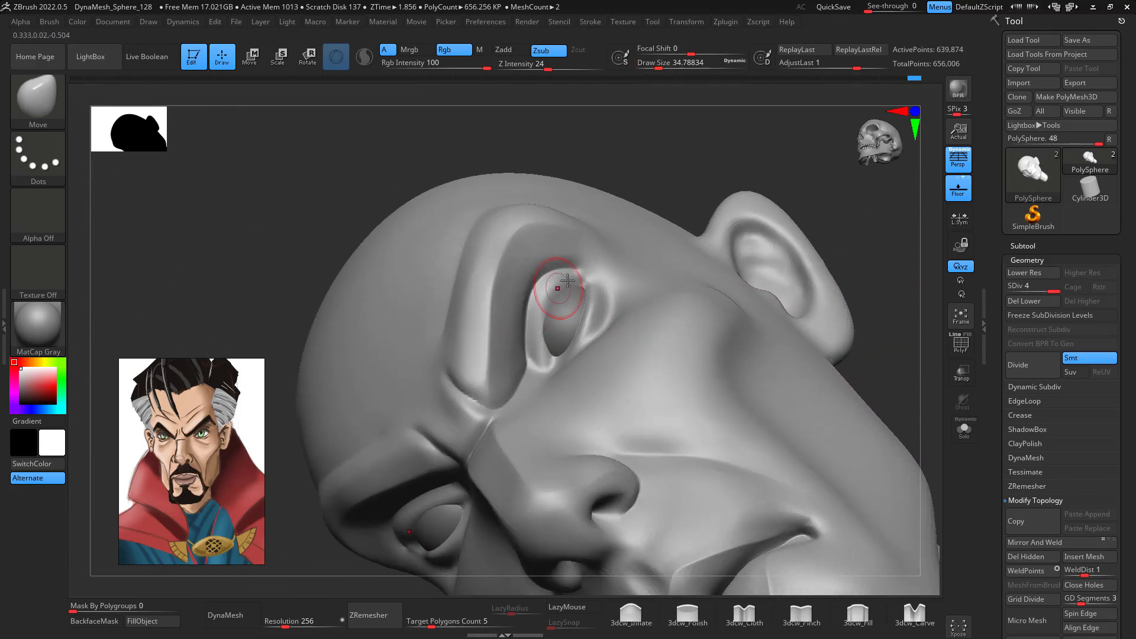
pyautogui.moveTo(772, 319); pyautogui.dragTo(555, 312, button='right')
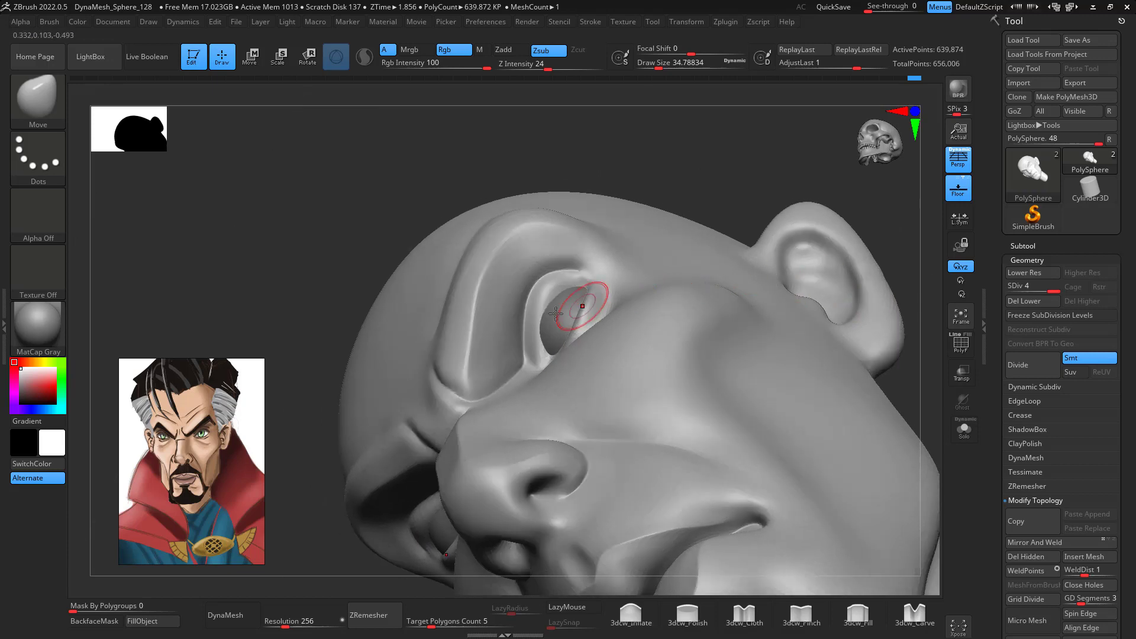
# - Adjust the upper eyelid rim toward the inner eye corner with the Move brush at draw size about 37
pyautogui.press('b')
pyautogui.press('m')
pyautogui.press('v')
pyautogui.press('space')
pyautogui.click(548, 329)
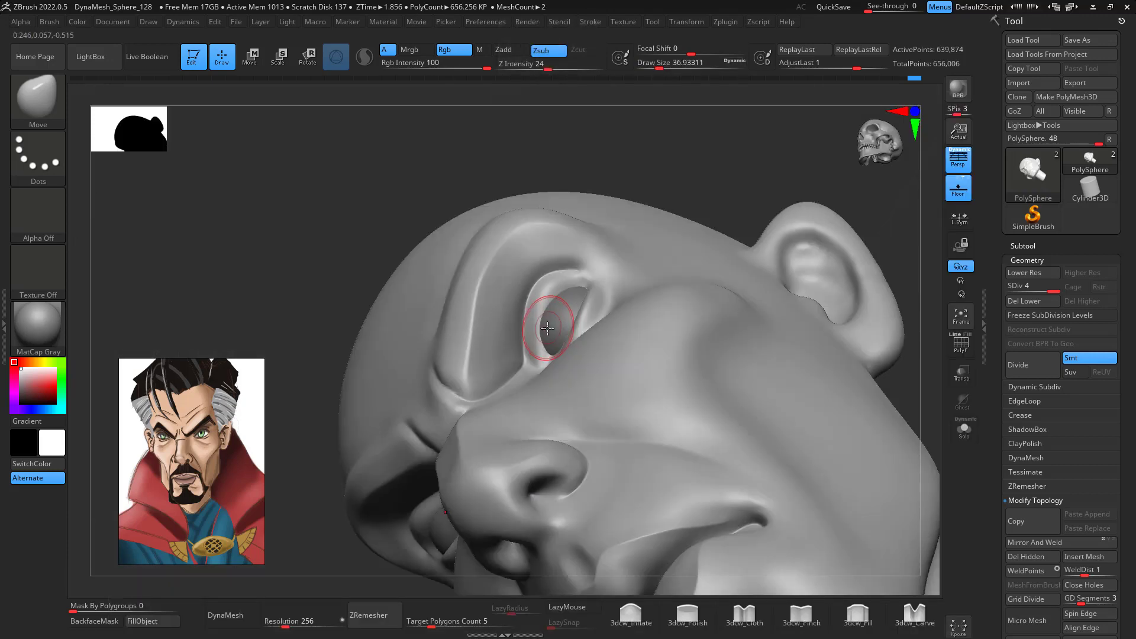
pyautogui.moveTo(544, 330); pyautogui.dragTo(539, 335)
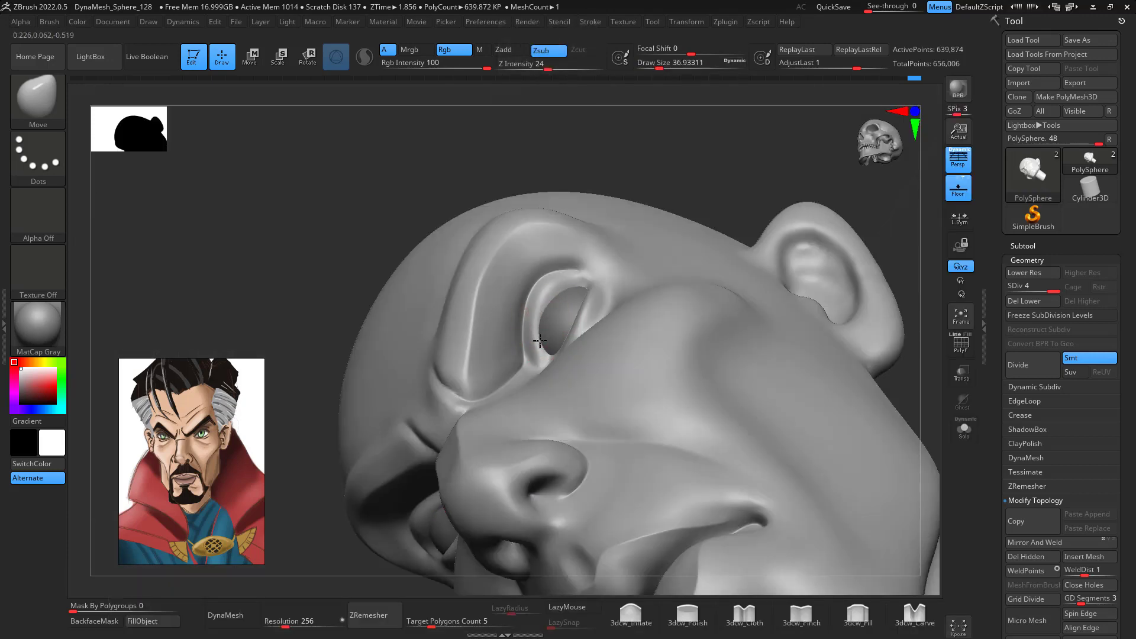
# - Sharpen the upper eyelid rim with the 3dcw_Pinch brush at draw size about 17, and smooth the lid
pyautogui.moveTo(783, 222)
pyautogui.mouseDown(button='right')
pyautogui.moveTo(903, 233)
pyautogui.moveTo(887, 247)
pyautogui.moveTo(902, 285)
pyautogui.mouseUp(button='right')
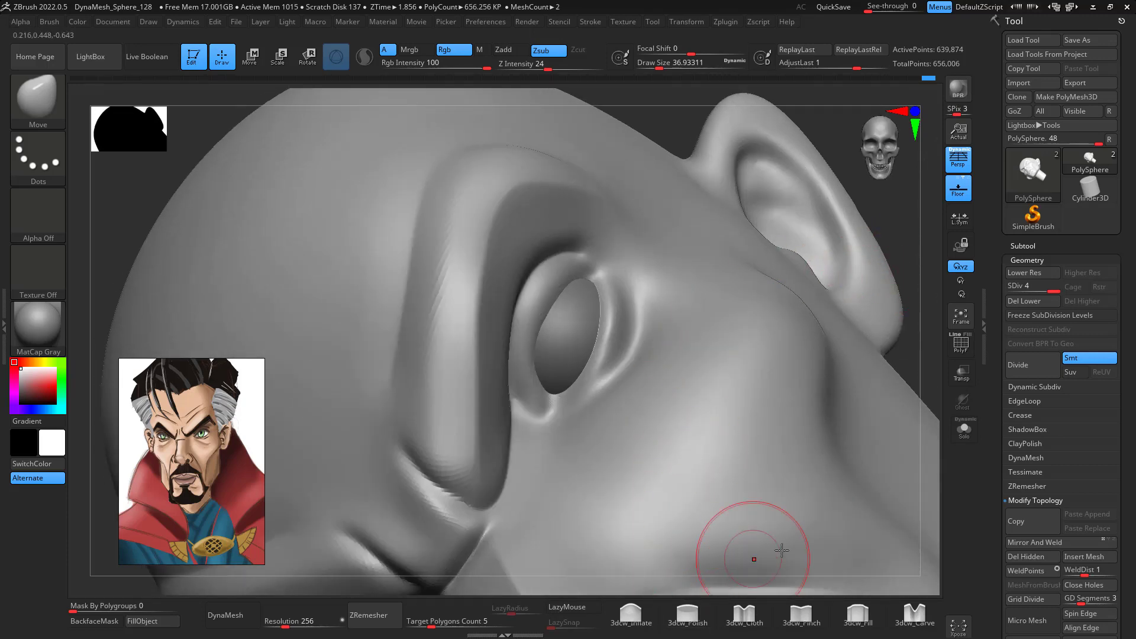
pyautogui.click(801, 615)
pyautogui.press('space')
pyautogui.moveTo(592, 299); pyautogui.dragTo(586, 278)
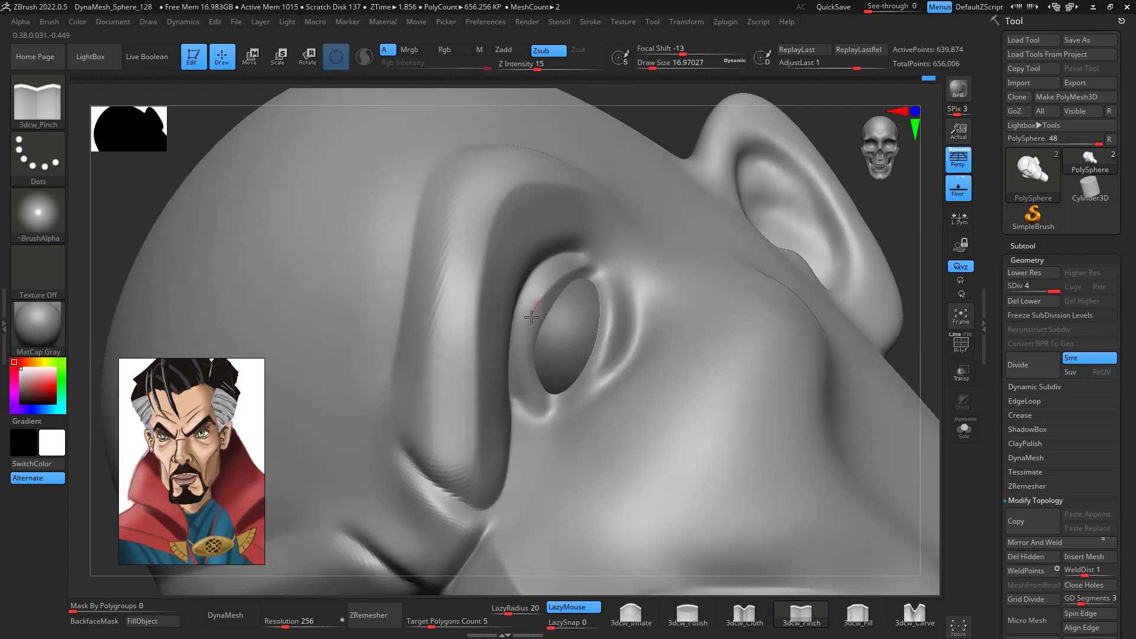
pyautogui.moveTo(585, 268); pyautogui.dragTo(559, 280)
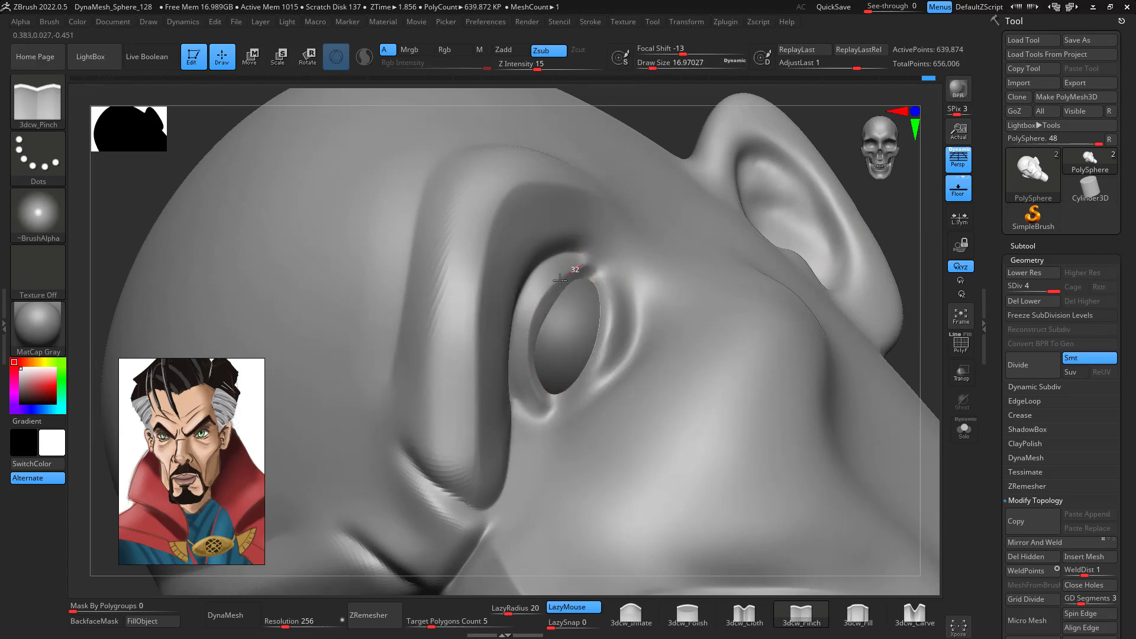
pyautogui.moveTo(551, 416); pyautogui.dragTo(558, 410)
pyautogui.press('shift')
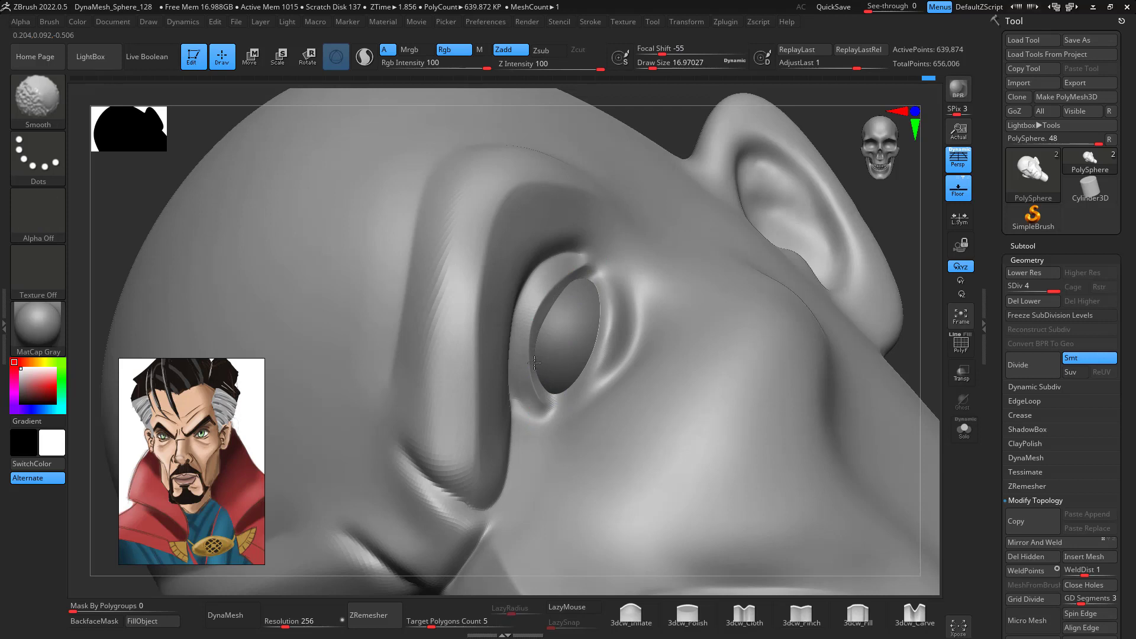
pyautogui.keyDown('shift'); pyautogui.moveTo(534, 362); pyautogui.dragTo(594, 235); pyautogui.keyUp('shift')
# - Sharpen the lower eyelid's rim and outer crease with the 3dcw_Pinch brush at draw size about 17
pyautogui.moveTo(926, 375)
pyautogui.keyDown('shift'); pyautogui.mouseDown()
pyautogui.moveTo(937, 433)
pyautogui.moveTo(918, 294)
pyautogui.moveTo(881, 328)
pyautogui.moveTo(864, 325)
pyautogui.moveTo(875, 374)
pyautogui.moveTo(862, 331)
pyautogui.moveTo(910, 352)
pyautogui.moveTo(748, 329)
pyautogui.mouseUp(); pyautogui.keyUp('shift')
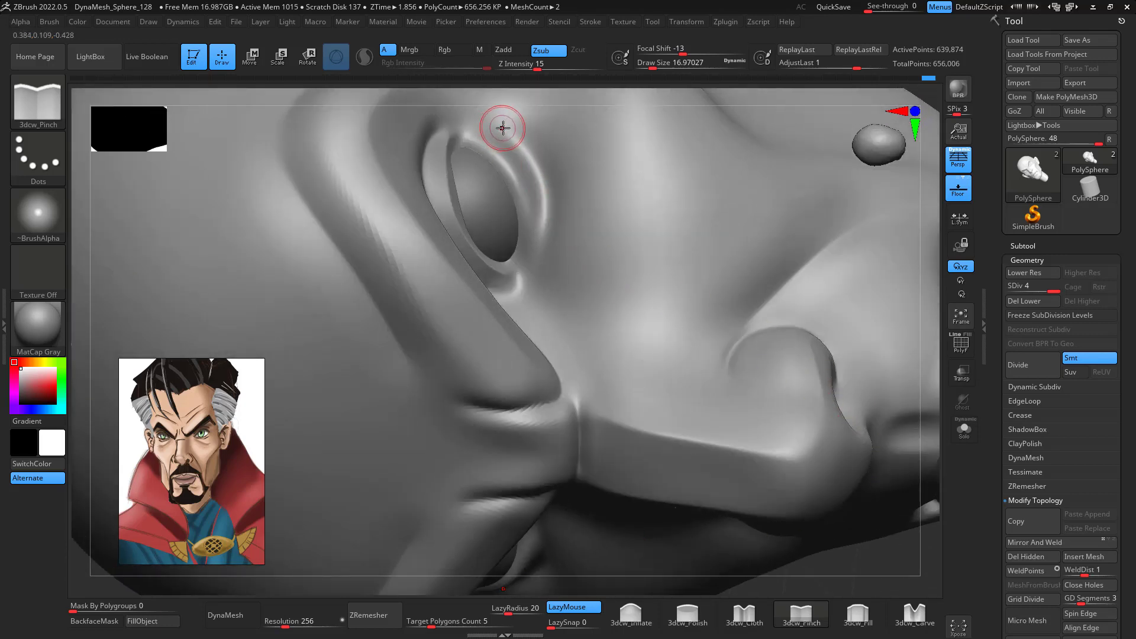
pyautogui.moveTo(502, 127); pyautogui.dragTo(503, 129)
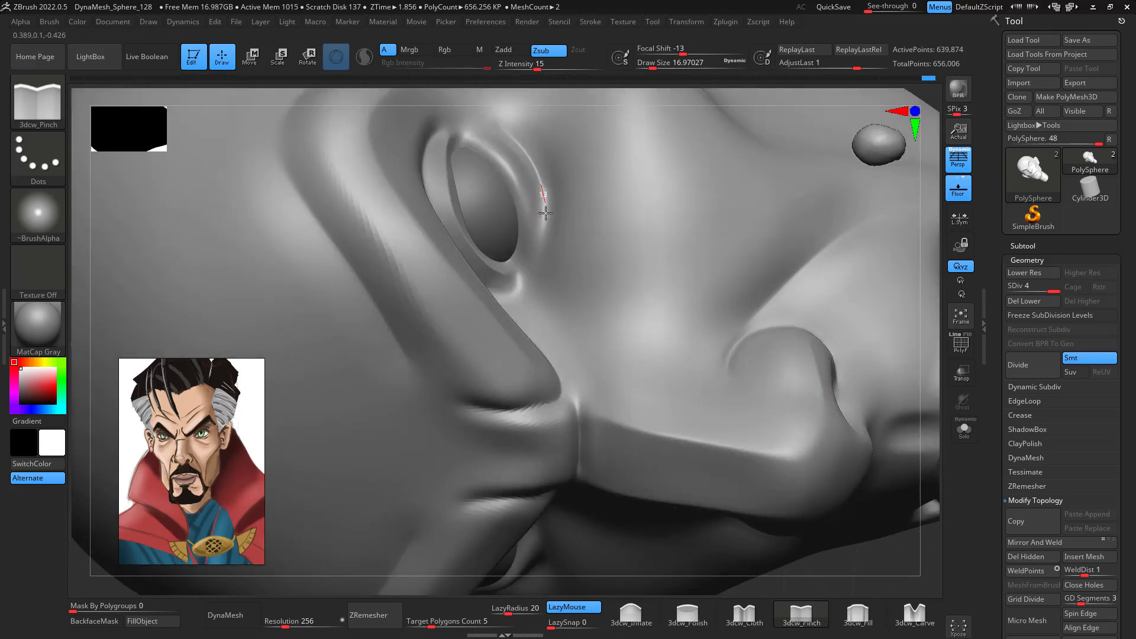
pyautogui.moveTo(526, 287)
pyautogui.mouseDown()
pyautogui.moveTo(482, 140)
pyautogui.moveTo(467, 137)
pyautogui.mouseUp()
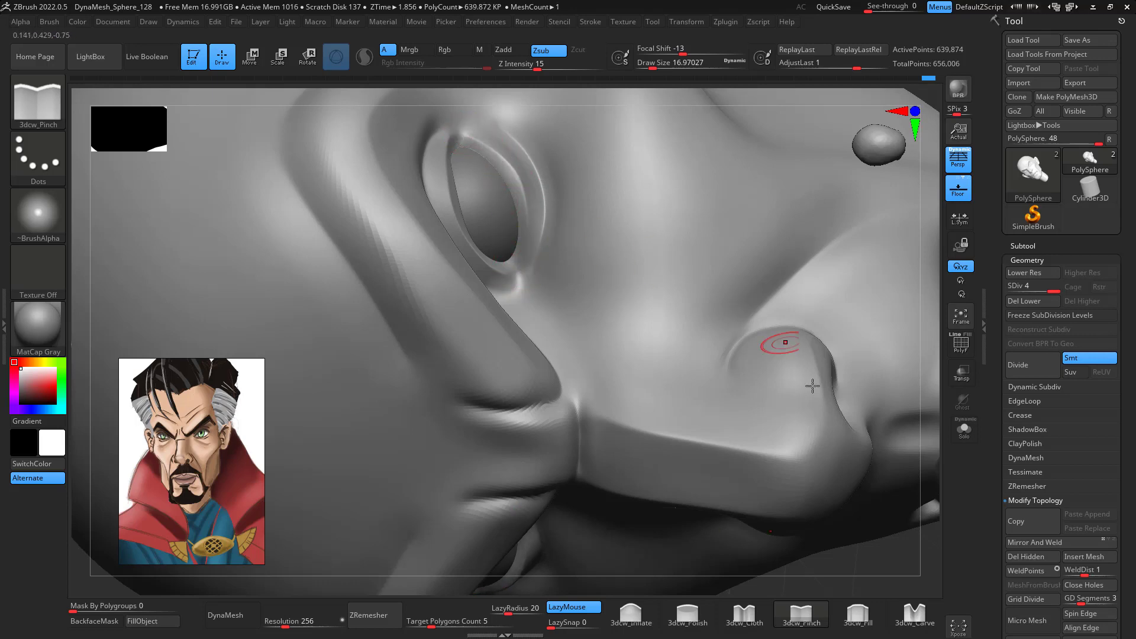
# - Refine the line where the lower eyelid meets the eyeball with the DamStandard brush at draw size about 17, and smooth it
pyautogui.press('b')
pyautogui.press('d')
pyautogui.press('s')
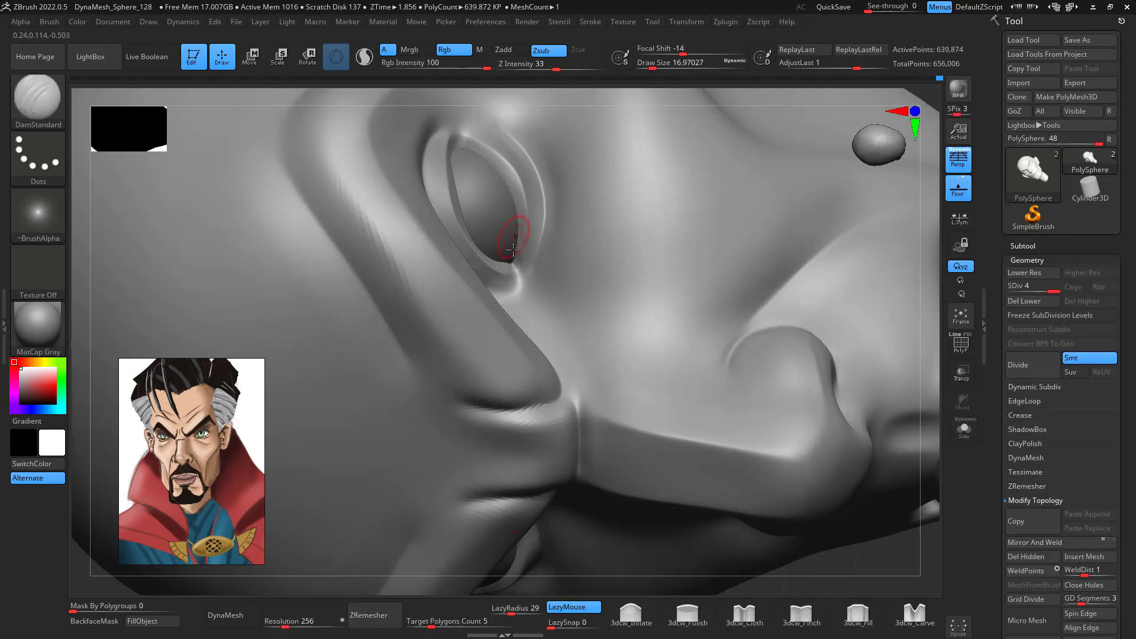
pyautogui.keyDown('shift'); pyautogui.moveTo(514, 256); pyautogui.dragTo(497, 181); pyautogui.keyUp('shift')
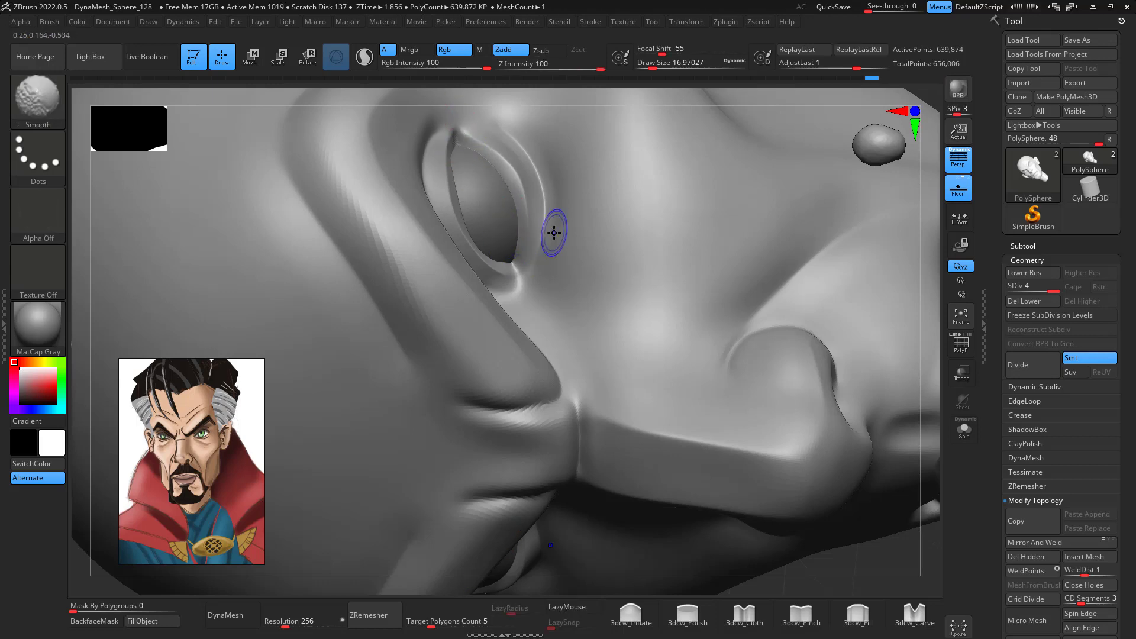
# - Define the eye-bag crease below the eye with the 3dcw_Pinch brush at draw size about 31, and soften it
pyautogui.moveTo(903, 464)
pyautogui.mouseDown()
pyautogui.moveTo(932, 427)
pyautogui.moveTo(888, 427)
pyautogui.moveTo(870, 384)
pyautogui.moveTo(852, 375)
pyautogui.moveTo(862, 391)
pyautogui.moveTo(851, 408)
pyautogui.moveTo(826, 327)
pyautogui.moveTo(840, 299)
pyautogui.moveTo(832, 292)
pyautogui.mouseUp()
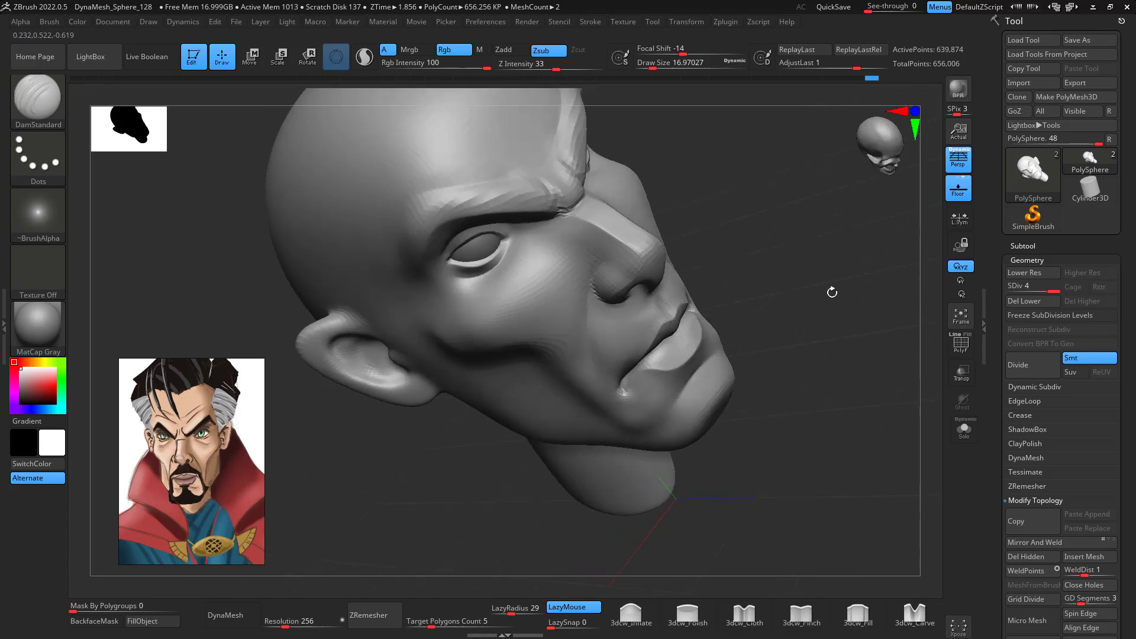
pyautogui.click(802, 616)
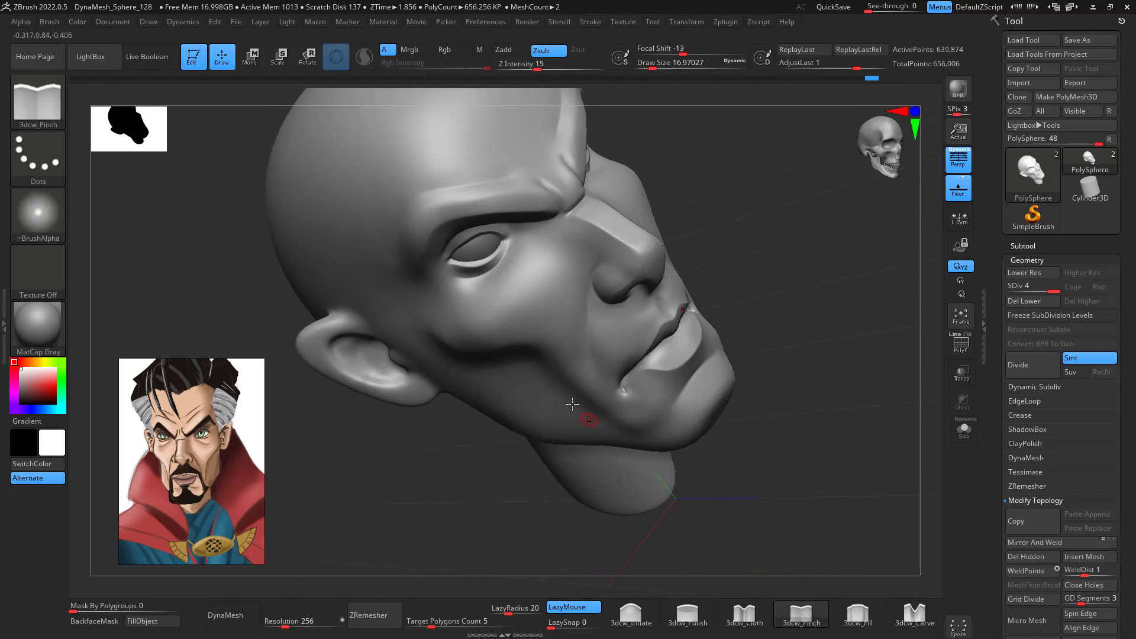
pyautogui.press('space')
pyautogui.click(539, 258)
pyautogui.moveTo(530, 244); pyautogui.dragTo(535, 275)
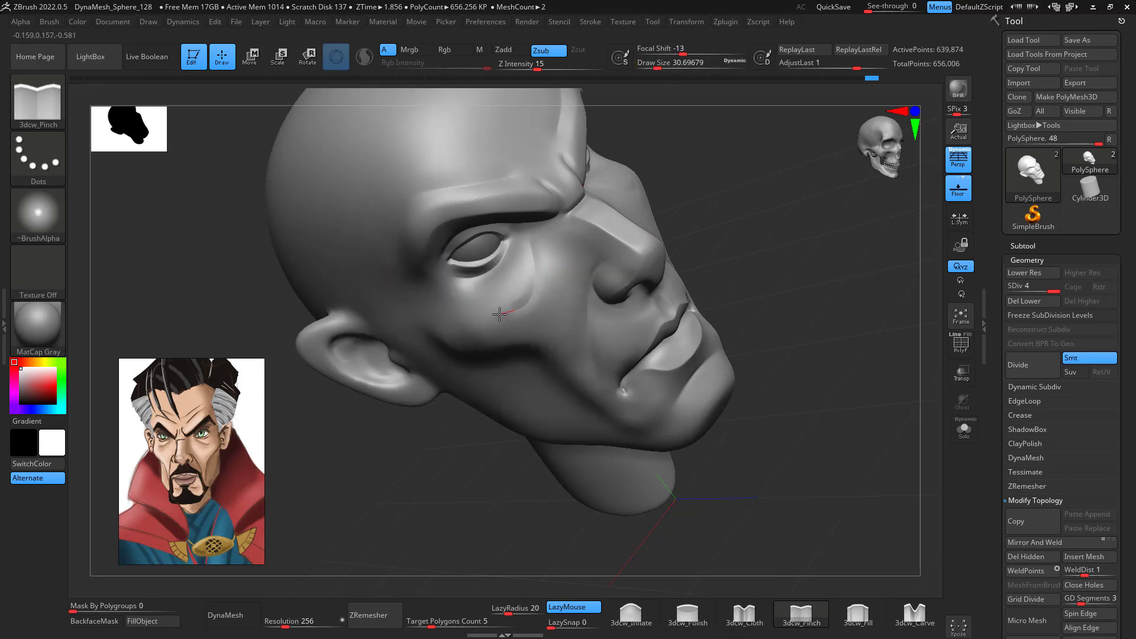
pyautogui.moveTo(500, 314); pyautogui.dragTo(486, 319)
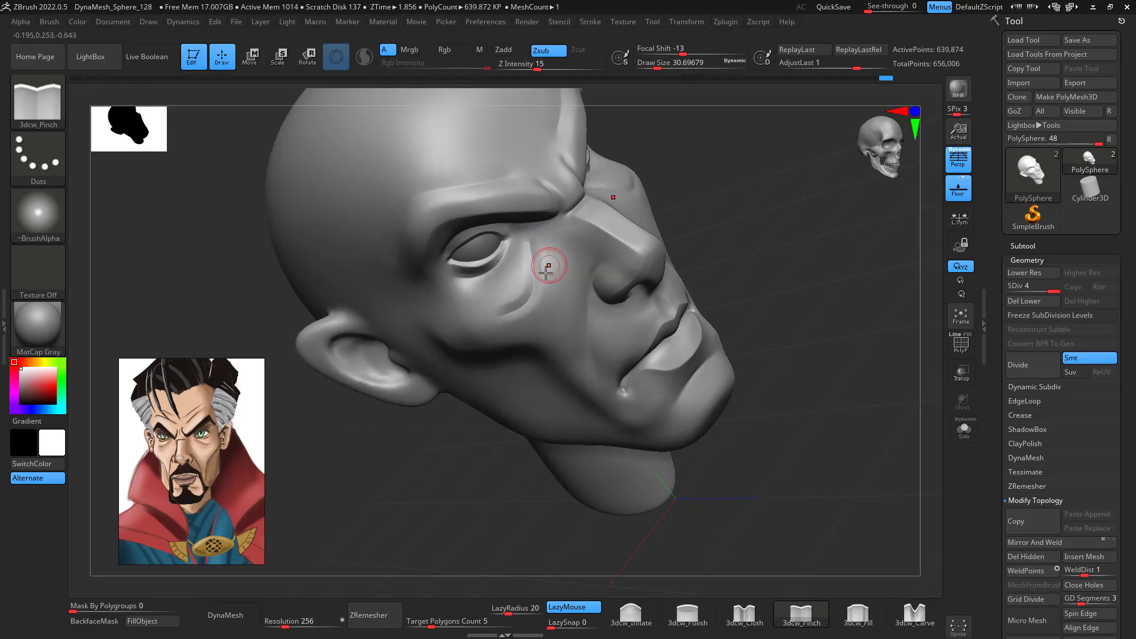
pyautogui.keyDown('shift'); pyautogui.moveTo(541, 259); pyautogui.dragTo(542, 293); pyautogui.keyUp('shift')
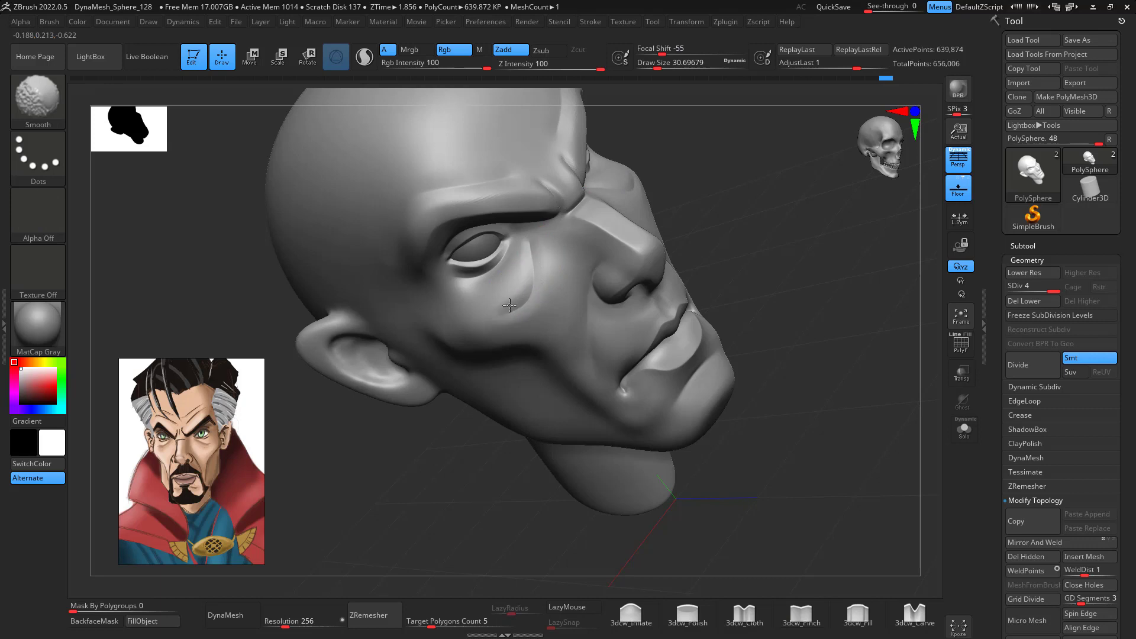
# - Adjust the outer cheekbone contour from the front with the Move brush at draw size about 62
pyautogui.moveTo(822, 349)
pyautogui.mouseDown()
pyautogui.moveTo(859, 352)
pyautogui.moveTo(862, 406)
pyautogui.moveTo(833, 370)
pyautogui.moveTo(858, 414)
pyautogui.moveTo(796, 314)
pyautogui.mouseUp()
pyautogui.press('b')
pyautogui.press('m')
pyautogui.press('v')
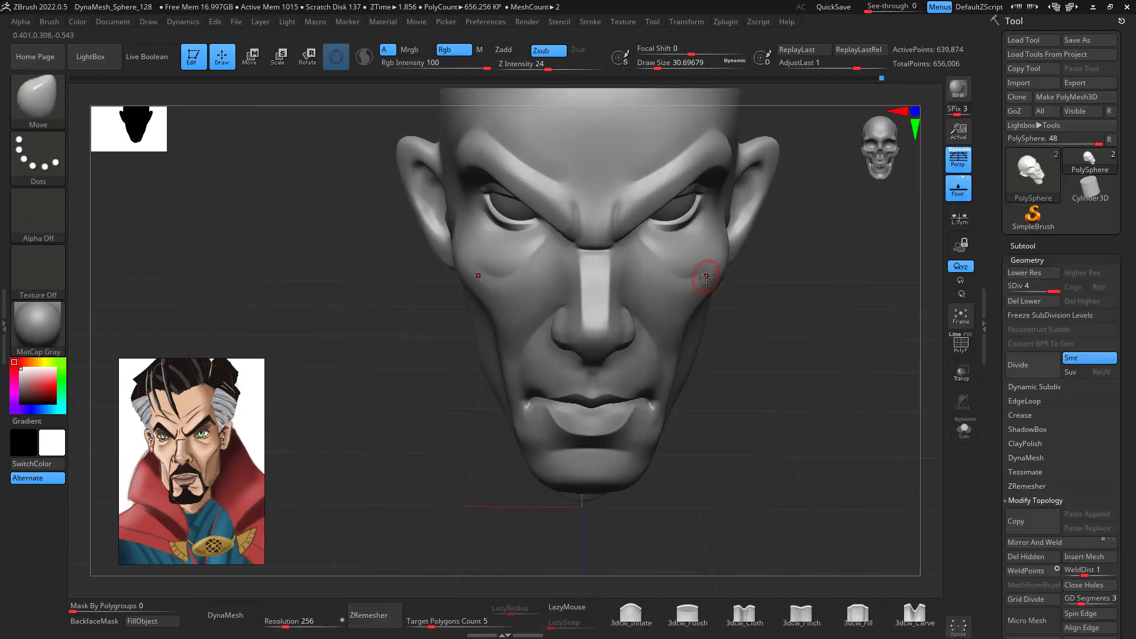
pyautogui.press('space')
pyautogui.press('space')
pyautogui.moveTo(715, 276); pyautogui.dragTo(719, 276)
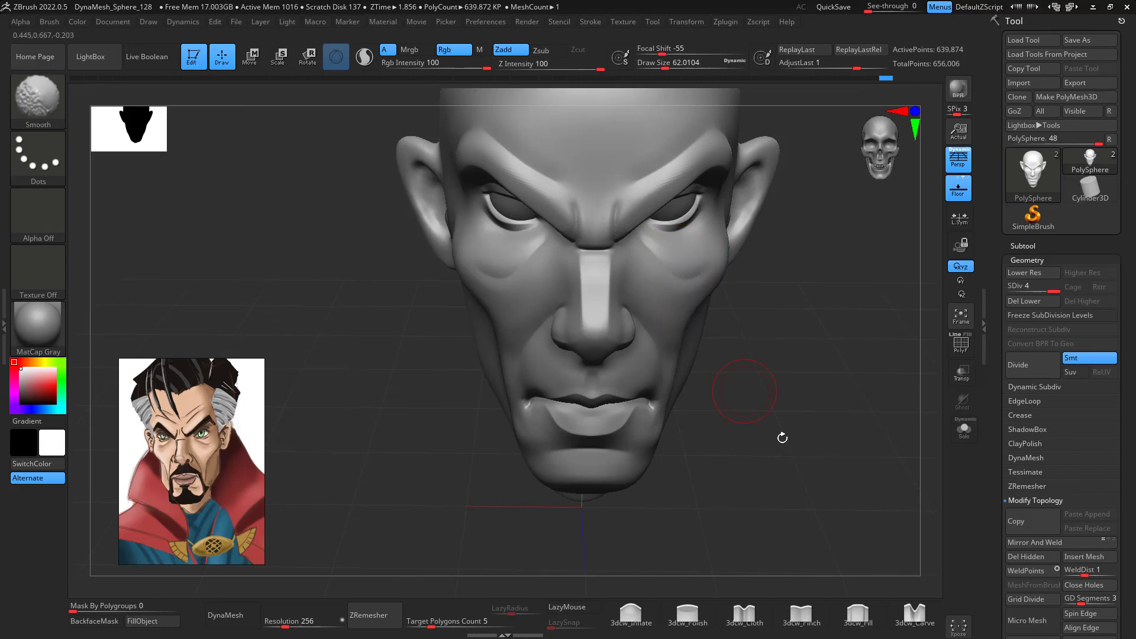
# - Build up the cheekbone toward the ear with the ClayBuildup brush at draw size about 101, and smooth the strokes
pyautogui.moveTo(781, 436)
pyautogui.mouseDown()
pyautogui.moveTo(849, 464)
pyautogui.moveTo(860, 398)
pyautogui.moveTo(786, 439)
pyautogui.moveTo(794, 406)
pyautogui.moveTo(771, 317)
pyautogui.moveTo(810, 383)
pyautogui.moveTo(796, 438)
pyautogui.moveTo(750, 359)
pyautogui.mouseUp()
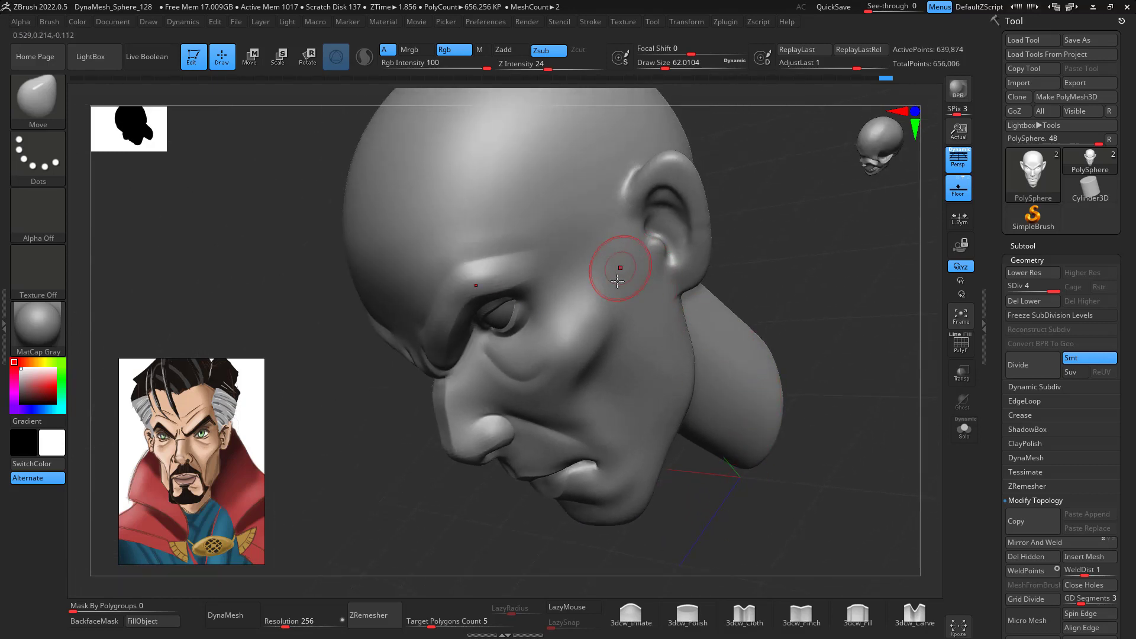
pyautogui.press('b')
pyautogui.press('c')
pyautogui.press('b')
pyautogui.press('space')
pyautogui.moveTo(636, 316); pyautogui.dragTo(600, 308)
pyautogui.press('space')
pyautogui.moveTo(616, 269)
pyautogui.mouseDown()
pyautogui.moveTo(601, 302)
pyautogui.moveTo(626, 251)
pyautogui.mouseUp()
pyautogui.moveTo(575, 334)
pyautogui.mouseDown()
pyautogui.moveTo(629, 248)
pyautogui.moveTo(588, 309)
pyautogui.moveTo(620, 252)
pyautogui.mouseUp()
pyautogui.moveTo(620, 268)
pyautogui.keyDown('shift'); pyautogui.mouseDown()
pyautogui.moveTo(610, 289)
pyautogui.moveTo(622, 260)
pyautogui.mouseUp(); pyautogui.keyUp('shift')
pyautogui.moveTo(764, 322)
pyautogui.mouseDown()
pyautogui.moveTo(819, 304)
pyautogui.moveTo(781, 385)
pyautogui.moveTo(784, 361)
pyautogui.mouseUp()
pyautogui.moveTo(784, 361)
pyautogui.mouseDown()
pyautogui.moveTo(772, 374)
pyautogui.moveTo(578, 291)
pyautogui.mouseUp()
pyautogui.press('shift')
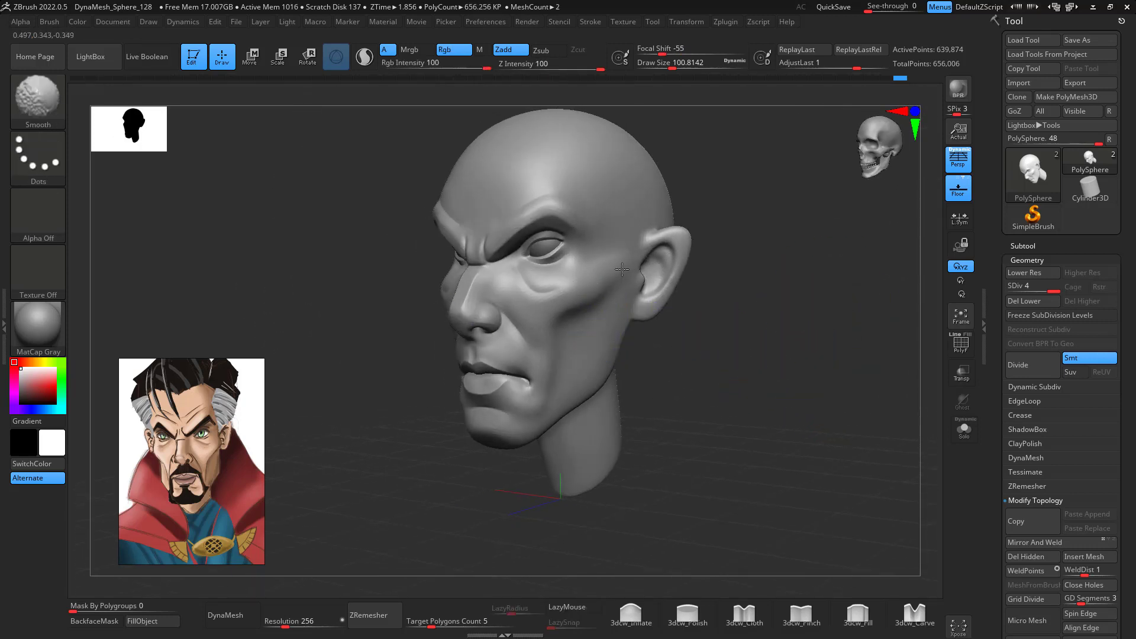
# - Define the cheek plane beside the mouth corner with the 3dcw_Pinch brush at draw size about 56, and smooth it
pyautogui.moveTo(746, 408)
pyautogui.mouseDown()
pyautogui.moveTo(768, 421)
pyautogui.moveTo(779, 481)
pyautogui.mouseUp()
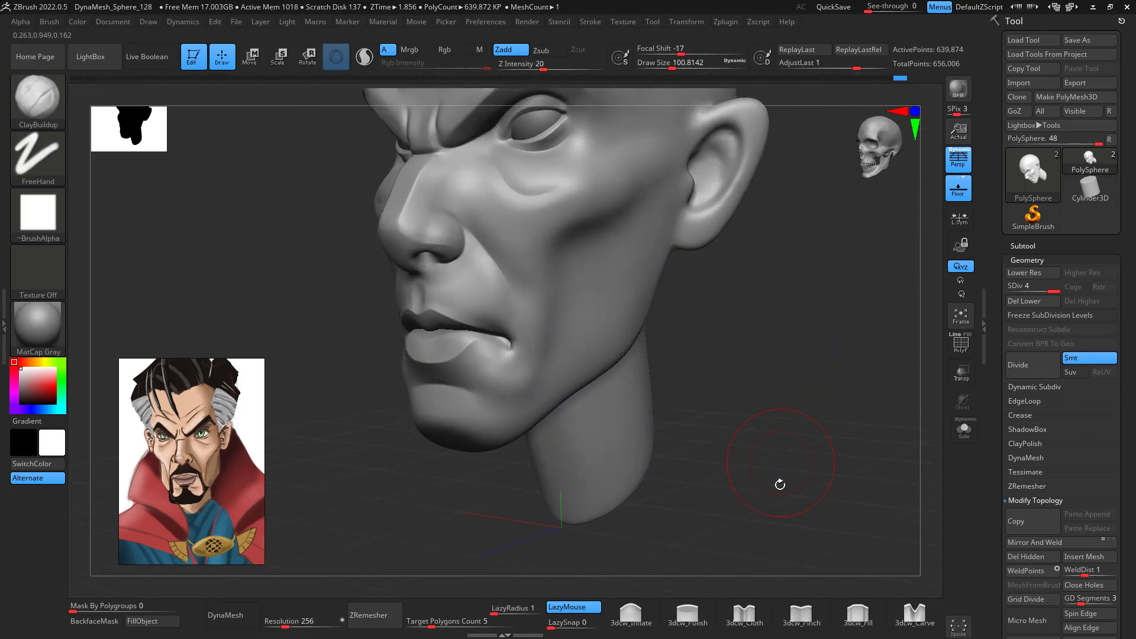
pyautogui.click(798, 613)
pyautogui.press('space')
pyautogui.moveTo(584, 350); pyautogui.dragTo(542, 349)
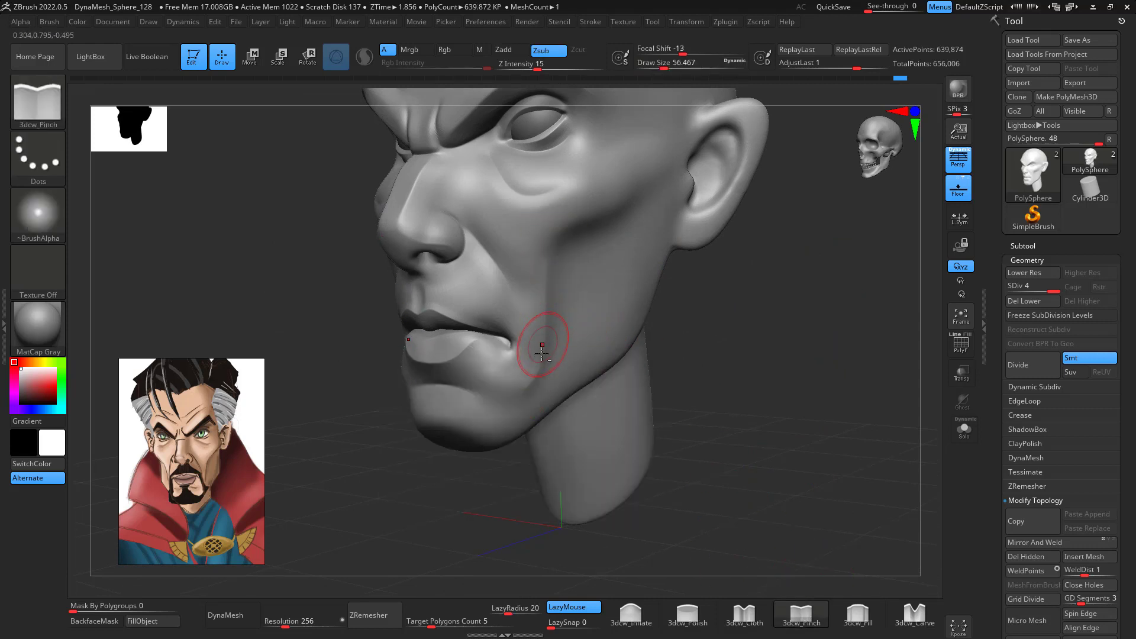
pyautogui.press('shift')
# - Reshape the hollow cheeks and the area beside the mouth with the Move brush at draw size about 101
pyautogui.moveTo(812, 360)
pyautogui.keyDown('shift'); pyautogui.mouseDown()
pyautogui.moveTo(821, 373)
pyautogui.moveTo(605, 284)
pyautogui.mouseUp(); pyautogui.keyUp('shift')
pyautogui.press('b')
pyautogui.press('m')
pyautogui.press('v')
pyautogui.press('space')
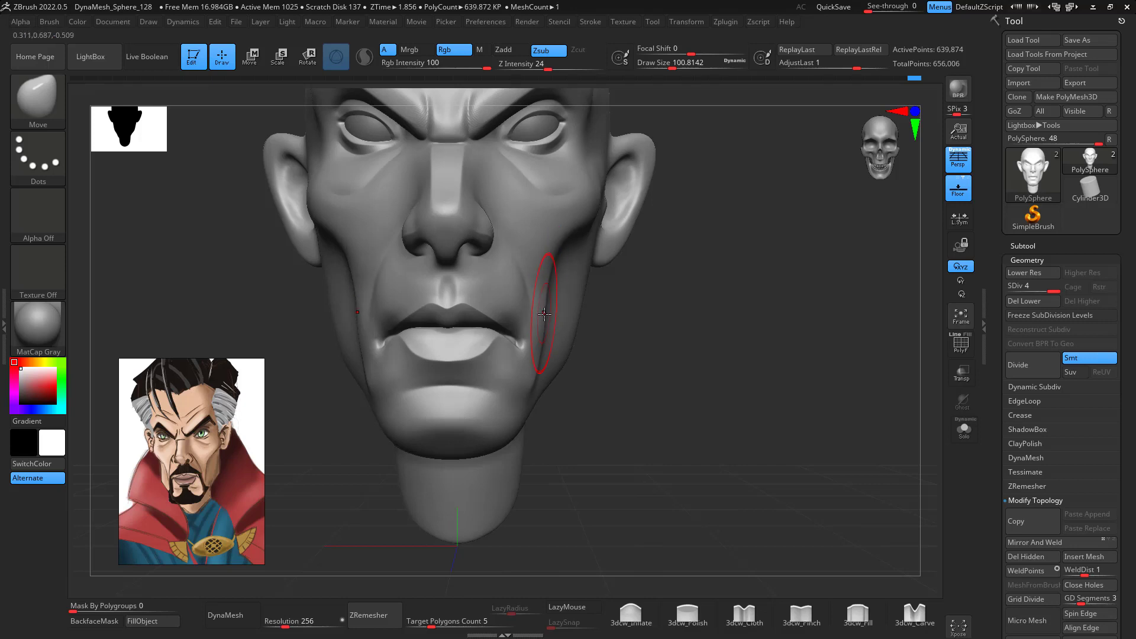
pyautogui.moveTo(681, 225)
pyautogui.mouseDown()
pyautogui.moveTo(801, 317)
pyautogui.moveTo(554, 347)
pyautogui.mouseUp()
pyautogui.moveTo(521, 384); pyautogui.dragTo(531, 355)
# - Sharpen the cheekbone's lower edge and the cheek ridge with the 3dcw_Pinch brush at draw size about 101, and smooth the transitions
pyautogui.click(803, 618)
pyautogui.moveTo(513, 403); pyautogui.dragTo(562, 266)
pyautogui.moveTo(539, 337); pyautogui.dragTo(572, 216)
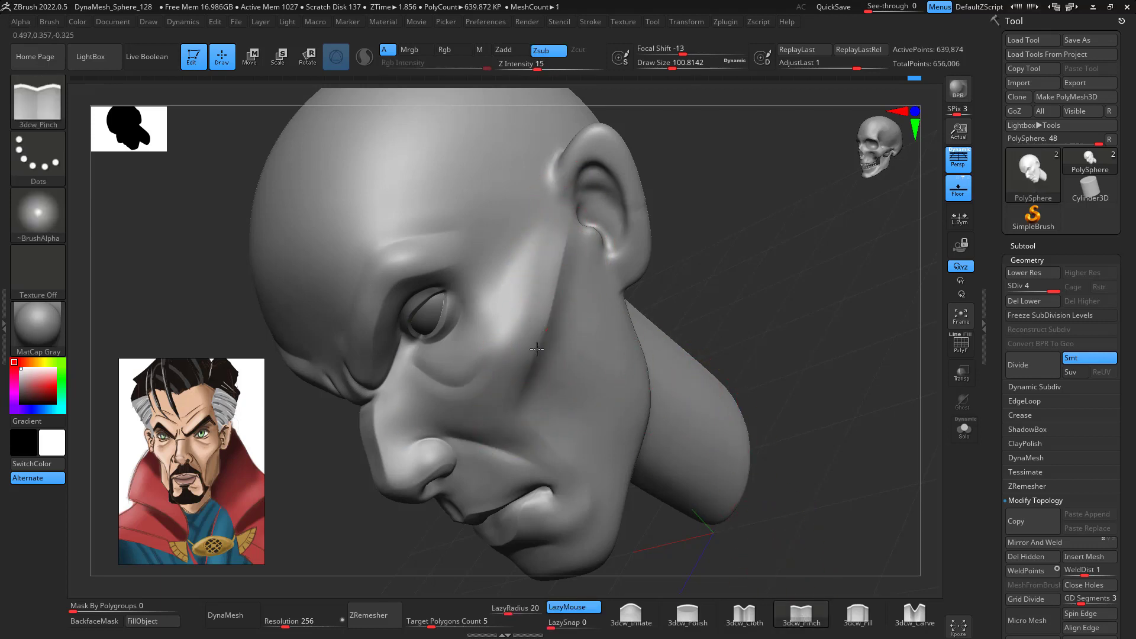
pyautogui.press('shift')
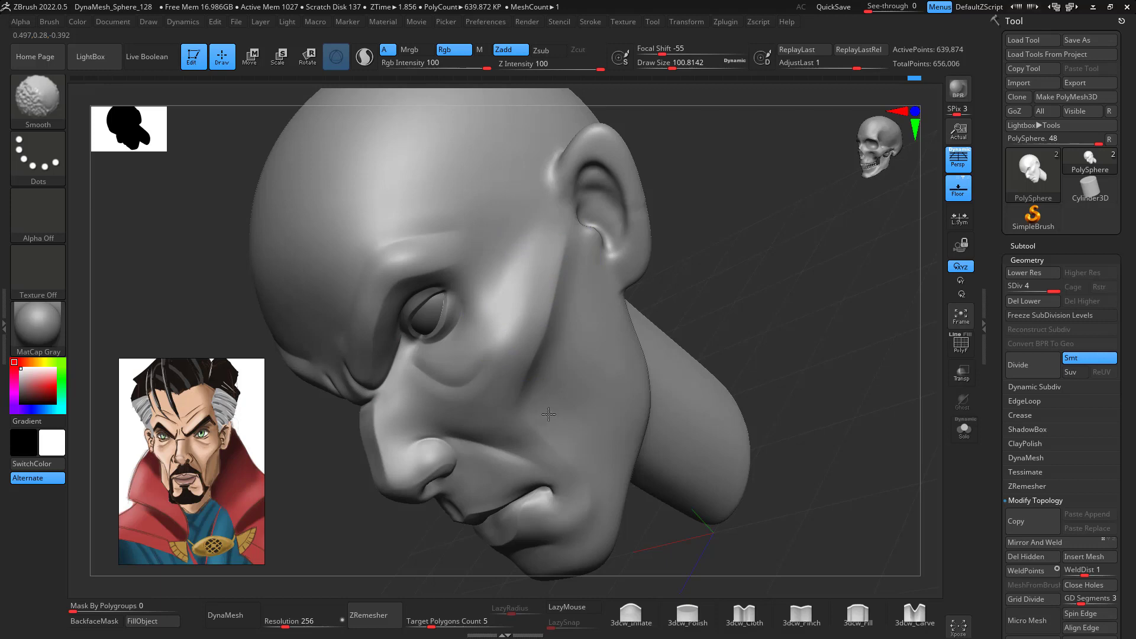
pyautogui.moveTo(596, 469); pyautogui.dragTo(549, 400, button='right')
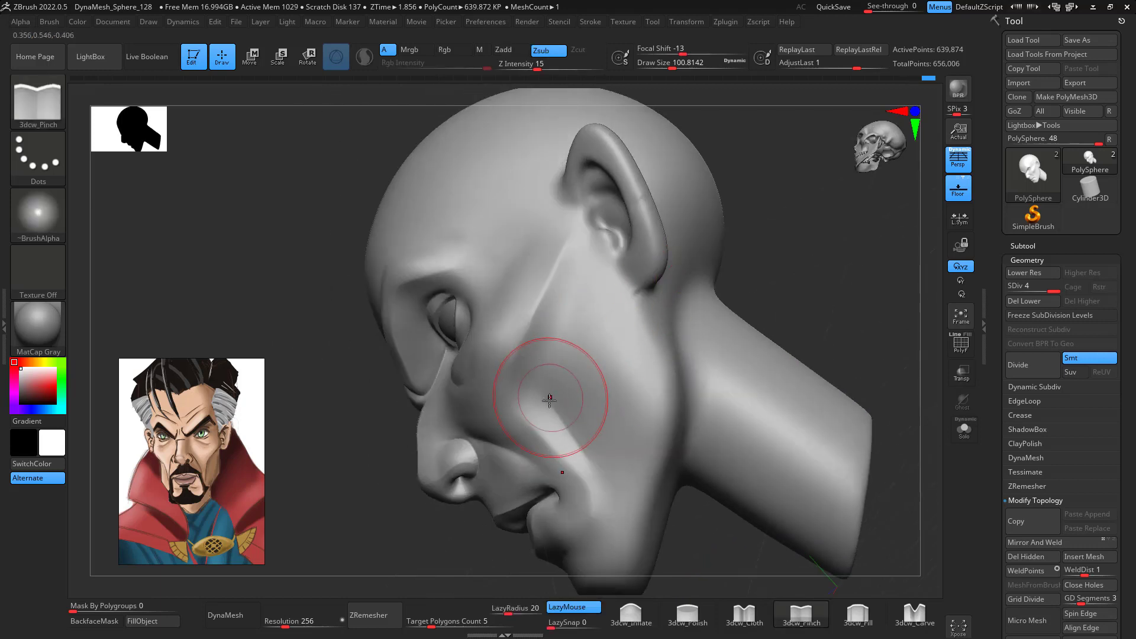
pyautogui.press('shift')
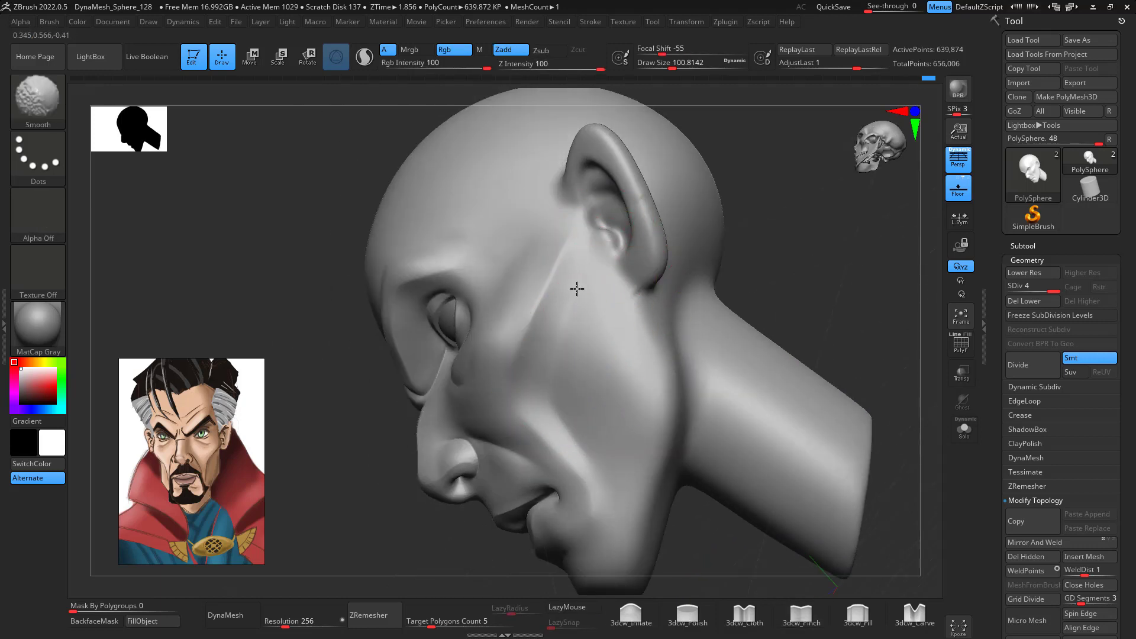
# - Sharpen the jawline from the chin to the earlobe with the 3dcw_Pinch brush at draw size about 101, and smooth it
pyautogui.moveTo(775, 290)
pyautogui.mouseDown(button='right')
pyautogui.moveTo(864, 229)
pyautogui.moveTo(824, 251)
pyautogui.moveTo(734, 269)
pyautogui.mouseUp(button='right')
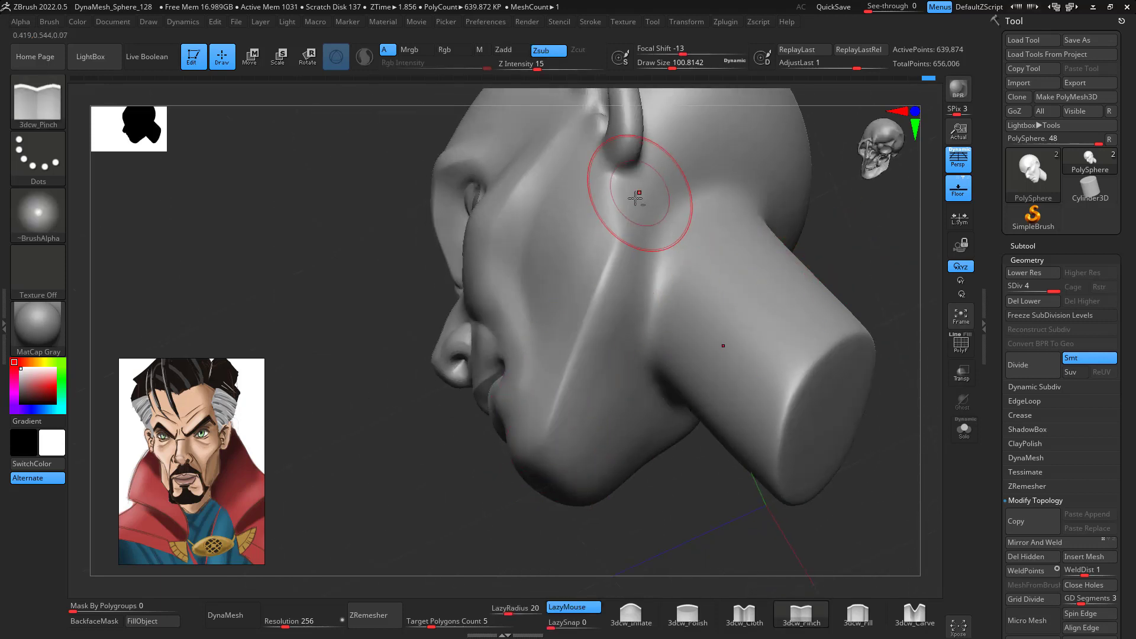
pyautogui.press('shift')
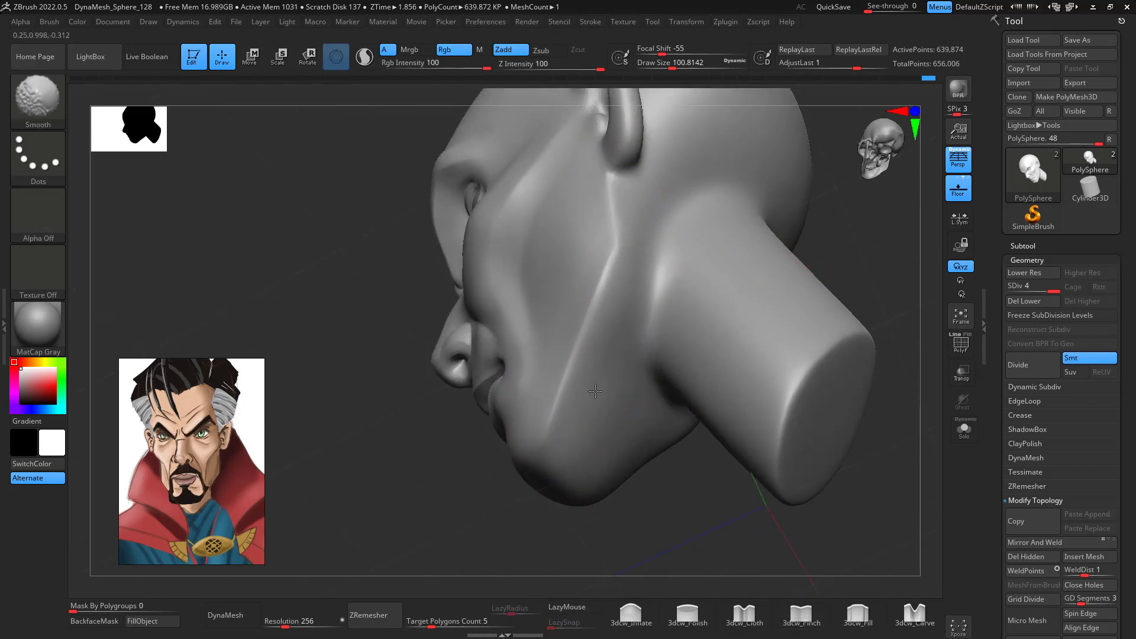
pyautogui.moveTo(717, 514)
pyautogui.mouseDown(button='right')
pyautogui.moveTo(857, 431)
pyautogui.moveTo(862, 482)
pyautogui.moveTo(799, 427)
pyautogui.mouseUp(button='right')
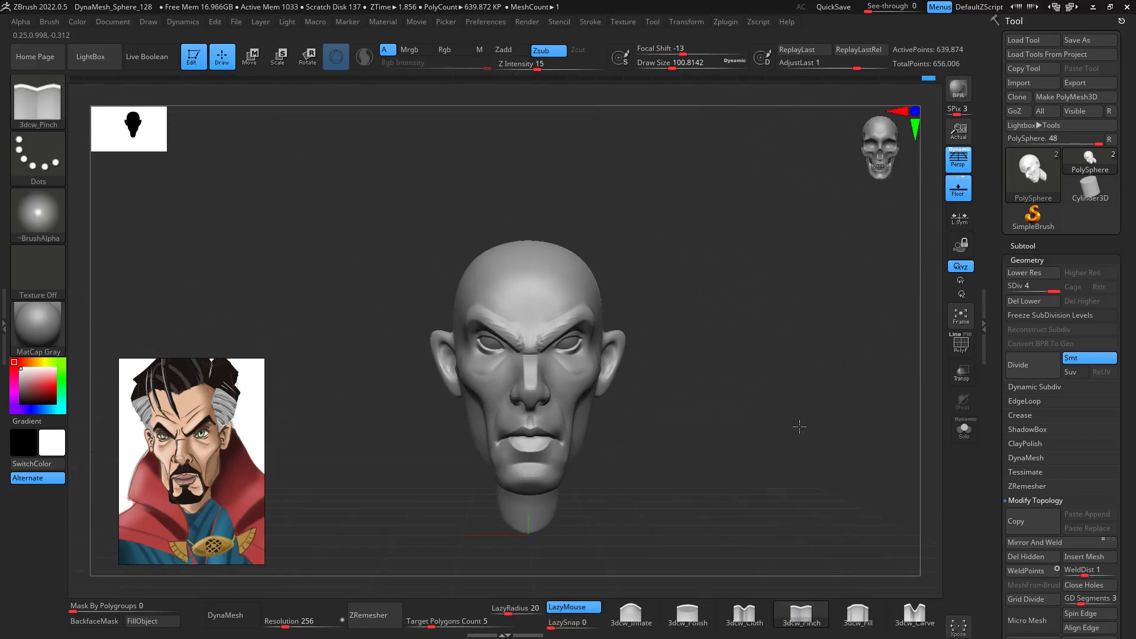
# - Build up the area between the nasolabial fold and upper lip with the ClayBuildup brush at draw size about 51, and smooth it
pyautogui.moveTo(799, 378)
pyautogui.mouseDown(button='right')
pyautogui.moveTo(819, 355)
pyautogui.moveTo(817, 329)
pyautogui.moveTo(804, 389)
pyautogui.moveTo(791, 401)
pyautogui.moveTo(771, 389)
pyautogui.moveTo(778, 423)
pyautogui.moveTo(828, 379)
pyautogui.mouseUp(button='right')
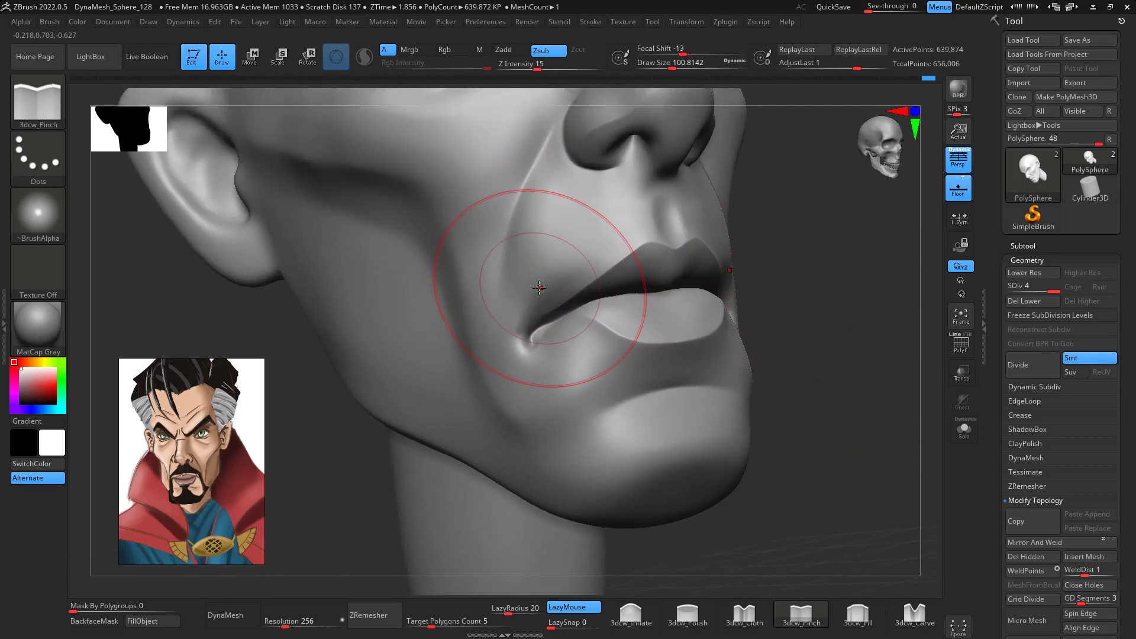
pyautogui.press('b')
pyautogui.press('c')
pyautogui.press('b')
pyautogui.press('space')
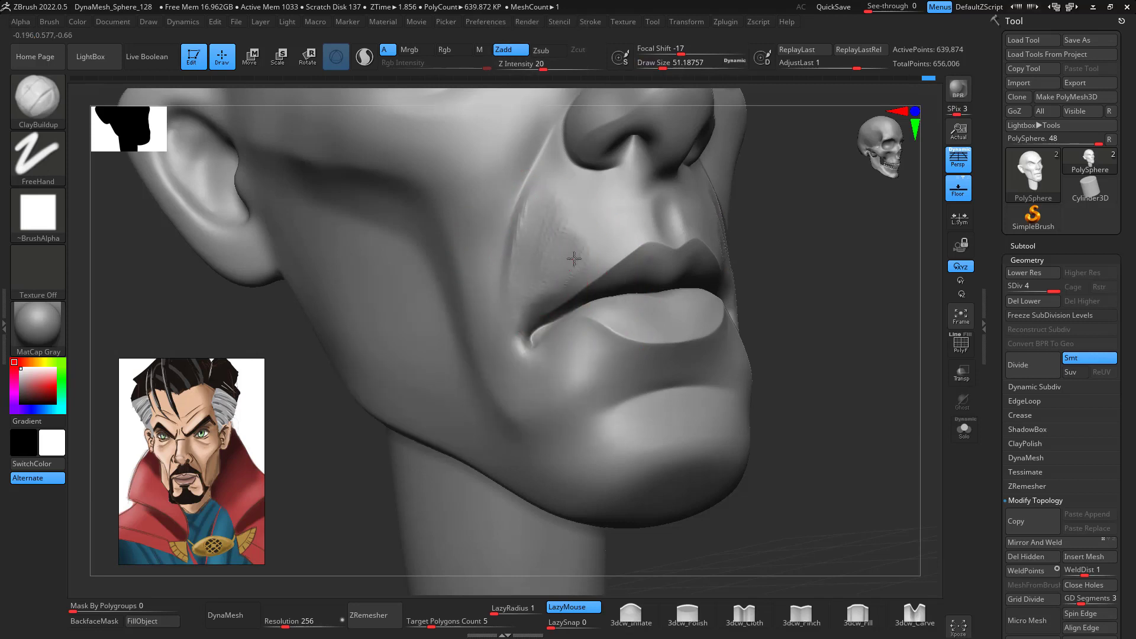
pyautogui.keyDown('shift'); pyautogui.moveTo(540, 254); pyautogui.dragTo(566, 200); pyautogui.keyUp('shift')
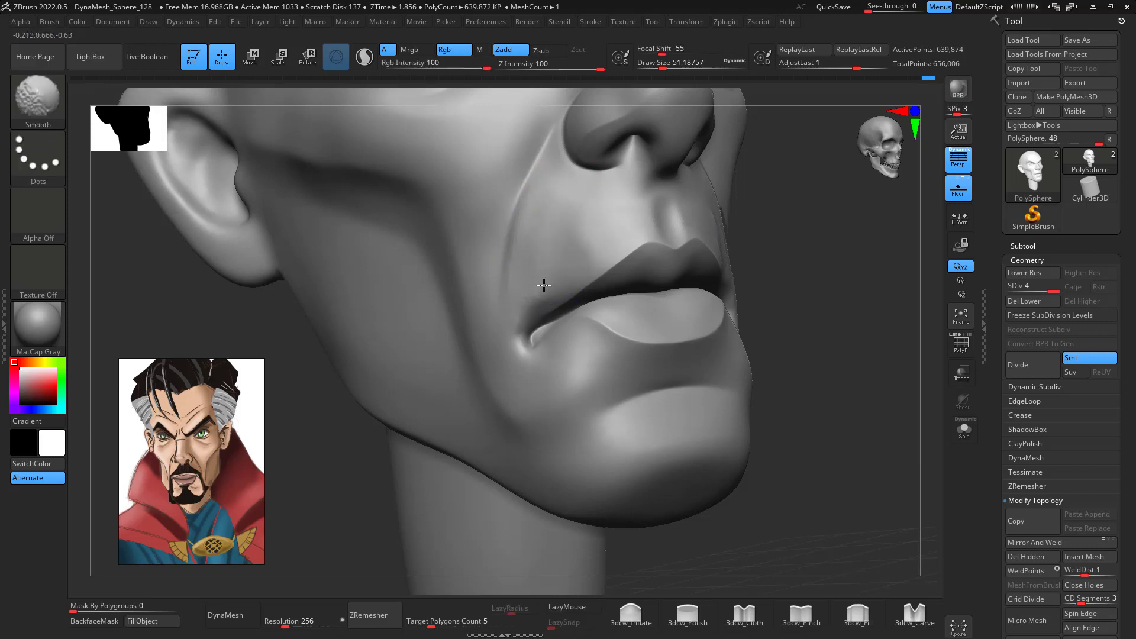
# - Polish the surface between the nasolabial folds and upper lip with the sPolish brush at draw size about 51
pyautogui.keyDown('shift'); pyautogui.moveTo(869, 423); pyautogui.dragTo(782, 289); pyautogui.keyUp('shift')
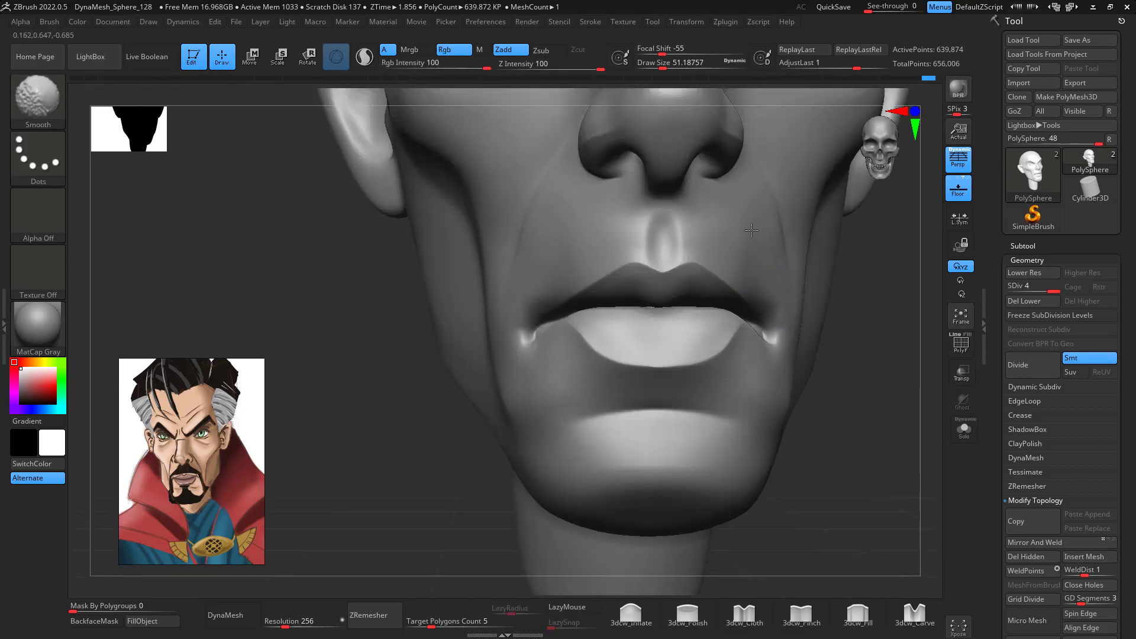
pyautogui.press('b')
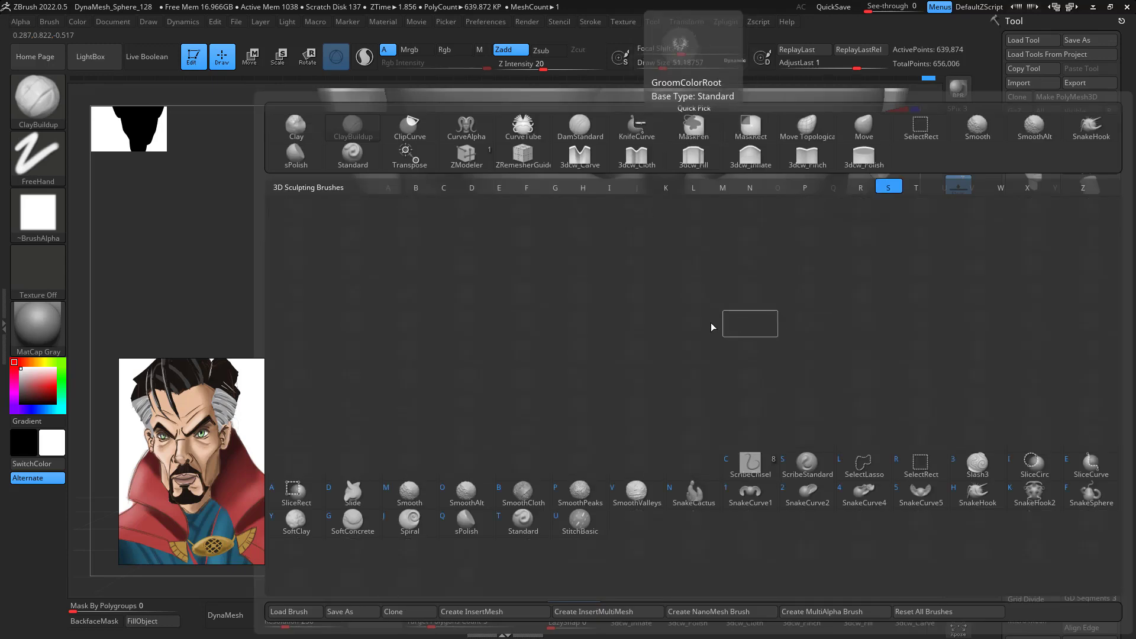
pyautogui.press('s')
pyautogui.press('p')
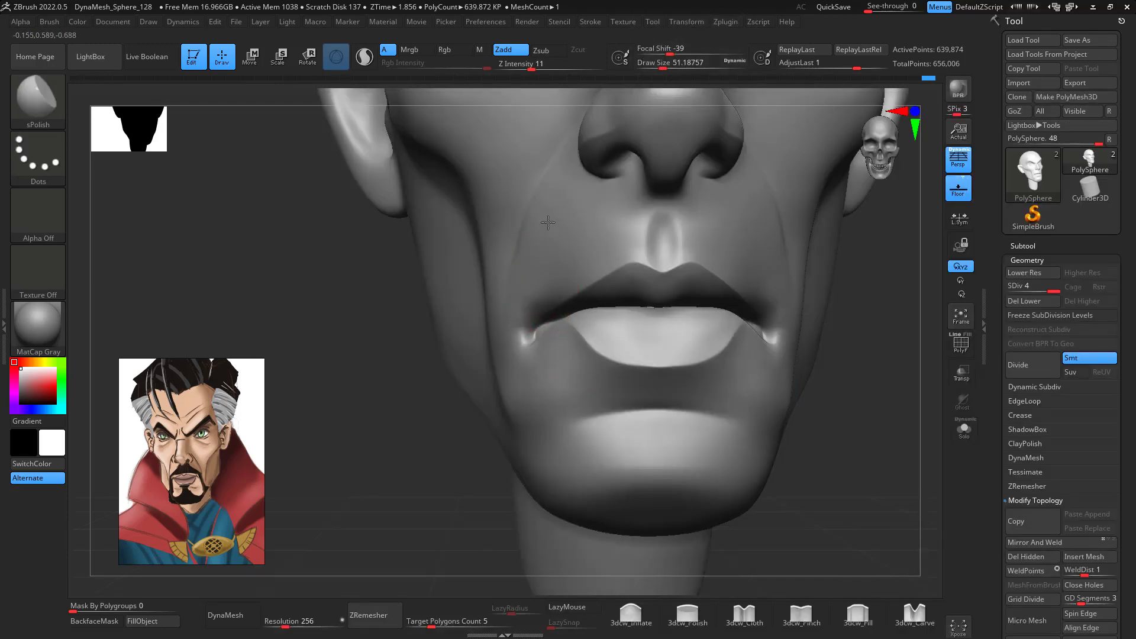
pyautogui.keyDown('alt'); pyautogui.moveTo(903, 485); pyautogui.dragTo(900, 427); pyautogui.keyUp('alt')
pyautogui.moveTo(900, 427)
pyautogui.mouseDown()
pyautogui.moveTo(875, 424)
pyautogui.moveTo(895, 421)
pyautogui.moveTo(889, 365)
pyautogui.moveTo(877, 391)
pyautogui.moveTo(817, 436)
pyautogui.moveTo(759, 438)
pyautogui.mouseUp()
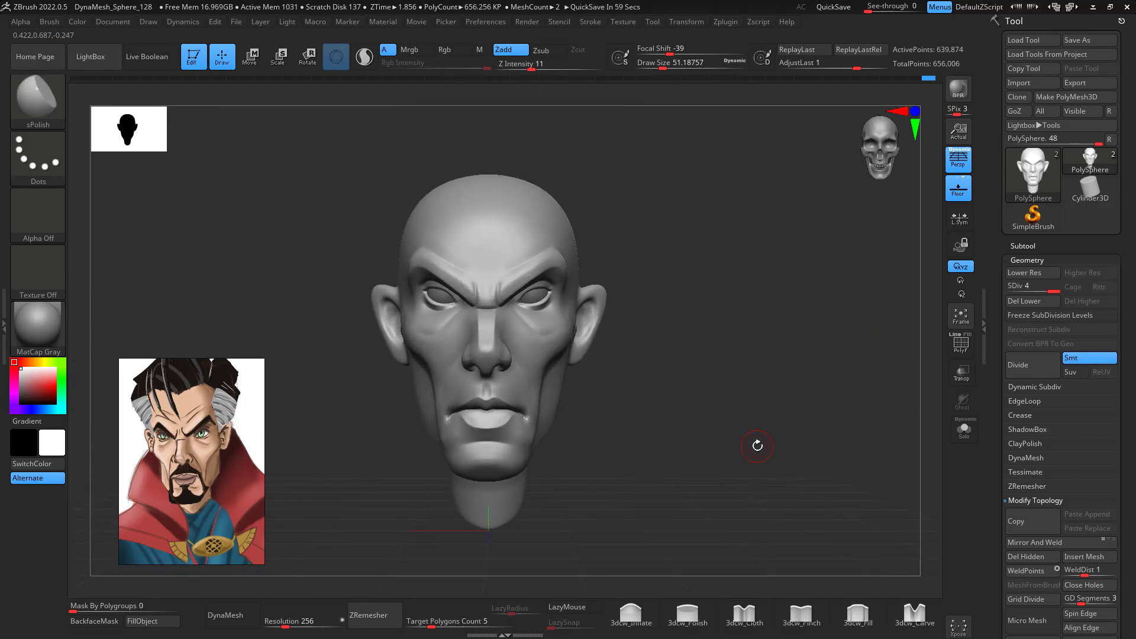
# - Sculpt slanted forehead wrinkles above both brows with the 3dcw_Pinch brush at draw size about 33, and smooth them
pyautogui.moveTo(757, 445)
pyautogui.mouseDown()
pyautogui.moveTo(743, 335)
pyautogui.moveTo(768, 322)
pyautogui.moveTo(755, 321)
pyautogui.moveTo(847, 456)
pyautogui.moveTo(797, 398)
pyautogui.mouseUp()
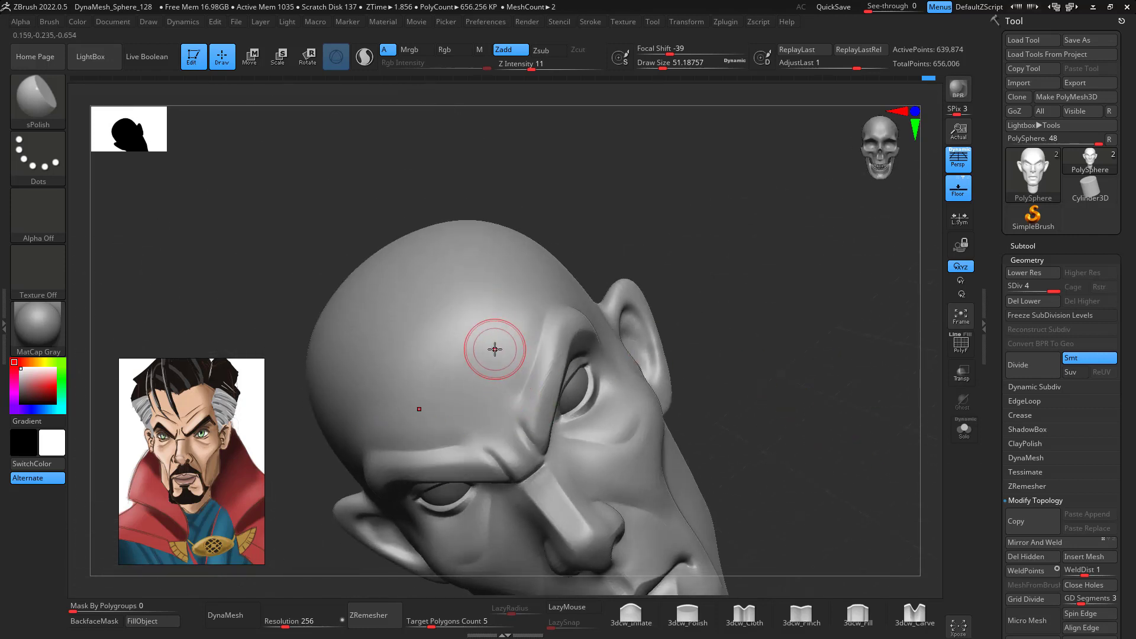
pyautogui.click(808, 606)
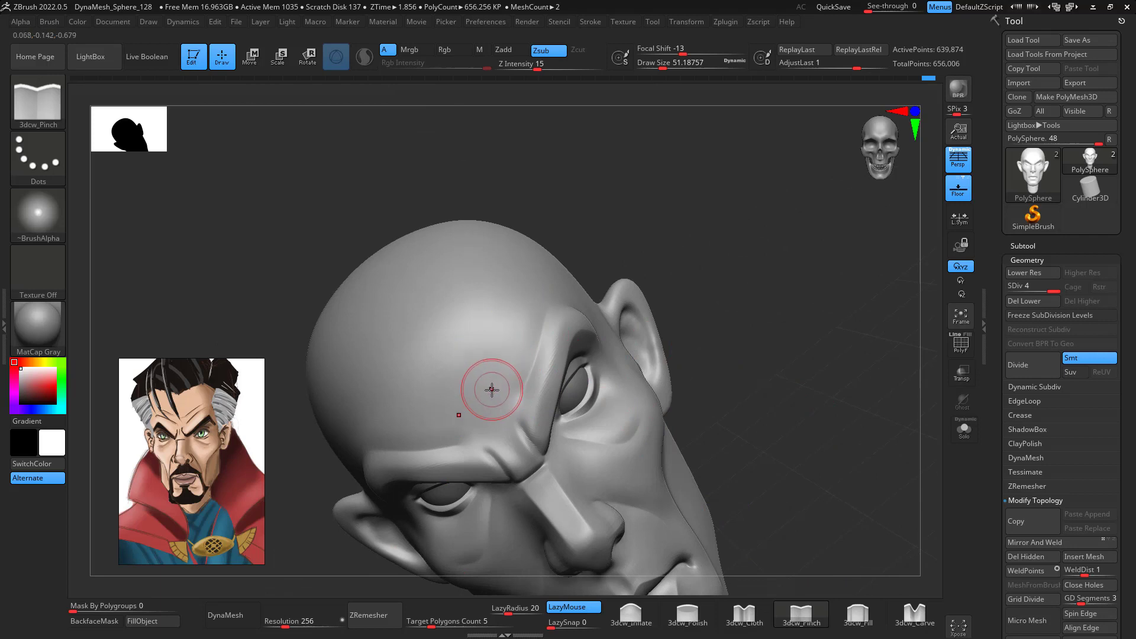
pyautogui.press('space')
pyautogui.press('space')
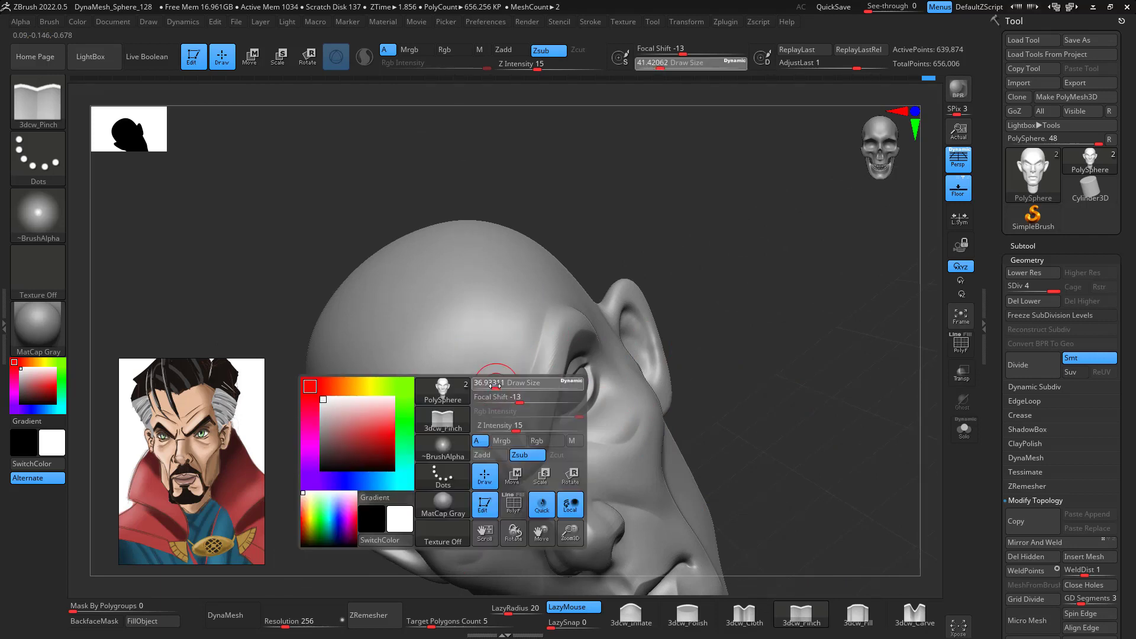
pyautogui.click(494, 384)
pyautogui.moveTo(497, 387); pyautogui.dragTo(533, 300)
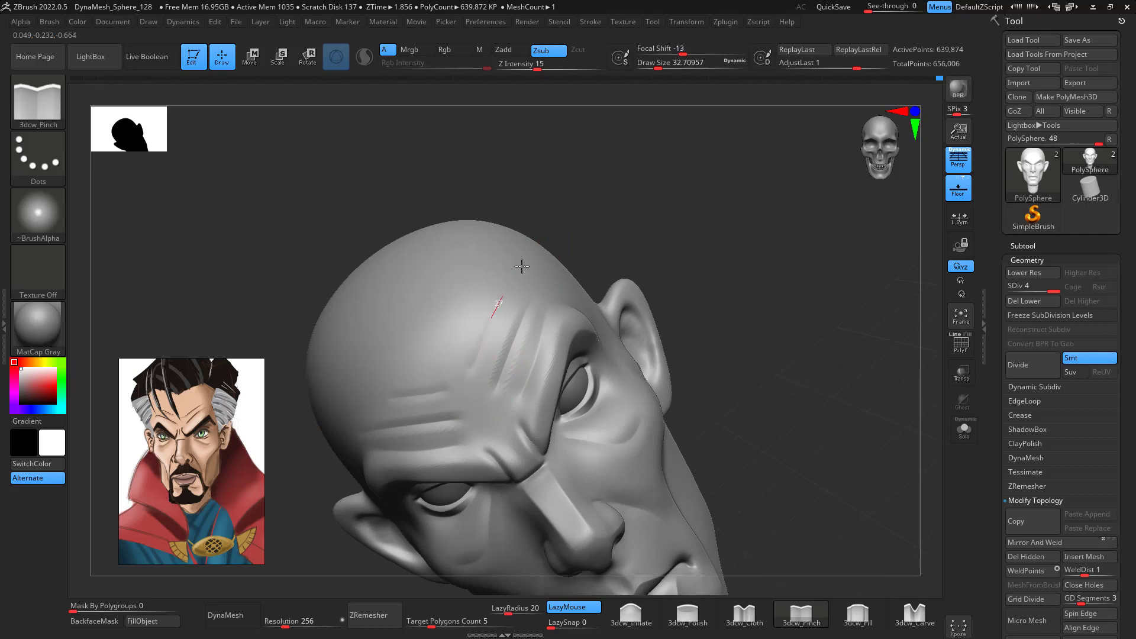
pyautogui.press('shift')
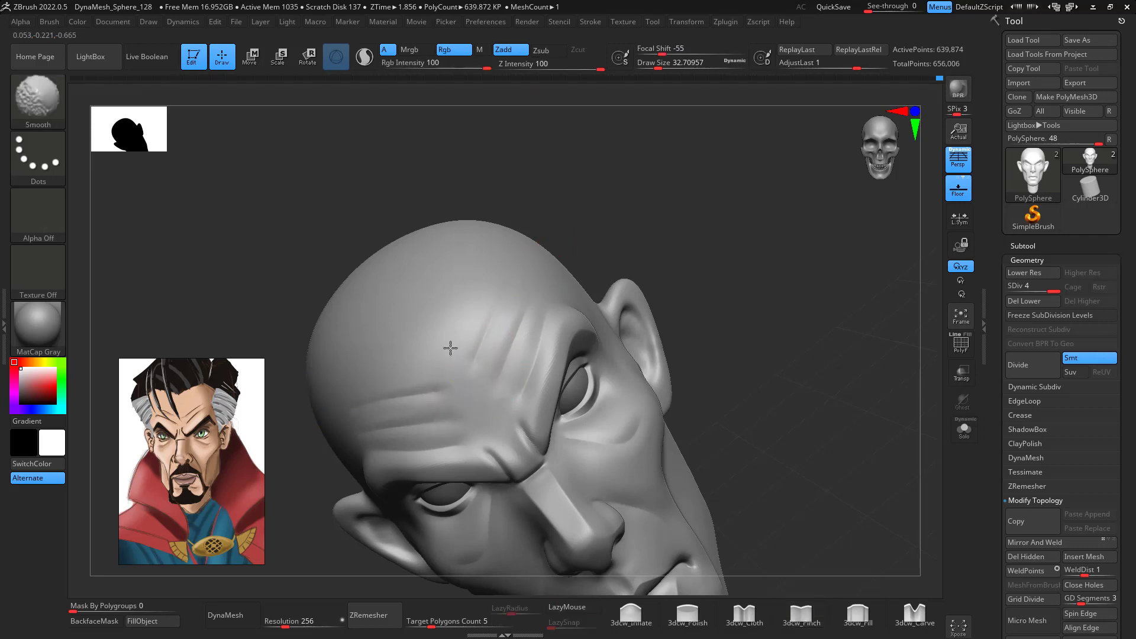
# - Reshape the forehead contour as seen from above with the Move brush at draw size about 158
pyautogui.moveTo(795, 361)
pyautogui.mouseDown()
pyautogui.moveTo(826, 386)
pyautogui.moveTo(819, 358)
pyautogui.moveTo(809, 390)
pyautogui.moveTo(832, 330)
pyautogui.moveTo(836, 453)
pyautogui.moveTo(813, 432)
pyautogui.mouseUp()
pyautogui.press('b')
pyautogui.press('m')
pyautogui.press('v')
pyautogui.press('space')
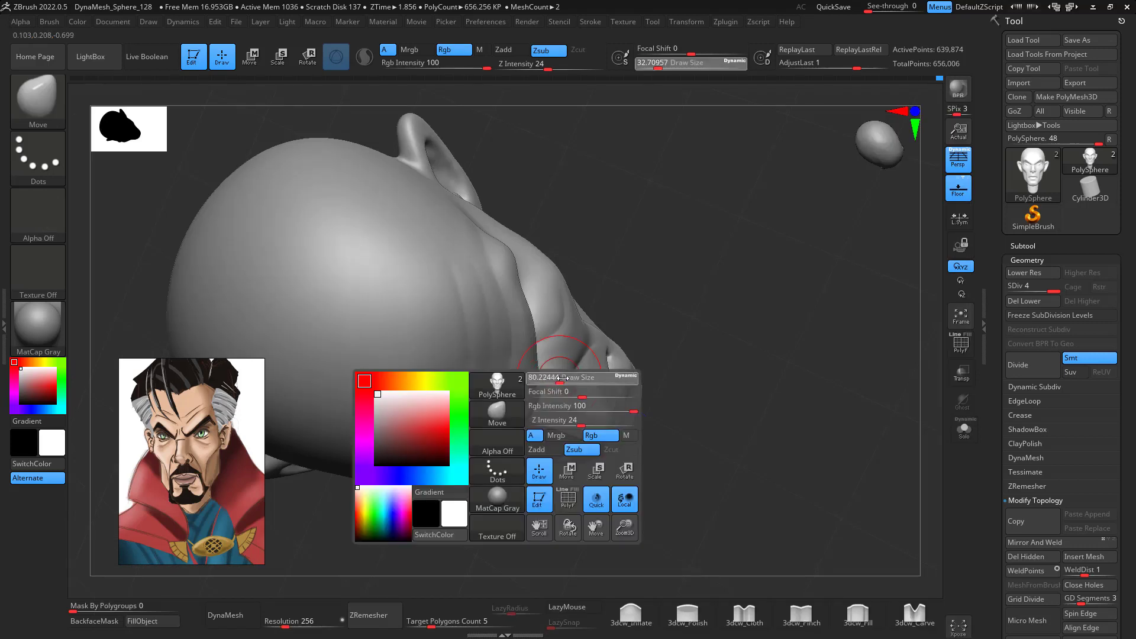
pyautogui.moveTo(550, 384); pyautogui.dragTo(570, 382)
pyautogui.moveTo(651, 289); pyautogui.dragTo(614, 306)
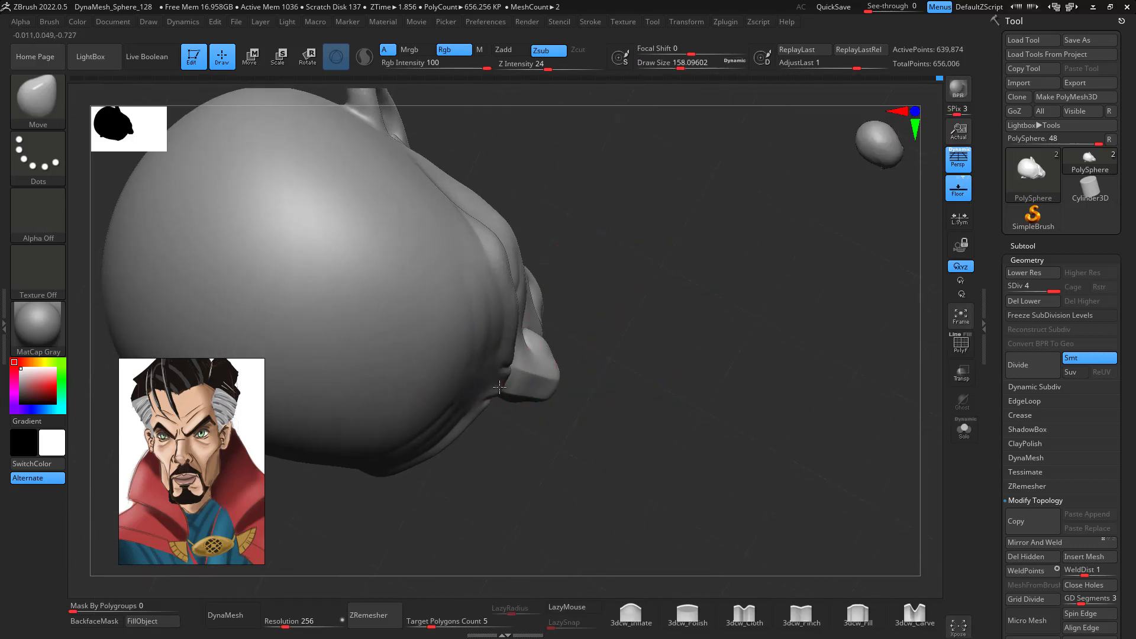
pyautogui.moveTo(635, 255); pyautogui.dragTo(547, 255)
# - Refine the brow ridge's contour from above with the Move brush at draw size about 62
pyautogui.press('space')
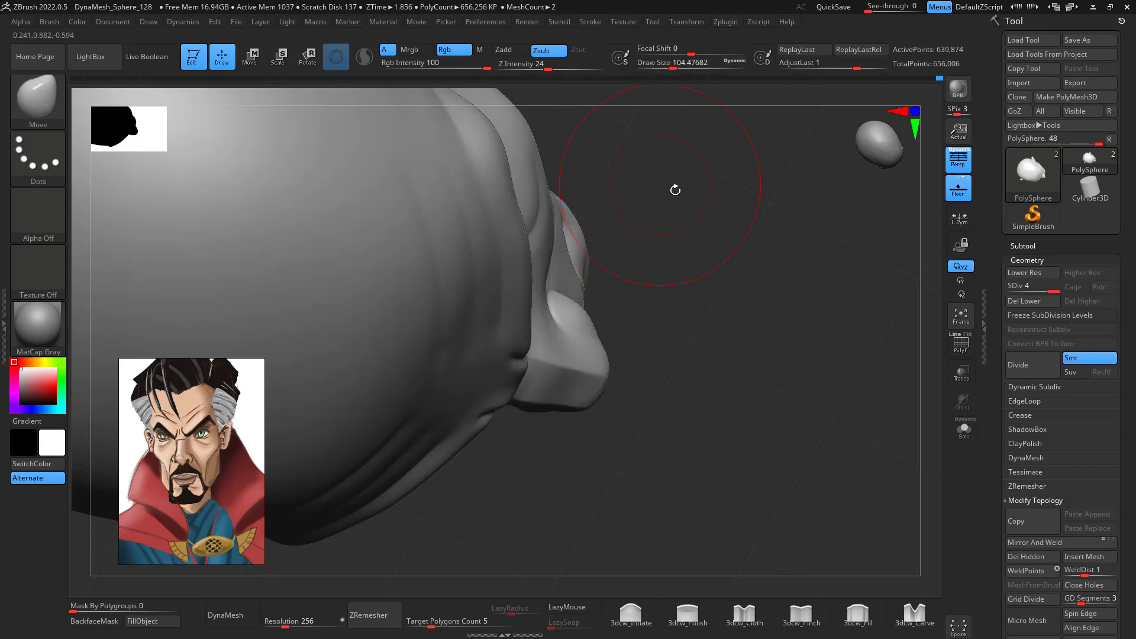
pyautogui.moveTo(674, 187); pyautogui.dragTo(641, 314)
pyautogui.press('space')
pyautogui.moveTo(605, 365); pyautogui.dragTo(588, 365)
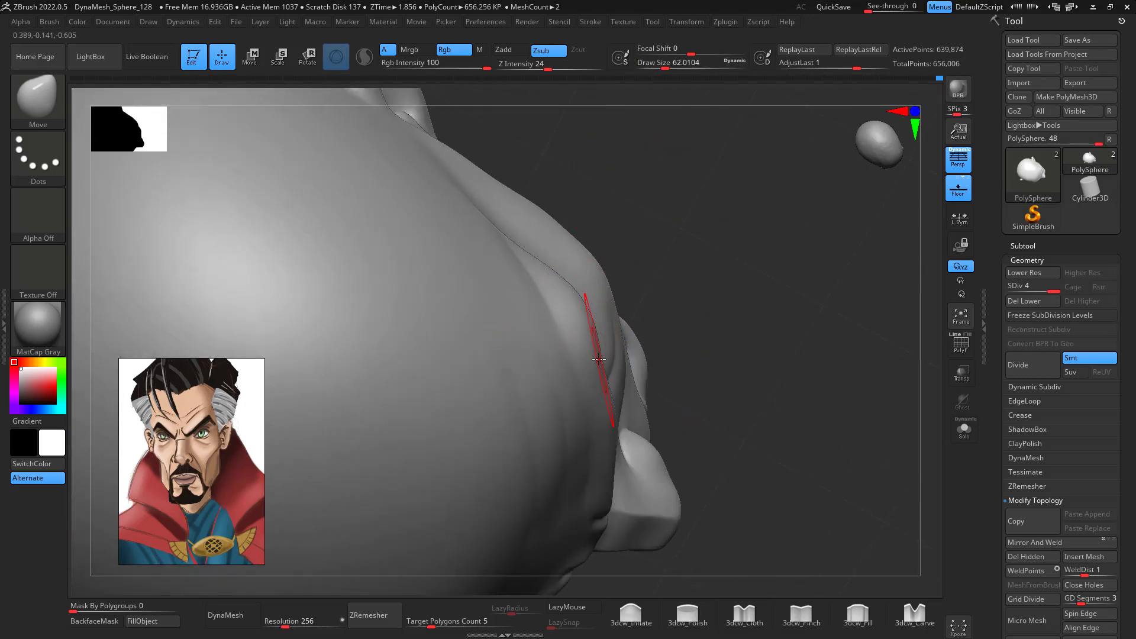
pyautogui.moveTo(720, 335)
pyautogui.mouseDown()
pyautogui.moveTo(757, 294)
pyautogui.moveTo(837, 426)
pyautogui.moveTo(817, 418)
pyautogui.moveTo(867, 344)
pyautogui.moveTo(747, 381)
pyautogui.moveTo(799, 435)
pyautogui.mouseUp()
pyautogui.moveTo(809, 348)
pyautogui.mouseDown()
pyautogui.moveTo(793, 451)
pyautogui.moveTo(816, 375)
pyautogui.moveTo(764, 409)
pyautogui.moveTo(681, 422)
pyautogui.mouseUp()
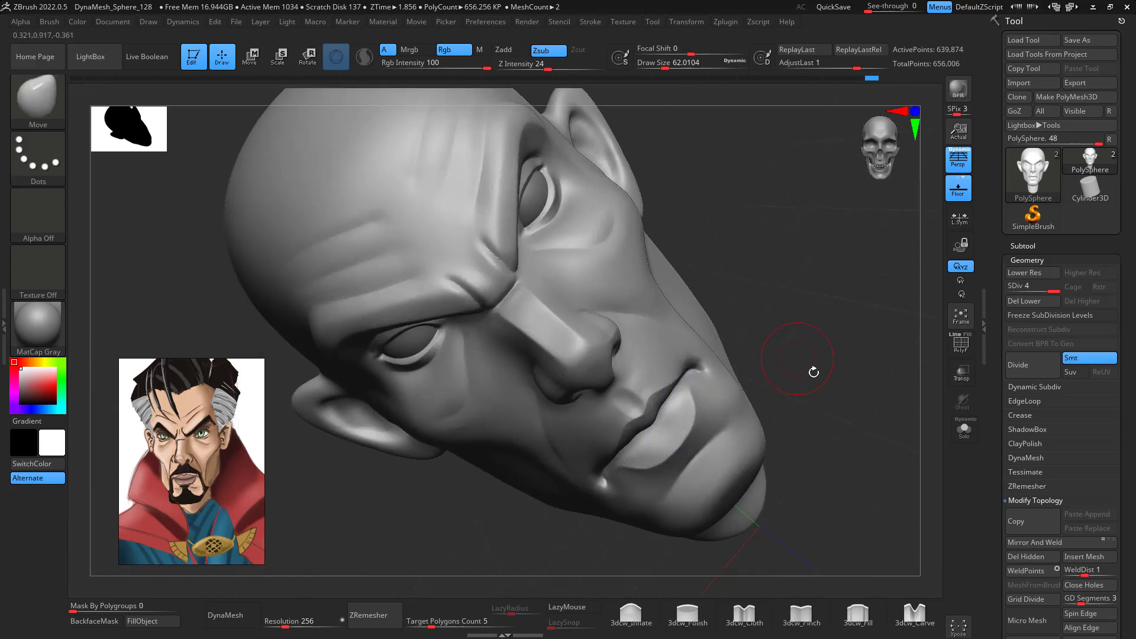
# - Carve a short vertical crease in the middle of the lower lip with the DamStandard brush at draw size about 20, and smooth it
pyautogui.moveTo(811, 373)
pyautogui.mouseDown()
pyautogui.moveTo(867, 360)
pyautogui.moveTo(857, 396)
pyautogui.moveTo(844, 391)
pyautogui.moveTo(830, 450)
pyautogui.mouseUp()
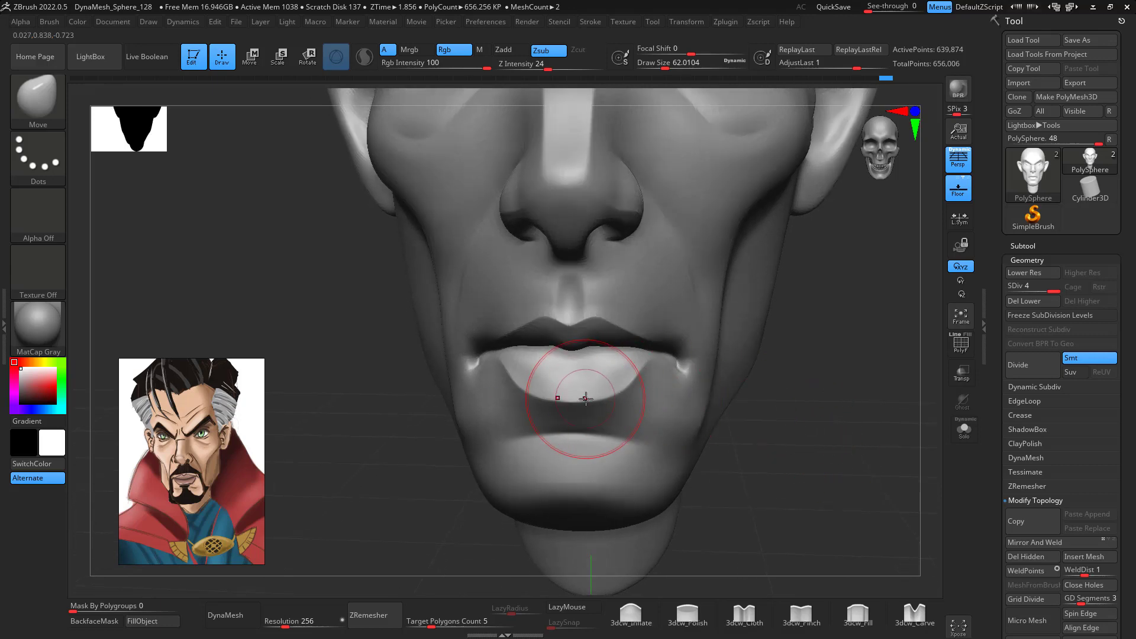
pyautogui.press('b')
pyautogui.press('d')
pyautogui.press('s')
pyautogui.press('space')
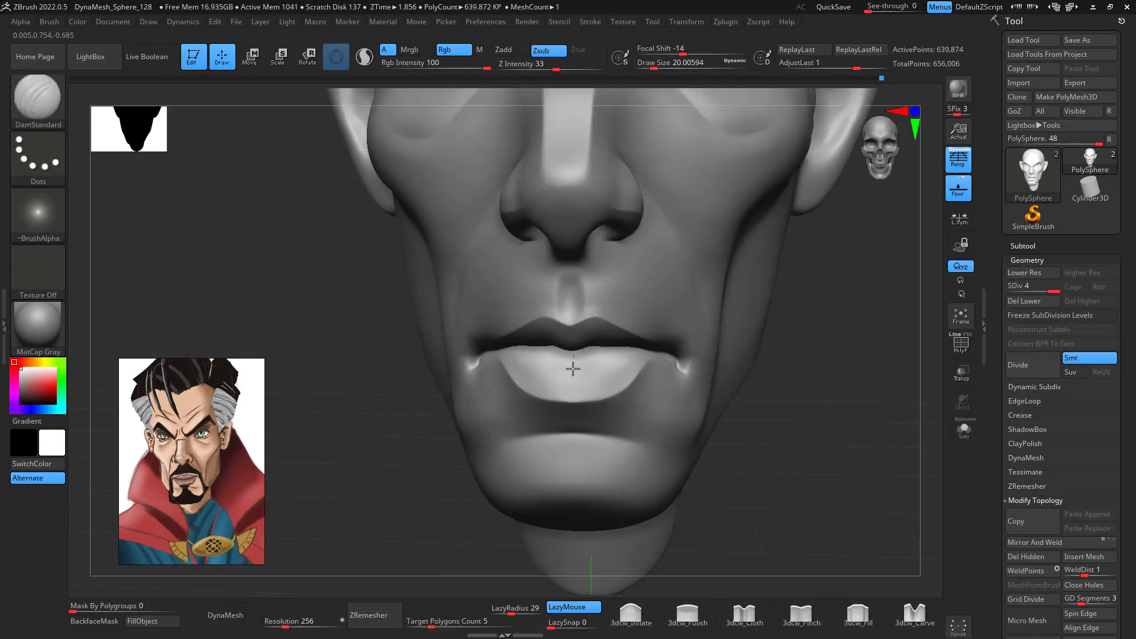
pyautogui.moveTo(573, 354); pyautogui.dragTo(571, 372)
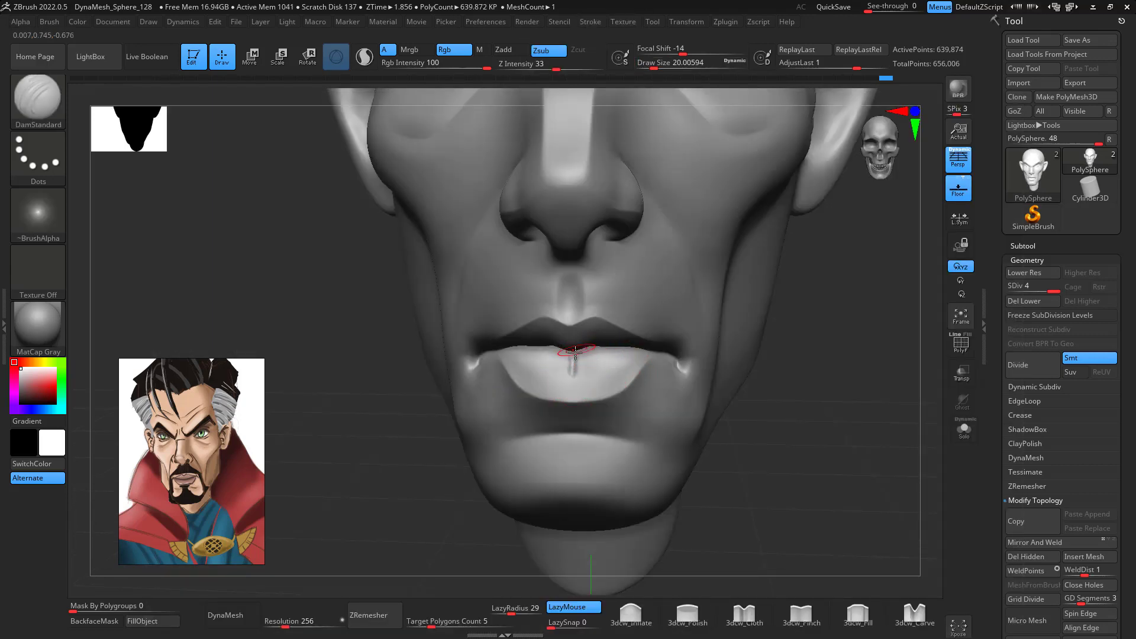
pyautogui.press('shift')
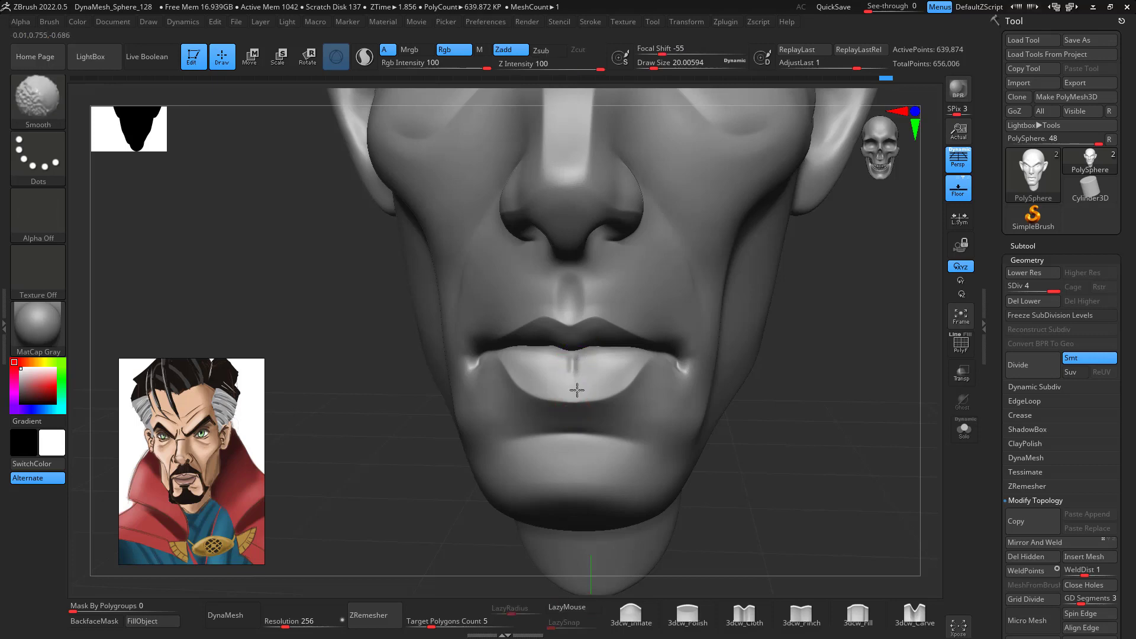
# - Adjust the middle of the lower lip from below with the Move brush at draw size about 68
pyautogui.moveTo(607, 382); pyautogui.dragTo(764, 398, button='right')
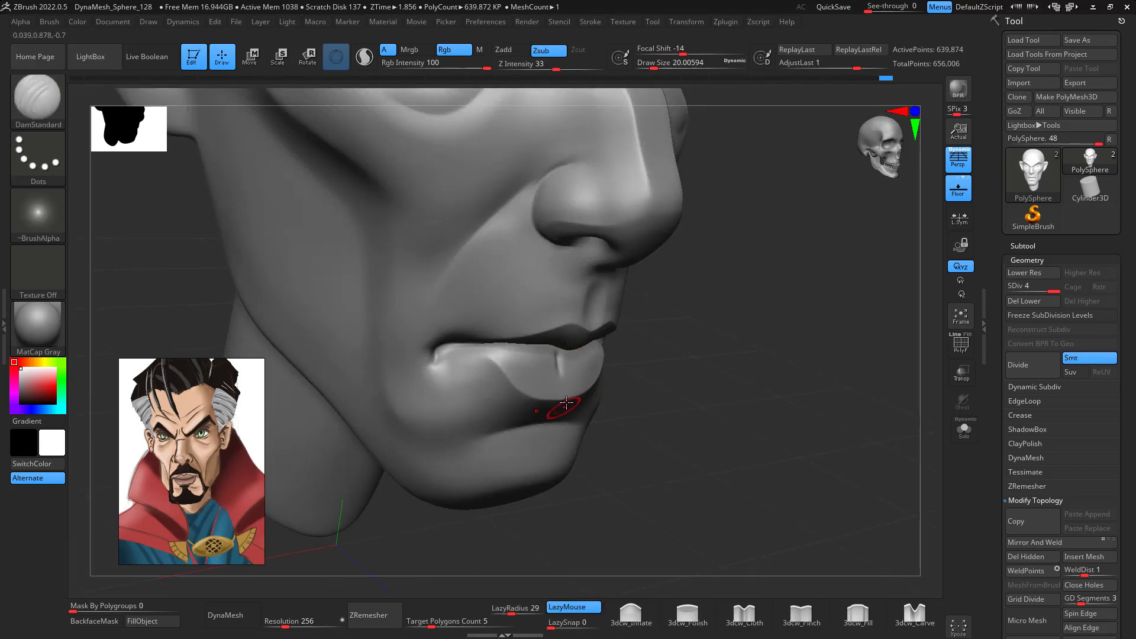
pyautogui.moveTo(566, 403)
pyautogui.mouseDown(button='right')
pyautogui.moveTo(767, 332)
pyautogui.moveTo(824, 374)
pyautogui.moveTo(837, 360)
pyautogui.moveTo(814, 374)
pyautogui.moveTo(808, 338)
pyautogui.mouseUp(button='right')
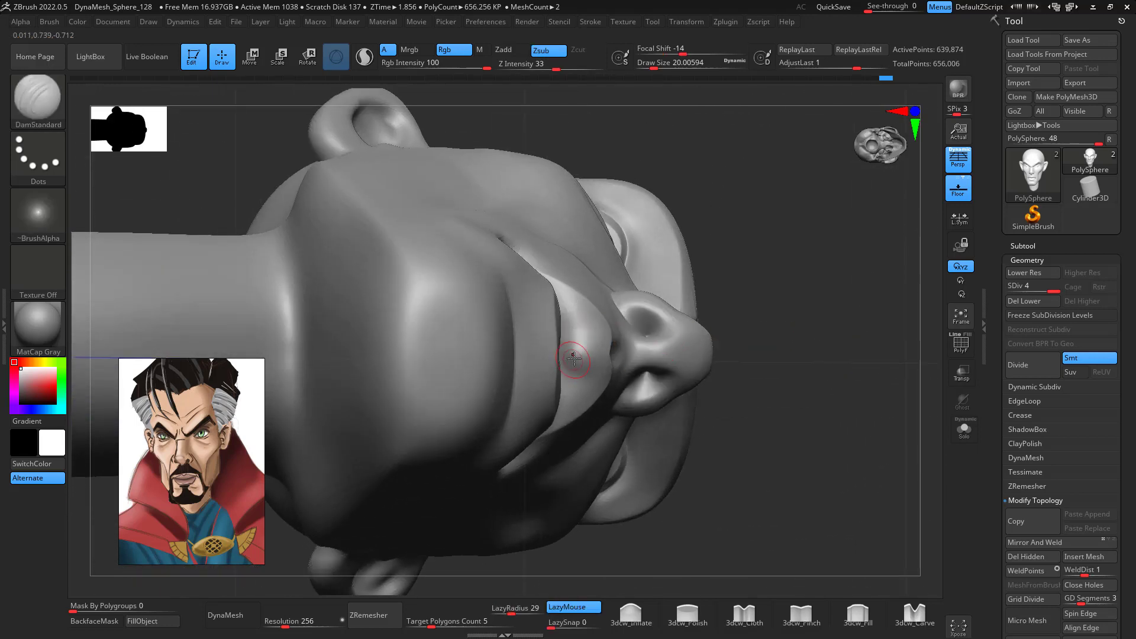
pyautogui.press('b')
pyautogui.press('m')
pyautogui.press('v')
pyautogui.press('space')
pyautogui.moveTo(580, 356); pyautogui.dragTo(594, 356)
pyautogui.moveTo(796, 241); pyautogui.dragTo(795, 290, button='right')
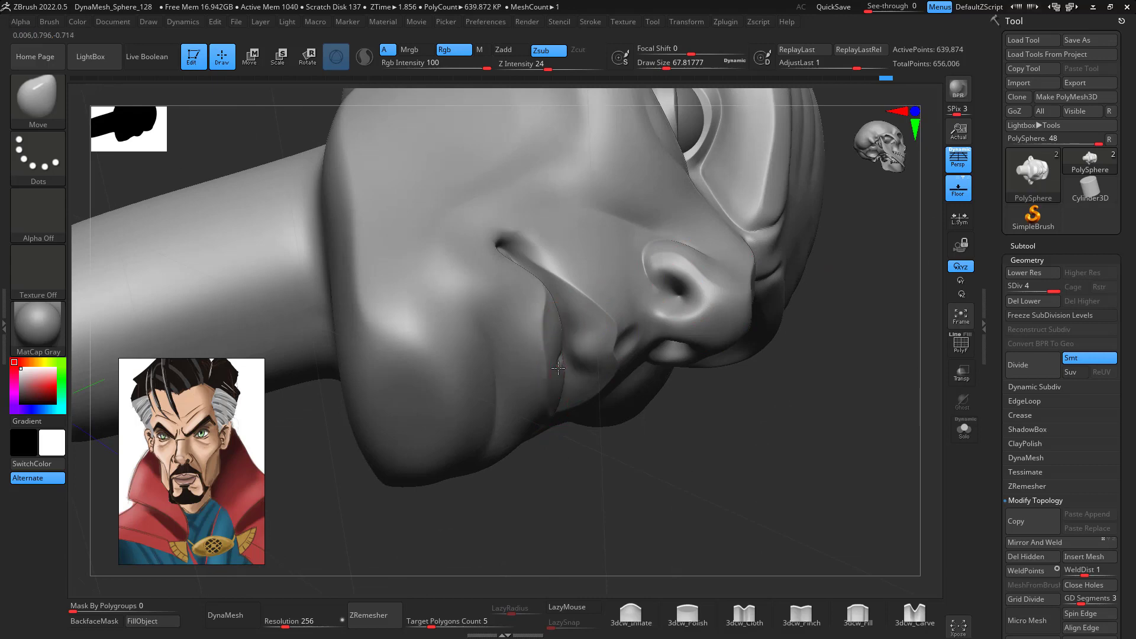
pyautogui.moveTo(609, 400); pyautogui.dragTo(808, 421, button='right')
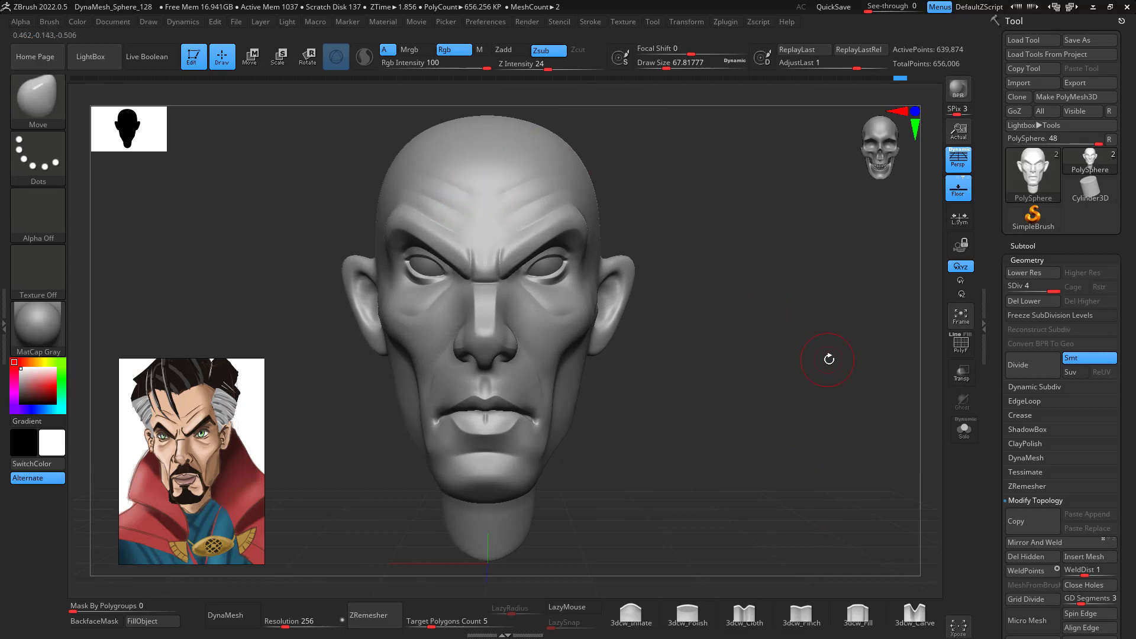
# - Raise and round the top of the cranium with the Move brush at draw size about 408
pyautogui.moveTo(829, 359)
pyautogui.mouseDown(button='right')
pyautogui.moveTo(802, 368)
pyautogui.moveTo(839, 375)
pyautogui.moveTo(816, 367)
pyautogui.mouseUp(button='right')
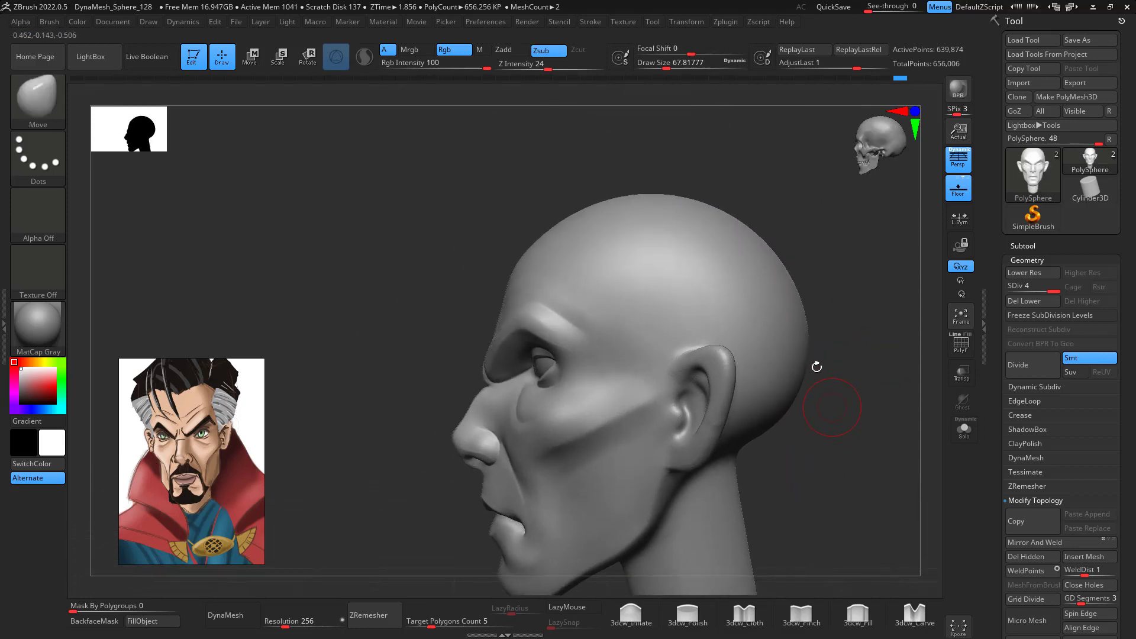
pyautogui.press('space')
pyautogui.moveTo(773, 285); pyautogui.dragTo(815, 283)
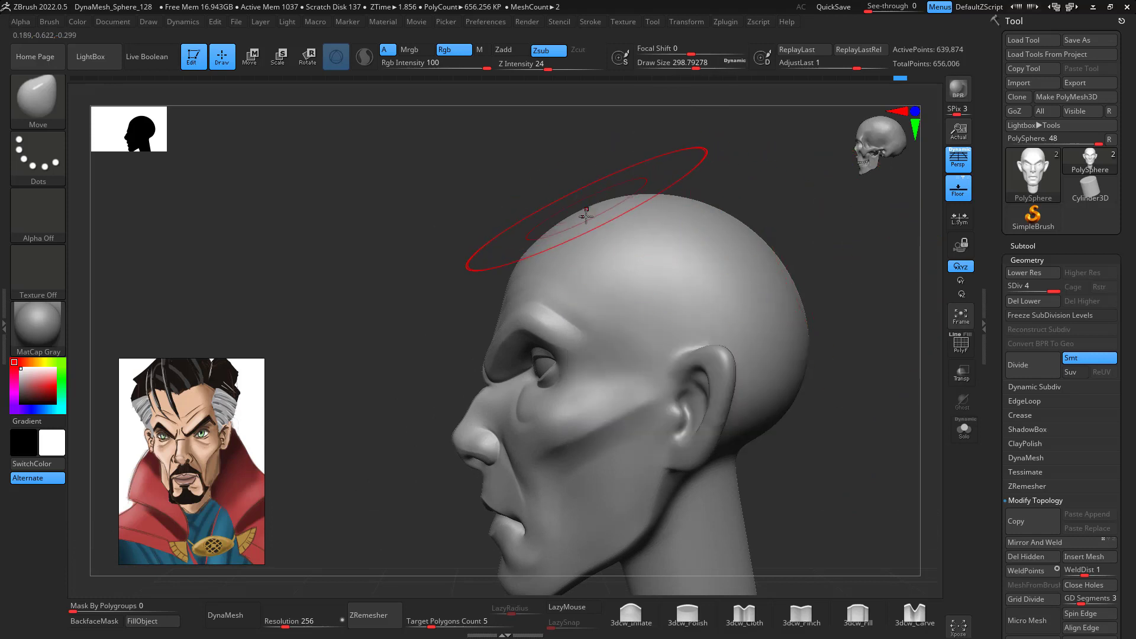
pyautogui.moveTo(582, 203); pyautogui.dragTo(584, 197)
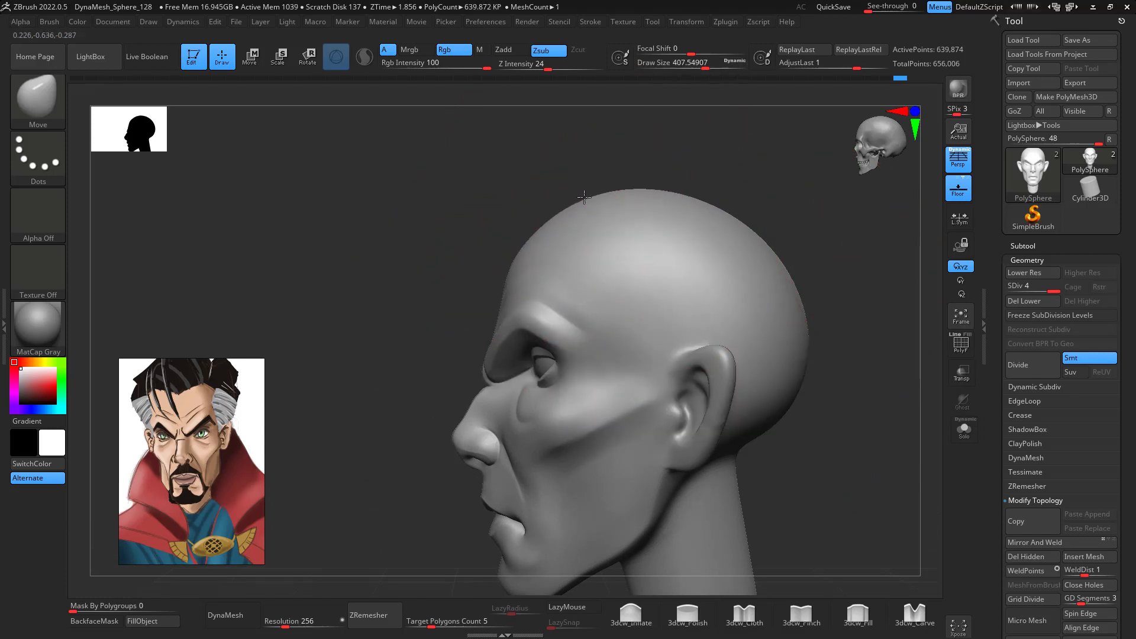
pyautogui.moveTo(693, 199); pyautogui.dragTo(708, 180)
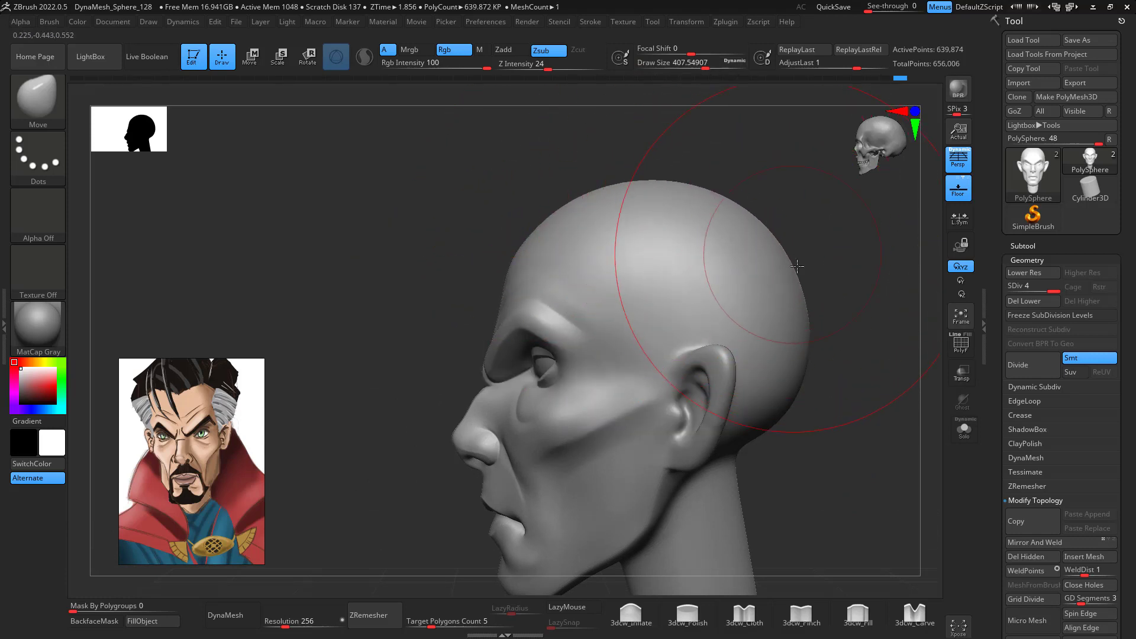
pyautogui.moveTo(667, 217); pyautogui.dragTo(668, 213)
pyautogui.moveTo(830, 308); pyautogui.dragTo(919, 343)
pyautogui.moveTo(682, 235); pyautogui.dragTo(674, 202)
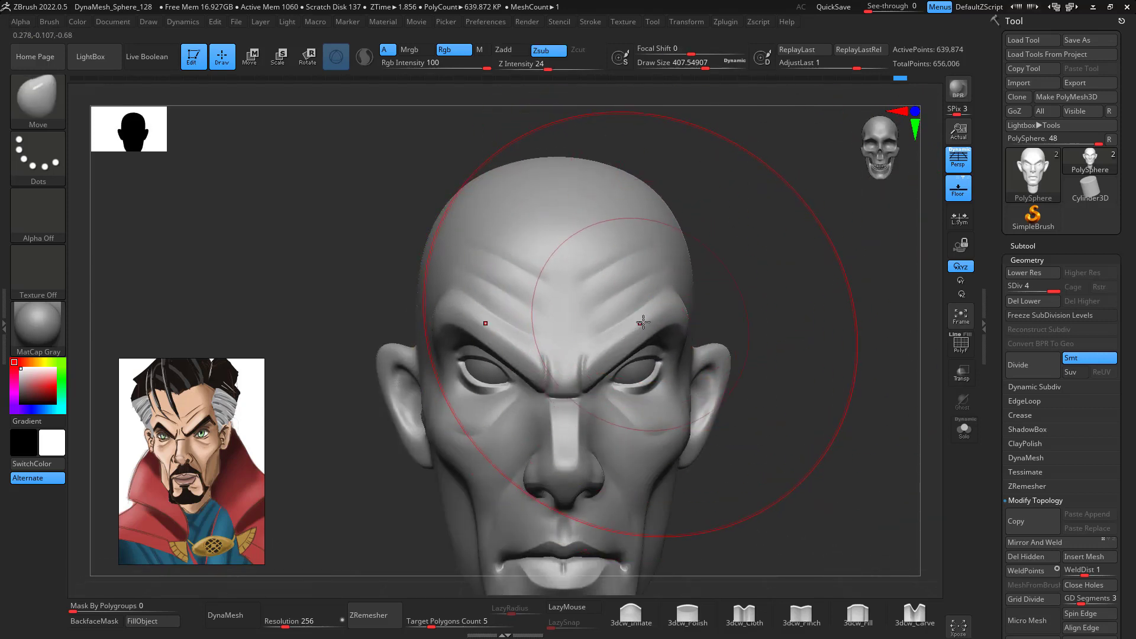
# - Undo the last large brow move, and adjust the brows with the Move brush at draw size about 149
pyautogui.moveTo(674, 319); pyautogui.dragTo(672, 320)
pyautogui.hotkey('ctrl', 'z')
pyautogui.press('space')
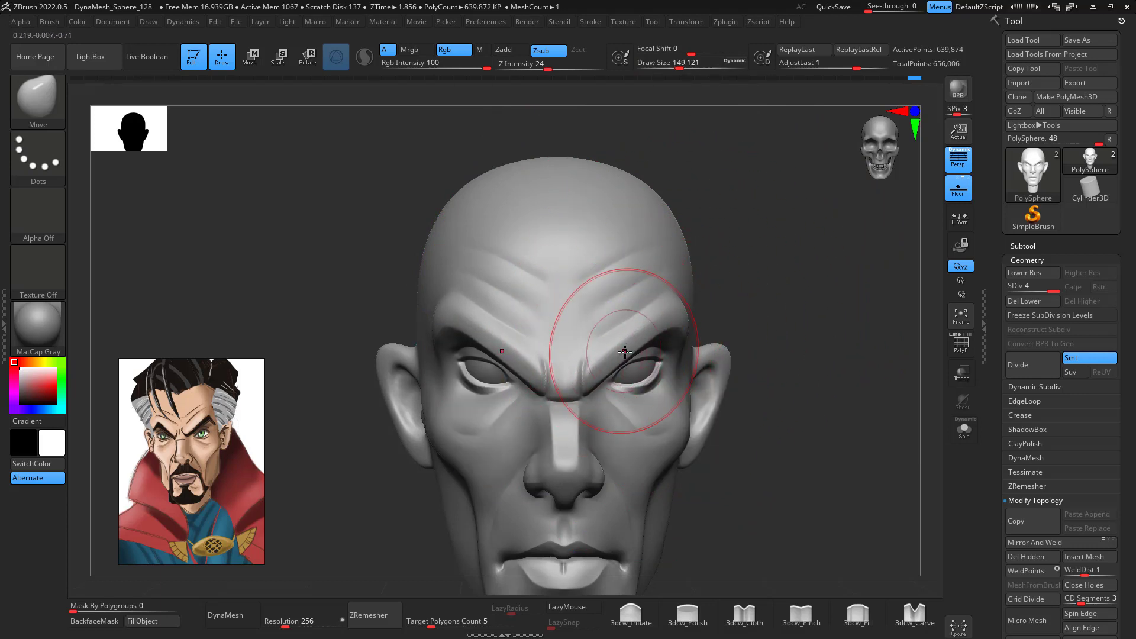
pyautogui.moveTo(836, 274)
pyautogui.mouseDown()
pyautogui.moveTo(801, 263)
pyautogui.moveTo(601, 353)
pyautogui.mouseUp()
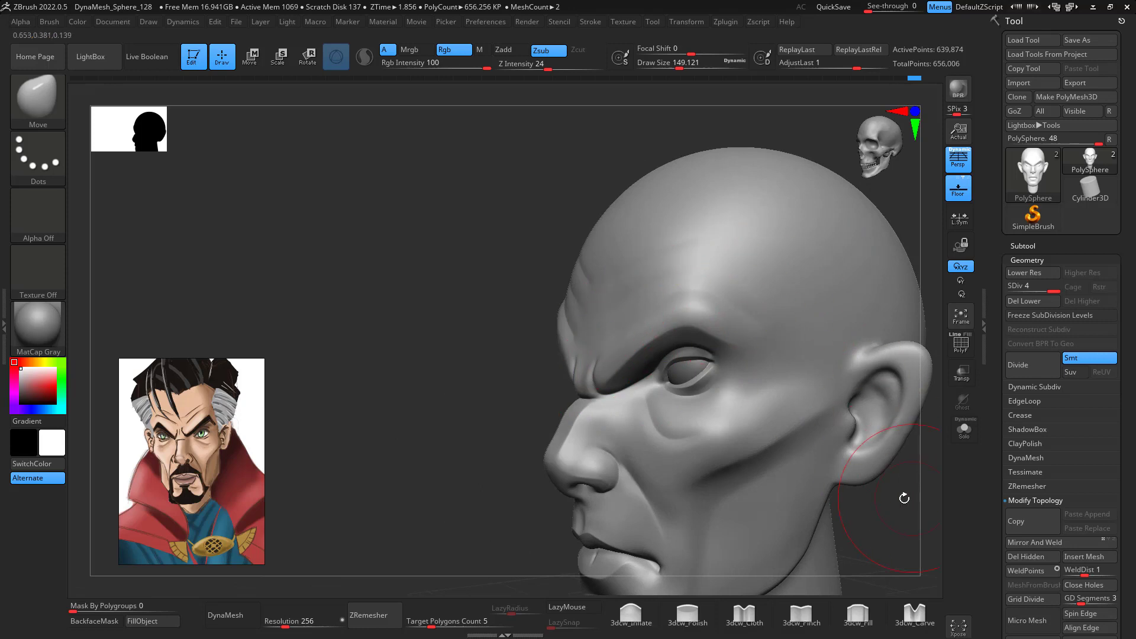
pyautogui.keyDown('shift'); pyautogui.moveTo(903, 497); pyautogui.dragTo(735, 400); pyautogui.keyUp('shift')
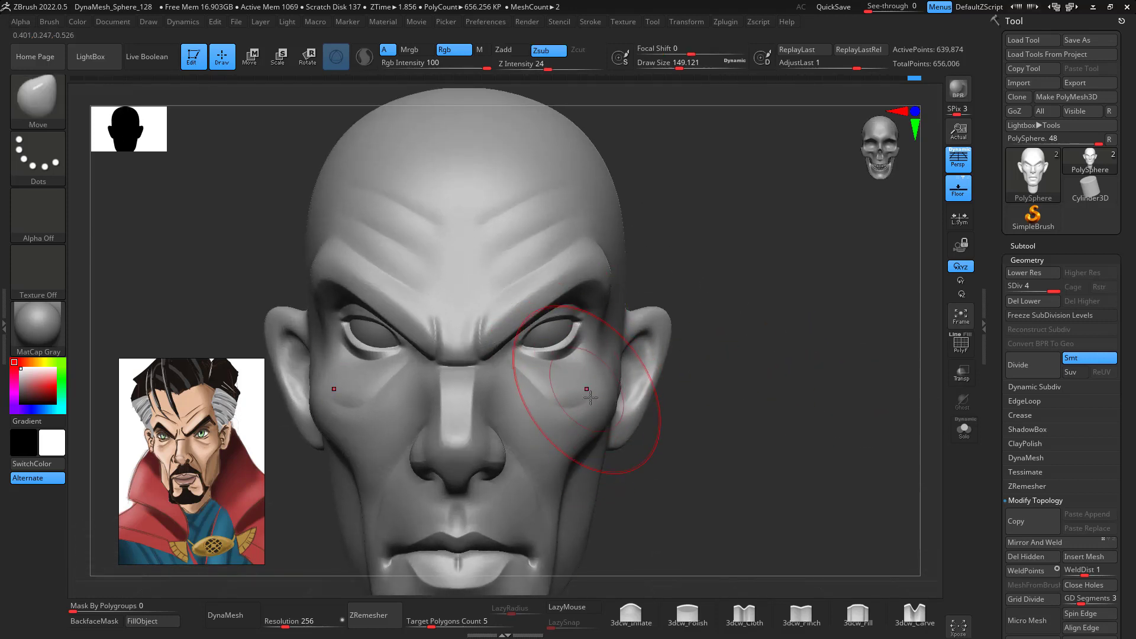
# - Reshape the lower edge of the eye bags with the Move brush at draw size about 87, and smooth the cheek below
pyautogui.press('space')
pyautogui.moveTo(586, 404); pyautogui.dragTo(590, 402)
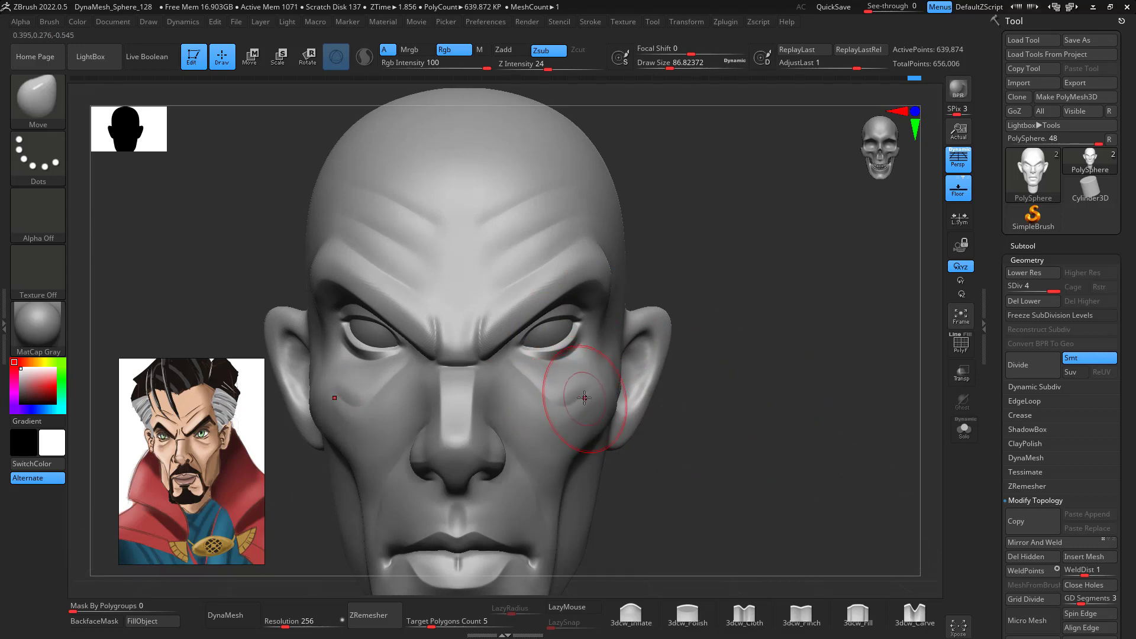
pyautogui.press('shift')
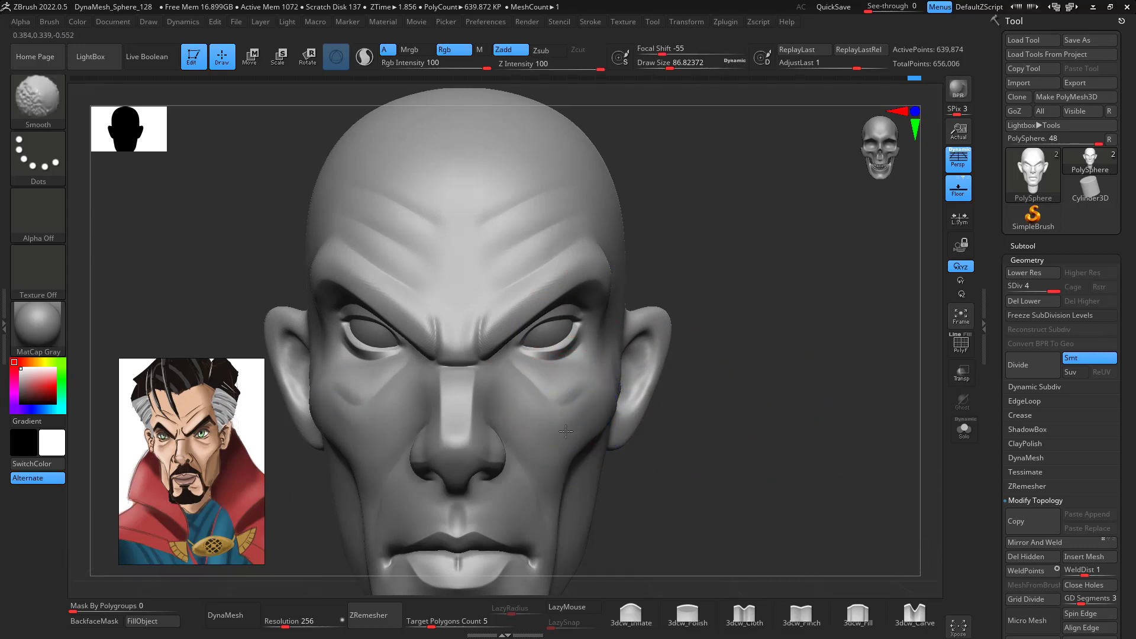
pyautogui.press('f')
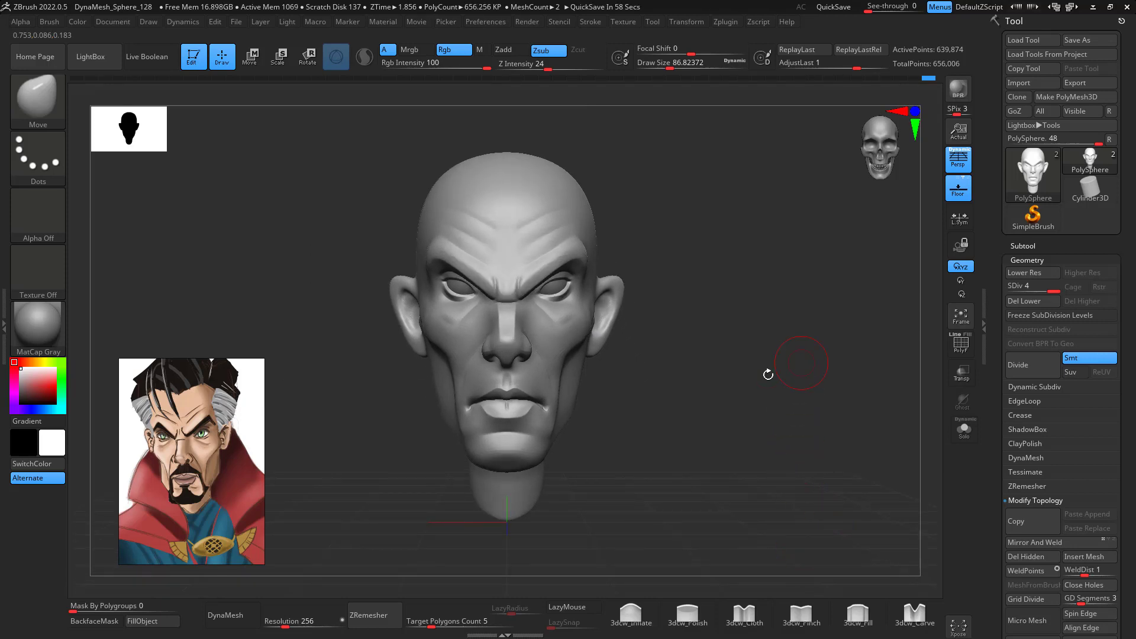
# - Deepen the groove under the ear's outer rim with the DamStandard brush at draw size about 51
pyautogui.moveTo(768, 375)
pyautogui.mouseDown()
pyautogui.moveTo(779, 350)
pyautogui.moveTo(839, 372)
pyautogui.moveTo(774, 394)
pyautogui.moveTo(782, 351)
pyautogui.mouseUp()
pyautogui.press('b')
pyautogui.press('d')
pyautogui.press('s')
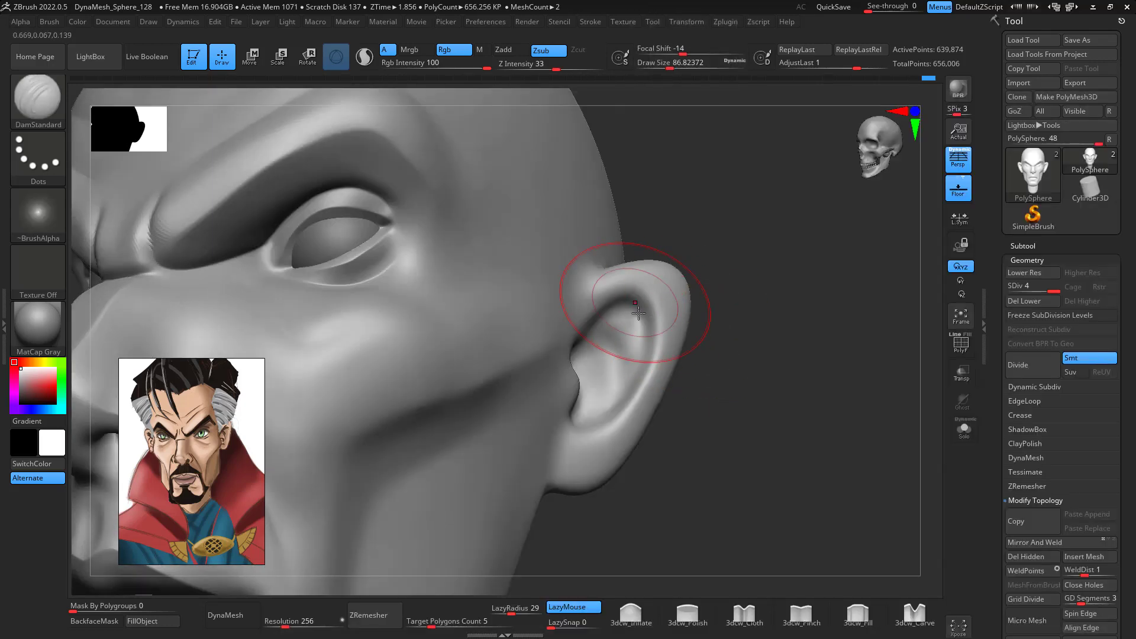
pyautogui.press('space')
pyautogui.moveTo(643, 318); pyautogui.dragTo(633, 319)
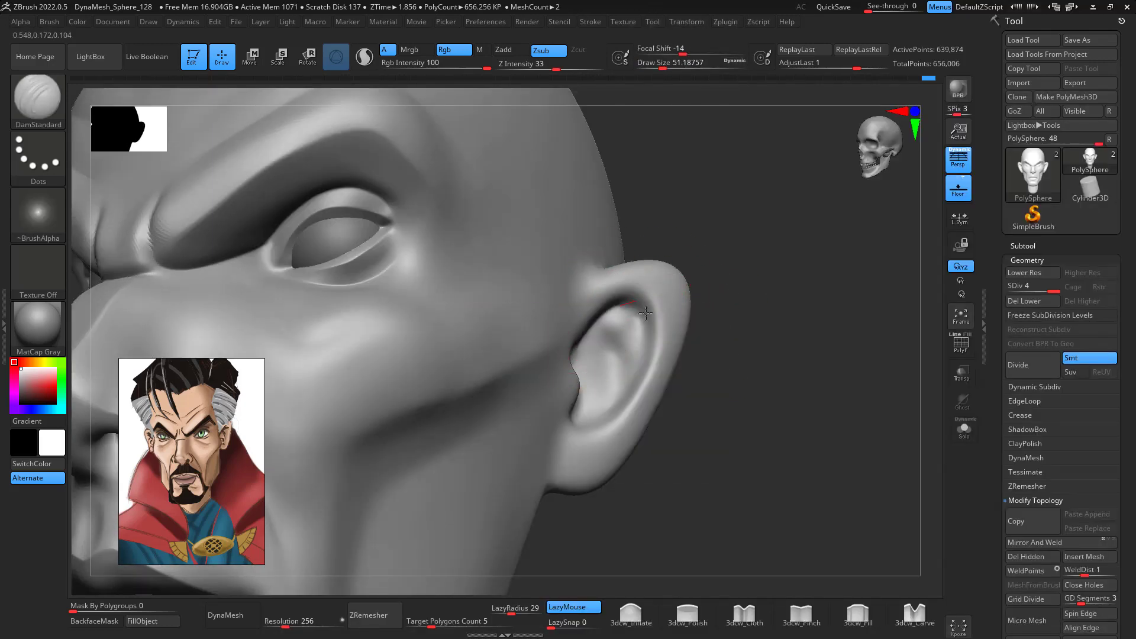
pyautogui.moveTo(766, 350); pyautogui.dragTo(831, 348)
pyautogui.moveTo(628, 342); pyautogui.dragTo(617, 400)
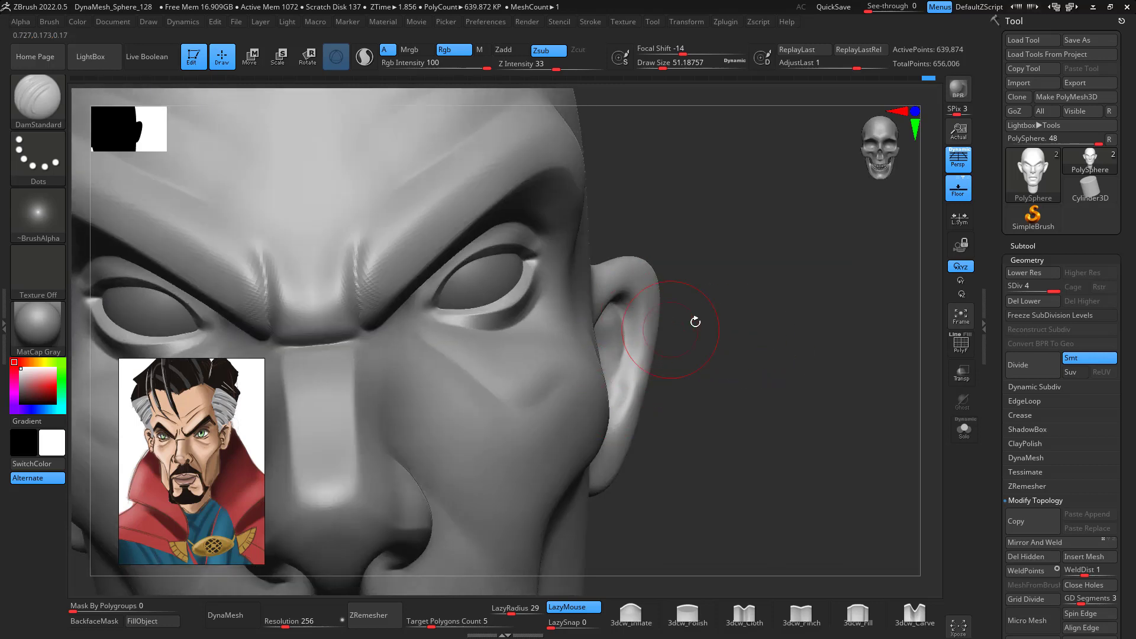
# - Carve the inner hollow of the ear with the DamStandard brush at draw size about 51, and smooth its folds
pyautogui.moveTo(727, 325); pyautogui.dragTo(685, 384)
pyautogui.moveTo(624, 349); pyautogui.dragTo(587, 420)
pyautogui.moveTo(706, 372); pyautogui.dragTo(715, 297)
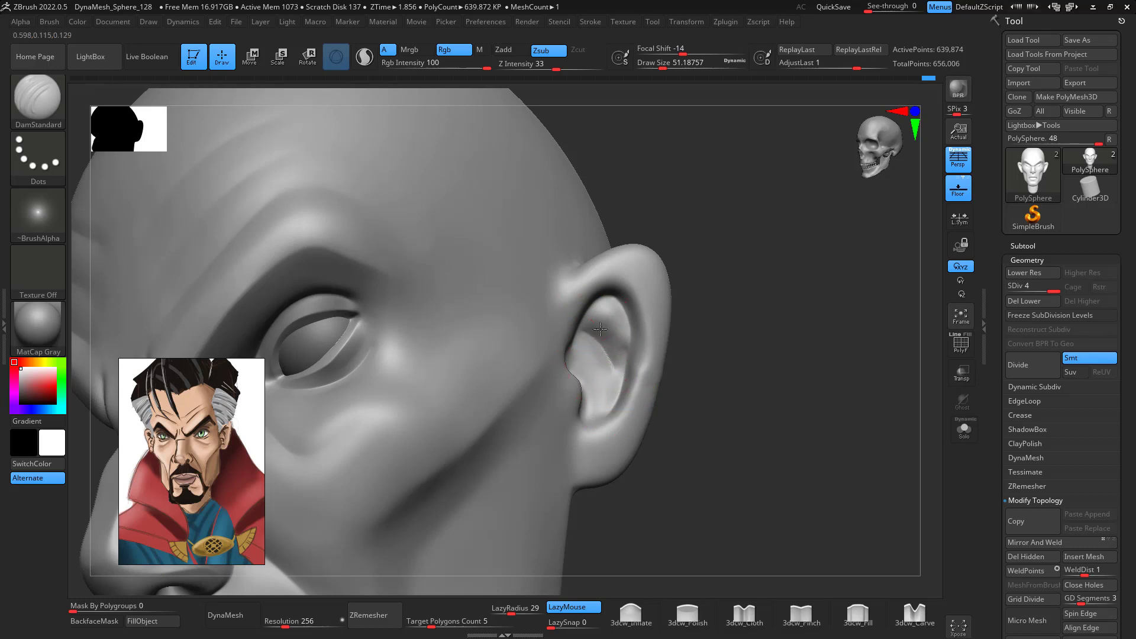
pyautogui.press('shift')
pyautogui.keyDown('shift'); pyautogui.moveTo(611, 325); pyautogui.dragTo(607, 355); pyautogui.keyUp('shift')
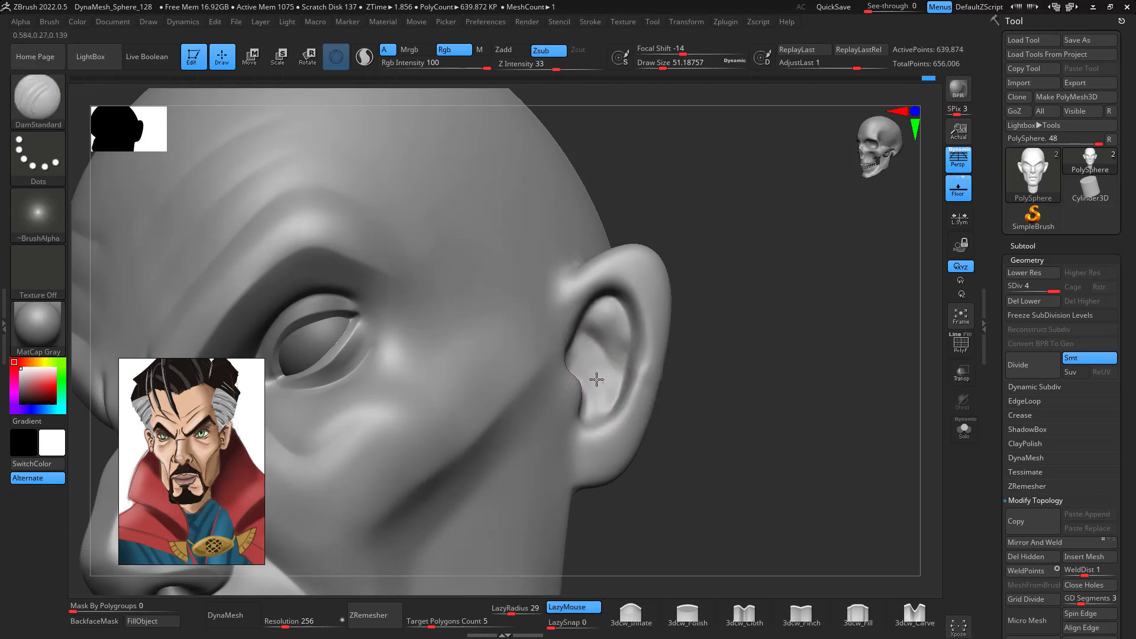
pyautogui.moveTo(719, 395)
pyautogui.mouseDown()
pyautogui.moveTo(773, 410)
pyautogui.moveTo(817, 403)
pyautogui.moveTo(792, 301)
pyautogui.mouseUp()
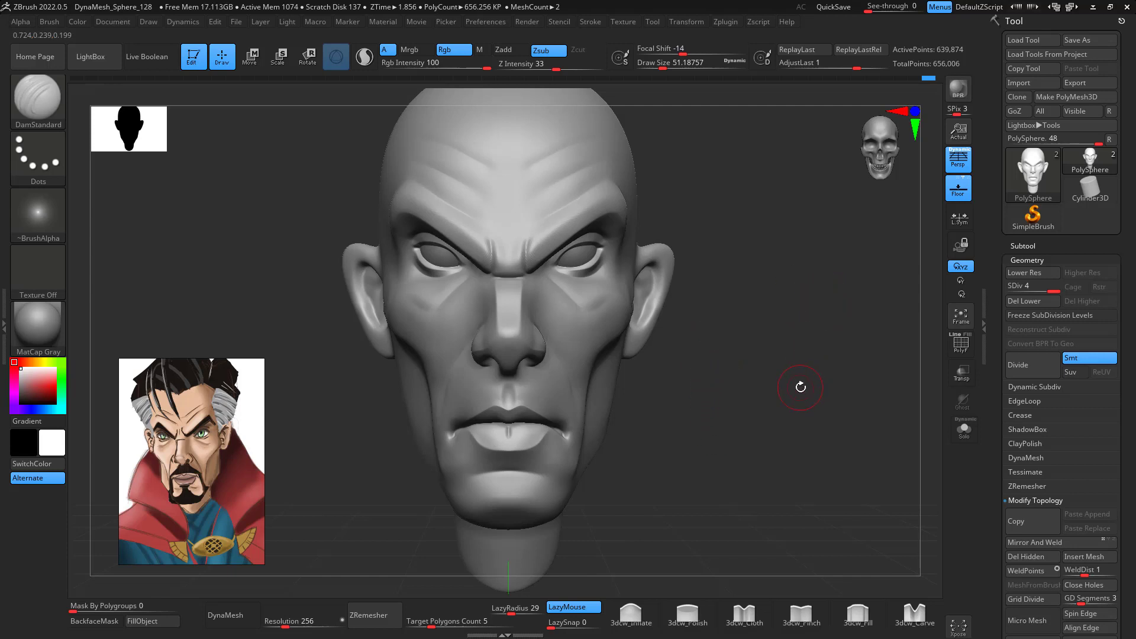
# - Adjust the silhouette of the head with the Move brush at draw size about 379
pyautogui.moveTo(801, 386)
pyautogui.keyDown('alt'); pyautogui.mouseDown()
pyautogui.moveTo(798, 345)
pyautogui.moveTo(791, 386)
pyautogui.mouseUp(); pyautogui.keyUp('alt')
pyautogui.press('space')
pyautogui.click(697, 334)
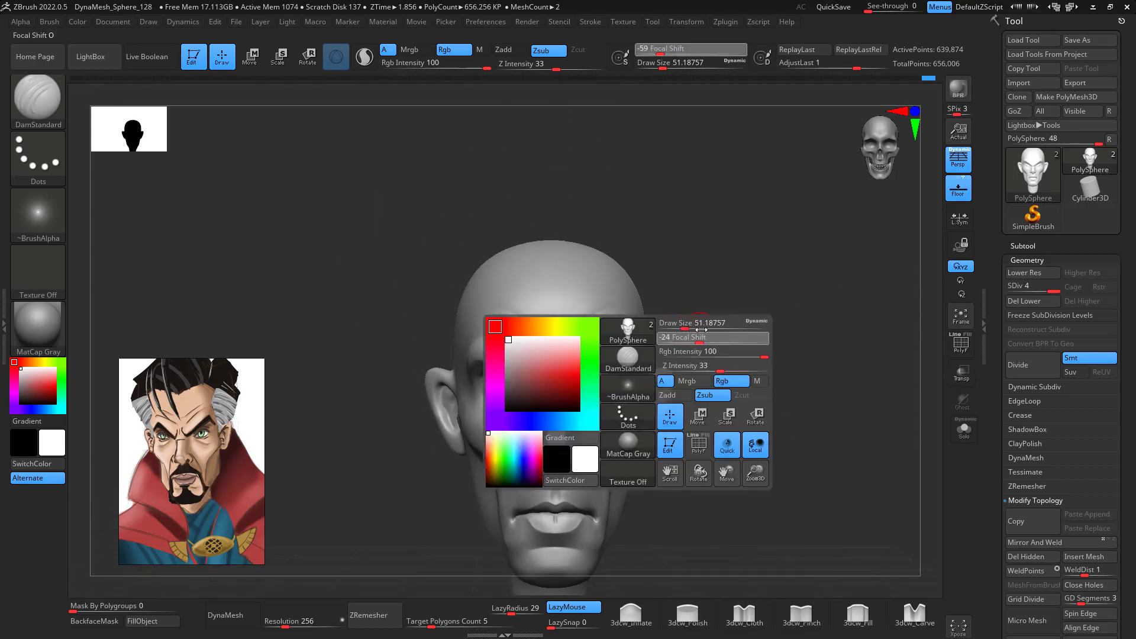
pyautogui.moveTo(722, 327); pyautogui.dragTo(697, 334)
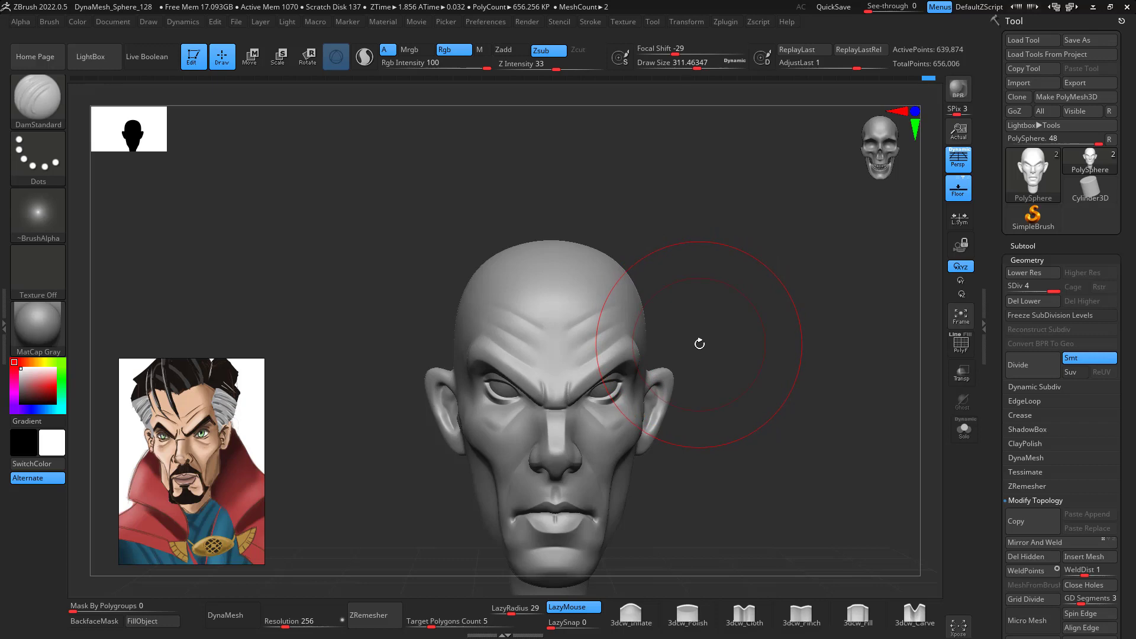
pyautogui.press('b')
pyautogui.press('m')
pyautogui.press('v')
pyautogui.press('space')
pyautogui.moveTo(700, 335); pyautogui.dragTo(705, 335)
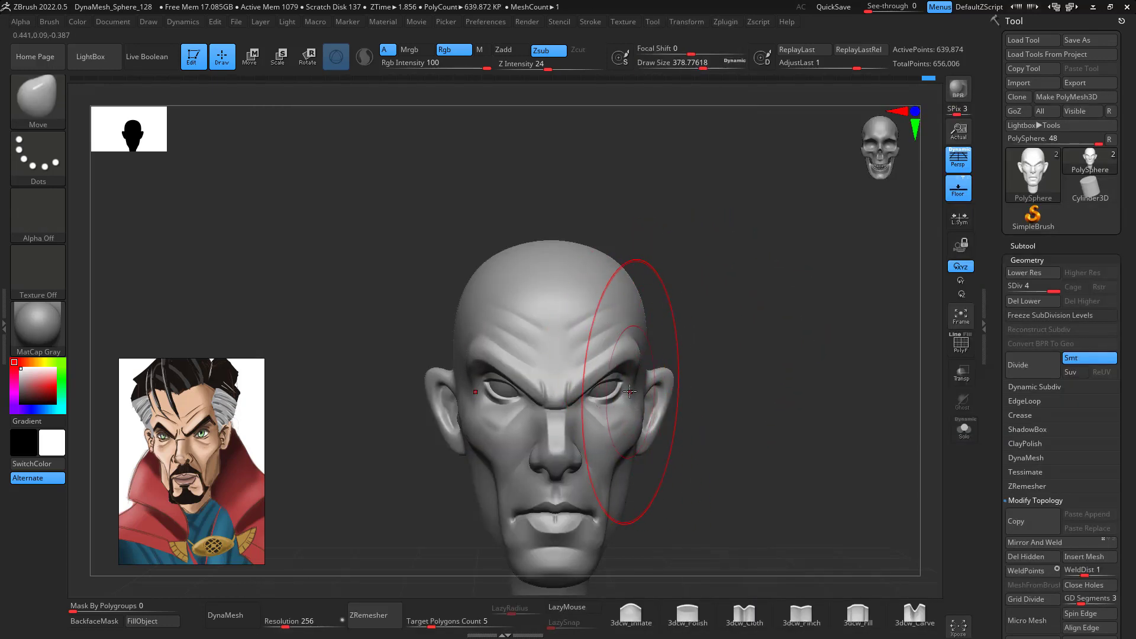
pyautogui.moveTo(733, 241)
pyautogui.mouseDown()
pyautogui.moveTo(811, 328)
pyautogui.moveTo(826, 411)
pyautogui.moveTo(590, 388)
pyautogui.moveTo(567, 373)
pyautogui.moveTo(746, 352)
pyautogui.moveTo(755, 367)
pyautogui.moveTo(745, 338)
pyautogui.moveTo(728, 385)
pyautogui.moveTo(740, 373)
pyautogui.moveTo(734, 355)
pyautogui.mouseUp()
pyautogui.moveTo(662, 234); pyautogui.dragTo(655, 238)
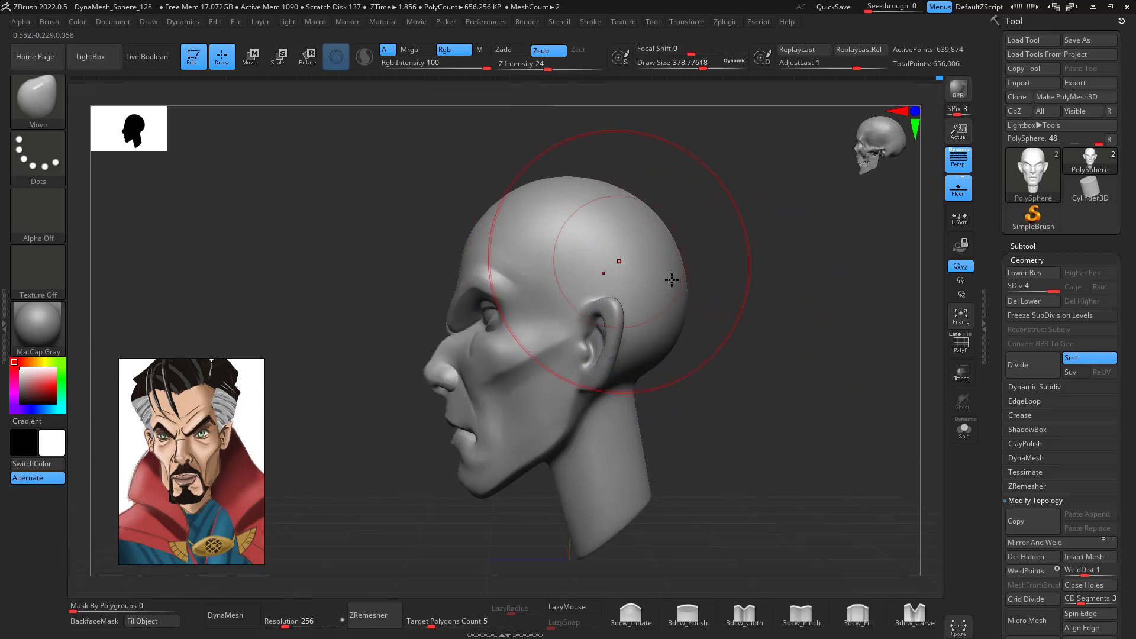
pyautogui.keyDown('alt'); pyautogui.moveTo(771, 390); pyautogui.dragTo(785, 341); pyautogui.keyUp('alt')
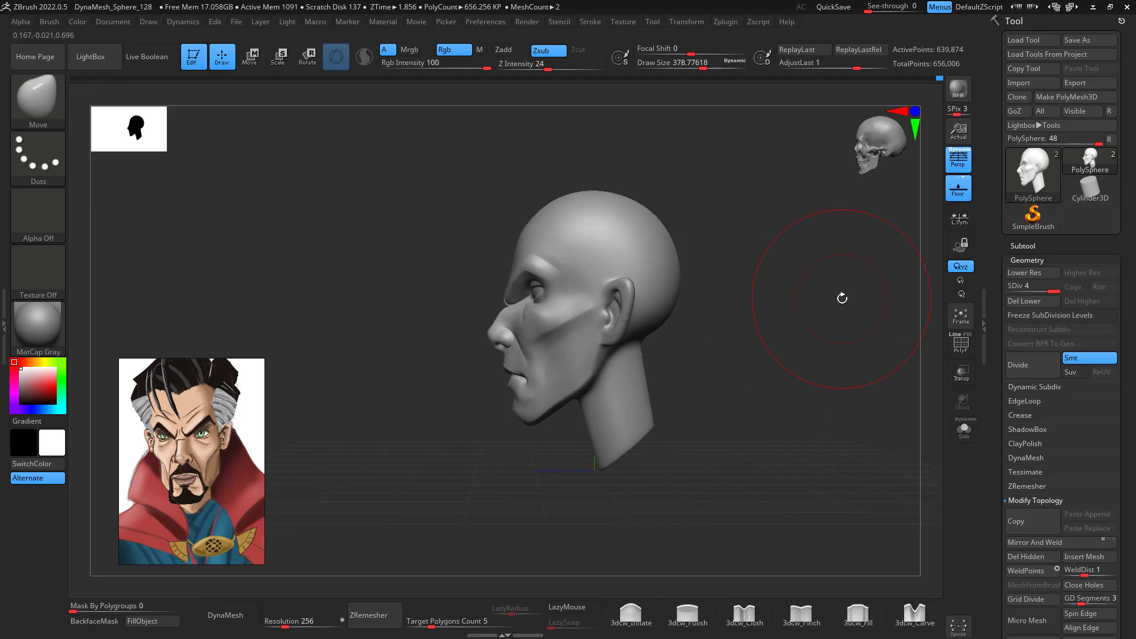
# - Append a sphere subtool to the head for the side hair, make it active and turn on symmetry
pyautogui.click(1027, 245)
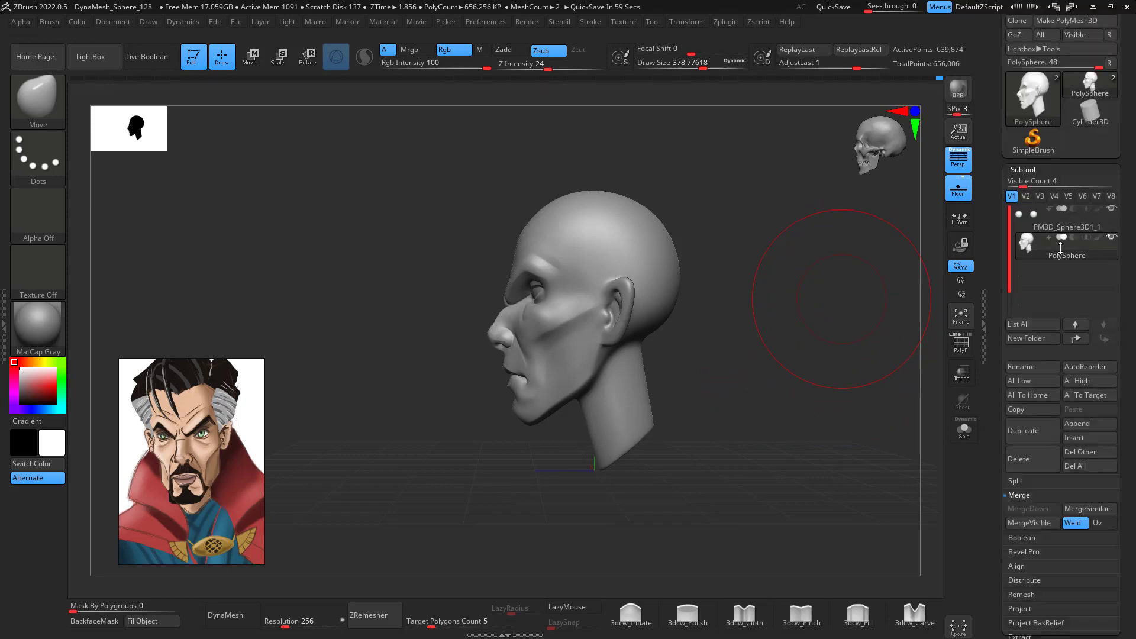
pyautogui.click(1090, 415)
pyautogui.click(680, 387)
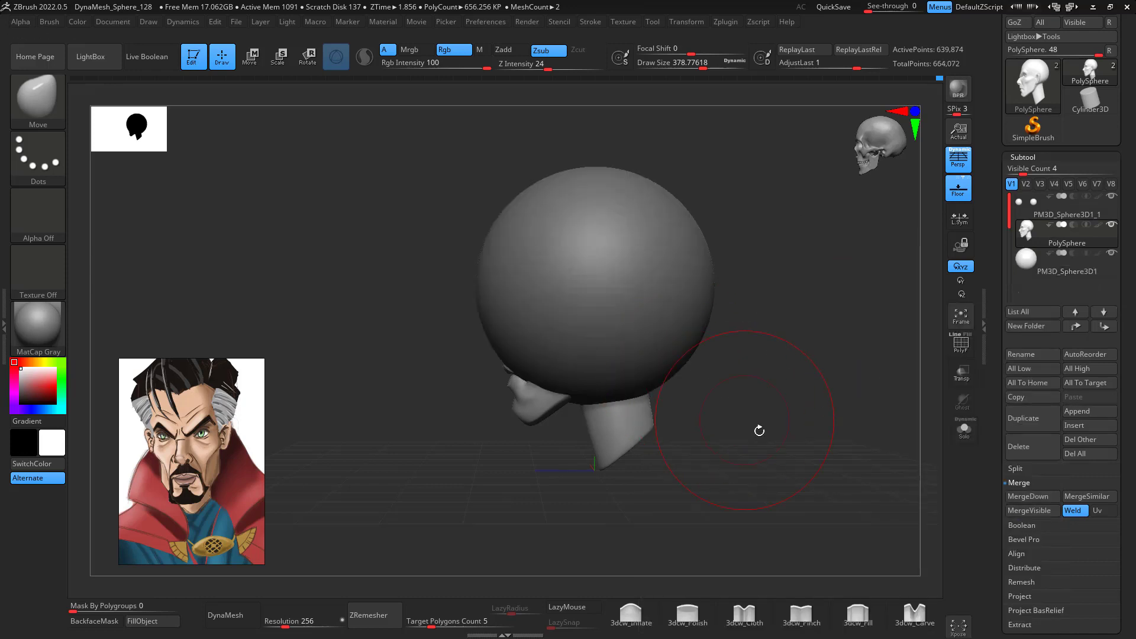
pyautogui.moveTo(758, 428); pyautogui.dragTo(801, 457)
pyautogui.click(1042, 274)
pyautogui.moveTo(799, 416)
pyautogui.mouseDown()
pyautogui.moveTo(844, 426)
pyautogui.moveTo(828, 434)
pyautogui.moveTo(694, 326)
pyautogui.mouseUp()
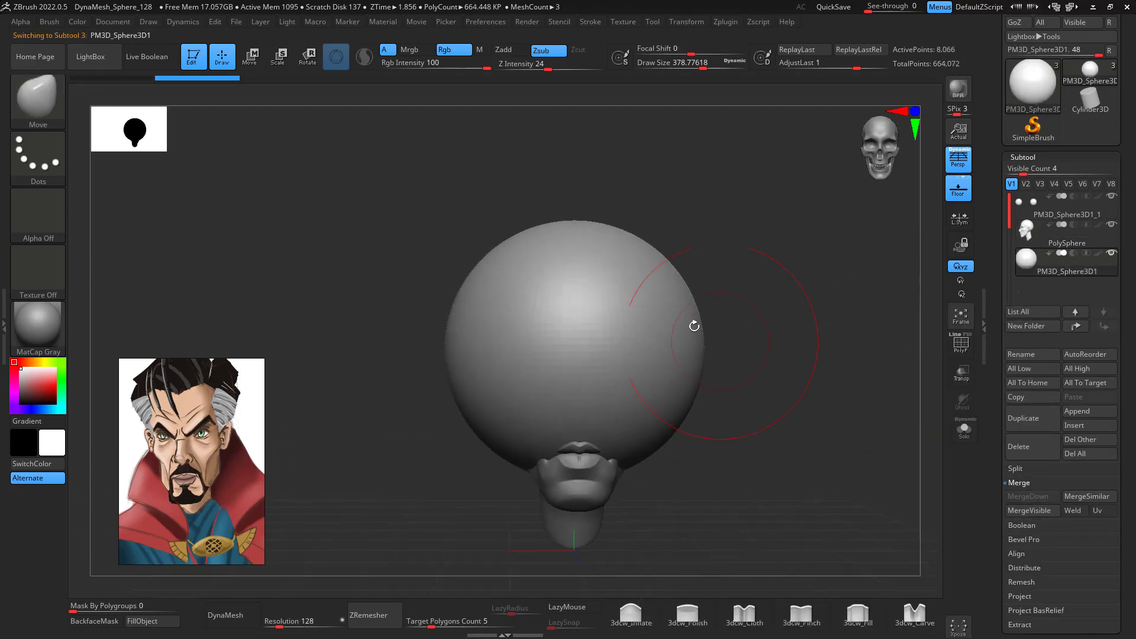
pyautogui.moveTo(691, 382); pyautogui.dragTo(665, 376)
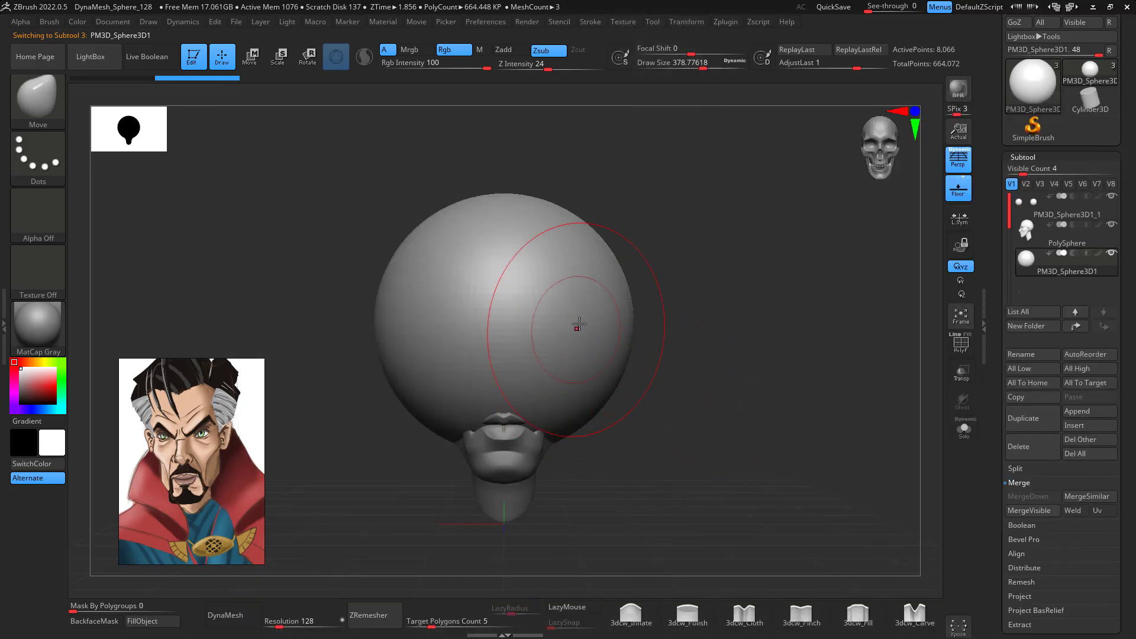
pyautogui.press('x')
# - Pull the front of the sphere back off the face with the Move brush at draw size about 602, and enable DynaMesh at resolution 128
pyautogui.moveTo(733, 313)
pyautogui.mouseDown()
pyautogui.moveTo(651, 305)
pyautogui.moveTo(715, 314)
pyautogui.mouseUp()
pyautogui.press('space')
pyautogui.moveTo(603, 322); pyautogui.dragTo(616, 319)
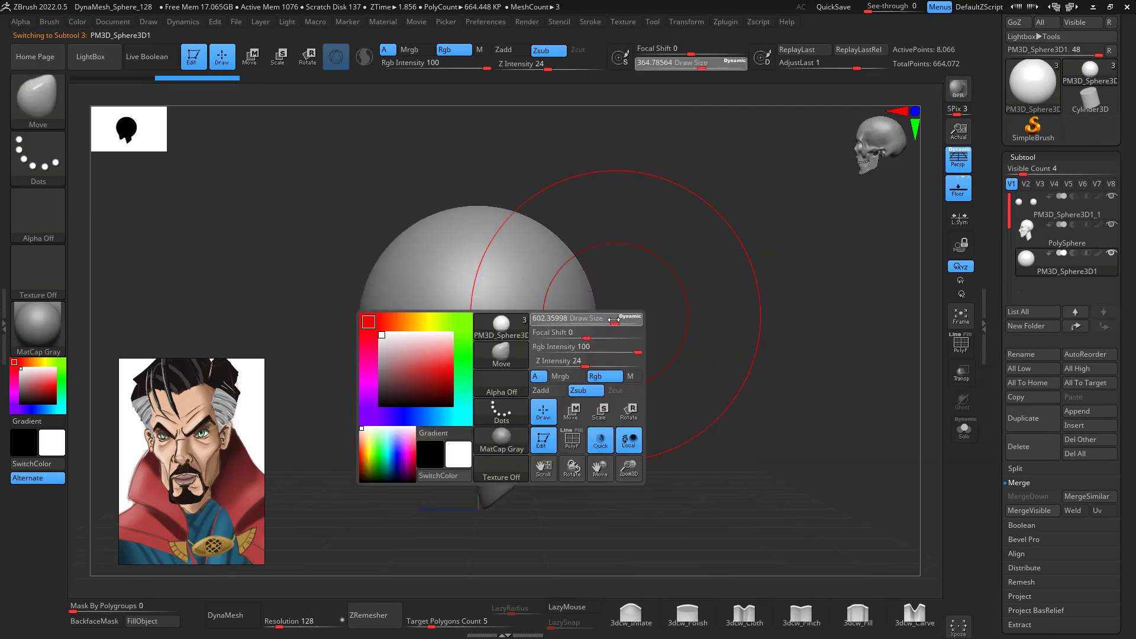
pyautogui.moveTo(423, 347)
pyautogui.mouseDown()
pyautogui.moveTo(500, 358)
pyautogui.moveTo(467, 350)
pyautogui.moveTo(535, 337)
pyautogui.moveTo(559, 367)
pyautogui.moveTo(535, 355)
pyautogui.moveTo(522, 294)
pyautogui.mouseUp()
pyautogui.moveTo(414, 266)
pyautogui.mouseDown()
pyautogui.moveTo(441, 293)
pyautogui.moveTo(449, 226)
pyautogui.moveTo(438, 251)
pyautogui.mouseUp()
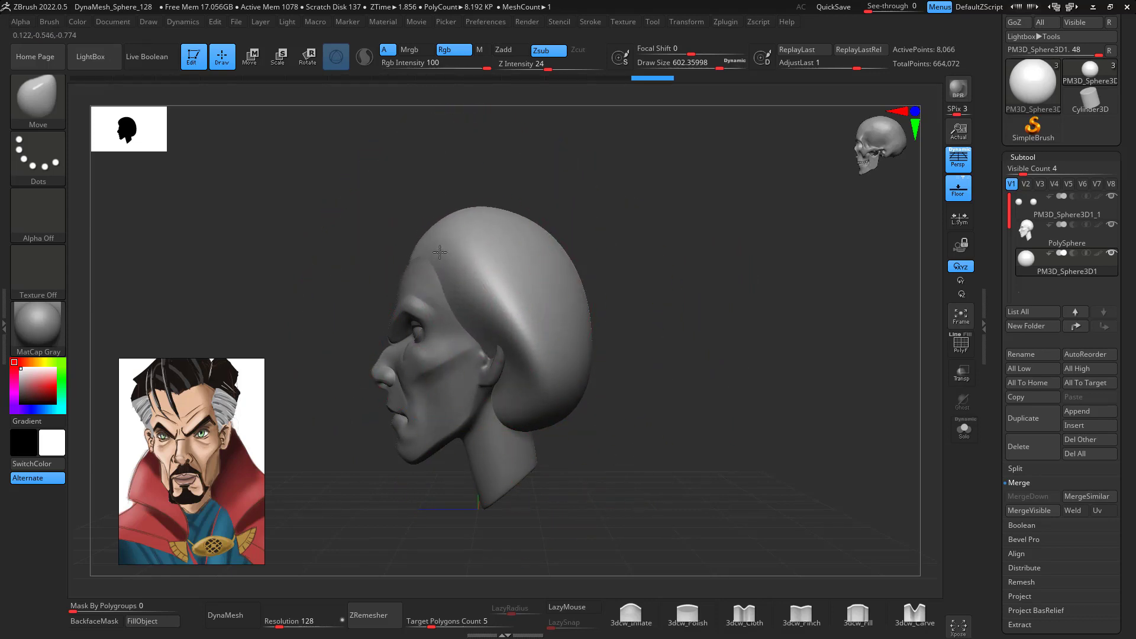
pyautogui.moveTo(612, 306); pyautogui.dragTo(657, 300)
pyautogui.moveTo(627, 375); pyautogui.dragTo(739, 314)
pyautogui.click(243, 614)
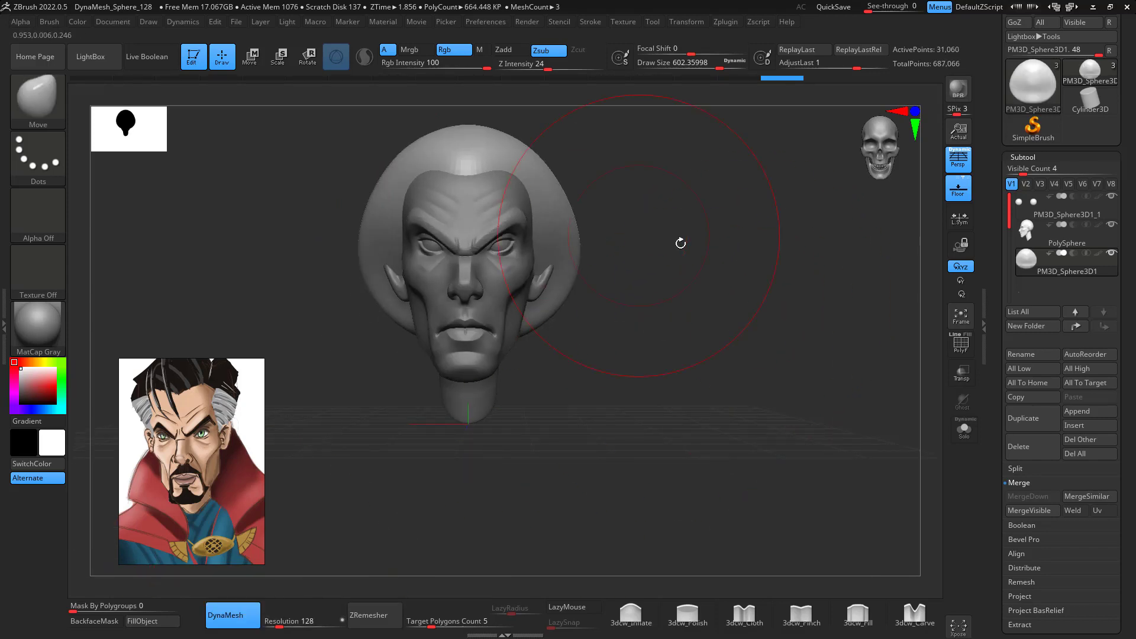
# - Fit the sides and back of the hair mass closer around the skull with the Move brush at draw size about 602
pyautogui.keyDown('alt'); pyautogui.moveTo(765, 357); pyautogui.dragTo(783, 478); pyautogui.keyUp('alt')
pyautogui.moveTo(590, 371); pyautogui.dragTo(561, 320)
pyautogui.moveTo(727, 319)
pyautogui.mouseDown()
pyautogui.moveTo(608, 304)
pyautogui.moveTo(714, 249)
pyautogui.moveTo(763, 330)
pyautogui.moveTo(728, 342)
pyautogui.mouseUp()
pyautogui.moveTo(599, 364); pyautogui.dragTo(600, 354)
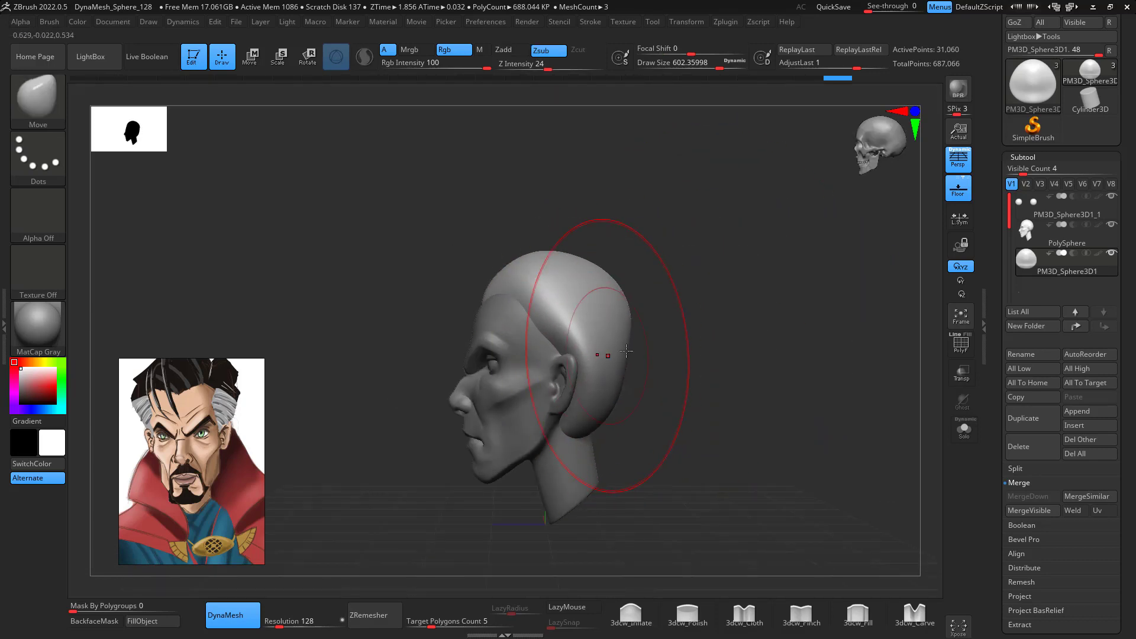
pyautogui.moveTo(805, 319); pyautogui.dragTo(719, 301)
pyautogui.moveTo(734, 339); pyautogui.dragTo(722, 340)
pyautogui.moveTo(840, 296)
pyautogui.mouseDown()
pyautogui.moveTo(791, 266)
pyautogui.moveTo(735, 291)
pyautogui.moveTo(799, 264)
pyautogui.moveTo(875, 302)
pyautogui.moveTo(862, 330)
pyautogui.moveTo(833, 307)
pyautogui.mouseUp()
# - Shape the hairline around the temple and above the ear with the Move brush at draw size about 217
pyautogui.press('space')
pyautogui.moveTo(725, 349)
pyautogui.mouseDown()
pyautogui.moveTo(679, 322)
pyautogui.moveTo(671, 352)
pyautogui.mouseUp()
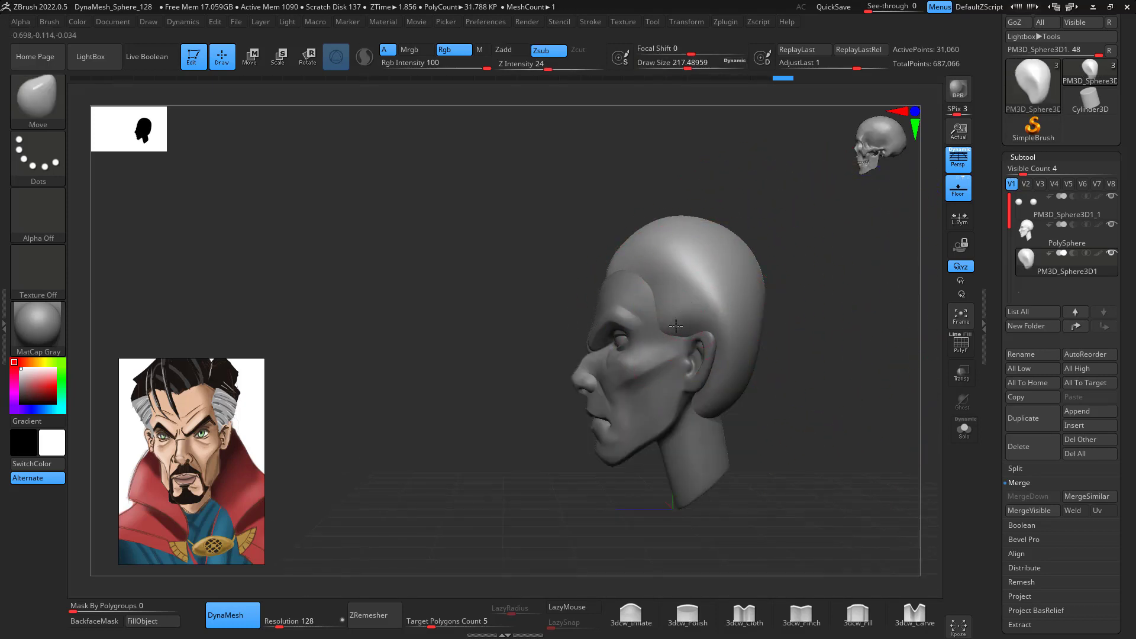
pyautogui.keyDown('shift'); pyautogui.moveTo(791, 269); pyautogui.dragTo(831, 264); pyautogui.keyUp('shift')
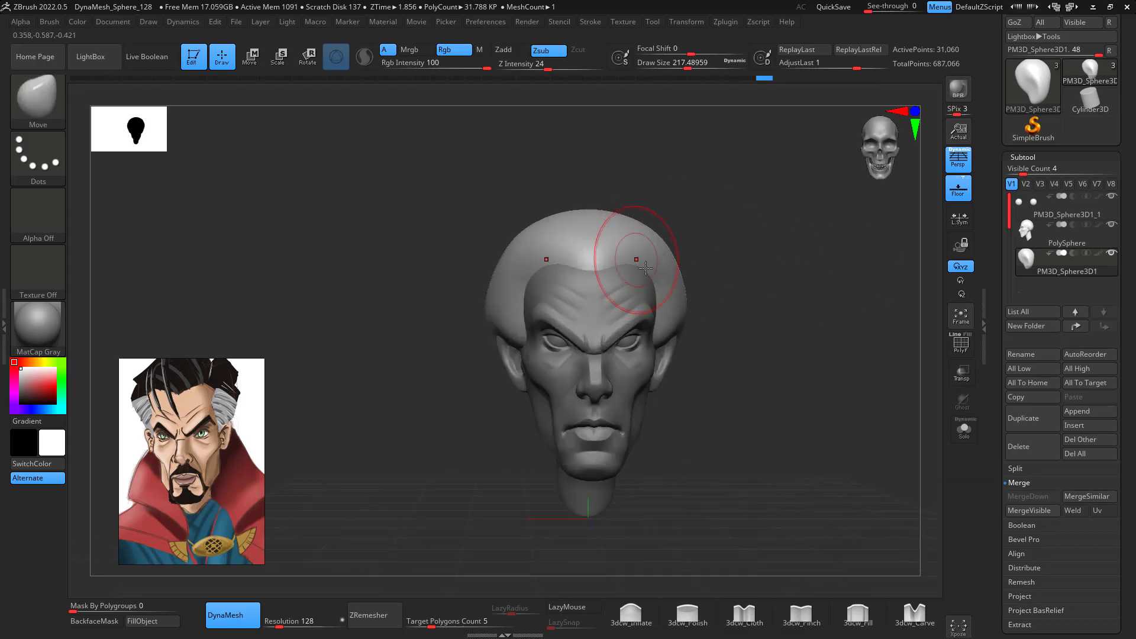
# - Push the front and top of the hair mass into the skull with the Move brush at draw size about 437, leaving two side volumes
pyautogui.press('space')
pyautogui.moveTo(700, 306)
pyautogui.mouseDown()
pyautogui.moveTo(720, 297)
pyautogui.moveTo(701, 285)
pyautogui.moveTo(751, 258)
pyautogui.moveTo(730, 264)
pyautogui.moveTo(643, 229)
pyautogui.moveTo(699, 252)
pyautogui.mouseUp()
pyautogui.press('space')
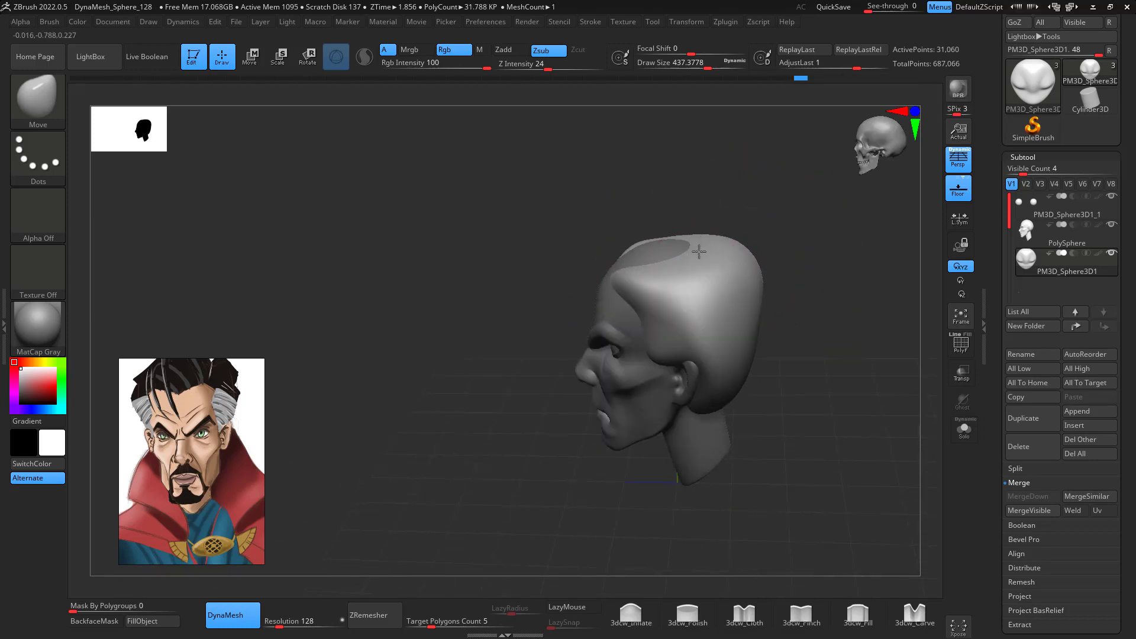
pyautogui.moveTo(767, 261)
pyautogui.mouseDown()
pyautogui.moveTo(781, 229)
pyautogui.moveTo(836, 246)
pyautogui.moveTo(868, 279)
pyautogui.moveTo(785, 273)
pyautogui.moveTo(781, 325)
pyautogui.moveTo(743, 324)
pyautogui.mouseUp()
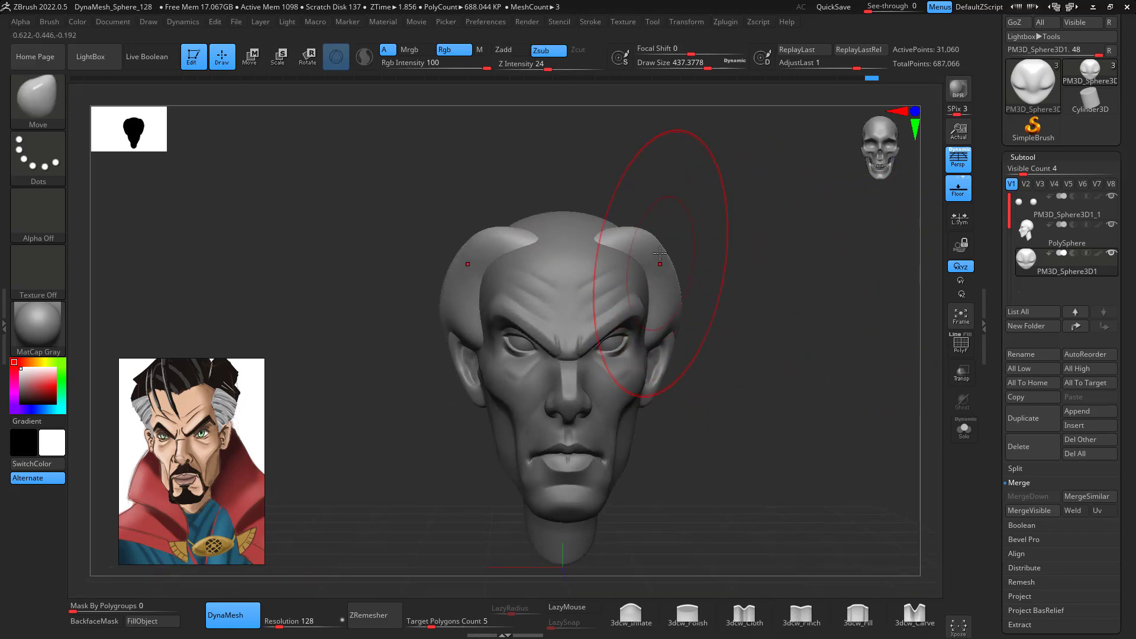
pyautogui.moveTo(769, 253); pyautogui.dragTo(792, 259)
# - Adjust the nape and the upper front corners of the side hair with the Move brush at draw size about 437
pyautogui.moveTo(764, 262); pyautogui.dragTo(844, 259, button='right')
pyautogui.moveTo(755, 354); pyautogui.dragTo(770, 373)
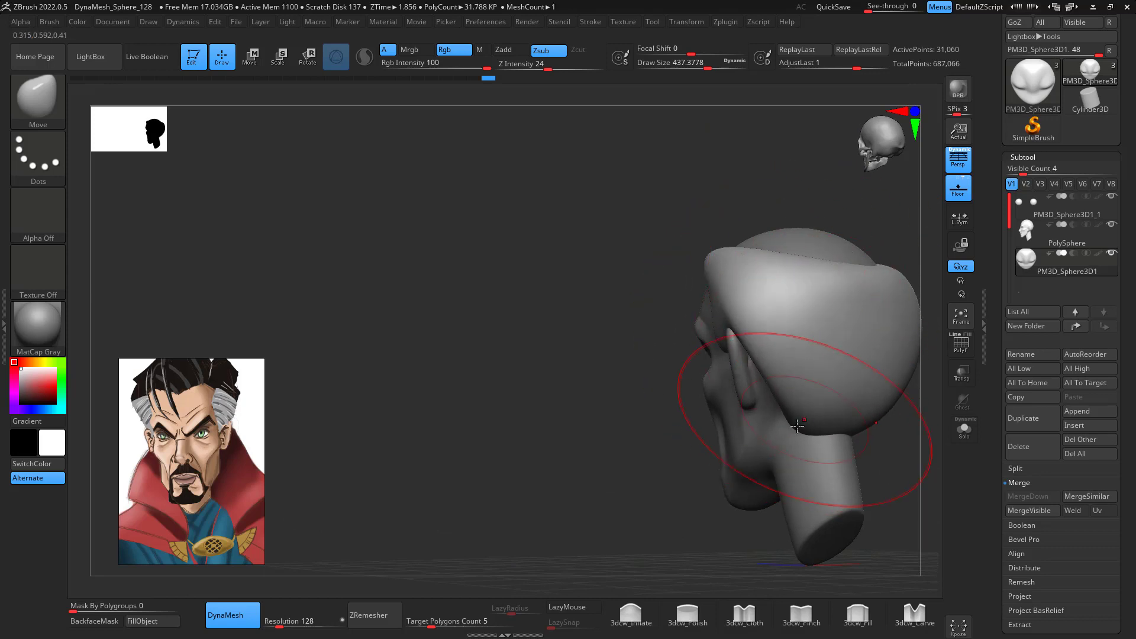
pyautogui.moveTo(910, 430); pyautogui.dragTo(928, 439)
pyautogui.moveTo(929, 439); pyautogui.dragTo(788, 268, button='right')
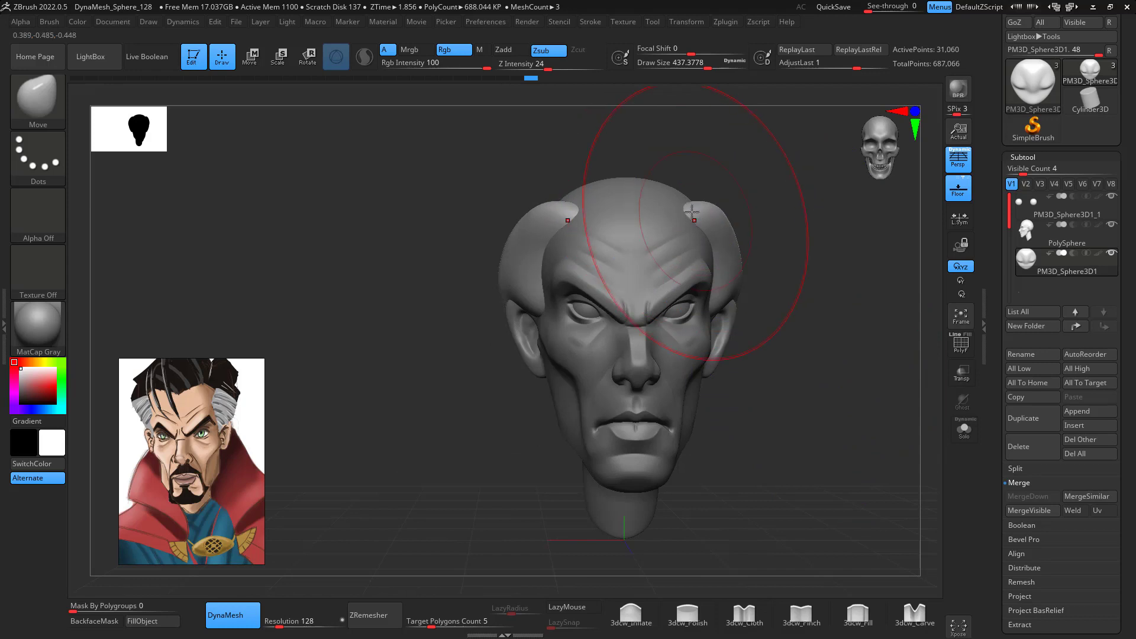
pyautogui.moveTo(695, 225); pyautogui.dragTo(698, 229)
pyautogui.moveTo(764, 266)
pyautogui.mouseDown(button='right')
pyautogui.moveTo(895, 378)
pyautogui.moveTo(823, 322)
pyautogui.mouseUp(button='right')
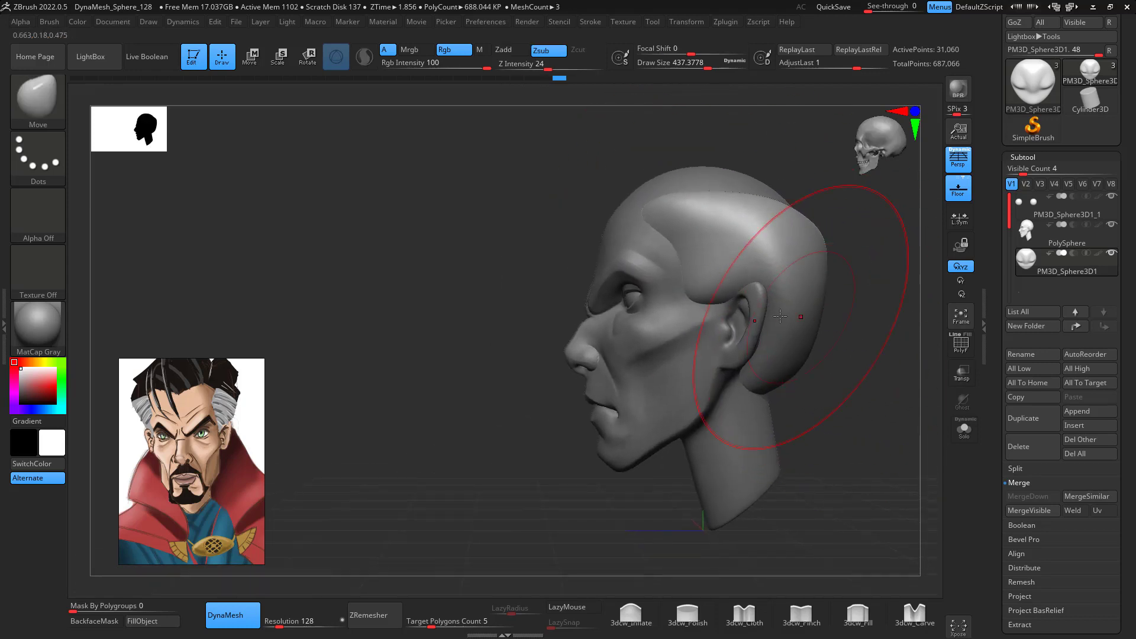
# - Refine the hairline above the ear and at the temple with the Move brush, at draw size about 239 and about 158
pyautogui.press('space')
pyautogui.moveTo(762, 337); pyautogui.dragTo(747, 337)
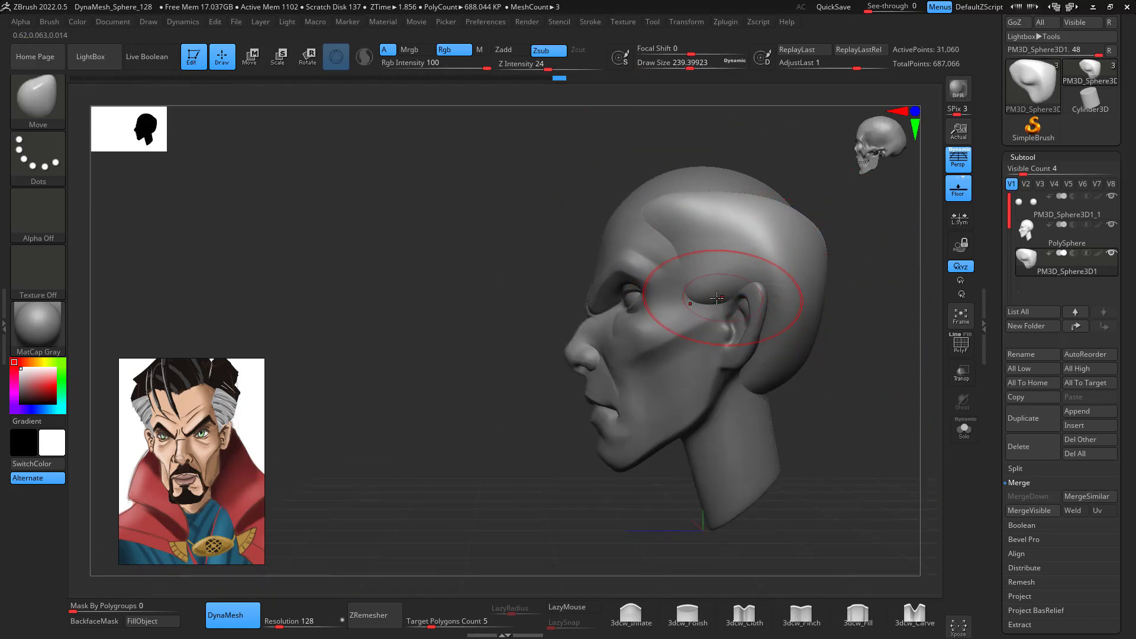
pyautogui.press('space')
pyautogui.moveTo(707, 274); pyautogui.dragTo(693, 275)
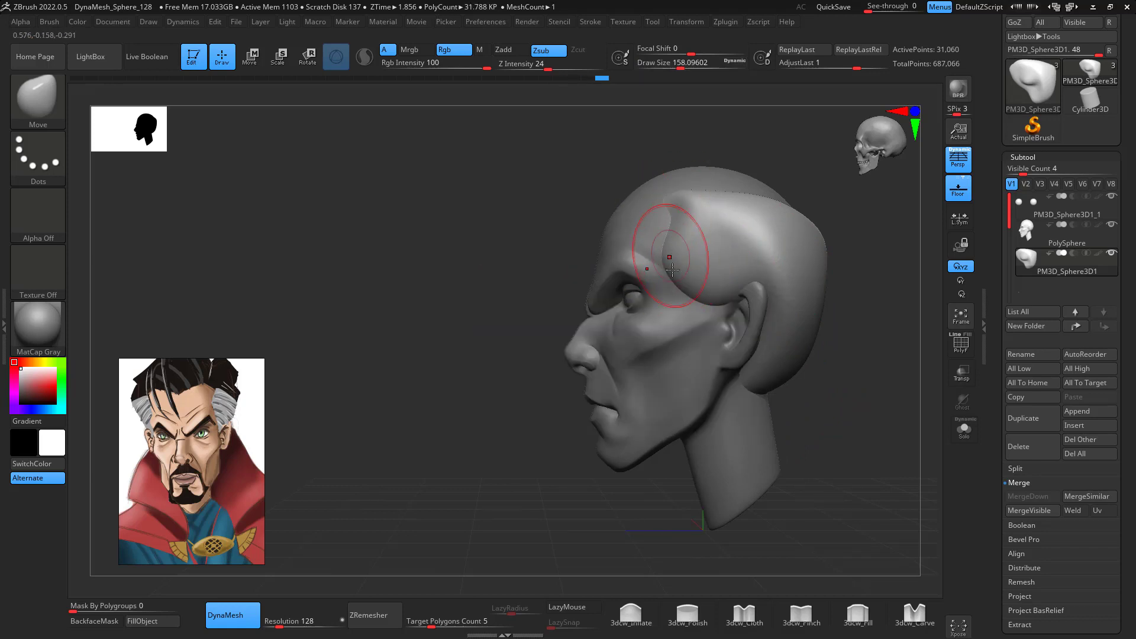
pyautogui.moveTo(673, 270); pyautogui.dragTo(681, 276)
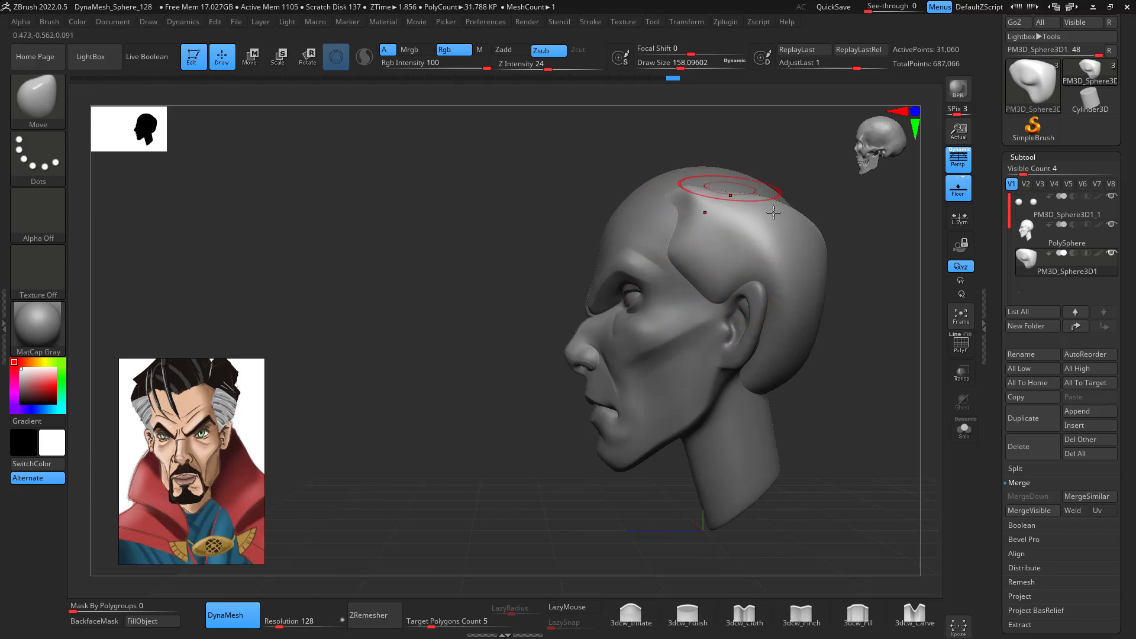
# - Remesh the side hair with DynaMesh, and refine and smooth its edge and surface
pyautogui.keyDown('ctrl'); pyautogui.moveTo(862, 373); pyautogui.dragTo(886, 403); pyautogui.keyUp('ctrl')
pyautogui.moveTo(699, 223)
pyautogui.keyDown('shift'); pyautogui.mouseDown()
pyautogui.moveTo(694, 203)
pyautogui.moveTo(679, 204)
pyautogui.mouseUp(); pyautogui.keyUp('shift')
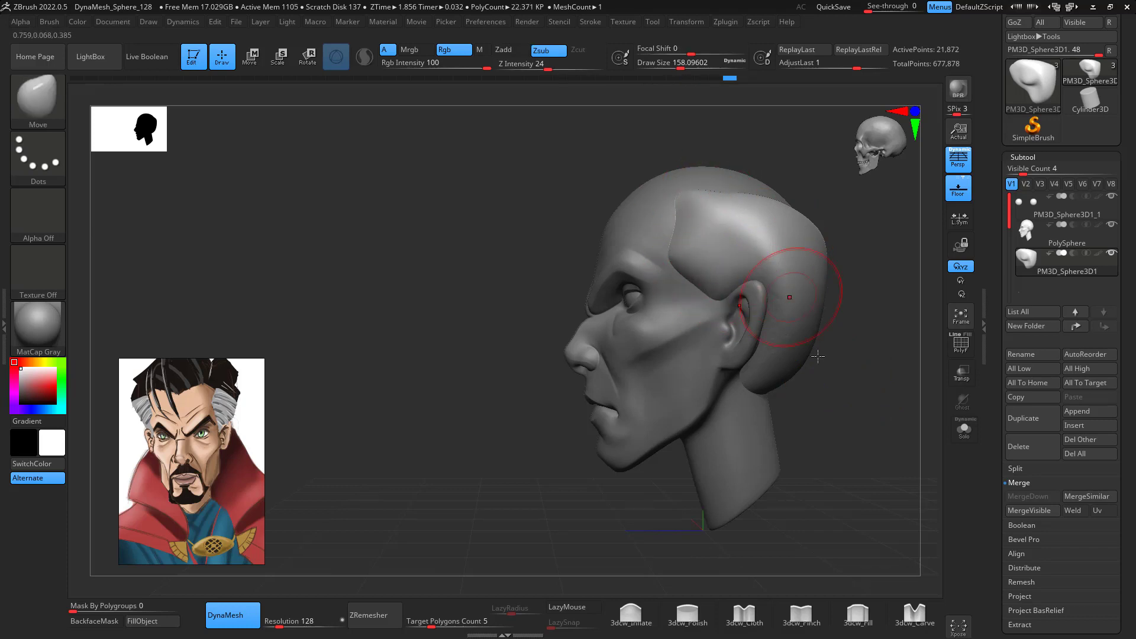
pyautogui.moveTo(818, 356)
pyautogui.mouseDown()
pyautogui.moveTo(878, 407)
pyautogui.moveTo(854, 359)
pyautogui.moveTo(800, 355)
pyautogui.moveTo(808, 324)
pyautogui.moveTo(696, 261)
pyautogui.mouseUp()
pyautogui.keyDown('shift'); pyautogui.moveTo(651, 281); pyautogui.dragTo(724, 271); pyautogui.keyUp('shift')
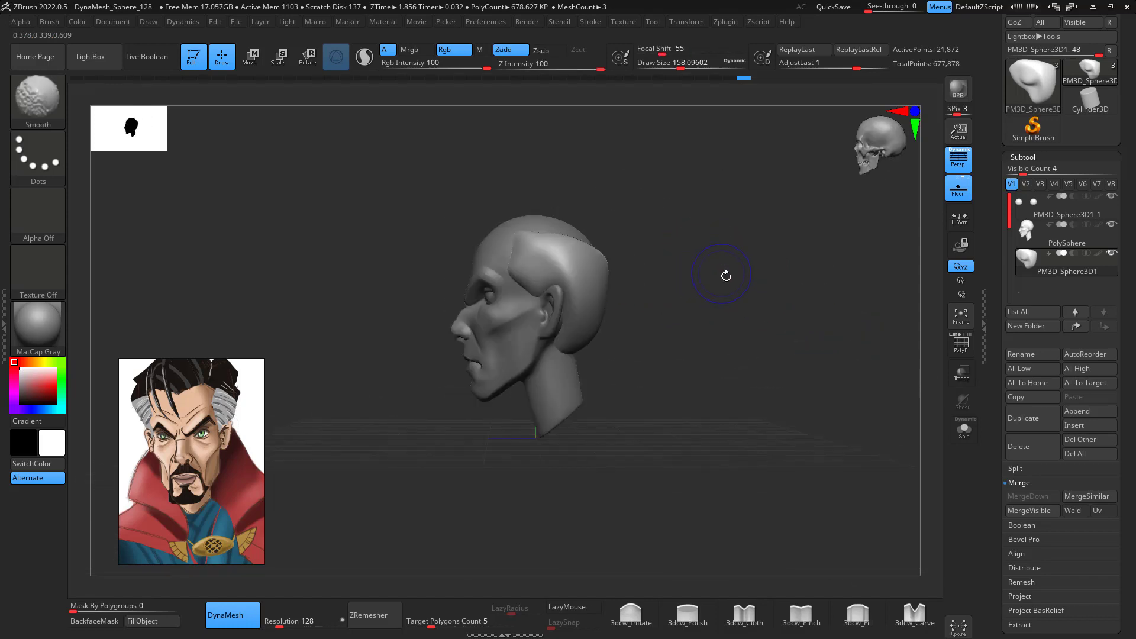
# - Sharpen the edges of the side hair above and behind the ear with the 3dcw_Pinch brush at draw size about 87
pyautogui.moveTo(748, 311)
pyautogui.mouseDown()
pyautogui.moveTo(806, 243)
pyautogui.moveTo(774, 286)
pyautogui.moveTo(784, 294)
pyautogui.mouseUp()
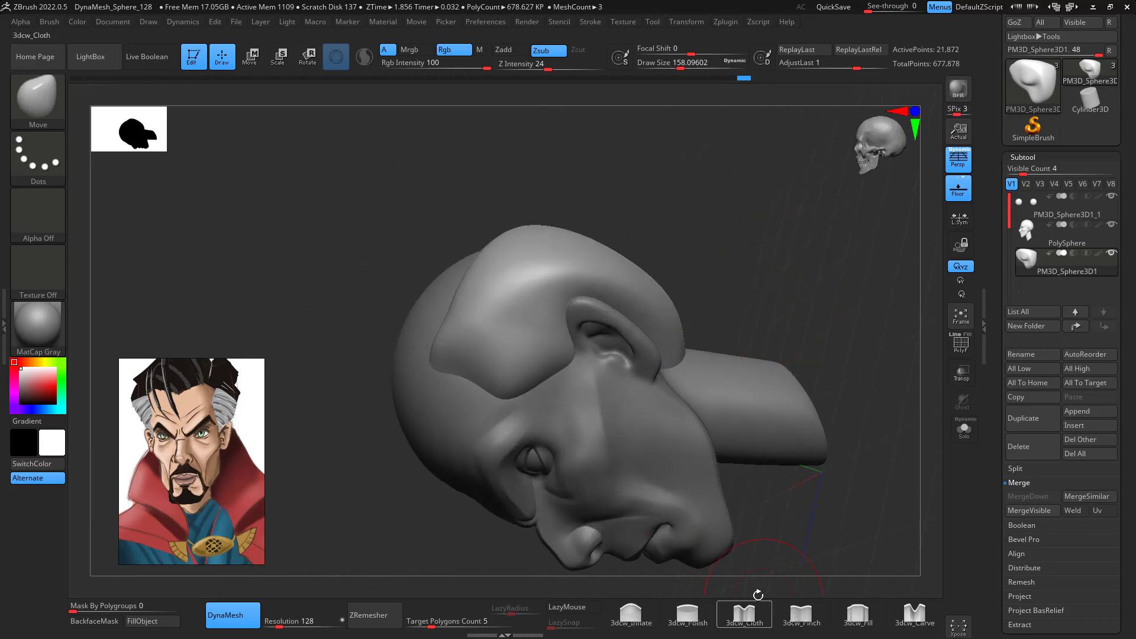
pyautogui.click(801, 615)
pyautogui.rightClick(574, 346)
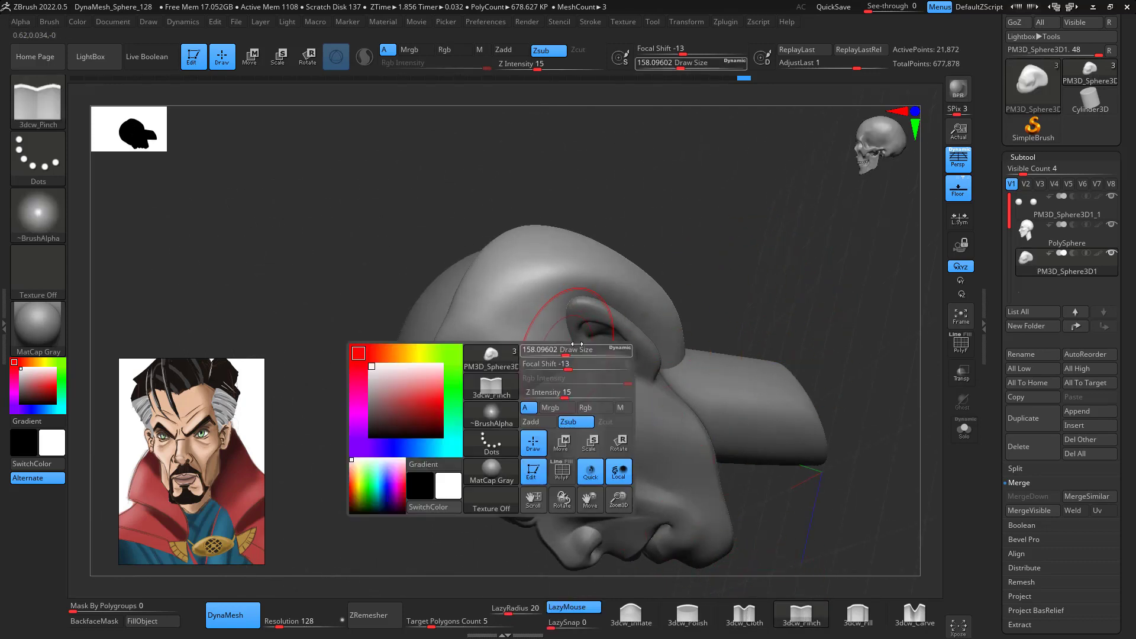
pyautogui.moveTo(575, 350); pyautogui.dragTo(547, 350)
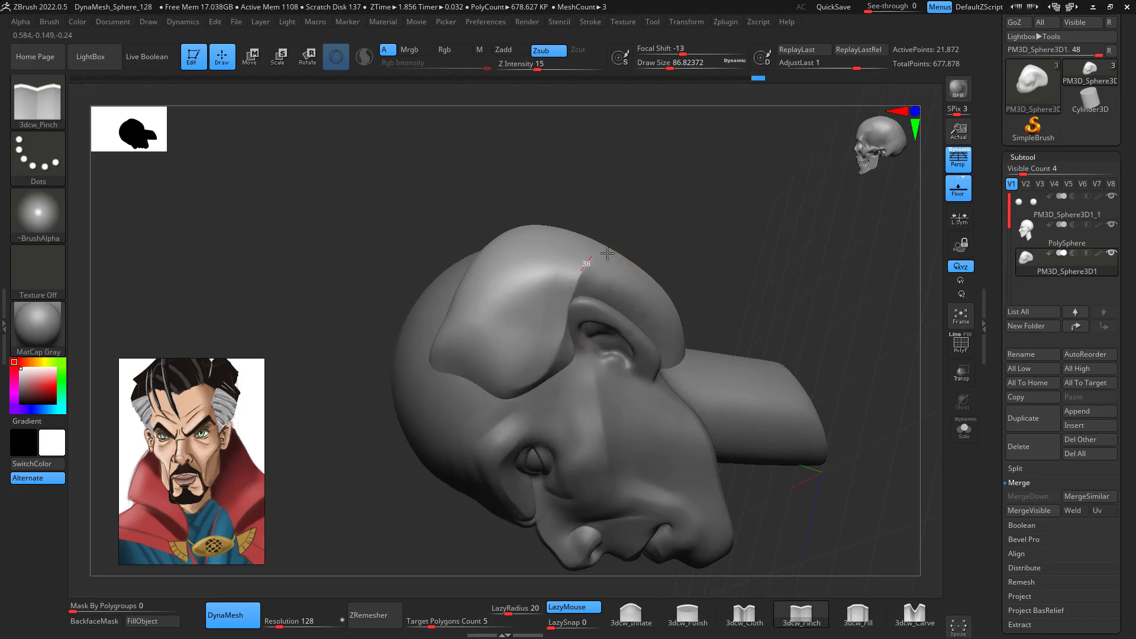
pyautogui.moveTo(804, 239)
pyautogui.mouseDown()
pyautogui.moveTo(806, 322)
pyautogui.moveTo(521, 301)
pyautogui.moveTo(553, 178)
pyautogui.mouseUp()
pyautogui.moveTo(775, 450)
pyautogui.mouseDown()
pyautogui.moveTo(804, 271)
pyautogui.moveTo(779, 263)
pyautogui.moveTo(812, 329)
pyautogui.moveTo(829, 317)
pyautogui.mouseUp()
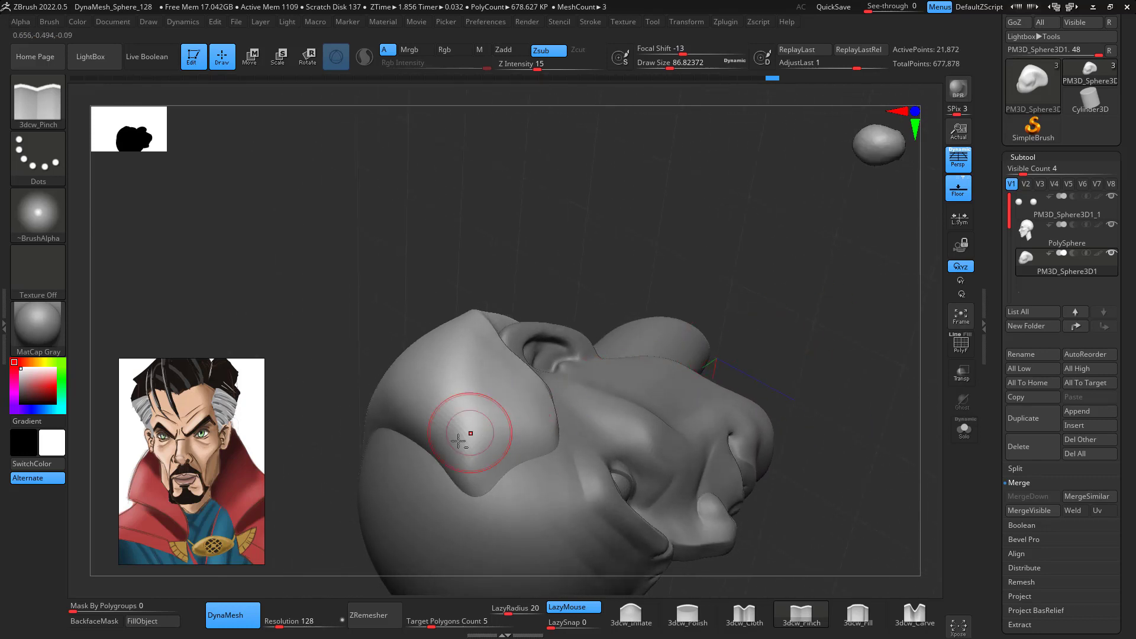
# - Pinch the side hair's edge across the back of the crown and along the temple at draw size about 87
pyautogui.moveTo(735, 392); pyautogui.dragTo(647, 300)
pyautogui.moveTo(500, 247); pyautogui.dragTo(463, 308)
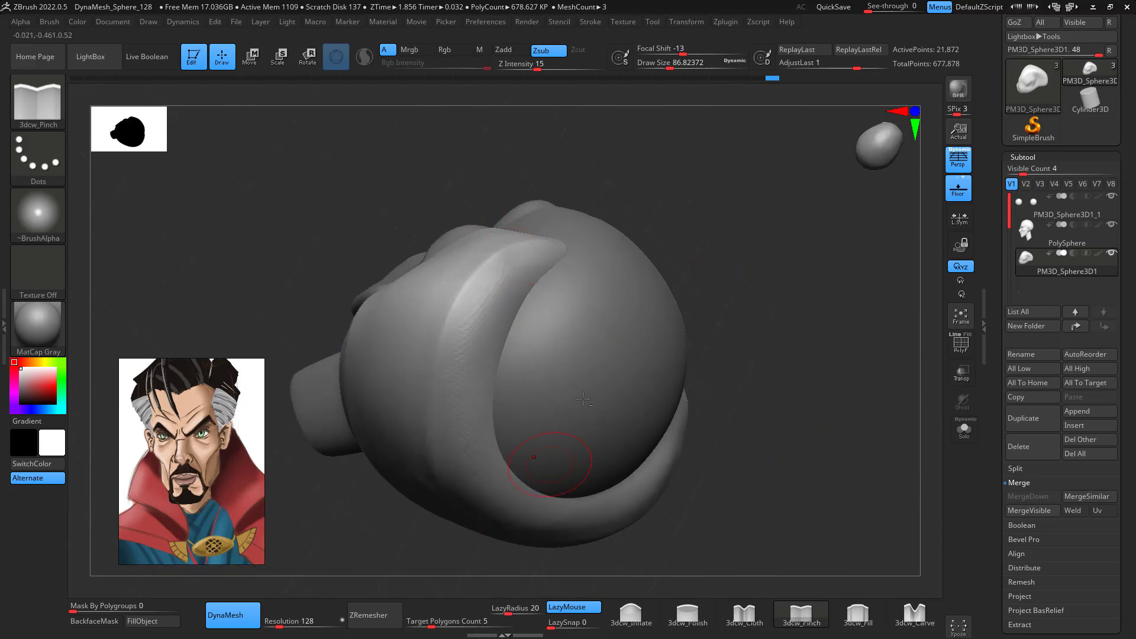
pyautogui.moveTo(800, 417)
pyautogui.mouseDown()
pyautogui.moveTo(834, 357)
pyautogui.moveTo(861, 423)
pyautogui.moveTo(835, 406)
pyautogui.moveTo(893, 363)
pyautogui.moveTo(846, 395)
pyautogui.moveTo(867, 442)
pyautogui.moveTo(817, 401)
pyautogui.mouseUp()
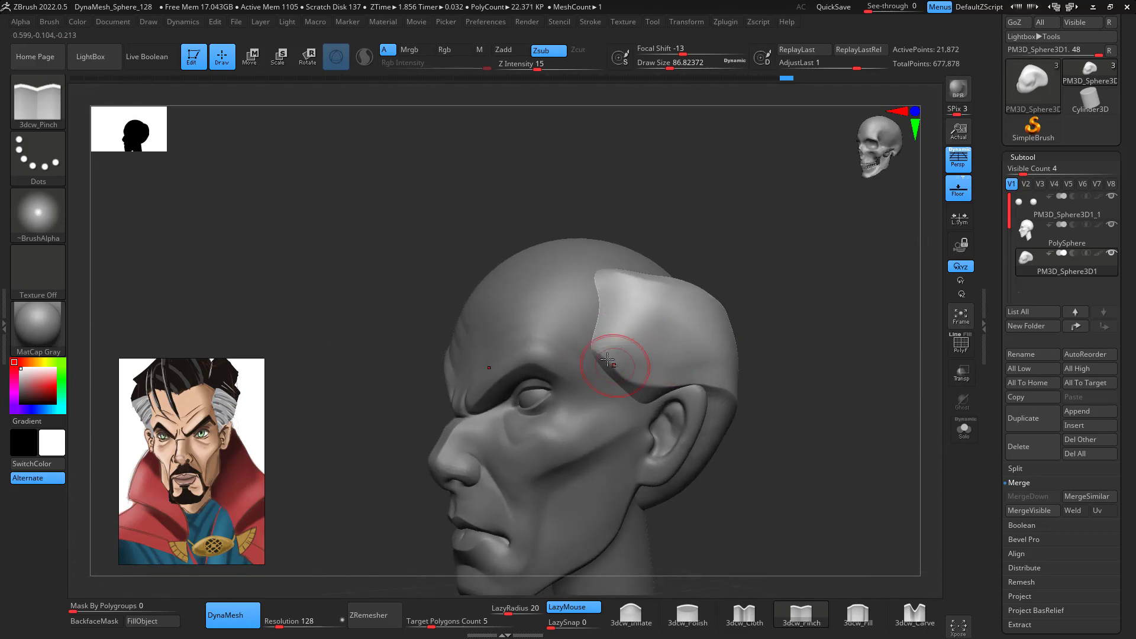
pyautogui.moveTo(844, 417); pyautogui.dragTo(767, 318)
pyautogui.moveTo(754, 206); pyautogui.dragTo(915, 399)
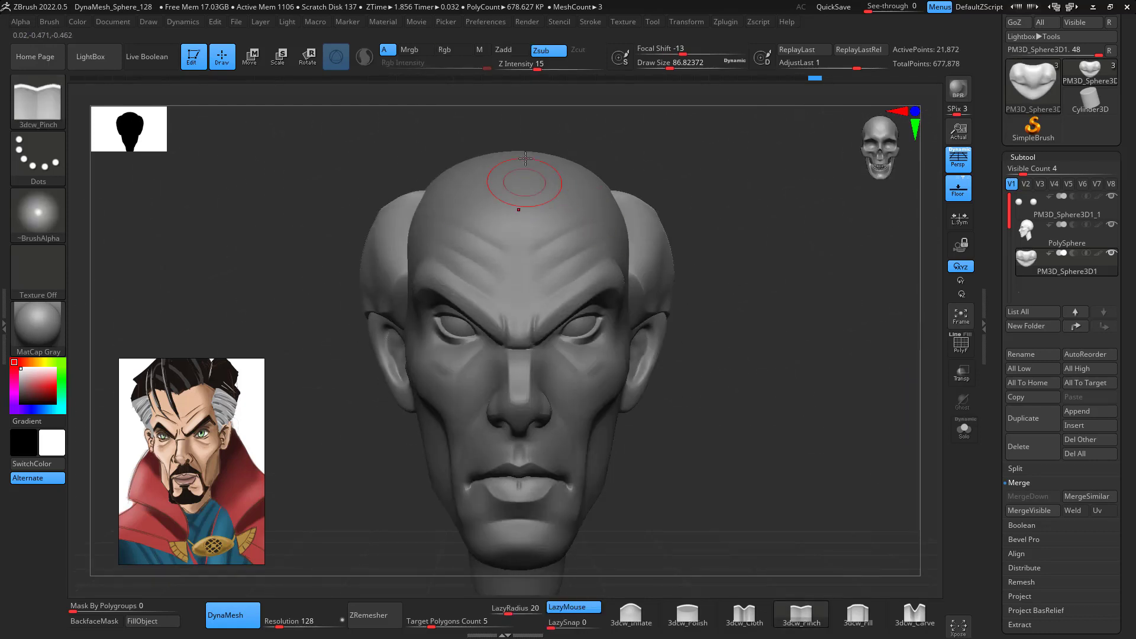
pyautogui.moveTo(822, 449); pyautogui.dragTo(804, 447)
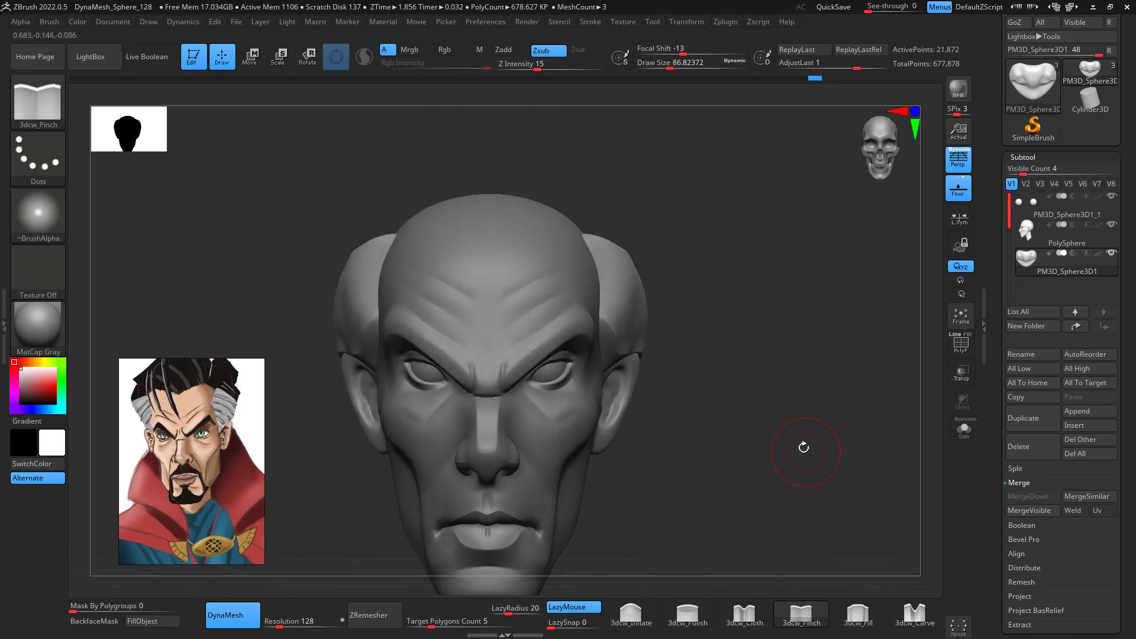
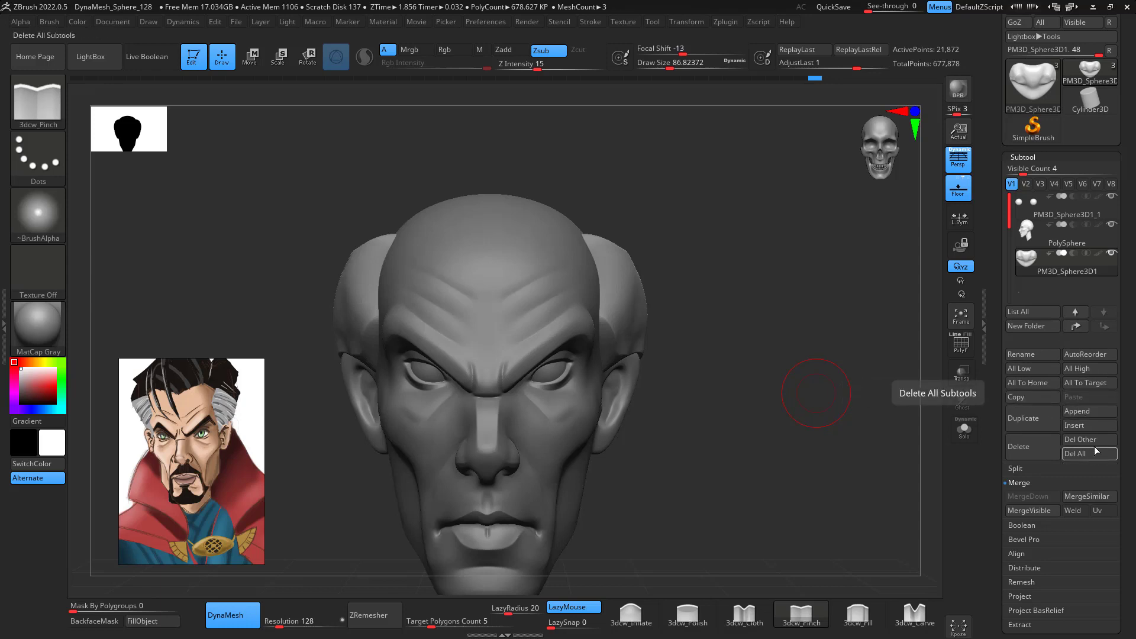
# - Append another sphere subtool as the base for the top hair
pyautogui.click(1063, 409)
pyautogui.click(681, 385)
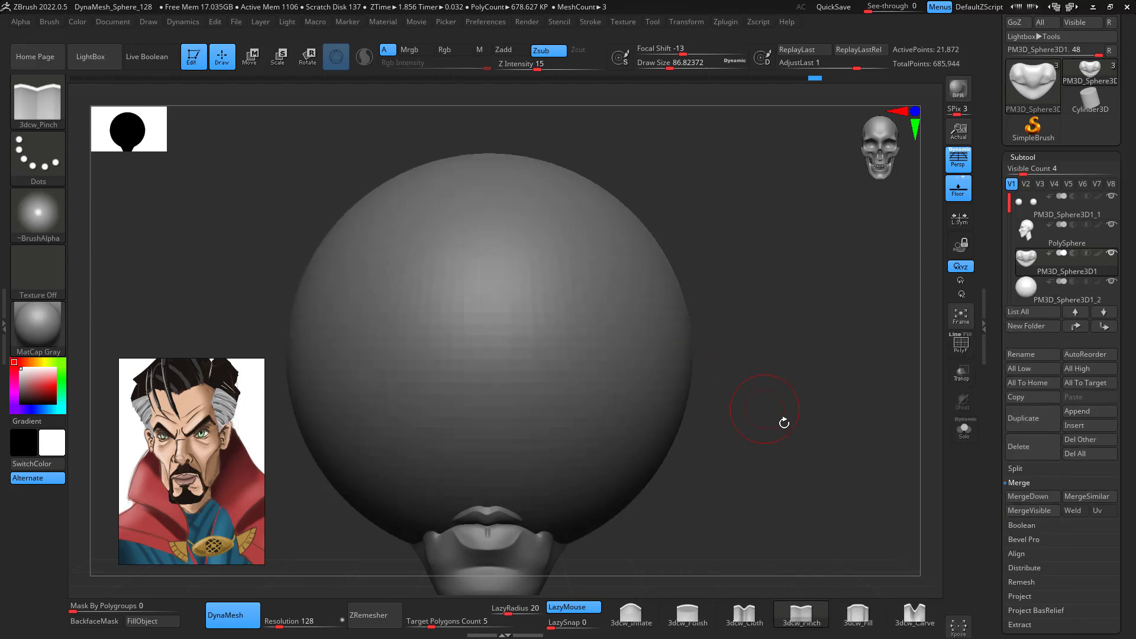
# - Scale down the new sphere and position it on top of the head, offset to one side above the forehead
pyautogui.click(960, 317)
pyautogui.click(1038, 303)
pyautogui.moveTo(822, 402); pyautogui.dragTo(824, 418)
pyautogui.press('w')
pyautogui.moveTo(585, 323); pyautogui.dragTo(573, 137)
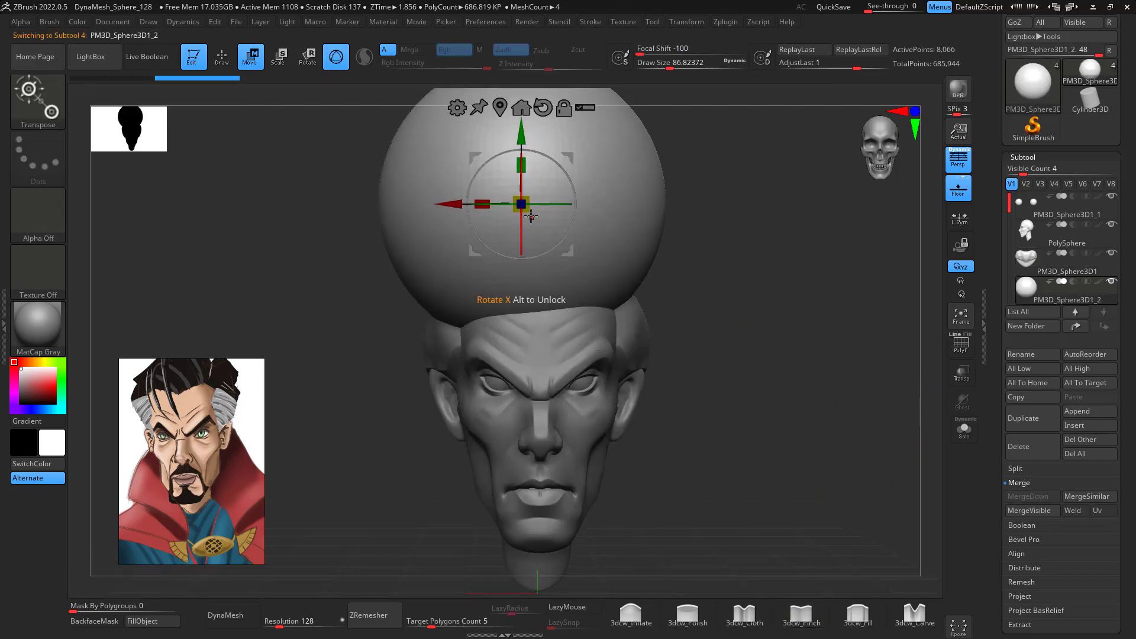
pyautogui.moveTo(522, 205); pyautogui.dragTo(507, 147)
pyautogui.moveTo(701, 245); pyautogui.dragTo(806, 252)
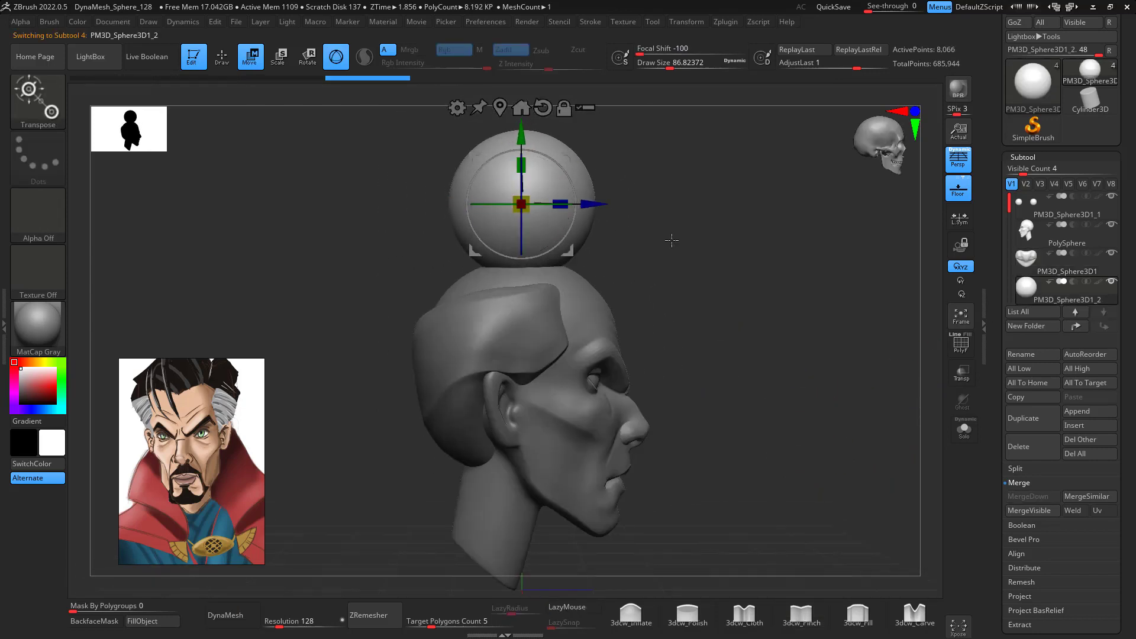
pyautogui.moveTo(572, 157); pyautogui.dragTo(562, 201)
pyautogui.moveTo(549, 247); pyautogui.dragTo(566, 249)
pyautogui.moveTo(692, 271); pyautogui.dragTo(796, 284)
pyautogui.moveTo(559, 201); pyautogui.dragTo(576, 225)
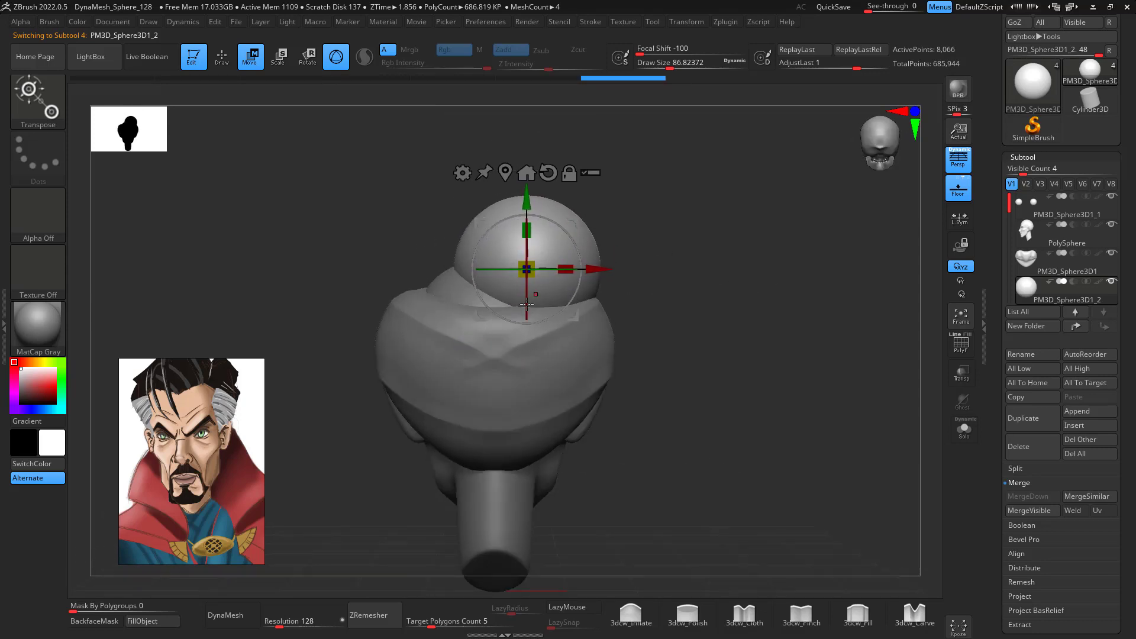
pyautogui.moveTo(721, 310); pyautogui.dragTo(781, 345)
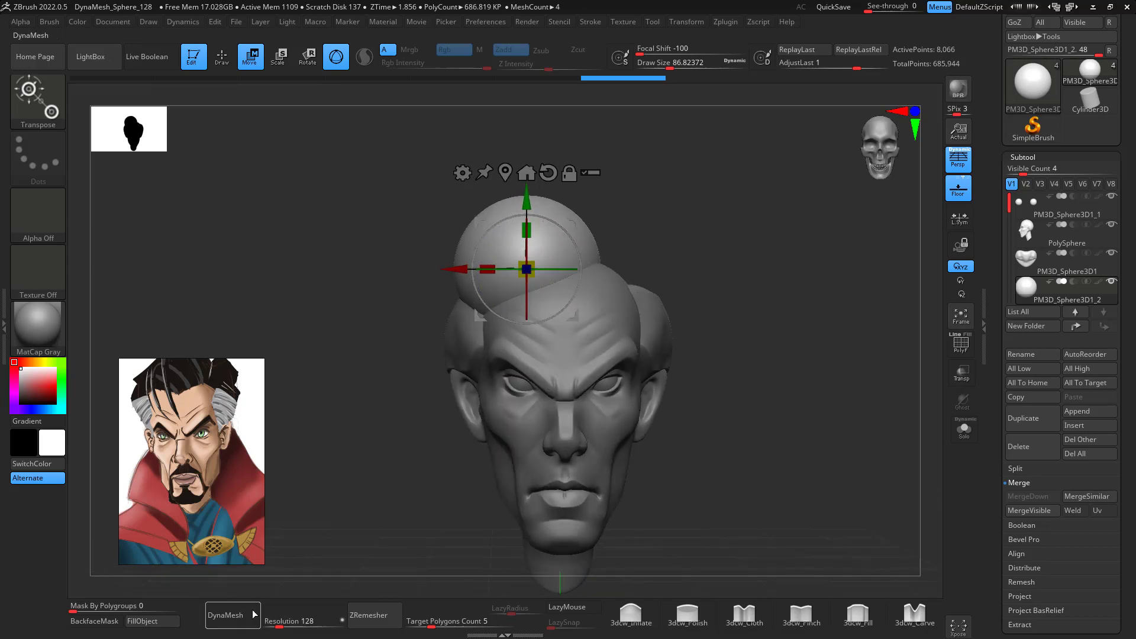
# - Remesh the top-hair sphere with DynaMesh at resolution 128 and start shaping its front with the Move brush at draw size 445
pyautogui.click(233, 615)
pyautogui.press('space')
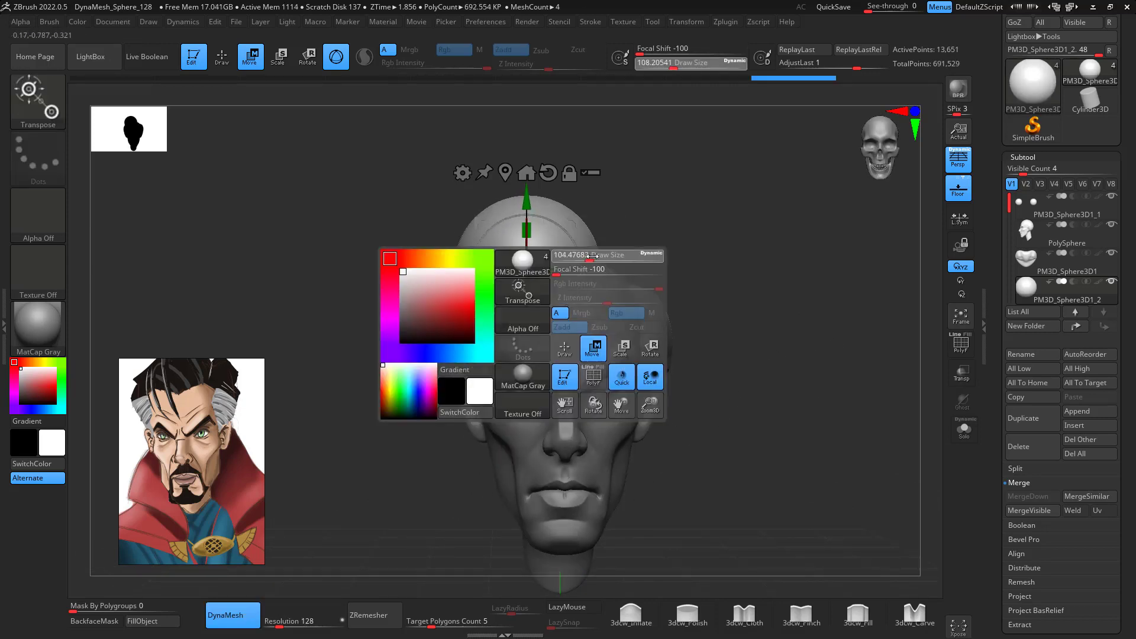
pyautogui.moveTo(625, 262); pyautogui.dragTo(628, 262)
pyautogui.moveTo(758, 249); pyautogui.dragTo(742, 295)
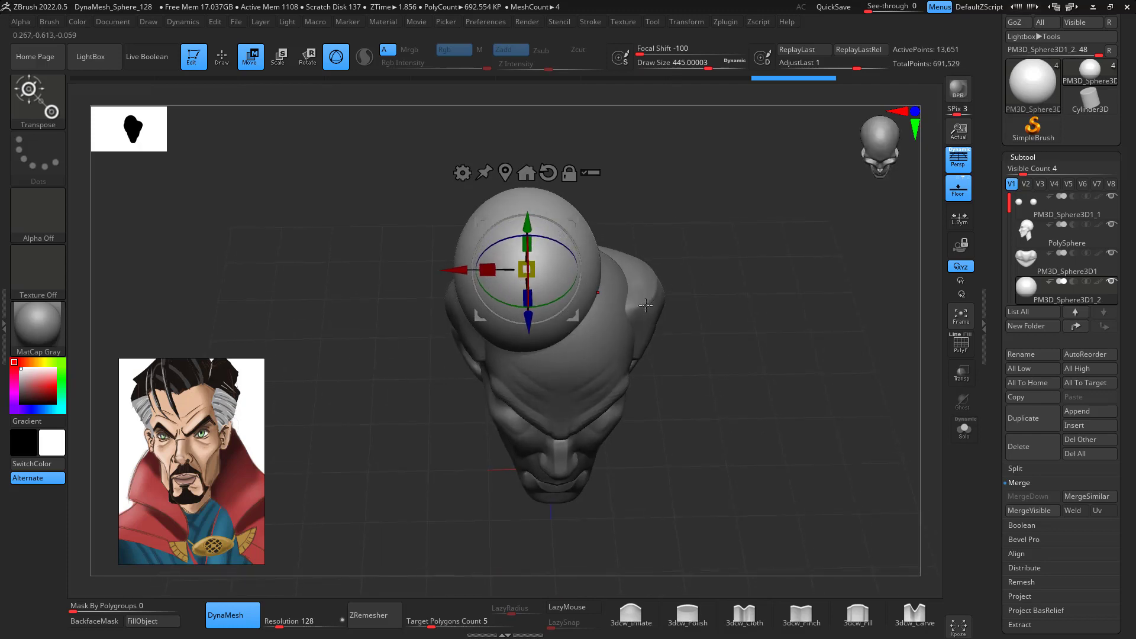
pyautogui.press('q')
pyautogui.moveTo(576, 326)
pyautogui.mouseDown()
pyautogui.moveTo(581, 340)
pyautogui.moveTo(551, 354)
pyautogui.moveTo(510, 351)
pyautogui.mouseUp()
pyautogui.moveTo(704, 320)
pyautogui.mouseDown()
pyautogui.moveTo(753, 248)
pyautogui.moveTo(787, 284)
pyautogui.moveTo(926, 191)
pyautogui.mouseUp()
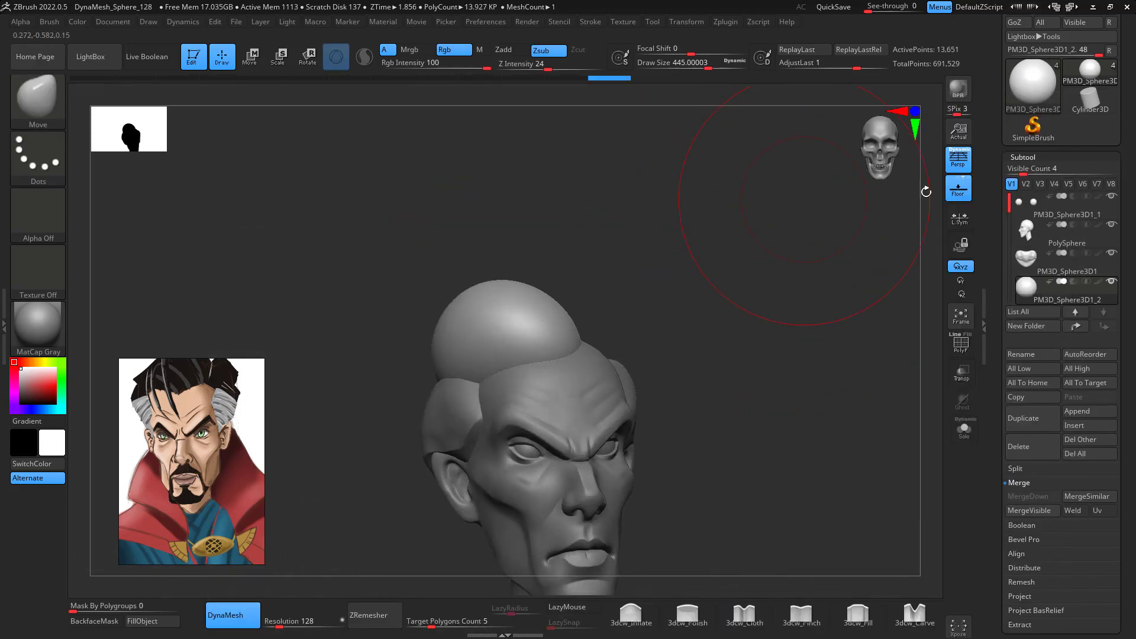
# - Duplicate the top-hair sphere, move the copy beside the head and hide it, keeping the original selected
pyautogui.click(1037, 456)
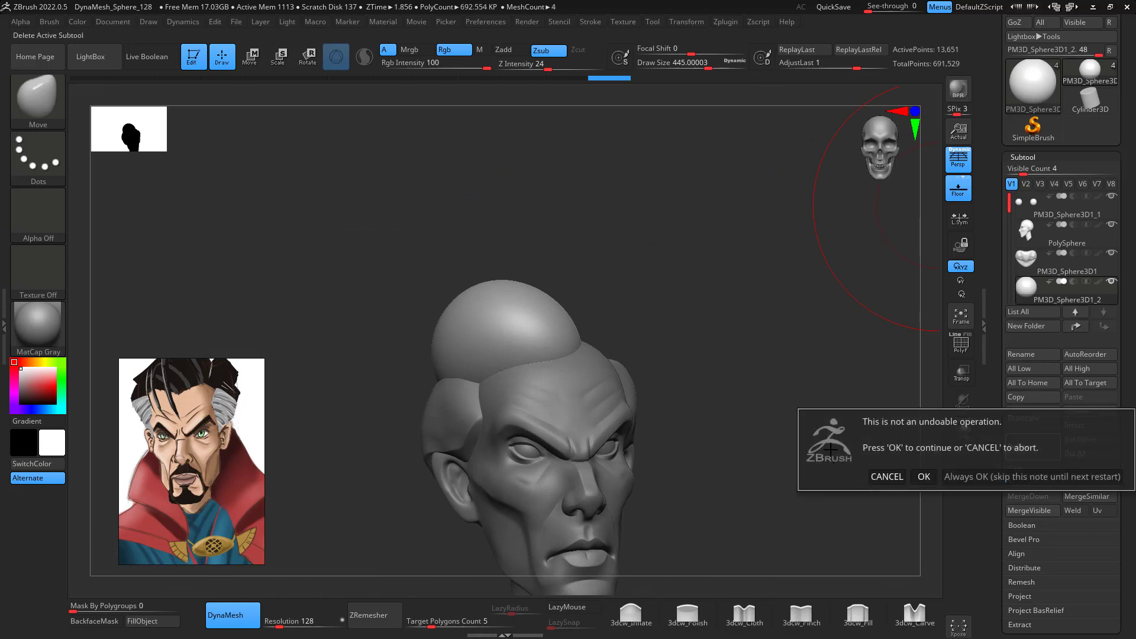
pyautogui.click(924, 477)
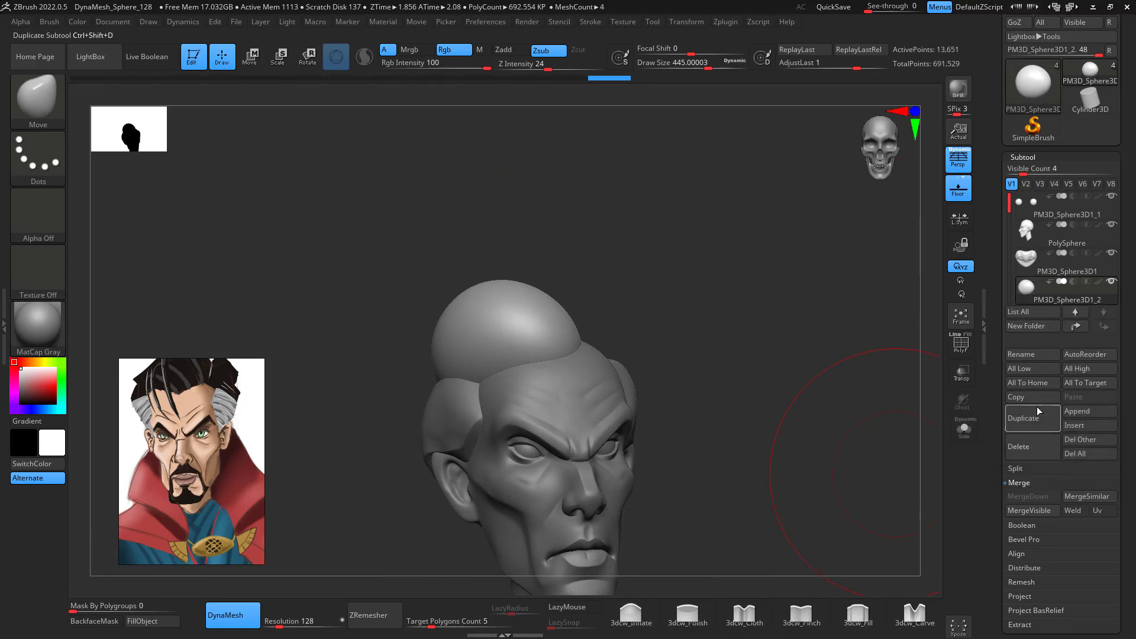
pyautogui.click(1036, 422)
pyautogui.moveTo(905, 411)
pyautogui.mouseDown()
pyautogui.moveTo(844, 418)
pyautogui.moveTo(878, 413)
pyautogui.mouseUp()
pyautogui.press('w')
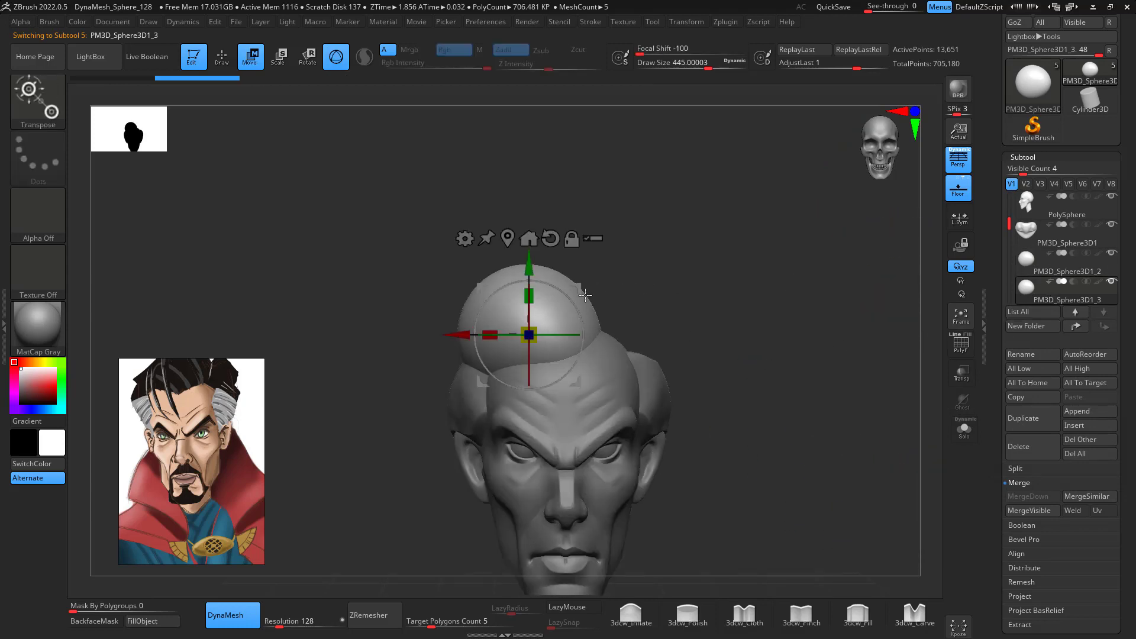
pyautogui.moveTo(528, 330); pyautogui.dragTo(734, 342)
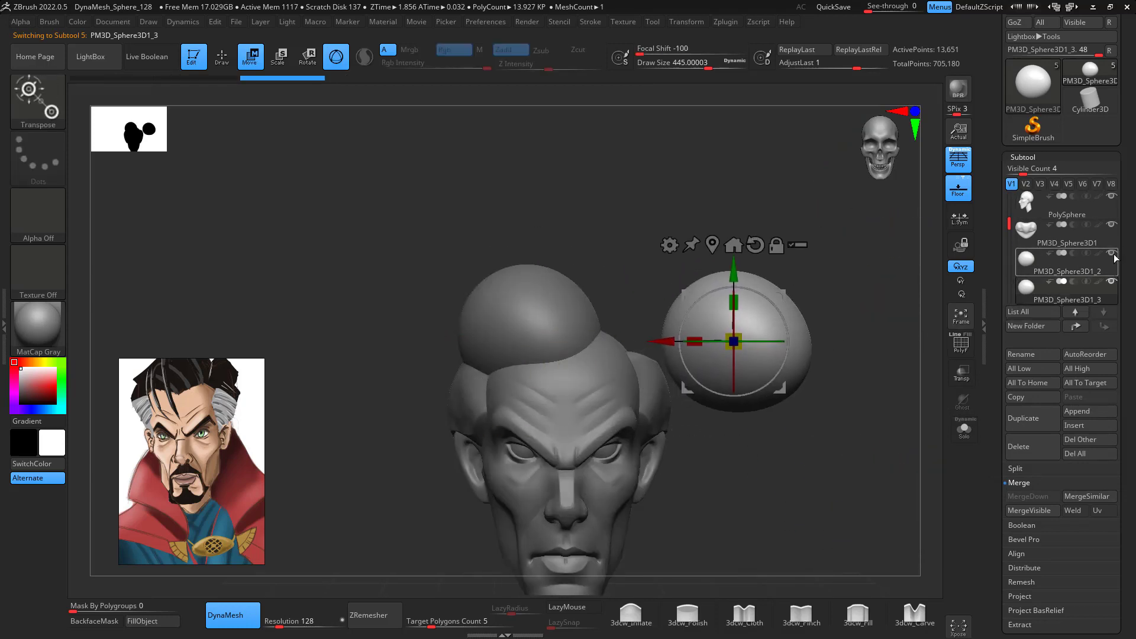
pyautogui.click(1074, 266)
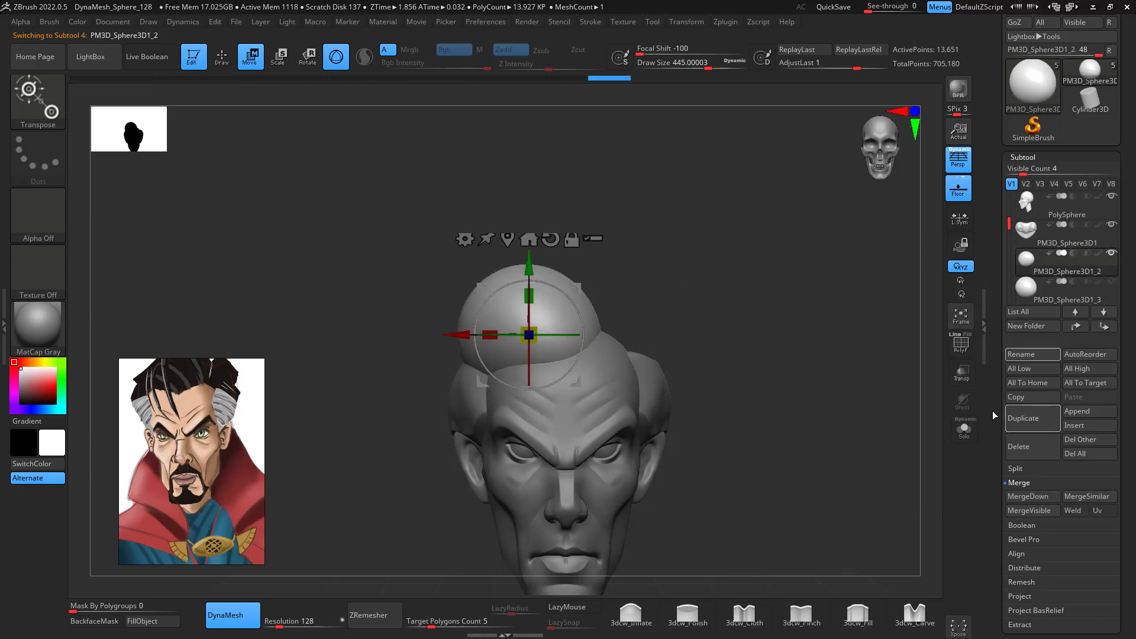
# - Pull the back of the top-hair sphere down over the crown with the Move brush at draw size about 453
pyautogui.moveTo(796, 393); pyautogui.dragTo(749, 295)
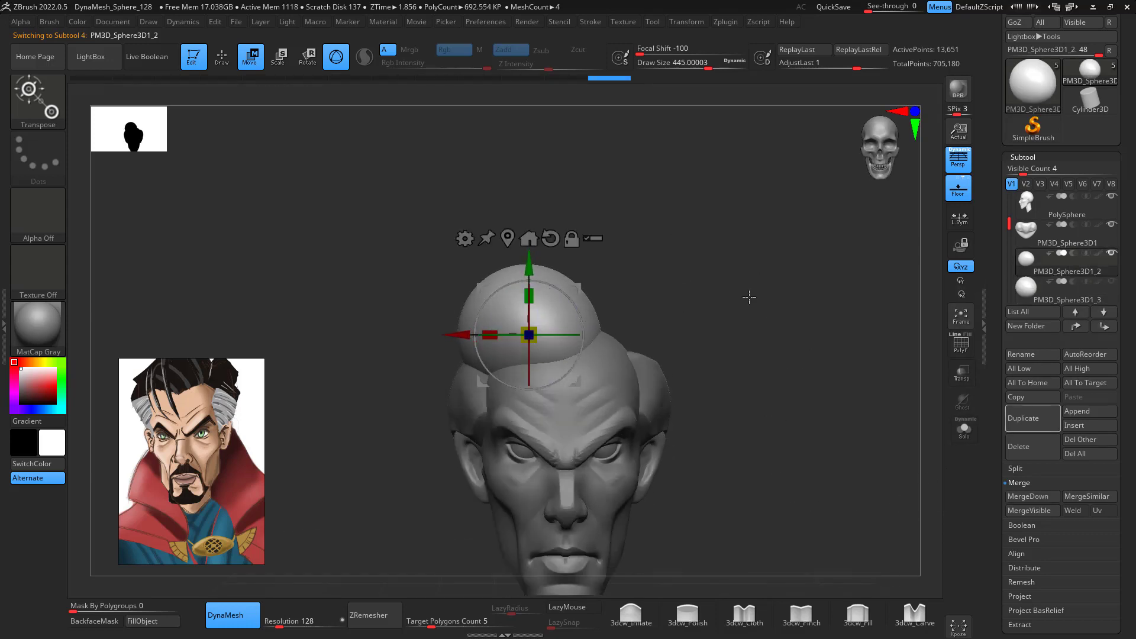
pyautogui.moveTo(684, 371); pyautogui.dragTo(805, 367)
pyautogui.moveTo(761, 309); pyautogui.dragTo(688, 322)
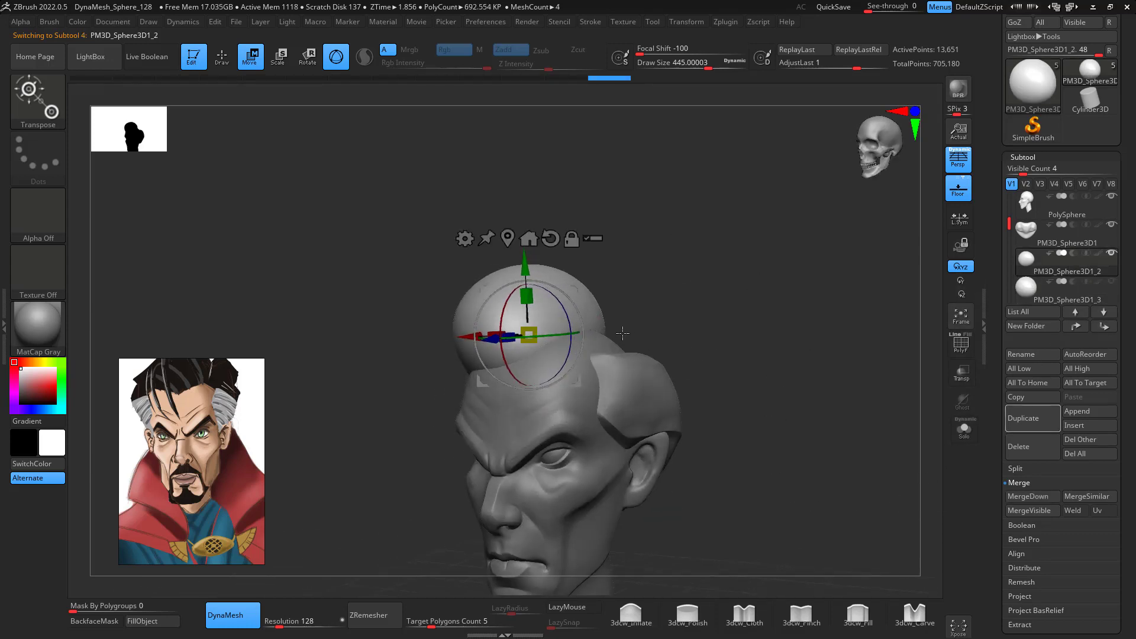
pyautogui.moveTo(623, 333); pyautogui.dragTo(799, 320)
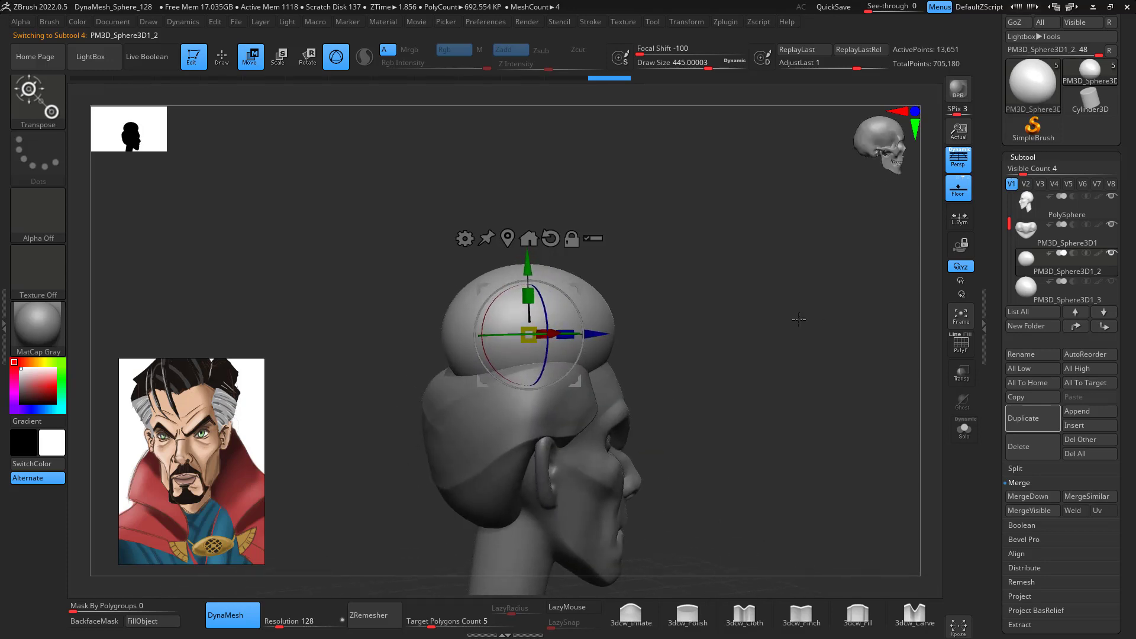
pyautogui.press('q')
pyautogui.press('space')
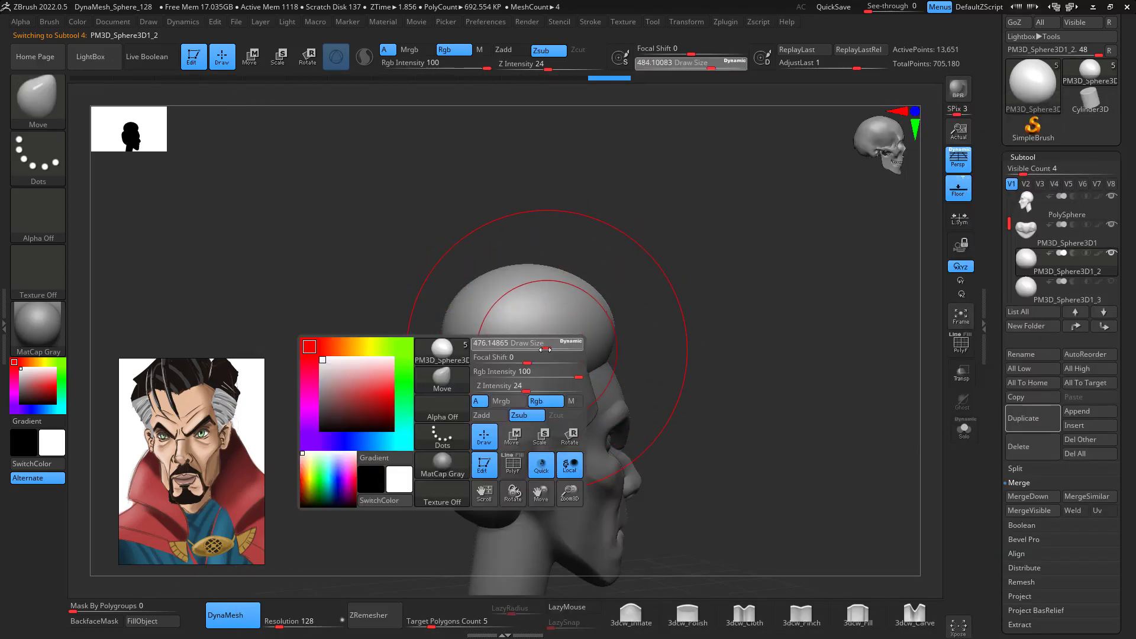
pyautogui.moveTo(545, 350); pyautogui.dragTo(543, 350)
pyautogui.moveTo(472, 340); pyautogui.dragTo(471, 415)
pyautogui.moveTo(713, 341); pyautogui.dragTo(718, 225)
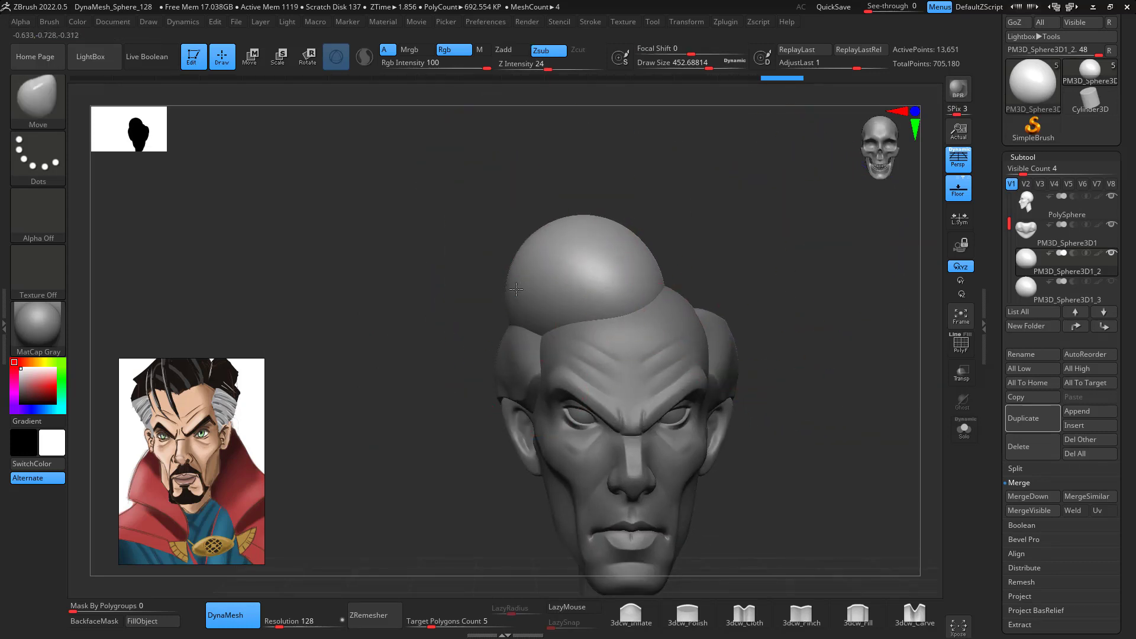
# - Widen the top hair at the side and pull its top upward into a peak, reducing the Move brush to about 324
pyautogui.moveTo(516, 289); pyautogui.dragTo(502, 276)
pyautogui.moveTo(516, 319); pyautogui.dragTo(535, 293)
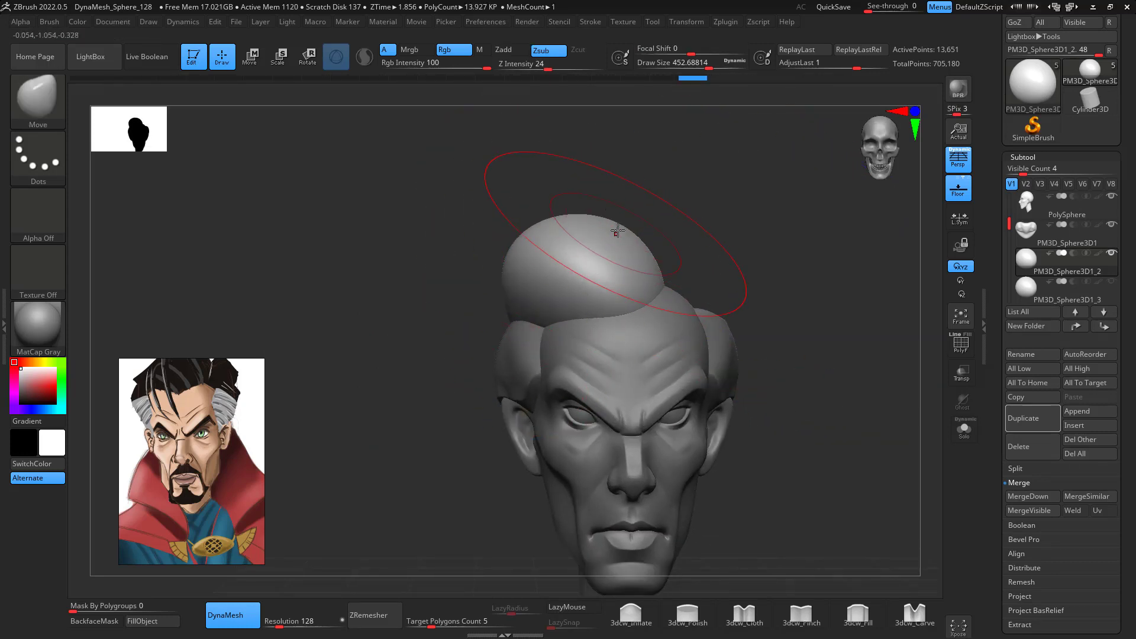
pyautogui.moveTo(617, 231)
pyautogui.mouseDown()
pyautogui.moveTo(625, 164)
pyautogui.moveTo(637, 162)
pyautogui.mouseUp()
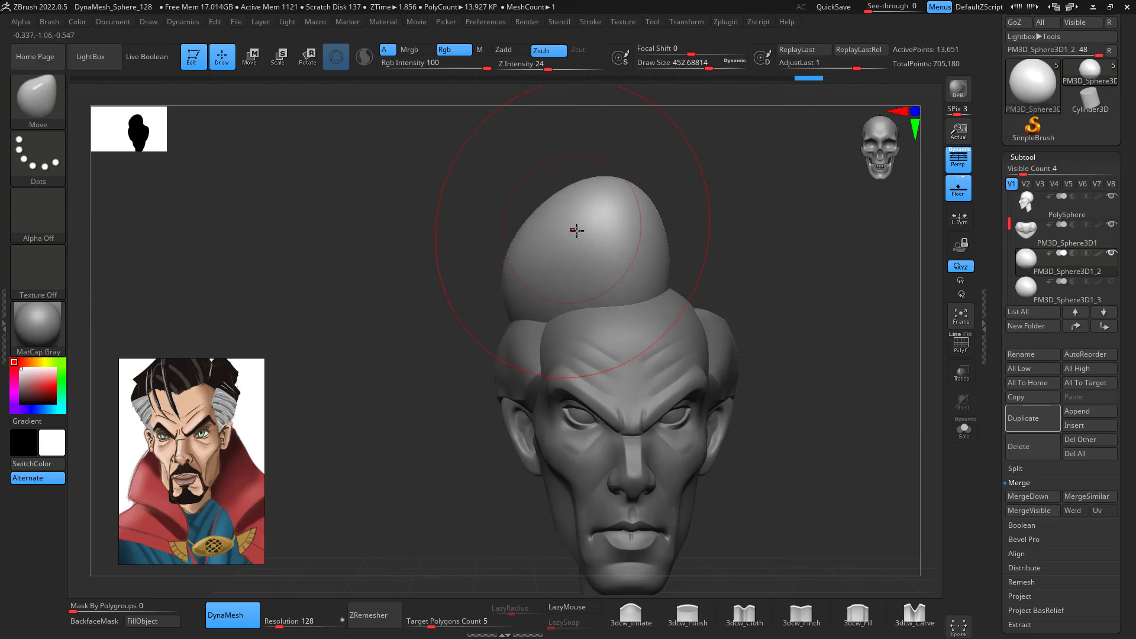
pyautogui.press('space')
pyautogui.moveTo(577, 230)
pyautogui.mouseDown()
pyautogui.moveTo(550, 258)
pyautogui.moveTo(582, 204)
pyautogui.mouseUp()
pyautogui.moveTo(528, 264); pyautogui.dragTo(515, 282)
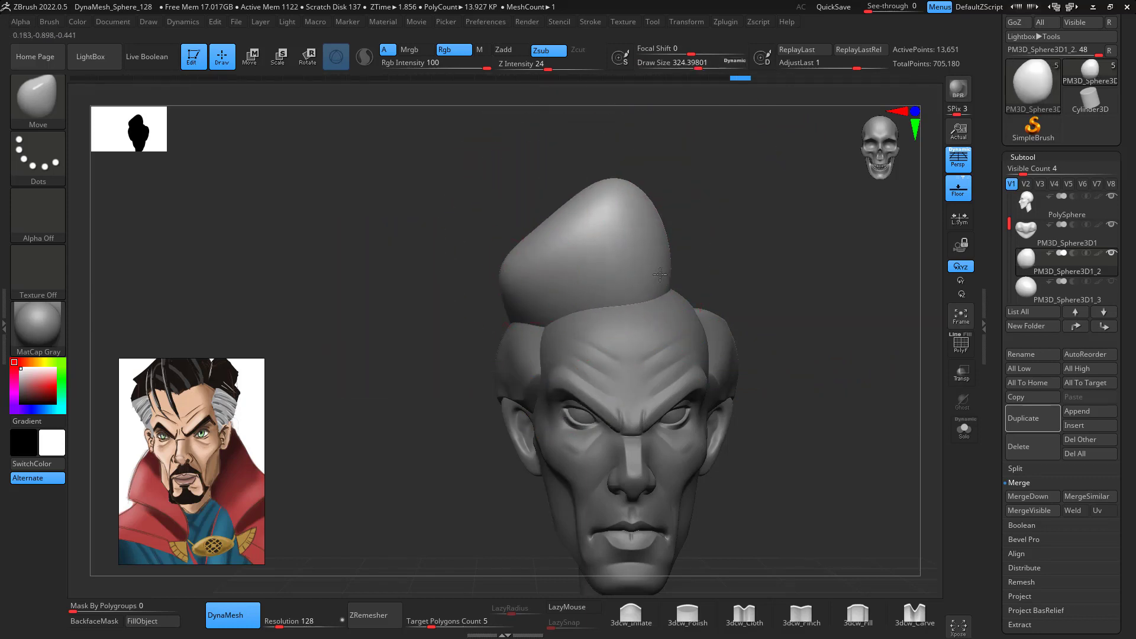
pyautogui.moveTo(675, 295); pyautogui.dragTo(654, 300, button='right')
pyautogui.moveTo(870, 285)
pyautogui.mouseDown(button='right')
pyautogui.moveTo(897, 335)
pyautogui.moveTo(896, 358)
pyautogui.mouseUp(button='right')
# - Adjust the front edge of the top hair along the forehead with the Move brush at draw size about 234
pyautogui.press('space')
pyautogui.moveTo(738, 331); pyautogui.dragTo(717, 330)
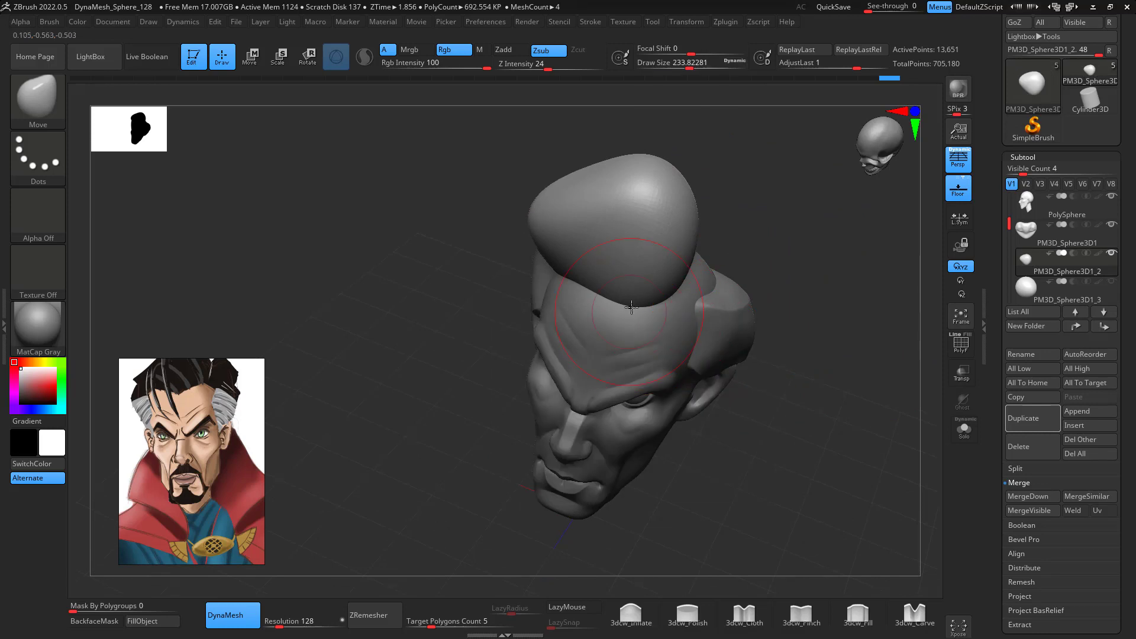
pyautogui.moveTo(606, 344); pyautogui.dragTo(621, 330)
pyautogui.moveTo(812, 199); pyautogui.dragTo(674, 195, button='right')
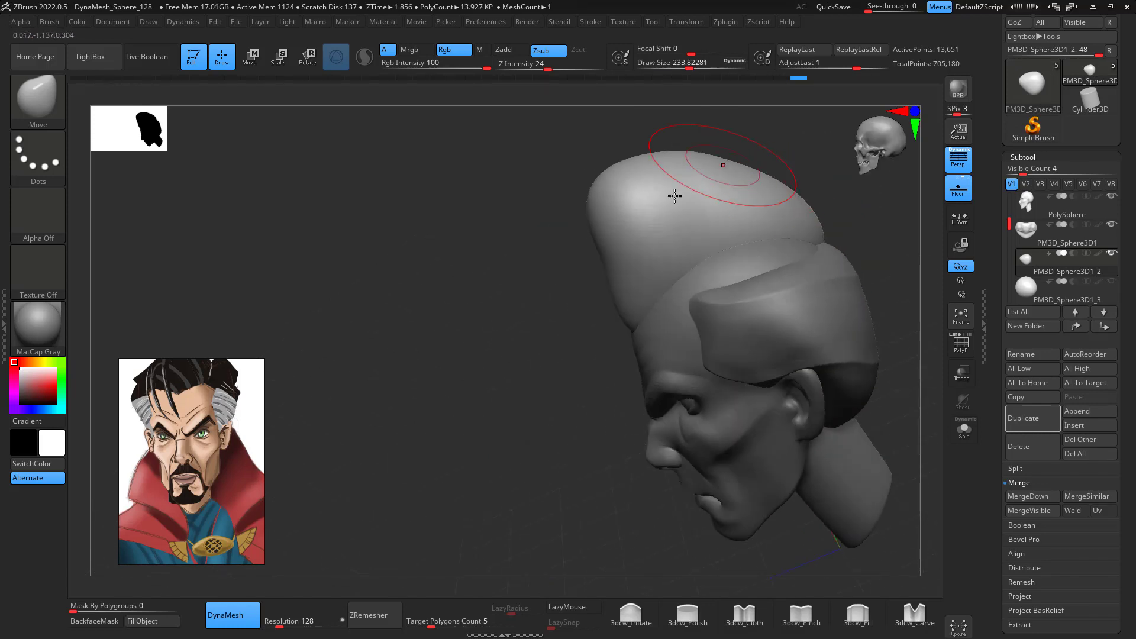
pyautogui.moveTo(916, 343)
pyautogui.mouseDown()
pyautogui.moveTo(945, 294)
pyautogui.moveTo(926, 358)
pyautogui.mouseUp()
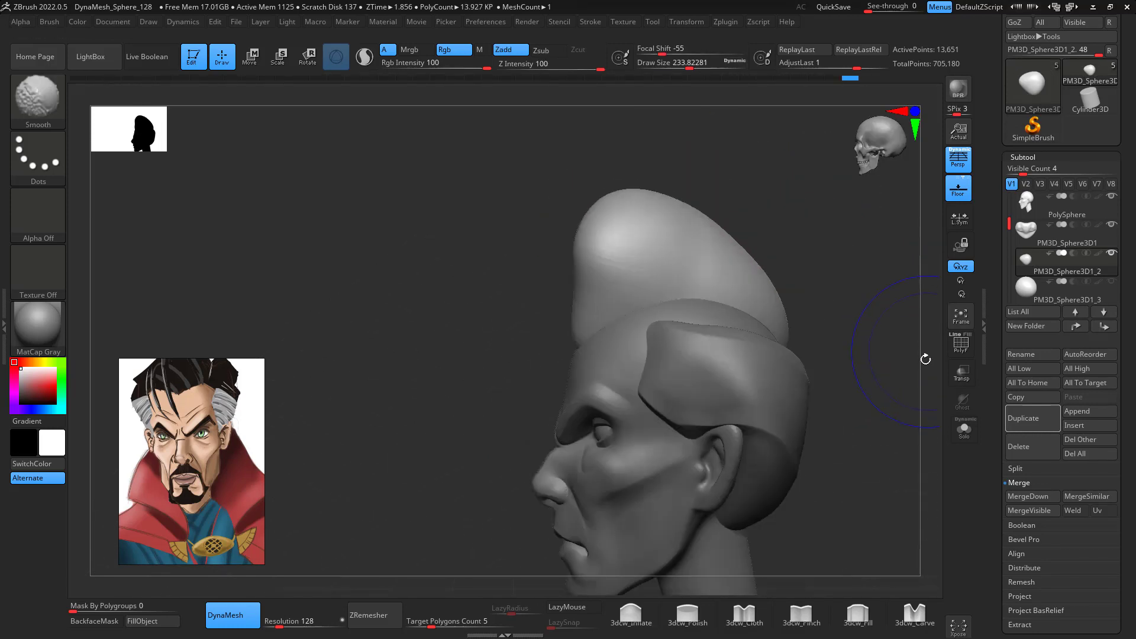
# - Round out the upper front of the top hair in profile with the Move brush at draw size about 415
pyautogui.press('space')
pyautogui.moveTo(650, 234); pyautogui.dragTo(668, 235)
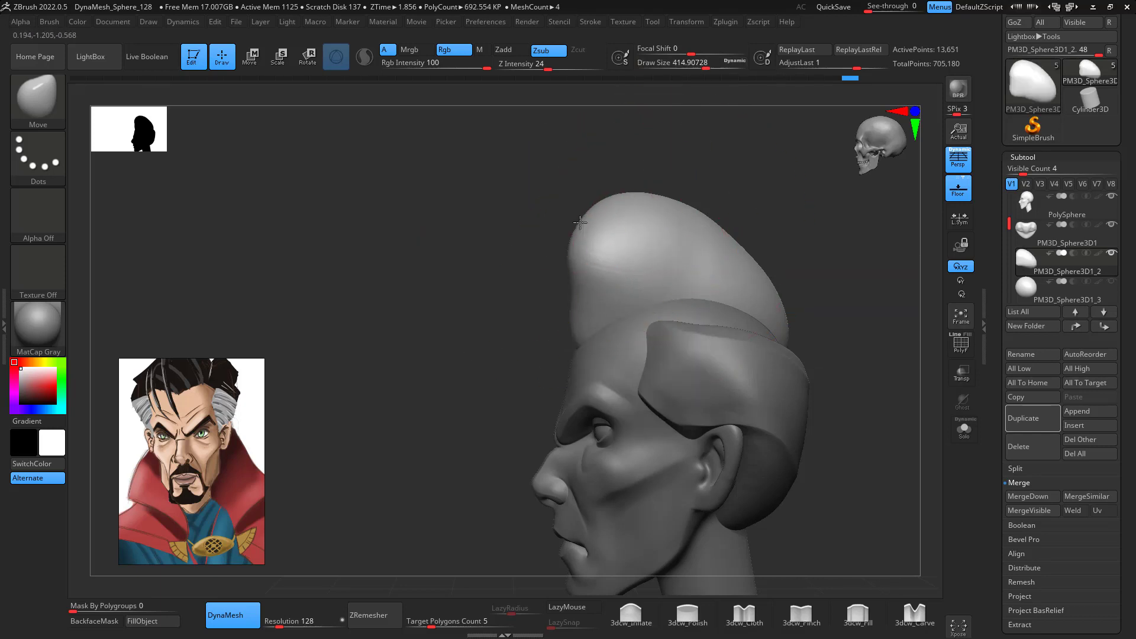
pyautogui.moveTo(681, 193); pyautogui.dragTo(672, 308, button='right')
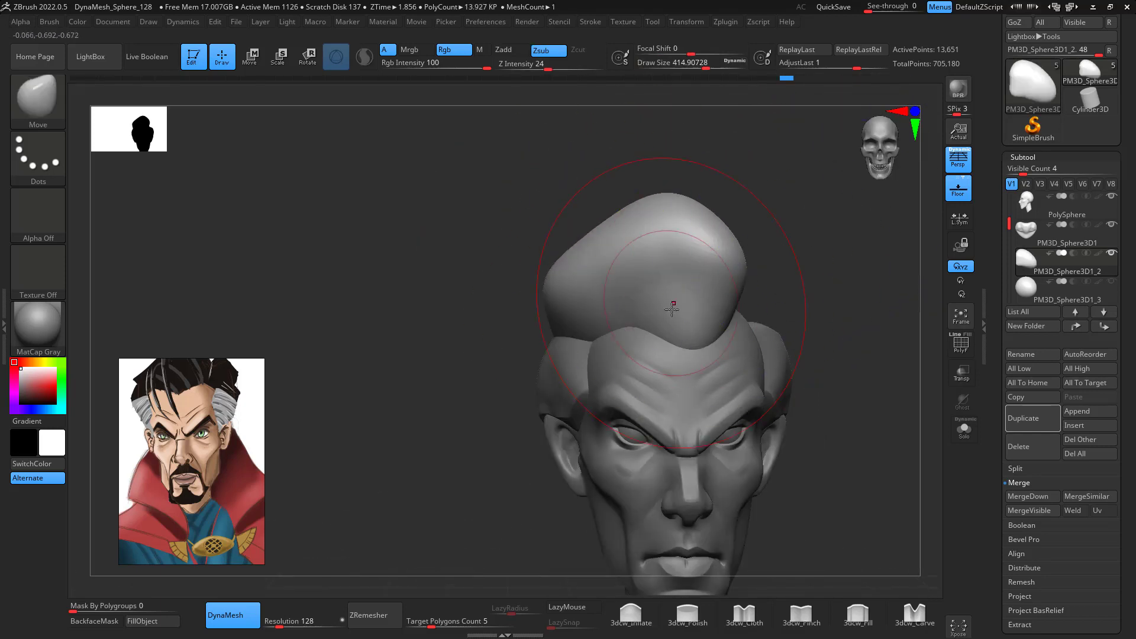
pyautogui.moveTo(820, 301)
pyautogui.mouseDown(button='right')
pyautogui.moveTo(846, 282)
pyautogui.moveTo(807, 248)
pyautogui.moveTo(840, 326)
pyautogui.moveTo(872, 304)
pyautogui.moveTo(852, 325)
pyautogui.moveTo(824, 305)
pyautogui.mouseUp(button='right')
# - Carve a hollow into the front of the top hair with ClayBuildup at draw size about 228 and smooth it
pyautogui.press('b')
pyautogui.press('c')
pyautogui.press('b')
pyautogui.press('space')
pyautogui.moveTo(662, 258); pyautogui.dragTo(653, 258)
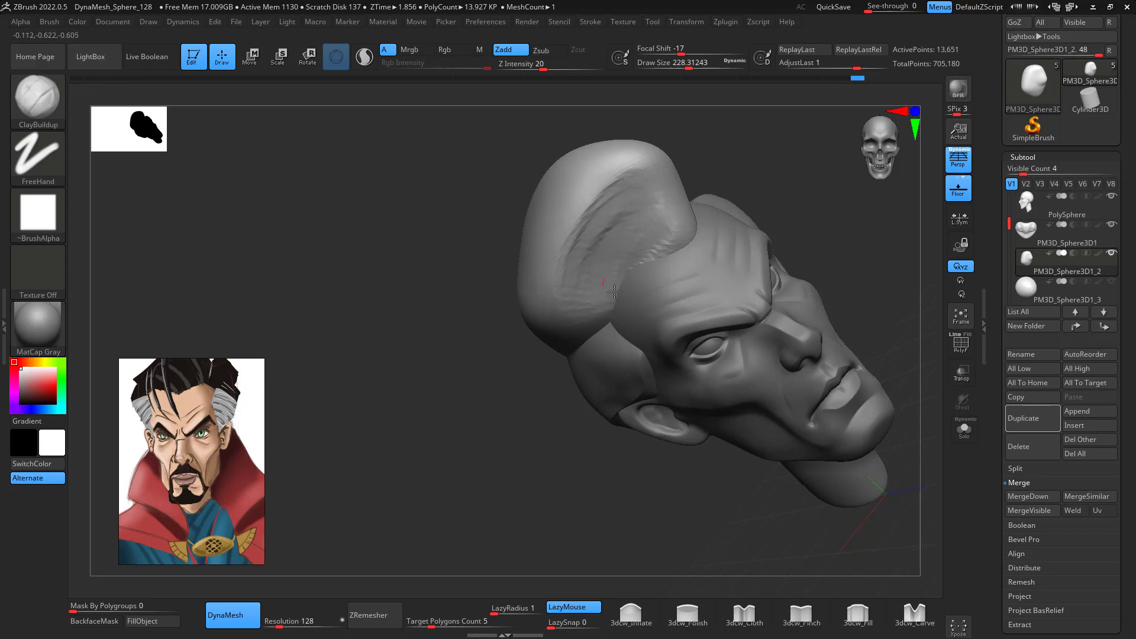
pyautogui.keyDown('alt'); pyautogui.moveTo(611, 287); pyautogui.dragTo(585, 334); pyautogui.keyUp('alt')
pyautogui.moveTo(756, 218)
pyautogui.mouseDown(button='right')
pyautogui.moveTo(834, 169)
pyautogui.moveTo(796, 221)
pyautogui.moveTo(733, 220)
pyautogui.mouseUp(button='right')
pyautogui.keyDown('shift'); pyautogui.moveTo(639, 195); pyautogui.dragTo(586, 325); pyautogui.keyUp('shift')
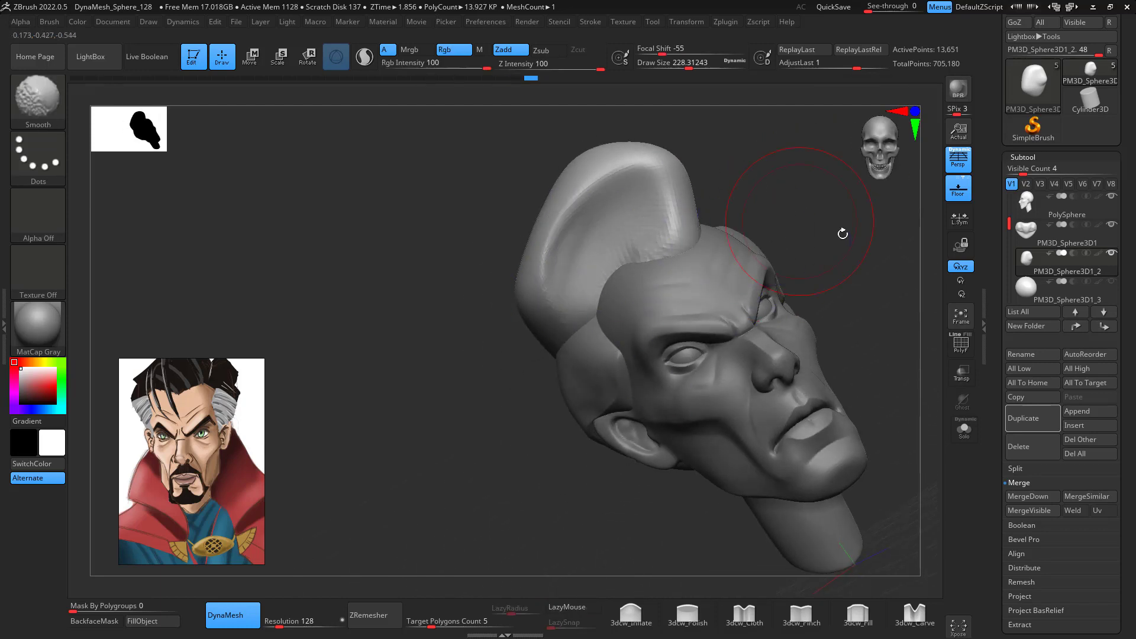
pyautogui.moveTo(842, 233); pyautogui.dragTo(673, 239, button='right')
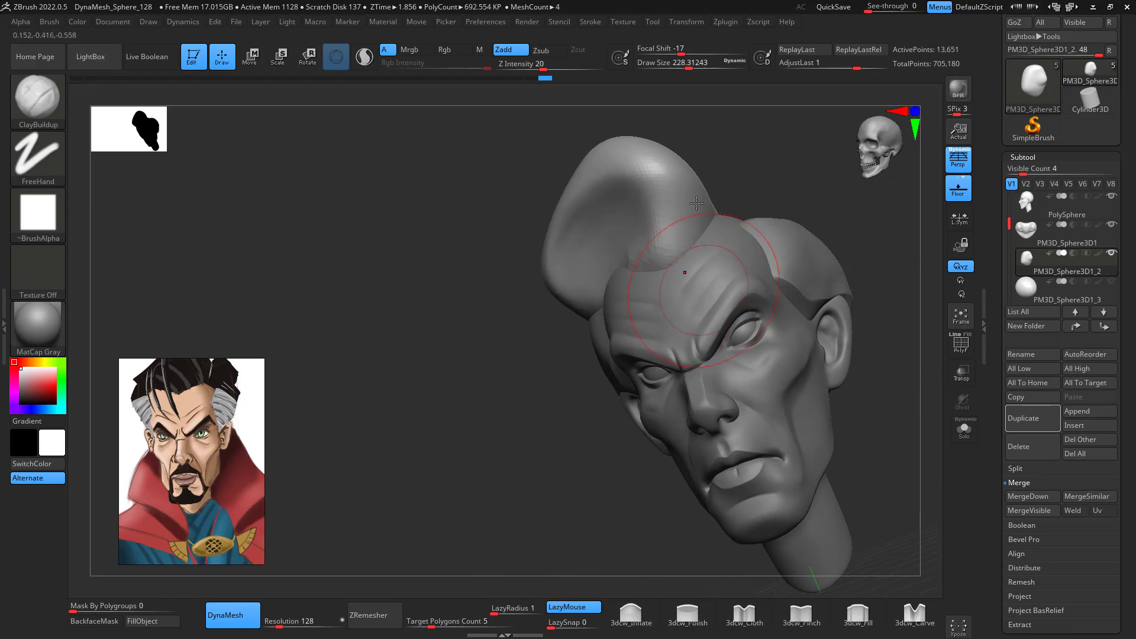
# - Sharpen the rim around the front hollow with the 3dcw_Pinch brush at draw size about 207 and smooth inside the hollow
pyautogui.click(801, 613)
pyautogui.moveTo(875, 398)
pyautogui.mouseDown(button='right')
pyautogui.moveTo(897, 434)
pyautogui.moveTo(807, 418)
pyautogui.mouseUp(button='right')
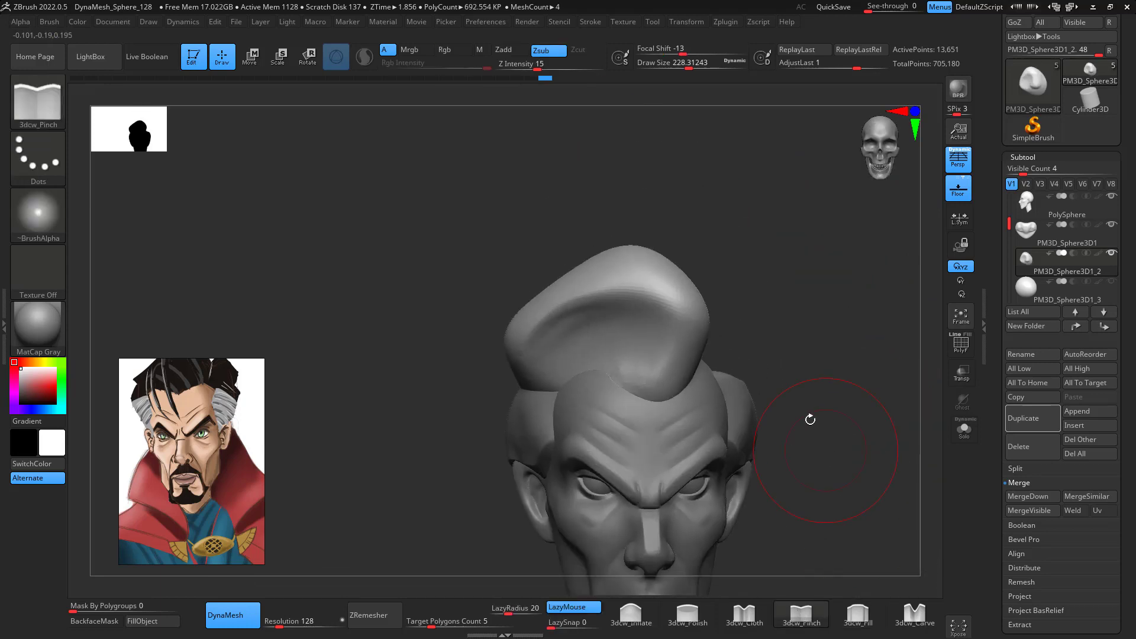
pyautogui.press('space')
pyautogui.moveTo(678, 378); pyautogui.dragTo(675, 379)
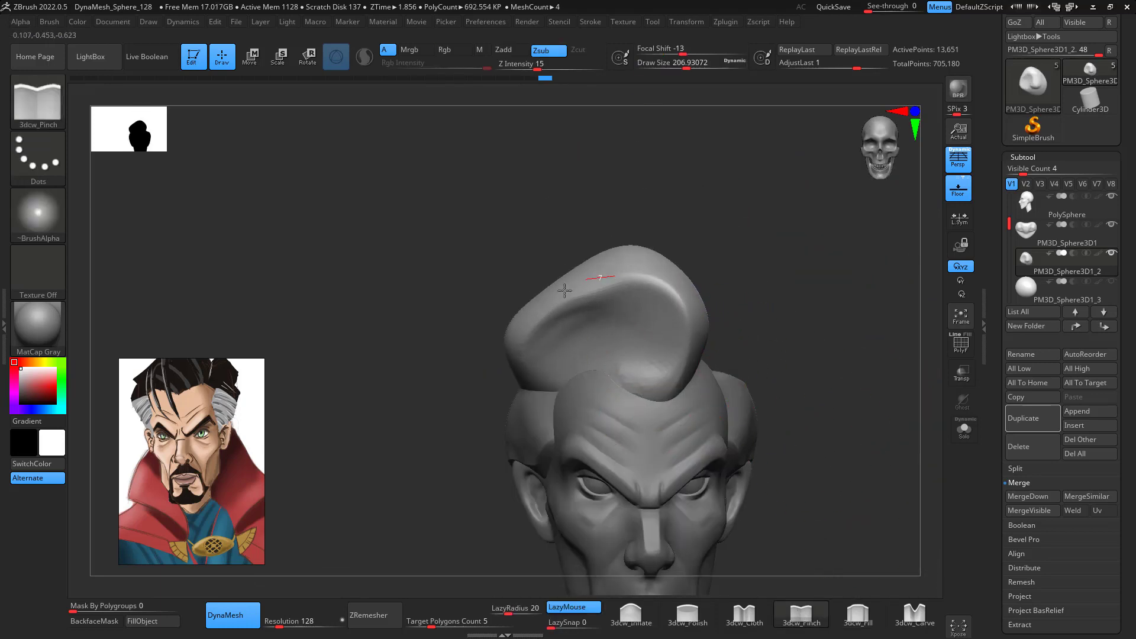
pyautogui.press('shift')
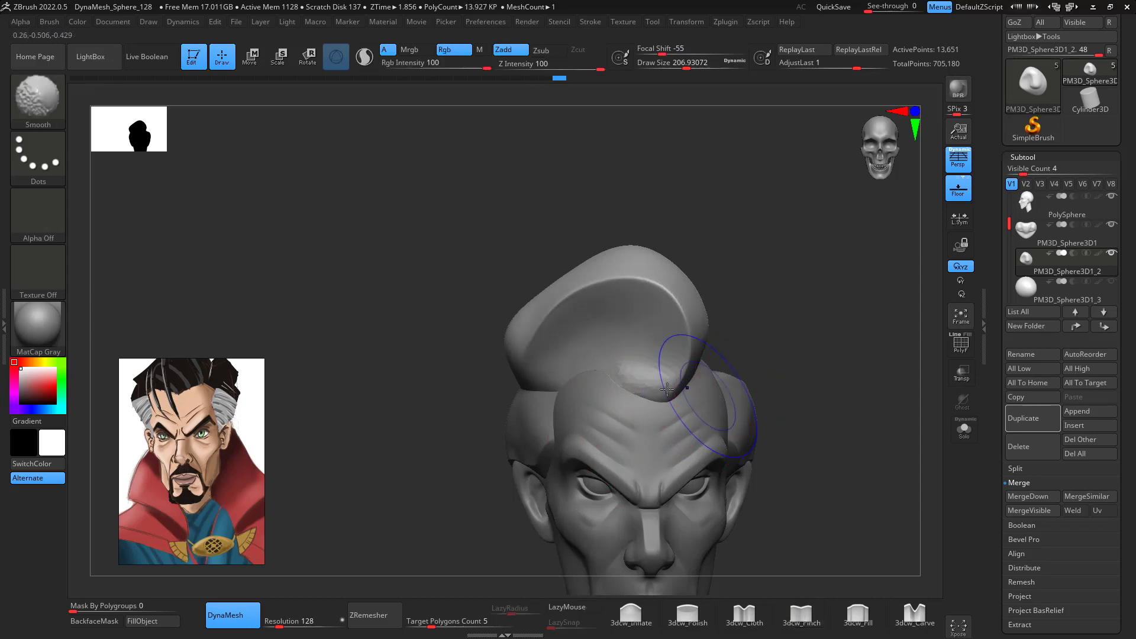
pyautogui.keyDown('shift'); pyautogui.moveTo(621, 342); pyautogui.dragTo(639, 381); pyautogui.keyUp('shift')
pyautogui.moveTo(837, 405)
pyautogui.mouseDown(button='right')
pyautogui.moveTo(857, 408)
pyautogui.moveTo(707, 372)
pyautogui.mouseUp(button='right')
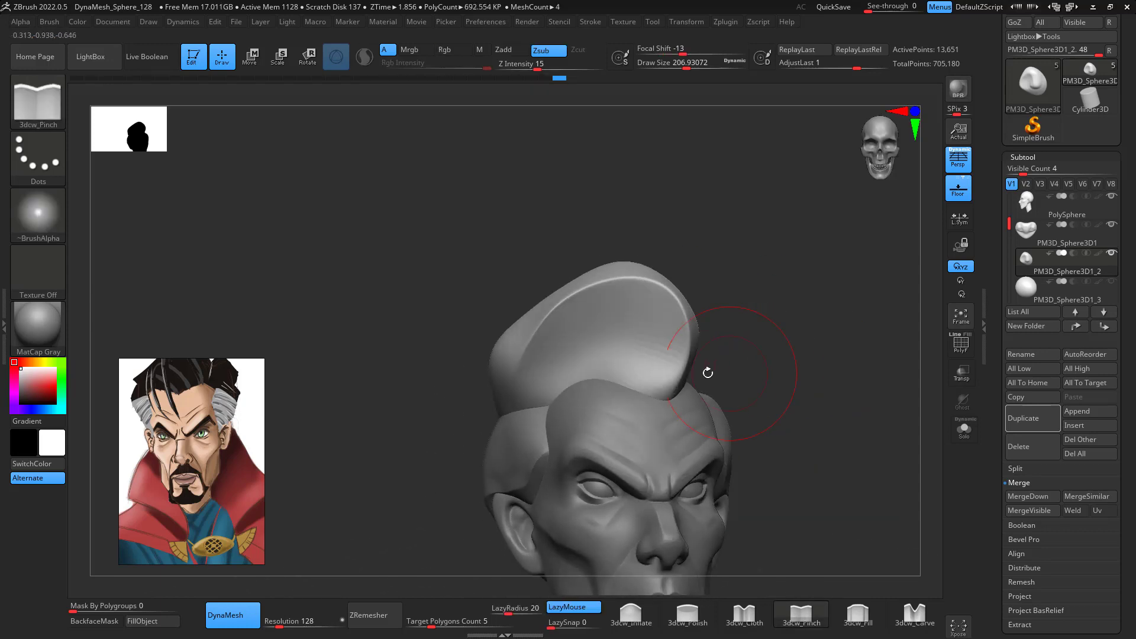
# - Refine the inner curve and lower edge of the front hollow with the 3dcw_Pinch brush at draw size about 158
pyautogui.press('space')
pyautogui.moveTo(650, 370); pyautogui.dragTo(646, 369)
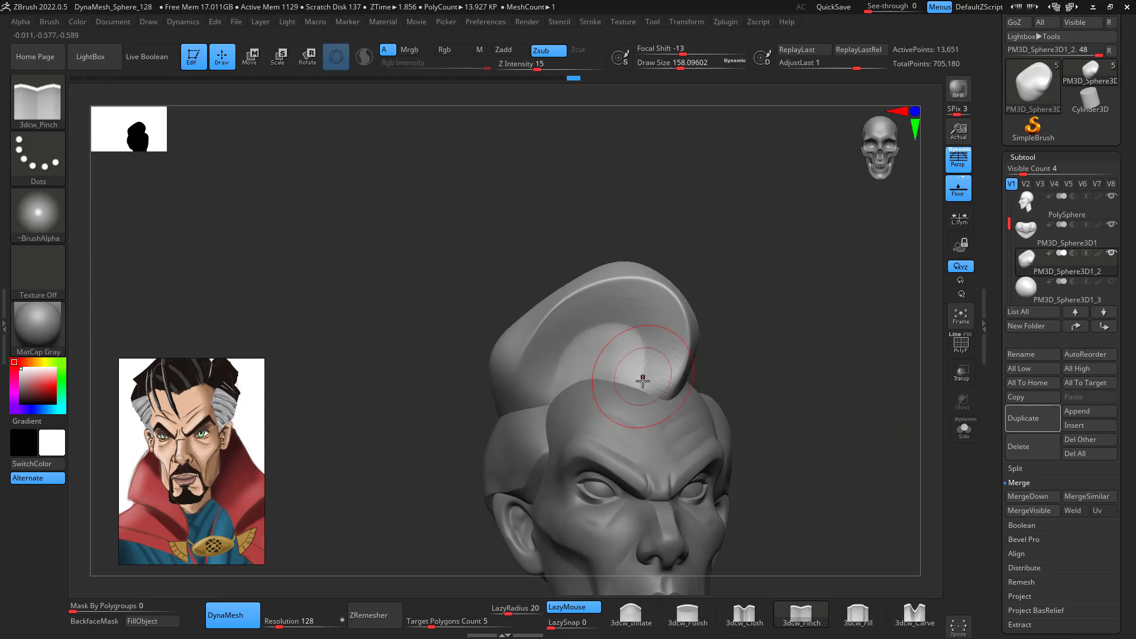
pyautogui.moveTo(548, 401); pyautogui.dragTo(546, 408)
pyautogui.moveTo(830, 392)
pyautogui.mouseDown()
pyautogui.moveTo(811, 406)
pyautogui.moveTo(847, 427)
pyautogui.moveTo(866, 485)
pyautogui.mouseUp()
pyautogui.moveTo(866, 485); pyautogui.dragTo(770, 319, button='right')
pyautogui.moveTo(806, 353)
pyautogui.mouseDown(button='right')
pyautogui.moveTo(837, 349)
pyautogui.moveTo(814, 307)
pyautogui.moveTo(826, 418)
pyautogui.moveTo(822, 349)
pyautogui.moveTo(806, 351)
pyautogui.mouseUp(button='right')
# - Push down the top hair's outline behind the quiff with the Move brush at draw size about 245
pyautogui.press('b')
pyautogui.press('m')
pyautogui.press('v')
pyautogui.press('space')
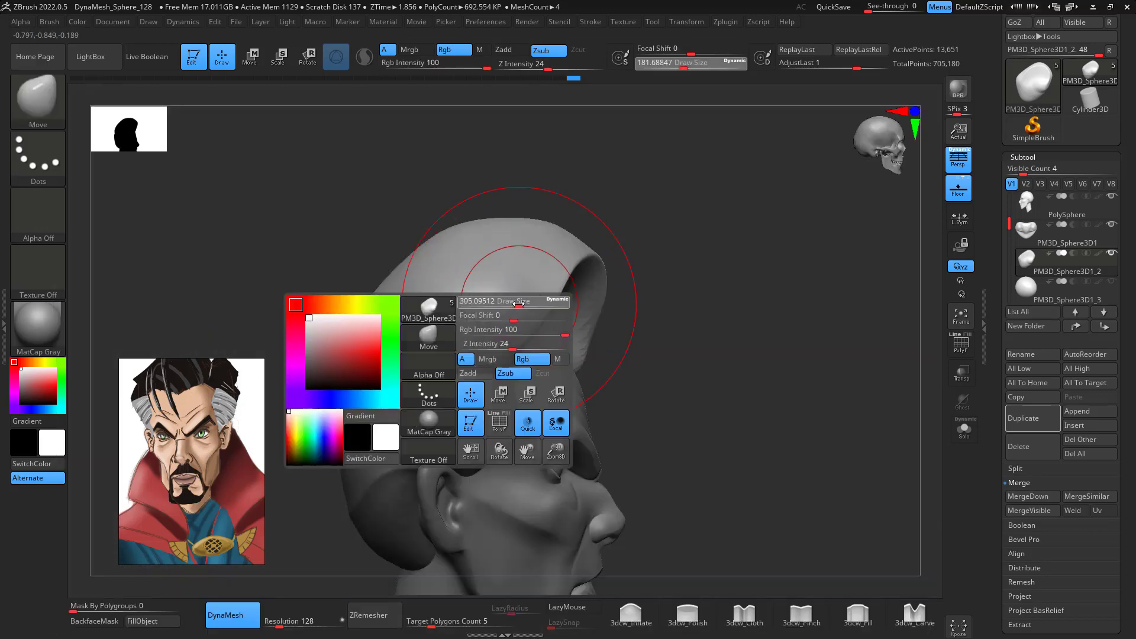
pyautogui.moveTo(453, 249)
pyautogui.mouseDown()
pyautogui.moveTo(456, 299)
pyautogui.moveTo(444, 299)
pyautogui.mouseUp()
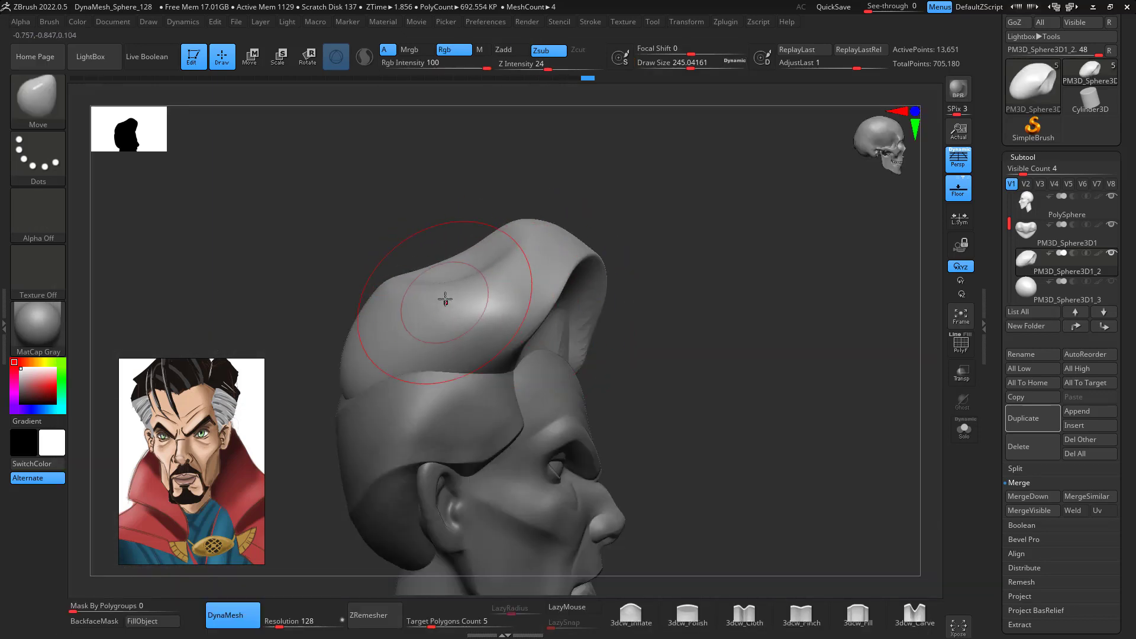
# - Undo the last stroke and pull the back of the top hair outward with the Move brush at draw sizes about 430 and 299
pyautogui.hotkey('ctrl', 'z')
pyautogui.moveTo(527, 208)
pyautogui.mouseDown(button='right')
pyautogui.moveTo(625, 189)
pyautogui.moveTo(540, 253)
pyautogui.mouseUp(button='right')
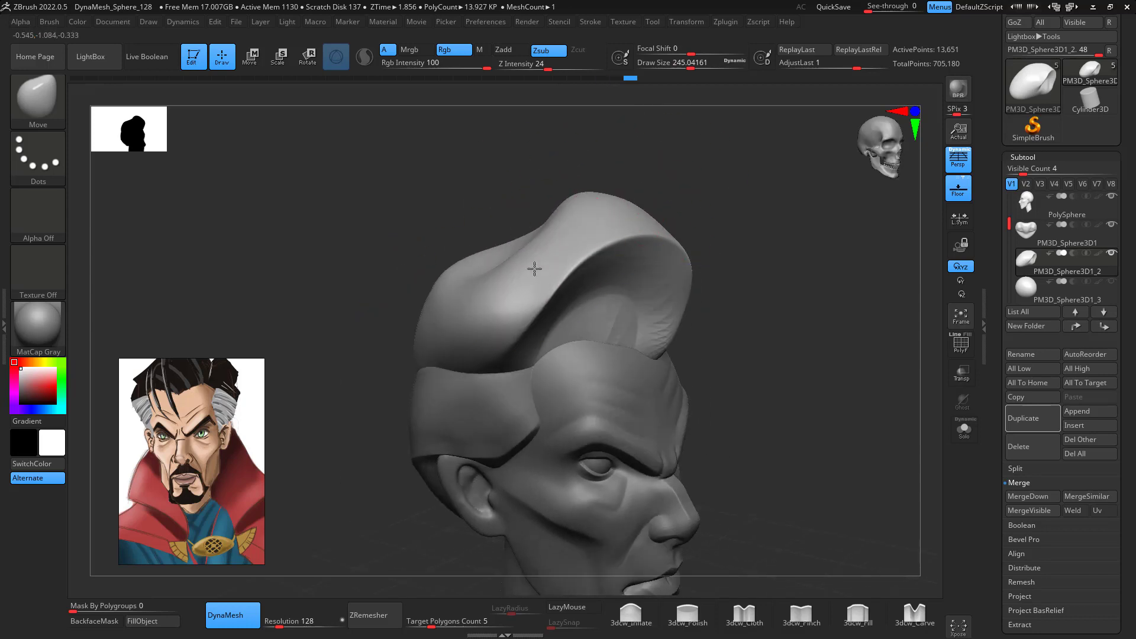
pyautogui.moveTo(743, 273); pyautogui.dragTo(546, 366, button='right')
pyautogui.moveTo(599, 235)
pyautogui.mouseDown(button='right')
pyautogui.moveTo(885, 345)
pyautogui.moveTo(855, 283)
pyautogui.mouseUp(button='right')
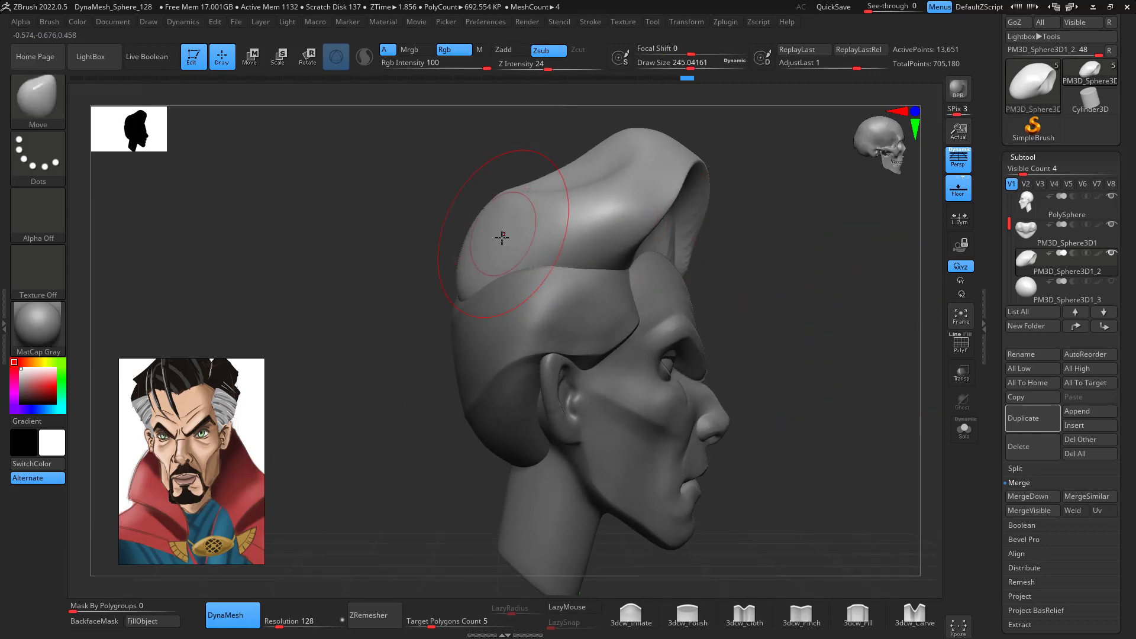
pyautogui.press('space')
pyautogui.moveTo(503, 234); pyautogui.dragTo(521, 233)
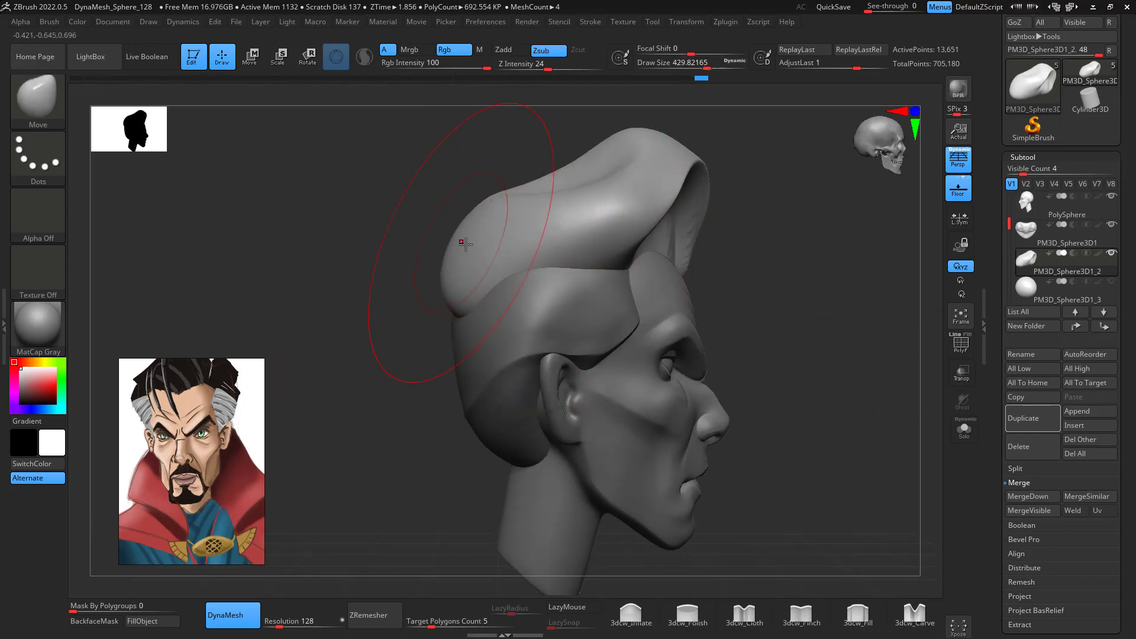
pyautogui.press('space')
pyautogui.moveTo(450, 248); pyautogui.dragTo(482, 247)
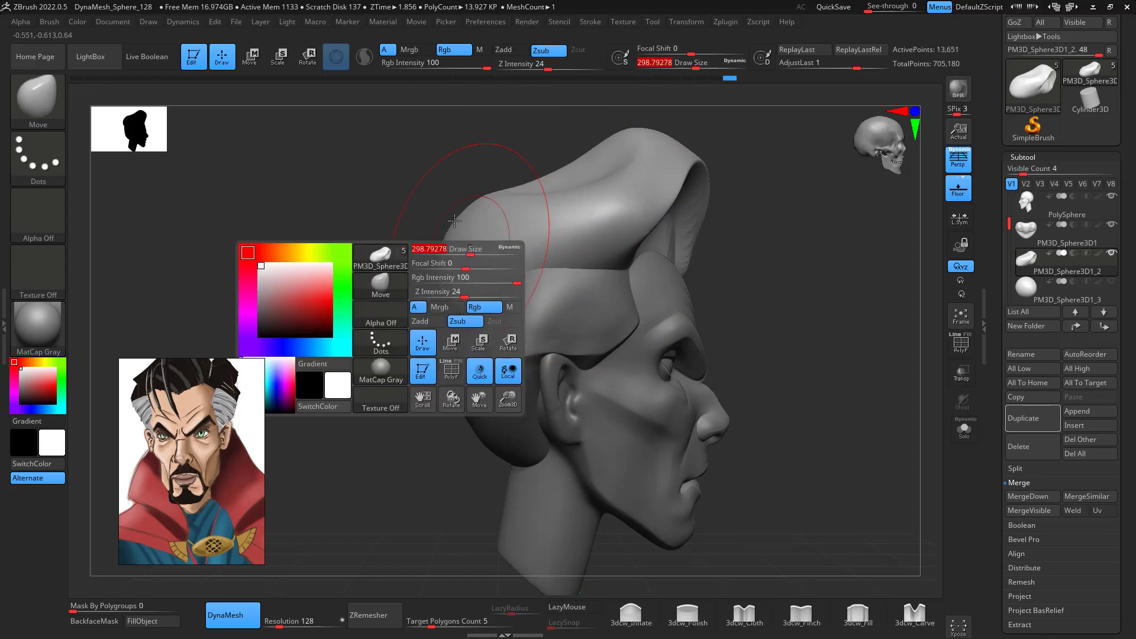
pyautogui.moveTo(464, 210); pyautogui.dragTo(453, 204)
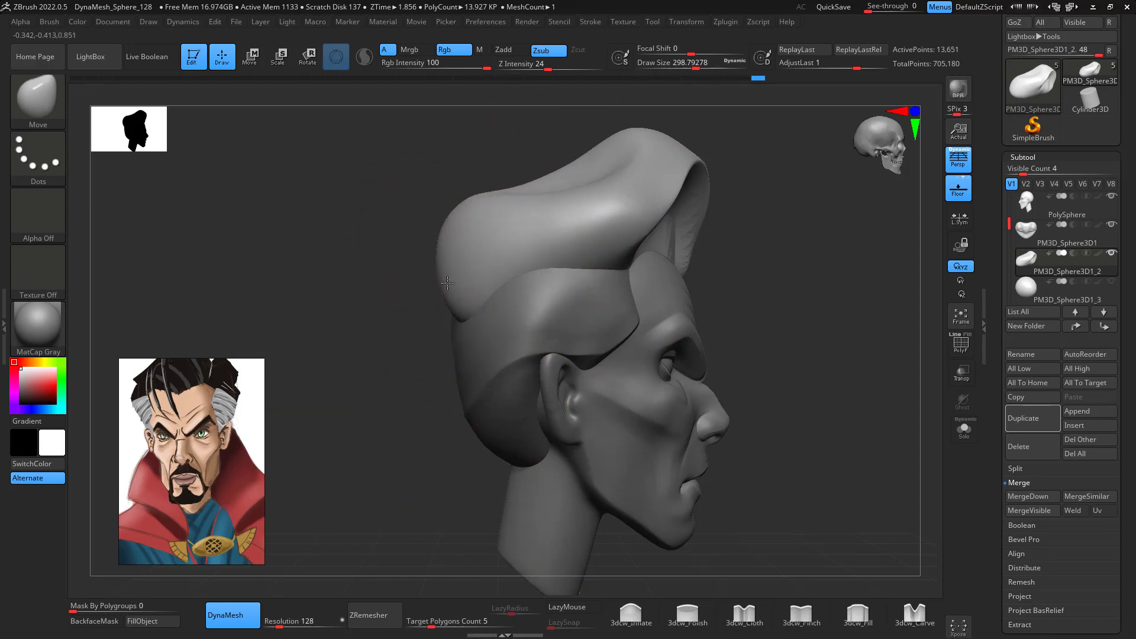
pyautogui.moveTo(875, 336)
pyautogui.mouseDown(button='right')
pyautogui.moveTo(720, 360)
pyautogui.moveTo(819, 373)
pyautogui.moveTo(799, 339)
pyautogui.moveTo(789, 382)
pyautogui.moveTo(840, 336)
pyautogui.mouseUp(button='right')
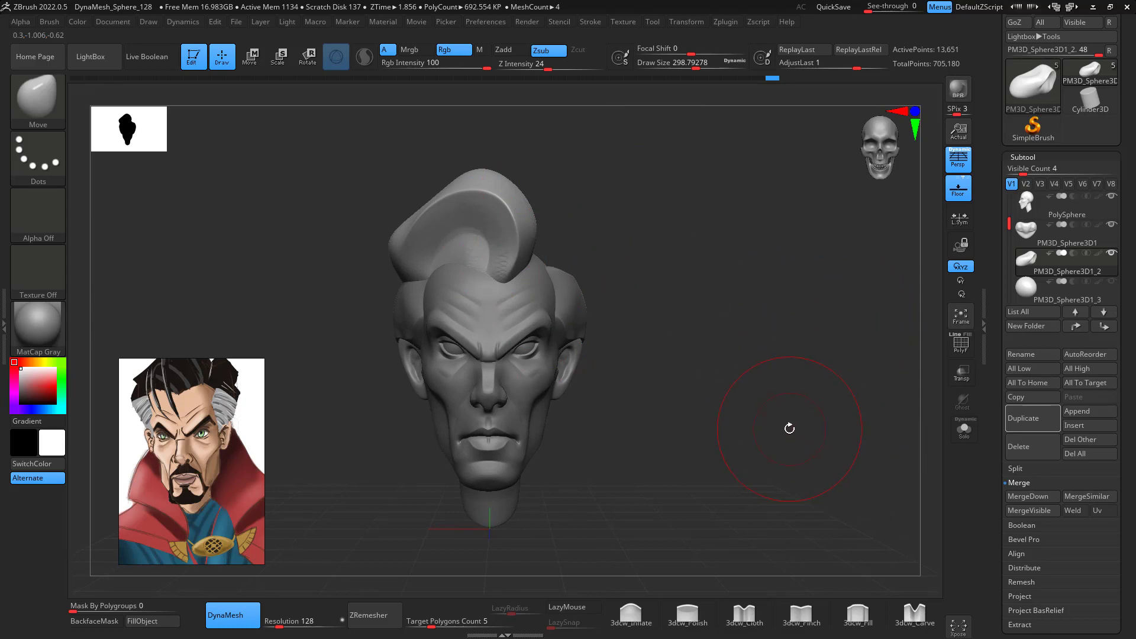
# - Show the sphere subtool PM3D_Sphere3D1_3, select it and move it in against the side of the top hair
pyautogui.moveTo(798, 434); pyautogui.dragTo(790, 529, button='right')
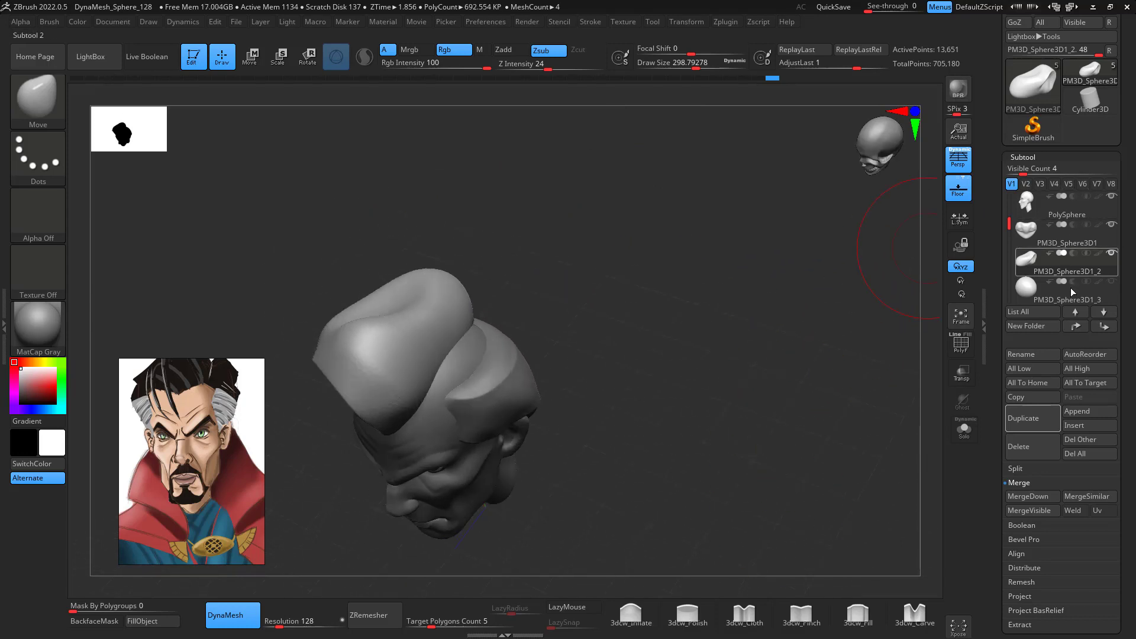
pyautogui.click(1112, 282)
pyautogui.moveTo(888, 378); pyautogui.dragTo(840, 368, button='right')
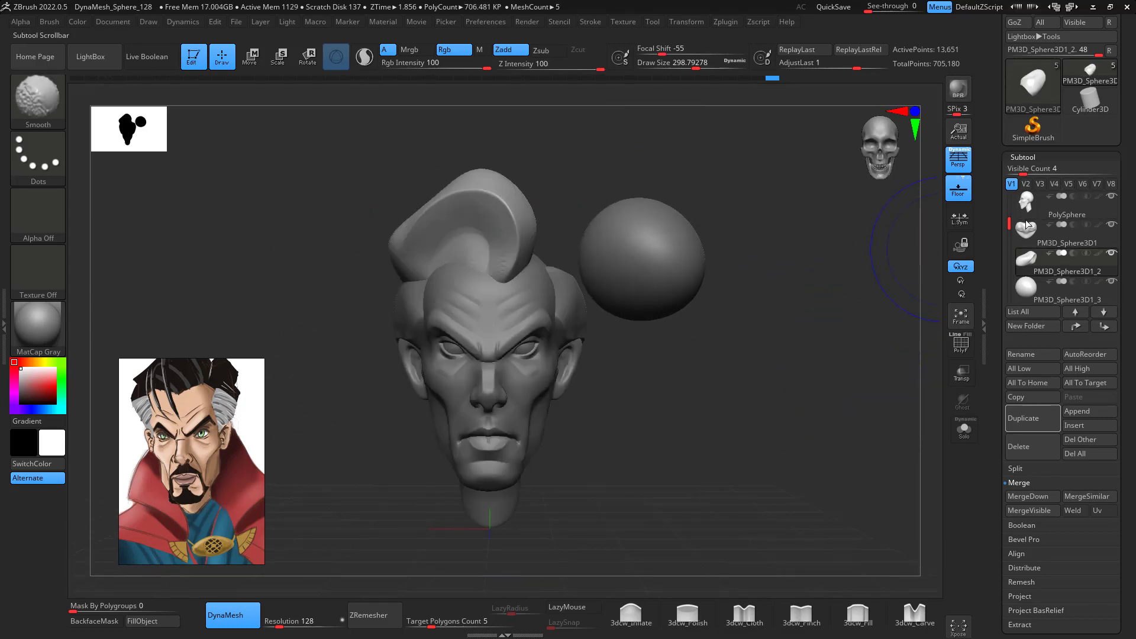
pyautogui.click(1047, 298)
pyautogui.moveTo(766, 353); pyautogui.dragTo(766, 347, button='right')
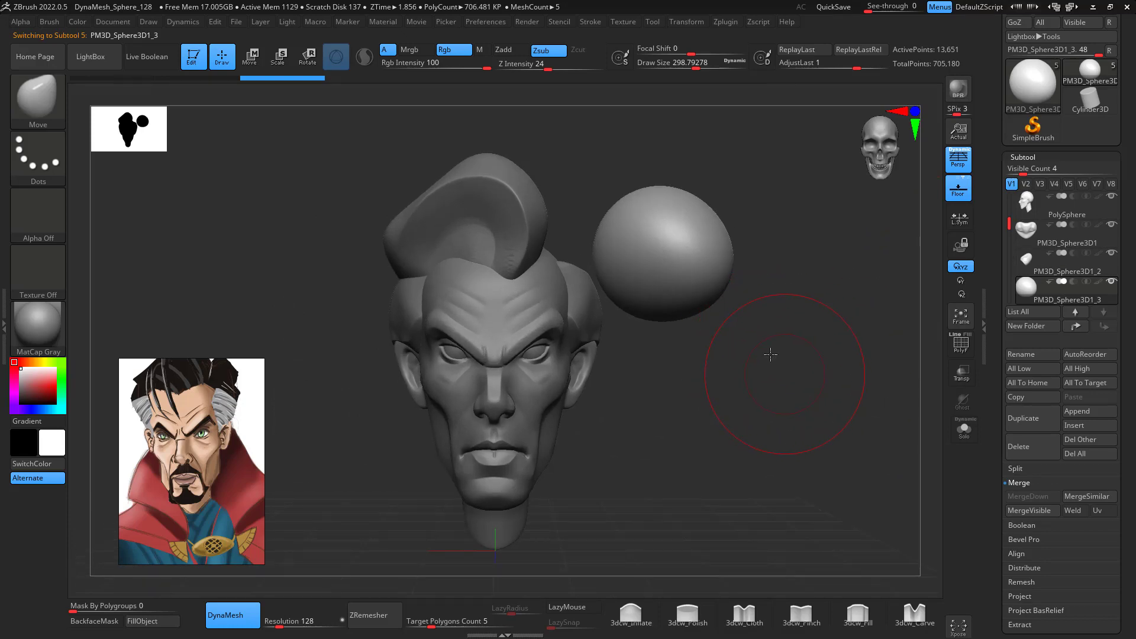
pyautogui.press('w')
pyautogui.moveTo(698, 255)
pyautogui.mouseDown()
pyautogui.moveTo(616, 244)
pyautogui.moveTo(690, 251)
pyautogui.mouseUp()
pyautogui.press('q')
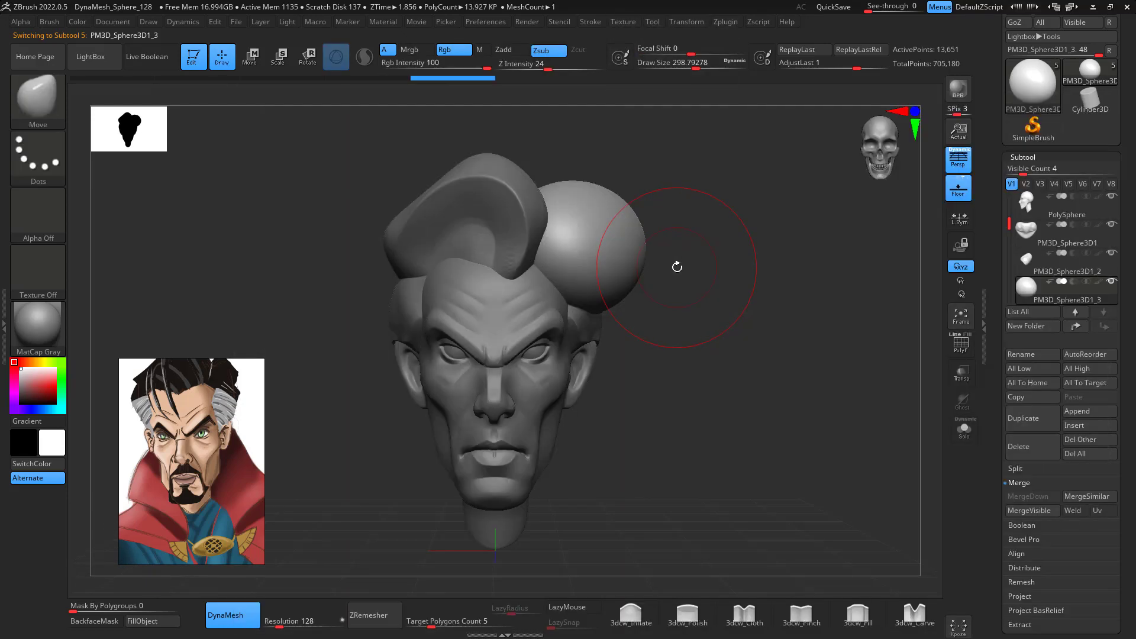
# - Push in the sphere's outer side with the Move brush at draw size about 445 to fit it between the quiff and the side hair
pyautogui.press('space')
pyautogui.moveTo(604, 276); pyautogui.dragTo(583, 266)
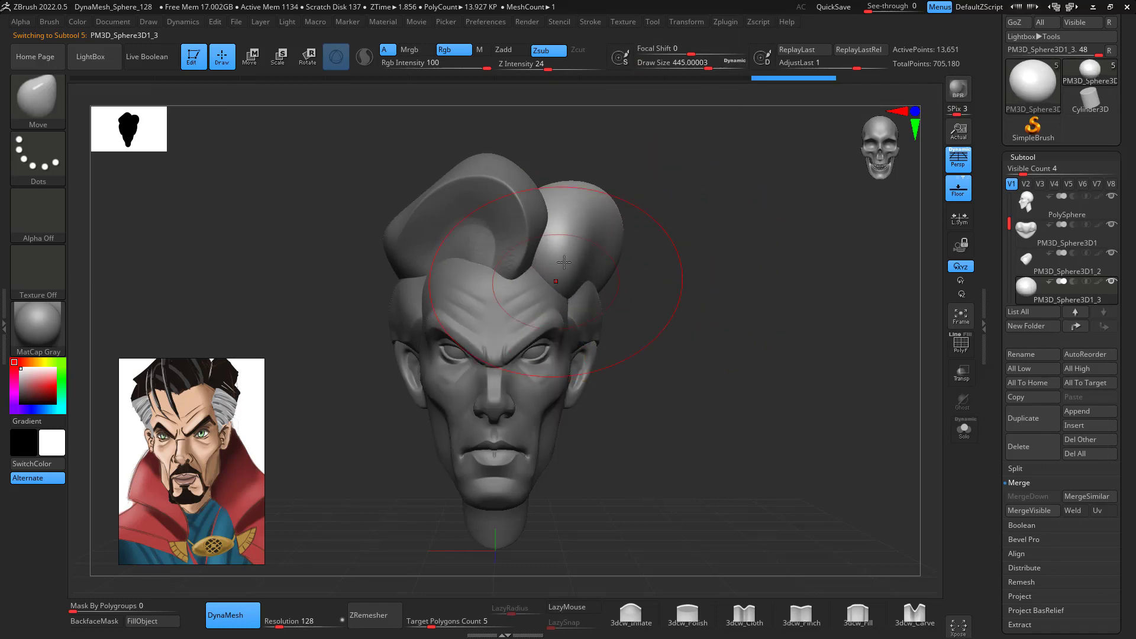
pyautogui.moveTo(615, 228); pyautogui.dragTo(604, 245)
pyautogui.moveTo(704, 307); pyautogui.dragTo(766, 275)
pyautogui.moveTo(766, 276); pyautogui.dragTo(759, 291, button='right')
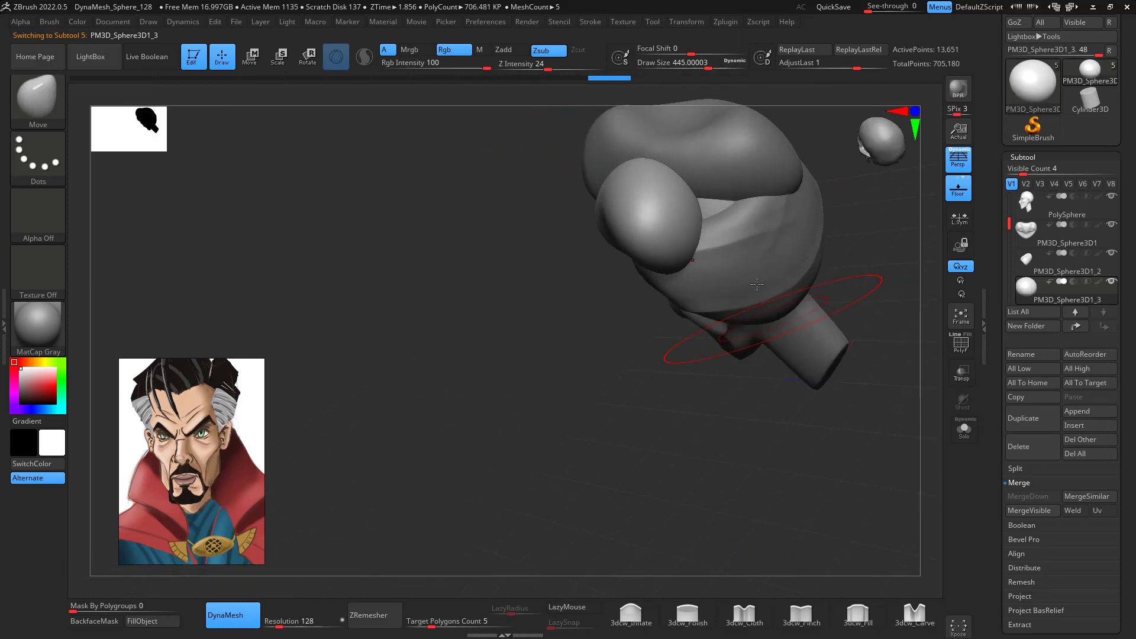
# - Stretch the sphere toward the back of the head along the top hair and tuck its outer side in with the Move brush
pyautogui.moveTo(648, 226)
pyautogui.mouseDown()
pyautogui.moveTo(719, 209)
pyautogui.moveTo(739, 192)
pyautogui.moveTo(698, 200)
pyautogui.moveTo(735, 203)
pyautogui.mouseUp()
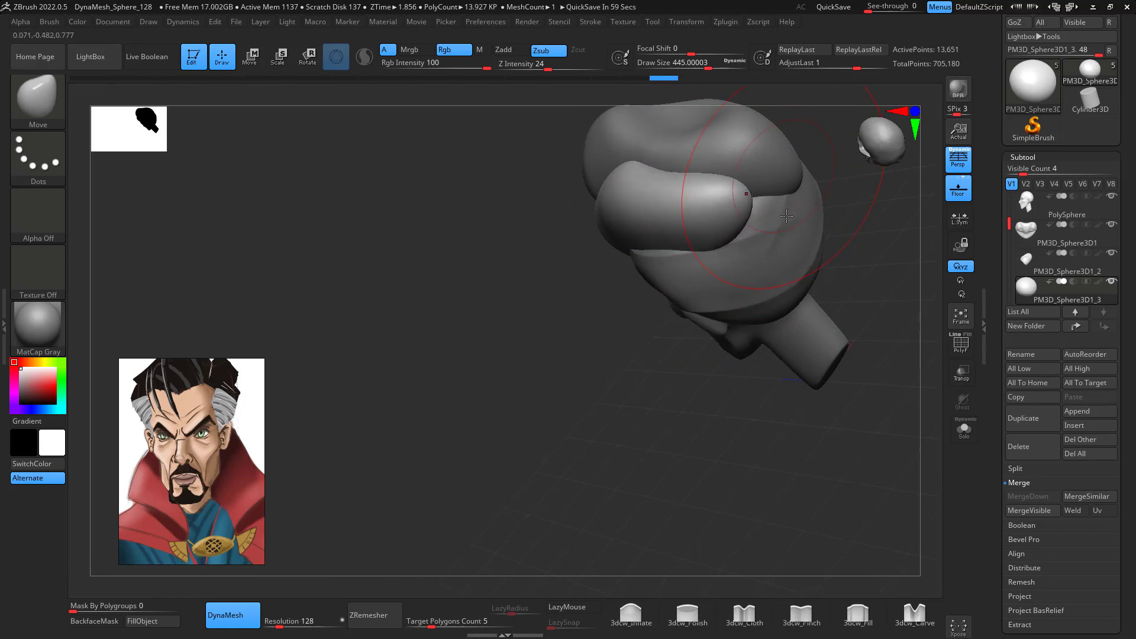
pyautogui.keyDown('shift'); pyautogui.moveTo(852, 254); pyautogui.dragTo(862, 223); pyautogui.keyUp('shift')
pyautogui.moveTo(732, 195); pyautogui.dragTo(649, 172)
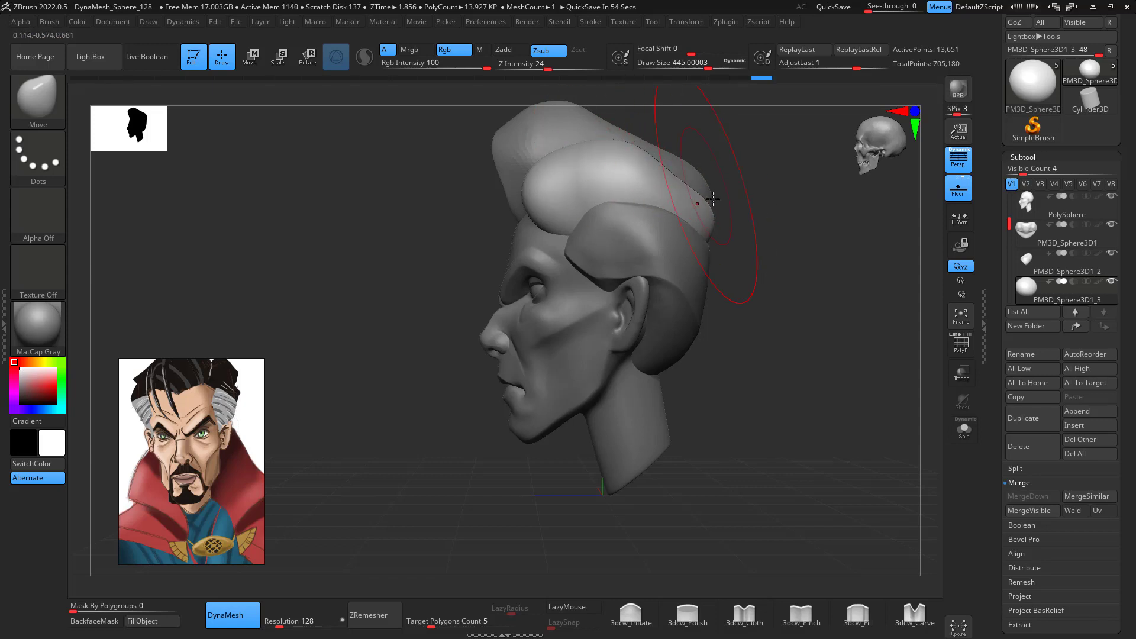
pyautogui.moveTo(742, 222); pyautogui.dragTo(689, 270)
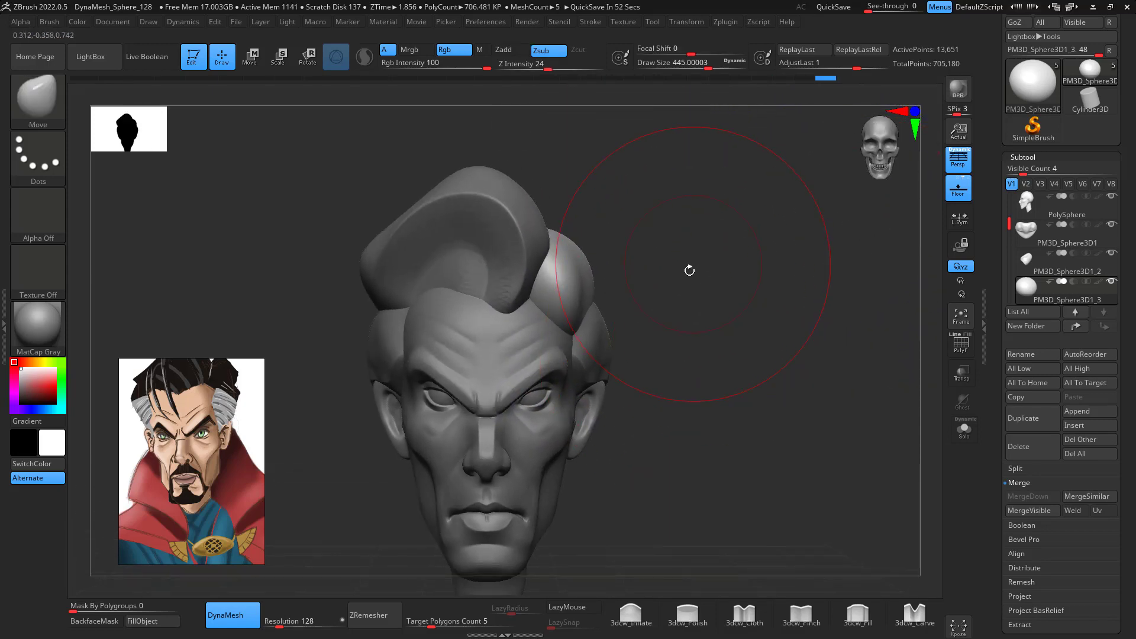
pyautogui.moveTo(577, 291); pyautogui.dragTo(549, 280)
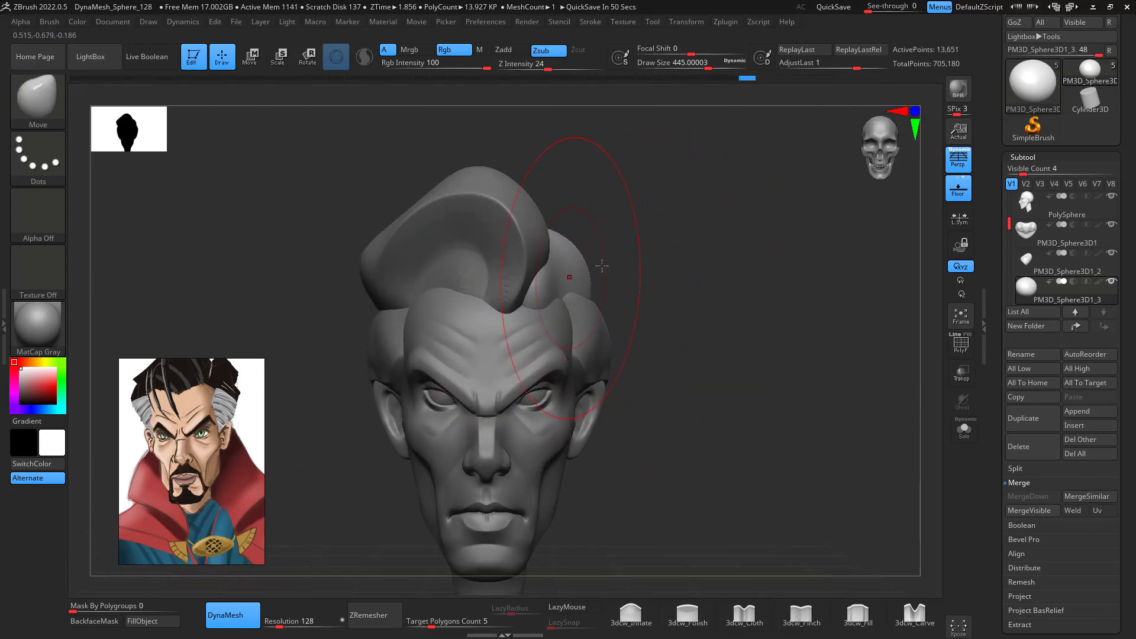
pyautogui.moveTo(725, 266)
pyautogui.mouseDown()
pyautogui.moveTo(642, 285)
pyautogui.moveTo(592, 332)
pyautogui.mouseUp()
# - Shape the second hair mass between the quiff and the side hair with the Move brush at draw size about 299
pyautogui.press('space')
pyautogui.moveTo(663, 293); pyautogui.dragTo(650, 292)
pyautogui.moveTo(734, 264); pyautogui.dragTo(775, 248)
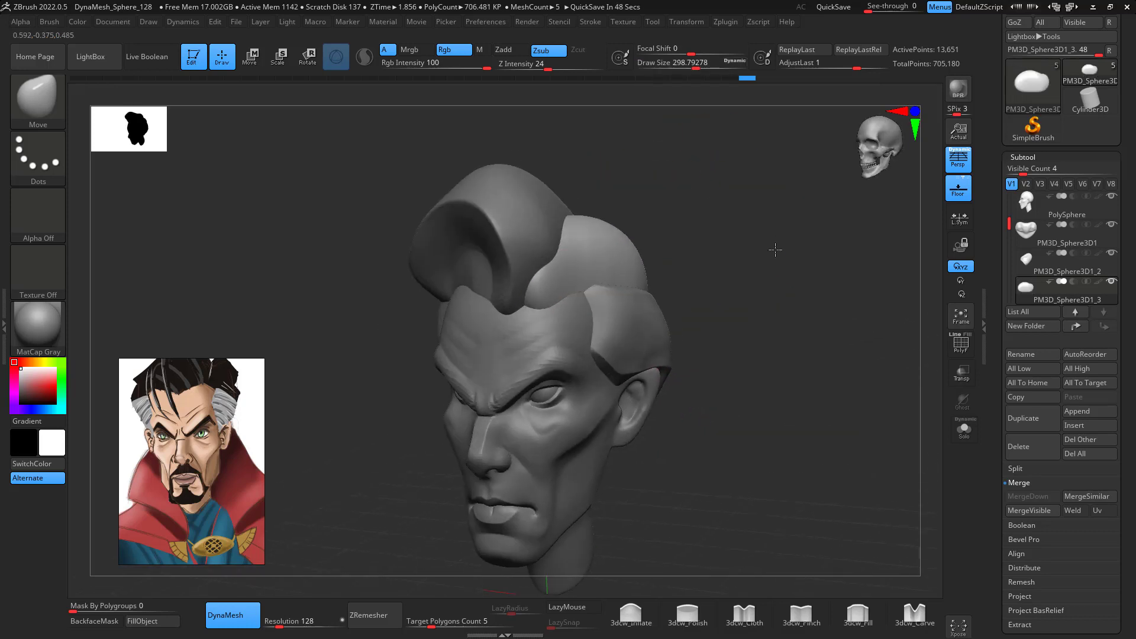
pyautogui.moveTo(672, 233); pyautogui.dragTo(586, 260)
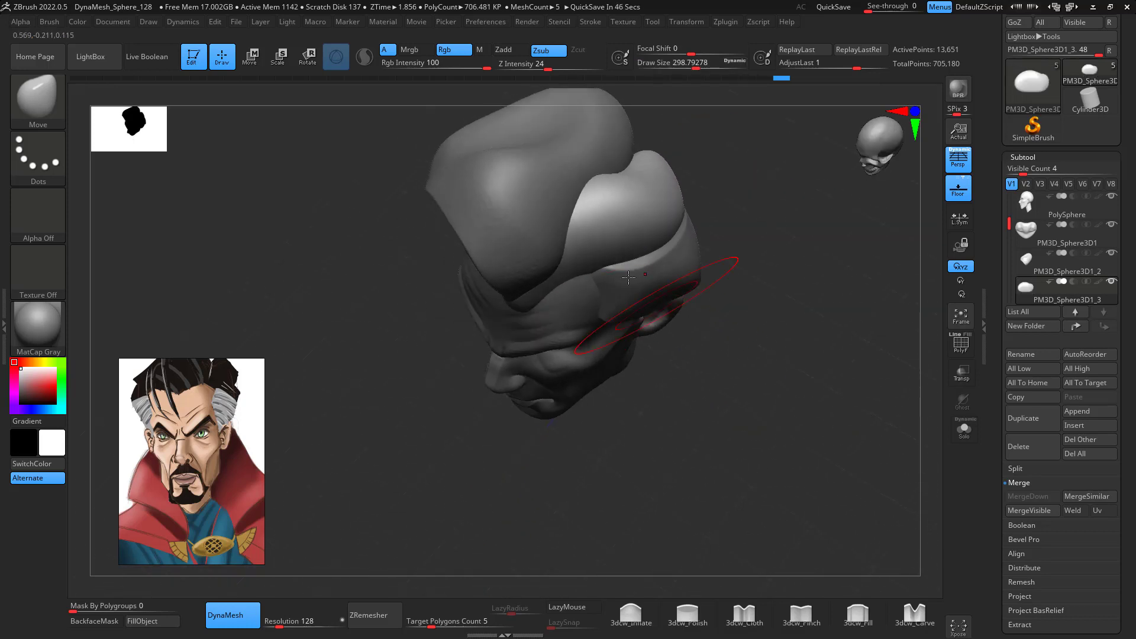
pyautogui.moveTo(759, 271); pyautogui.dragTo(787, 231)
pyautogui.moveTo(596, 242)
pyautogui.mouseDown()
pyautogui.moveTo(672, 274)
pyautogui.moveTo(642, 293)
pyautogui.moveTo(787, 311)
pyautogui.moveTo(781, 368)
pyautogui.moveTo(611, 275)
pyautogui.mouseUp()
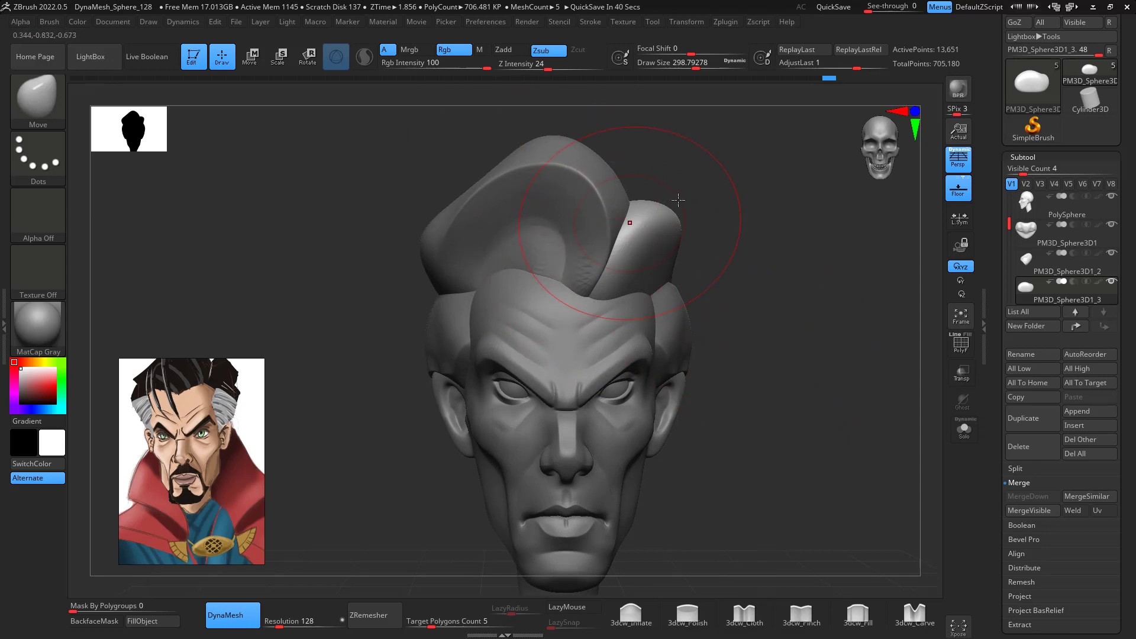
pyautogui.moveTo(678, 200); pyautogui.dragTo(733, 331)
pyautogui.moveTo(854, 365); pyautogui.dragTo(917, 362)
# - Smooth the second hair mass and taper its rear end to a narrow tip, working at draw size about 136
pyautogui.keyDown('shift'); pyautogui.moveTo(824, 339); pyautogui.dragTo(765, 349); pyautogui.keyUp('shift')
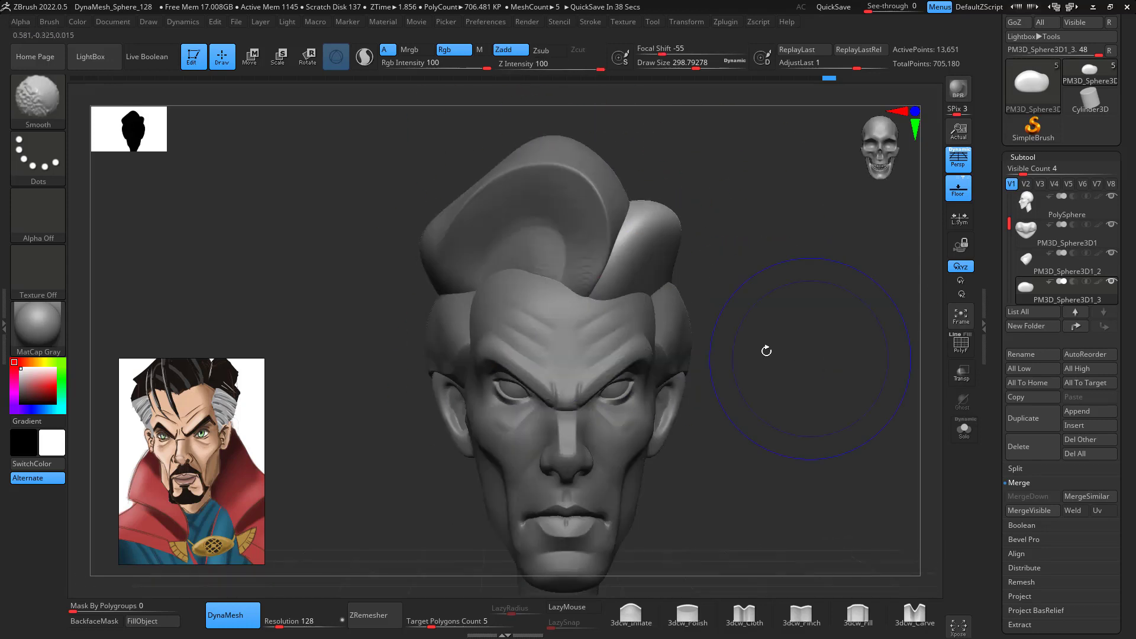
pyautogui.moveTo(809, 481)
pyautogui.keyDown('alt'); pyautogui.mouseDown()
pyautogui.moveTo(800, 394)
pyautogui.moveTo(756, 330)
pyautogui.moveTo(682, 380)
pyautogui.moveTo(760, 450)
pyautogui.moveTo(765, 393)
pyautogui.mouseUp(); pyautogui.keyUp('alt')
pyautogui.moveTo(655, 242)
pyautogui.keyDown('shift'); pyautogui.mouseDown()
pyautogui.moveTo(663, 184)
pyautogui.moveTo(652, 227)
pyautogui.mouseUp(); pyautogui.keyUp('shift')
pyautogui.press('space')
pyautogui.moveTo(758, 308); pyautogui.dragTo(733, 284)
pyautogui.moveTo(808, 302)
pyautogui.mouseDown()
pyautogui.moveTo(834, 410)
pyautogui.moveTo(760, 304)
pyautogui.moveTo(751, 315)
pyautogui.mouseUp()
pyautogui.press('space')
pyautogui.moveTo(724, 289)
pyautogui.mouseDown()
pyautogui.moveTo(737, 183)
pyautogui.moveTo(720, 270)
pyautogui.mouseUp()
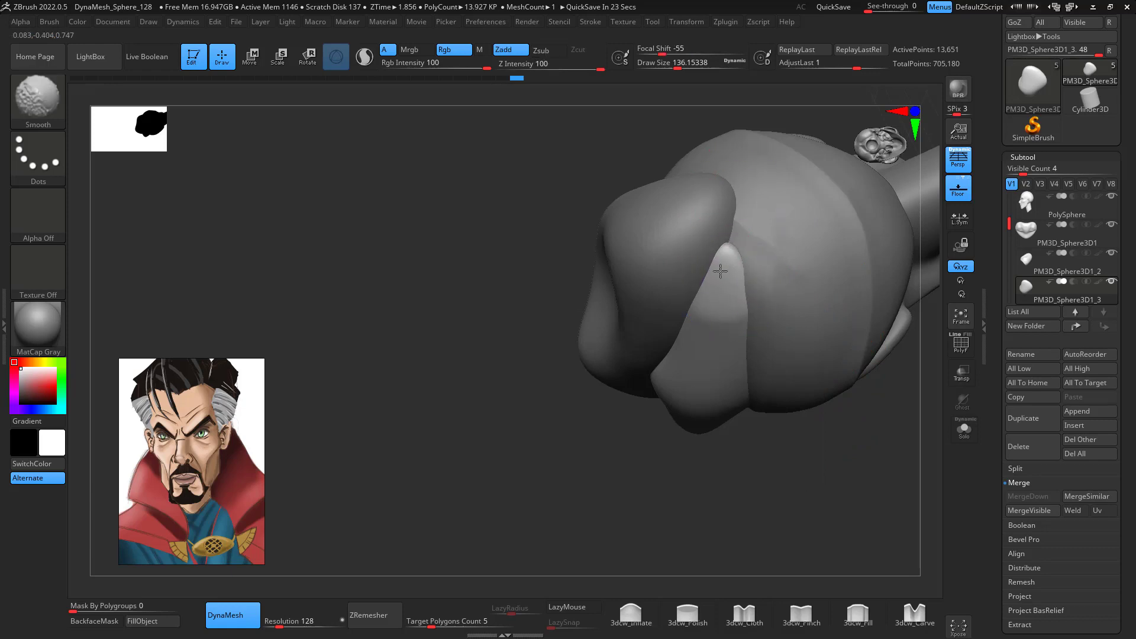
# - Widen the second hair mass's outer edge over the side hair with the Move brush at focal shift -16 and draw size about 234
pyautogui.moveTo(869, 331)
pyautogui.mouseDown()
pyautogui.moveTo(880, 305)
pyautogui.moveTo(909, 339)
pyautogui.moveTo(801, 347)
pyautogui.moveTo(788, 293)
pyautogui.mouseUp()
pyautogui.press('space')
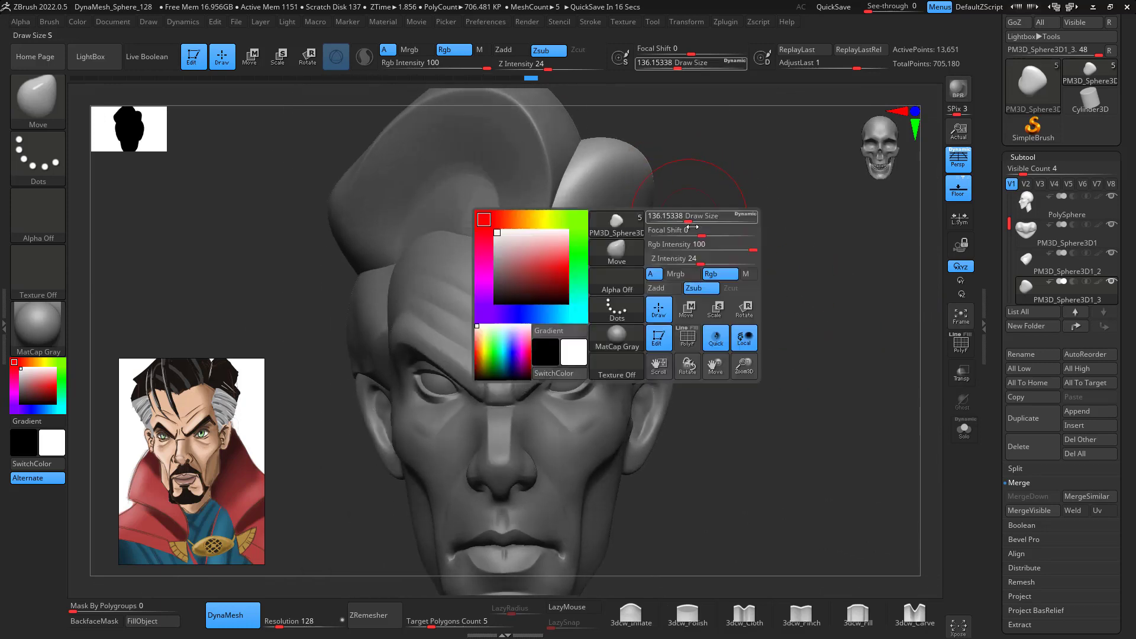
pyautogui.moveTo(702, 230); pyautogui.dragTo(683, 232)
pyautogui.moveTo(688, 219); pyautogui.dragTo(700, 218)
pyautogui.moveTo(685, 231)
pyautogui.mouseDown()
pyautogui.moveTo(676, 219)
pyautogui.moveTo(730, 381)
pyautogui.mouseUp()
pyautogui.keyDown('alt'); pyautogui.moveTo(754, 231); pyautogui.dragTo(766, 453); pyautogui.keyUp('alt')
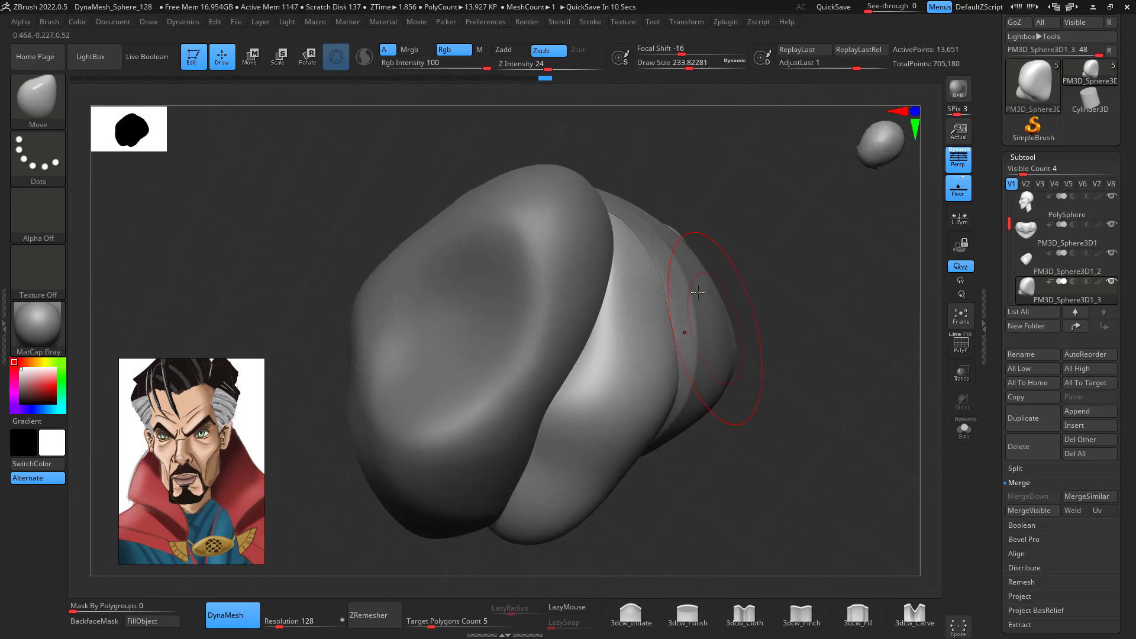
pyautogui.moveTo(658, 300); pyautogui.dragTo(673, 292)
pyautogui.moveTo(646, 239); pyautogui.dragTo(660, 223)
pyautogui.moveTo(664, 407); pyautogui.dragTo(674, 417)
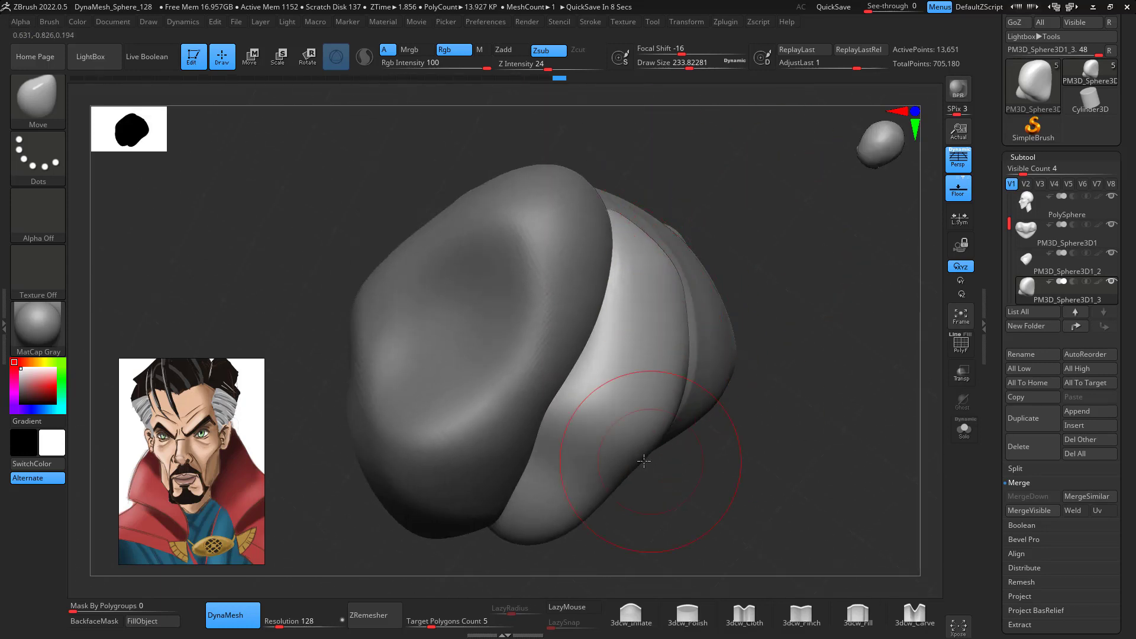
pyautogui.moveTo(638, 467)
pyautogui.mouseDown()
pyautogui.moveTo(647, 477)
pyautogui.moveTo(623, 513)
pyautogui.mouseUp()
pyautogui.moveTo(745, 455)
pyautogui.mouseDown()
pyautogui.moveTo(753, 294)
pyautogui.moveTo(768, 248)
pyautogui.mouseUp()
pyautogui.keyDown('ctrl'); pyautogui.keyDown('shift'); pyautogui.click(780, 422); pyautogui.keyUp('shift'); pyautogui.keyUp('ctrl')
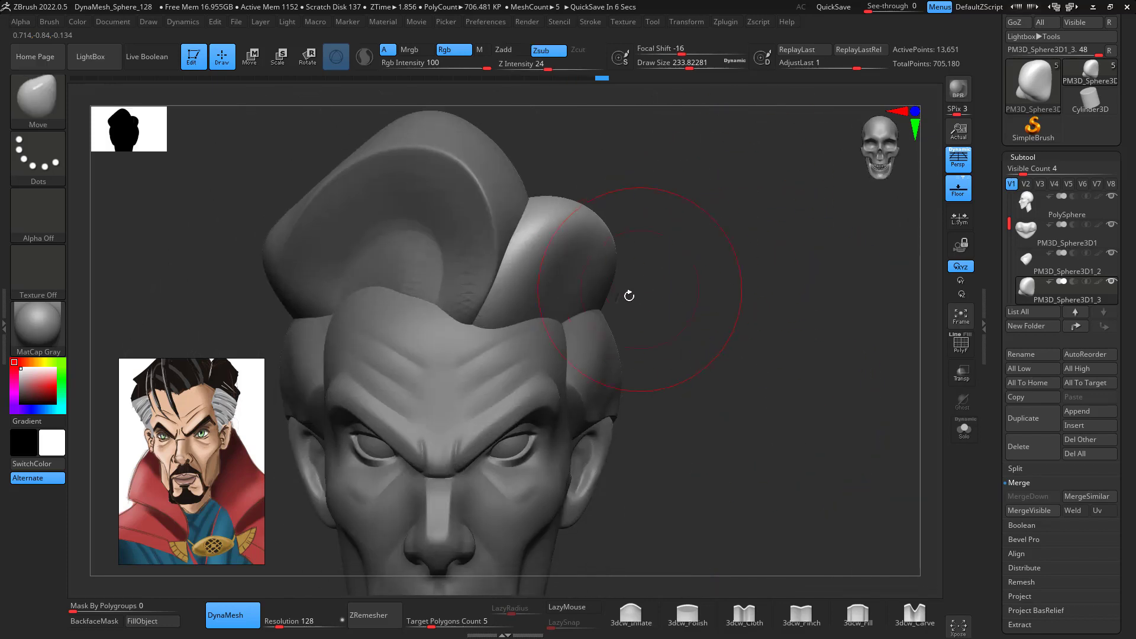
pyautogui.moveTo(617, 289)
pyautogui.mouseDown()
pyautogui.moveTo(740, 343)
pyautogui.moveTo(740, 375)
pyautogui.moveTo(763, 266)
pyautogui.moveTo(845, 267)
pyautogui.moveTo(490, 353)
pyautogui.mouseUp()
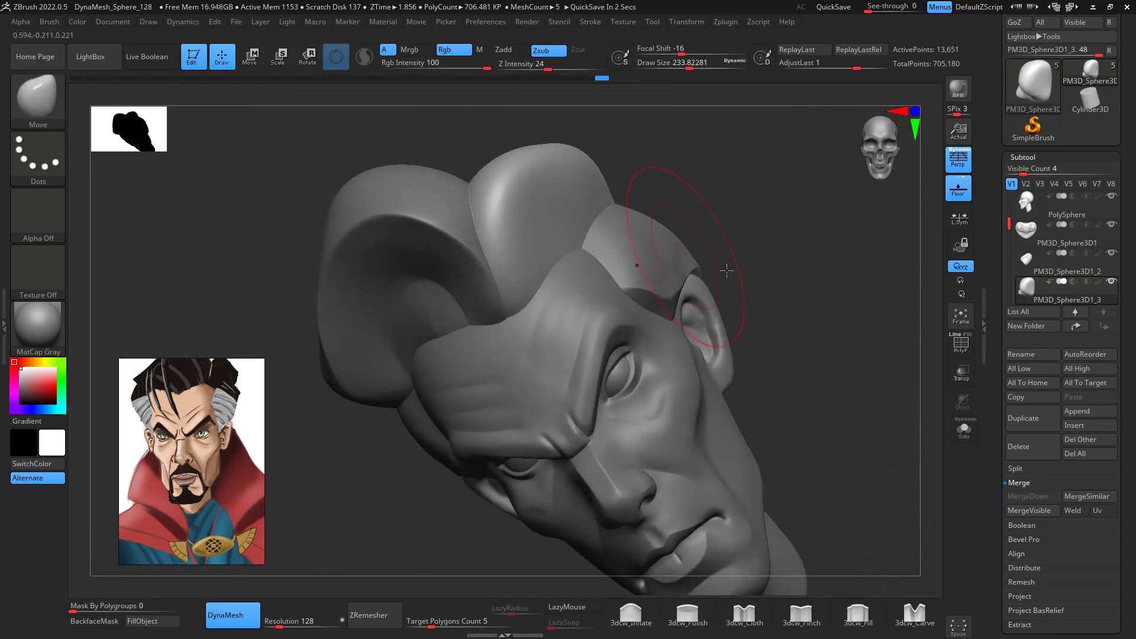
pyautogui.press('b')
pyautogui.press('d')
pyautogui.press('s')
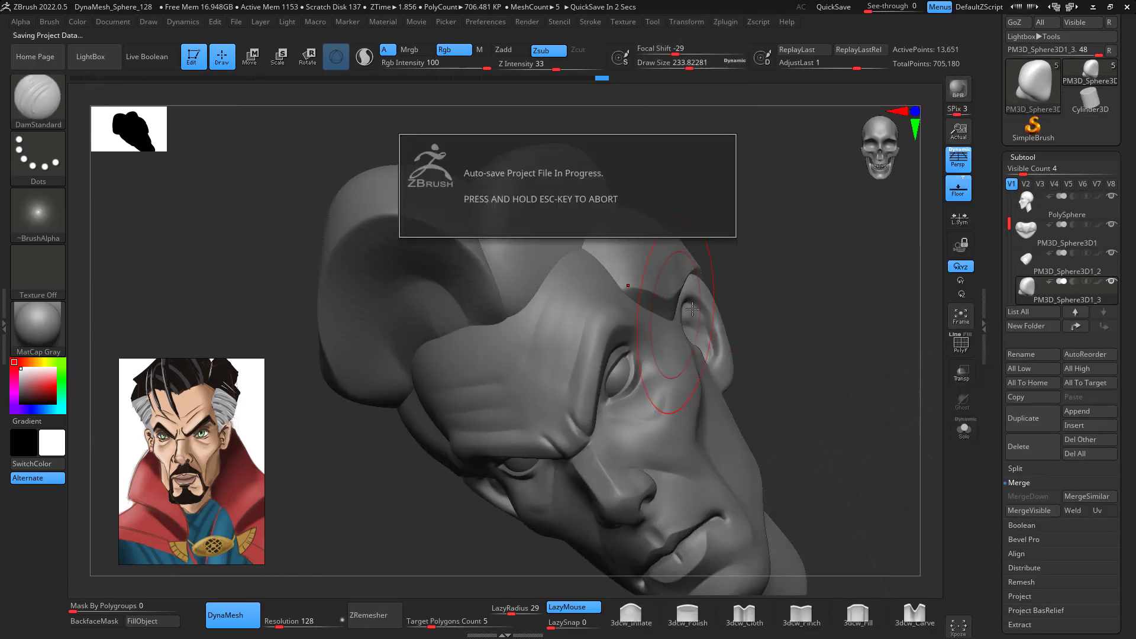
pyautogui.press('space')
pyautogui.moveTo(779, 253); pyautogui.dragTo(856, 222)
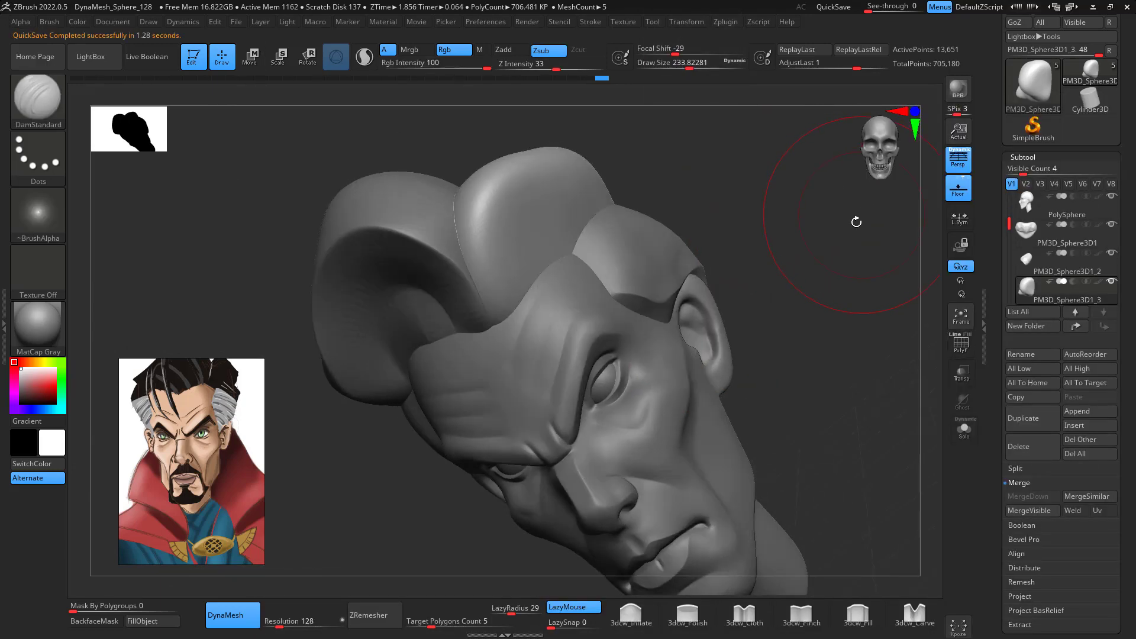
# - Carve a hollow into the front of the second hair mass with ClayBuildup at draw size about 128 and smooth it
pyautogui.press('b')
pyautogui.press('c')
pyautogui.press('b')
pyautogui.press('space')
pyautogui.moveTo(717, 267); pyautogui.dragTo(699, 268)
pyautogui.moveTo(810, 253); pyautogui.dragTo(717, 243)
pyautogui.moveTo(495, 264)
pyautogui.keyDown('alt'); pyautogui.mouseDown()
pyautogui.moveTo(520, 236)
pyautogui.moveTo(495, 250)
pyautogui.moveTo(505, 255)
pyautogui.mouseUp(); pyautogui.keyUp('alt')
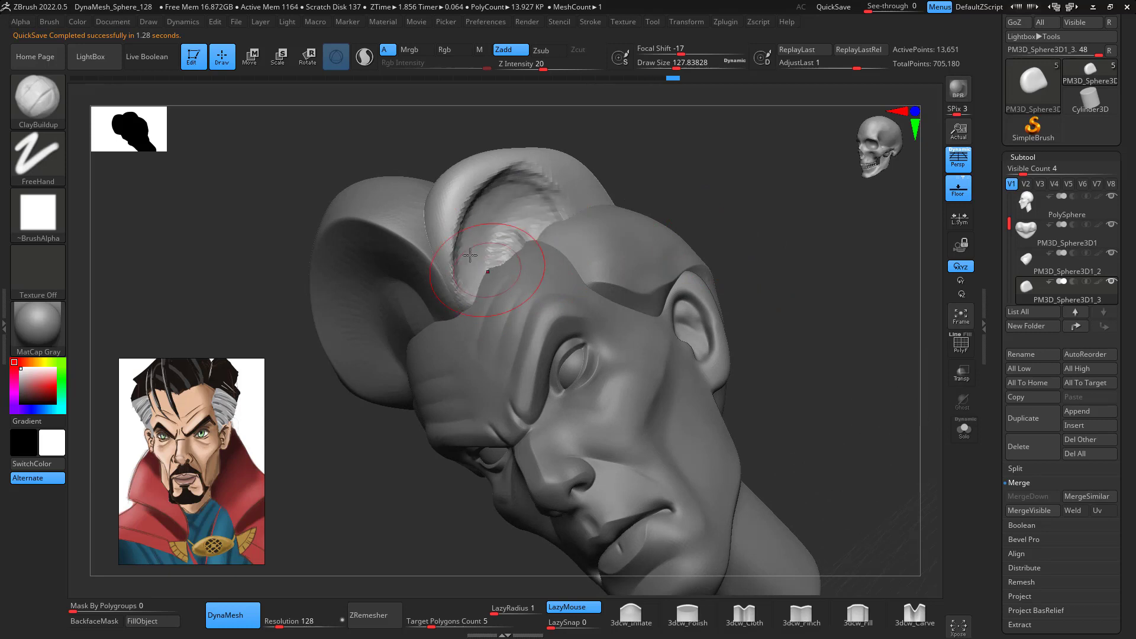
pyautogui.press('shift')
pyautogui.keyDown('shift'); pyautogui.moveTo(533, 202); pyautogui.dragTo(489, 202); pyautogui.keyUp('shift')
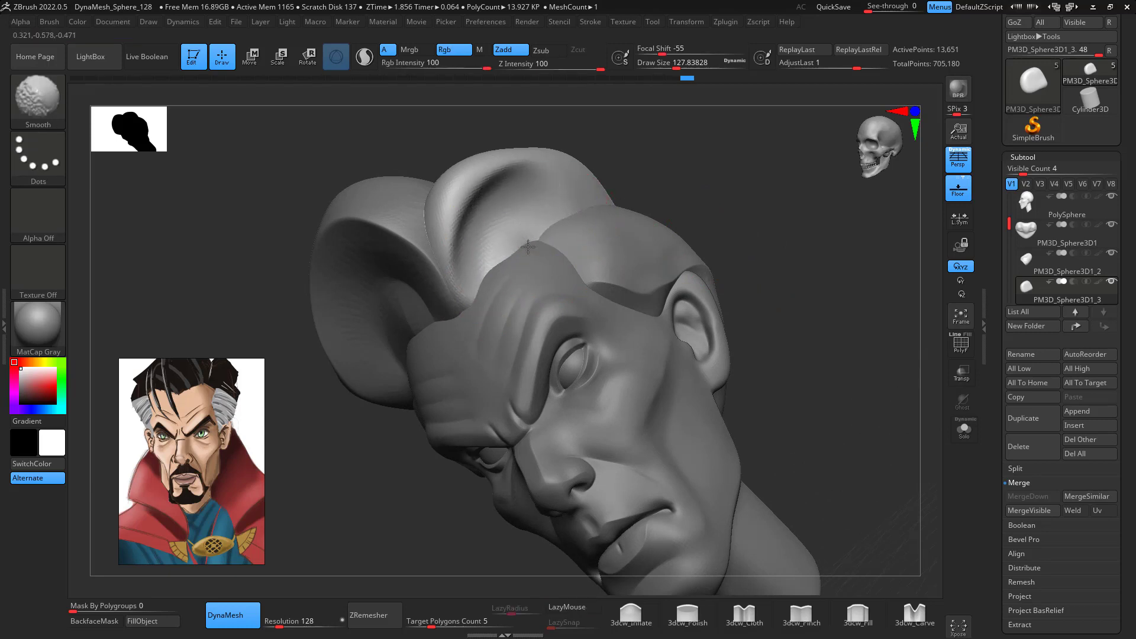
# - Sharpen the inner curve and rim of the second hair mass's hollow with the 3dcw_Pinch brush at draw size about 128
pyautogui.moveTo(816, 307)
pyautogui.mouseDown()
pyautogui.moveTo(829, 299)
pyautogui.moveTo(824, 279)
pyautogui.moveTo(780, 263)
pyautogui.mouseUp()
pyautogui.click(796, 610)
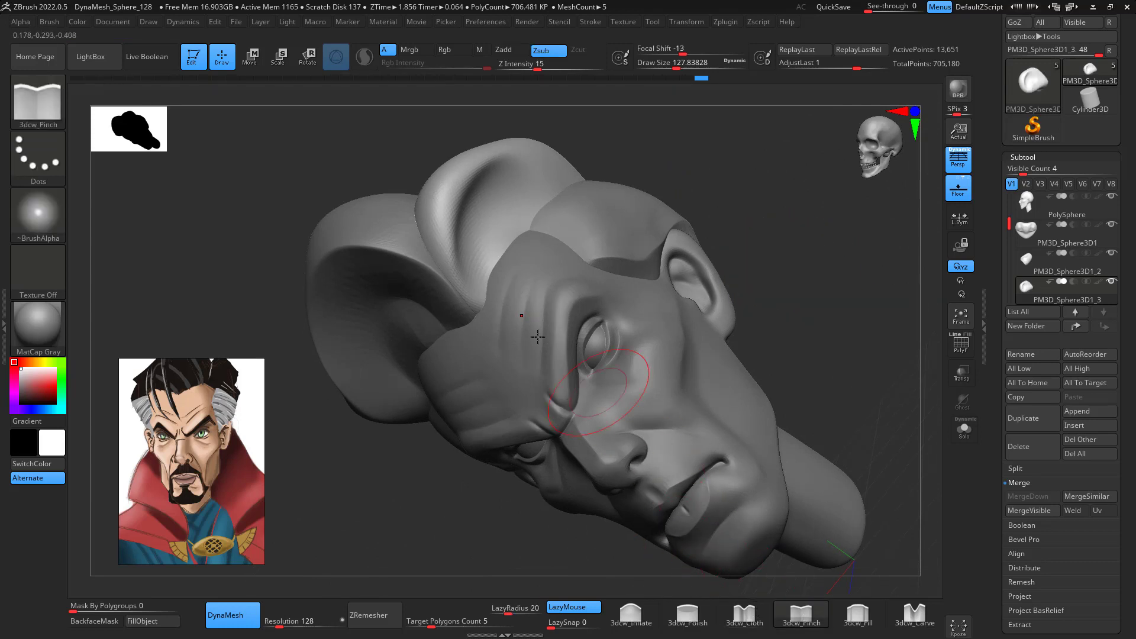
pyautogui.moveTo(460, 291); pyautogui.dragTo(598, 188)
pyautogui.moveTo(806, 239); pyautogui.dragTo(756, 246)
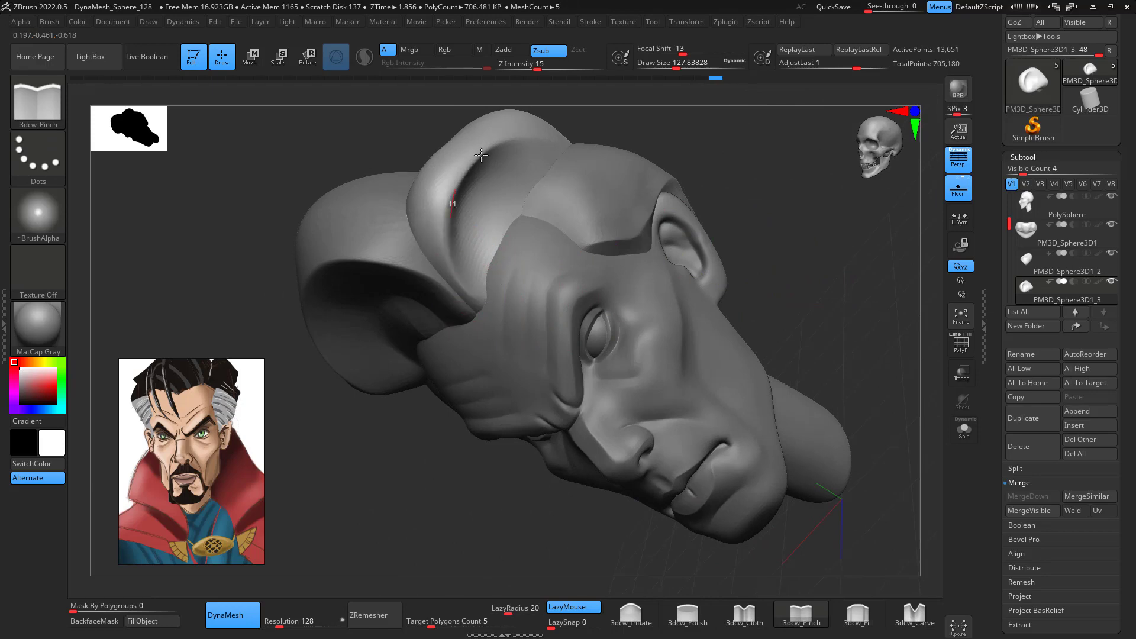
pyautogui.moveTo(481, 155)
pyautogui.mouseDown()
pyautogui.moveTo(559, 142)
pyautogui.moveTo(451, 163)
pyautogui.moveTo(466, 199)
pyautogui.mouseUp()
pyautogui.moveTo(886, 310)
pyautogui.mouseDown()
pyautogui.moveTo(866, 348)
pyautogui.moveTo(840, 336)
pyautogui.mouseUp()
pyautogui.moveTo(798, 441)
pyautogui.keyDown('alt'); pyautogui.mouseDown()
pyautogui.moveTo(791, 367)
pyautogui.moveTo(877, 415)
pyautogui.moveTo(842, 401)
pyautogui.moveTo(922, 363)
pyautogui.moveTo(685, 362)
pyautogui.mouseUp(); pyautogui.keyUp('alt')
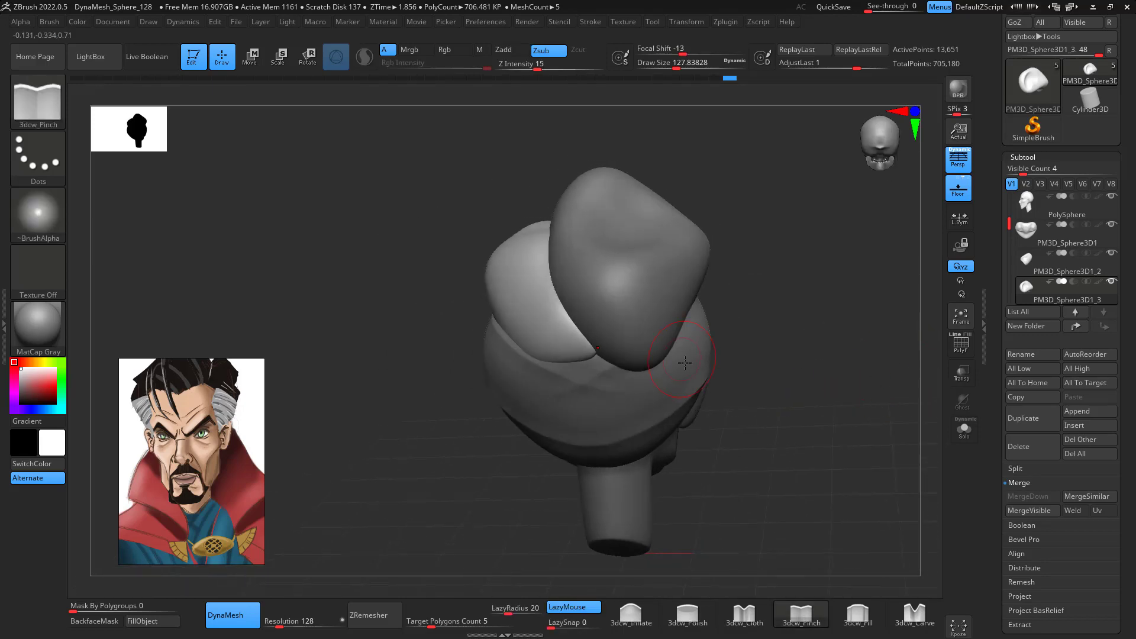
# - Select subtool PM3D_Sphere3D1_2 and taper the top hair's rear end to a point with the Move brush at draw size about 202
pyautogui.click(1051, 273)
pyautogui.press('b')
pyautogui.press('m')
pyautogui.press('v')
pyautogui.press('space')
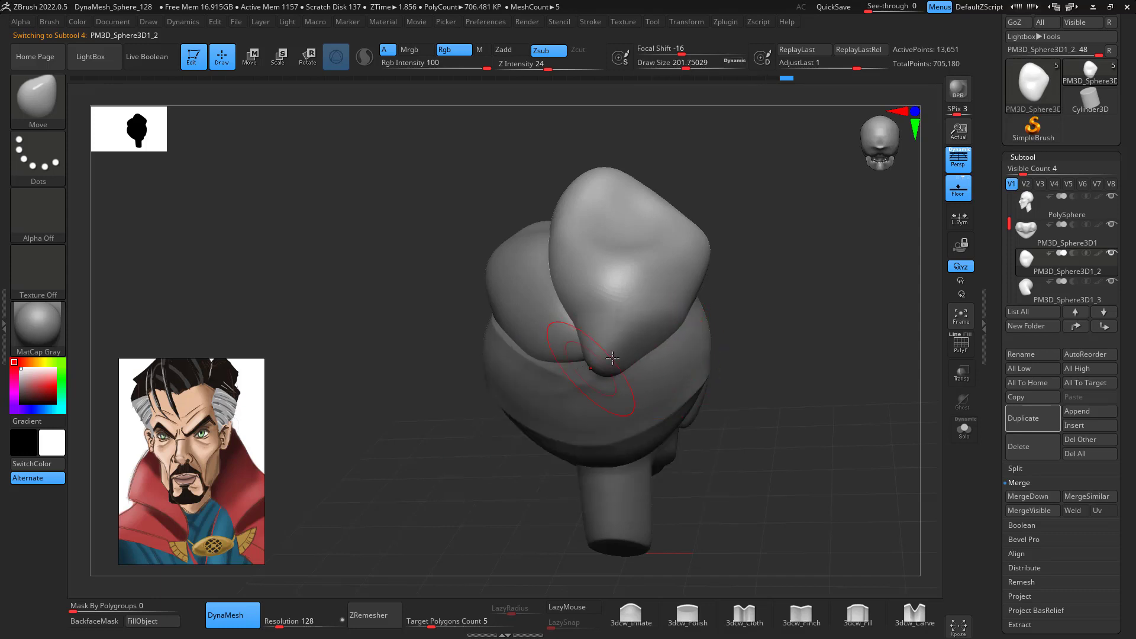
pyautogui.keyDown('shift'); pyautogui.moveTo(651, 327); pyautogui.dragTo(627, 346); pyautogui.keyUp('shift')
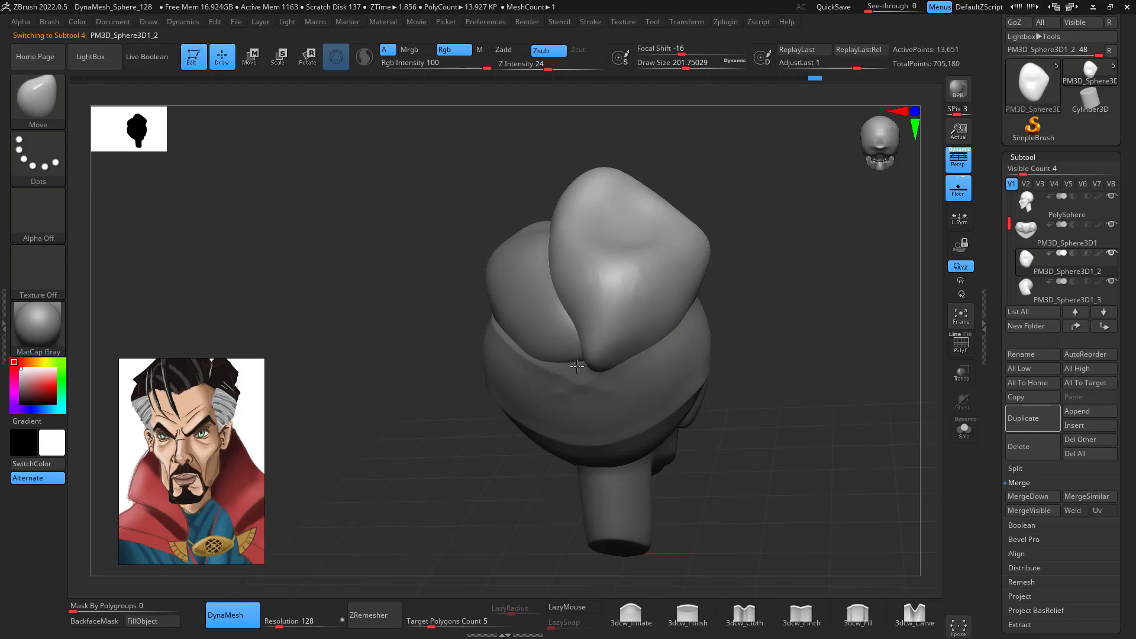
# - Refine the rear tip of the top hair with the Move brush at draw size about 202 and smooth it
pyautogui.moveTo(578, 366); pyautogui.dragTo(580, 368)
pyautogui.moveTo(740, 355); pyautogui.dragTo(819, 307)
pyautogui.keyDown('shift'); pyautogui.moveTo(593, 354); pyautogui.dragTo(597, 359); pyautogui.keyUp('shift')
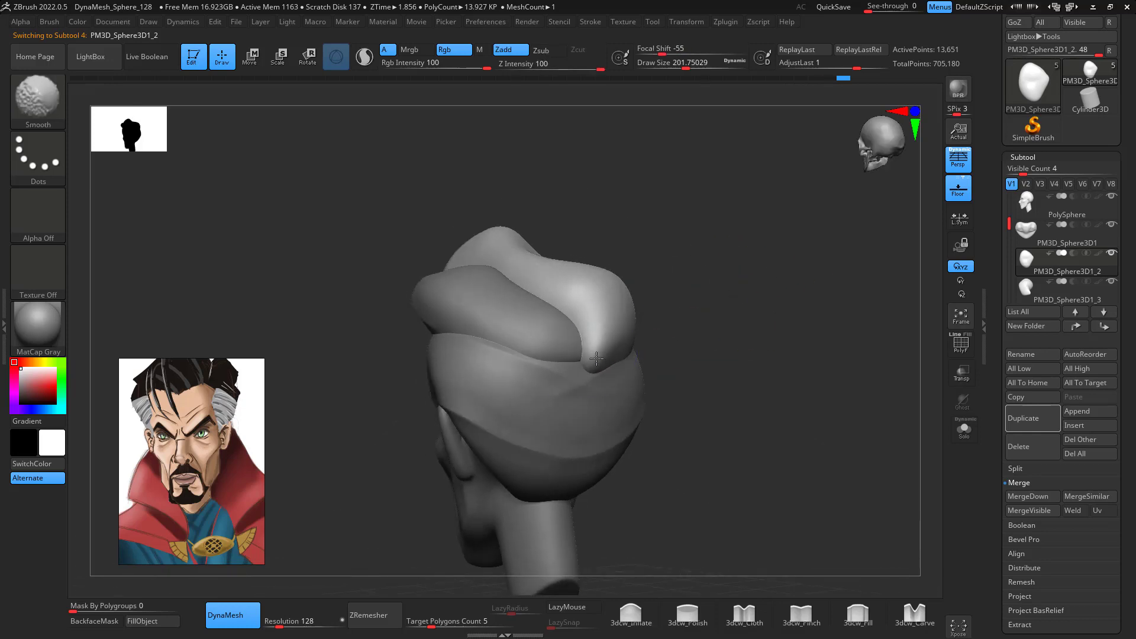
pyautogui.moveTo(607, 313)
pyautogui.keyDown('shift'); pyautogui.mouseDown(button='right')
pyautogui.moveTo(776, 338)
pyautogui.moveTo(799, 456)
pyautogui.moveTo(846, 451)
pyautogui.moveTo(850, 461)
pyautogui.moveTo(769, 378)
pyautogui.moveTo(787, 384)
pyautogui.moveTo(769, 357)
pyautogui.moveTo(777, 336)
pyautogui.moveTo(875, 367)
pyautogui.moveTo(775, 327)
pyautogui.mouseUp(button='right'); pyautogui.keyUp('shift')
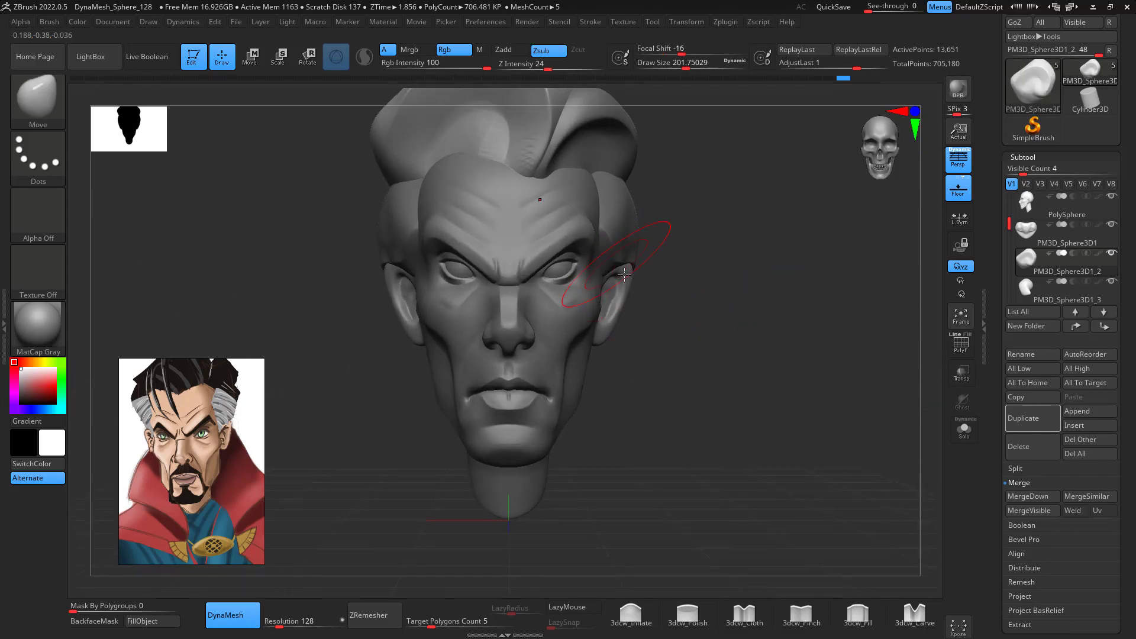
# - Select the PolySphere head and push the cheekbones outward with the Move brush, at draw size about 136 and then about 71
pyautogui.moveTo(791, 386); pyautogui.dragTo(775, 445, button='right')
pyautogui.click(1042, 211)
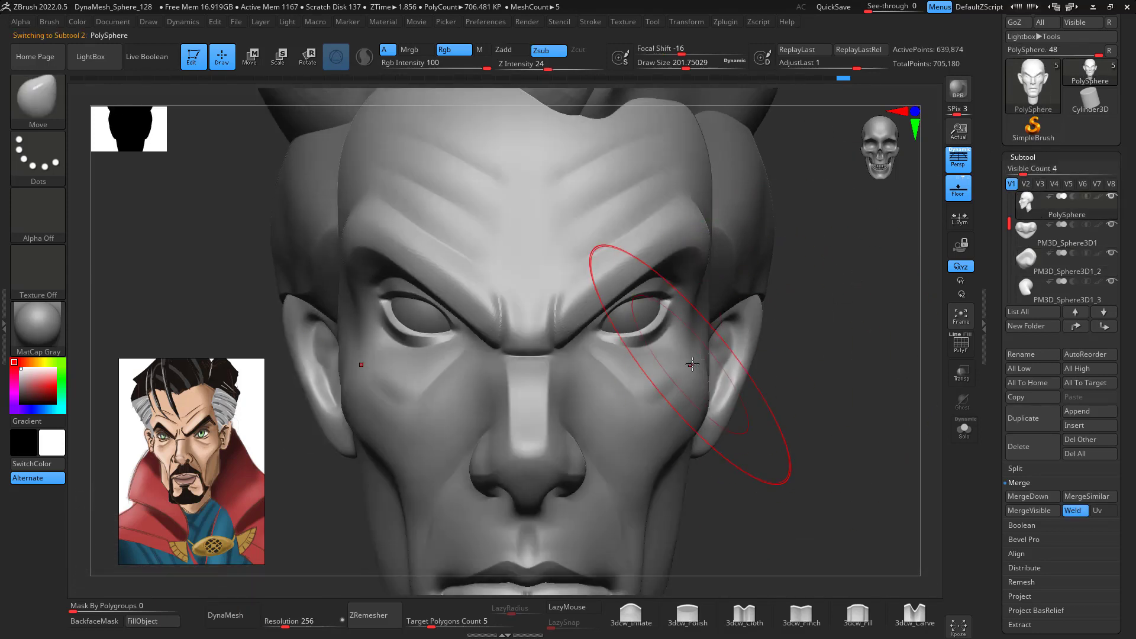
pyautogui.press('space')
pyautogui.moveTo(701, 406); pyautogui.dragTo(701, 409)
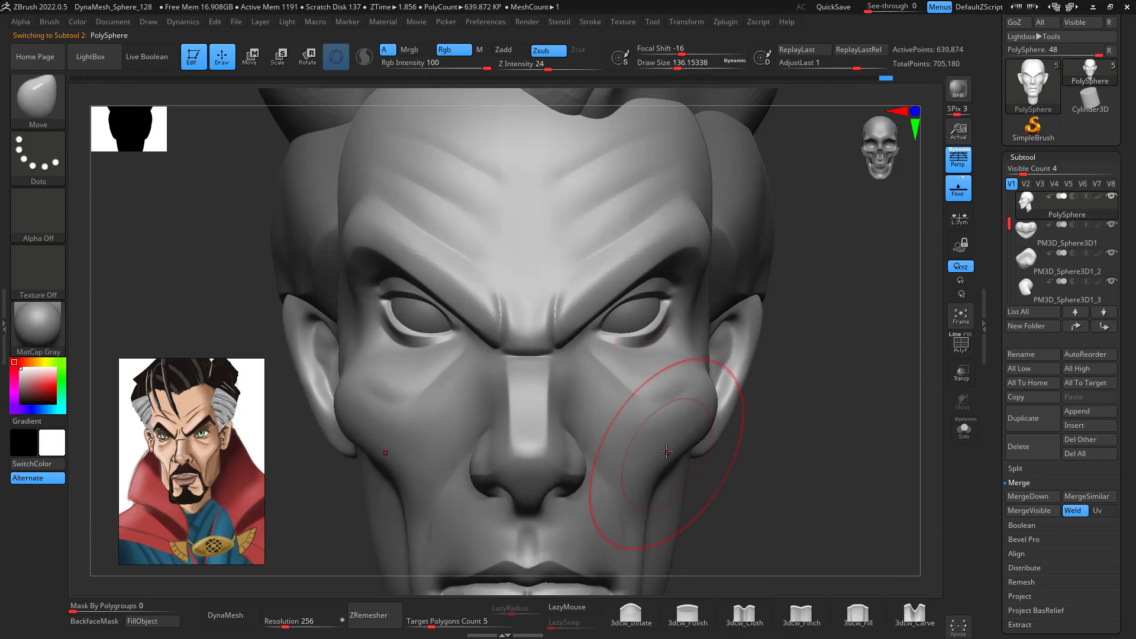
pyautogui.press('space')
pyautogui.moveTo(698, 401); pyautogui.dragTo(680, 400)
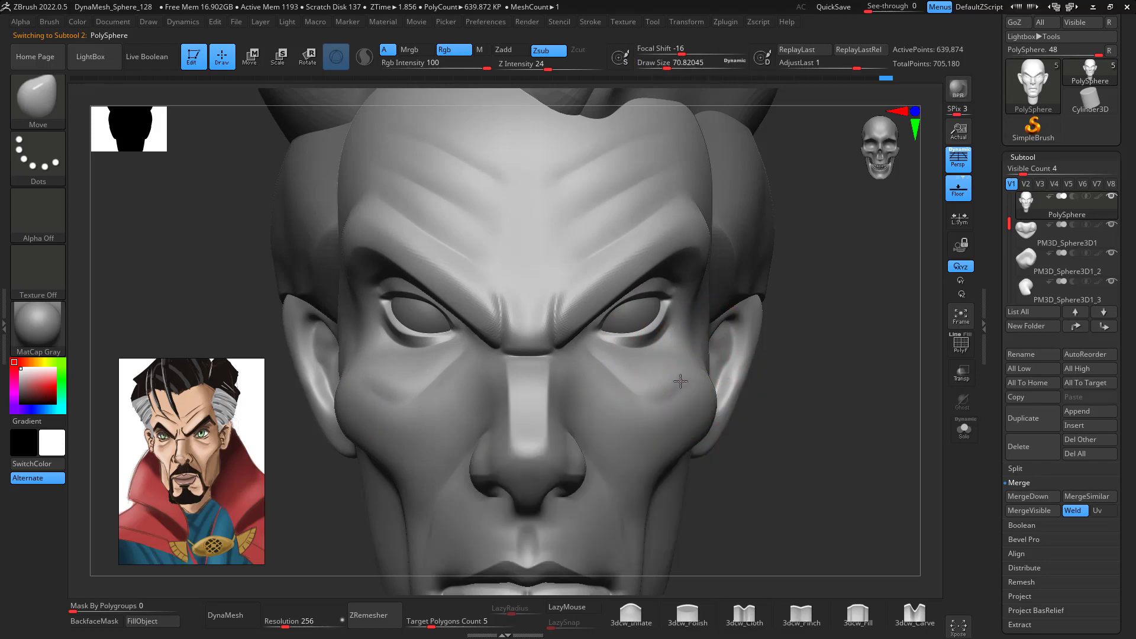
# - Carve the crease below the inner eye corner with ClayBuildup at draw size about 59 and smooth it into the cheek
pyautogui.moveTo(794, 368)
pyautogui.mouseDown()
pyautogui.moveTo(814, 378)
pyautogui.moveTo(719, 370)
pyautogui.moveTo(858, 356)
pyautogui.moveTo(586, 381)
pyautogui.mouseUp()
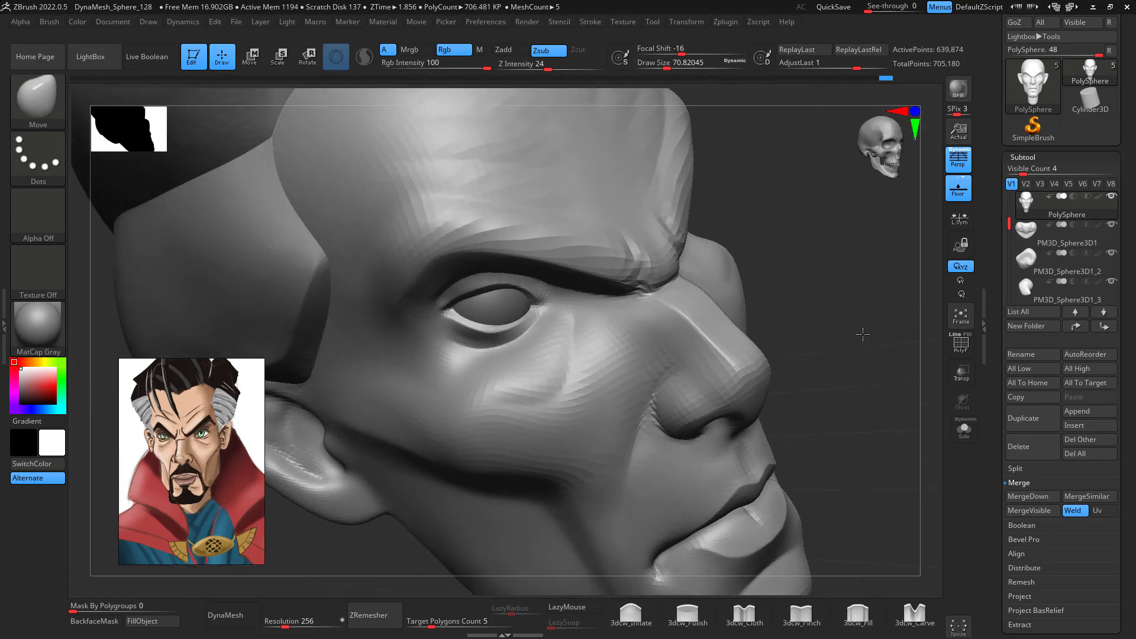
pyautogui.press('b')
pyautogui.press('c')
pyautogui.press('b')
pyautogui.press('space')
pyautogui.moveTo(572, 429); pyautogui.dragTo(566, 430)
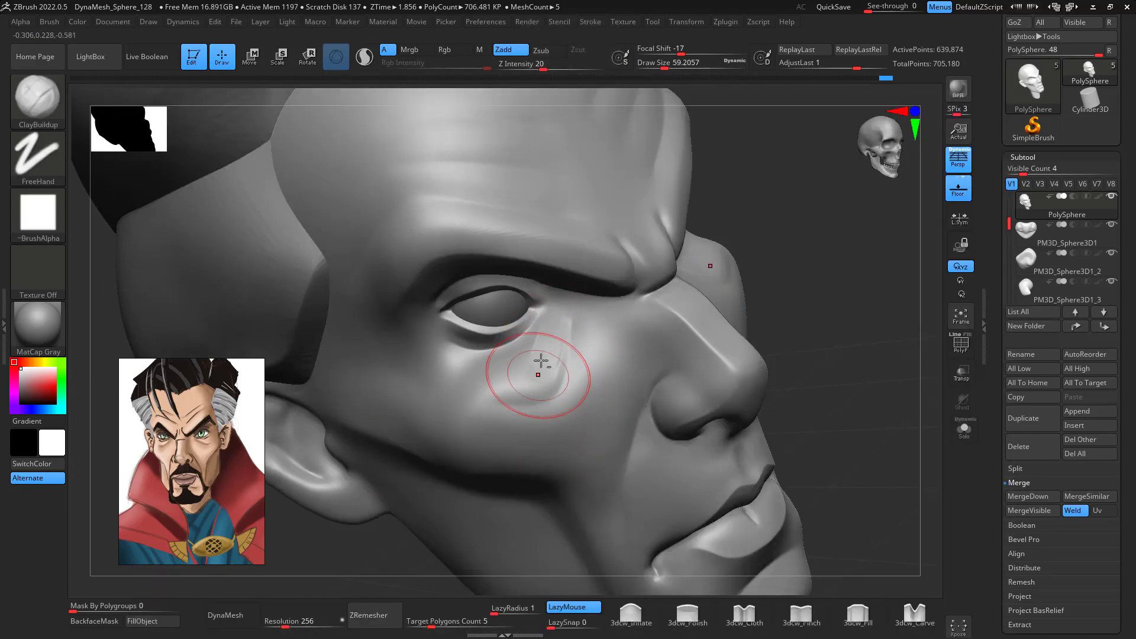
pyautogui.keyDown('alt'); pyautogui.moveTo(541, 360); pyautogui.dragTo(571, 319); pyautogui.keyUp('alt')
pyautogui.keyDown('shift'); pyautogui.moveTo(565, 324); pyautogui.dragTo(555, 349); pyautogui.keyUp('shift')
pyautogui.moveTo(544, 358)
pyautogui.keyDown('alt'); pyautogui.mouseDown()
pyautogui.moveTo(576, 315)
pyautogui.moveTo(561, 322)
pyautogui.mouseUp(); pyautogui.keyUp('alt')
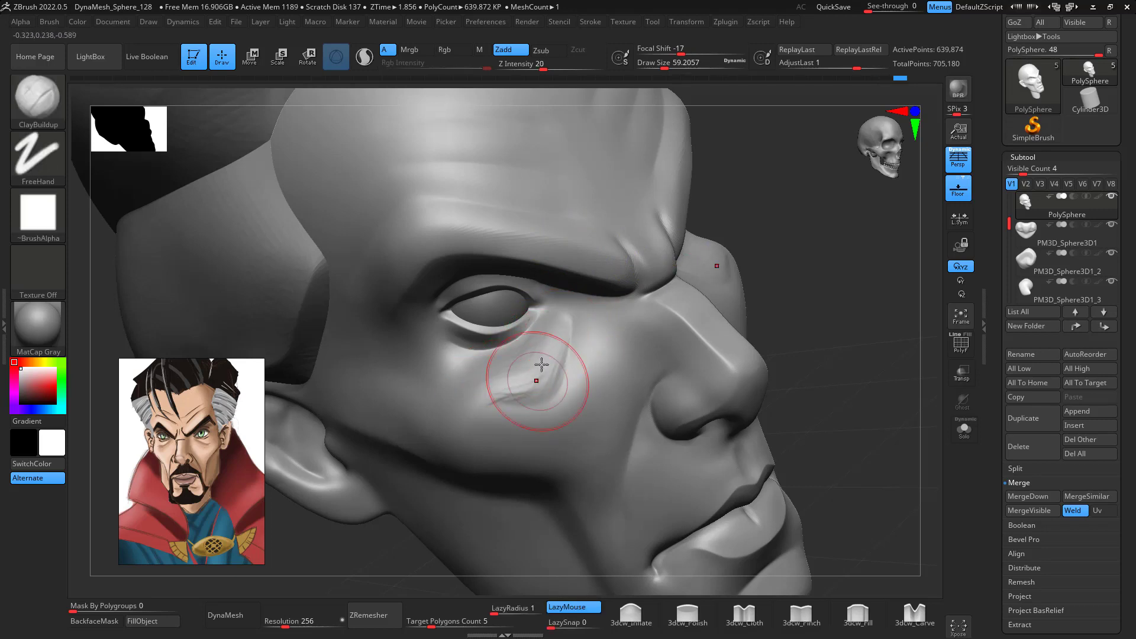
pyautogui.keyDown('shift'); pyautogui.moveTo(511, 379); pyautogui.dragTo(528, 368); pyautogui.keyUp('shift')
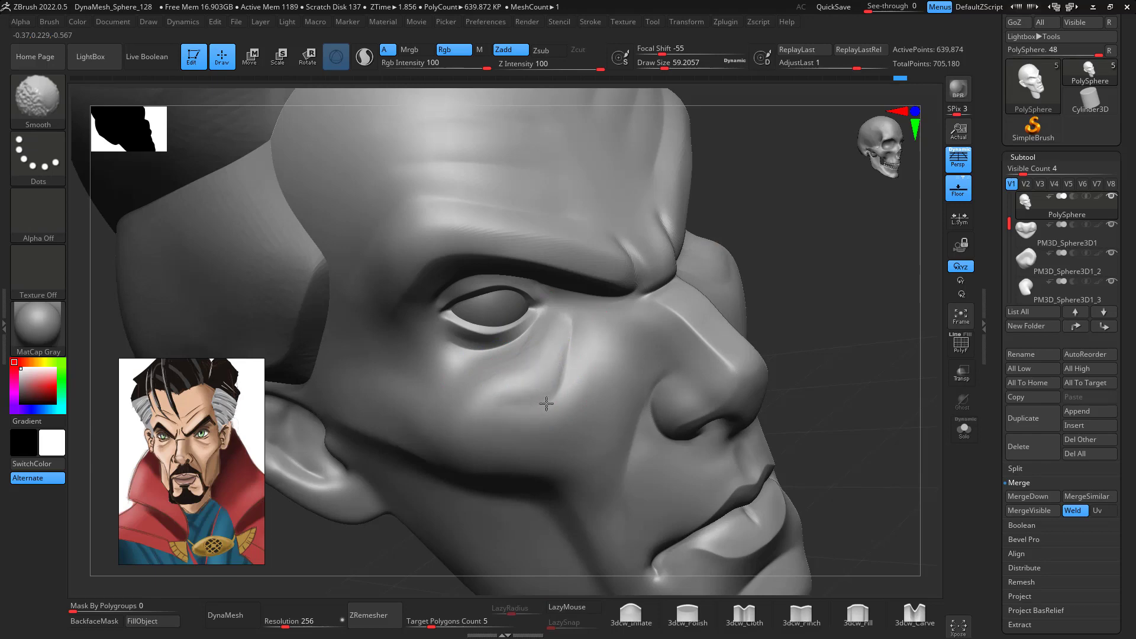
# - Sharpen the plane edge between the inner eye corner and the nostril with the 3dcw_Pinch brush at draw size about 41
pyautogui.moveTo(755, 319)
pyautogui.mouseDown()
pyautogui.moveTo(854, 388)
pyautogui.moveTo(911, 373)
pyautogui.moveTo(874, 416)
pyautogui.moveTo(852, 416)
pyautogui.mouseUp()
pyautogui.moveTo(918, 520); pyautogui.dragTo(786, 491)
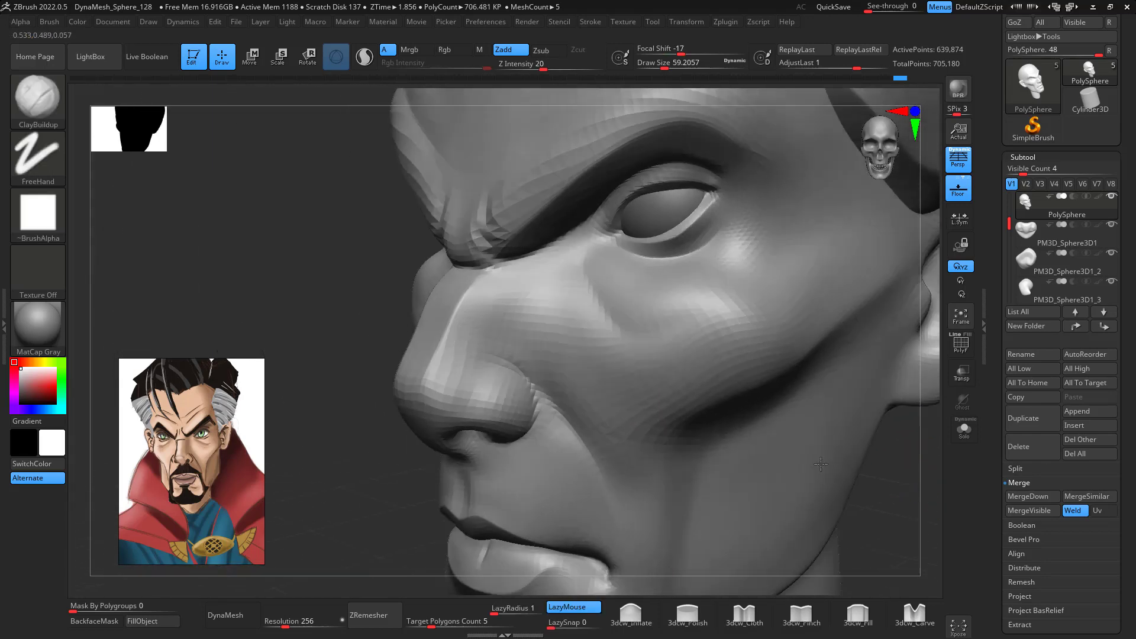
pyautogui.click(814, 616)
pyautogui.press('space')
pyautogui.moveTo(525, 353)
pyautogui.mouseDown()
pyautogui.moveTo(501, 354)
pyautogui.moveTo(518, 296)
pyautogui.moveTo(495, 353)
pyautogui.mouseUp()
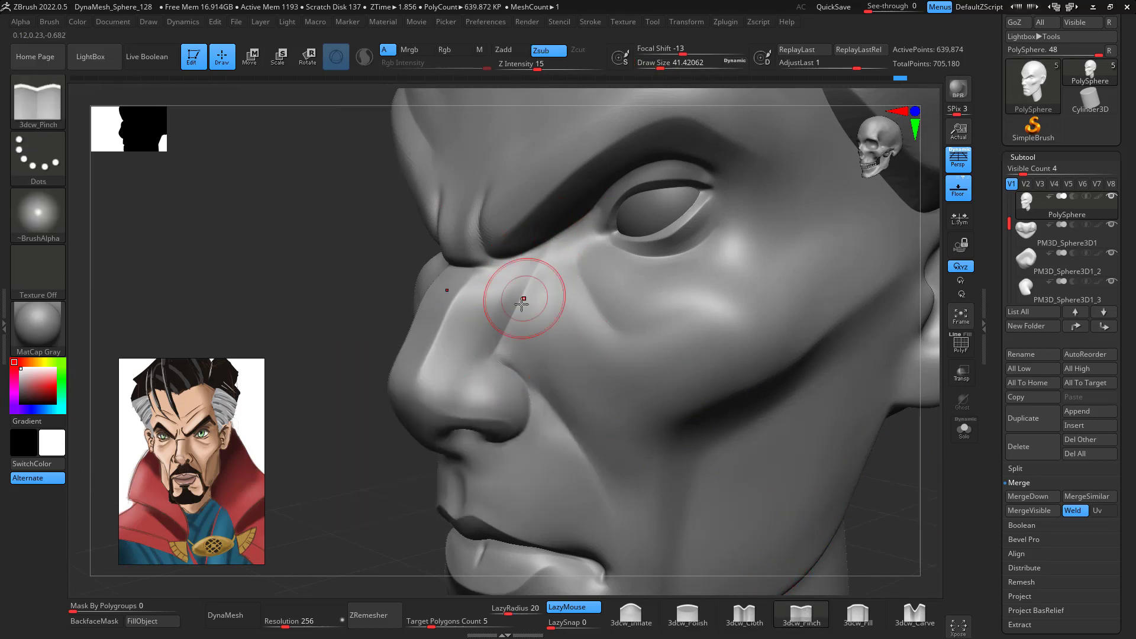
pyautogui.press('shift')
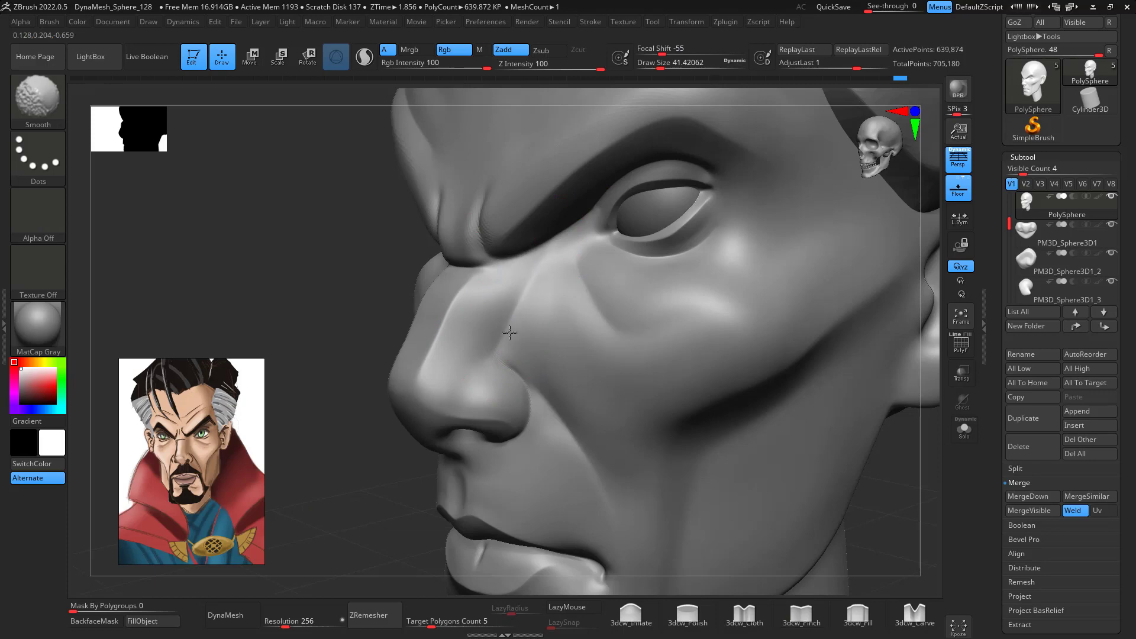
pyautogui.moveTo(878, 447); pyautogui.dragTo(943, 464)
pyautogui.keyDown('shift'); pyautogui.moveTo(787, 366); pyautogui.dragTo(737, 355); pyautogui.keyUp('shift')
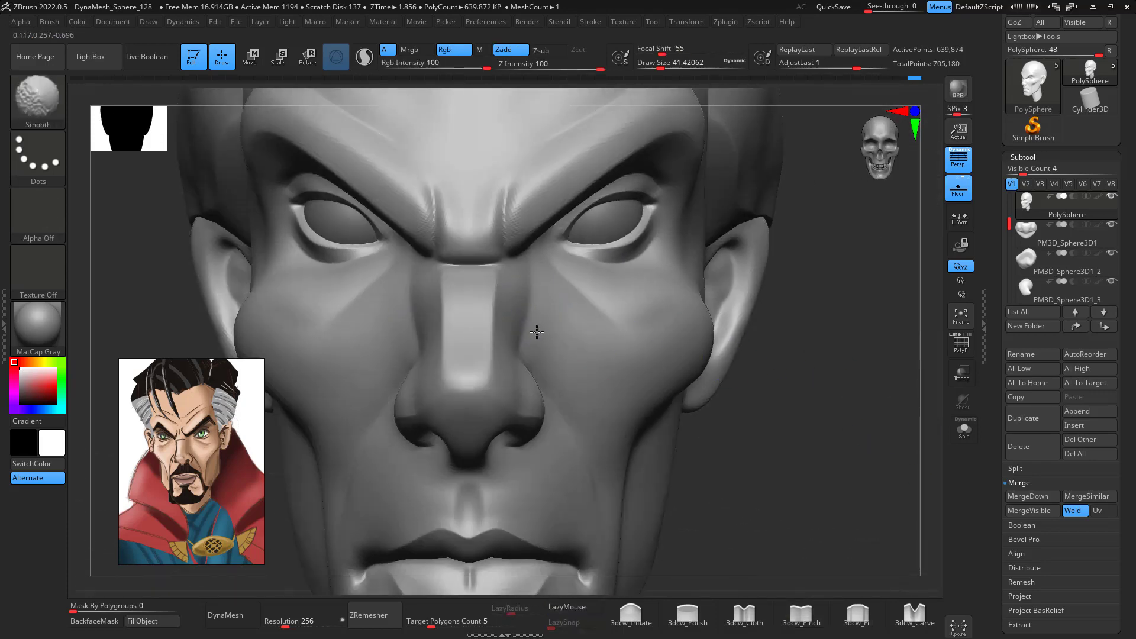
# - Reshape the sides of the nose bridge with the Move brush at draw size about 51 and smooth the adjoining cheek
pyautogui.press('b')
pyautogui.press('m')
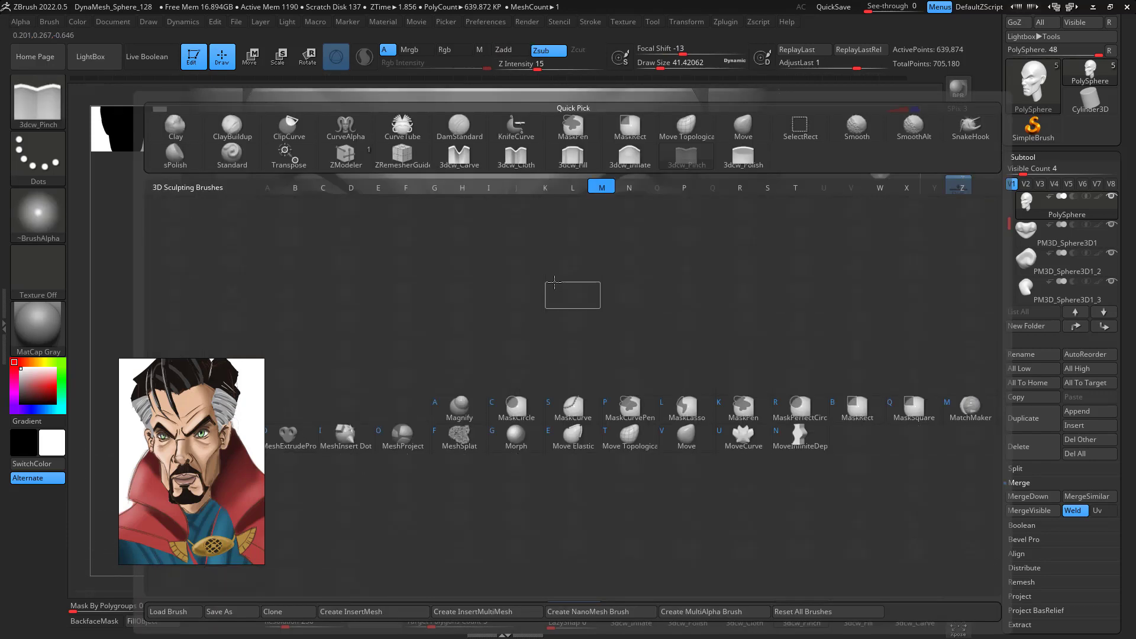
pyautogui.press('v')
pyautogui.press('space')
pyautogui.moveTo(583, 283); pyautogui.dragTo(558, 283)
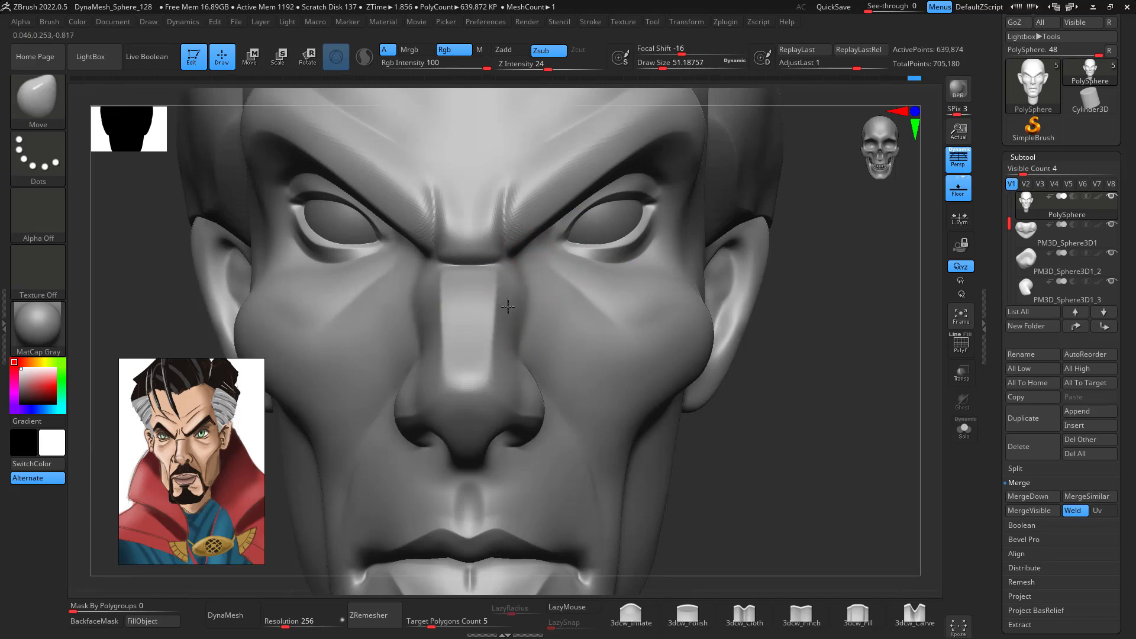
pyautogui.moveTo(796, 515)
pyautogui.keyDown('alt'); pyautogui.mouseDown()
pyautogui.moveTo(768, 432)
pyautogui.moveTo(704, 427)
pyautogui.mouseUp(); pyautogui.keyUp('alt')
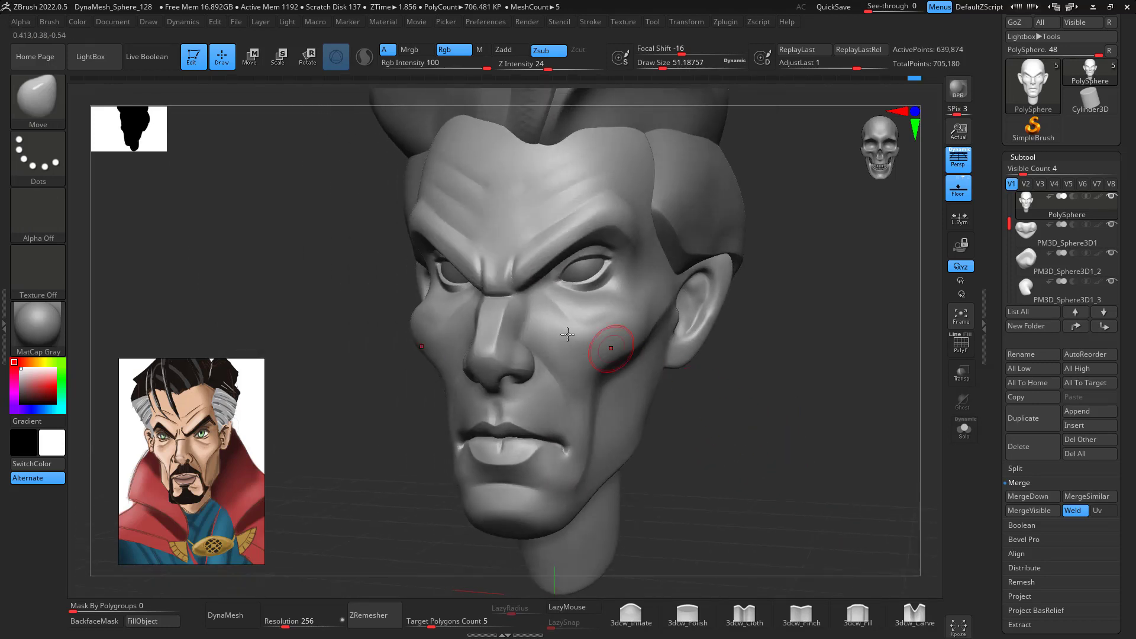
pyautogui.keyDown('shift'); pyautogui.moveTo(533, 324); pyautogui.dragTo(566, 335); pyautogui.keyUp('shift')
pyautogui.moveTo(710, 435)
pyautogui.mouseDown()
pyautogui.moveTo(772, 442)
pyautogui.moveTo(743, 421)
pyautogui.mouseUp()
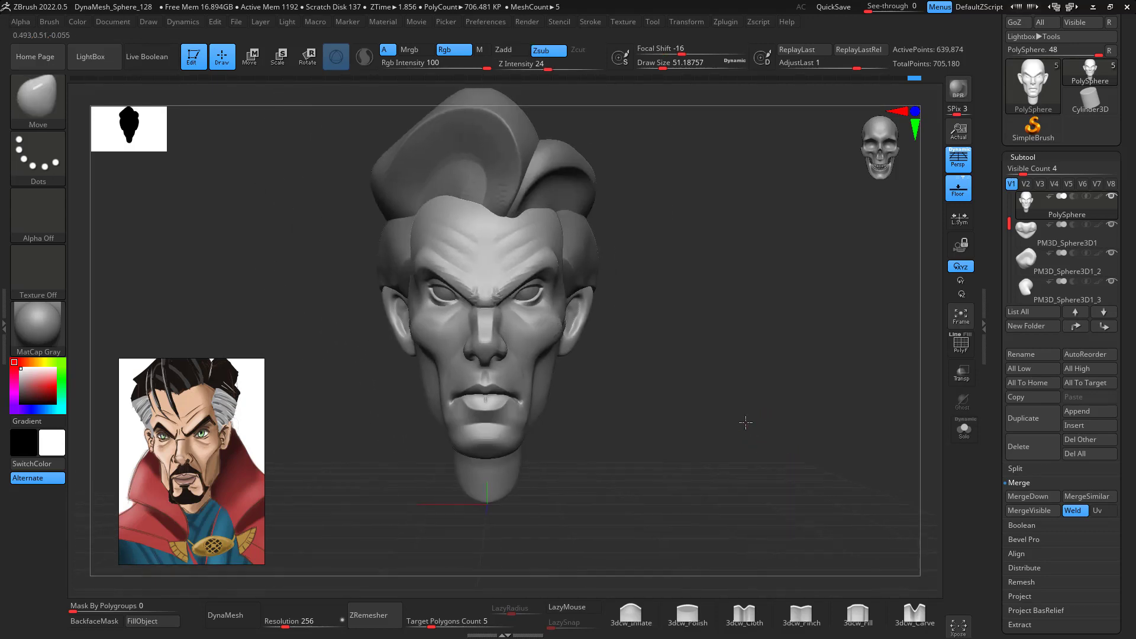
# - Adjust the forehead's profile with the Move brush and soften the forehead wrinkles with Smooth at draw size about 163
pyautogui.moveTo(793, 457); pyautogui.dragTo(597, 332)
pyautogui.press('space')
pyautogui.moveTo(543, 278); pyautogui.dragTo(564, 278)
pyautogui.press('space')
pyautogui.moveTo(480, 253); pyautogui.dragTo(477, 252)
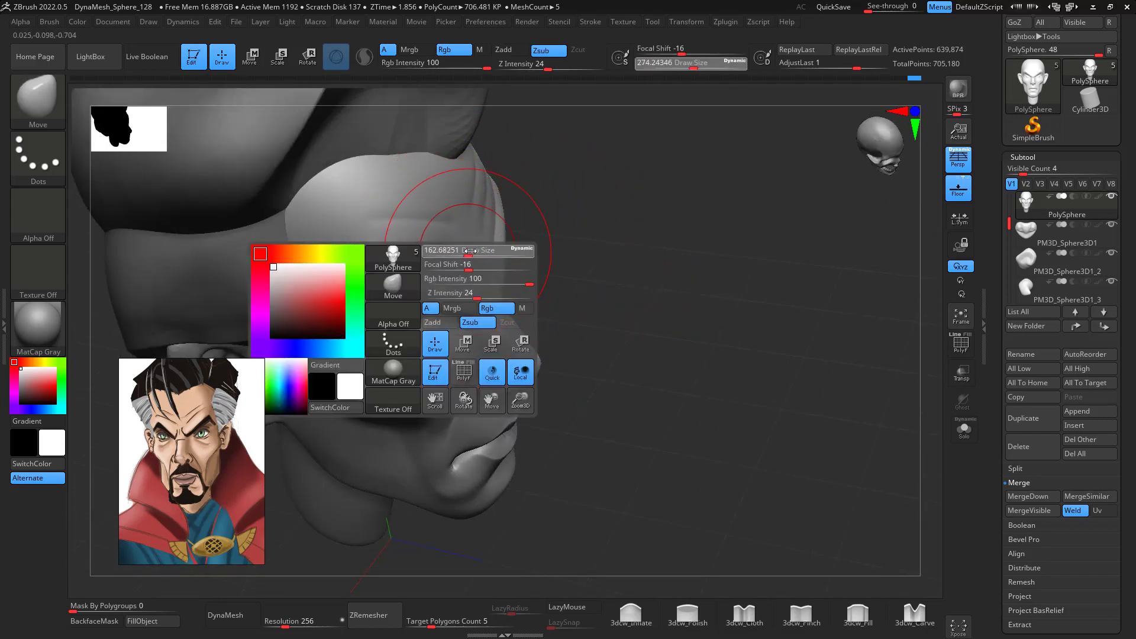
pyautogui.moveTo(814, 305); pyautogui.dragTo(739, 320)
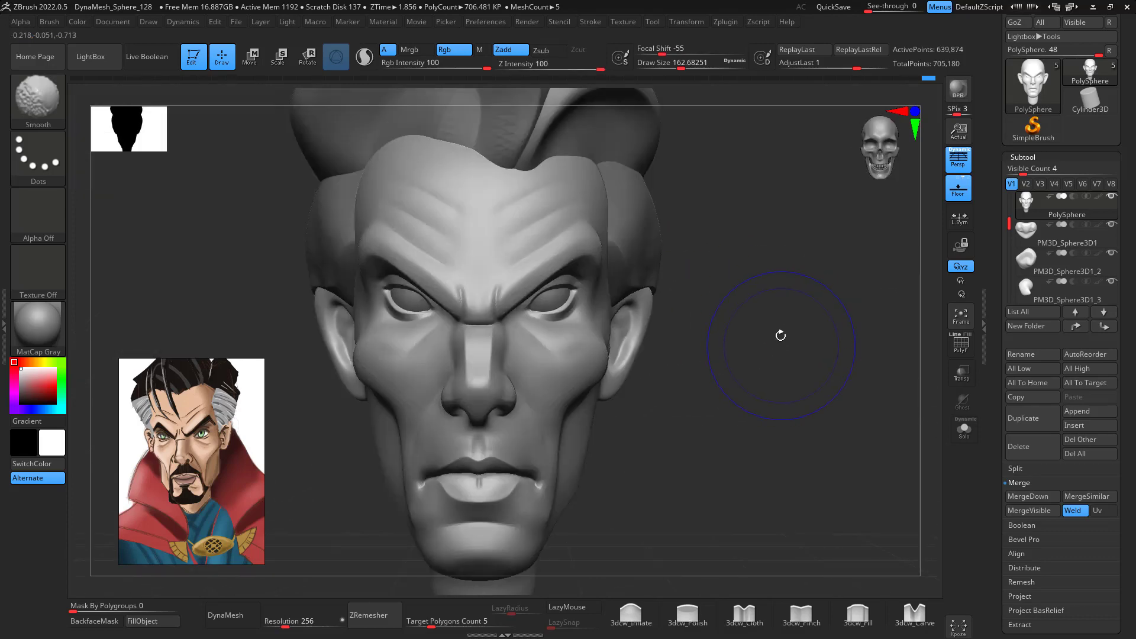
pyautogui.keyDown('shift'); pyautogui.moveTo(527, 195); pyautogui.dragTo(543, 202); pyautogui.keyUp('shift')
pyautogui.keyDown('alt'); pyautogui.moveTo(820, 392); pyautogui.dragTo(820, 337); pyautogui.keyUp('alt')
pyautogui.keyDown('ctrl'); pyautogui.moveTo(820, 336); pyautogui.dragTo(818, 318, button='right'); pyautogui.keyUp('ctrl')
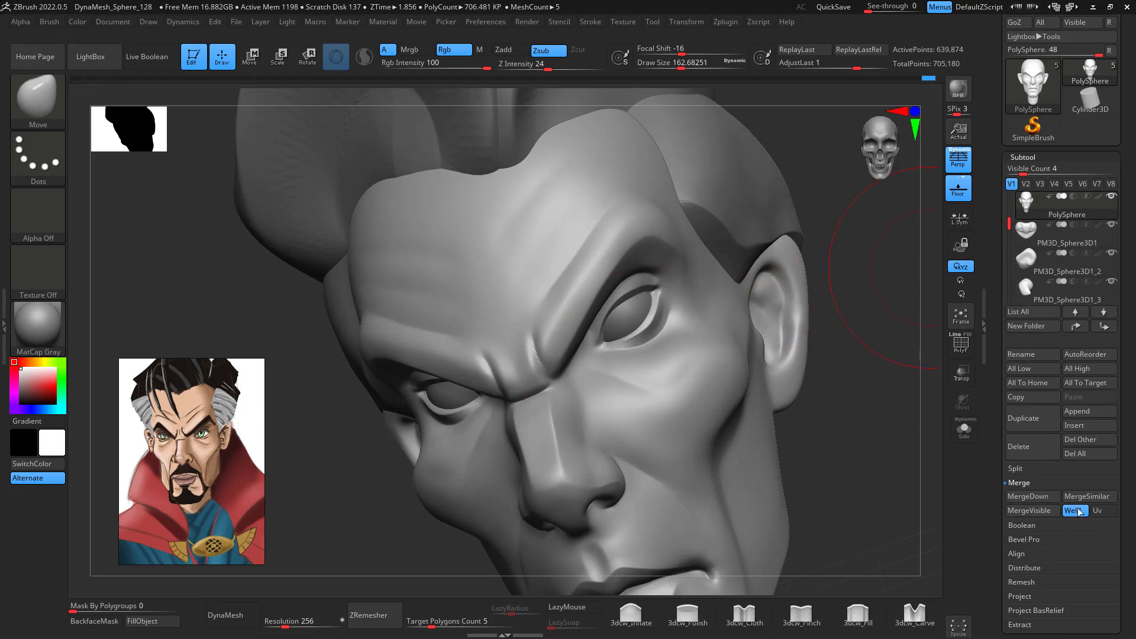
# - Subdivide the PolySphere head to subdivision level 5
pyautogui.moveTo(1133, 442); pyautogui.dragTo(1127, 325)
pyautogui.click(1037, 417)
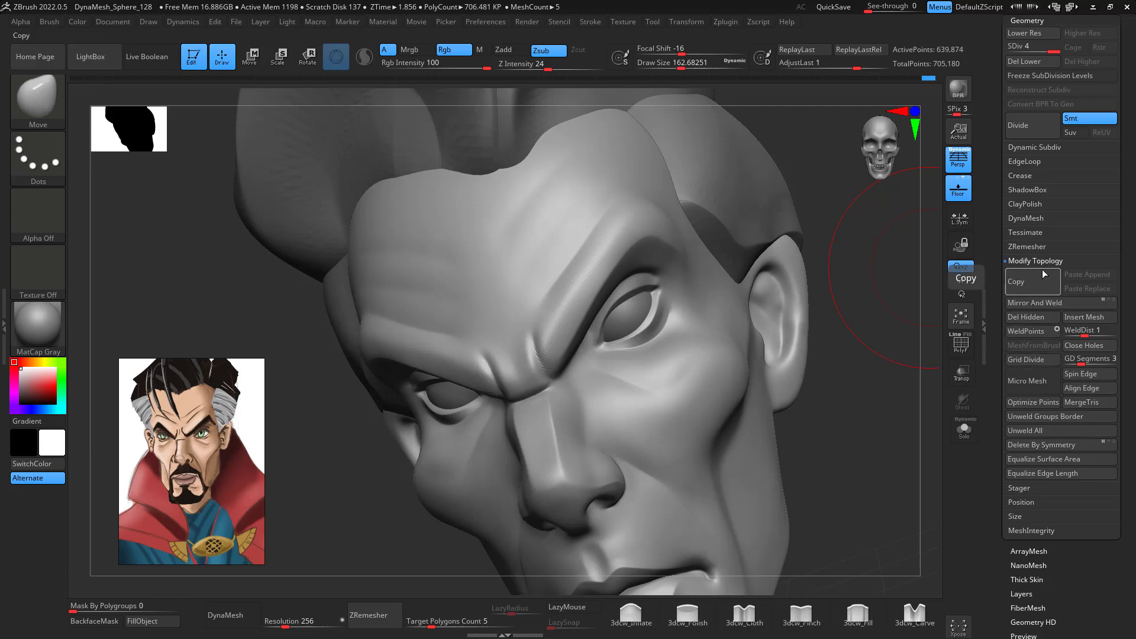
pyautogui.moveTo(876, 308)
pyautogui.mouseDown()
pyautogui.moveTo(882, 355)
pyautogui.moveTo(844, 332)
pyautogui.moveTo(820, 396)
pyautogui.mouseUp()
pyautogui.hotkey('ctrl', 'd')
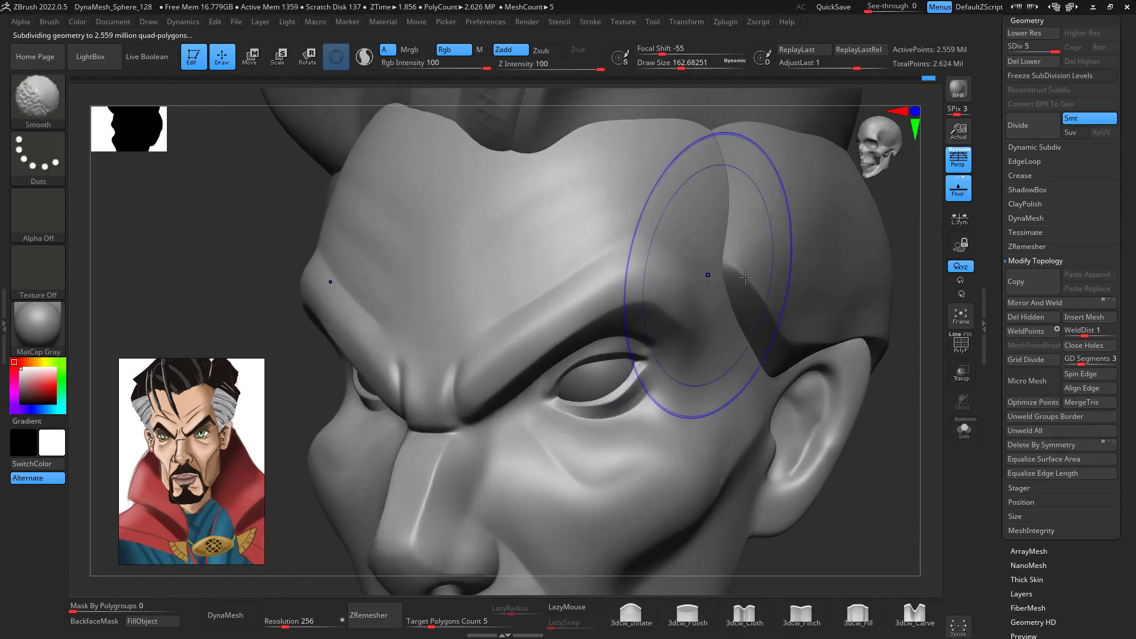
# - Set the draw size to about 33 and switch the MaskPen stroke to FreeHand
pyautogui.moveTo(877, 474)
pyautogui.mouseDown()
pyautogui.moveTo(921, 487)
pyautogui.moveTo(894, 390)
pyautogui.moveTo(841, 385)
pyautogui.moveTo(822, 367)
pyautogui.moveTo(836, 350)
pyautogui.moveTo(791, 338)
pyautogui.mouseUp()
pyautogui.press('space')
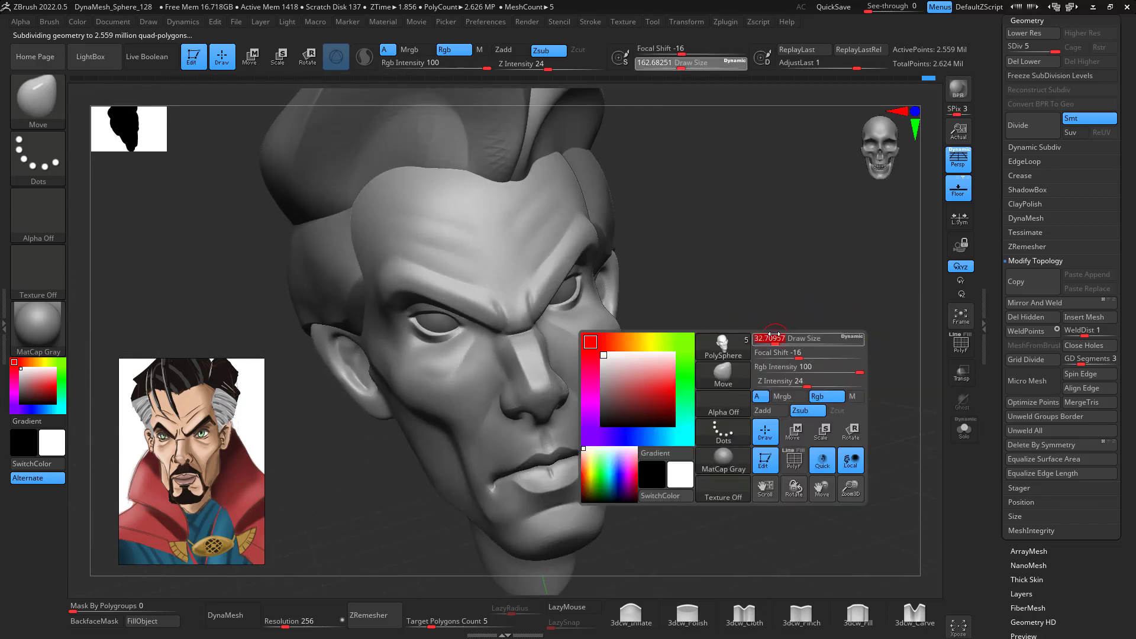
pyautogui.press('ctrl')
pyautogui.click(38, 161)
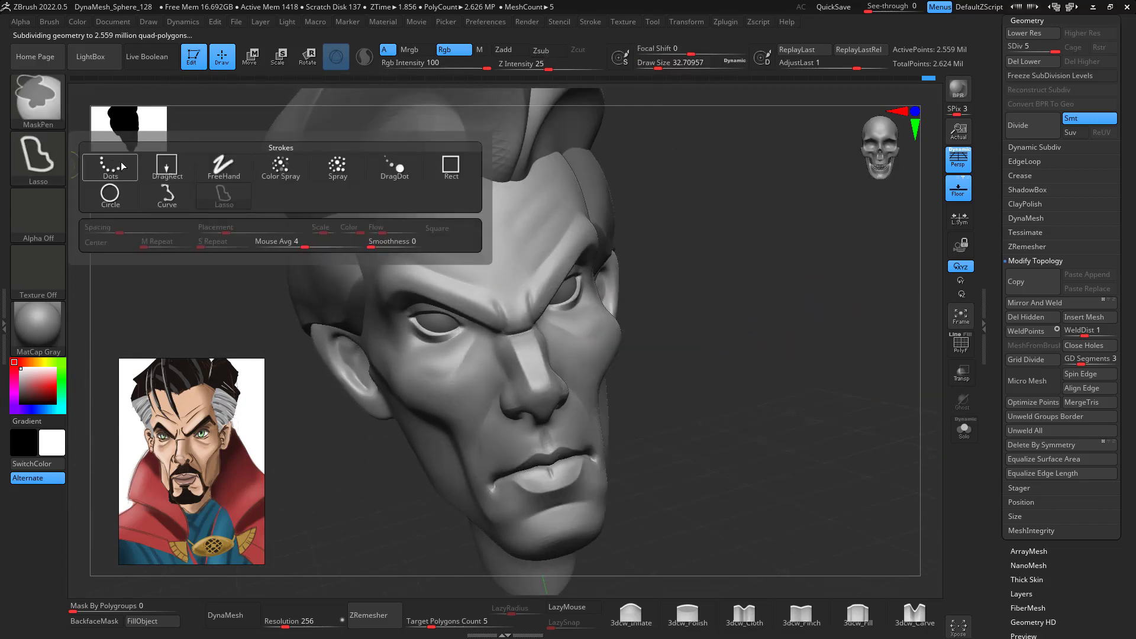
pyautogui.click(224, 170)
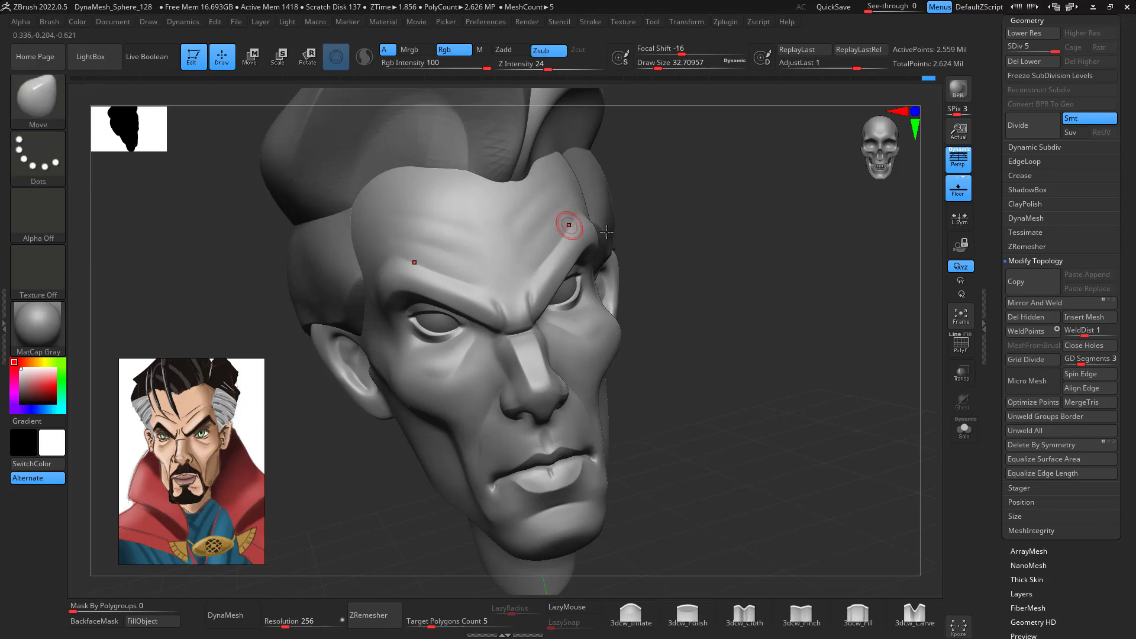
# - Mask the eyebrow shape along the brow ridge and around its outer bend beside the eye with MaskPen
pyautogui.moveTo(681, 266)
pyautogui.mouseDown()
pyautogui.moveTo(855, 352)
pyautogui.moveTo(831, 318)
pyautogui.moveTo(836, 382)
pyautogui.moveTo(843, 358)
pyautogui.mouseUp()
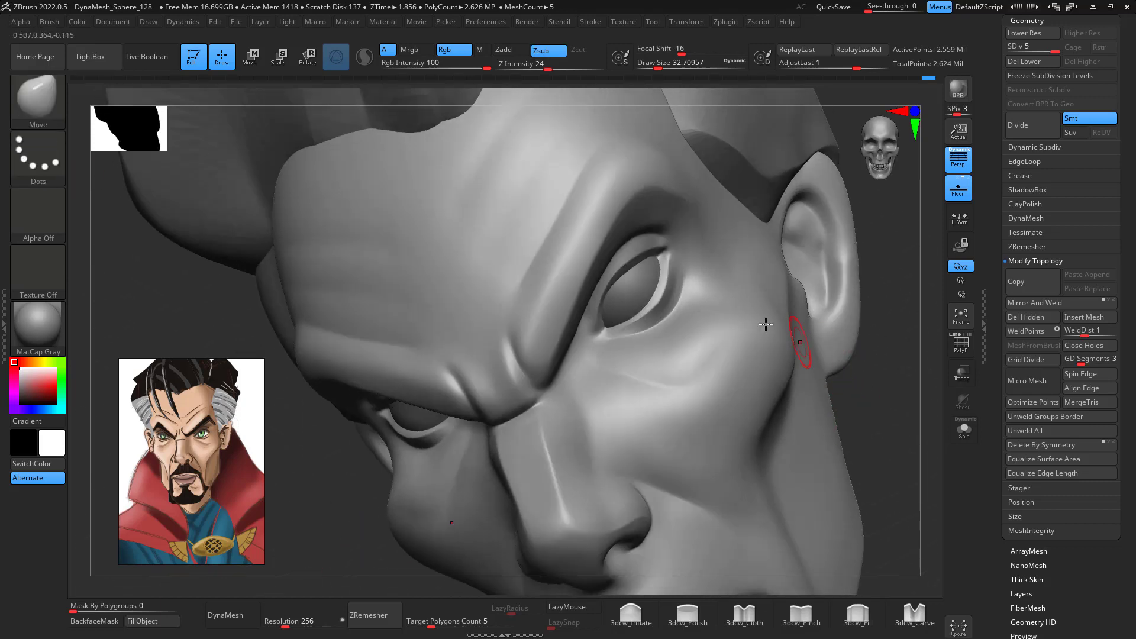
pyautogui.press('ctrl')
pyautogui.moveTo(541, 357)
pyautogui.keyDown('ctrl'); pyautogui.mouseDown()
pyautogui.moveTo(621, 177)
pyautogui.moveTo(533, 367)
pyautogui.moveTo(533, 342)
pyautogui.moveTo(582, 243)
pyautogui.moveTo(533, 332)
pyautogui.moveTo(540, 347)
pyautogui.mouseUp(); pyautogui.keyUp('ctrl')
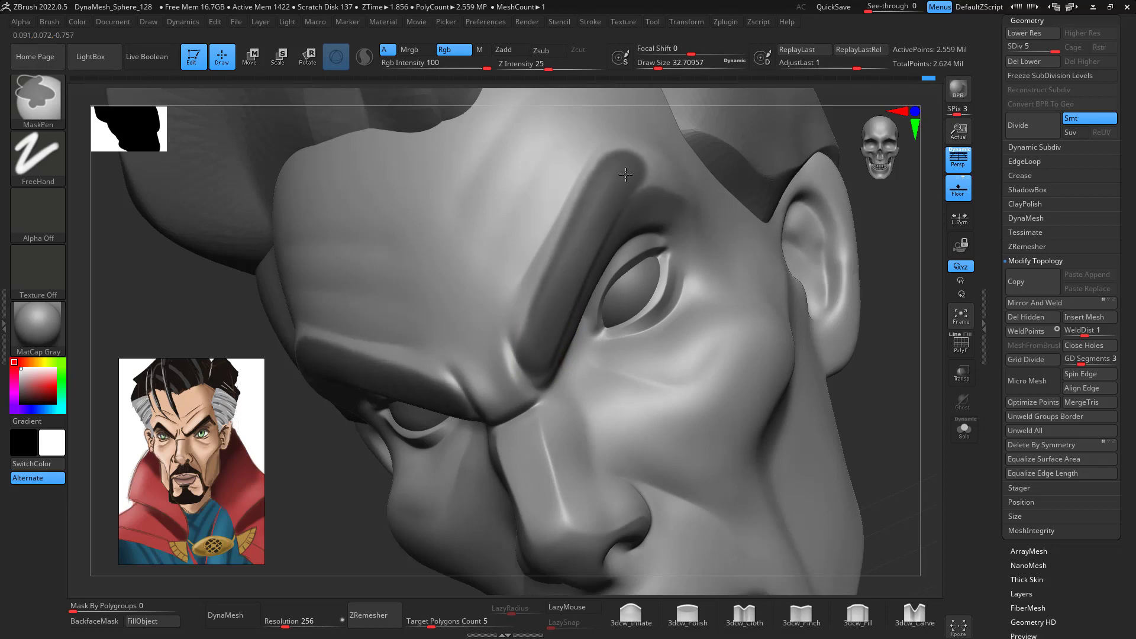
pyautogui.moveTo(887, 393); pyautogui.dragTo(893, 473)
pyautogui.keyDown('ctrl'); pyautogui.moveTo(353, 239); pyautogui.dragTo(335, 184); pyautogui.keyUp('ctrl')
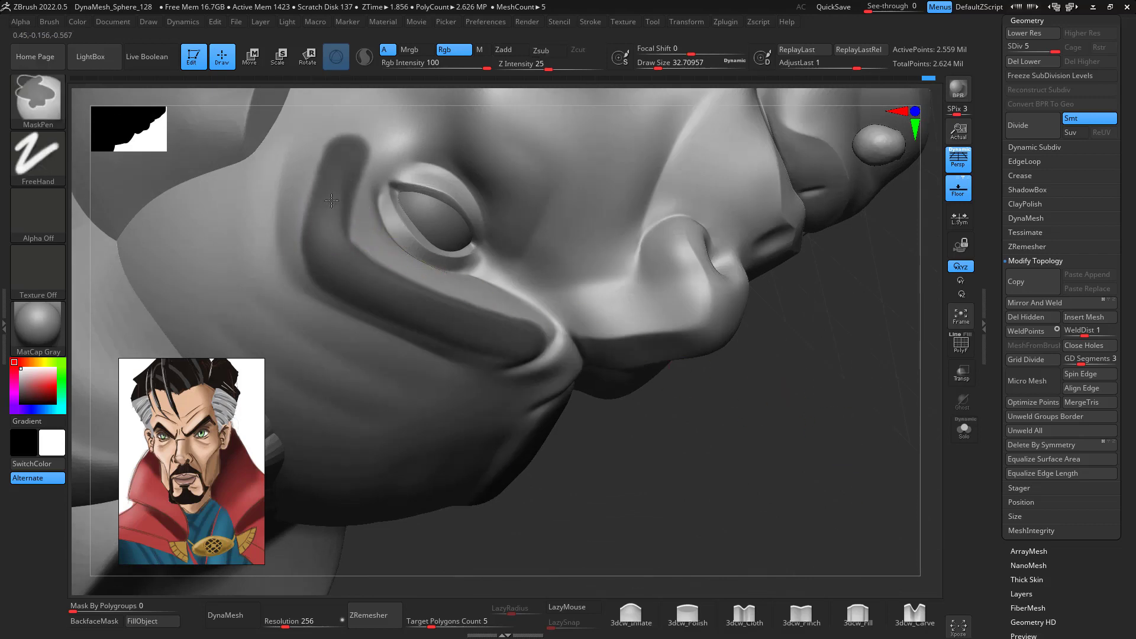
pyautogui.keyDown('ctrl'); pyautogui.moveTo(331, 248); pyautogui.dragTo(325, 211); pyautogui.keyUp('ctrl')
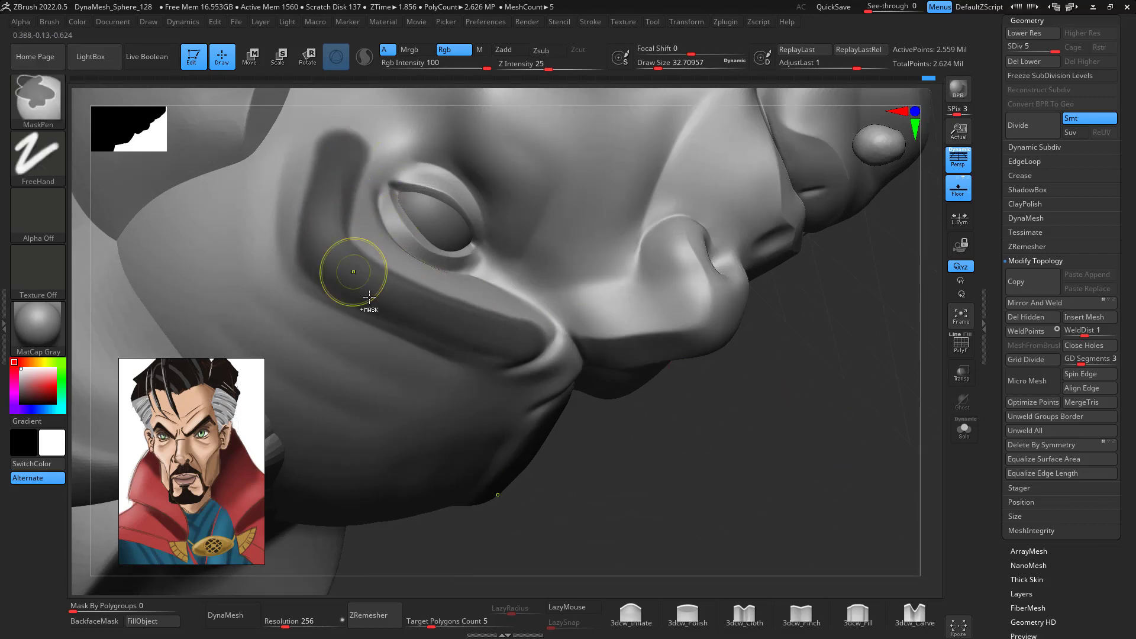
# - Erase both edges of the eyebrow mask's outer end so that it tapers to a point
pyautogui.moveTo(872, 472); pyautogui.dragTo(877, 532)
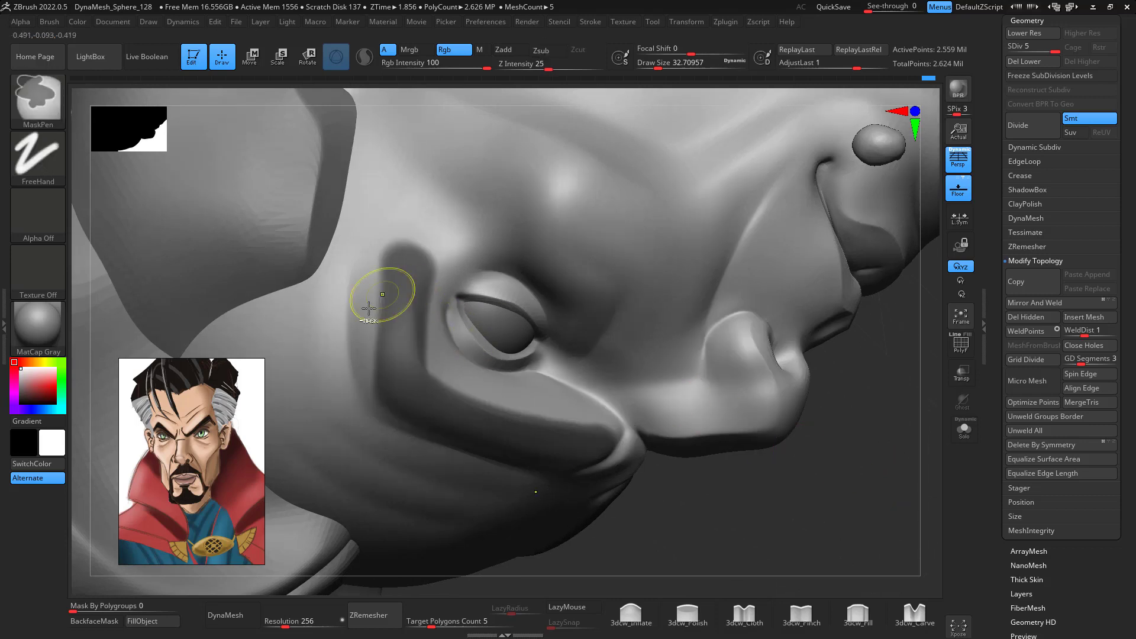
pyautogui.keyDown('ctrl'); pyautogui.keyDown('alt'); pyautogui.moveTo(355, 390); pyautogui.dragTo(407, 195); pyautogui.keyUp('alt'); pyautogui.keyUp('ctrl')
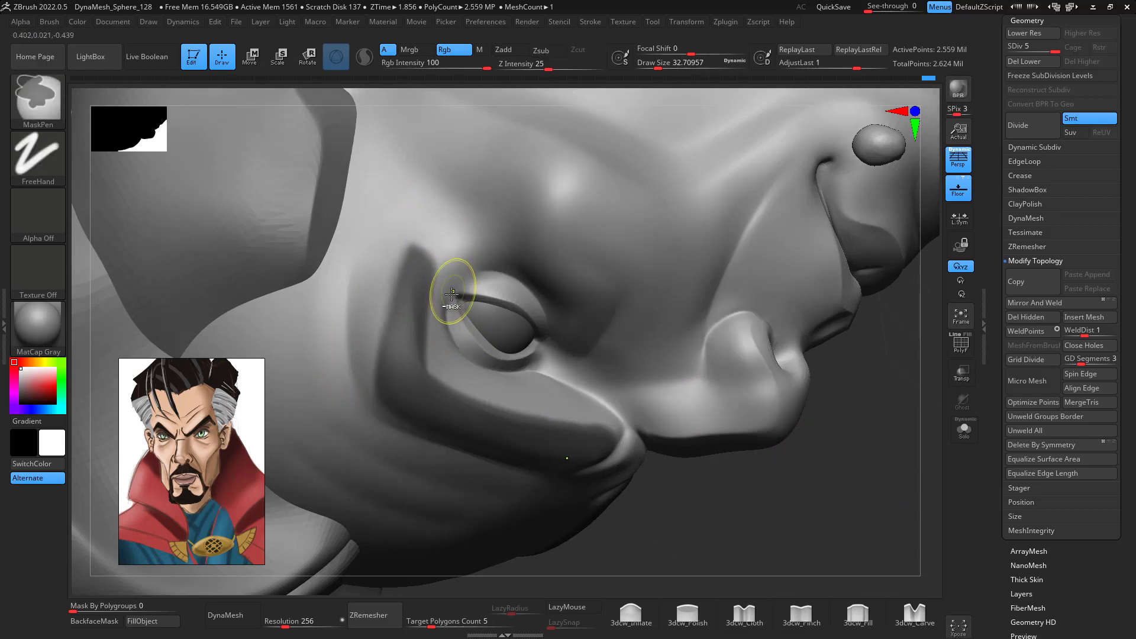
pyautogui.moveTo(452, 293)
pyautogui.keyDown('ctrl'); pyautogui.keyDown('alt'); pyautogui.mouseDown()
pyautogui.moveTo(432, 343)
pyautogui.moveTo(426, 255)
pyautogui.moveTo(437, 354)
pyautogui.mouseUp(); pyautogui.keyUp('alt'); pyautogui.keyUp('ctrl')
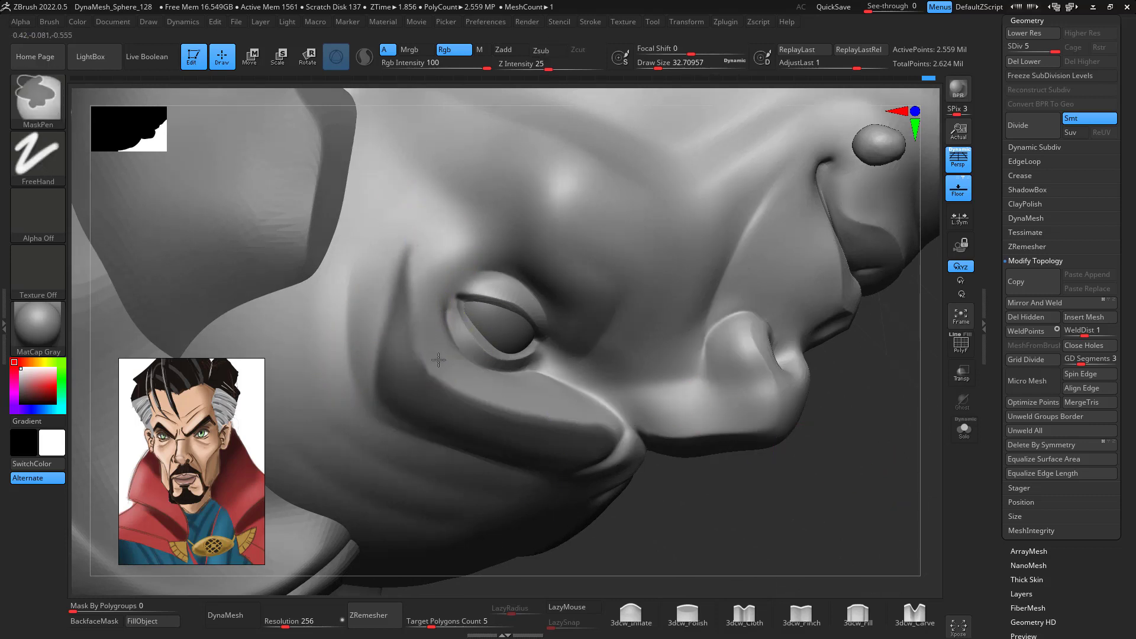
# - Extend the eyebrow mask's inner end beside the nose bridge and clean up its edge above the eye by erasing excess mask
pyautogui.moveTo(772, 473)
pyautogui.keyDown('shift'); pyautogui.mouseDown()
pyautogui.moveTo(850, 373)
pyautogui.moveTo(832, 477)
pyautogui.mouseUp(); pyautogui.keyUp('shift')
pyautogui.press('ctrl')
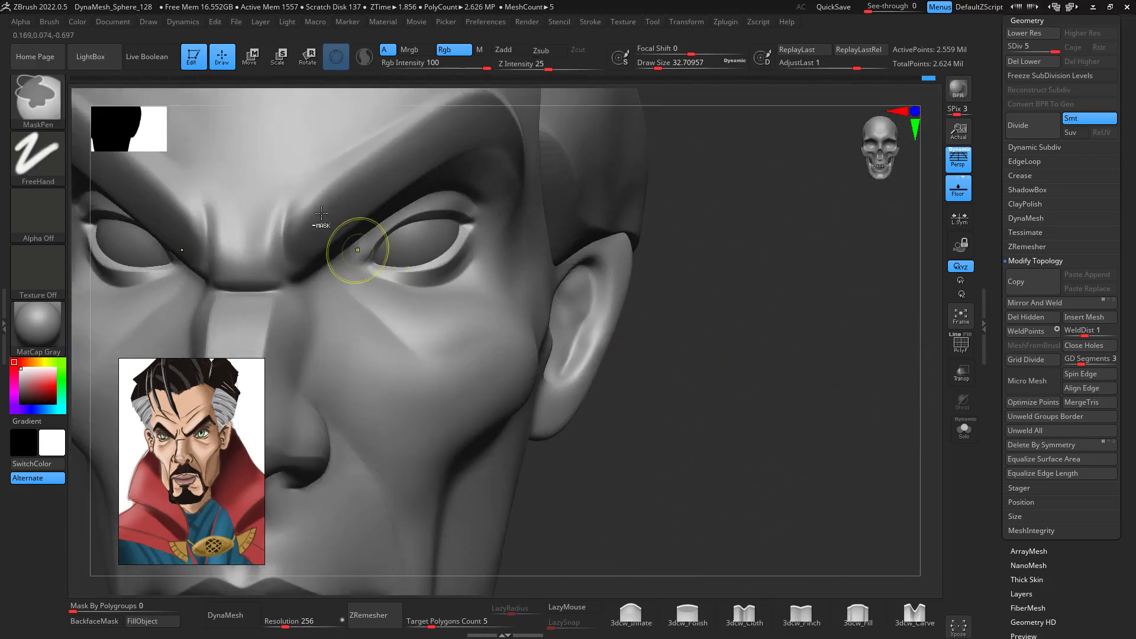
pyautogui.moveTo(294, 249)
pyautogui.keyDown('ctrl'); pyautogui.mouseDown()
pyautogui.moveTo(293, 178)
pyautogui.moveTo(275, 260)
pyautogui.moveTo(291, 255)
pyautogui.mouseUp(); pyautogui.keyUp('ctrl')
pyautogui.moveTo(265, 216)
pyautogui.keyDown('ctrl'); pyautogui.keyDown('alt'); pyautogui.mouseDown()
pyautogui.moveTo(296, 125)
pyautogui.moveTo(271, 275)
pyautogui.mouseUp(); pyautogui.keyUp('alt'); pyautogui.keyUp('ctrl')
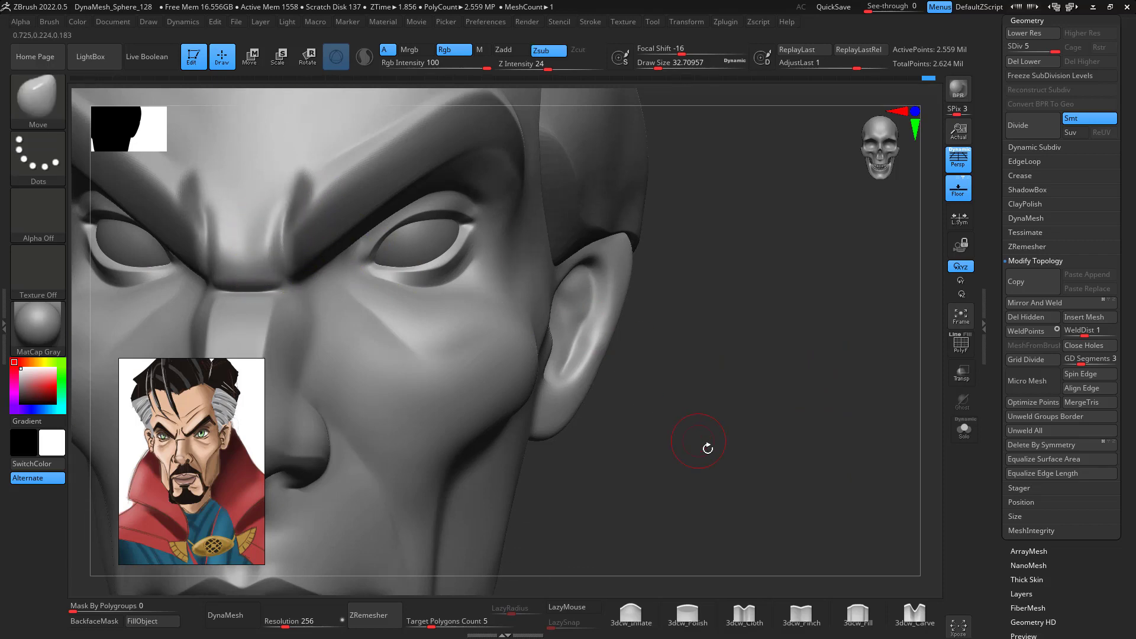
pyautogui.moveTo(734, 450)
pyautogui.mouseDown()
pyautogui.moveTo(749, 465)
pyautogui.moveTo(720, 368)
pyautogui.mouseUp()
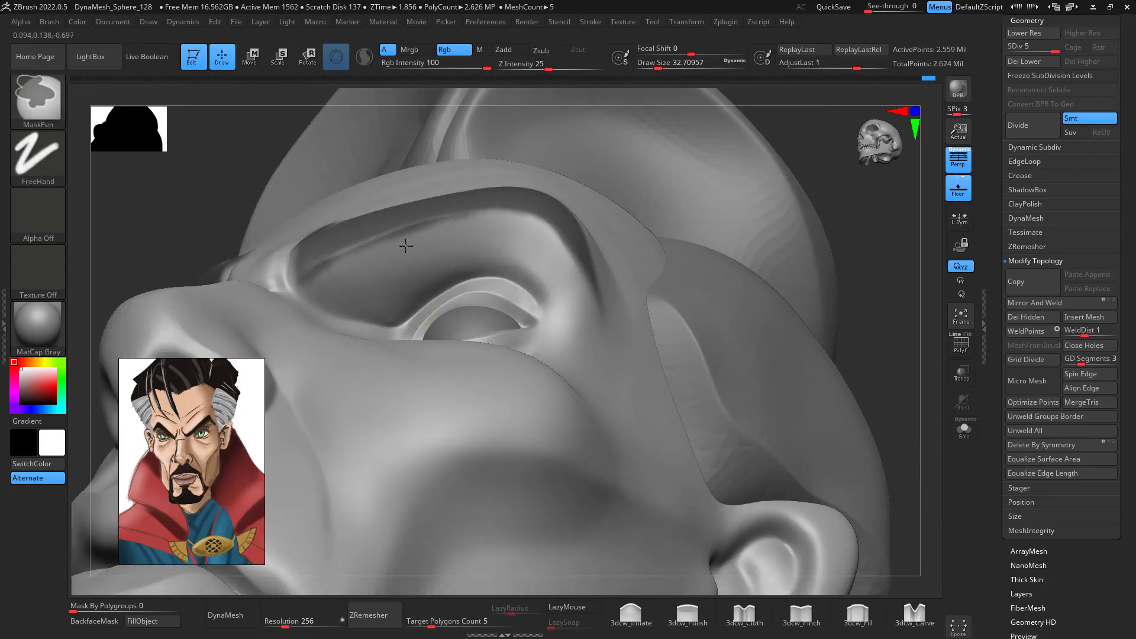
pyautogui.keyDown('ctrl'); pyautogui.keyDown('alt'); pyautogui.moveTo(406, 245); pyautogui.dragTo(298, 300); pyautogui.keyUp('alt'); pyautogui.keyUp('ctrl')
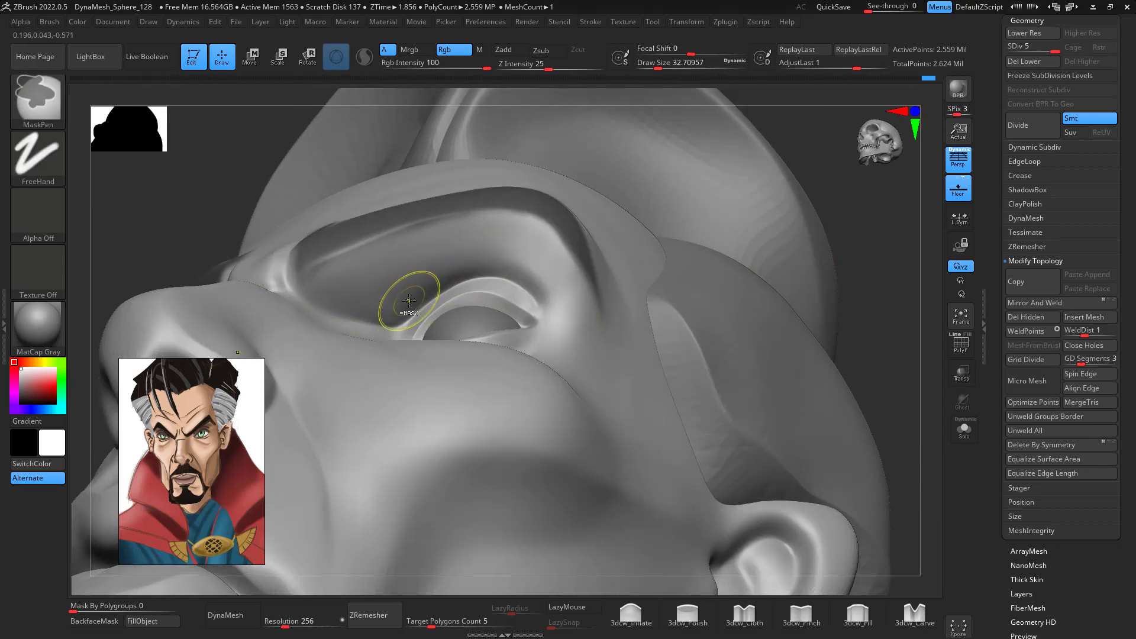
# - Extract the masked eyebrows from the head as a separate subtool with a thickness of 0.01 and accept the result
pyautogui.keyDown('shift'); pyautogui.moveTo(900, 319); pyautogui.dragTo(875, 325); pyautogui.keyUp('shift')
pyautogui.moveTo(875, 485)
pyautogui.keyDown('shift'); pyautogui.mouseDown()
pyautogui.moveTo(829, 446)
pyautogui.moveTo(841, 412)
pyautogui.mouseUp(); pyautogui.keyUp('shift')
pyautogui.moveTo(1133, 84); pyautogui.dragTo(1091, 148)
pyautogui.click(1030, 194)
pyautogui.scroll(-4, 1088, 353)
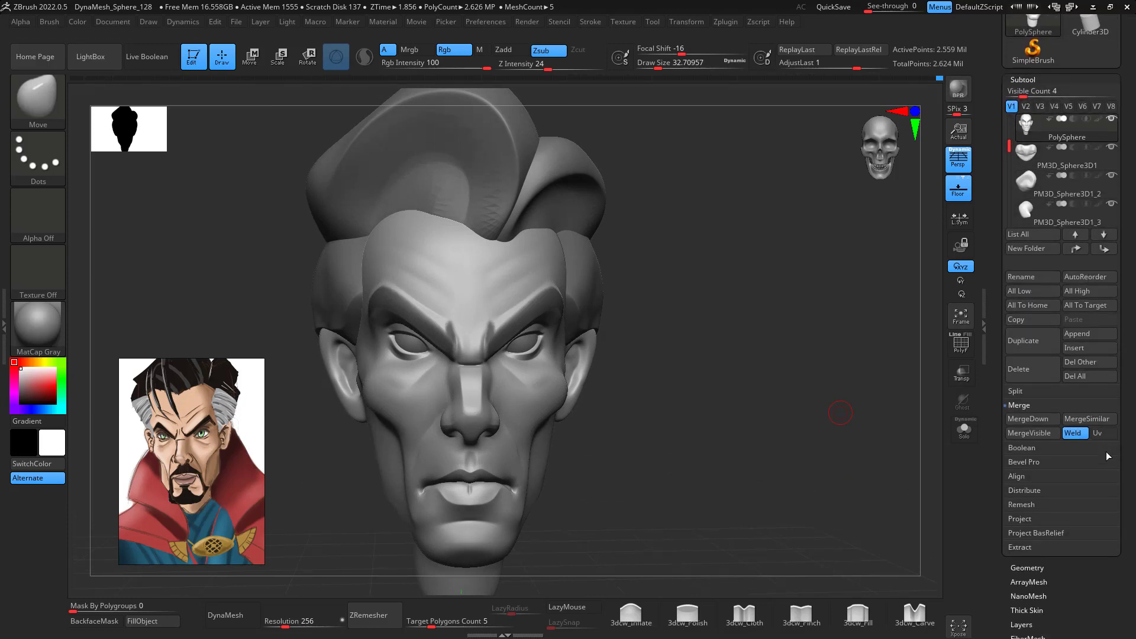
pyautogui.click(1032, 547)
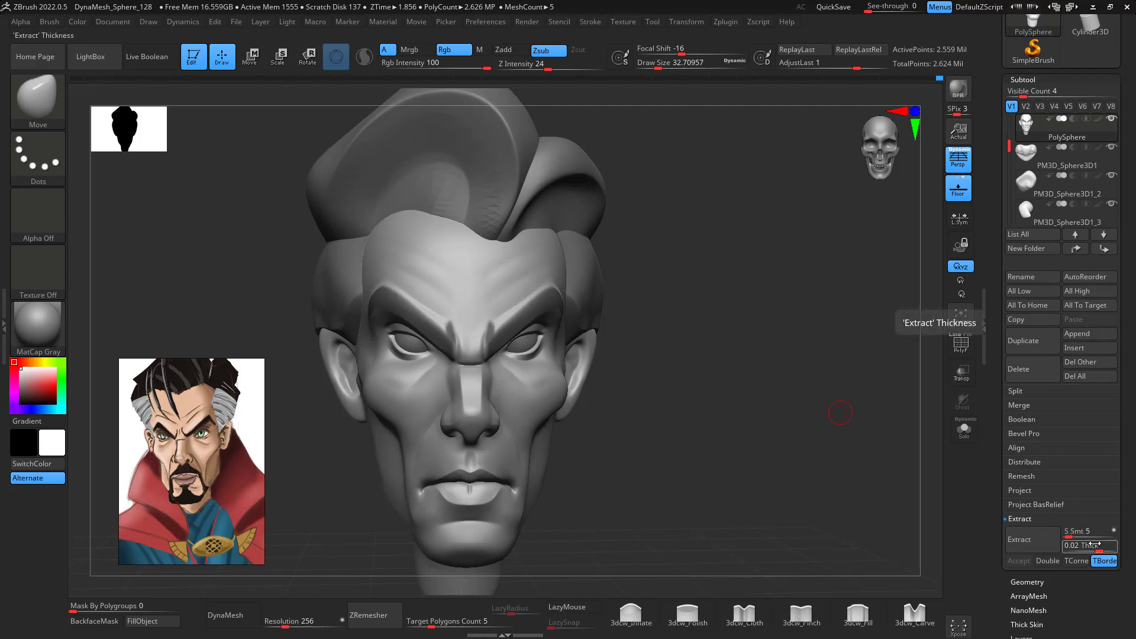
pyautogui.write('0.001')
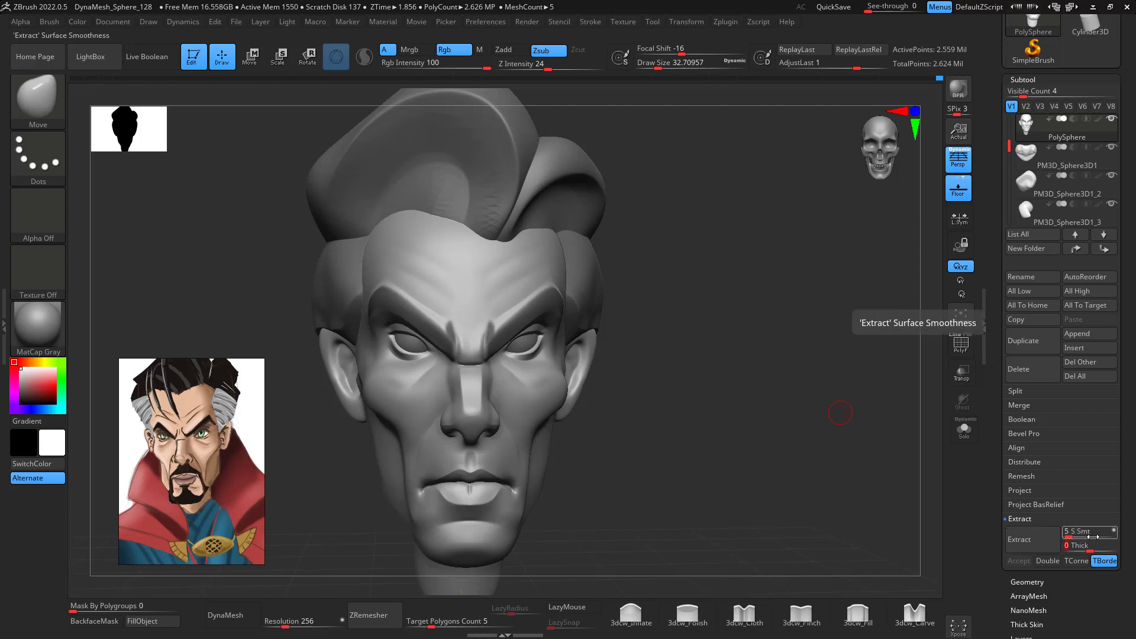
pyautogui.click(1094, 543)
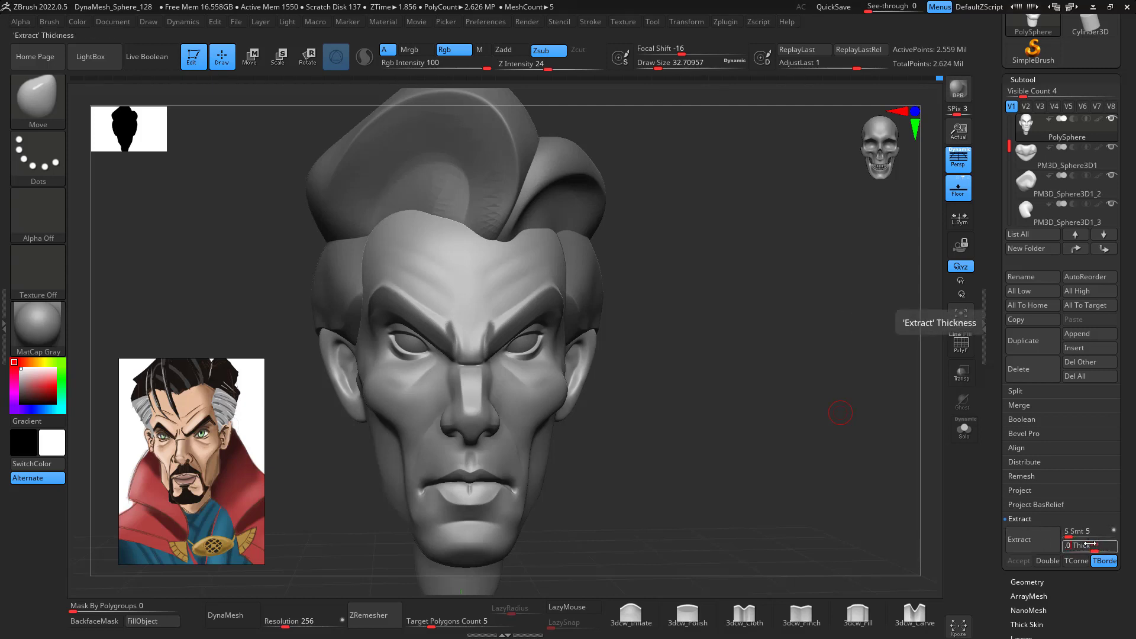
pyautogui.click(1019, 539)
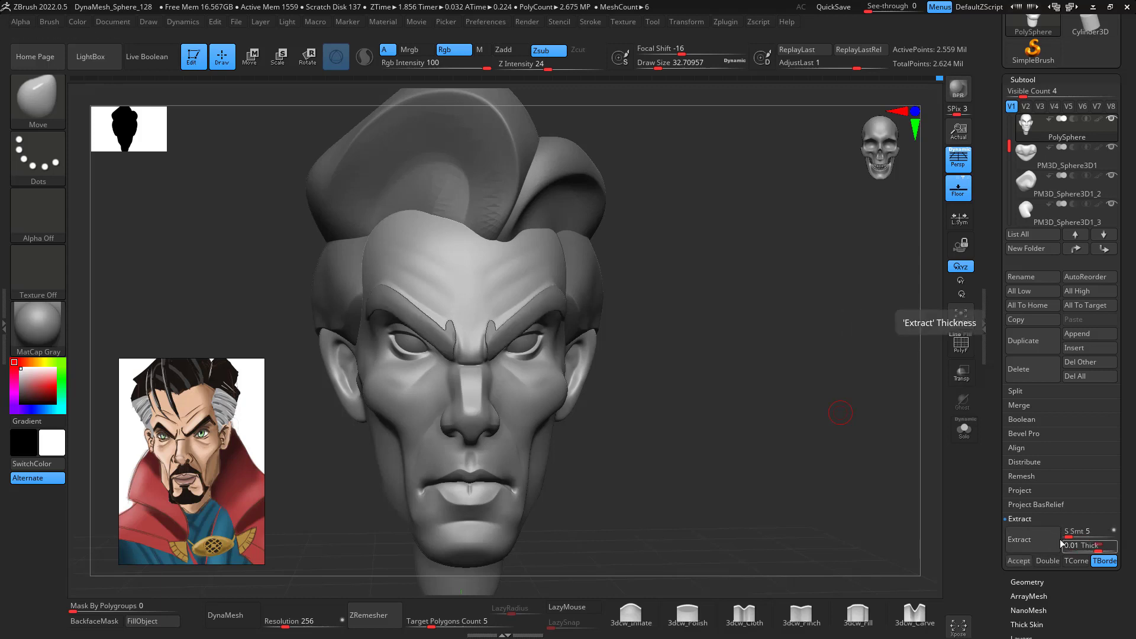
pyautogui.click(1029, 561)
# - Remesh the extracted eyebrows with ZRemesher at a target polygon count of 0.1 and display their wireframe
pyautogui.moveTo(844, 474); pyautogui.dragTo(901, 332)
pyautogui.click(462, 620)
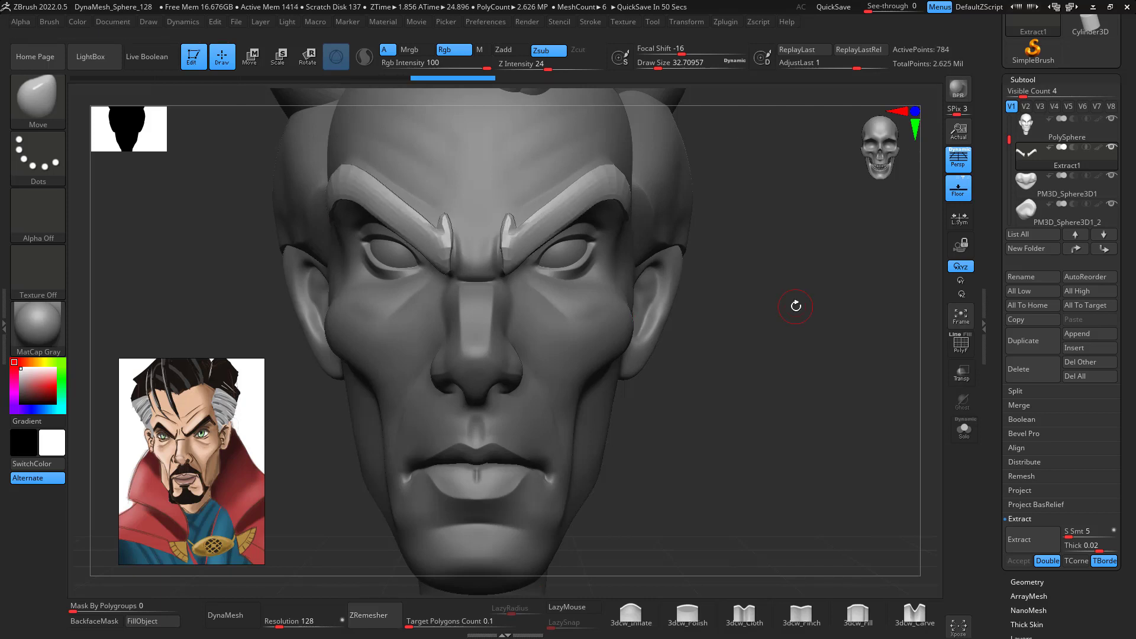
pyautogui.moveTo(712, 283); pyautogui.dragTo(610, 391)
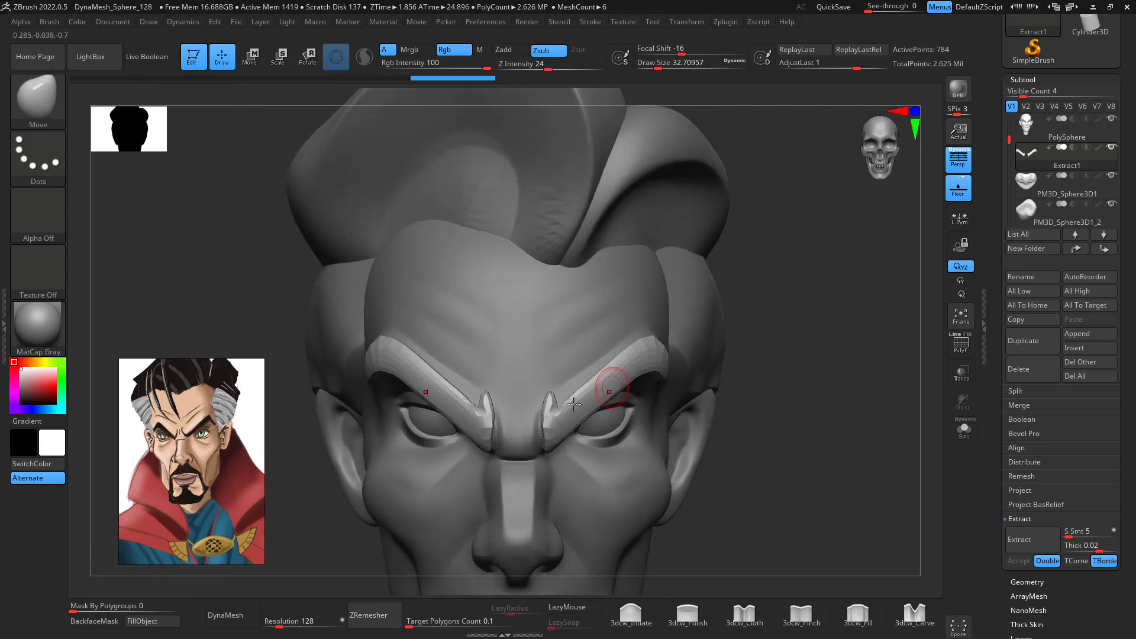
pyautogui.click(966, 351)
pyautogui.moveTo(912, 387)
pyautogui.keyDown('alt'); pyautogui.mouseDown()
pyautogui.moveTo(868, 435)
pyautogui.moveTo(904, 379)
pyautogui.mouseUp(); pyautogui.keyUp('alt')
pyautogui.click(967, 335)
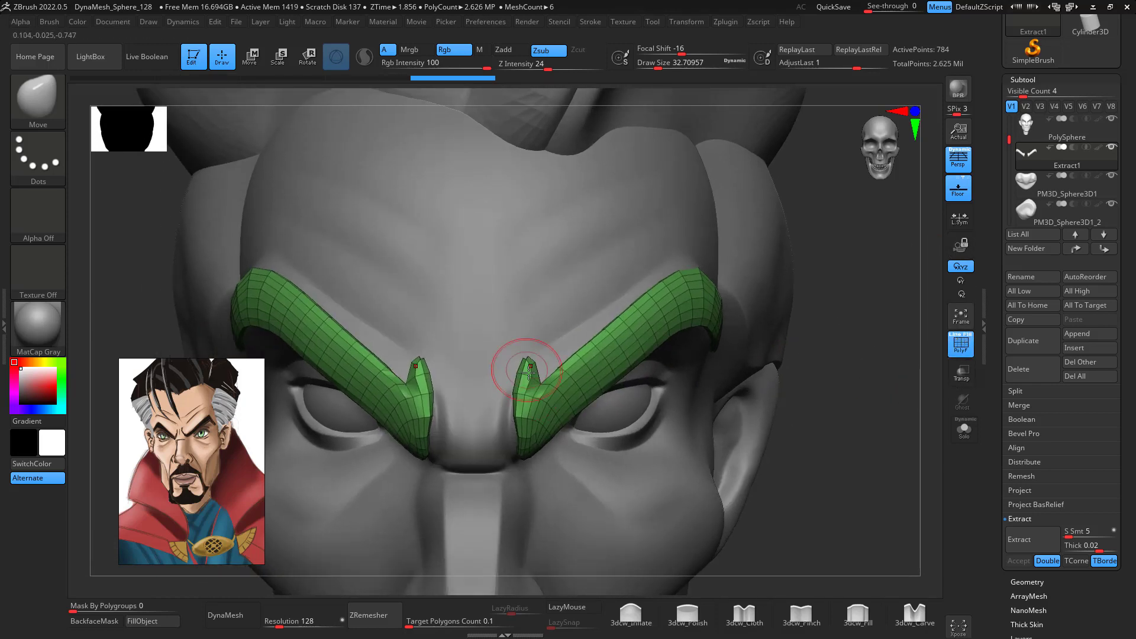
# - Smooth the upturned inner tips of the eyebrows into thinner points, reducing the draw size to about 16
pyautogui.keyDown('shift'); pyautogui.moveTo(523, 378); pyautogui.dragTo(518, 408); pyautogui.keyUp('shift')
pyautogui.moveTo(527, 356)
pyautogui.keyDown('shift'); pyautogui.mouseDown()
pyautogui.moveTo(523, 395)
pyautogui.moveTo(533, 385)
pyautogui.moveTo(537, 408)
pyautogui.mouseUp(); pyautogui.keyUp('shift')
pyautogui.press('space')
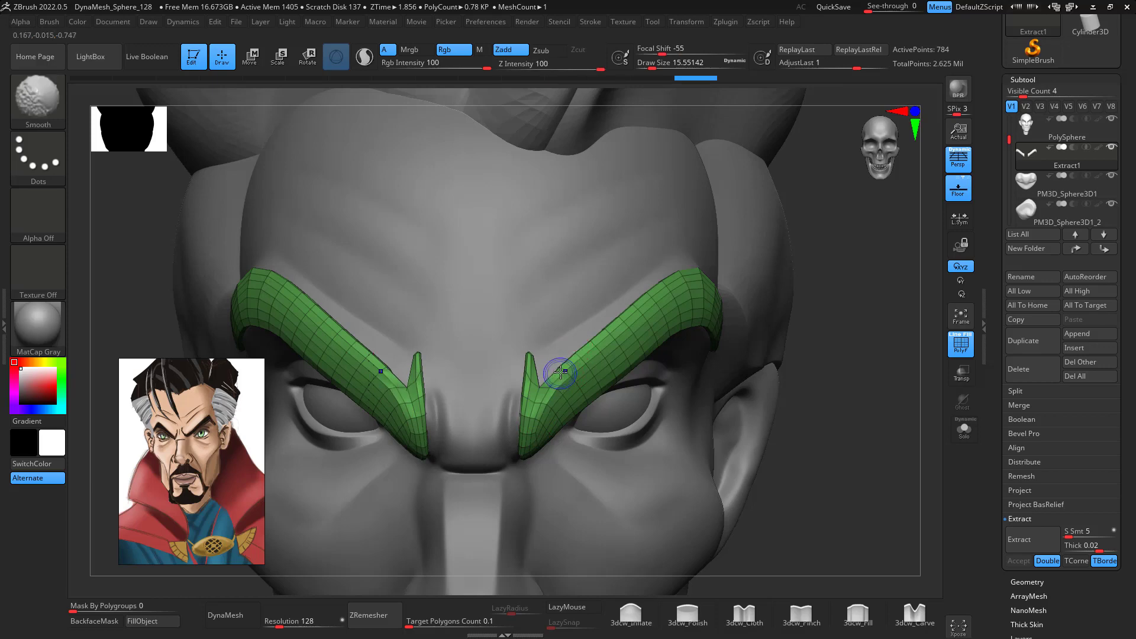
pyautogui.moveTo(865, 417)
pyautogui.mouseDown()
pyautogui.moveTo(879, 424)
pyautogui.moveTo(824, 419)
pyautogui.mouseUp()
# - Shape the eyebrows' outer bend into a sharp raised peak with a pointed tail, using Move at a draw size of about 17
pyautogui.press('space')
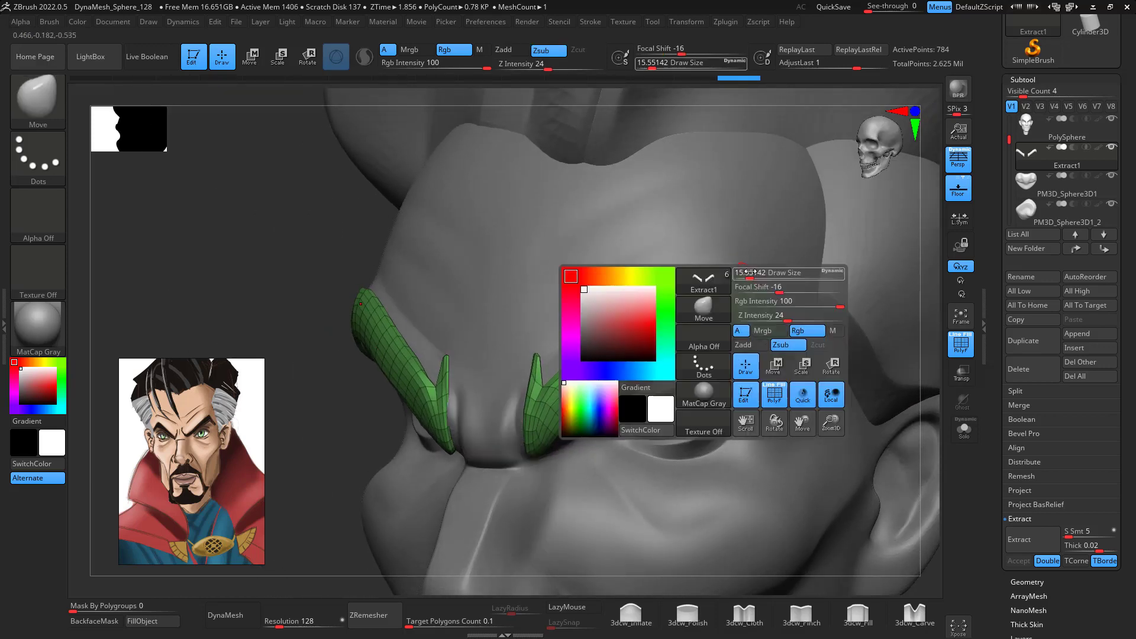
pyautogui.moveTo(748, 272)
pyautogui.mouseDown()
pyautogui.moveTo(763, 272)
pyautogui.moveTo(735, 210)
pyautogui.mouseUp()
pyautogui.moveTo(900, 349); pyautogui.dragTo(879, 340)
pyautogui.moveTo(596, 366)
pyautogui.keyDown('shift'); pyautogui.mouseDown()
pyautogui.moveTo(618, 359)
pyautogui.moveTo(572, 410)
pyautogui.moveTo(737, 241)
pyautogui.mouseUp(); pyautogui.keyUp('shift')
pyautogui.moveTo(928, 323); pyautogui.dragTo(865, 295)
pyautogui.press('space')
pyautogui.moveTo(758, 262); pyautogui.dragTo(744, 239)
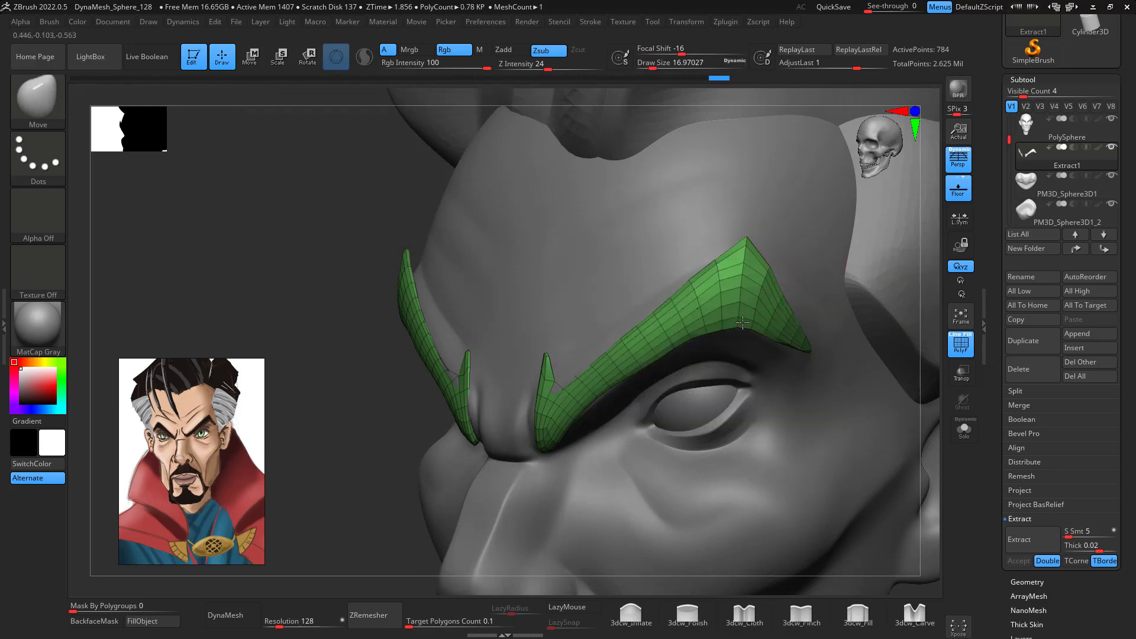
pyautogui.press('shift')
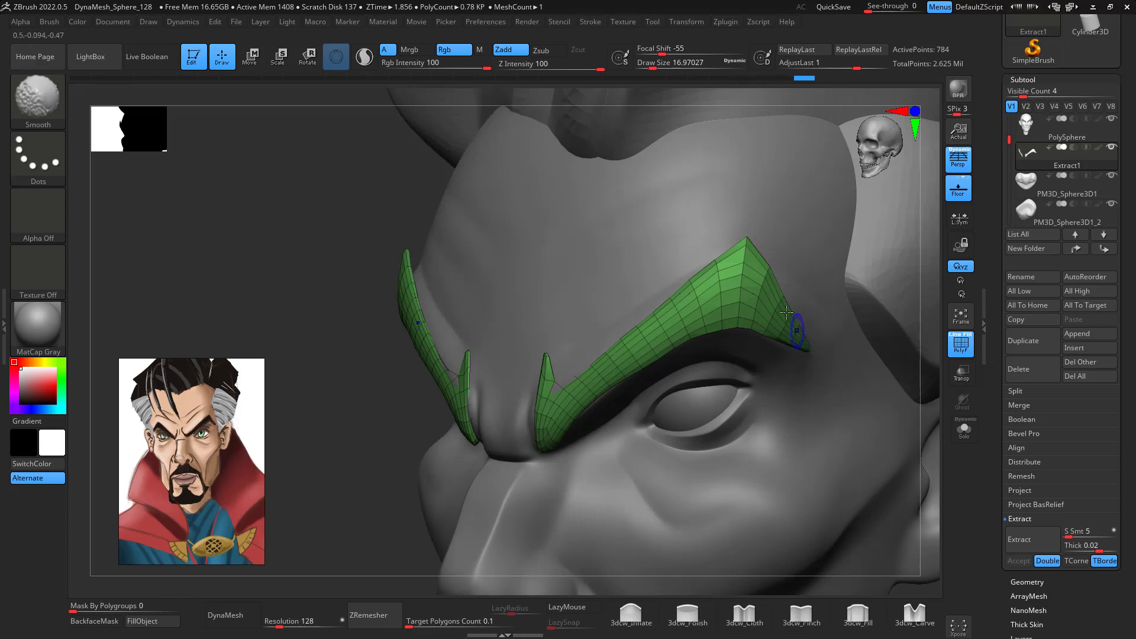
pyautogui.keyDown('shift'); pyautogui.moveTo(711, 282); pyautogui.dragTo(744, 252); pyautogui.keyUp('shift')
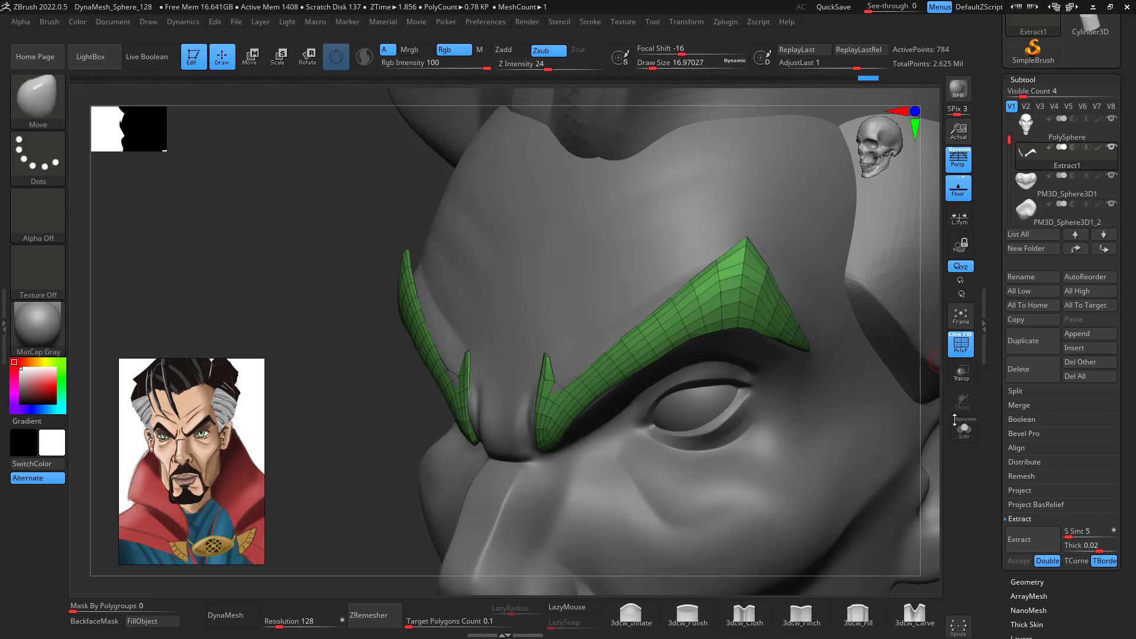
# - Adjust the eyebrows from above to follow the forehead's curve, using Move at a draw size of about 49
pyautogui.moveTo(937, 426); pyautogui.dragTo(857, 423)
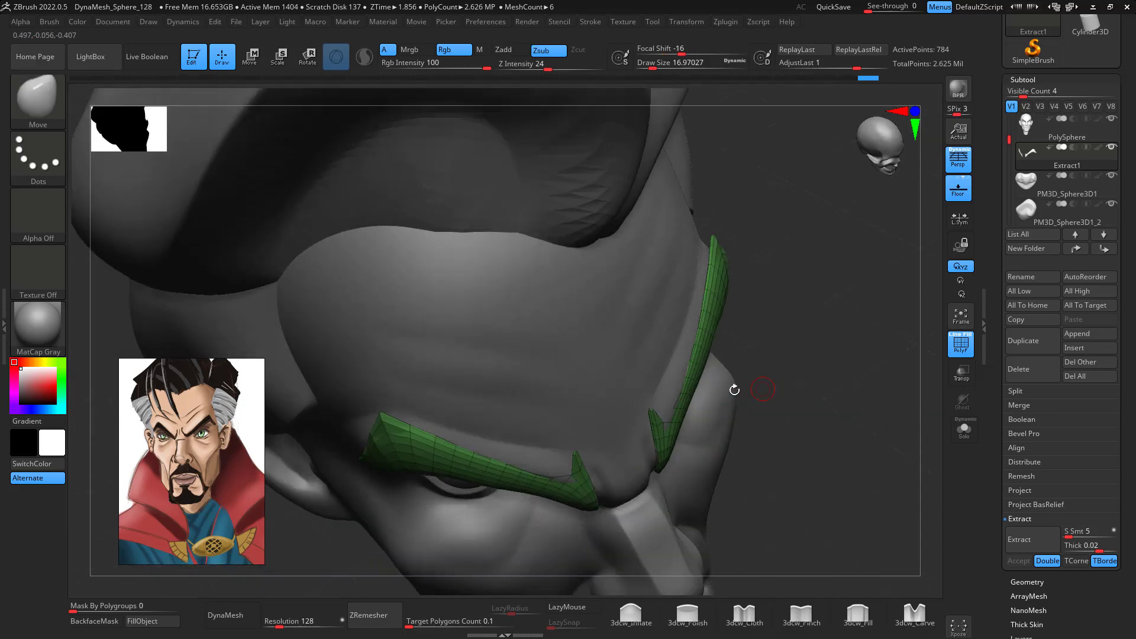
pyautogui.press('space')
pyautogui.moveTo(708, 413); pyautogui.dragTo(716, 414)
pyautogui.moveTo(852, 308)
pyautogui.mouseDown()
pyautogui.moveTo(858, 354)
pyautogui.moveTo(770, 411)
pyautogui.mouseUp()
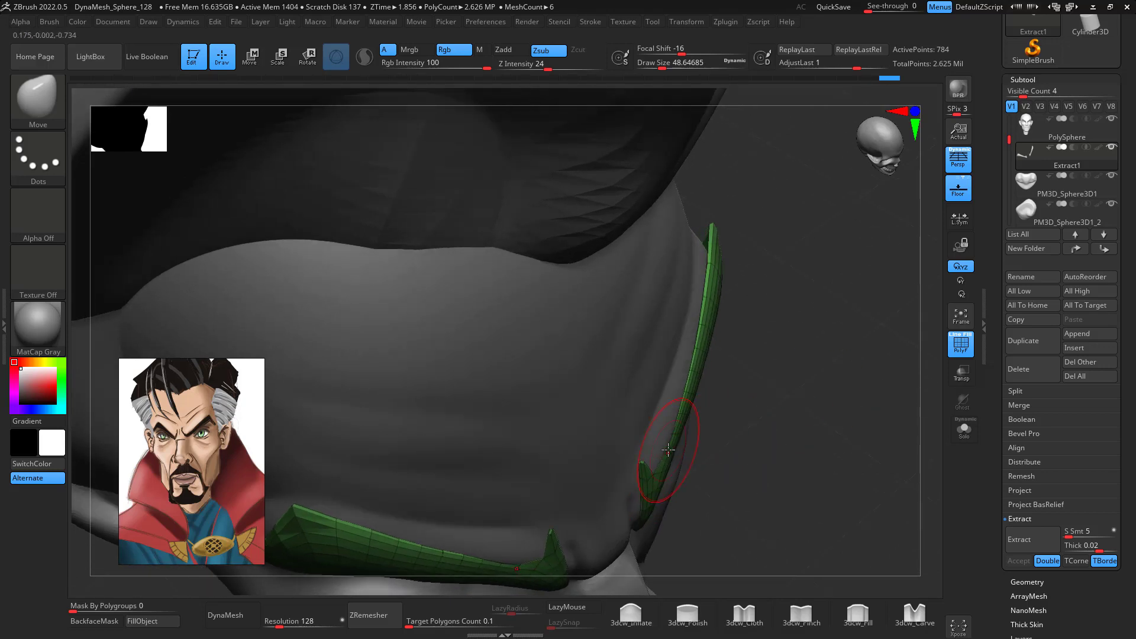
pyautogui.moveTo(739, 296)
pyautogui.mouseDown()
pyautogui.moveTo(796, 246)
pyautogui.moveTo(933, 308)
pyautogui.mouseUp()
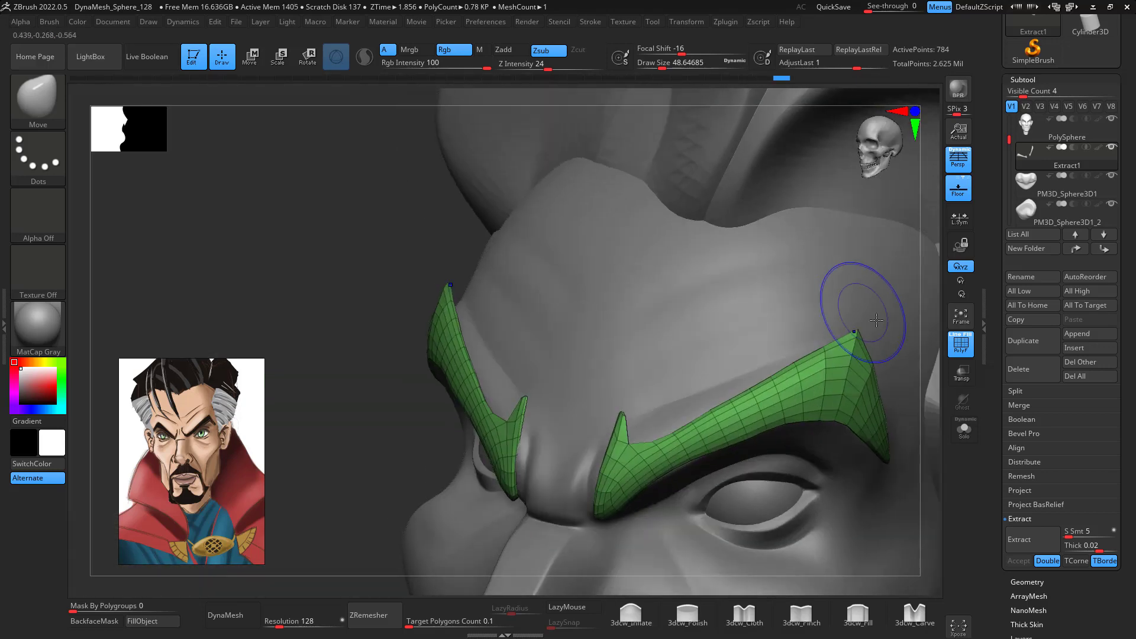
# - Subdivide the eyebrows twice and hide their wireframe
pyautogui.moveTo(936, 441)
pyautogui.keyDown('shift'); pyautogui.mouseDown()
pyautogui.moveTo(929, 468)
pyautogui.moveTo(877, 400)
pyautogui.moveTo(863, 341)
pyautogui.mouseUp(); pyautogui.keyUp('shift')
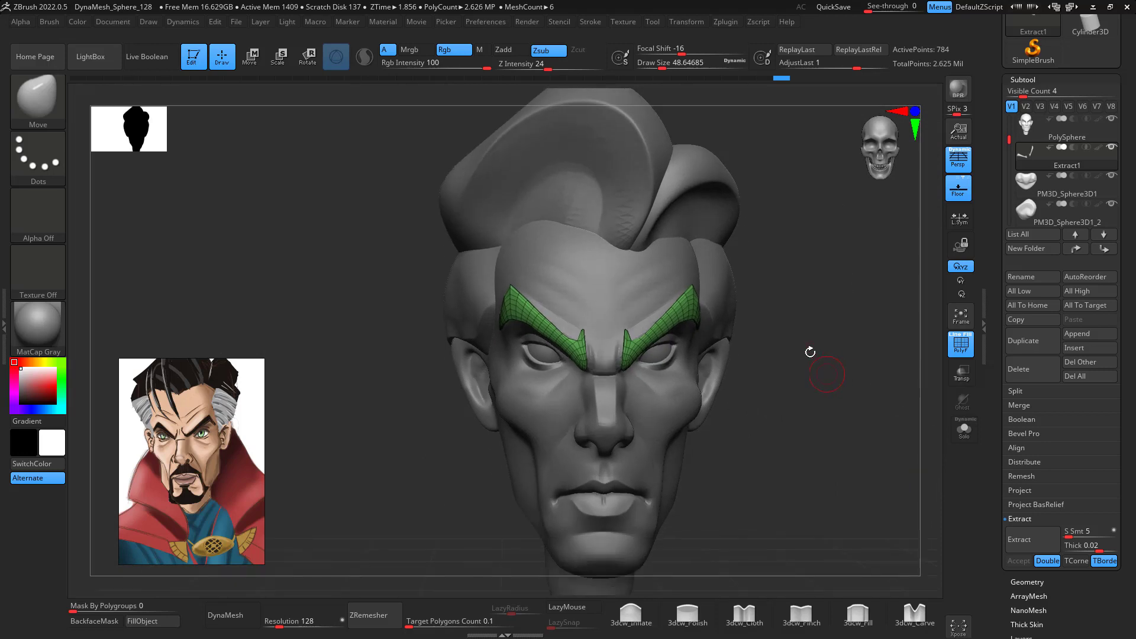
pyautogui.moveTo(796, 372)
pyautogui.mouseDown()
pyautogui.moveTo(775, 349)
pyautogui.moveTo(850, 347)
pyautogui.moveTo(880, 503)
pyautogui.moveTo(893, 483)
pyautogui.moveTo(869, 402)
pyautogui.moveTo(826, 416)
pyautogui.moveTo(860, 428)
pyautogui.mouseUp()
pyautogui.click(958, 347)
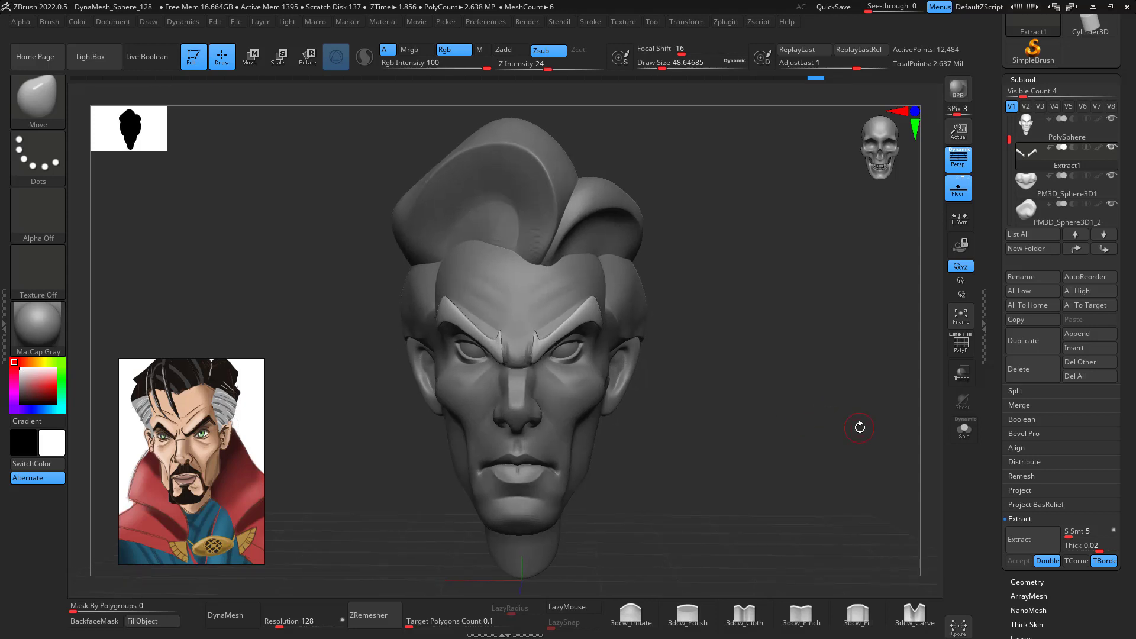
# - Pull the front edge of the PM3D_Sphere3D1_2 hair piece forward in profile, using Move at a draw size of about 268
pyautogui.moveTo(717, 418)
pyautogui.mouseDown()
pyautogui.moveTo(755, 375)
pyautogui.moveTo(712, 393)
pyautogui.moveTo(755, 375)
pyautogui.moveTo(753, 354)
pyautogui.moveTo(845, 376)
pyautogui.mouseUp()
pyautogui.click(1043, 204)
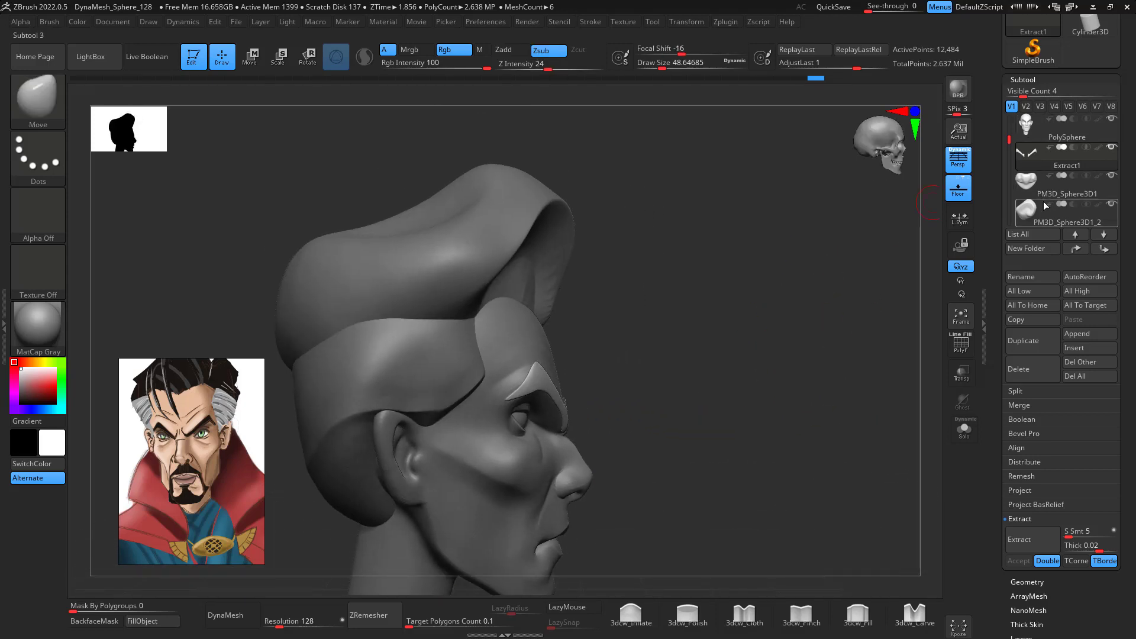
pyautogui.click(1046, 211)
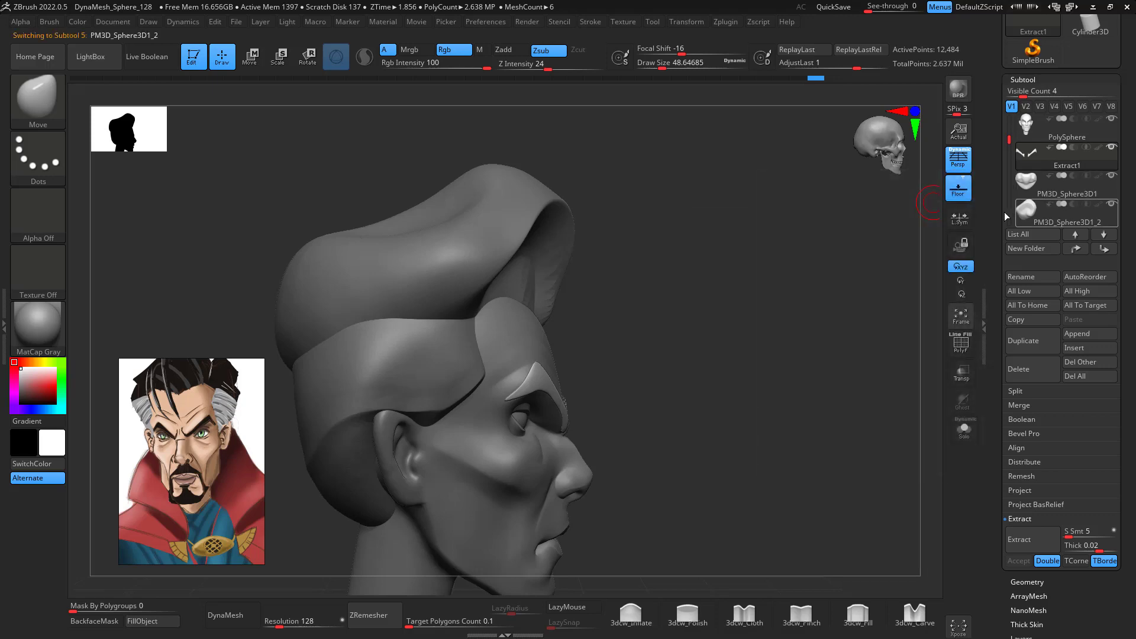
pyautogui.press('b')
pyautogui.press('m')
pyautogui.press('v')
pyautogui.press('s')
pyautogui.moveTo(581, 300); pyautogui.dragTo(612, 301)
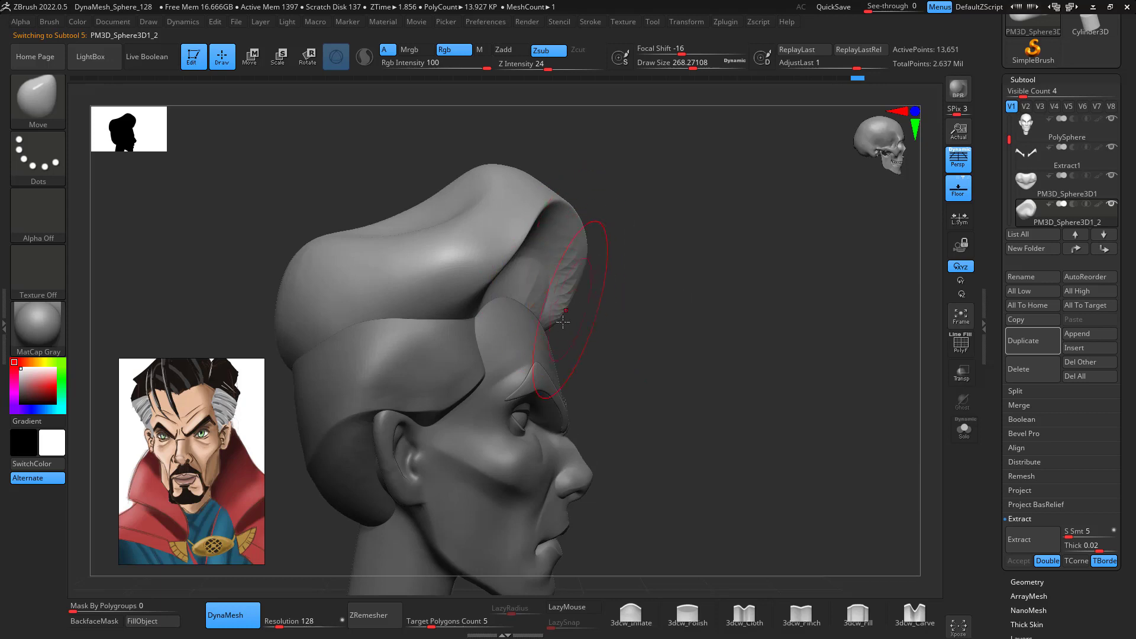
pyautogui.moveTo(635, 252); pyautogui.dragTo(847, 182)
# - Select the PM3D_Sphere3D1_3 hair piece and push its front volume forward over the forehead with Move
pyautogui.press('Up')
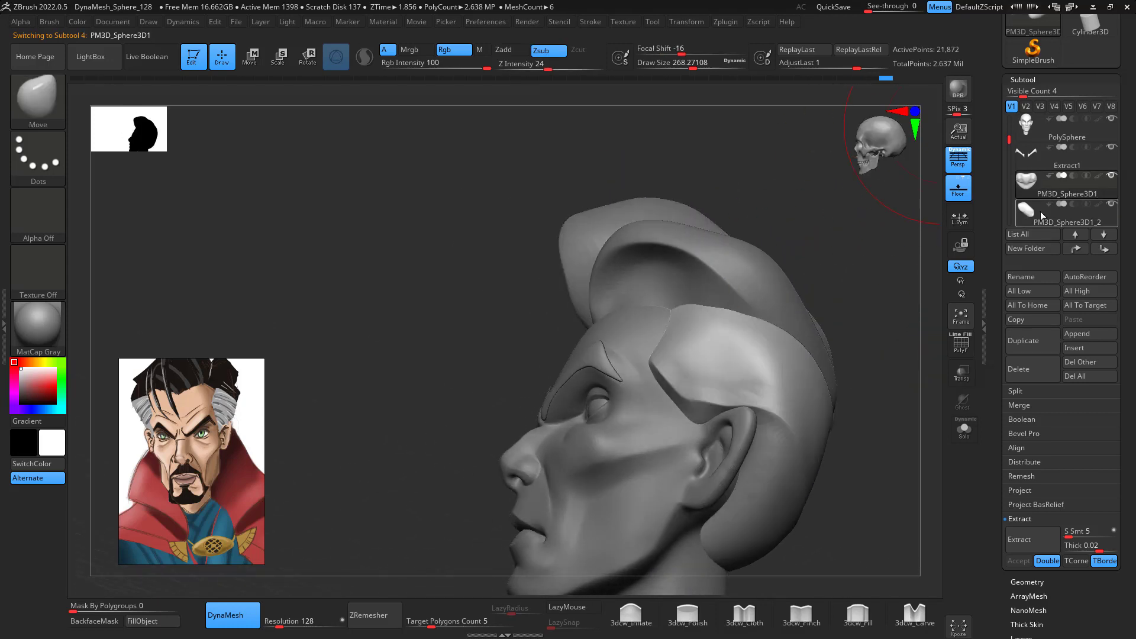
pyautogui.moveTo(1012, 147); pyautogui.dragTo(1010, 165)
pyautogui.click(1027, 184)
pyautogui.moveTo(901, 274); pyautogui.dragTo(868, 279)
pyautogui.moveTo(600, 293); pyautogui.dragTo(575, 285)
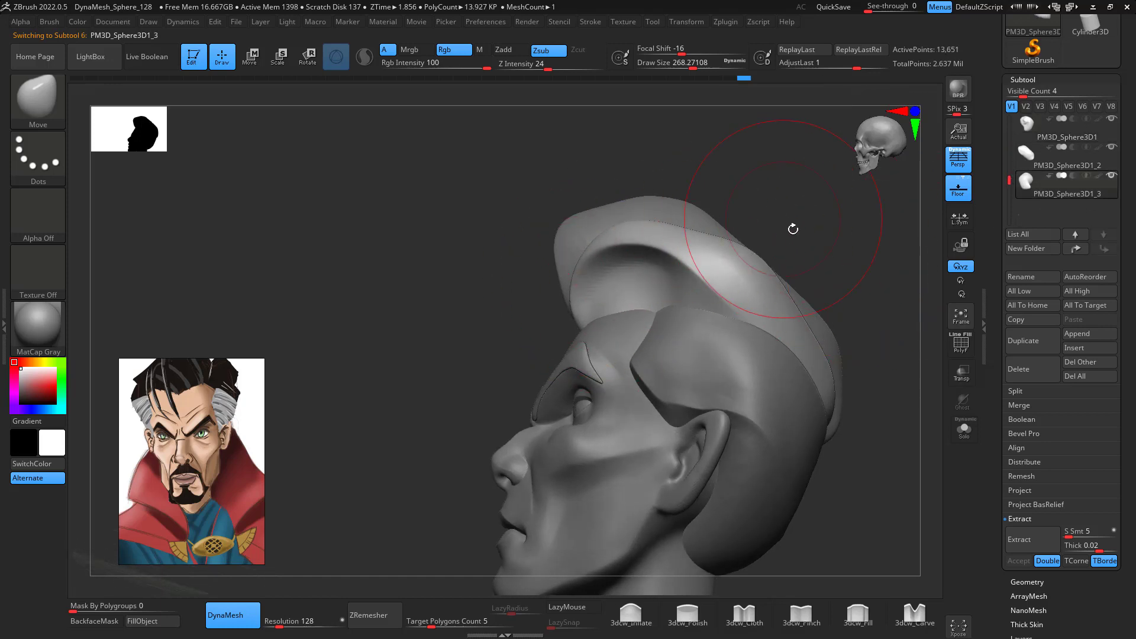
pyautogui.moveTo(792, 229); pyautogui.dragTo(835, 229)
pyautogui.moveTo(823, 247); pyautogui.dragTo(798, 281)
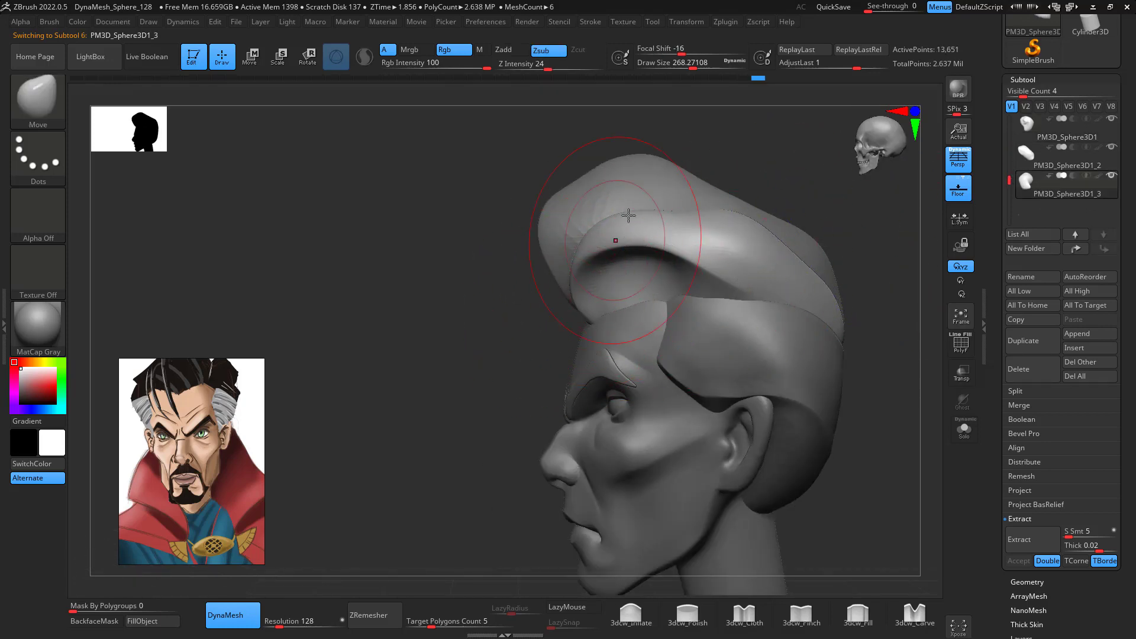
pyautogui.moveTo(773, 209)
pyautogui.mouseDown()
pyautogui.moveTo(839, 254)
pyautogui.moveTo(690, 294)
pyautogui.moveTo(810, 370)
pyautogui.moveTo(804, 340)
pyautogui.mouseUp()
pyautogui.moveTo(804, 340)
pyautogui.mouseDown()
pyautogui.moveTo(765, 357)
pyautogui.moveTo(758, 337)
pyautogui.moveTo(773, 339)
pyautogui.moveTo(796, 289)
pyautogui.mouseUp()
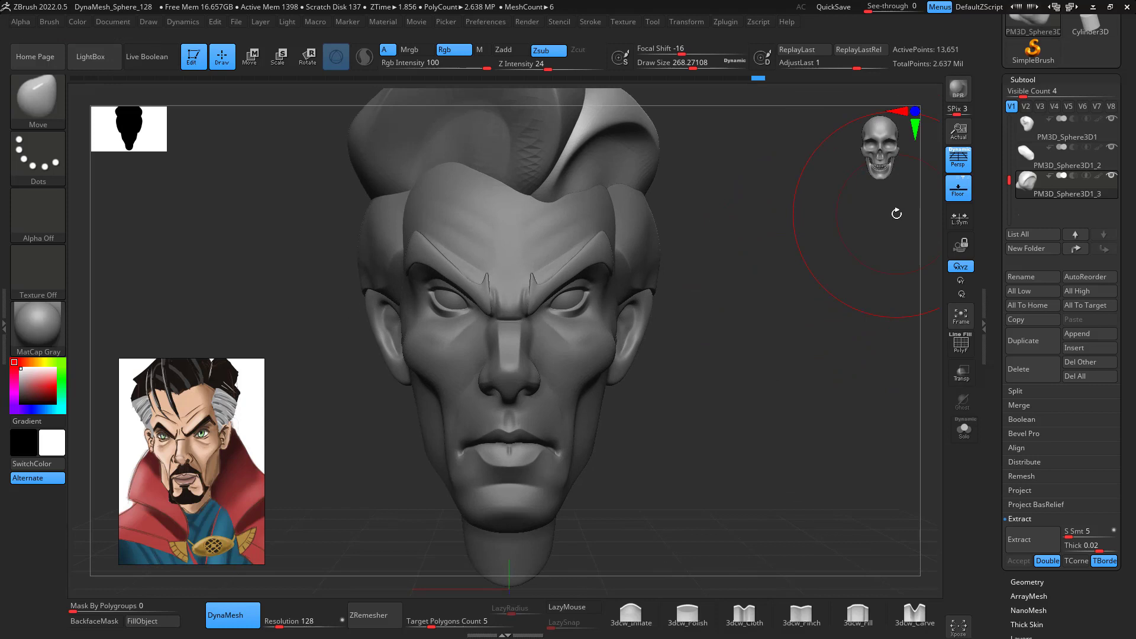
# - Select the PolySphere head and mask a moustache shape above the upper lip with MaskPen at a draw size of about 46
pyautogui.moveTo(776, 435)
pyautogui.keyDown('alt'); pyautogui.mouseDown()
pyautogui.moveTo(733, 361)
pyautogui.moveTo(746, 436)
pyautogui.mouseUp(); pyautogui.keyUp('alt')
pyautogui.moveTo(1010, 182); pyautogui.dragTo(1009, 121)
pyautogui.click(1049, 157)
pyautogui.moveTo(704, 323)
pyautogui.mouseDown()
pyautogui.moveTo(791, 338)
pyautogui.moveTo(770, 391)
pyautogui.moveTo(855, 272)
pyautogui.moveTo(935, 220)
pyautogui.moveTo(900, 305)
pyautogui.moveTo(923, 307)
pyautogui.moveTo(831, 304)
pyautogui.moveTo(819, 342)
pyautogui.moveTo(839, 306)
pyautogui.moveTo(848, 213)
pyautogui.mouseUp()
pyautogui.press('ctrl')
pyautogui.press('space')
pyautogui.moveTo(729, 421); pyautogui.dragTo(684, 421)
pyautogui.moveTo(783, 386)
pyautogui.mouseDown()
pyautogui.moveTo(807, 319)
pyautogui.moveTo(781, 231)
pyautogui.mouseUp()
pyautogui.press('ctrl')
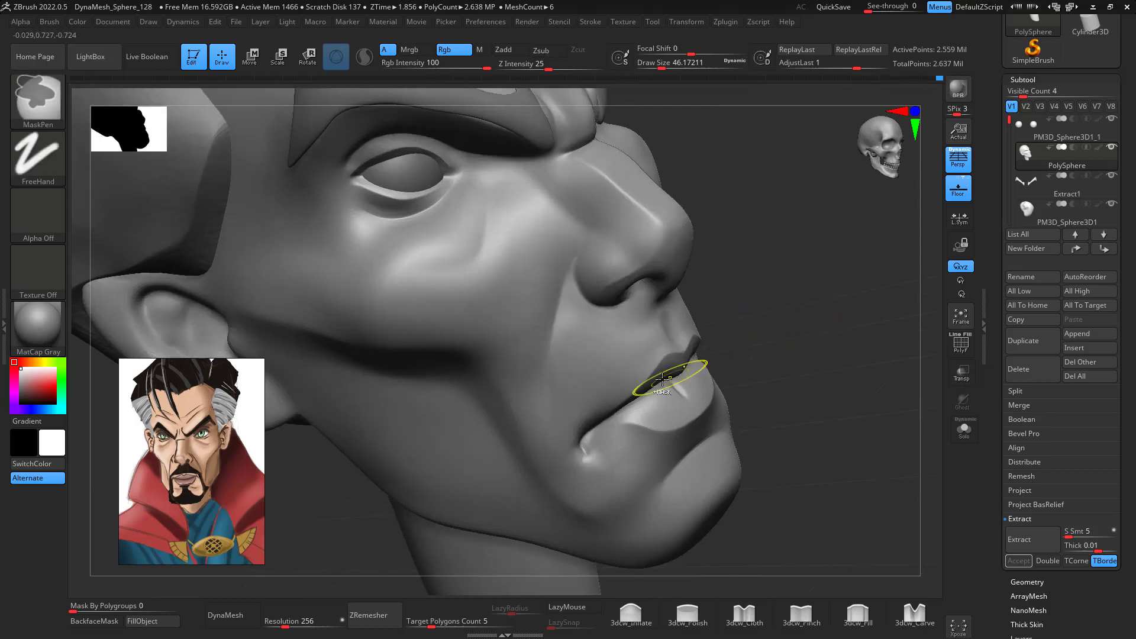
pyautogui.moveTo(641, 328)
pyautogui.keyDown('ctrl'); pyautogui.mouseDown()
pyautogui.moveTo(621, 367)
pyautogui.moveTo(591, 378)
pyautogui.moveTo(568, 426)
pyautogui.moveTo(637, 357)
pyautogui.mouseUp(); pyautogui.keyUp('ctrl')
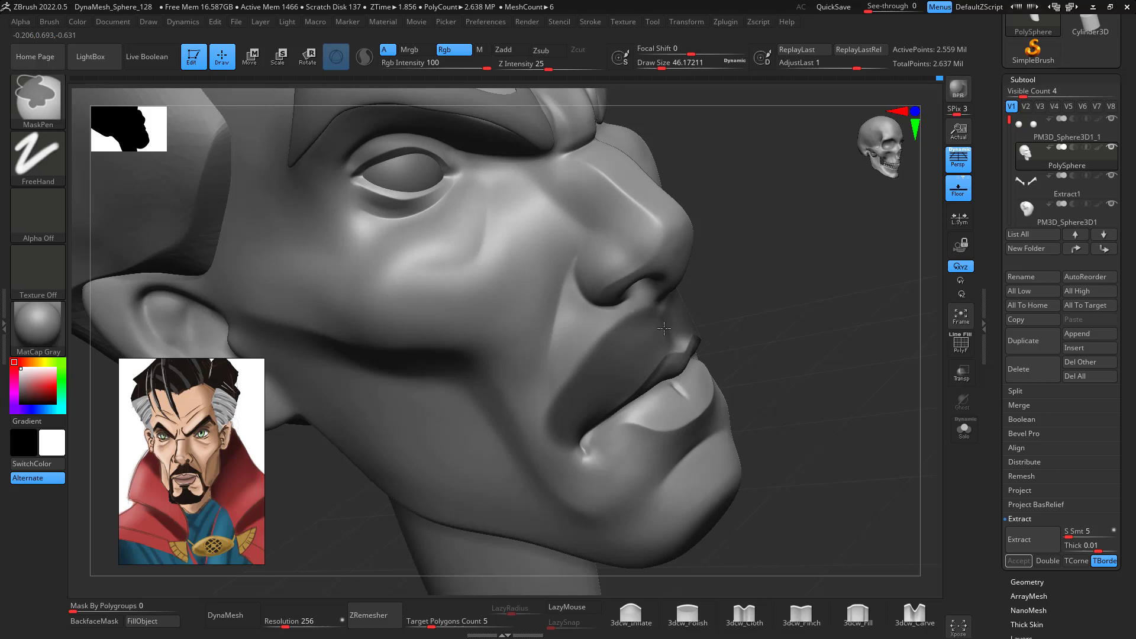
pyautogui.moveTo(881, 284)
pyautogui.mouseDown()
pyautogui.moveTo(843, 307)
pyautogui.moveTo(875, 322)
pyautogui.mouseUp()
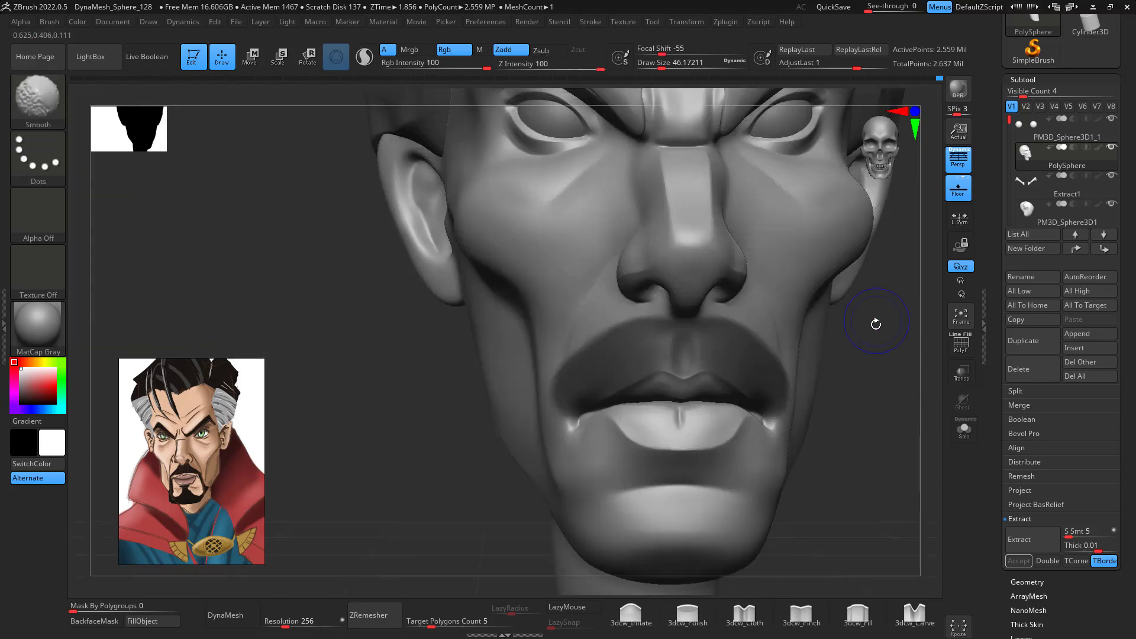
# - Extend the moustache mask from the mouth corners down the jaw and around the chin into a goatee with MaskPen
pyautogui.keyDown('alt'); pyautogui.moveTo(876, 409); pyautogui.dragTo(781, 339); pyautogui.keyUp('alt')
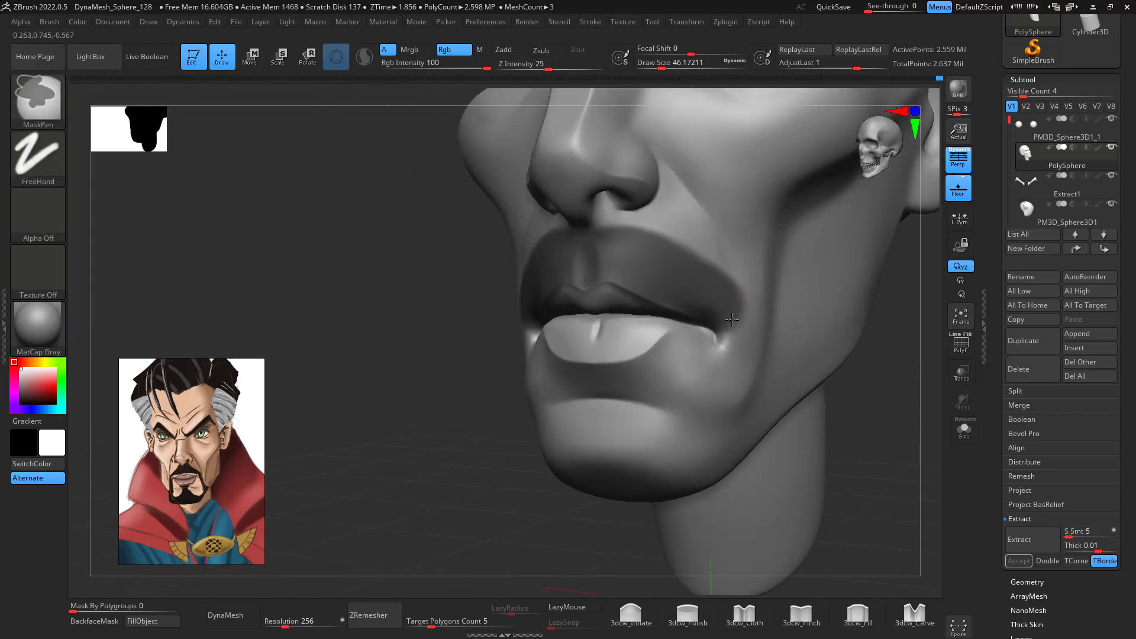
pyautogui.moveTo(714, 319)
pyautogui.keyDown('ctrl'); pyautogui.mouseDown()
pyautogui.moveTo(724, 396)
pyautogui.moveTo(769, 440)
pyautogui.moveTo(762, 399)
pyautogui.mouseUp(); pyautogui.keyUp('ctrl')
pyautogui.moveTo(862, 401)
pyautogui.mouseDown()
pyautogui.moveTo(943, 330)
pyautogui.moveTo(844, 332)
pyautogui.moveTo(897, 359)
pyautogui.moveTo(811, 362)
pyautogui.moveTo(807, 372)
pyautogui.mouseUp()
pyautogui.press('ctrl')
pyautogui.moveTo(532, 419)
pyautogui.keyDown('ctrl'); pyautogui.mouseDown()
pyautogui.moveTo(591, 278)
pyautogui.moveTo(532, 296)
pyautogui.moveTo(492, 414)
pyautogui.moveTo(532, 300)
pyautogui.moveTo(577, 359)
pyautogui.moveTo(543, 369)
pyautogui.mouseUp(); pyautogui.keyUp('ctrl')
pyautogui.moveTo(829, 225)
pyautogui.mouseDown()
pyautogui.moveTo(875, 258)
pyautogui.moveTo(873, 242)
pyautogui.moveTo(852, 299)
pyautogui.mouseUp()
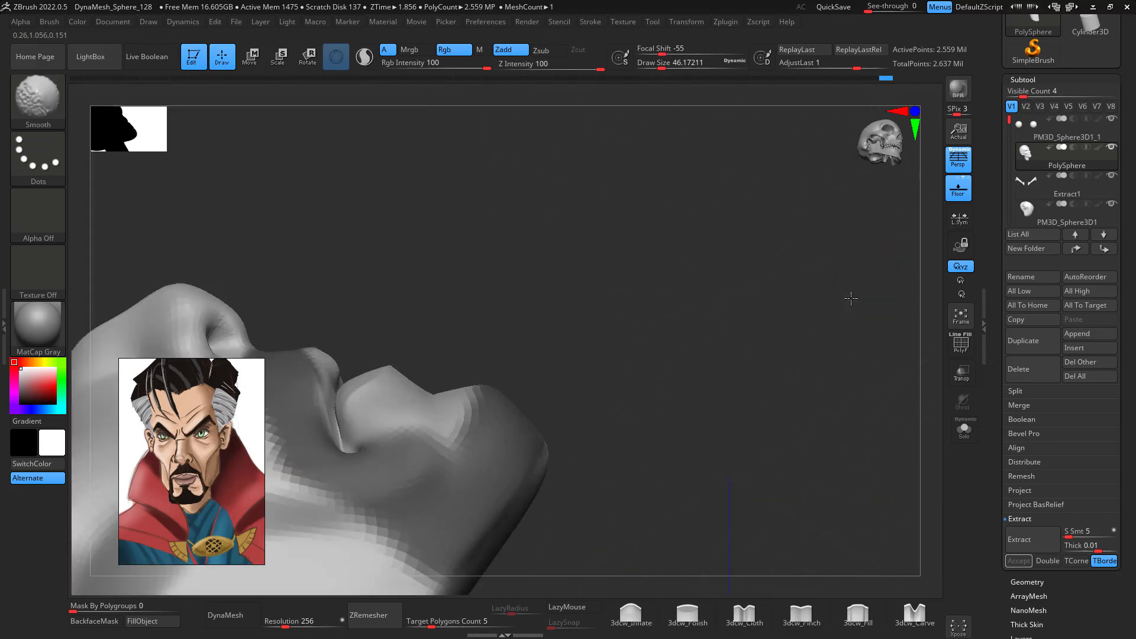
pyautogui.moveTo(844, 363)
pyautogui.mouseDown()
pyautogui.moveTo(887, 355)
pyautogui.moveTo(923, 384)
pyautogui.moveTo(492, 379)
pyautogui.mouseUp()
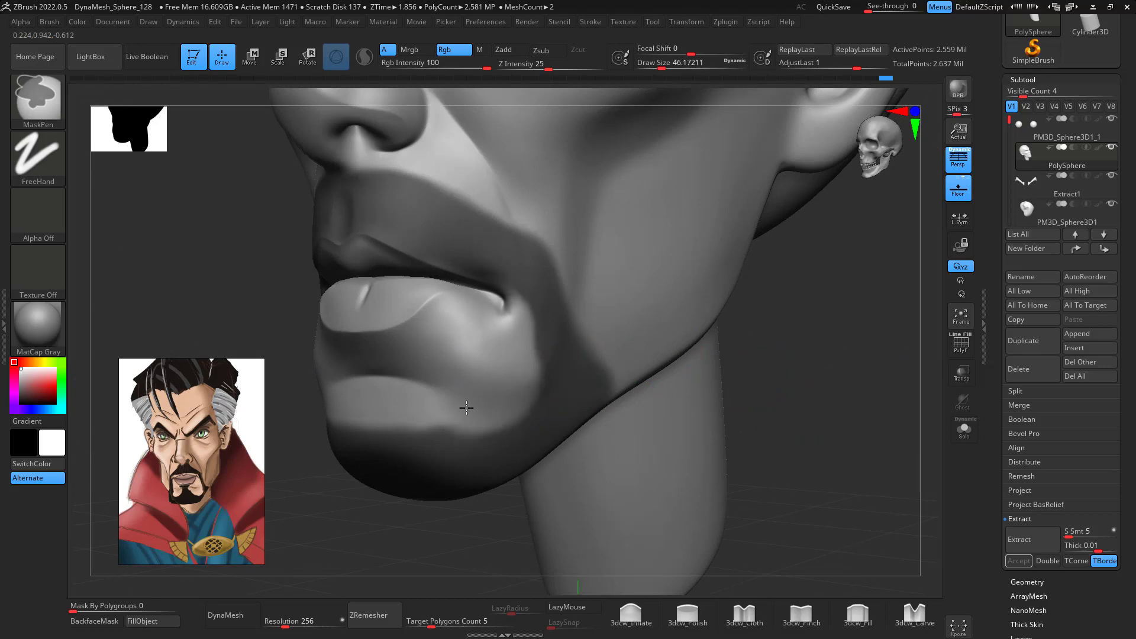
# - Clean up the goatee mask's edges around the mouth corner and cheek with MaskPen at a draw size of about 33
pyautogui.moveTo(791, 418)
pyautogui.mouseDown()
pyautogui.moveTo(862, 347)
pyautogui.moveTo(857, 338)
pyautogui.moveTo(877, 400)
pyautogui.moveTo(829, 474)
pyautogui.moveTo(903, 353)
pyautogui.moveTo(893, 393)
pyautogui.moveTo(804, 357)
pyautogui.moveTo(695, 415)
pyautogui.moveTo(751, 365)
pyautogui.moveTo(737, 359)
pyautogui.moveTo(829, 331)
pyautogui.mouseUp()
pyautogui.press('space')
pyautogui.keyDown('alt'); pyautogui.moveTo(819, 476); pyautogui.dragTo(589, 554); pyautogui.keyUp('alt')
pyautogui.moveTo(484, 419)
pyautogui.keyDown('ctrl'); pyautogui.keyDown('alt'); pyautogui.mouseDown()
pyautogui.moveTo(487, 407)
pyautogui.moveTo(489, 417)
pyautogui.mouseUp(); pyautogui.keyUp('alt'); pyautogui.keyUp('ctrl')
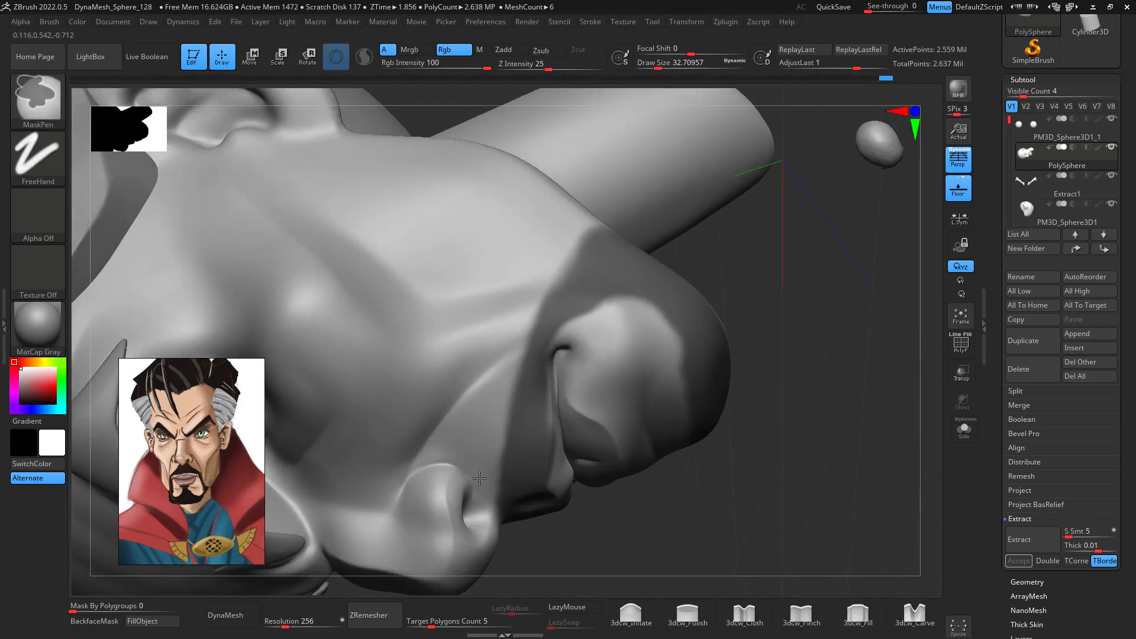
pyautogui.moveTo(727, 296); pyautogui.dragTo(533, 302)
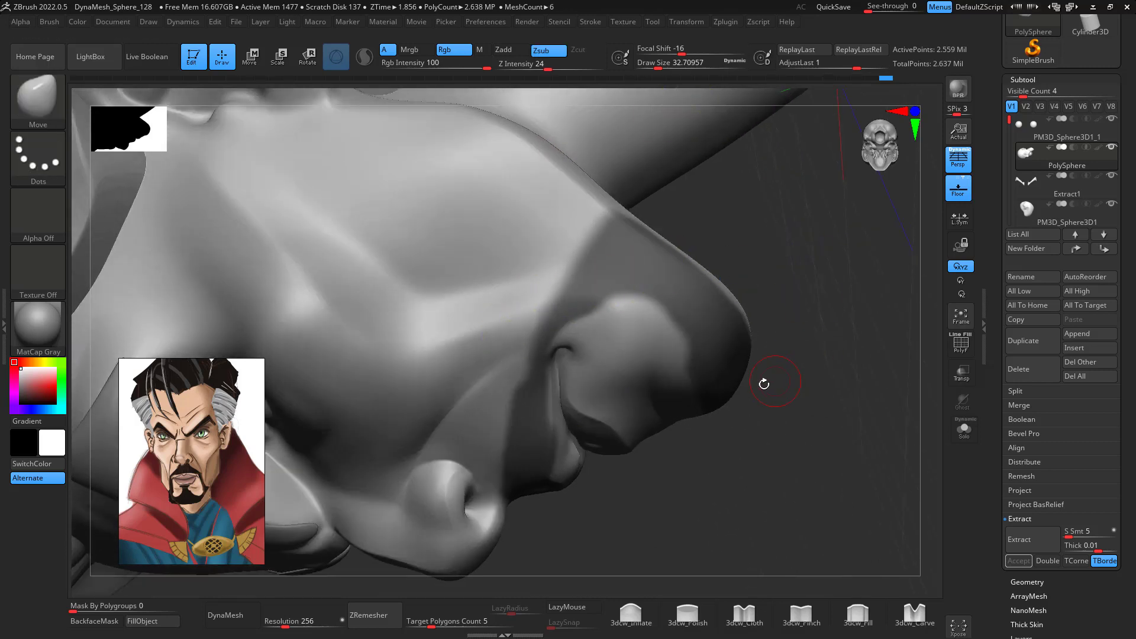
pyautogui.press('ctrl')
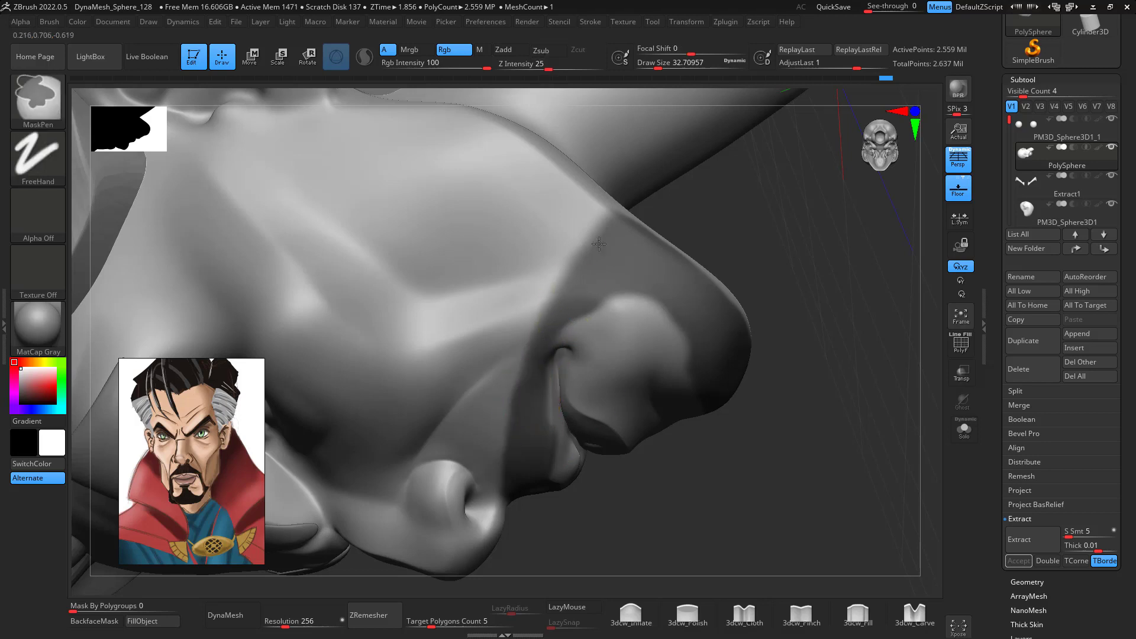
# - Fill in the goatee mask across the underside of the chin up to the neck
pyautogui.moveTo(843, 331)
pyautogui.mouseDown()
pyautogui.moveTo(860, 360)
pyautogui.moveTo(856, 442)
pyautogui.moveTo(785, 357)
pyautogui.mouseUp()
pyautogui.press('ctrl')
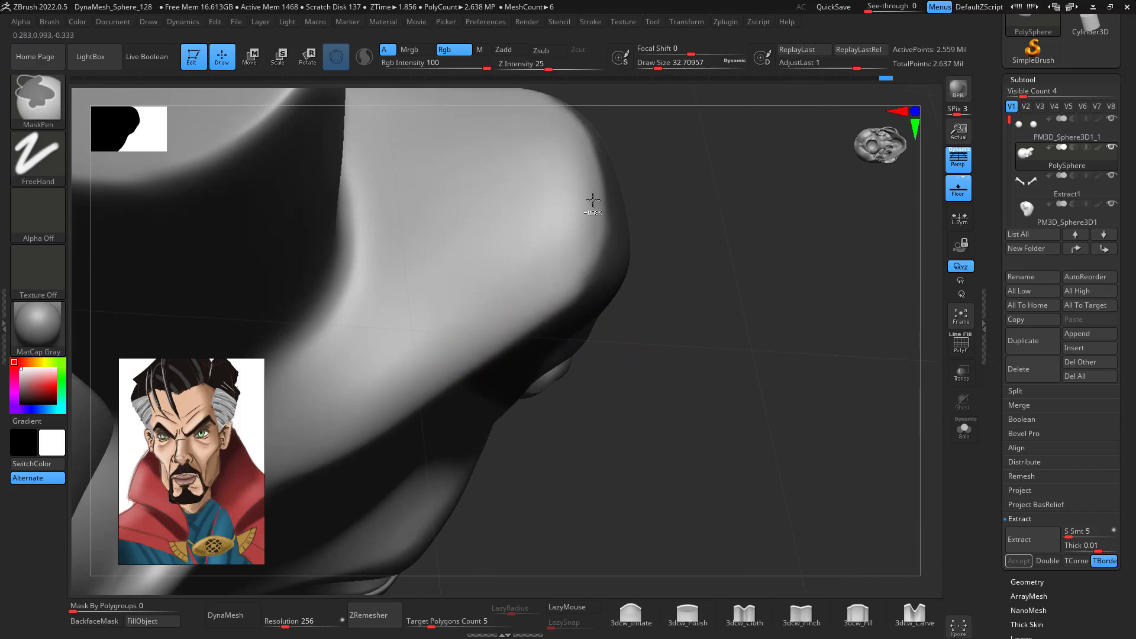
pyautogui.moveTo(728, 253)
pyautogui.mouseDown()
pyautogui.moveTo(824, 299)
pyautogui.moveTo(847, 409)
pyautogui.moveTo(900, 309)
pyautogui.moveTo(710, 332)
pyautogui.mouseUp()
pyautogui.press('ctrl')
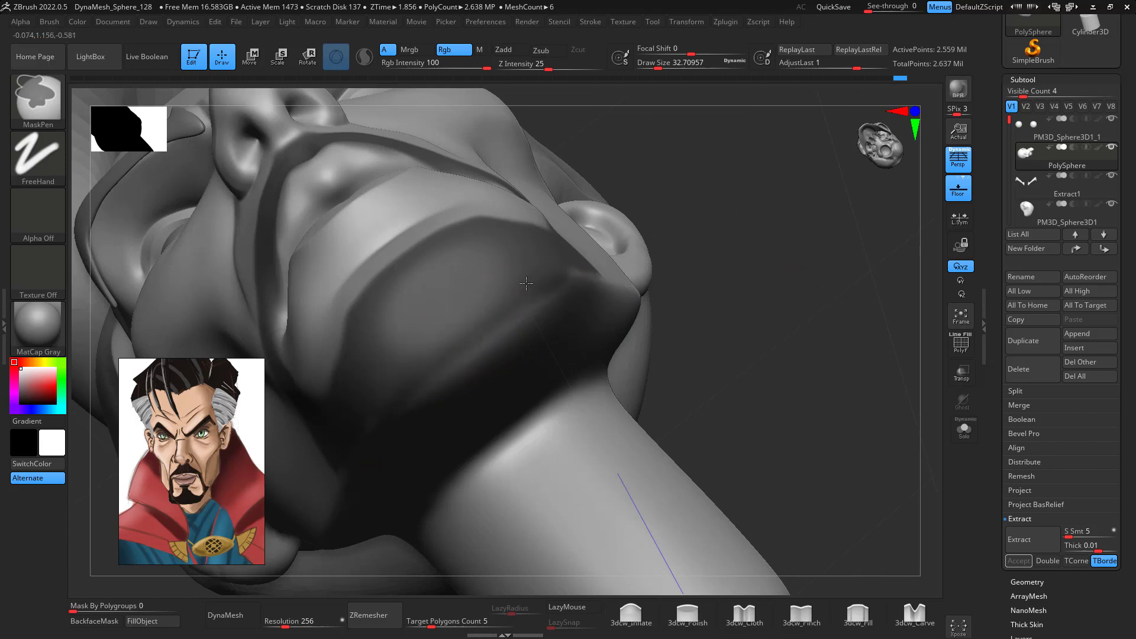
pyautogui.moveTo(698, 219); pyautogui.dragTo(850, 216)
pyautogui.press('ctrl')
# - Paint and erase the goatee mask along the jawline to give it a pointed corner with crisp edges
pyautogui.moveTo(680, 355); pyautogui.dragTo(604, 319)
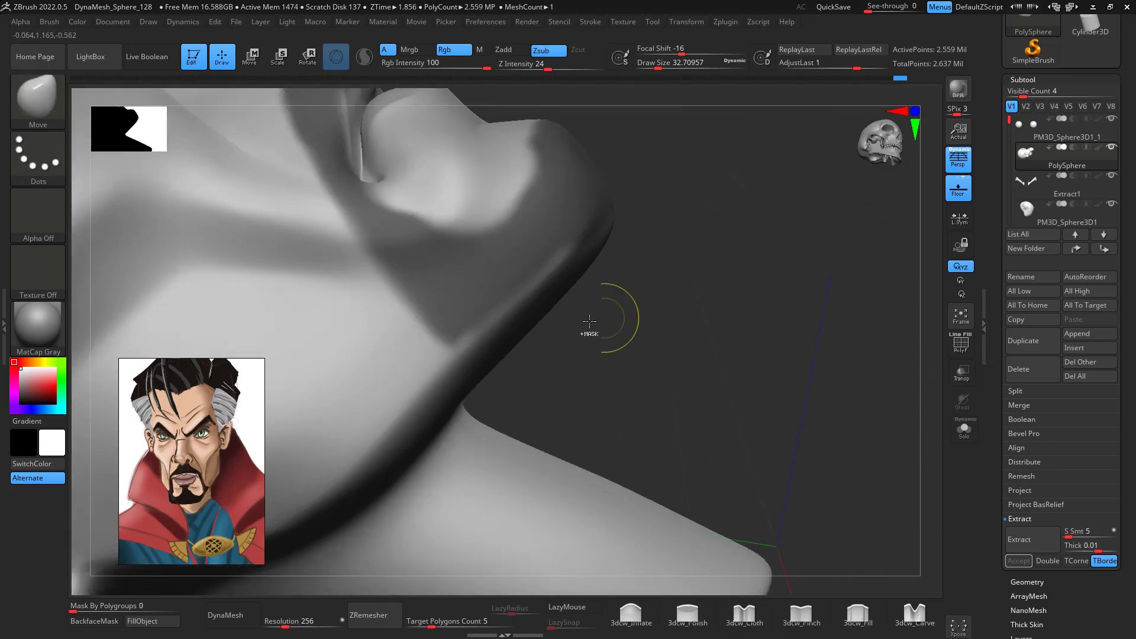
pyautogui.press('ctrl')
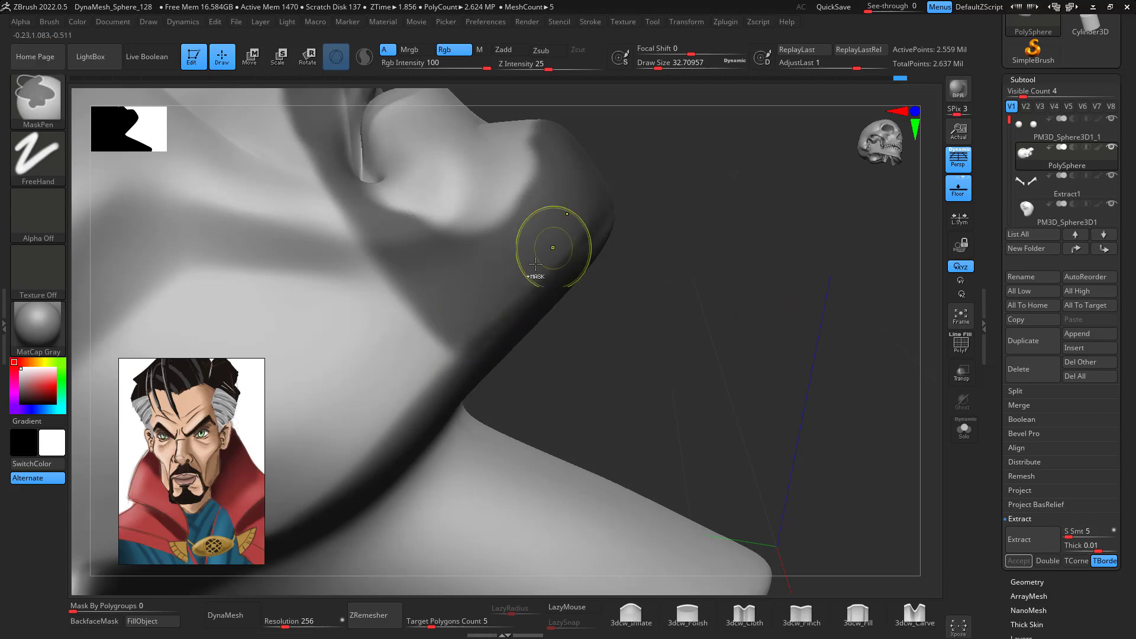
pyautogui.moveTo(629, 218)
pyautogui.mouseDown()
pyautogui.moveTo(748, 265)
pyautogui.moveTo(834, 272)
pyautogui.moveTo(850, 380)
pyautogui.moveTo(834, 233)
pyautogui.mouseUp()
pyautogui.press('ctrl')
pyautogui.moveTo(598, 244)
pyautogui.keyDown('ctrl'); pyautogui.mouseDown()
pyautogui.moveTo(500, 328)
pyautogui.moveTo(606, 258)
pyautogui.moveTo(495, 346)
pyautogui.moveTo(615, 265)
pyautogui.moveTo(495, 354)
pyautogui.mouseUp(); pyautogui.keyUp('ctrl')
pyautogui.moveTo(496, 354)
pyautogui.keyDown('ctrl'); pyautogui.keyDown('alt'); pyautogui.mouseDown()
pyautogui.moveTo(614, 264)
pyautogui.moveTo(497, 353)
pyautogui.moveTo(586, 301)
pyautogui.mouseUp(); pyautogui.keyUp('alt'); pyautogui.keyUp('ctrl')
pyautogui.moveTo(738, 187)
pyautogui.mouseDown()
pyautogui.moveTo(843, 315)
pyautogui.moveTo(879, 446)
pyautogui.moveTo(761, 529)
pyautogui.moveTo(791, 451)
pyautogui.moveTo(781, 461)
pyautogui.moveTo(833, 466)
pyautogui.mouseUp()
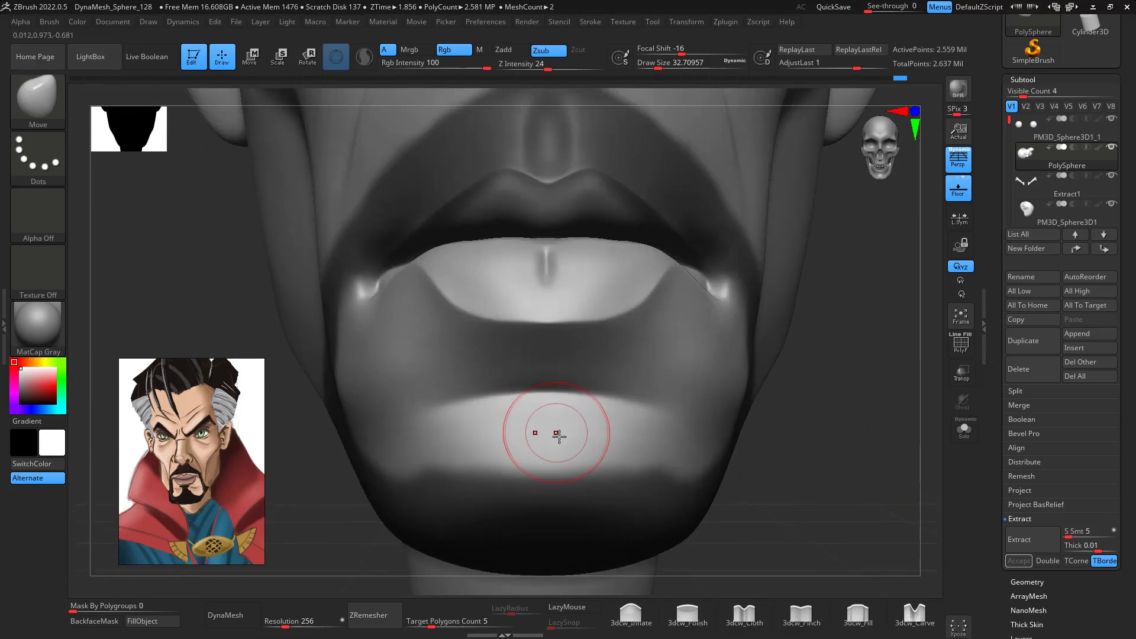
# - Erase the mask from the upper lip with MaskPen at a draw size of about 12, leaving only the moustache area masked
pyautogui.press('f')
pyautogui.moveTo(821, 365)
pyautogui.mouseDown()
pyautogui.moveTo(839, 327)
pyautogui.moveTo(857, 363)
pyautogui.moveTo(807, 355)
pyautogui.moveTo(857, 454)
pyautogui.moveTo(855, 486)
pyautogui.mouseUp()
pyautogui.press('space')
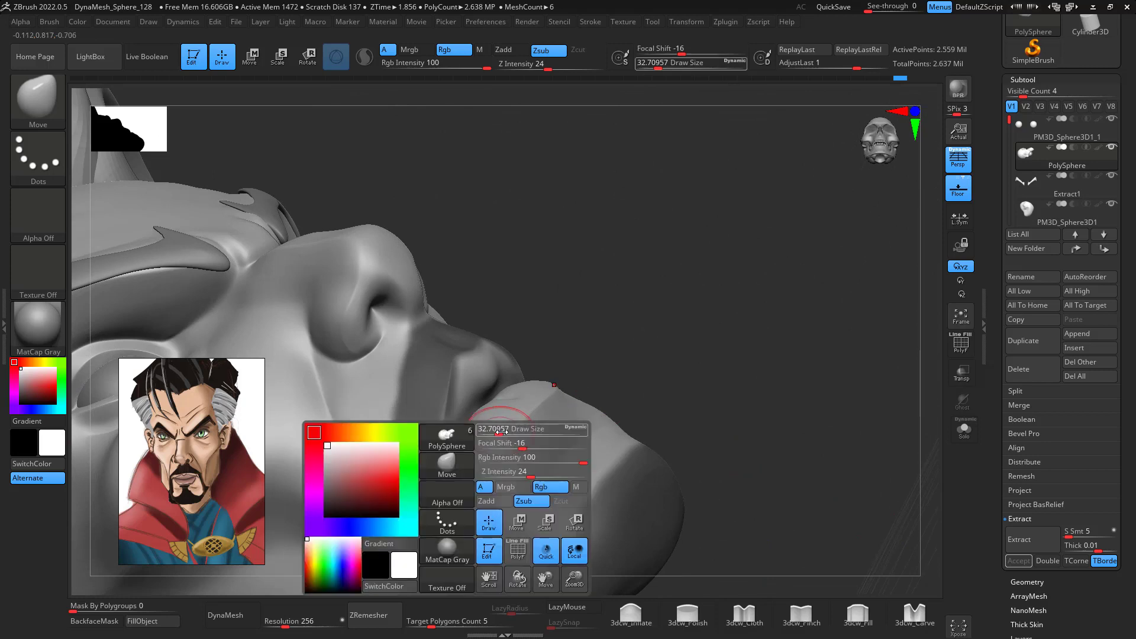
pyautogui.moveTo(500, 430); pyautogui.dragTo(489, 427)
pyautogui.press('ctrl')
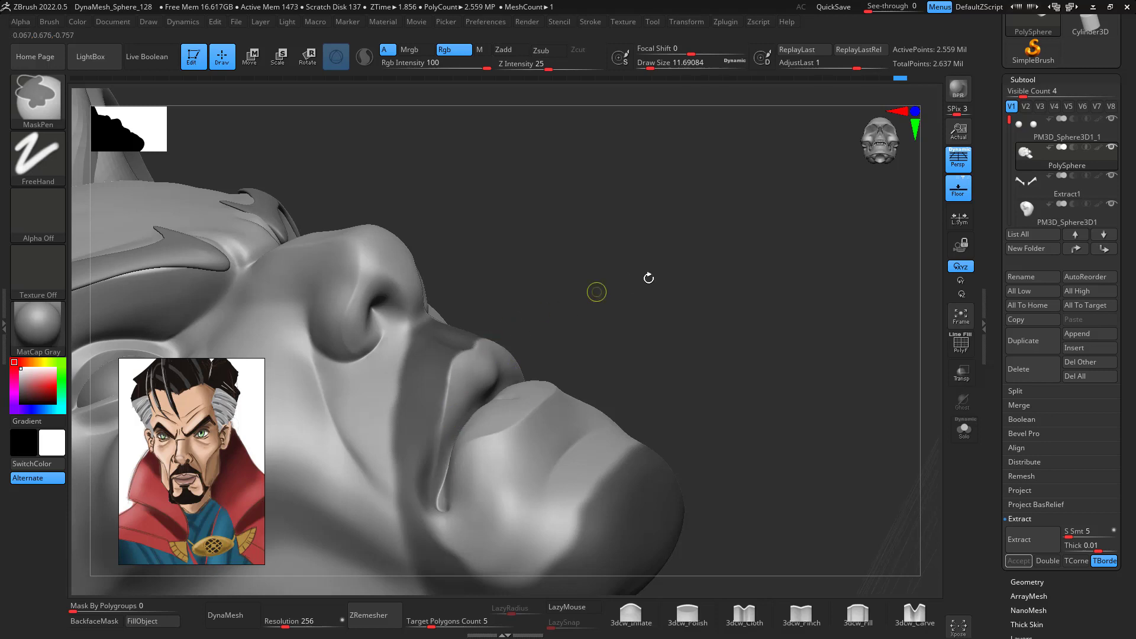
pyautogui.moveTo(649, 277); pyautogui.dragTo(758, 398)
pyautogui.moveTo(858, 410)
pyautogui.mouseDown()
pyautogui.moveTo(867, 353)
pyautogui.moveTo(799, 190)
pyautogui.mouseUp()
pyautogui.press('ctrl')
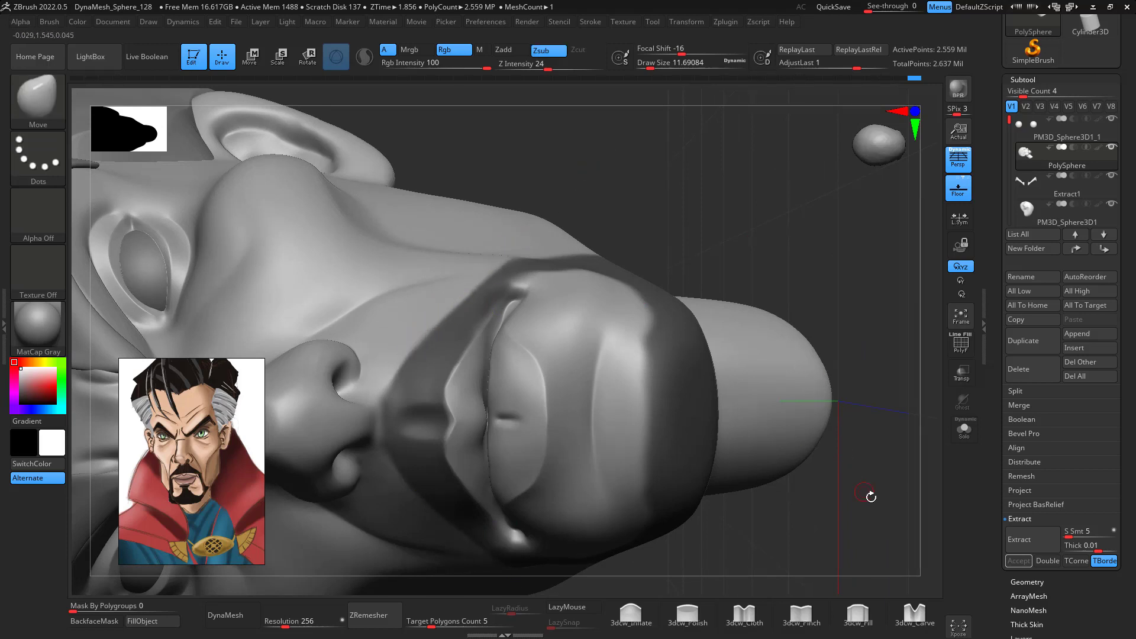
pyautogui.moveTo(869, 489)
pyautogui.mouseDown()
pyautogui.moveTo(895, 363)
pyautogui.moveTo(864, 469)
pyautogui.moveTo(833, 372)
pyautogui.moveTo(864, 378)
pyautogui.moveTo(857, 388)
pyautogui.moveTo(842, 333)
pyautogui.moveTo(844, 442)
pyautogui.moveTo(852, 398)
pyautogui.moveTo(771, 383)
pyautogui.mouseUp()
# - Mask a soul patch below the lower lip, flared at its upper end and joined to the chin mask by a narrow strip
pyautogui.press('ctrl')
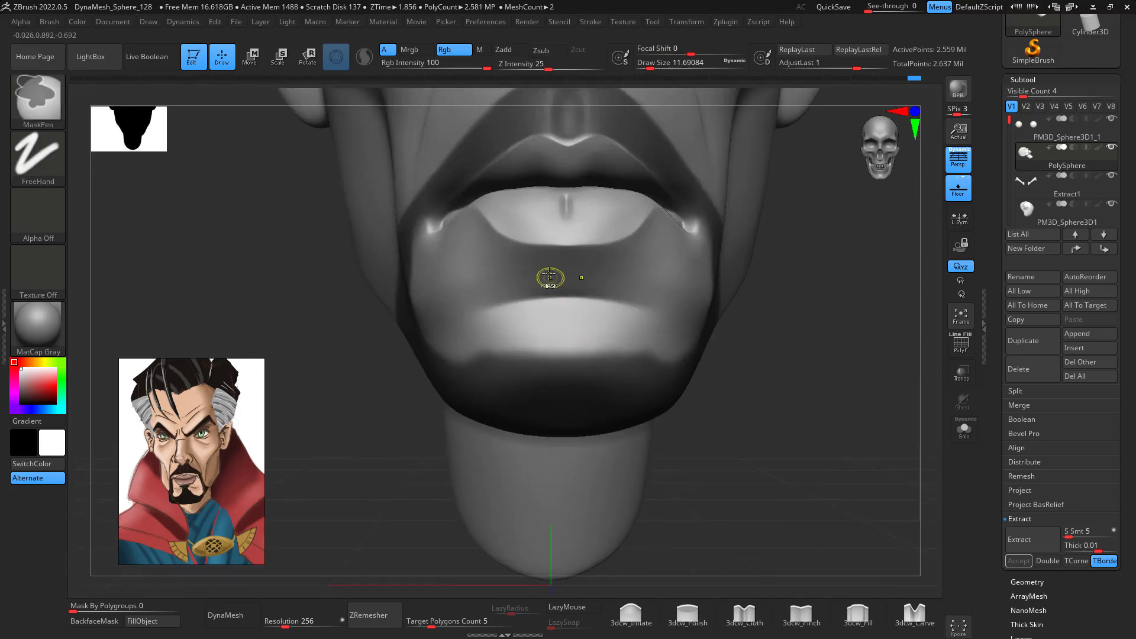
pyautogui.moveTo(553, 306)
pyautogui.keyDown('ctrl'); pyautogui.mouseDown()
pyautogui.moveTo(565, 305)
pyautogui.moveTo(568, 272)
pyautogui.mouseUp(); pyautogui.keyUp('ctrl')
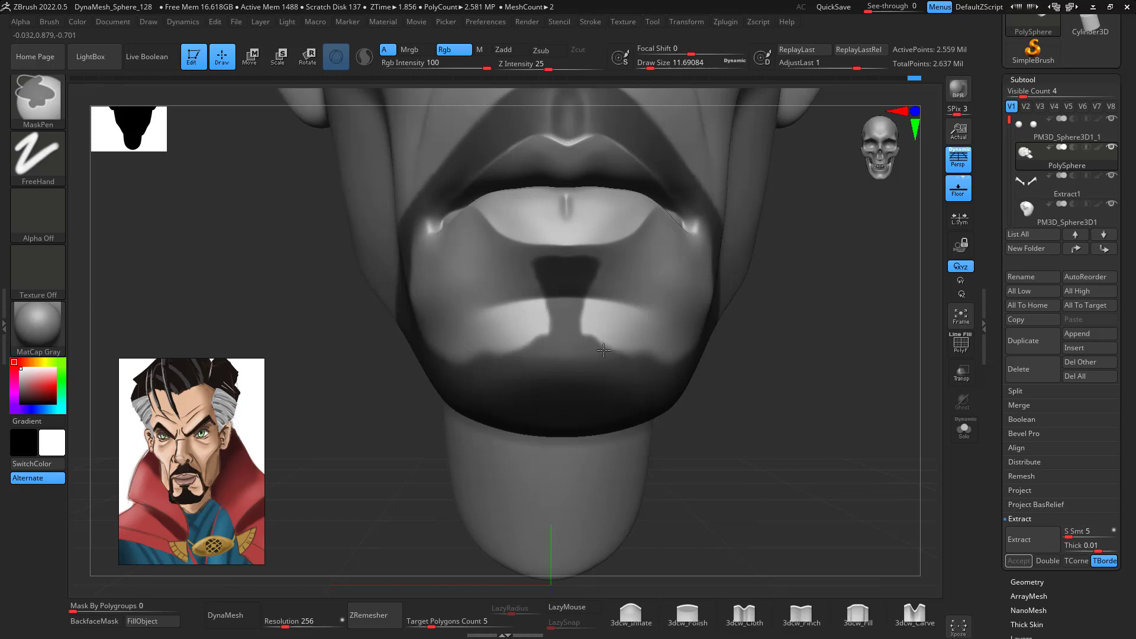
pyautogui.moveTo(837, 400)
pyautogui.mouseDown()
pyautogui.moveTo(893, 381)
pyautogui.moveTo(831, 413)
pyautogui.moveTo(865, 380)
pyautogui.moveTo(811, 368)
pyautogui.mouseUp()
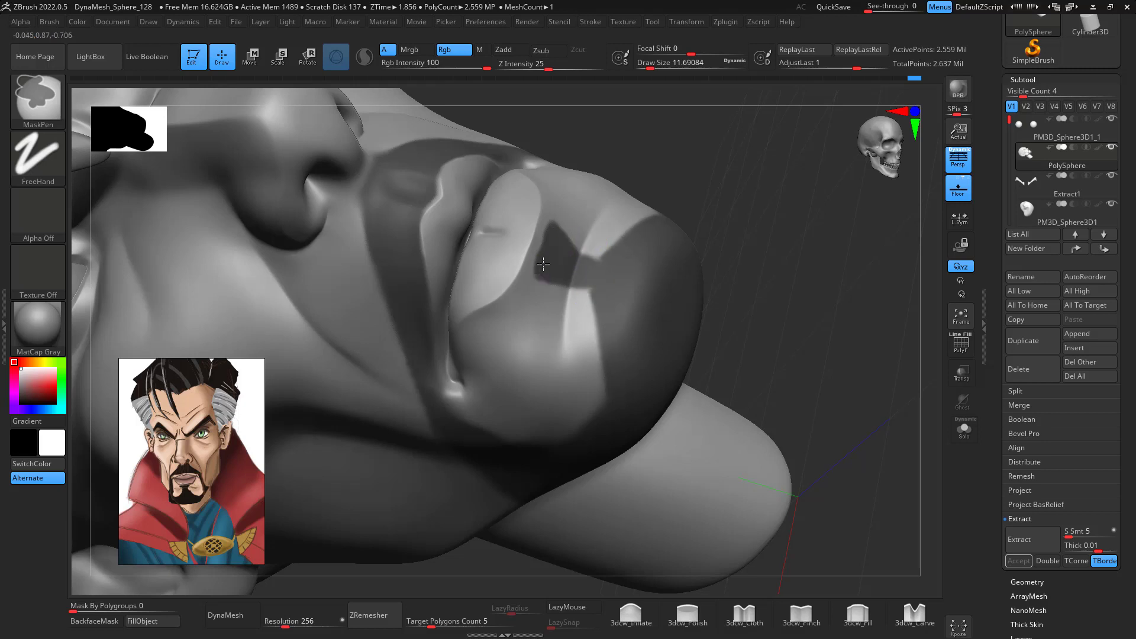
pyautogui.keyDown('ctrl'); pyautogui.moveTo(537, 273); pyautogui.dragTo(598, 286); pyautogui.keyUp('ctrl')
pyautogui.moveTo(799, 340)
pyautogui.mouseDown()
pyautogui.moveTo(842, 337)
pyautogui.moveTo(862, 426)
pyautogui.moveTo(840, 319)
pyautogui.moveTo(872, 350)
pyautogui.moveTo(844, 449)
pyautogui.moveTo(864, 407)
pyautogui.moveTo(905, 401)
pyautogui.moveTo(913, 418)
pyautogui.moveTo(819, 396)
pyautogui.moveTo(799, 355)
pyautogui.moveTo(755, 357)
pyautogui.moveTo(825, 354)
pyautogui.moveTo(844, 385)
pyautogui.moveTo(839, 332)
pyautogui.moveTo(775, 334)
pyautogui.mouseUp()
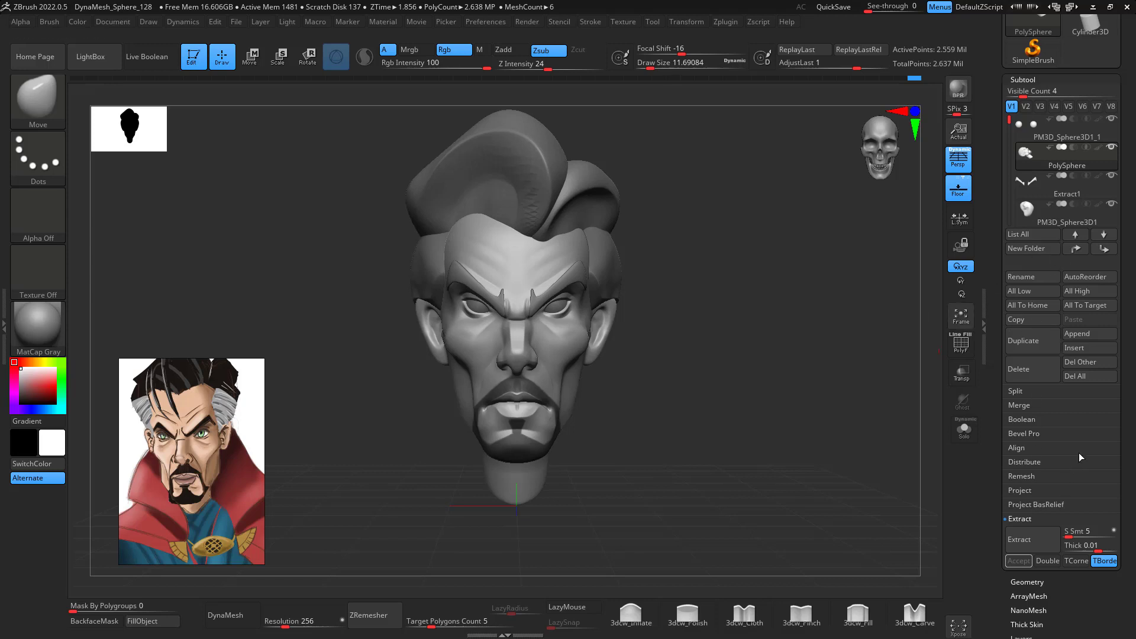
# - Extract the masked moustache and goatee as a new subtool with a thickness of 0.02
pyautogui.moveTo(1128, 402); pyautogui.dragTo(1129, 400)
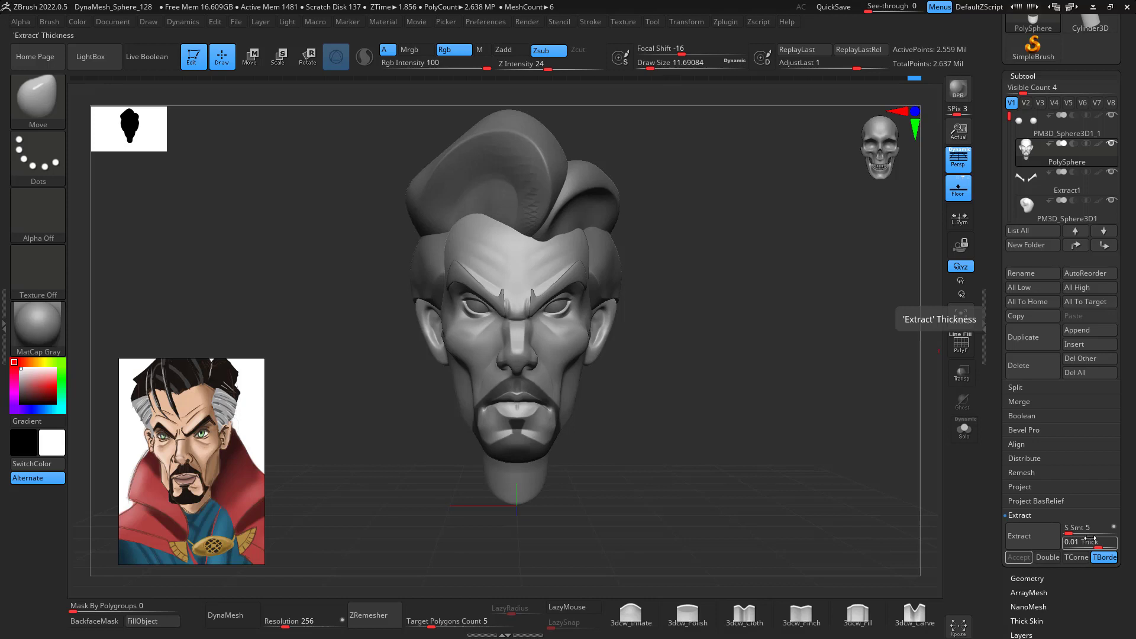
pyautogui.click(1080, 540)
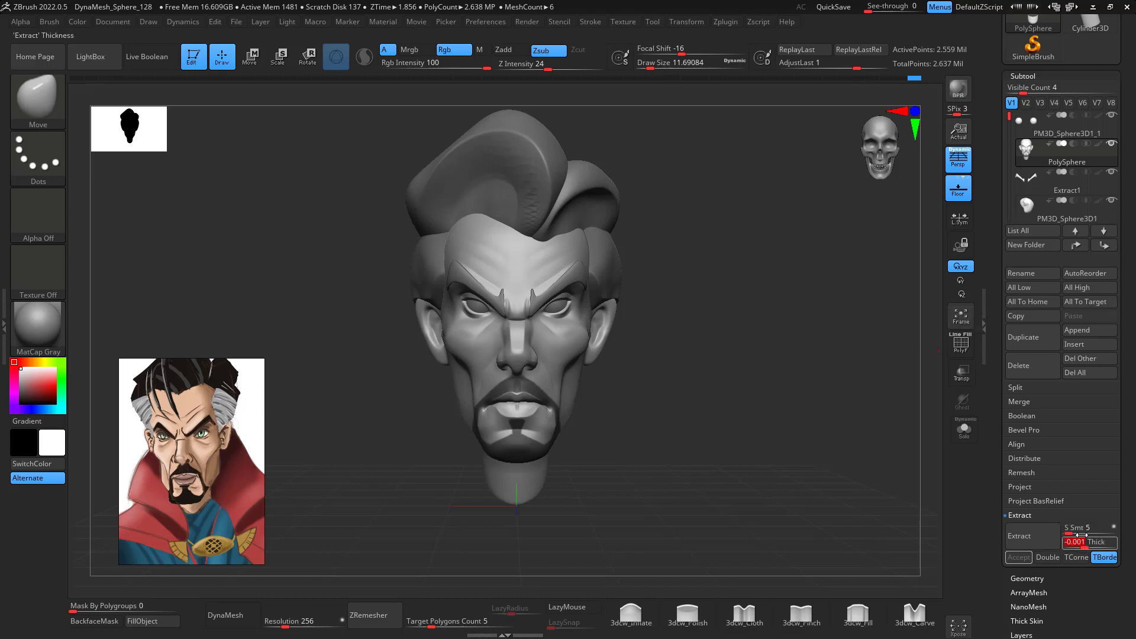
pyautogui.moveTo(1079, 541); pyautogui.dragTo(1082, 541)
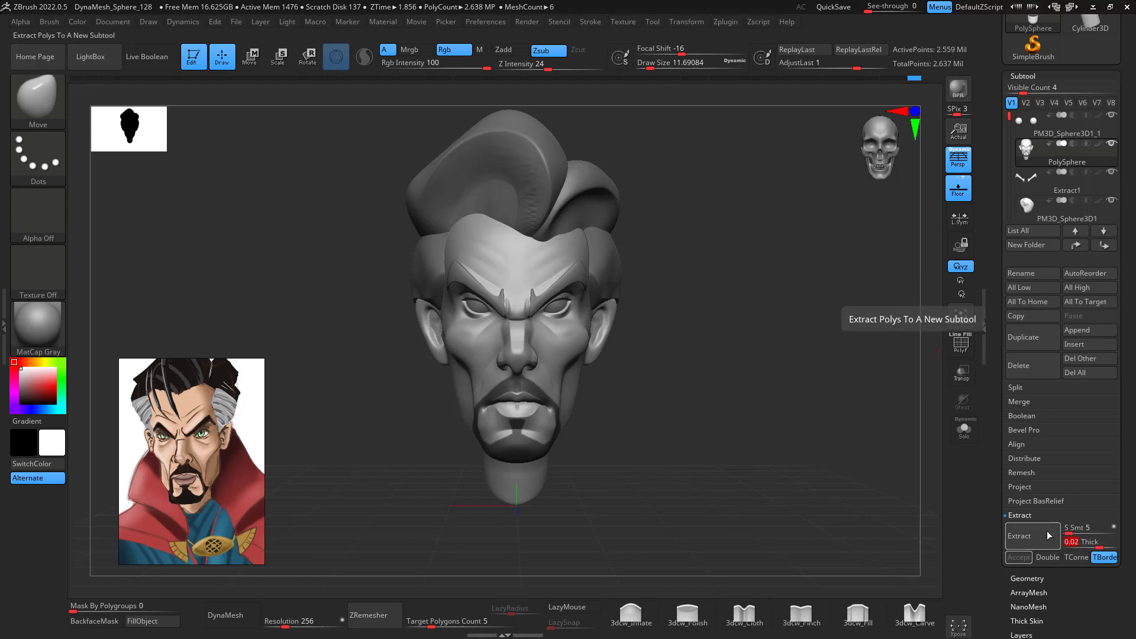
pyautogui.click(1046, 533)
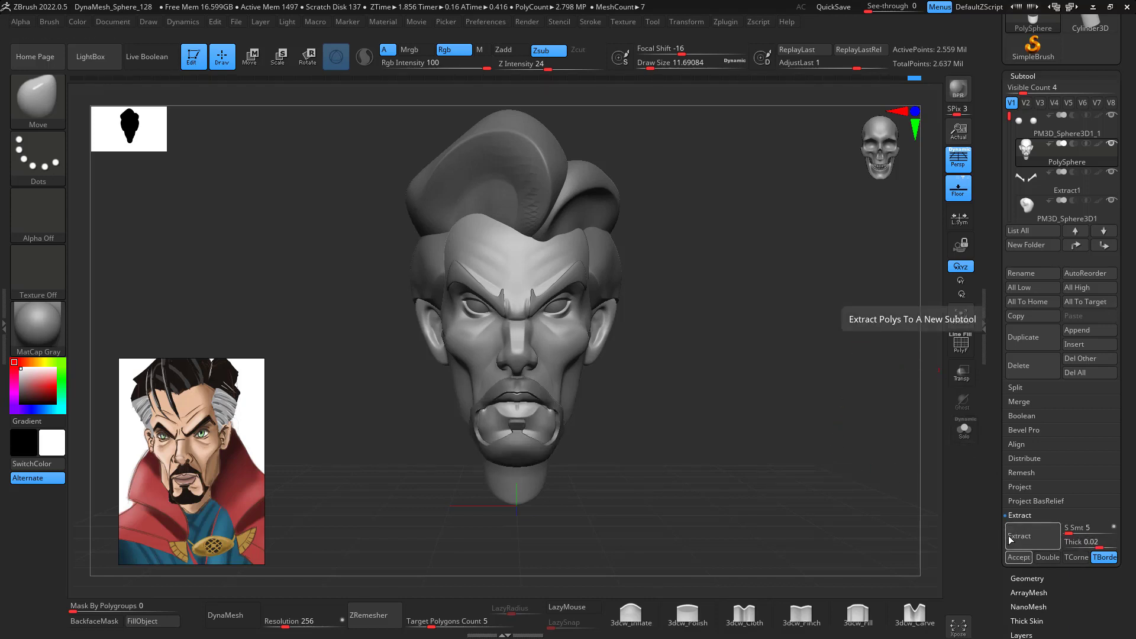
pyautogui.click(1016, 556)
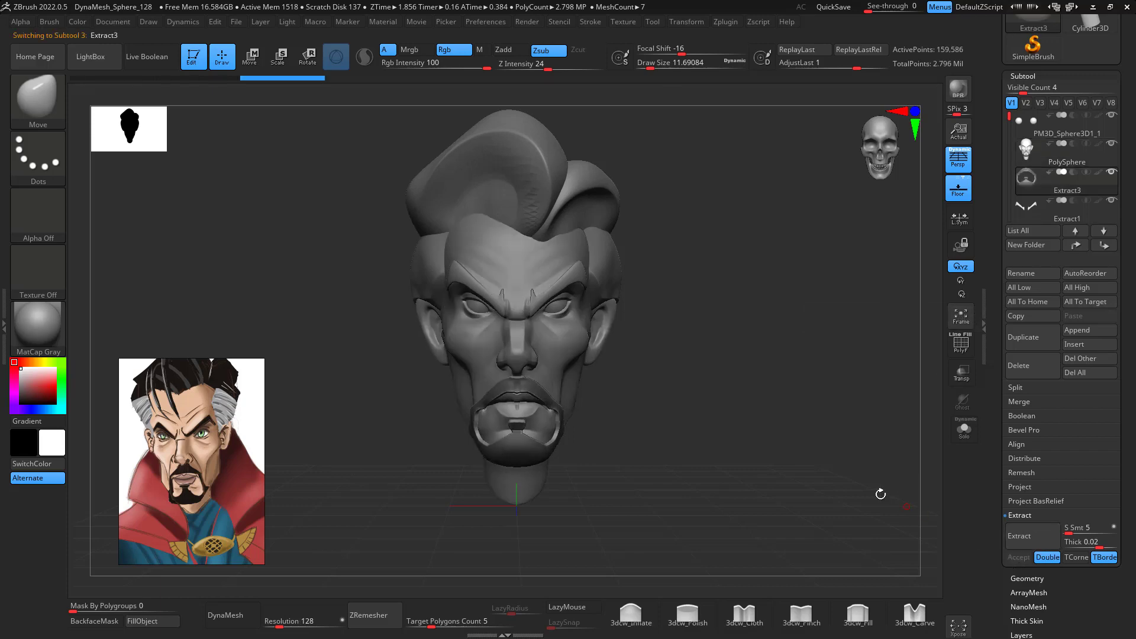
# - Set the target polygon count to 0.1 and remesh the extracted beard with ZRemesher
pyautogui.moveTo(825, 472); pyautogui.dragTo(873, 470)
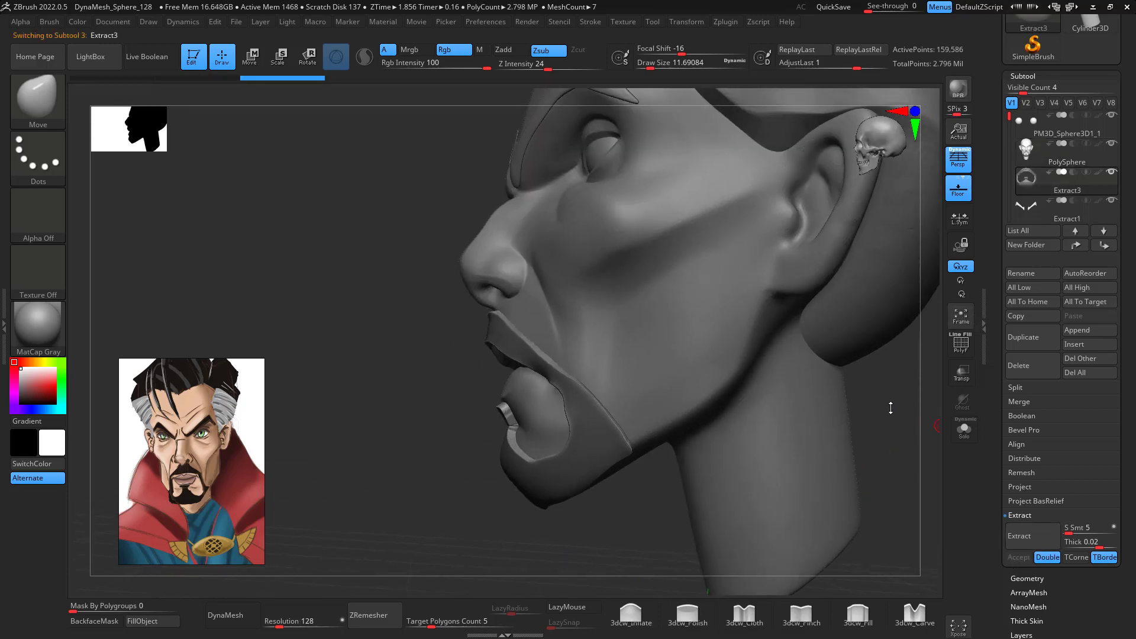
pyautogui.moveTo(901, 403); pyautogui.dragTo(866, 396)
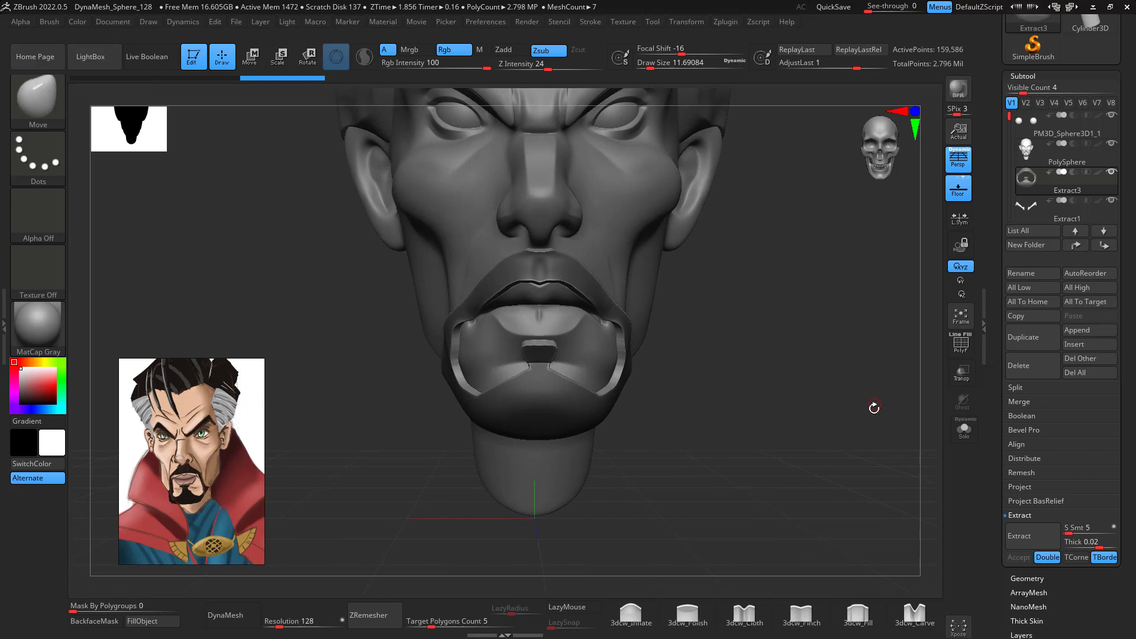
pyautogui.moveTo(1058, 194)
pyautogui.moveTo(814, 412); pyautogui.dragTo(826, 436)
pyautogui.click(466, 623)
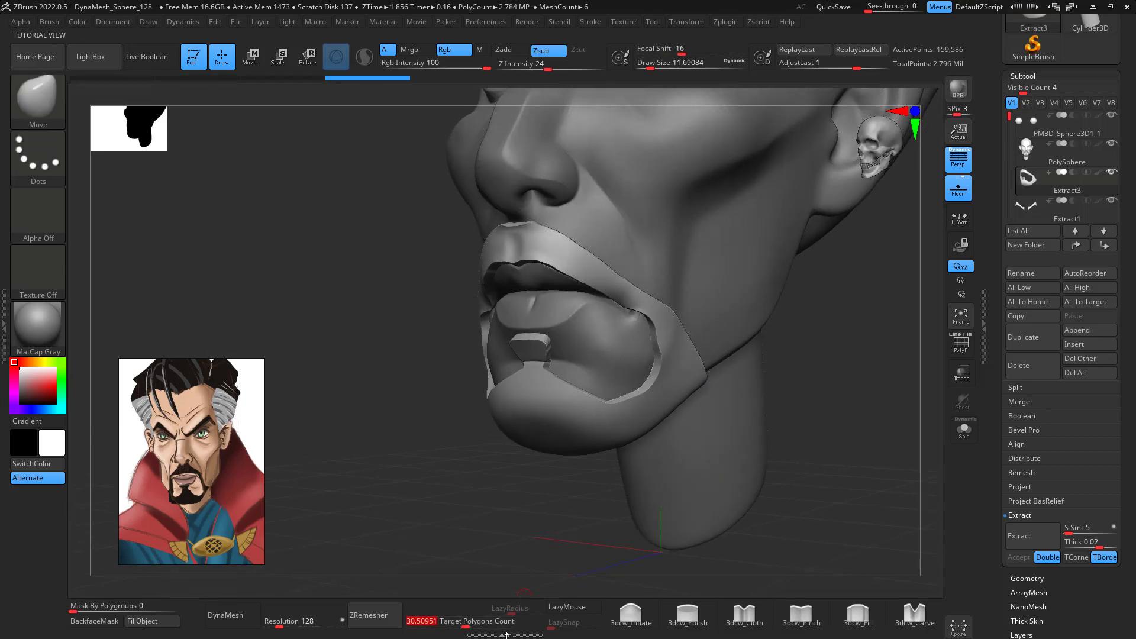
pyautogui.write('.1')
pyautogui.press('Return')
pyautogui.click(368, 615)
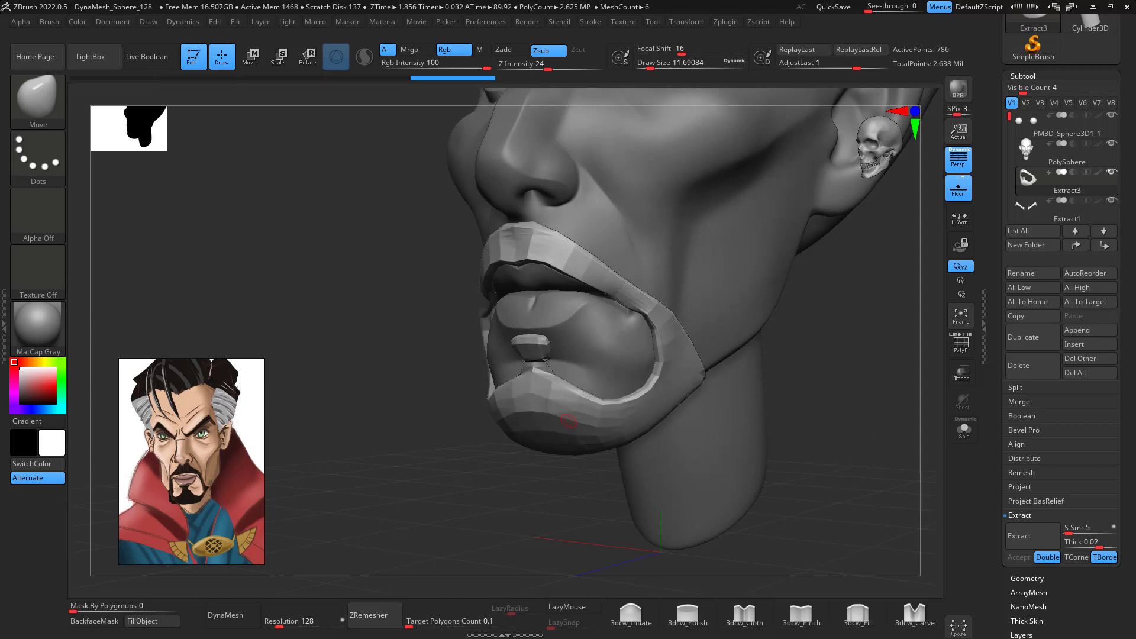
# - Check the remeshed beard around the soul patch and chin, and undo the ZRemesher result
pyautogui.moveTo(554, 440)
pyautogui.mouseDown()
pyautogui.moveTo(456, 482)
pyautogui.moveTo(888, 426)
pyautogui.moveTo(947, 384)
pyautogui.moveTo(893, 419)
pyautogui.mouseUp()
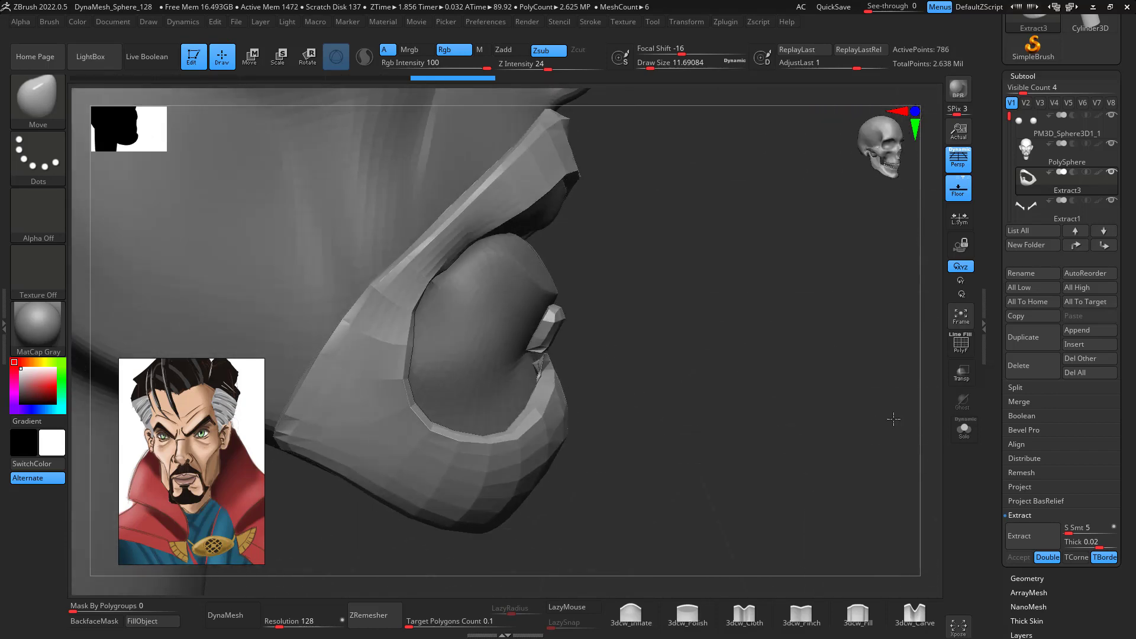
pyautogui.moveTo(687, 359)
pyautogui.mouseDown()
pyautogui.moveTo(733, 374)
pyautogui.moveTo(644, 353)
pyautogui.moveTo(794, 380)
pyautogui.moveTo(837, 462)
pyautogui.moveTo(877, 320)
pyautogui.moveTo(822, 332)
pyautogui.moveTo(811, 346)
pyautogui.moveTo(869, 365)
pyautogui.moveTo(856, 420)
pyautogui.mouseUp()
pyautogui.click(401, 77)
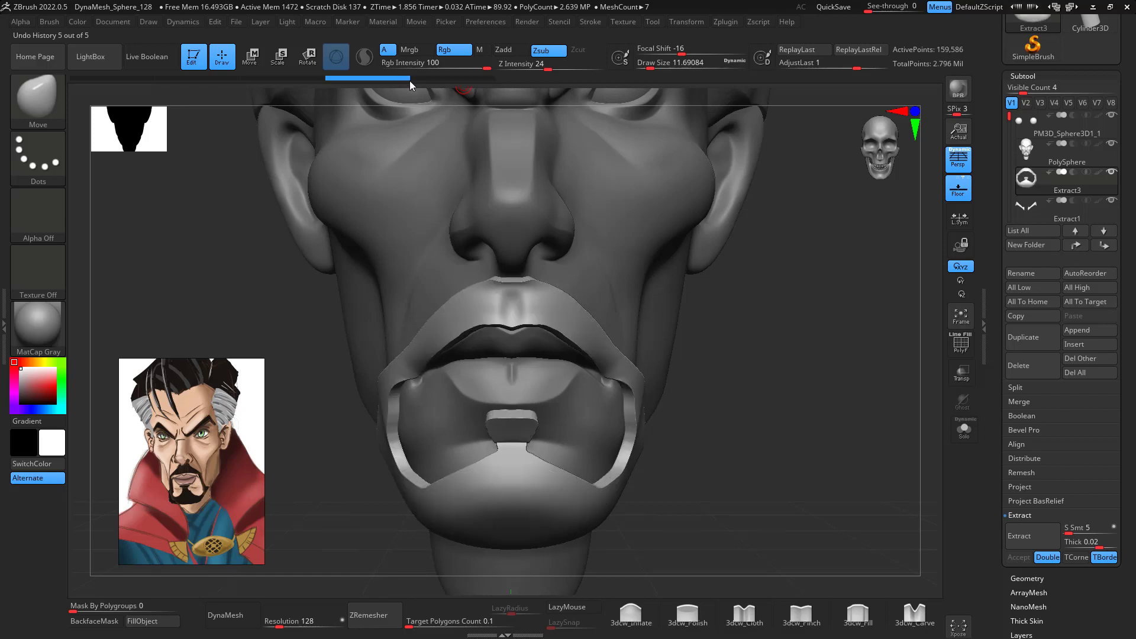
# - Soften the soul patch block and bring it together with the chin piece, using a draw size of about 51
pyautogui.moveTo(698, 349); pyautogui.dragTo(651, 384)
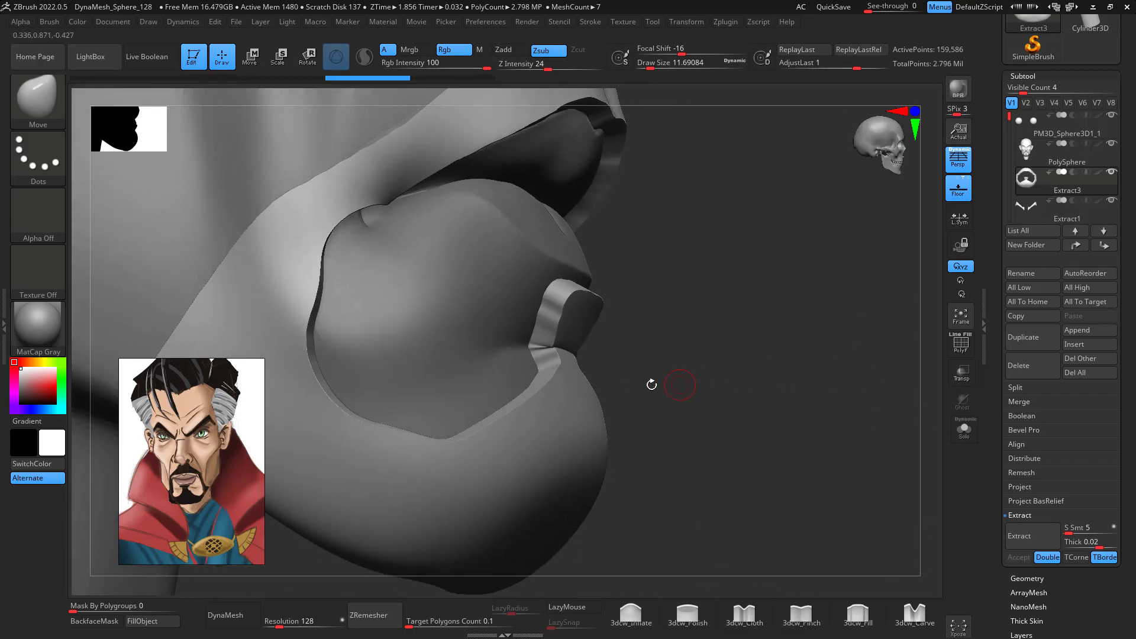
pyautogui.moveTo(726, 345)
pyautogui.mouseDown()
pyautogui.moveTo(814, 388)
pyautogui.moveTo(791, 337)
pyautogui.moveTo(800, 357)
pyautogui.mouseUp()
pyautogui.press('space')
pyautogui.press('space')
pyautogui.moveTo(543, 360)
pyautogui.mouseDown()
pyautogui.moveTo(531, 360)
pyautogui.moveTo(542, 355)
pyautogui.mouseUp()
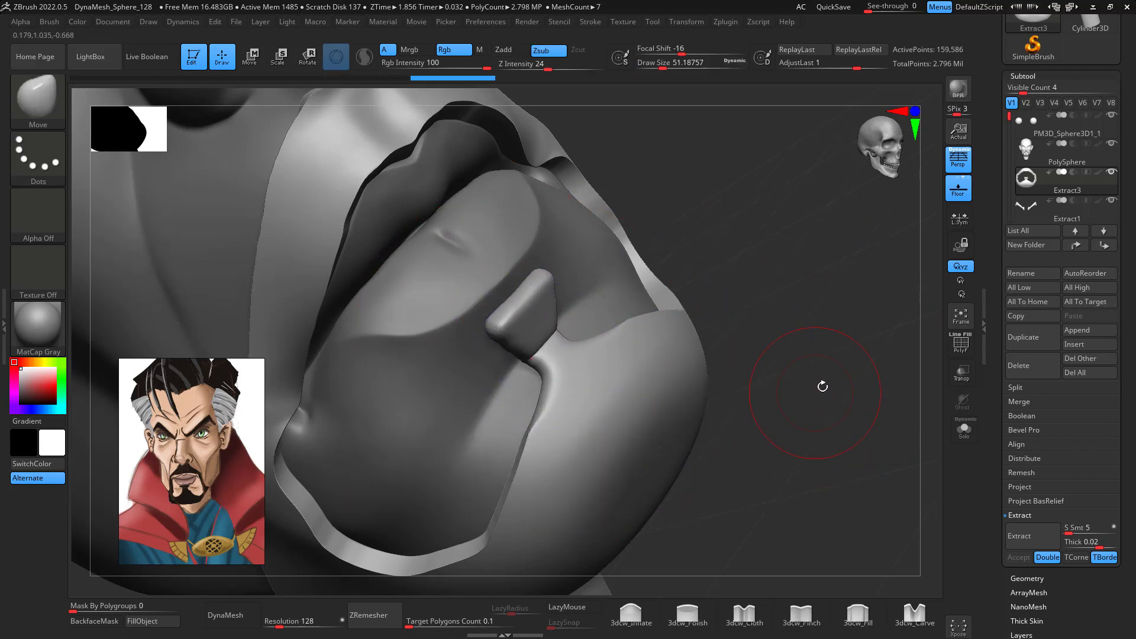
pyautogui.moveTo(822, 385)
pyautogui.mouseDown()
pyautogui.moveTo(839, 320)
pyautogui.moveTo(815, 338)
pyautogui.mouseUp()
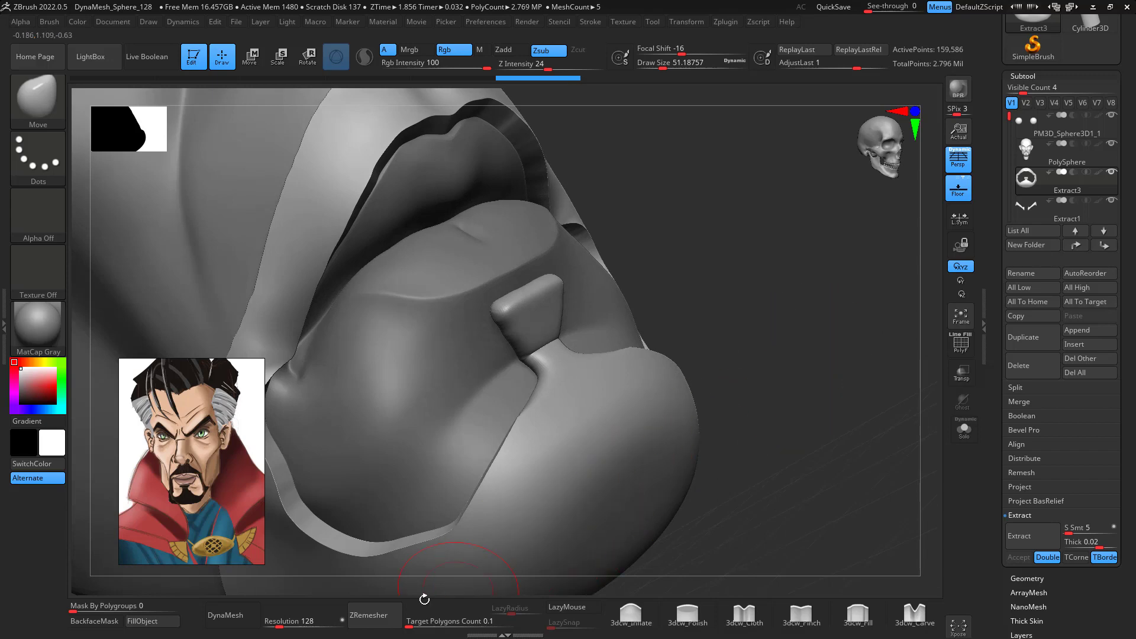
# - Fuse the beard with DynaMesh at resolution 128 and remesh it with ZRemesher at the 0.1 target polygon count
pyautogui.click(238, 617)
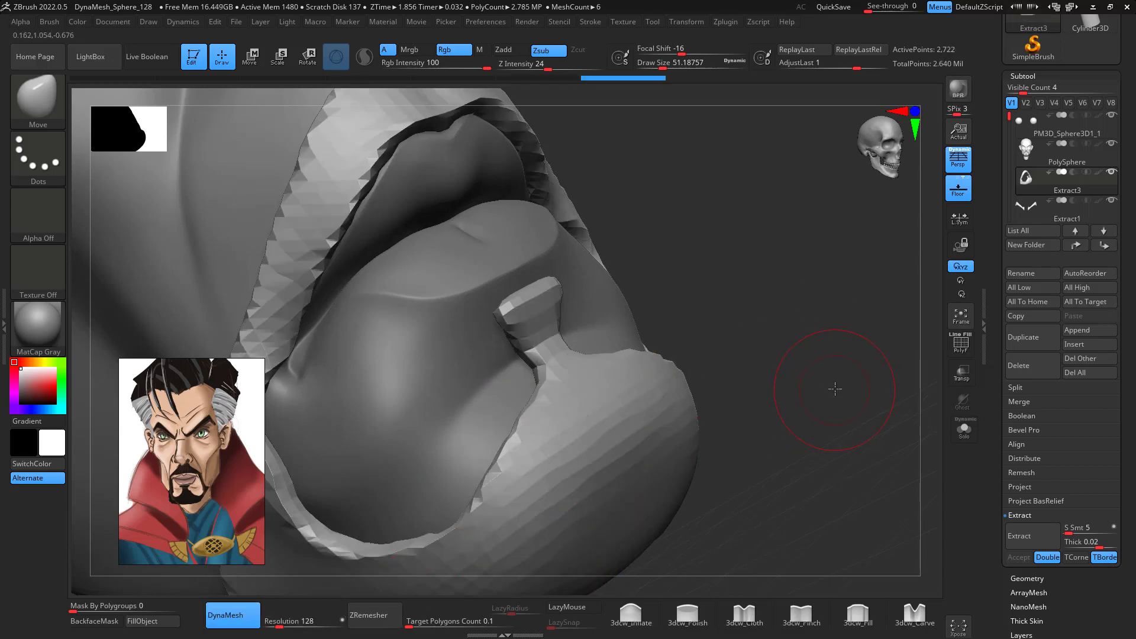
pyautogui.moveTo(829, 388)
pyautogui.mouseDown()
pyautogui.moveTo(826, 372)
pyautogui.moveTo(865, 408)
pyautogui.moveTo(844, 480)
pyautogui.mouseUp()
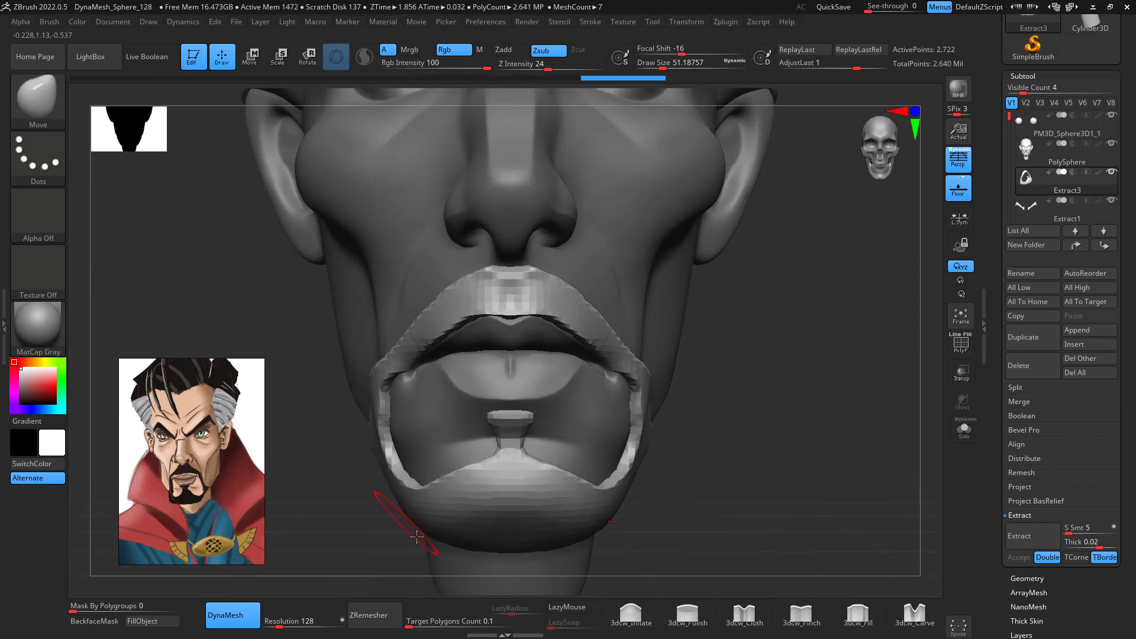
pyautogui.click(369, 614)
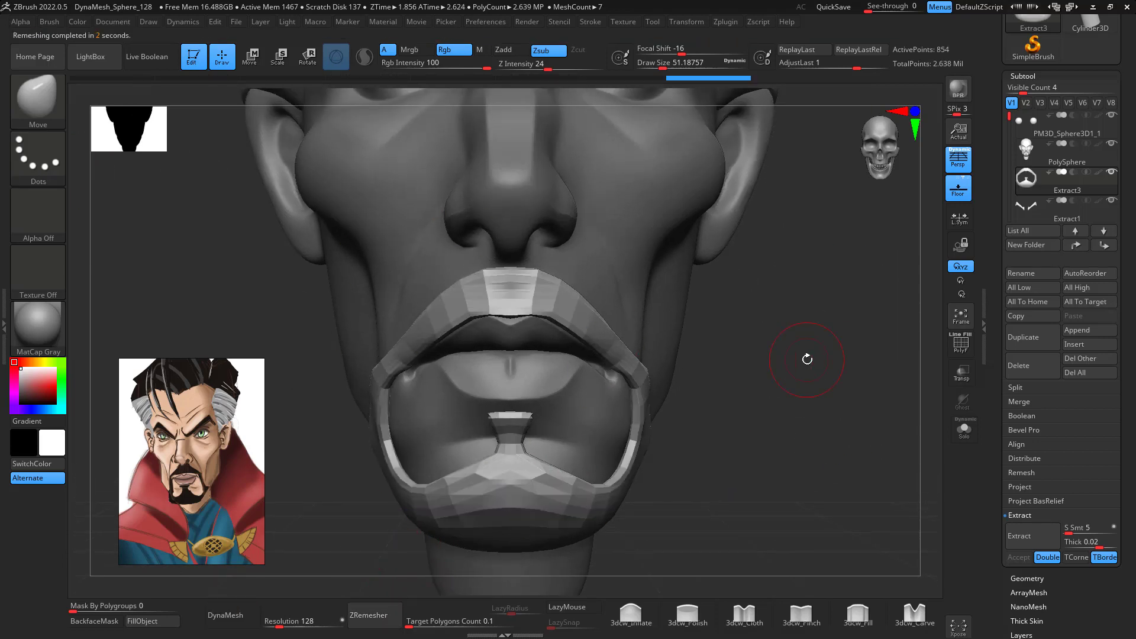
# - Widen the top edge of the soul patch into a flared shape with the Move brush at a draw size of about 18
pyautogui.moveTo(796, 408); pyautogui.dragTo(843, 469)
pyautogui.moveTo(771, 461); pyautogui.dragTo(706, 436)
pyautogui.keyDown('alt'); pyautogui.moveTo(761, 410); pyautogui.dragTo(819, 370); pyautogui.keyUp('alt')
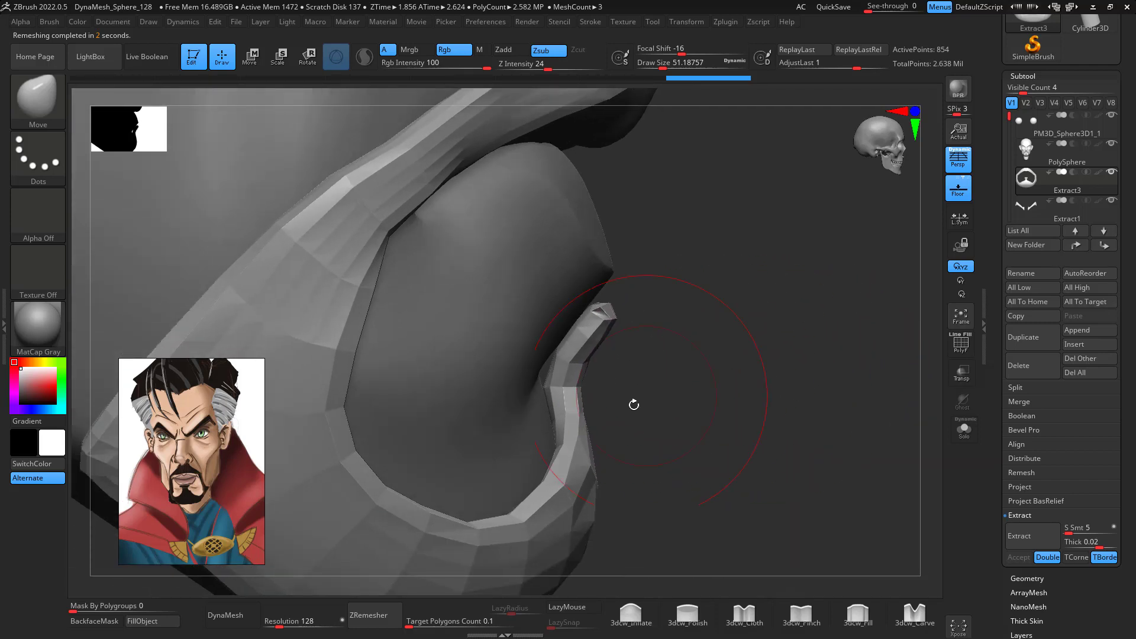
pyautogui.press('space')
pyautogui.moveTo(630, 405); pyautogui.dragTo(624, 405)
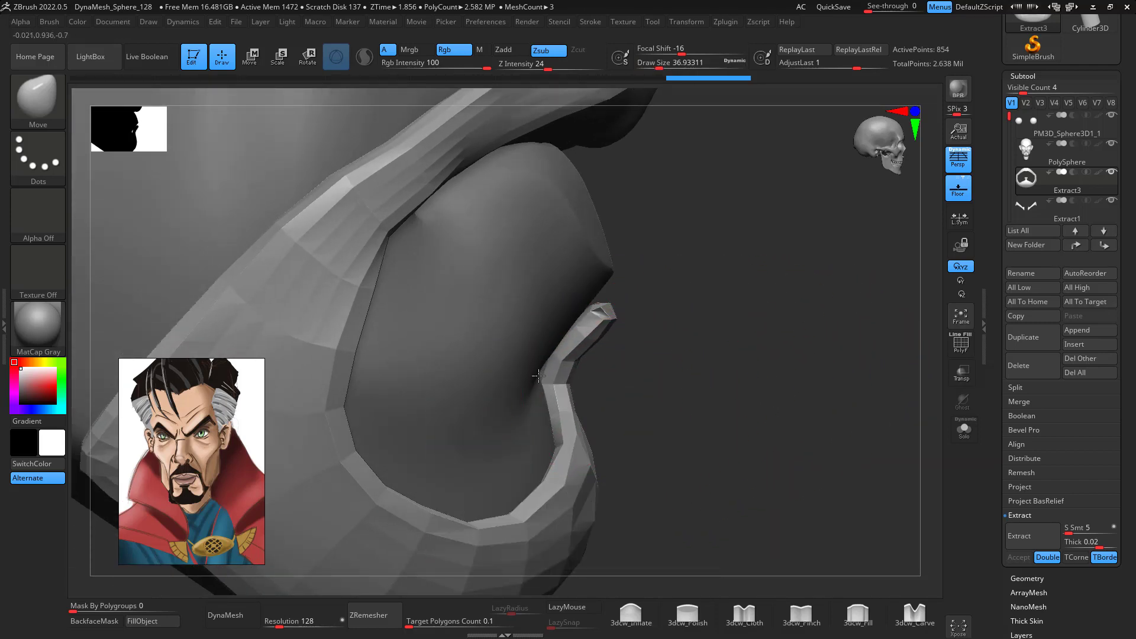
pyautogui.moveTo(625, 286); pyautogui.dragTo(799, 316)
pyautogui.press('space')
pyautogui.moveTo(694, 356); pyautogui.dragTo(690, 355)
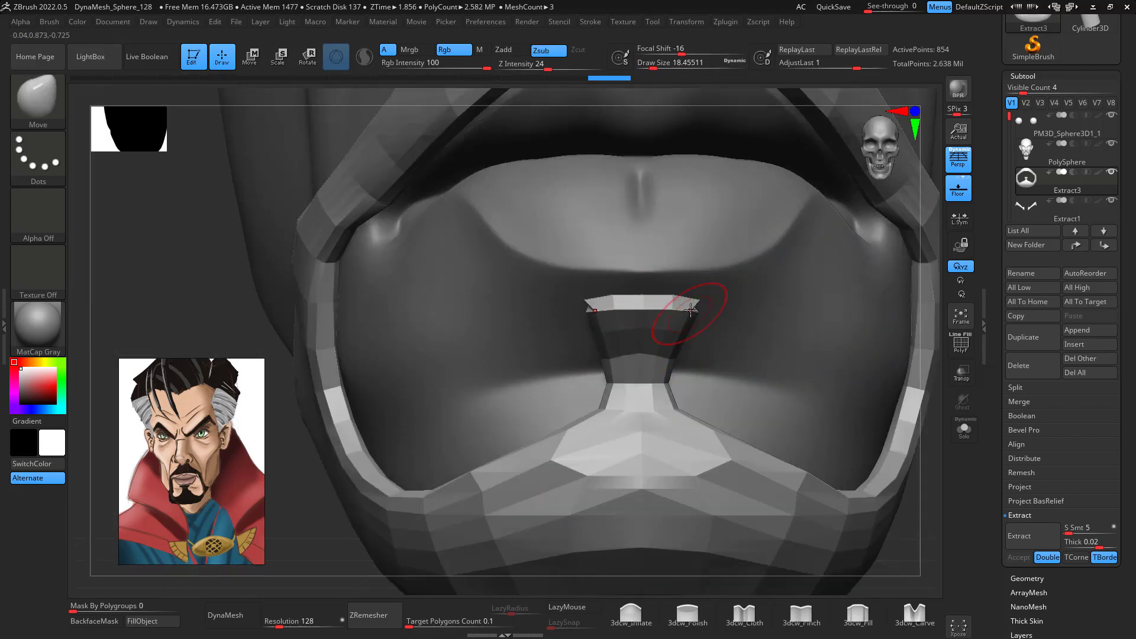
pyautogui.moveTo(698, 303); pyautogui.dragTo(727, 284)
pyautogui.moveTo(648, 297)
pyautogui.mouseDown()
pyautogui.moveTo(710, 304)
pyautogui.moveTo(703, 312)
pyautogui.mouseUp()
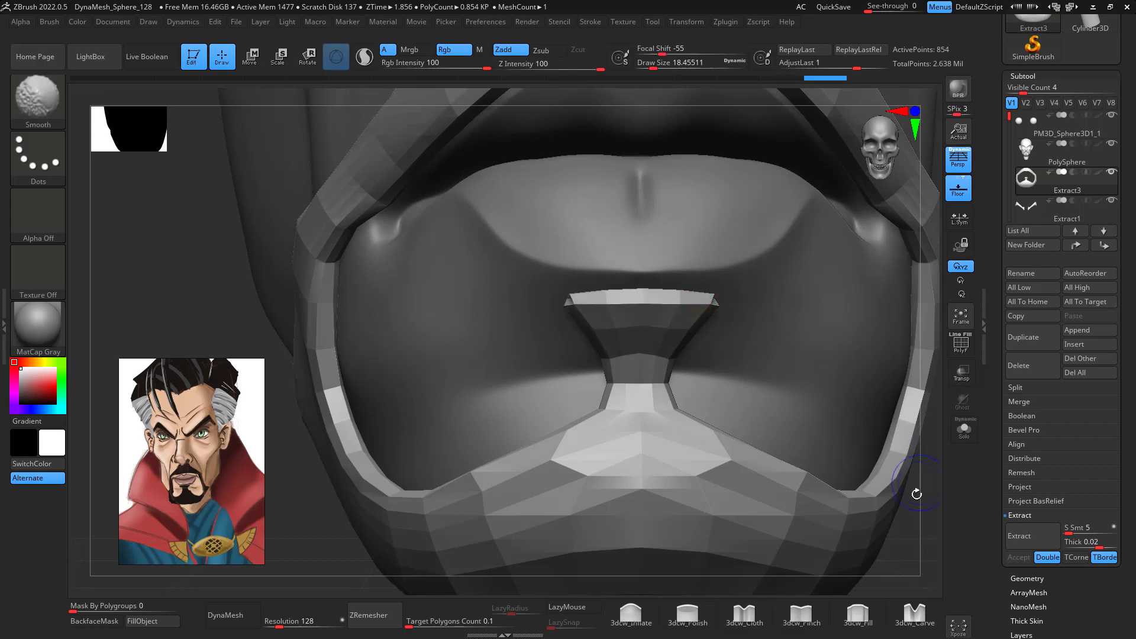
# - Raise the moustache's upper edge towards the nose, check its wireframe, and adjust the upper corner from the side
pyautogui.keyDown('alt'); pyautogui.moveTo(924, 494); pyautogui.dragTo(867, 456); pyautogui.keyUp('alt')
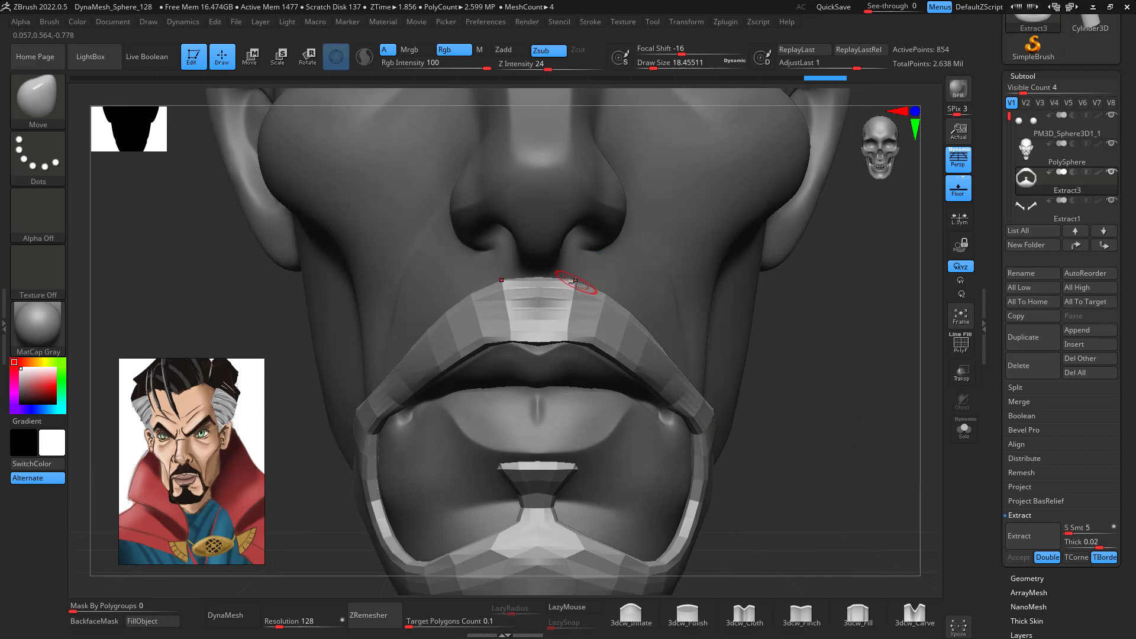
pyautogui.moveTo(575, 283)
pyautogui.mouseDown()
pyautogui.moveTo(578, 244)
pyautogui.moveTo(581, 262)
pyautogui.mouseUp()
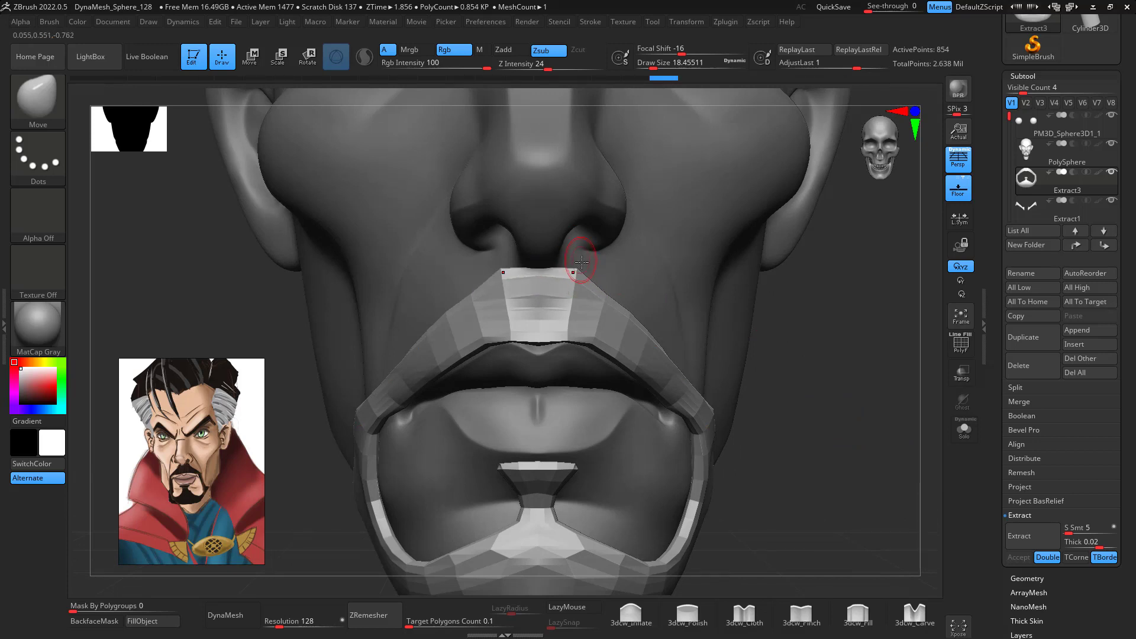
pyautogui.click(967, 346)
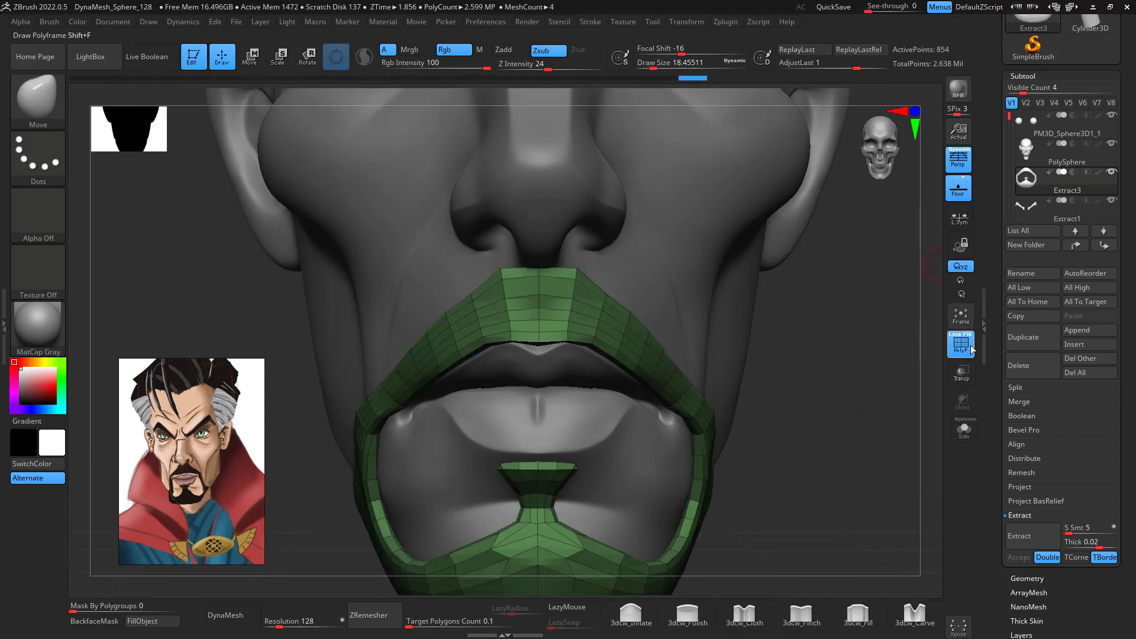
pyautogui.click(967, 346)
pyautogui.moveTo(932, 346); pyautogui.dragTo(795, 336)
pyautogui.moveTo(576, 274); pyautogui.dragTo(610, 298)
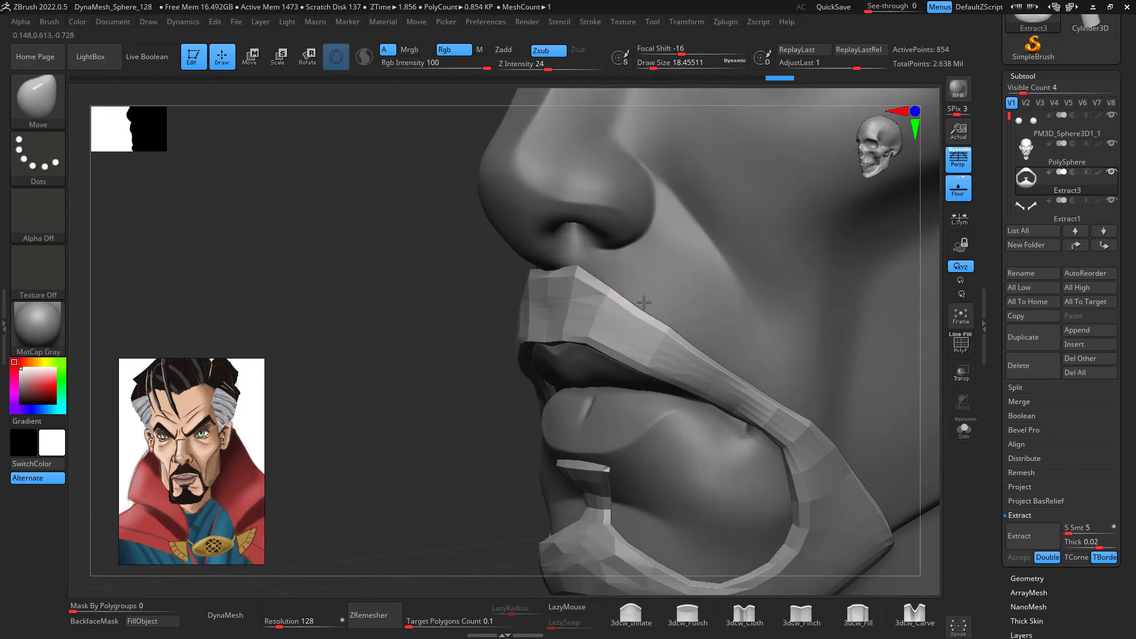
# - Smooth the sides of the moustache down to the mouth corners and jaw at a draw size of about 68
pyautogui.moveTo(935, 480)
pyautogui.mouseDown()
pyautogui.moveTo(948, 487)
pyautogui.moveTo(893, 459)
pyautogui.moveTo(925, 486)
pyautogui.mouseUp()
pyautogui.moveTo(926, 486); pyautogui.dragTo(795, 428, button='right')
pyautogui.press('space')
pyautogui.moveTo(635, 375); pyautogui.dragTo(657, 375)
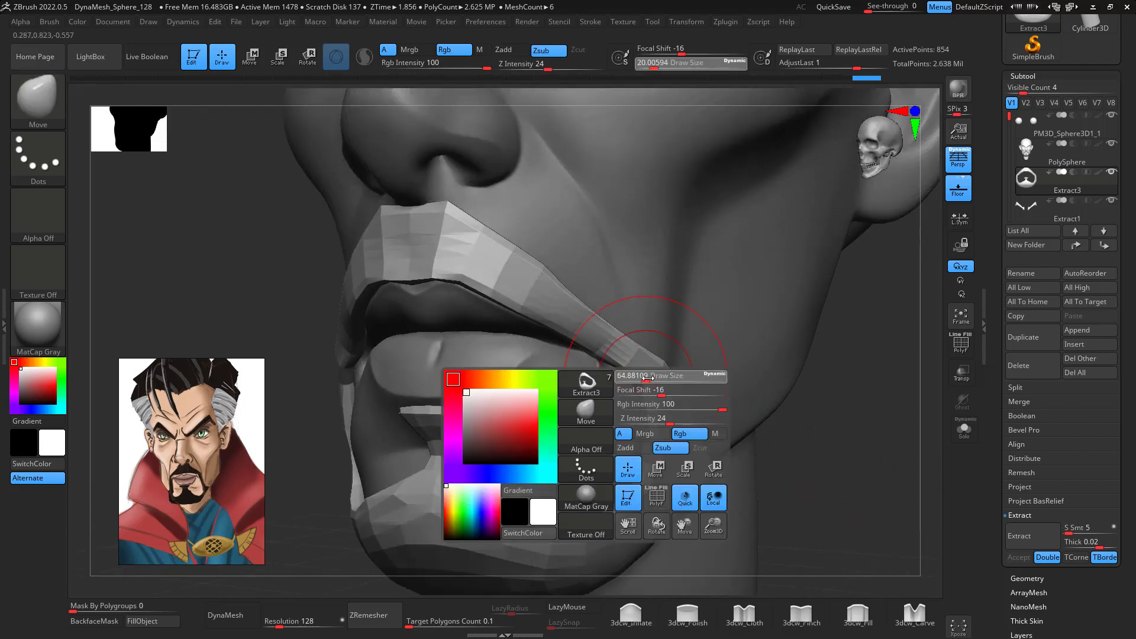
pyautogui.moveTo(620, 342)
pyautogui.keyDown('shift'); pyautogui.mouseDown()
pyautogui.moveTo(625, 352)
pyautogui.moveTo(584, 362)
pyautogui.moveTo(642, 369)
pyautogui.moveTo(658, 452)
pyautogui.moveTo(680, 428)
pyautogui.moveTo(645, 479)
pyautogui.moveTo(618, 358)
pyautogui.mouseUp(); pyautogui.keyUp('shift')
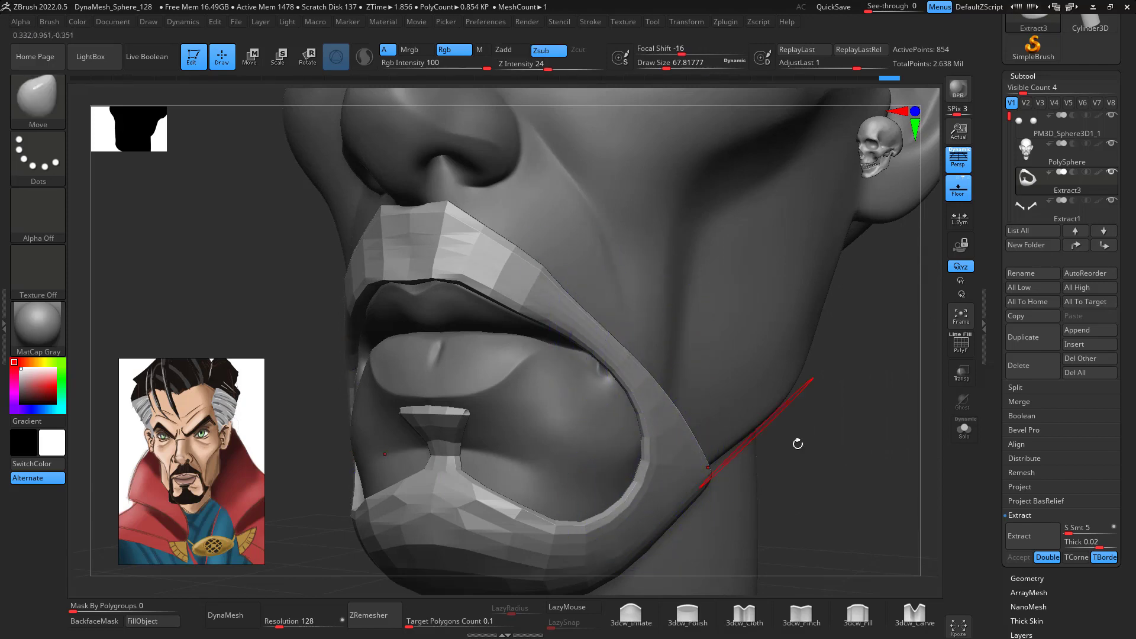
pyautogui.moveTo(797, 444)
pyautogui.mouseDown()
pyautogui.moveTo(898, 436)
pyautogui.moveTo(876, 361)
pyautogui.mouseUp()
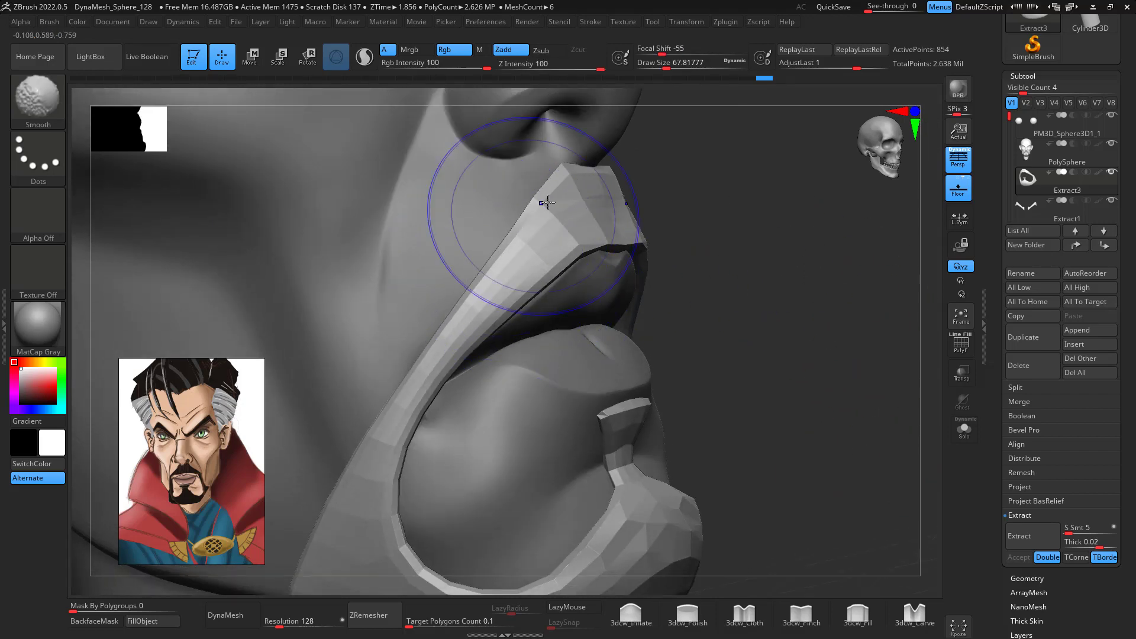
pyautogui.moveTo(547, 203)
pyautogui.keyDown('shift'); pyautogui.mouseDown()
pyautogui.moveTo(578, 200)
pyautogui.moveTo(436, 385)
pyautogui.moveTo(394, 464)
pyautogui.mouseUp(); pyautogui.keyUp('shift')
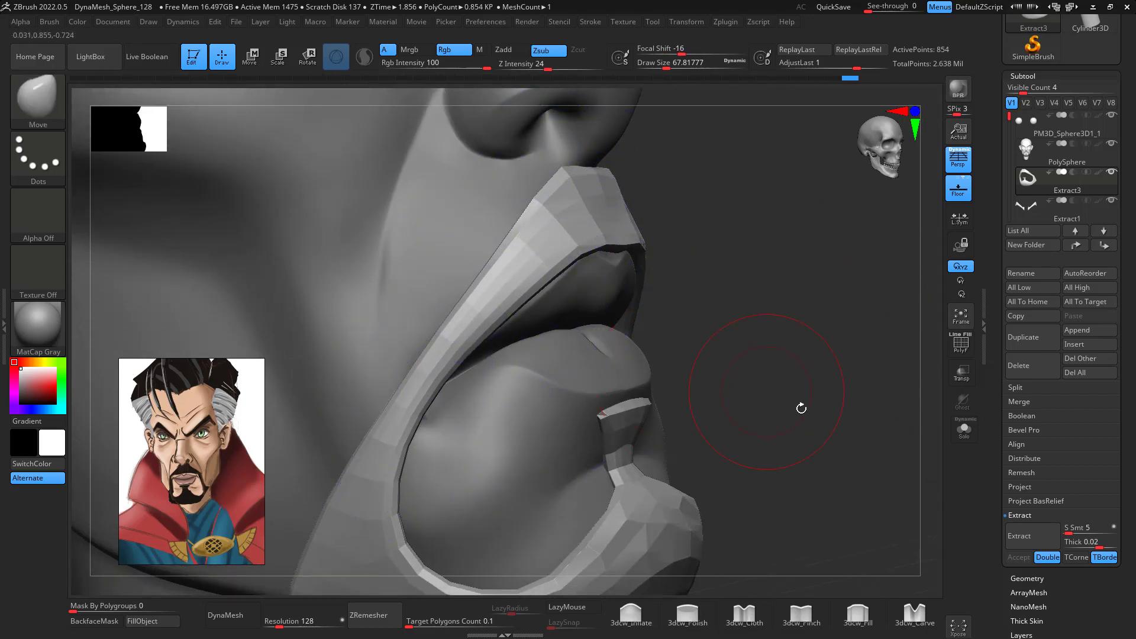
# - Smooth the chin and jaw sides of the beard, and undo the last smoothing stroke on the chin
pyautogui.moveTo(801, 408); pyautogui.dragTo(680, 420)
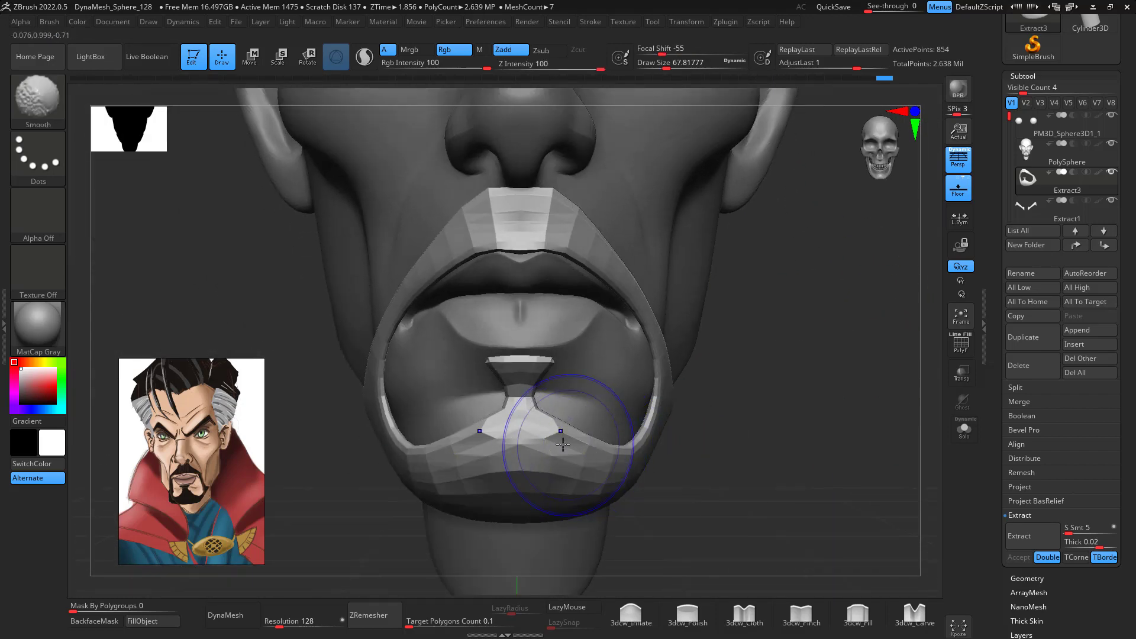
pyautogui.moveTo(562, 444)
pyautogui.keyDown('shift'); pyautogui.mouseDown()
pyautogui.moveTo(545, 451)
pyautogui.moveTo(647, 431)
pyautogui.moveTo(651, 414)
pyautogui.moveTo(740, 441)
pyautogui.moveTo(819, 390)
pyautogui.moveTo(791, 421)
pyautogui.moveTo(840, 409)
pyautogui.moveTo(831, 387)
pyautogui.mouseUp(); pyautogui.keyUp('shift')
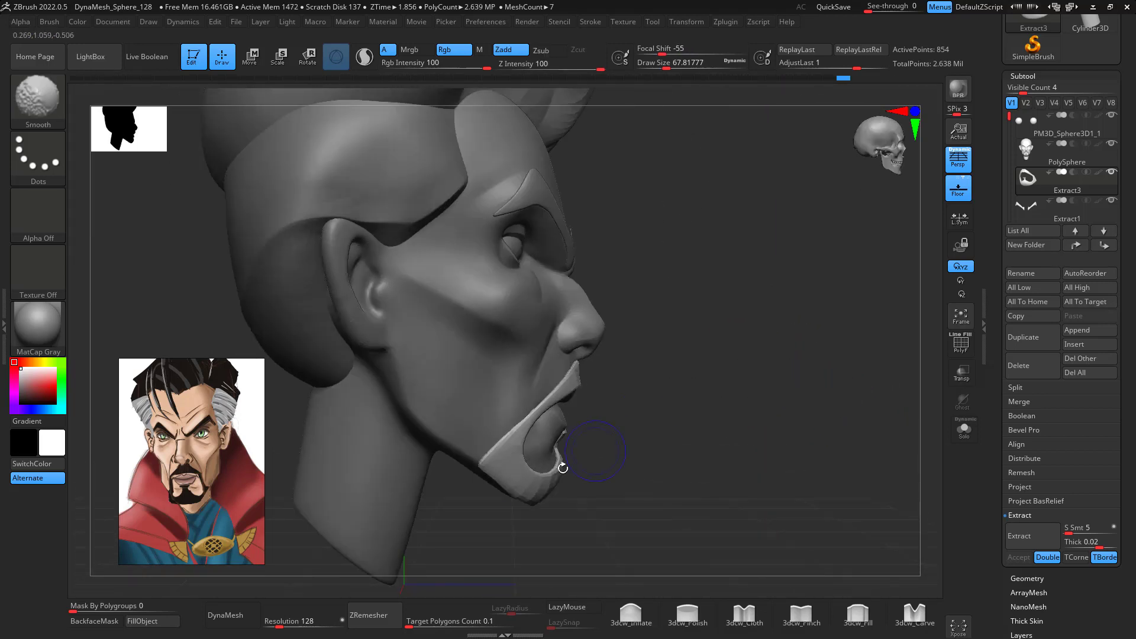
pyautogui.moveTo(547, 405)
pyautogui.keyDown('shift'); pyautogui.mouseDown()
pyautogui.moveTo(490, 469)
pyautogui.moveTo(512, 431)
pyautogui.moveTo(494, 458)
pyautogui.mouseUp(); pyautogui.keyUp('shift')
pyautogui.moveTo(810, 415)
pyautogui.mouseDown()
pyautogui.moveTo(731, 358)
pyautogui.moveTo(557, 469)
pyautogui.moveTo(816, 472)
pyautogui.moveTo(750, 438)
pyautogui.mouseUp()
pyautogui.keyDown('shift'); pyautogui.moveTo(612, 451); pyautogui.dragTo(593, 437); pyautogui.keyUp('shift')
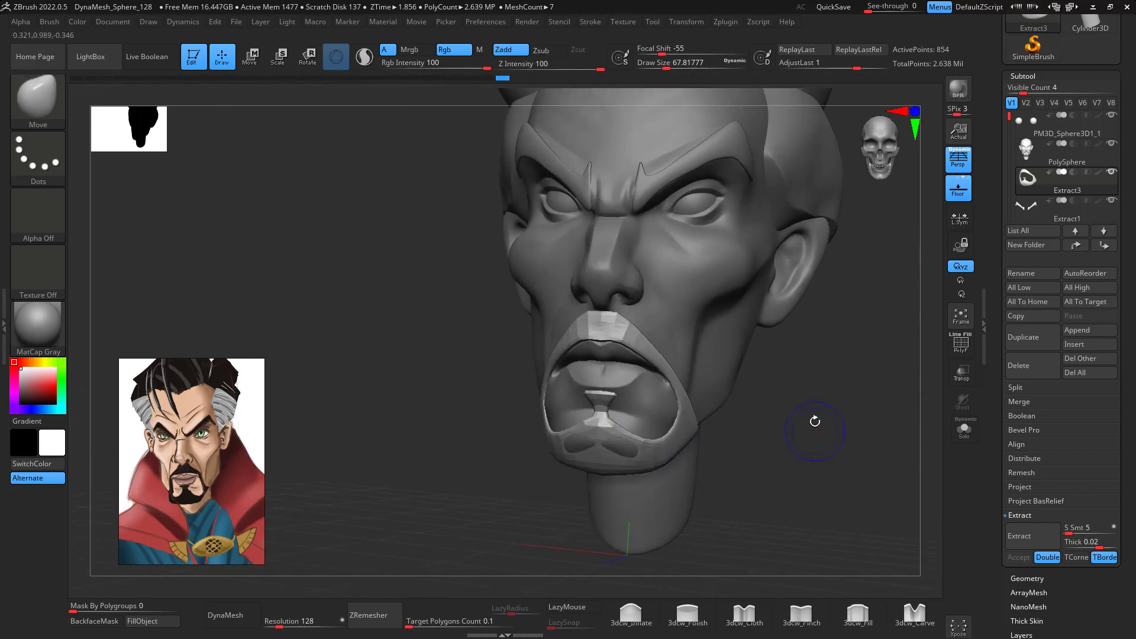
pyautogui.hotkey('ctrl', 'z')
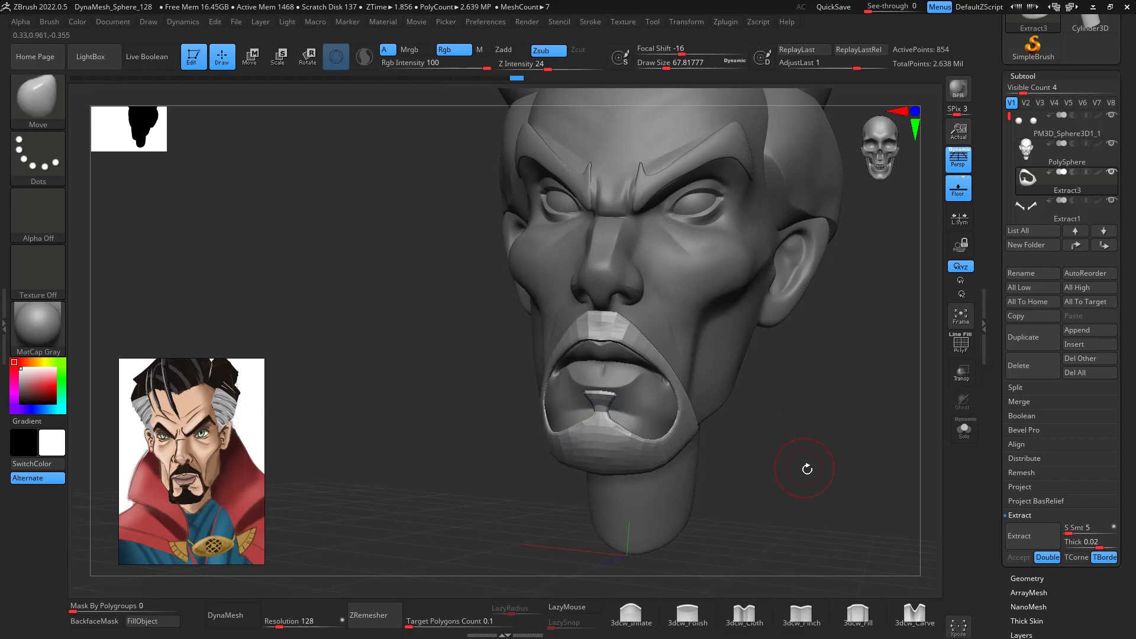
# - Refine the moustache's top corners under the nose at a draw size of about 31 and its sides at about 87
pyautogui.moveTo(806, 467)
pyautogui.keyDown('shift'); pyautogui.mouseDown()
pyautogui.moveTo(826, 474)
pyautogui.moveTo(819, 401)
pyautogui.moveTo(770, 477)
pyautogui.moveTo(786, 470)
pyautogui.mouseUp(); pyautogui.keyUp('shift')
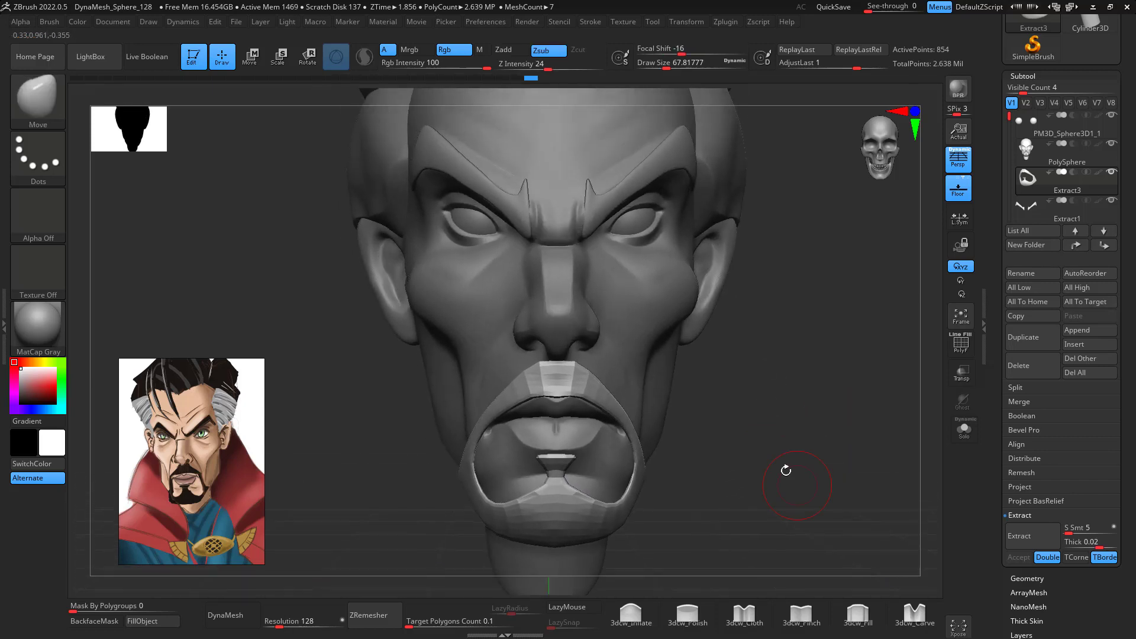
pyautogui.press('space')
pyautogui.moveTo(572, 365); pyautogui.dragTo(575, 377)
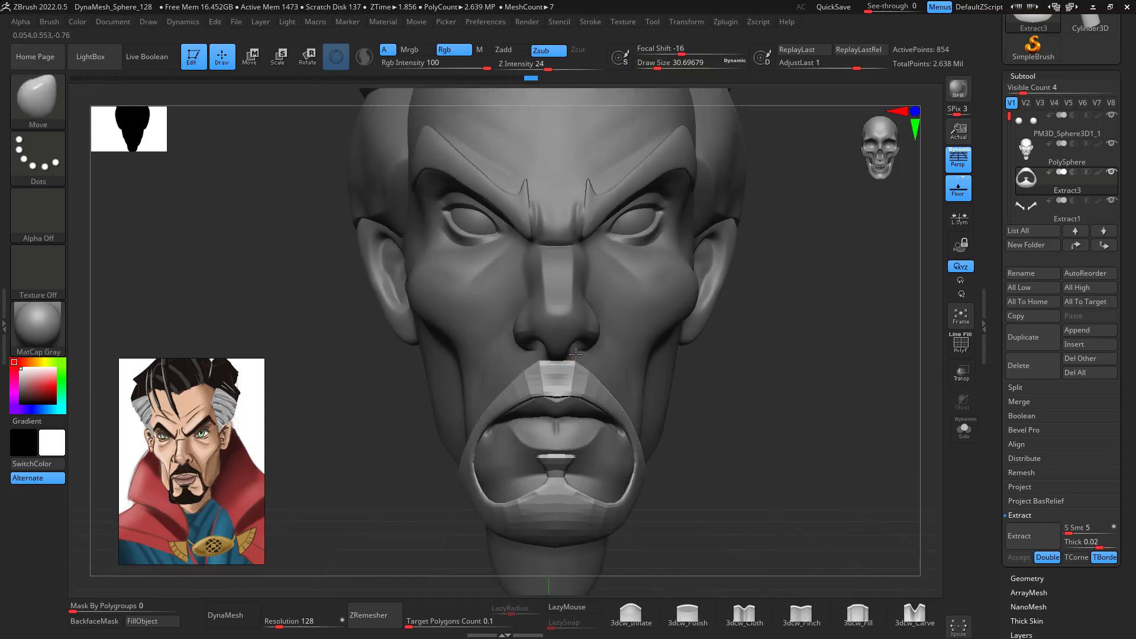
pyautogui.press('space')
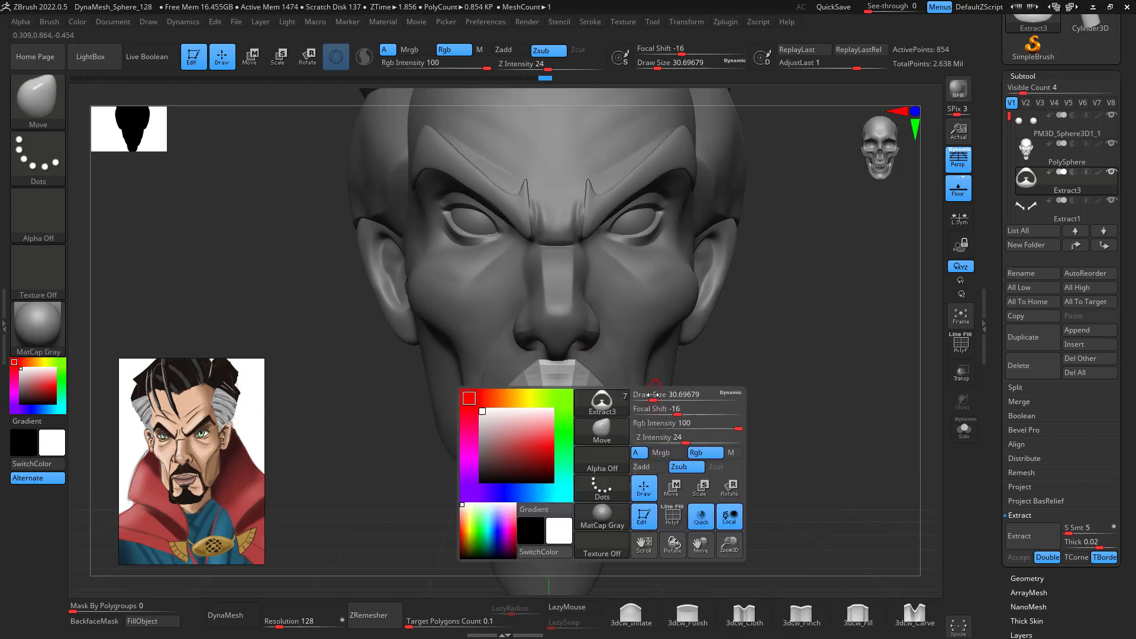
pyautogui.moveTo(601, 382); pyautogui.dragTo(639, 385)
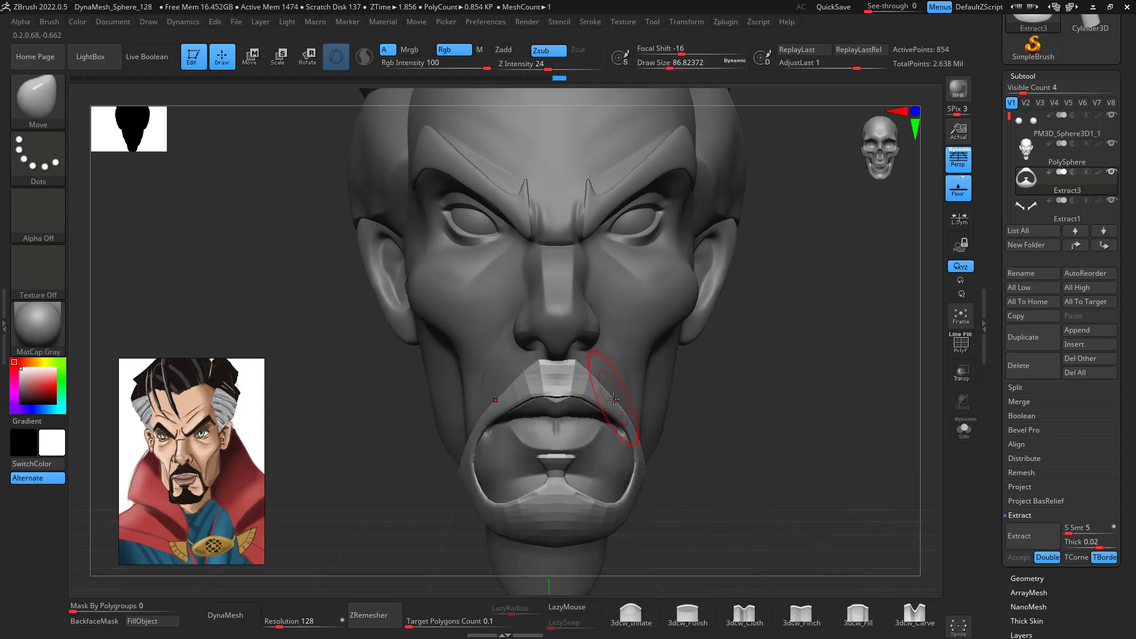
# - Subdivide the beard mesh until its surface is smooth, and check it against the whole head
pyautogui.moveTo(791, 484)
pyautogui.mouseDown()
pyautogui.moveTo(778, 474)
pyautogui.moveTo(788, 468)
pyautogui.mouseUp()
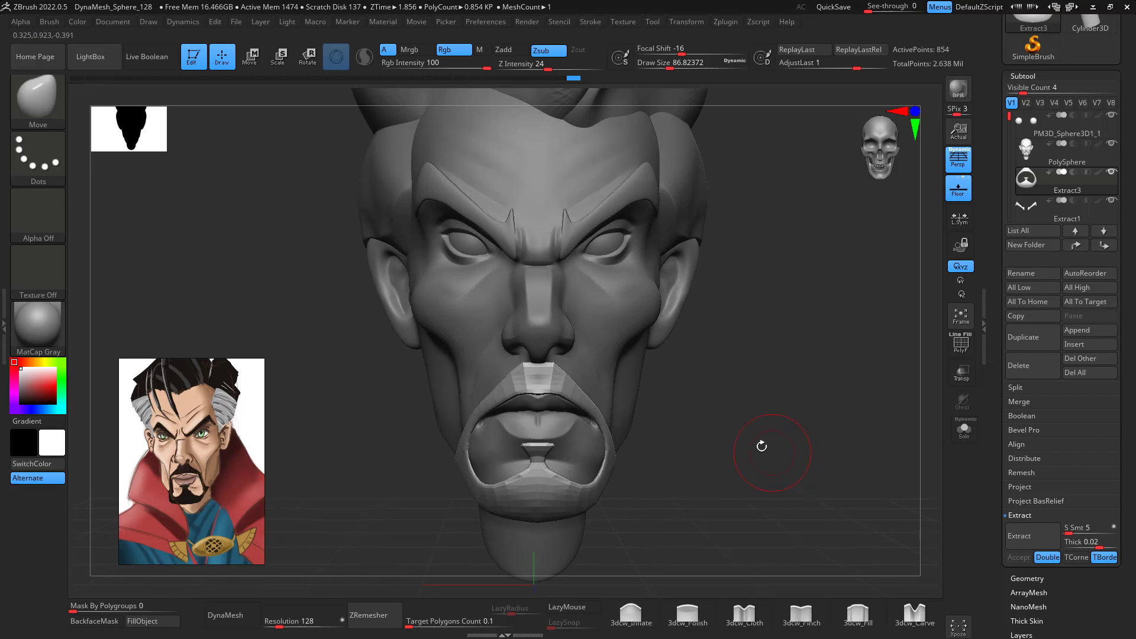
pyautogui.moveTo(699, 424)
pyautogui.mouseDown()
pyautogui.moveTo(741, 436)
pyautogui.moveTo(722, 439)
pyautogui.moveTo(769, 426)
pyautogui.moveTo(773, 411)
pyautogui.moveTo(803, 421)
pyautogui.moveTo(809, 405)
pyautogui.moveTo(781, 414)
pyautogui.moveTo(844, 395)
pyautogui.mouseUp()
pyautogui.press('ctrl')
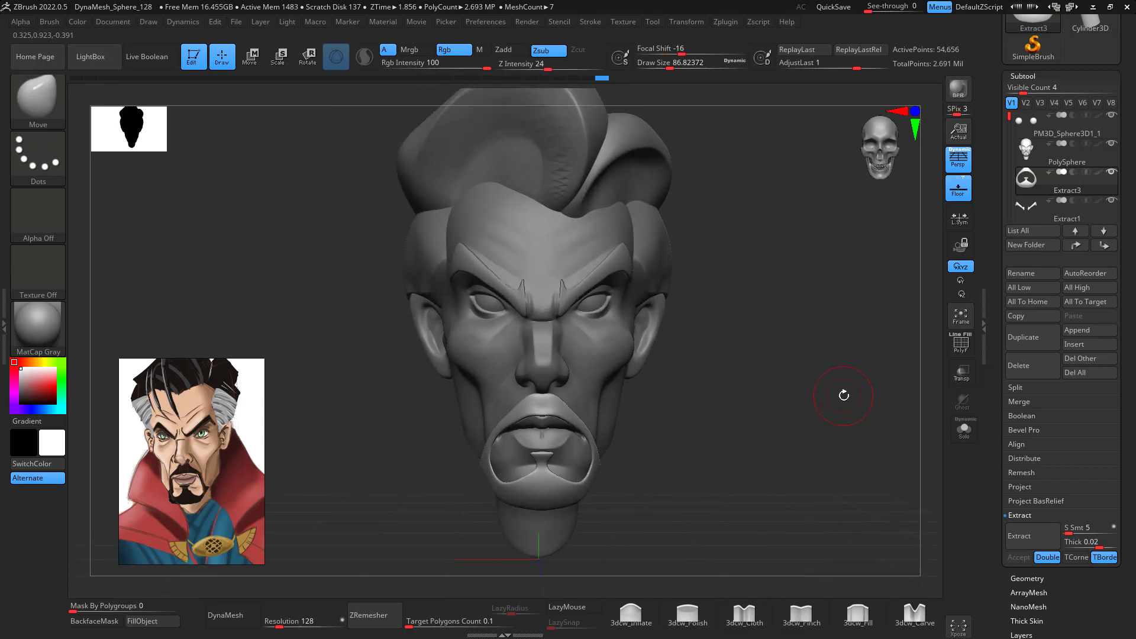
pyautogui.moveTo(749, 355); pyautogui.dragTo(719, 357)
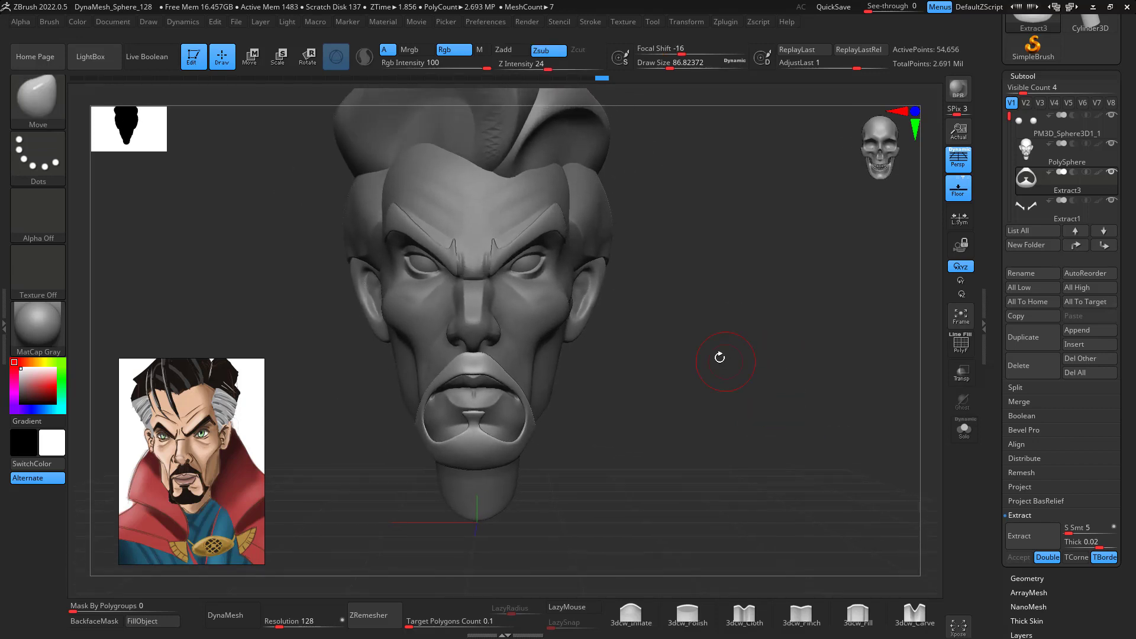
pyautogui.keyDown('alt'); pyautogui.moveTo(801, 394); pyautogui.dragTo(852, 414); pyautogui.keyUp('alt')
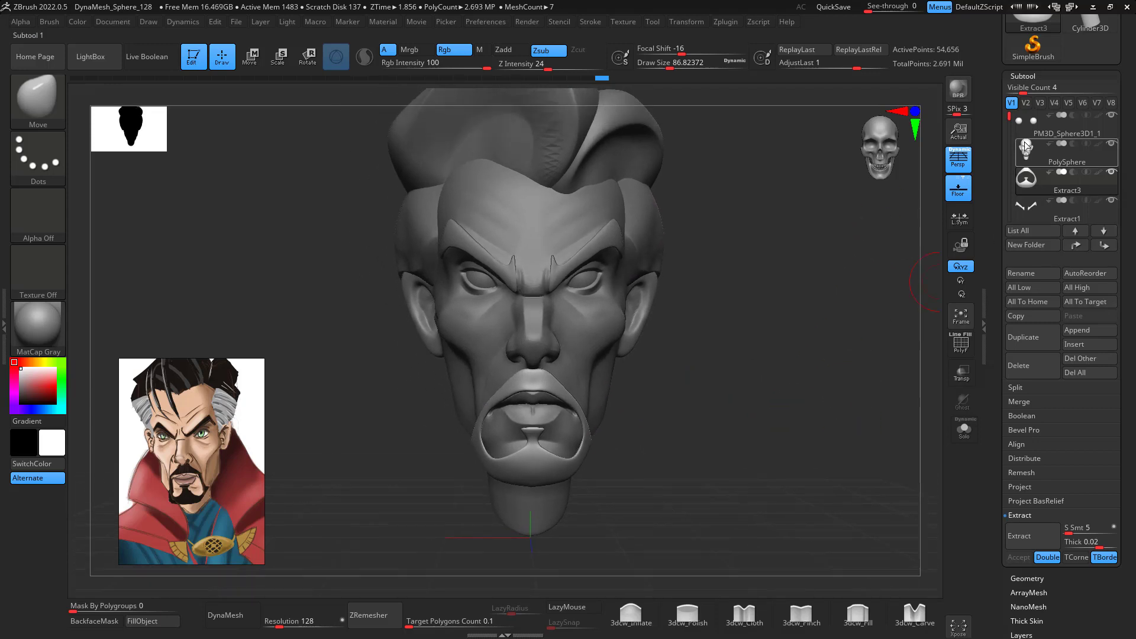
# - Fill the eyeballs with white and the ToyPlastic material, using combined material and colour painting
pyautogui.click(1059, 128)
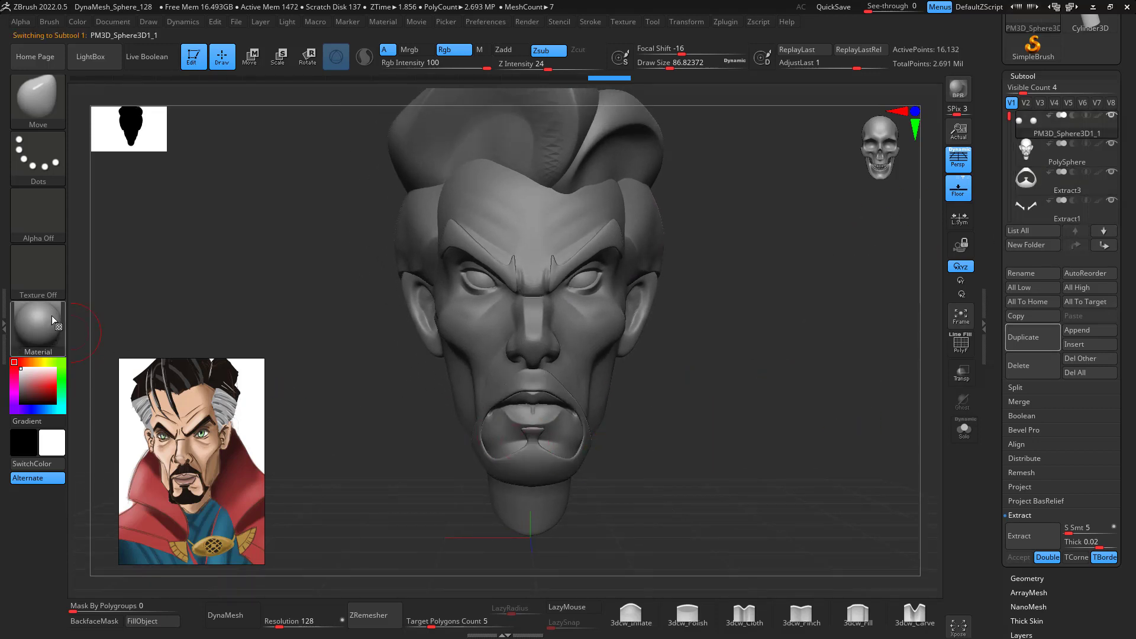
pyautogui.click(51, 314)
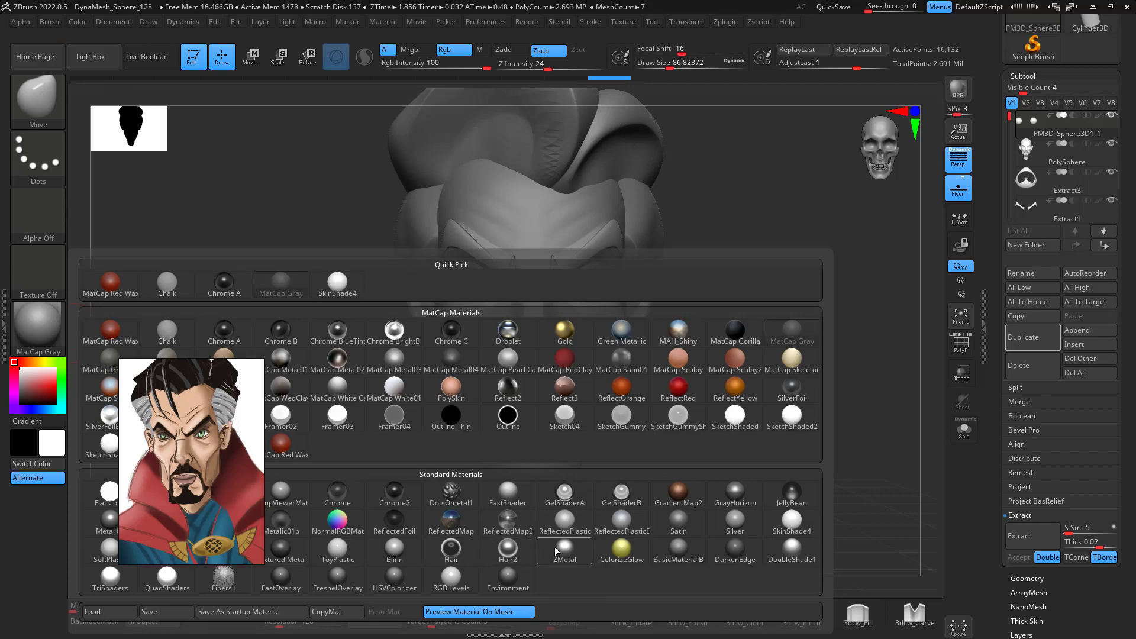
pyautogui.click(346, 550)
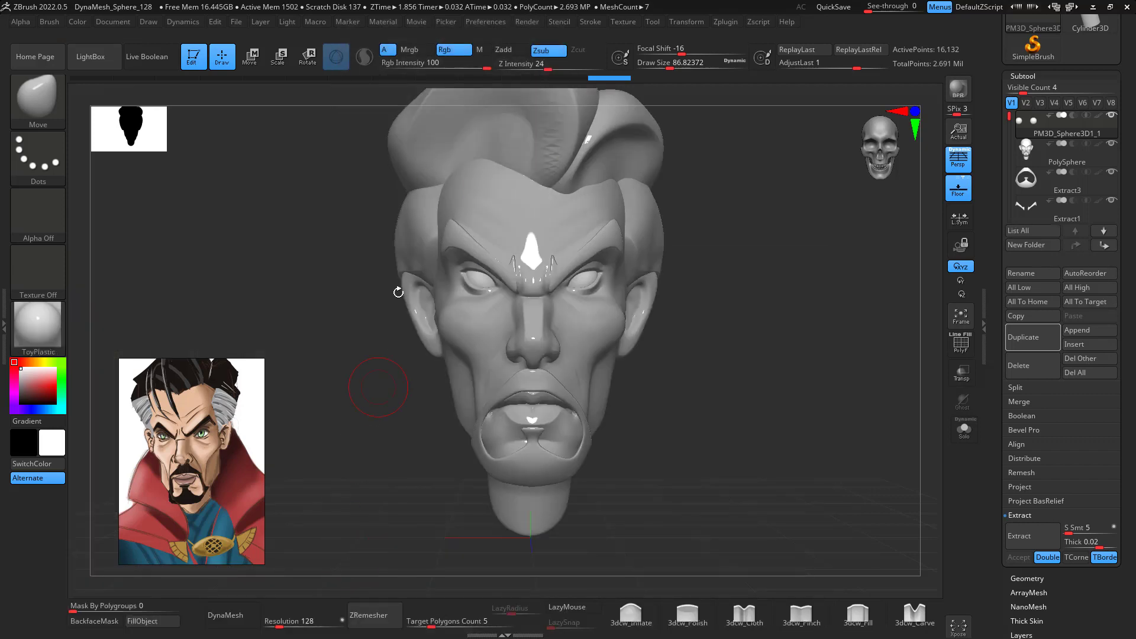
pyautogui.click(417, 50)
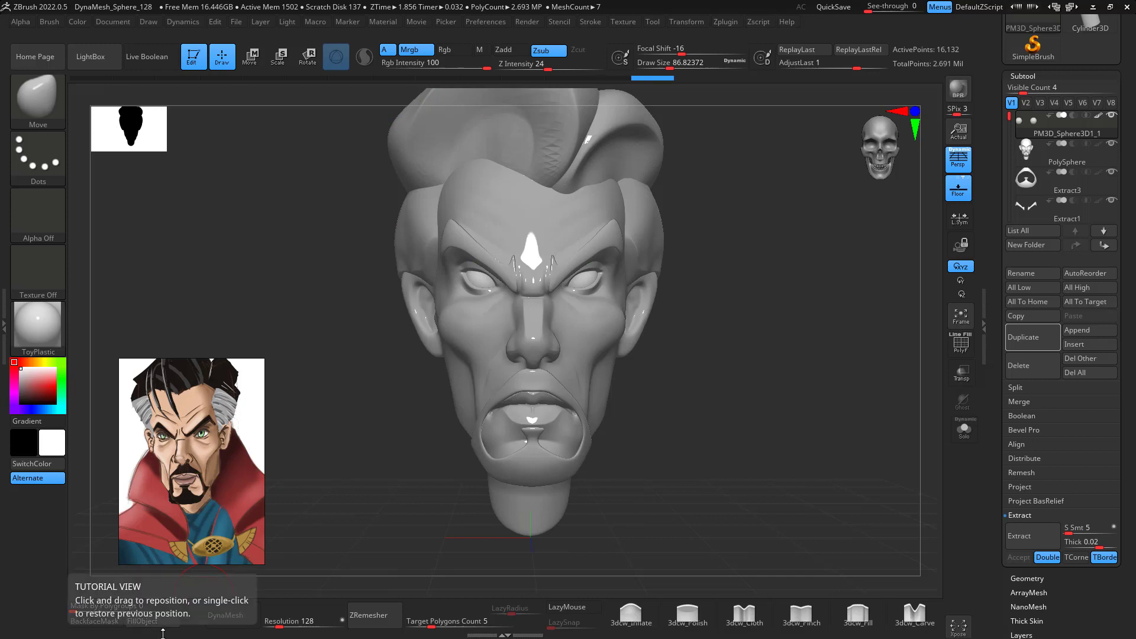
# - Select the head subtool and choose the SkinShade4 material for it with combined material and colour painting
pyautogui.click(1059, 155)
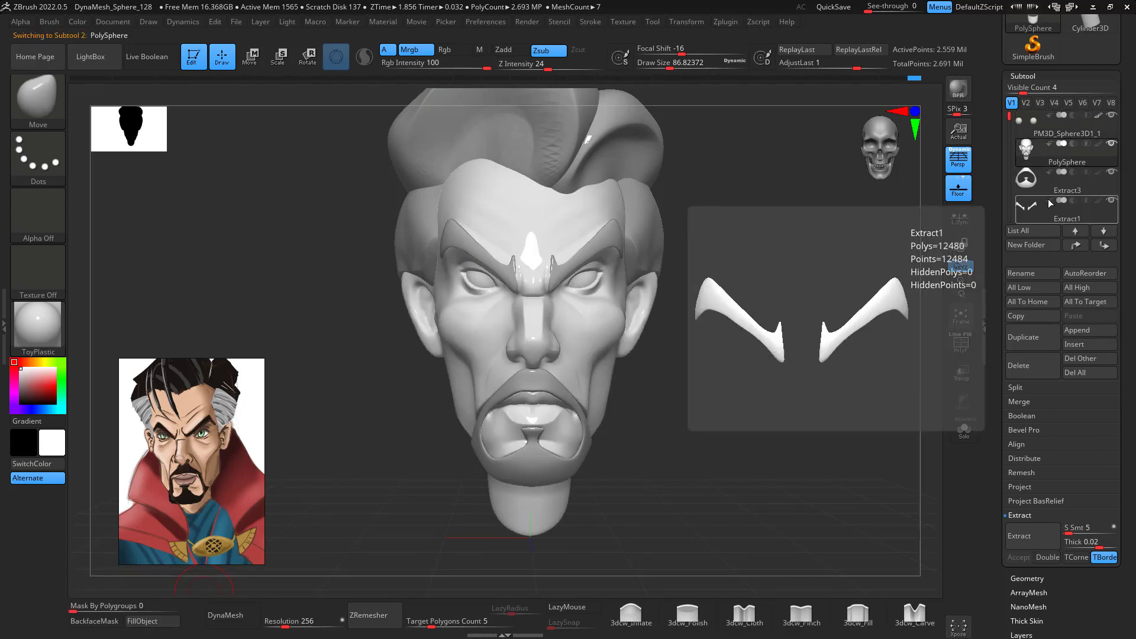
pyautogui.click(453, 49)
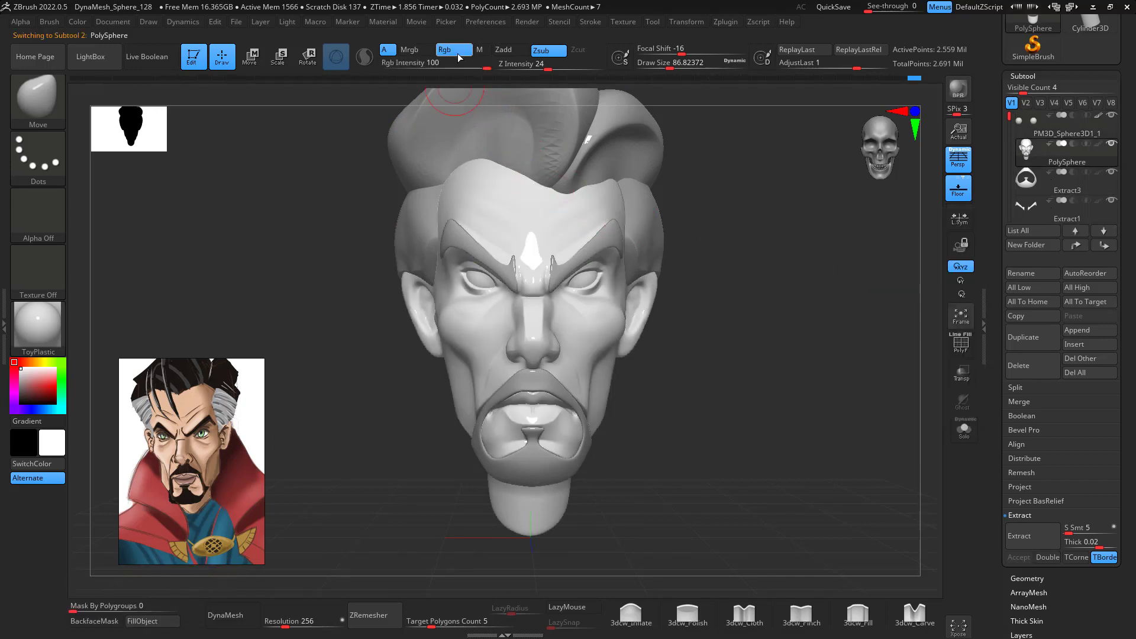
pyautogui.click(43, 328)
pyautogui.click(110, 284)
pyautogui.click(43, 333)
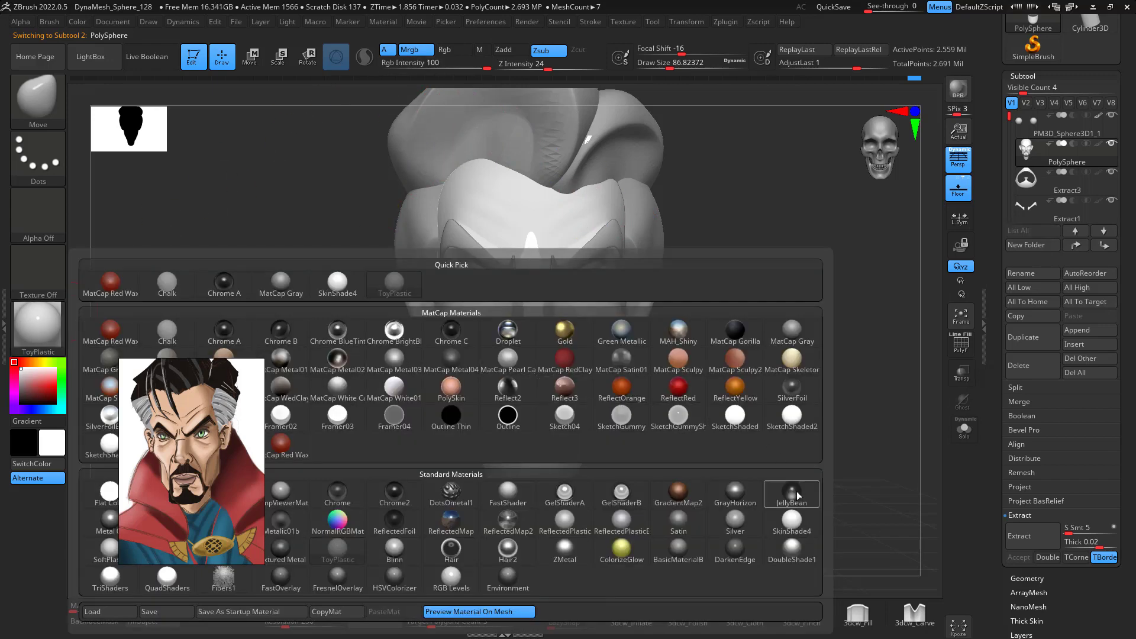
pyautogui.click(798, 531)
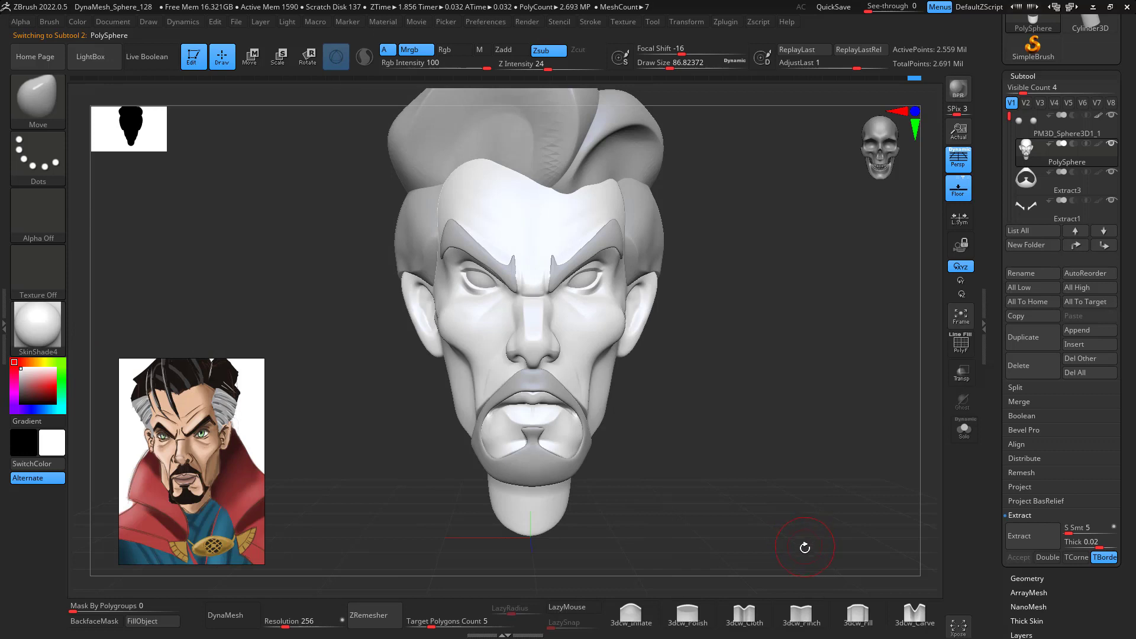
# - Set the painting colour for the head to a pale beige skin tone
pyautogui.click(49, 332)
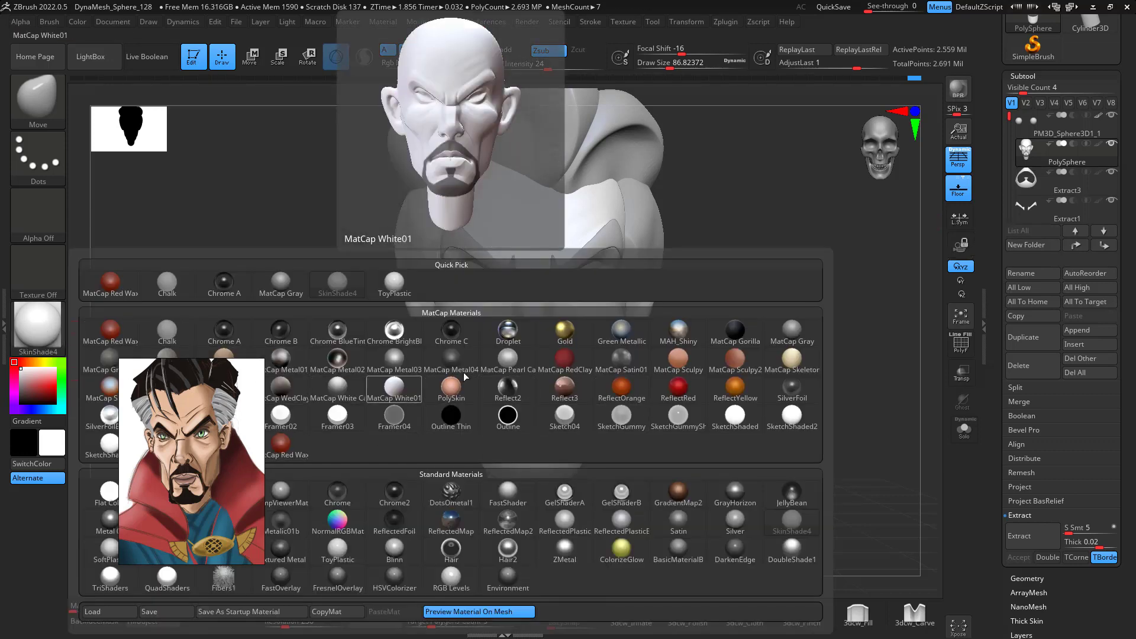
pyautogui.click(35, 387)
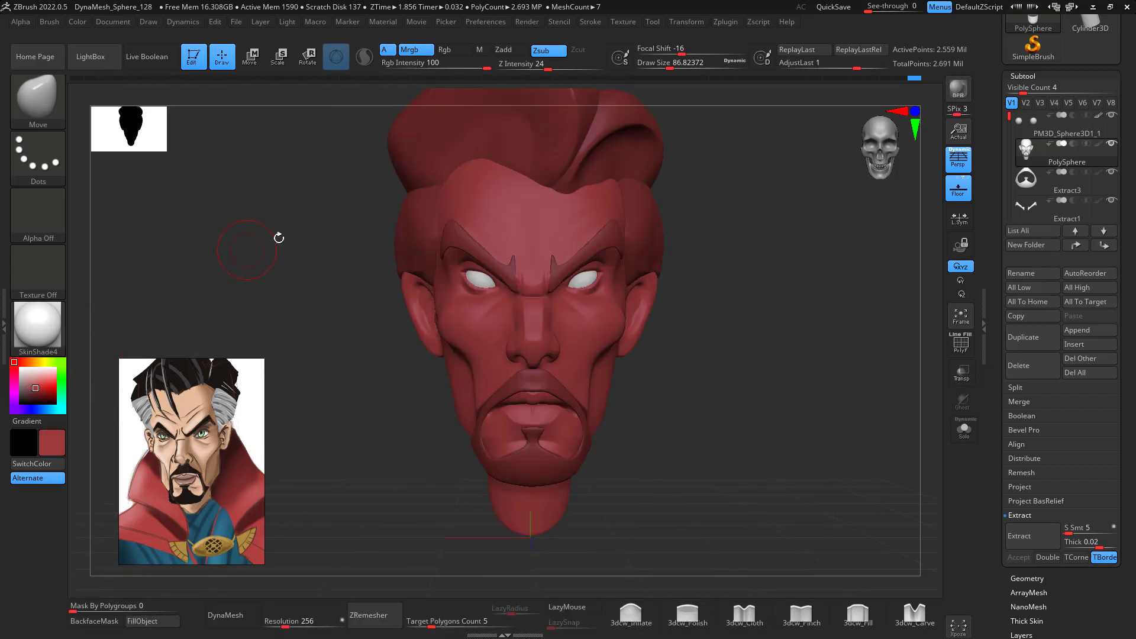
pyautogui.moveTo(31, 379); pyautogui.dragTo(29, 375)
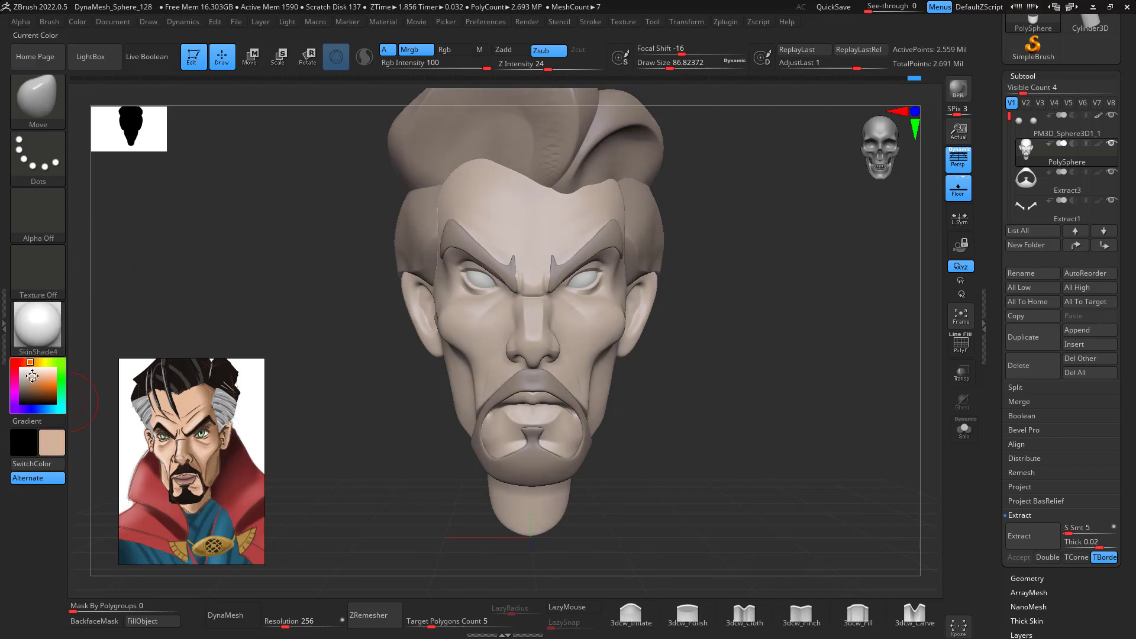
# - Set the colour to a tan skin tone, RGB 213, 173, 143, and fill the head subtool with it and the SkinShade4 material
pyautogui.click(31, 377)
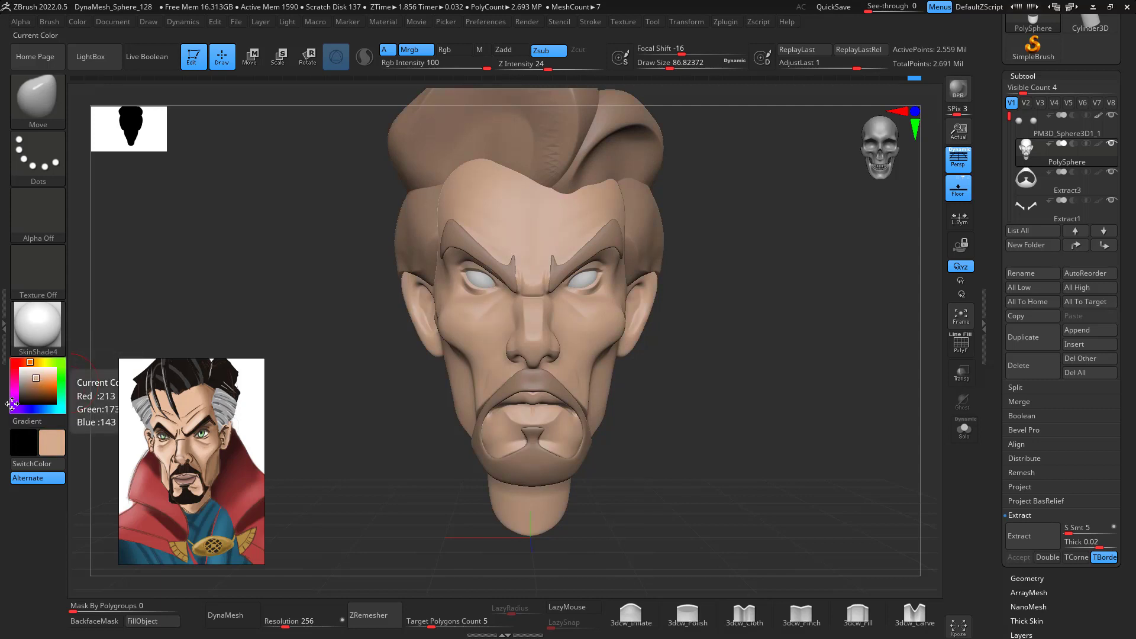
pyautogui.click(142, 620)
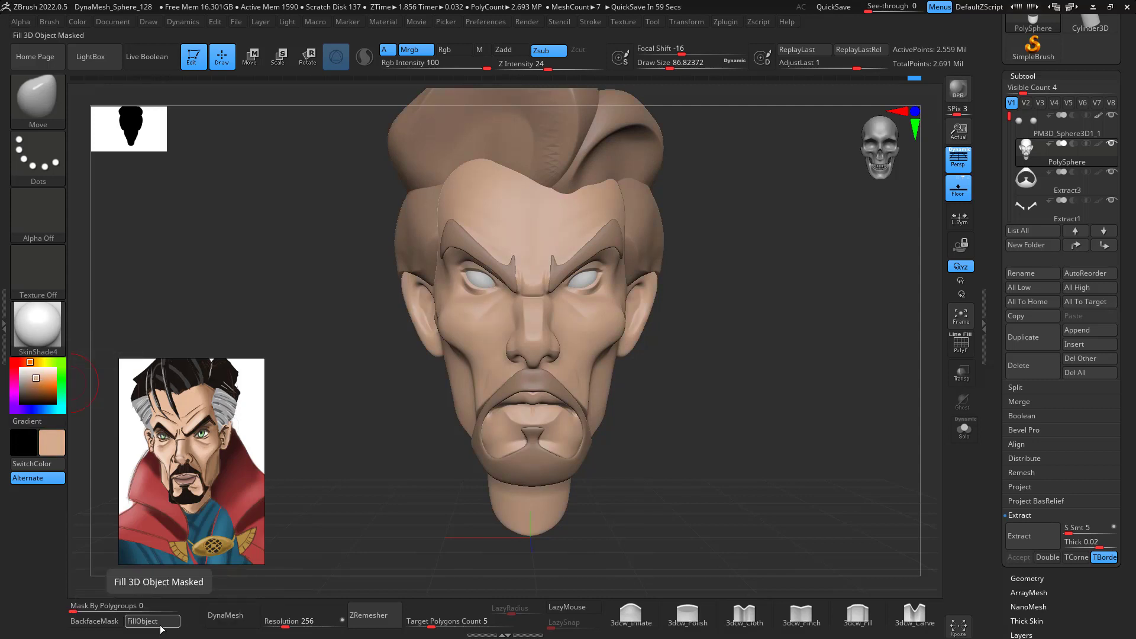
pyautogui.moveTo(757, 442)
pyautogui.mouseDown()
pyautogui.moveTo(755, 375)
pyautogui.moveTo(751, 429)
pyautogui.mouseUp()
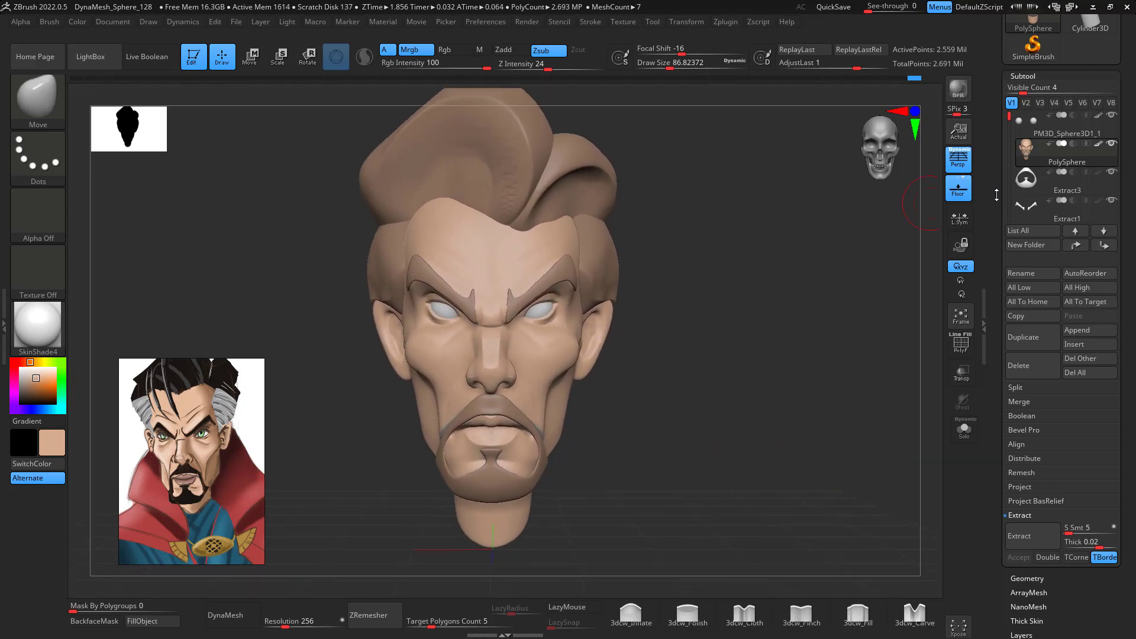
pyautogui.click(1045, 182)
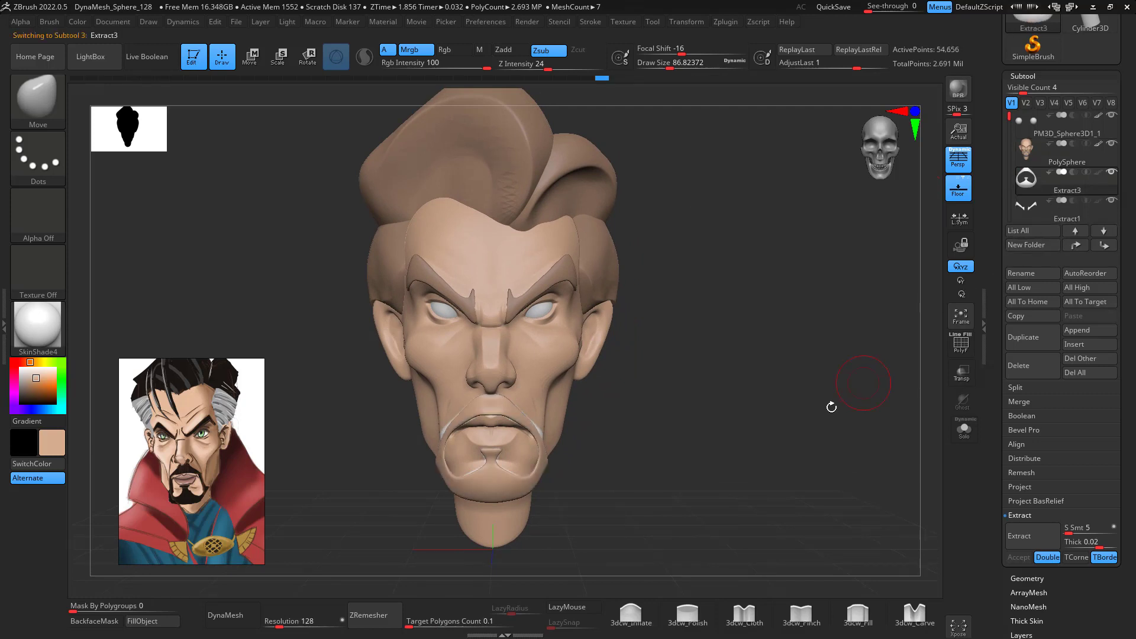
pyautogui.moveTo(715, 426)
pyautogui.mouseDown()
pyautogui.moveTo(750, 426)
pyautogui.moveTo(733, 427)
pyautogui.mouseUp()
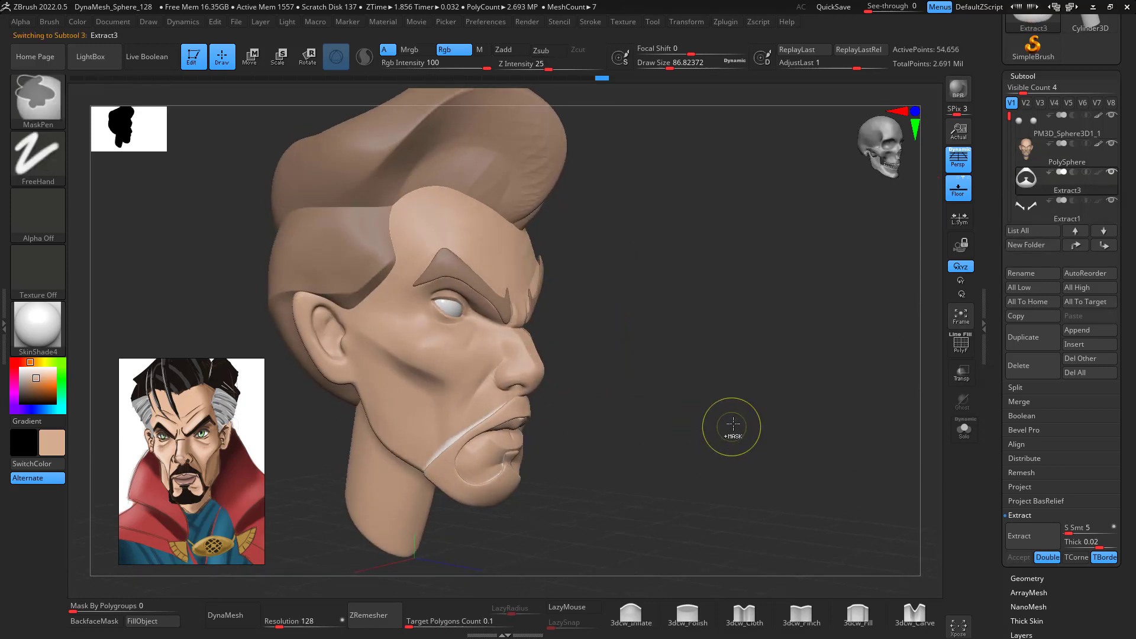
pyautogui.click(1056, 153)
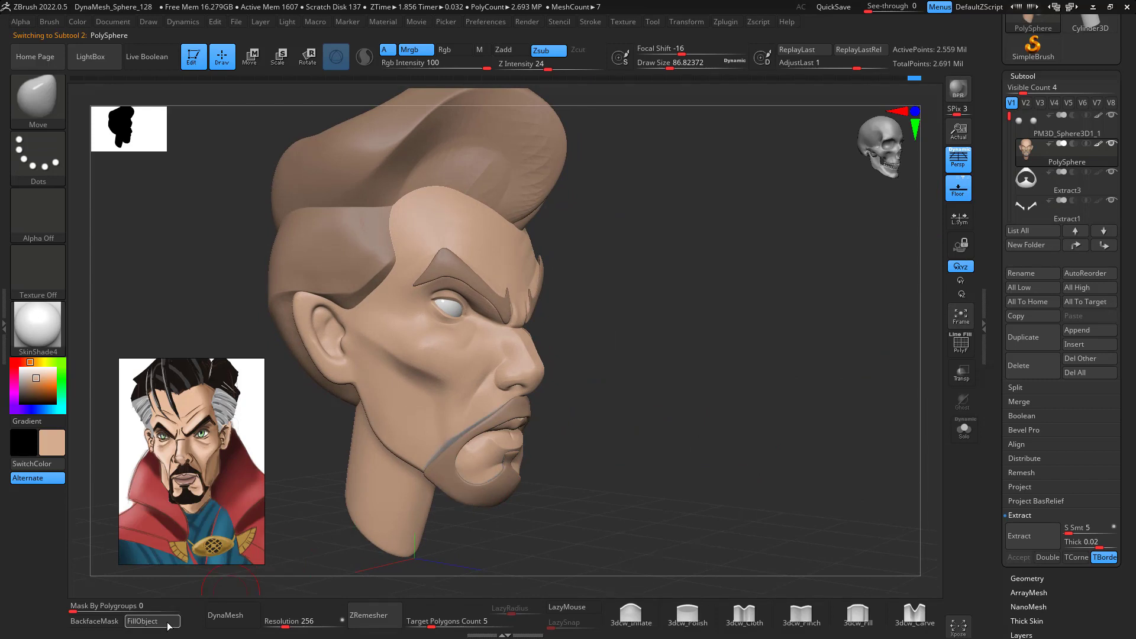
pyautogui.moveTo(616, 423); pyautogui.dragTo(769, 407)
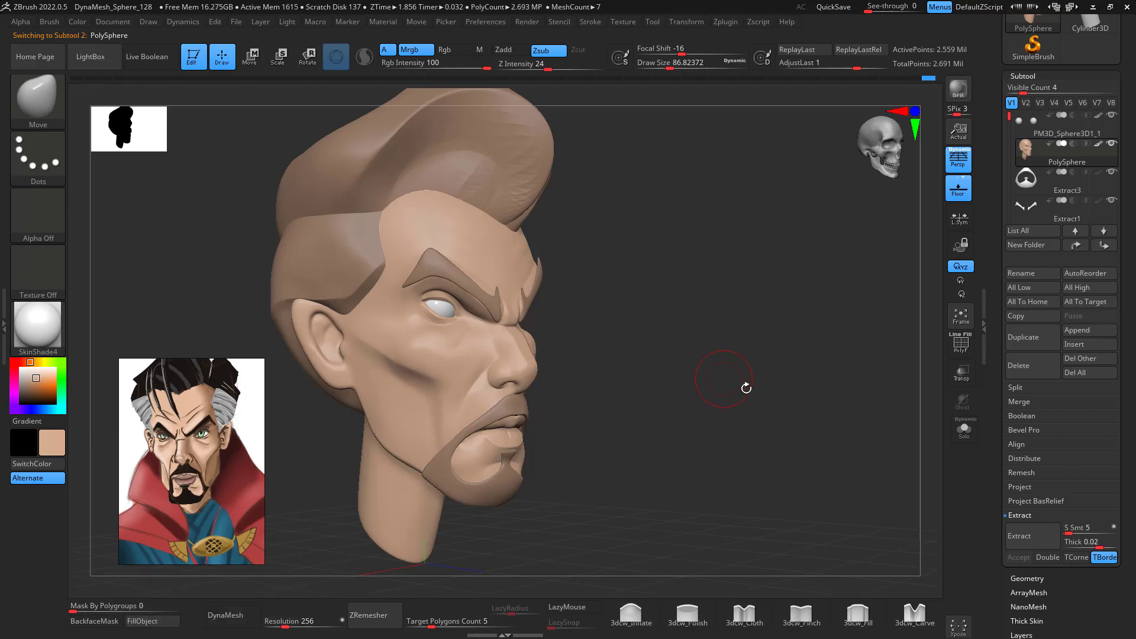
pyautogui.keyDown('shift'); pyautogui.moveTo(743, 385); pyautogui.dragTo(907, 301); pyautogui.keyUp('shift')
# - Select the moustache and goatee subtool and fill it with a dark grey colour
pyautogui.click(1084, 184)
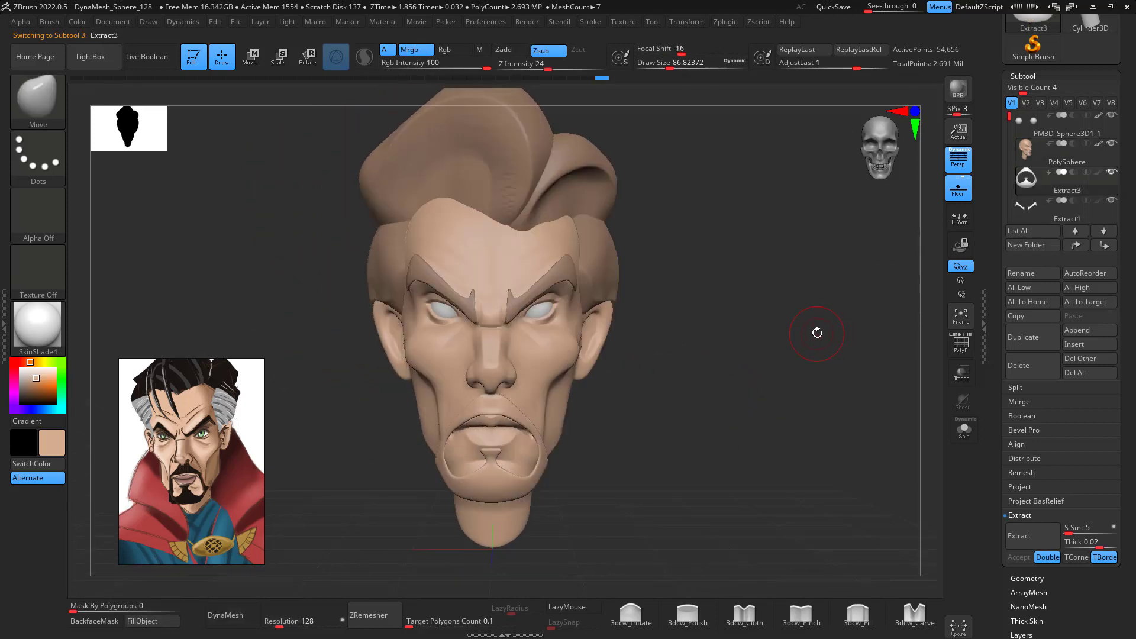
pyautogui.moveTo(816, 332)
pyautogui.keyDown('alt'); pyautogui.mouseDown()
pyautogui.moveTo(826, 373)
pyautogui.moveTo(825, 315)
pyautogui.mouseUp(); pyautogui.keyUp('alt')
pyautogui.click(22, 394)
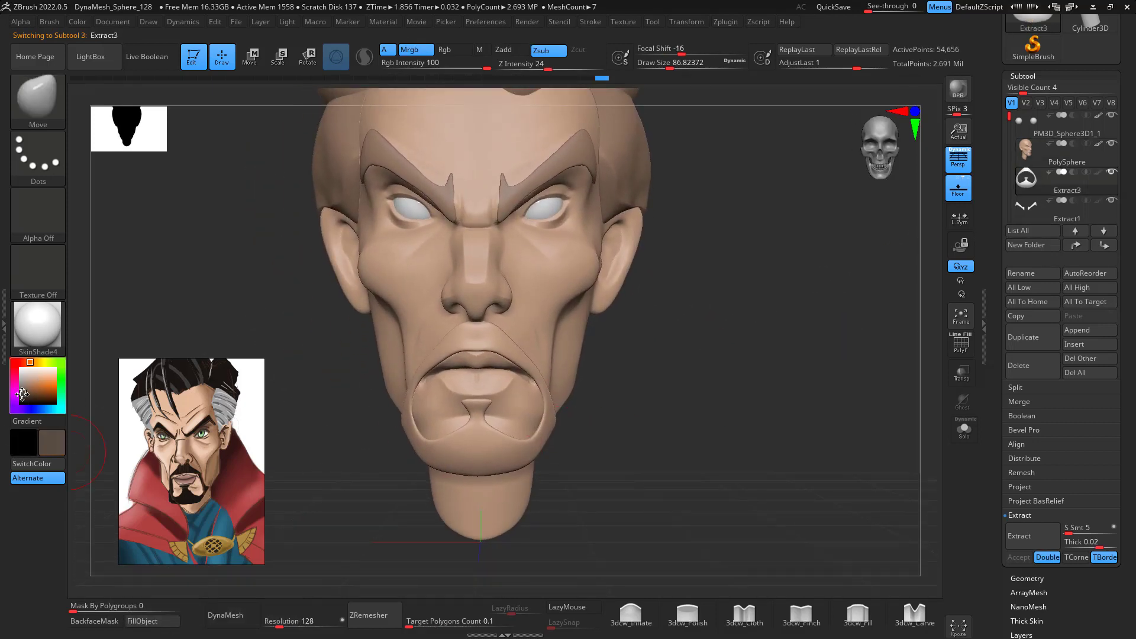
pyautogui.moveTo(756, 430); pyautogui.dragTo(932, 331)
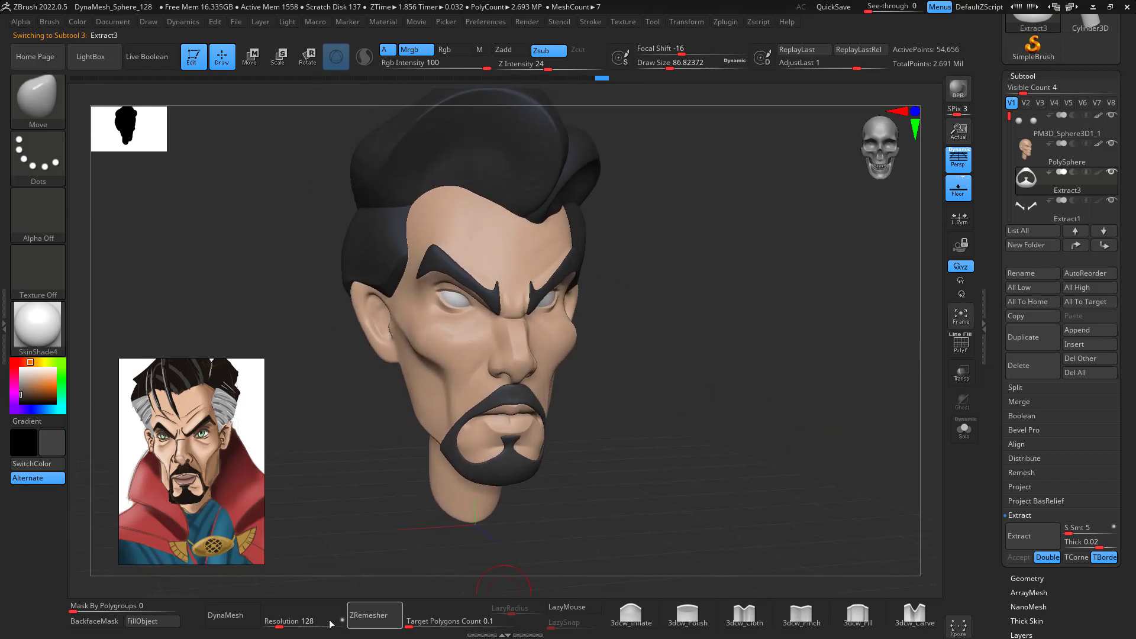
# - Select the eyebrows subtool and fill it with the same dark grey
pyautogui.click(1064, 210)
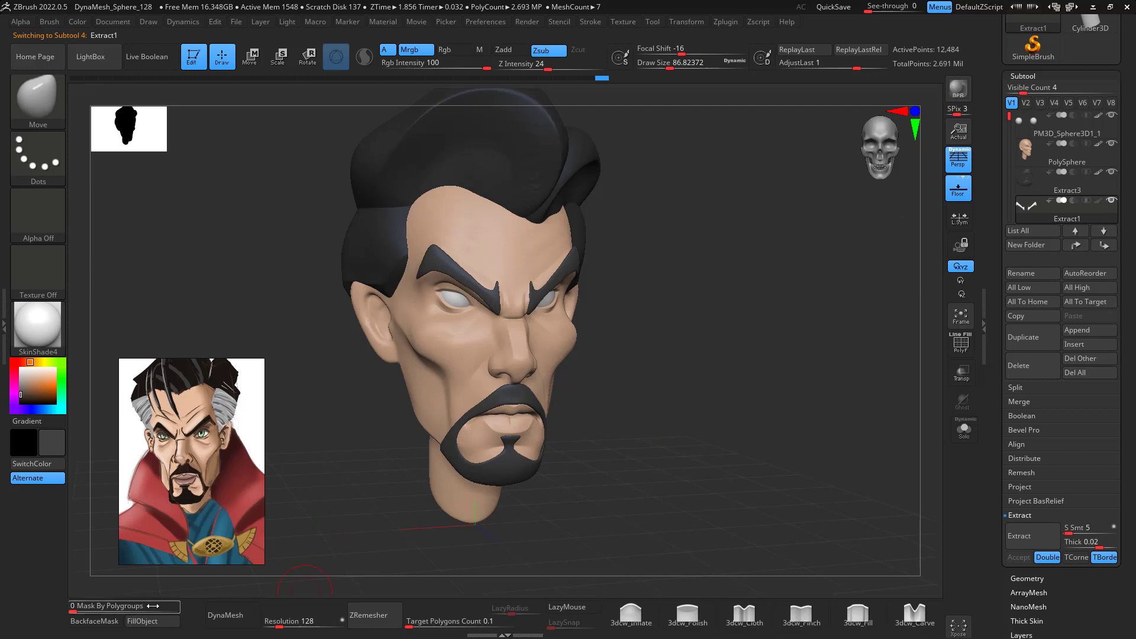
pyautogui.moveTo(789, 415); pyautogui.dragTo(809, 470)
pyautogui.press('f')
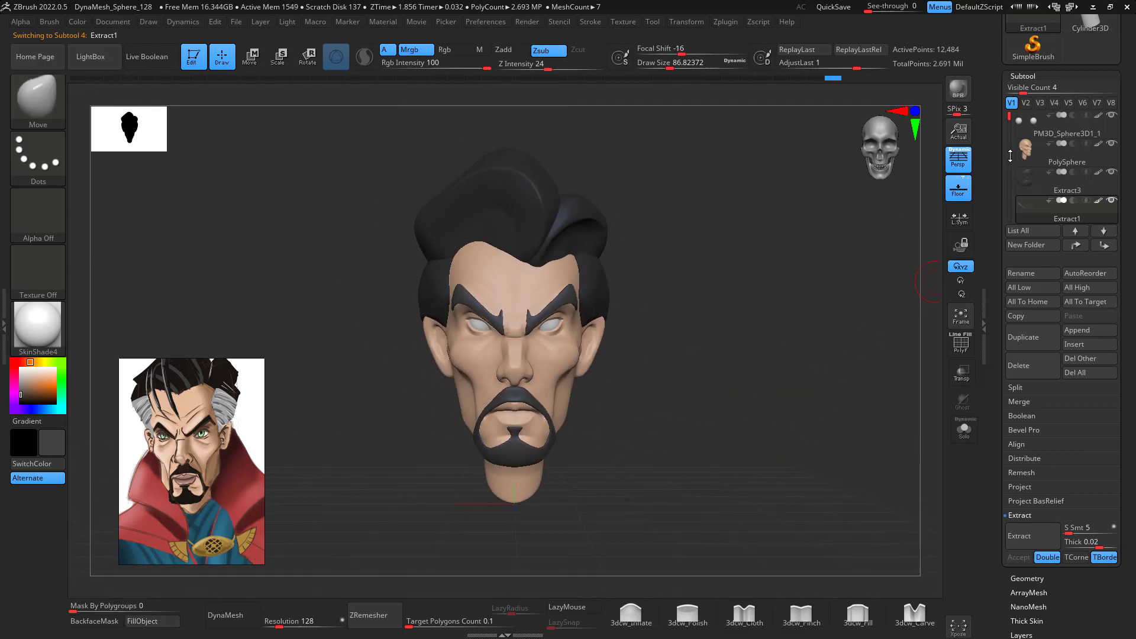
# - Fill each of the three hair subtools with the same dark grey and check the coloured head from several angles
pyautogui.moveTo(1008, 122); pyautogui.dragTo(1009, 167)
pyautogui.click(1059, 152)
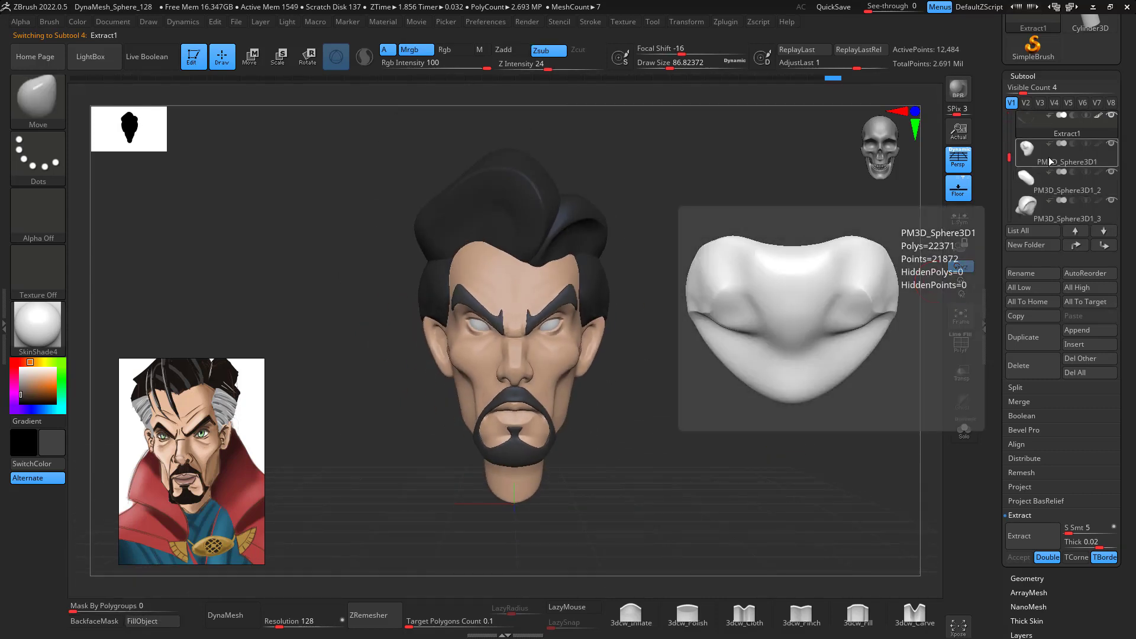
pyautogui.click(1058, 188)
pyautogui.click(1059, 218)
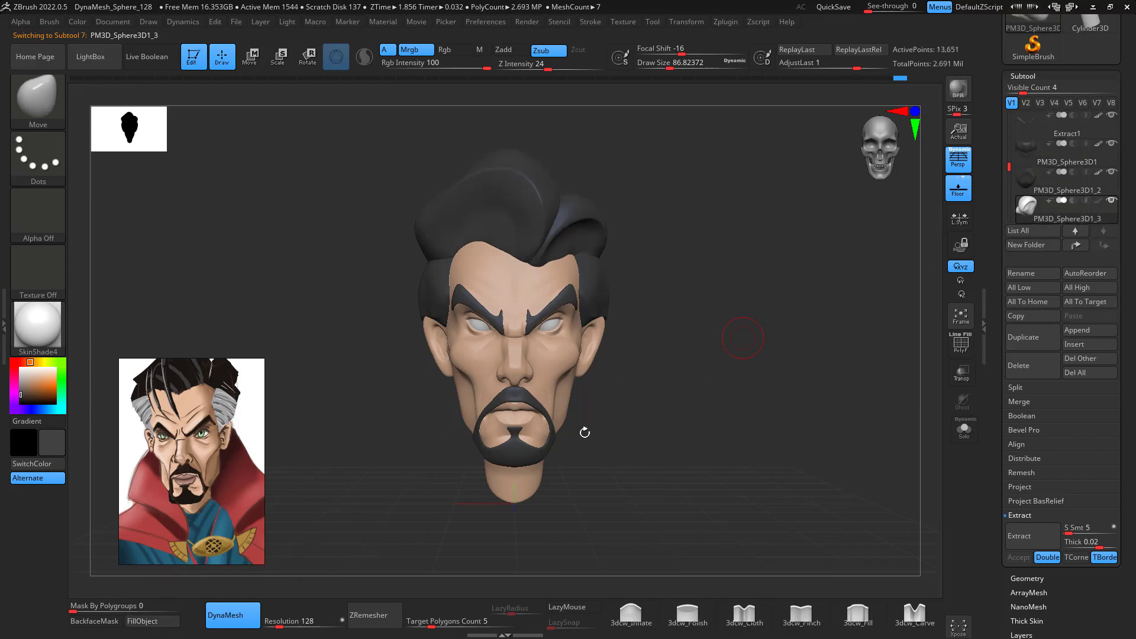
pyautogui.moveTo(692, 411); pyautogui.dragTo(775, 393)
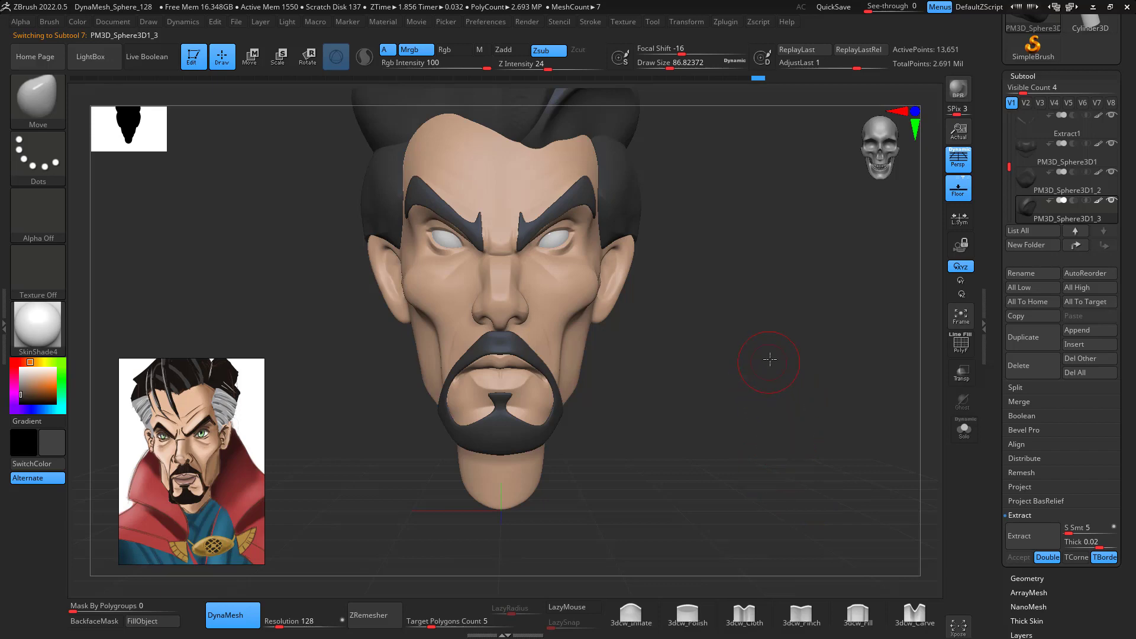
pyautogui.moveTo(770, 360); pyautogui.dragTo(800, 397)
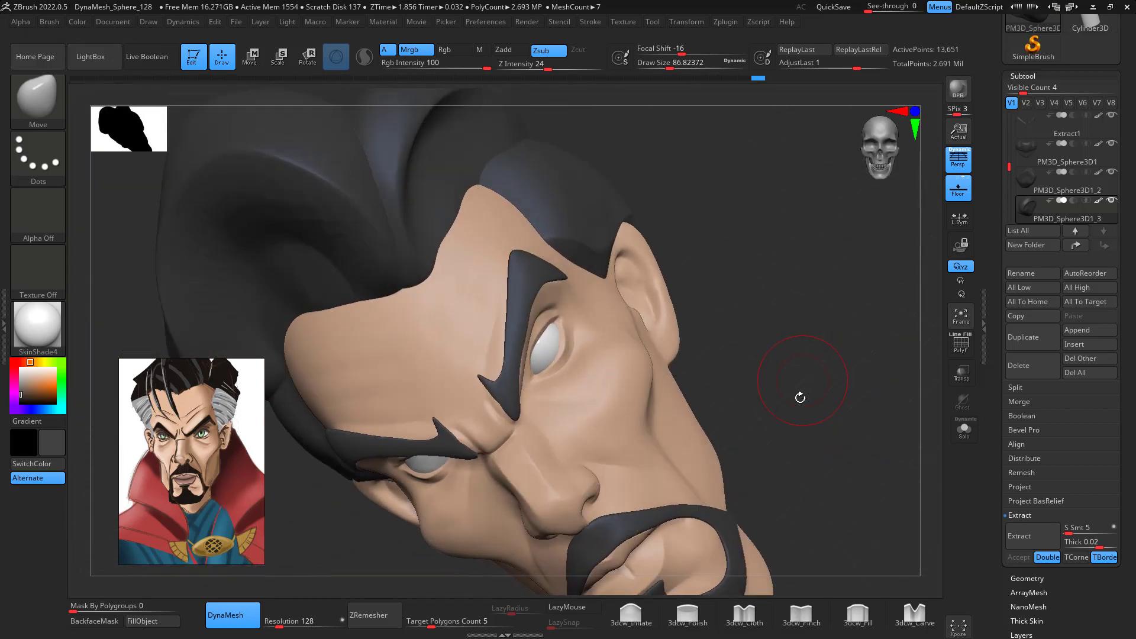
# - Switch to the PolySphere head subtool and smooth the forehead surface beside the eyebrow
pyautogui.moveTo(1007, 159); pyautogui.dragTo(1034, 120)
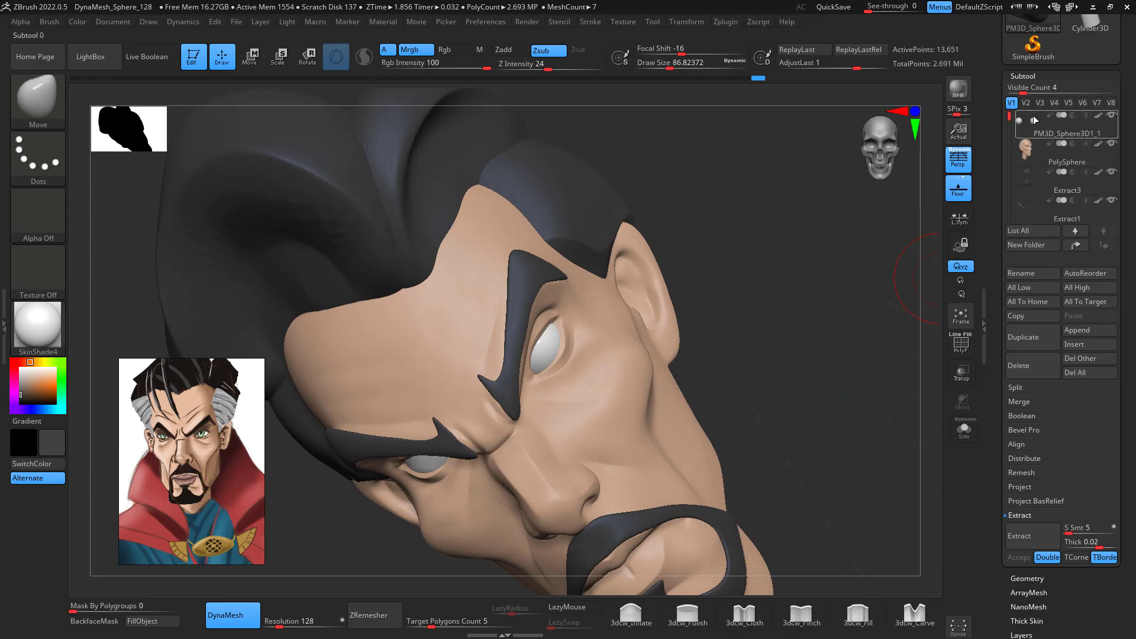
pyautogui.moveTo(727, 318)
pyautogui.keyDown('alt'); pyautogui.mouseDown()
pyautogui.moveTo(775, 388)
pyautogui.moveTo(784, 368)
pyautogui.mouseUp(); pyautogui.keyUp('alt')
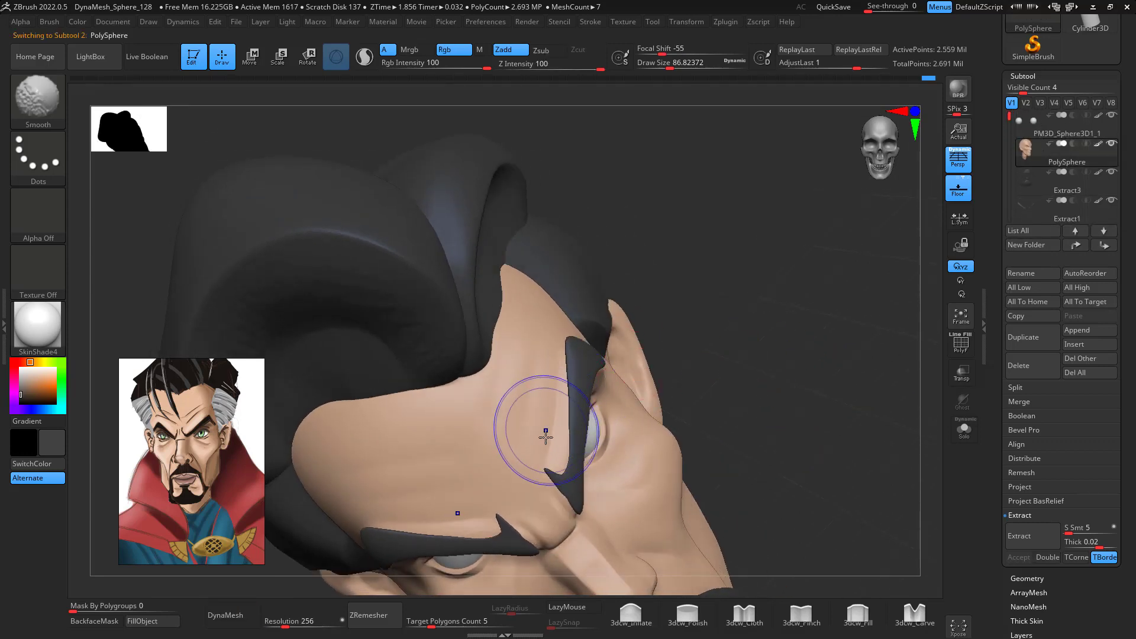
pyautogui.keyDown('shift'); pyautogui.moveTo(545, 436); pyautogui.dragTo(550, 423); pyautogui.keyUp('shift')
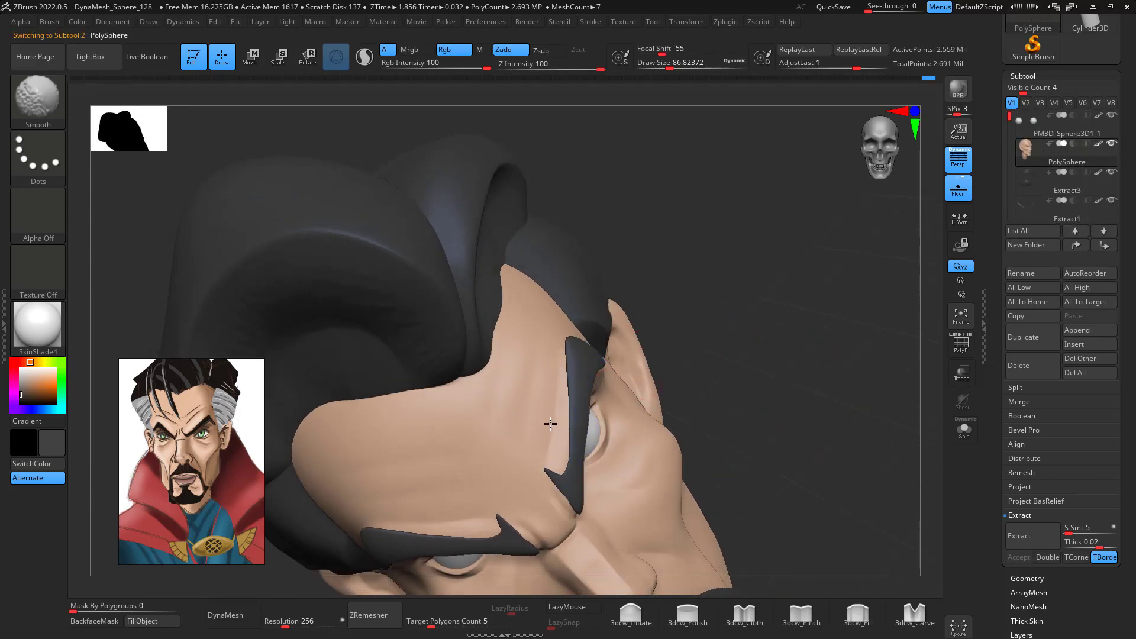
# - Smooth the forehead above the eyebrows at subdivision level 1 with draw size about 44, and return the head to level 5
pyautogui.click(1036, 578)
pyautogui.moveTo(999, 124); pyautogui.dragTo(995, 125)
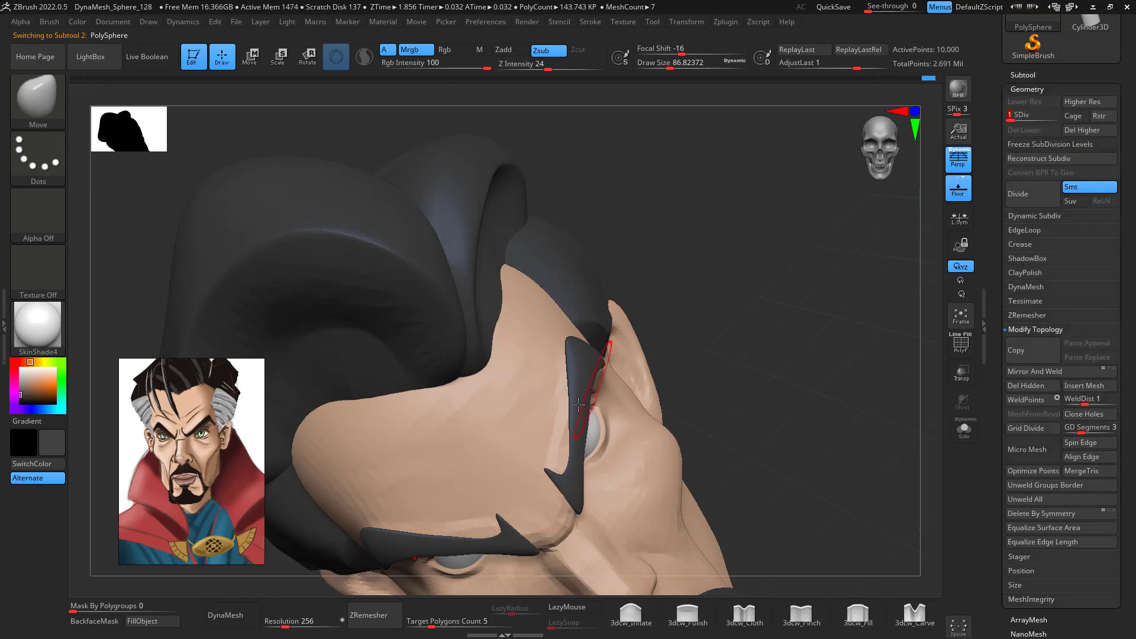
pyautogui.press('space')
pyautogui.moveTo(561, 430); pyautogui.dragTo(552, 432)
pyautogui.press('shift')
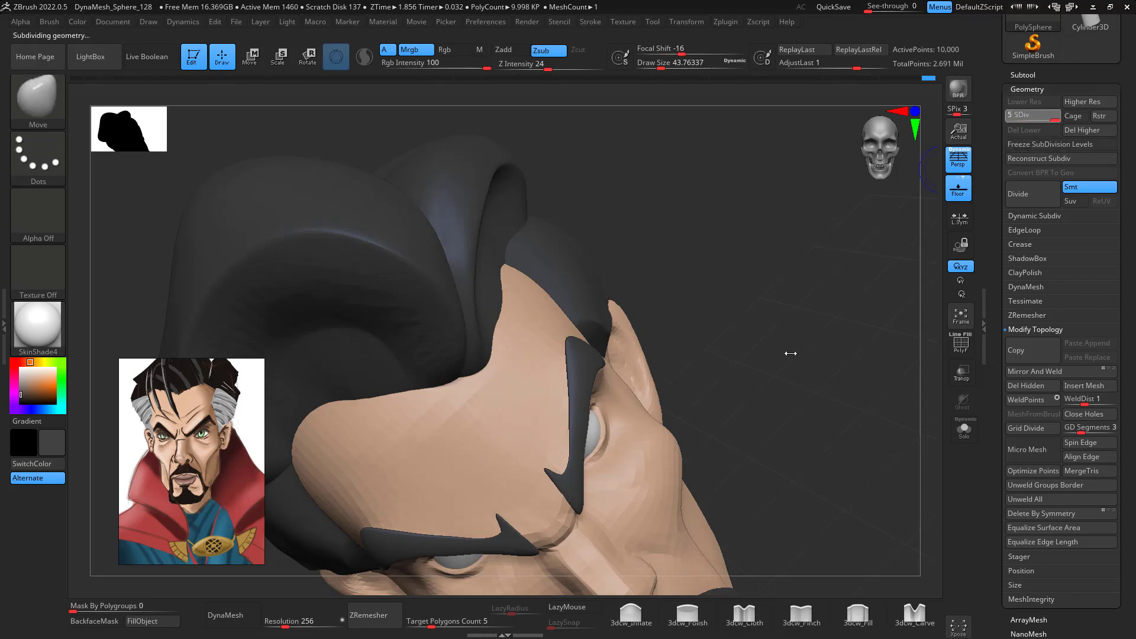
pyautogui.moveTo(791, 353); pyautogui.dragTo(760, 363)
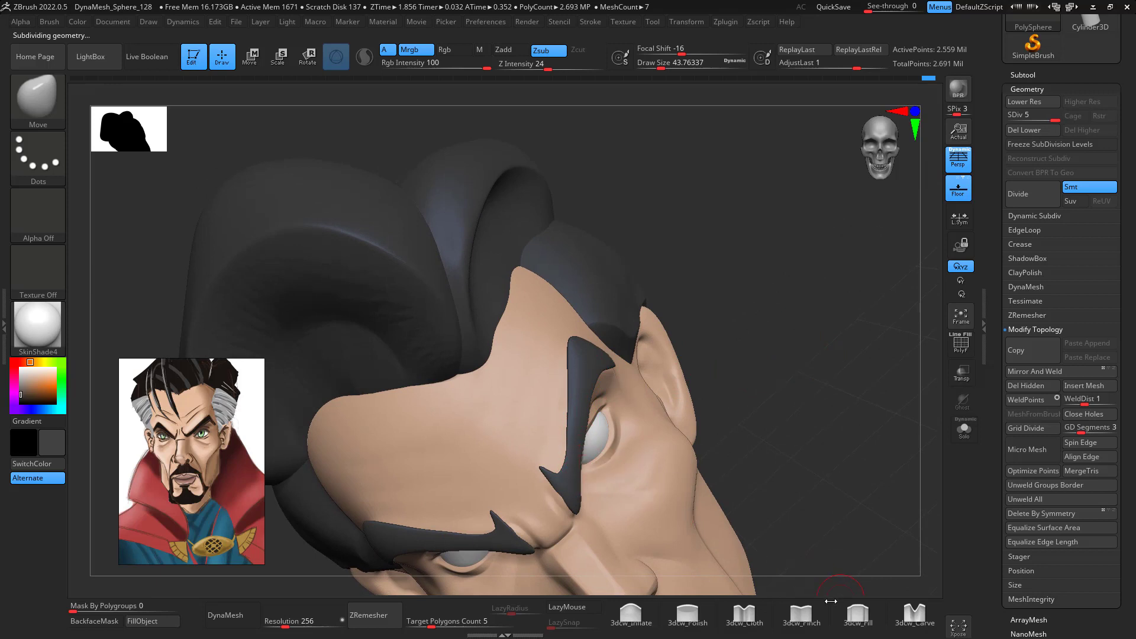
# - Pinch a crease into the forehead above the eyebrows using the 3dcw_Pinch brush, and soften it with smoothing
pyautogui.click(801, 614)
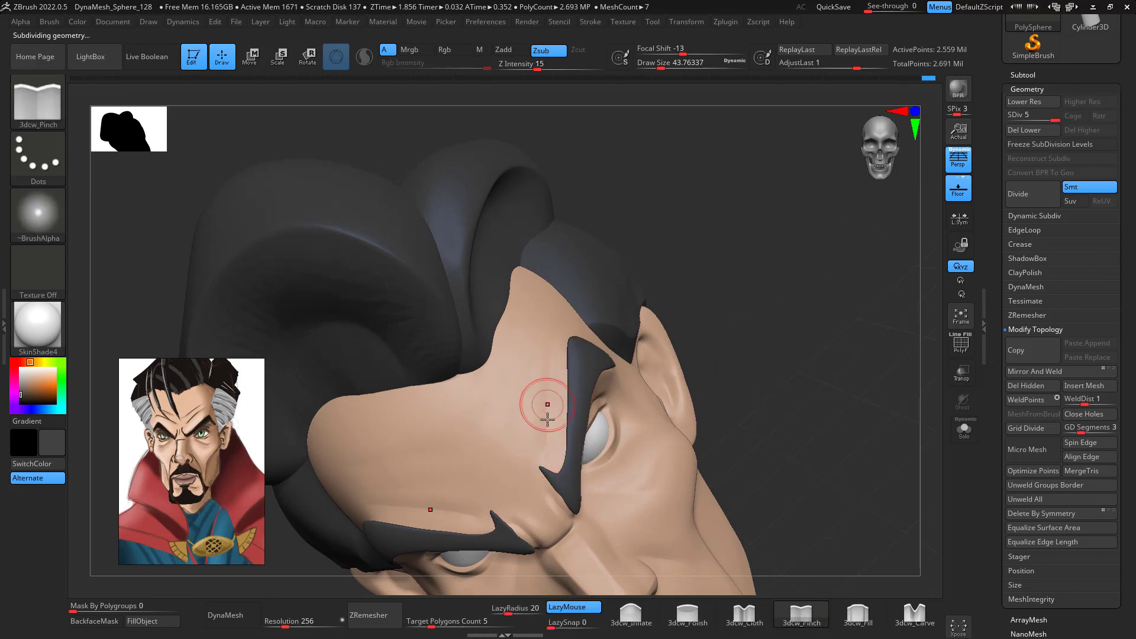
pyautogui.keyDown('shift'); pyautogui.moveTo(539, 403); pyautogui.dragTo(547, 349); pyautogui.keyUp('shift')
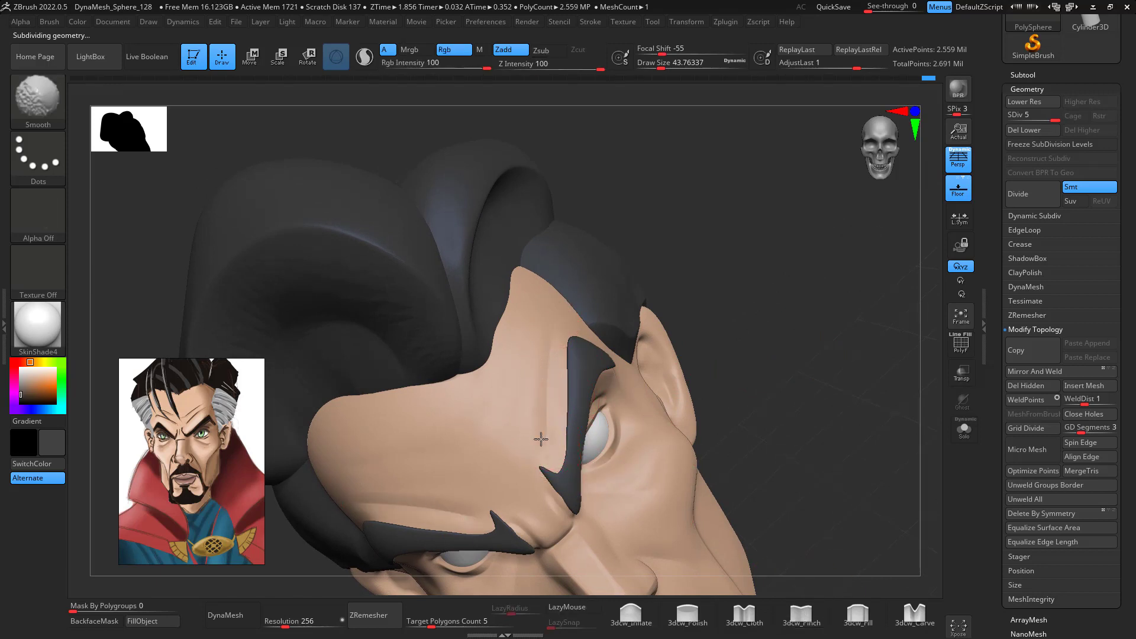
pyautogui.moveTo(746, 347)
pyautogui.mouseDown()
pyautogui.moveTo(821, 370)
pyautogui.moveTo(860, 444)
pyautogui.mouseUp()
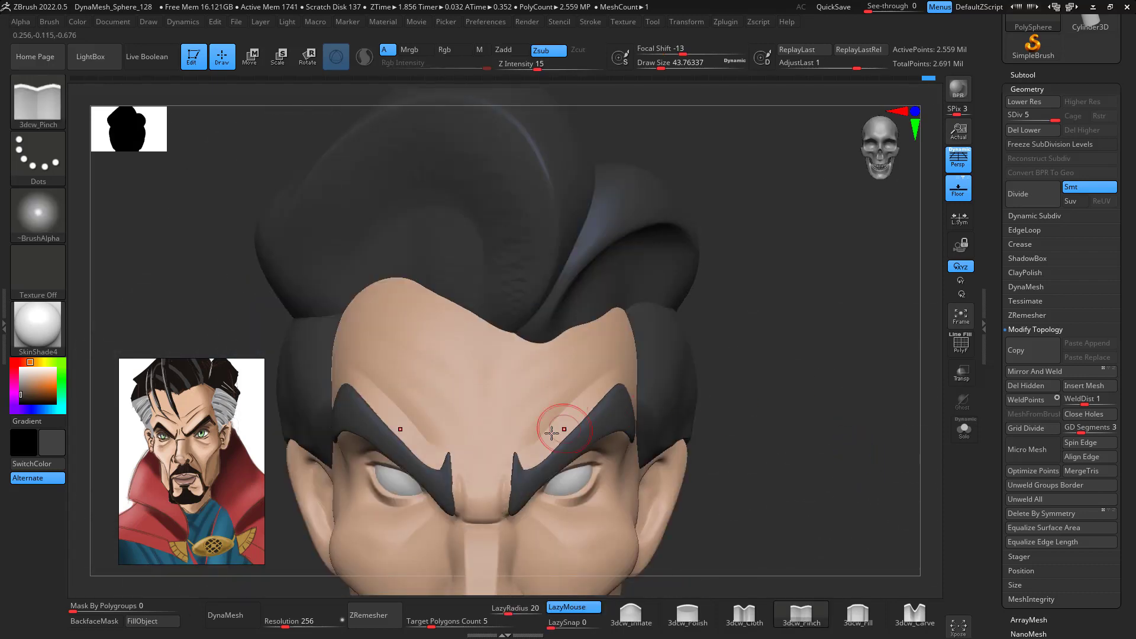
# - Carve finer slanted forehead wrinkles above the eyebrows with 3dcw_Pinch at draw size about 23 and smooth their ends
pyautogui.moveTo(840, 397); pyautogui.dragTo(629, 362)
pyautogui.press('space')
pyautogui.moveTo(509, 429); pyautogui.dragTo(501, 431)
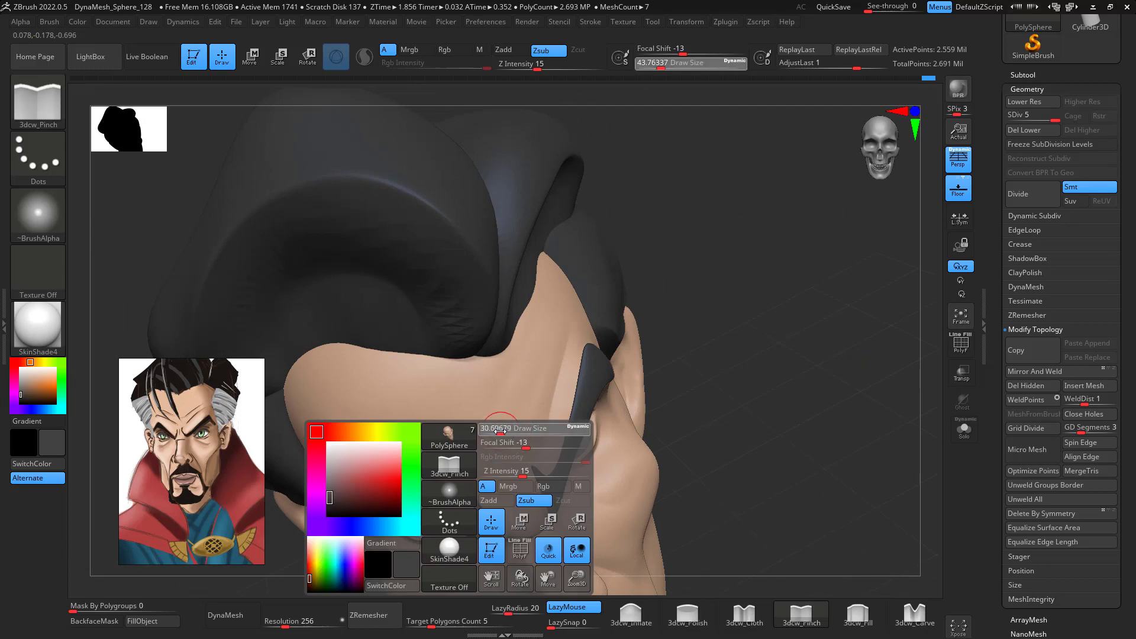
pyautogui.moveTo(559, 304); pyautogui.dragTo(532, 406)
pyautogui.hotkey('ctrl', 'z')
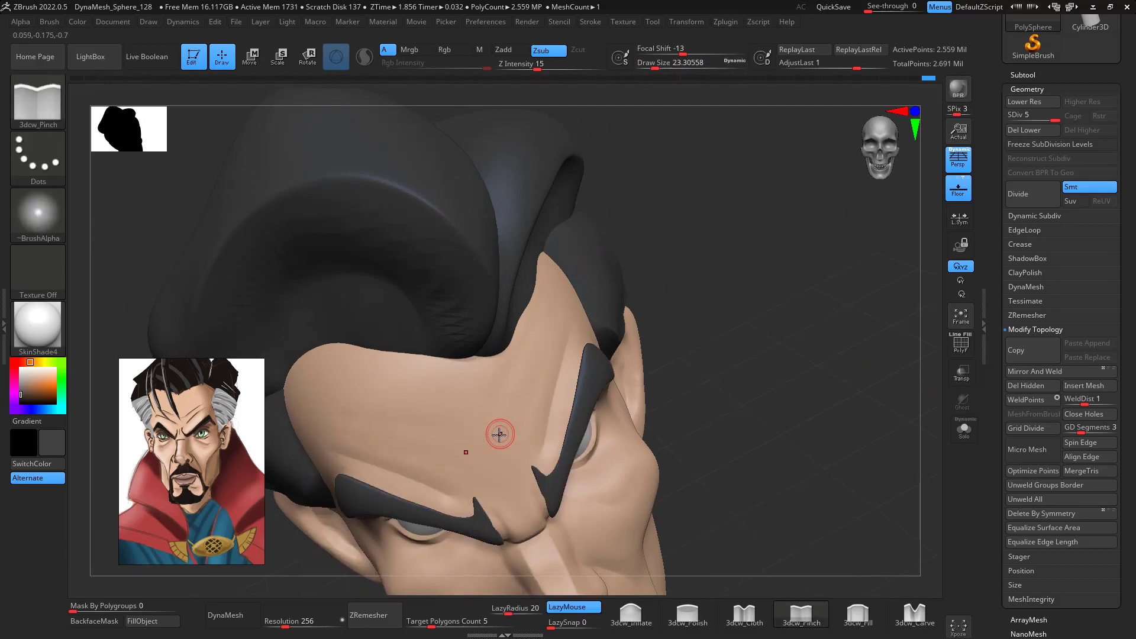
pyautogui.press('shift')
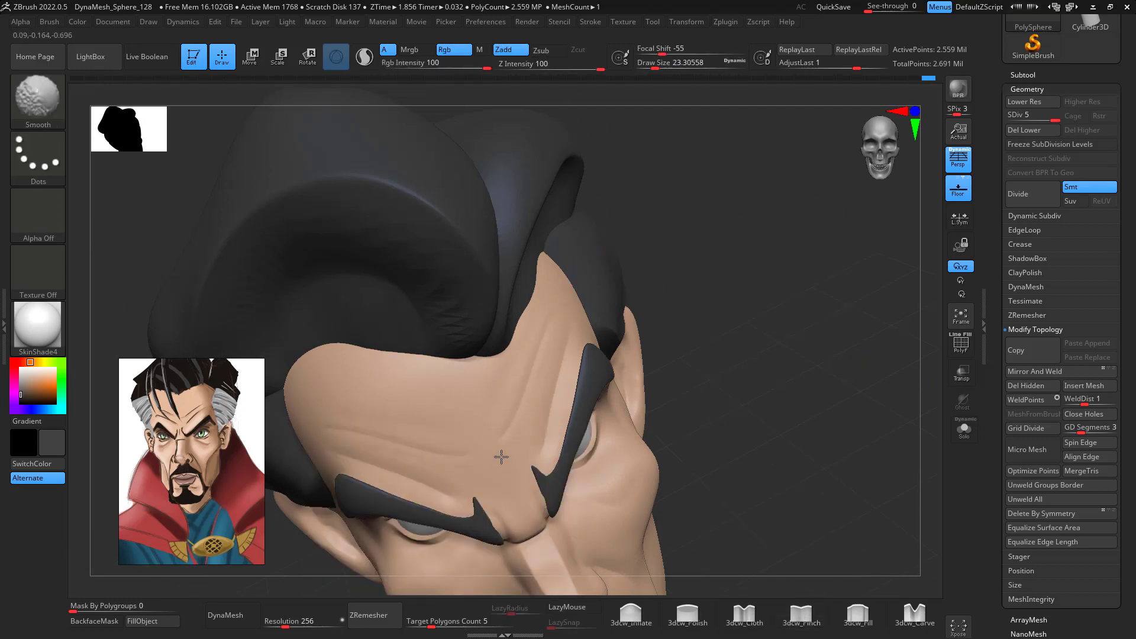
# - Build up the forehead folds between the wrinkles with ClayBuildup at draw size about 44 and smooth the strokes
pyautogui.moveTo(753, 329)
pyautogui.mouseDown()
pyautogui.moveTo(781, 367)
pyautogui.moveTo(862, 398)
pyautogui.moveTo(765, 366)
pyautogui.mouseUp()
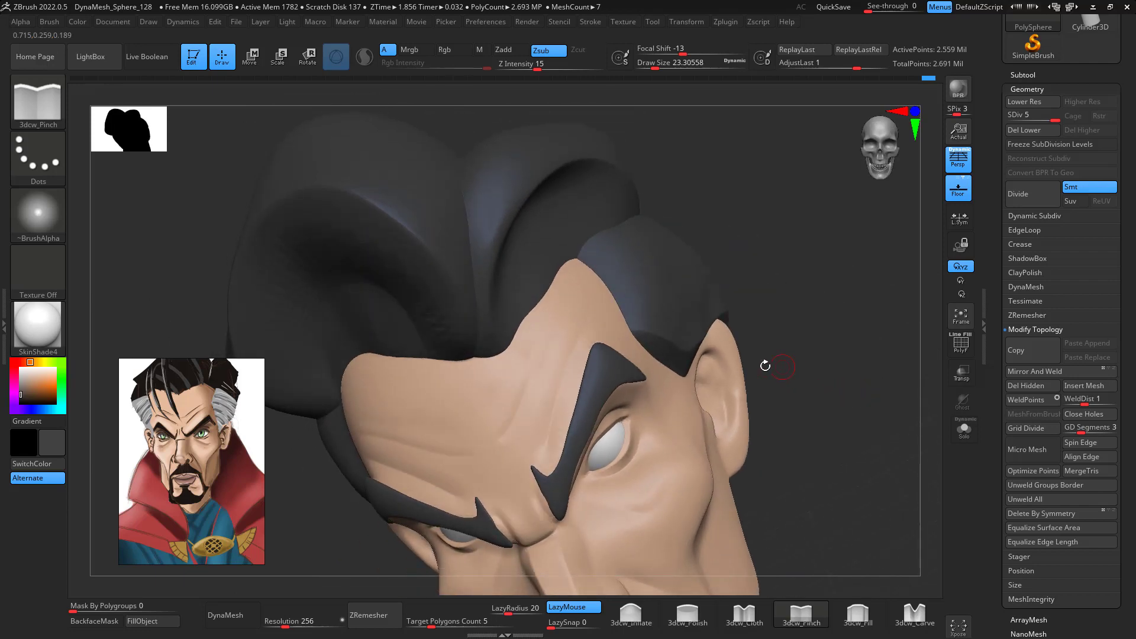
pyautogui.press('b')
pyautogui.press('c')
pyautogui.press('b')
pyautogui.press('space')
pyautogui.moveTo(584, 416); pyautogui.dragTo(591, 416)
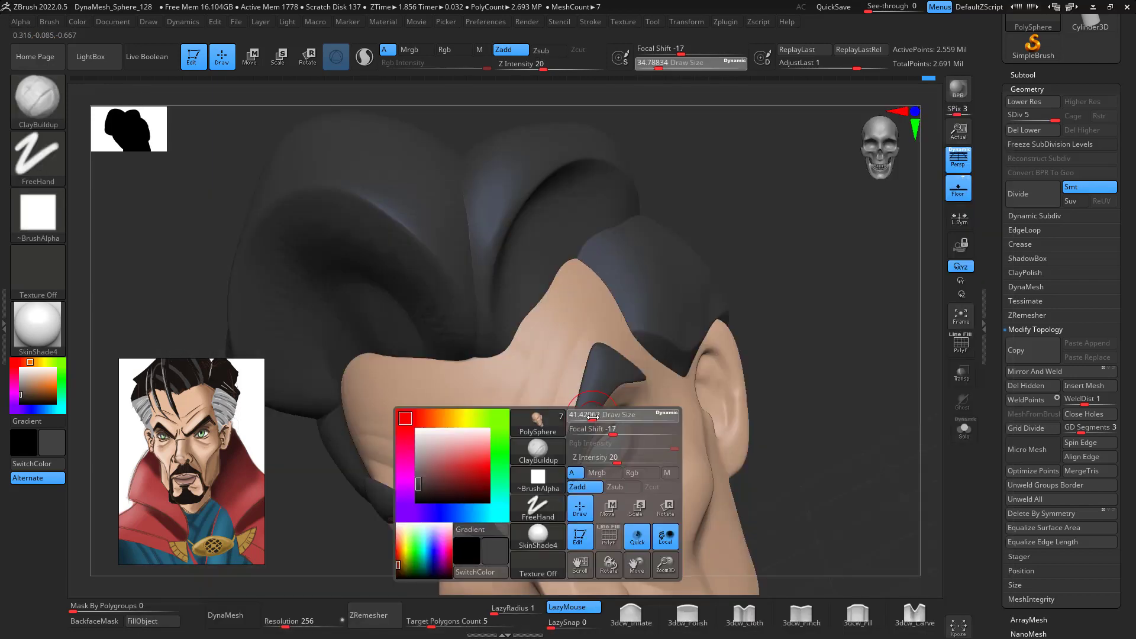
pyautogui.moveTo(513, 456); pyautogui.dragTo(566, 329)
pyautogui.moveTo(516, 459); pyautogui.dragTo(571, 325)
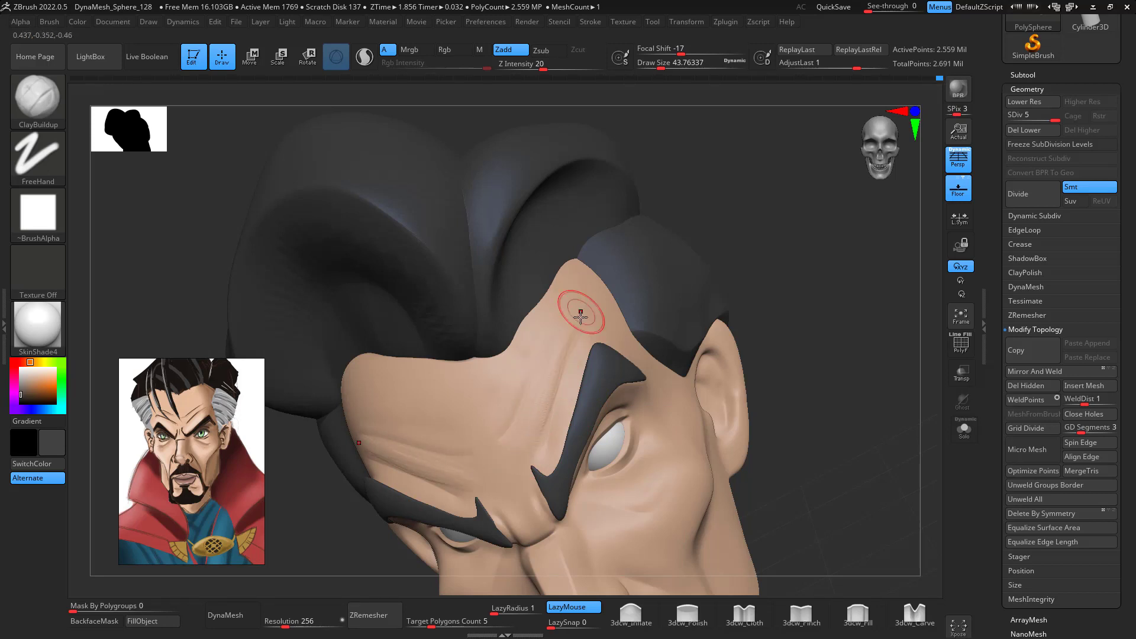
pyautogui.press('shift')
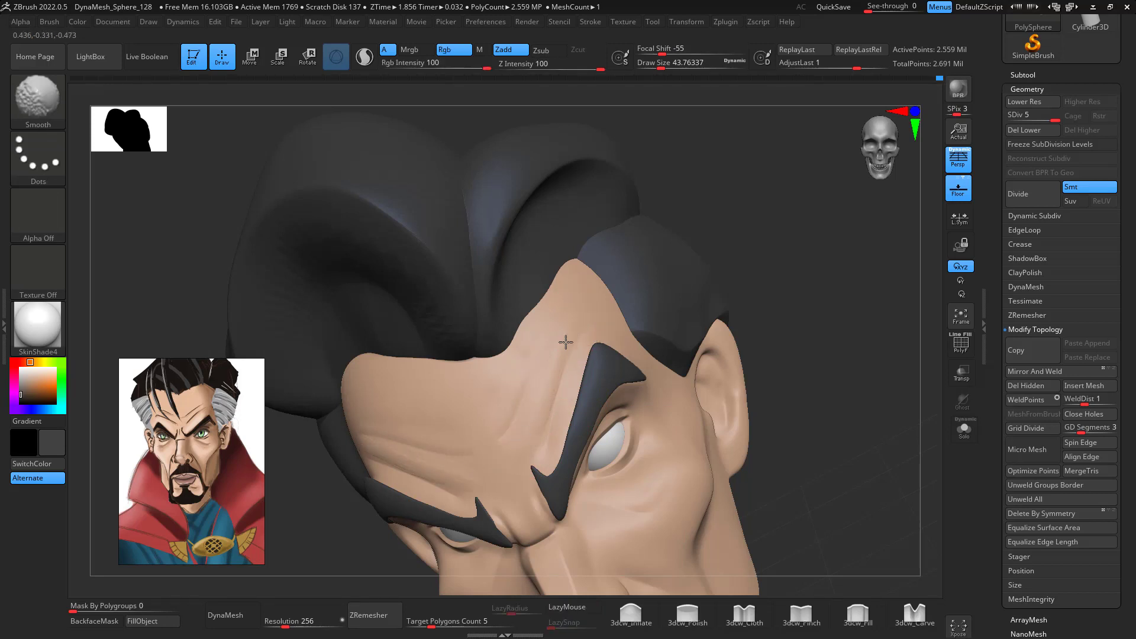
# - Carve vertical frown lines between the eyebrows with DamStandard at draw size about 18 and Rgb off, and smooth them lightly
pyautogui.keyDown('shift'); pyautogui.moveTo(829, 335); pyautogui.dragTo(861, 408); pyautogui.keyUp('shift')
pyautogui.press('f')
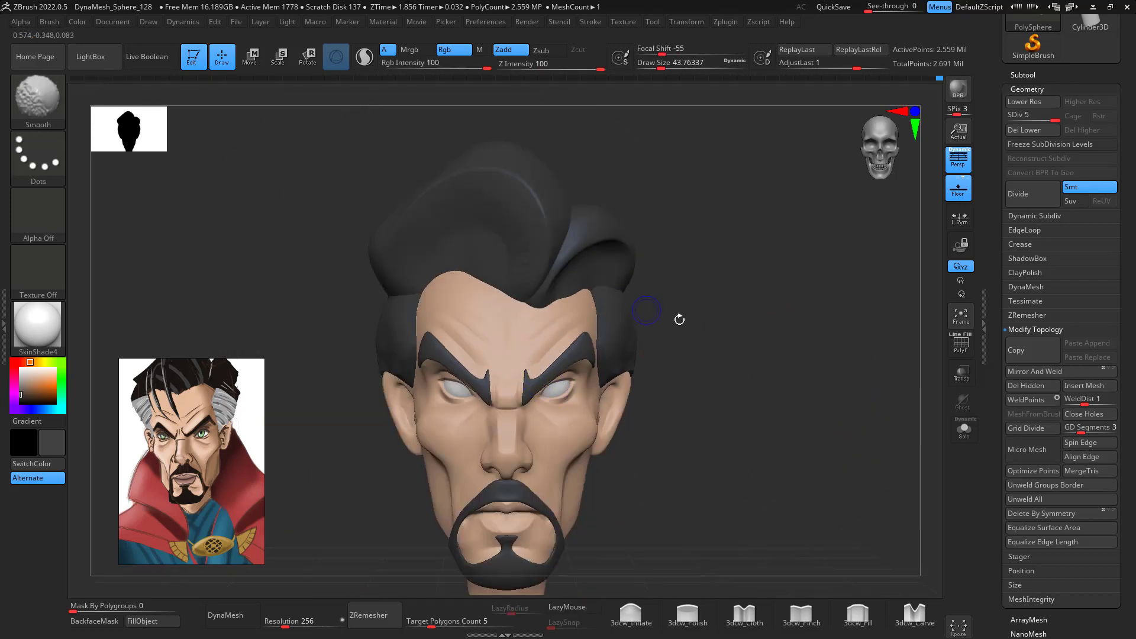
pyautogui.moveTo(805, 379)
pyautogui.mouseDown()
pyautogui.moveTo(773, 414)
pyautogui.moveTo(761, 385)
pyautogui.moveTo(783, 507)
pyautogui.moveTo(803, 479)
pyautogui.moveTo(824, 393)
pyautogui.mouseUp()
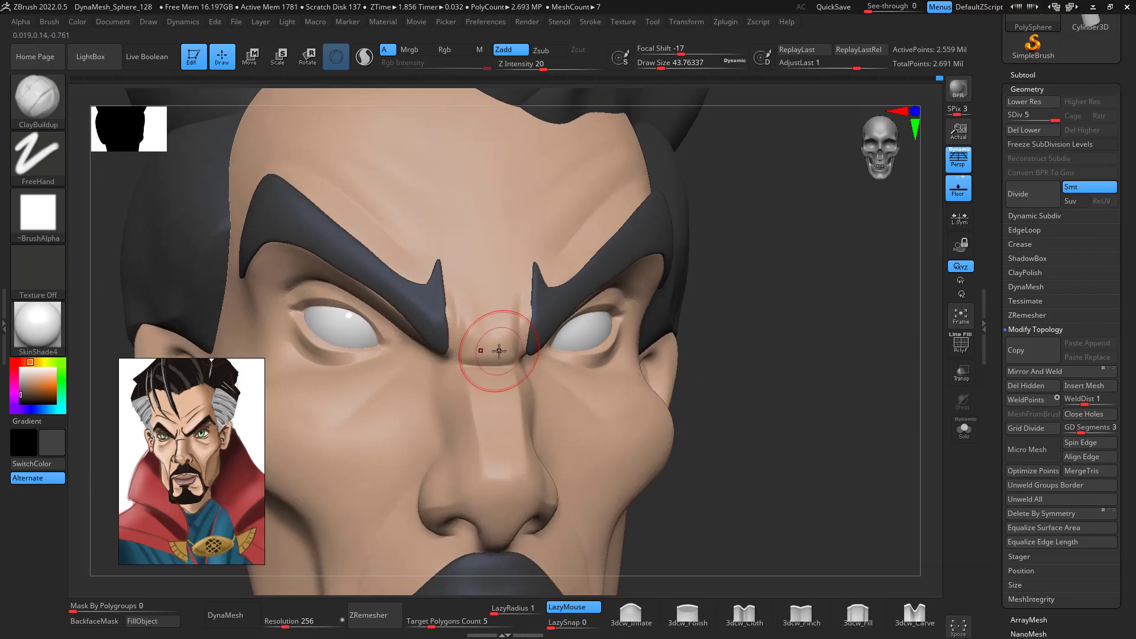
pyautogui.press('b')
pyautogui.press('d')
pyautogui.press('s')
pyautogui.press('space')
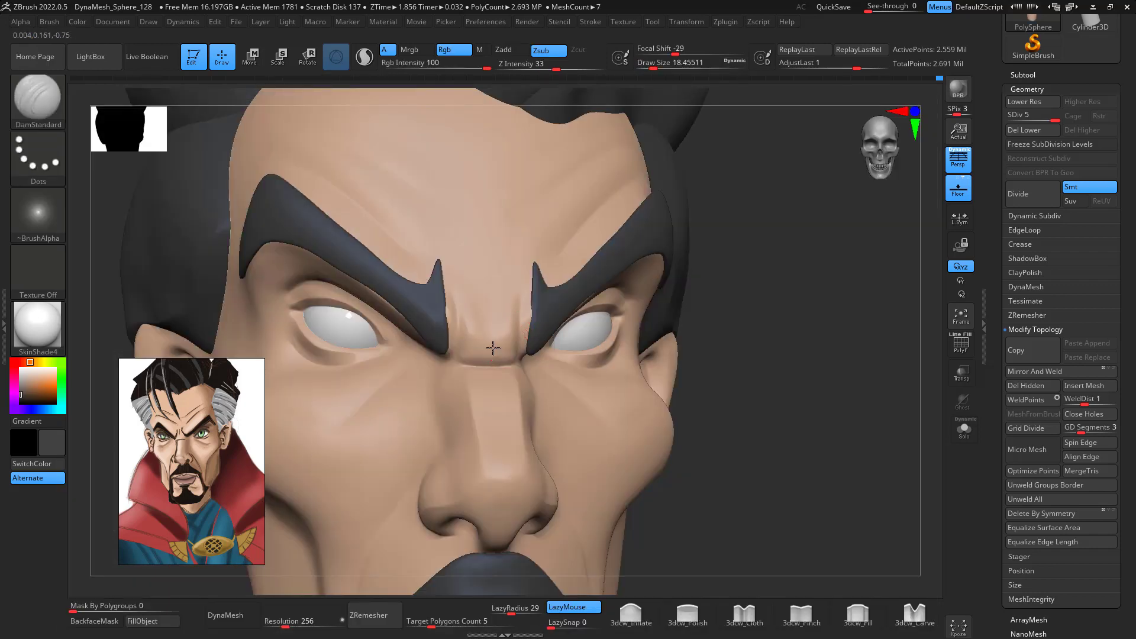
pyautogui.moveTo(493, 348); pyautogui.dragTo(493, 313)
pyautogui.hotkey('ctrl', 'z')
pyautogui.click(468, 54)
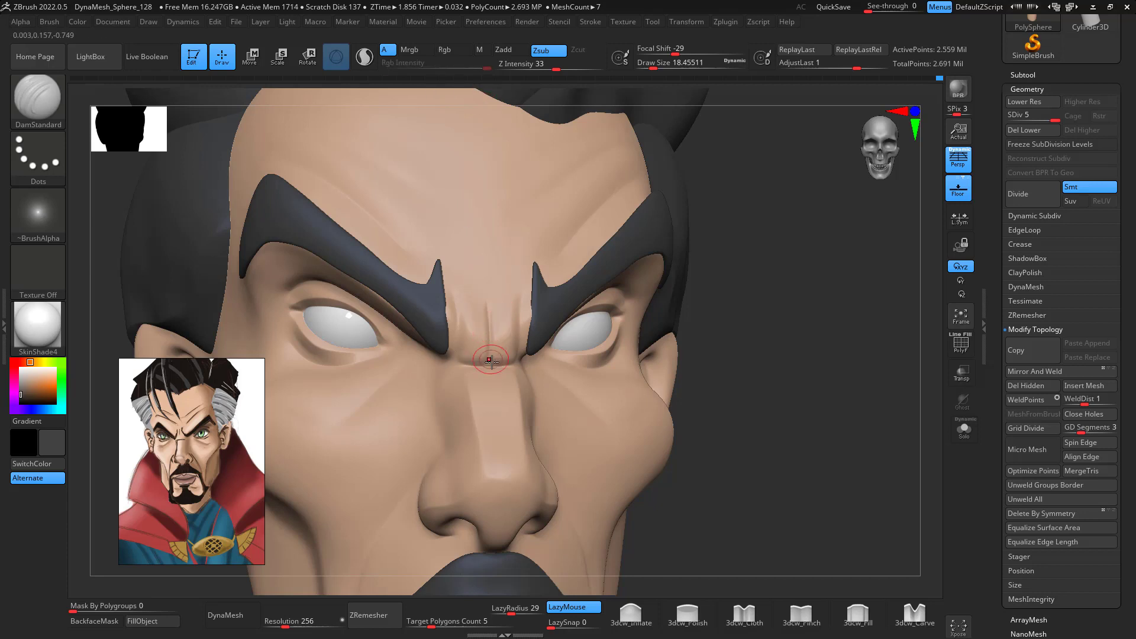
pyautogui.press('shift')
pyautogui.moveTo(488, 319)
pyautogui.keyDown('shift'); pyautogui.mouseDown()
pyautogui.moveTo(501, 233)
pyautogui.moveTo(490, 320)
pyautogui.mouseUp(); pyautogui.keyUp('shift')
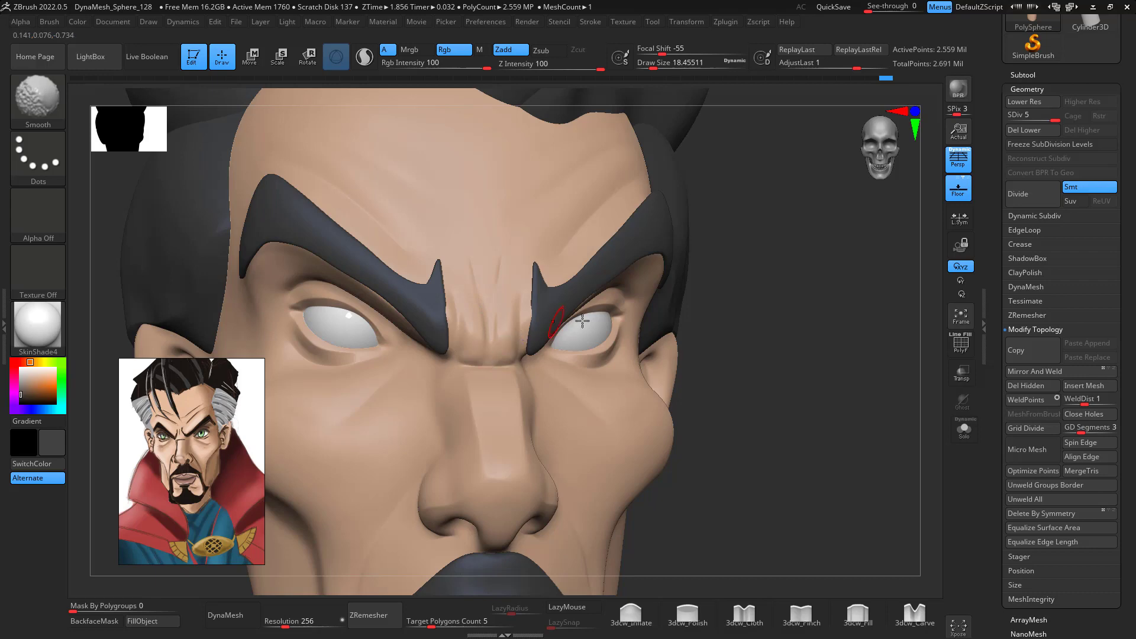
# - Refine the frown creases where the brow meets the nose bridge with DamStandard and blend them by smoothing
pyautogui.moveTo(733, 300)
pyautogui.mouseDown()
pyautogui.moveTo(806, 287)
pyautogui.moveTo(841, 404)
pyautogui.moveTo(834, 276)
pyautogui.mouseUp()
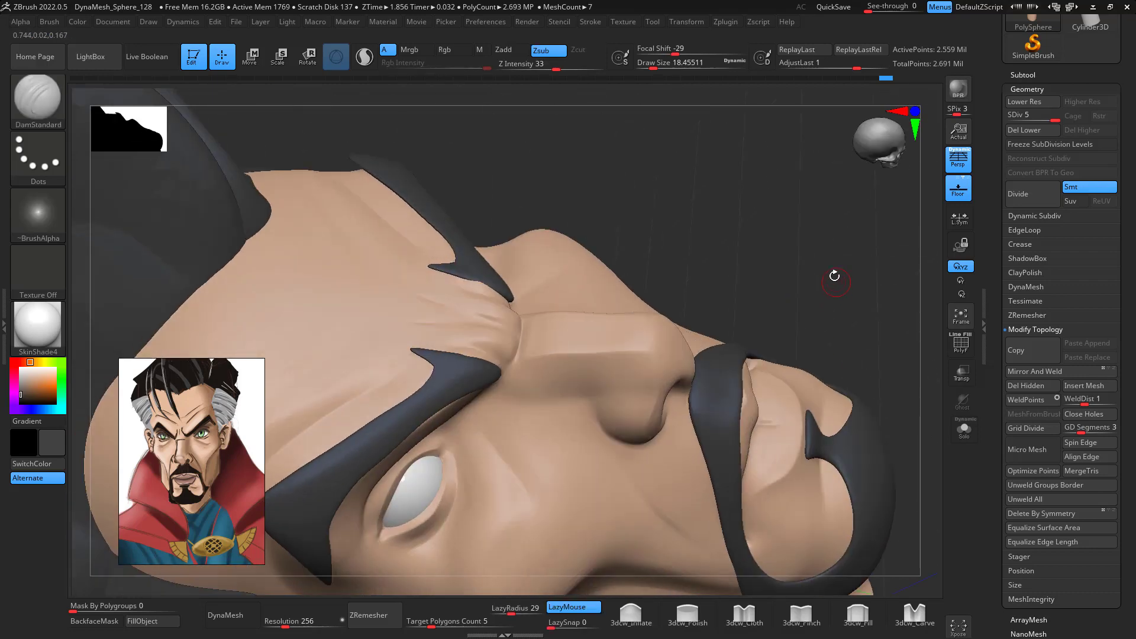
pyautogui.scroll(3, 496, 323)
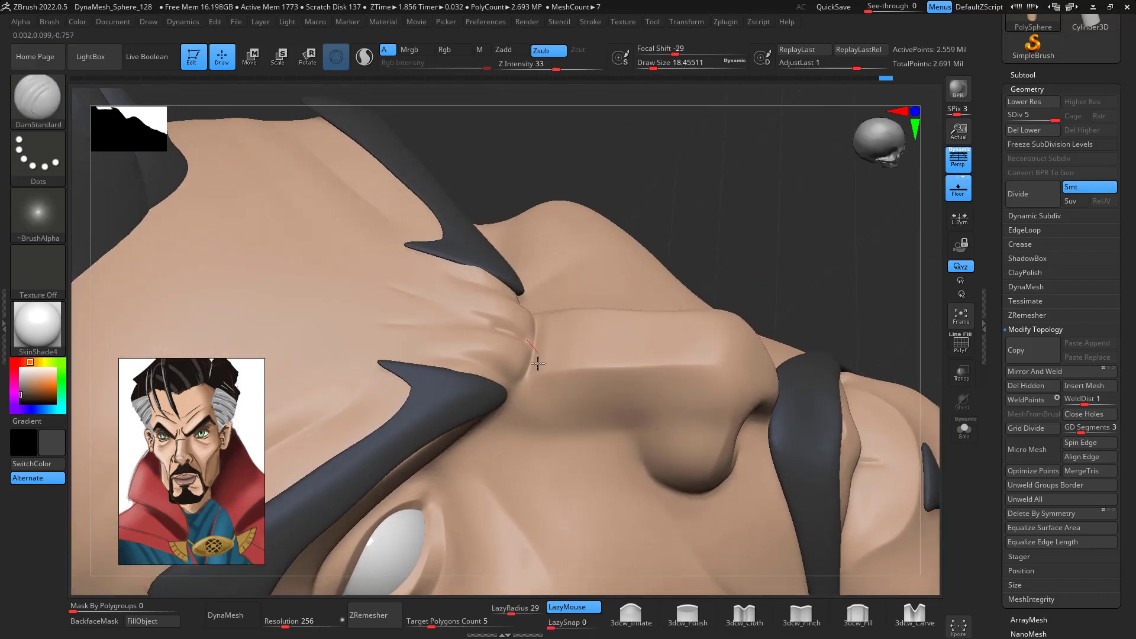
pyautogui.moveTo(496, 454); pyautogui.dragTo(495, 455)
pyautogui.moveTo(500, 337)
pyautogui.keyDown('shift'); pyautogui.mouseDown()
pyautogui.moveTo(507, 317)
pyautogui.moveTo(498, 324)
pyautogui.mouseUp(); pyautogui.keyUp('shift')
pyautogui.moveTo(710, 213); pyautogui.dragTo(698, 326)
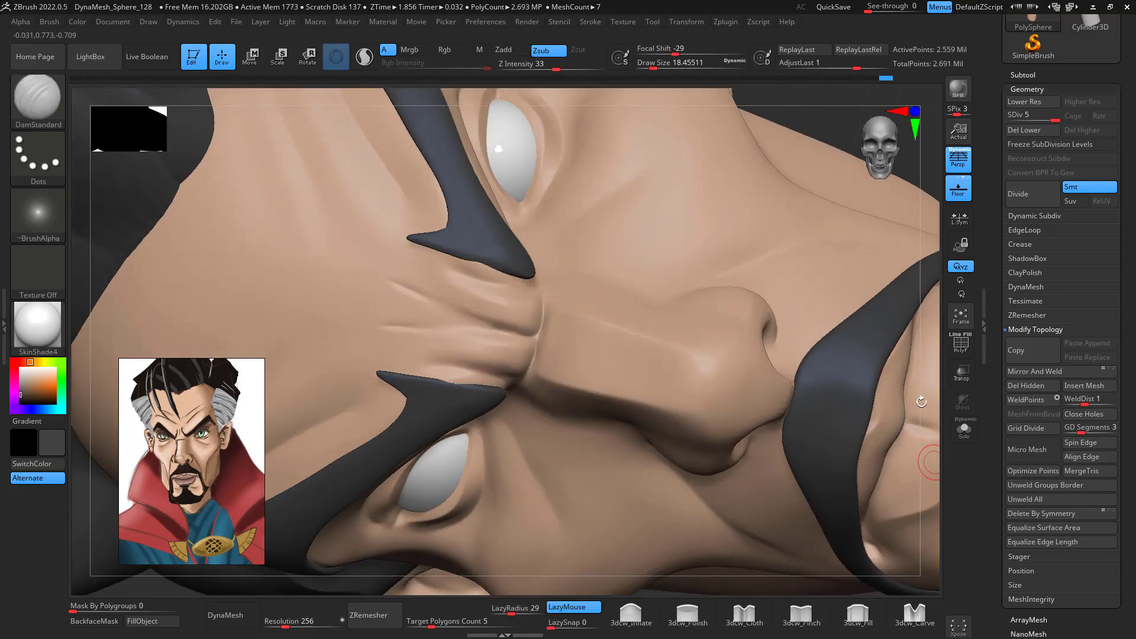
pyautogui.press('f')
pyautogui.moveTo(845, 501); pyautogui.dragTo(883, 336)
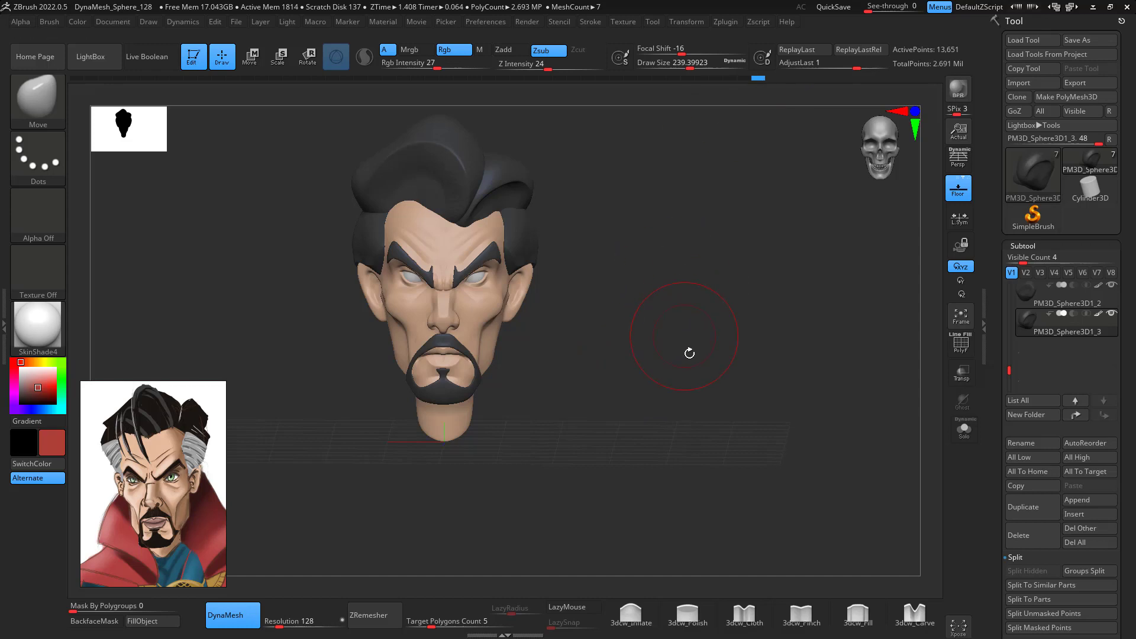
# - Activate the PolySphere head subtool and pinch creases beside the outer eye corner with 3dcw_Pinch at draw size about 33
pyautogui.moveTo(710, 368)
pyautogui.mouseDown()
pyautogui.moveTo(750, 385)
pyautogui.moveTo(756, 345)
pyautogui.moveTo(735, 331)
pyautogui.moveTo(779, 286)
pyautogui.moveTo(803, 355)
pyautogui.moveTo(822, 370)
pyautogui.mouseUp()
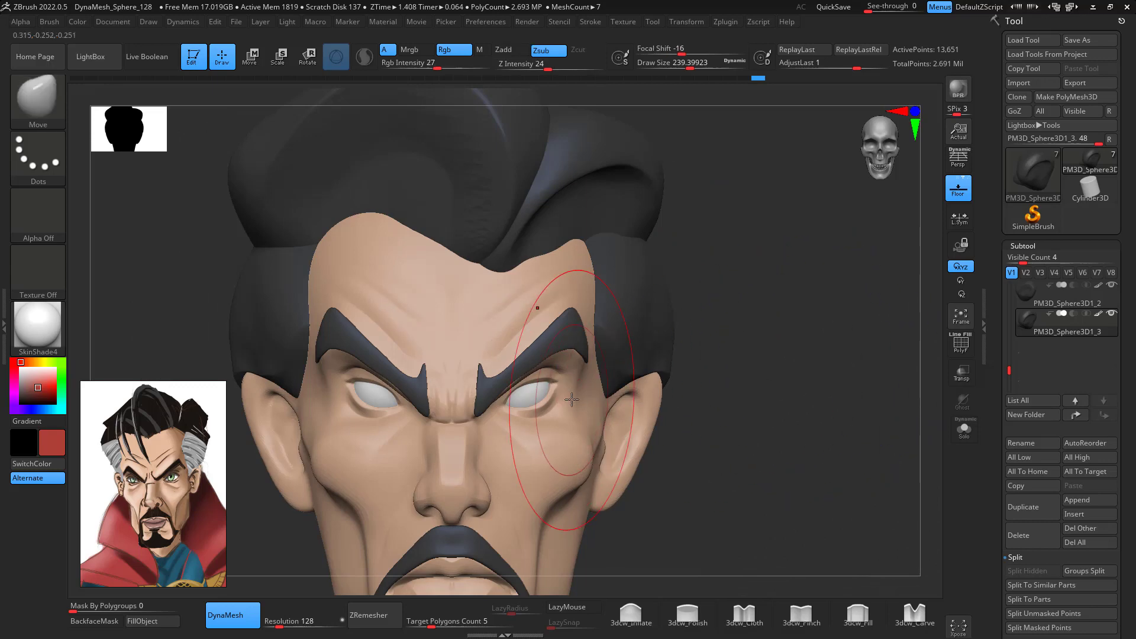
pyautogui.press('space')
pyautogui.moveTo(684, 404); pyautogui.dragTo(661, 405)
pyautogui.moveTo(718, 319)
pyautogui.mouseDown()
pyautogui.moveTo(790, 300)
pyautogui.moveTo(796, 355)
pyautogui.moveTo(844, 274)
pyautogui.moveTo(811, 296)
pyautogui.moveTo(743, 280)
pyautogui.moveTo(520, 305)
pyautogui.mouseUp()
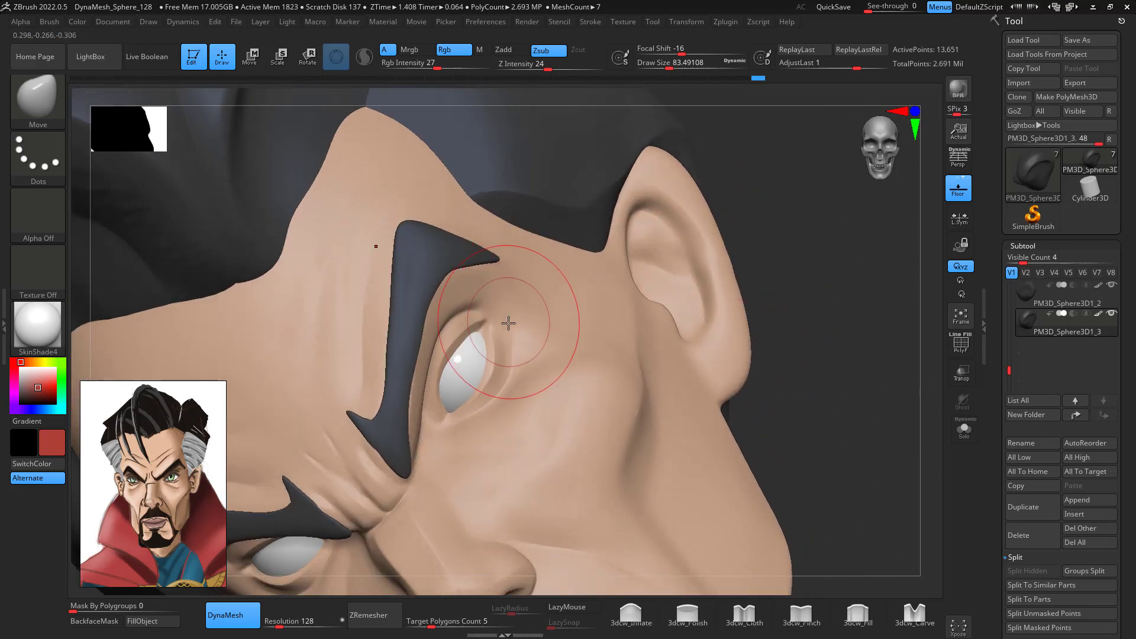
pyautogui.click(801, 615)
pyautogui.press('space')
pyautogui.moveTo(524, 314); pyautogui.dragTo(517, 313)
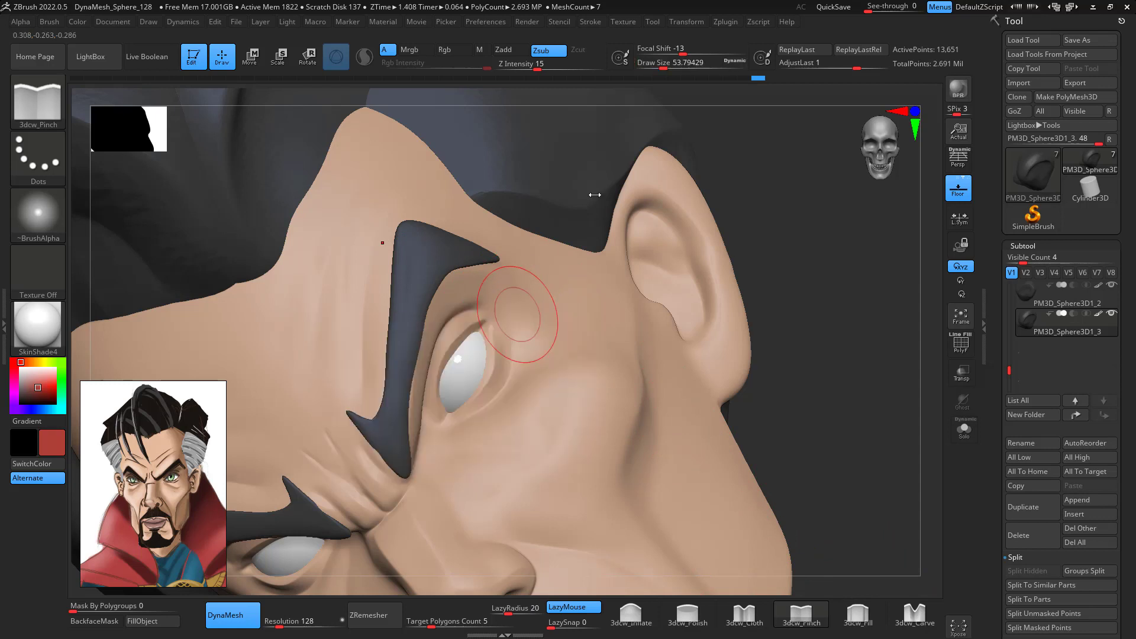
pyautogui.press('n')
pyautogui.click(669, 400)
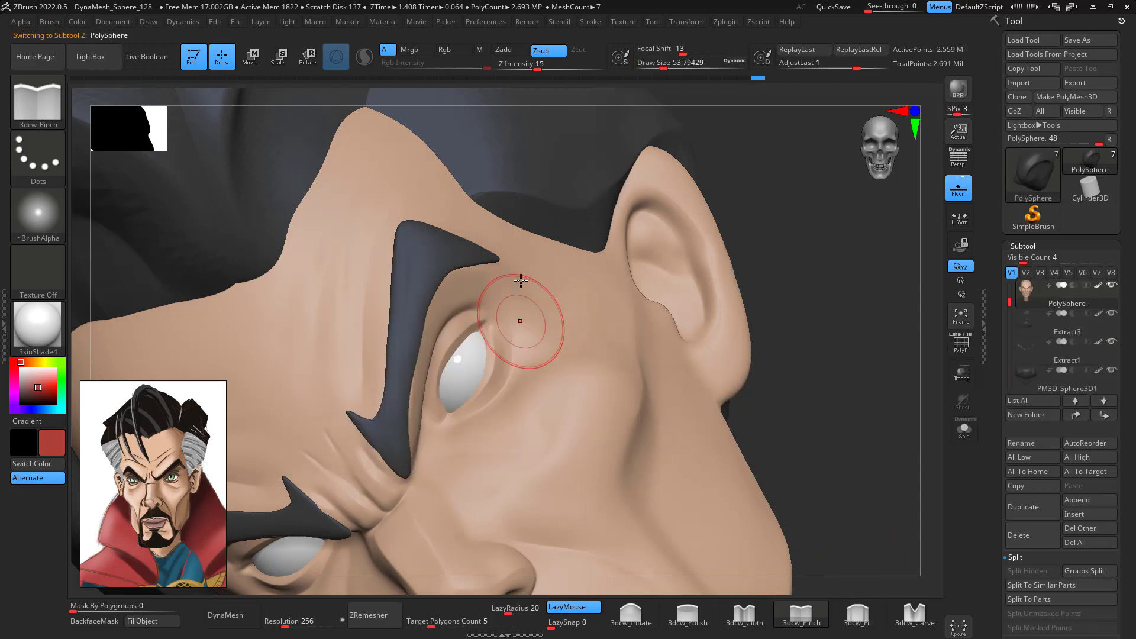
pyautogui.press('space')
pyautogui.moveTo(491, 320); pyautogui.dragTo(497, 302)
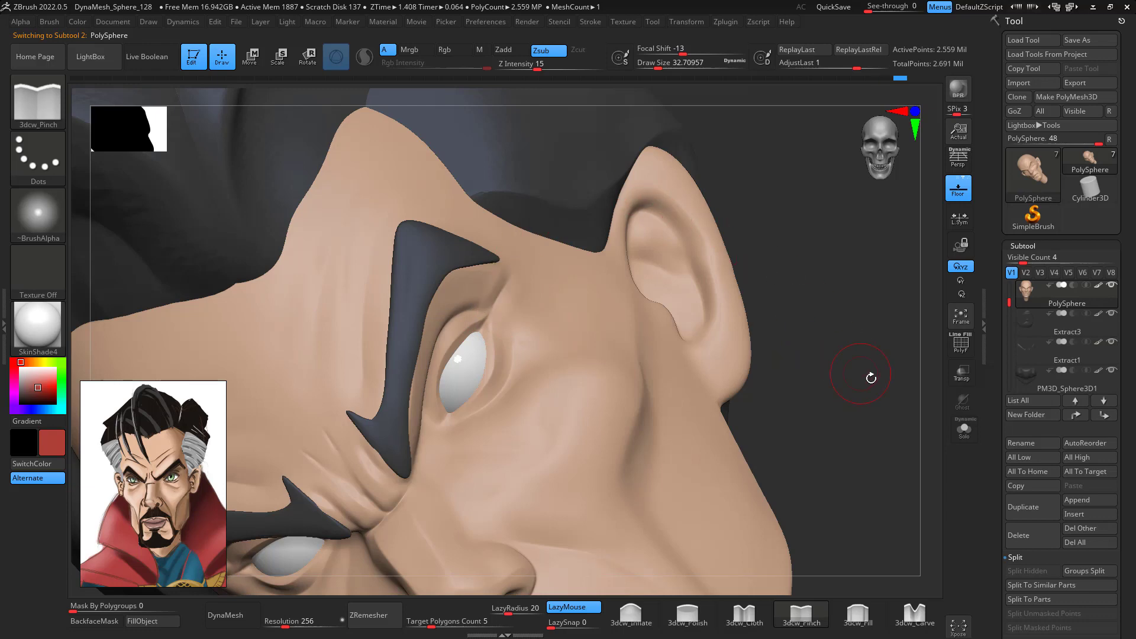
# - Fill out the area between the outer eye corner and the ear with 3dcw_Fill at draw size about 90, and smooth it
pyautogui.moveTo(870, 375); pyautogui.dragTo(574, 328)
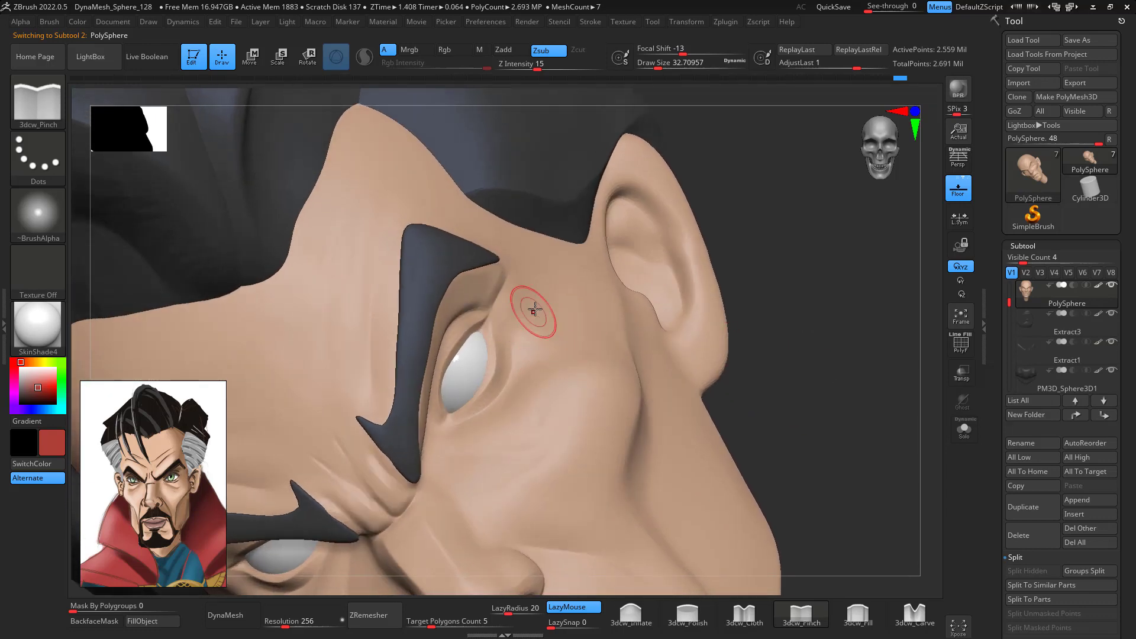
pyautogui.click(857, 616)
pyautogui.press('space')
pyautogui.moveTo(538, 324); pyautogui.dragTo(565, 324)
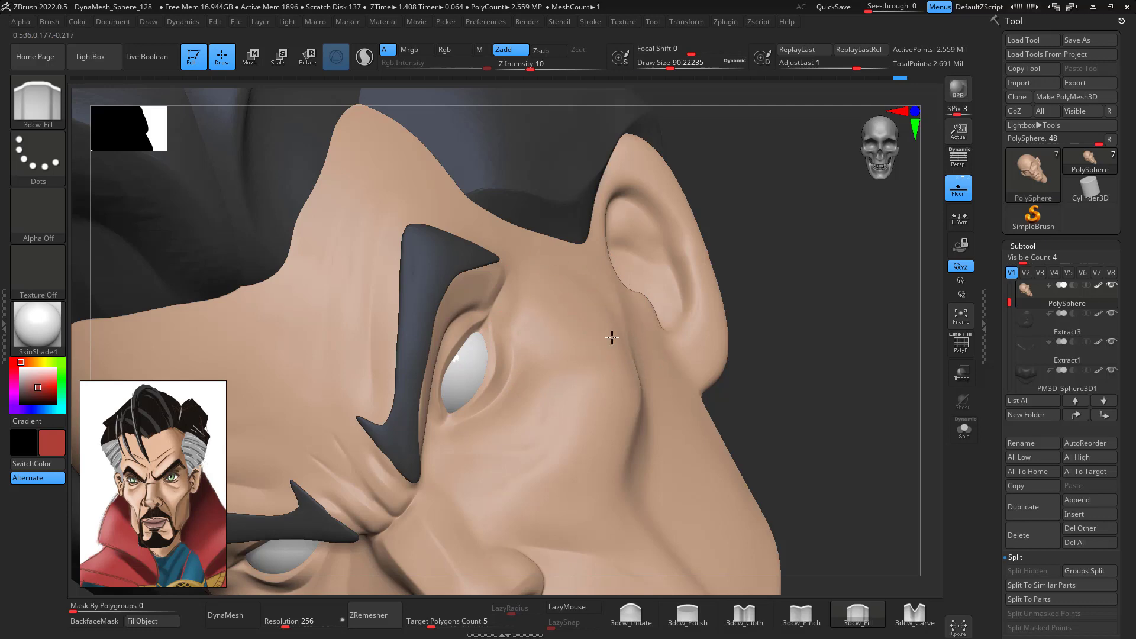
pyautogui.moveTo(570, 297); pyautogui.dragTo(586, 366)
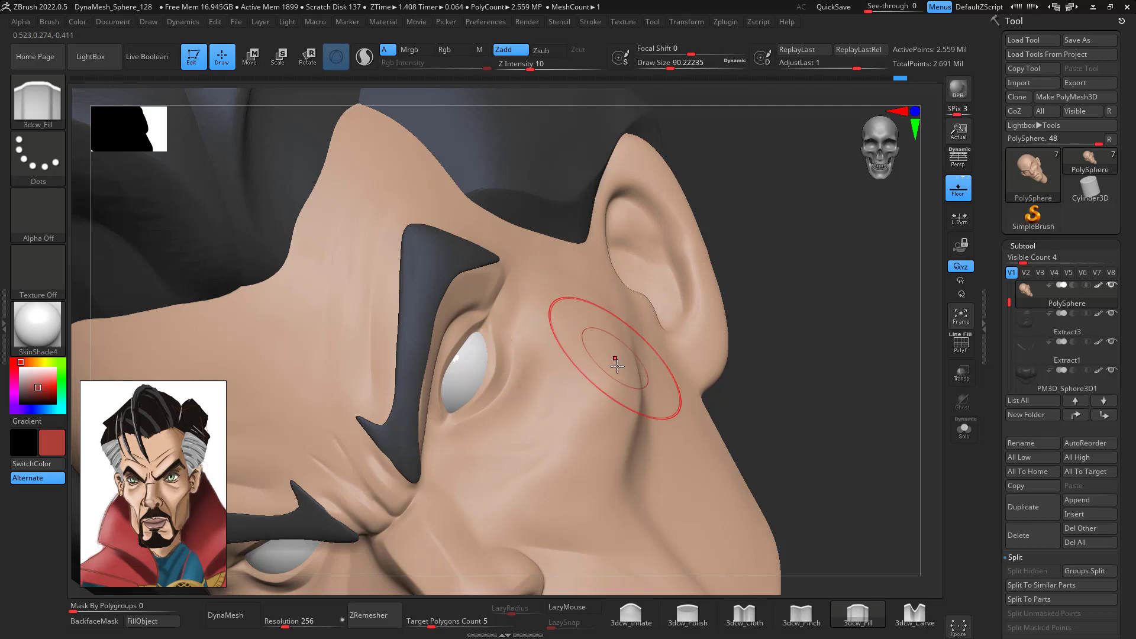
pyautogui.keyDown('shift'); pyautogui.moveTo(608, 427); pyautogui.dragTo(613, 355); pyautogui.keyUp('shift')
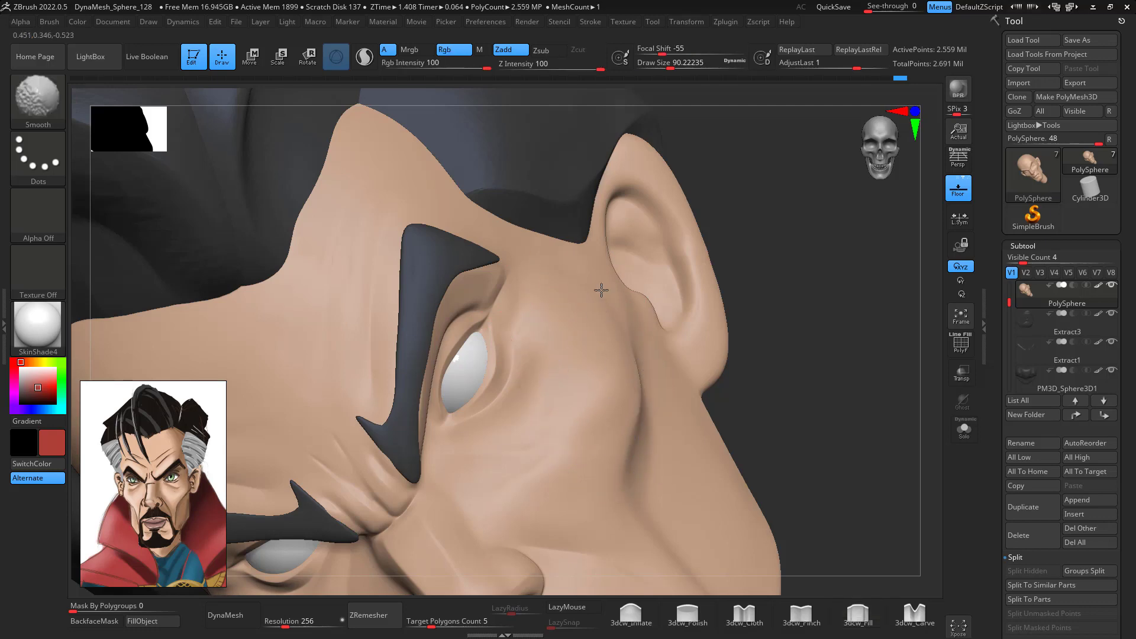
# - Fill out the temple between the outer eye corner and the ear with 3dcw_Fill at draw size about 62, and smooth it
pyautogui.moveTo(831, 281)
pyautogui.mouseDown()
pyautogui.moveTo(842, 322)
pyautogui.moveTo(822, 327)
pyautogui.moveTo(827, 363)
pyautogui.moveTo(799, 359)
pyautogui.mouseUp()
pyautogui.press('space')
pyautogui.moveTo(570, 281); pyautogui.dragTo(564, 282)
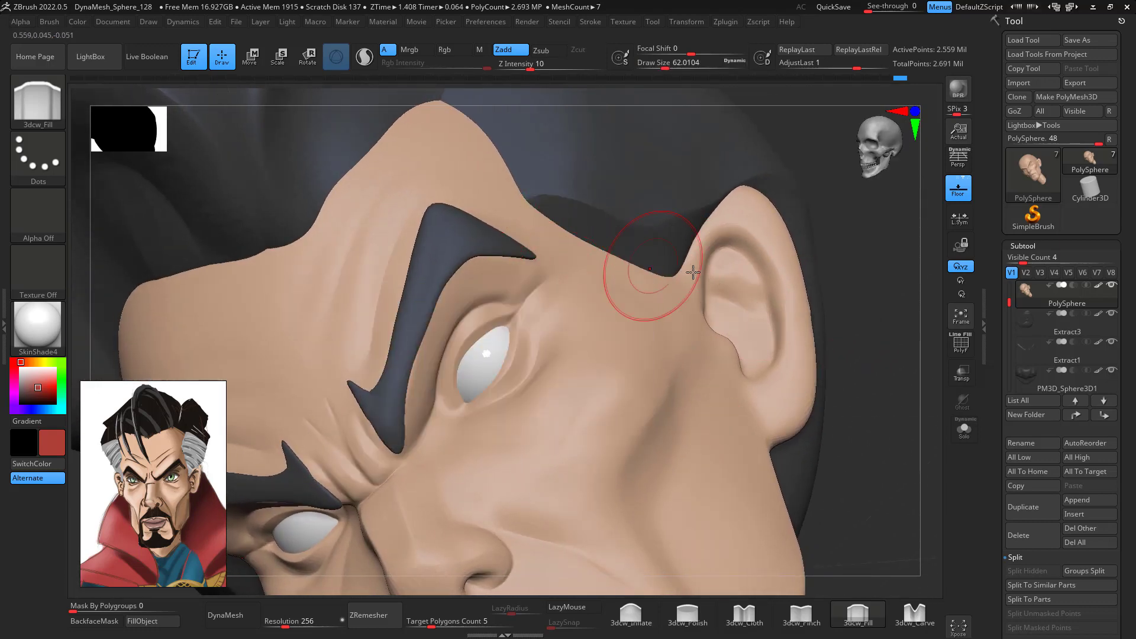
pyautogui.moveTo(866, 340)
pyautogui.mouseDown()
pyautogui.moveTo(897, 367)
pyautogui.moveTo(857, 399)
pyautogui.moveTo(885, 393)
pyautogui.mouseUp()
pyautogui.moveTo(914, 455)
pyautogui.keyDown('shift'); pyautogui.mouseDown()
pyautogui.moveTo(925, 467)
pyautogui.moveTo(837, 317)
pyautogui.mouseUp(); pyautogui.keyUp('shift')
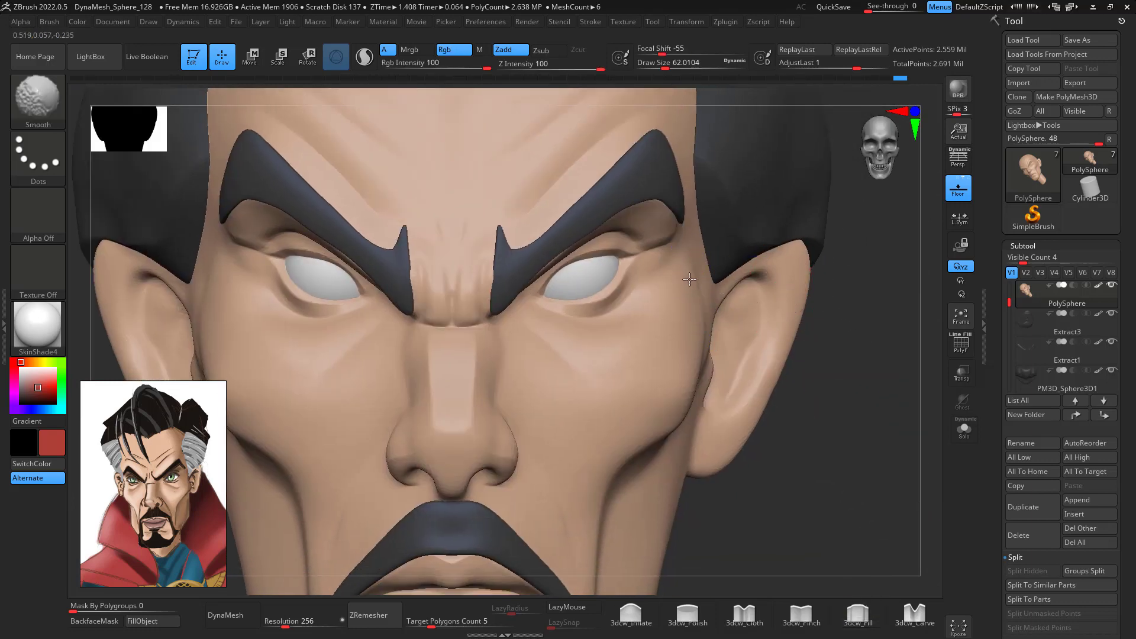
pyautogui.moveTo(696, 292)
pyautogui.keyDown('shift'); pyautogui.mouseDown()
pyautogui.moveTo(684, 313)
pyautogui.moveTo(680, 266)
pyautogui.moveTo(665, 248)
pyautogui.moveTo(660, 257)
pyautogui.mouseUp(); pyautogui.keyUp('shift')
# - Fill the area below the eyebrow's outer tip with 3dcw_Fill at draw size about 37, and smooth it
pyautogui.moveTo(883, 337); pyautogui.dragTo(807, 388)
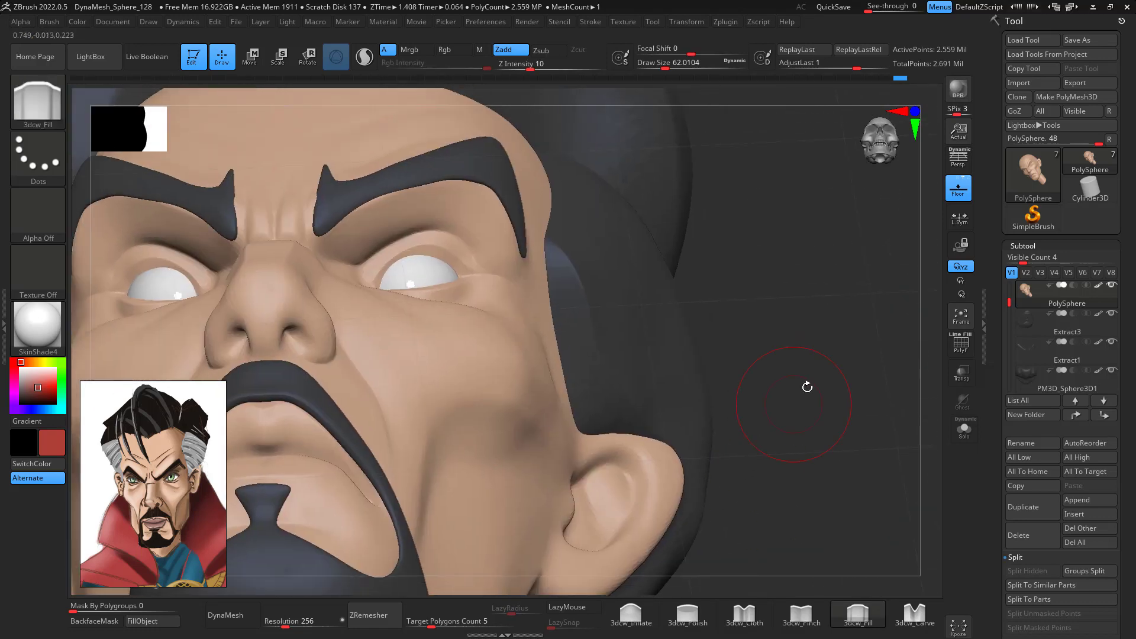
pyautogui.press('space')
pyautogui.moveTo(487, 227); pyautogui.dragTo(456, 208)
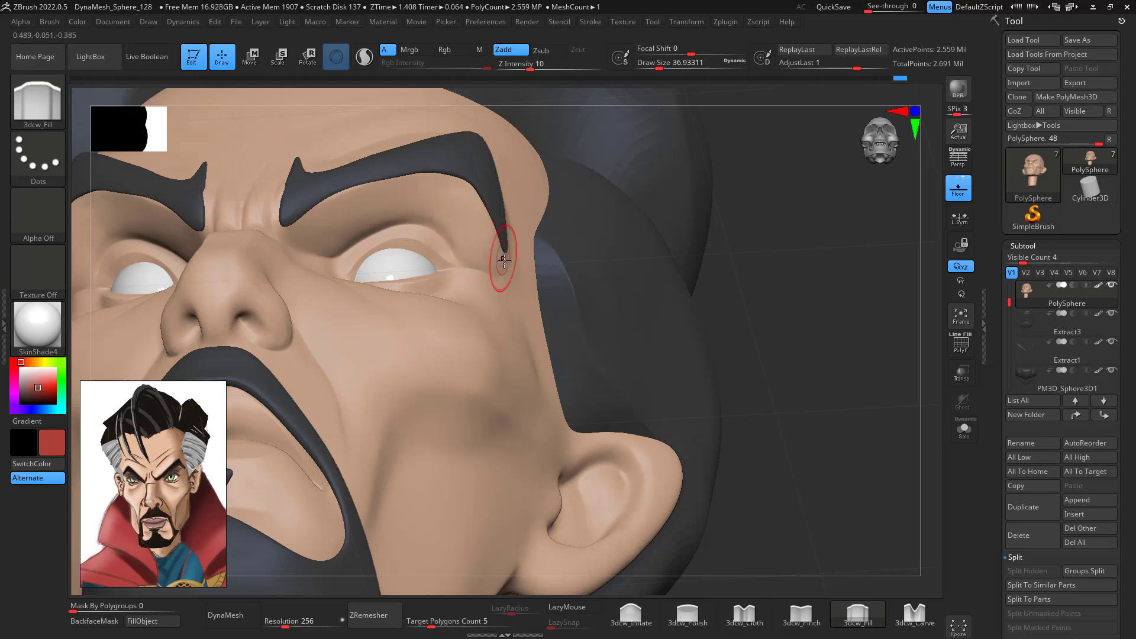
pyautogui.press('shift')
# - Refine the fold at the outer lower eyelid with 3dcw_Fill at draw size about 20, and smooth along it
pyautogui.moveTo(813, 243)
pyautogui.mouseDown()
pyautogui.moveTo(831, 398)
pyautogui.moveTo(839, 317)
pyautogui.moveTo(846, 354)
pyautogui.moveTo(870, 325)
pyautogui.moveTo(838, 341)
pyautogui.moveTo(862, 323)
pyautogui.moveTo(852, 324)
pyautogui.mouseUp()
pyautogui.press('space')
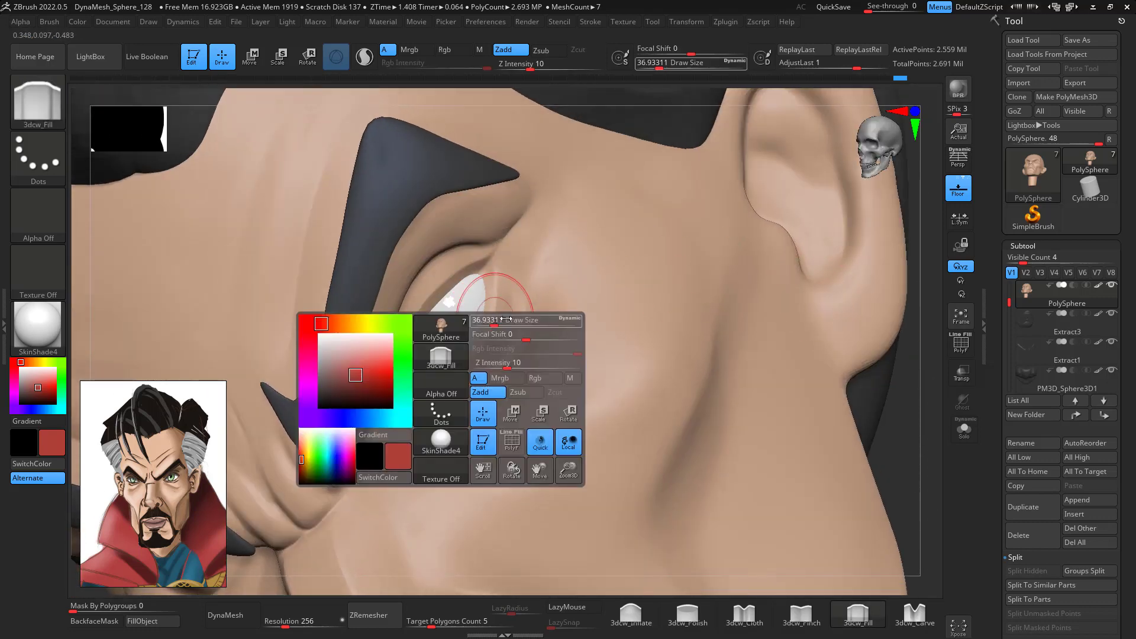
pyautogui.moveTo(503, 320)
pyautogui.mouseDown()
pyautogui.moveTo(513, 320)
pyautogui.moveTo(491, 321)
pyautogui.mouseUp()
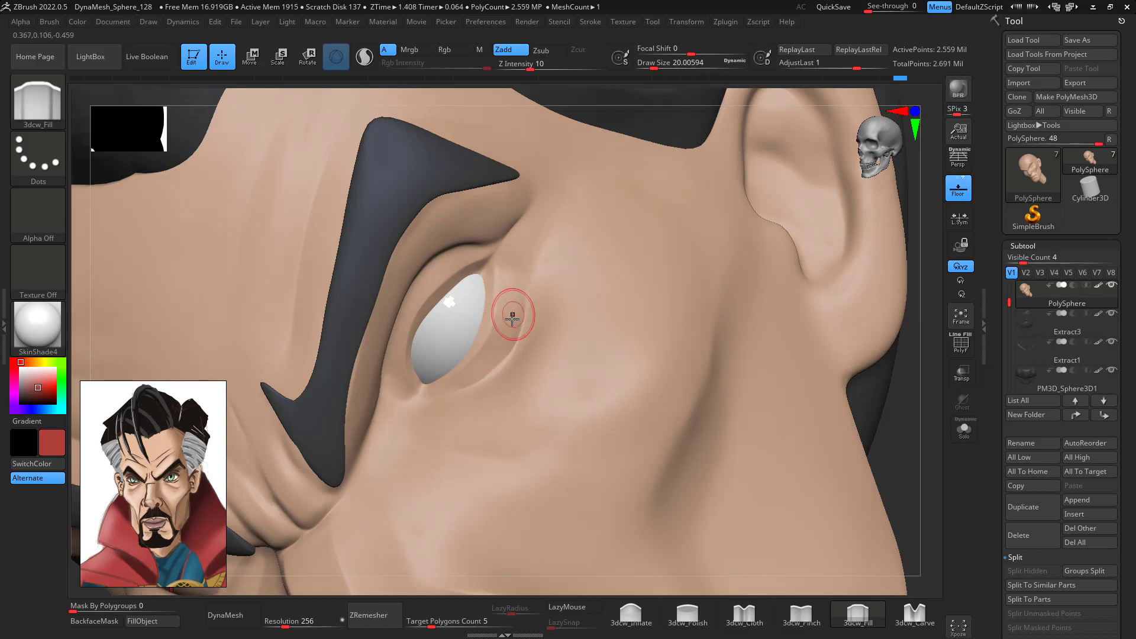
pyautogui.keyDown('shift'); pyautogui.moveTo(513, 318); pyautogui.dragTo(488, 377); pyautogui.keyUp('shift')
pyautogui.moveTo(916, 366); pyautogui.dragTo(928, 420)
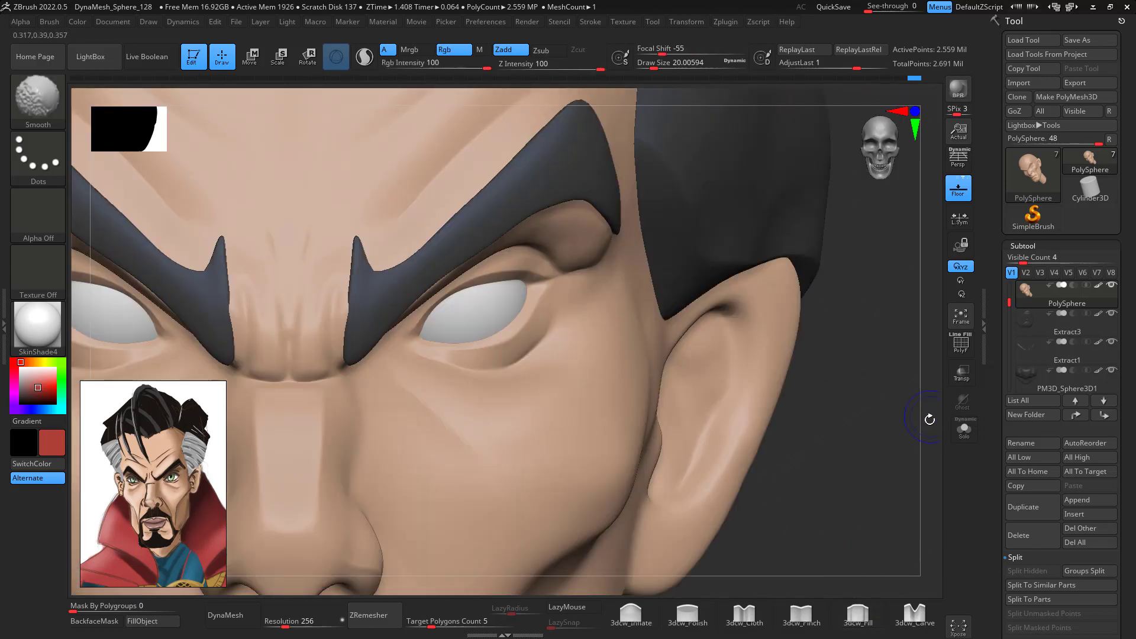
# - Reshape the lower eyelid fold and outer eye corner with the Move brush at draw size about 31
pyautogui.press('b')
pyautogui.press('m')
pyautogui.press('v')
pyautogui.press('space')
pyautogui.moveTo(563, 357); pyautogui.dragTo(569, 356)
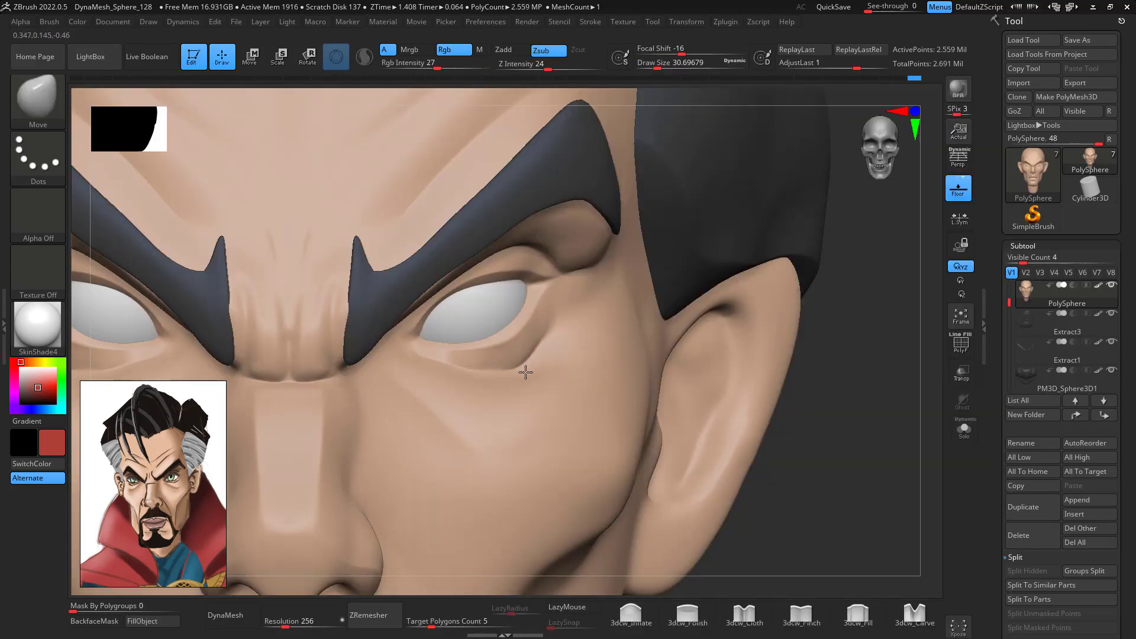
pyautogui.moveTo(536, 346); pyautogui.dragTo(500, 367)
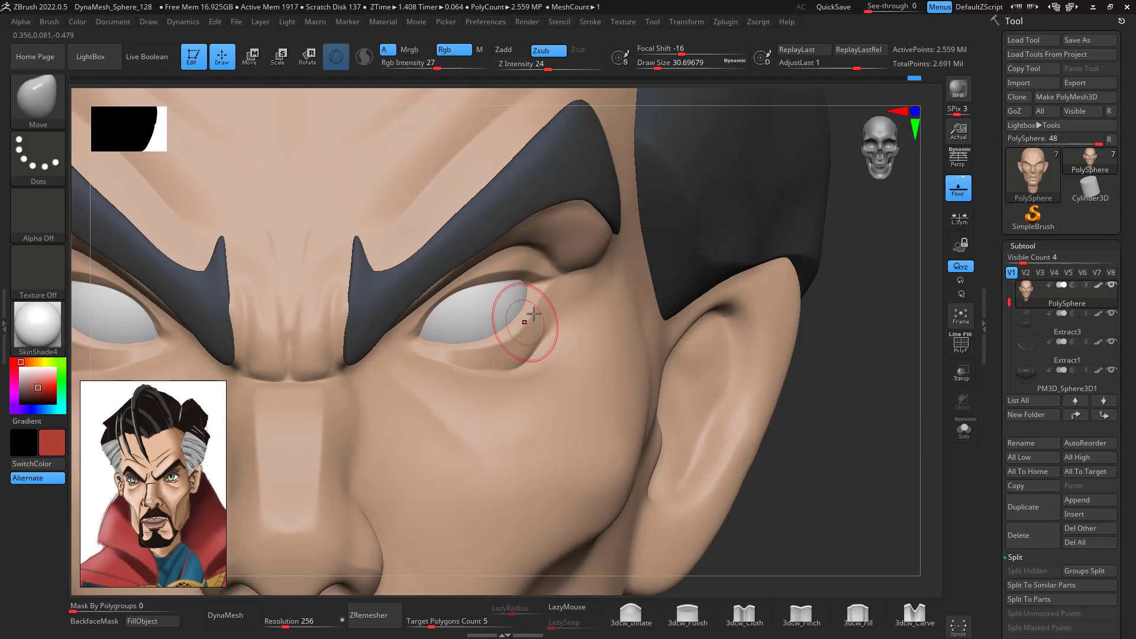
pyautogui.moveTo(527, 321); pyautogui.dragTo(532, 318)
# - Pinch the crease under the lower eyelid with 3dcw_Pinch at draw size about 14, and smooth its outer end
pyautogui.click(810, 618)
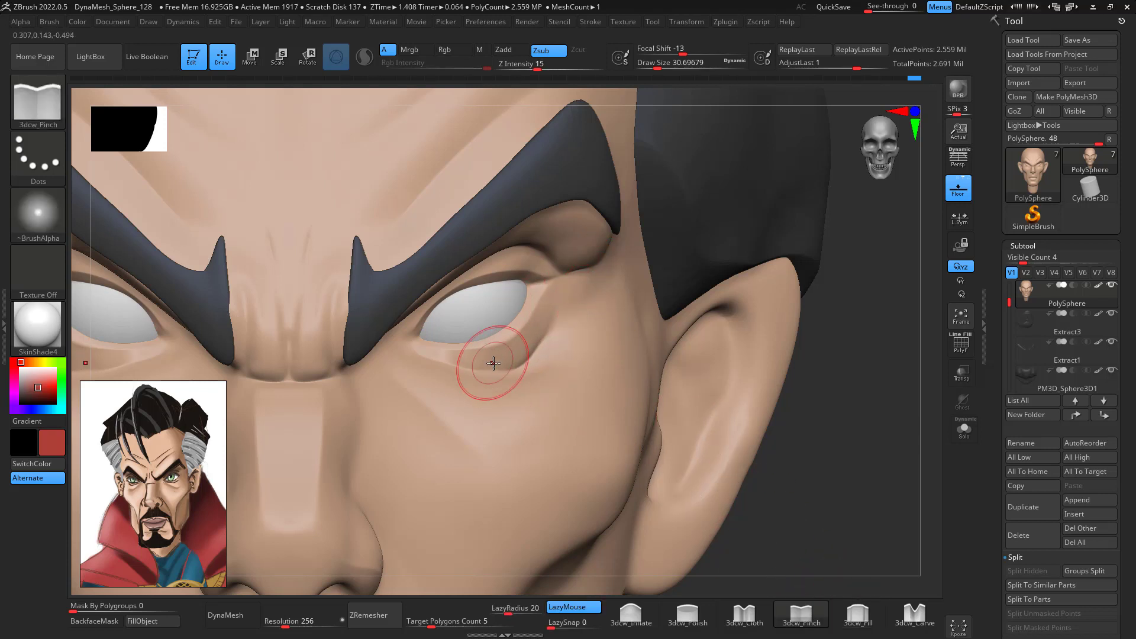
pyautogui.press('space')
pyautogui.moveTo(487, 364); pyautogui.dragTo(428, 354)
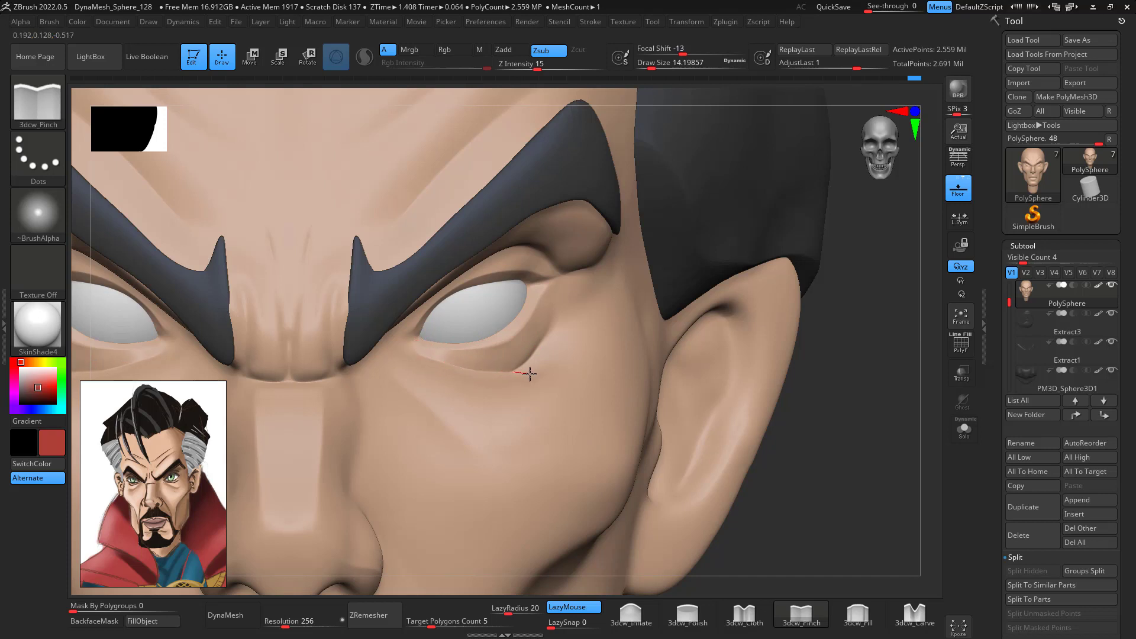
pyautogui.keyDown('shift'); pyautogui.moveTo(544, 335); pyautogui.dragTo(525, 353); pyautogui.keyUp('shift')
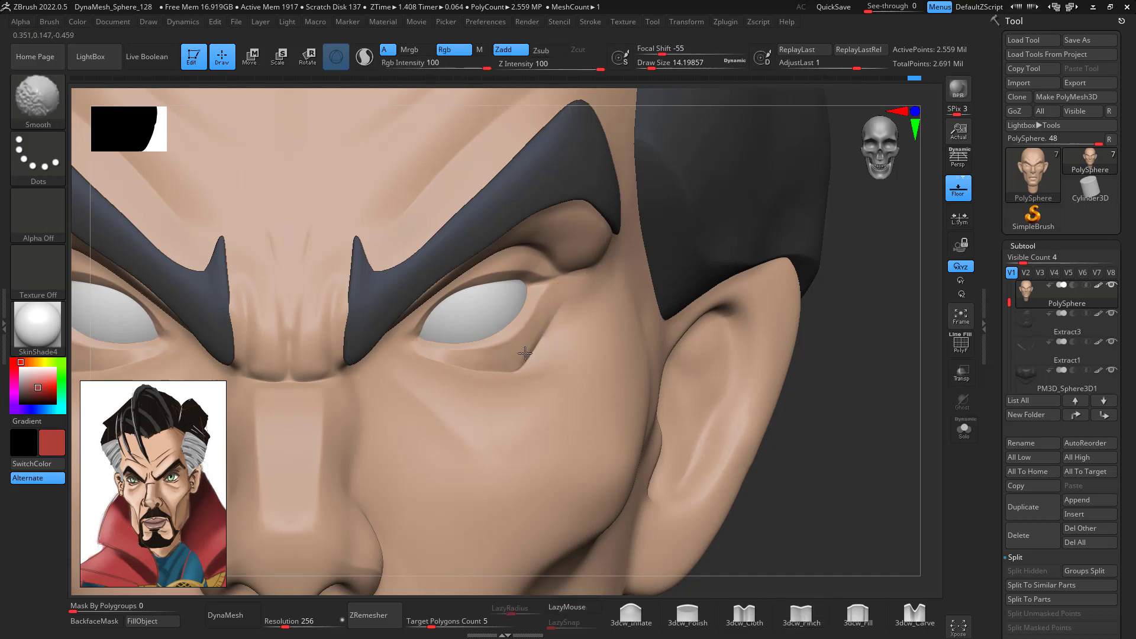
# - Adjust the face proportions with the Move brush at draw size about 108, and reshape the nose in profile at about 140
pyautogui.keyDown('alt'); pyautogui.moveTo(840, 481); pyautogui.dragTo(836, 455); pyautogui.keyUp('alt')
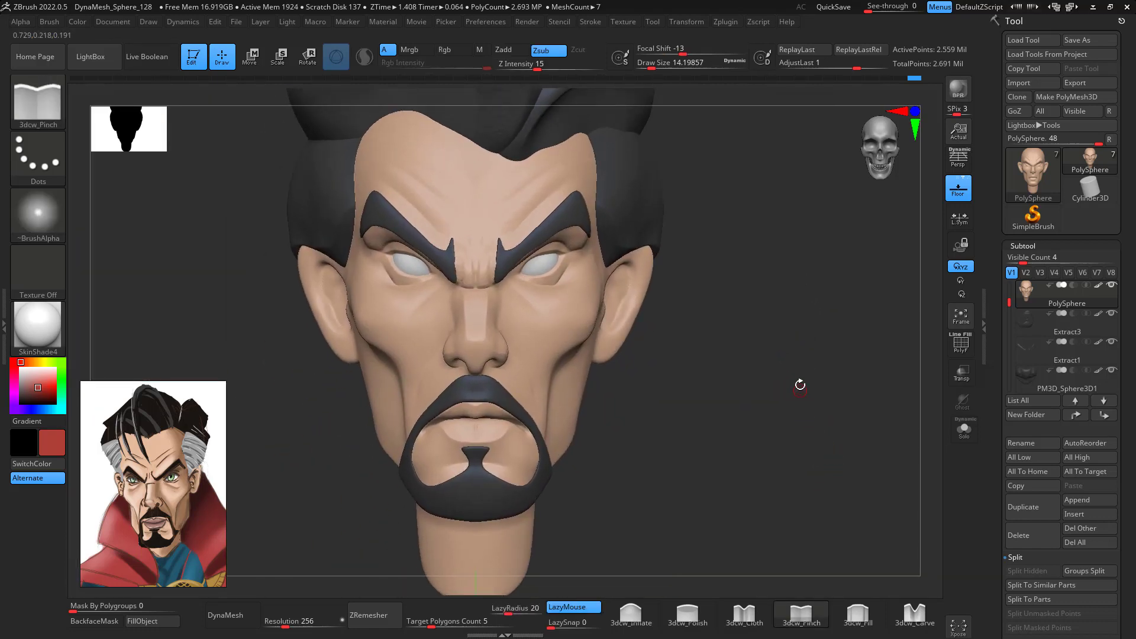
pyautogui.keyDown('alt'); pyautogui.moveTo(799, 385); pyautogui.dragTo(765, 305); pyautogui.keyUp('alt')
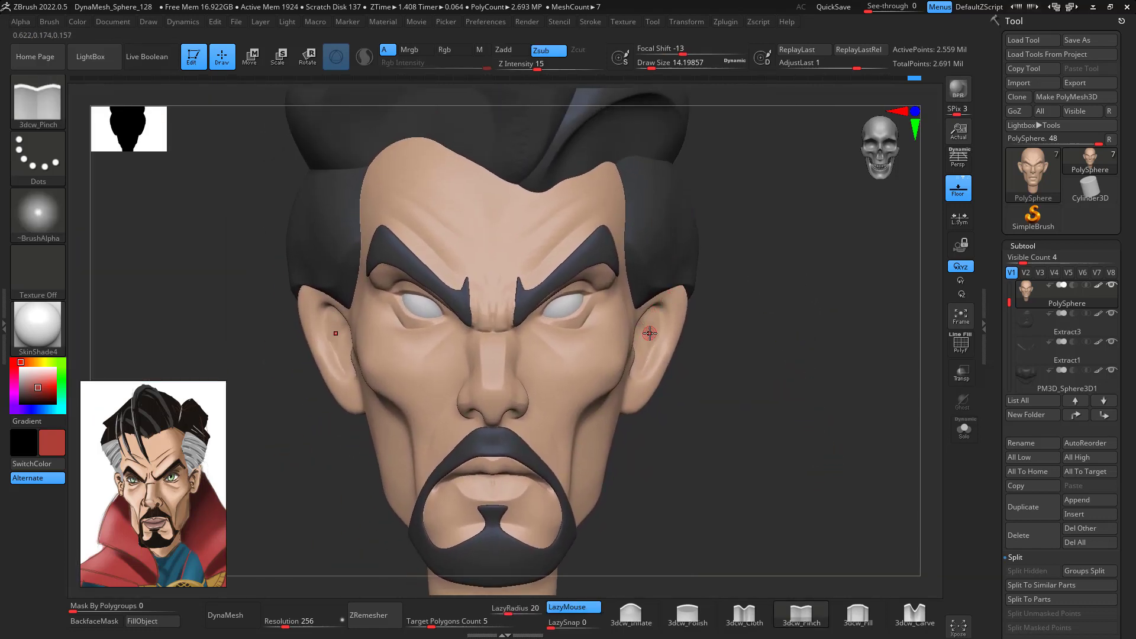
pyautogui.press('b')
pyautogui.press('m')
pyautogui.press('v')
pyautogui.press('space')
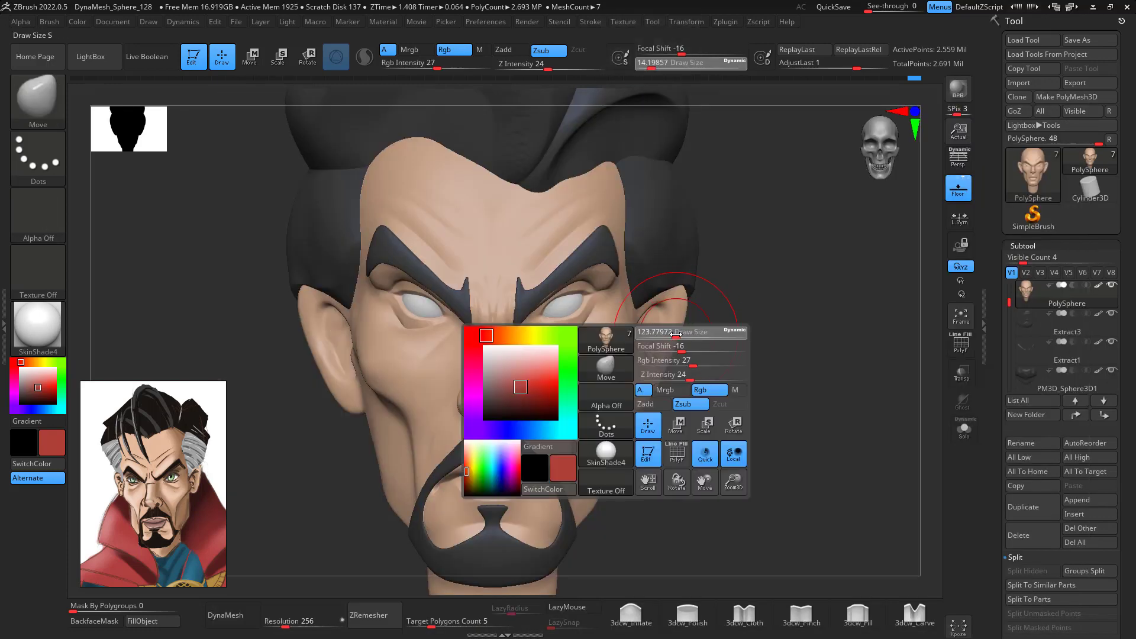
pyautogui.moveTo(674, 335); pyautogui.dragTo(672, 334)
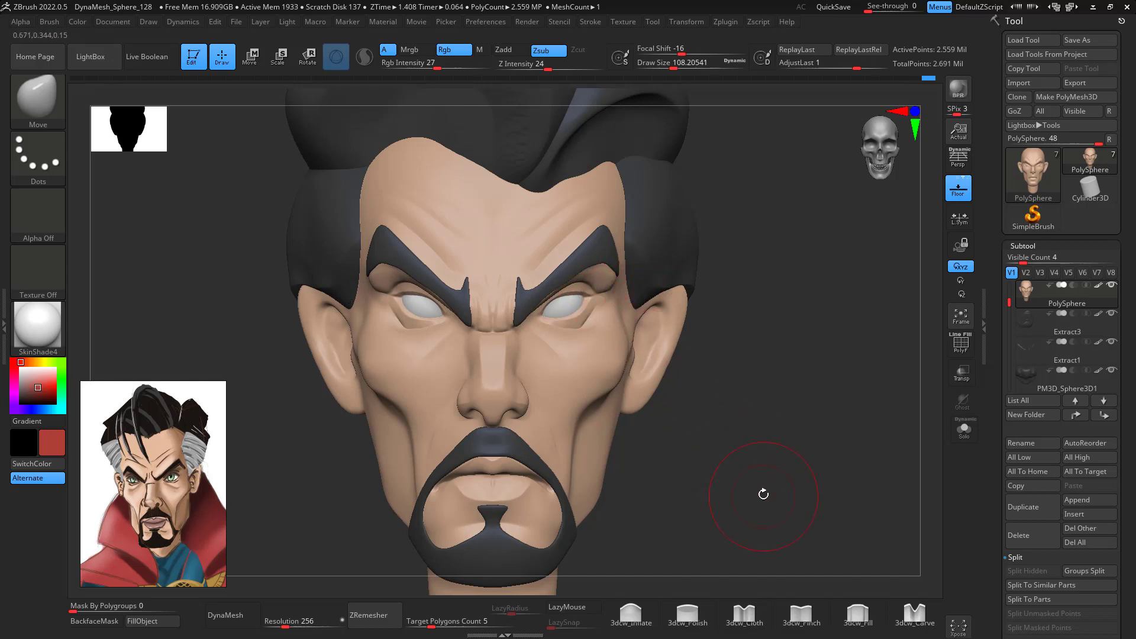
pyautogui.keyDown('alt'); pyautogui.moveTo(763, 458); pyautogui.dragTo(782, 390); pyautogui.keyUp('alt')
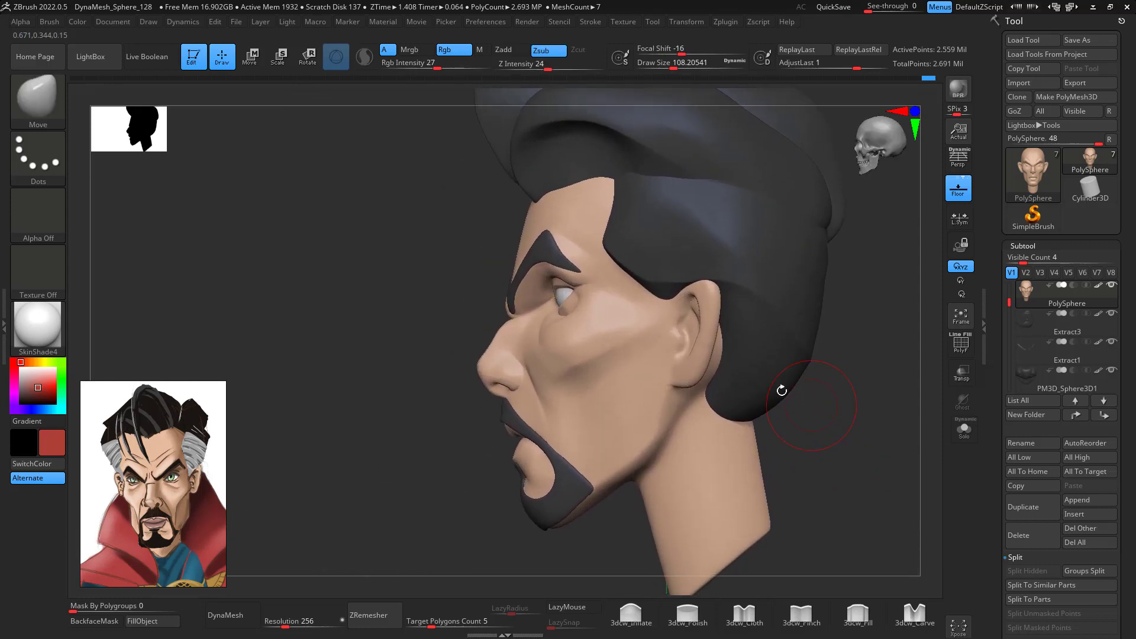
pyautogui.press('space')
pyautogui.moveTo(505, 351); pyautogui.dragTo(500, 356)
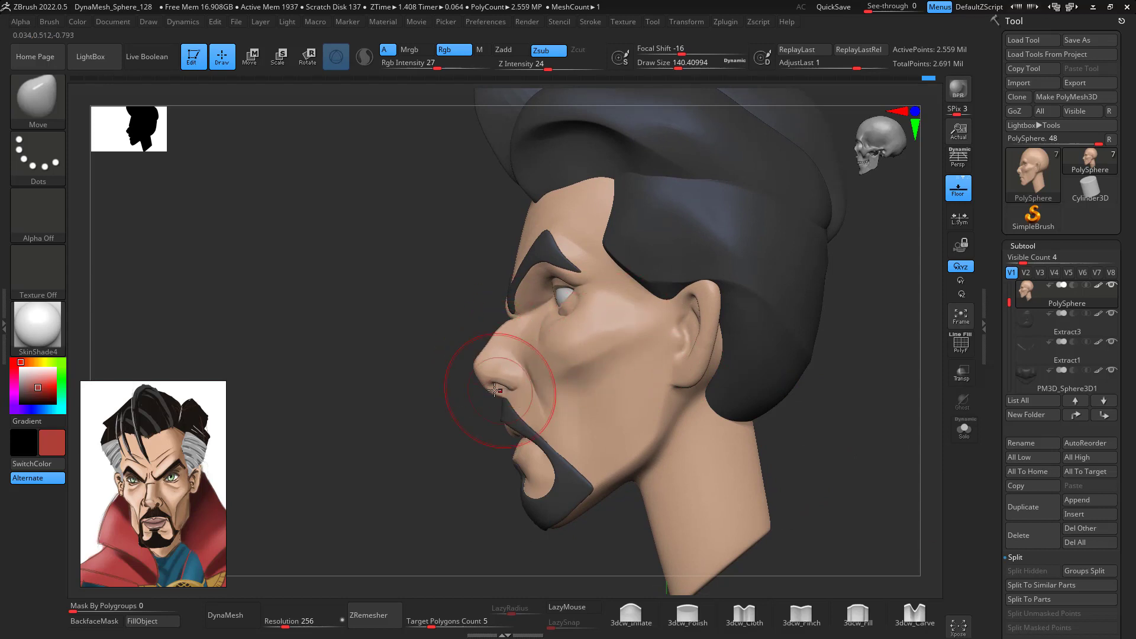
pyautogui.moveTo(871, 465); pyautogui.dragTo(895, 438)
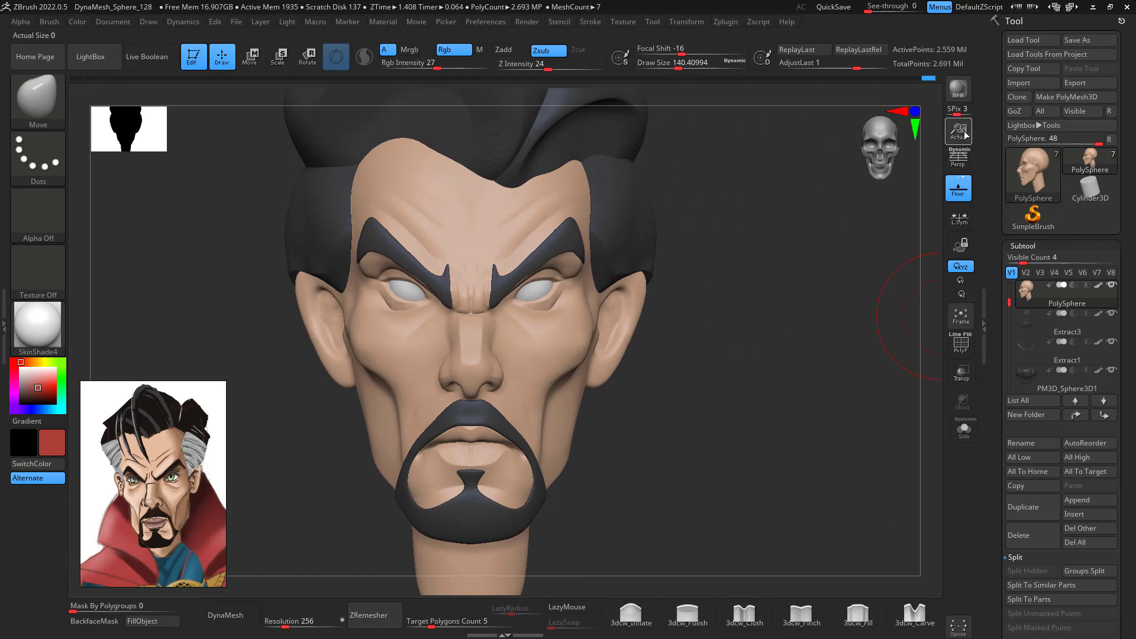
# - Turn on perspective and adjust the eyelid around the eyeball with the Move brush at draw size about 23
pyautogui.click(961, 158)
pyautogui.moveTo(881, 302)
pyautogui.mouseDown()
pyautogui.moveTo(824, 300)
pyautogui.moveTo(852, 304)
pyautogui.moveTo(818, 349)
pyautogui.moveTo(801, 354)
pyautogui.moveTo(838, 336)
pyautogui.moveTo(850, 360)
pyautogui.moveTo(818, 372)
pyautogui.moveTo(821, 359)
pyautogui.moveTo(796, 365)
pyautogui.moveTo(829, 352)
pyautogui.moveTo(796, 363)
pyautogui.mouseUp()
pyautogui.moveTo(760, 329)
pyautogui.mouseDown()
pyautogui.moveTo(791, 322)
pyautogui.moveTo(781, 390)
pyautogui.moveTo(793, 405)
pyautogui.moveTo(778, 456)
pyautogui.moveTo(801, 423)
pyautogui.moveTo(793, 401)
pyautogui.moveTo(765, 399)
pyautogui.moveTo(791, 399)
pyautogui.moveTo(793, 421)
pyautogui.moveTo(779, 371)
pyautogui.mouseUp()
pyautogui.moveTo(749, 300)
pyautogui.mouseDown()
pyautogui.moveTo(783, 287)
pyautogui.moveTo(852, 337)
pyautogui.moveTo(788, 314)
pyautogui.moveTo(805, 331)
pyautogui.moveTo(878, 226)
pyautogui.mouseUp()
pyautogui.press('space')
pyautogui.moveTo(712, 303); pyautogui.dragTo(691, 300)
pyautogui.keyDown('alt'); pyautogui.moveTo(816, 259); pyautogui.dragTo(821, 294); pyautogui.keyUp('alt')
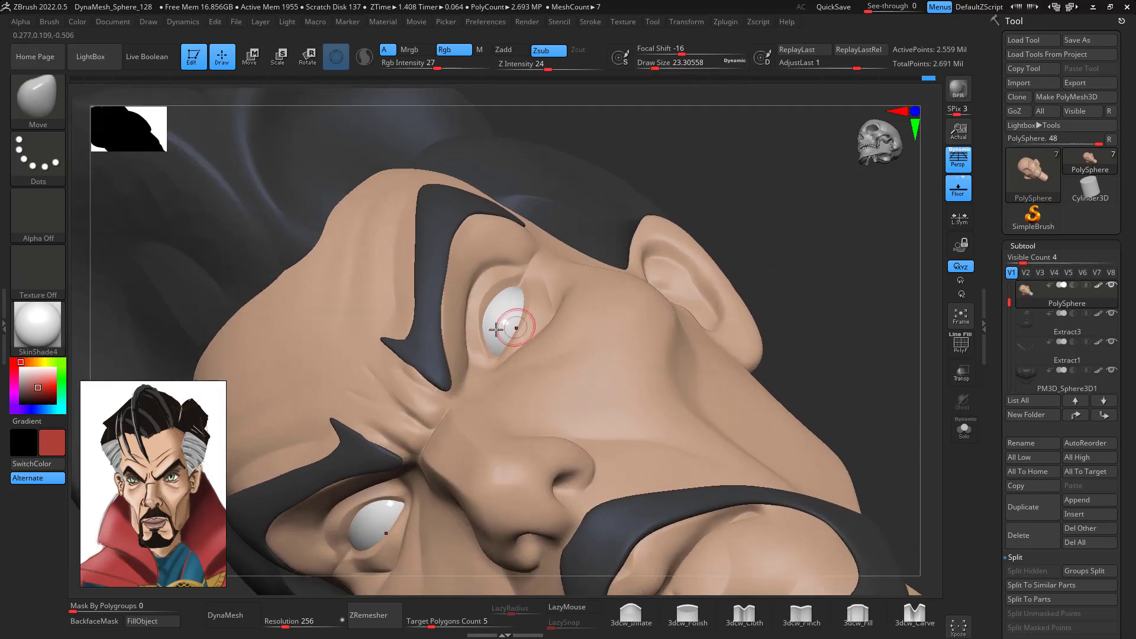
# - Mask the upper eyelid rim with a FreeHand mask stroke at draw size about 14
pyautogui.press('space')
pyautogui.moveTo(486, 348); pyautogui.dragTo(483, 348)
pyautogui.click(58, 159)
pyautogui.click(216, 169)
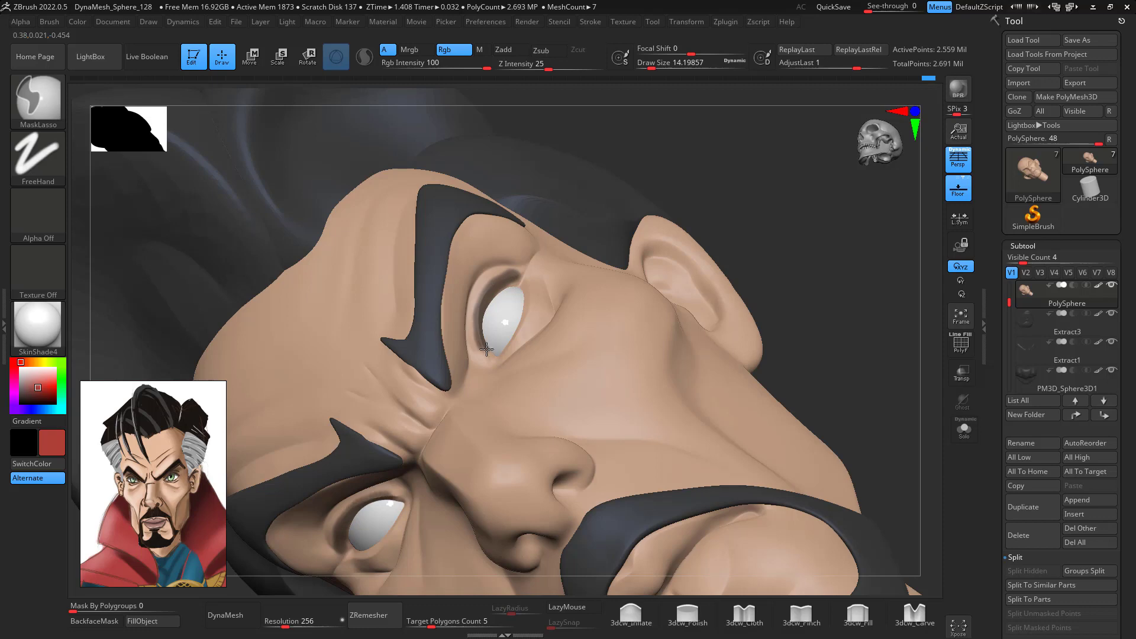
pyautogui.moveTo(877, 301)
pyautogui.mouseDown()
pyautogui.moveTo(880, 378)
pyautogui.moveTo(743, 517)
pyautogui.moveTo(888, 336)
pyautogui.moveTo(900, 406)
pyautogui.moveTo(887, 252)
pyautogui.mouseUp()
pyautogui.moveTo(786, 307)
pyautogui.mouseDown()
pyautogui.moveTo(775, 381)
pyautogui.moveTo(784, 284)
pyautogui.moveTo(788, 421)
pyautogui.mouseUp()
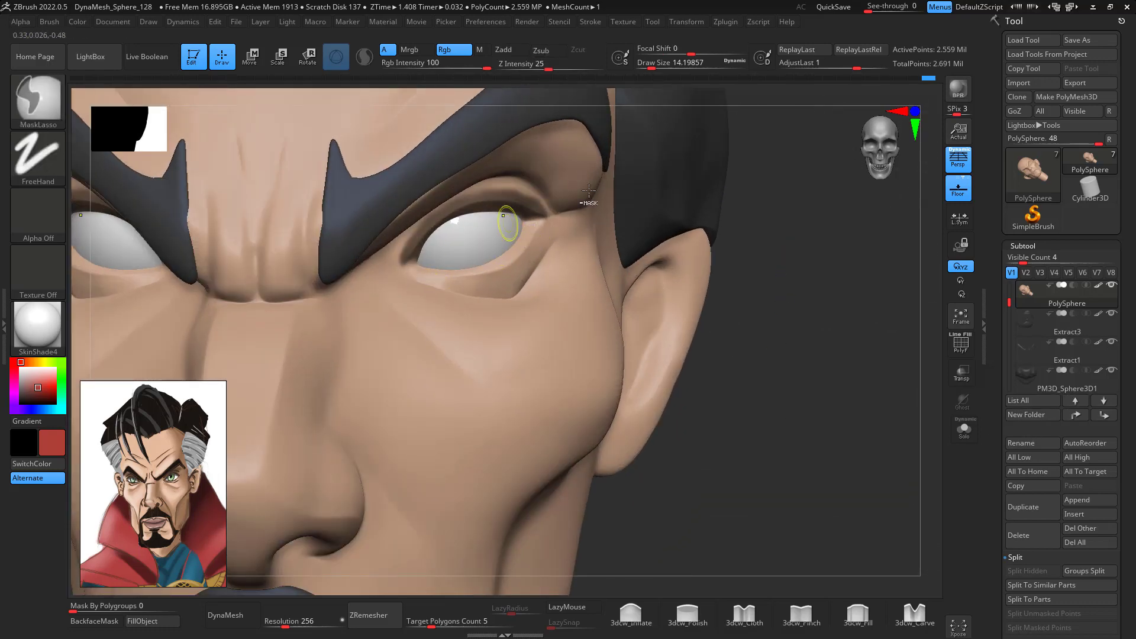
# - Extract the masked upper eyelid rims with Double on and thickness 0.02, and accept them as a new subtool
pyautogui.scroll(-5, 1033, 547)
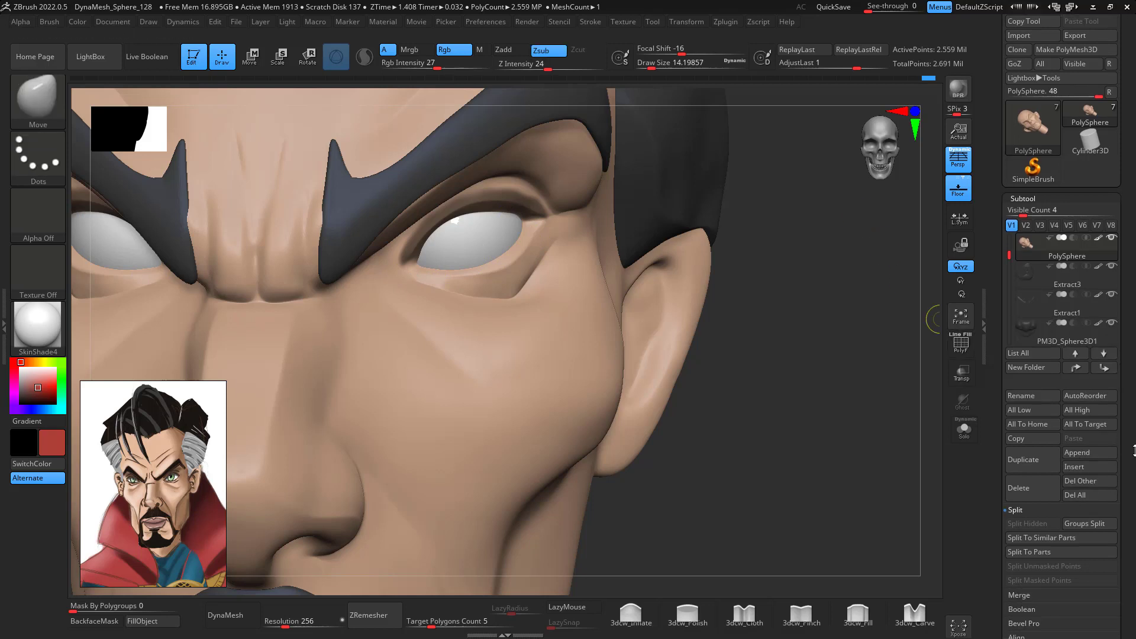
pyautogui.click(1033, 545)
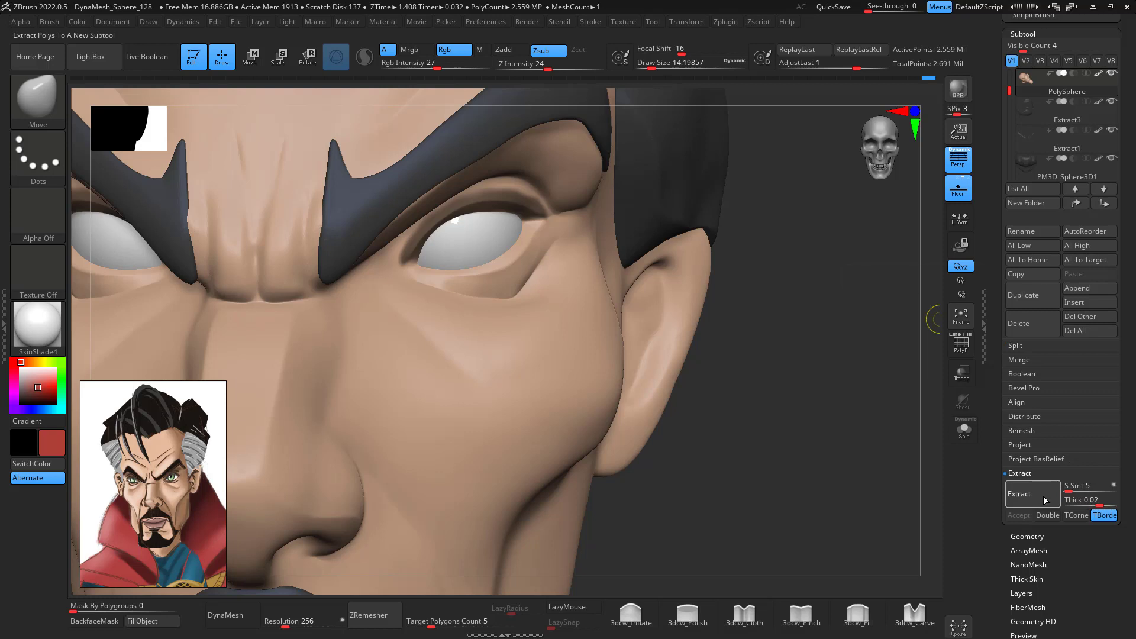
pyautogui.click(1043, 496)
pyautogui.click(1022, 517)
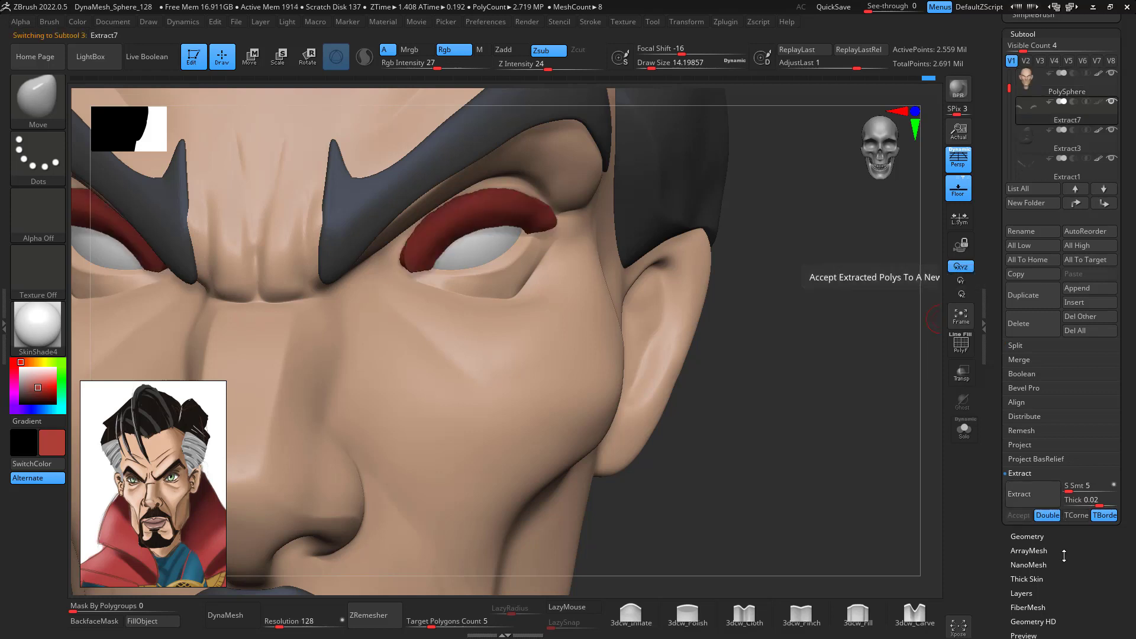
# - Recolor the extracted lash strips dark and ZRemesh them with a target polygons count of 0.1
pyautogui.keyDown('alt'); pyautogui.moveTo(846, 295); pyautogui.dragTo(871, 359); pyautogui.keyUp('alt')
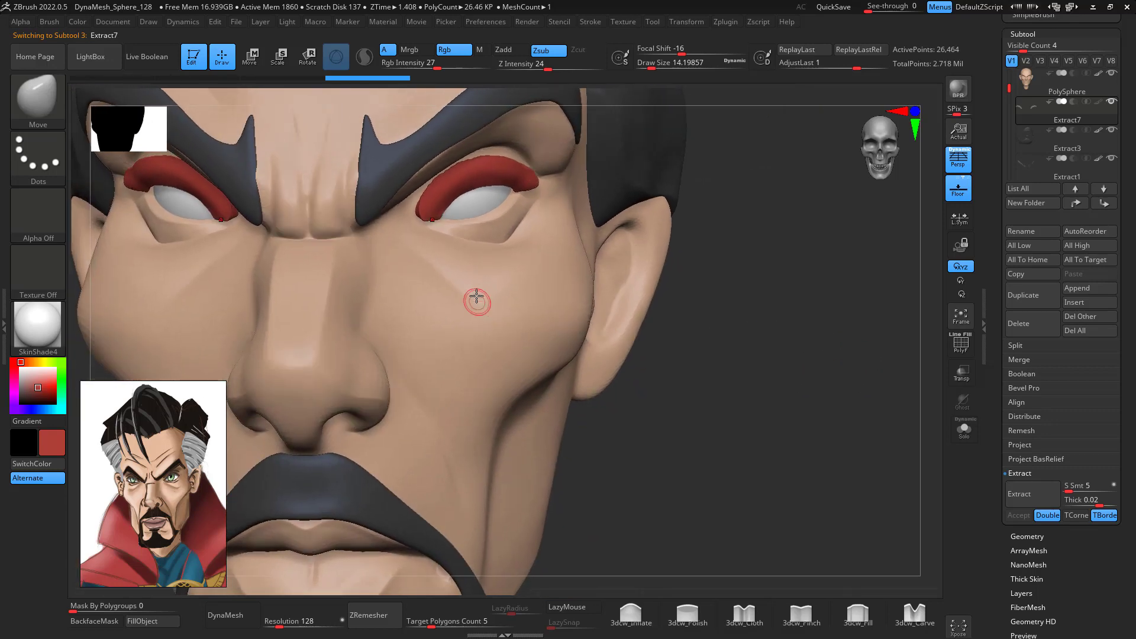
pyautogui.moveTo(797, 316); pyautogui.dragTo(738, 299)
pyautogui.press('space')
pyautogui.moveTo(623, 259); pyautogui.dragTo(631, 255)
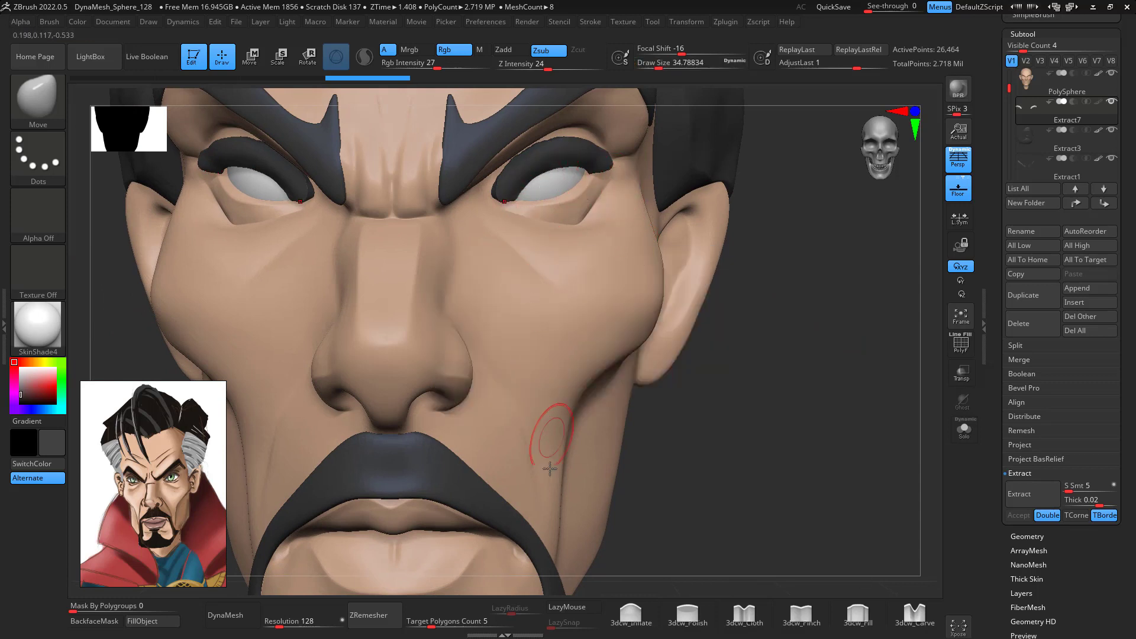
pyautogui.moveTo(459, 621); pyautogui.dragTo(473, 621)
pyautogui.write('0.1')
pyautogui.press('Return')
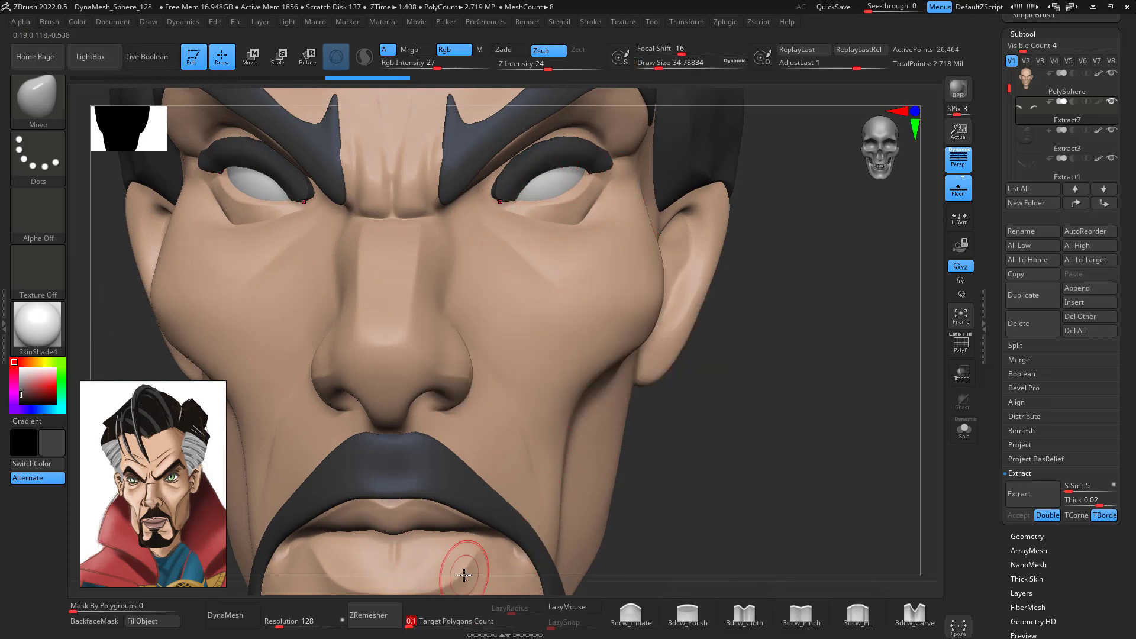
pyautogui.click(368, 616)
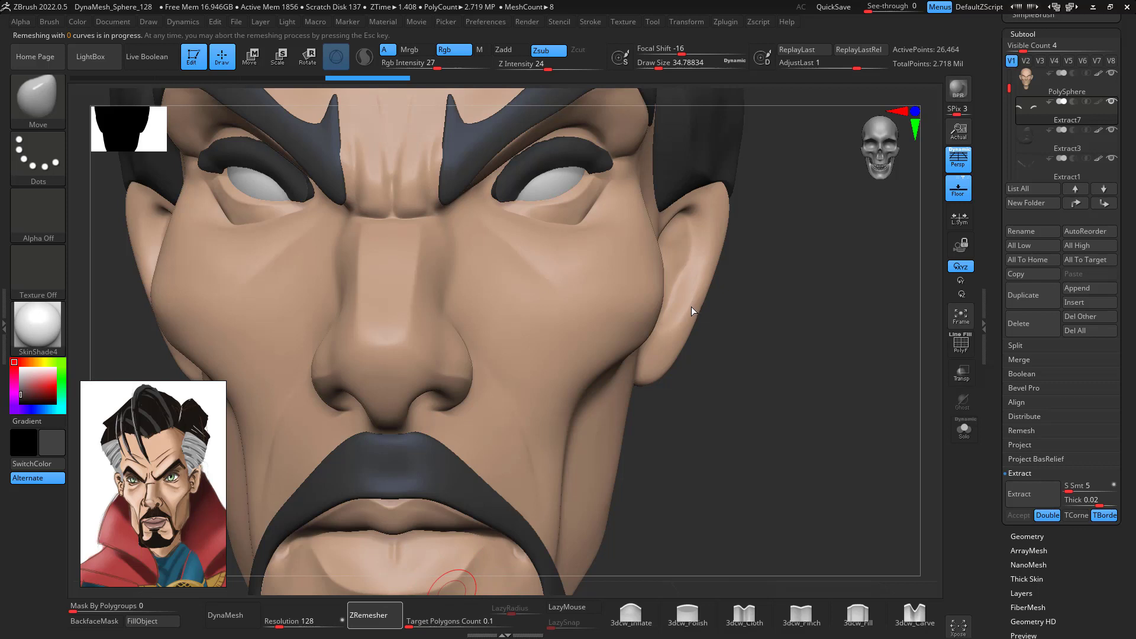
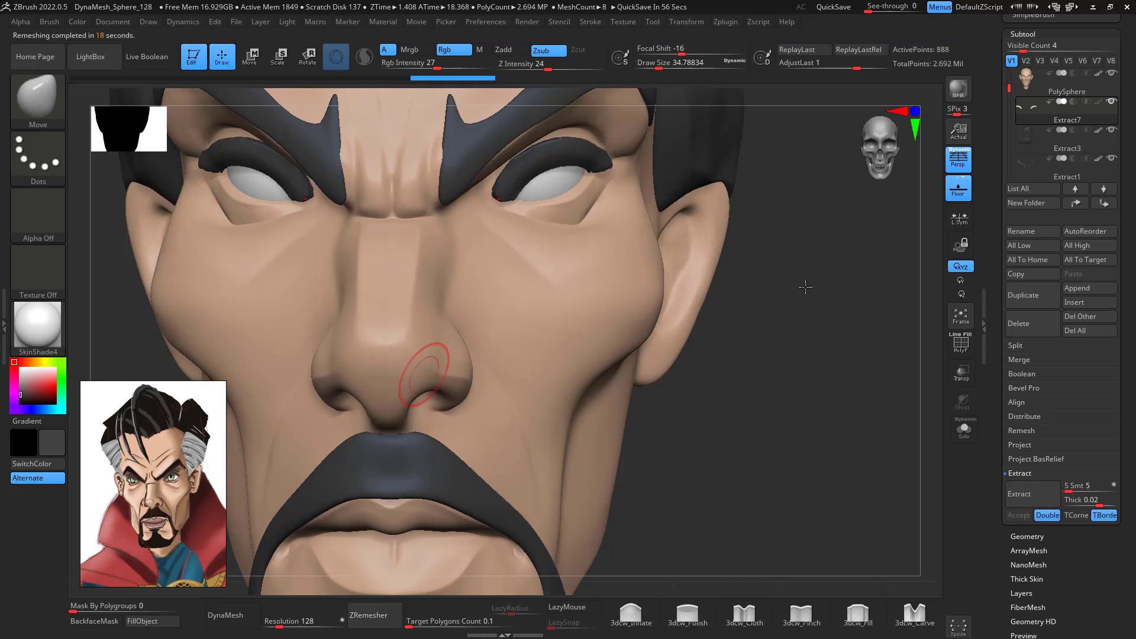
# - Shape the upper lash strips with the Move brush at draw size about 65, and smooth them
pyautogui.moveTo(801, 316)
pyautogui.mouseDown()
pyautogui.moveTo(870, 350)
pyautogui.moveTo(860, 314)
pyautogui.moveTo(870, 330)
pyautogui.moveTo(835, 347)
pyautogui.moveTo(816, 307)
pyautogui.moveTo(795, 302)
pyautogui.mouseUp()
pyautogui.press('space')
pyautogui.moveTo(589, 340); pyautogui.dragTo(505, 376)
pyautogui.press('shift')
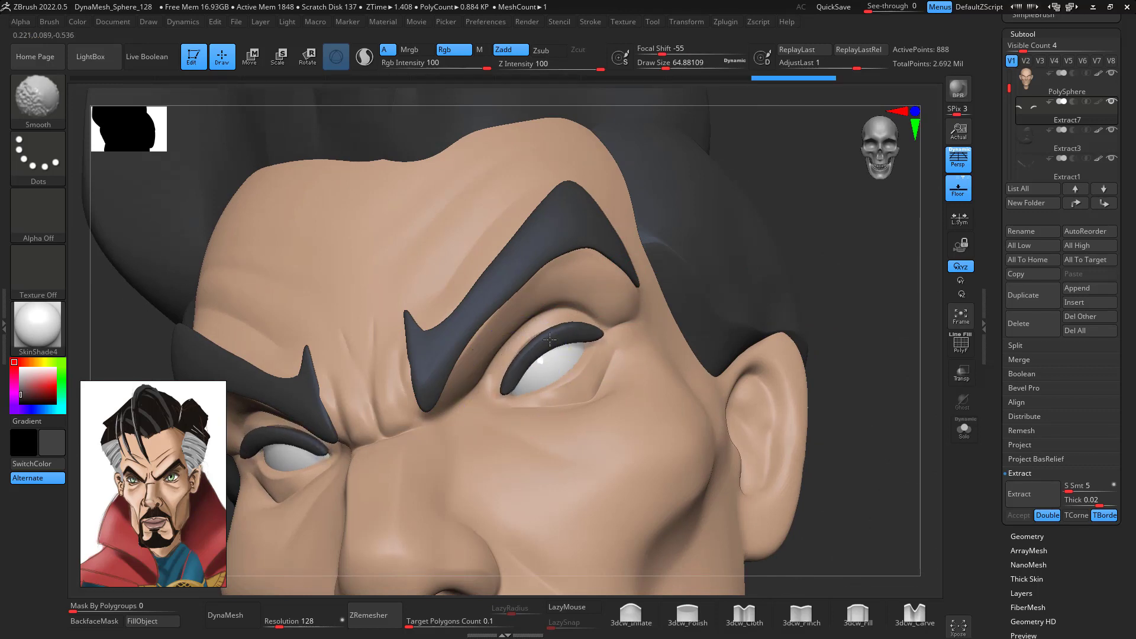
# - Fit the lash strip's inner end to the upper eyelid with Move at draw size about 44, and smooth its outer half
pyautogui.moveTo(865, 343)
pyautogui.mouseDown()
pyautogui.moveTo(865, 331)
pyautogui.moveTo(859, 379)
pyautogui.mouseUp()
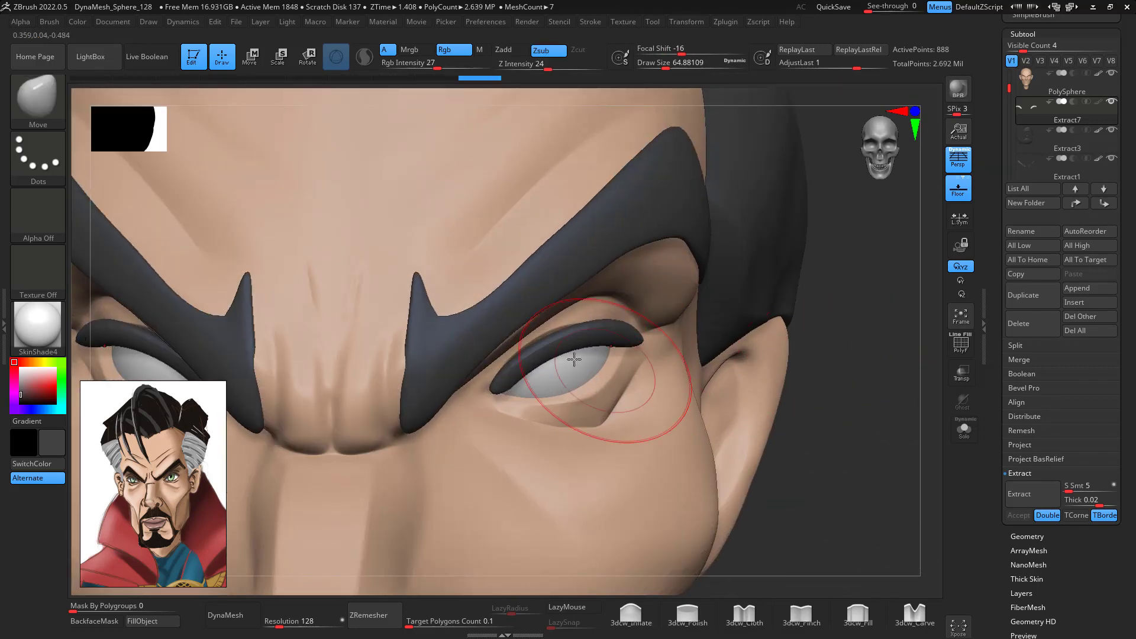
pyautogui.press('b')
pyautogui.press('space')
pyautogui.moveTo(580, 357)
pyautogui.mouseDown()
pyautogui.moveTo(573, 337)
pyautogui.moveTo(510, 375)
pyautogui.moveTo(537, 356)
pyautogui.moveTo(509, 359)
pyautogui.mouseUp()
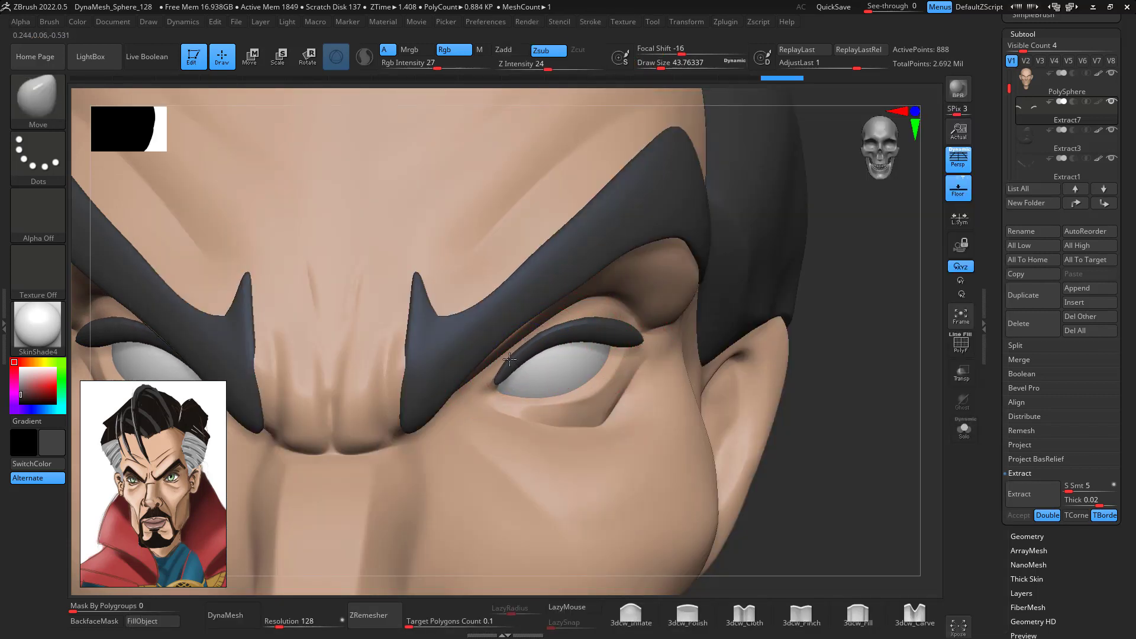
pyautogui.keyDown('shift'); pyautogui.moveTo(577, 340); pyautogui.dragTo(614, 329); pyautogui.keyUp('shift')
# - Fit the middle of the upper lash strip to the eyelid from below with Move at draw size about 33
pyautogui.moveTo(874, 313); pyautogui.dragTo(825, 204)
pyautogui.moveTo(729, 282); pyautogui.dragTo(629, 355)
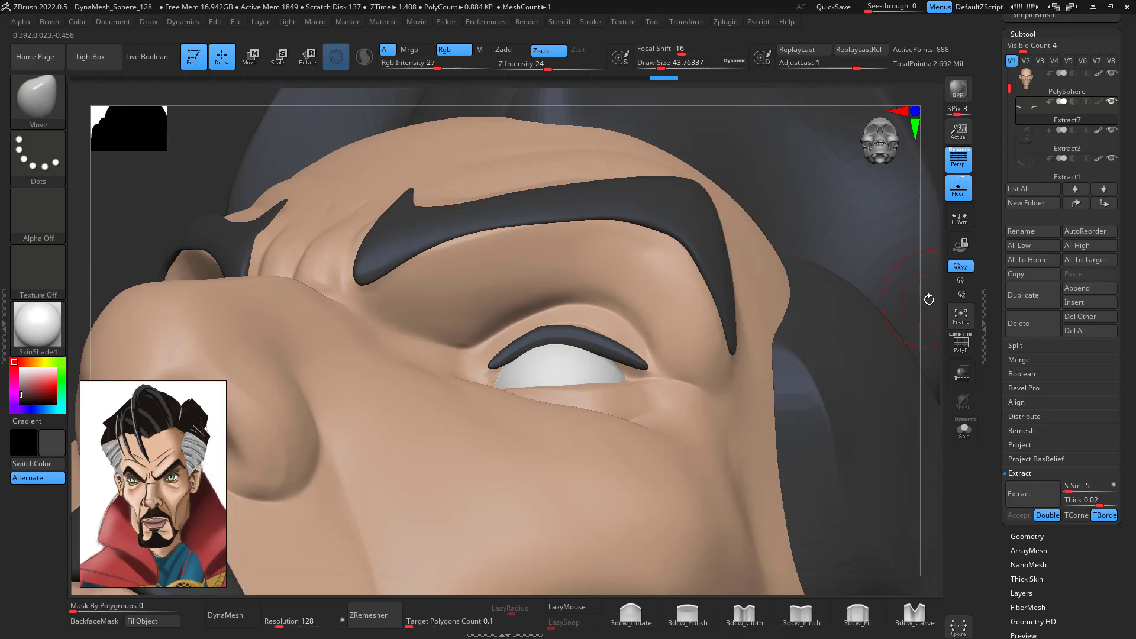
pyautogui.moveTo(929, 299)
pyautogui.mouseDown()
pyautogui.moveTo(893, 300)
pyautogui.moveTo(882, 315)
pyautogui.mouseUp()
pyautogui.press('space')
pyautogui.moveTo(601, 354); pyautogui.dragTo(594, 353)
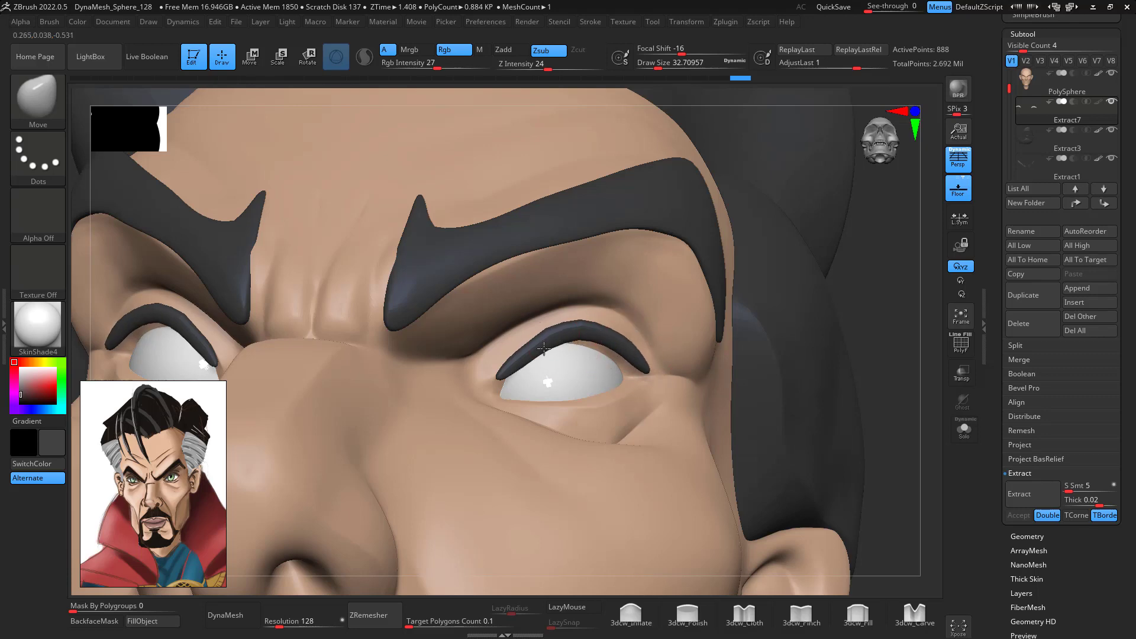
# - Smooth the upper lash strip along its inner end, outer tip and arched middle
pyautogui.keyDown('shift'); pyautogui.moveTo(928, 408); pyautogui.dragTo(903, 418); pyautogui.keyUp('shift')
pyautogui.keyDown('shift'); pyautogui.moveTo(531, 349); pyautogui.dragTo(505, 374); pyautogui.keyUp('shift')
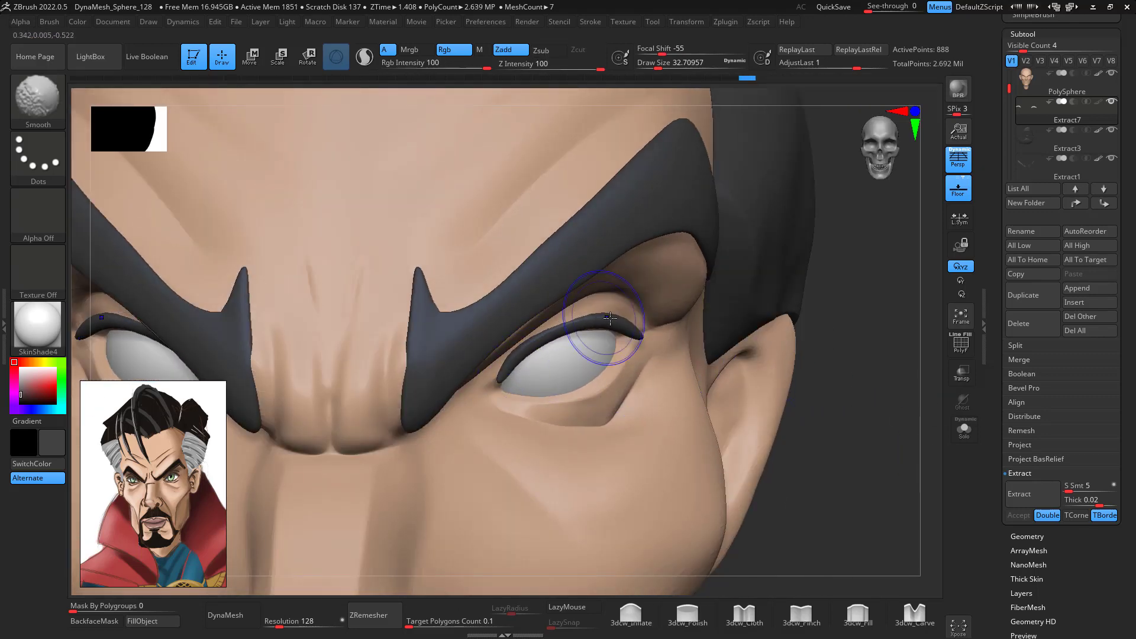
pyautogui.keyDown('shift'); pyautogui.moveTo(610, 318); pyautogui.dragTo(644, 332); pyautogui.keyUp('shift')
pyautogui.moveTo(868, 361); pyautogui.dragTo(872, 263)
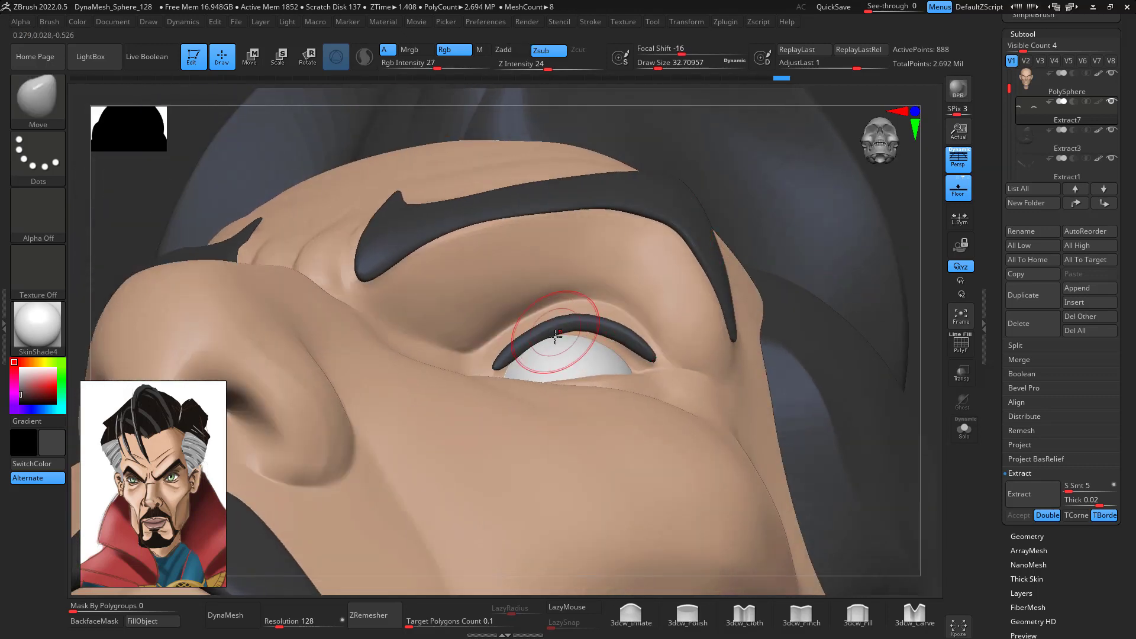
pyautogui.moveTo(507, 357)
pyautogui.keyDown('shift'); pyautogui.mouseDown()
pyautogui.moveTo(539, 329)
pyautogui.moveTo(616, 313)
pyautogui.mouseUp(); pyautogui.keyUp('shift')
# - Nudge the lash strip's outer end up against the eyelid from the side with the Move brush
pyautogui.moveTo(876, 322)
pyautogui.mouseDown()
pyautogui.moveTo(907, 454)
pyautogui.moveTo(846, 459)
pyautogui.moveTo(881, 514)
pyautogui.mouseUp()
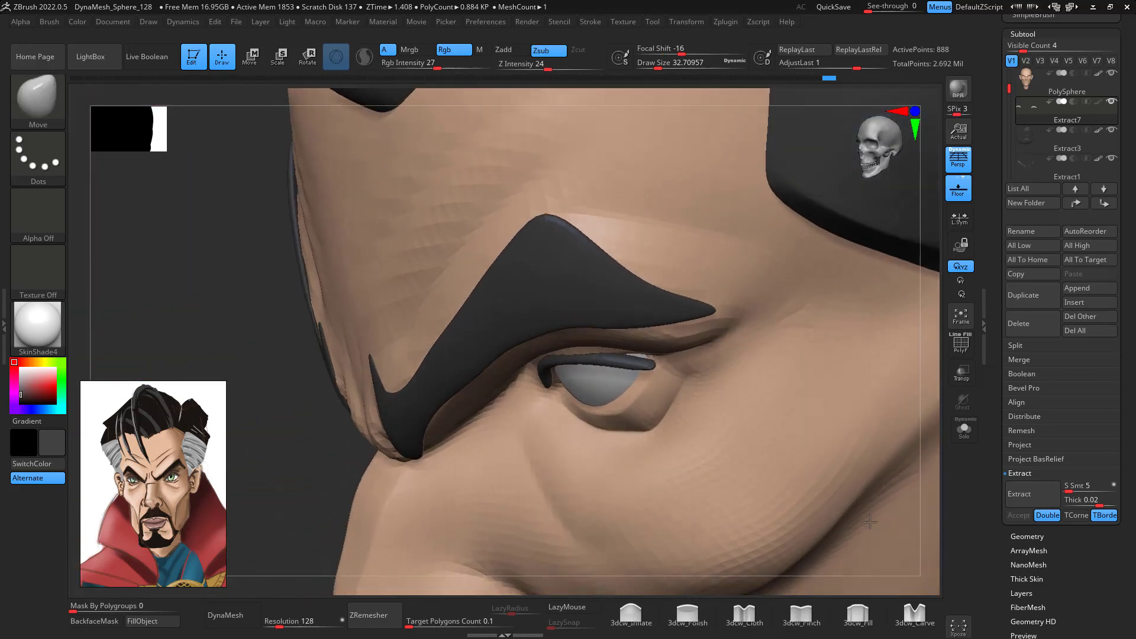
pyautogui.press('space')
pyautogui.moveTo(642, 362); pyautogui.dragTo(646, 353)
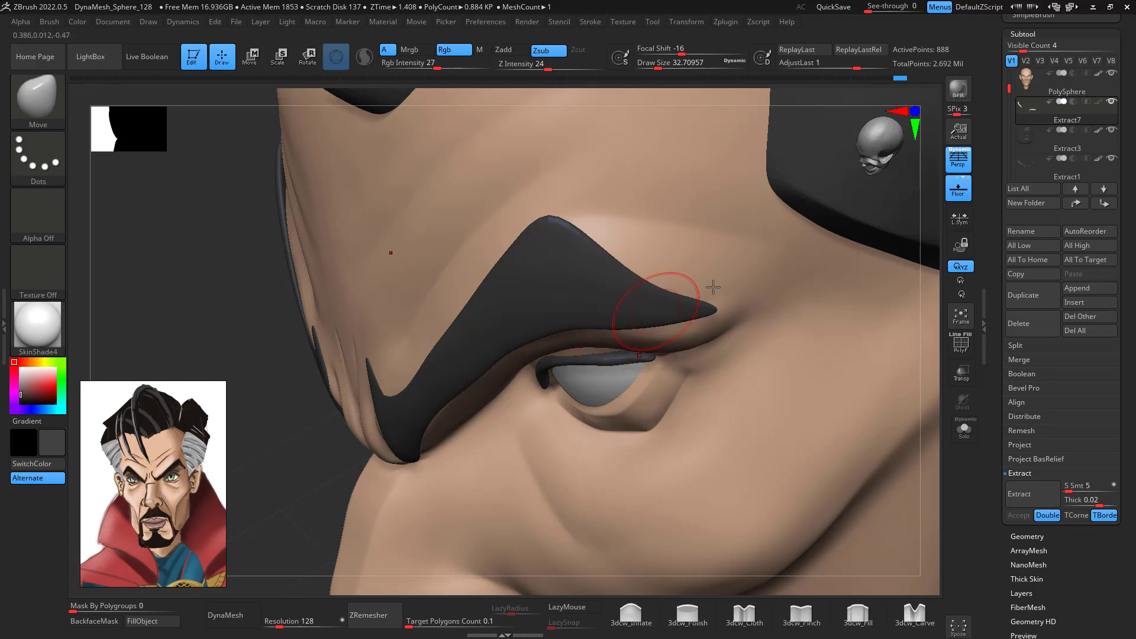
# - Select the side hair subtool PM3D_Sphere3D1 for editing
pyautogui.moveTo(936, 466)
pyautogui.keyDown('shift'); pyautogui.mouseDown()
pyautogui.moveTo(957, 450)
pyautogui.moveTo(936, 482)
pyautogui.moveTo(938, 289)
pyautogui.mouseUp(); pyautogui.keyUp('shift')
pyautogui.keyDown('alt'); pyautogui.moveTo(875, 521); pyautogui.dragTo(867, 362); pyautogui.keyUp('alt')
pyautogui.moveTo(880, 427); pyautogui.dragTo(812, 350)
pyautogui.moveTo(874, 369); pyautogui.dragTo(903, 235)
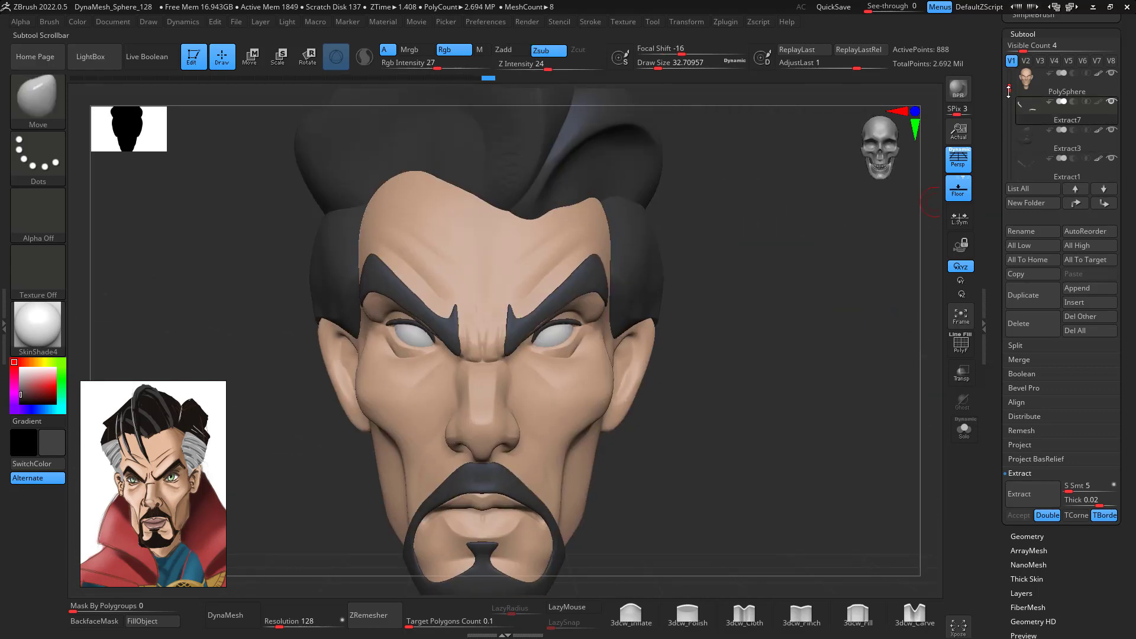
pyautogui.moveTo(1037, 153)
pyautogui.moveTo(1010, 89); pyautogui.dragTo(1010, 112)
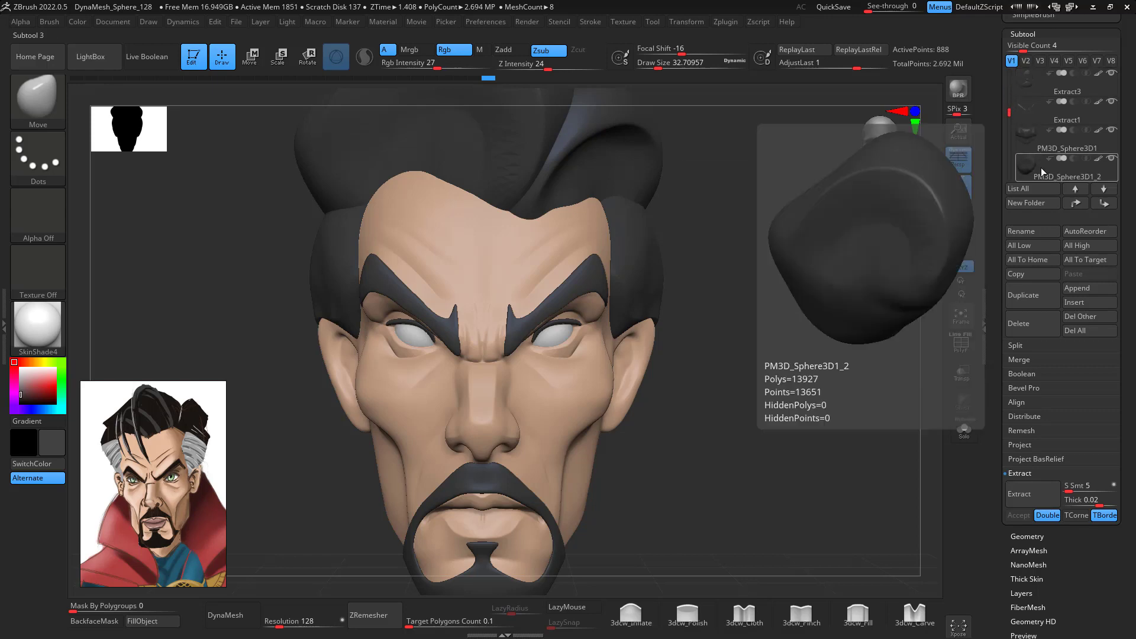
pyautogui.click(1038, 144)
# - Pull the side hair in toward the head above the ear with Move at draw sizes about 251 and 217
pyautogui.moveTo(792, 305); pyautogui.dragTo(821, 228)
pyautogui.press('b')
pyautogui.press('m')
pyautogui.press('v')
pyautogui.press('s')
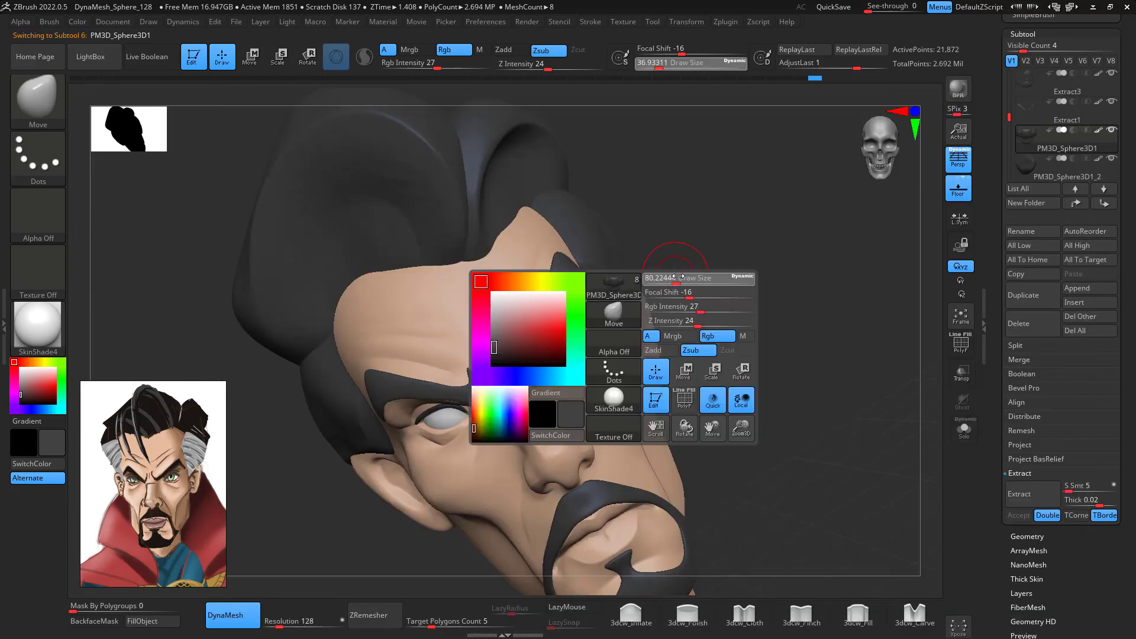
pyautogui.click(693, 277)
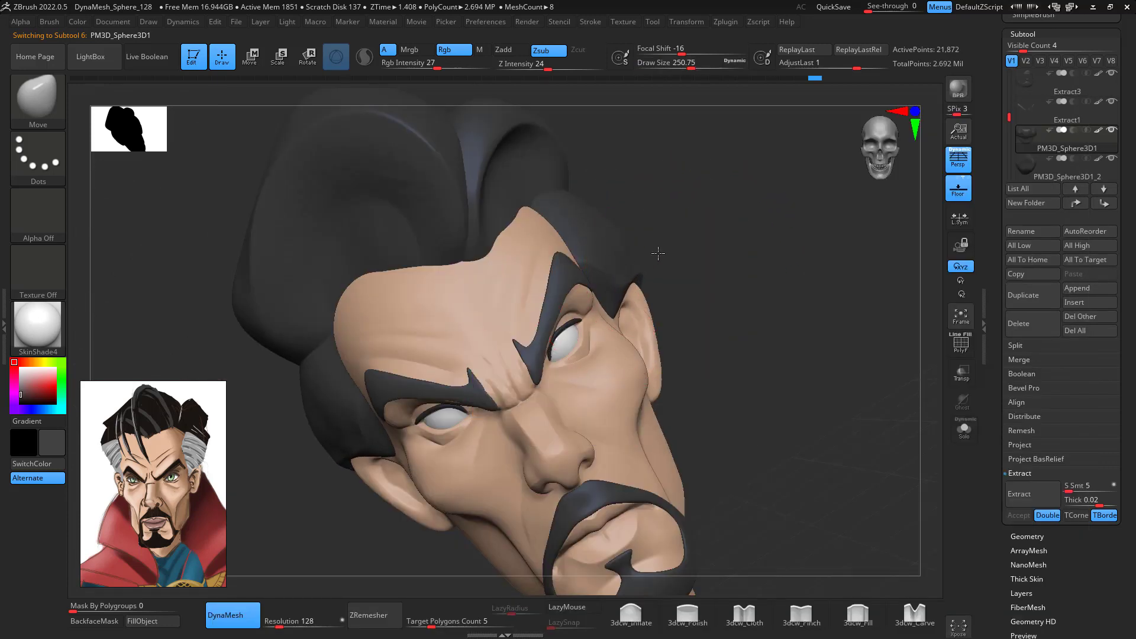
pyautogui.moveTo(651, 259); pyautogui.dragTo(639, 265)
pyautogui.press('s')
pyautogui.click(647, 270)
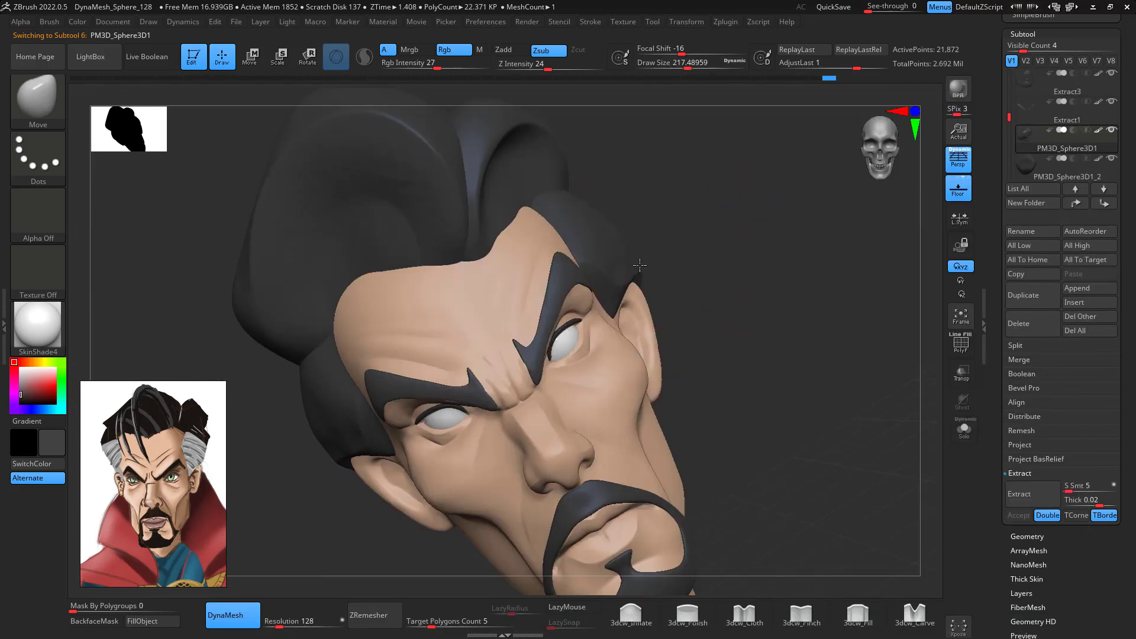
pyautogui.keyDown('shift'); pyautogui.moveTo(732, 246); pyautogui.dragTo(829, 340); pyautogui.keyUp('shift')
pyautogui.moveTo(800, 294)
pyautogui.keyDown('alt'); pyautogui.mouseDown()
pyautogui.moveTo(800, 327)
pyautogui.moveTo(690, 294)
pyautogui.mouseUp(); pyautogui.keyUp('alt')
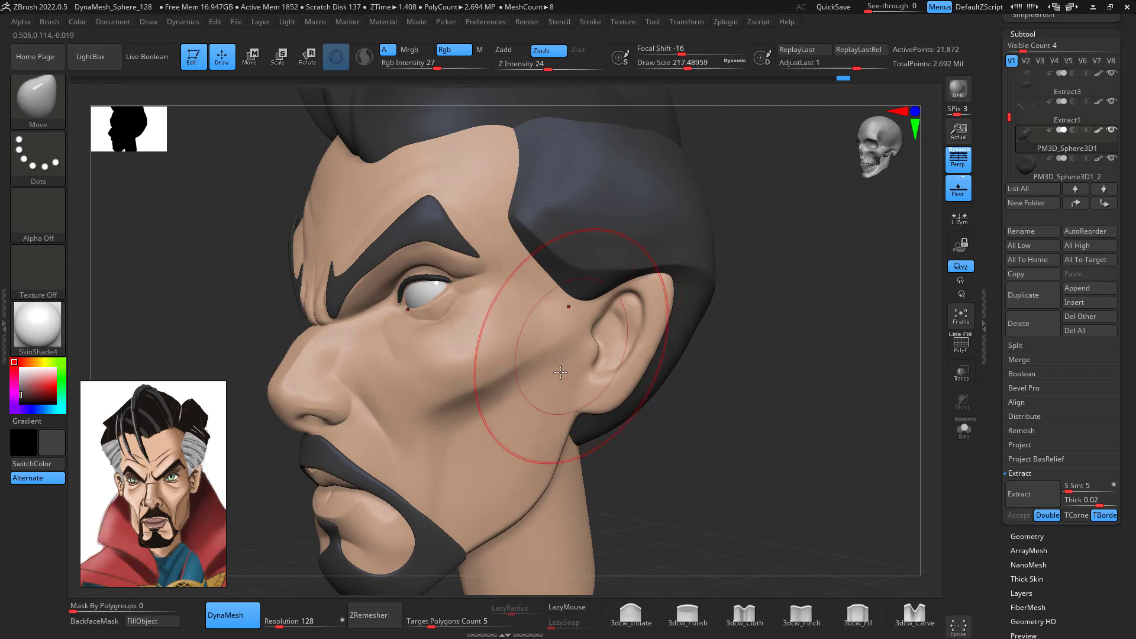
# - Turn perspective off in a profile view of the head and set the masking stroke to Lasso
pyautogui.moveTo(839, 383)
pyautogui.keyDown('shift'); pyautogui.mouseDown()
pyautogui.moveTo(862, 390)
pyautogui.moveTo(825, 391)
pyautogui.mouseUp(); pyautogui.keyUp('shift')
pyautogui.press('space')
pyautogui.press('p')
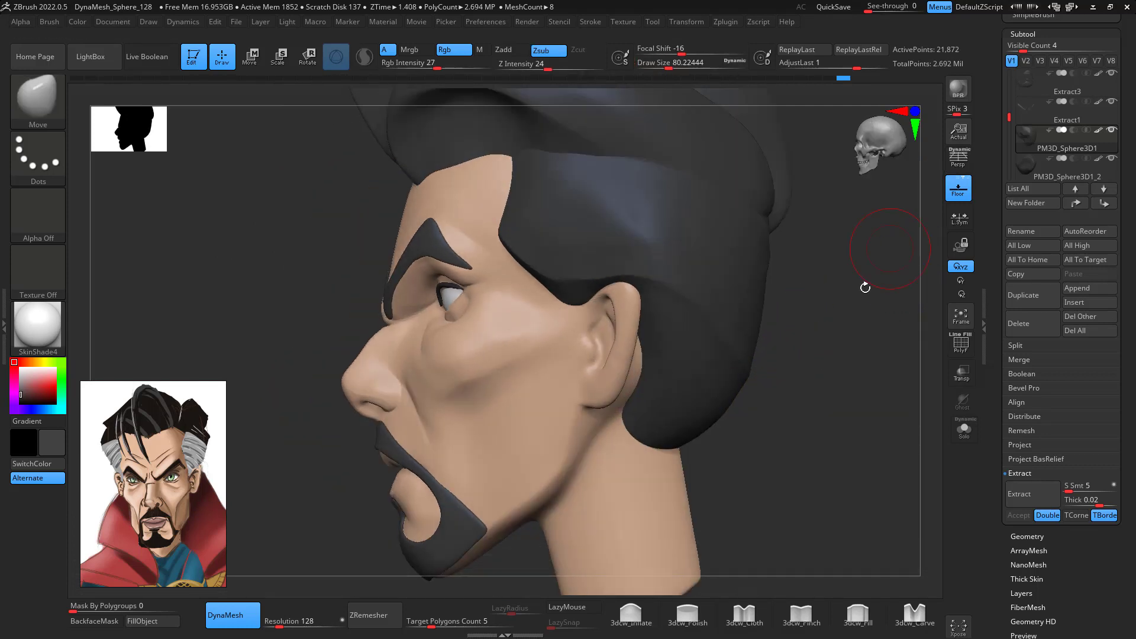
pyautogui.press('ctrl')
pyautogui.click(37, 158)
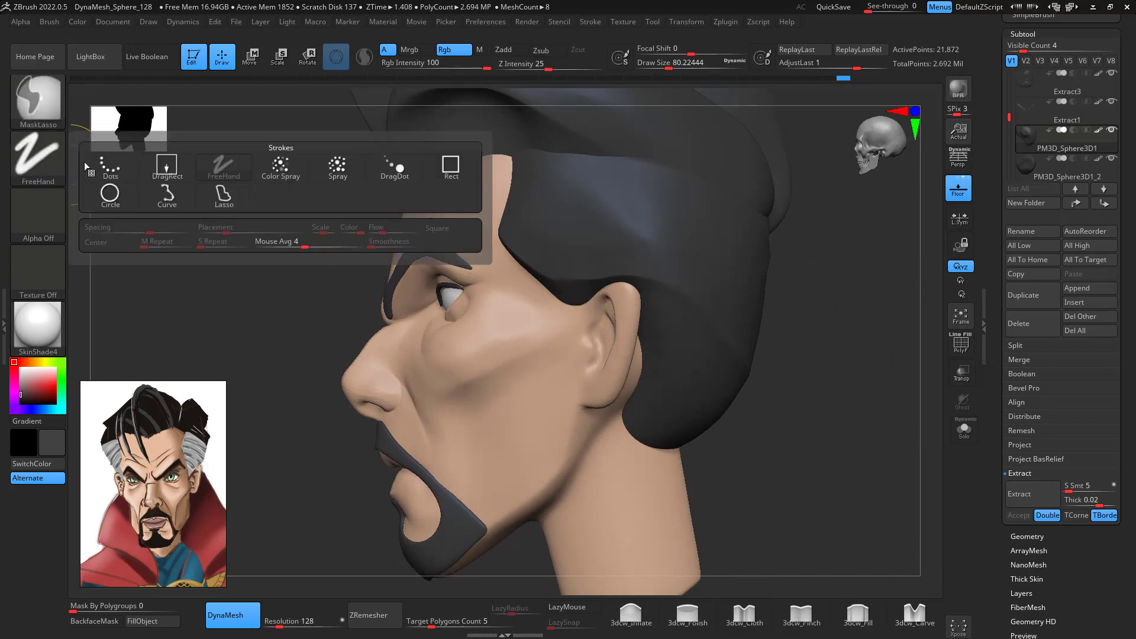
pyautogui.click(224, 195)
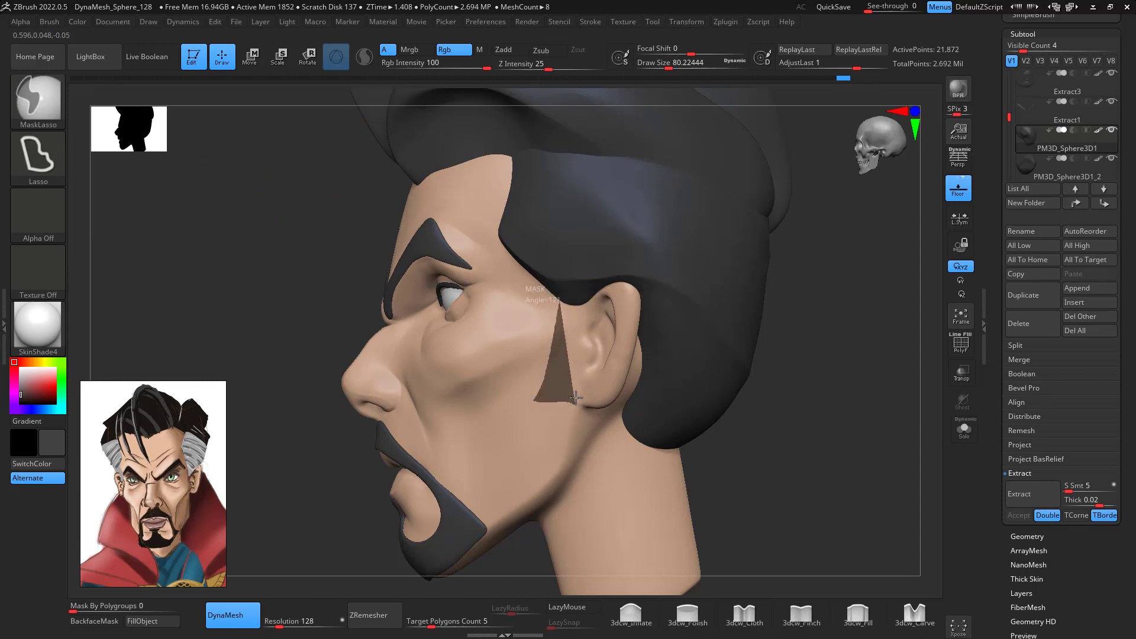
# - Make the PolySphere head the active subtool for masking the sideburn
pyautogui.moveTo(576, 398)
pyautogui.keyDown('ctrl'); pyautogui.mouseDown()
pyautogui.moveTo(592, 284)
pyautogui.moveTo(559, 299)
pyautogui.mouseUp(); pyautogui.keyUp('ctrl')
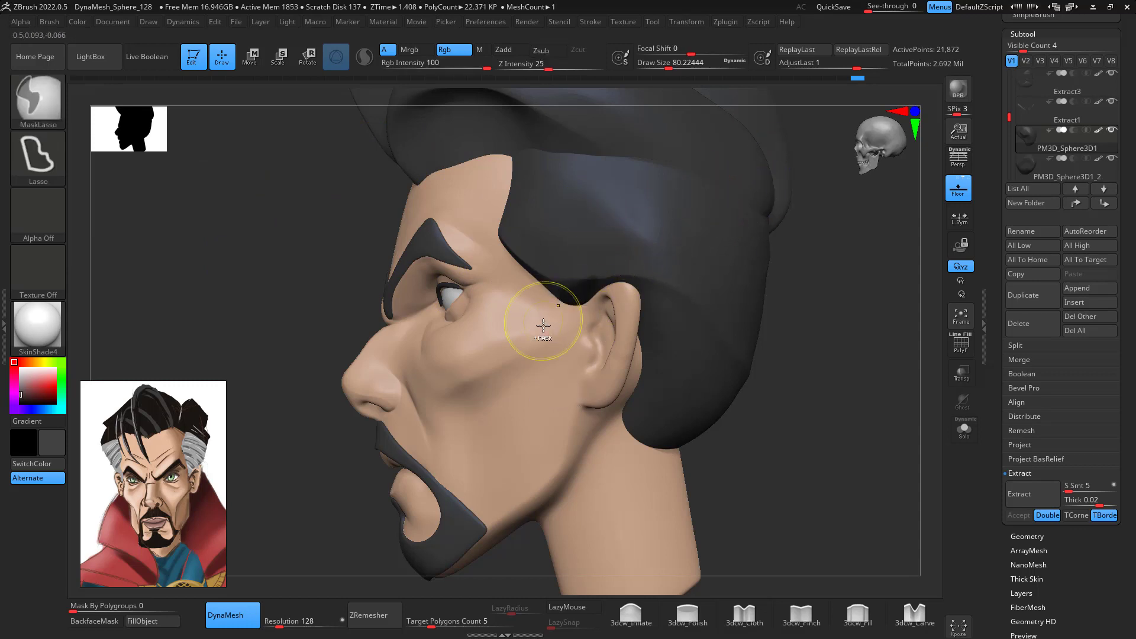
pyautogui.moveTo(1010, 117); pyautogui.dragTo(1013, 60)
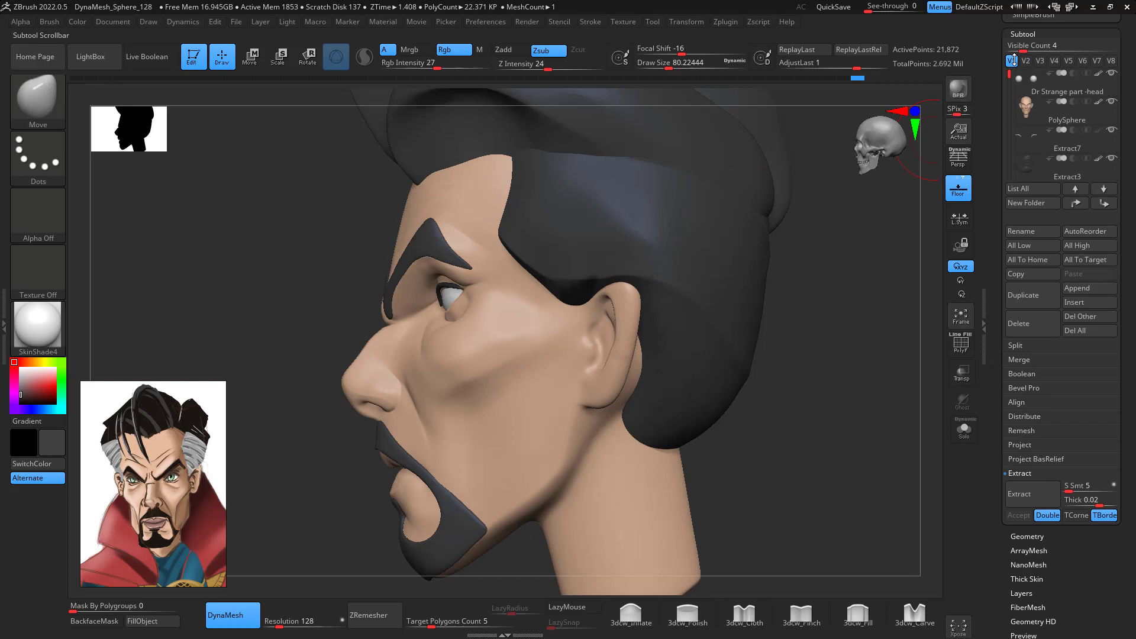
pyautogui.click(1043, 121)
# - Mask a sideburn strip on the head from the hairline down in front of the ear with the lasso
pyautogui.press('ctrl')
pyautogui.keyDown('ctrl'); pyautogui.moveTo(533, 394); pyautogui.dragTo(565, 409); pyautogui.keyUp('ctrl')
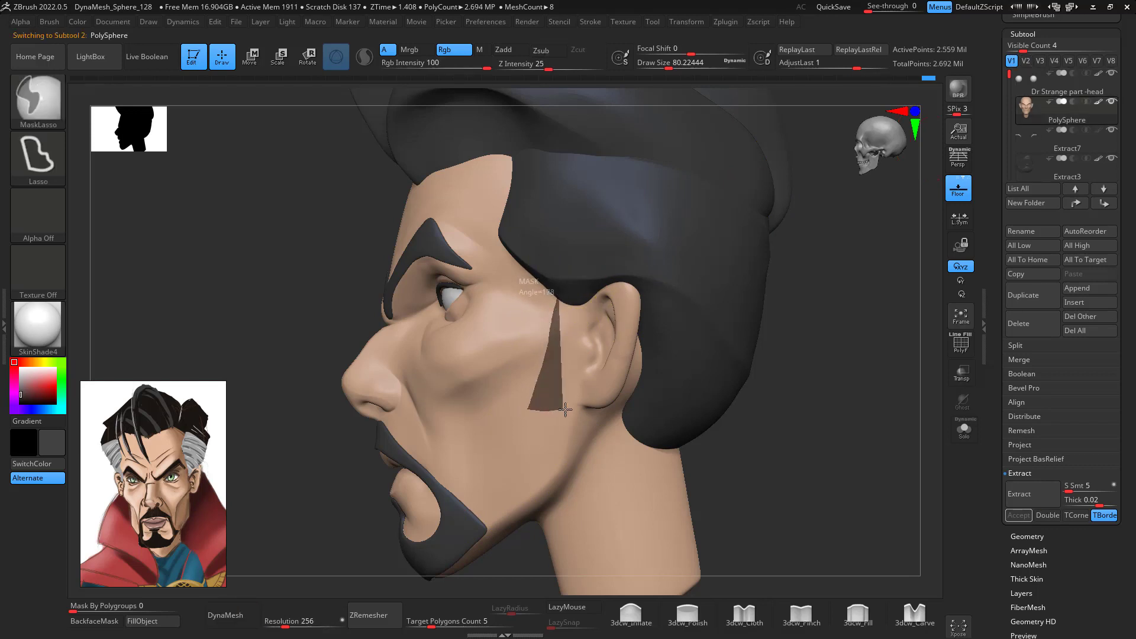
pyautogui.keyDown('ctrl'); pyautogui.moveTo(588, 299); pyautogui.dragTo(588, 278); pyautogui.keyUp('ctrl')
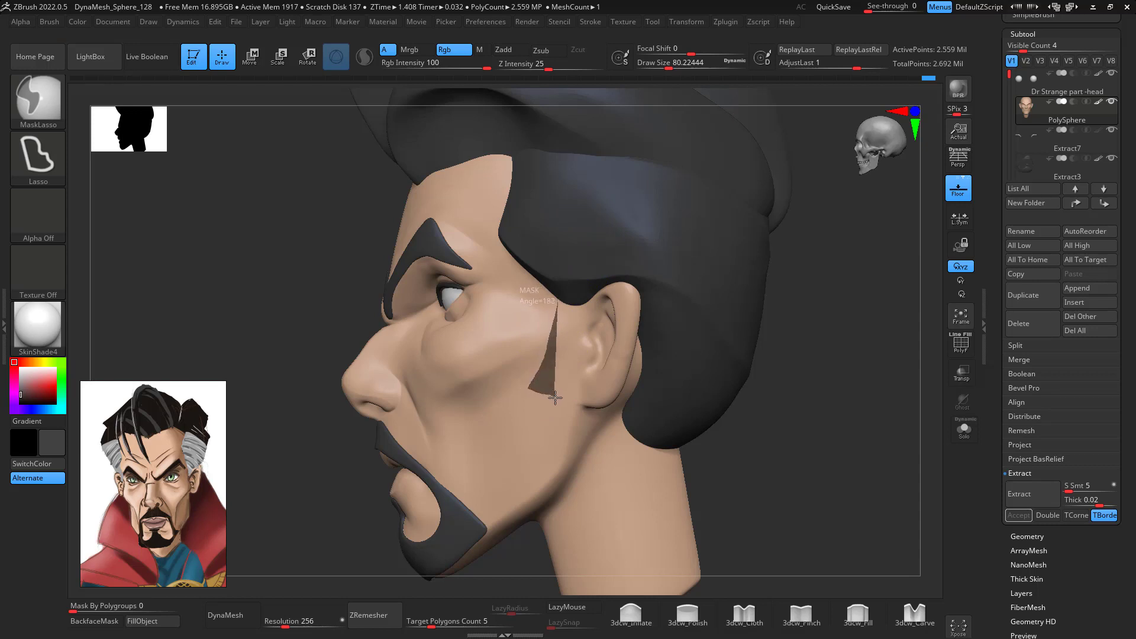
pyautogui.keyDown('ctrl'); pyautogui.moveTo(590, 294); pyautogui.dragTo(586, 299); pyautogui.keyUp('ctrl')
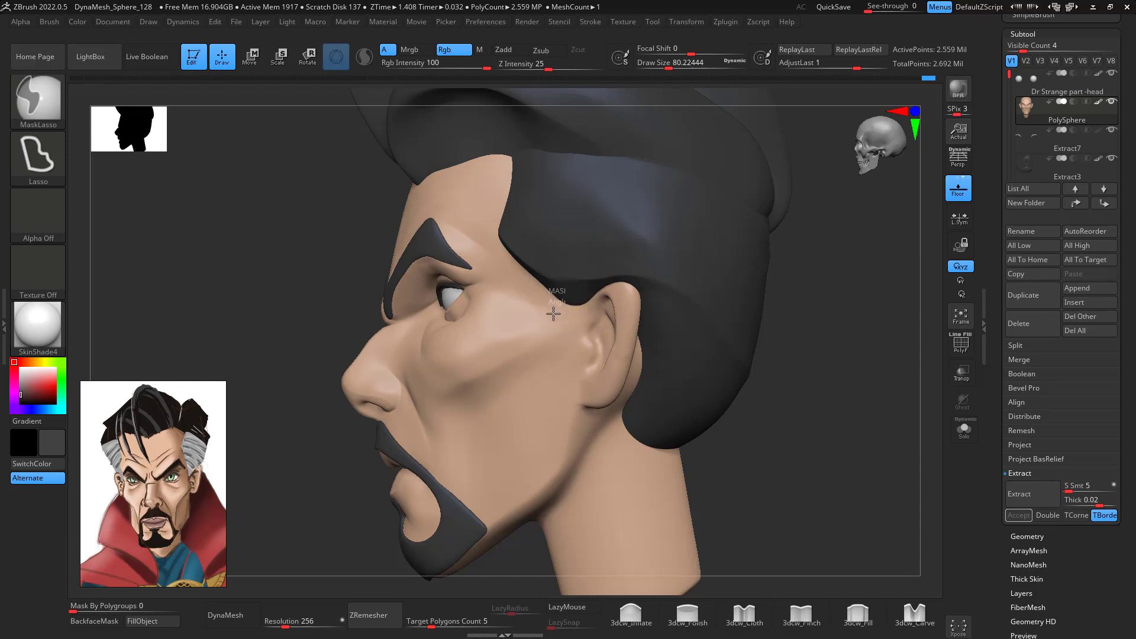
pyautogui.keyDown('ctrl'); pyautogui.moveTo(537, 402); pyautogui.dragTo(573, 403); pyautogui.keyUp('ctrl')
pyautogui.keyDown('ctrl'); pyautogui.moveTo(584, 288); pyautogui.dragTo(584, 289); pyautogui.keyUp('ctrl')
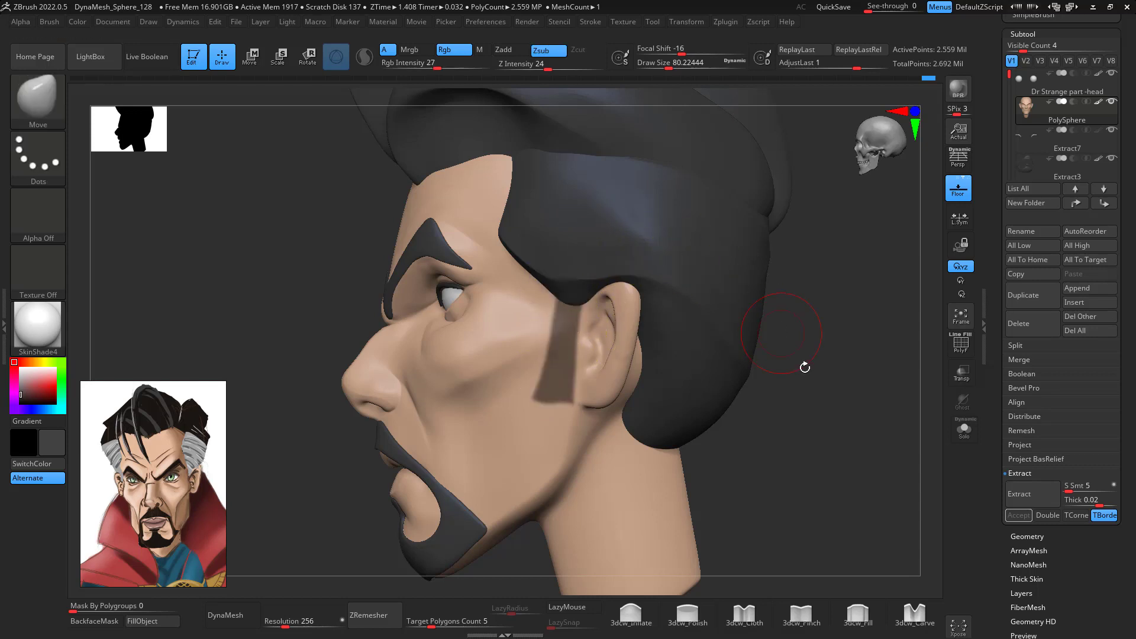
# - Trim the lower end of the sideburn mask to a slant with the mask lasso
pyautogui.moveTo(804, 367)
pyautogui.mouseDown()
pyautogui.moveTo(874, 427)
pyautogui.moveTo(873, 413)
pyautogui.moveTo(869, 423)
pyautogui.moveTo(834, 396)
pyautogui.moveTo(937, 231)
pyautogui.mouseUp()
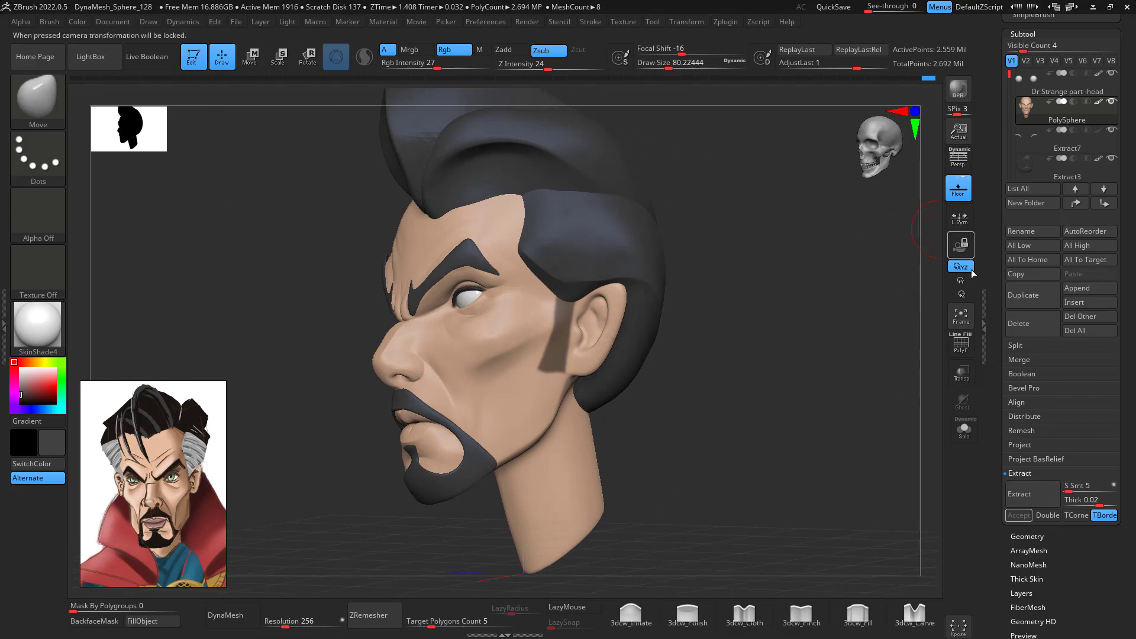
pyautogui.moveTo(844, 408); pyautogui.dragTo(761, 337)
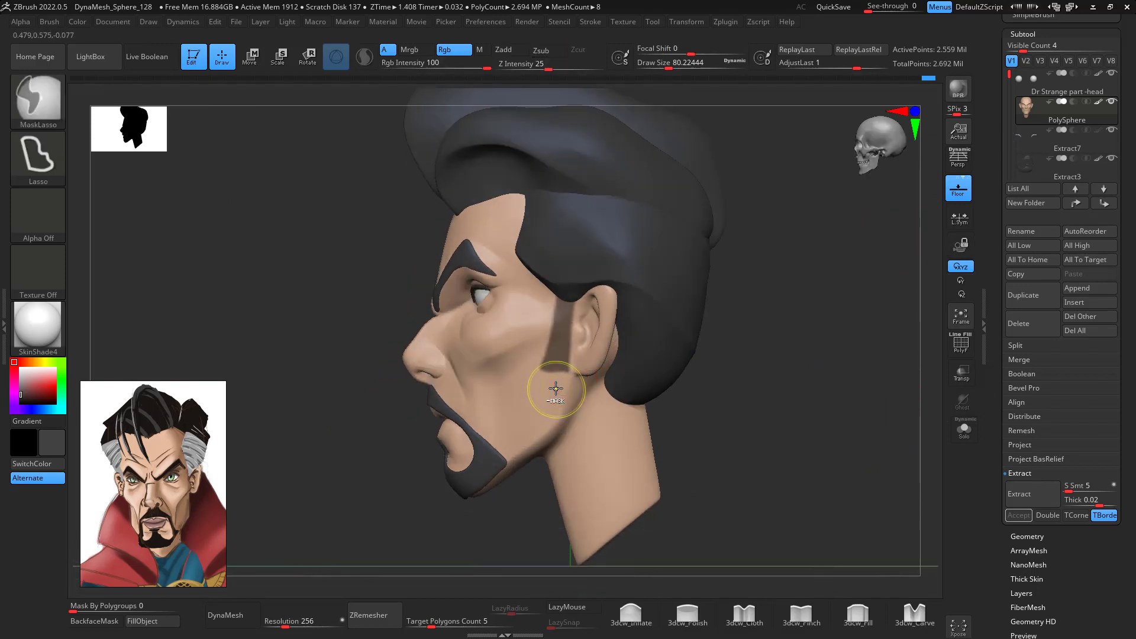
pyautogui.moveTo(560, 387)
pyautogui.keyDown('ctrl'); pyautogui.mouseDown()
pyautogui.moveTo(576, 355)
pyautogui.moveTo(592, 395)
pyautogui.mouseUp(); pyautogui.keyUp('ctrl')
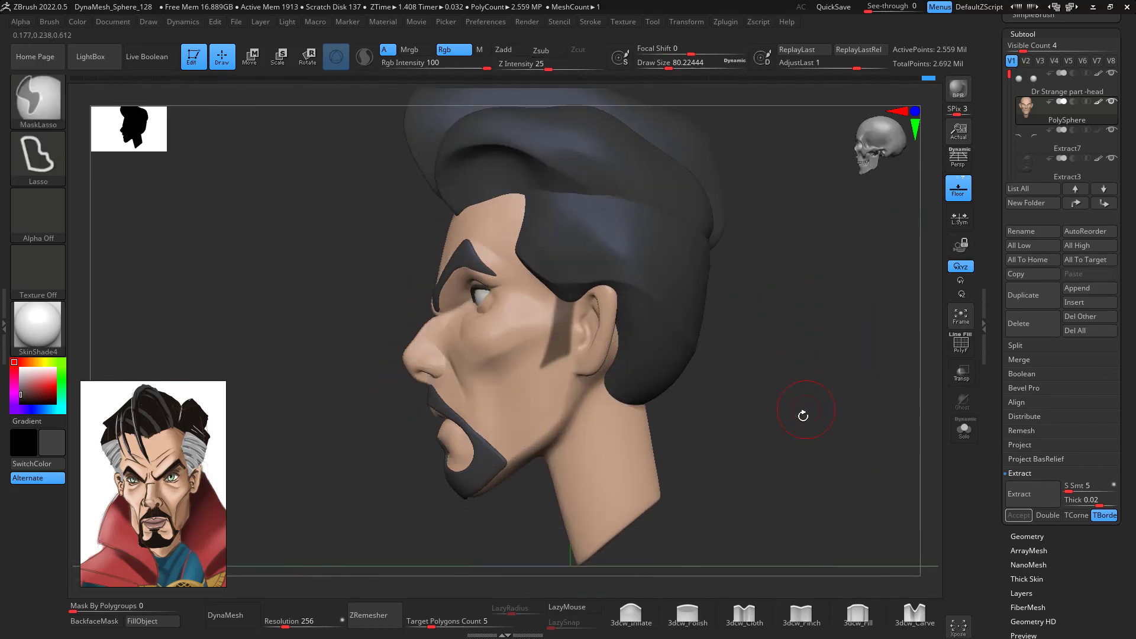
pyautogui.moveTo(805, 408)
pyautogui.mouseDown()
pyautogui.moveTo(872, 410)
pyautogui.moveTo(820, 364)
pyautogui.mouseUp()
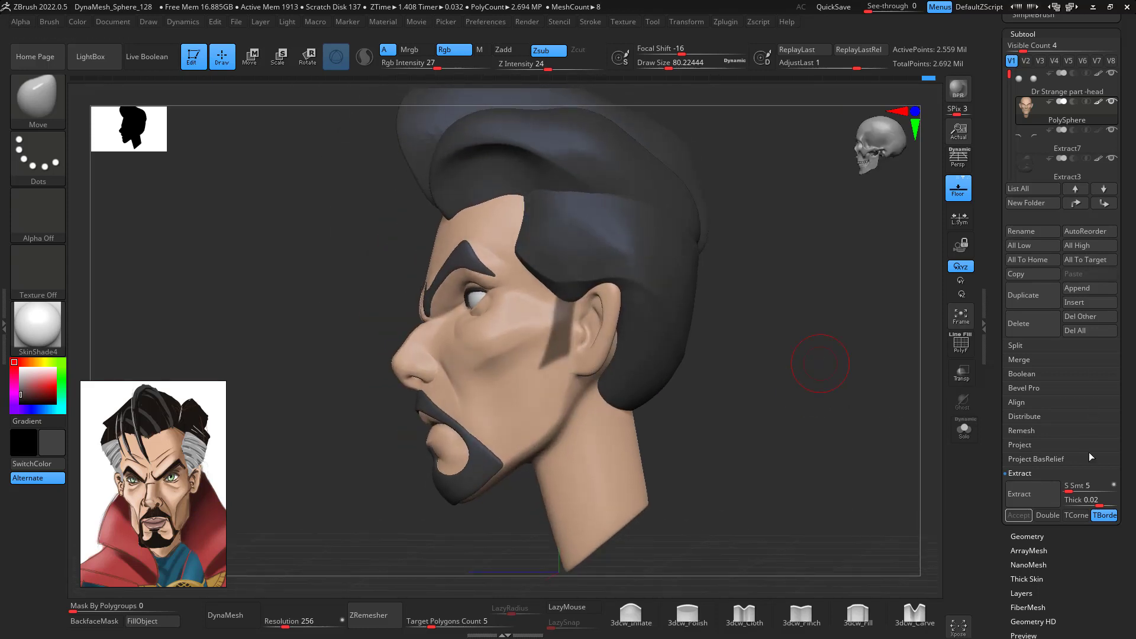
# - Try extracting the slanted sideburn mask at thickness 0.02, and undo the slanted trim
pyautogui.scroll(-1, 1062, 484)
pyautogui.click(1040, 461)
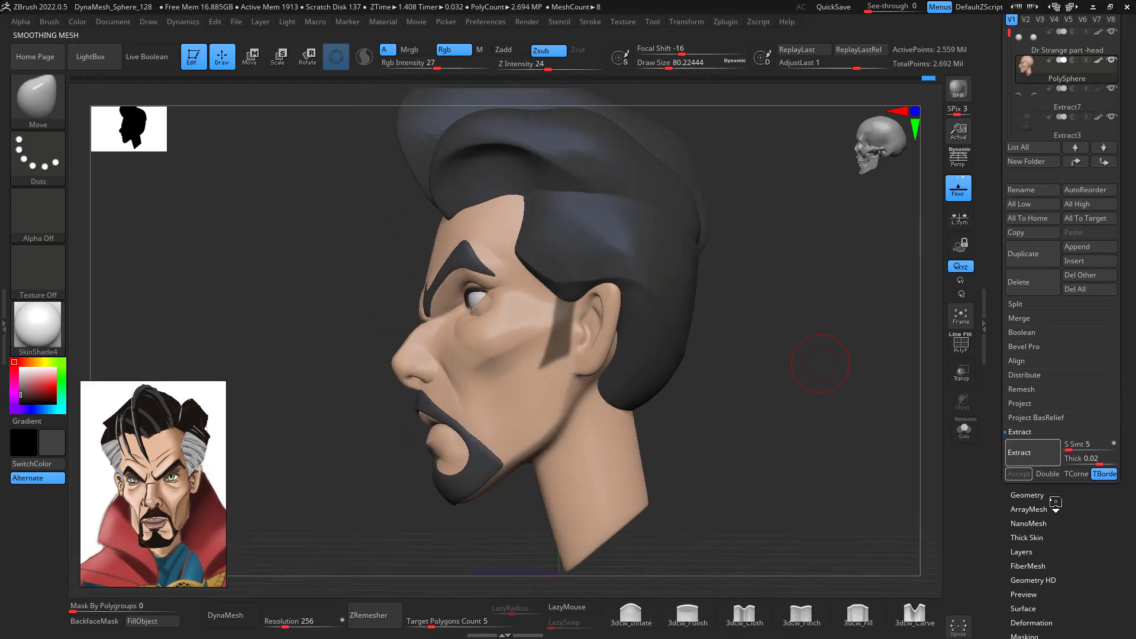
pyautogui.hotkey('ctrl', 'z')
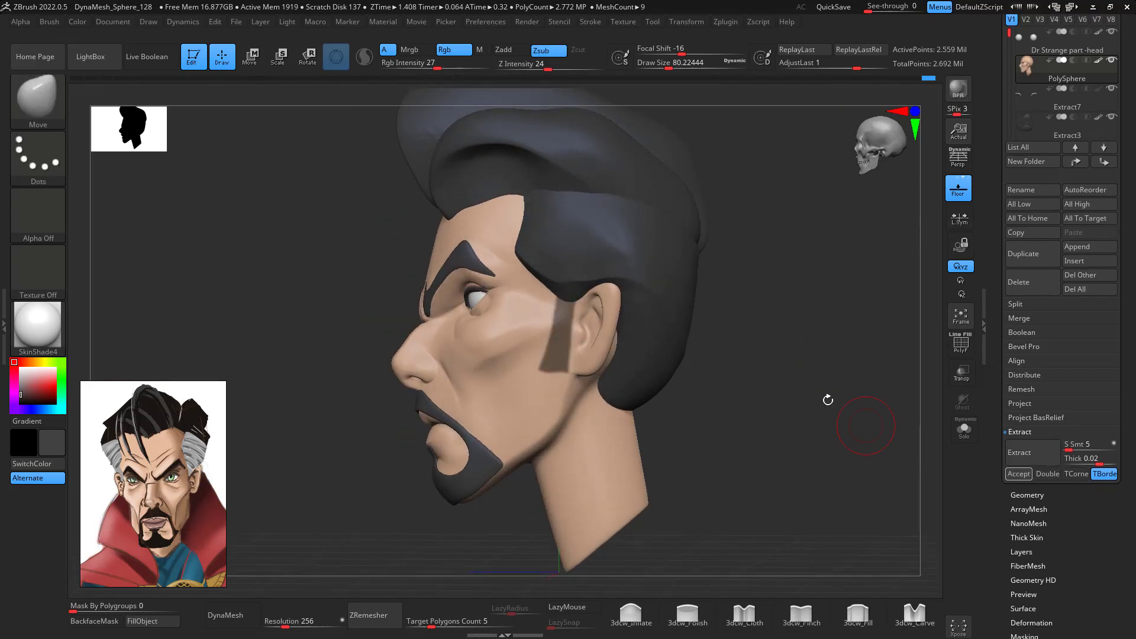
# - Redraw the sideburn mask in front of the ear, extract it with thickness 0.02, and accept it as a new subtool
pyautogui.moveTo(827, 398)
pyautogui.mouseDown()
pyautogui.moveTo(832, 380)
pyautogui.moveTo(764, 322)
pyautogui.moveTo(818, 353)
pyautogui.moveTo(860, 396)
pyautogui.mouseUp()
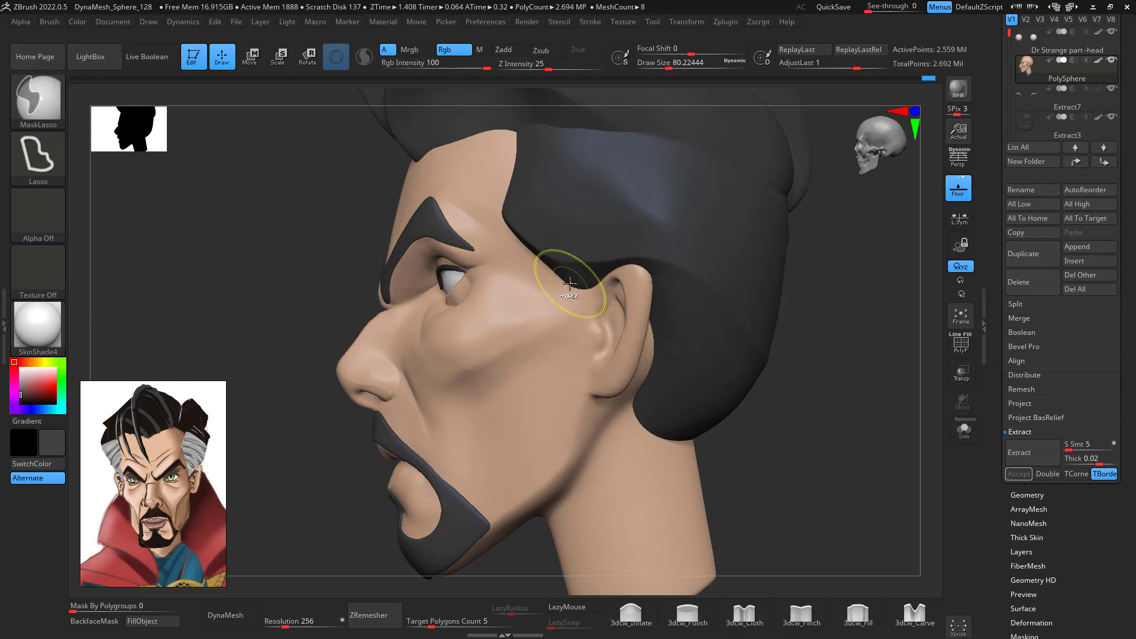
pyautogui.keyDown('ctrl'); pyautogui.moveTo(562, 386); pyautogui.dragTo(596, 281); pyautogui.keyUp('ctrl')
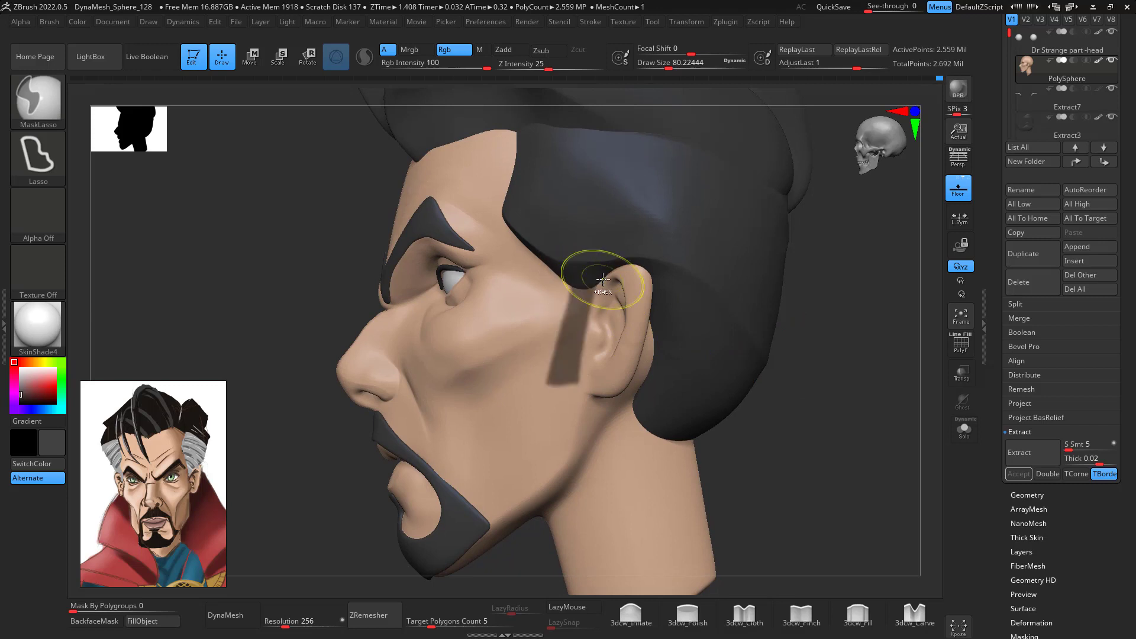
pyautogui.click(1038, 466)
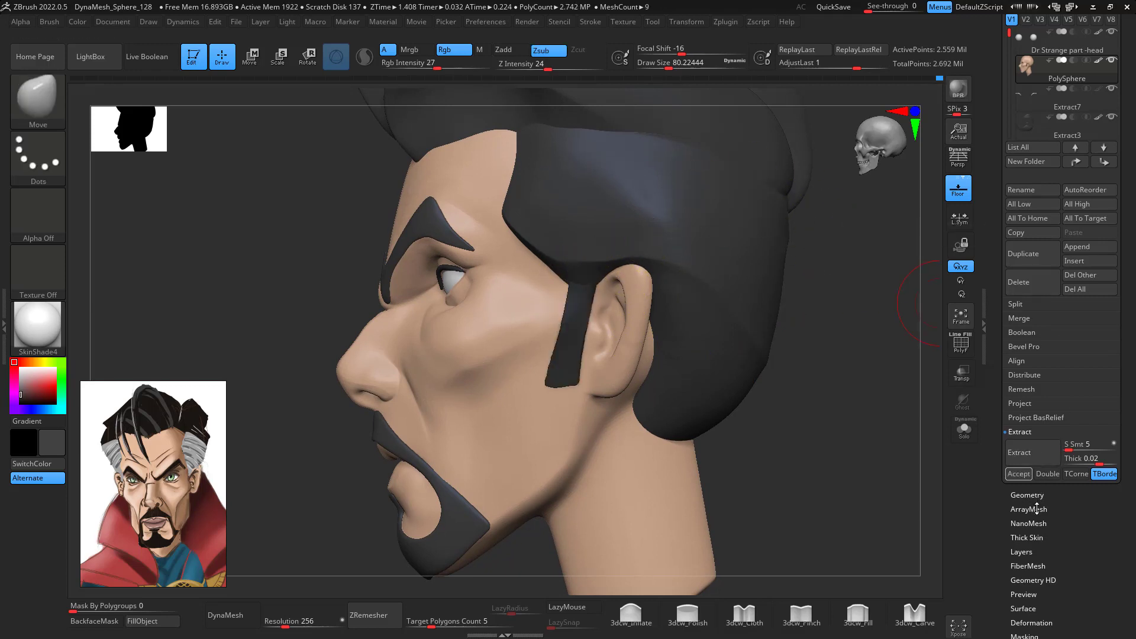
pyautogui.click(1009, 478)
# - ZRemesh the extracted sideburns with a target polygons count of 0.1
pyautogui.moveTo(837, 512); pyautogui.dragTo(887, 506)
pyautogui.keyDown('alt'); pyautogui.moveTo(850, 467); pyautogui.dragTo(899, 352); pyautogui.keyUp('alt')
pyautogui.click(454, 616)
pyautogui.write('0.1')
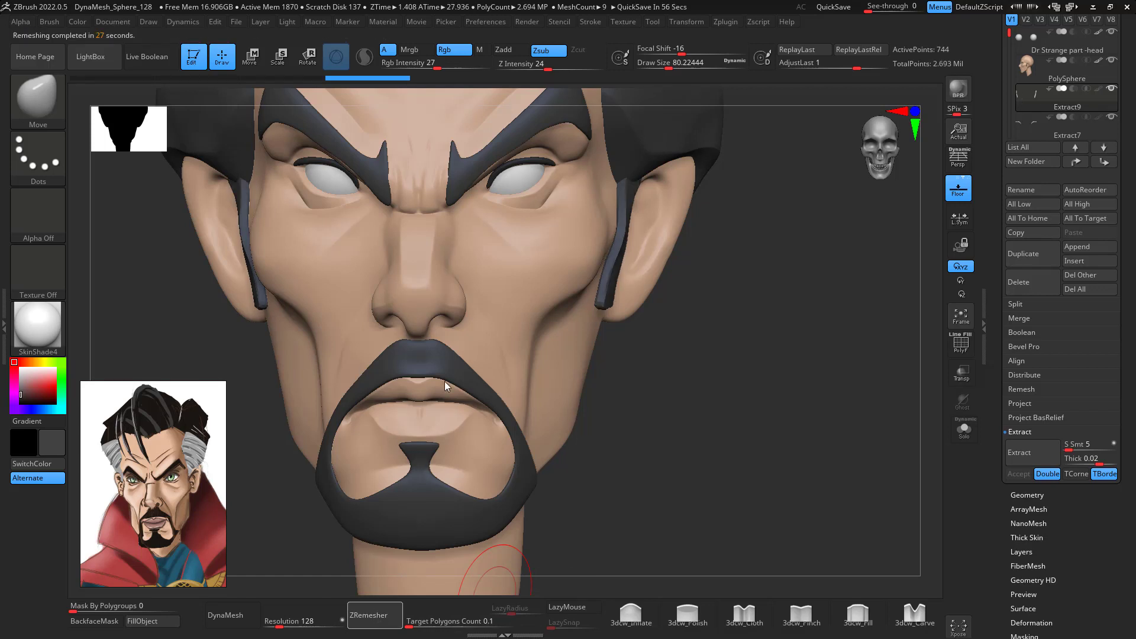
# - Press the sideburn strips closer to the cheeks and adjust their upper ends with Move at draw size about 207
pyautogui.moveTo(767, 384)
pyautogui.mouseDown()
pyautogui.moveTo(765, 431)
pyautogui.moveTo(875, 381)
pyautogui.moveTo(930, 294)
pyautogui.mouseUp()
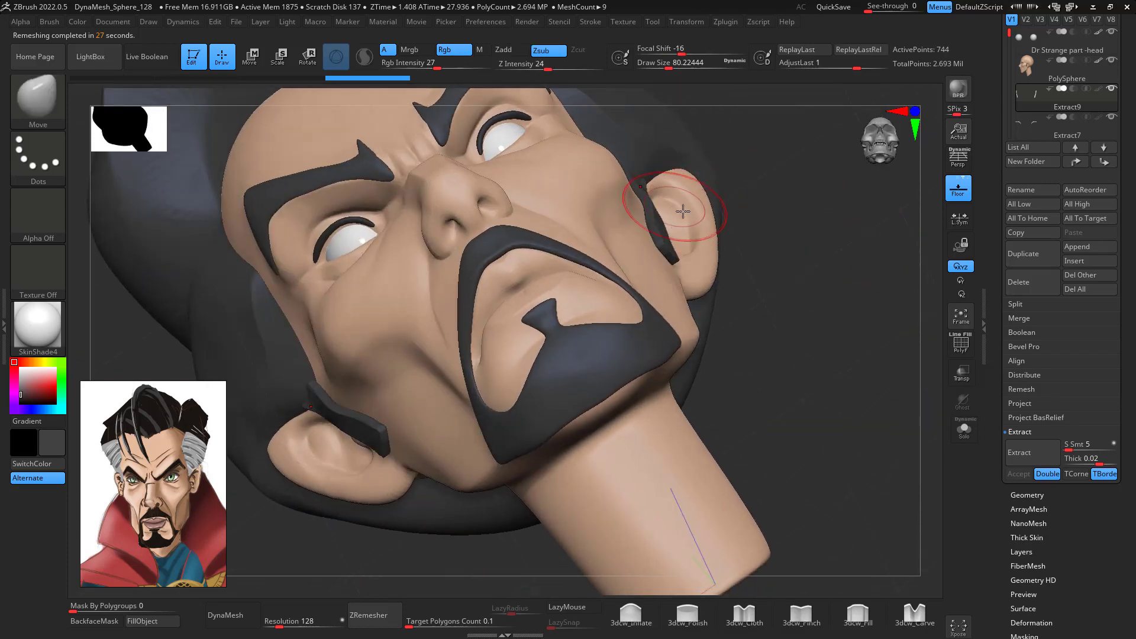
pyautogui.press('space')
pyautogui.moveTo(684, 209); pyautogui.dragTo(703, 209)
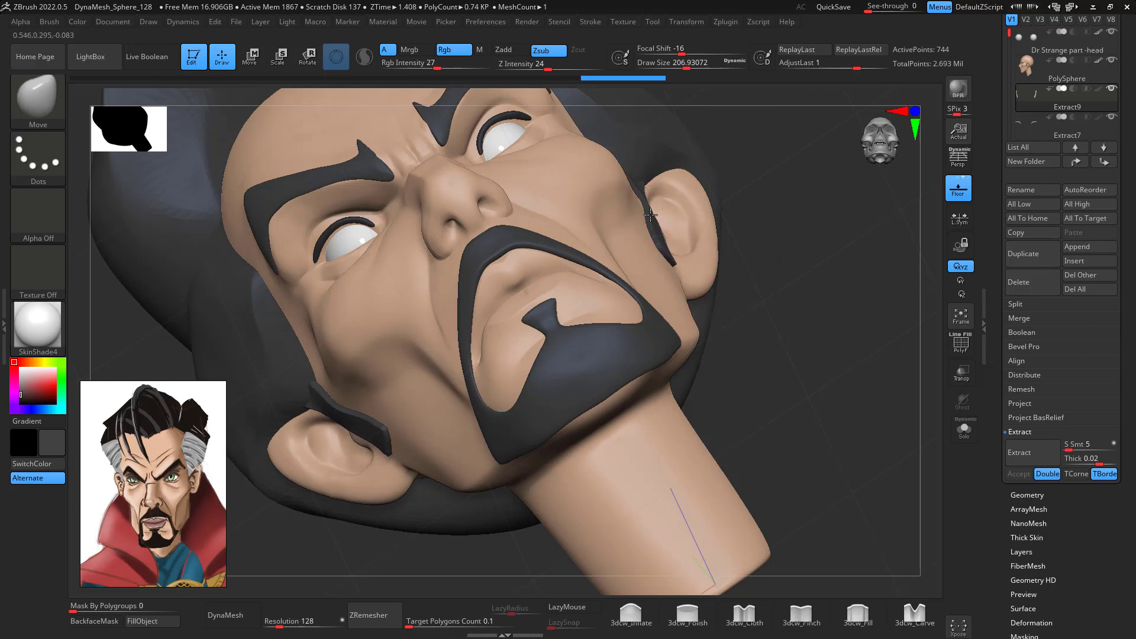
pyautogui.moveTo(938, 190); pyautogui.dragTo(598, 152)
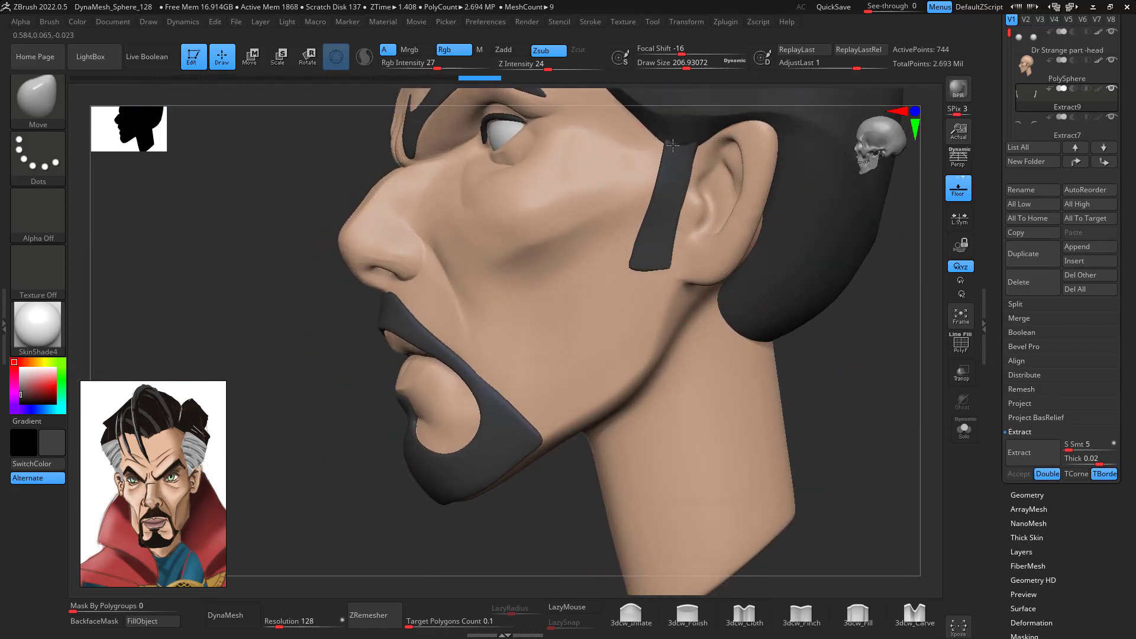
pyautogui.moveTo(840, 340); pyautogui.dragTo(941, 316)
pyautogui.moveTo(678, 148); pyautogui.dragTo(670, 148)
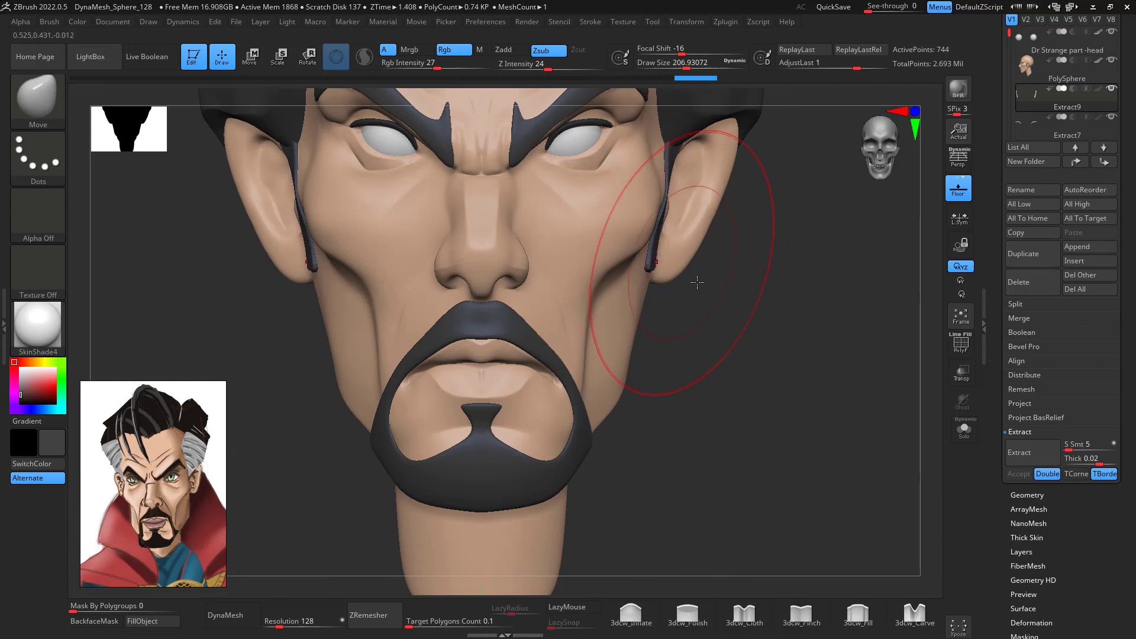
# - Select the eyeball subtool and subdivide it one more level for painting
pyautogui.keyDown('alt'); pyautogui.moveTo(808, 327); pyautogui.dragTo(780, 419); pyautogui.keyUp('alt')
pyautogui.click(1052, 52)
pyautogui.keyDown('alt'); pyautogui.moveTo(747, 286); pyautogui.dragTo(904, 527); pyautogui.keyUp('alt')
pyautogui.hotkey('ctrl', 'd')
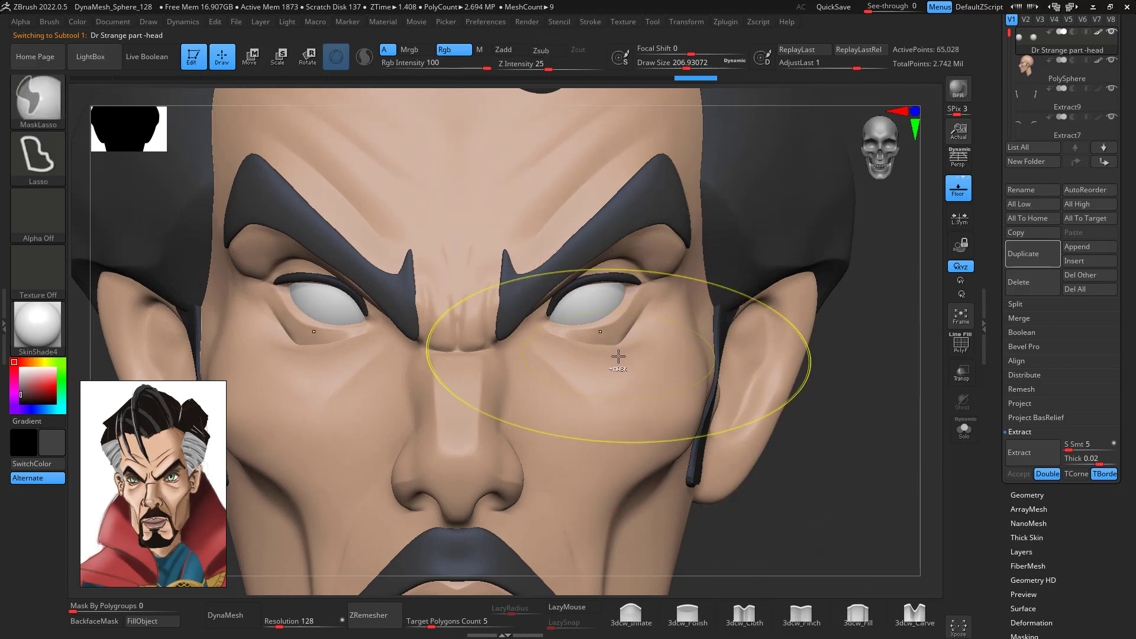
# - Switch to the Standard brush at draw size about 39 and choose black as the painting colour
pyautogui.press('space')
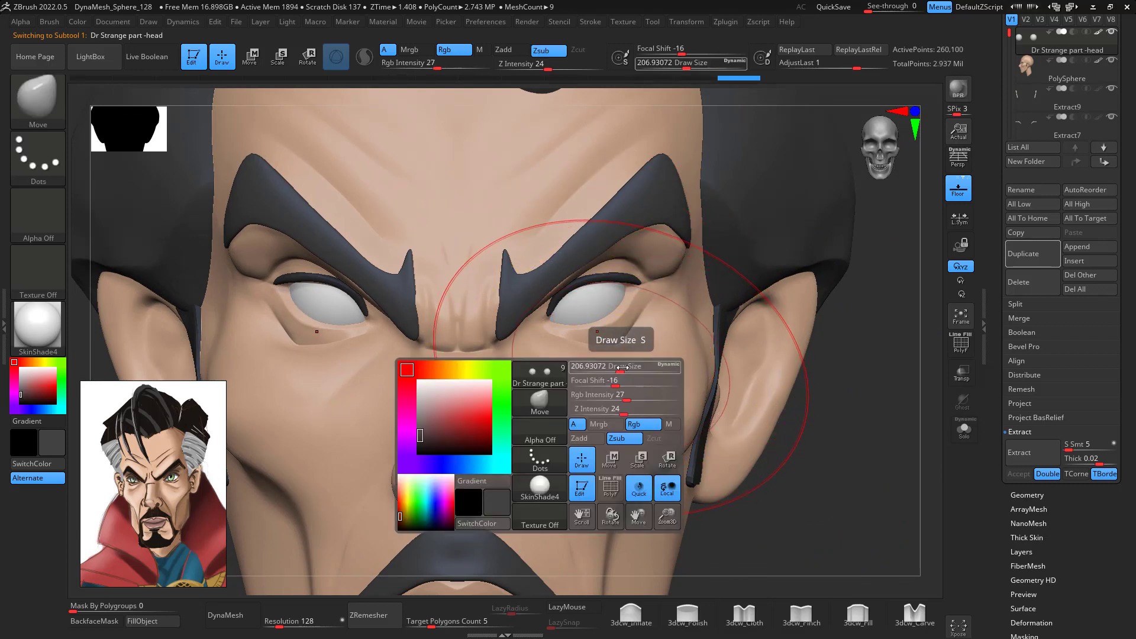
pyautogui.moveTo(622, 367); pyautogui.dragTo(594, 368)
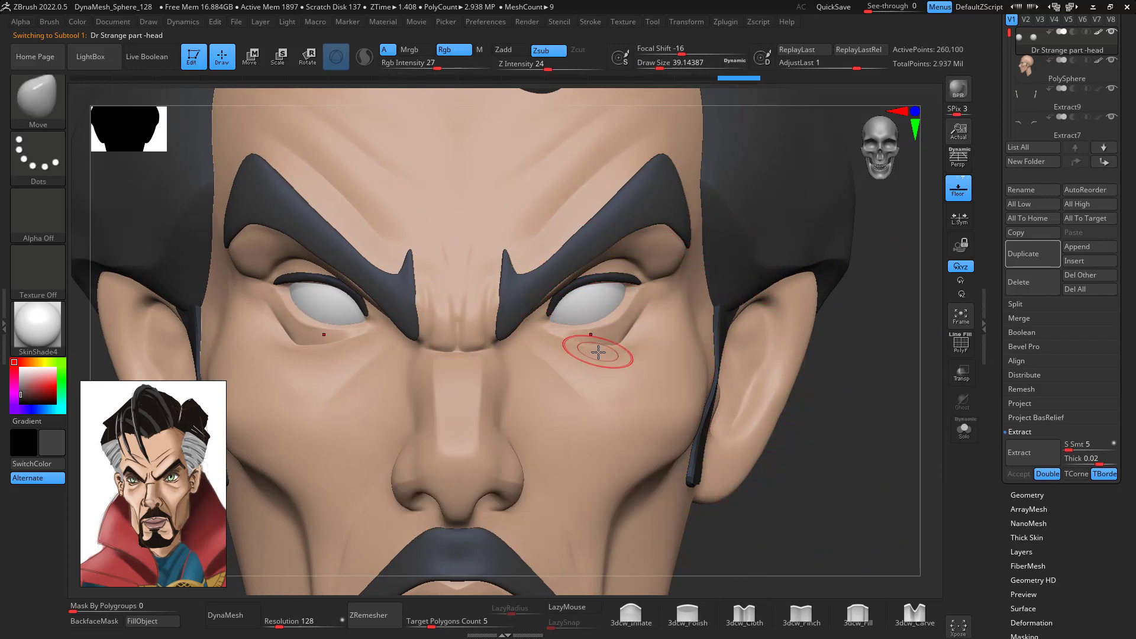
pyautogui.press('b')
pyautogui.press('s')
pyautogui.press('t')
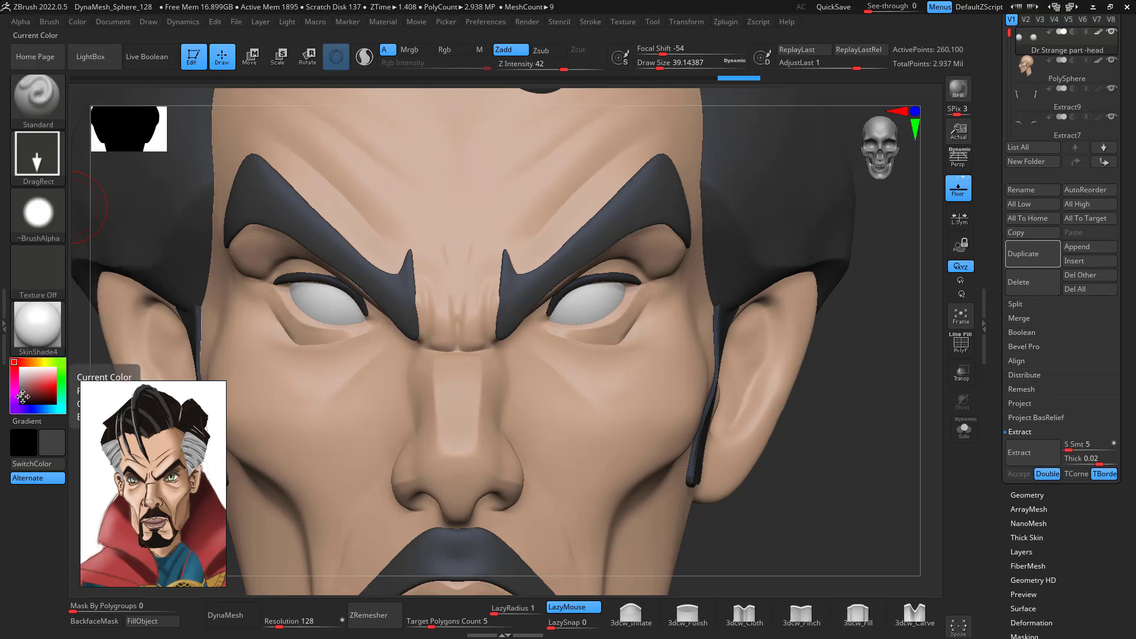
pyautogui.moveTo(24, 395); pyautogui.dragTo(3, 402)
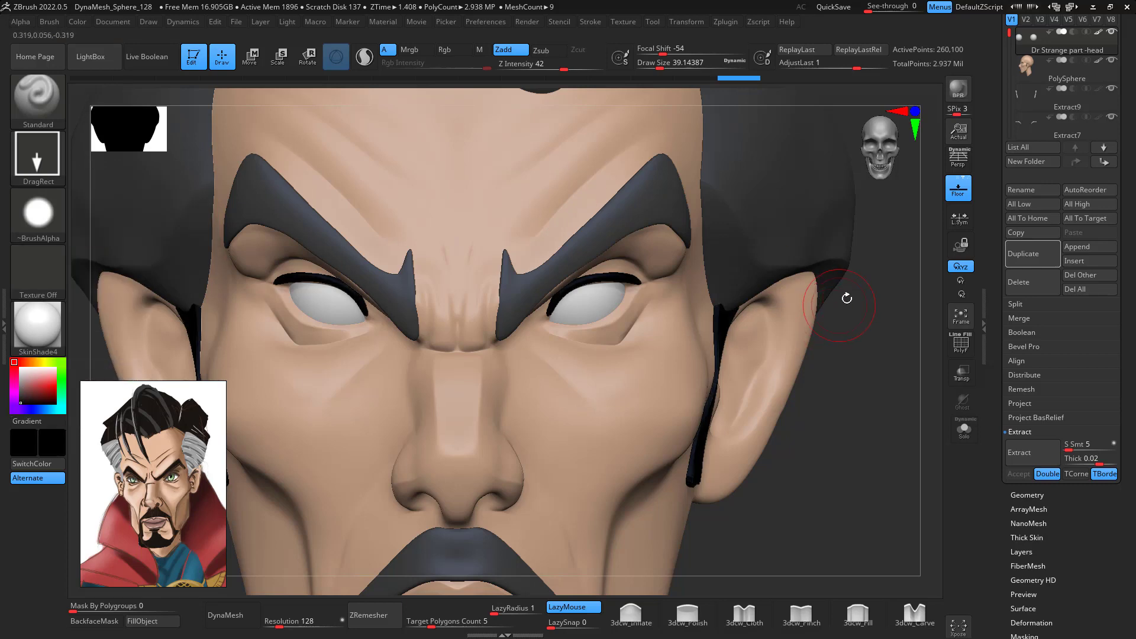
# - Paint a black iris disc centred on the eyeball's pole, using Rgb only at intensity 100 and draw size about 23
pyautogui.keyDown('alt'); pyautogui.moveTo(872, 301); pyautogui.dragTo(900, 535); pyautogui.keyUp('alt')
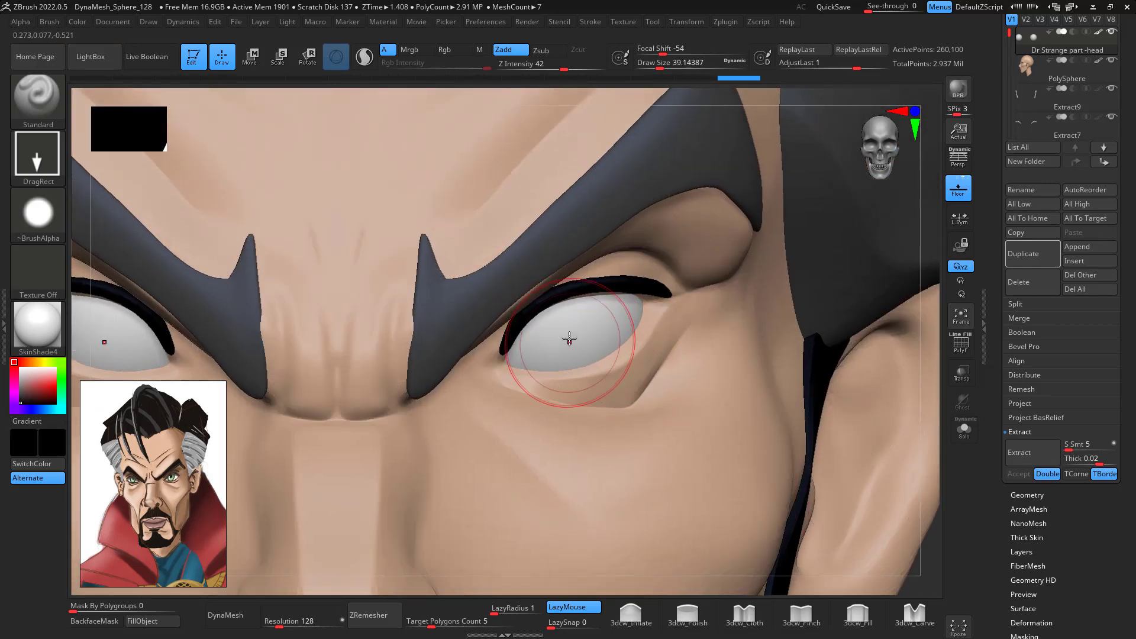
pyautogui.press('space')
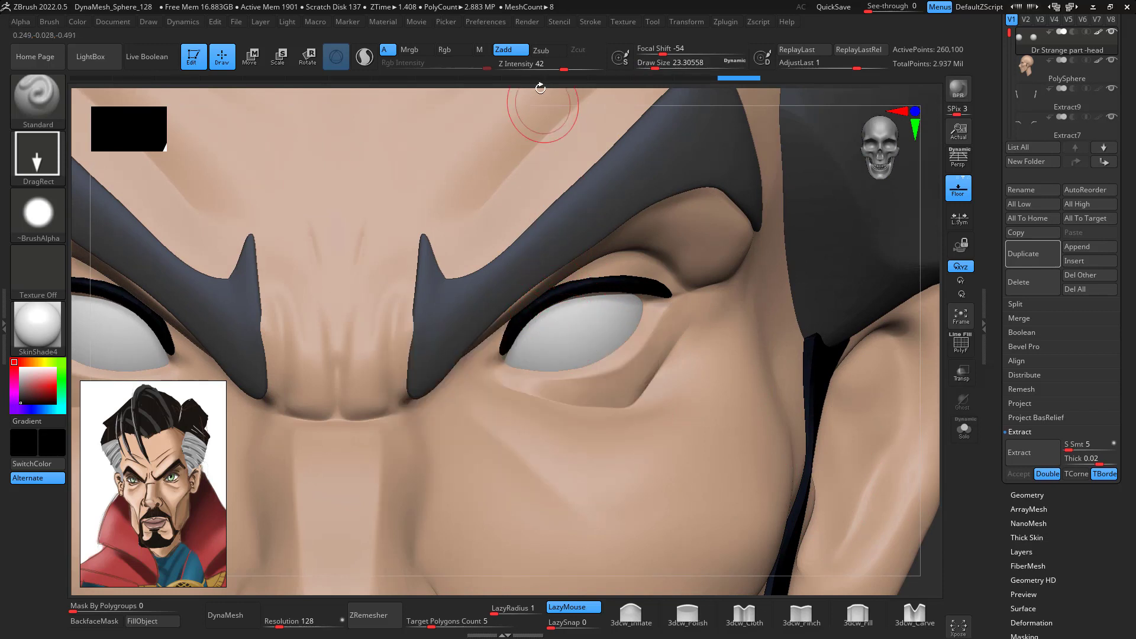
pyautogui.click(448, 52)
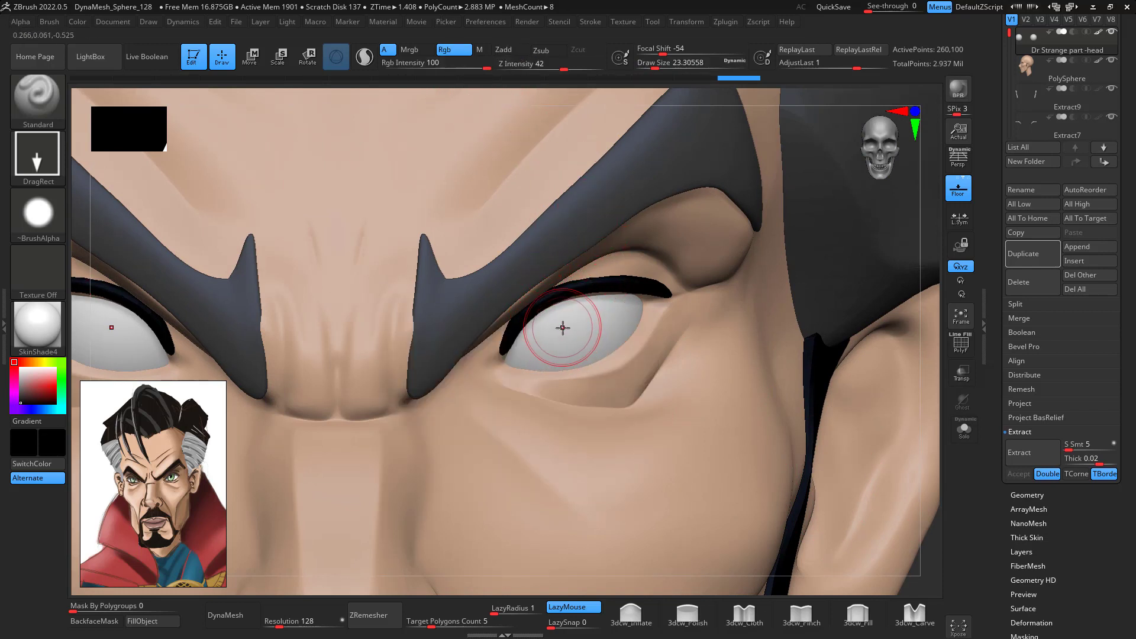
pyautogui.moveTo(561, 329); pyautogui.dragTo(612, 322)
pyautogui.click(962, 349)
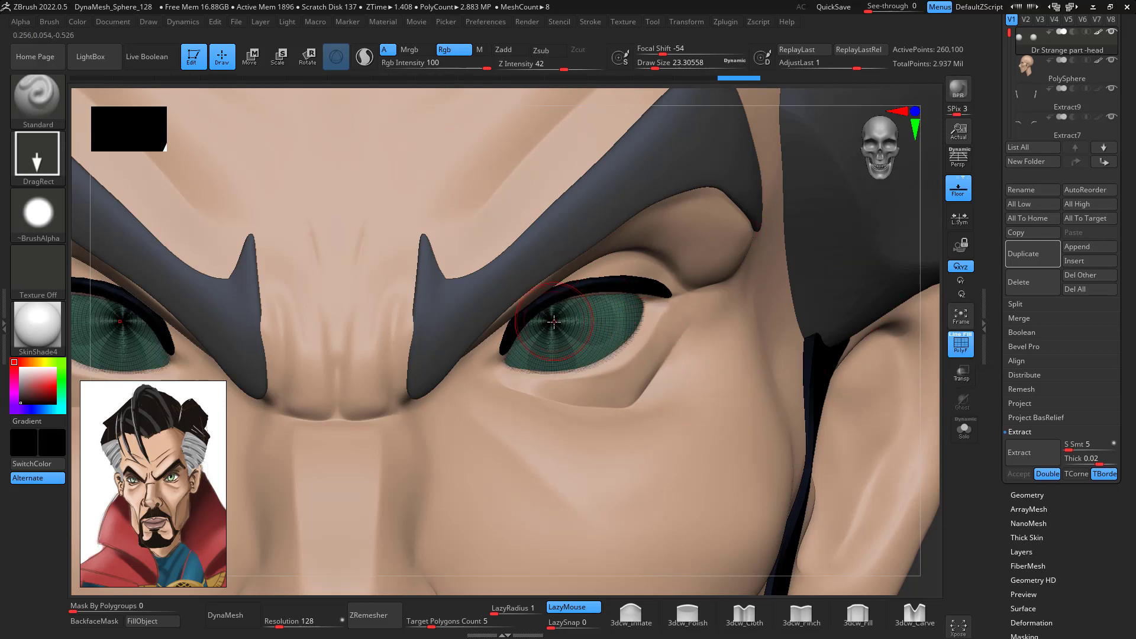
pyautogui.moveTo(554, 344); pyautogui.dragTo(552, 400)
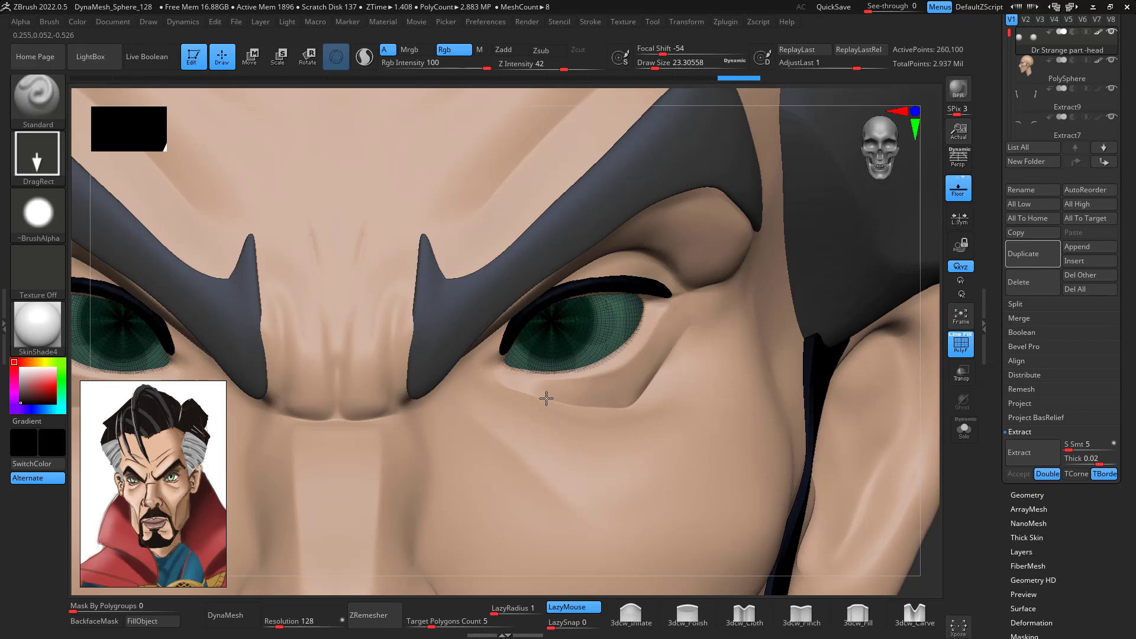
pyautogui.click(958, 347)
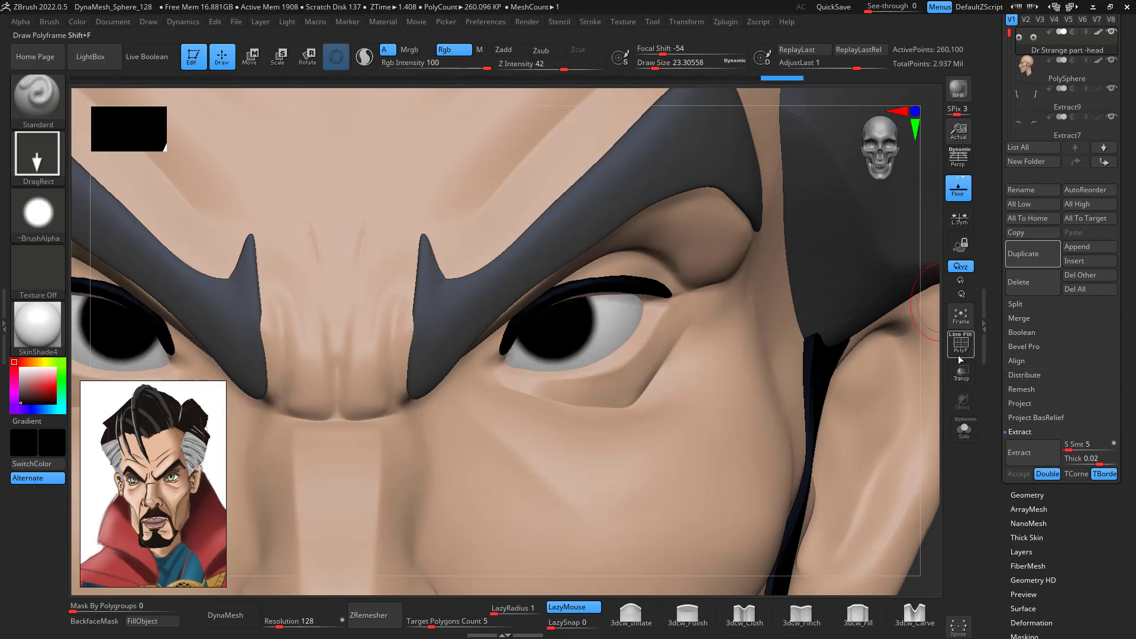
# - Choose a muted green and paint it inside the black iris disc, leaving a dark rim; redo the first attempt
pyautogui.click(62, 378)
pyautogui.click(56, 388)
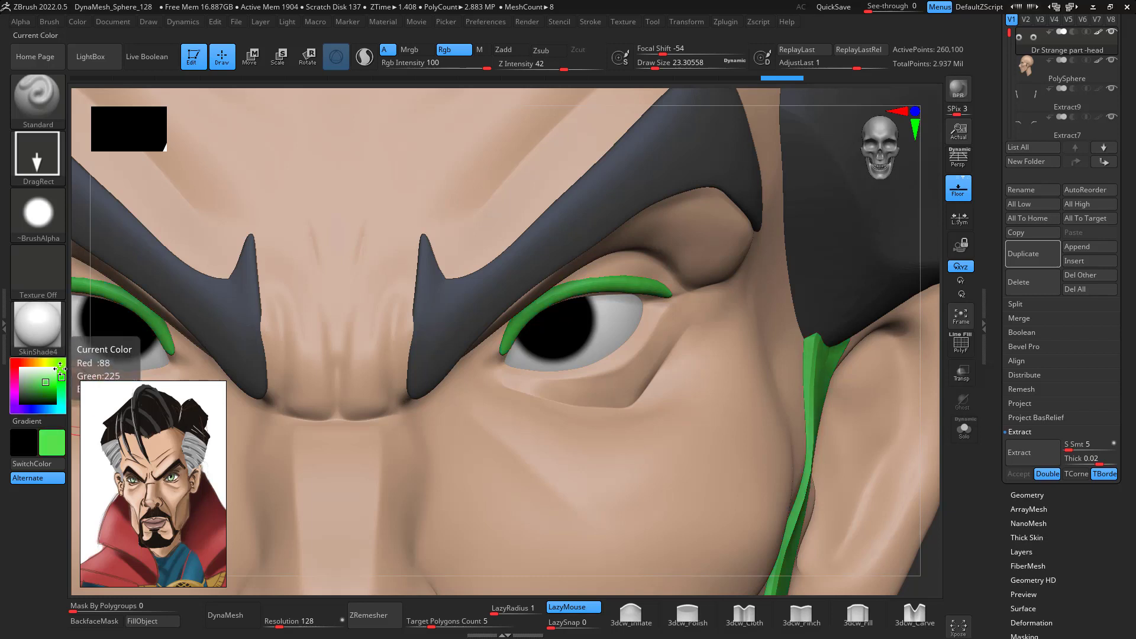
pyautogui.click(42, 385)
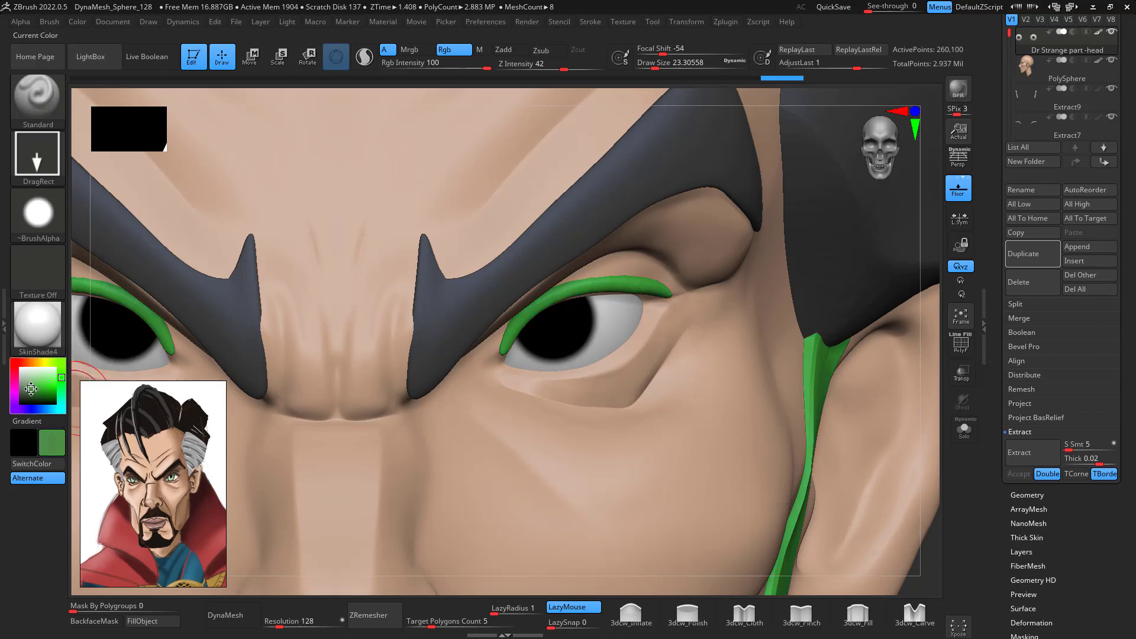
pyautogui.click(31, 389)
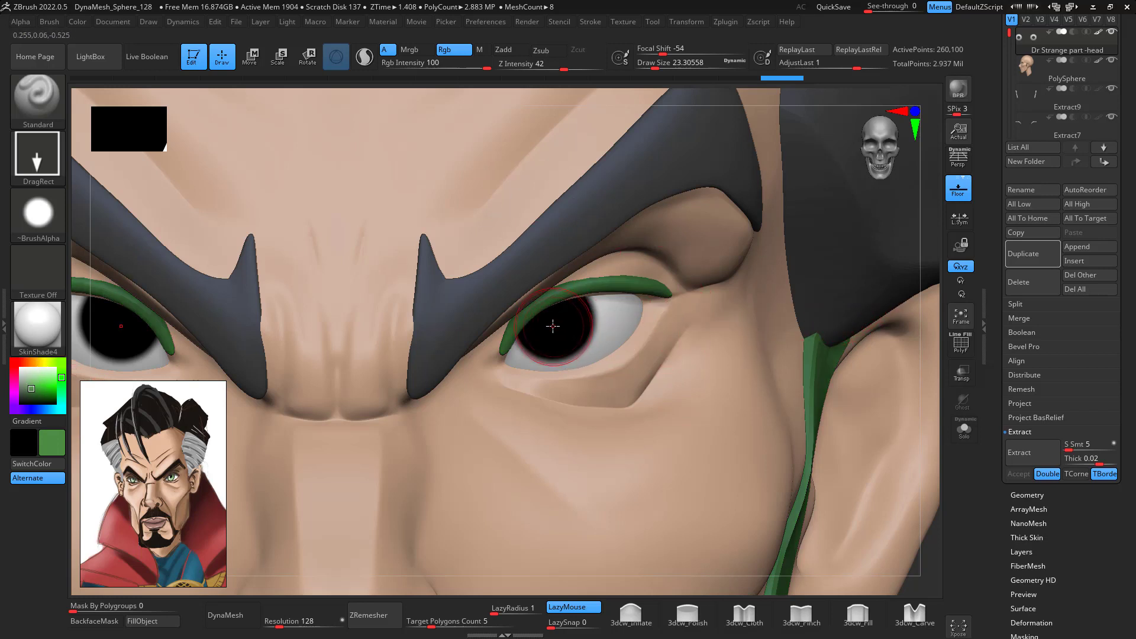
pyautogui.moveTo(554, 335); pyautogui.dragTo(553, 396)
pyautogui.hotkey('ctrl', 'z')
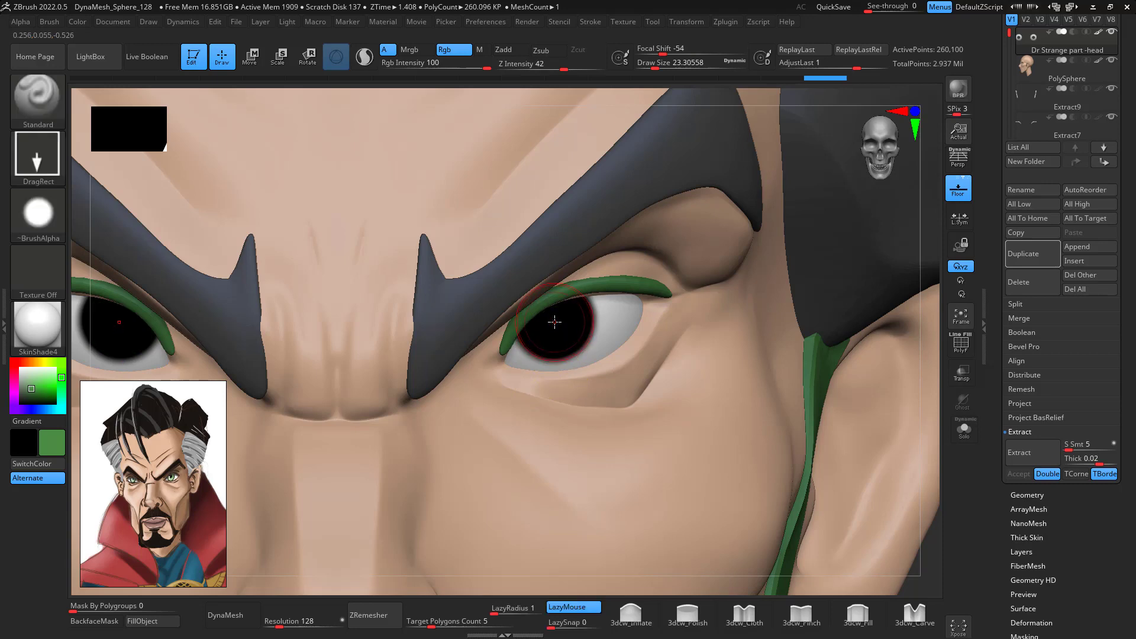
pyautogui.moveTo(554, 322); pyautogui.dragTo(549, 405)
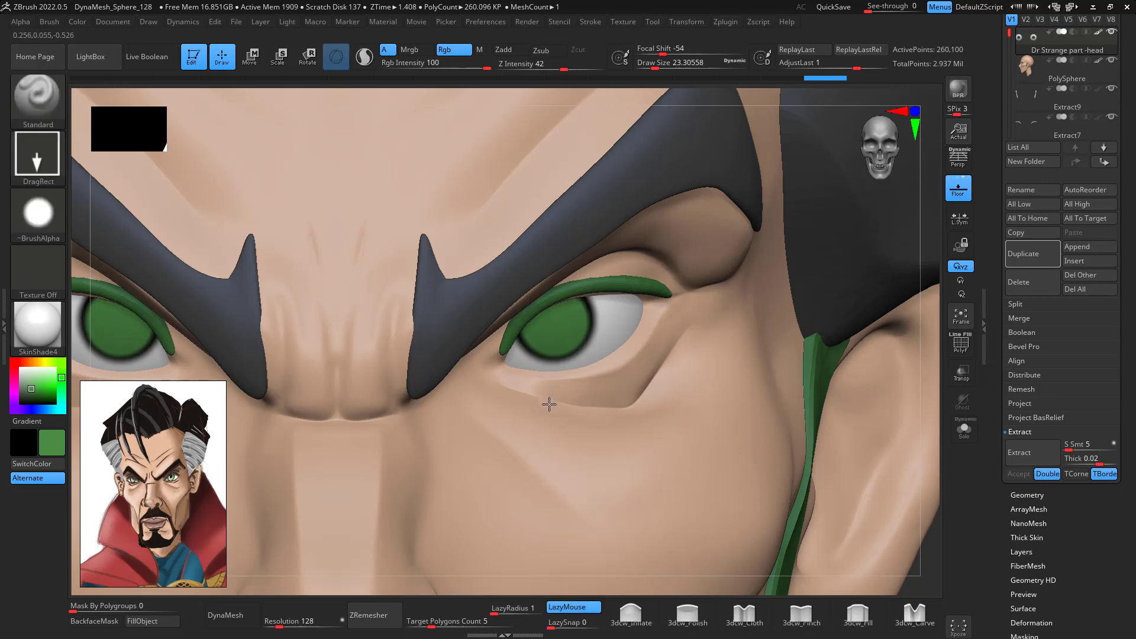
# - Paint a lighter green highlight inside the iris with the FreeHand stroke, no alpha, and draw size about 12
pyautogui.moveTo(933, 440); pyautogui.dragTo(935, 246)
pyautogui.moveTo(868, 347)
pyautogui.keyDown('alt'); pyautogui.mouseDown()
pyautogui.moveTo(920, 377)
pyautogui.moveTo(887, 473)
pyautogui.mouseUp(); pyautogui.keyUp('alt')
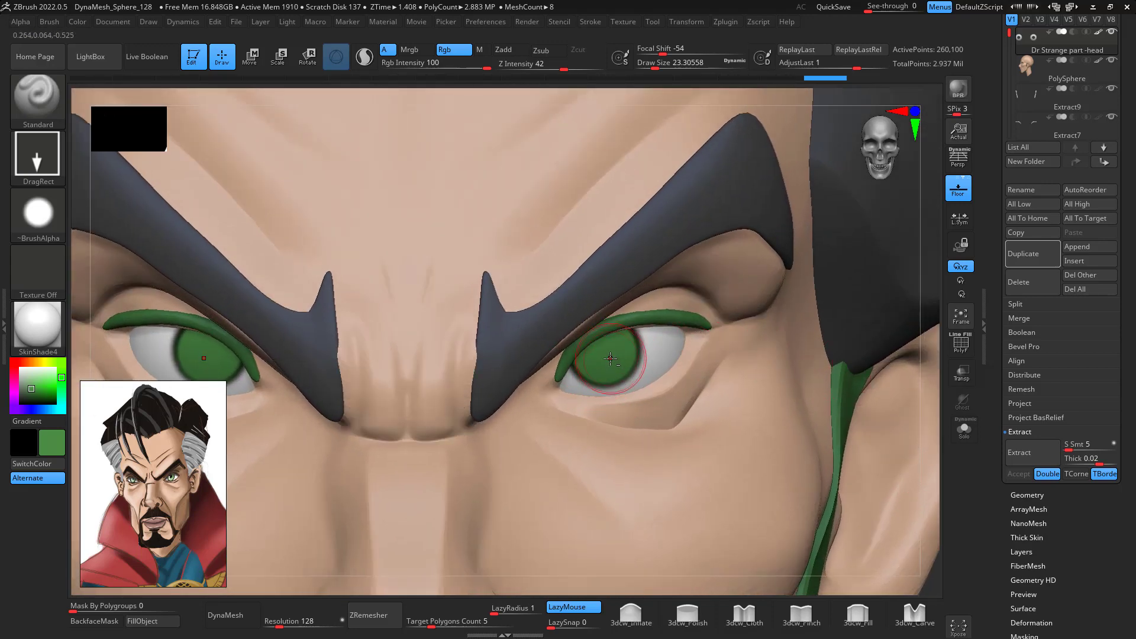
pyautogui.keyDown('alt'); pyautogui.moveTo(929, 288); pyautogui.dragTo(927, 349); pyautogui.keyUp('alt')
pyautogui.moveTo(610, 372); pyautogui.dragTo(610, 354)
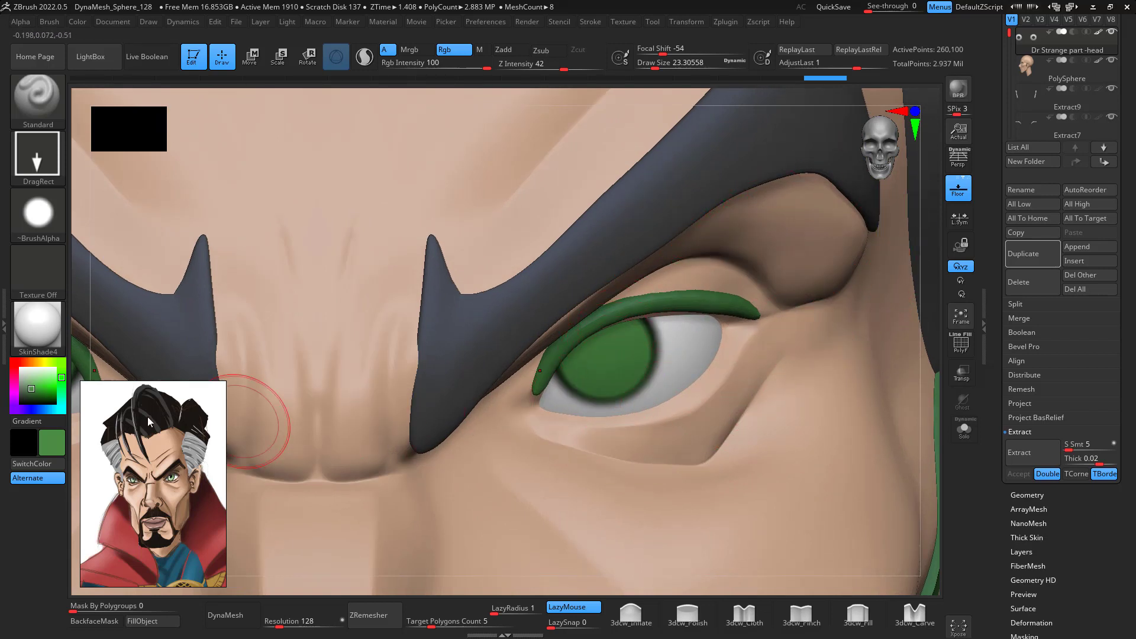
pyautogui.click(45, 156)
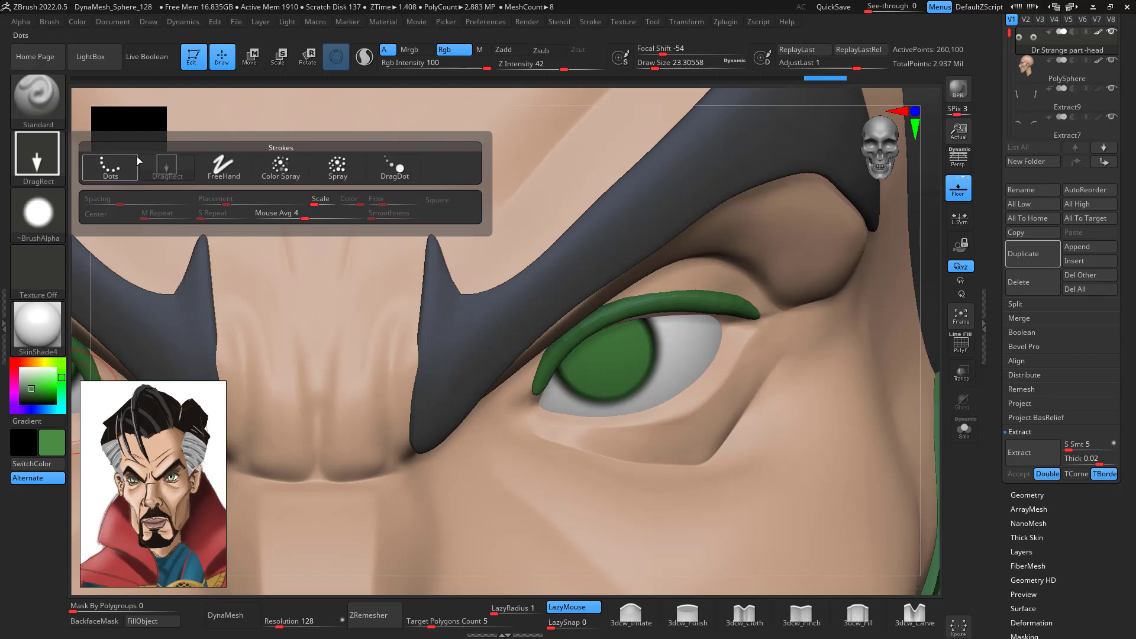
pyautogui.click(223, 174)
pyautogui.click(38, 213)
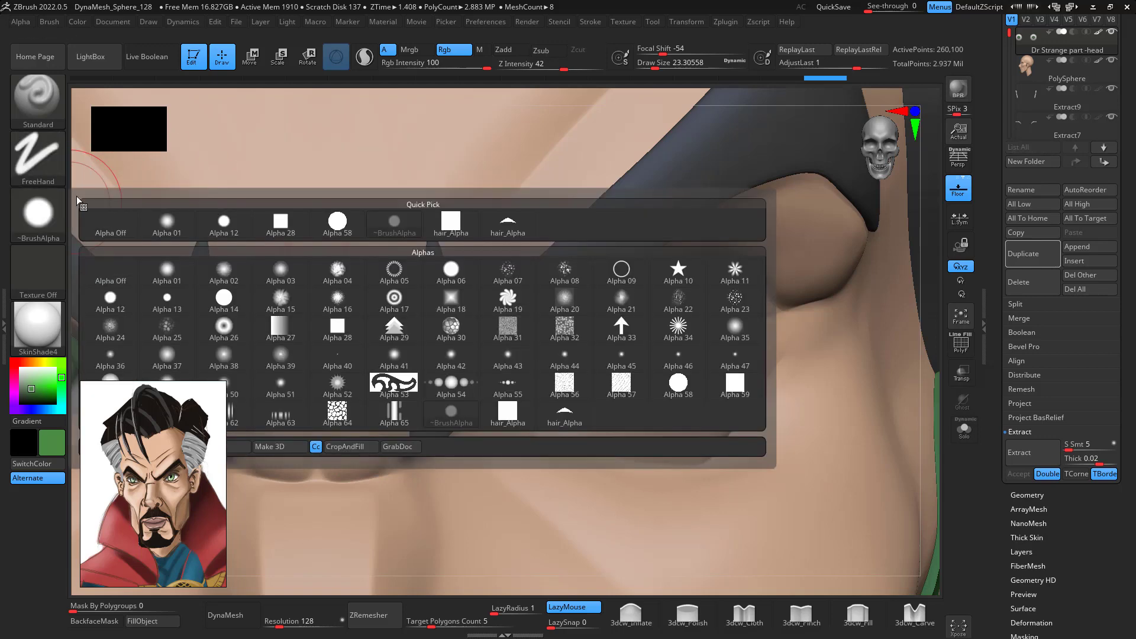
pyautogui.click(110, 219)
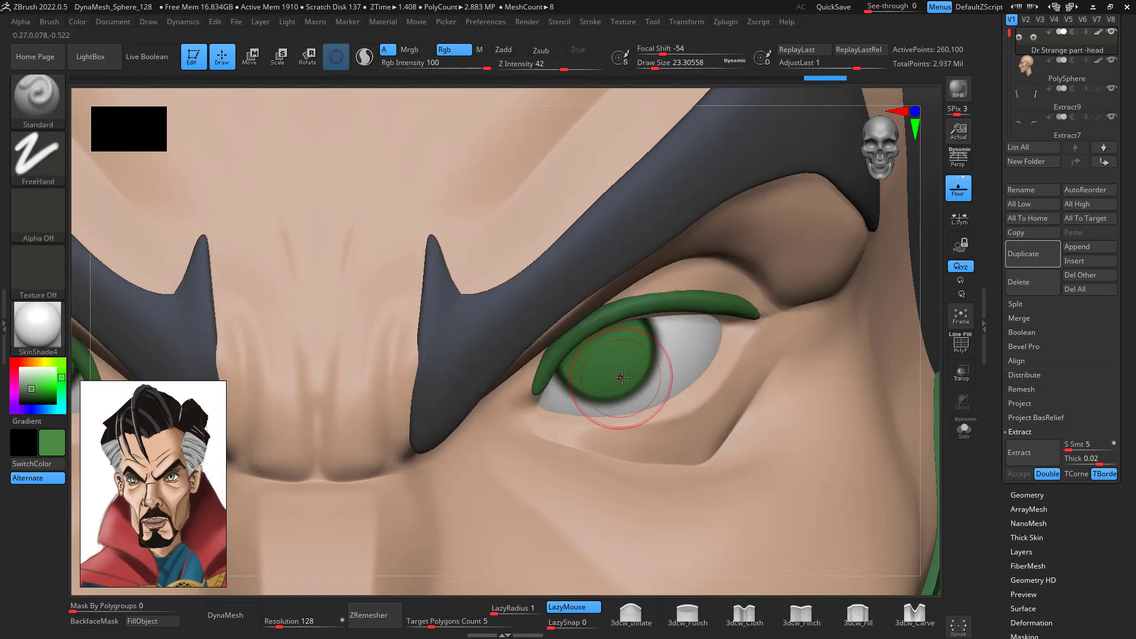
pyautogui.press('space')
pyautogui.moveTo(618, 374); pyautogui.dragTo(538, 373)
pyautogui.press('space')
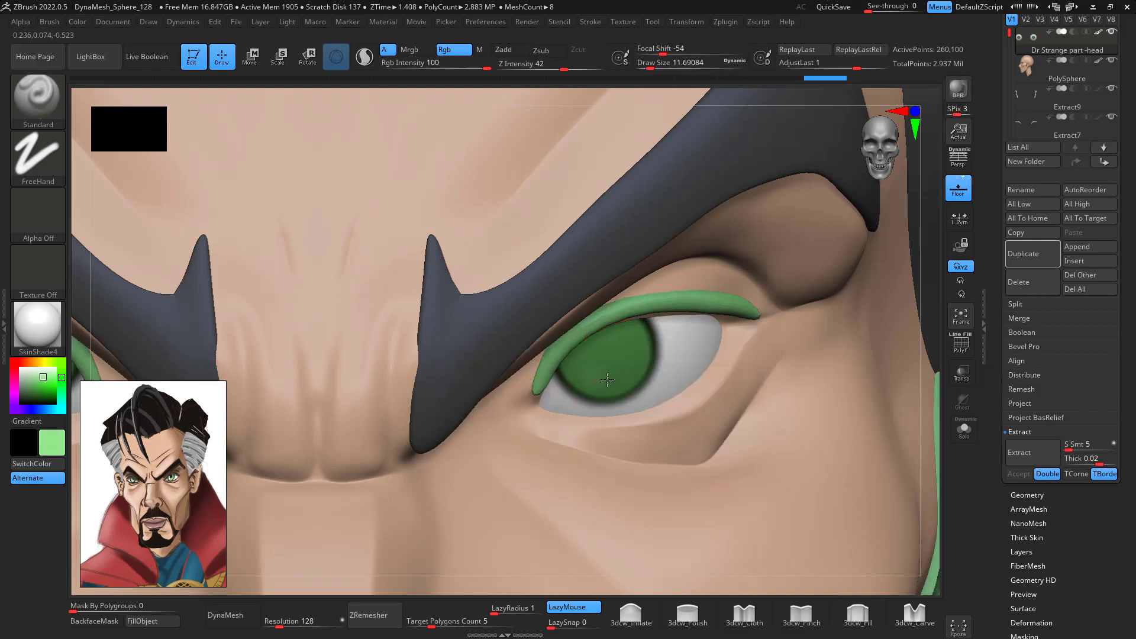
pyautogui.moveTo(607, 379)
pyautogui.mouseDown()
pyautogui.moveTo(630, 367)
pyautogui.moveTo(579, 369)
pyautogui.mouseUp()
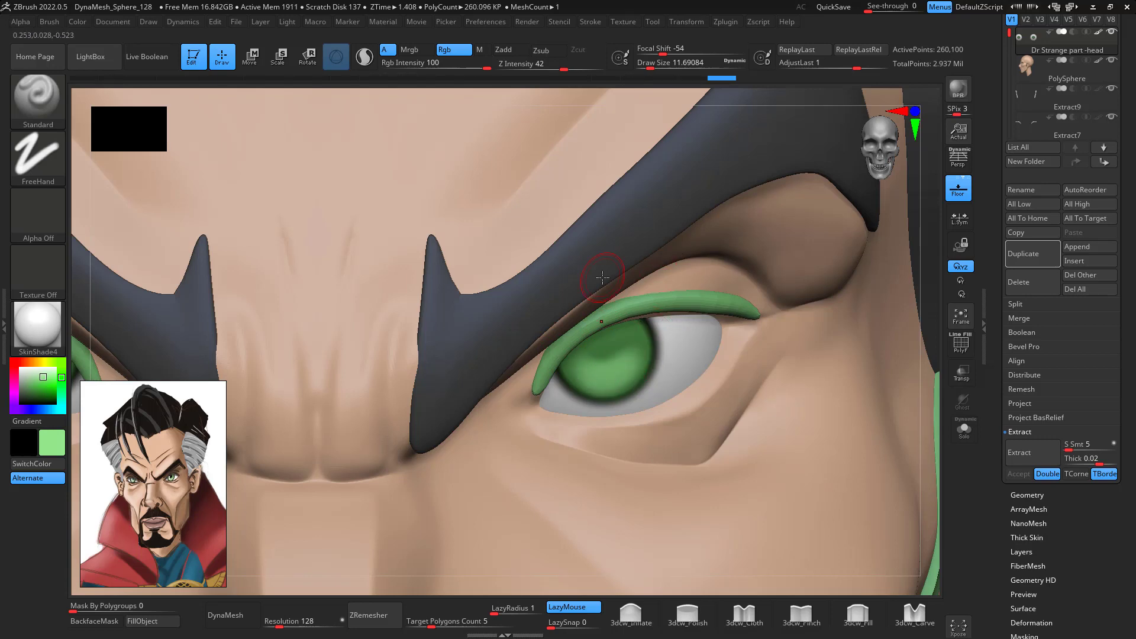
# - Paint a small black pupil at the iris centre using the DragRect stroke with Alpha 12, redoing it once to recentre it
pyautogui.keyDown('alt'); pyautogui.moveTo(933, 402); pyautogui.dragTo(928, 285); pyautogui.keyUp('alt')
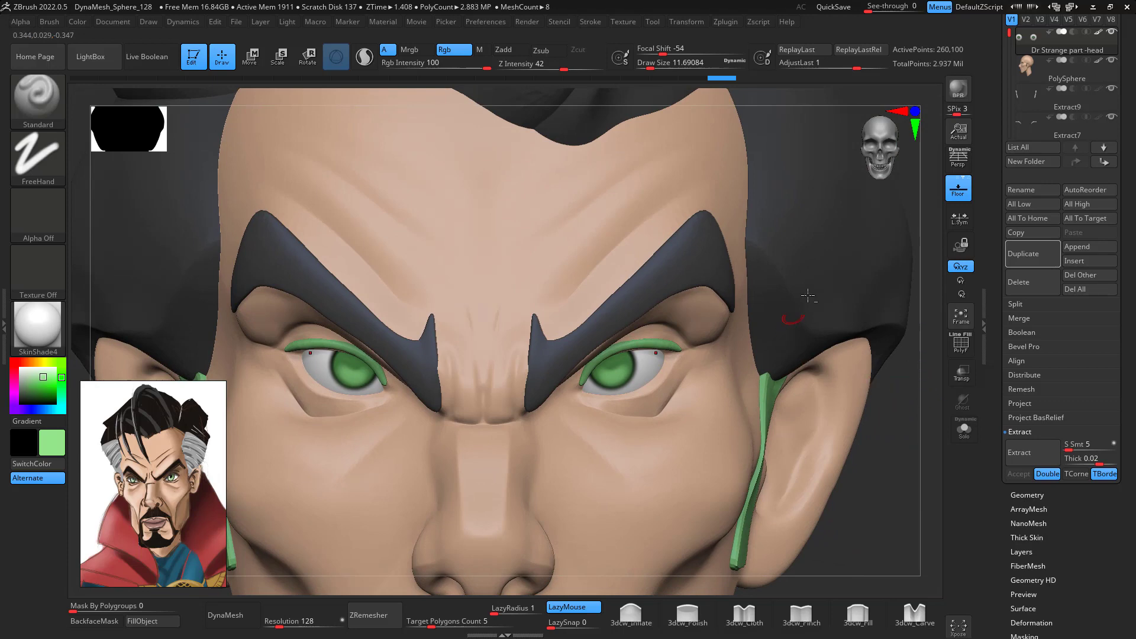
pyautogui.click(42, 150)
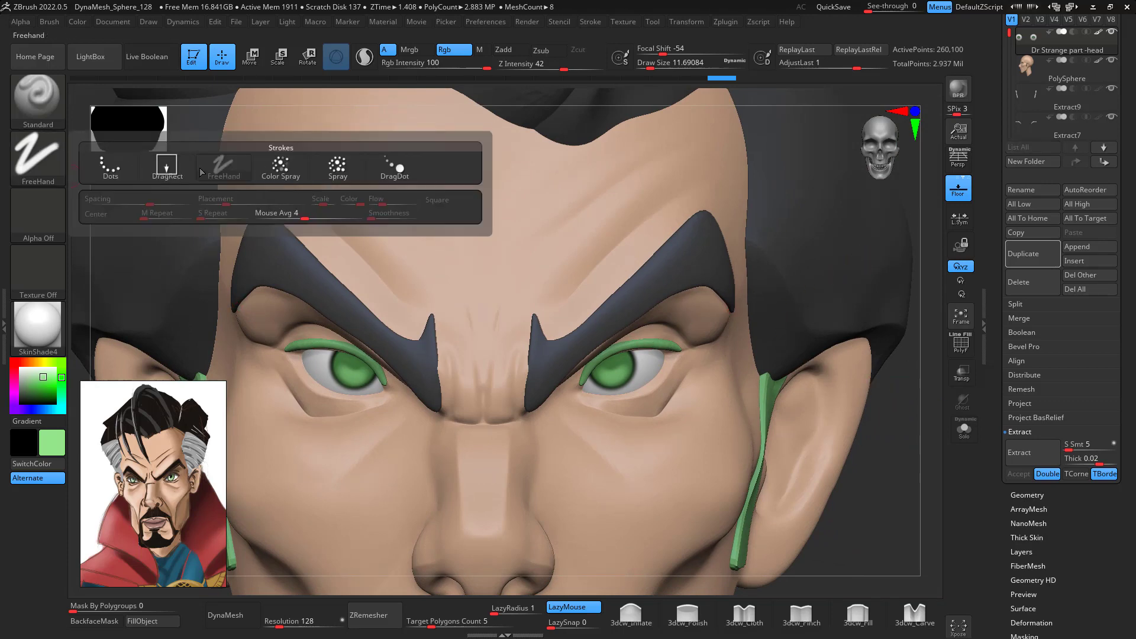
pyautogui.click(161, 164)
pyautogui.click(45, 208)
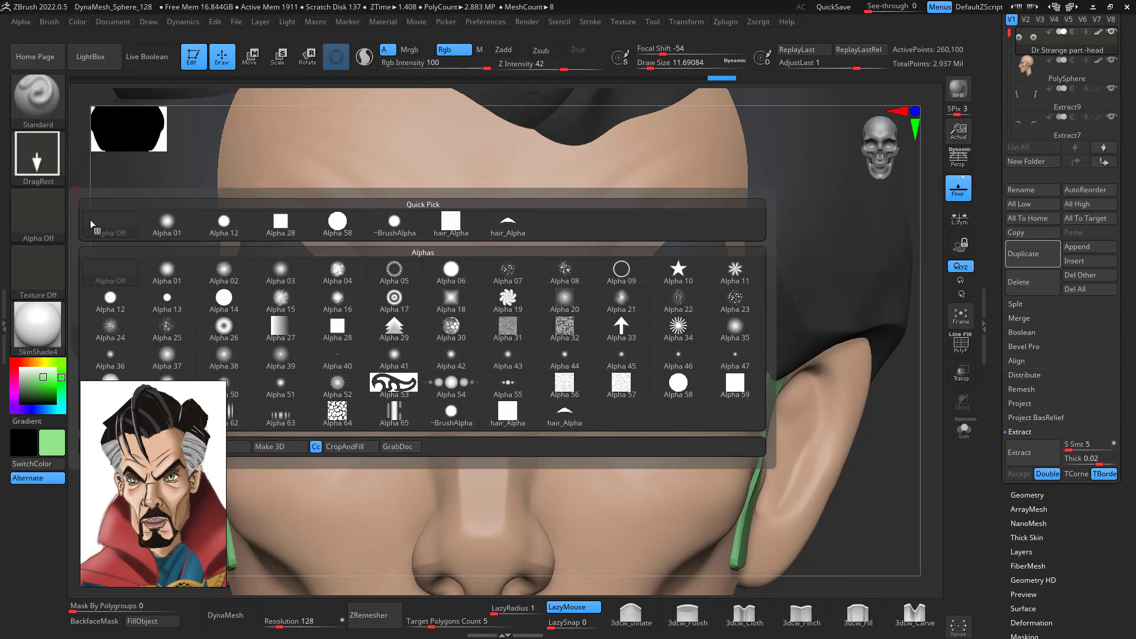
pyautogui.click(108, 298)
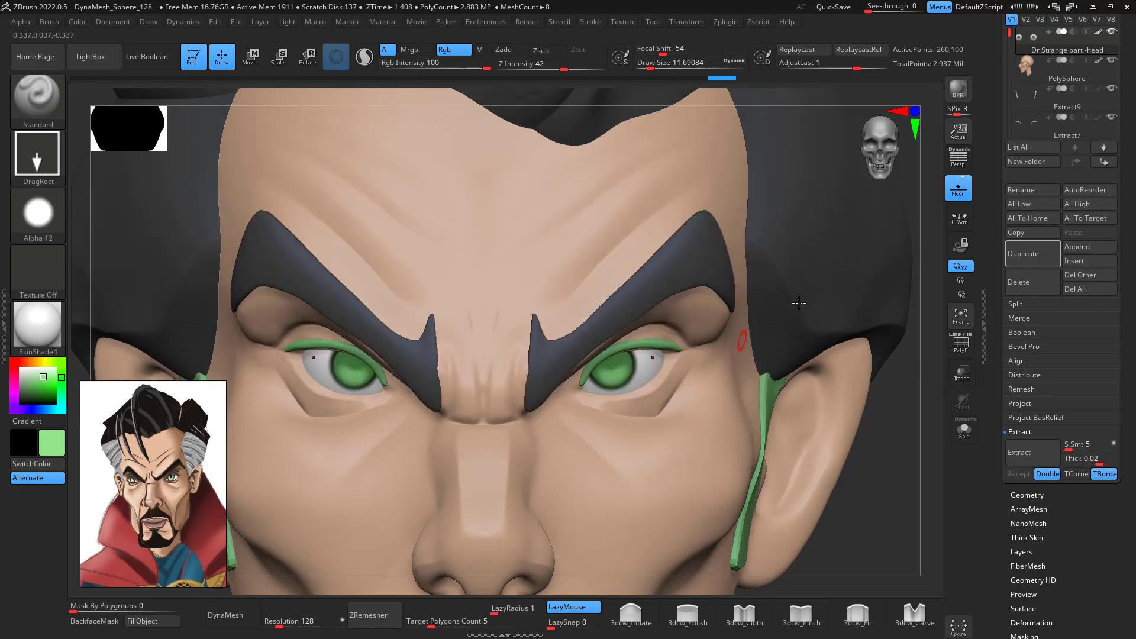
pyautogui.keyDown('alt'); pyautogui.moveTo(920, 395); pyautogui.dragTo(828, 467); pyautogui.keyUp('alt')
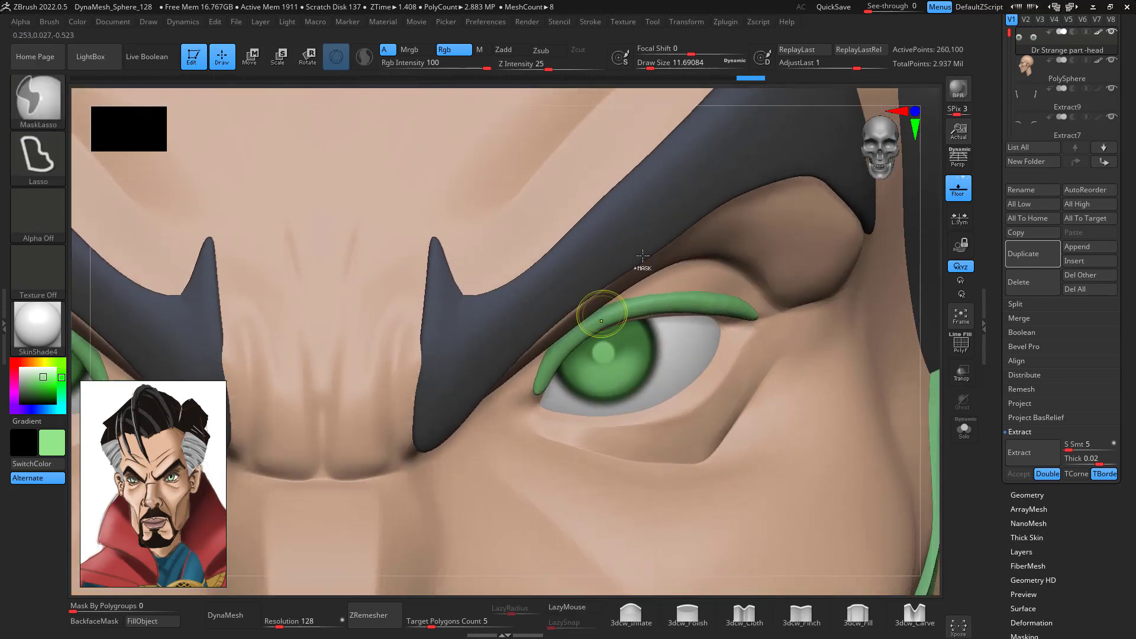
pyautogui.press('space')
pyautogui.click(452, 403)
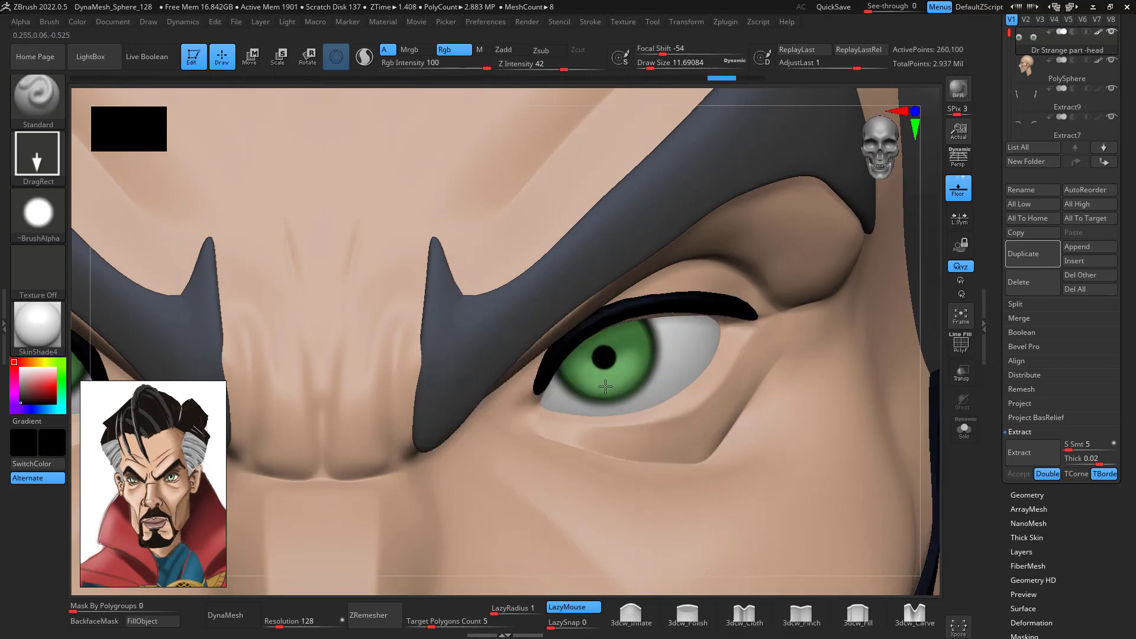
pyautogui.moveTo(605, 392); pyautogui.dragTo(605, 393)
pyautogui.hotkey('ctrl', 'z')
pyautogui.moveTo(605, 353); pyautogui.dragTo(606, 381)
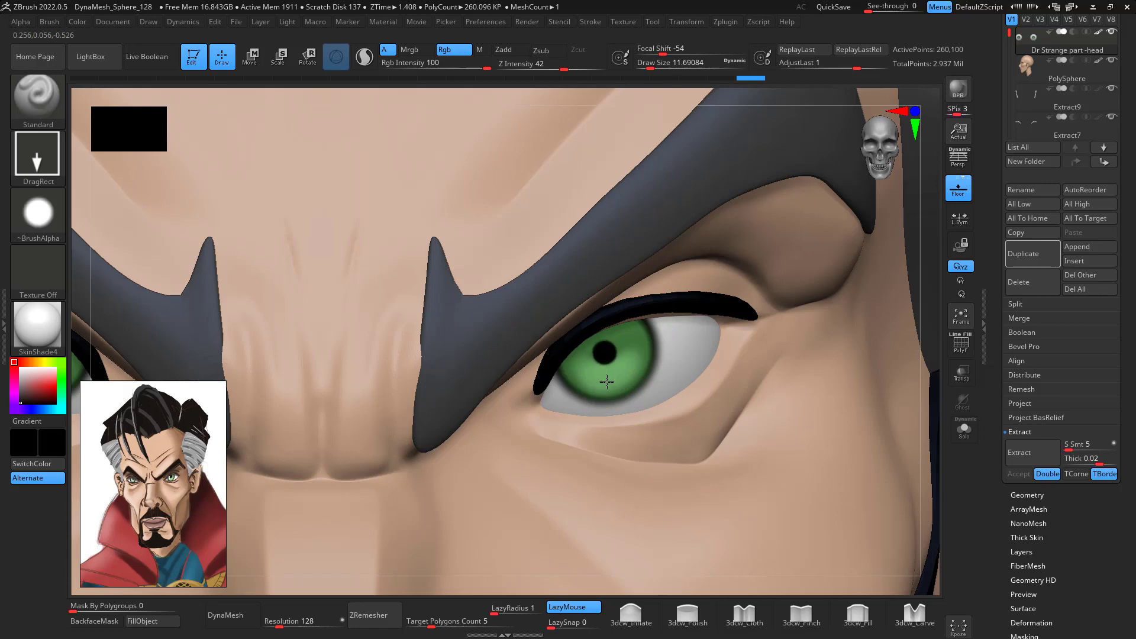
# - Nudge the painted eyeballs and rotate them about 3.6 degrees outward with the gizmo, and review the whole head
pyautogui.keyDown('alt'); pyautogui.moveTo(937, 462); pyautogui.dragTo(913, 222); pyautogui.keyUp('alt')
pyautogui.keyDown('alt'); pyautogui.moveTo(860, 364); pyautogui.dragTo(912, 412); pyautogui.keyUp('alt')
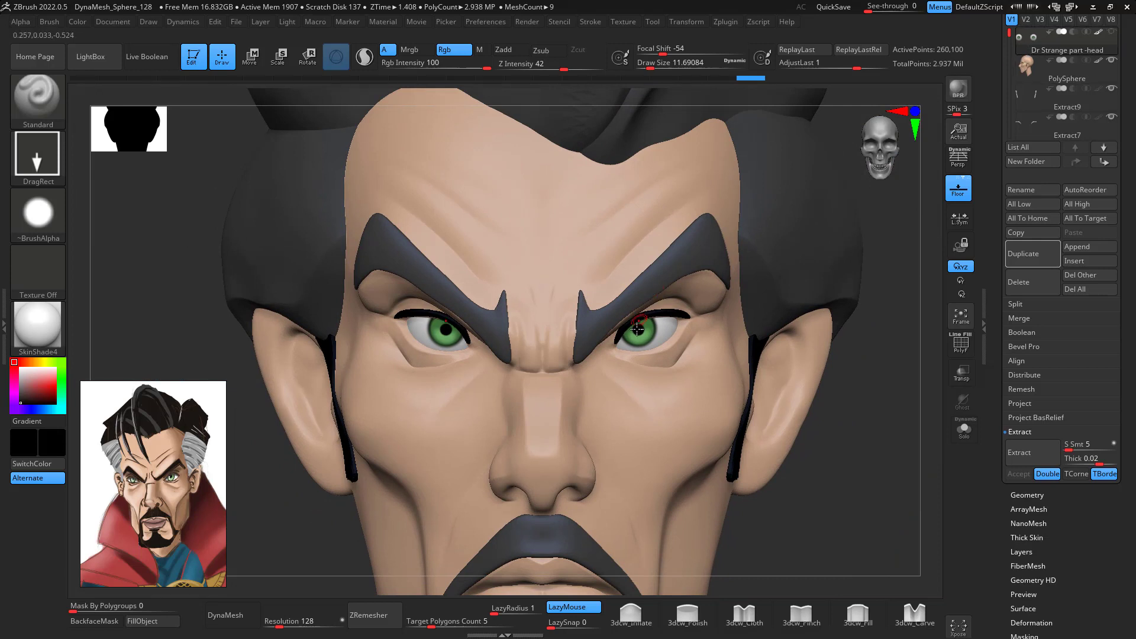
pyautogui.press('w')
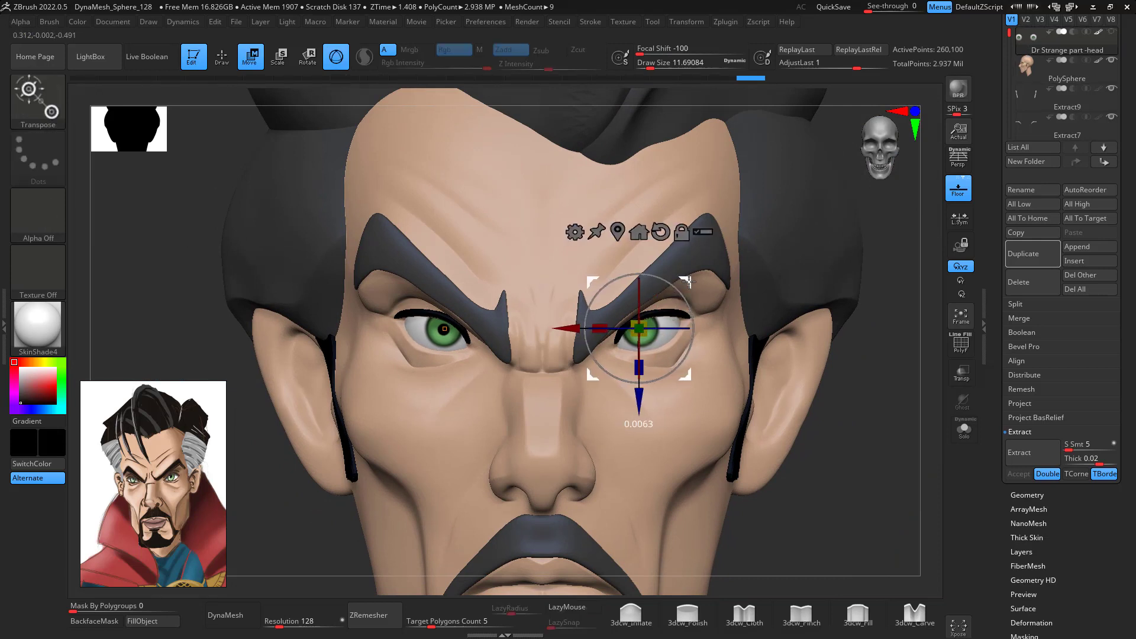
pyautogui.moveTo(688, 282); pyautogui.dragTo(688, 280)
pyautogui.moveTo(672, 327); pyautogui.dragTo(675, 326)
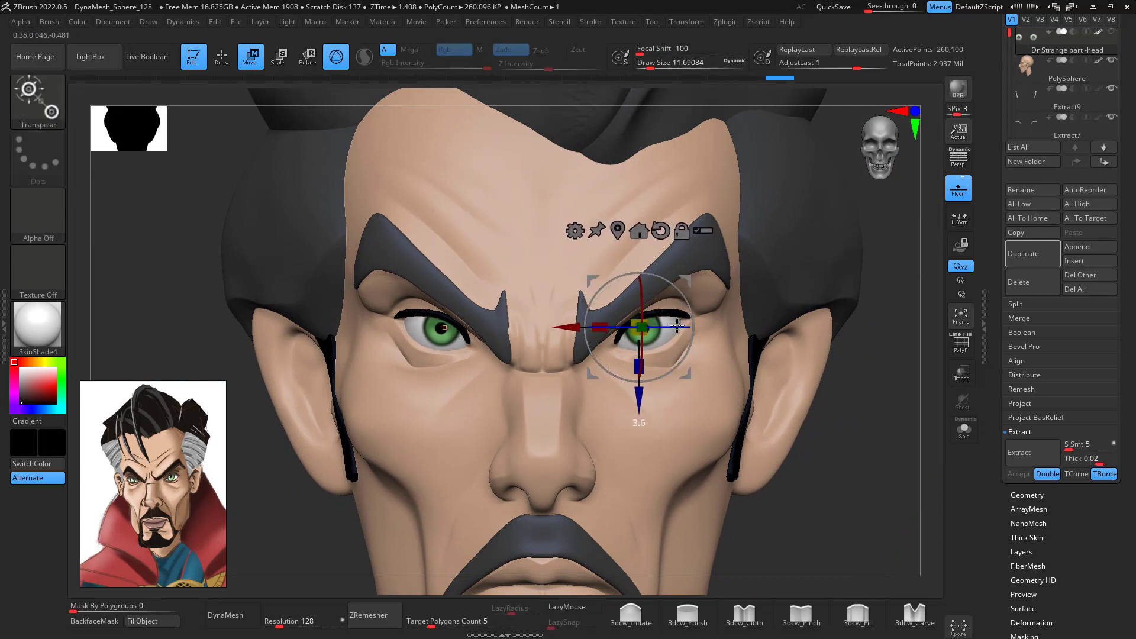
pyautogui.press('q')
pyautogui.keyDown('alt'); pyautogui.moveTo(874, 501); pyautogui.dragTo(865, 296); pyautogui.keyUp('alt')
pyautogui.moveTo(861, 349)
pyautogui.mouseDown()
pyautogui.moveTo(830, 363)
pyautogui.moveTo(845, 368)
pyautogui.mouseUp()
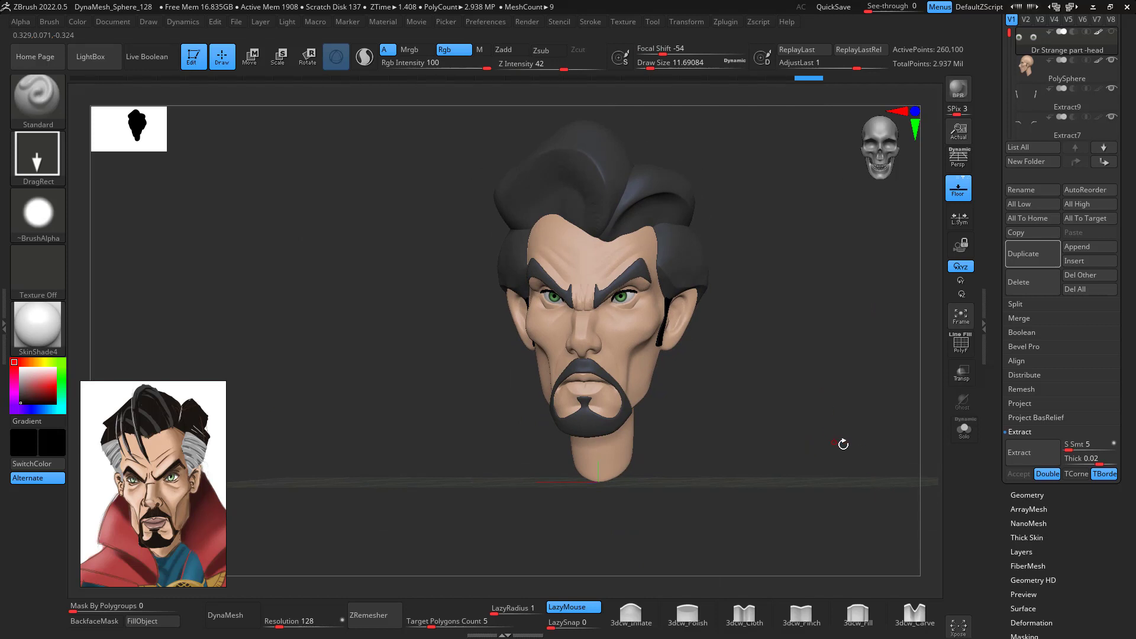
pyautogui.moveTo(843, 444); pyautogui.dragTo(838, 517)
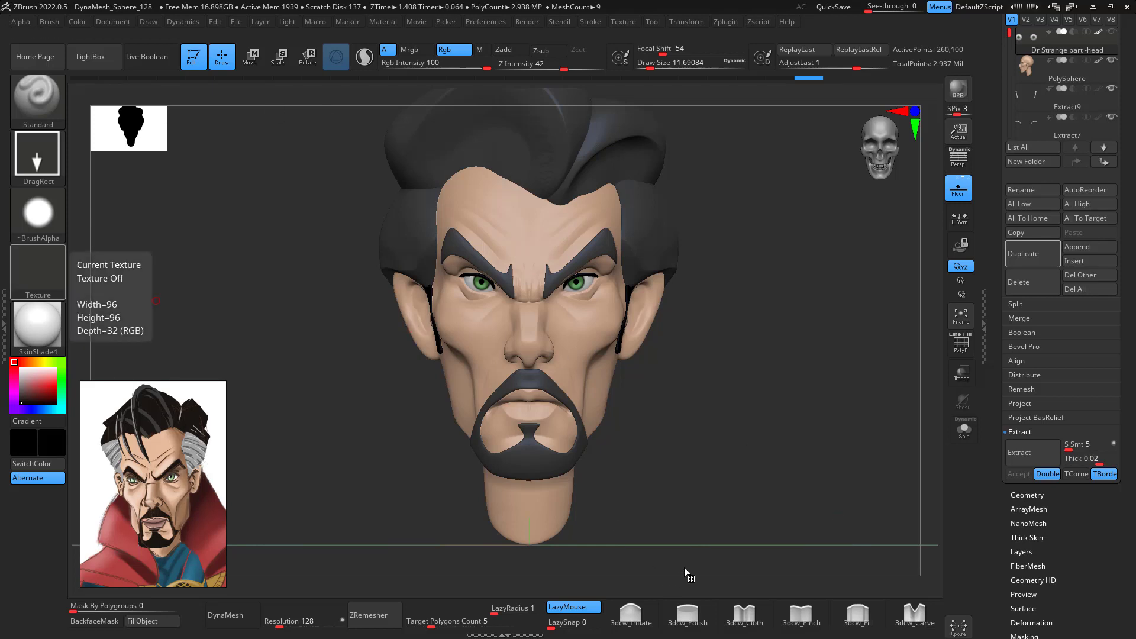
# - Turn on perspective display and select the moustache and goatee subtool
pyautogui.click(961, 159)
pyautogui.moveTo(806, 355); pyautogui.dragTo(880, 322)
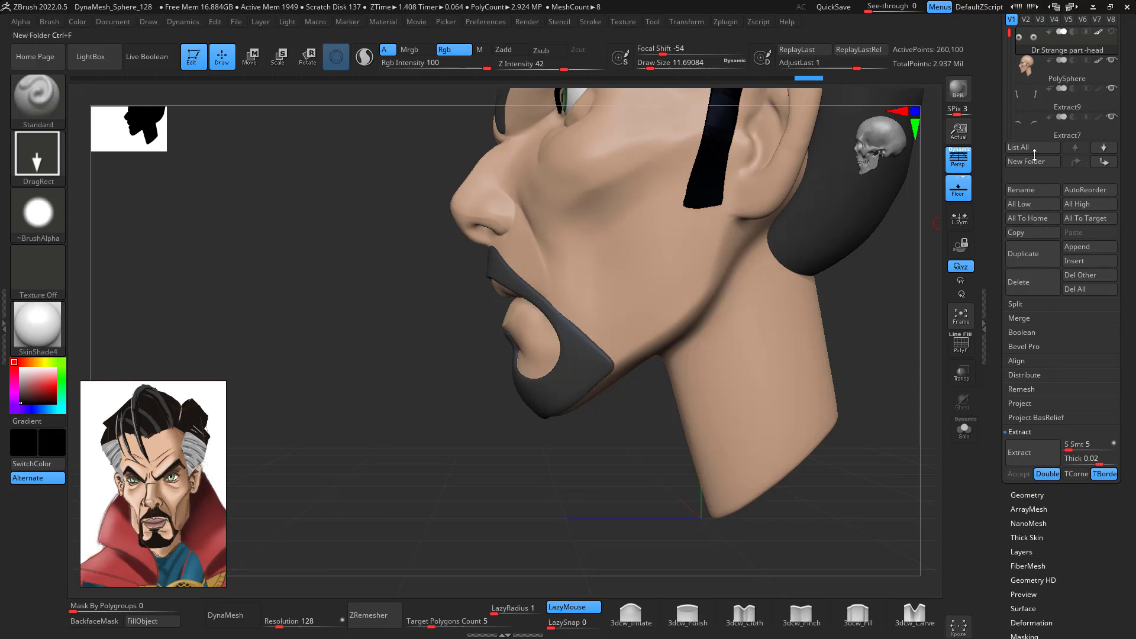
pyautogui.moveTo(1008, 36); pyautogui.dragTo(1009, 71)
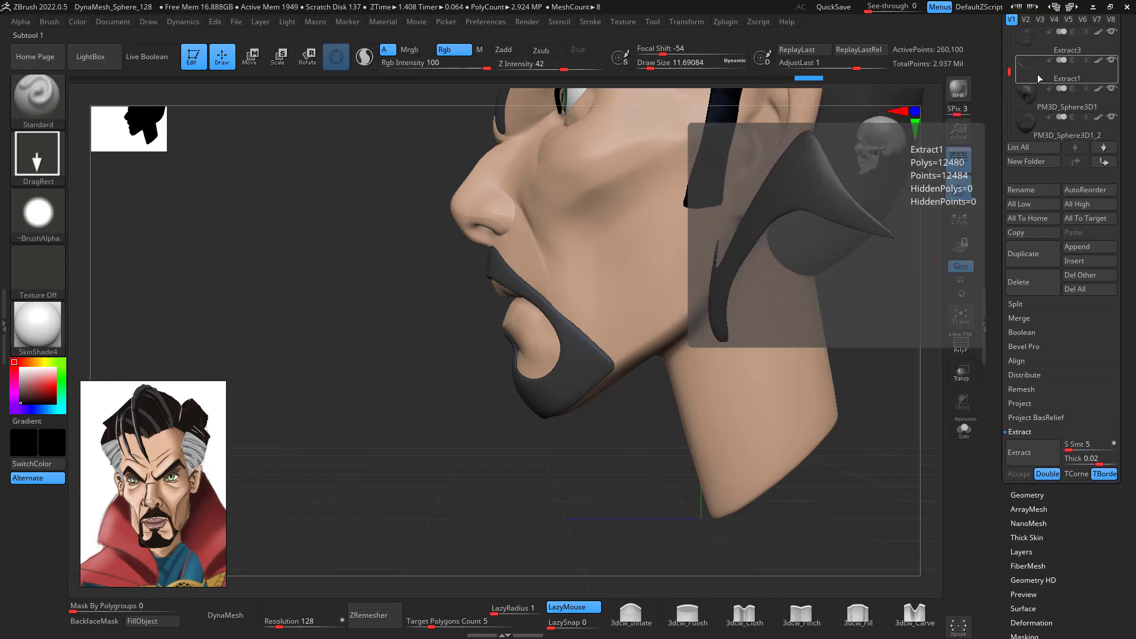
pyautogui.click(1044, 106)
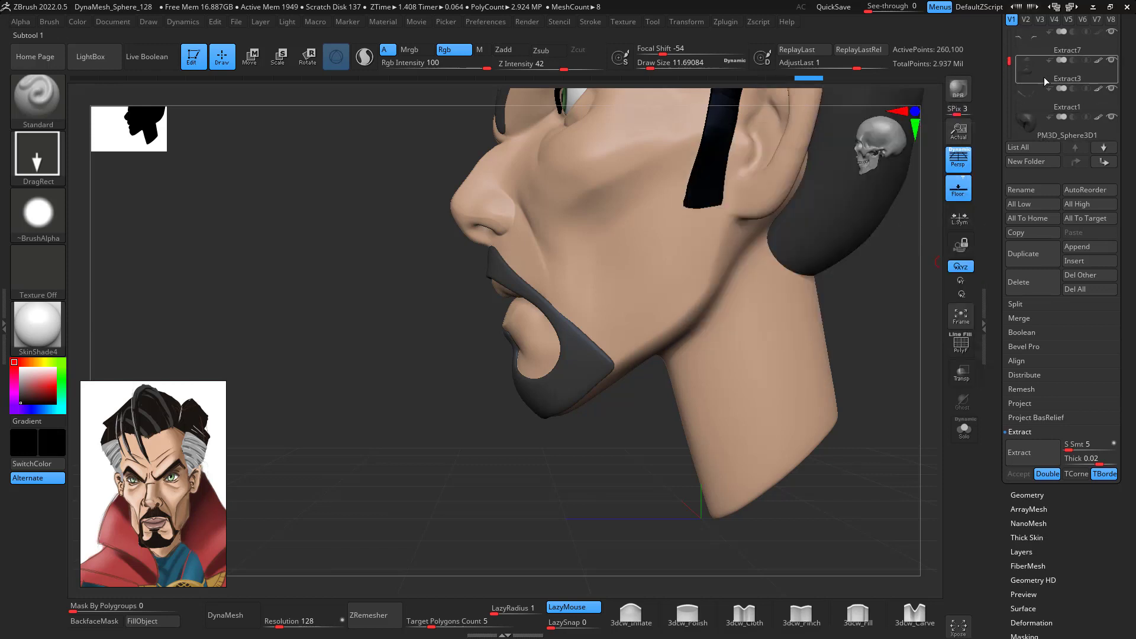
pyautogui.click(1044, 81)
# - Reshape and thin the moustache band beside the mouth using the Move brush, with draw size reduced to about 56
pyautogui.press('space')
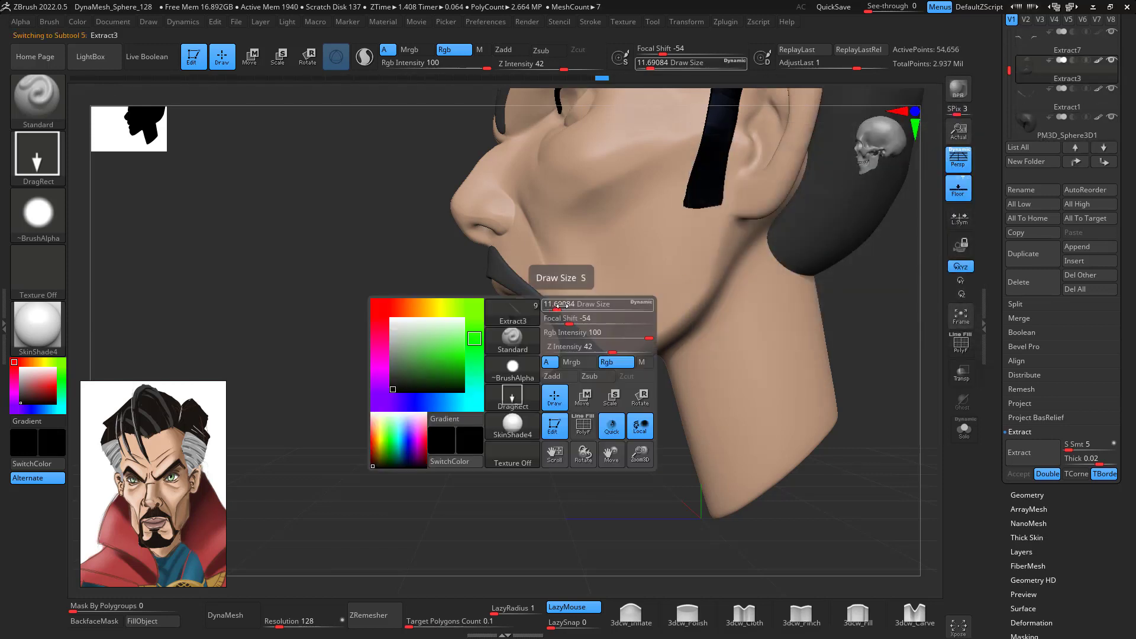
pyautogui.moveTo(560, 307); pyautogui.dragTo(582, 308)
pyautogui.moveTo(581, 421); pyautogui.dragTo(627, 435)
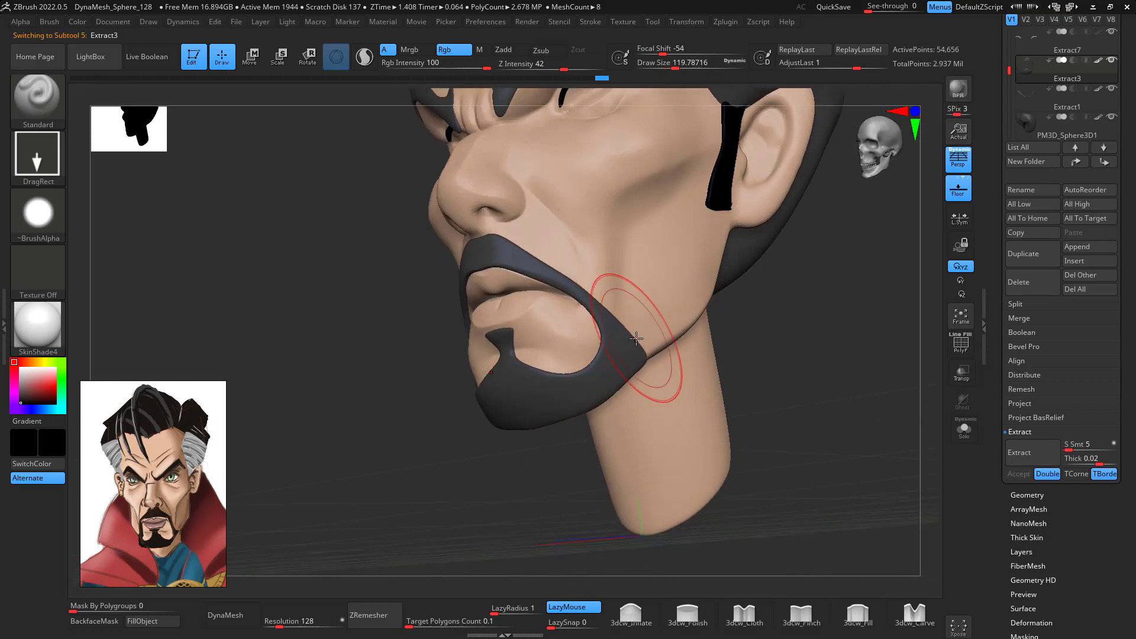
pyautogui.press('b')
pyautogui.press('m')
pyautogui.press('v')
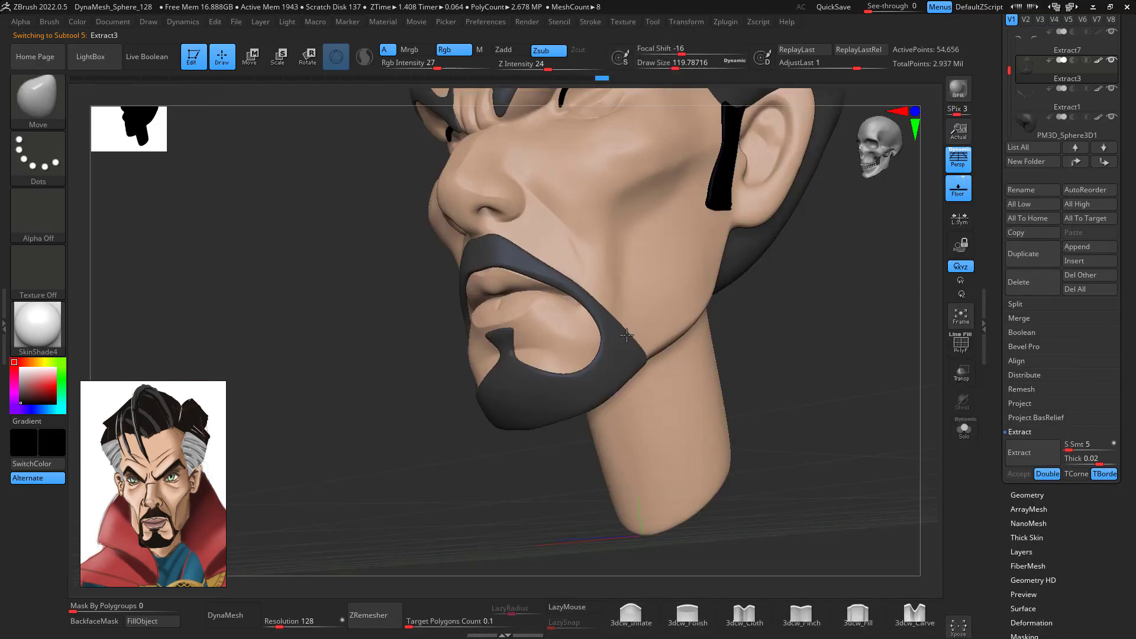
pyautogui.press('space')
pyautogui.moveTo(586, 280); pyautogui.dragTo(578, 279)
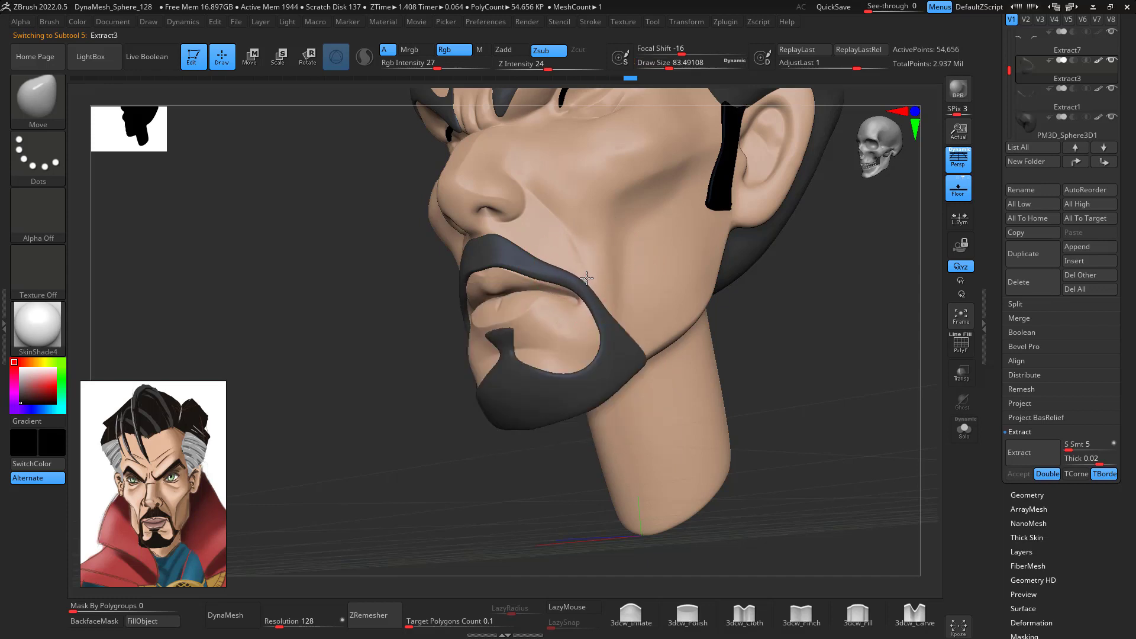
pyautogui.press('space')
pyautogui.moveTo(559, 262); pyautogui.dragTo(552, 262)
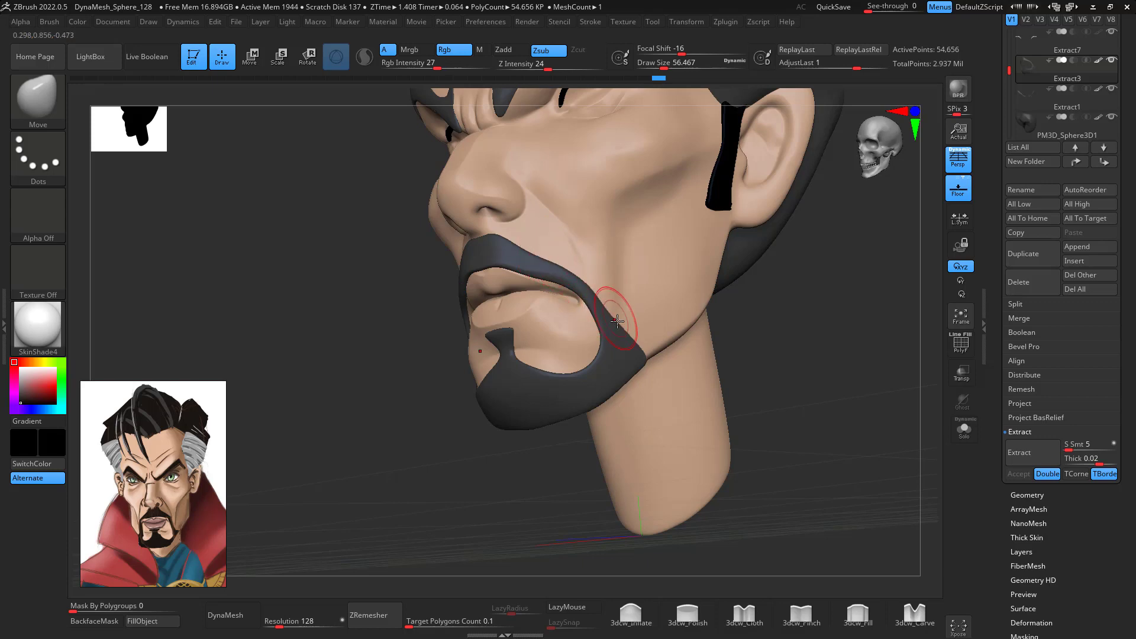
# - Adjust the goatee's rear corner along the jaw with the Move brush at draw size about 120
pyautogui.moveTo(857, 413); pyautogui.dragTo(704, 391)
pyautogui.press('space')
pyautogui.moveTo(540, 323); pyautogui.dragTo(551, 323)
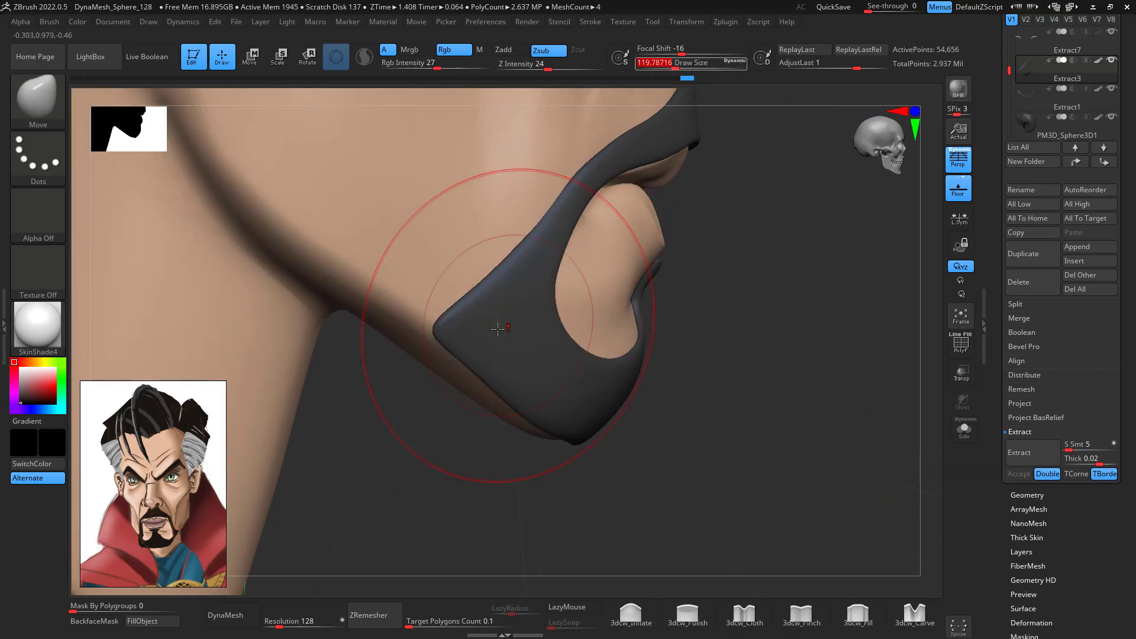
pyautogui.moveTo(449, 323)
pyautogui.mouseDown()
pyautogui.moveTo(458, 346)
pyautogui.moveTo(485, 340)
pyautogui.moveTo(506, 259)
pyautogui.moveTo(510, 292)
pyautogui.moveTo(504, 277)
pyautogui.mouseUp()
pyautogui.press('space')
pyautogui.moveTo(711, 358); pyautogui.dragTo(819, 450)
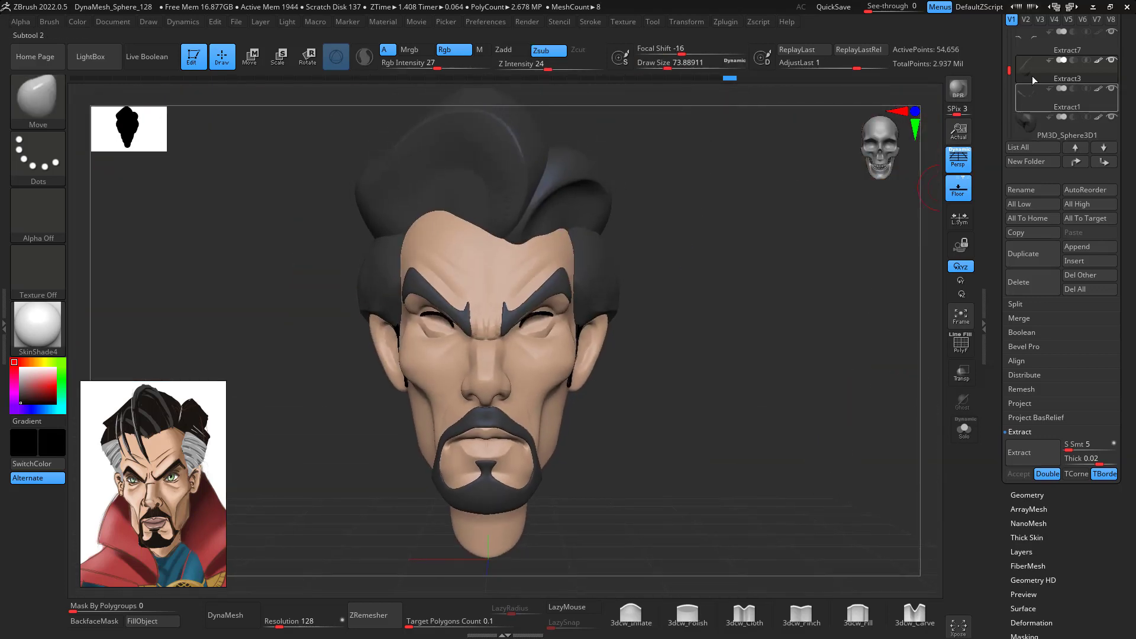
# - Turn the eyeballs' visibility back on and check the face from the front
pyautogui.scroll(3, 1031, 82)
pyautogui.click(1111, 33)
pyautogui.moveTo(813, 254)
pyautogui.keyDown('alt'); pyautogui.mouseDown()
pyautogui.moveTo(829, 358)
pyautogui.moveTo(821, 257)
pyautogui.mouseUp(); pyautogui.keyUp('alt')
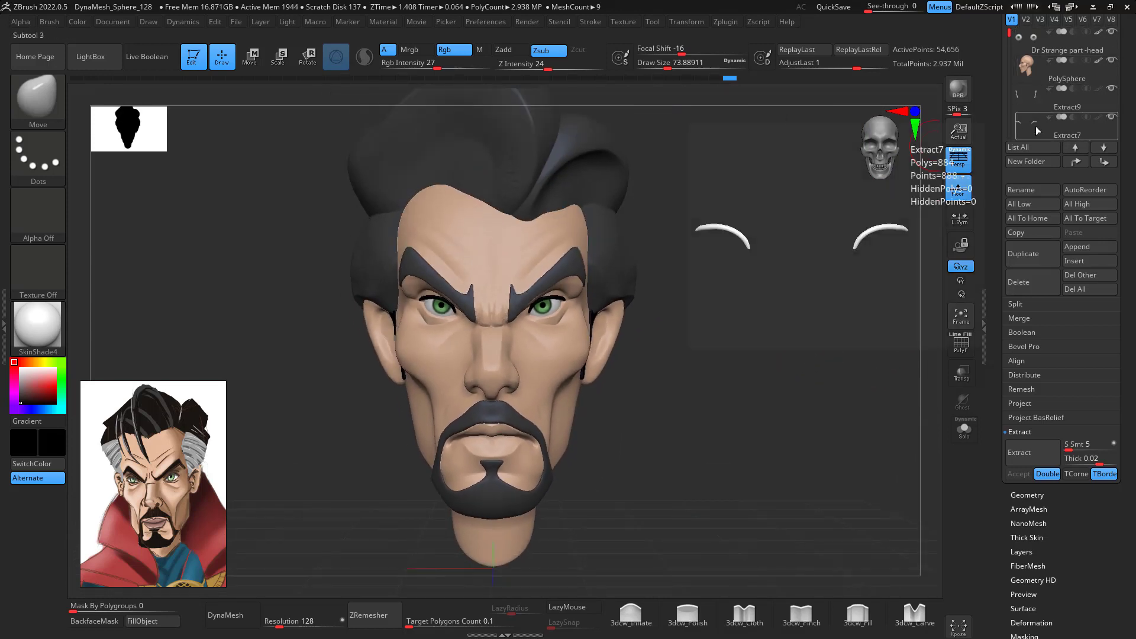
# - Fill the sideburns and eyelashes with dark grey at RGB intensity 100, and review the head from the front and side
pyautogui.click(1046, 104)
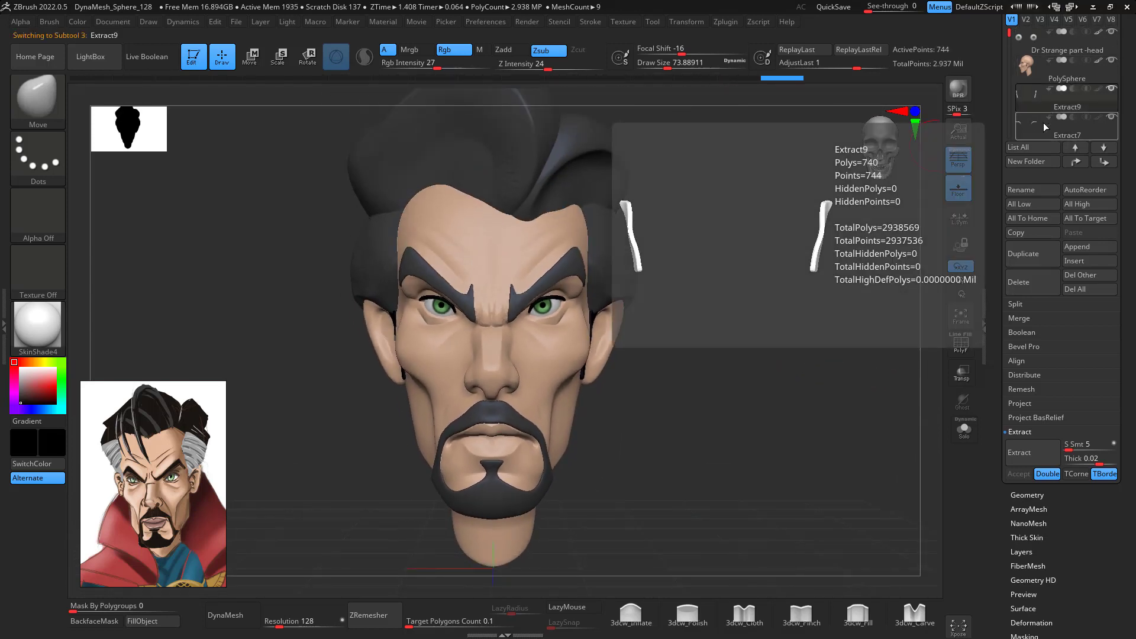
pyautogui.moveTo(821, 299); pyautogui.dragTo(769, 278)
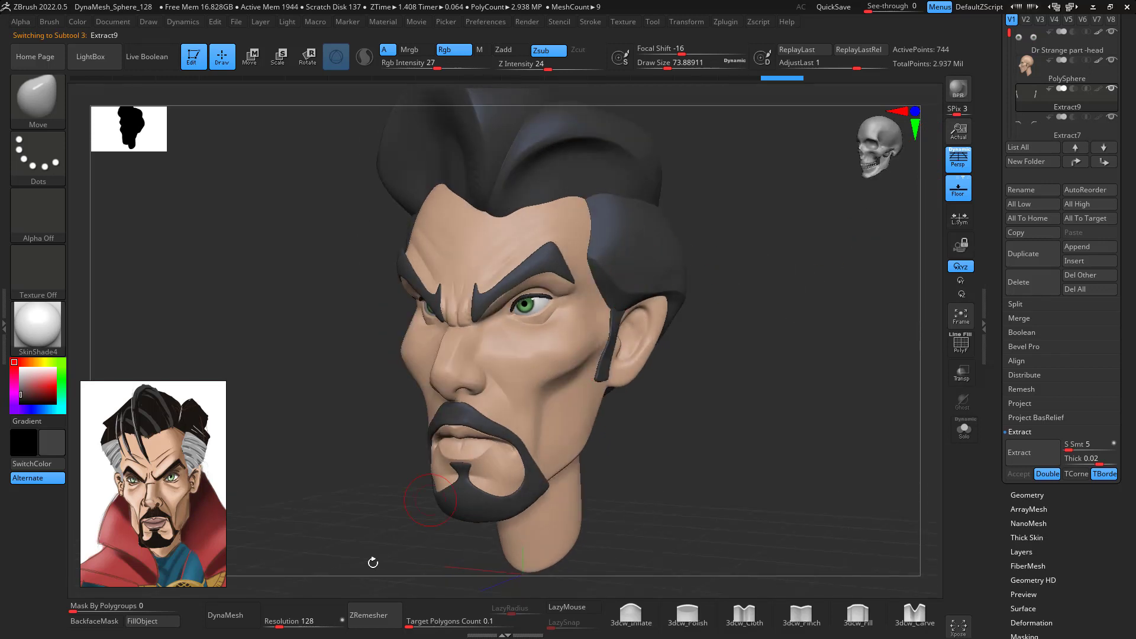
pyautogui.click(151, 625)
pyautogui.click(1053, 134)
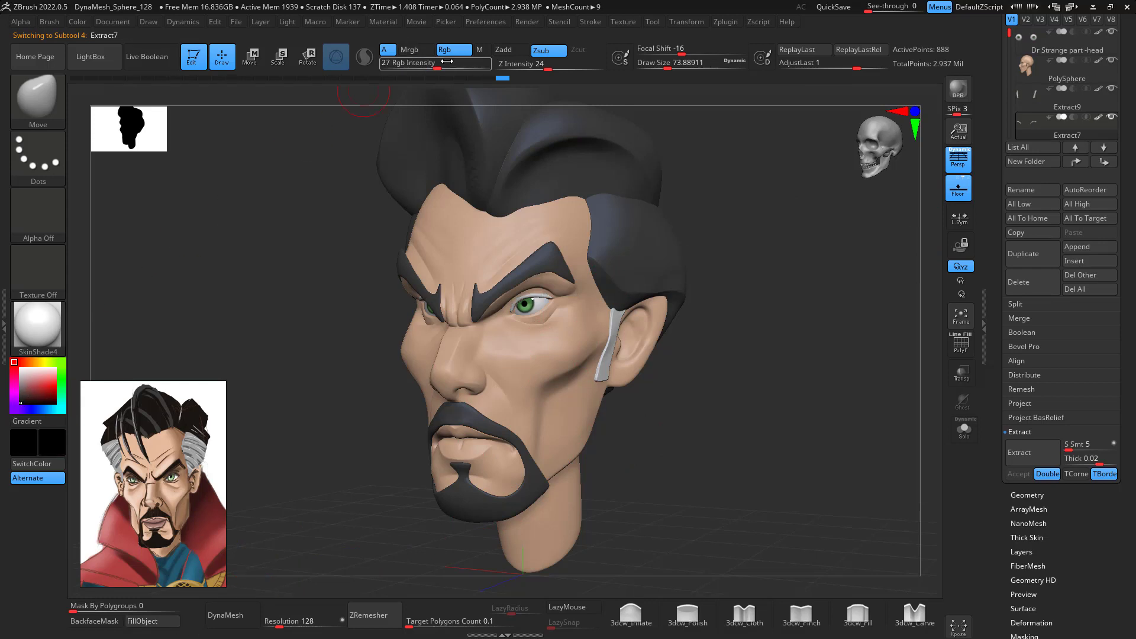
pyautogui.moveTo(446, 62); pyautogui.dragTo(491, 65)
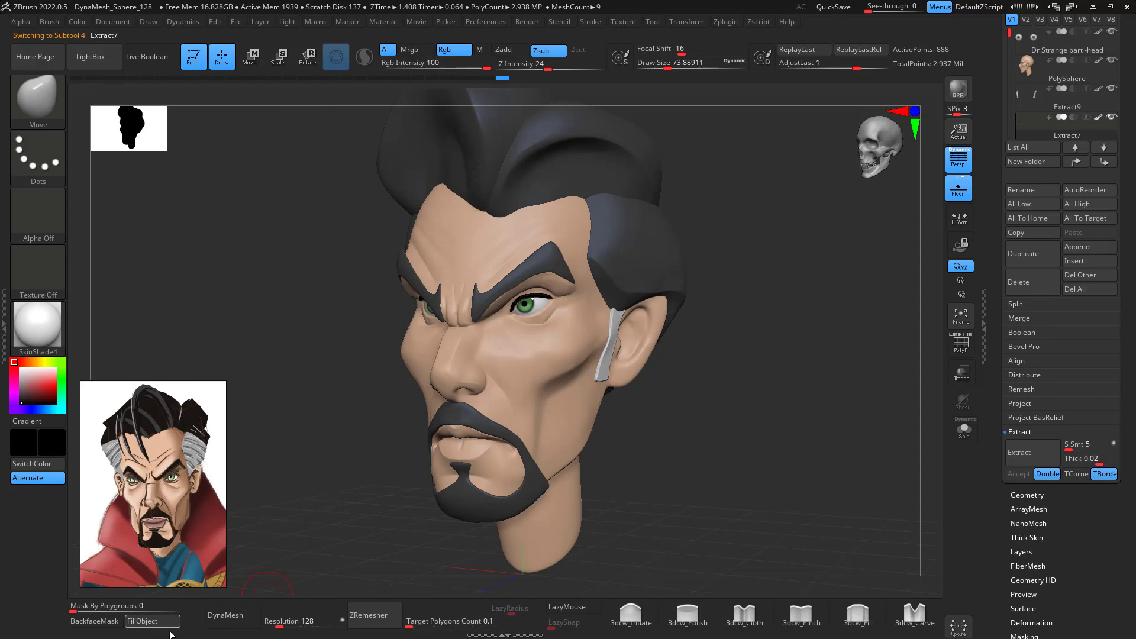
pyautogui.click(1049, 121)
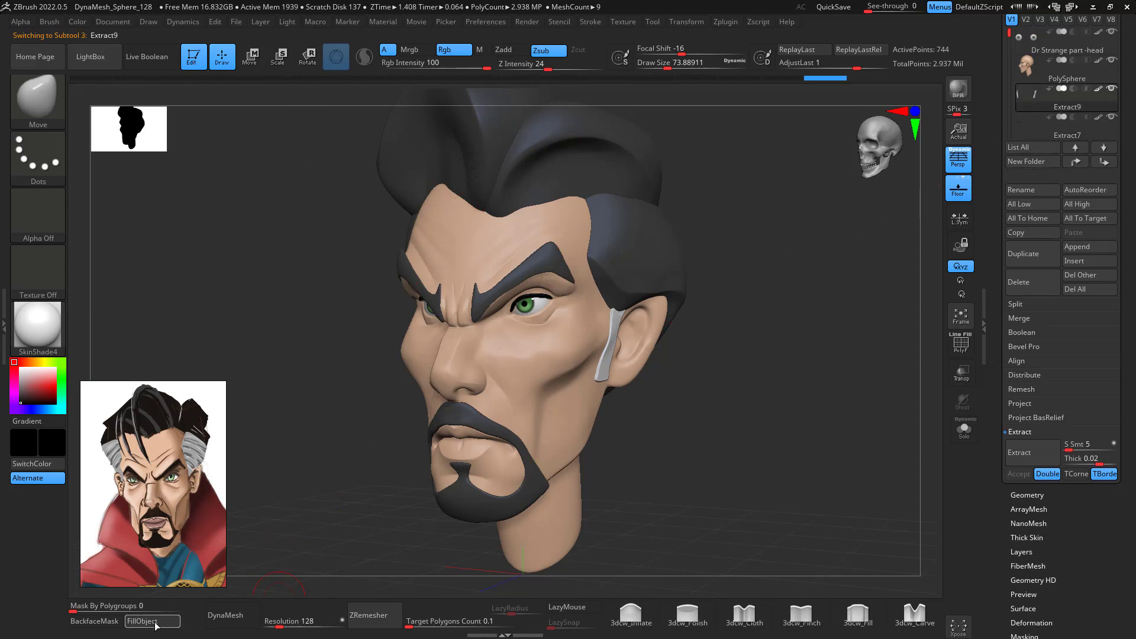
pyautogui.moveTo(794, 315)
pyautogui.mouseDown()
pyautogui.moveTo(869, 331)
pyautogui.moveTo(798, 343)
pyautogui.moveTo(842, 385)
pyautogui.moveTo(829, 380)
pyautogui.moveTo(821, 293)
pyautogui.moveTo(844, 330)
pyautogui.moveTo(825, 354)
pyautogui.moveTo(866, 319)
pyautogui.moveTo(814, 299)
pyautogui.moveTo(840, 308)
pyautogui.moveTo(824, 403)
pyautogui.moveTo(893, 400)
pyautogui.moveTo(837, 406)
pyautogui.moveTo(811, 309)
pyautogui.mouseUp()
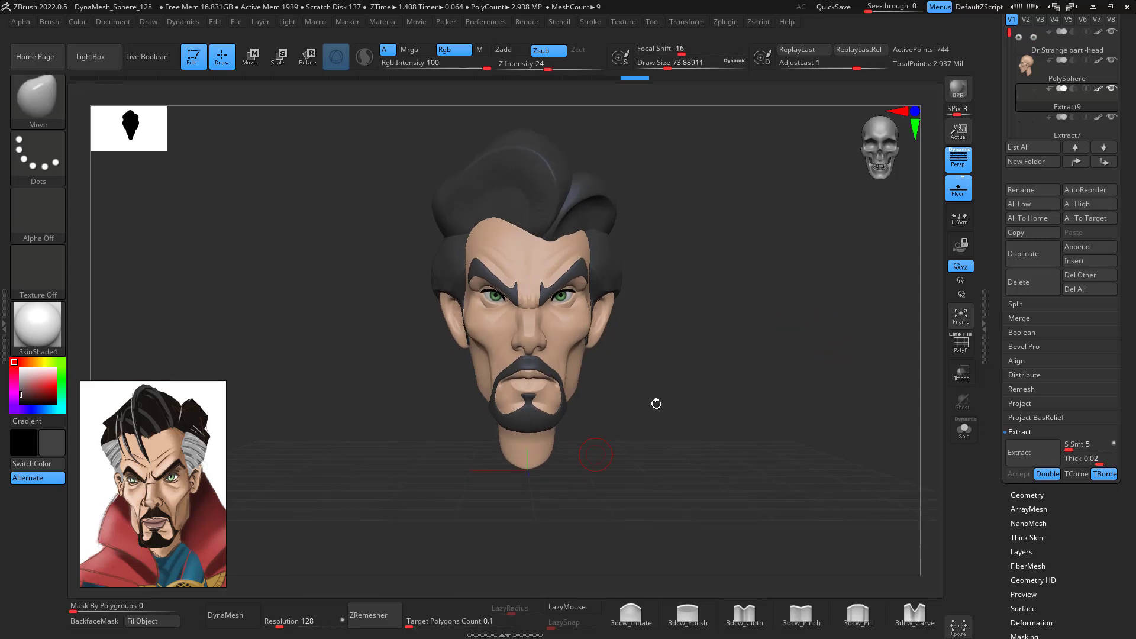
pyautogui.moveTo(656, 404); pyautogui.dragTo(759, 314)
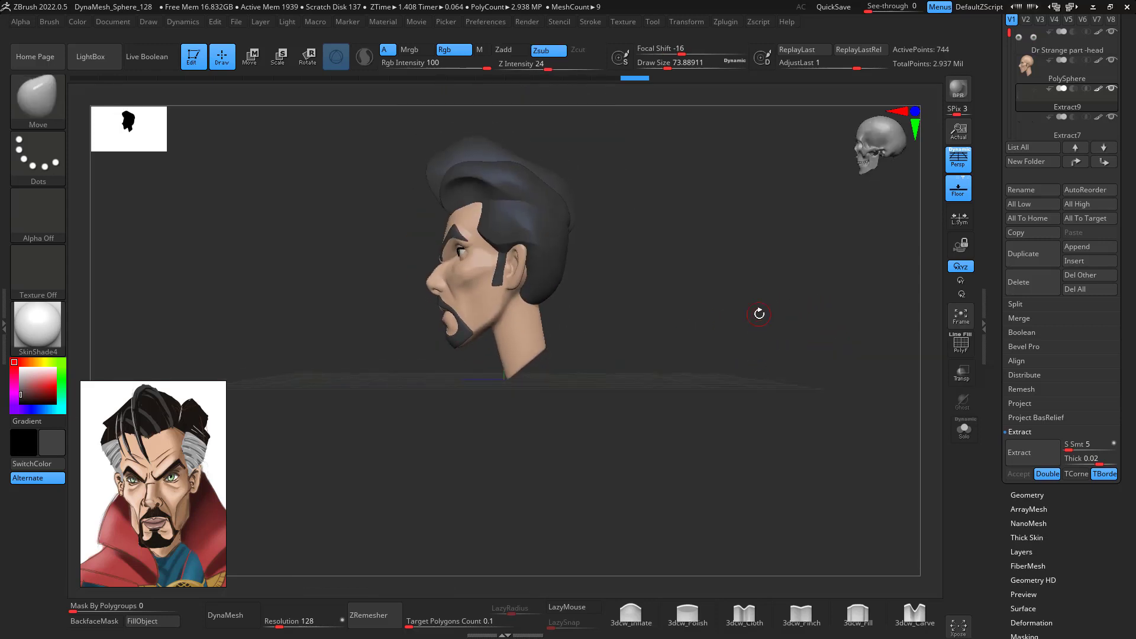
# - Append a Sphere3D subtool for the body and choose a medium blue as the active colour
pyautogui.click(1081, 247)
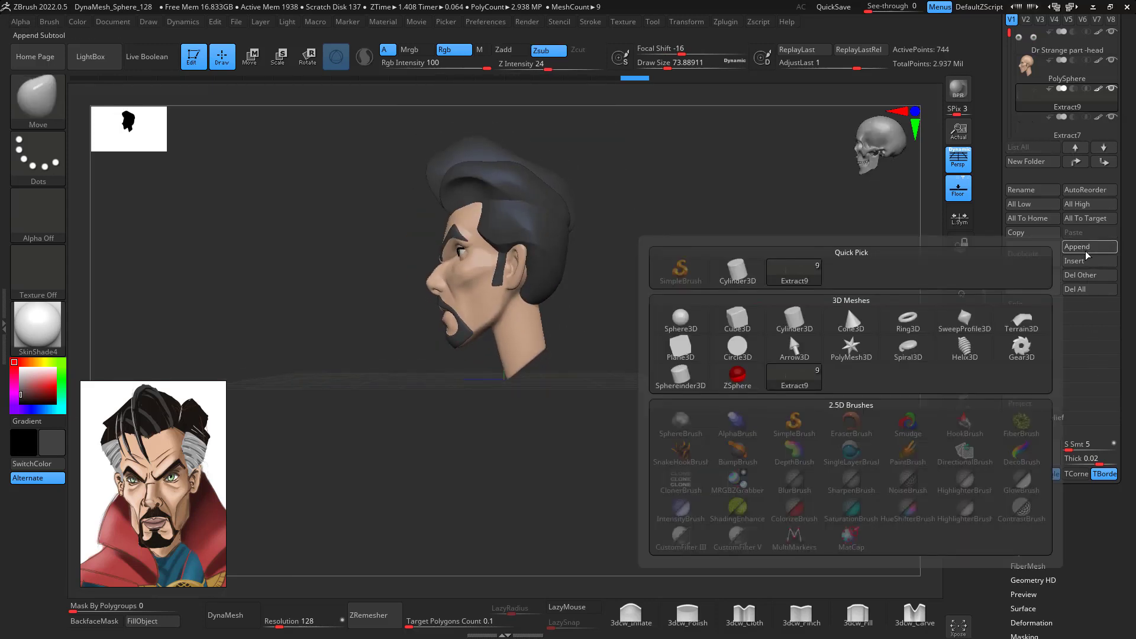
pyautogui.click(1086, 247)
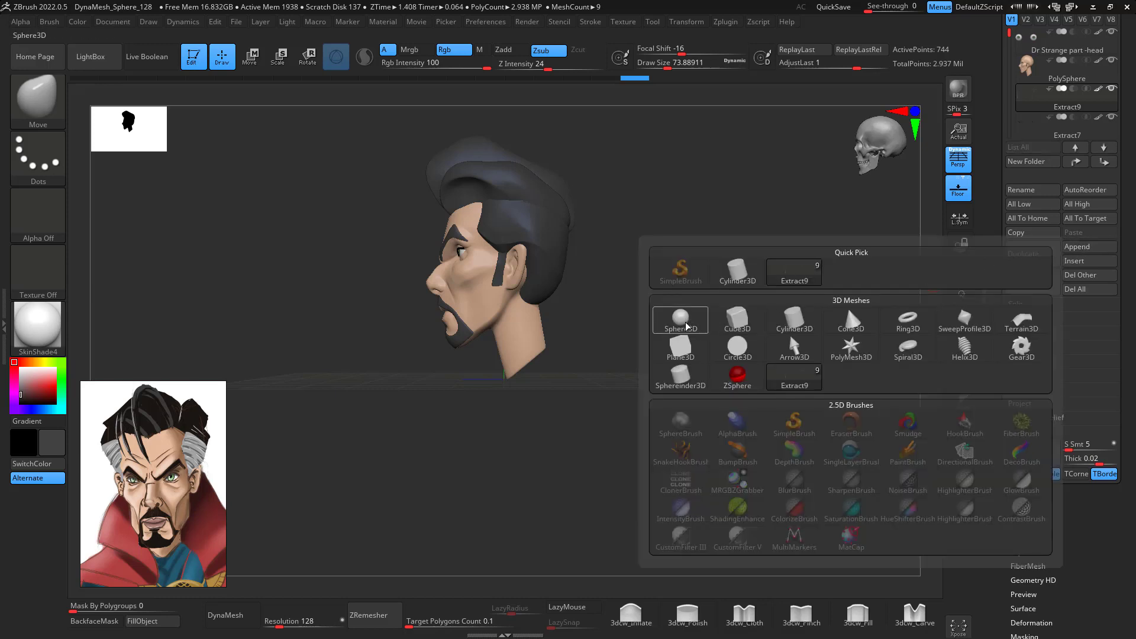
pyautogui.click(846, 305)
pyautogui.moveTo(757, 361)
pyautogui.keyDown('shift'); pyautogui.mouseDown()
pyautogui.moveTo(721, 355)
pyautogui.moveTo(744, 239)
pyautogui.mouseUp(); pyautogui.keyUp('shift')
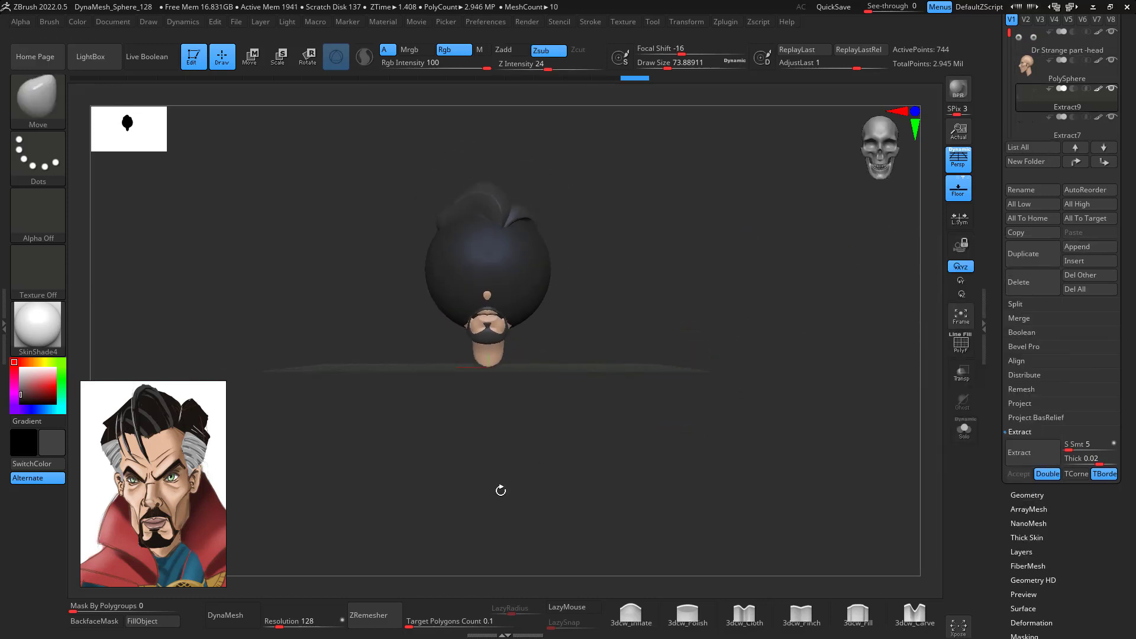
pyautogui.click(42, 378)
pyautogui.moveTo(49, 408); pyautogui.dragTo(41, 389)
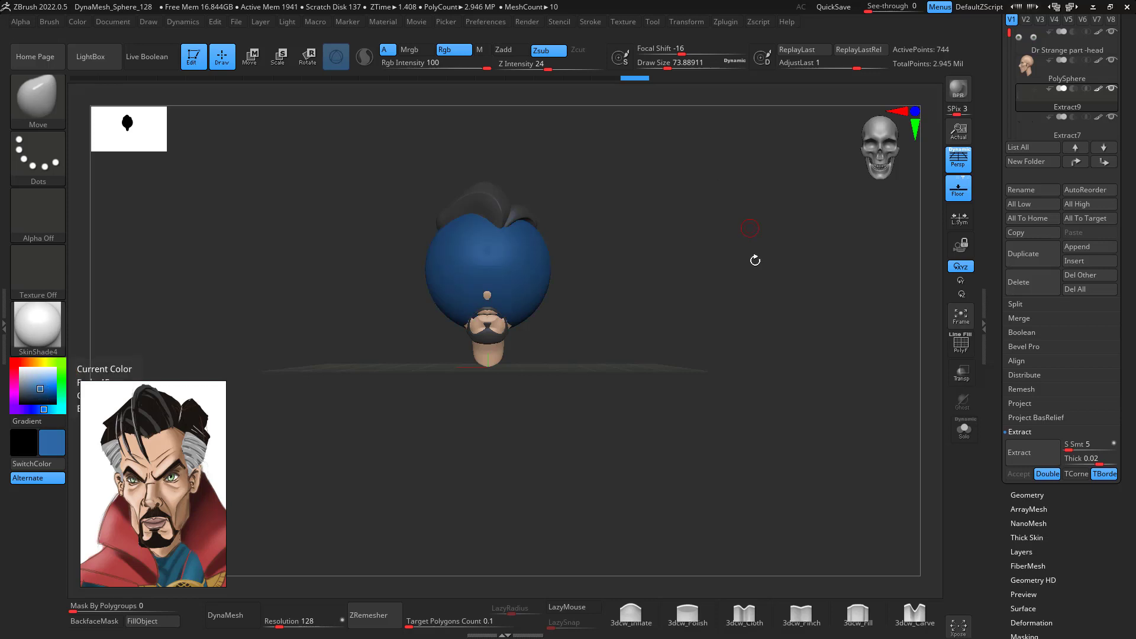
pyautogui.keyDown('alt'); pyautogui.moveTo(754, 258); pyautogui.dragTo(748, 369); pyautogui.keyUp('alt')
pyautogui.press('f')
pyautogui.press('w')
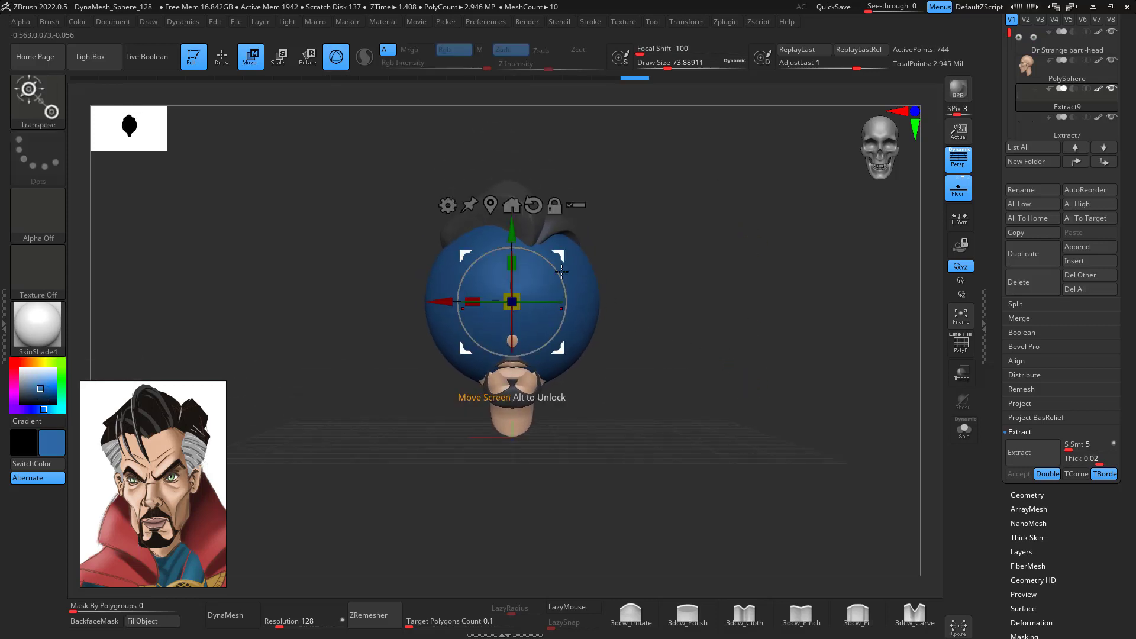
pyautogui.moveTo(558, 348); pyautogui.dragTo(564, 530)
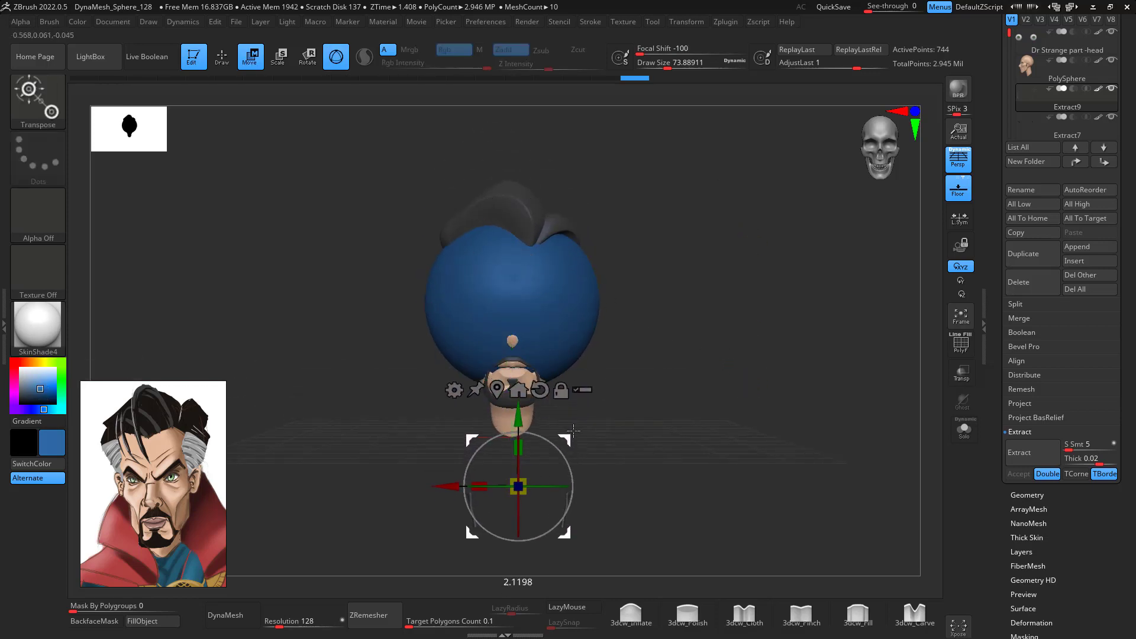
pyautogui.hotkey('ctrl', 'z')
# - Select the new blue sphere and move it down and back so that it sits directly beneath the neck
pyautogui.click(1026, 66)
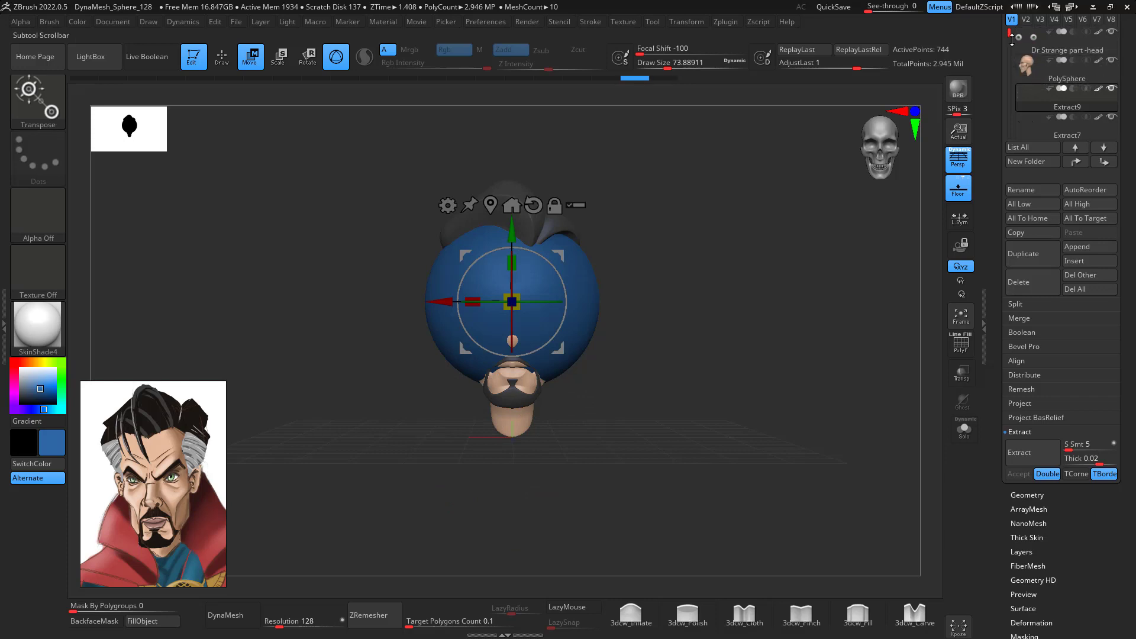
pyautogui.moveTo(1012, 39); pyautogui.dragTo(1012, 120)
pyautogui.click(1027, 97)
pyautogui.moveTo(559, 256); pyautogui.dragTo(554, 442)
pyautogui.moveTo(739, 385); pyautogui.dragTo(717, 346)
pyautogui.moveTo(556, 446); pyautogui.dragTo(594, 444)
pyautogui.keyDown('alt'); pyautogui.moveTo(714, 422); pyautogui.dragTo(721, 275); pyautogui.keyUp('alt')
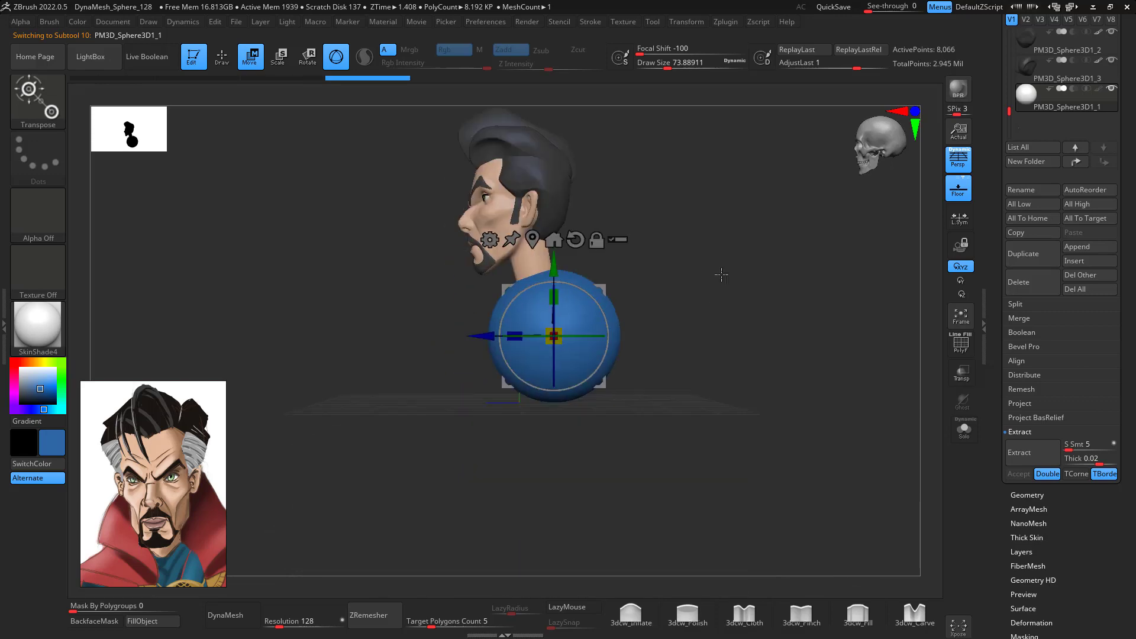
# - Stretch the sphere downward into a long torso using the Move brush at draw size about 921, shaping its front and back
pyautogui.press('q')
pyautogui.press('space')
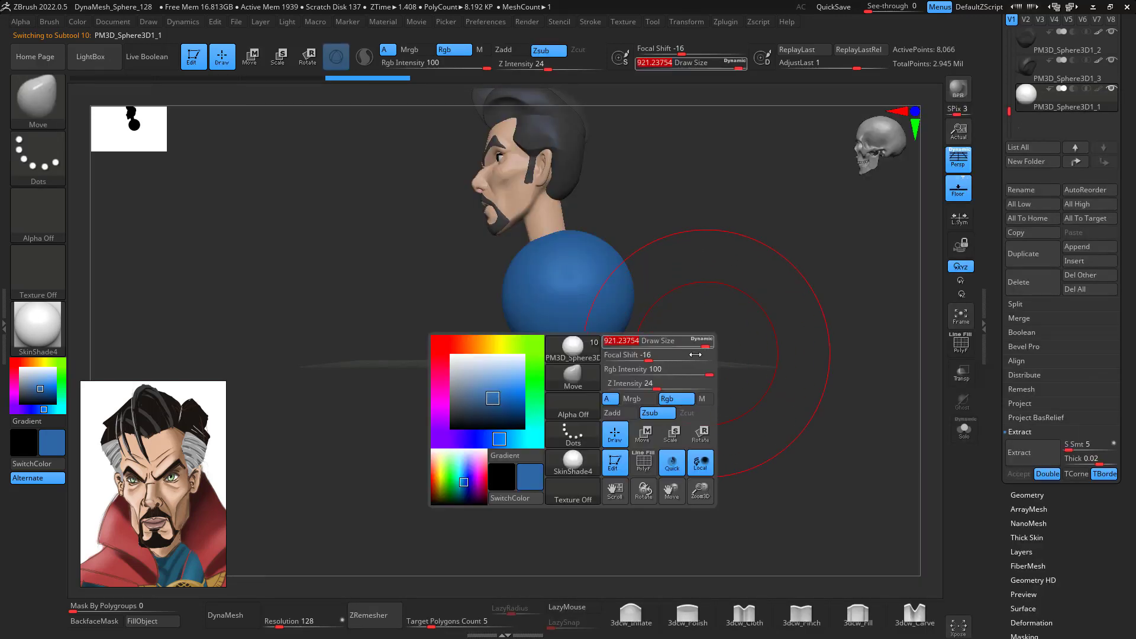
pyautogui.moveTo(696, 355); pyautogui.dragTo(640, 322)
pyautogui.moveTo(634, 364)
pyautogui.mouseDown()
pyautogui.moveTo(649, 400)
pyautogui.moveTo(673, 399)
pyautogui.mouseUp()
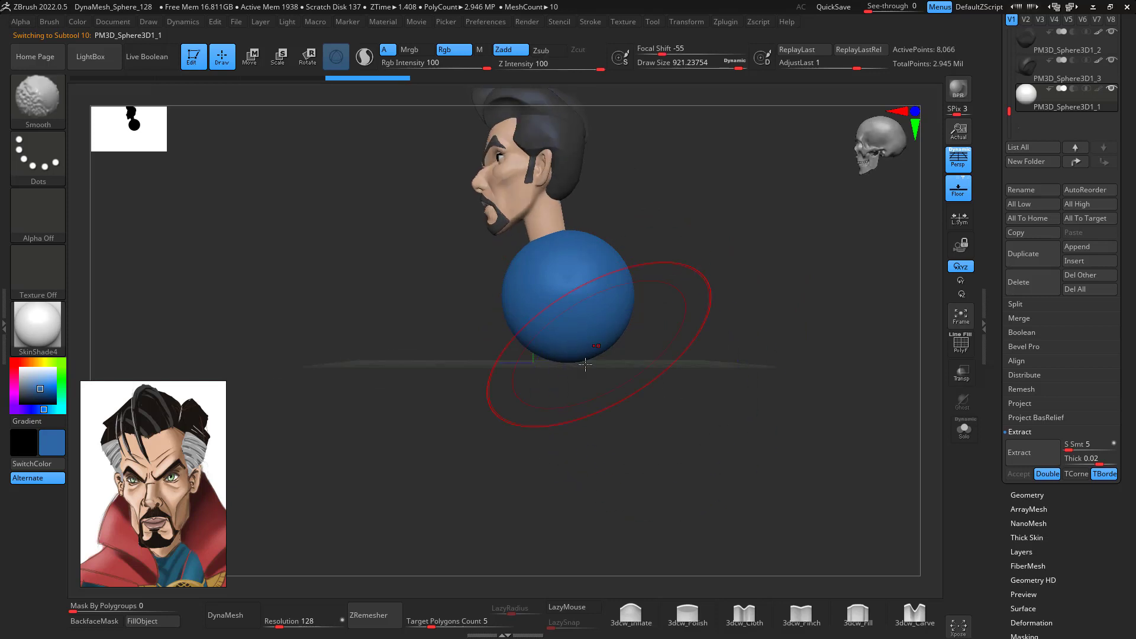
pyautogui.moveTo(582, 358); pyautogui.dragTo(578, 491)
pyautogui.moveTo(571, 408); pyautogui.dragTo(569, 464)
pyautogui.moveTo(629, 285)
pyautogui.mouseDown()
pyautogui.moveTo(598, 284)
pyautogui.moveTo(584, 252)
pyautogui.mouseUp()
pyautogui.moveTo(514, 275); pyautogui.dragTo(527, 284)
pyautogui.moveTo(548, 397); pyautogui.dragTo(527, 359)
# - Refine the lower torso's silhouette from the front and side with the Move brush
pyautogui.moveTo(714, 357); pyautogui.dragTo(603, 304)
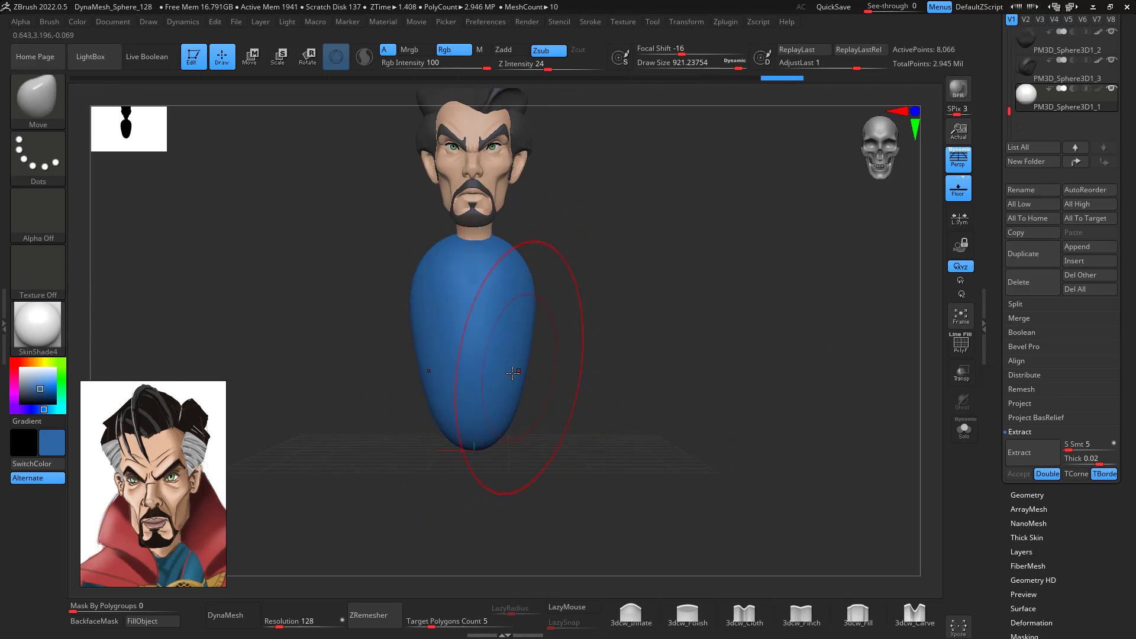
pyautogui.moveTo(512, 373); pyautogui.dragTo(504, 364)
pyautogui.moveTo(656, 331); pyautogui.dragTo(585, 306)
pyautogui.moveTo(508, 386)
pyautogui.mouseDown()
pyautogui.moveTo(520, 380)
pyautogui.moveTo(507, 336)
pyautogui.mouseUp()
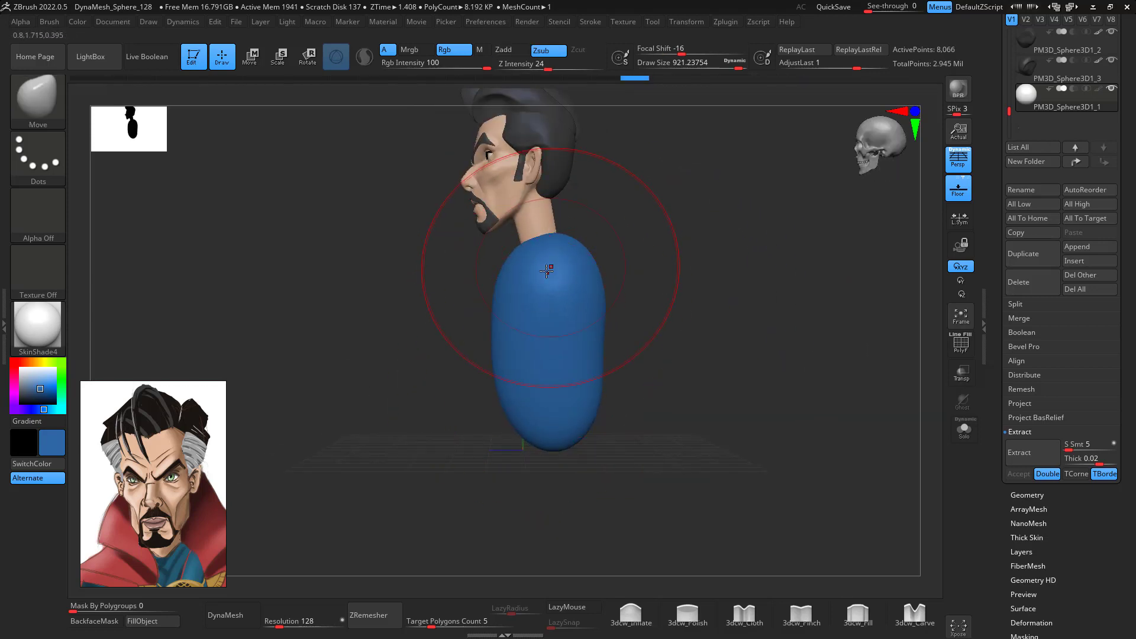
# - Slope the upper chest and raise the upper back toward the neck with the Move brush at draw size about 648
pyautogui.moveTo(546, 271)
pyautogui.mouseDown()
pyautogui.moveTo(547, 285)
pyautogui.moveTo(578, 292)
pyautogui.mouseUp()
pyautogui.press('space')
pyautogui.moveTo(575, 258); pyautogui.dragTo(571, 207)
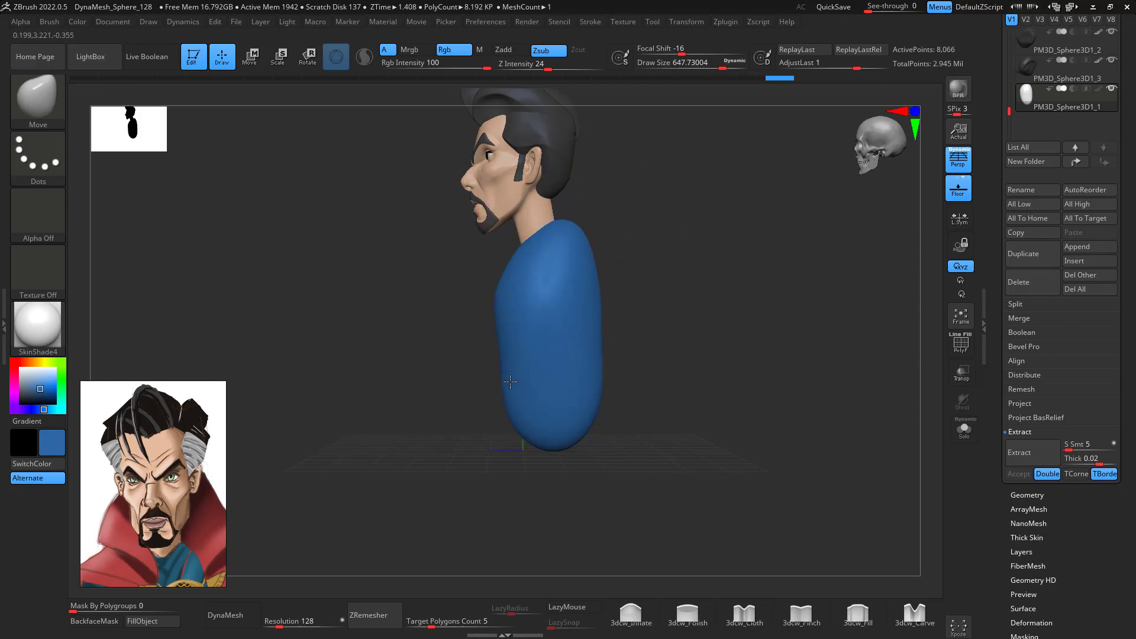
# - Lower the upper back behind the neck and flatten the back's curve with the Move brush at draw size about 460
pyautogui.moveTo(644, 320); pyautogui.dragTo(654, 269, button='right')
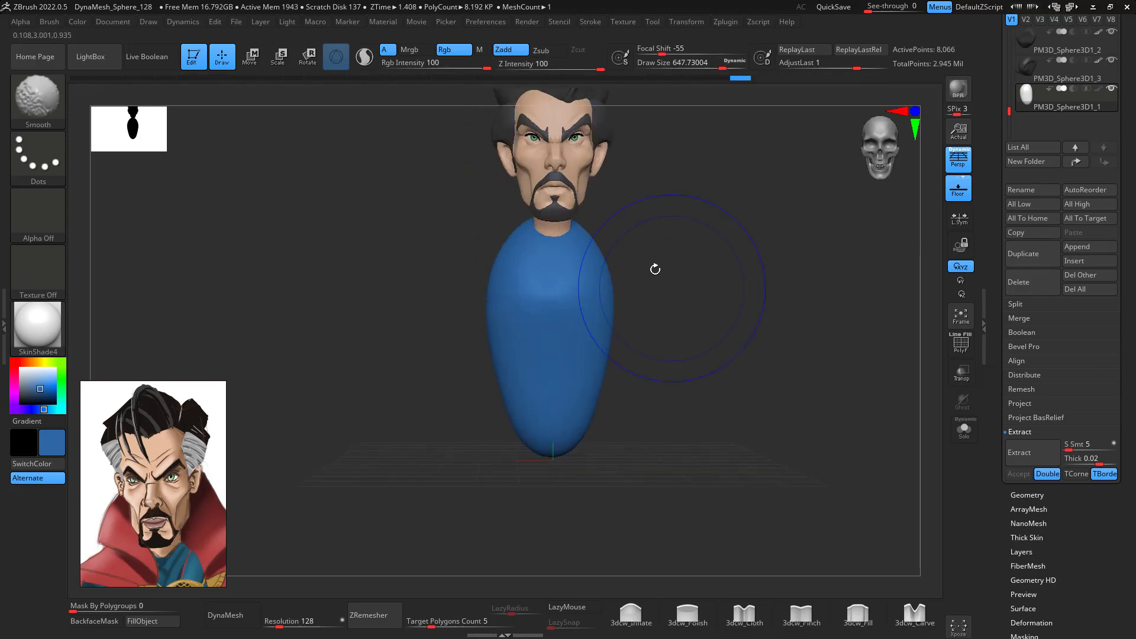
pyautogui.press('space')
pyautogui.moveTo(619, 281); pyautogui.dragTo(609, 283)
pyautogui.moveTo(653, 228)
pyautogui.keyDown('shift'); pyautogui.mouseDown(button='right')
pyautogui.moveTo(661, 199)
pyautogui.moveTo(649, 307)
pyautogui.moveTo(679, 360)
pyautogui.mouseUp(button='right'); pyautogui.keyUp('shift')
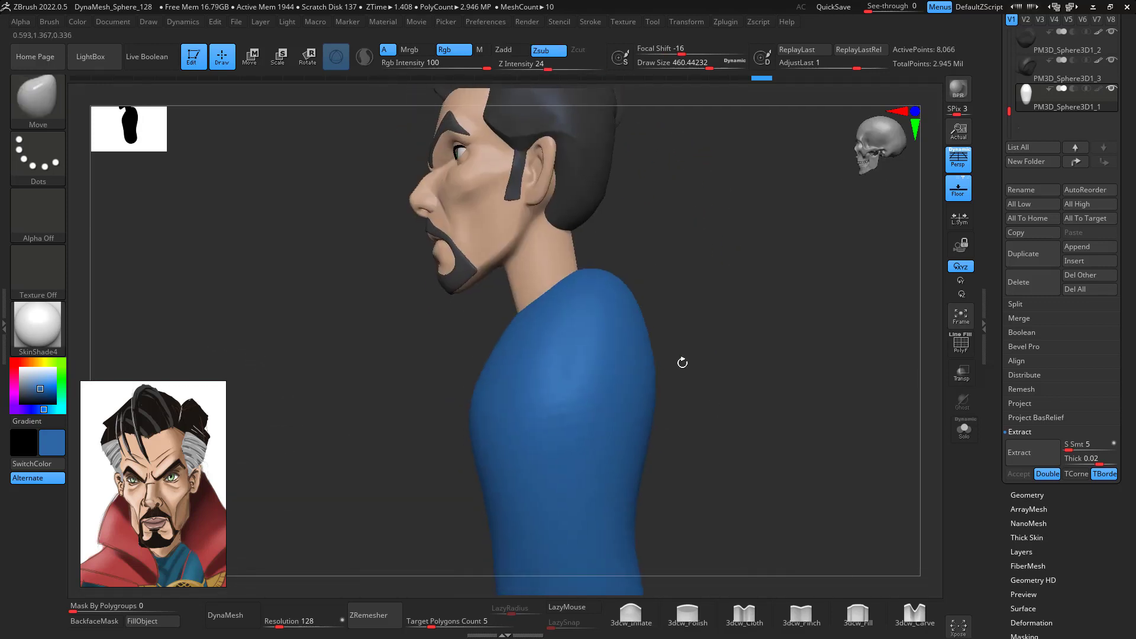
pyautogui.moveTo(620, 285); pyautogui.dragTo(592, 324)
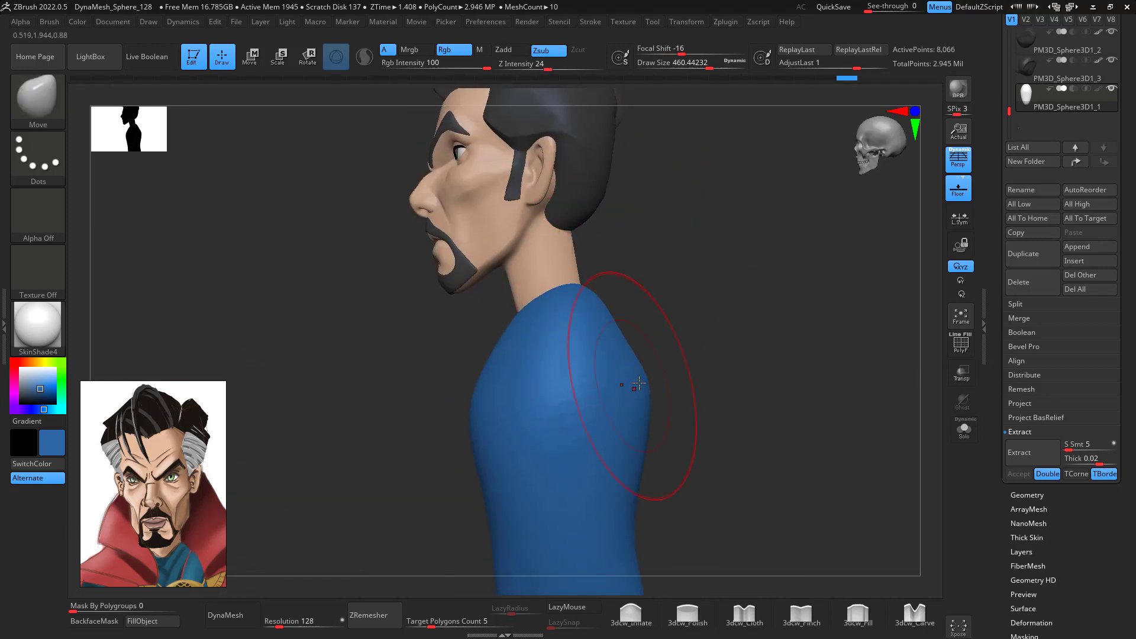
pyautogui.moveTo(639, 383); pyautogui.dragTo(623, 386)
pyautogui.moveTo(674, 388); pyautogui.dragTo(630, 396, button='right')
pyautogui.keyDown('shift'); pyautogui.moveTo(728, 338); pyautogui.dragTo(771, 350, button='right'); pyautogui.keyUp('shift')
pyautogui.keyDown('alt'); pyautogui.moveTo(704, 443); pyautogui.dragTo(702, 312, button='right'); pyautogui.keyUp('alt')
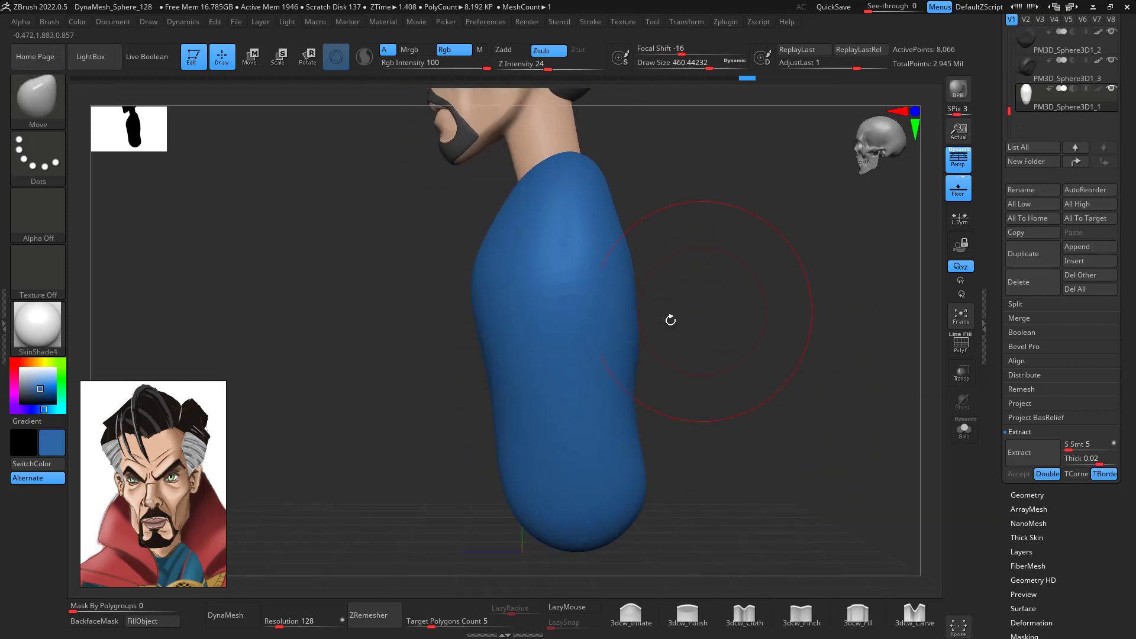
# - Shape the shoulders and upper back from the front and back with the Move brush at draw size about 338
pyautogui.moveTo(650, 269); pyautogui.dragTo(763, 308)
pyautogui.press('space')
pyautogui.moveTo(583, 266)
pyautogui.mouseDown()
pyautogui.moveTo(574, 265)
pyautogui.moveTo(581, 226)
pyautogui.moveTo(637, 241)
pyautogui.mouseUp()
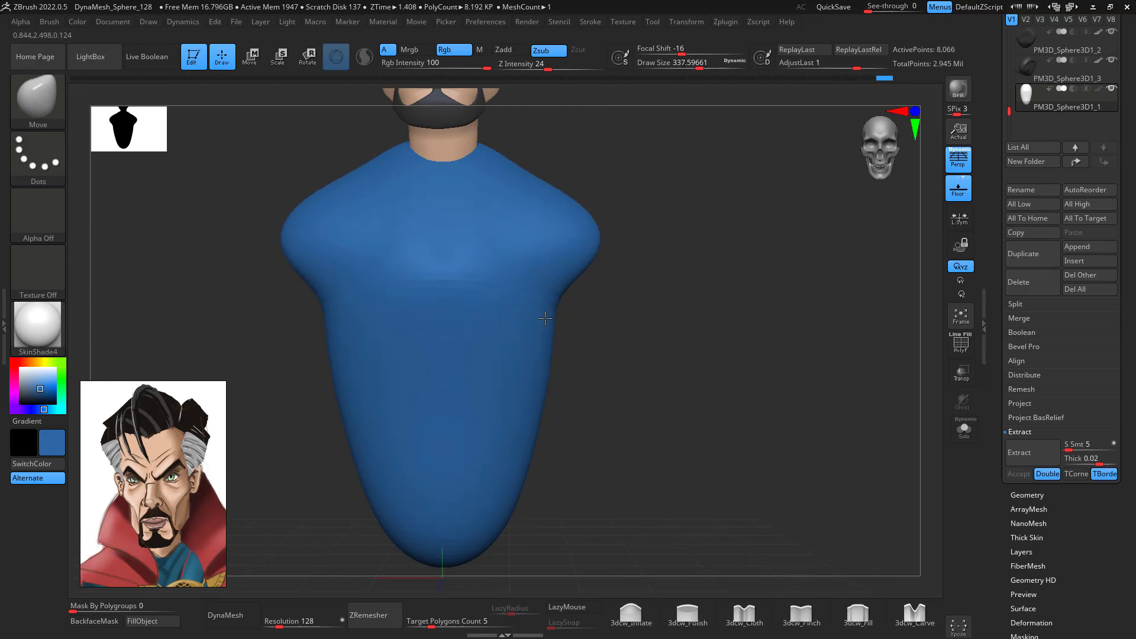
pyautogui.moveTo(666, 365); pyautogui.dragTo(721, 335, button='right')
pyautogui.moveTo(587, 268); pyautogui.dragTo(592, 354, button='right')
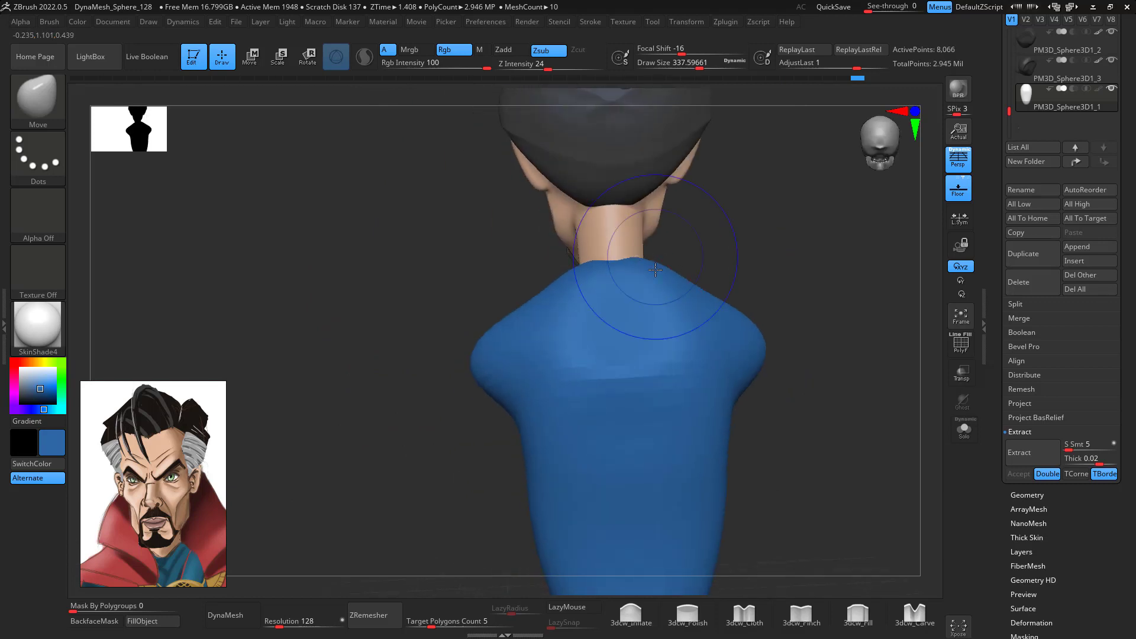
pyautogui.press('shift')
pyautogui.moveTo(751, 272)
pyautogui.mouseDown(button='right')
pyautogui.moveTo(859, 246)
pyautogui.moveTo(712, 282)
pyautogui.moveTo(763, 327)
pyautogui.moveTo(802, 321)
pyautogui.moveTo(793, 287)
pyautogui.mouseUp(button='right')
pyautogui.keyDown('alt'); pyautogui.moveTo(793, 287); pyautogui.dragTo(662, 256, button='right'); pyautogui.keyUp('alt')
# - Move the whole torso slightly downward beneath the neck with the transform gizmo
pyautogui.press('w')
pyautogui.moveTo(474, 297); pyautogui.dragTo(475, 308)
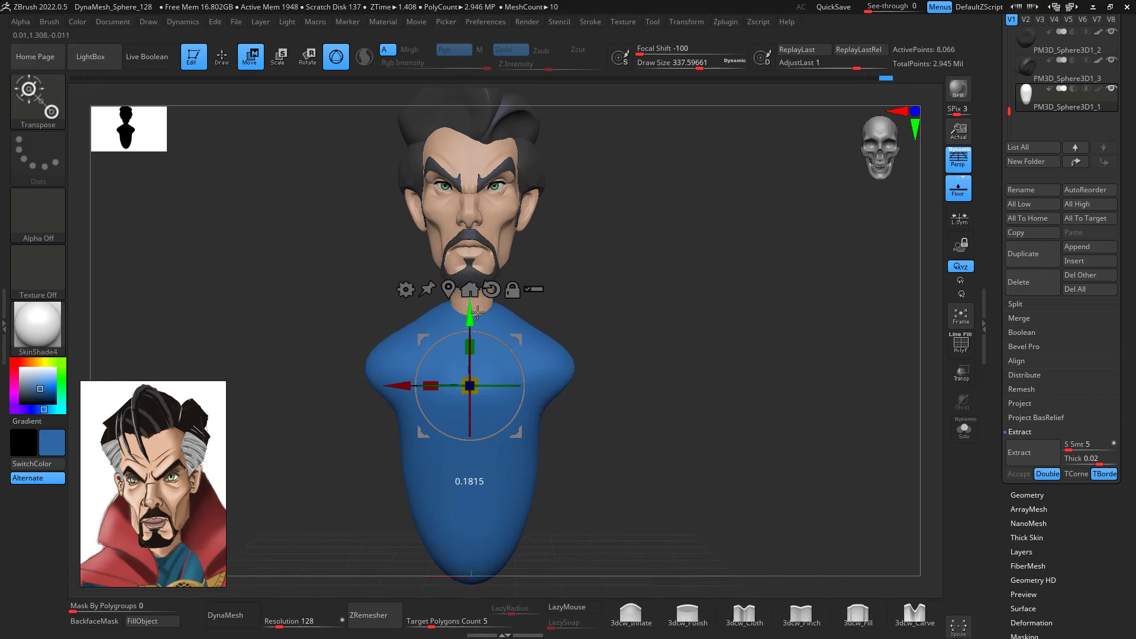
pyautogui.moveTo(631, 271); pyautogui.dragTo(616, 273, button='right')
pyautogui.moveTo(517, 337); pyautogui.dragTo(699, 255, button='right')
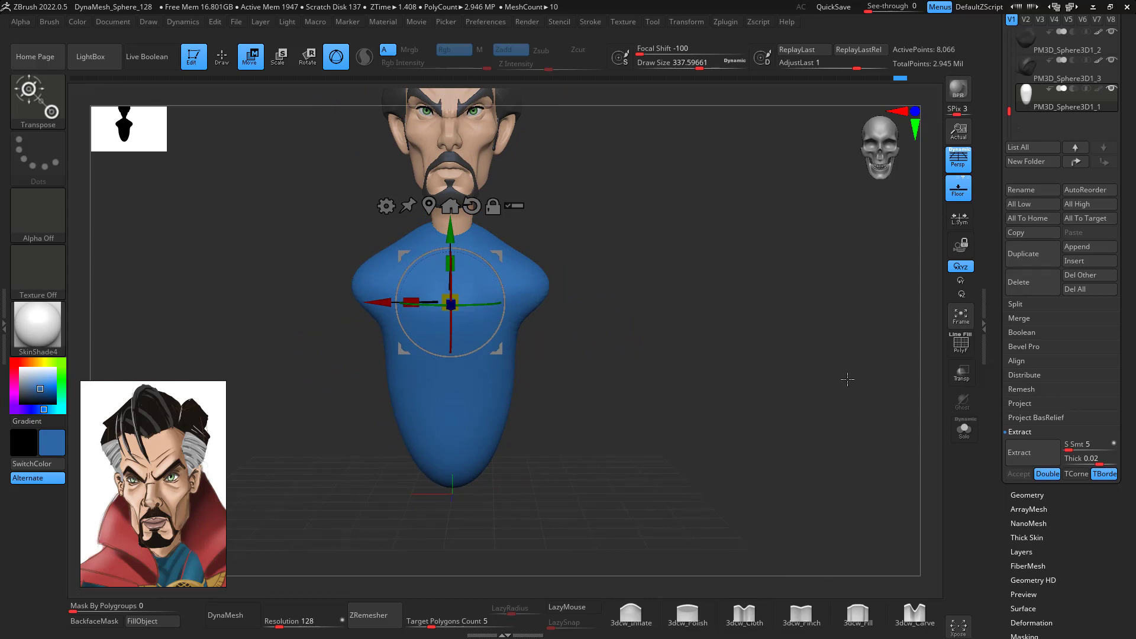
# - Append a Cylinder3D as a new subtool and make it the active subtool
pyautogui.click(1089, 246)
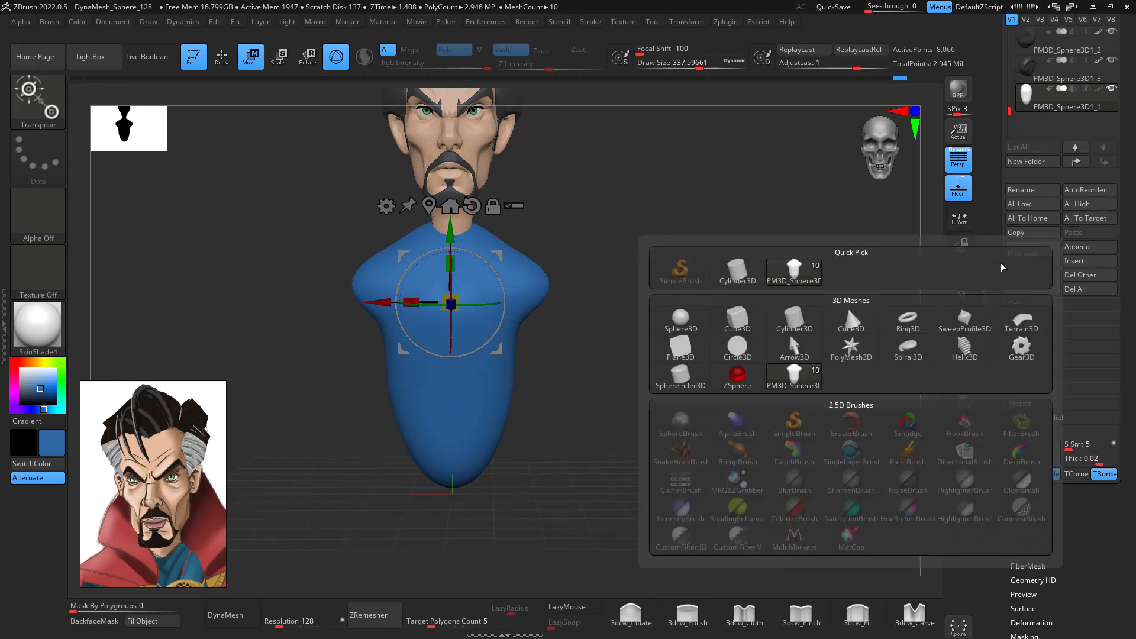
pyautogui.click(789, 320)
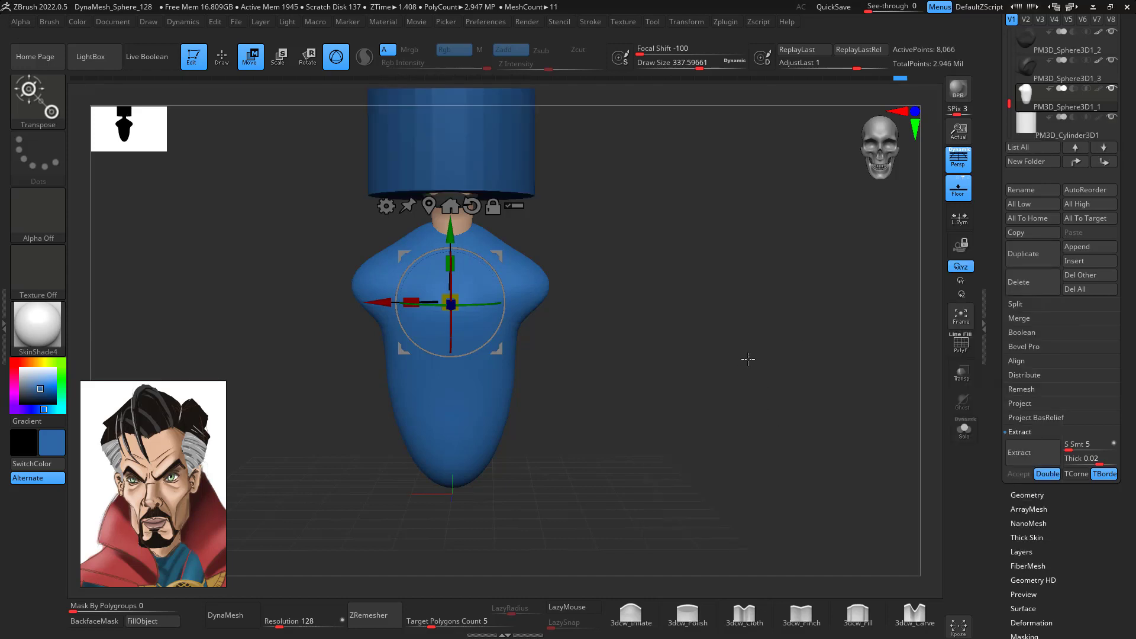
pyautogui.keyDown('ctrl'); pyautogui.moveTo(758, 407); pyautogui.dragTo(773, 186, button='right'); pyautogui.keyUp('ctrl')
pyautogui.keyDown('alt'); pyautogui.moveTo(774, 186); pyautogui.dragTo(787, 302, button='right'); pyautogui.keyUp('alt')
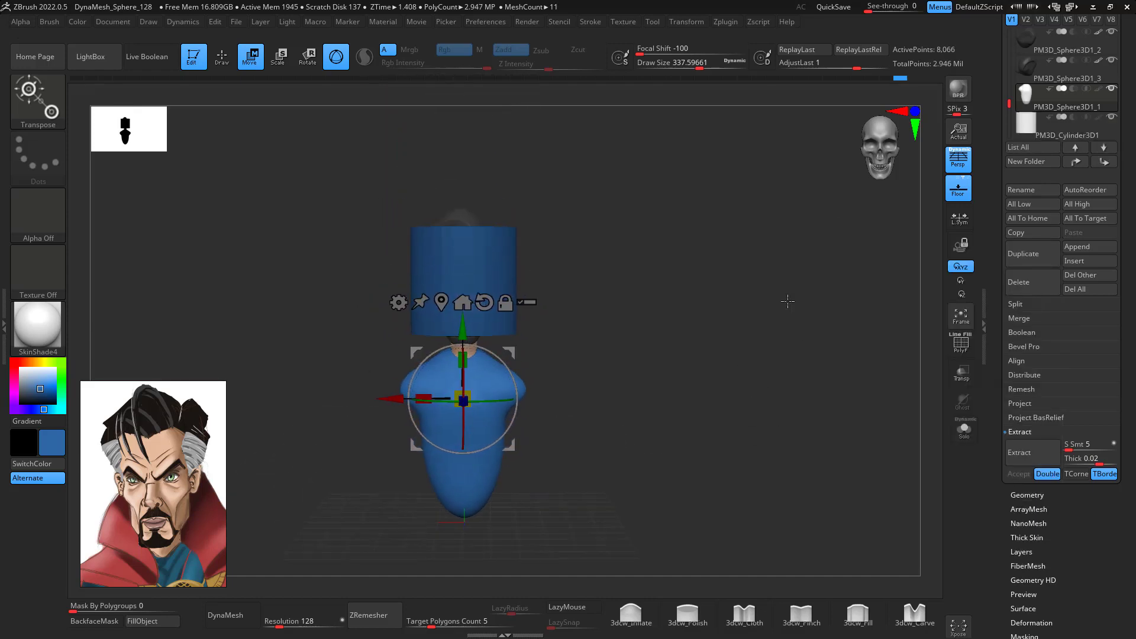
pyautogui.click(1045, 137)
# - Scale, rotate and position the cylinder as a slanted upper arm hanging from one shoulder, lengthening it along its axis
pyautogui.moveTo(510, 235); pyautogui.dragTo(588, 415)
pyautogui.moveTo(542, 461); pyautogui.dragTo(566, 340)
pyautogui.moveTo(693, 332); pyautogui.dragTo(577, 338)
pyautogui.keyDown('alt'); pyautogui.moveTo(708, 297); pyautogui.dragTo(704, 355); pyautogui.keyUp('alt')
pyautogui.moveTo(570, 342); pyautogui.dragTo(609, 336)
pyautogui.moveTo(707, 348); pyautogui.dragTo(819, 355)
pyautogui.moveTo(611, 380); pyautogui.dragTo(609, 374)
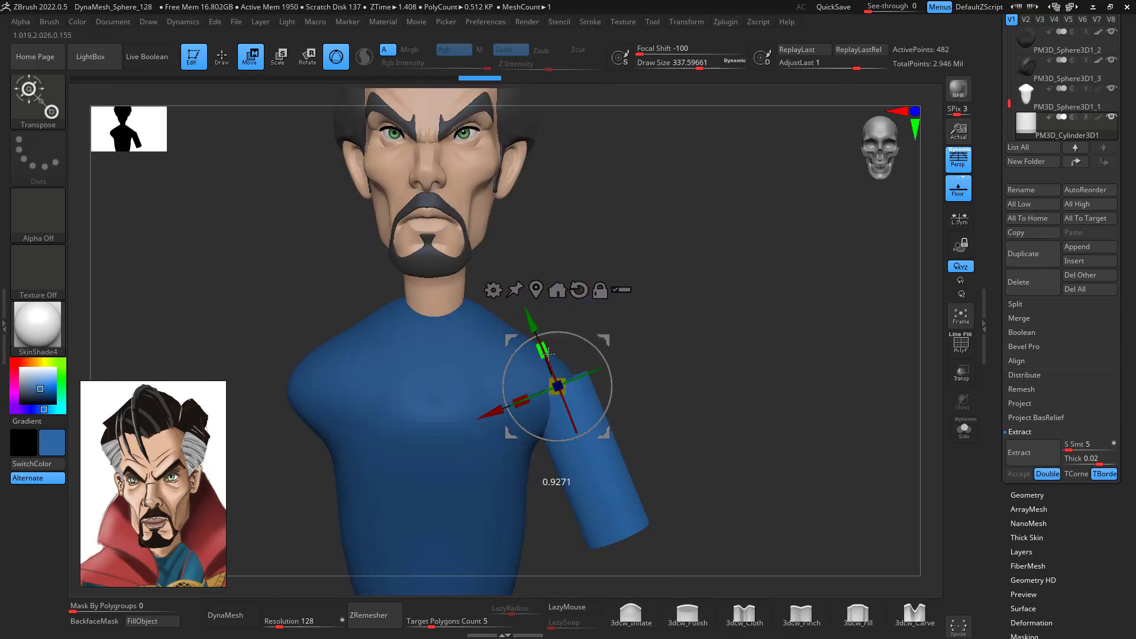
pyautogui.moveTo(542, 338); pyautogui.dragTo(537, 325)
pyautogui.keyDown('alt'); pyautogui.moveTo(837, 290); pyautogui.dragTo(849, 211); pyautogui.keyUp('alt')
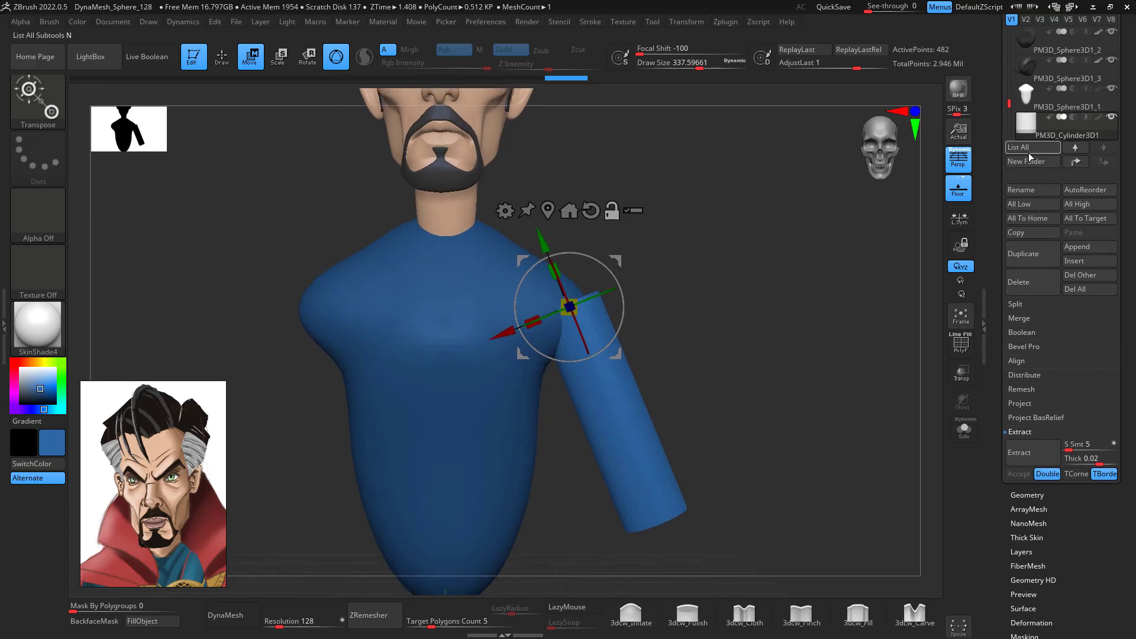
# - Reshape the torso's shoulders and sides to meet the arm with the Move brush at draw size about 460, using DynaMesh at resolution 128
pyautogui.click(1036, 110)
pyautogui.keyDown('alt'); pyautogui.moveTo(704, 239); pyautogui.dragTo(724, 299); pyautogui.keyUp('alt')
pyautogui.press('b')
pyautogui.press('m')
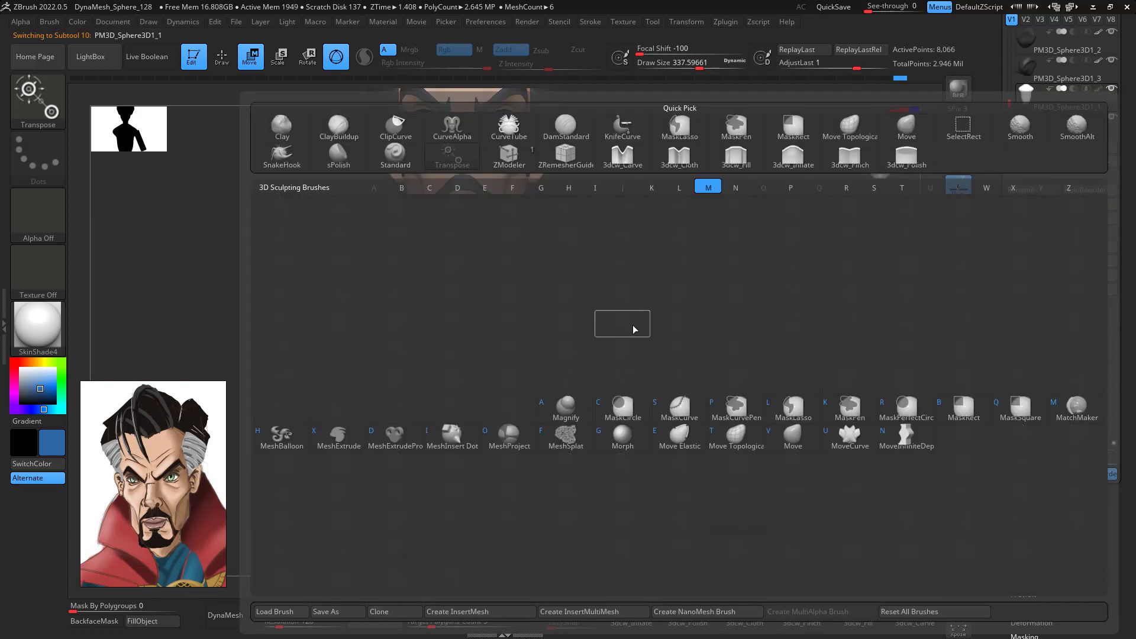
pyautogui.press('v')
pyautogui.press('space')
pyautogui.moveTo(645, 346)
pyautogui.mouseDown()
pyautogui.moveTo(665, 353)
pyautogui.moveTo(599, 387)
pyautogui.mouseUp()
pyautogui.moveTo(713, 299); pyautogui.dragTo(583, 379)
pyautogui.keyDown('shift'); pyautogui.moveTo(657, 329); pyautogui.dragTo(727, 302); pyautogui.keyUp('shift')
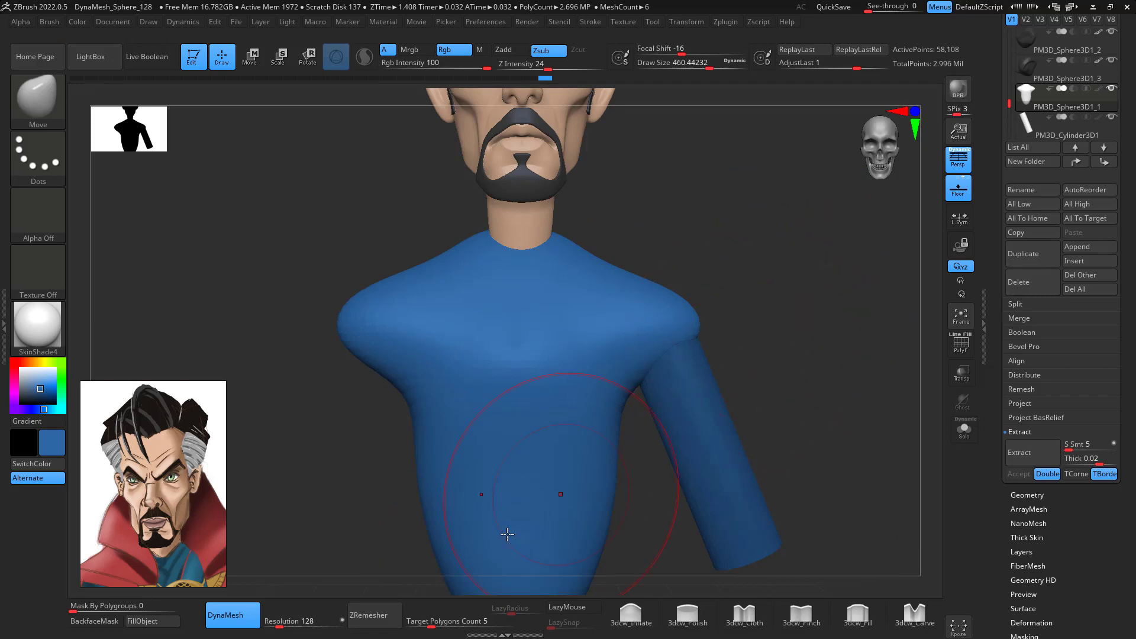
pyautogui.moveTo(791, 314); pyautogui.dragTo(775, 331)
# - Carve a curved edge beneath the chest with the 3dcw_Pinch brush at draw size about 305 and smooth around it
pyautogui.moveTo(858, 360); pyautogui.dragTo(817, 162)
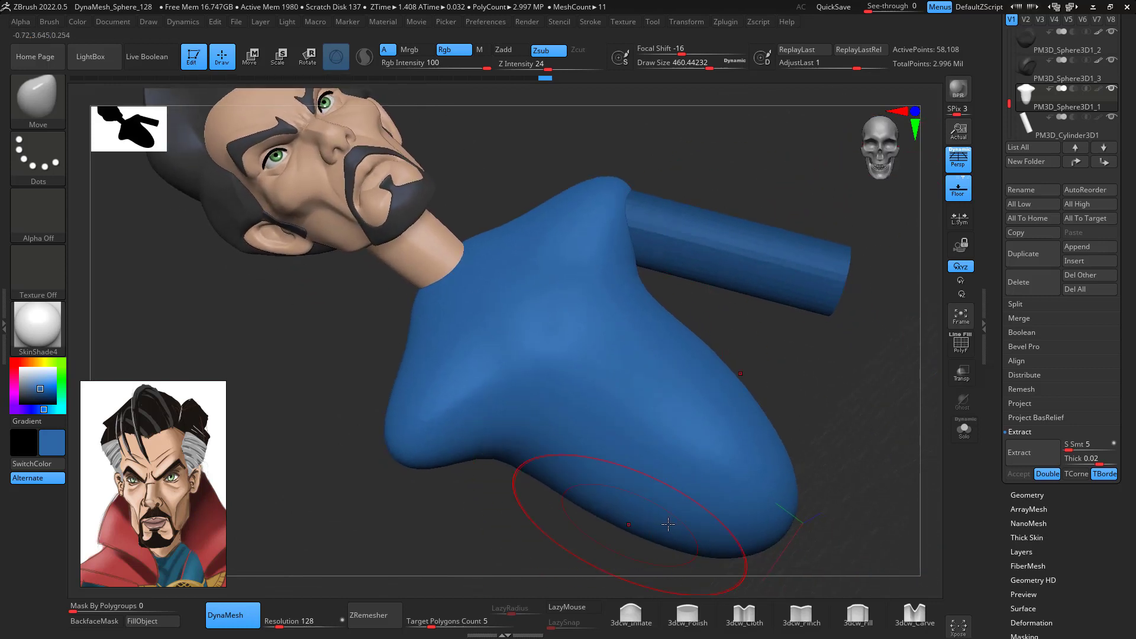
pyautogui.click(807, 609)
pyautogui.press('space')
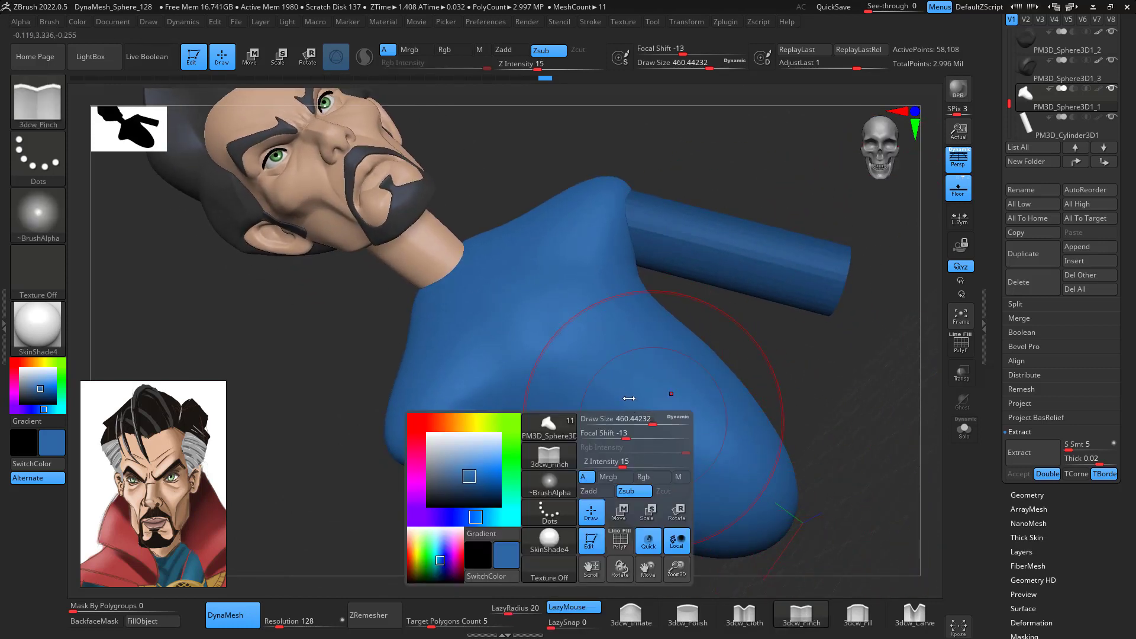
pyautogui.moveTo(652, 419); pyautogui.dragTo(642, 421)
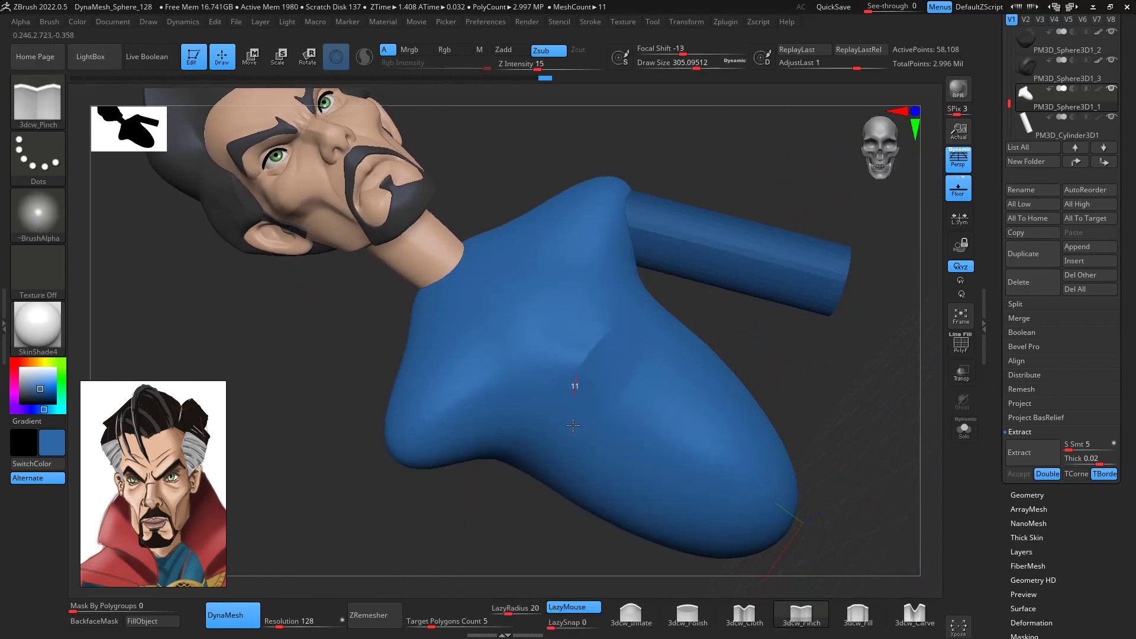
pyautogui.press('shift')
pyautogui.press('shift')
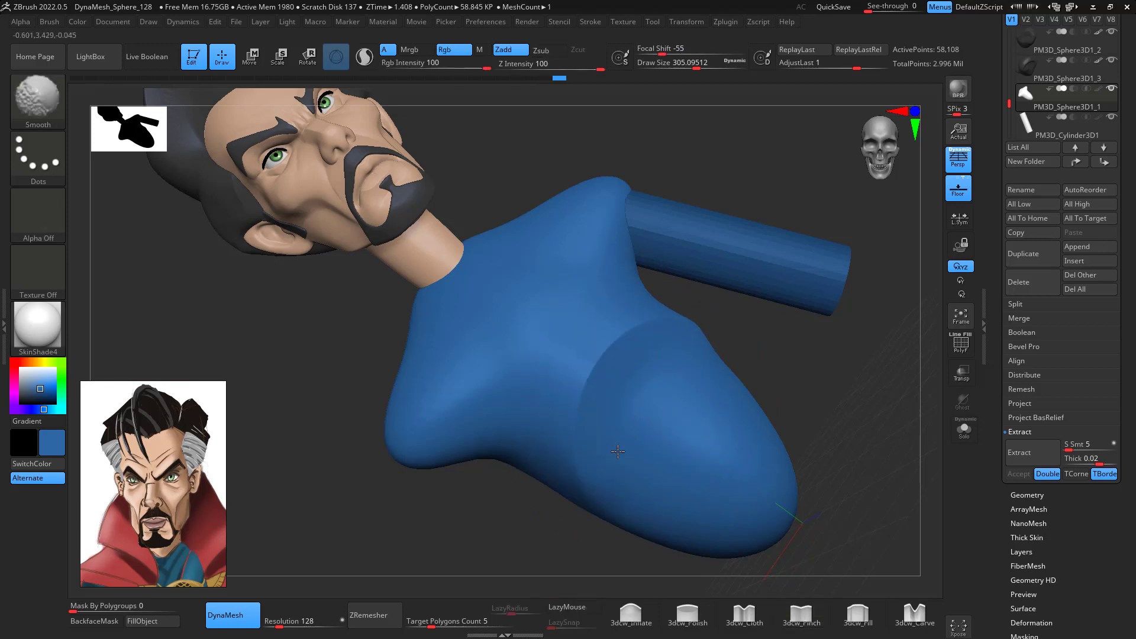
pyautogui.keyDown('shift'); pyautogui.moveTo(519, 350); pyautogui.dragTo(526, 346); pyautogui.keyUp('shift')
# - Refine the side of the chest toward the armpit with the 3dcw_Pinch brush and smooth the surface
pyautogui.moveTo(816, 192)
pyautogui.mouseDown()
pyautogui.moveTo(886, 315)
pyautogui.moveTo(904, 400)
pyautogui.mouseUp()
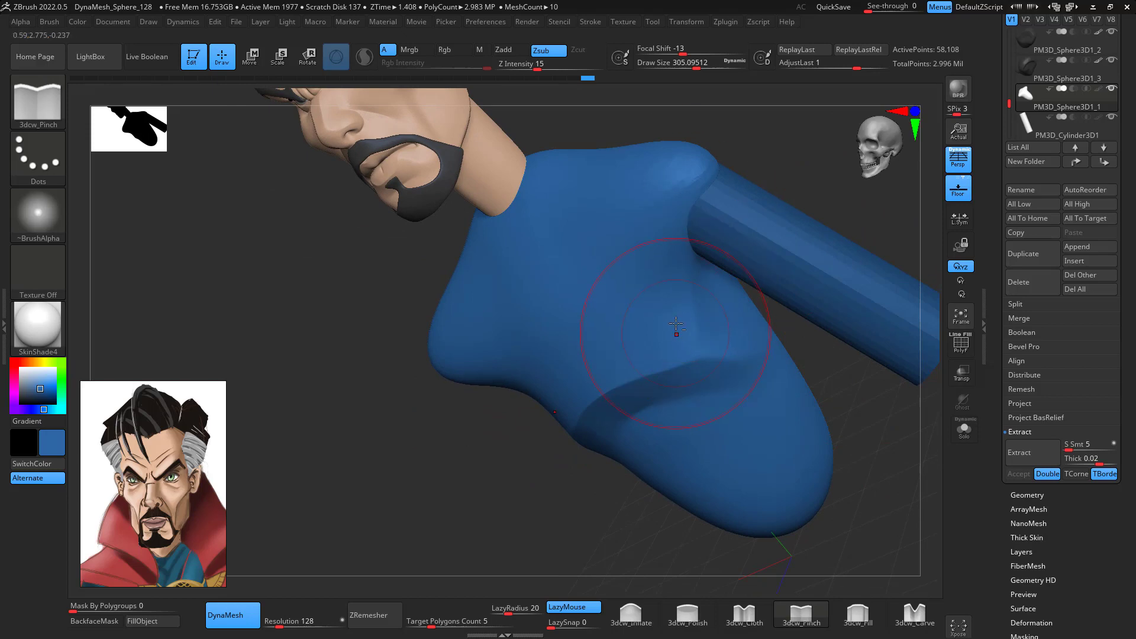
pyautogui.press('shift')
pyautogui.moveTo(698, 357); pyautogui.dragTo(689, 170)
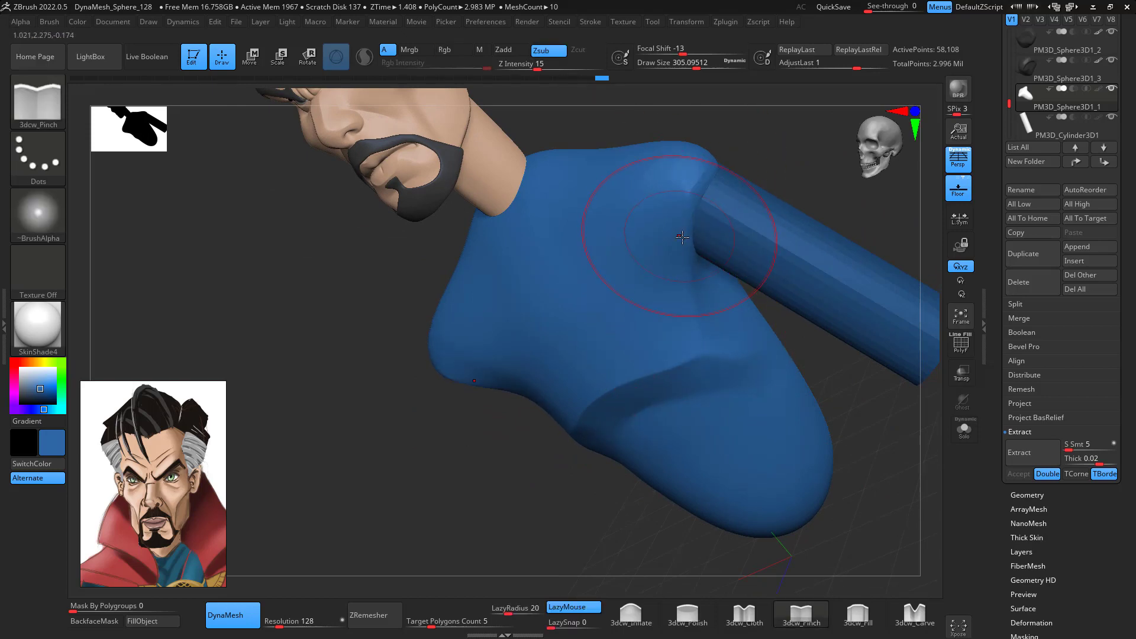
pyautogui.press('shift')
pyautogui.moveTo(745, 160)
pyautogui.mouseDown(button='right')
pyautogui.moveTo(834, 236)
pyautogui.moveTo(875, 241)
pyautogui.moveTo(773, 217)
pyautogui.mouseUp(button='right')
# - Build up the collarbones across the upper chest with the ClayBuildup brush at draw size about 80
pyautogui.press('b')
pyautogui.press('c')
pyautogui.press('b')
pyautogui.press('space')
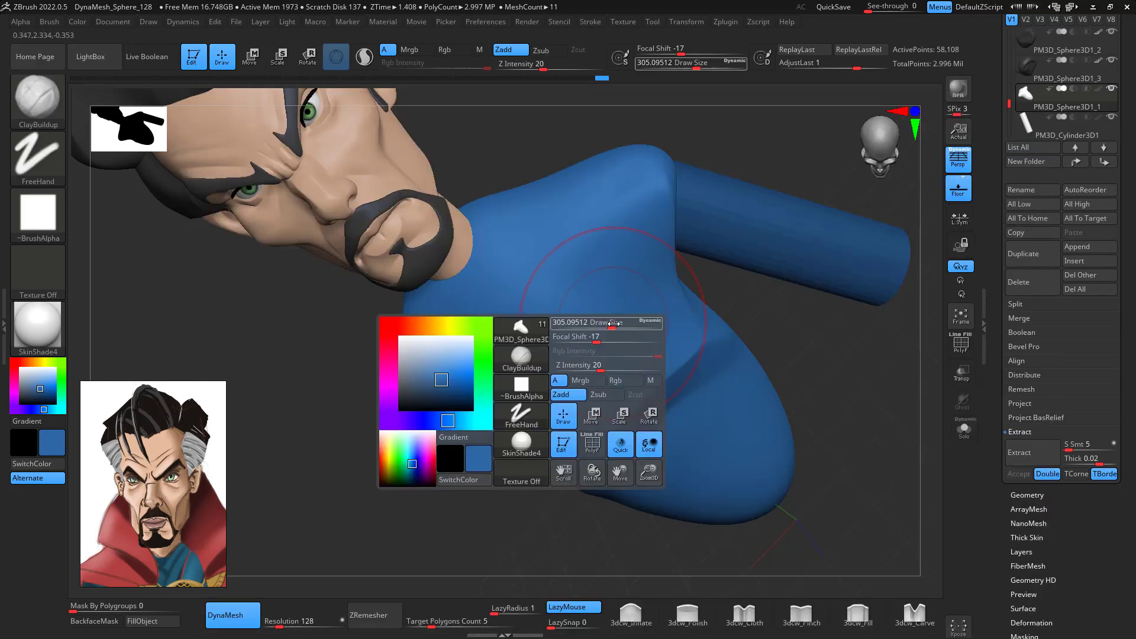
pyautogui.moveTo(611, 324)
pyautogui.mouseDown()
pyautogui.moveTo(552, 326)
pyautogui.moveTo(582, 324)
pyautogui.moveTo(570, 318)
pyautogui.mouseUp()
pyautogui.press('space')
pyautogui.press('space')
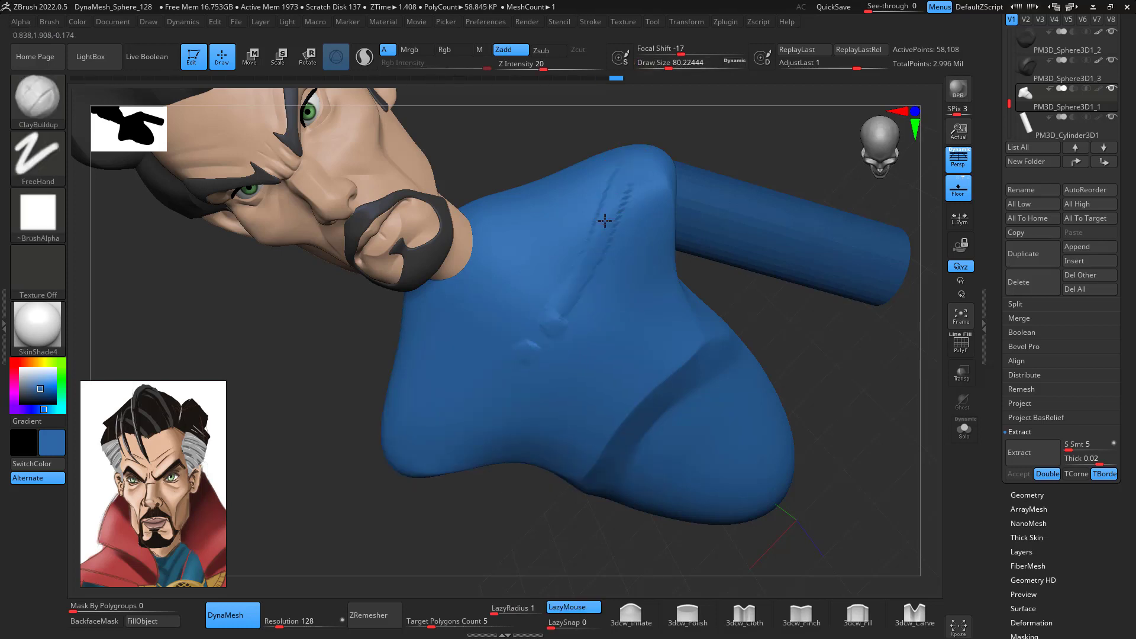
pyautogui.moveTo(849, 386); pyautogui.dragTo(757, 318)
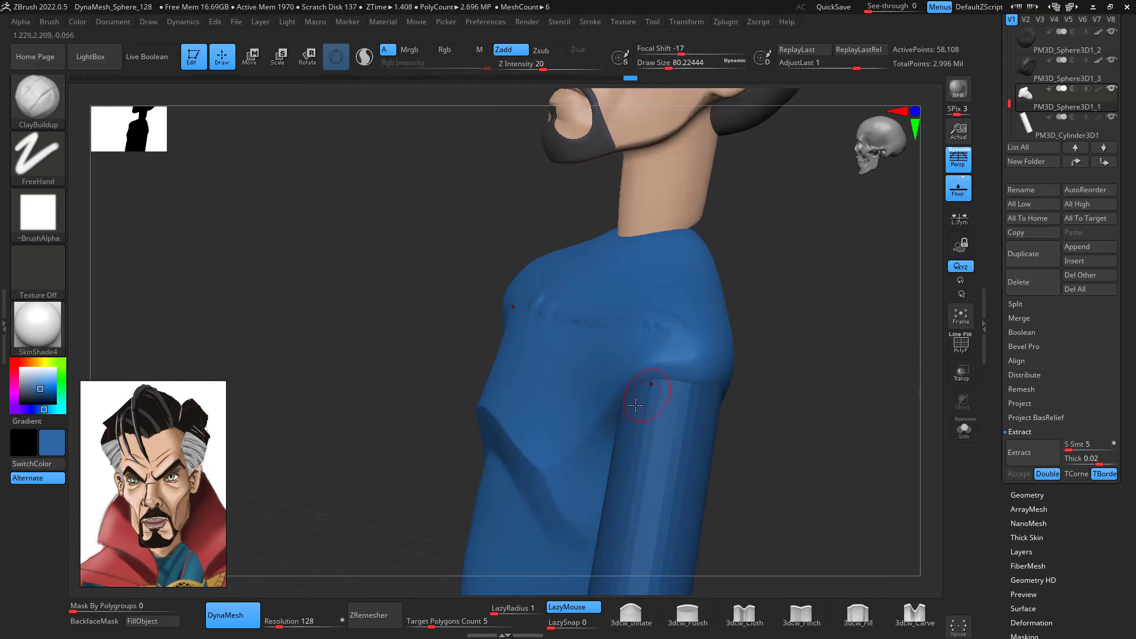
# - Reshape the chest and shoulder profile from the side around the arm with the Move brush at draw size about 338
pyautogui.press('b')
pyautogui.press('m')
pyautogui.press('v')
pyautogui.press('space')
pyautogui.moveTo(636, 406); pyautogui.dragTo(664, 406)
pyautogui.moveTo(822, 362); pyautogui.dragTo(768, 358)
pyautogui.press('space')
pyautogui.moveTo(555, 401); pyautogui.dragTo(560, 408)
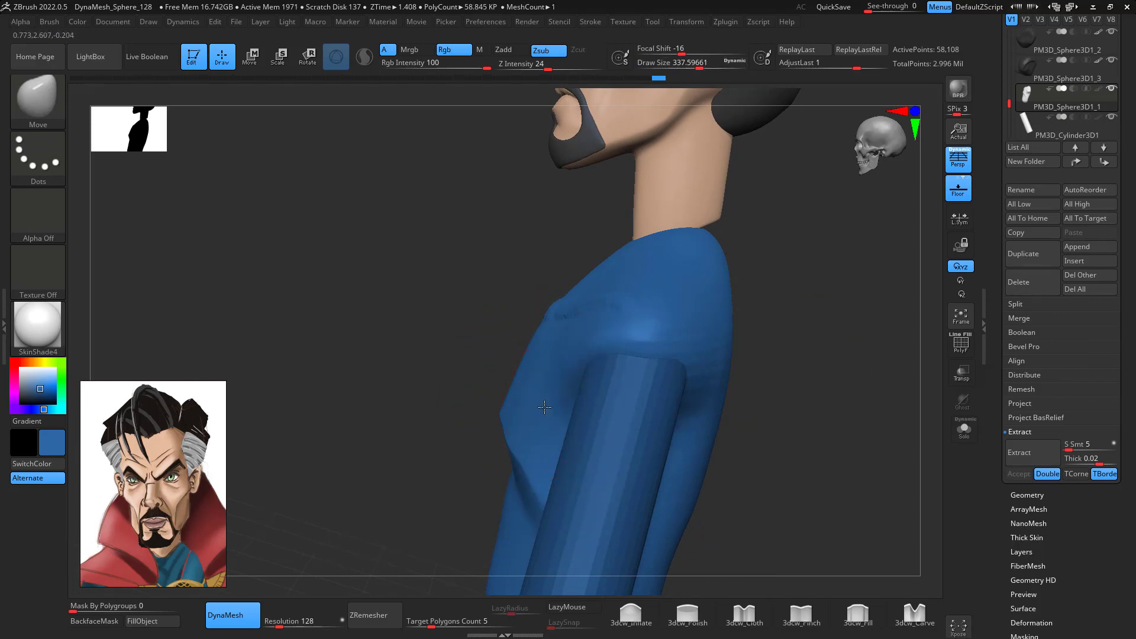
# - Smooth the collarbone strokes and round the shoulder over the arm with the Smooth and Move brushes
pyautogui.moveTo(544, 407); pyautogui.dragTo(589, 349, button='right')
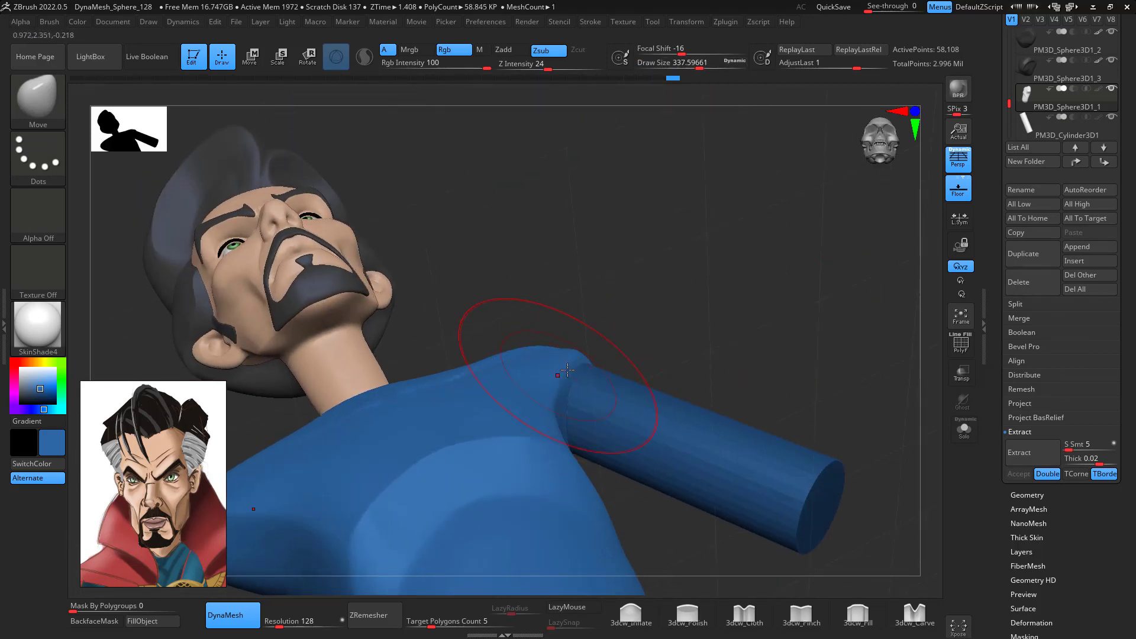
pyautogui.moveTo(722, 269)
pyautogui.mouseDown()
pyautogui.moveTo(737, 348)
pyautogui.moveTo(710, 396)
pyautogui.mouseUp()
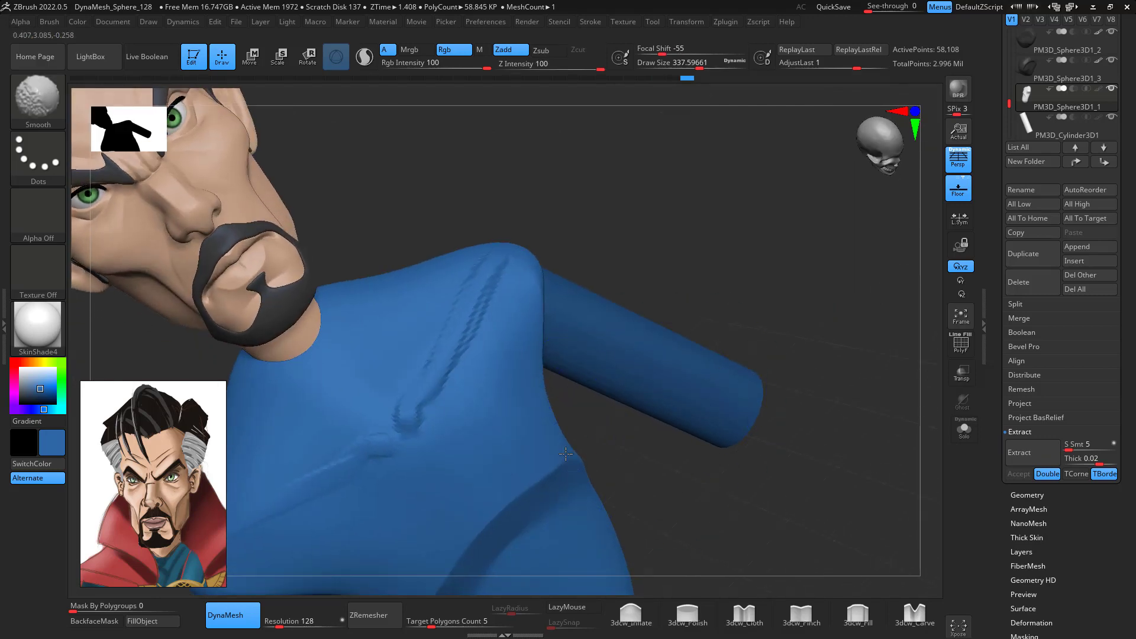
pyautogui.keyDown('shift'); pyautogui.moveTo(465, 396); pyautogui.dragTo(470, 271); pyautogui.keyUp('shift')
pyautogui.moveTo(574, 296)
pyautogui.mouseDown(button='right')
pyautogui.moveTo(771, 203)
pyautogui.moveTo(751, 279)
pyautogui.moveTo(775, 284)
pyautogui.moveTo(795, 333)
pyautogui.moveTo(769, 343)
pyautogui.moveTo(766, 360)
pyautogui.moveTo(748, 243)
pyautogui.mouseUp(button='right')
pyautogui.moveTo(602, 305)
pyautogui.mouseDown(button='right')
pyautogui.moveTo(735, 292)
pyautogui.moveTo(743, 274)
pyautogui.moveTo(656, 319)
pyautogui.moveTo(679, 325)
pyautogui.moveTo(672, 285)
pyautogui.mouseUp(button='right')
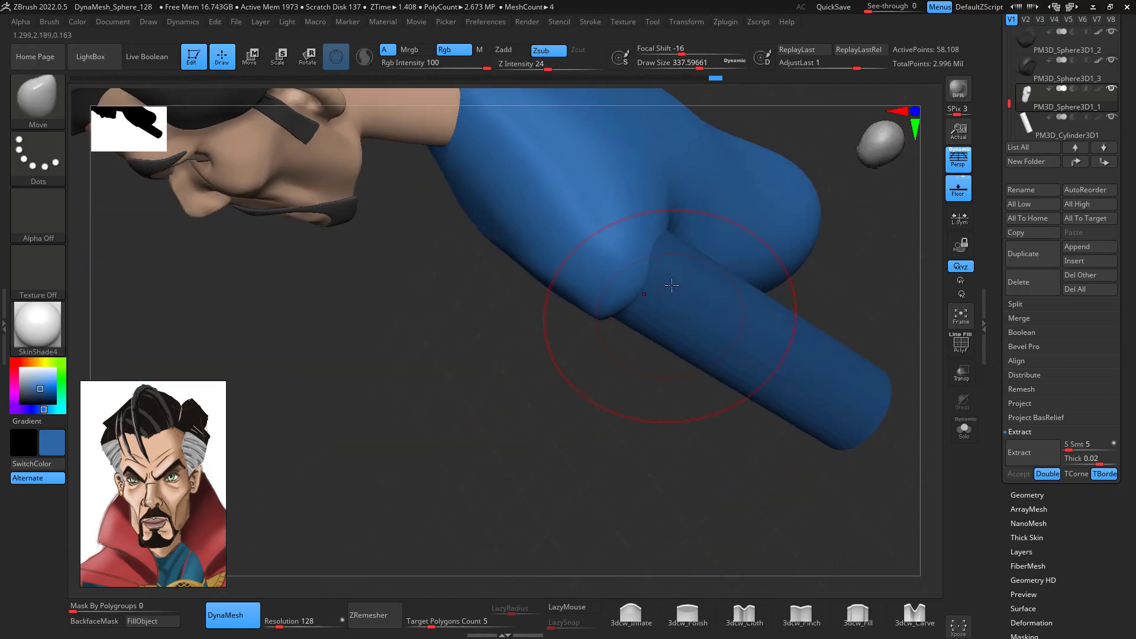
pyautogui.press('shift')
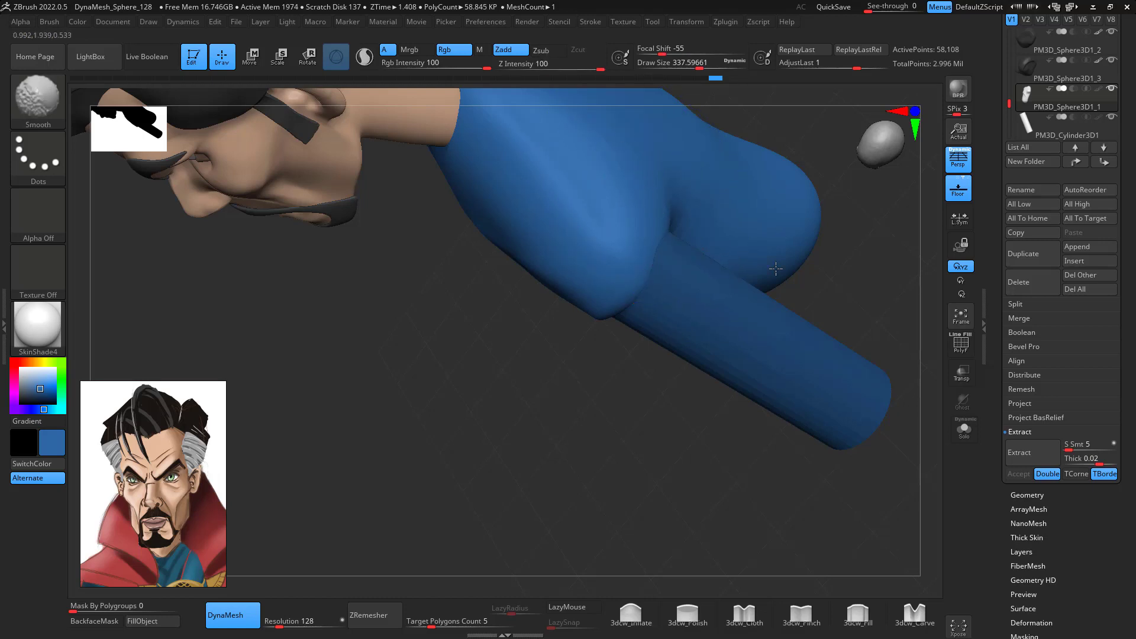
pyautogui.moveTo(776, 268)
pyautogui.keyDown('shift'); pyautogui.mouseDown(button='right')
pyautogui.moveTo(761, 343)
pyautogui.moveTo(809, 350)
pyautogui.moveTo(773, 370)
pyautogui.moveTo(769, 355)
pyautogui.moveTo(771, 441)
pyautogui.mouseUp(button='right'); pyautogui.keyUp('shift')
pyautogui.keyDown('alt'); pyautogui.moveTo(771, 440); pyautogui.dragTo(755, 216, button='right'); pyautogui.keyUp('alt')
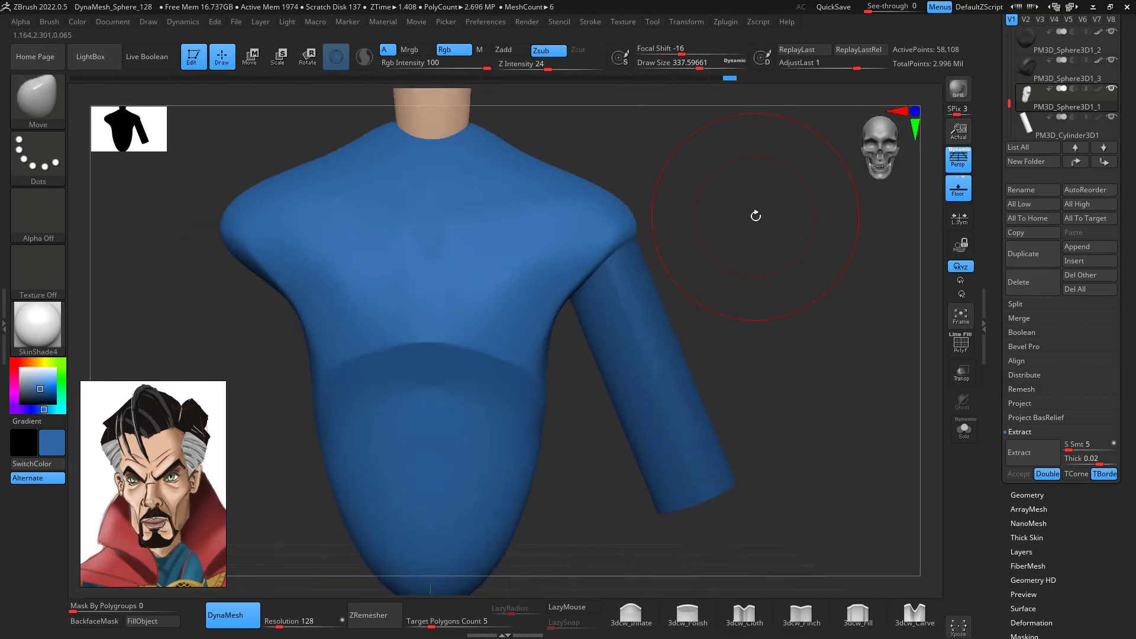
# - Mirror the arm cylinder across the X axis with SubTool Master, merging both arms into one subtool
pyautogui.click(1058, 138)
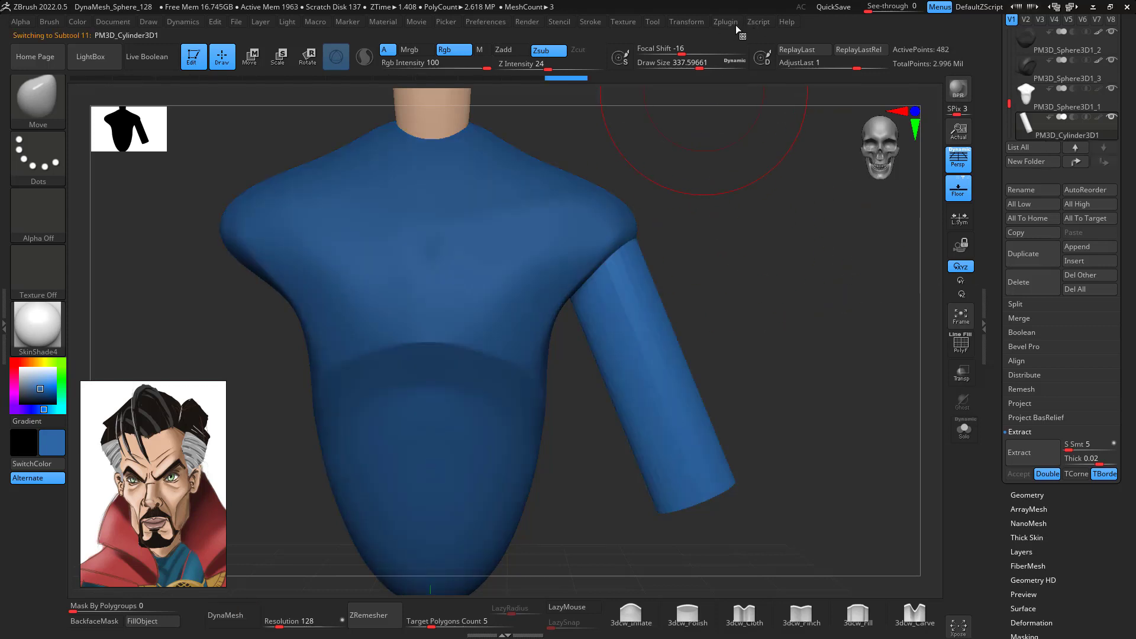
pyautogui.click(733, 24)
pyautogui.click(819, 297)
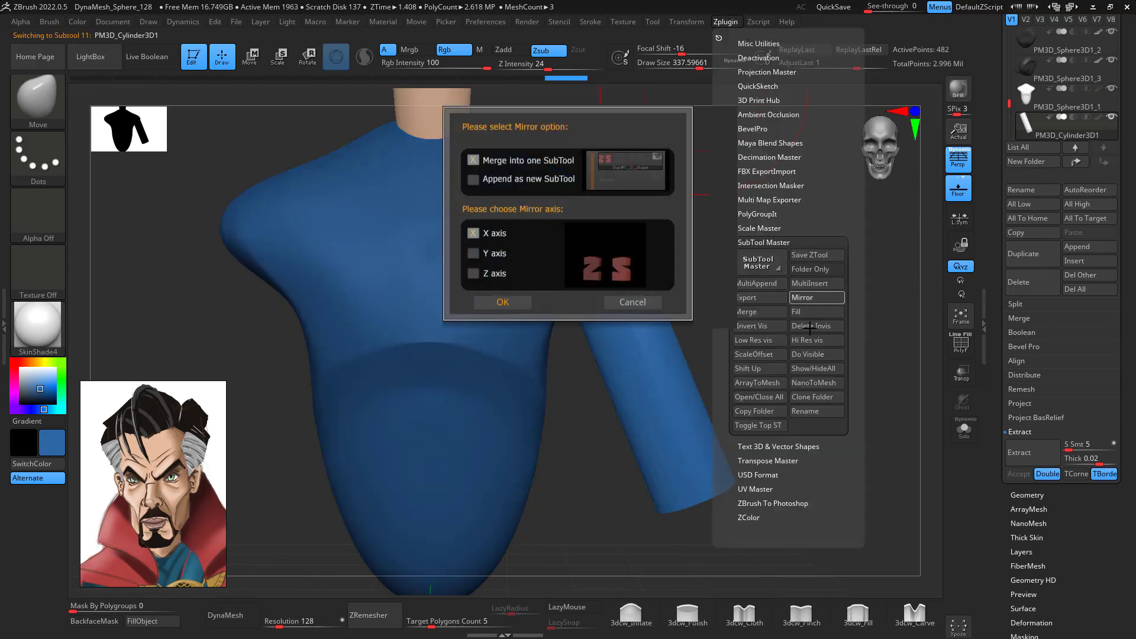
pyautogui.click(502, 302)
pyautogui.press('f')
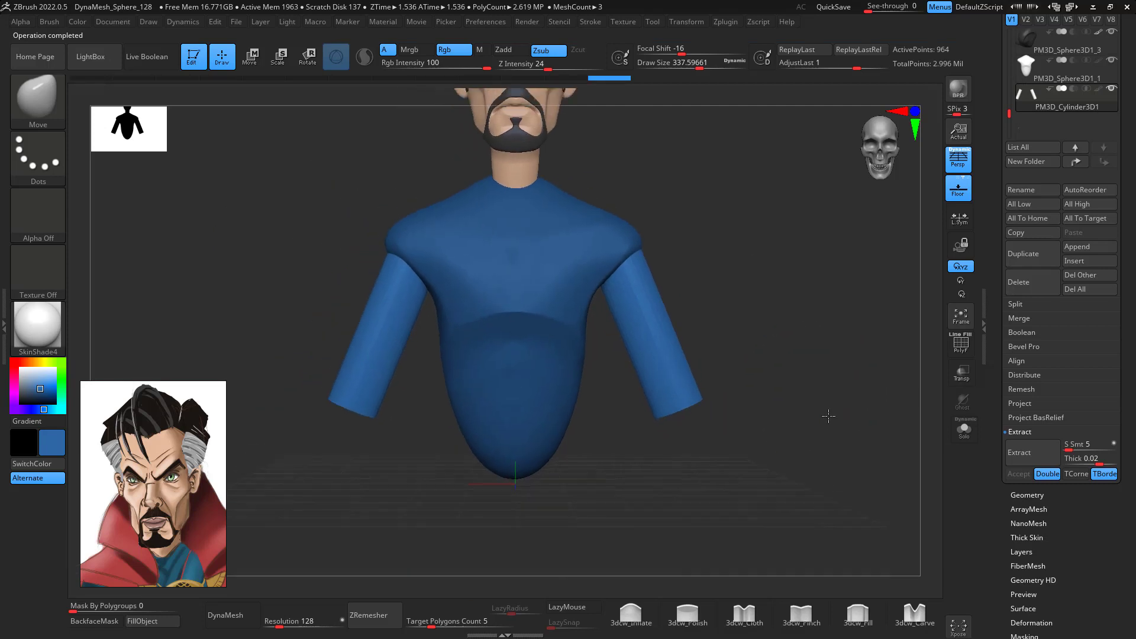
# - Remesh the mirrored arms with DynaMesh and merge them down with the torso into one subtool
pyautogui.moveTo(811, 413)
pyautogui.mouseDown()
pyautogui.moveTo(807, 459)
pyautogui.moveTo(772, 411)
pyautogui.moveTo(794, 335)
pyautogui.mouseUp()
pyautogui.click(1056, 77)
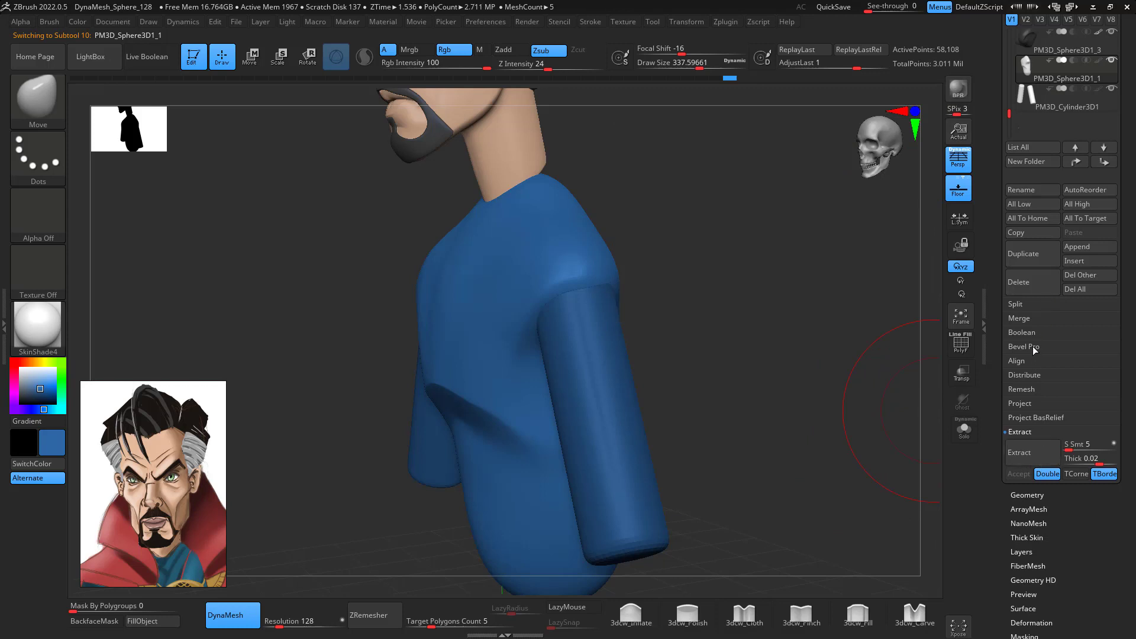
pyautogui.click(1035, 318)
pyautogui.click(1042, 331)
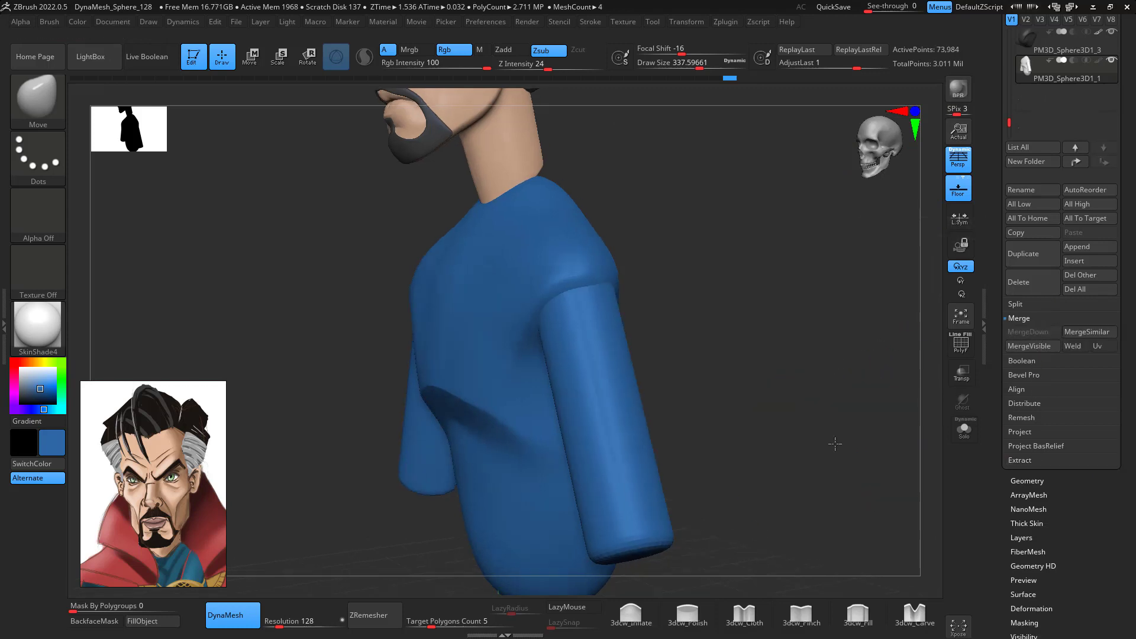
# - Fuse the merged torso and arms with DynaMesh at resolution 128 and smooth the shoulder joints front and back
pyautogui.moveTo(834, 444)
pyautogui.mouseDown()
pyautogui.moveTo(835, 413)
pyautogui.moveTo(755, 467)
pyautogui.mouseUp()
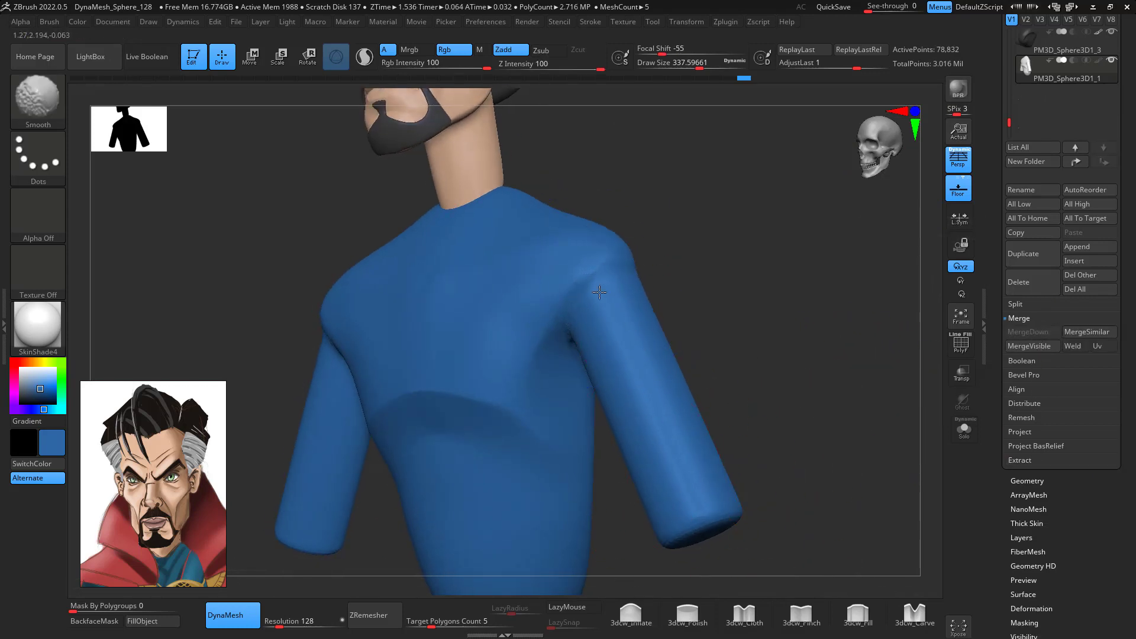
pyautogui.moveTo(709, 246); pyautogui.dragTo(670, 320)
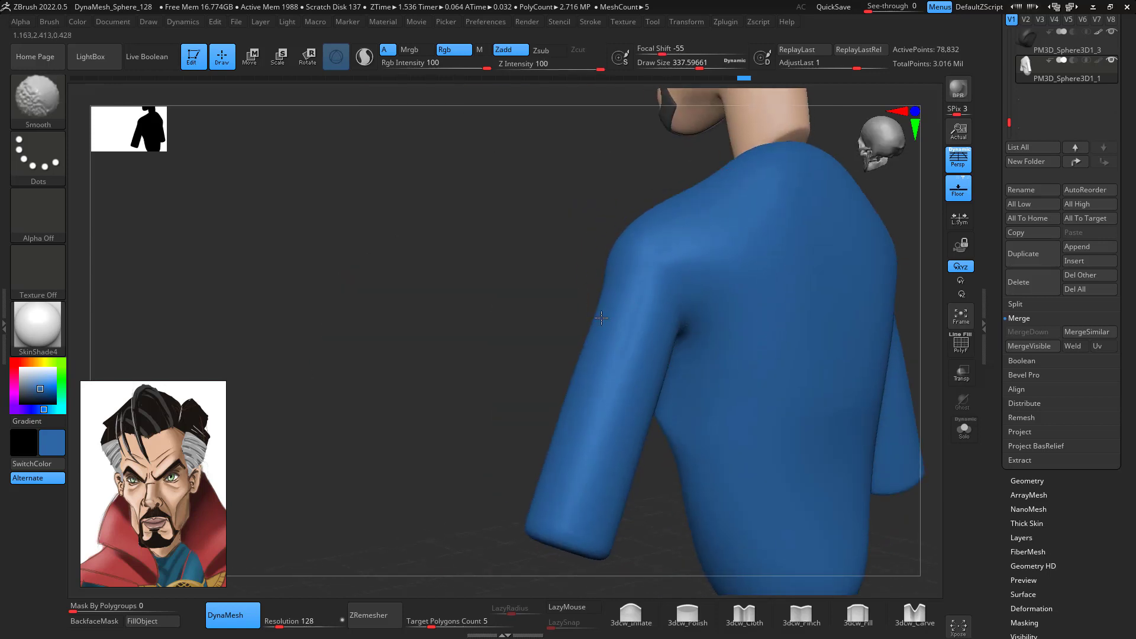
pyautogui.moveTo(497, 456)
pyautogui.mouseDown()
pyautogui.moveTo(809, 233)
pyautogui.moveTo(755, 267)
pyautogui.mouseUp()
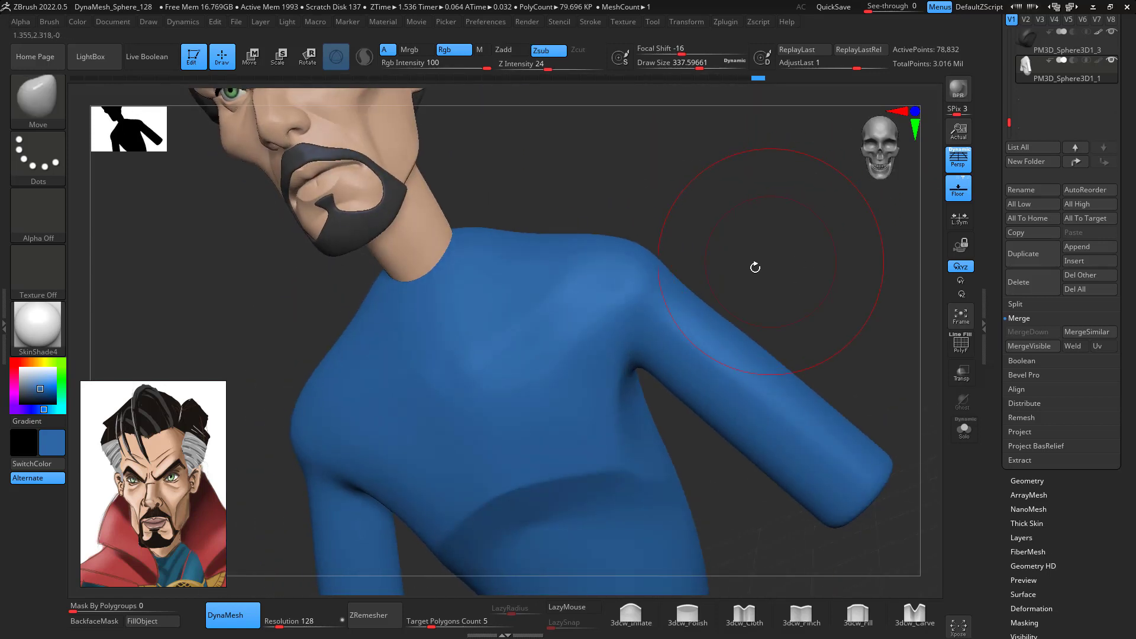
# - Sharpen the top edges of the shoulders where the arms join with the 3dcw_Pinch brush, reducing the draw size to about 234
pyautogui.click(811, 613)
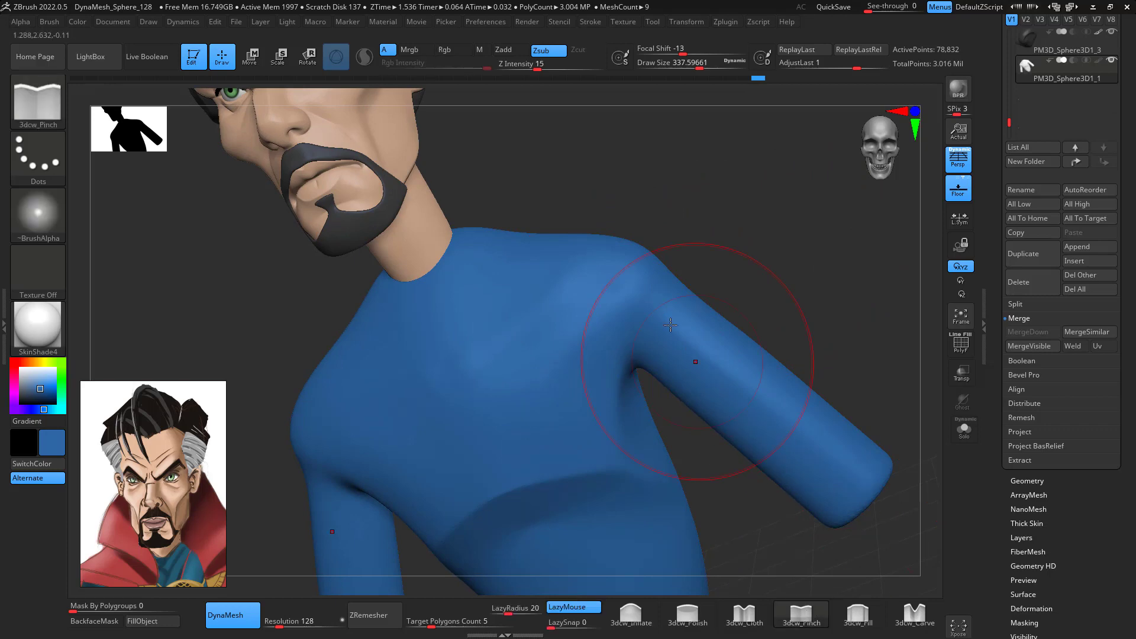
pyautogui.moveTo(738, 211); pyautogui.dragTo(677, 293)
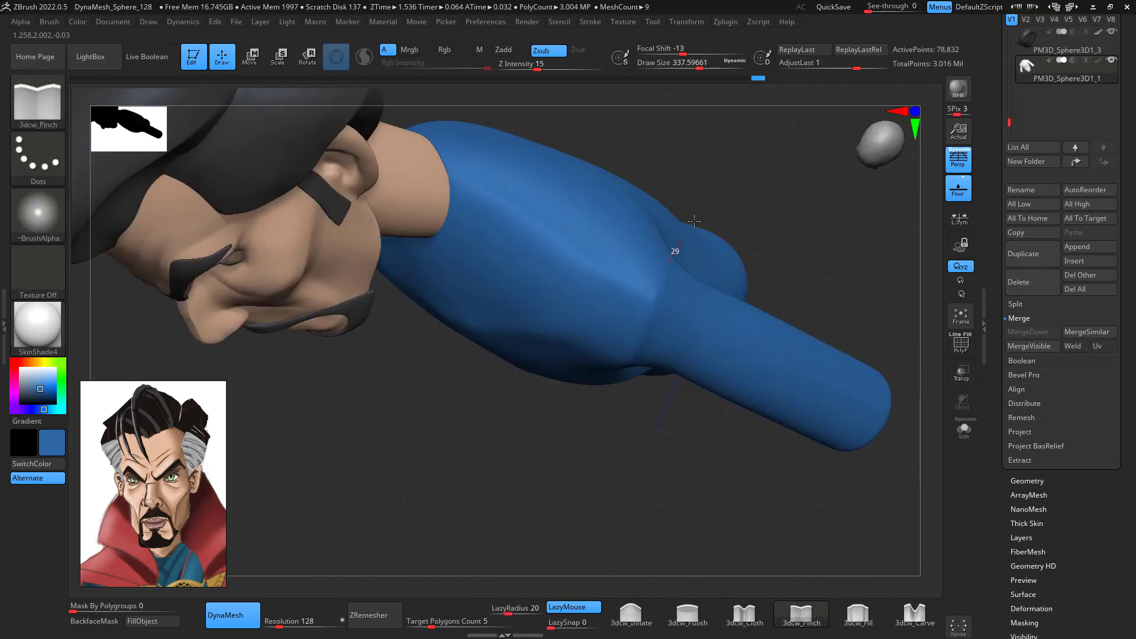
pyautogui.moveTo(844, 243)
pyautogui.mouseDown()
pyautogui.moveTo(854, 284)
pyautogui.moveTo(793, 367)
pyautogui.mouseUp()
pyautogui.press('space')
pyautogui.moveTo(713, 300); pyautogui.dragTo(702, 300)
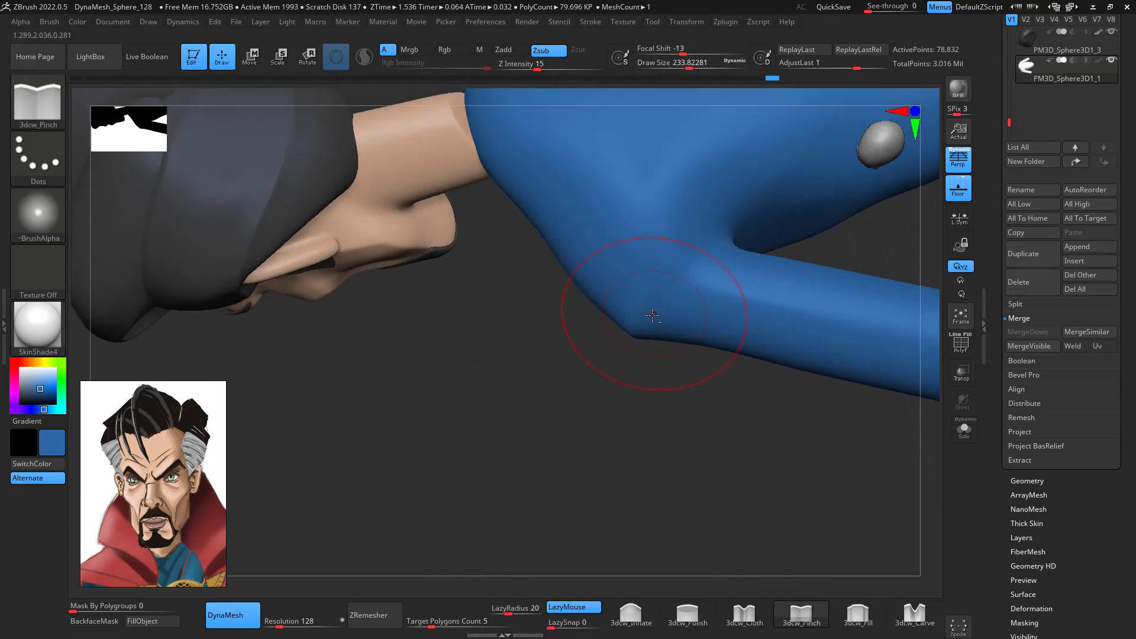
pyautogui.moveTo(688, 468); pyautogui.dragTo(782, 121)
pyautogui.keyDown('shift'); pyautogui.moveTo(845, 408); pyautogui.dragTo(853, 427); pyautogui.keyUp('shift')
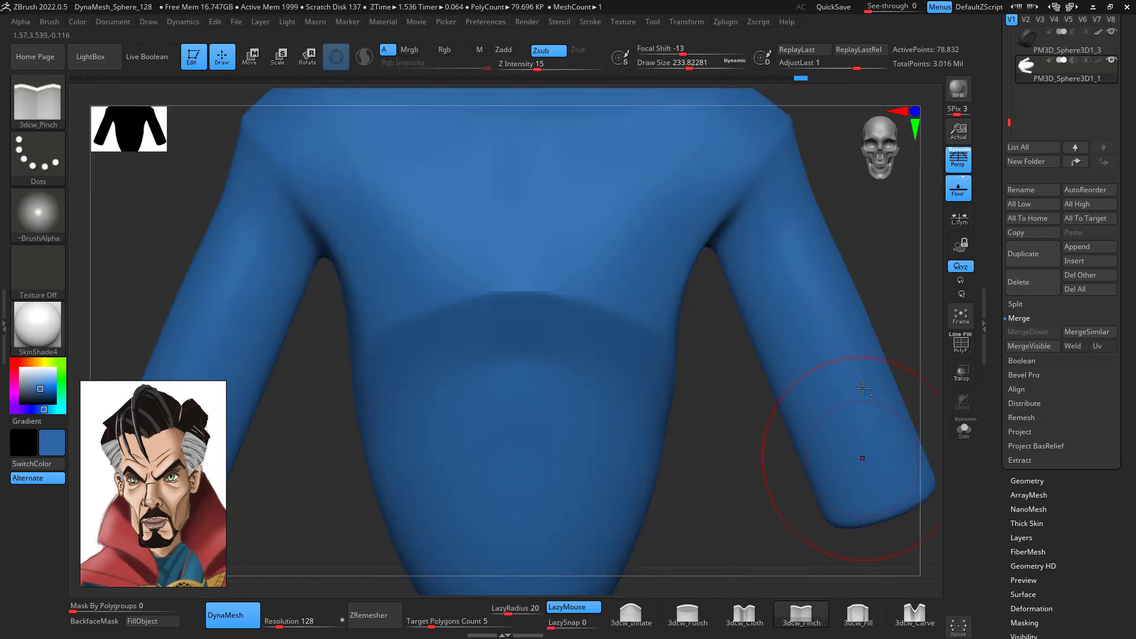
# - Cut off the torso's rounded bottom with a straight horizontal KnifeCurve just below the arm ends
pyautogui.moveTo(863, 388)
pyautogui.keyDown('alt'); pyautogui.mouseDown()
pyautogui.moveTo(862, 229)
pyautogui.moveTo(712, 441)
pyautogui.moveTo(725, 419)
pyautogui.mouseUp(); pyautogui.keyUp('alt')
pyautogui.moveTo(743, 307); pyautogui.dragTo(818, 458)
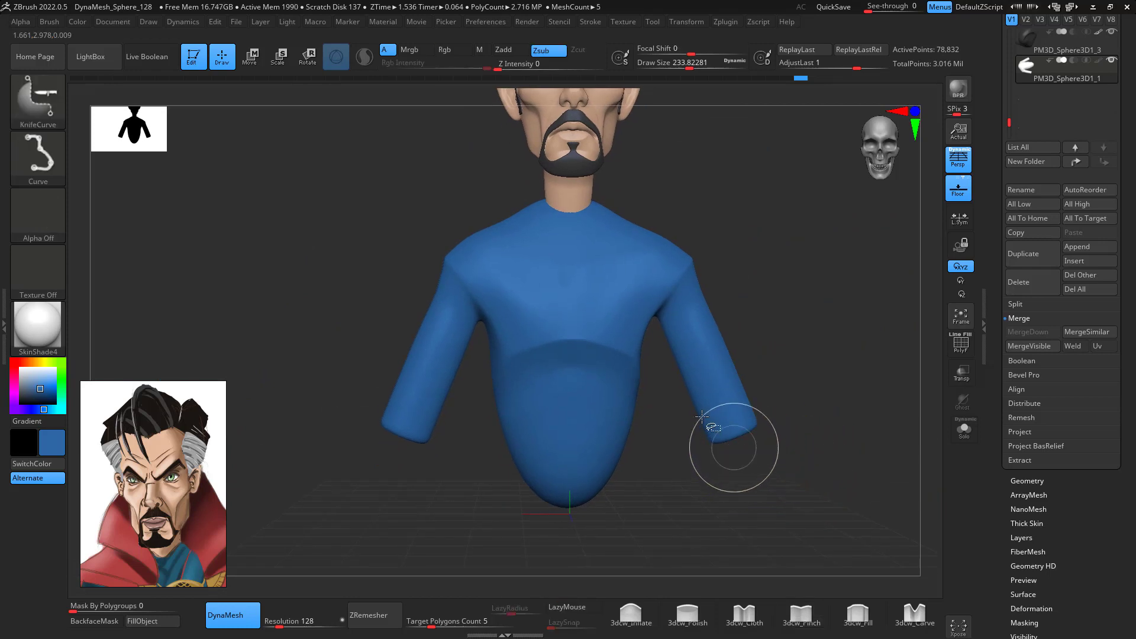
pyautogui.moveTo(768, 451)
pyautogui.keyDown('ctrl'); pyautogui.keyDown('shift'); pyautogui.mouseDown()
pyautogui.moveTo(360, 442)
pyautogui.moveTo(260, 450)
pyautogui.mouseUp(); pyautogui.keyUp('shift'); pyautogui.keyUp('ctrl')
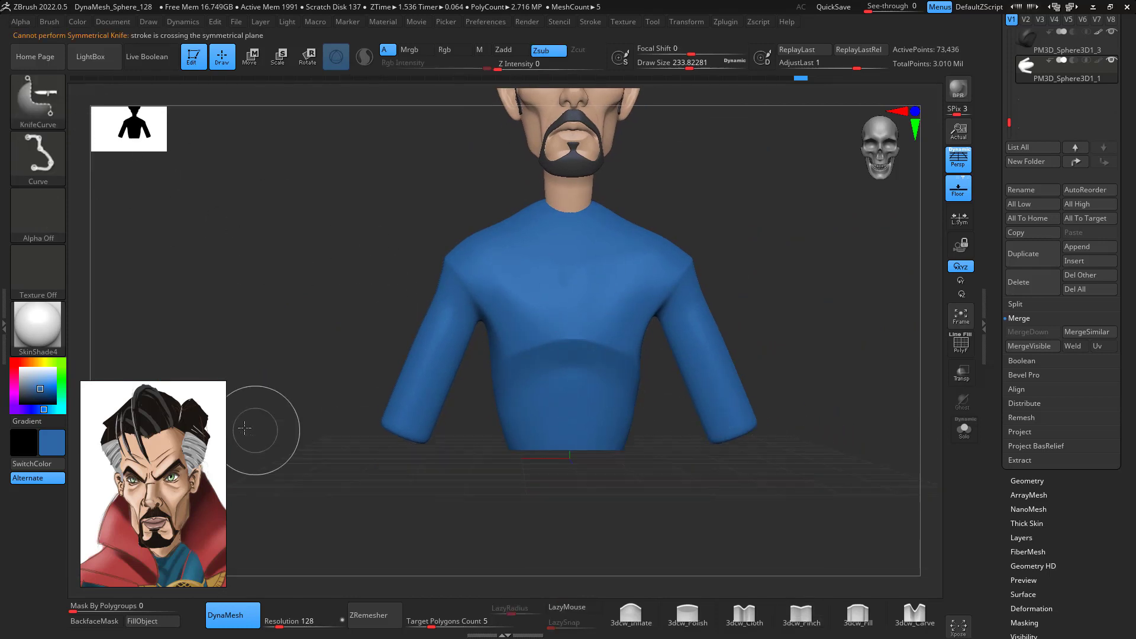
# - Pull the torso's neckline up against the nape with the Move brush at a draw size of about 245
pyautogui.moveTo(808, 354)
pyautogui.mouseDown()
pyautogui.moveTo(778, 370)
pyautogui.moveTo(813, 348)
pyautogui.moveTo(808, 401)
pyautogui.moveTo(808, 304)
pyautogui.moveTo(807, 389)
pyautogui.moveTo(765, 360)
pyautogui.moveTo(795, 358)
pyautogui.moveTo(836, 254)
pyautogui.moveTo(807, 319)
pyautogui.mouseUp()
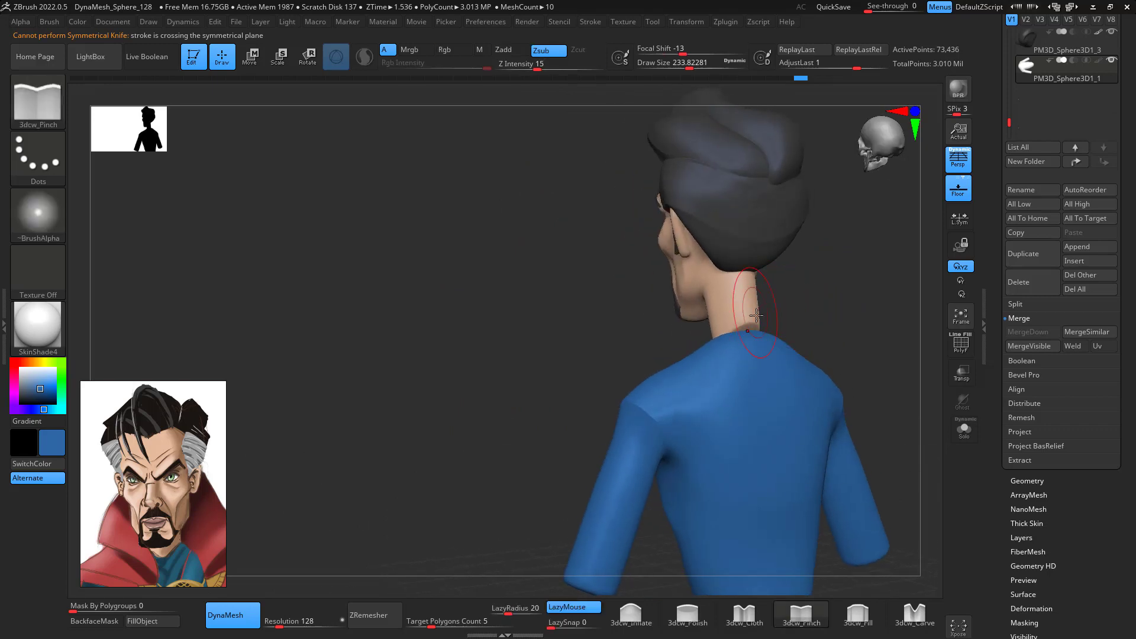
pyautogui.press('space')
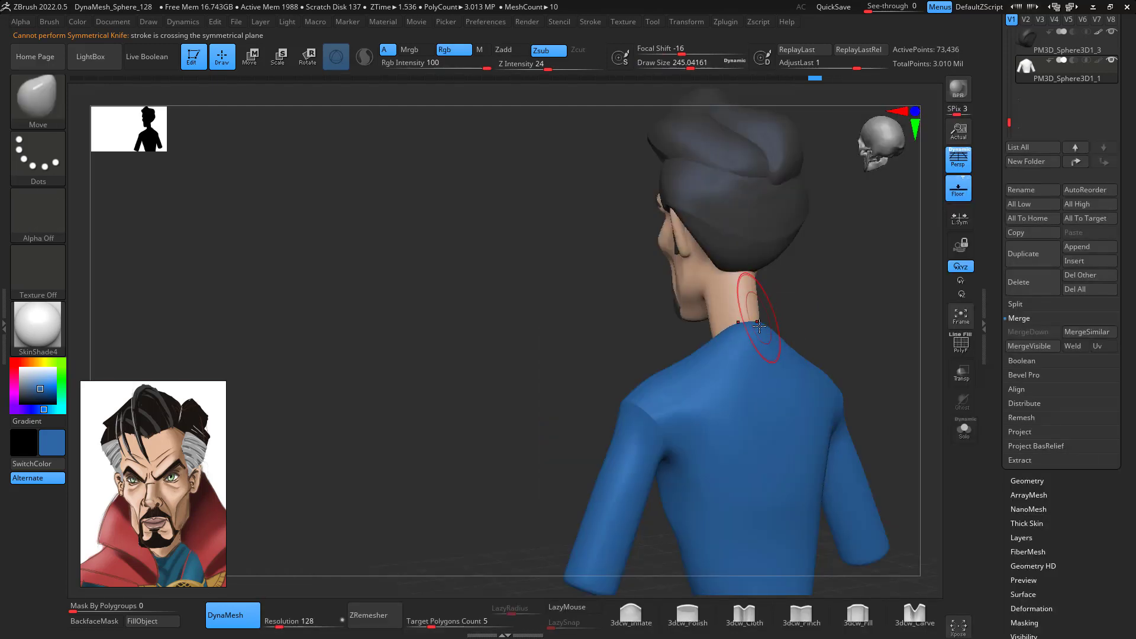
pyautogui.moveTo(759, 326); pyautogui.dragTo(735, 298)
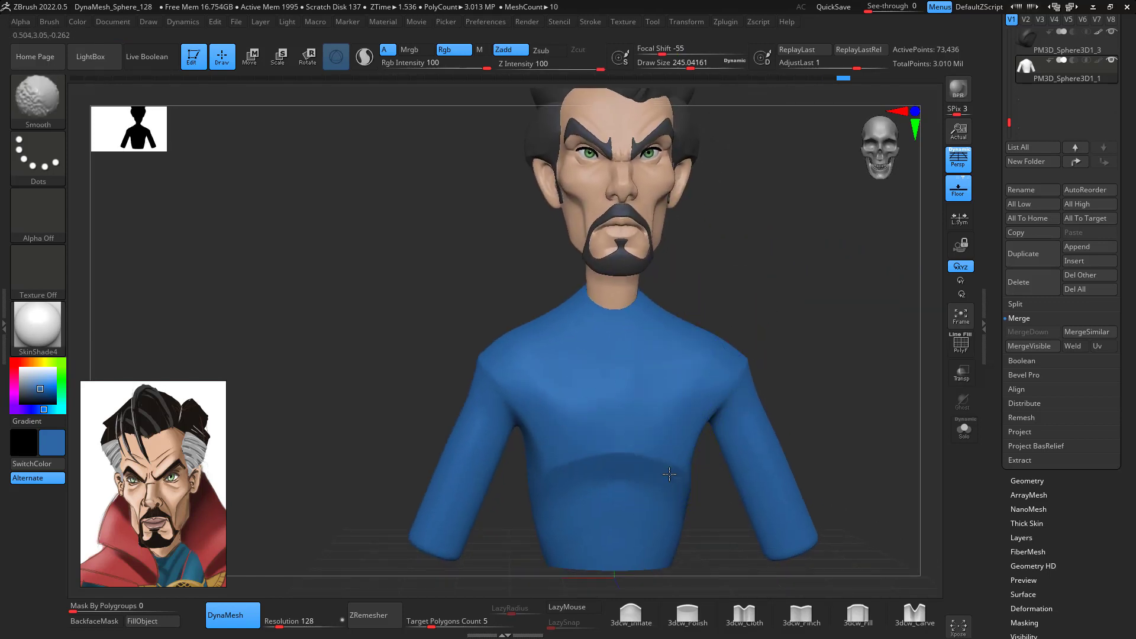
# - Enlarge the draw size to about 305 and smooth the ridge under the chest and the midsection
pyautogui.keyDown('alt'); pyautogui.moveTo(829, 321); pyautogui.dragTo(730, 217); pyautogui.keyUp('alt')
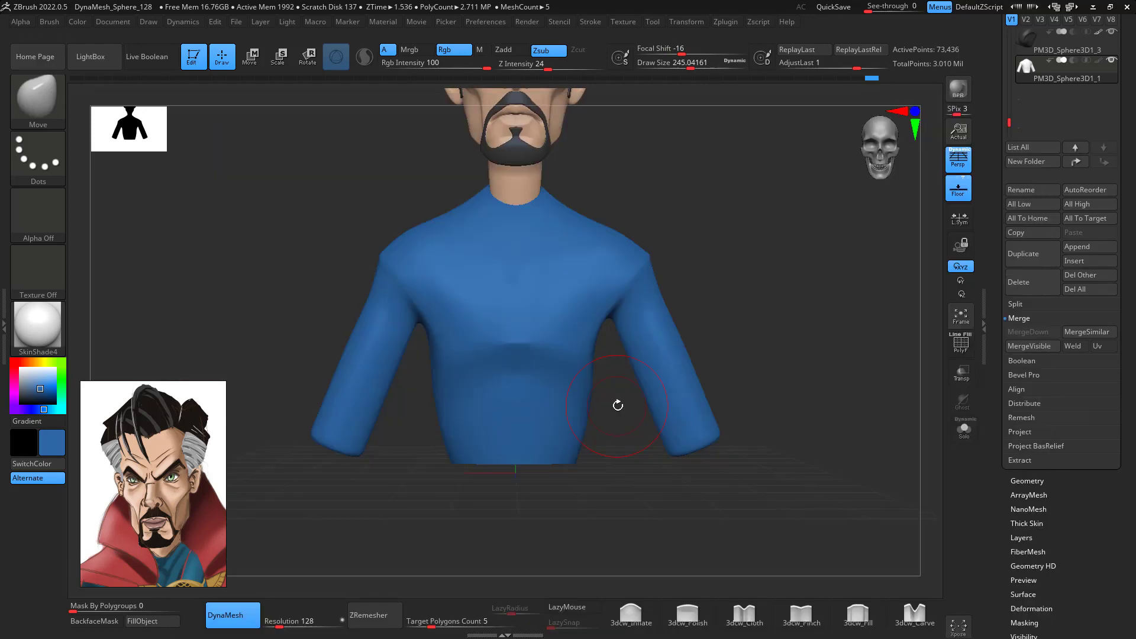
pyautogui.press('space')
pyautogui.moveTo(617, 406); pyautogui.dragTo(622, 406)
pyautogui.press('f')
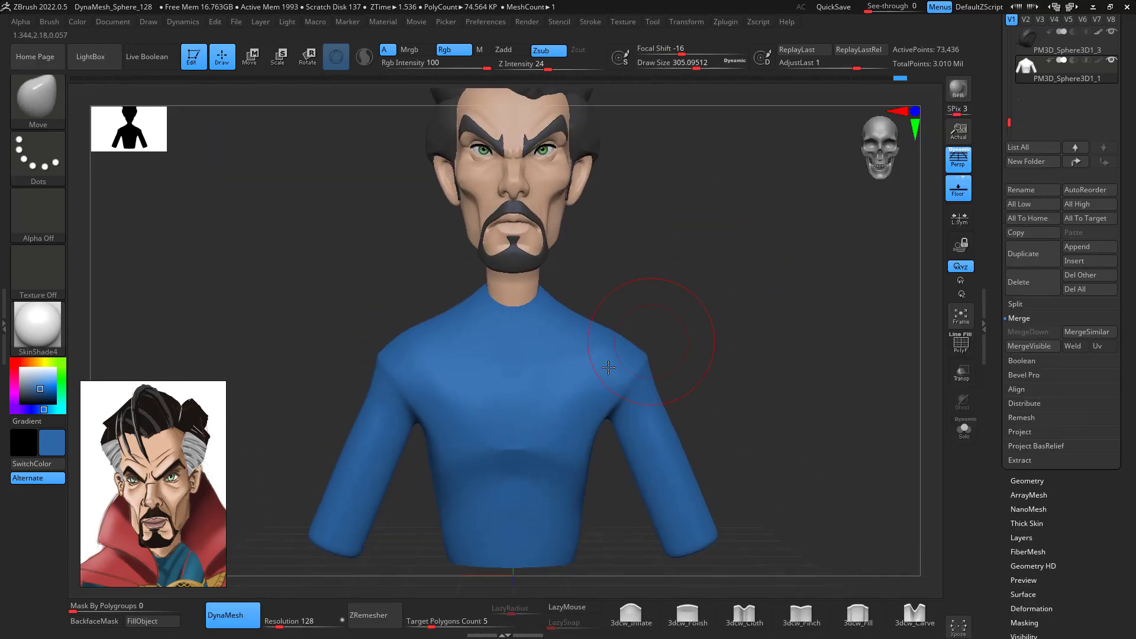
pyautogui.moveTo(722, 329)
pyautogui.keyDown('shift'); pyautogui.mouseDown()
pyautogui.moveTo(730, 302)
pyautogui.moveTo(786, 299)
pyautogui.moveTo(840, 271)
pyautogui.moveTo(753, 296)
pyautogui.moveTo(748, 283)
pyautogui.mouseUp(); pyautogui.keyUp('shift')
pyautogui.keyDown('shift'); pyautogui.moveTo(566, 421); pyautogui.dragTo(536, 504); pyautogui.keyUp('shift')
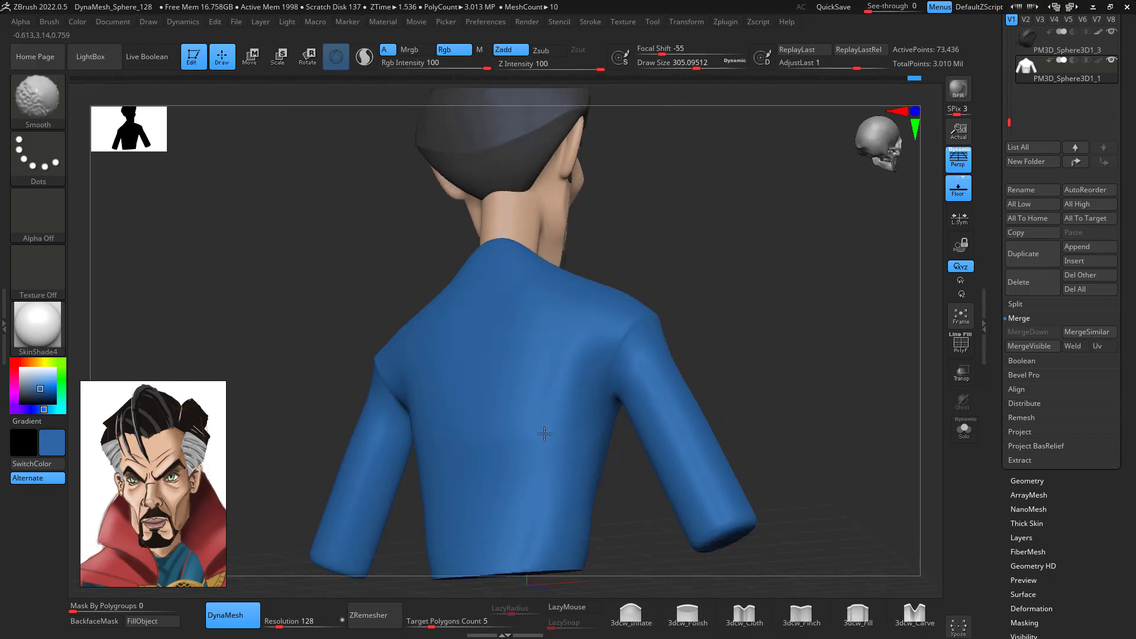
# - Build up the shoulder blades on the back with ClayBuildup at a draw size of about 187, then smooth the strokes
pyautogui.press('b')
pyautogui.press('c')
pyautogui.press('b')
pyautogui.press('space')
pyautogui.moveTo(599, 390); pyautogui.dragTo(586, 390)
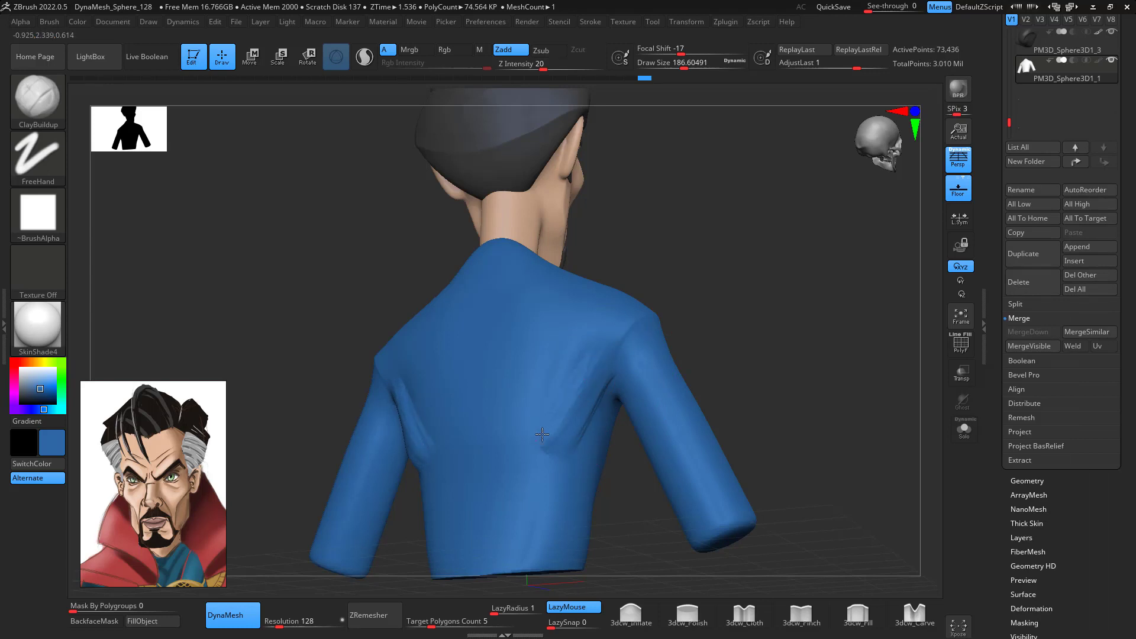
pyautogui.moveTo(581, 411); pyautogui.dragTo(591, 382)
pyautogui.keyDown('shift'); pyautogui.moveTo(580, 402); pyautogui.dragTo(555, 444); pyautogui.keyUp('shift')
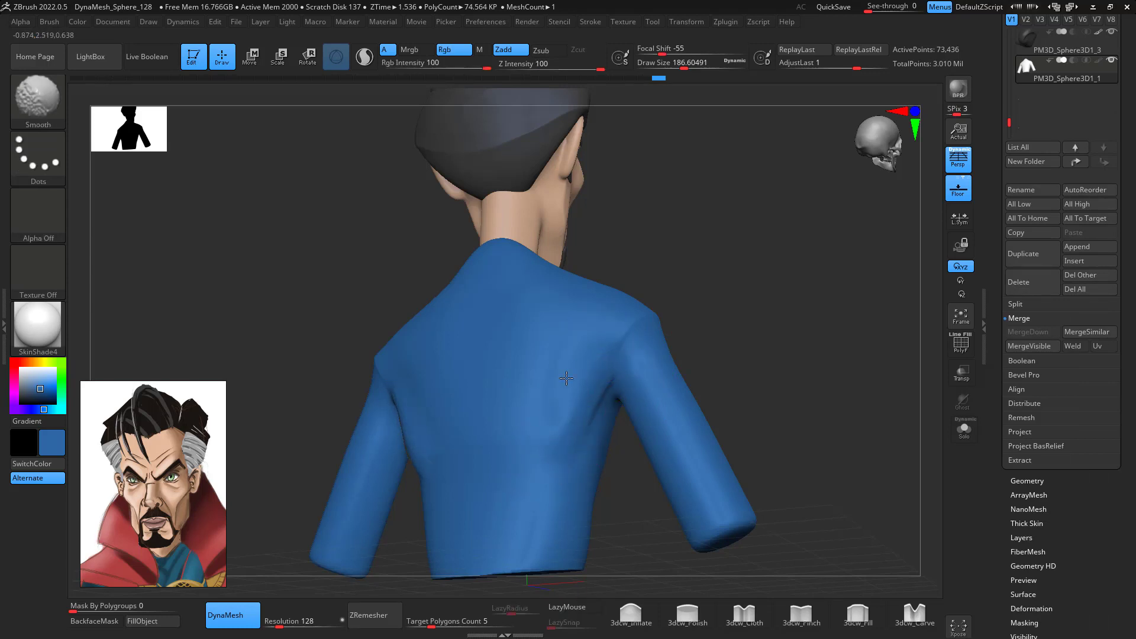
# - Smooth the sides of the torso below the armpits
pyautogui.moveTo(729, 323); pyautogui.dragTo(681, 382)
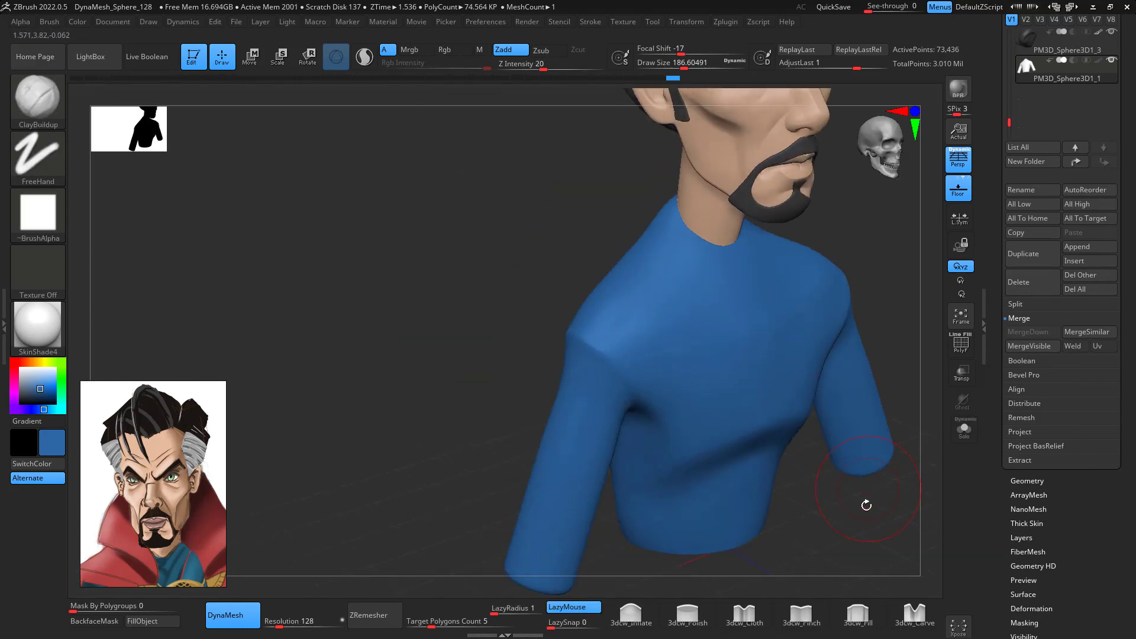
pyautogui.moveTo(865, 504); pyautogui.dragTo(836, 446)
pyautogui.moveTo(900, 341)
pyautogui.mouseDown()
pyautogui.moveTo(756, 282)
pyautogui.moveTo(524, 314)
pyautogui.moveTo(431, 291)
pyautogui.mouseUp()
pyautogui.press('shift')
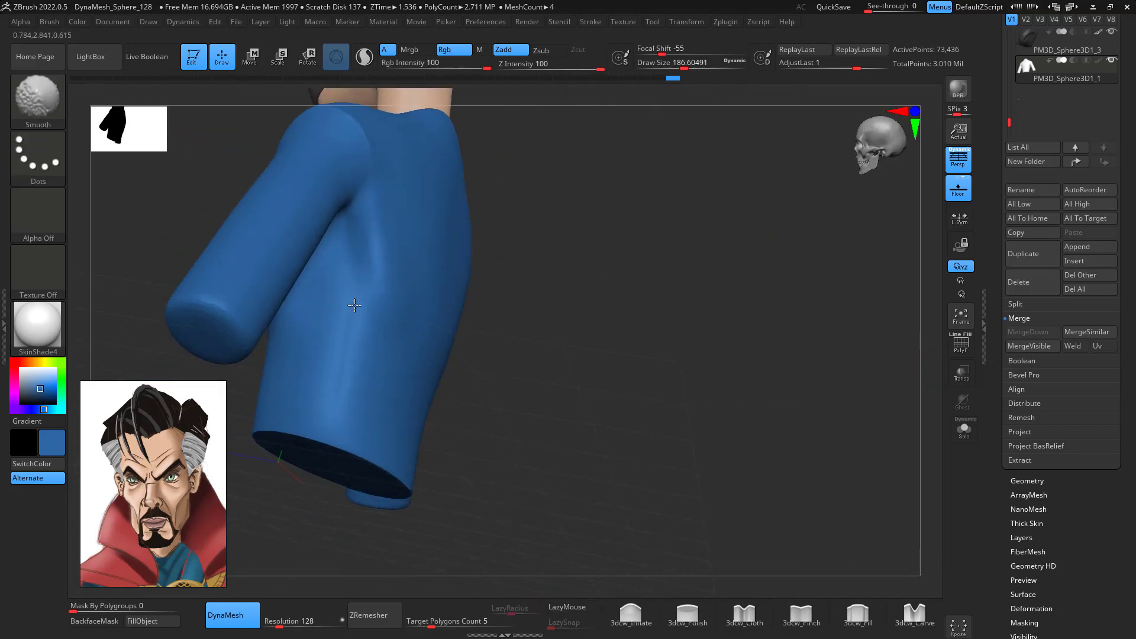
pyautogui.moveTo(664, 309)
pyautogui.mouseDown()
pyautogui.moveTo(728, 393)
pyautogui.moveTo(792, 382)
pyautogui.moveTo(769, 355)
pyautogui.moveTo(806, 380)
pyautogui.moveTo(869, 373)
pyautogui.mouseUp()
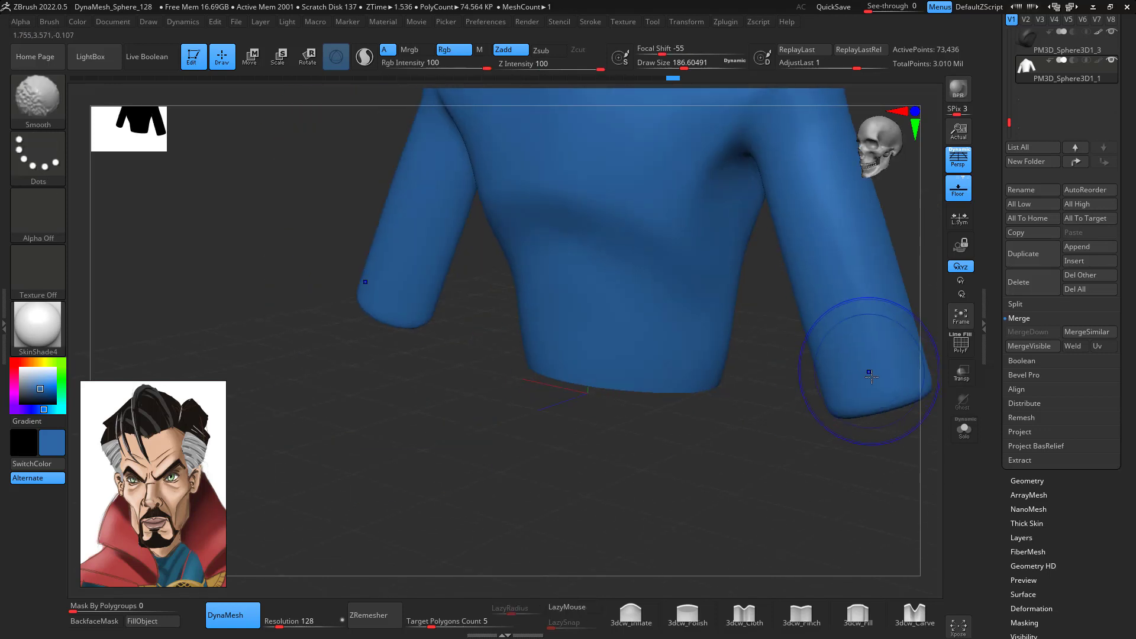
pyautogui.moveTo(772, 485)
pyautogui.keyDown('shift'); pyautogui.mouseDown()
pyautogui.moveTo(763, 471)
pyautogui.moveTo(683, 636)
pyautogui.mouseUp(); pyautogui.keyUp('shift')
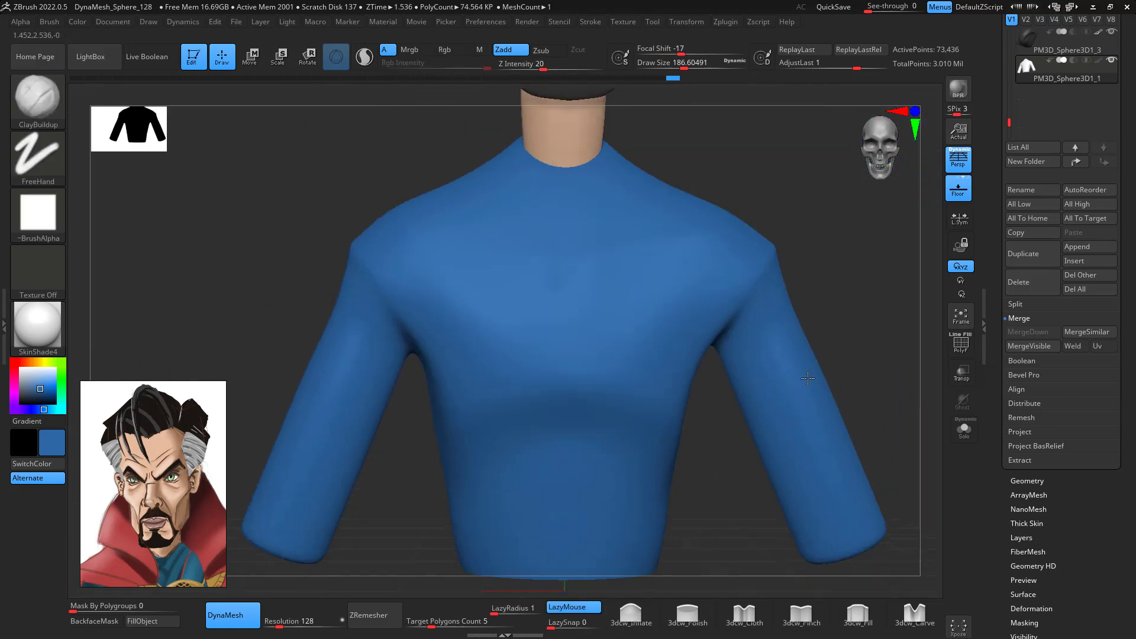
# - Try a lasso mask over the torso below the neck, turn off perspective view, and clear the mask
pyautogui.keyDown('alt'); pyautogui.moveTo(798, 414); pyautogui.dragTo(843, 278); pyautogui.keyUp('alt')
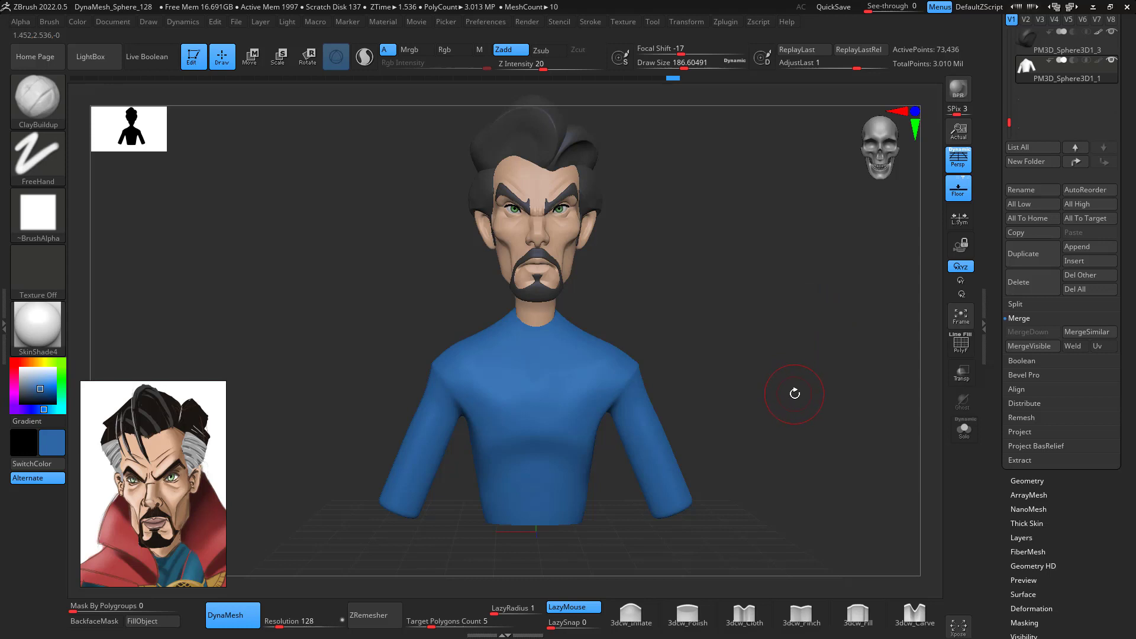
pyautogui.moveTo(794, 397)
pyautogui.mouseDown()
pyautogui.moveTo(769, 393)
pyautogui.moveTo(797, 369)
pyautogui.moveTo(786, 360)
pyautogui.moveTo(805, 380)
pyautogui.moveTo(794, 447)
pyautogui.mouseUp()
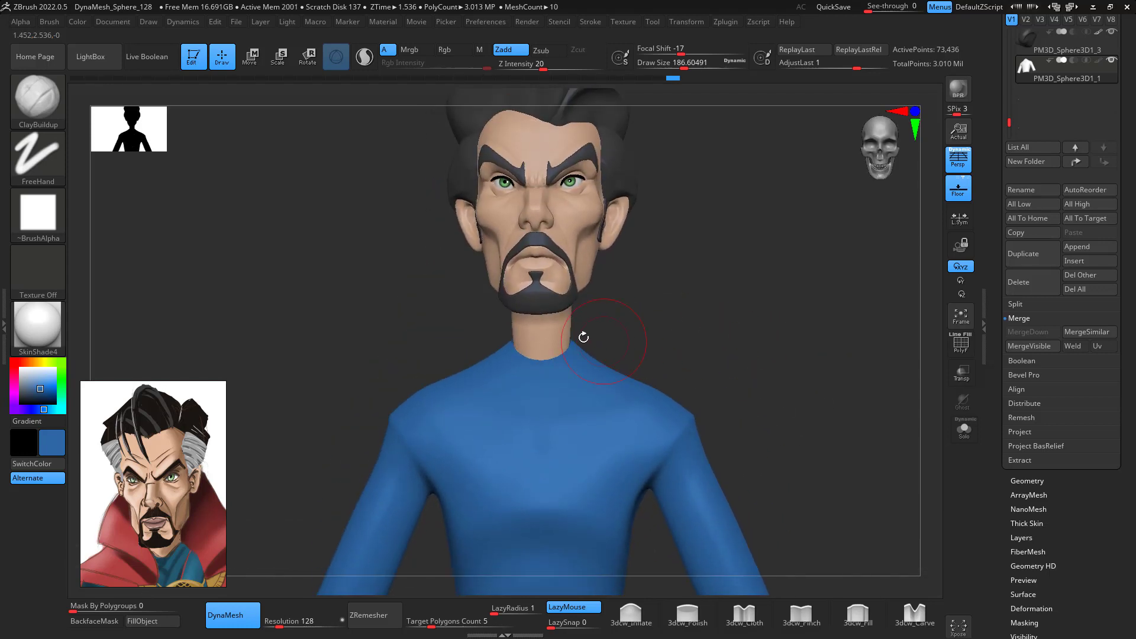
pyautogui.keyDown('alt'); pyautogui.moveTo(686, 359); pyautogui.dragTo(722, 274); pyautogui.keyUp('alt')
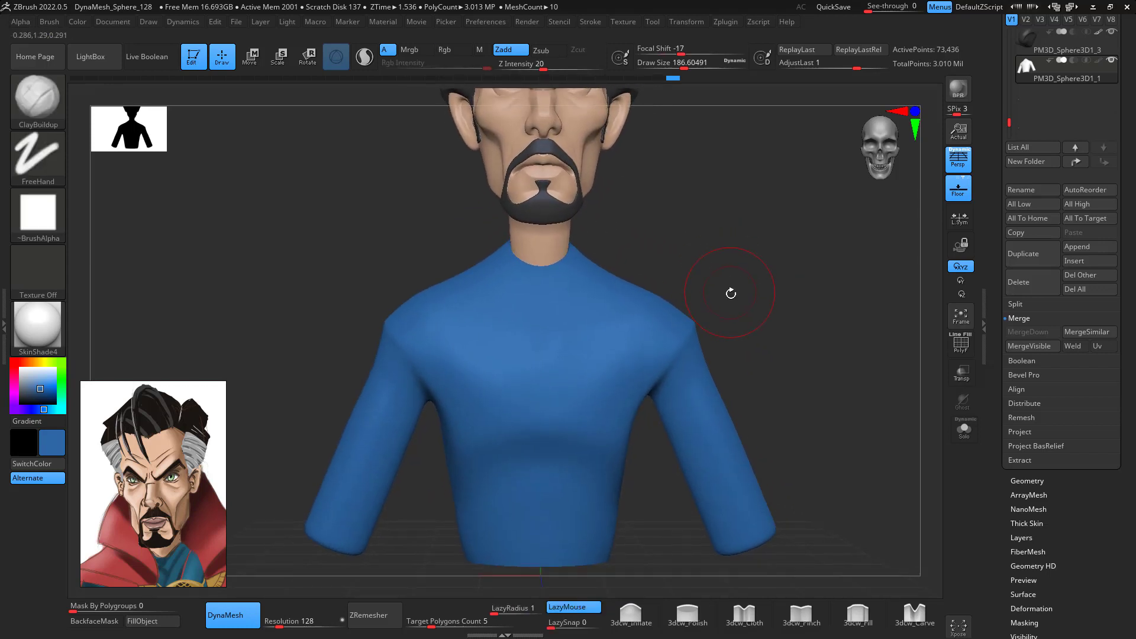
pyautogui.press('ctrl')
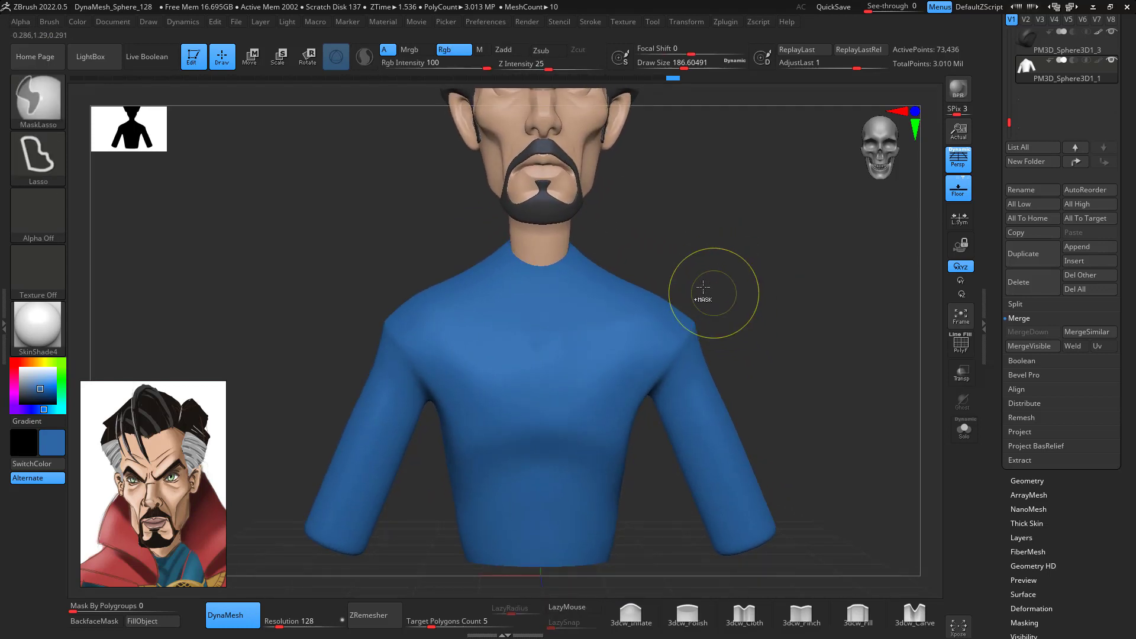
pyautogui.keyDown('ctrl'); pyautogui.moveTo(537, 276); pyautogui.dragTo(548, 275); pyautogui.keyUp('ctrl')
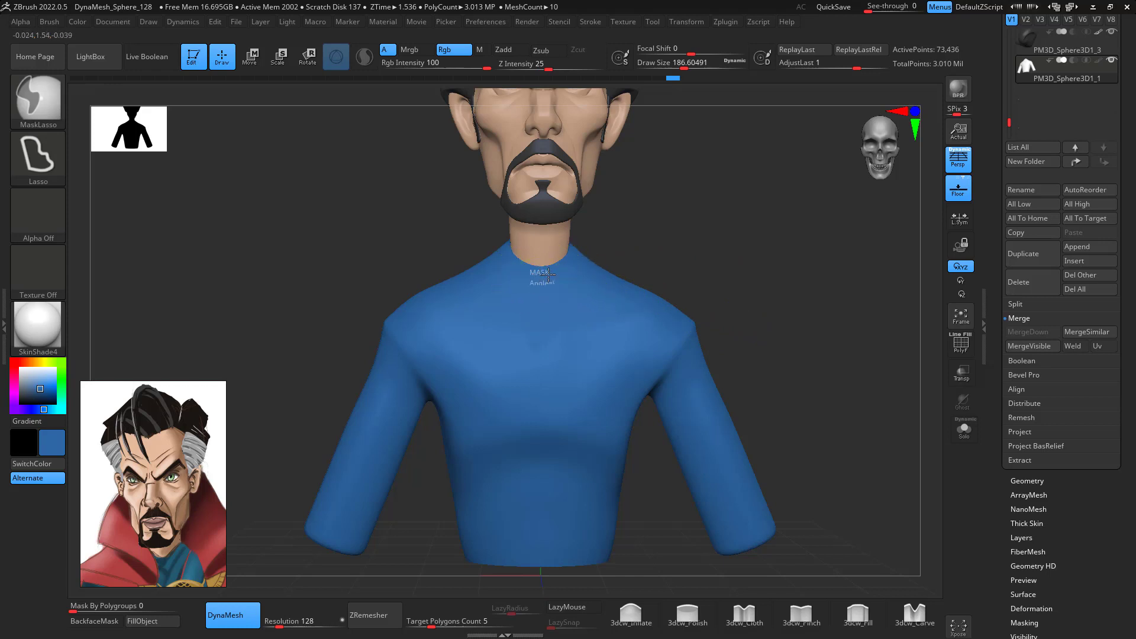
pyautogui.moveTo(604, 240)
pyautogui.keyDown('ctrl'); pyautogui.mouseDown()
pyautogui.moveTo(712, 319)
pyautogui.moveTo(791, 481)
pyautogui.moveTo(769, 523)
pyautogui.moveTo(680, 549)
pyautogui.moveTo(562, 546)
pyautogui.moveTo(496, 530)
pyautogui.mouseUp(); pyautogui.keyUp('ctrl')
pyautogui.moveTo(821, 343)
pyautogui.mouseDown()
pyautogui.moveTo(791, 335)
pyautogui.moveTo(860, 288)
pyautogui.mouseUp()
pyautogui.click(958, 160)
pyautogui.keyDown('alt'); pyautogui.moveTo(817, 332); pyautogui.dragTo(790, 246); pyautogui.keyUp('alt')
pyautogui.moveTo(793, 305)
pyautogui.keyDown('ctrl'); pyautogui.mouseDown()
pyautogui.moveTo(811, 327)
pyautogui.moveTo(820, 388)
pyautogui.mouseUp(); pyautogui.keyUp('ctrl')
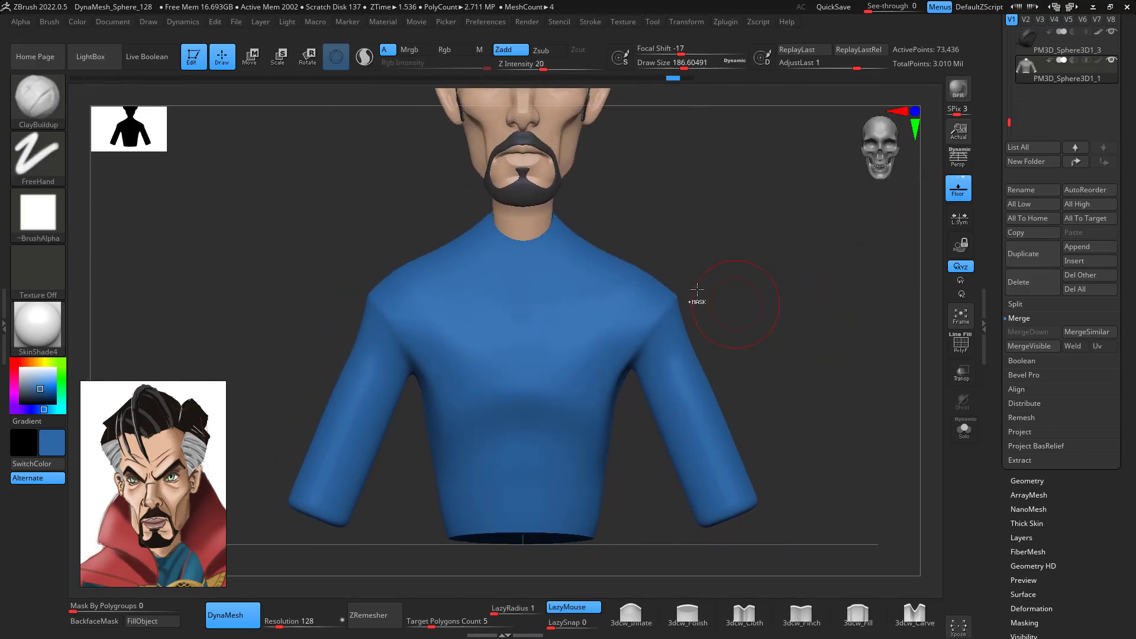
# - Lasso-mask the torso and arms, leaving the neckline, arm ends and bottom edge unmasked, and correct the mask at the nape from the side
pyautogui.moveTo(520, 247)
pyautogui.keyDown('ctrl'); pyautogui.mouseDown()
pyautogui.moveTo(548, 236)
pyautogui.moveTo(562, 207)
pyautogui.moveTo(724, 355)
pyautogui.moveTo(772, 469)
pyautogui.moveTo(725, 507)
pyautogui.moveTo(528, 519)
pyautogui.moveTo(500, 432)
pyautogui.moveTo(501, 254)
pyautogui.moveTo(543, 260)
pyautogui.mouseUp(); pyautogui.keyUp('ctrl')
pyautogui.moveTo(743, 256)
pyautogui.mouseDown()
pyautogui.moveTo(733, 305)
pyautogui.moveTo(672, 318)
pyautogui.moveTo(716, 307)
pyautogui.mouseUp()
pyautogui.keyDown('ctrl'); pyautogui.moveTo(623, 267); pyautogui.dragTo(619, 258); pyautogui.keyUp('ctrl')
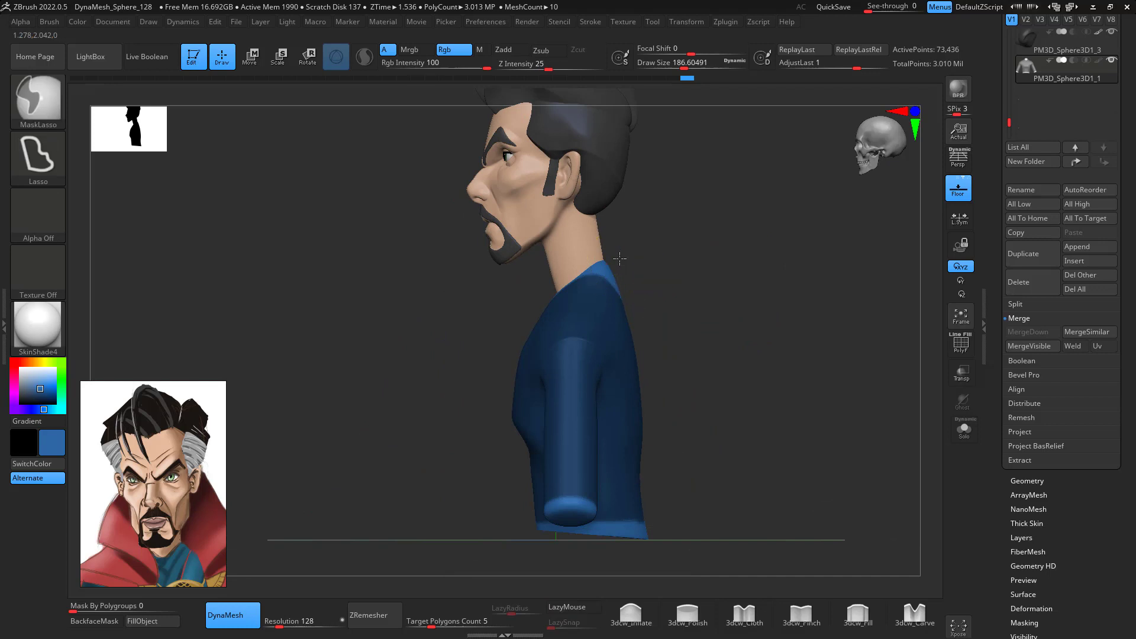
pyautogui.keyDown('ctrl'); pyautogui.moveTo(610, 309); pyautogui.dragTo(658, 320); pyautogui.keyUp('ctrl')
pyautogui.moveTo(694, 271)
pyautogui.mouseDown()
pyautogui.moveTo(707, 284)
pyautogui.moveTo(688, 238)
pyautogui.mouseUp()
pyautogui.press('ctrl')
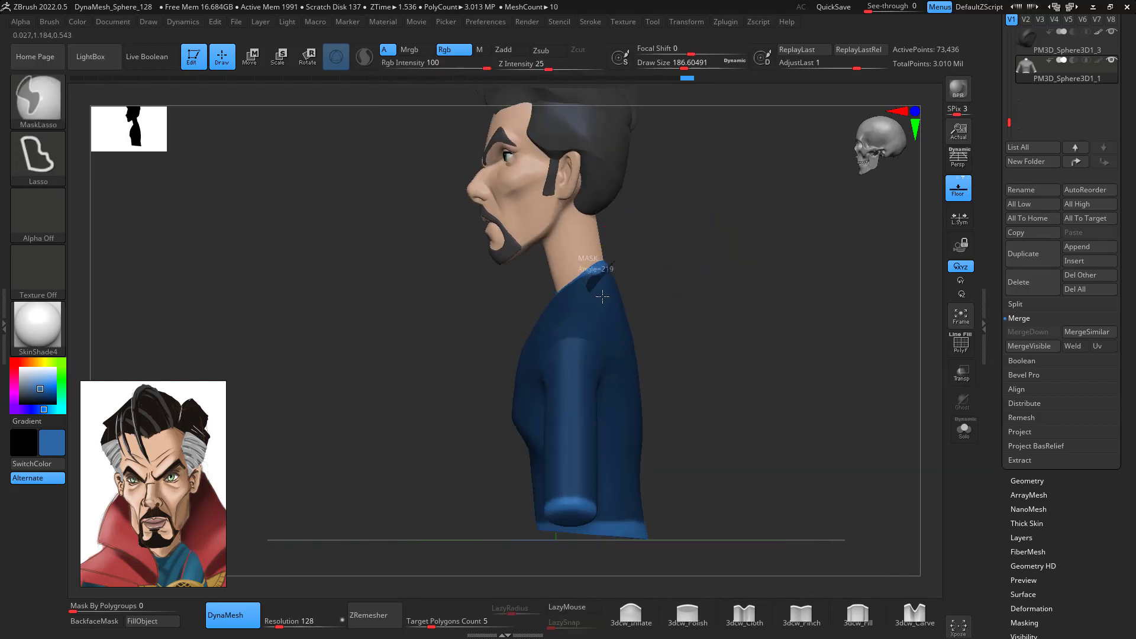
pyautogui.keyDown('ctrl'); pyautogui.moveTo(603, 296); pyautogui.dragTo(631, 283); pyautogui.keyUp('ctrl')
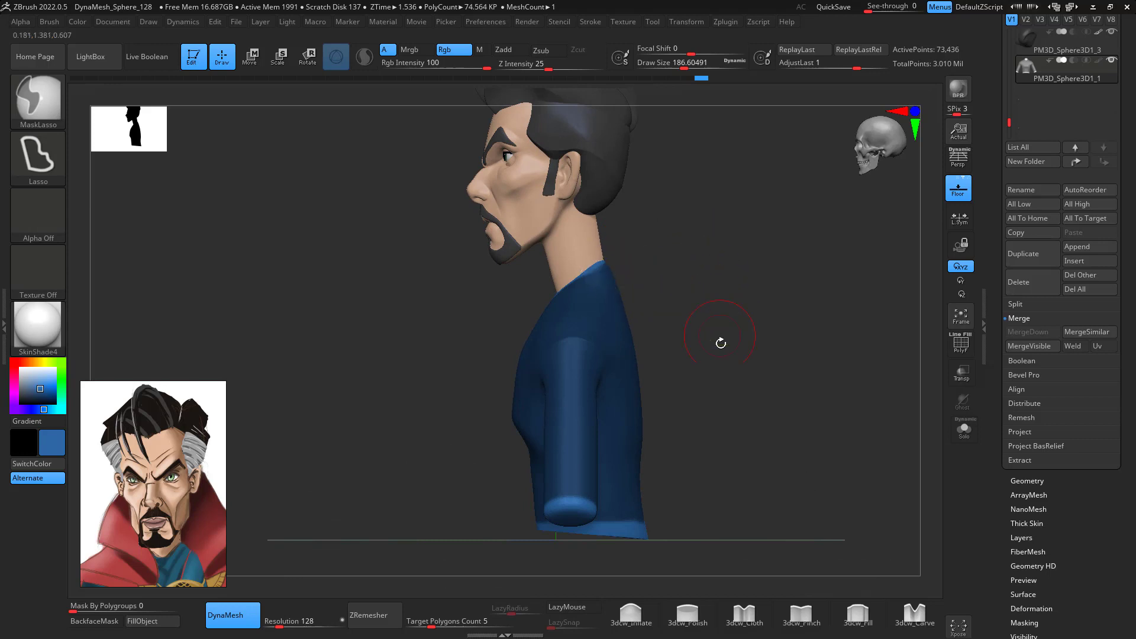
# - Extract the masked area as a separate shirt shell with a thickness of 0.02 and accept it
pyautogui.keyDown('shift'); pyautogui.moveTo(722, 343); pyautogui.dragTo(753, 285); pyautogui.keyUp('shift')
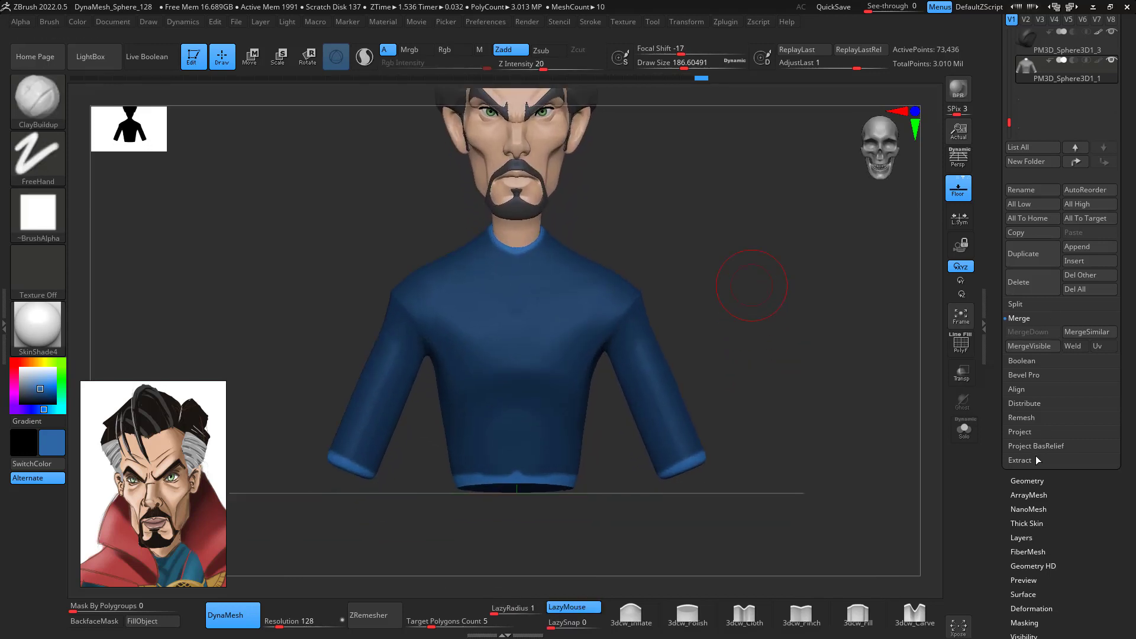
pyautogui.click(1020, 459)
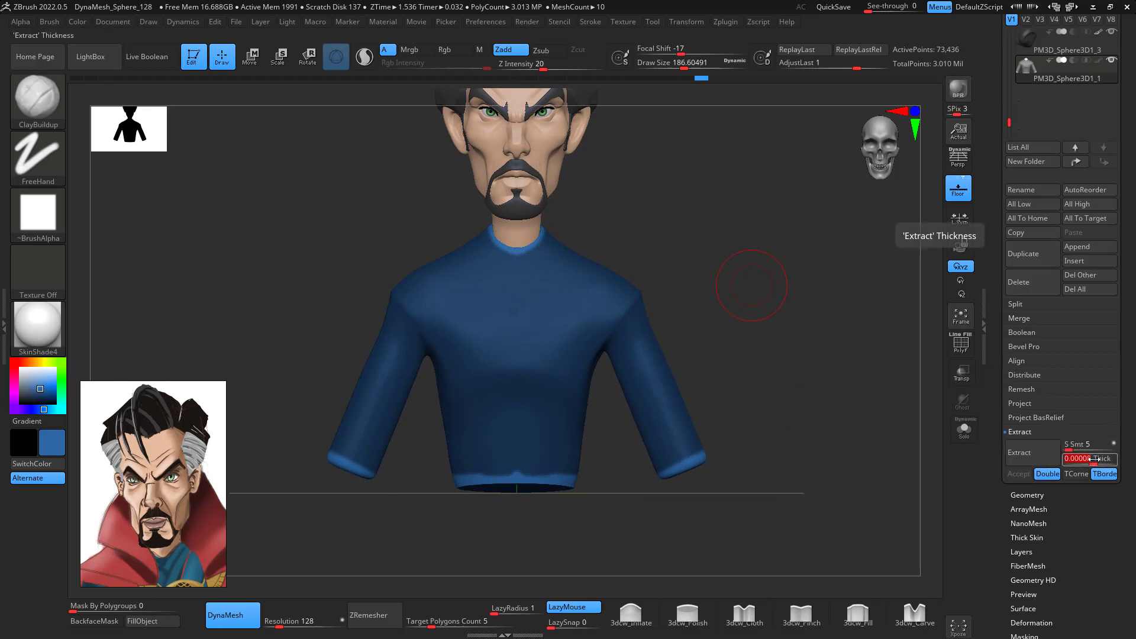
pyautogui.click(1051, 451)
pyautogui.click(1022, 475)
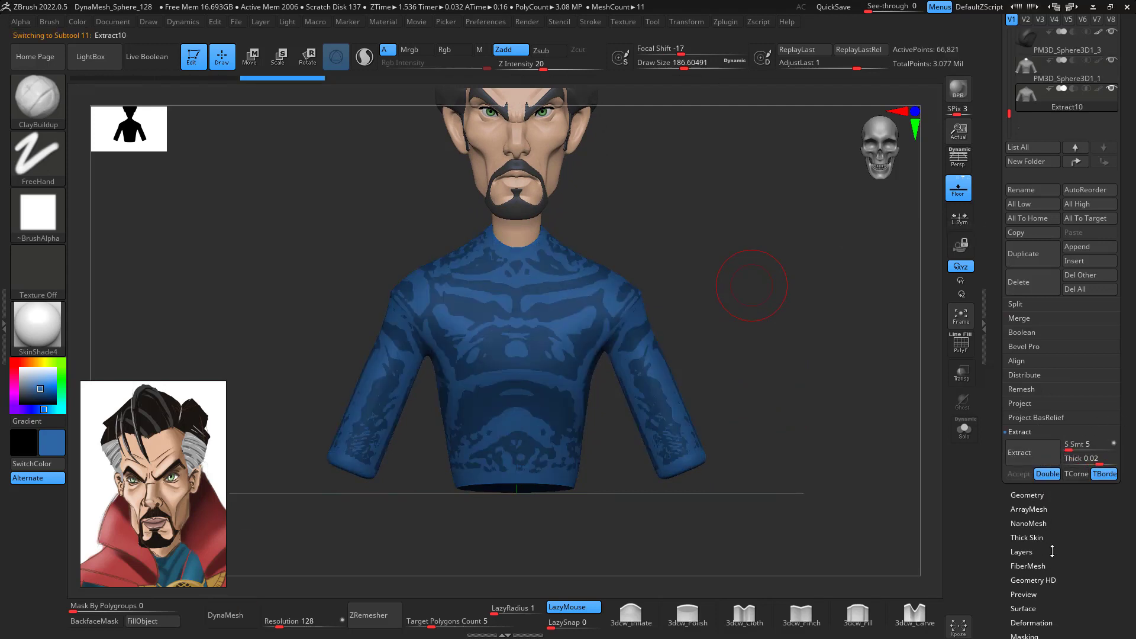
# - Hide the original torso and clear the mask on the extracted shirt
pyautogui.click(1112, 60)
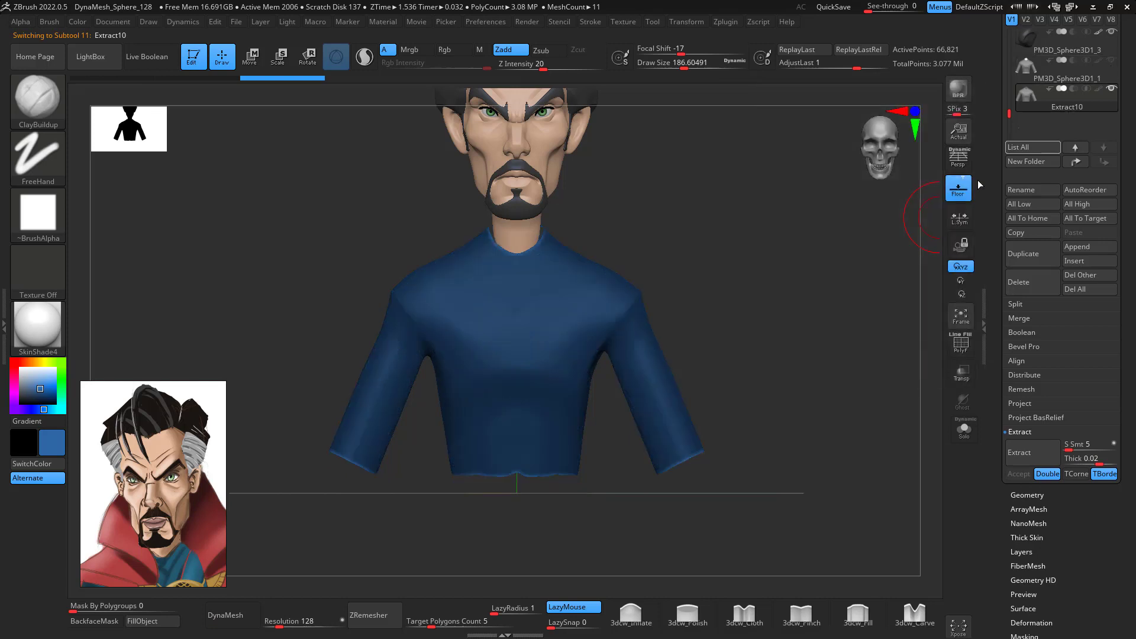
pyautogui.moveTo(793, 339); pyautogui.dragTo(773, 334)
pyautogui.keyDown('ctrl'); pyautogui.moveTo(840, 379); pyautogui.dragTo(831, 343); pyautogui.keyUp('ctrl')
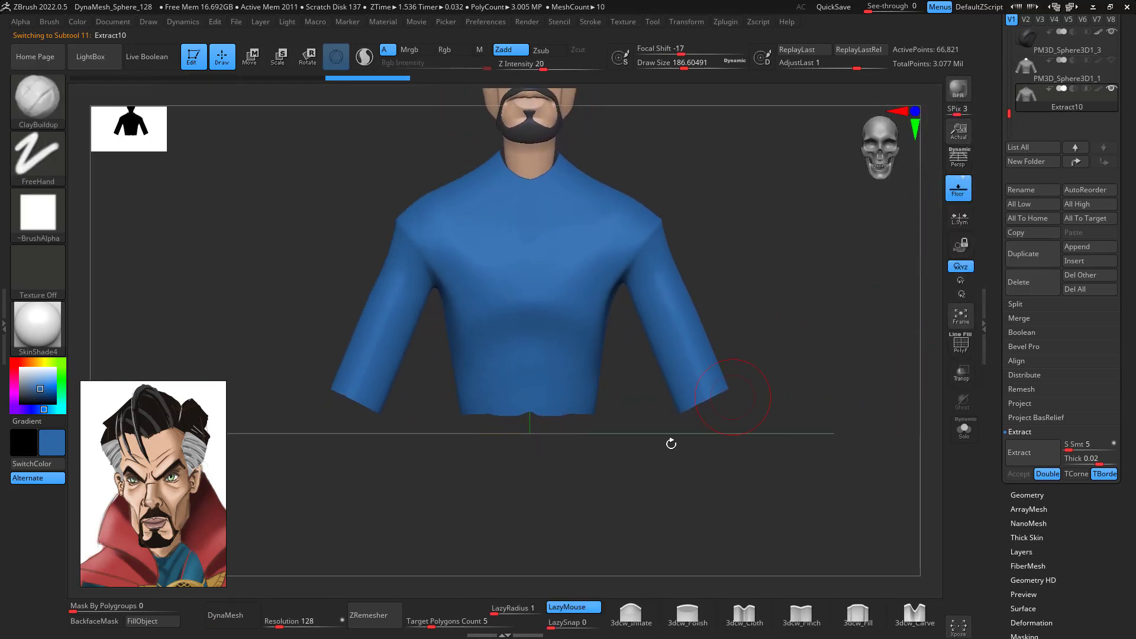
# - Remesh the extracted shirt with ZRemesher at a target polygon count of 0.1 and turn on the polyframe display
pyautogui.moveTo(435, 622); pyautogui.dragTo(443, 622)
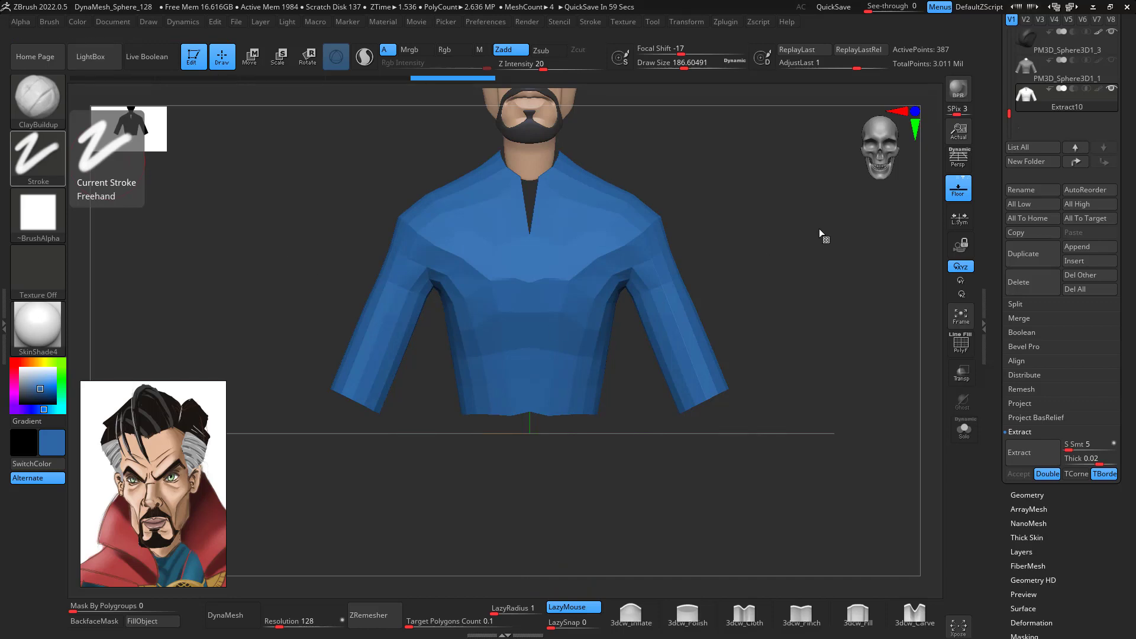
pyautogui.moveTo(774, 241); pyautogui.dragTo(803, 355)
pyautogui.click(965, 348)
pyautogui.moveTo(872, 335); pyautogui.dragTo(852, 372)
# - Try to close the slit at the shirt's front neckline with the Move brush and remesh the shirt again with ZRemesher
pyautogui.keyDown('alt'); pyautogui.moveTo(710, 179); pyautogui.dragTo(721, 261); pyautogui.keyUp('alt')
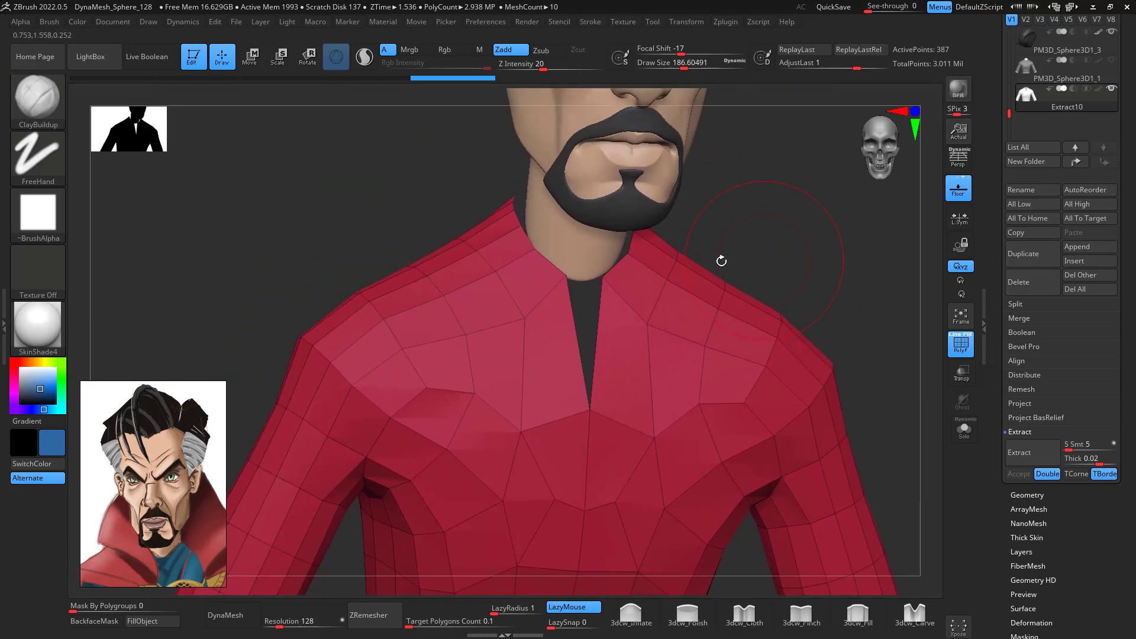
pyautogui.press('b')
pyautogui.press('m')
pyautogui.press('v')
pyautogui.press('space')
pyautogui.moveTo(624, 286); pyautogui.dragTo(593, 283)
pyautogui.moveTo(565, 281)
pyautogui.mouseDown()
pyautogui.moveTo(593, 286)
pyautogui.moveTo(562, 298)
pyautogui.moveTo(588, 284)
pyautogui.mouseUp()
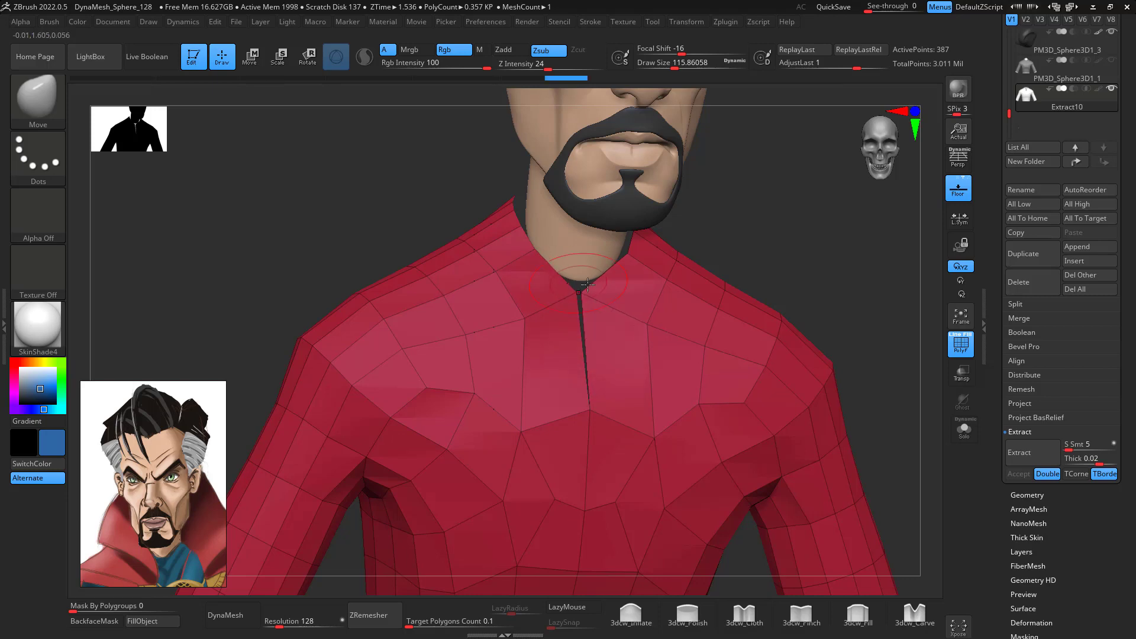
pyautogui.click(375, 619)
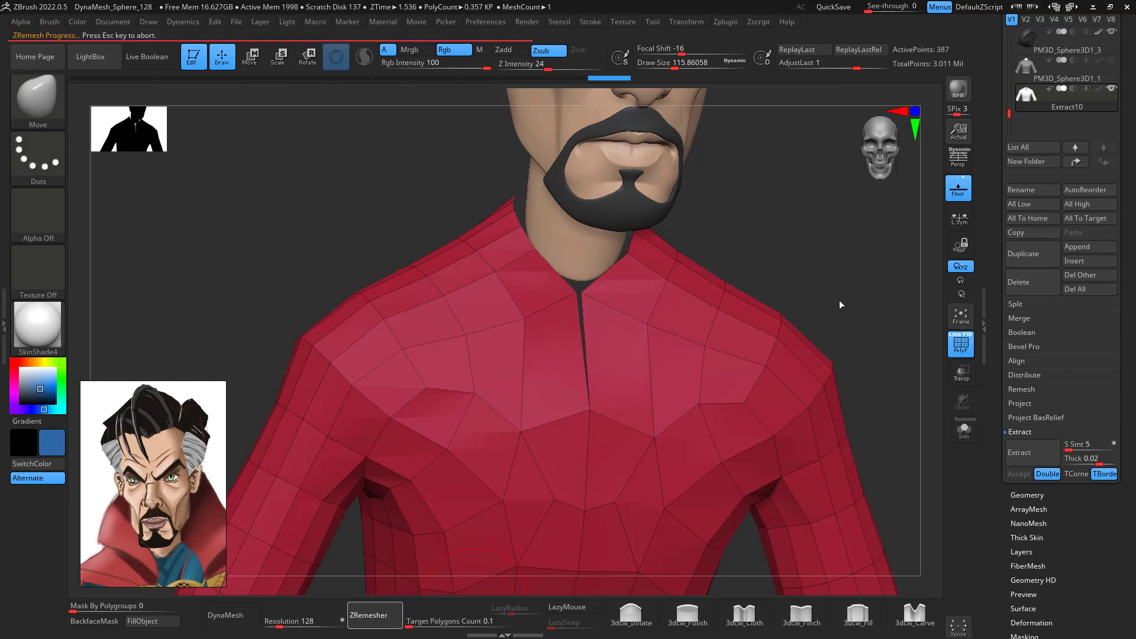
# - Undo the neckline edit and the ZRemesher passes back to the dense extracted shirt
pyautogui.moveTo(839, 300)
pyautogui.mouseDown()
pyautogui.moveTo(811, 279)
pyautogui.moveTo(833, 295)
pyautogui.moveTo(846, 213)
pyautogui.moveTo(848, 253)
pyautogui.moveTo(834, 264)
pyautogui.moveTo(854, 282)
pyautogui.moveTo(825, 322)
pyautogui.mouseUp()
pyautogui.hotkey('ctrl', 'z')
pyautogui.hotkey('ctrl', 'z')
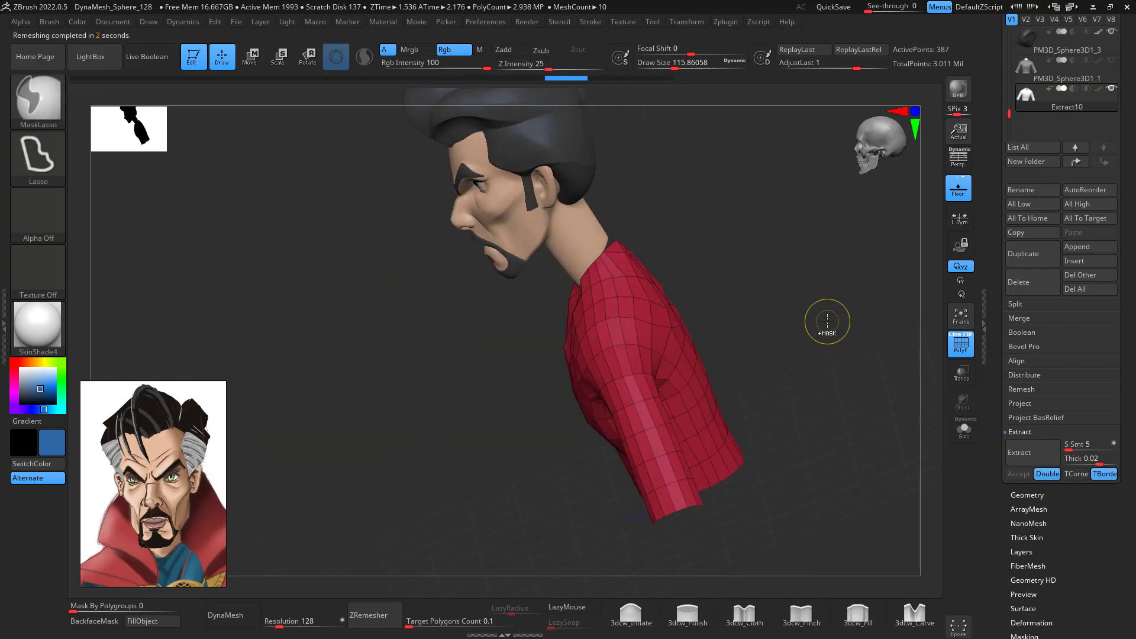
pyautogui.moveTo(870, 274); pyautogui.dragTo(861, 297)
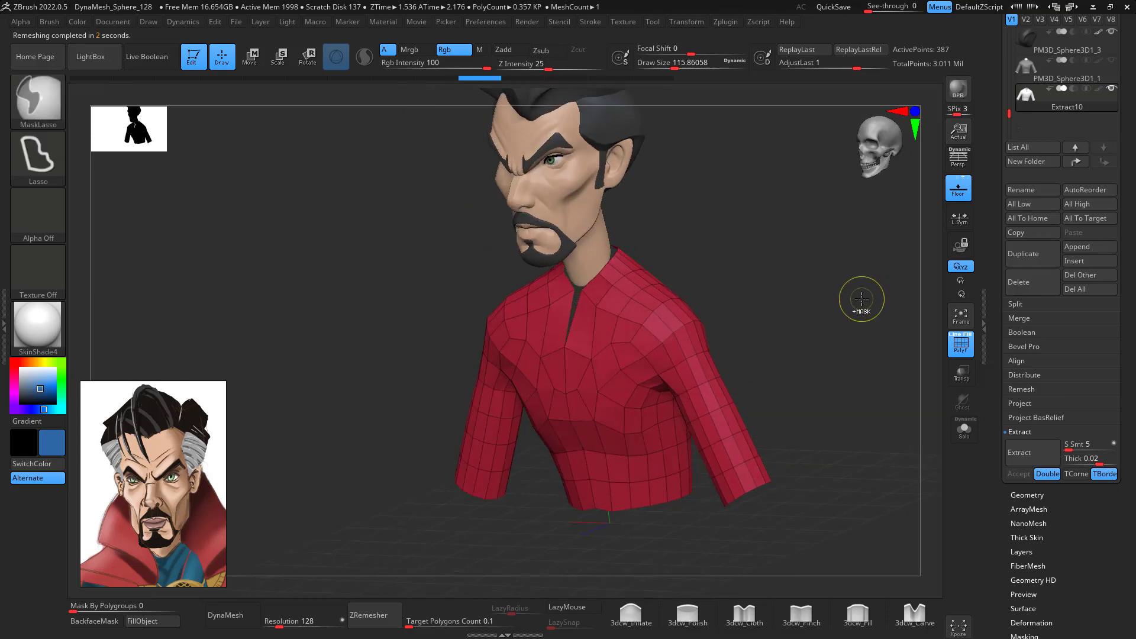
pyautogui.hotkey('ctrl', 'z')
pyautogui.hotkey('ctrl', 'z')
pyautogui.hotkey('ctrl', 'z')
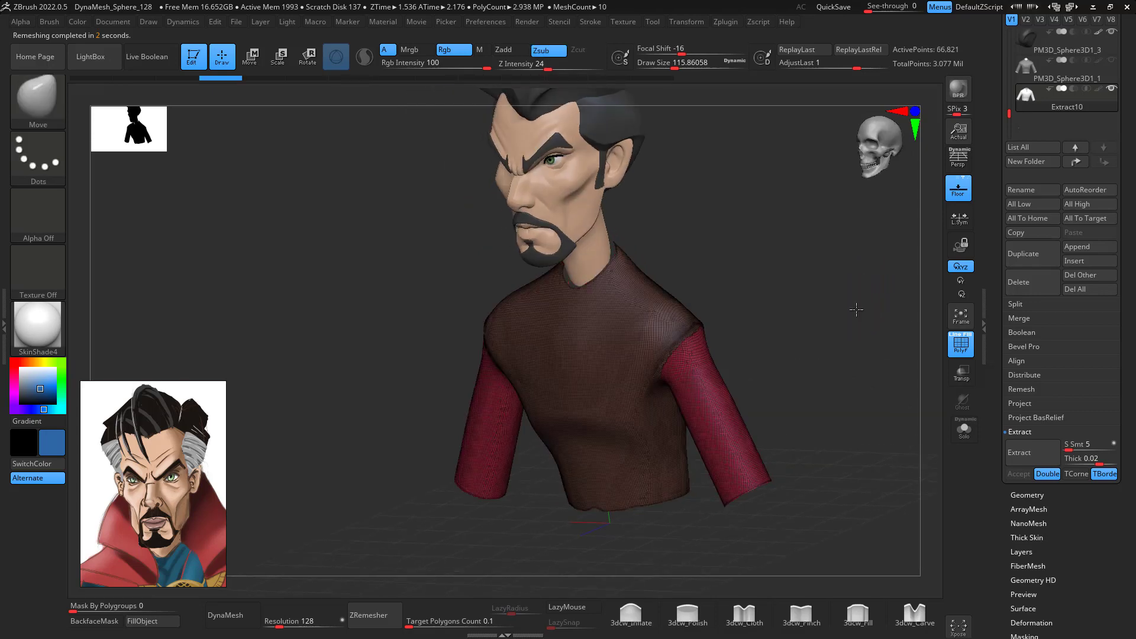
# - Remesh the dense shirt with ZRemesher at a target polygon count of 0.2 and check its topology from front and back
pyautogui.moveTo(854, 310)
pyautogui.keyDown('shift'); pyautogui.mouseDown()
pyautogui.moveTo(867, 289)
pyautogui.moveTo(846, 371)
pyautogui.moveTo(828, 250)
pyautogui.moveTo(822, 261)
pyautogui.moveTo(827, 304)
pyautogui.moveTo(862, 284)
pyautogui.moveTo(850, 233)
pyautogui.mouseUp(); pyautogui.keyUp('shift')
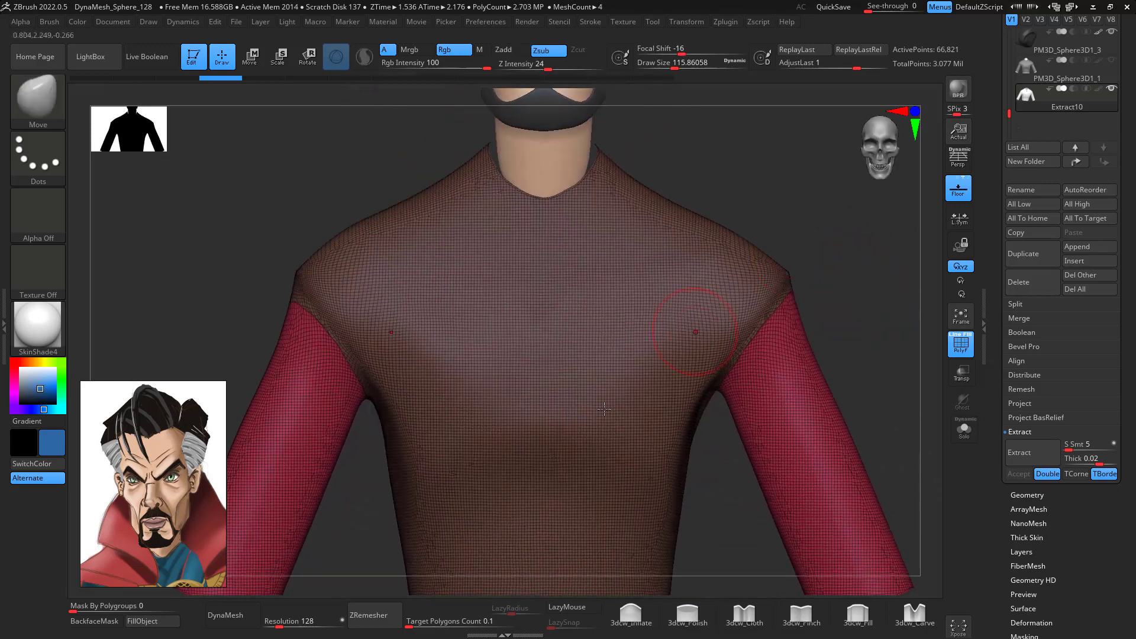
pyautogui.click(449, 620)
pyautogui.write('.2')
pyautogui.press('Return')
pyautogui.click(380, 615)
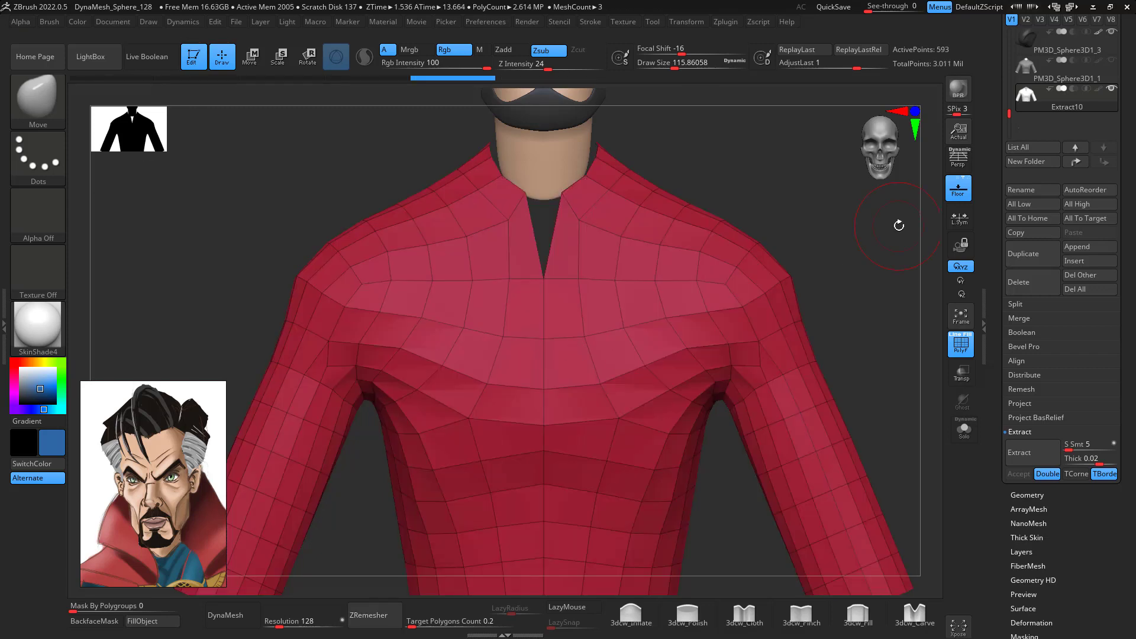
pyautogui.moveTo(858, 332); pyautogui.dragTo(889, 155)
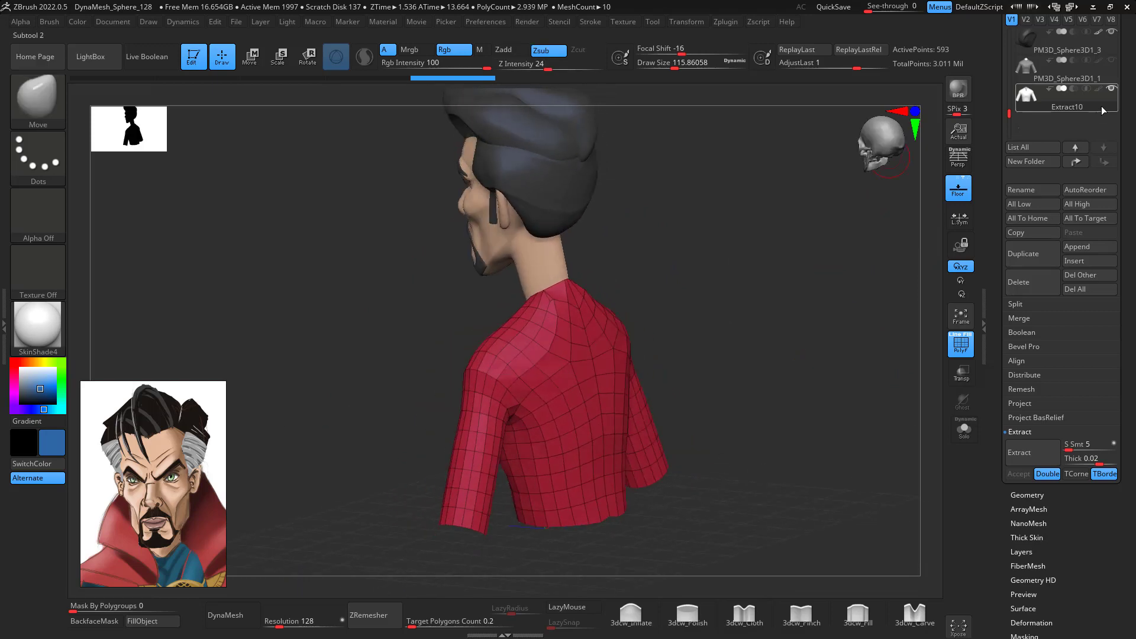
# - Switch back to the original torso subtool PM3D_Sphere3D1_1 and turn off the polyframe display
pyautogui.click(1059, 68)
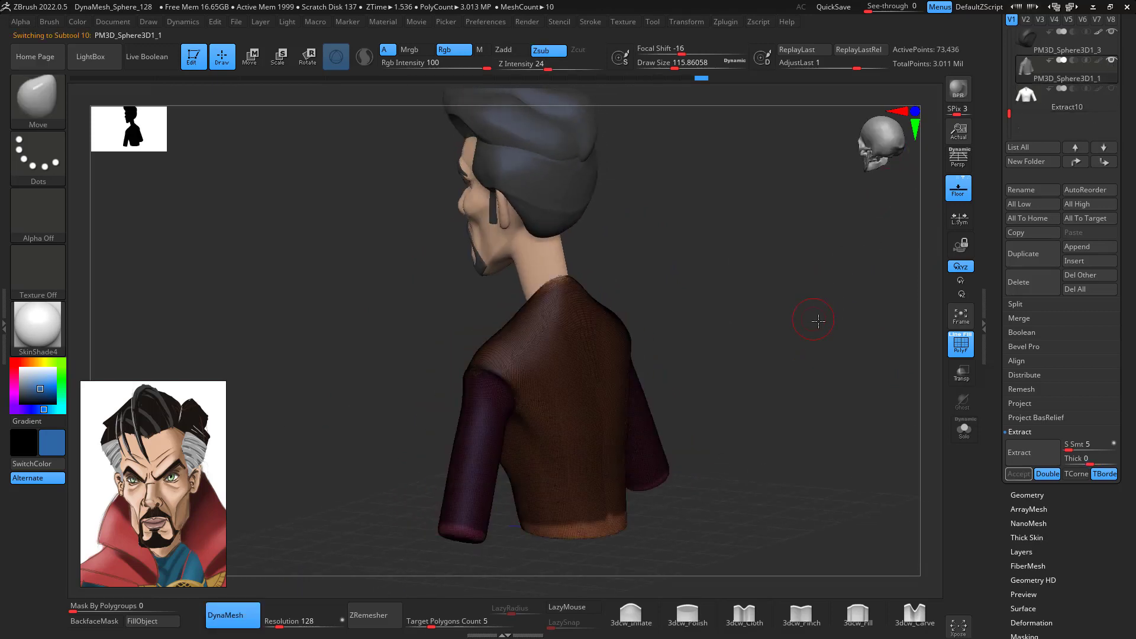
pyautogui.moveTo(816, 319); pyautogui.dragTo(811, 358)
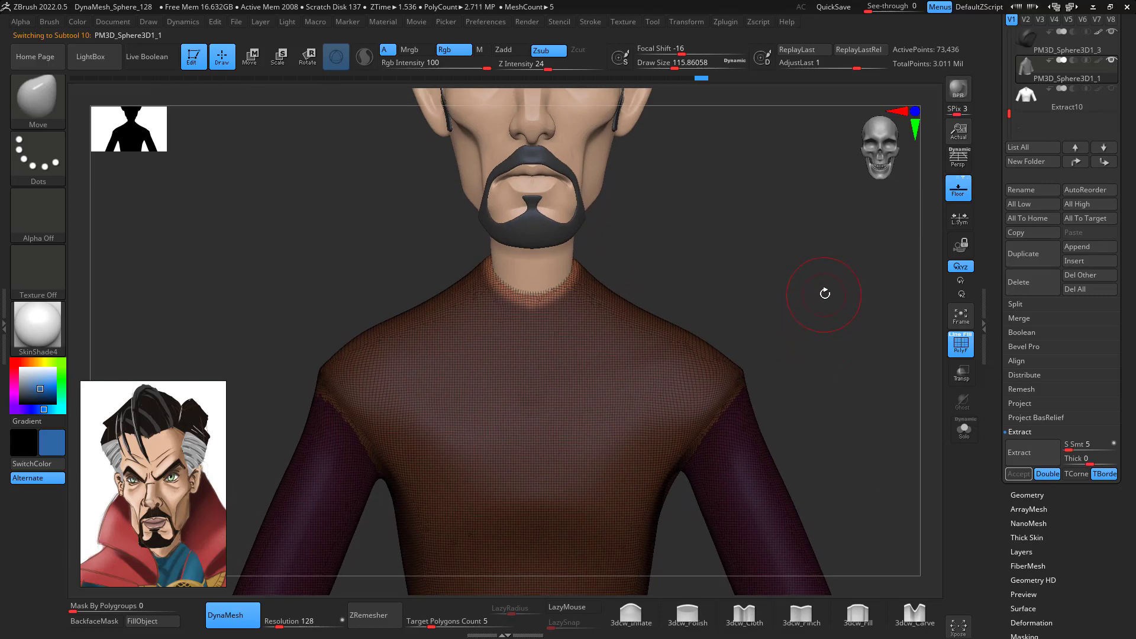
pyautogui.keyDown('ctrl'); pyautogui.moveTo(824, 294); pyautogui.dragTo(826, 298); pyautogui.keyUp('ctrl')
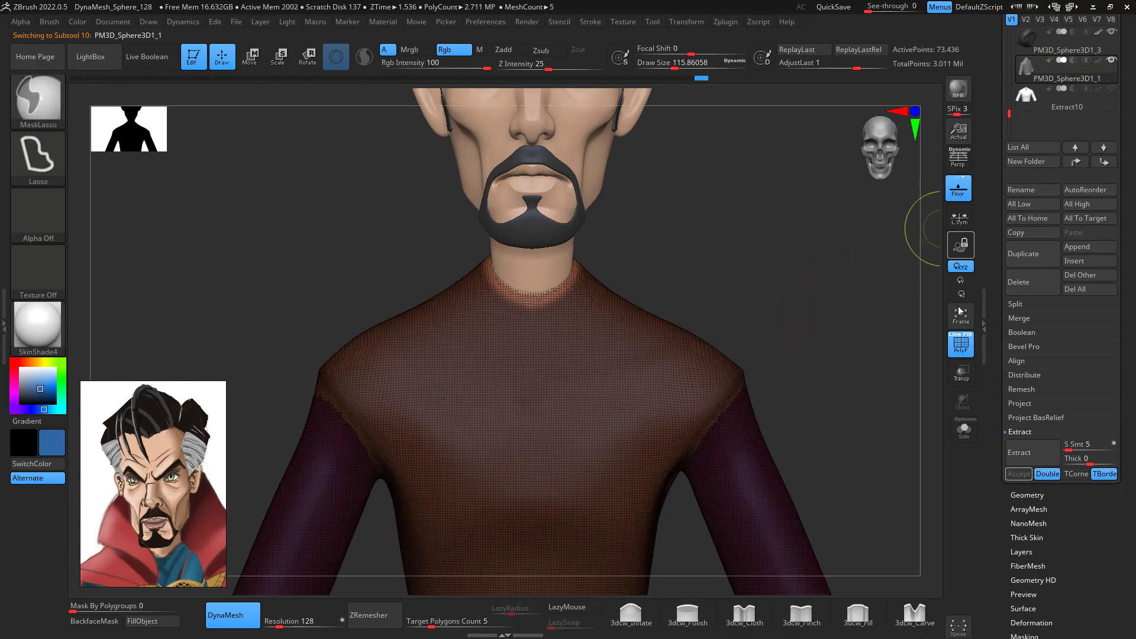
pyautogui.click(952, 354)
pyautogui.moveTo(856, 362); pyautogui.dragTo(808, 367)
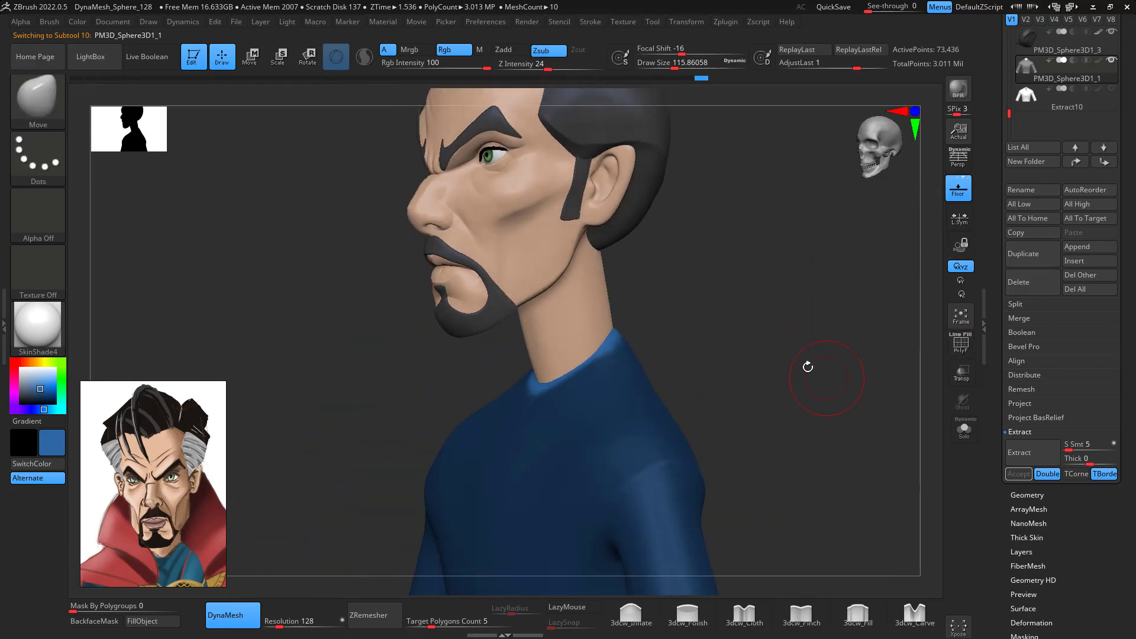
# - Pull the torso's unmasked neckline up around the neck with the Move brush at a draw size of about 239
pyautogui.moveTo(686, 313); pyautogui.dragTo(763, 314)
pyautogui.press('b')
pyautogui.press('m')
pyautogui.press('v')
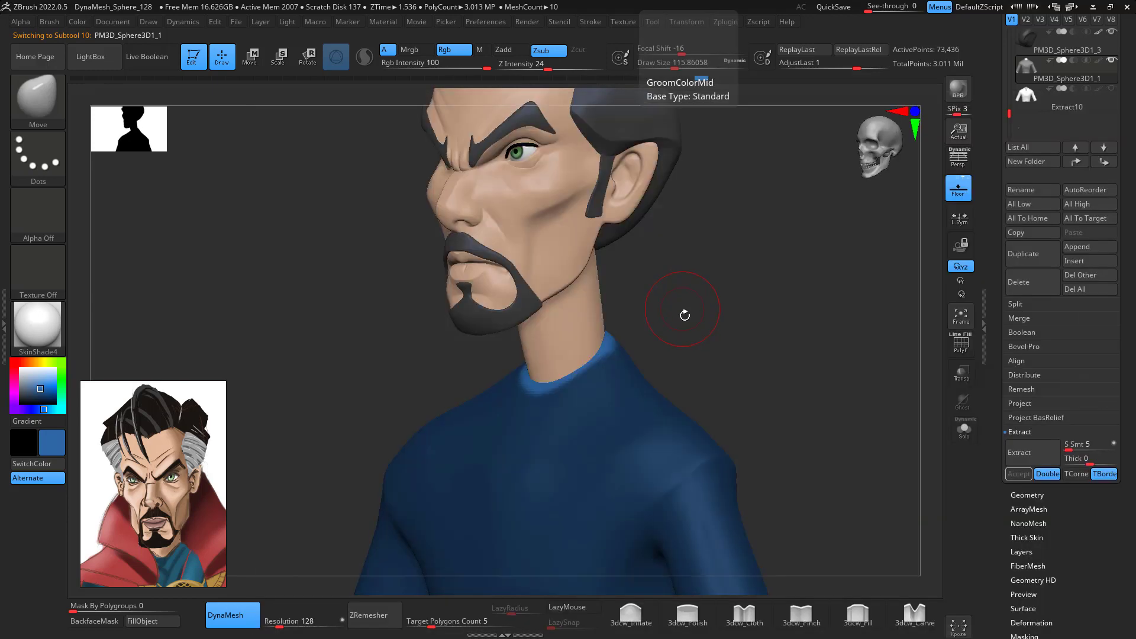
pyautogui.press('space')
pyautogui.moveTo(685, 314); pyautogui.dragTo(701, 314)
pyautogui.moveTo(558, 328); pyautogui.dragTo(556, 314)
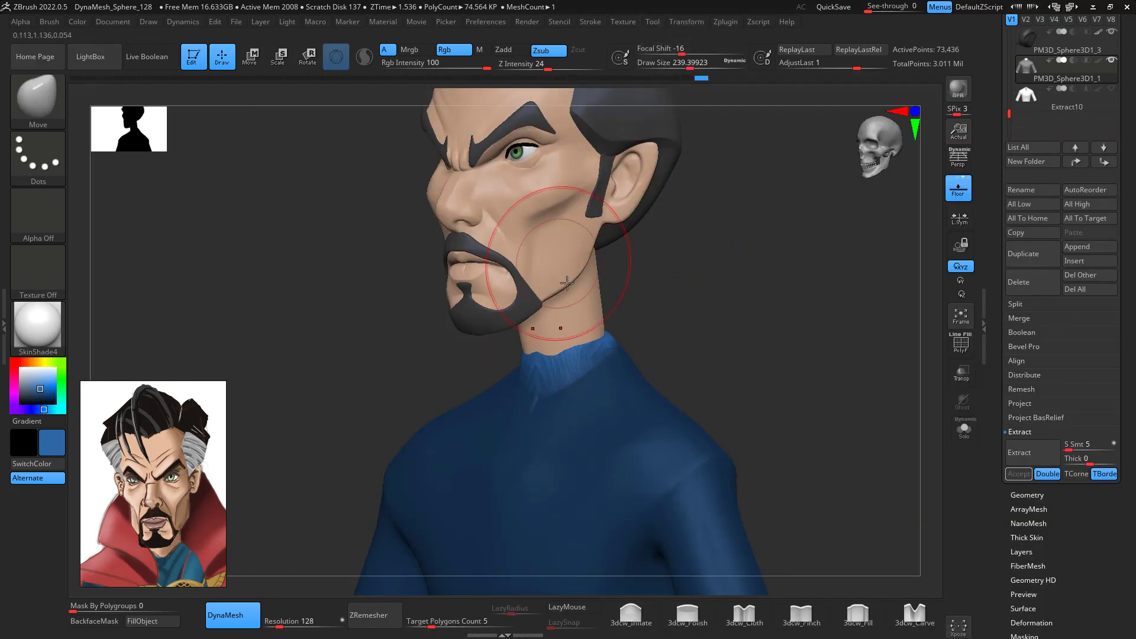
# - Raise, even out and smooth the high collar from the side, reducing the Move brush to a draw size of about 167
pyautogui.moveTo(719, 284); pyautogui.dragTo(651, 297)
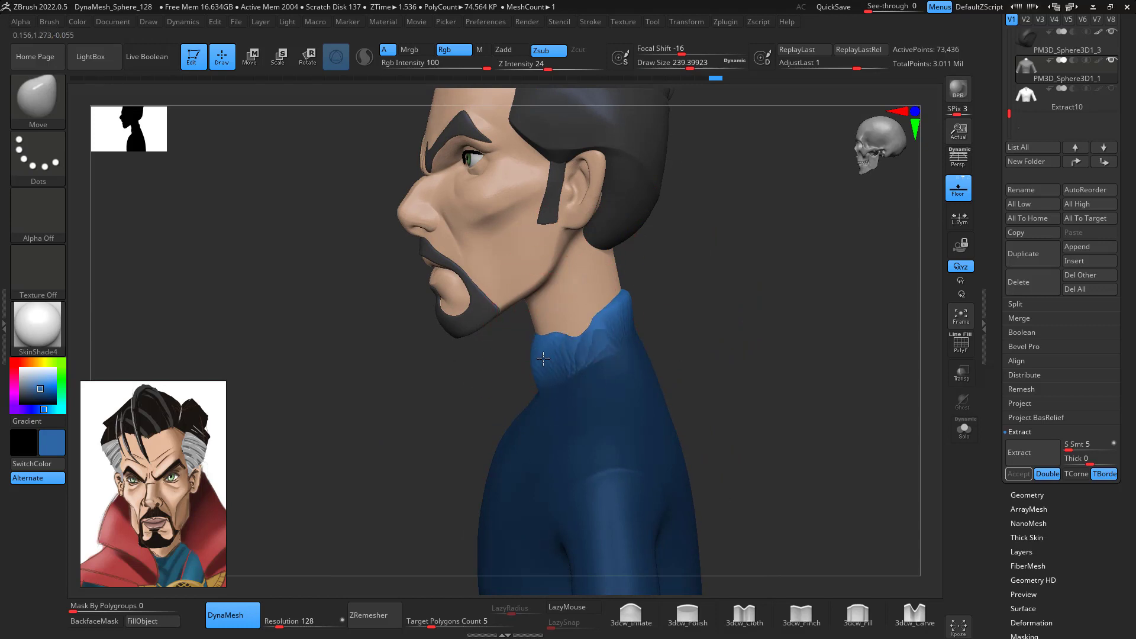
pyautogui.moveTo(675, 285)
pyautogui.keyDown('shift'); pyautogui.mouseDown()
pyautogui.moveTo(754, 282)
pyautogui.moveTo(599, 289)
pyautogui.mouseUp(); pyautogui.keyUp('shift')
pyautogui.moveTo(562, 329)
pyautogui.keyDown('shift'); pyautogui.mouseDown()
pyautogui.moveTo(577, 325)
pyautogui.moveTo(566, 332)
pyautogui.mouseUp(); pyautogui.keyUp('shift')
pyautogui.moveTo(743, 329); pyautogui.dragTo(705, 327)
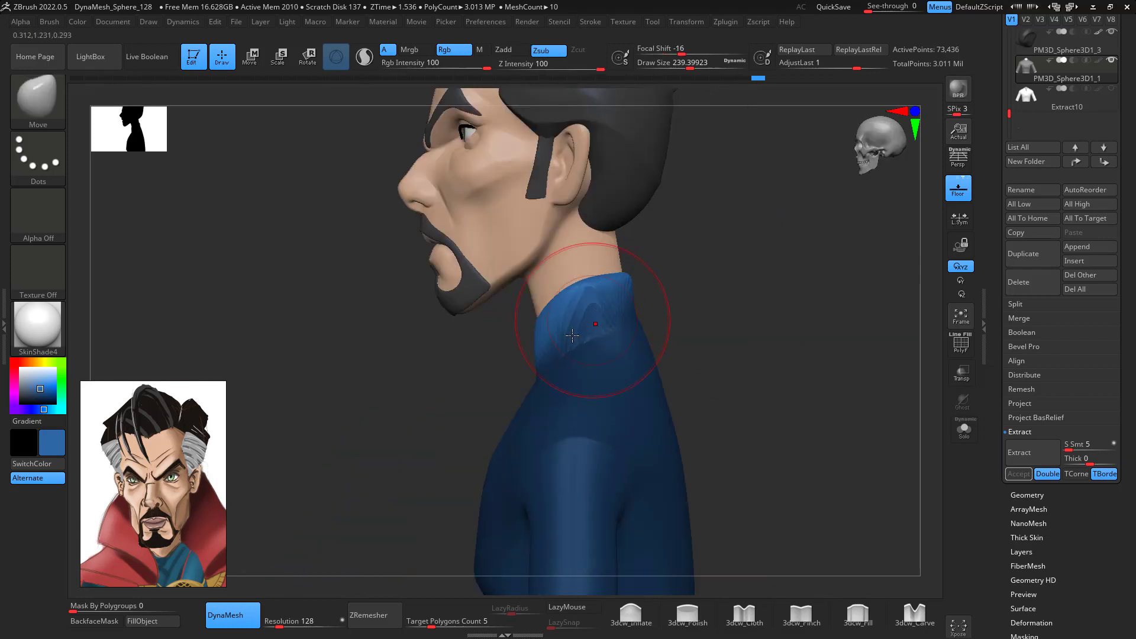
pyautogui.press('space')
pyautogui.moveTo(553, 326); pyautogui.dragTo(524, 325)
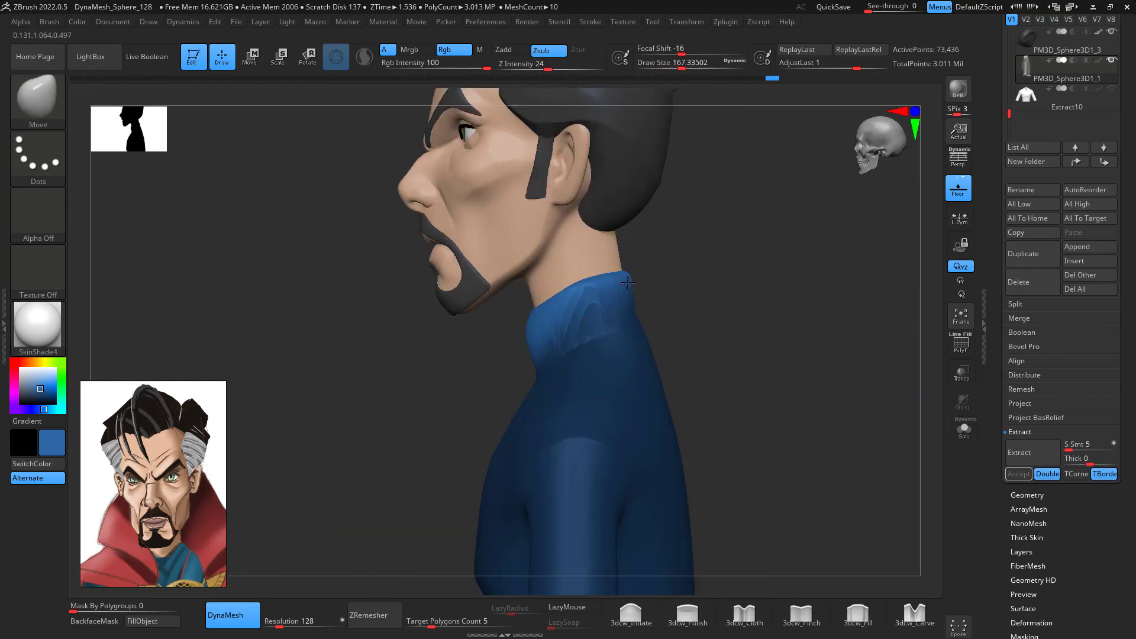
pyautogui.moveTo(756, 314); pyautogui.dragTo(949, 364)
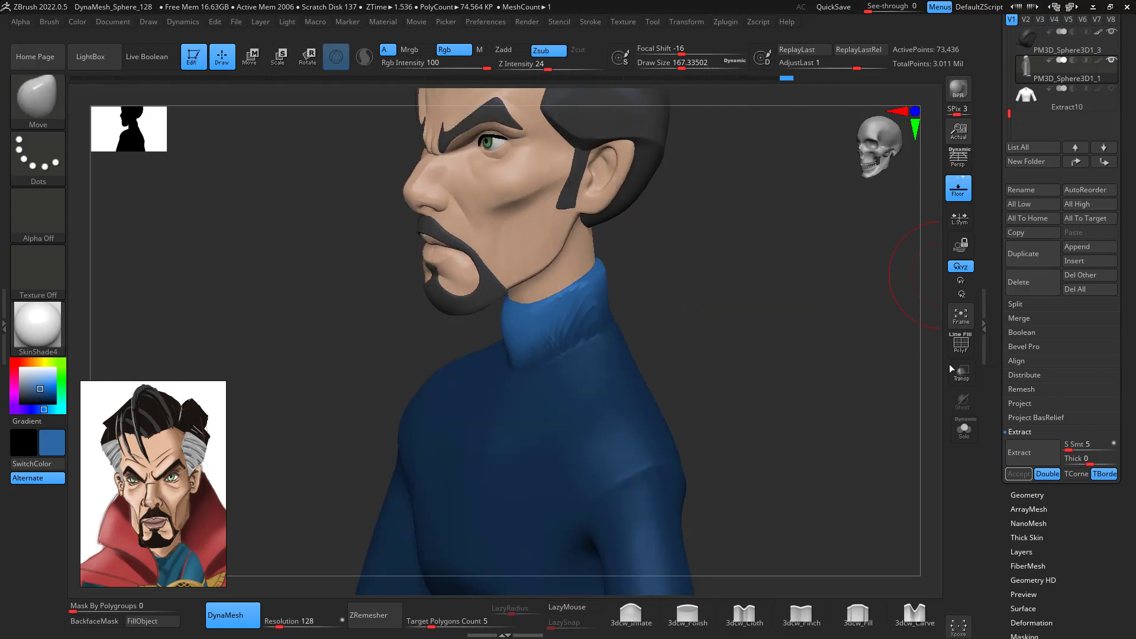
# - Isolate the torso, clear its mask and rebuild it with DynaMesh at resolution 128, smoothing the collar
pyautogui.click(963, 430)
pyautogui.moveTo(834, 375); pyautogui.dragTo(619, 324)
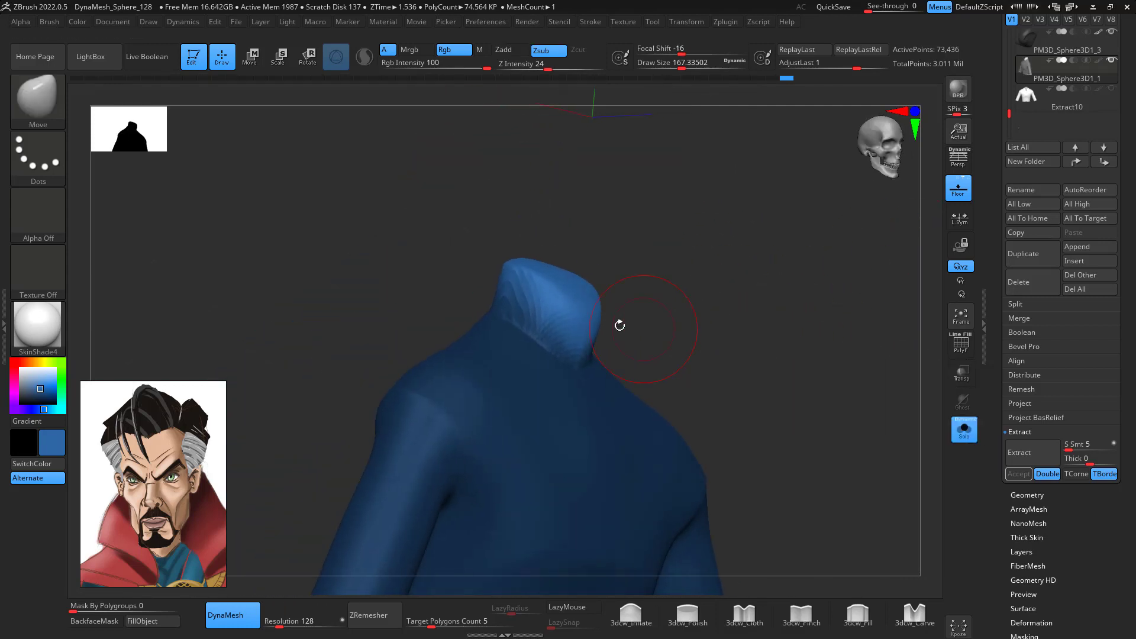
pyautogui.moveTo(836, 364); pyautogui.dragTo(814, 350)
pyautogui.keyDown('alt'); pyautogui.moveTo(864, 402); pyautogui.dragTo(869, 349); pyautogui.keyUp('alt')
pyautogui.moveTo(893, 340); pyautogui.dragTo(819, 331)
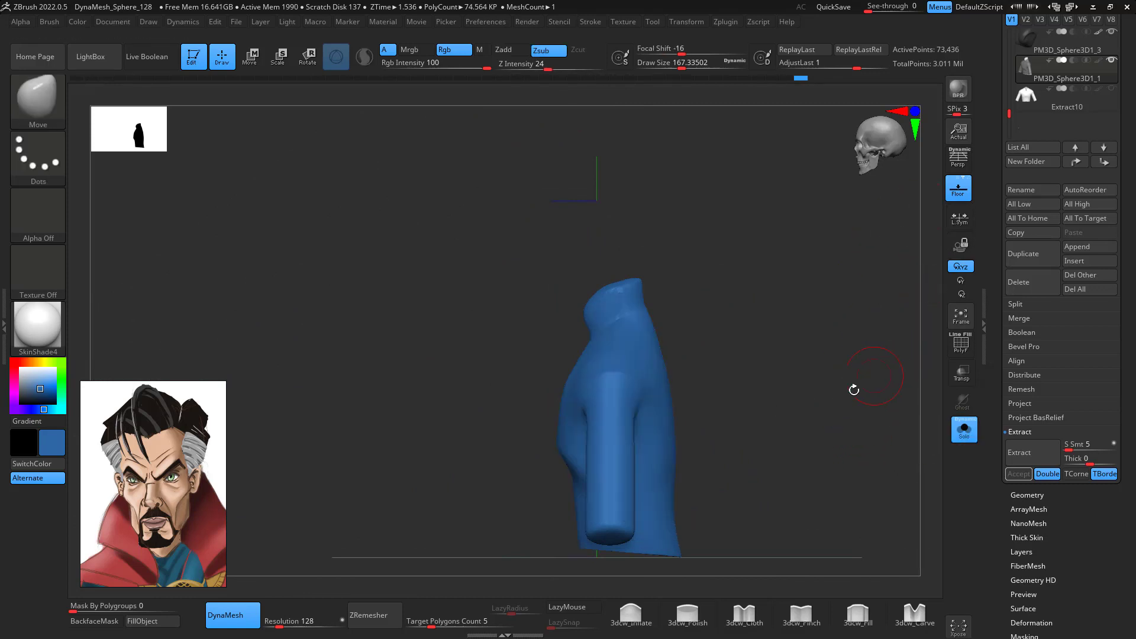
pyautogui.moveTo(846, 433); pyautogui.dragTo(651, 351)
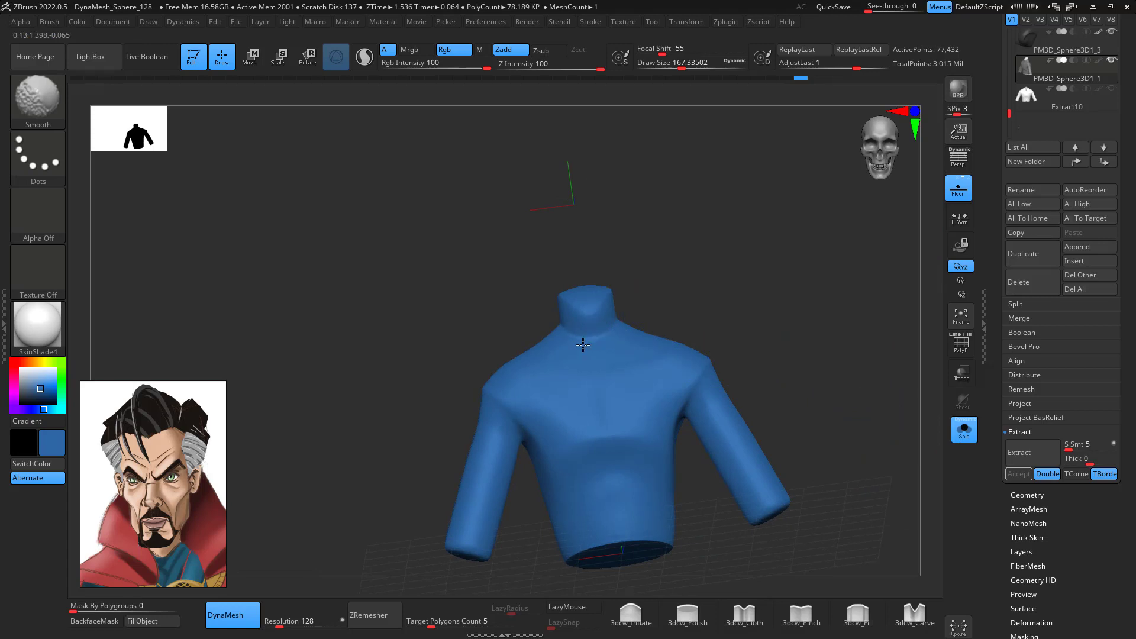
pyautogui.moveTo(736, 317)
pyautogui.mouseDown()
pyautogui.moveTo(840, 295)
pyautogui.moveTo(818, 355)
pyautogui.moveTo(821, 317)
pyautogui.moveTo(816, 343)
pyautogui.mouseUp()
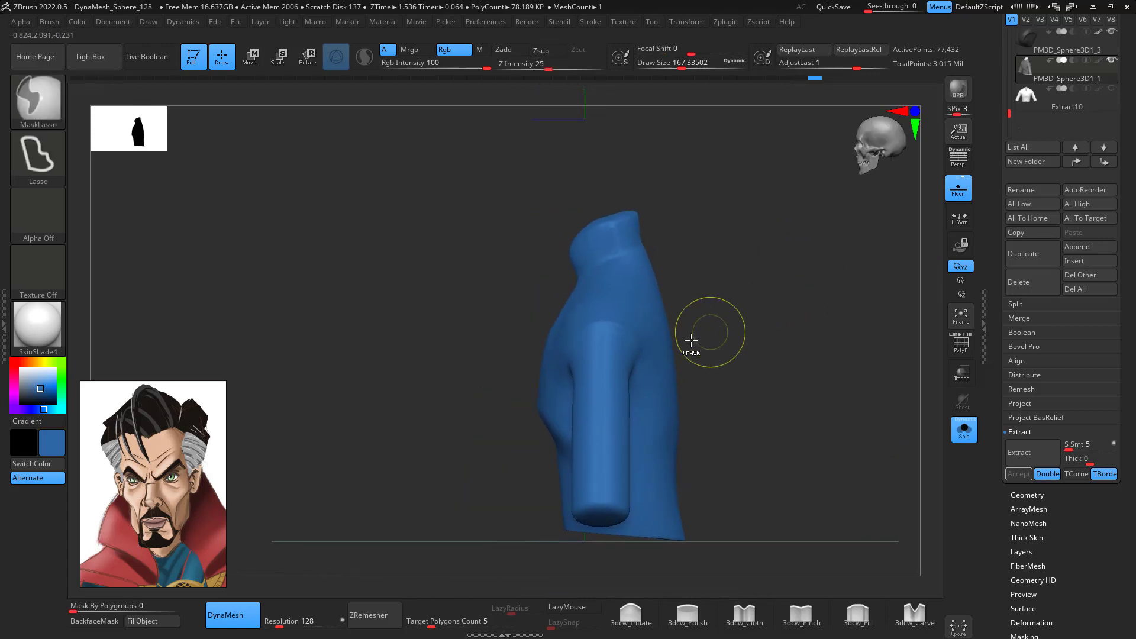
# - Lasso-mask the torso and arms from the side, leaving the top of the collar and the bottom edge unmasked
pyautogui.moveTo(552, 256)
pyautogui.keyDown('ctrl'); pyautogui.mouseDown()
pyautogui.moveTo(710, 477)
pyautogui.moveTo(669, 503)
pyautogui.moveTo(603, 509)
pyautogui.moveTo(532, 473)
pyautogui.moveTo(466, 376)
pyautogui.mouseUp(); pyautogui.keyUp('ctrl')
pyautogui.moveTo(816, 433)
pyautogui.keyDown('shift'); pyautogui.mouseDown()
pyautogui.moveTo(871, 445)
pyautogui.moveTo(934, 588)
pyautogui.mouseUp(); pyautogui.keyUp('shift')
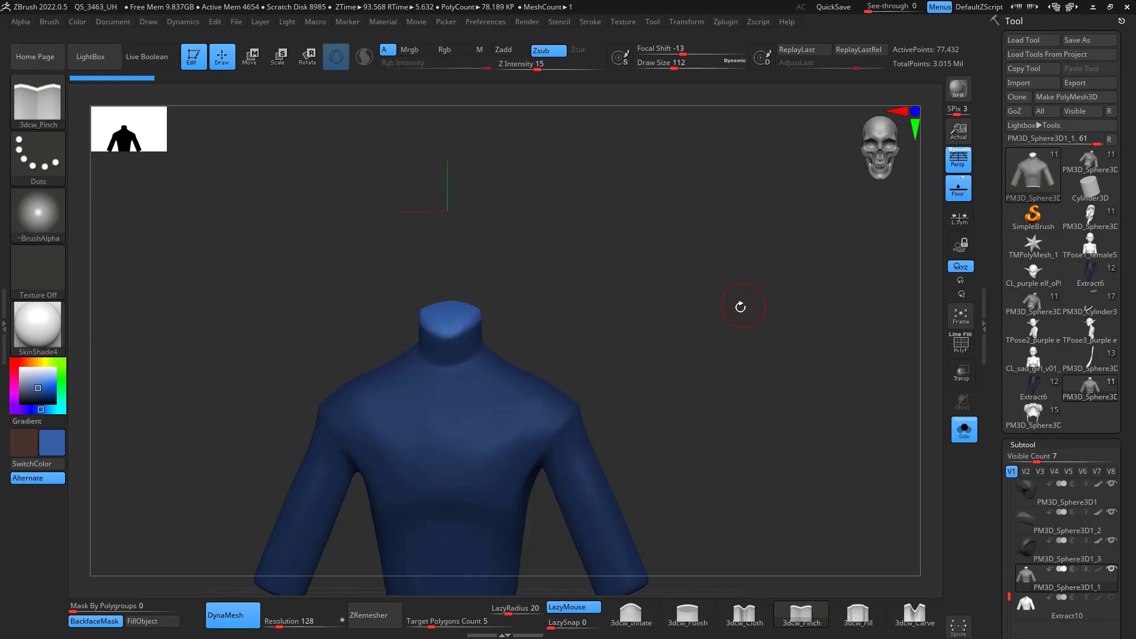
pyautogui.moveTo(740, 306); pyautogui.dragTo(787, 222)
# - Extract the masked torso as a new high-collared shirt shell with a thickness of 0.02 and accept it
pyautogui.moveTo(1134, 457); pyautogui.dragTo(1135, 435)
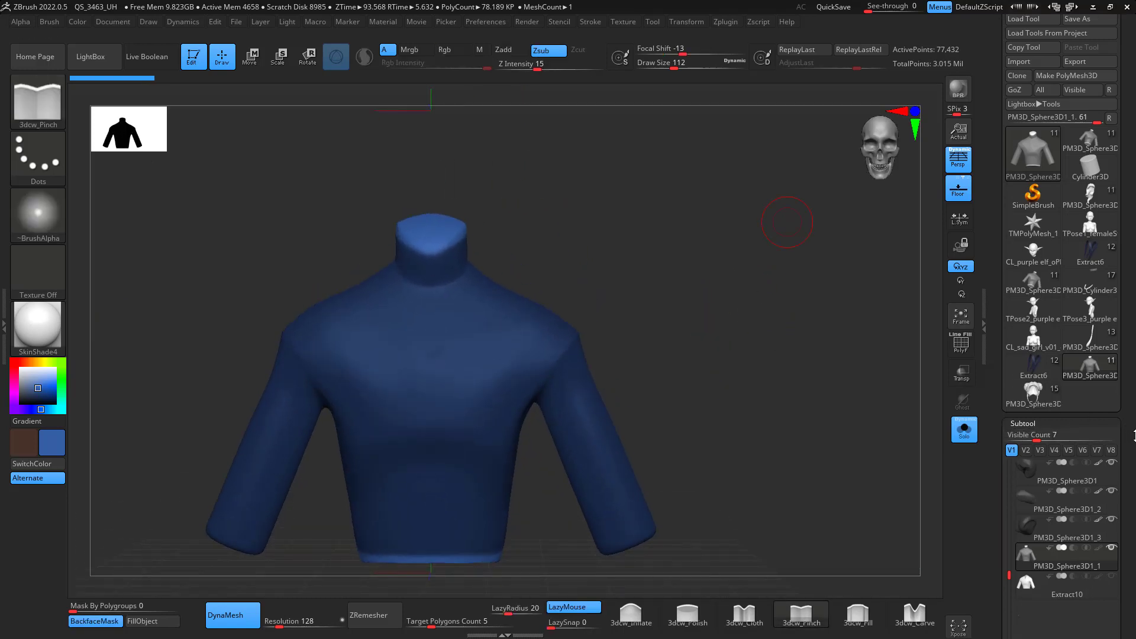
pyautogui.scroll(-10, 1133, 436)
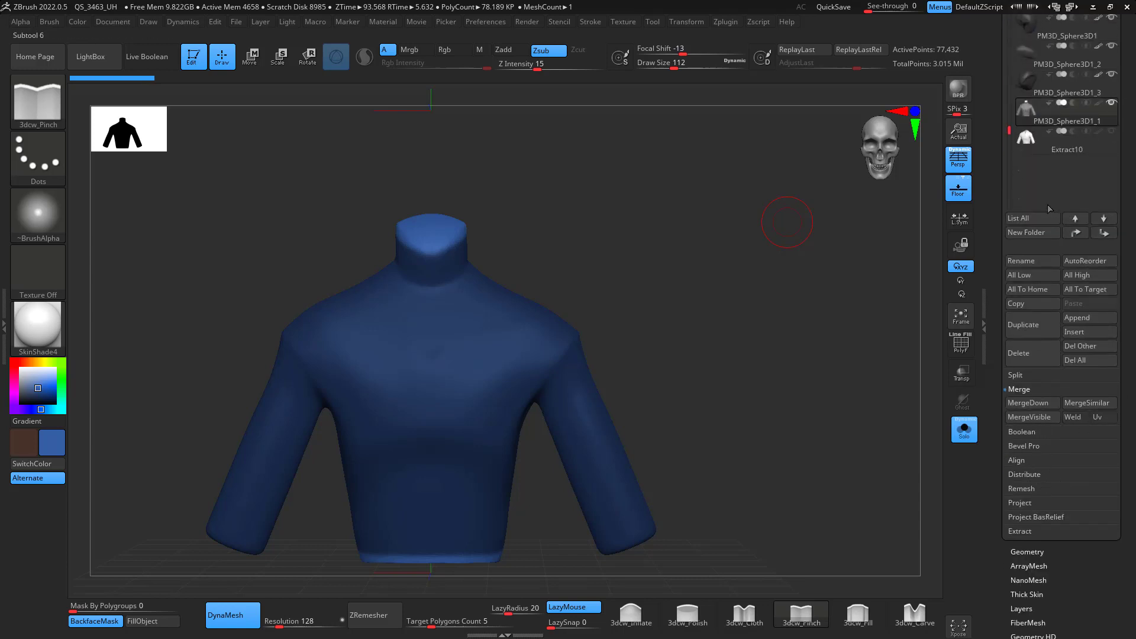
pyautogui.click(1031, 531)
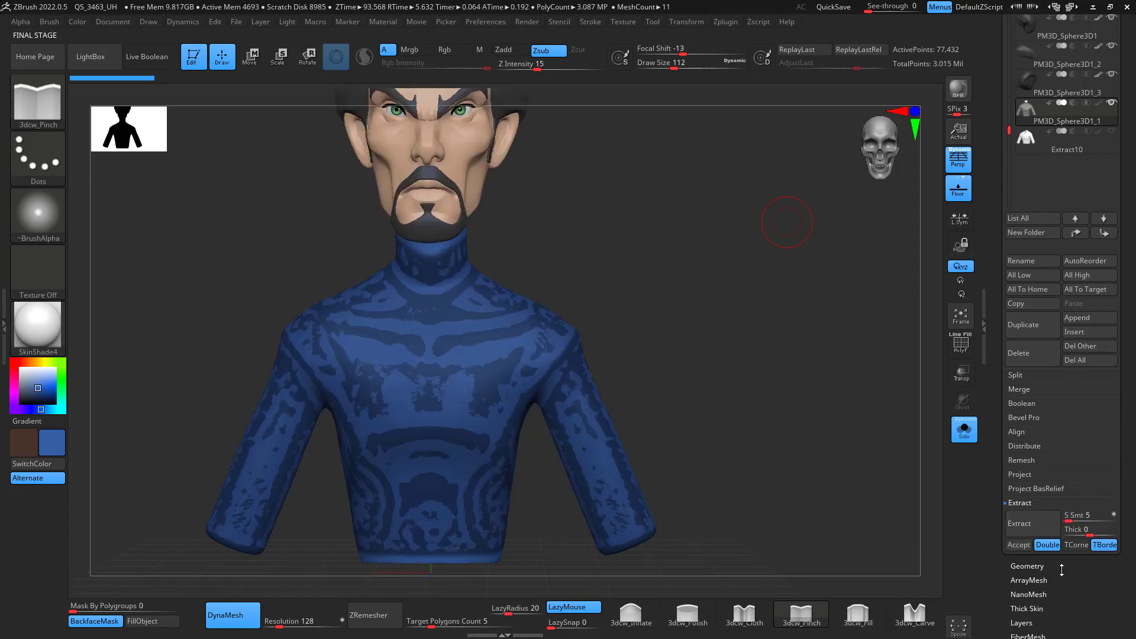
pyautogui.click(1030, 545)
# - Remesh the new high-collared shirt with ZRemesher at a target polygon count of 0.1
pyautogui.moveTo(796, 405); pyautogui.dragTo(822, 396)
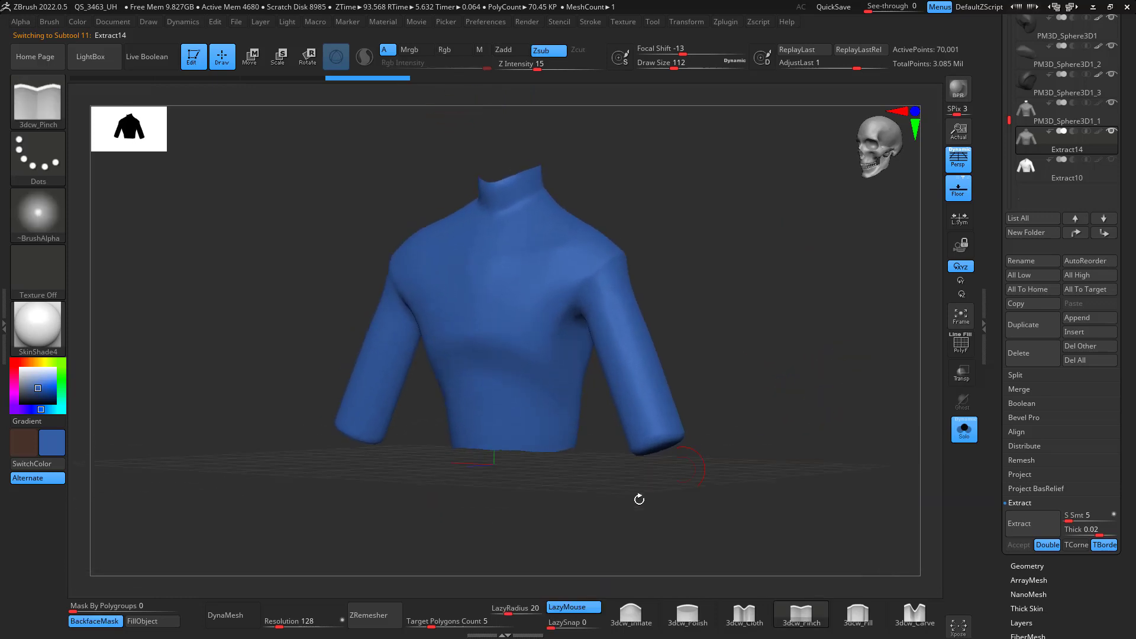
pyautogui.click(467, 625)
pyautogui.moveTo(478, 626); pyautogui.dragTo(408, 626)
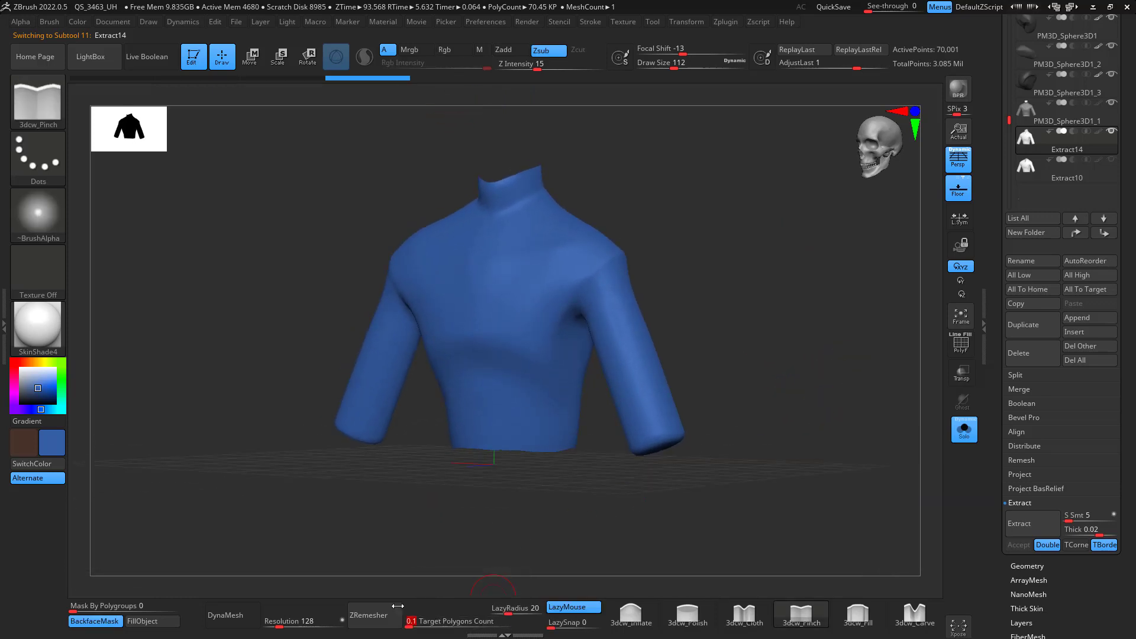
pyautogui.click(370, 616)
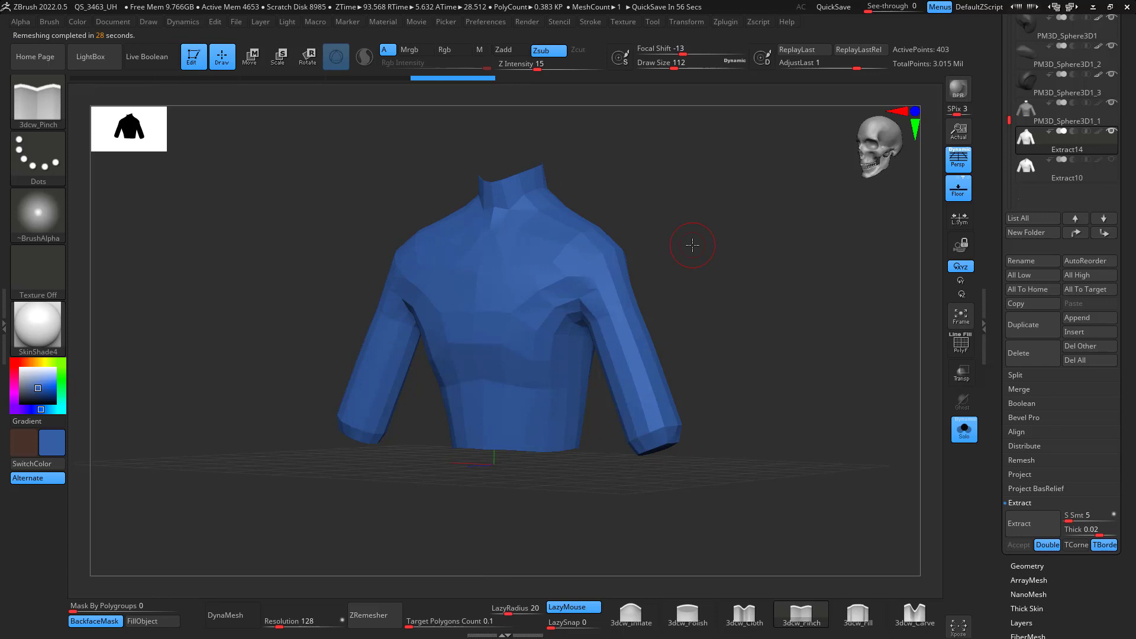
# - Turn on the polyframe display and rerun ZRemesher on the high-collared shirt for cleaner topology
pyautogui.moveTo(937, 347); pyautogui.dragTo(659, 471)
pyautogui.click(379, 615)
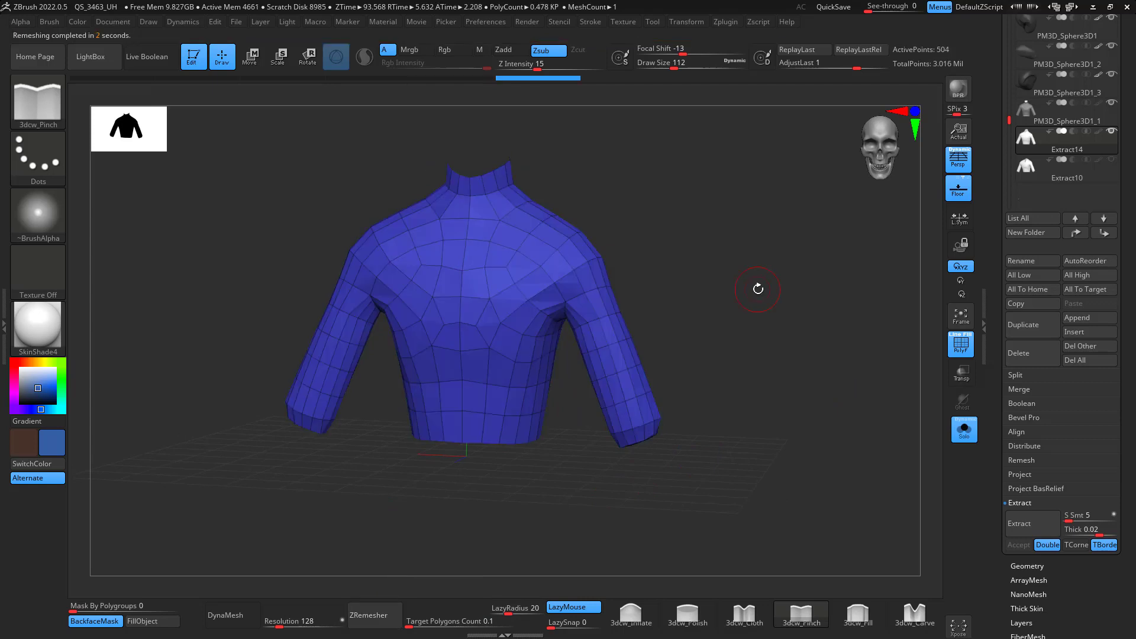
pyautogui.moveTo(758, 287); pyautogui.dragTo(762, 299)
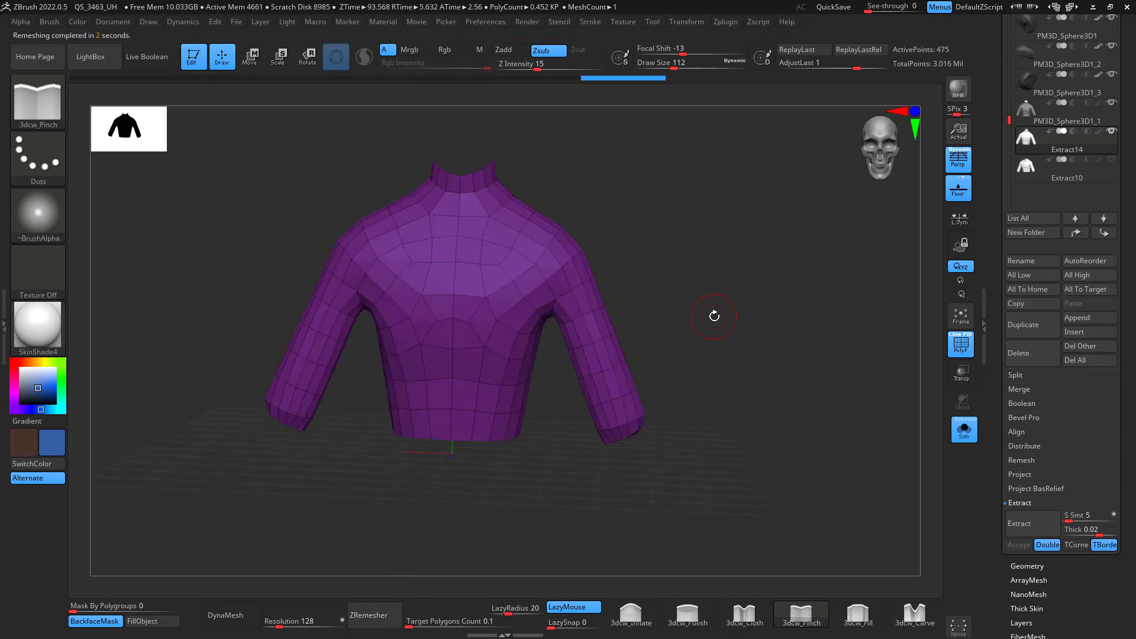
pyautogui.moveTo(715, 314); pyautogui.dragTo(574, 331)
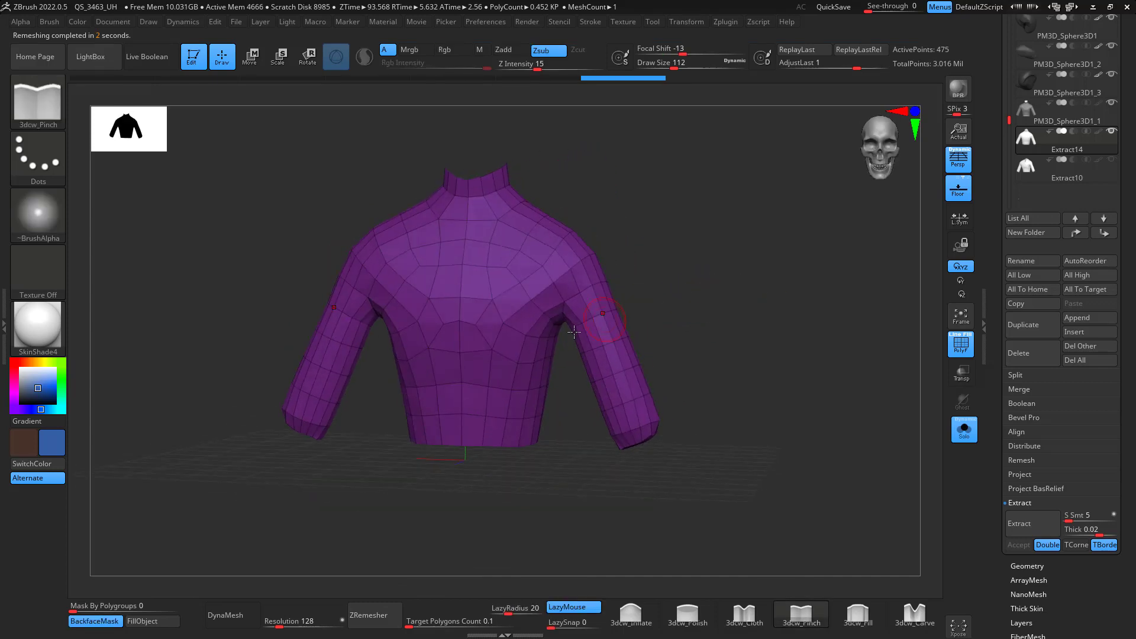
# - Using the Move brush at a draw size of about 74, pull the shirt collar's front centre downward into a notch
pyautogui.moveTo(708, 246)
pyautogui.mouseDown()
pyautogui.moveTo(760, 307)
pyautogui.moveTo(725, 335)
pyautogui.moveTo(810, 226)
pyautogui.mouseUp()
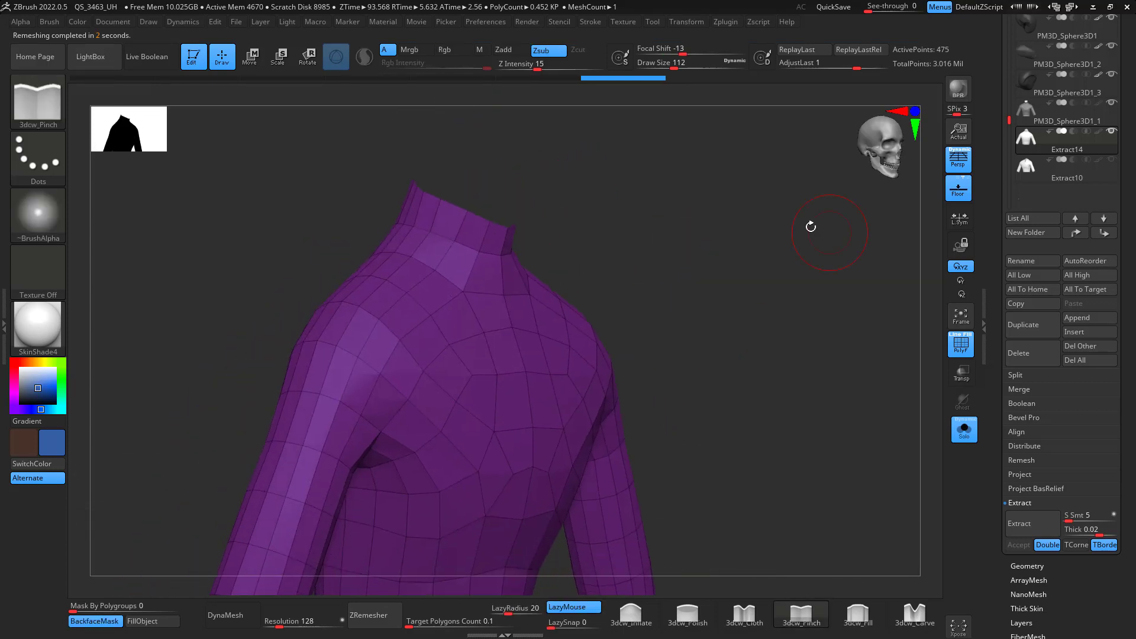
pyautogui.press('space')
pyautogui.moveTo(531, 276); pyautogui.dragTo(524, 276)
pyautogui.moveTo(639, 228); pyautogui.dragTo(566, 232)
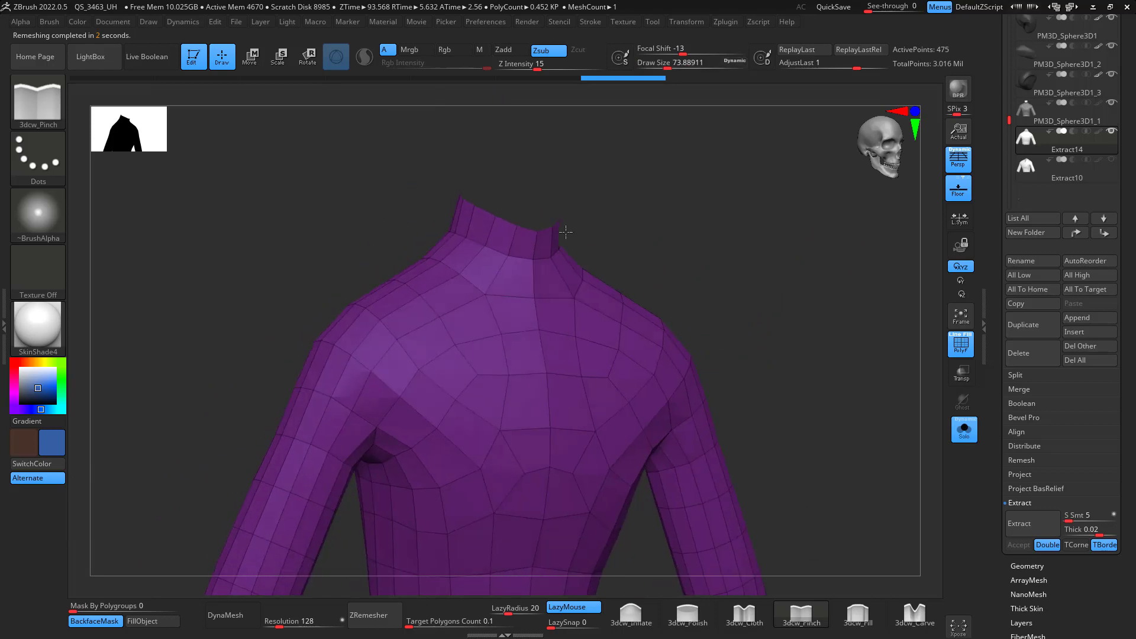
pyautogui.press('b')
pyautogui.press('m')
pyautogui.press('v')
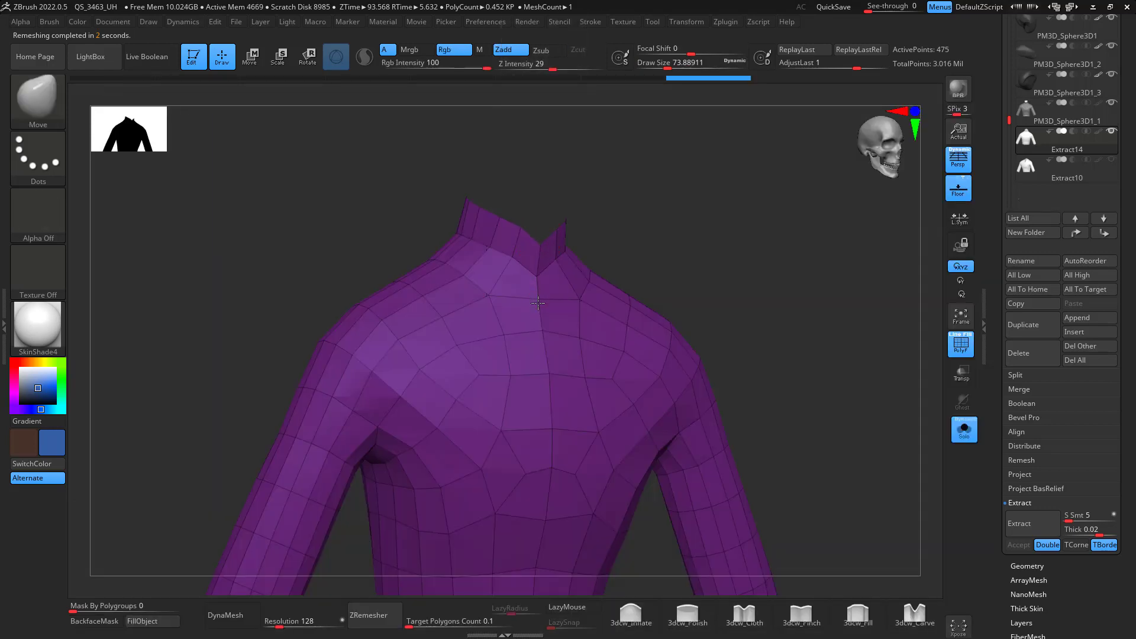
pyautogui.moveTo(536, 325); pyautogui.dragTo(537, 319)
# - Enlarge the Move brush to about 120 and deepen the notch into a V-shaped collar opening with raised points
pyautogui.moveTo(710, 237); pyautogui.dragTo(633, 255)
pyautogui.press('space')
pyautogui.moveTo(574, 317); pyautogui.dragTo(581, 316)
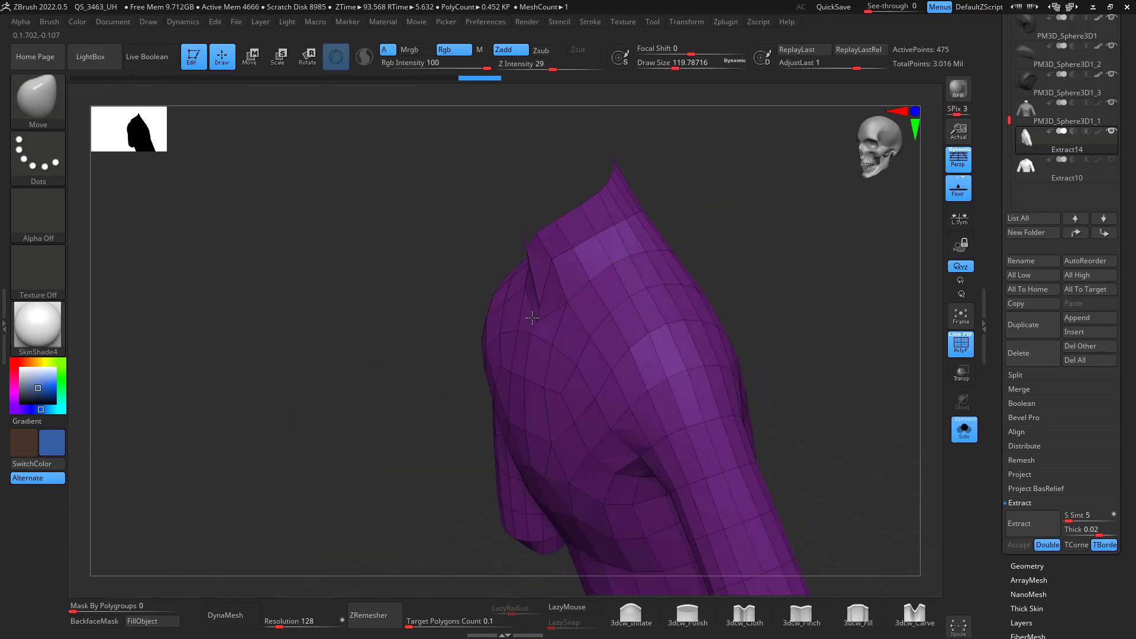
pyautogui.moveTo(539, 282); pyautogui.dragTo(776, 195, button='right')
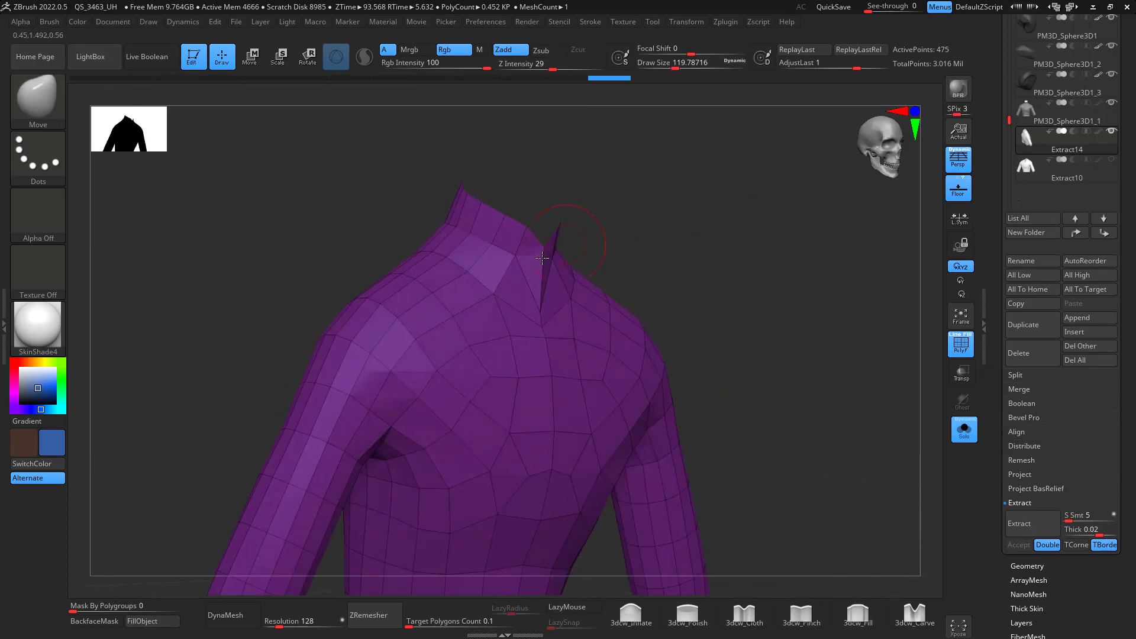
pyautogui.moveTo(539, 306); pyautogui.dragTo(563, 251, button='right')
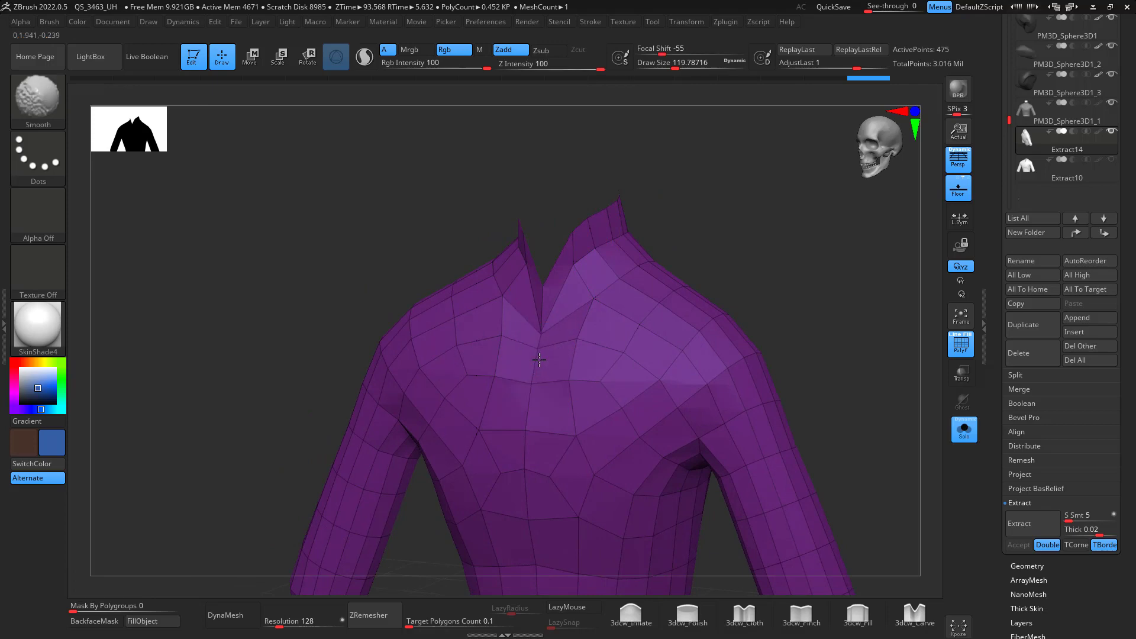
# - Smooth the mesh below the collar notch and rerun ZRemesher on the shirt at a target polygon count of 0.1
pyautogui.moveTo(737, 271)
pyautogui.mouseDown(button='right')
pyautogui.moveTo(804, 282)
pyautogui.moveTo(798, 267)
pyautogui.moveTo(789, 296)
pyautogui.moveTo(728, 297)
pyautogui.mouseUp(button='right')
pyautogui.press('shift')
pyautogui.moveTo(809, 297)
pyautogui.mouseDown(button='right')
pyautogui.moveTo(816, 258)
pyautogui.moveTo(761, 261)
pyautogui.mouseUp(button='right')
pyautogui.click(391, 611)
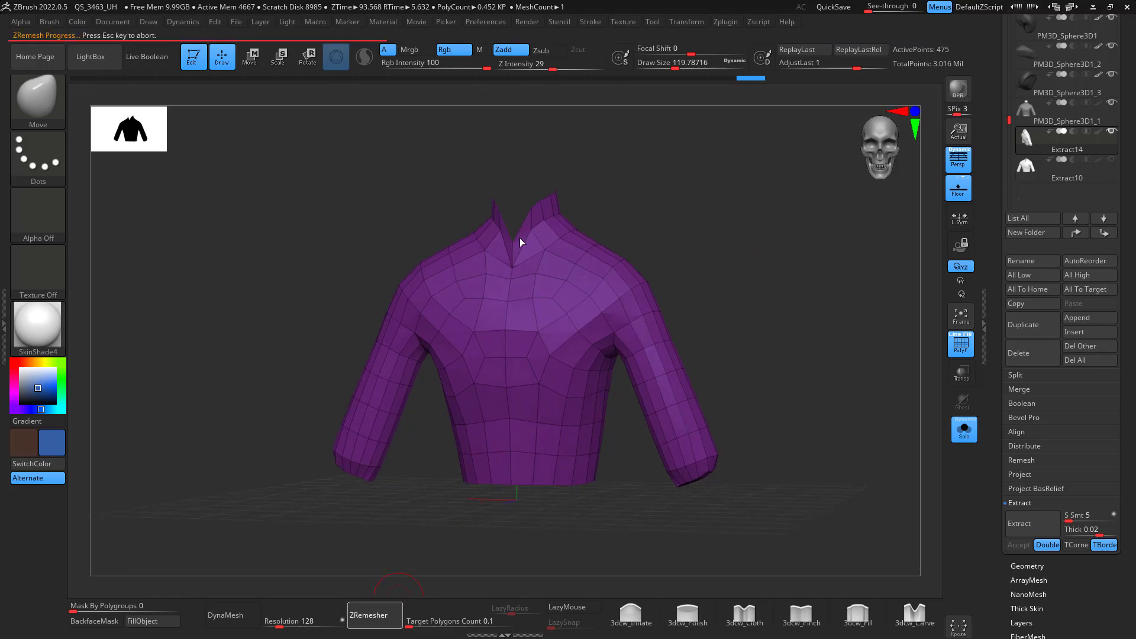
# - Reduce the Move brush to about 77 and refine the collar opening's base and edges, smoothing the mesh just below it
pyautogui.moveTo(639, 224); pyautogui.dragTo(666, 314, button='right')
pyautogui.keyDown('alt'); pyautogui.moveTo(819, 201); pyautogui.dragTo(828, 441, button='right'); pyautogui.keyUp('alt')
pyautogui.press('space')
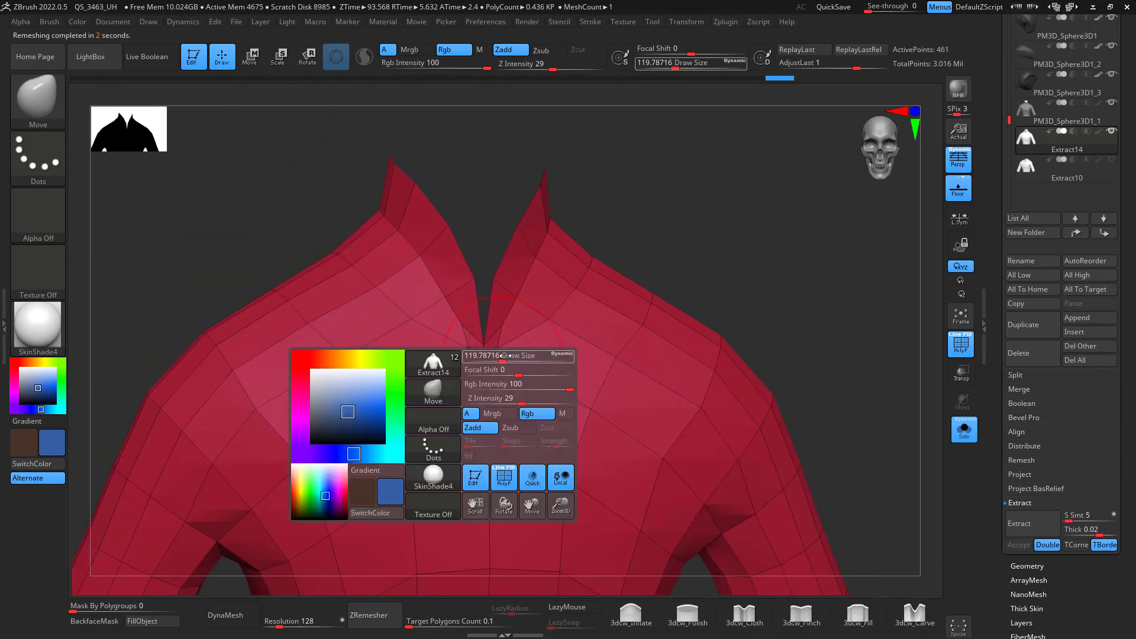
pyautogui.moveTo(520, 356); pyautogui.dragTo(499, 356)
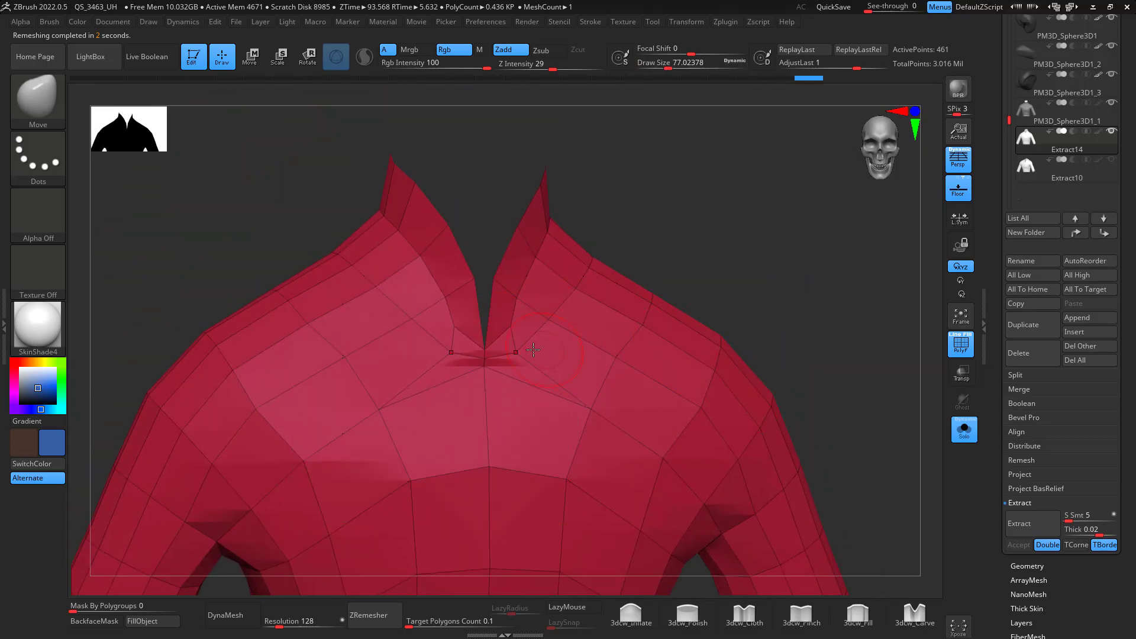
pyautogui.keyDown('shift'); pyautogui.moveTo(503, 446); pyautogui.dragTo(488, 407); pyautogui.keyUp('shift')
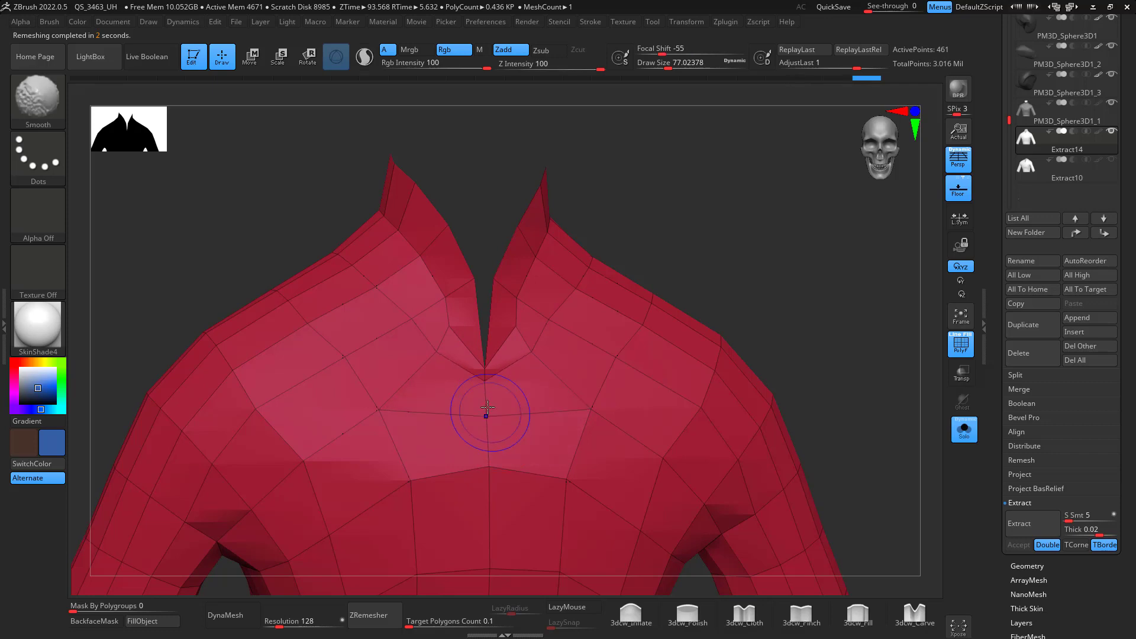
pyautogui.moveTo(752, 323)
pyautogui.mouseDown(button='right')
pyautogui.moveTo(834, 307)
pyautogui.moveTo(791, 295)
pyautogui.moveTo(796, 319)
pyautogui.moveTo(784, 326)
pyautogui.mouseUp(button='right')
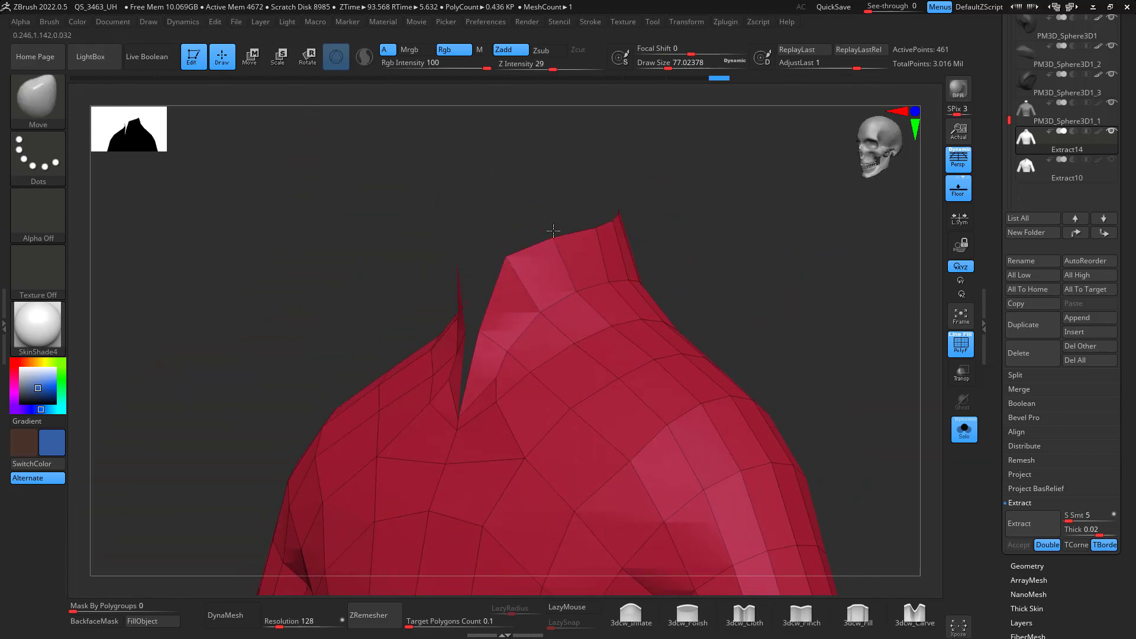
pyautogui.moveTo(597, 231); pyautogui.dragTo(807, 305, button='right')
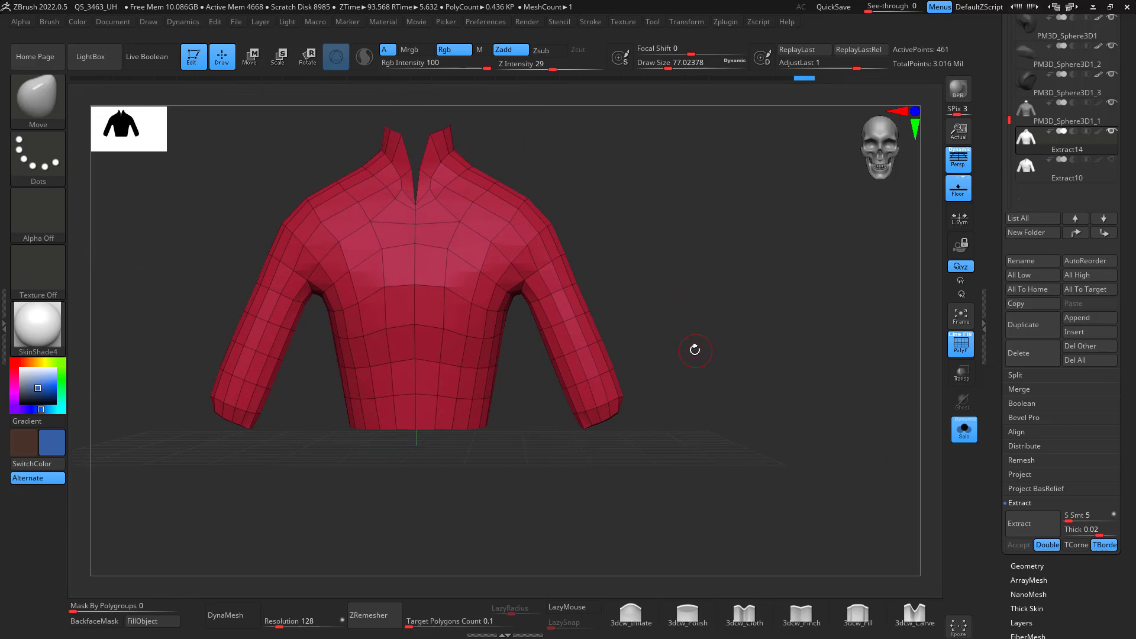
# - Examine the remeshed shirt's collar, shoulders and chest topology from several angles
pyautogui.keyDown('alt'); pyautogui.moveTo(704, 291); pyautogui.dragTo(740, 337, button='right'); pyautogui.keyUp('alt')
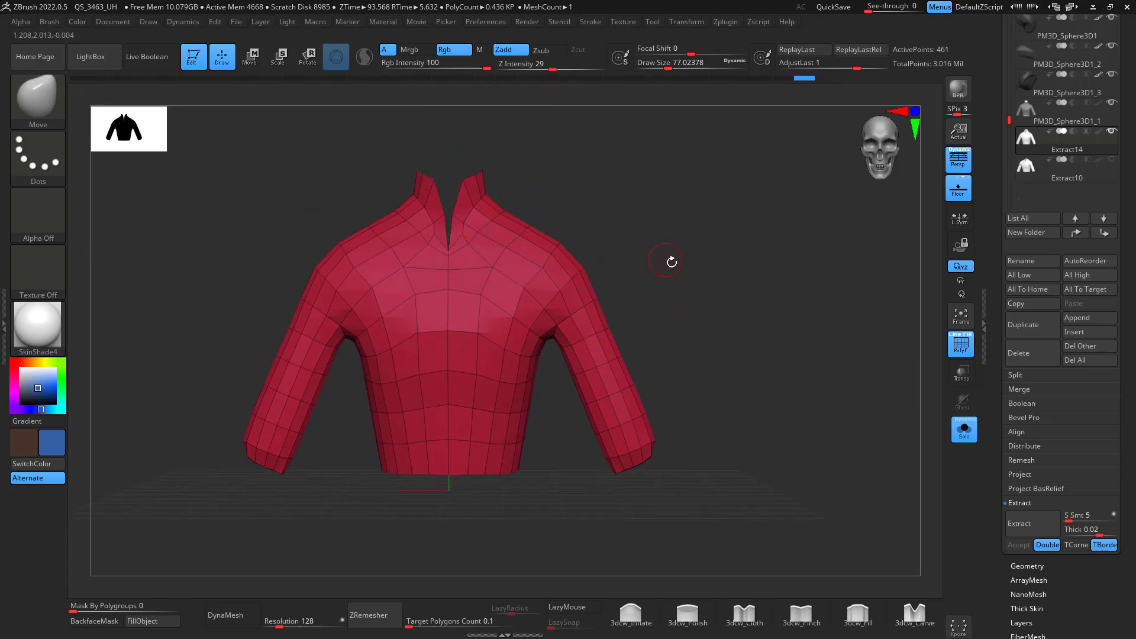
pyautogui.keyDown('alt'); pyautogui.moveTo(671, 262); pyautogui.dragTo(689, 283, button='right'); pyautogui.keyUp('alt')
pyautogui.moveTo(650, 242); pyautogui.dragTo(707, 168, button='right')
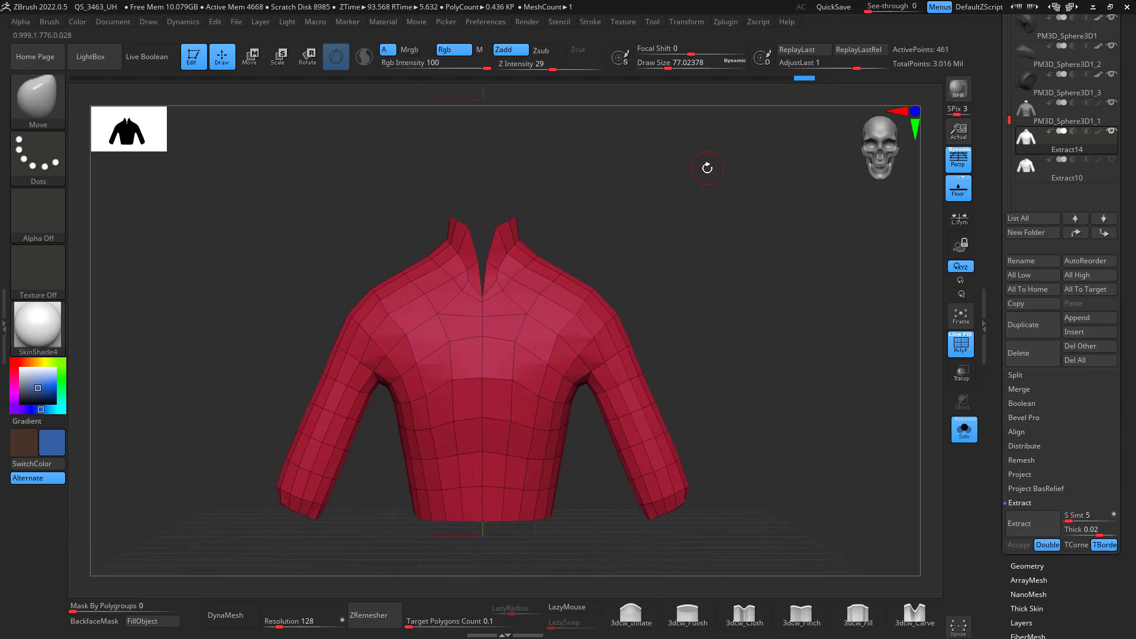
pyautogui.moveTo(788, 348); pyautogui.dragTo(806, 447, button='right')
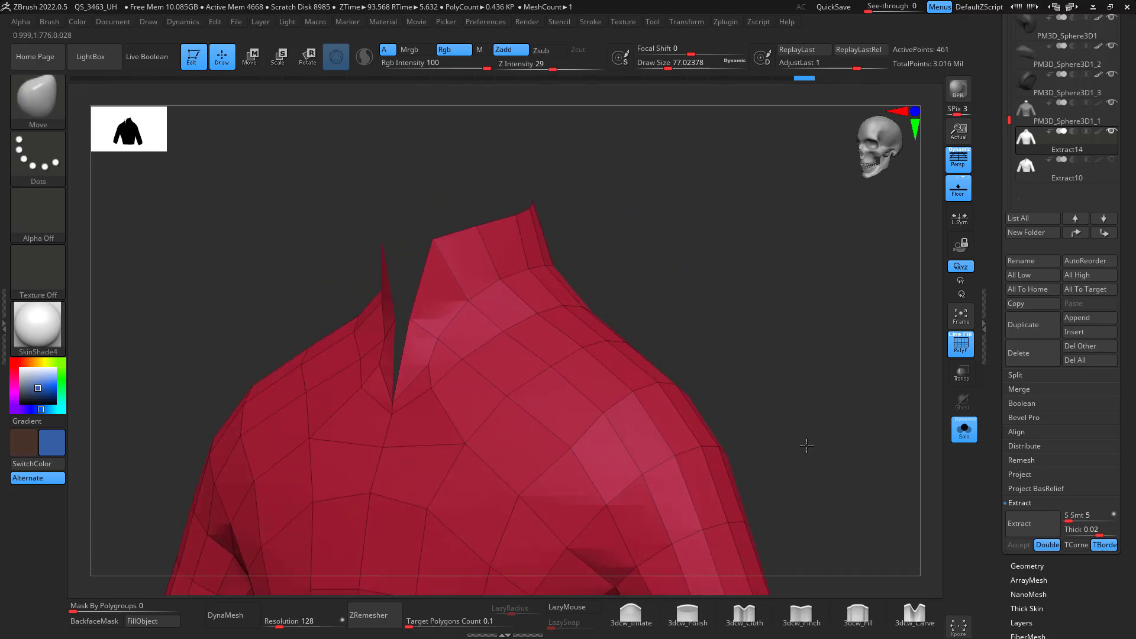
pyautogui.keyDown('alt'); pyautogui.moveTo(813, 388); pyautogui.dragTo(890, 217, button='right'); pyautogui.keyUp('alt')
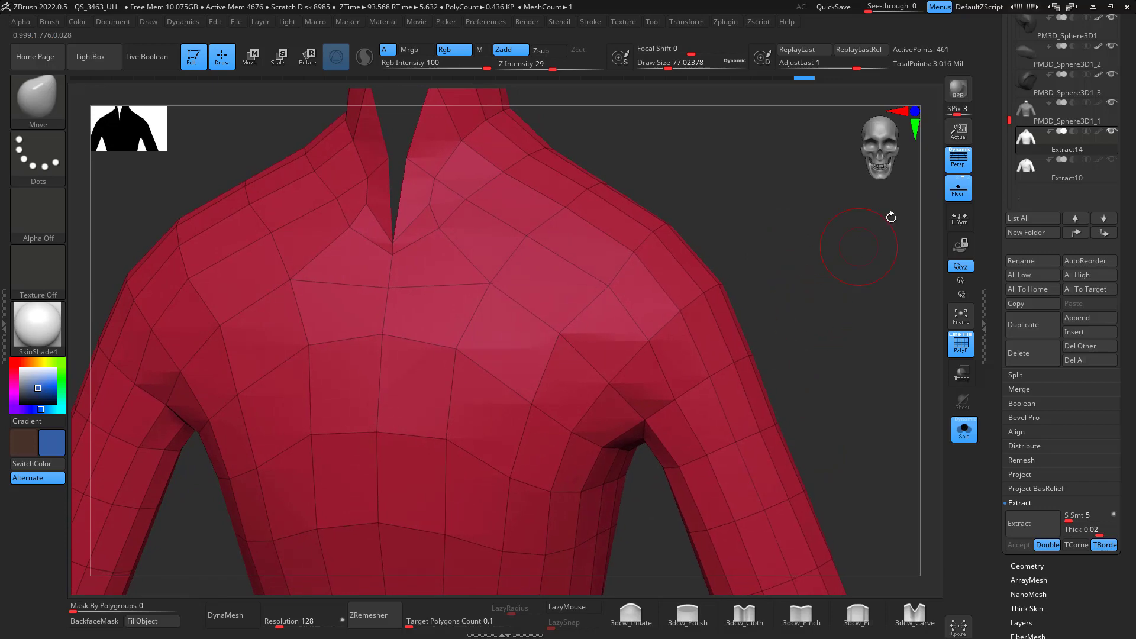
pyautogui.keyDown('shift'); pyautogui.moveTo(826, 312); pyautogui.dragTo(819, 189, button='right'); pyautogui.keyUp('shift')
pyautogui.keyDown('ctrl'); pyautogui.moveTo(811, 317); pyautogui.dragTo(791, 349, button='right'); pyautogui.keyUp('ctrl')
# - Switch to the ZModeler brush with the Delete Polyloop polygon action and delete the polygon loop near the sleeve ends
pyautogui.keyDown('alt'); pyautogui.moveTo(794, 405); pyautogui.dragTo(700, 155, button='right'); pyautogui.keyUp('alt')
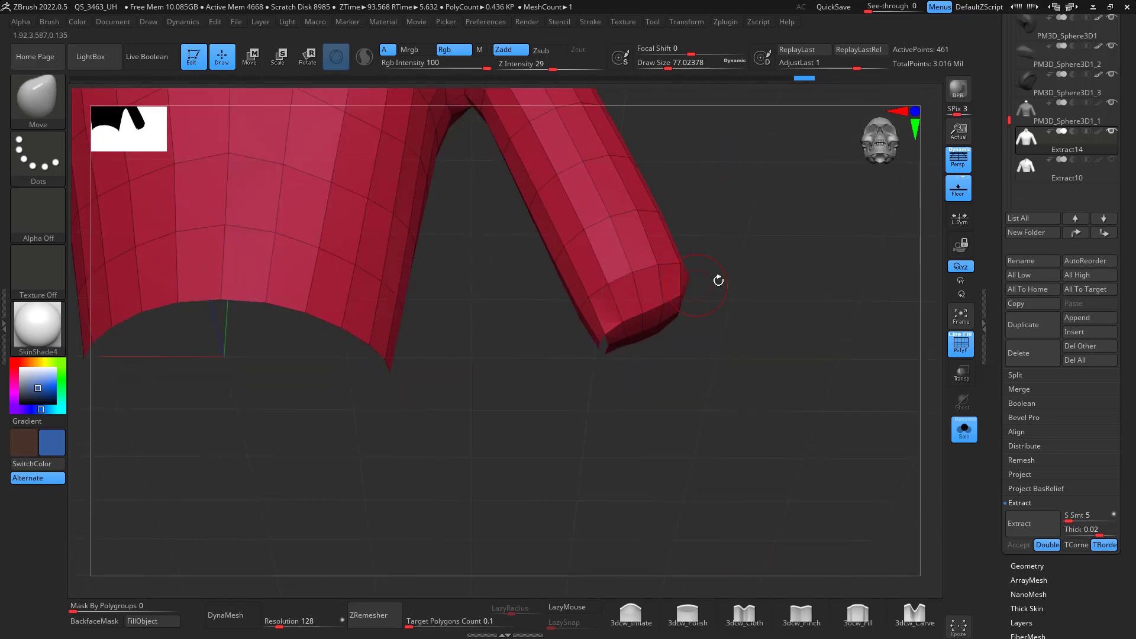
pyautogui.keyDown('ctrl'); pyautogui.moveTo(718, 280); pyautogui.dragTo(665, 149, button='right'); pyautogui.keyUp('ctrl')
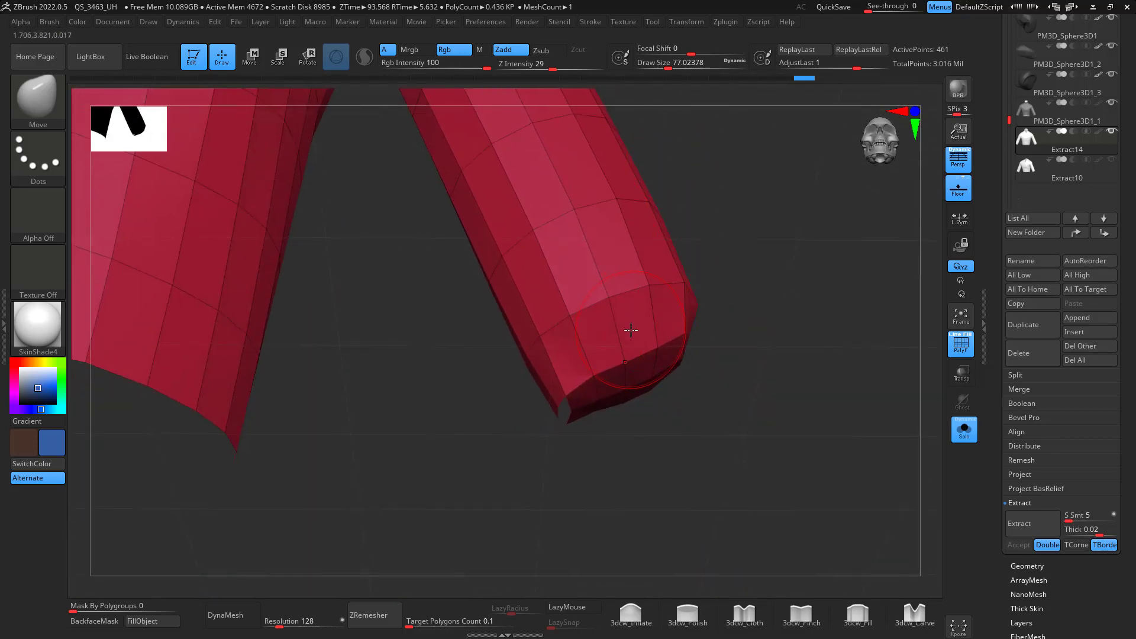
pyautogui.press('b')
pyautogui.press('z')
pyautogui.press('m')
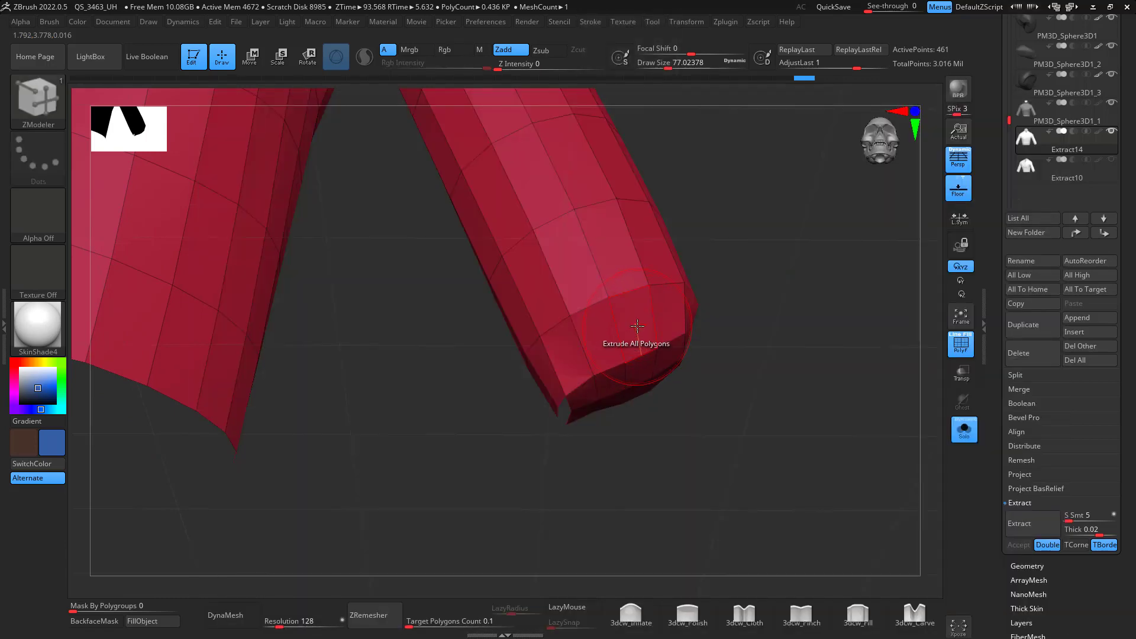
pyautogui.press('space')
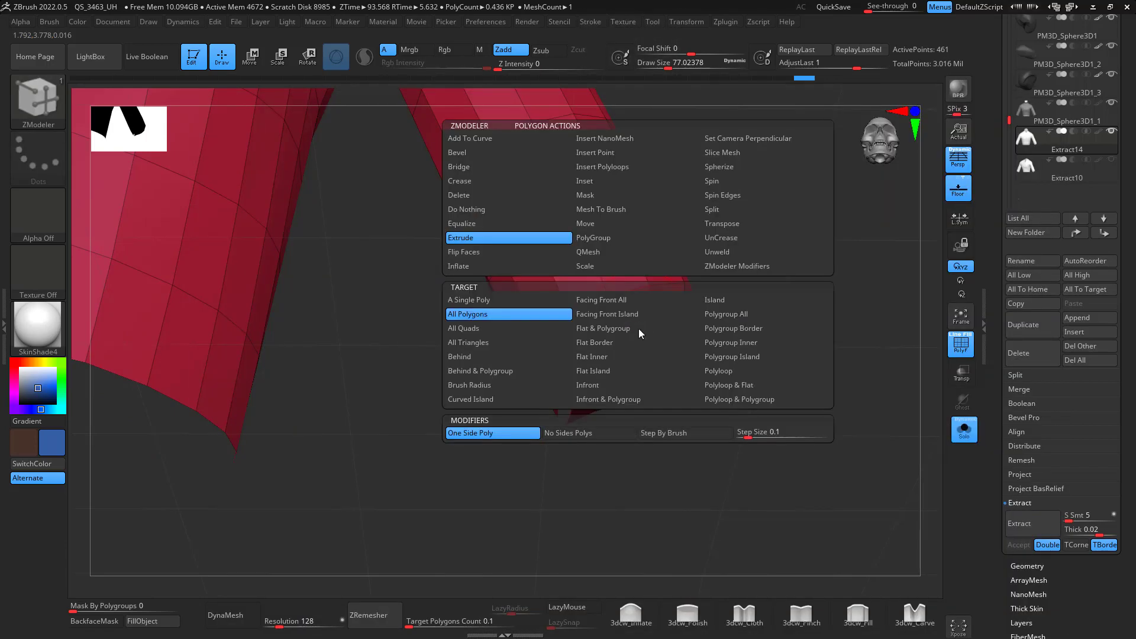
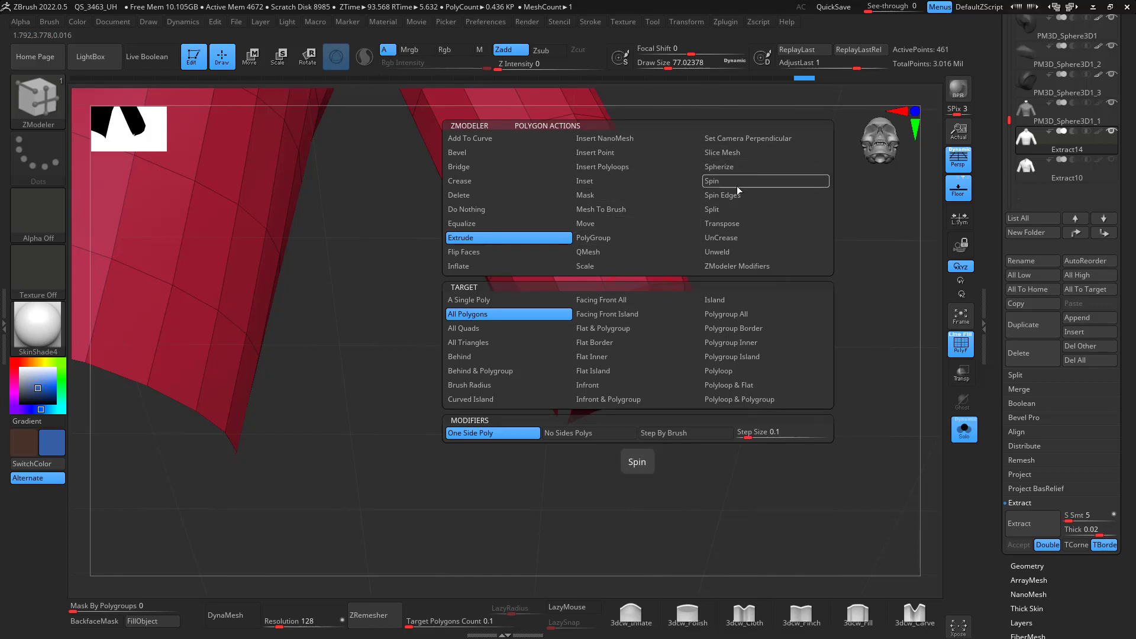
pyautogui.click(481, 194)
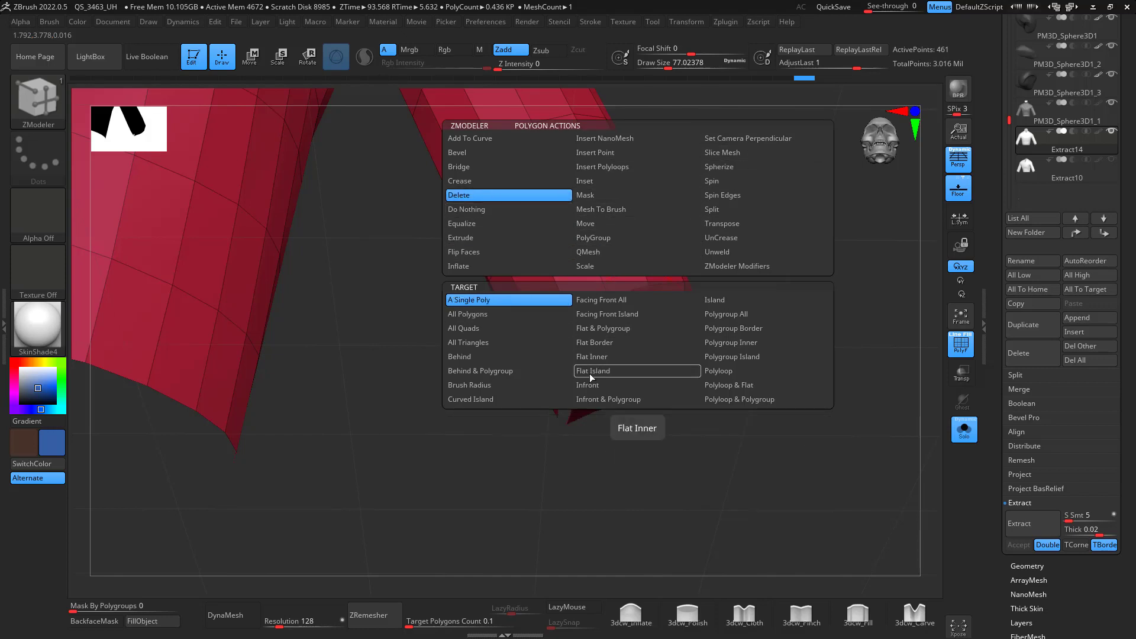
pyautogui.click(747, 371)
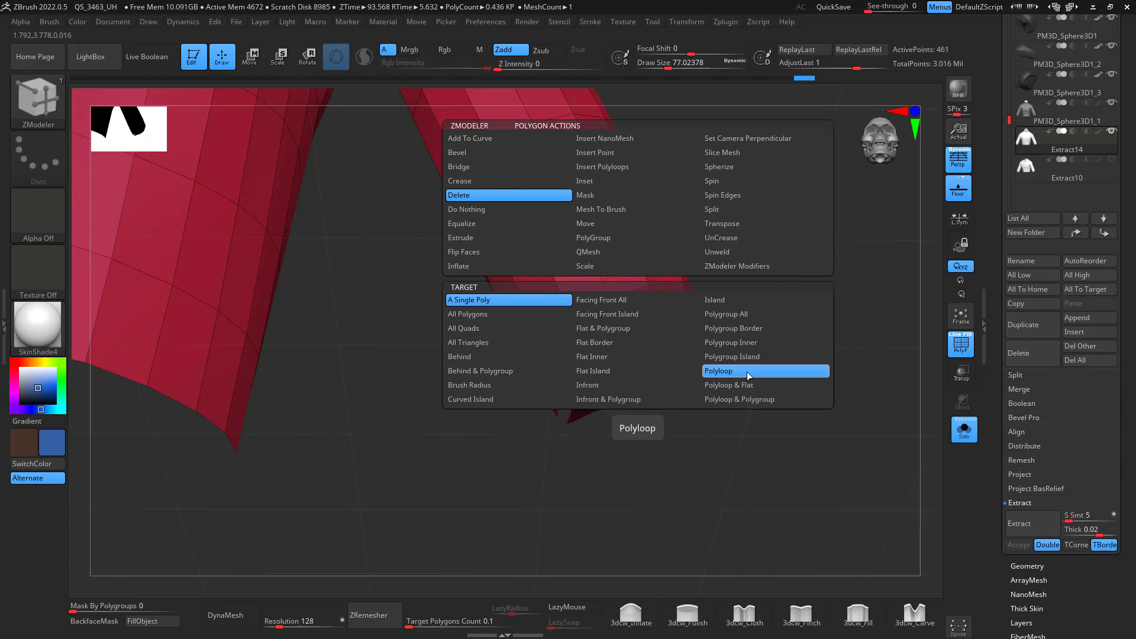
pyautogui.click(749, 376)
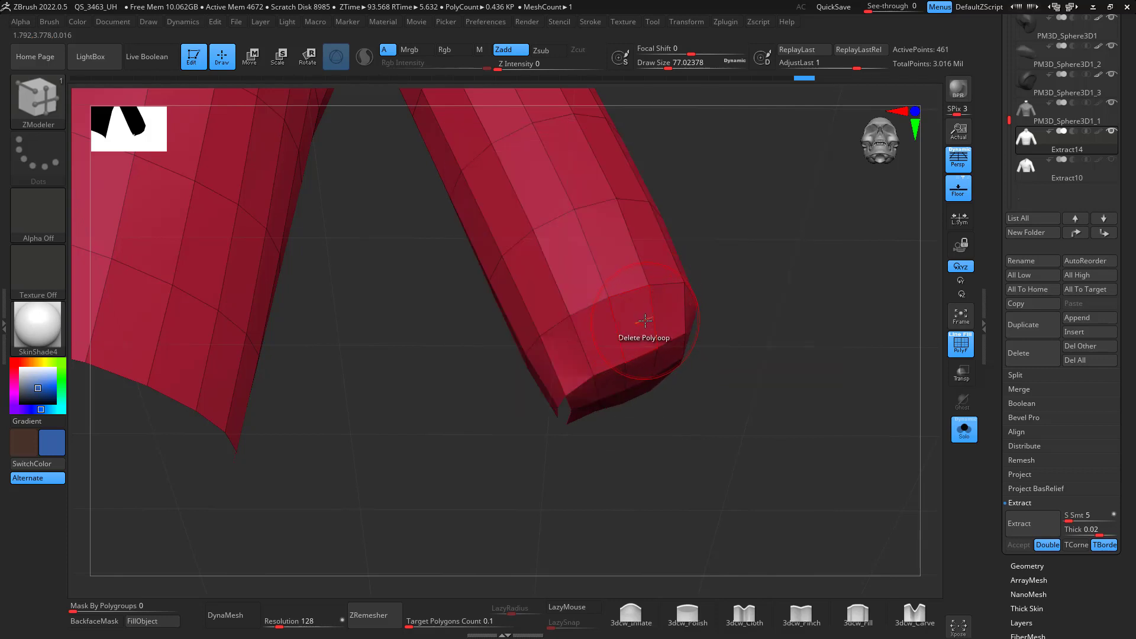
pyautogui.click(645, 320)
pyautogui.moveTo(647, 317); pyautogui.dragTo(649, 354)
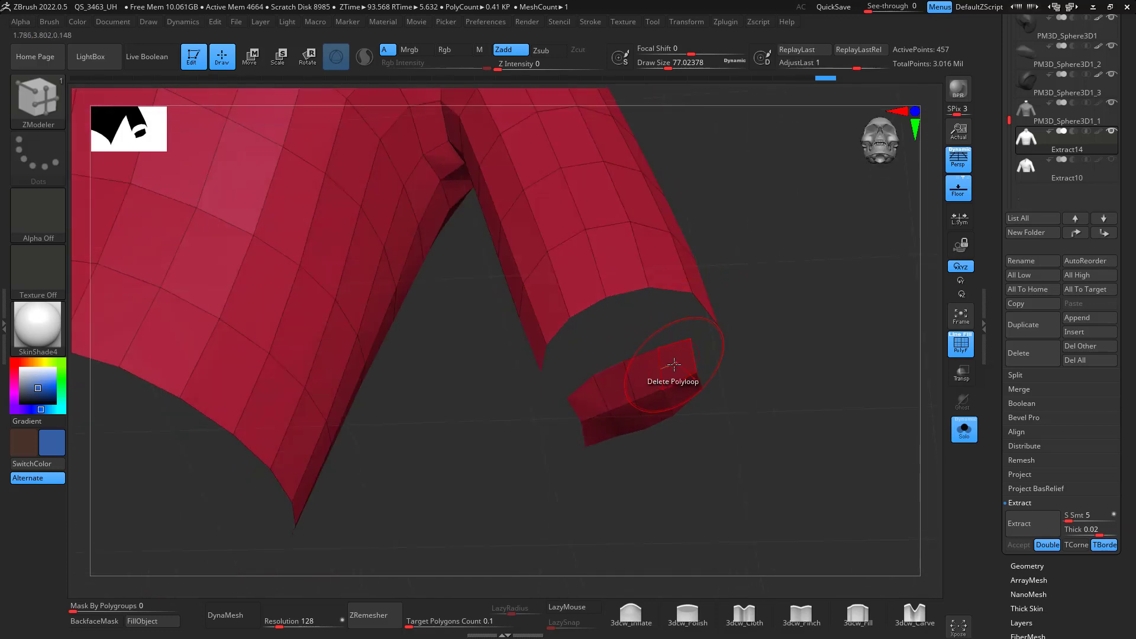
# - Change the Delete action's target to Island and remove the detached caps at the sleeve ends
pyautogui.press('space')
pyautogui.click(759, 300)
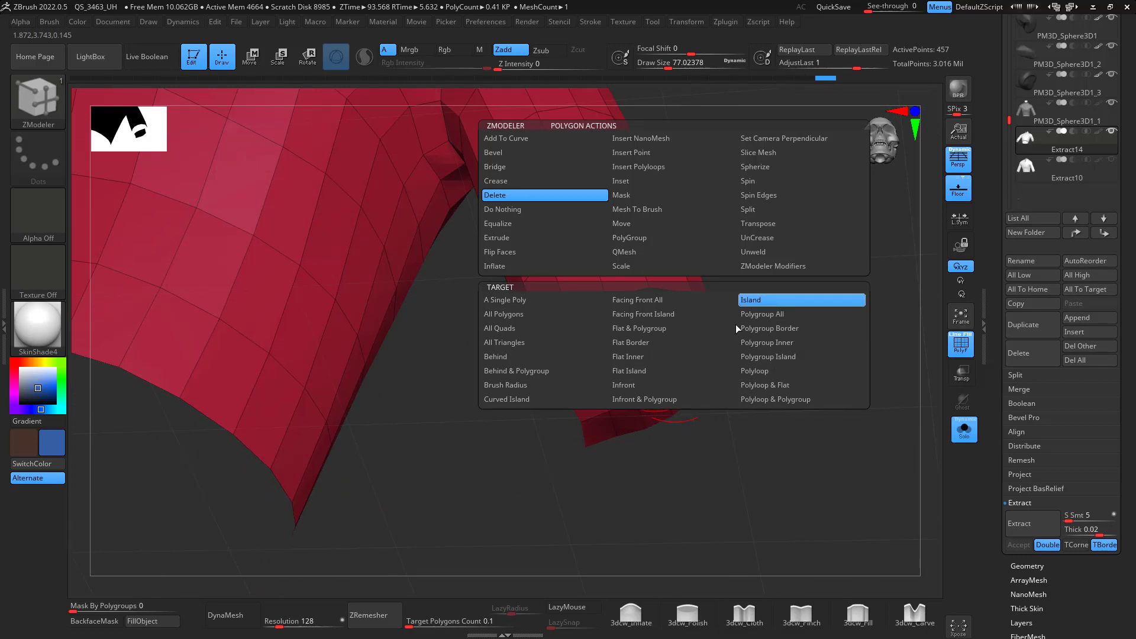
pyautogui.click(673, 372)
pyautogui.moveTo(811, 352)
pyautogui.keyDown('shift'); pyautogui.mouseDown()
pyautogui.moveTo(819, 414)
pyautogui.moveTo(793, 240)
pyautogui.moveTo(814, 438)
pyautogui.moveTo(794, 310)
pyautogui.moveTo(797, 355)
pyautogui.moveTo(543, 299)
pyautogui.mouseUp(); pyautogui.keyUp('shift')
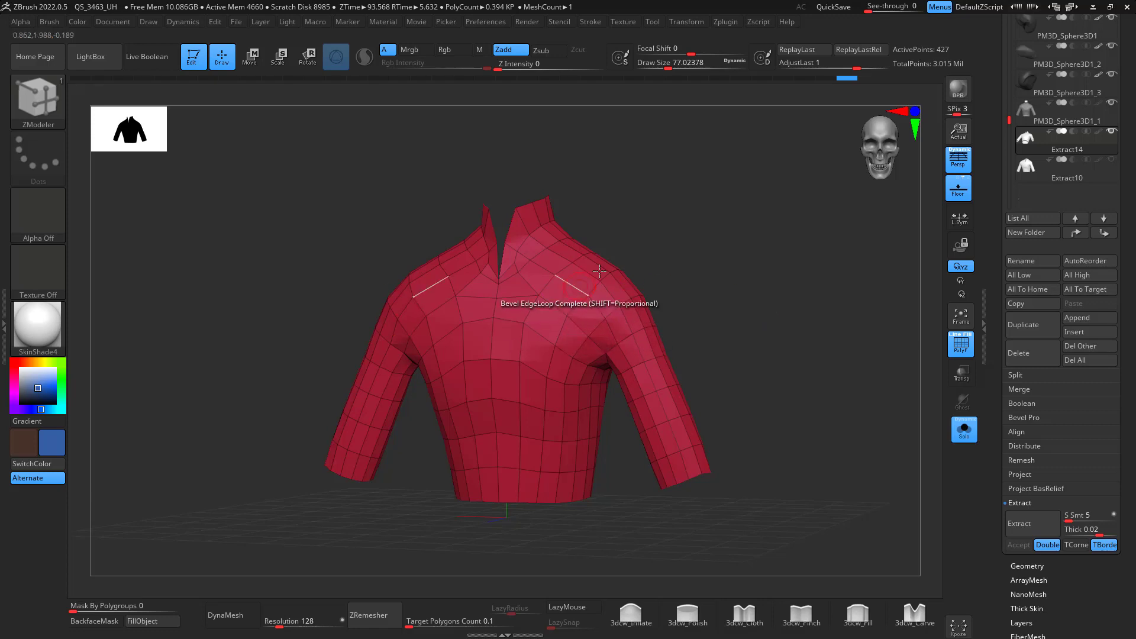
# - Set the ZModeler polygon action to Extrude All Polygons and extrude the shirt slightly to give it thickness
pyautogui.keyDown('alt'); pyautogui.moveTo(704, 497); pyautogui.dragTo(708, 565); pyautogui.keyUp('alt')
pyautogui.press('space')
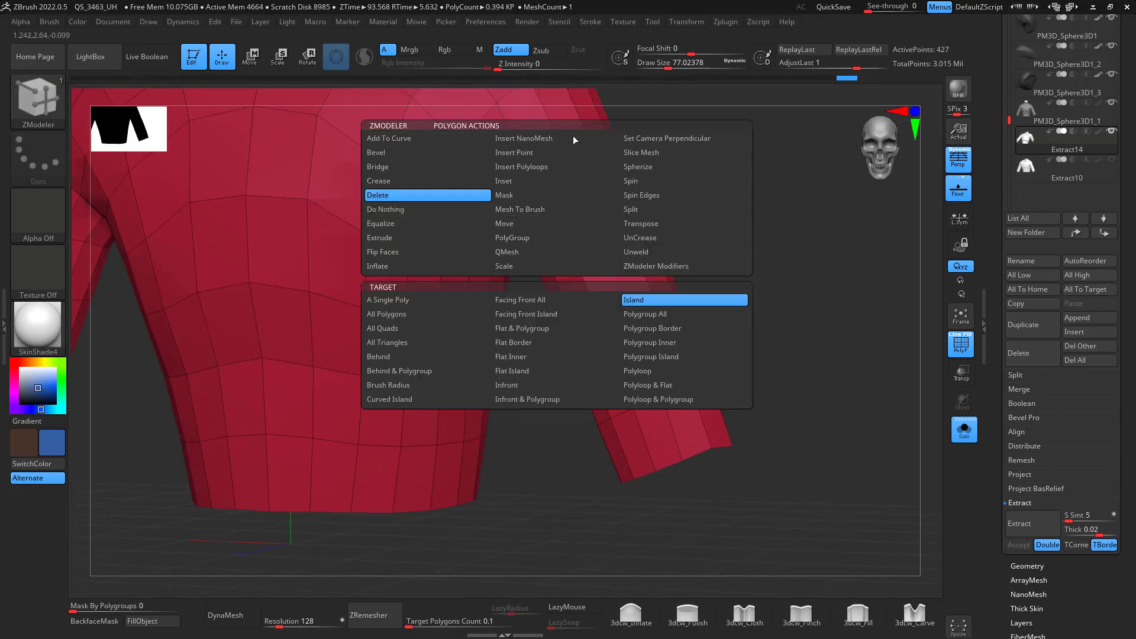
pyautogui.click(420, 237)
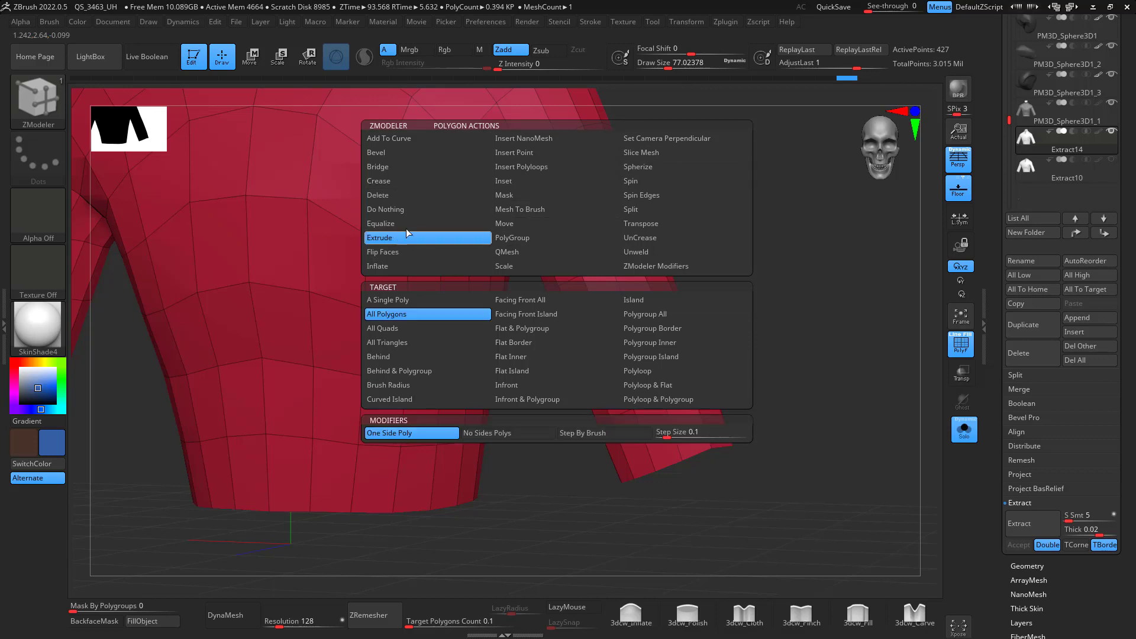
pyautogui.moveTo(753, 268); pyautogui.dragTo(737, 252)
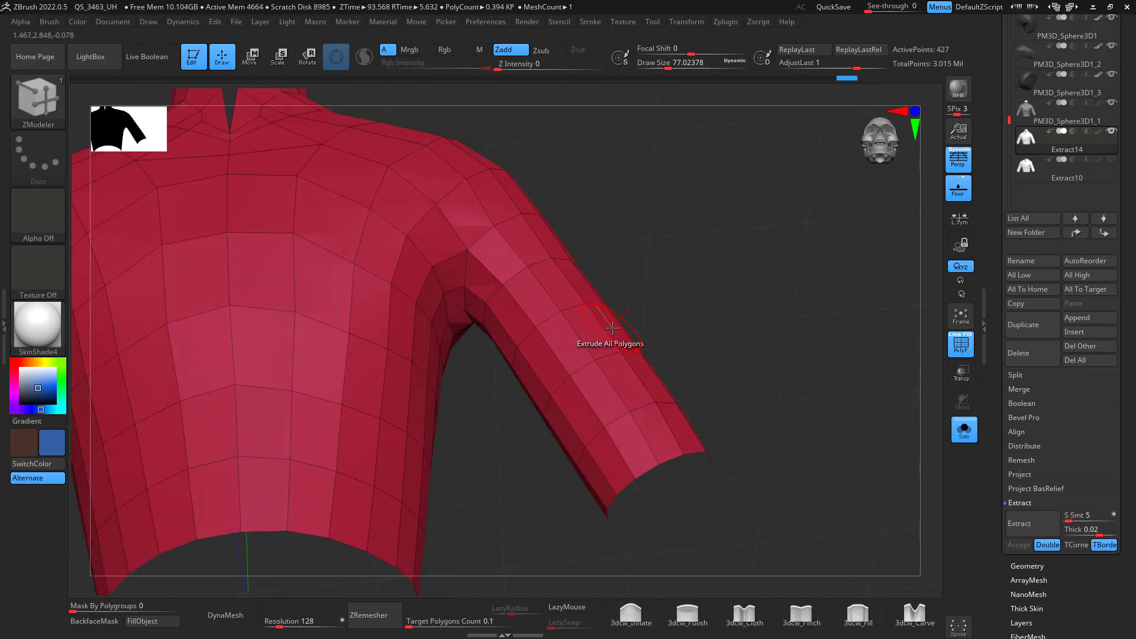
pyautogui.moveTo(612, 327); pyautogui.dragTo(630, 350)
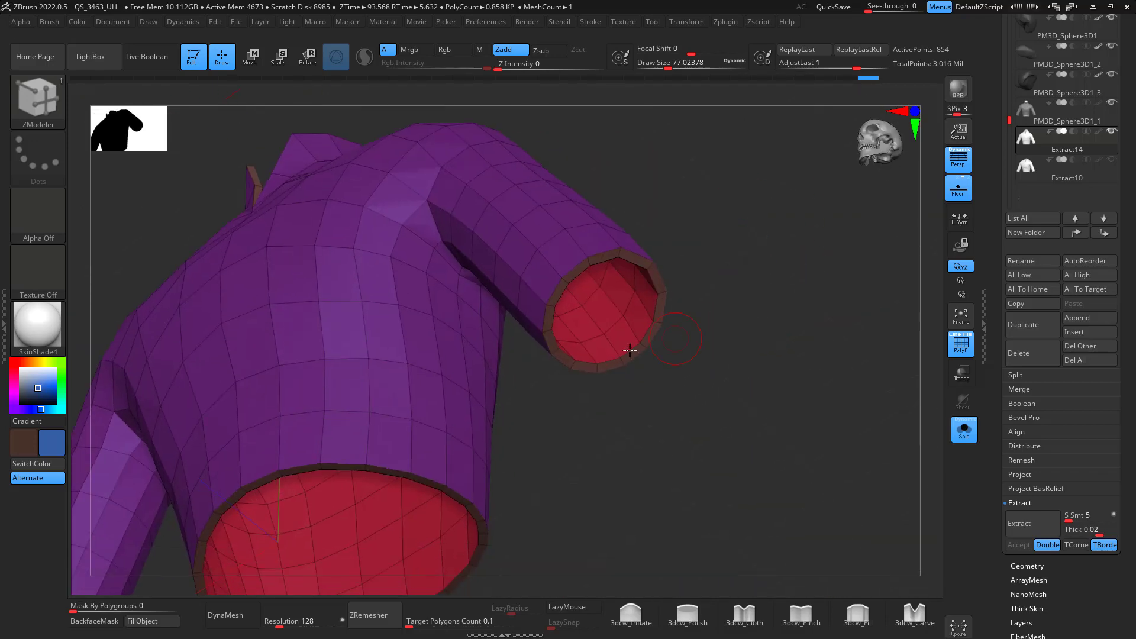
# - Hide the shirt's purple outer polygroup, leaving the red inner surface and the brown border rims displayed
pyautogui.moveTo(785, 320); pyautogui.dragTo(758, 322)
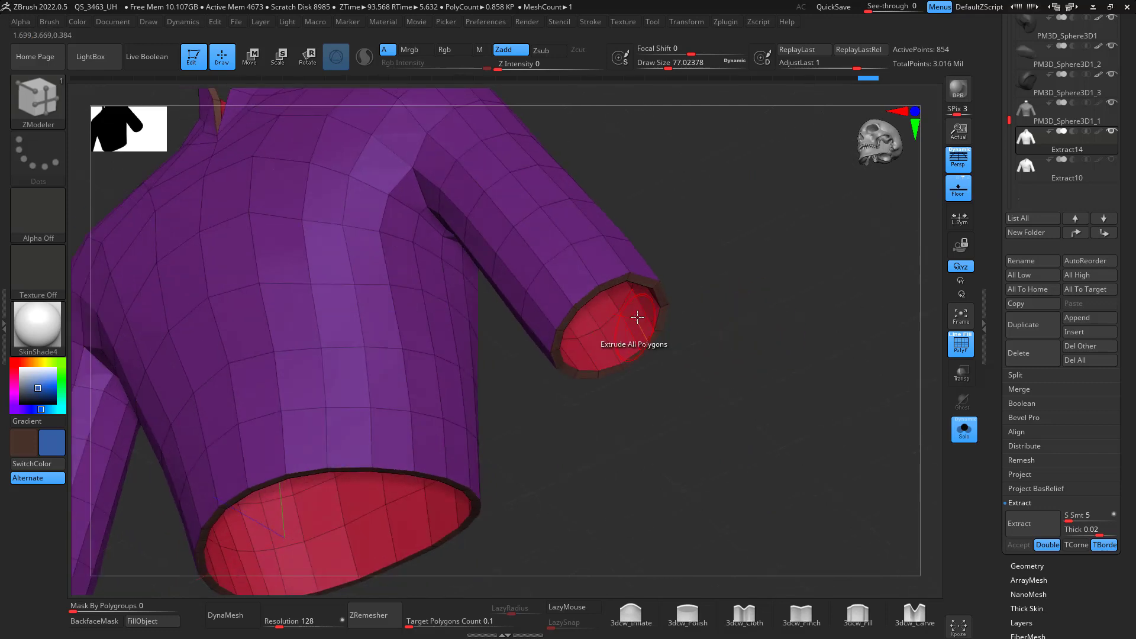
pyautogui.hotkey('ctrl', 'shift')
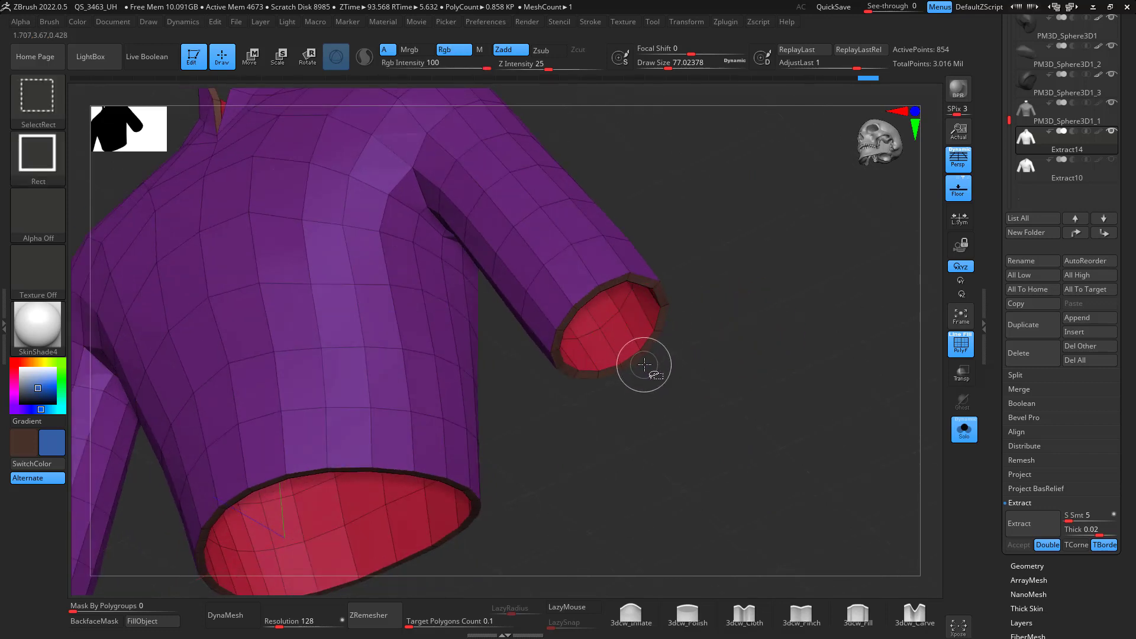
pyautogui.keyDown('ctrl'); pyautogui.keyDown('shift'); pyautogui.click(632, 329); pyautogui.keyUp('shift'); pyautogui.keyUp('ctrl')
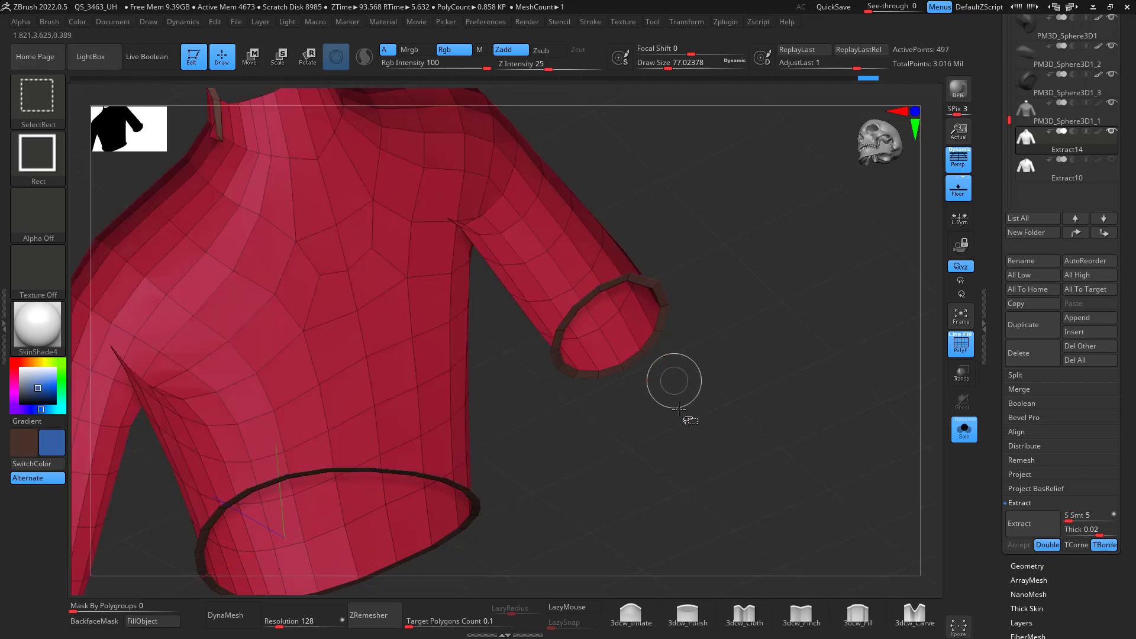
pyautogui.moveTo(756, 345)
pyautogui.mouseDown()
pyautogui.moveTo(774, 451)
pyautogui.moveTo(774, 353)
pyautogui.moveTo(738, 228)
pyautogui.moveTo(767, 380)
pyautogui.mouseUp()
pyautogui.hotkey('ctrl', 'shift')
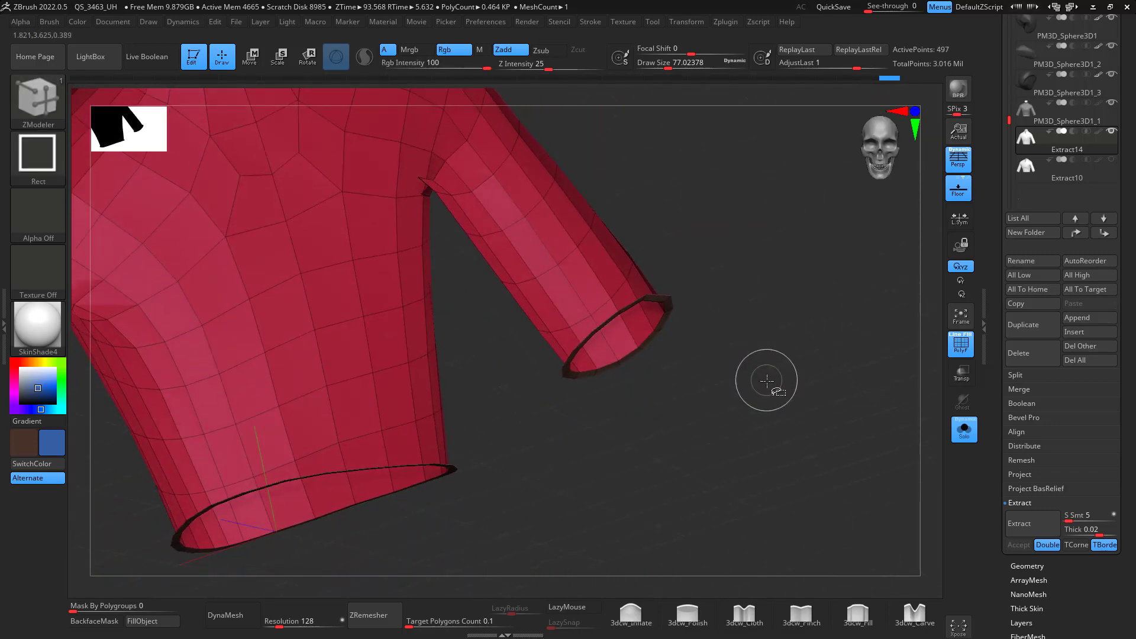
# - Isolate the shirt's purple outer polygroup and delete the hidden inner surface and border rims
pyautogui.keyDown('ctrl'); pyautogui.keyDown('shift'); pyautogui.click(767, 380); pyautogui.keyUp('shift'); pyautogui.keyUp('ctrl')
pyautogui.keyDown('ctrl'); pyautogui.keyDown('shift'); pyautogui.click(636, 329); pyautogui.keyUp('shift'); pyautogui.keyUp('ctrl')
pyautogui.keyDown('ctrl'); pyautogui.keyDown('shift'); pyautogui.click(647, 325); pyautogui.keyUp('shift'); pyautogui.keyUp('ctrl')
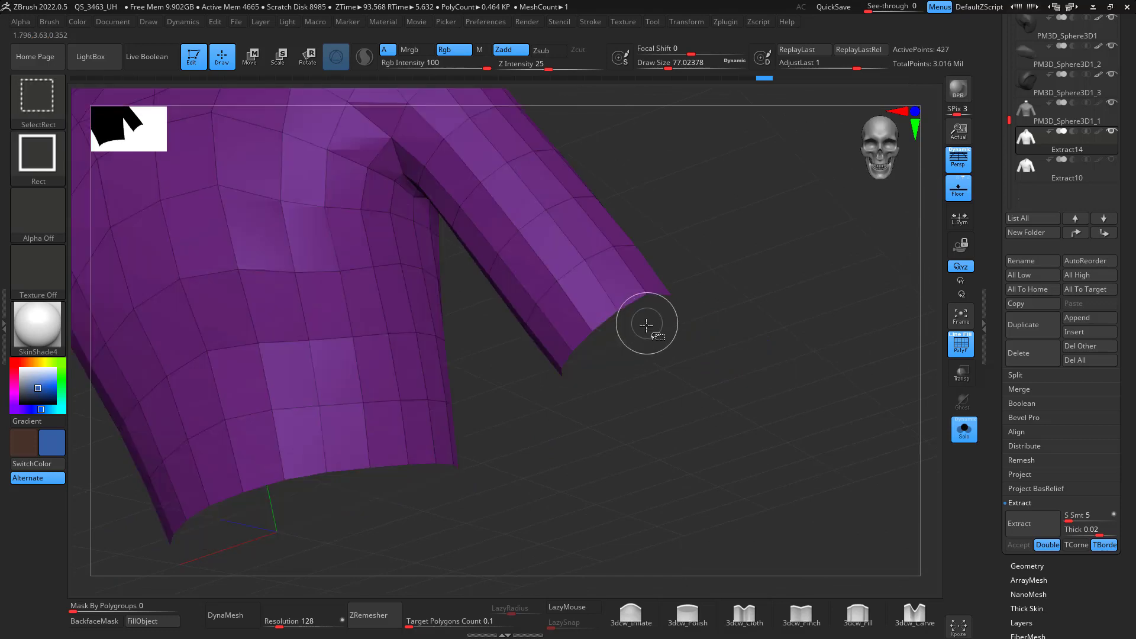
pyautogui.moveTo(747, 354)
pyautogui.mouseDown()
pyautogui.moveTo(728, 293)
pyautogui.moveTo(740, 292)
pyautogui.moveTo(767, 408)
pyautogui.moveTo(986, 364)
pyautogui.mouseUp()
pyautogui.press('f')
pyautogui.moveTo(1134, 438); pyautogui.dragTo(1131, 342)
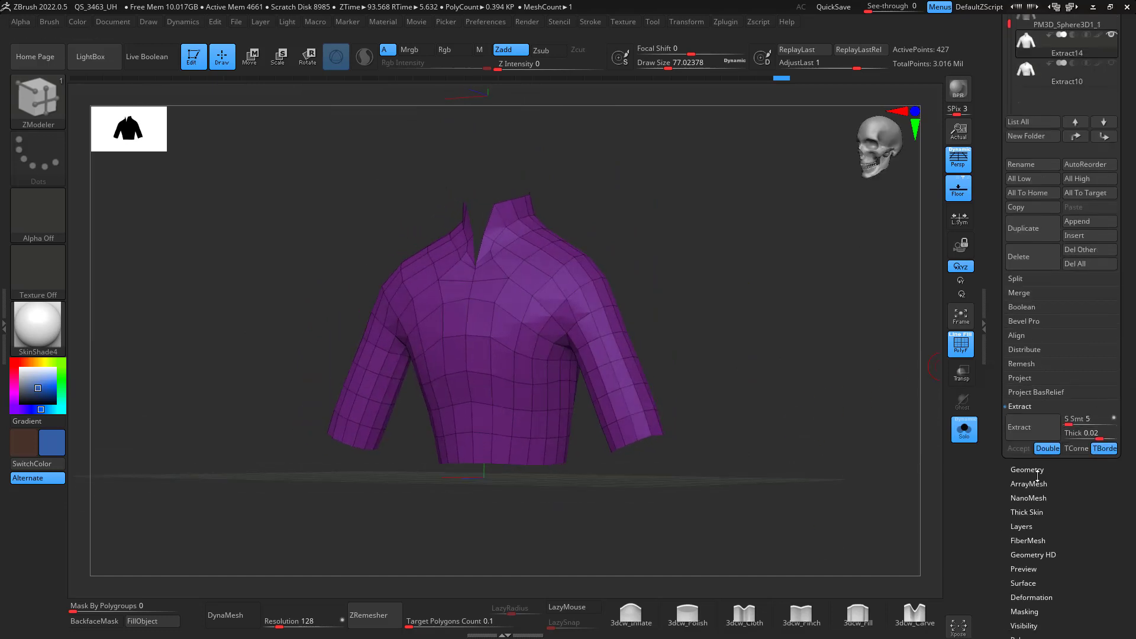
pyautogui.click(1035, 472)
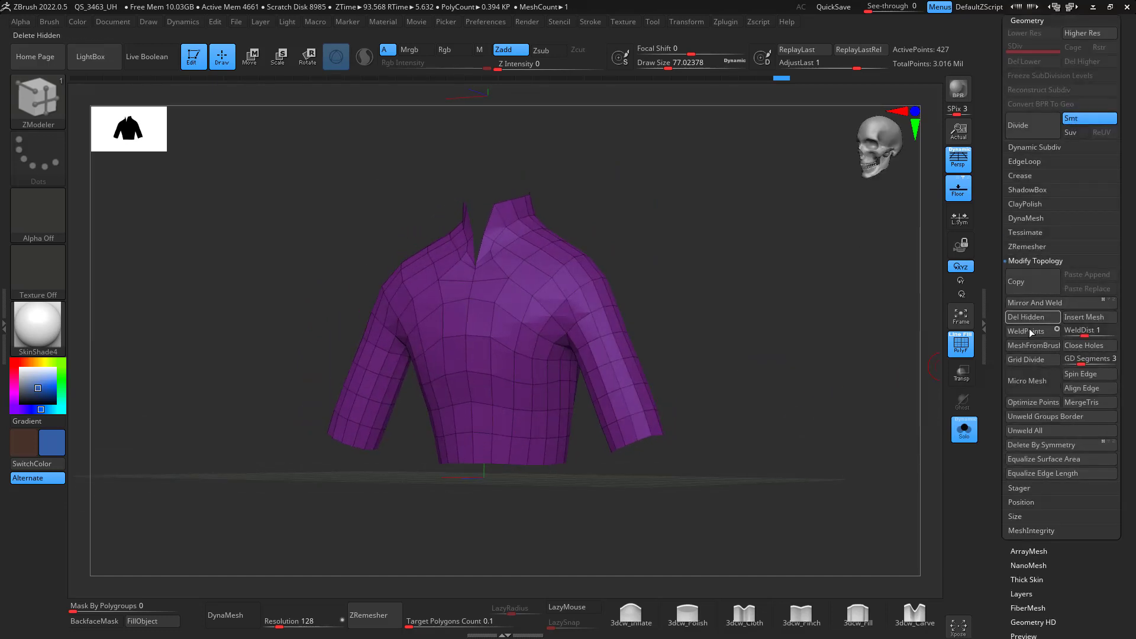
pyautogui.click(1042, 320)
# - Set the ZModeler edge action to Extrude with the EdgeLoop target and extrude the shirt's open borders, including the sleeve ends and collar, inward
pyautogui.moveTo(781, 471); pyautogui.dragTo(749, 345)
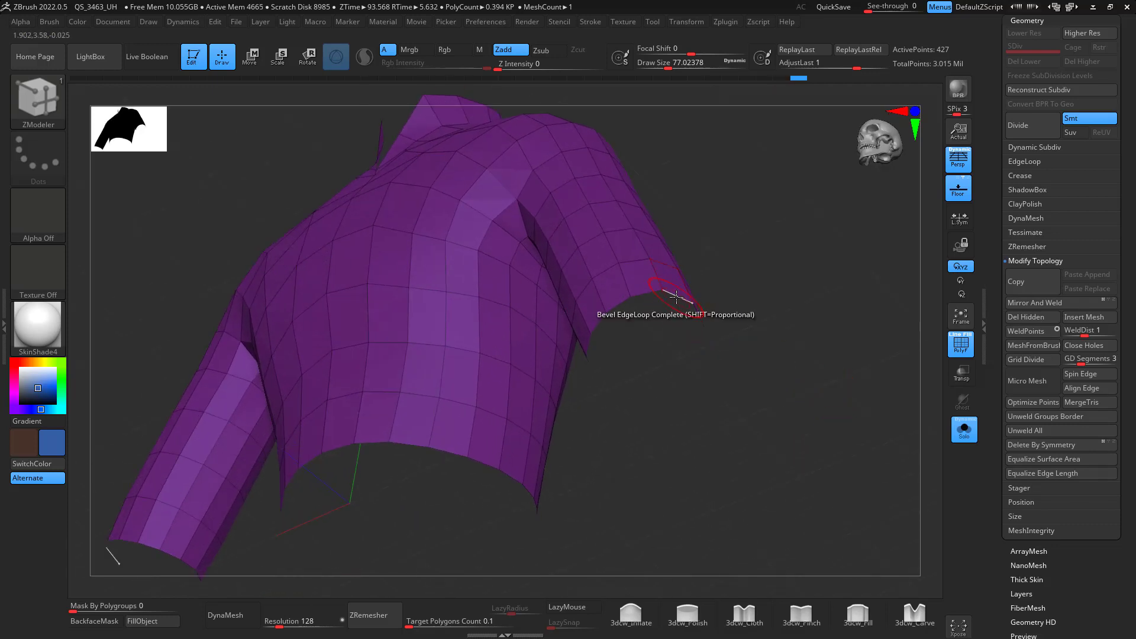
pyautogui.moveTo(735, 254); pyautogui.dragTo(671, 270)
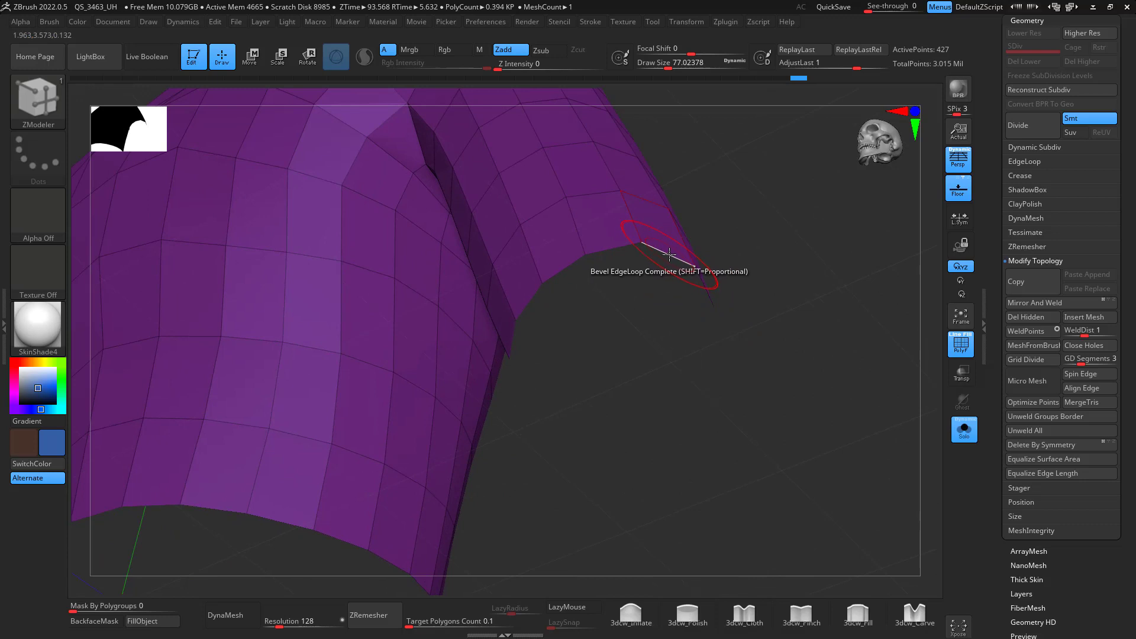
pyautogui.press('space')
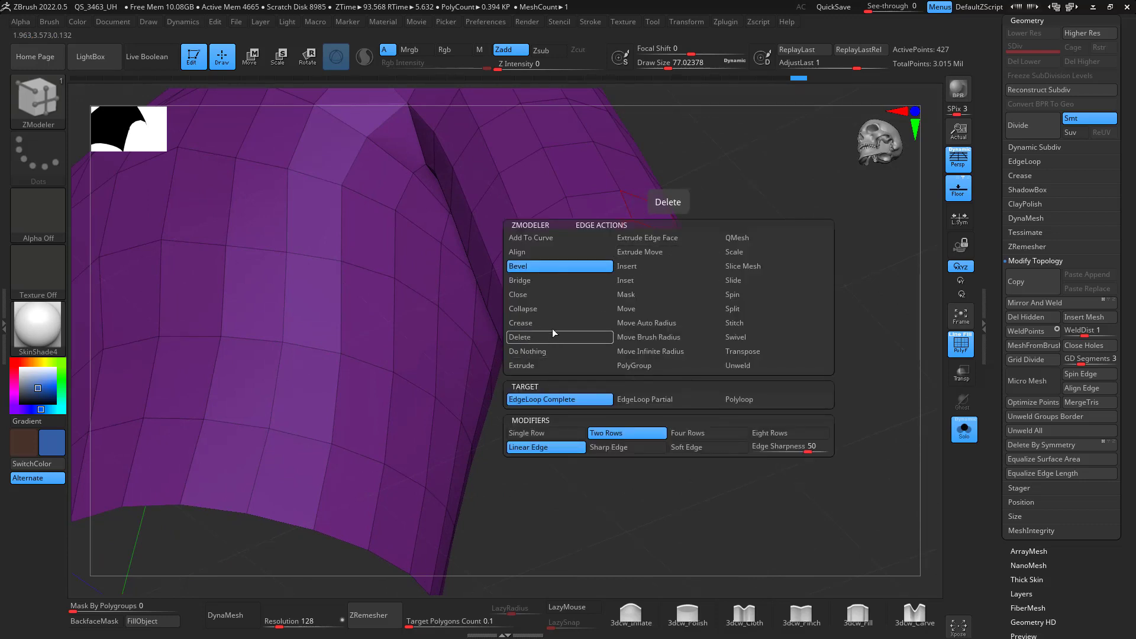
pyautogui.click(549, 365)
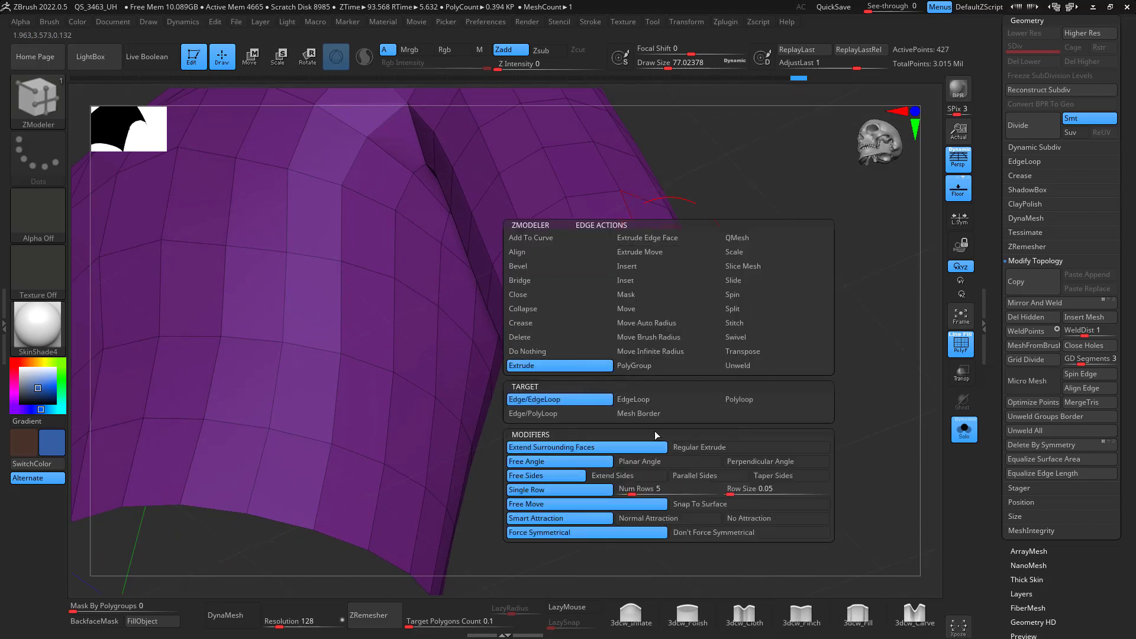
pyautogui.click(650, 399)
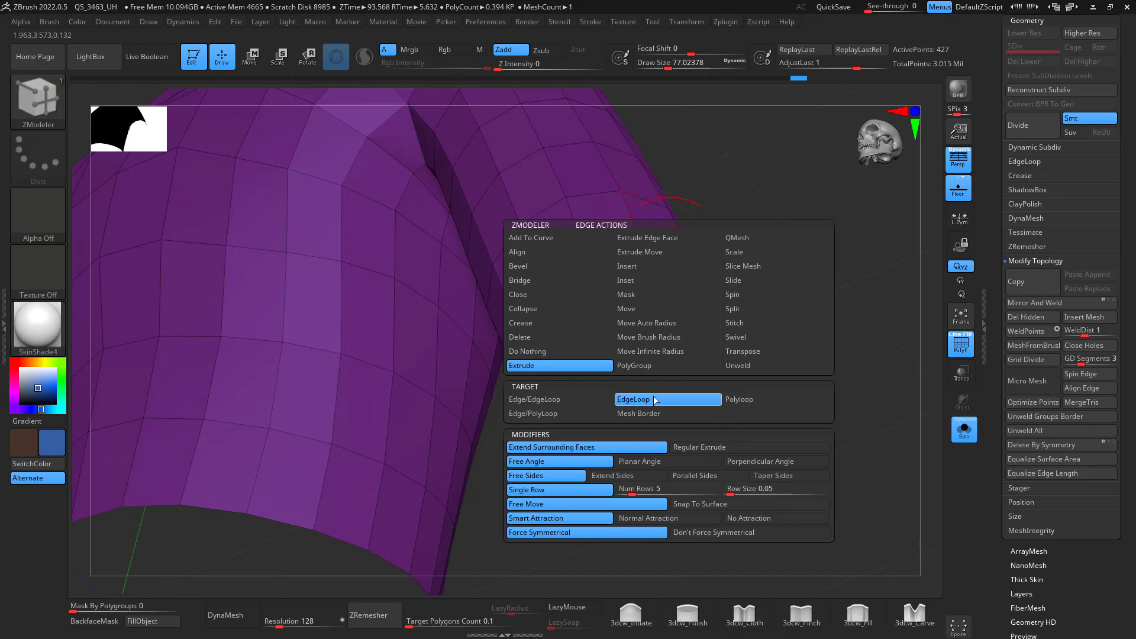
pyautogui.moveTo(665, 253); pyautogui.dragTo(634, 391)
pyautogui.moveTo(706, 311); pyautogui.dragTo(741, 290)
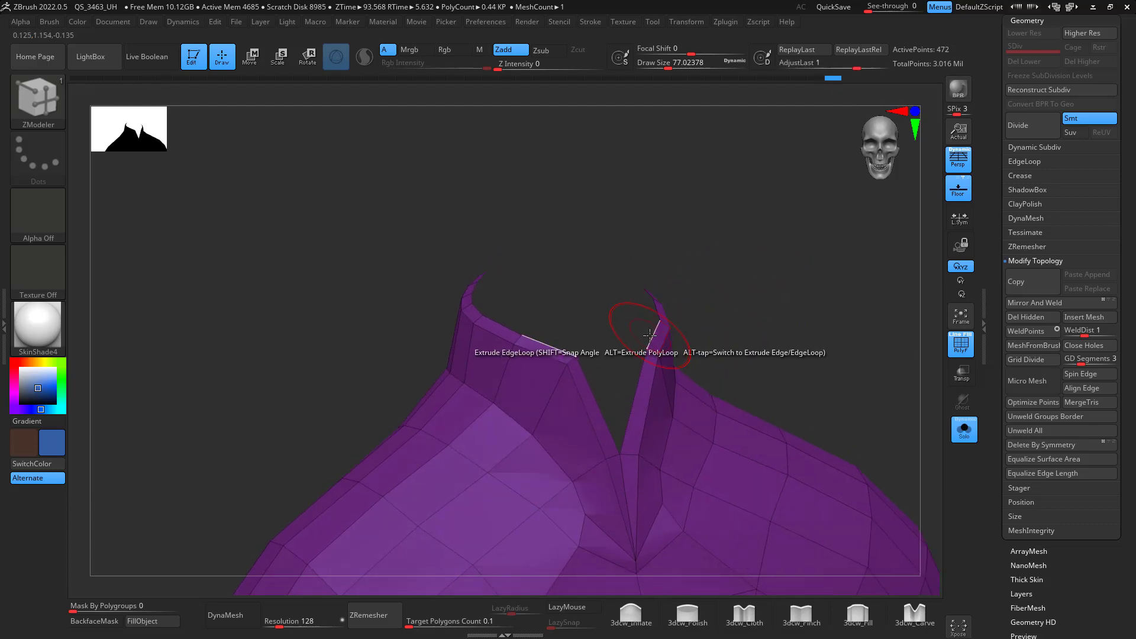
pyautogui.moveTo(649, 342); pyautogui.dragTo(631, 425)
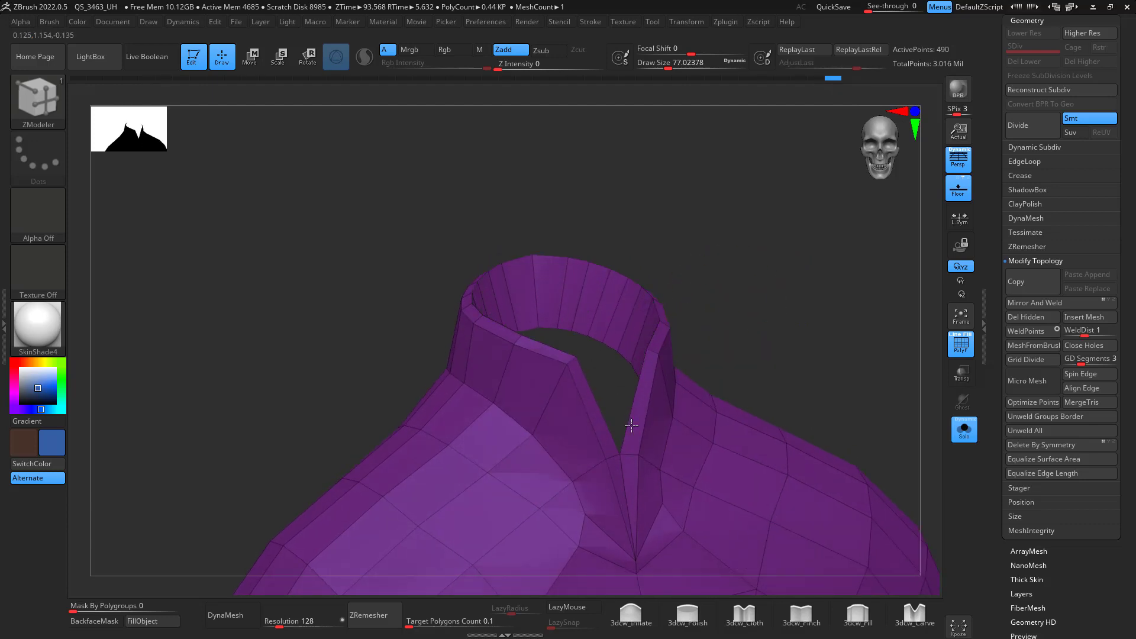
# - Subdivide the shirt to level 3 to preview the smoothed collar, try a smoothing stroke and drop to level 2
pyautogui.moveTo(690, 333); pyautogui.dragTo(756, 331)
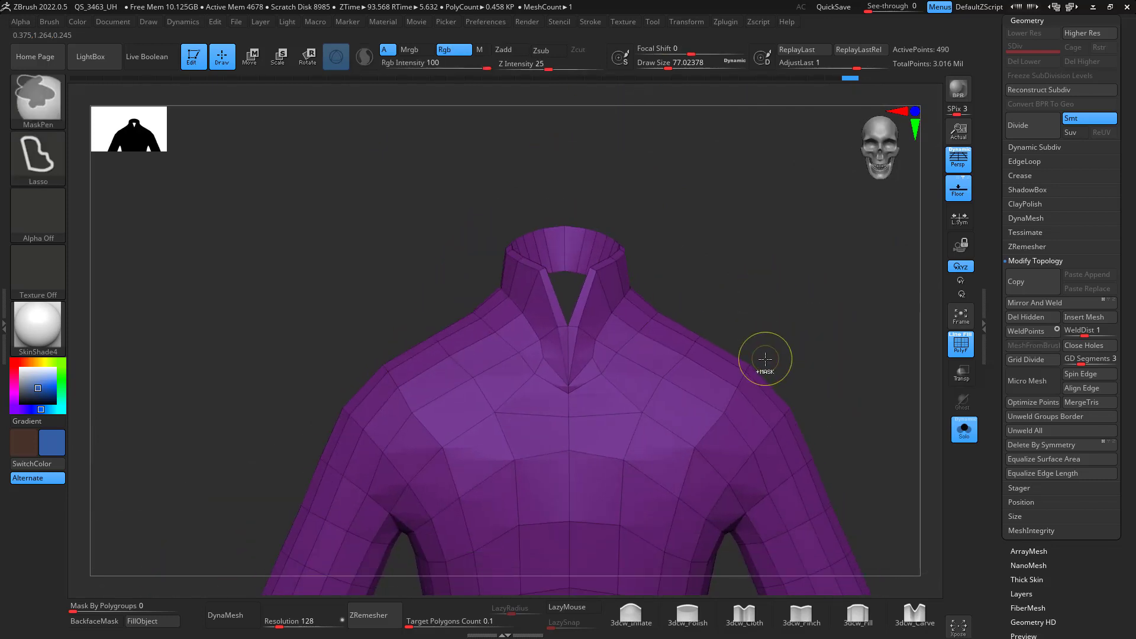
pyautogui.press('d')
pyautogui.press('d')
pyautogui.moveTo(783, 285)
pyautogui.keyDown('alt'); pyautogui.mouseDown()
pyautogui.moveTo(816, 292)
pyautogui.moveTo(808, 331)
pyautogui.mouseUp(); pyautogui.keyUp('alt')
pyautogui.keyDown('shift'); pyautogui.moveTo(507, 449); pyautogui.dragTo(508, 444); pyautogui.keyUp('shift')
pyautogui.hotkey('ctrl', 'z')
pyautogui.moveTo(804, 282)
pyautogui.mouseDown()
pyautogui.moveTo(844, 229)
pyautogui.moveTo(839, 218)
pyautogui.moveTo(827, 291)
pyautogui.mouseUp()
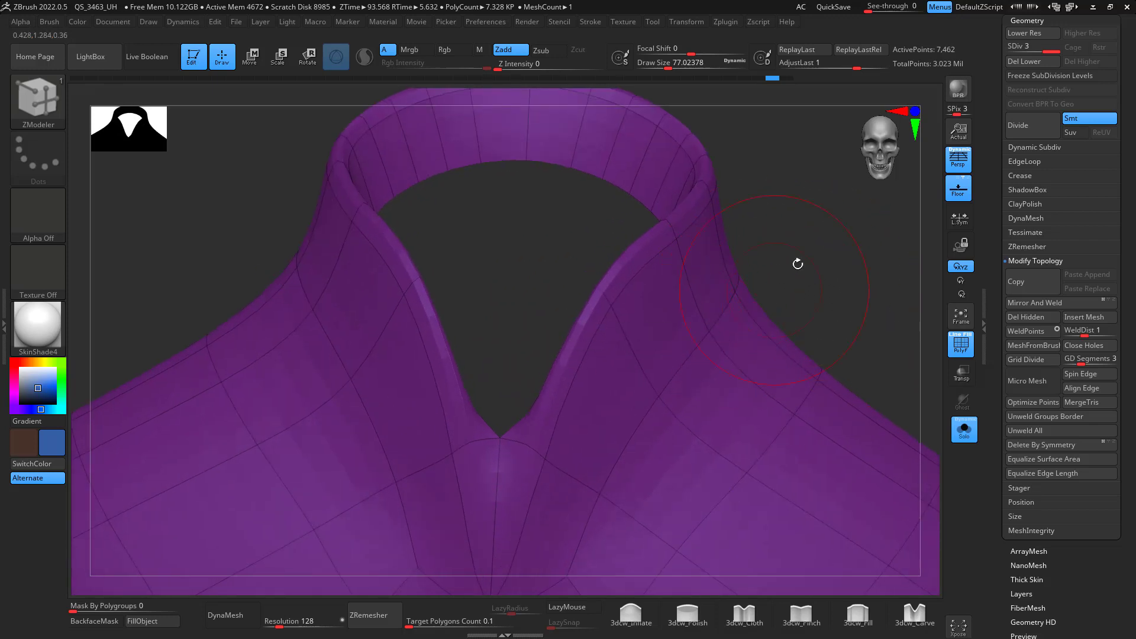
pyautogui.press('ctrl')
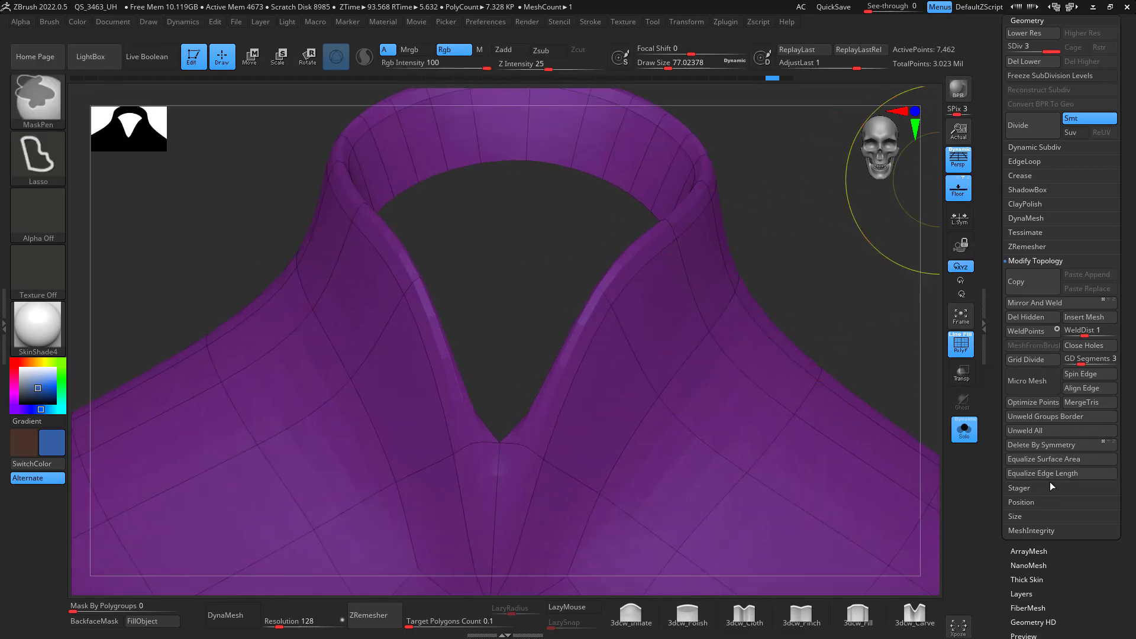
pyautogui.hotkey('shift', 'd')
# - Set the ZModeler edge action to Insert and try to insert an edge loop along the collar's rim
pyautogui.moveTo(826, 249); pyautogui.dragTo(831, 349)
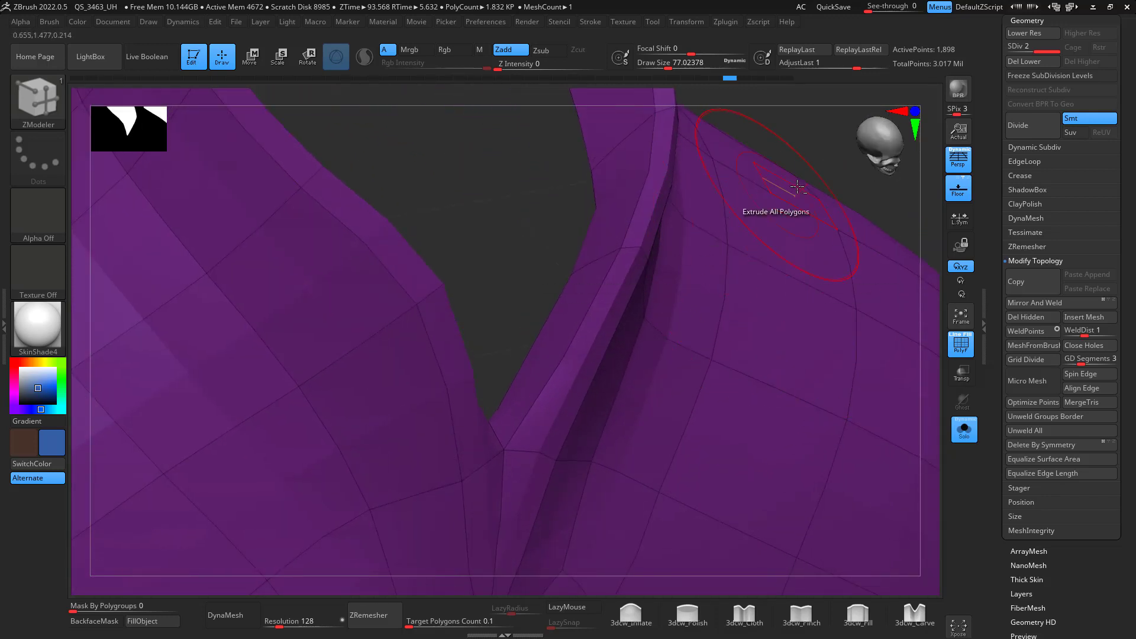
pyautogui.keyDown('alt'); pyautogui.moveTo(813, 157); pyautogui.dragTo(781, 302); pyautogui.keyUp('alt')
pyautogui.press('space')
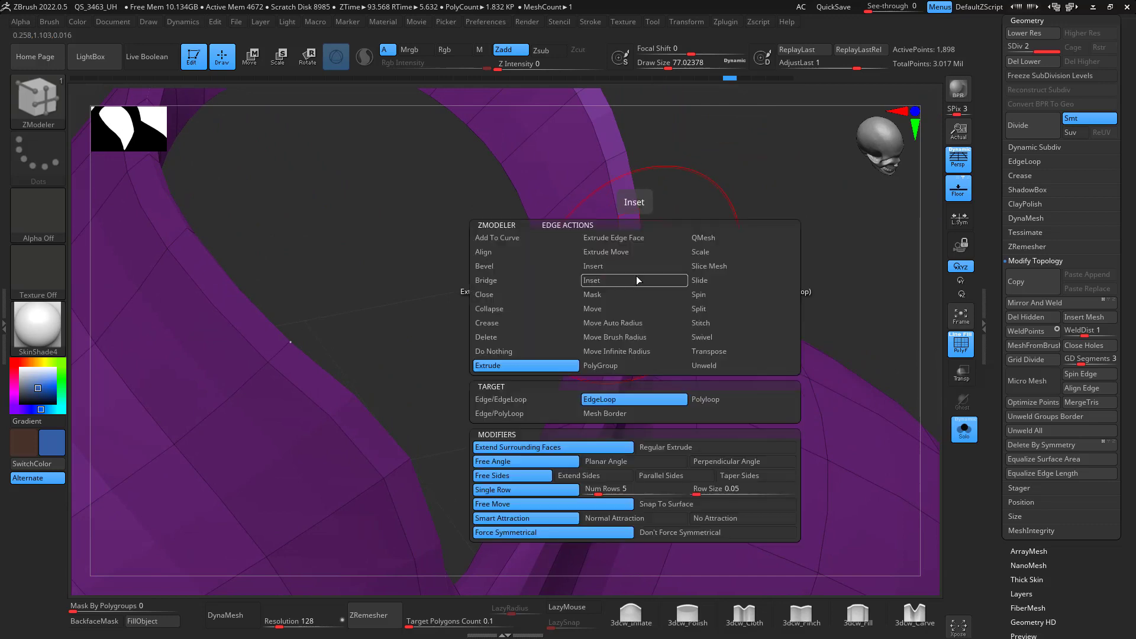
pyautogui.click(608, 267)
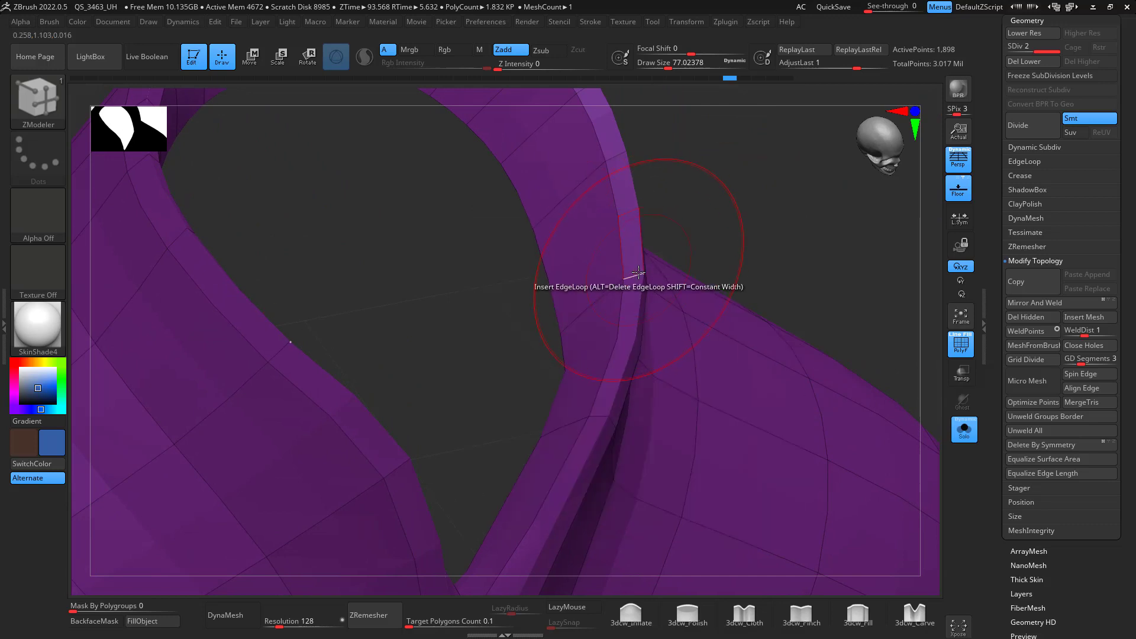
pyautogui.click(640, 275)
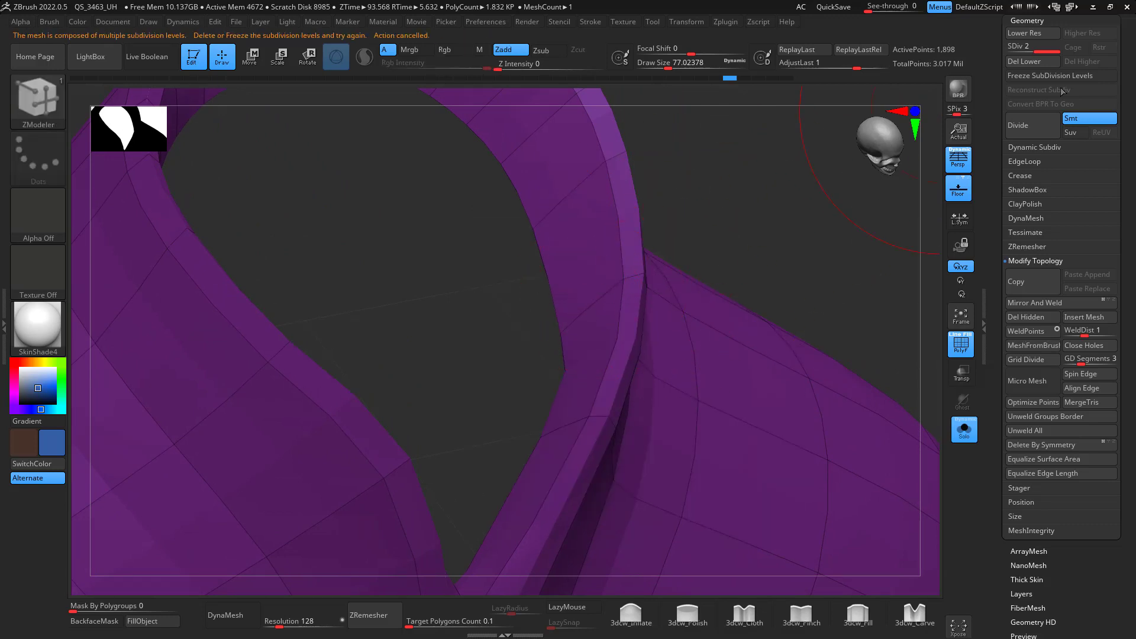
# - Delete the shirt's higher subdivision levels from level 1 and insert supporting edge loops along the collar rim
pyautogui.hotkey('shift', 'd')
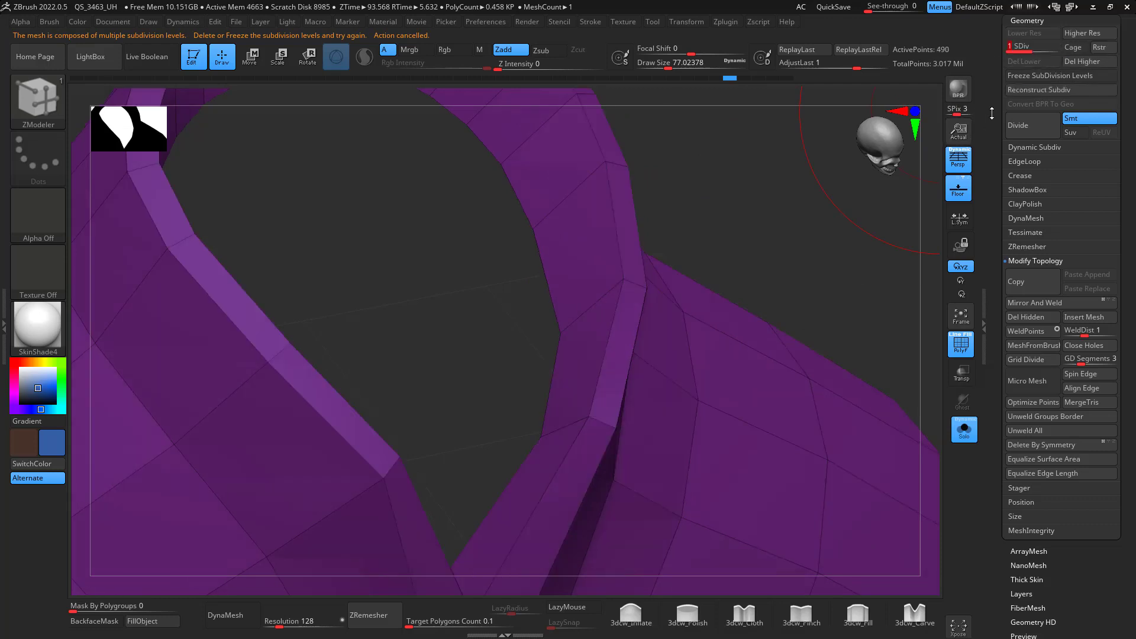
pyautogui.click(1086, 63)
pyautogui.click(630, 281)
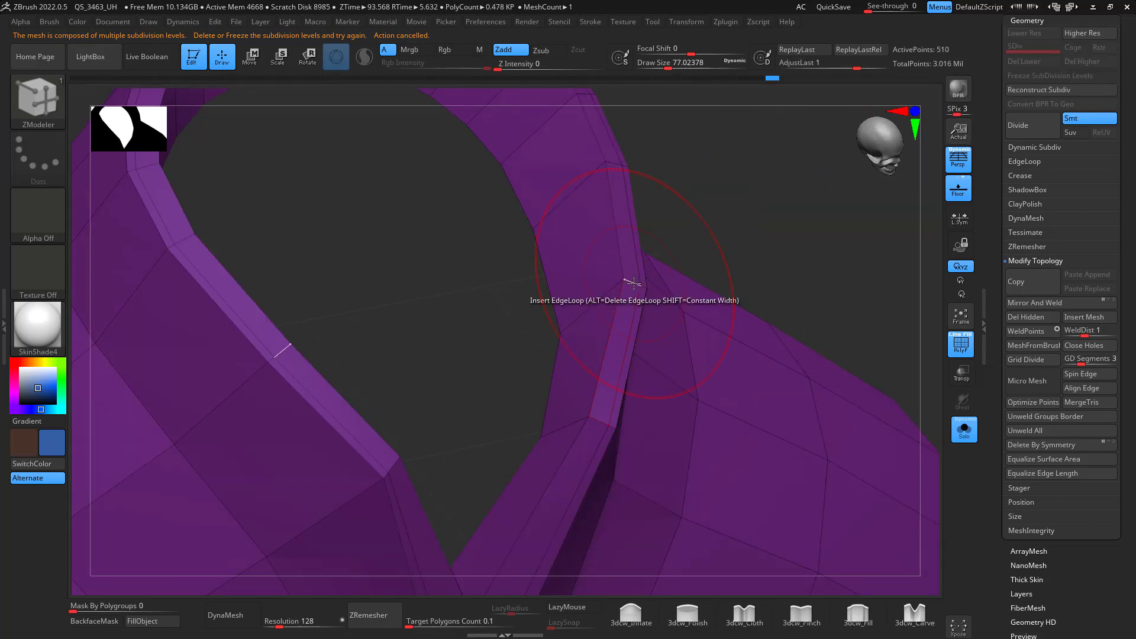
pyautogui.click(622, 281)
# - Divide the shirt up to subdivision level 3 and smooth the front edge of the collar
pyautogui.keyDown('shift'); pyautogui.moveTo(734, 225); pyautogui.dragTo(796, 183); pyautogui.keyUp('shift')
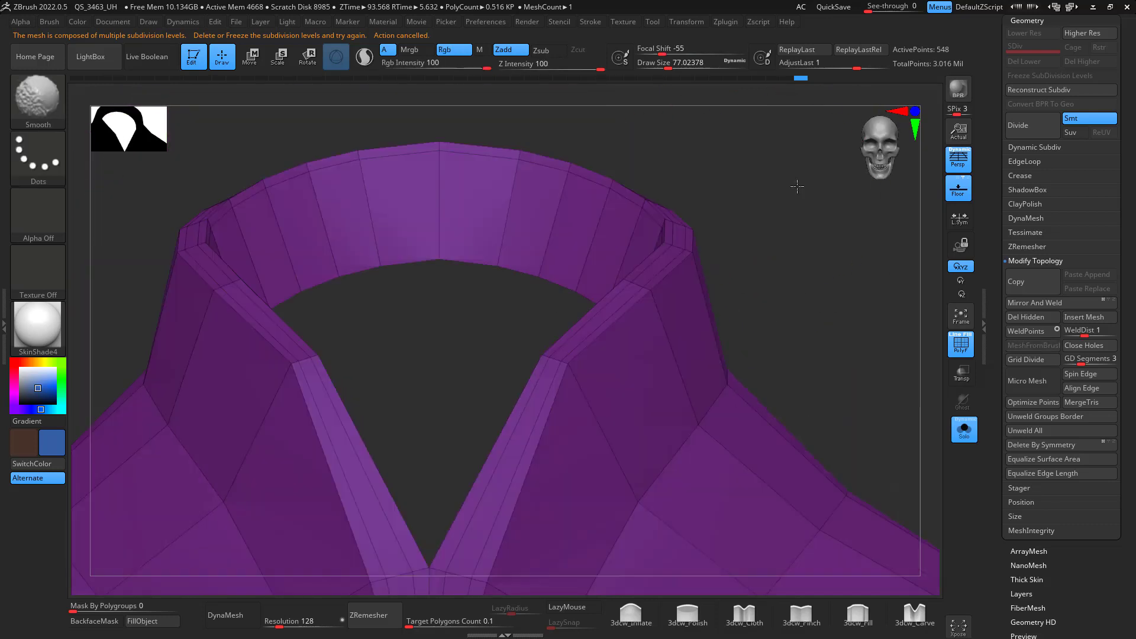
pyautogui.moveTo(801, 293)
pyautogui.keyDown('alt'); pyautogui.mouseDown()
pyautogui.moveTo(801, 234)
pyautogui.moveTo(821, 294)
pyautogui.mouseUp(); pyautogui.keyUp('alt')
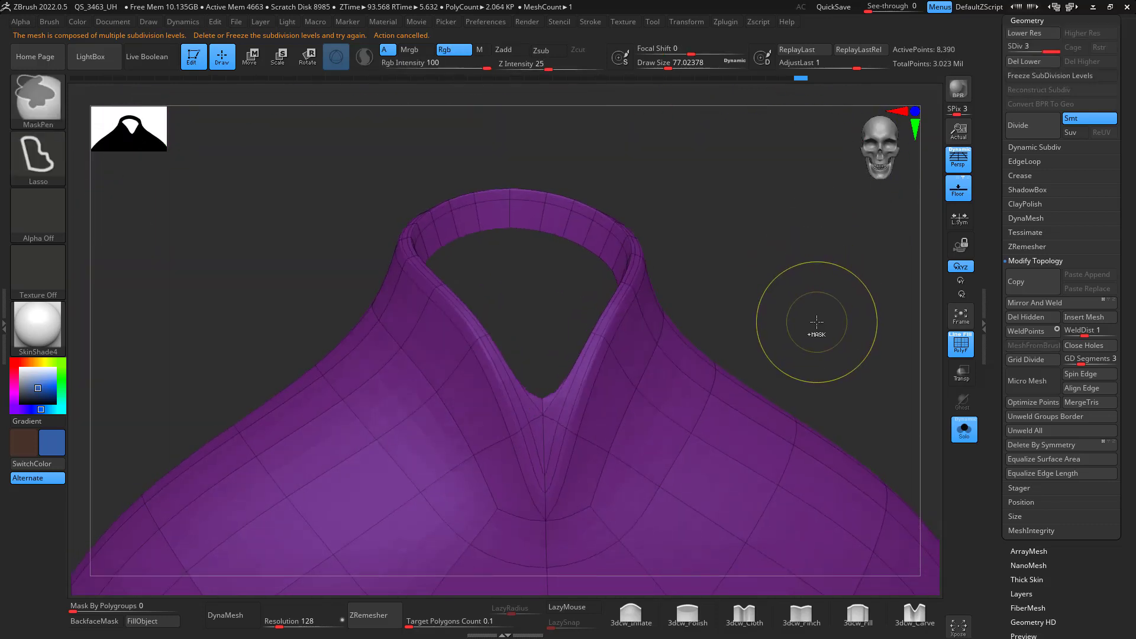
pyautogui.hotkey('ctrl', 'd')
pyautogui.hotkey('ctrl', 'd')
pyautogui.moveTo(819, 269)
pyautogui.mouseDown()
pyautogui.moveTo(811, 231)
pyautogui.moveTo(814, 357)
pyautogui.moveTo(810, 219)
pyautogui.moveTo(770, 240)
pyautogui.mouseUp()
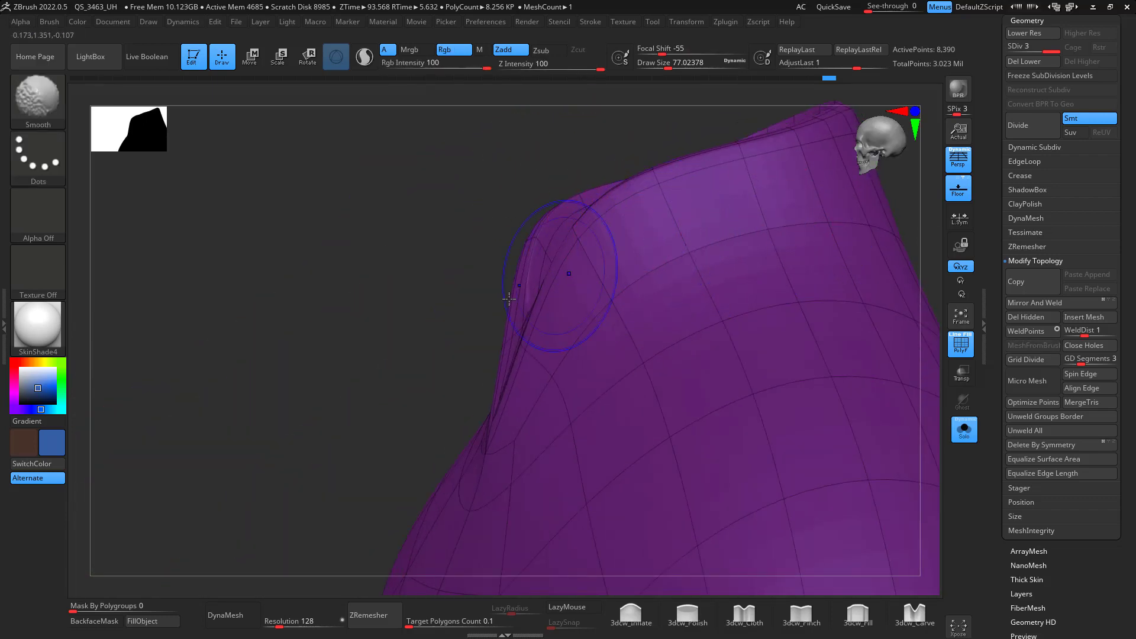
pyautogui.keyDown('shift'); pyautogui.moveTo(479, 305); pyautogui.dragTo(448, 312); pyautogui.keyUp('shift')
# - Switch to the Move brush with a draw size of about 83, adjust the collar's front edge and smooth the base of the V opening
pyautogui.press('b')
pyautogui.press('m')
pyautogui.press('v')
pyautogui.press('space')
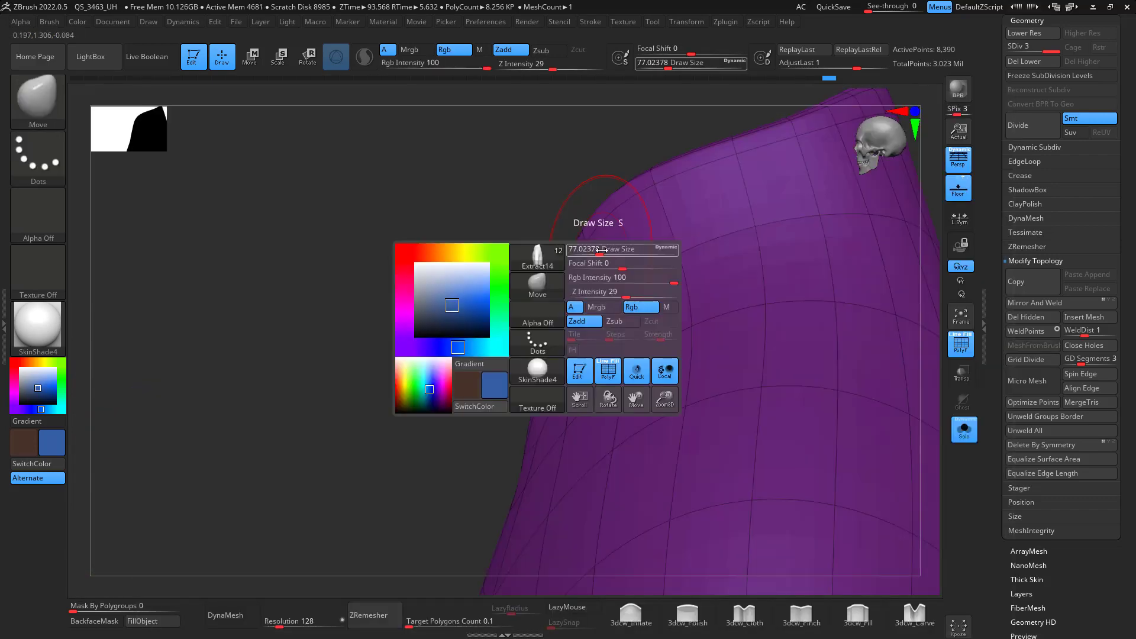
pyautogui.moveTo(596, 253)
pyautogui.mouseDown()
pyautogui.moveTo(572, 211)
pyautogui.moveTo(667, 156)
pyautogui.mouseUp()
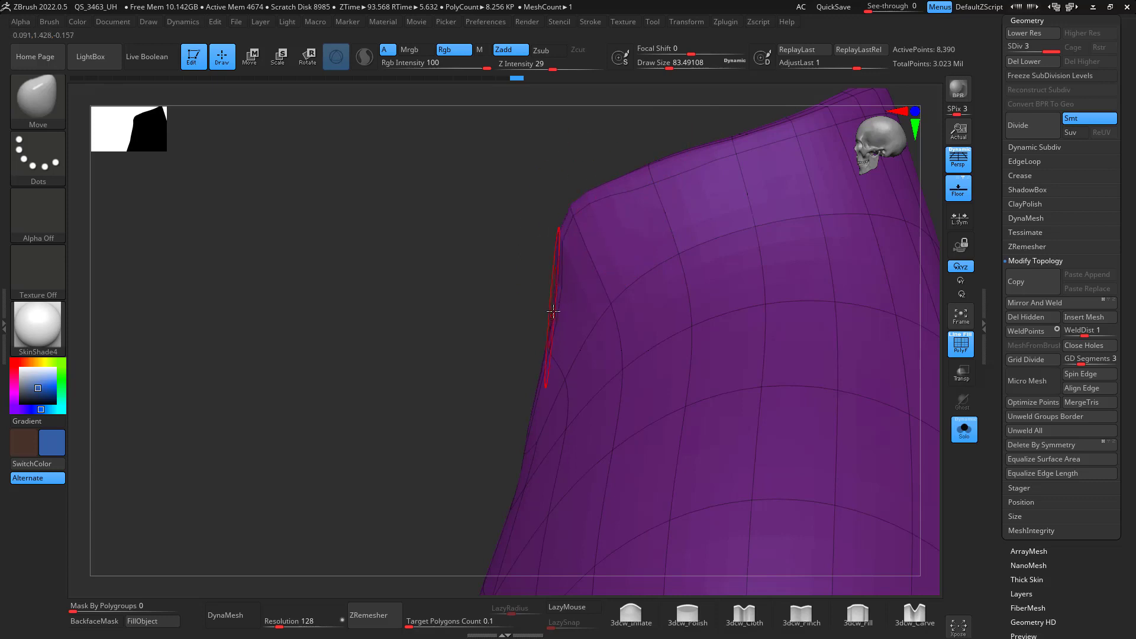
pyautogui.keyDown('shift'); pyautogui.moveTo(553, 309); pyautogui.dragTo(589, 350); pyautogui.keyUp('shift')
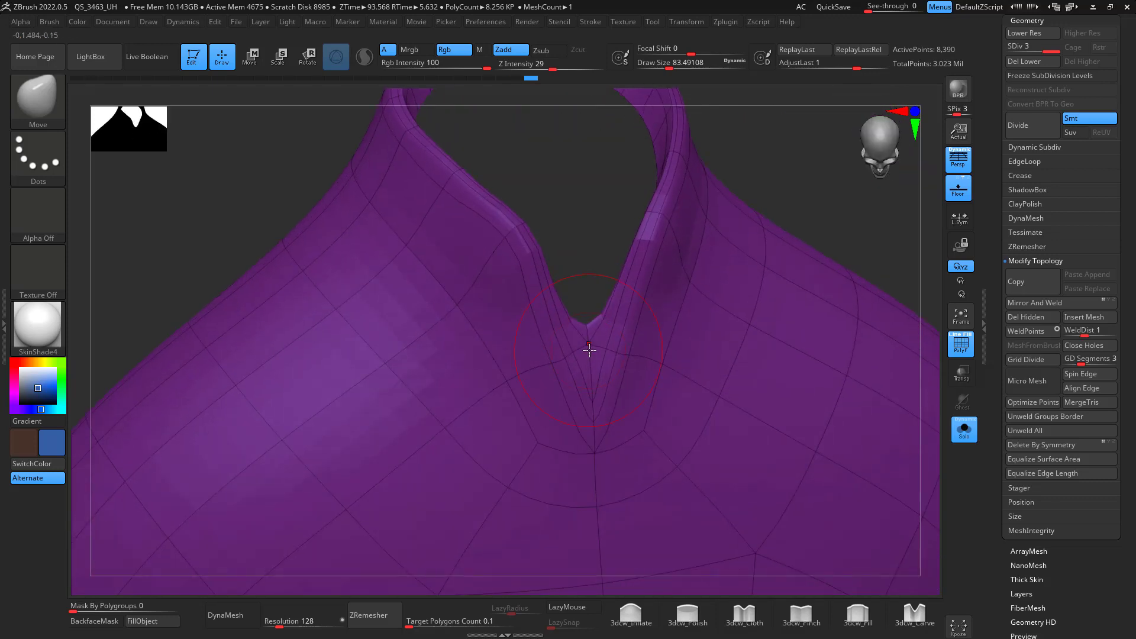
pyautogui.moveTo(763, 212); pyautogui.dragTo(763, 192)
pyautogui.keyDown('shift'); pyautogui.moveTo(590, 315); pyautogui.dragTo(592, 319); pyautogui.keyUp('shift')
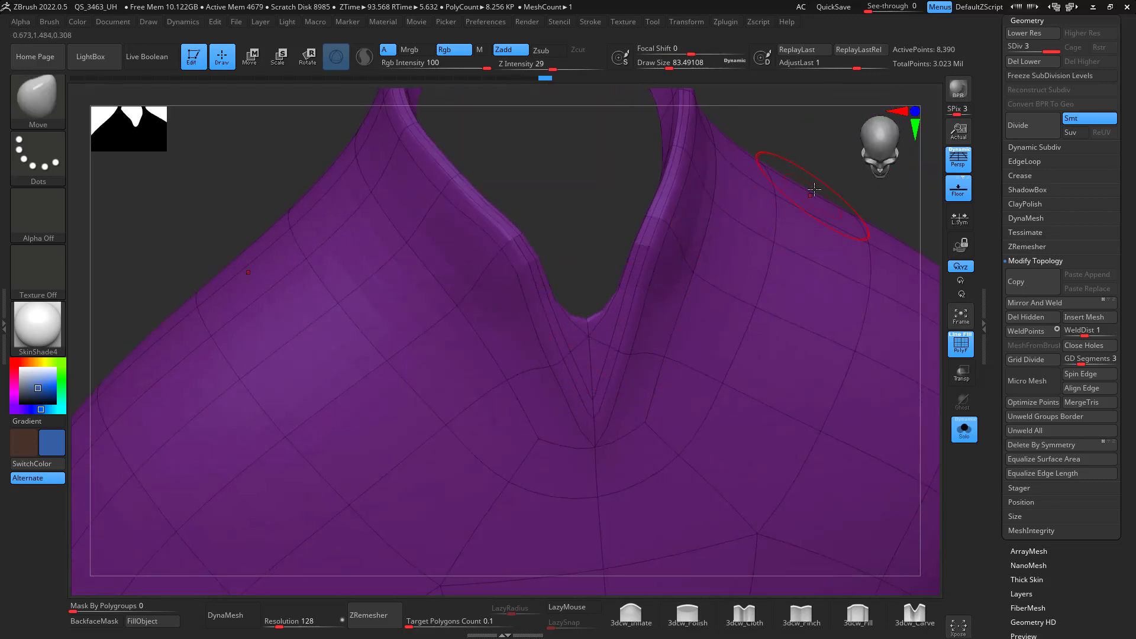
# - Turn off the polyframe display and reshape the collar's V opening using the Move brush at a draw size of about 120
pyautogui.moveTo(816, 192); pyautogui.dragTo(806, 172)
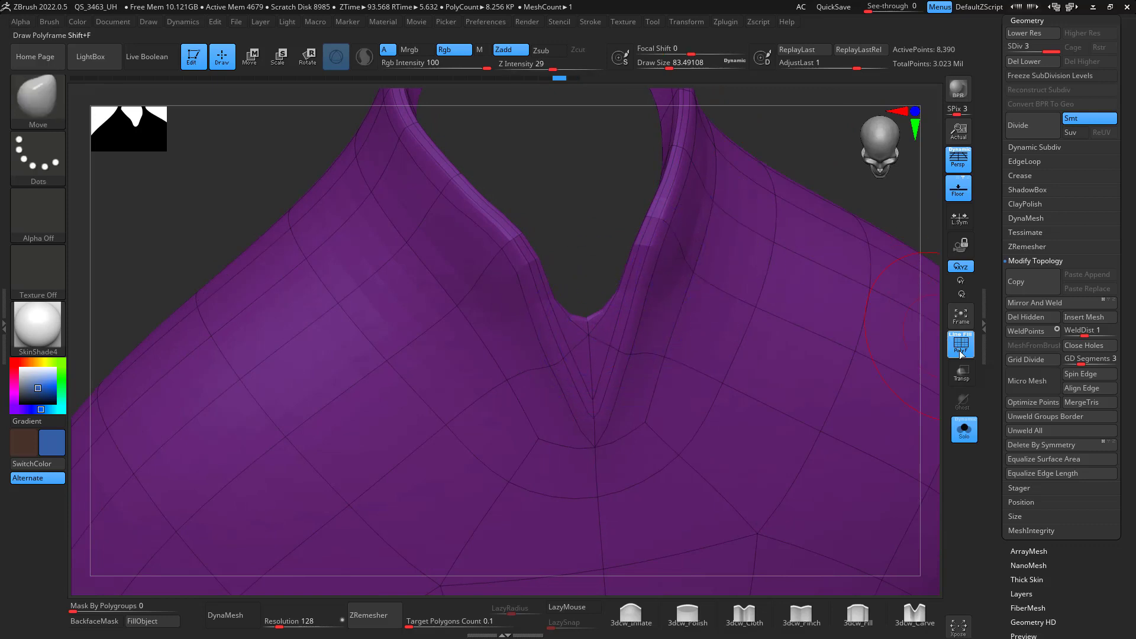
pyautogui.hotkey('shift', 'f')
pyautogui.press('f')
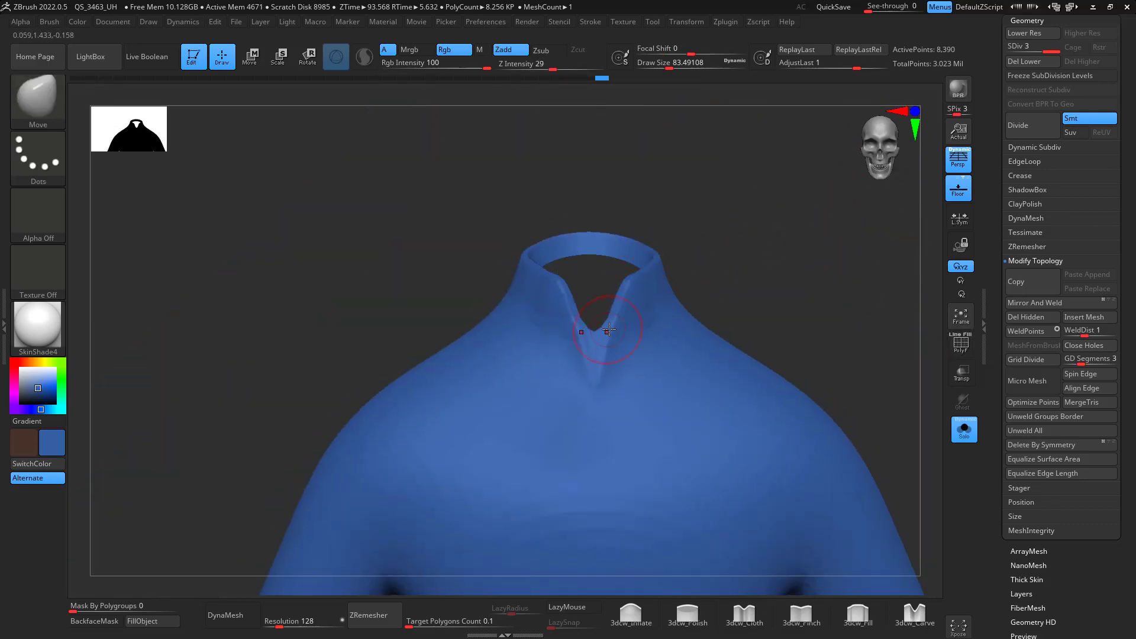
pyautogui.moveTo(722, 251); pyautogui.dragTo(732, 214)
pyautogui.press('space')
pyautogui.moveTo(672, 324); pyautogui.dragTo(679, 323)
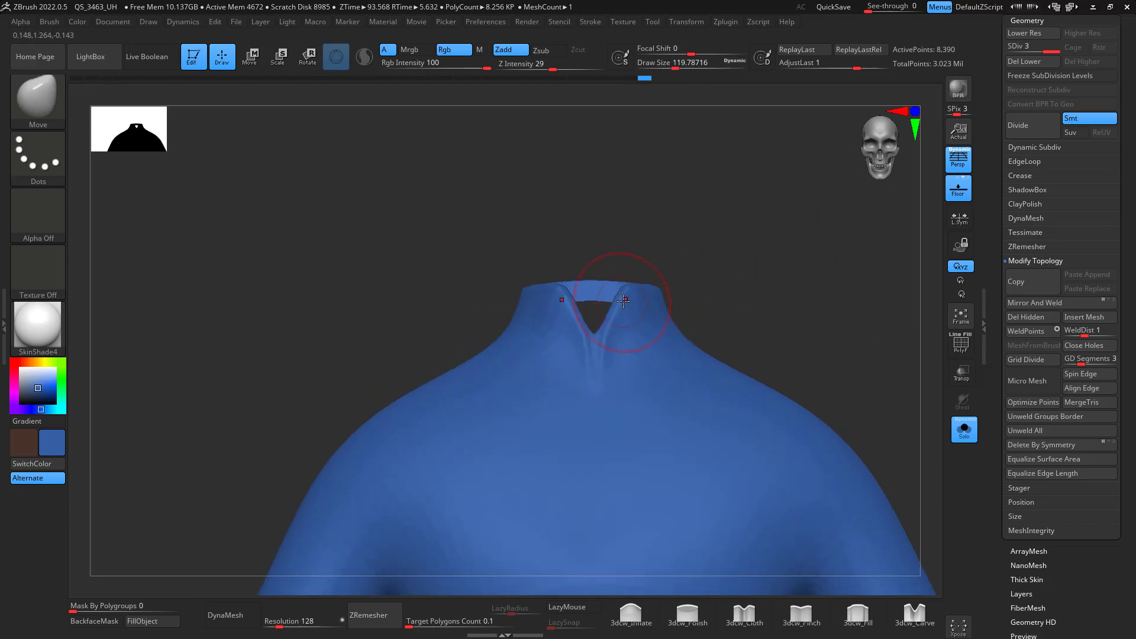
pyautogui.moveTo(611, 320); pyautogui.dragTo(637, 289)
pyautogui.moveTo(763, 248)
pyautogui.mouseDown()
pyautogui.moveTo(811, 254)
pyautogui.moveTo(809, 284)
pyautogui.moveTo(692, 292)
pyautogui.mouseUp()
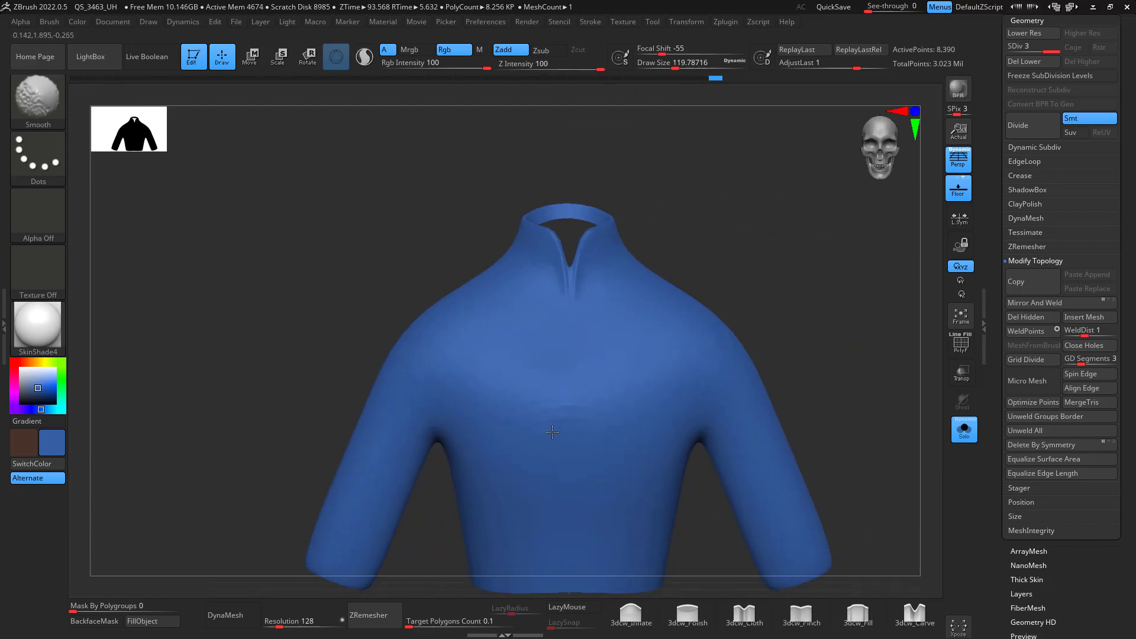
# - Divide the shirt twice more to subdivision level 5 and turn off Solo to display it with the whole bust
pyautogui.hotkey('ctrl', 'd')
pyautogui.hotkey('ctrl', 'd')
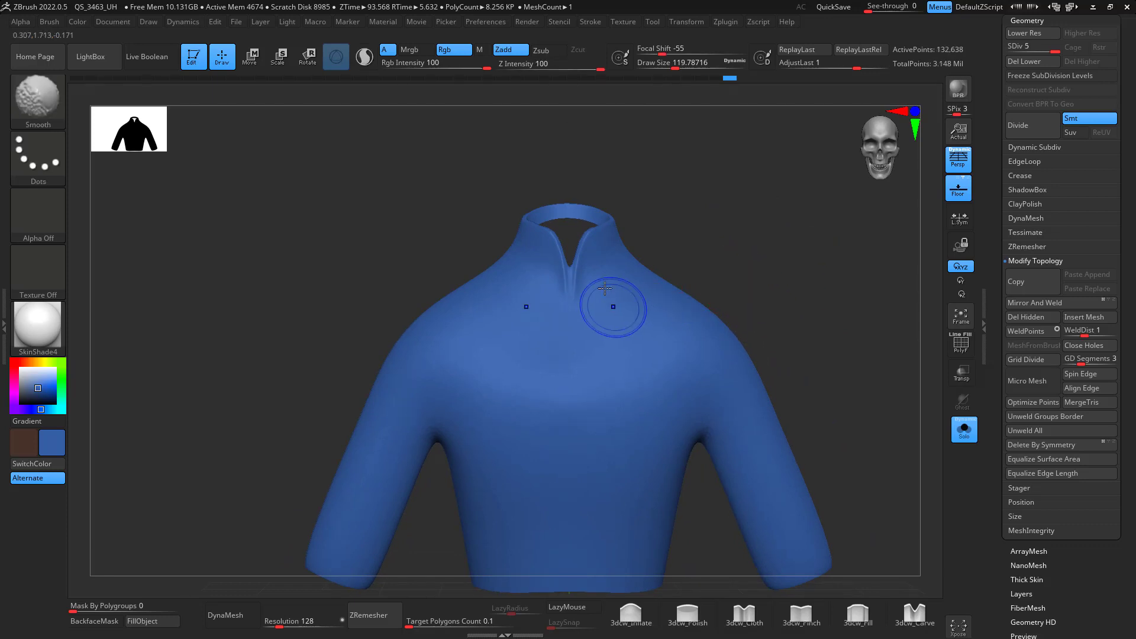
pyautogui.moveTo(750, 286); pyautogui.dragTo(690, 223)
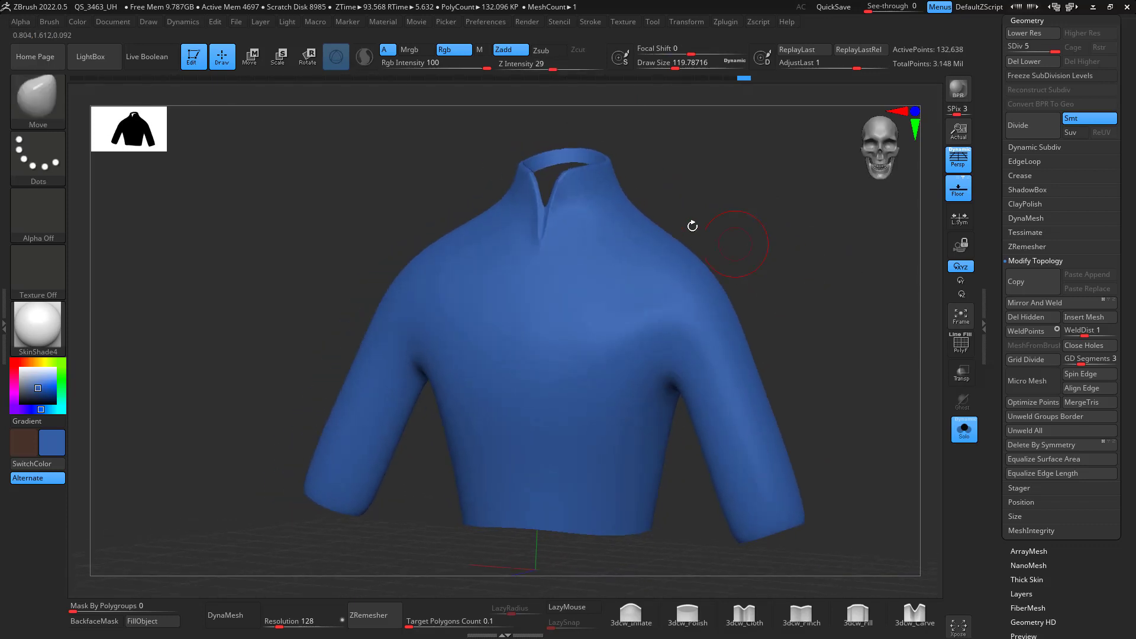
pyautogui.moveTo(792, 301)
pyautogui.keyDown('shift'); pyautogui.mouseDown()
pyautogui.moveTo(809, 289)
pyautogui.moveTo(781, 307)
pyautogui.moveTo(796, 320)
pyautogui.moveTo(793, 291)
pyautogui.moveTo(803, 326)
pyautogui.mouseUp(); pyautogui.keyUp('shift')
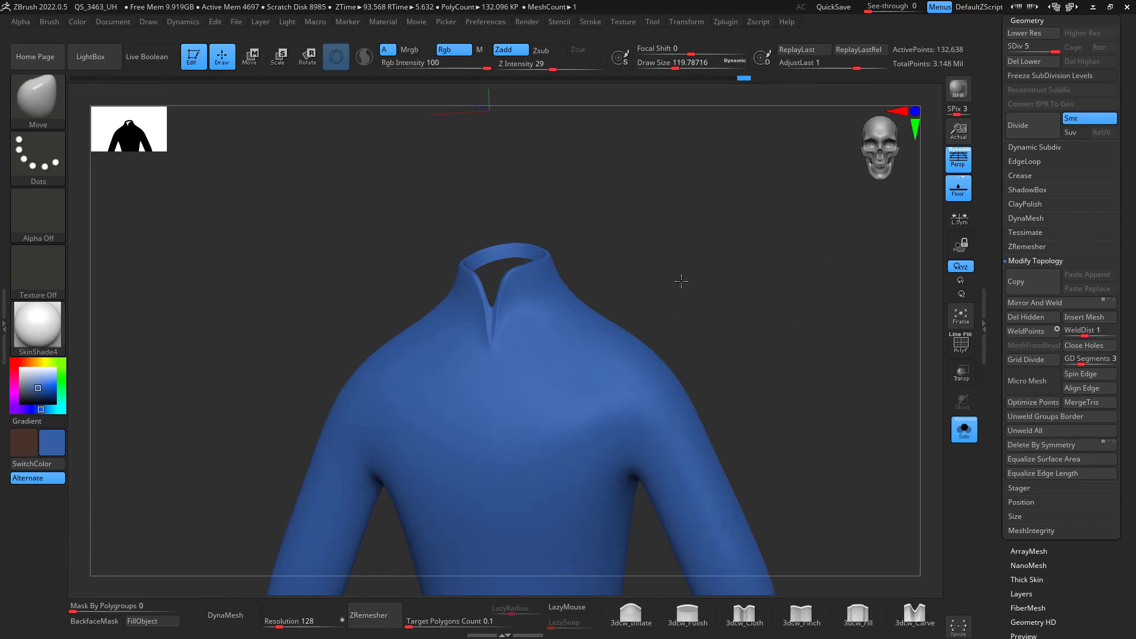
pyautogui.moveTo(793, 439); pyautogui.dragTo(672, 254)
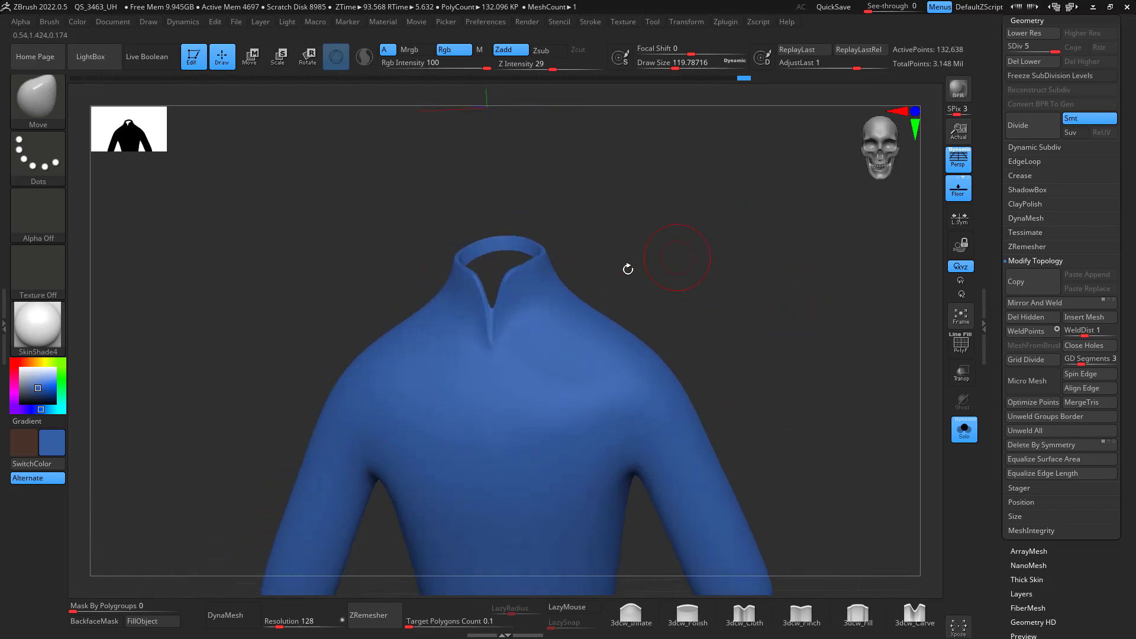
pyautogui.click(956, 435)
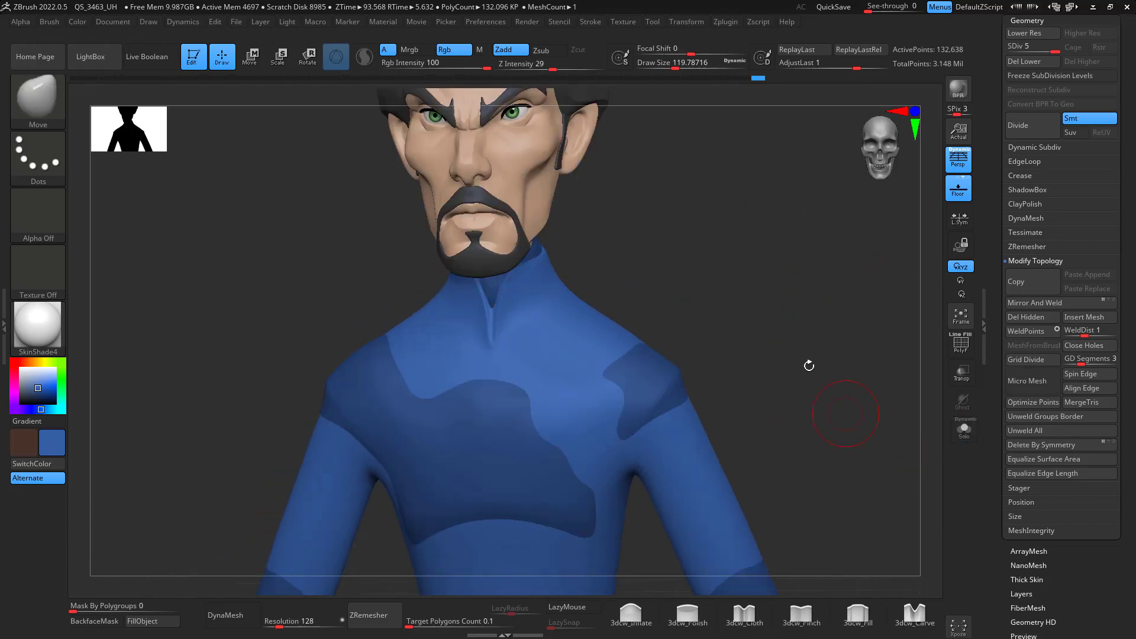
# - Collapse the Geometry settings, open the subtool list and select the torso subtool PM3D_Sphere3D1_1
pyautogui.click(1032, 20)
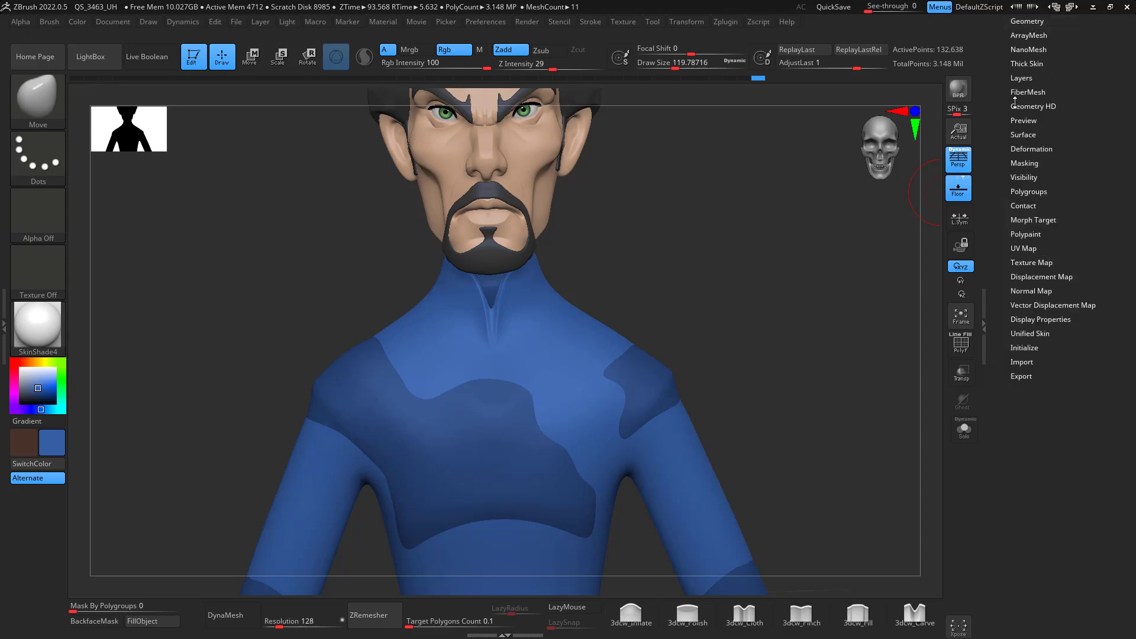
pyautogui.click(1032, 21)
pyautogui.moveTo(721, 275); pyautogui.dragTo(712, 307)
pyautogui.keyDown('alt'); pyautogui.moveTo(787, 264); pyautogui.dragTo(640, 318); pyautogui.keyUp('alt')
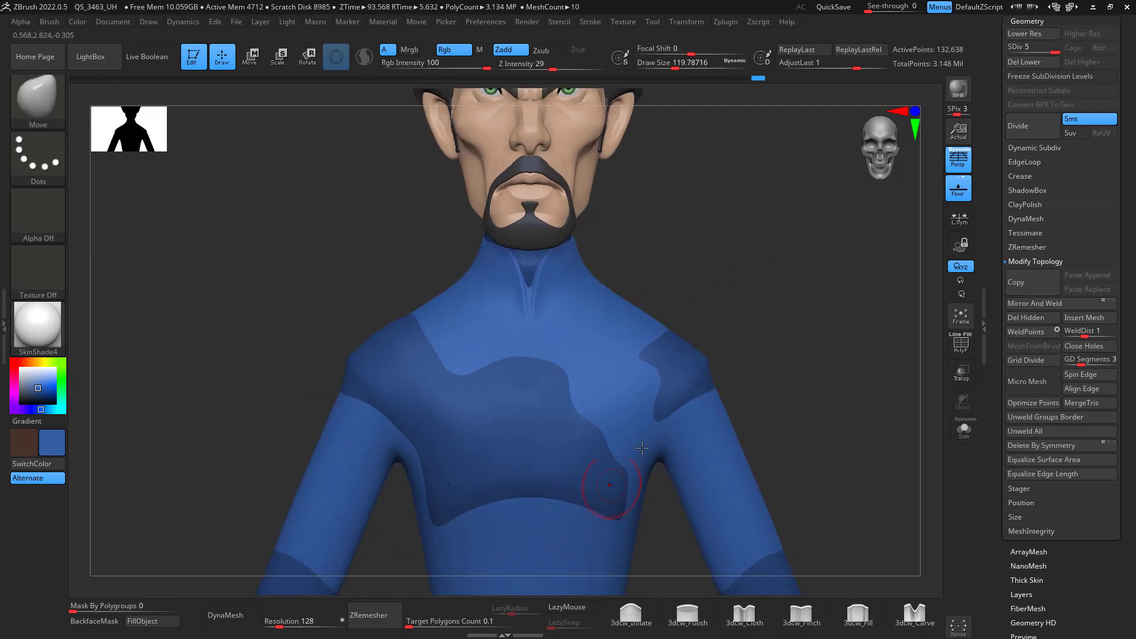
pyautogui.keyDown('alt'); pyautogui.moveTo(796, 353); pyautogui.dragTo(801, 337); pyautogui.keyUp('alt')
pyautogui.moveTo(1129, 52); pyautogui.dragTo(1128, 137)
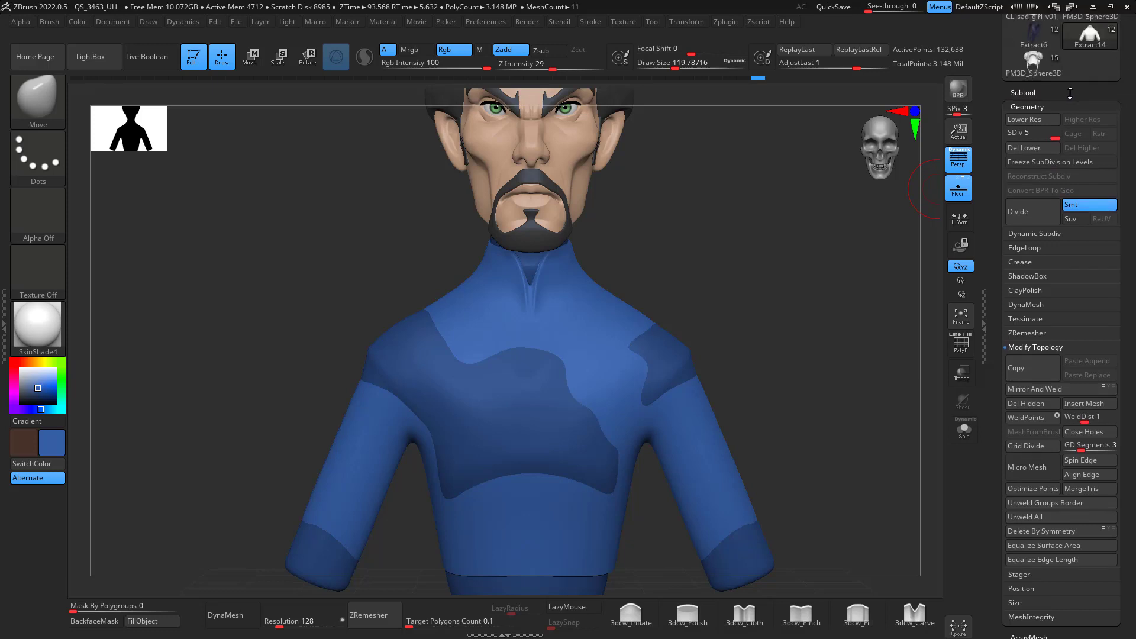
pyautogui.click(1026, 94)
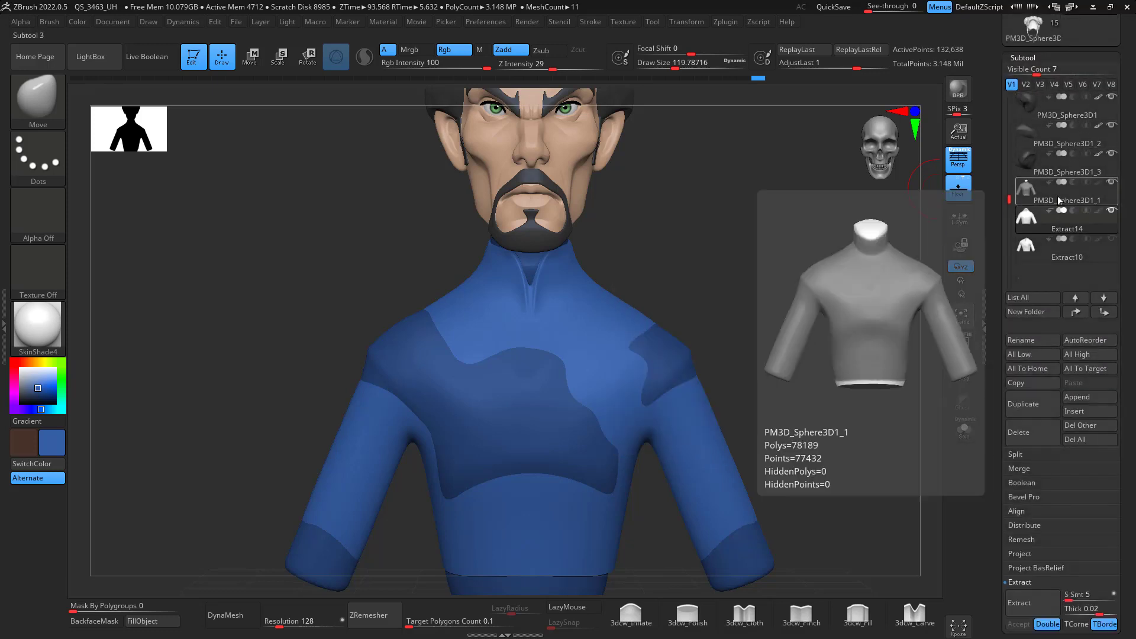
pyautogui.click(1060, 199)
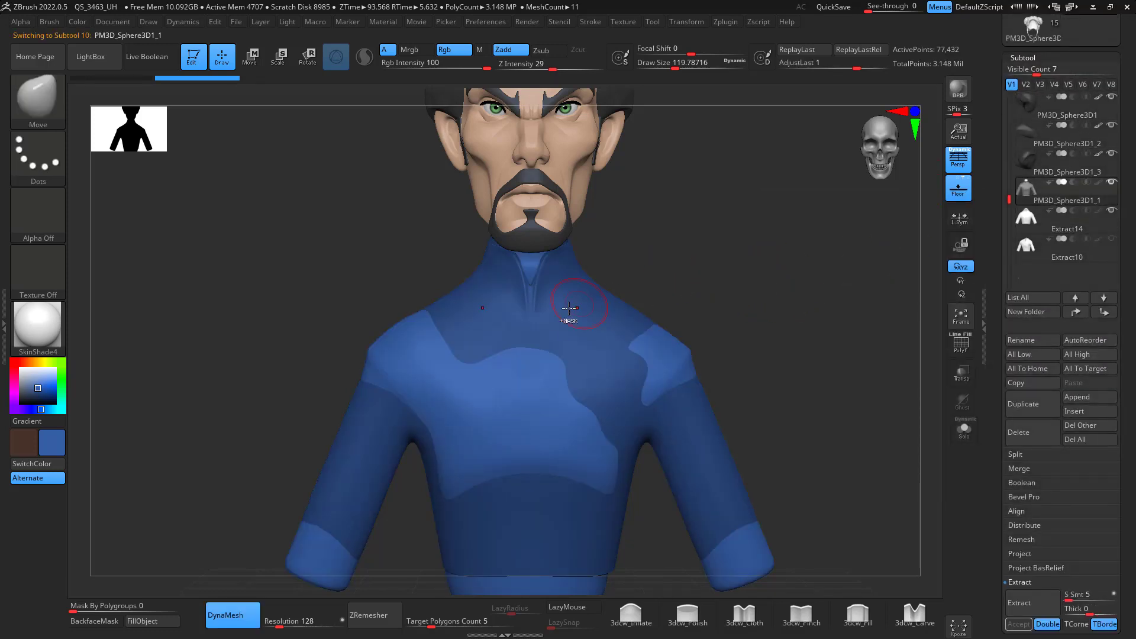
# - Lasso-mask a sleeveless vest shape with a V neckline on the torso, isolate it with Solo and trim the mask at the armholes
pyautogui.press('ctrl')
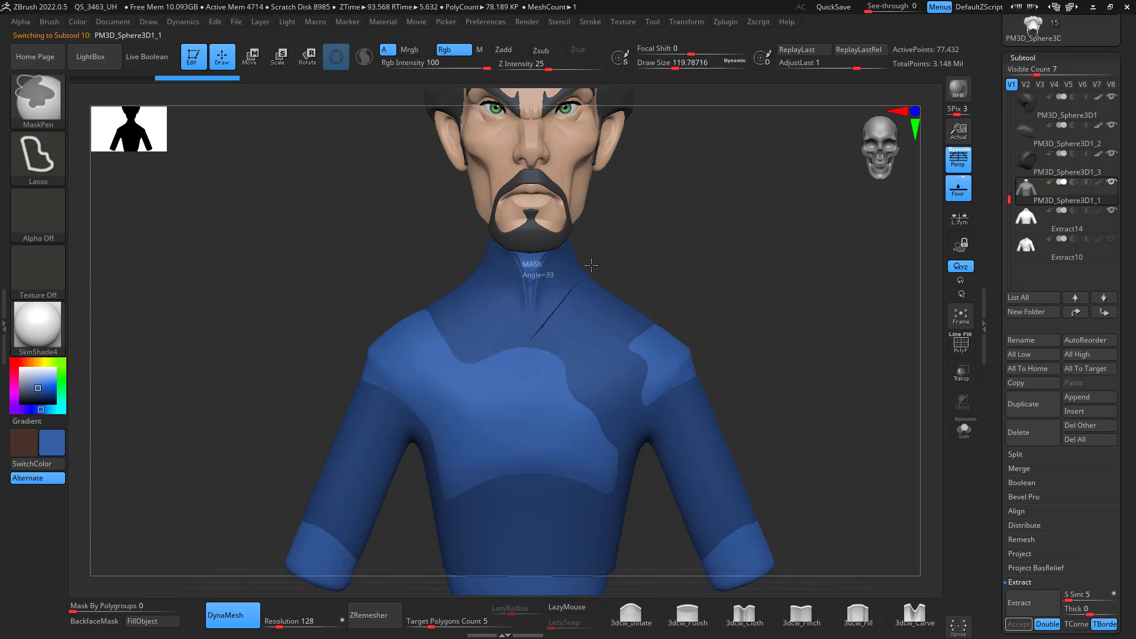
pyautogui.moveTo(591, 265)
pyautogui.keyDown('ctrl'); pyautogui.mouseDown()
pyautogui.moveTo(715, 285)
pyautogui.moveTo(620, 569)
pyautogui.moveTo(515, 574)
pyautogui.mouseUp(); pyautogui.keyUp('ctrl')
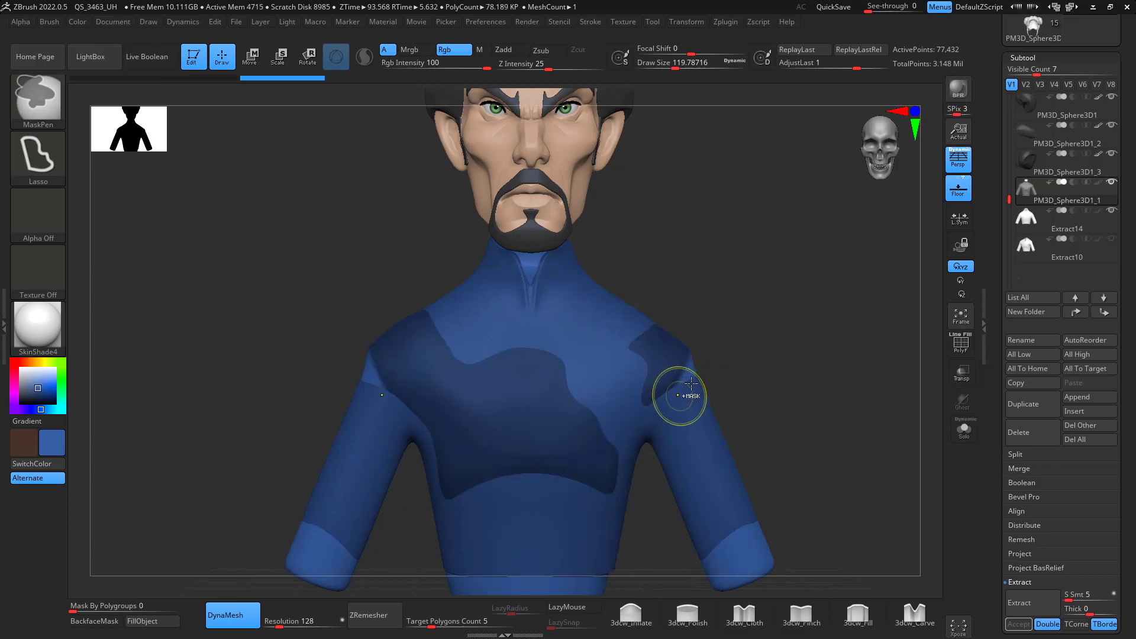
pyautogui.click(967, 436)
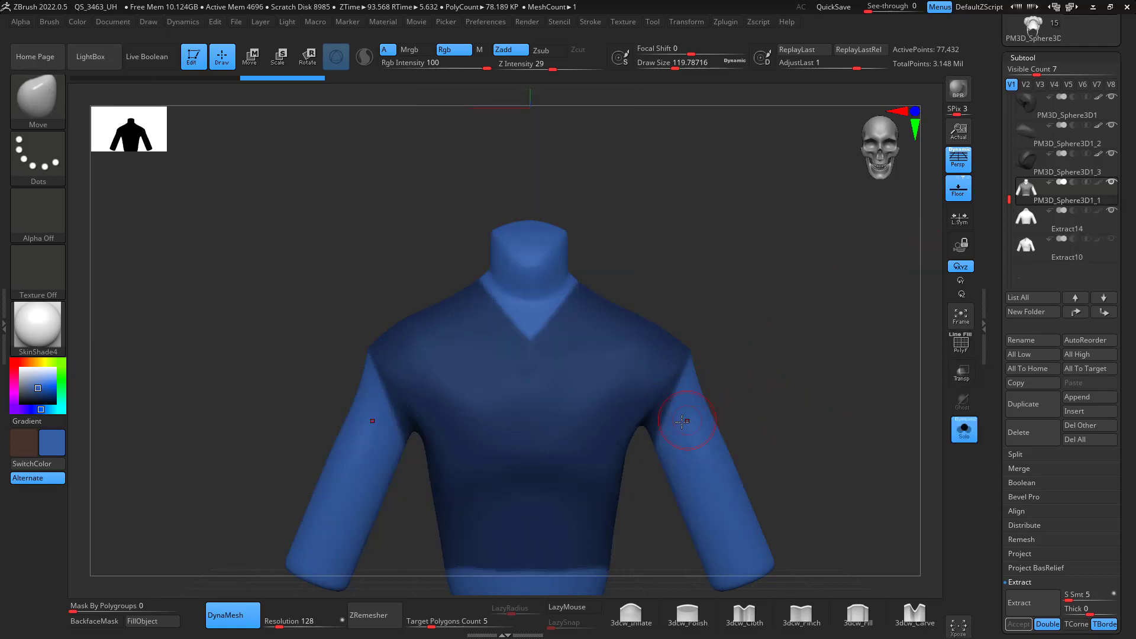
pyautogui.press('ctrl')
pyautogui.moveTo(639, 427)
pyautogui.keyDown('ctrl'); pyautogui.keyDown('alt'); pyautogui.mouseDown()
pyautogui.moveTo(769, 370)
pyautogui.moveTo(763, 346)
pyautogui.moveTo(778, 334)
pyautogui.moveTo(702, 357)
pyautogui.moveTo(730, 317)
pyautogui.moveTo(751, 330)
pyautogui.moveTo(669, 353)
pyautogui.mouseUp(); pyautogui.keyUp('alt'); pyautogui.keyUp('ctrl')
# - Trim the mask around the base of the neck from the side view, undoing the first lasso cut and redrawing it
pyautogui.press('ctrl')
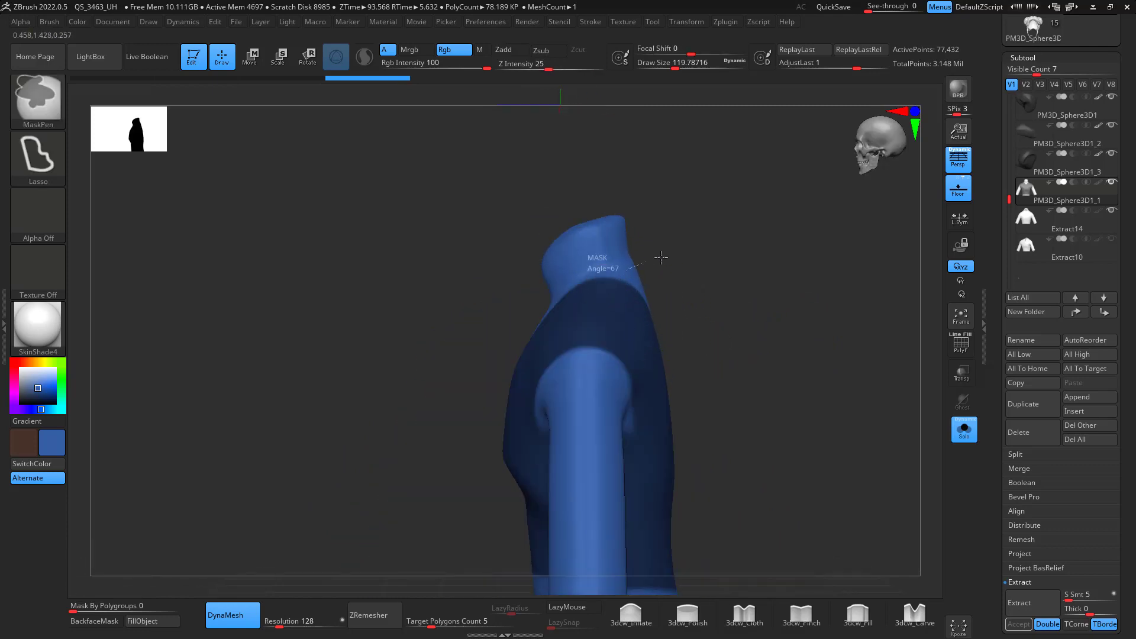
pyautogui.moveTo(661, 257)
pyautogui.keyDown('ctrl'); pyautogui.keyDown('alt'); pyautogui.mouseDown()
pyautogui.moveTo(695, 400)
pyautogui.moveTo(702, 391)
pyautogui.mouseUp(); pyautogui.keyUp('alt'); pyautogui.keyUp('ctrl')
pyautogui.hotkey('ctrl', 'z')
pyautogui.moveTo(600, 281)
pyautogui.keyDown('ctrl'); pyautogui.keyDown('alt'); pyautogui.mouseDown()
pyautogui.moveTo(689, 334)
pyautogui.moveTo(704, 379)
pyautogui.mouseUp(); pyautogui.keyUp('alt'); pyautogui.keyUp('ctrl')
pyautogui.moveTo(730, 335)
pyautogui.mouseDown()
pyautogui.moveTo(736, 319)
pyautogui.moveTo(727, 327)
pyautogui.mouseUp()
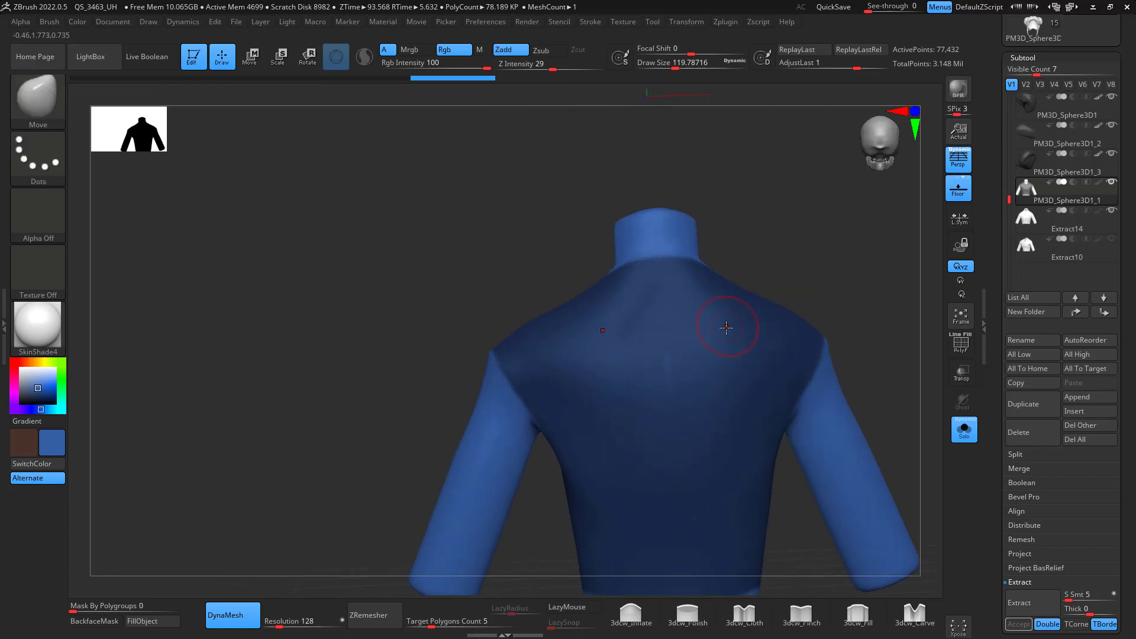
# - Touch up the vest mask on the upper back and at the point of the front V neckline
pyautogui.moveTo(789, 291)
pyautogui.mouseDown()
pyautogui.moveTo(852, 259)
pyautogui.moveTo(881, 264)
pyautogui.mouseUp()
pyautogui.moveTo(658, 348)
pyautogui.keyDown('ctrl'); pyautogui.mouseDown()
pyautogui.moveTo(717, 347)
pyautogui.moveTo(704, 335)
pyautogui.mouseUp(); pyautogui.keyUp('ctrl')
pyautogui.moveTo(796, 340); pyautogui.dragTo(730, 328)
pyautogui.moveTo(861, 278); pyautogui.dragTo(947, 267)
pyautogui.moveTo(784, 292)
pyautogui.mouseDown()
pyautogui.moveTo(868, 307)
pyautogui.moveTo(867, 322)
pyautogui.moveTo(798, 314)
pyautogui.mouseUp()
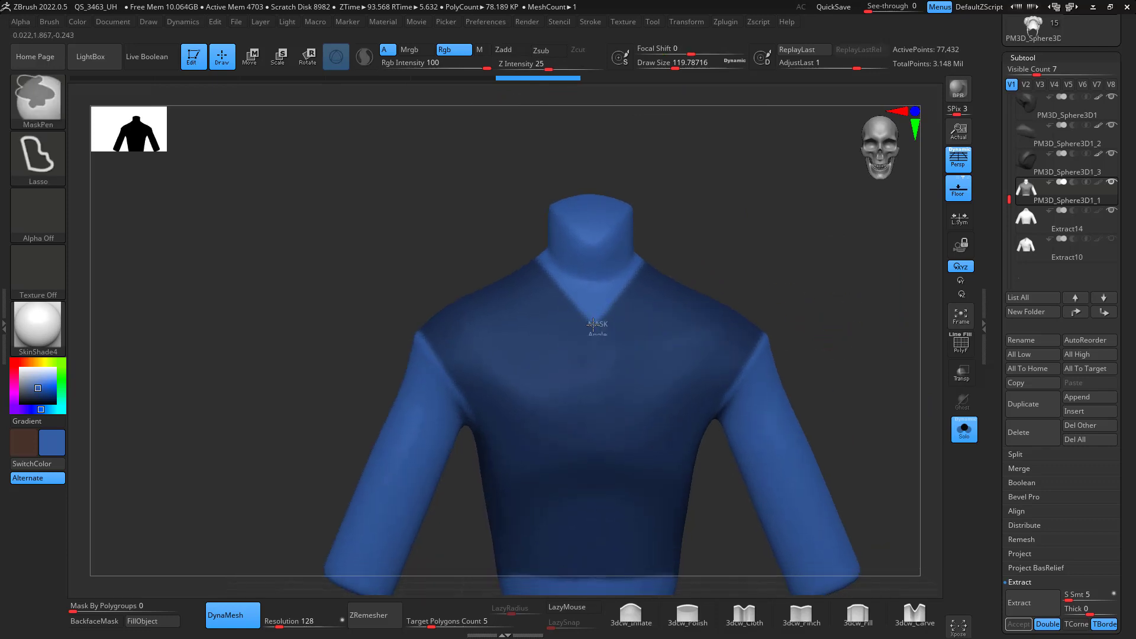
pyautogui.keyDown('ctrl'); pyautogui.moveTo(593, 325); pyautogui.dragTo(638, 343); pyautogui.keyUp('ctrl')
pyautogui.keyDown('alt'); pyautogui.moveTo(818, 322); pyautogui.dragTo(751, 276); pyautogui.keyUp('alt')
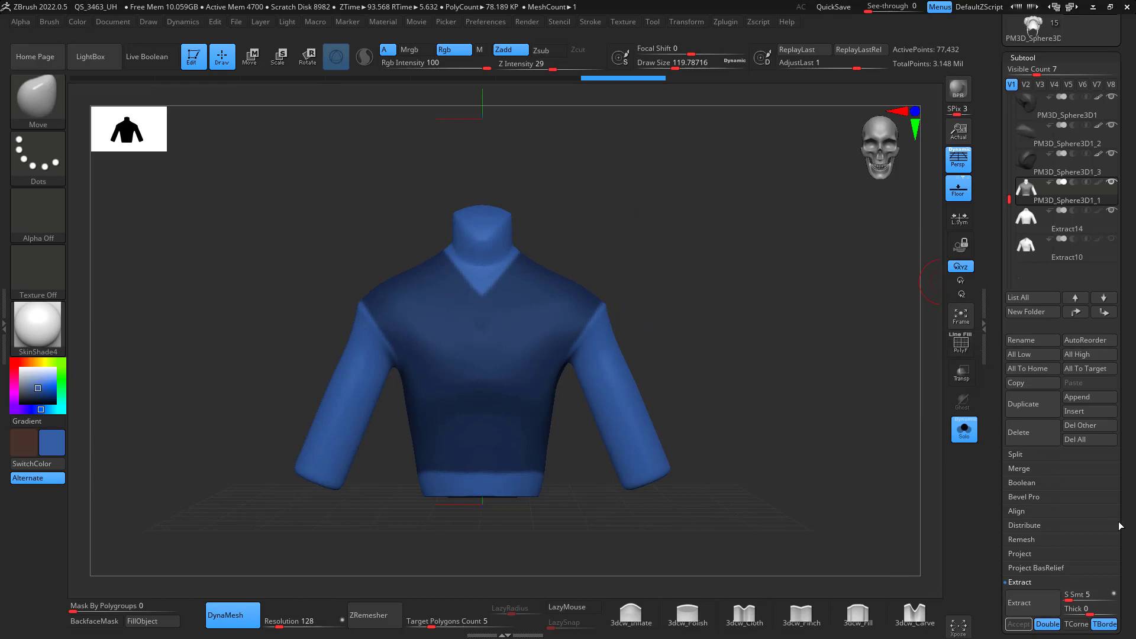
# - Extract the masked vest area with a thickness of 0 and accept it as a separate subtool
pyautogui.moveTo(1124, 516); pyautogui.dragTo(1125, 482)
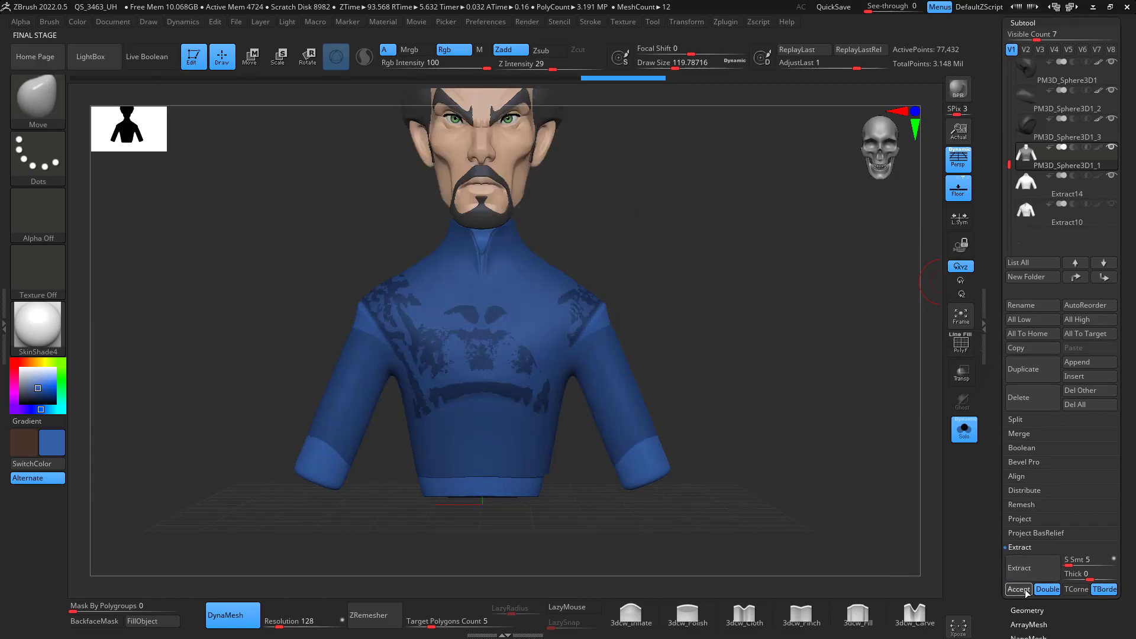
pyautogui.click(1025, 590)
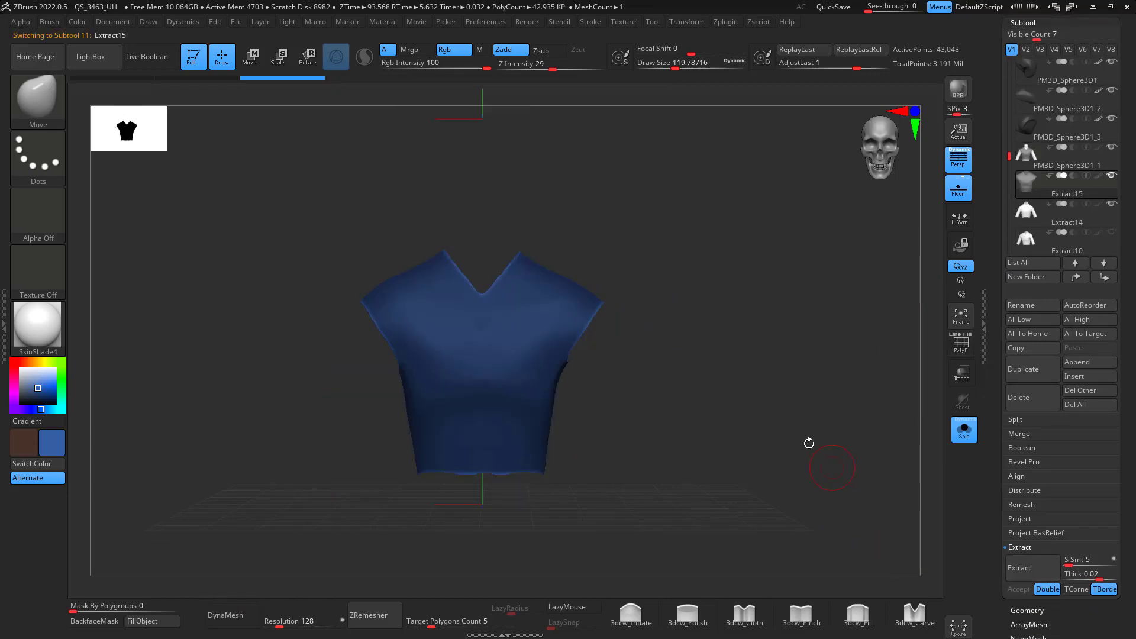
pyautogui.moveTo(809, 444); pyautogui.dragTo(781, 461)
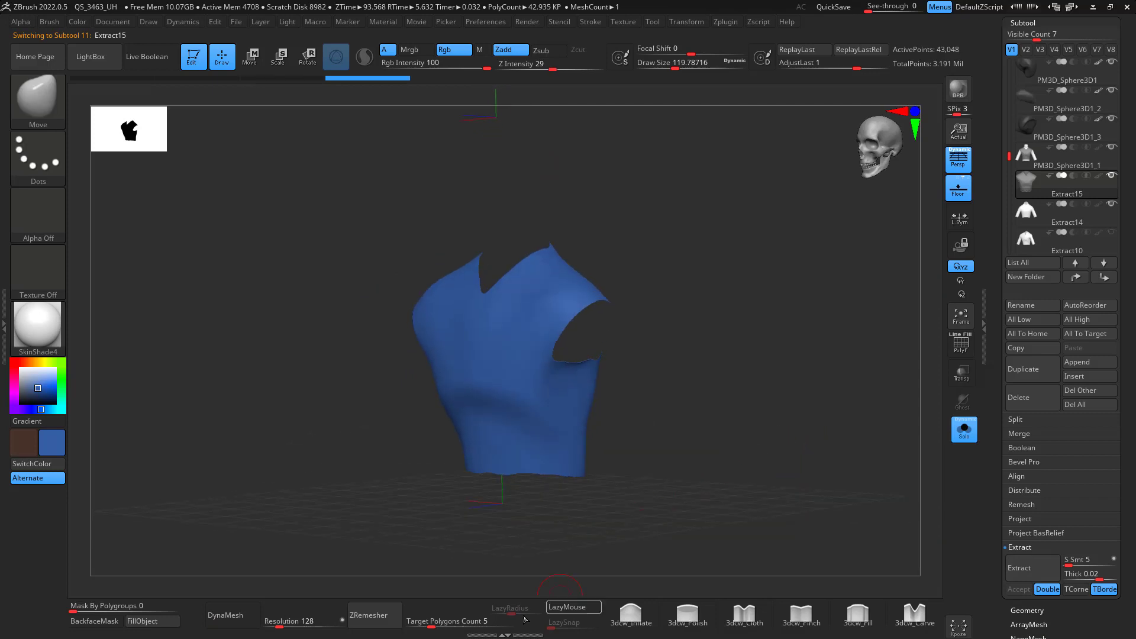
# - ZRemesh the extracted vest twice with a target polygon count of 0.1, turning on the polyframe display
pyautogui.moveTo(495, 620); pyautogui.dragTo(392, 618)
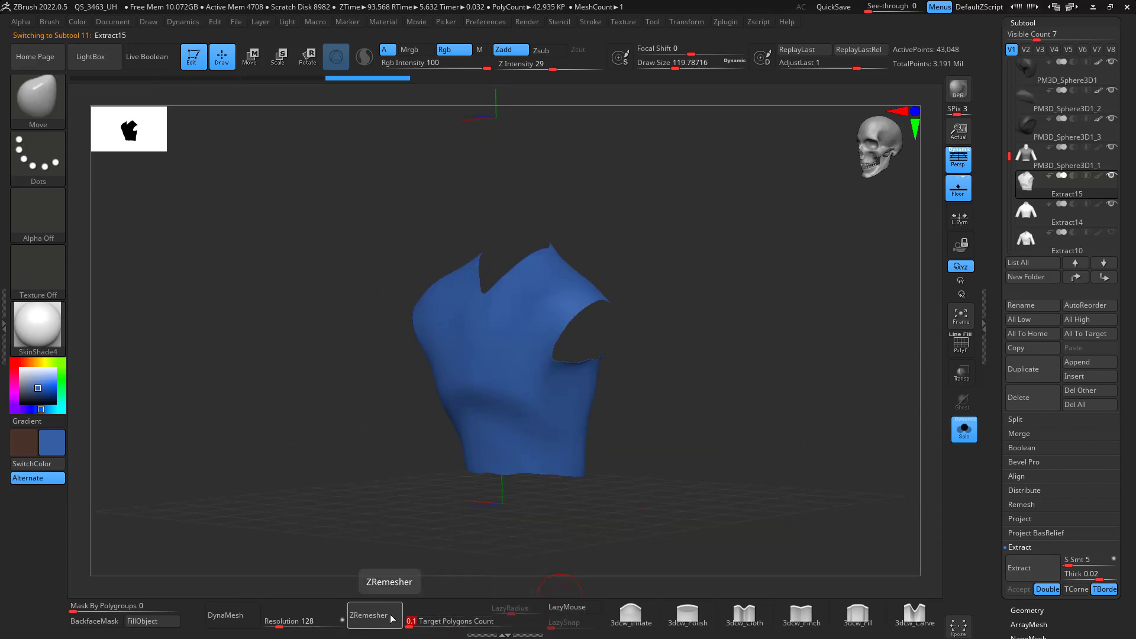
pyautogui.click(391, 619)
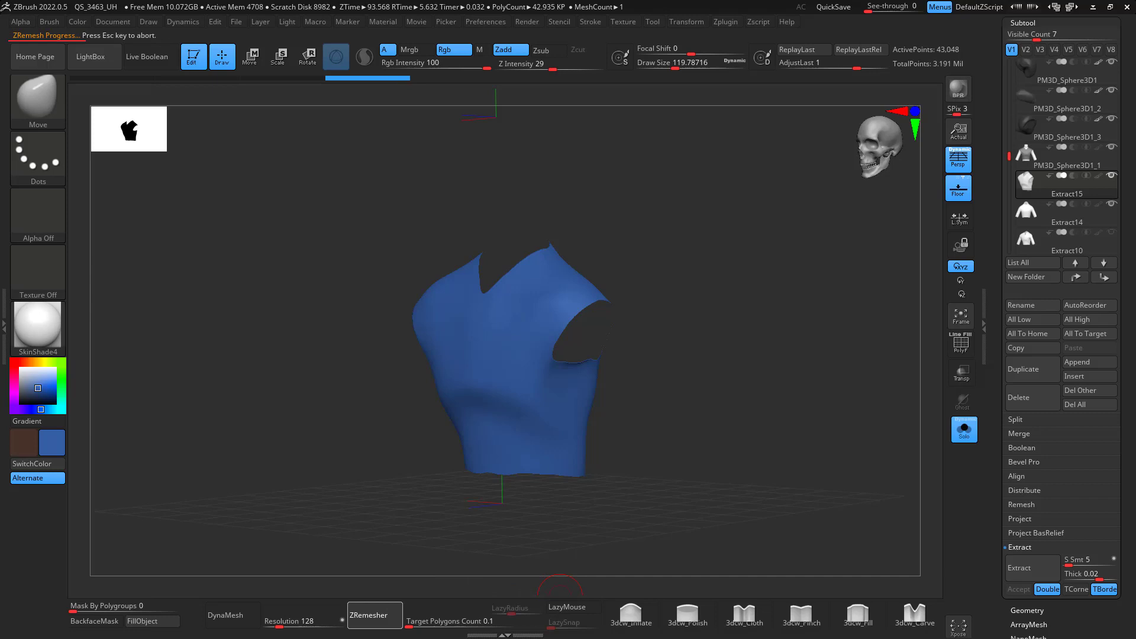
pyautogui.moveTo(910, 386); pyautogui.dragTo(486, 341)
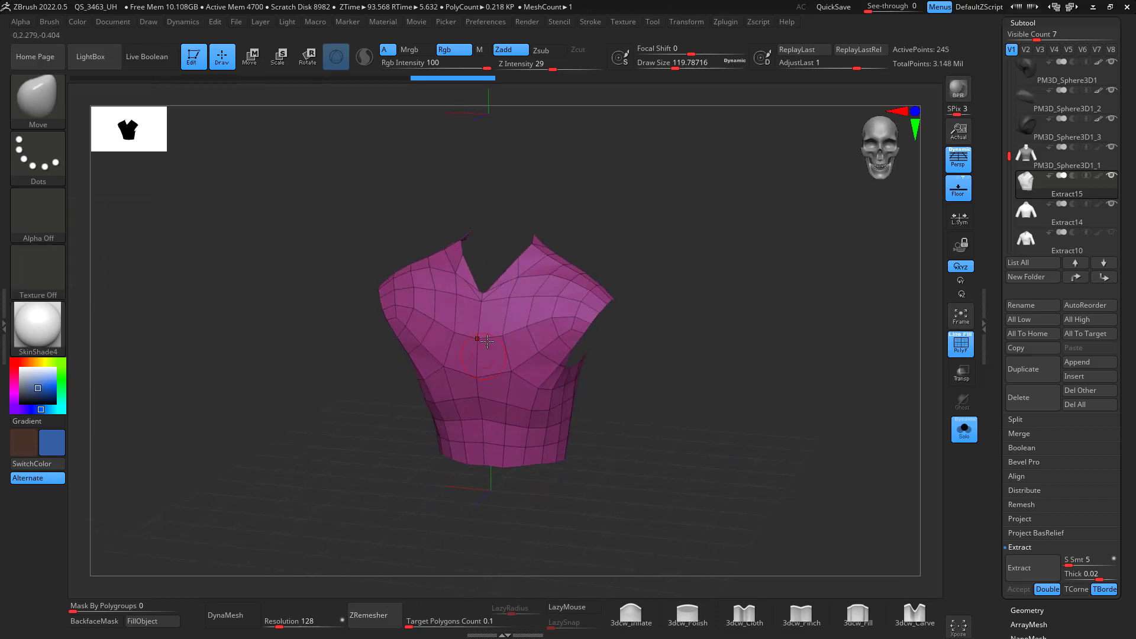
pyautogui.click(369, 619)
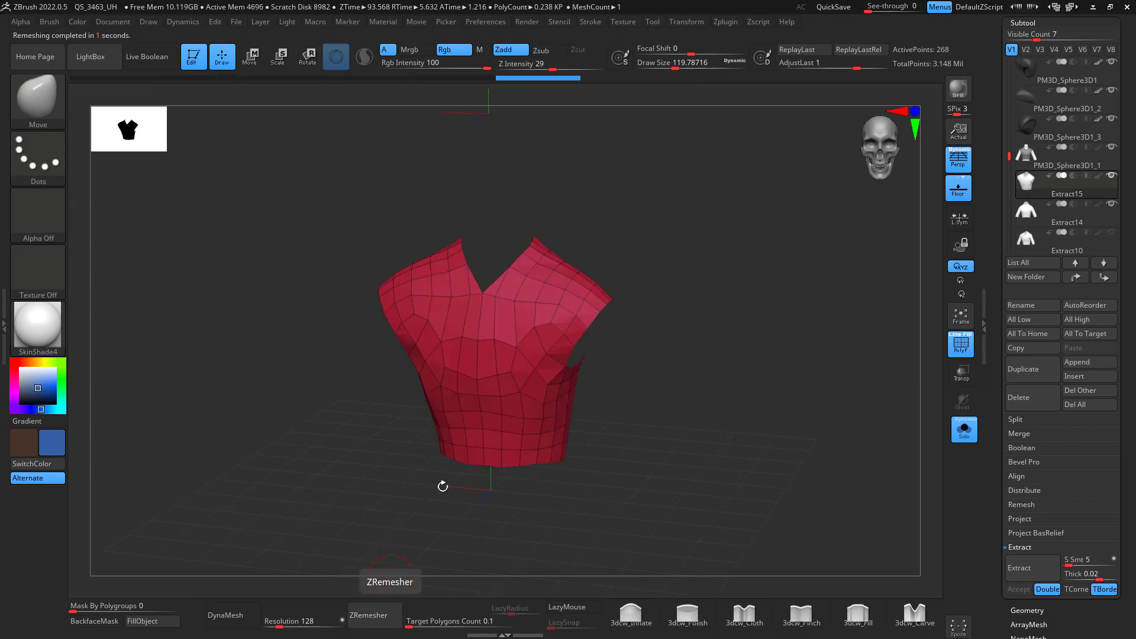
pyautogui.moveTo(644, 411); pyautogui.dragTo(716, 391)
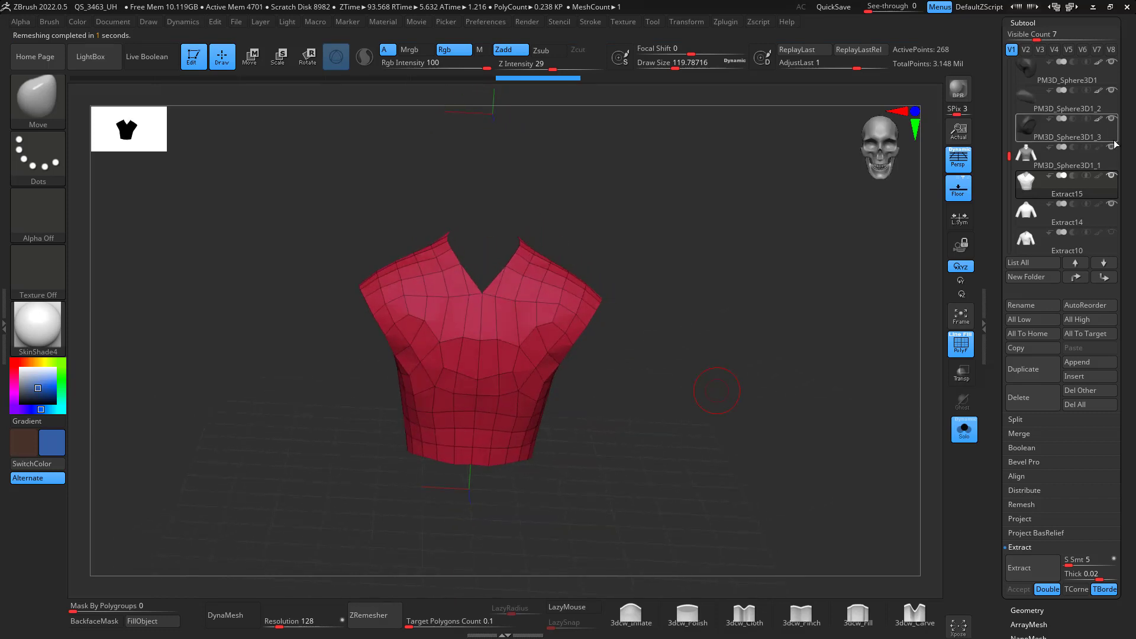
# - Hide the PM3D_Sphere3D1_1 torso subtool and turn off Solo to display the vest over the blue shirt
pyautogui.moveTo(1111, 208)
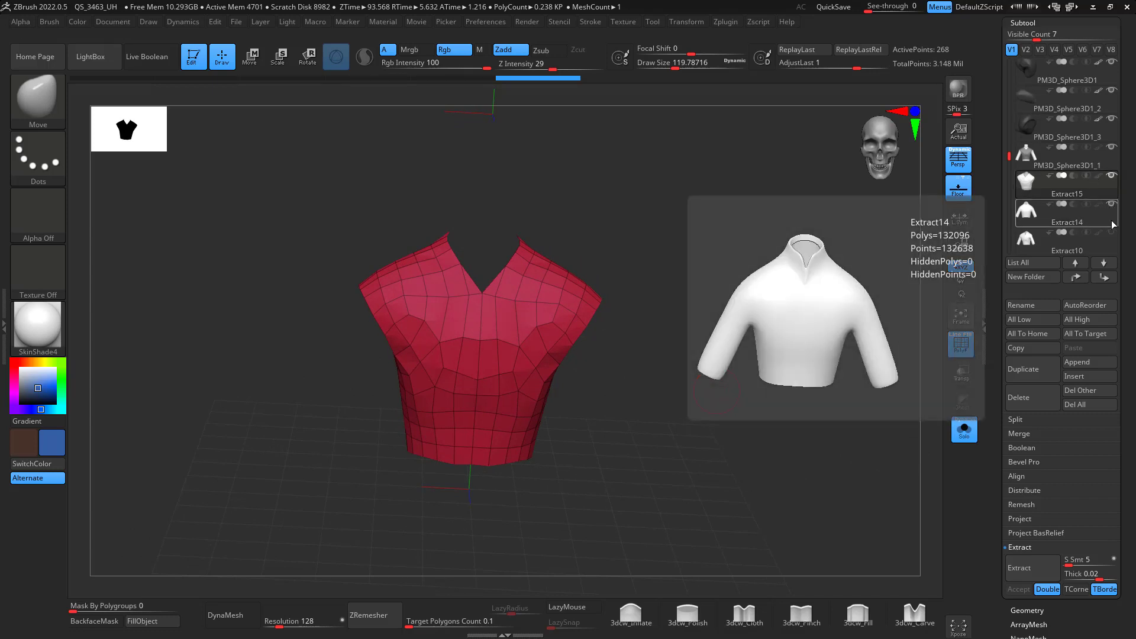
pyautogui.moveTo(1113, 234)
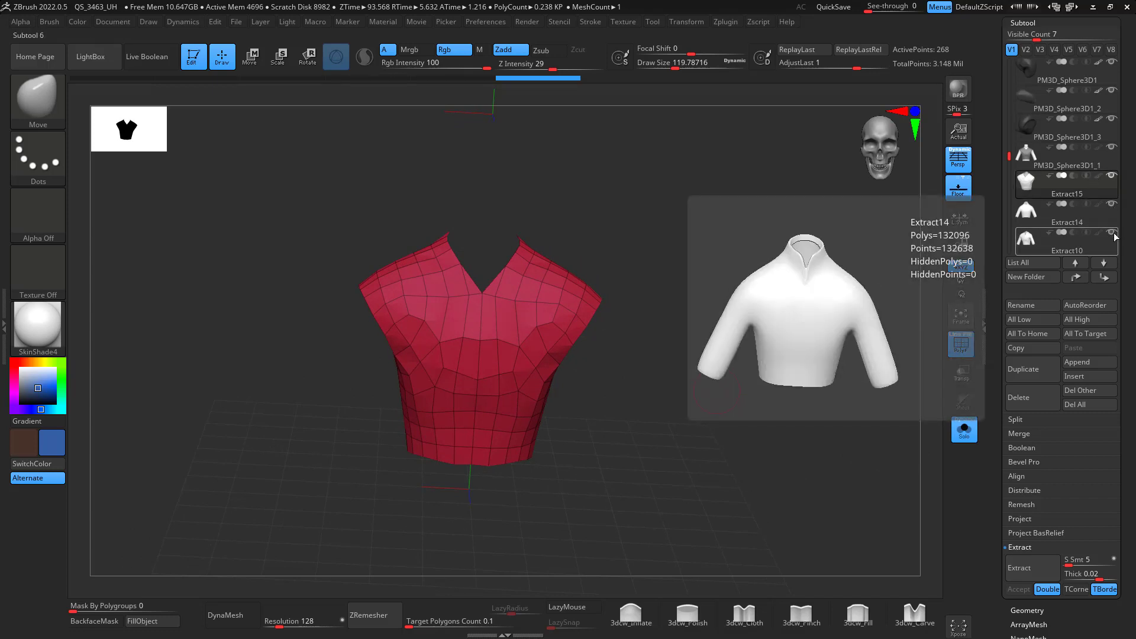
pyautogui.click(1080, 161)
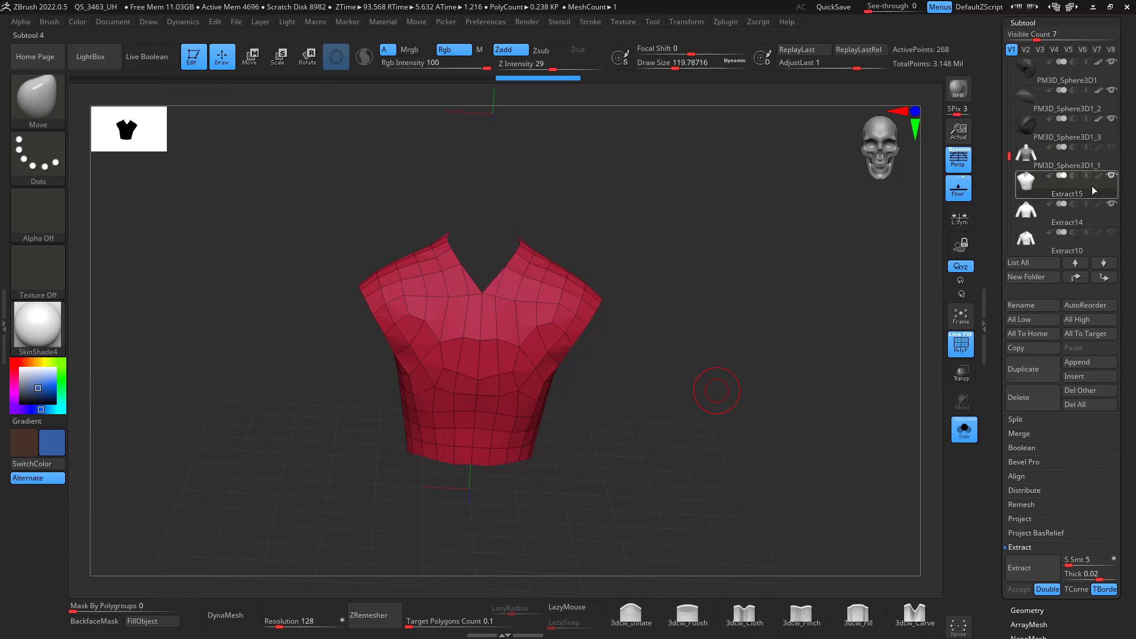
pyautogui.click(963, 429)
pyautogui.moveTo(800, 407); pyautogui.dragTo(752, 349)
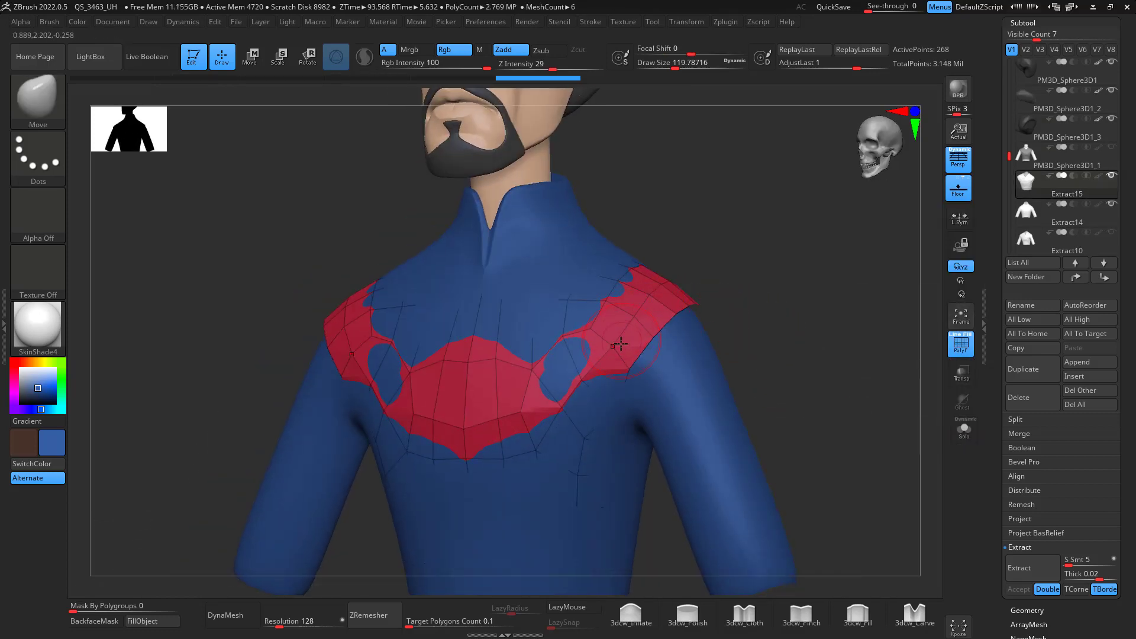
# - Extrude all polygons of the vest outward with the ZModeler brush to give it thickness
pyautogui.press('b')
pyautogui.press('z')
pyautogui.press('m')
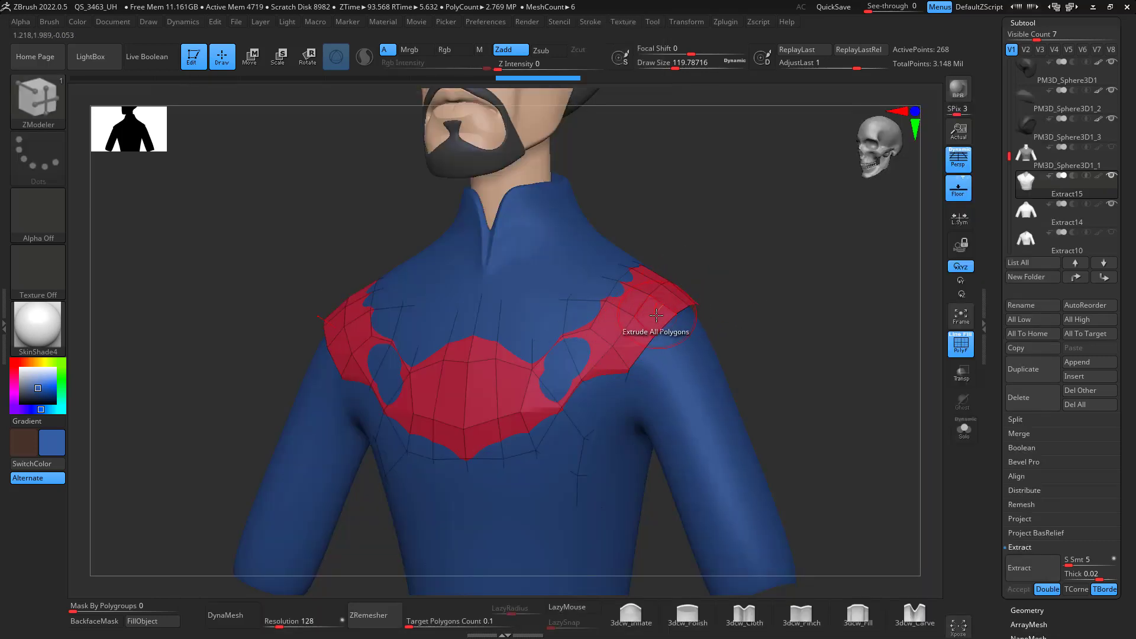
pyautogui.moveTo(656, 316); pyautogui.dragTo(660, 303)
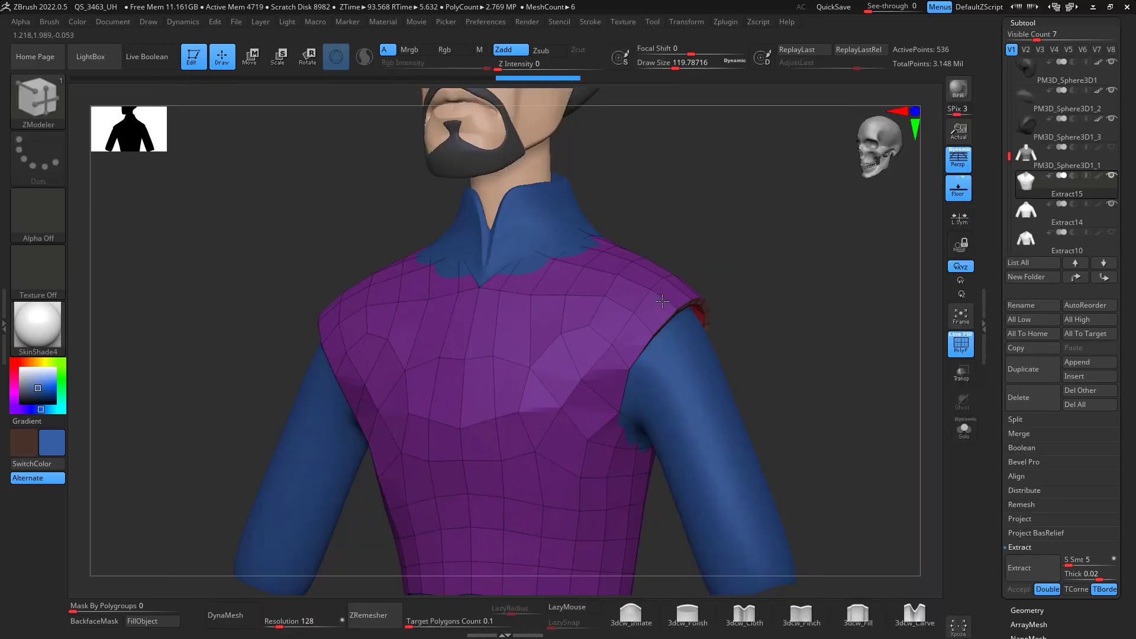
# - Switch to the Move brush at a draw size of about 576, then 517, pulling the vest's shoulder tips outward and neckline shoulders upward
pyautogui.press('b')
pyautogui.press('m')
pyautogui.press('v')
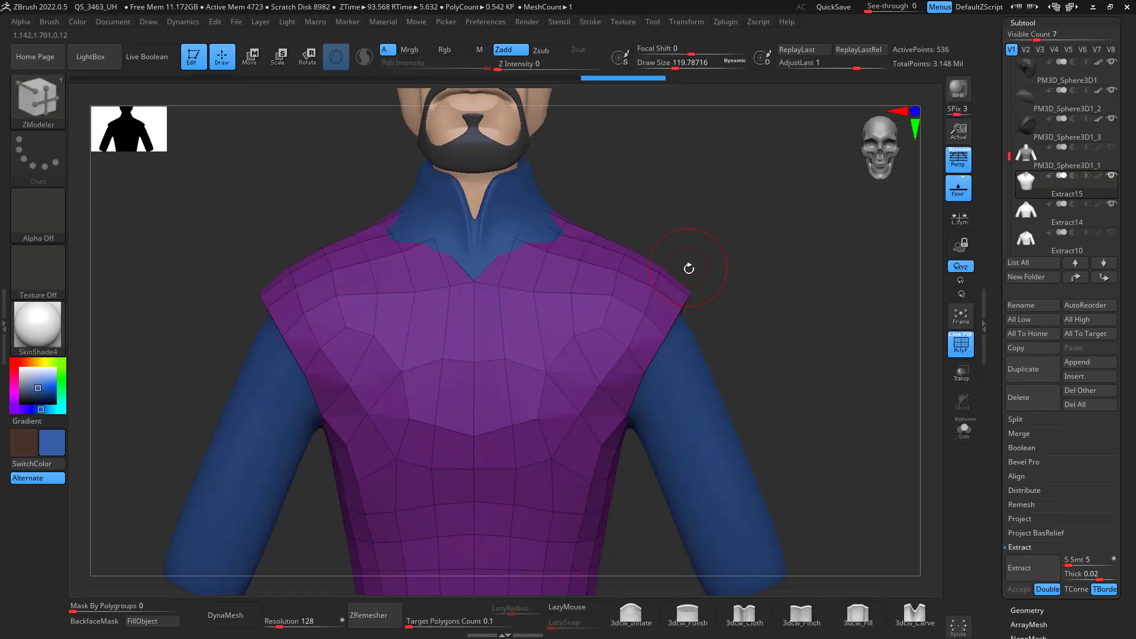
pyautogui.press('space')
pyautogui.moveTo(701, 275)
pyautogui.mouseDown()
pyautogui.moveTo(720, 275)
pyautogui.moveTo(702, 254)
pyautogui.moveTo(683, 261)
pyautogui.mouseUp()
pyautogui.press('space')
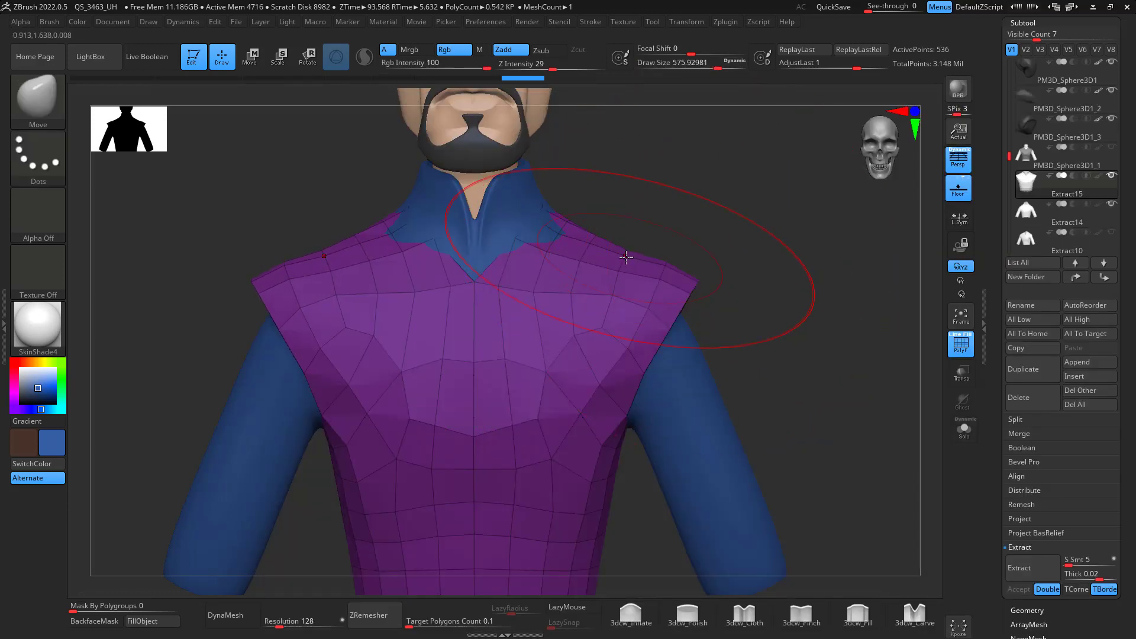
pyautogui.press('space')
pyautogui.moveTo(586, 259)
pyautogui.mouseDown()
pyautogui.moveTo(607, 259)
pyautogui.moveTo(567, 221)
pyautogui.moveTo(562, 239)
pyautogui.moveTo(588, 232)
pyautogui.mouseUp()
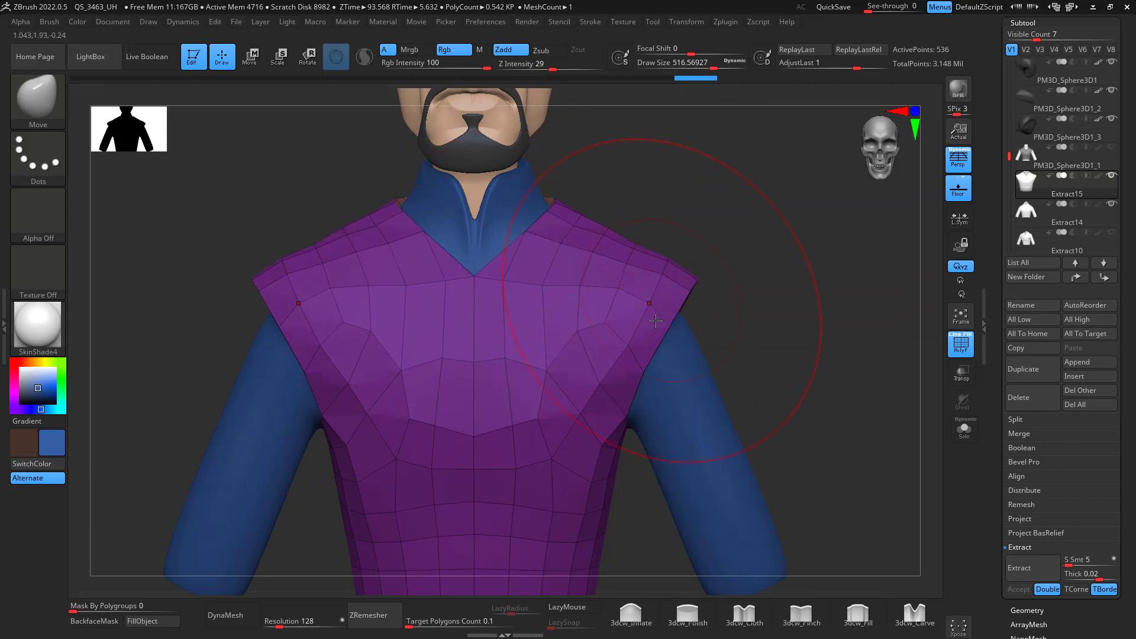
# - Smooth the vest's chest and adjust its sides below the armholes with the Move brush
pyautogui.moveTo(591, 473); pyautogui.dragTo(586, 471)
pyautogui.moveTo(521, 441)
pyautogui.keyDown('shift'); pyautogui.mouseDown()
pyautogui.moveTo(513, 417)
pyautogui.moveTo(494, 411)
pyautogui.mouseUp(); pyautogui.keyUp('shift')
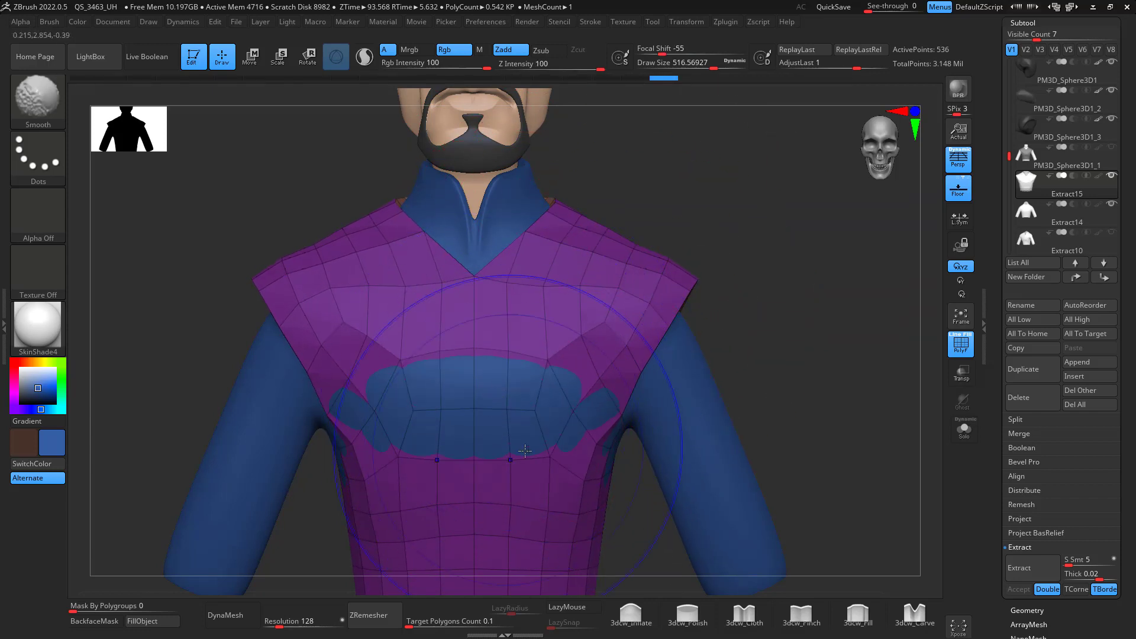
pyautogui.moveTo(846, 305)
pyautogui.mouseDown()
pyautogui.moveTo(740, 311)
pyautogui.moveTo(524, 427)
pyautogui.moveTo(553, 435)
pyautogui.mouseUp()
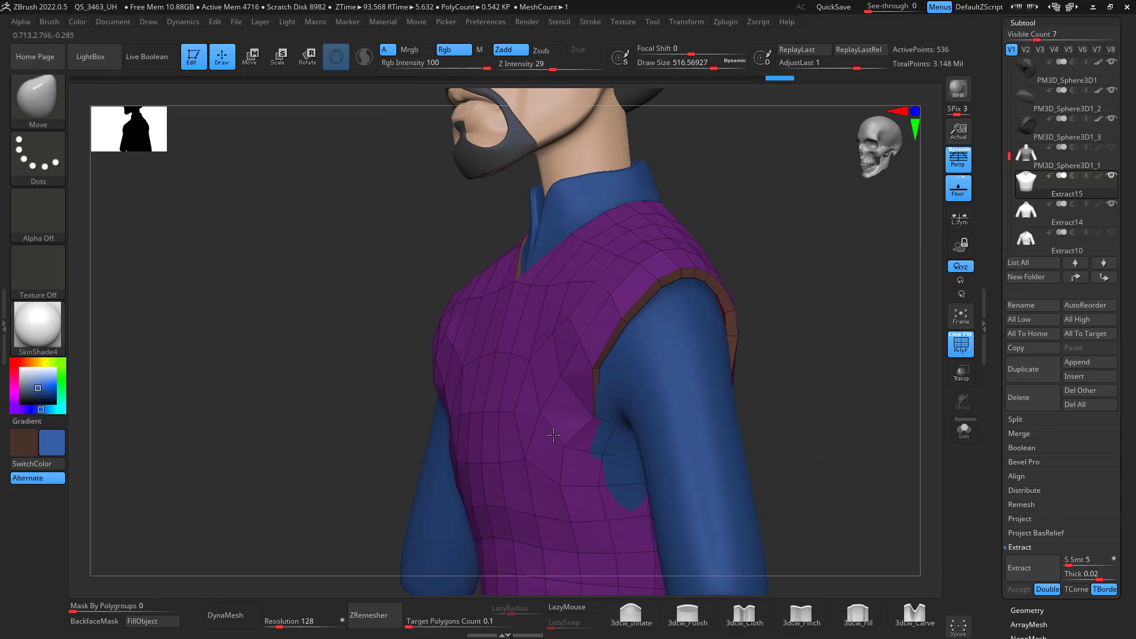
pyautogui.moveTo(770, 403); pyautogui.dragTo(846, 414)
pyautogui.moveTo(614, 479); pyautogui.dragTo(631, 476)
pyautogui.moveTo(822, 296)
pyautogui.mouseDown()
pyautogui.moveTo(791, 301)
pyautogui.moveTo(784, 259)
pyautogui.moveTo(814, 304)
pyautogui.moveTo(835, 379)
pyautogui.moveTo(868, 262)
pyautogui.mouseUp()
pyautogui.keyDown('alt'); pyautogui.moveTo(838, 439); pyautogui.dragTo(772, 374); pyautogui.keyUp('alt')
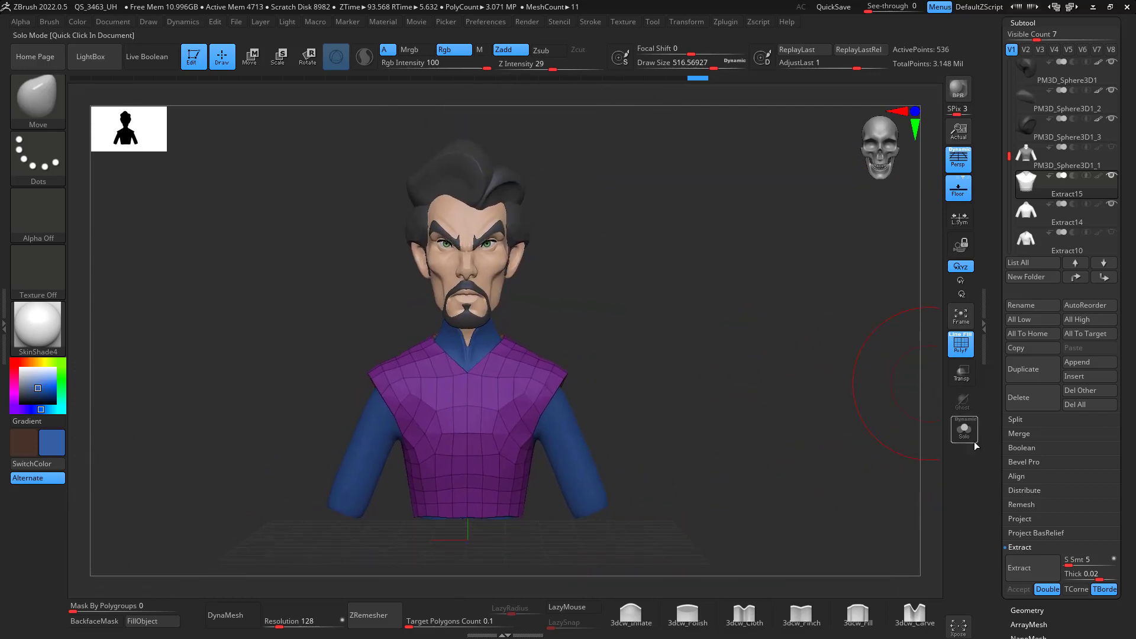
# - Isolate the vest and delete one polyloop from its inner surface just above the bottom hem with ZModeler's Delete Polyloop action
pyautogui.click(970, 441)
pyautogui.moveTo(790, 455); pyautogui.dragTo(485, 437)
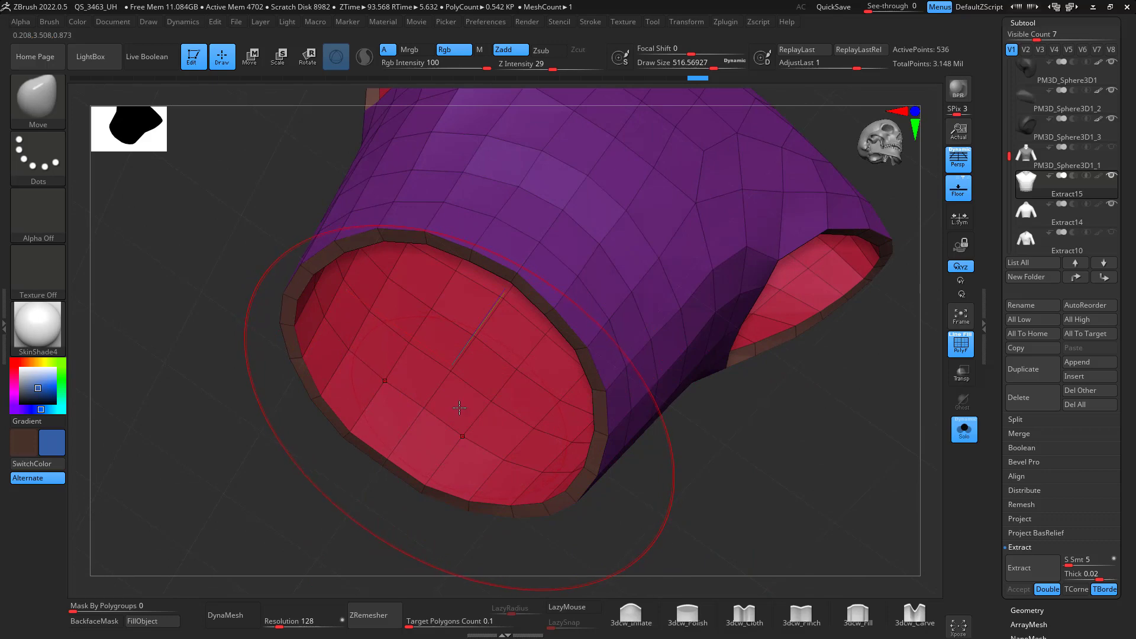
pyautogui.press('b')
pyautogui.press('z')
pyautogui.press('m')
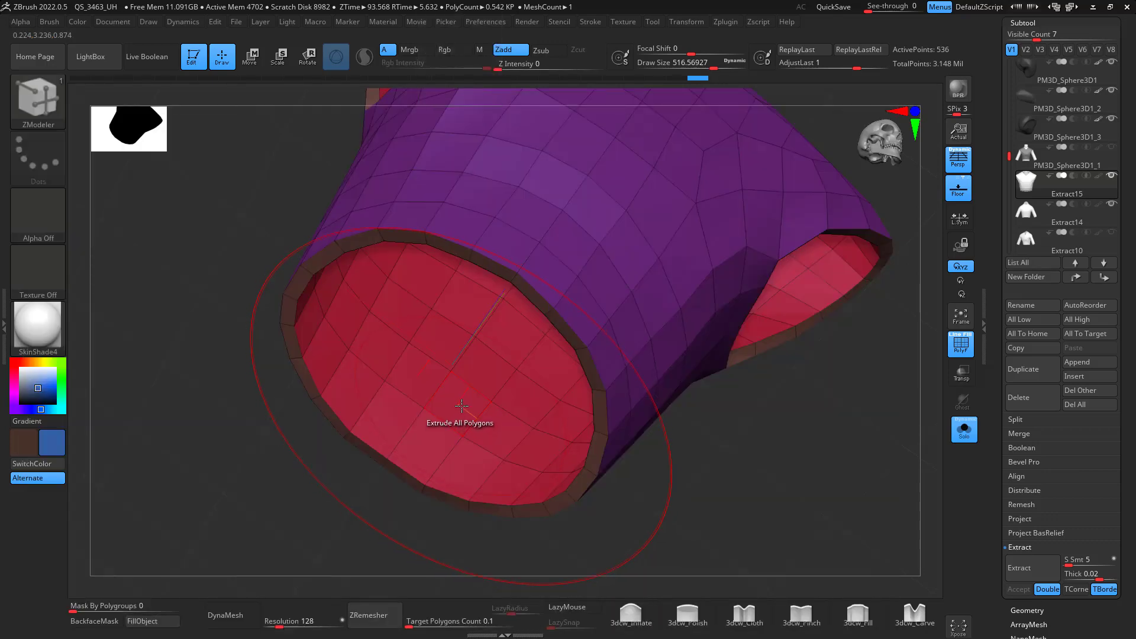
pyautogui.press('space')
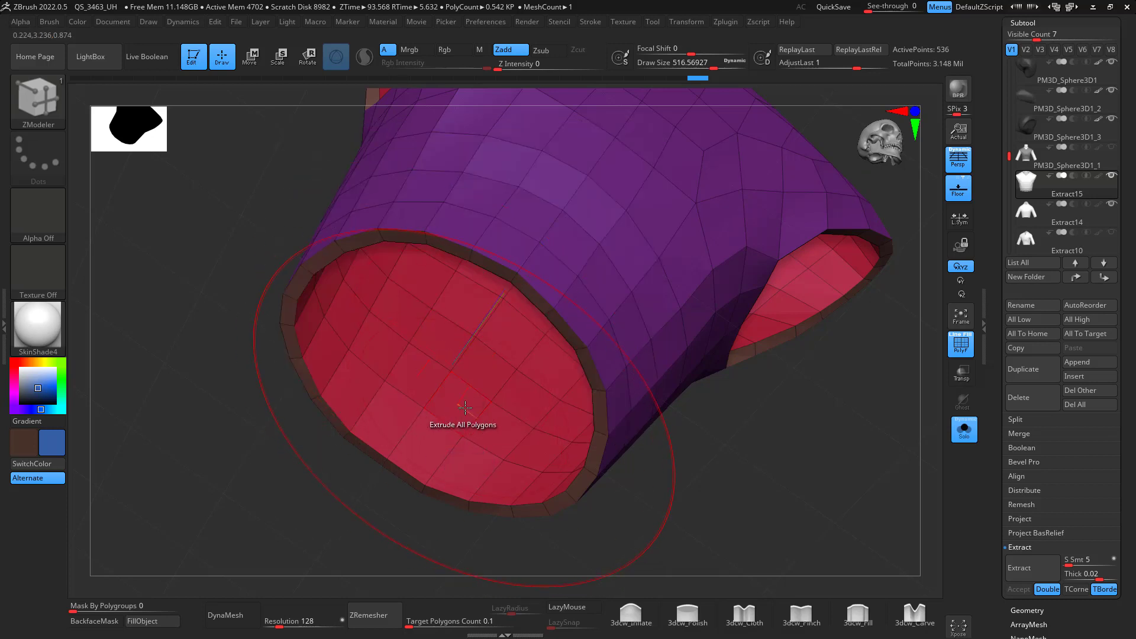
pyautogui.press('space')
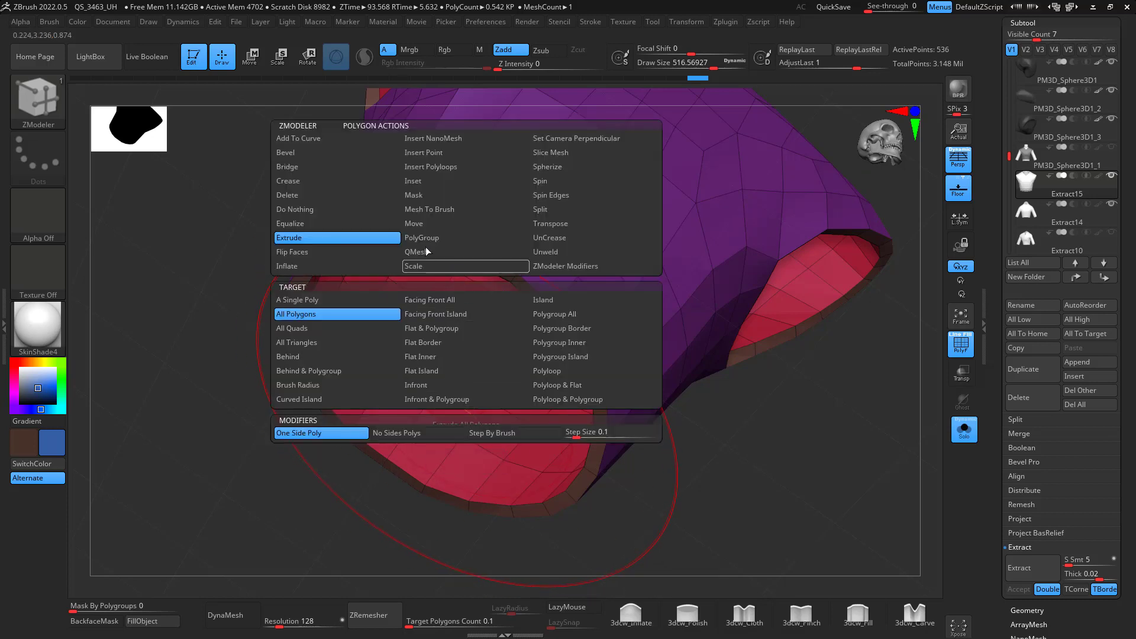
pyautogui.click(296, 195)
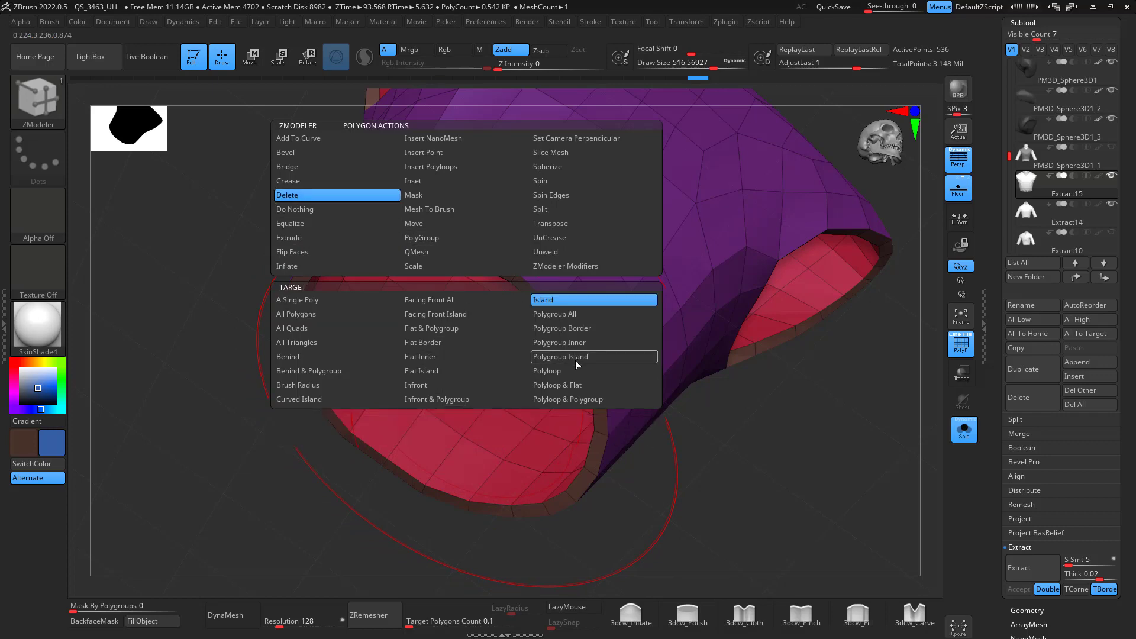
pyautogui.click(549, 371)
pyautogui.click(511, 438)
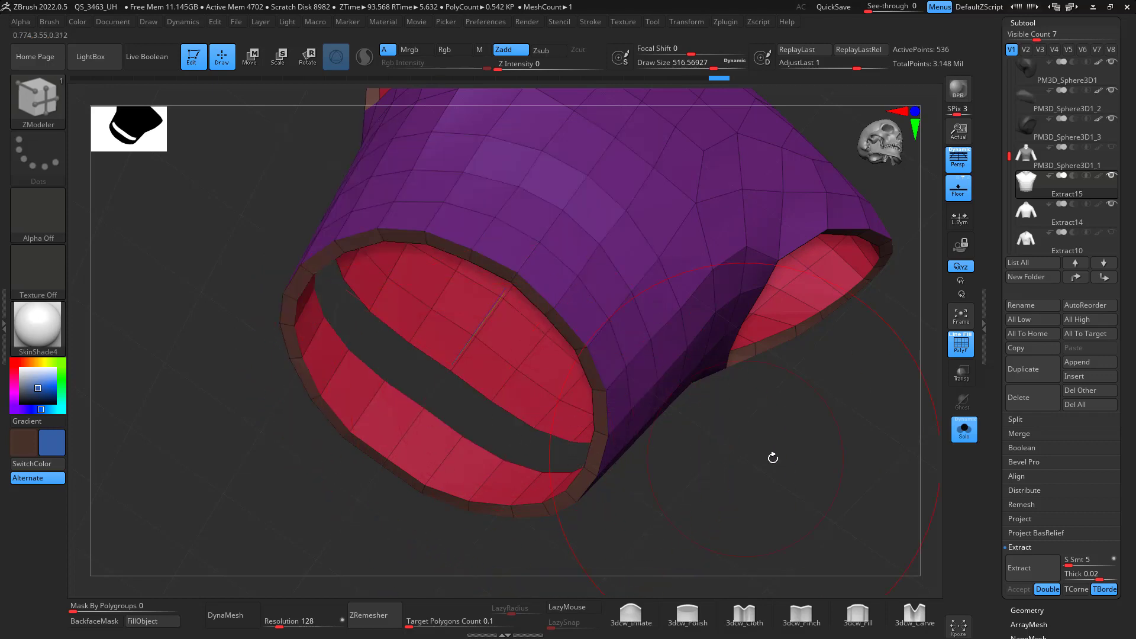
# - Delete more polyloops from the vest's inner surface, between the waist opening and the armholes
pyautogui.moveTo(773, 457); pyautogui.dragTo(623, 319)
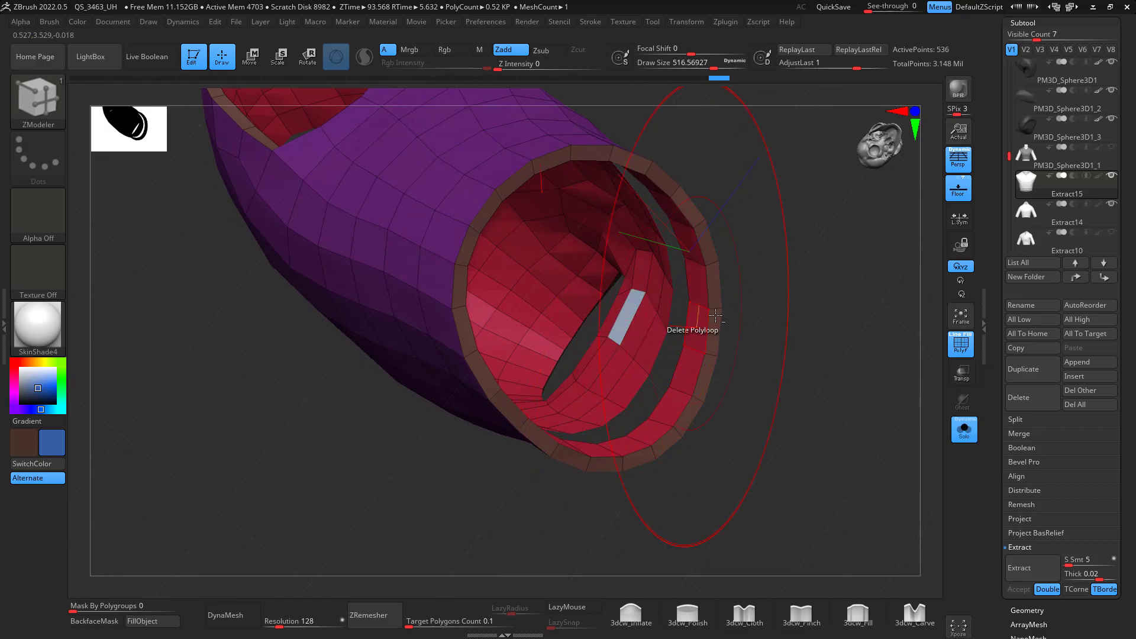
pyautogui.moveTo(716, 317); pyautogui.dragTo(766, 362)
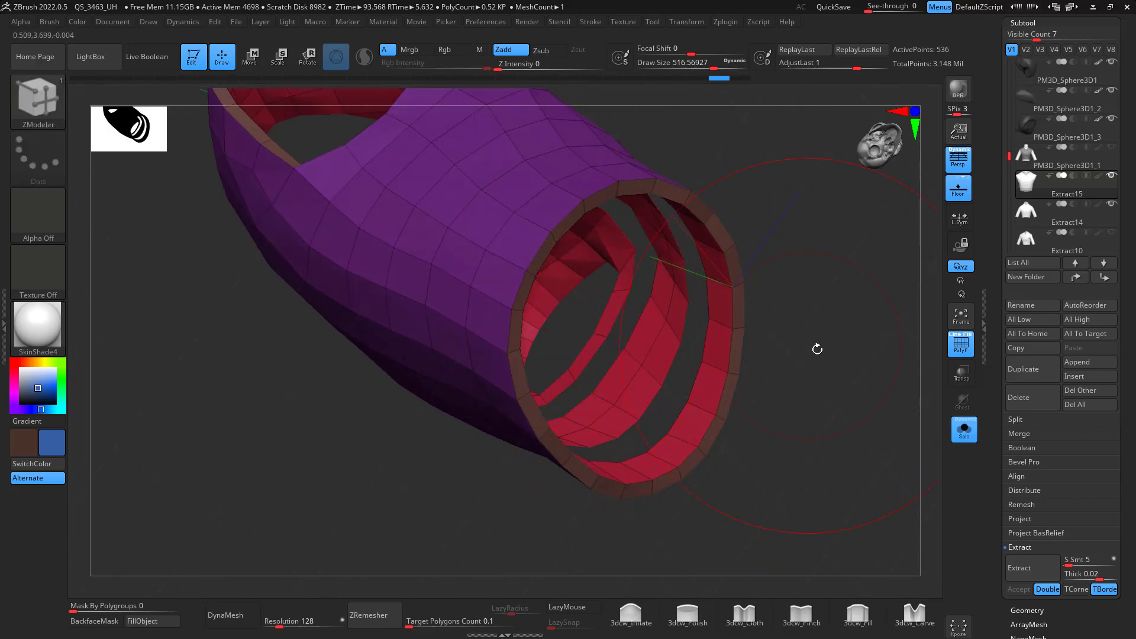
pyautogui.moveTo(817, 349); pyautogui.dragTo(740, 189)
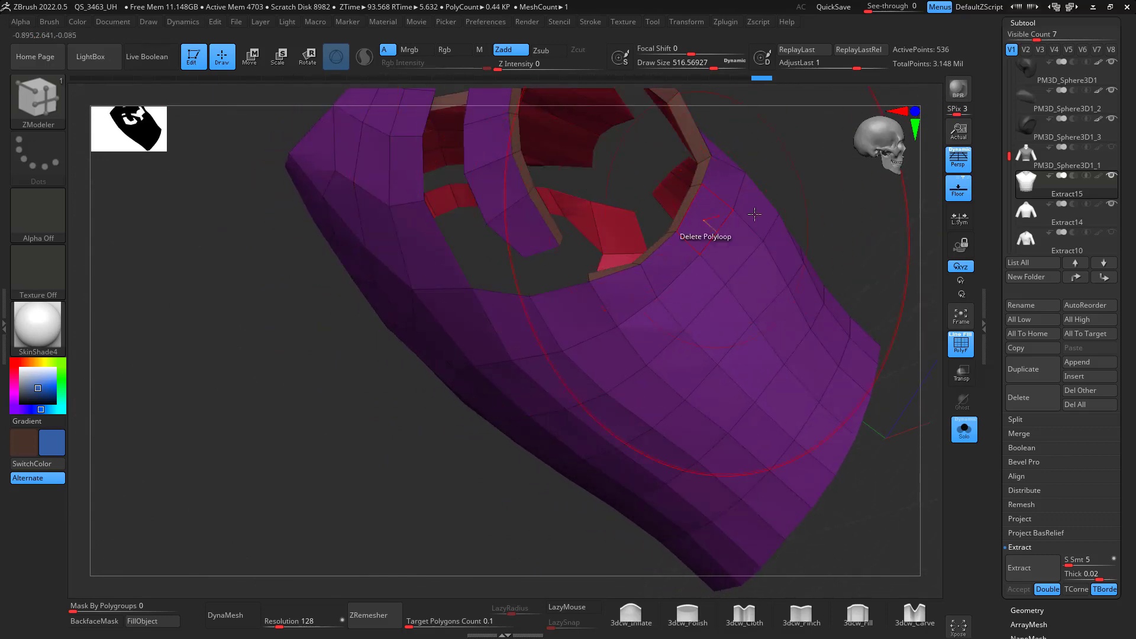
# - Undo the polyloop deletion that cut through the vest's outer shell and delete an inner loop below the neckline
pyautogui.moveTo(828, 248)
pyautogui.mouseDown()
pyautogui.moveTo(862, 309)
pyautogui.moveTo(824, 373)
pyautogui.moveTo(859, 320)
pyautogui.moveTo(820, 349)
pyautogui.moveTo(840, 332)
pyautogui.moveTo(839, 345)
pyautogui.mouseUp()
pyautogui.keyDown('ctrl'); pyautogui.keyDown('shift'); pyautogui.click(831, 367); pyautogui.keyUp('shift'); pyautogui.keyUp('ctrl')
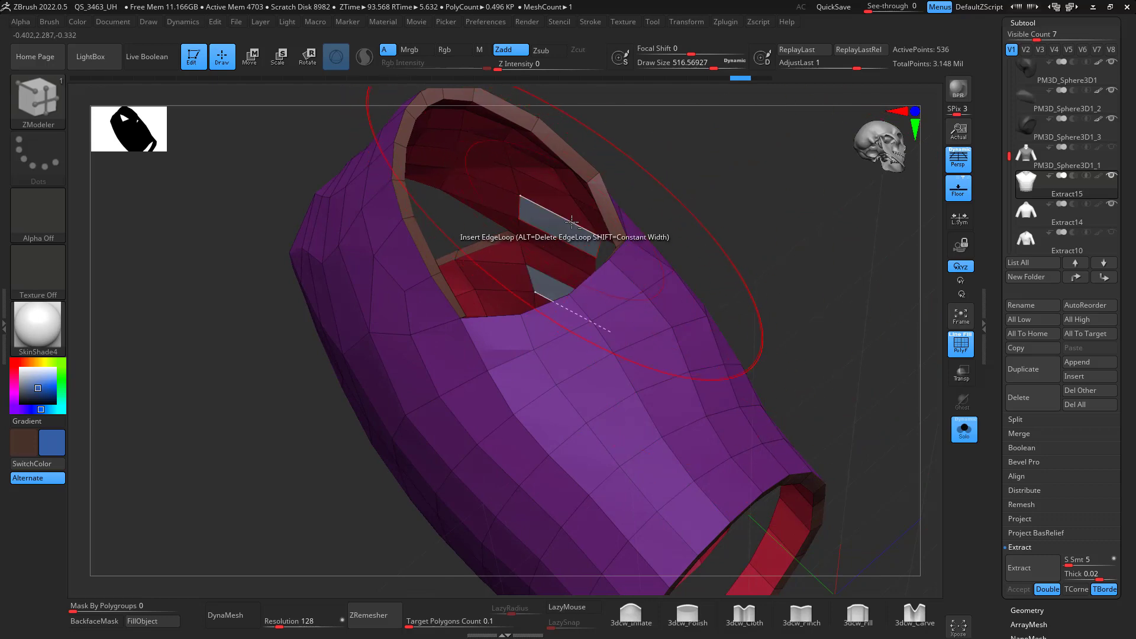
pyautogui.moveTo(750, 239); pyautogui.dragTo(703, 262)
pyautogui.click(616, 207)
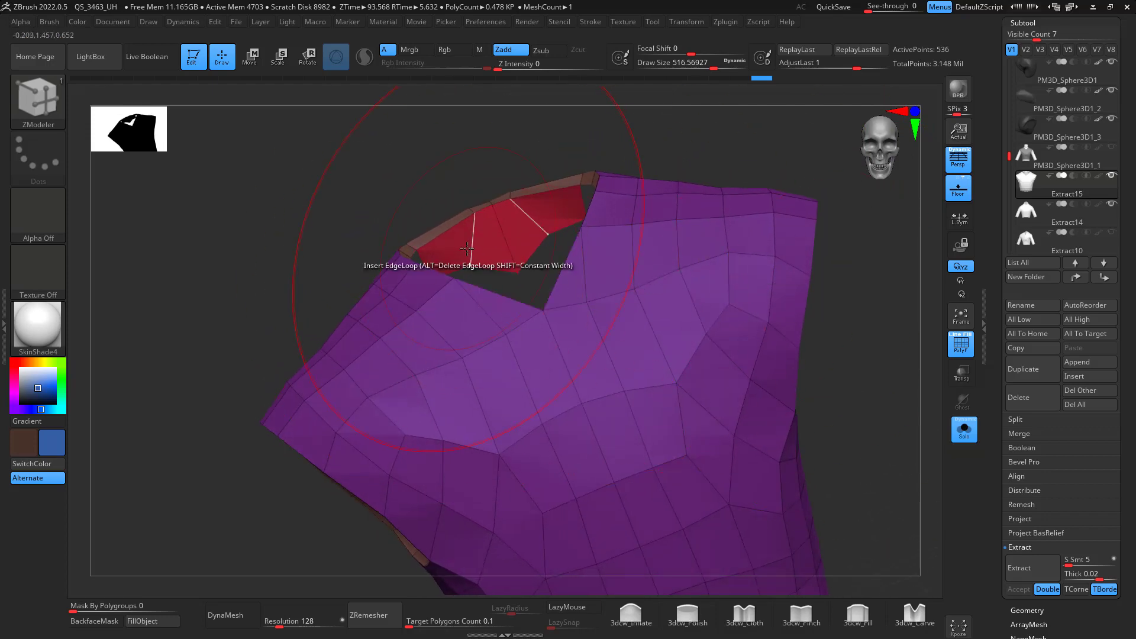
# - Change the ZModeler delete target to Island and remove the detached inner strip near the vest's waist opening
pyautogui.moveTo(893, 351); pyautogui.dragTo(733, 253)
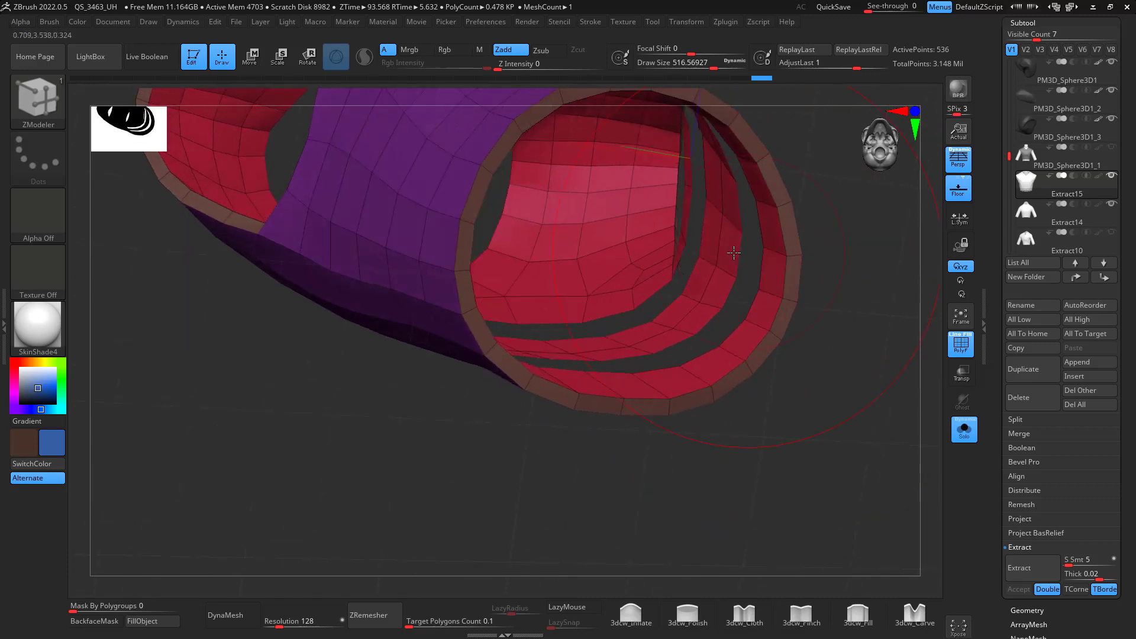
pyautogui.press('space')
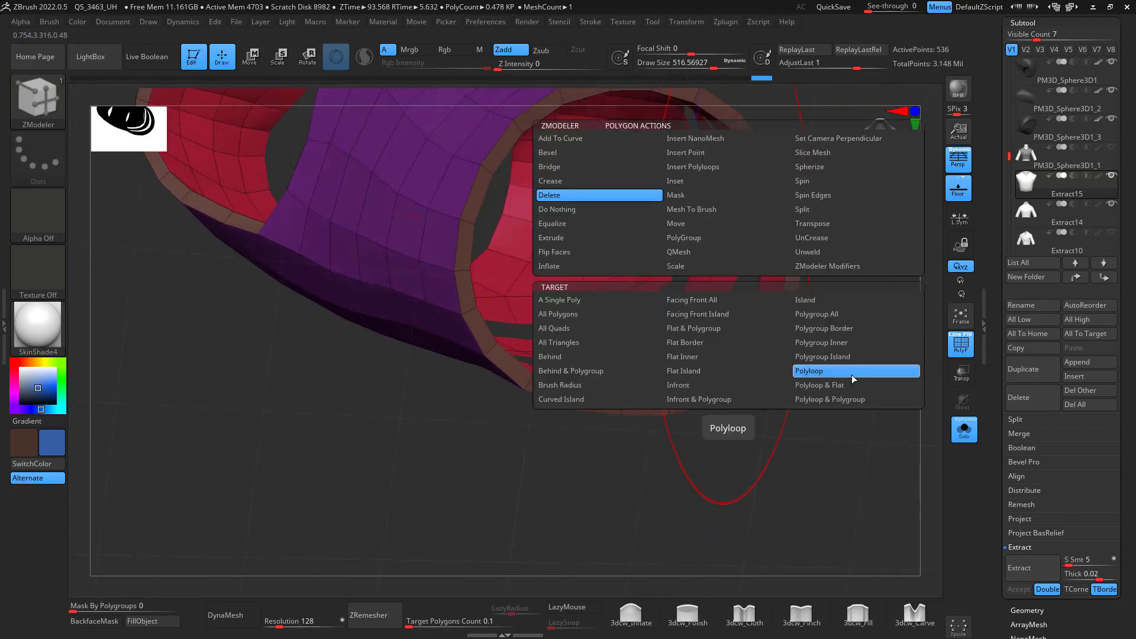
pyautogui.click(822, 299)
pyautogui.click(718, 291)
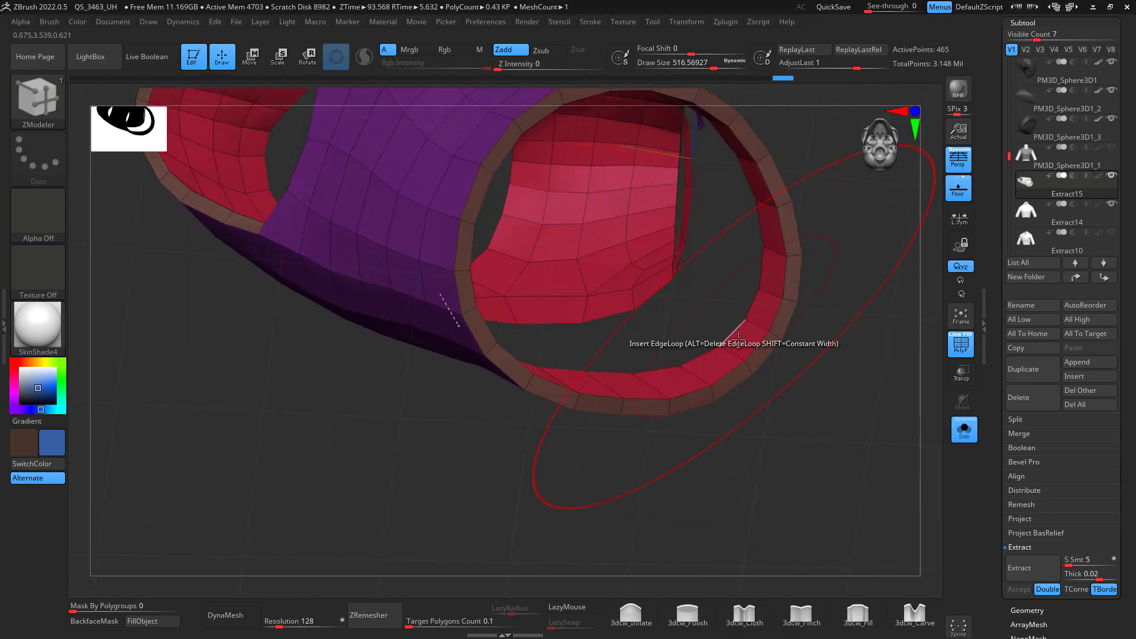
# - Examine the remaining inner faces from below the vest and open the ZModeler polygon actions on them
pyautogui.moveTo(680, 458); pyautogui.dragTo(726, 362)
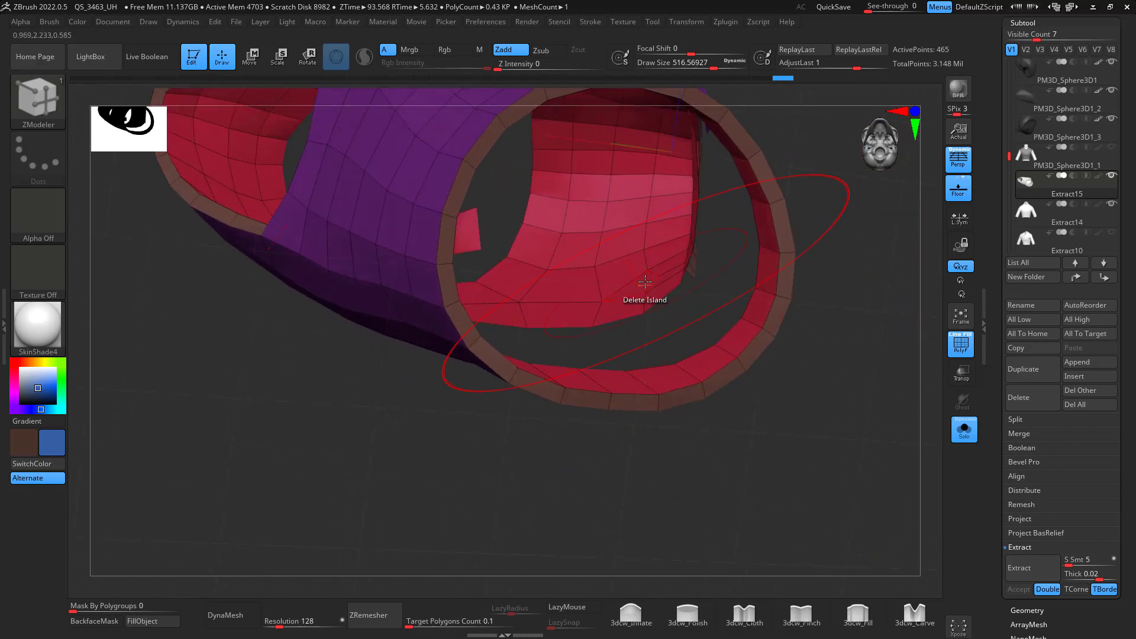
pyautogui.moveTo(800, 352); pyautogui.dragTo(729, 342)
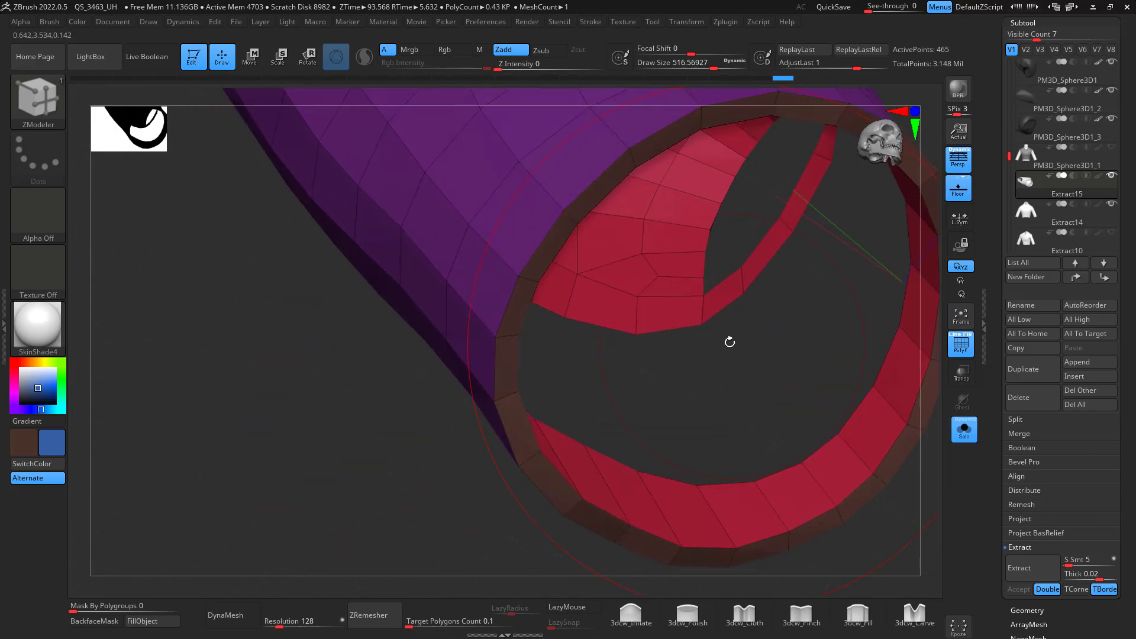
pyautogui.press('space')
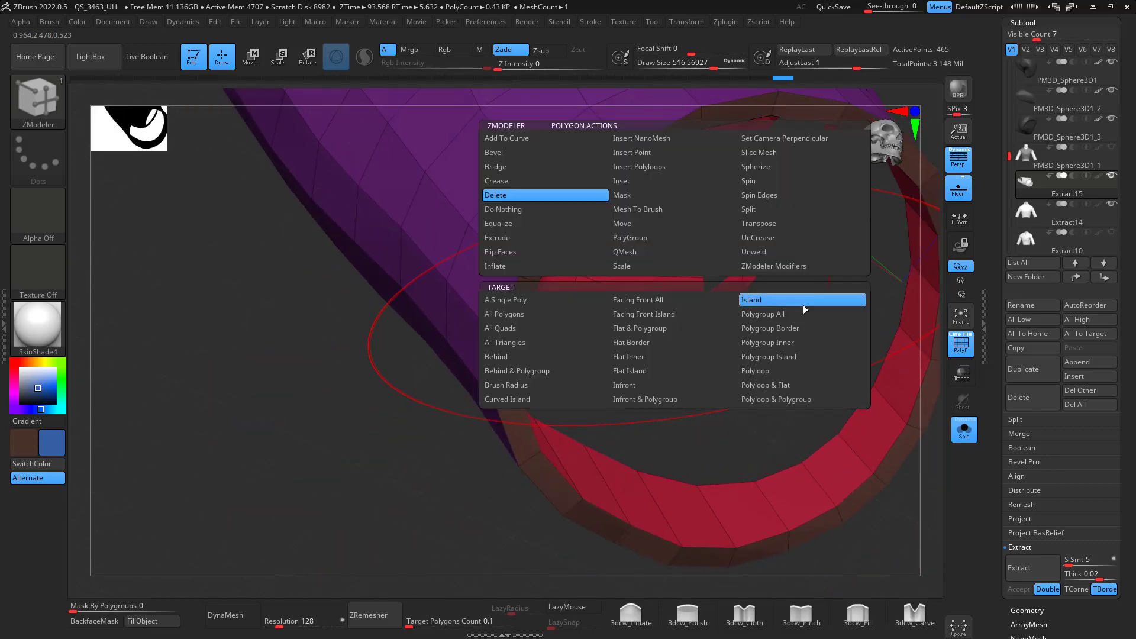
# - Delete polygon loops from the red inner surface inside the sleeve opening, using the Polyloop target
pyautogui.click(784, 370)
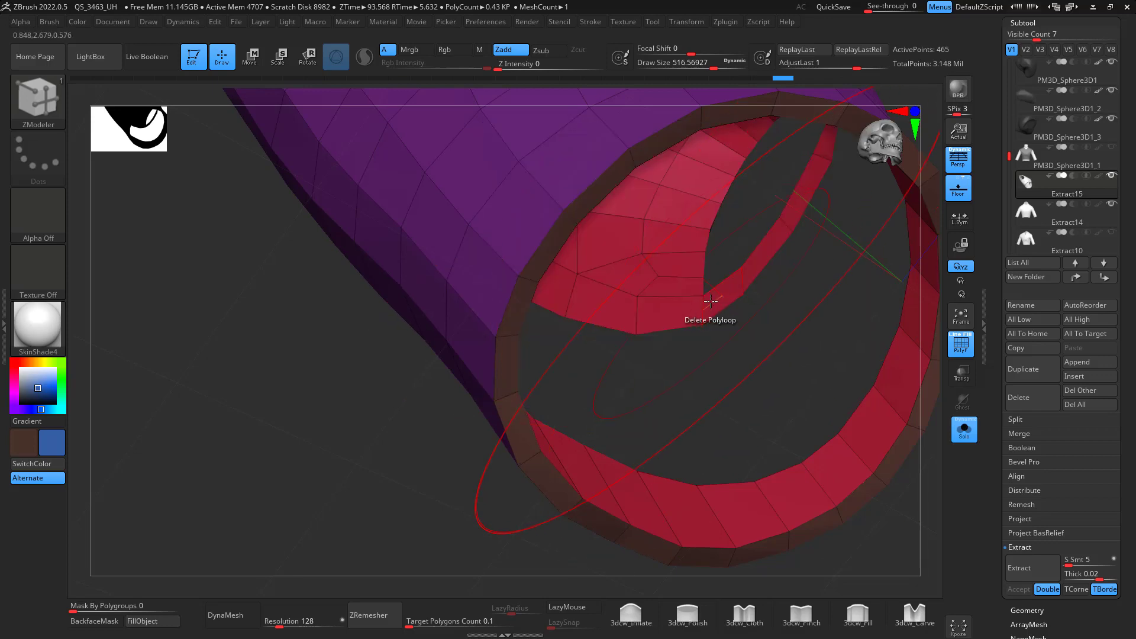
pyautogui.click(669, 303)
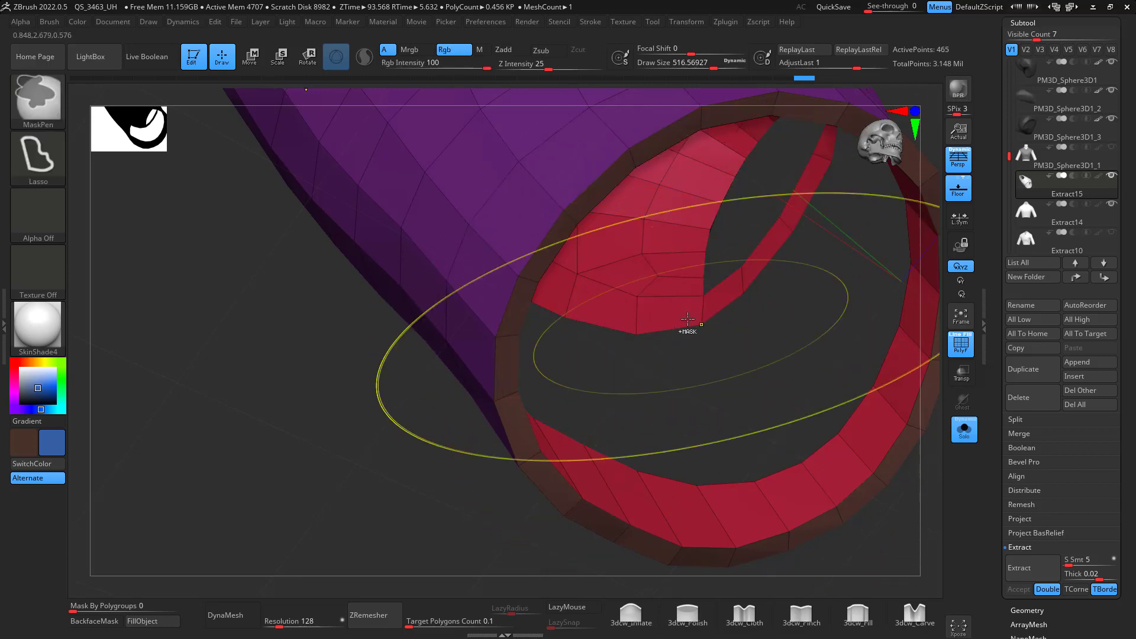
pyautogui.moveTo(699, 377); pyautogui.dragTo(522, 561)
pyautogui.click(670, 306)
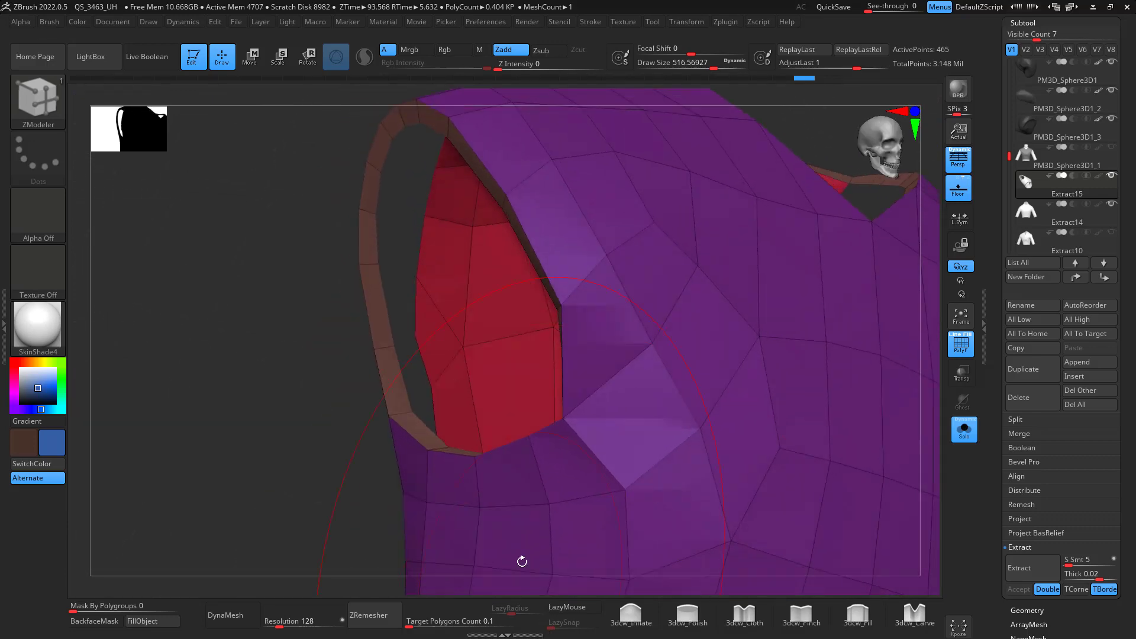
pyautogui.hotkey('ctrl', 'z')
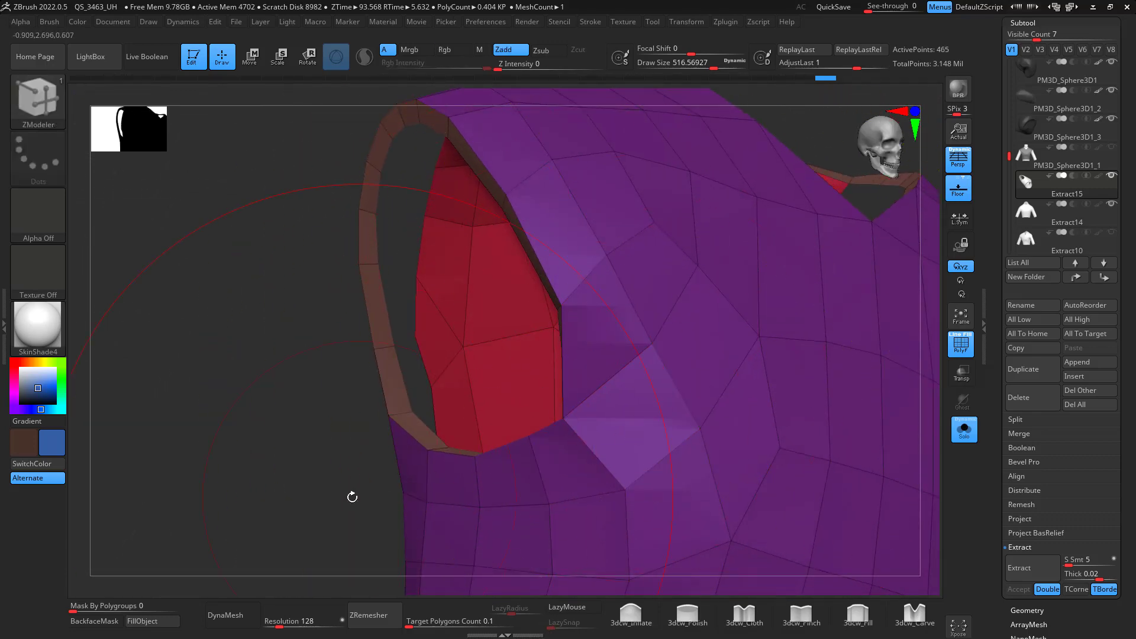
# - Delete the leftover red polygon strip hanging inside the opposite armhole with Delete Polyloop
pyautogui.moveTo(353, 495); pyautogui.dragTo(374, 288)
pyautogui.moveTo(737, 173); pyautogui.dragTo(604, 195)
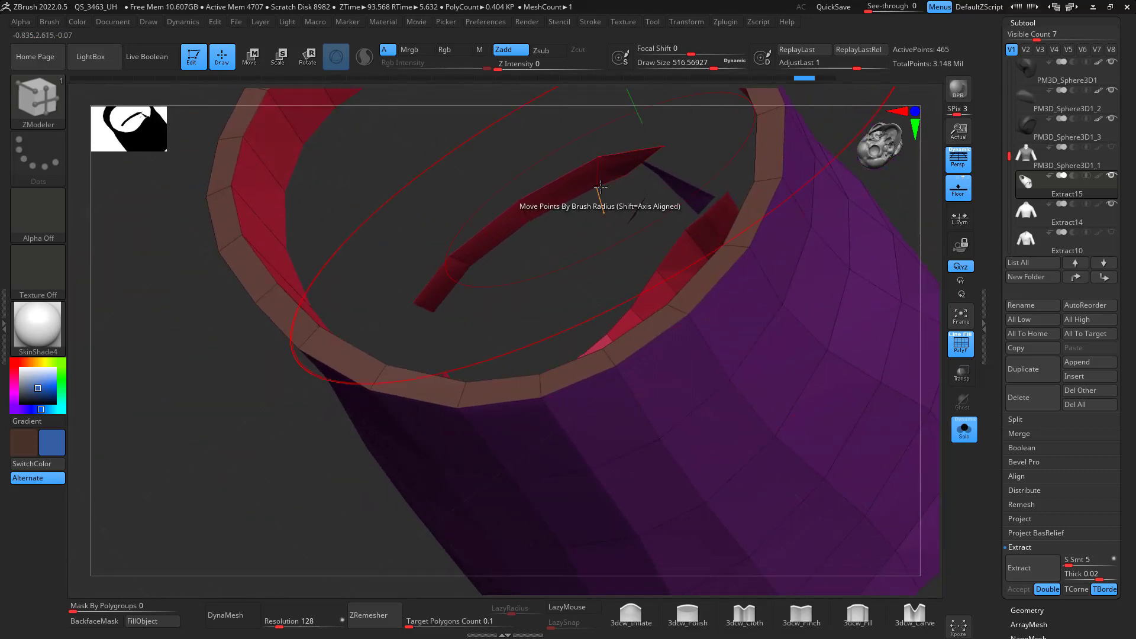
pyautogui.click(628, 165)
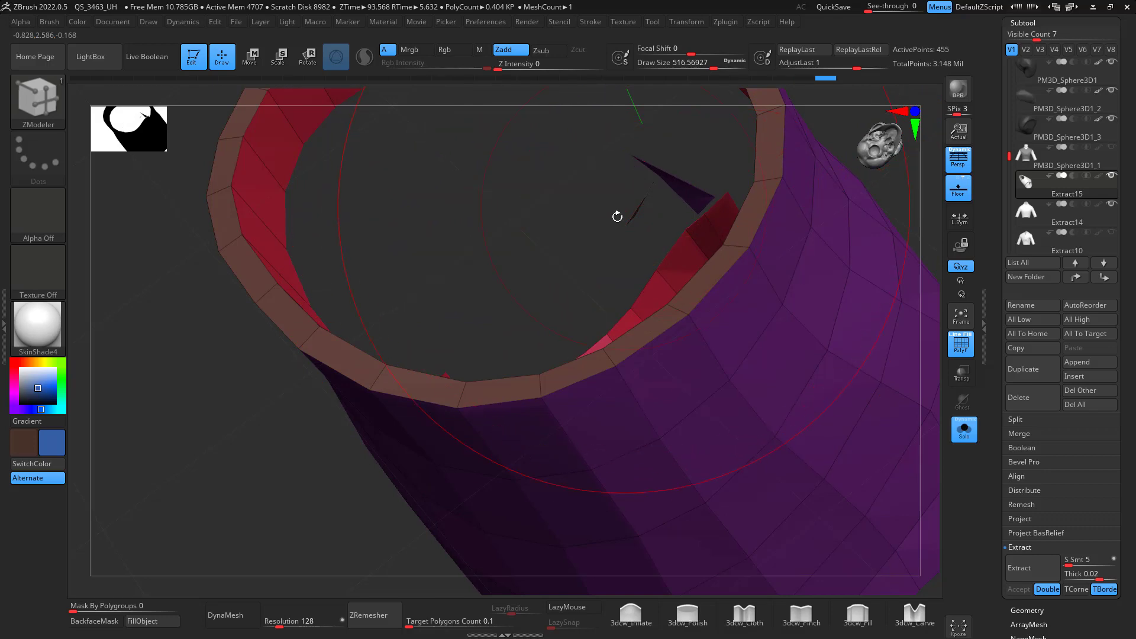
pyautogui.click(799, 309)
pyautogui.moveTo(938, 332); pyautogui.dragTo(809, 324)
pyautogui.moveTo(425, 440); pyautogui.dragTo(518, 317)
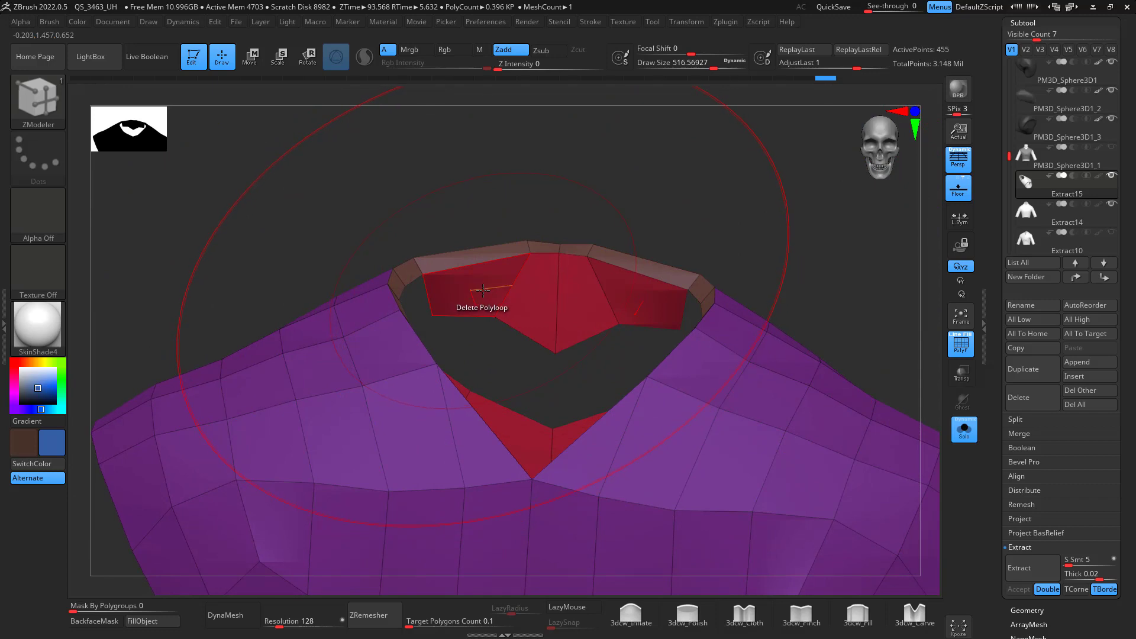
# - Switch polygon deletion to A Single Poly and remove individual red inner faces around the neck opening
pyautogui.press('space')
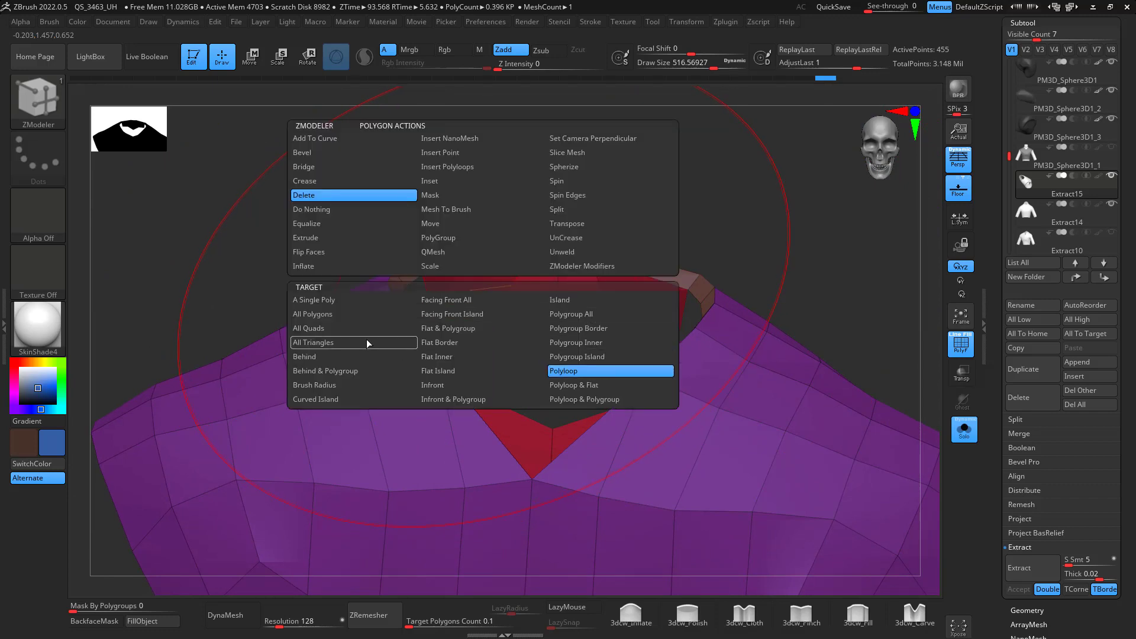
pyautogui.click(336, 300)
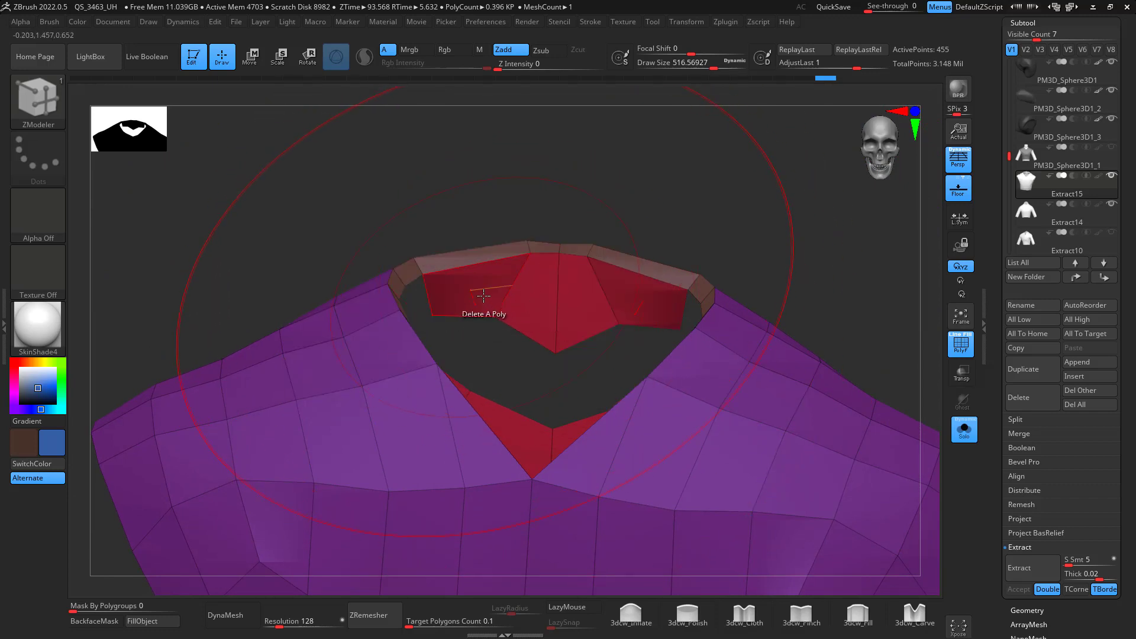
pyautogui.click(519, 302)
pyautogui.moveTo(585, 310); pyautogui.dragTo(792, 159)
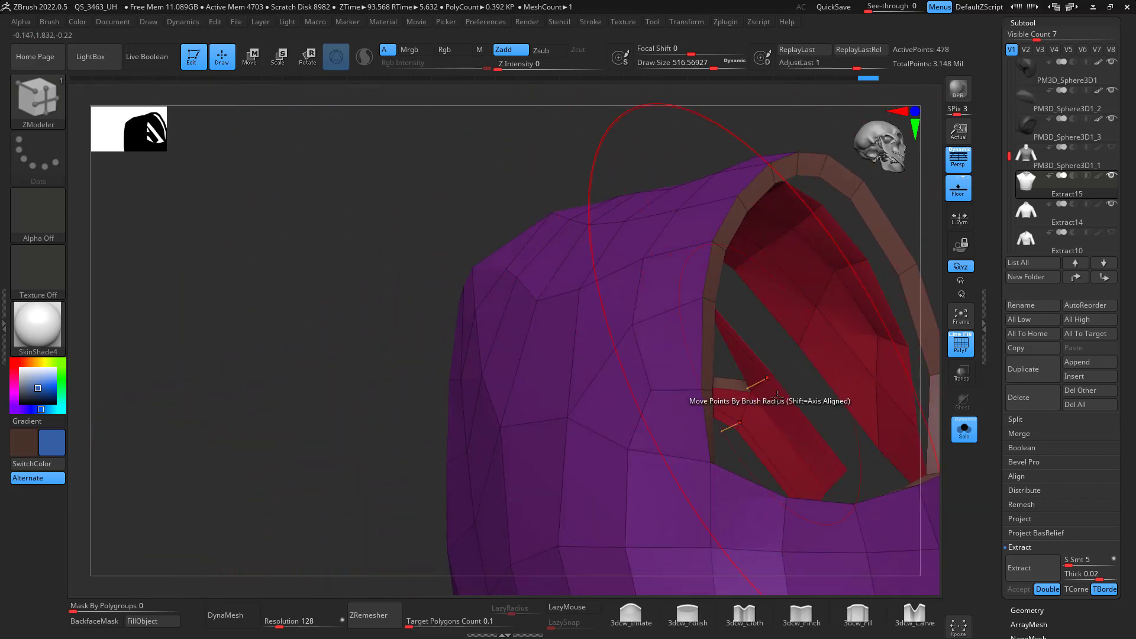
pyautogui.hotkey('ctrl', 'z')
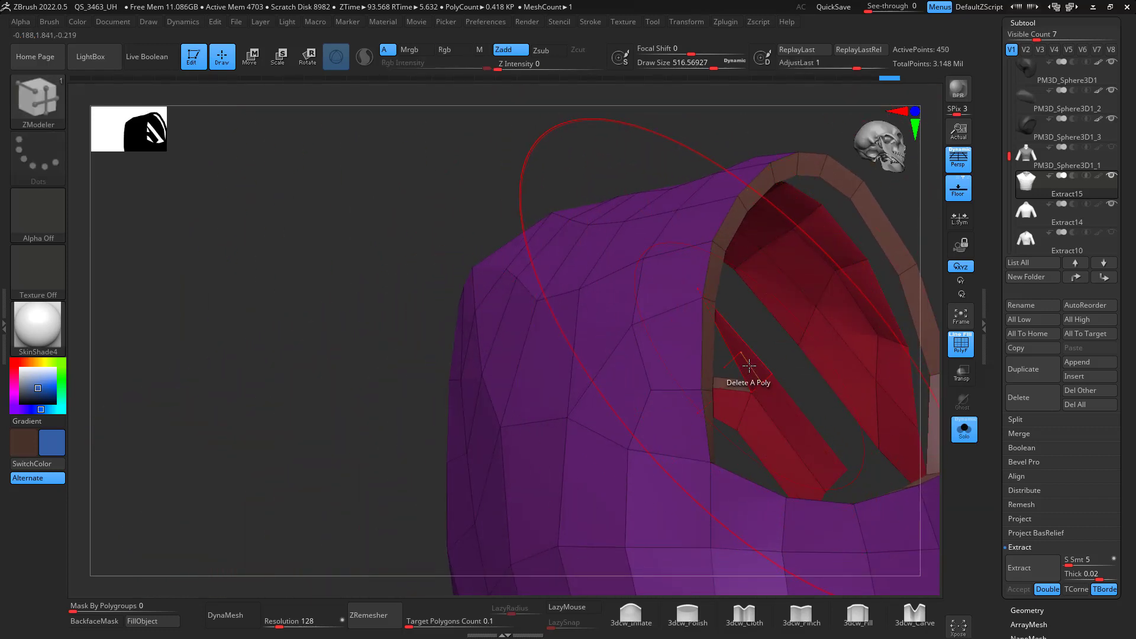
pyautogui.moveTo(828, 408); pyautogui.dragTo(765, 242)
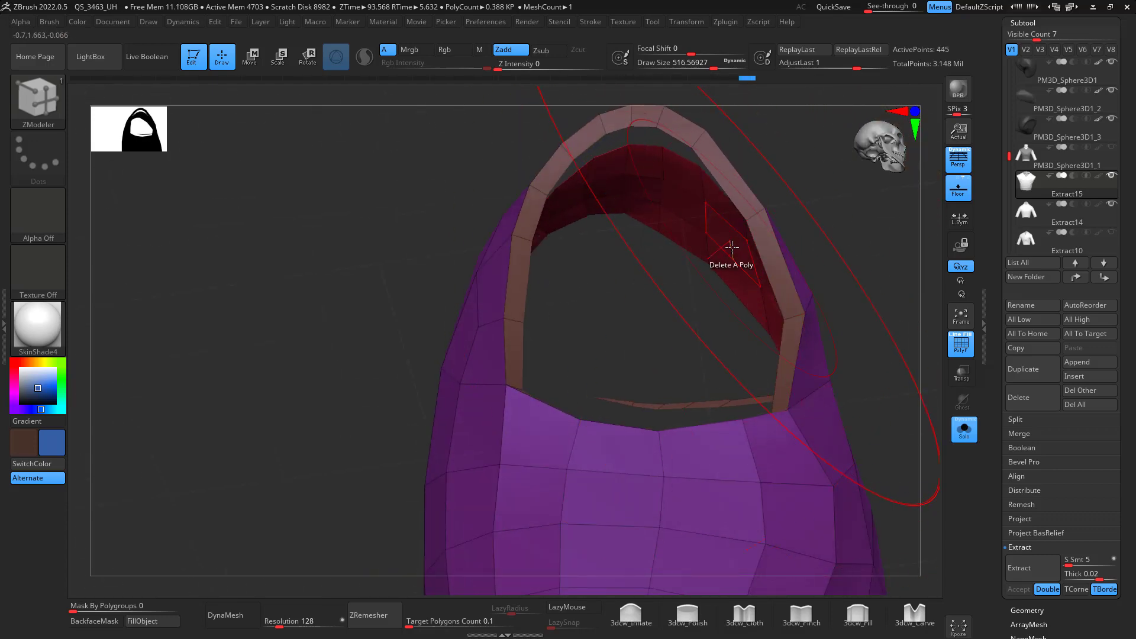
# - Set the polygon Delete target to Island and remove the remaining red inner shell of the top
pyautogui.press('space')
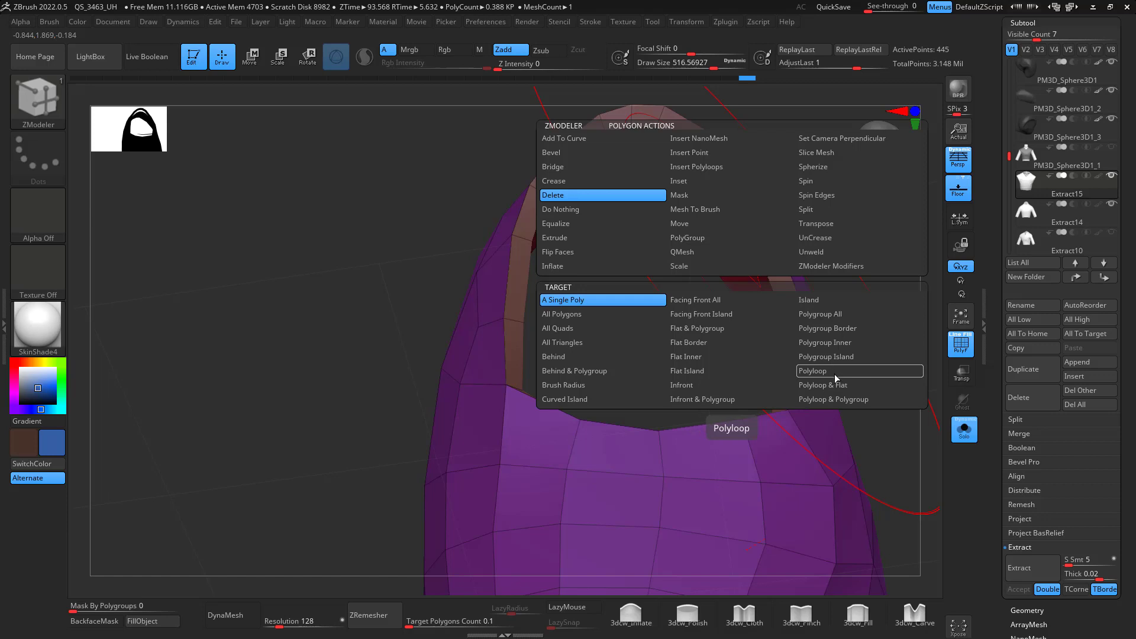
pyautogui.click(828, 298)
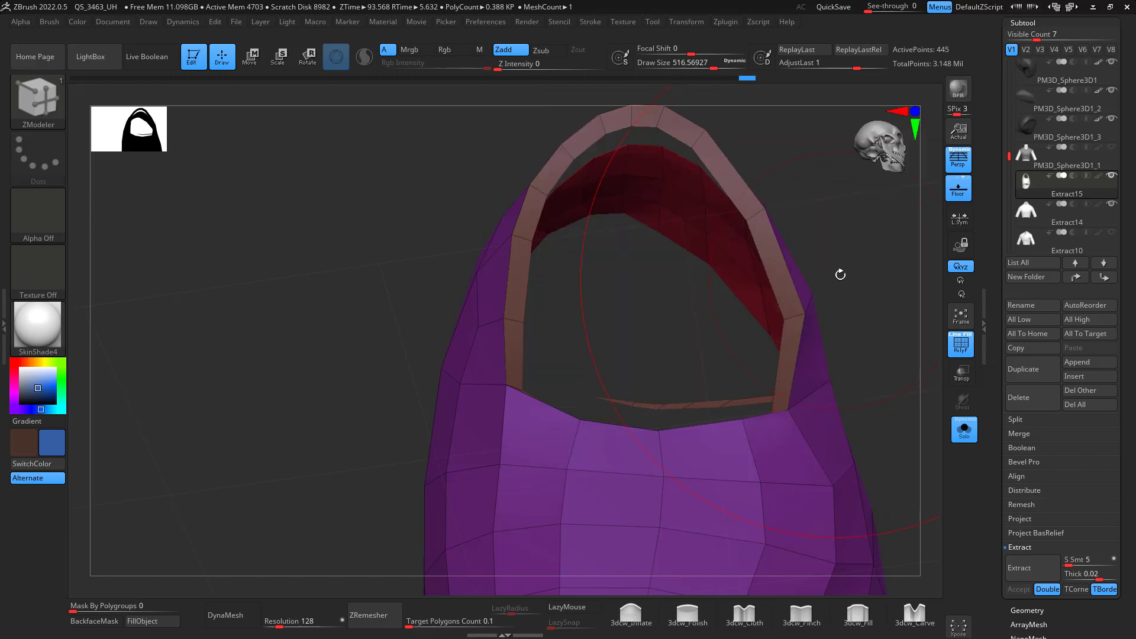
pyautogui.moveTo(840, 273)
pyautogui.mouseDown()
pyautogui.moveTo(825, 252)
pyautogui.moveTo(805, 284)
pyautogui.moveTo(748, 325)
pyautogui.moveTo(563, 362)
pyautogui.moveTo(204, 347)
pyautogui.mouseUp()
pyautogui.click(824, 263)
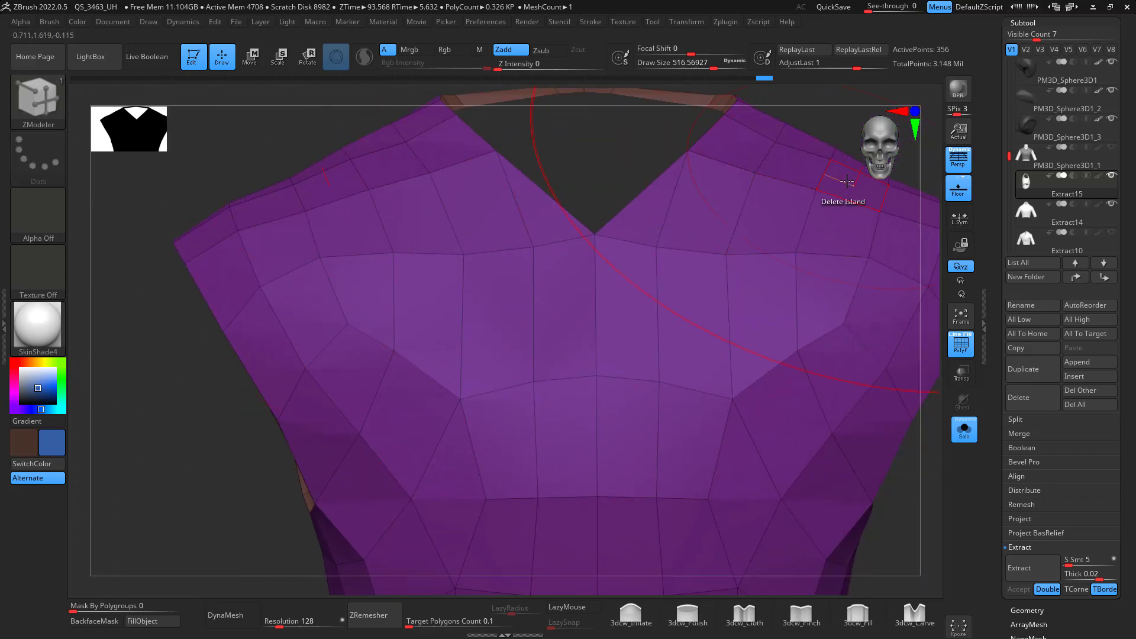
# - Extrude the inner border edge loops of the neckline and armhole rims with the Extrude EdgeLoop action
pyautogui.moveTo(847, 181); pyautogui.dragTo(860, 270)
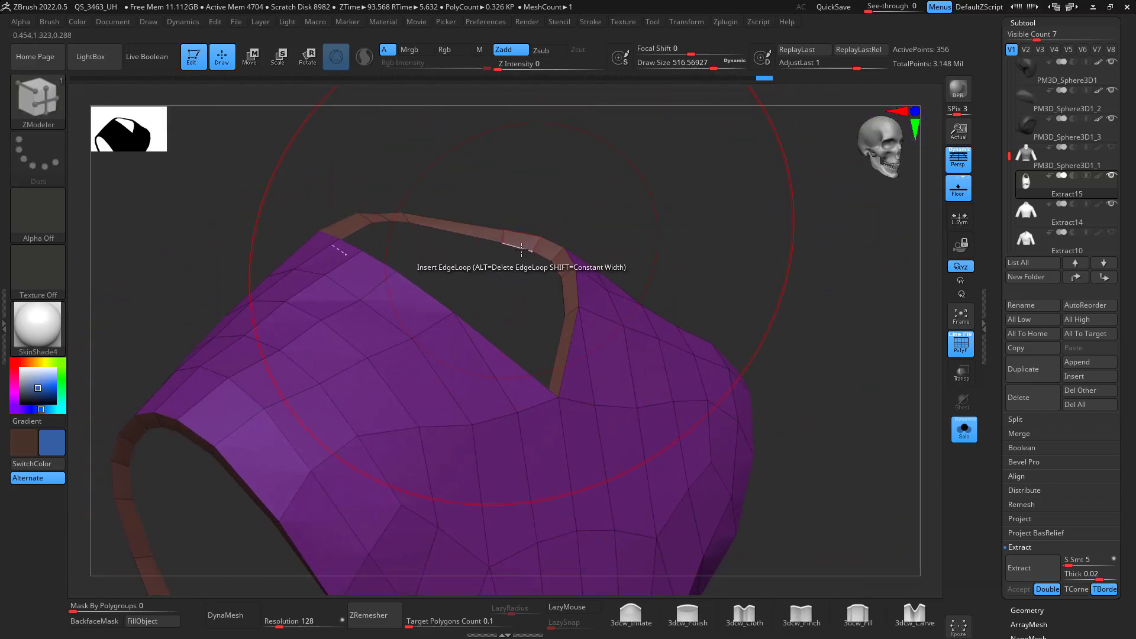
pyautogui.moveTo(521, 250); pyautogui.dragTo(548, 258)
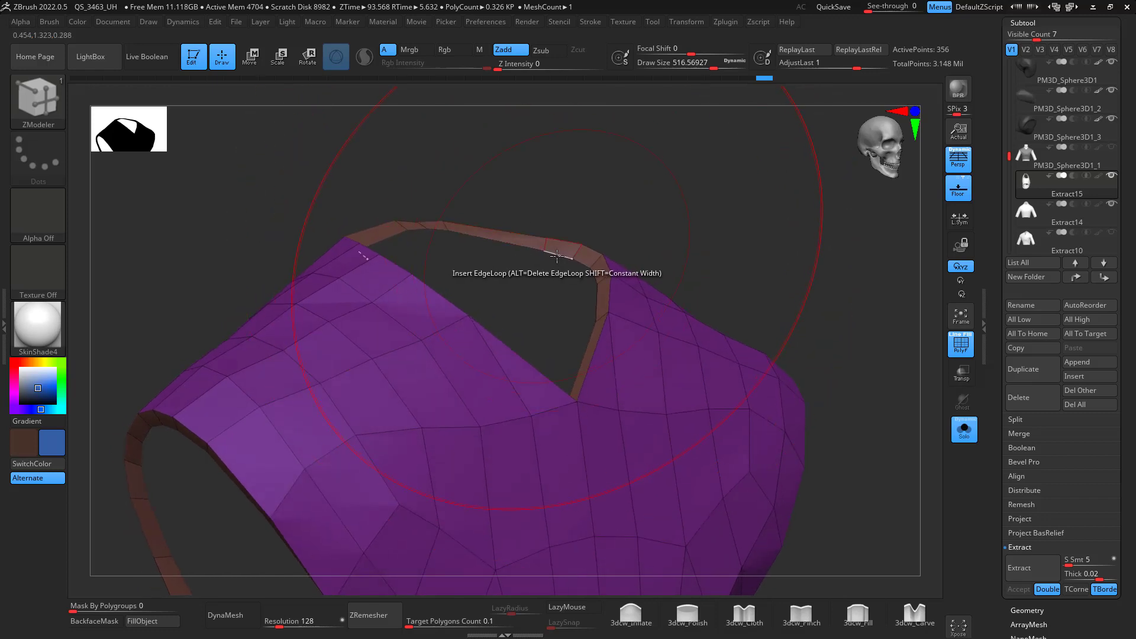
pyautogui.press('space')
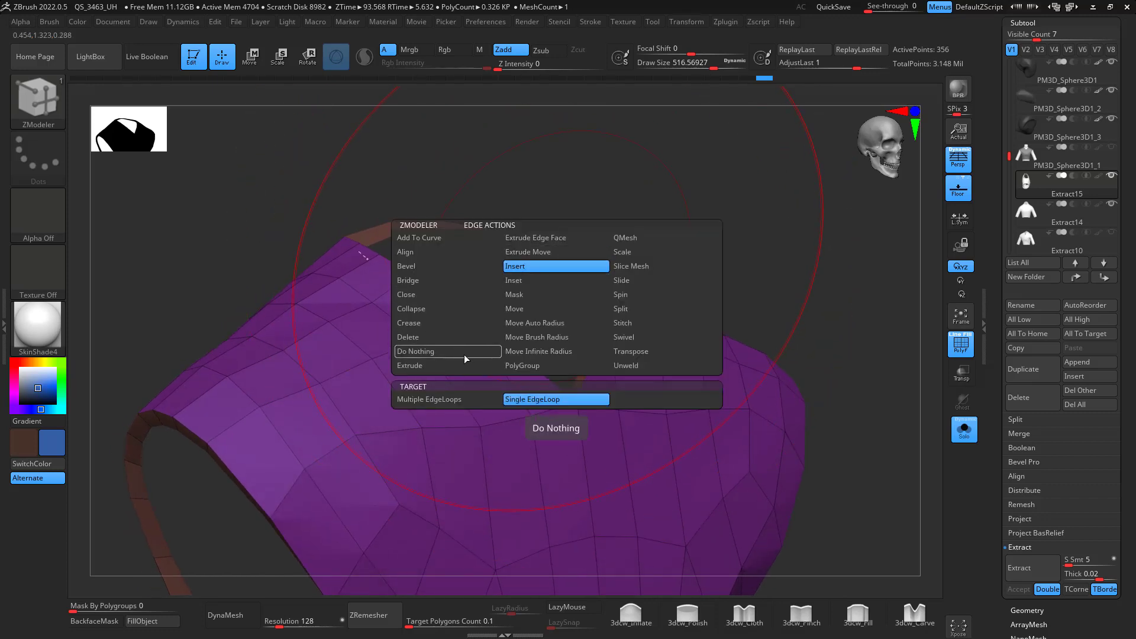
pyautogui.click(449, 367)
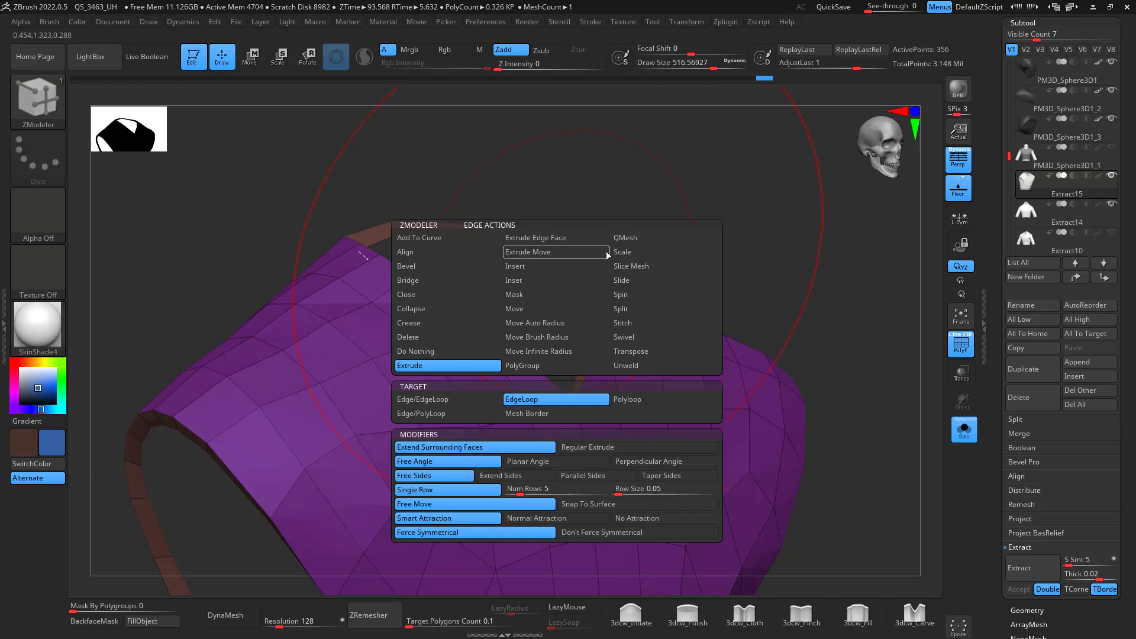
pyautogui.moveTo(644, 193); pyautogui.dragTo(646, 121)
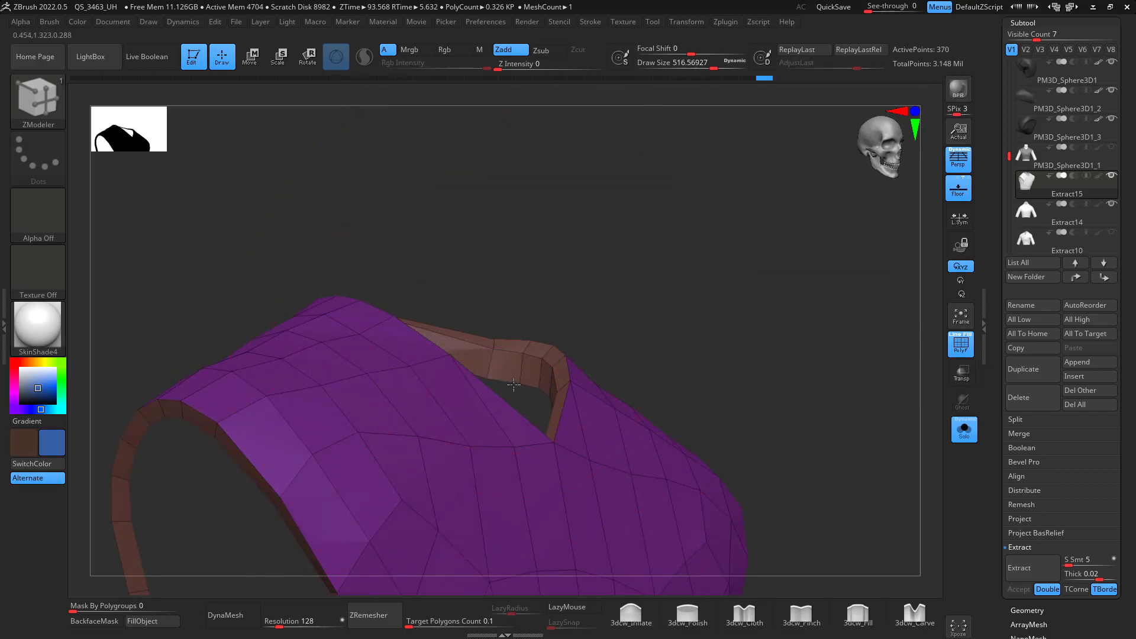
pyautogui.moveTo(562, 310); pyautogui.dragTo(764, 287)
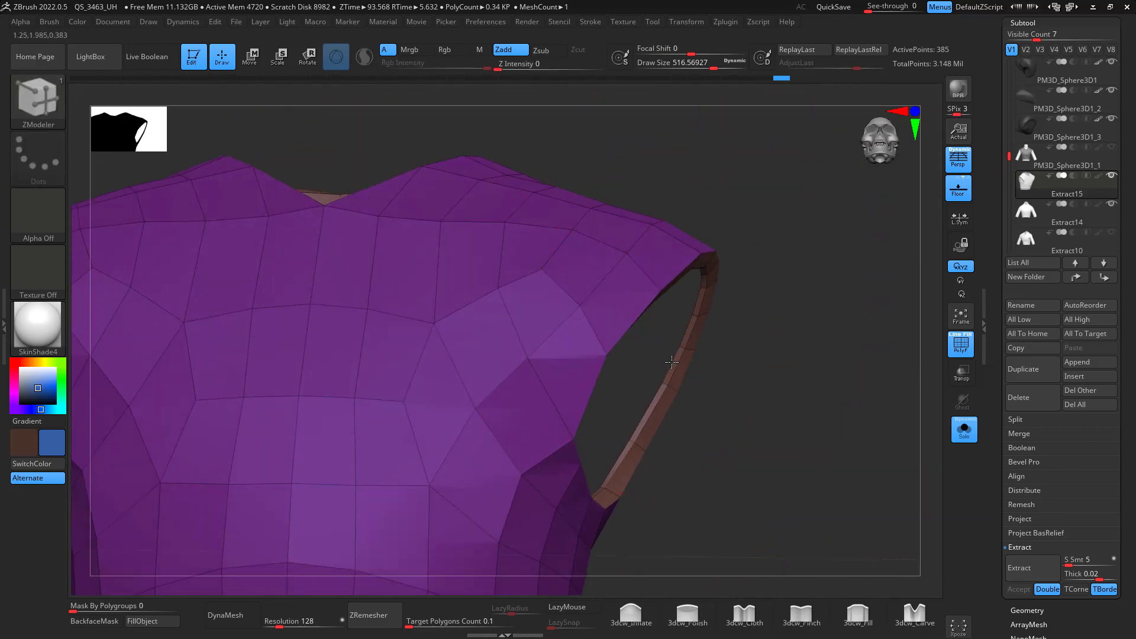
# - Subdivide the top to check the smoothed neckline and armhole rims, and undo the subdivision
pyautogui.press('f')
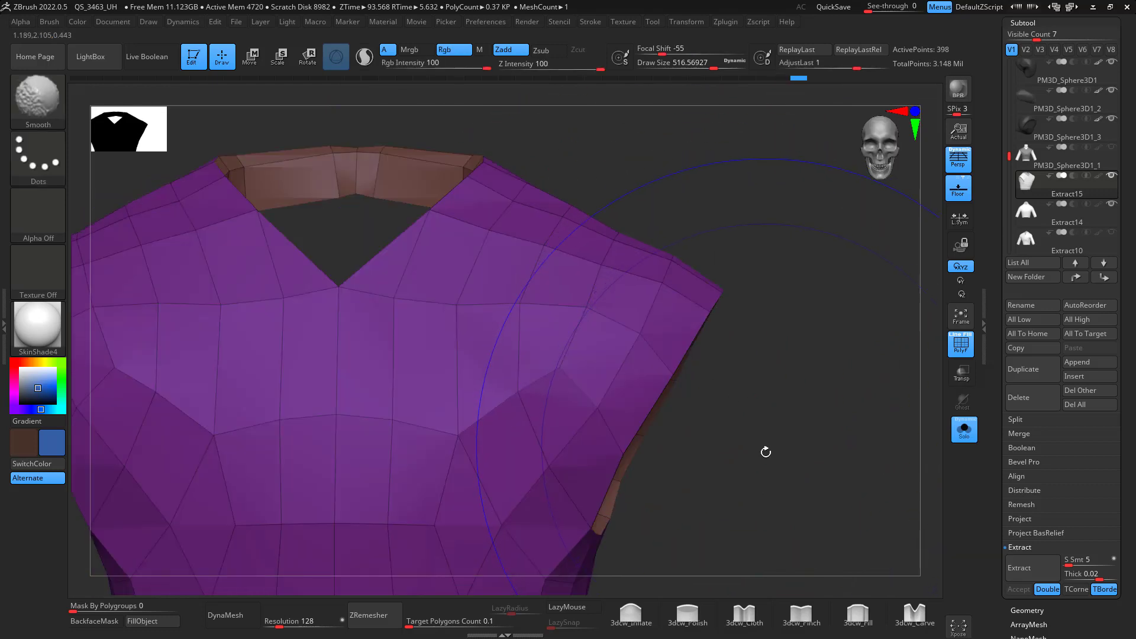
pyautogui.press('ctrl')
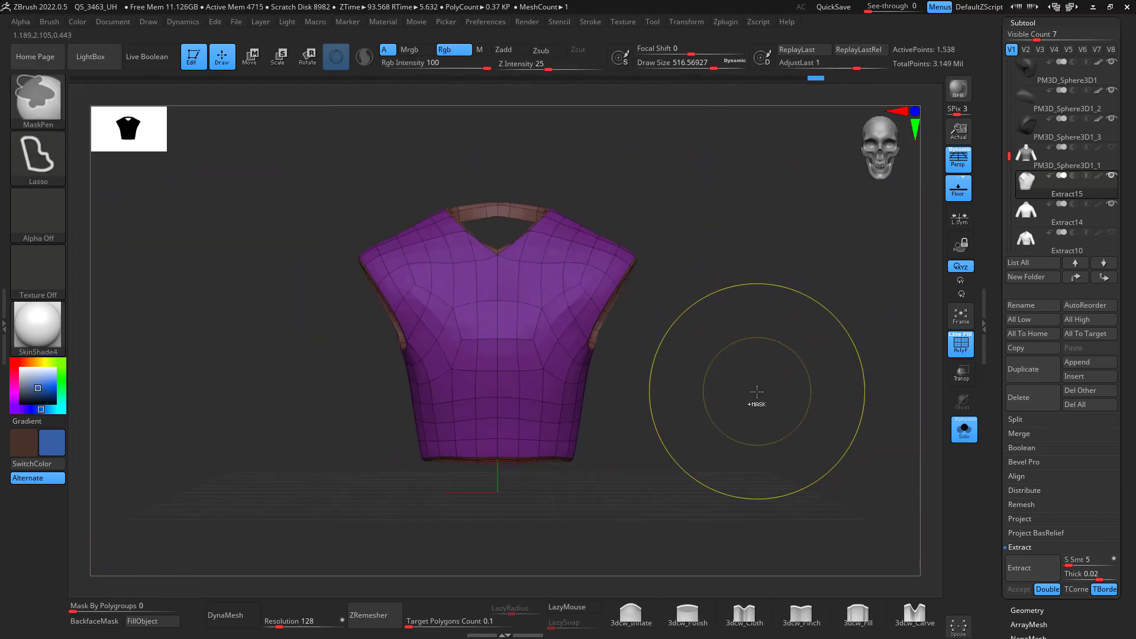
pyautogui.moveTo(740, 481)
pyautogui.mouseDown()
pyautogui.moveTo(768, 400)
pyautogui.moveTo(780, 410)
pyautogui.mouseUp()
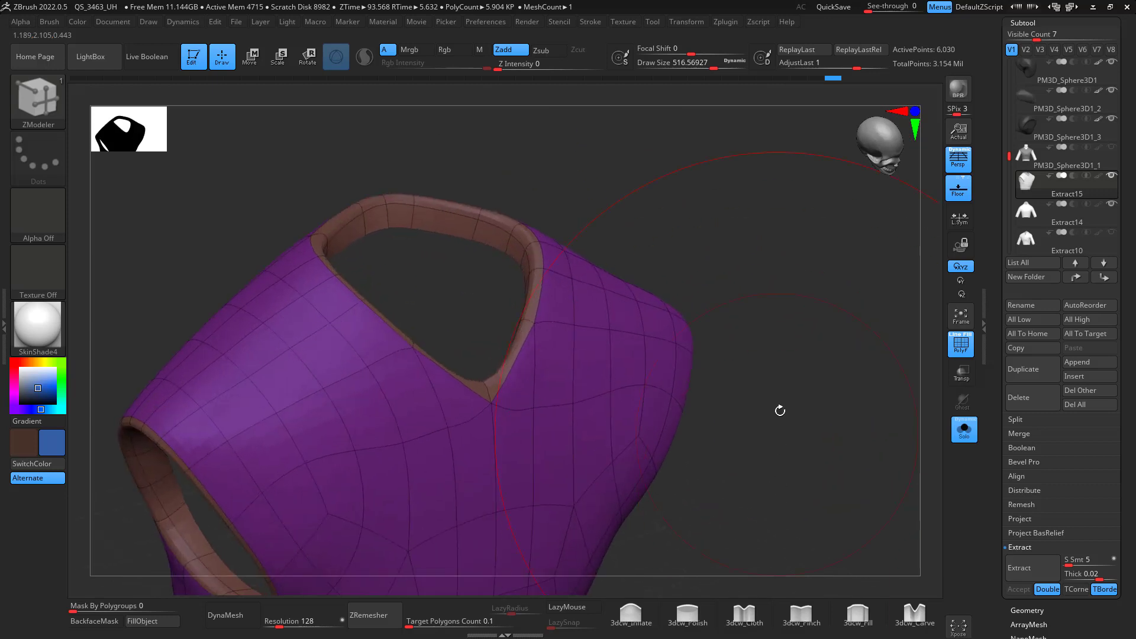
pyautogui.moveTo(741, 356); pyautogui.dragTo(780, 294)
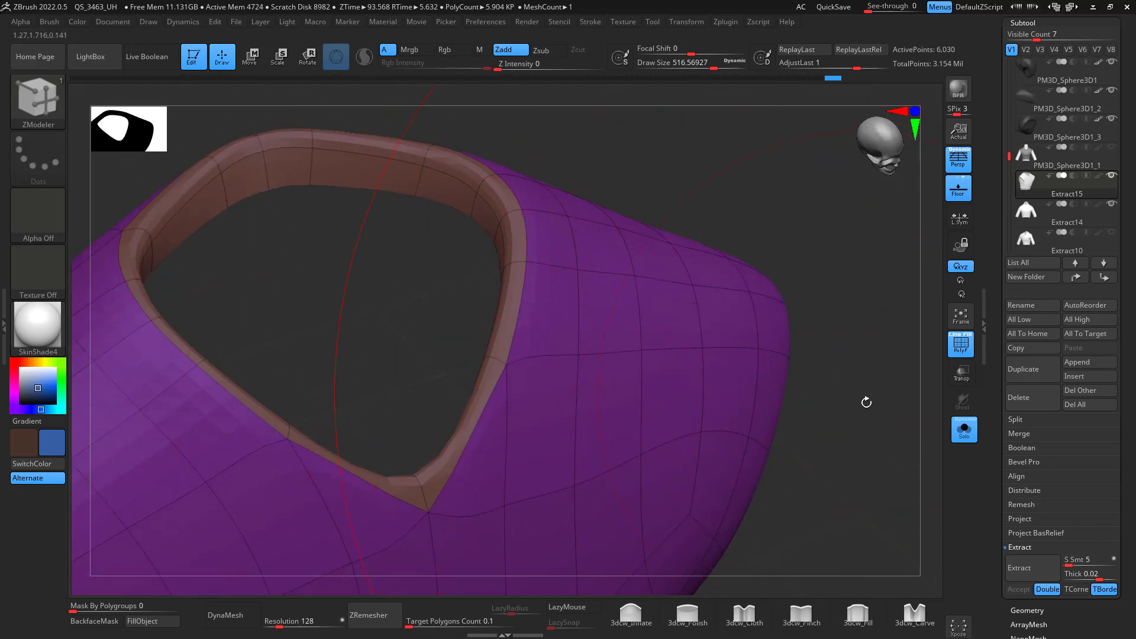
pyautogui.hotkey('ctrl', 'z')
pyautogui.hotkey('ctrl', 'z')
# - Insert single edge loops along the brown rim of the neckline
pyautogui.moveTo(852, 415); pyautogui.dragTo(871, 432)
pyautogui.press('space')
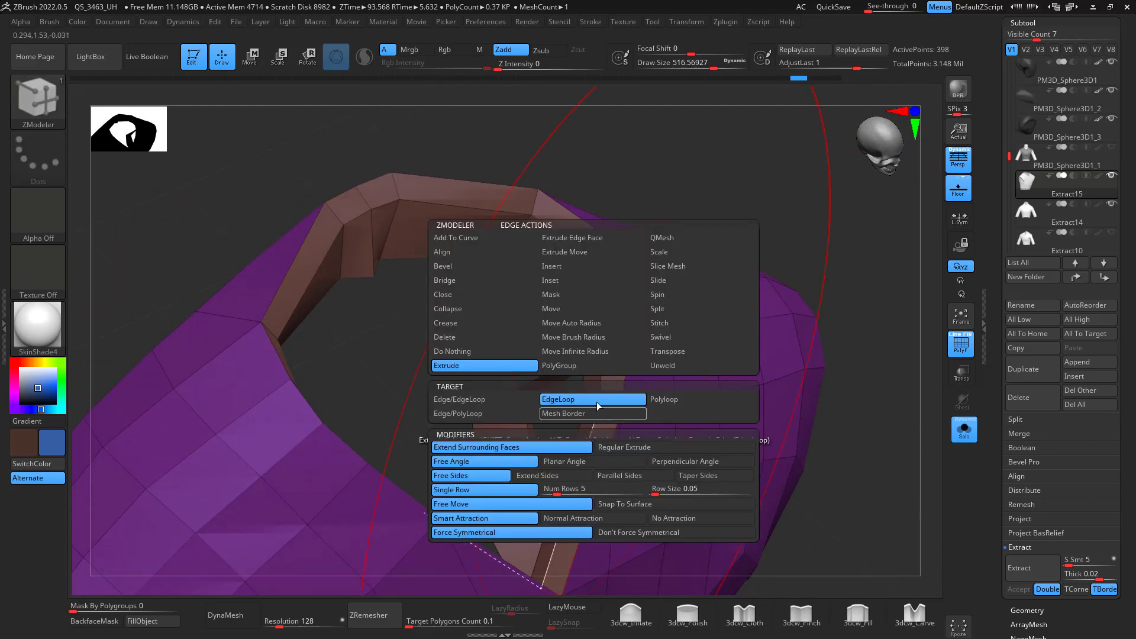
pyautogui.moveTo(830, 273); pyautogui.dragTo(849, 408)
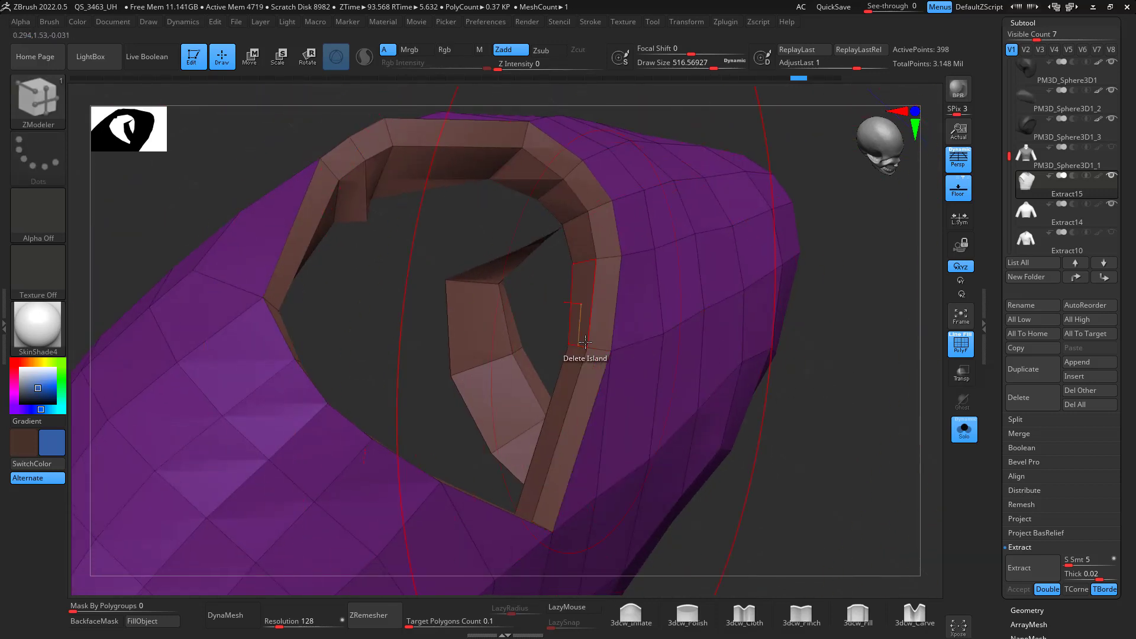
pyautogui.press('space')
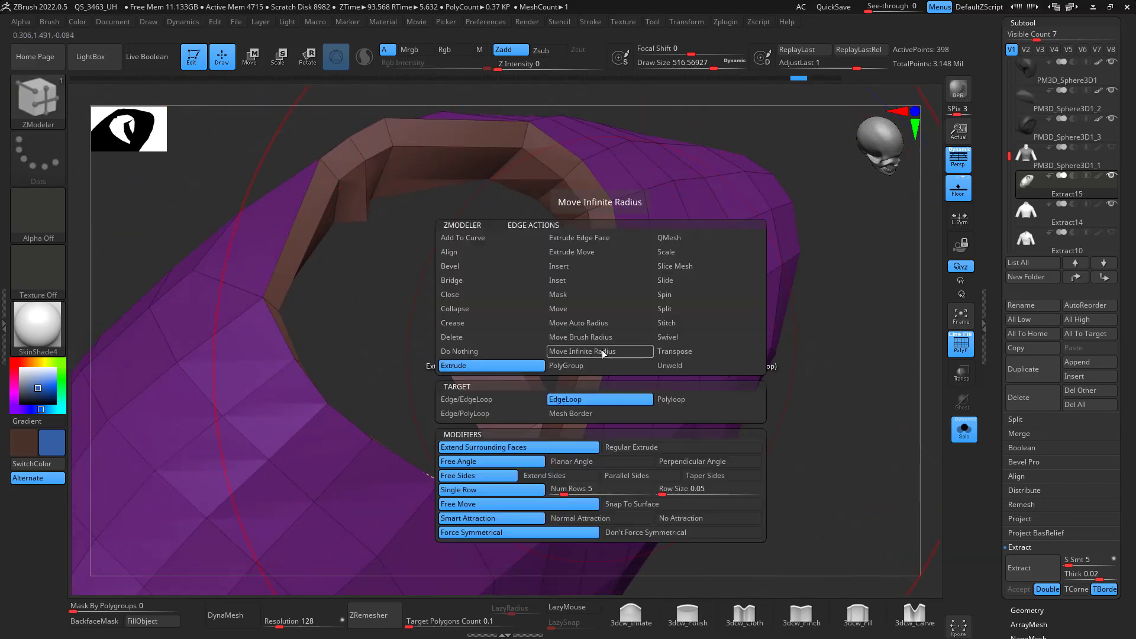
pyautogui.click(562, 266)
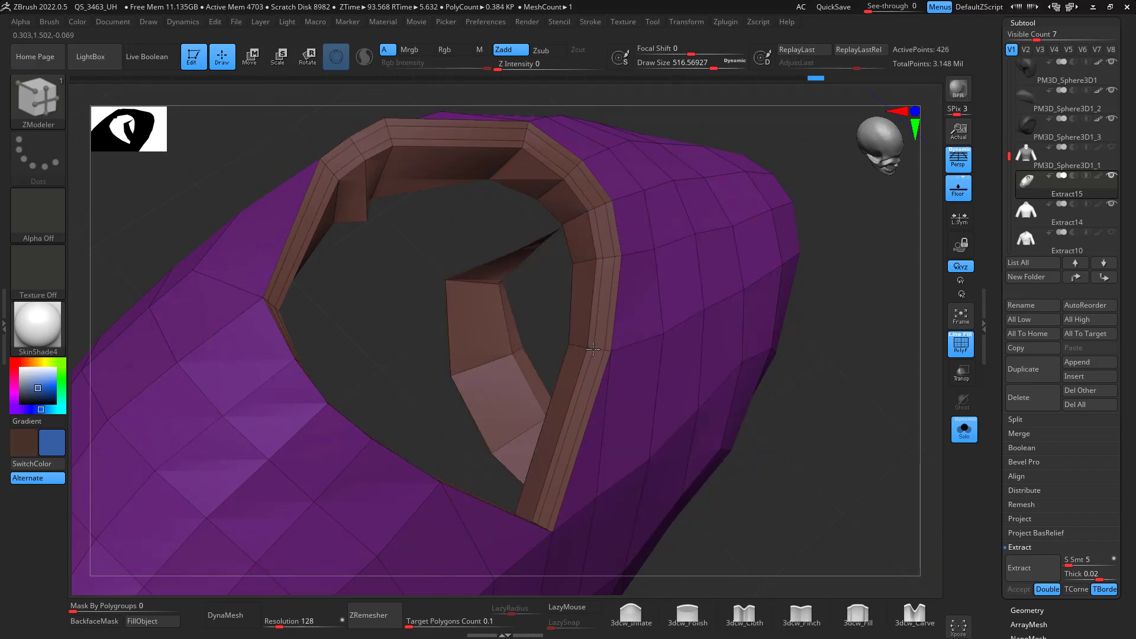
# - Try to bevel the edge loop across the V-shaped corner of the neckline rim
pyautogui.moveTo(793, 503); pyautogui.dragTo(530, 338)
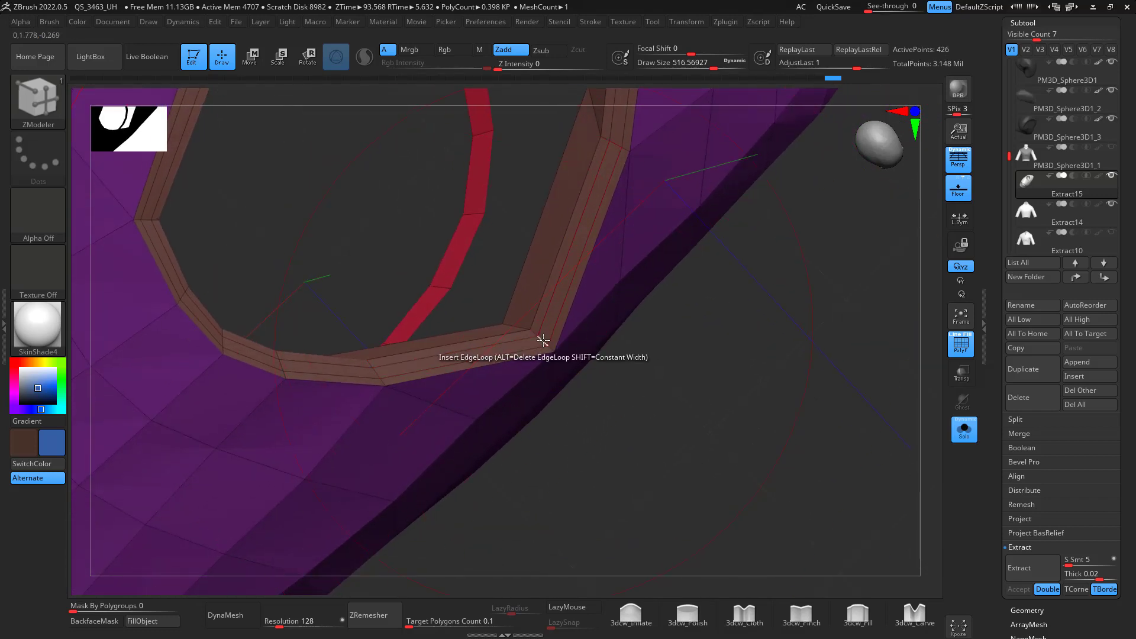
pyautogui.rightClick(543, 340)
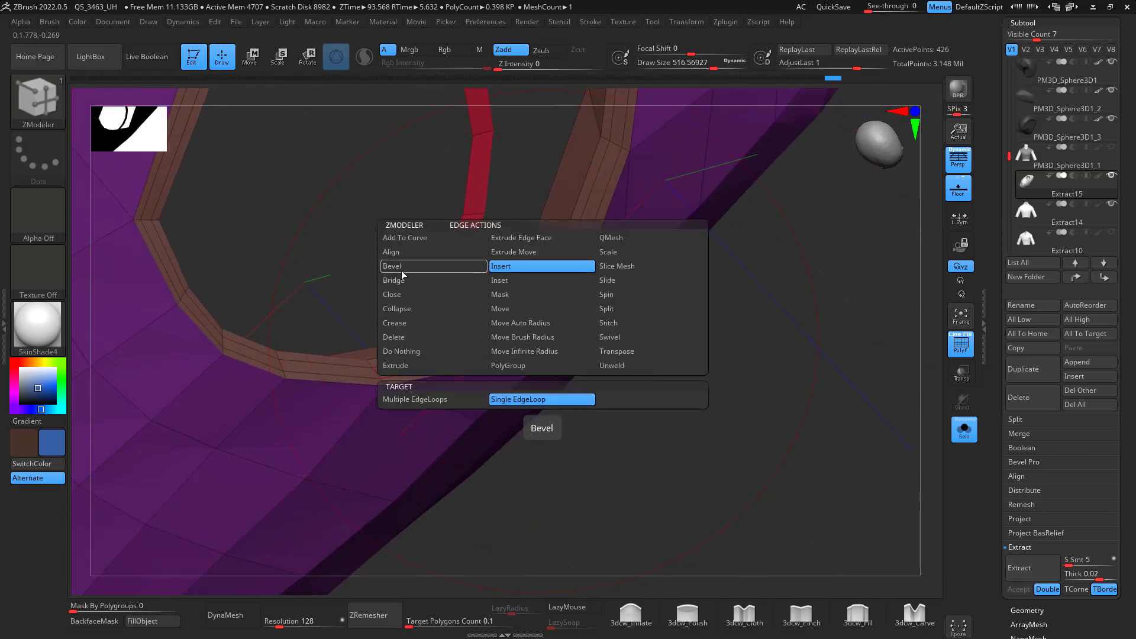
pyautogui.click(395, 267)
pyautogui.click(543, 338)
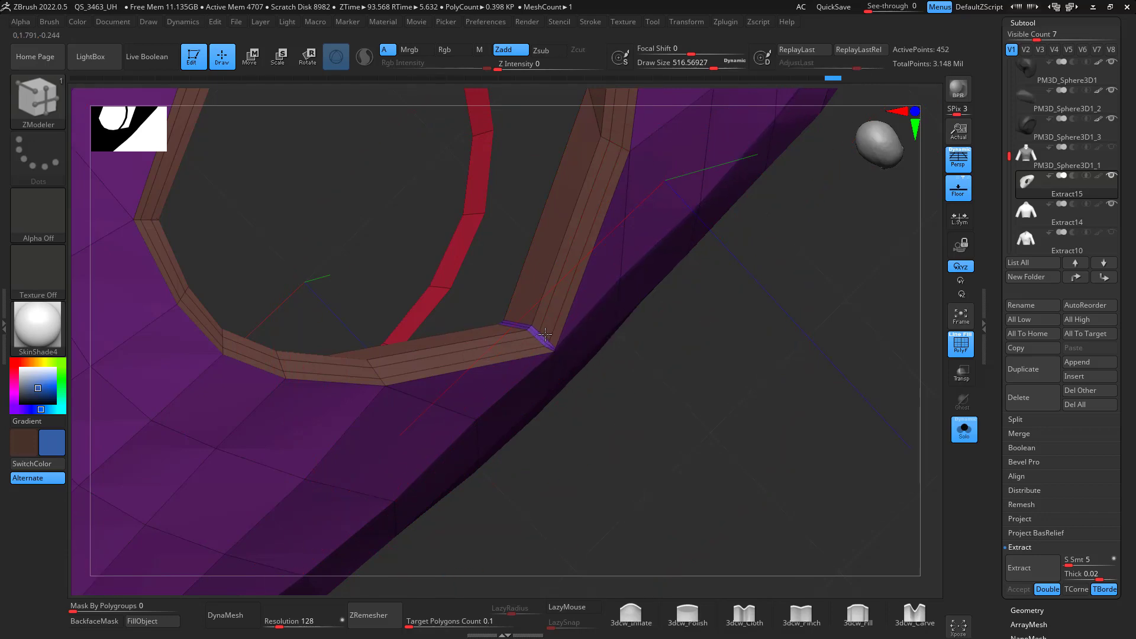
pyautogui.moveTo(547, 332)
pyautogui.mouseDown()
pyautogui.moveTo(666, 418)
pyautogui.moveTo(684, 452)
pyautogui.moveTo(675, 471)
pyautogui.mouseUp()
pyautogui.moveTo(757, 515); pyautogui.dragTo(826, 460)
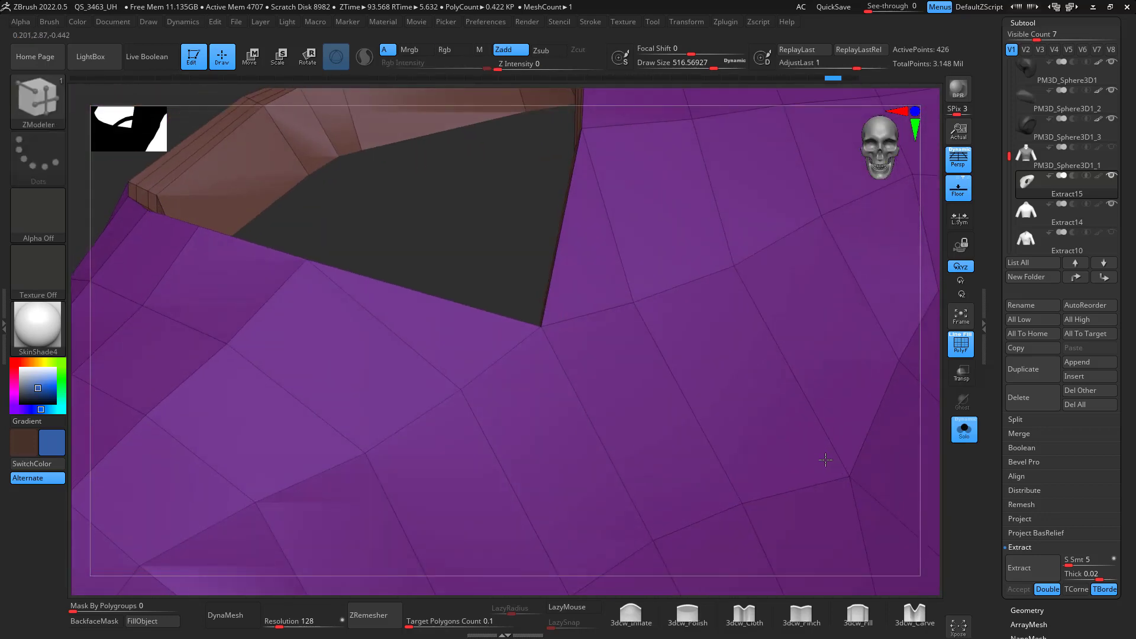
# - Bevel the outer edge loop of the armhole rims with the Bevel EdgeLoop Complete action
pyautogui.keyDown('alt'); pyautogui.moveTo(929, 472); pyautogui.dragTo(920, 266); pyautogui.keyUp('alt')
pyautogui.moveTo(918, 331); pyautogui.dragTo(832, 372)
pyautogui.keyDown('alt'); pyautogui.moveTo(853, 324); pyautogui.dragTo(862, 365); pyautogui.keyUp('alt')
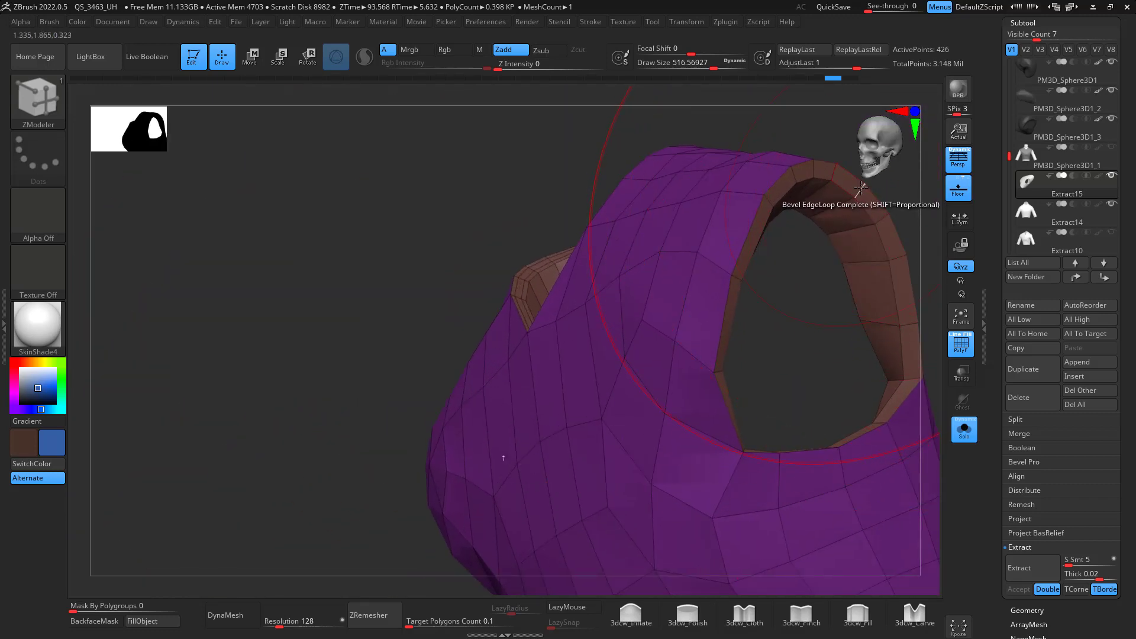
pyautogui.press('space')
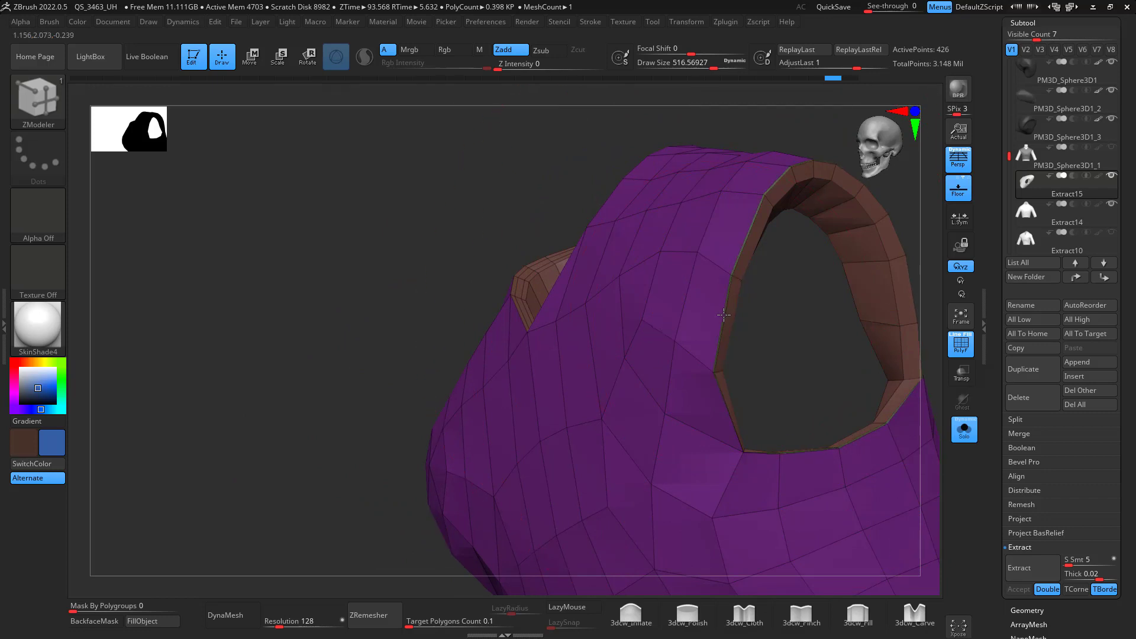
pyautogui.moveTo(809, 339); pyautogui.dragTo(766, 242)
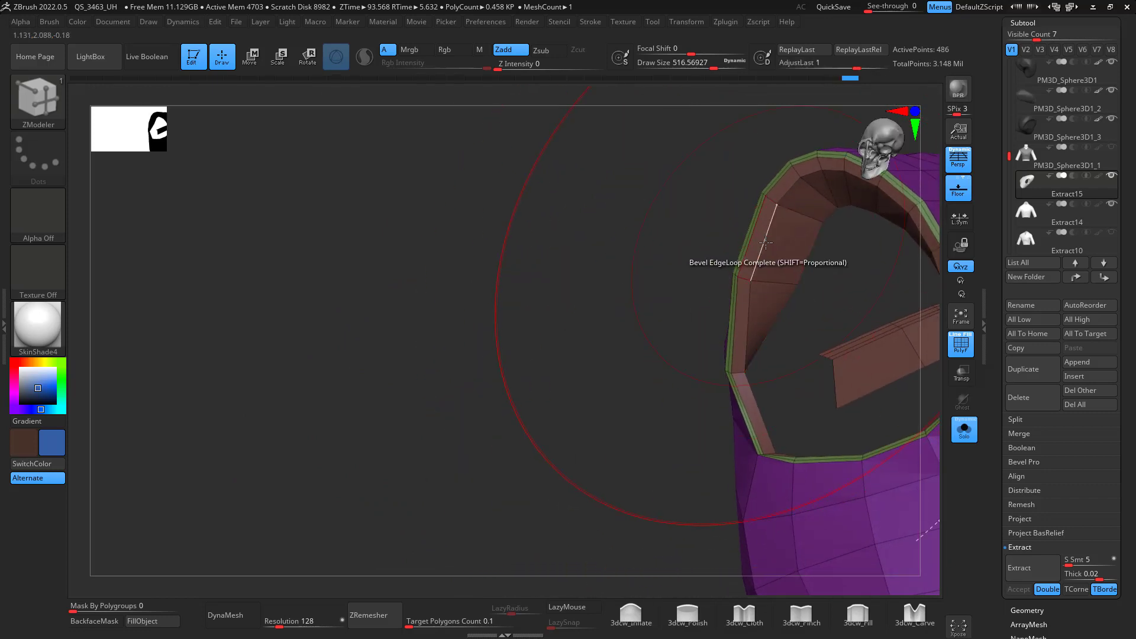
# - Try to bevel the armhole rims' inner edge loop and the V-neckline edge, and undo both bevels
pyautogui.hotkey('ctrl', 'z')
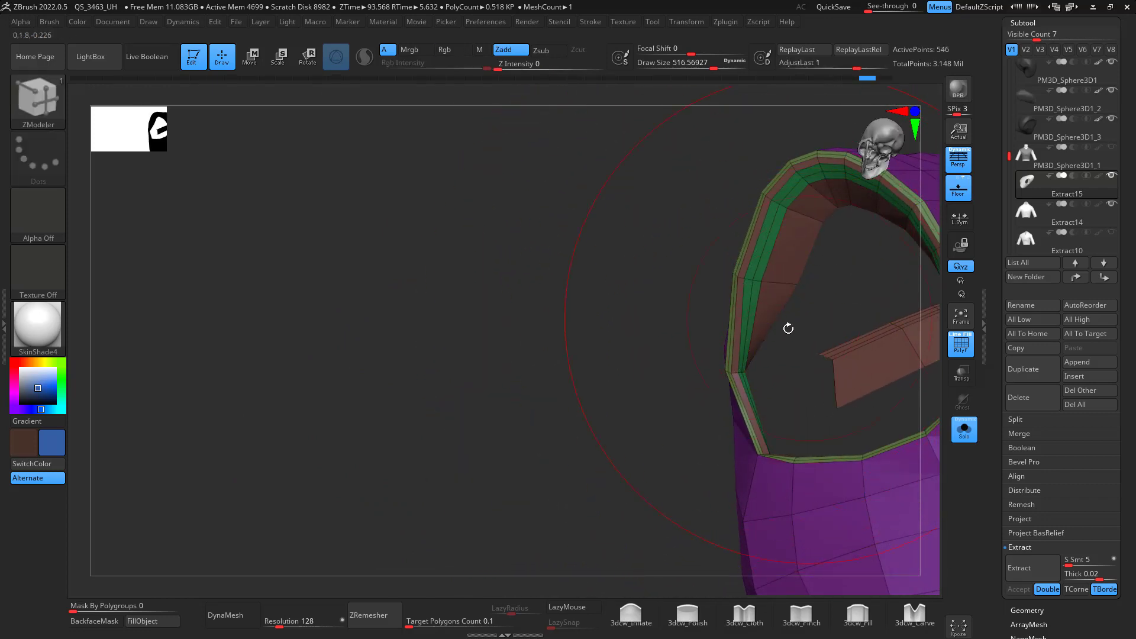
pyautogui.moveTo(787, 327); pyautogui.dragTo(766, 279)
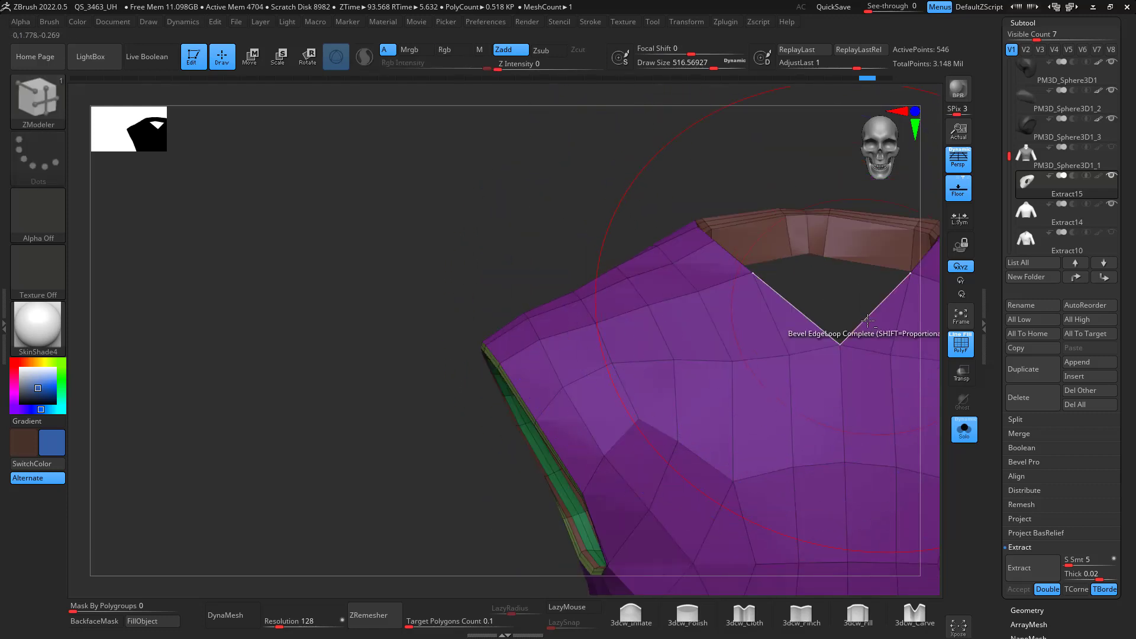
pyautogui.moveTo(743, 172); pyautogui.dragTo(703, 173)
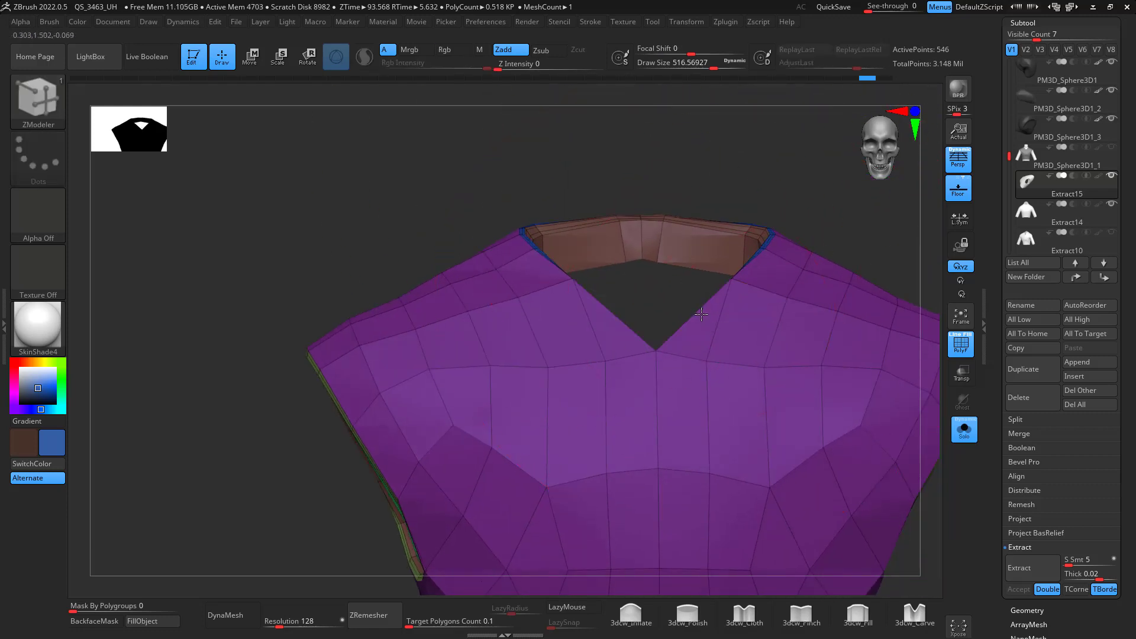
pyautogui.moveTo(703, 318); pyautogui.dragTo(839, 332)
pyautogui.hotkey('ctrl', 'z')
pyautogui.hotkey('ctrl', 'z')
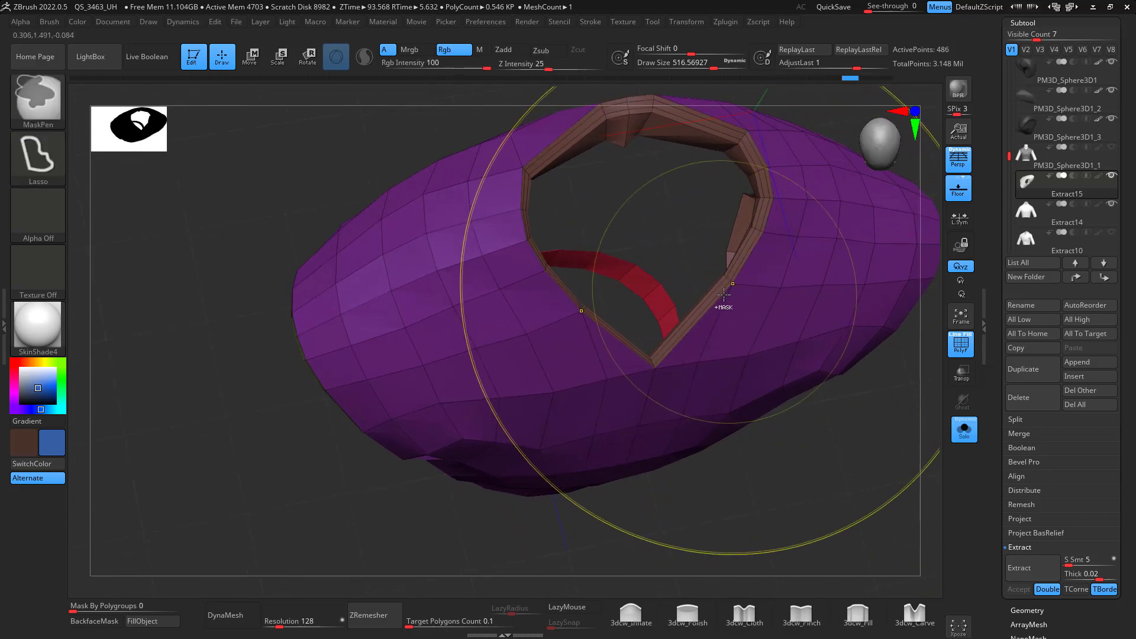
# - Bevel the inner edge loop of the armhole rims and the edge loop along the top's hem
pyautogui.moveTo(789, 507); pyautogui.dragTo(703, 272)
pyautogui.moveTo(698, 258); pyautogui.dragTo(694, 262)
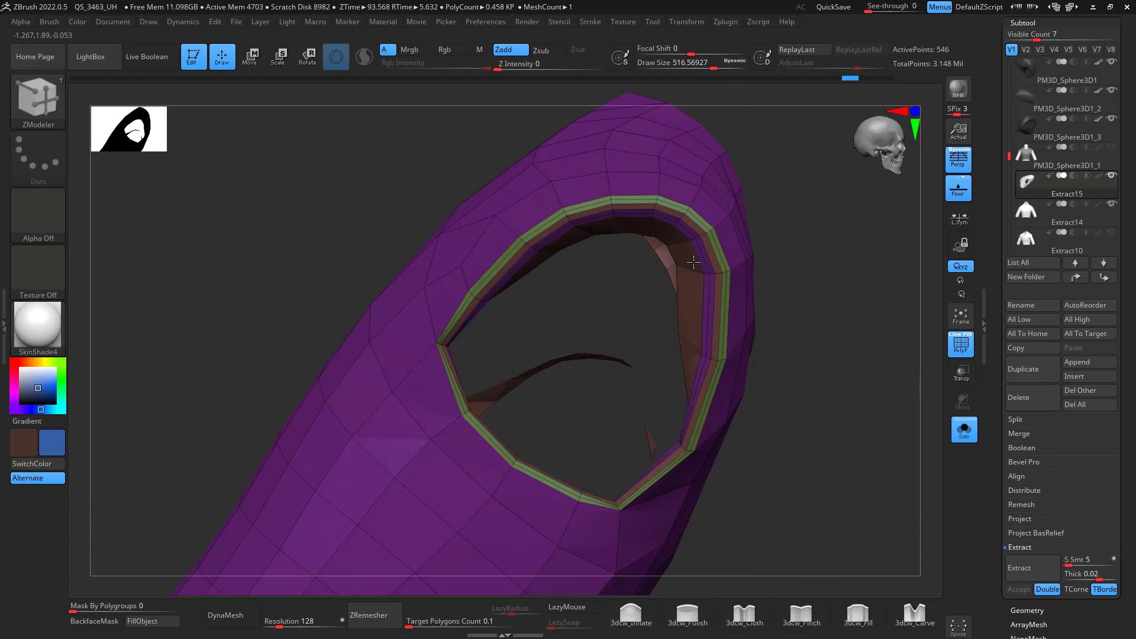
pyautogui.moveTo(876, 385); pyautogui.dragTo(819, 432)
pyautogui.keyDown('shift'); pyautogui.moveTo(925, 467); pyautogui.dragTo(753, 512); pyautogui.keyUp('shift')
pyautogui.moveTo(924, 466); pyautogui.dragTo(762, 389)
# - Show the whole character again and subdivide the top twice
pyautogui.click(965, 436)
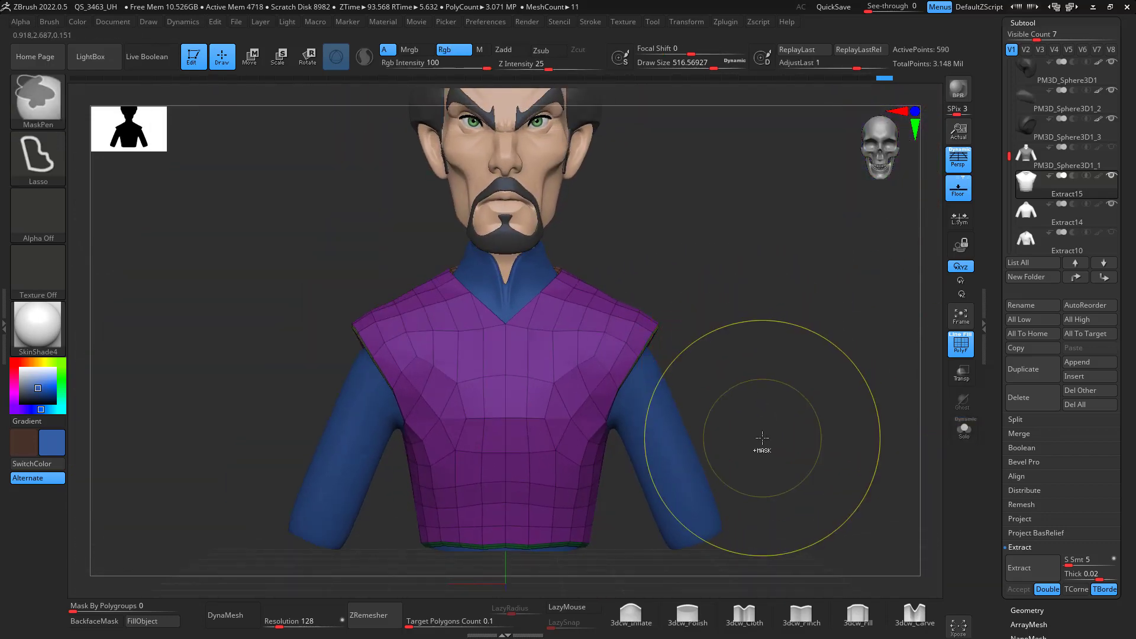
pyautogui.hotkey('ctrl', 'd')
pyautogui.hotkey('ctrl', 'd')
# - Refine the fit of the top around the shoulders, neckline and armholes with the Move brush, adjusting the draw size between strokes
pyautogui.press('b')
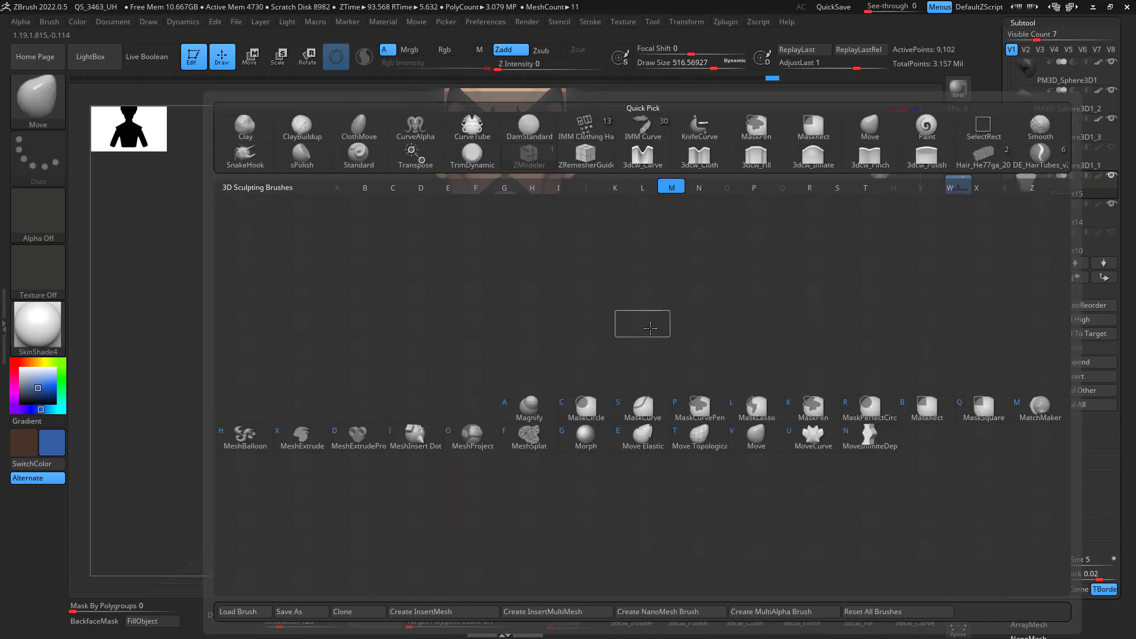
pyautogui.press('m')
pyautogui.press('v')
pyautogui.press('space')
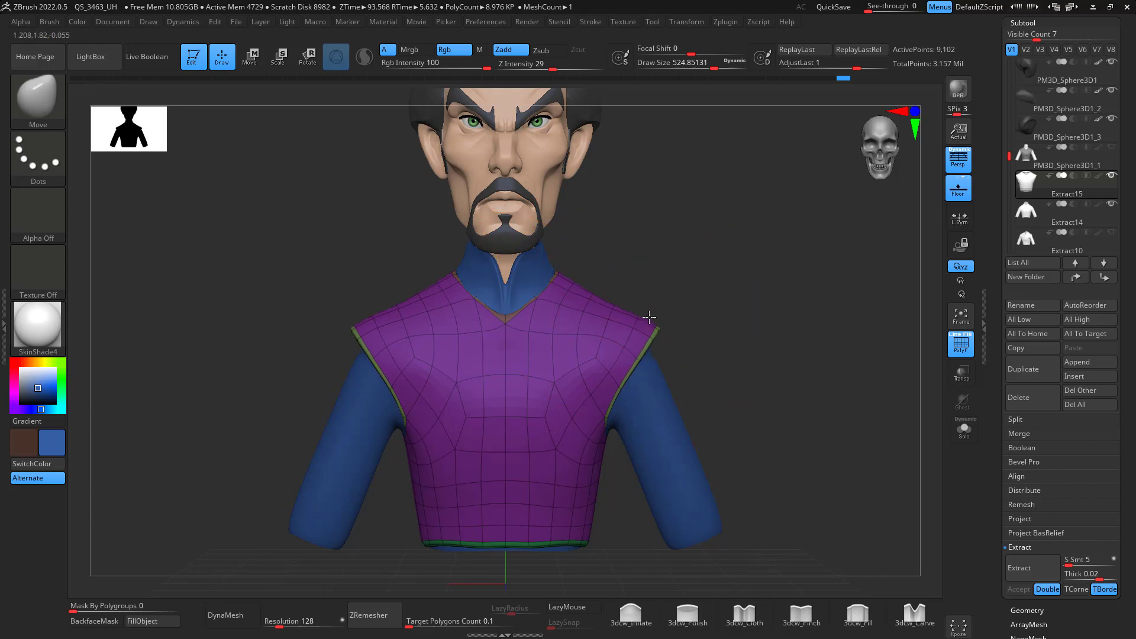
pyautogui.press('space')
pyautogui.moveTo(592, 286)
pyautogui.mouseDown()
pyautogui.moveTo(598, 267)
pyautogui.moveTo(594, 303)
pyautogui.mouseUp()
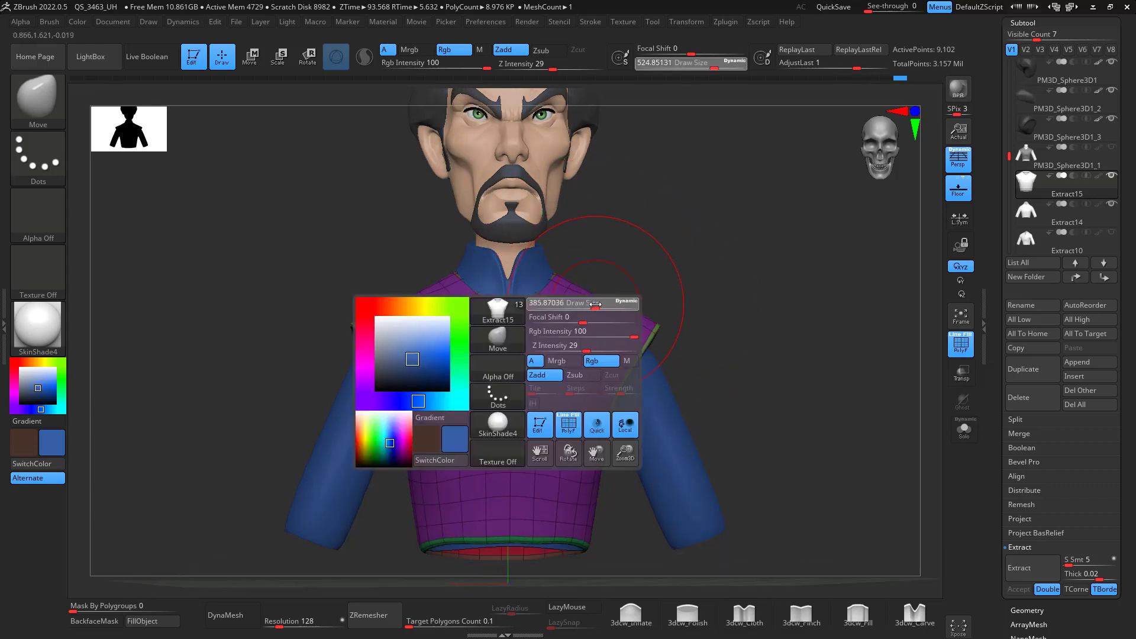
pyautogui.moveTo(573, 256)
pyautogui.mouseDown()
pyautogui.moveTo(594, 267)
pyautogui.moveTo(644, 243)
pyautogui.moveTo(617, 235)
pyautogui.mouseUp()
pyautogui.press('space')
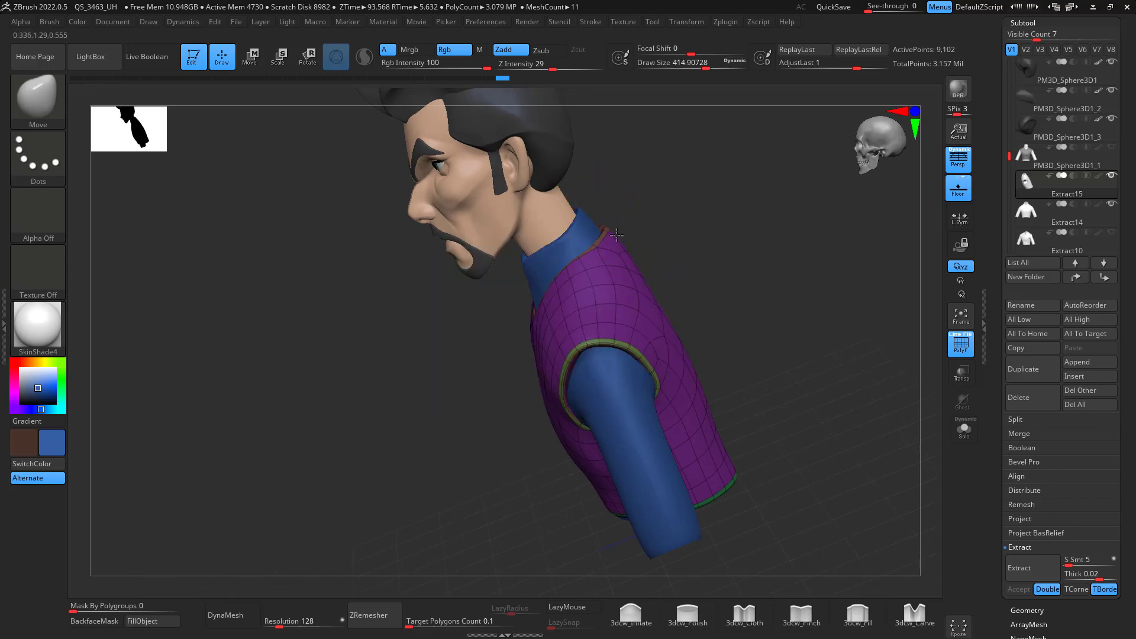
pyautogui.moveTo(744, 266); pyautogui.dragTo(665, 316)
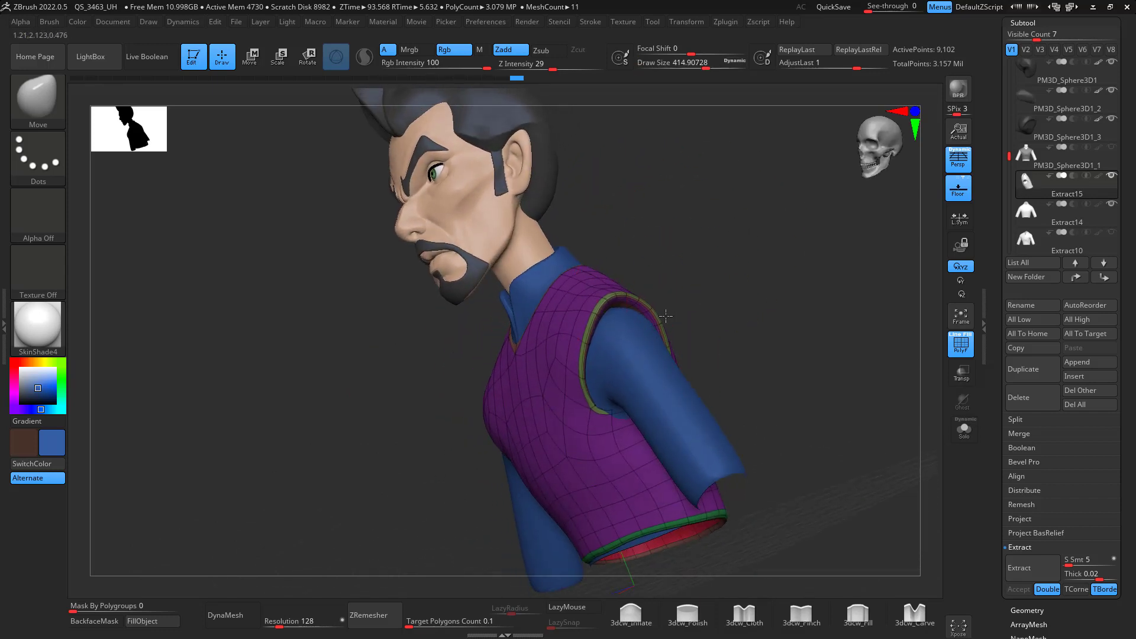
pyautogui.moveTo(594, 325)
pyautogui.mouseDown()
pyautogui.moveTo(756, 269)
pyautogui.moveTo(645, 315)
pyautogui.moveTo(728, 337)
pyautogui.moveTo(584, 390)
pyautogui.mouseUp()
pyautogui.press('space')
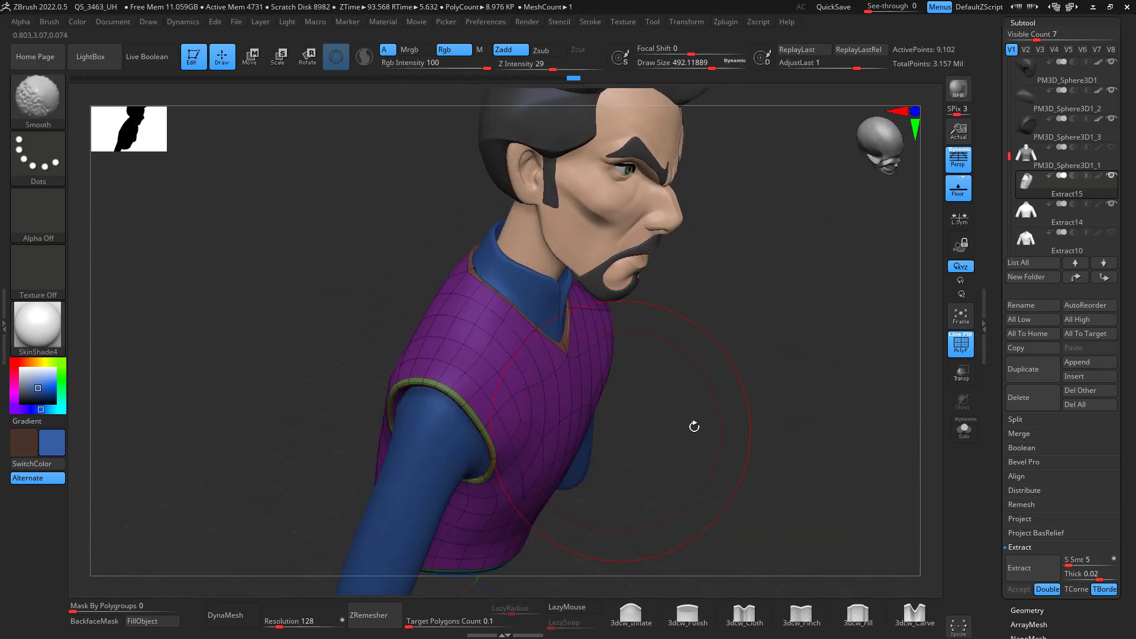
pyautogui.keyDown('shift'); pyautogui.moveTo(694, 426); pyautogui.dragTo(807, 338); pyautogui.keyUp('shift')
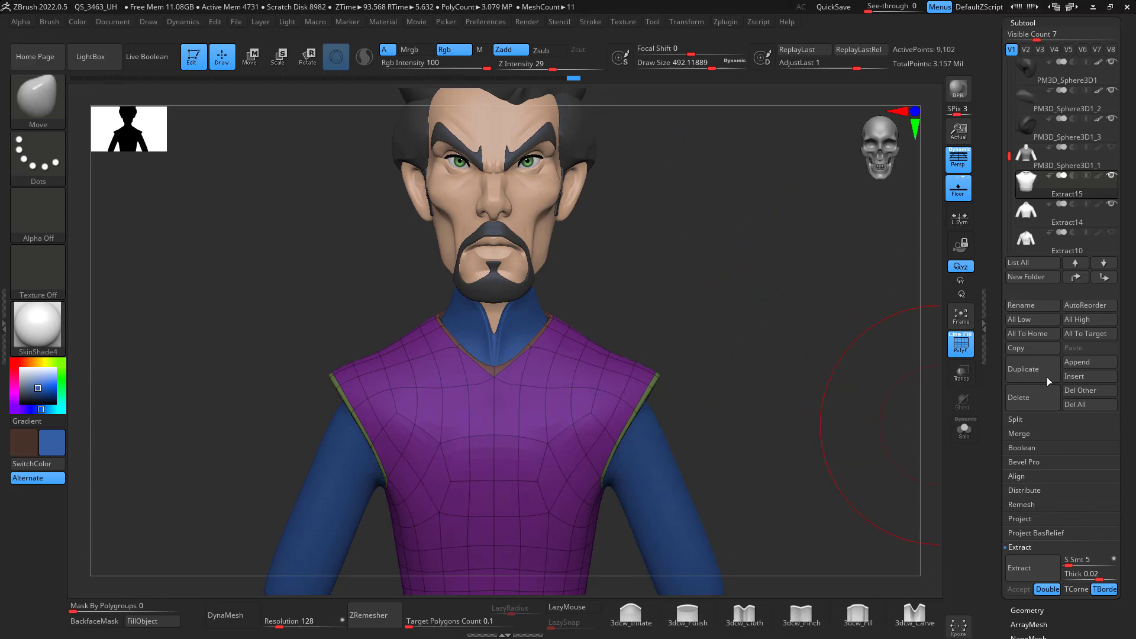
pyautogui.moveTo(847, 401); pyautogui.dragTo(851, 399)
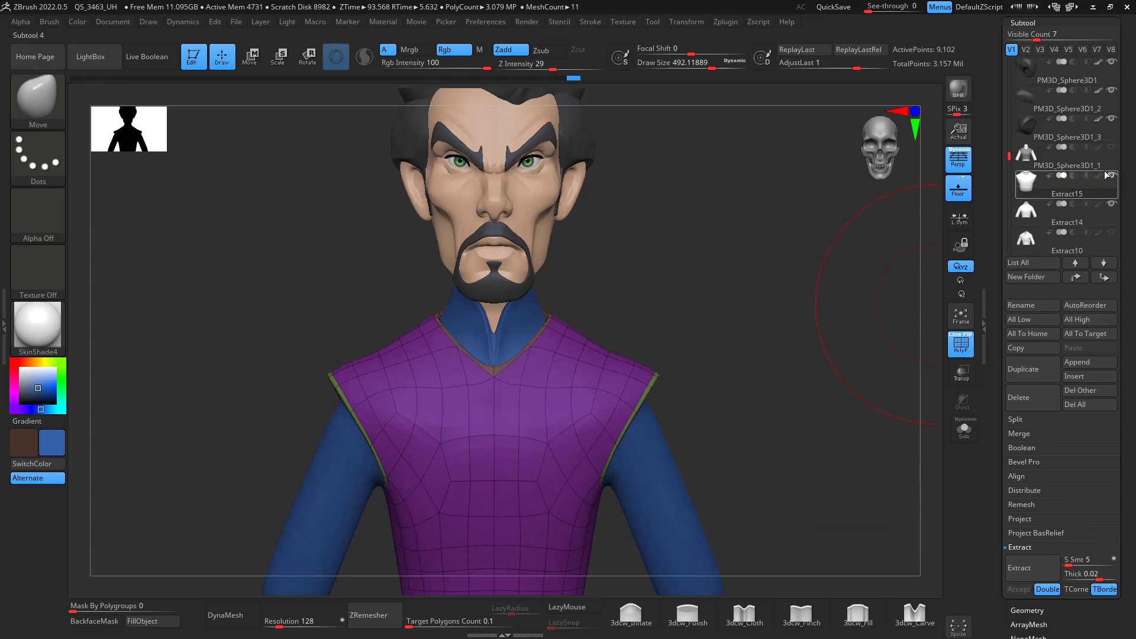
# - Hide the wireframe display, check the PM3D_Sphere3D1_1 subtool, and make the long-sleeved Extract14 shirt the active subtool
pyautogui.moveTo(1109, 177)
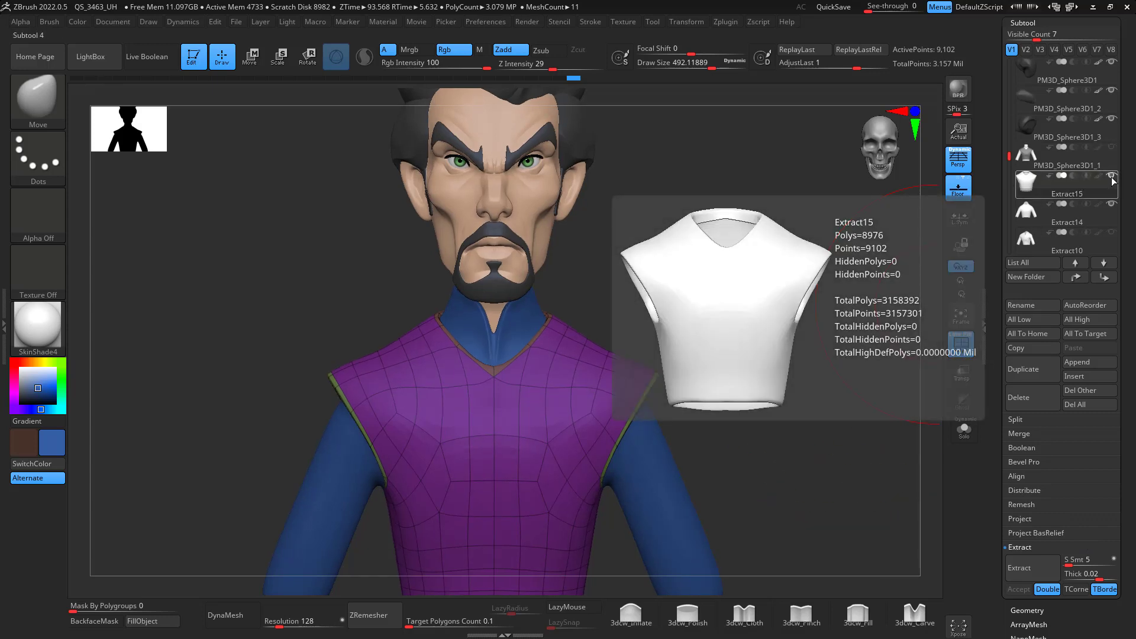
pyautogui.click(961, 344)
pyautogui.keyDown('alt'); pyautogui.moveTo(799, 472); pyautogui.dragTo(813, 313); pyautogui.keyUp('alt')
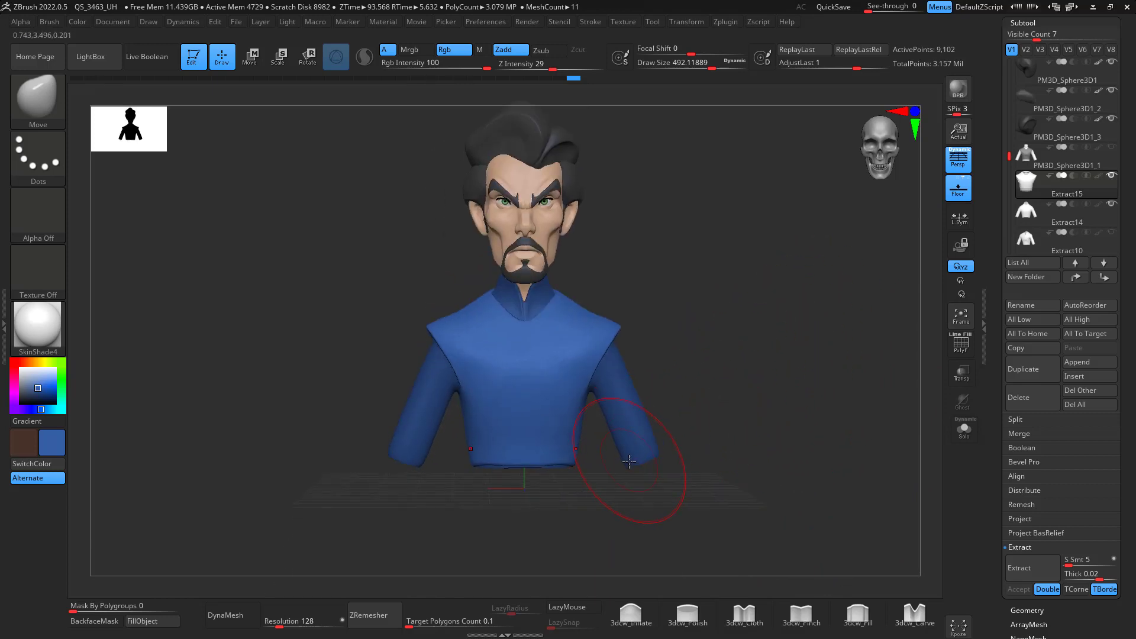
pyautogui.click(1039, 157)
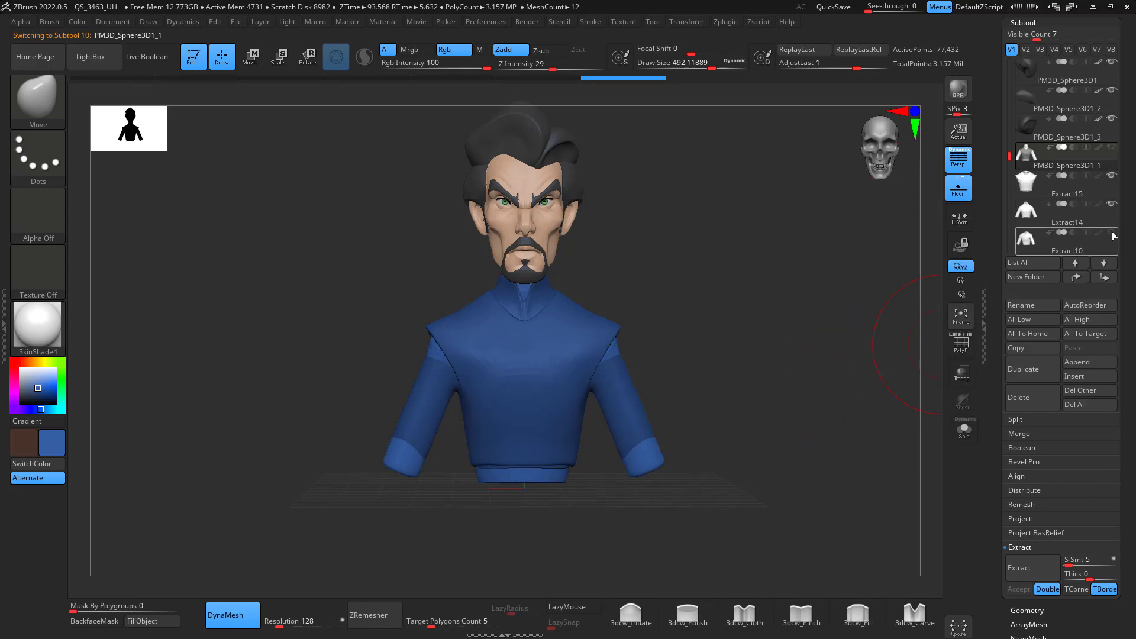
pyautogui.click(1085, 218)
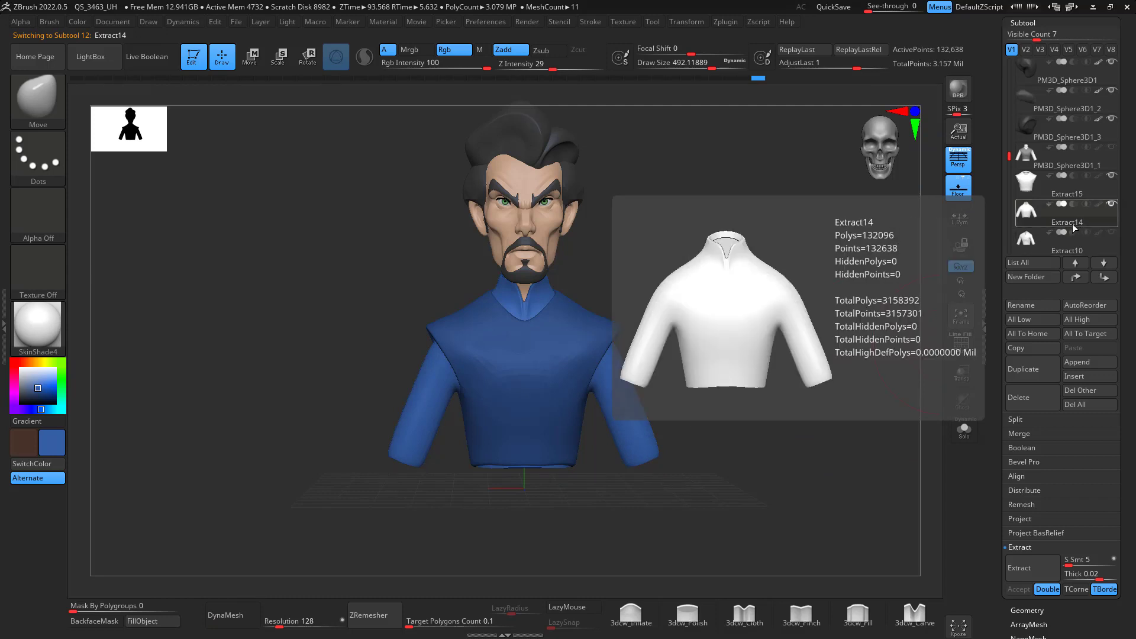
# - Lower the Extract14 shirt to its lowest subdivision level
pyautogui.moveTo(753, 355)
pyautogui.keyDown('alt'); pyautogui.mouseDown()
pyautogui.moveTo(748, 370)
pyautogui.moveTo(752, 336)
pyautogui.mouseUp(); pyautogui.keyUp('alt')
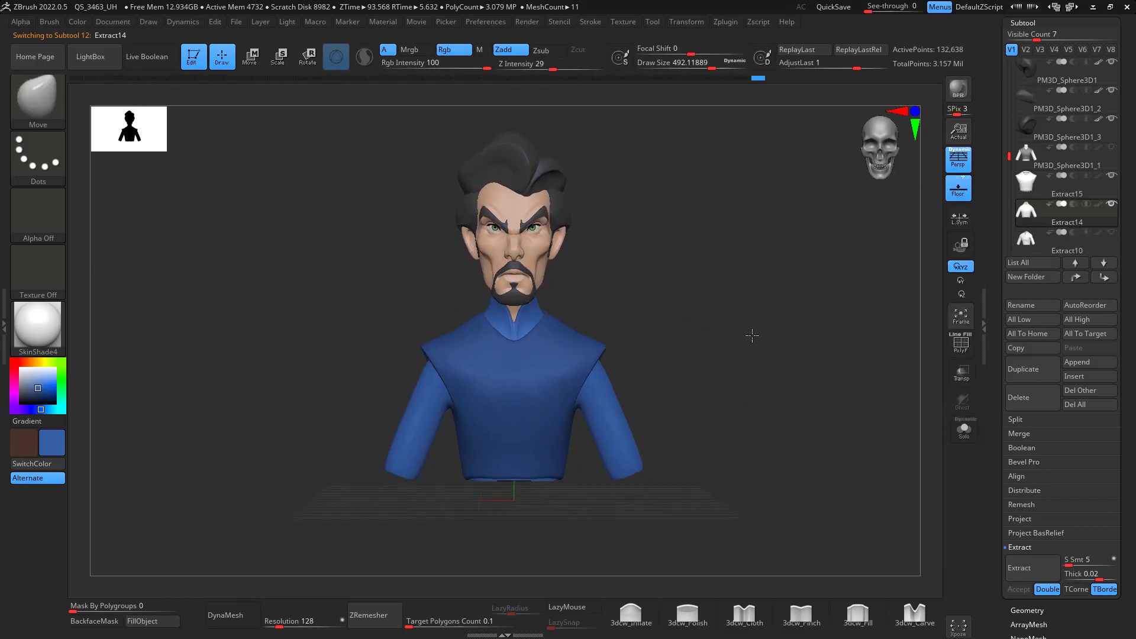
pyautogui.press('f')
pyautogui.press('ctrl')
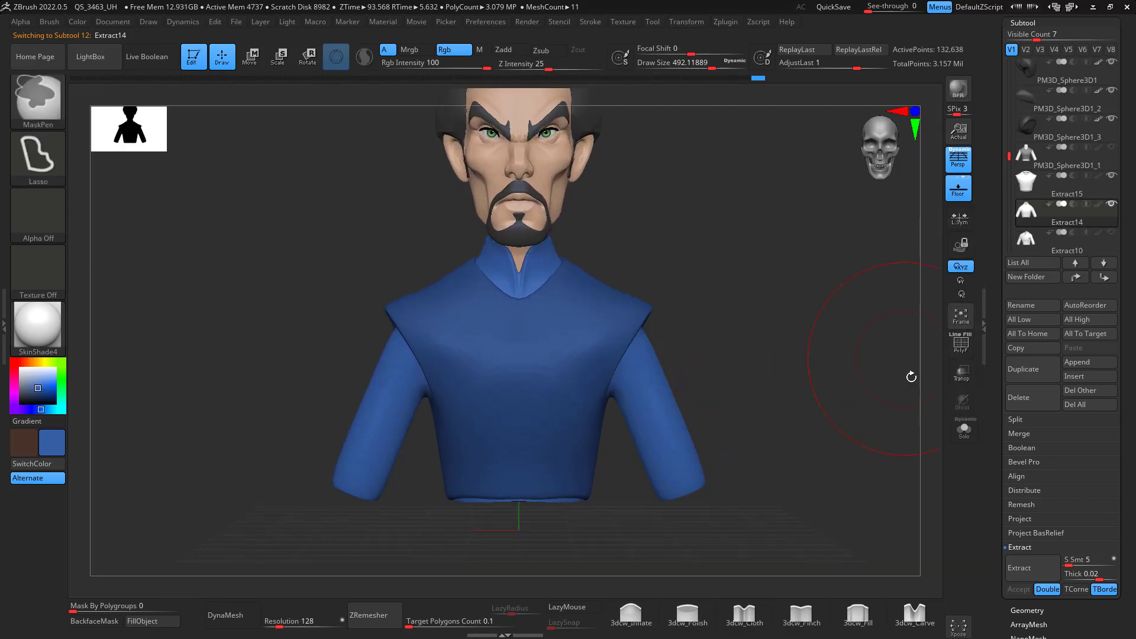
pyautogui.click(1039, 610)
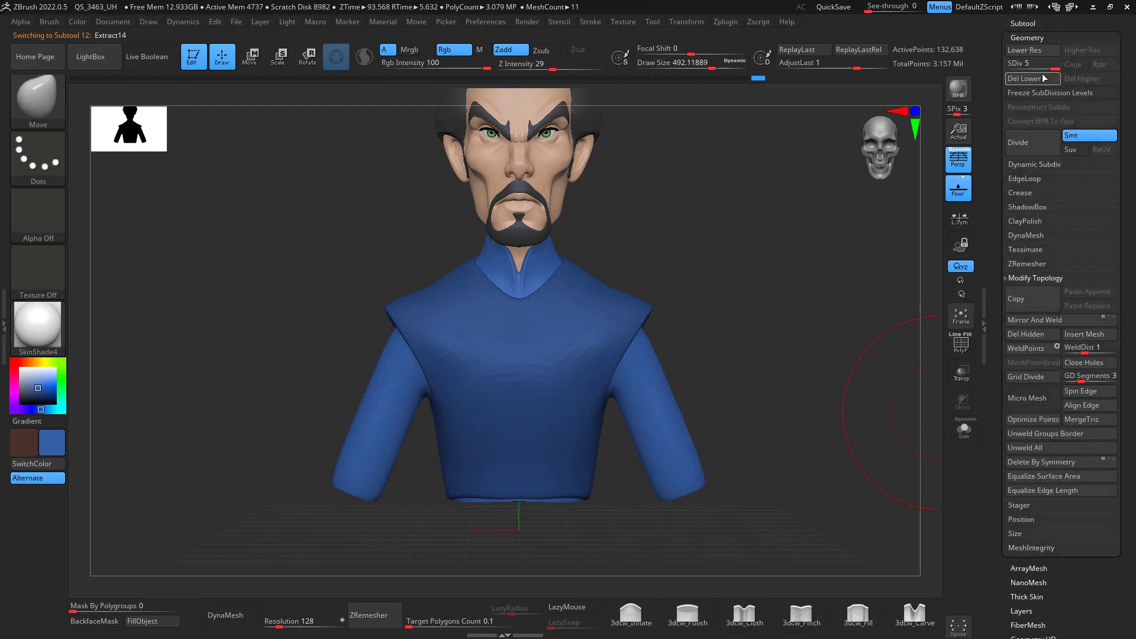
pyautogui.click(1006, 65)
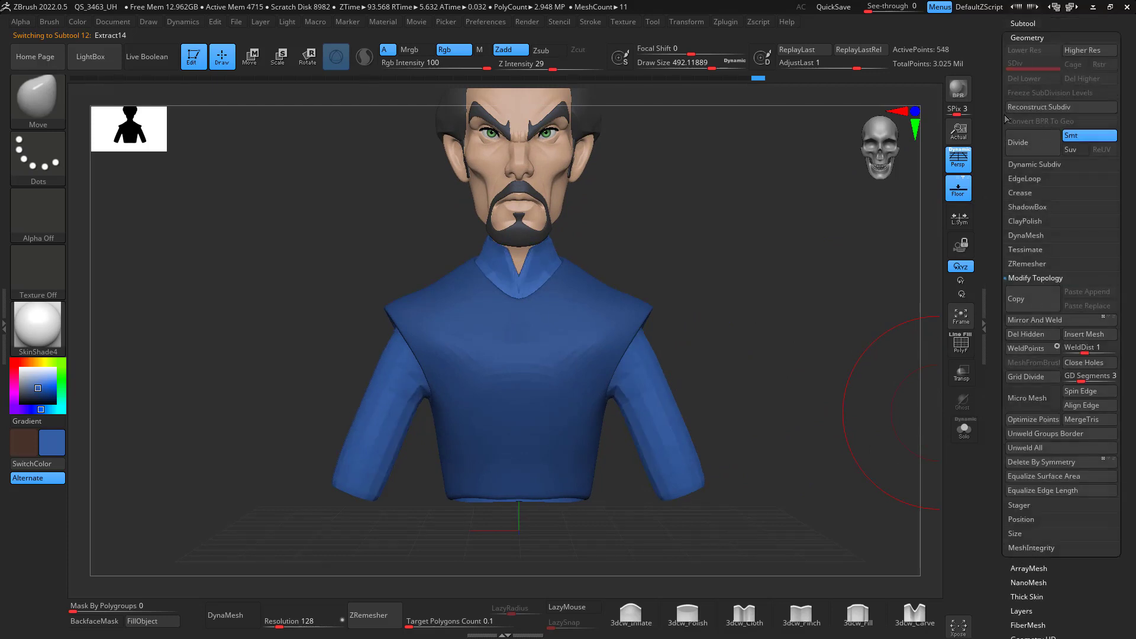
pyautogui.keyDown('alt'); pyautogui.moveTo(746, 284); pyautogui.dragTo(753, 405); pyautogui.keyUp('alt')
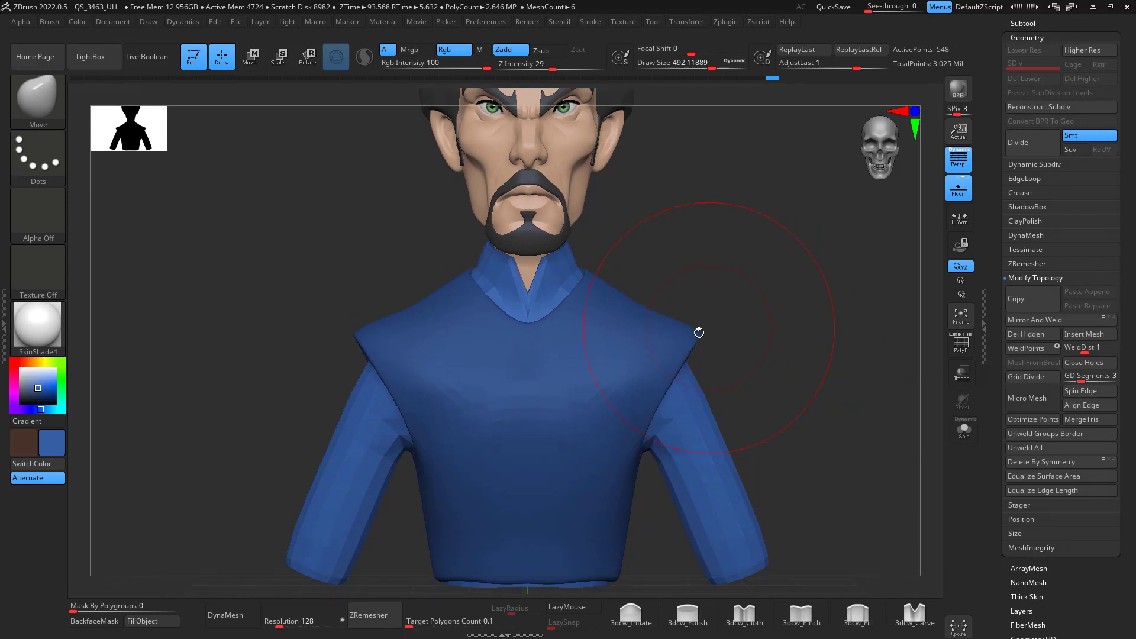
# - Isolate the Extract14 shirt and cut off both sleeves symmetrically with the KnifeCurve brush
pyautogui.click(964, 436)
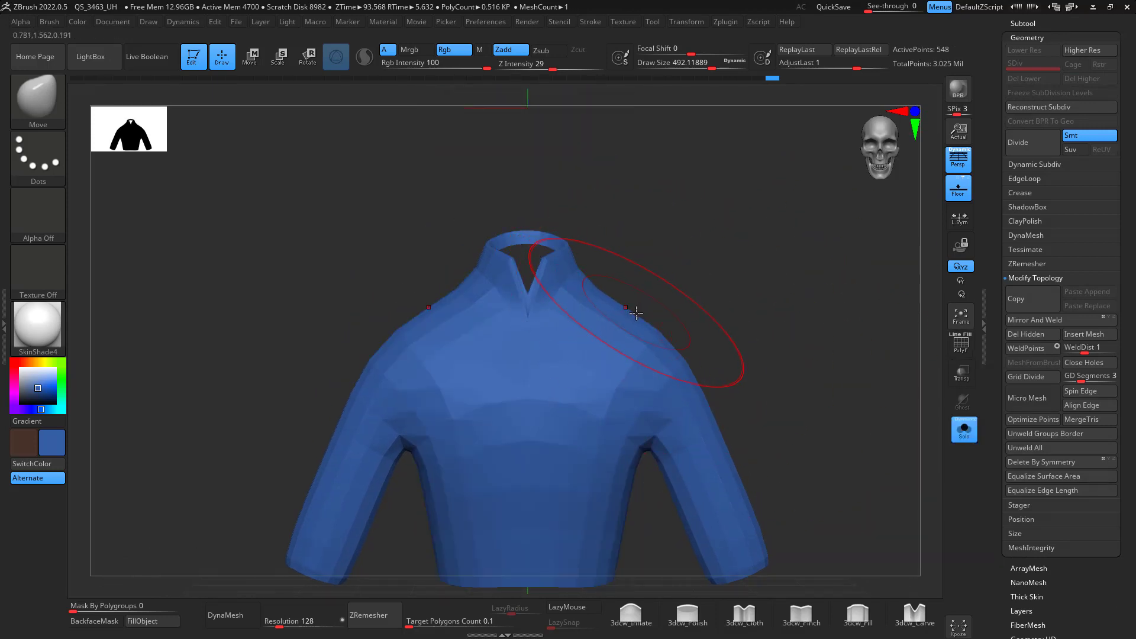
pyautogui.keyDown('ctrl'); pyautogui.keyDown('shift'); pyautogui.click(36, 97); pyautogui.keyUp('shift'); pyautogui.keyUp('ctrl')
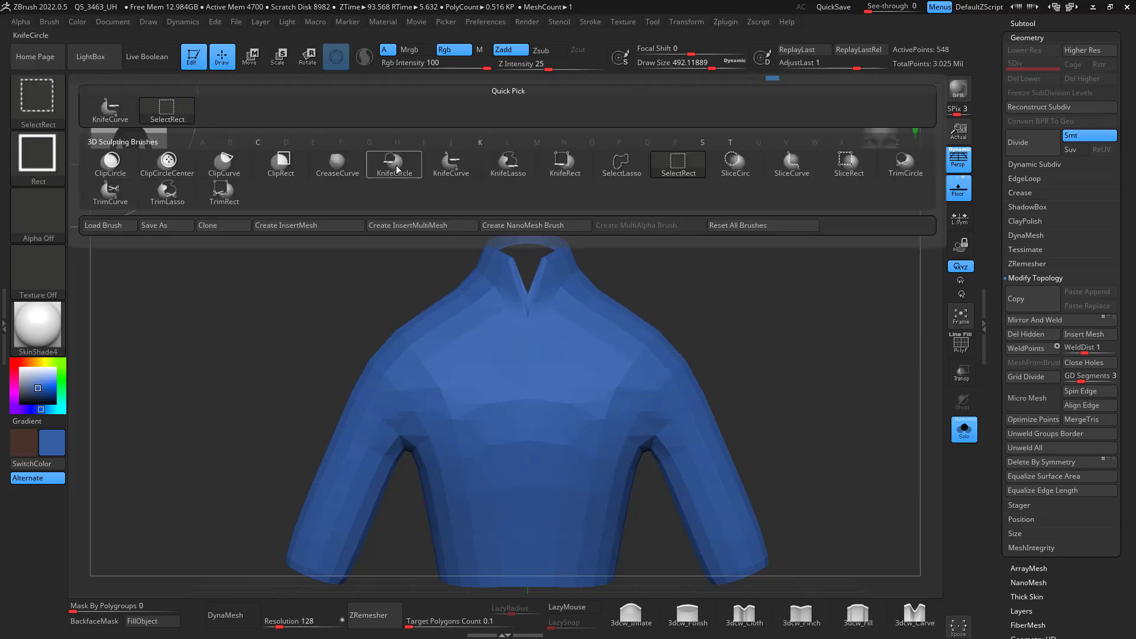
pyautogui.click(460, 166)
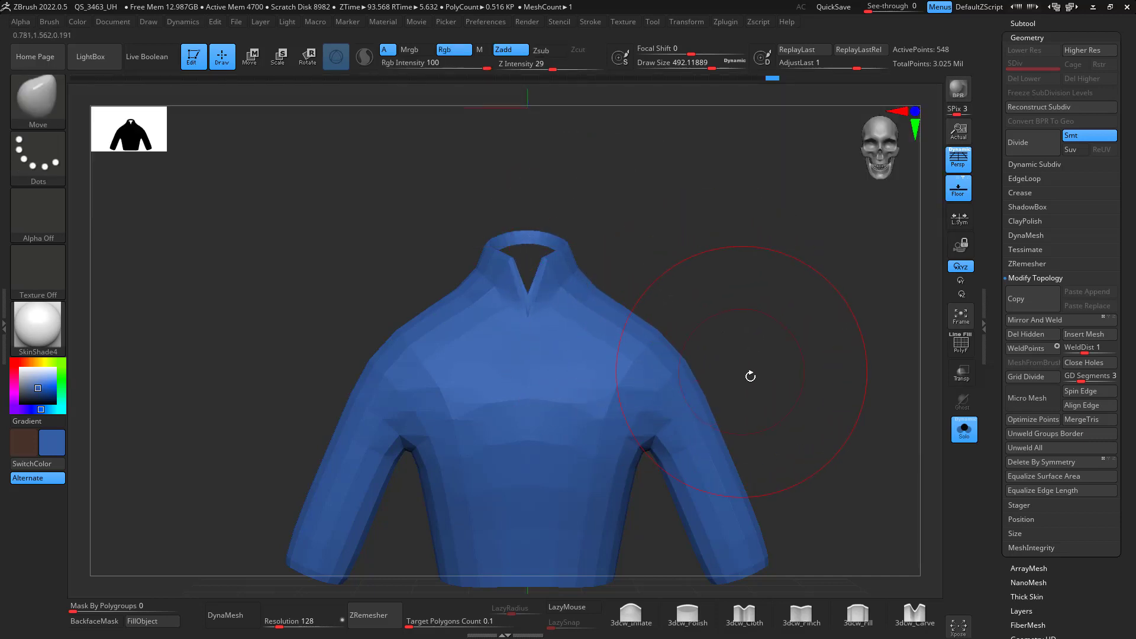
pyautogui.keyDown('alt'); pyautogui.moveTo(750, 376); pyautogui.dragTo(750, 204); pyautogui.keyUp('alt')
pyautogui.keyDown('ctrl'); pyautogui.keyDown('shift'); pyautogui.moveTo(585, 259); pyautogui.dragTo(514, 466); pyautogui.keyUp('shift'); pyautogui.keyUp('ctrl')
pyautogui.hotkey('ctrl', 'z')
pyautogui.keyDown('ctrl'); pyautogui.keyDown('shift'); pyautogui.moveTo(590, 258); pyautogui.dragTo(604, 423); pyautogui.keyUp('shift'); pyautogui.keyUp('ctrl')
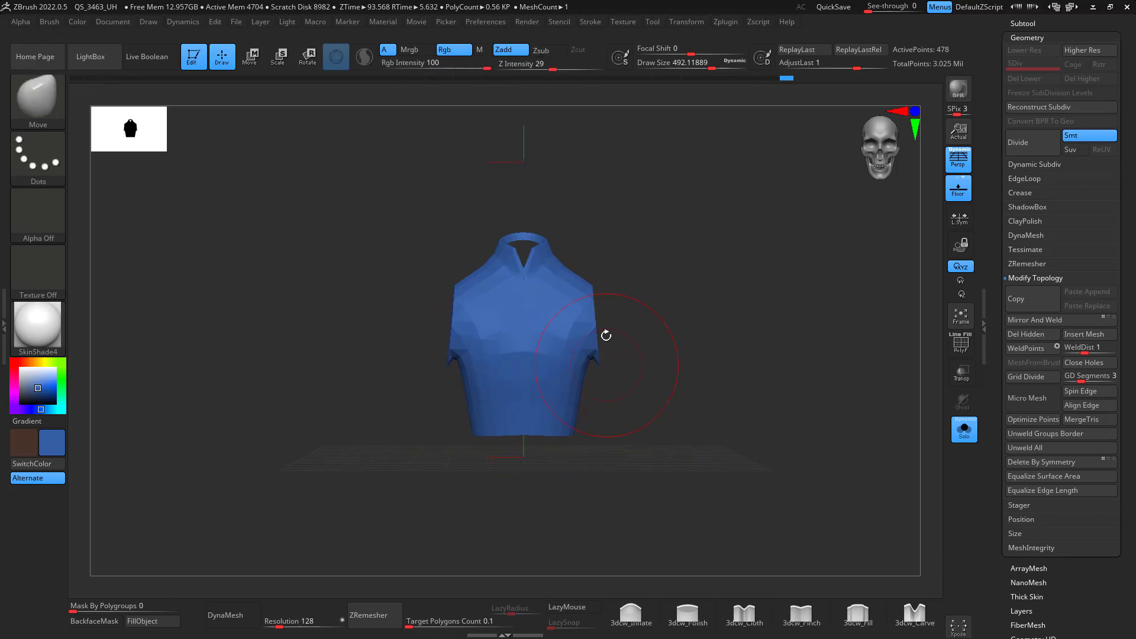
# - Trim the shirt's sides closer to the torso and cut away everything below the chest with KnifeCurve
pyautogui.keyDown('ctrl'); pyautogui.keyDown('shift'); pyautogui.moveTo(582, 266); pyautogui.dragTo(588, 406); pyautogui.keyUp('shift'); pyautogui.keyUp('ctrl')
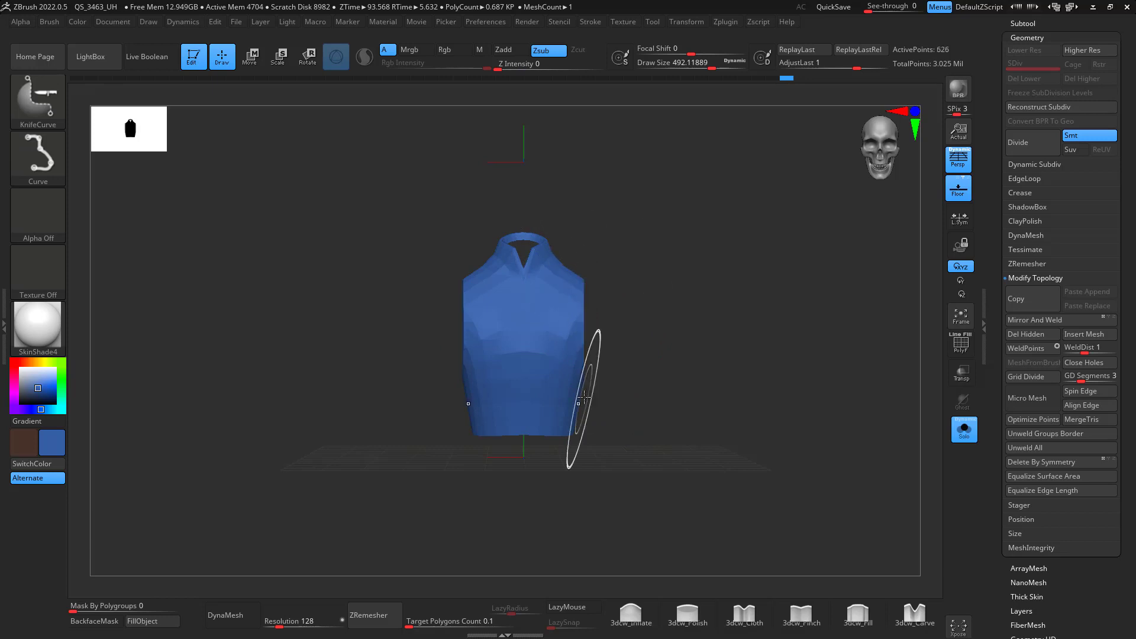
pyautogui.moveTo(717, 357)
pyautogui.mouseDown()
pyautogui.moveTo(669, 355)
pyautogui.moveTo(709, 350)
pyautogui.moveTo(647, 330)
pyautogui.moveTo(355, 322)
pyautogui.mouseUp()
pyautogui.moveTo(698, 332); pyautogui.dragTo(708, 431)
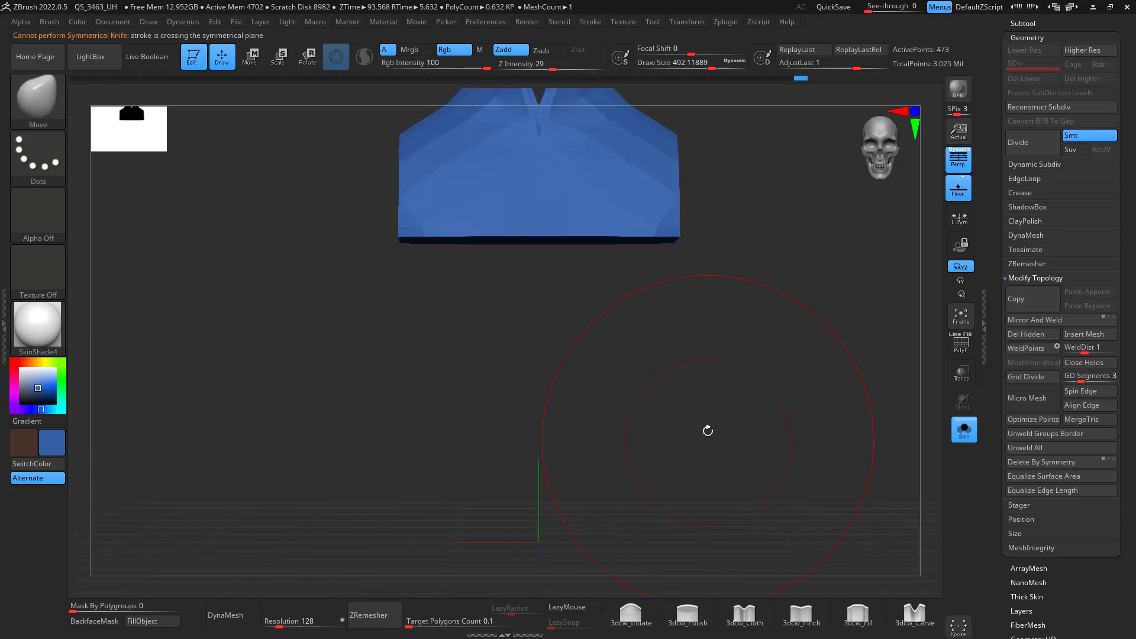
# - Display the wireframe and remesh the trimmed collar piece with ZRemesher at a target polygon count of 1
pyautogui.click(958, 350)
pyautogui.moveTo(819, 343)
pyautogui.keyDown('alt'); pyautogui.mouseDown()
pyautogui.moveTo(757, 460)
pyautogui.moveTo(728, 385)
pyautogui.moveTo(811, 350)
pyautogui.moveTo(828, 367)
pyautogui.mouseUp(); pyautogui.keyUp('alt')
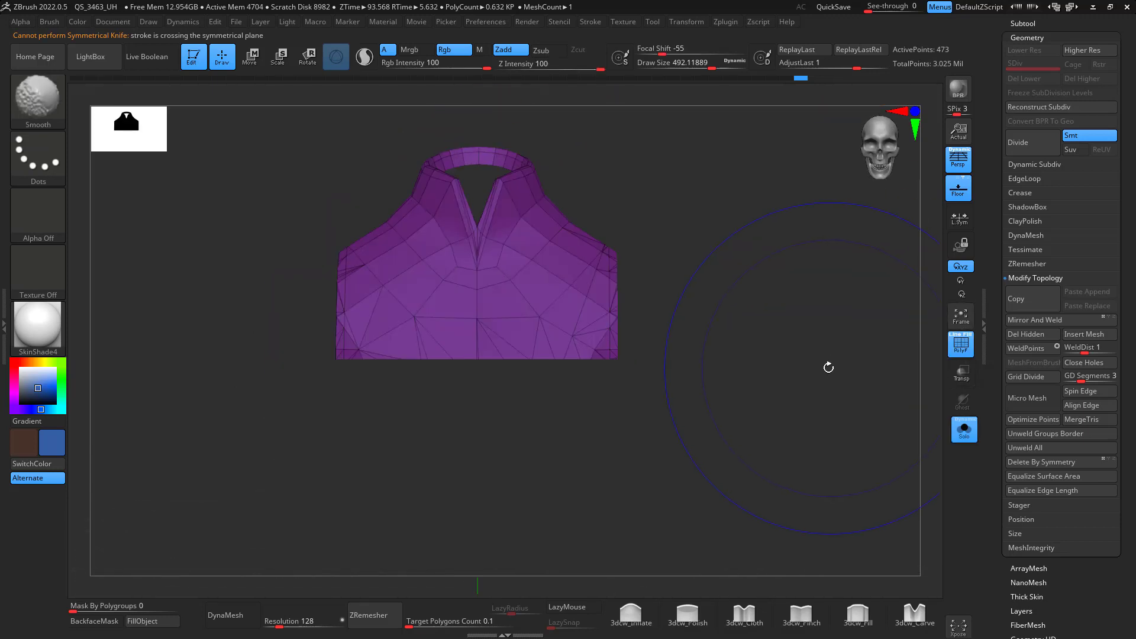
pyautogui.moveTo(781, 340)
pyautogui.keyDown('alt'); pyautogui.mouseDown()
pyautogui.moveTo(773, 383)
pyautogui.moveTo(769, 373)
pyautogui.mouseUp(); pyautogui.keyUp('alt')
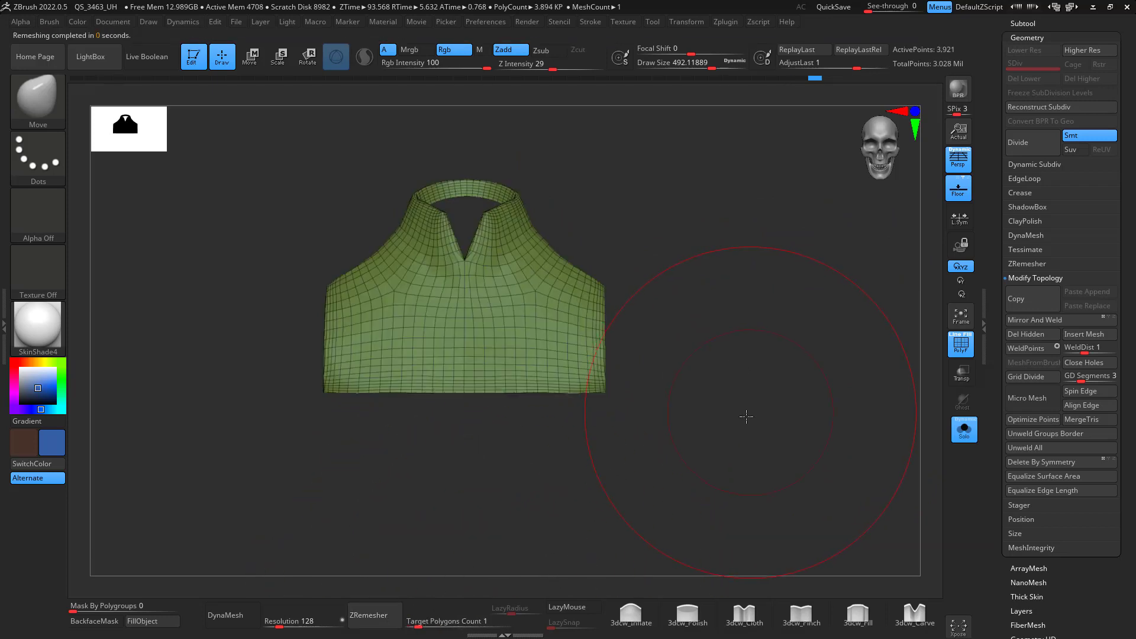
pyautogui.moveTo(746, 416)
pyautogui.mouseDown()
pyautogui.moveTo(740, 432)
pyautogui.moveTo(769, 441)
pyautogui.moveTo(738, 375)
pyautogui.moveTo(748, 339)
pyautogui.moveTo(751, 406)
pyautogui.moveTo(771, 417)
pyautogui.moveTo(793, 297)
pyautogui.moveTo(771, 385)
pyautogui.moveTo(769, 323)
pyautogui.moveTo(794, 380)
pyautogui.moveTo(766, 393)
pyautogui.moveTo(661, 394)
pyautogui.moveTo(692, 408)
pyautogui.moveTo(761, 393)
pyautogui.moveTo(762, 381)
pyautogui.moveTo(767, 398)
pyautogui.moveTo(686, 400)
pyautogui.moveTo(708, 474)
pyautogui.moveTo(571, 605)
pyautogui.mouseUp()
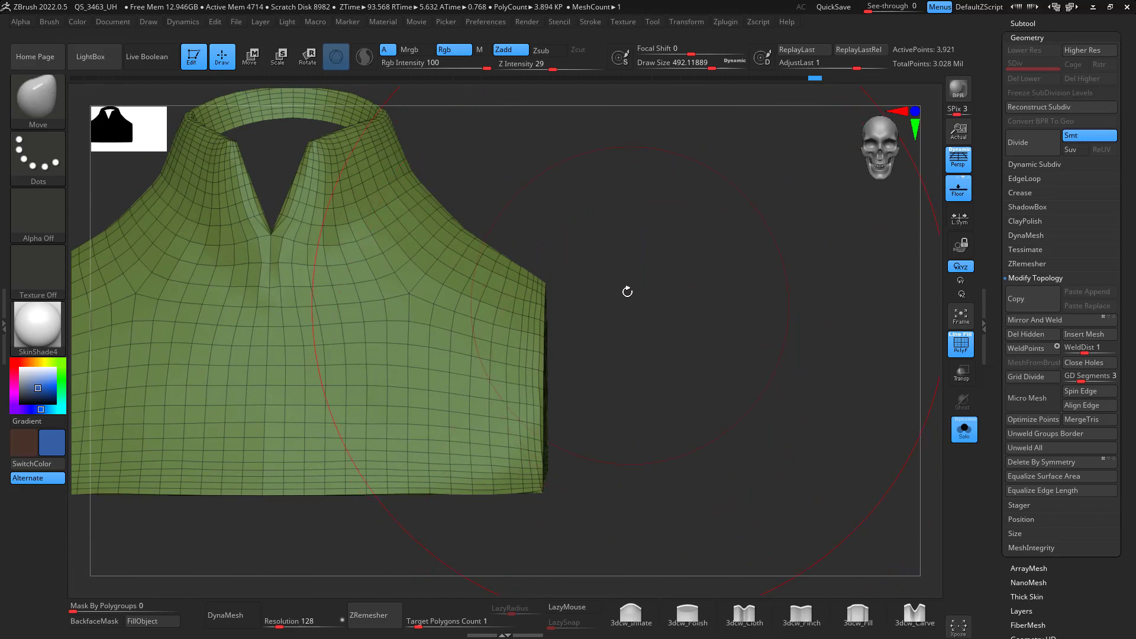
# - Try to slice along the side of the collar piece with the KnifeCurve brush
pyautogui.moveTo(642, 246)
pyautogui.keyDown('ctrl'); pyautogui.keyDown('shift'); pyautogui.mouseDown()
pyautogui.moveTo(556, 538)
pyautogui.moveTo(616, 526)
pyautogui.mouseUp(); pyautogui.keyUp('shift'); pyautogui.keyUp('ctrl')
pyautogui.keyDown('alt'); pyautogui.moveTo(665, 378); pyautogui.dragTo(802, 230); pyautogui.keyUp('alt')
pyautogui.moveTo(701, 398); pyautogui.dragTo(708, 405)
pyautogui.keyDown('alt'); pyautogui.moveTo(708, 405); pyautogui.dragTo(757, 423); pyautogui.keyUp('alt')
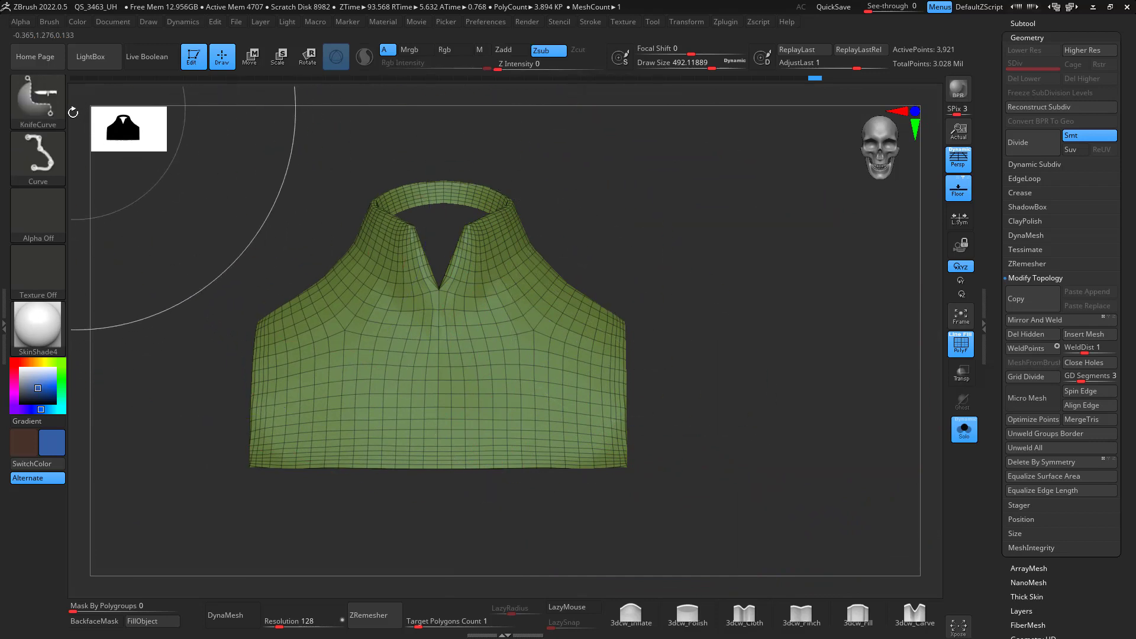
# - Mask the collar piece's side edges and lower hem with MaskRect and assign the masked border its own polygroup
pyautogui.click(52, 108)
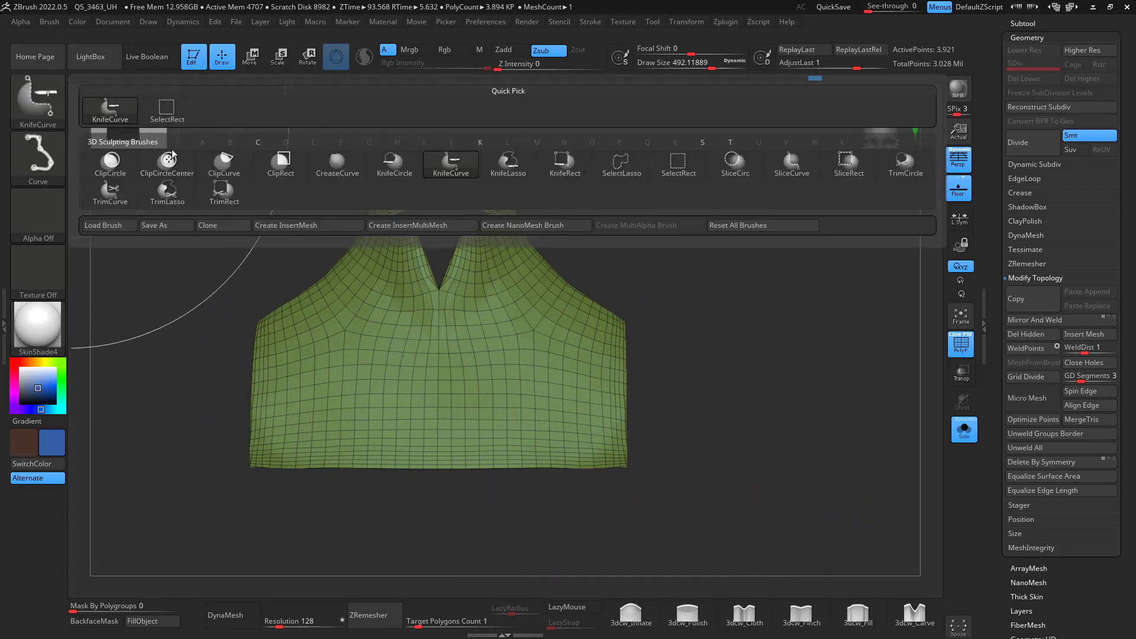
pyautogui.keyDown('ctrl'); pyautogui.click(49, 107); pyautogui.keyUp('ctrl')
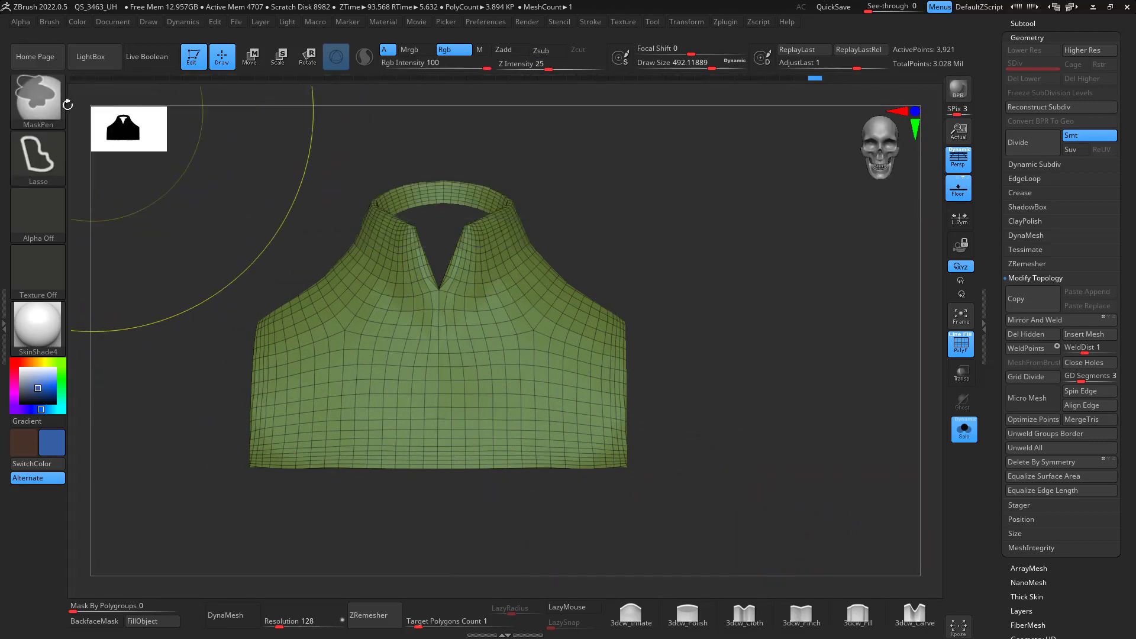
pyautogui.keyDown('ctrl'); pyautogui.click(62, 104); pyautogui.keyUp('ctrl')
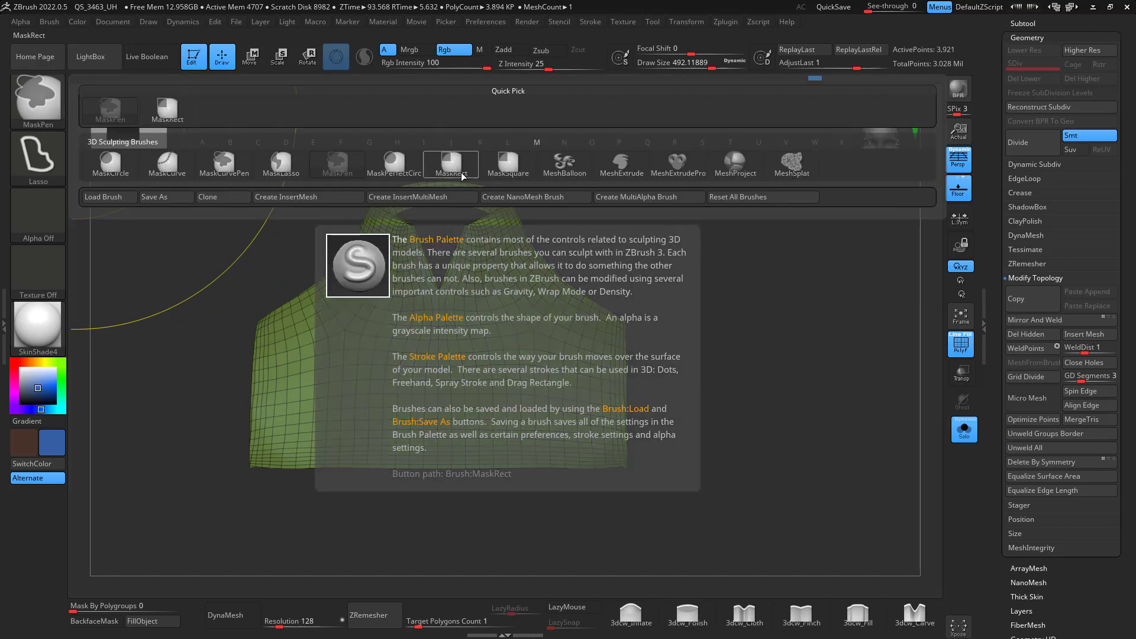
pyautogui.click(463, 178)
pyautogui.keyDown('ctrl'); pyautogui.moveTo(654, 286); pyautogui.dragTo(619, 507); pyautogui.keyUp('ctrl')
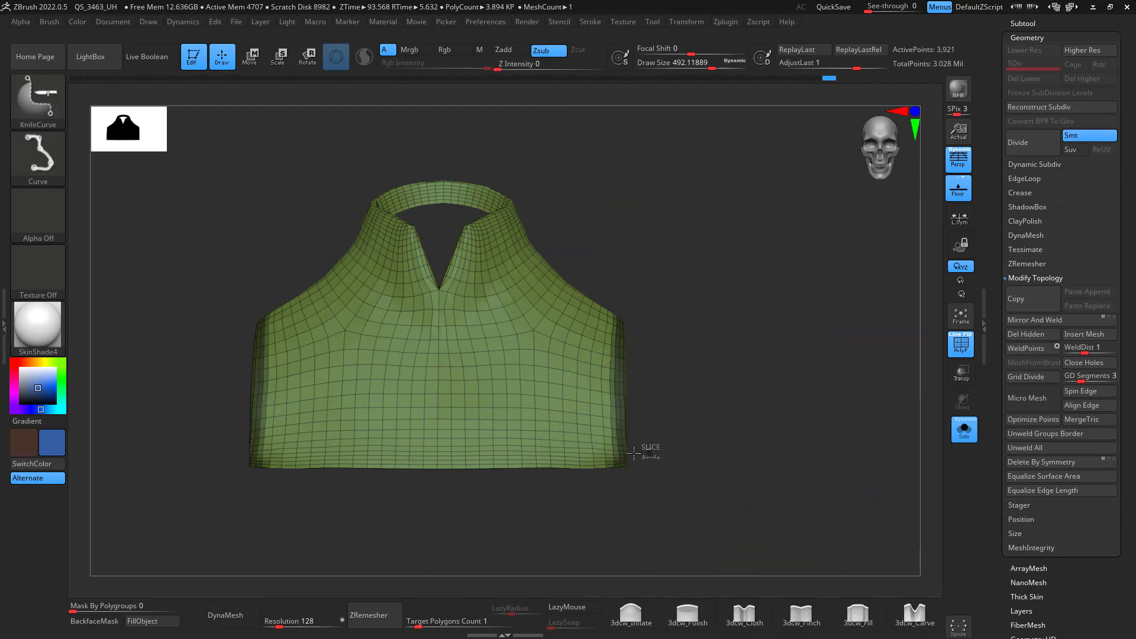
pyautogui.keyDown('ctrl'); pyautogui.keyDown('shift'); pyautogui.moveTo(645, 453); pyautogui.dragTo(204, 465); pyautogui.keyUp('shift'); pyautogui.keyUp('ctrl')
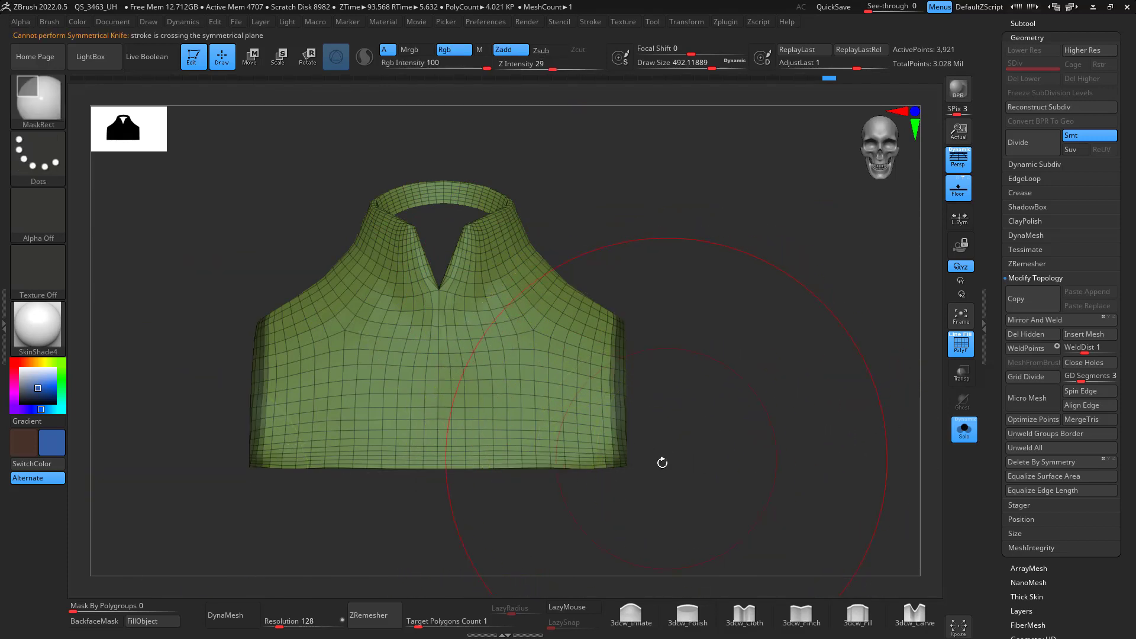
pyautogui.hotkey('ctrl', 'z')
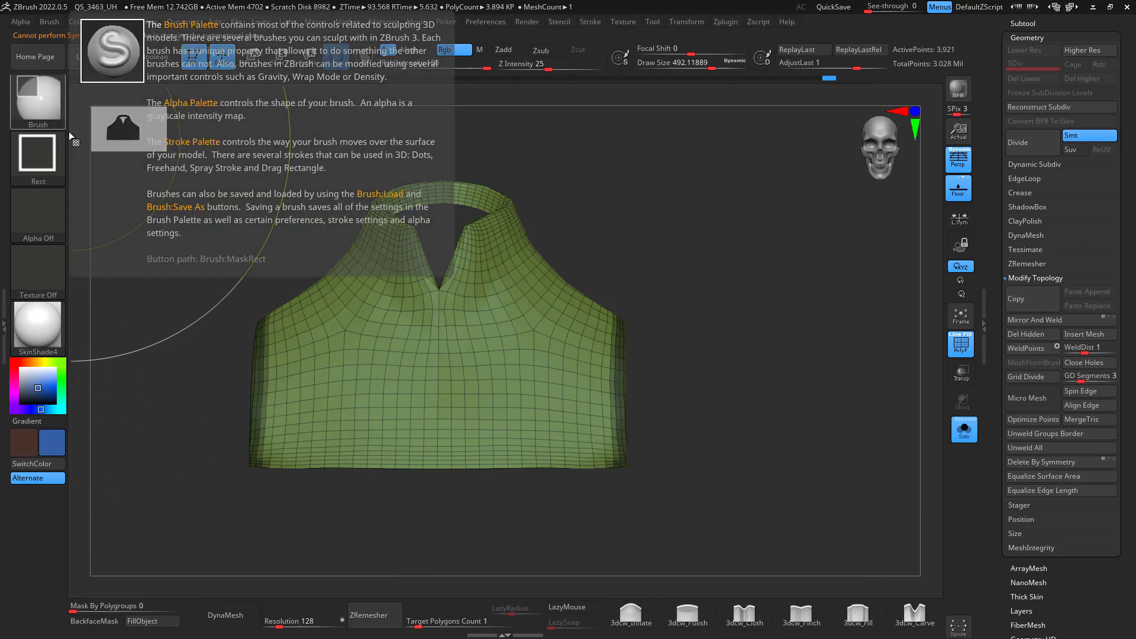
pyautogui.keyDown('ctrl'); pyautogui.moveTo(212, 456); pyautogui.dragTo(697, 520); pyautogui.keyUp('ctrl')
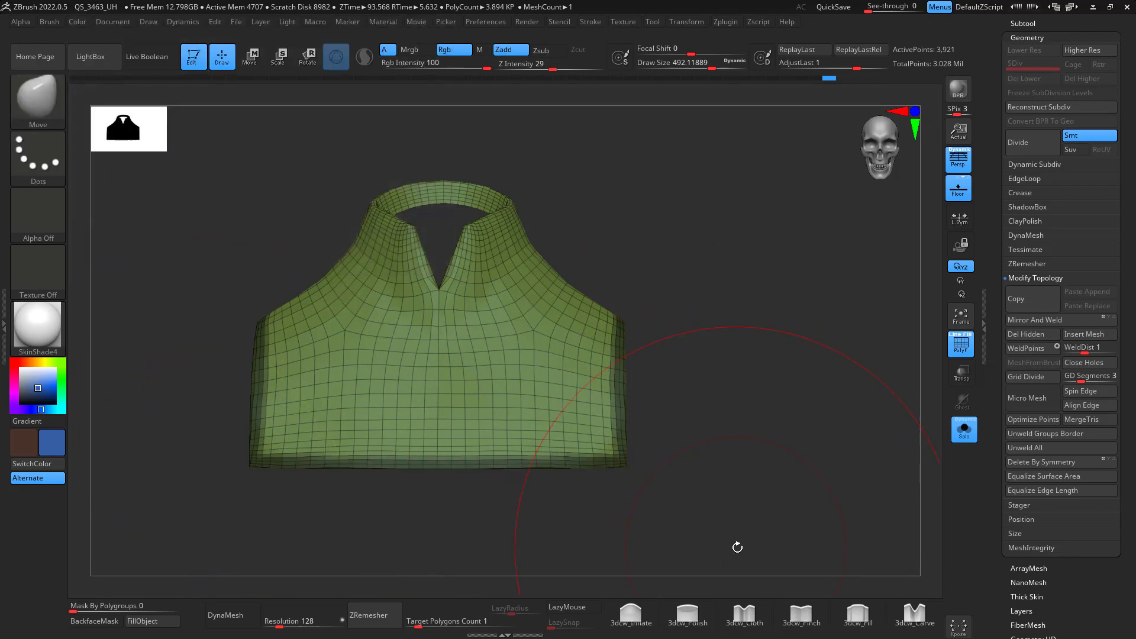
pyautogui.hotkey('ctrl', 'w')
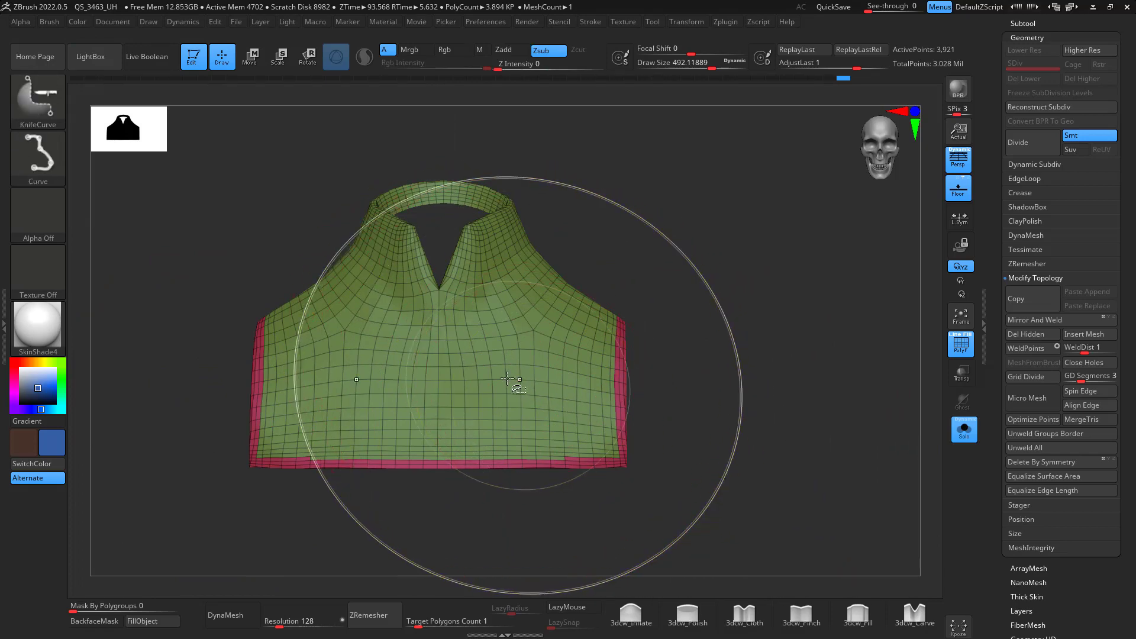
# - Isolate the collar piece's main polygroup with SelectRect and turn off perspective
pyautogui.keyDown('ctrl'); pyautogui.keyDown('shift'); pyautogui.click(55, 103); pyautogui.keyUp('shift'); pyautogui.keyUp('ctrl')
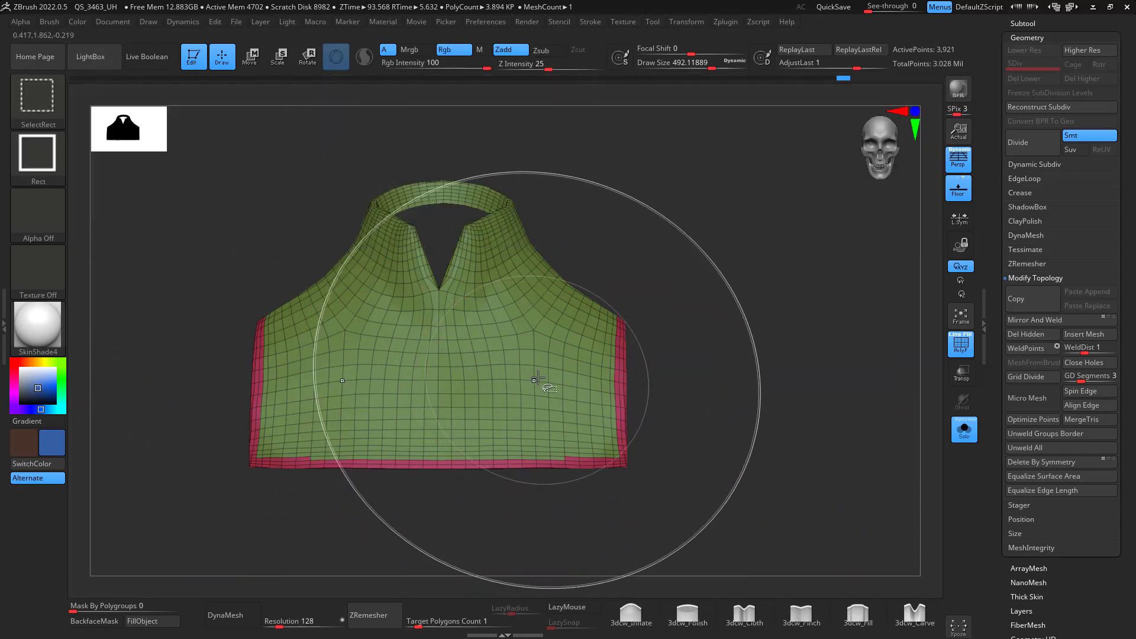
pyautogui.keyDown('ctrl'); pyautogui.keyDown('shift'); pyautogui.click(538, 380); pyautogui.keyUp('shift'); pyautogui.keyUp('ctrl')
pyautogui.moveTo(770, 399)
pyautogui.mouseDown()
pyautogui.moveTo(780, 396)
pyautogui.moveTo(776, 430)
pyautogui.moveTo(756, 416)
pyautogui.moveTo(796, 423)
pyautogui.mouseUp()
pyautogui.click(957, 168)
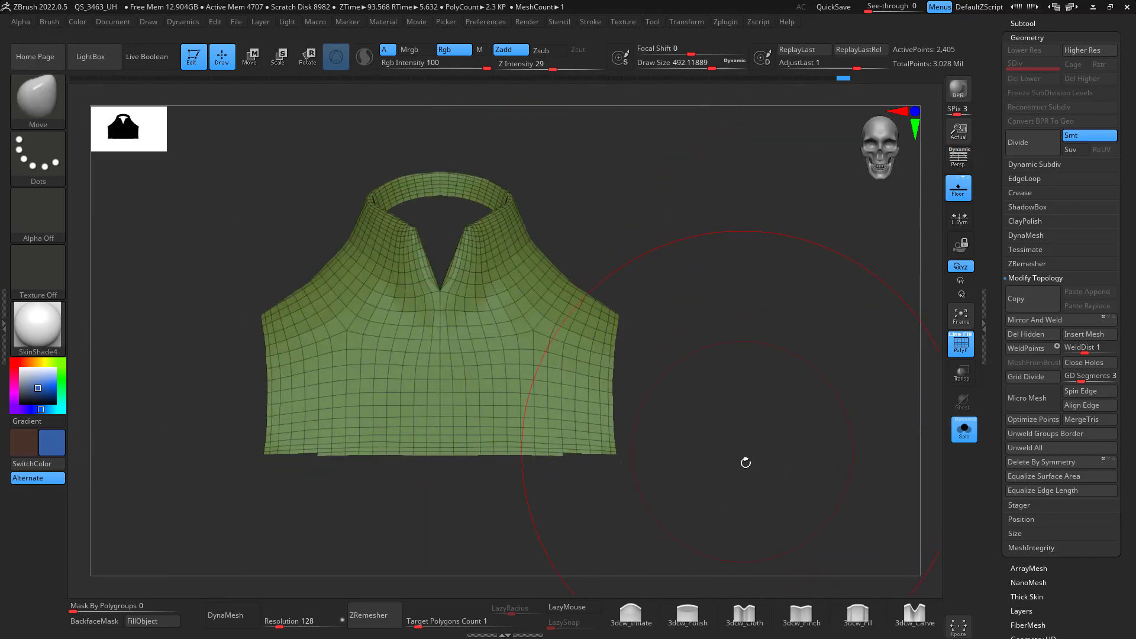
pyautogui.keyDown('shift'); pyautogui.moveTo(743, 462); pyautogui.dragTo(742, 420); pyautogui.keyUp('shift')
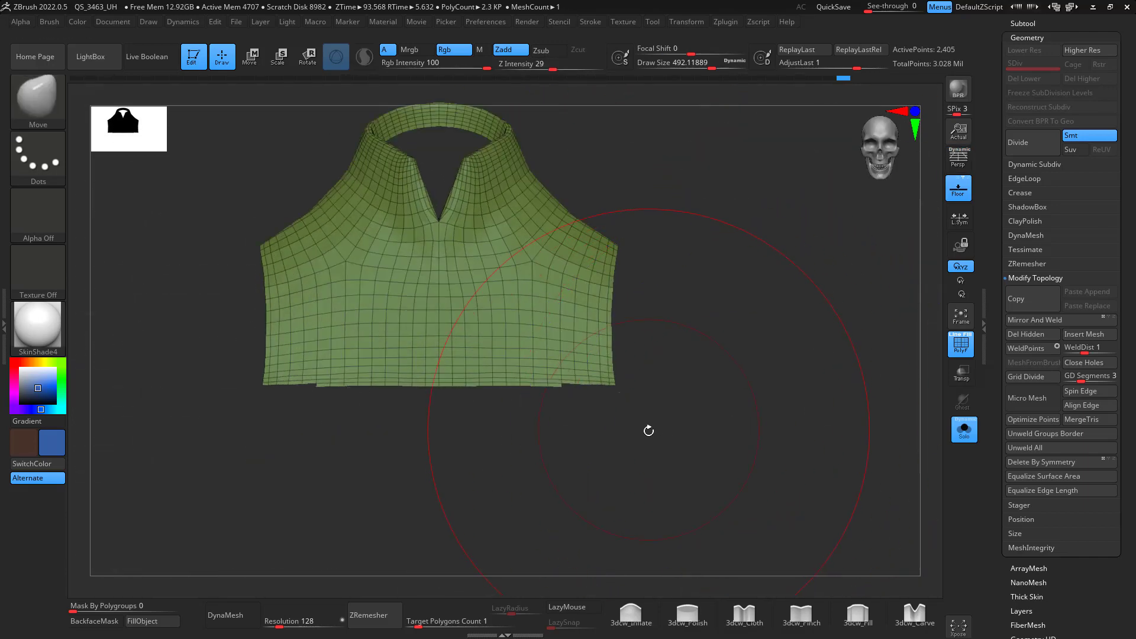
# - Undo the isolation, the border polygroup and the masking on the collar piece
pyautogui.hotkey('ctrl', 'shift', 'z')
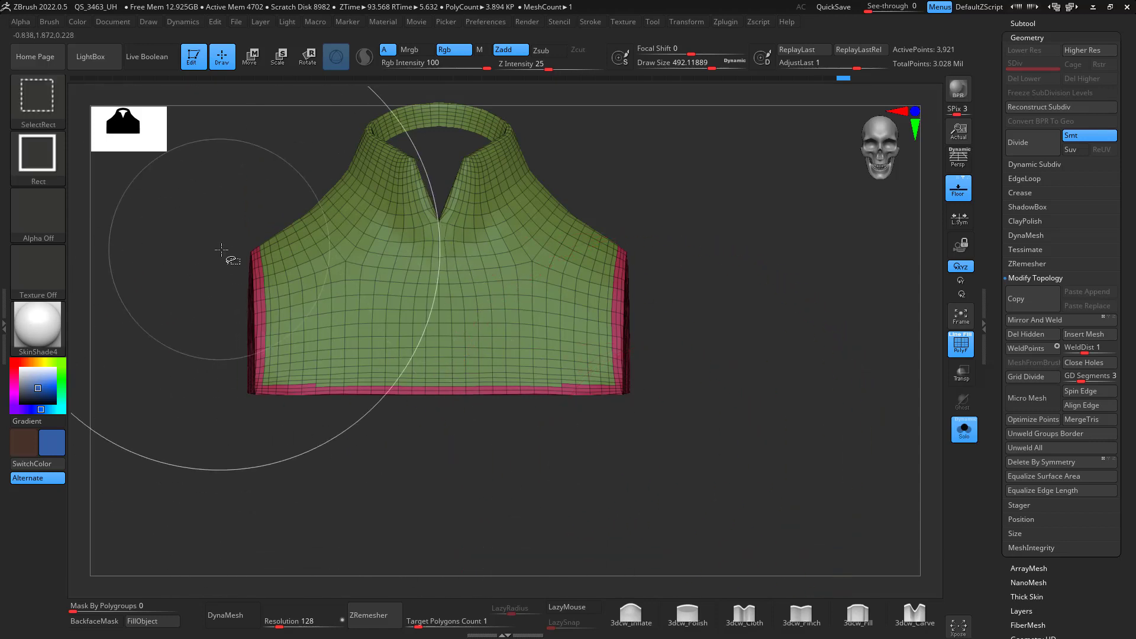
pyautogui.keyDown('ctrl'); pyautogui.keyDown('shift'); pyautogui.moveTo(222, 233); pyautogui.dragTo(264, 454); pyautogui.keyUp('shift'); pyautogui.keyUp('ctrl')
pyautogui.hotkey('ctrl', 'z')
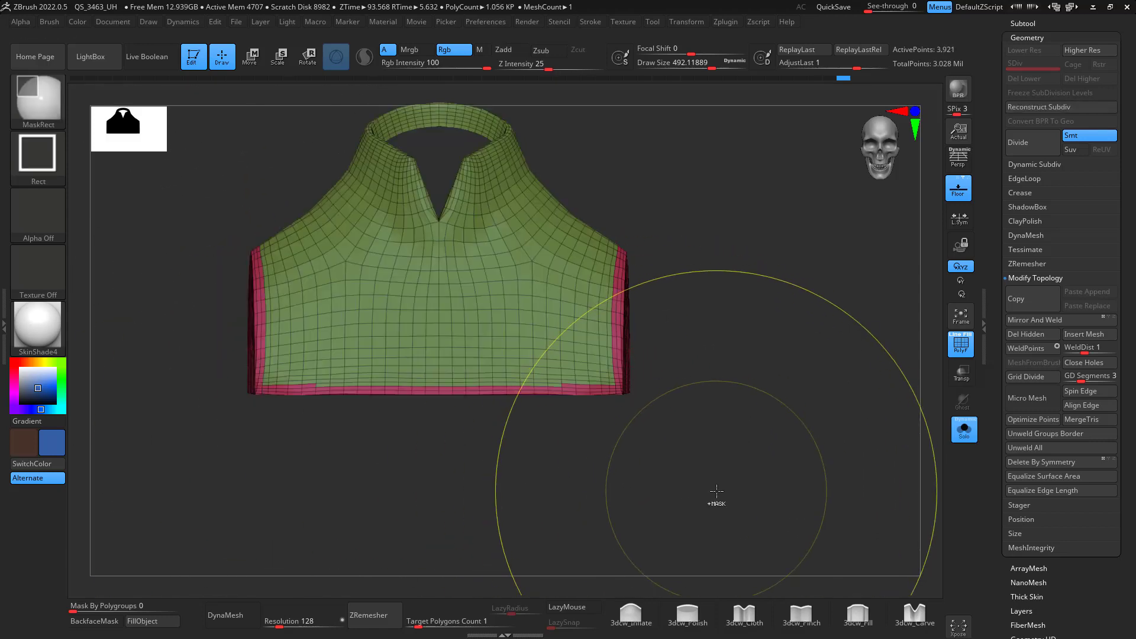
pyautogui.keyDown('ctrl'); pyautogui.moveTo(717, 491); pyautogui.dragTo(712, 484); pyautogui.keyUp('ctrl')
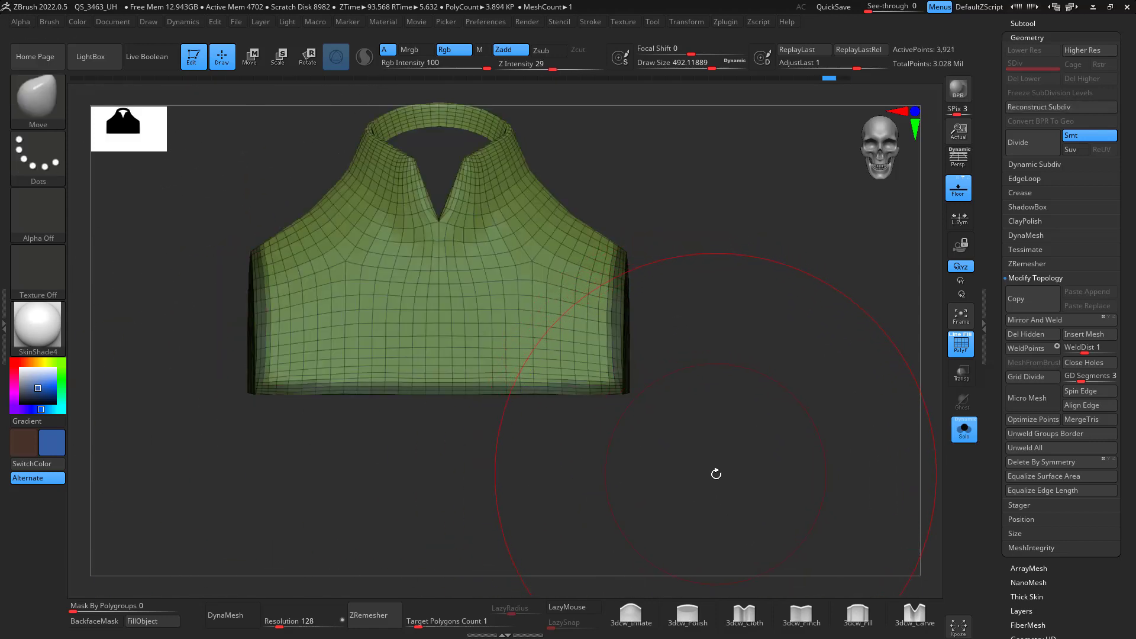
pyautogui.keyDown('ctrl'); pyautogui.keyDown('shift'); pyautogui.moveTo(647, 235); pyautogui.dragTo(608, 448); pyautogui.keyUp('shift'); pyautogui.keyUp('ctrl')
pyautogui.hotkey('ctrl', 'z')
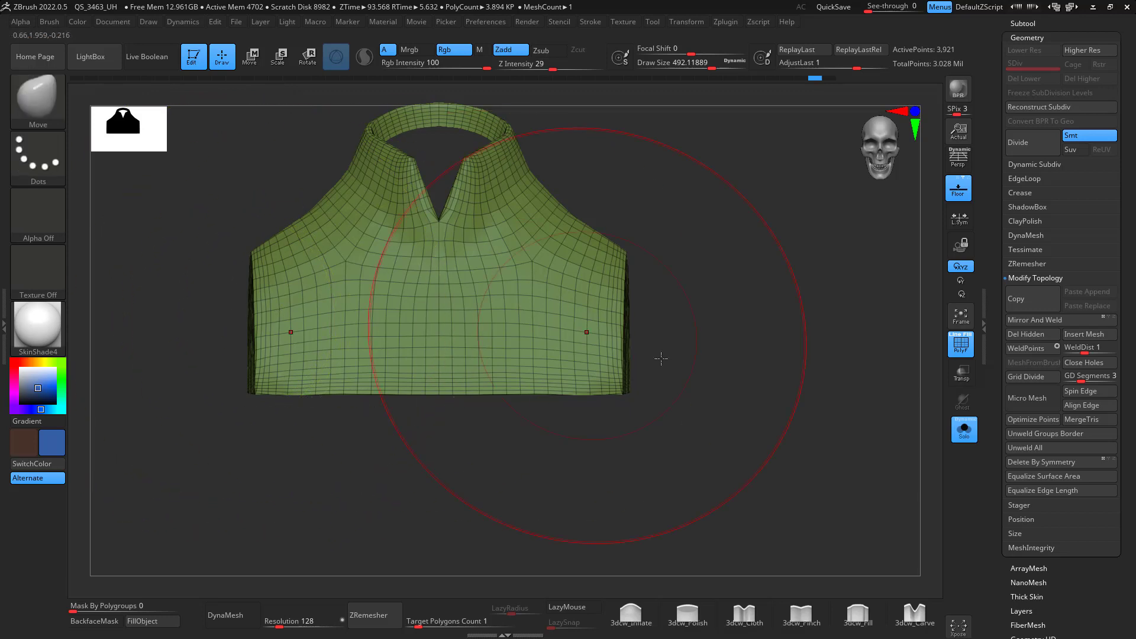
# - Isolate the collar piece inside its rough side and hem edges with a rectangular selection and delete the hidden geometry
pyautogui.moveTo(749, 440)
pyautogui.keyDown('alt'); pyautogui.mouseDown()
pyautogui.moveTo(747, 411)
pyautogui.moveTo(754, 443)
pyautogui.mouseUp(); pyautogui.keyUp('alt')
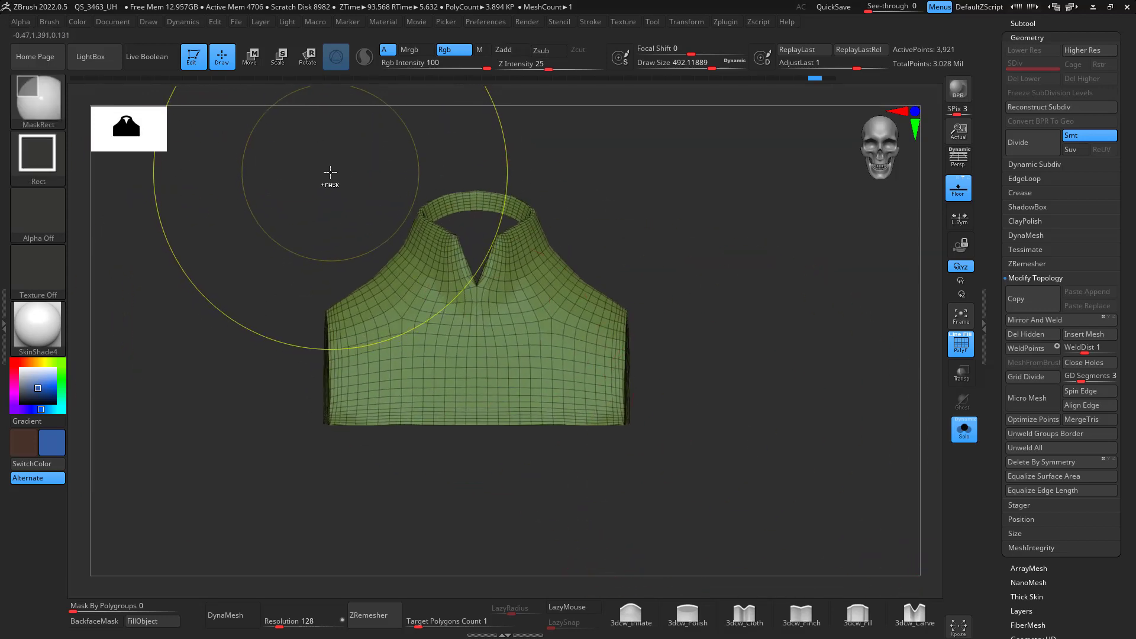
pyautogui.moveTo(331, 144)
pyautogui.keyDown('ctrl'); pyautogui.keyDown('shift'); pyautogui.mouseDown()
pyautogui.moveTo(384, 383)
pyautogui.moveTo(500, 414)
pyautogui.moveTo(621, 409)
pyautogui.mouseUp(); pyautogui.keyUp('shift'); pyautogui.keyUp('ctrl')
pyautogui.moveTo(733, 459)
pyautogui.mouseDown()
pyautogui.moveTo(733, 325)
pyautogui.moveTo(649, 455)
pyautogui.moveTo(686, 473)
pyautogui.moveTo(732, 458)
pyautogui.mouseUp()
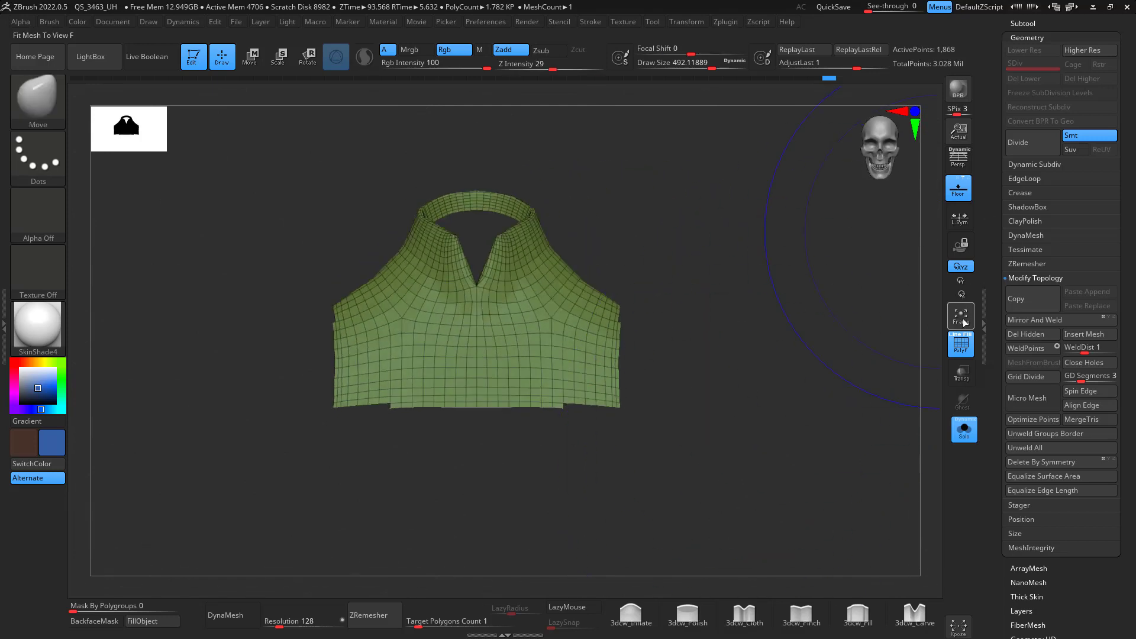
pyautogui.click(1034, 333)
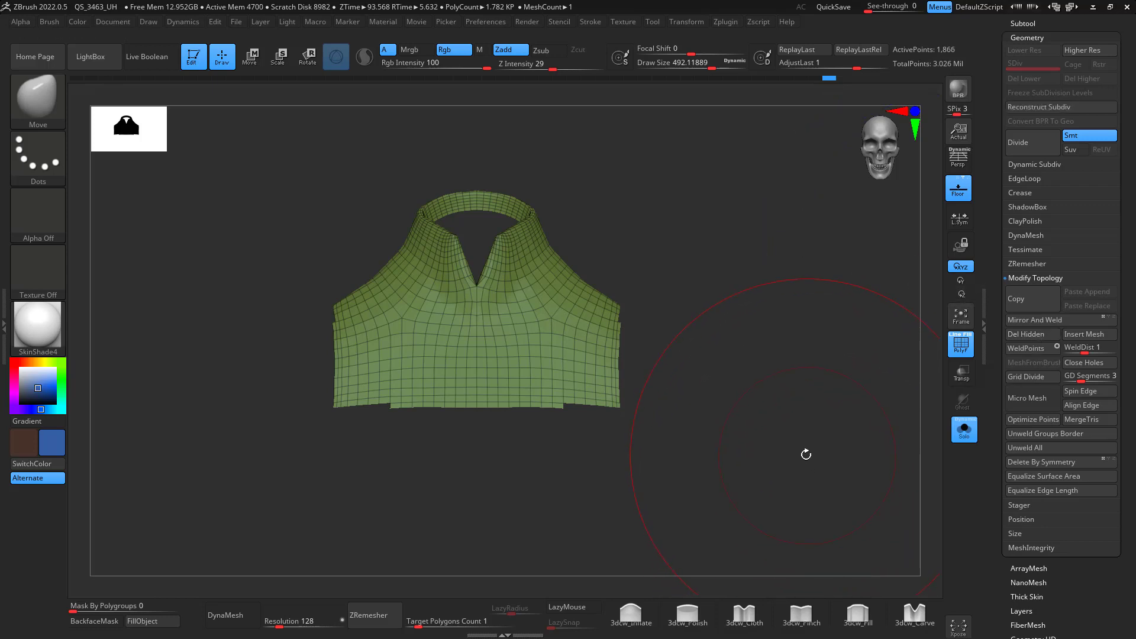
# - Remesh the cropped collar piece with ZRemesher and hide the wireframe
pyautogui.keyDown('alt'); pyautogui.moveTo(728, 369); pyautogui.dragTo(767, 329); pyautogui.keyUp('alt')
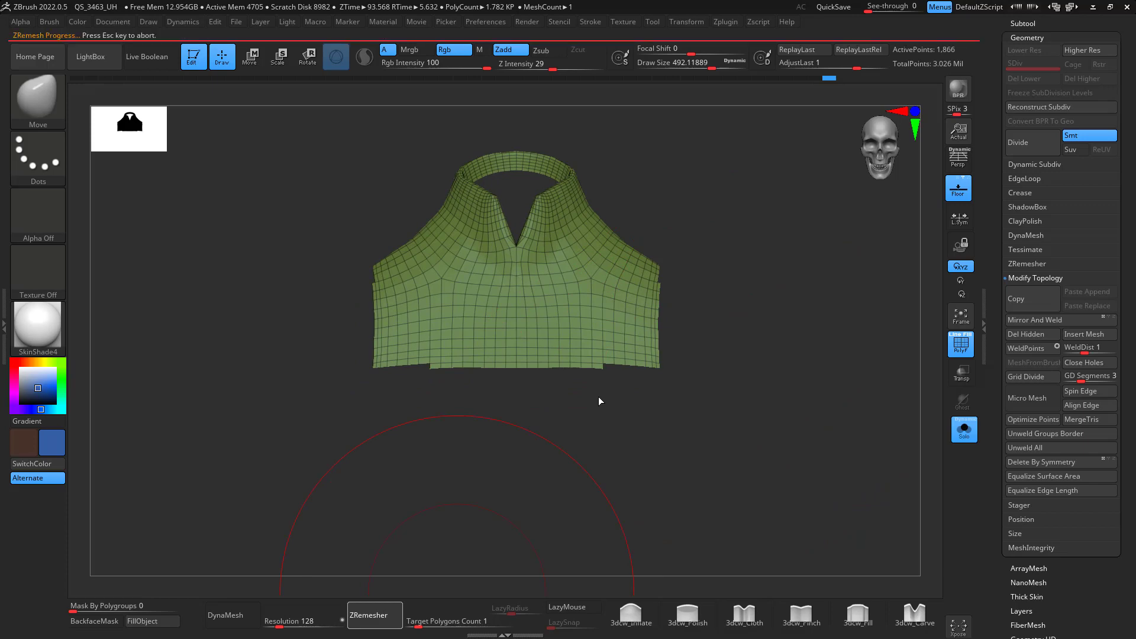
pyautogui.moveTo(621, 379); pyautogui.dragTo(722, 264)
pyautogui.moveTo(607, 397); pyautogui.dragTo(989, 174)
pyautogui.click(960, 346)
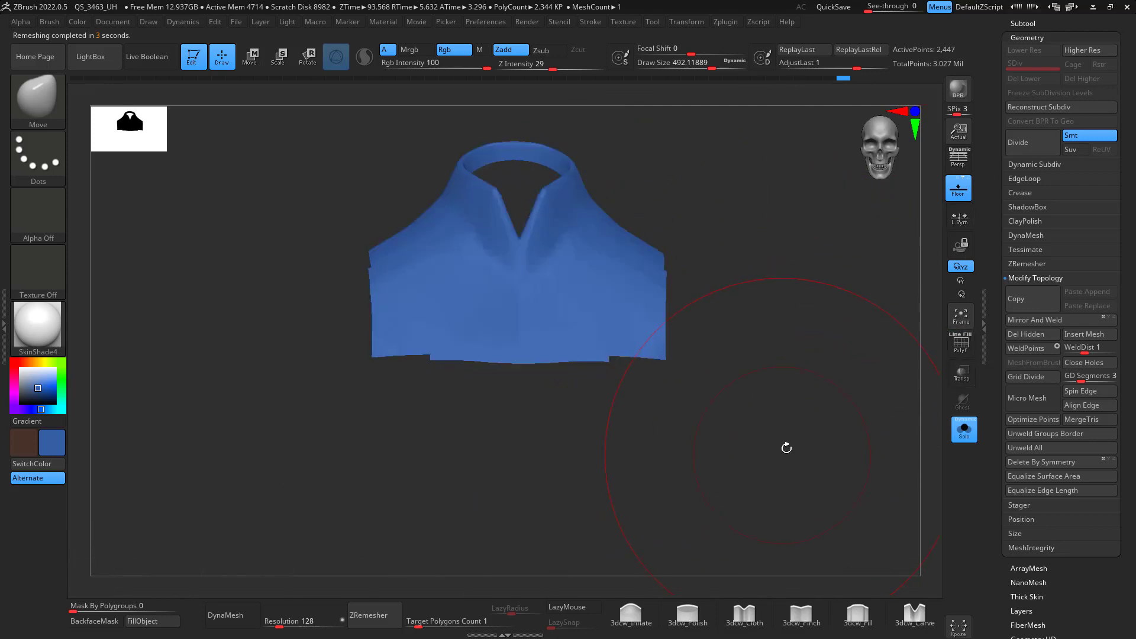
# - Show the full bust again, and select and isolate the PM3D_Sphere3D1_1 body subtool
pyautogui.click(964, 430)
pyautogui.moveTo(824, 419); pyautogui.dragTo(866, 350)
pyautogui.press('f')
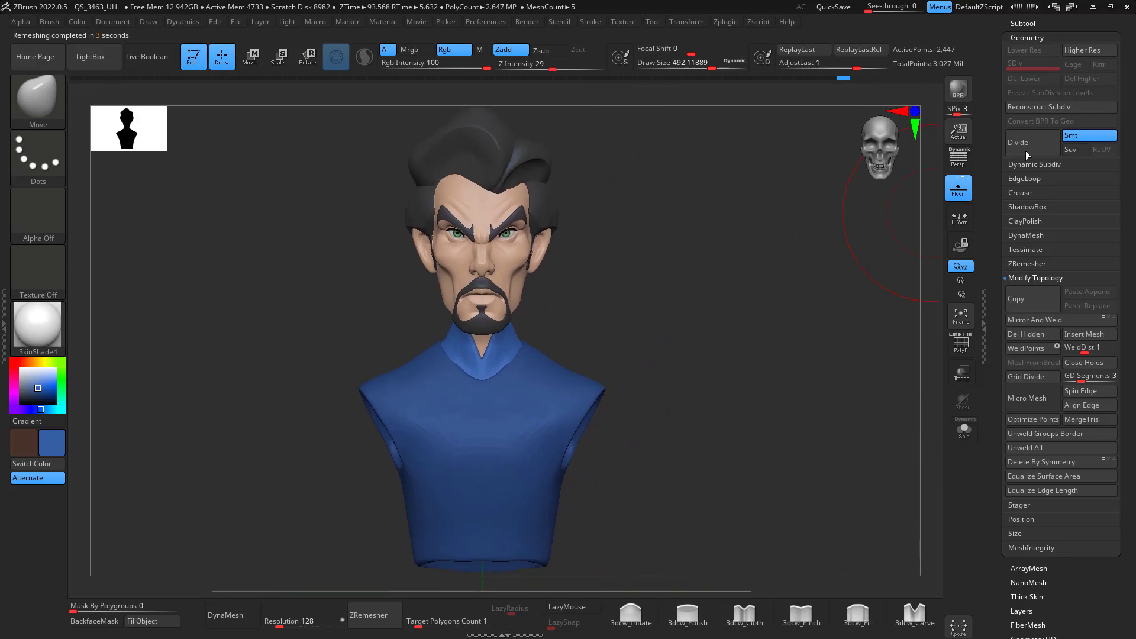
pyautogui.click(1024, 24)
pyautogui.click(1061, 162)
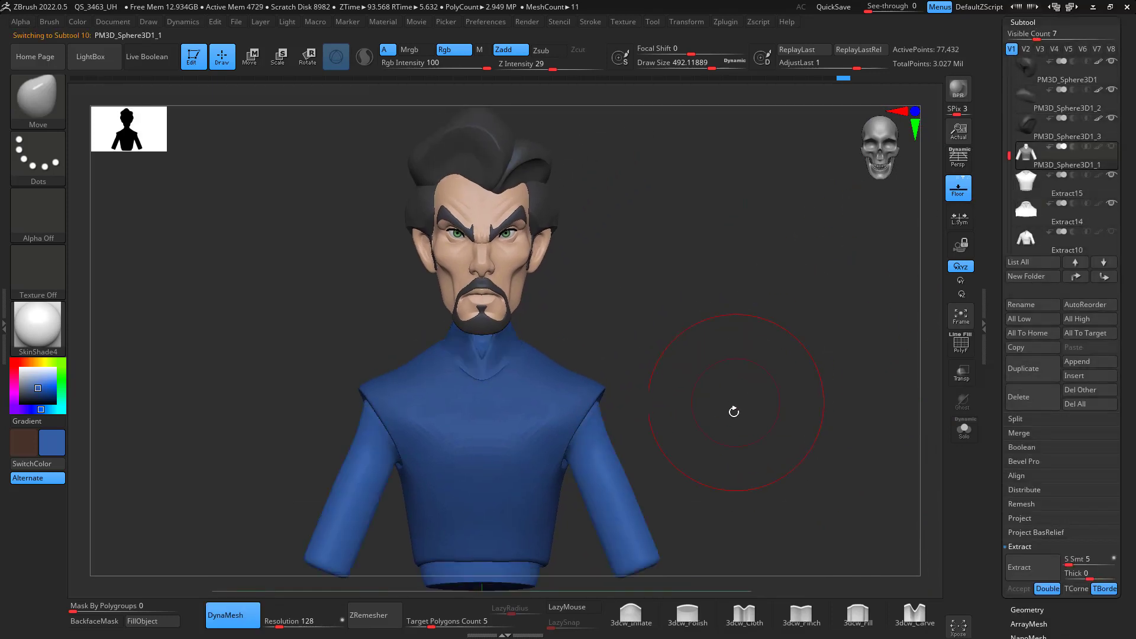
pyautogui.moveTo(733, 411); pyautogui.dragTo(769, 369)
pyautogui.moveTo(868, 532); pyautogui.dragTo(828, 521)
pyautogui.click(964, 430)
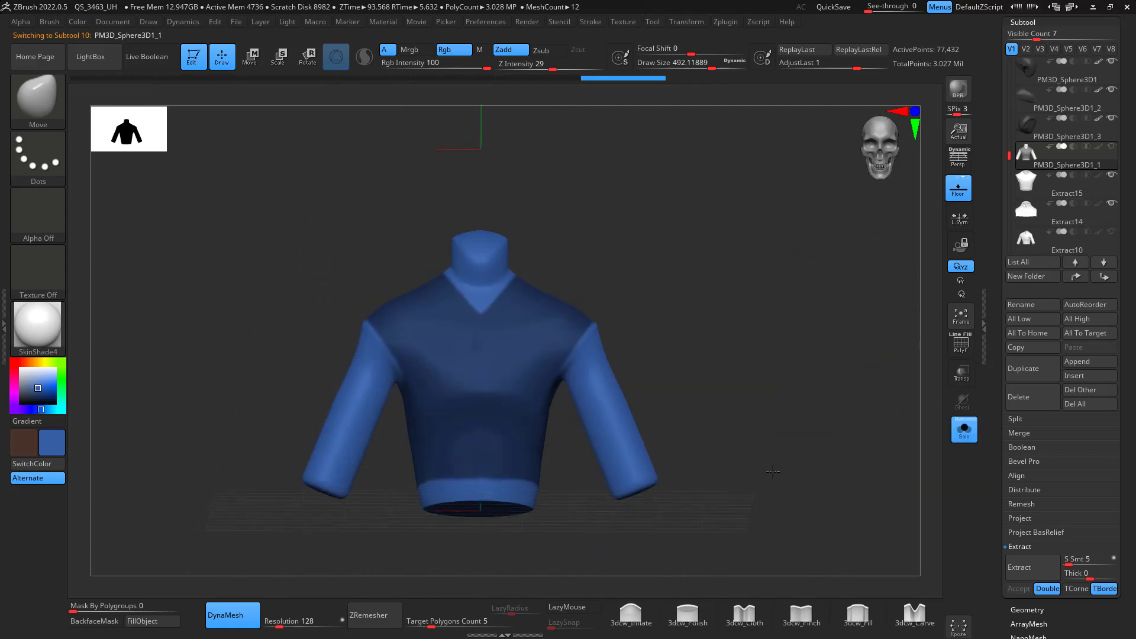
# - Clear the torso mask and mask both arms symmetrically with the MaskPen lasso
pyautogui.press('ctrl')
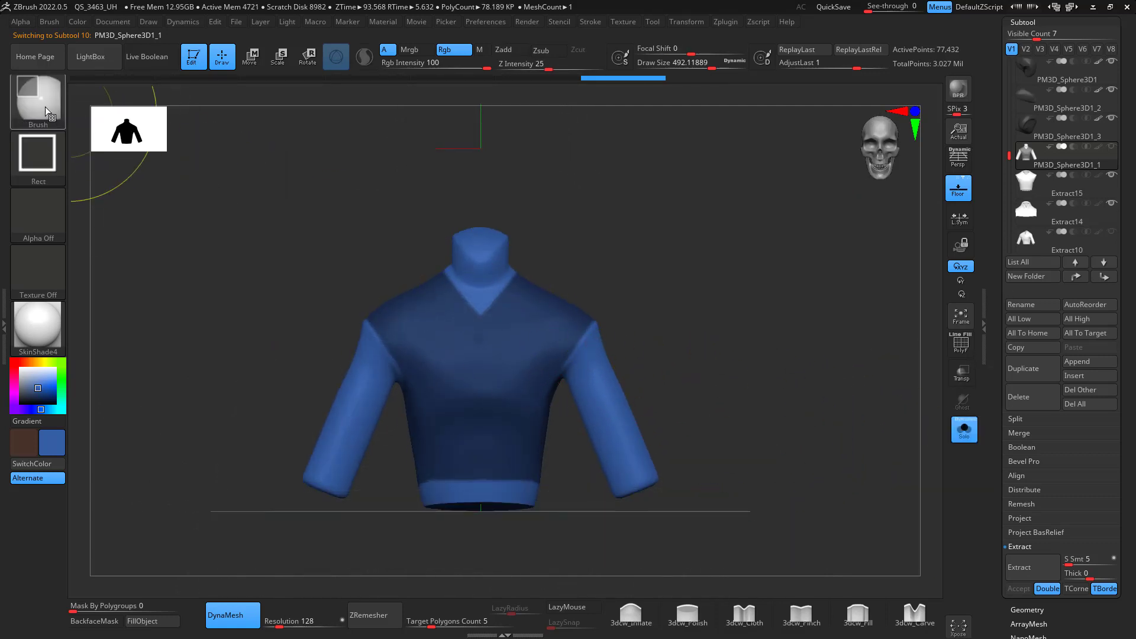
pyautogui.click(41, 99)
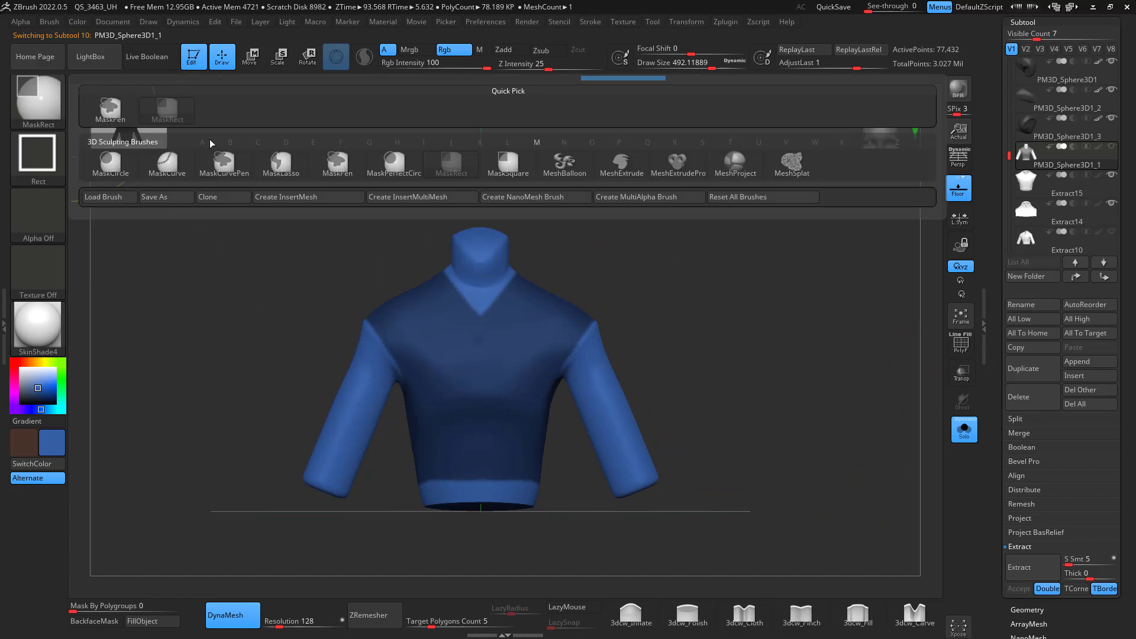
pyautogui.click(110, 109)
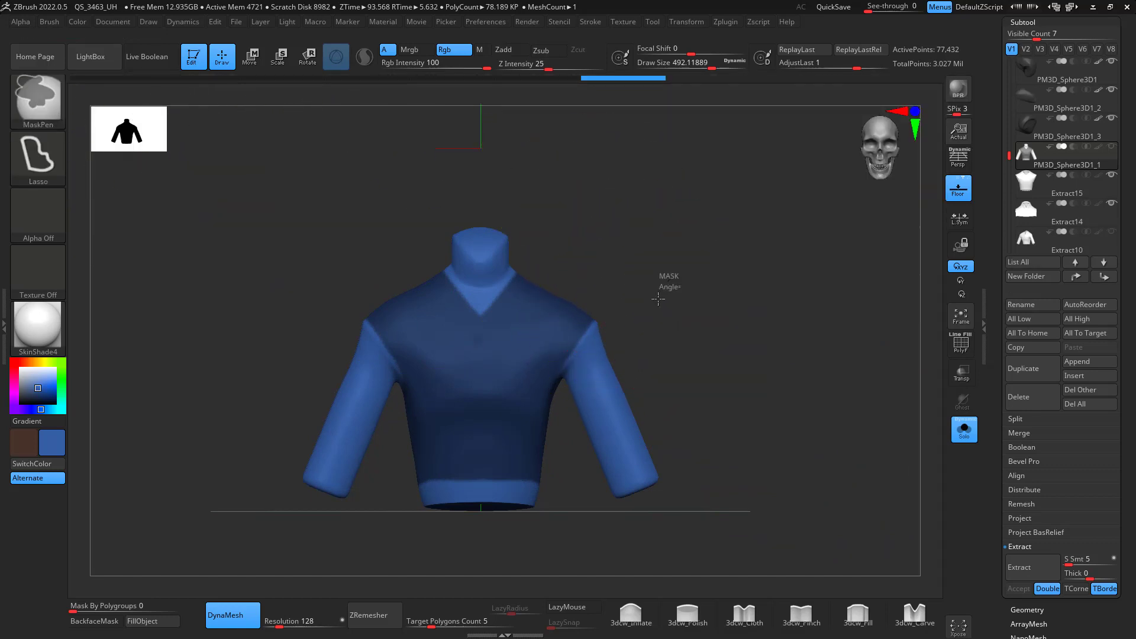
pyautogui.keyDown('ctrl'); pyautogui.click(665, 279); pyautogui.keyUp('ctrl')
pyautogui.moveTo(608, 305)
pyautogui.keyDown('ctrl'); pyautogui.mouseDown()
pyautogui.moveTo(559, 369)
pyautogui.moveTo(663, 530)
pyautogui.mouseUp(); pyautogui.keyUp('ctrl')
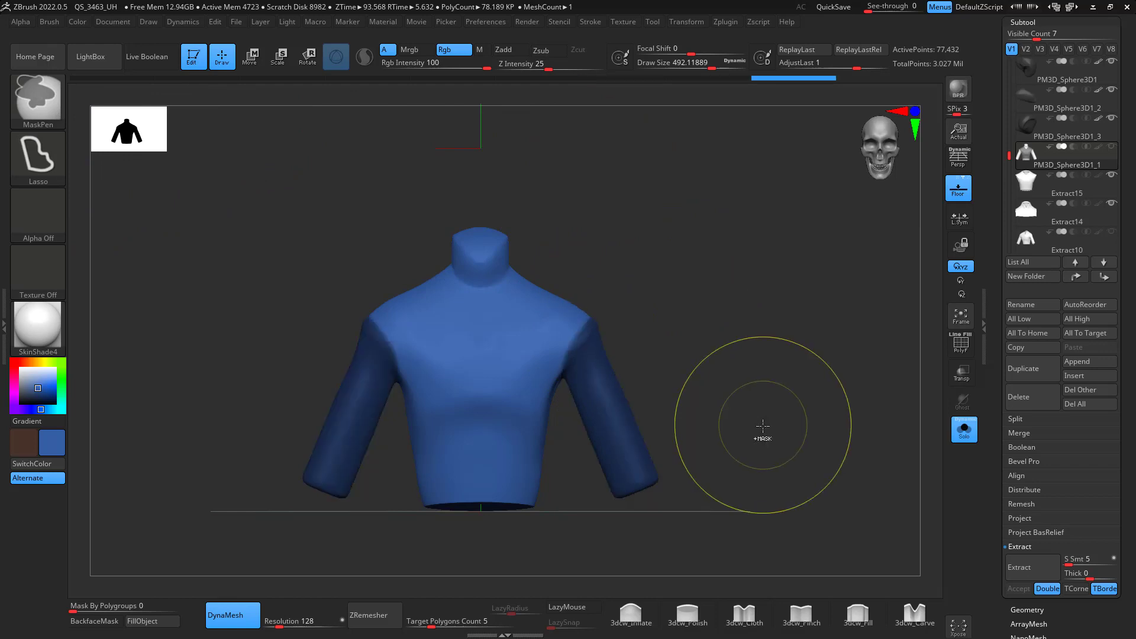
# - Split the masked arms off the body into a separate subtool with Split Masked Points
pyautogui.press('b')
pyautogui.press('m')
pyautogui.press('v')
pyautogui.moveTo(1089, 535); pyautogui.dragTo(1089, 455)
pyautogui.click(1034, 335)
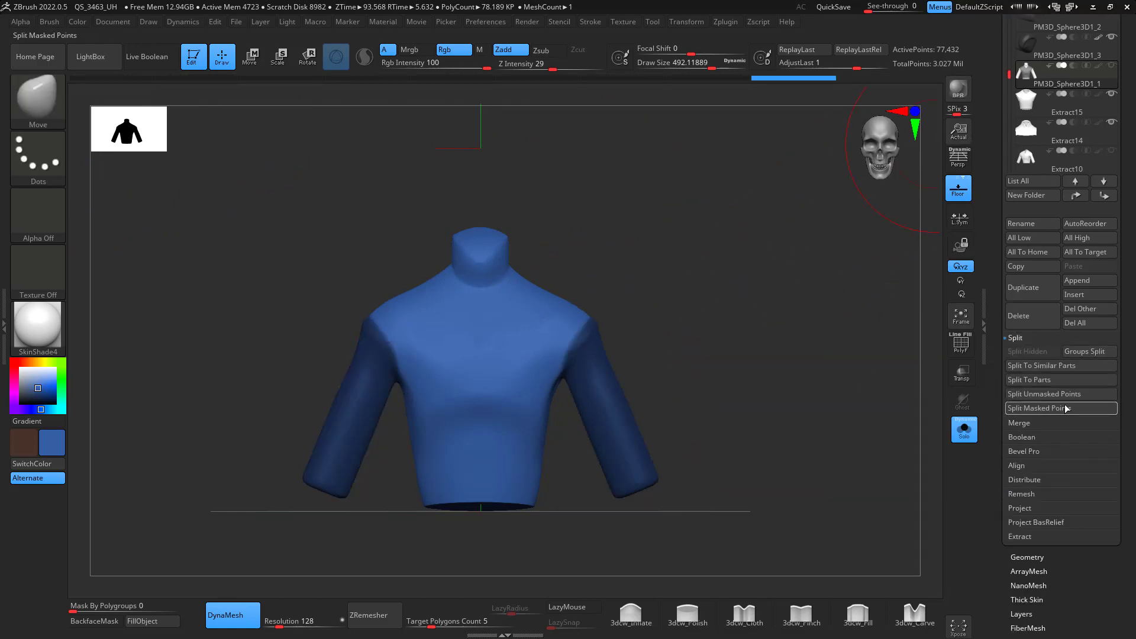
pyautogui.click(1063, 409)
# - Delete the leftover torso subtool PM3D_Sphere3D1_1
pyautogui.click(1096, 141)
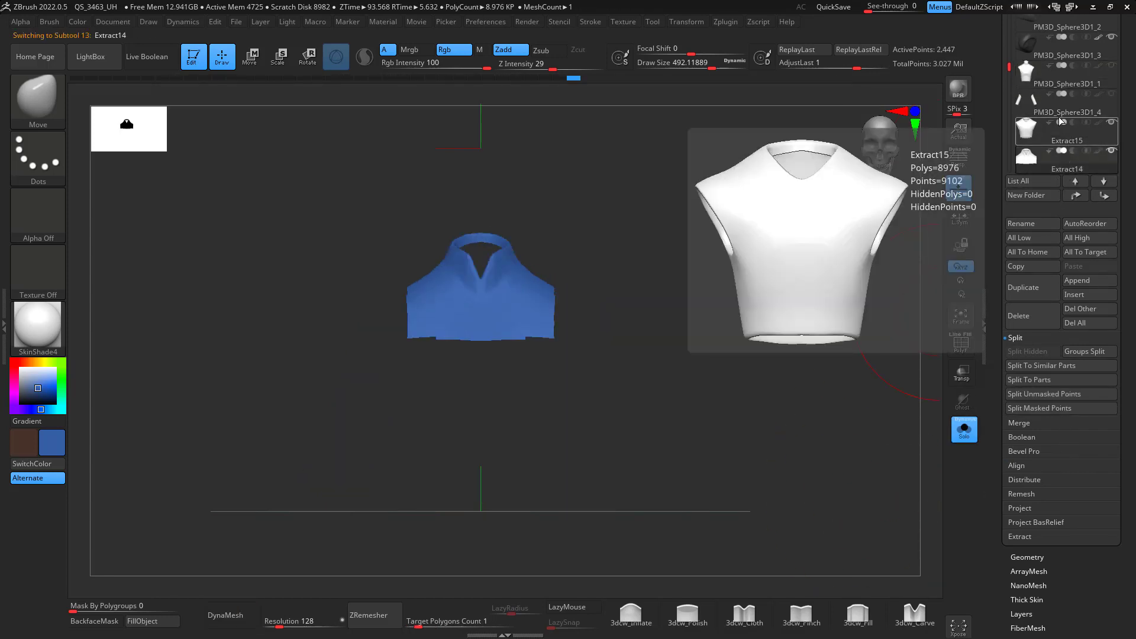
pyautogui.click(1053, 83)
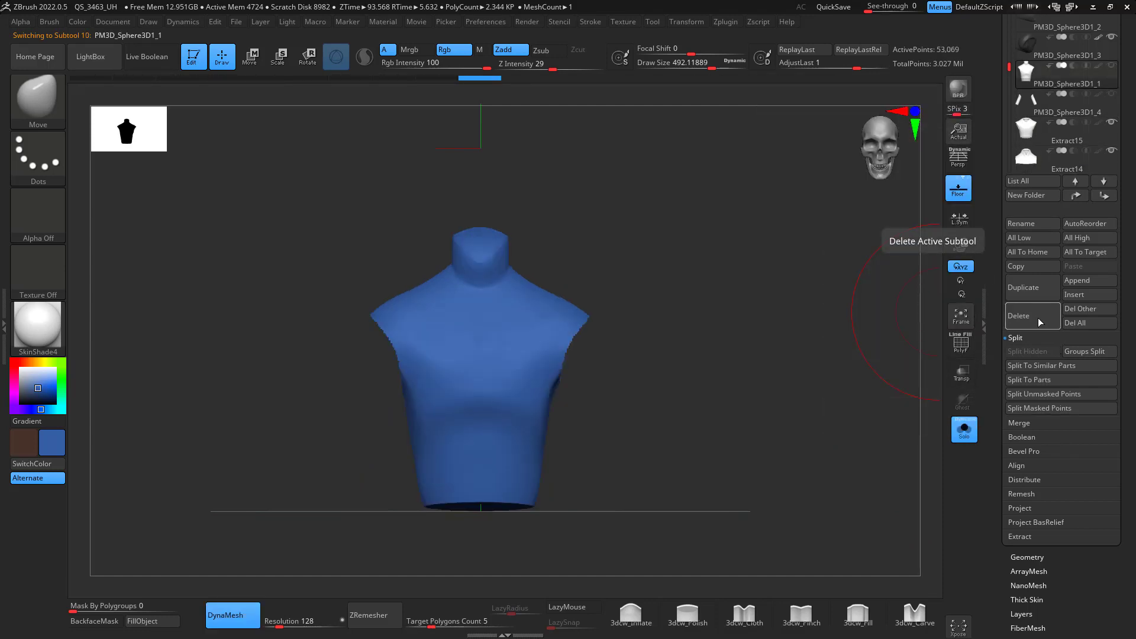
pyautogui.click(1038, 318)
pyautogui.moveTo(763, 393)
pyautogui.mouseDown()
pyautogui.moveTo(821, 424)
pyautogui.moveTo(793, 398)
pyautogui.mouseUp()
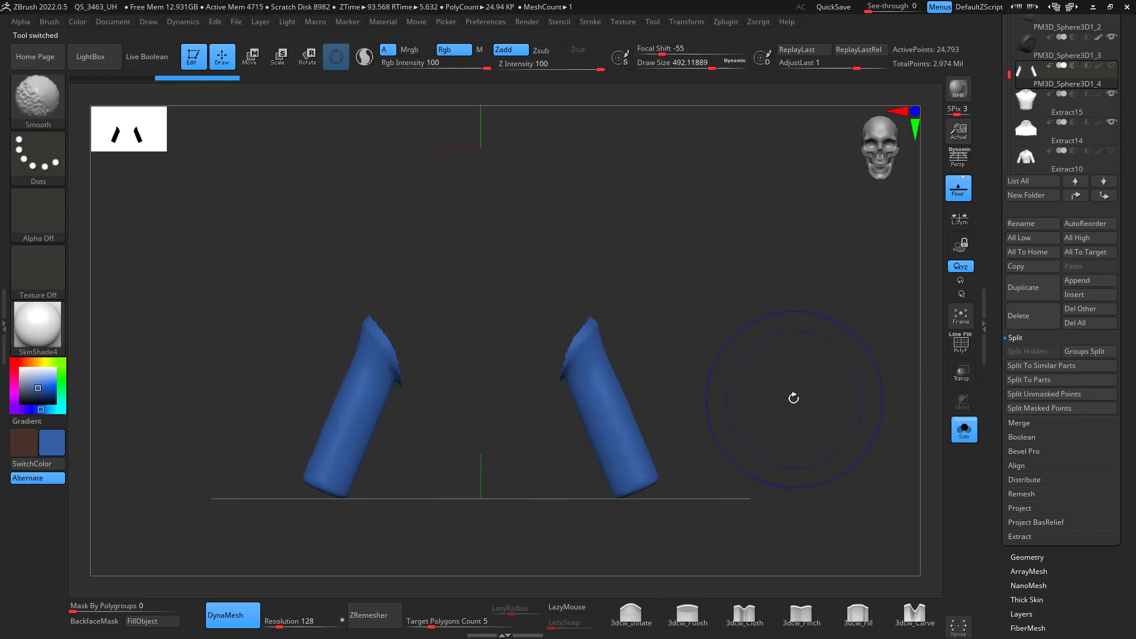
# - Smooth the jagged shoulder ends of the arms and remesh them with ZRemesher at a target polygon count of 0.1
pyautogui.keyDown('shift'); pyautogui.moveTo(574, 347); pyautogui.dragTo(585, 344); pyautogui.keyUp('shift')
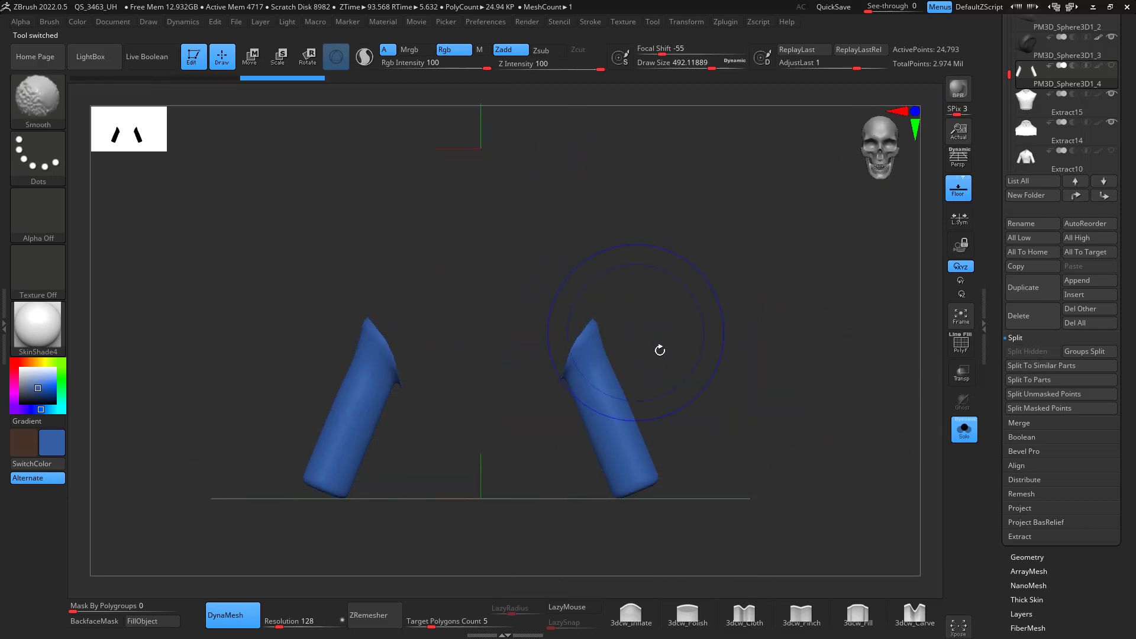
pyautogui.keyDown('alt'); pyautogui.moveTo(639, 492); pyautogui.dragTo(627, 386); pyautogui.keyUp('alt')
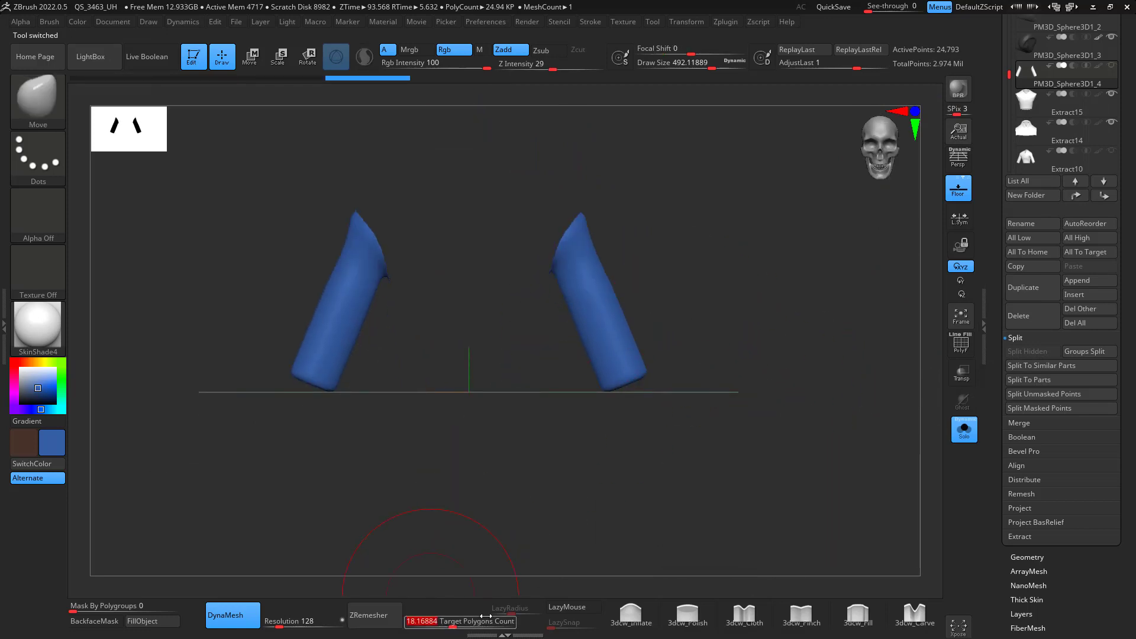
pyautogui.moveTo(486, 616); pyautogui.dragTo(408, 619)
pyautogui.click(368, 615)
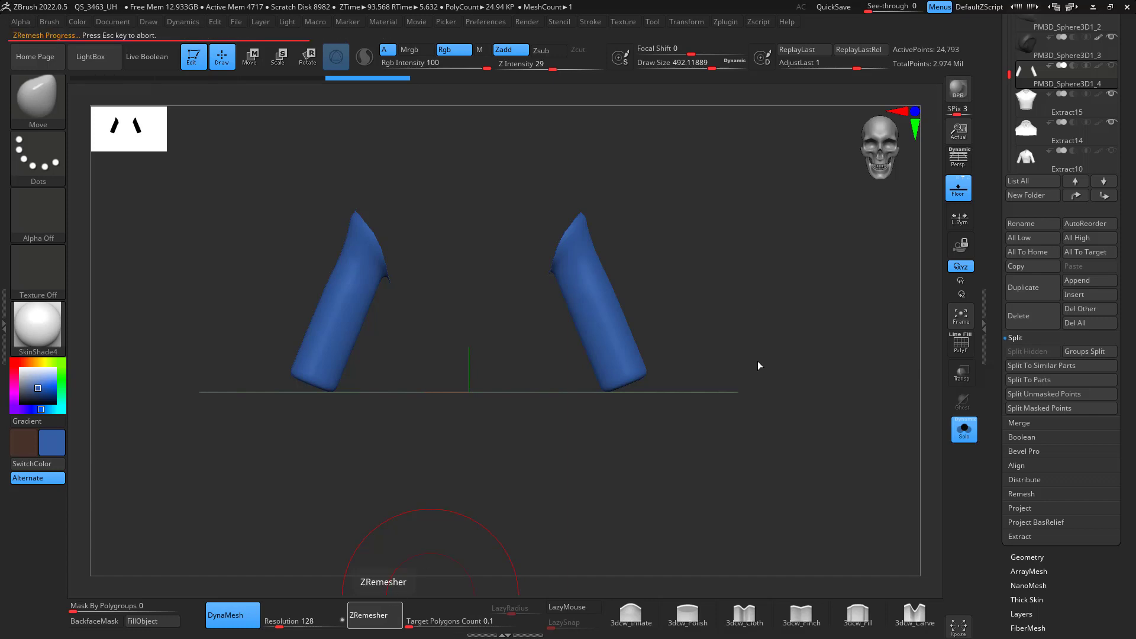
# - Examine the remeshed arms' wireframe at the shoulder ends and try another ZRemesher pass on them
pyautogui.moveTo(768, 343)
pyautogui.mouseDown()
pyautogui.moveTo(680, 332)
pyautogui.moveTo(595, 274)
pyautogui.mouseUp()
pyautogui.press('shift')
pyautogui.moveTo(680, 381)
pyautogui.mouseDown()
pyautogui.moveTo(705, 426)
pyautogui.moveTo(748, 410)
pyautogui.moveTo(681, 414)
pyautogui.mouseUp()
pyautogui.press('ctrl')
pyautogui.press('ctrl')
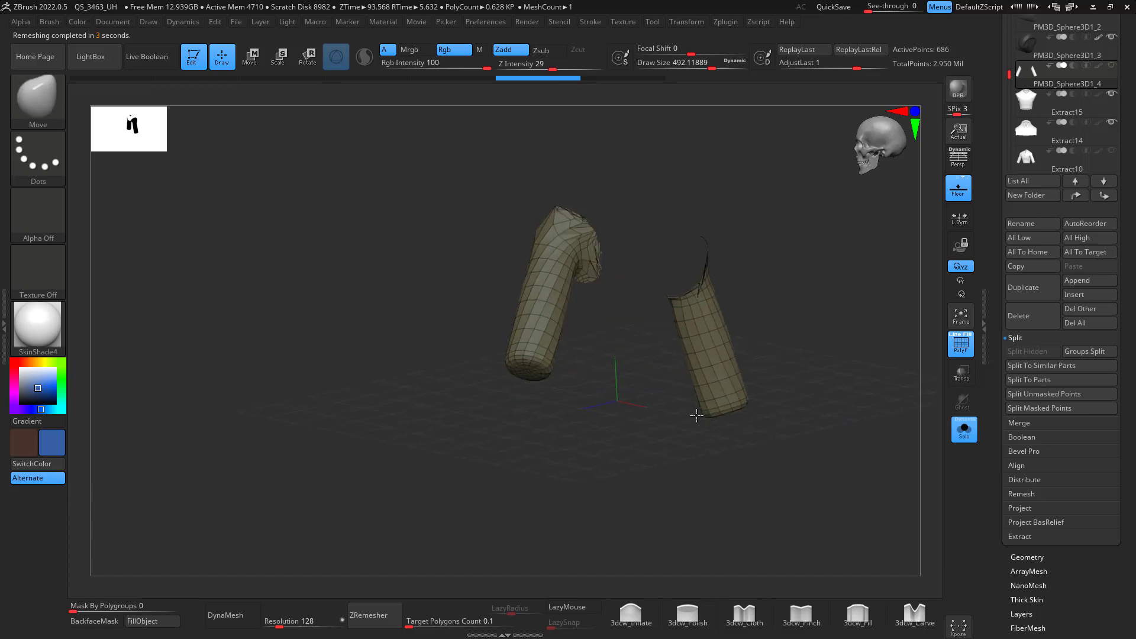
pyautogui.click(369, 615)
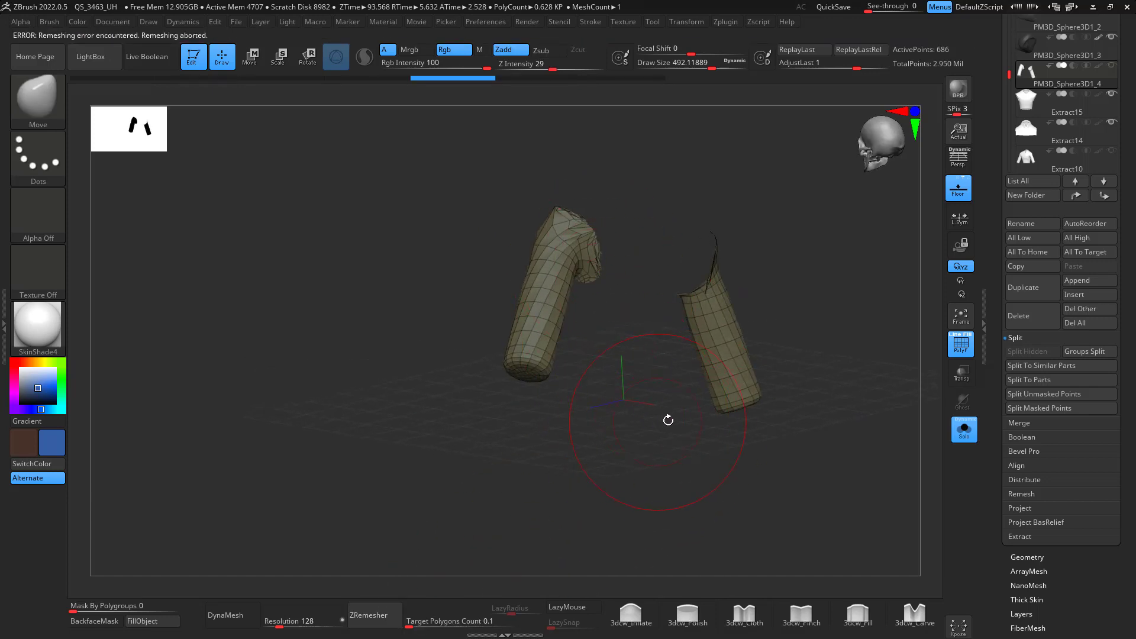
pyautogui.click(380, 618)
pyautogui.moveTo(663, 374); pyautogui.dragTo(624, 322)
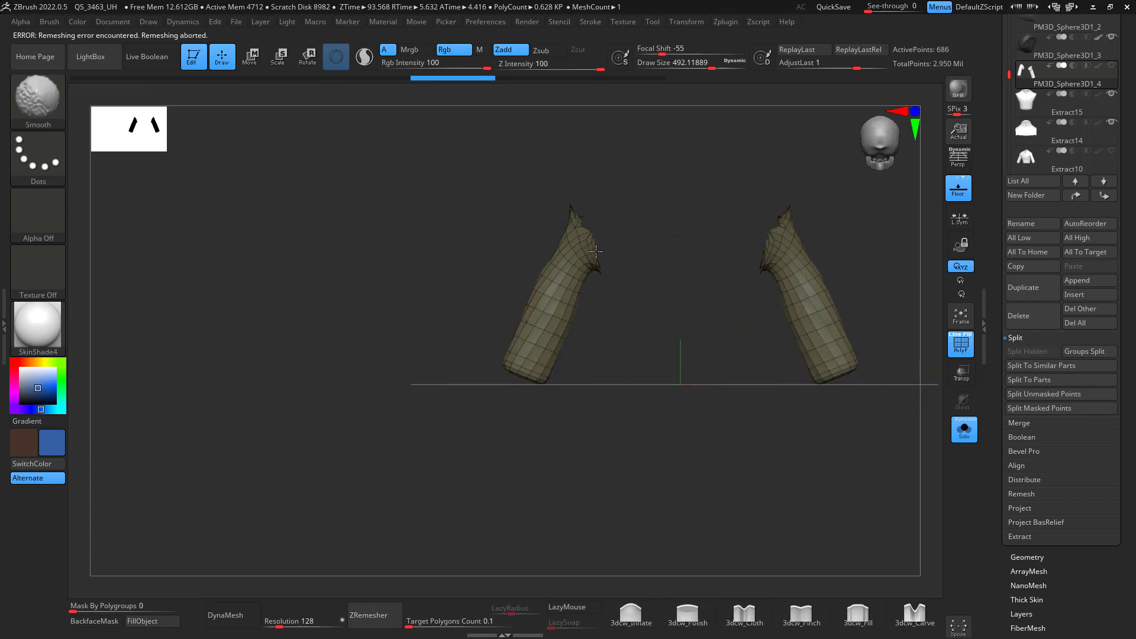
# - Undo the arm remeshing, then isolate the long sleeve polygroup and delete the hidden shoulder caps with Del Hidden
pyautogui.hotkey('ctrl', 'z')
pyautogui.hotkey('ctrl', 'z')
pyautogui.moveTo(864, 340); pyautogui.dragTo(739, 310)
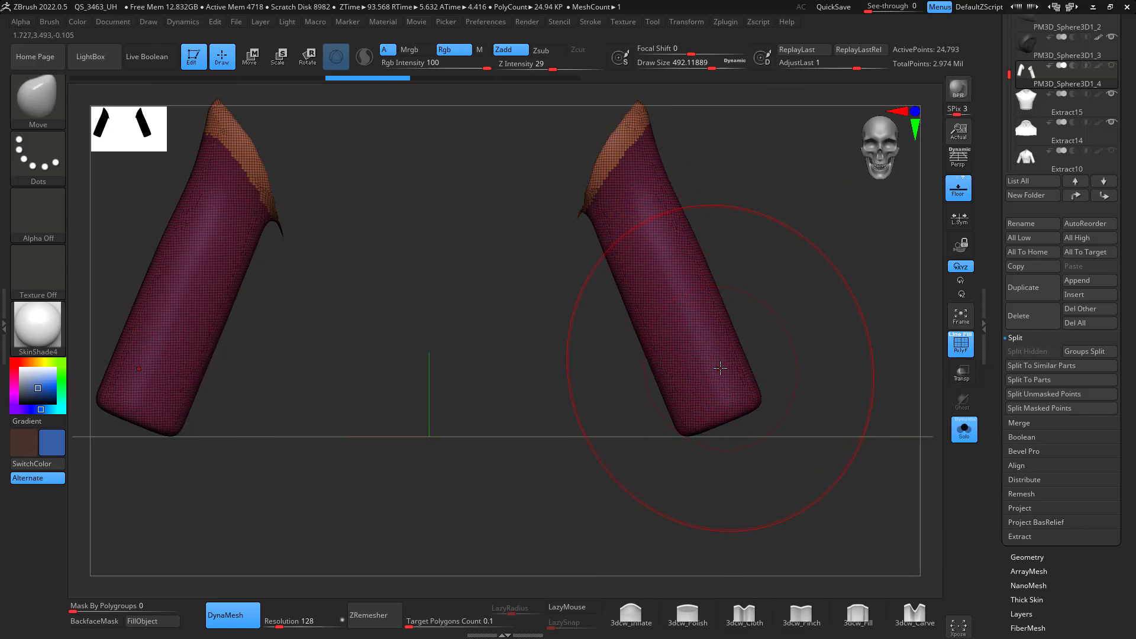
pyautogui.keyDown('ctrl'); pyautogui.keyDown('shift'); pyautogui.click(657, 384); pyautogui.keyUp('shift'); pyautogui.keyUp('ctrl')
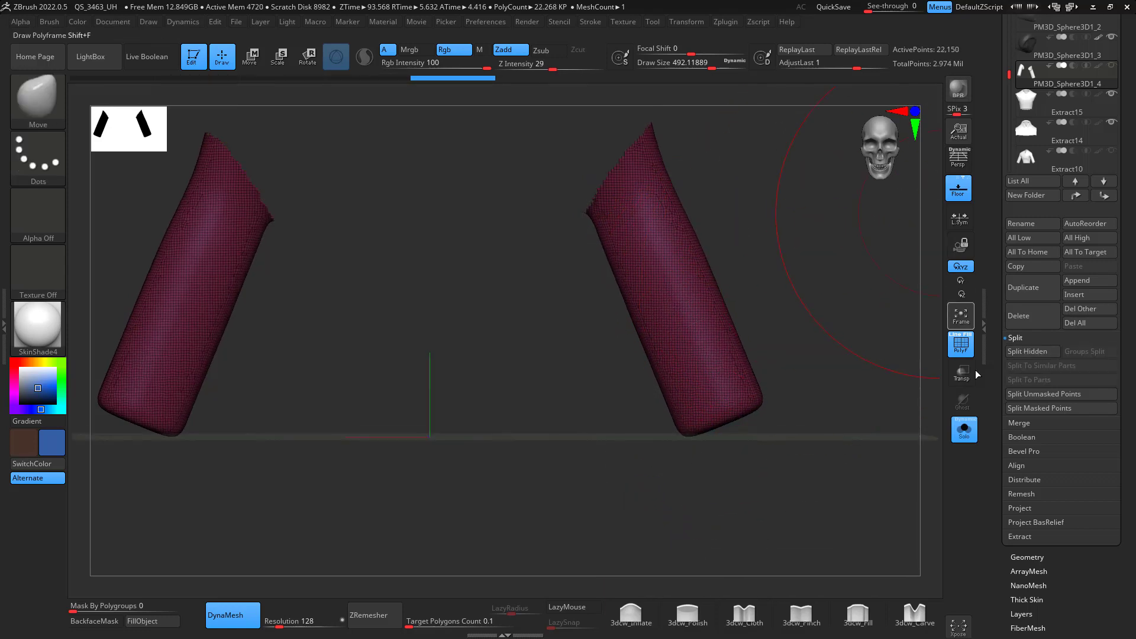
pyautogui.click(1027, 557)
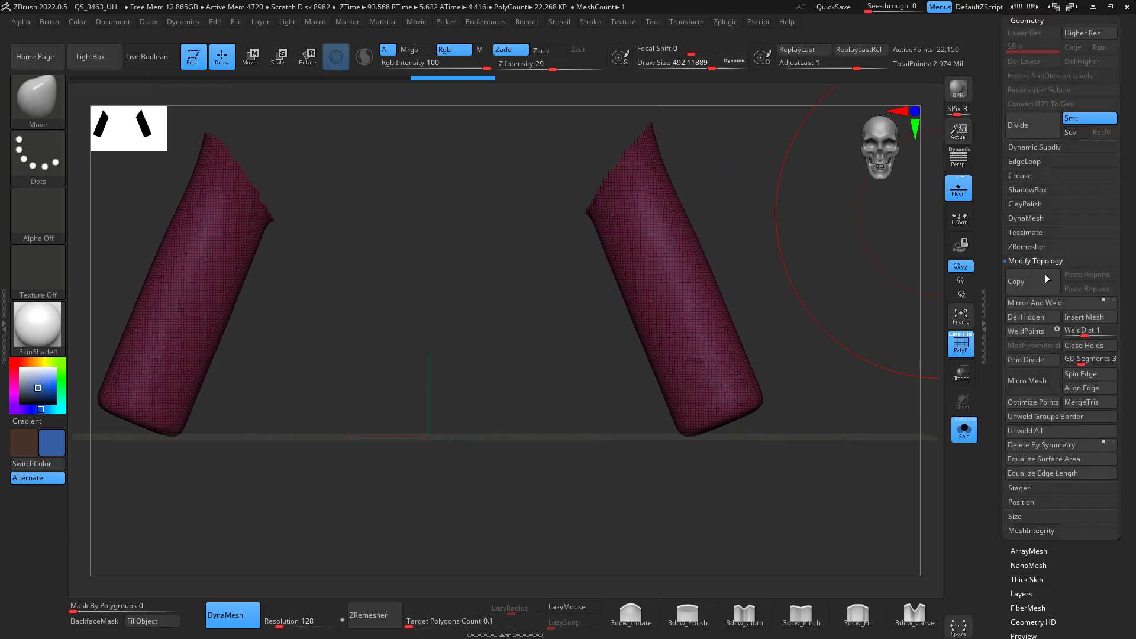
pyautogui.click(1045, 318)
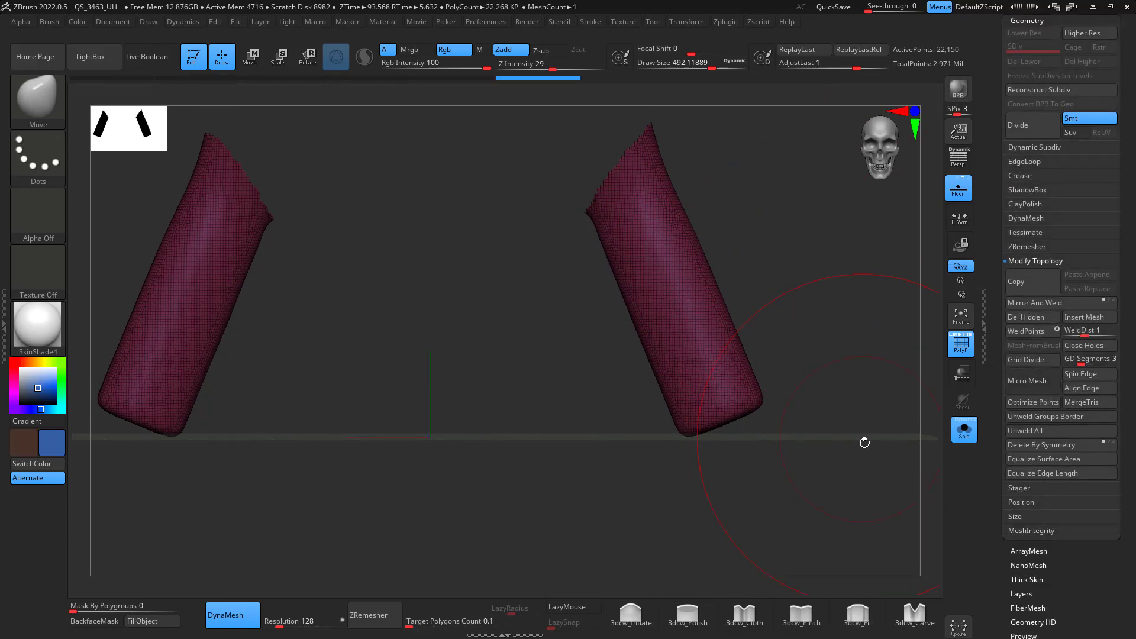
# - Try ZRemesher on the open-ended arms with the wireframe display off, then undo that remesh
pyautogui.keyDown('alt'); pyautogui.moveTo(864, 442); pyautogui.dragTo(845, 431); pyautogui.keyUp('alt')
pyautogui.click(959, 346)
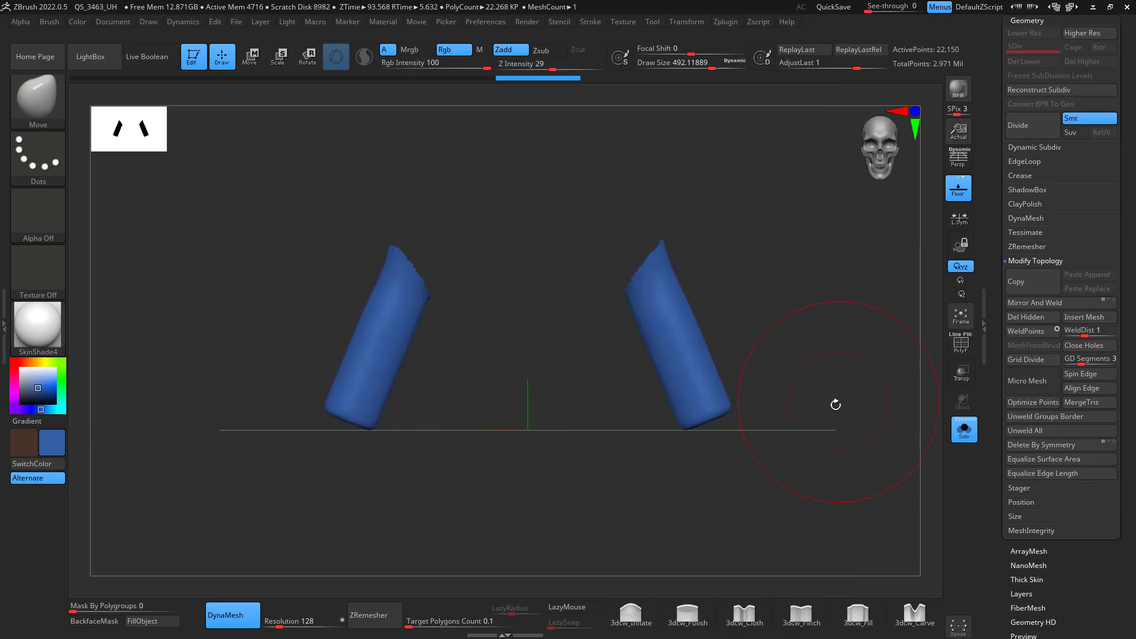
pyautogui.click(373, 615)
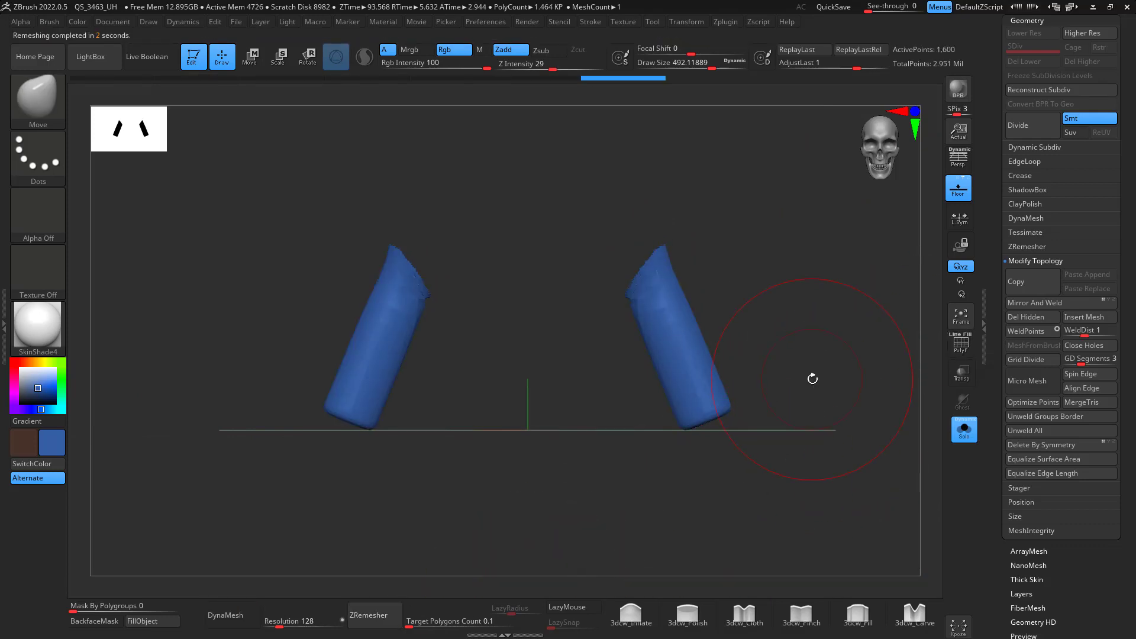
pyautogui.moveTo(812, 377); pyautogui.dragTo(842, 316)
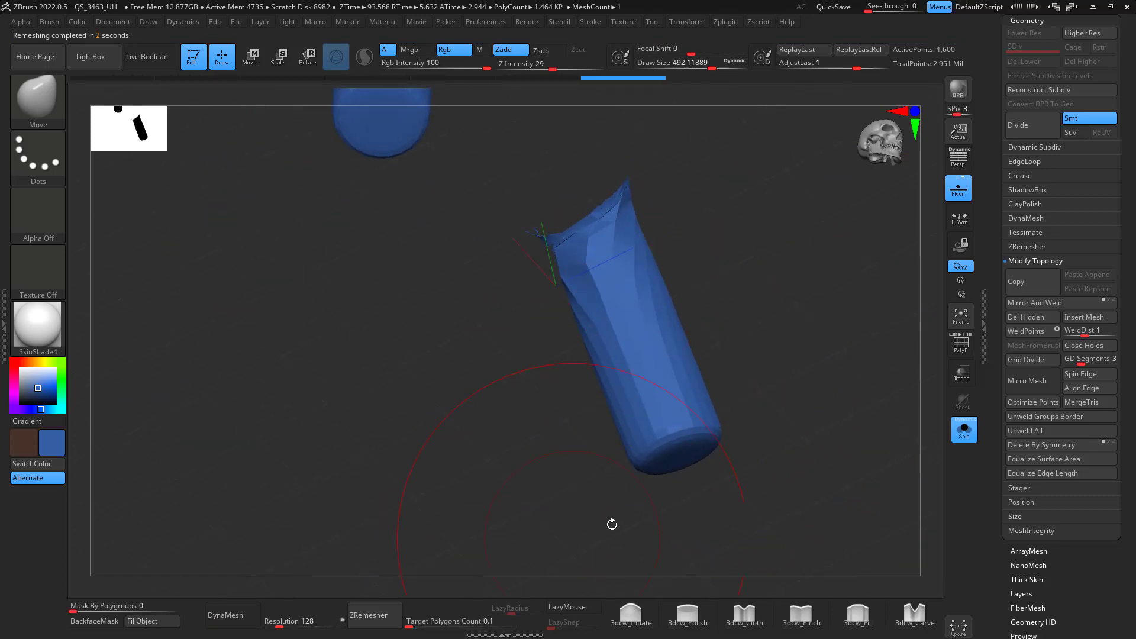
pyautogui.hotkey('ctrl', 'z')
# - Close the arms' shoulder openings with DynaMesh at resolution 128 and smooth the capped ends
pyautogui.moveTo(806, 441)
pyautogui.mouseDown()
pyautogui.moveTo(812, 423)
pyautogui.moveTo(781, 467)
pyautogui.moveTo(683, 520)
pyautogui.moveTo(684, 548)
pyautogui.moveTo(724, 511)
pyautogui.moveTo(748, 464)
pyautogui.moveTo(728, 503)
pyautogui.moveTo(517, 557)
pyautogui.mouseUp()
pyautogui.keyDown('ctrl'); pyautogui.moveTo(578, 385); pyautogui.dragTo(741, 389); pyautogui.keyUp('ctrl')
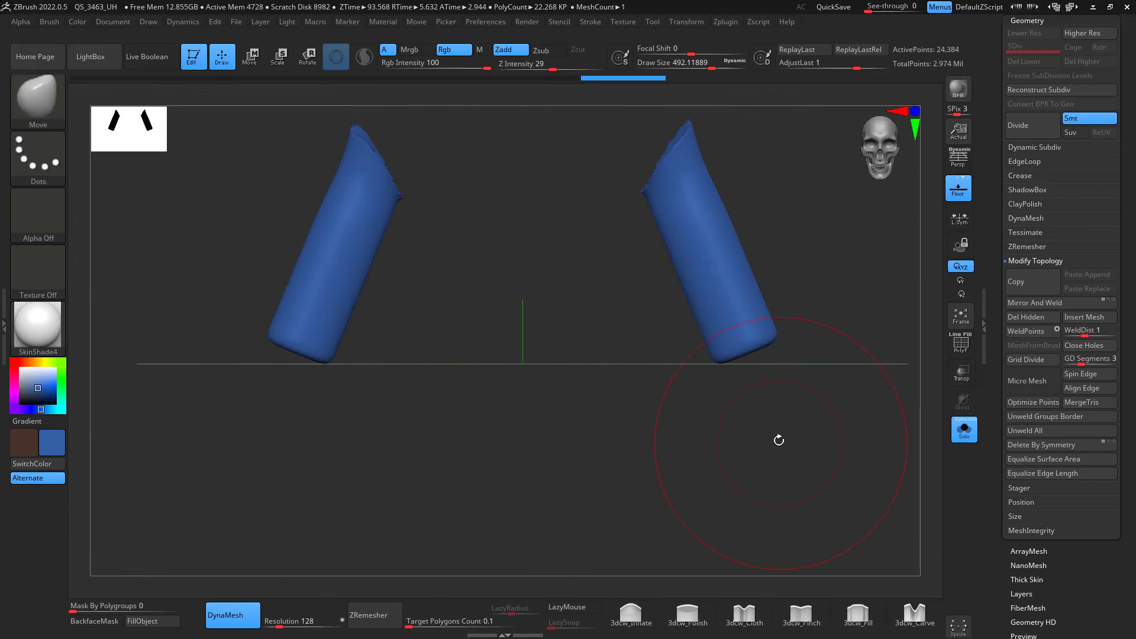
pyautogui.keyDown('alt'); pyautogui.moveTo(778, 441); pyautogui.dragTo(774, 605); pyautogui.keyUp('alt')
pyautogui.moveTo(747, 301); pyautogui.dragTo(761, 350)
pyautogui.keyDown('shift'); pyautogui.moveTo(671, 319); pyautogui.dragTo(645, 336); pyautogui.keyUp('shift')
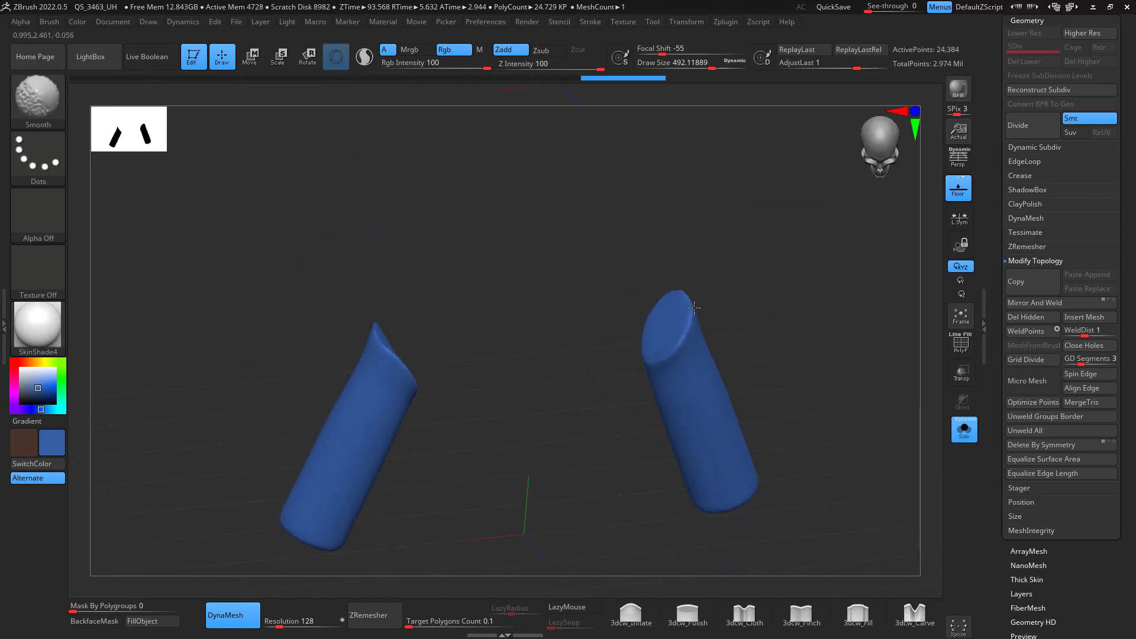
pyautogui.keyDown('shift'); pyautogui.moveTo(694, 306); pyautogui.dragTo(696, 311); pyautogui.keyUp('shift')
pyautogui.moveTo(806, 384); pyautogui.dragTo(799, 334)
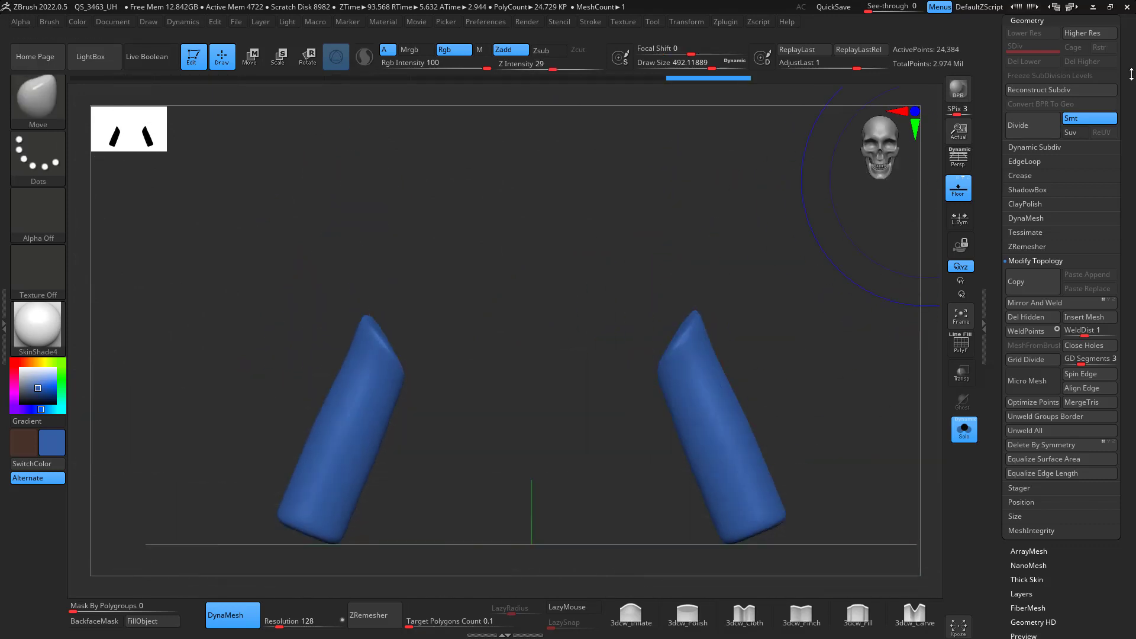
# - Leave Solo mode to show the whole bust and pull the arms' shoulder ends toward the armholes with the Move brush
pyautogui.moveTo(1131, 74); pyautogui.dragTo(1069, 167)
pyautogui.click(1018, 94)
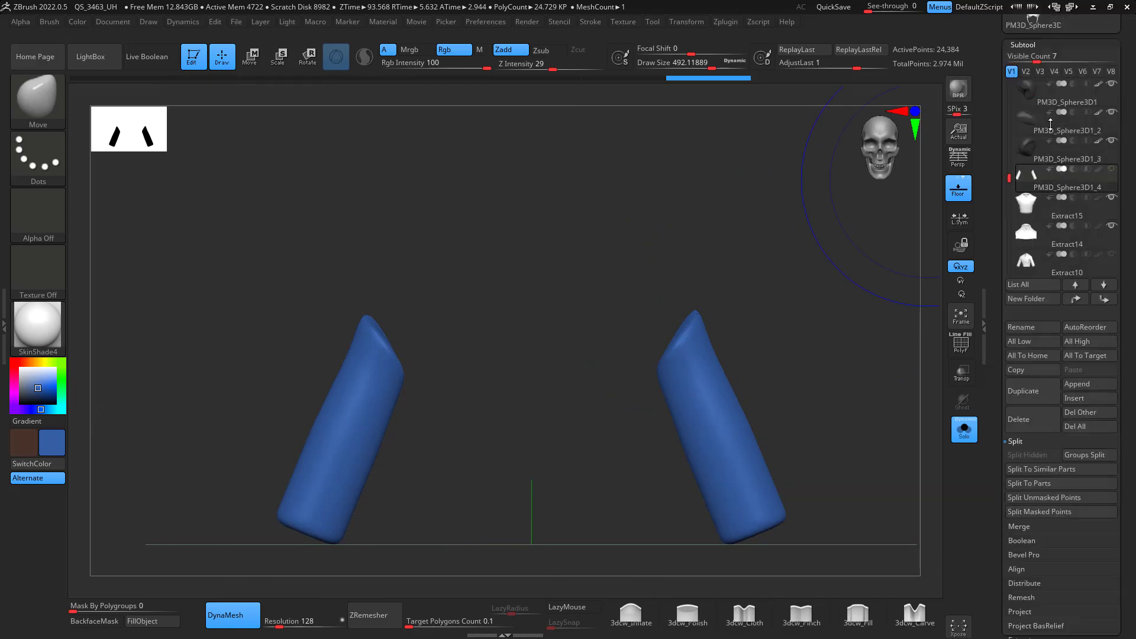
pyautogui.click(963, 436)
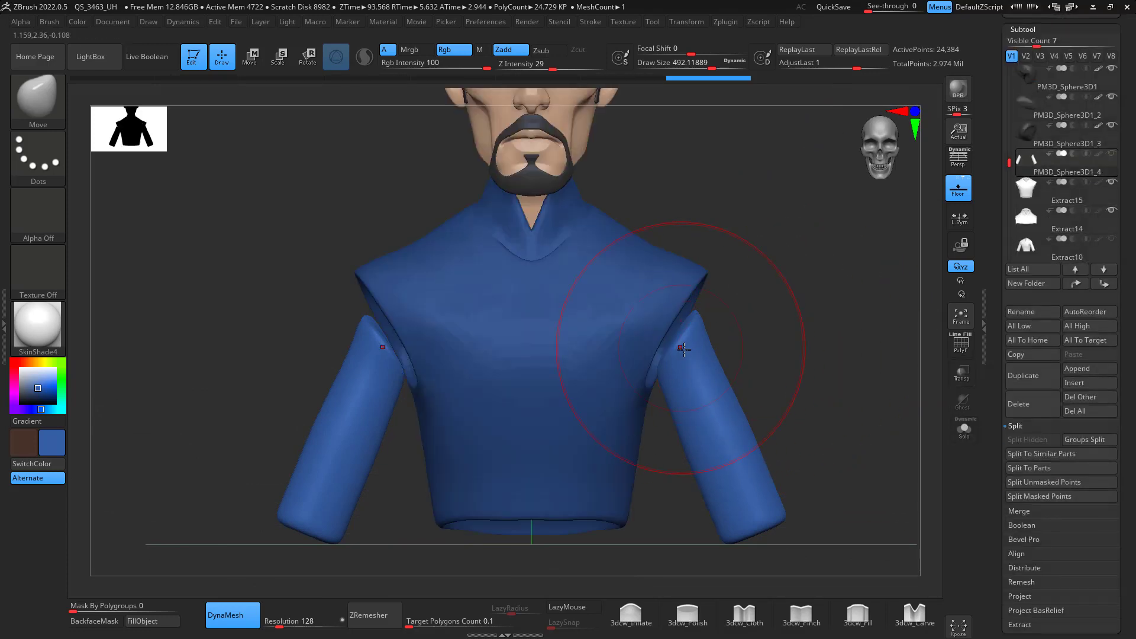
pyautogui.press('space')
pyautogui.moveTo(697, 356)
pyautogui.mouseDown()
pyautogui.moveTo(714, 356)
pyautogui.moveTo(644, 287)
pyautogui.mouseUp()
pyautogui.moveTo(735, 287); pyautogui.dragTo(699, 331)
pyautogui.moveTo(722, 318); pyautogui.dragTo(826, 349, button='right')
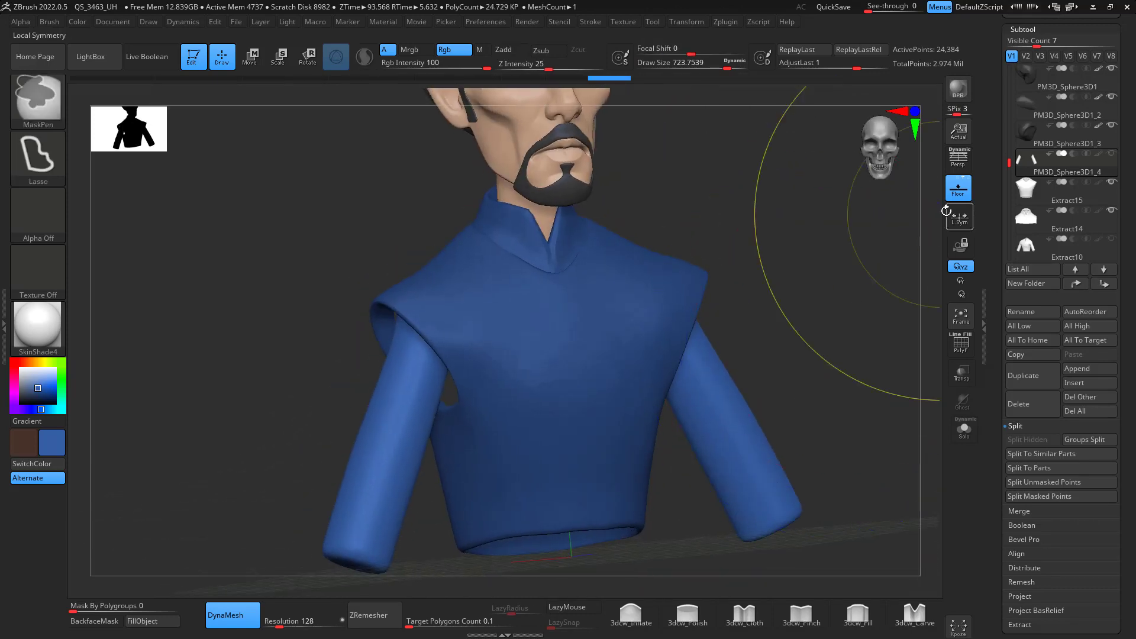
# - Undo the arm edits back to the unsplit body and unhide the whole PM3D_Sphere3D1_4 subtool
pyautogui.press('ctrl')
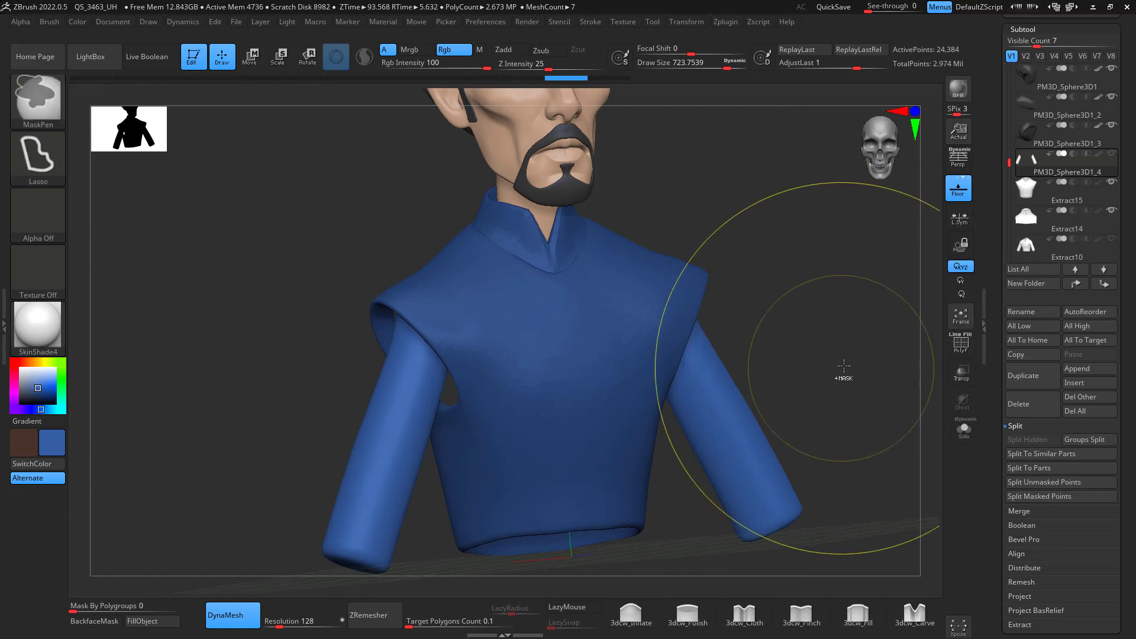
pyautogui.keyDown('ctrl'); pyautogui.moveTo(855, 374); pyautogui.dragTo(856, 375); pyautogui.keyUp('ctrl')
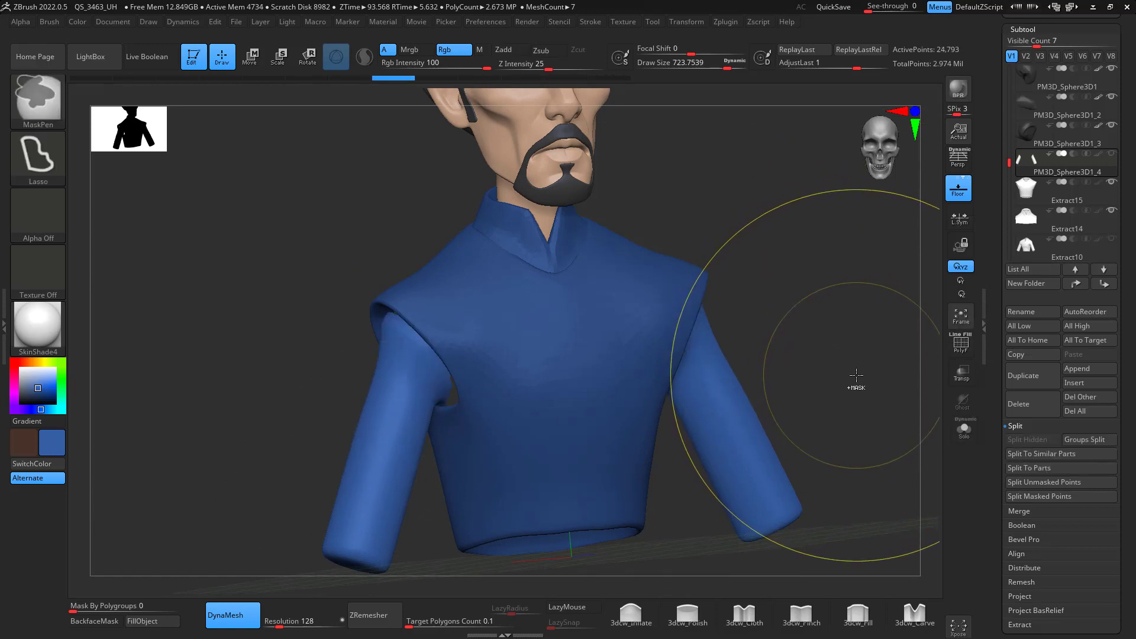
pyautogui.hotkey('ctrl', 'z')
pyautogui.hotkey('ctrl', 'z')
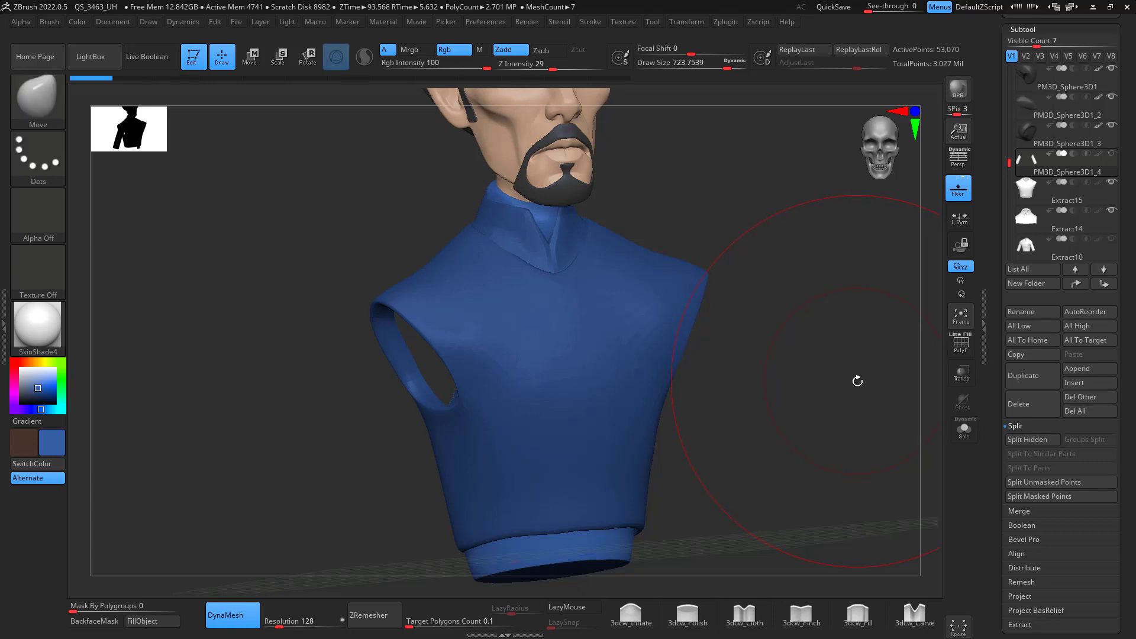
pyautogui.moveTo(887, 355)
pyautogui.mouseDown()
pyautogui.moveTo(849, 382)
pyautogui.moveTo(822, 373)
pyautogui.moveTo(852, 365)
pyautogui.moveTo(854, 419)
pyautogui.moveTo(817, 375)
pyautogui.moveTo(827, 349)
pyautogui.moveTo(828, 385)
pyautogui.moveTo(832, 329)
pyautogui.moveTo(826, 357)
pyautogui.moveTo(811, 359)
pyautogui.mouseUp()
pyautogui.click(1111, 154)
pyautogui.keyDown('ctrl'); pyautogui.keyDown('shift'); pyautogui.click(862, 363); pyautogui.keyUp('shift'); pyautogui.keyUp('ctrl')
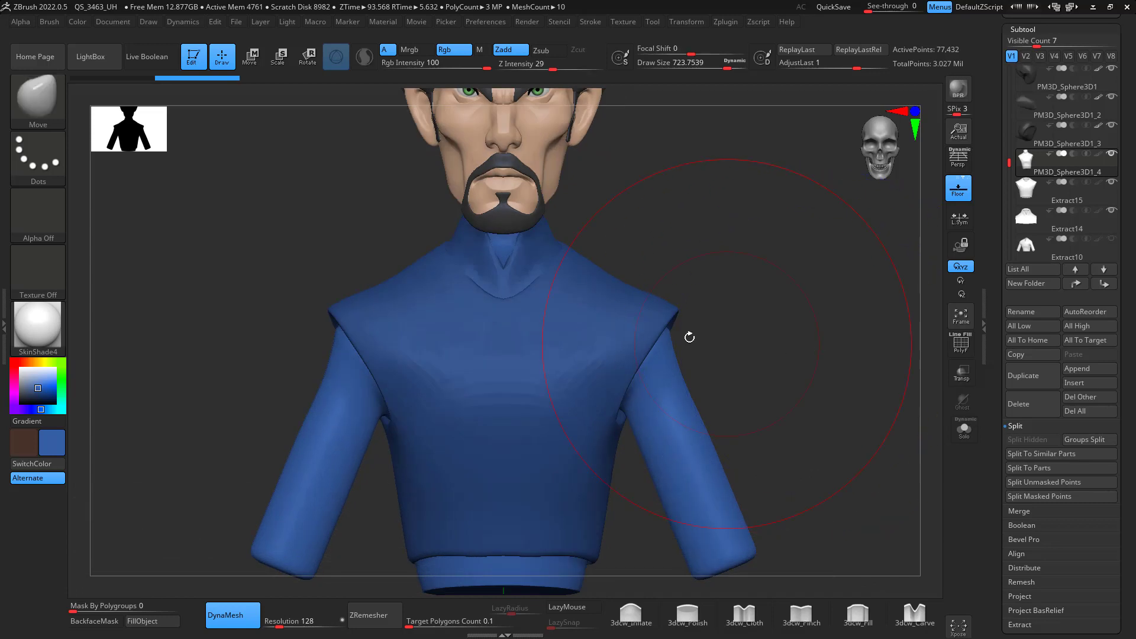
# - Turn on transparency and mask both arms symmetrically with the MaskPen lasso, including the shoulders well inside the top's armholes
pyautogui.moveTo(755, 311); pyautogui.dragTo(834, 255)
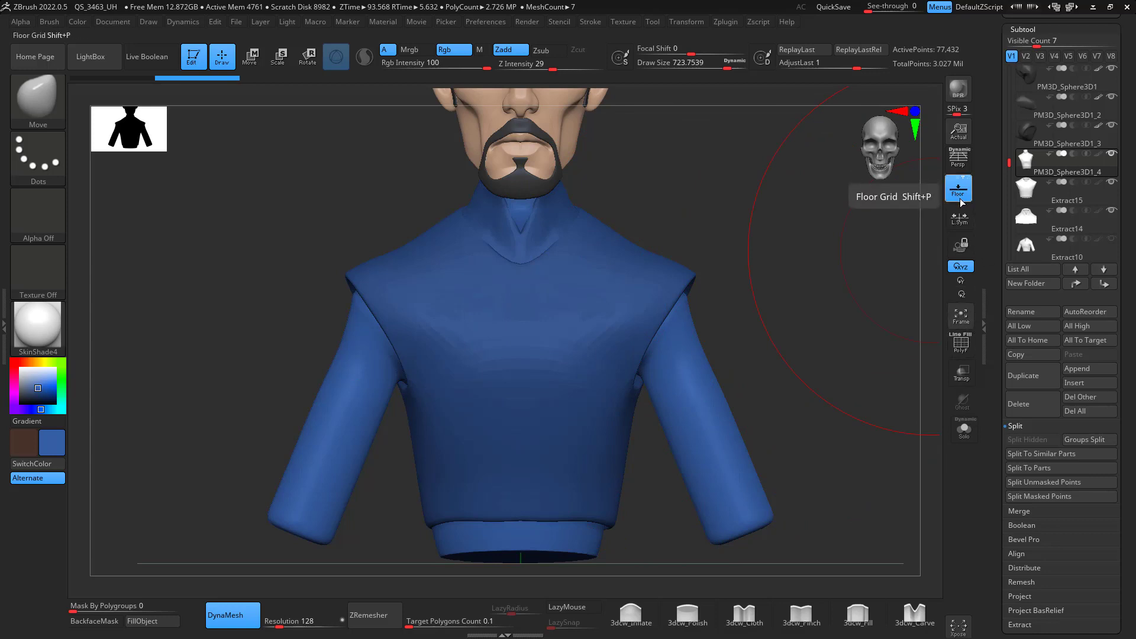
pyautogui.click(964, 429)
pyautogui.click(964, 429)
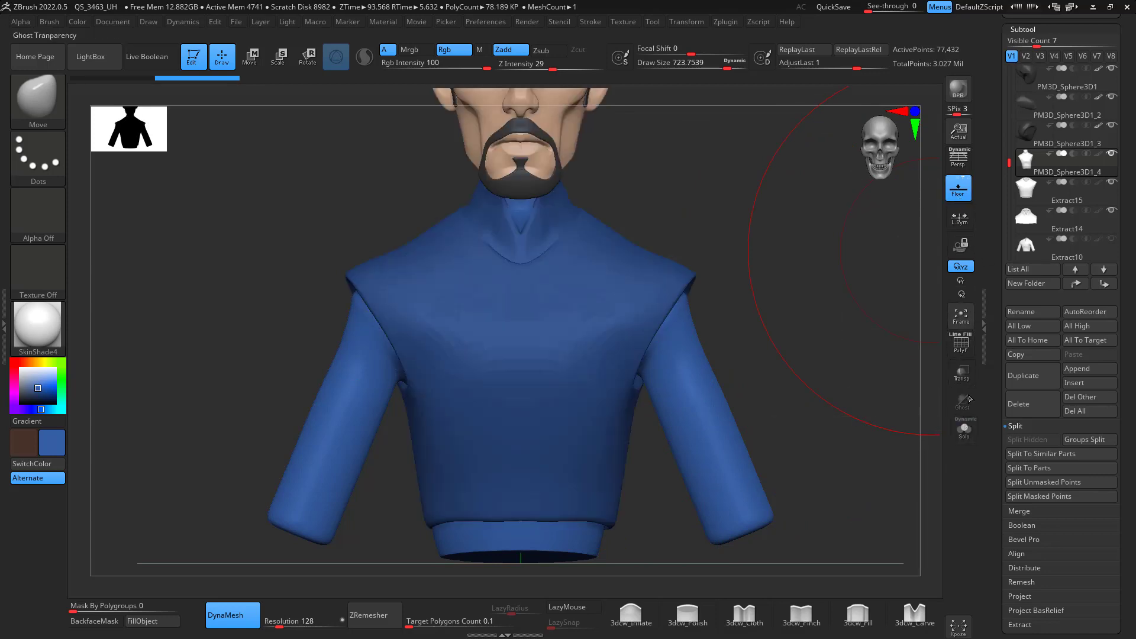
pyautogui.click(961, 373)
pyautogui.moveTo(793, 355); pyautogui.dragTo(793, 329)
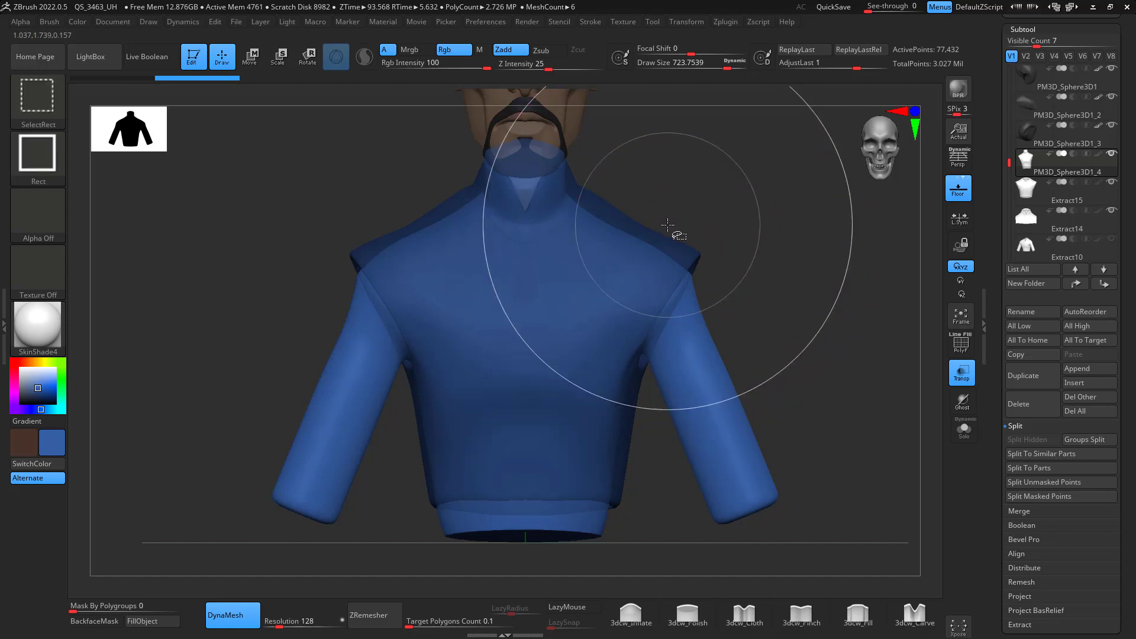
pyautogui.press('ctrl')
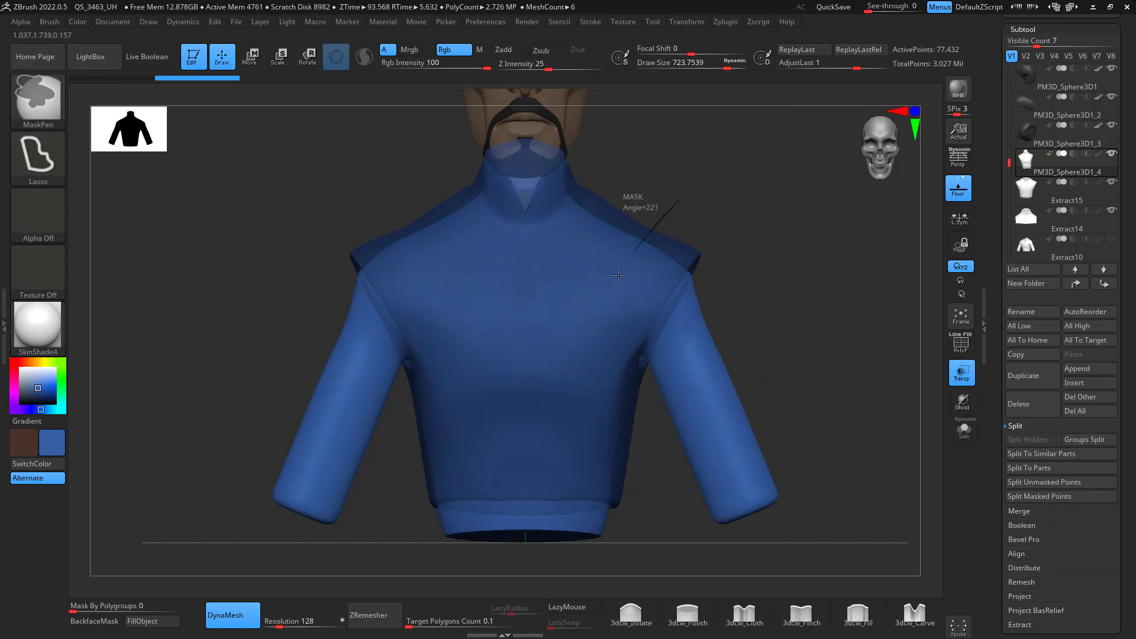
pyautogui.moveTo(621, 204)
pyautogui.keyDown('ctrl'); pyautogui.mouseDown()
pyautogui.moveTo(667, 515)
pyautogui.moveTo(873, 440)
pyautogui.moveTo(607, 311)
pyautogui.mouseUp(); pyautogui.keyUp('ctrl')
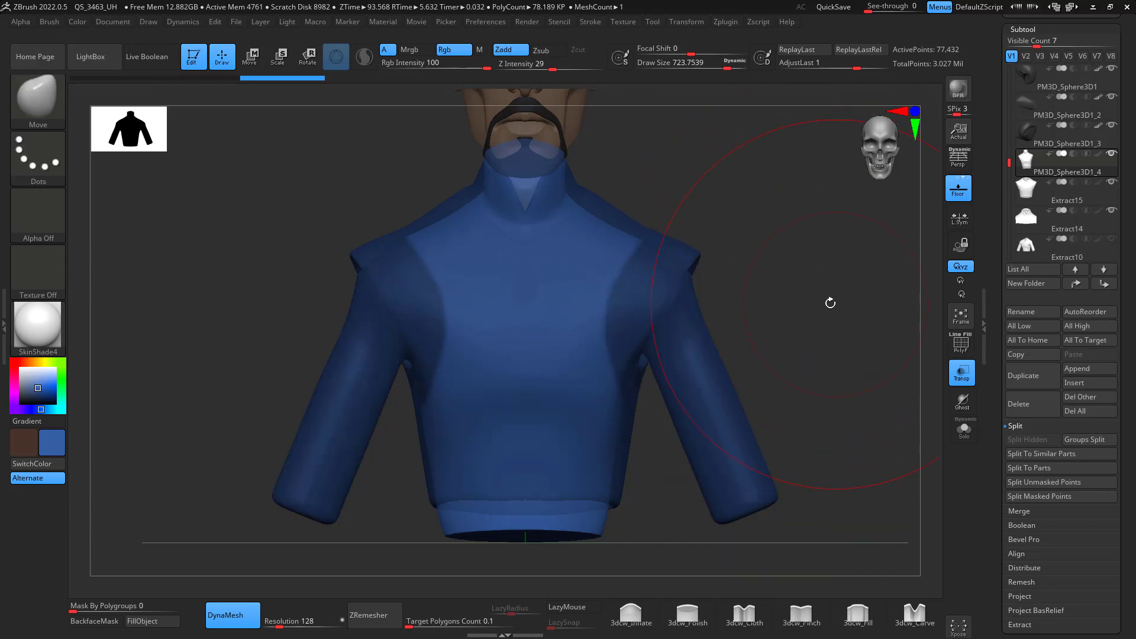
# - Split the masked arms into their own subtool with Split Masked Points, hide the remaining torso and select the arms
pyautogui.moveTo(829, 302); pyautogui.dragTo(767, 286)
pyautogui.moveTo(845, 343); pyautogui.dragTo(878, 339)
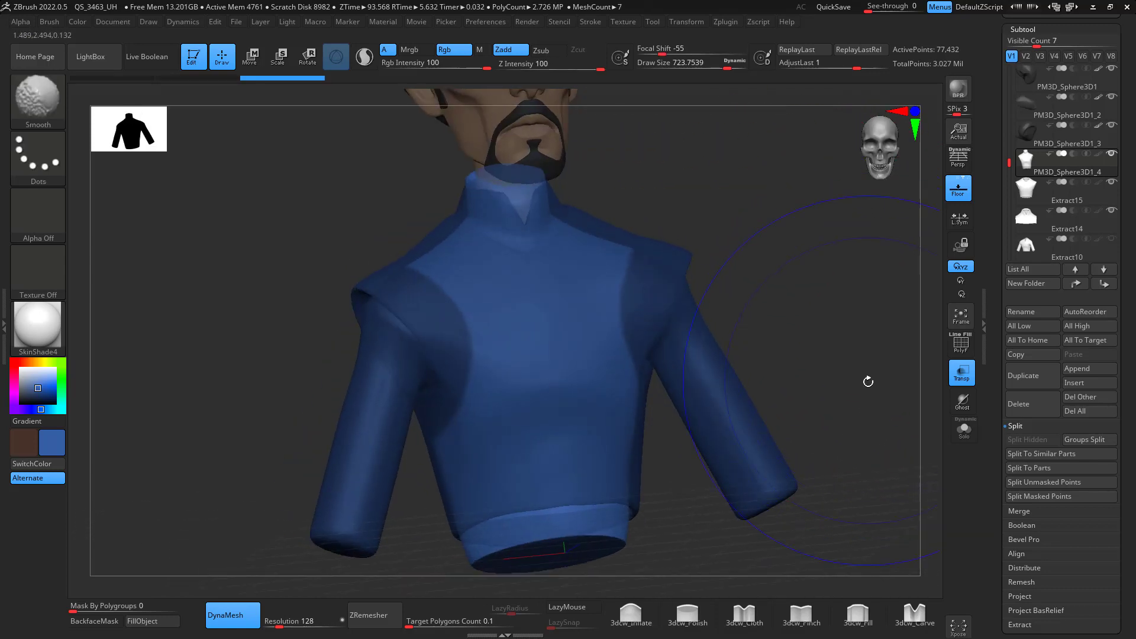
pyautogui.keyDown('shift'); pyautogui.moveTo(868, 384); pyautogui.dragTo(898, 319); pyautogui.keyUp('shift')
pyautogui.keyDown('alt'); pyautogui.moveTo(900, 448); pyautogui.dragTo(829, 368); pyautogui.keyUp('alt')
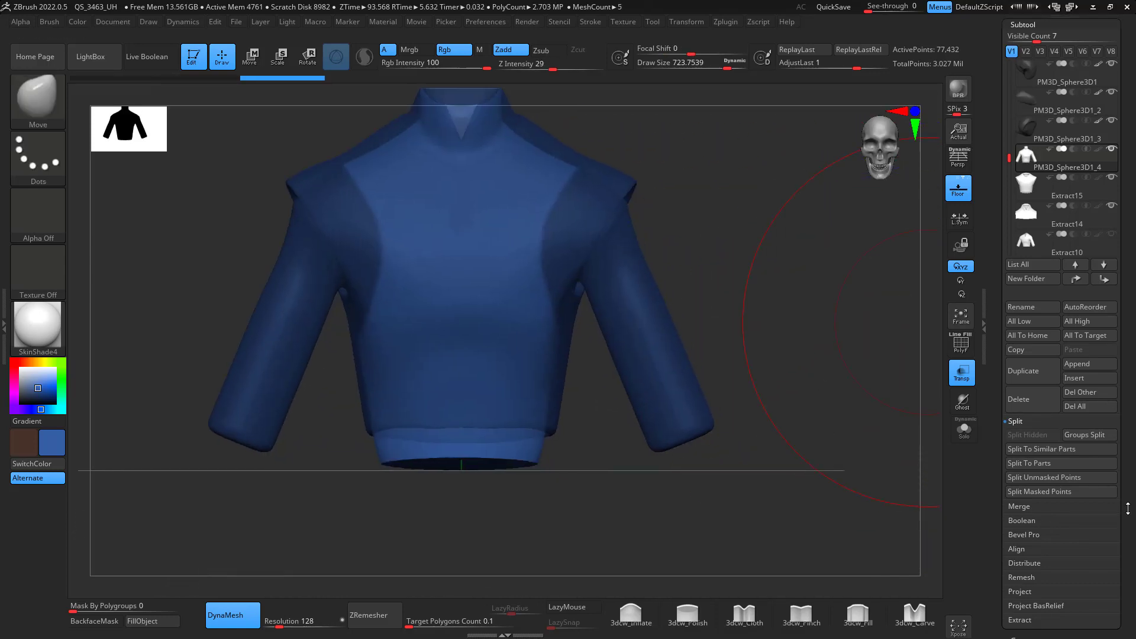
pyautogui.scroll(-2, 1058, 467)
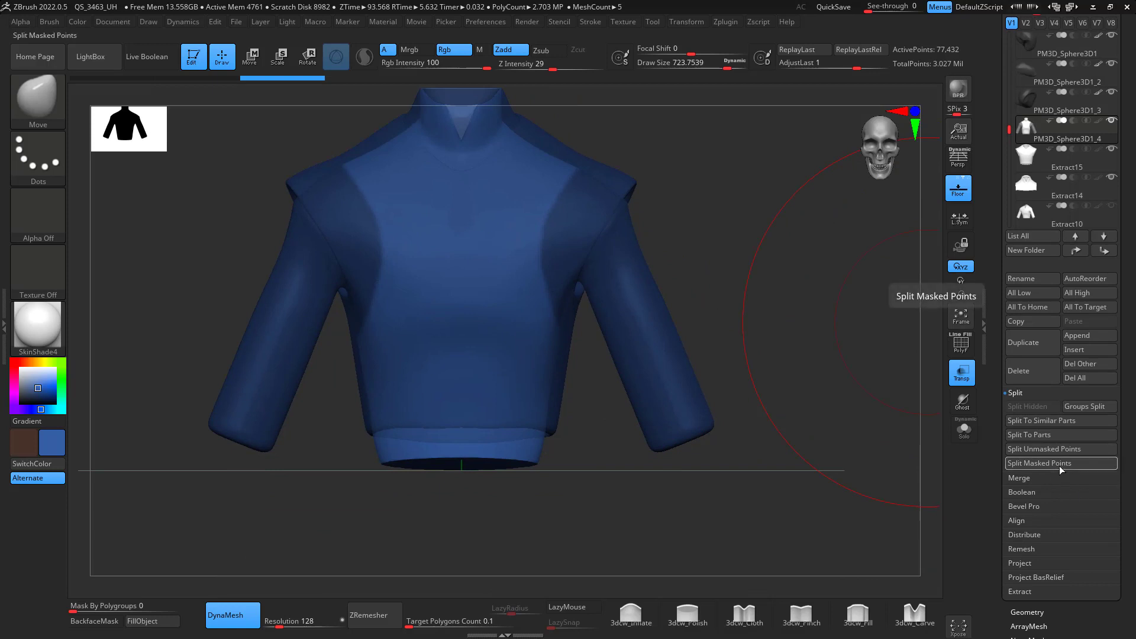
pyautogui.click(1060, 467)
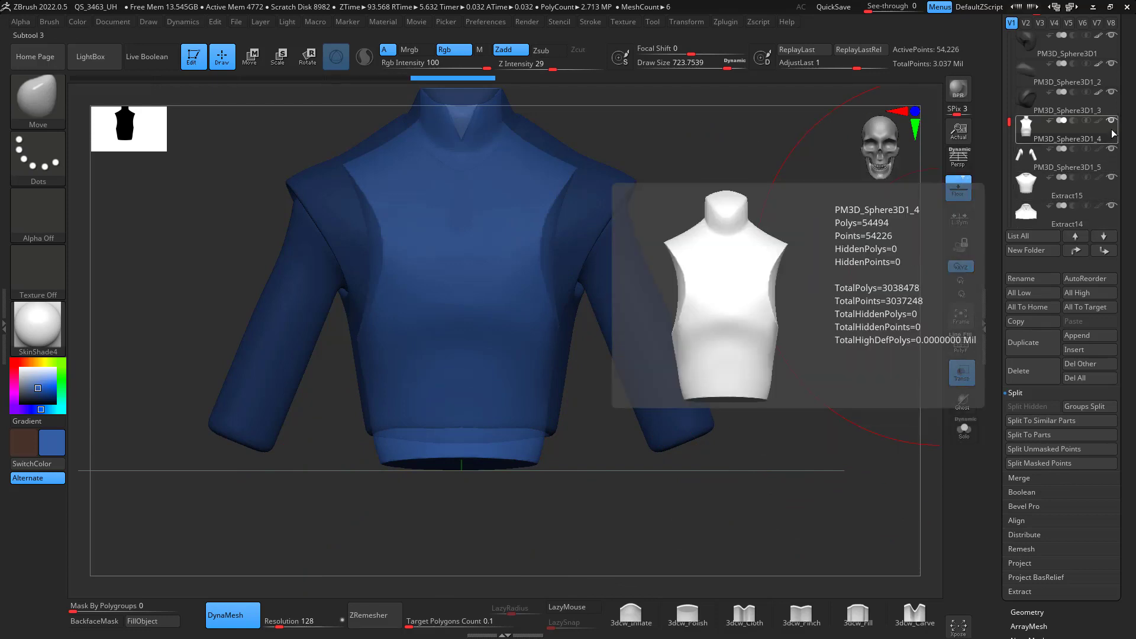
pyautogui.moveTo(847, 327)
pyautogui.mouseDown()
pyautogui.moveTo(804, 340)
pyautogui.moveTo(840, 332)
pyautogui.moveTo(834, 304)
pyautogui.moveTo(829, 375)
pyautogui.mouseUp()
pyautogui.click(1102, 169)
# - Smooth the cut shoulder edges of the separated arms
pyautogui.press('shift')
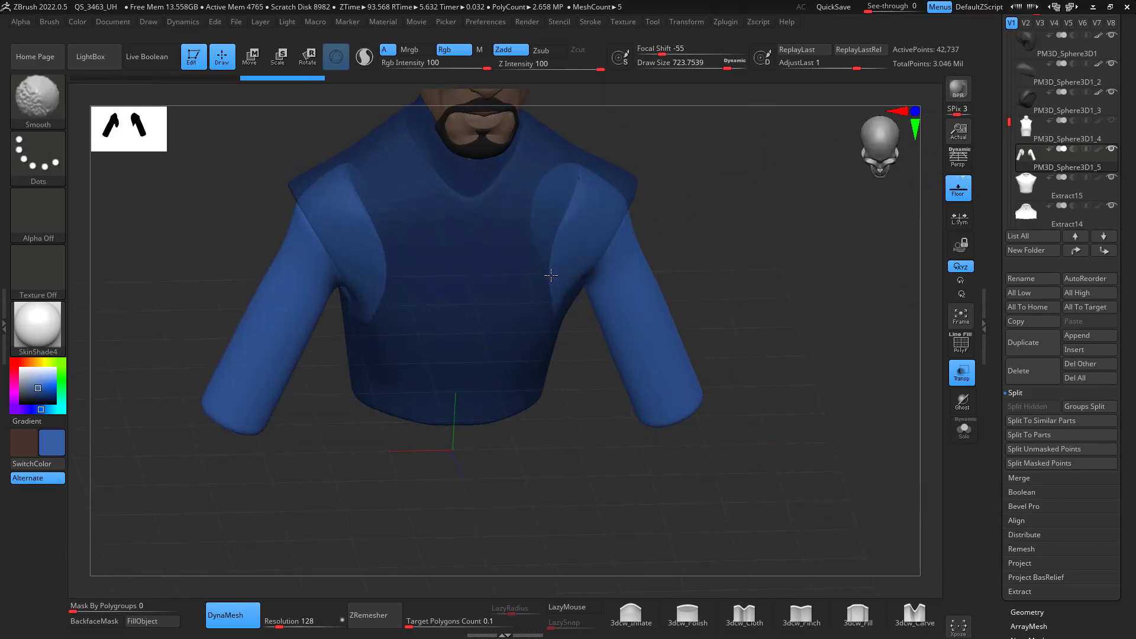
pyautogui.moveTo(723, 246); pyautogui.dragTo(577, 338)
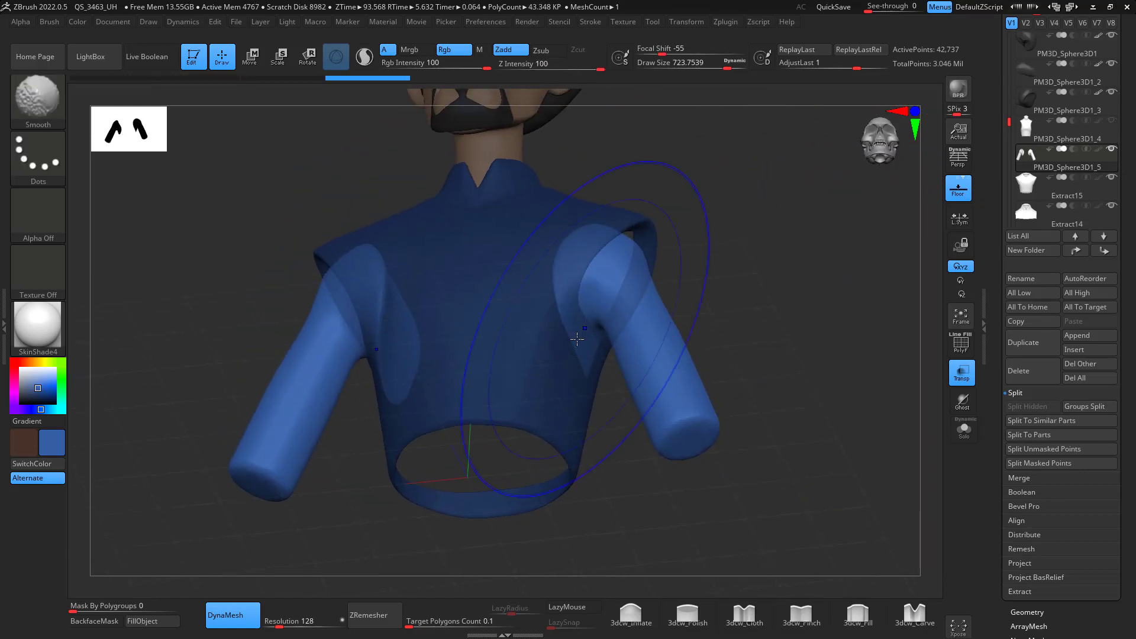
pyautogui.moveTo(566, 381)
pyautogui.mouseDown()
pyautogui.moveTo(700, 241)
pyautogui.moveTo(677, 220)
pyautogui.mouseUp()
# - Reshape the arms' shoulder ends inside the armholes using the Move brush with a draw size of about 358
pyautogui.press('b')
pyautogui.press('m')
pyautogui.press('v')
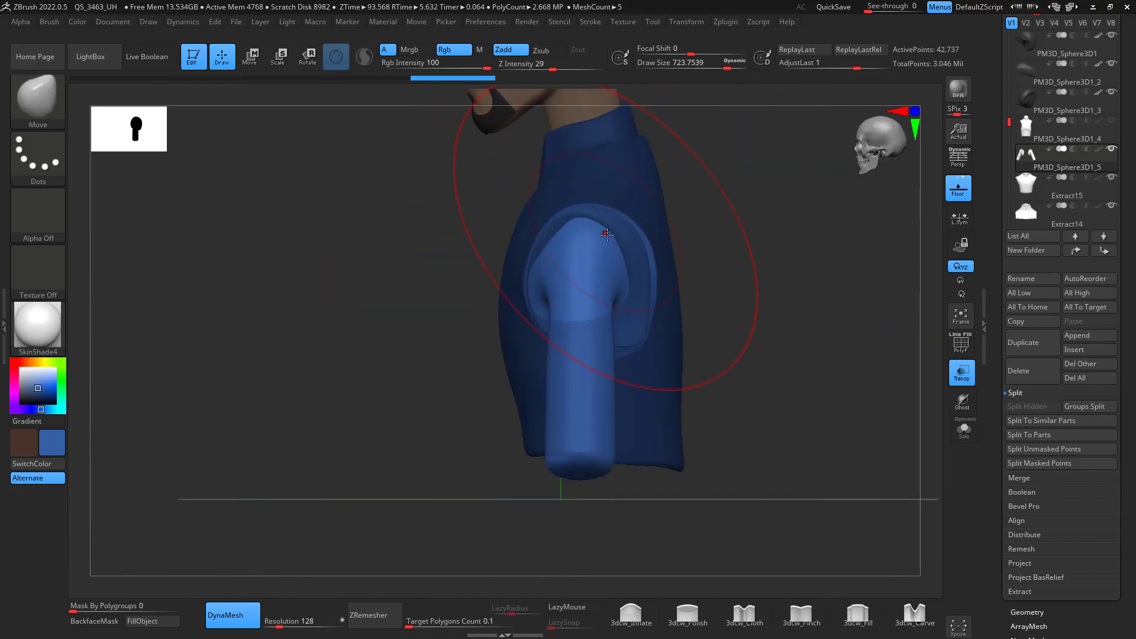
pyautogui.press('space')
pyautogui.moveTo(602, 247); pyautogui.dragTo(559, 241)
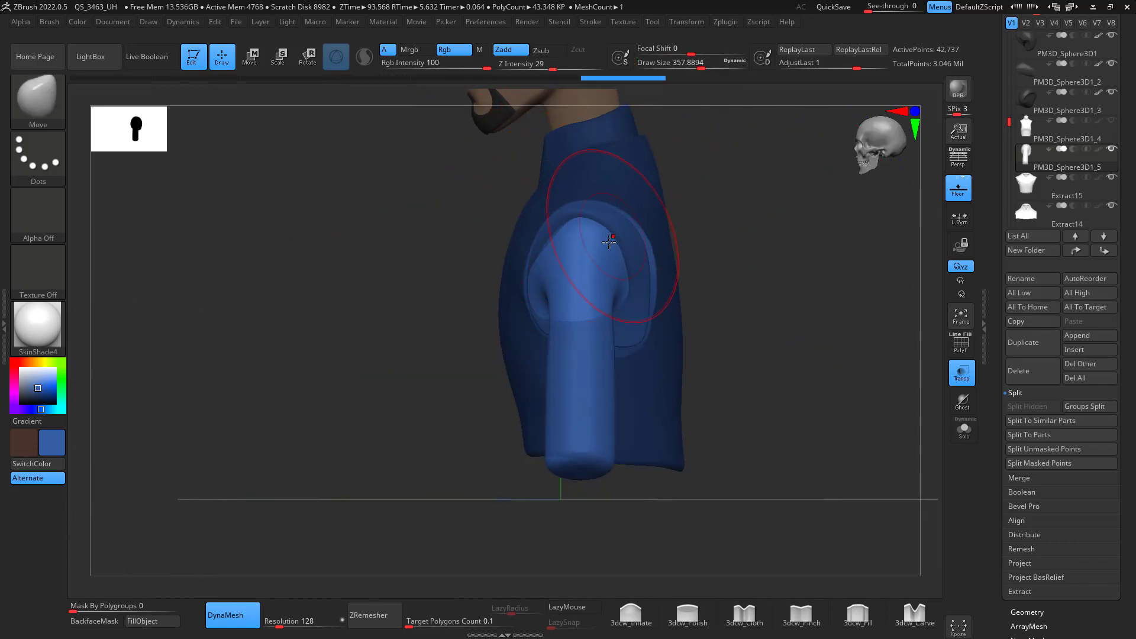
pyautogui.moveTo(713, 239); pyautogui.dragTo(812, 250)
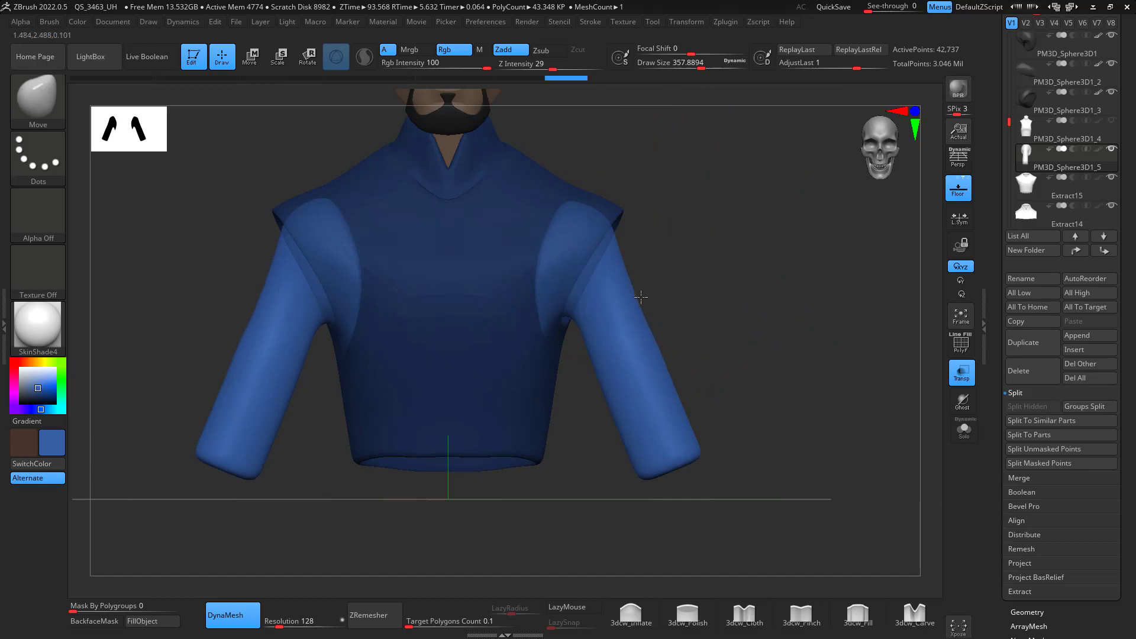
pyautogui.moveTo(741, 311)
pyautogui.keyDown('alt'); pyautogui.mouseDown()
pyautogui.moveTo(761, 287)
pyautogui.moveTo(759, 252)
pyautogui.moveTo(761, 299)
pyautogui.mouseUp(); pyautogui.keyUp('alt')
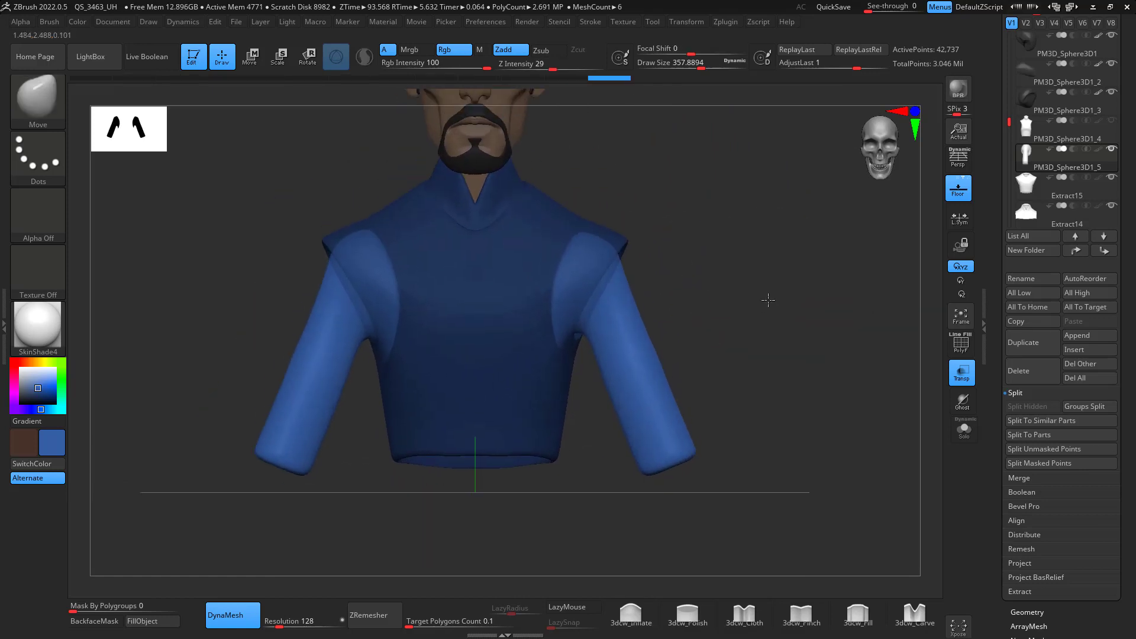
# - Mask the shoulder ends of both arms inside the armholes, leaving the lower arms unmasked, using a lasso mask and inverting it
pyautogui.press('ctrl')
pyautogui.moveTo(736, 251)
pyautogui.keyDown('ctrl'); pyautogui.mouseDown()
pyautogui.moveTo(761, 431)
pyautogui.moveTo(597, 379)
pyautogui.moveTo(622, 223)
pyautogui.moveTo(651, 231)
pyautogui.mouseUp(); pyautogui.keyUp('ctrl')
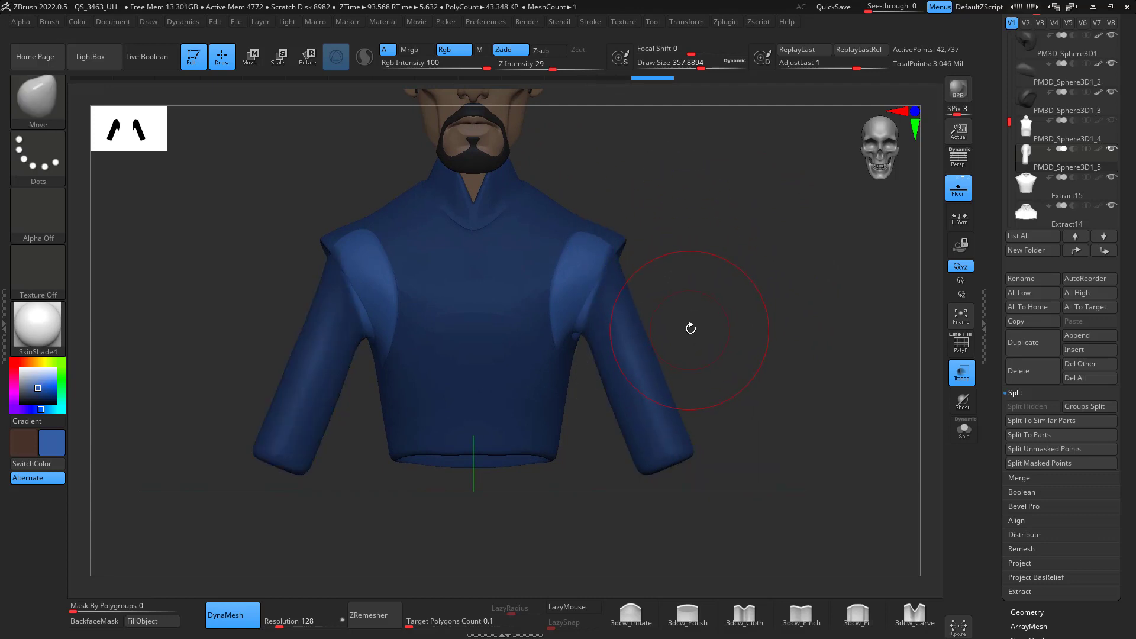
pyautogui.keyDown('ctrl'); pyautogui.click(701, 313); pyautogui.keyUp('ctrl')
# - Place the transform gizmo at the shoulder joint and rotate the unmasked arms symmetrically so they hang straight down beside the torso
pyautogui.press('e')
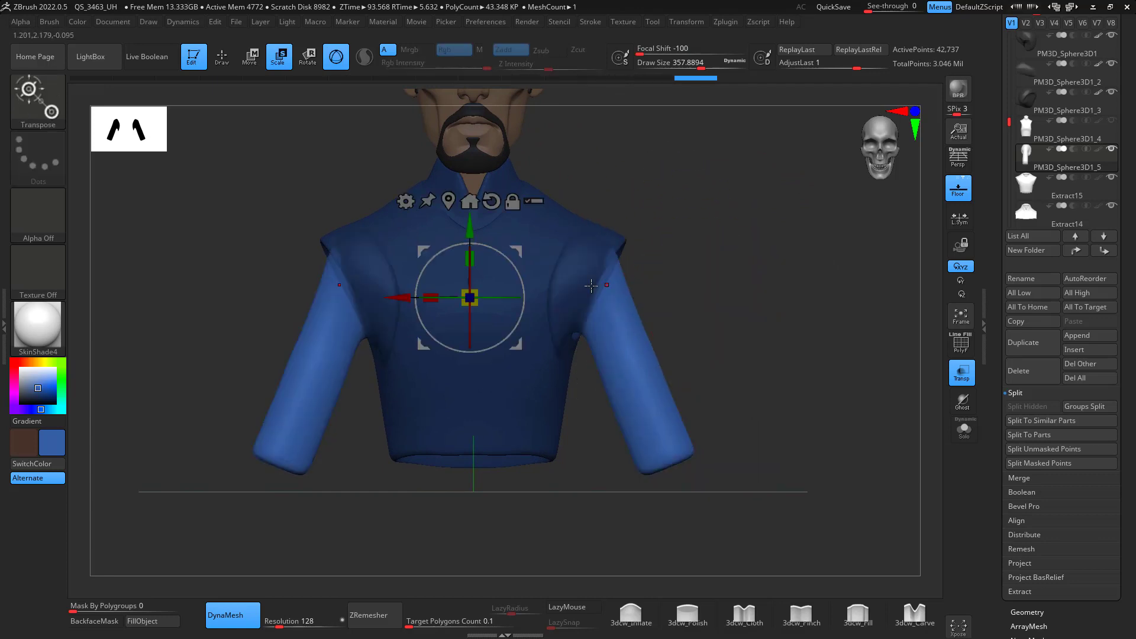
pyautogui.keyDown('alt'); pyautogui.moveTo(517, 243); pyautogui.dragTo(648, 232); pyautogui.keyUp('alt')
pyautogui.moveTo(656, 295); pyautogui.dragTo(646, 312)
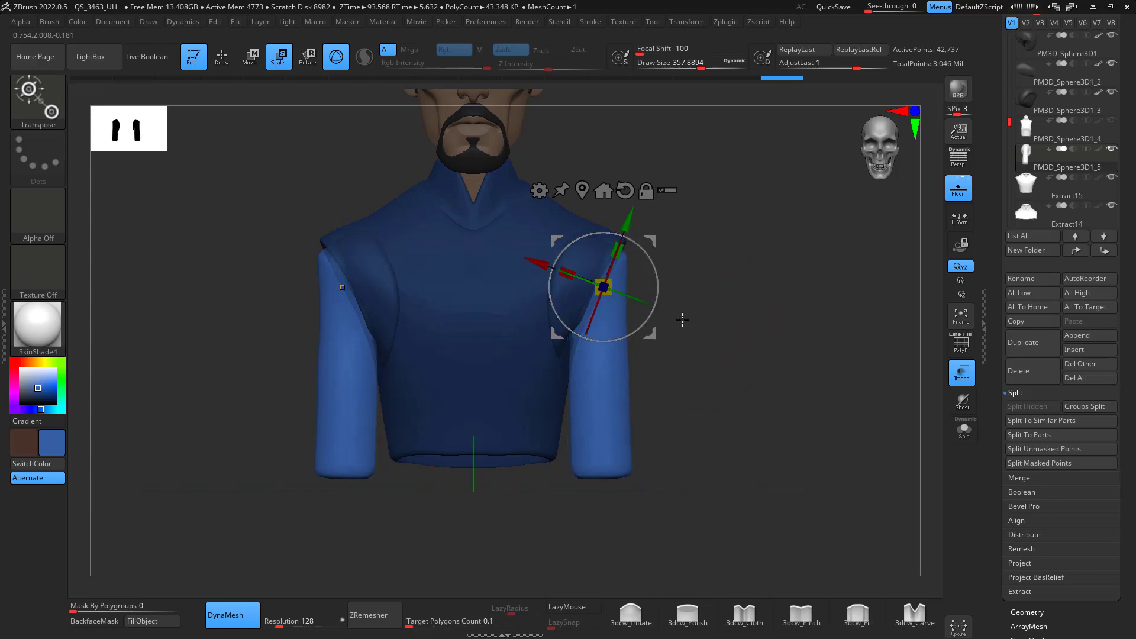
pyautogui.press('q')
pyautogui.moveTo(759, 329)
pyautogui.mouseDown()
pyautogui.moveTo(730, 336)
pyautogui.moveTo(740, 335)
pyautogui.mouseUp()
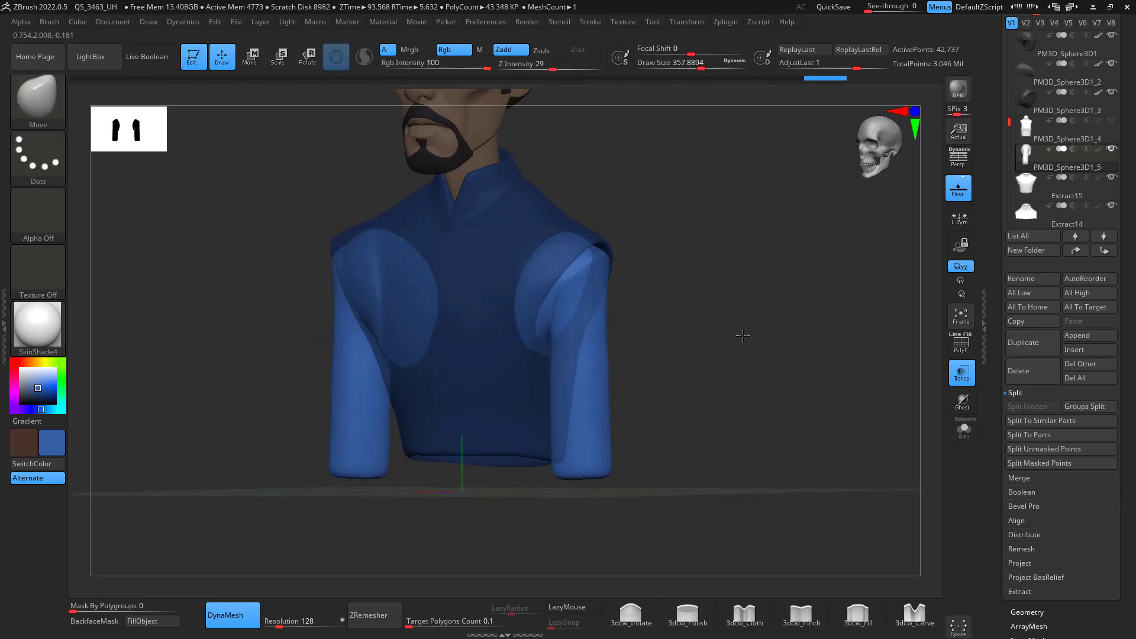
pyautogui.moveTo(734, 374); pyautogui.dragTo(751, 377)
# - Remesh the arms using ZRemesher with a target polygons count of 1
pyautogui.click(451, 622)
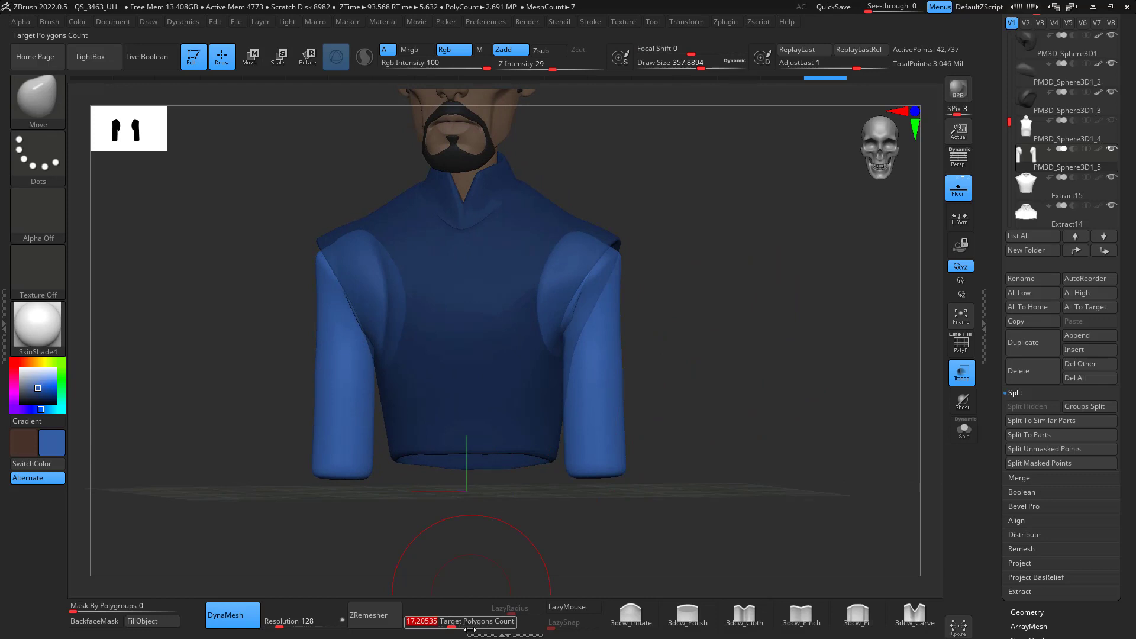
pyautogui.moveTo(469, 629); pyautogui.dragTo(400, 618)
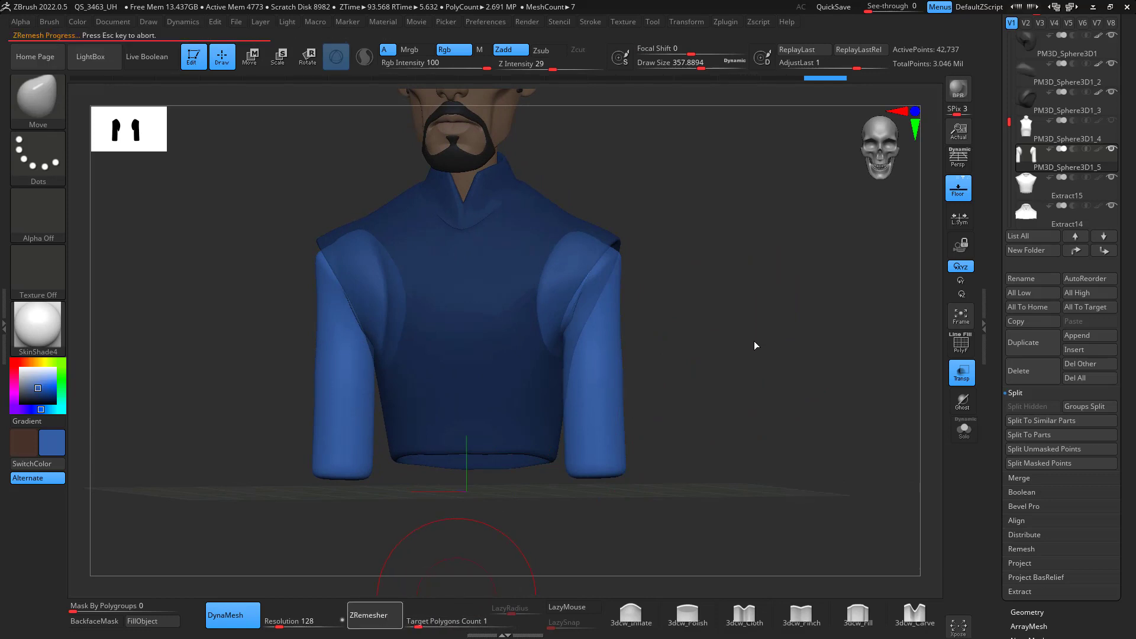
pyautogui.press('shift')
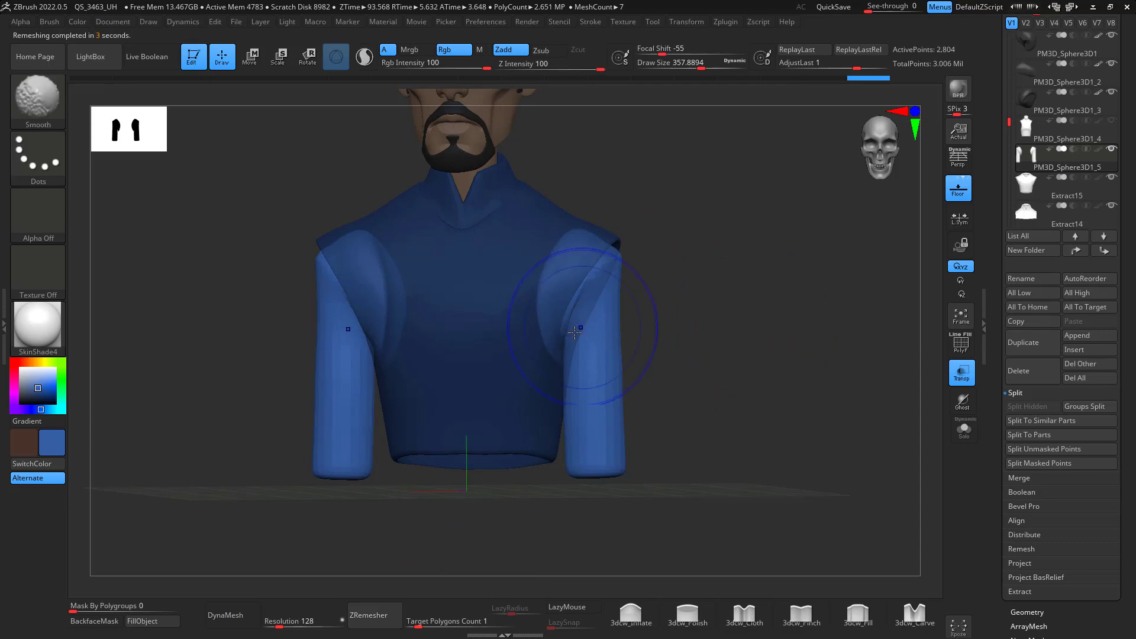
# - Check the remeshed arms with the polyframe display, and turn off both transparency and the polyframe
pyautogui.click(965, 347)
pyautogui.moveTo(697, 340)
pyautogui.mouseDown()
pyautogui.moveTo(722, 325)
pyautogui.moveTo(651, 300)
pyautogui.moveTo(600, 304)
pyautogui.moveTo(646, 300)
pyautogui.moveTo(653, 336)
pyautogui.moveTo(598, 337)
pyautogui.mouseUp()
pyautogui.moveTo(657, 286); pyautogui.dragTo(787, 284, button='right')
pyautogui.click(961, 315)
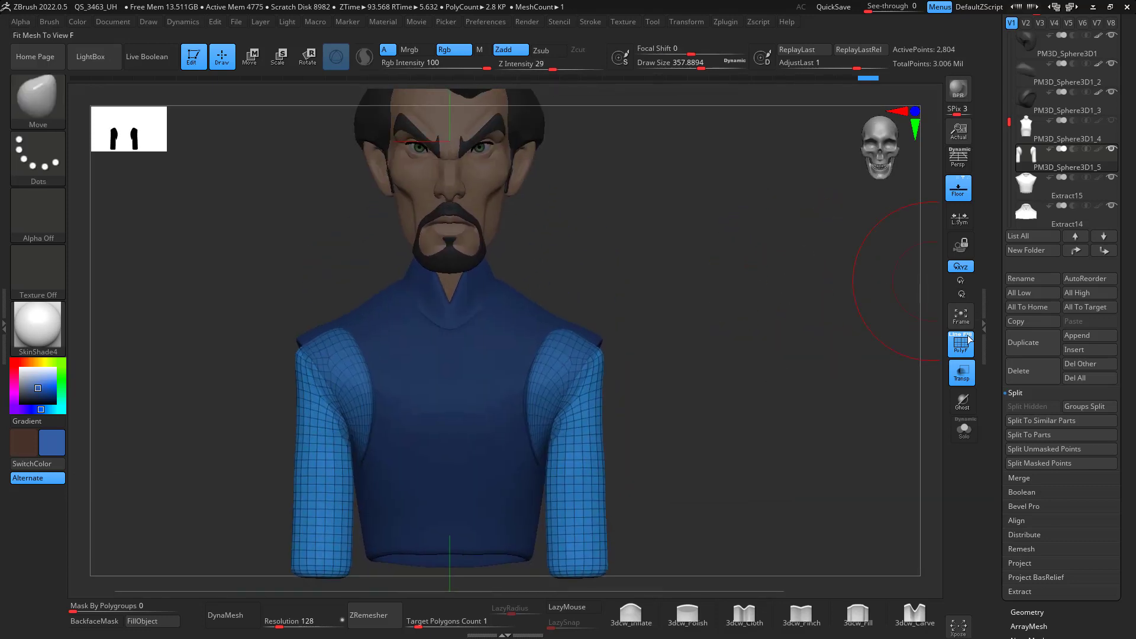
pyautogui.click(954, 376)
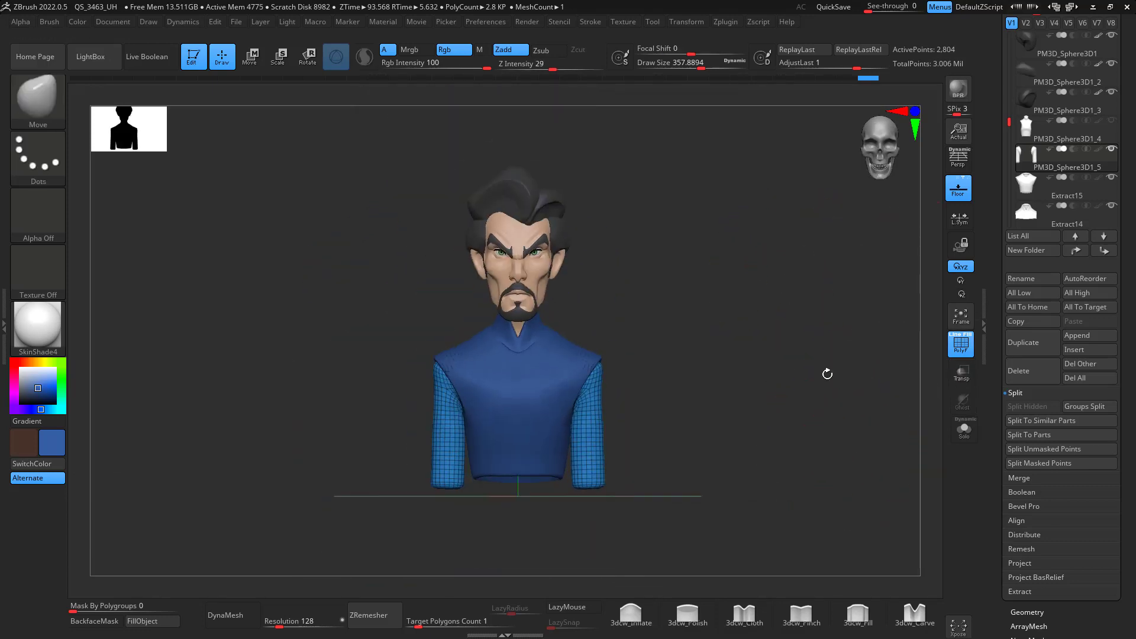
pyautogui.click(965, 353)
# - Set the draw size to about 437 and delete the unused hidden torso PM3D_Sphere3D1_4 and the Extract10 subtool
pyautogui.keyDown('alt'); pyautogui.moveTo(790, 370); pyautogui.dragTo(792, 408); pyautogui.keyUp('alt')
pyautogui.moveTo(787, 408); pyautogui.dragTo(663, 267)
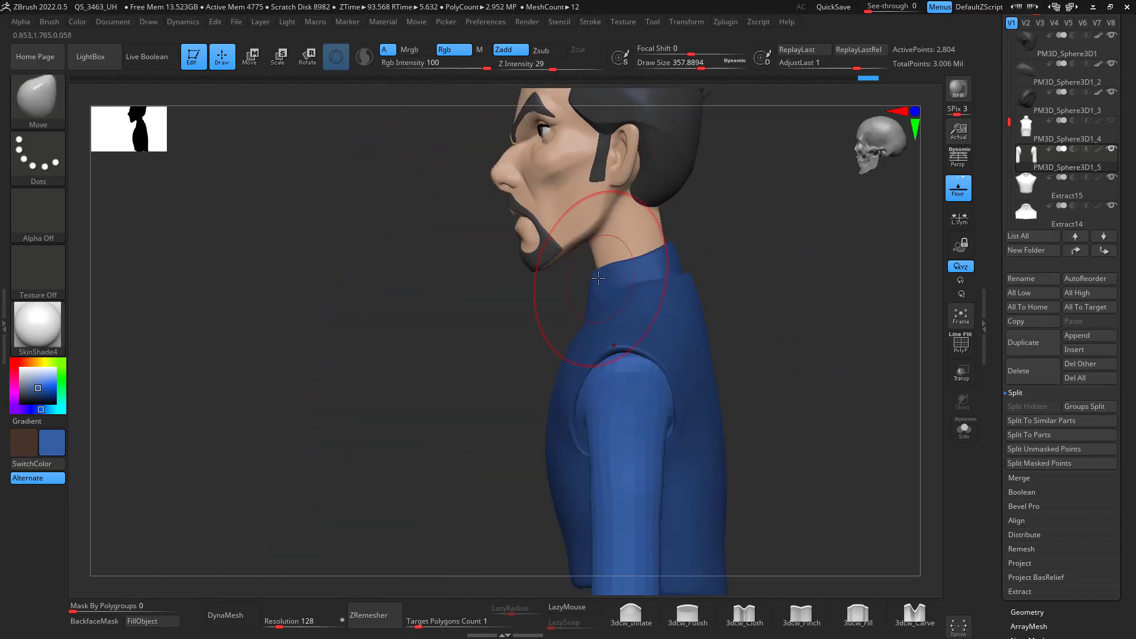
pyautogui.press('space')
pyautogui.moveTo(594, 275); pyautogui.dragTo(602, 276)
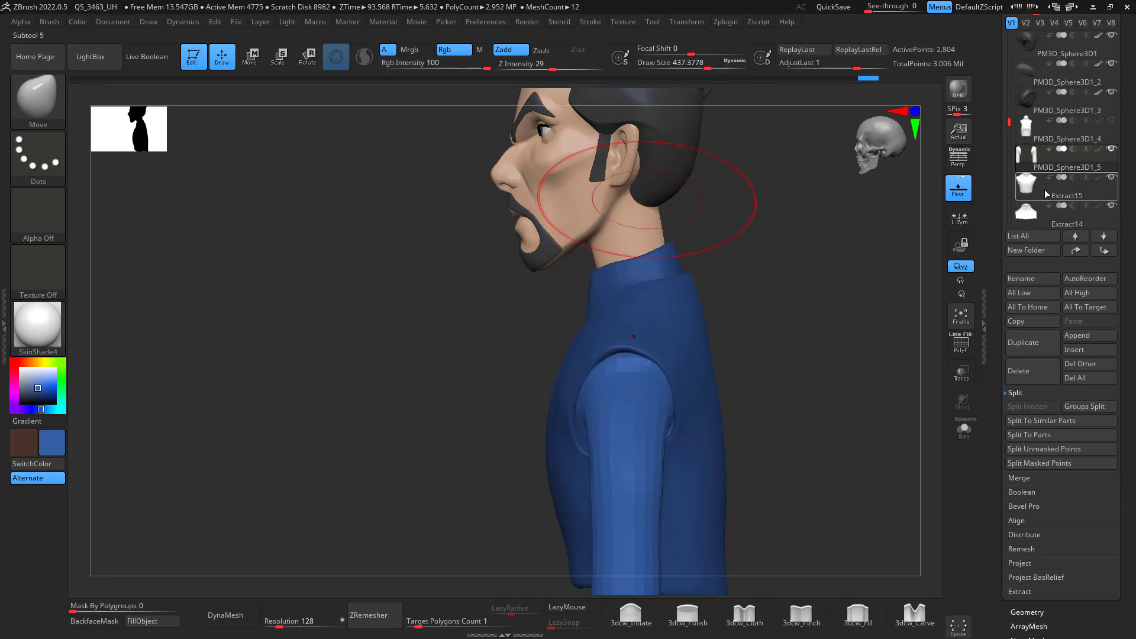
pyautogui.moveTo(1054, 139)
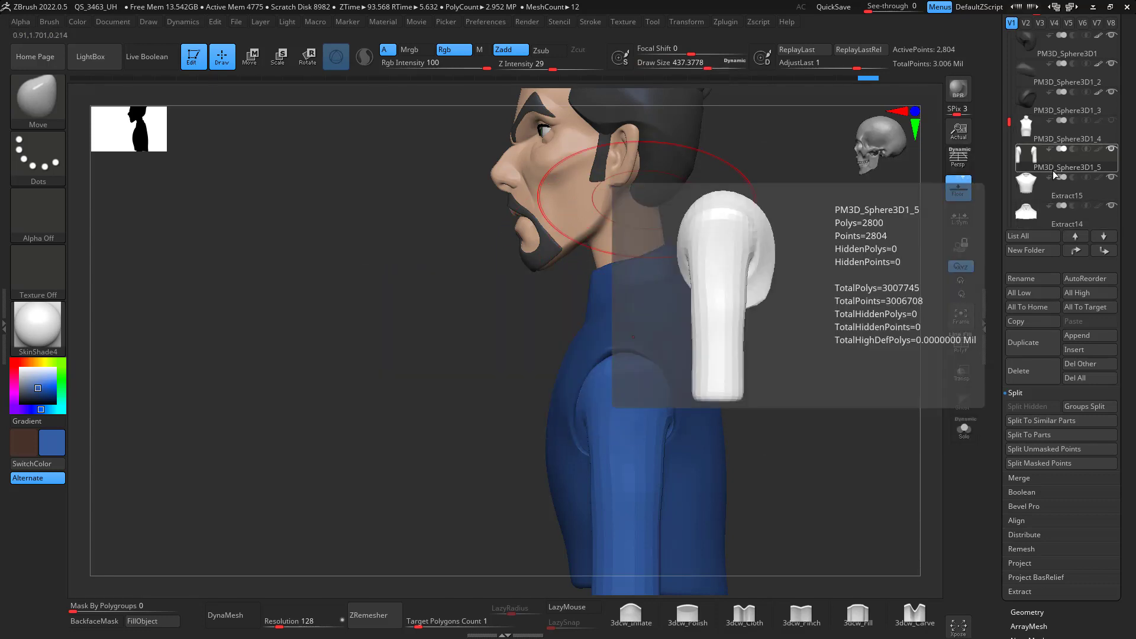
pyautogui.click(1019, 377)
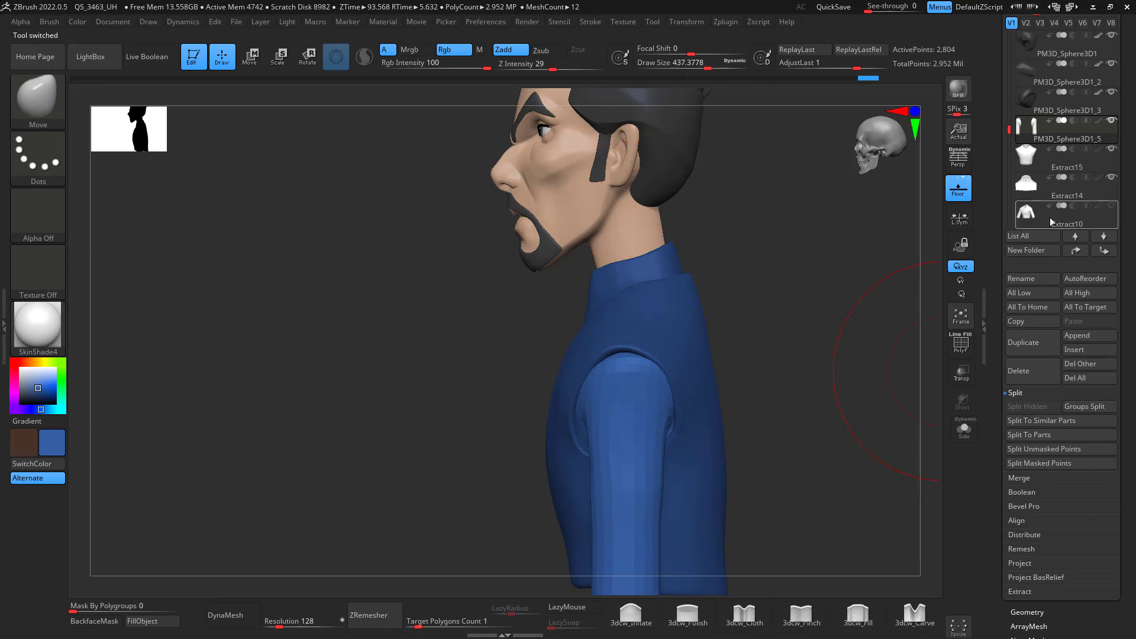
pyautogui.click(1051, 222)
pyautogui.click(1028, 379)
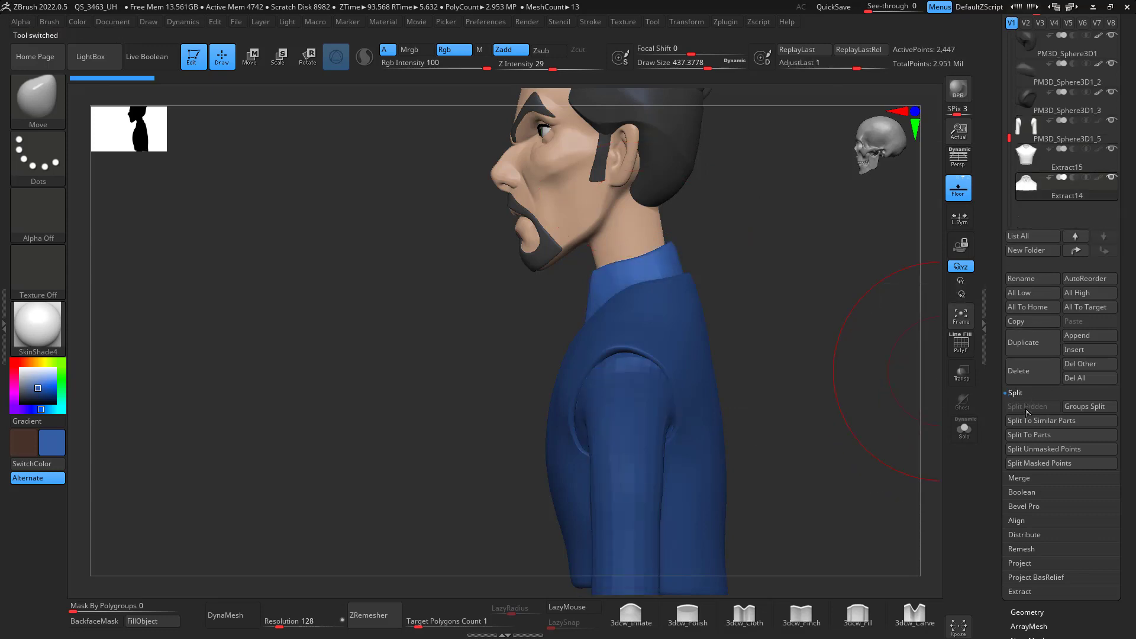
# - Pull the collar's front outward and raise its back edge with the Move brush, then reduce the draw size to about 251
pyautogui.moveTo(586, 279); pyautogui.dragTo(577, 290)
pyautogui.moveTo(678, 247)
pyautogui.mouseDown()
pyautogui.moveTo(668, 228)
pyautogui.moveTo(659, 244)
pyautogui.mouseUp()
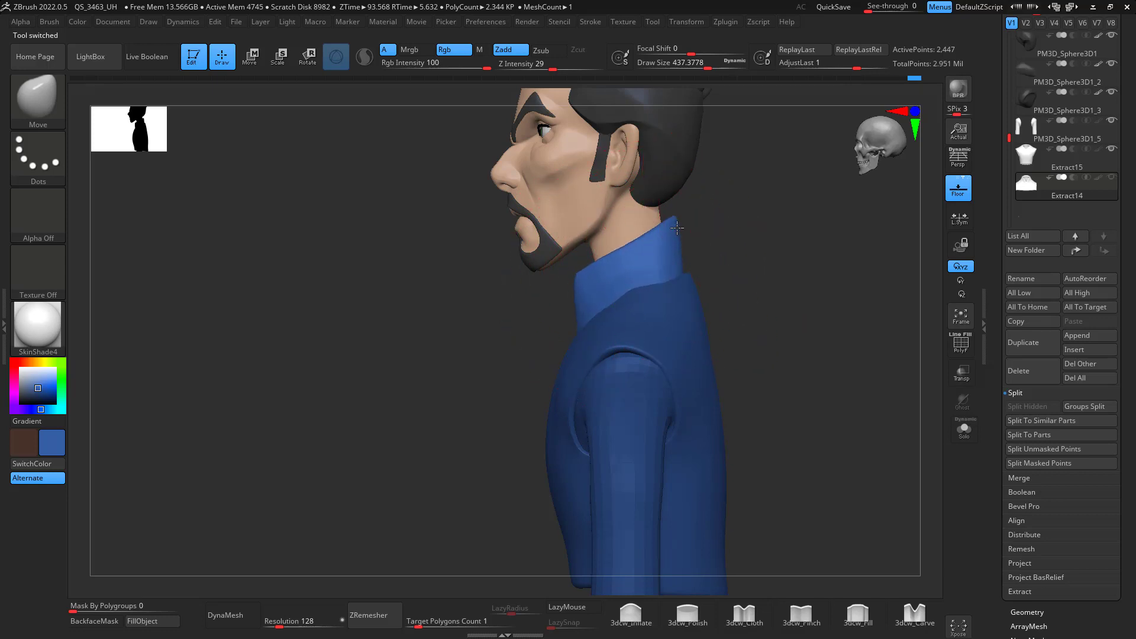
pyautogui.keyDown('shift'); pyautogui.moveTo(677, 228); pyautogui.dragTo(718, 279, button='right'); pyautogui.keyUp('shift')
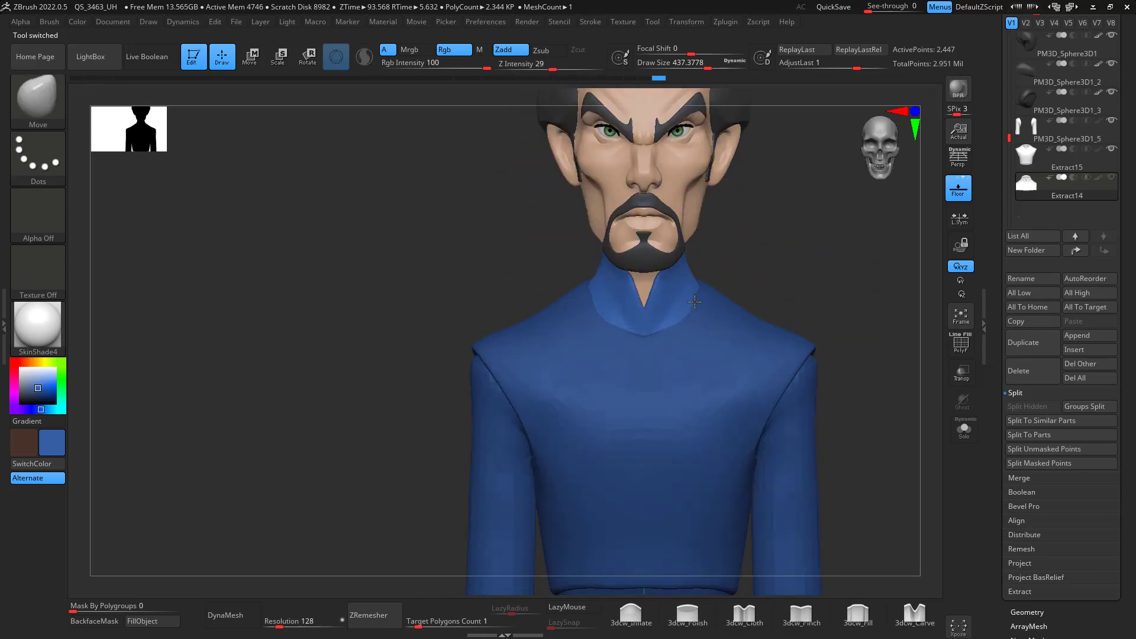
pyautogui.press('space')
pyautogui.moveTo(722, 300); pyautogui.dragTo(705, 300)
pyautogui.moveTo(760, 246)
pyautogui.mouseDown(button='right')
pyautogui.moveTo(730, 223)
pyautogui.moveTo(741, 184)
pyautogui.mouseUp(button='right')
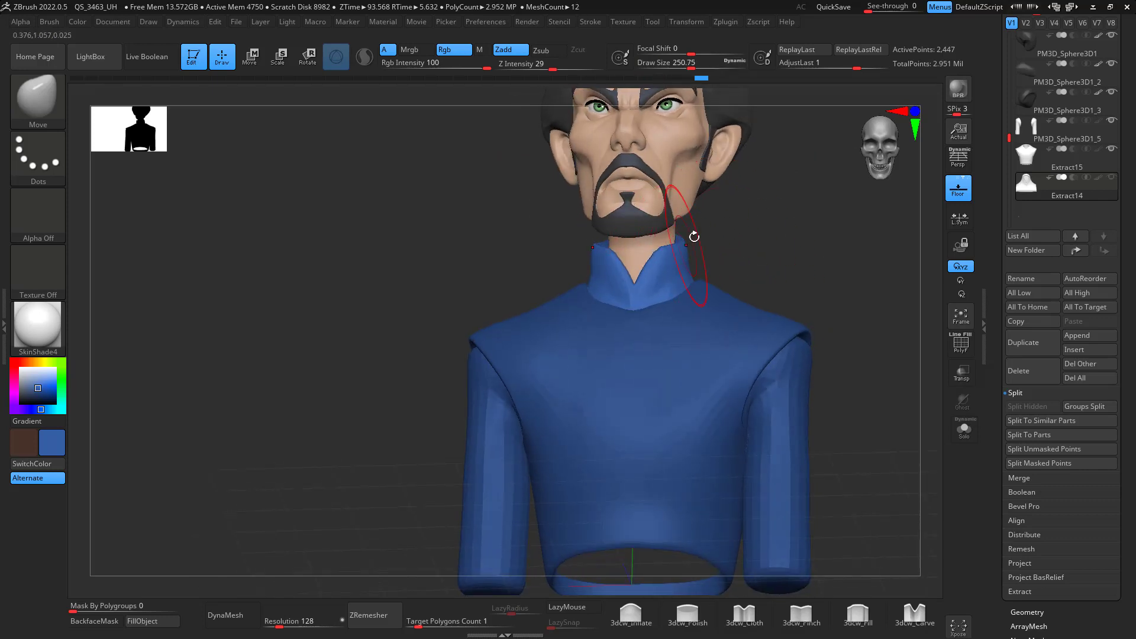
pyautogui.moveTo(725, 241)
pyautogui.mouseDown(button='right')
pyautogui.moveTo(706, 249)
pyautogui.moveTo(801, 248)
pyautogui.moveTo(738, 253)
pyautogui.moveTo(933, 182)
pyautogui.moveTo(1006, 183)
pyautogui.mouseUp(button='right')
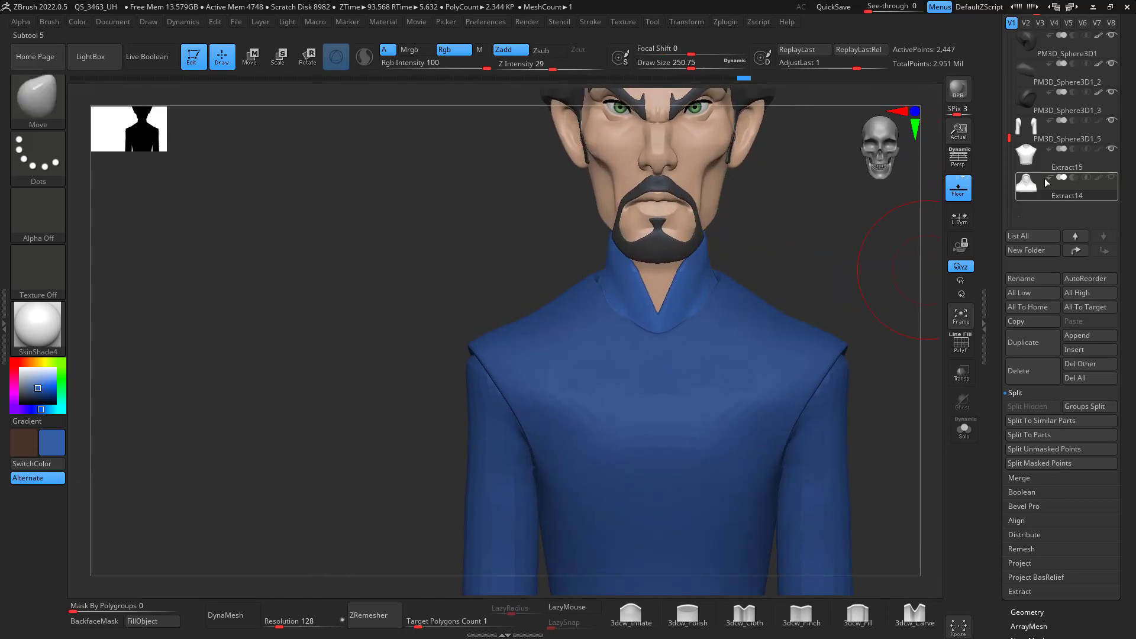
# - Select the top, show the collar again, and fit the top's neckline and shoulders around it using the Move brush at draw size about 372
pyautogui.click(1043, 166)
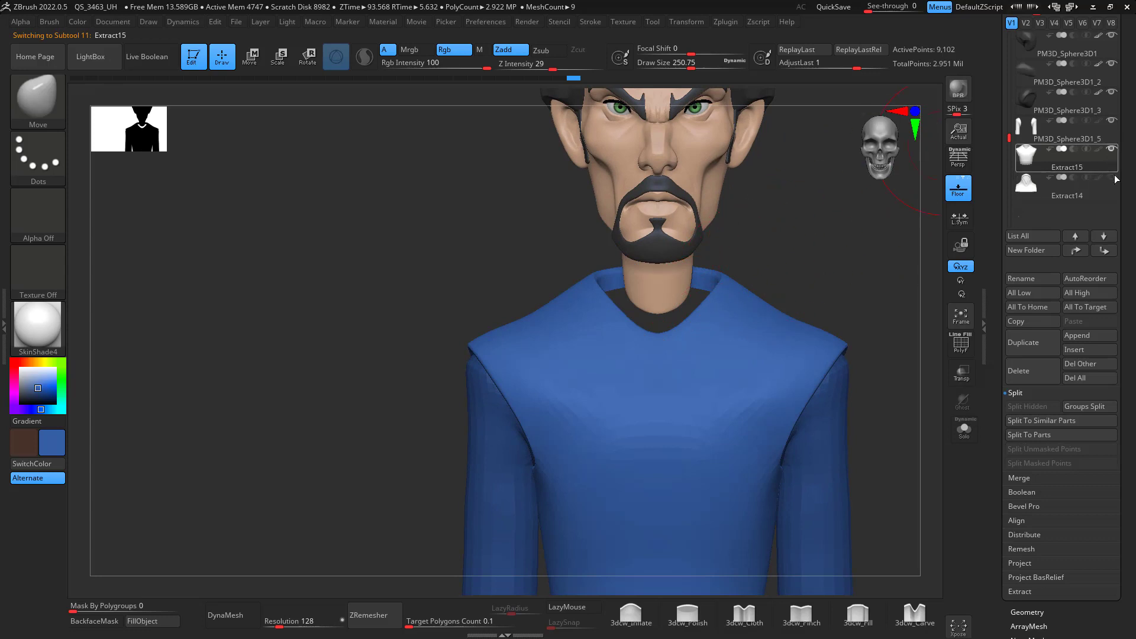
pyautogui.click(1111, 177)
pyautogui.moveTo(728, 302); pyautogui.dragTo(675, 336, button='right')
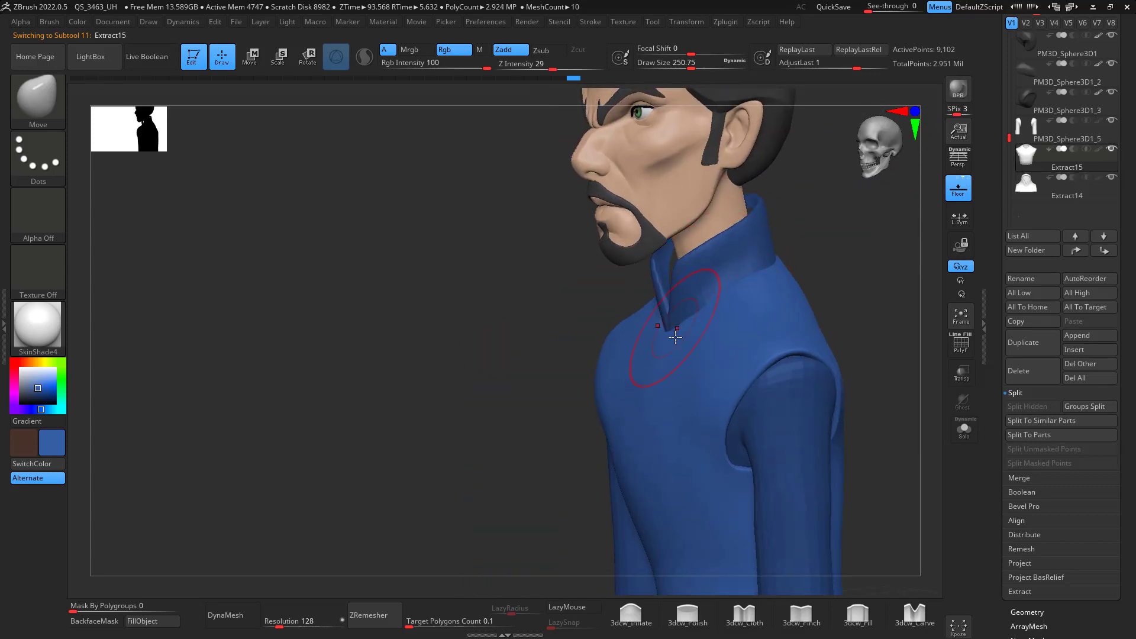
pyautogui.moveTo(779, 269)
pyautogui.mouseDown(button='right')
pyautogui.moveTo(729, 286)
pyautogui.moveTo(775, 294)
pyautogui.mouseUp(button='right')
pyautogui.press('space')
pyautogui.moveTo(764, 307); pyautogui.dragTo(774, 307)
pyautogui.moveTo(758, 281); pyautogui.dragTo(786, 266, button='right')
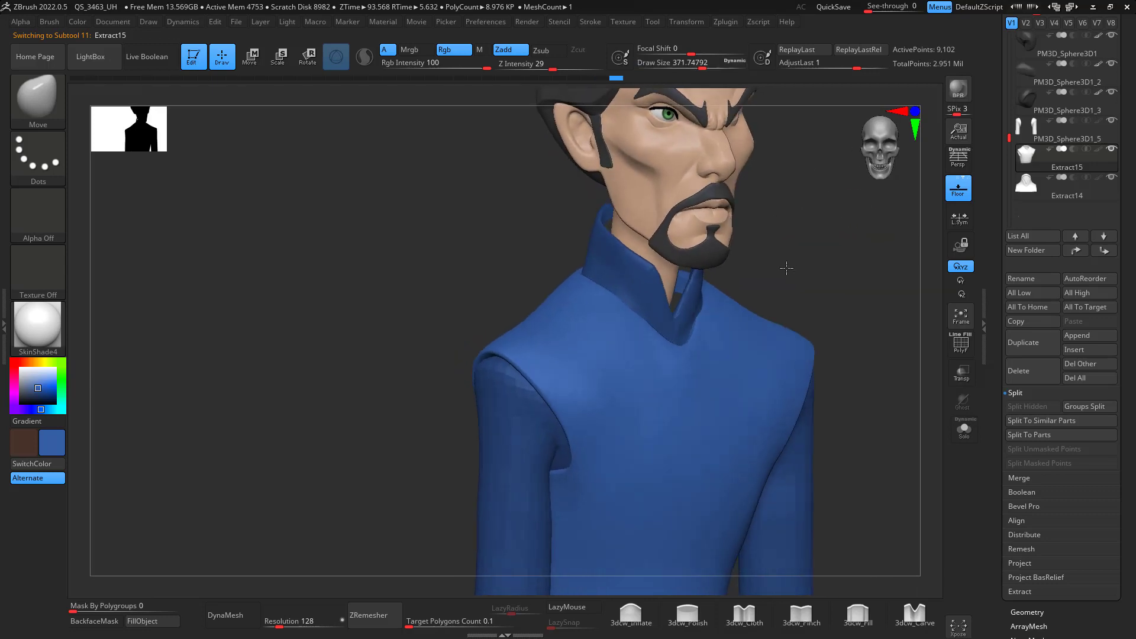
pyautogui.moveTo(707, 323); pyautogui.dragTo(718, 322)
pyautogui.moveTo(776, 267); pyautogui.dragTo(755, 290, button='right')
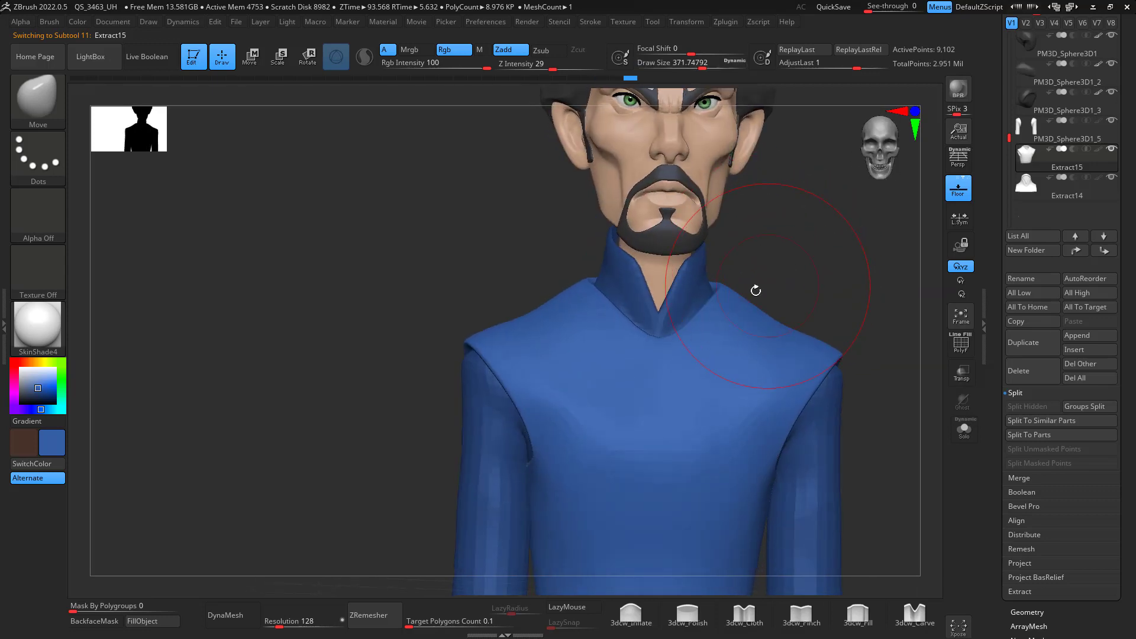
pyautogui.moveTo(736, 295); pyautogui.dragTo(734, 301)
pyautogui.moveTo(805, 260)
pyautogui.keyDown('shift'); pyautogui.mouseDown(button='right')
pyautogui.moveTo(829, 248)
pyautogui.moveTo(867, 279)
pyautogui.moveTo(781, 278)
pyautogui.moveTo(795, 283)
pyautogui.mouseUp(button='right'); pyautogui.keyUp('shift')
pyautogui.moveTo(842, 350); pyautogui.dragTo(867, 309, button='right')
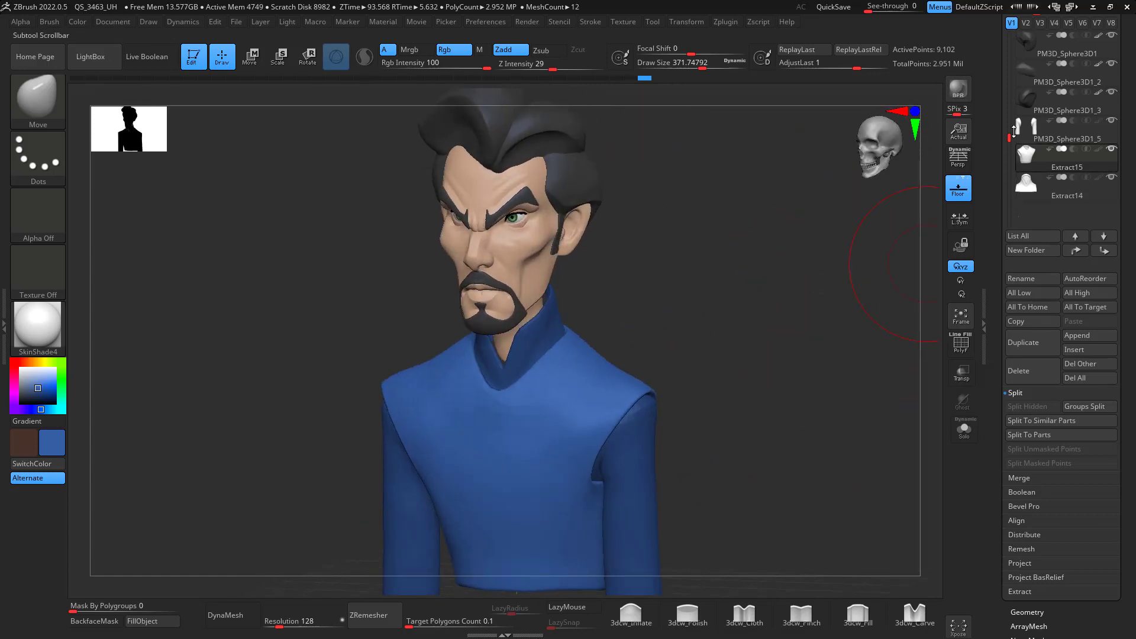
# - Select the head subtool PolySphere and undo the last changes to the face
pyautogui.moveTo(1014, 129); pyautogui.dragTo(1021, 30)
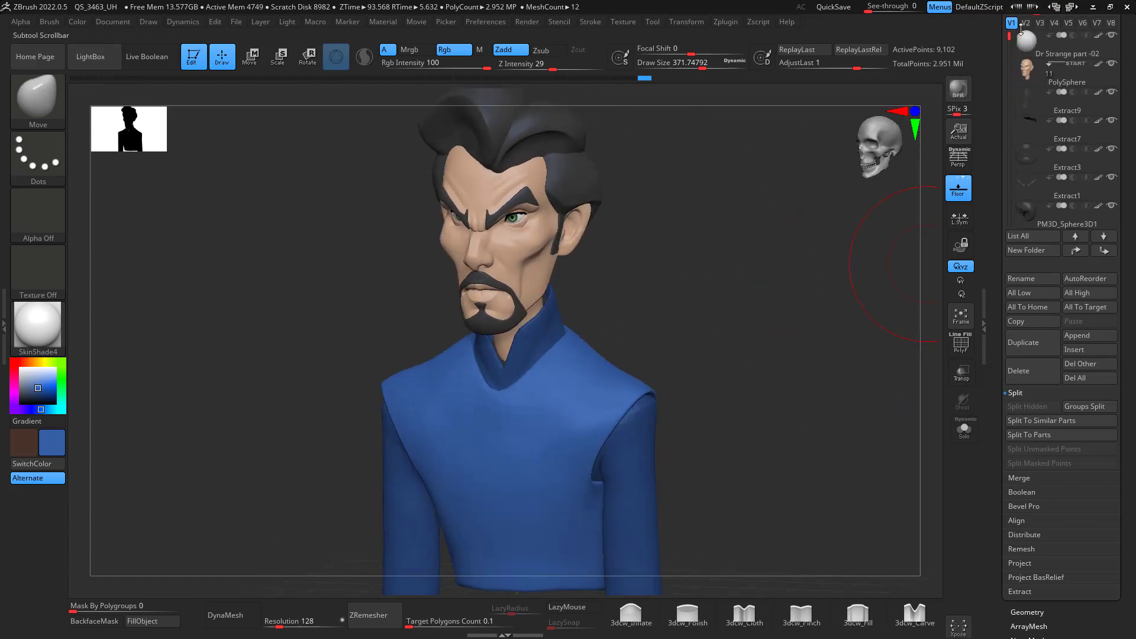
pyautogui.click(1048, 85)
pyautogui.moveTo(737, 299); pyautogui.dragTo(931, 150, button='right')
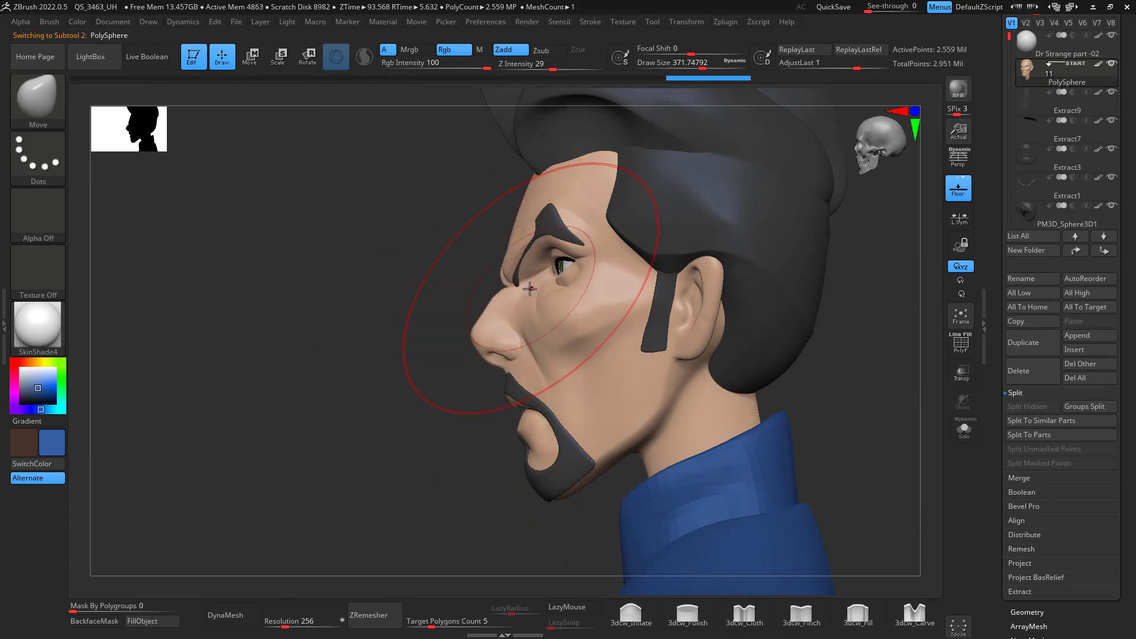
pyautogui.press('ctrl')
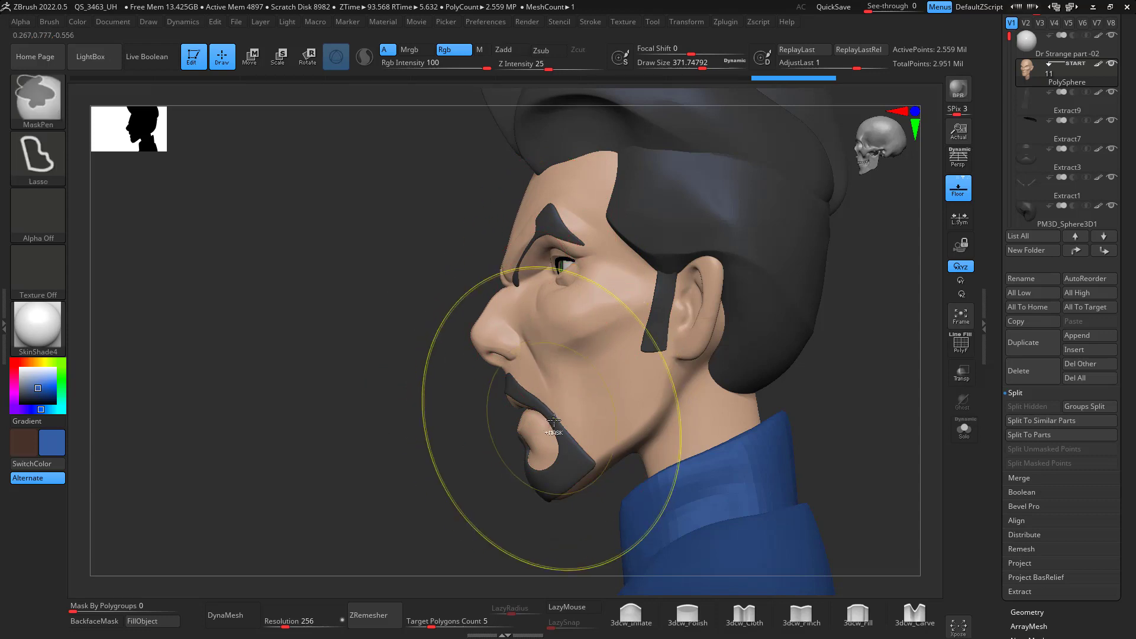
pyautogui.hotkey('ctrl', 'z')
pyautogui.hotkey('ctrl', 'z')
pyautogui.hotkey('ctrl', 'z')
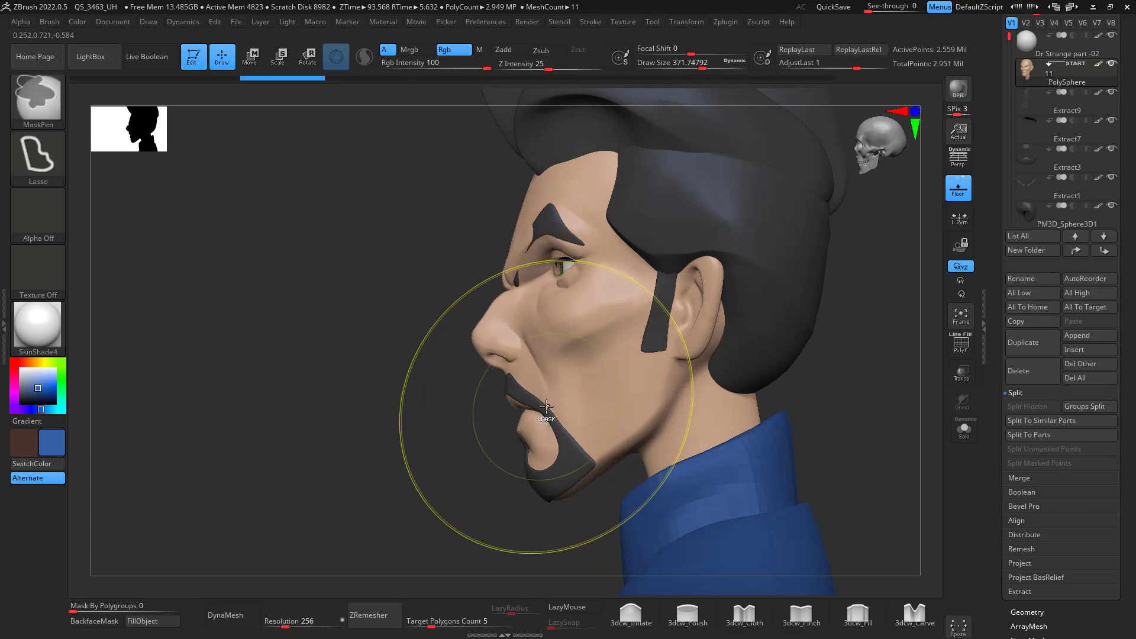
# - Reduce the draw size to about 212 and select the Extract1 subtool on the face
pyautogui.press('space')
pyautogui.moveTo(537, 354); pyautogui.dragTo(516, 338)
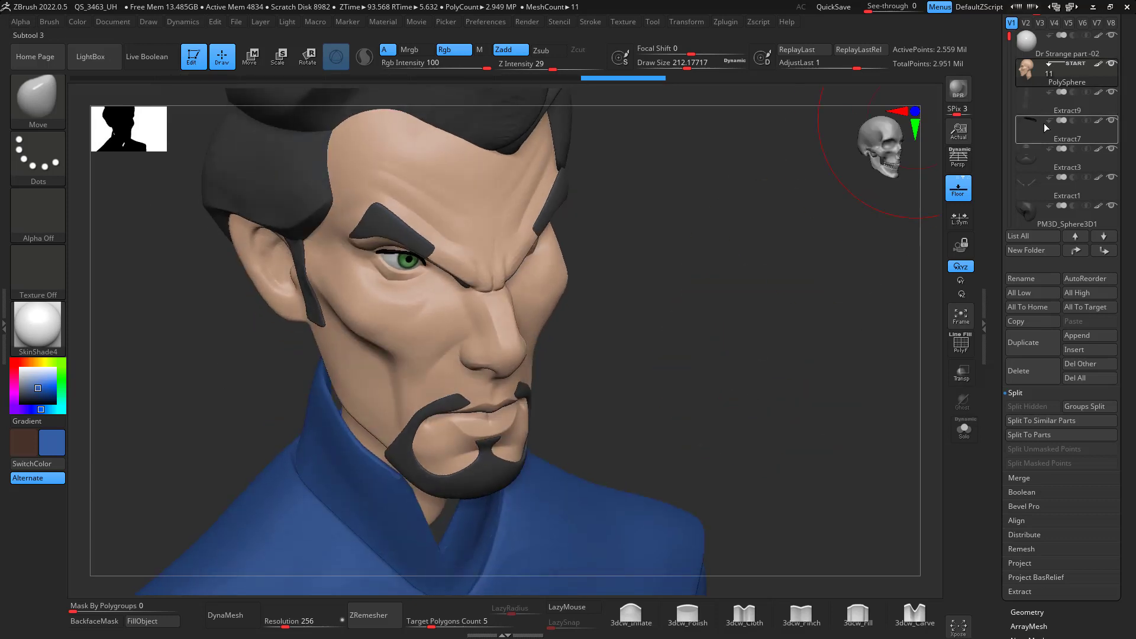
pyautogui.click(1036, 180)
pyautogui.moveTo(622, 279); pyautogui.dragTo(600, 272)
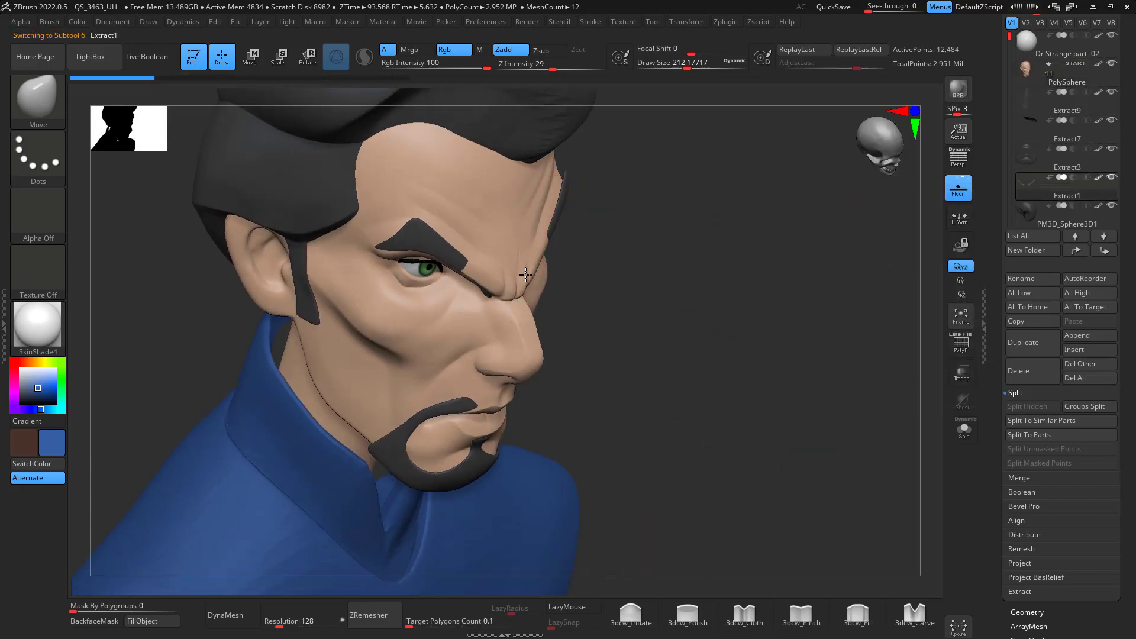
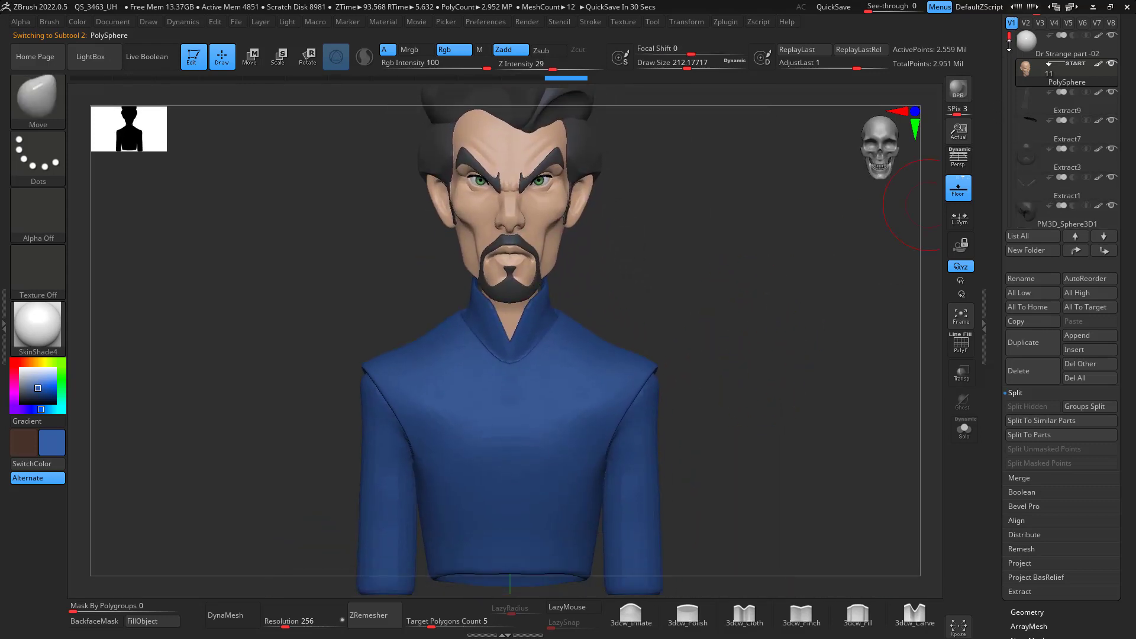
# - Select the top, Extract15, and subdivide it twice
pyautogui.moveTo(1009, 37); pyautogui.dragTo(1011, 110)
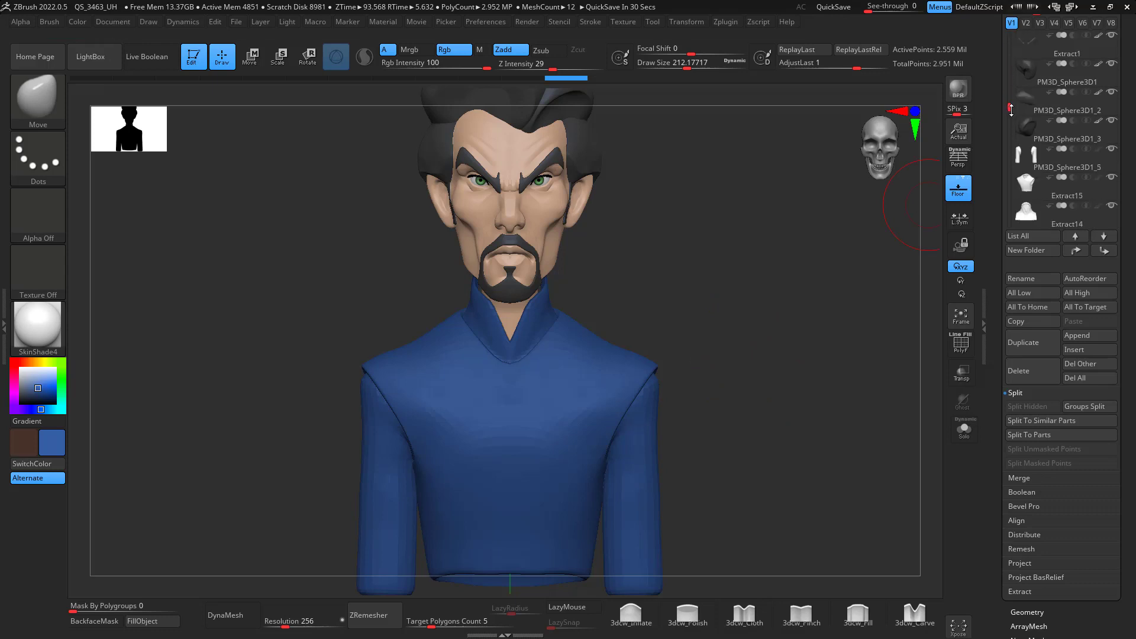
pyautogui.click(1041, 195)
pyautogui.hotkey('ctrl', 'd')
pyautogui.hotkey('ctrl', 'd')
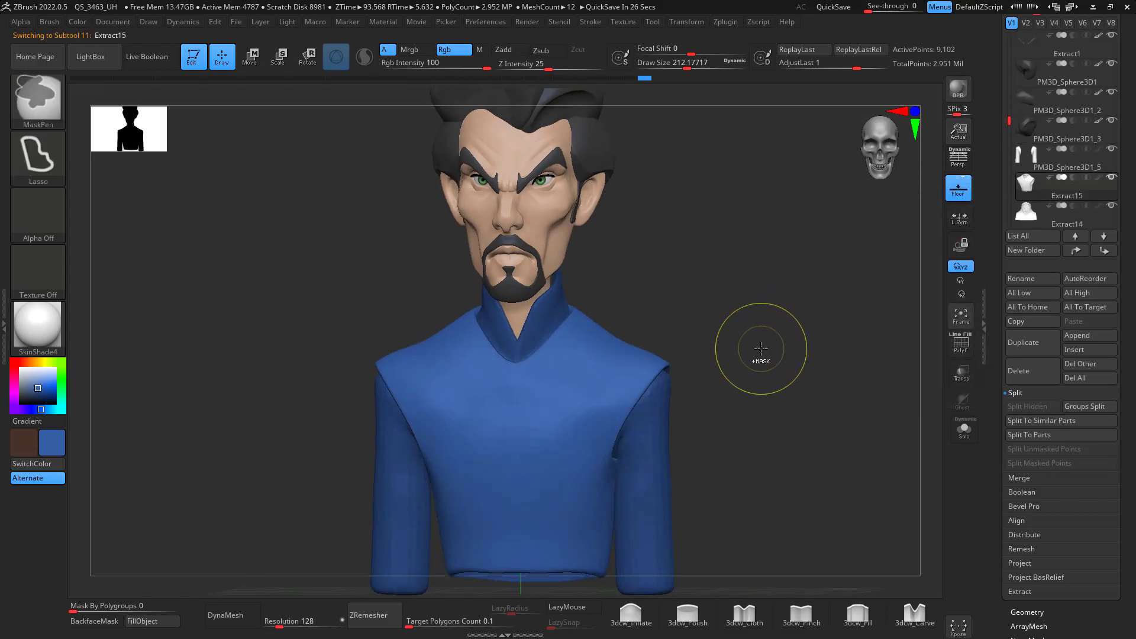
# - Select the collar piece, Extract14, and subdivide it twice
pyautogui.keyDown('alt'); pyautogui.click(576, 477); pyautogui.keyUp('alt')
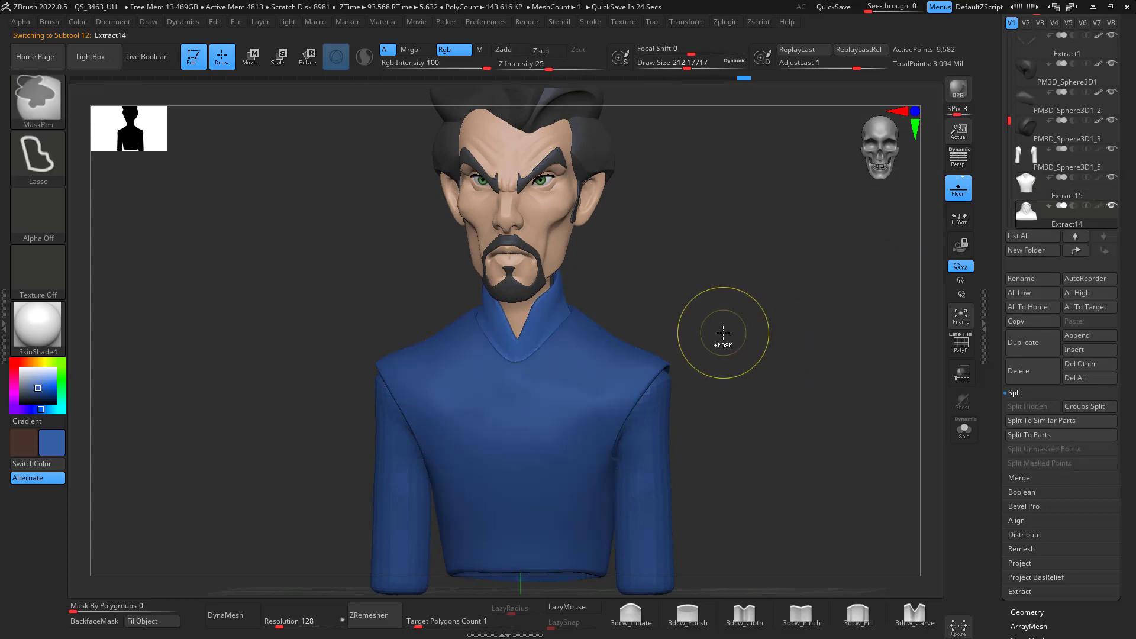
pyautogui.press('shift')
pyautogui.moveTo(739, 298); pyautogui.dragTo(777, 288)
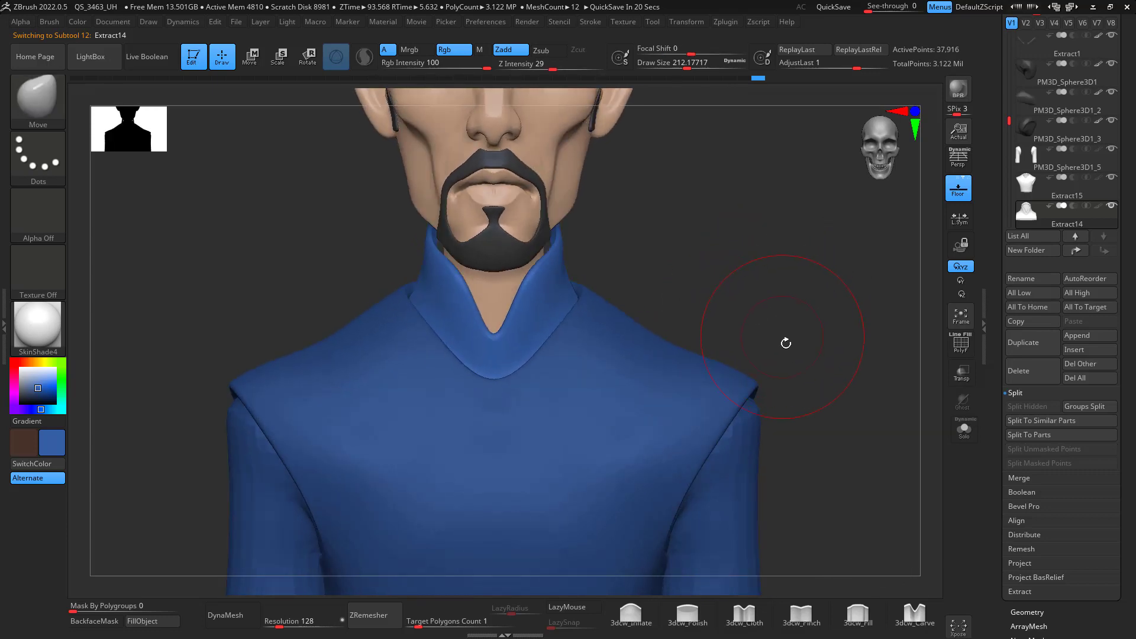
pyautogui.keyDown('alt'); pyautogui.moveTo(786, 342); pyautogui.dragTo(760, 254); pyautogui.keyUp('alt')
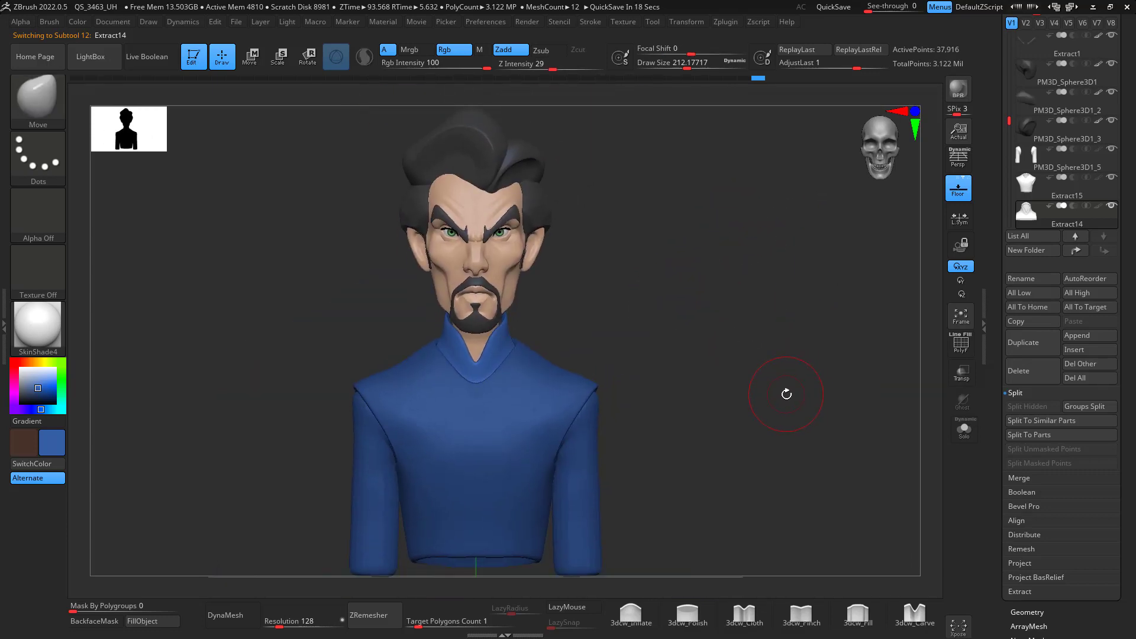
# - Append a sphere as a new subtool in the side view and switch to the Move gizmo
pyautogui.moveTo(787, 375); pyautogui.dragTo(801, 332)
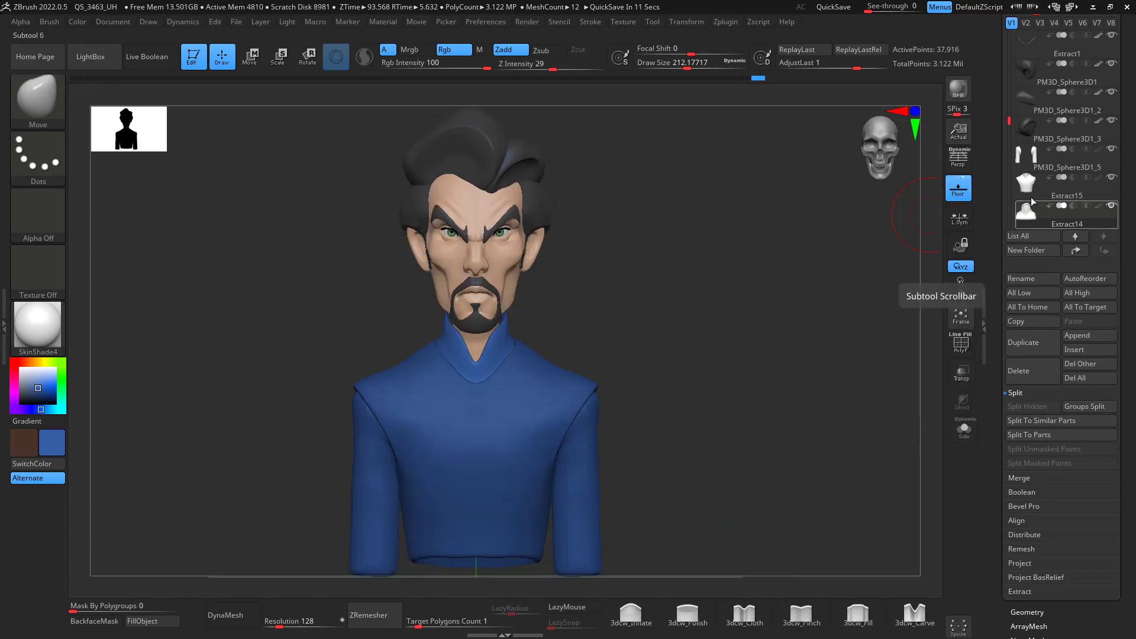
pyautogui.moveTo(823, 377); pyautogui.dragTo(801, 413)
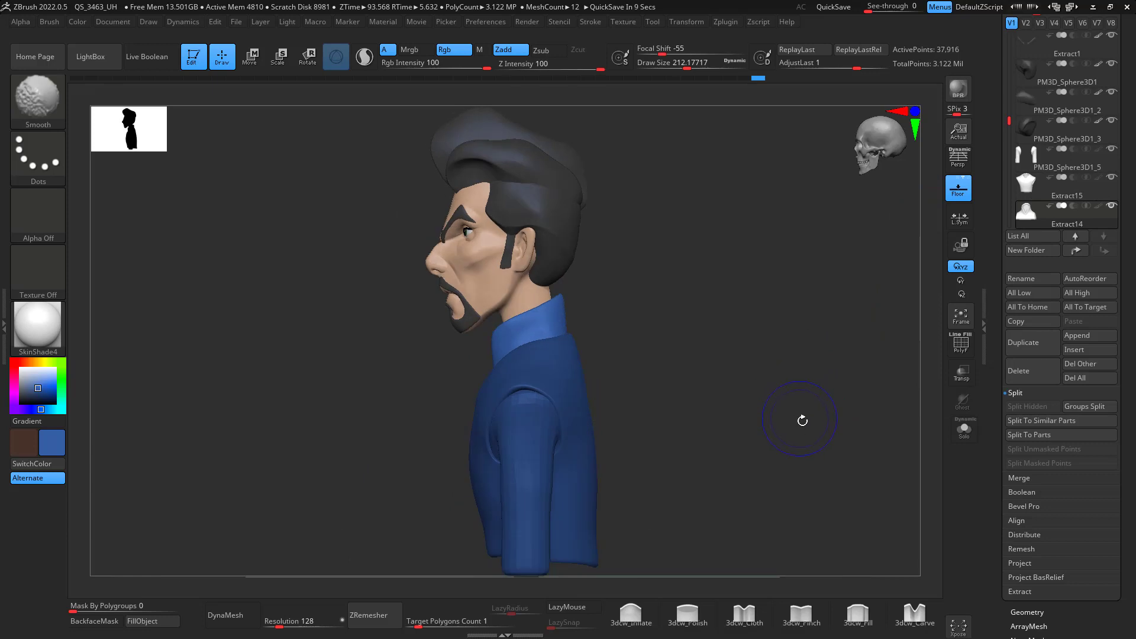
pyautogui.keyDown('shift'); pyautogui.moveTo(654, 361); pyautogui.dragTo(664, 492); pyautogui.keyUp('shift')
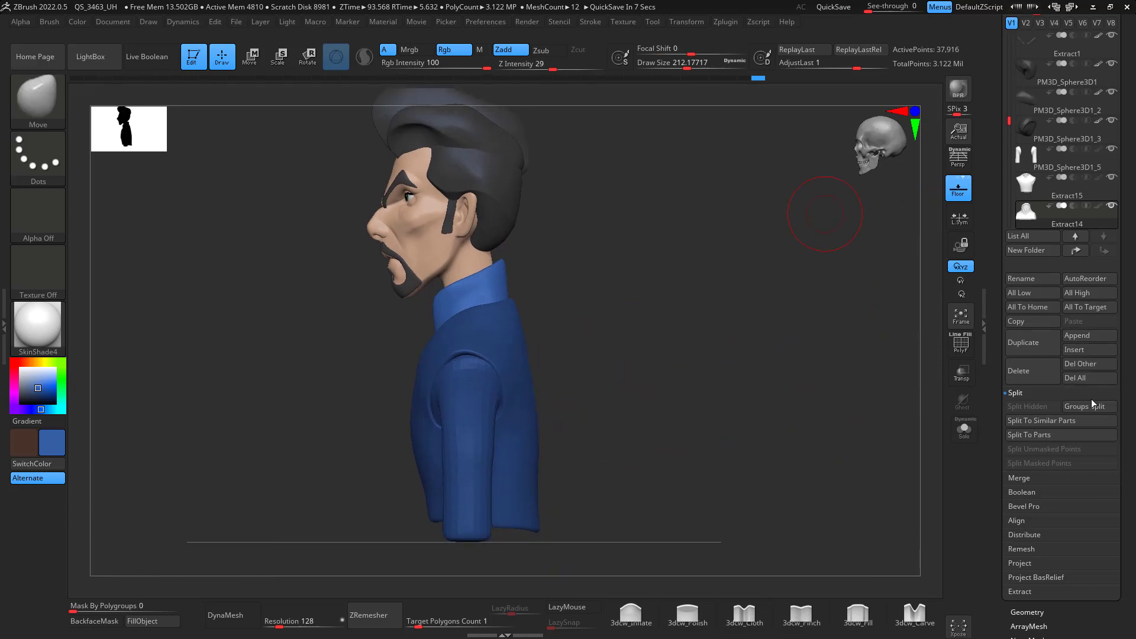
pyautogui.click(1089, 336)
pyautogui.click(452, 436)
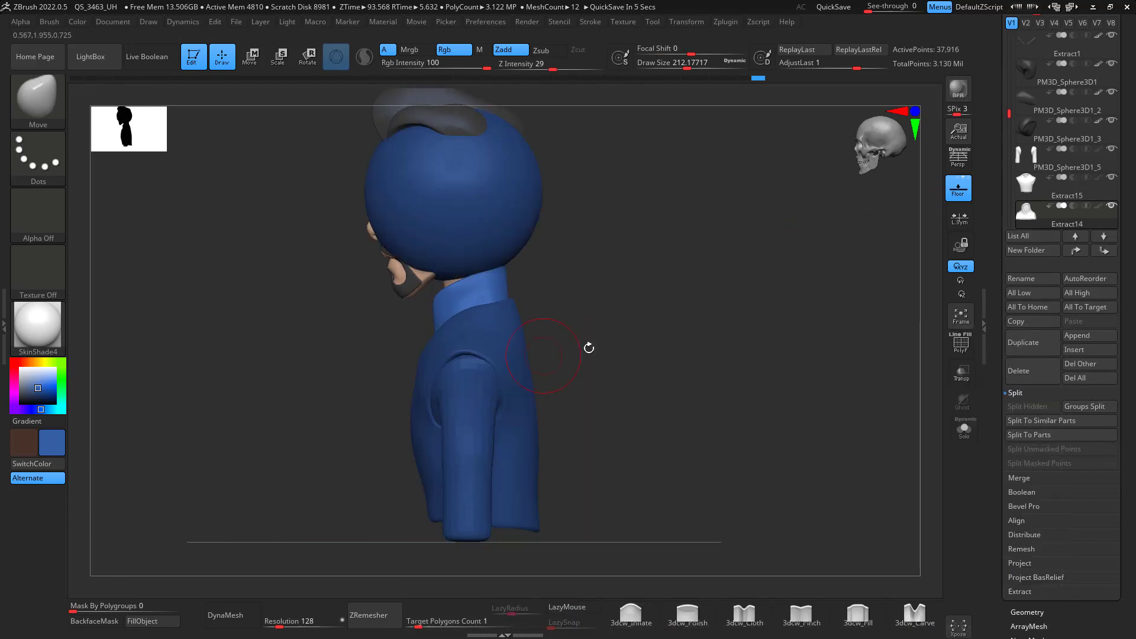
pyautogui.keyDown('alt'); pyautogui.moveTo(716, 483); pyautogui.dragTo(697, 431); pyautogui.keyUp('alt')
pyautogui.press('w')
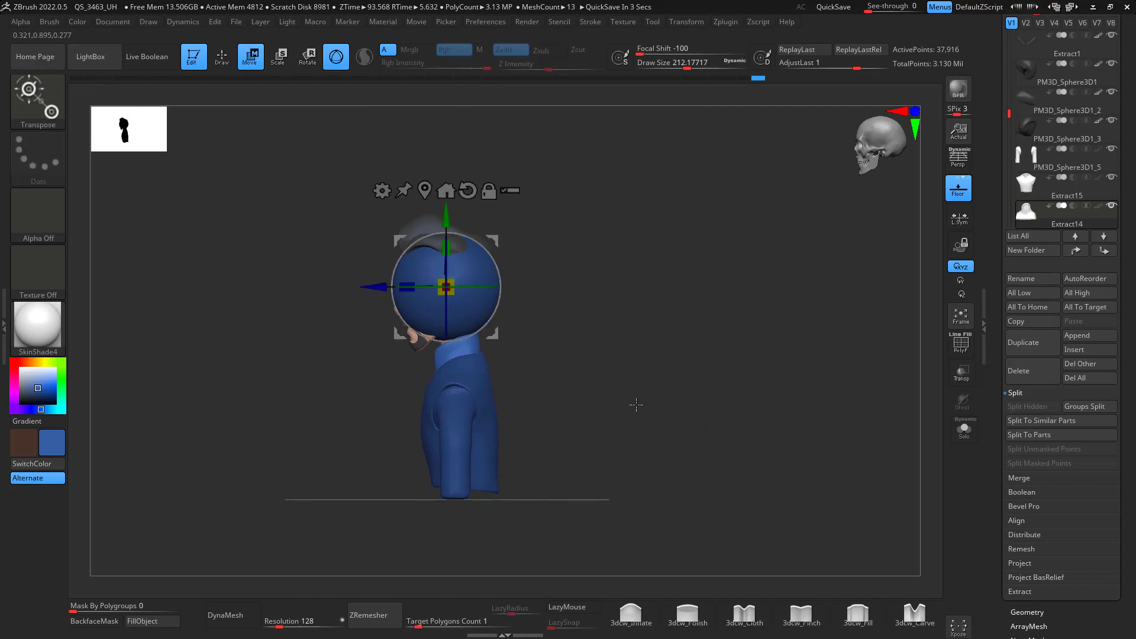
pyautogui.moveTo(498, 248); pyautogui.dragTo(624, 298)
pyautogui.hotkey('ctrl', 'z')
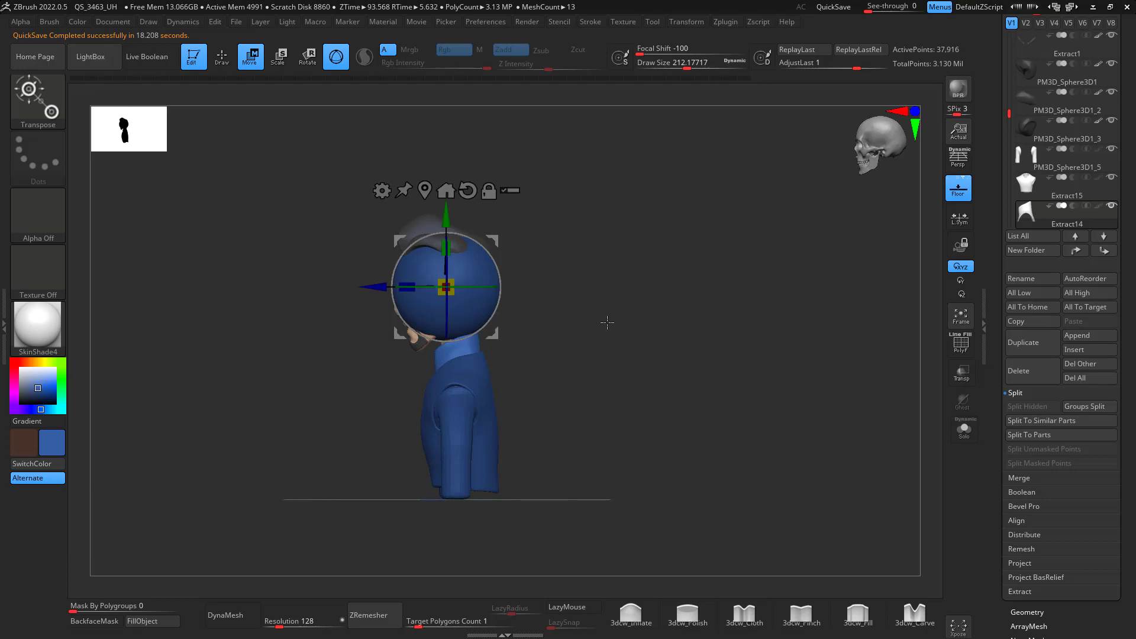
pyautogui.moveTo(501, 241); pyautogui.dragTo(601, 303)
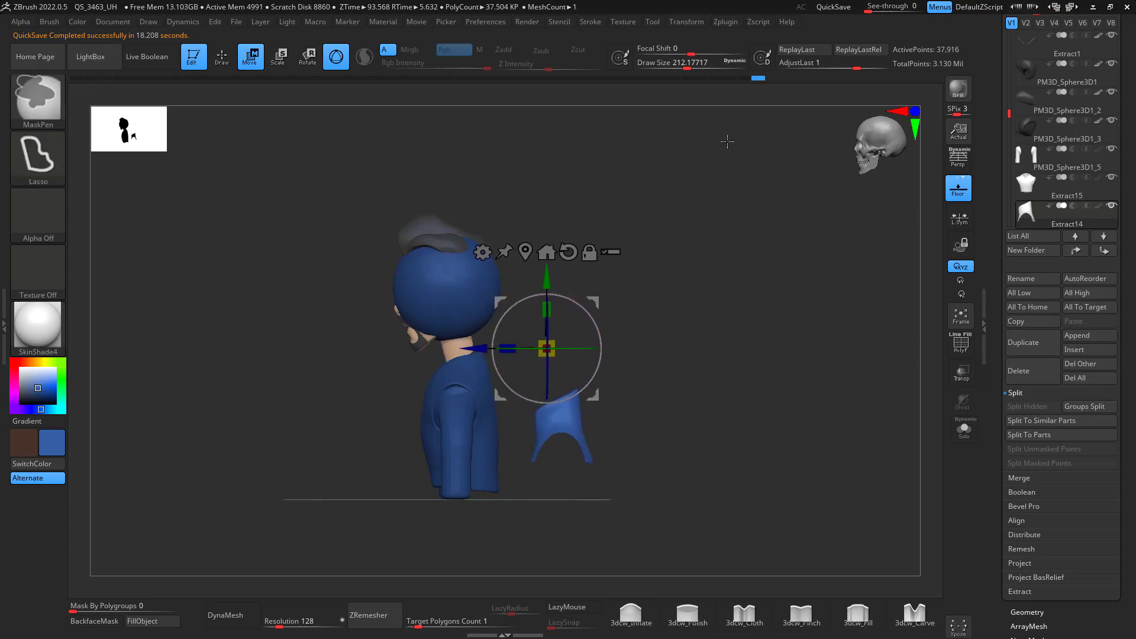
pyautogui.hotkey('ctrl', 'z')
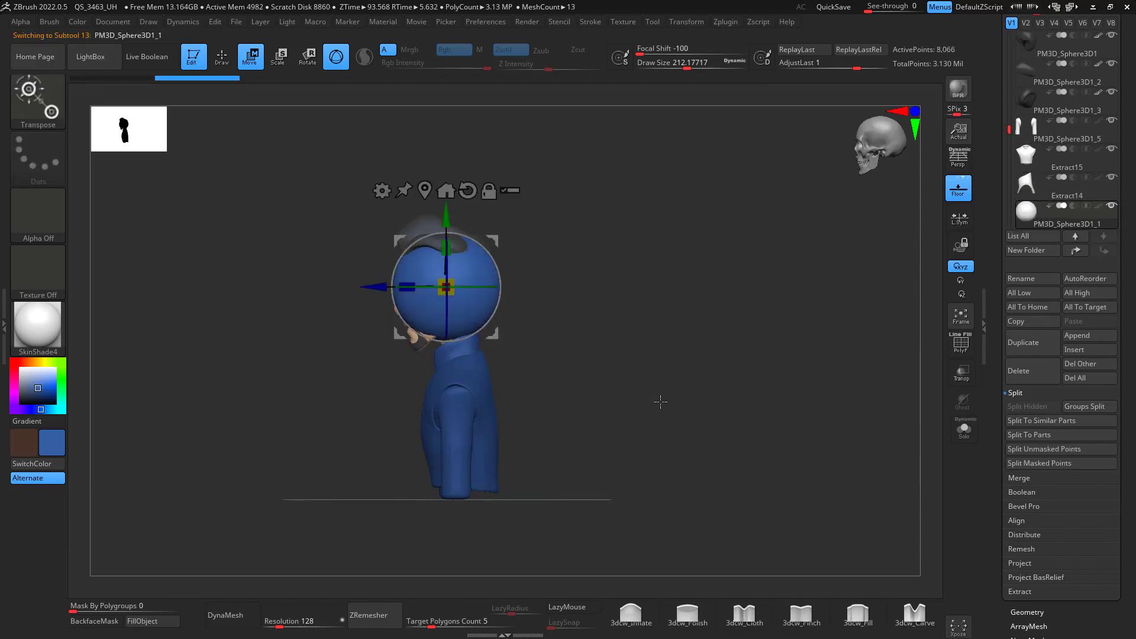
# - Place the sphere subtool behind the head and scale it into a large disc, thin from front to back
pyautogui.moveTo(492, 238); pyautogui.dragTo(600, 291)
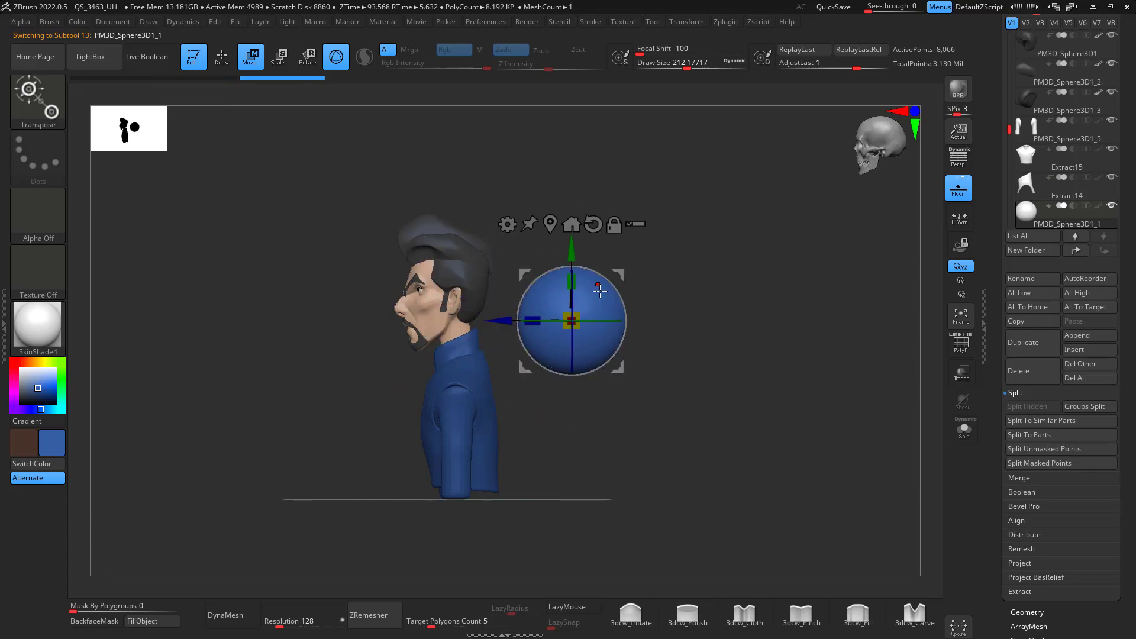
pyautogui.moveTo(540, 325); pyautogui.dragTo(562, 323)
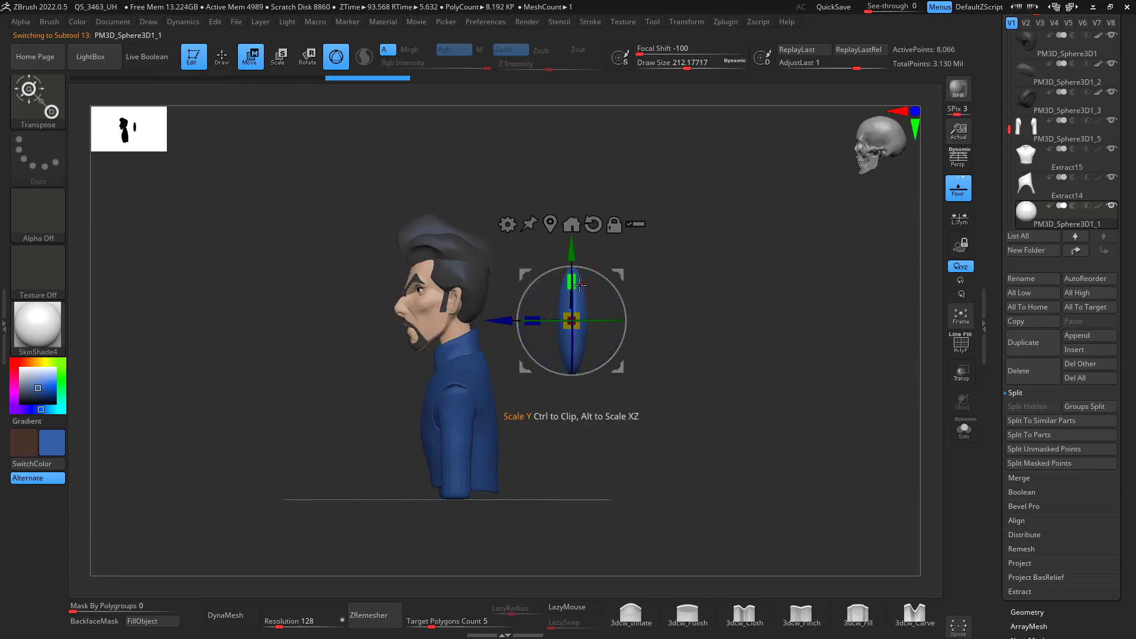
pyautogui.moveTo(685, 272); pyautogui.dragTo(643, 273)
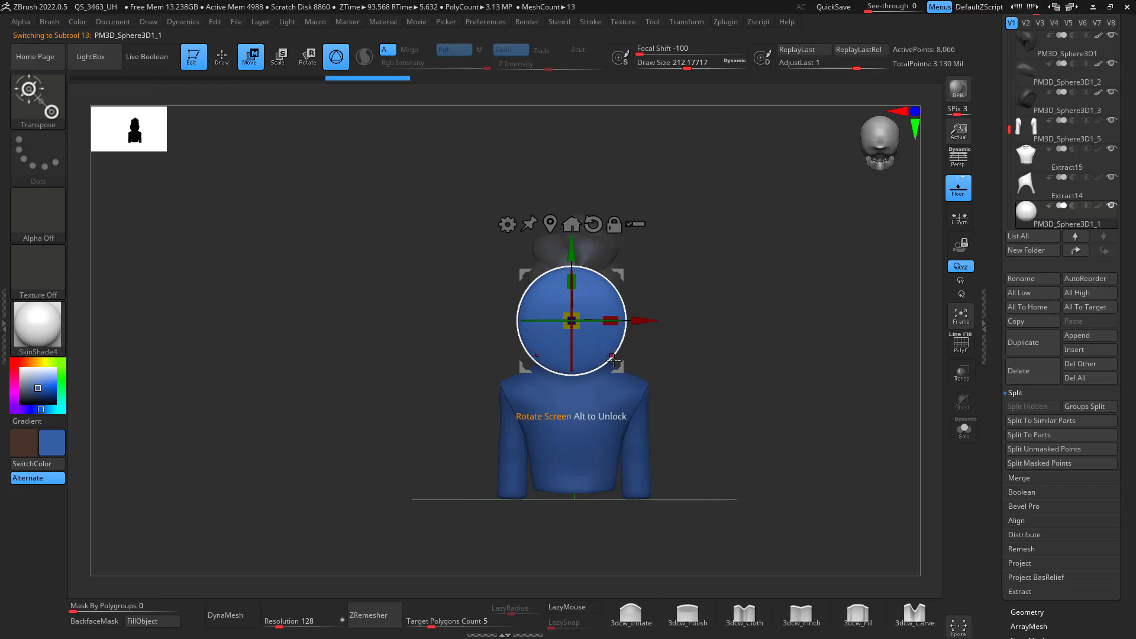
pyautogui.moveTo(571, 320); pyautogui.dragTo(612, 358)
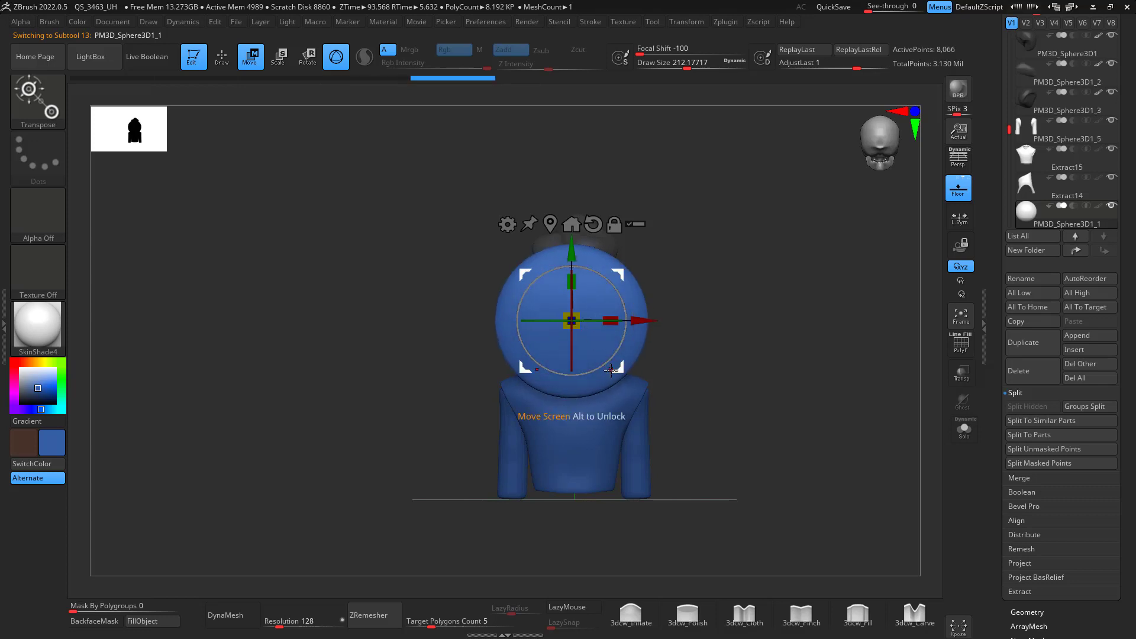
# - Reshape the disc's lower edge into a squarer outline with the Move brush at a draw size of about 602
pyautogui.press('q')
pyautogui.press('space')
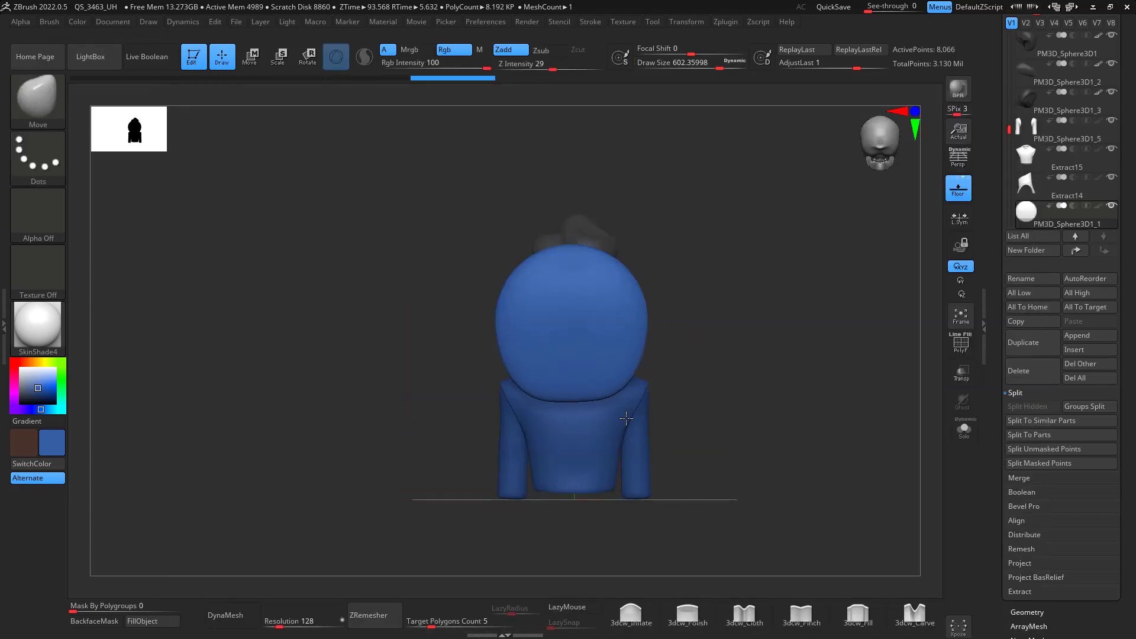
pyautogui.moveTo(678, 355); pyautogui.dragTo(784, 340)
# - Lower the flattened sphere and bring it forward so it hangs directly behind the torso
pyautogui.press('r')
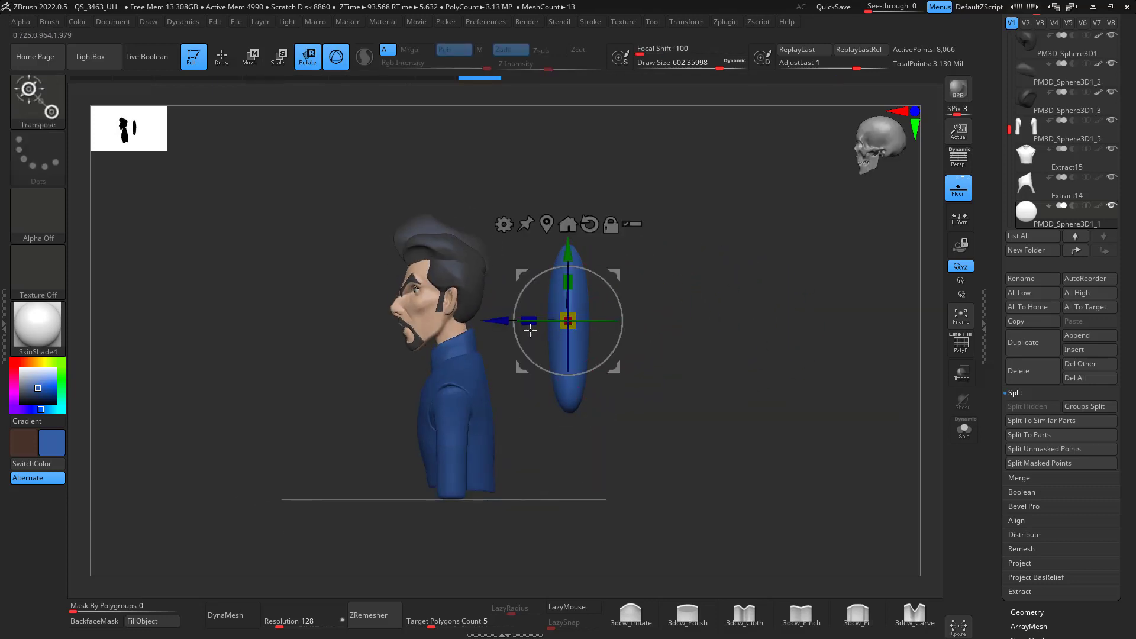
pyautogui.moveTo(614, 275); pyautogui.dragTo(551, 357)
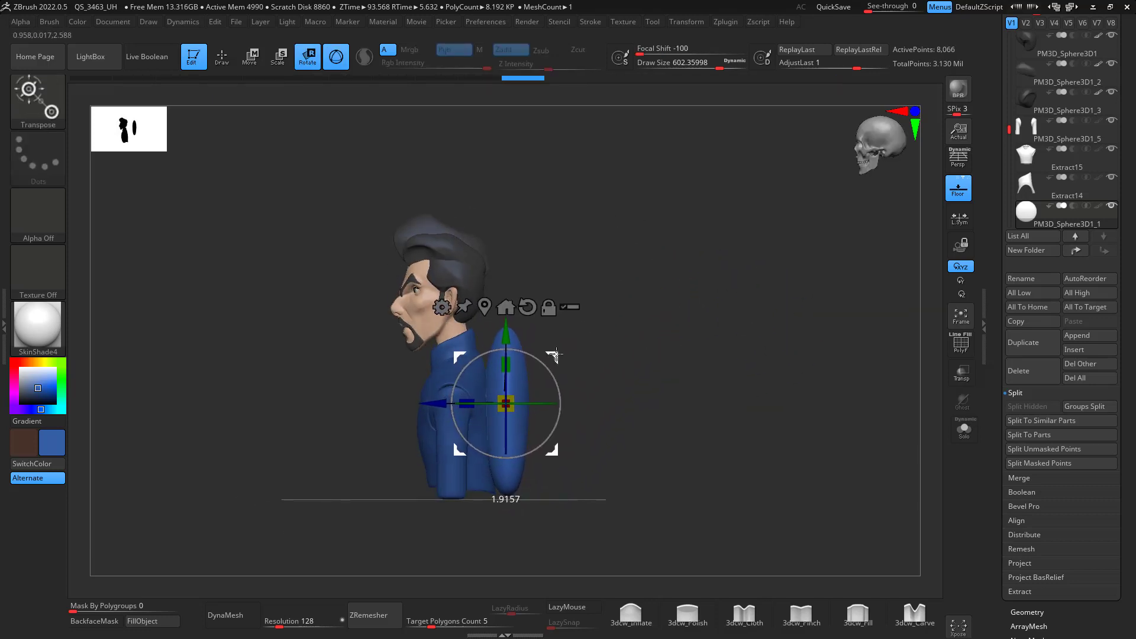
pyautogui.moveTo(698, 332); pyautogui.dragTo(599, 326)
pyautogui.moveTo(705, 333); pyautogui.dragTo(597, 360)
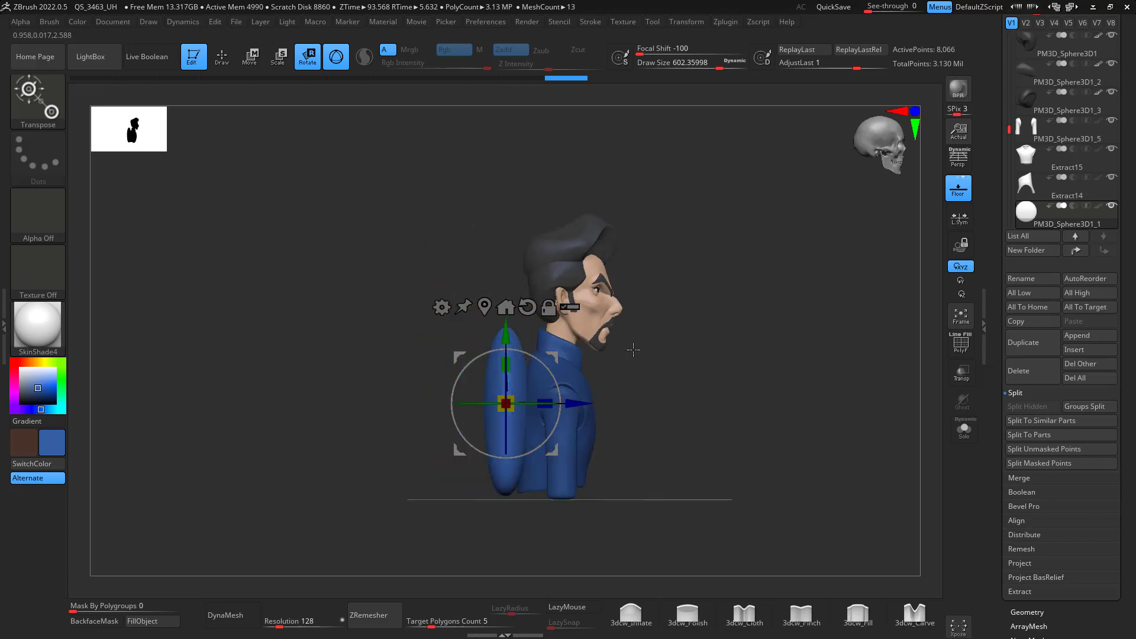
# - Try to pull the flattened sphere over the shoulder with the Move brush at a draw size of about 648
pyautogui.press('b')
pyautogui.press('m')
pyautogui.press('v')
pyautogui.press('space')
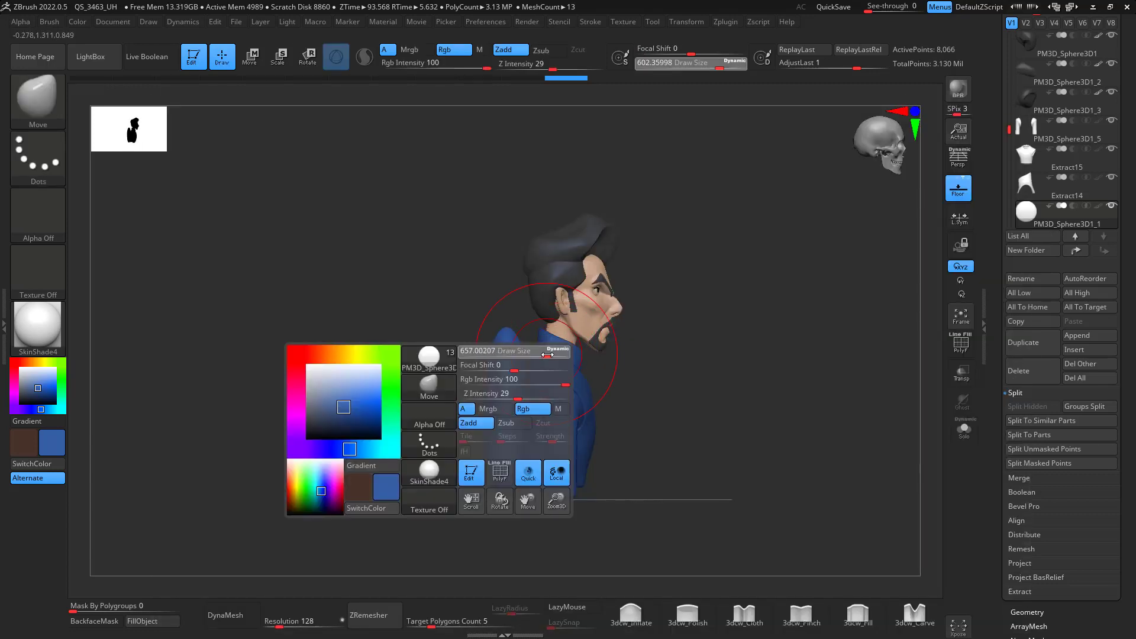
pyautogui.moveTo(592, 371); pyautogui.dragTo(713, 407)
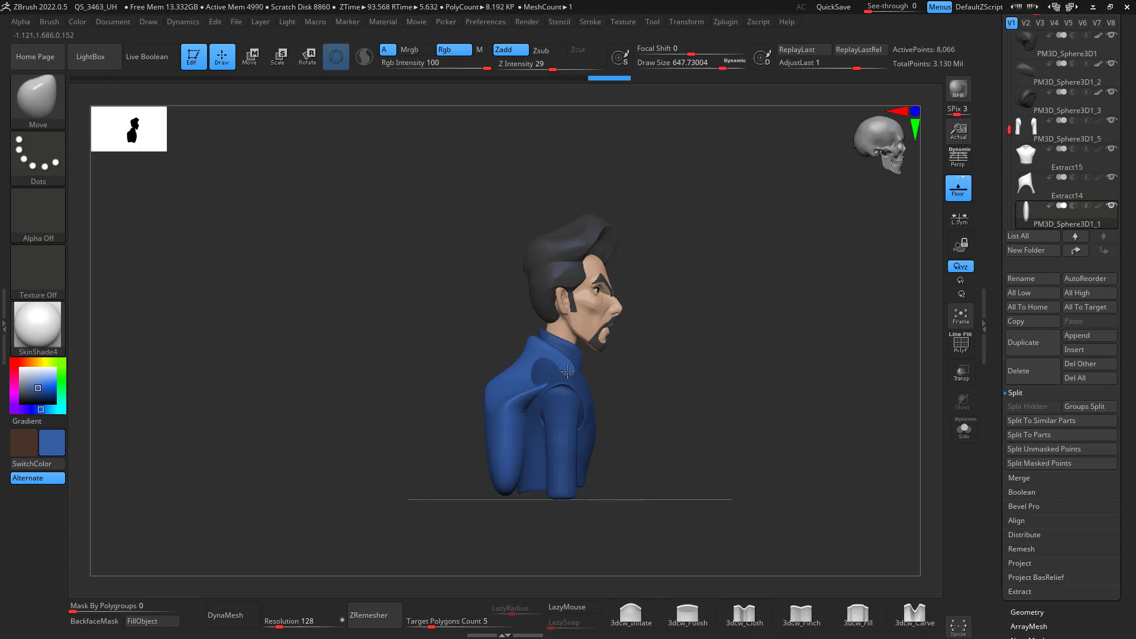
pyautogui.moveTo(625, 361); pyautogui.dragTo(663, 345)
pyautogui.hotkey('ctrl', 'z')
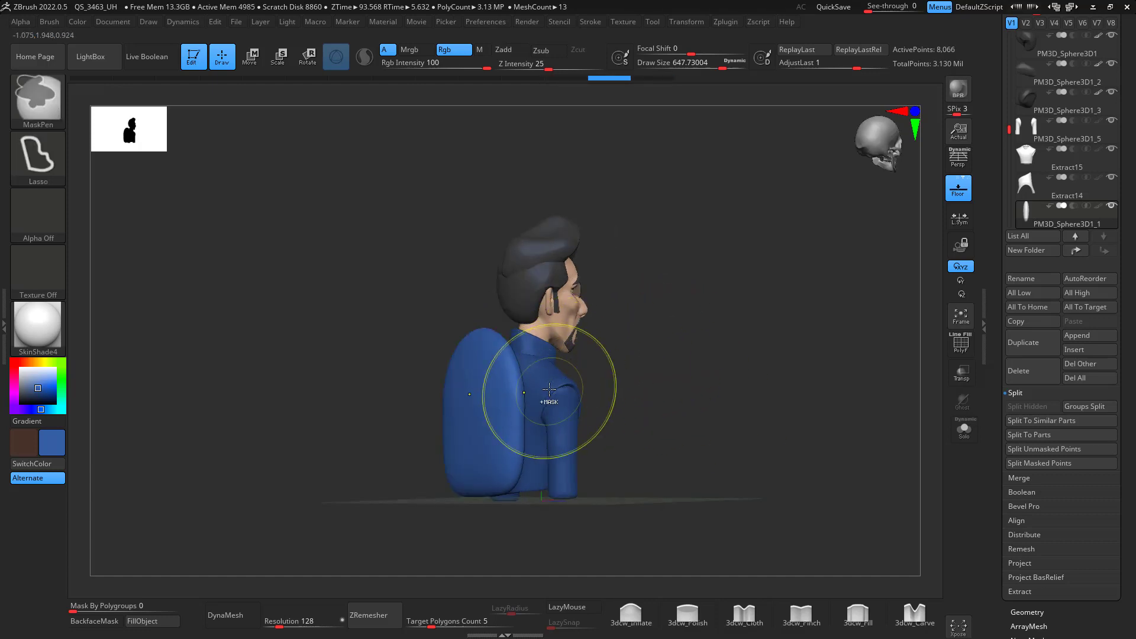
pyautogui.moveTo(730, 358); pyautogui.dragTo(677, 362)
# - Pull the upper part of the flattened sphere forward over the shoulders with the SnakeHook brush to form a cape
pyautogui.press('b')
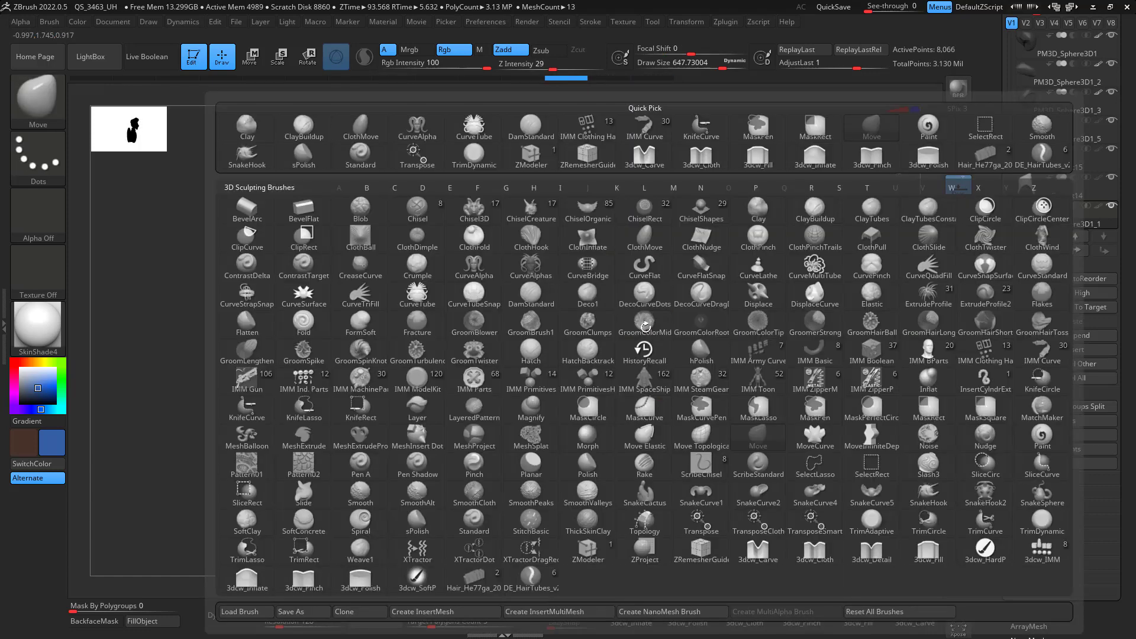
pyautogui.press('s')
pyautogui.click(605, 354)
pyautogui.press('h')
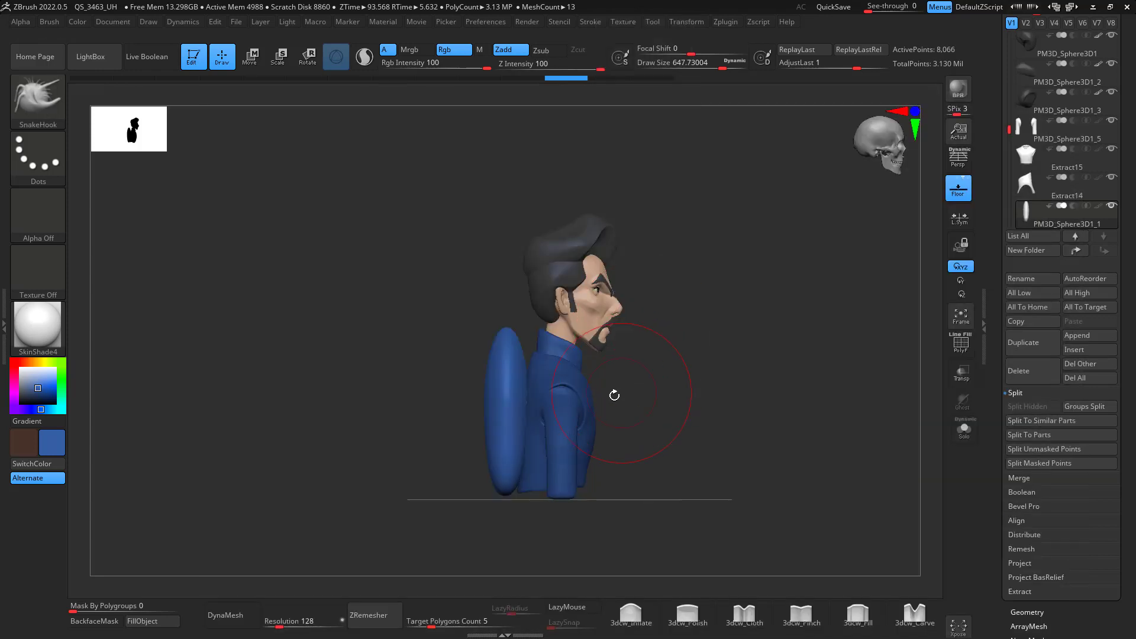
pyautogui.moveTo(513, 344)
pyautogui.mouseDown()
pyautogui.moveTo(581, 363)
pyautogui.moveTo(573, 360)
pyautogui.mouseUp()
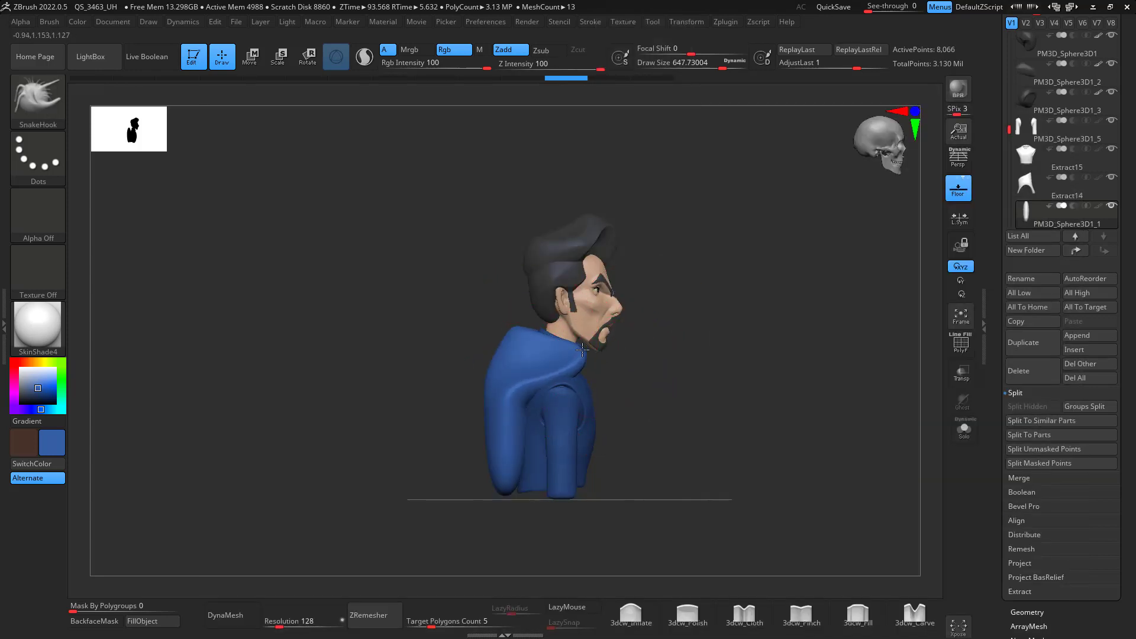
pyautogui.moveTo(651, 379)
pyautogui.mouseDown()
pyautogui.moveTo(722, 385)
pyautogui.moveTo(686, 334)
pyautogui.moveTo(650, 314)
pyautogui.mouseUp()
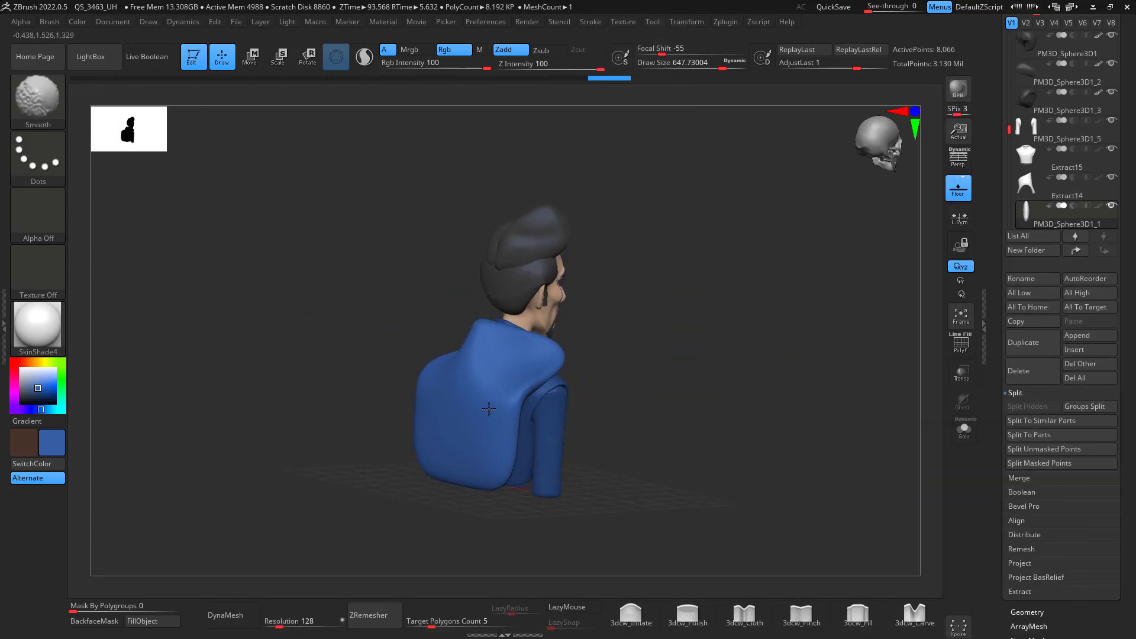
# - DynaMesh the cape at resolution 128 and smooth its stretched surface over the shoulders
pyautogui.click(245, 624)
pyautogui.moveTo(720, 375); pyautogui.dragTo(639, 345)
pyautogui.press('shift')
pyautogui.moveTo(539, 353)
pyautogui.mouseDown()
pyautogui.moveTo(534, 368)
pyautogui.moveTo(532, 359)
pyautogui.mouseUp()
pyautogui.moveTo(728, 320)
pyautogui.mouseDown()
pyautogui.moveTo(694, 325)
pyautogui.moveTo(751, 330)
pyautogui.moveTo(680, 327)
pyautogui.moveTo(724, 349)
pyautogui.moveTo(779, 343)
pyautogui.moveTo(747, 368)
pyautogui.mouseUp()
pyautogui.moveTo(674, 360); pyautogui.dragTo(687, 353)
pyautogui.press('shift')
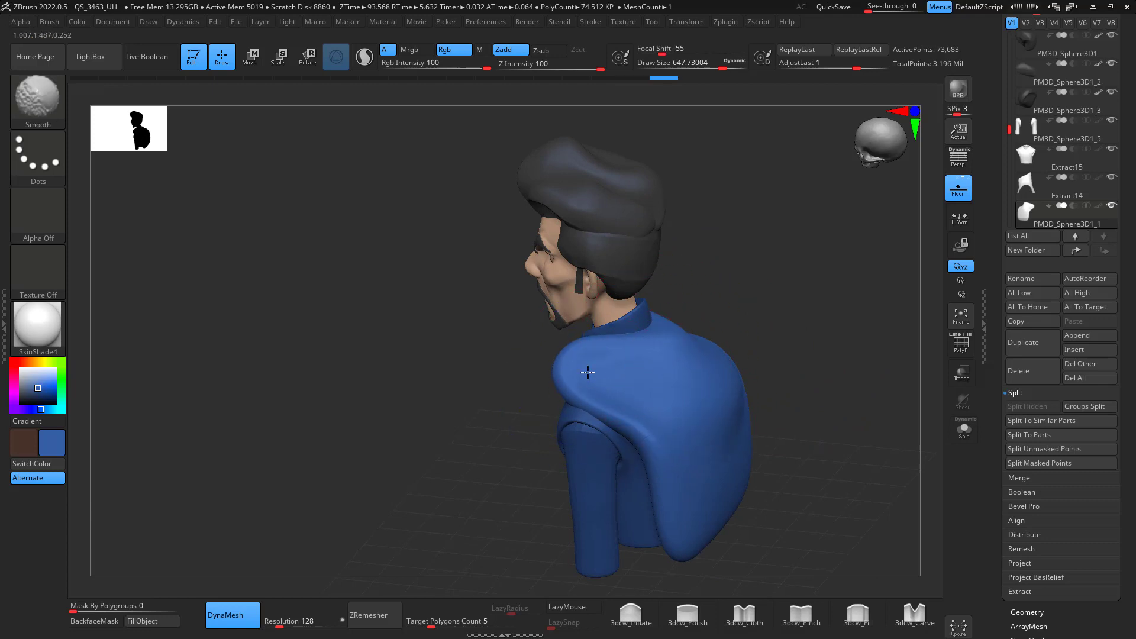
# - Push the cape's back closer to the torso with SnakeHook at a draw size of about 804 and smooth its shoulders
pyautogui.keyDown('shift'); pyautogui.moveTo(807, 342); pyautogui.dragTo(799, 346); pyautogui.keyUp('shift')
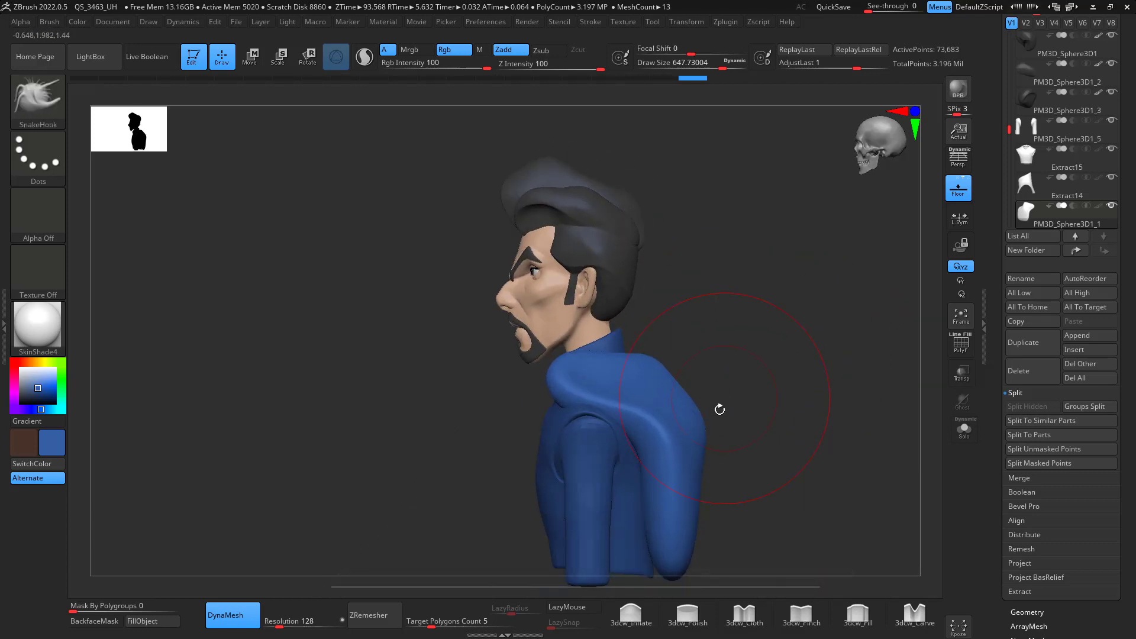
pyautogui.press('space')
pyautogui.moveTo(716, 433); pyautogui.dragTo(686, 426)
pyautogui.press('shift')
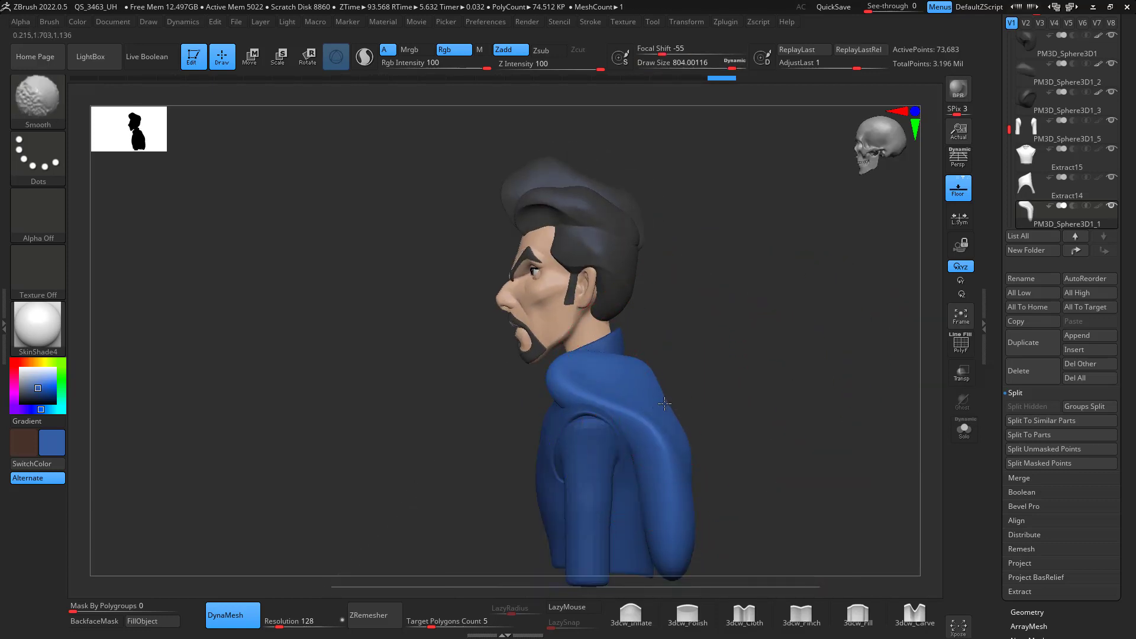
pyautogui.keyDown('shift'); pyautogui.moveTo(620, 359); pyautogui.dragTo(601, 364); pyautogui.keyUp('shift')
pyautogui.moveTo(583, 369)
pyautogui.keyDown('shift'); pyautogui.mouseDown()
pyautogui.moveTo(563, 375)
pyautogui.moveTo(562, 404)
pyautogui.moveTo(640, 370)
pyautogui.mouseUp(); pyautogui.keyUp('shift')
# - Reduce the draw size to about 468 and smooth the cape across its back and sides
pyautogui.press('space')
pyautogui.moveTo(740, 325); pyautogui.dragTo(688, 326)
pyautogui.keyDown('shift'); pyautogui.moveTo(664, 380); pyautogui.dragTo(657, 419); pyautogui.keyUp('shift')
pyautogui.moveTo(822, 366); pyautogui.dragTo(766, 371, button='right')
pyautogui.keyDown('shift'); pyautogui.moveTo(729, 383); pyautogui.dragTo(645, 555); pyautogui.keyUp('shift')
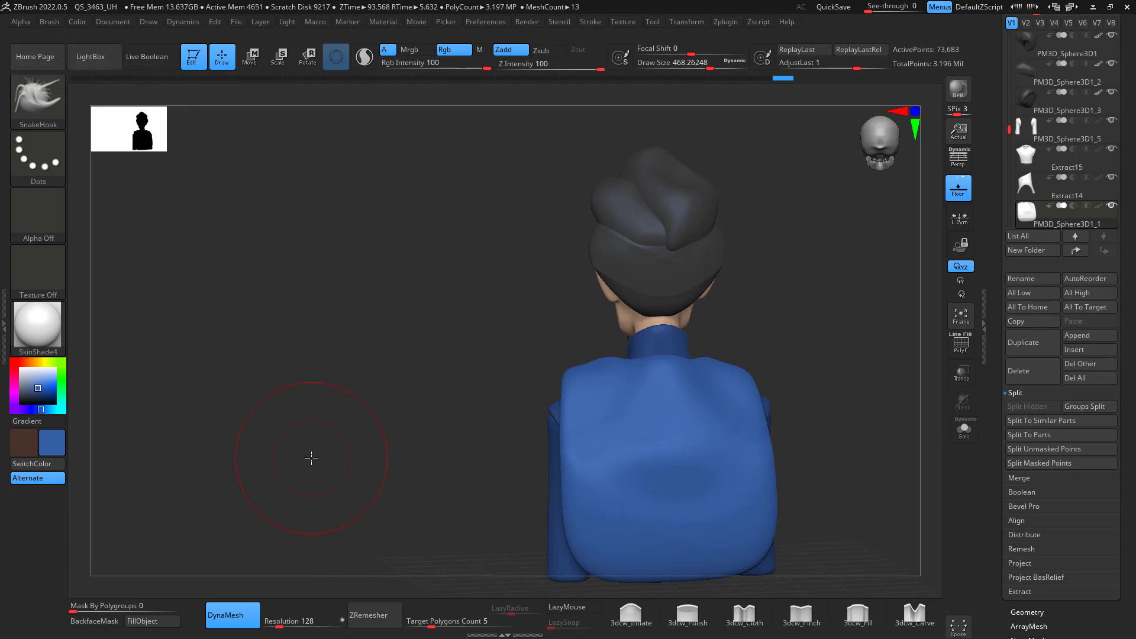
pyautogui.moveTo(787, 396)
pyautogui.keyDown('shift'); pyautogui.mouseDown()
pyautogui.moveTo(822, 398)
pyautogui.moveTo(708, 406)
pyautogui.mouseUp(); pyautogui.keyUp('shift')
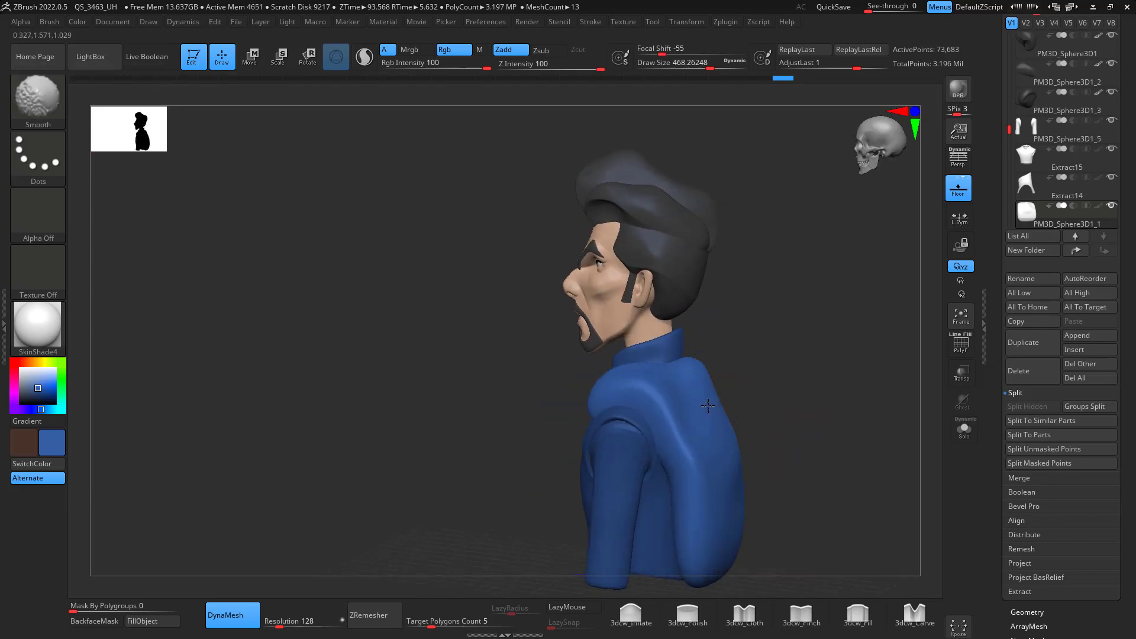
pyautogui.moveTo(792, 443)
pyautogui.mouseDown()
pyautogui.moveTo(791, 481)
pyautogui.moveTo(729, 471)
pyautogui.moveTo(824, 433)
pyautogui.moveTo(815, 436)
pyautogui.mouseUp()
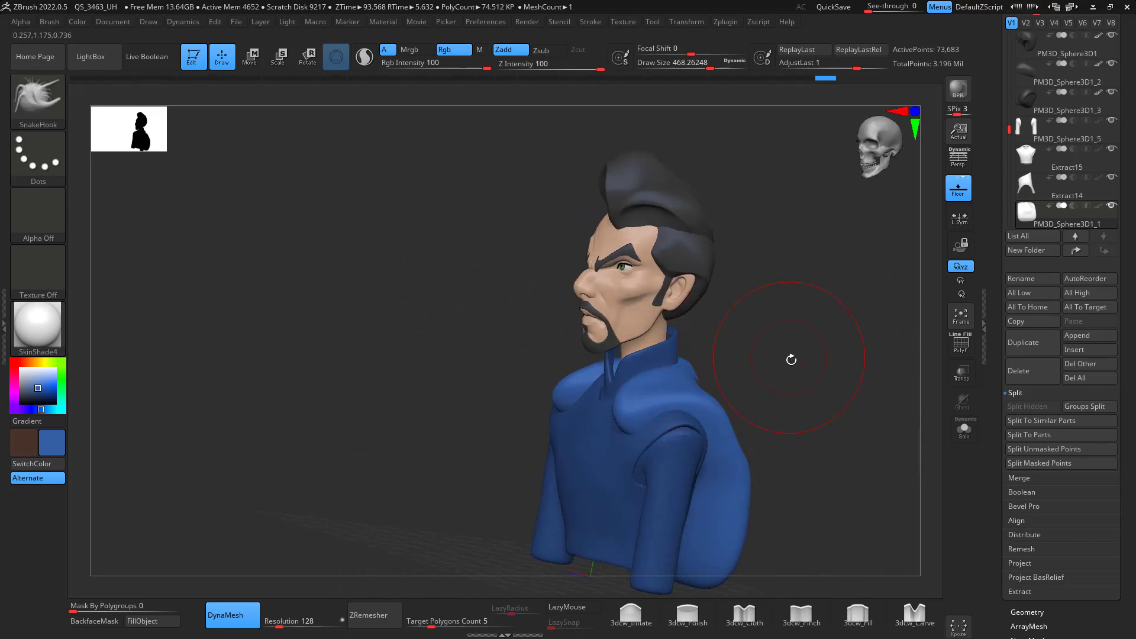
# - Smooth the cape where it wraps the shoulder and update its DynaMesh
pyautogui.moveTo(791, 359); pyautogui.dragTo(723, 384, button='right')
pyautogui.press('shift')
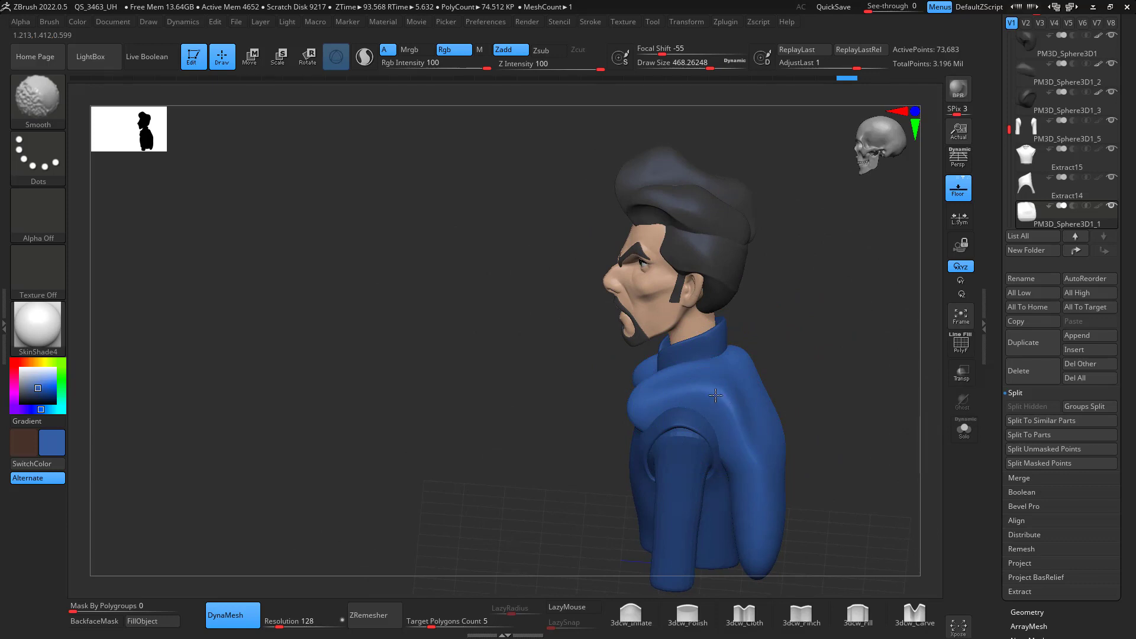
pyautogui.keyDown('shift'); pyautogui.moveTo(715, 396); pyautogui.dragTo(738, 407); pyautogui.keyUp('shift')
pyautogui.moveTo(829, 380)
pyautogui.mouseDown(button='right')
pyautogui.moveTo(847, 370)
pyautogui.moveTo(806, 335)
pyautogui.mouseUp(button='right')
pyautogui.keyDown('ctrl'); pyautogui.moveTo(807, 335); pyautogui.dragTo(790, 349); pyautogui.keyUp('ctrl')
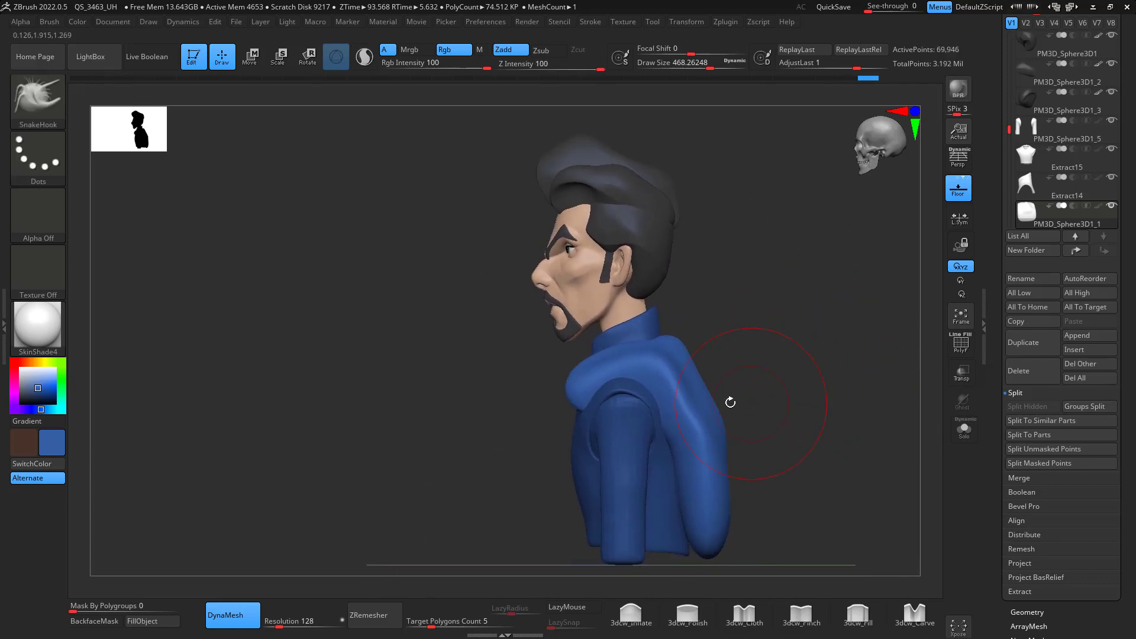
# - Re-DynaMesh the cape at resolution 64 and smooth its back and shoulder
pyautogui.keyDown('shift'); pyautogui.moveTo(699, 398); pyautogui.dragTo(678, 397); pyautogui.keyUp('shift')
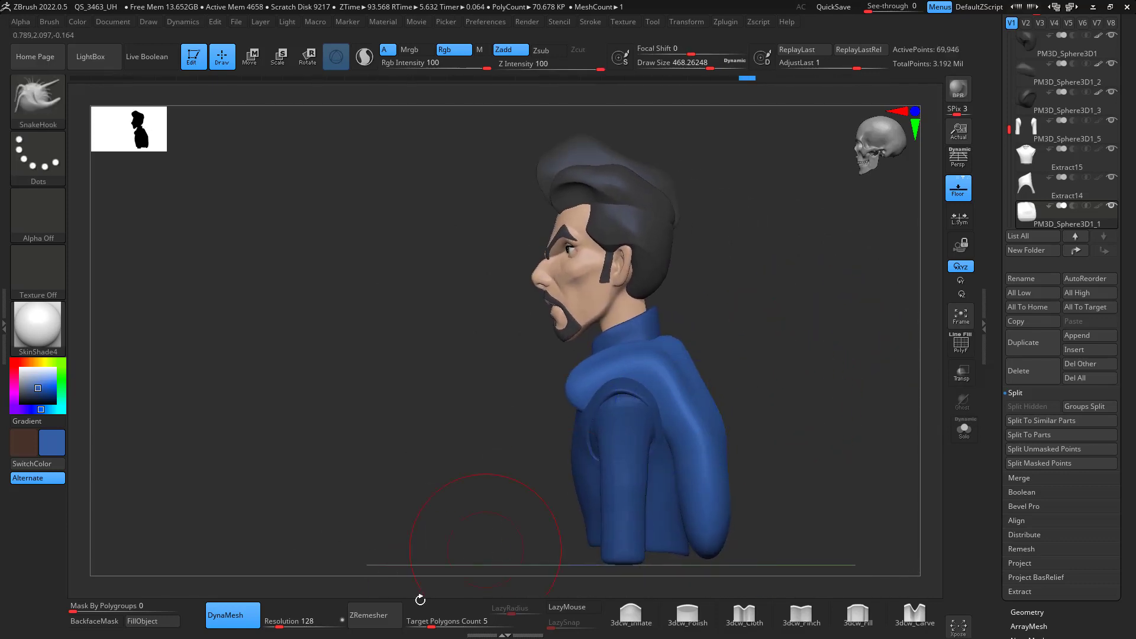
pyautogui.click(306, 619)
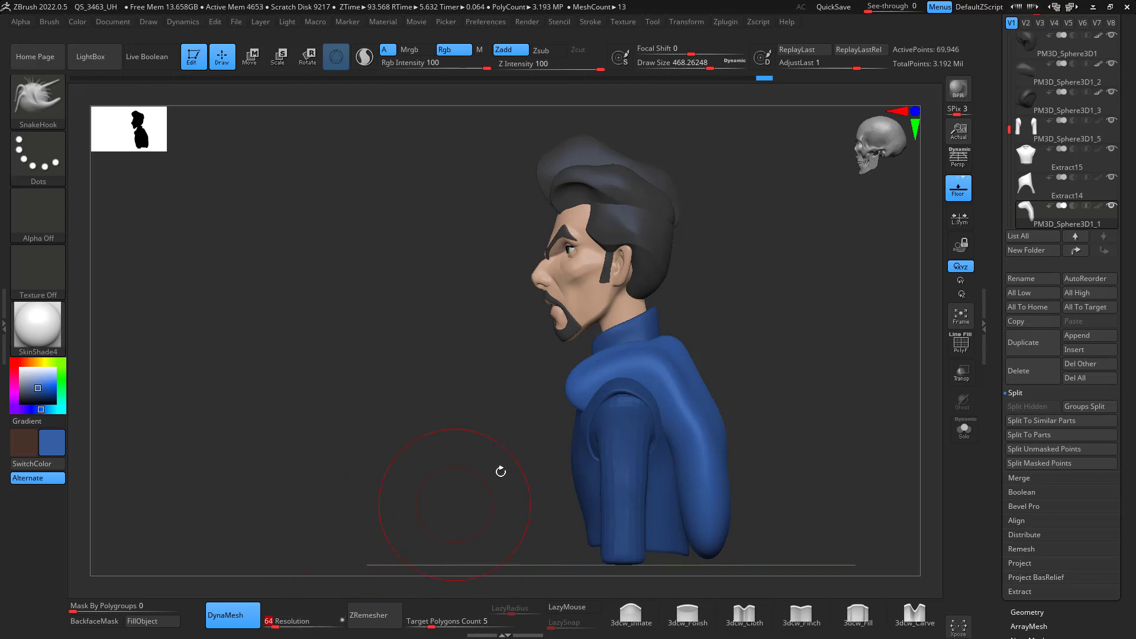
pyautogui.moveTo(824, 411); pyautogui.dragTo(740, 338)
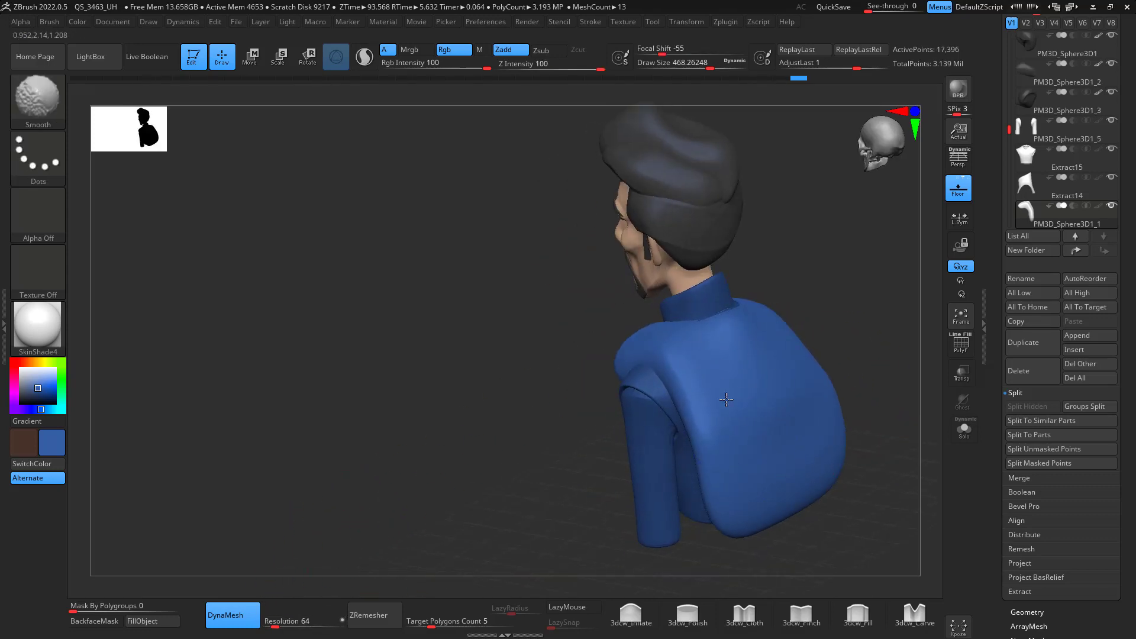
pyautogui.moveTo(726, 400)
pyautogui.keyDown('shift'); pyautogui.mouseDown()
pyautogui.moveTo(840, 322)
pyautogui.moveTo(791, 292)
pyautogui.moveTo(652, 337)
pyautogui.mouseUp(); pyautogui.keyUp('shift')
# - Reshape the cape's upper shoulders with SnakeHook and smooth the surface where it slopes down the back
pyautogui.moveTo(720, 316); pyautogui.dragTo(704, 339)
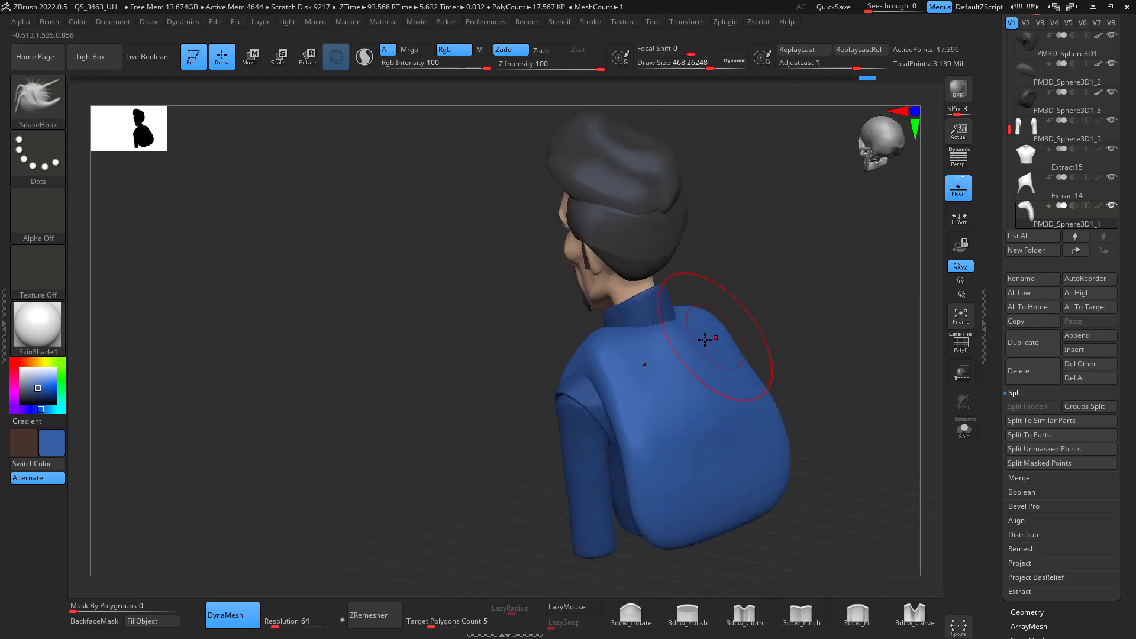
pyautogui.moveTo(596, 349); pyautogui.dragTo(600, 344)
pyautogui.keyDown('shift'); pyautogui.moveTo(747, 300); pyautogui.dragTo(825, 291); pyautogui.keyUp('shift')
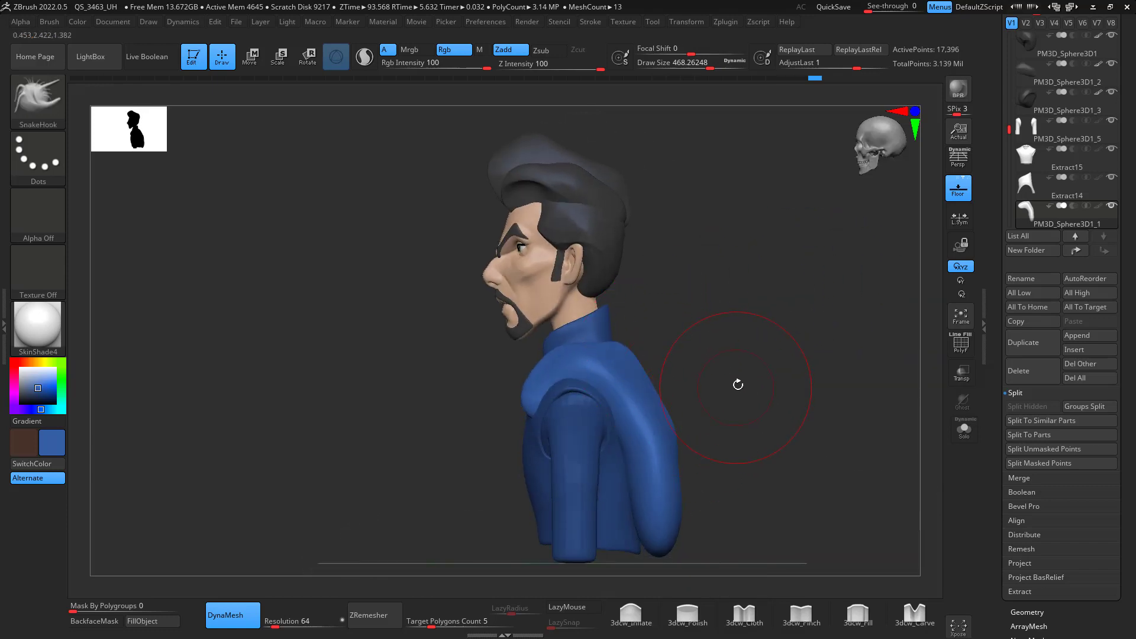
pyautogui.keyDown('alt'); pyautogui.moveTo(738, 385); pyautogui.dragTo(764, 338); pyautogui.keyUp('alt')
pyautogui.keyDown('shift'); pyautogui.moveTo(661, 285); pyautogui.dragTo(729, 403); pyautogui.keyUp('shift')
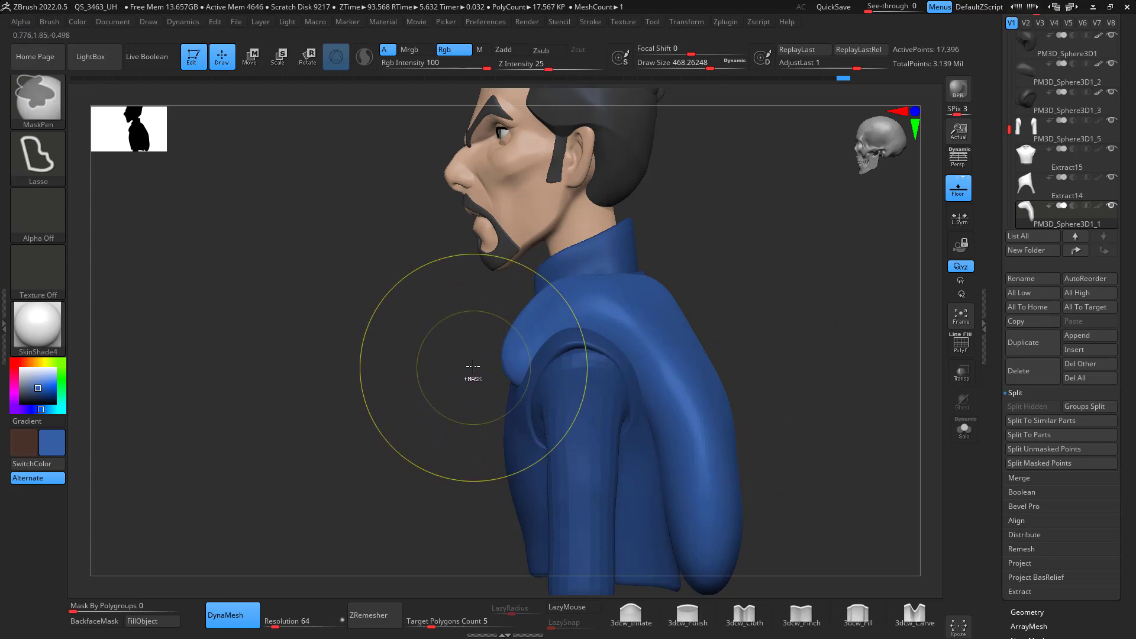
# - Mask the cape's outer shell with a lasso selection from the side and isolate the cape
pyautogui.press('ctrl')
pyautogui.moveTo(550, 311)
pyautogui.keyDown('ctrl'); pyautogui.mouseDown()
pyautogui.moveTo(621, 328)
pyautogui.moveTo(684, 412)
pyautogui.moveTo(710, 562)
pyautogui.moveTo(797, 374)
pyautogui.moveTo(681, 238)
pyautogui.moveTo(510, 251)
pyautogui.moveTo(464, 332)
pyautogui.mouseUp(); pyautogui.keyUp('ctrl')
pyautogui.moveTo(763, 338)
pyautogui.mouseDown()
pyautogui.moveTo(809, 390)
pyautogui.moveTo(936, 313)
pyautogui.mouseUp()
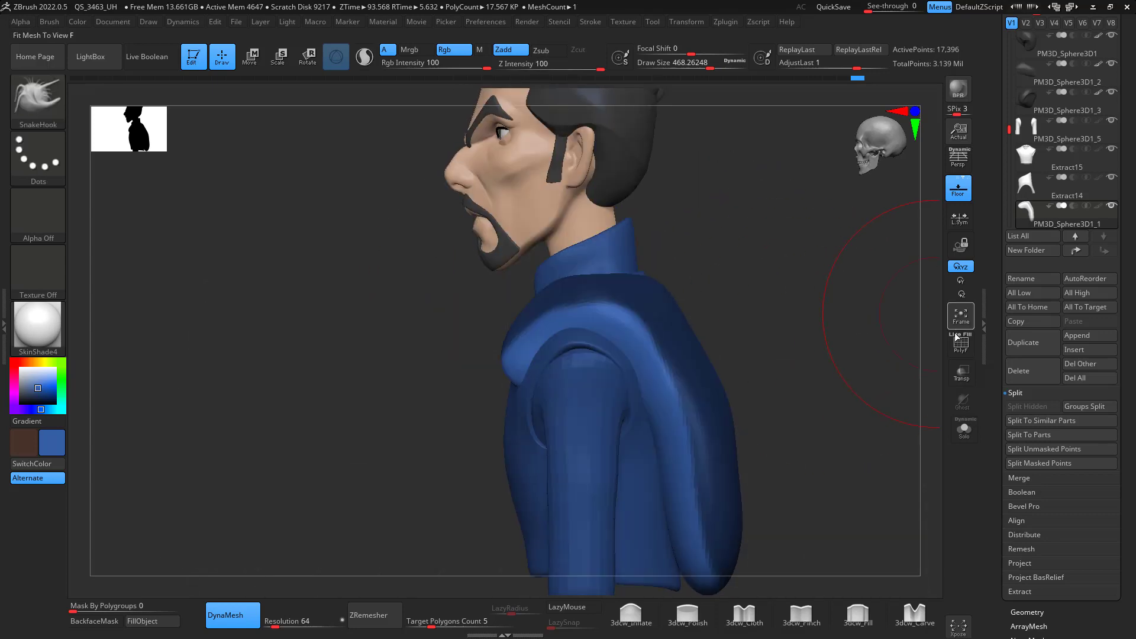
pyautogui.click(965, 430)
pyautogui.moveTo(940, 429)
pyautogui.mouseDown()
pyautogui.moveTo(844, 373)
pyautogui.moveTo(875, 386)
pyautogui.moveTo(857, 373)
pyautogui.mouseUp()
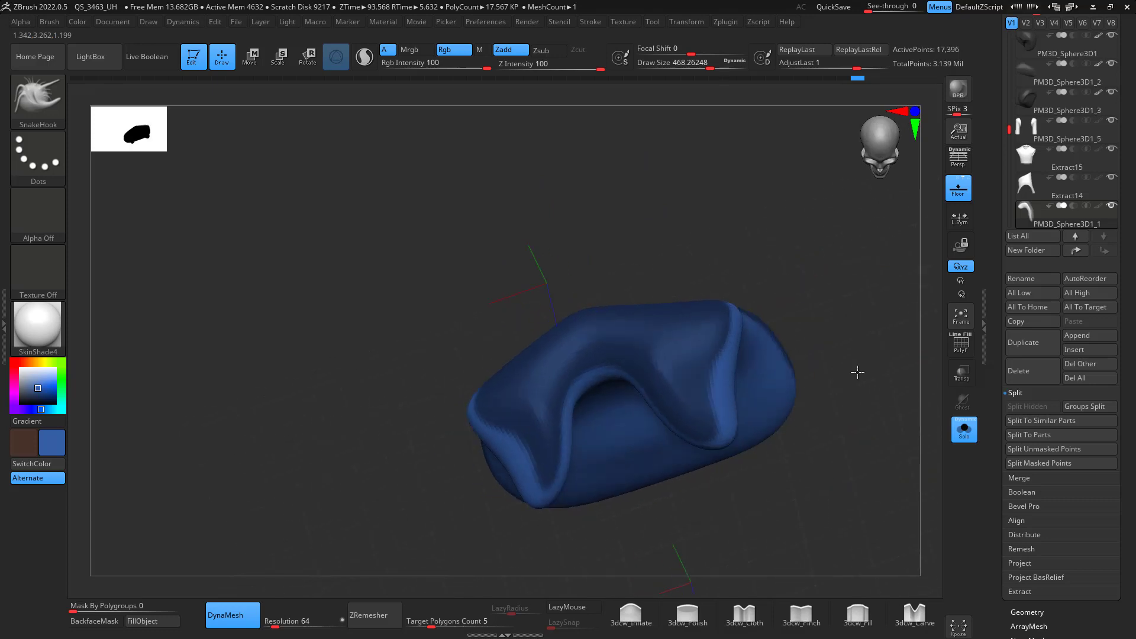
# - Switch the masking stroke to FreeHand, reduce the draw size to about 120 and extend the mask along the cape's front flaps and edges
pyautogui.press('space')
pyautogui.moveTo(704, 384); pyautogui.dragTo(697, 385)
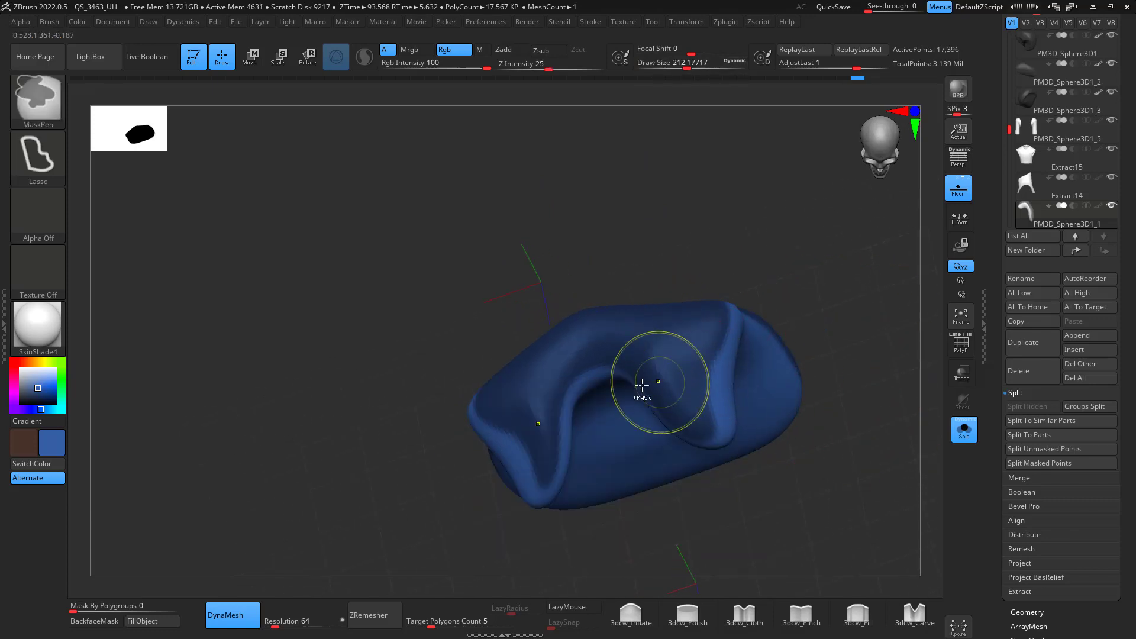
pyautogui.keyDown('ctrl'); pyautogui.click(52, 168); pyautogui.keyUp('ctrl')
pyautogui.keyDown('ctrl'); pyautogui.click(224, 165); pyautogui.keyUp('ctrl')
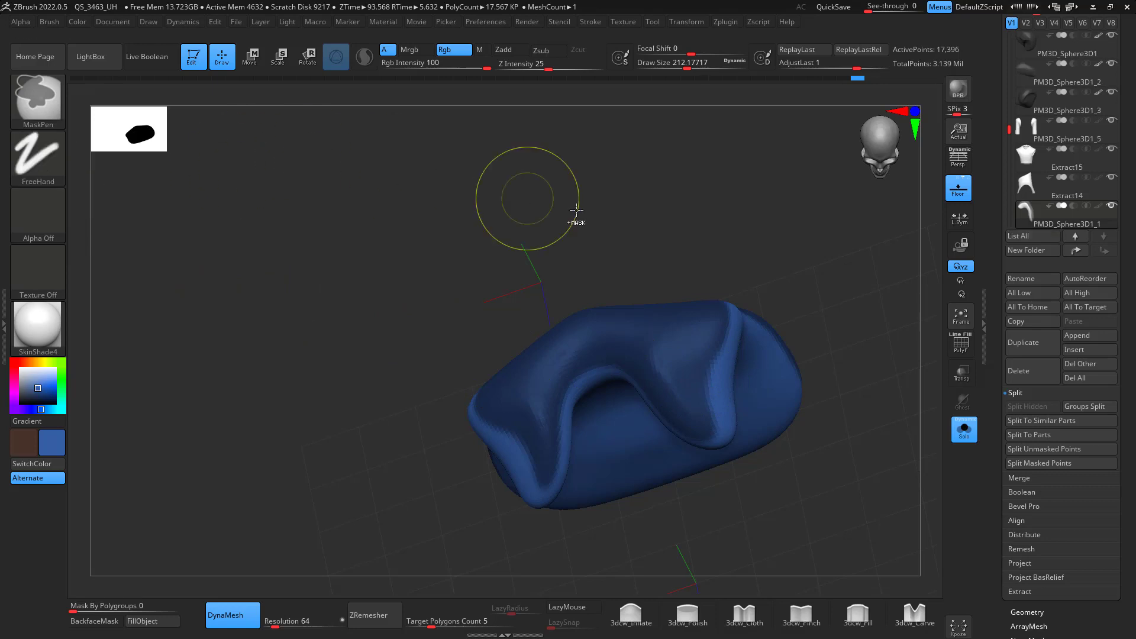
pyautogui.press('space')
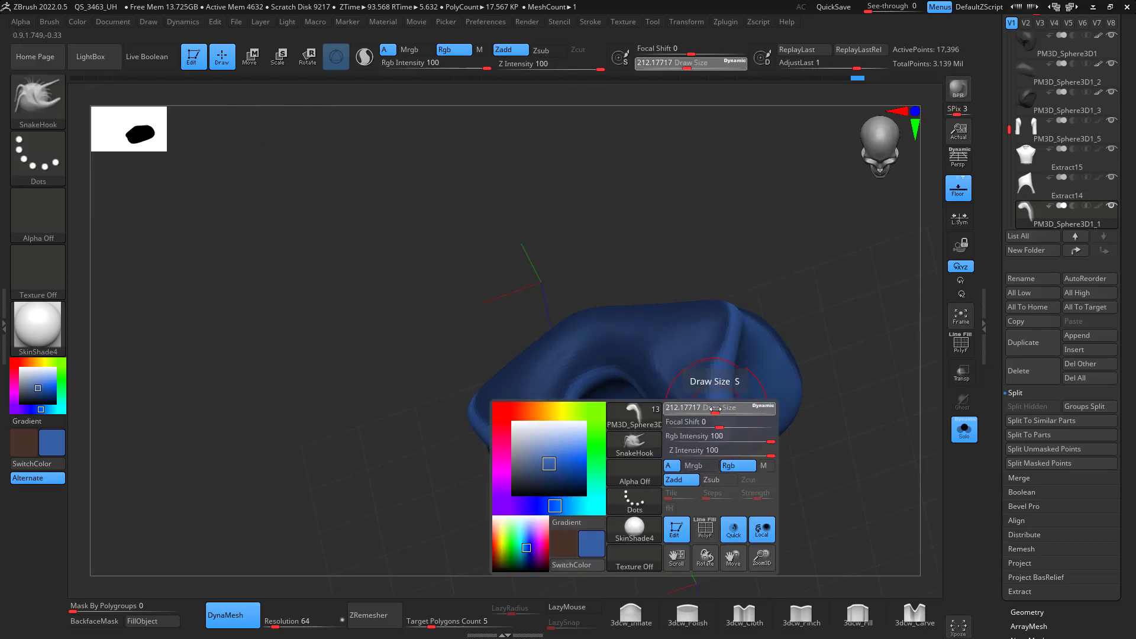
pyautogui.moveTo(715, 407)
pyautogui.mouseDown()
pyautogui.moveTo(705, 414)
pyautogui.moveTo(696, 396)
pyautogui.mouseUp()
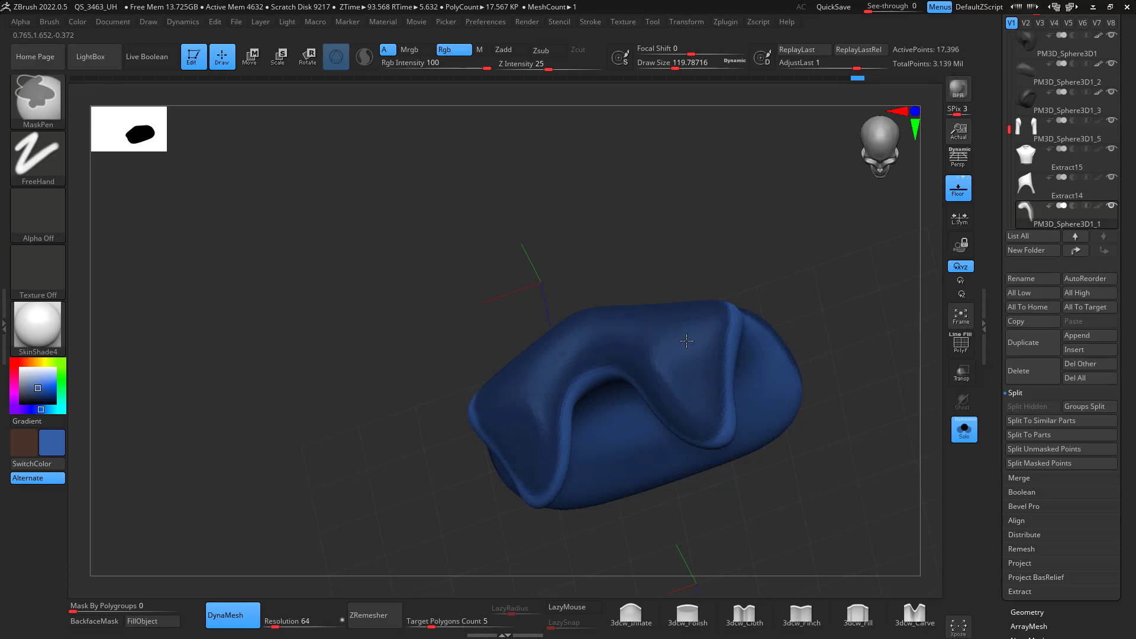
pyautogui.moveTo(805, 296)
pyautogui.mouseDown()
pyautogui.moveTo(870, 287)
pyautogui.moveTo(839, 317)
pyautogui.moveTo(862, 314)
pyautogui.moveTo(836, 284)
pyautogui.moveTo(903, 385)
pyautogui.moveTo(870, 398)
pyautogui.moveTo(821, 479)
pyautogui.moveTo(887, 414)
pyautogui.mouseUp()
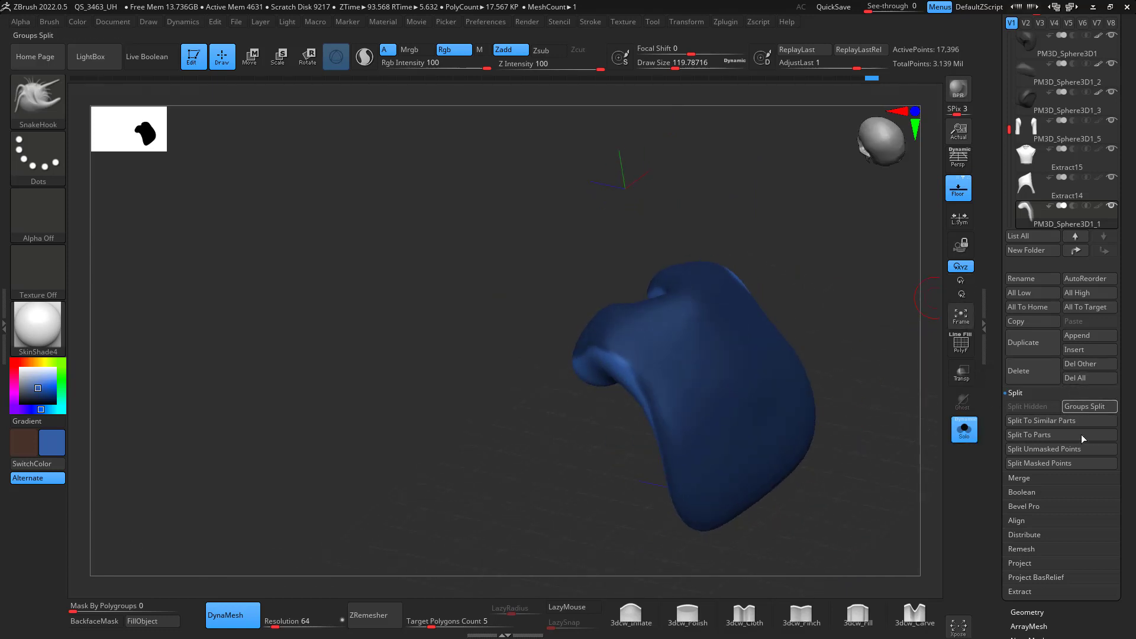
# - Extract the masked cape surface as a separate piece with a thickness of 0 and accept it
pyautogui.click(1031, 592)
pyautogui.moveTo(1092, 547); pyautogui.dragTo(1088, 547)
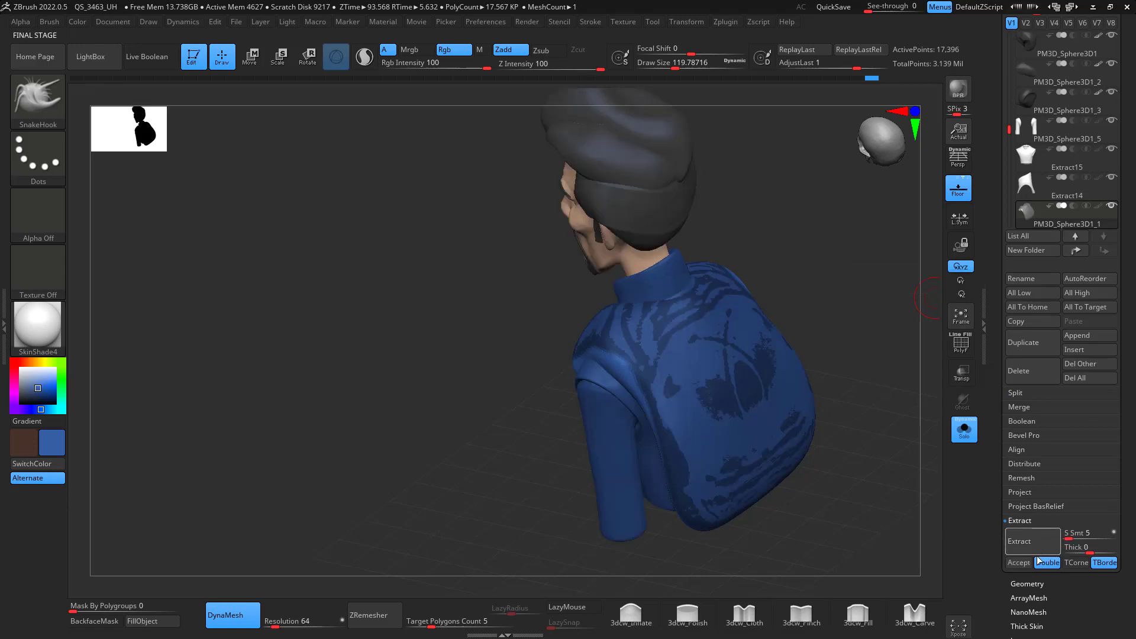
pyautogui.click(1019, 562)
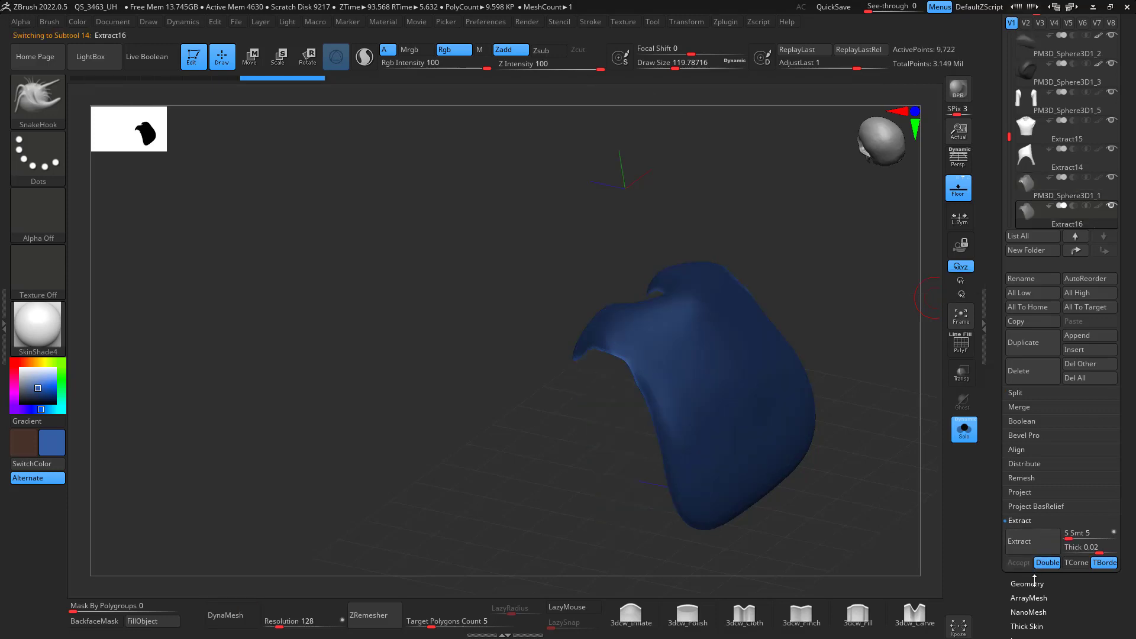
# - Hide the original cape and ZRemesh the extracted piece with a target polygons count of 0.1
pyautogui.click(1111, 190)
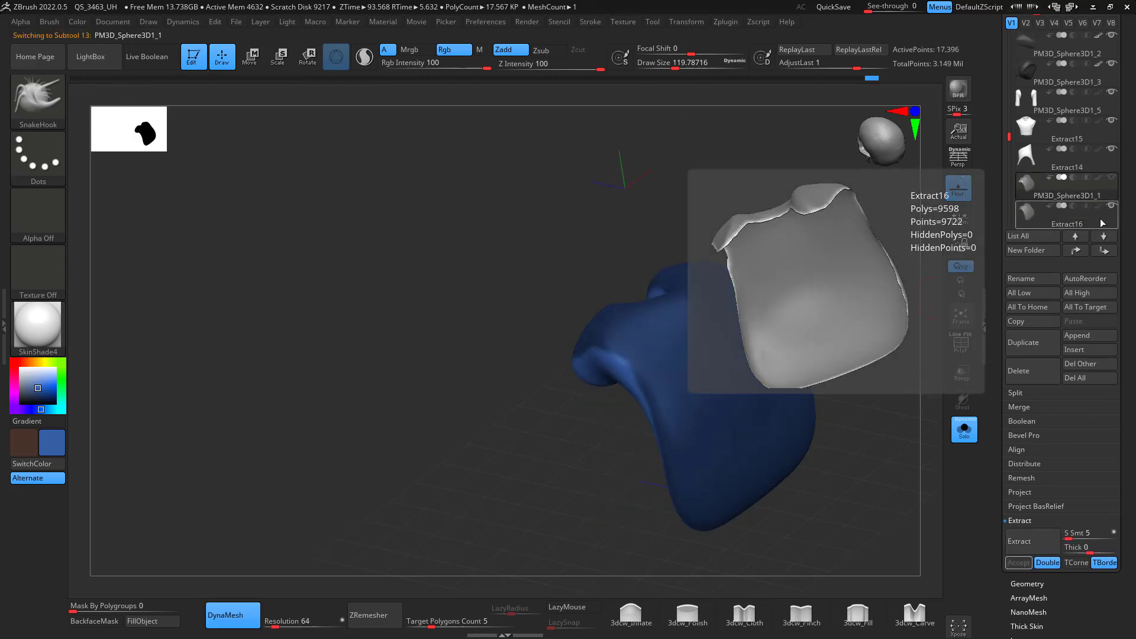
pyautogui.click(1102, 219)
pyautogui.moveTo(854, 388)
pyautogui.mouseDown()
pyautogui.moveTo(880, 376)
pyautogui.moveTo(831, 385)
pyautogui.mouseUp()
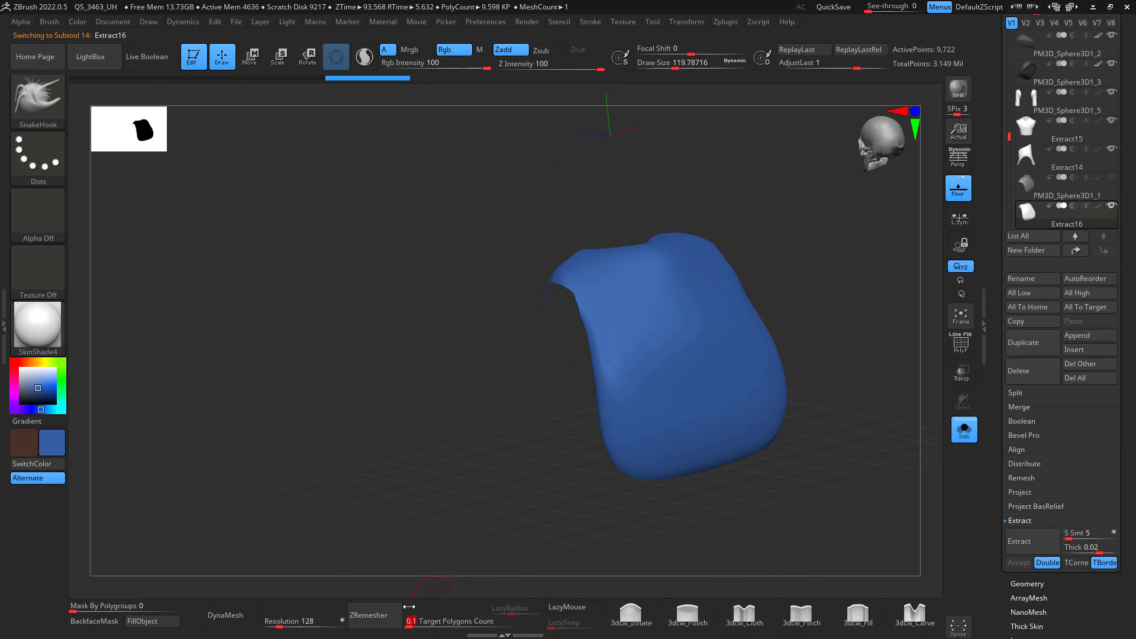
pyautogui.click(382, 614)
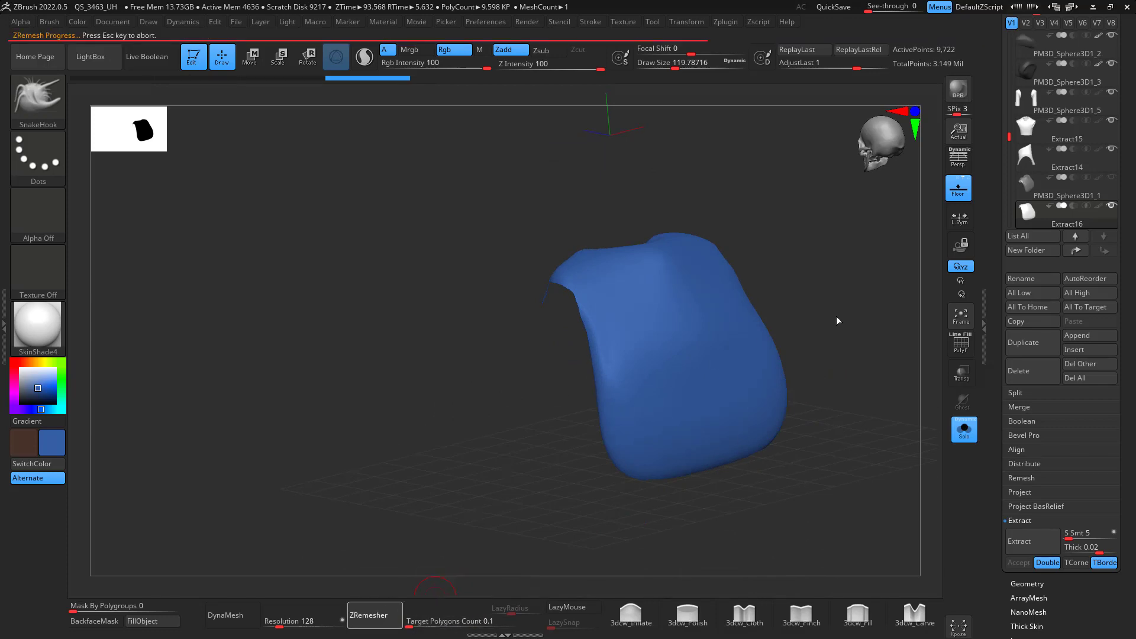
pyautogui.moveTo(839, 311)
pyautogui.mouseDown()
pyautogui.moveTo(809, 383)
pyautogui.moveTo(791, 360)
pyautogui.mouseUp()
# - Smooth the low-poly cape across its back and front flaps at a draw size of about 351
pyautogui.press('space')
pyautogui.moveTo(738, 433); pyautogui.dragTo(763, 433)
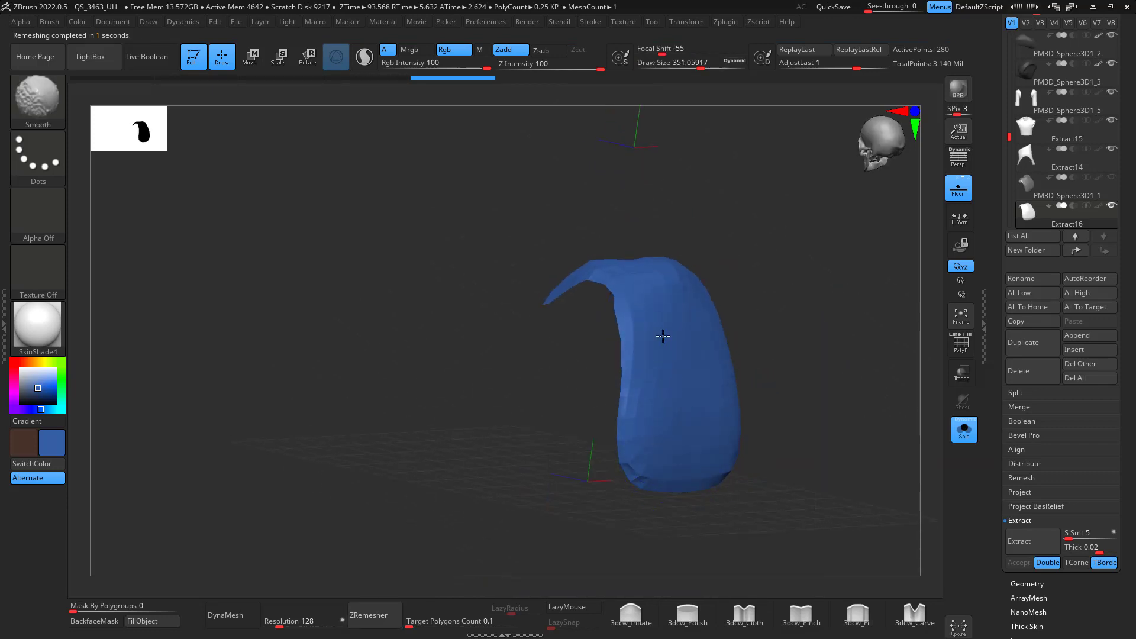
pyautogui.keyDown('shift'); pyautogui.moveTo(647, 448); pyautogui.dragTo(650, 360); pyautogui.keyUp('shift')
pyautogui.moveTo(599, 326)
pyautogui.mouseDown()
pyautogui.moveTo(777, 322)
pyautogui.moveTo(725, 314)
pyautogui.moveTo(732, 398)
pyautogui.mouseUp()
pyautogui.moveTo(866, 314); pyautogui.dragTo(842, 357)
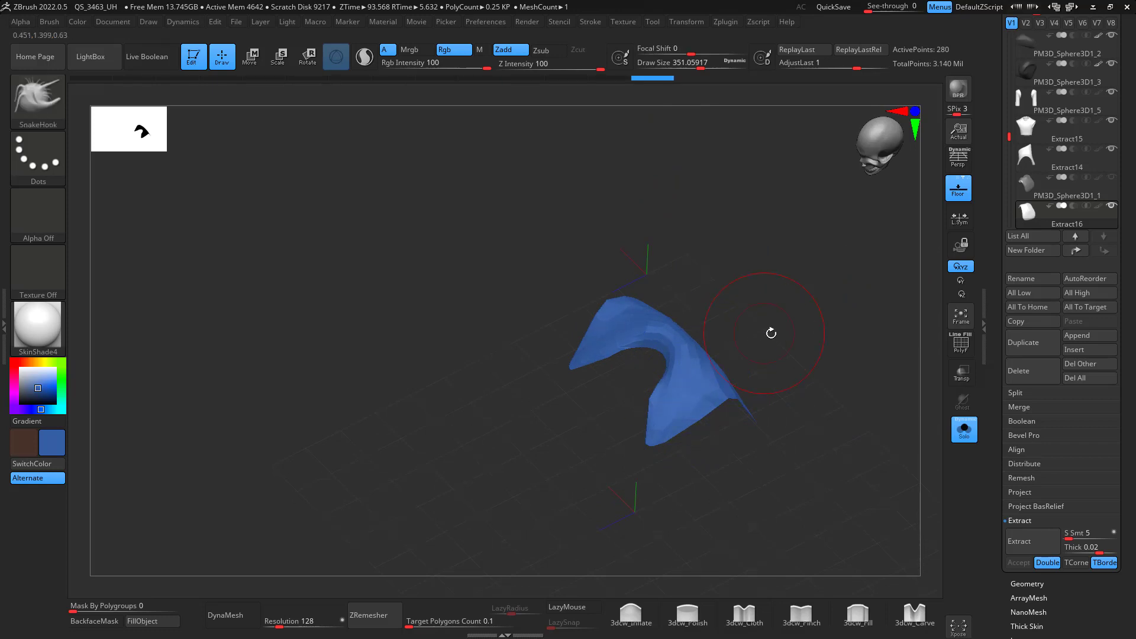
pyautogui.moveTo(771, 330); pyautogui.dragTo(720, 378)
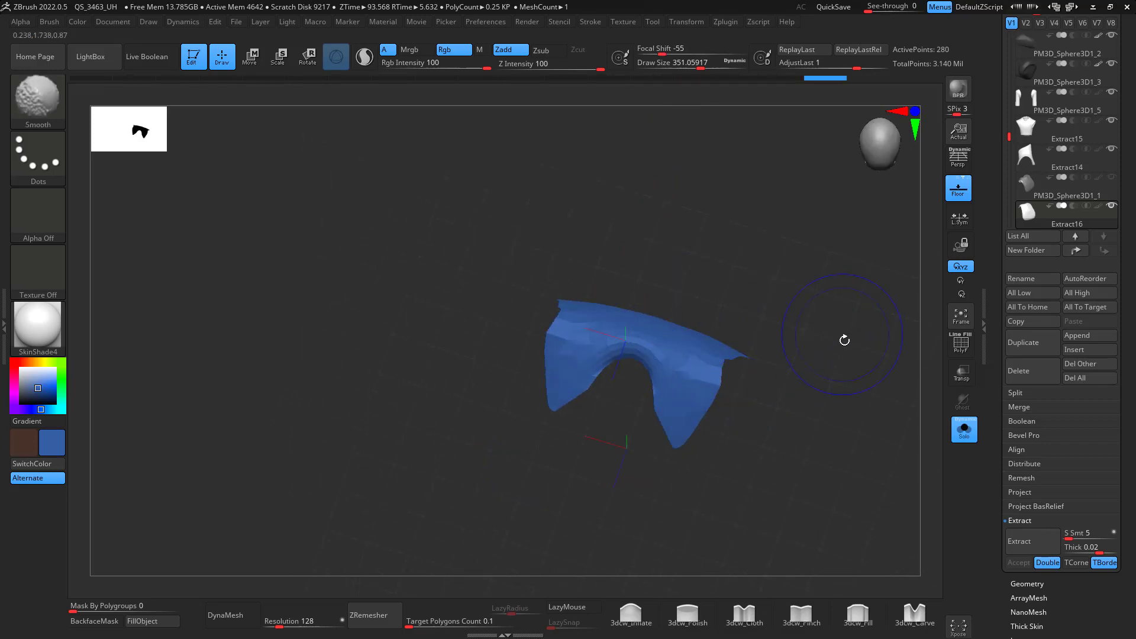
# - Show the whole bust again and pull the cape over the shoulders with SnakeHook at a draw size of about 393
pyautogui.click(963, 429)
pyautogui.moveTo(857, 400); pyautogui.dragTo(843, 357)
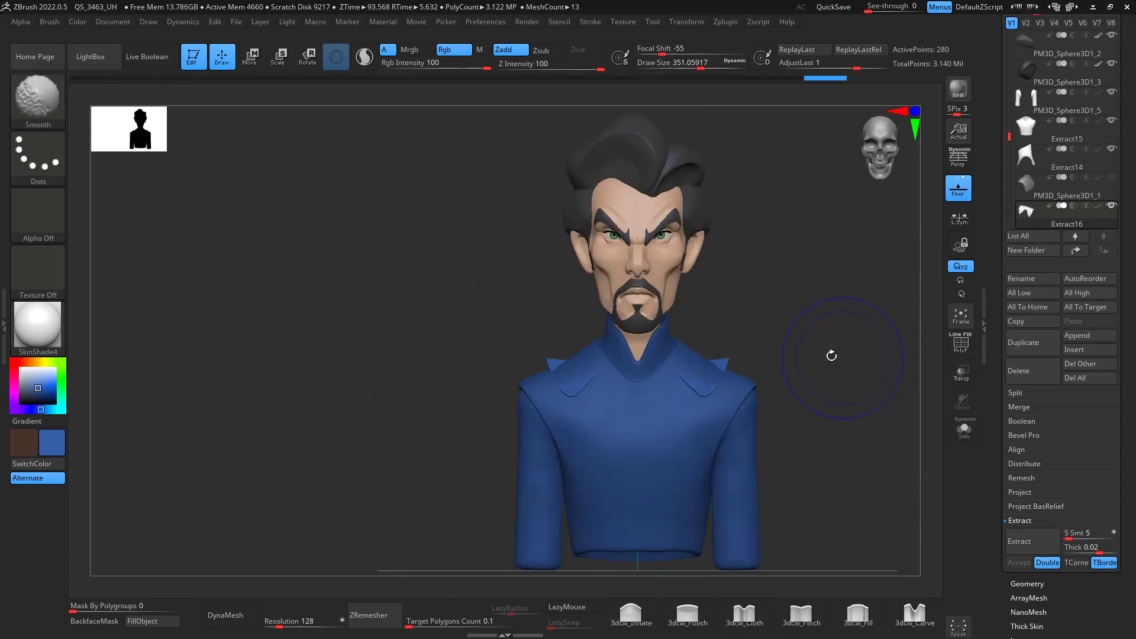
pyautogui.press('space')
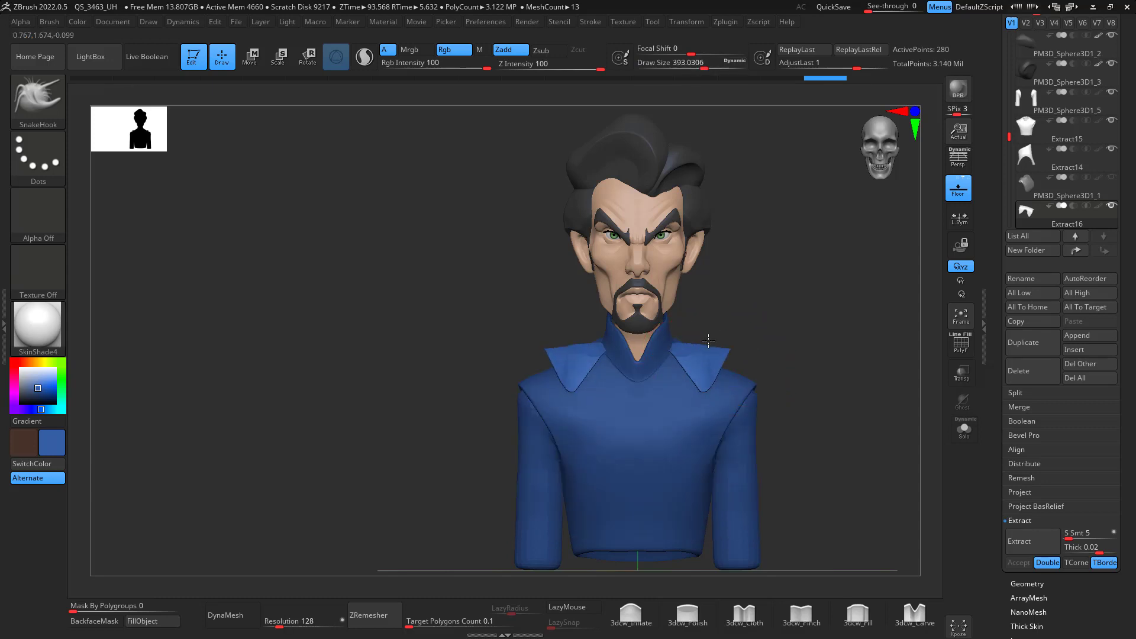
pyautogui.moveTo(751, 379); pyautogui.dragTo(804, 371)
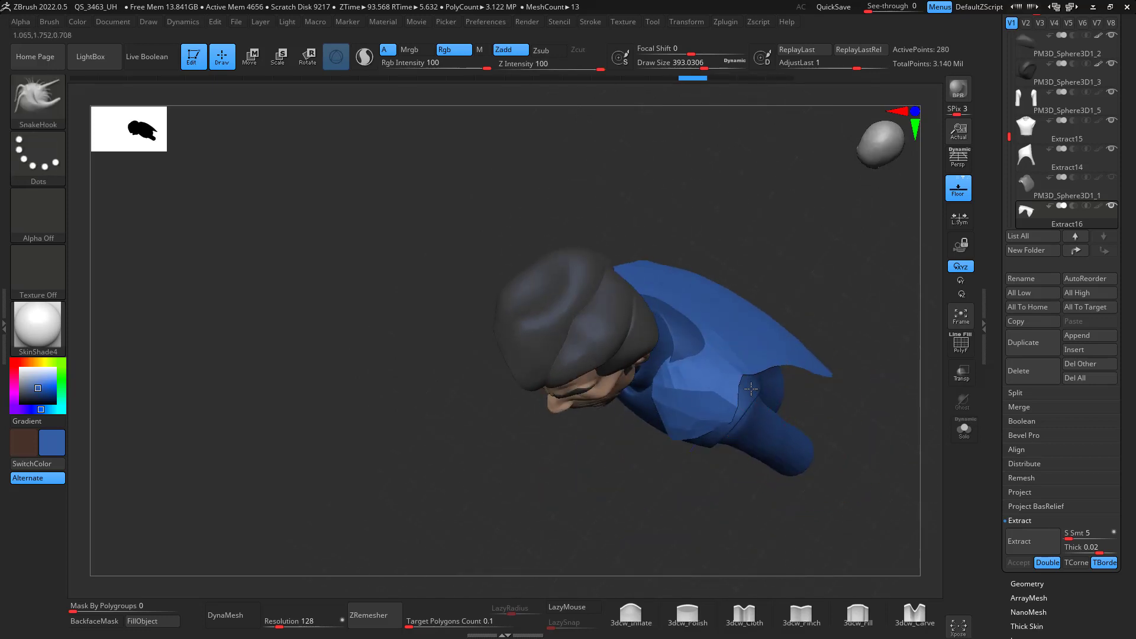
pyautogui.moveTo(750, 388); pyautogui.dragTo(777, 411)
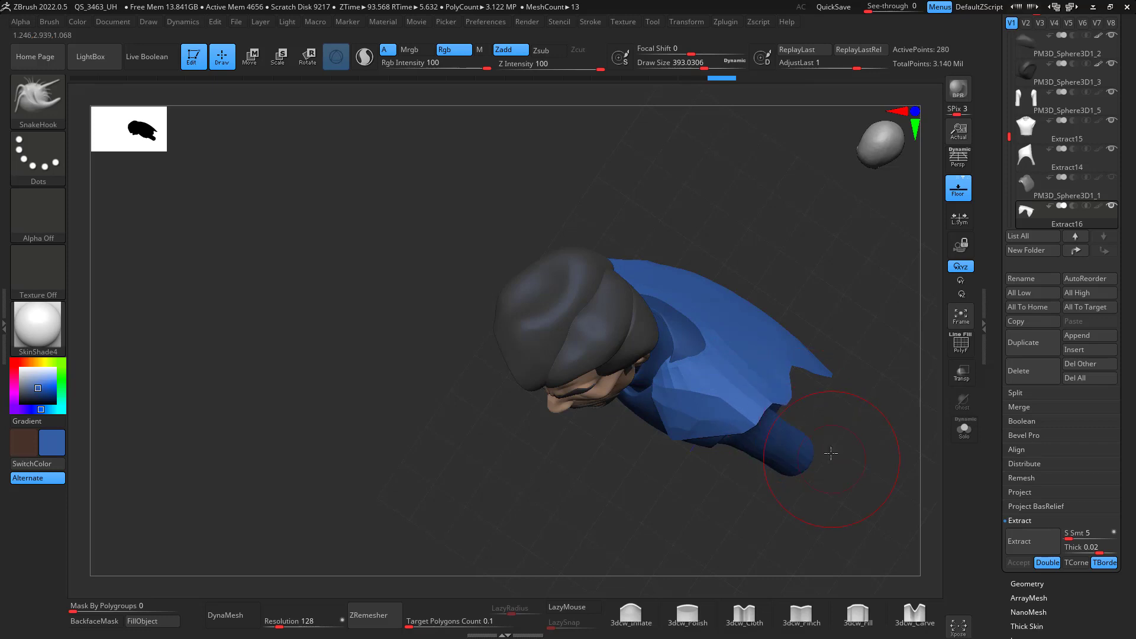
pyautogui.moveTo(830, 453); pyautogui.dragTo(719, 346)
# - Reshape the cape's sides and lower edge from behind with SnakeHook at a draw size of about 559 and smooth it
pyautogui.moveTo(908, 332)
pyautogui.keyDown('shift'); pyautogui.mouseDown()
pyautogui.moveTo(892, 310)
pyautogui.moveTo(642, 270)
pyautogui.mouseUp(); pyautogui.keyUp('shift')
pyautogui.press('space')
pyautogui.moveTo(699, 406)
pyautogui.mouseDown()
pyautogui.moveTo(725, 409)
pyautogui.moveTo(724, 450)
pyautogui.mouseUp()
pyautogui.moveTo(683, 492); pyautogui.dragTo(707, 508)
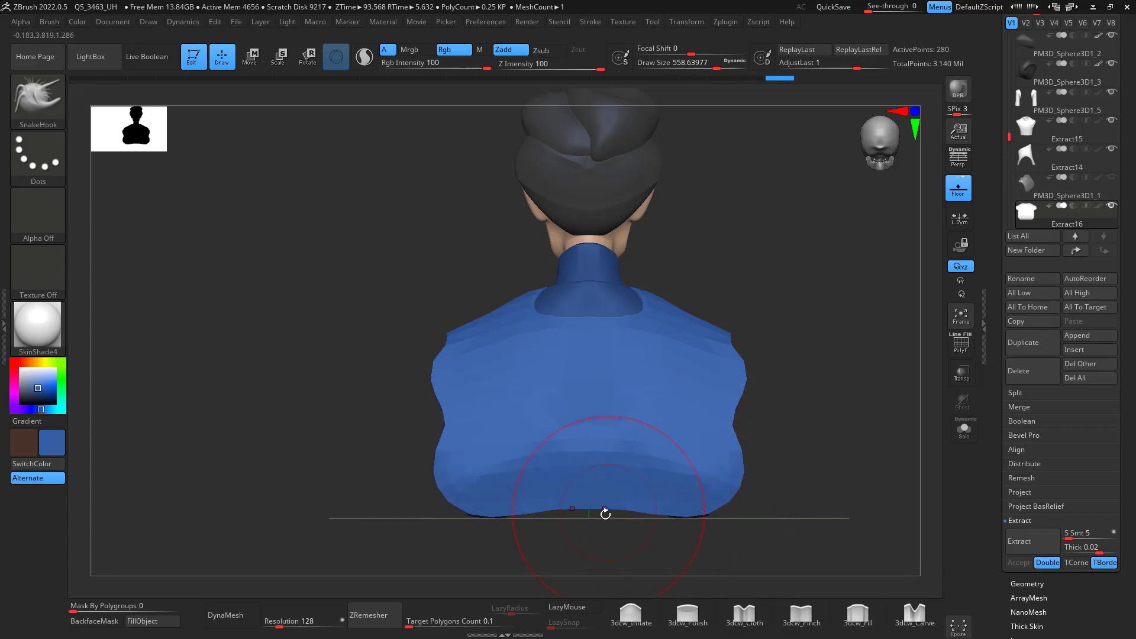
pyautogui.moveTo(605, 514); pyautogui.dragTo(899, 377)
pyautogui.keyDown('shift'); pyautogui.moveTo(642, 400); pyautogui.dragTo(631, 396); pyautogui.keyUp('shift')
# - Adjust the cape's front flaps around the collar with SnakeHook at a draw size of about 338 and smooth them
pyautogui.keyDown('alt'); pyautogui.moveTo(606, 345); pyautogui.dragTo(406, 355); pyautogui.keyUp('alt')
pyautogui.moveTo(829, 348)
pyautogui.mouseDown()
pyautogui.moveTo(816, 332)
pyautogui.moveTo(804, 350)
pyautogui.moveTo(818, 364)
pyautogui.mouseUp()
pyautogui.moveTo(552, 329)
pyautogui.mouseDown()
pyautogui.moveTo(522, 333)
pyautogui.moveTo(539, 323)
pyautogui.mouseUp()
pyautogui.press('space')
pyautogui.press('space')
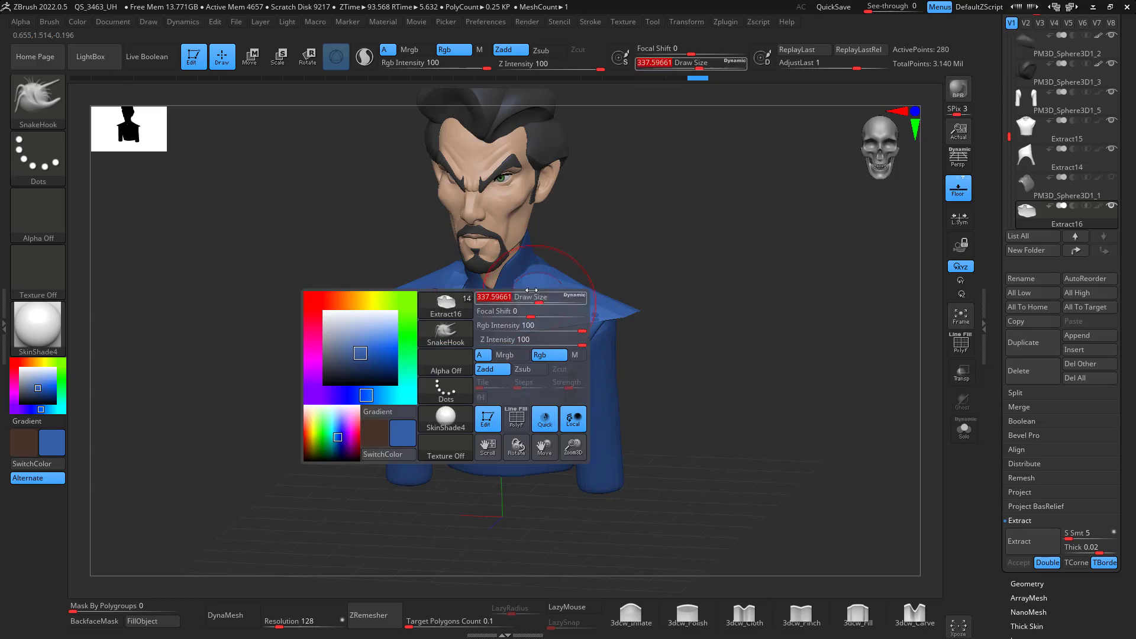
pyautogui.moveTo(528, 281); pyautogui.dragTo(546, 273)
pyautogui.moveTo(559, 282)
pyautogui.keyDown('shift'); pyautogui.mouseDown()
pyautogui.moveTo(595, 311)
pyautogui.moveTo(554, 281)
pyautogui.moveTo(531, 315)
pyautogui.mouseUp(); pyautogui.keyUp('shift')
# - Lift the cape's front flaps clear of the chest and shoulders with SnakeHook, undoing unwanted strokes
pyautogui.moveTo(606, 271); pyautogui.dragTo(518, 330)
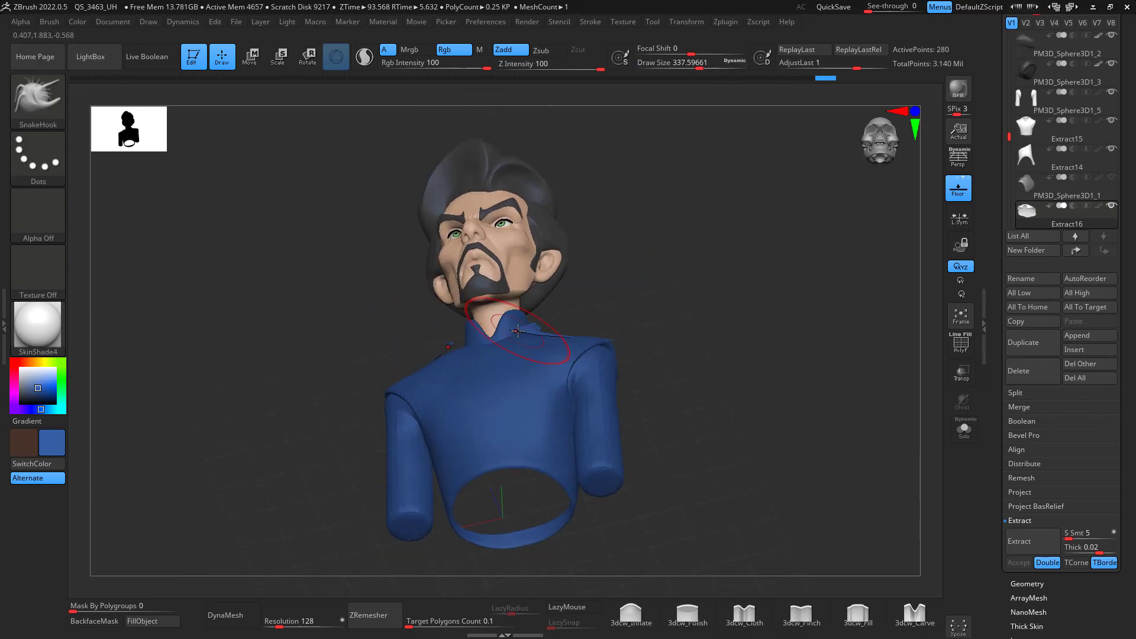
pyautogui.hotkey('ctrl', 'z')
pyautogui.keyDown('alt'); pyautogui.moveTo(646, 261); pyautogui.dragTo(634, 333); pyautogui.keyUp('alt')
pyautogui.moveTo(502, 329); pyautogui.dragTo(503, 355)
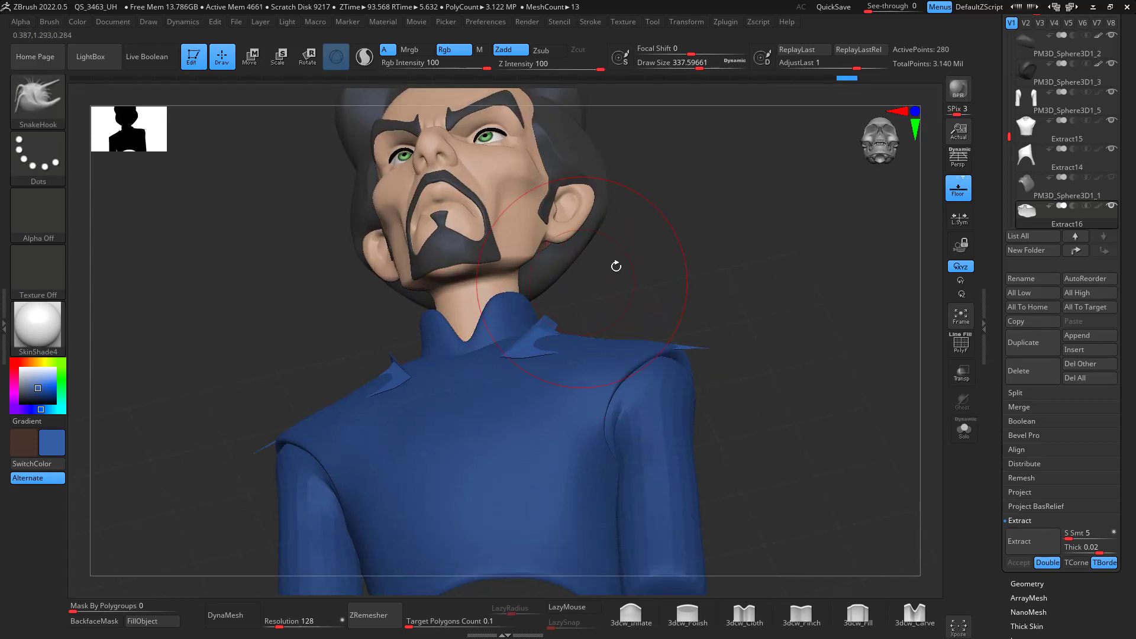
pyautogui.moveTo(616, 266); pyautogui.dragTo(656, 273)
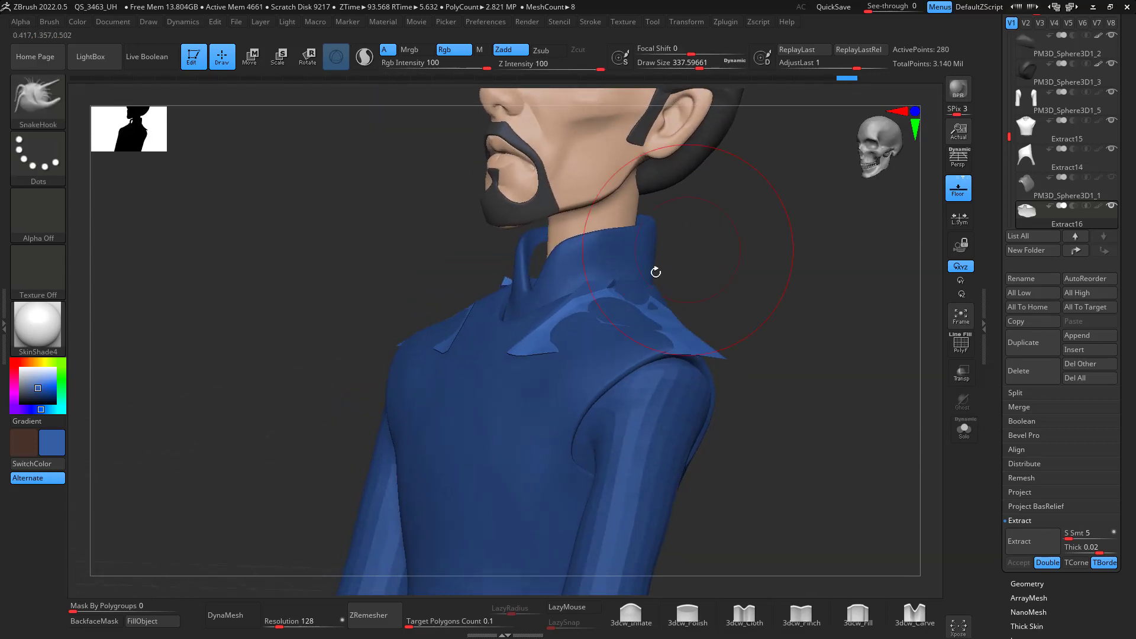
pyautogui.moveTo(611, 332)
pyautogui.mouseDown()
pyautogui.moveTo(653, 271)
pyautogui.moveTo(602, 274)
pyautogui.mouseUp()
pyautogui.hotkey('ctrl', 'z')
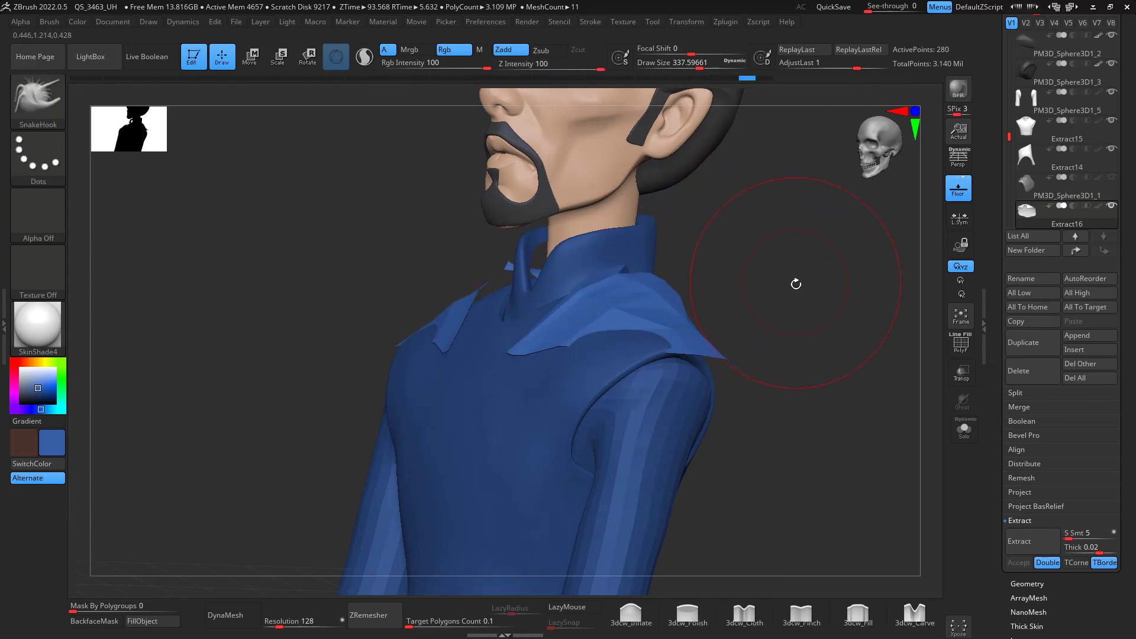
# - Pull the cape's front flap outward over the upper arm and ZRemesh the cape at target polygons count 0.1
pyautogui.moveTo(797, 281)
pyautogui.mouseDown()
pyautogui.moveTo(613, 406)
pyautogui.moveTo(759, 287)
pyautogui.moveTo(736, 300)
pyautogui.mouseUp()
pyautogui.moveTo(640, 381); pyautogui.dragTo(616, 399)
pyautogui.moveTo(782, 190)
pyautogui.mouseDown()
pyautogui.moveTo(734, 198)
pyautogui.moveTo(754, 178)
pyautogui.moveTo(732, 220)
pyautogui.mouseUp()
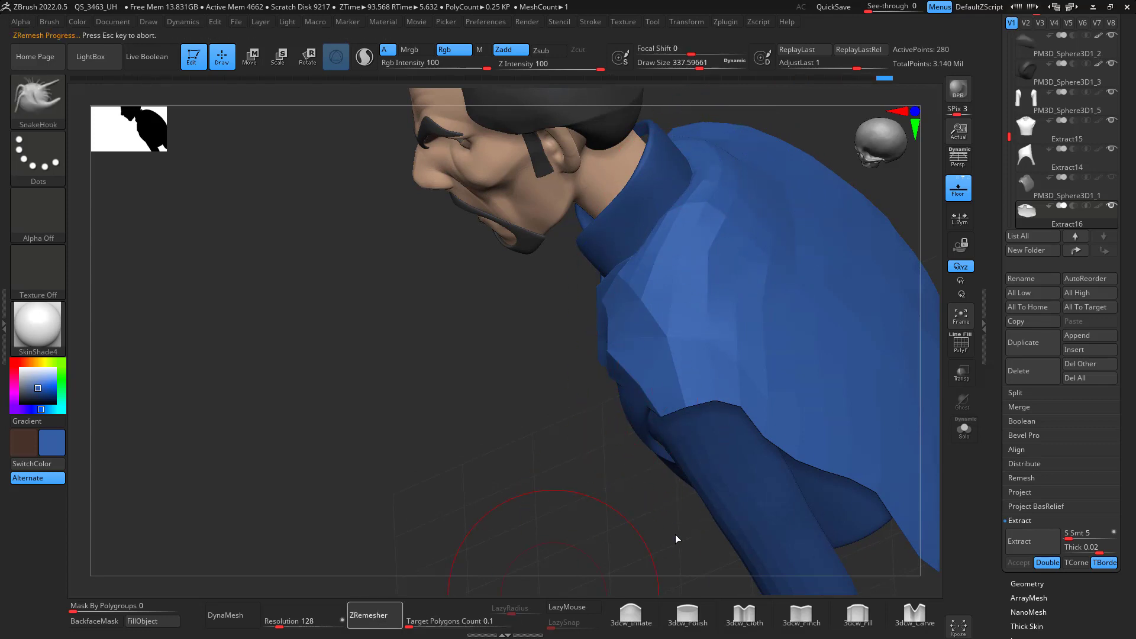
pyautogui.moveTo(648, 547); pyautogui.dragTo(710, 511)
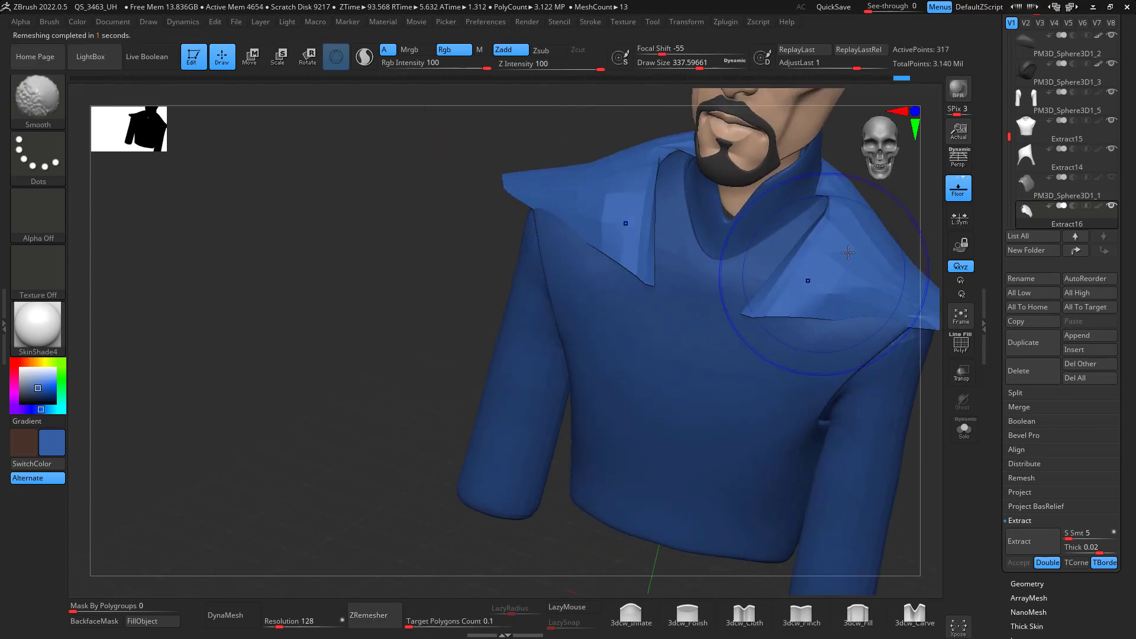
# - Shape and smooth the cape's pointed front flaps beside the collar and ZRemesh the cape again
pyautogui.moveTo(932, 319)
pyautogui.mouseDown()
pyautogui.moveTo(733, 312)
pyautogui.moveTo(599, 347)
pyautogui.moveTo(618, 338)
pyautogui.moveTo(648, 358)
pyautogui.moveTo(608, 330)
pyautogui.moveTo(611, 350)
pyautogui.moveTo(627, 325)
pyautogui.mouseUp()
pyautogui.moveTo(704, 275); pyautogui.dragTo(652, 272)
pyautogui.keyDown('shift'); pyautogui.moveTo(628, 338); pyautogui.dragTo(649, 343); pyautogui.keyUp('shift')
pyautogui.moveTo(684, 271); pyautogui.dragTo(691, 268)
pyautogui.moveTo(630, 344); pyautogui.dragTo(639, 335)
pyautogui.moveTo(685, 276); pyautogui.dragTo(723, 283)
pyautogui.click(367, 615)
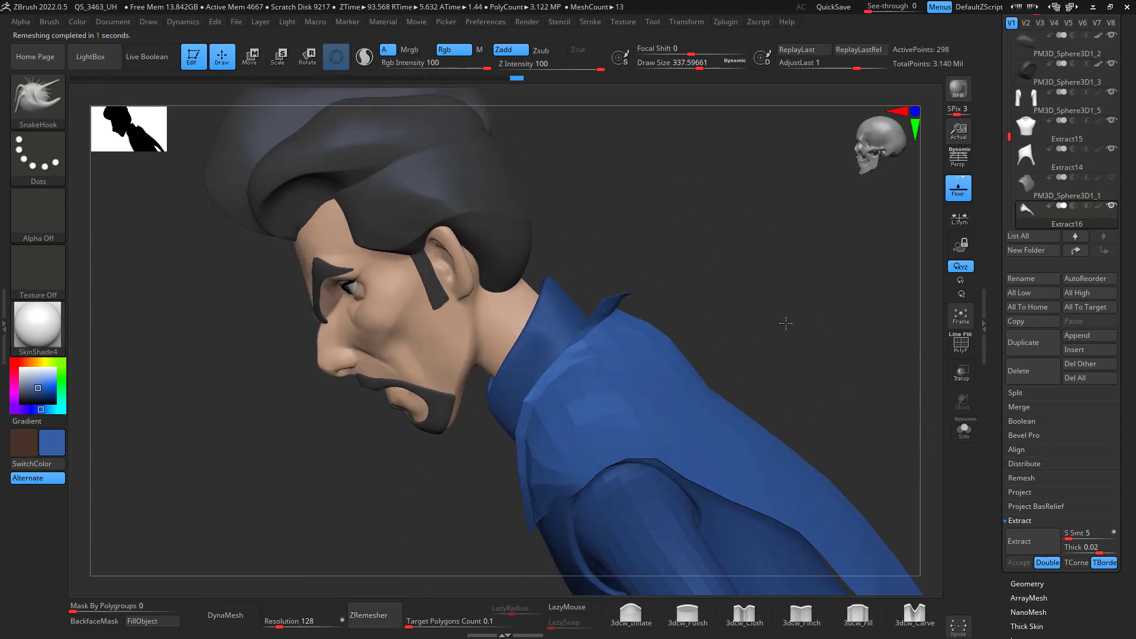
pyautogui.moveTo(785, 323)
pyautogui.mouseDown()
pyautogui.moveTo(770, 305)
pyautogui.moveTo(669, 325)
pyautogui.moveTo(650, 374)
pyautogui.mouseUp()
pyautogui.moveTo(811, 256)
pyautogui.mouseDown()
pyautogui.moveTo(844, 218)
pyautogui.moveTo(846, 288)
pyautogui.mouseUp()
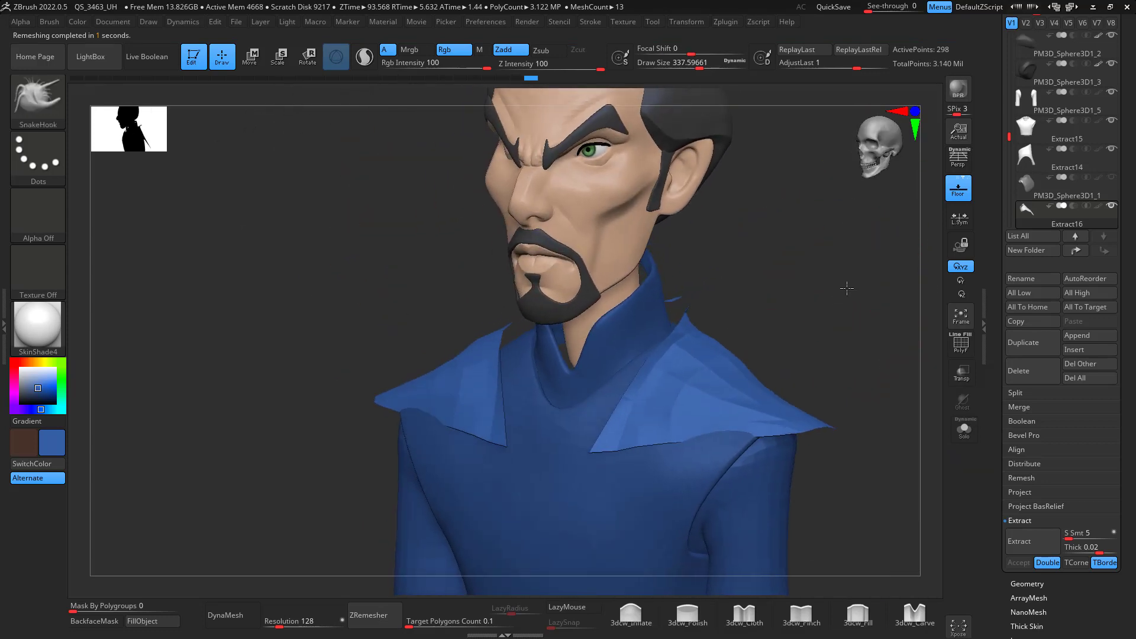
# - Delete the polyloop along the inner edge of the cape's front flaps with ZModeler
pyautogui.moveTo(846, 288)
pyautogui.mouseDown(button='right')
pyautogui.moveTo(829, 274)
pyautogui.moveTo(824, 300)
pyautogui.moveTo(862, 305)
pyautogui.moveTo(829, 297)
pyautogui.moveTo(840, 309)
pyautogui.mouseUp(button='right')
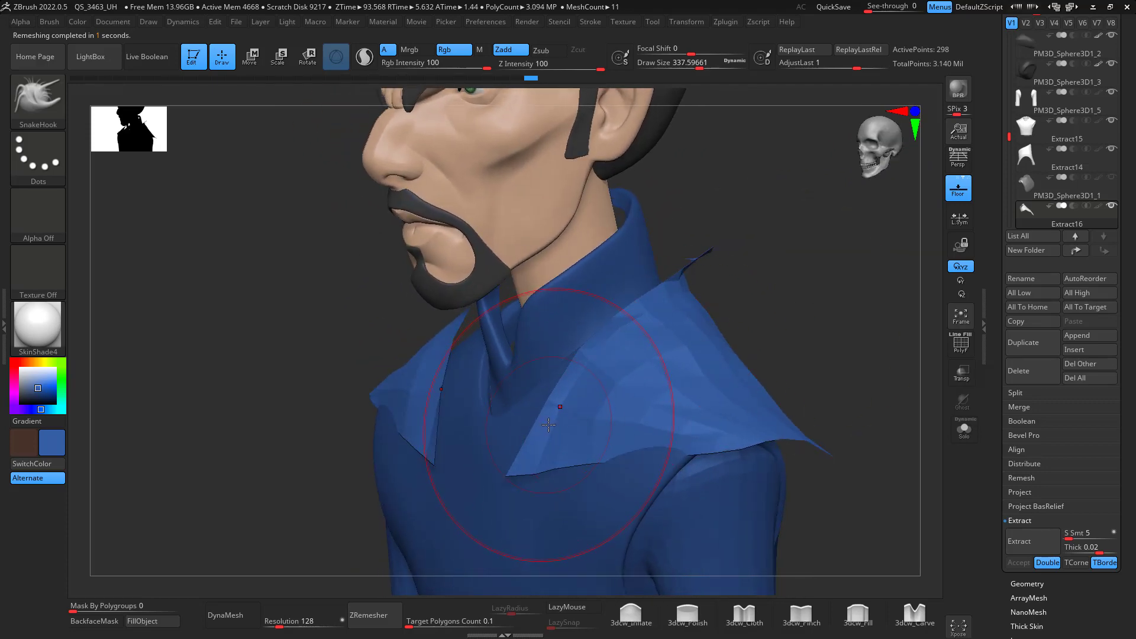
pyautogui.press('b')
pyautogui.press('z')
pyautogui.press('m')
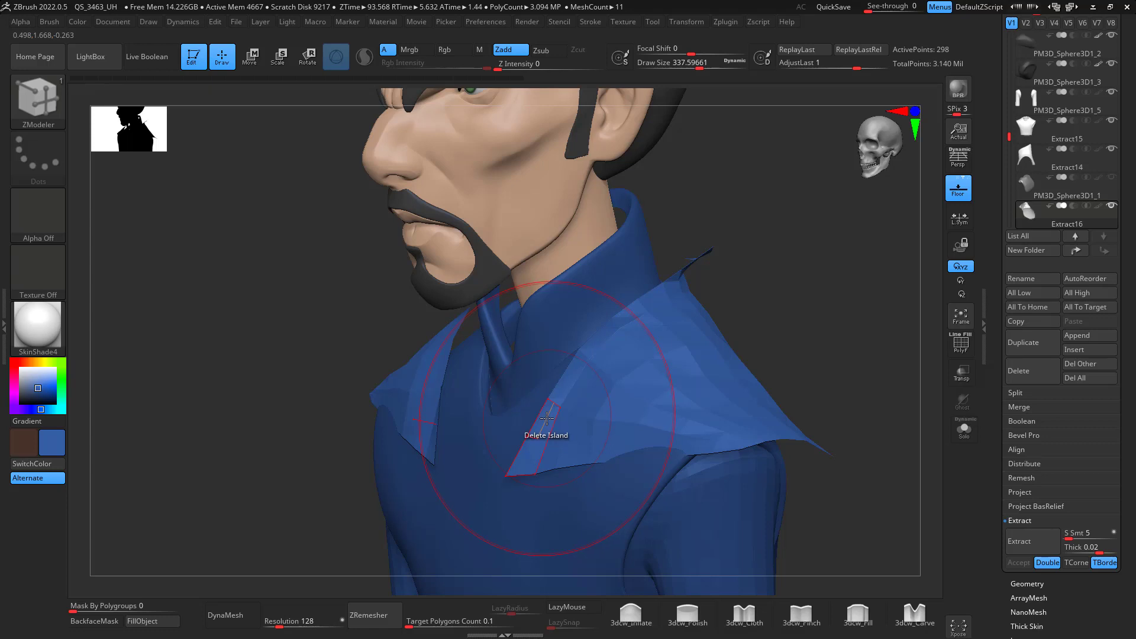
pyautogui.rightClick(547, 418)
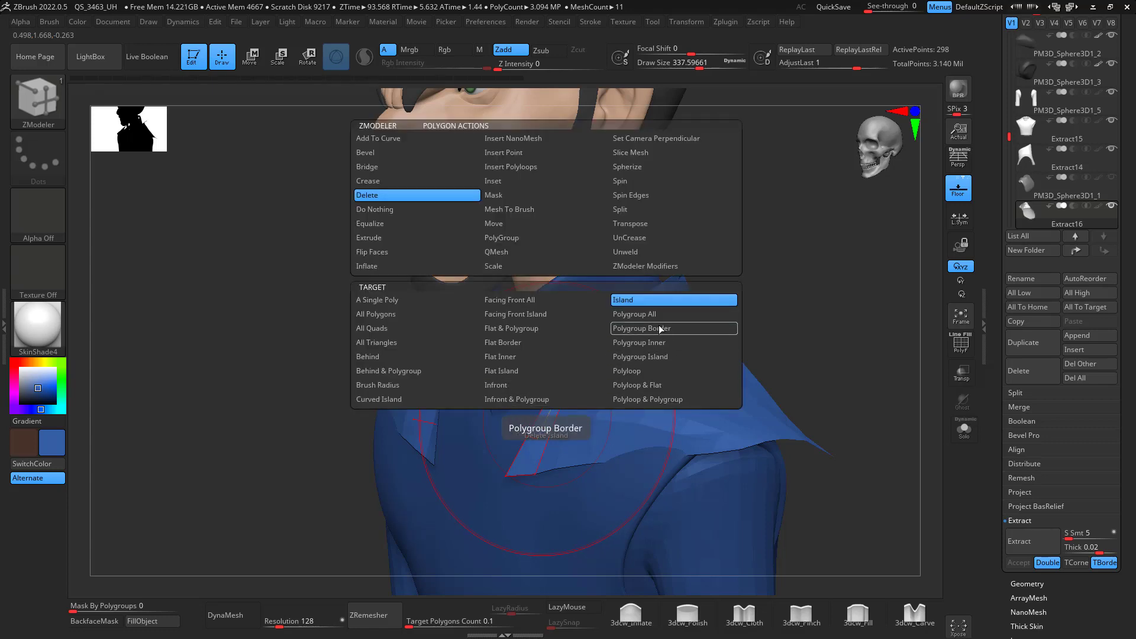
pyautogui.click(644, 373)
pyautogui.click(549, 410)
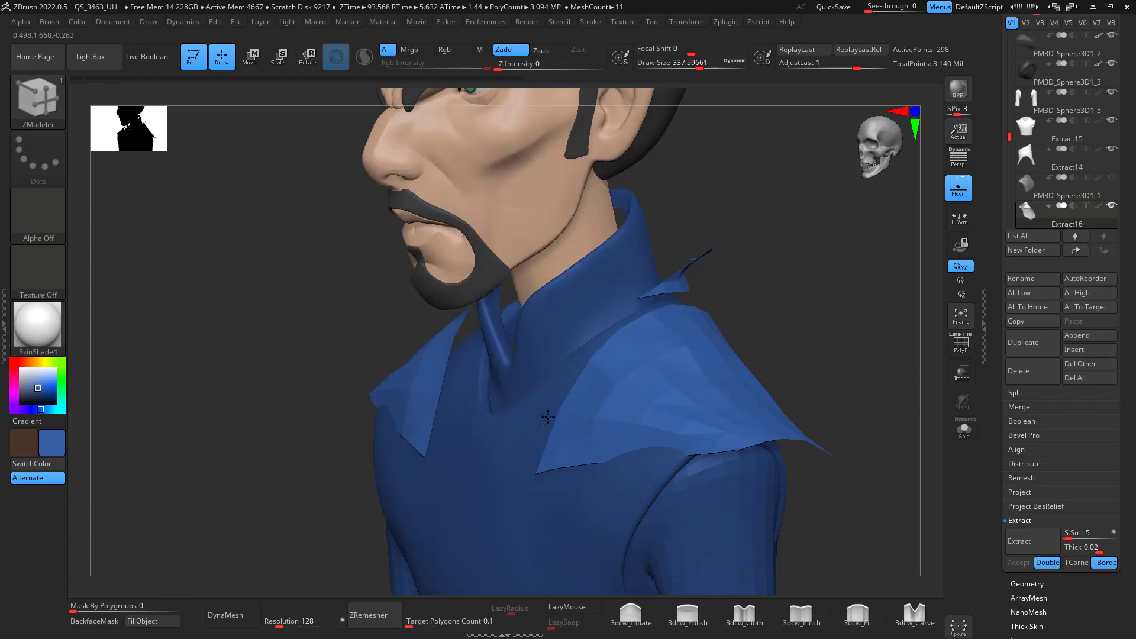
# - Delete the detached strip of cape polygons behind the collar with ZModeler's Delete action targeting Island
pyautogui.moveTo(791, 277); pyautogui.dragTo(747, 279)
pyautogui.press('space')
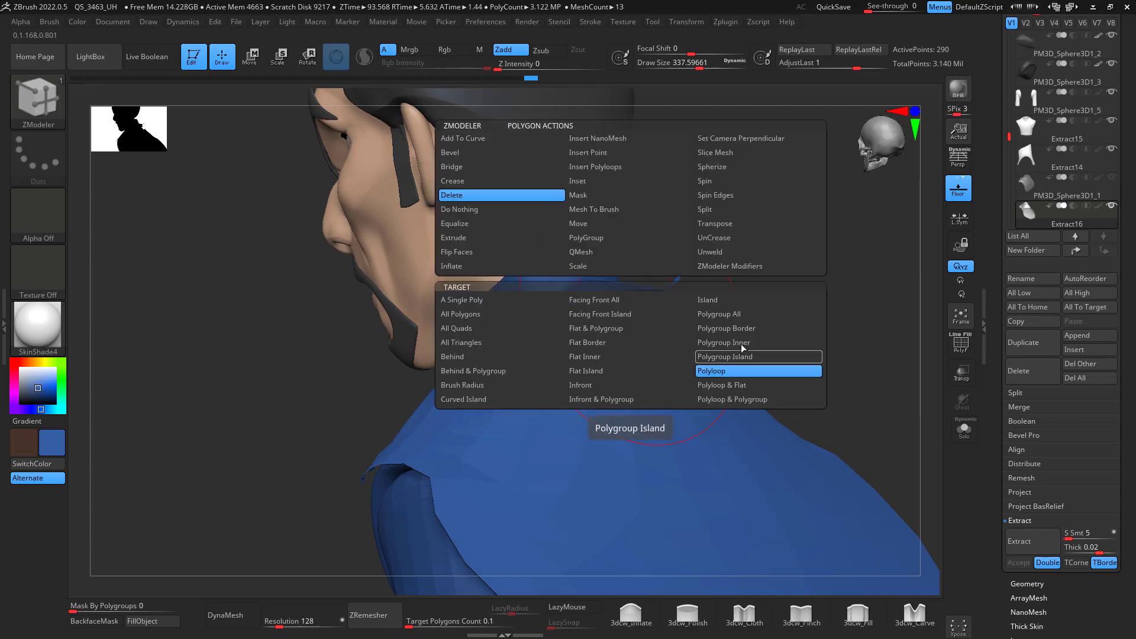
pyautogui.click(738, 299)
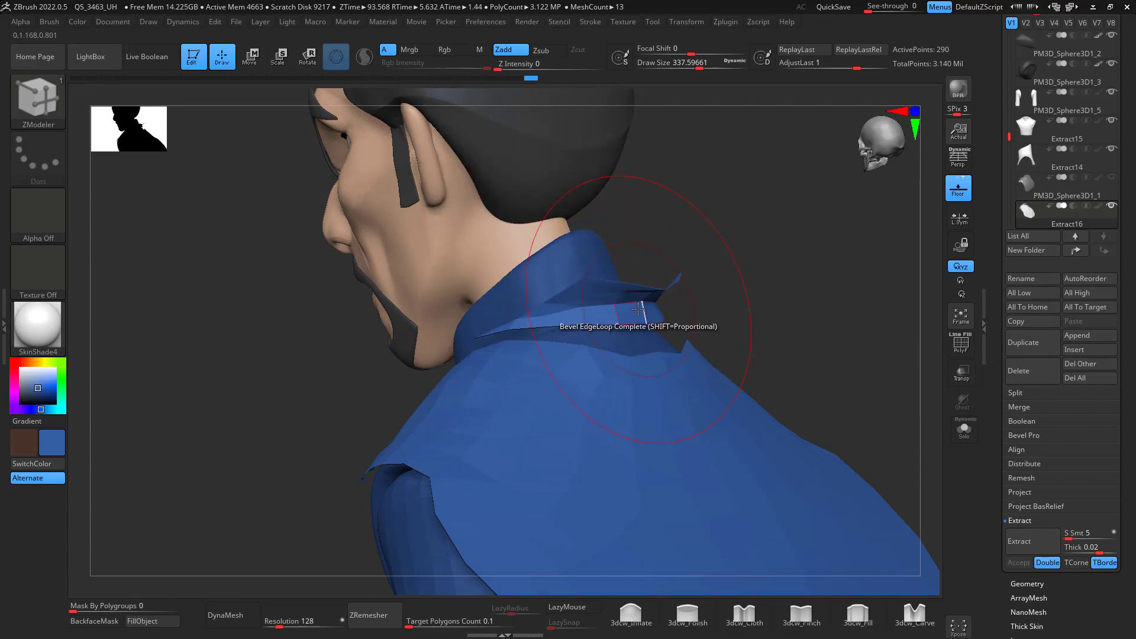
pyautogui.click(633, 312)
# - Adjust the cape's back neckline around the collar with the Move brush at a draw size of about 217
pyautogui.moveTo(789, 297)
pyautogui.mouseDown()
pyautogui.moveTo(809, 296)
pyautogui.moveTo(800, 338)
pyautogui.moveTo(780, 332)
pyautogui.mouseUp()
pyautogui.press('b')
pyautogui.press('m')
pyautogui.press('v')
pyautogui.press('space')
pyautogui.moveTo(652, 352); pyautogui.dragTo(649, 319)
pyautogui.press('space')
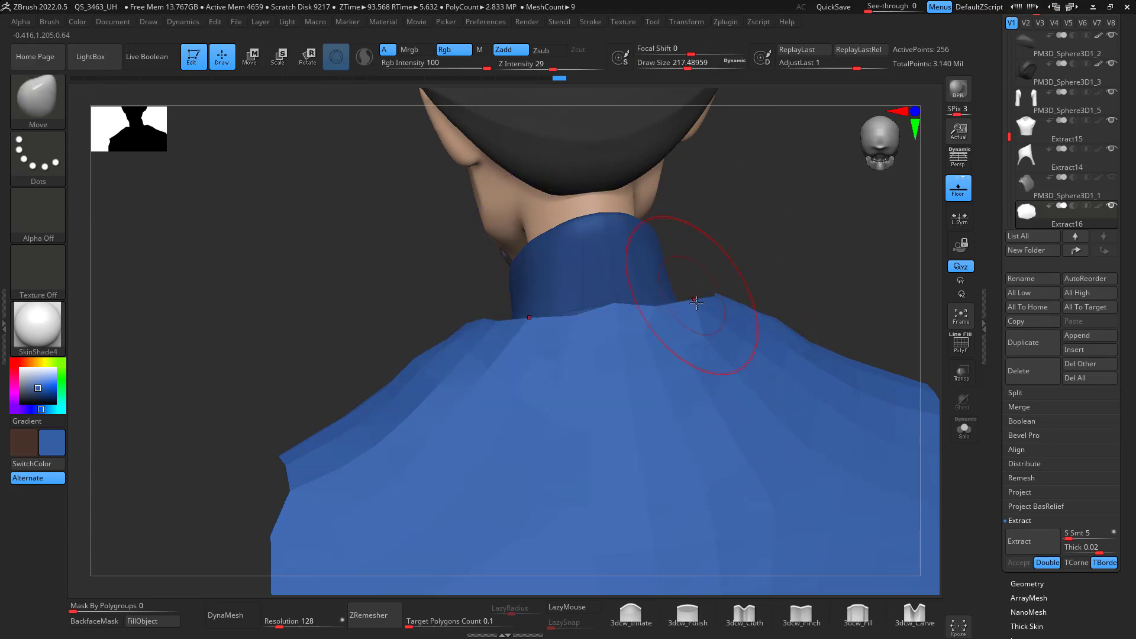
pyautogui.moveTo(736, 267); pyautogui.dragTo(849, 269)
pyautogui.moveTo(725, 303); pyautogui.dragTo(825, 298)
pyautogui.moveTo(825, 298); pyautogui.dragTo(884, 369, button='right')
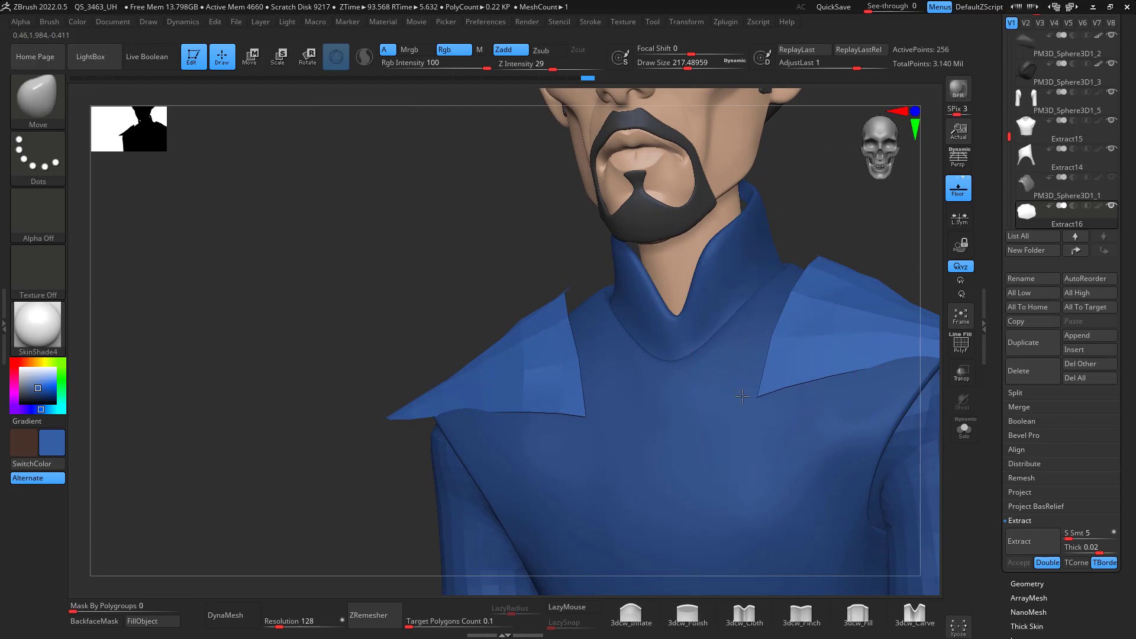
pyautogui.moveTo(770, 319); pyautogui.dragTo(807, 236, button='right')
# - Reshape the cape's front flaps and neckline with the Move brush at a draw size of about 415
pyautogui.press('space')
pyautogui.moveTo(724, 335)
pyautogui.mouseDown()
pyautogui.moveTo(743, 335)
pyautogui.moveTo(671, 353)
pyautogui.mouseUp()
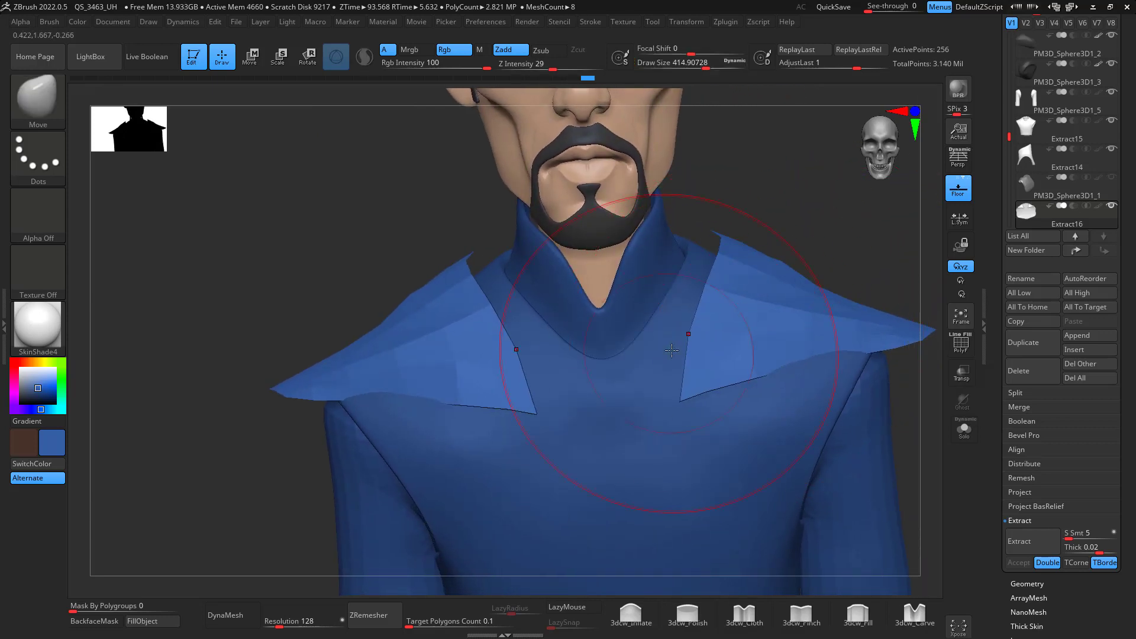
pyautogui.moveTo(708, 315)
pyautogui.mouseDown()
pyautogui.moveTo(687, 317)
pyautogui.moveTo(667, 295)
pyautogui.mouseUp()
pyautogui.moveTo(712, 274); pyautogui.dragTo(631, 387, button='right')
pyautogui.moveTo(797, 224); pyautogui.dragTo(784, 218)
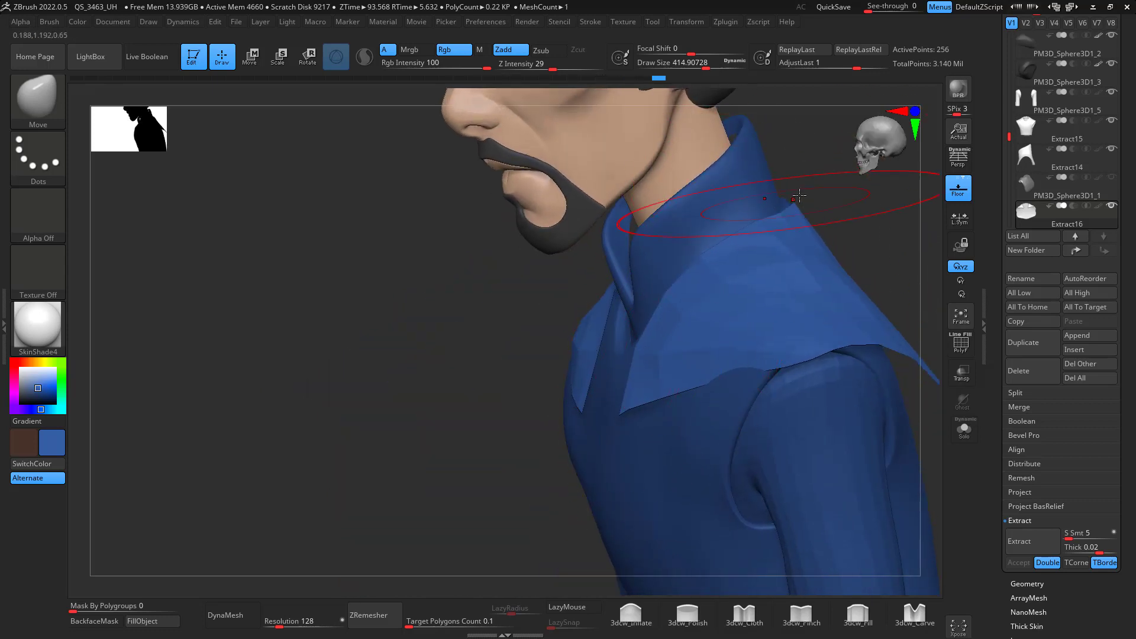
pyautogui.moveTo(801, 199); pyautogui.dragTo(704, 201, button='right')
pyautogui.moveTo(860, 224)
pyautogui.mouseDown()
pyautogui.moveTo(870, 207)
pyautogui.moveTo(837, 228)
pyautogui.mouseUp()
pyautogui.moveTo(618, 261)
pyautogui.mouseDown()
pyautogui.moveTo(649, 307)
pyautogui.moveTo(683, 302)
pyautogui.mouseUp()
pyautogui.keyDown('shift'); pyautogui.moveTo(580, 501); pyautogui.dragTo(674, 388); pyautogui.keyUp('shift')
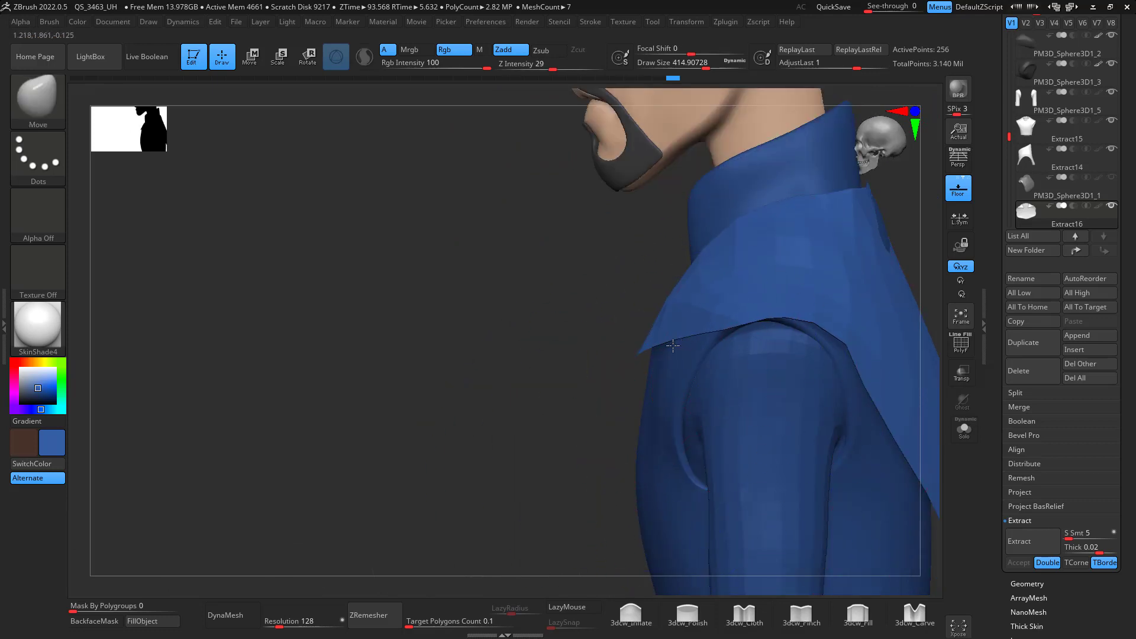
pyautogui.moveTo(931, 243); pyautogui.dragTo(881, 258, button='right')
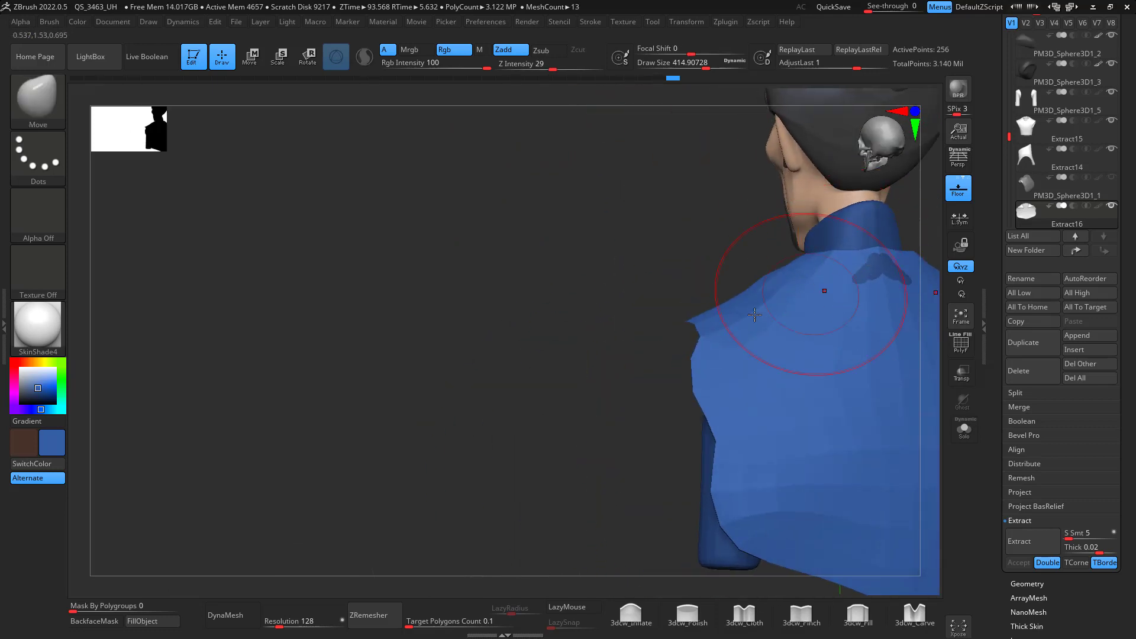
pyautogui.moveTo(755, 314); pyautogui.dragTo(677, 339, button='right')
# - Enlarge the Move brush's draw size to about 846 and shape the cape's hanging back panel
pyautogui.press('space')
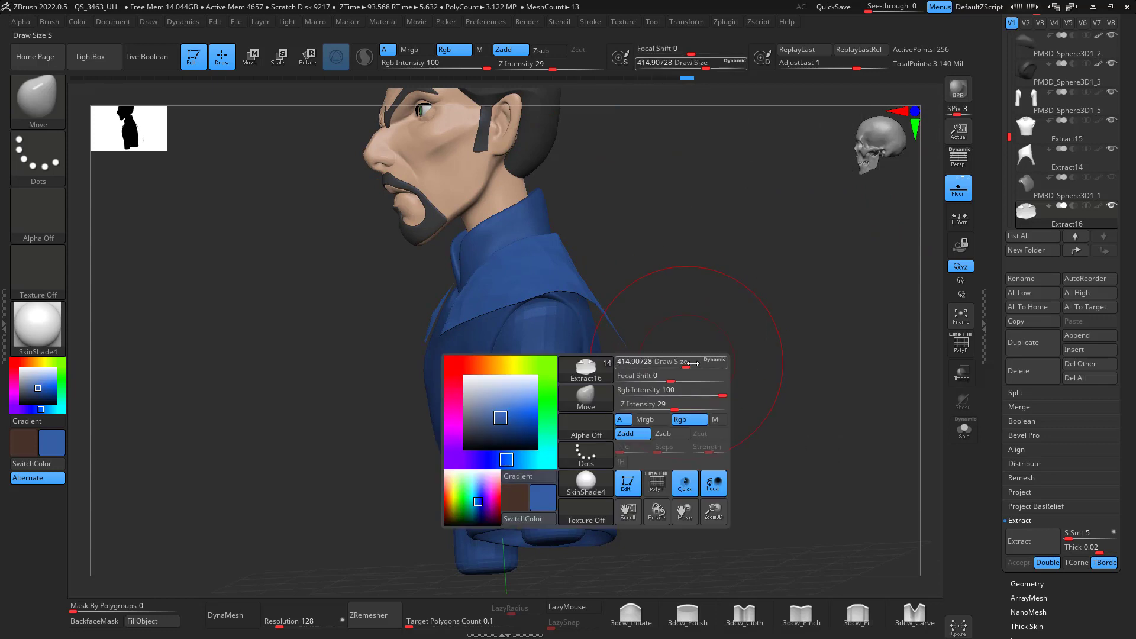
pyautogui.click(714, 364)
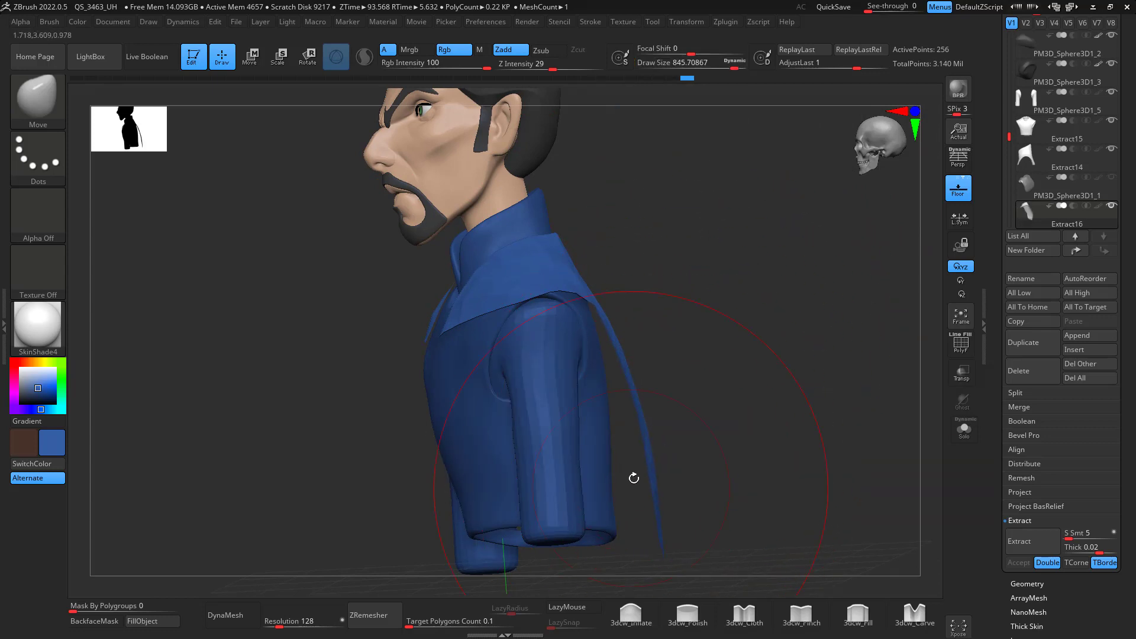
pyautogui.moveTo(765, 373); pyautogui.dragTo(797, 462, button='right')
pyautogui.moveTo(792, 400); pyautogui.dragTo(763, 477, button='right')
pyautogui.moveTo(651, 536); pyautogui.dragTo(562, 498, button='right')
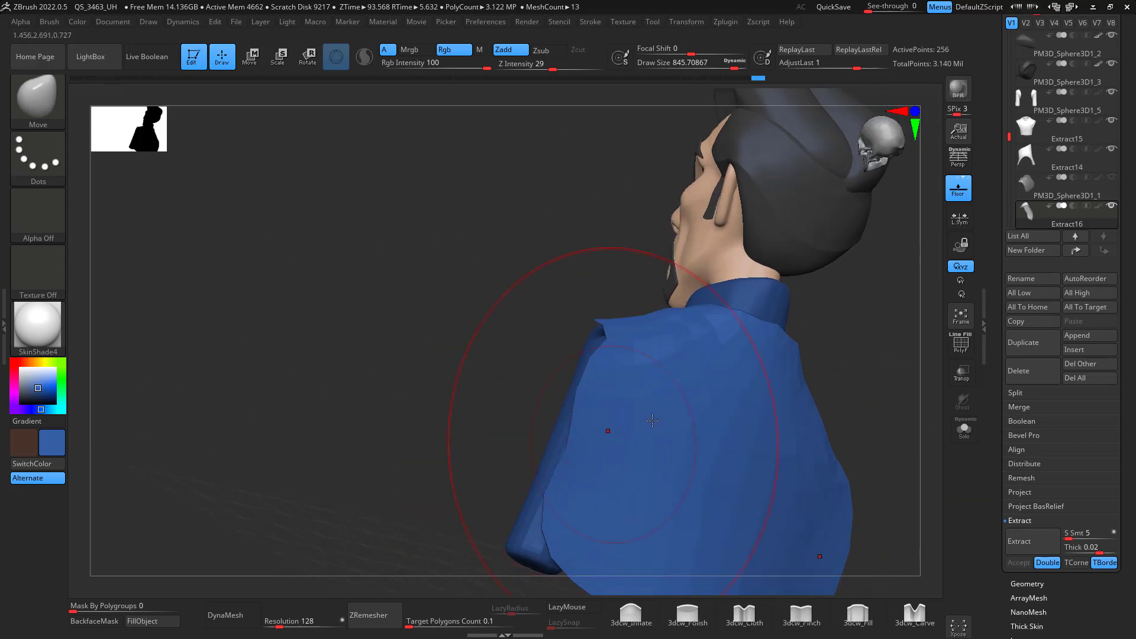
pyautogui.moveTo(652, 420); pyautogui.dragTo(847, 285, button='right')
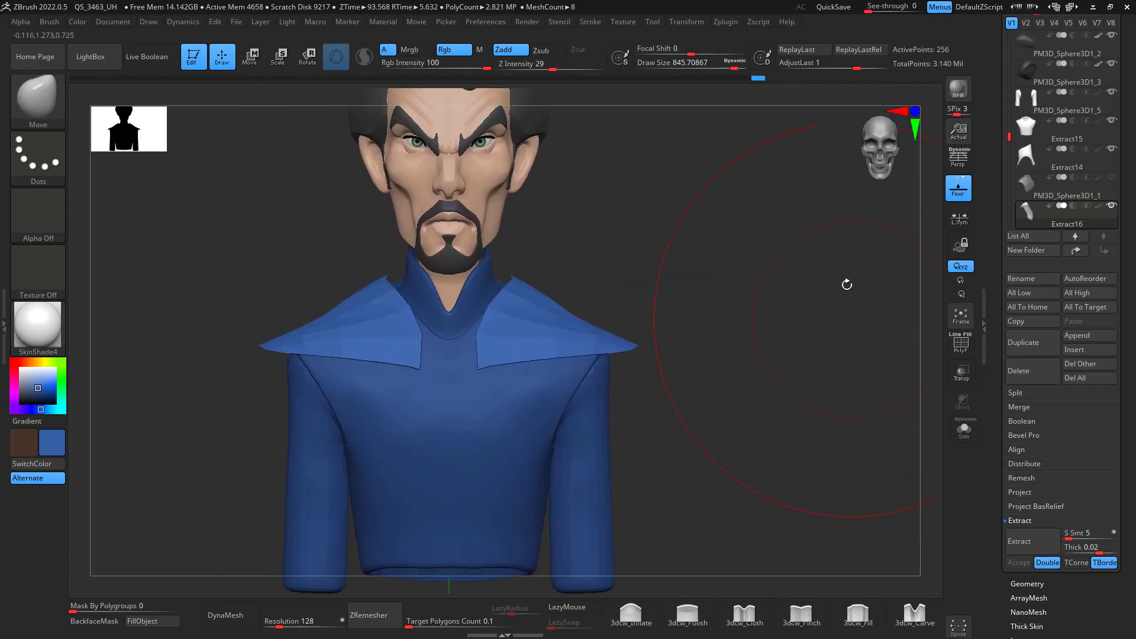
# - Change the active color to red and check the clothing from the front and side
pyautogui.click(14, 362)
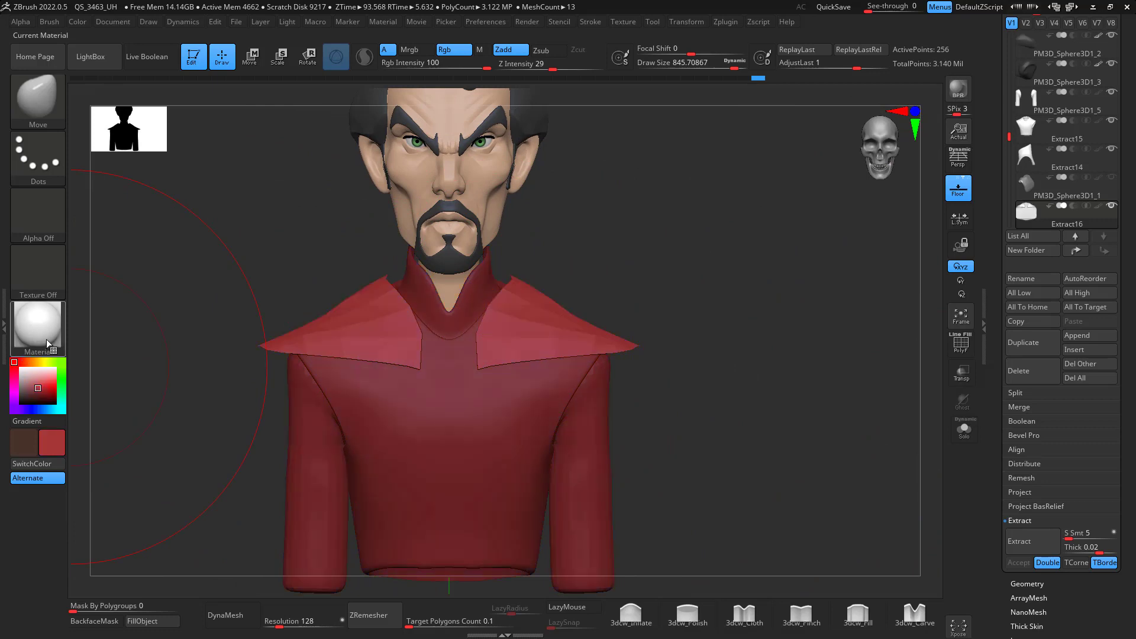
pyautogui.moveTo(713, 362)
pyautogui.mouseDown(button='right')
pyautogui.moveTo(768, 375)
pyautogui.moveTo(827, 284)
pyautogui.mouseUp(button='right')
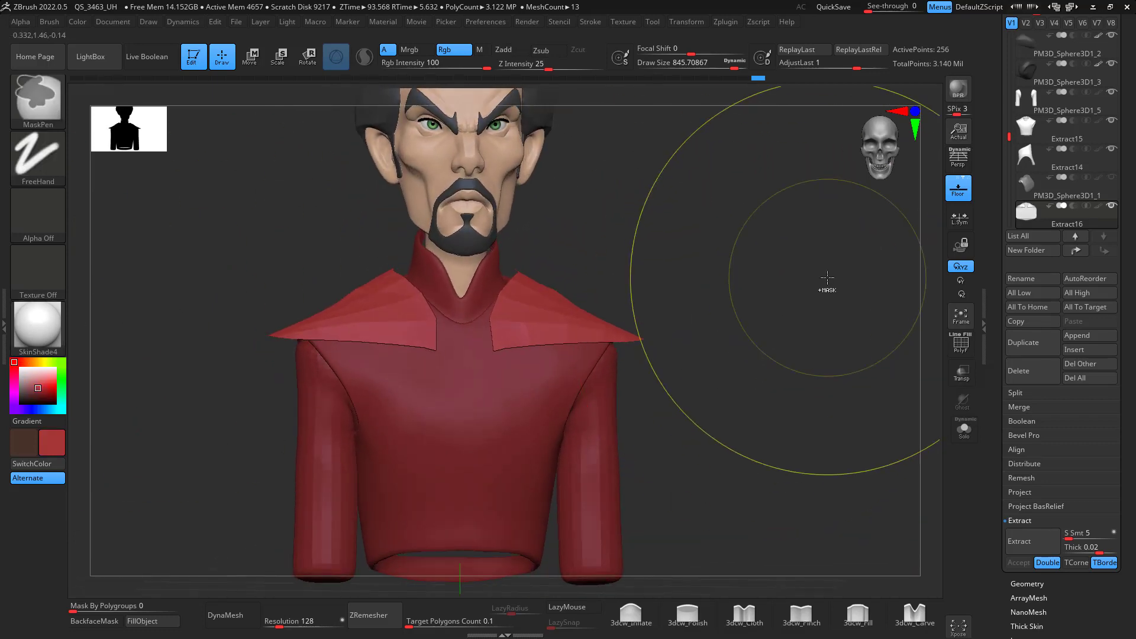
pyautogui.moveTo(809, 331); pyautogui.dragTo(756, 353, button='right')
pyautogui.moveTo(751, 314)
pyautogui.mouseDown(button='right')
pyautogui.moveTo(935, 239)
pyautogui.moveTo(675, 427)
pyautogui.moveTo(697, 431)
pyautogui.mouseUp(button='right')
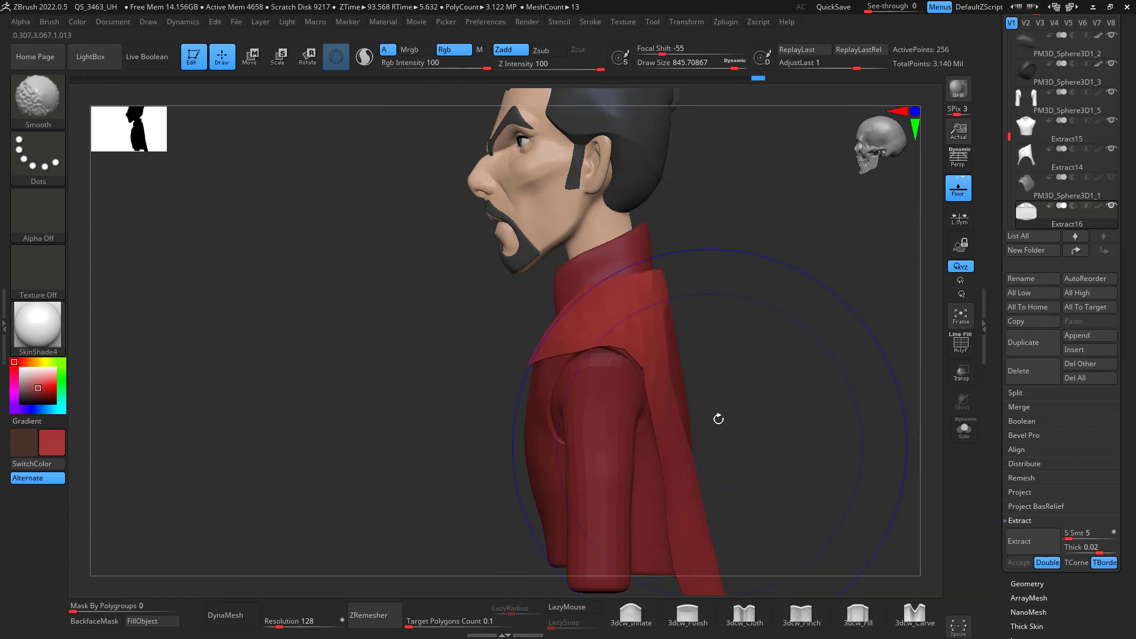
pyautogui.moveTo(696, 371); pyautogui.dragTo(787, 377, button='right')
# - Show the polyframe, adjust the cape's shoulder corner with Move at a draw size of about 172, and ZRemesh the cape
pyautogui.hotkey('shift', 'f')
pyautogui.moveTo(942, 291); pyautogui.dragTo(951, 244, button='right')
pyautogui.press('space')
pyautogui.moveTo(510, 383); pyautogui.dragTo(455, 382)
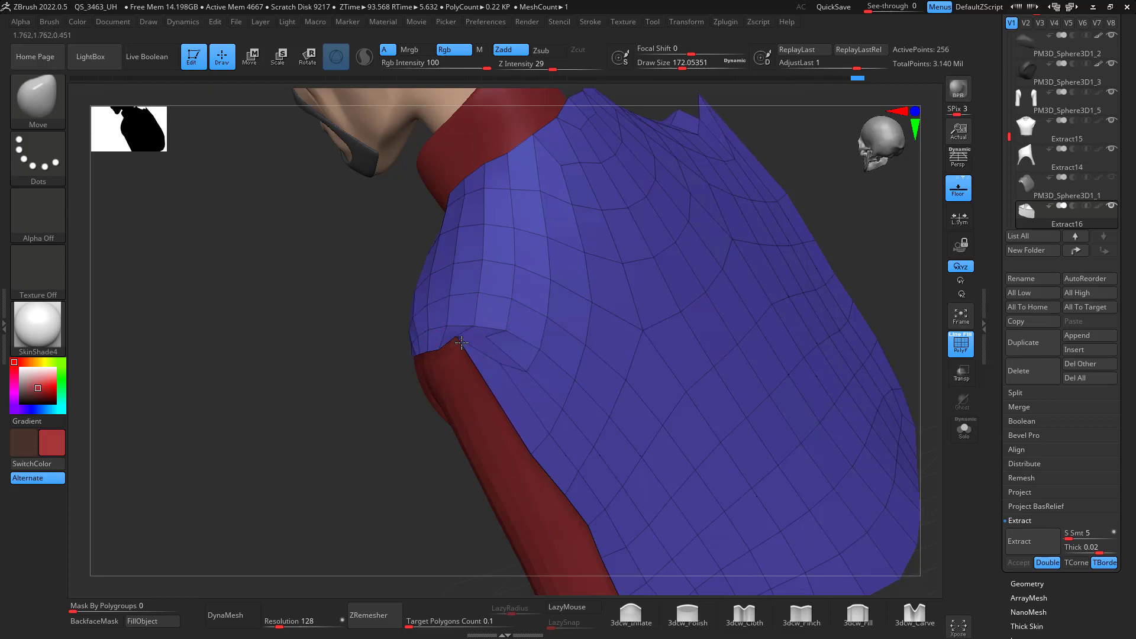
pyautogui.click(368, 614)
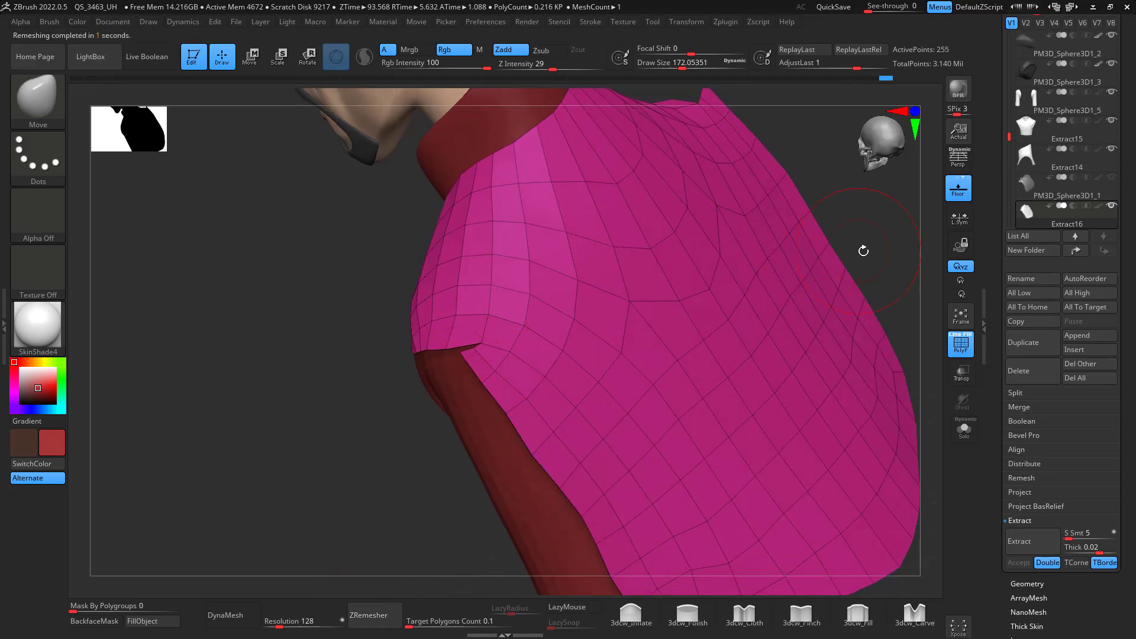
# - Delete the outer polyloops along the cape's side edge below the shoulder with ZModeler
pyautogui.moveTo(863, 251); pyautogui.dragTo(680, 237)
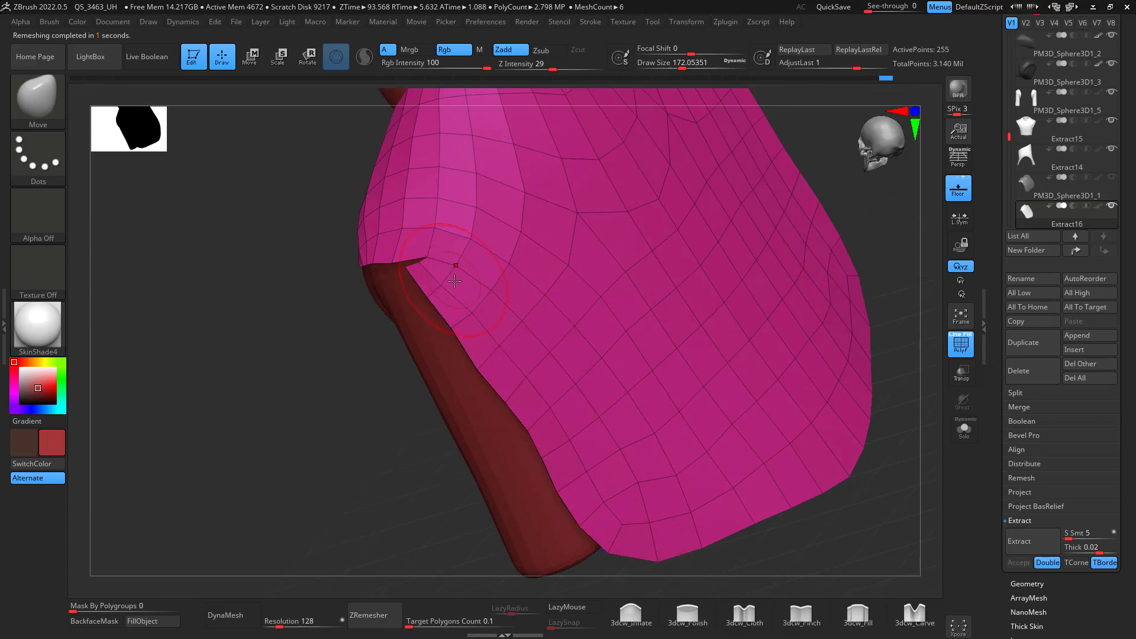
pyautogui.press('b')
pyautogui.press('z')
pyautogui.press('m')
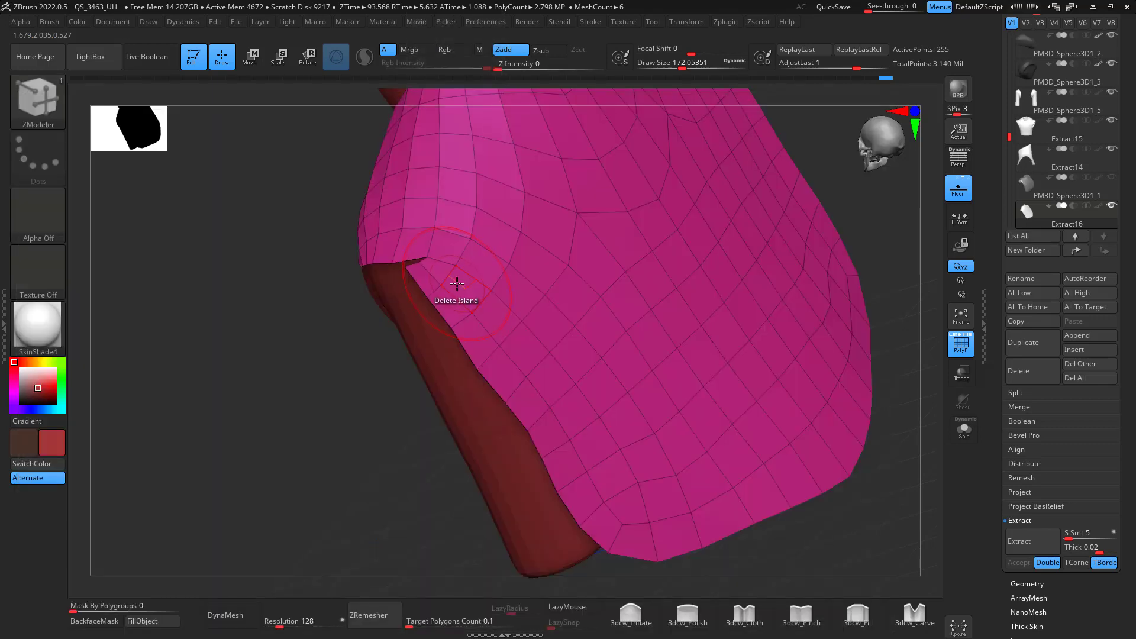
pyautogui.press('space')
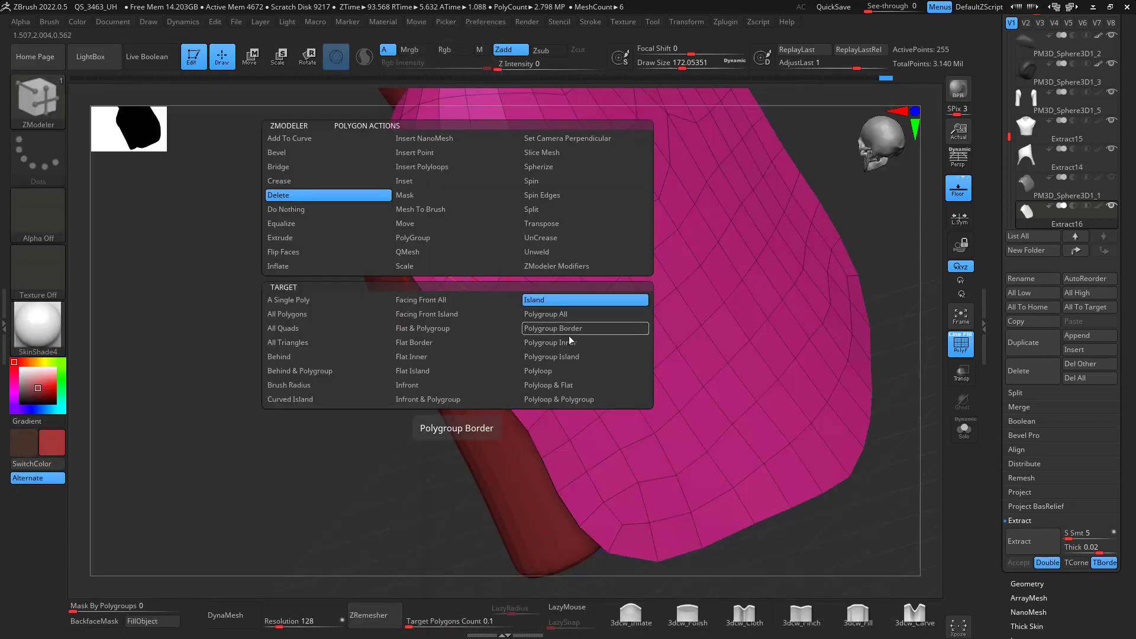
pyautogui.click(562, 370)
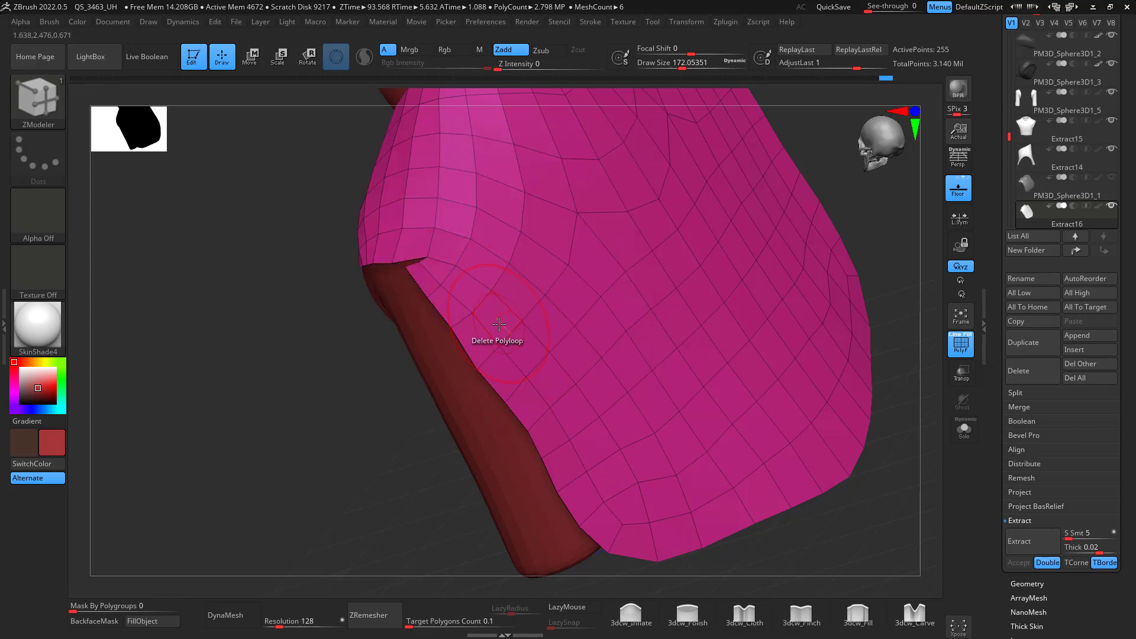
pyautogui.click(498, 324)
pyautogui.click(481, 355)
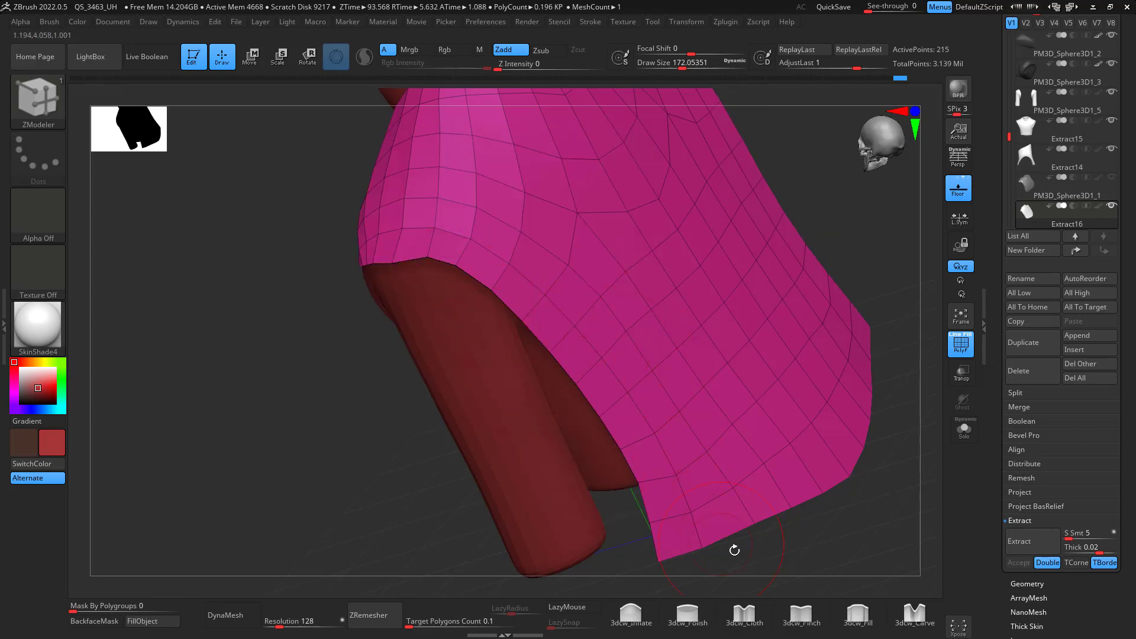
# - Widen the cape's lower side edges toward the arms with the Move brush at a draw size of about 676
pyautogui.keyDown('ctrl'); pyautogui.moveTo(734, 550); pyautogui.dragTo(814, 378, button='right'); pyautogui.keyUp('ctrl')
pyautogui.moveTo(525, 345); pyautogui.dragTo(605, 307, button='right')
pyautogui.press('b')
pyautogui.press('m')
pyautogui.press('v')
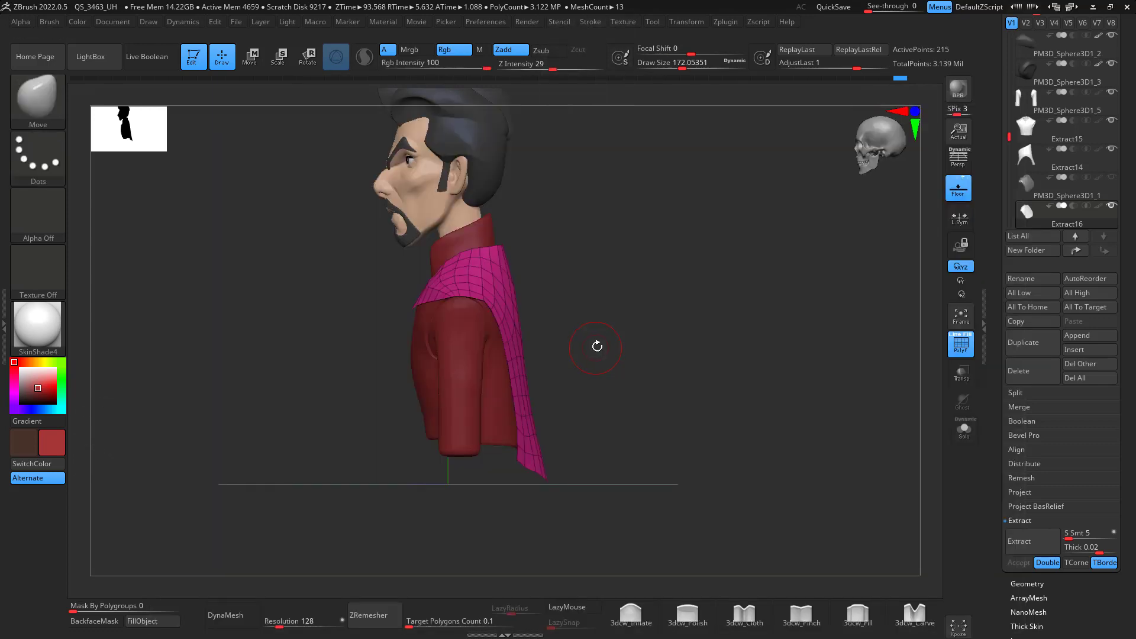
pyautogui.press('space')
pyautogui.moveTo(597, 347); pyautogui.dragTo(631, 347)
pyautogui.moveTo(609, 325); pyautogui.dragTo(546, 313, button='right')
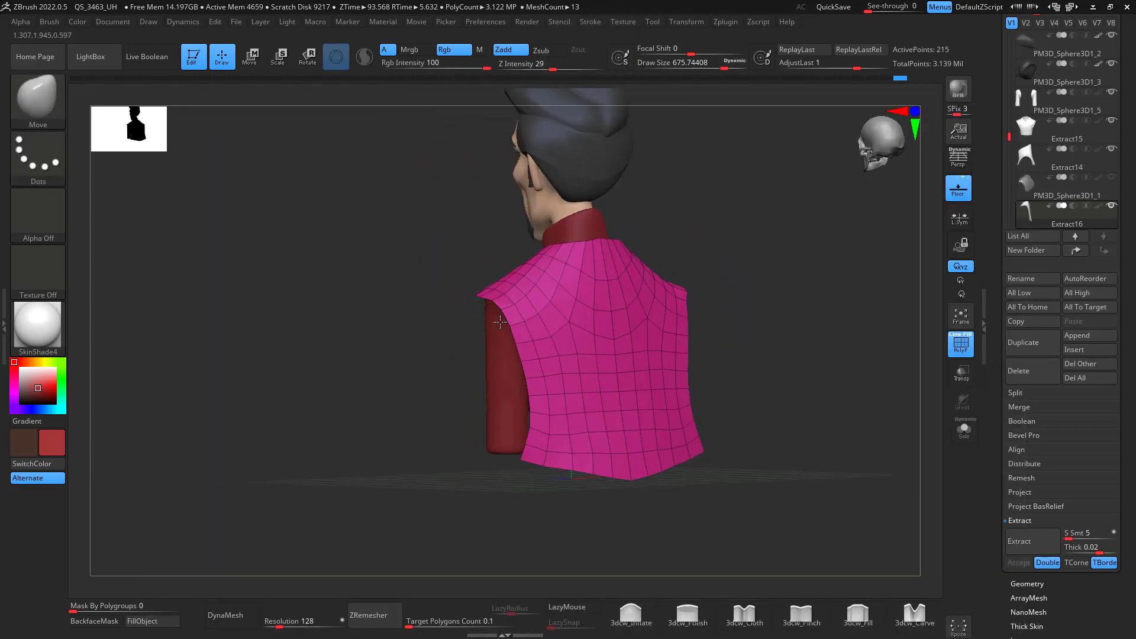
pyautogui.moveTo(500, 321); pyautogui.dragTo(502, 428)
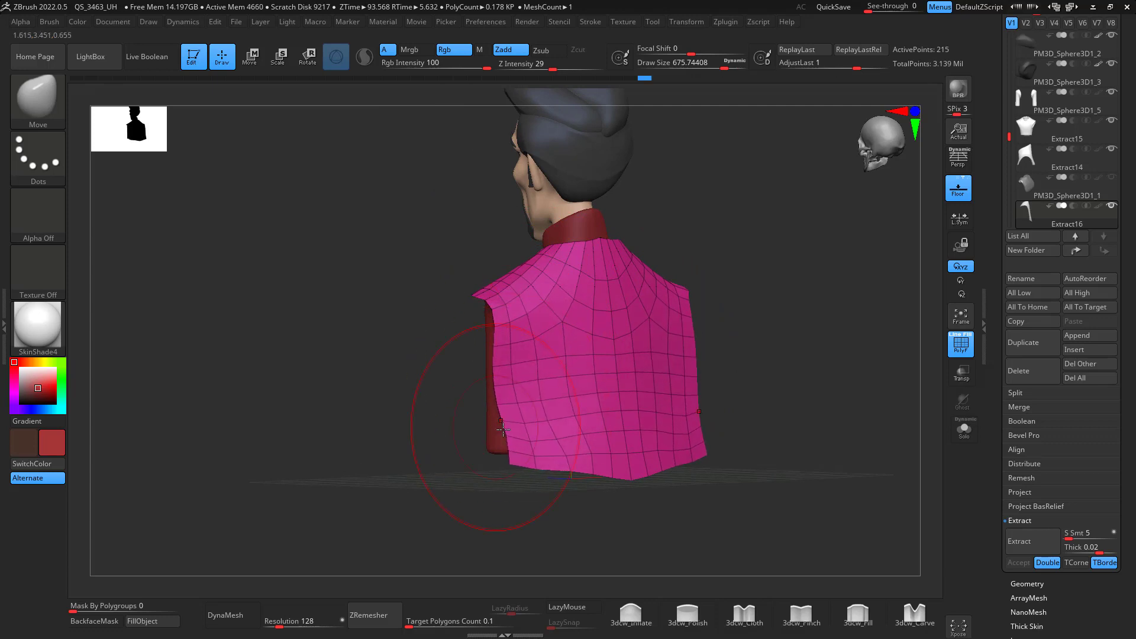
pyautogui.moveTo(570, 333)
pyautogui.mouseDown(button='right')
pyautogui.moveTo(806, 304)
pyautogui.moveTo(553, 317)
pyautogui.mouseUp(button='right')
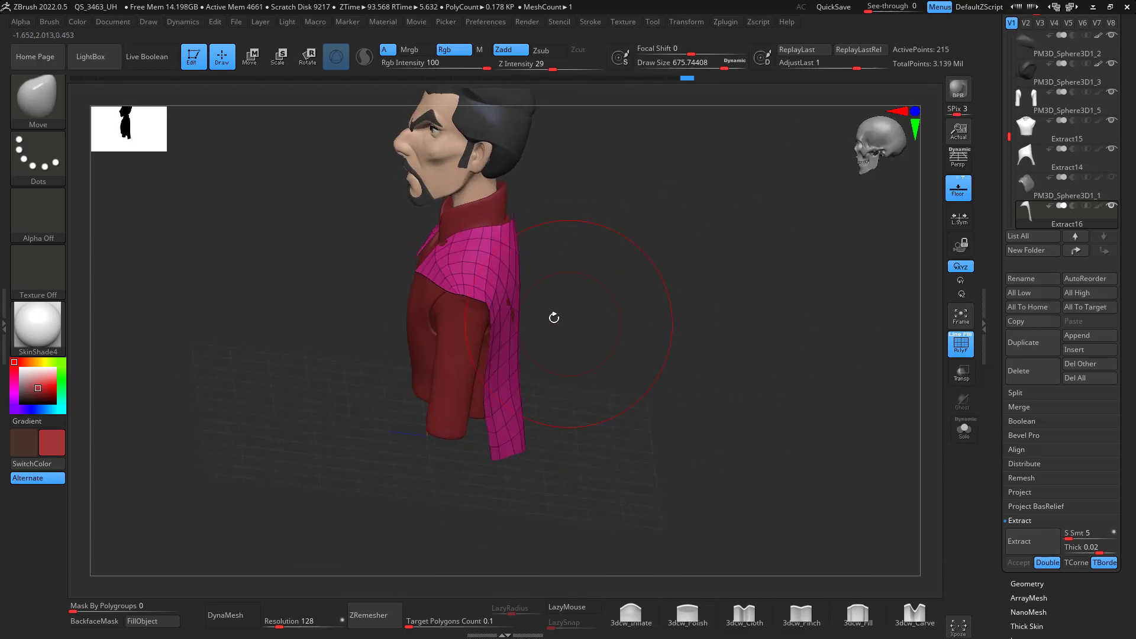
# - Fit the cape's neckline and shoulder over the body with Move at a draw size of about 550, and smooth the shoulder surface
pyautogui.keyDown('shift'); pyautogui.moveTo(608, 287); pyautogui.dragTo(699, 308, button='right'); pyautogui.keyUp('shift')
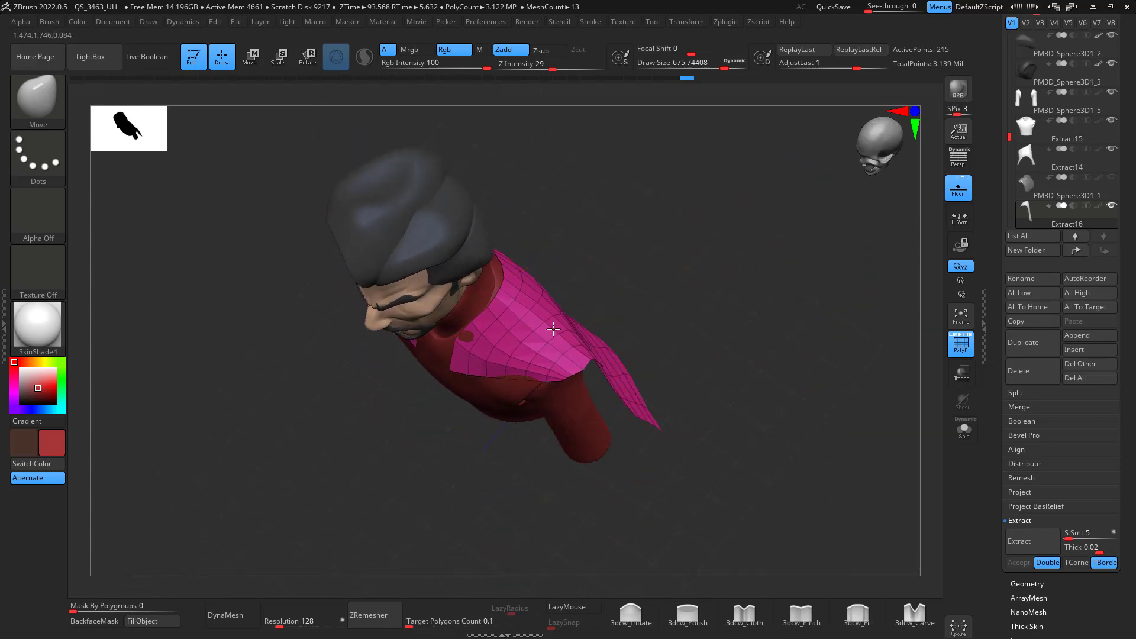
pyautogui.moveTo(672, 290)
pyautogui.keyDown('shift'); pyautogui.mouseDown(button='right')
pyautogui.moveTo(682, 278)
pyautogui.moveTo(662, 302)
pyautogui.moveTo(658, 343)
pyautogui.mouseUp(button='right'); pyautogui.keyUp('shift')
pyautogui.press('space')
pyautogui.moveTo(586, 384); pyautogui.dragTo(570, 386)
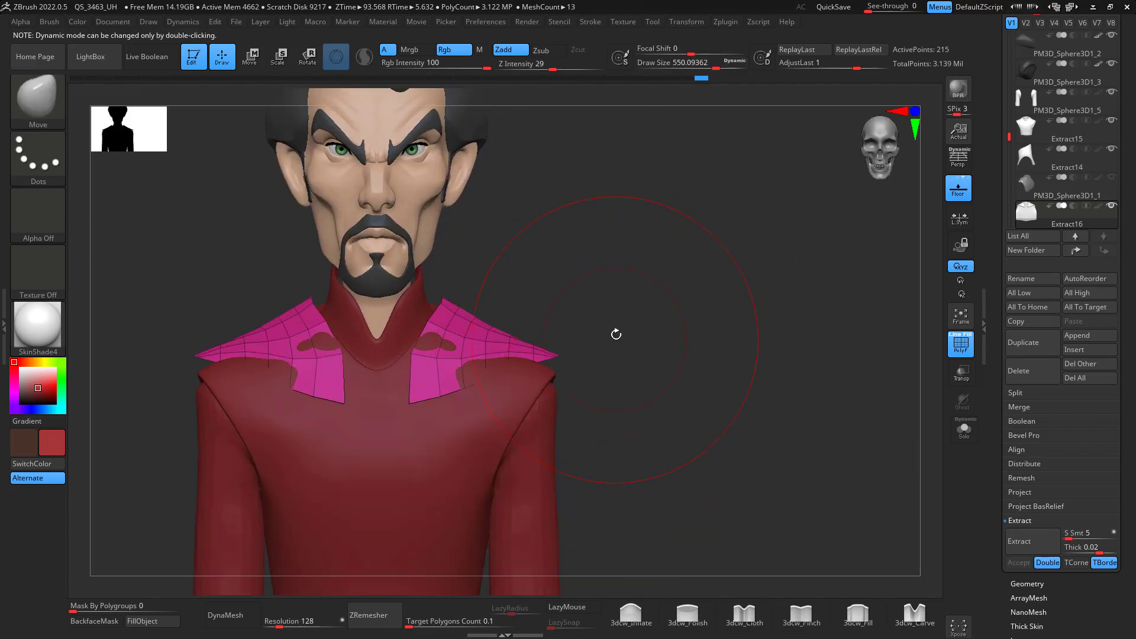
pyautogui.moveTo(614, 333); pyautogui.dragTo(607, 291, button='right')
pyautogui.moveTo(501, 346); pyautogui.dragTo(501, 329)
pyautogui.moveTo(511, 344); pyautogui.dragTo(572, 299, button='right')
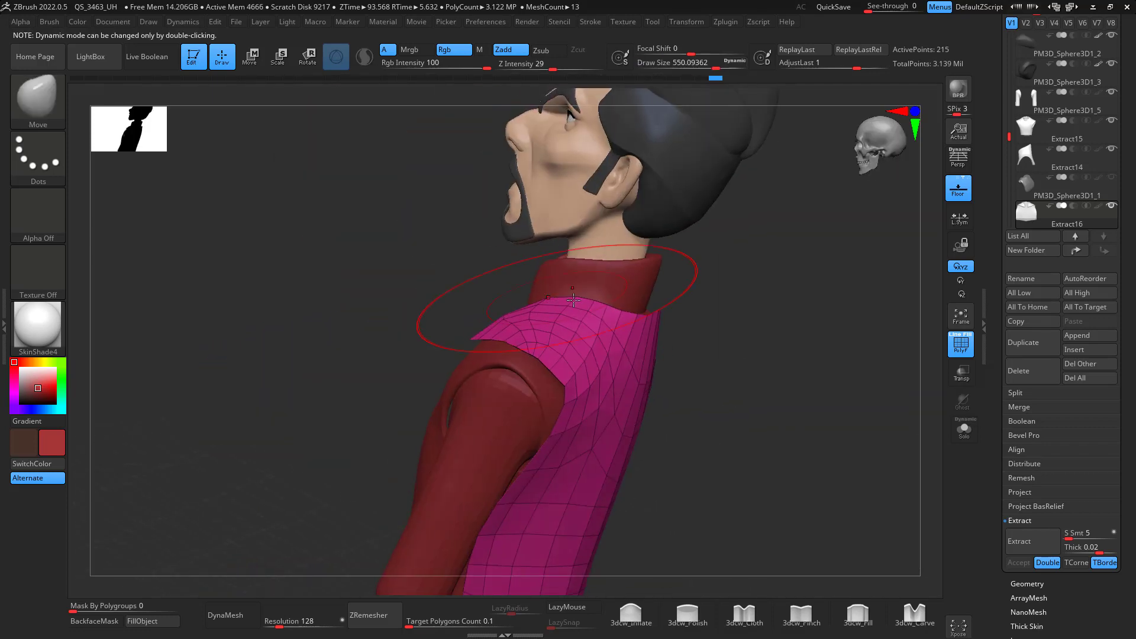
pyautogui.moveTo(592, 366); pyautogui.dragTo(618, 395, button='right')
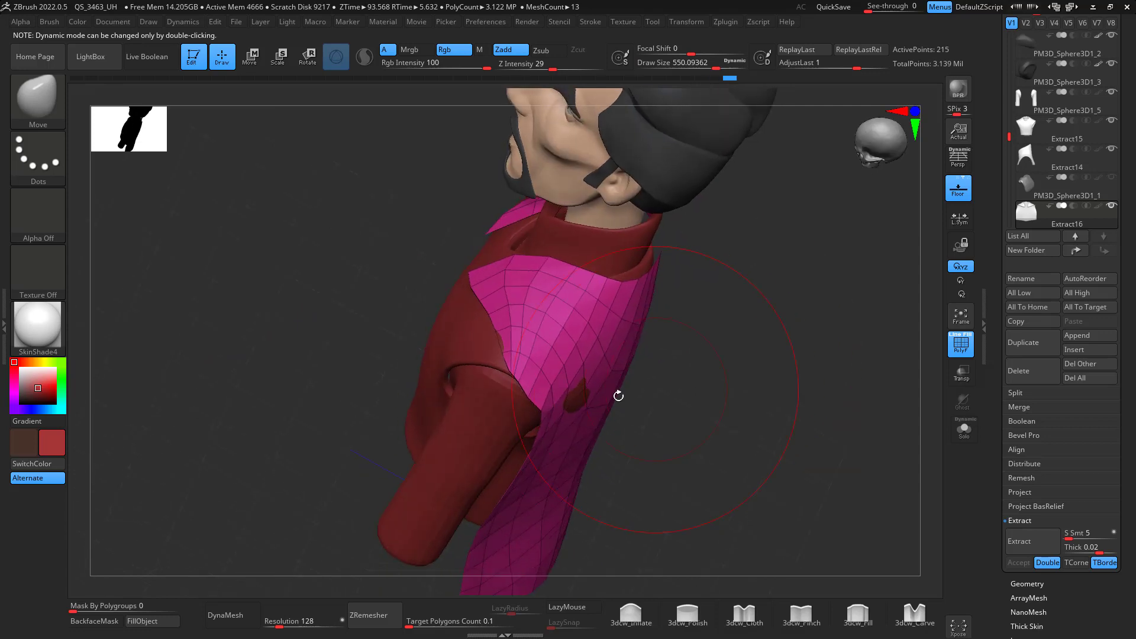
pyautogui.moveTo(569, 383)
pyautogui.keyDown('shift'); pyautogui.mouseDown()
pyautogui.moveTo(564, 392)
pyautogui.moveTo(537, 352)
pyautogui.mouseUp(); pyautogui.keyUp('shift')
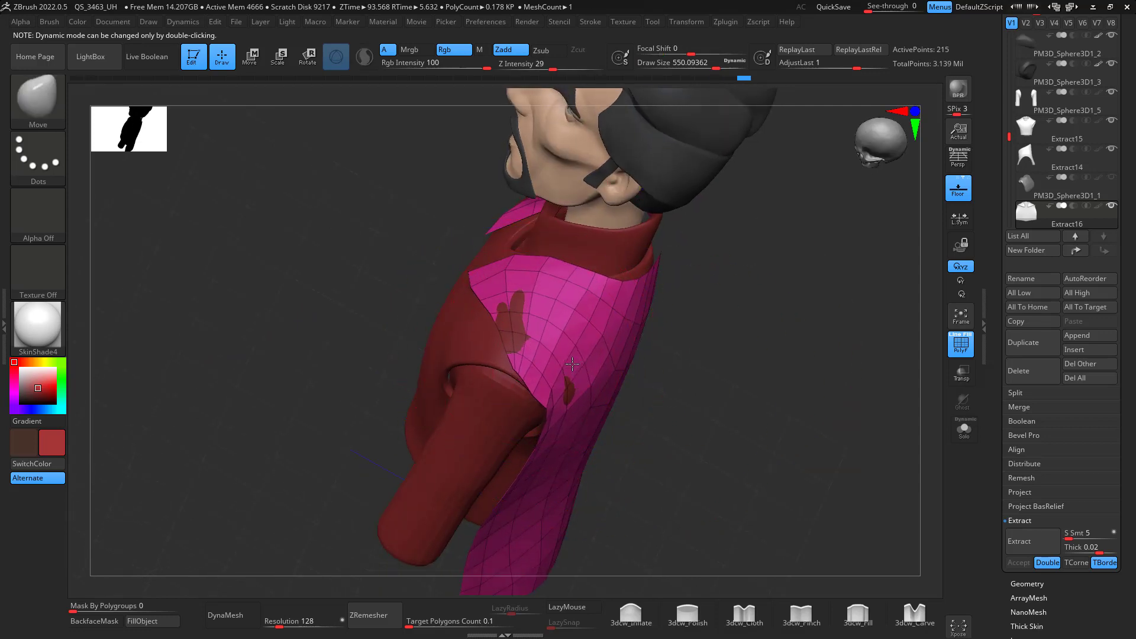
# - Reshape the cape's shoulder corners and lower front edges with the Move brush, reducing the draw size to about 223
pyautogui.moveTo(552, 412)
pyautogui.mouseDown(button='right')
pyautogui.moveTo(641, 381)
pyautogui.moveTo(487, 391)
pyautogui.mouseUp(button='right')
pyautogui.press('space')
pyautogui.moveTo(591, 400); pyautogui.dragTo(574, 405)
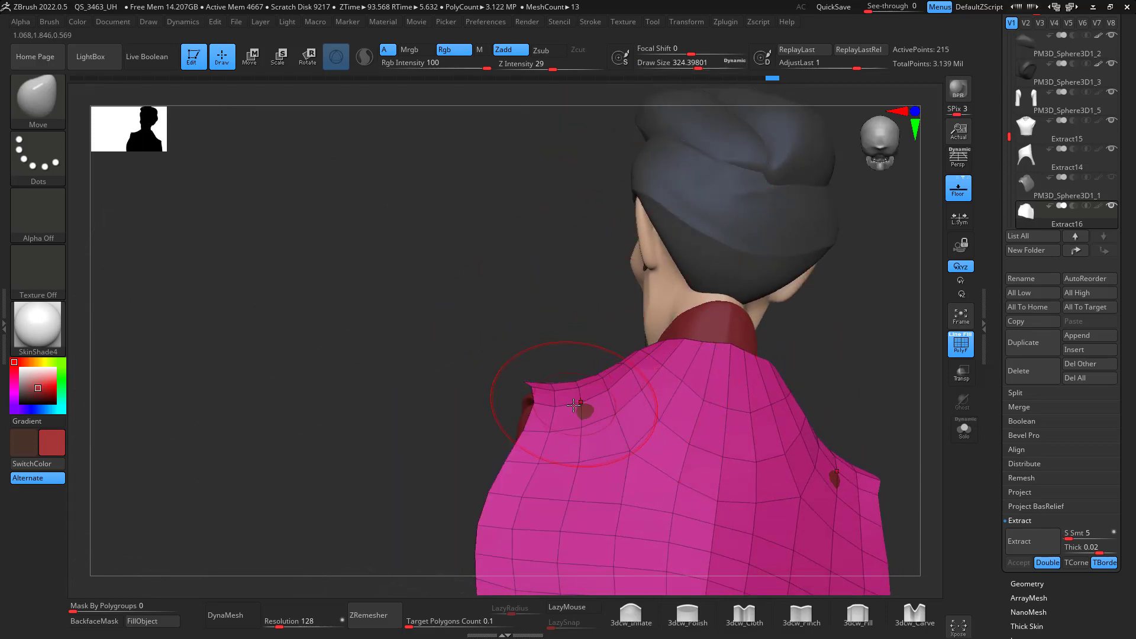
pyautogui.moveTo(580, 384)
pyautogui.mouseDown(button='right')
pyautogui.moveTo(865, 385)
pyautogui.moveTo(840, 405)
pyautogui.mouseUp(button='right')
pyautogui.press('f')
pyautogui.moveTo(646, 355); pyautogui.dragTo(626, 396, button='right')
pyautogui.press('space')
pyautogui.moveTo(629, 395); pyautogui.dragTo(618, 394)
pyautogui.keyDown('ctrl'); pyautogui.moveTo(642, 357); pyautogui.dragTo(694, 214, button='right'); pyautogui.keyUp('ctrl')
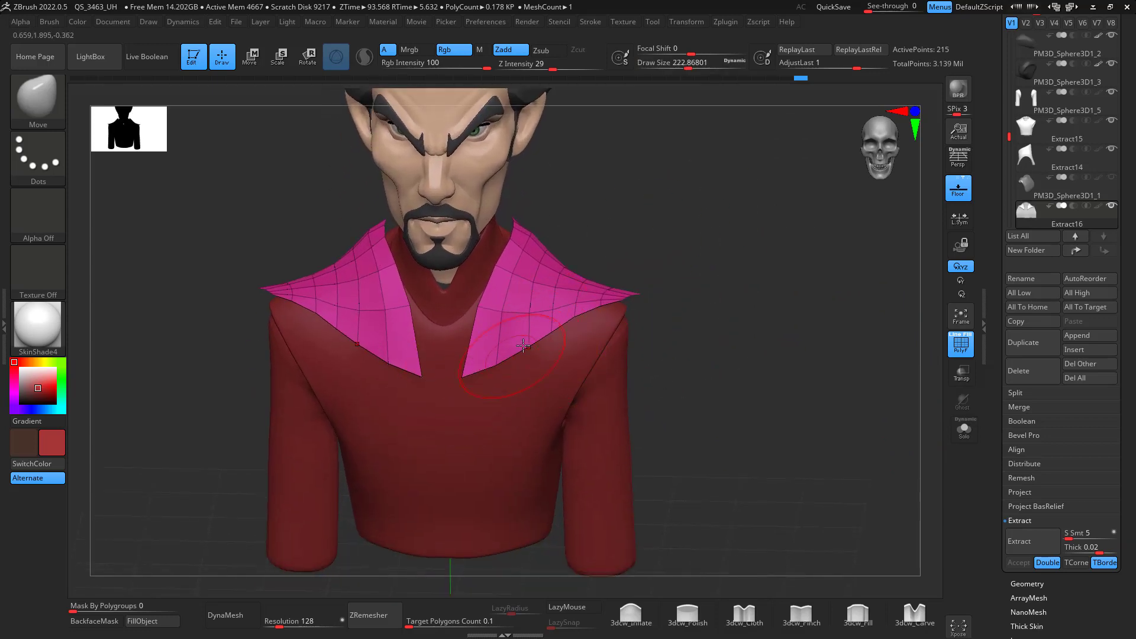
pyautogui.moveTo(524, 346); pyautogui.dragTo(530, 353)
pyautogui.moveTo(572, 319); pyautogui.dragTo(581, 328)
pyautogui.moveTo(664, 254); pyautogui.dragTo(676, 216, button='right')
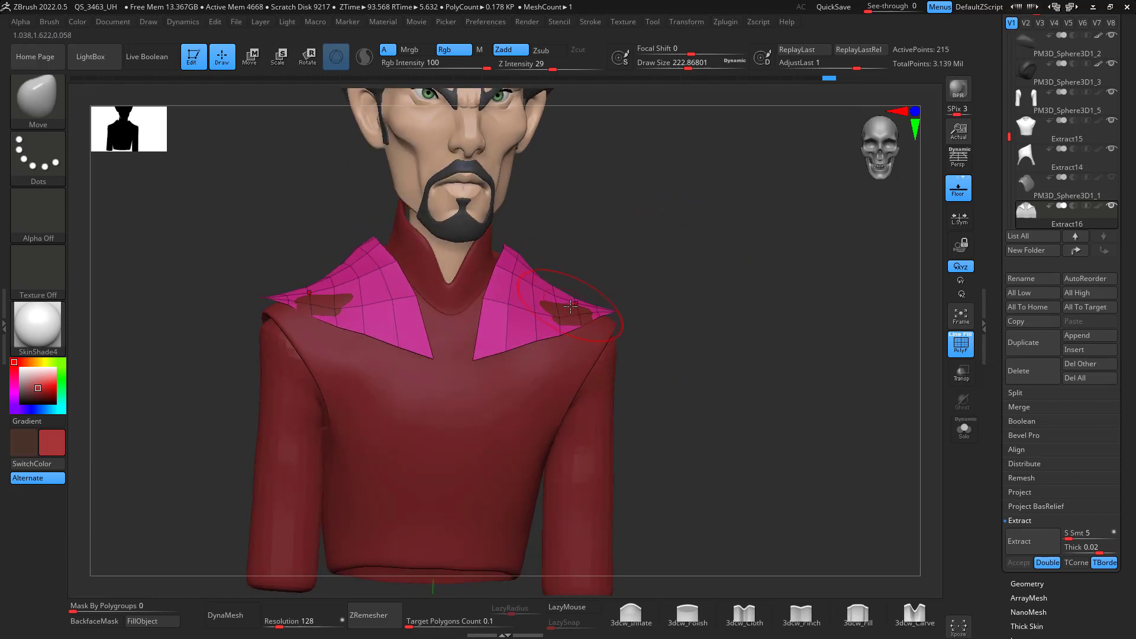
pyautogui.moveTo(571, 306); pyautogui.dragTo(578, 295)
# - Give the whole cape thickness using ZModeler's polygon Extrude action targeting All Polygons
pyautogui.moveTo(667, 249)
pyautogui.mouseDown(button='right')
pyautogui.moveTo(726, 278)
pyautogui.moveTo(743, 353)
pyautogui.moveTo(811, 392)
pyautogui.moveTo(826, 372)
pyautogui.moveTo(864, 405)
pyautogui.moveTo(852, 416)
pyautogui.moveTo(849, 406)
pyautogui.moveTo(888, 398)
pyautogui.mouseUp(button='right')
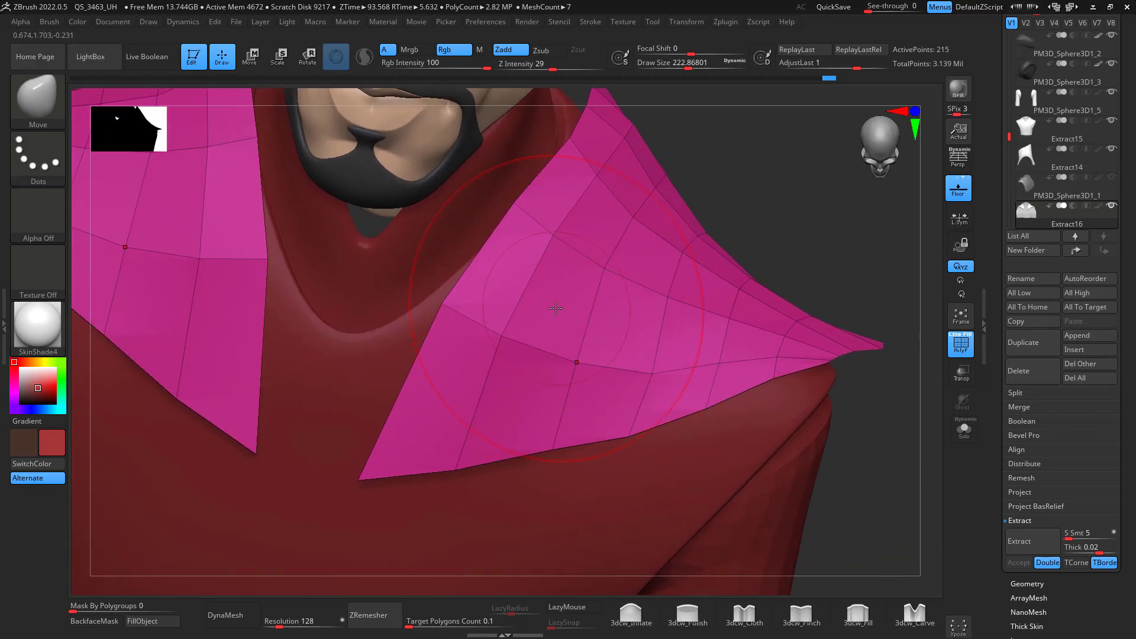
pyautogui.press('b')
pyautogui.press('z')
pyautogui.press('m')
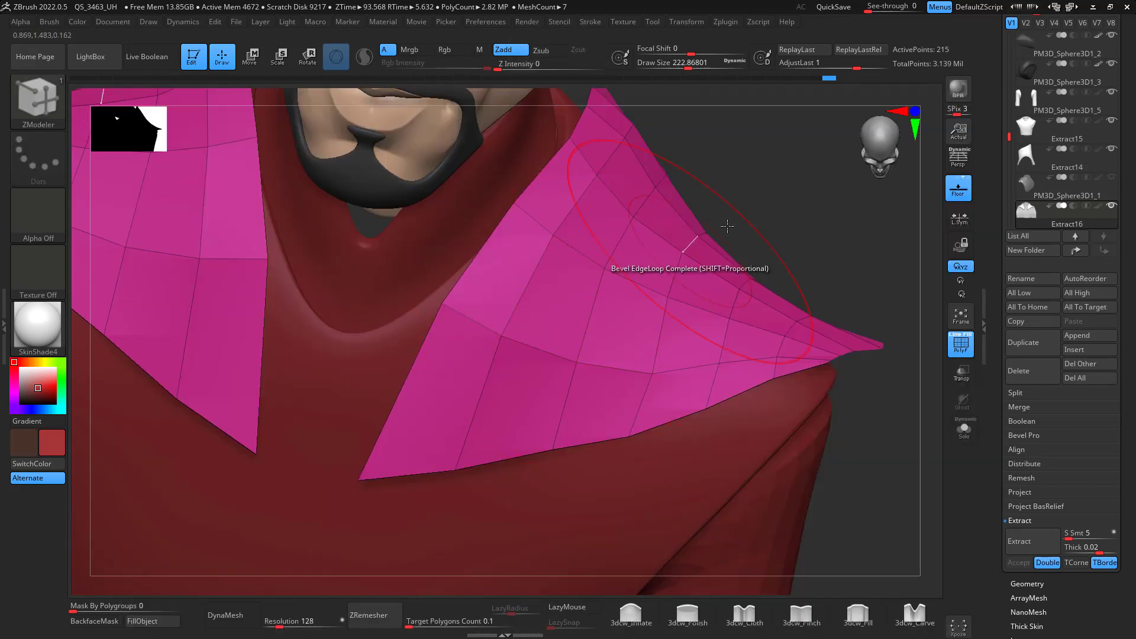
pyautogui.moveTo(586, 220); pyautogui.dragTo(599, 241, button='right')
pyautogui.press('space')
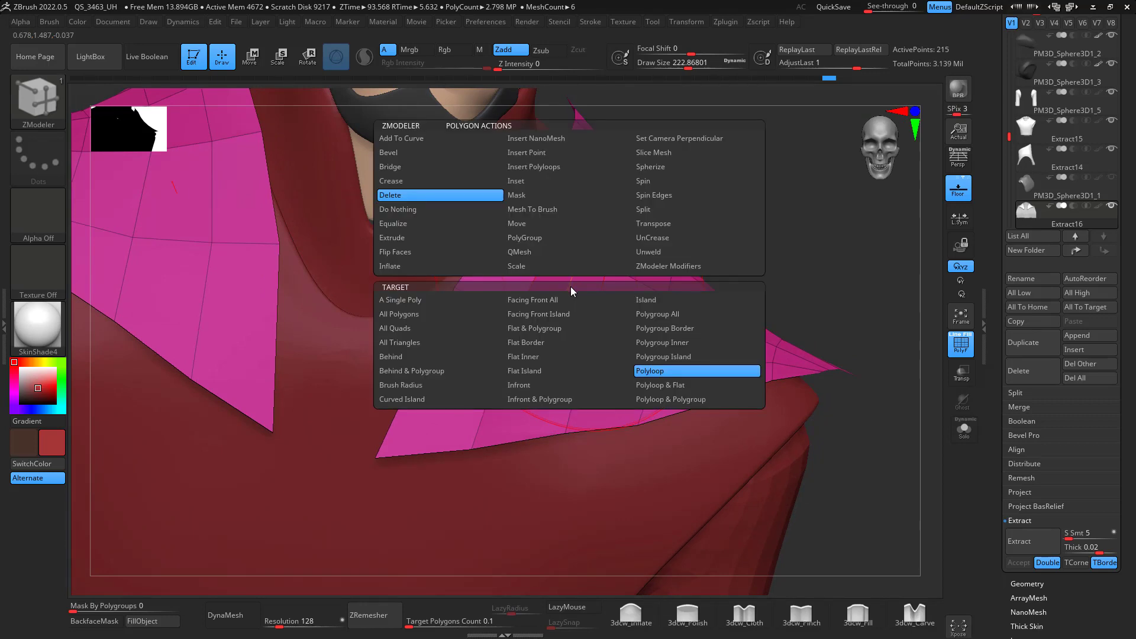
pyautogui.click(412, 251)
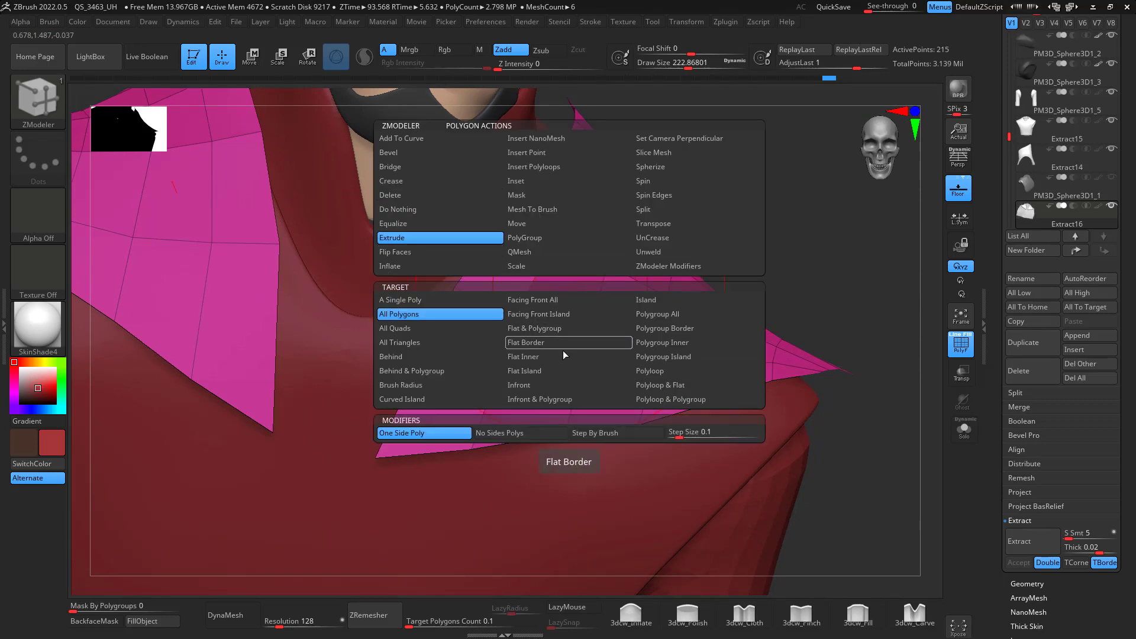
pyautogui.click(560, 370)
pyautogui.moveTo(591, 267); pyautogui.dragTo(594, 262)
# - Insert supporting edge loops close to the cape's front and lower borders and along its thickness with ZModeler
pyautogui.moveTo(699, 202); pyautogui.dragTo(881, 201)
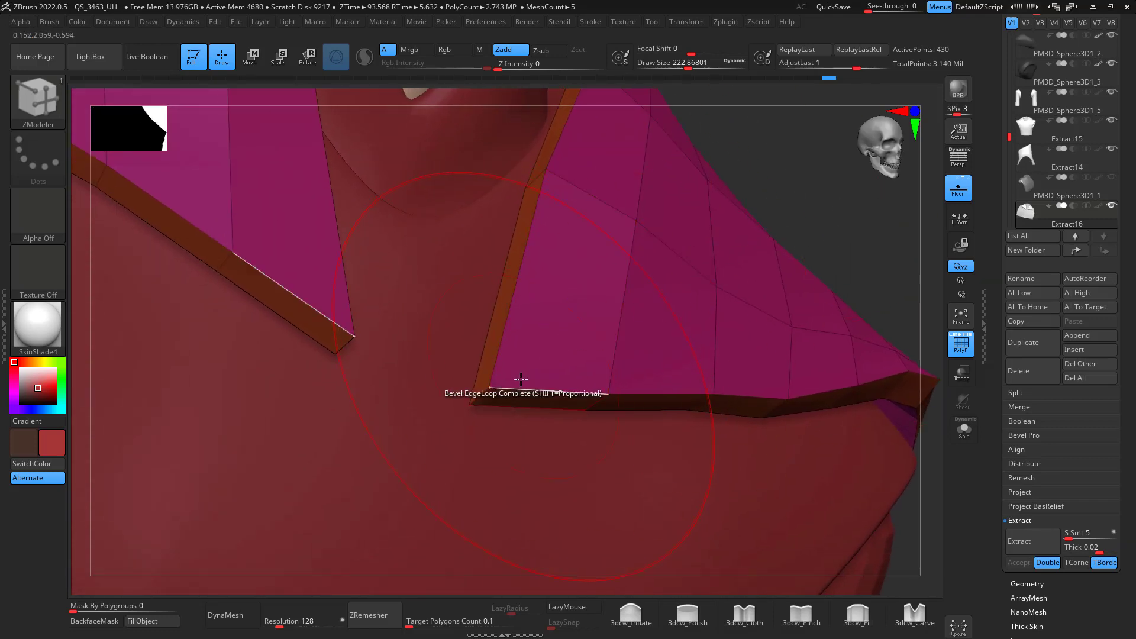
pyautogui.press('space')
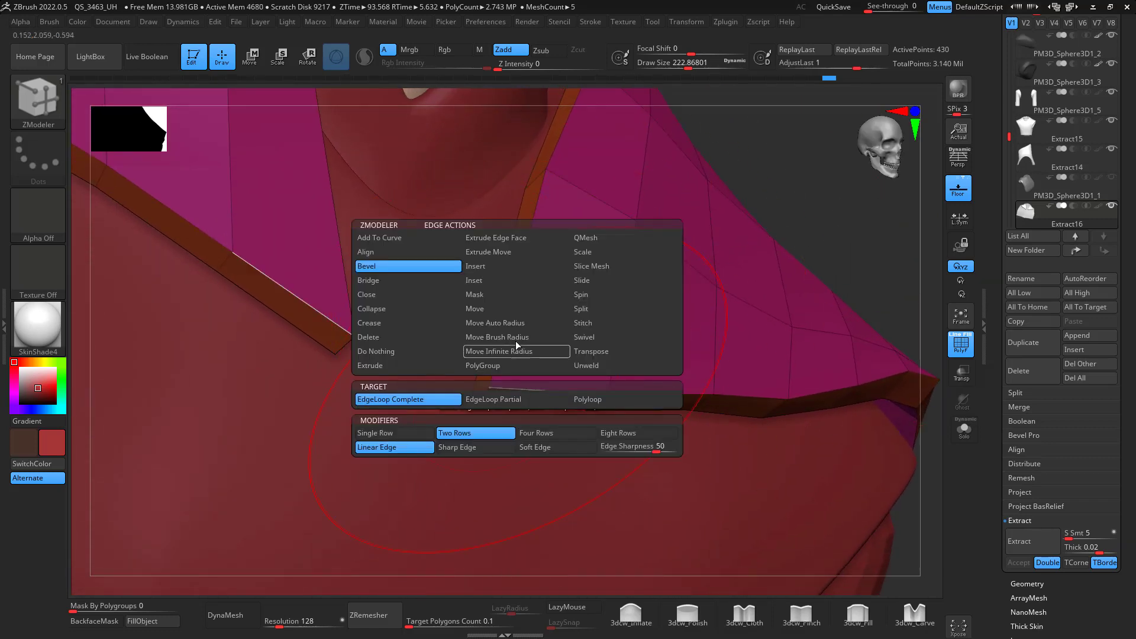
pyautogui.click(503, 265)
pyautogui.click(500, 388)
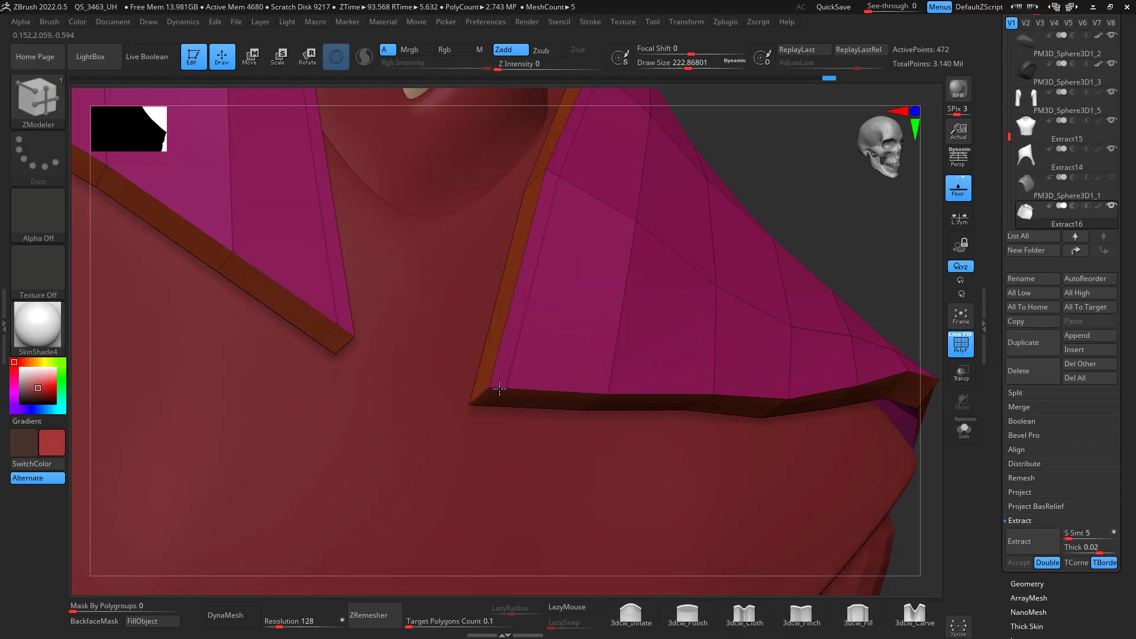
pyautogui.click(503, 375)
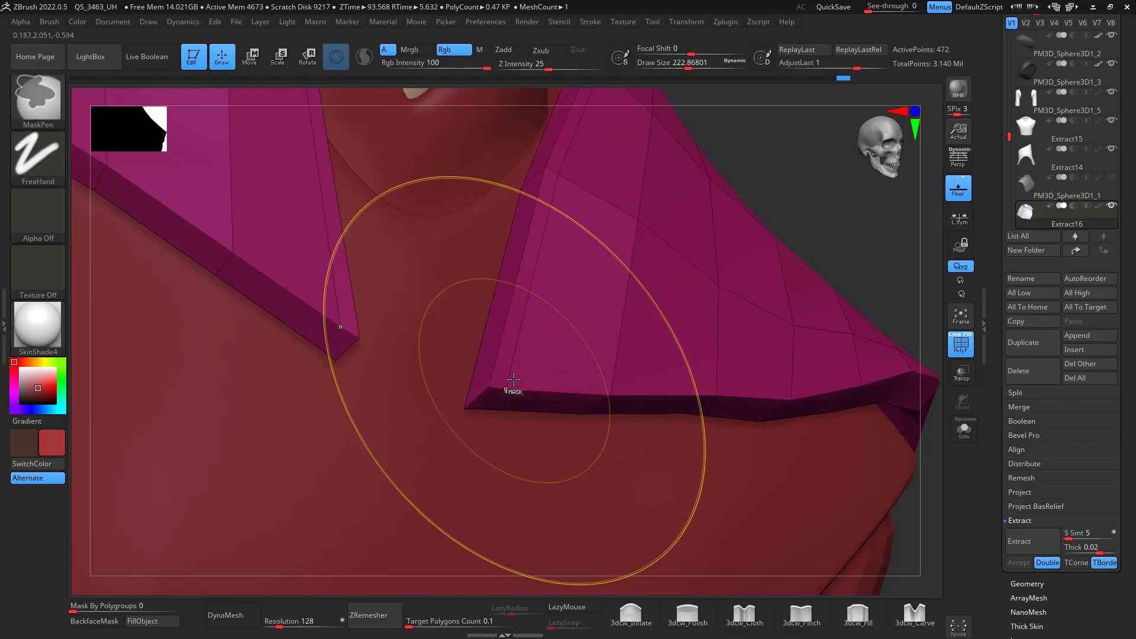
pyautogui.hotkey('ctrl', 'z')
pyautogui.moveTo(507, 374); pyautogui.dragTo(507, 364)
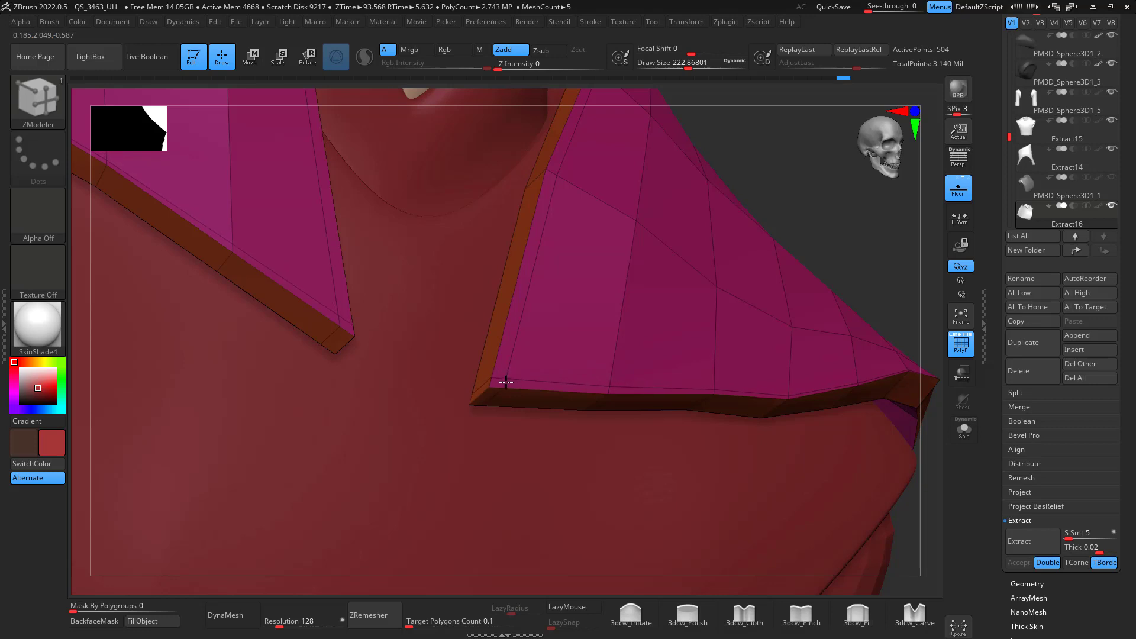
pyautogui.moveTo(892, 266); pyautogui.dragTo(791, 269)
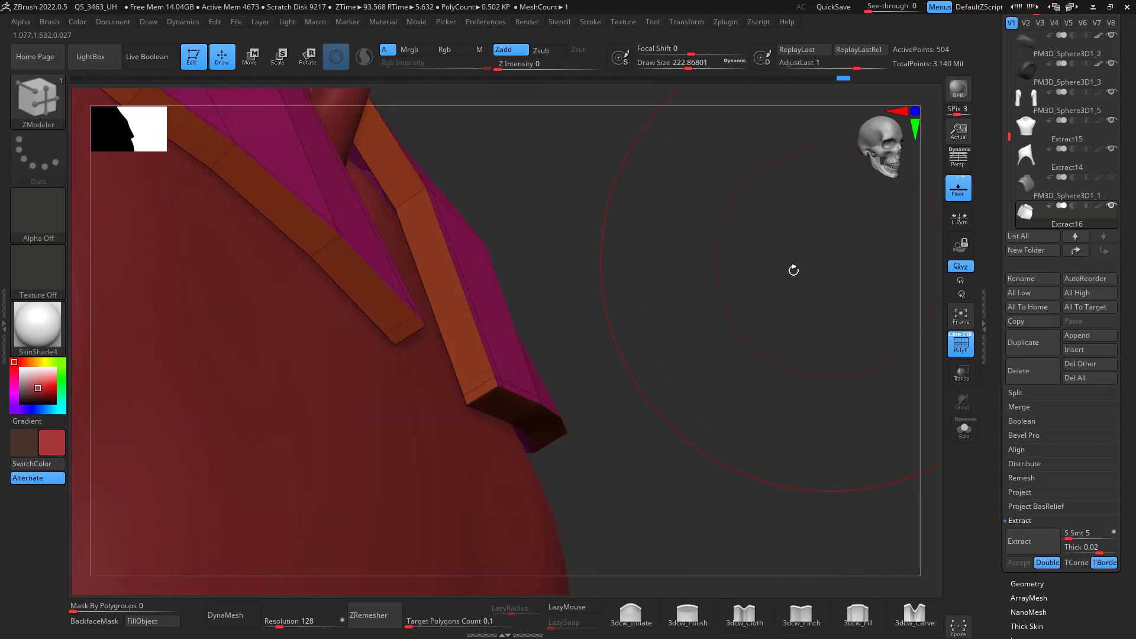
pyautogui.click(484, 394)
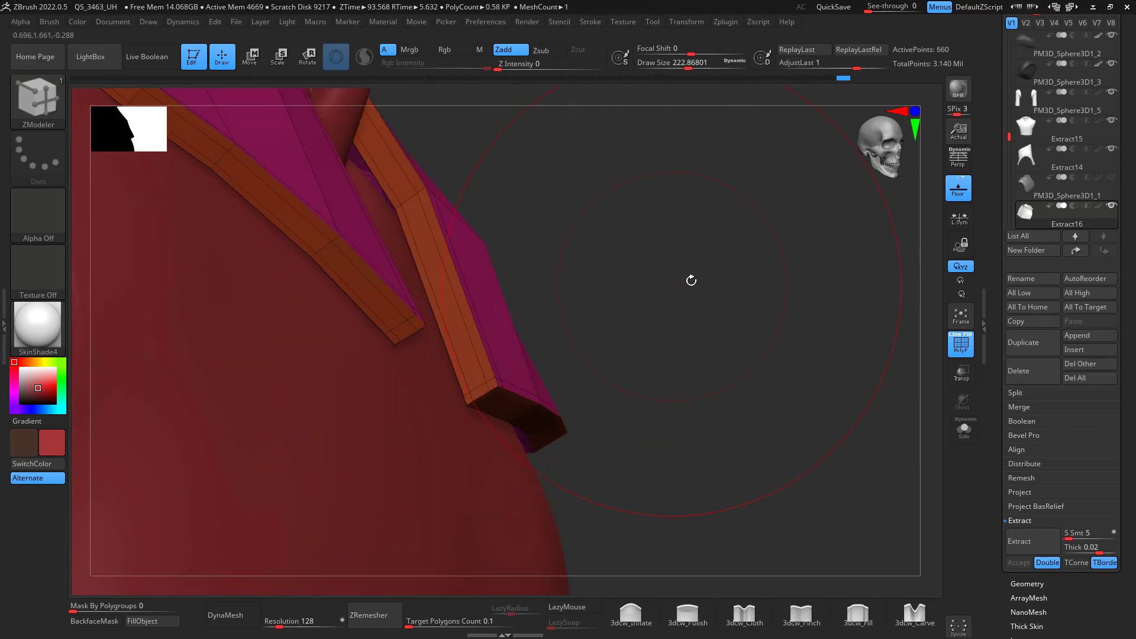
# - Bring the bust back to a front view and subdivide the cape three times
pyautogui.moveTo(691, 280); pyautogui.dragTo(927, 550)
pyautogui.keyDown('shift'); pyautogui.moveTo(933, 307); pyautogui.dragTo(934, 179); pyautogui.keyUp('shift')
pyautogui.keyDown('alt'); pyautogui.moveTo(854, 293); pyautogui.dragTo(839, 367); pyautogui.keyUp('alt')
pyautogui.hotkey('ctrl', 'd')
pyautogui.hotkey('ctrl', 'd')
pyautogui.hotkey('ctrl', 'd')
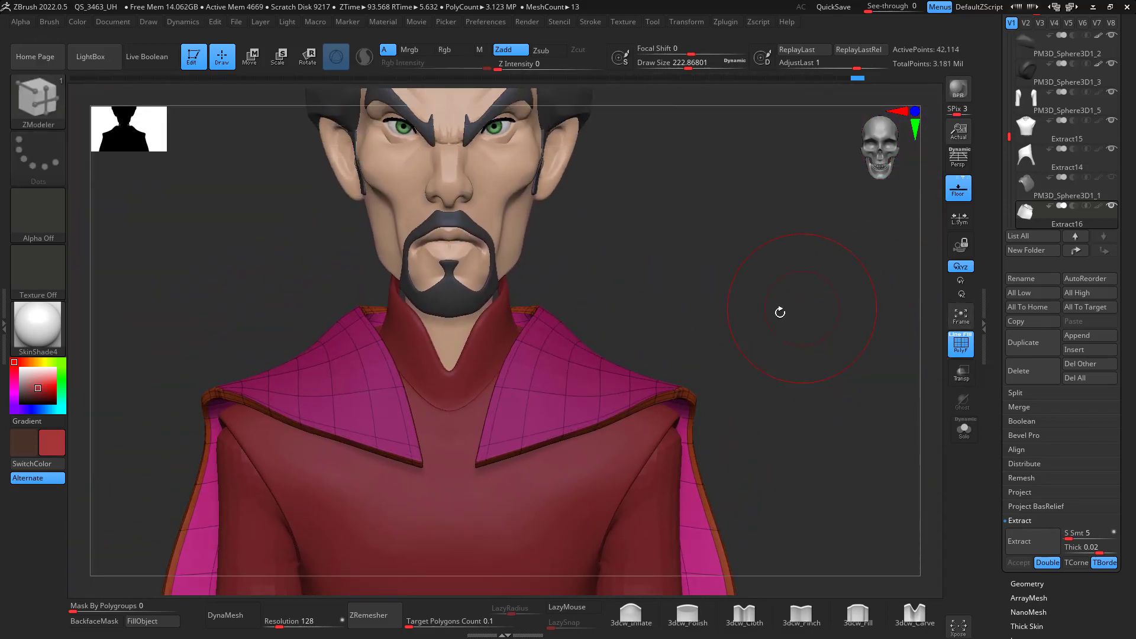
# - Pull in the cape's side edges below the shoulders and lower its front points with Move at a draw size of about 415
pyautogui.press('space')
pyautogui.moveTo(687, 356); pyautogui.dragTo(706, 356)
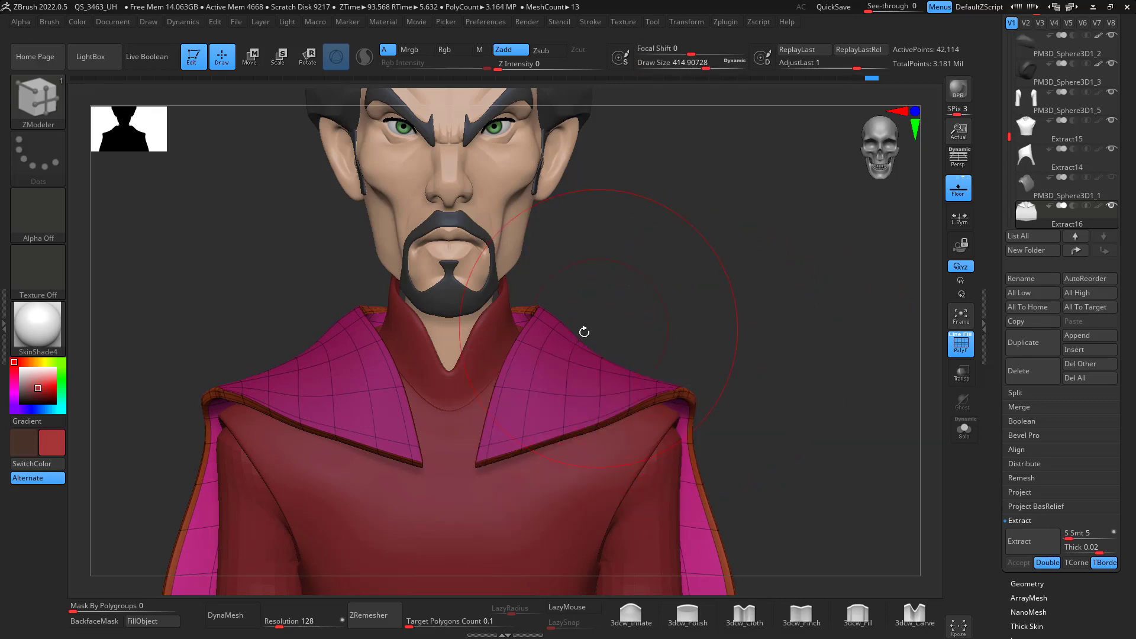
pyautogui.click(553, 333)
pyautogui.press('b')
pyautogui.press('m')
pyautogui.press('v')
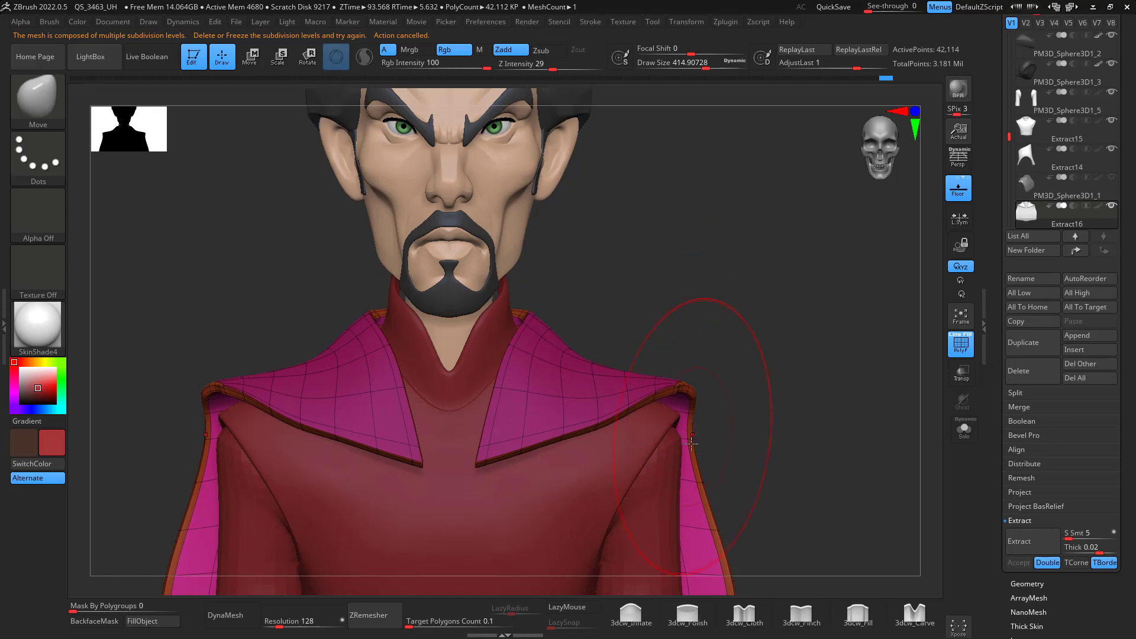
pyautogui.moveTo(690, 460); pyautogui.dragTo(688, 485)
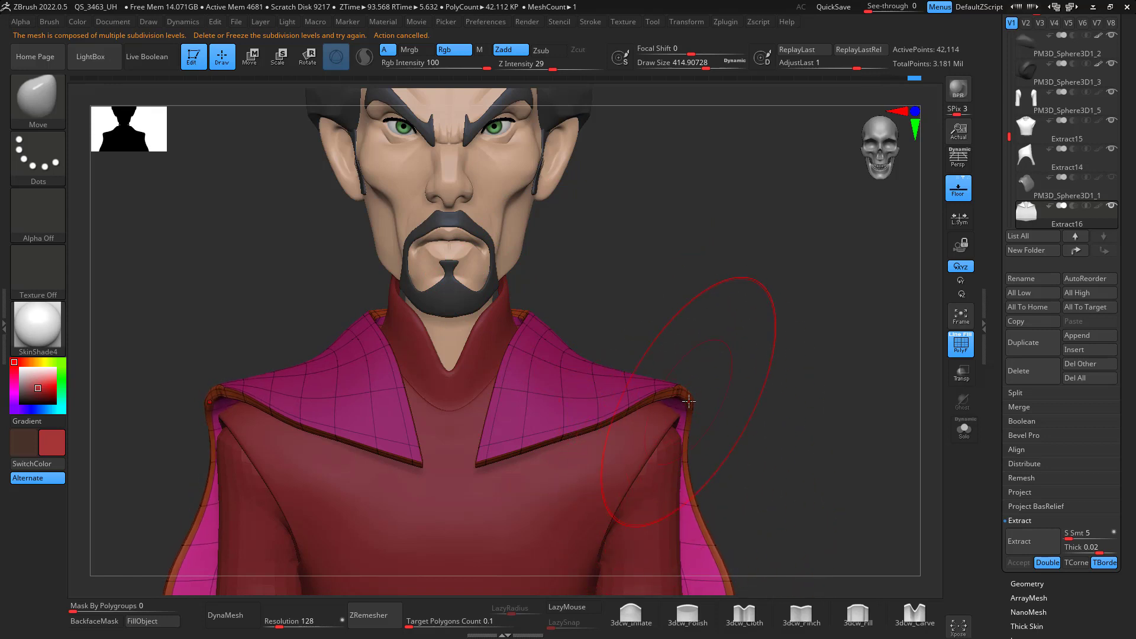
pyautogui.moveTo(671, 378); pyautogui.dragTo(675, 386)
pyautogui.moveTo(515, 442); pyautogui.dragTo(504, 467)
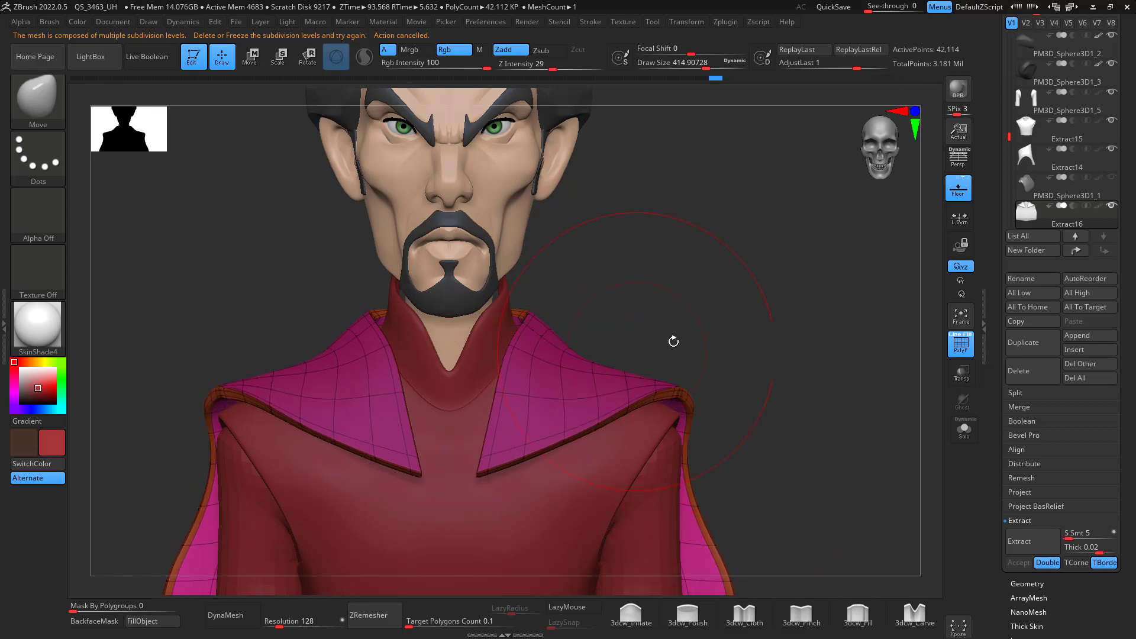
# - Refine the cape's front points, its inner edge beside the collar and the shoulder's rear edge with the Move brush
pyautogui.moveTo(673, 341)
pyautogui.mouseDown()
pyautogui.moveTo(700, 249)
pyautogui.moveTo(679, 222)
pyautogui.mouseUp()
pyautogui.moveTo(509, 463); pyautogui.dragTo(509, 472)
pyautogui.moveTo(598, 414)
pyautogui.mouseDown()
pyautogui.moveTo(615, 509)
pyautogui.moveTo(698, 266)
pyautogui.mouseUp()
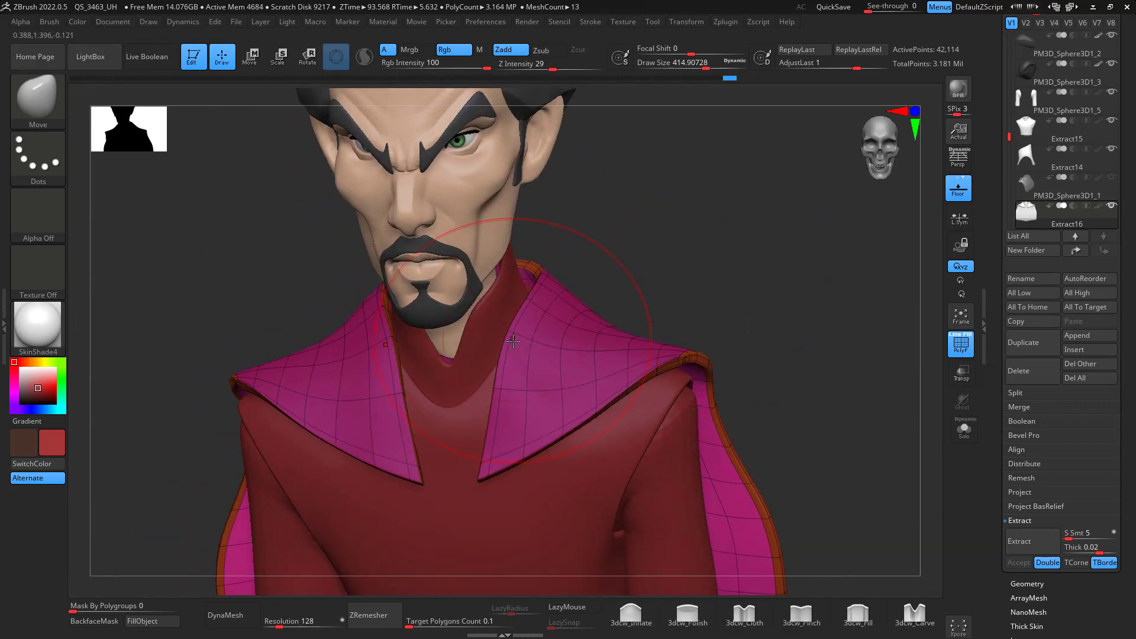
pyautogui.moveTo(530, 354); pyautogui.dragTo(548, 353)
pyautogui.moveTo(663, 225)
pyautogui.mouseDown()
pyautogui.moveTo(624, 290)
pyautogui.moveTo(737, 223)
pyautogui.moveTo(676, 281)
pyautogui.mouseUp()
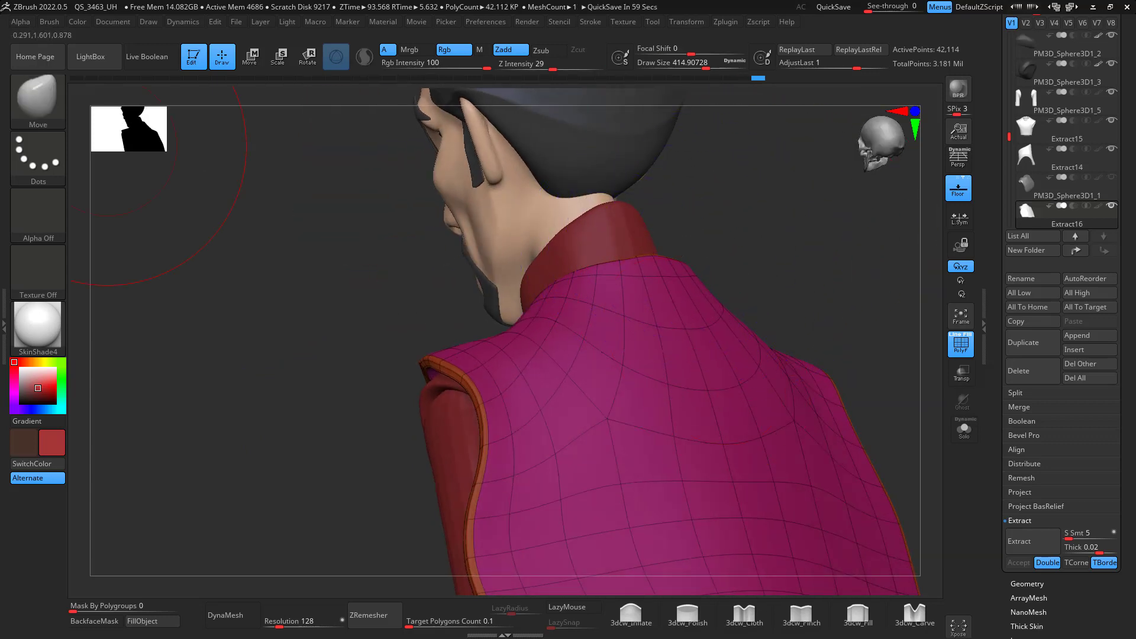
pyautogui.moveTo(804, 270)
pyautogui.mouseDown()
pyautogui.moveTo(807, 294)
pyautogui.moveTo(587, 345)
pyautogui.mouseUp()
pyautogui.moveTo(432, 441)
pyautogui.mouseDown()
pyautogui.moveTo(391, 452)
pyautogui.moveTo(395, 466)
pyautogui.mouseUp()
pyautogui.moveTo(486, 287)
pyautogui.mouseDown()
pyautogui.moveTo(488, 274)
pyautogui.moveTo(796, 246)
pyautogui.moveTo(783, 304)
pyautogui.moveTo(747, 343)
pyautogui.moveTo(401, 347)
pyautogui.mouseUp()
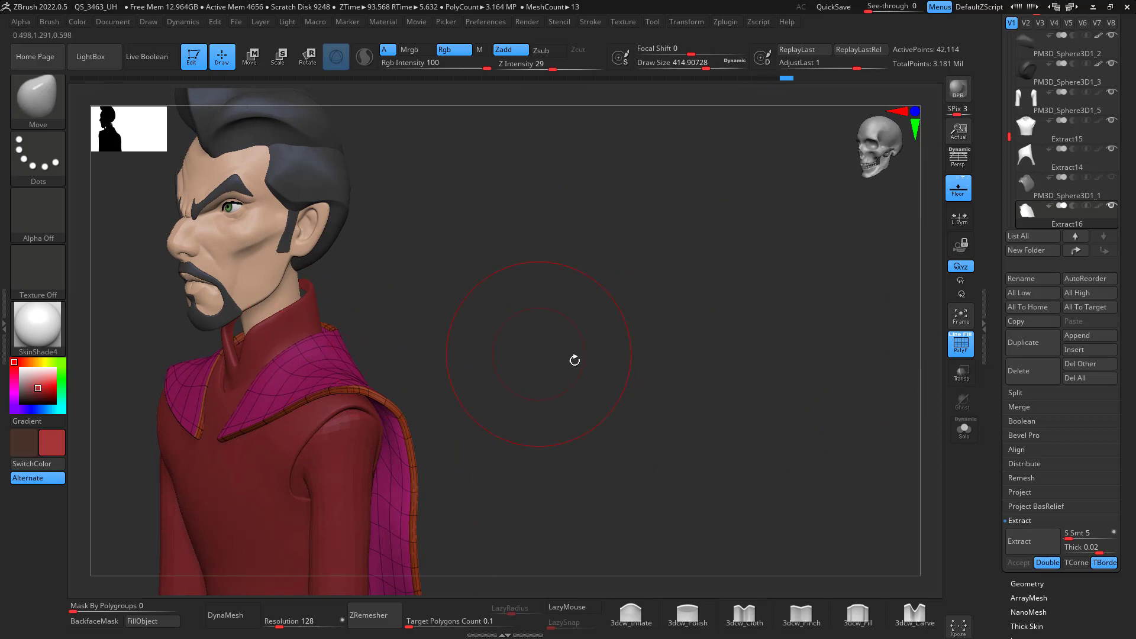
# - Turn on perspective and check the cape's silhouette from the back, side and front
pyautogui.moveTo(574, 361); pyautogui.dragTo(937, 218)
pyautogui.moveTo(859, 278); pyautogui.dragTo(706, 348)
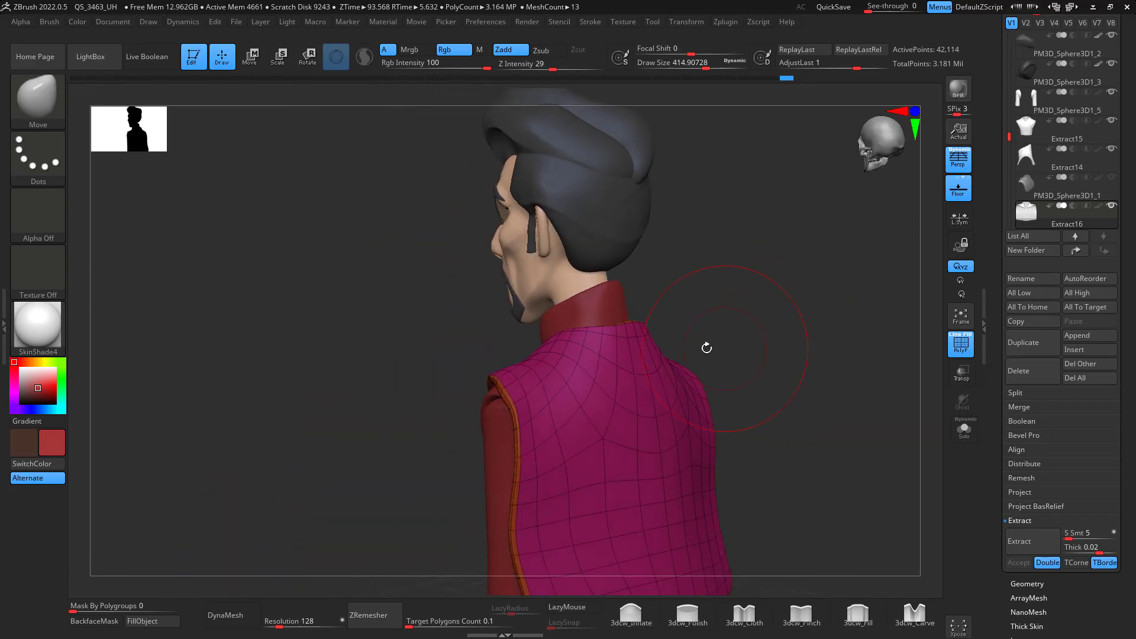
pyautogui.moveTo(714, 288); pyautogui.dragTo(563, 339)
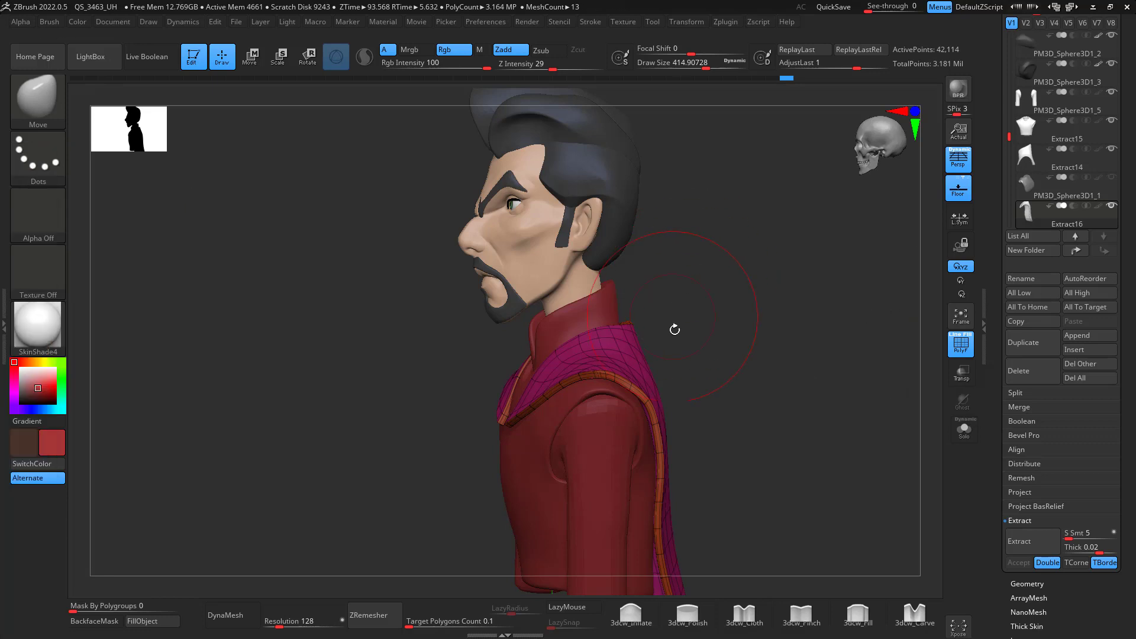
pyautogui.moveTo(706, 407)
pyautogui.mouseDown()
pyautogui.moveTo(718, 413)
pyautogui.moveTo(814, 355)
pyautogui.moveTo(819, 322)
pyautogui.moveTo(748, 318)
pyautogui.moveTo(771, 334)
pyautogui.mouseUp()
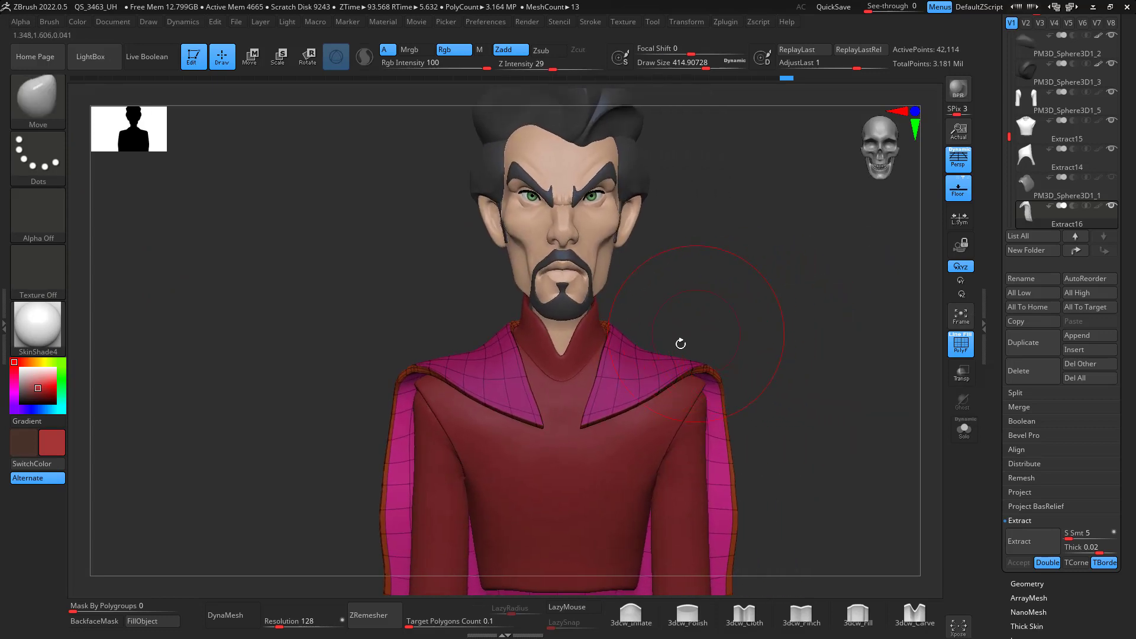
pyautogui.moveTo(717, 298)
pyautogui.mouseDown()
pyautogui.moveTo(649, 307)
pyautogui.moveTo(794, 274)
pyautogui.moveTo(773, 298)
pyautogui.moveTo(680, 296)
pyautogui.mouseUp()
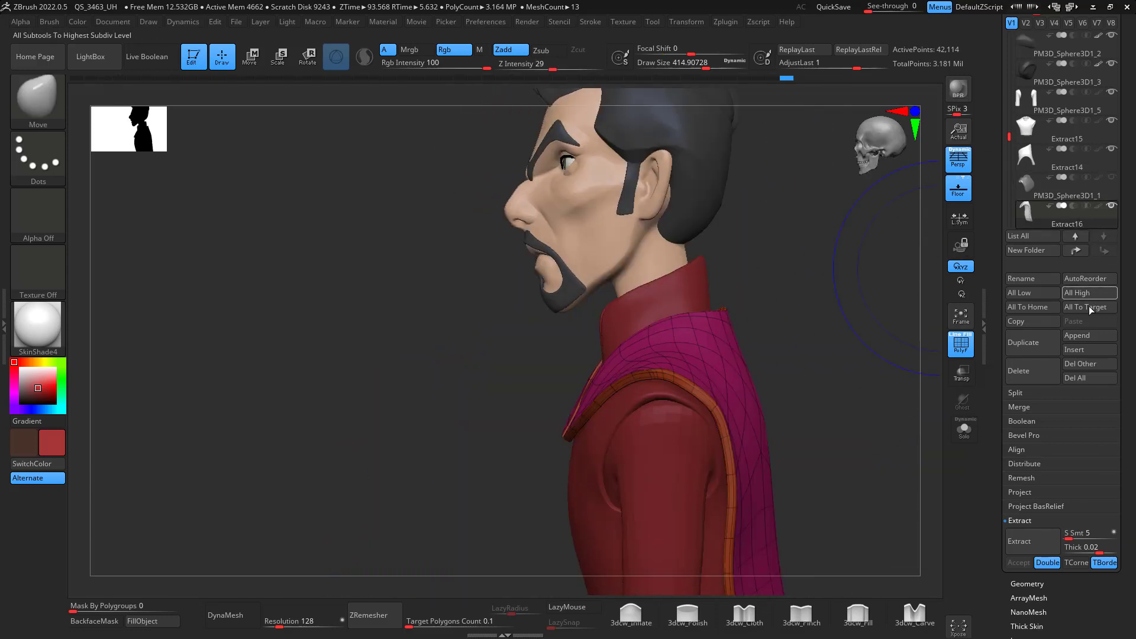
# - Append a Sphere3D subtool and make it the active subtool with the transform gizmo on
pyautogui.click(1084, 335)
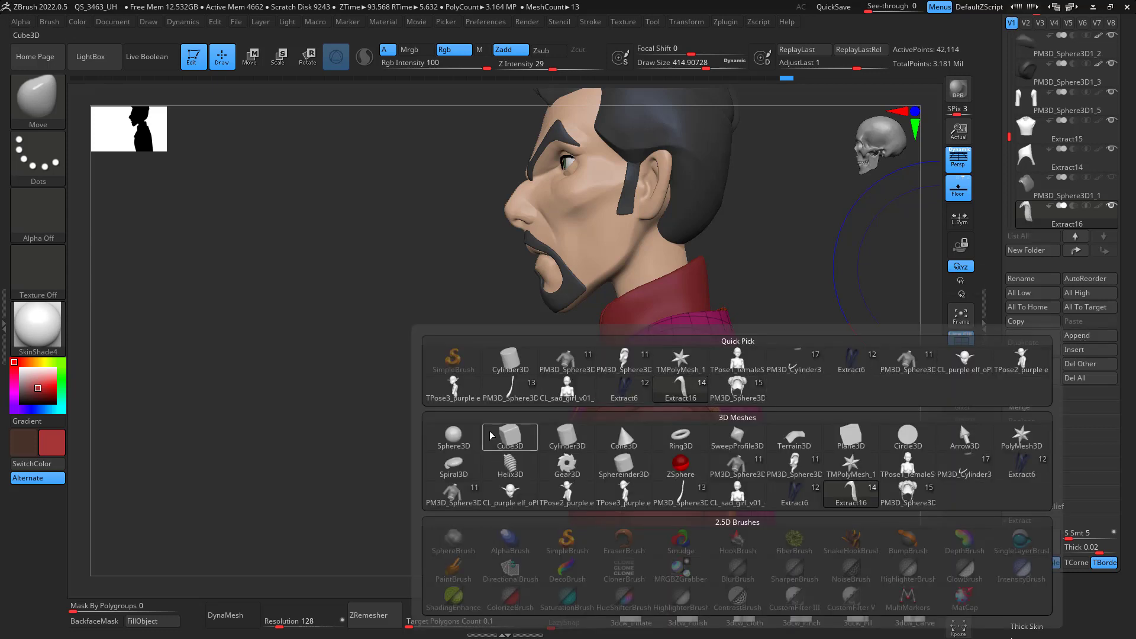
pyautogui.click(460, 437)
pyautogui.moveTo(787, 277); pyautogui.dragTo(804, 345)
pyautogui.press('w')
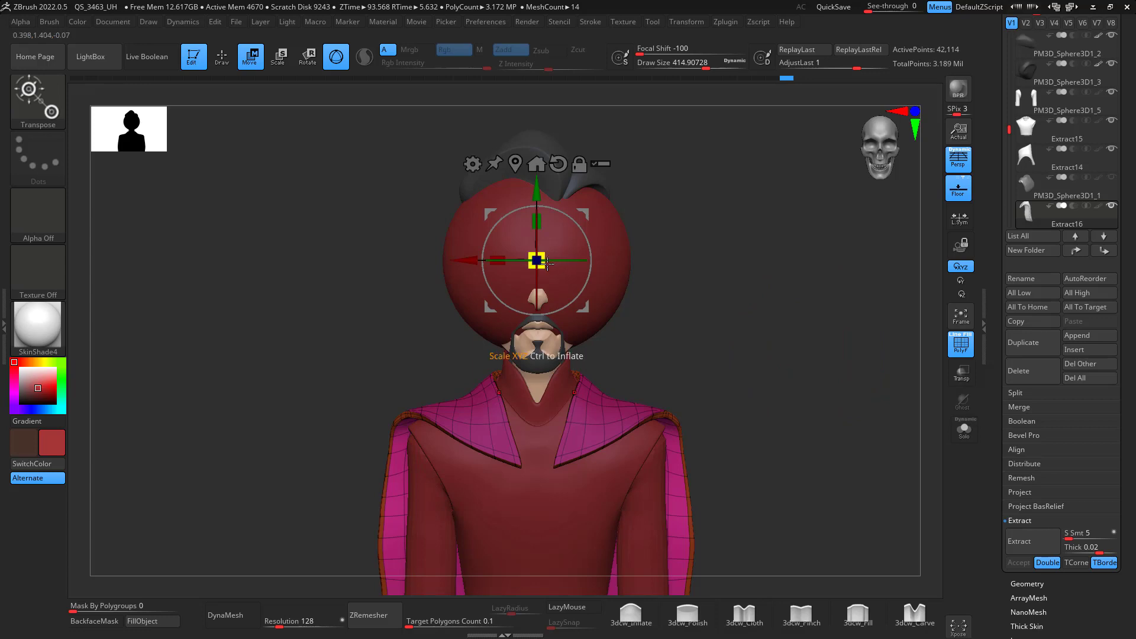
pyautogui.moveTo(1009, 130); pyautogui.dragTo(1007, 139)
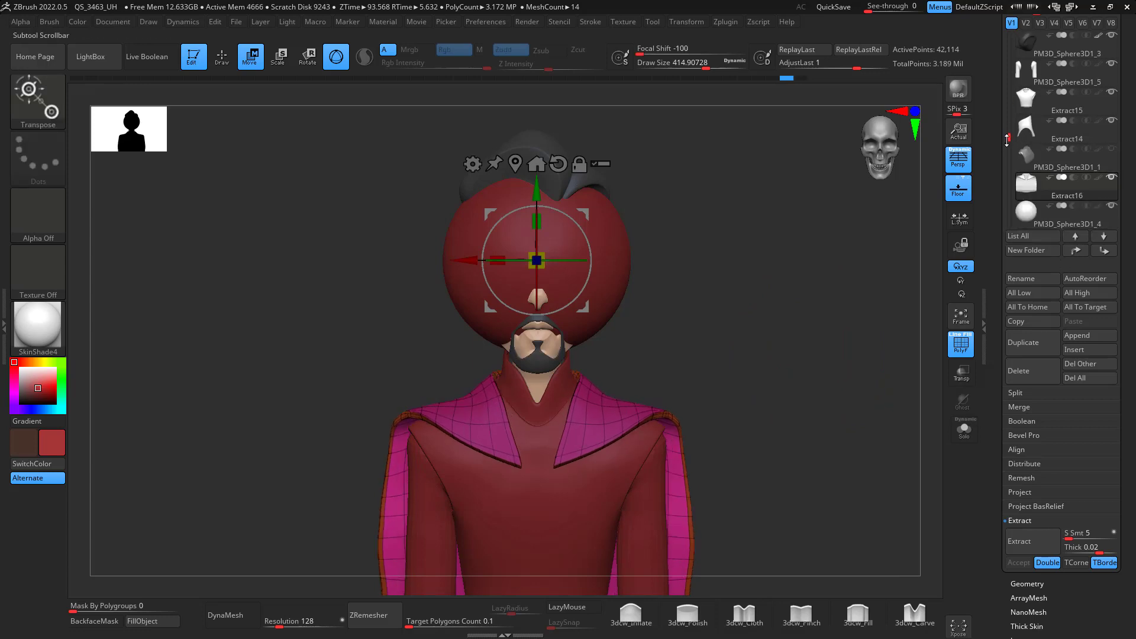
pyautogui.keyDown('alt'); pyautogui.click(553, 259); pyautogui.keyUp('alt')
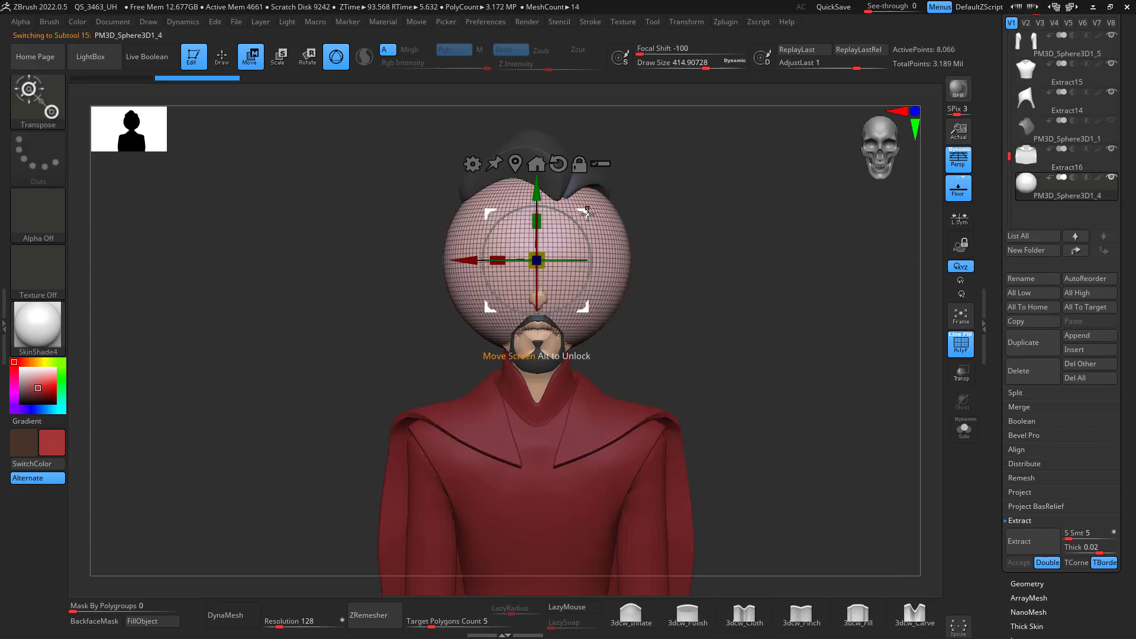
# - Lower the appended sphere over the chin with wireframe display off, and scale it down to about 0.84
pyautogui.moveTo(587, 213); pyautogui.dragTo(592, 295)
pyautogui.click(965, 348)
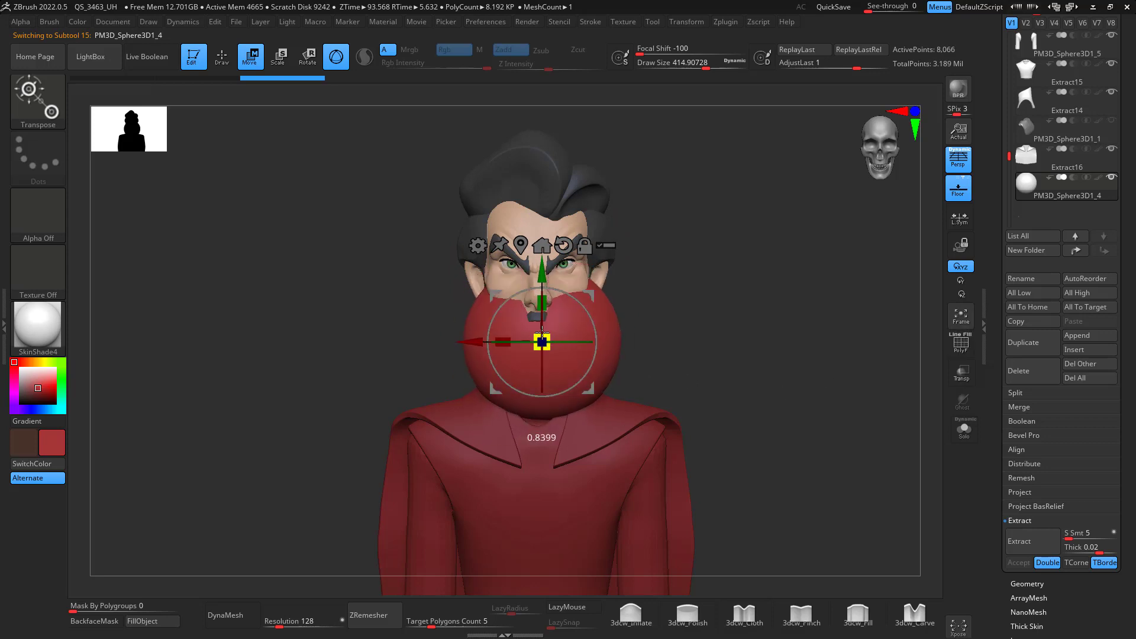
pyautogui.keyDown('shift'); pyautogui.moveTo(692, 291); pyautogui.dragTo(669, 287); pyautogui.keyUp('shift')
pyautogui.moveTo(597, 288); pyautogui.dragTo(612, 311)
pyautogui.keyDown('alt'); pyautogui.moveTo(698, 339); pyautogui.dragTo(718, 268); pyautogui.keyUp('alt')
# - Try to shape the sphere into a collar around the neck with the Move brush at a draw size of about 602
pyautogui.press('b')
pyautogui.press('m')
pyautogui.press('v')
pyautogui.press('space')
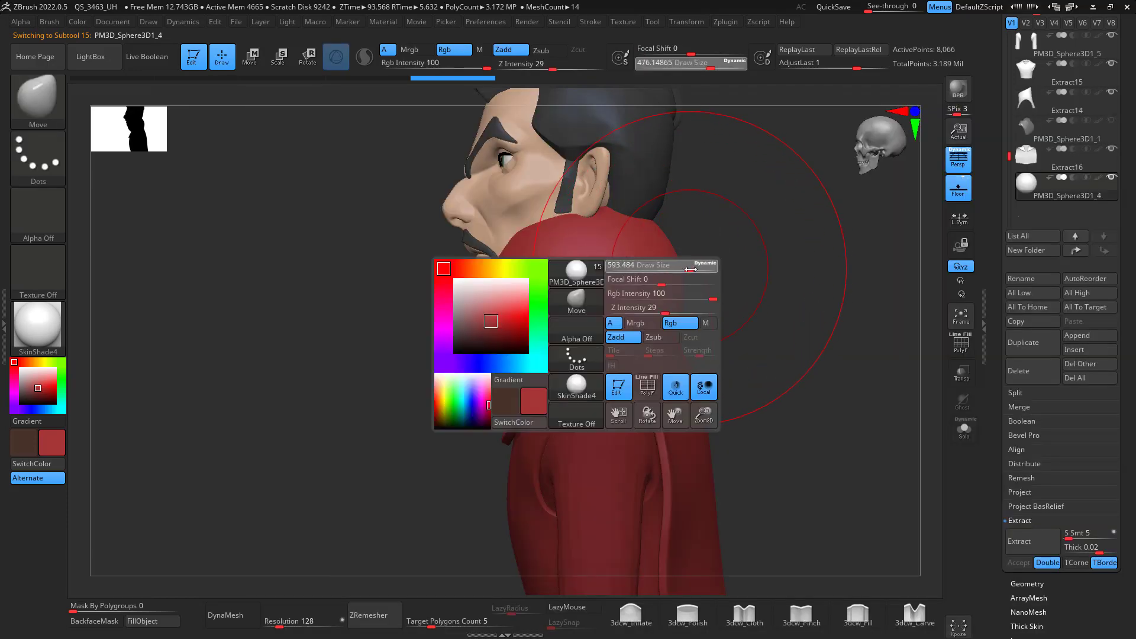
pyautogui.moveTo(672, 227); pyautogui.dragTo(670, 337)
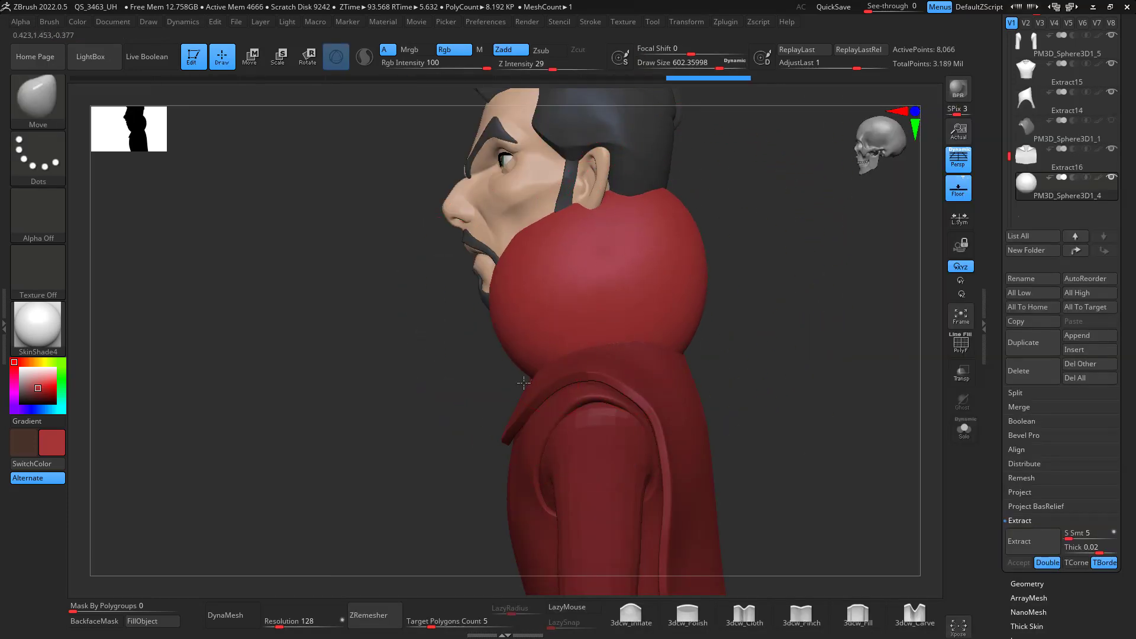
pyautogui.moveTo(523, 383); pyautogui.dragTo(490, 419)
pyautogui.moveTo(520, 346)
pyautogui.mouseDown(button='right')
pyautogui.moveTo(769, 236)
pyautogui.moveTo(740, 245)
pyautogui.mouseUp(button='right')
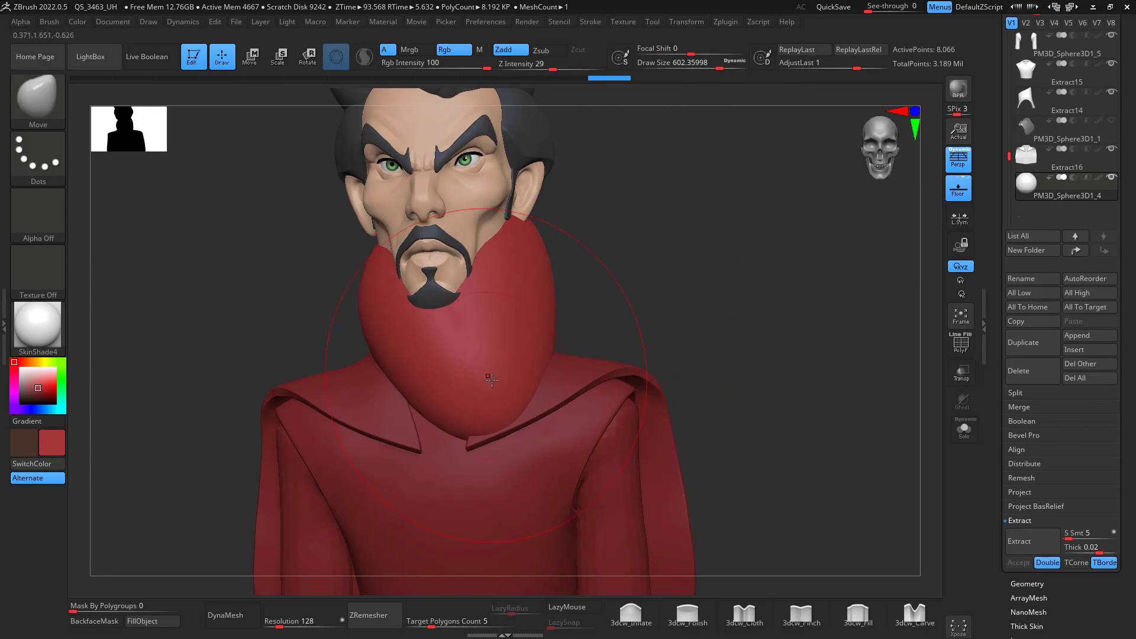
# - Undo the Move strokes and the sphere's transforms, back to its originally appended size and position
pyautogui.hotkey('ctrl', 'z')
pyautogui.hotkey('ctrl', 'z')
pyautogui.moveTo(692, 316); pyautogui.dragTo(793, 322, button='right')
pyautogui.hotkey('ctrl', 'z')
pyautogui.hotkey('ctrl', 'z')
pyautogui.hotkey('ctrl', 'z')
pyautogui.hotkey('ctrl', 'z')
pyautogui.hotkey('ctrl', 'z')
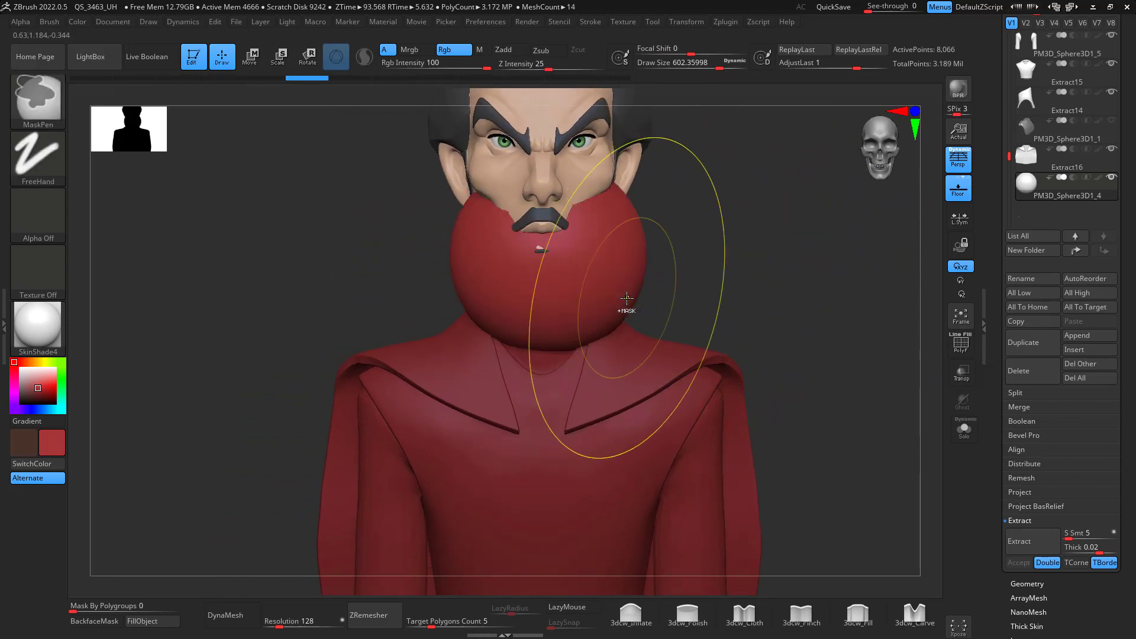
pyautogui.moveTo(743, 276); pyautogui.dragTo(705, 280, button='right')
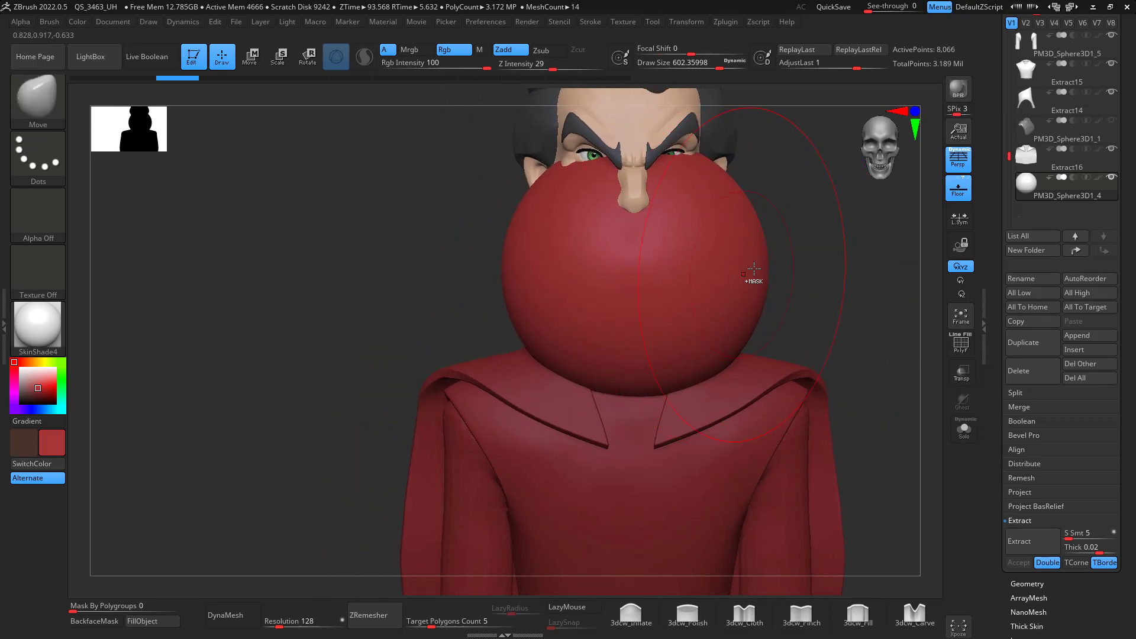
pyautogui.hotkey('ctrl', 'z')
pyautogui.moveTo(776, 269); pyautogui.dragTo(649, 395, button='right')
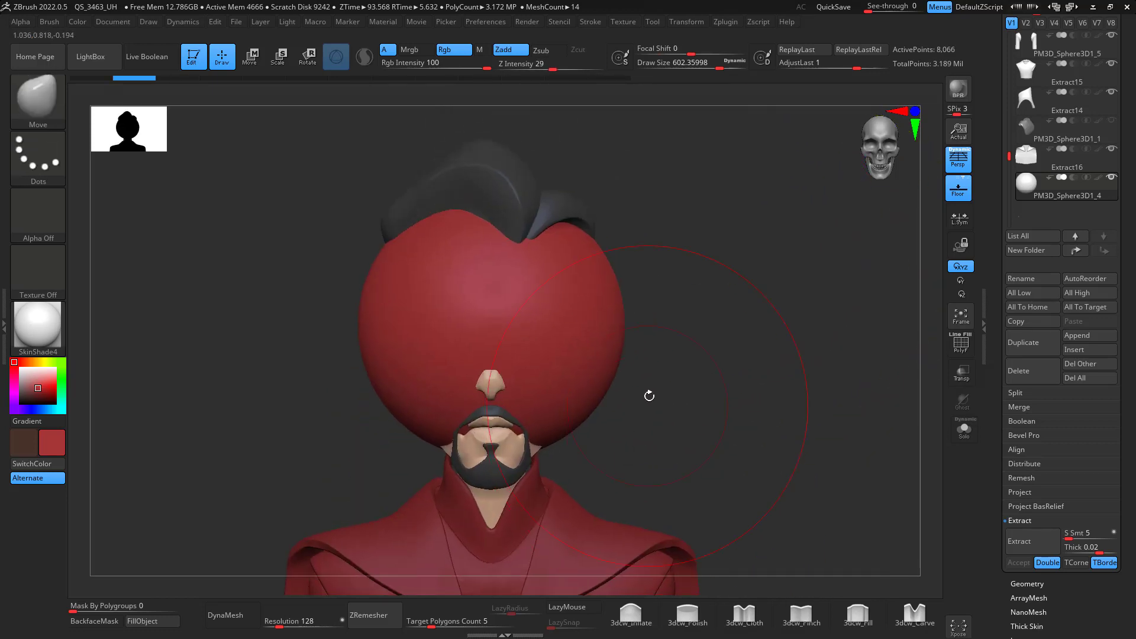
# - Move the sphere straight down so that it surrounds the jaw and neck and rests on the shoulders
pyautogui.press('w')
pyautogui.moveTo(539, 373); pyautogui.dragTo(536, 525)
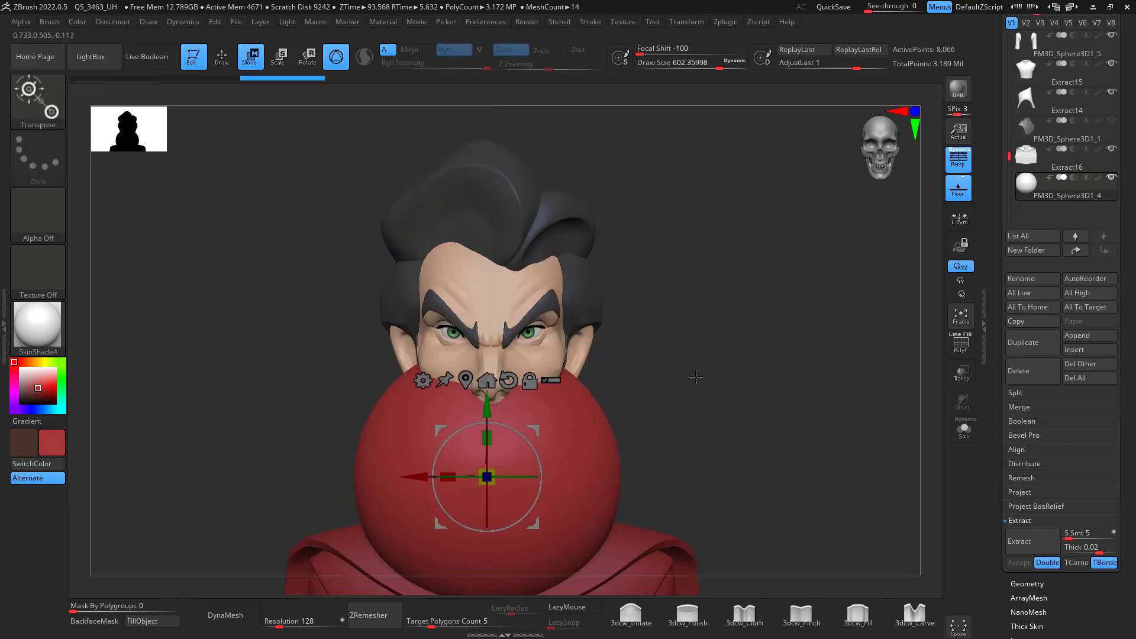
pyautogui.moveTo(793, 368)
pyautogui.mouseDown(button='right')
pyautogui.moveTo(694, 370)
pyautogui.moveTo(730, 284)
pyautogui.moveTo(679, 325)
pyautogui.mouseUp(button='right')
# - From the side, raise the sphere's back behind the head and pull its front down to the chest with the Move brush
pyautogui.press('b')
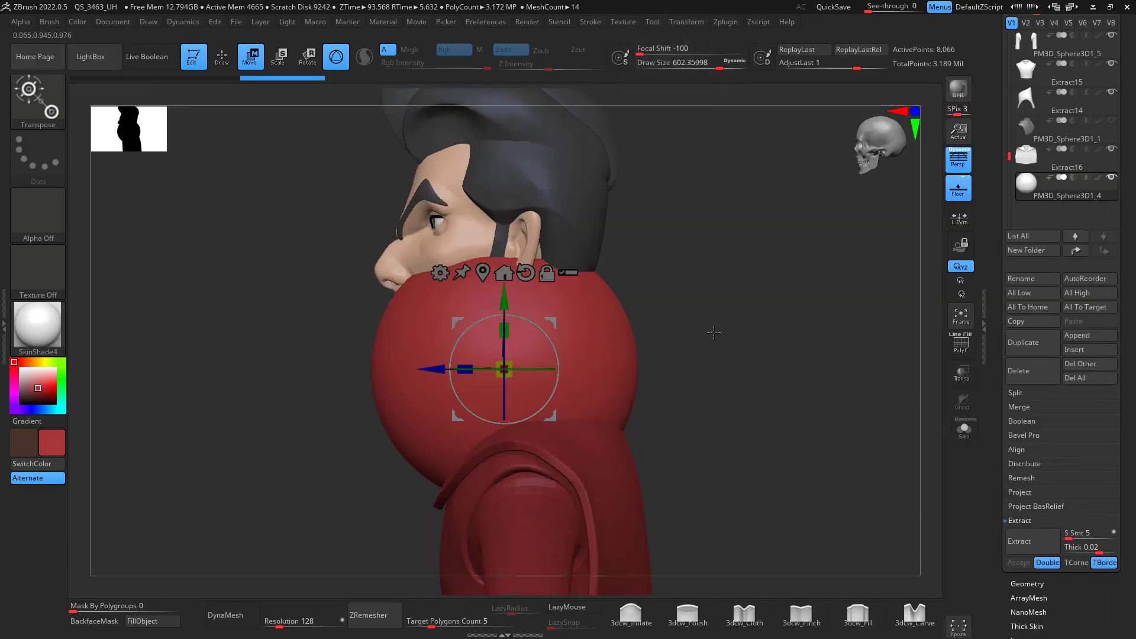
pyautogui.press('b')
pyautogui.press('m')
pyautogui.press('v')
pyautogui.moveTo(600, 320)
pyautogui.mouseDown()
pyautogui.moveTo(651, 267)
pyautogui.moveTo(654, 241)
pyautogui.mouseUp()
pyautogui.moveTo(419, 323); pyautogui.dragTo(454, 393)
pyautogui.moveTo(395, 441); pyautogui.dragTo(421, 433)
pyautogui.moveTo(458, 334); pyautogui.dragTo(488, 402)
pyautogui.moveTo(434, 467); pyautogui.dragTo(443, 487)
# - Narrow the collar form's sides from the front and taper its lower half with Move at a draw size of about 358
pyautogui.moveTo(669, 382); pyautogui.dragTo(811, 379)
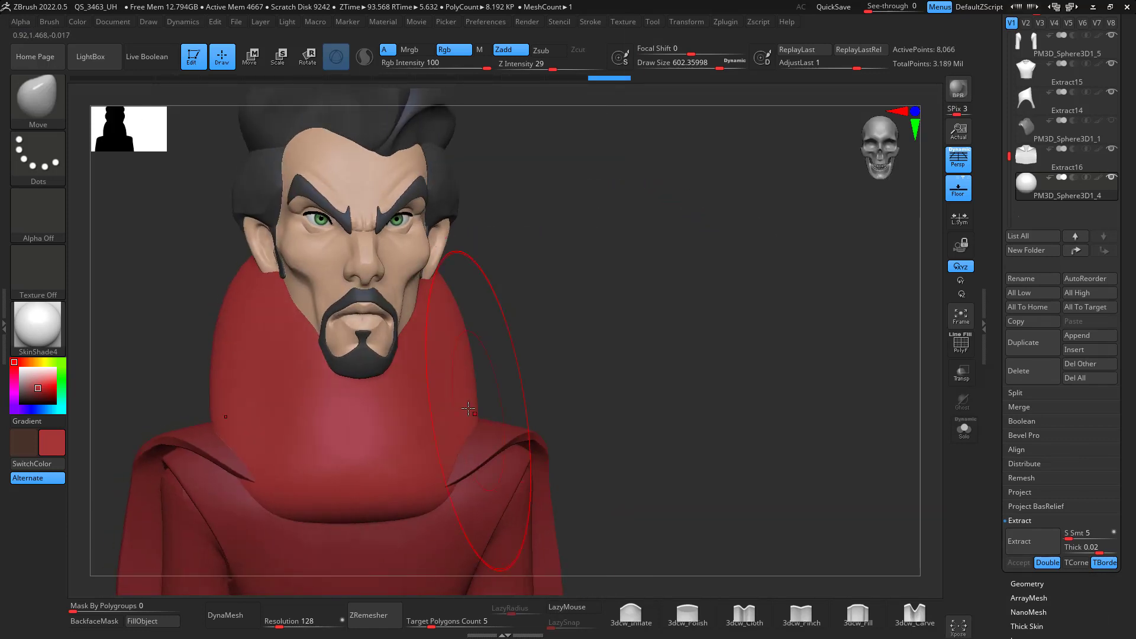
pyautogui.moveTo(470, 381); pyautogui.dragTo(454, 381)
pyautogui.moveTo(550, 414)
pyautogui.mouseDown()
pyautogui.moveTo(425, 425)
pyautogui.moveTo(517, 385)
pyautogui.mouseUp()
pyautogui.moveTo(600, 337); pyautogui.dragTo(646, 304)
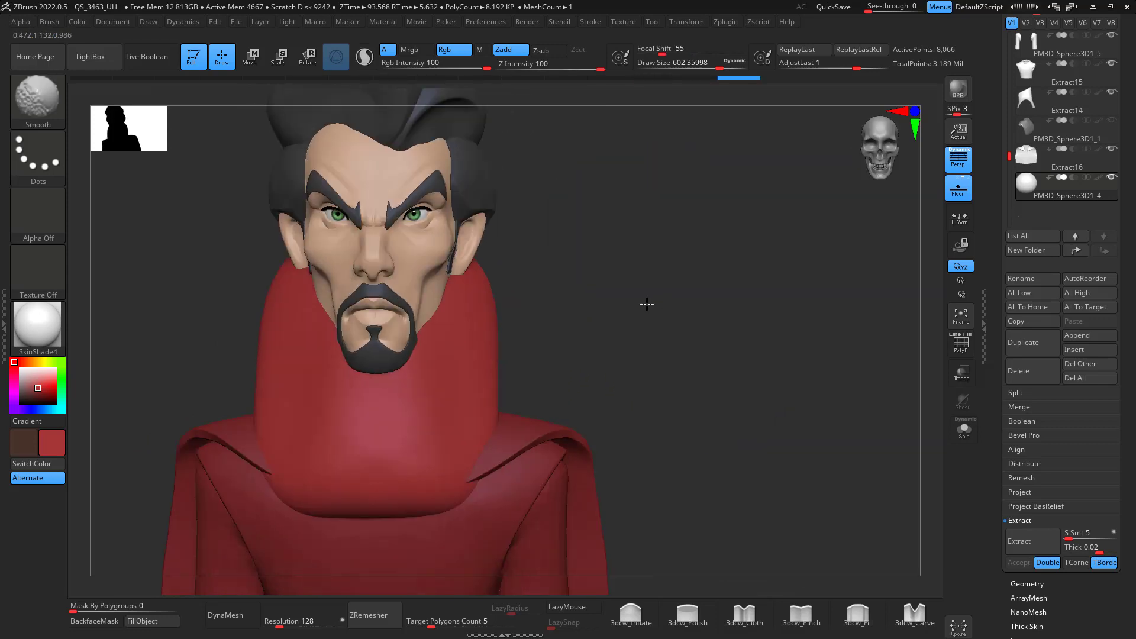
pyautogui.moveTo(478, 402); pyautogui.dragTo(421, 435)
pyautogui.press('space')
pyautogui.moveTo(480, 411); pyautogui.dragTo(461, 412)
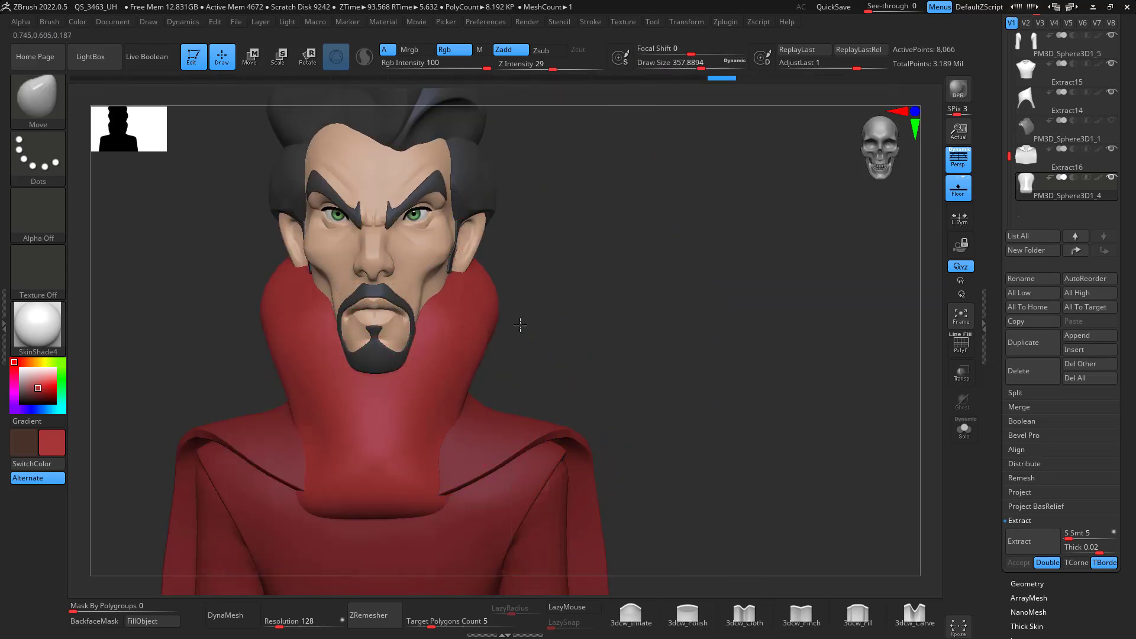
# - Shape the collar form's back, lower front tip and front profile against the cape with the Move brush
pyautogui.moveTo(520, 325); pyautogui.dragTo(531, 264)
pyautogui.moveTo(449, 356); pyautogui.dragTo(381, 402)
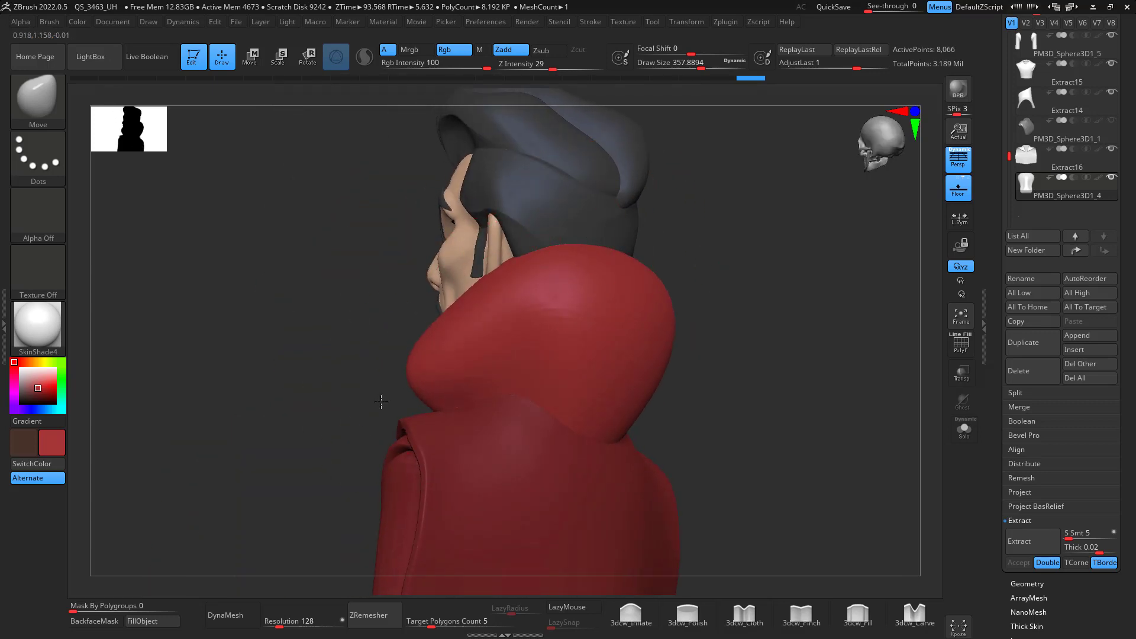
pyautogui.moveTo(714, 270); pyautogui.dragTo(607, 382)
pyautogui.moveTo(559, 443); pyautogui.dragTo(585, 411)
pyautogui.moveTo(721, 355); pyautogui.dragTo(677, 260)
pyautogui.moveTo(509, 545); pyautogui.dragTo(503, 528)
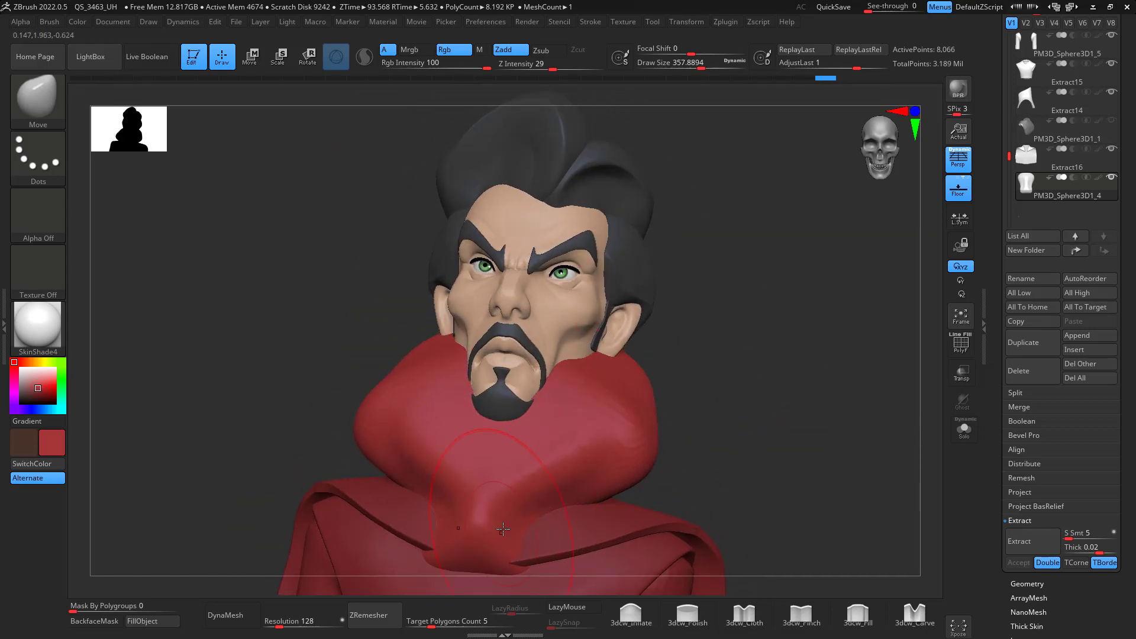
pyautogui.moveTo(649, 377)
pyautogui.mouseDown()
pyautogui.moveTo(509, 414)
pyautogui.moveTo(473, 439)
pyautogui.mouseUp()
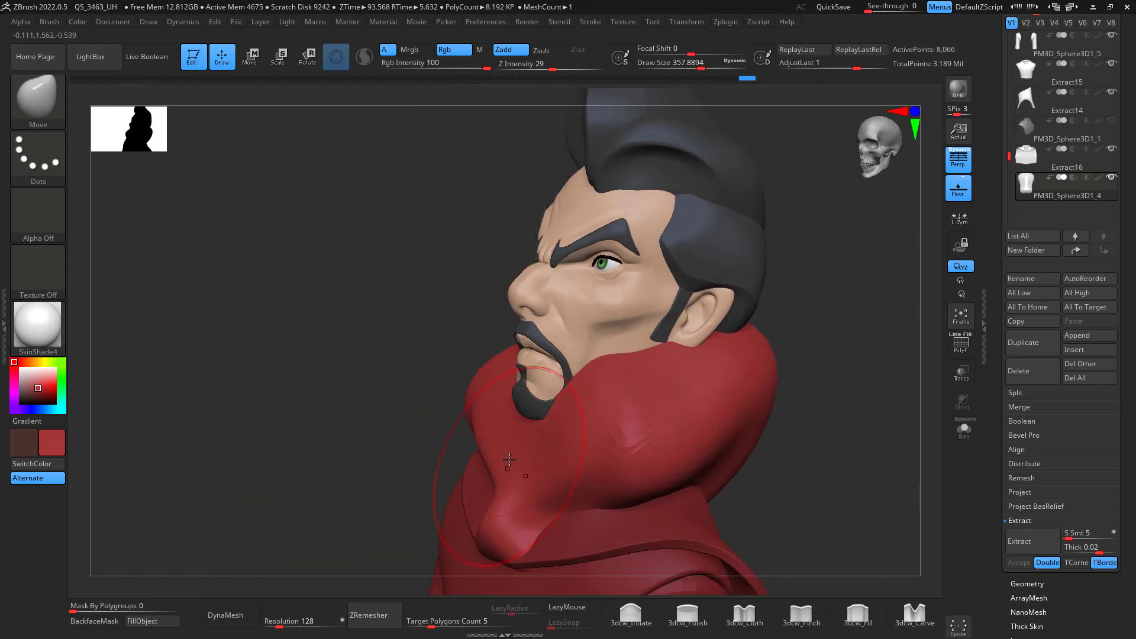
# - Adjust the collar form's sides where they meet the cape's shoulders with Move at a draw size of about 274
pyautogui.moveTo(820, 353); pyautogui.dragTo(757, 276)
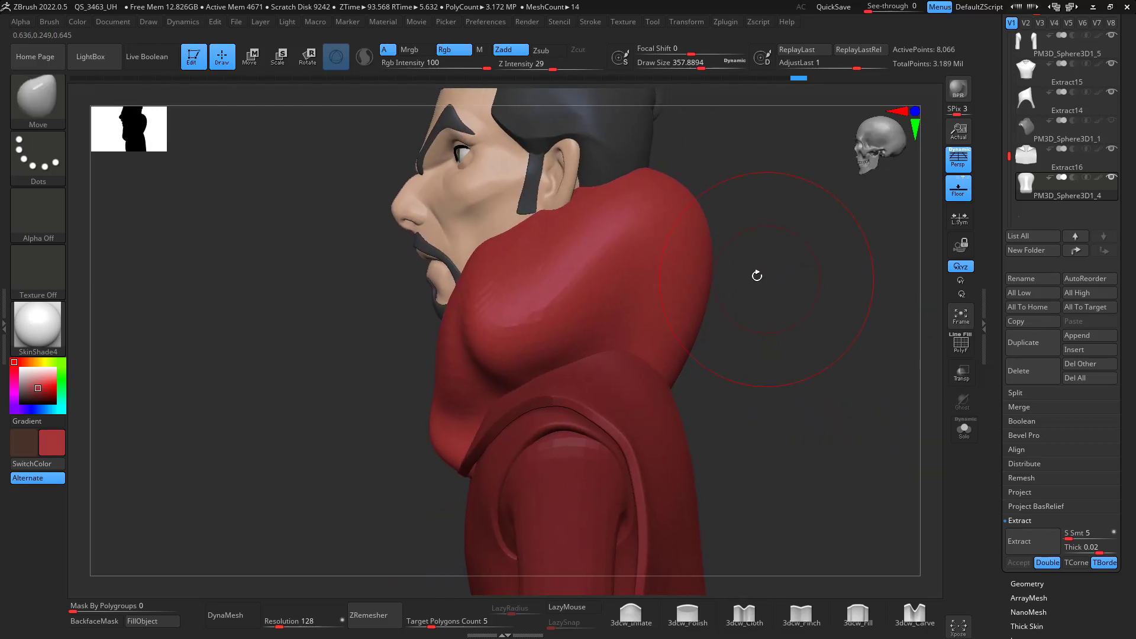
pyautogui.moveTo(772, 344)
pyautogui.mouseDown()
pyautogui.moveTo(796, 332)
pyautogui.moveTo(771, 318)
pyautogui.moveTo(784, 323)
pyautogui.mouseUp()
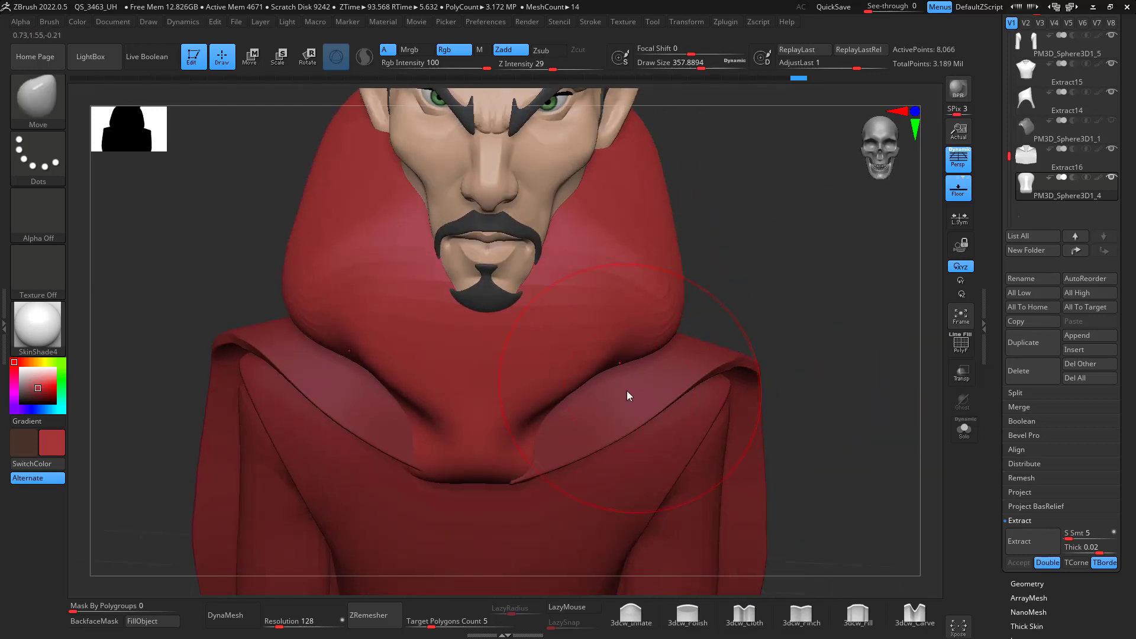
pyautogui.press('space')
pyautogui.moveTo(629, 388)
pyautogui.mouseDown()
pyautogui.moveTo(618, 391)
pyautogui.moveTo(663, 341)
pyautogui.mouseUp()
pyautogui.moveTo(810, 266); pyautogui.dragTo(720, 234)
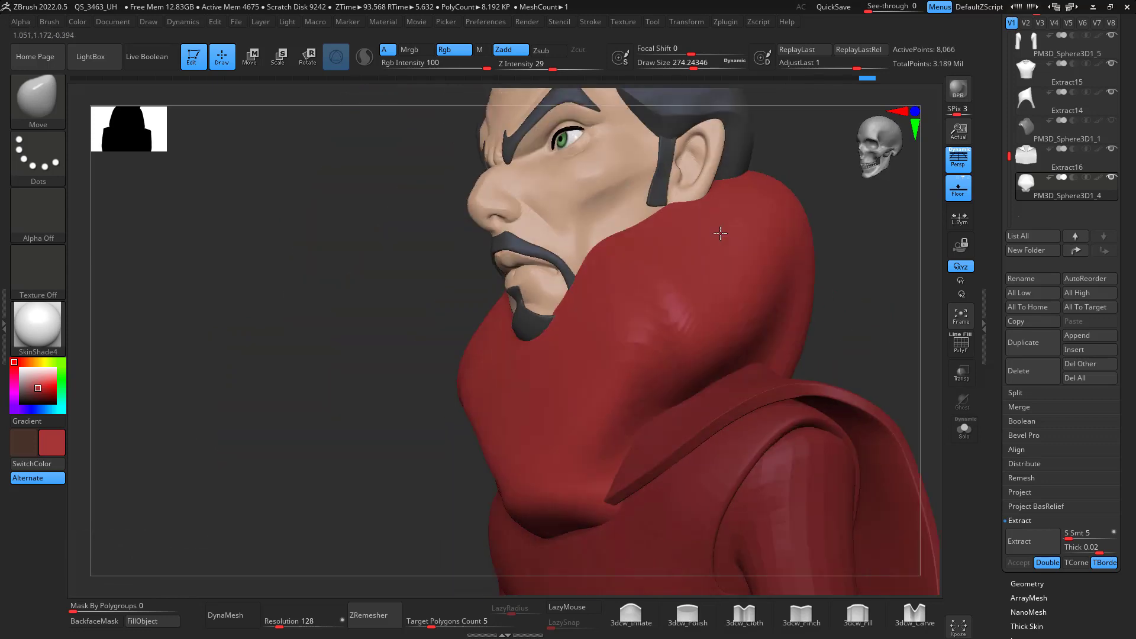
# - Remesh the collar form with DynaMesh at resolution 128 and smooth its sides and back
pyautogui.click(235, 617)
pyautogui.moveTo(827, 271)
pyautogui.mouseDown(button='right')
pyautogui.moveTo(744, 285)
pyautogui.moveTo(759, 280)
pyautogui.mouseUp(button='right')
pyautogui.keyDown('shift'); pyautogui.moveTo(686, 161); pyautogui.dragTo(858, 276, button='right'); pyautogui.keyUp('shift')
pyautogui.keyDown('alt'); pyautogui.moveTo(893, 322); pyautogui.dragTo(779, 355, button='right'); pyautogui.keyUp('alt')
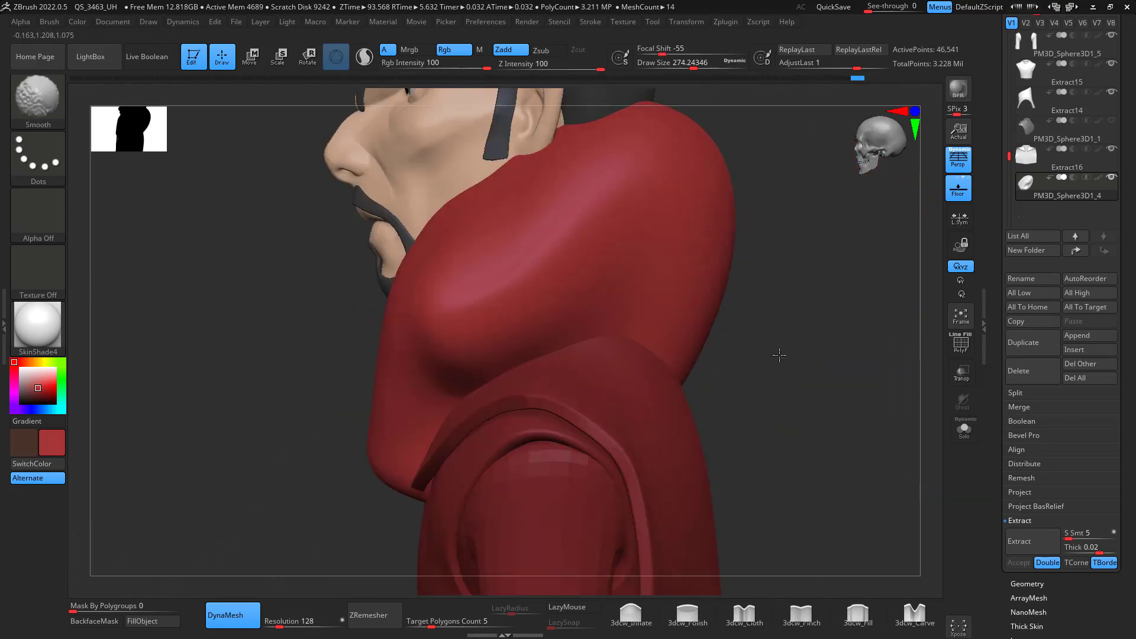
pyautogui.moveTo(713, 282)
pyautogui.keyDown('shift'); pyautogui.mouseDown(button='right')
pyautogui.moveTo(764, 248)
pyautogui.moveTo(721, 290)
pyautogui.mouseUp(button='right'); pyautogui.keyUp('shift')
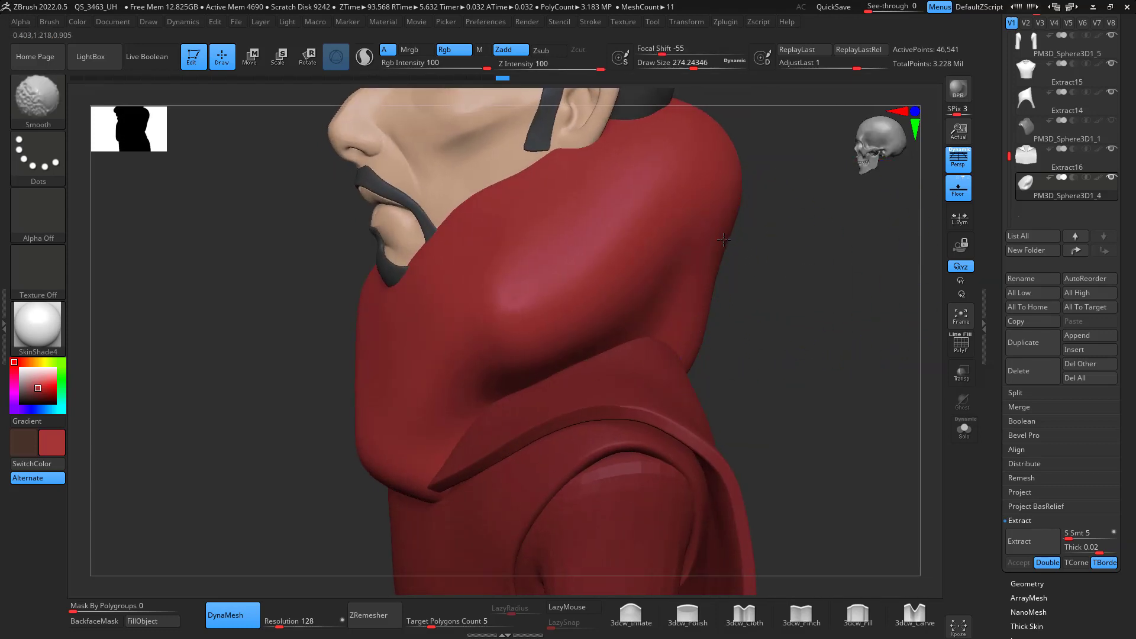
pyautogui.moveTo(789, 279)
pyautogui.keyDown('shift'); pyautogui.mouseDown(button='right')
pyautogui.moveTo(811, 319)
pyautogui.moveTo(814, 243)
pyautogui.moveTo(796, 284)
pyautogui.moveTo(808, 328)
pyautogui.moveTo(799, 322)
pyautogui.mouseUp(button='right'); pyautogui.keyUp('shift')
# - Turn off perspective and refine the collar form's side silhouette with Move at a draw size of about 372
pyautogui.click(958, 159)
pyautogui.press('space')
pyautogui.moveTo(593, 321); pyautogui.dragTo(605, 320)
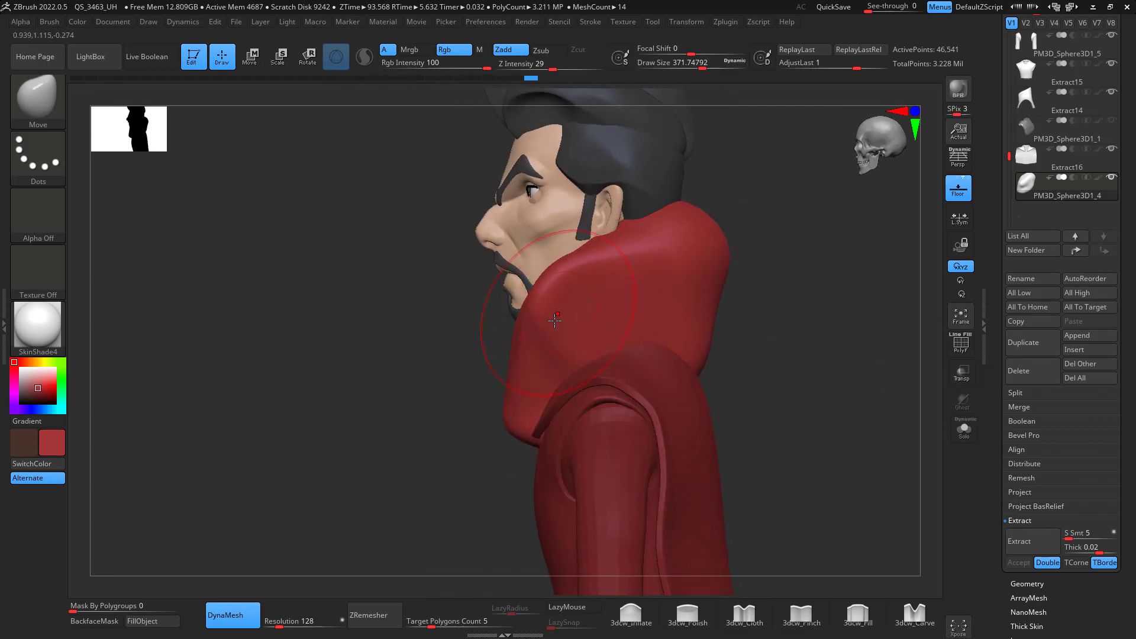
pyautogui.moveTo(561, 385)
pyautogui.mouseDown(button='right')
pyautogui.moveTo(784, 347)
pyautogui.moveTo(761, 315)
pyautogui.moveTo(602, 400)
pyautogui.mouseUp(button='right')
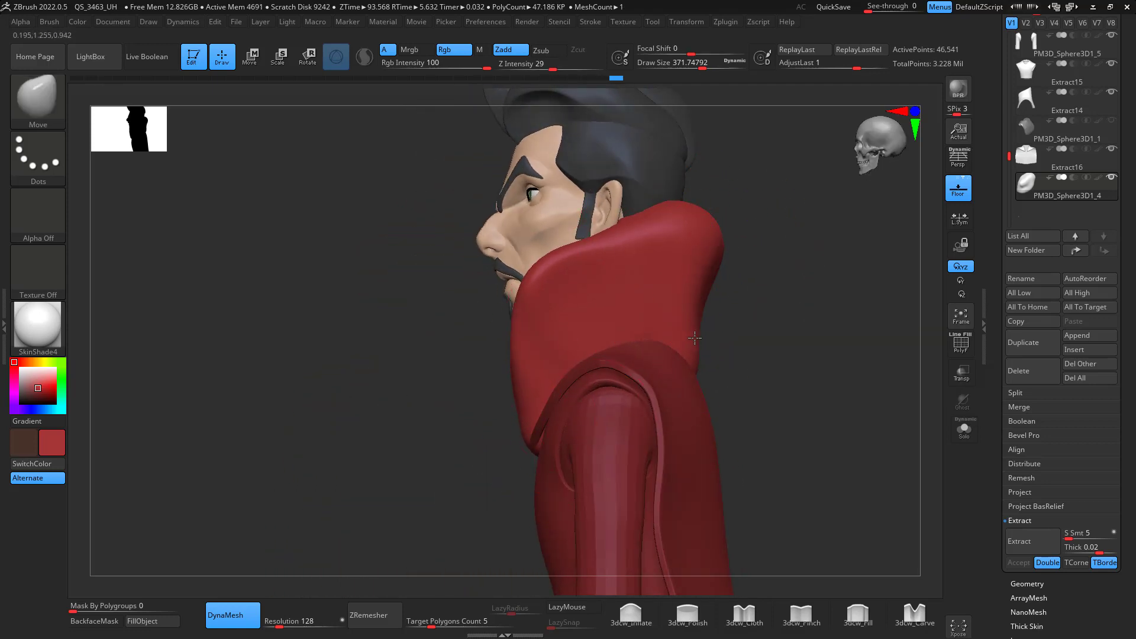
pyautogui.moveTo(722, 246)
pyautogui.keyDown('shift'); pyautogui.mouseDown(button='right')
pyautogui.moveTo(818, 299)
pyautogui.moveTo(830, 234)
pyautogui.mouseUp(button='right'); pyautogui.keyUp('shift')
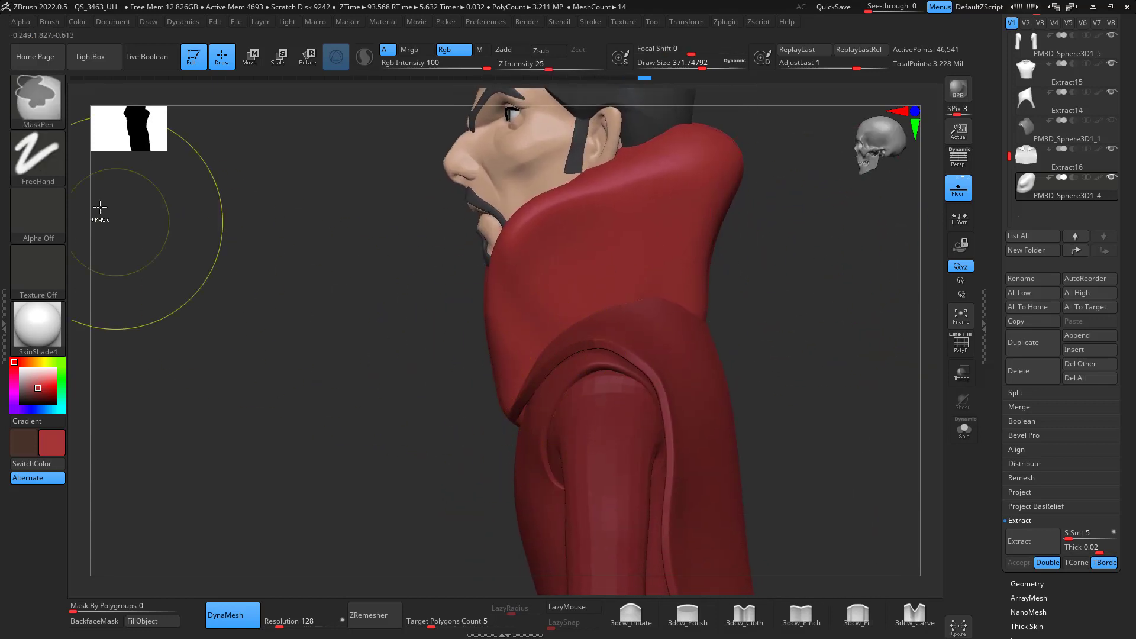
# - Set the masking stroke to Lasso and mask the side of the collar form from its front edge to the back
pyautogui.keyDown('ctrl'); pyautogui.click(44, 158); pyautogui.keyUp('ctrl')
pyautogui.keyDown('ctrl'); pyautogui.click(38, 156); pyautogui.keyUp('ctrl')
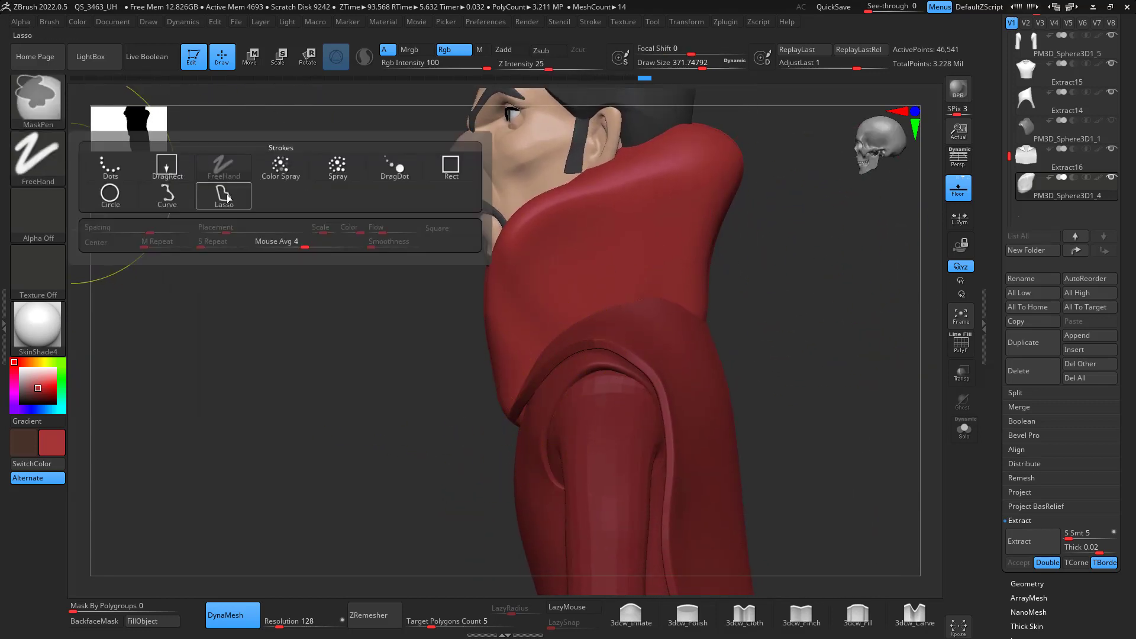
pyautogui.keyDown('ctrl'); pyautogui.click(224, 196); pyautogui.keyUp('ctrl')
pyautogui.keyDown('ctrl'); pyautogui.moveTo(517, 435); pyautogui.dragTo(502, 388); pyautogui.keyUp('ctrl')
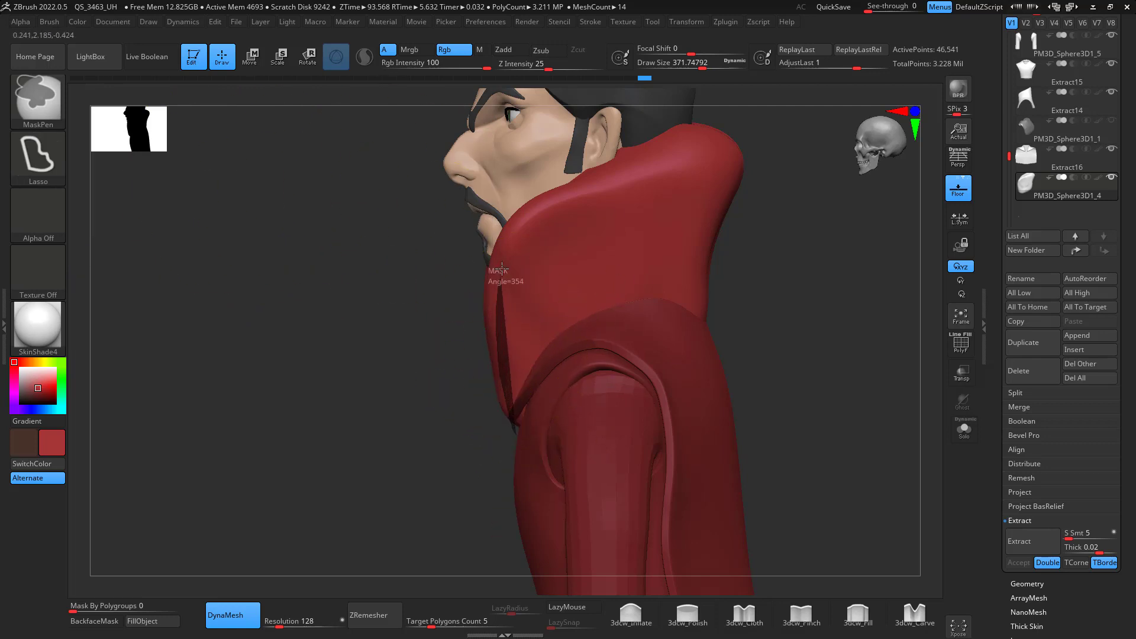
pyautogui.moveTo(502, 269)
pyautogui.keyDown('ctrl'); pyautogui.mouseDown()
pyautogui.moveTo(651, 172)
pyautogui.moveTo(788, 287)
pyautogui.moveTo(763, 382)
pyautogui.mouseUp(); pyautogui.keyUp('ctrl')
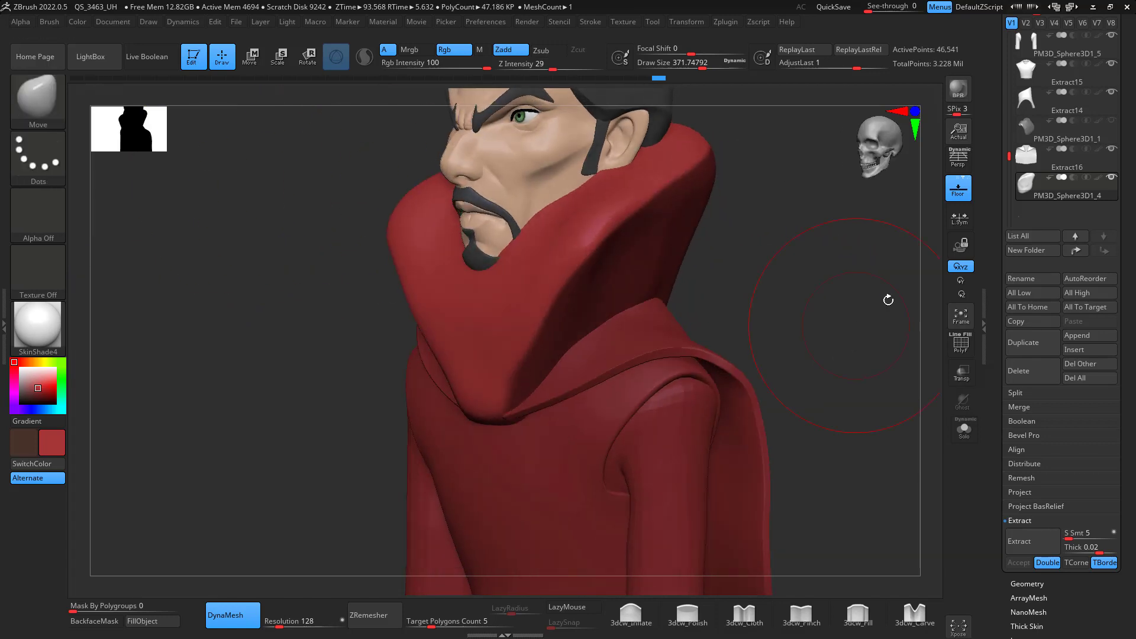
# - Isolate the collar form and clear the mask from its underside and lower front with the lasso
pyautogui.click(964, 429)
pyautogui.moveTo(850, 322); pyautogui.dragTo(819, 350)
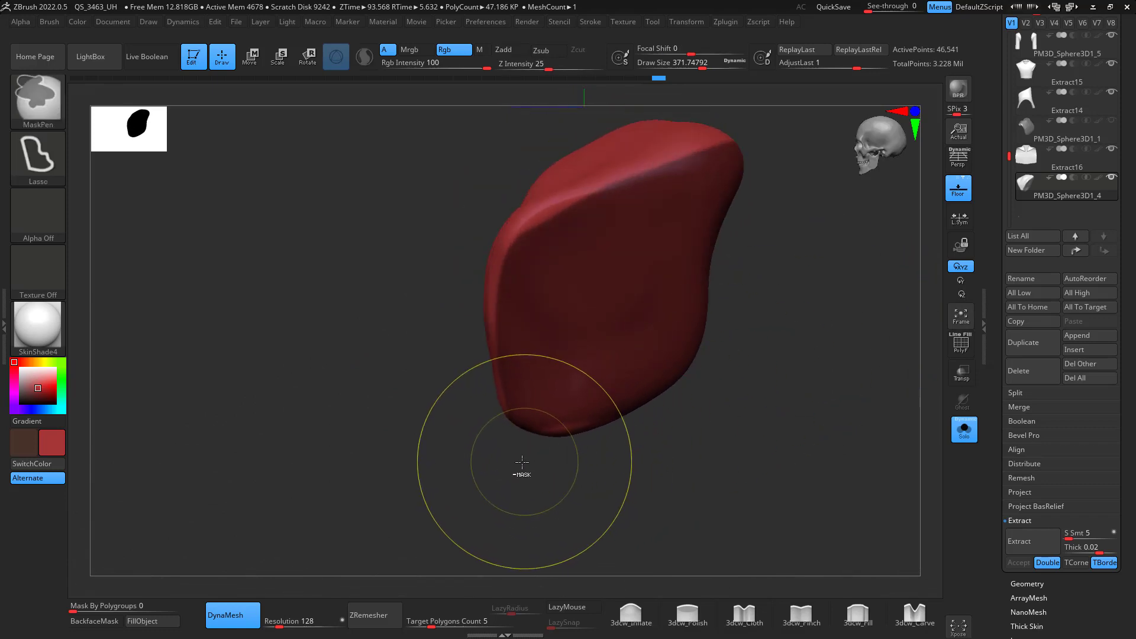
pyautogui.moveTo(496, 492)
pyautogui.keyDown('ctrl'); pyautogui.keyDown('alt'); pyautogui.mouseDown()
pyautogui.moveTo(480, 475)
pyautogui.moveTo(766, 367)
pyautogui.moveTo(730, 509)
pyautogui.mouseUp(); pyautogui.keyUp('alt'); pyautogui.keyUp('ctrl')
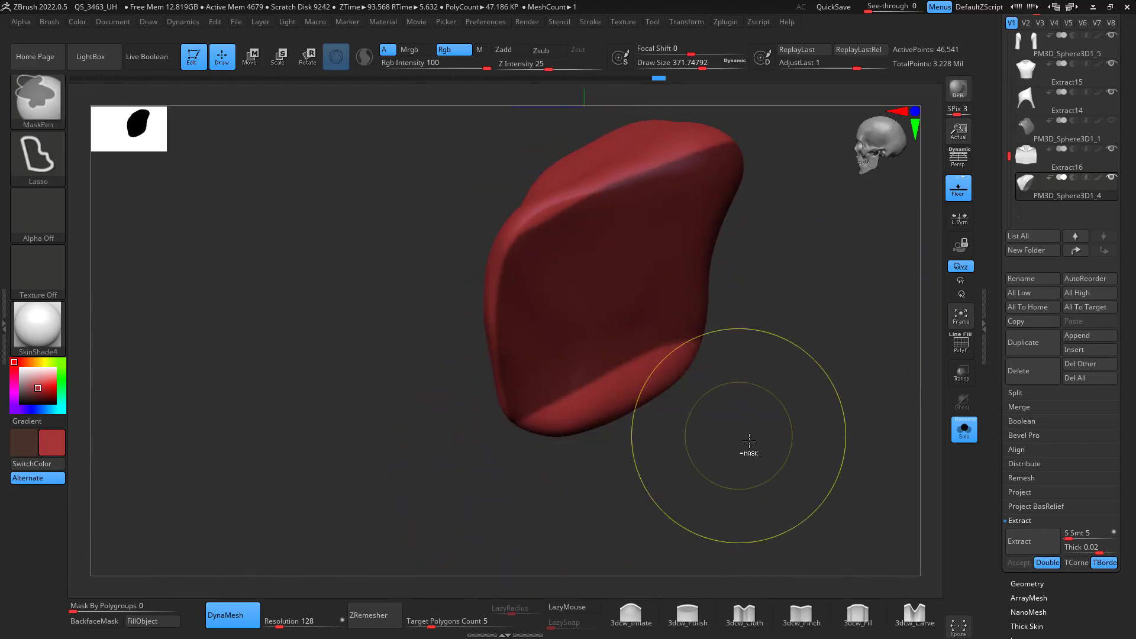
pyautogui.moveTo(756, 452)
pyautogui.mouseDown()
pyautogui.moveTo(813, 386)
pyautogui.moveTo(801, 418)
pyautogui.moveTo(629, 477)
pyautogui.moveTo(558, 482)
pyautogui.mouseUp()
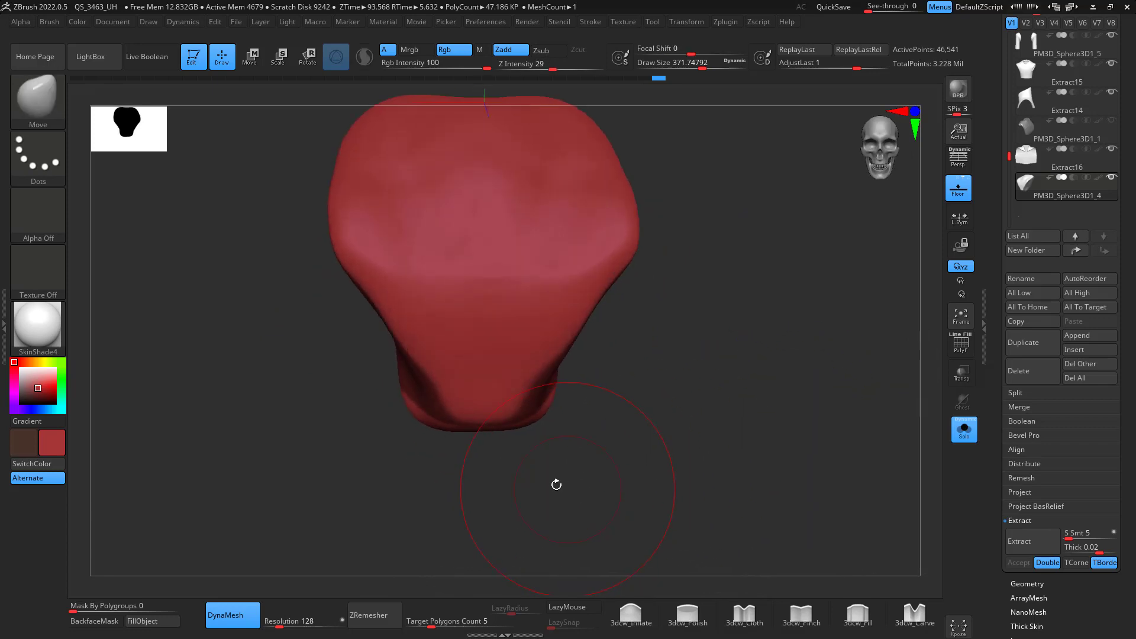
pyautogui.moveTo(455, 437)
pyautogui.keyDown('ctrl'); pyautogui.keyDown('alt'); pyautogui.mouseDown()
pyautogui.moveTo(525, 449)
pyautogui.moveTo(530, 467)
pyautogui.mouseUp(); pyautogui.keyUp('alt'); pyautogui.keyUp('ctrl')
pyautogui.moveTo(692, 460); pyautogui.dragTo(598, 373)
pyautogui.moveTo(694, 484)
pyautogui.mouseDown()
pyautogui.moveTo(778, 477)
pyautogui.moveTo(727, 417)
pyautogui.moveTo(765, 414)
pyautogui.moveTo(761, 343)
pyautogui.moveTo(779, 330)
pyautogui.moveTo(713, 378)
pyautogui.mouseUp()
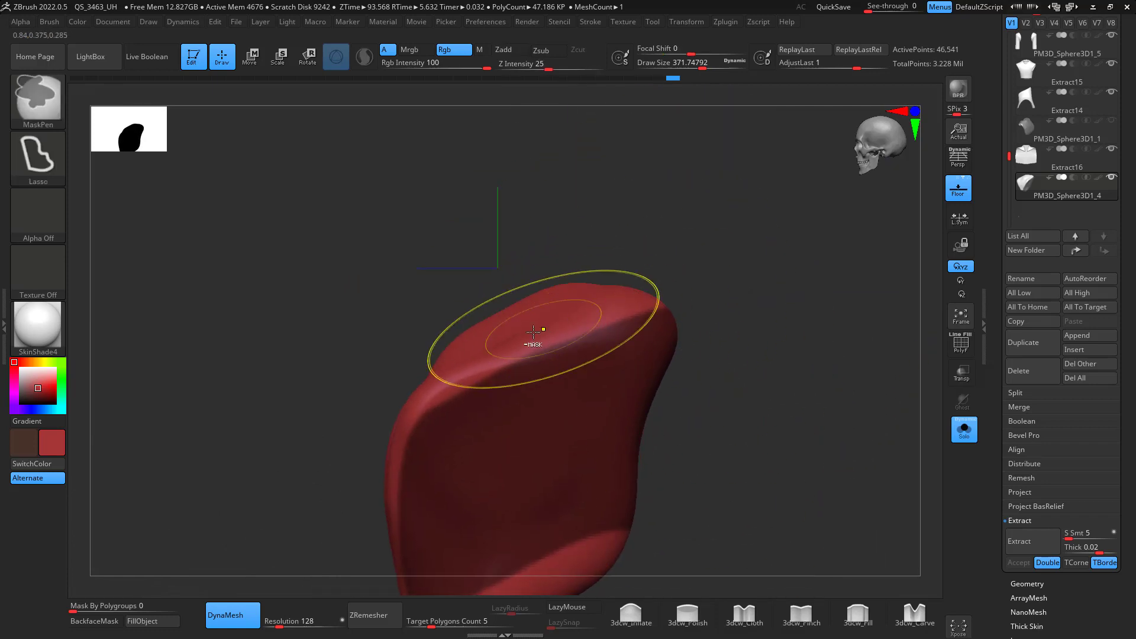
# - Refine the mask's curved upper border along the collar form's top edge with lasso selections
pyautogui.moveTo(509, 341)
pyautogui.keyDown('ctrl'); pyautogui.mouseDown()
pyautogui.moveTo(583, 338)
pyautogui.moveTo(763, 255)
pyautogui.mouseUp(); pyautogui.keyUp('ctrl')
pyautogui.moveTo(766, 332)
pyautogui.mouseDown()
pyautogui.moveTo(735, 383)
pyautogui.moveTo(799, 382)
pyautogui.moveTo(773, 446)
pyautogui.moveTo(771, 385)
pyautogui.moveTo(824, 372)
pyautogui.moveTo(773, 404)
pyautogui.moveTo(423, 337)
pyautogui.mouseUp()
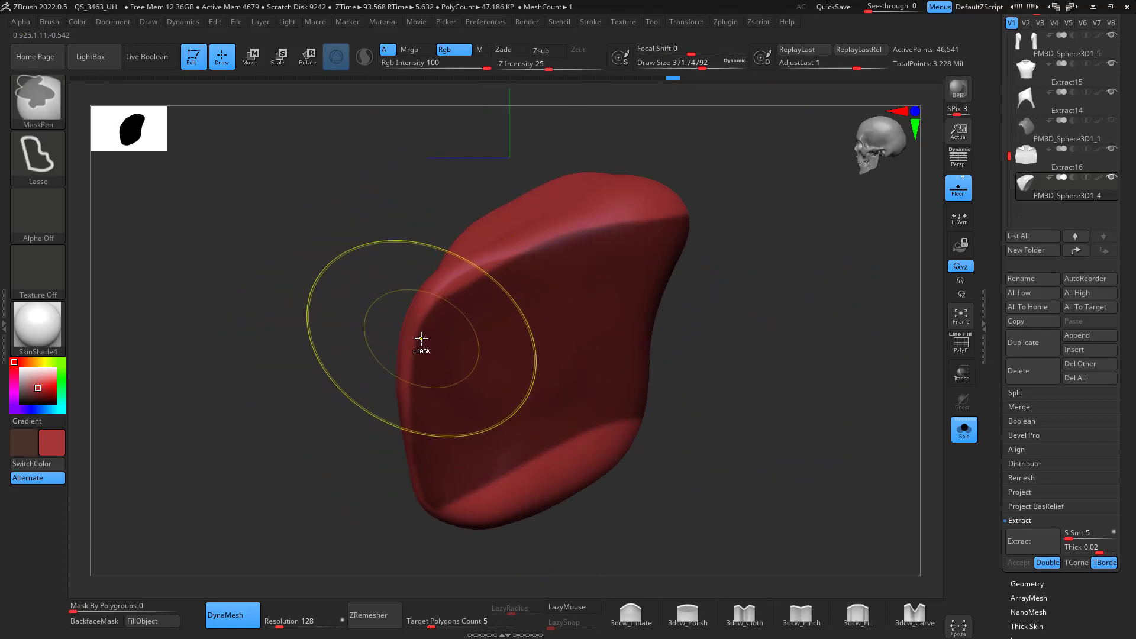
pyautogui.keyDown('ctrl'); pyautogui.moveTo(469, 272); pyautogui.dragTo(598, 241); pyautogui.keyUp('ctrl')
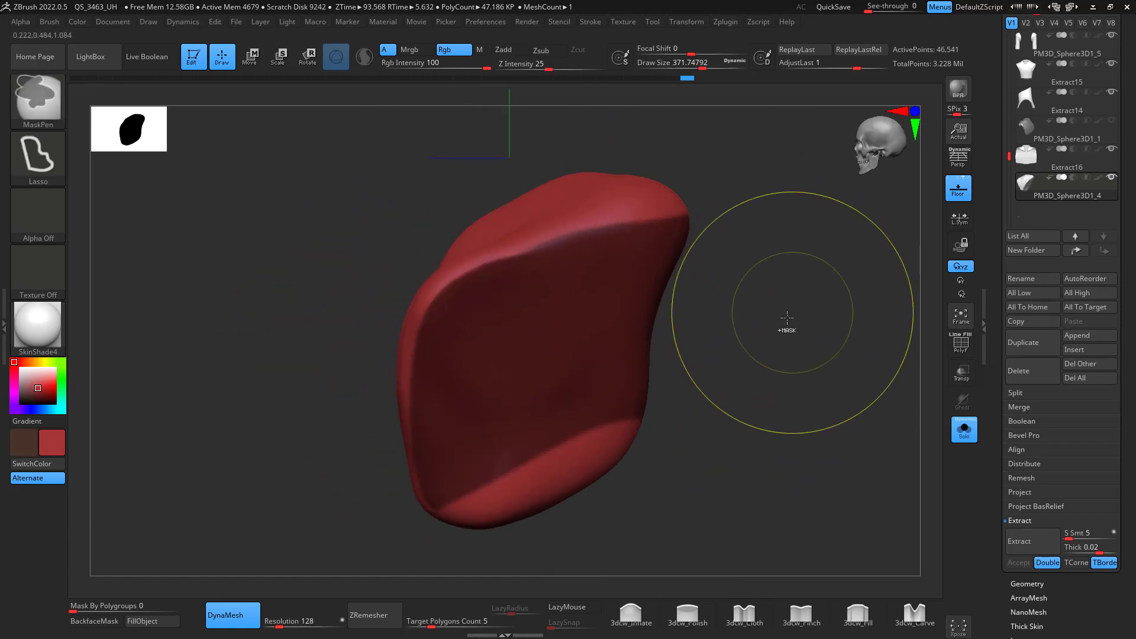
# - Extract the masked collar area with a thickness of 0 and accept it as a new subtool
pyautogui.keyDown('alt'); pyautogui.moveTo(787, 414); pyautogui.dragTo(795, 349); pyautogui.keyUp('alt')
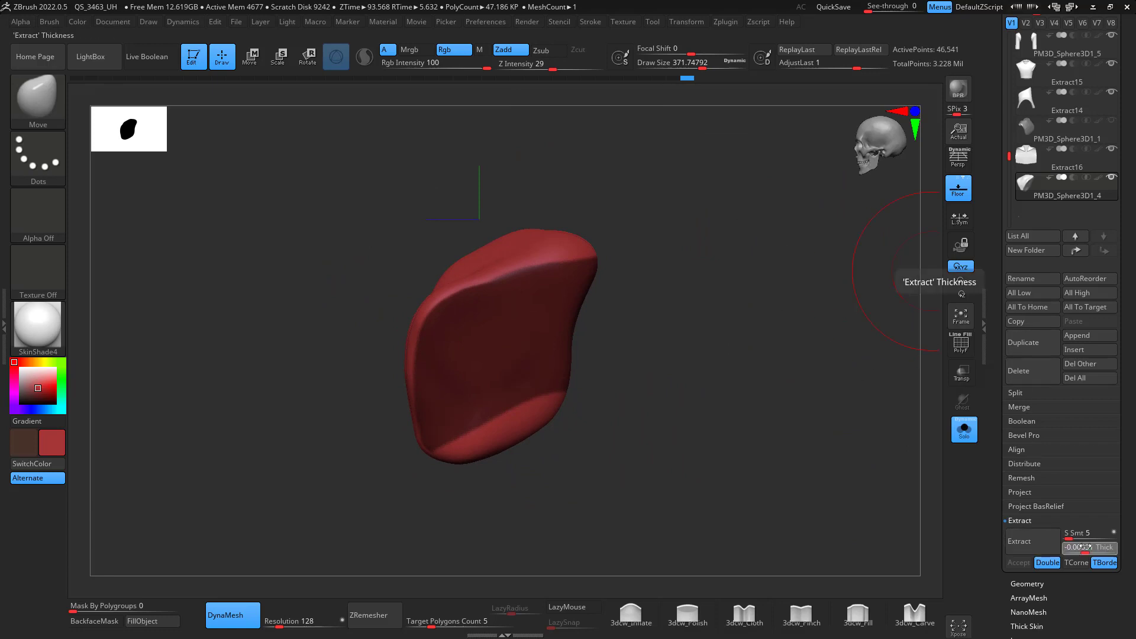
pyautogui.moveTo(1095, 550); pyautogui.dragTo(1087, 550)
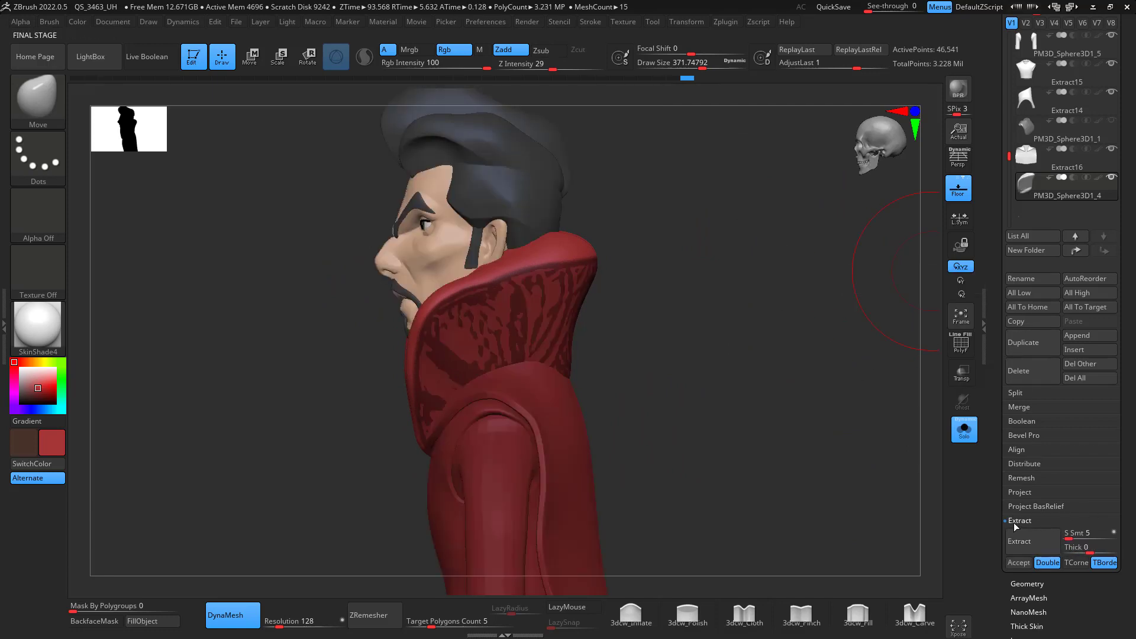
pyautogui.click(1028, 562)
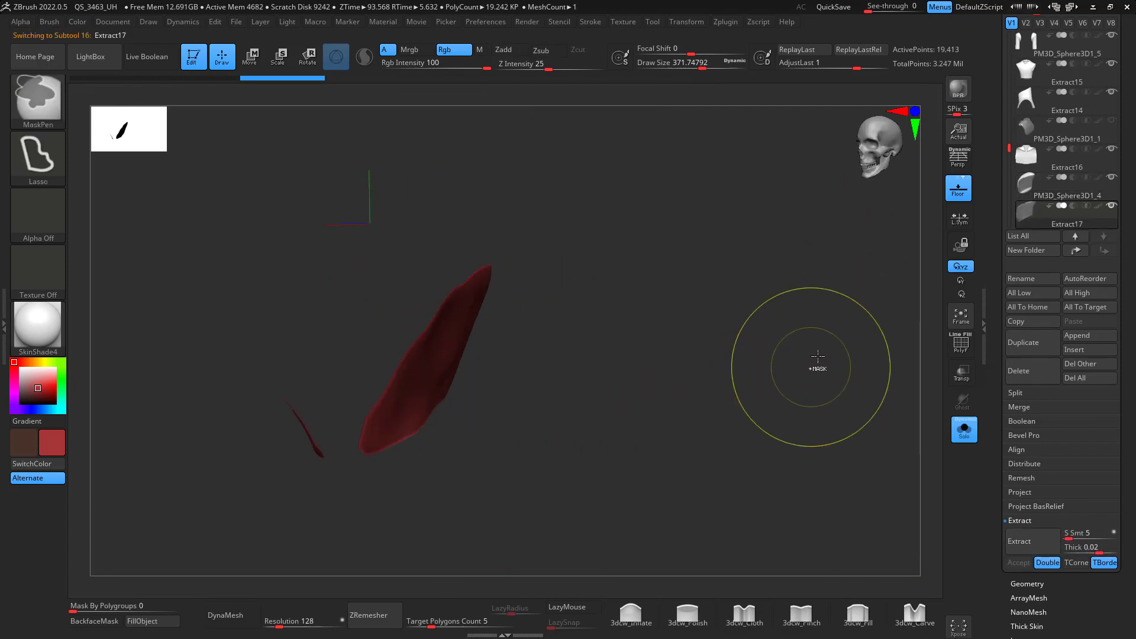
# - Remesh the extracted collar with ZRemesher at a target polygon count of 0.1 and display it double-sided together with the whole bust
pyautogui.moveTo(813, 379); pyautogui.dragTo(700, 444)
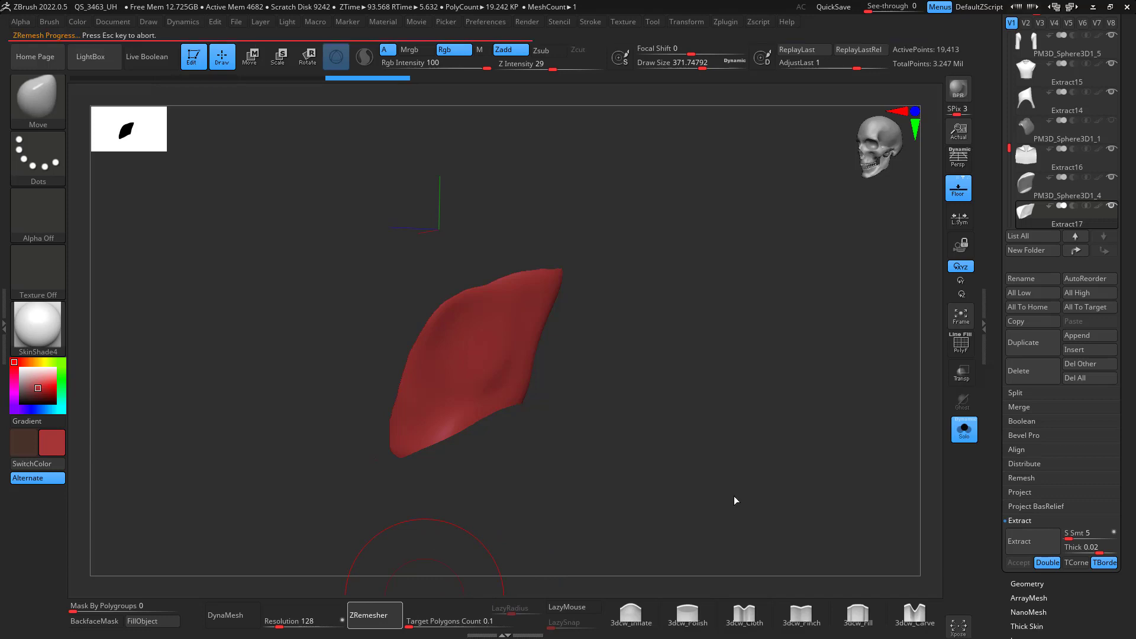
pyautogui.moveTo(736, 500); pyautogui.dragTo(822, 321)
pyautogui.moveTo(1130, 488); pyautogui.dragTo(1130, 364)
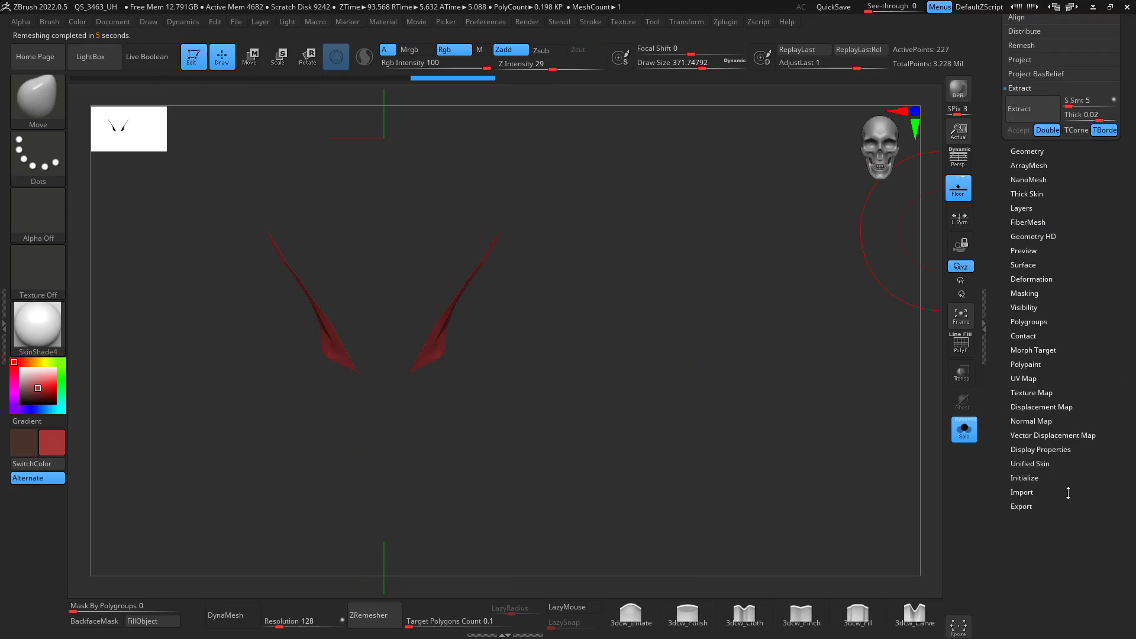
pyautogui.scroll(1, 1068, 493)
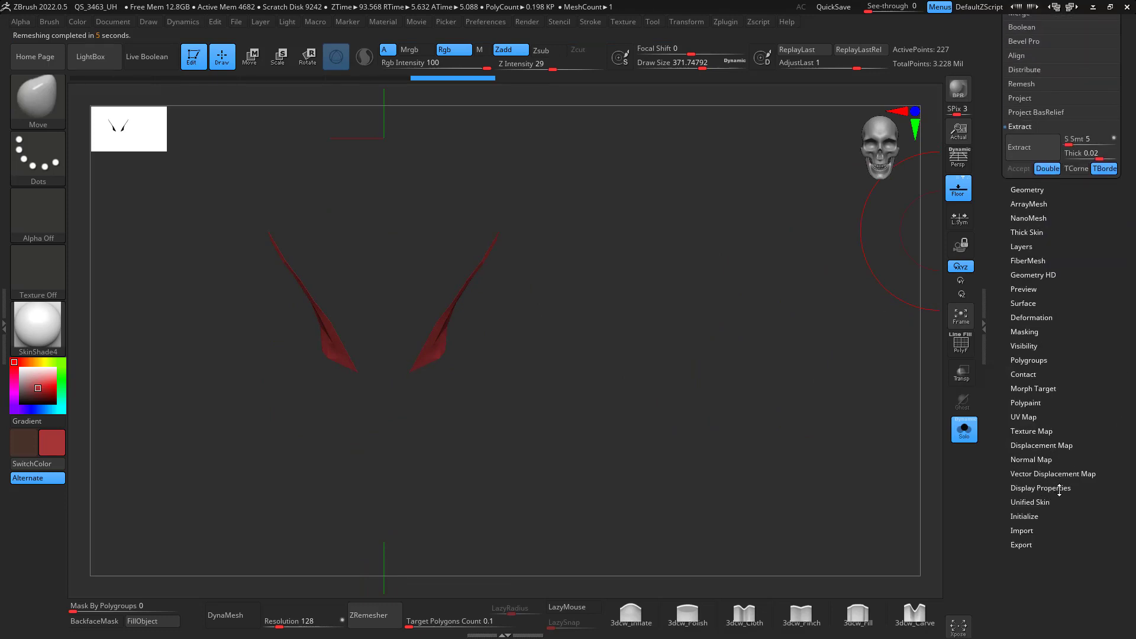
pyautogui.click(1058, 489)
pyautogui.scroll(3, 1078, 430)
pyautogui.click(1044, 371)
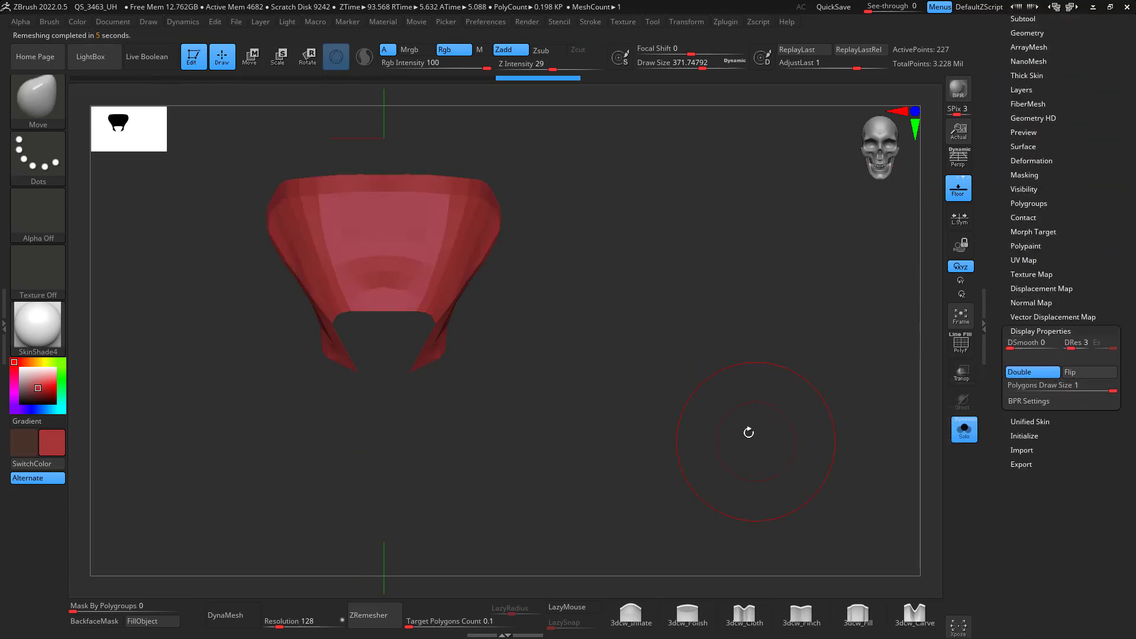
pyautogui.moveTo(747, 432); pyautogui.dragTo(769, 355)
pyautogui.click(967, 439)
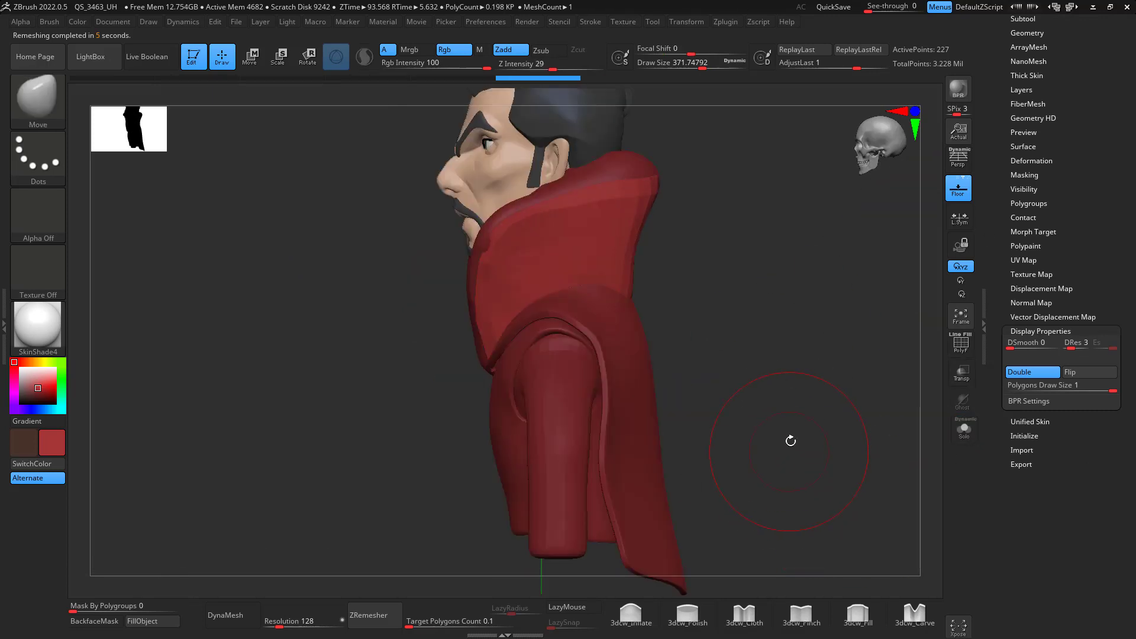
# - Delete the collar's source sphere PM3D_Sphere3D1_4 and the hidden subtool PM3D_Sphere3D1_1
pyautogui.moveTo(789, 440); pyautogui.dragTo(822, 503)
pyautogui.moveTo(1128, 210); pyautogui.dragTo(1128, 236)
pyautogui.scroll(3, 1129, 236)
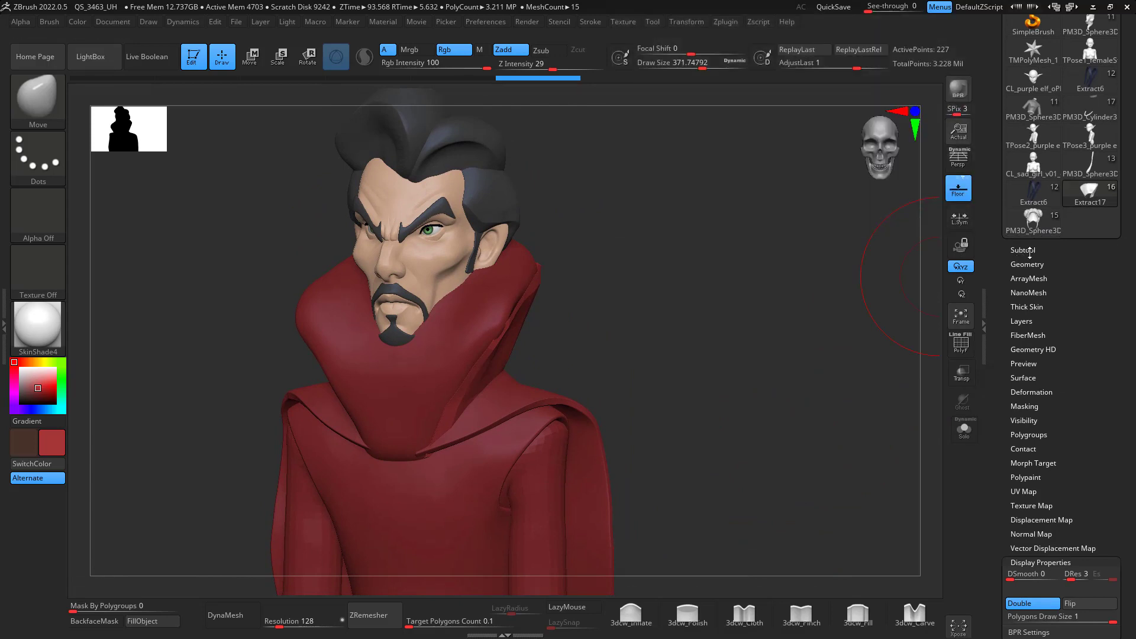
pyautogui.click(1029, 249)
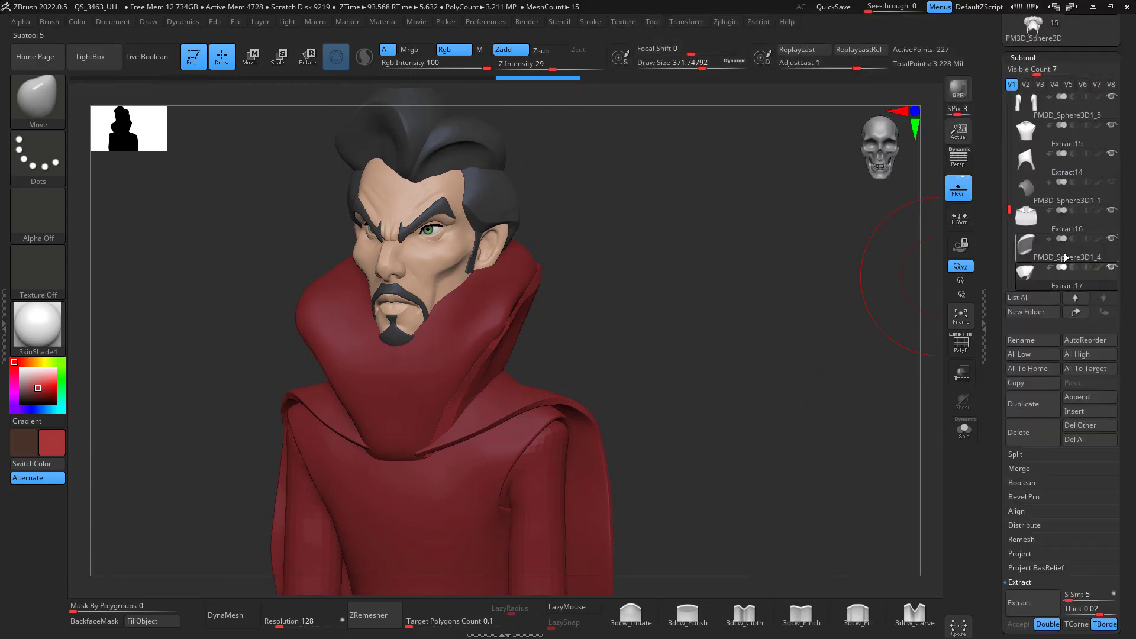
pyautogui.click(1063, 257)
pyautogui.click(1030, 441)
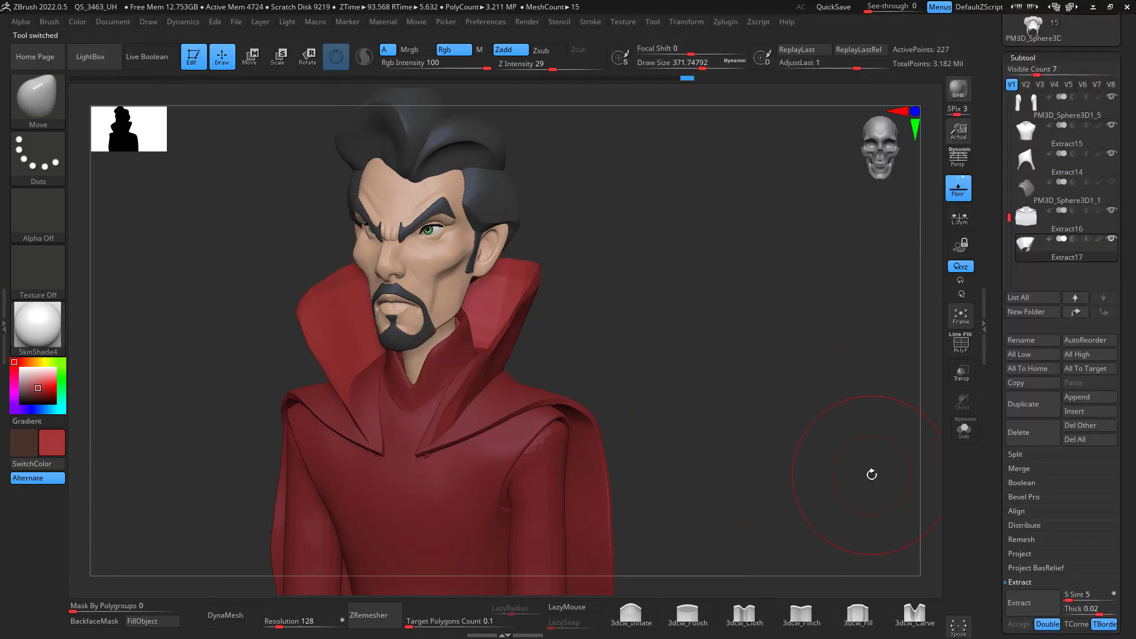
pyautogui.click(1102, 195)
pyautogui.click(1023, 439)
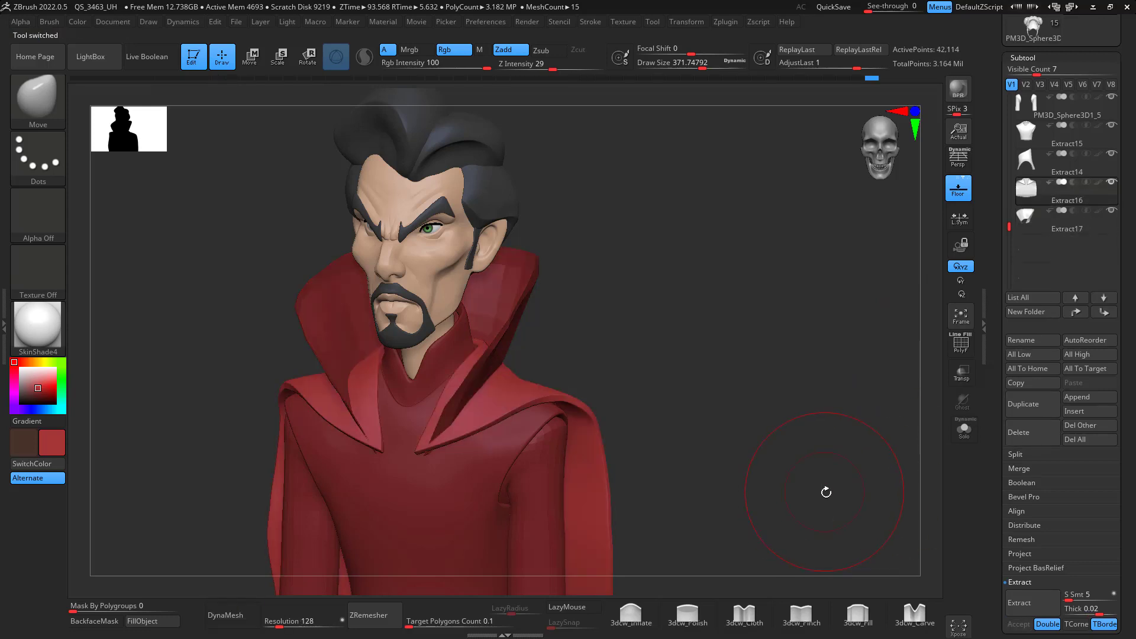
# - Select the extracted collar and reshape its sides using the Move brush at Z Intensity 53 and a draw size of about 559
pyautogui.moveTo(824, 489); pyautogui.dragTo(876, 398)
pyautogui.click(1070, 231)
pyautogui.press('space')
pyautogui.moveTo(462, 477); pyautogui.dragTo(482, 477)
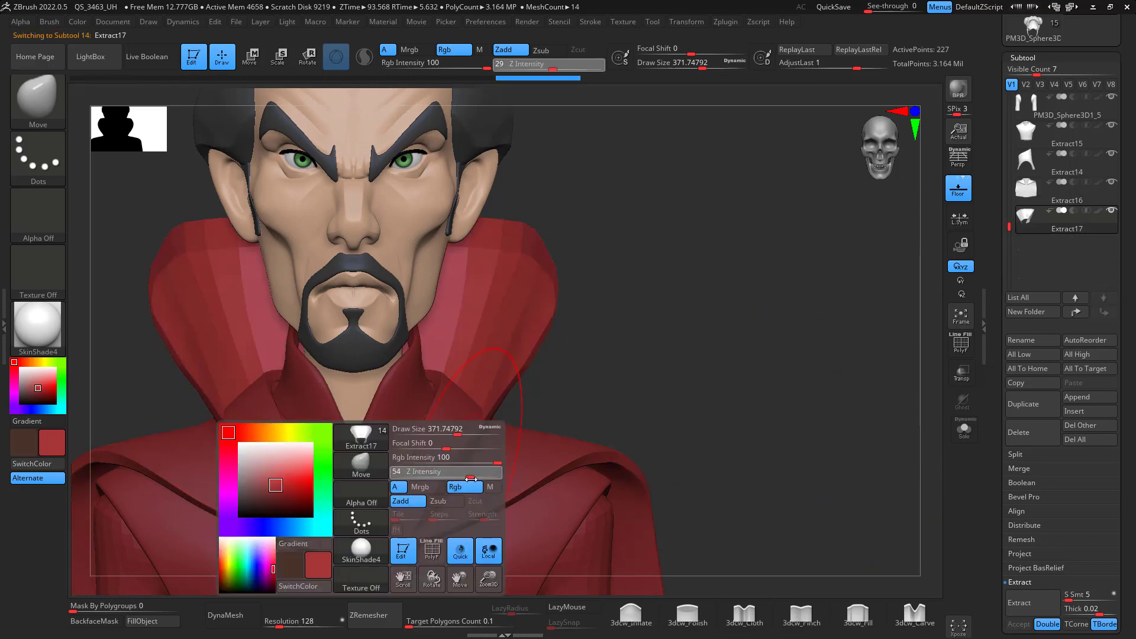
pyautogui.moveTo(459, 434)
pyautogui.mouseDown()
pyautogui.moveTo(473, 434)
pyautogui.moveTo(409, 467)
pyautogui.mouseUp()
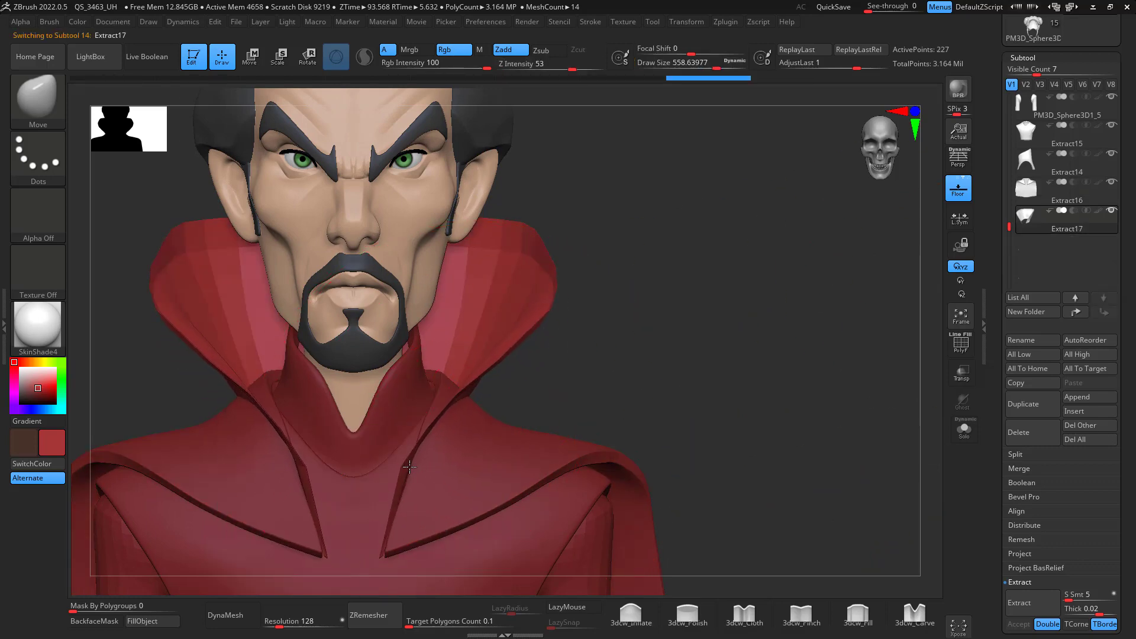
pyautogui.moveTo(709, 379); pyautogui.dragTo(562, 362)
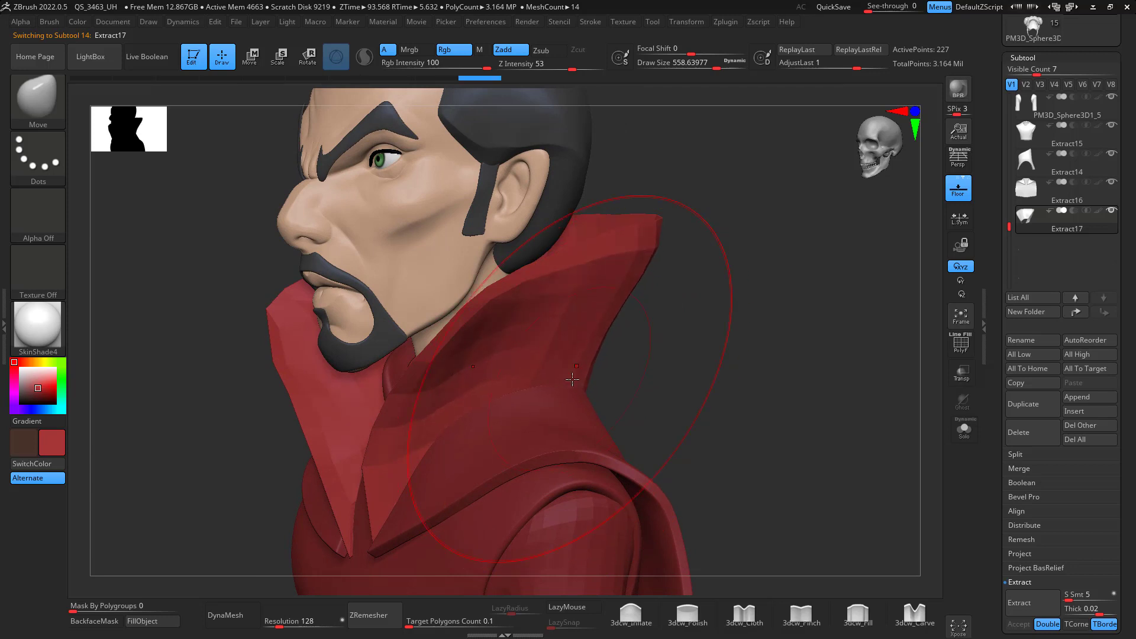
pyautogui.moveTo(665, 369); pyautogui.dragTo(681, 379)
pyautogui.moveTo(781, 371); pyautogui.dragTo(887, 378)
# - Reduce the draw size to about 372, then refine the collar's sides and lower front edges around the neck
pyautogui.press('space')
pyautogui.moveTo(696, 372)
pyautogui.mouseDown()
pyautogui.moveTo(678, 375)
pyautogui.moveTo(774, 359)
pyautogui.moveTo(668, 365)
pyautogui.mouseUp()
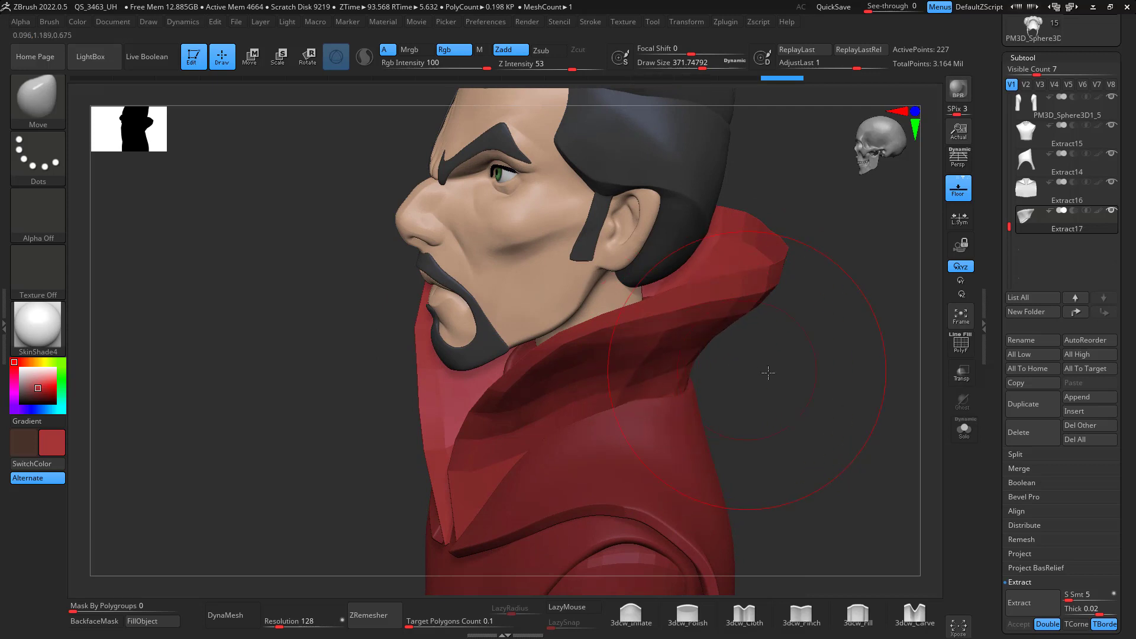
pyautogui.moveTo(768, 372); pyautogui.dragTo(673, 386)
pyautogui.moveTo(780, 432); pyautogui.dragTo(514, 412)
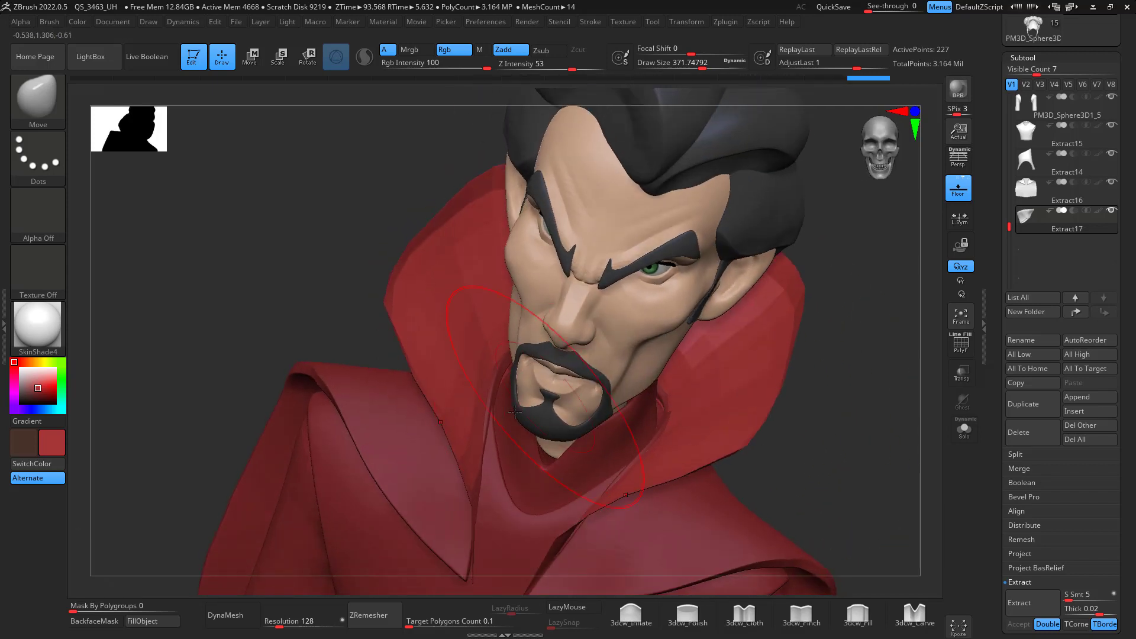
pyautogui.moveTo(783, 432)
pyautogui.mouseDown()
pyautogui.moveTo(809, 408)
pyautogui.moveTo(835, 414)
pyautogui.mouseUp()
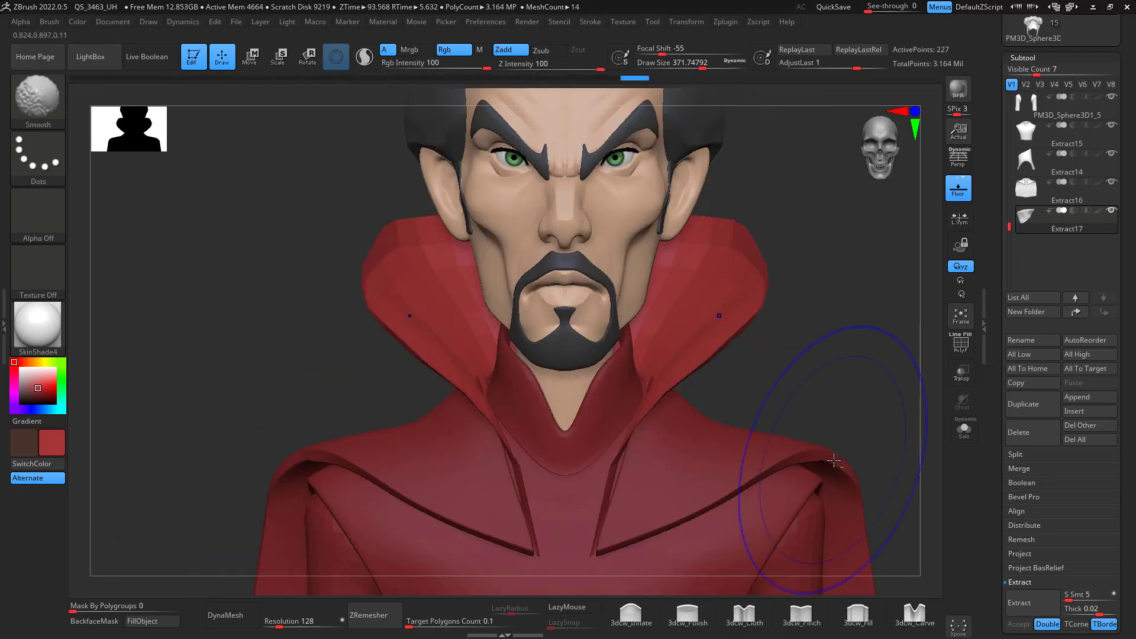
pyautogui.moveTo(615, 482); pyautogui.dragTo(620, 474)
pyautogui.moveTo(816, 390)
pyautogui.keyDown('alt'); pyautogui.mouseDown()
pyautogui.moveTo(797, 274)
pyautogui.moveTo(701, 278)
pyautogui.mouseUp(); pyautogui.keyUp('alt')
pyautogui.moveTo(802, 222); pyautogui.dragTo(790, 241)
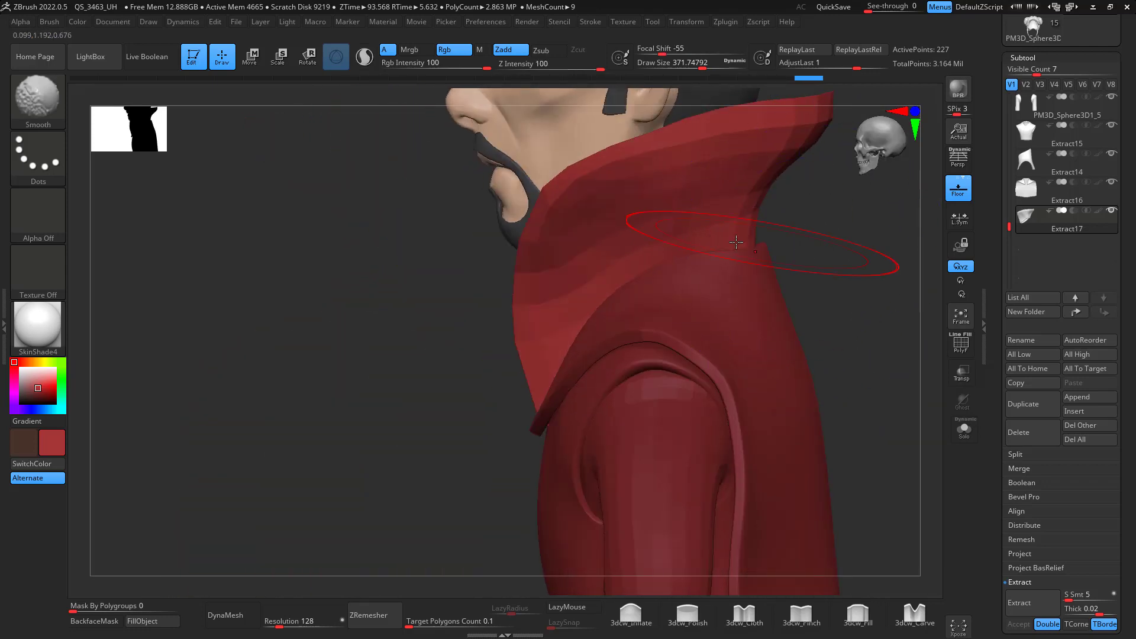
# - Pull the collar's upper front corner forward into a sharp point using the Move brush at a draw size of about 163
pyautogui.press('space')
pyautogui.moveTo(634, 239); pyautogui.dragTo(594, 240)
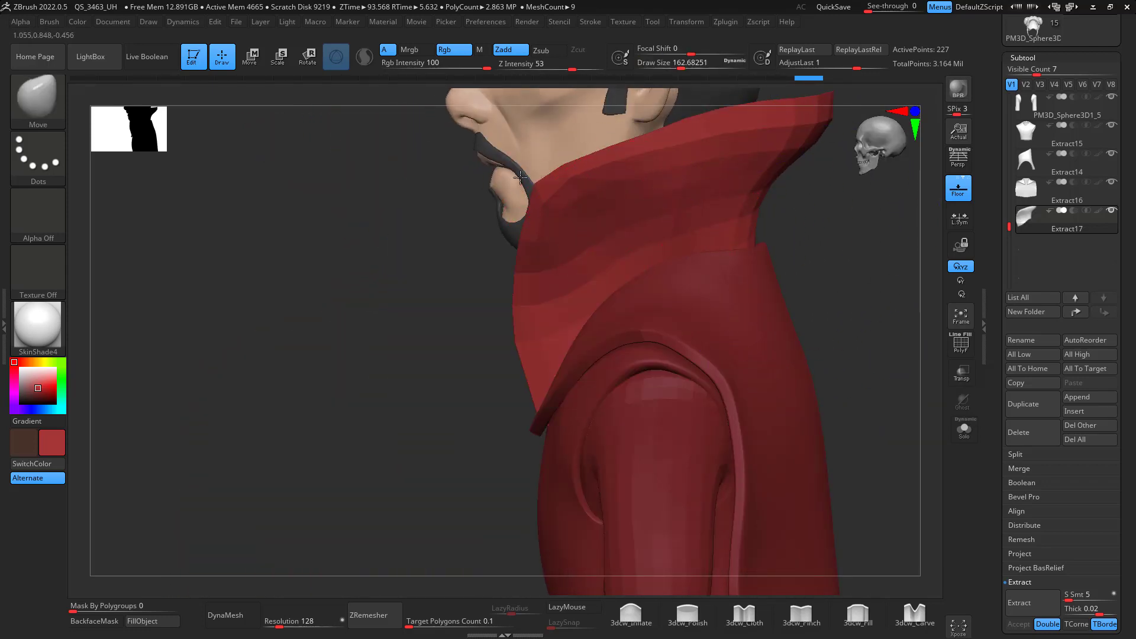
pyautogui.moveTo(519, 177); pyautogui.dragTo(528, 230)
pyautogui.moveTo(513, 175); pyautogui.dragTo(528, 165)
pyautogui.moveTo(613, 149); pyautogui.dragTo(616, 150)
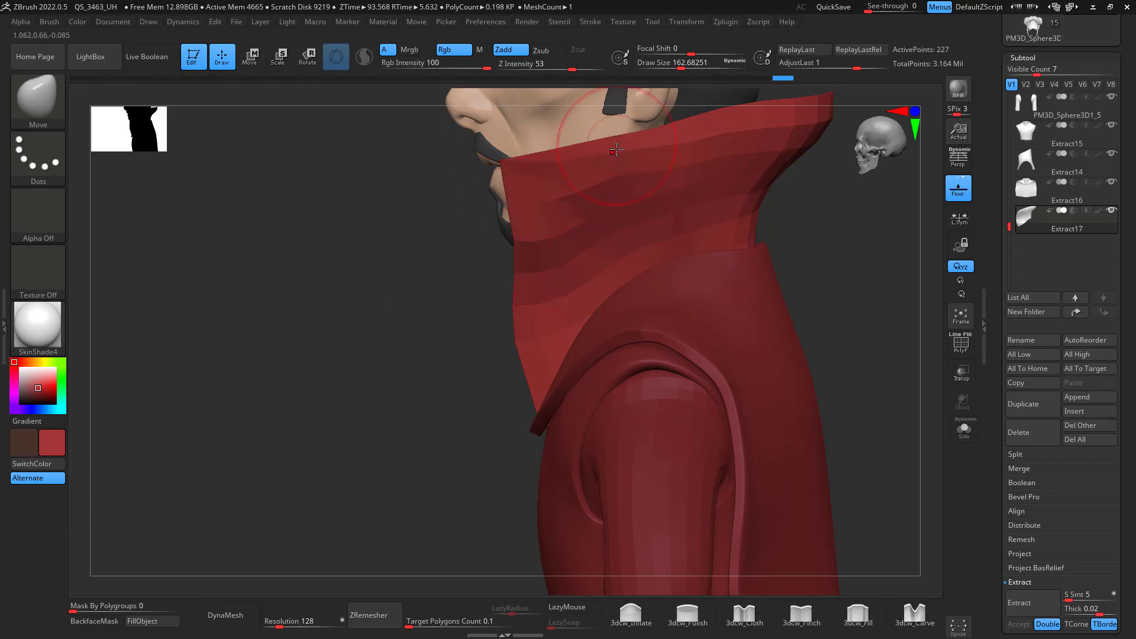
# - Remesh the reshaped collar with ZRemesher and turn on the polyframe display to inspect its topology
pyautogui.moveTo(828, 327); pyautogui.dragTo(907, 320)
pyautogui.click(380, 622)
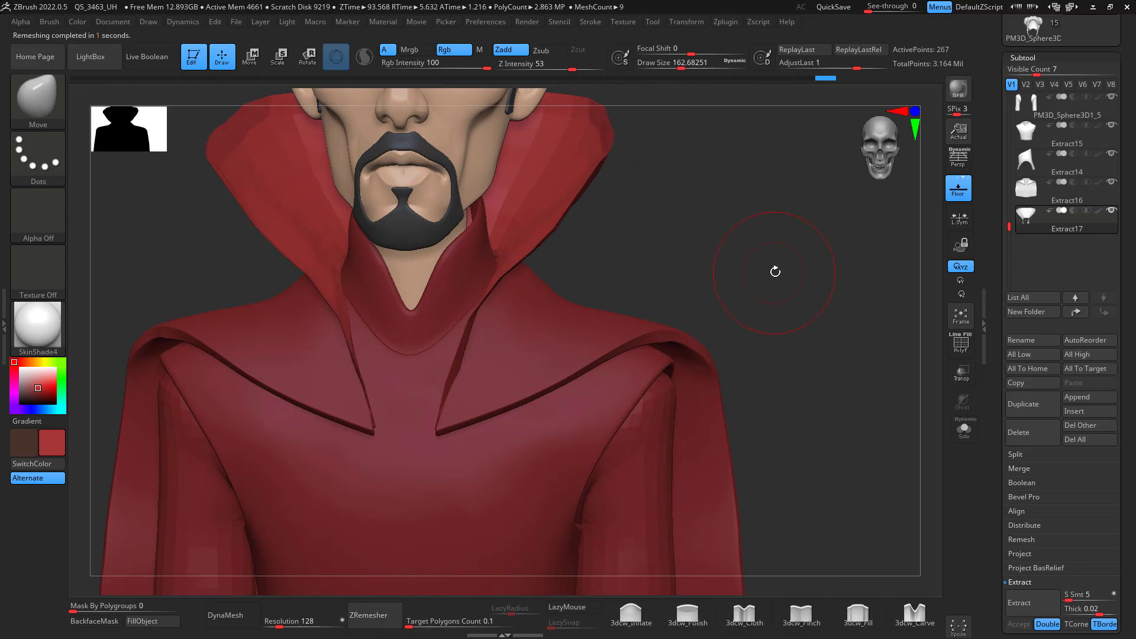
pyautogui.moveTo(773, 268)
pyautogui.mouseDown()
pyautogui.moveTo(753, 250)
pyautogui.moveTo(806, 246)
pyautogui.moveTo(790, 302)
pyautogui.mouseUp()
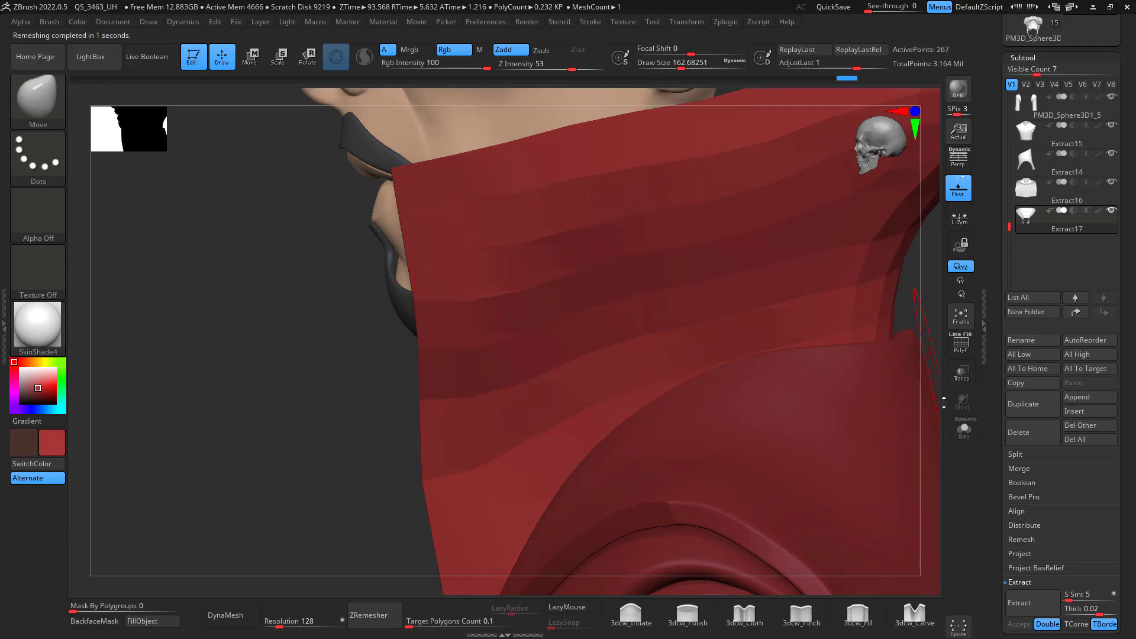
pyautogui.keyDown('alt'); pyautogui.moveTo(931, 371); pyautogui.dragTo(910, 442); pyautogui.keyUp('alt')
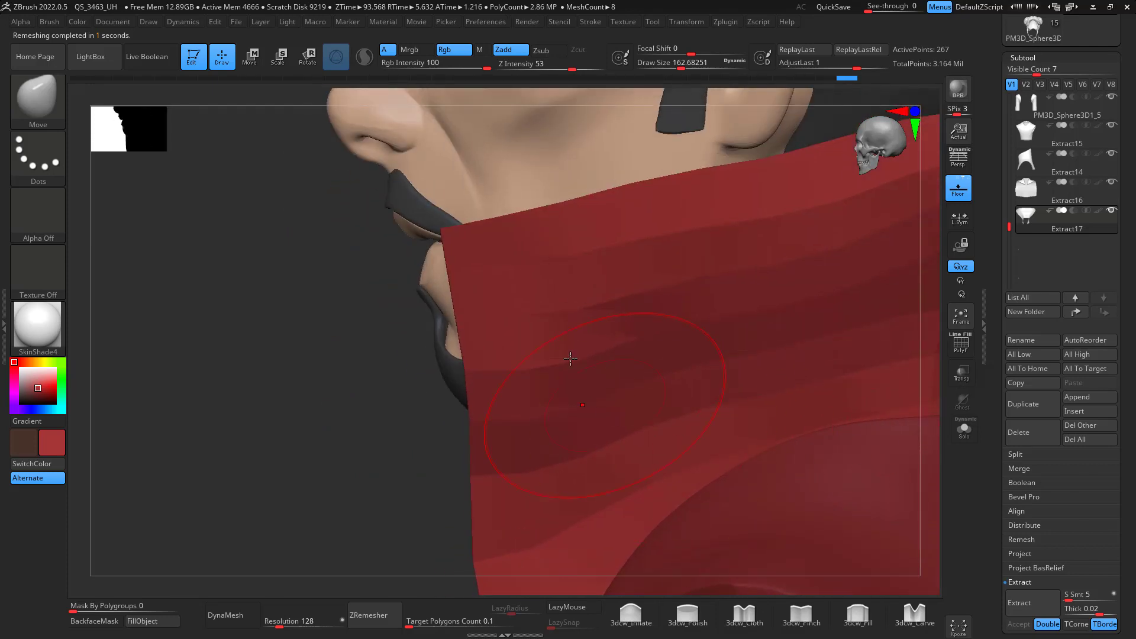
pyautogui.click(973, 353)
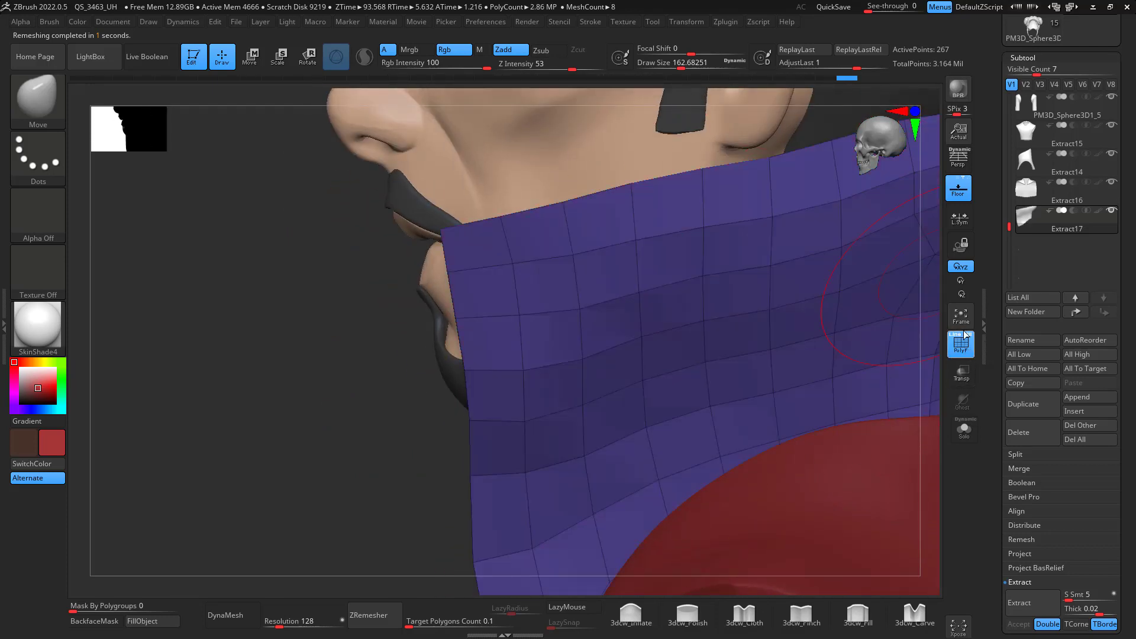
pyautogui.moveTo(935, 435); pyautogui.dragTo(814, 385)
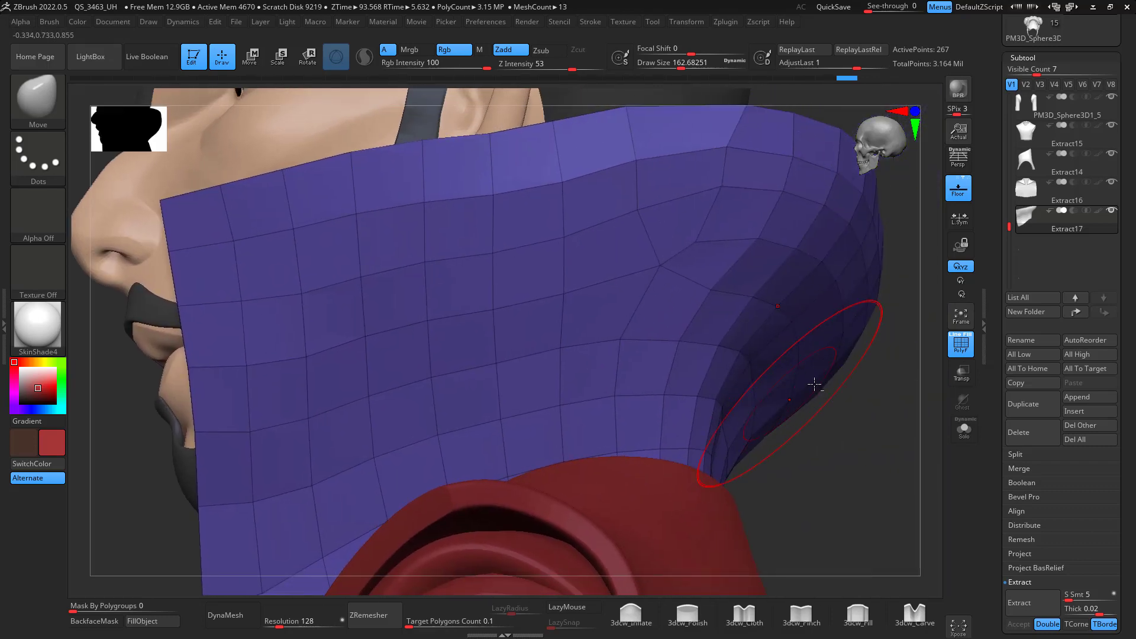
pyautogui.moveTo(880, 399); pyautogui.dragTo(1006, 396)
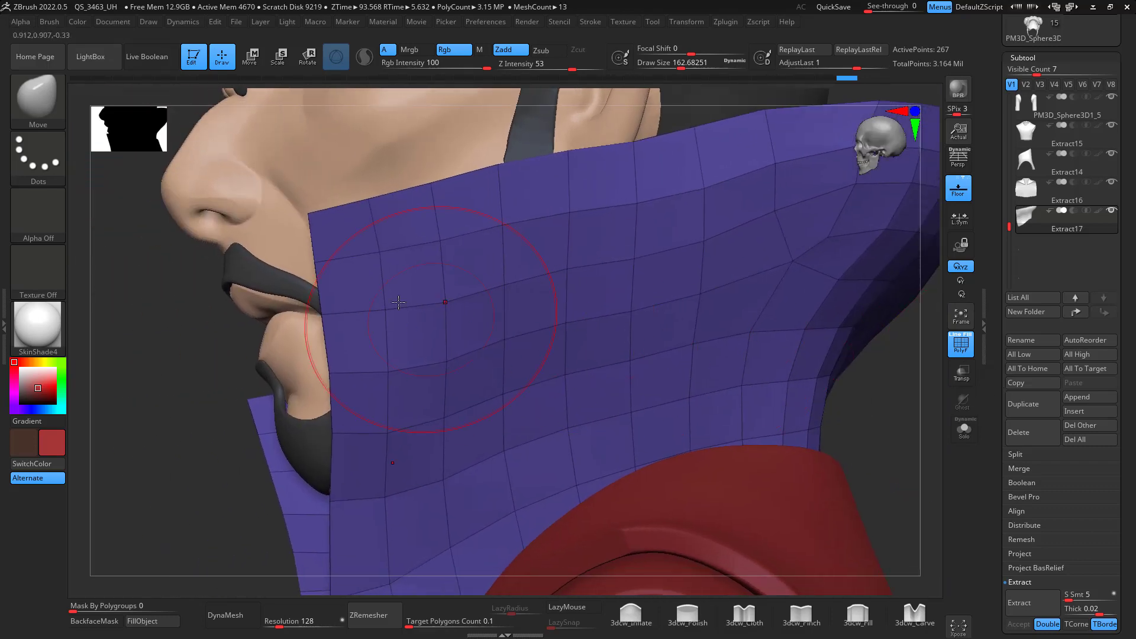
# - Insert a ZModeler edge loop close to the collar's border
pyautogui.press('b')
pyautogui.press('z')
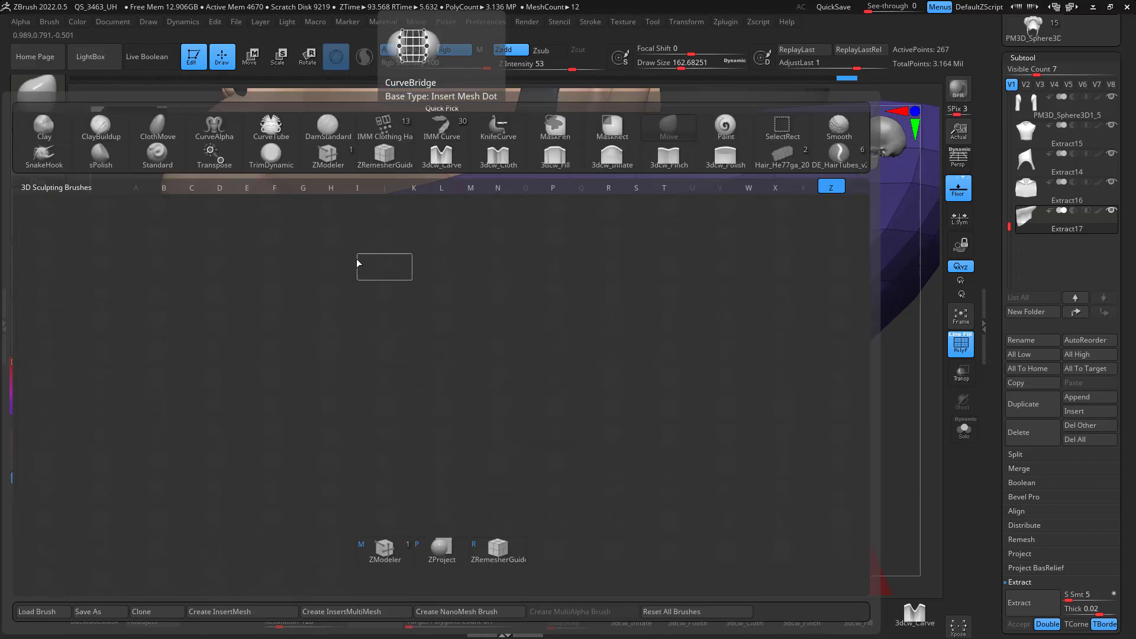
pyautogui.press('m')
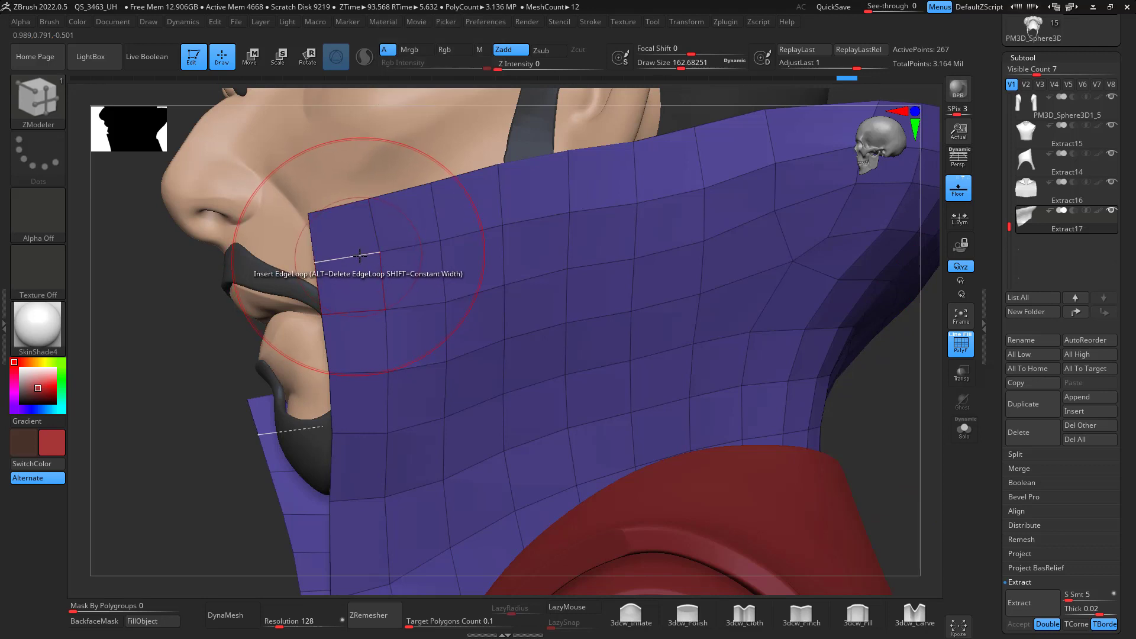
pyautogui.click(322, 262)
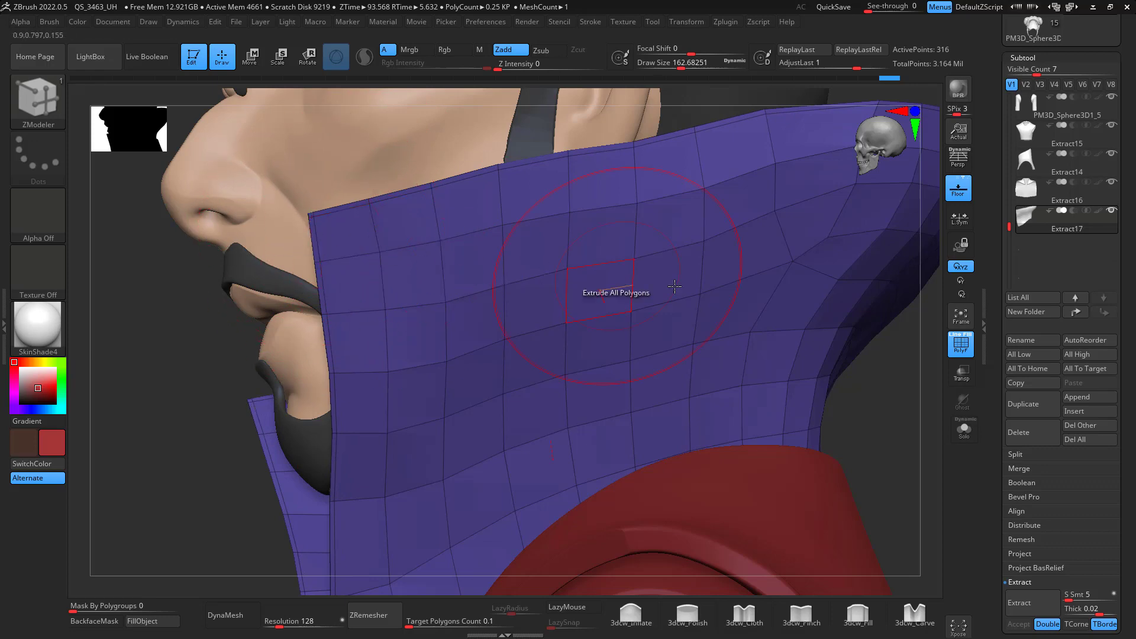
pyautogui.moveTo(828, 390); pyautogui.dragTo(852, 371)
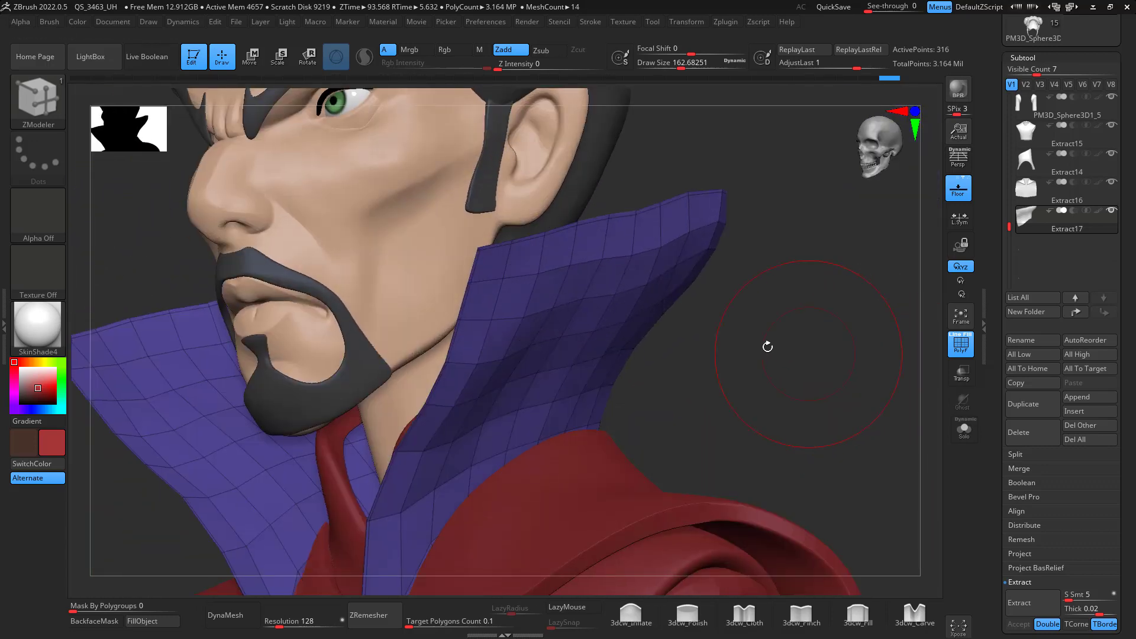
# - Extrude all of the collar's polygons with ZModeler to give the collar thickness
pyautogui.press('space')
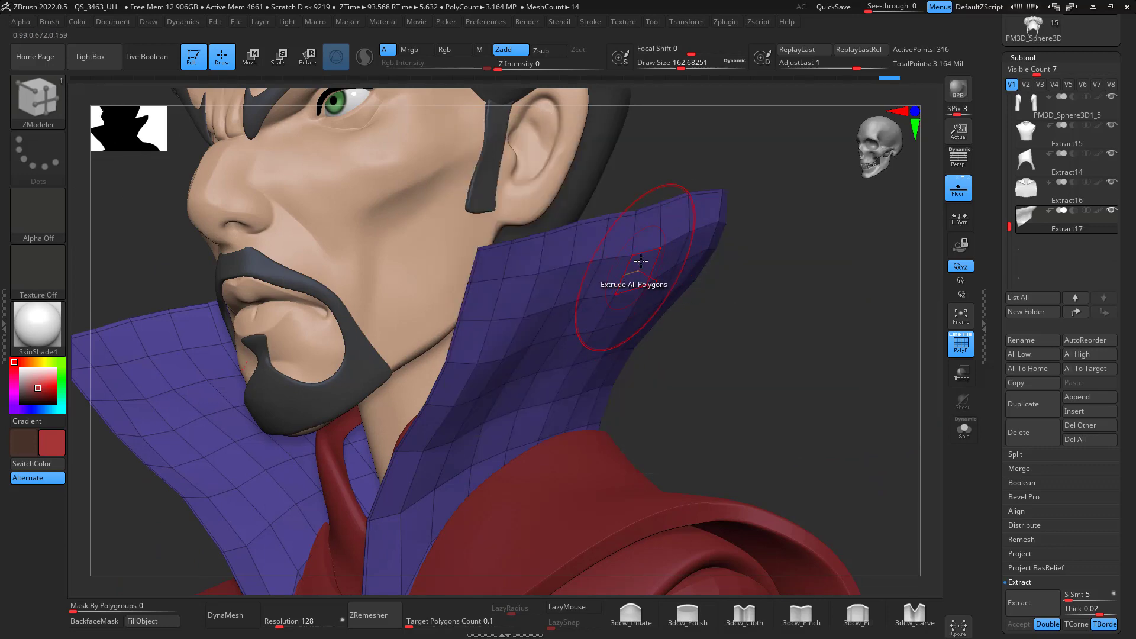
pyautogui.moveTo(640, 270); pyautogui.dragTo(653, 284)
pyautogui.moveTo(725, 354); pyautogui.dragTo(802, 198)
# - Adjust the thick collar's front edges and sides using the Move brush at Z Intensity 25 and a draw size of about 274
pyautogui.press('b')
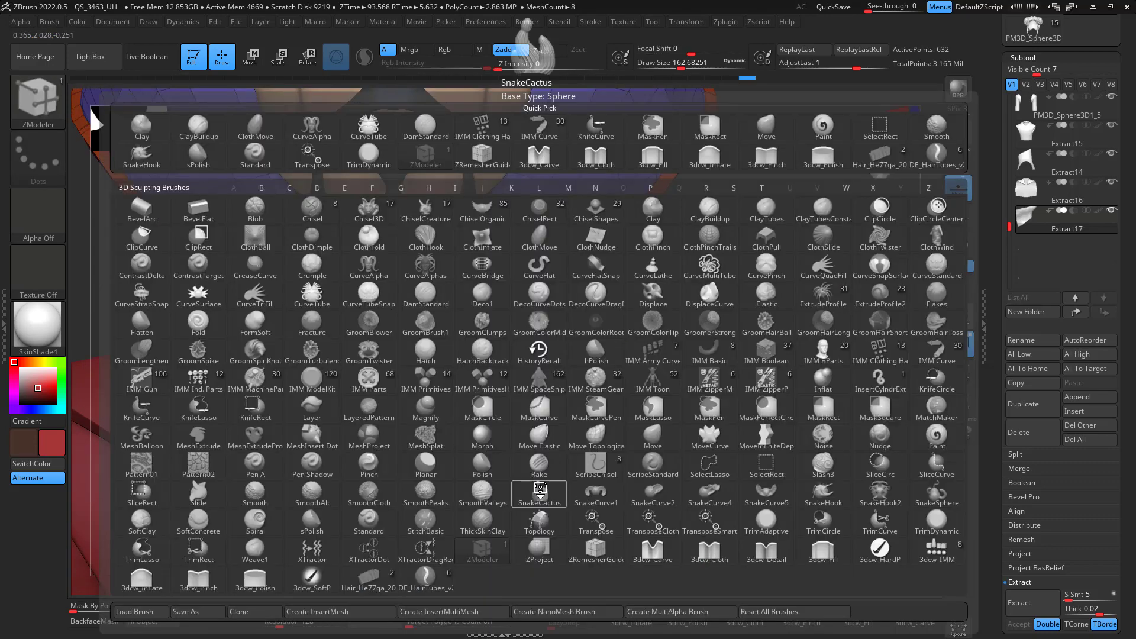
pyautogui.press('m')
pyautogui.press('v')
pyautogui.press('space')
pyautogui.moveTo(550, 471); pyautogui.dragTo(559, 471)
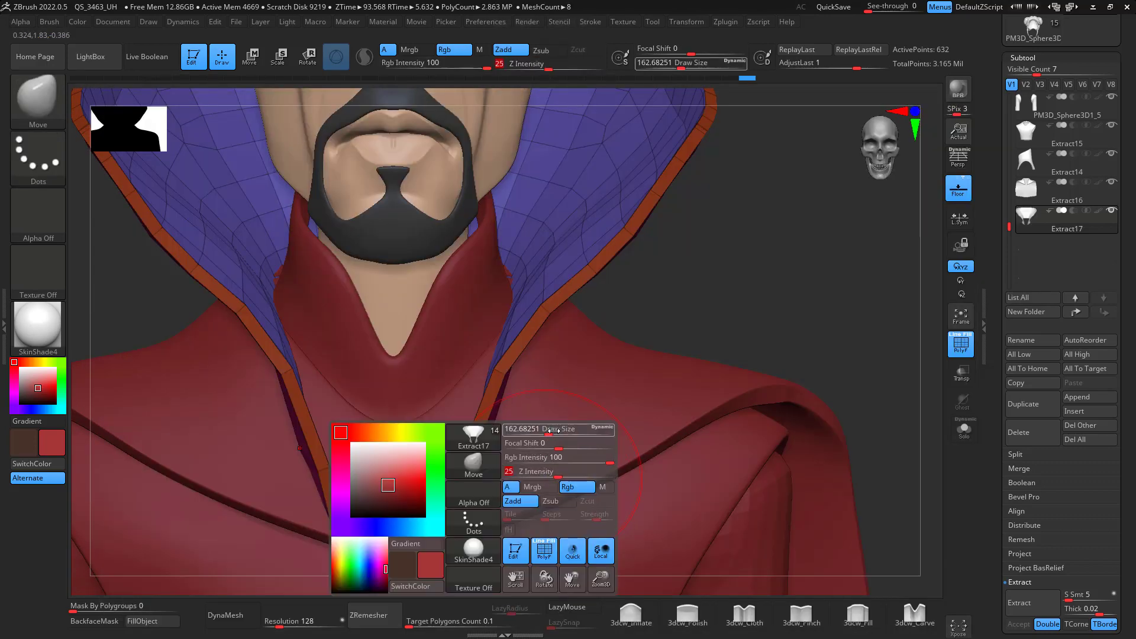
pyautogui.moveTo(549, 430); pyautogui.dragTo(561, 430)
pyautogui.moveTo(454, 508)
pyautogui.mouseDown()
pyautogui.moveTo(426, 512)
pyautogui.moveTo(436, 532)
pyautogui.mouseUp()
pyautogui.moveTo(513, 278); pyautogui.dragTo(523, 274)
pyautogui.moveTo(652, 294)
pyautogui.mouseDown()
pyautogui.moveTo(672, 296)
pyautogui.moveTo(639, 299)
pyautogui.moveTo(626, 248)
pyautogui.moveTo(824, 247)
pyautogui.moveTo(784, 362)
pyautogui.moveTo(765, 355)
pyautogui.moveTo(777, 363)
pyautogui.mouseUp()
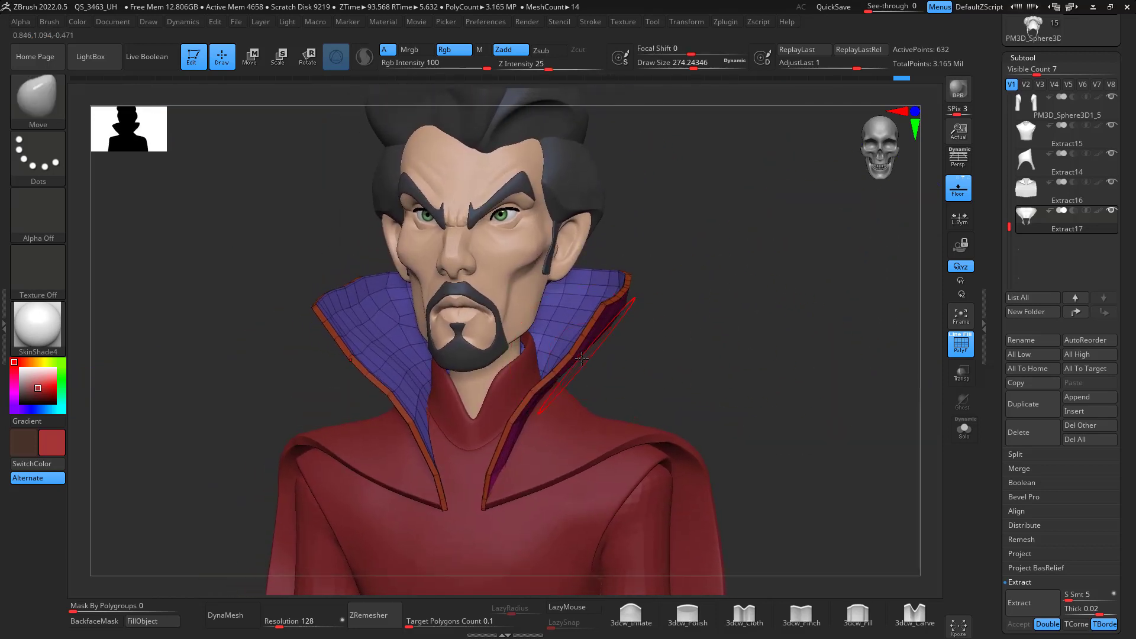
pyautogui.moveTo(560, 370)
pyautogui.mouseDown()
pyautogui.moveTo(585, 372)
pyautogui.moveTo(582, 382)
pyautogui.mouseUp()
# - Set the Move brush's draw size to about 400 and turn on perspective to view the whole bust
pyautogui.press('space')
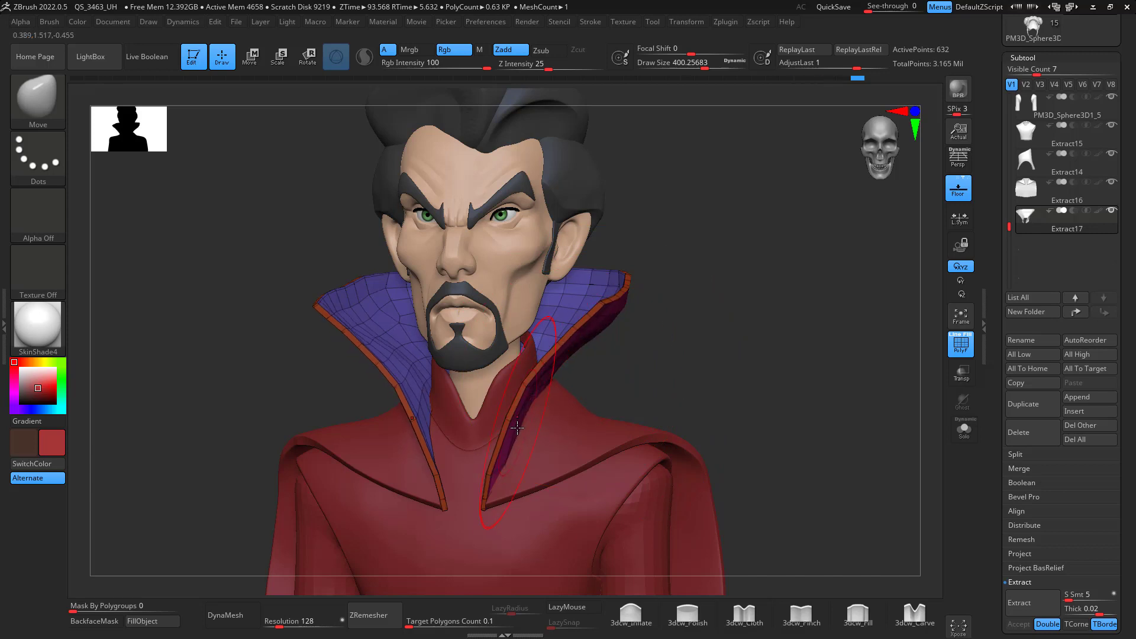
pyautogui.moveTo(651, 322); pyautogui.dragTo(793, 314)
pyautogui.click(958, 168)
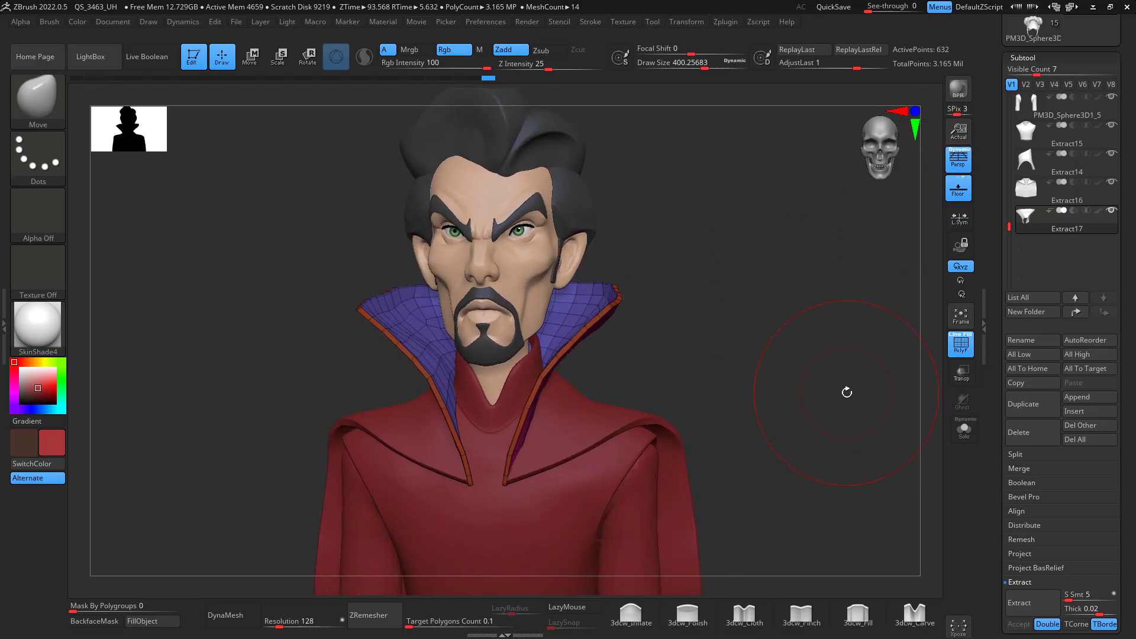
pyautogui.moveTo(687, 345); pyautogui.dragTo(701, 361)
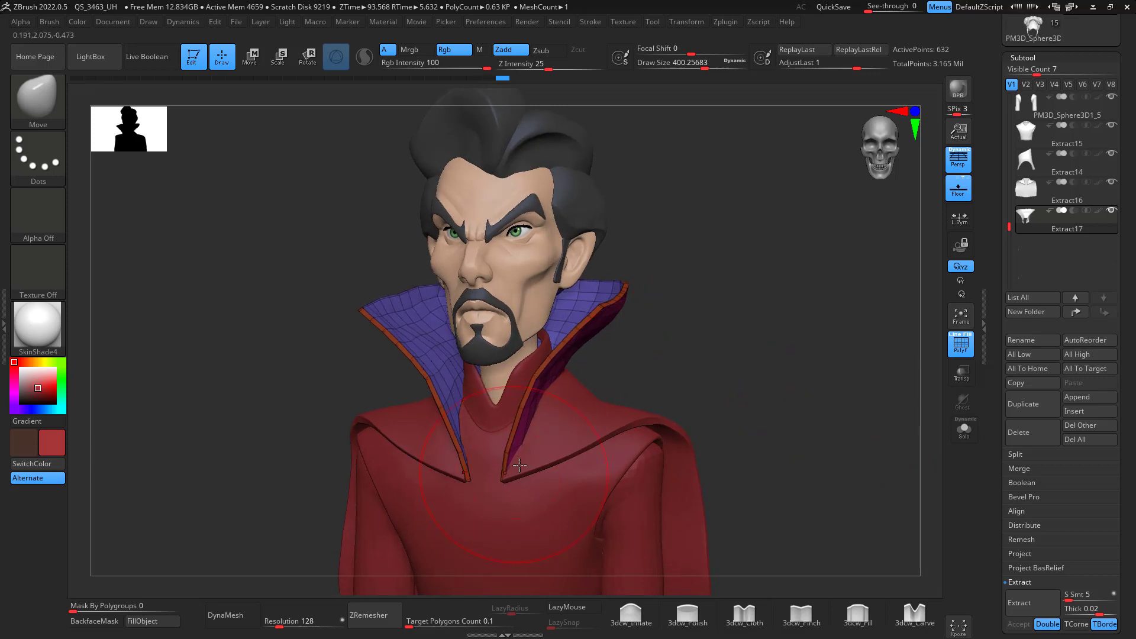
# - Insert two ZModeler edge loops along the thick rim of the high collar
pyautogui.moveTo(699, 382); pyautogui.dragTo(767, 527)
pyautogui.keyDown('alt'); pyautogui.moveTo(793, 237); pyautogui.dragTo(725, 387); pyautogui.keyUp('alt')
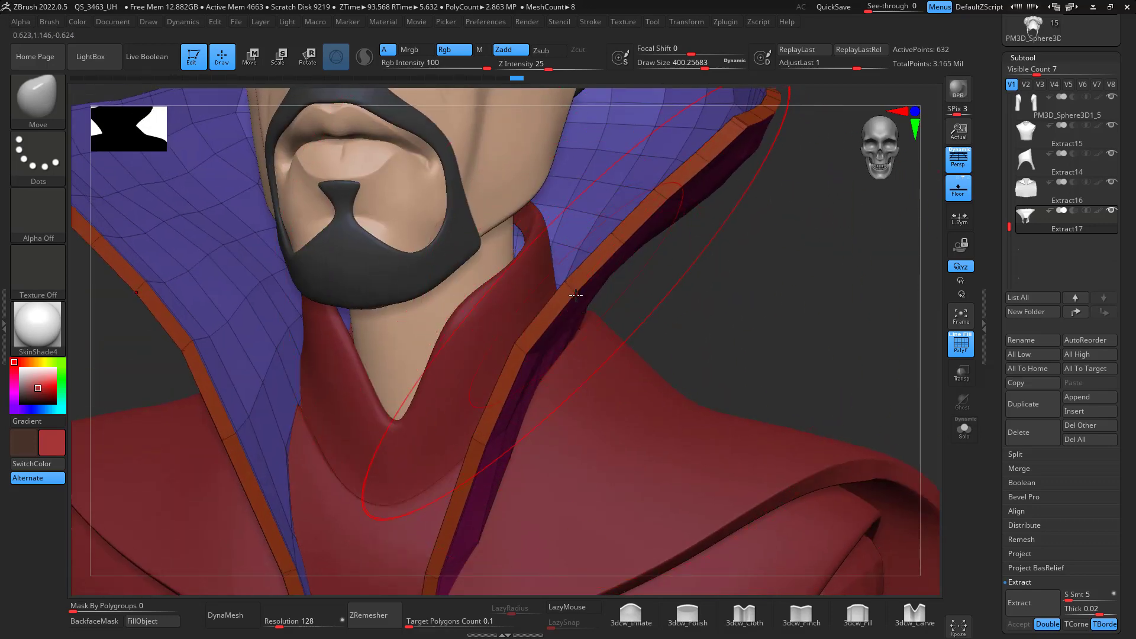
pyautogui.press('b')
pyautogui.press('z')
pyautogui.press('m')
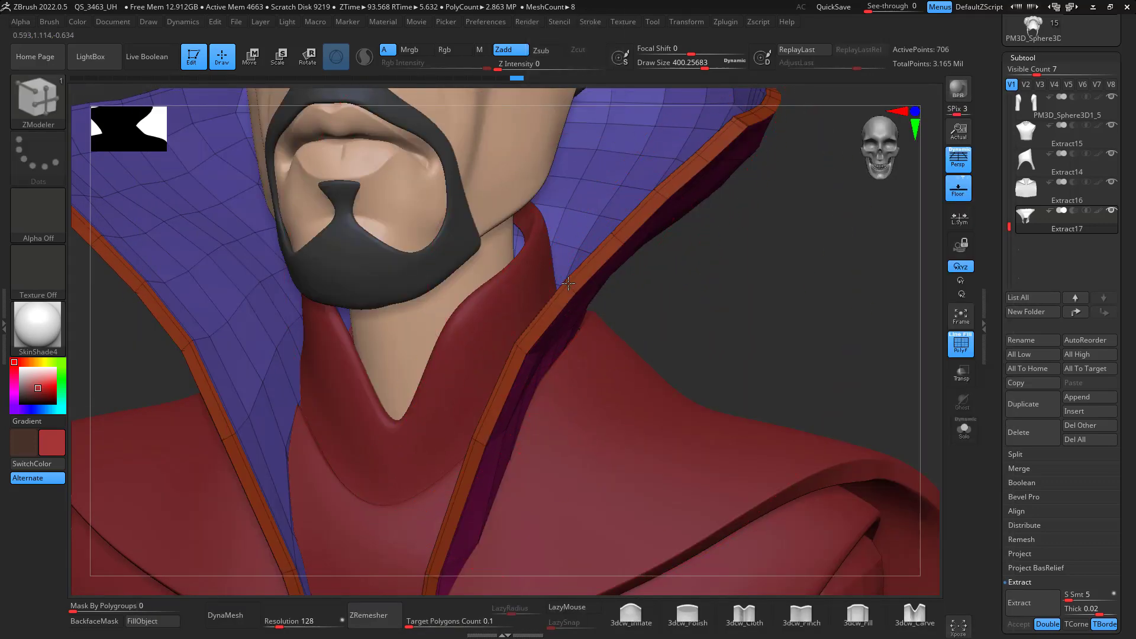
pyautogui.moveTo(568, 284); pyautogui.dragTo(573, 292)
# - Smooth the high collar by subdividing its mesh, and turn off the polyframe display
pyautogui.press('d')
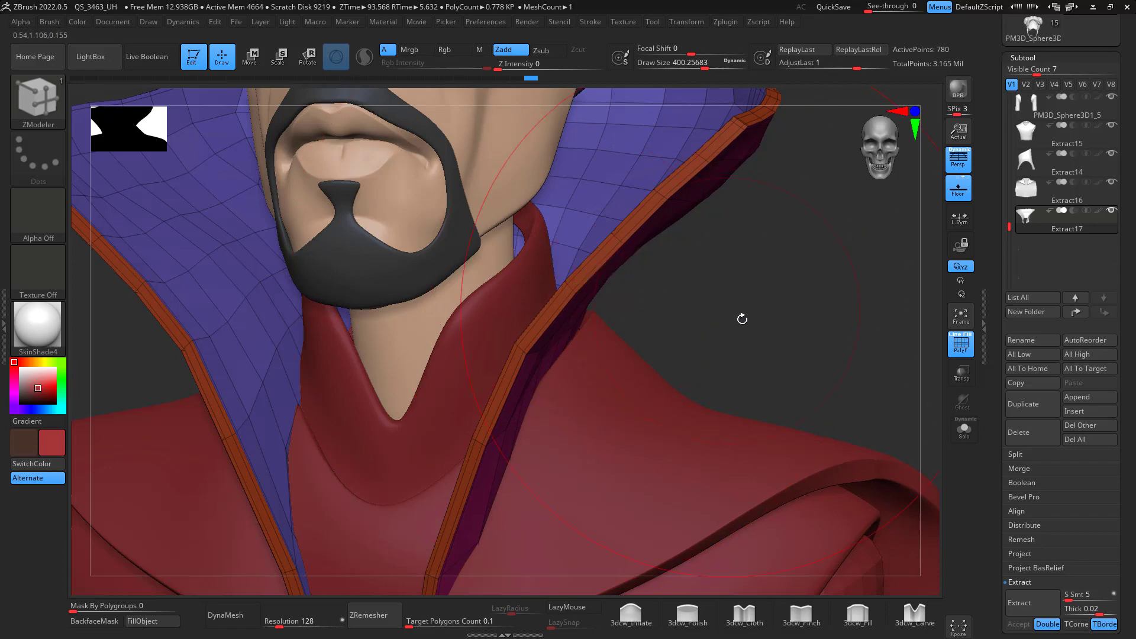
pyautogui.hotkey('shift', 'd')
pyautogui.press('d')
pyautogui.moveTo(766, 335)
pyautogui.keyDown('alt'); pyautogui.mouseDown()
pyautogui.moveTo(785, 251)
pyautogui.moveTo(791, 335)
pyautogui.moveTo(768, 378)
pyautogui.moveTo(740, 314)
pyautogui.moveTo(748, 326)
pyautogui.moveTo(789, 282)
pyautogui.mouseUp(); pyautogui.keyUp('alt')
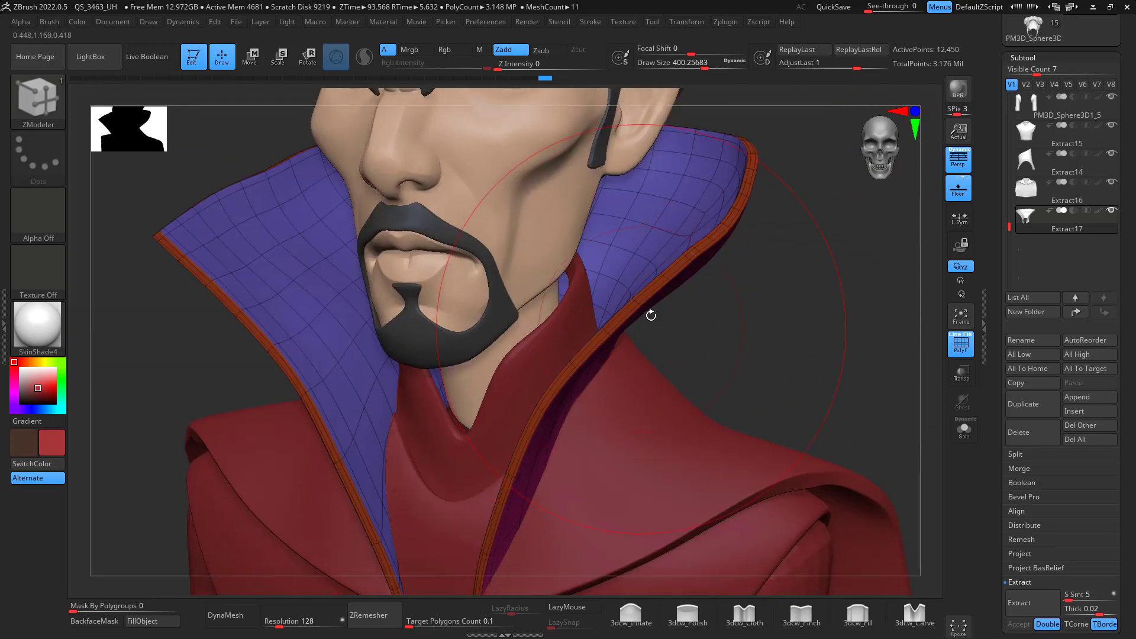
pyautogui.moveTo(748, 332); pyautogui.dragTo(797, 329)
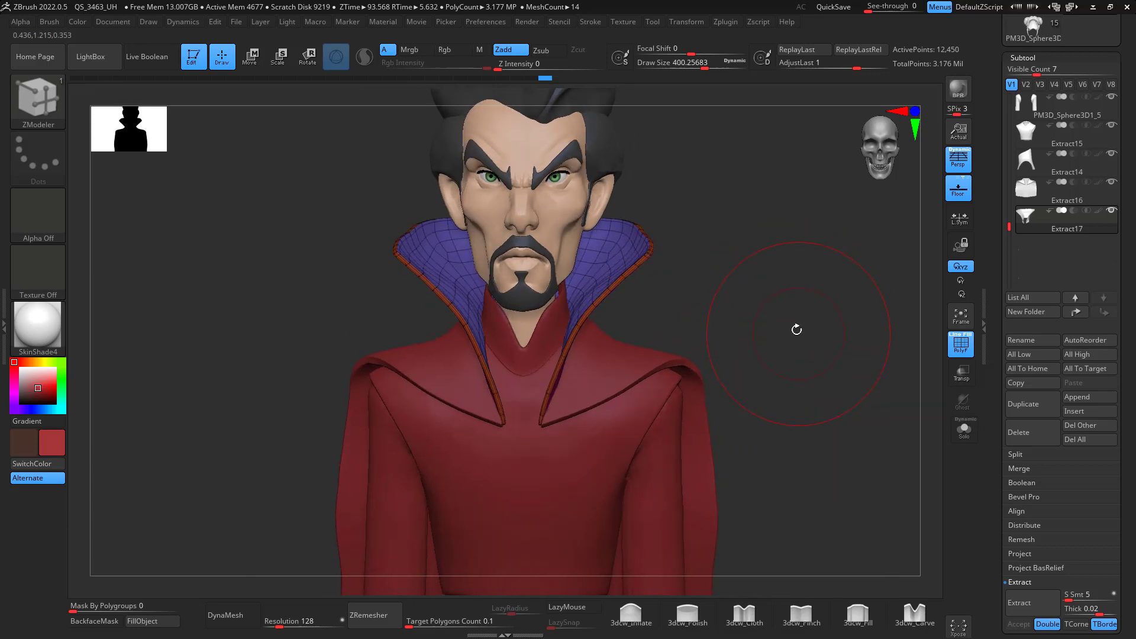
pyautogui.click(961, 349)
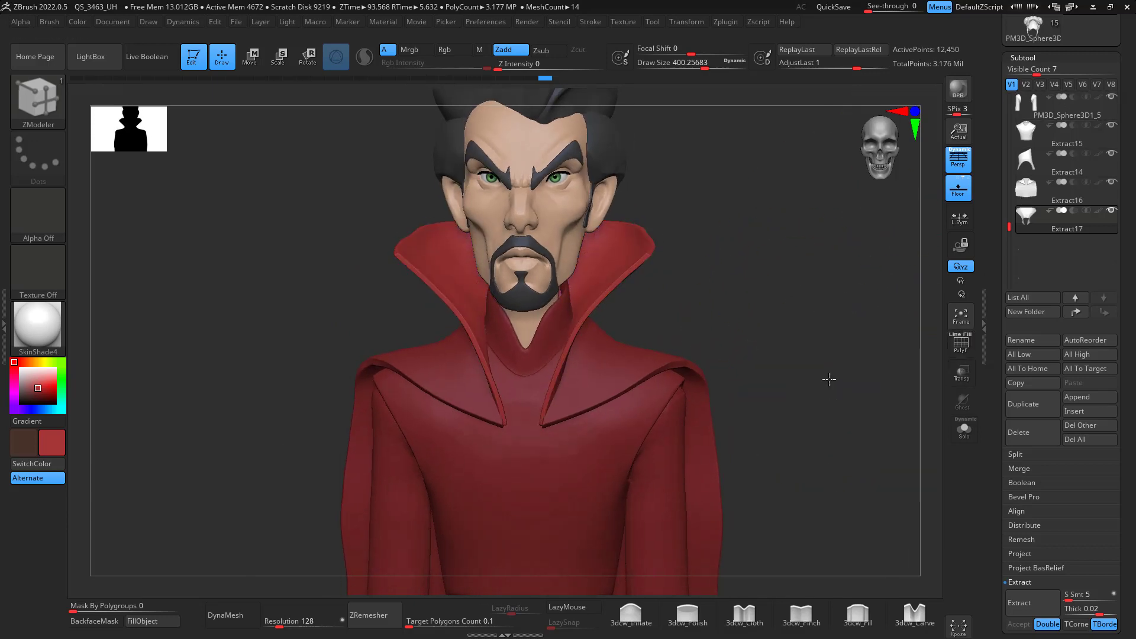
# - Fill the sleeves subtool with a dark blue and make the Move brush active
pyautogui.moveTo(829, 375)
pyautogui.mouseDown()
pyautogui.moveTo(814, 383)
pyautogui.moveTo(839, 426)
pyautogui.moveTo(836, 341)
pyautogui.moveTo(773, 342)
pyautogui.moveTo(794, 364)
pyautogui.mouseUp()
pyautogui.click(1063, 118)
pyautogui.hotkey('ctrl', 'd')
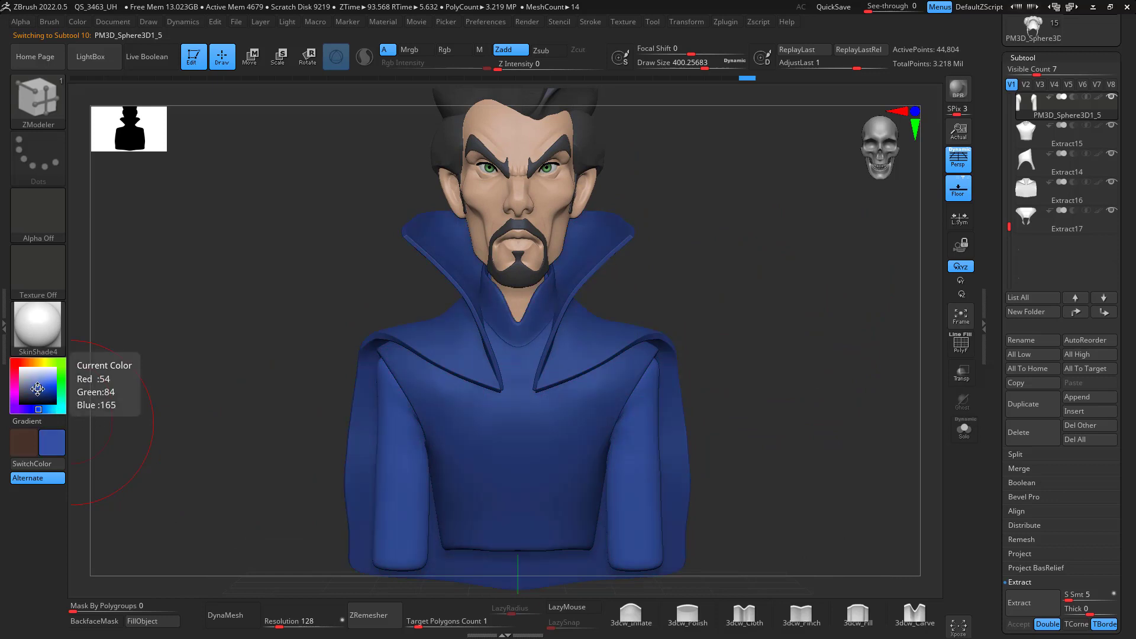
pyautogui.moveTo(38, 388); pyautogui.dragTo(37, 392)
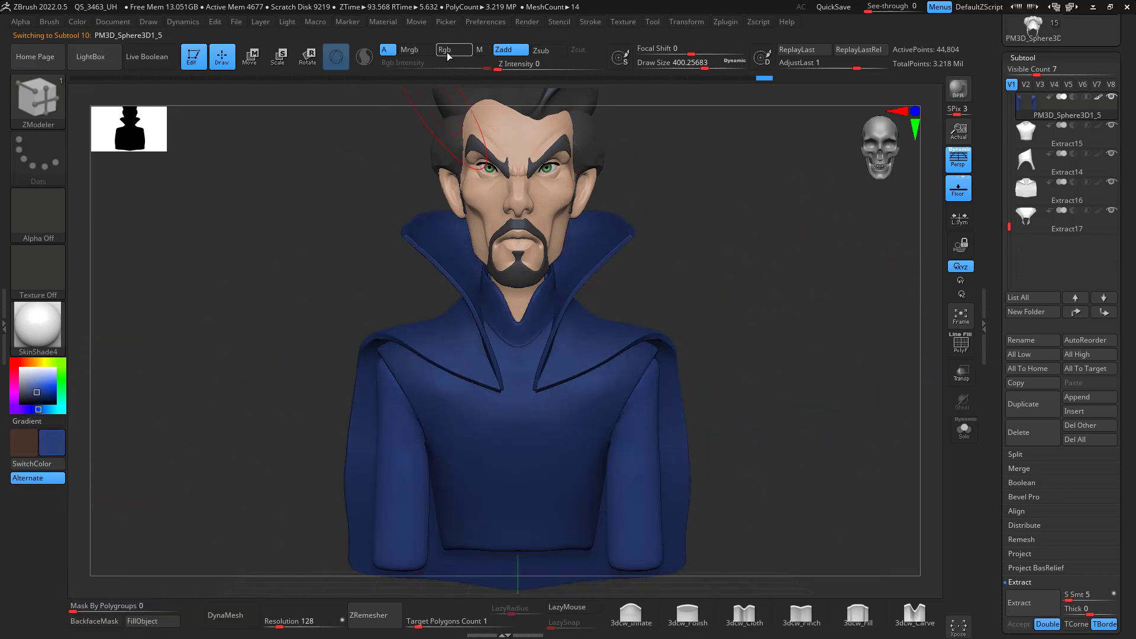
pyautogui.press('b')
pyautogui.press('m')
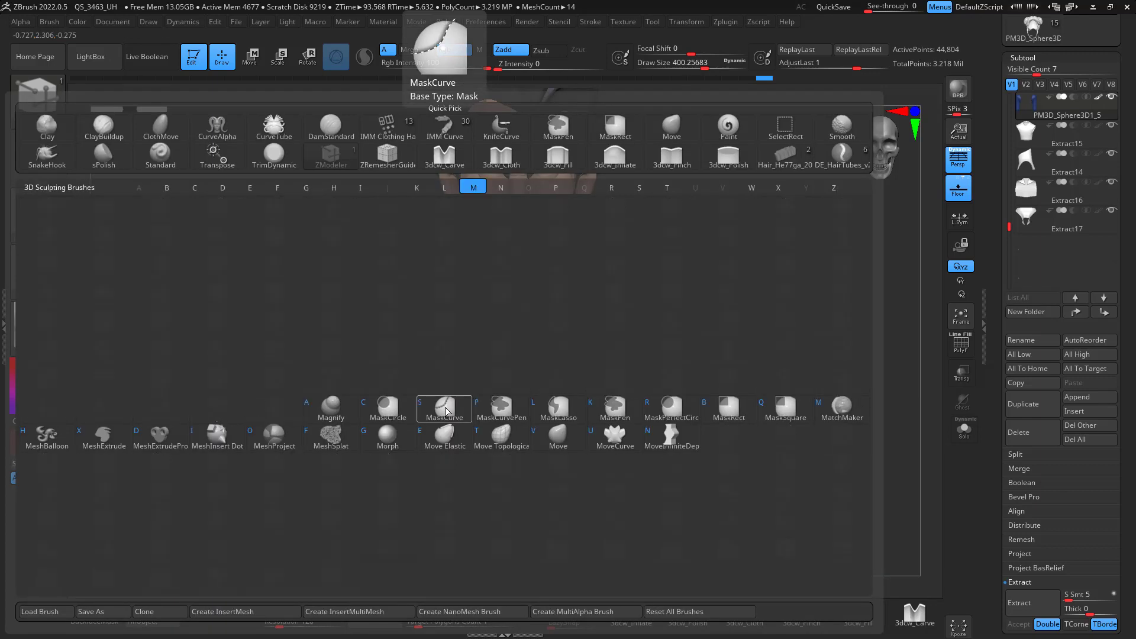
pyautogui.click(444, 411)
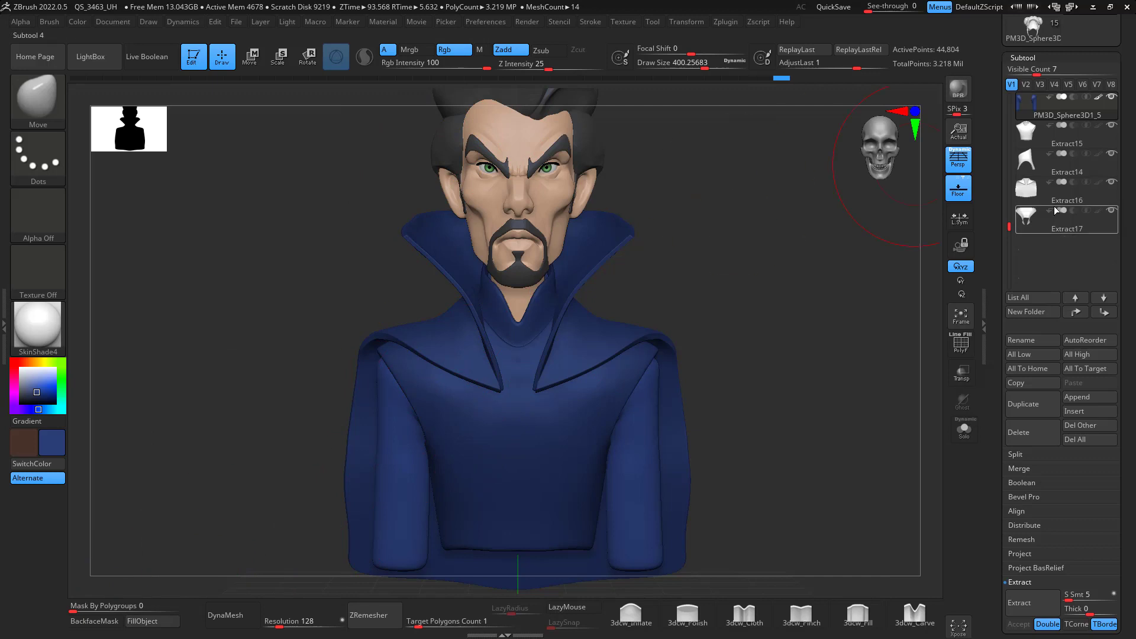
# - Fill the torso garment Extract15 and the neck piece Extract14 with the same dark blue
pyautogui.click(1056, 135)
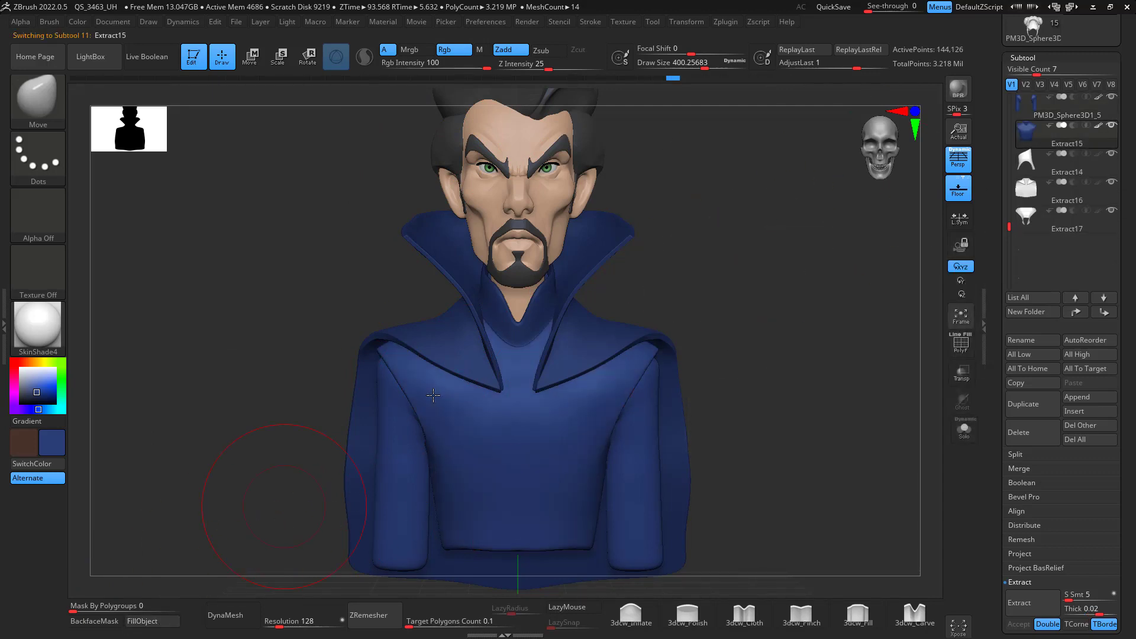
pyautogui.click(1051, 169)
pyautogui.click(160, 626)
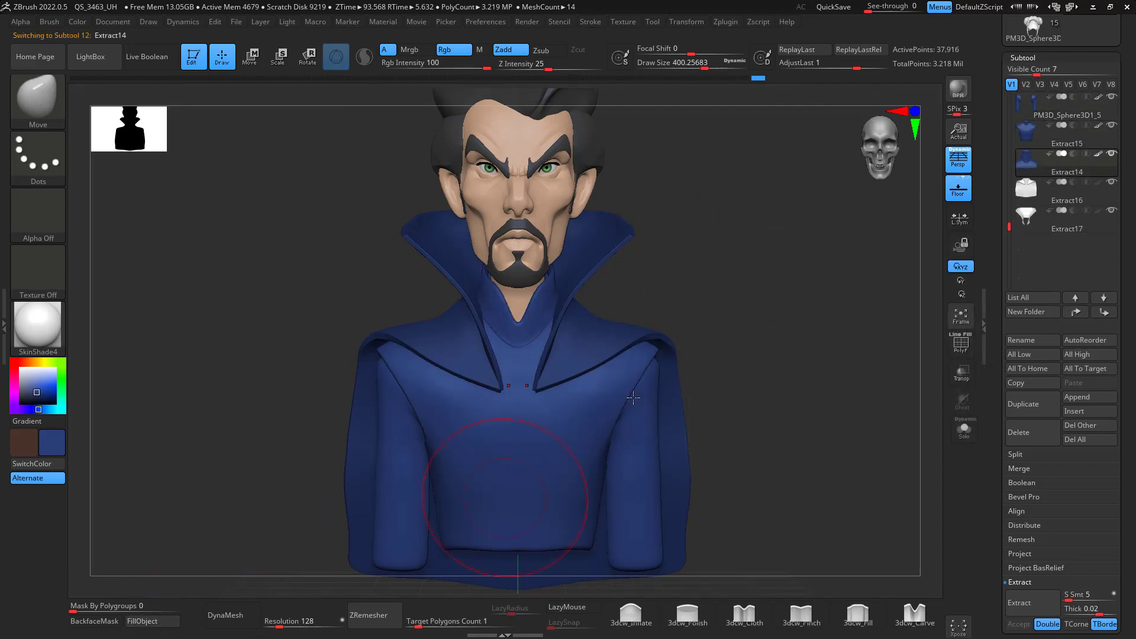
# - Choose a deep, saturated red and fill the cape Extract16 and the high collar Extract17 with it
pyautogui.click(1045, 197)
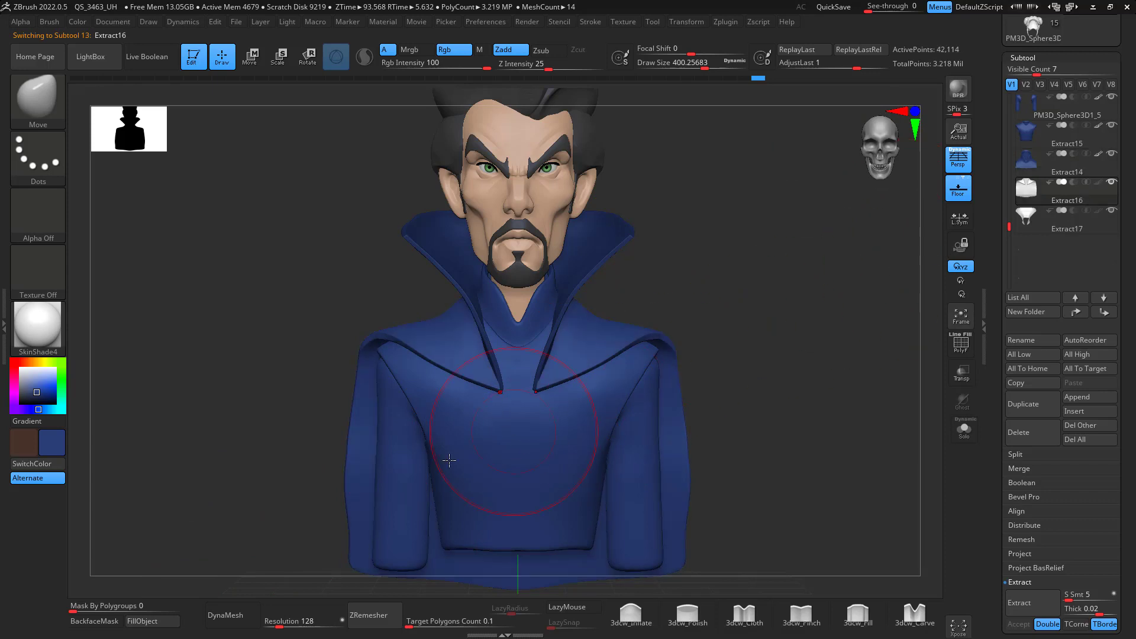
pyautogui.click(39, 395)
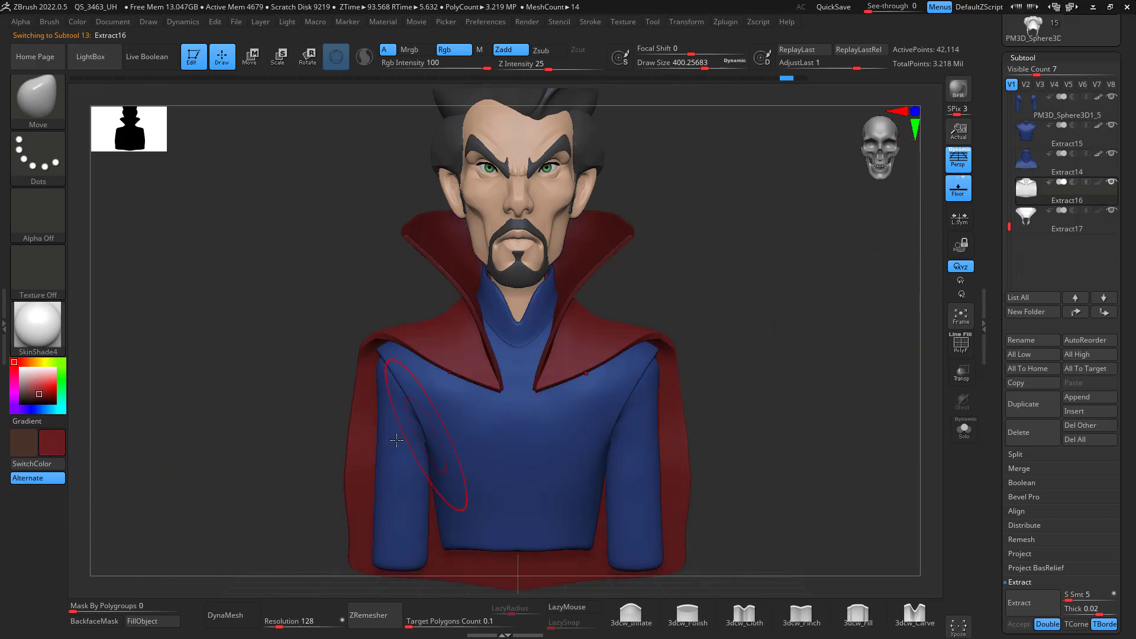
pyautogui.click(47, 395)
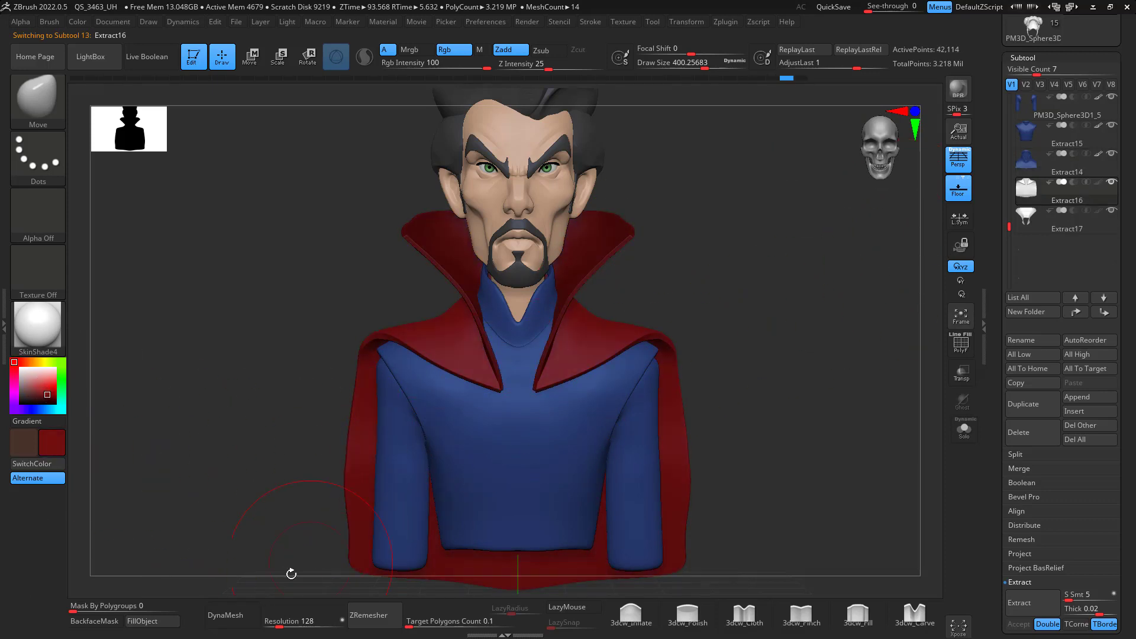
pyautogui.press('Down')
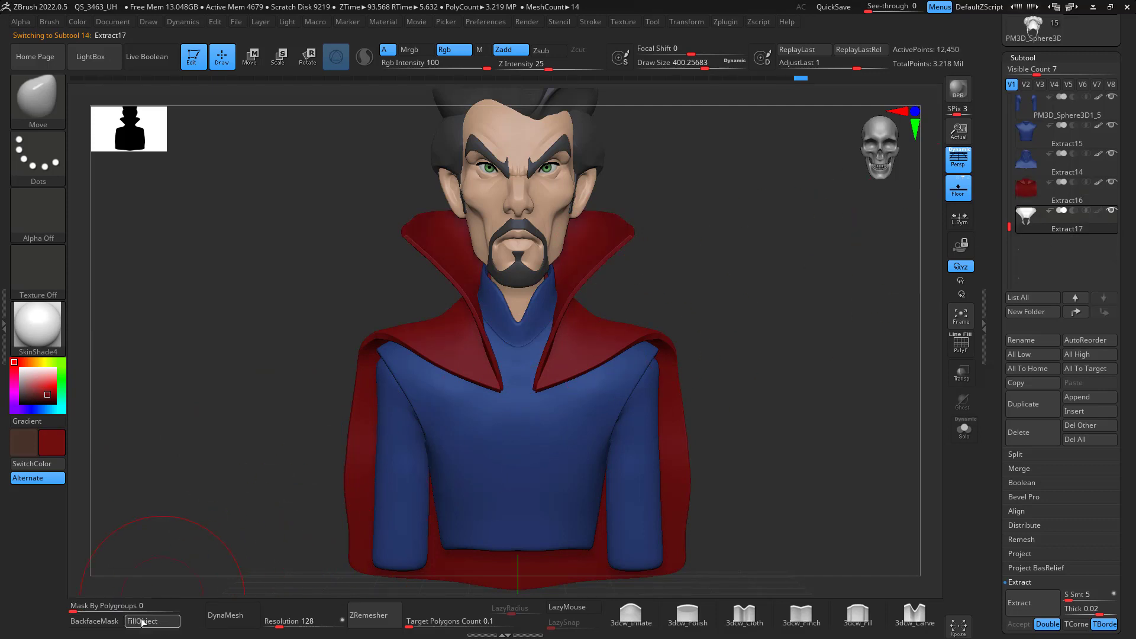
# - Append a Sphere3D to the bust as a new subtool
pyautogui.moveTo(799, 354)
pyautogui.mouseDown()
pyautogui.moveTo(779, 365)
pyautogui.moveTo(810, 358)
pyautogui.moveTo(819, 246)
pyautogui.moveTo(806, 391)
pyautogui.moveTo(798, 374)
pyautogui.moveTo(809, 388)
pyautogui.moveTo(801, 347)
pyautogui.moveTo(787, 347)
pyautogui.moveTo(799, 353)
pyautogui.moveTo(801, 339)
pyautogui.moveTo(809, 366)
pyautogui.moveTo(732, 374)
pyautogui.moveTo(811, 368)
pyautogui.moveTo(787, 355)
pyautogui.moveTo(793, 317)
pyautogui.moveTo(806, 324)
pyautogui.moveTo(795, 343)
pyautogui.moveTo(807, 294)
pyautogui.mouseUp()
pyautogui.click(1090, 410)
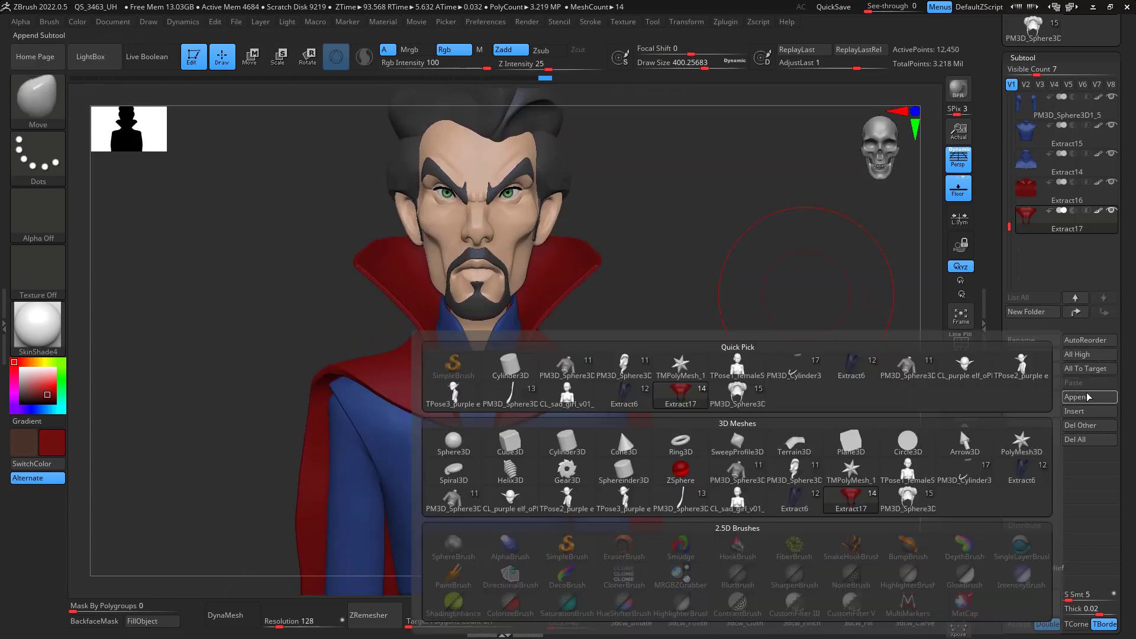
pyautogui.click(466, 450)
pyautogui.moveTo(735, 426); pyautogui.dragTo(744, 333)
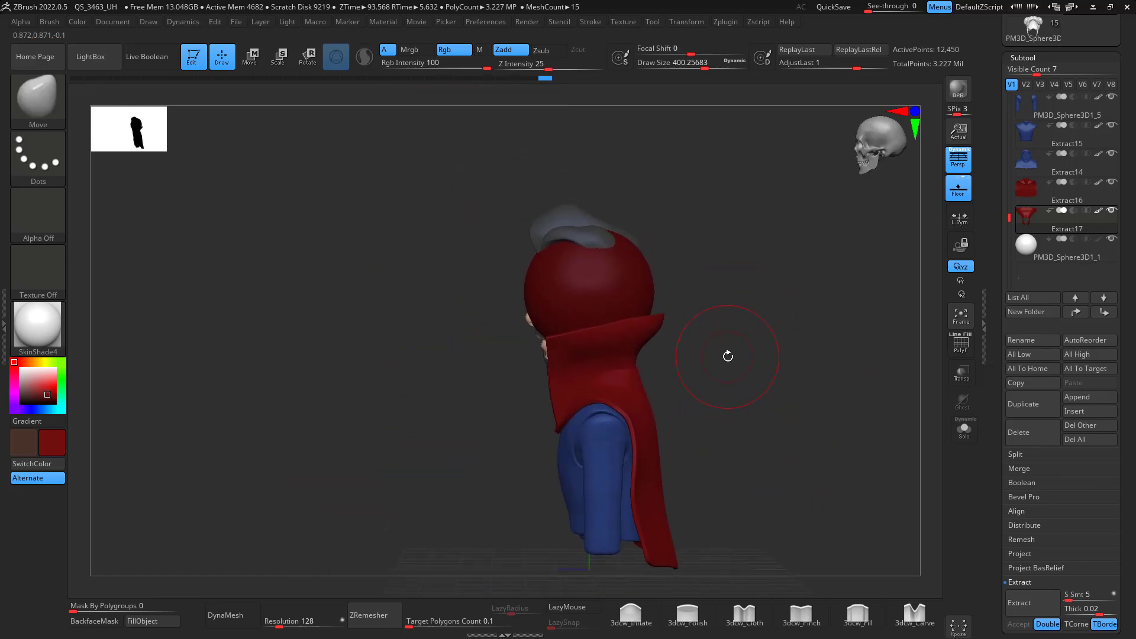
# - Select the PM3D_Sphere3D1_1 subtool and move the sphere from the head down to the back of the collar
pyautogui.press('w')
pyautogui.moveTo(638, 248); pyautogui.dragTo(696, 317)
pyautogui.hotkey('ctrl', 'z')
pyautogui.click(1050, 248)
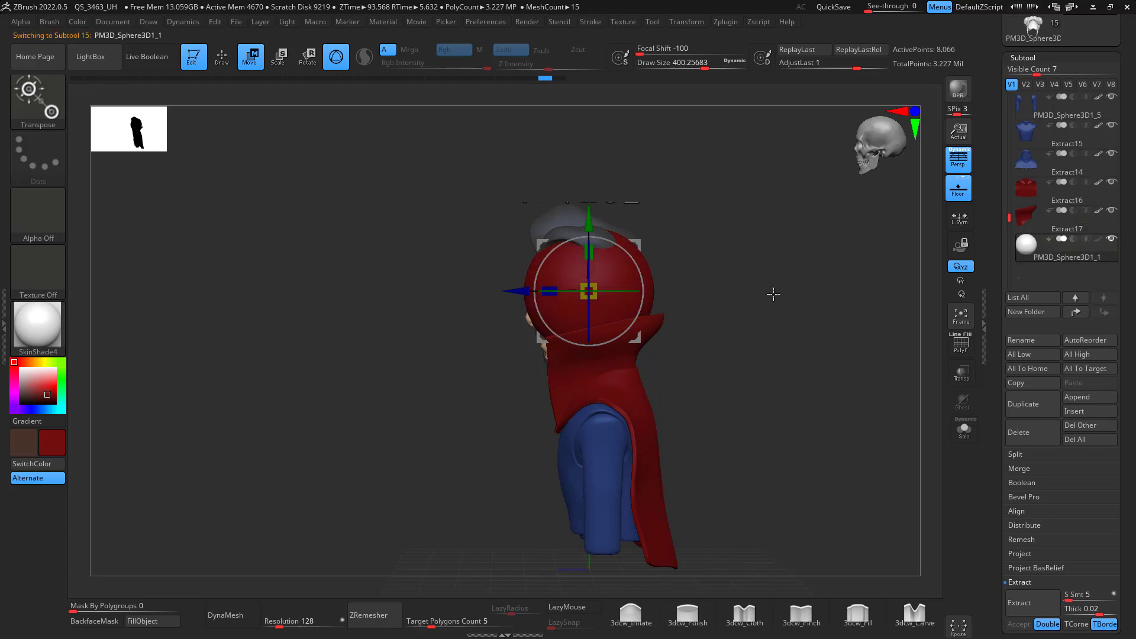
pyautogui.click(1039, 230)
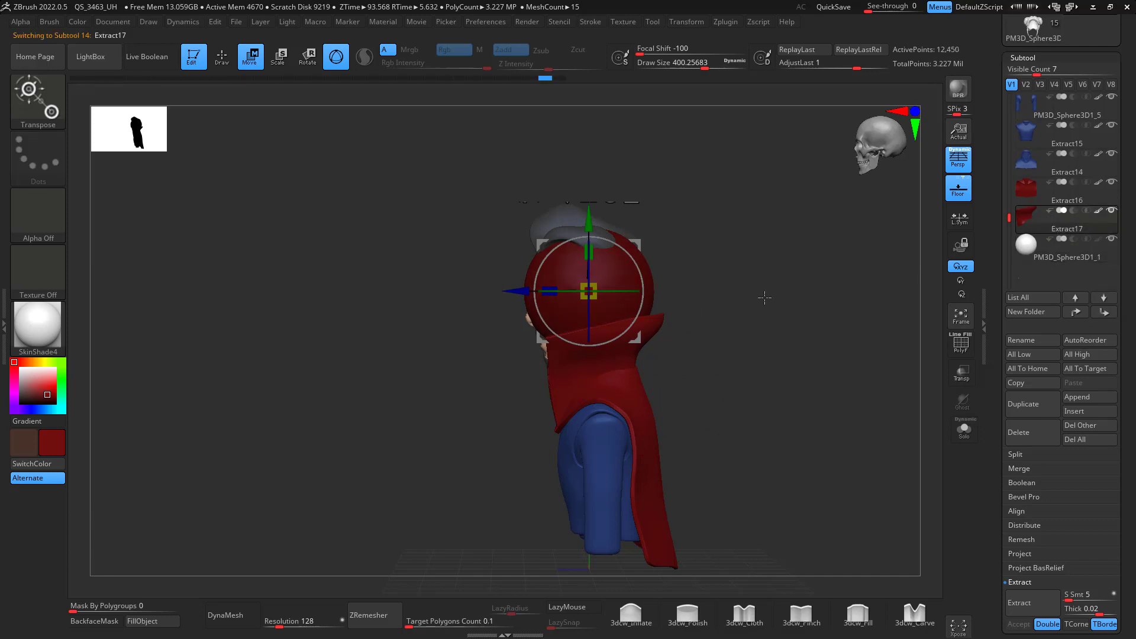
pyautogui.click(1046, 273)
pyautogui.moveTo(642, 243); pyautogui.dragTo(805, 327)
pyautogui.hotkey('ctrl', 'z')
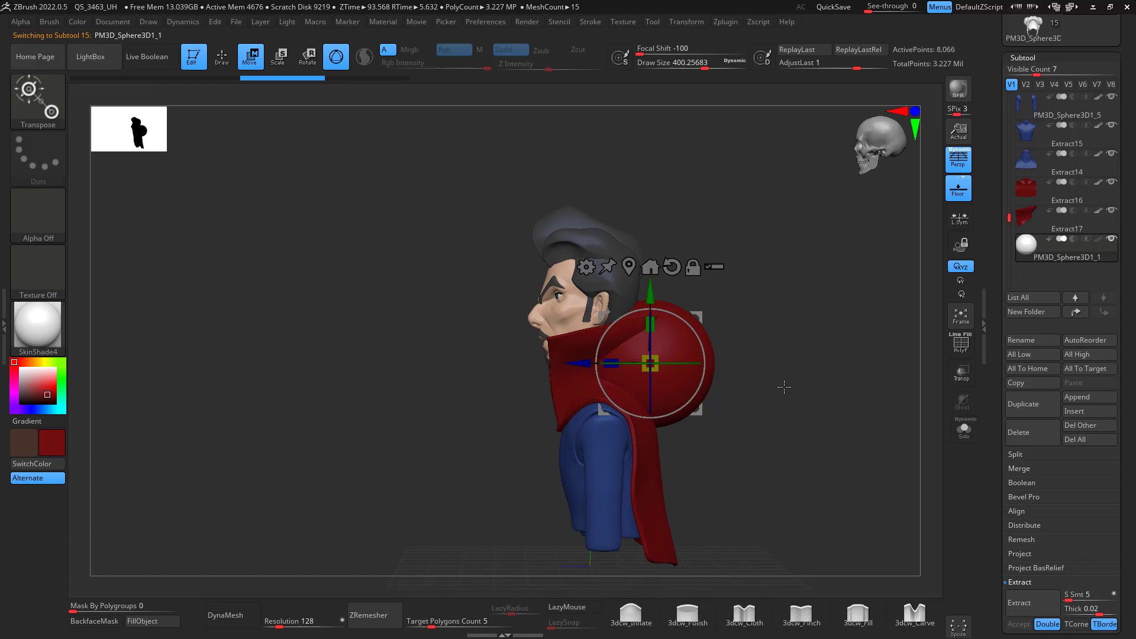
# - Stretch the sphere forward around the collar to the chest with the SnakeHook brush and smooth its back
pyautogui.press('b')
pyautogui.press('s')
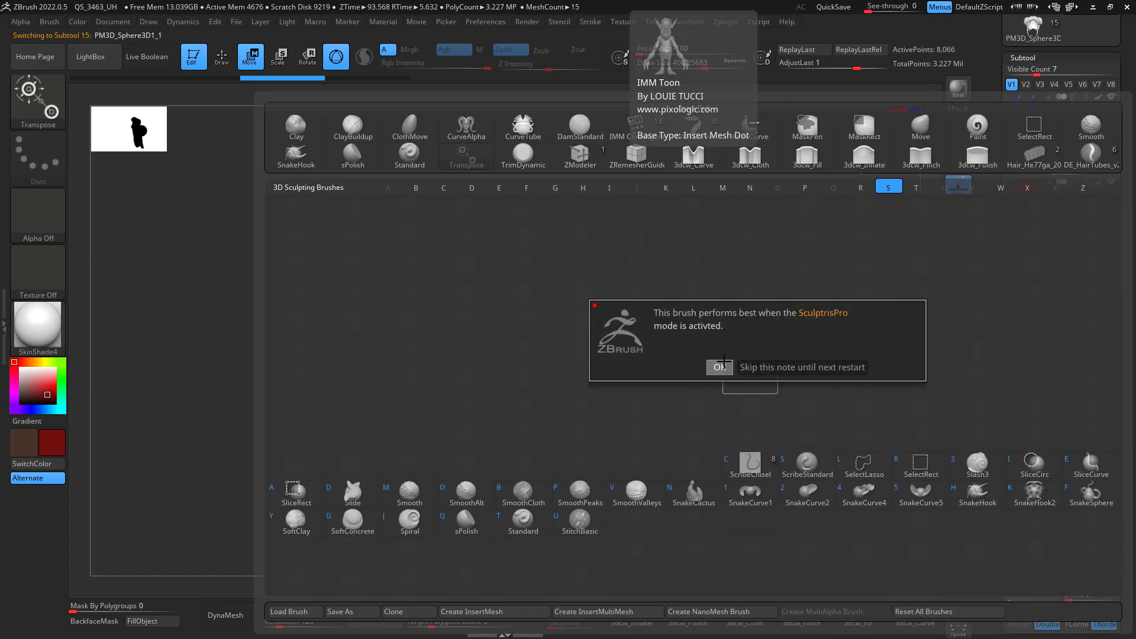
pyautogui.click(719, 367)
pyautogui.press('space')
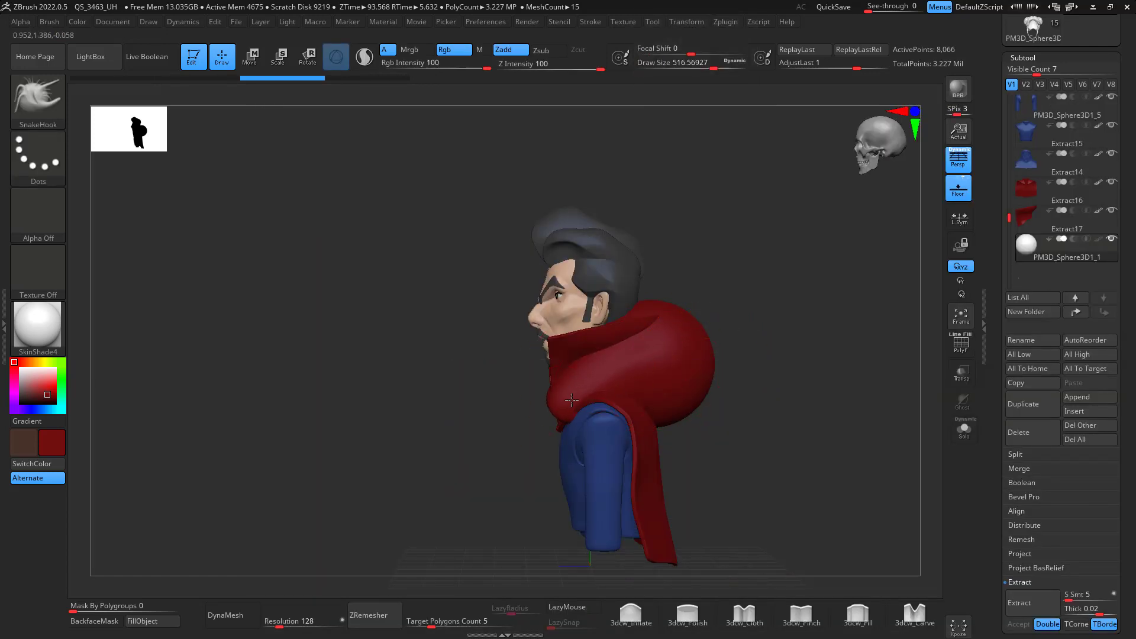
pyautogui.press('space')
pyautogui.moveTo(726, 351)
pyautogui.mouseDown()
pyautogui.moveTo(739, 352)
pyautogui.moveTo(668, 373)
pyautogui.moveTo(767, 327)
pyautogui.moveTo(804, 362)
pyautogui.moveTo(720, 322)
pyautogui.mouseUp()
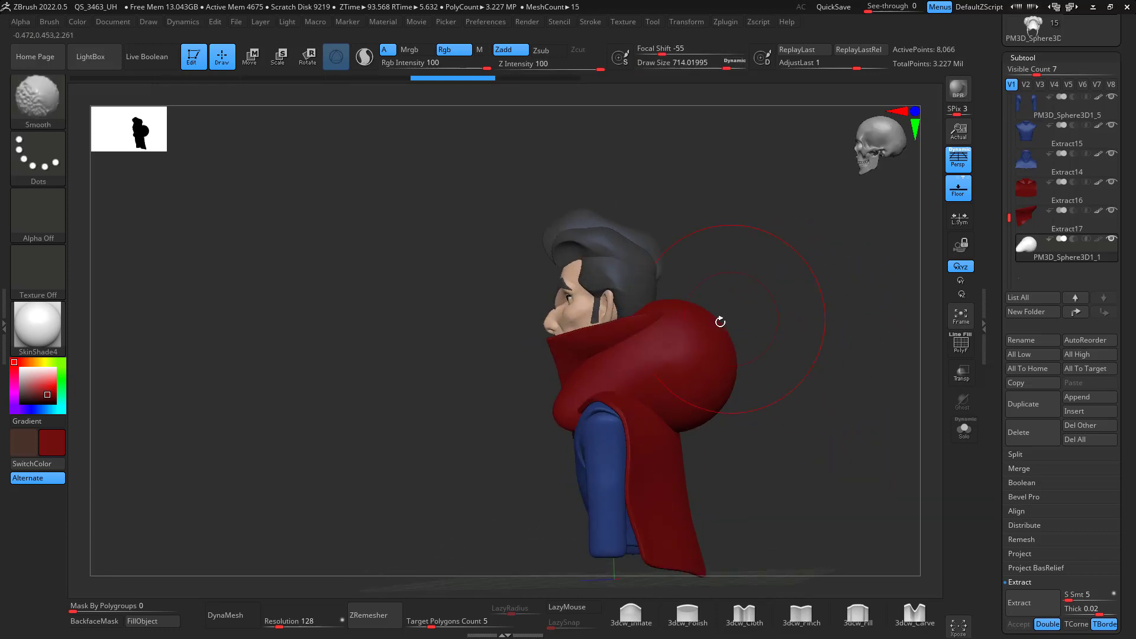
# - Push the back of the sphere in toward the cape with the Move brush at a draw size of about 846
pyautogui.press('b')
pyautogui.press('m')
pyautogui.press('v')
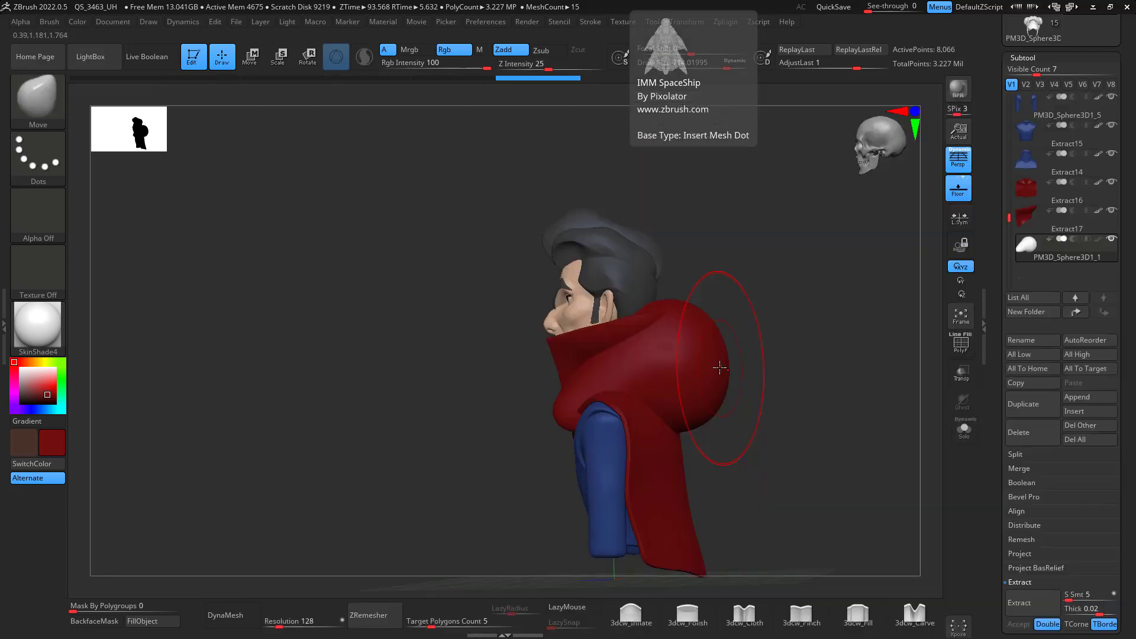
pyautogui.press('space')
pyautogui.moveTo(720, 368)
pyautogui.mouseDown()
pyautogui.moveTo(644, 384)
pyautogui.moveTo(663, 400)
pyautogui.mouseUp()
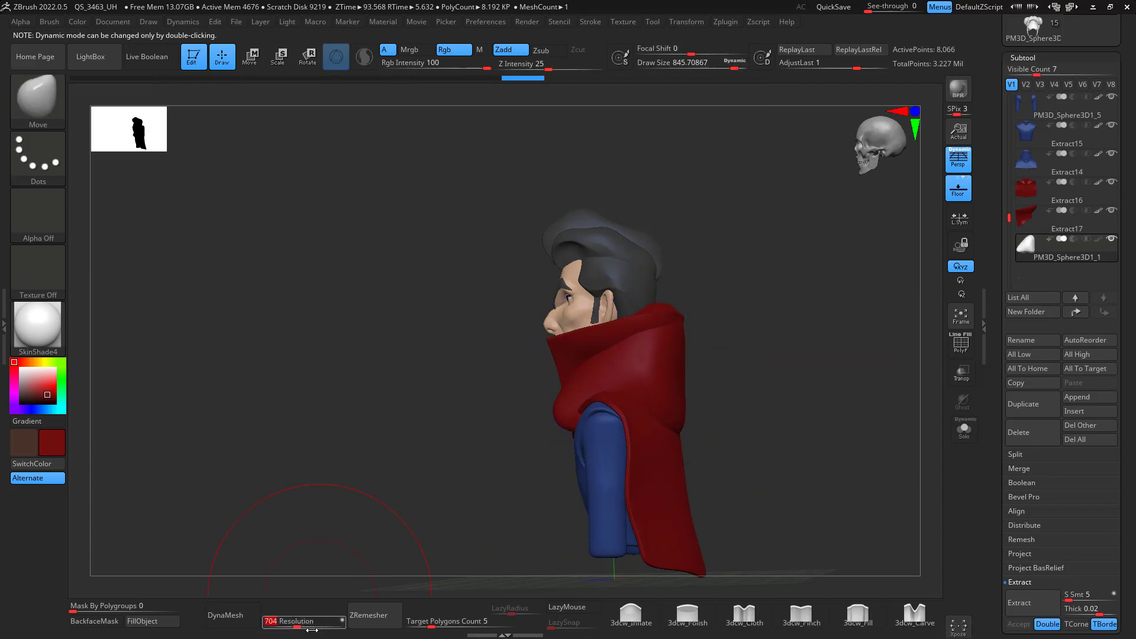
# - DynaMesh the reshaped sphere at resolution 64 and smooth its side
pyautogui.press('Return')
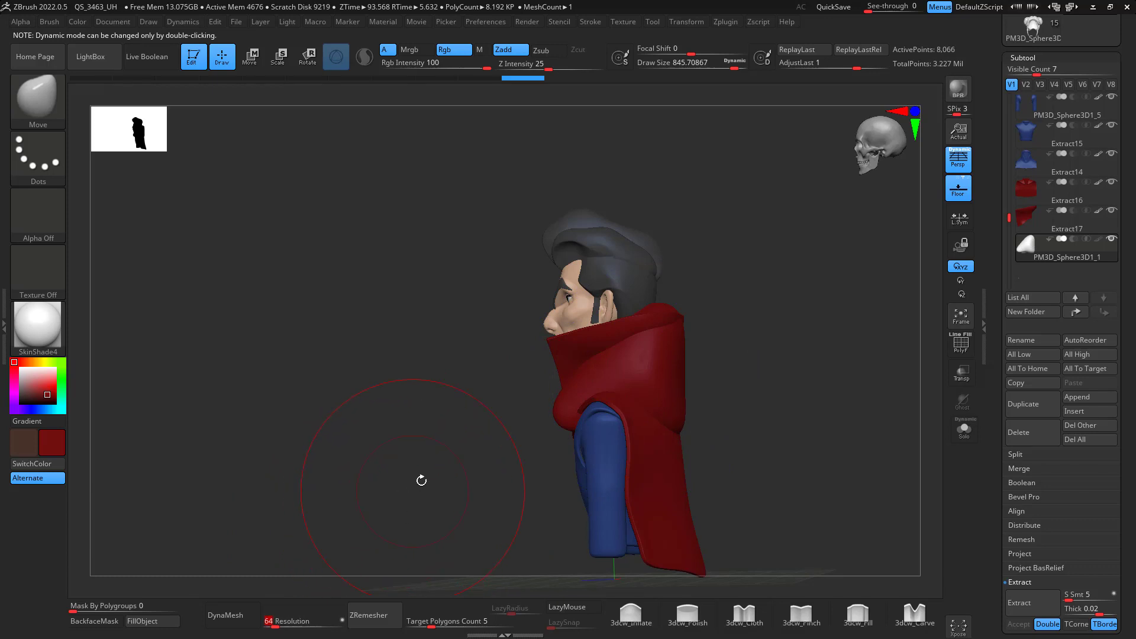
pyautogui.click(232, 615)
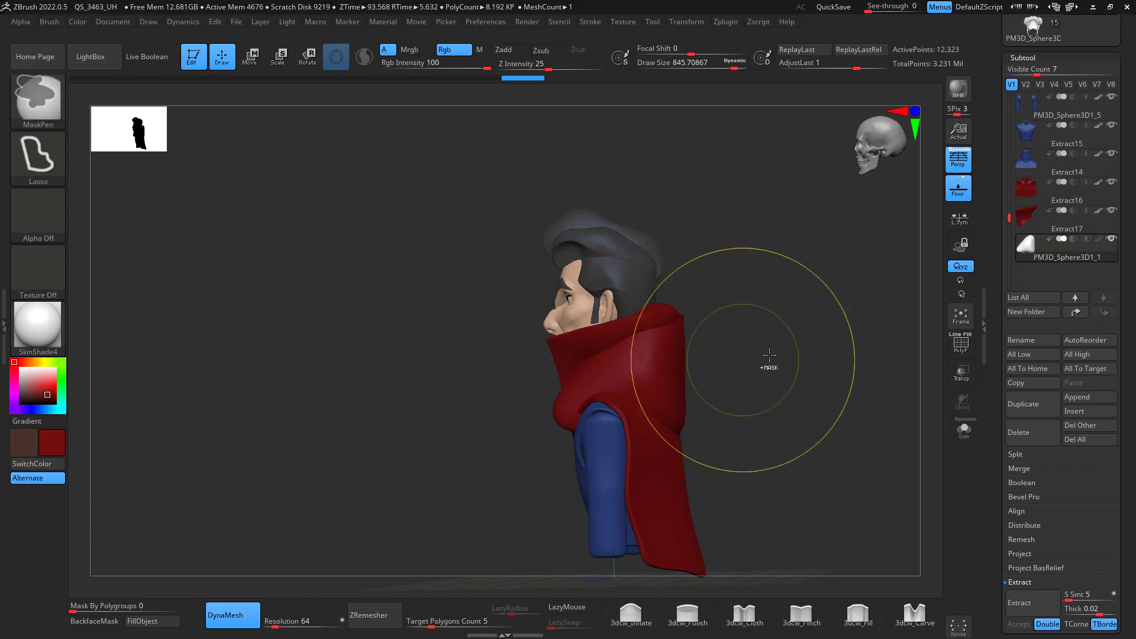
pyautogui.moveTo(762, 375); pyautogui.dragTo(672, 381)
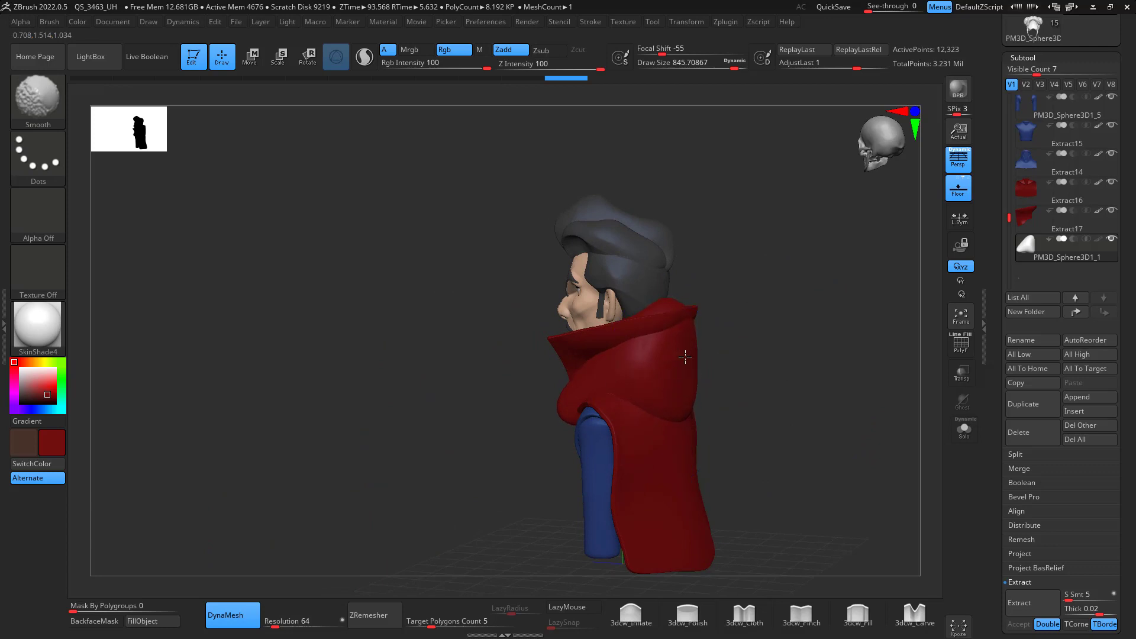
# - Adjust the two front lobes of the sphere mesh below the chin with the Move brush, reducing the draw size to about 567
pyautogui.moveTo(631, 371); pyautogui.dragTo(811, 328, button='right')
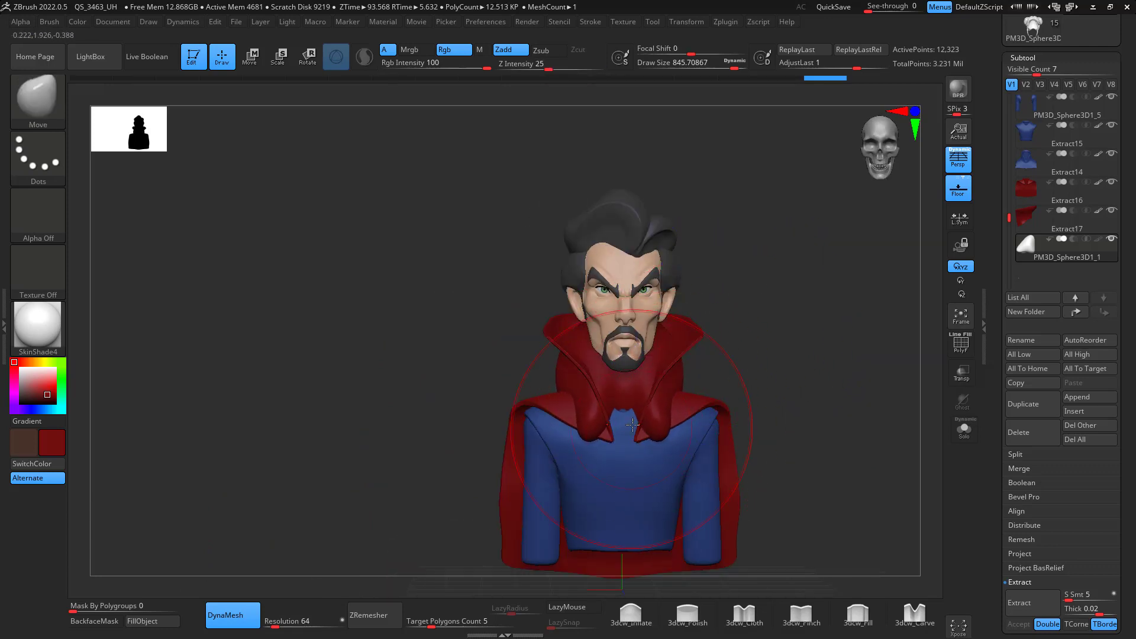
pyautogui.moveTo(652, 409); pyautogui.dragTo(650, 430)
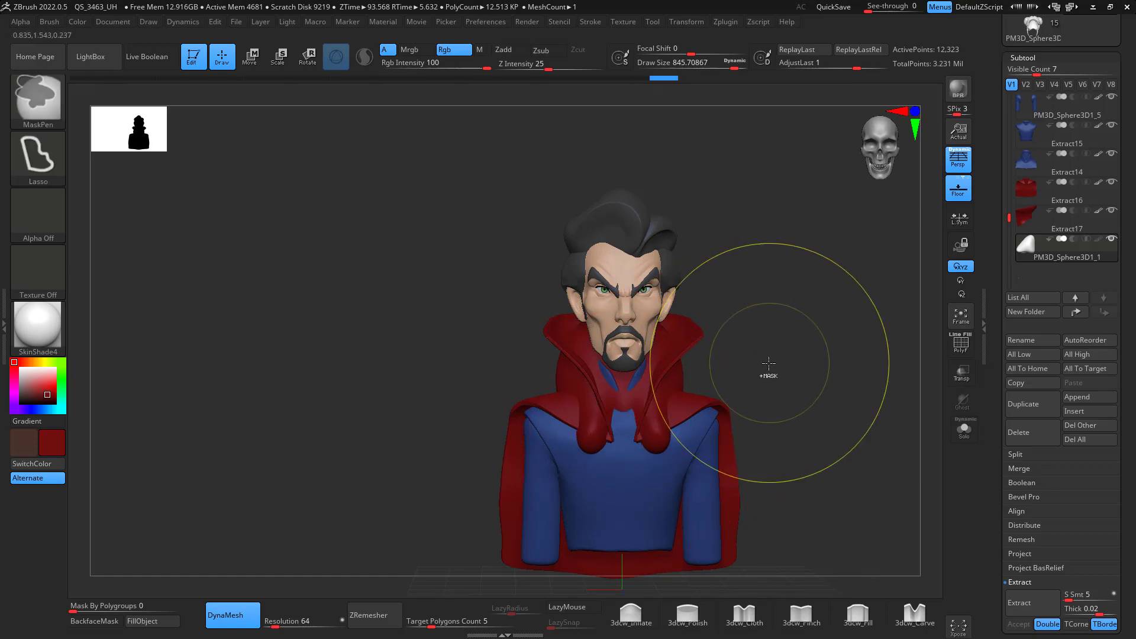
pyautogui.moveTo(766, 375); pyautogui.dragTo(780, 354, button='right')
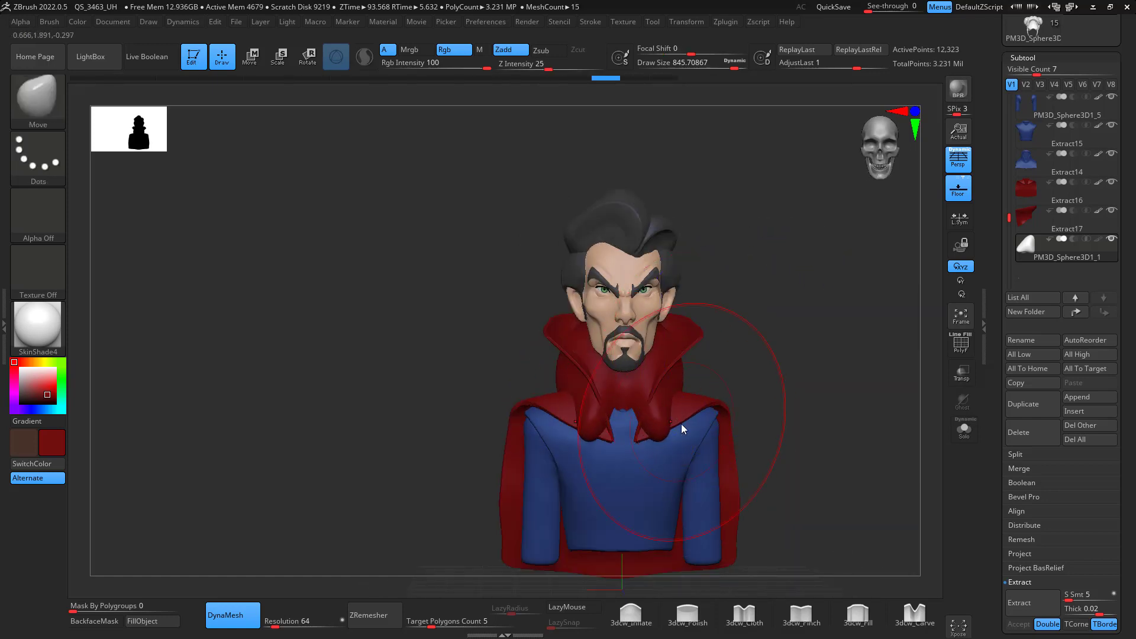
pyautogui.press('space')
pyautogui.moveTo(680, 423)
pyautogui.mouseDown()
pyautogui.moveTo(656, 425)
pyautogui.moveTo(649, 412)
pyautogui.mouseUp()
pyautogui.moveTo(774, 334); pyautogui.dragTo(814, 319, button='right')
pyautogui.press('space')
pyautogui.moveTo(766, 367); pyautogui.dragTo(777, 367)
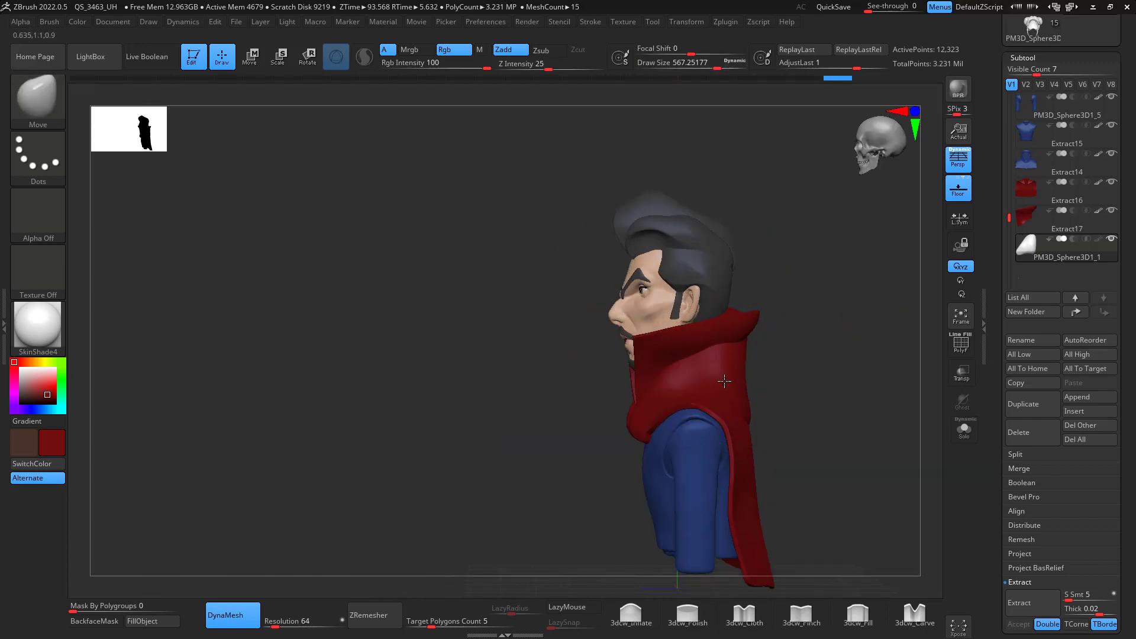
# - Smooth the sphere mesh and pull its back and lower front in to follow the collar, using a draw size of about 484
pyautogui.press('shift')
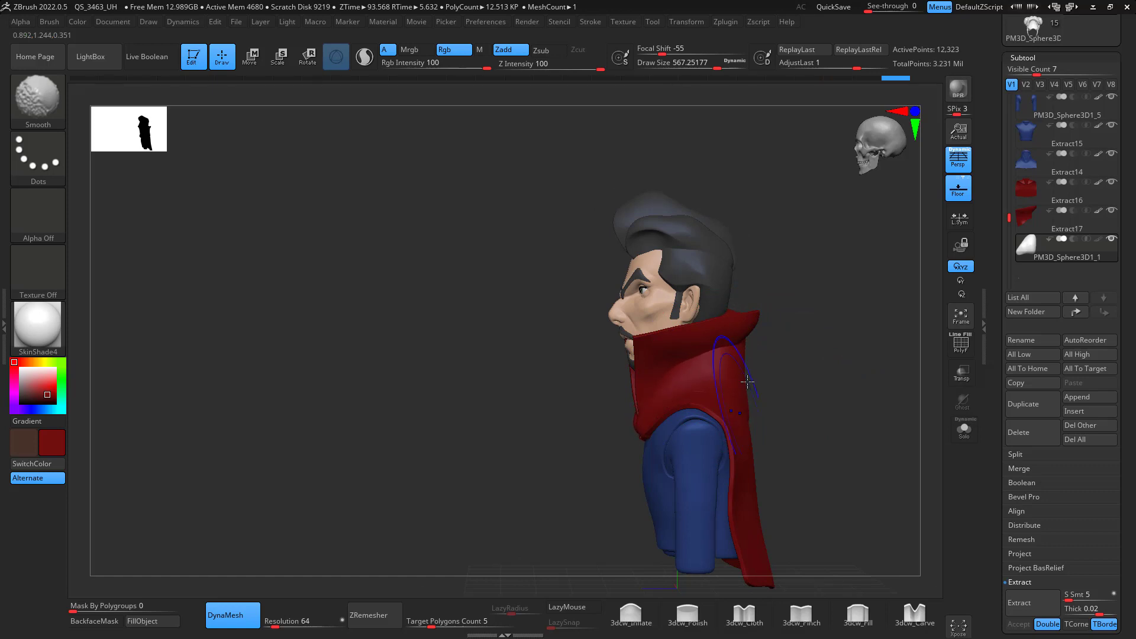
pyautogui.press('space')
pyautogui.keyDown('shift'); pyautogui.moveTo(747, 381); pyautogui.dragTo(760, 362); pyautogui.keyUp('shift')
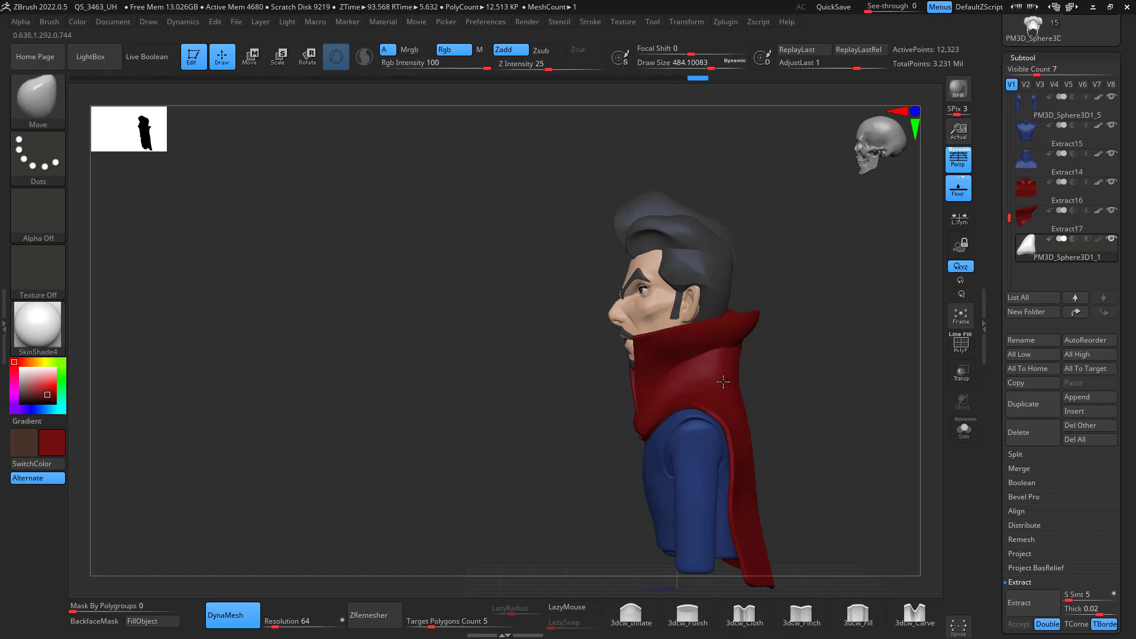
pyautogui.press('shift')
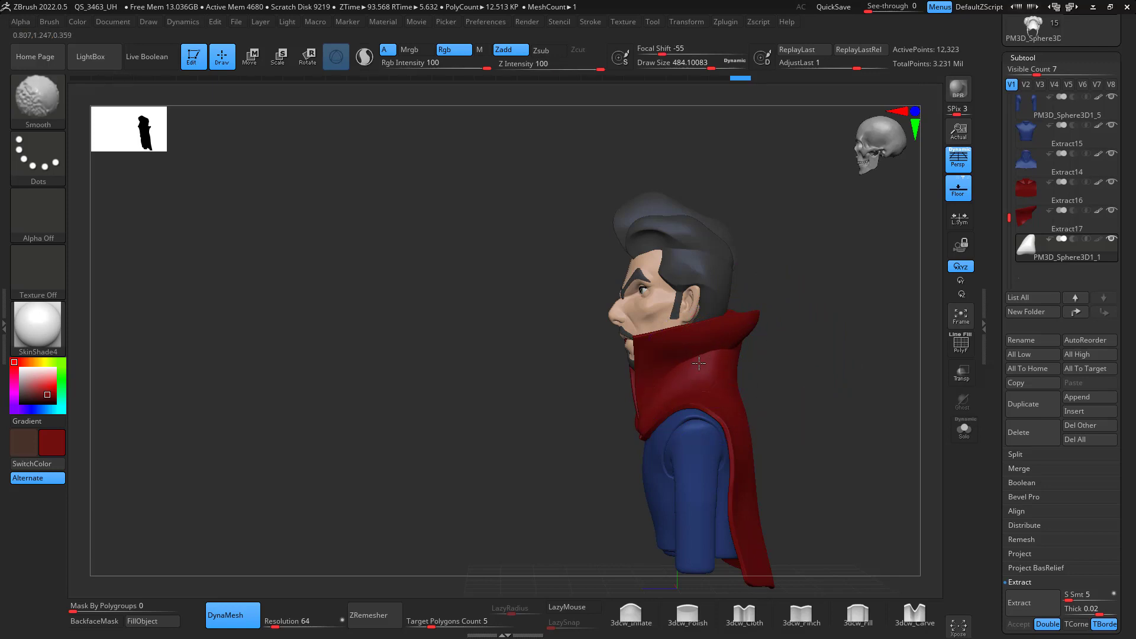
# - Refine the mesh around the neck and under the collar with the Move brush at a draw size of about 393
pyautogui.moveTo(799, 348)
pyautogui.mouseDown()
pyautogui.moveTo(844, 348)
pyautogui.moveTo(708, 371)
pyautogui.mouseUp()
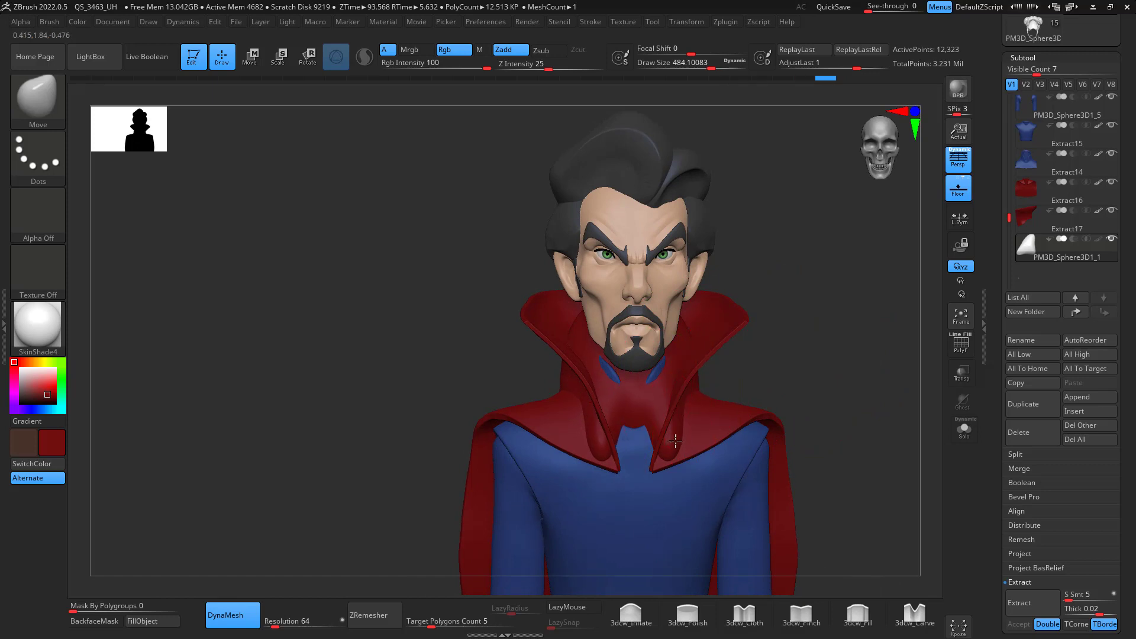
pyautogui.moveTo(813, 349); pyautogui.dragTo(746, 343)
pyautogui.press('space')
pyautogui.moveTo(723, 397); pyautogui.dragTo(712, 398)
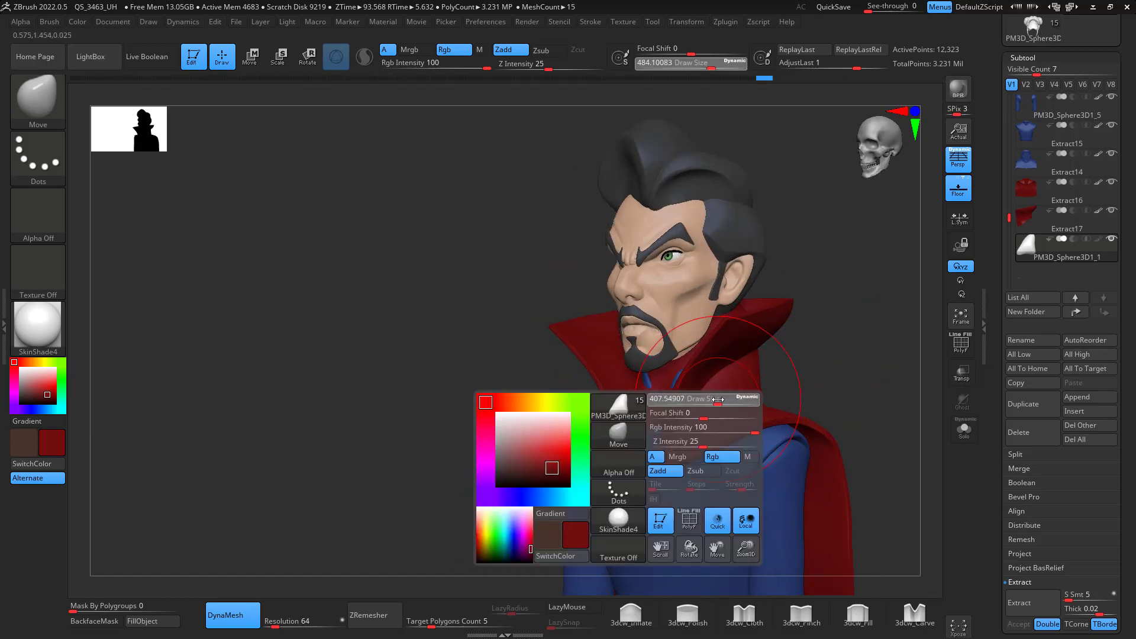
pyautogui.moveTo(750, 366); pyautogui.dragTo(714, 402)
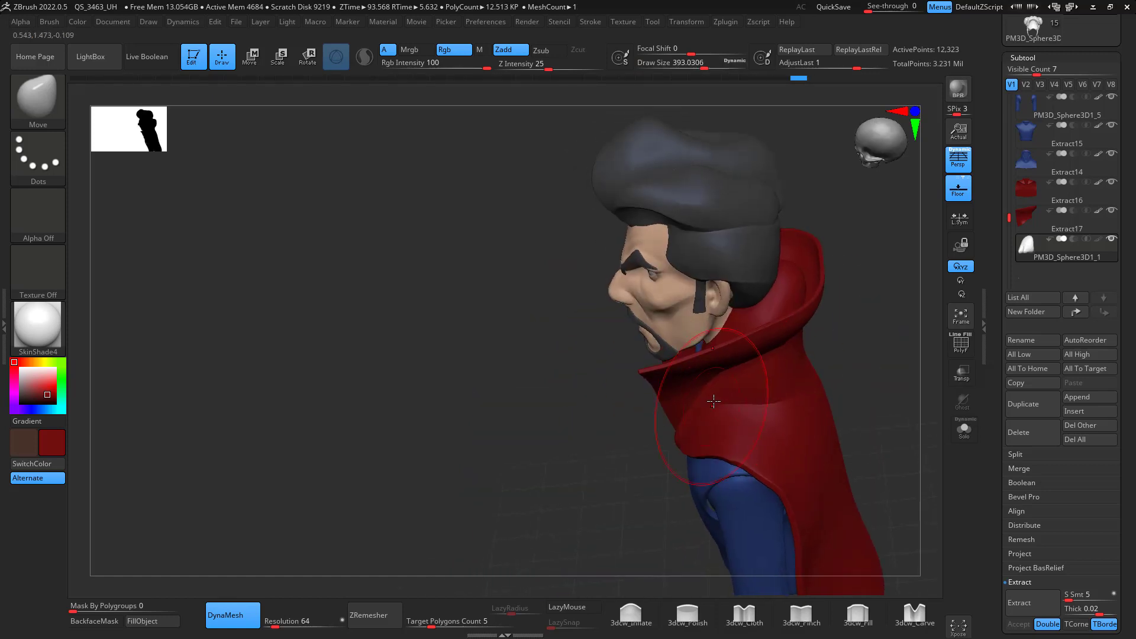
pyautogui.moveTo(820, 348); pyautogui.dragTo(872, 322)
pyautogui.moveTo(823, 351)
pyautogui.mouseDown()
pyautogui.moveTo(854, 359)
pyautogui.moveTo(819, 390)
pyautogui.moveTo(887, 349)
pyautogui.moveTo(908, 317)
pyautogui.mouseUp()
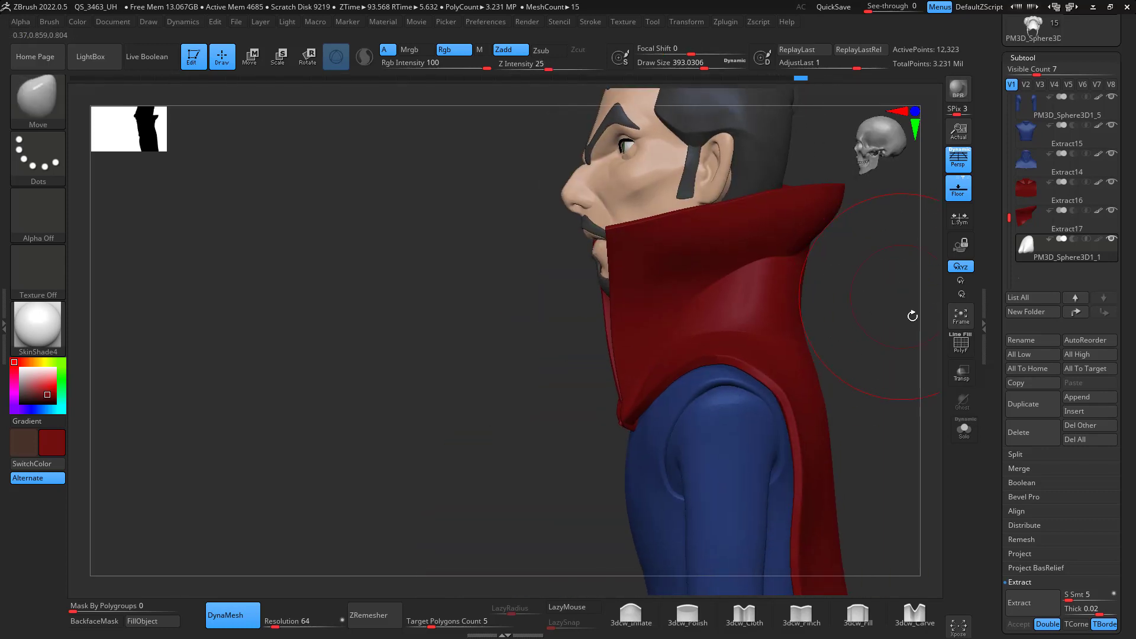
# - Lasso-mask a curved band on the mesh's side from the back of the neck to the front tip and blur it
pyautogui.click(964, 429)
pyautogui.click(964, 431)
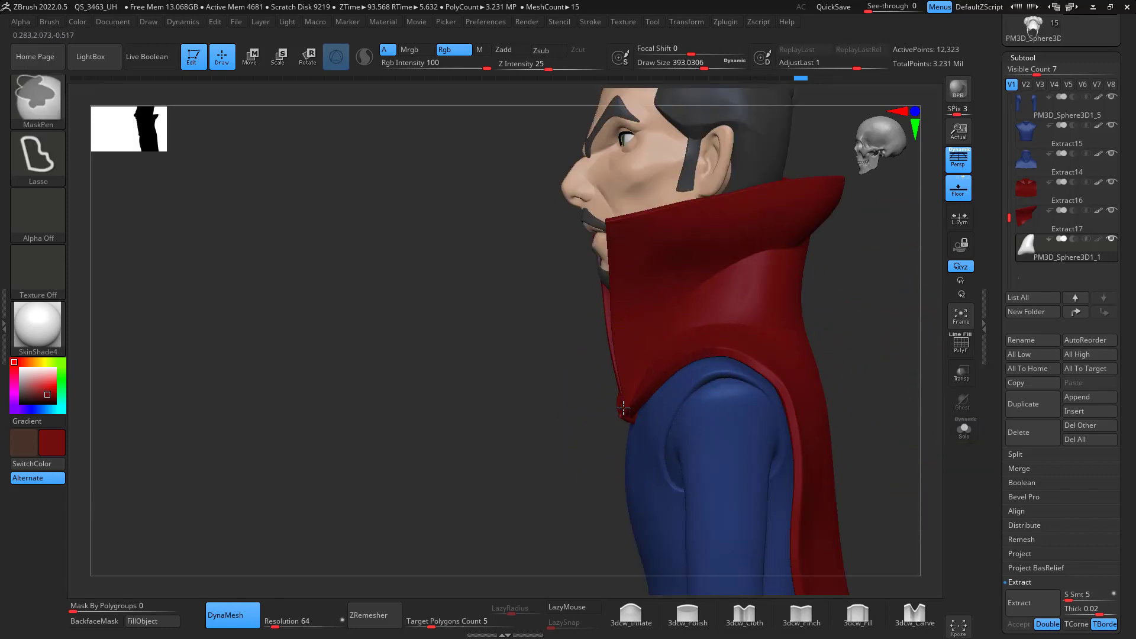
pyautogui.moveTo(666, 326)
pyautogui.keyDown('ctrl'); pyautogui.mouseDown()
pyautogui.moveTo(728, 272)
pyautogui.moveTo(814, 244)
pyautogui.moveTo(843, 308)
pyautogui.moveTo(828, 336)
pyautogui.mouseUp(); pyautogui.keyUp('ctrl')
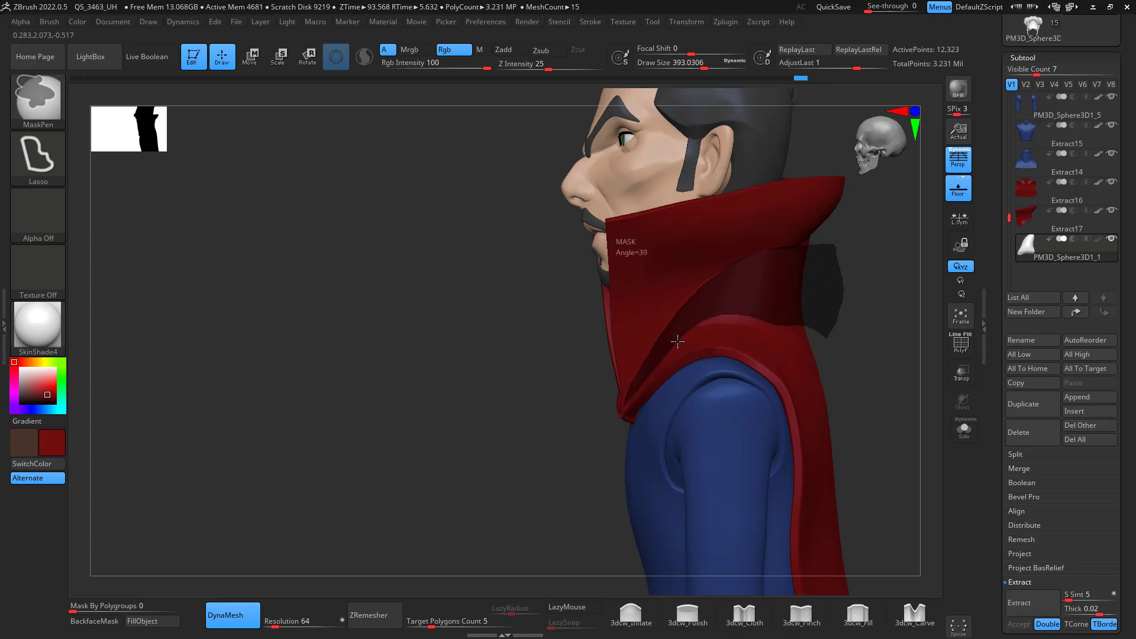
pyautogui.keyDown('ctrl'); pyautogui.moveTo(633, 407); pyautogui.dragTo(634, 405); pyautogui.keyUp('ctrl')
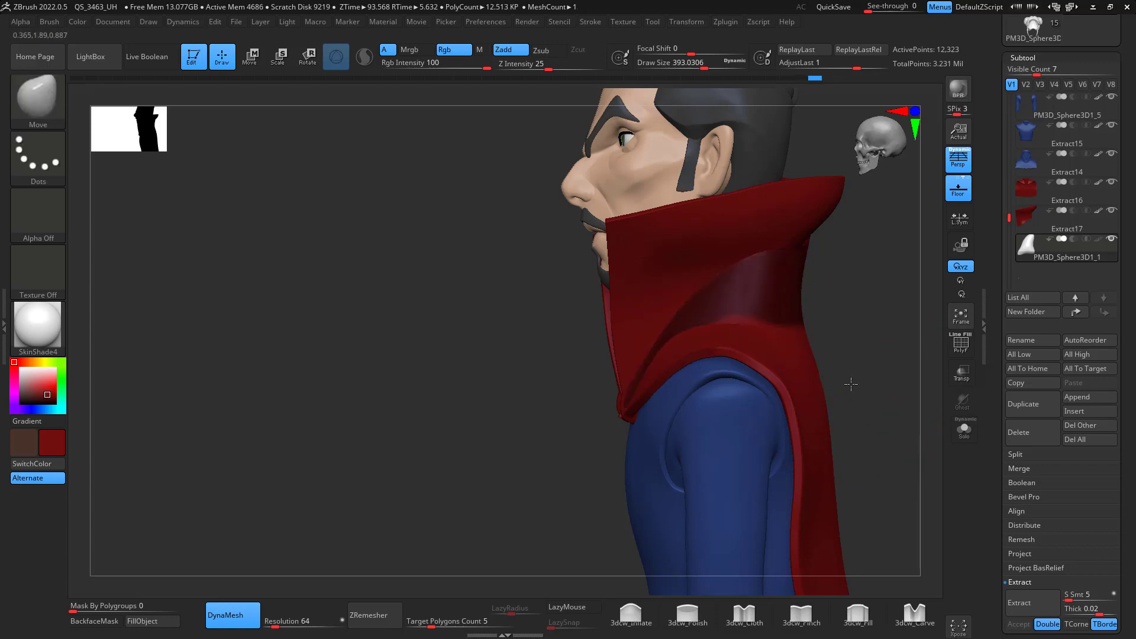
pyautogui.keyDown('ctrl'); pyautogui.click(731, 296); pyautogui.keyUp('ctrl')
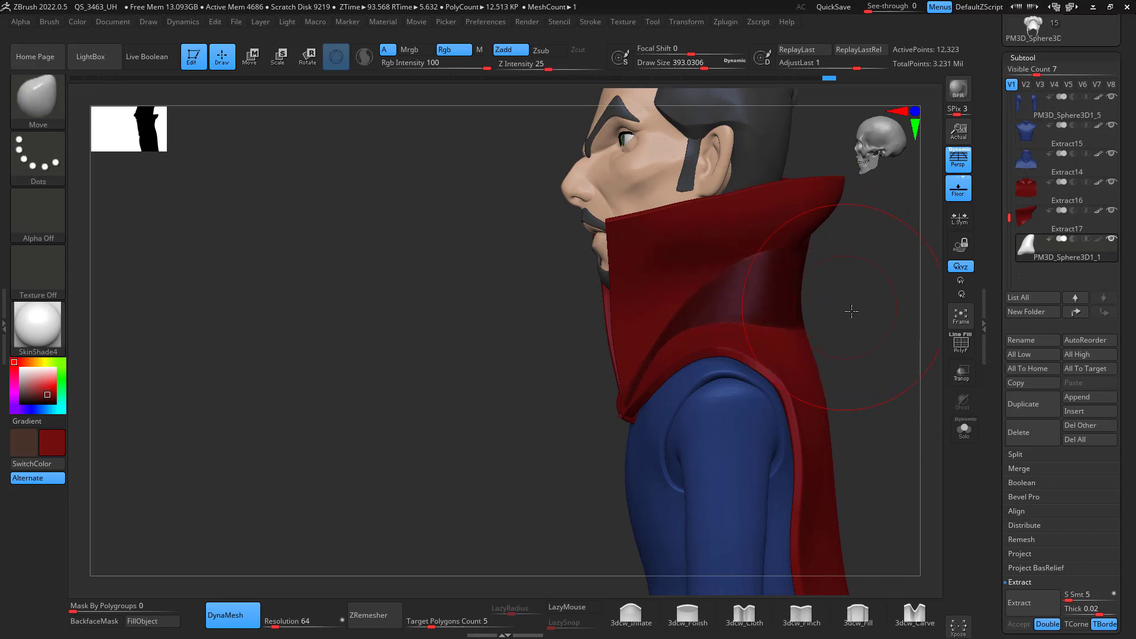
# - Isolate the sphere mesh and clear the mask in the gap between its two front prongs
pyautogui.keyDown('shift'); pyautogui.moveTo(849, 310); pyautogui.dragTo(888, 323); pyautogui.keyUp('shift')
pyautogui.click(964, 428)
pyautogui.moveTo(897, 423); pyautogui.dragTo(876, 436)
pyautogui.press('ctrl')
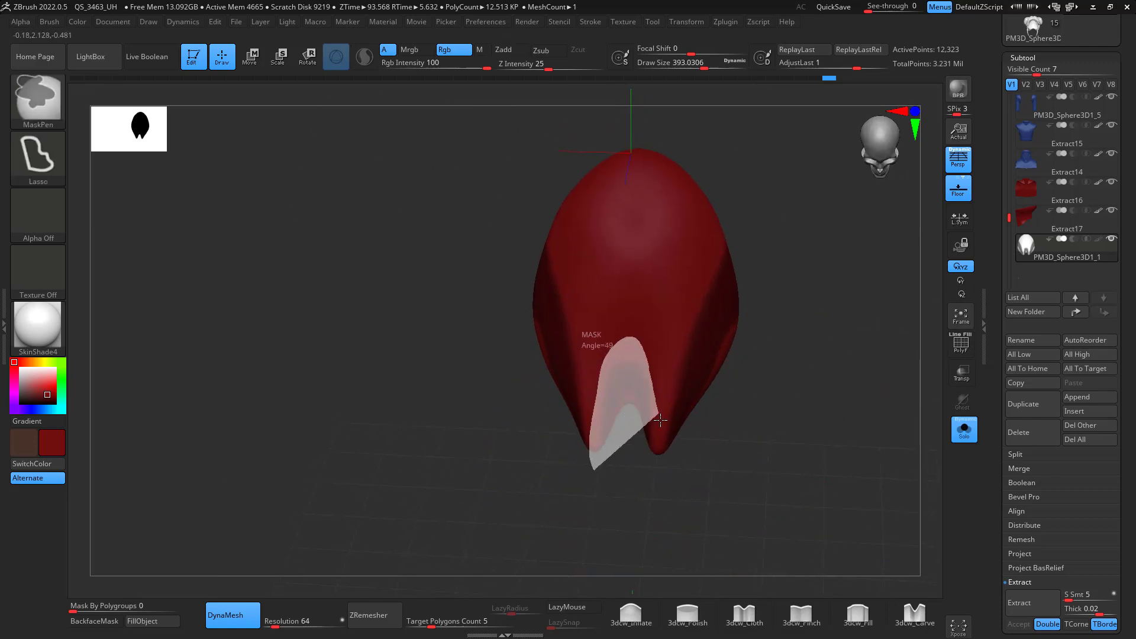
pyautogui.moveTo(660, 421); pyautogui.dragTo(661, 422)
# - Extend the side mask along its lower edge down to the front tip
pyautogui.moveTo(751, 482)
pyautogui.mouseDown()
pyautogui.moveTo(768, 390)
pyautogui.moveTo(698, 484)
pyautogui.moveTo(747, 504)
pyautogui.moveTo(819, 434)
pyautogui.moveTo(761, 332)
pyautogui.mouseUp()
pyautogui.press('ctrl')
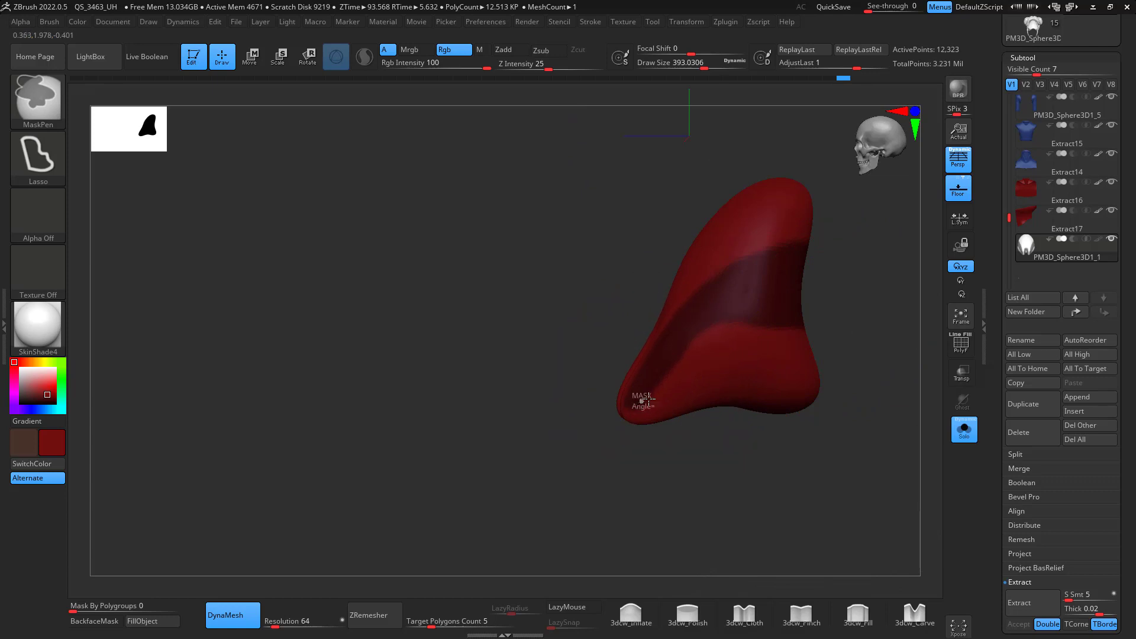
pyautogui.moveTo(648, 400)
pyautogui.keyDown('ctrl'); pyautogui.keyDown('alt'); pyautogui.mouseDown()
pyautogui.moveTo(774, 316)
pyautogui.moveTo(661, 353)
pyautogui.moveTo(644, 392)
pyautogui.moveTo(780, 332)
pyautogui.moveTo(725, 317)
pyautogui.mouseUp(); pyautogui.keyUp('alt'); pyautogui.keyUp('ctrl')
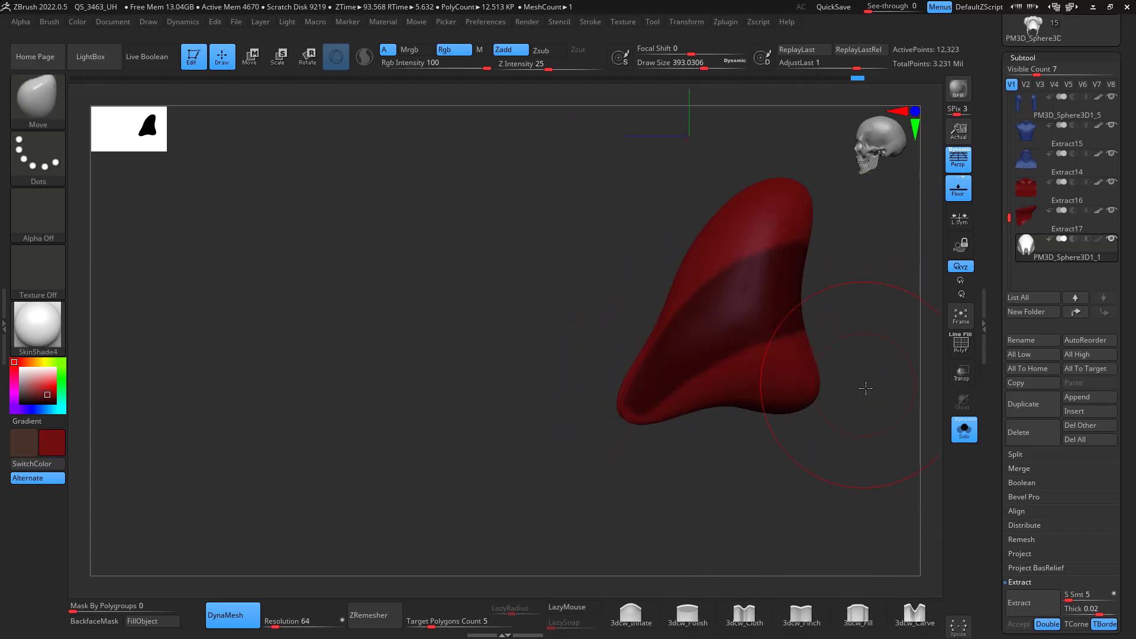
# - From the front and below, unmask the inner area between the two prongs again
pyautogui.moveTo(865, 388)
pyautogui.mouseDown()
pyautogui.moveTo(890, 373)
pyautogui.moveTo(897, 406)
pyautogui.moveTo(888, 402)
pyautogui.mouseUp()
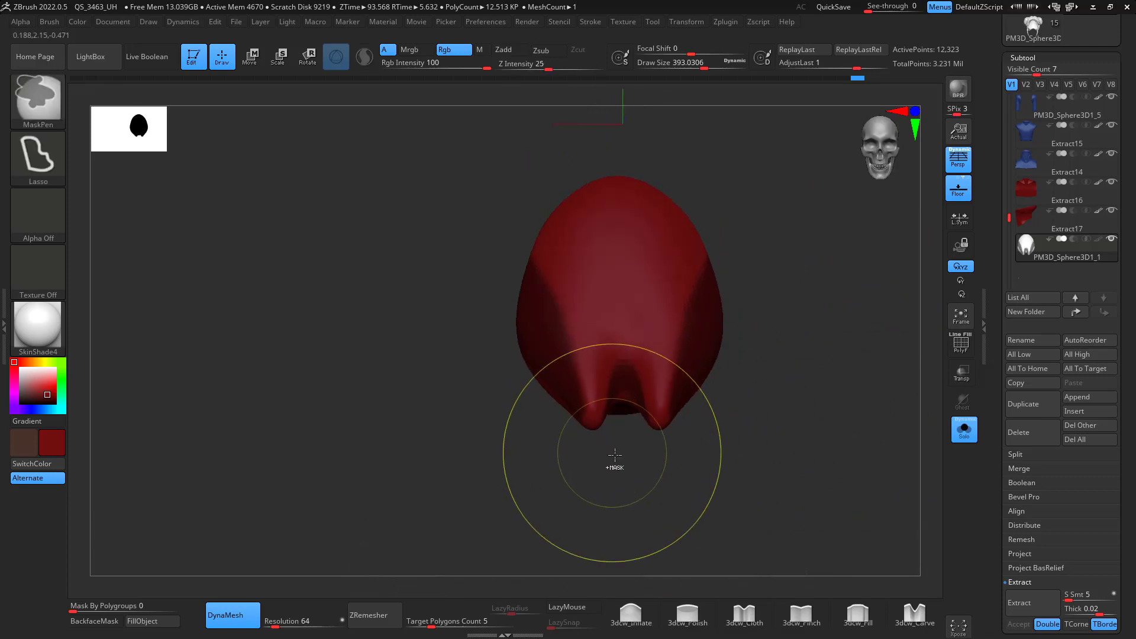
pyautogui.moveTo(615, 459); pyautogui.dragTo(639, 555)
pyautogui.moveTo(585, 495)
pyautogui.keyDown('ctrl'); pyautogui.keyDown('alt'); pyautogui.mouseDown()
pyautogui.moveTo(653, 387)
pyautogui.moveTo(665, 460)
pyautogui.moveTo(769, 345)
pyautogui.moveTo(790, 475)
pyautogui.moveTo(701, 462)
pyautogui.mouseUp(); pyautogui.keyUp('alt'); pyautogui.keyUp('ctrl')
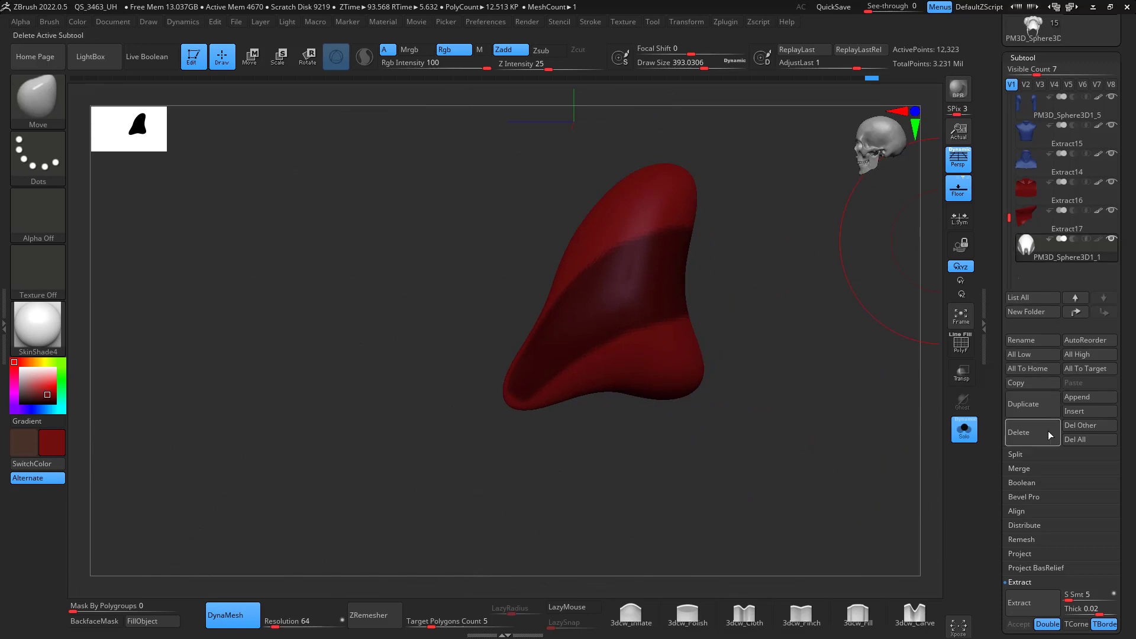
# - Extract the masked band as a new subtool with thickness 0 and delete the source sphere PM3D_Sphere3D1_1
pyautogui.scroll(-2, 1111, 523)
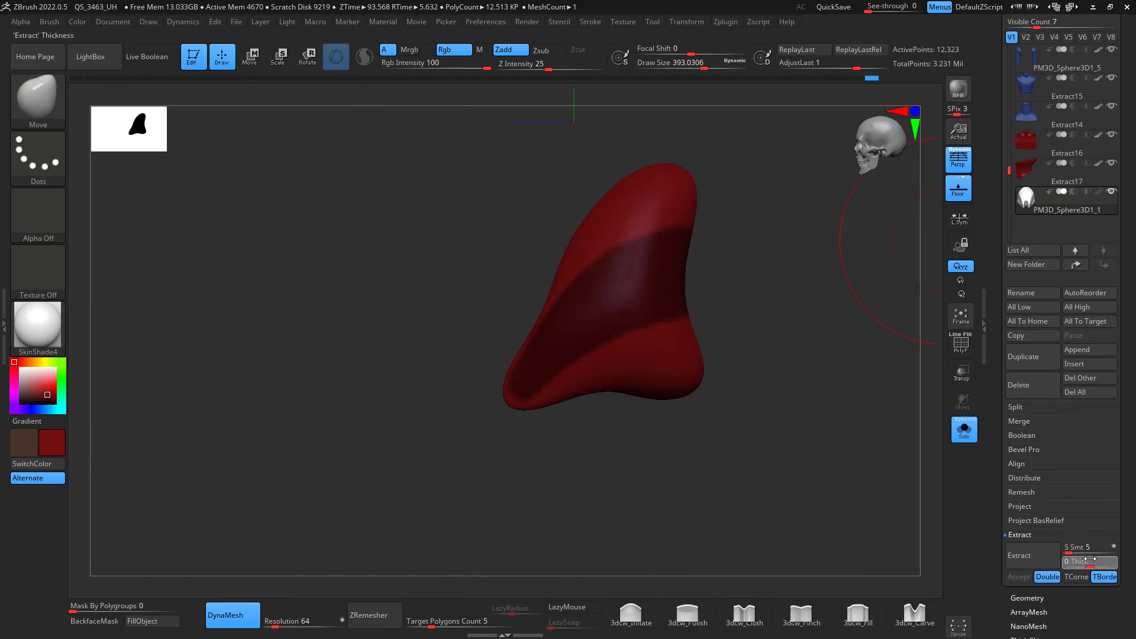
pyautogui.click(1045, 552)
pyautogui.click(1020, 577)
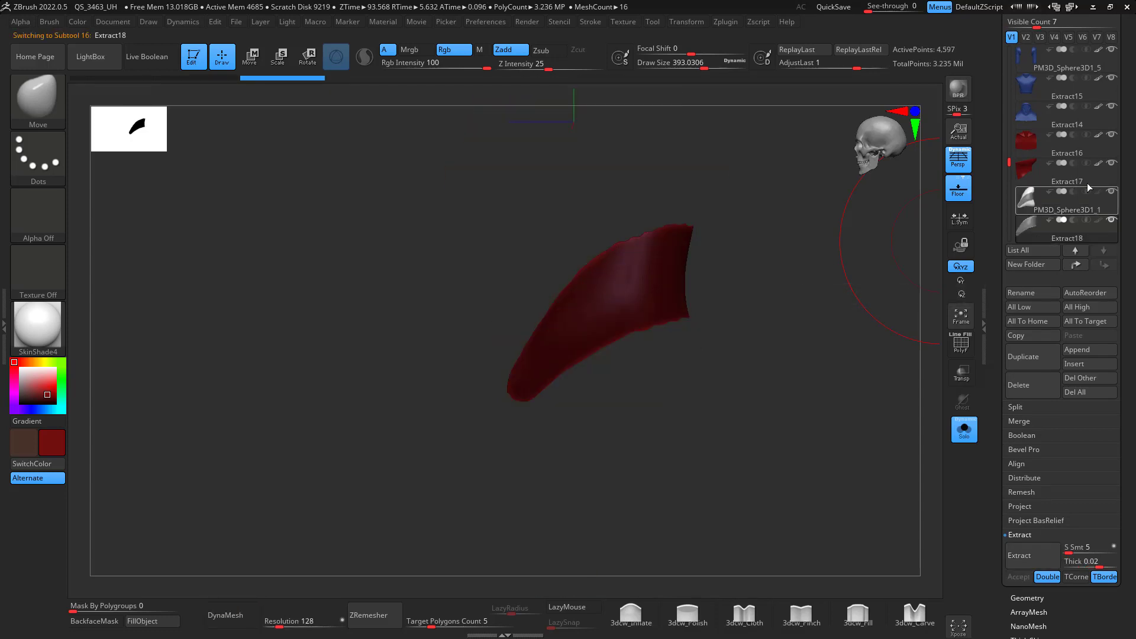
pyautogui.click(1101, 209)
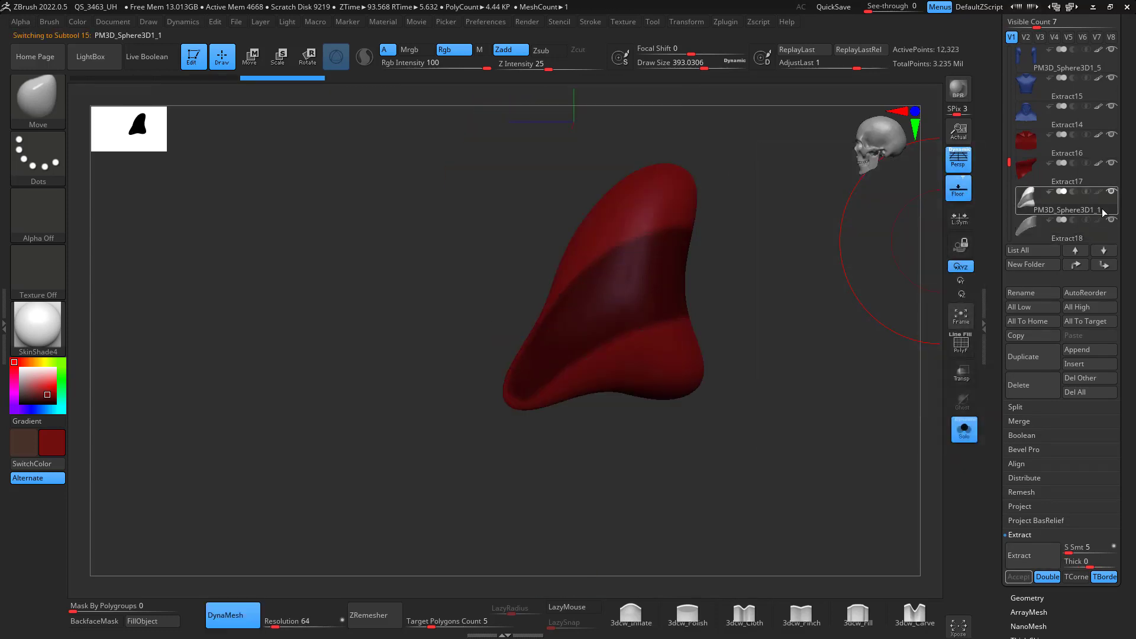
pyautogui.click(1019, 385)
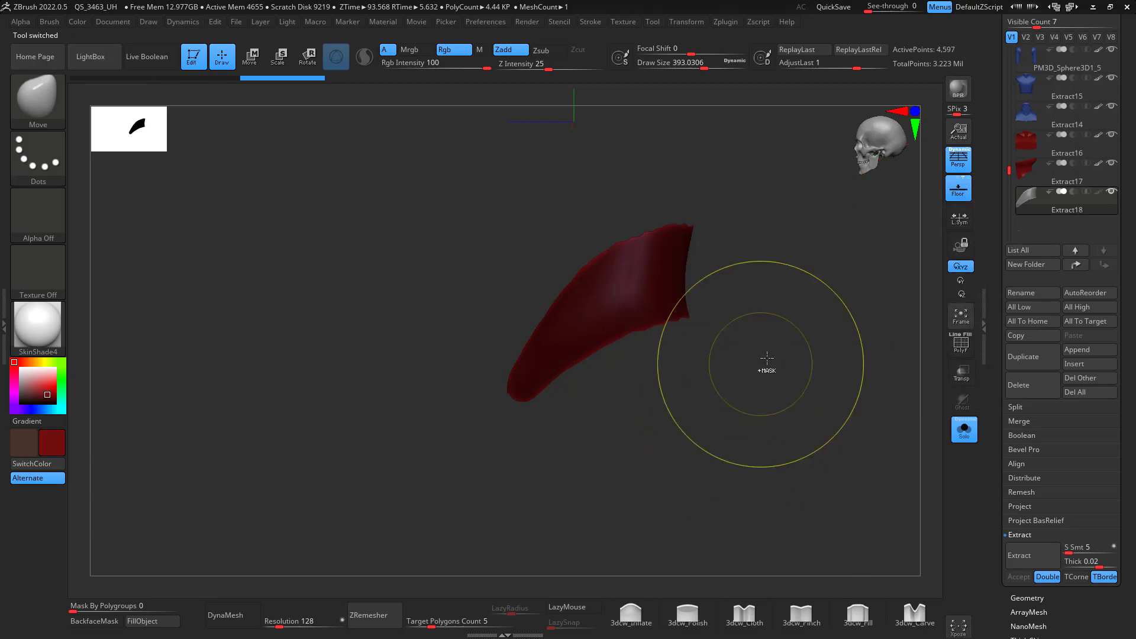
# - ZRemesh the extracted band at a target polygon count of 0.1 and bring the rest of the bust back into view
pyautogui.moveTo(435, 627); pyautogui.dragTo(448, 627)
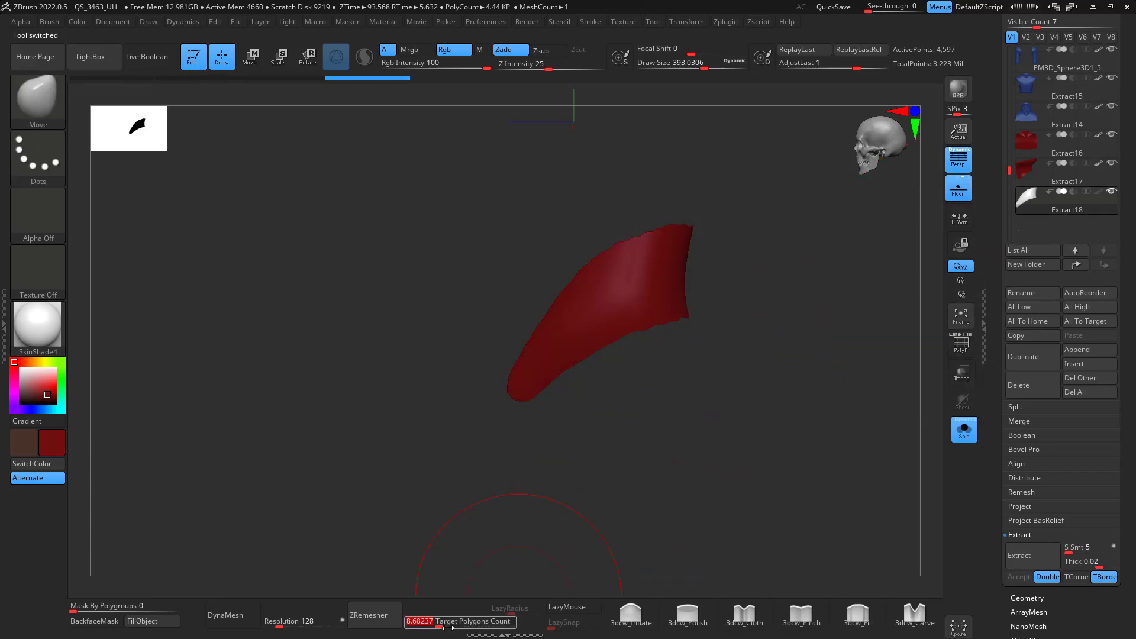
pyautogui.click(374, 613)
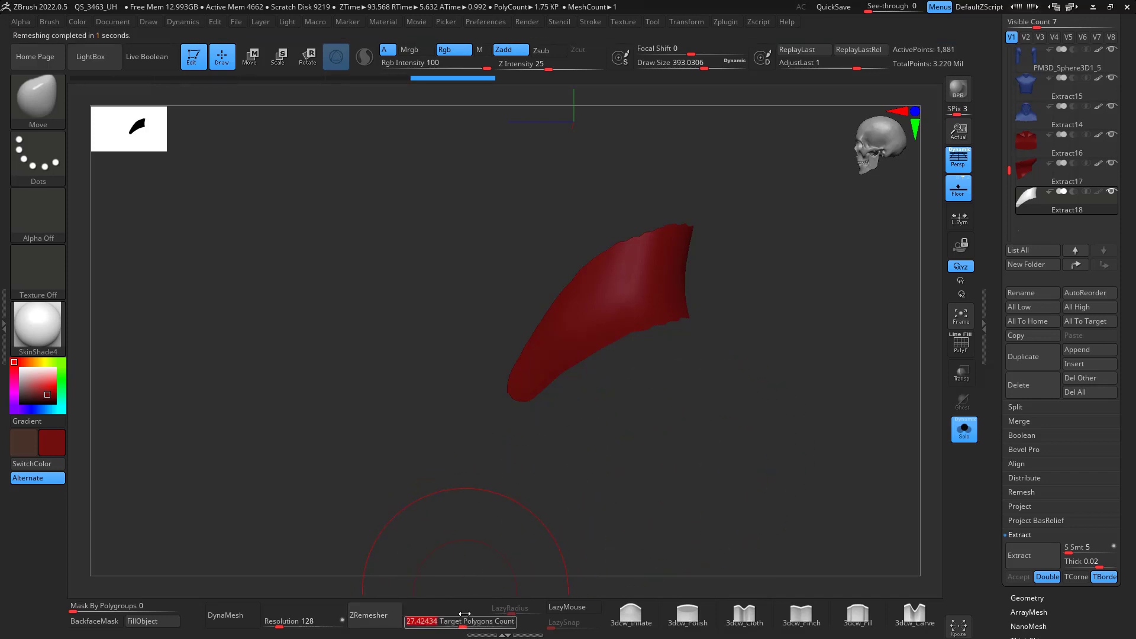
pyautogui.moveTo(464, 613); pyautogui.dragTo(408, 621)
pyautogui.click(374, 615)
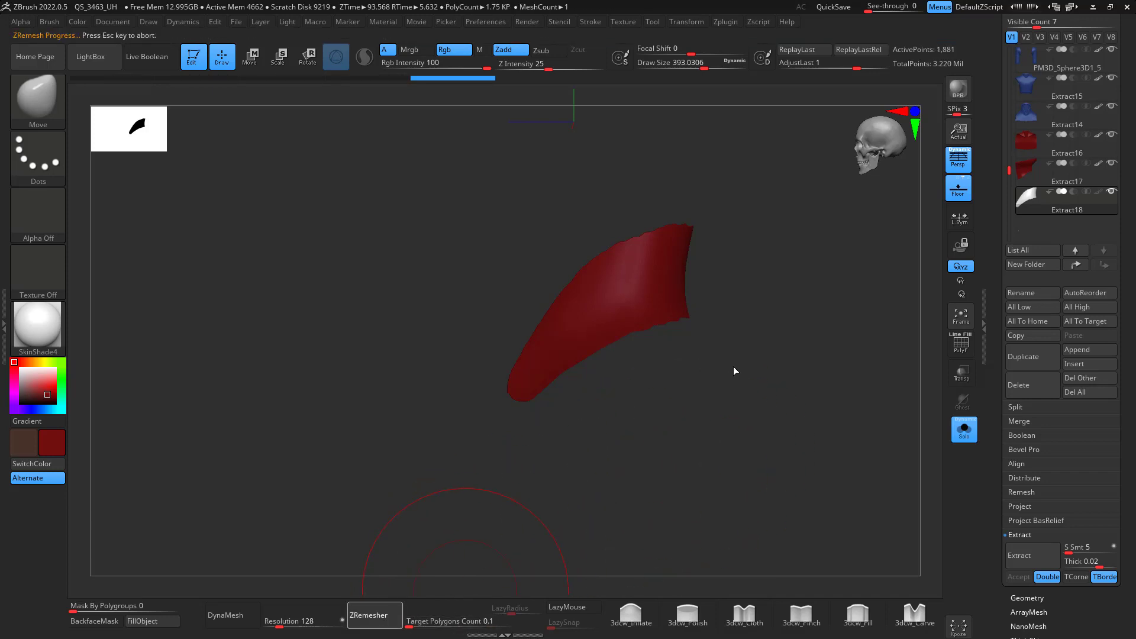
pyautogui.moveTo(736, 375)
pyautogui.mouseDown()
pyautogui.moveTo(779, 377)
pyautogui.moveTo(771, 368)
pyautogui.moveTo(748, 386)
pyautogui.mouseUp()
pyautogui.click(964, 427)
# - With the Move brush at a draw size of about 239, fit the band under the raised collar down to its front tips
pyautogui.press('space')
pyautogui.moveTo(640, 284); pyautogui.dragTo(626, 284)
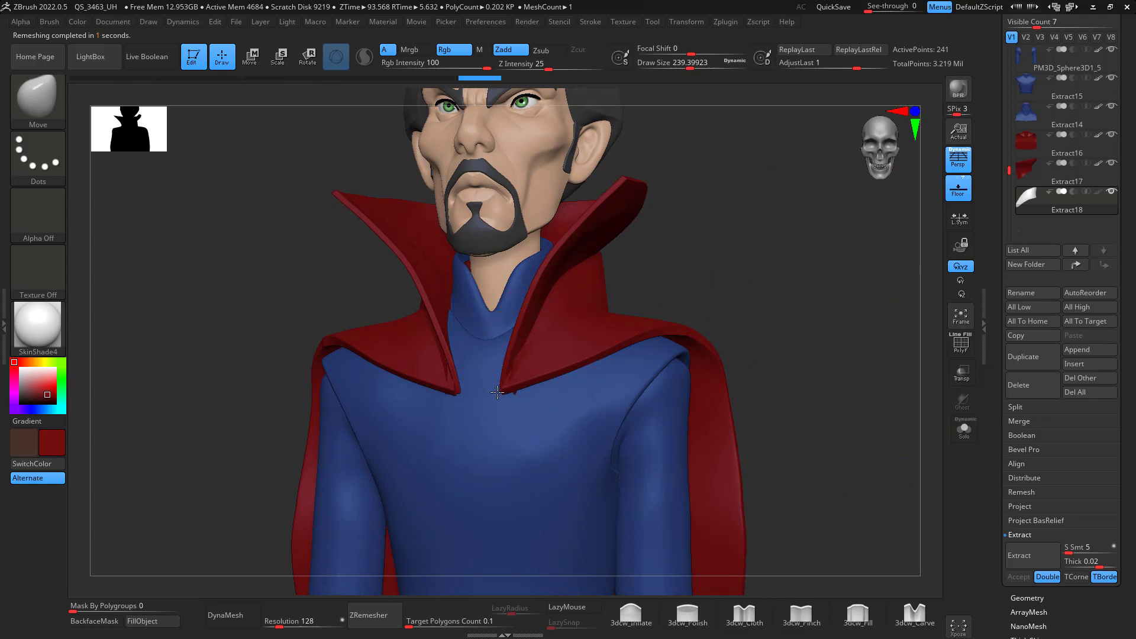
pyautogui.moveTo(728, 287); pyautogui.dragTo(644, 302)
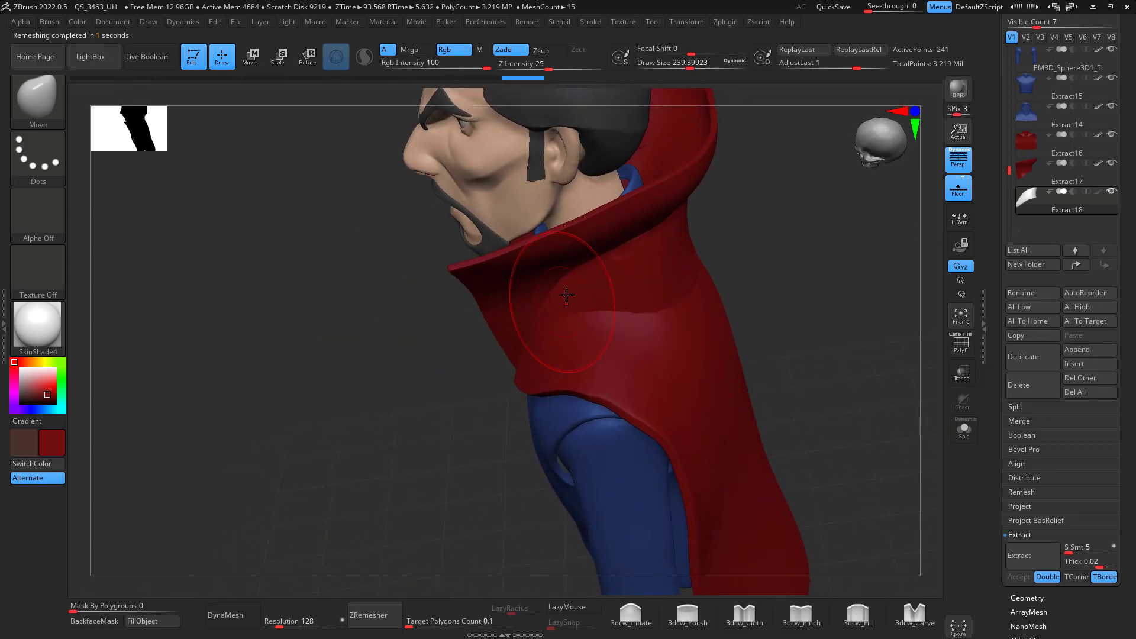
pyautogui.moveTo(671, 289); pyautogui.dragTo(640, 231, button='right')
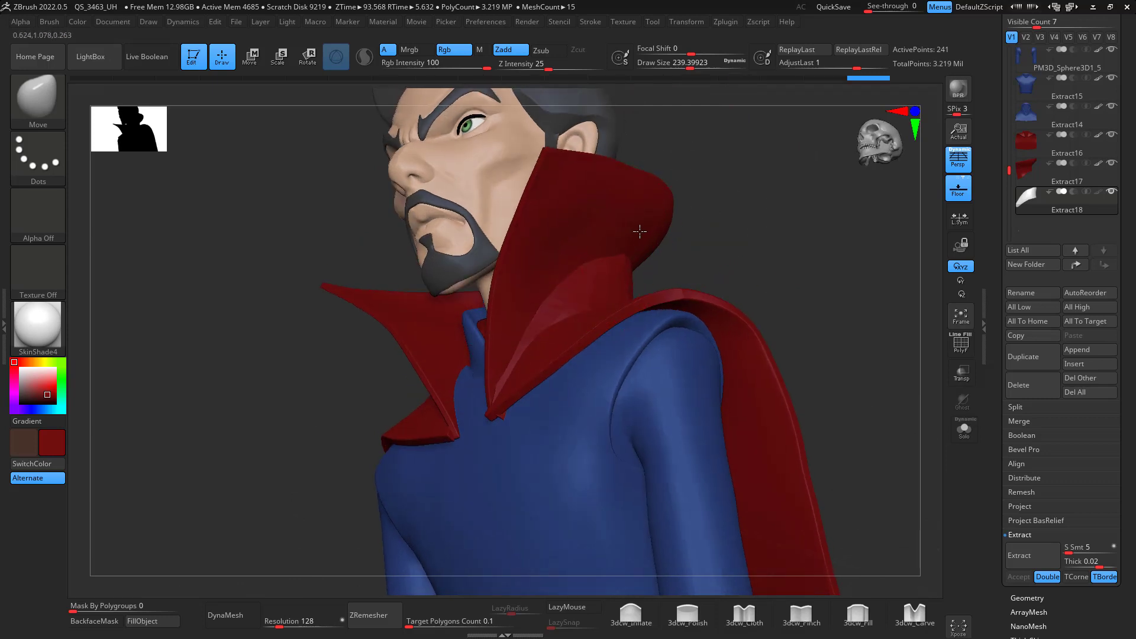
pyautogui.moveTo(704, 250); pyautogui.dragTo(600, 356, button='right')
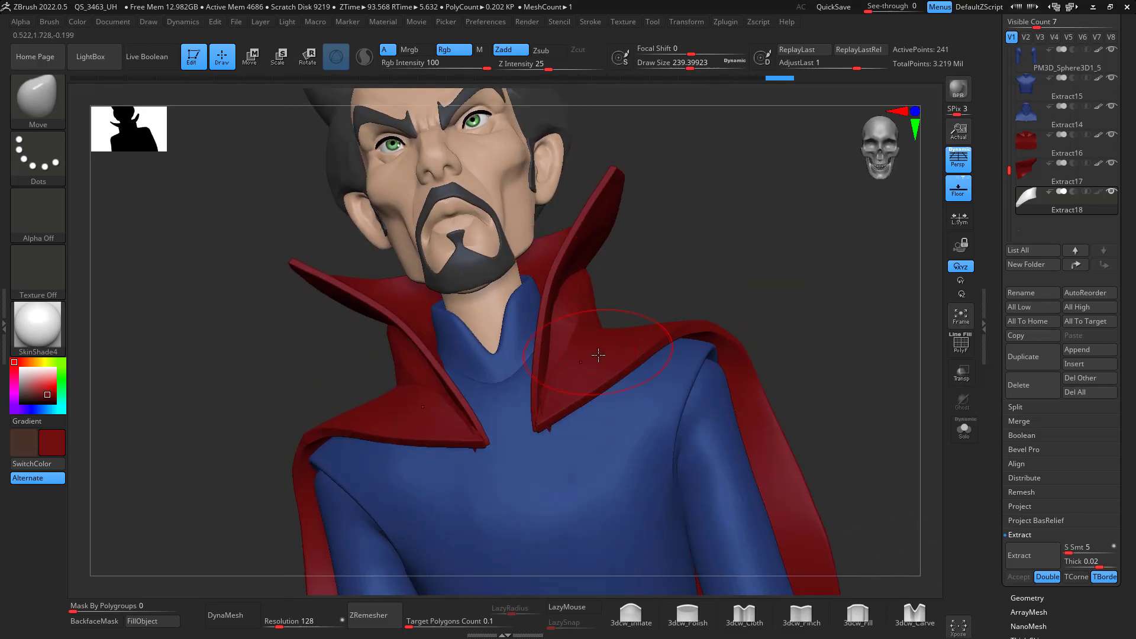
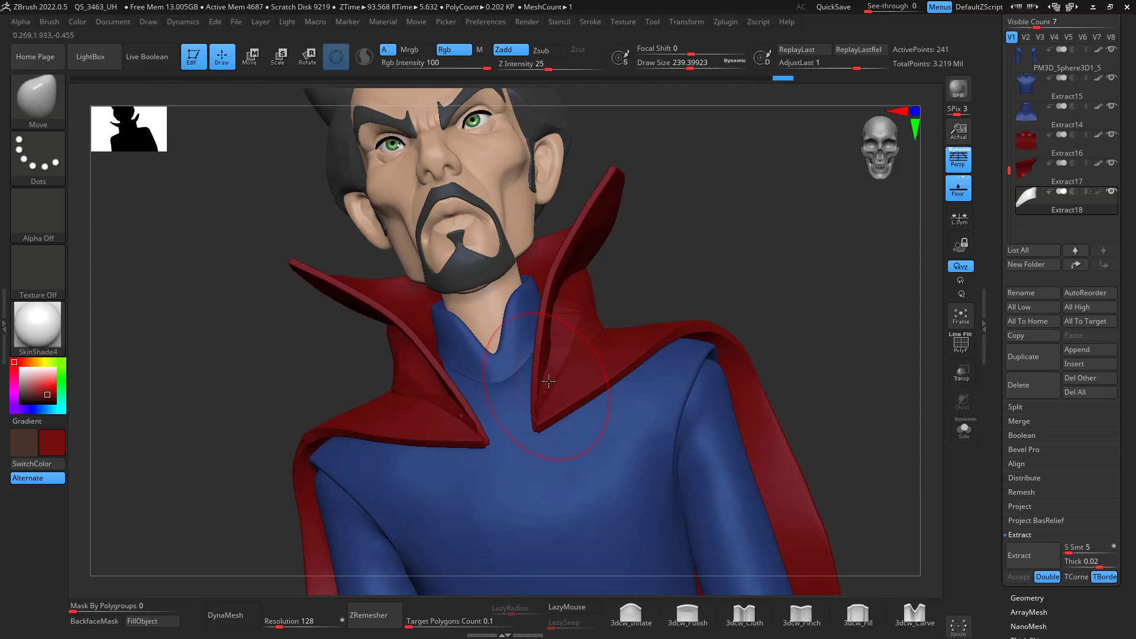
pyautogui.moveTo(592, 344)
pyautogui.mouseDown(button='right')
pyautogui.moveTo(647, 249)
pyautogui.moveTo(583, 369)
pyautogui.mouseUp(button='right')
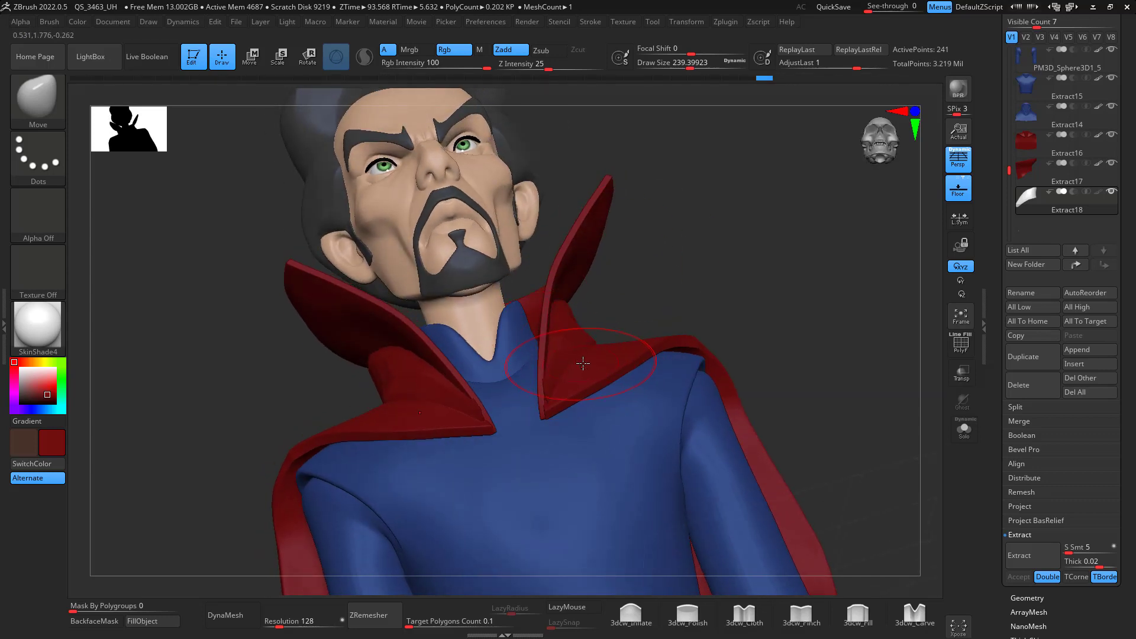
# - Refine the band's sides under the collar with the Move brush at a draw size of about 167
pyautogui.press('space')
pyautogui.moveTo(582, 363); pyautogui.dragTo(577, 365)
pyautogui.moveTo(591, 336)
pyautogui.mouseDown(button='right')
pyautogui.moveTo(642, 304)
pyautogui.moveTo(587, 317)
pyautogui.mouseUp(button='right')
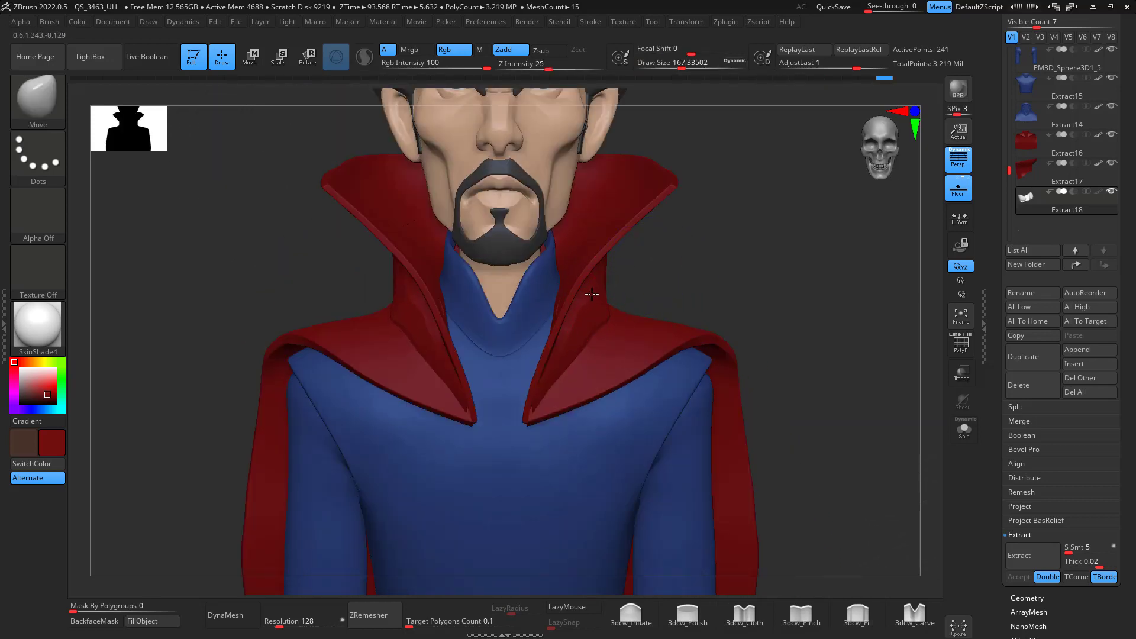
pyautogui.press('shift')
pyautogui.moveTo(578, 330)
pyautogui.mouseDown(button='right')
pyautogui.moveTo(597, 331)
pyautogui.moveTo(576, 344)
pyautogui.mouseUp(button='right')
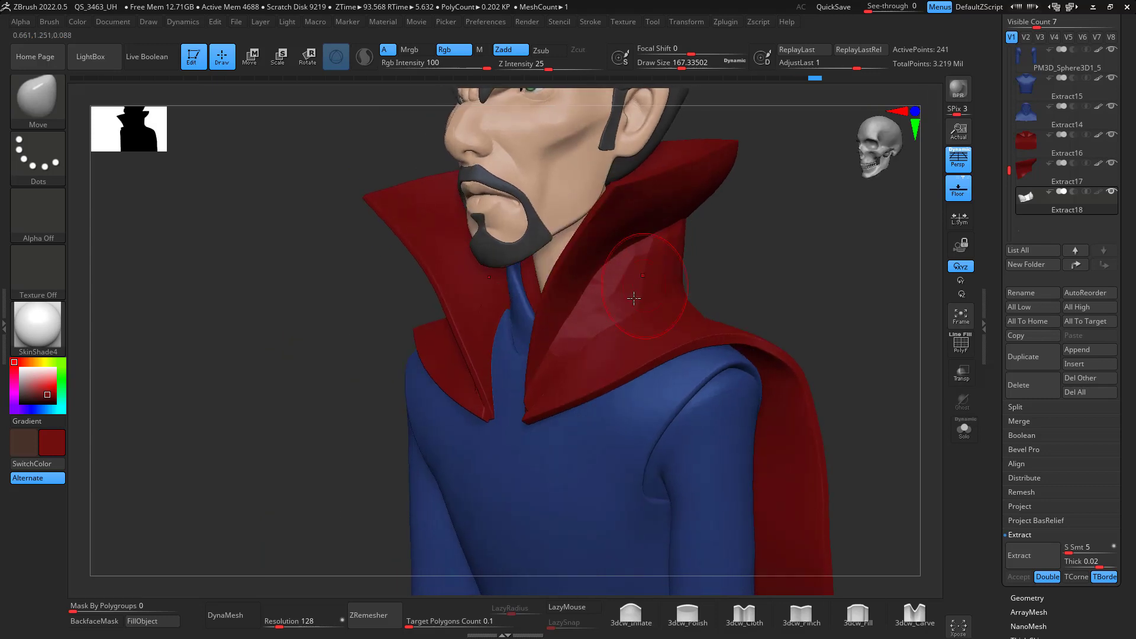
# - Turn on the polyframe display and ZRemesh the band again at the same target polygon count
pyautogui.moveTo(765, 274)
pyautogui.mouseDown(button='right')
pyautogui.moveTo(799, 287)
pyautogui.moveTo(801, 304)
pyautogui.moveTo(831, 300)
pyautogui.moveTo(753, 304)
pyautogui.moveTo(793, 330)
pyautogui.moveTo(876, 328)
pyautogui.moveTo(829, 309)
pyautogui.moveTo(822, 324)
pyautogui.moveTo(854, 311)
pyautogui.moveTo(811, 308)
pyautogui.mouseUp(button='right')
pyautogui.hotkey('shift', 'f')
pyautogui.moveTo(827, 261); pyautogui.dragTo(680, 222, button='right')
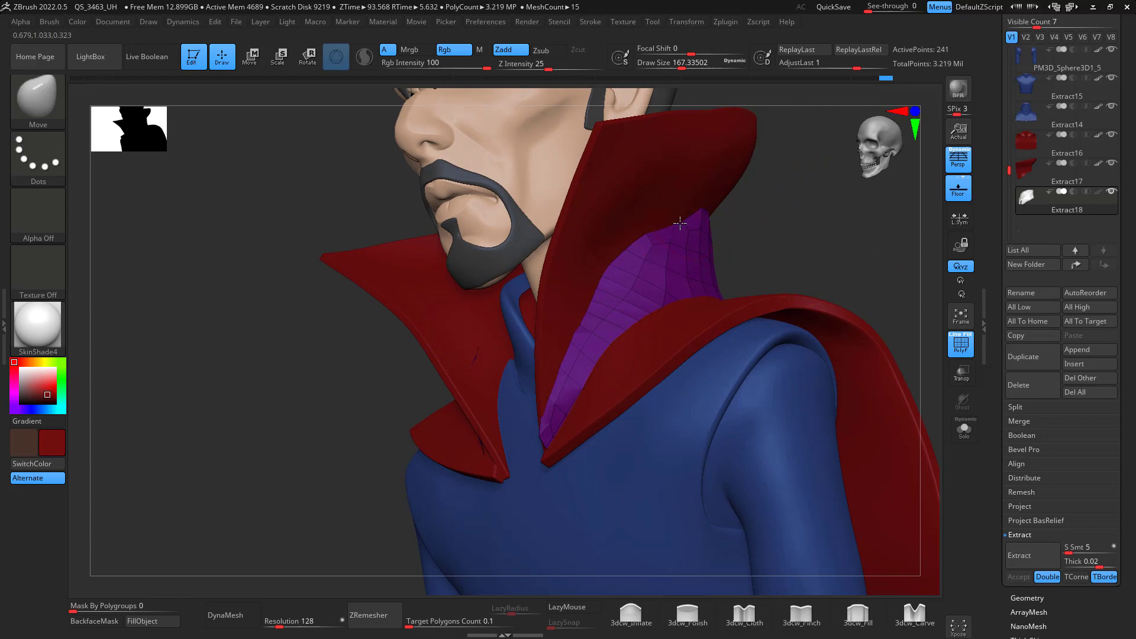
pyautogui.click(368, 615)
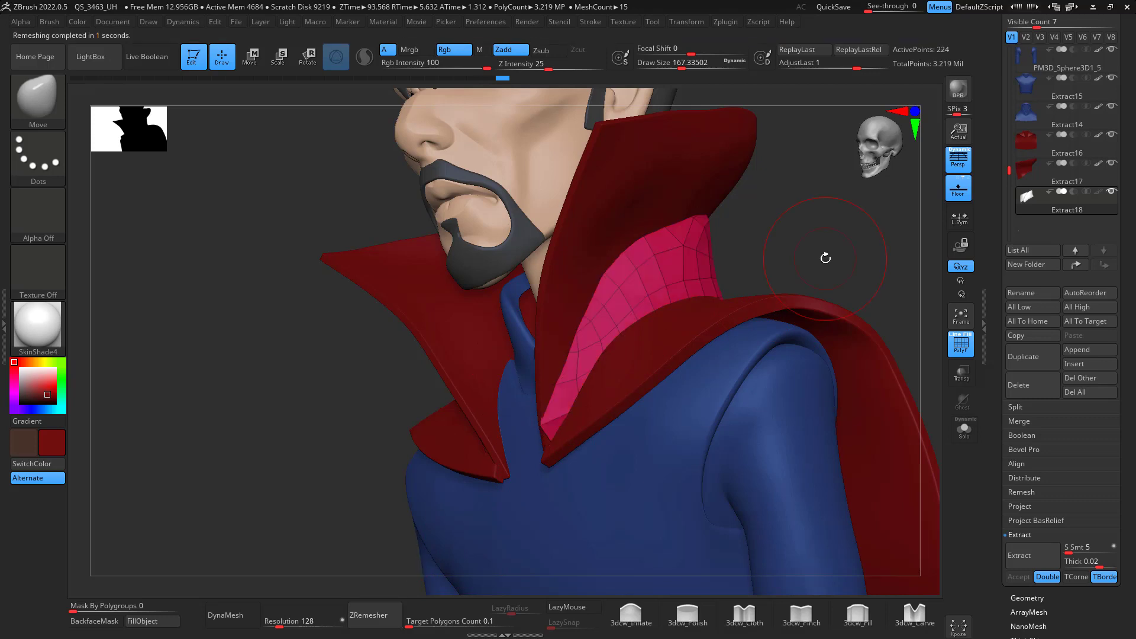
# - Tuck the band's protruding front tip into the collar corner with the Move brush at a draw size of about 56
pyautogui.moveTo(824, 256)
pyautogui.mouseDown(button='right')
pyautogui.moveTo(832, 264)
pyautogui.moveTo(871, 233)
pyautogui.moveTo(617, 426)
pyautogui.mouseUp(button='right')
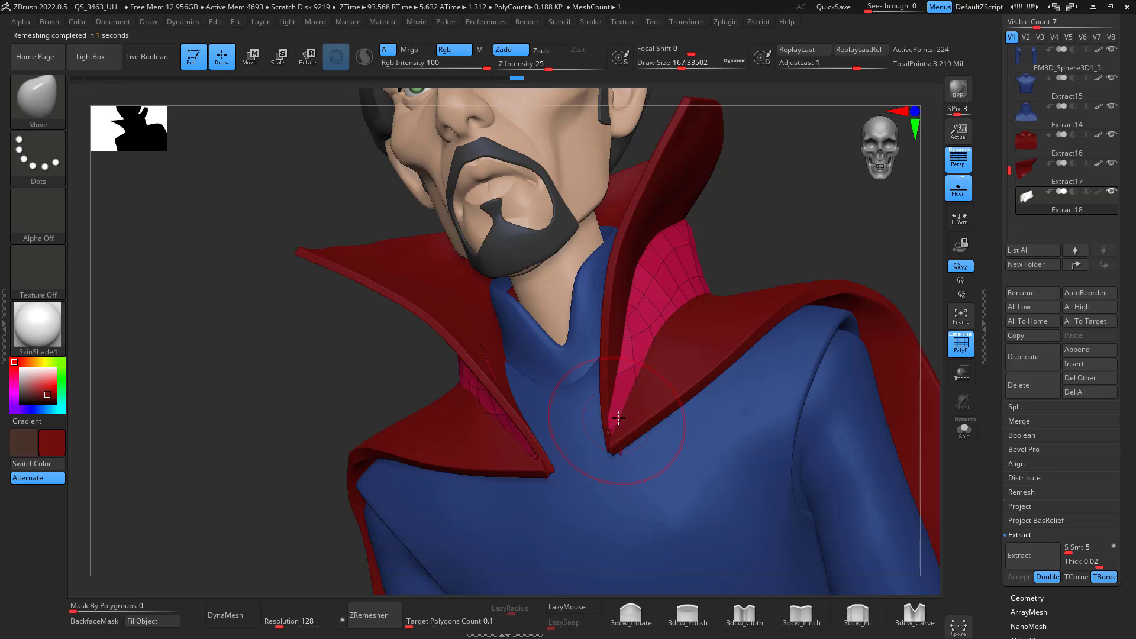
pyautogui.moveTo(618, 418); pyautogui.dragTo(627, 462, button='right')
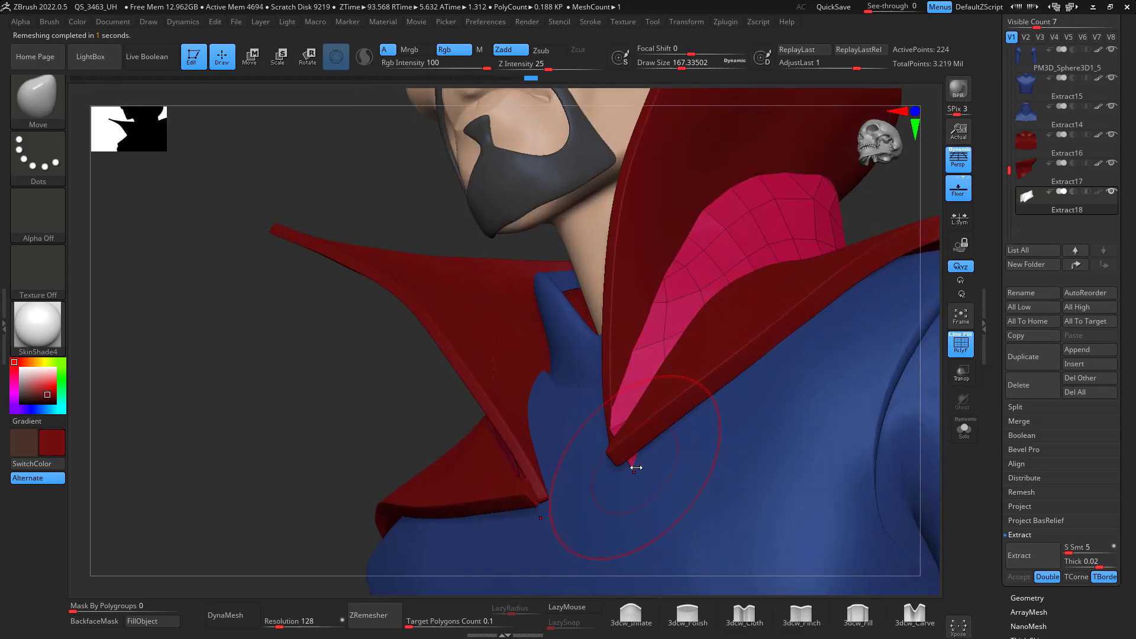
pyautogui.press('space')
pyautogui.click(634, 469)
pyautogui.moveTo(630, 432)
pyautogui.mouseDown()
pyautogui.moveTo(616, 434)
pyautogui.moveTo(636, 471)
pyautogui.mouseUp()
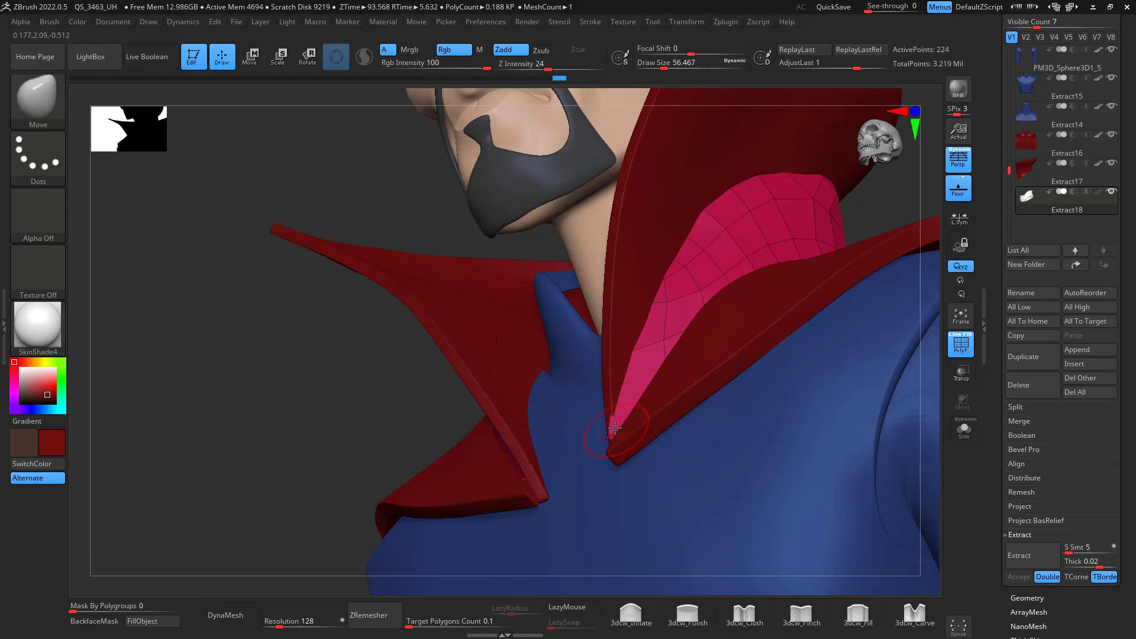
pyautogui.moveTo(886, 205); pyautogui.dragTo(923, 185, button='right')
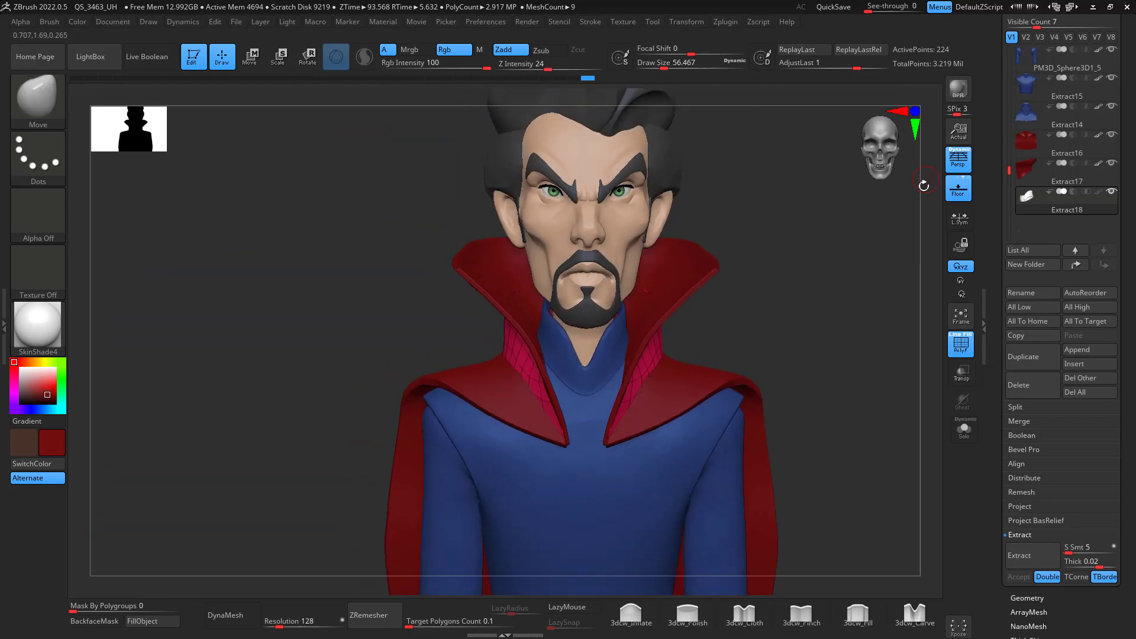
# - ZRemesh the neck band once more after the tip correction, keeping the target polygon count at 0.1
pyautogui.keyDown('ctrl'); pyautogui.moveTo(886, 283); pyautogui.dragTo(802, 320, button='right'); pyautogui.keyUp('ctrl')
pyautogui.moveTo(873, 222); pyautogui.dragTo(672, 332, button='right')
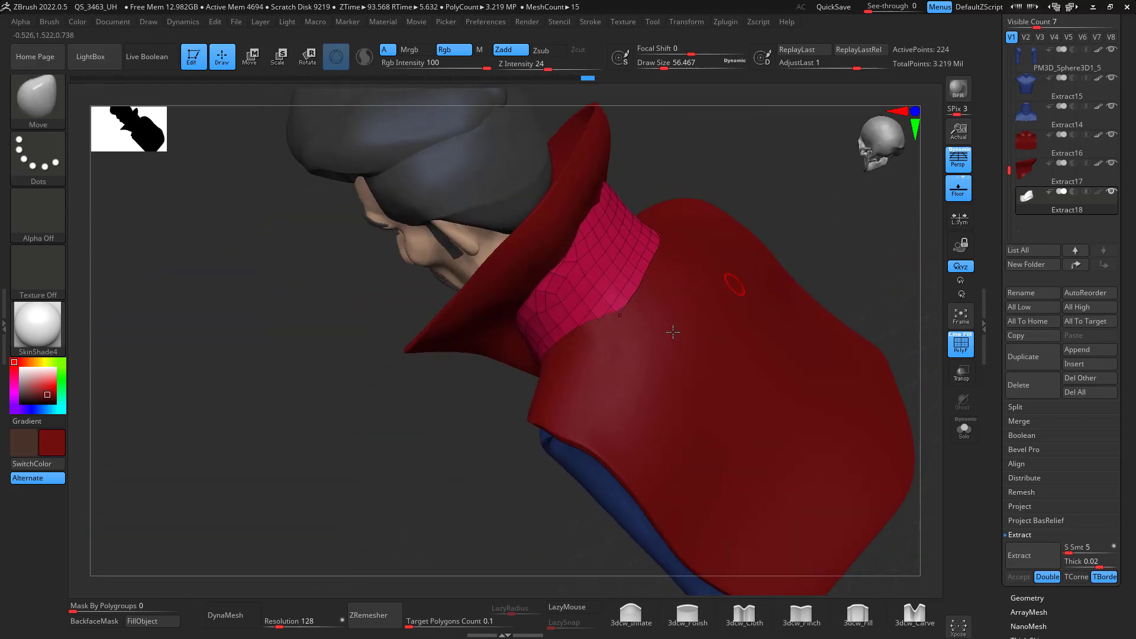
pyautogui.click(377, 618)
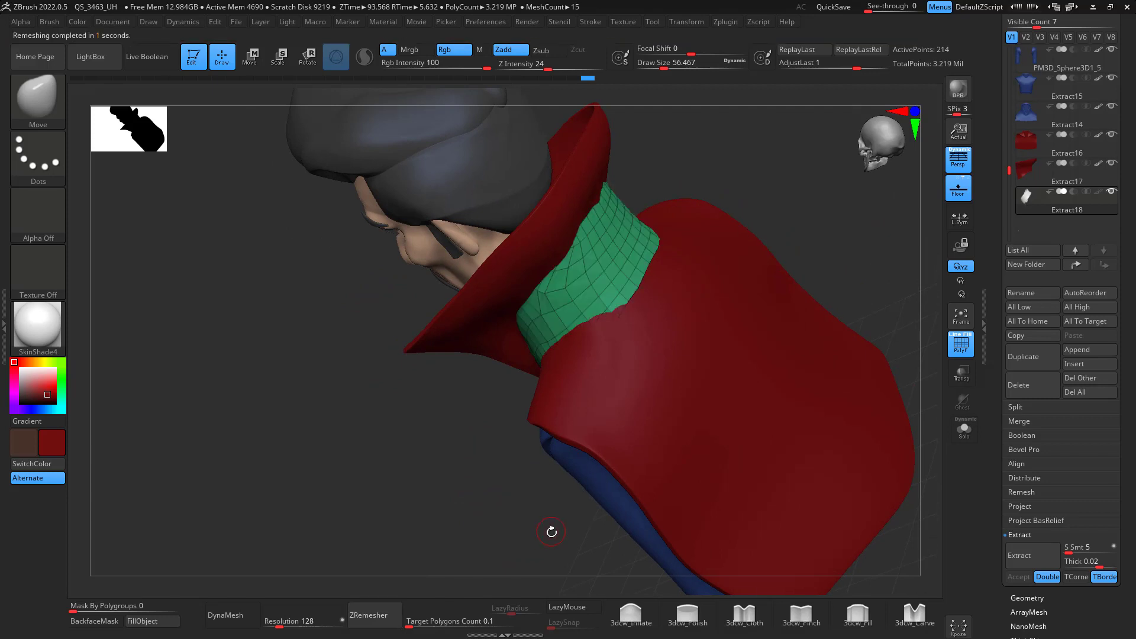
pyautogui.moveTo(550, 530)
pyautogui.mouseDown(button='right')
pyautogui.moveTo(598, 455)
pyautogui.moveTo(725, 327)
pyautogui.moveTo(839, 281)
pyautogui.moveTo(864, 251)
pyautogui.moveTo(796, 268)
pyautogui.moveTo(763, 314)
pyautogui.moveTo(797, 279)
pyautogui.mouseUp(button='right')
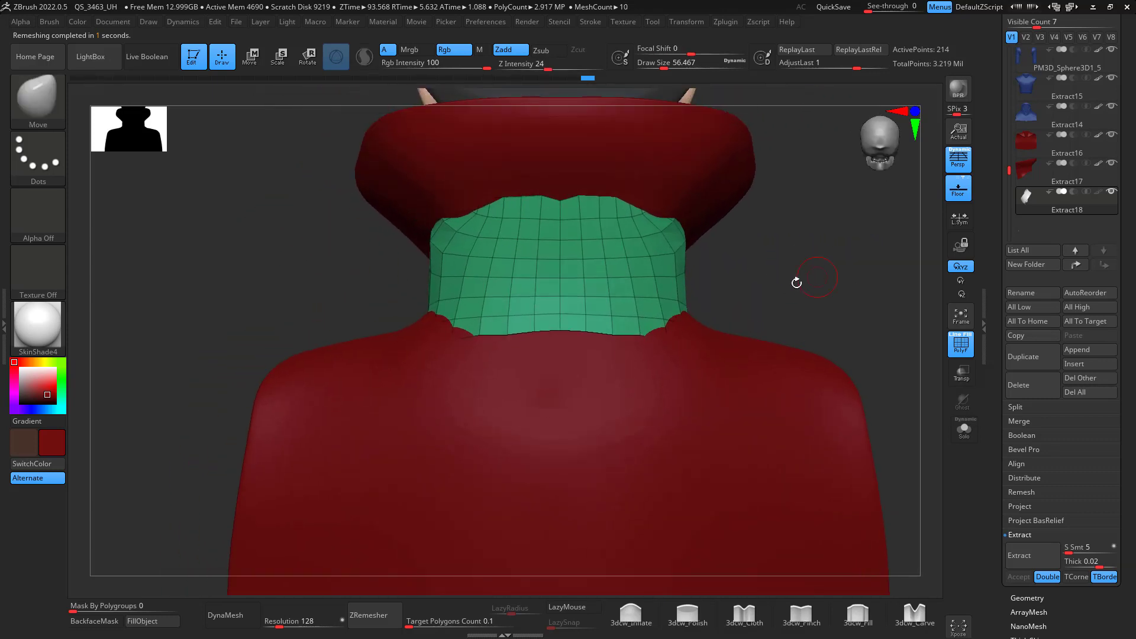
pyautogui.press('ctrl')
pyautogui.moveTo(417, 264)
pyautogui.keyDown('ctrl'); pyautogui.mouseDown()
pyautogui.moveTo(468, 283)
pyautogui.moveTo(725, 284)
pyautogui.moveTo(432, 251)
pyautogui.moveTo(417, 260)
pyautogui.mouseUp(); pyautogui.keyUp('ctrl')
# - With the Move brush at a draw size of about 197, fit the band's sides between the collar and the shoulder cape
pyautogui.moveTo(778, 282); pyautogui.dragTo(855, 287, button='right')
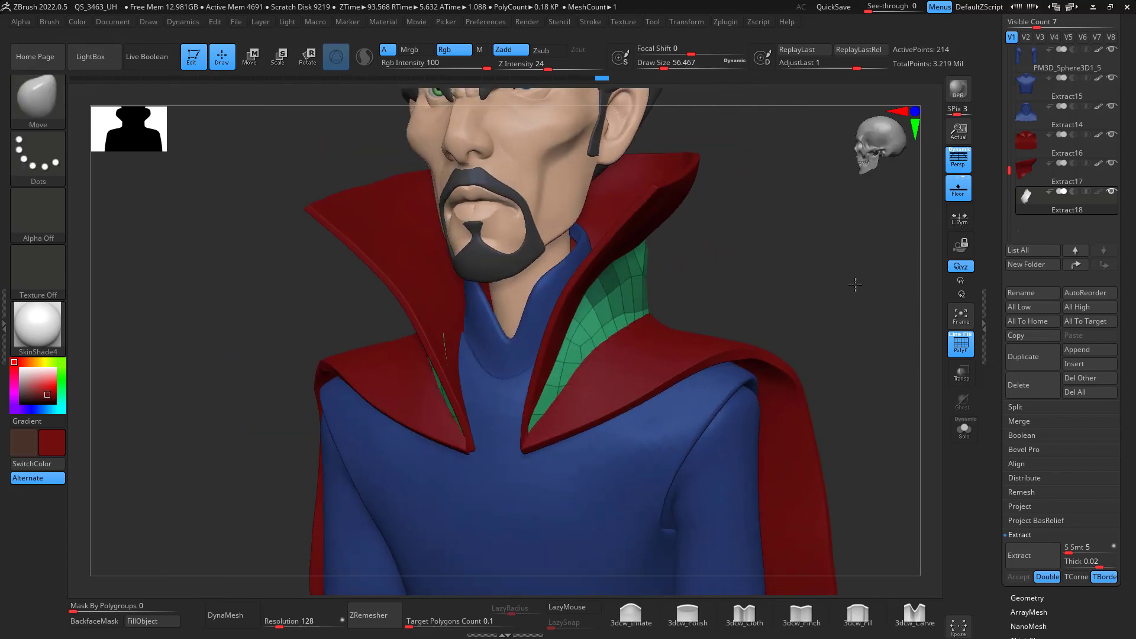
pyautogui.moveTo(654, 325); pyautogui.dragTo(736, 288, button='right')
pyautogui.press('space')
pyautogui.moveTo(604, 356)
pyautogui.mouseDown()
pyautogui.moveTo(618, 356)
pyautogui.moveTo(584, 360)
pyautogui.mouseUp()
pyautogui.press('space')
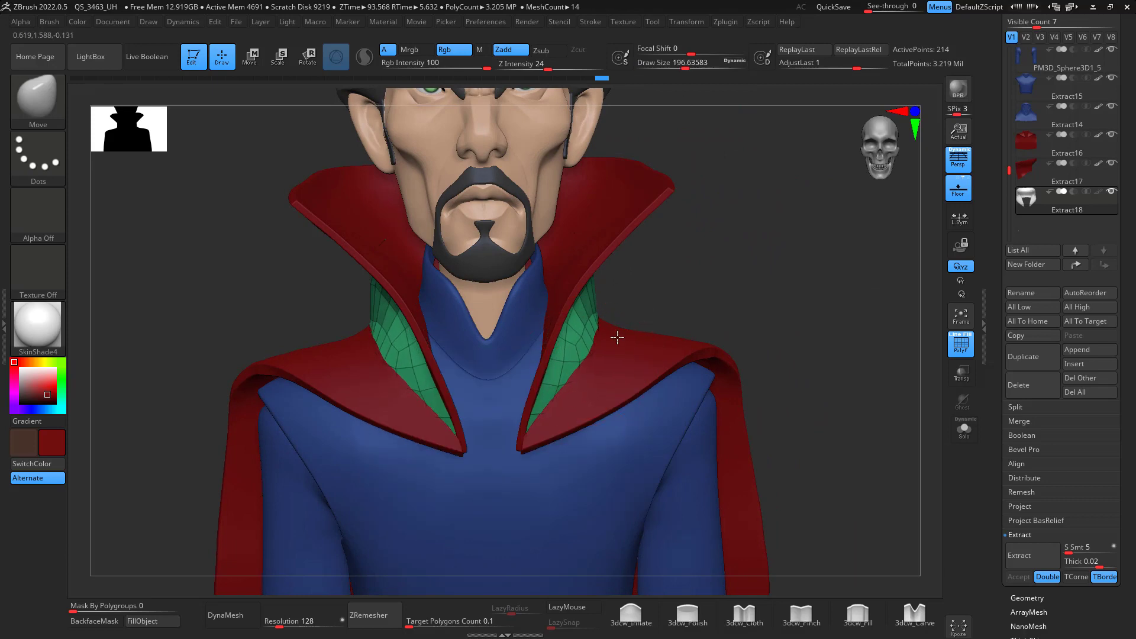
pyautogui.moveTo(697, 263)
pyautogui.mouseDown(button='right')
pyautogui.moveTo(650, 292)
pyautogui.moveTo(614, 343)
pyautogui.moveTo(681, 320)
pyautogui.mouseUp(button='right')
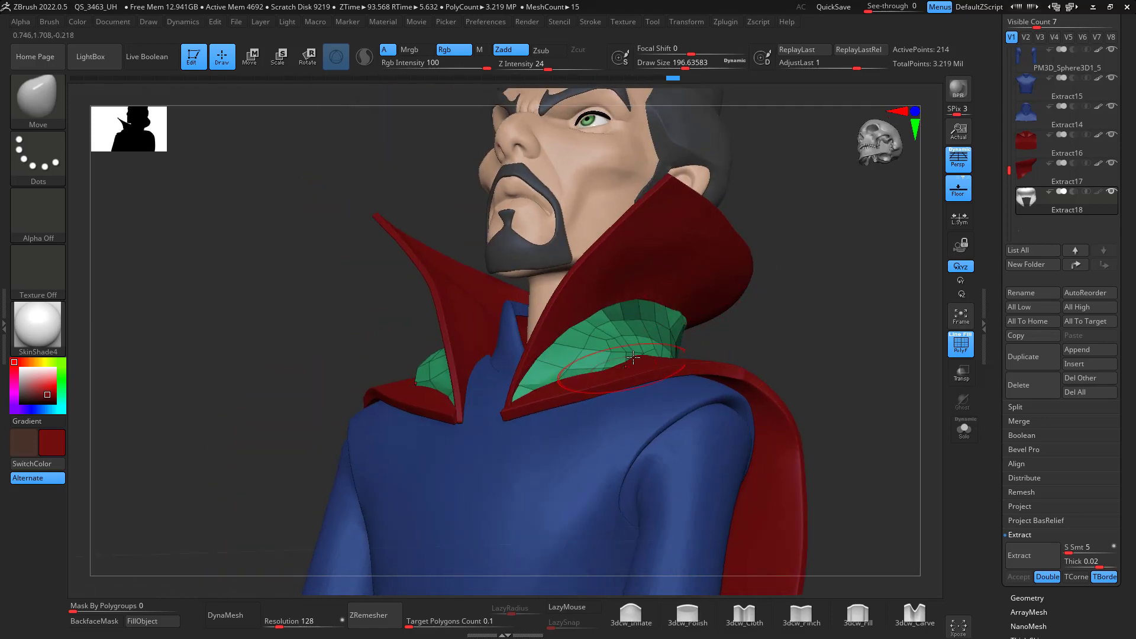
pyautogui.moveTo(632, 357); pyautogui.dragTo(609, 368, button='right')
# - Smooth the band's lower edge and side surface, and ZRemesh it again
pyautogui.press('shift')
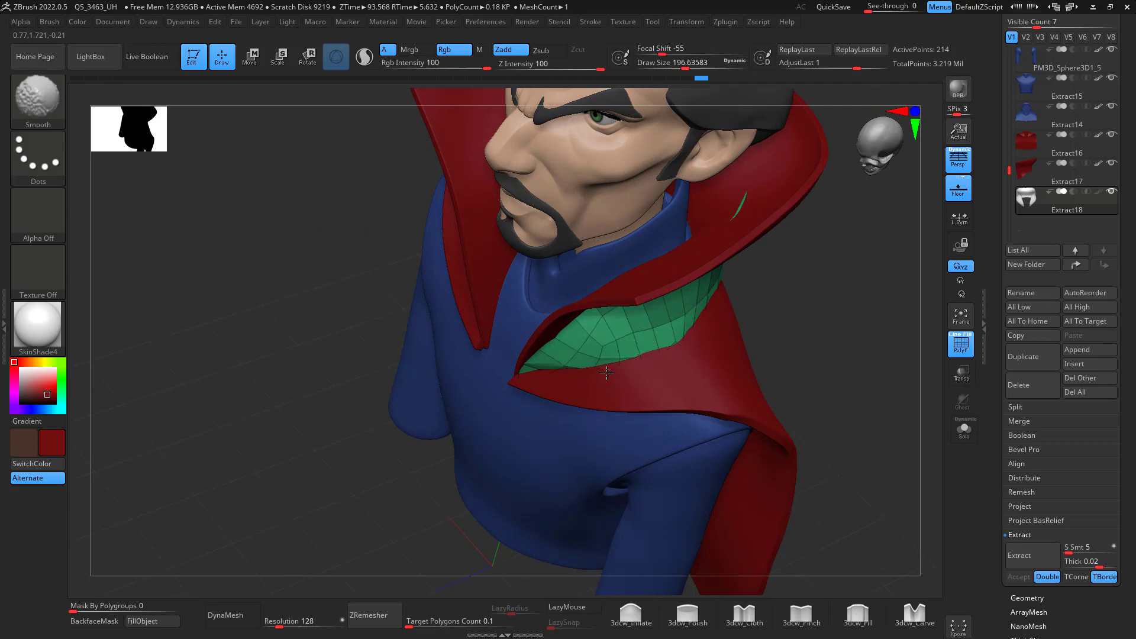
pyautogui.keyDown('shift'); pyautogui.moveTo(607, 372); pyautogui.dragTo(643, 354); pyautogui.keyUp('shift')
pyautogui.moveTo(598, 376); pyautogui.dragTo(836, 256, button='right')
pyautogui.keyDown('shift'); pyautogui.moveTo(698, 272); pyautogui.dragTo(639, 296); pyautogui.keyUp('shift')
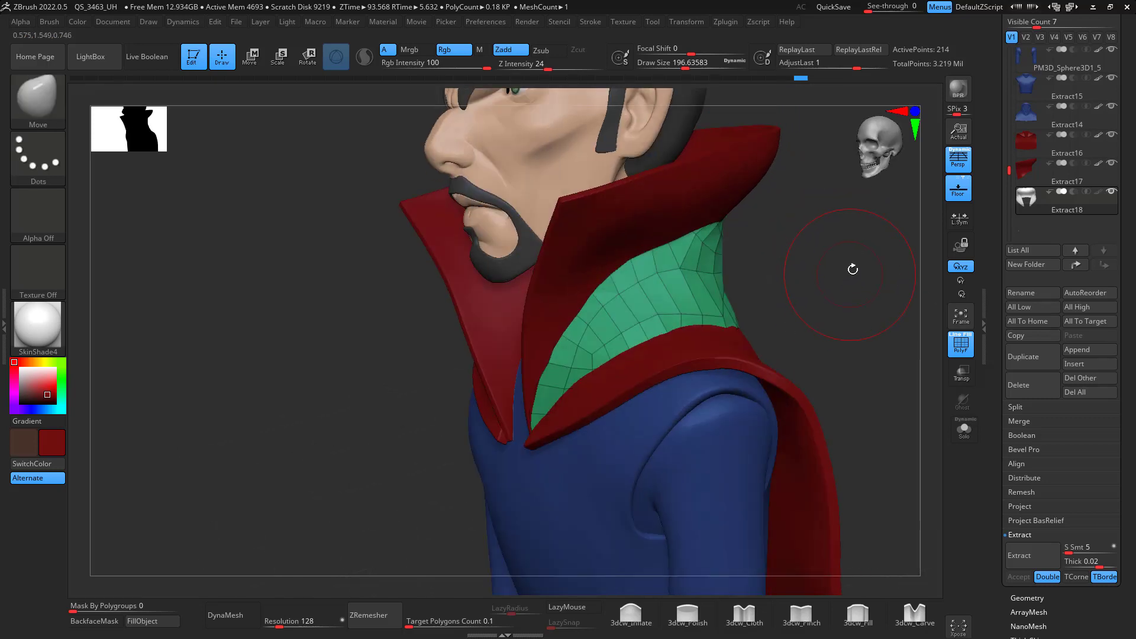
pyautogui.moveTo(852, 269); pyautogui.dragTo(893, 266, button='right')
pyautogui.click(382, 615)
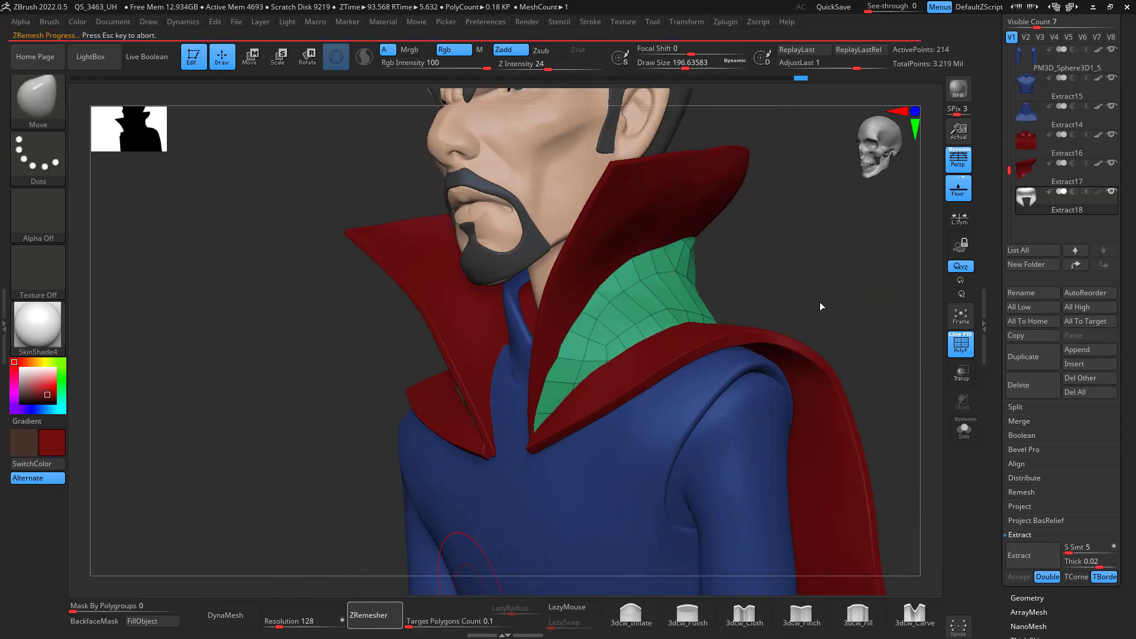
# - Adjust the remeshed band's side and back edges against the collar and cape with the Move brush at a draw size of about 158
pyautogui.moveTo(824, 299)
pyautogui.mouseDown(button='right')
pyautogui.moveTo(831, 279)
pyautogui.moveTo(808, 284)
pyautogui.mouseUp(button='right')
pyautogui.press('space')
pyautogui.moveTo(717, 305); pyautogui.dragTo(712, 304)
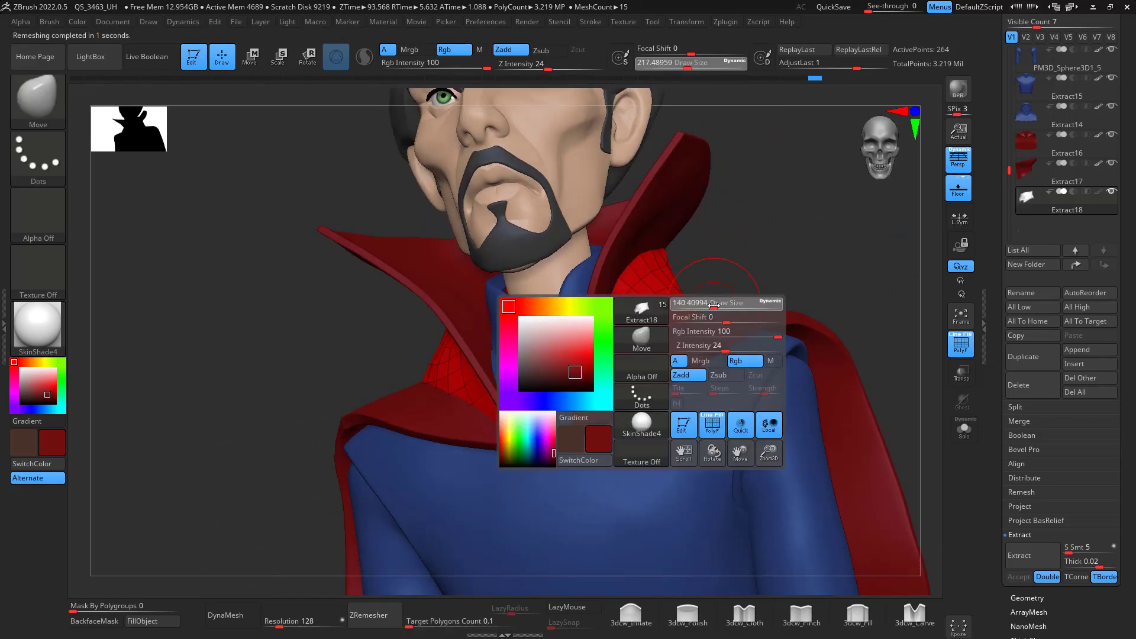
pyautogui.moveTo(725, 290)
pyautogui.mouseDown(button='right')
pyautogui.moveTo(755, 253)
pyautogui.moveTo(742, 264)
pyautogui.mouseUp(button='right')
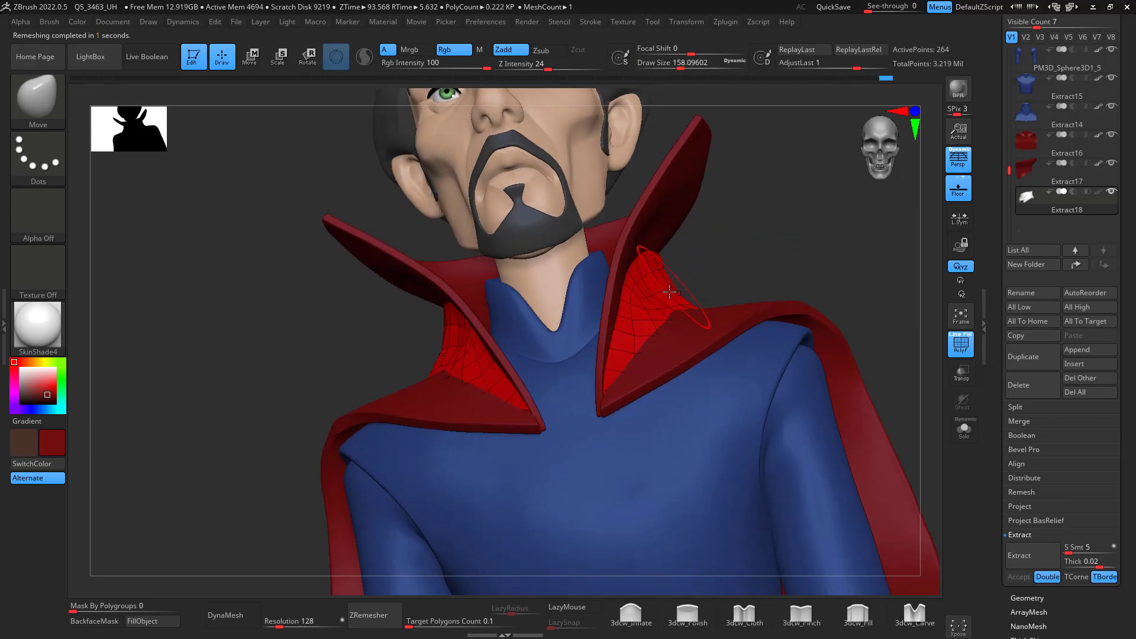
pyautogui.moveTo(766, 240); pyautogui.dragTo(762, 292, button='right')
pyautogui.moveTo(856, 325); pyautogui.dragTo(750, 316)
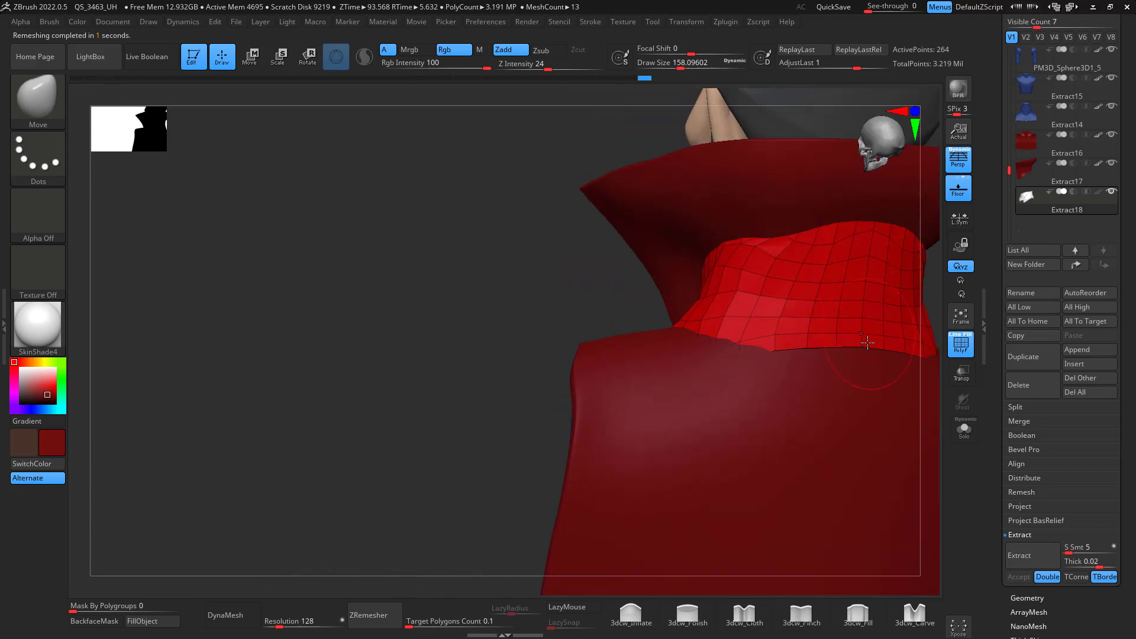
# - Isolate the band and reshape its folded lower edge with the Move brush
pyautogui.moveTo(858, 340); pyautogui.dragTo(823, 270, button='right')
pyautogui.click(963, 441)
pyautogui.moveTo(882, 373); pyautogui.dragTo(842, 235, button='right')
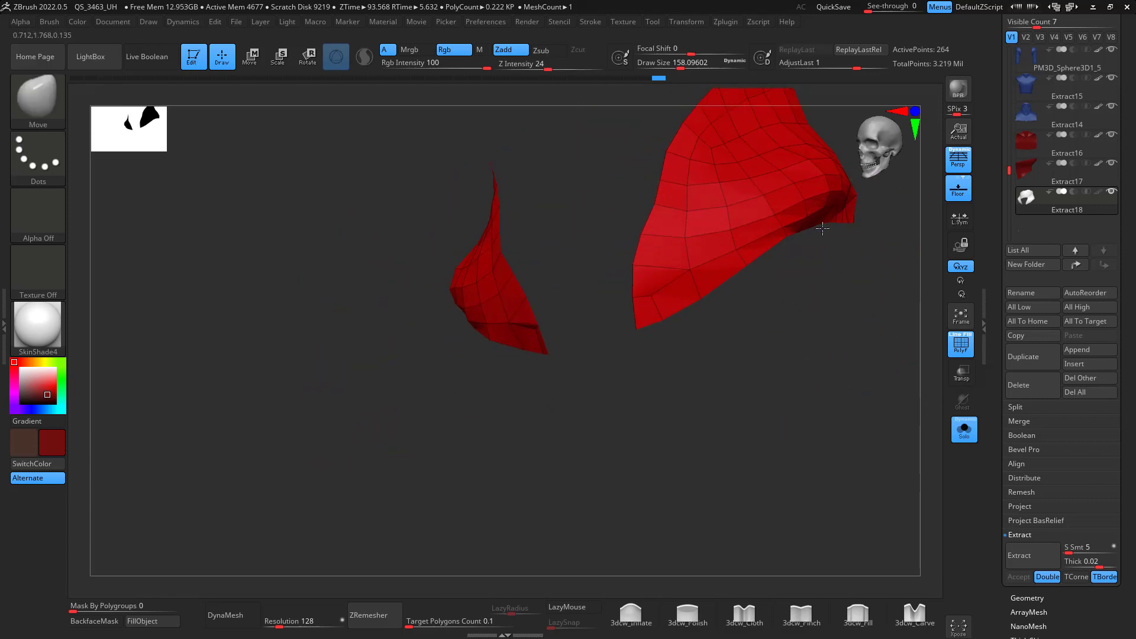
pyautogui.moveTo(822, 228)
pyautogui.mouseDown()
pyautogui.moveTo(915, 188)
pyautogui.moveTo(841, 187)
pyautogui.moveTo(735, 249)
pyautogui.mouseUp()
pyautogui.moveTo(807, 281)
pyautogui.mouseDown(button='right')
pyautogui.moveTo(872, 292)
pyautogui.moveTo(792, 286)
pyautogui.mouseUp(button='right')
# - Show the whole bust again and pull the band's sides up and outward with the Move brush at a draw size of about 484
pyautogui.press('space')
pyautogui.moveTo(795, 293); pyautogui.dragTo(829, 294)
pyautogui.moveTo(726, 259)
pyautogui.mouseDown(button='right')
pyautogui.moveTo(730, 237)
pyautogui.moveTo(708, 255)
pyautogui.mouseUp(button='right')
pyautogui.moveTo(728, 213); pyautogui.dragTo(758, 188, button='right')
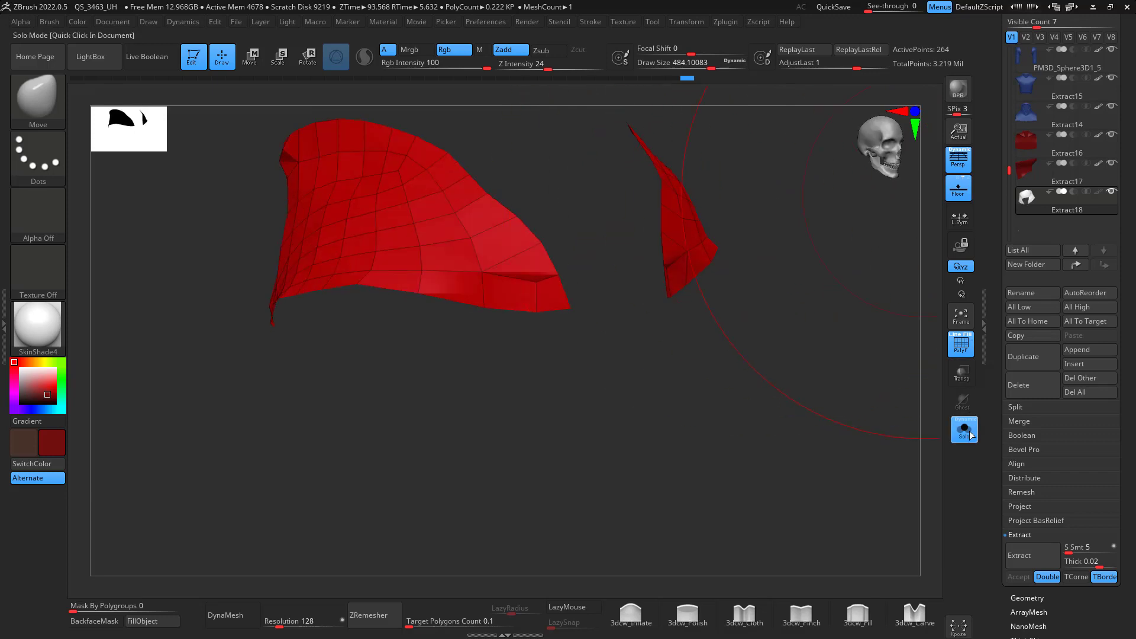
pyautogui.click(969, 434)
pyautogui.moveTo(885, 280); pyautogui.dragTo(828, 290, button='right')
pyautogui.keyDown('alt'); pyautogui.moveTo(921, 309); pyautogui.dragTo(806, 478, button='right'); pyautogui.keyUp('alt')
pyautogui.moveTo(621, 353); pyautogui.dragTo(678, 285)
pyautogui.moveTo(661, 341)
pyautogui.mouseDown()
pyautogui.moveTo(697, 289)
pyautogui.moveTo(663, 309)
pyautogui.moveTo(678, 301)
pyautogui.mouseUp()
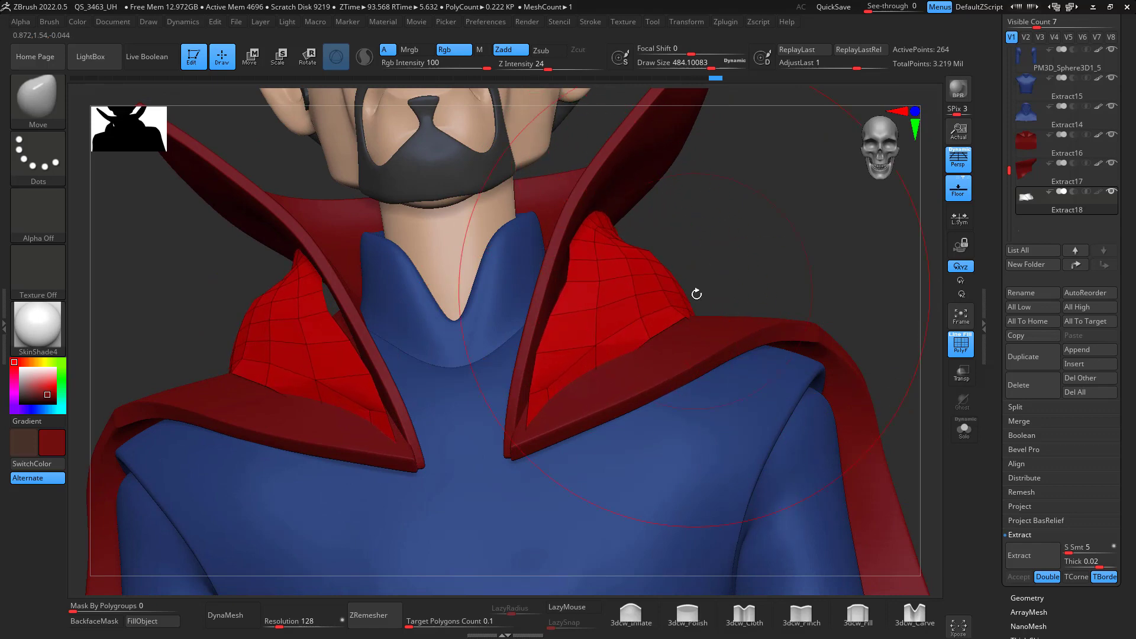
pyautogui.moveTo(746, 266); pyautogui.dragTo(701, 287, button='right')
# - Reshape the outer edge of the band beside the collar with the Move brush at a draw size of about 97
pyautogui.press('space')
pyautogui.moveTo(654, 293)
pyautogui.mouseDown()
pyautogui.moveTo(636, 295)
pyautogui.moveTo(648, 281)
pyautogui.mouseUp()
pyautogui.press('space')
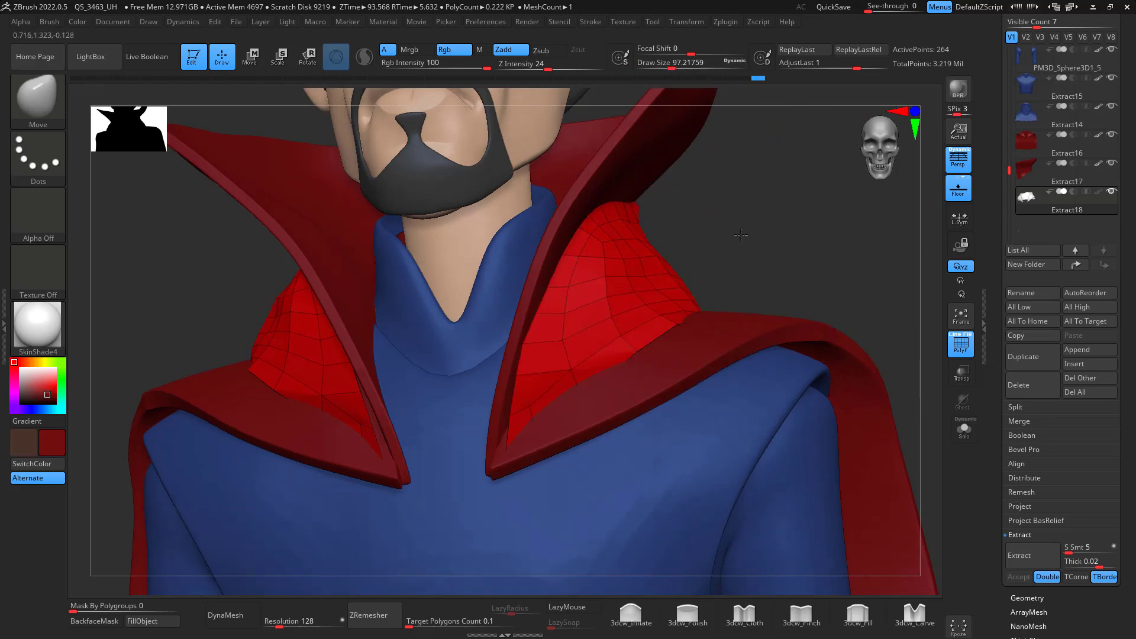
pyautogui.moveTo(740, 233)
pyautogui.mouseDown()
pyautogui.moveTo(791, 233)
pyautogui.moveTo(803, 249)
pyautogui.mouseUp()
# - Smooth the band's side and fit its lower edge to the cape with the Move brush, draw size about 167 and focal shift -12
pyautogui.press('space')
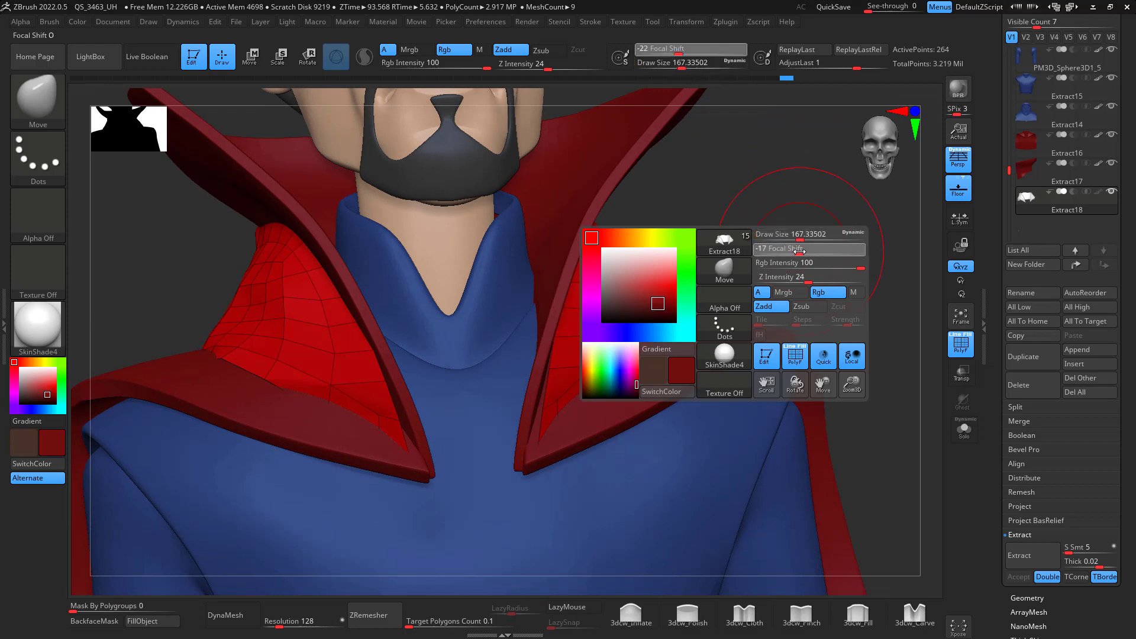
pyautogui.press('shift')
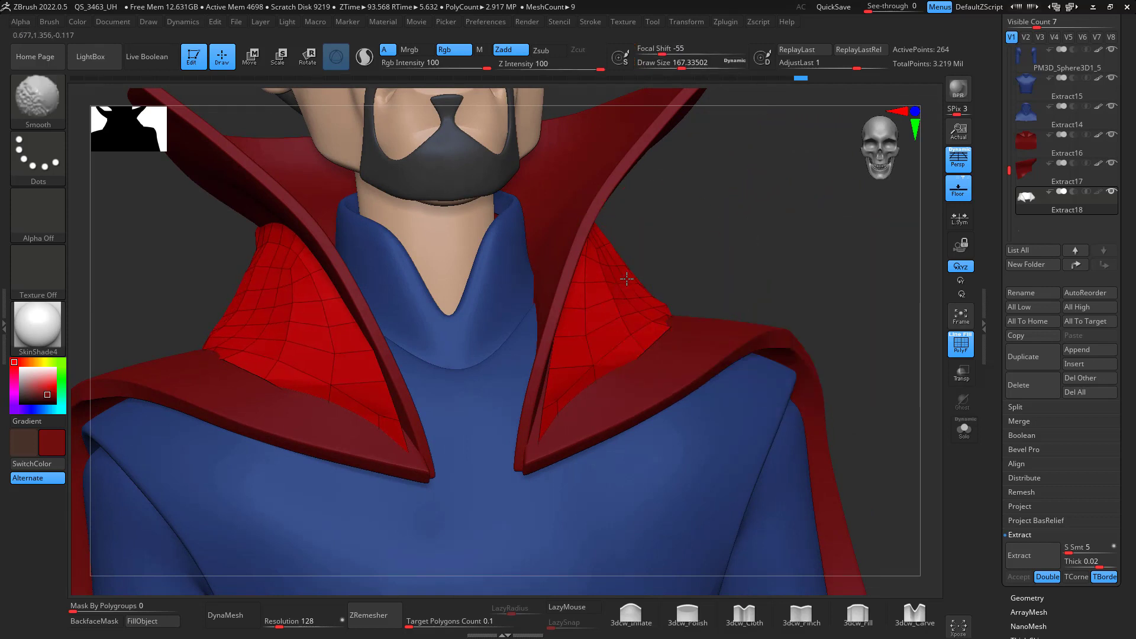
pyautogui.keyDown('shift'); pyautogui.moveTo(599, 315); pyautogui.dragTo(564, 380); pyautogui.keyUp('shift')
pyautogui.moveTo(707, 254); pyautogui.dragTo(691, 257)
pyautogui.moveTo(555, 408); pyautogui.dragTo(551, 415)
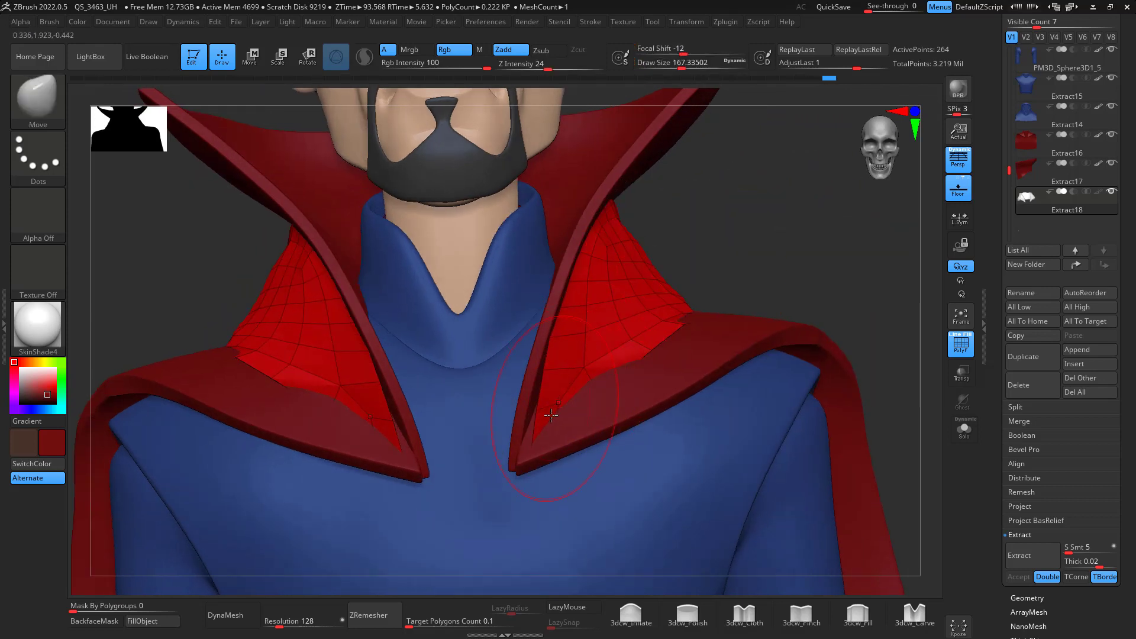
pyautogui.moveTo(740, 282); pyautogui.dragTo(681, 290)
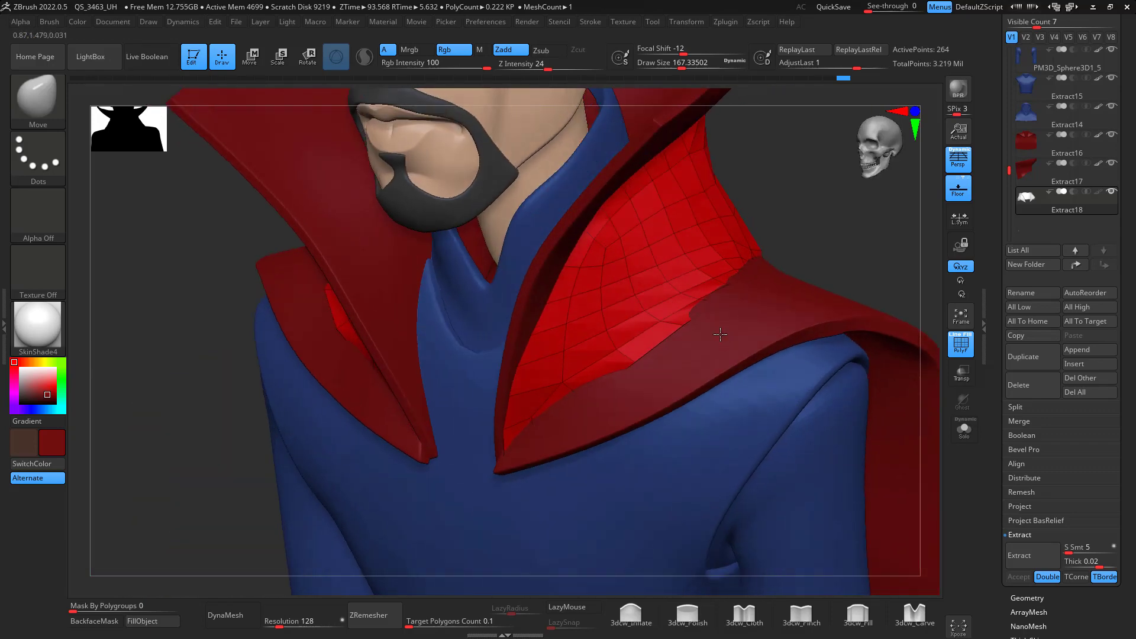
pyautogui.moveTo(722, 332); pyautogui.dragTo(728, 287)
pyautogui.moveTo(840, 233); pyautogui.dragTo(780, 238)
pyautogui.moveTo(779, 238); pyautogui.dragTo(814, 224, button='right')
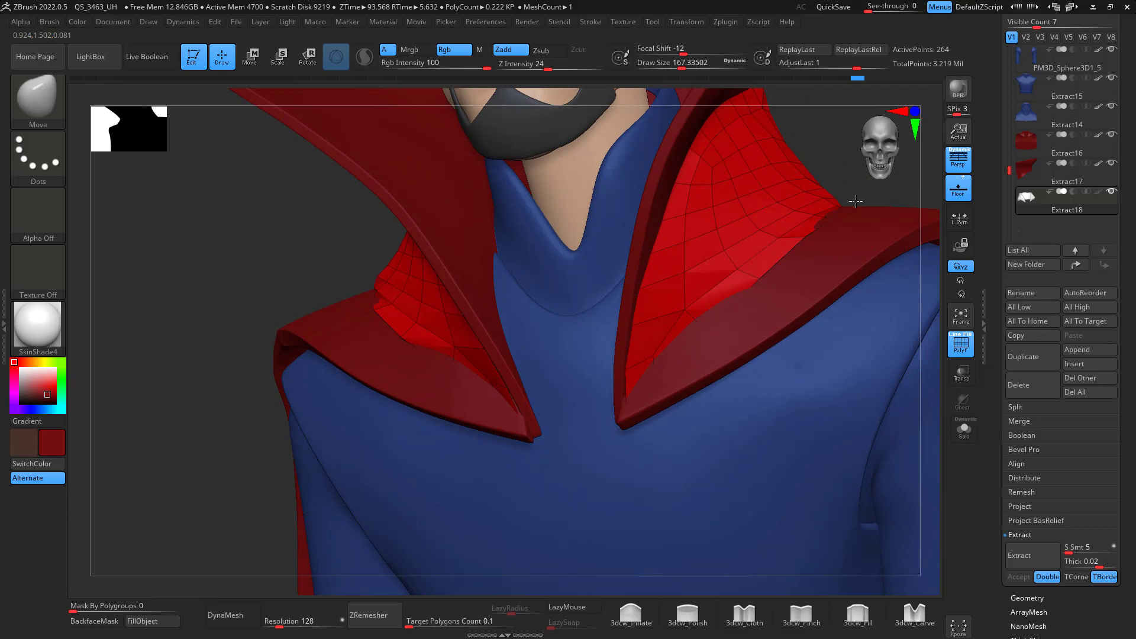
# - Isolate the band, ZRemesh it again, and show the whole bust
pyautogui.moveTo(855, 202); pyautogui.dragTo(918, 345, button='right')
pyautogui.click(964, 429)
pyautogui.moveTo(904, 385); pyautogui.dragTo(660, 271, button='right')
pyautogui.click(392, 612)
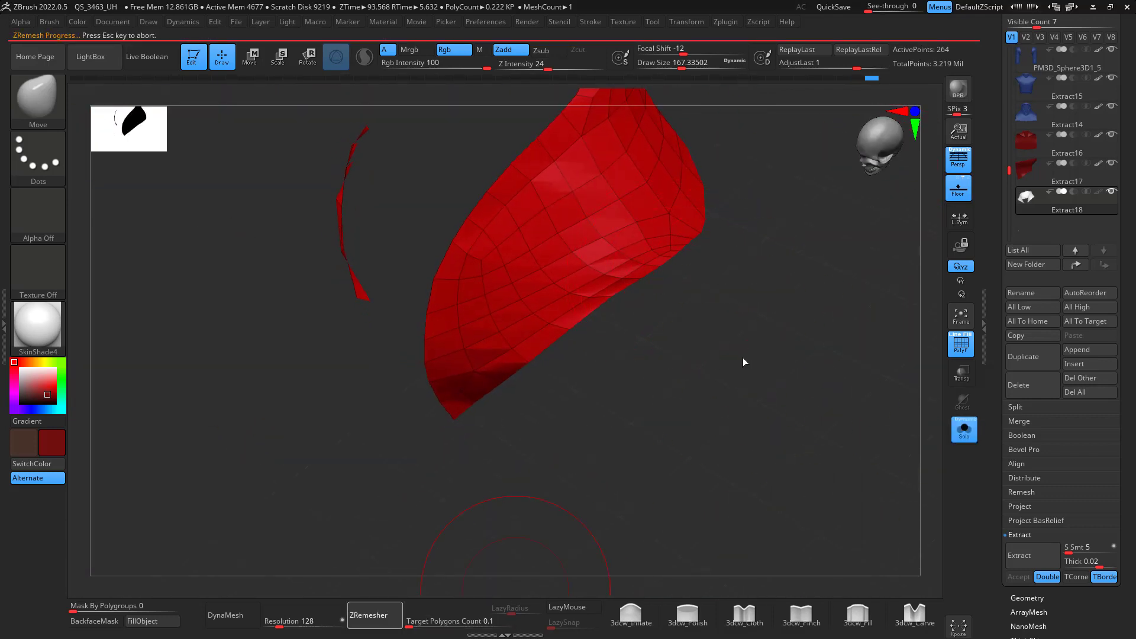
pyautogui.moveTo(737, 365); pyautogui.dragTo(766, 326, button='right')
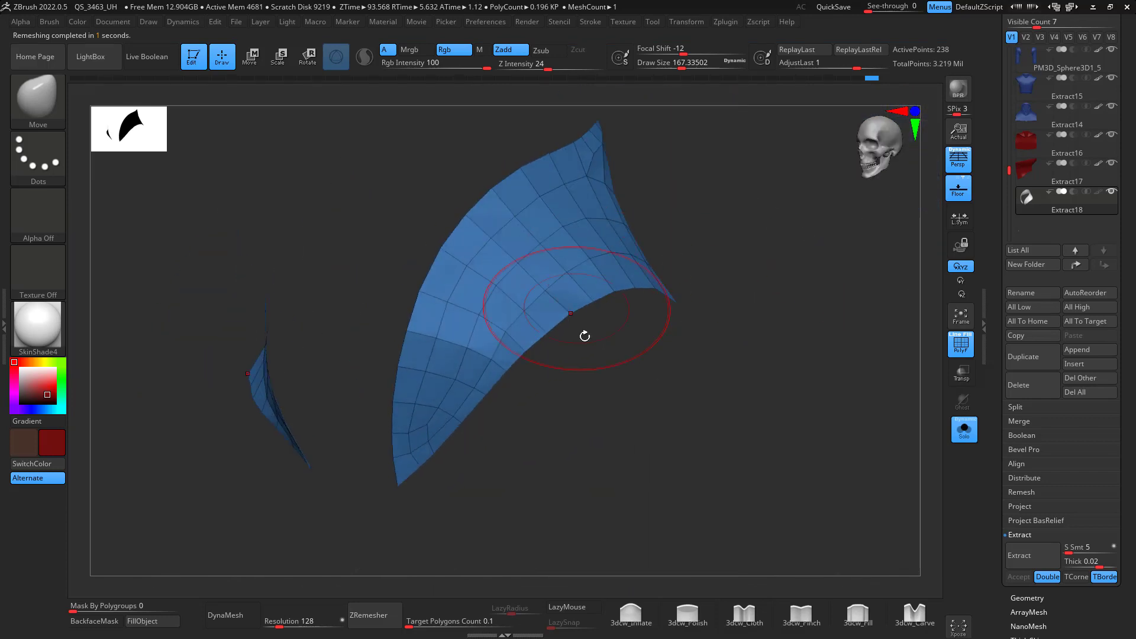
pyautogui.keyDown('shift'); pyautogui.moveTo(583, 335); pyautogui.dragTo(852, 284, button='right'); pyautogui.keyUp('shift')
pyautogui.click(967, 437)
pyautogui.moveTo(792, 316)
pyautogui.mouseDown(button='right')
pyautogui.moveTo(772, 296)
pyautogui.moveTo(797, 206)
pyautogui.moveTo(808, 254)
pyautogui.mouseUp(button='right')
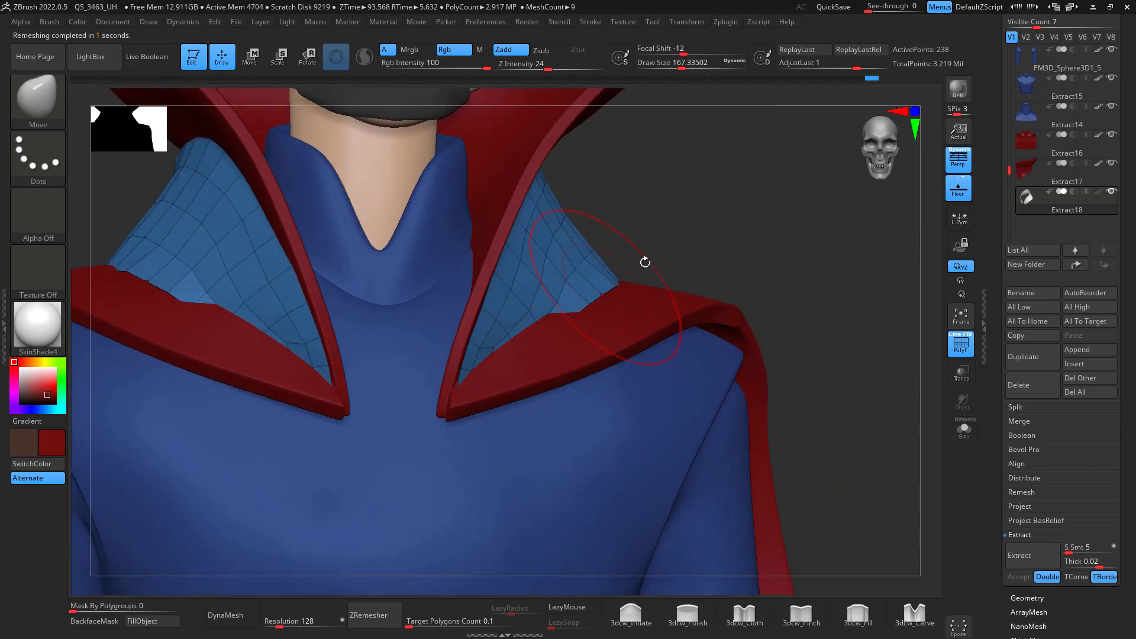
# - Isolate the band to adjust its pointed front ends with the Move brush, and fit them between collar and cape with the bust shown
pyautogui.moveTo(645, 262); pyautogui.dragTo(918, 355, button='right')
pyautogui.click(964, 430)
pyautogui.moveTo(844, 414); pyautogui.dragTo(755, 404, button='right')
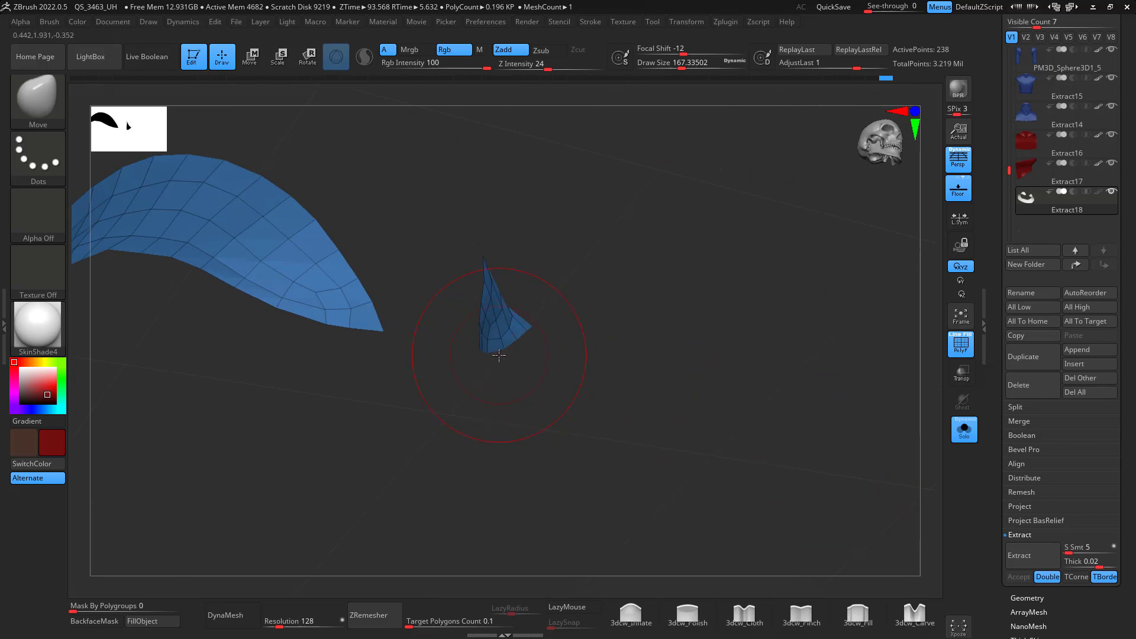
pyautogui.moveTo(498, 355); pyautogui.dragTo(514, 330, button='right')
pyautogui.moveTo(617, 271); pyautogui.dragTo(547, 378, button='right')
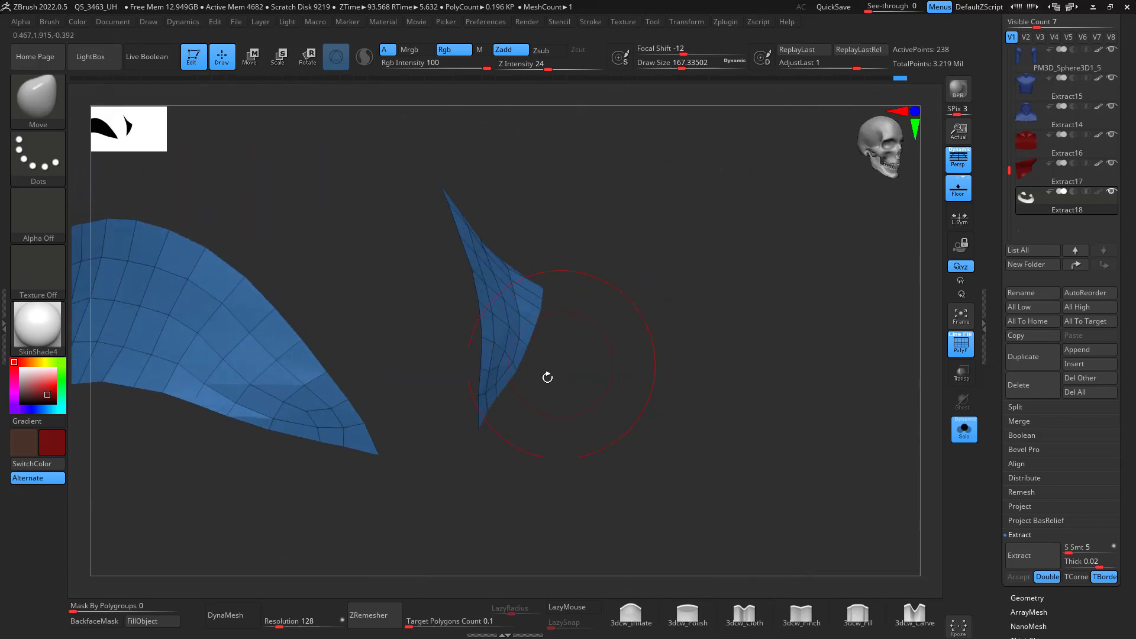
pyautogui.moveTo(499, 407); pyautogui.dragTo(500, 401, button='right')
pyautogui.click(964, 430)
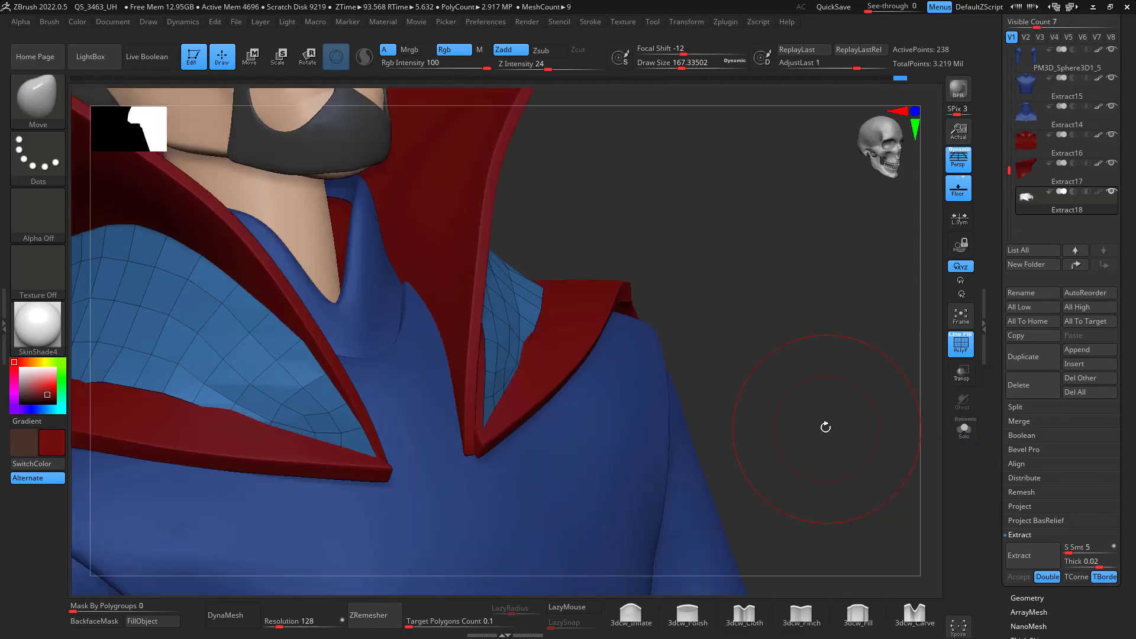
pyautogui.moveTo(824, 426); pyautogui.dragTo(541, 344, button='right')
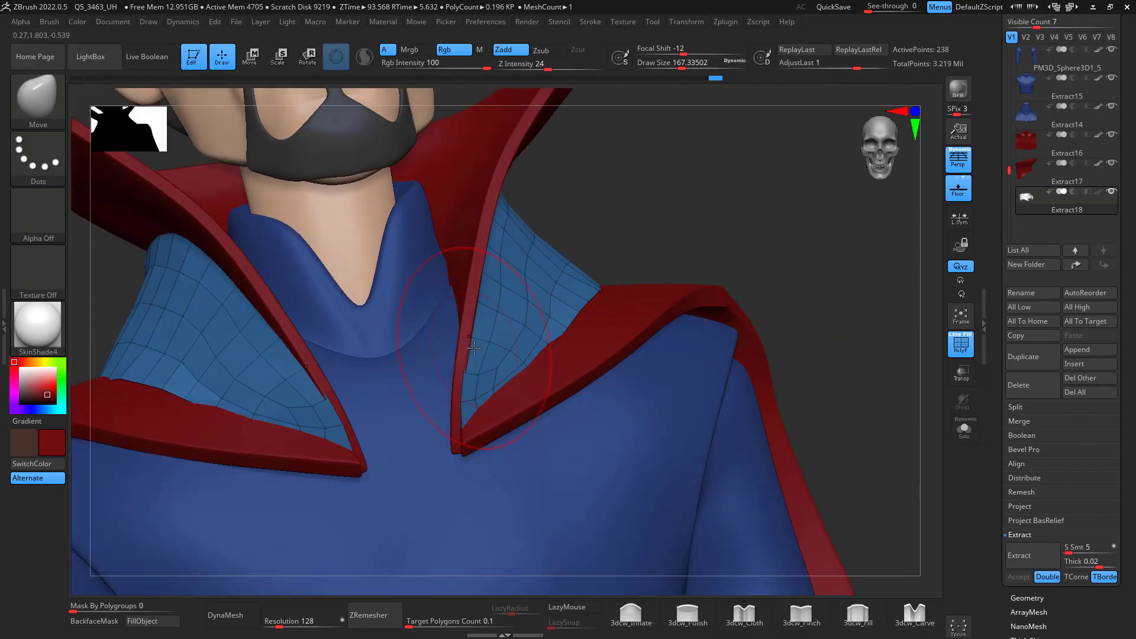
pyautogui.moveTo(489, 387); pyautogui.dragTo(438, 391, button='right')
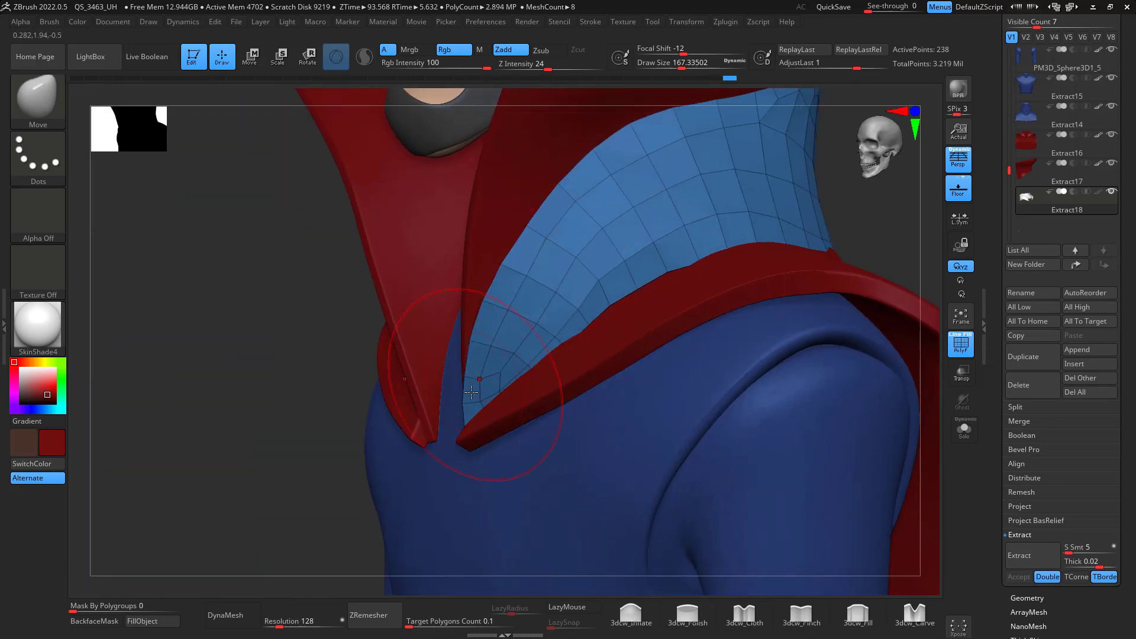
# - Smooth the band's side surface and adjust its lower edge along the cape with the Move brush
pyautogui.moveTo(750, 199); pyautogui.dragTo(917, 254, button='right')
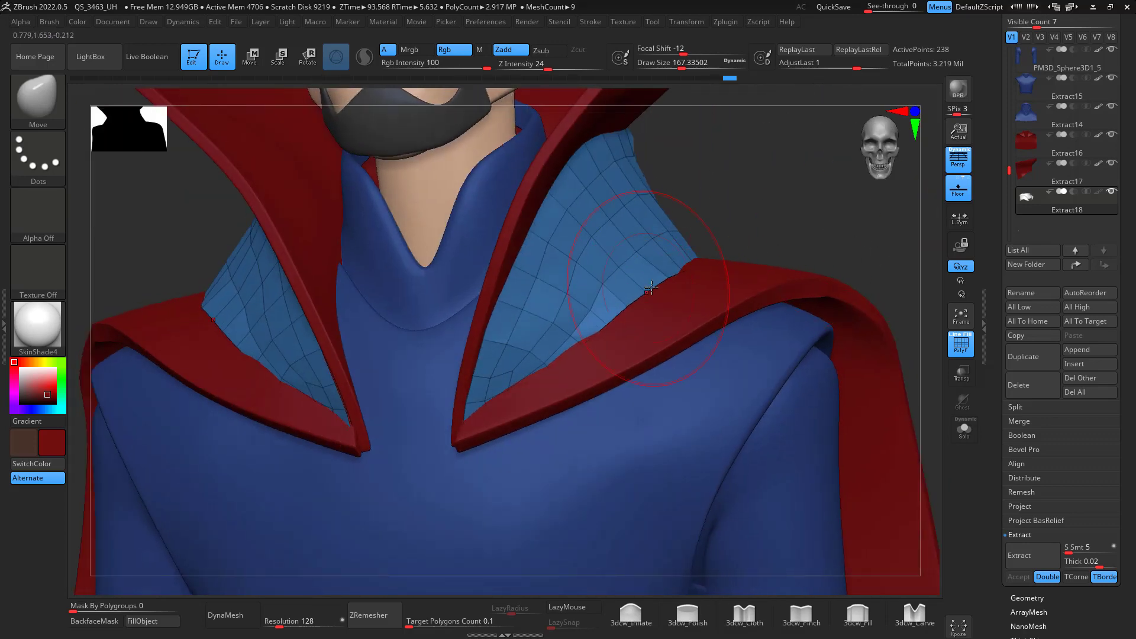
pyautogui.press('shift')
pyautogui.moveTo(554, 330)
pyautogui.keyDown('shift'); pyautogui.mouseDown()
pyautogui.moveTo(554, 296)
pyautogui.moveTo(582, 260)
pyautogui.mouseUp(); pyautogui.keyUp('shift')
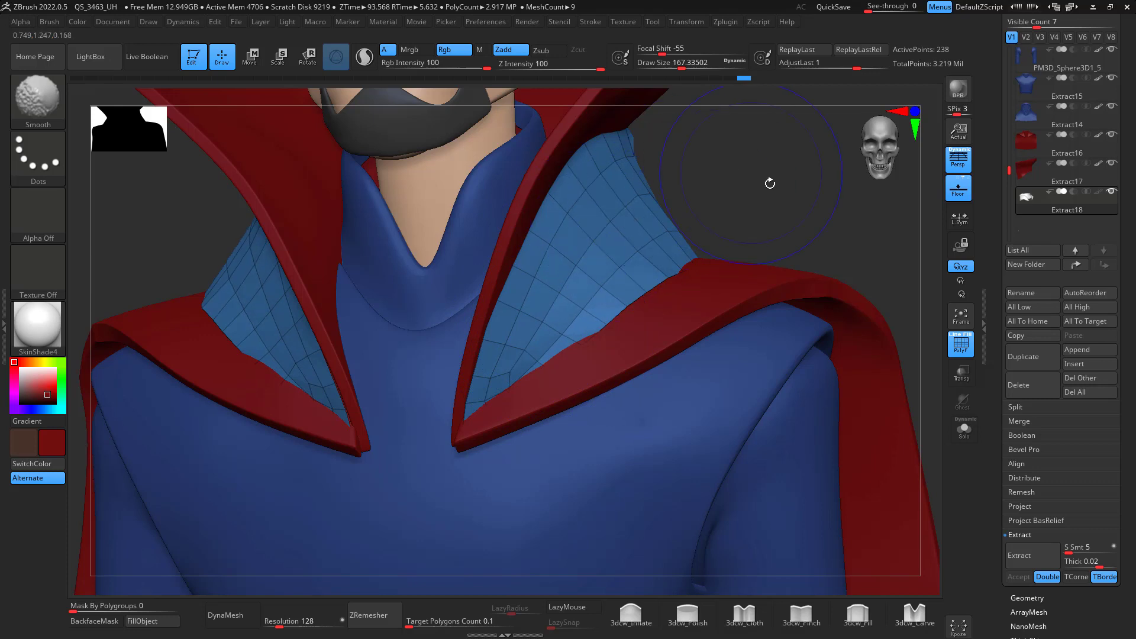
pyautogui.moveTo(768, 183); pyautogui.dragTo(793, 207, button='right')
pyautogui.moveTo(657, 284); pyautogui.dragTo(657, 293)
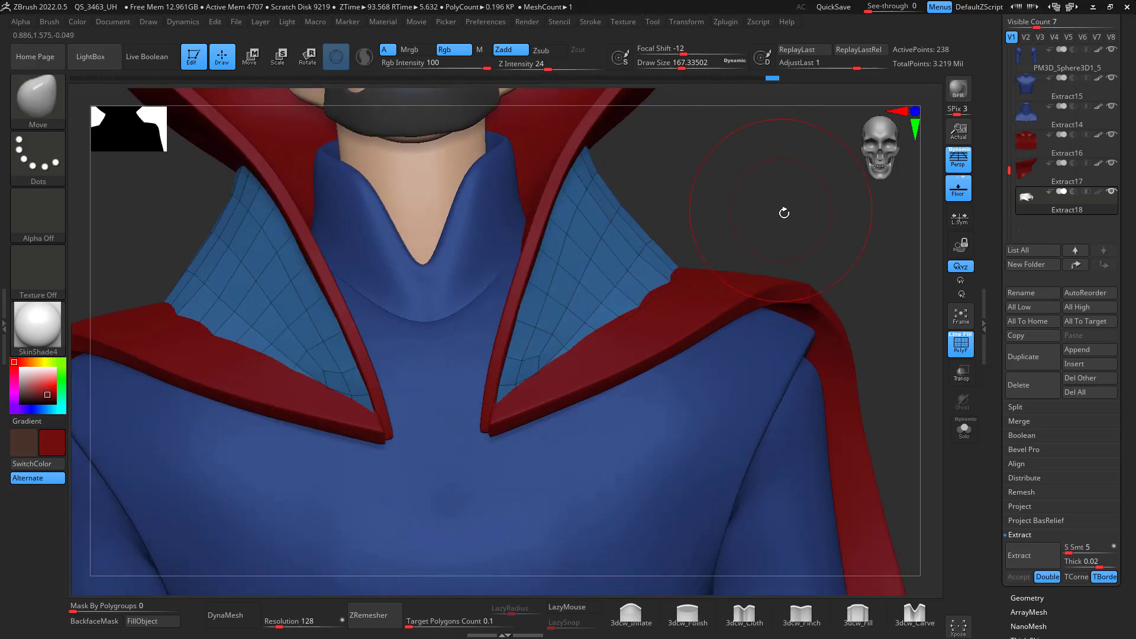
# - Give the band thickness by extruding all its polygons outward with ZModeler
pyautogui.moveTo(784, 213); pyautogui.dragTo(693, 275, button='right')
pyautogui.moveTo(821, 204); pyautogui.dragTo(776, 283, button='right')
pyautogui.press('b')
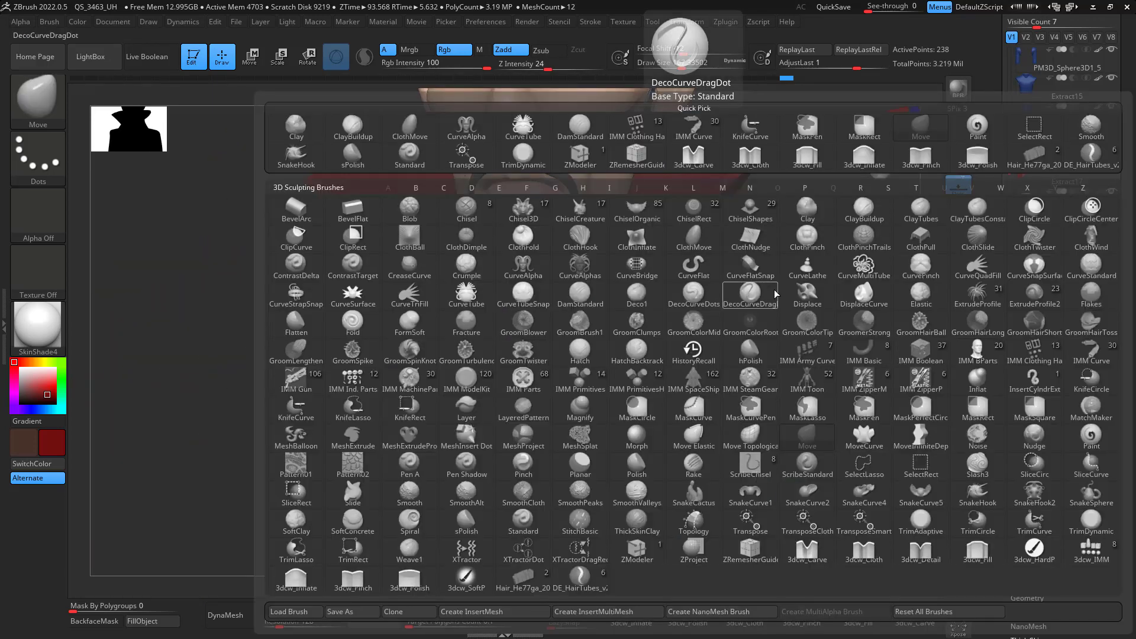
pyautogui.press('z')
pyautogui.press('m')
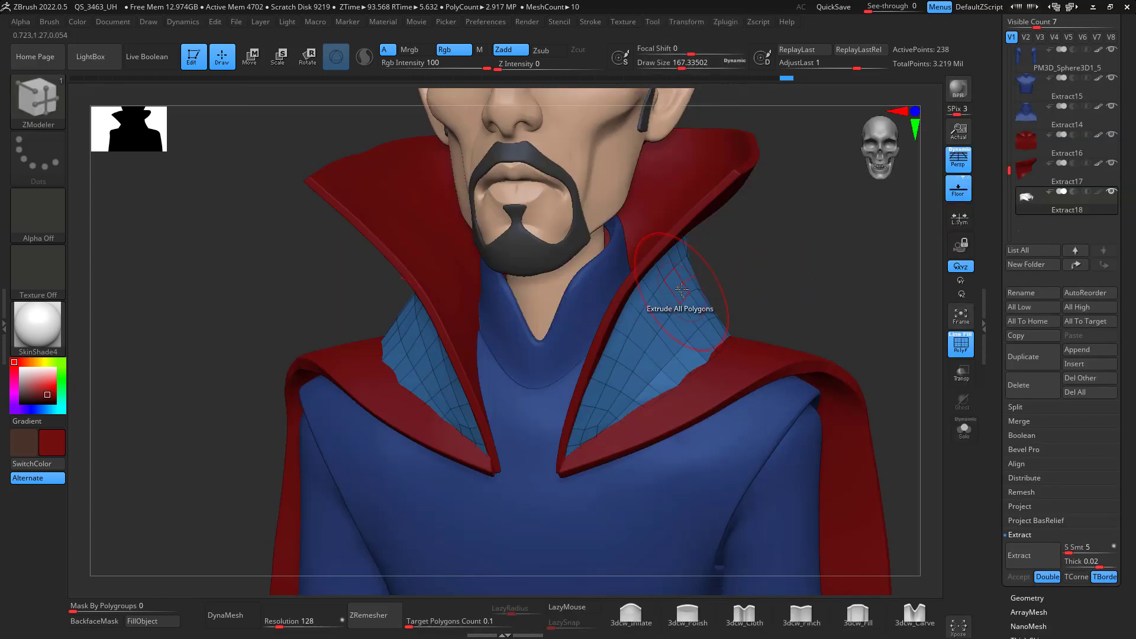
pyautogui.moveTo(681, 286); pyautogui.dragTo(688, 279)
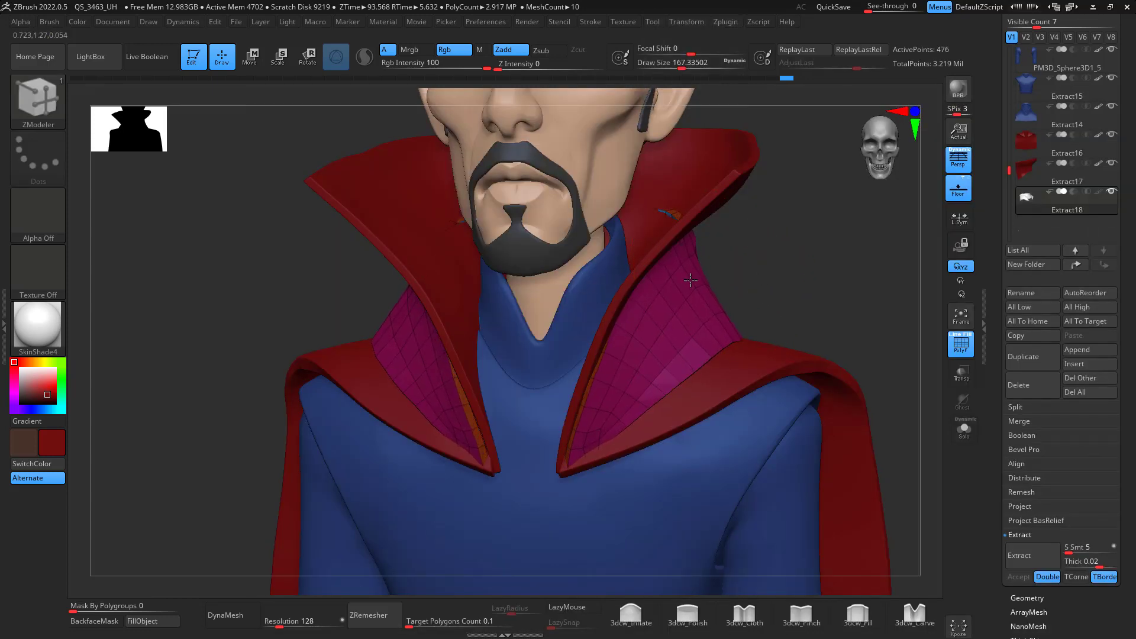
pyautogui.moveTo(777, 248); pyautogui.dragTo(800, 258)
# - Adjust the thickened band's front ends against the collar with the Move brush at a draw size of about 217
pyautogui.press('b')
pyautogui.press('m')
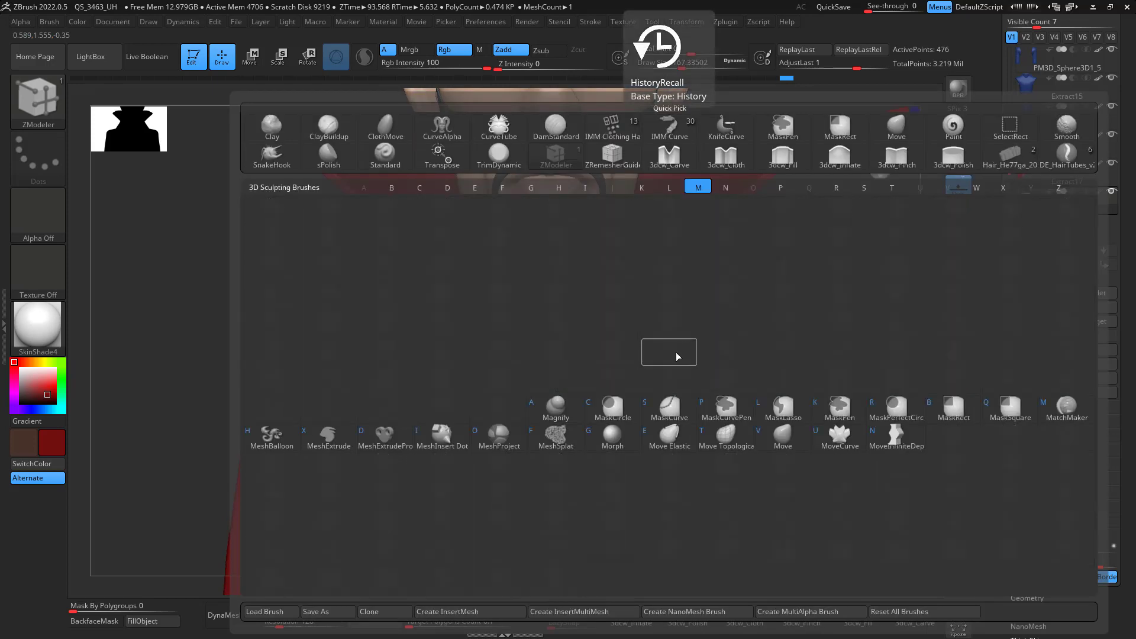
pyautogui.press('v')
pyautogui.press('space')
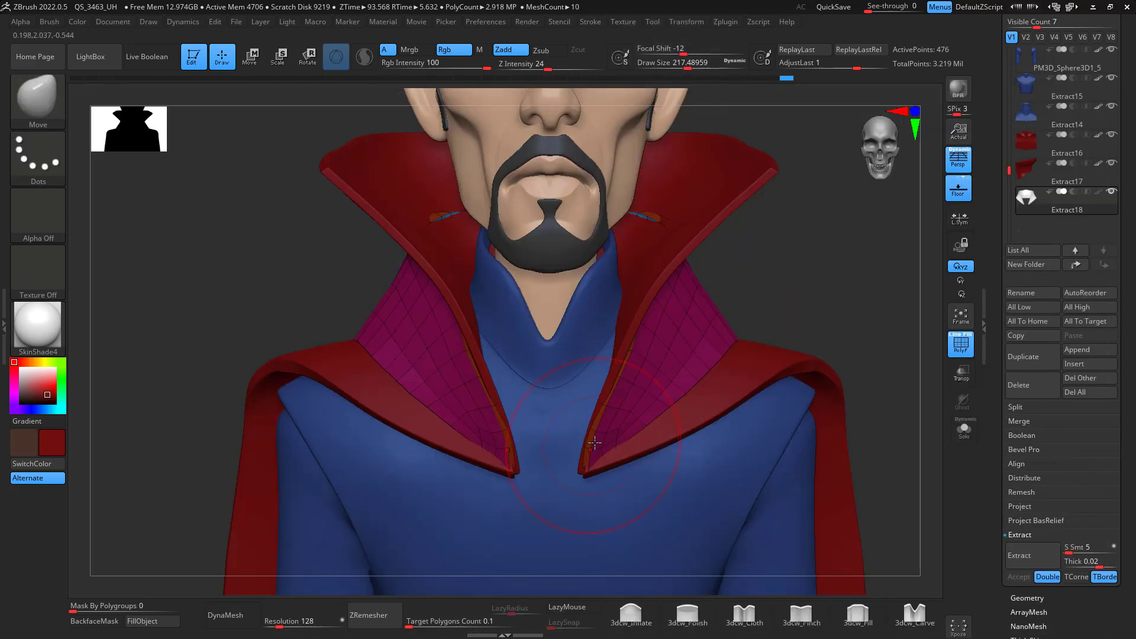
pyautogui.moveTo(624, 395); pyautogui.dragTo(618, 425, button='right')
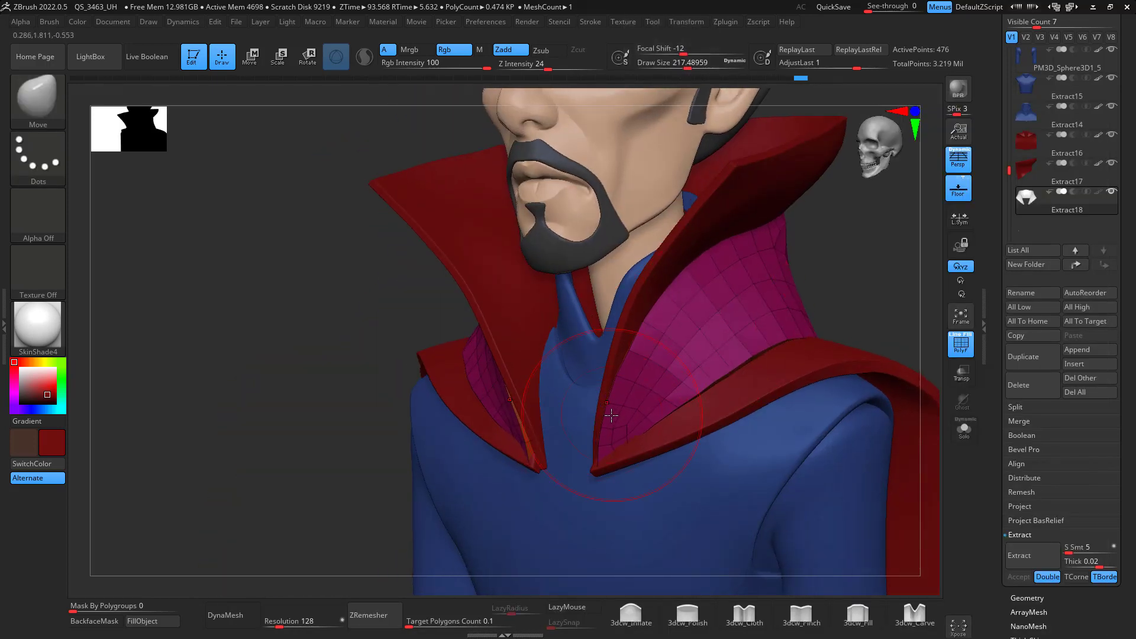
pyautogui.moveTo(626, 352); pyautogui.dragTo(718, 332, button='right')
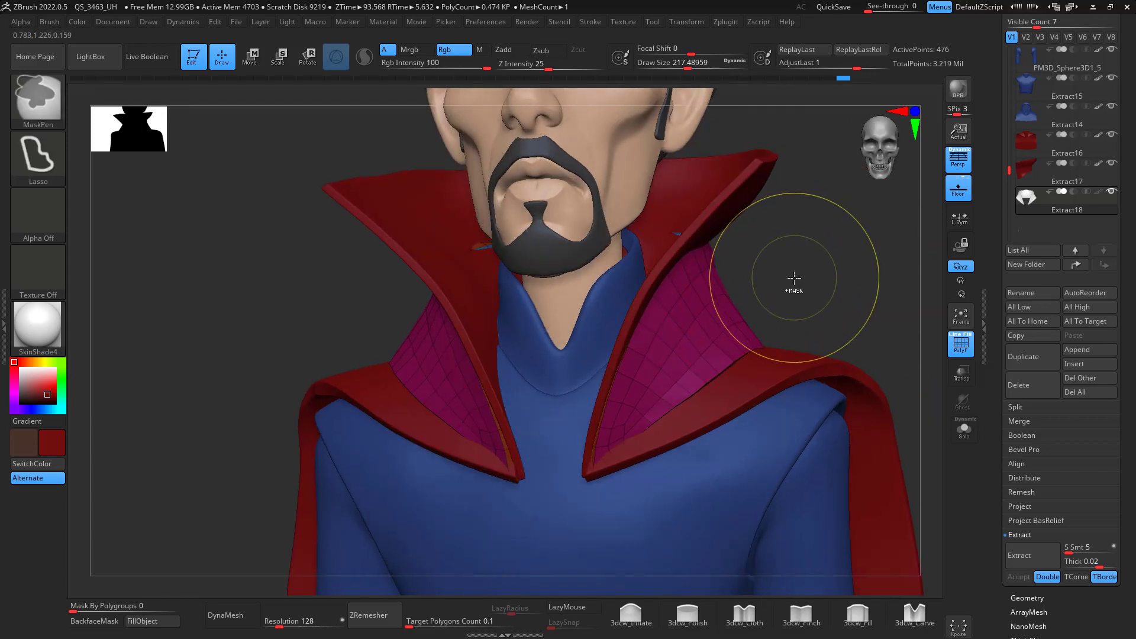
# - Subdivide the thickened band twice and refine its front and side edges against the collar and cape with the Move brush
pyautogui.press('d')
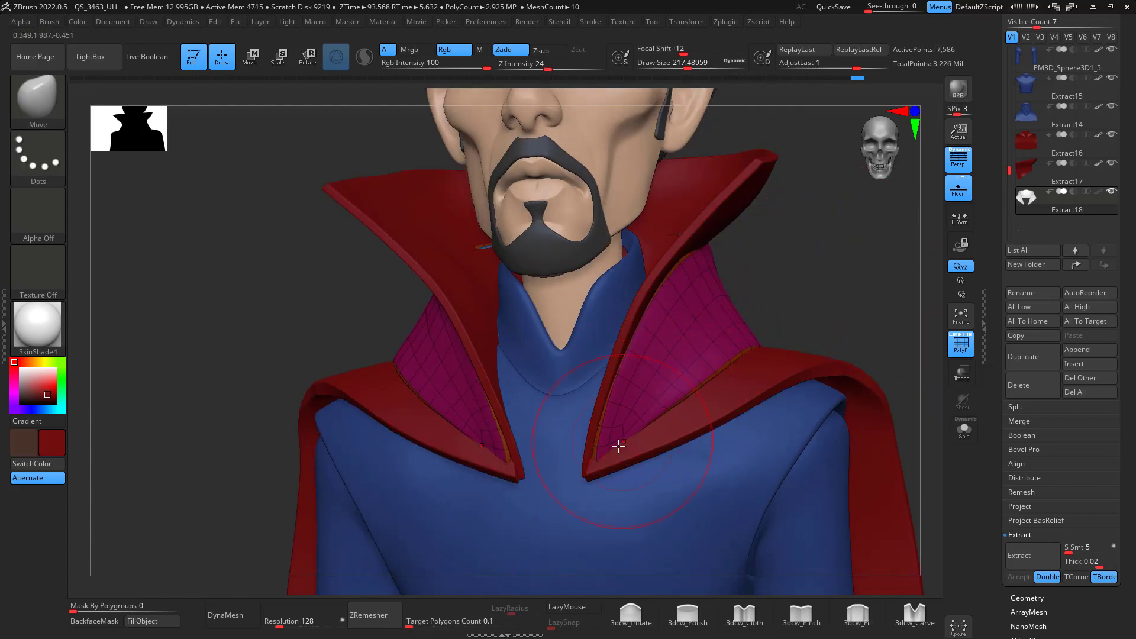
pyautogui.moveTo(775, 311); pyautogui.dragTo(755, 292, button='right')
pyautogui.keyDown('shift'); pyautogui.moveTo(594, 460); pyautogui.dragTo(670, 333, button='right'); pyautogui.keyUp('shift')
pyautogui.moveTo(703, 299); pyautogui.dragTo(675, 217, button='right')
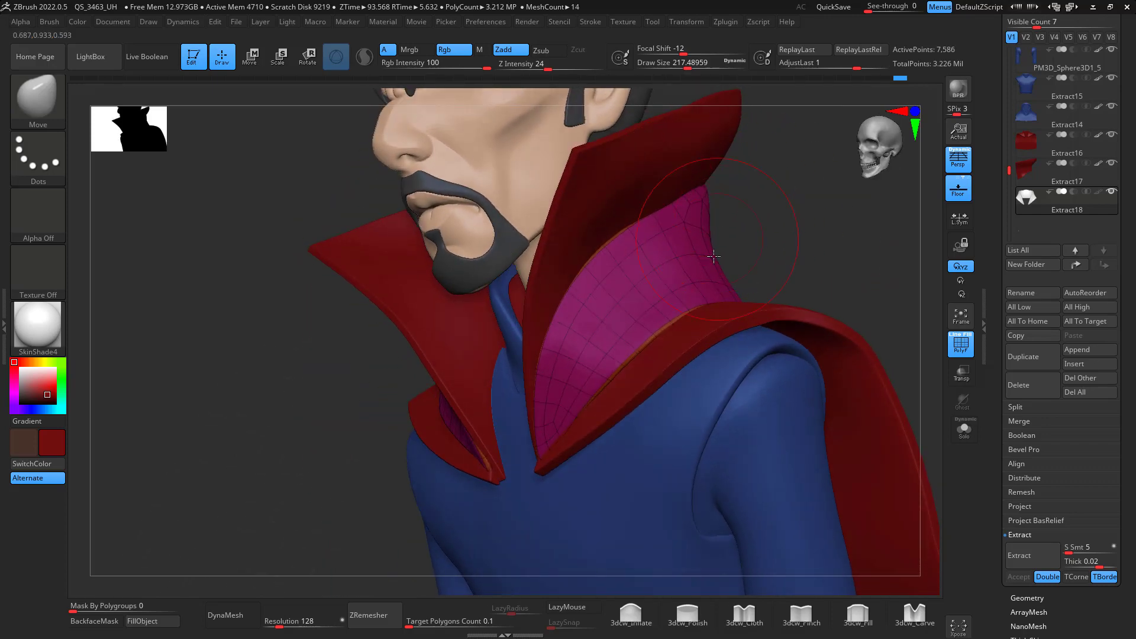
pyautogui.moveTo(782, 230); pyautogui.dragTo(639, 333, button='right')
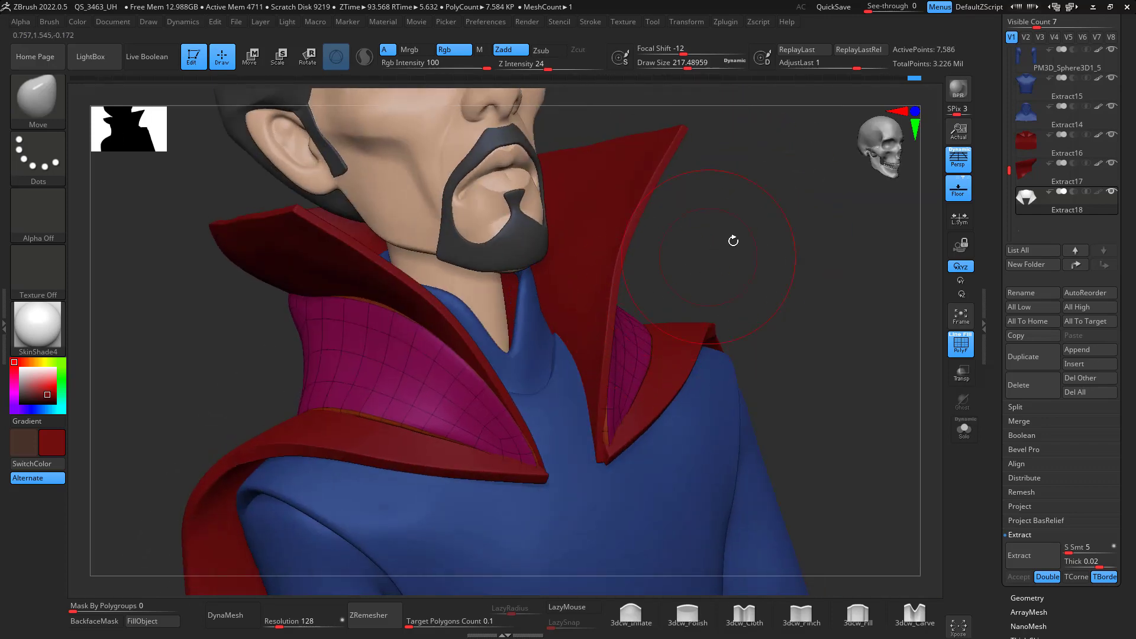
# - Fill the band with the cape's dark red colour and turn off its polygon wireframe display
pyautogui.moveTo(733, 241); pyautogui.dragTo(842, 189, button='right')
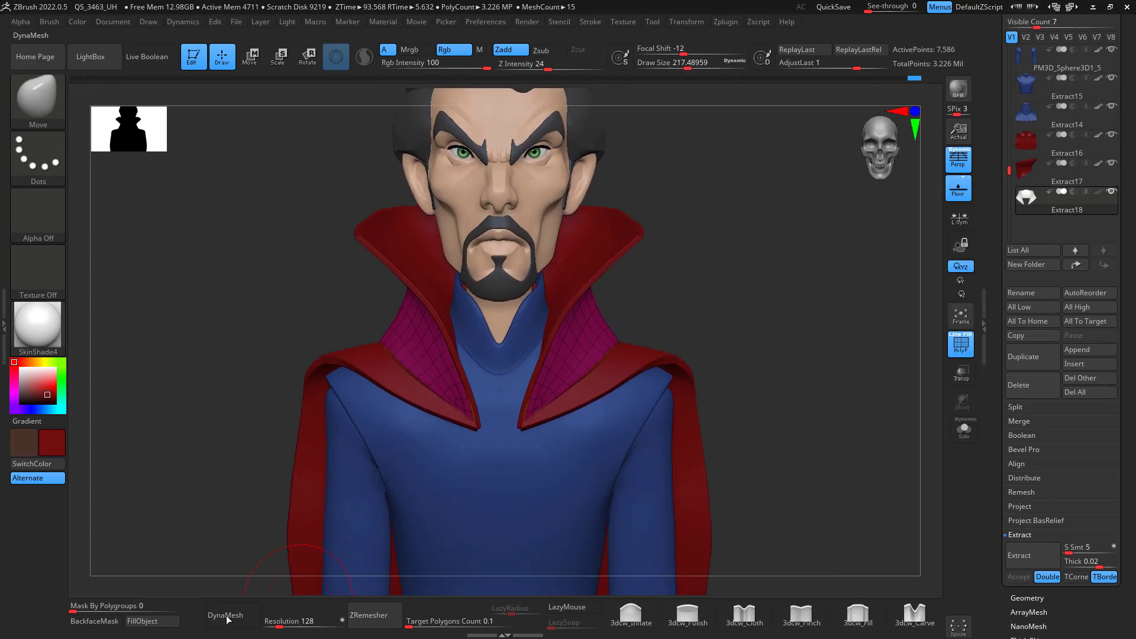
pyautogui.click(963, 350)
pyautogui.moveTo(806, 471)
pyautogui.keyDown('ctrl'); pyautogui.mouseDown(button='right')
pyautogui.moveTo(796, 408)
pyautogui.moveTo(810, 371)
pyautogui.moveTo(761, 405)
pyautogui.moveTo(786, 393)
pyautogui.moveTo(787, 365)
pyautogui.moveTo(748, 375)
pyautogui.moveTo(785, 387)
pyautogui.moveTo(792, 361)
pyautogui.mouseUp(button='right'); pyautogui.keyUp('ctrl')
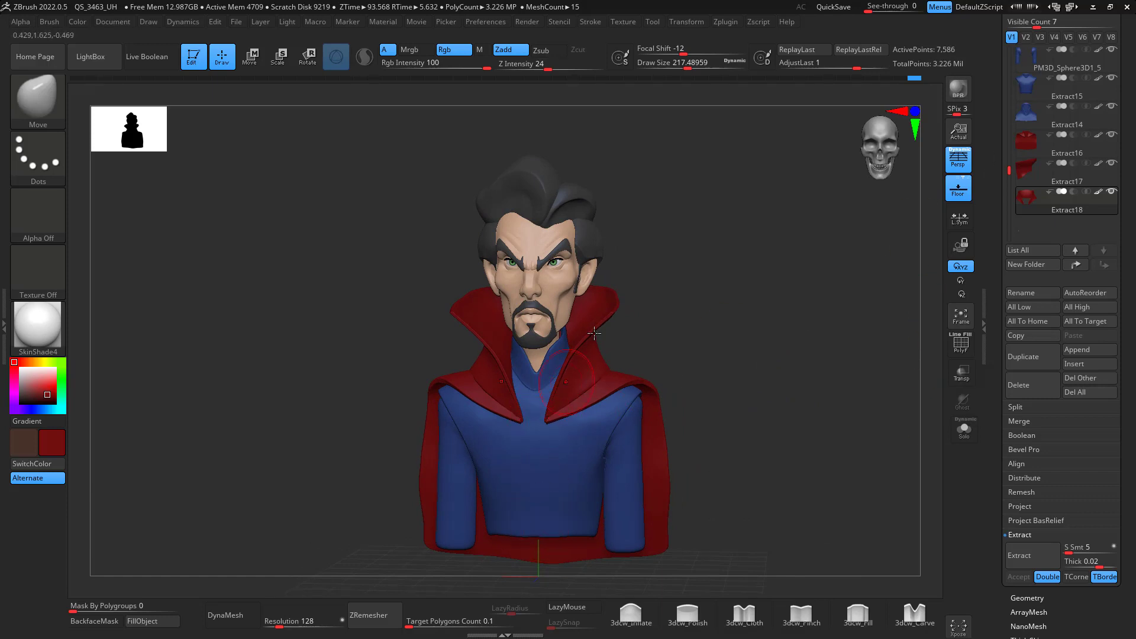
# - Make the head mesh (PolySphere) the active subtool
pyautogui.moveTo(1003, 171); pyautogui.dragTo(1028, 55)
pyautogui.moveTo(783, 295)
pyautogui.mouseDown(button='right')
pyautogui.moveTo(796, 304)
pyautogui.moveTo(779, 294)
pyautogui.mouseUp(button='right')
pyautogui.click(1053, 70)
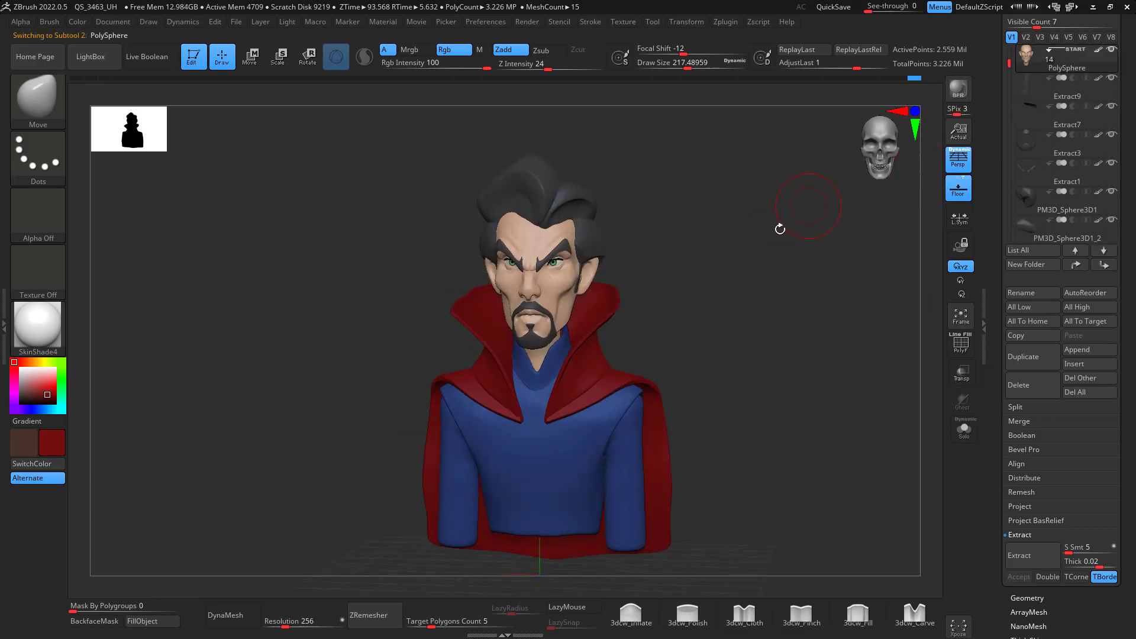
pyautogui.moveTo(778, 228); pyautogui.dragTo(822, 251, button='right')
pyautogui.moveTo(822, 251)
pyautogui.mouseDown(button='right')
pyautogui.moveTo(880, 228)
pyautogui.moveTo(828, 307)
pyautogui.moveTo(791, 280)
pyautogui.moveTo(816, 246)
pyautogui.mouseUp(button='right')
pyautogui.moveTo(814, 357)
pyautogui.mouseDown(button='right')
pyautogui.moveTo(868, 350)
pyautogui.moveTo(832, 317)
pyautogui.moveTo(839, 282)
pyautogui.moveTo(854, 367)
pyautogui.moveTo(842, 255)
pyautogui.mouseUp(button='right')
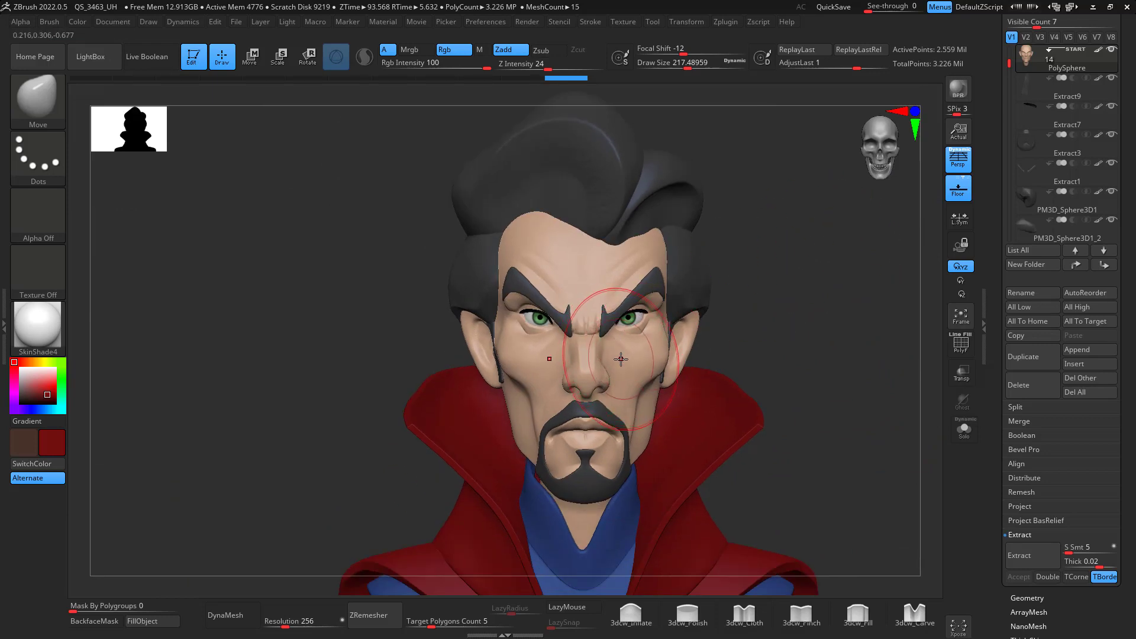
# - Set the Standard brush to a draw size of about 116 and RGB intensity 22, and sample a skin tone from the face
pyautogui.press('b')
pyautogui.press('s')
pyautogui.press('t')
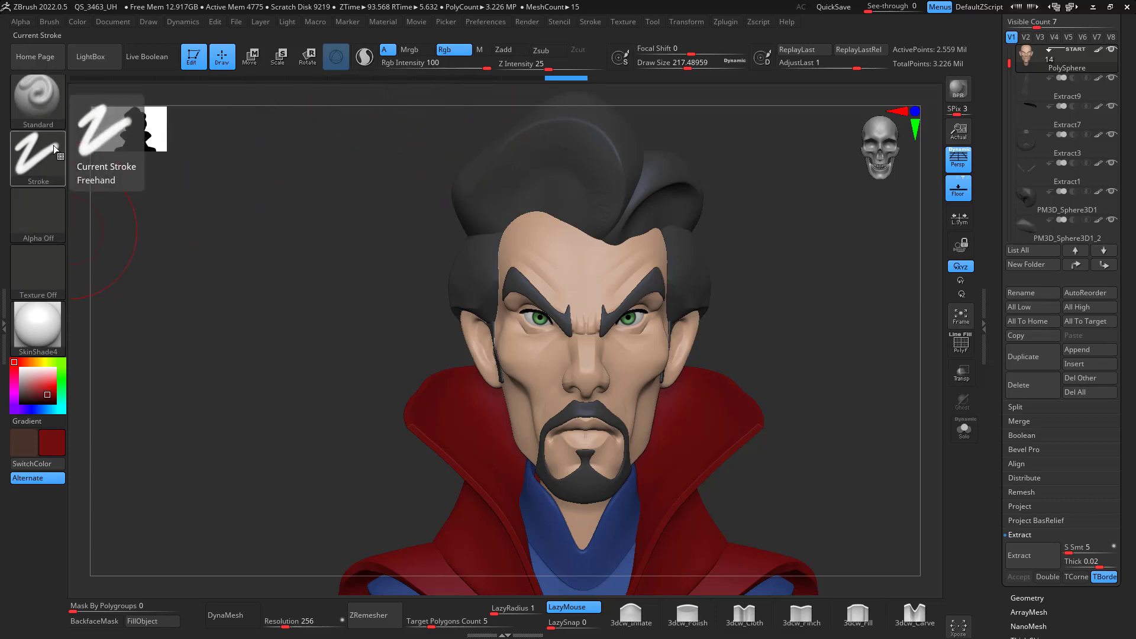
pyautogui.press('space')
pyautogui.moveTo(704, 334); pyautogui.dragTo(689, 334)
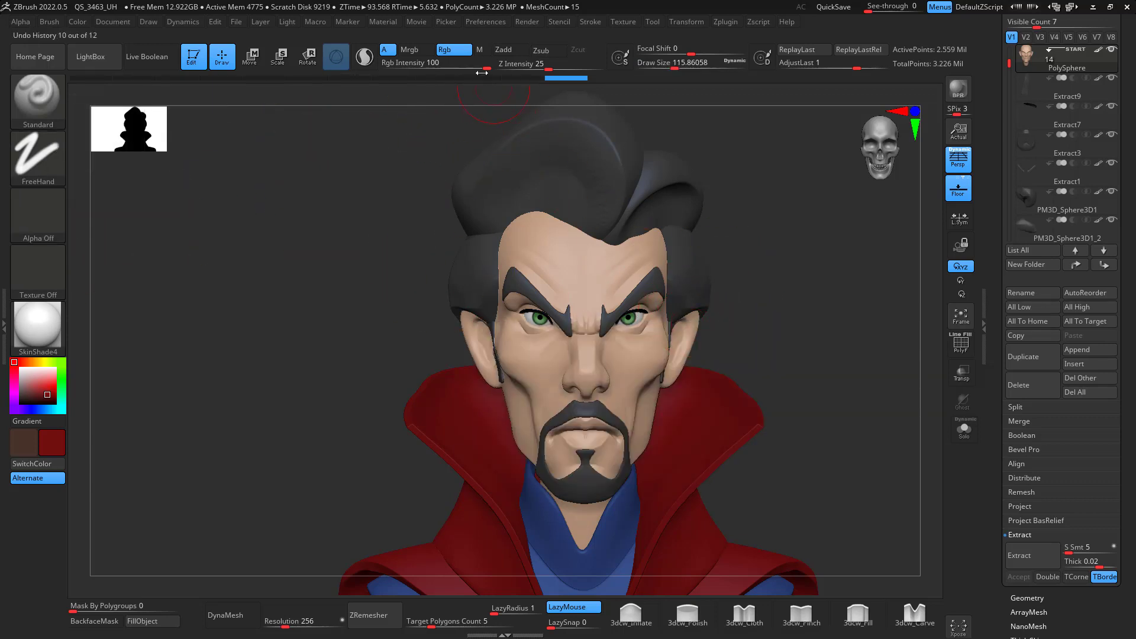
pyautogui.moveTo(486, 69)
pyautogui.mouseDown()
pyautogui.moveTo(408, 69)
pyautogui.moveTo(431, 70)
pyautogui.mouseUp()
pyautogui.keyDown('alt'); pyautogui.moveTo(812, 313); pyautogui.dragTo(798, 344); pyautogui.keyUp('alt')
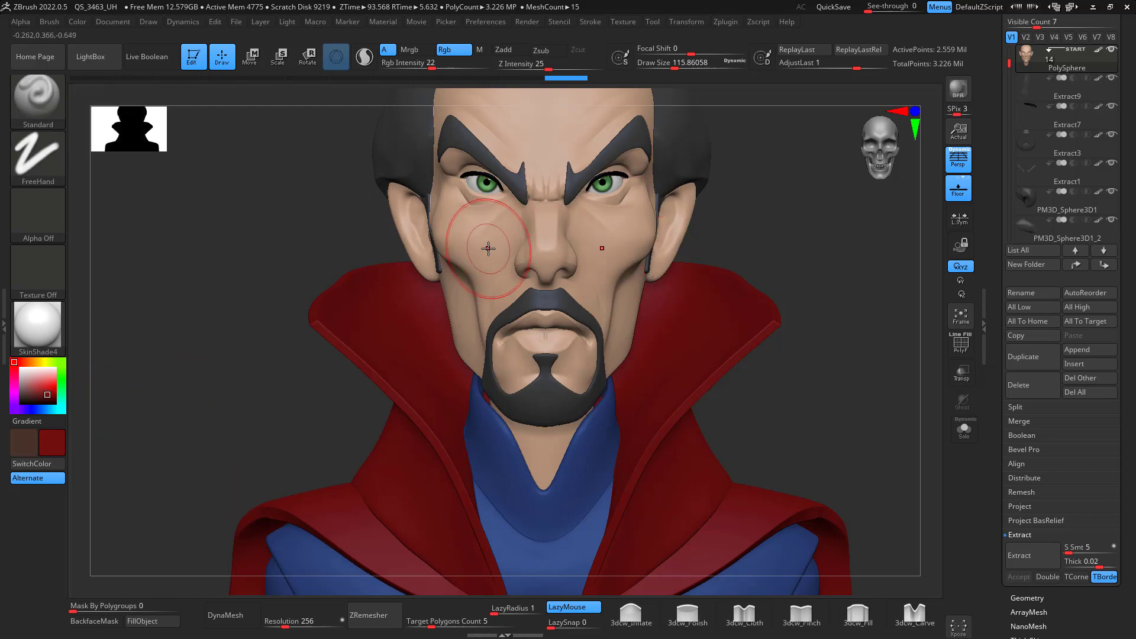
pyautogui.press('c')
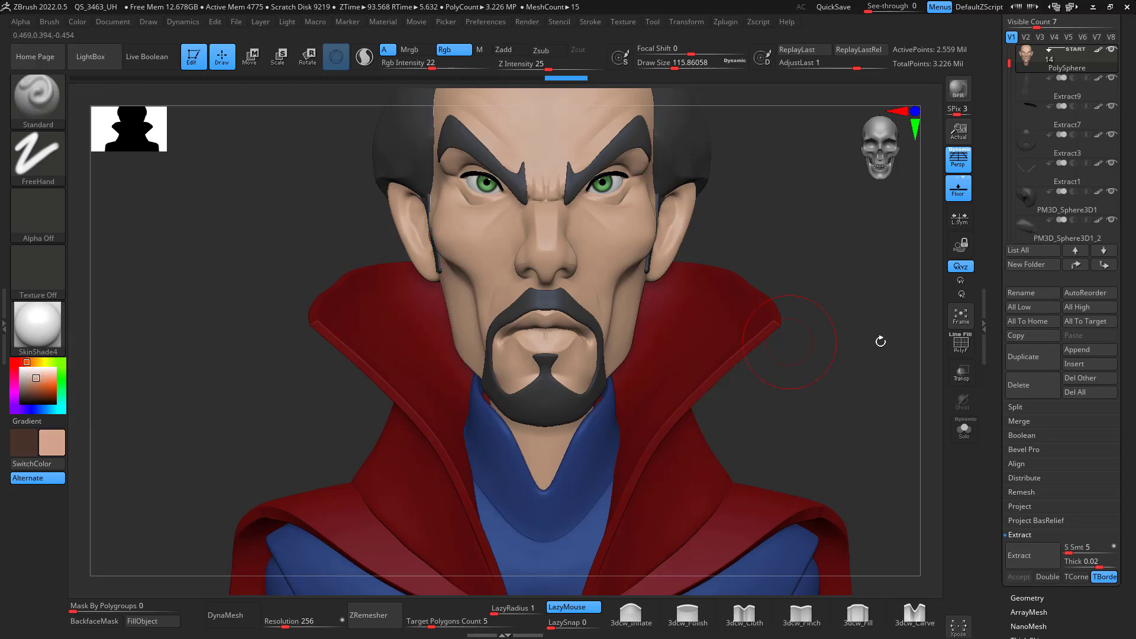
# - Set the RGB intensity to 100 and fill the head mesh with the sampled skin tone
pyautogui.click(175, 625)
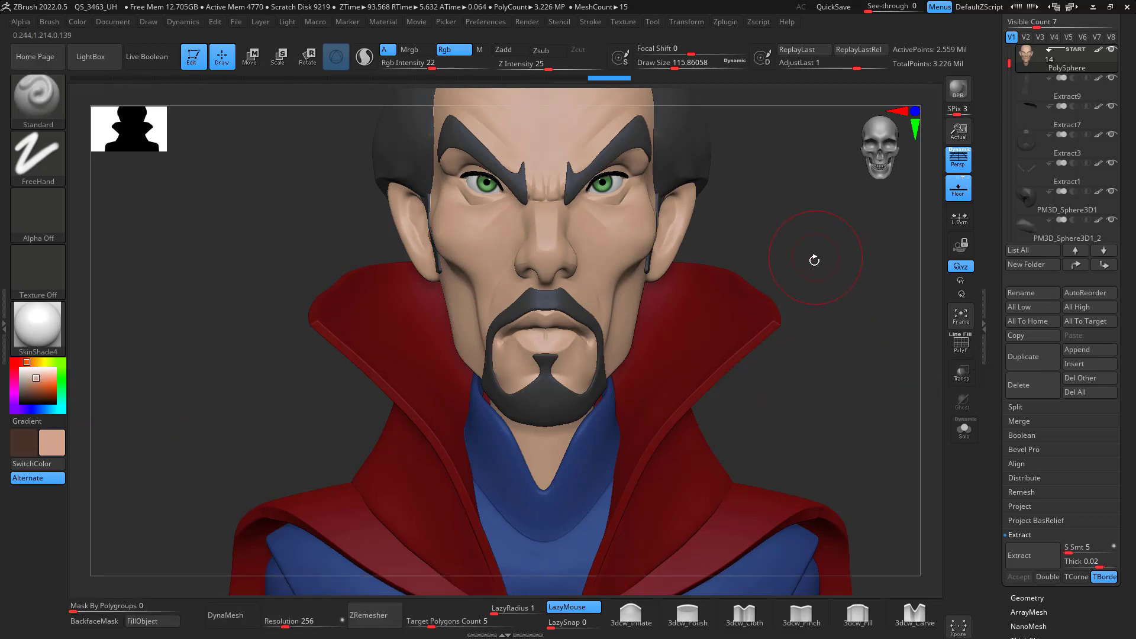
pyautogui.moveTo(435, 66); pyautogui.dragTo(513, 74)
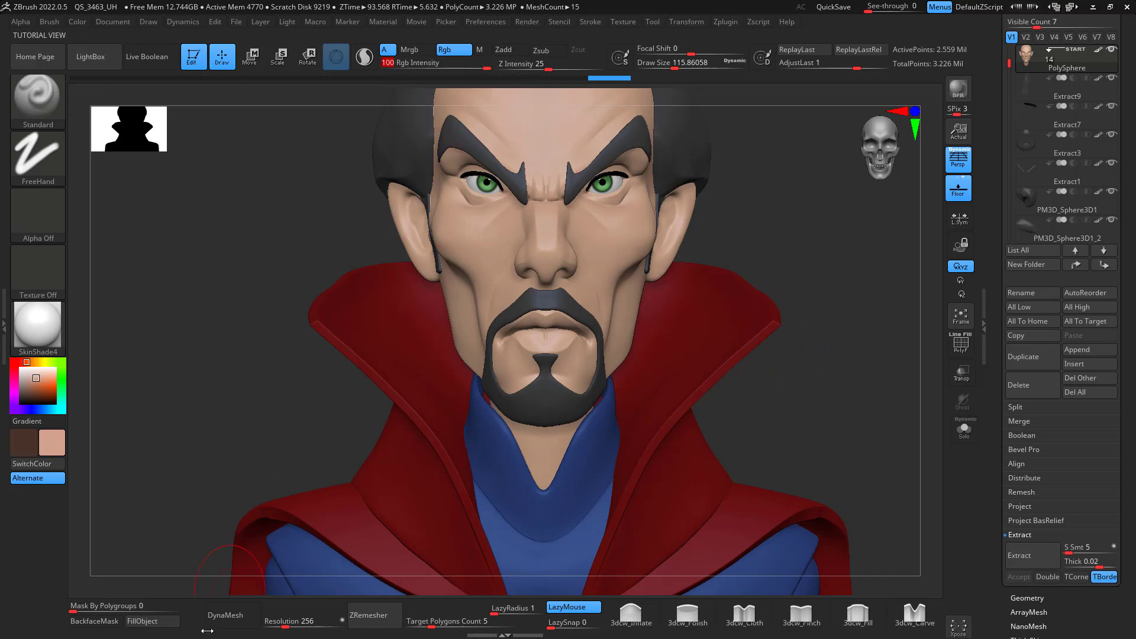
pyautogui.click(164, 626)
# - Pick a saturated red, set the RGB intensity to 13, and paint soft blush over the cheeks, nose and ears
pyautogui.moveTo(824, 274); pyautogui.dragTo(839, 295)
pyautogui.keyDown('alt'); pyautogui.moveTo(722, 217); pyautogui.dragTo(768, 178); pyautogui.keyUp('alt')
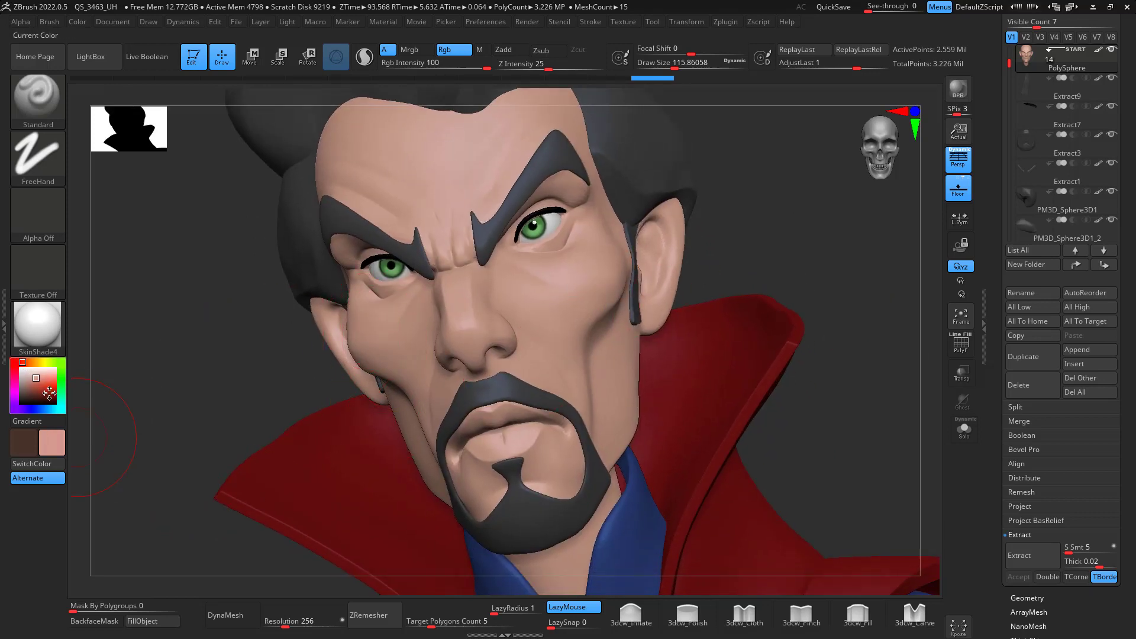
pyautogui.moveTo(484, 65); pyautogui.dragTo(422, 65)
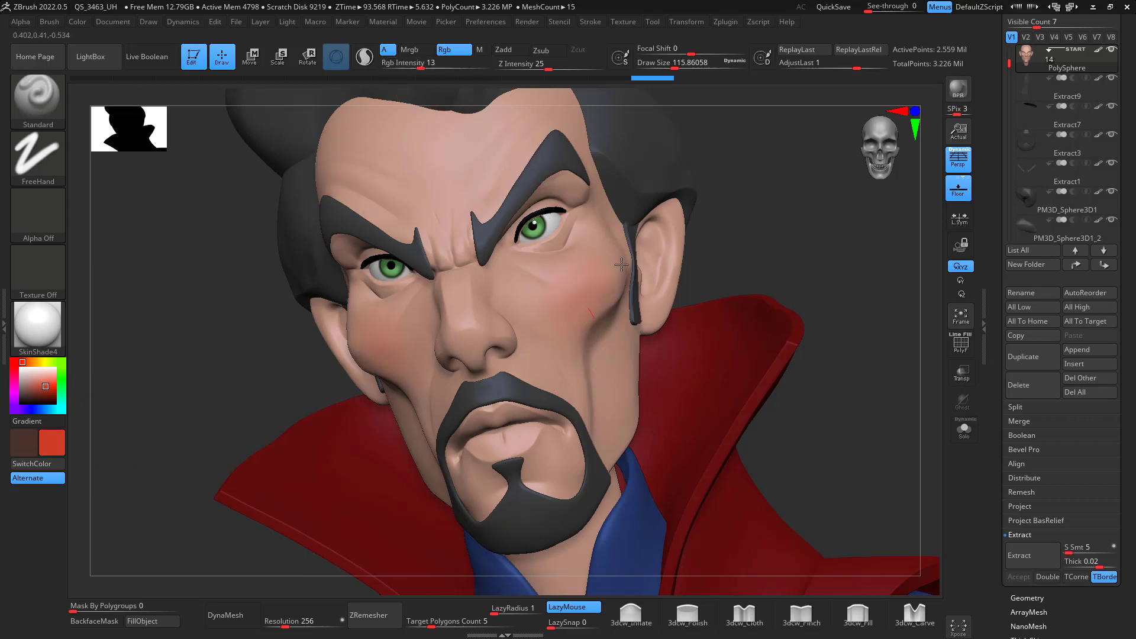
pyautogui.moveTo(621, 265); pyautogui.dragTo(593, 290)
pyautogui.moveTo(488, 339)
pyautogui.mouseDown()
pyautogui.moveTo(467, 305)
pyautogui.moveTo(491, 337)
pyautogui.mouseUp()
pyautogui.moveTo(598, 296); pyautogui.dragTo(581, 347)
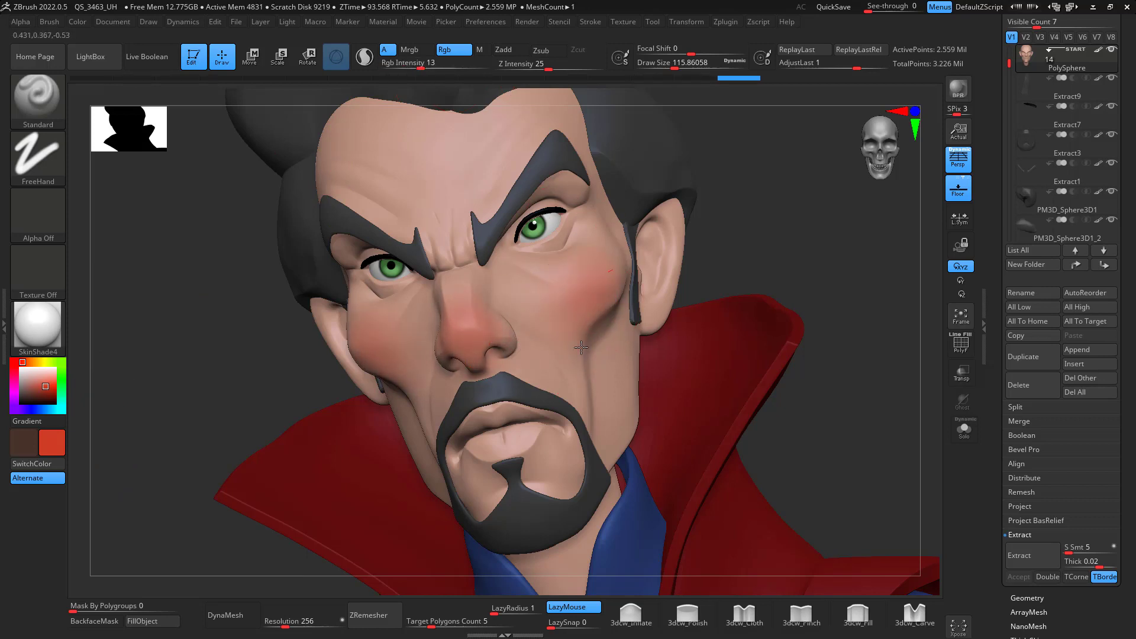
pyautogui.moveTo(585, 281)
pyautogui.mouseDown()
pyautogui.moveTo(605, 254)
pyautogui.moveTo(591, 330)
pyautogui.mouseUp()
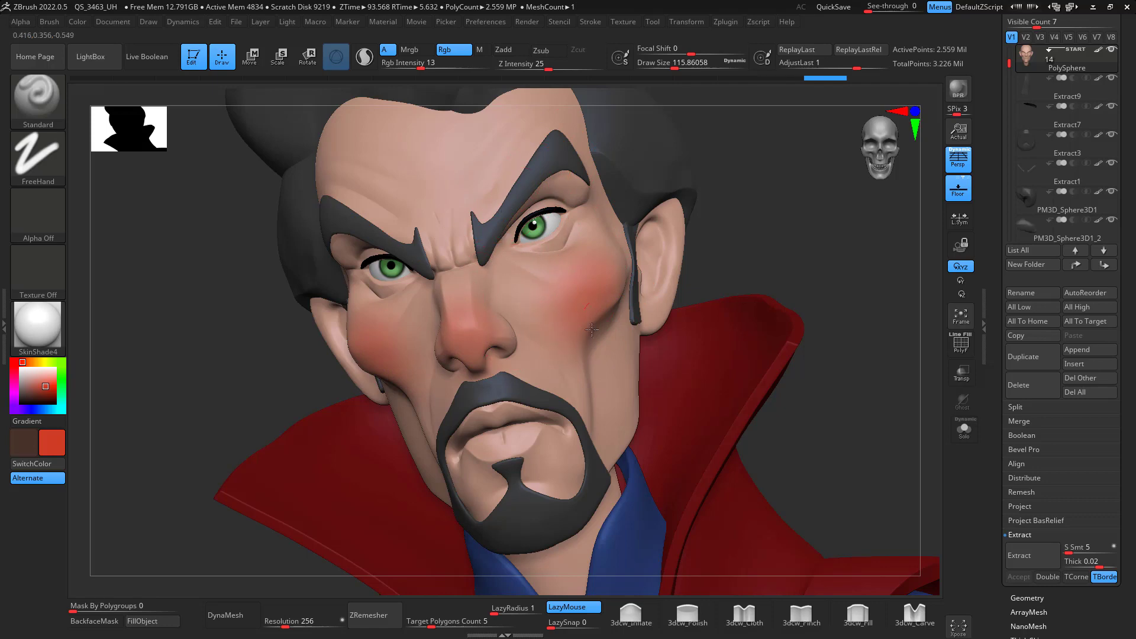
pyautogui.moveTo(642, 278); pyautogui.dragTo(666, 230)
pyautogui.moveTo(586, 281); pyautogui.dragTo(531, 320)
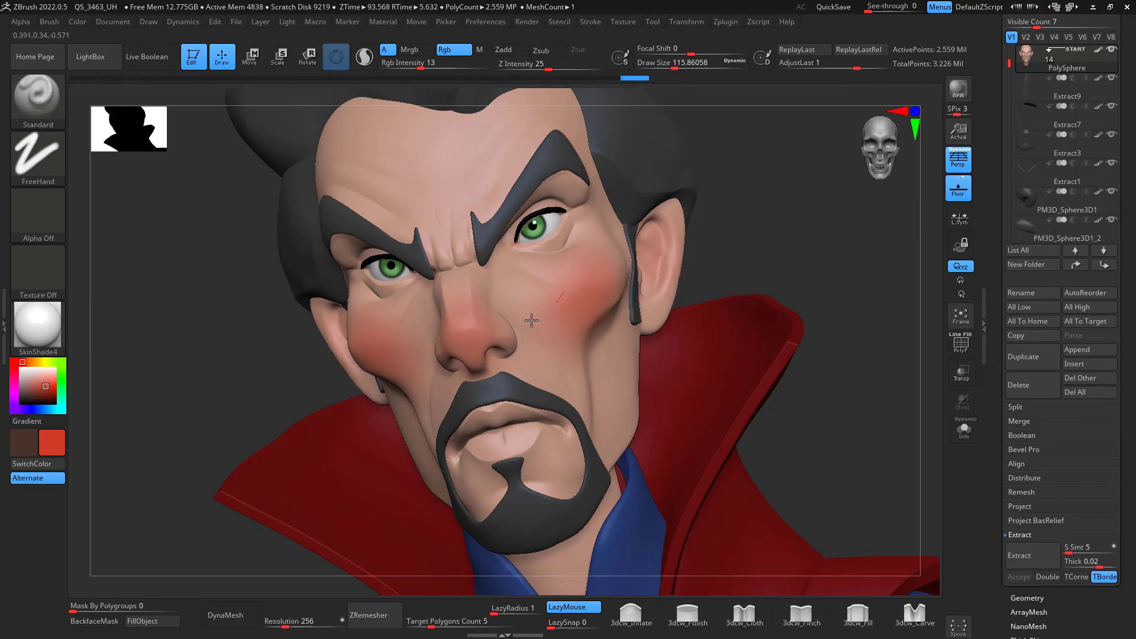
# - Reduce the draw size to about 71 and then 44, and tint the upper and lower lips with the same red
pyautogui.moveTo(863, 265)
pyautogui.mouseDown()
pyautogui.moveTo(887, 229)
pyautogui.moveTo(722, 254)
pyautogui.mouseUp()
pyautogui.moveTo(680, 218)
pyautogui.mouseDown()
pyautogui.moveTo(643, 193)
pyautogui.moveTo(649, 203)
pyautogui.mouseUp()
pyautogui.press('space')
pyautogui.moveTo(653, 314); pyautogui.dragTo(654, 313)
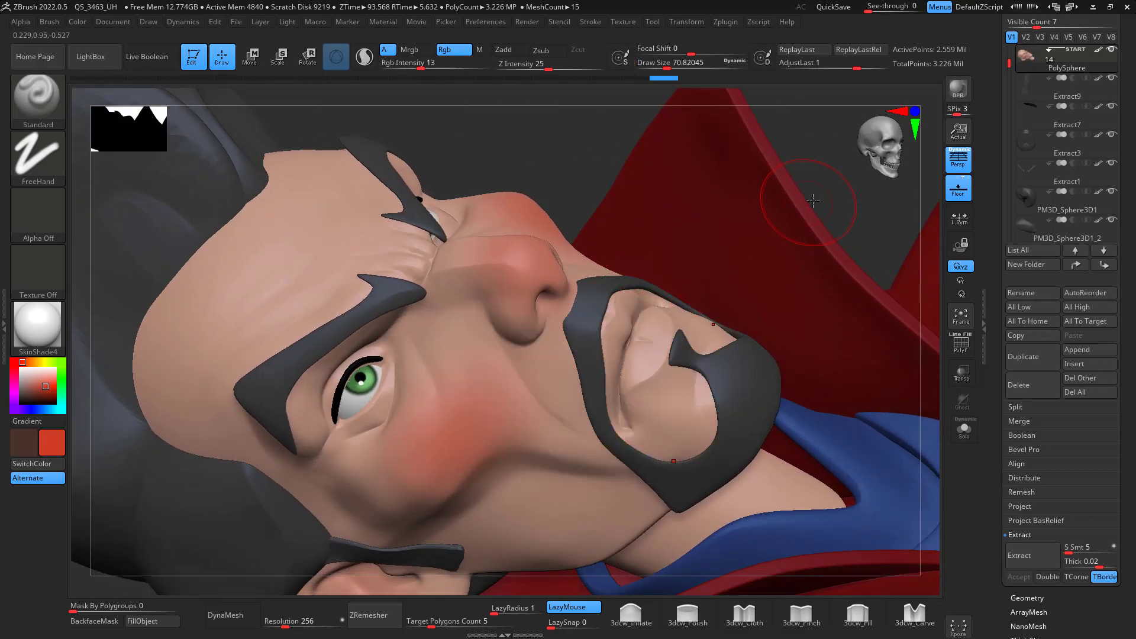
pyautogui.moveTo(811, 193); pyautogui.dragTo(761, 222)
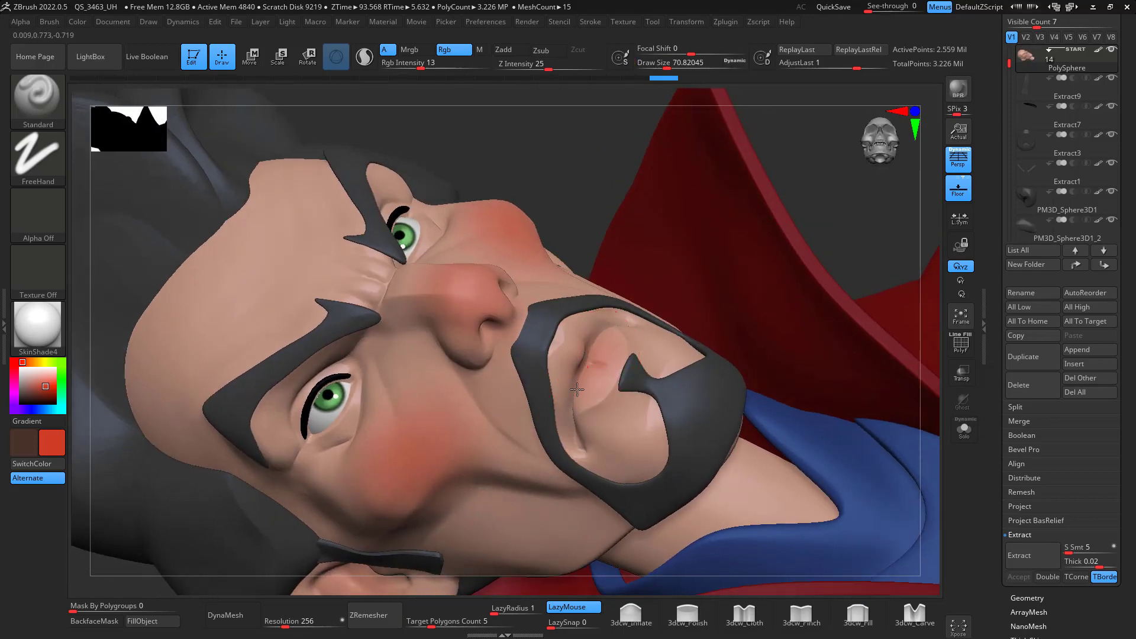
pyautogui.moveTo(578, 385)
pyautogui.mouseDown()
pyautogui.moveTo(591, 361)
pyautogui.moveTo(581, 379)
pyautogui.mouseUp()
pyautogui.press('space')
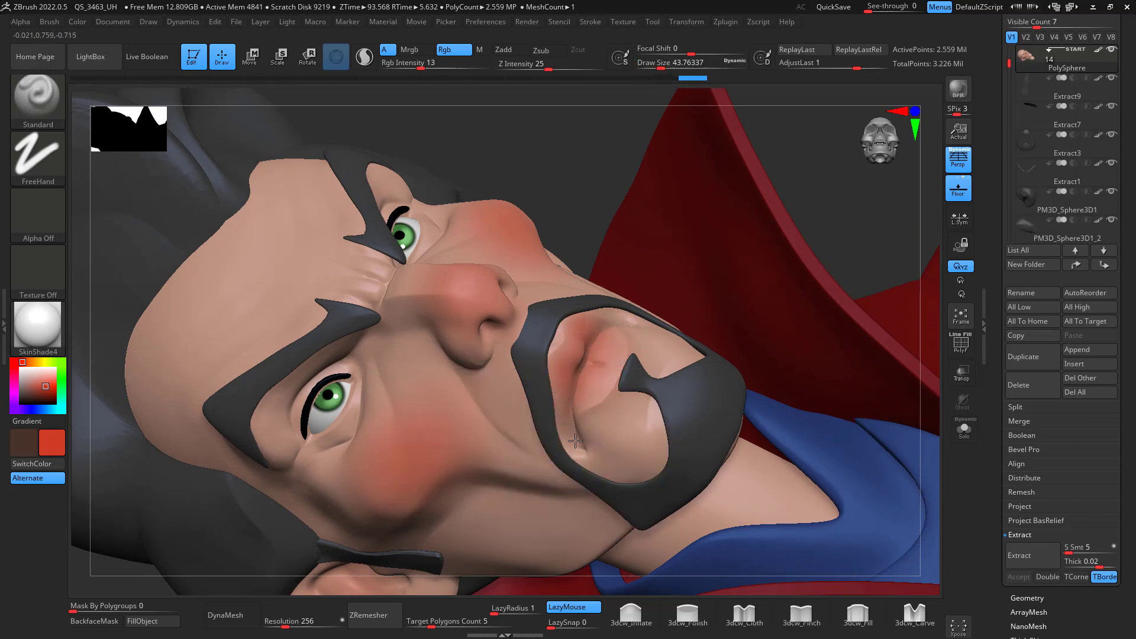
pyautogui.moveTo(575, 439); pyautogui.dragTo(863, 198, button='right')
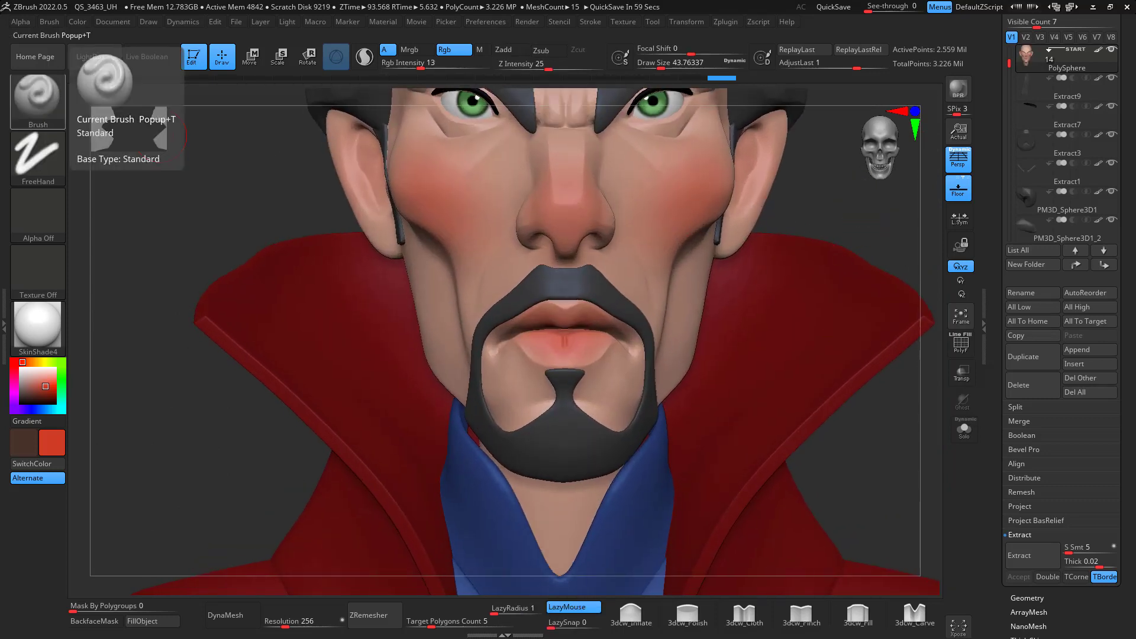
# - Pick a muted red, set the RGB intensity to 28, and define the lips with draw sizes of about 37 and 29
pyautogui.click(37, 383)
pyautogui.moveTo(852, 418)
pyautogui.mouseDown()
pyautogui.moveTo(889, 394)
pyautogui.moveTo(872, 376)
pyautogui.mouseUp()
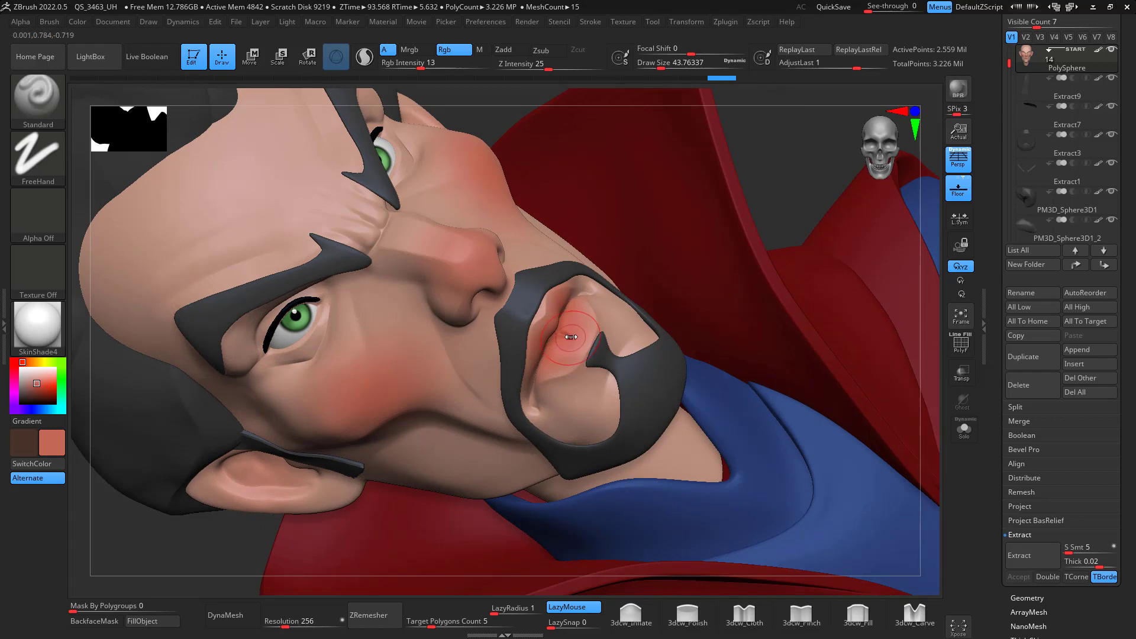
pyautogui.press('space')
pyautogui.moveTo(573, 337); pyautogui.dragTo(570, 336)
pyautogui.click(438, 67)
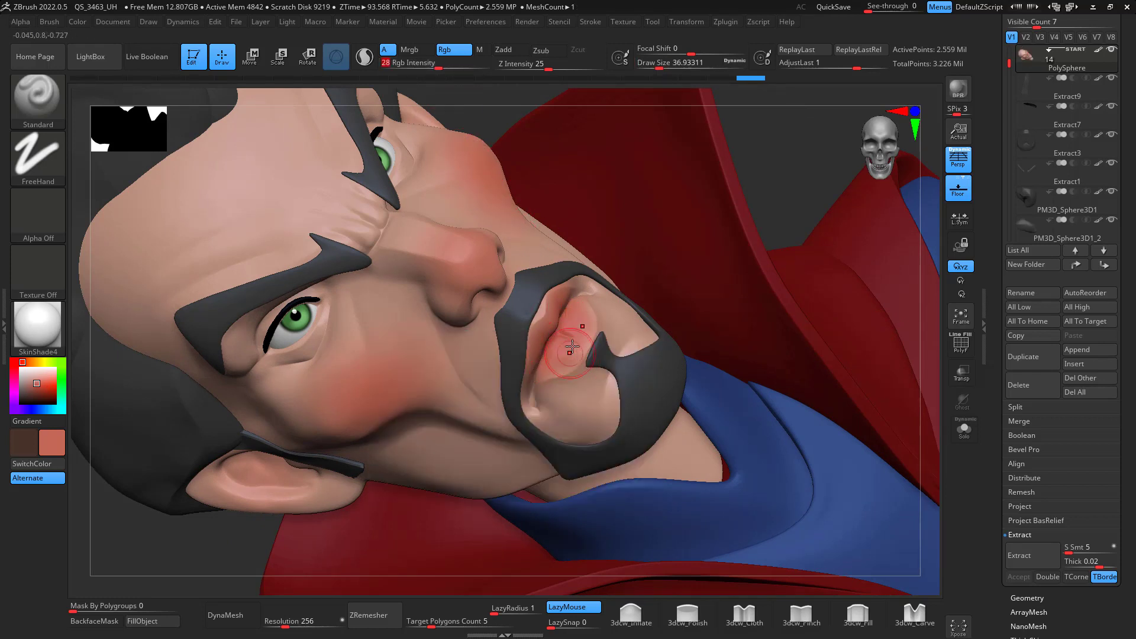
pyautogui.moveTo(545, 330); pyautogui.dragTo(572, 340)
pyautogui.press('space')
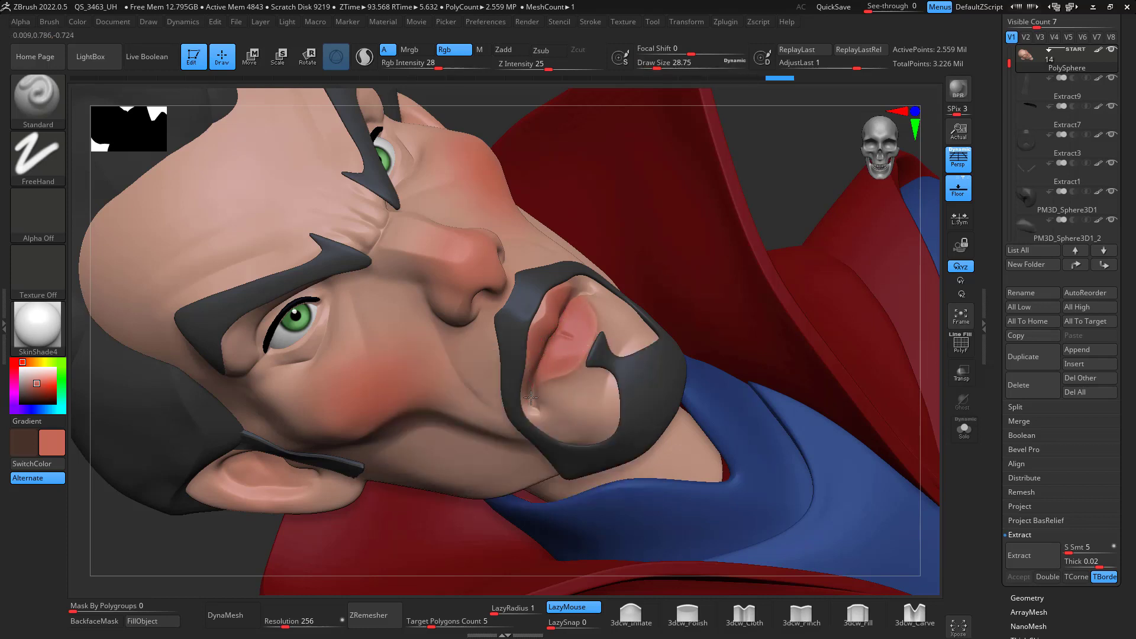
pyautogui.moveTo(574, 301); pyautogui.dragTo(575, 299)
# - Pick a darker red and paint the crease between the lips and the mouth corner with a draw size of about 13
pyautogui.moveTo(803, 205)
pyautogui.mouseDown()
pyautogui.moveTo(821, 173)
pyautogui.moveTo(841, 187)
pyautogui.moveTo(597, 294)
pyautogui.mouseUp()
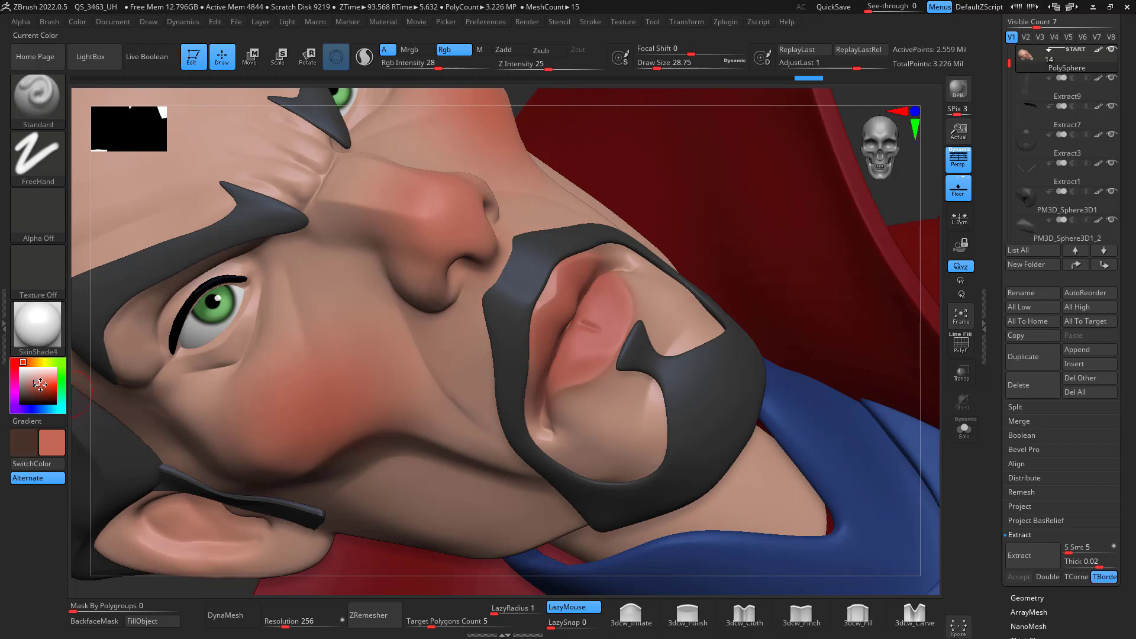
pyautogui.moveTo(37, 386); pyautogui.dragTo(35, 394)
pyautogui.press('space')
pyautogui.moveTo(559, 363)
pyautogui.mouseDown()
pyautogui.moveTo(564, 346)
pyautogui.moveTo(551, 434)
pyautogui.mouseUp()
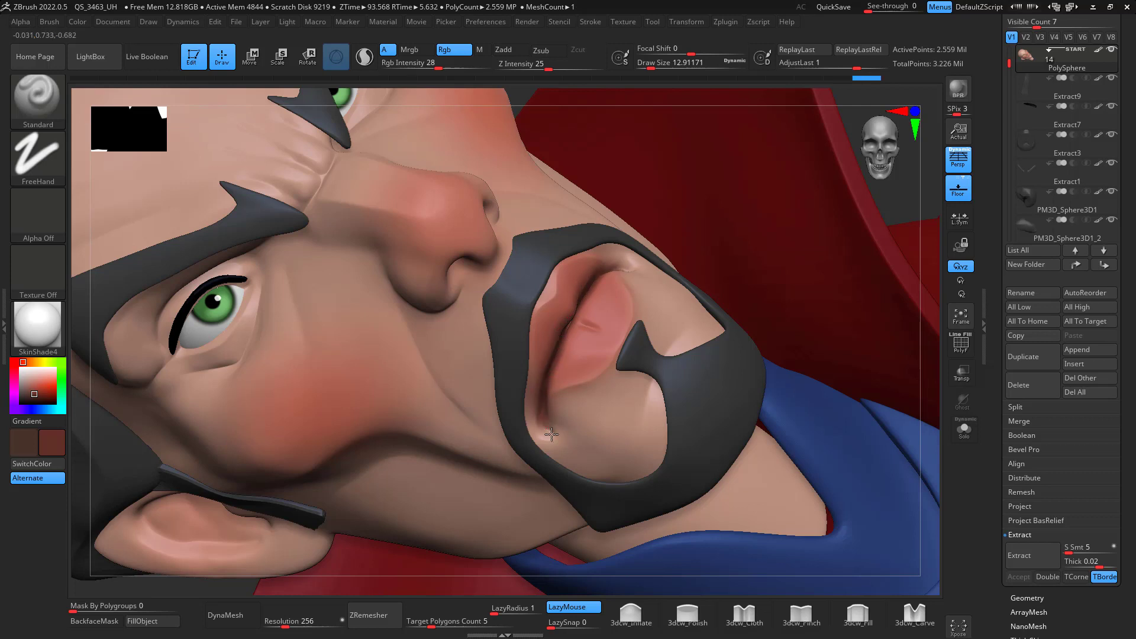
pyautogui.moveTo(548, 383); pyautogui.dragTo(582, 322)
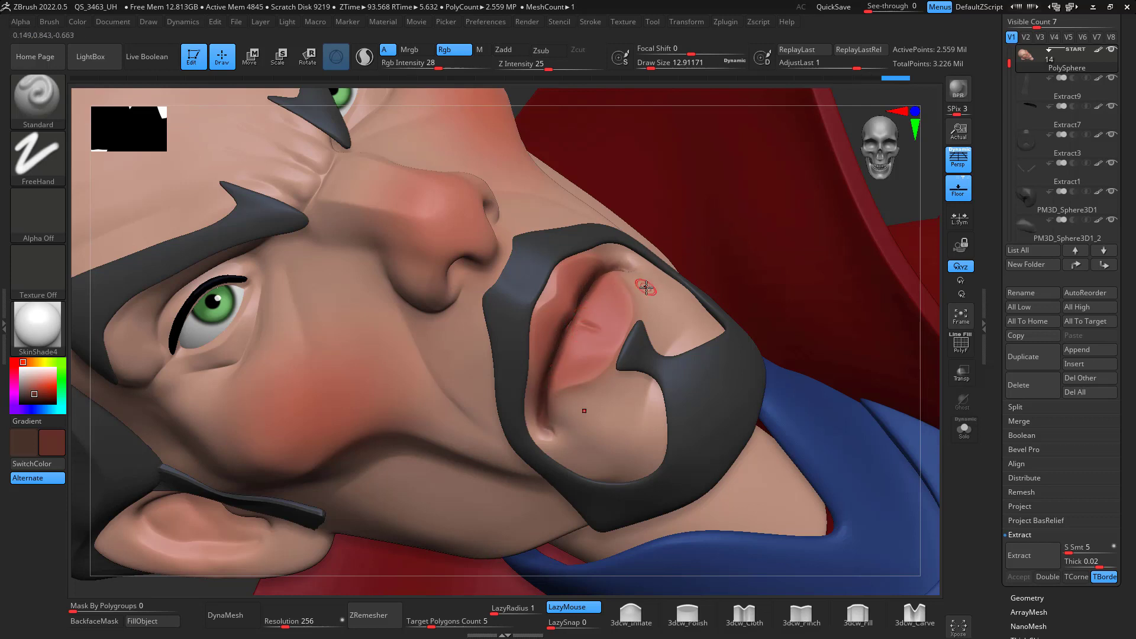
# - Sample the lip colour, set the draw size to about 33, and even out the upper and lower lips
pyautogui.press('space')
pyautogui.moveTo(648, 290); pyautogui.dragTo(659, 290)
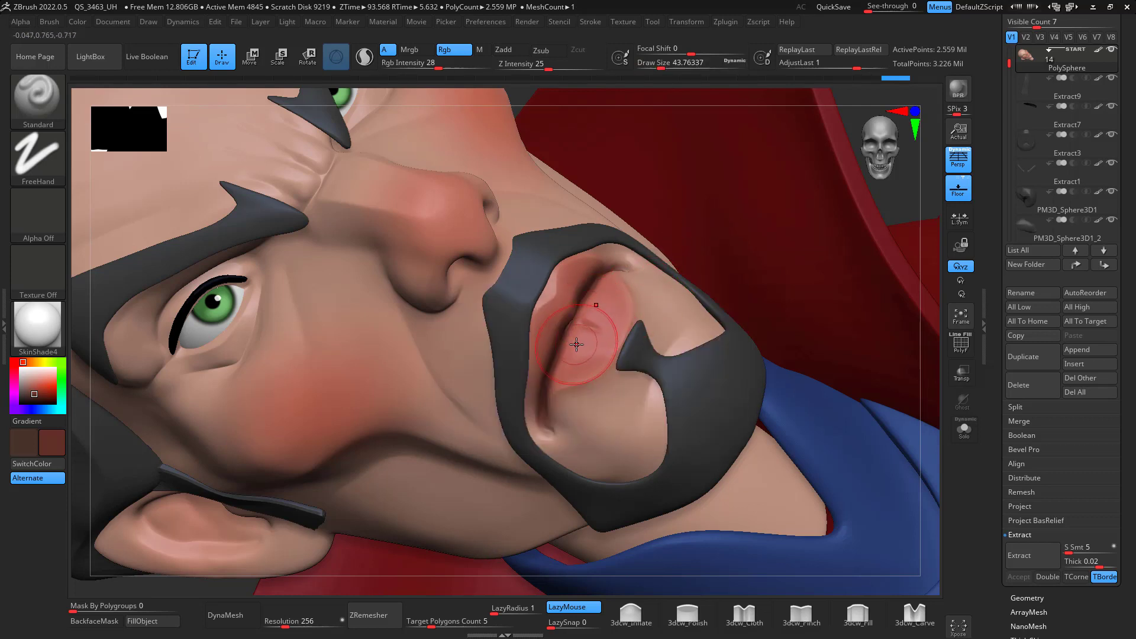
pyautogui.press('c')
pyautogui.press('space')
pyautogui.moveTo(574, 346); pyautogui.dragTo(570, 346)
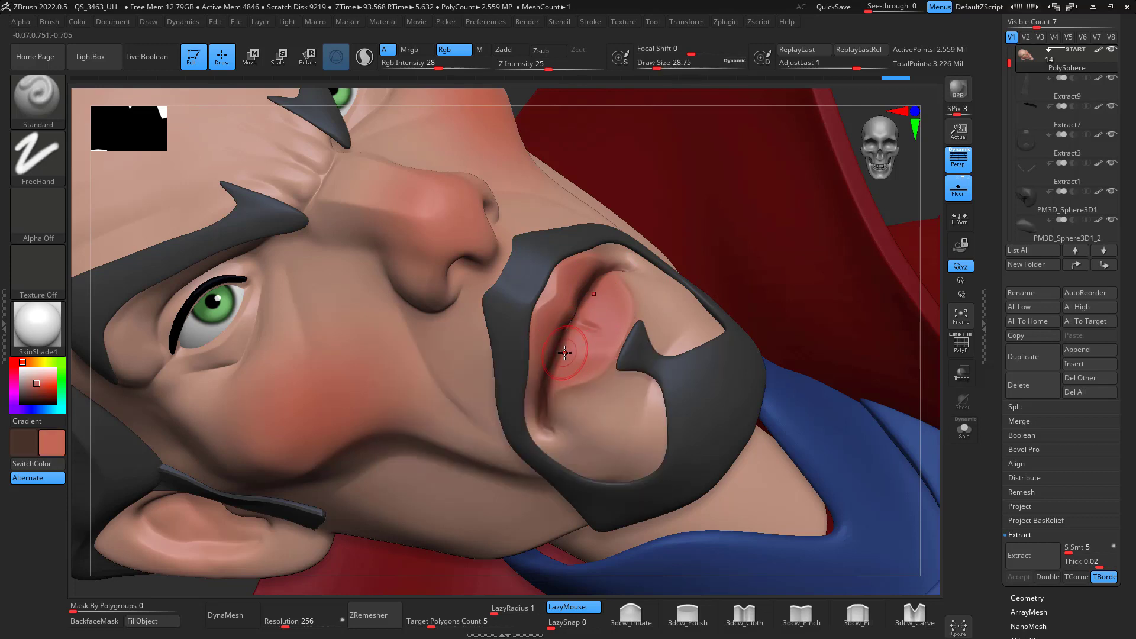
pyautogui.press('space')
pyautogui.moveTo(564, 353); pyautogui.dragTo(562, 357)
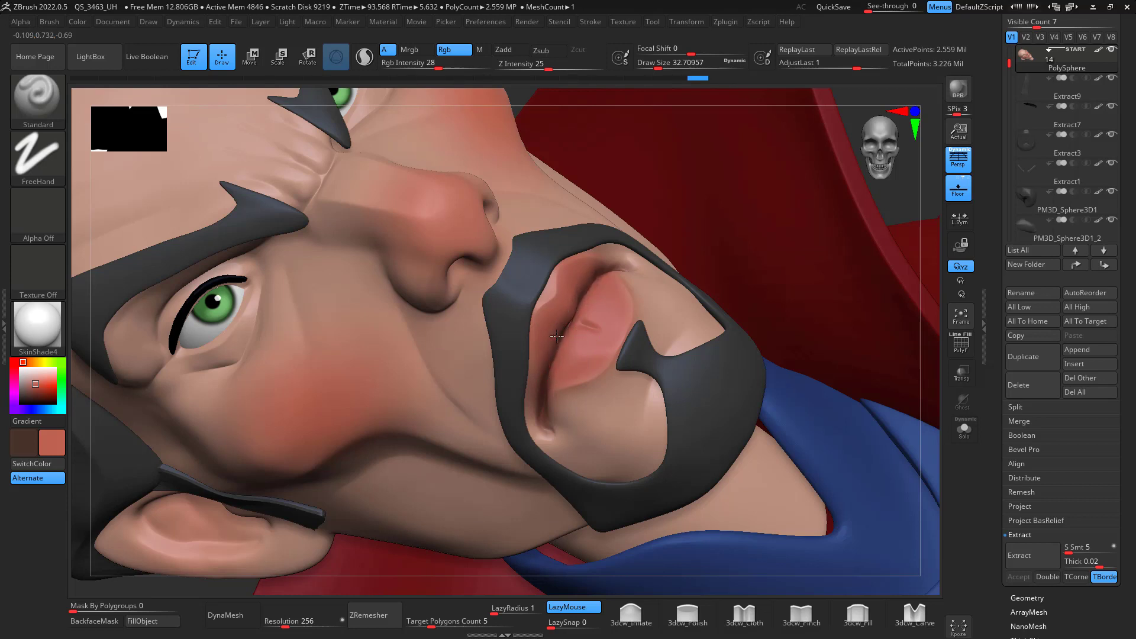
pyautogui.moveTo(582, 343); pyautogui.dragTo(608, 319)
# - Sample the surrounding skin tone and clean up the outer edges of the lips
pyautogui.press('c')
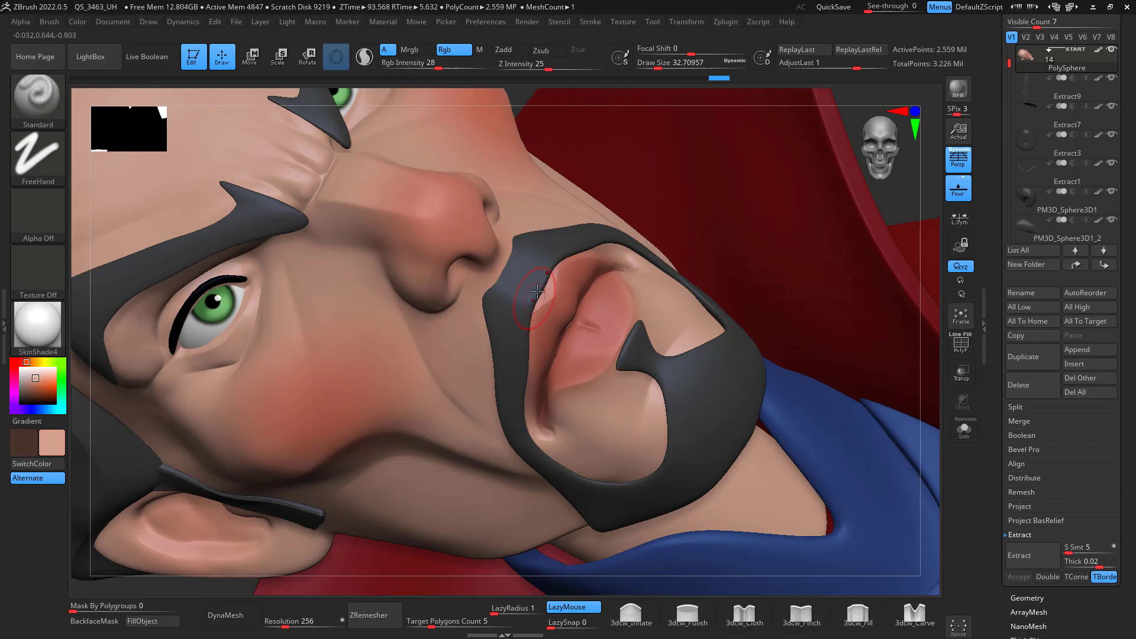
pyautogui.moveTo(535, 439); pyautogui.dragTo(567, 423)
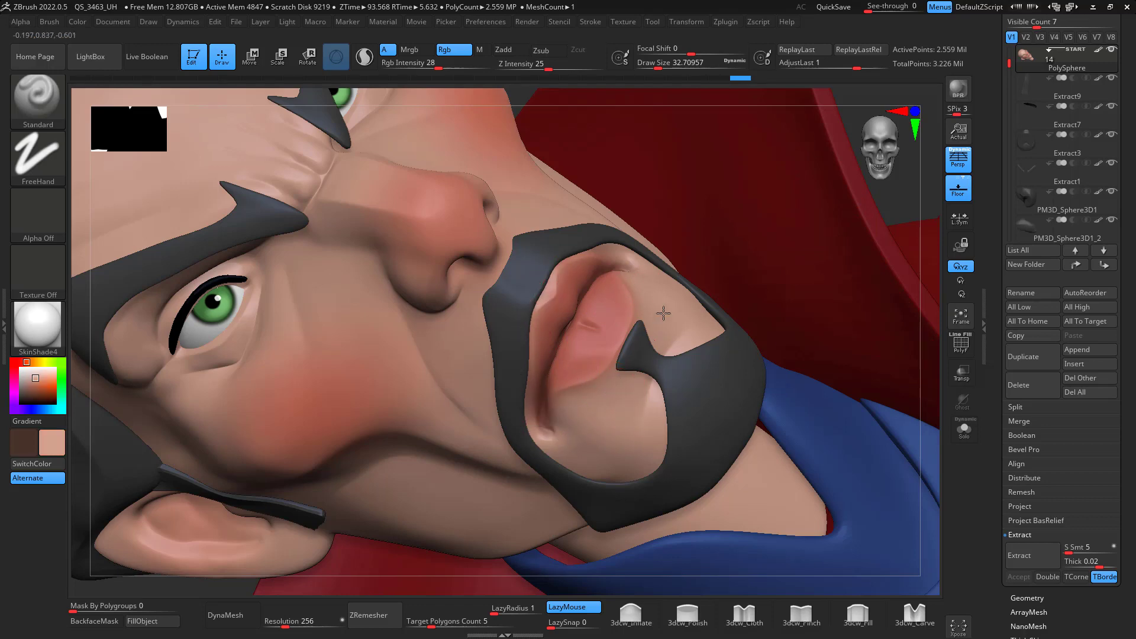
pyautogui.moveTo(663, 313); pyautogui.dragTo(602, 359)
# - Sample a soft pink from the cheek and blend the blush across the cheeks and nose with a draw size of about 68 to 71
pyautogui.moveTo(922, 326)
pyautogui.keyDown('shift'); pyautogui.mouseDown()
pyautogui.moveTo(931, 390)
pyautogui.moveTo(948, 196)
pyautogui.mouseUp(); pyautogui.keyUp('shift')
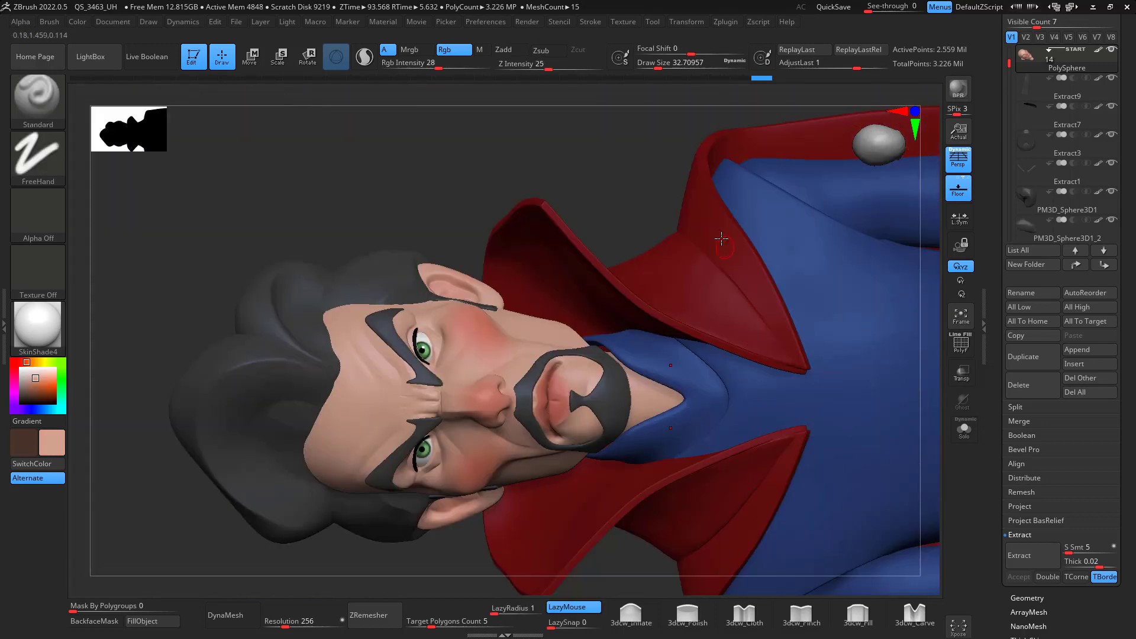
pyautogui.moveTo(721, 238)
pyautogui.mouseDown(button='right')
pyautogui.moveTo(801, 160)
pyautogui.moveTo(817, 331)
pyautogui.moveTo(884, 461)
pyautogui.mouseUp(button='right')
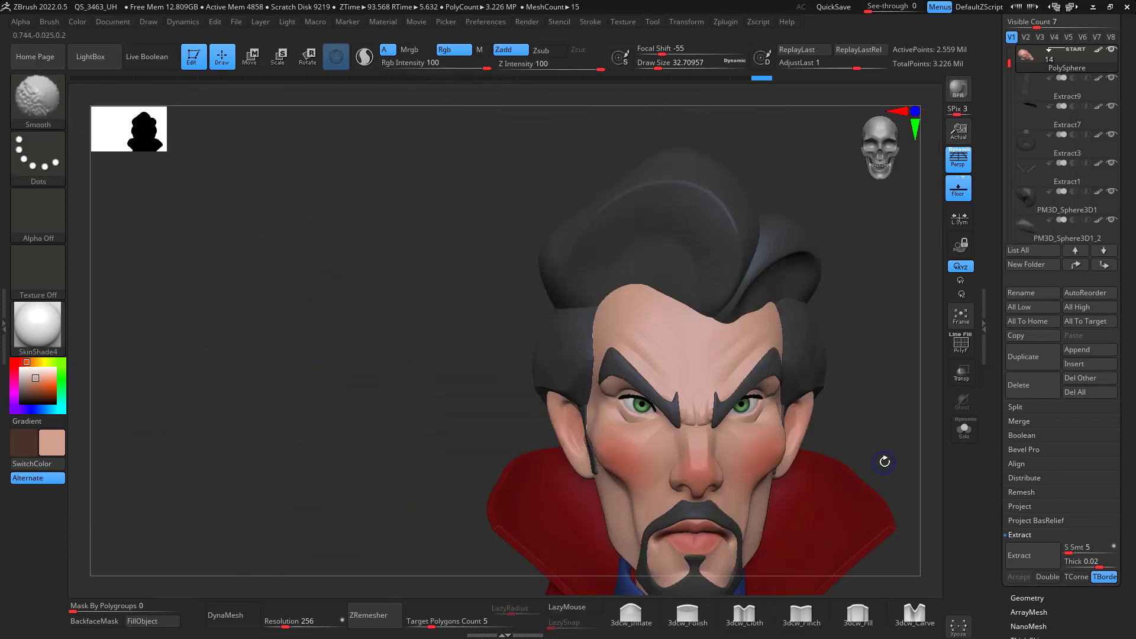
pyautogui.moveTo(885, 462)
pyautogui.keyDown('alt'); pyautogui.mouseDown()
pyautogui.moveTo(885, 411)
pyautogui.moveTo(789, 259)
pyautogui.moveTo(824, 328)
pyautogui.moveTo(759, 278)
pyautogui.moveTo(758, 293)
pyautogui.mouseUp(); pyautogui.keyUp('alt')
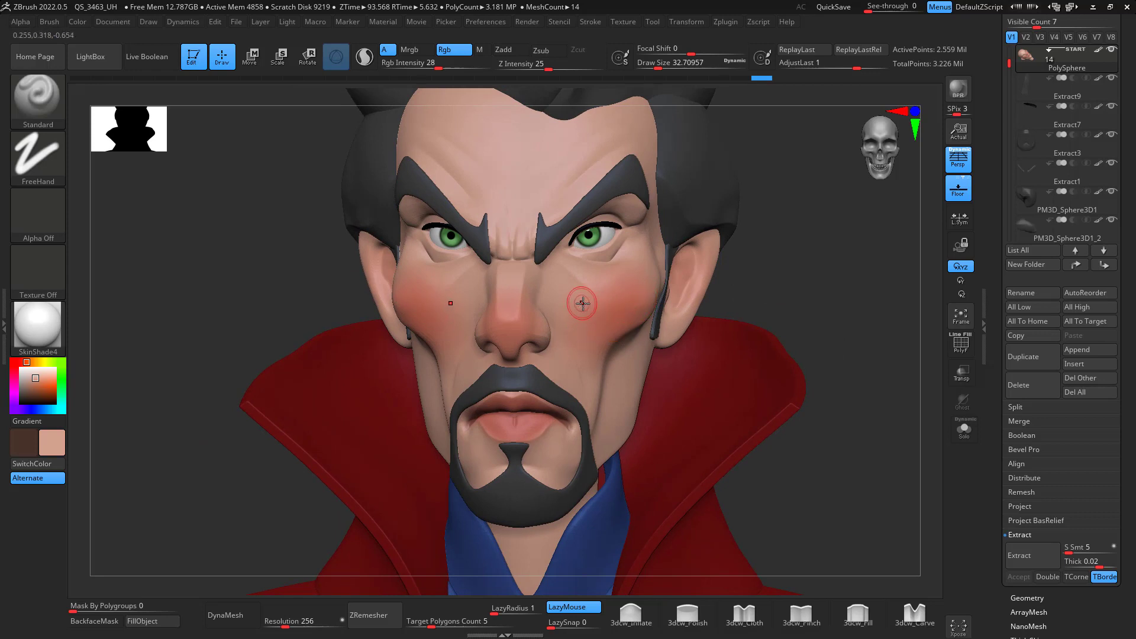
pyautogui.press('c')
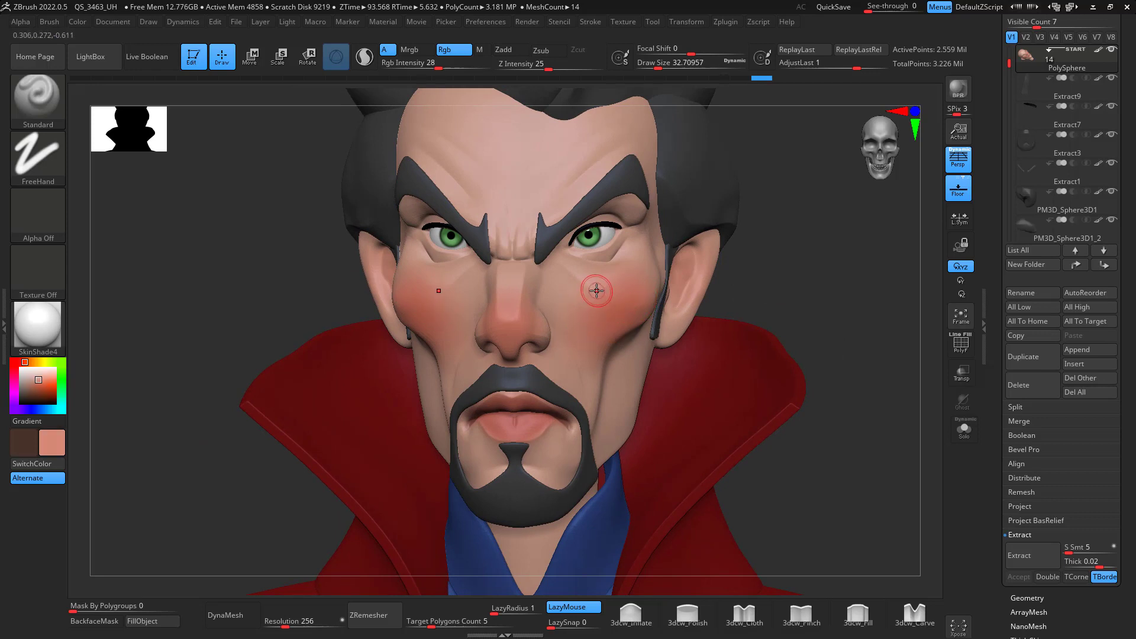
pyautogui.press('space')
pyautogui.moveTo(595, 291); pyautogui.dragTo(590, 292)
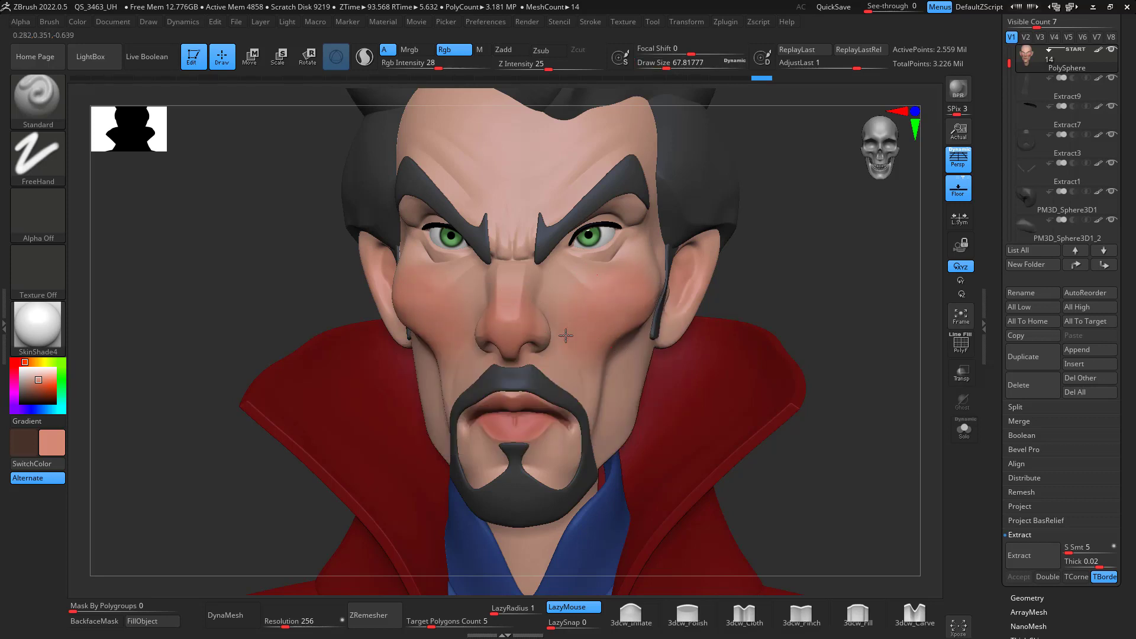
pyautogui.moveTo(579, 335); pyautogui.dragTo(582, 338)
pyautogui.moveTo(834, 367); pyautogui.dragTo(734, 365)
pyautogui.press('space')
pyautogui.moveTo(502, 323); pyautogui.dragTo(523, 331)
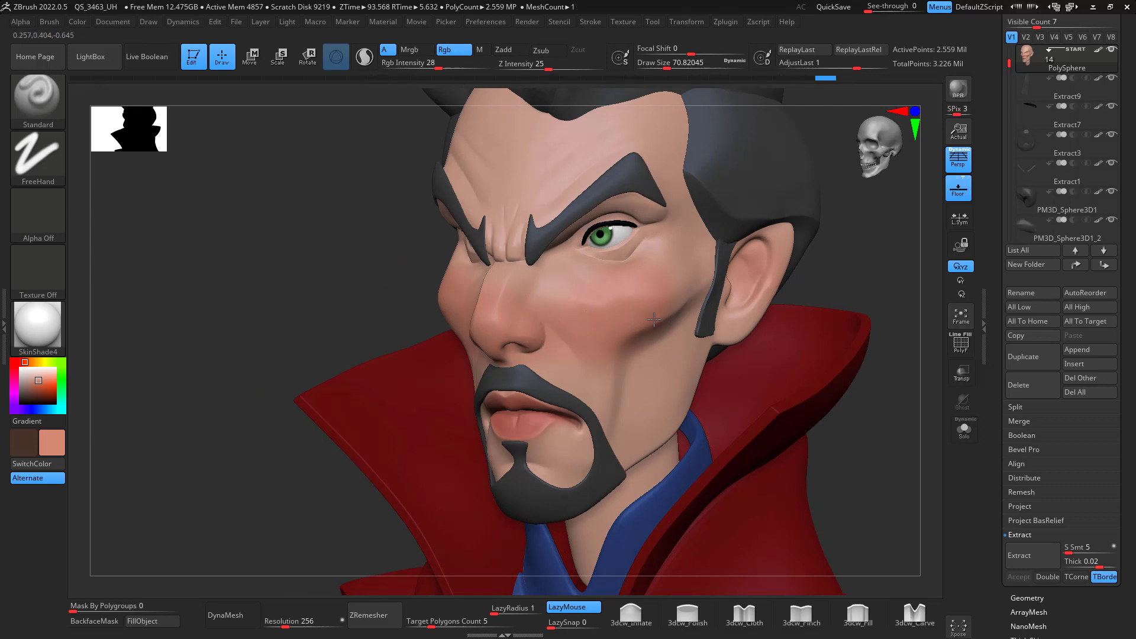
# - Pick a light cyan, set the RGB intensity to 10 and the draw size to about 124, and faintly tint the lower cheek and jaw
pyautogui.moveTo(858, 373)
pyautogui.keyDown('shift'); pyautogui.mouseDown()
pyautogui.moveTo(910, 415)
pyautogui.moveTo(893, 372)
pyautogui.moveTo(970, 372)
pyautogui.moveTo(874, 368)
pyautogui.moveTo(872, 391)
pyautogui.moveTo(880, 368)
pyautogui.moveTo(895, 391)
pyautogui.moveTo(849, 330)
pyautogui.mouseUp(); pyautogui.keyUp('shift')
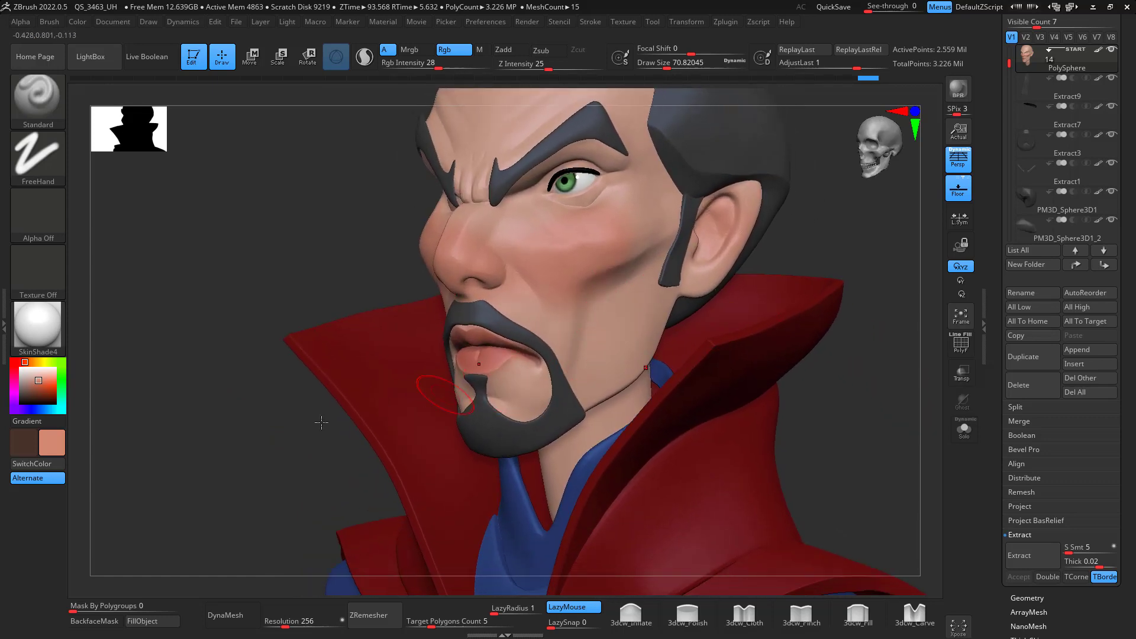
pyautogui.click(55, 407)
pyautogui.click(33, 378)
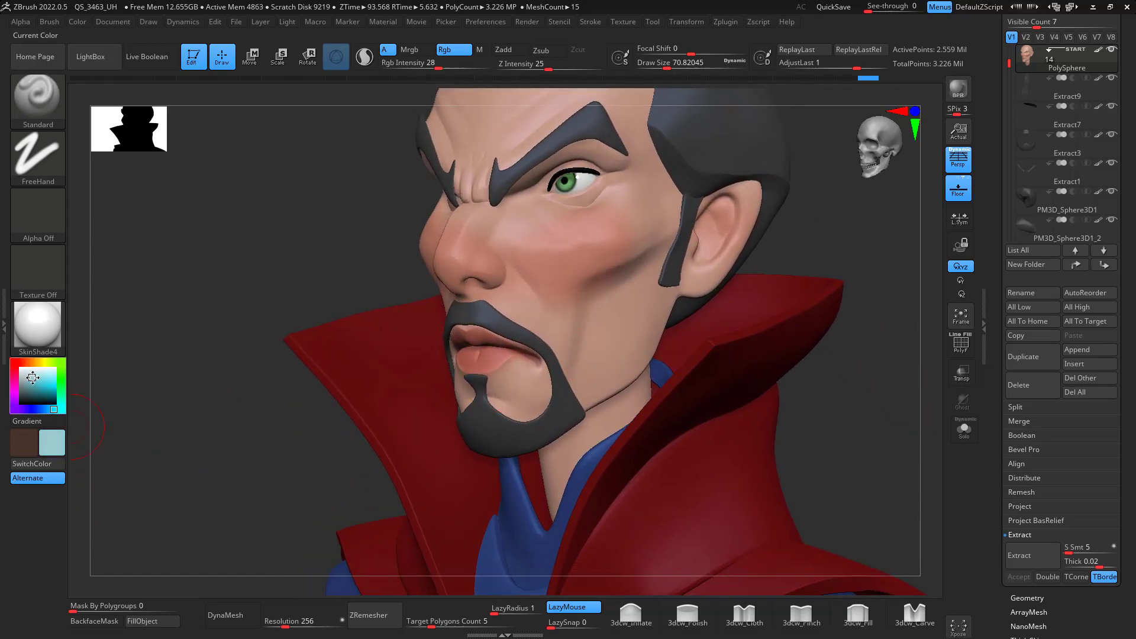
pyautogui.moveTo(439, 63); pyautogui.dragTo(418, 63)
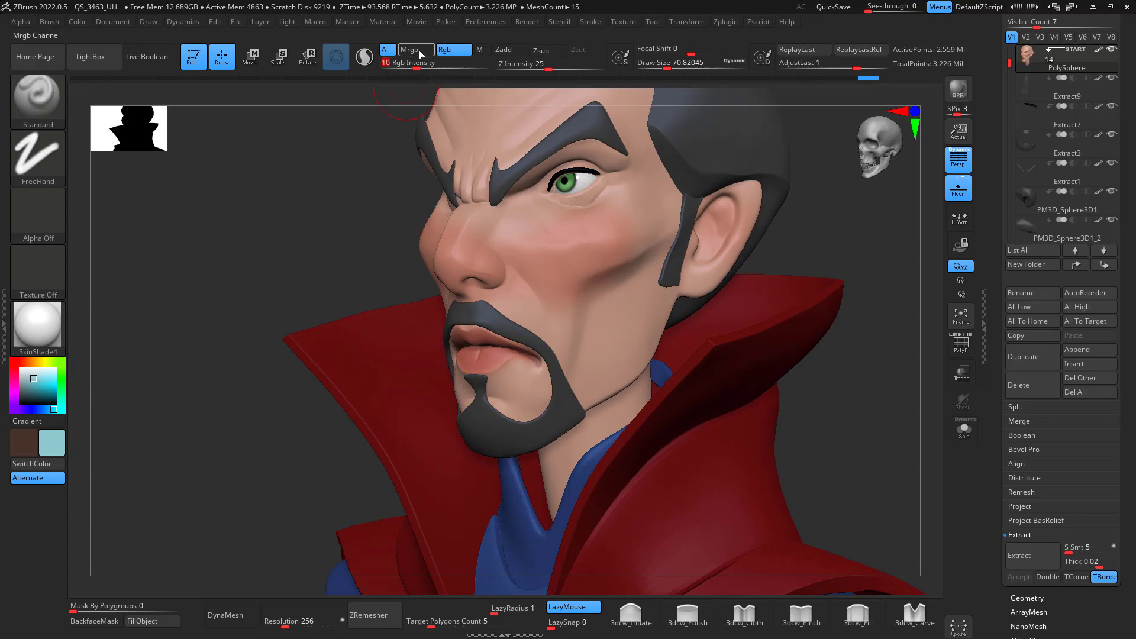
pyautogui.press('space')
pyautogui.moveTo(643, 319); pyautogui.dragTo(591, 399)
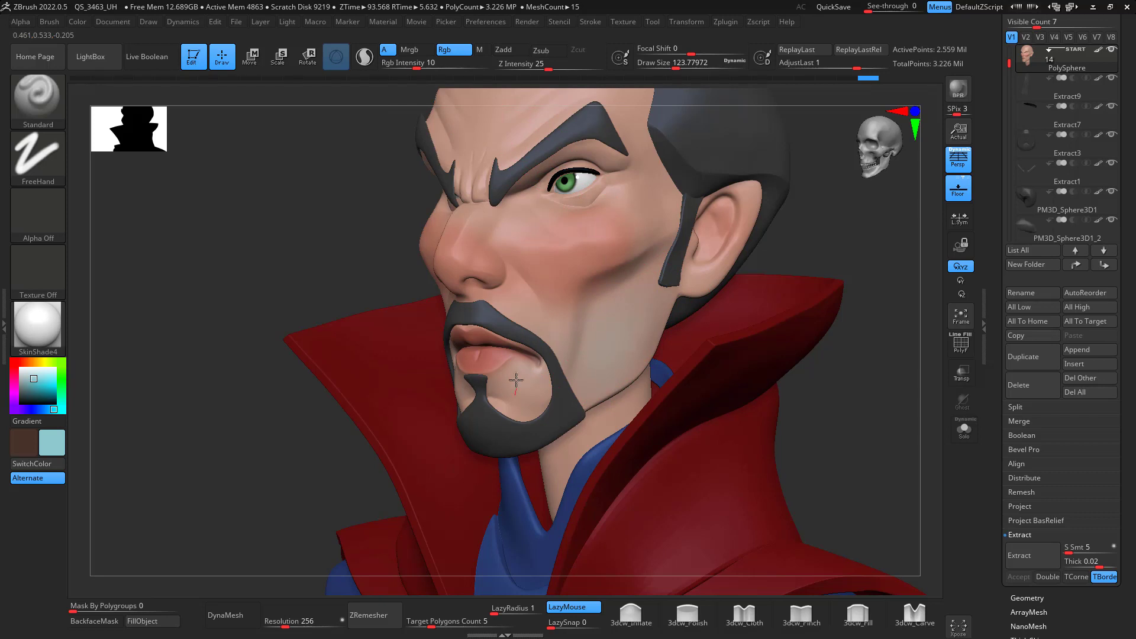
pyautogui.moveTo(625, 404); pyautogui.dragTo(617, 384)
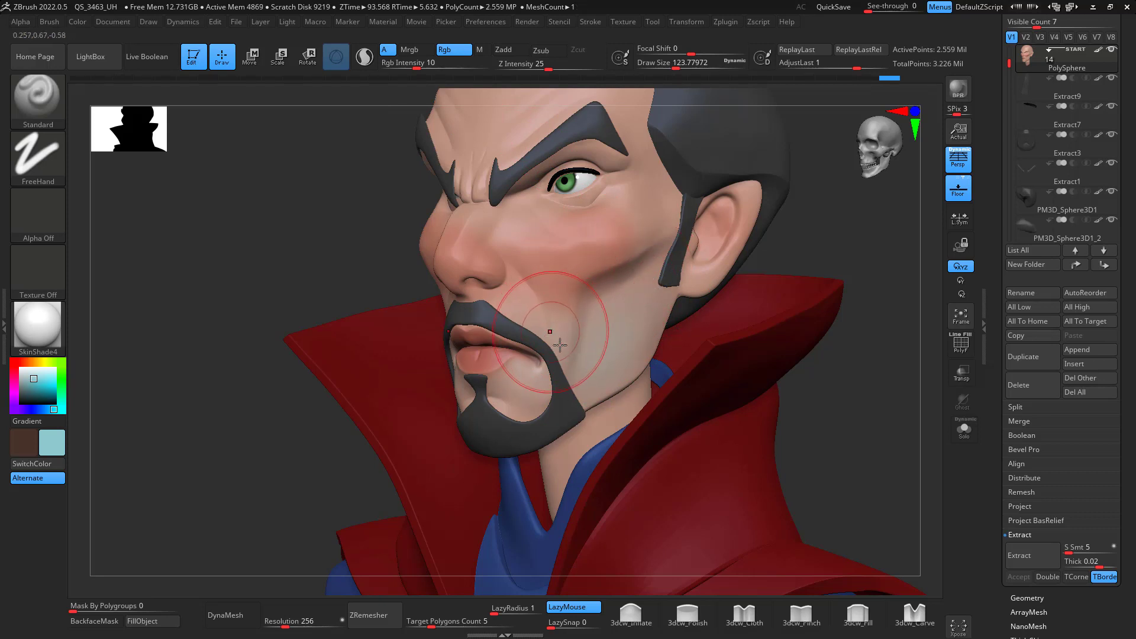
pyautogui.hotkey('ctrl', 'z')
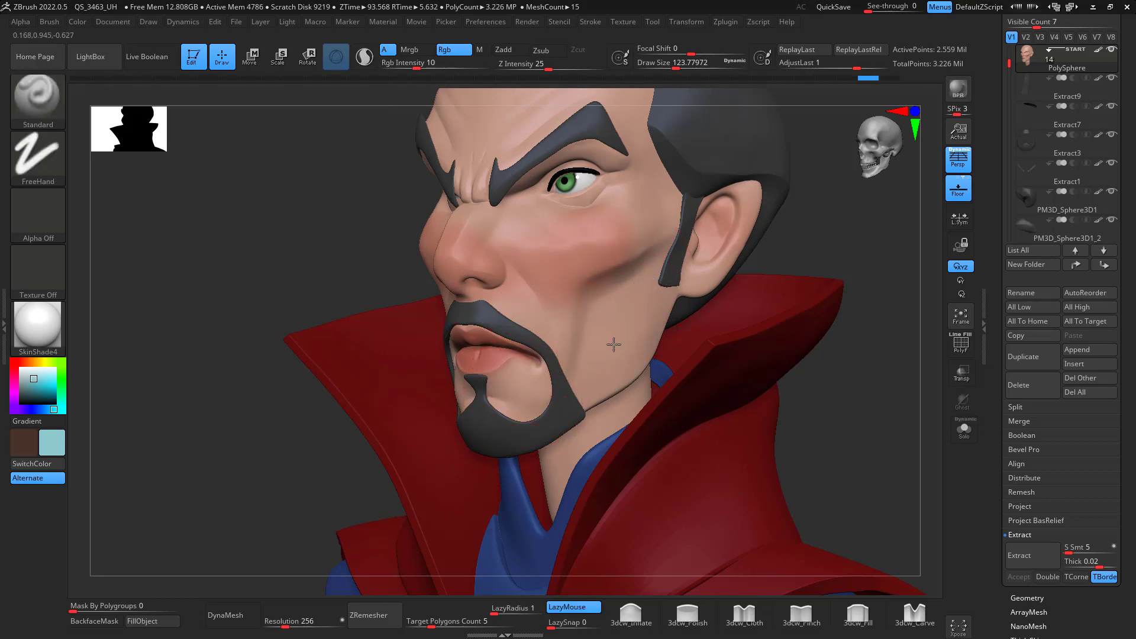
pyautogui.moveTo(582, 347); pyautogui.dragTo(566, 380)
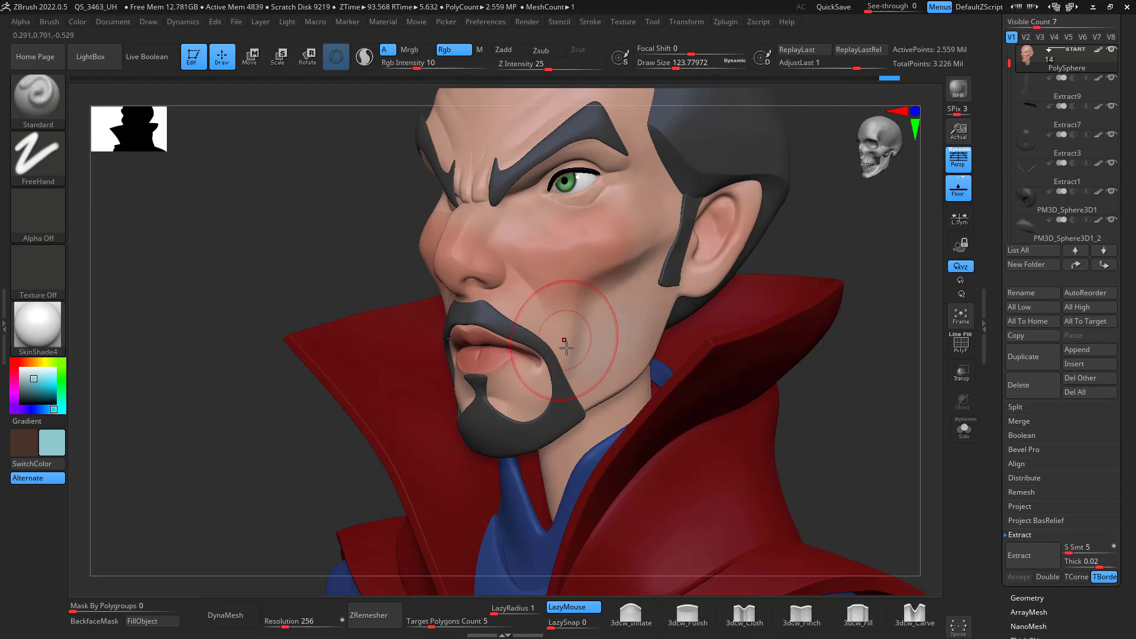
pyautogui.moveTo(593, 311); pyautogui.dragTo(576, 351)
pyautogui.moveTo(595, 287); pyautogui.dragTo(567, 343)
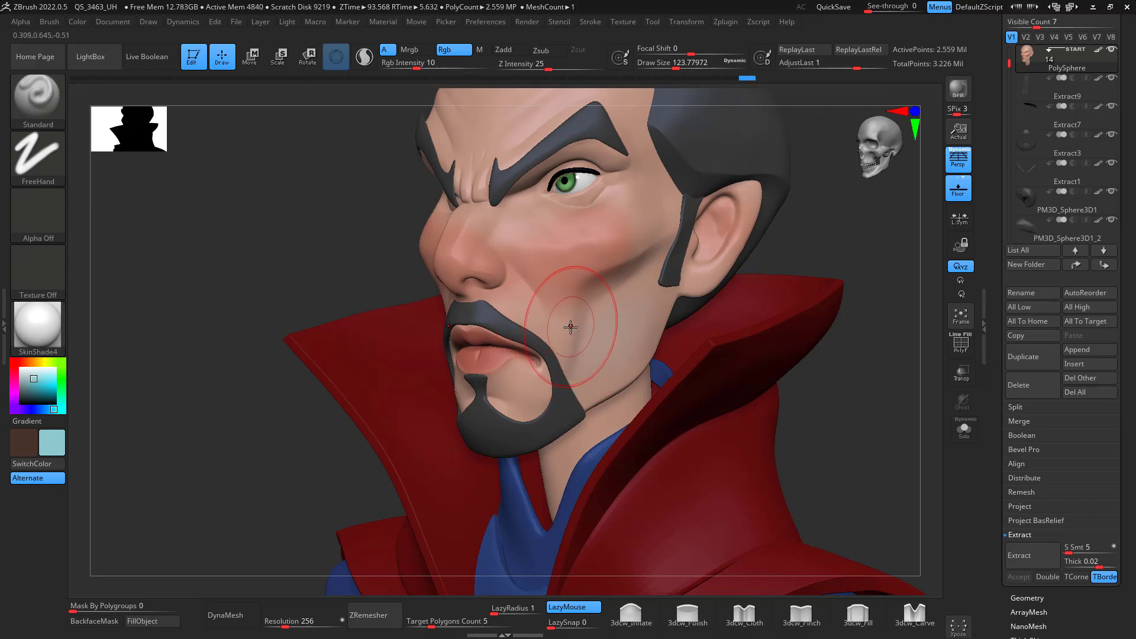
# - Sample the nearby skin tone and the cheek's pink, and blend the colour transition along the cheekbone
pyautogui.press('c')
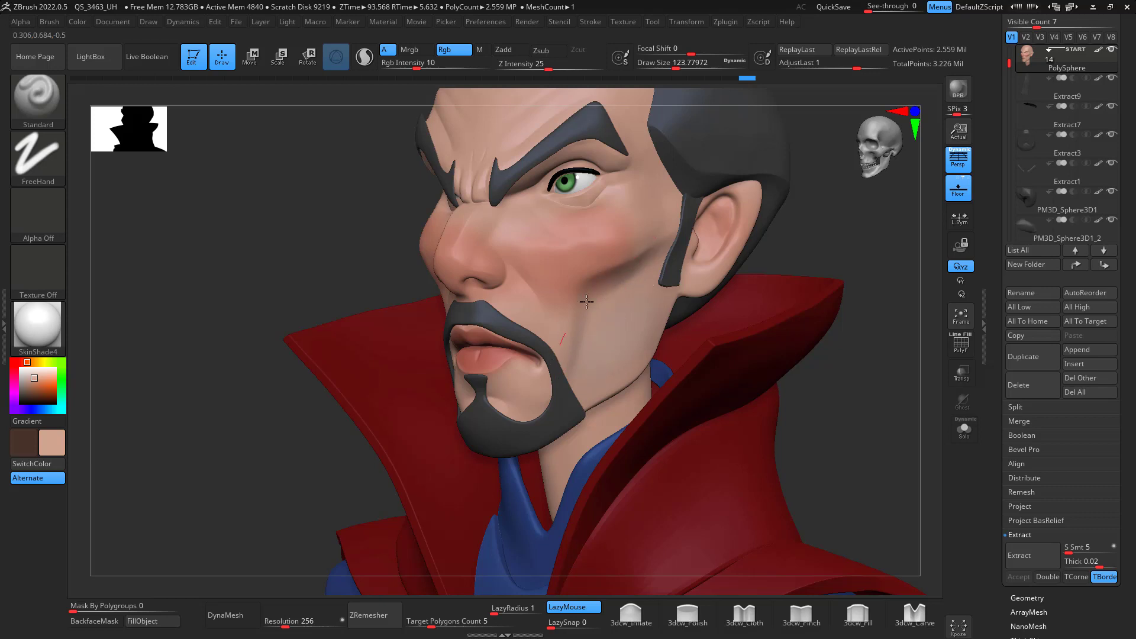
pyautogui.press('c')
pyautogui.moveTo(609, 312)
pyautogui.mouseDown()
pyautogui.moveTo(617, 260)
pyautogui.moveTo(687, 199)
pyautogui.mouseUp()
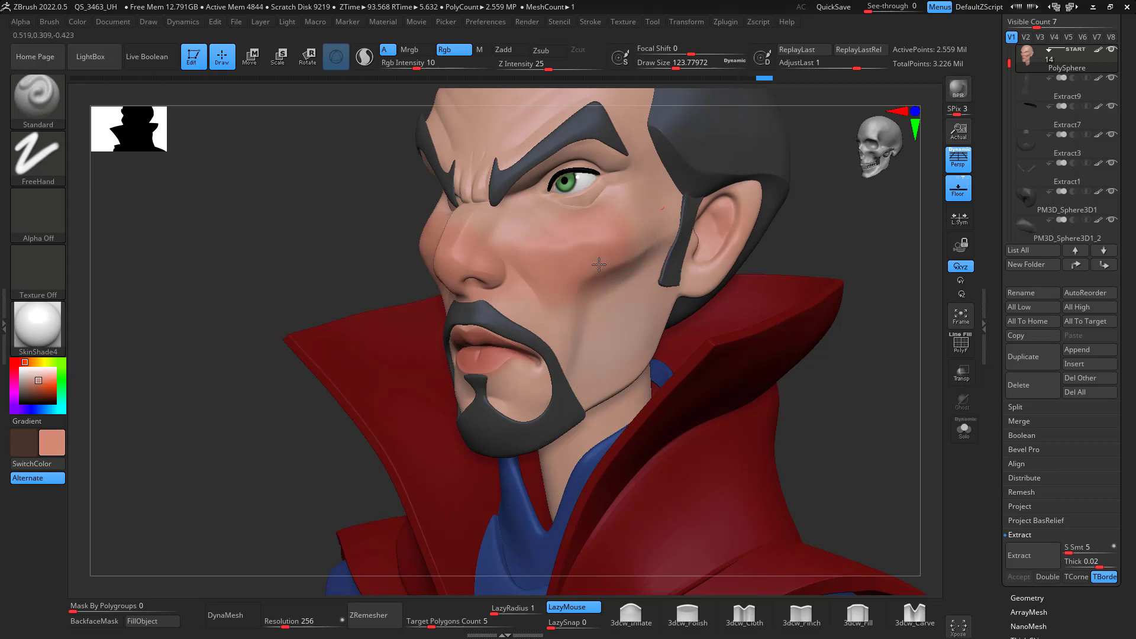
# - Sample a lighter skin tone, set the draw size to about 87, and soften the skin around the moustache and mouth
pyautogui.moveTo(870, 379)
pyautogui.mouseDown()
pyautogui.moveTo(861, 452)
pyautogui.moveTo(828, 456)
pyautogui.mouseUp()
pyautogui.keyDown('alt'); pyautogui.moveTo(828, 456); pyautogui.dragTo(820, 491); pyautogui.keyUp('alt')
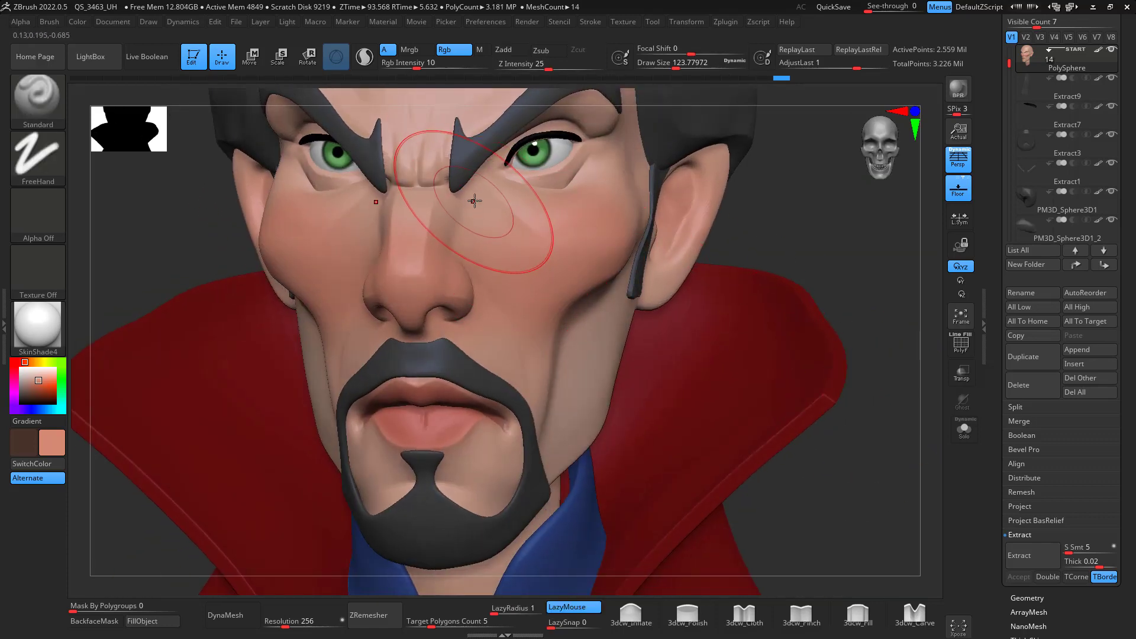
pyautogui.press('c')
pyautogui.press('space')
pyautogui.moveTo(500, 346); pyautogui.dragTo(471, 341)
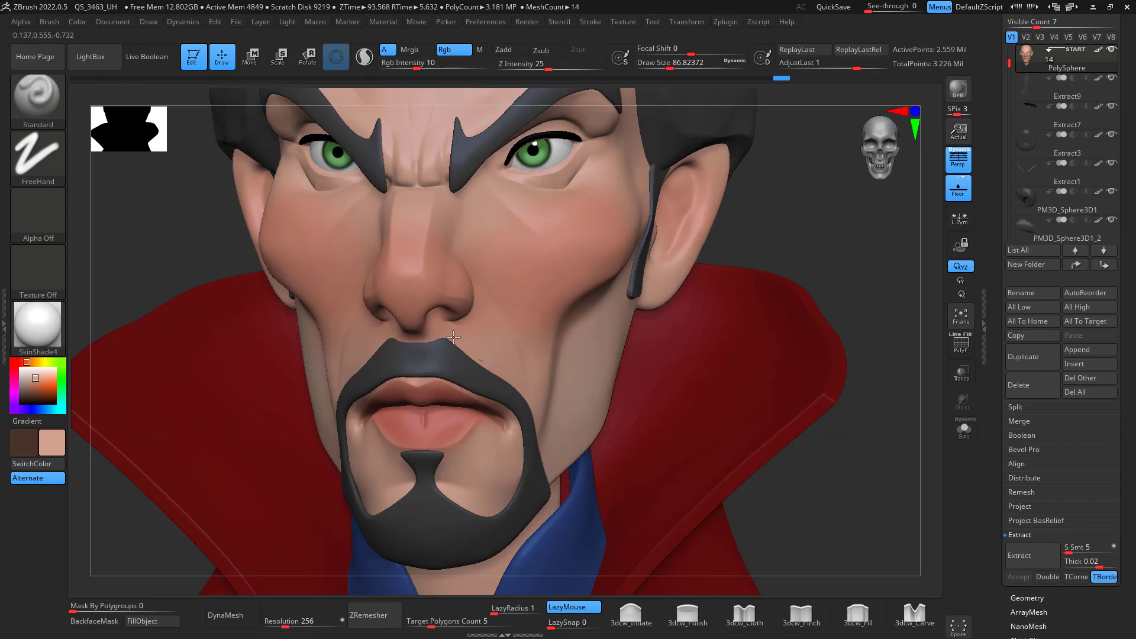
pyautogui.moveTo(515, 405); pyautogui.dragTo(532, 426)
# - Pick an orange-brown, set the draw size to about 41 and the RGB intensity to 19, and shade the bags under the eyes
pyautogui.moveTo(790, 364)
pyautogui.mouseDown()
pyautogui.moveTo(892, 314)
pyautogui.moveTo(877, 288)
pyautogui.mouseUp()
pyautogui.keyDown('alt'); pyautogui.moveTo(897, 325); pyautogui.dragTo(918, 365); pyautogui.keyUp('alt')
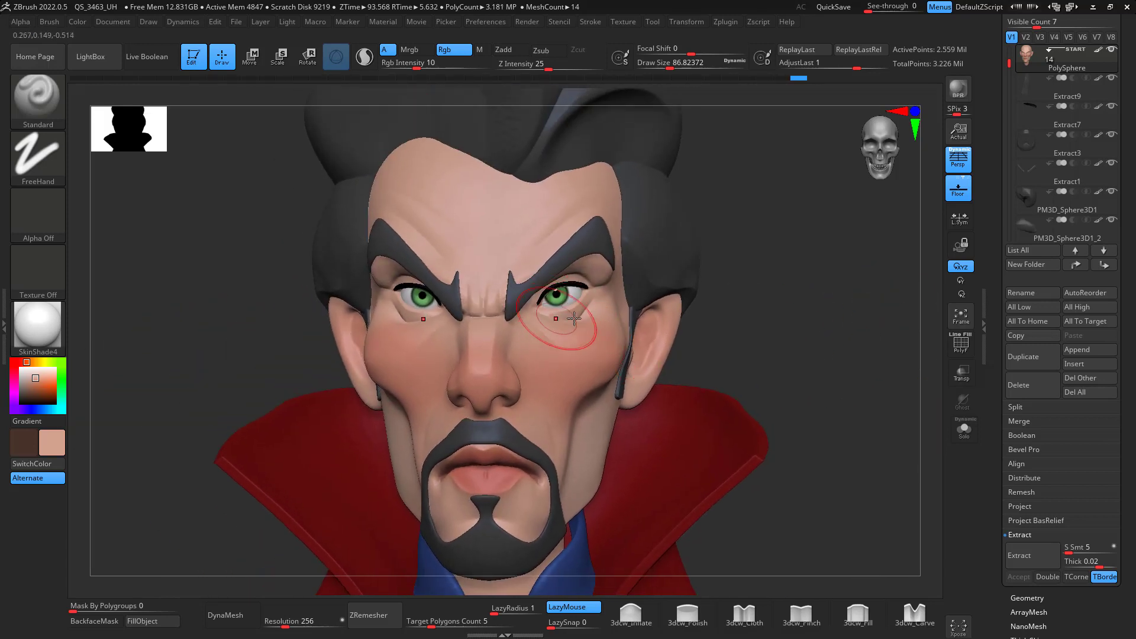
pyautogui.moveTo(724, 239)
pyautogui.mouseDown()
pyautogui.moveTo(804, 299)
pyautogui.moveTo(792, 334)
pyautogui.mouseUp()
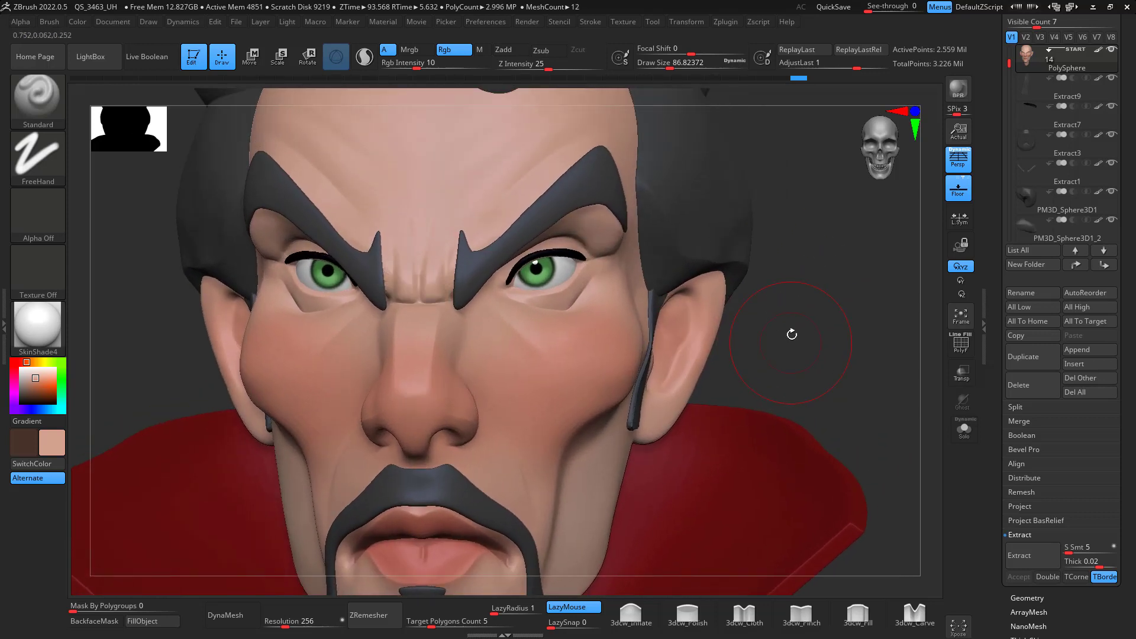
pyautogui.press('space')
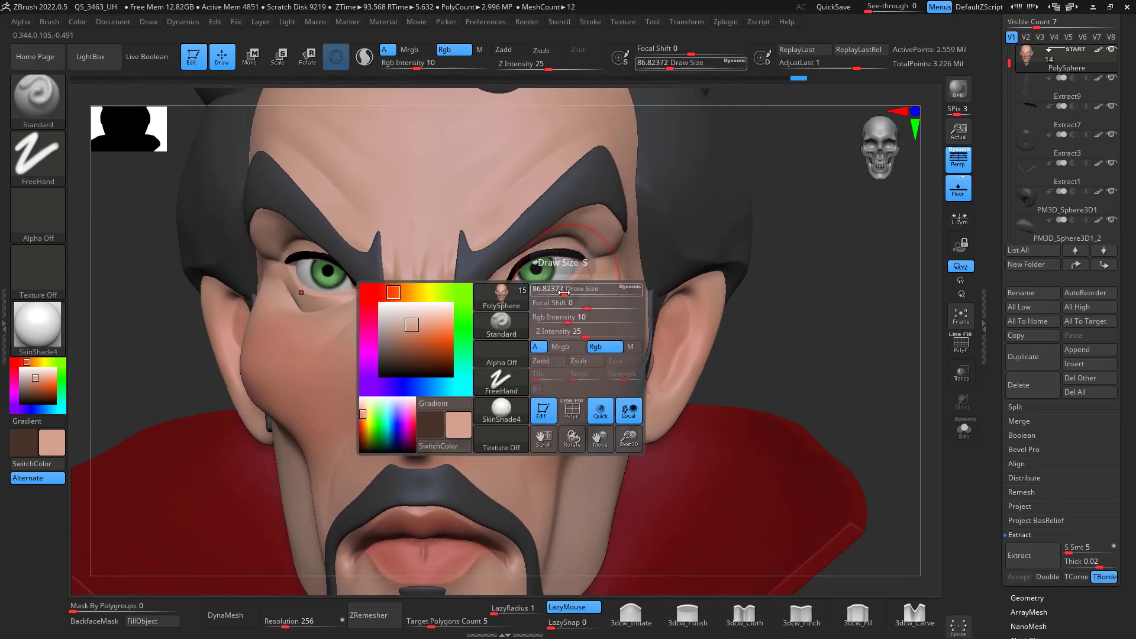
pyautogui.moveTo(562, 290); pyautogui.dragTo(558, 291)
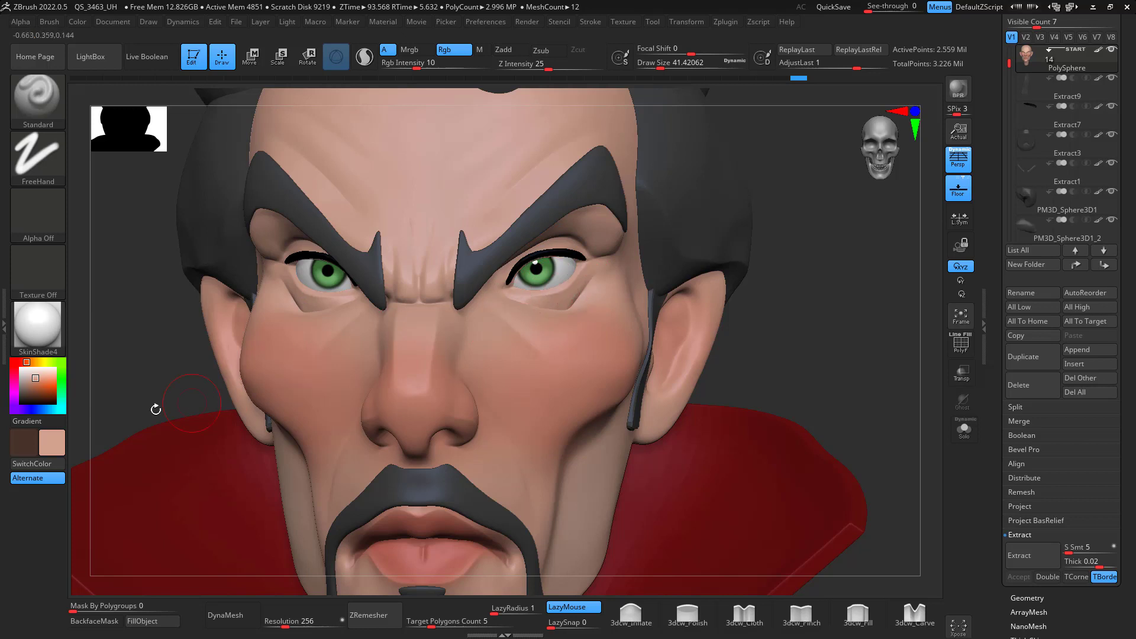
pyautogui.moveTo(36, 382); pyautogui.dragTo(37, 389)
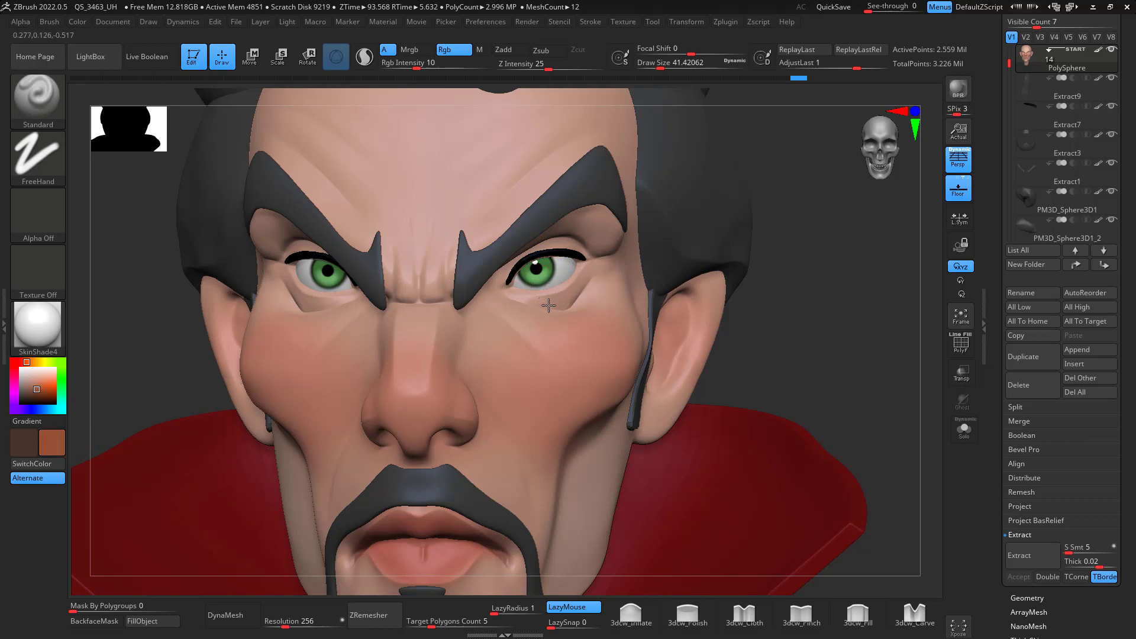
pyautogui.moveTo(567, 299); pyautogui.dragTo(519, 310)
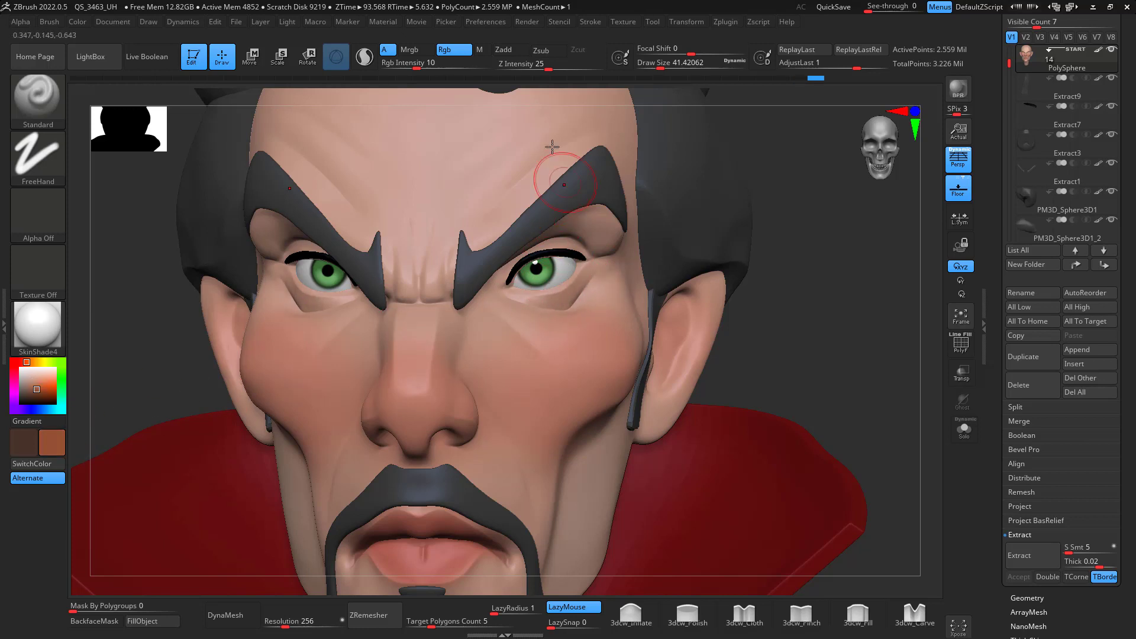
pyautogui.moveTo(417, 68); pyautogui.dragTo(428, 68)
pyautogui.moveTo(565, 290); pyautogui.dragTo(524, 294)
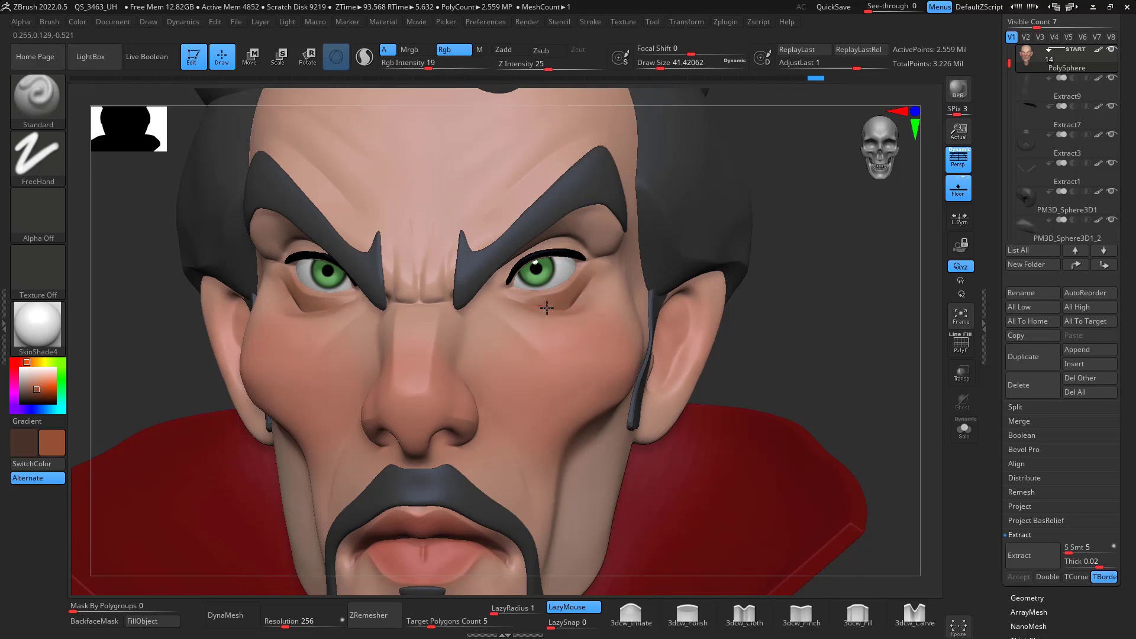
pyautogui.moveTo(568, 305); pyautogui.dragTo(492, 294)
# - Paint the orange-brown shading along the upper eyelid and around the inner corner of the eye
pyautogui.moveTo(815, 320); pyautogui.dragTo(791, 330)
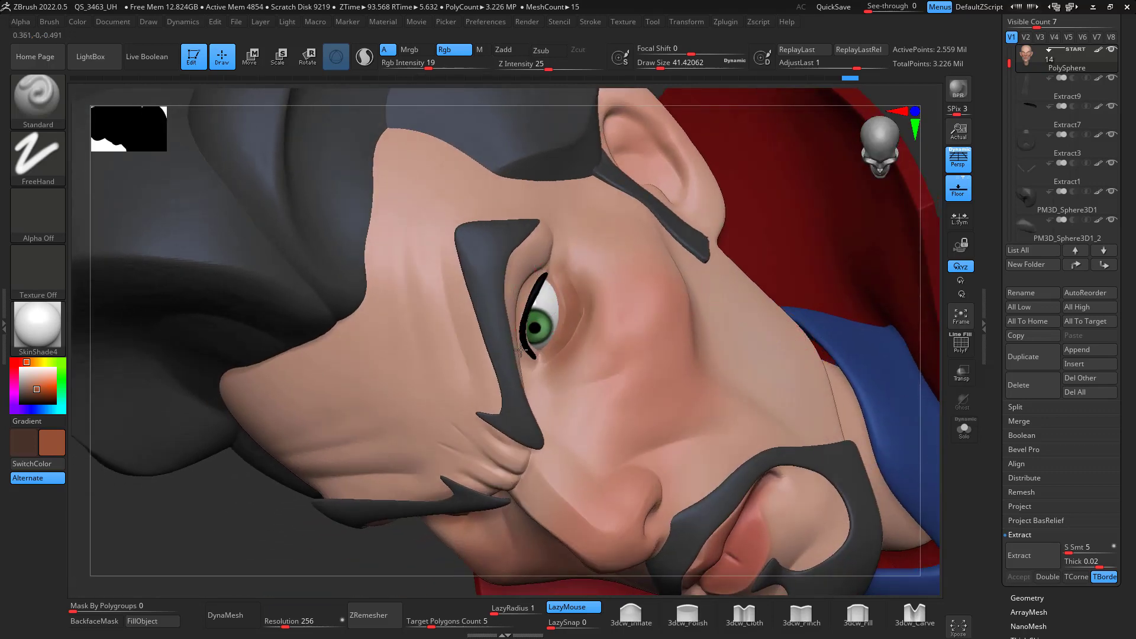
pyautogui.moveTo(532, 270); pyautogui.dragTo(518, 331)
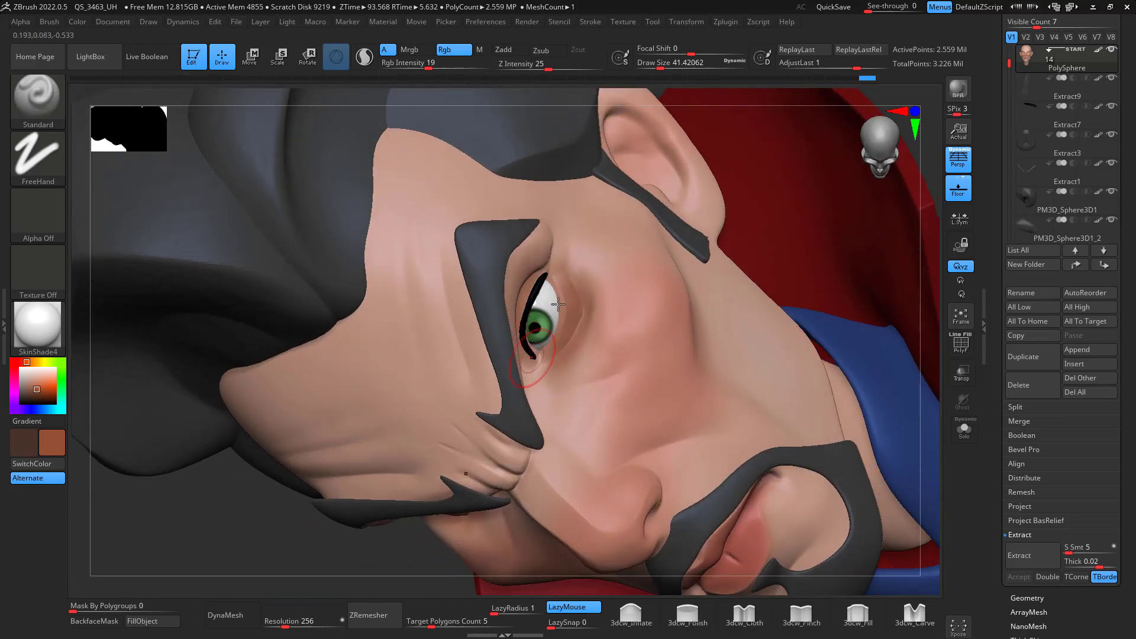
pyautogui.moveTo(540, 372); pyautogui.dragTo(523, 302)
# - Set the draw size to 28.75, pick a deeper red-orange, and strengthen the colour directly below the eye
pyautogui.moveTo(929, 357); pyautogui.dragTo(857, 308)
pyautogui.moveTo(618, 327)
pyautogui.mouseDown()
pyautogui.moveTo(637, 319)
pyautogui.moveTo(610, 324)
pyautogui.mouseUp()
pyautogui.press('c')
pyautogui.press('space')
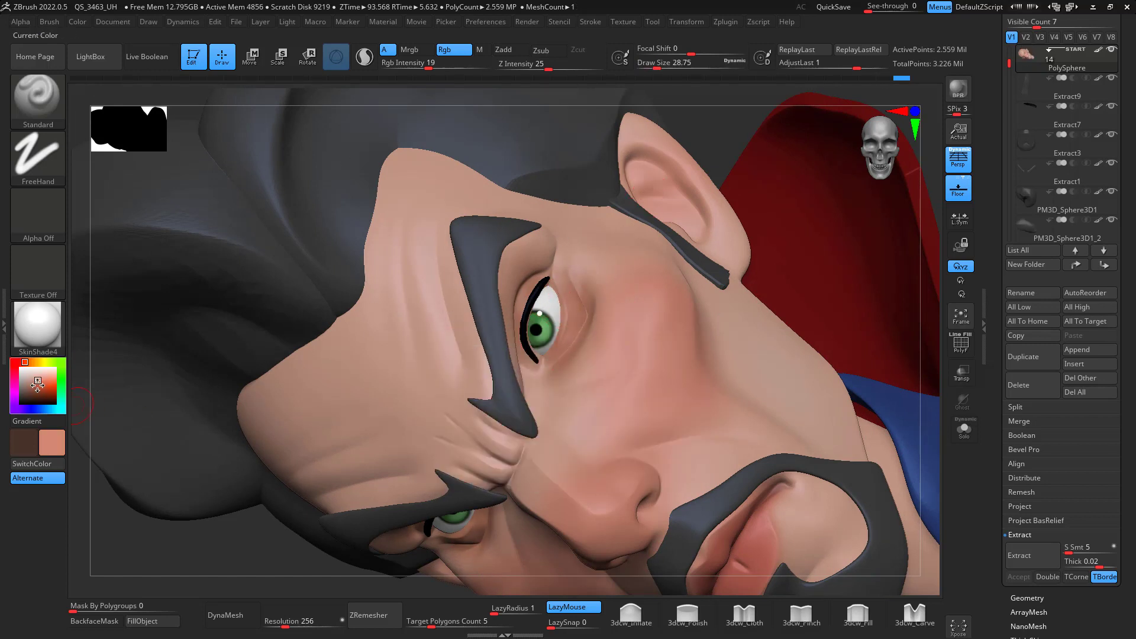
pyautogui.press('c')
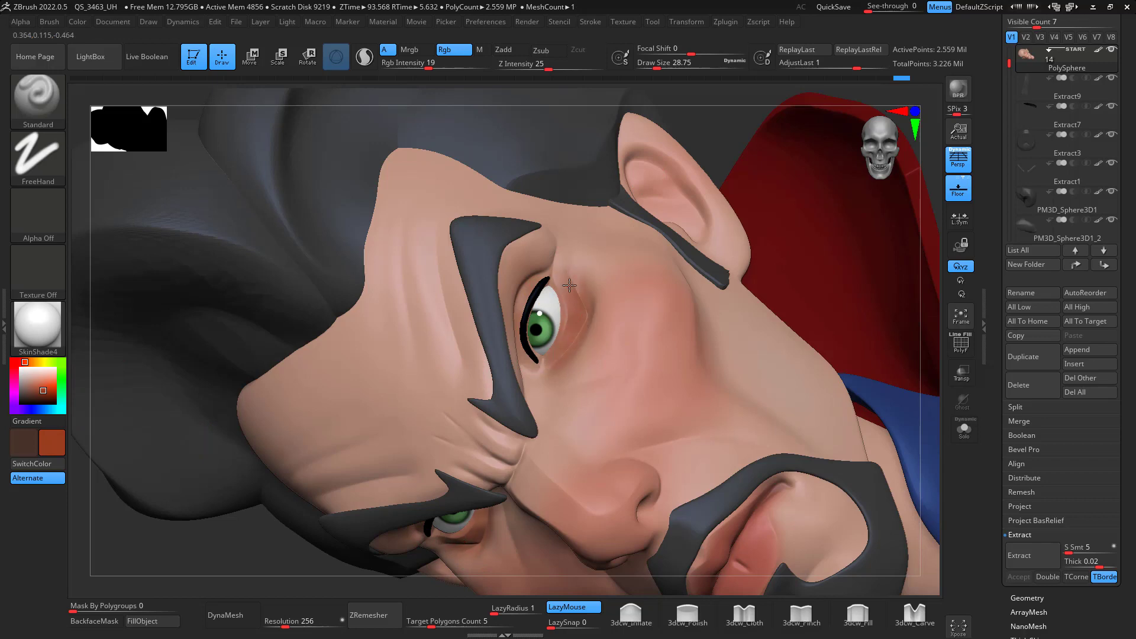
# - Pick a light pink, set the RGB intensity to 44 and the draw size to about 14, and paint the lower eyelid rim and inner eye corner
pyautogui.moveTo(932, 411); pyautogui.dragTo(906, 431)
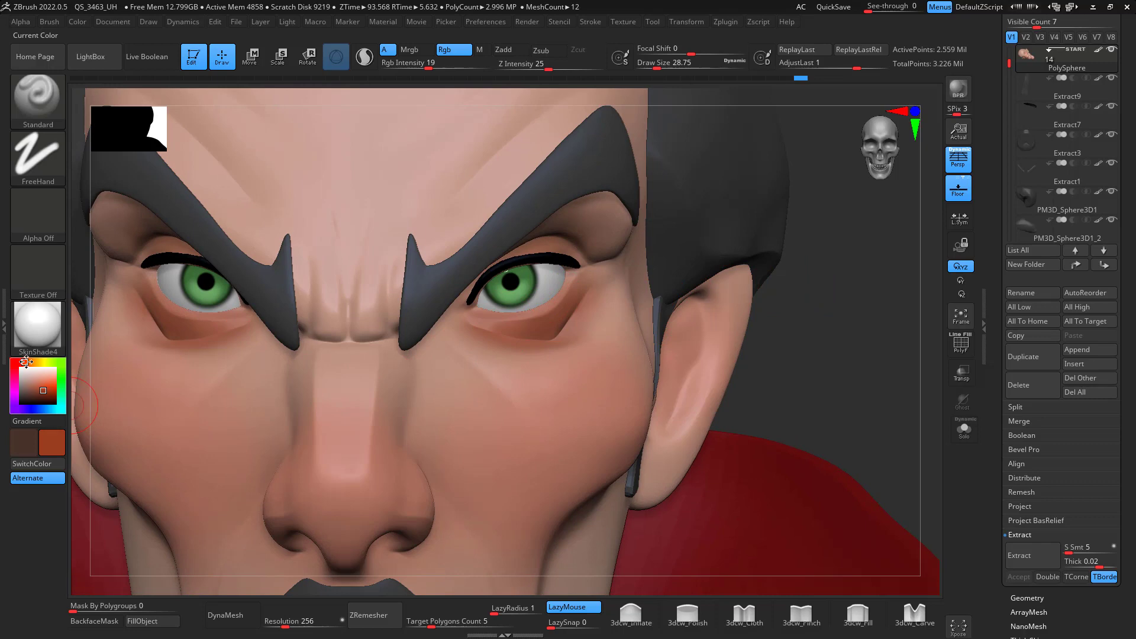
pyautogui.moveTo(44, 390); pyautogui.dragTo(43, 378)
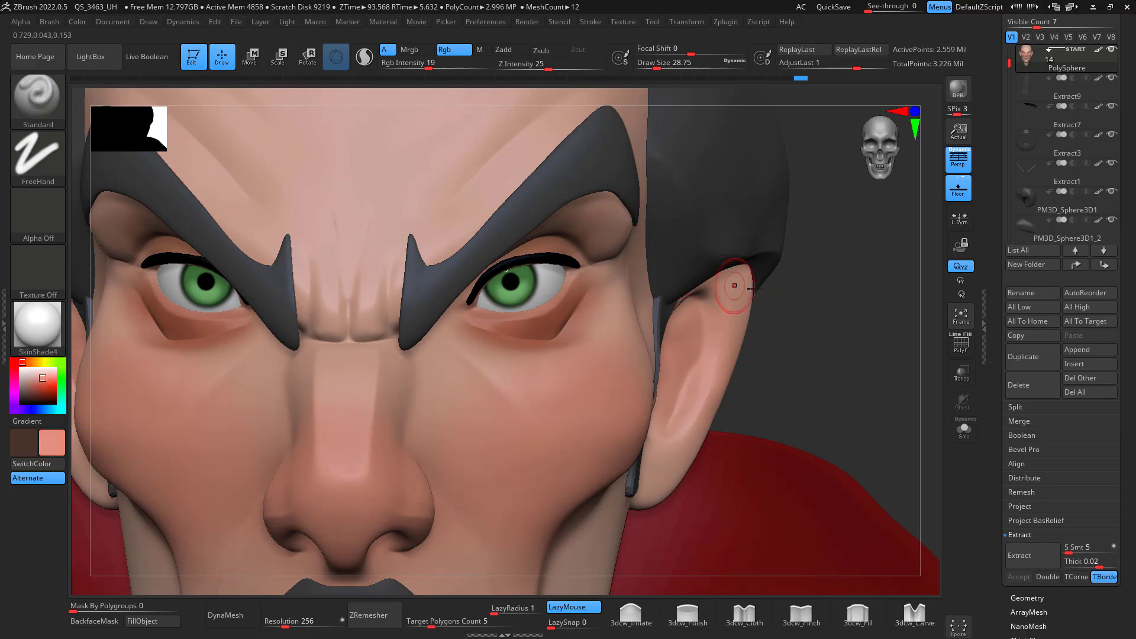
pyautogui.moveTo(769, 285)
pyautogui.mouseDown()
pyautogui.moveTo(824, 283)
pyautogui.moveTo(875, 309)
pyautogui.moveTo(893, 254)
pyautogui.moveTo(907, 266)
pyautogui.moveTo(594, 357)
pyautogui.mouseUp()
pyautogui.rightClick(595, 359)
pyautogui.moveTo(432, 65); pyautogui.dragTo(453, 66)
pyautogui.moveTo(593, 329); pyautogui.dragTo(585, 377)
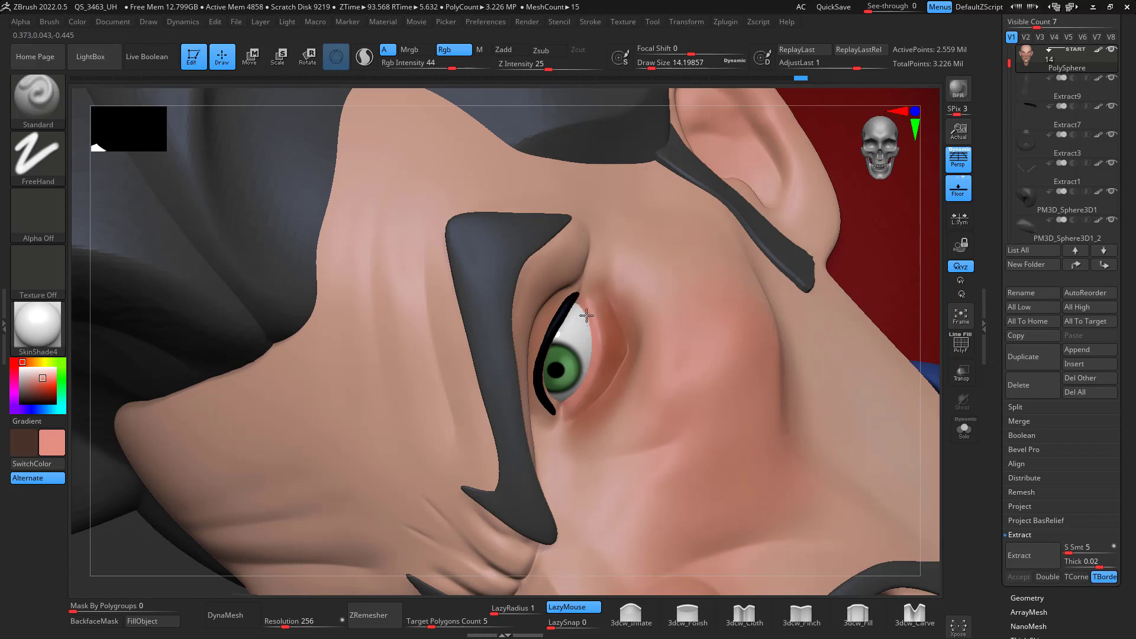
pyautogui.moveTo(559, 410); pyautogui.dragTo(587, 310)
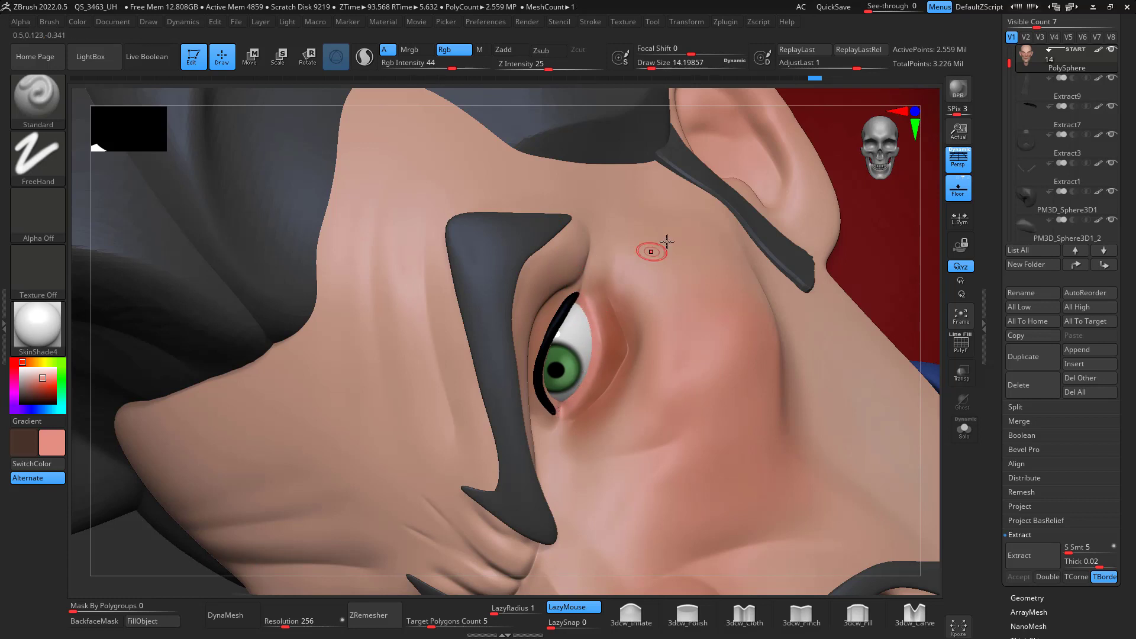
pyautogui.moveTo(927, 340); pyautogui.dragTo(792, 331)
pyautogui.moveTo(537, 373); pyautogui.dragTo(539, 381)
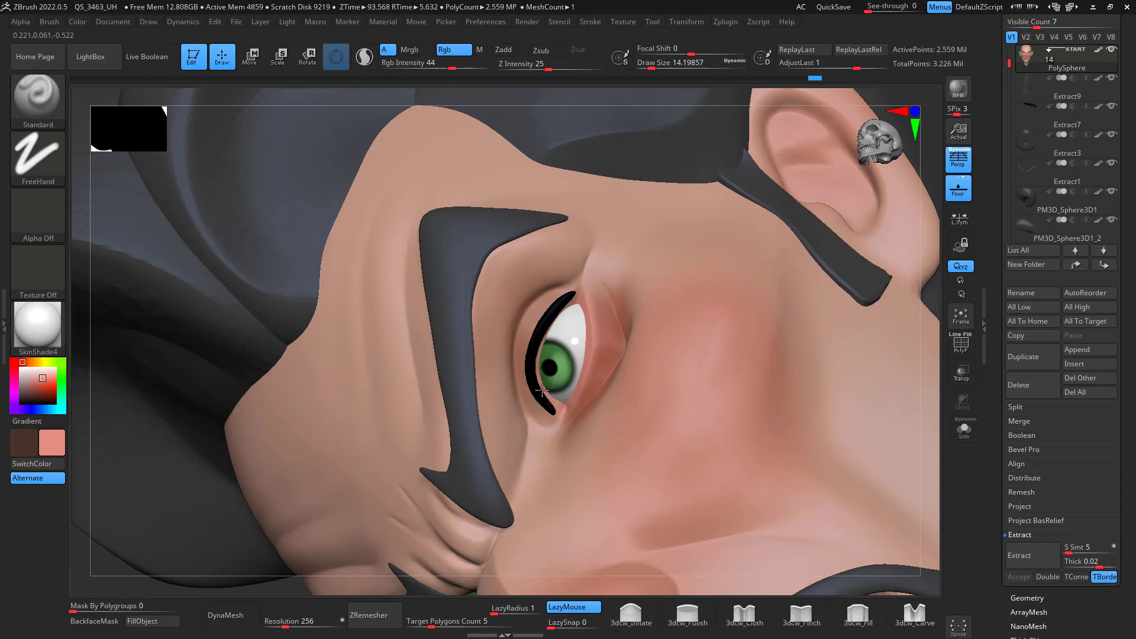
pyautogui.moveTo(562, 419); pyautogui.dragTo(564, 422)
# - Sample the reddish brown below the eye, set the RGB intensity to 16 and the draw size to about 23, and blend the under-eye shading
pyautogui.moveTo(925, 376)
pyautogui.mouseDown()
pyautogui.moveTo(933, 388)
pyautogui.moveTo(911, 432)
pyautogui.moveTo(903, 301)
pyautogui.mouseUp()
pyautogui.keyDown('alt'); pyautogui.moveTo(890, 389); pyautogui.dragTo(883, 354); pyautogui.keyUp('alt')
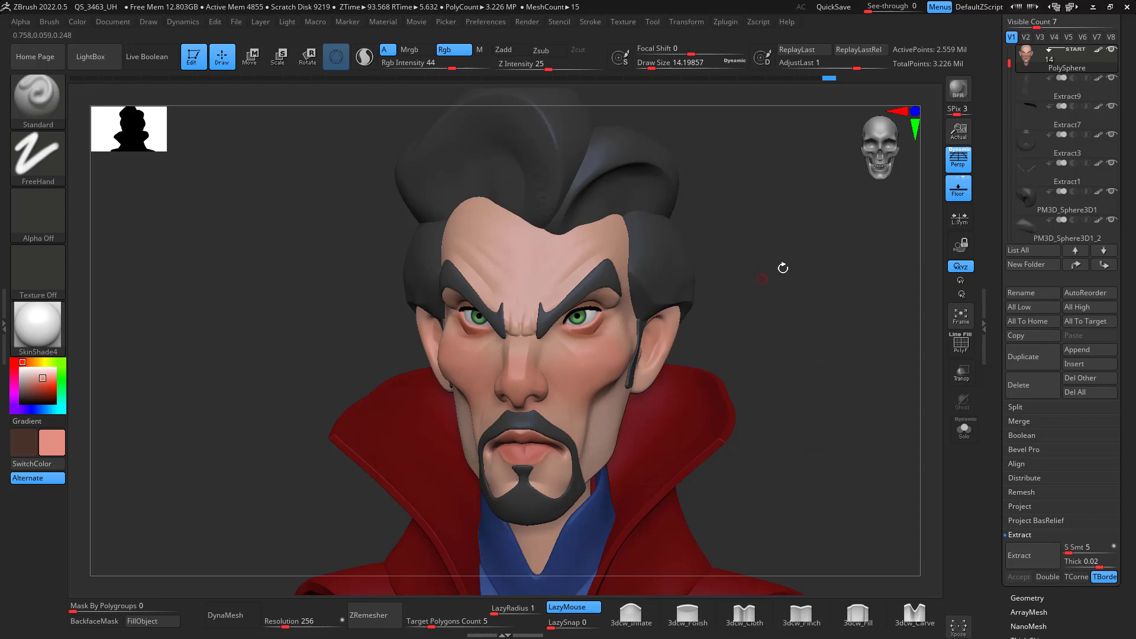
pyautogui.keyDown('alt'); pyautogui.moveTo(782, 267); pyautogui.dragTo(769, 334); pyautogui.keyUp('alt')
pyautogui.press('c')
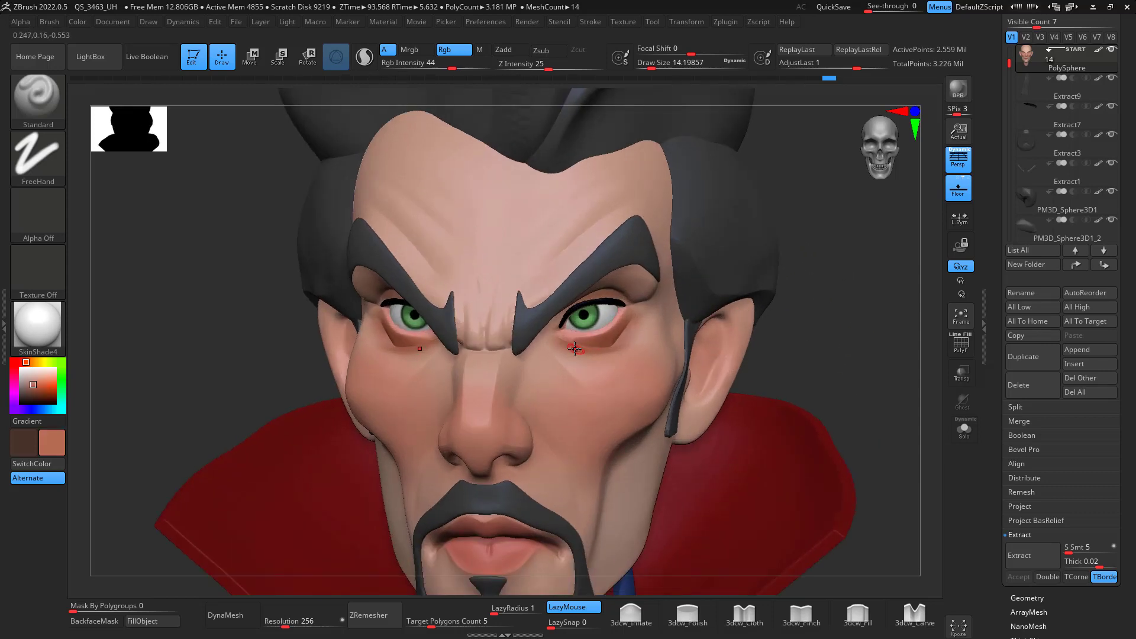
pyautogui.moveTo(452, 63); pyautogui.dragTo(425, 63)
pyautogui.press('space')
pyautogui.moveTo(803, 340); pyautogui.dragTo(568, 341)
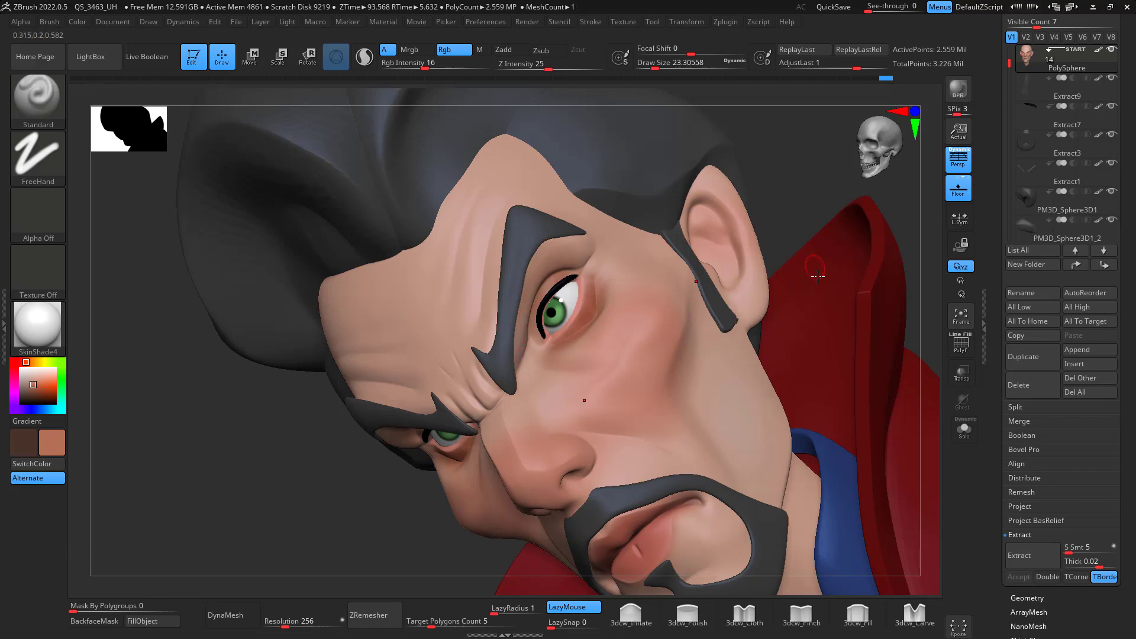
# - Set the draw size to about 10.5 and paint the reddish brown into the frown creases between the eyebrows
pyautogui.moveTo(822, 213); pyautogui.dragTo(723, 279)
pyautogui.press('space')
pyautogui.moveTo(487, 350); pyautogui.dragTo(481, 350)
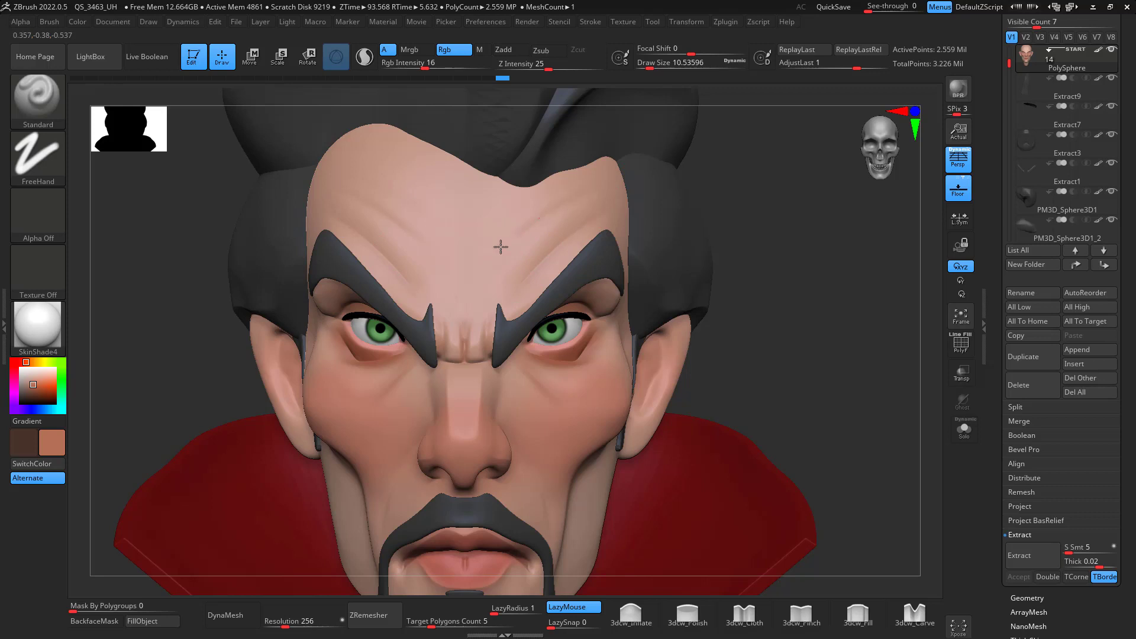
# - Set the focal shift to -29 and the draw size to about 32.7, and paint the reddish brown inside the ear
pyautogui.press('f')
pyautogui.moveTo(826, 249); pyautogui.dragTo(754, 313)
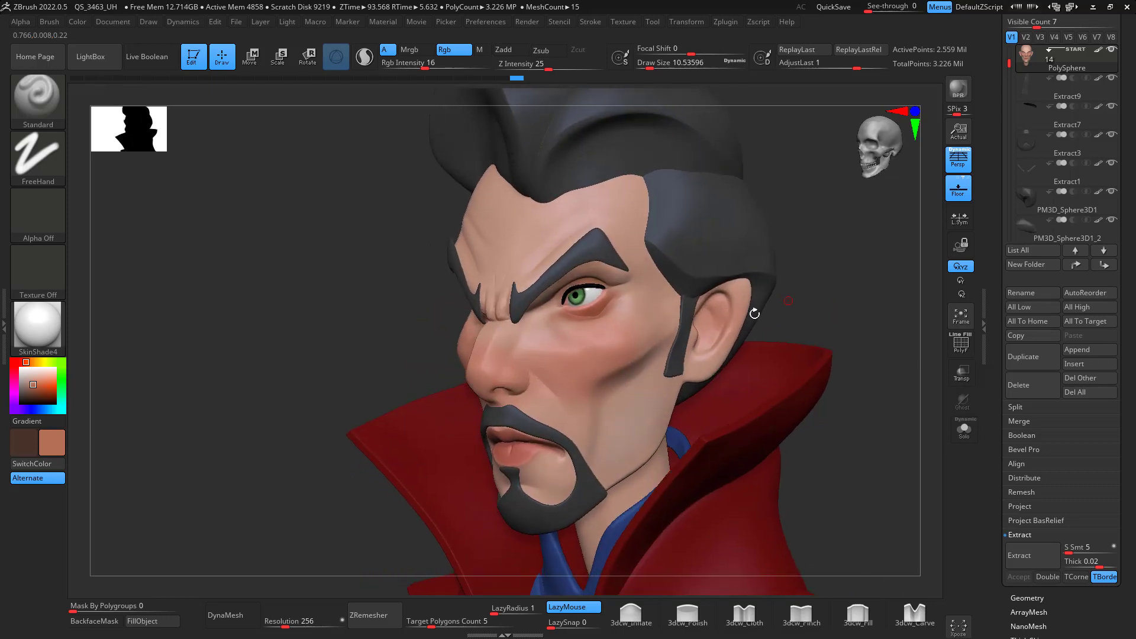
pyautogui.press('space')
pyautogui.moveTo(615, 445); pyautogui.dragTo(627, 449)
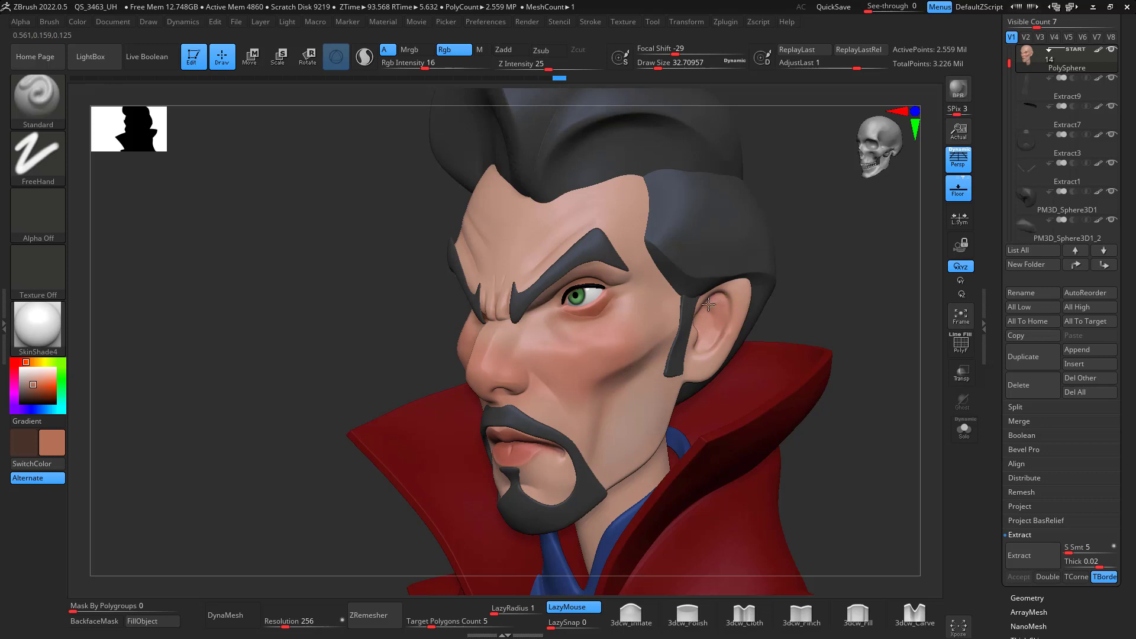
# - Set the draw size to about 53.8 and sample a light pink skin tone from the face
pyautogui.moveTo(809, 317); pyautogui.dragTo(648, 298)
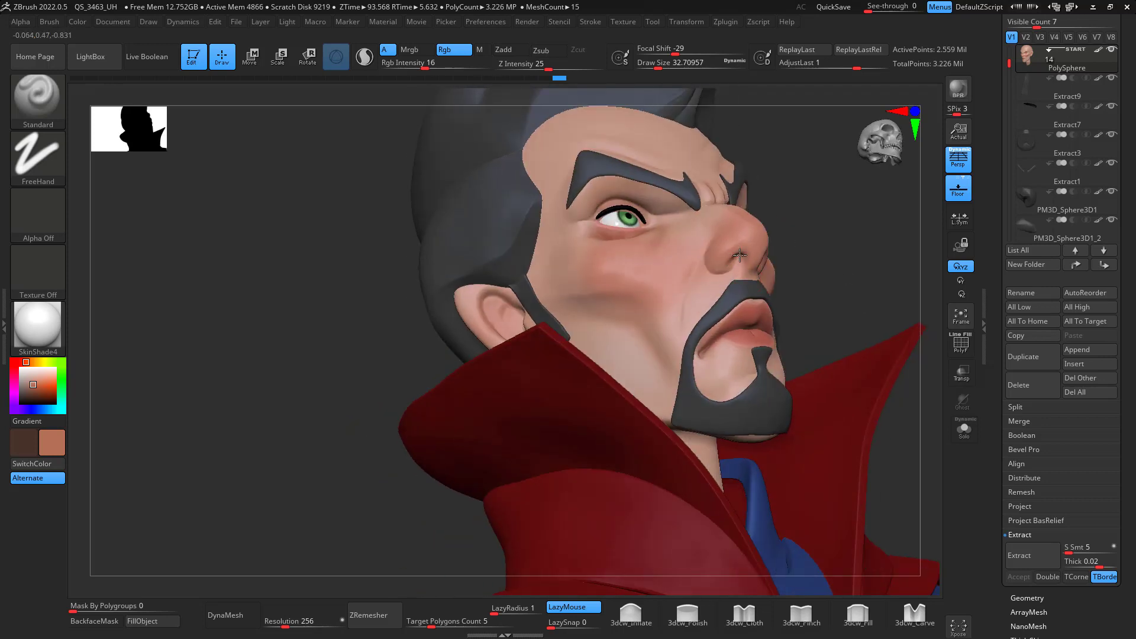
pyautogui.moveTo(813, 266)
pyautogui.mouseDown()
pyautogui.moveTo(935, 236)
pyautogui.moveTo(755, 372)
pyautogui.moveTo(804, 304)
pyautogui.moveTo(814, 327)
pyautogui.moveTo(819, 297)
pyautogui.moveTo(823, 323)
pyautogui.mouseUp()
pyautogui.press('space')
pyautogui.moveTo(602, 300); pyautogui.dragTo(609, 301)
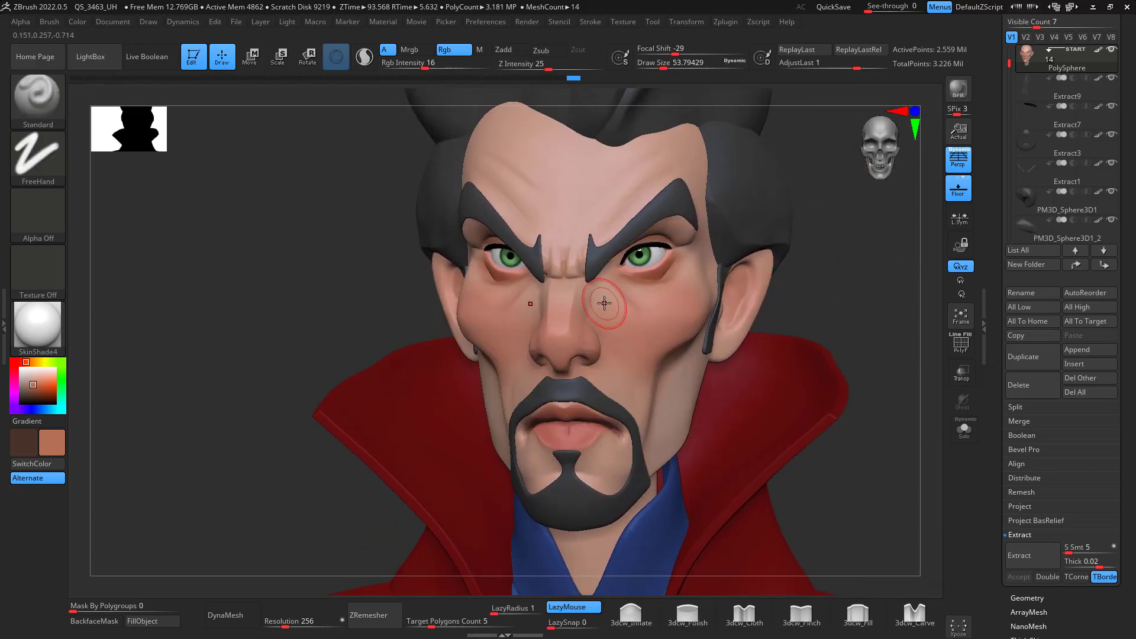
pyautogui.press('c')
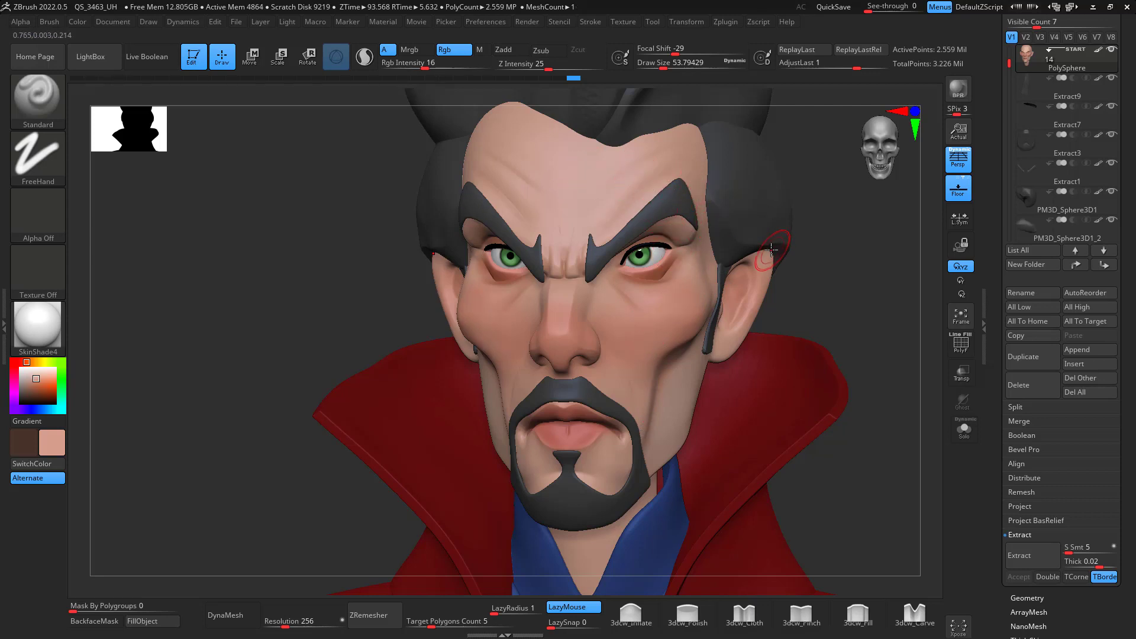
pyautogui.moveTo(811, 228); pyautogui.dragTo(816, 252)
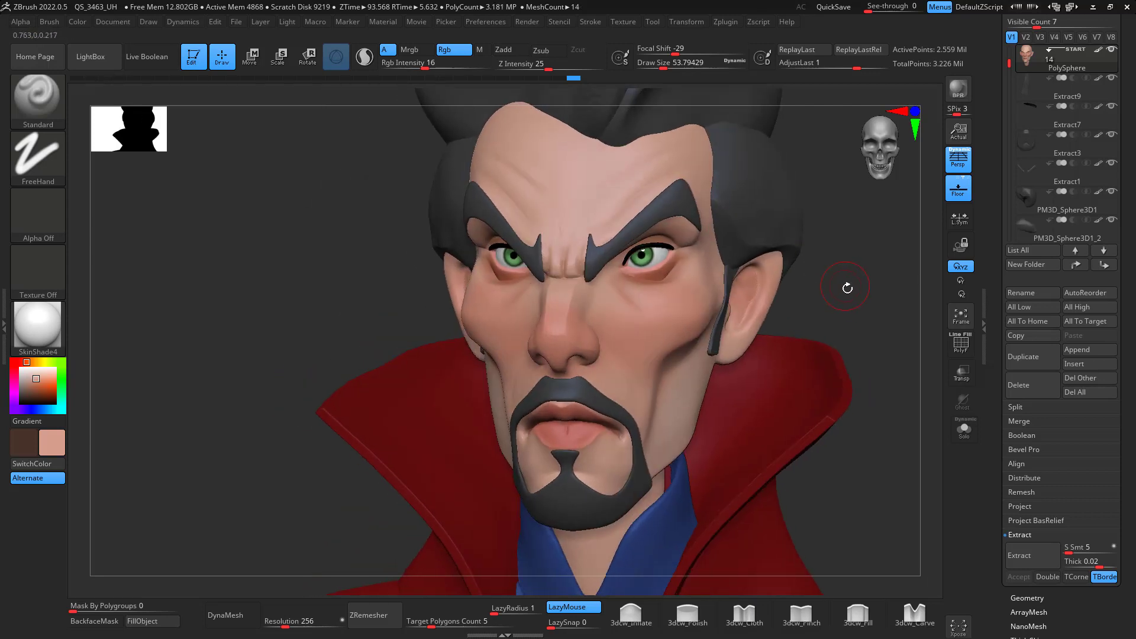
pyautogui.moveTo(847, 288); pyautogui.dragTo(798, 301)
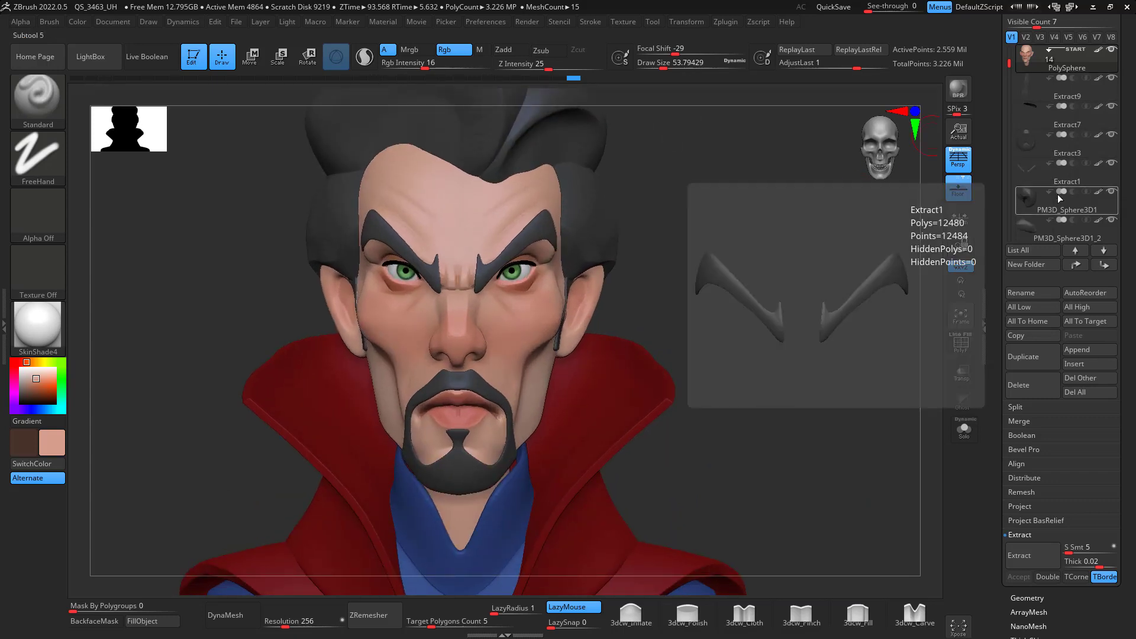
# - Show the polyframe, switch to the side hair subtool PM3D_Sphere3D1, and ZRemesh it with a target polygon count of 5
pyautogui.moveTo(1054, 205)
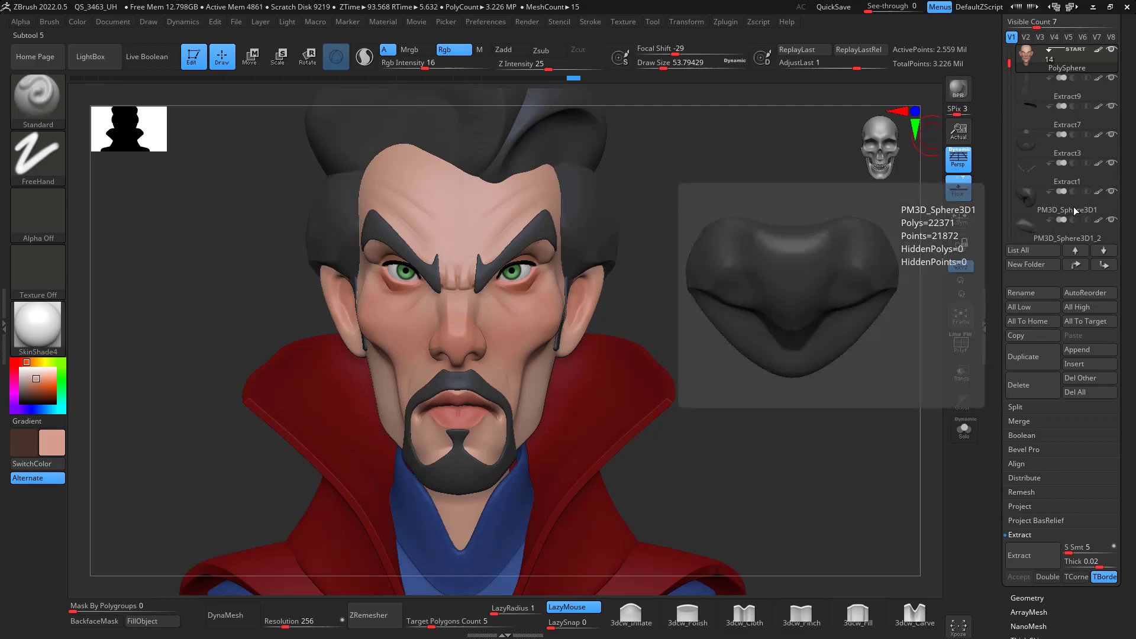
pyautogui.click(960, 346)
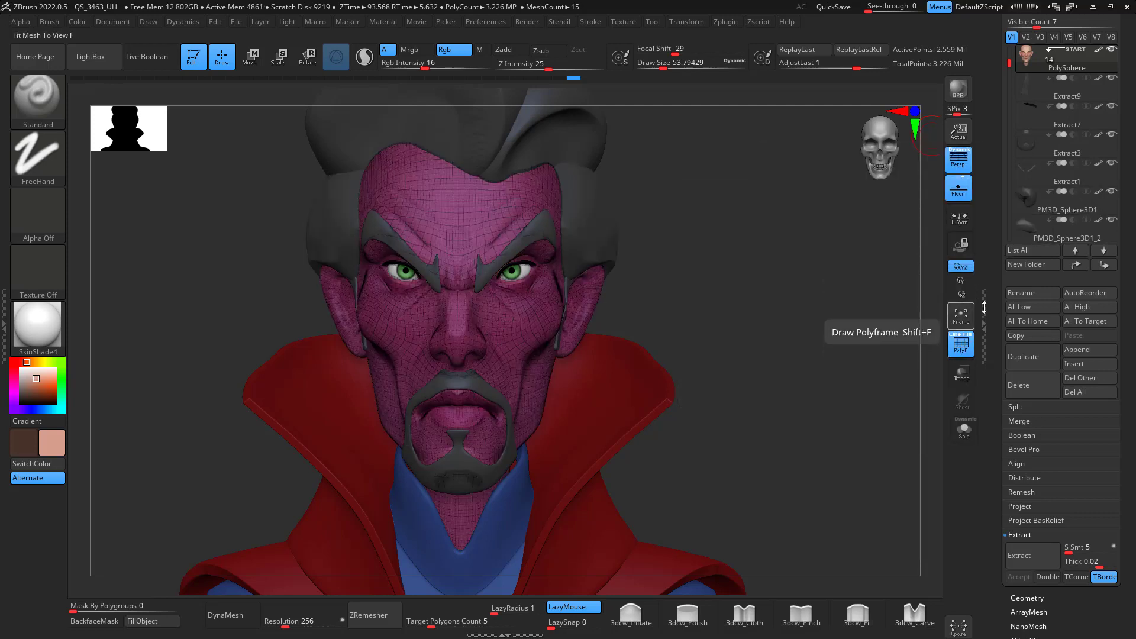
pyautogui.click(1049, 210)
pyautogui.moveTo(873, 266); pyautogui.dragTo(804, 254)
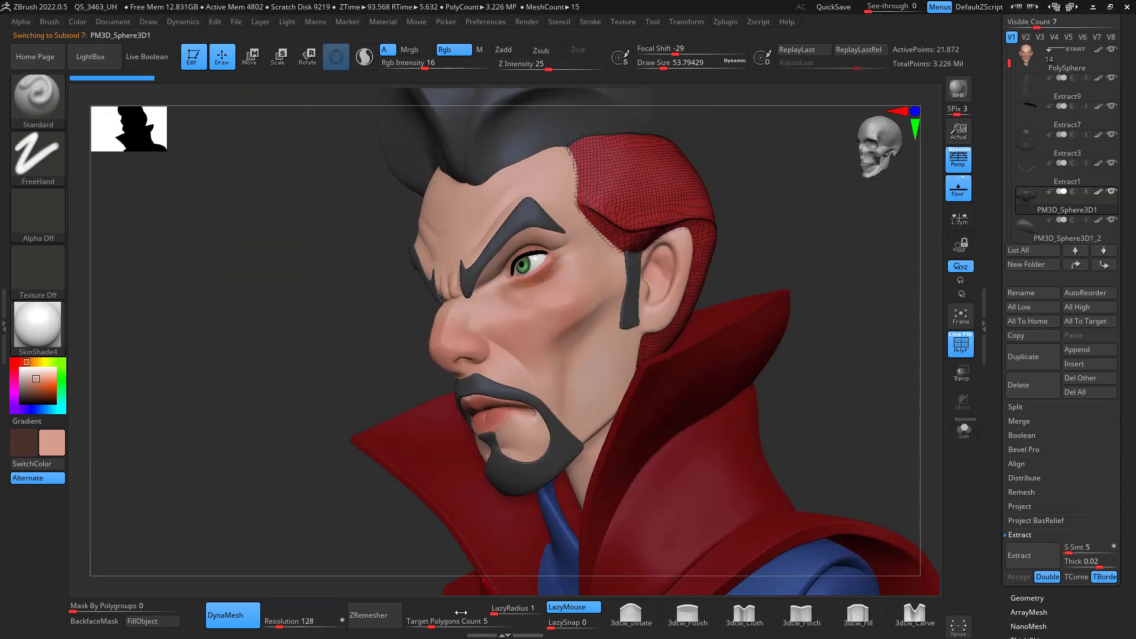
pyautogui.click(391, 620)
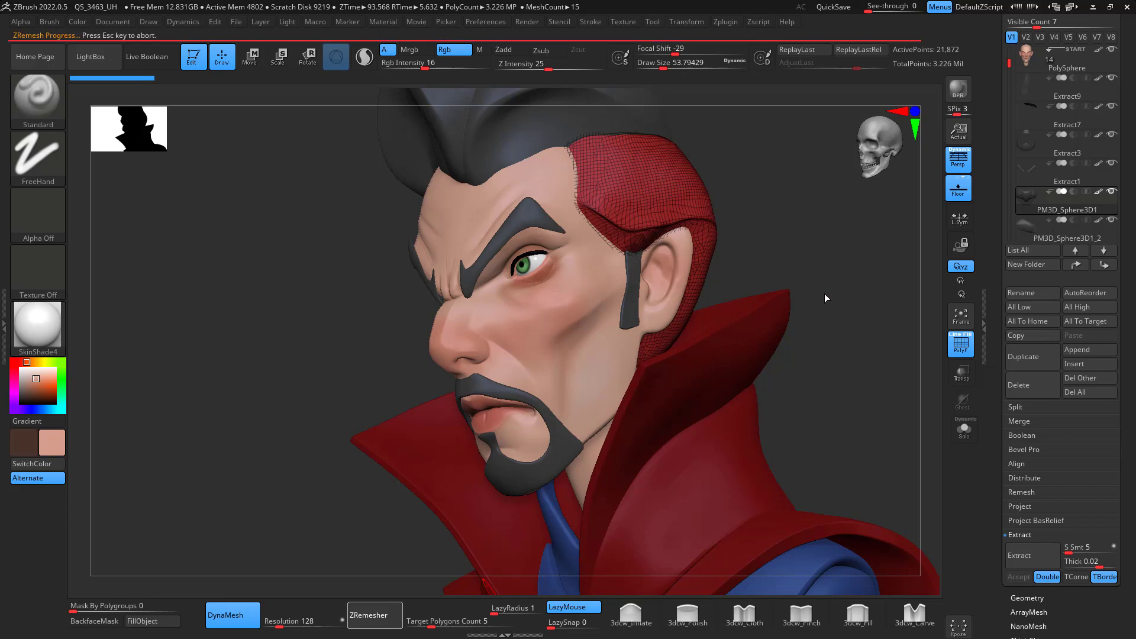
pyautogui.moveTo(837, 261)
pyautogui.mouseDown()
pyautogui.moveTo(852, 249)
pyautogui.moveTo(837, 292)
pyautogui.moveTo(815, 273)
pyautogui.moveTo(700, 393)
pyautogui.moveTo(819, 230)
pyautogui.moveTo(405, 305)
pyautogui.mouseUp()
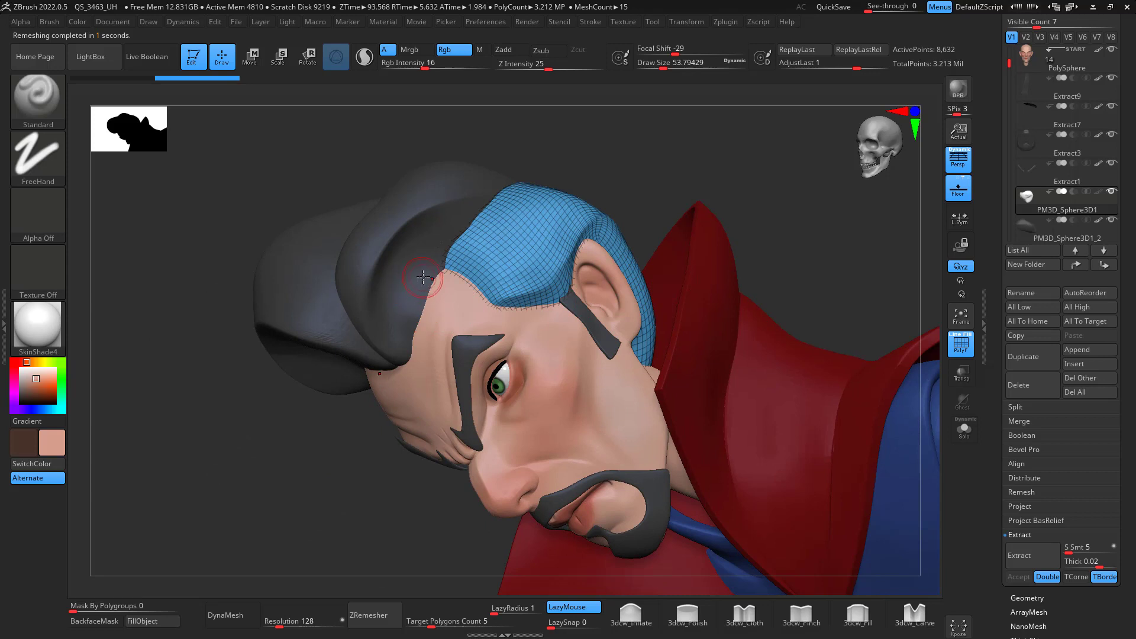
# - Fill the side hair with the sampled dark hair colour at RGB intensity 100, hide the polyframe, and subdivide the mesh twice
pyautogui.press('c')
pyautogui.moveTo(433, 68); pyautogui.dragTo(491, 68)
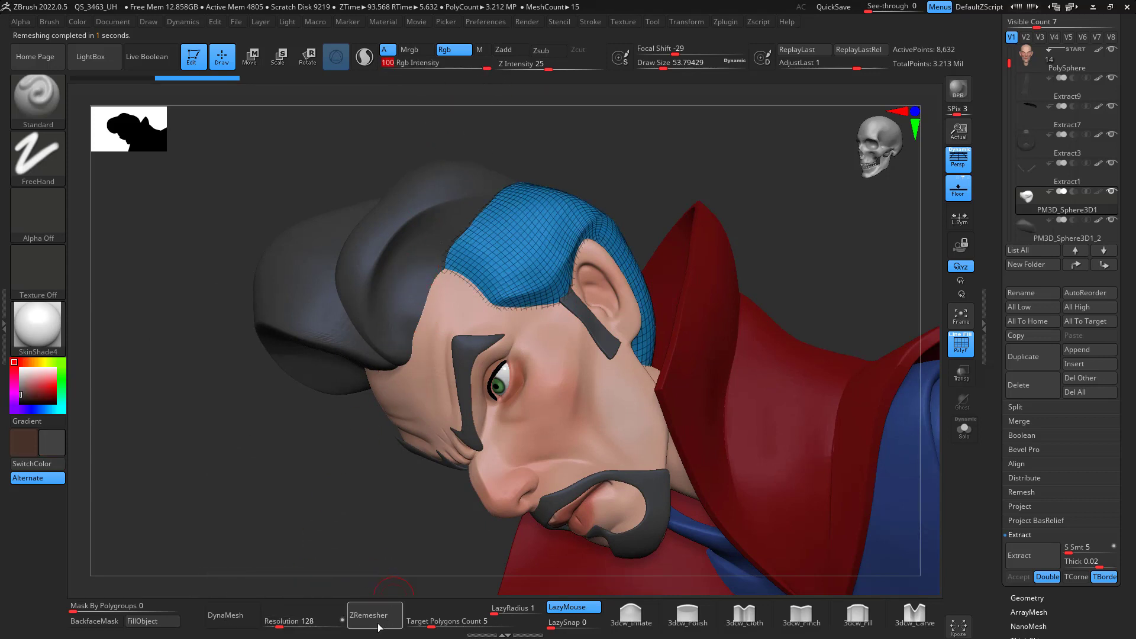
pyautogui.moveTo(755, 170); pyautogui.dragTo(796, 163)
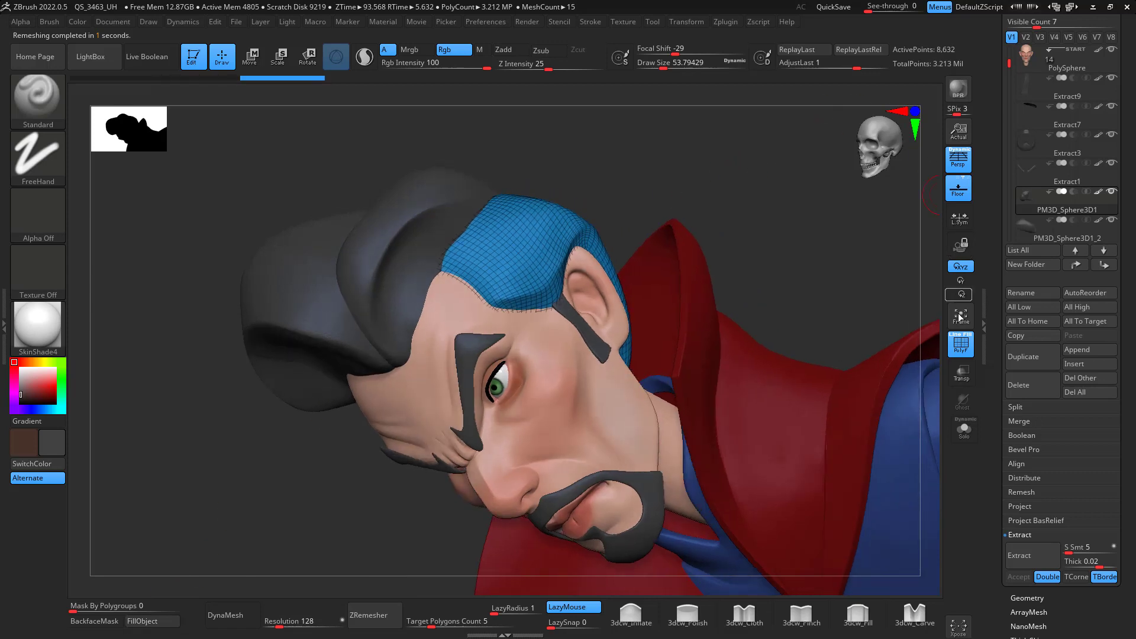
pyautogui.click(960, 344)
pyautogui.moveTo(768, 218)
pyautogui.mouseDown()
pyautogui.moveTo(803, 198)
pyautogui.moveTo(781, 233)
pyautogui.moveTo(778, 192)
pyautogui.mouseUp()
pyautogui.press('ctrl')
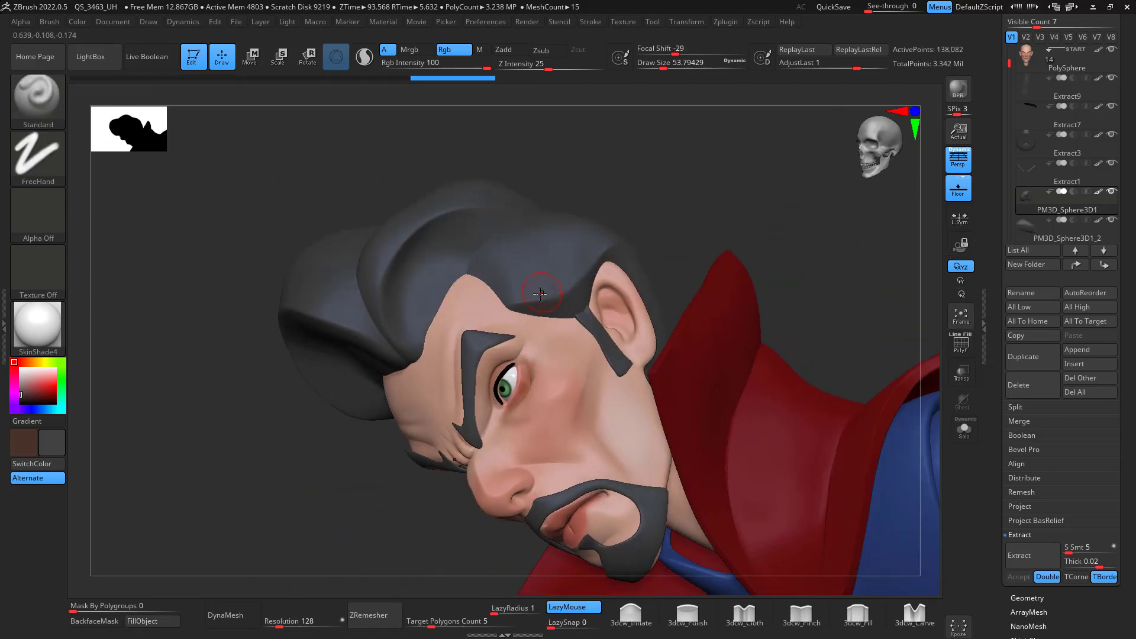
# - Try carving strand grooves into the side hair with the 3dcw_Pinch brush, and reduce the draw size to about 34.8
pyautogui.click(801, 614)
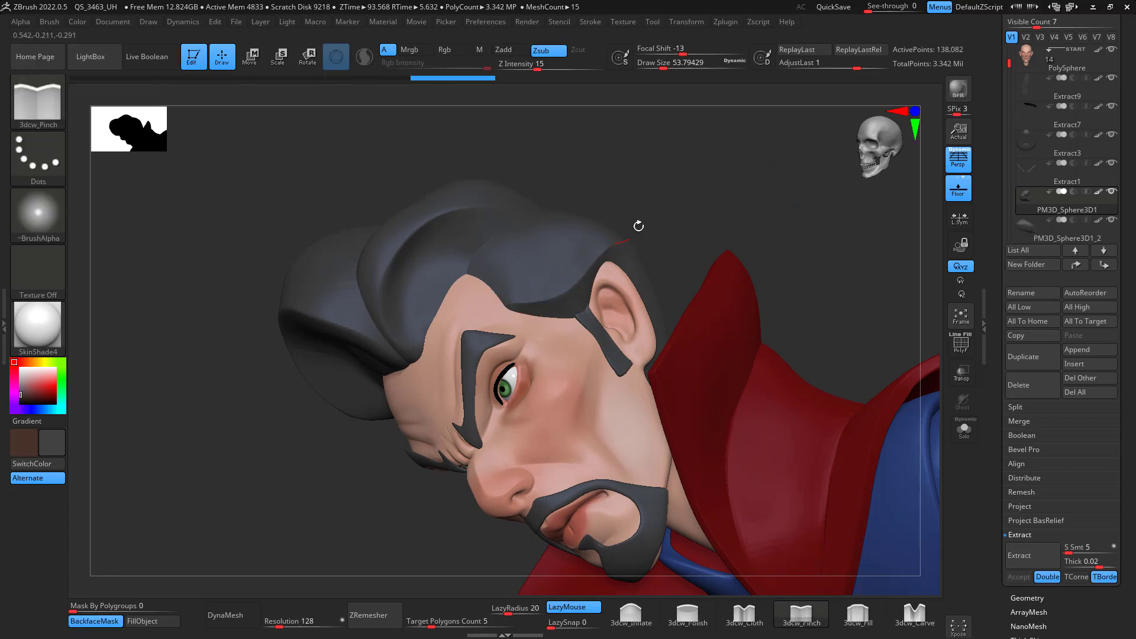
pyautogui.moveTo(638, 226); pyautogui.dragTo(567, 295)
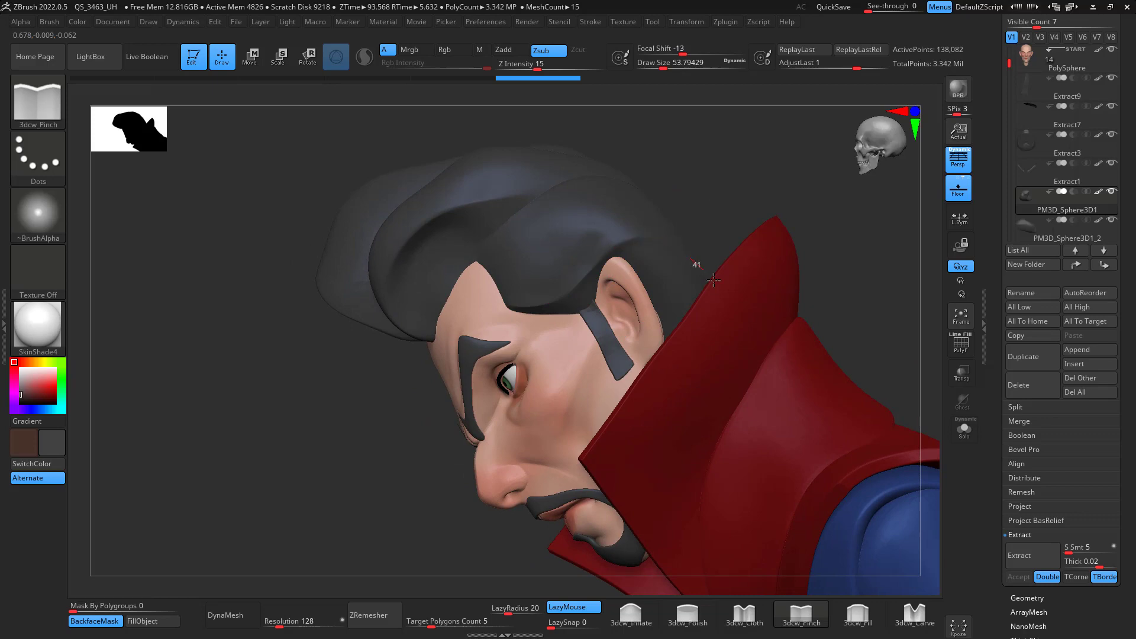
pyautogui.moveTo(713, 280)
pyautogui.mouseDown()
pyautogui.moveTo(804, 159)
pyautogui.moveTo(763, 183)
pyautogui.moveTo(778, 225)
pyautogui.moveTo(750, 252)
pyautogui.moveTo(693, 230)
pyautogui.mouseUp()
pyautogui.press('space')
pyautogui.moveTo(526, 295); pyautogui.dragTo(520, 295)
pyautogui.moveTo(631, 192); pyautogui.dragTo(598, 190)
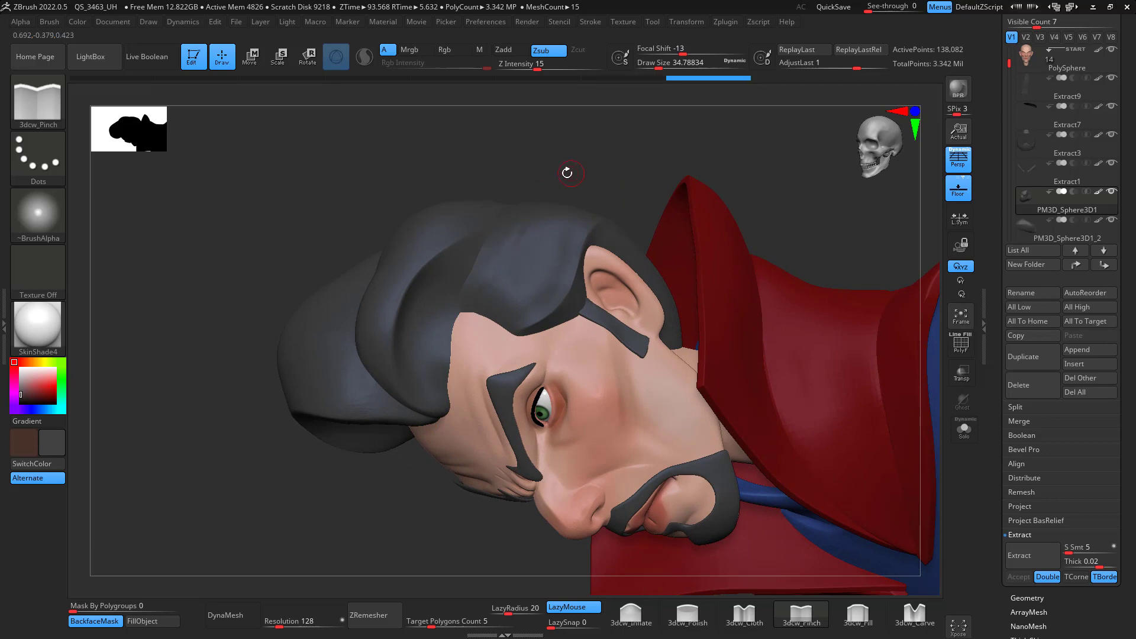
# - Set the Z intensity to 23 and carve diagonal strand grooves into the side hair above the temple
pyautogui.press('space')
pyautogui.click(538, 62)
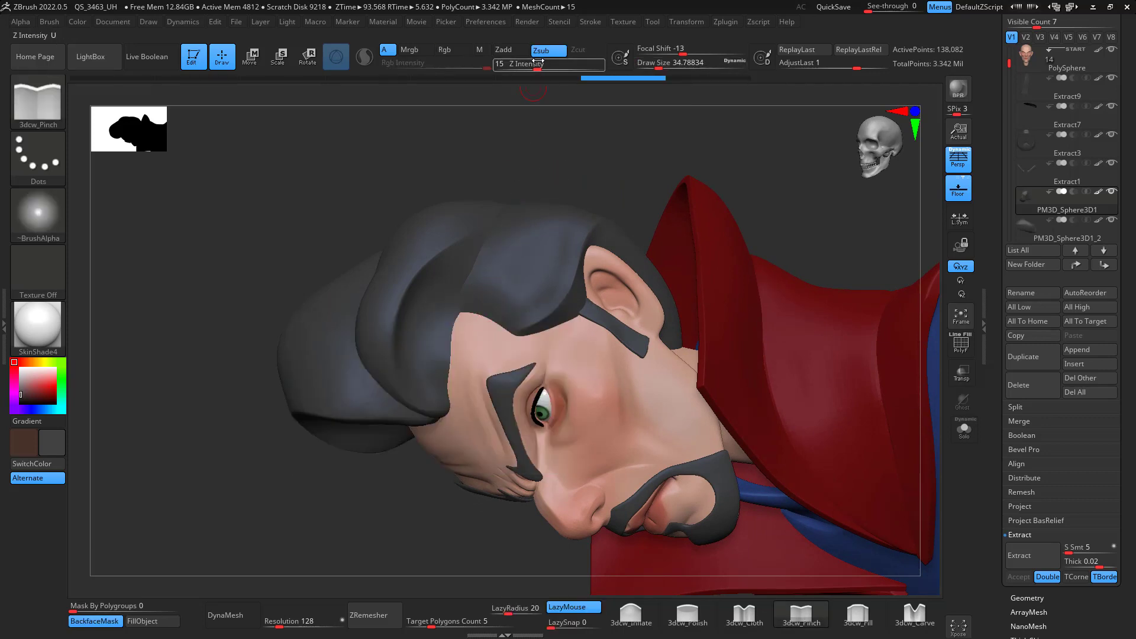
pyautogui.moveTo(537, 65); pyautogui.dragTo(544, 72)
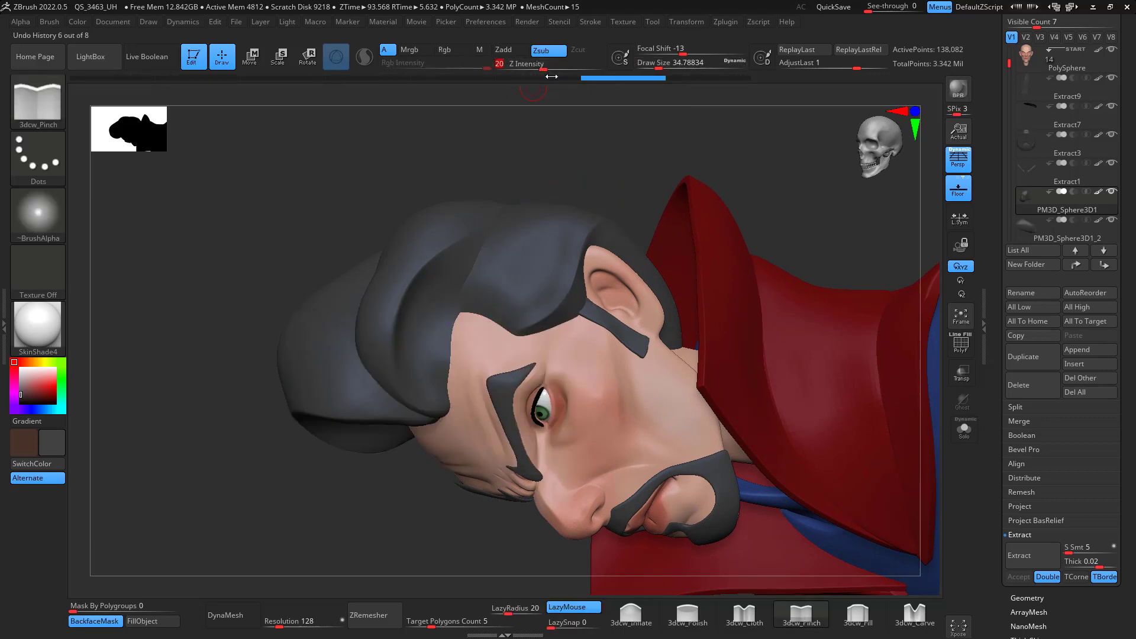
pyautogui.press('space')
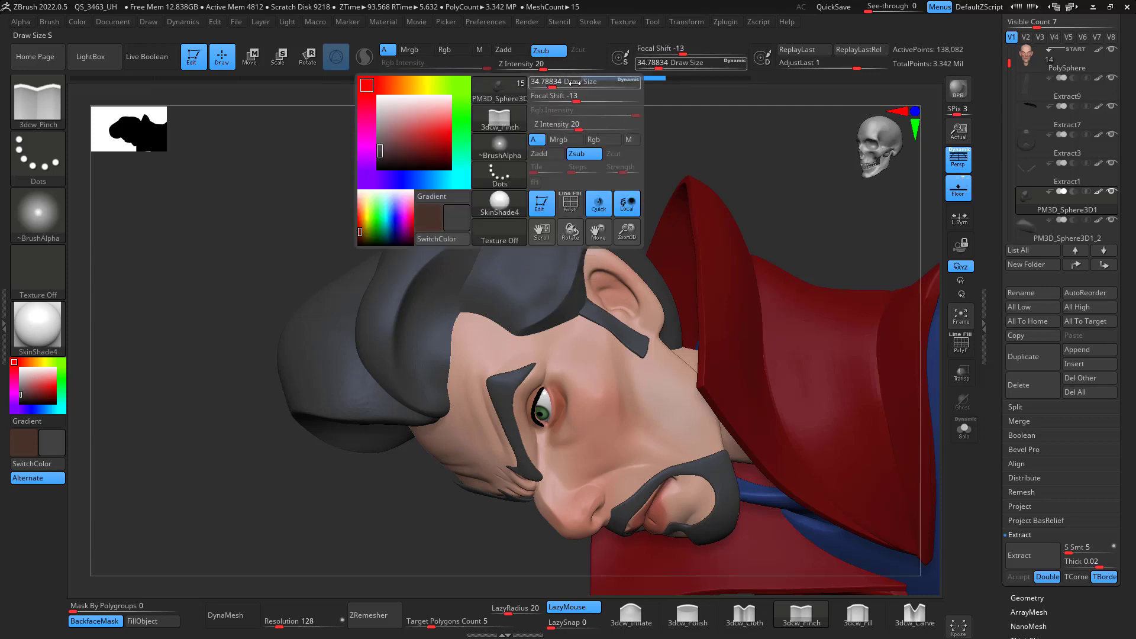
pyautogui.moveTo(578, 126); pyautogui.dragTo(579, 124)
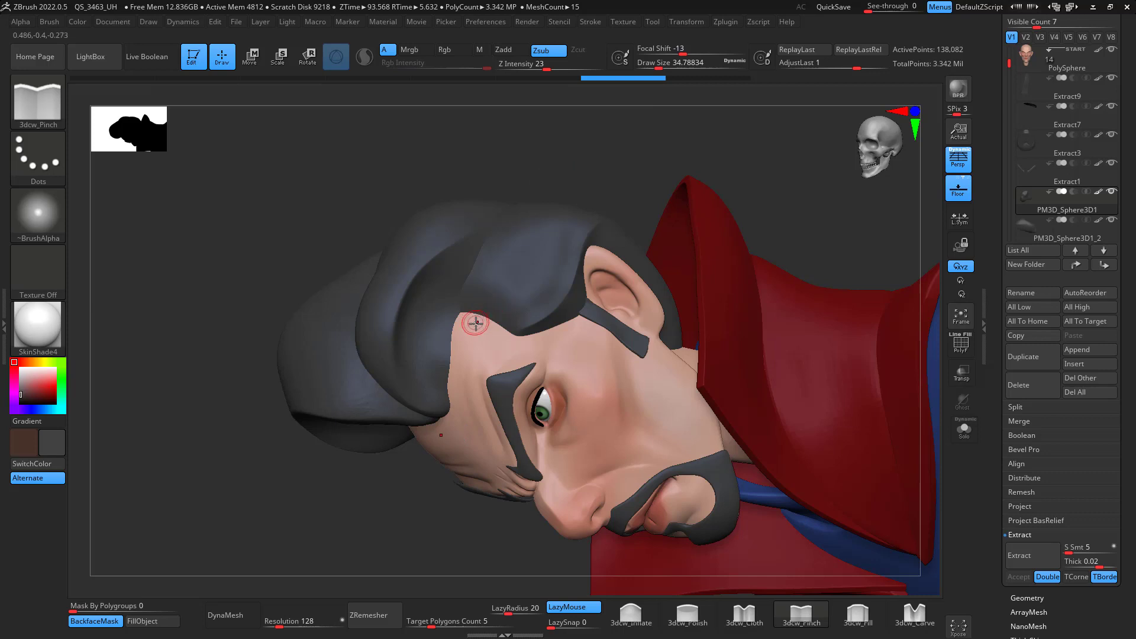
pyautogui.moveTo(494, 270); pyautogui.dragTo(542, 206)
pyautogui.moveTo(534, 263); pyautogui.dragTo(536, 259)
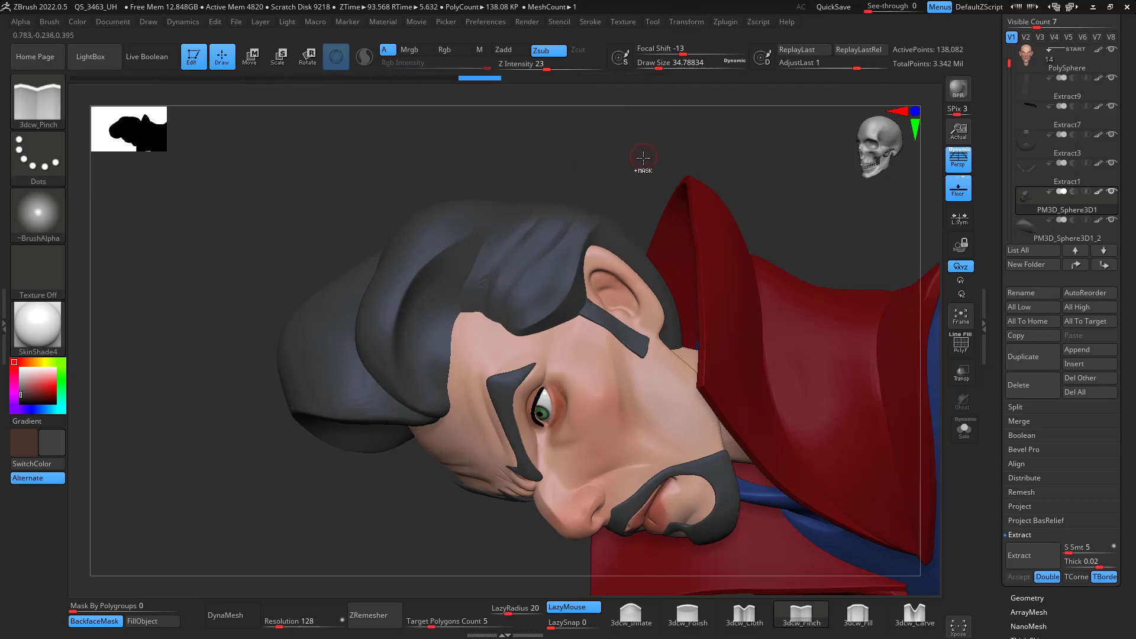
# - Subdivide the side hair once more, smooth the carved grooves, and carve another long strand groove running back from the temple
pyautogui.press('shift')
pyautogui.press('shift')
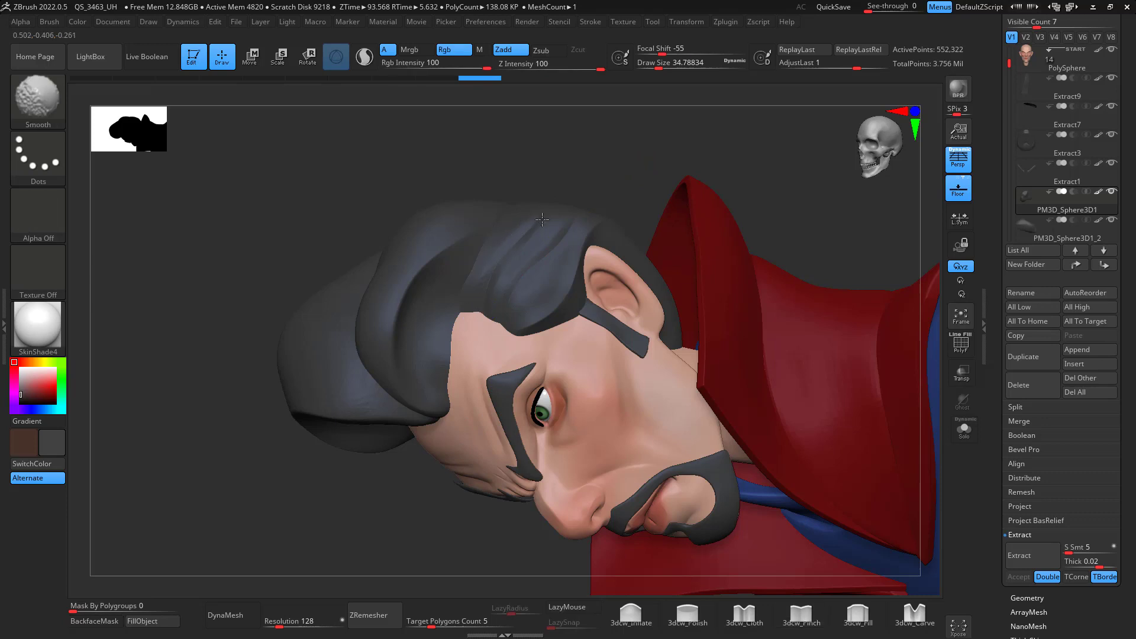
pyautogui.keyDown('shift'); pyautogui.moveTo(542, 219); pyautogui.dragTo(544, 214); pyautogui.keyUp('shift')
pyautogui.moveTo(497, 327)
pyautogui.mouseDown()
pyautogui.moveTo(582, 195)
pyautogui.moveTo(522, 307)
pyautogui.moveTo(639, 180)
pyautogui.mouseUp()
# - Smooth the strand ridges beside the forehead and sharpen the grooves of the side hair with 3dcw_Pinch
pyautogui.moveTo(663, 131)
pyautogui.mouseDown()
pyautogui.moveTo(710, 233)
pyautogui.moveTo(723, 232)
pyautogui.mouseUp()
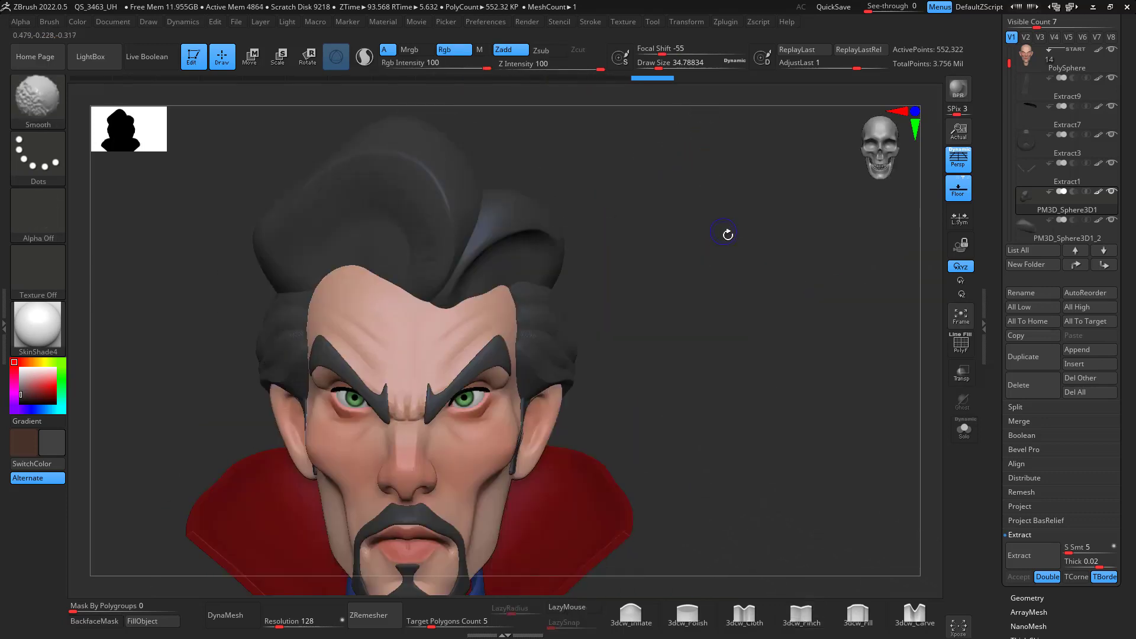
pyautogui.keyDown('shift'); pyautogui.moveTo(521, 335); pyautogui.dragTo(524, 349); pyautogui.keyUp('shift')
pyautogui.moveTo(786, 237)
pyautogui.mouseDown()
pyautogui.moveTo(679, 233)
pyautogui.moveTo(775, 205)
pyautogui.mouseUp()
pyautogui.keyDown('shift'); pyautogui.moveTo(593, 357); pyautogui.dragTo(597, 361); pyautogui.keyUp('shift')
pyautogui.moveTo(702, 254)
pyautogui.mouseDown(button='right')
pyautogui.moveTo(768, 241)
pyautogui.moveTo(722, 335)
pyautogui.moveTo(548, 398)
pyautogui.mouseUp(button='right')
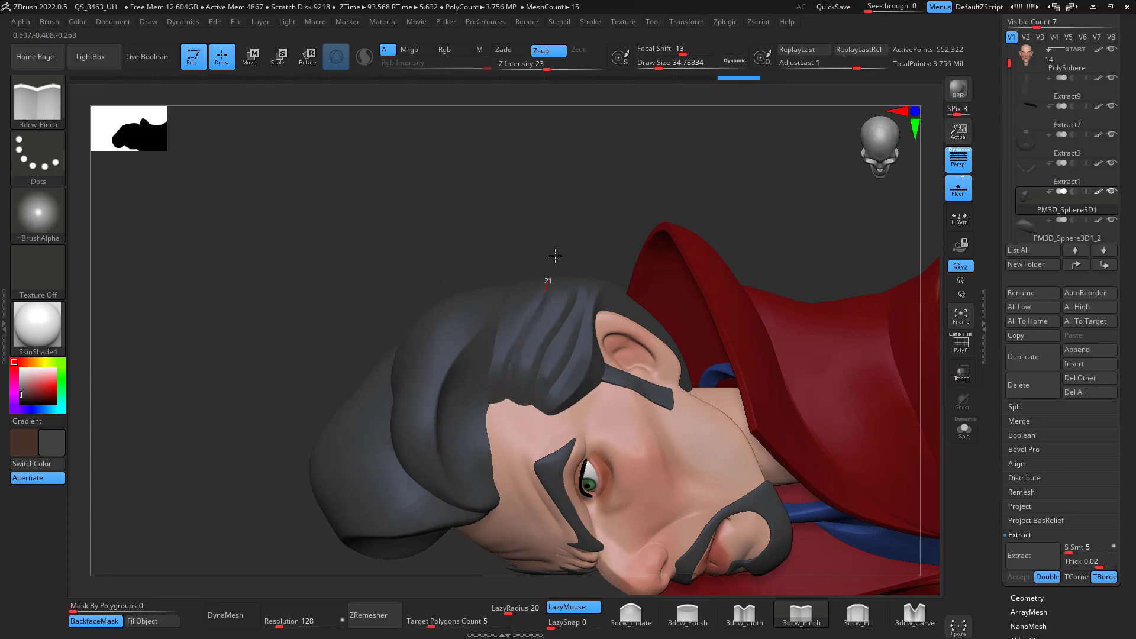
pyautogui.press('shift')
pyautogui.moveTo(535, 412); pyautogui.dragTo(722, 156, button='right')
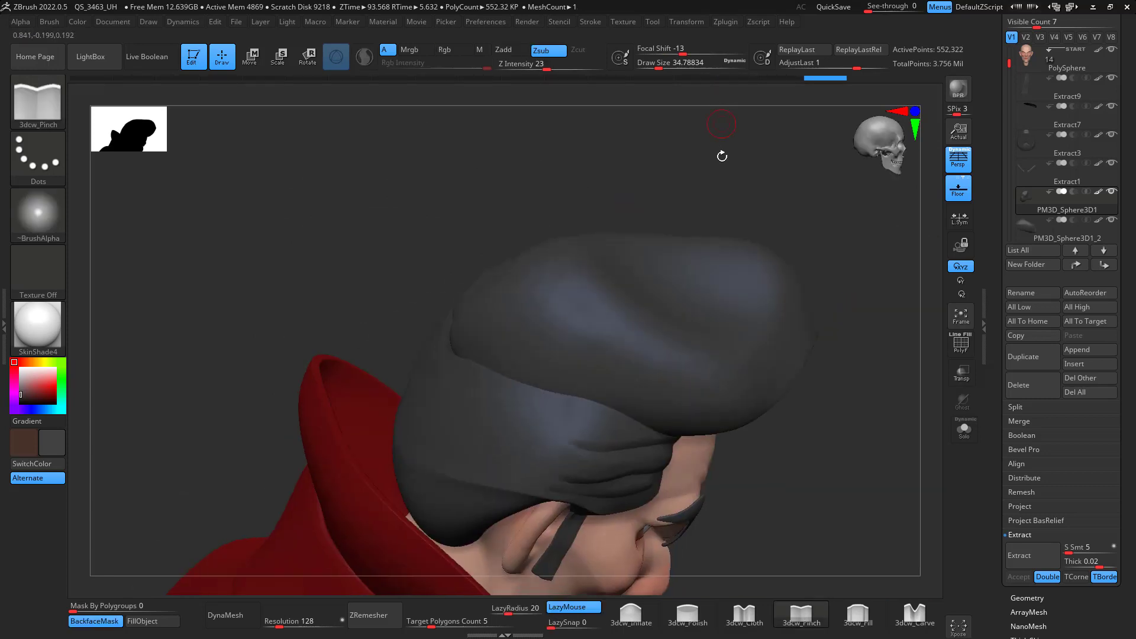
pyautogui.moveTo(774, 185); pyautogui.dragTo(667, 274)
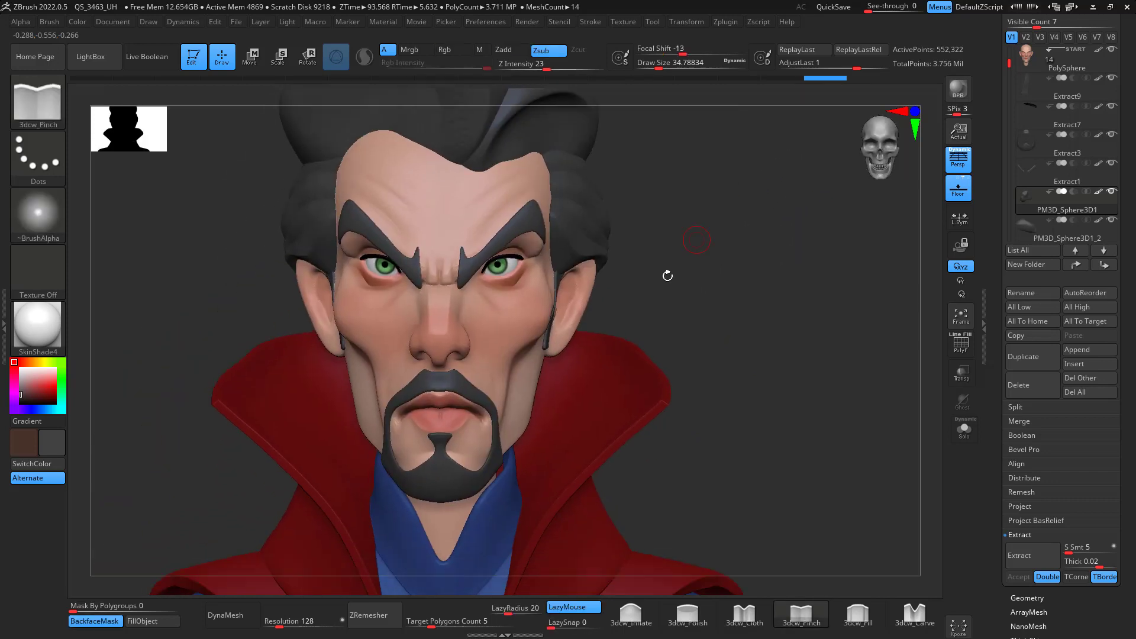
# - ZRemesh the carved side hair again and subdivide the new mesh twice
pyautogui.click(375, 615)
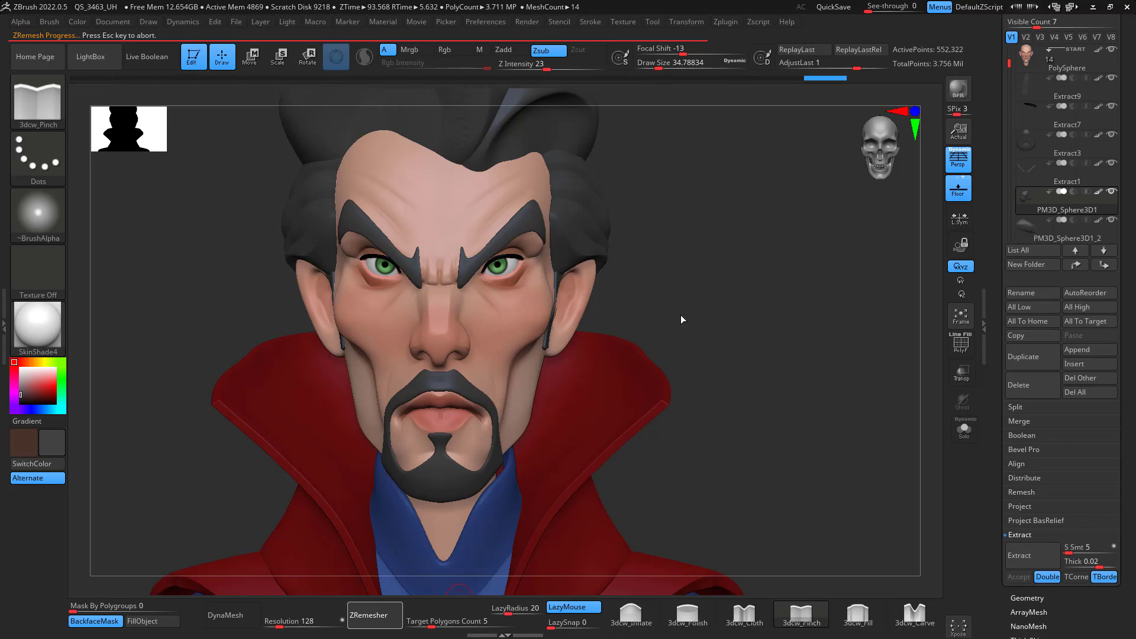
pyautogui.moveTo(722, 221); pyautogui.dragTo(663, 227)
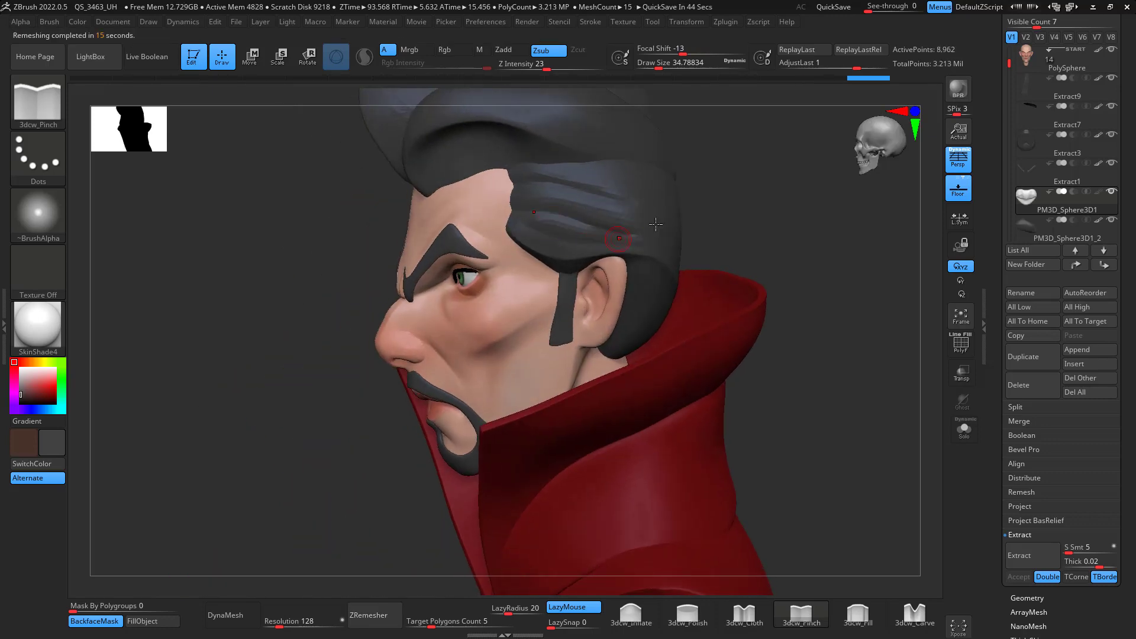
pyautogui.moveTo(784, 242); pyautogui.dragTo(814, 211)
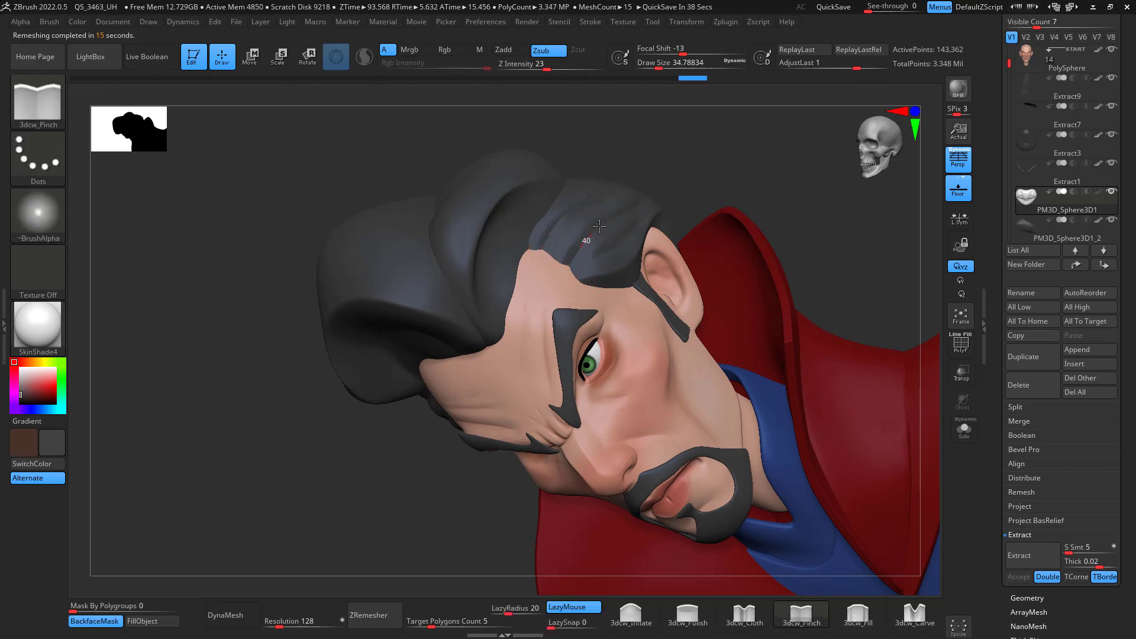
# - Recarve the strand grooves from the hairline toward the ear on the side hair and smooth between them
pyautogui.moveTo(609, 246); pyautogui.dragTo(653, 203)
pyautogui.moveTo(720, 170)
pyautogui.mouseDown()
pyautogui.moveTo(735, 165)
pyautogui.moveTo(733, 224)
pyautogui.mouseUp()
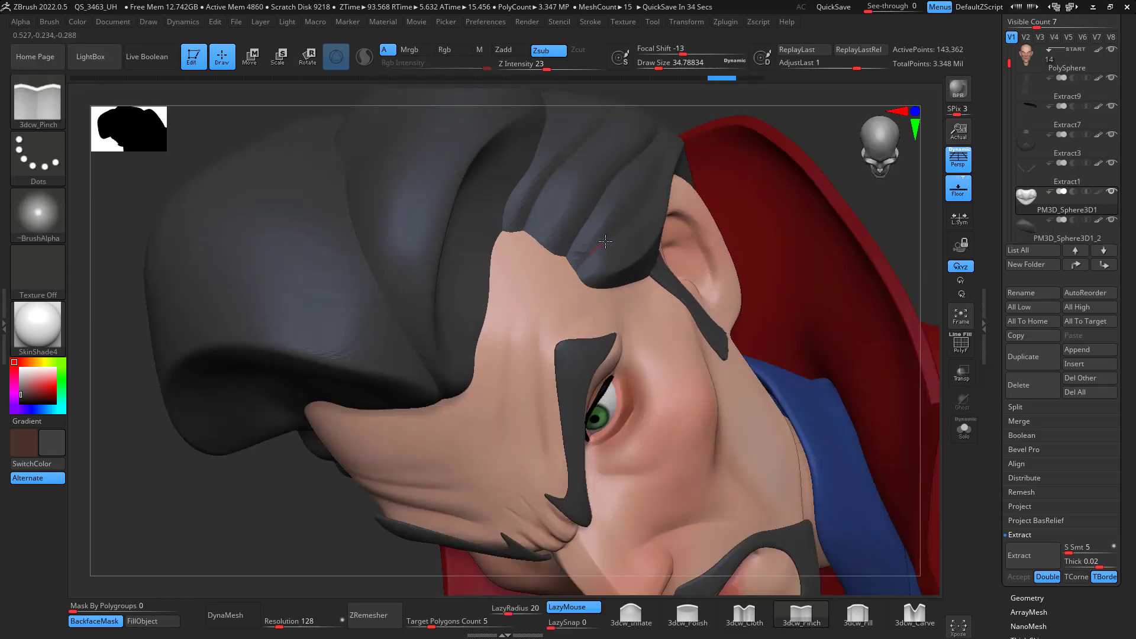
pyautogui.press('shift')
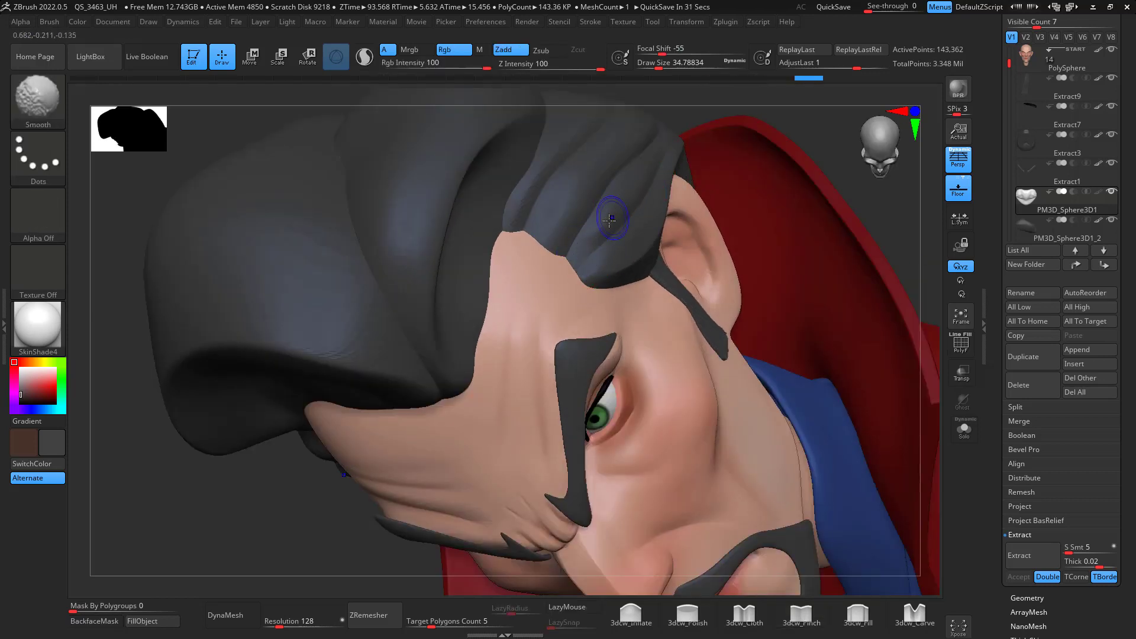
# - Set the draw size to about 80, deepen and smooth the wide strand grooves in the side hair, and undo the last stroke
pyautogui.press('space')
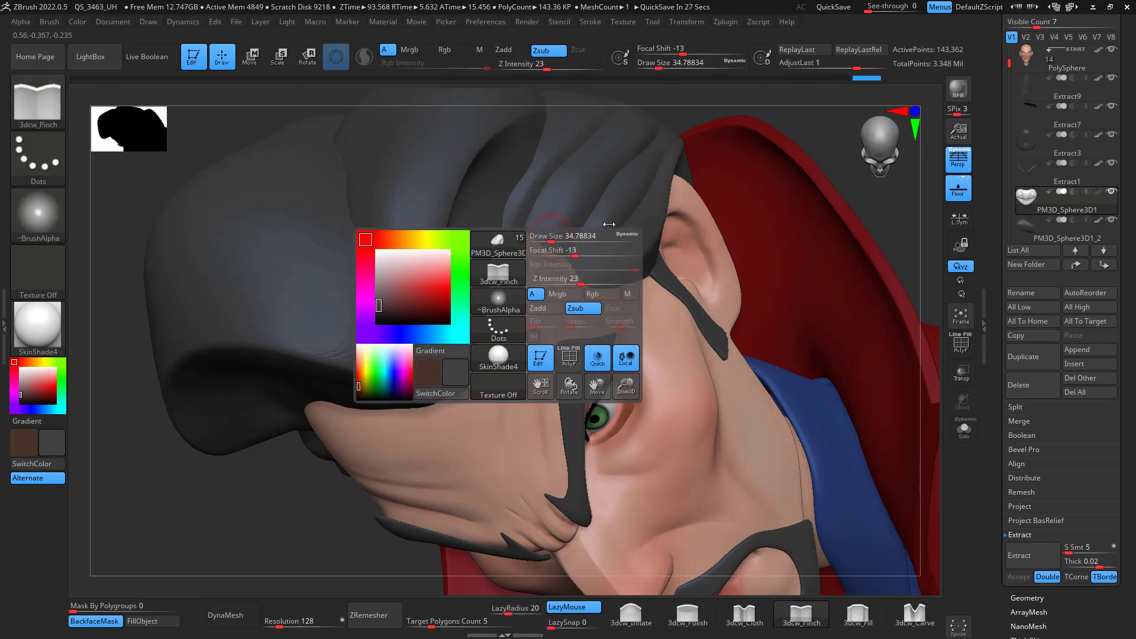
pyautogui.press('space')
pyautogui.moveTo(551, 238); pyautogui.dragTo(621, 139)
pyautogui.moveTo(610, 180)
pyautogui.keyDown('shift'); pyautogui.mouseDown()
pyautogui.moveTo(550, 256)
pyautogui.moveTo(639, 134)
pyautogui.mouseUp(); pyautogui.keyUp('shift')
pyautogui.hotkey('ctrl', 'z')
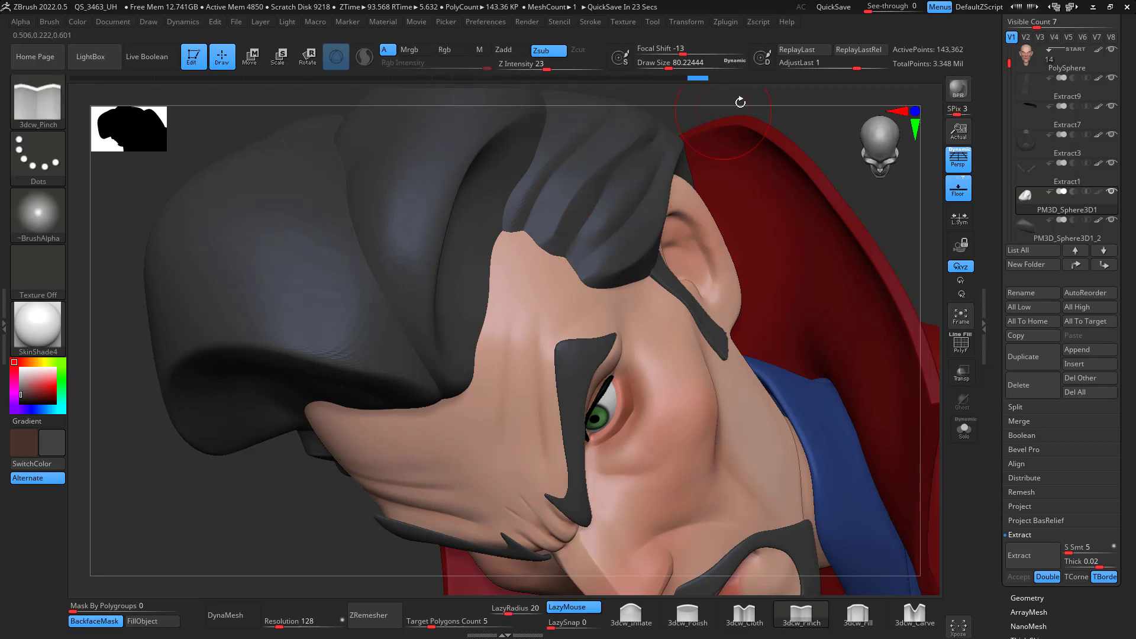
# - Smooth the strand grooves of the side hair beside the forehead hairline
pyautogui.moveTo(740, 102); pyautogui.dragTo(566, 216)
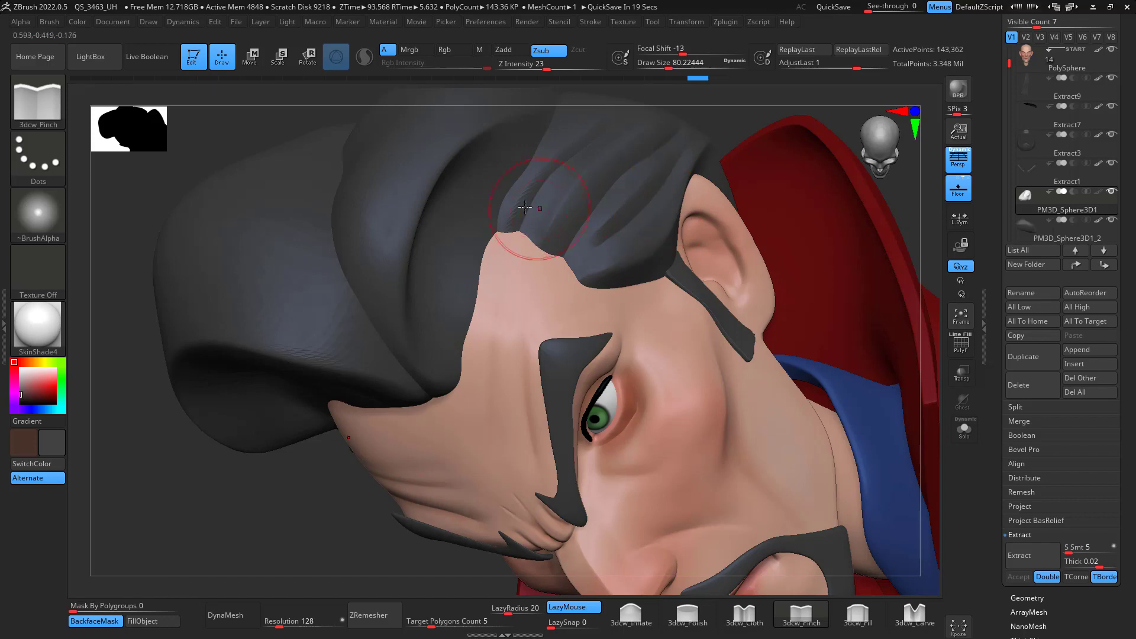
pyautogui.press('shift')
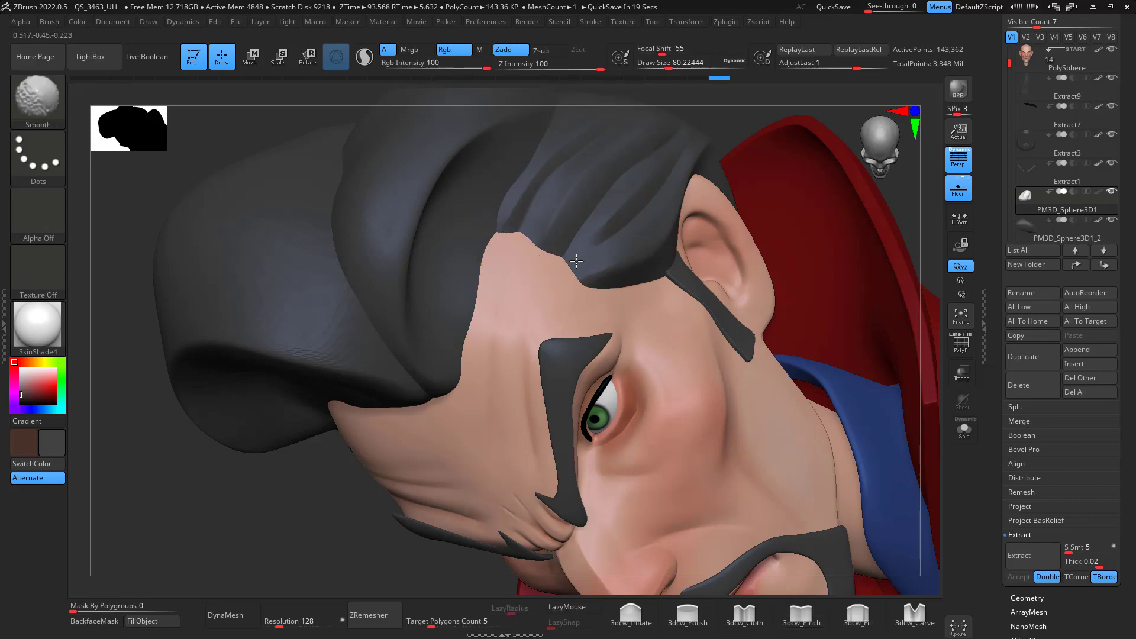
pyautogui.moveTo(760, 143)
pyautogui.mouseDown()
pyautogui.moveTo(832, 185)
pyautogui.moveTo(809, 260)
pyautogui.moveTo(806, 190)
pyautogui.moveTo(785, 237)
pyautogui.mouseUp()
pyautogui.moveTo(776, 330)
pyautogui.keyDown('alt'); pyautogui.mouseDown()
pyautogui.moveTo(824, 271)
pyautogui.moveTo(869, 251)
pyautogui.moveTo(852, 246)
pyautogui.moveTo(885, 198)
pyautogui.moveTo(839, 299)
pyautogui.moveTo(862, 261)
pyautogui.moveTo(819, 286)
pyautogui.moveTo(889, 179)
pyautogui.mouseUp(); pyautogui.keyUp('alt')
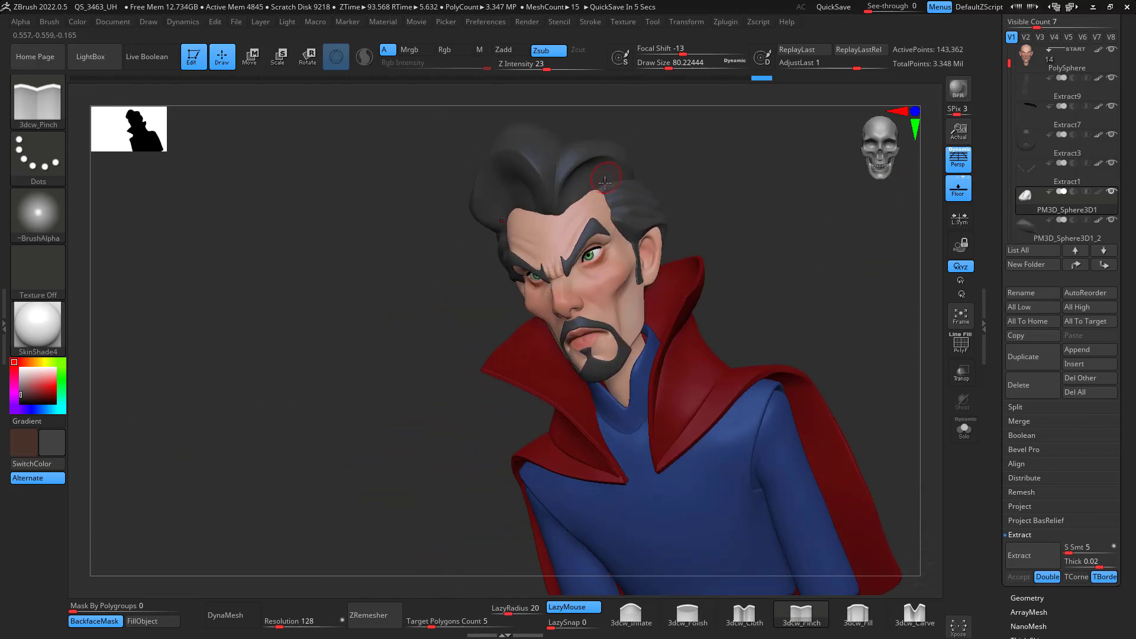
# - Recolour the side hair with a very dark, slightly brownish tone
pyautogui.moveTo(20, 394); pyautogui.dragTo(20, 400)
pyautogui.moveTo(768, 203); pyautogui.dragTo(809, 233)
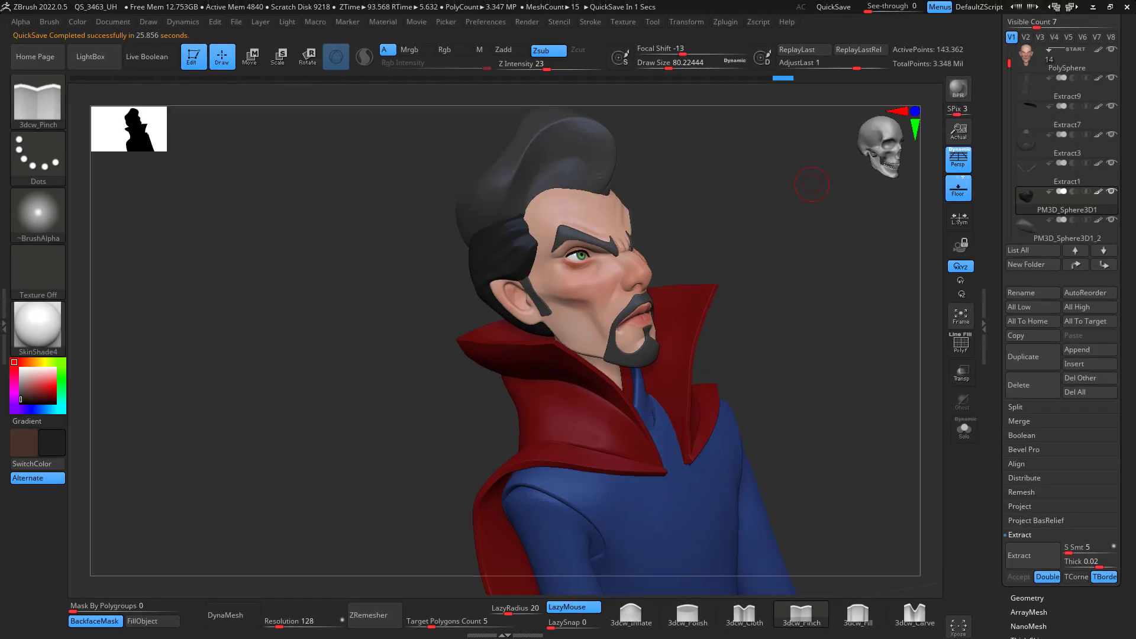
pyautogui.moveTo(817, 180); pyautogui.dragTo(819, 242)
pyautogui.moveTo(752, 438); pyautogui.dragTo(733, 379)
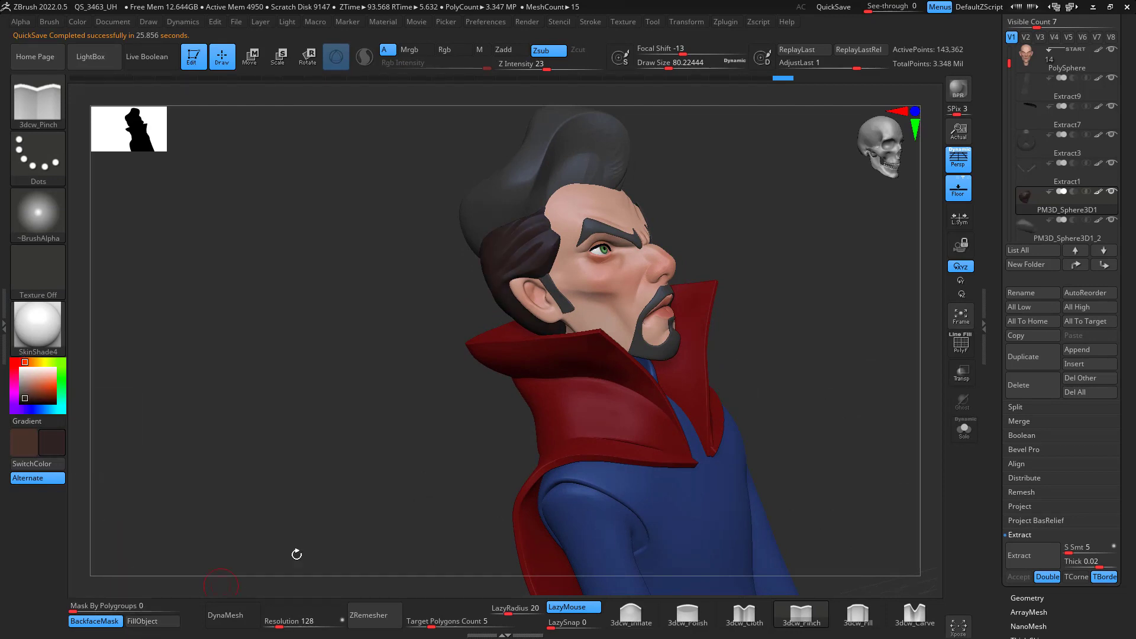
pyautogui.moveTo(756, 277); pyautogui.dragTo(681, 296)
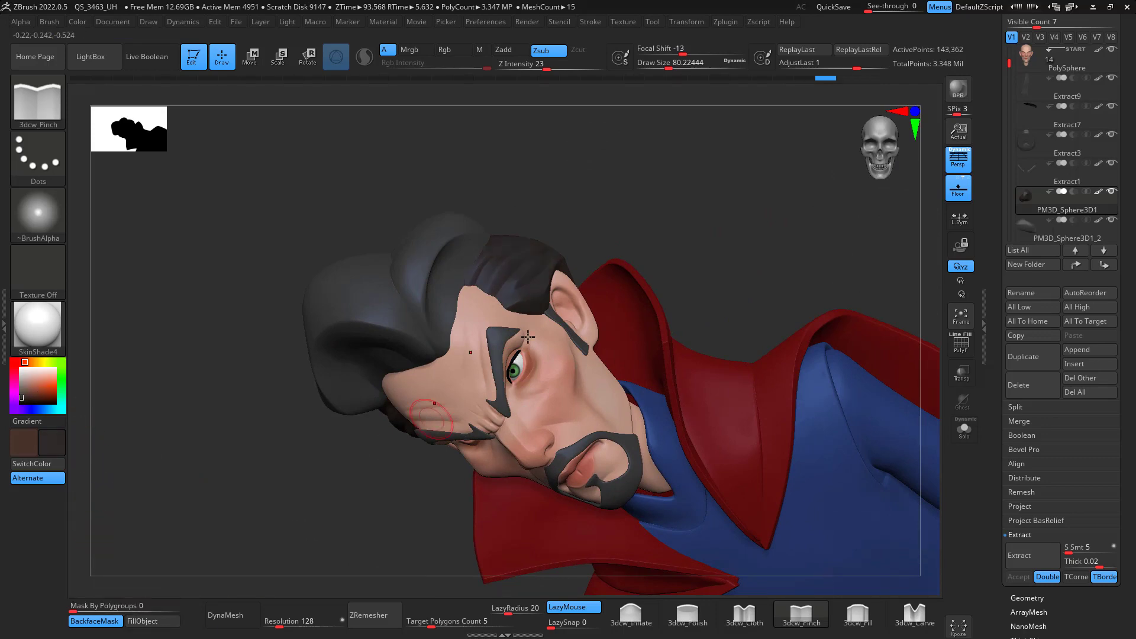
pyautogui.moveTo(710, 225); pyautogui.dragTo(506, 366)
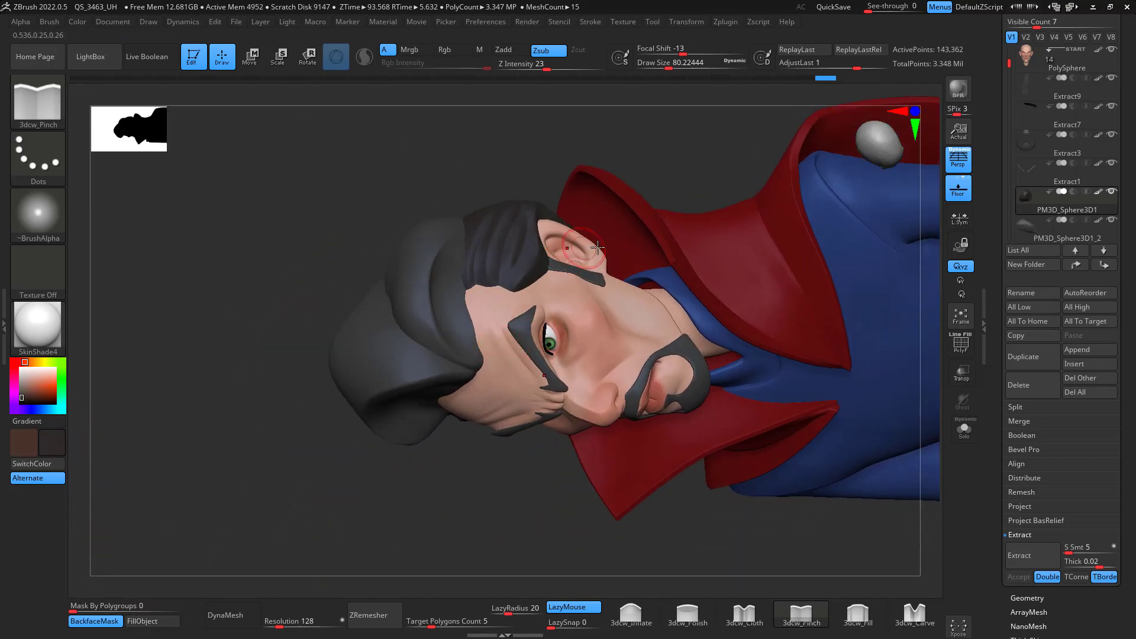
# - Paint a light grey streak on the side hair above the ear with the Standard brush, RGB intensity 25 and draw size about 49
pyautogui.press('b')
pyautogui.press('s')
pyautogui.press('t')
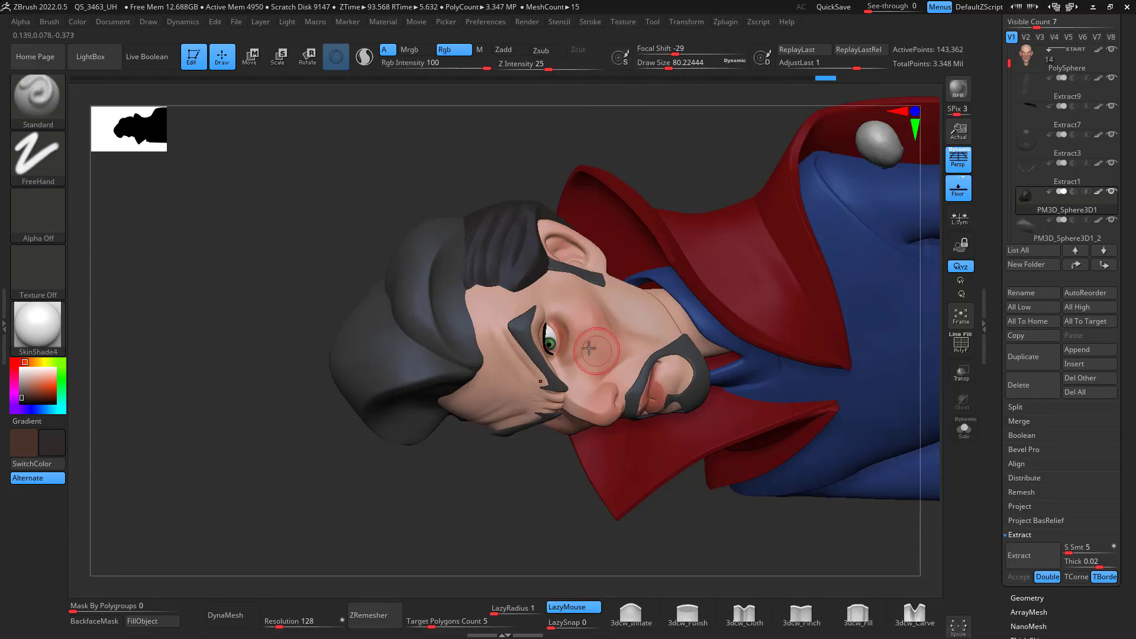
pyautogui.moveTo(468, 67); pyautogui.dragTo(435, 70)
pyautogui.moveTo(26, 380); pyautogui.dragTo(14, 378)
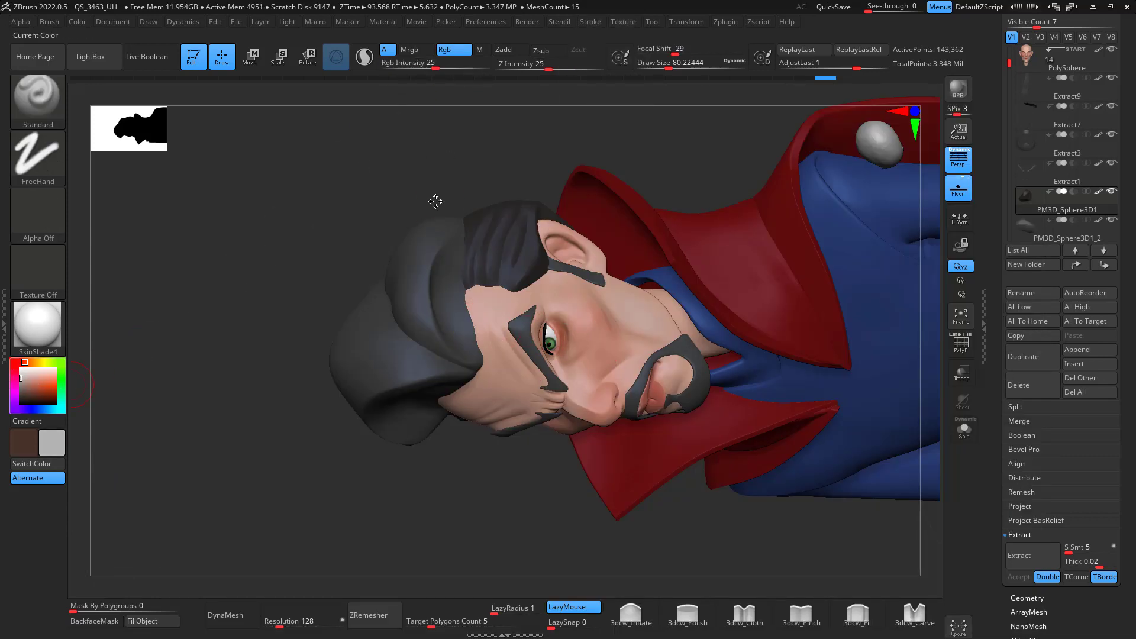
pyautogui.moveTo(666, 152)
pyautogui.mouseDown()
pyautogui.moveTo(539, 266)
pyautogui.moveTo(545, 233)
pyautogui.moveTo(526, 281)
pyautogui.moveTo(547, 207)
pyautogui.moveTo(534, 253)
pyautogui.mouseUp()
pyautogui.press('space')
pyautogui.moveTo(536, 212)
pyautogui.mouseDown()
pyautogui.moveTo(512, 279)
pyautogui.moveTo(560, 191)
pyautogui.mouseUp()
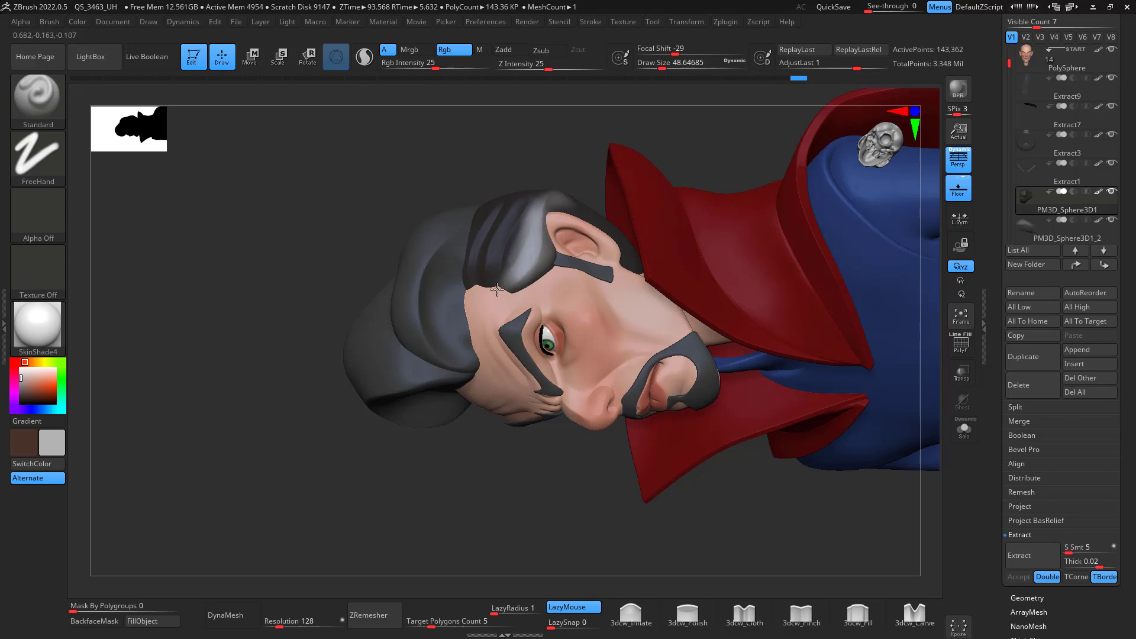
pyautogui.moveTo(497, 290); pyautogui.dragTo(557, 192)
# - Build up the light grey streak across the temple from the hairline to the ear
pyautogui.moveTo(591, 148)
pyautogui.mouseDown()
pyautogui.moveTo(664, 79)
pyautogui.moveTo(773, 161)
pyautogui.moveTo(772, 222)
pyautogui.moveTo(748, 203)
pyautogui.moveTo(793, 258)
pyautogui.moveTo(738, 178)
pyautogui.moveTo(580, 216)
pyautogui.mouseUp()
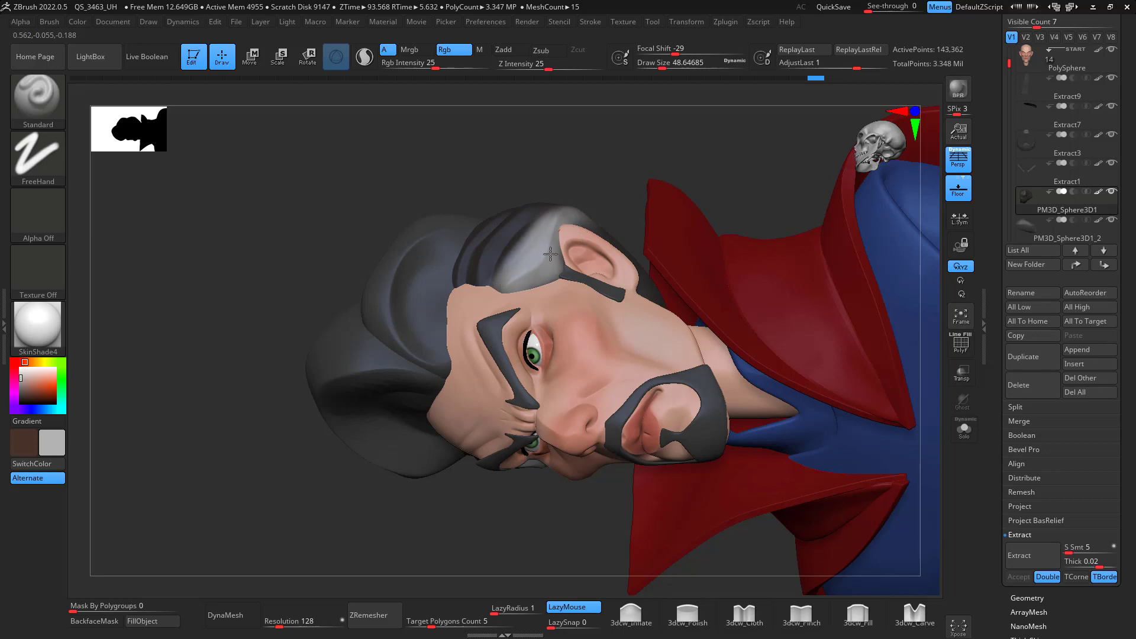
pyautogui.moveTo(629, 112); pyautogui.dragTo(601, 158)
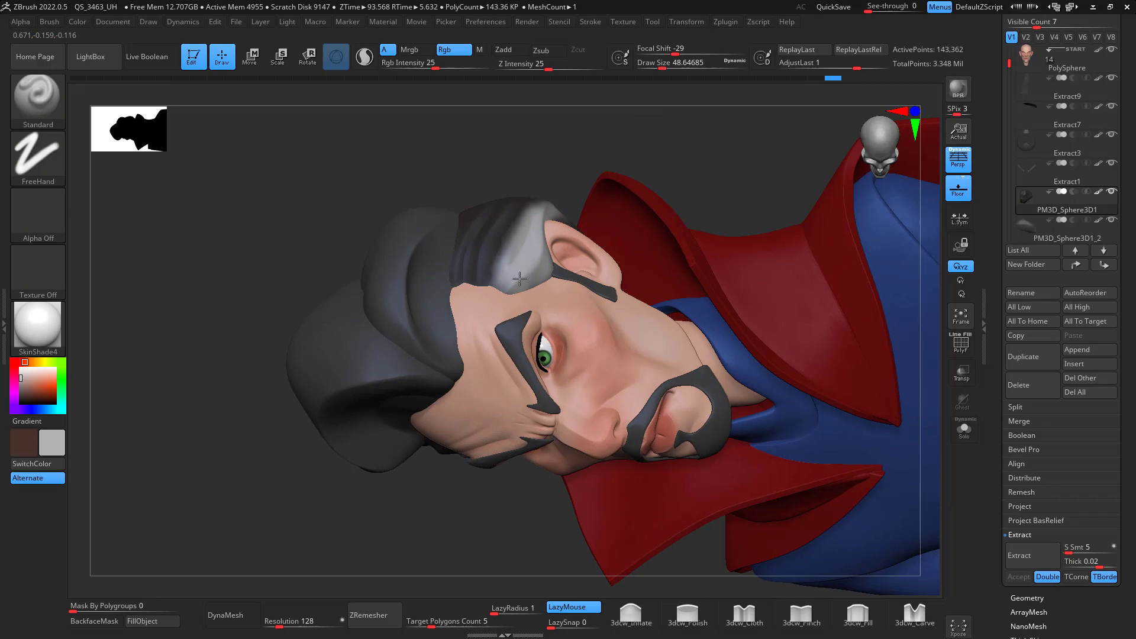
pyautogui.moveTo(748, 139); pyautogui.dragTo(722, 166)
pyautogui.moveTo(758, 257); pyautogui.dragTo(686, 228)
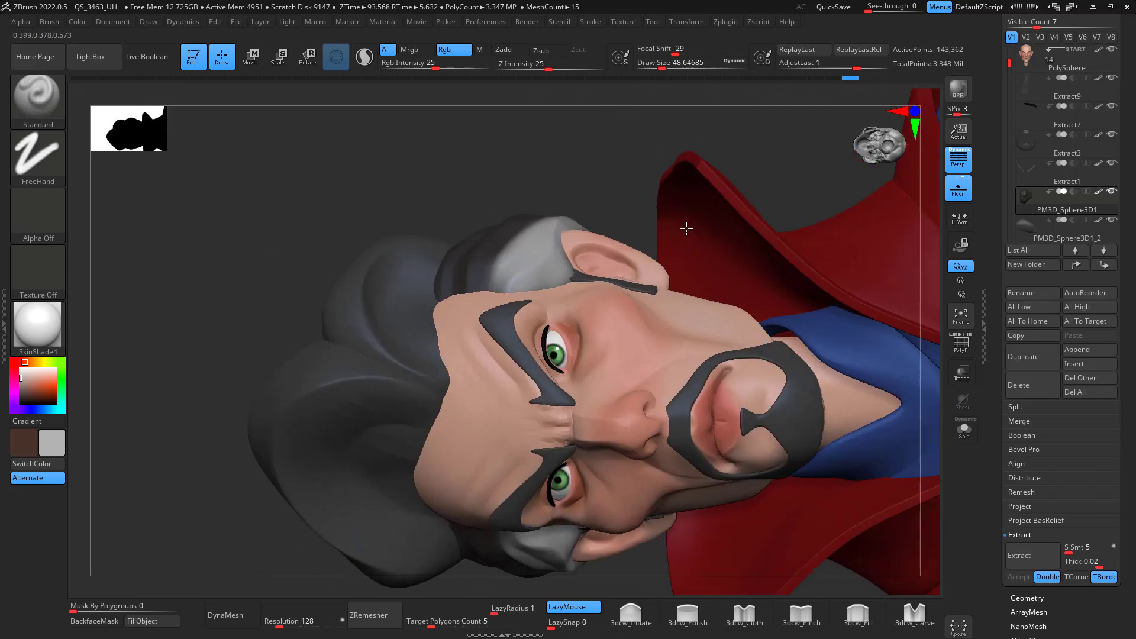
pyautogui.moveTo(657, 123); pyautogui.dragTo(638, 175)
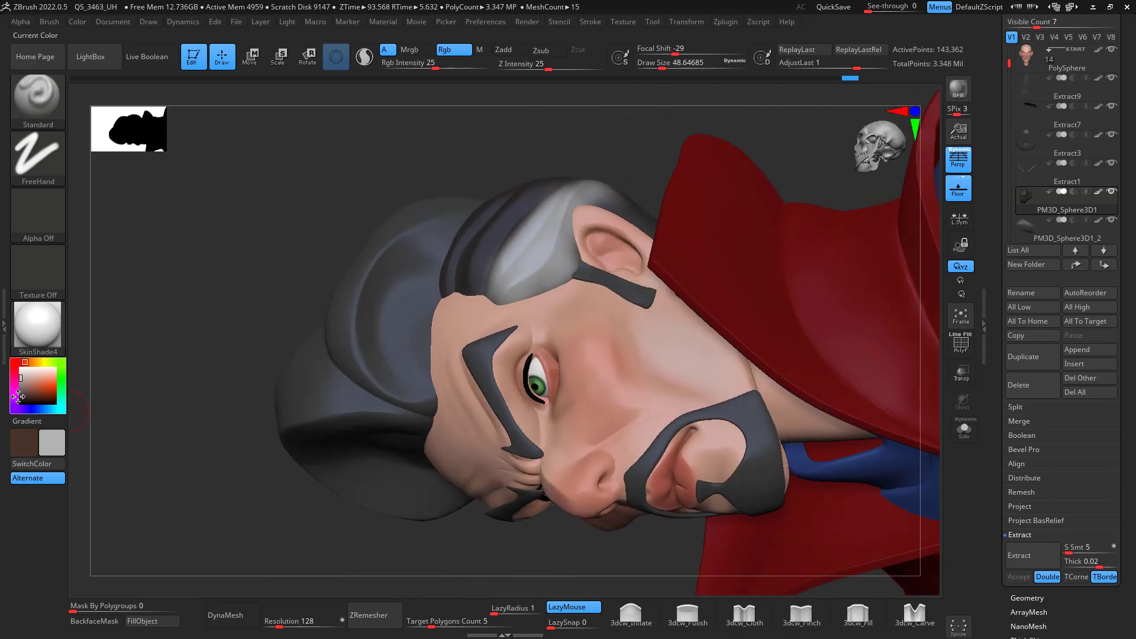
# - Paint dark grey strokes along the grey temple streak with draw size about 29 and focal shift -50
pyautogui.click(20, 394)
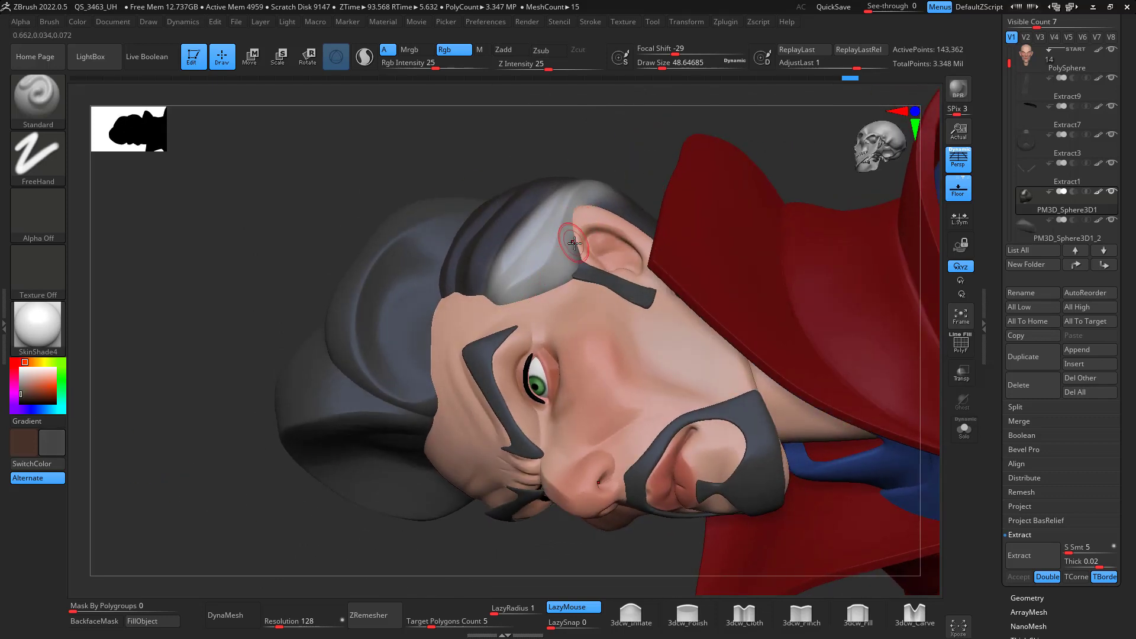
pyautogui.press('space')
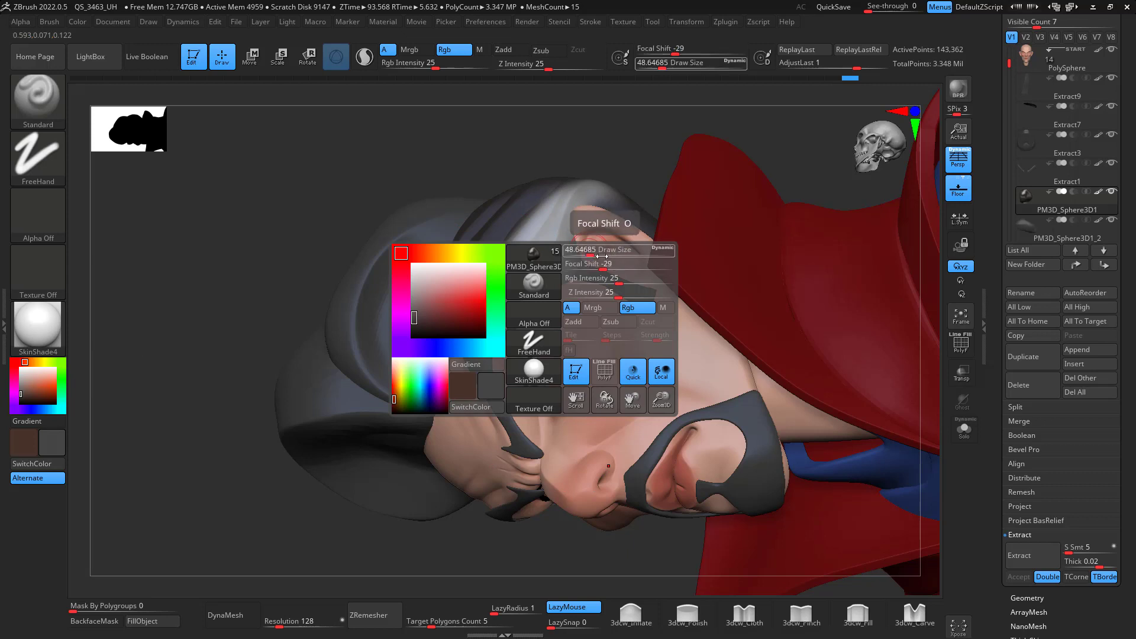
pyautogui.moveTo(602, 255)
pyautogui.mouseDown()
pyautogui.moveTo(586, 251)
pyautogui.moveTo(593, 266)
pyautogui.mouseUp()
pyautogui.moveTo(647, 136); pyautogui.dragTo(640, 152)
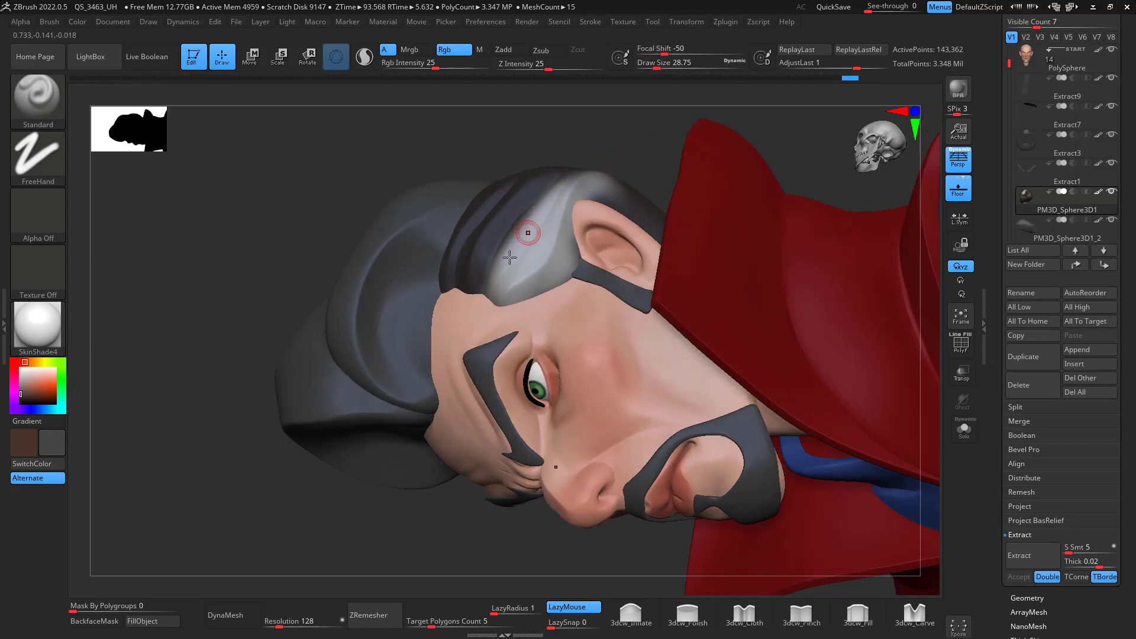
pyautogui.moveTo(513, 299); pyautogui.dragTo(565, 197)
# - Reduce the draw size to about 9 and paint thin dark strand lines through the grey temple hair
pyautogui.rightClick(555, 243)
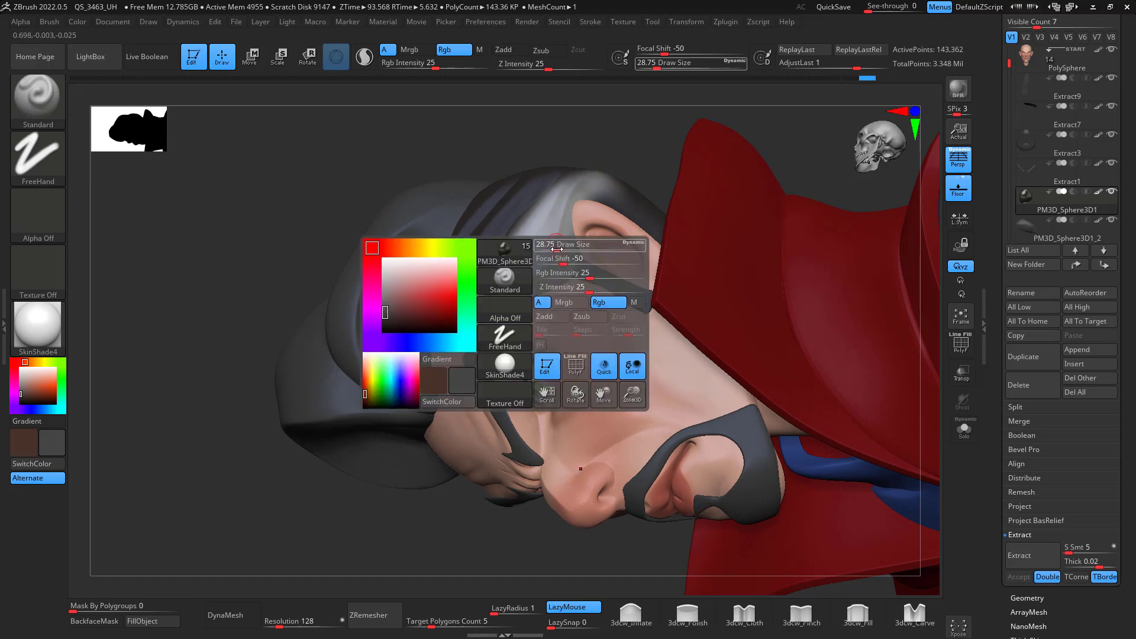
pyautogui.moveTo(556, 246); pyautogui.dragTo(546, 245)
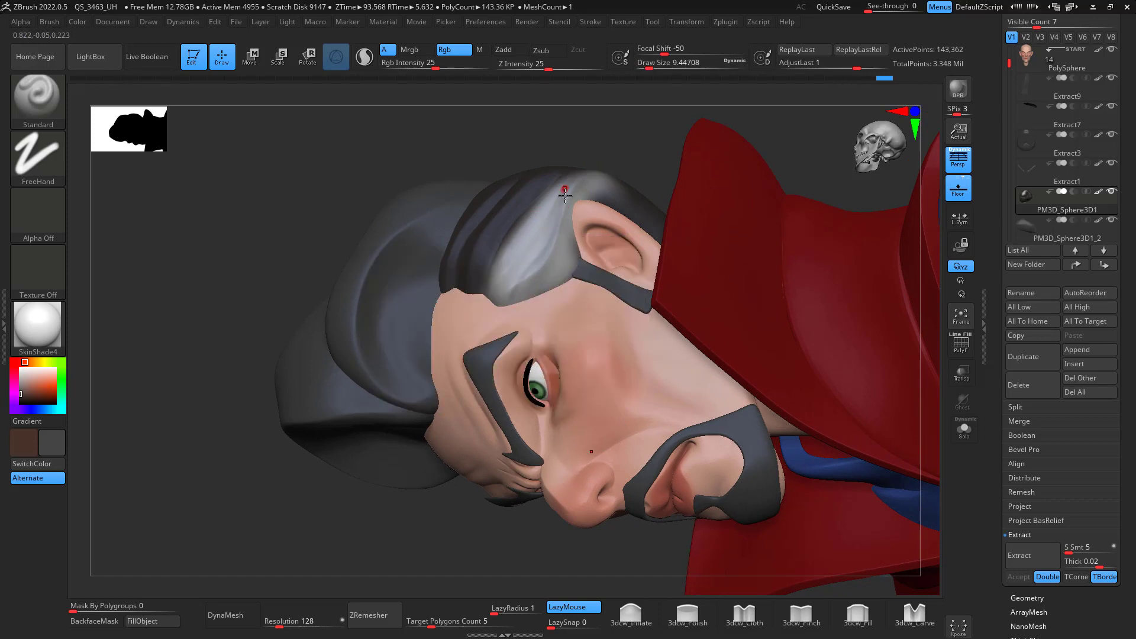
pyautogui.moveTo(595, 171)
pyautogui.mouseDown()
pyautogui.moveTo(554, 279)
pyautogui.moveTo(503, 301)
pyautogui.mouseUp()
pyautogui.moveTo(534, 251)
pyautogui.mouseDown()
pyautogui.moveTo(508, 269)
pyautogui.moveTo(554, 198)
pyautogui.mouseUp()
# - Choose a near-white grey and paint thin highlight strands along the grey temple hair
pyautogui.moveTo(675, 136); pyautogui.dragTo(652, 157)
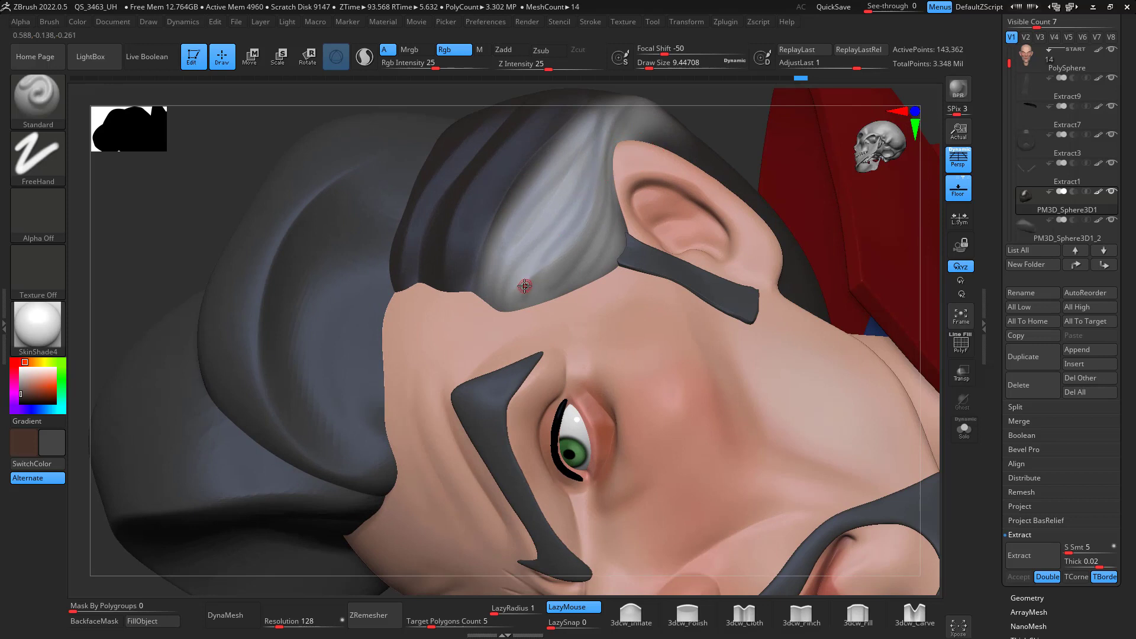
pyautogui.press('c')
pyautogui.moveTo(21, 378); pyautogui.dragTo(17, 373)
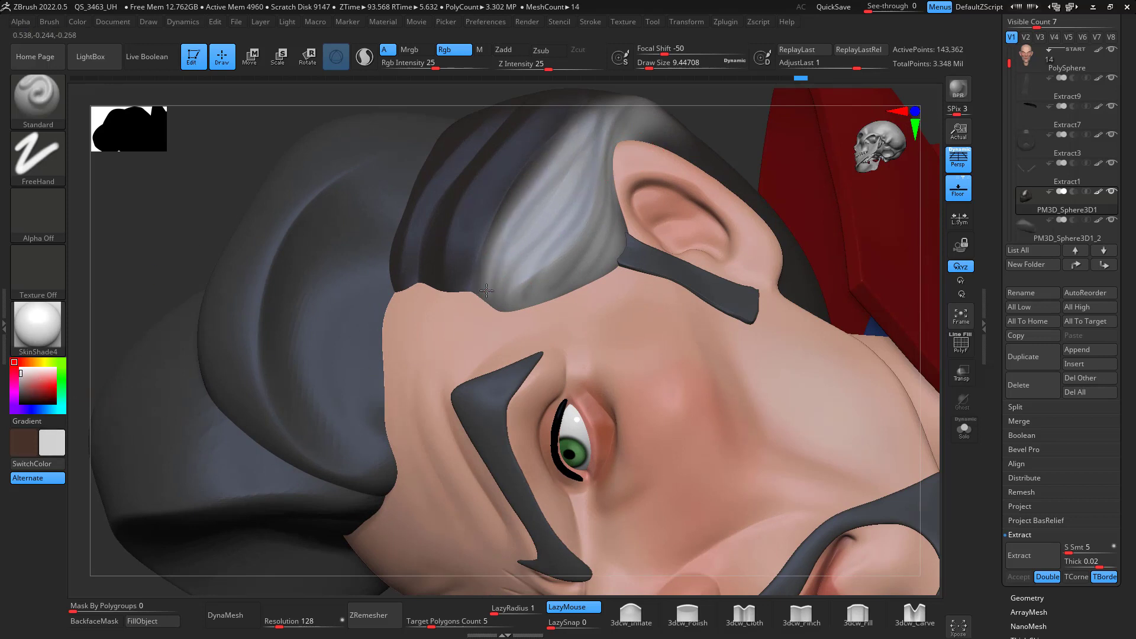
pyautogui.moveTo(486, 290); pyautogui.dragTo(502, 287)
pyautogui.moveTo(589, 169); pyautogui.dragTo(510, 296)
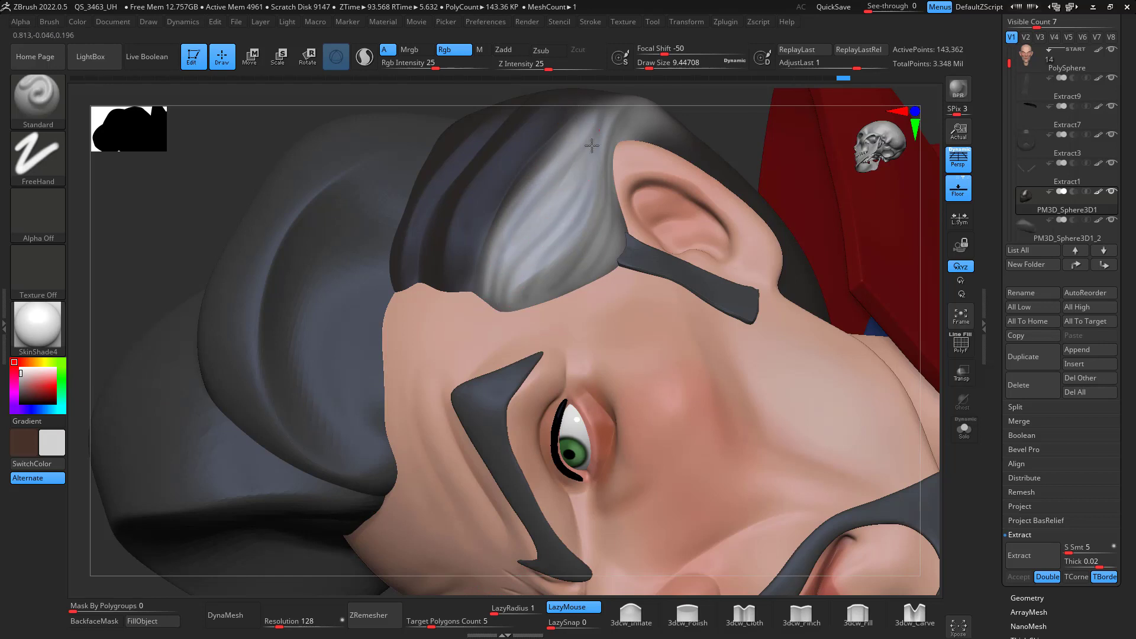
pyautogui.moveTo(592, 146); pyautogui.dragTo(536, 290)
pyautogui.moveTo(609, 175); pyautogui.dragTo(606, 248)
# - Extend the light strands over the top of the ear and into the dark hair beside the streak
pyautogui.moveTo(742, 136); pyautogui.dragTo(654, 213)
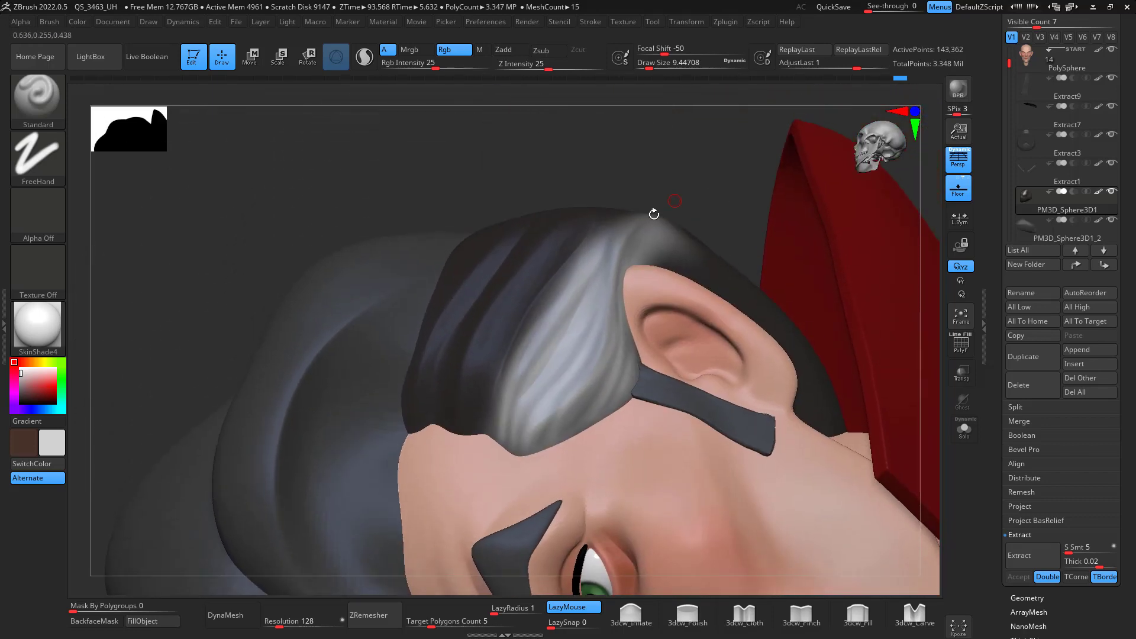
pyautogui.moveTo(635, 262)
pyautogui.mouseDown()
pyautogui.moveTo(678, 222)
pyautogui.moveTo(677, 239)
pyautogui.mouseUp()
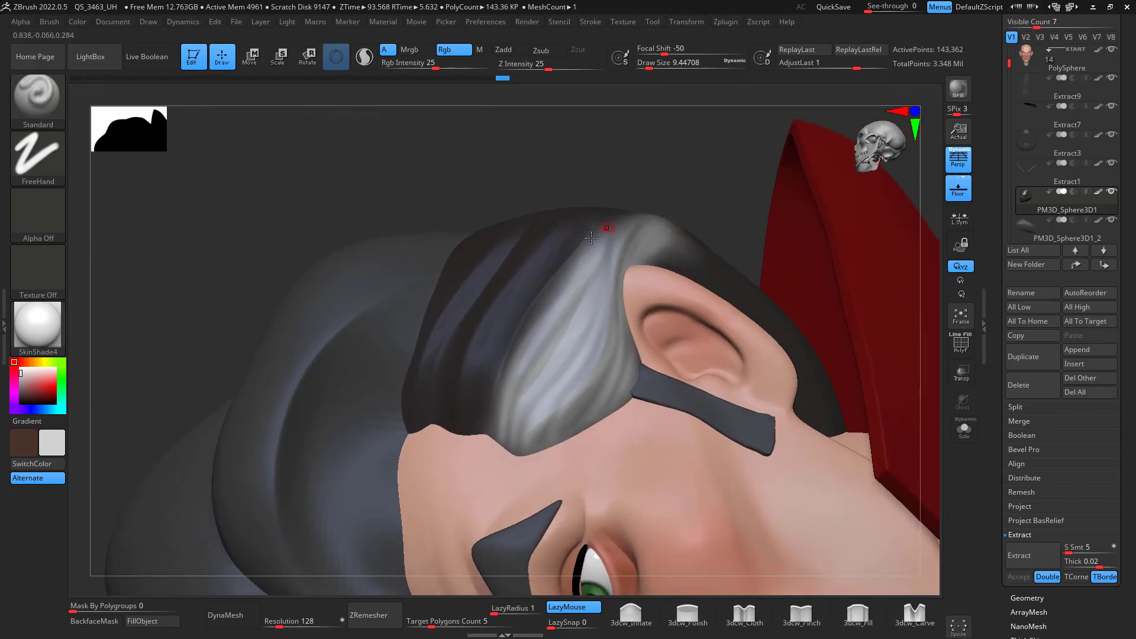
pyautogui.moveTo(489, 438); pyautogui.dragTo(569, 268)
pyautogui.moveTo(465, 430); pyautogui.dragTo(597, 239)
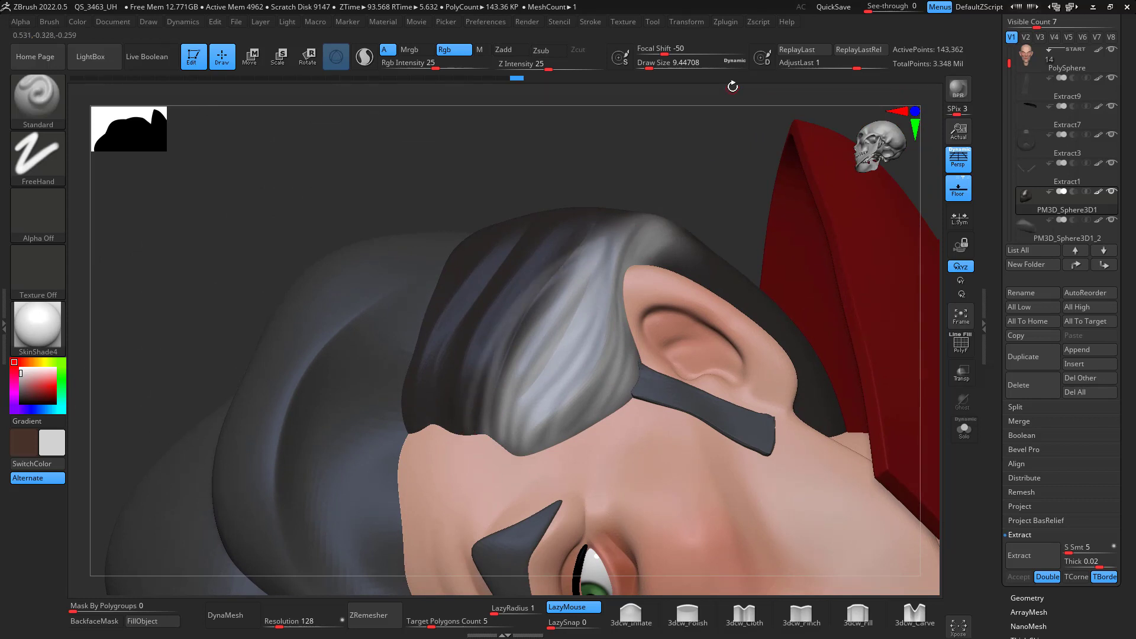
pyautogui.moveTo(467, 434); pyautogui.dragTo(618, 225)
pyautogui.moveTo(692, 179)
pyautogui.mouseDown()
pyautogui.moveTo(717, 144)
pyautogui.moveTo(761, 304)
pyautogui.moveTo(791, 294)
pyautogui.moveTo(791, 231)
pyautogui.moveTo(842, 191)
pyautogui.moveTo(772, 292)
pyautogui.moveTo(774, 338)
pyautogui.moveTo(820, 250)
pyautogui.mouseUp()
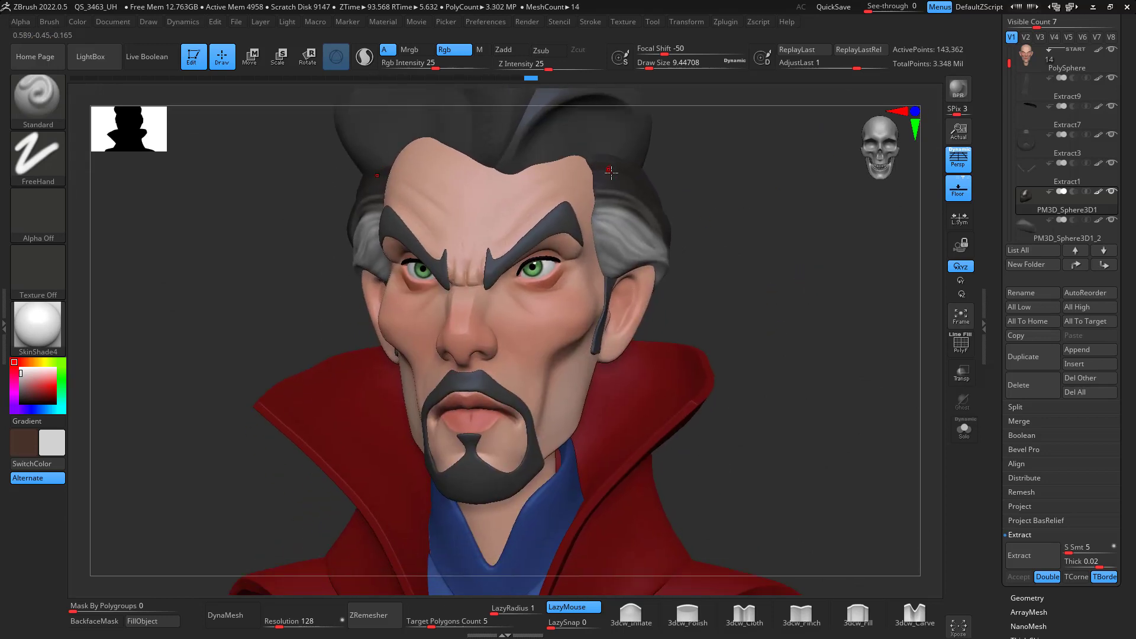
# - Select the sideburn subtool Extract9 and fill it with grey sampled from the temple hair at RGB intensity 100
pyautogui.press('c')
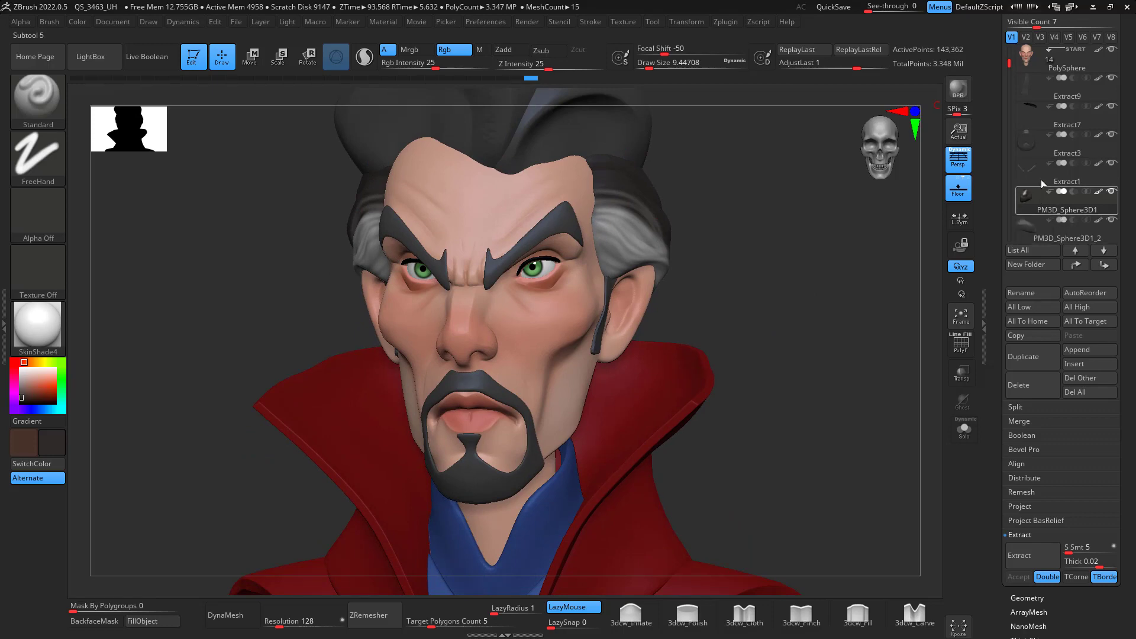
pyautogui.click(1034, 92)
pyautogui.moveTo(858, 237); pyautogui.dragTo(768, 246)
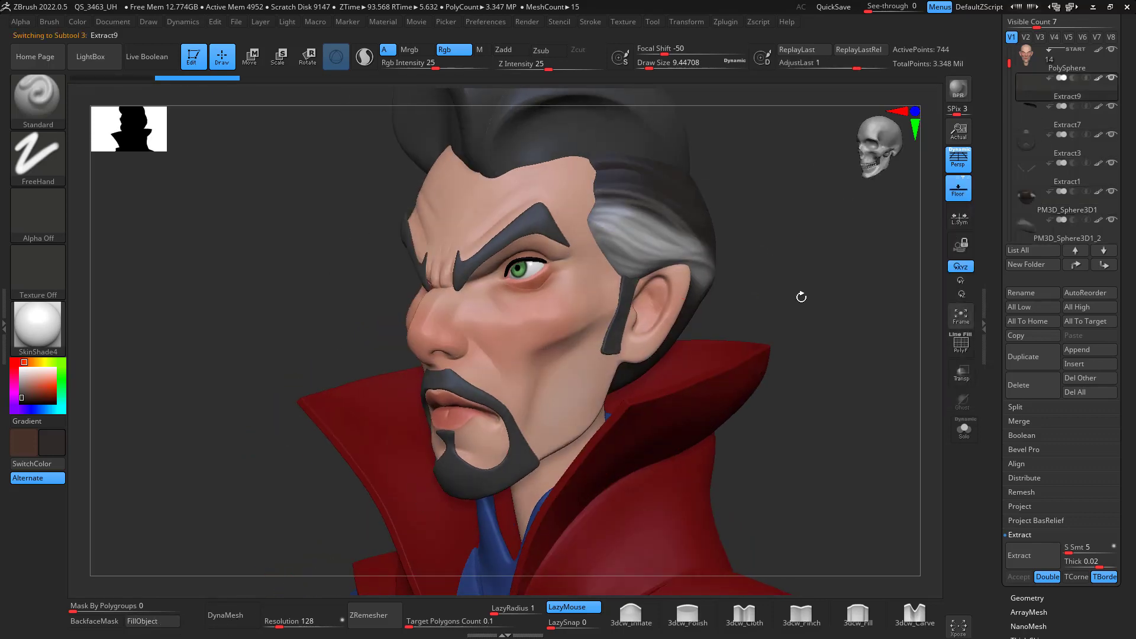
pyautogui.moveTo(801, 294); pyautogui.dragTo(792, 182)
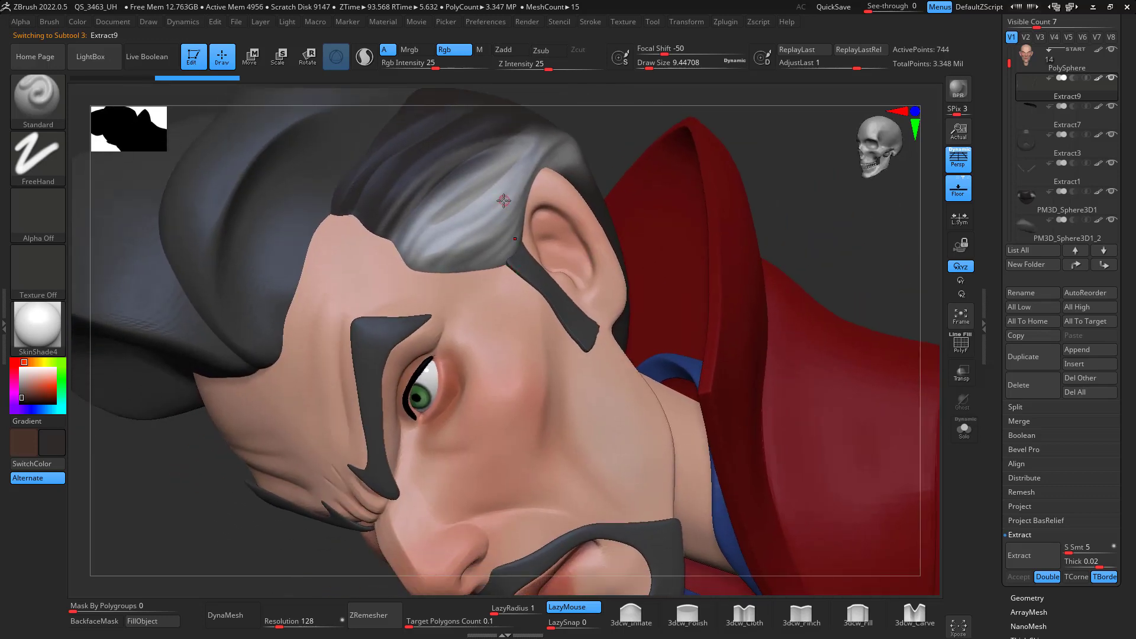
pyautogui.press('c')
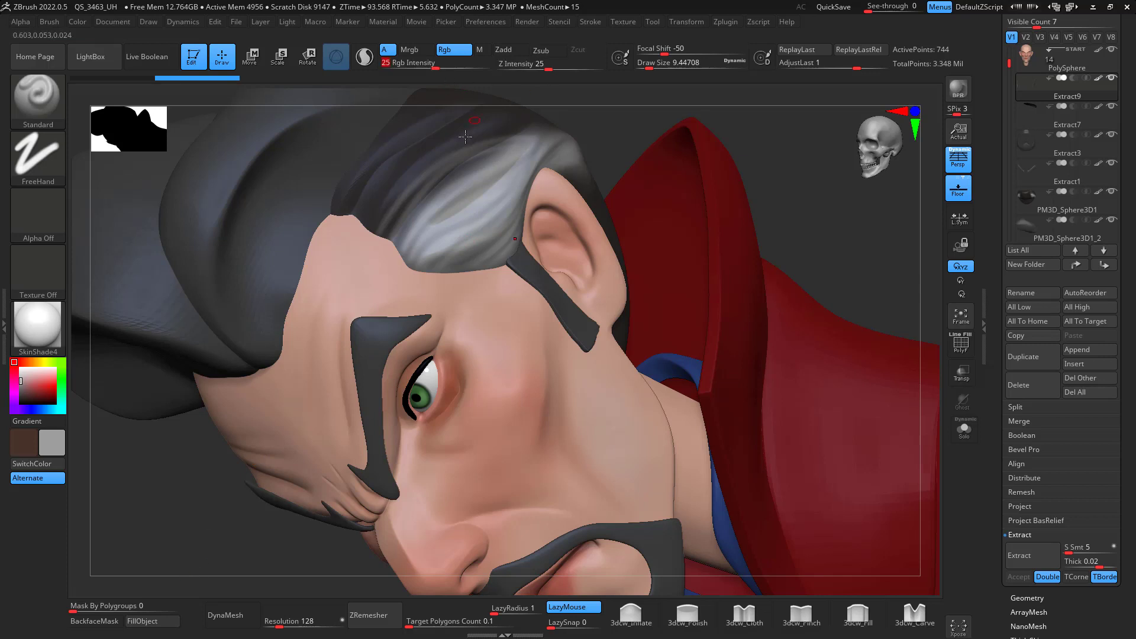
pyautogui.moveTo(448, 69); pyautogui.dragTo(489, 69)
pyautogui.click(142, 621)
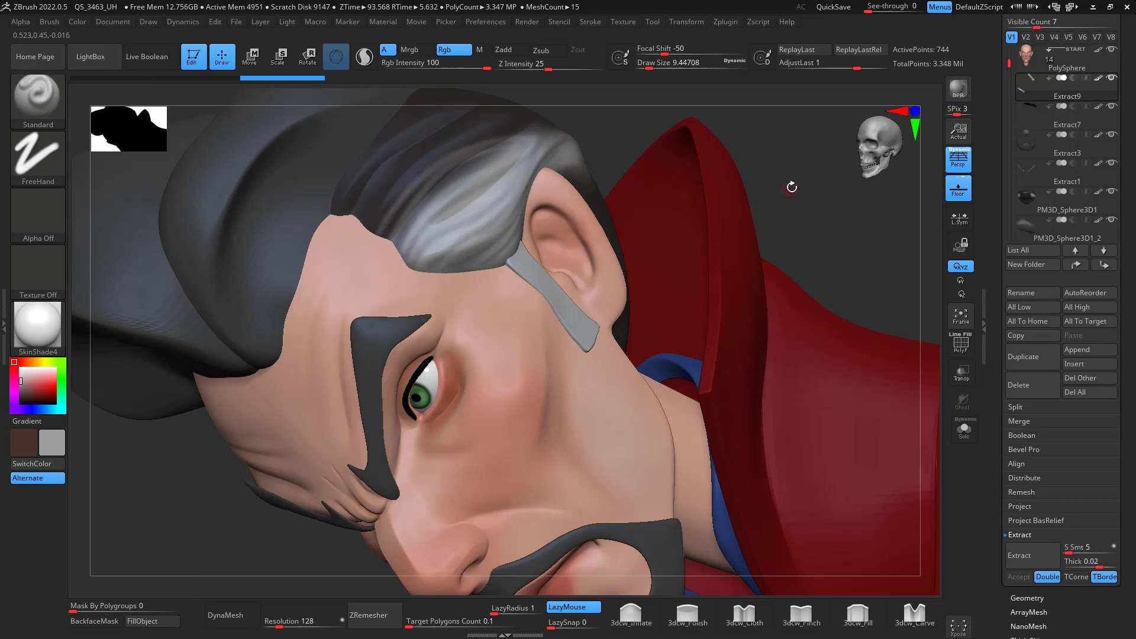
# - Subdivide the grey sideburn mesh twice
pyautogui.moveTo(791, 187); pyautogui.dragTo(781, 190)
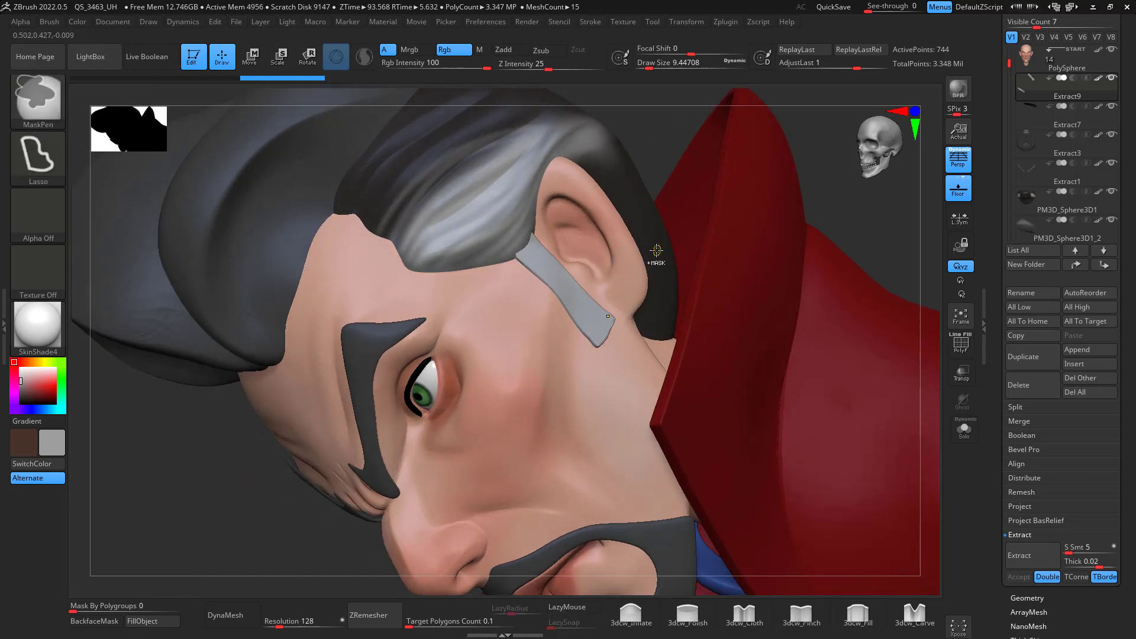
pyautogui.hotkey('ctrl', 'd')
pyautogui.hotkey('ctrl', 'd')
# - Paint thin dark-grey strands across the sideburn with colour sampled from the hair at draw size 5.75, subdividing its mesh once more
pyautogui.press('space')
pyautogui.moveTo(595, 307); pyautogui.dragTo(608, 307)
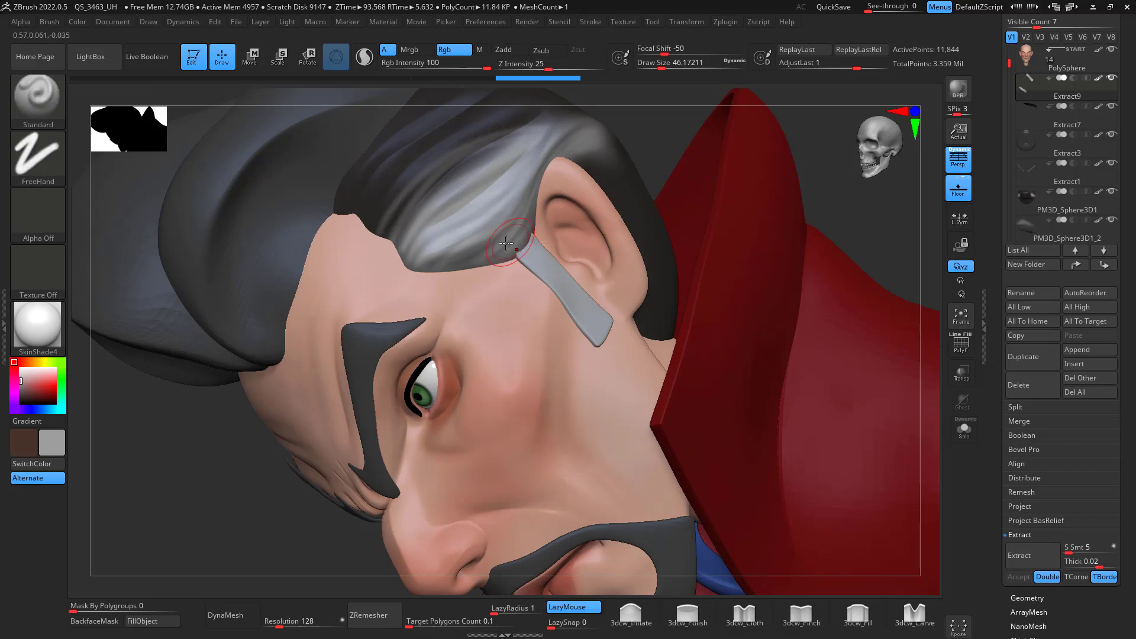
pyautogui.press('space')
pyautogui.moveTo(540, 276); pyautogui.dragTo(529, 276)
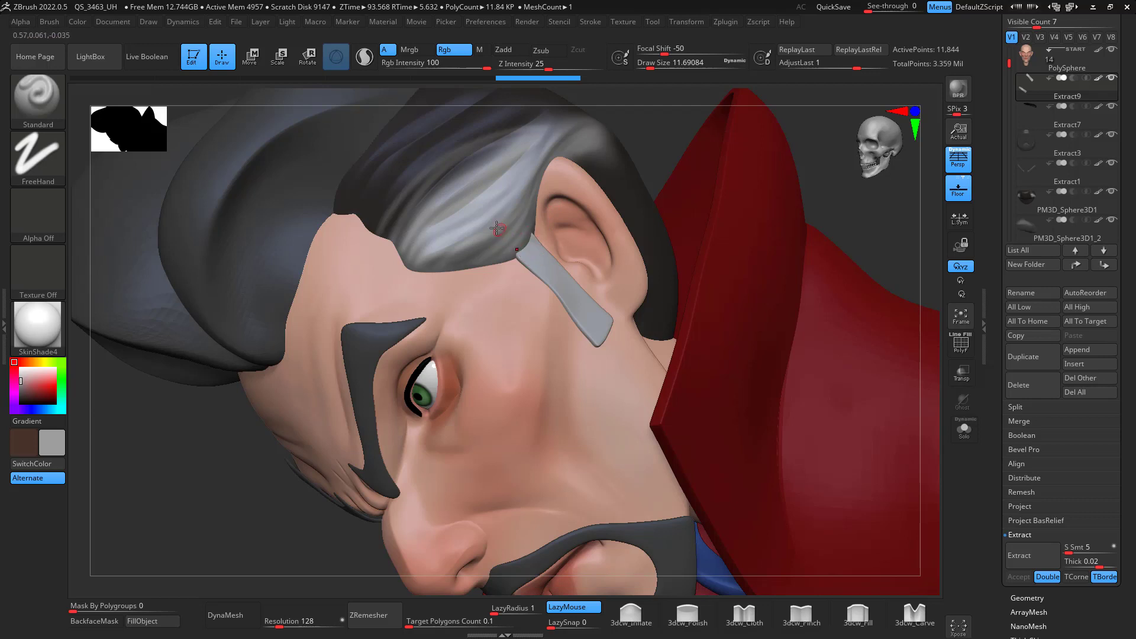
pyautogui.press('c')
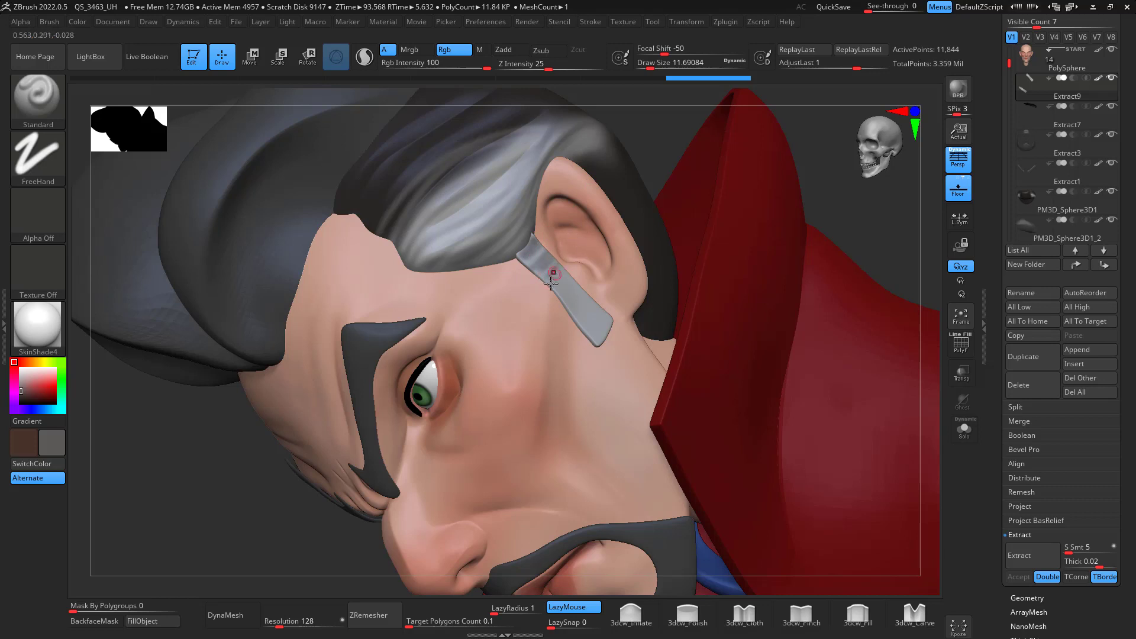
pyautogui.press('space')
pyautogui.moveTo(577, 296); pyautogui.dragTo(593, 277)
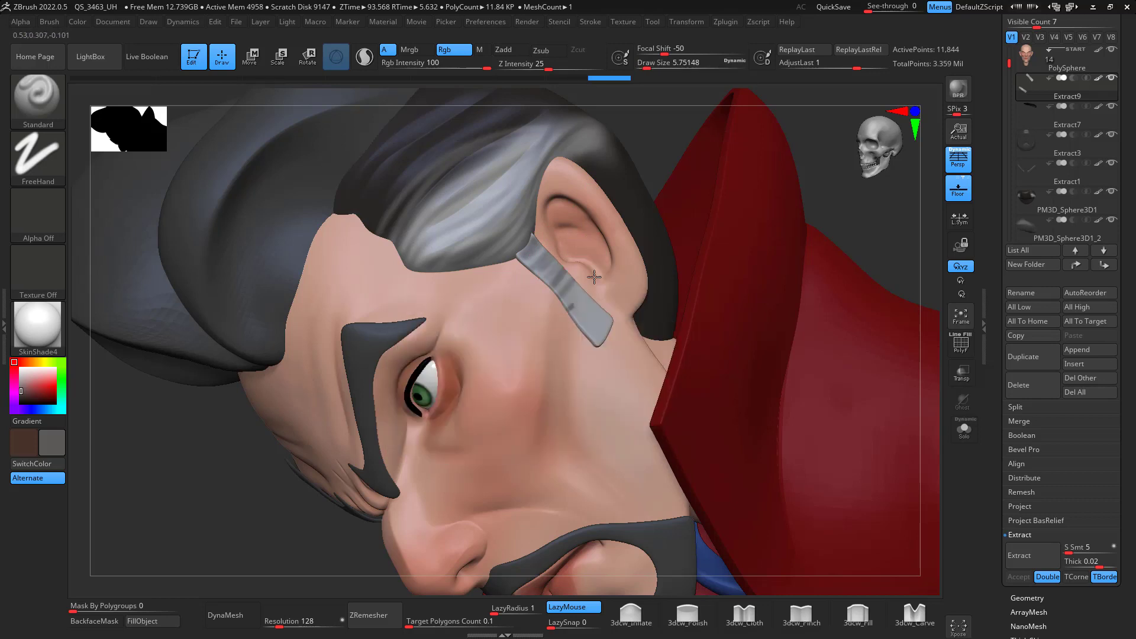
pyautogui.moveTo(568, 320); pyautogui.dragTo(605, 260)
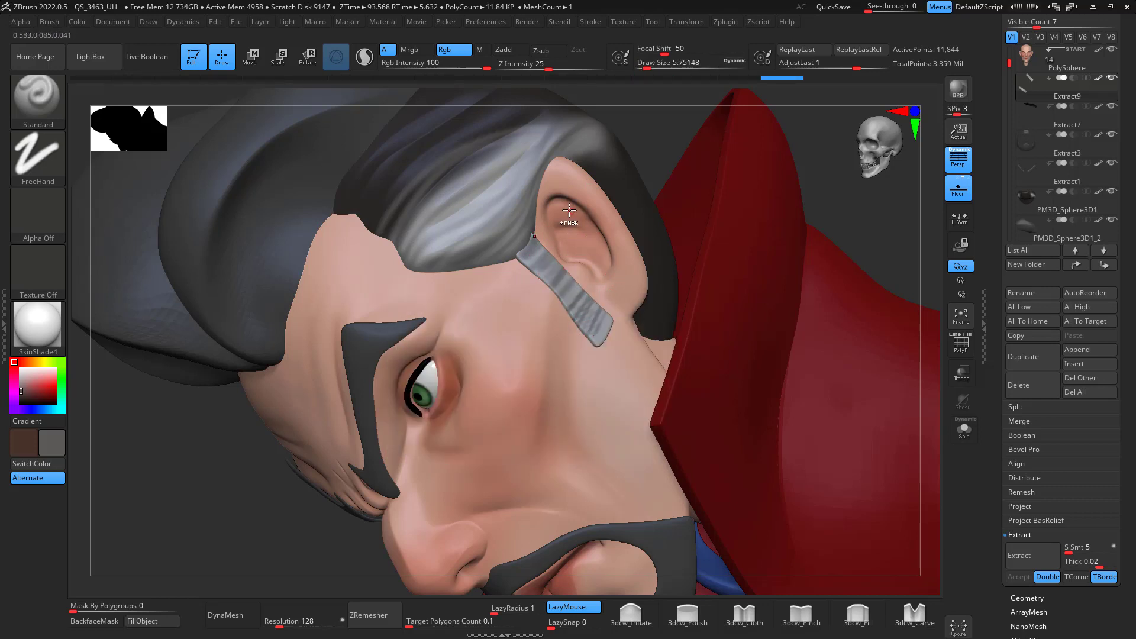
pyautogui.hotkey('ctrl', 'd')
pyautogui.moveTo(592, 339); pyautogui.dragTo(605, 320)
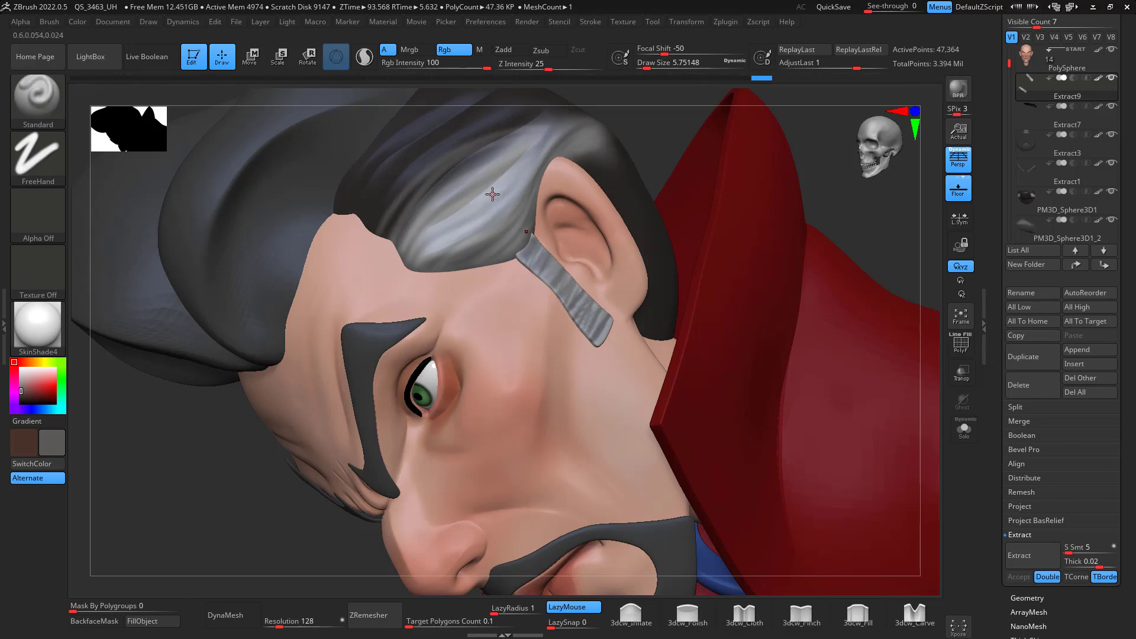
# - Sample a light grey from the temple streak and paint thin highlight strands down the full length of the sideburn
pyautogui.press('c')
pyautogui.moveTo(534, 244)
pyautogui.mouseDown()
pyautogui.moveTo(531, 267)
pyautogui.moveTo(553, 265)
pyautogui.mouseUp()
pyautogui.hotkey('ctrl', 'z')
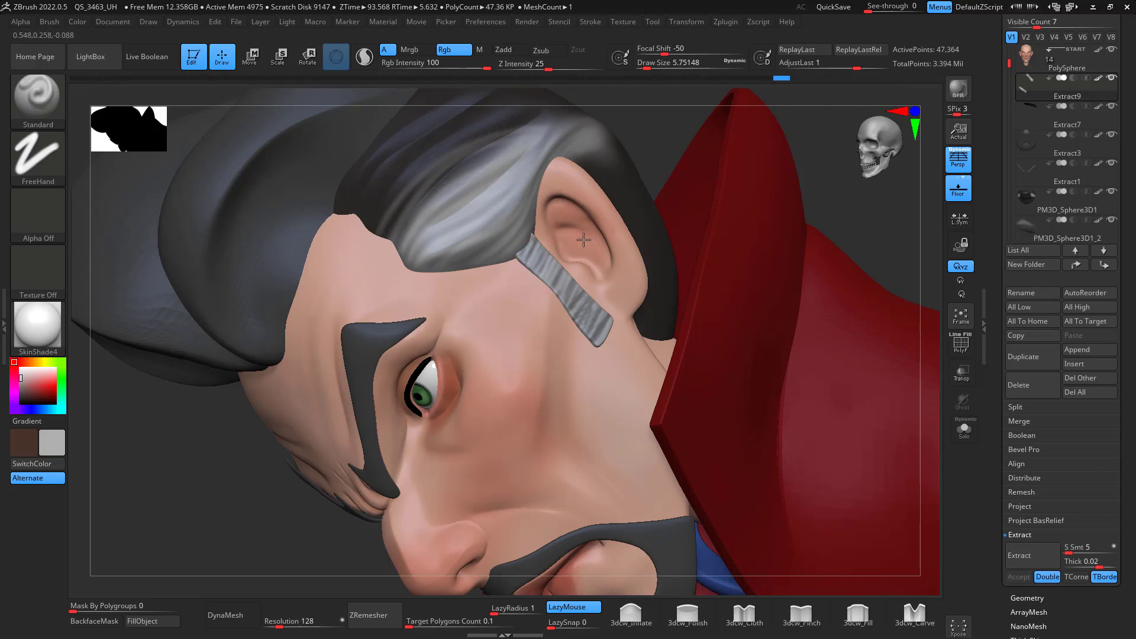
pyautogui.hotkey('ctrl', 'shift', 'z')
pyautogui.hotkey('ctrl', 'shift', 'z')
pyautogui.hotkey('ctrl', 'shift', 'z')
pyautogui.hotkey('ctrl', 'shift', 'z')
pyautogui.hotkey('ctrl', 'z')
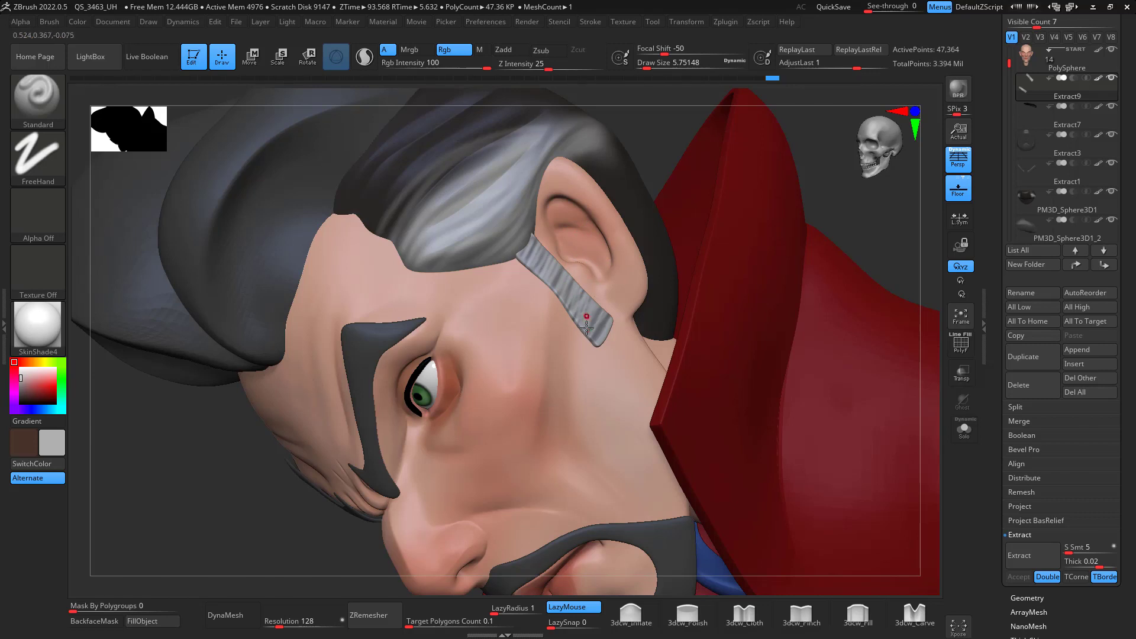
pyautogui.hotkey('ctrl', 'shift', 'z')
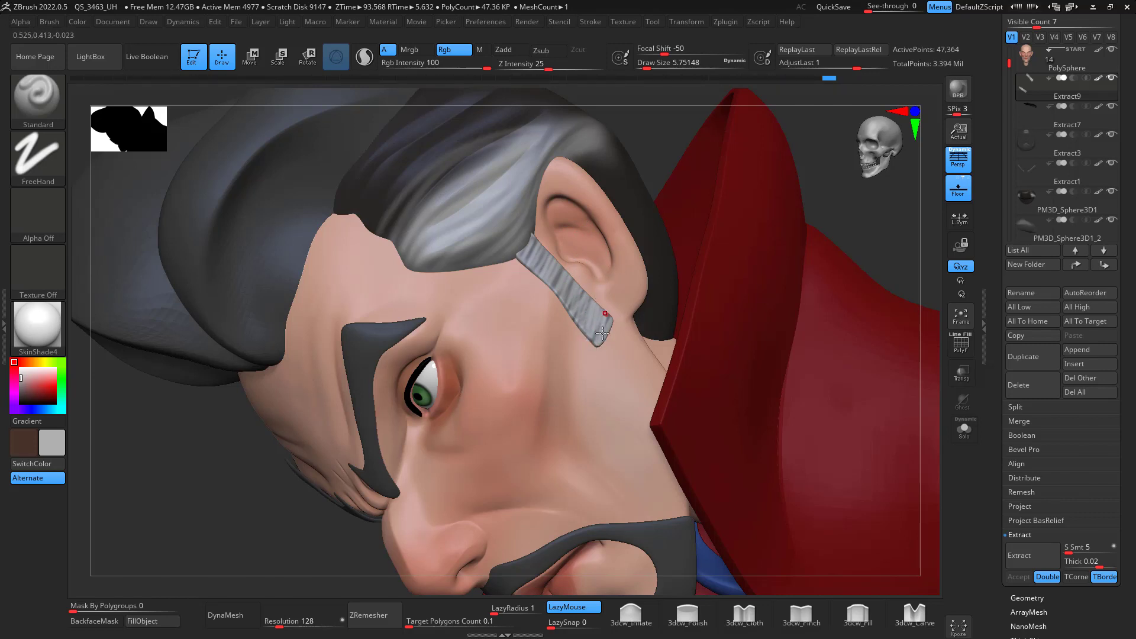
pyautogui.moveTo(602, 333); pyautogui.dragTo(597, 339)
pyautogui.hotkey('ctrl', 'z')
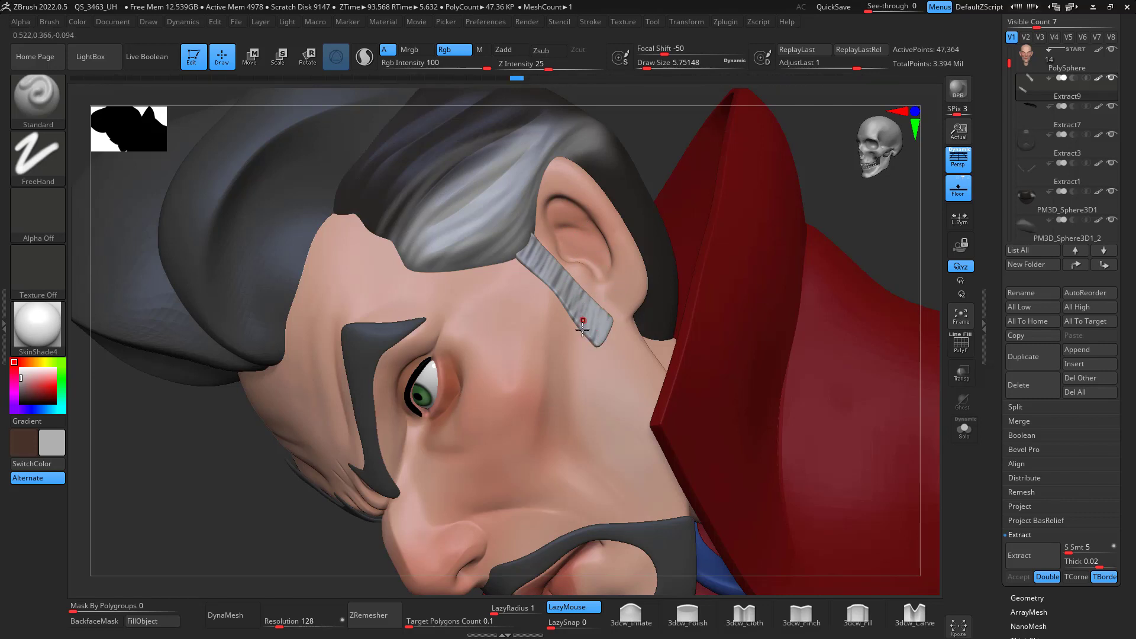
pyautogui.hotkey('ctrl', 'shift', 'z')
pyautogui.hotkey('ctrl', 'shift', 'z')
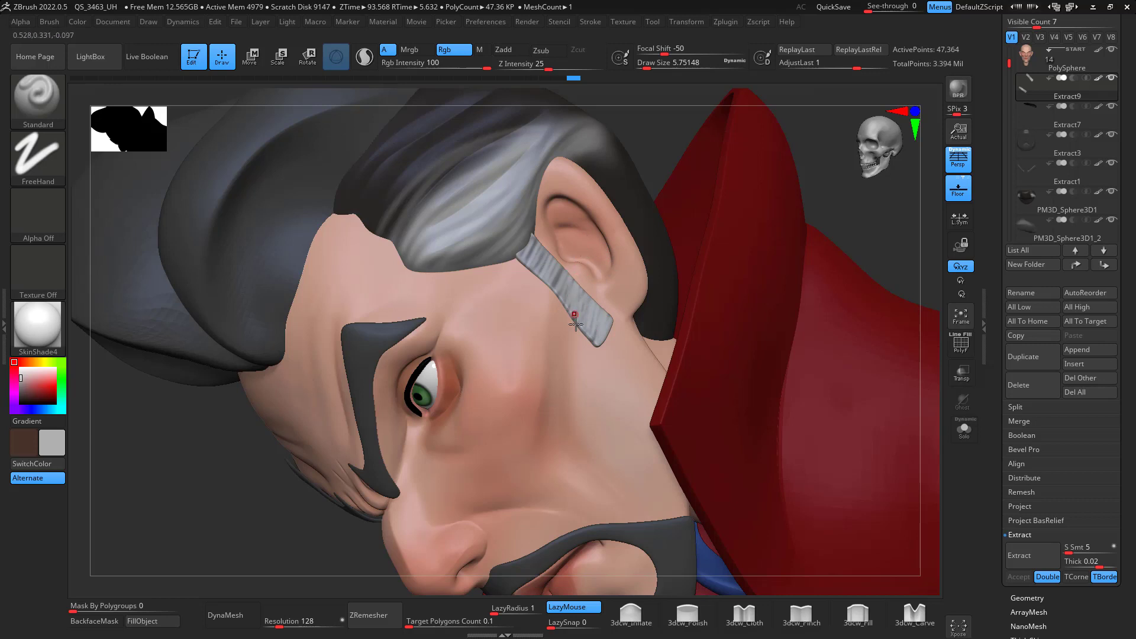
pyautogui.hotkey('ctrl', 'shift', 'z')
pyautogui.hotkey('ctrl', 'shift', 'z')
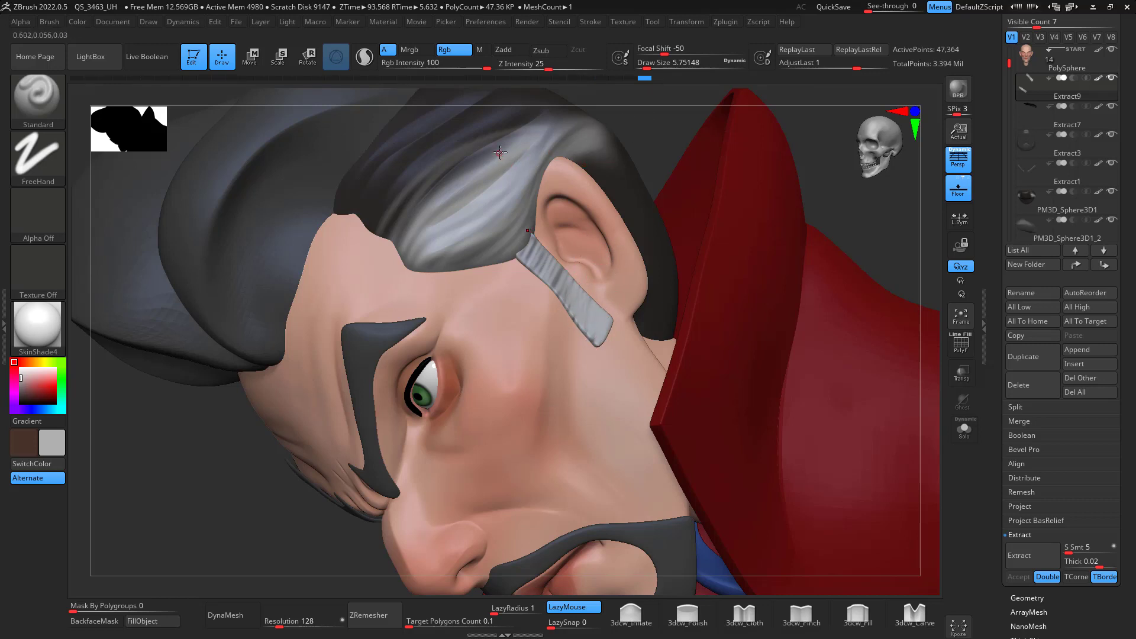
# - Sample a mid grey from the temple hair and paint darker strands between the sideburn's highlights
pyautogui.press('c')
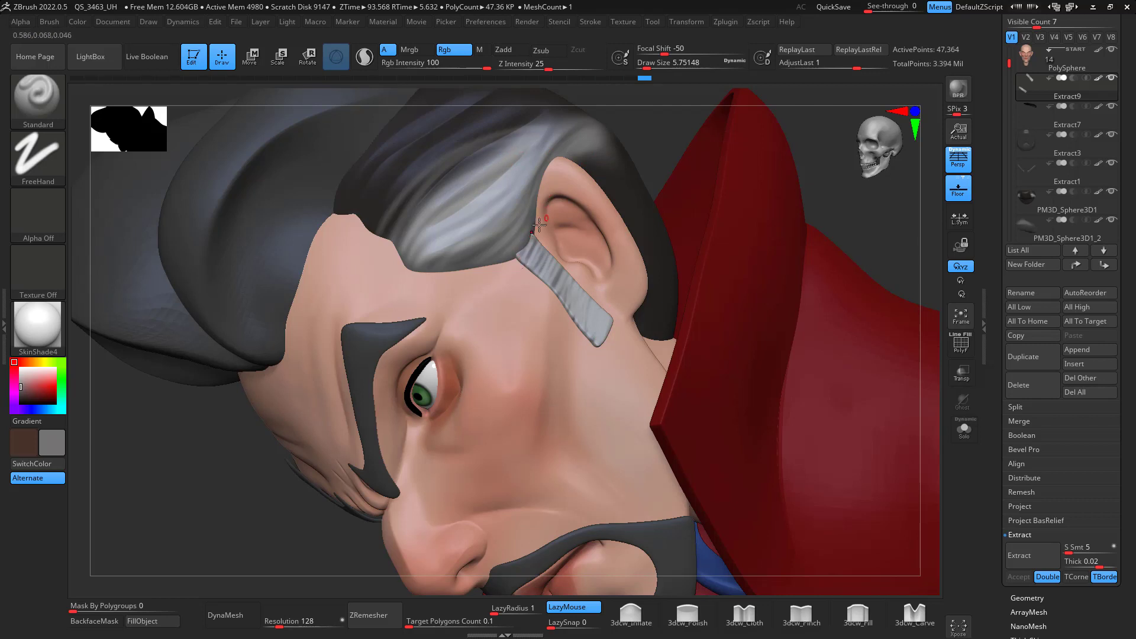
pyautogui.hotkey('ctrl', 'shift', 'z')
pyautogui.hotkey('ctrl', 'shift', 'z')
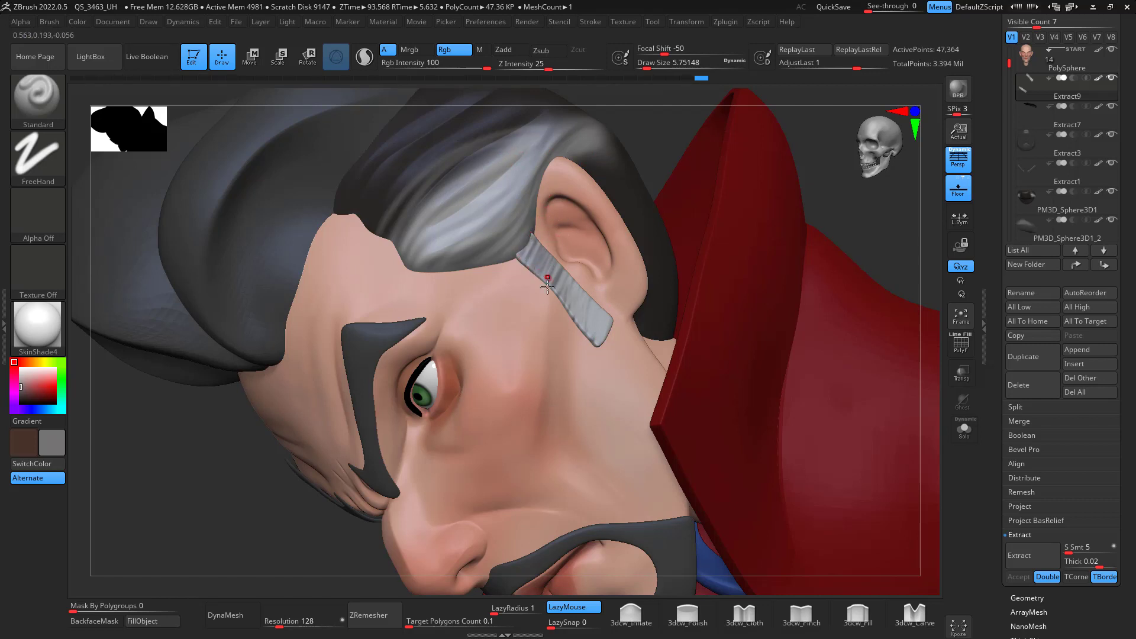
pyautogui.hotkey('ctrl', 'shift', 'z')
pyautogui.hotkey('ctrl', 'shift', 'z')
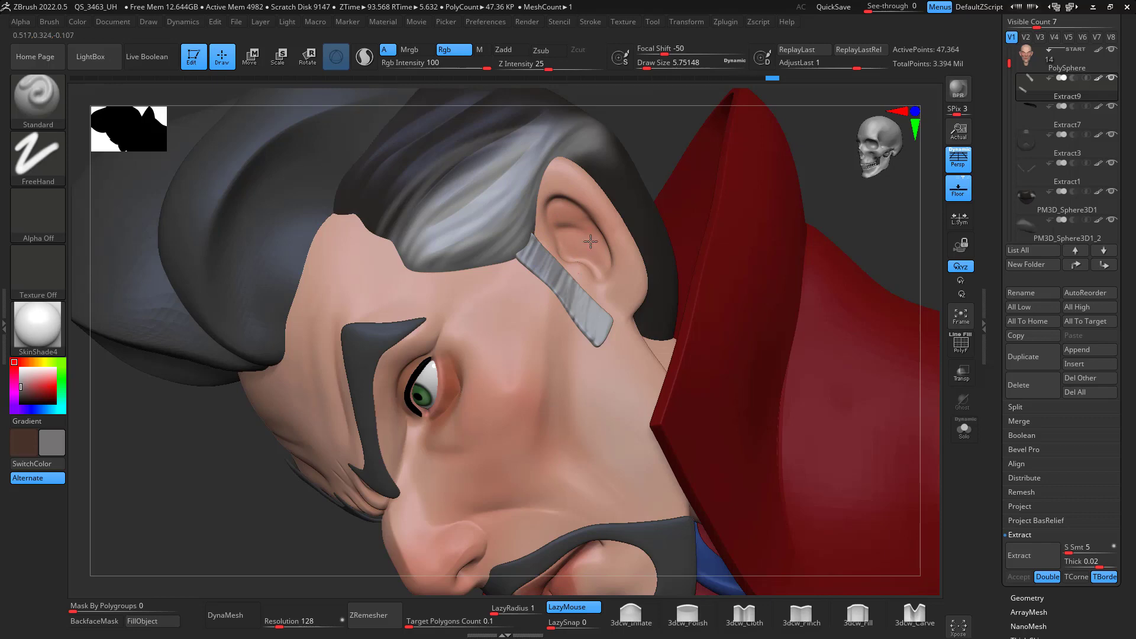
pyautogui.hotkey('ctrl', 'shift', 'z')
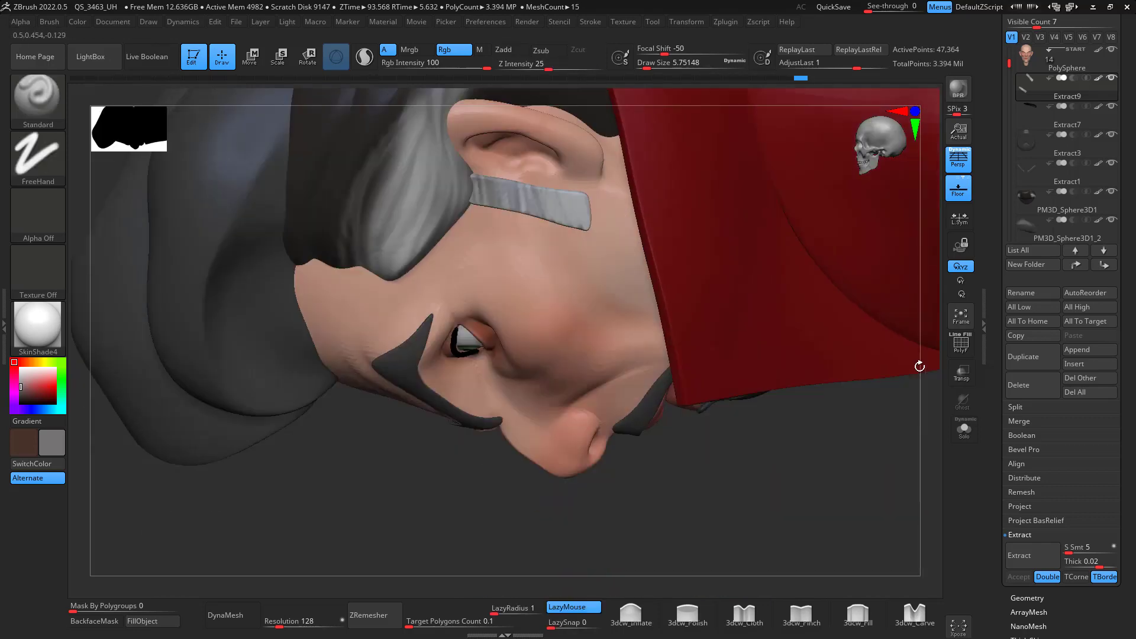
pyautogui.moveTo(940, 388)
pyautogui.mouseDown()
pyautogui.moveTo(851, 291)
pyautogui.moveTo(862, 256)
pyautogui.mouseUp()
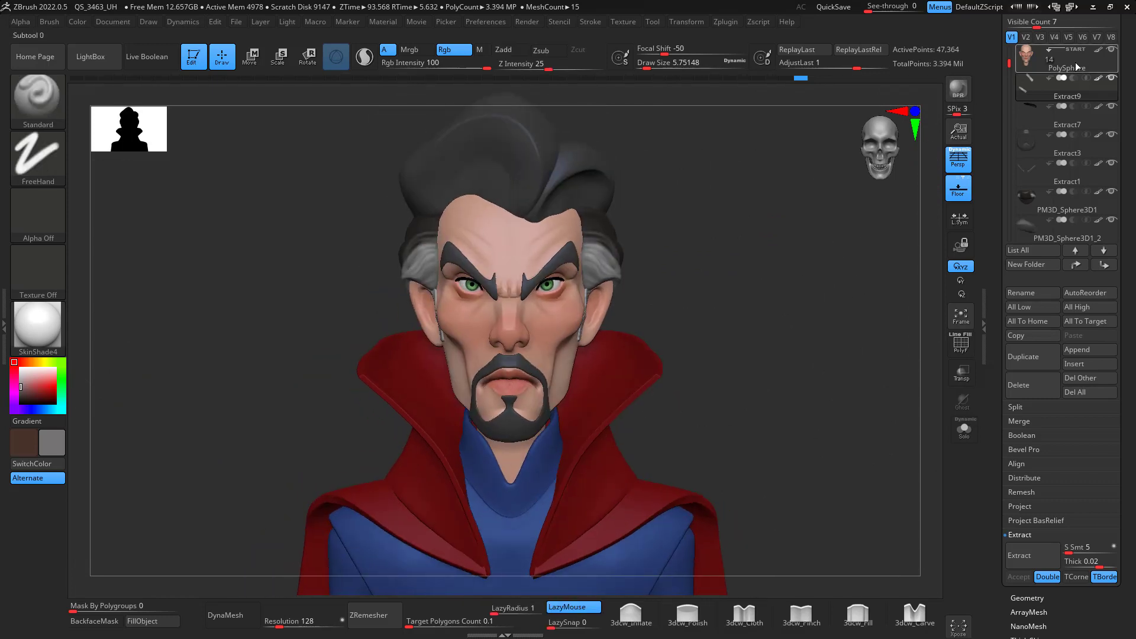
# - Select the top hair subtool PM3D_Sphere3D1_2 and ZRemesh it with a target polygon count of 5
pyautogui.moveTo(1042, 233)
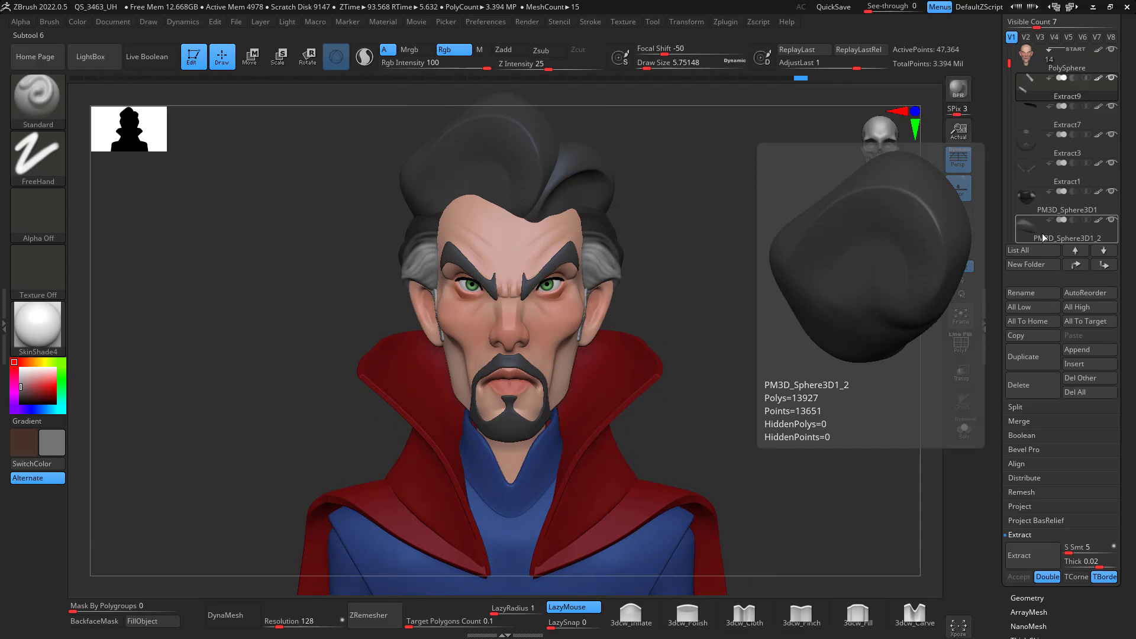
pyautogui.click(1042, 233)
pyautogui.moveTo(584, 202)
pyautogui.mouseDown(button='right')
pyautogui.moveTo(598, 177)
pyautogui.moveTo(565, 222)
pyautogui.mouseUp(button='right')
pyautogui.click(959, 341)
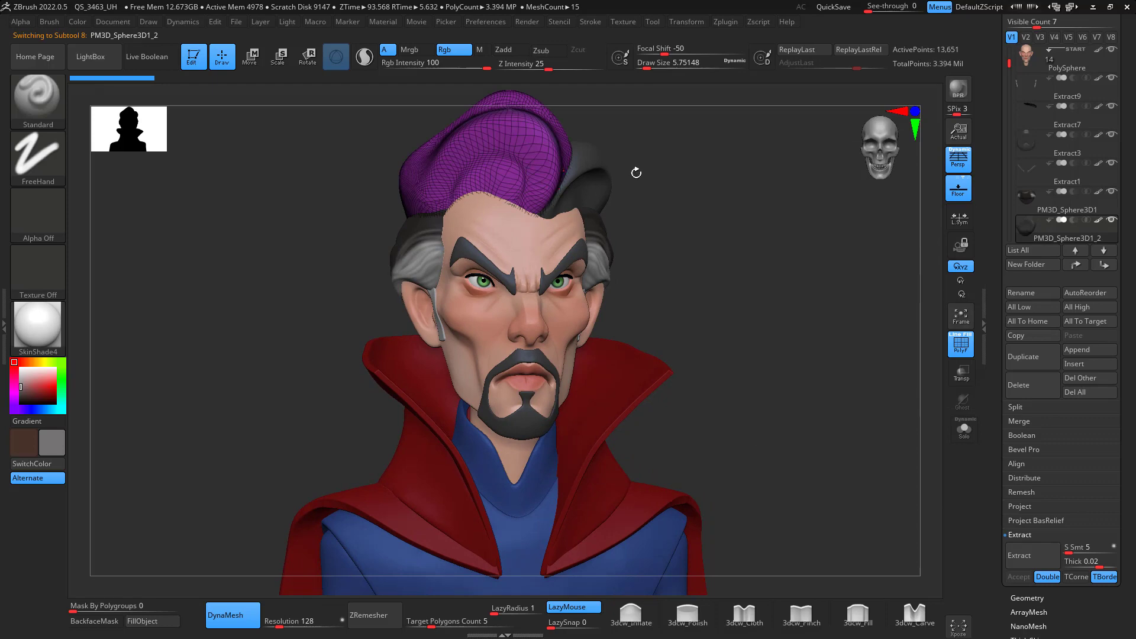
pyautogui.moveTo(737, 208)
pyautogui.keyDown('ctrl'); pyautogui.mouseDown(button='right')
pyautogui.moveTo(748, 261)
pyautogui.moveTo(737, 390)
pyautogui.mouseUp(button='right'); pyautogui.keyUp('ctrl')
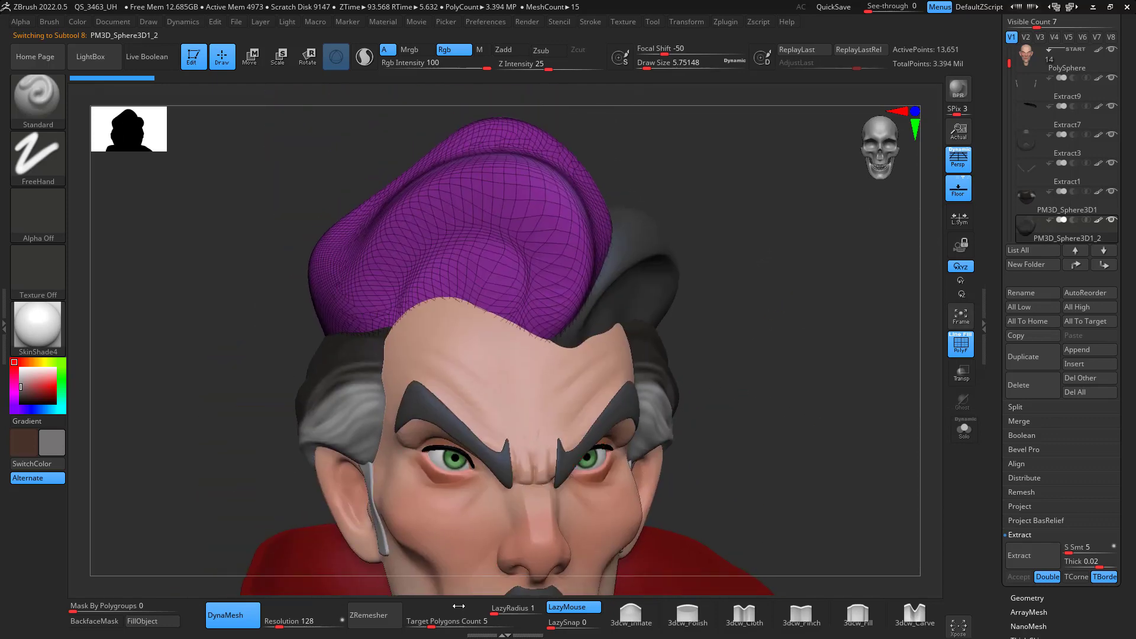
pyautogui.click(374, 614)
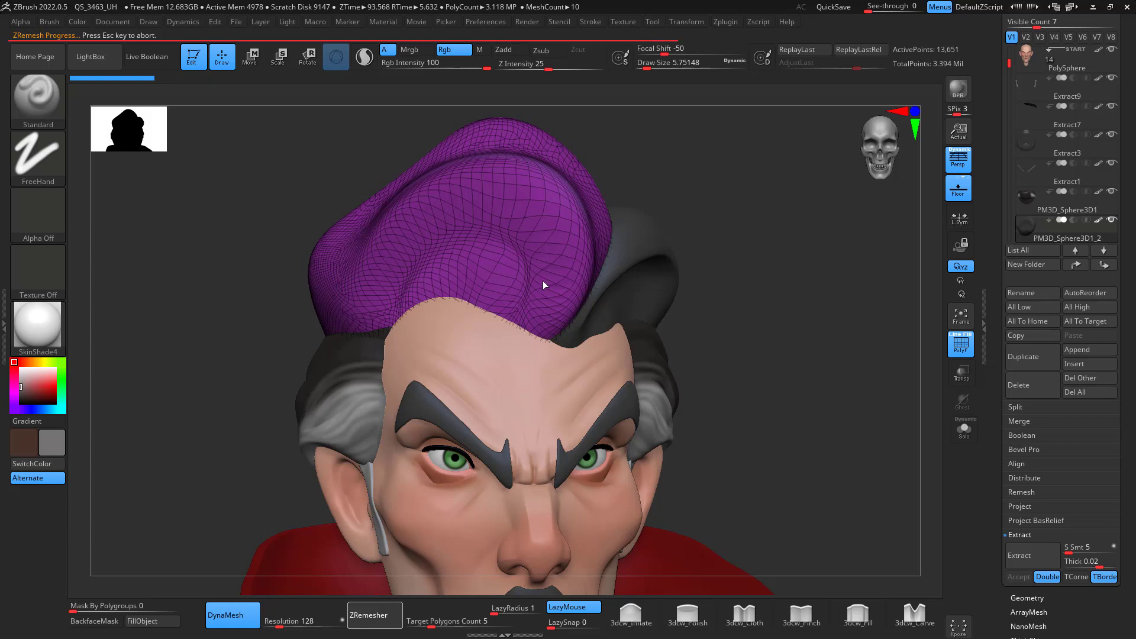
pyautogui.moveTo(751, 232); pyautogui.dragTo(874, 385)
pyautogui.hotkey('shift', 'f')
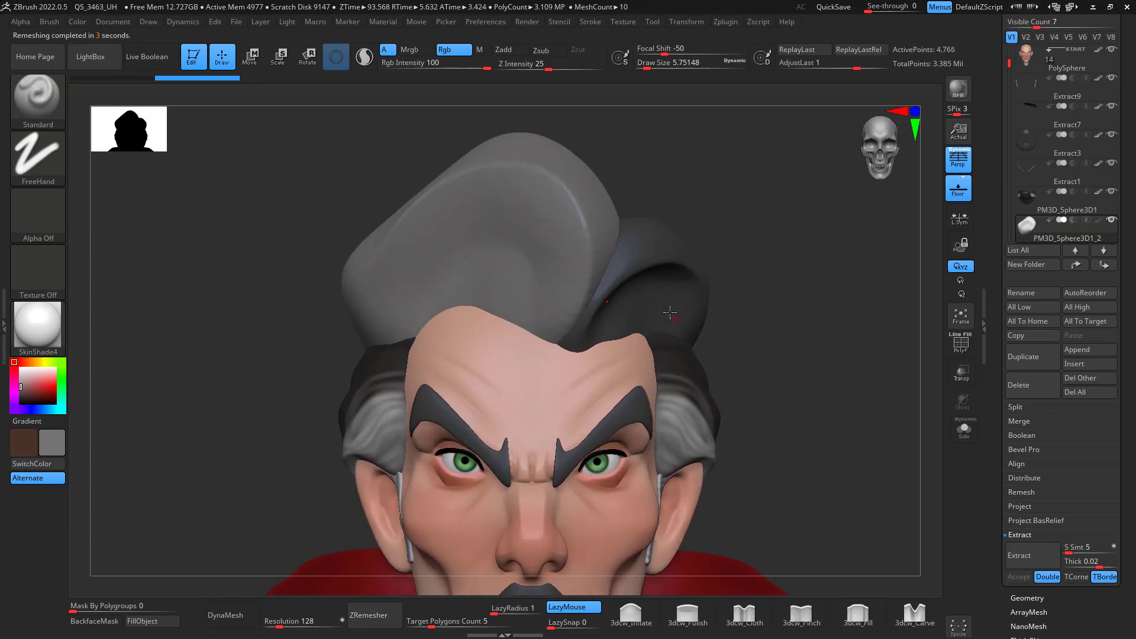
# - Fill the remeshed top hair with the dark colour sampled from the neighbouring hair tuft and subdivide it twice
pyautogui.press('c')
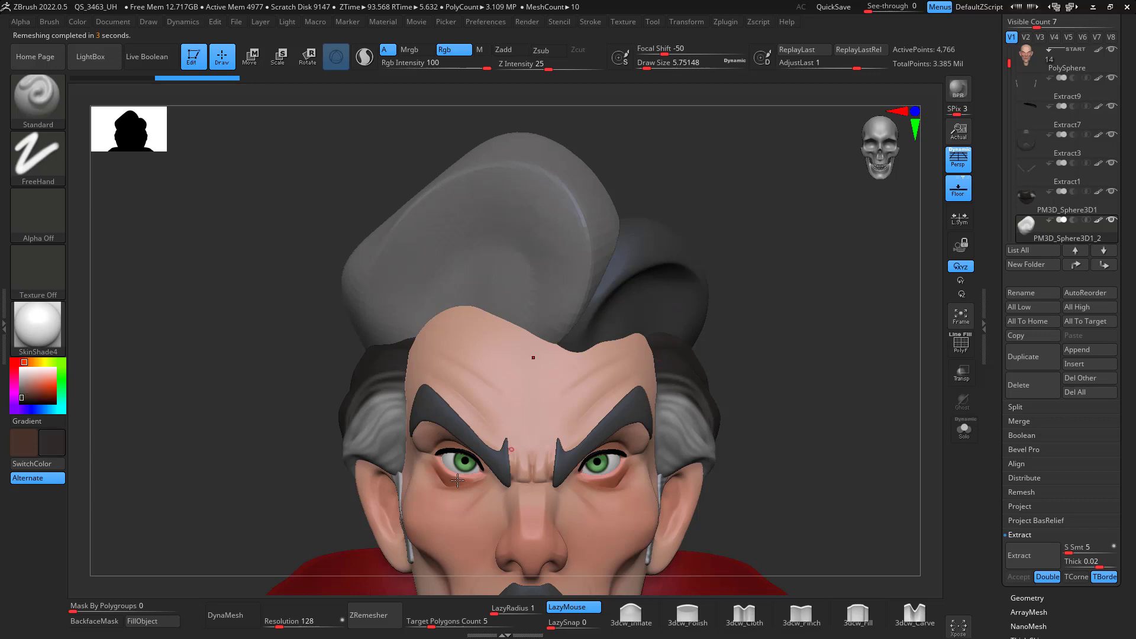
pyautogui.click(142, 620)
pyautogui.moveTo(819, 355)
pyautogui.mouseDown()
pyautogui.moveTo(831, 325)
pyautogui.moveTo(831, 337)
pyautogui.mouseUp()
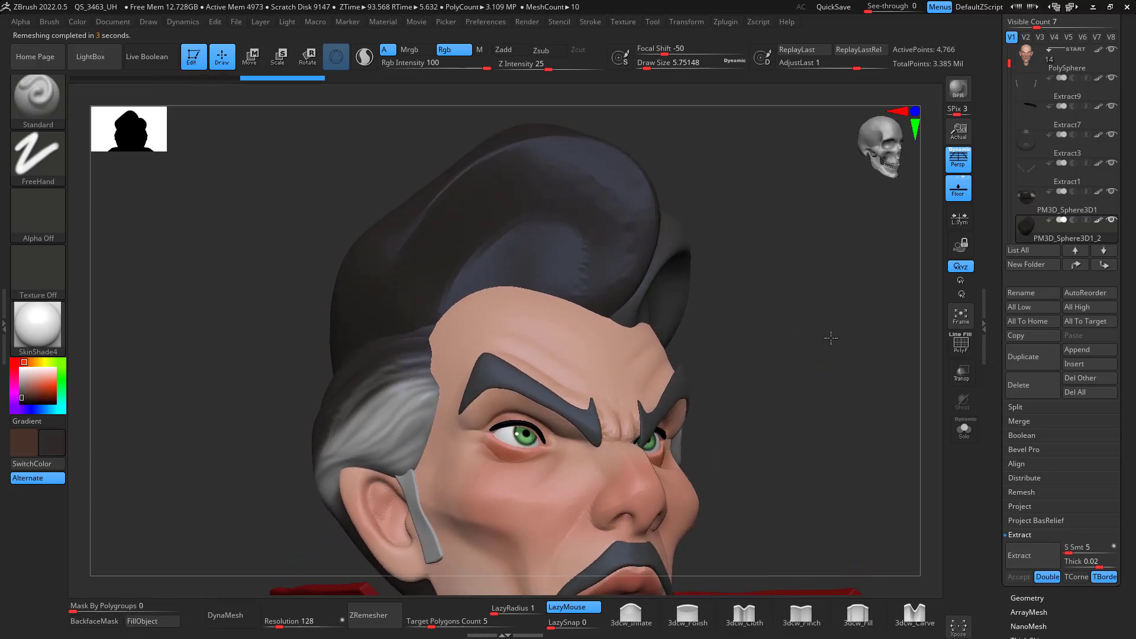
pyautogui.press('ctrl')
# - Sharpen the inner curl edge of the top hair with the 3dcw_Pinch brush at draw size about 56
pyautogui.press('space')
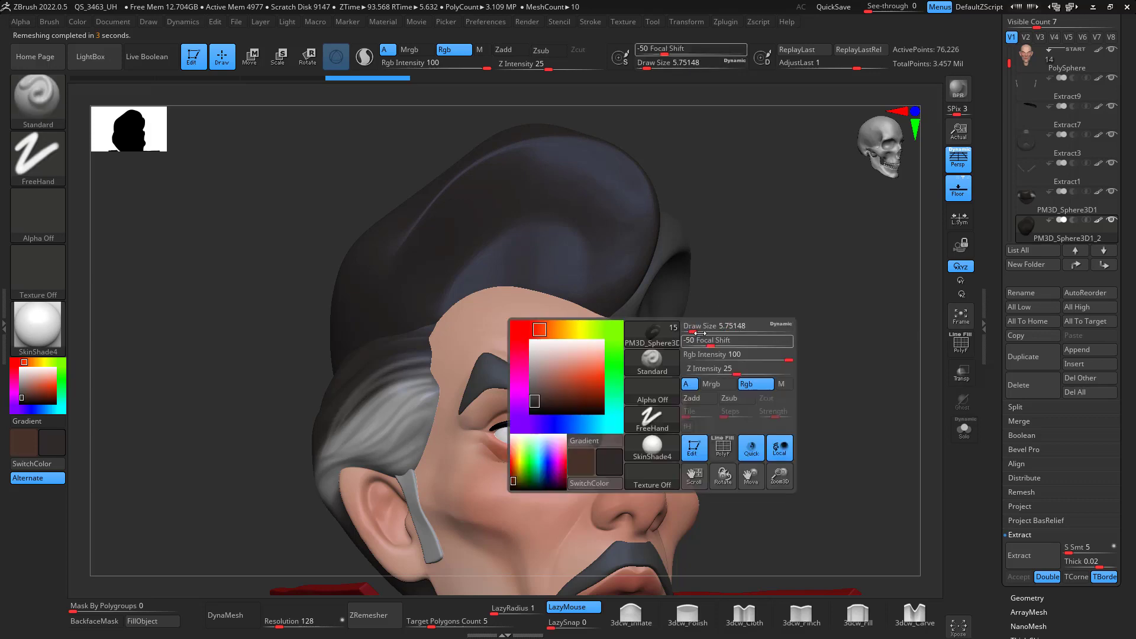
pyautogui.moveTo(696, 328); pyautogui.dragTo(720, 327)
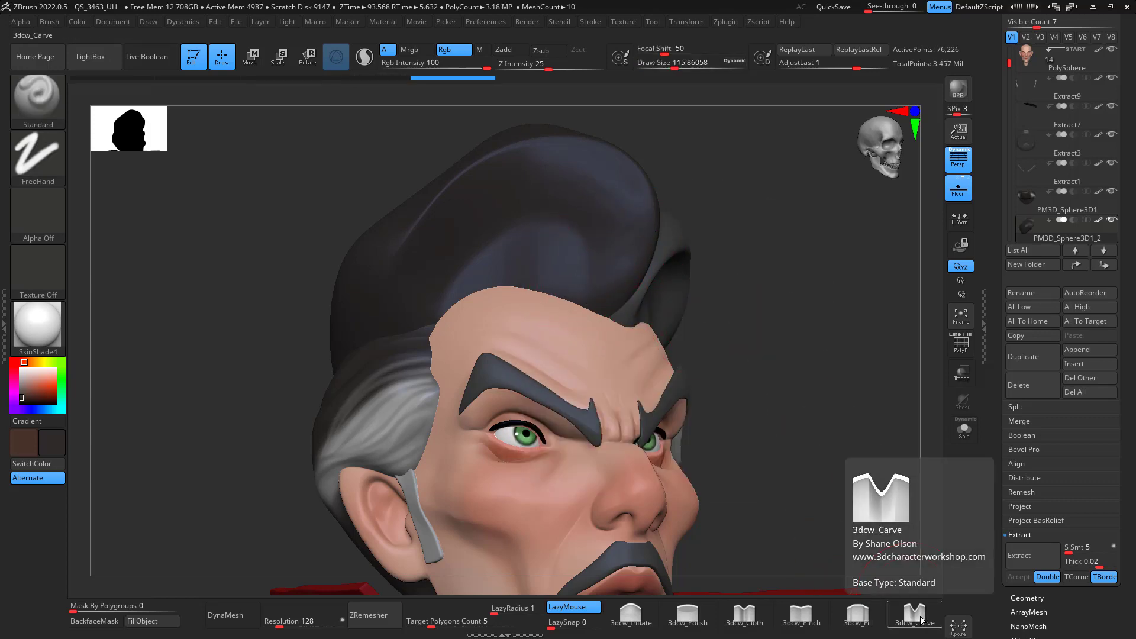
pyautogui.click(792, 610)
pyautogui.press('space')
pyautogui.moveTo(668, 355); pyautogui.dragTo(647, 356)
pyautogui.moveTo(588, 268)
pyautogui.mouseDown()
pyautogui.moveTo(485, 251)
pyautogui.moveTo(462, 333)
pyautogui.mouseUp()
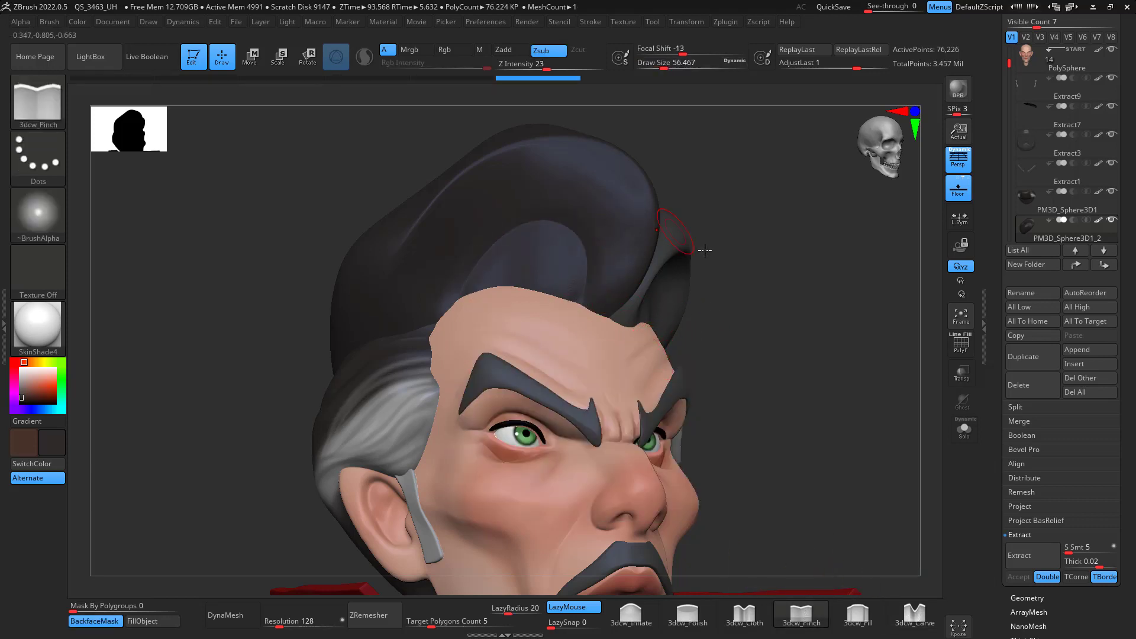
# - Carve a curved groove around the top hair's inner curl with DamStandard at draw size about 44 and LazyRadius 43
pyautogui.moveTo(806, 306)
pyautogui.mouseDown()
pyautogui.moveTo(809, 254)
pyautogui.moveTo(860, 328)
pyautogui.moveTo(769, 503)
pyautogui.moveTo(687, 589)
pyautogui.moveTo(679, 490)
pyautogui.moveTo(510, 530)
pyautogui.moveTo(534, 461)
pyautogui.mouseUp()
pyautogui.press('b')
pyautogui.press('d')
pyautogui.press('s')
pyautogui.press('space')
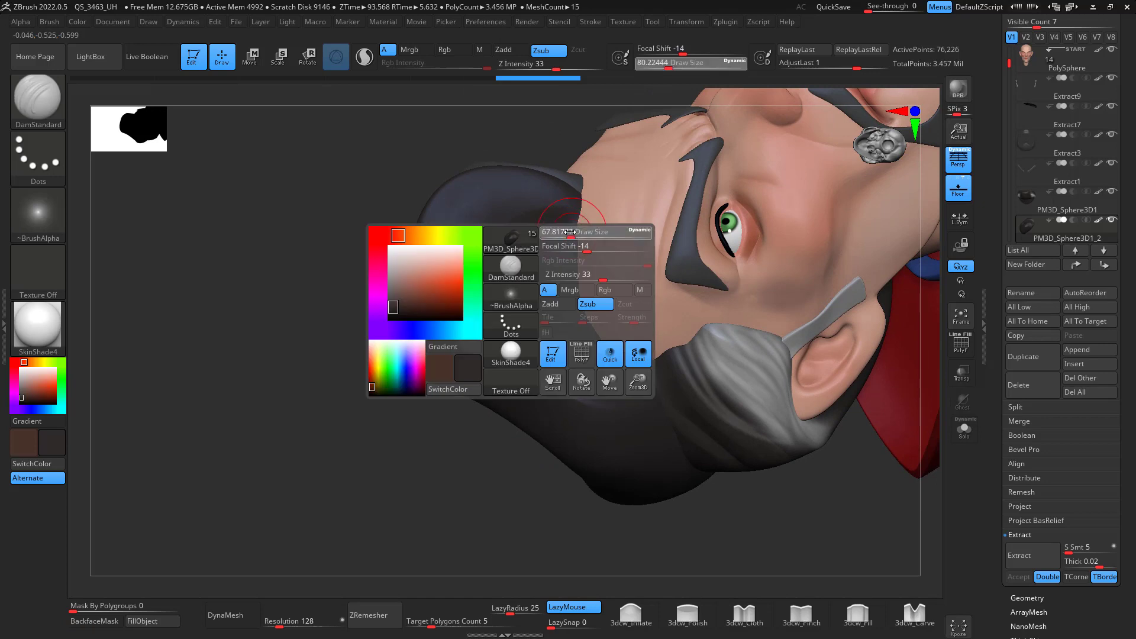
pyautogui.moveTo(571, 234); pyautogui.dragTo(563, 233)
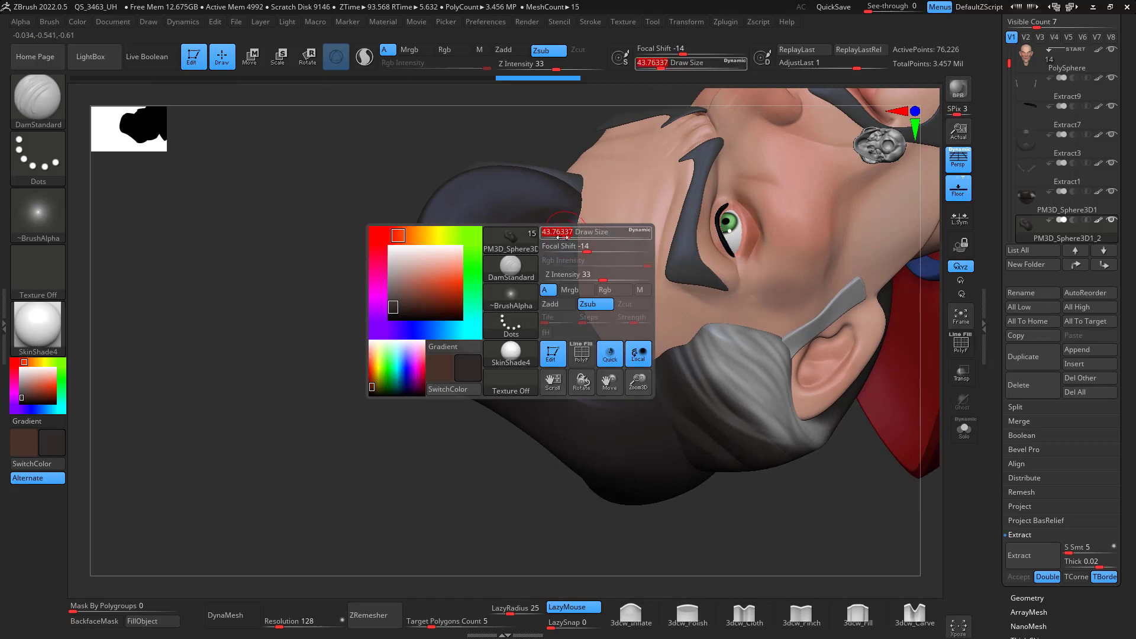
pyautogui.click(518, 609)
pyautogui.moveTo(517, 610); pyautogui.dragTo(512, 609)
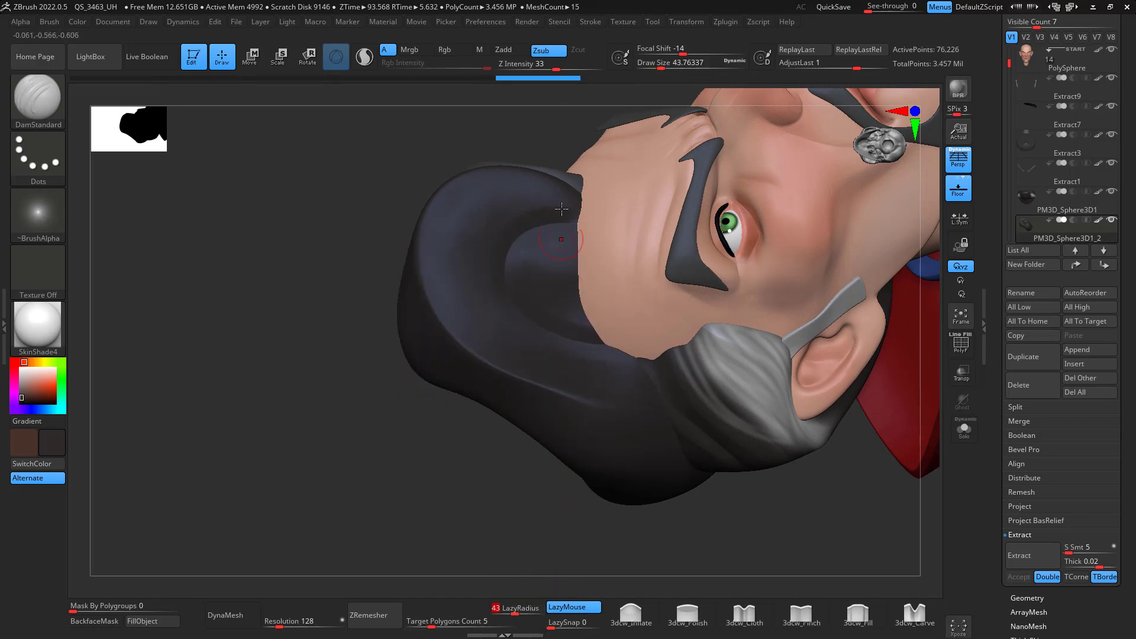
pyautogui.moveTo(479, 248)
pyautogui.mouseDown()
pyautogui.moveTo(486, 307)
pyautogui.moveTo(537, 348)
pyautogui.mouseUp()
pyautogui.moveTo(620, 361); pyautogui.dragTo(621, 361)
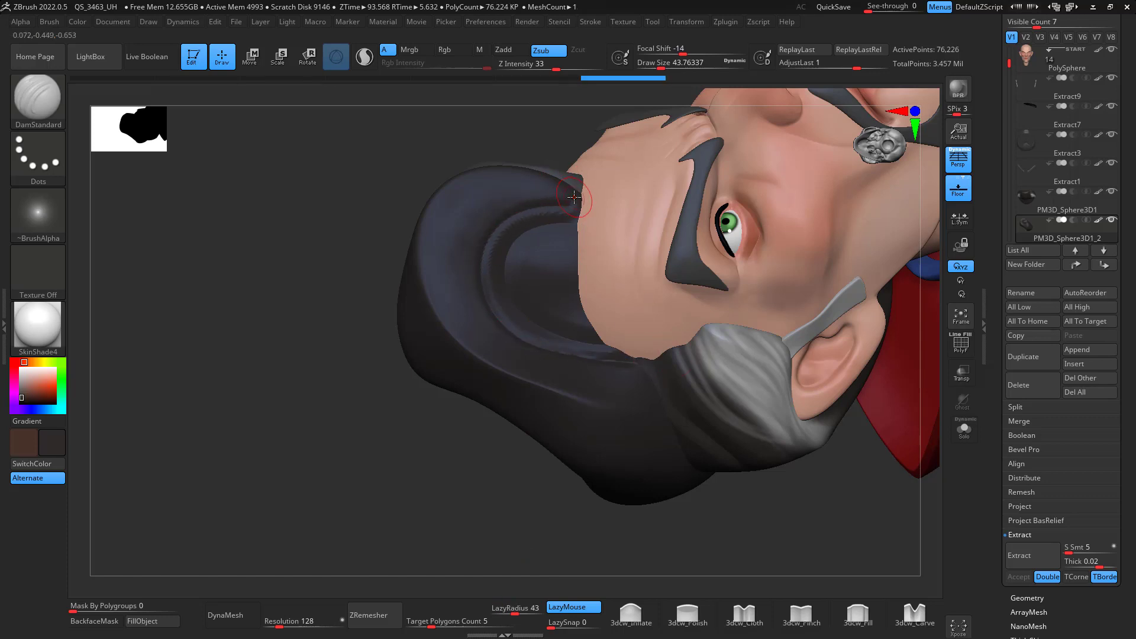
# - Try carving more concentric strand grooves outward across the top hair's swoop, and undo these strokes
pyautogui.moveTo(500, 196)
pyautogui.mouseDown()
pyautogui.moveTo(462, 261)
pyautogui.moveTo(510, 348)
pyautogui.moveTo(648, 380)
pyautogui.mouseUp()
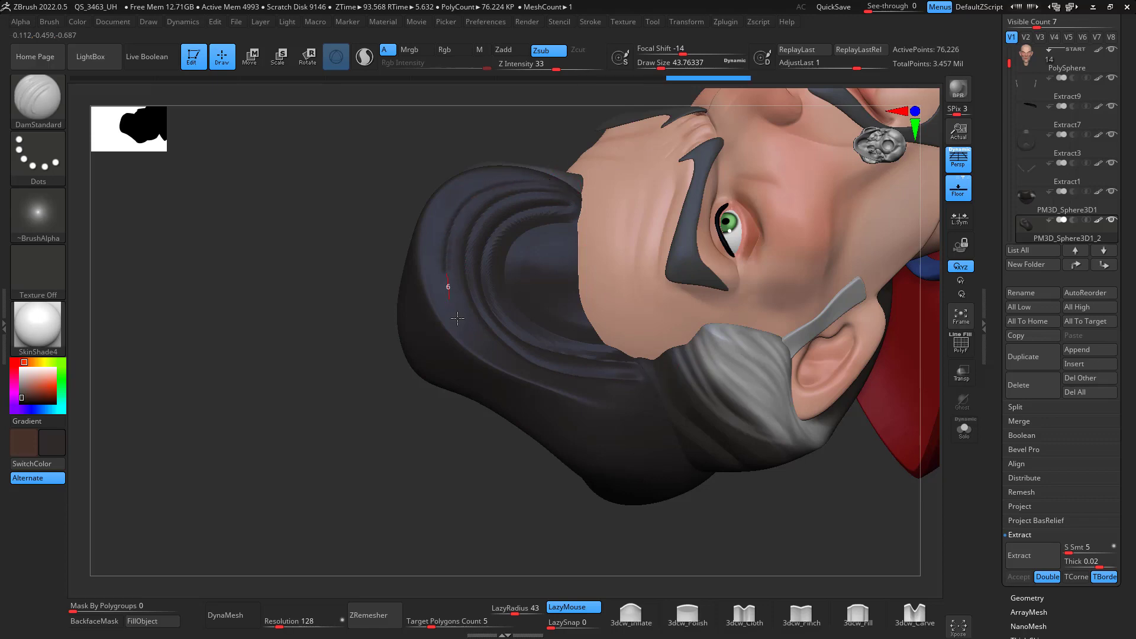
pyautogui.moveTo(457, 318)
pyautogui.mouseDown()
pyautogui.moveTo(561, 381)
pyautogui.moveTo(653, 391)
pyautogui.mouseUp()
pyautogui.moveTo(615, 550)
pyautogui.mouseDown()
pyautogui.moveTo(644, 559)
pyautogui.moveTo(753, 391)
pyautogui.mouseUp()
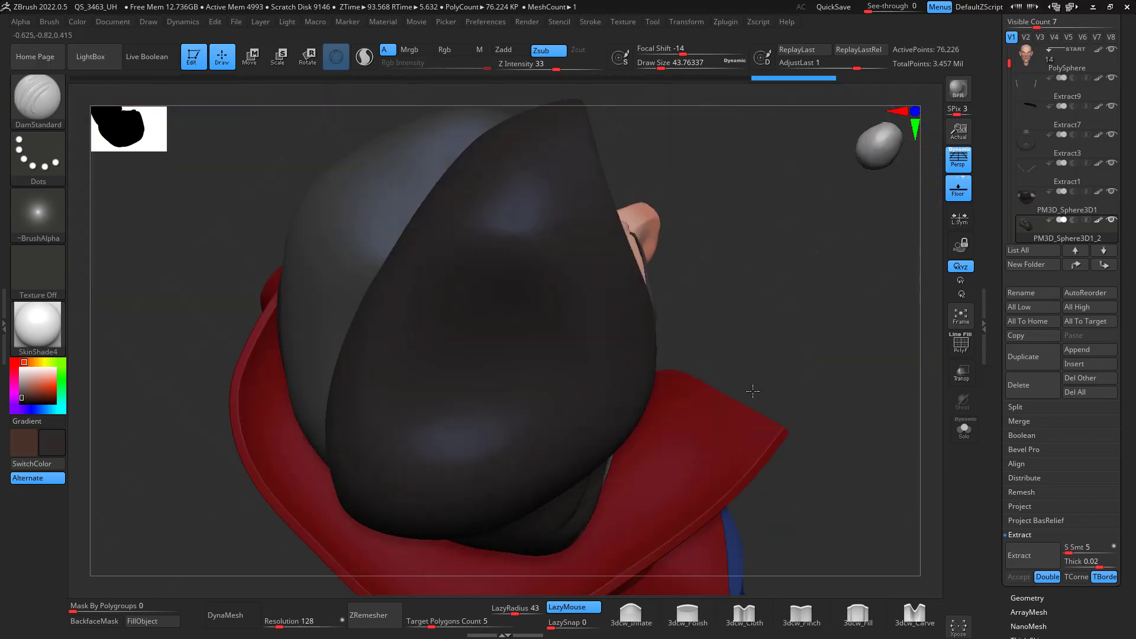
pyautogui.moveTo(753, 390); pyautogui.dragTo(643, 313, button='right')
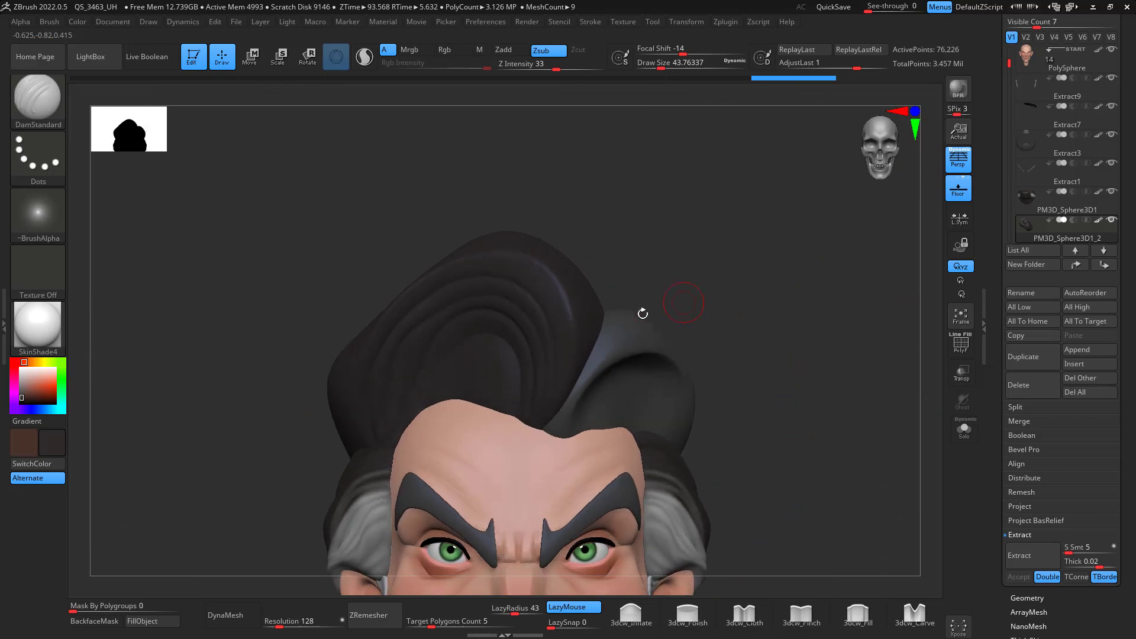
pyautogui.hotkey('ctrl', 'z')
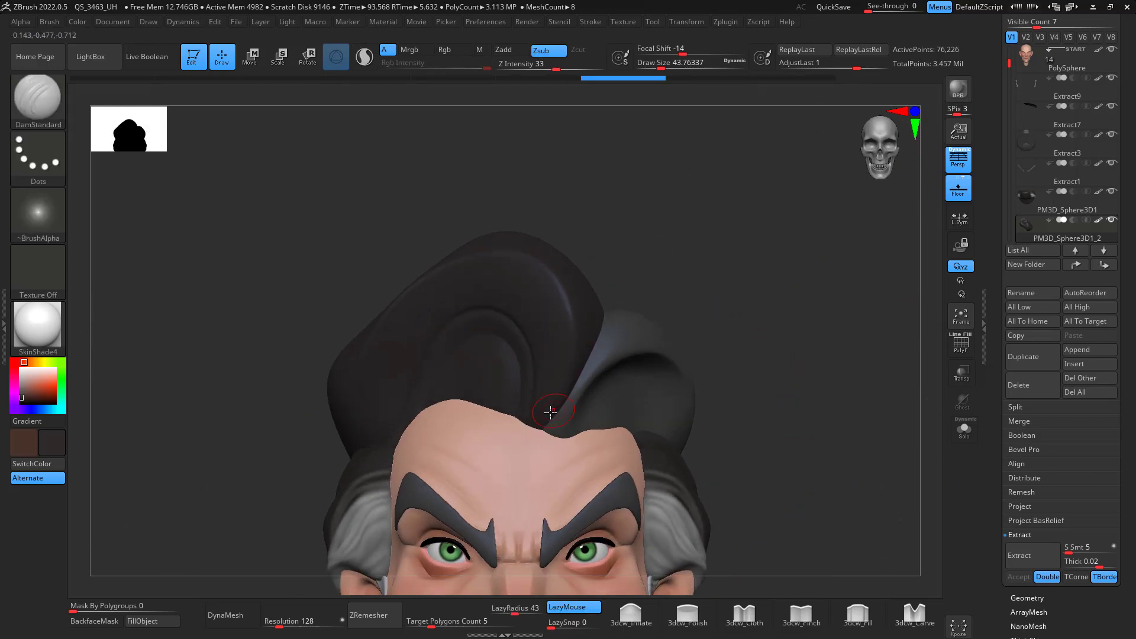
# - Carve concentric strand grooves outward across the front of the top hair's swoop with DamStandard at draw size about 44
pyautogui.moveTo(544, 336); pyautogui.dragTo(486, 284)
pyautogui.moveTo(386, 477); pyautogui.dragTo(385, 474)
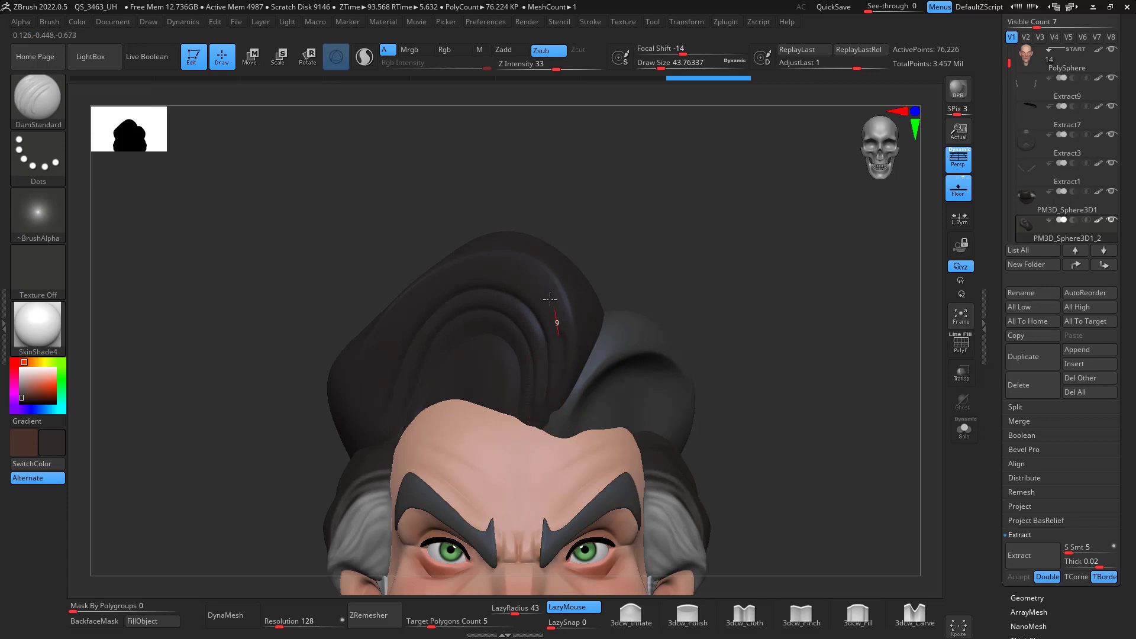
pyautogui.moveTo(549, 299); pyautogui.dragTo(477, 267)
pyautogui.moveTo(371, 378); pyautogui.dragTo(364, 510)
pyautogui.moveTo(692, 314); pyautogui.dragTo(758, 313)
# - Subdivide the top hair once more and smooth its strand grooves at draw size about 71
pyautogui.hotkey('ctrl', 'd')
pyautogui.press('space')
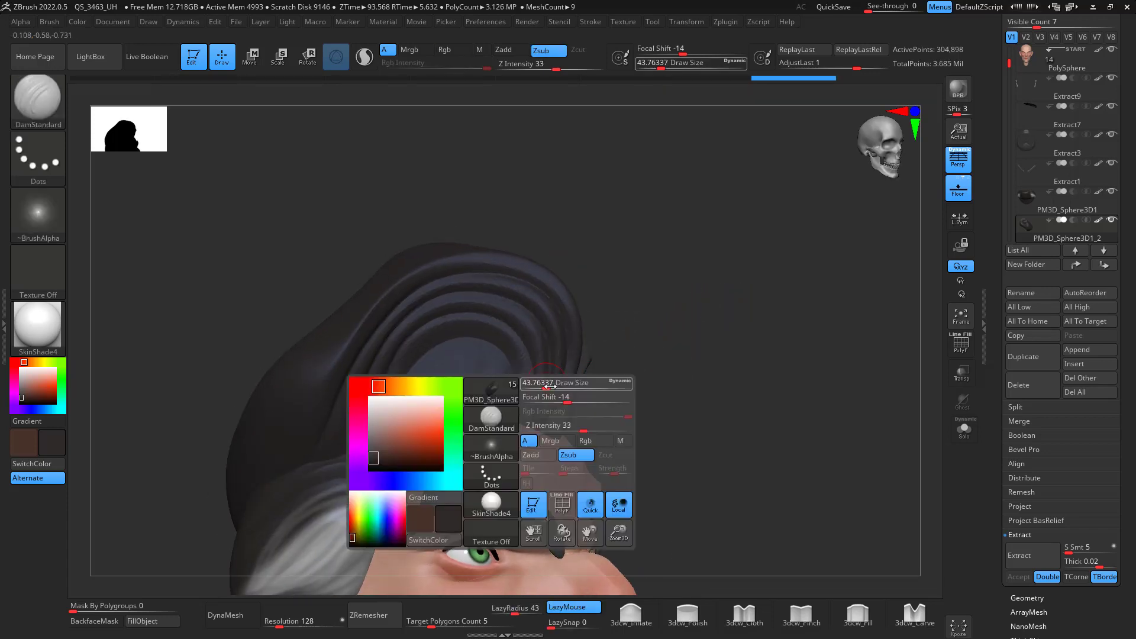
pyautogui.moveTo(544, 384)
pyautogui.mouseDown()
pyautogui.moveTo(532, 384)
pyautogui.moveTo(516, 316)
pyautogui.mouseUp()
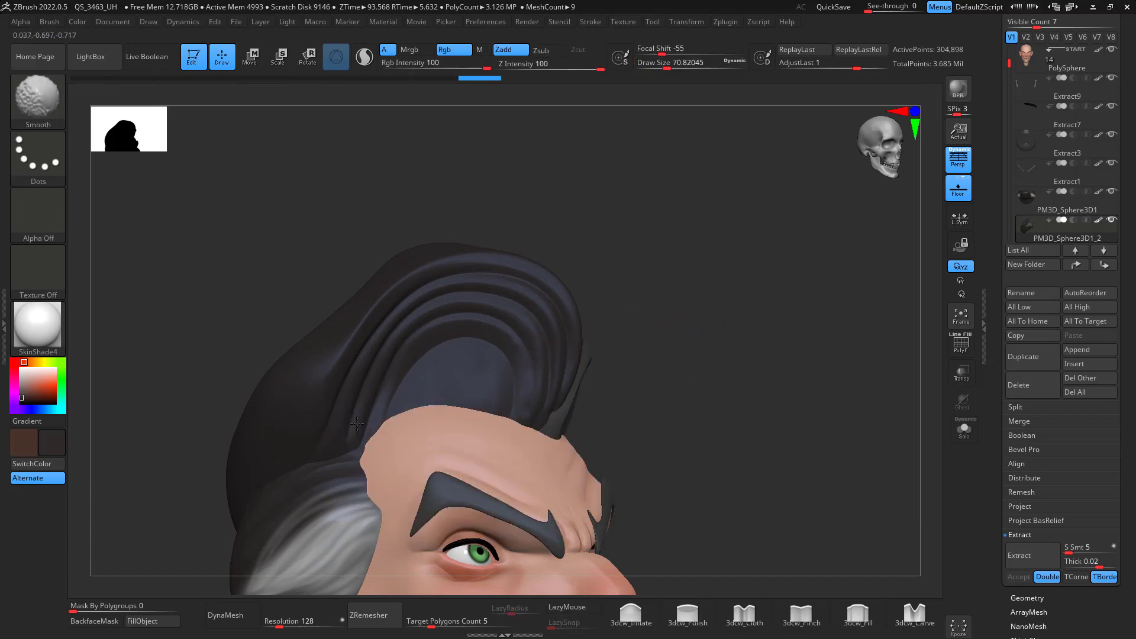
pyautogui.keyDown('shift'); pyautogui.moveTo(525, 273); pyautogui.dragTo(529, 375); pyautogui.keyUp('shift')
# - Remesh the top hair with ZRemesher at target polygon count 5 and subdivide the new mesh twice
pyautogui.moveTo(700, 310)
pyautogui.keyDown('shift'); pyautogui.mouseDown()
pyautogui.moveTo(771, 325)
pyautogui.moveTo(674, 406)
pyautogui.mouseUp(); pyautogui.keyUp('shift')
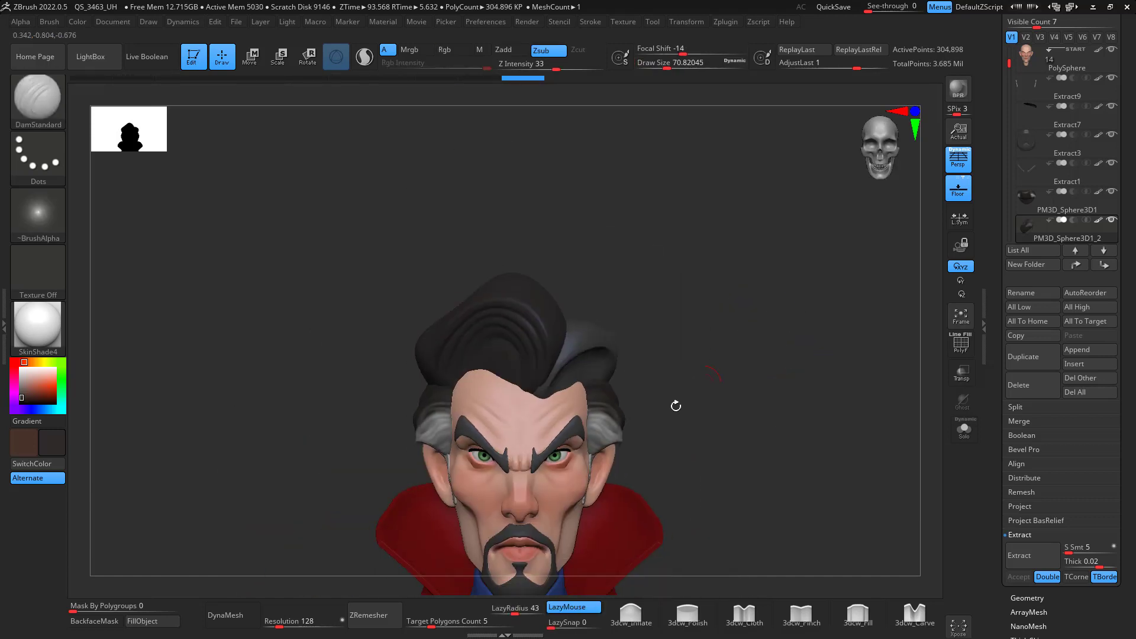
pyautogui.click(381, 614)
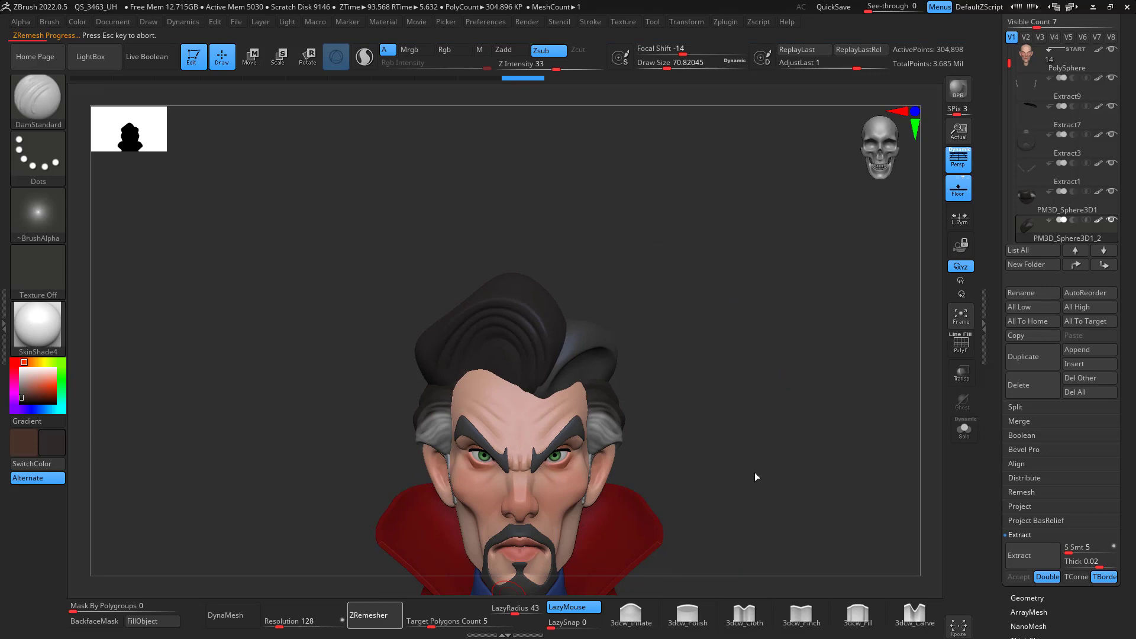
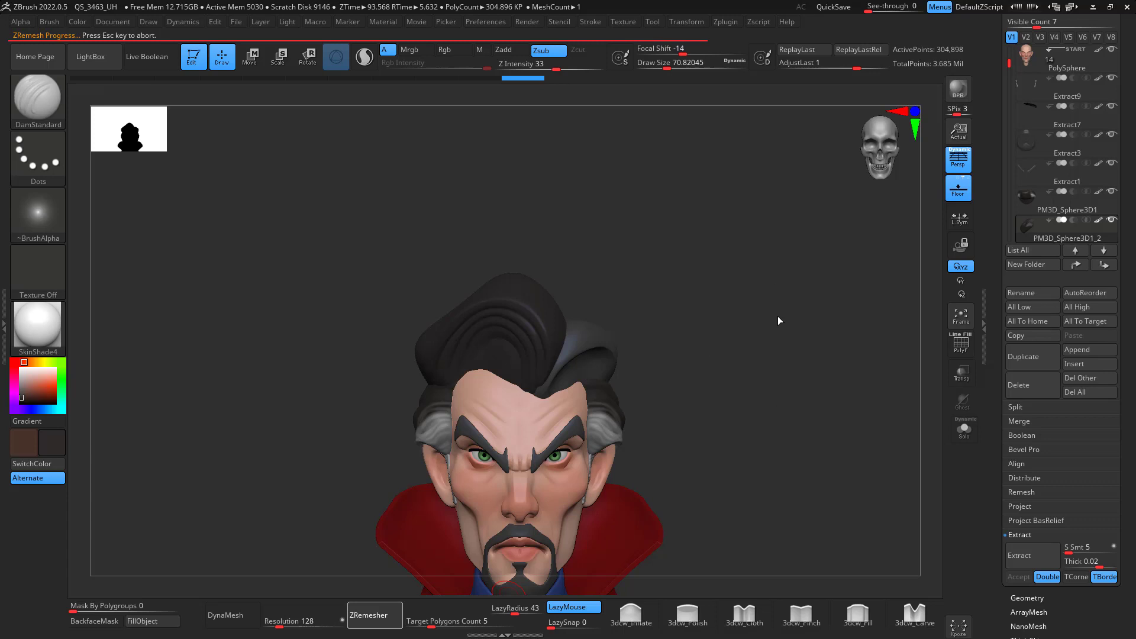
pyautogui.moveTo(788, 337); pyautogui.dragTo(822, 284)
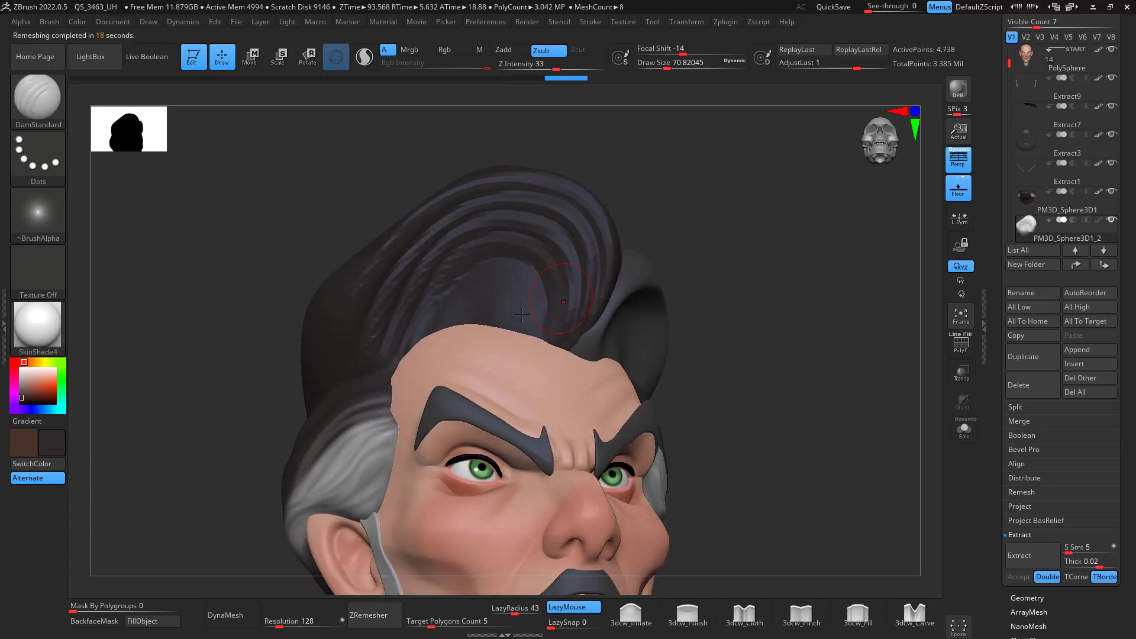
pyautogui.hotkey('ctrl', 'd')
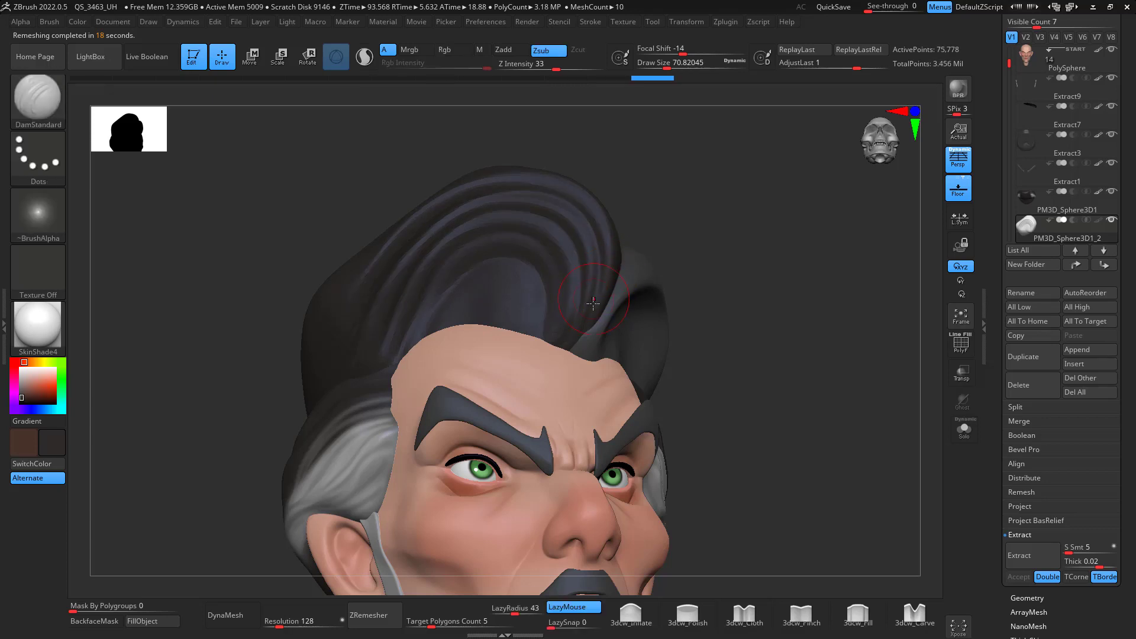
# - Deepen the concentric grooves around the top hair's inner curl with DamStandard at draw size about 71, undoing and recarving a stroke
pyautogui.press('b')
pyautogui.press('d')
pyautogui.press('s')
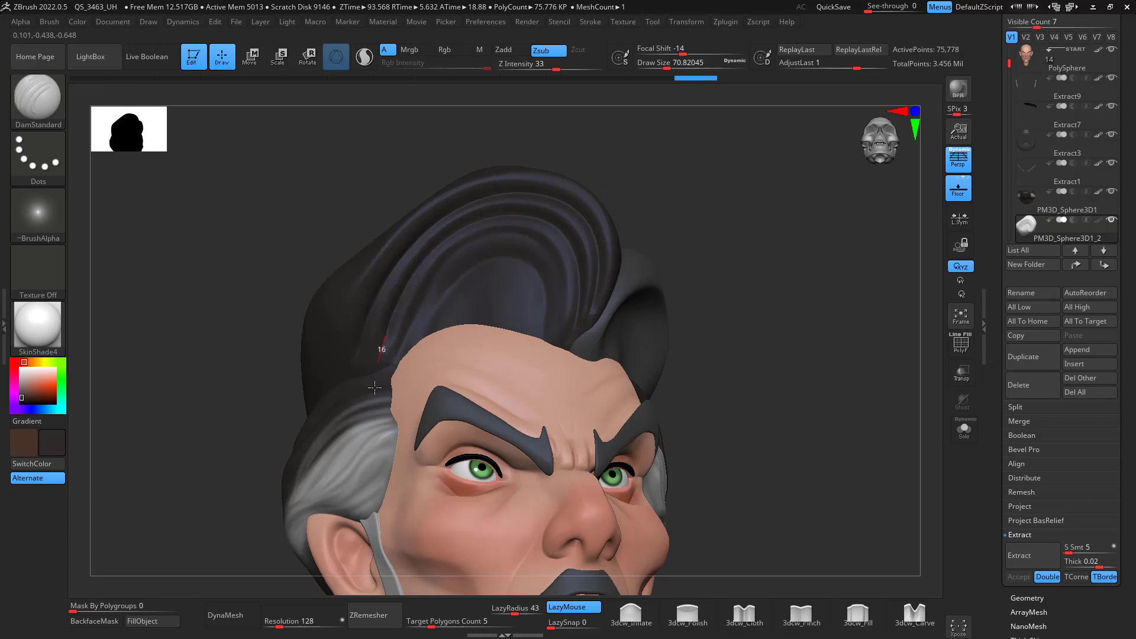
pyautogui.moveTo(559, 344)
pyautogui.mouseDown()
pyautogui.moveTo(553, 257)
pyautogui.moveTo(515, 234)
pyautogui.moveTo(414, 305)
pyautogui.moveTo(398, 340)
pyautogui.mouseUp()
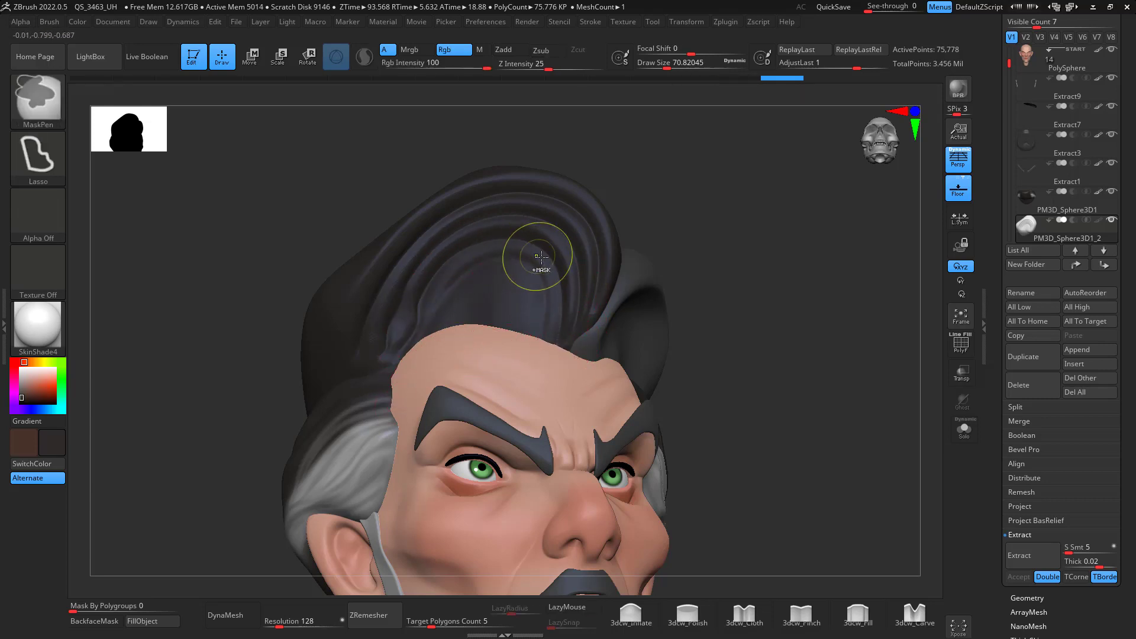
pyautogui.hotkey('ctrl', 'z')
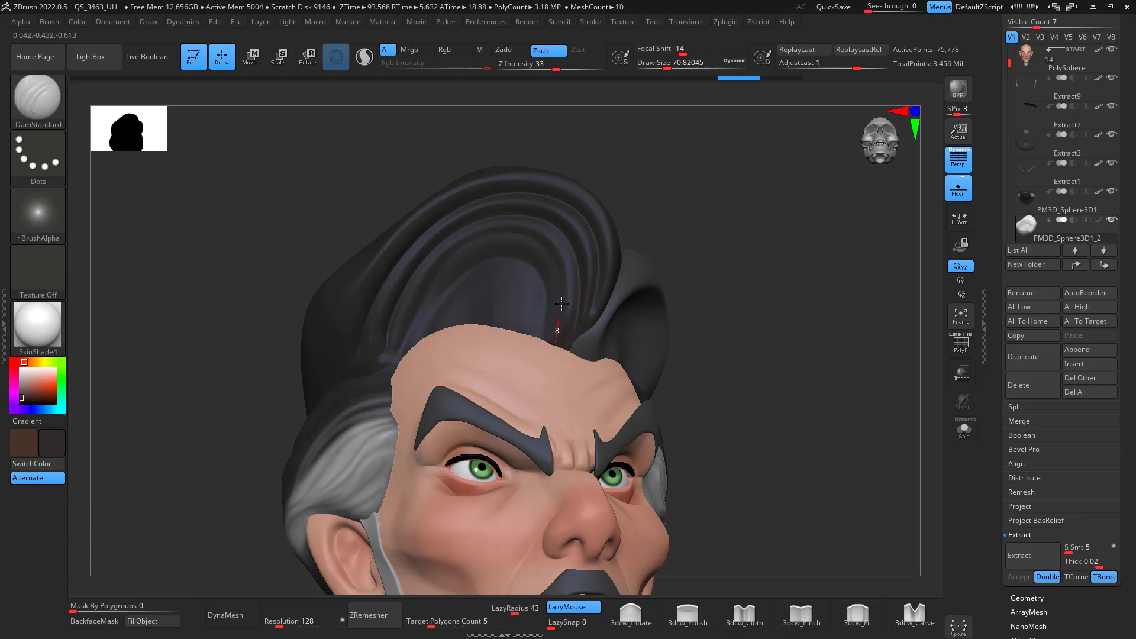
pyautogui.moveTo(547, 243)
pyautogui.mouseDown()
pyautogui.moveTo(497, 238)
pyautogui.moveTo(410, 319)
pyautogui.moveTo(398, 348)
pyautogui.mouseUp()
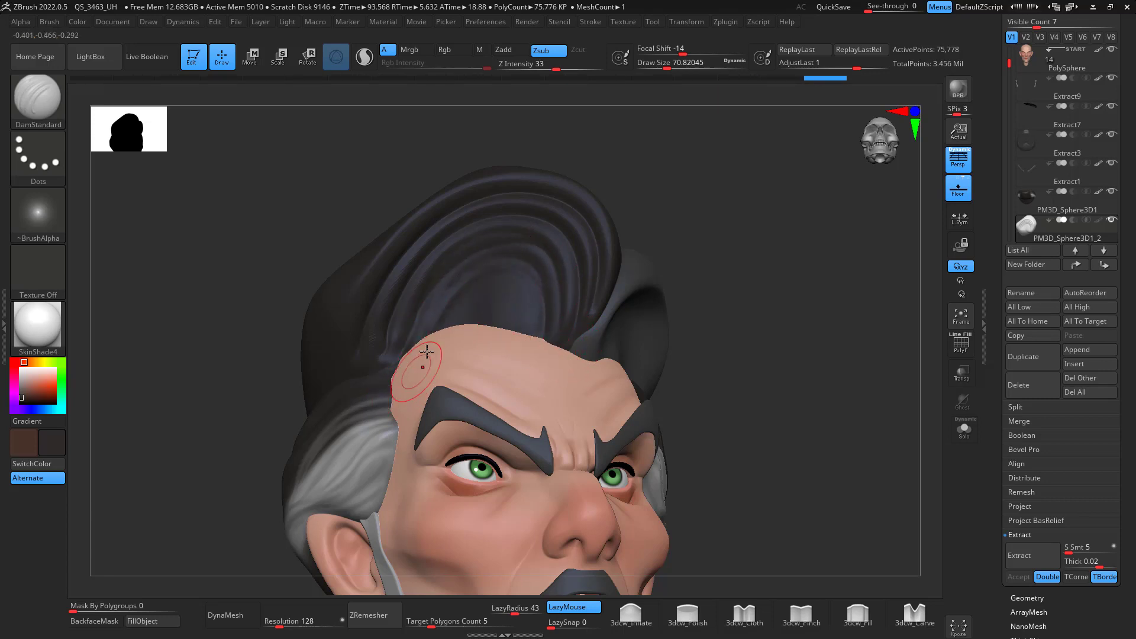
# - Smooth the carved strands along the side of the top hair's swoop
pyautogui.press('shift')
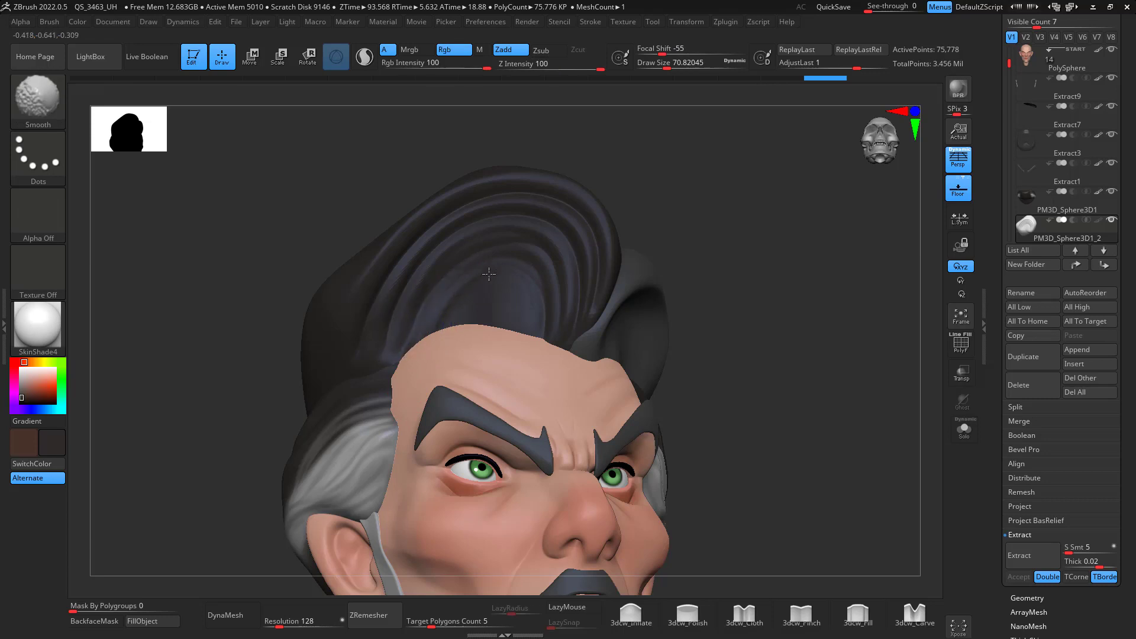
pyautogui.keyDown('shift'); pyautogui.moveTo(385, 291); pyautogui.dragTo(379, 304); pyautogui.keyUp('shift')
pyautogui.moveTo(786, 274)
pyautogui.keyDown('shift'); pyautogui.mouseDown()
pyautogui.moveTo(822, 408)
pyautogui.moveTo(804, 324)
pyautogui.moveTo(791, 350)
pyautogui.moveTo(840, 323)
pyautogui.moveTo(786, 324)
pyautogui.moveTo(819, 348)
pyautogui.moveTo(811, 355)
pyautogui.moveTo(852, 355)
pyautogui.moveTo(804, 347)
pyautogui.moveTo(817, 304)
pyautogui.moveTo(853, 336)
pyautogui.moveTo(826, 246)
pyautogui.moveTo(814, 314)
pyautogui.moveTo(847, 274)
pyautogui.moveTo(704, 258)
pyautogui.mouseUp(); pyautogui.keyUp('shift')
pyautogui.press('shift')
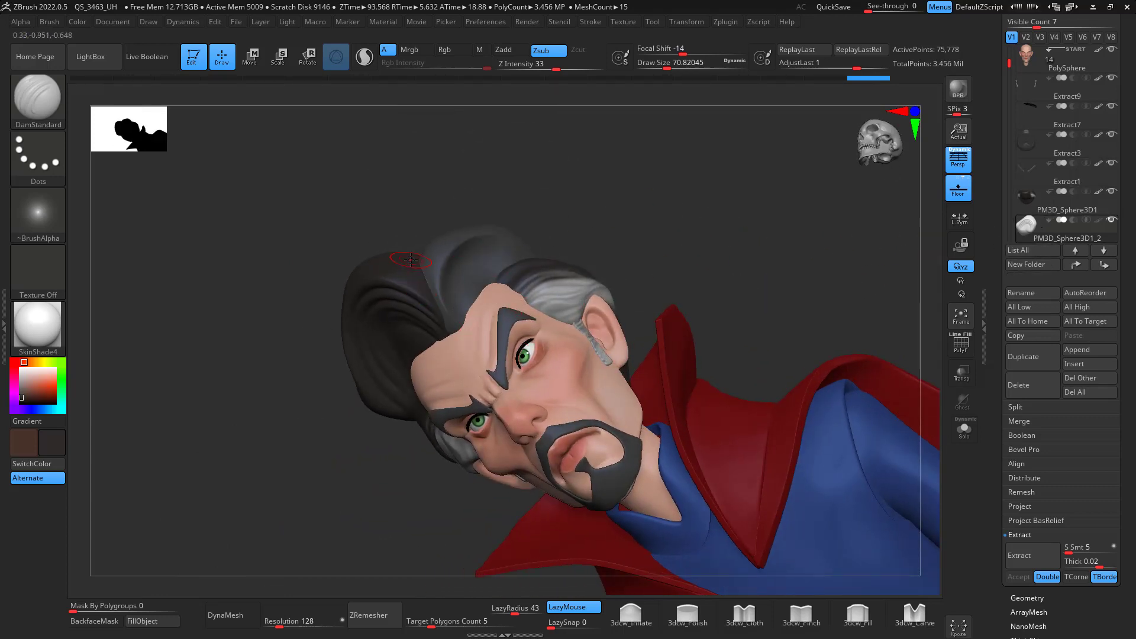
# - Enable RGB painting and fill the remeshed top hair with the current dark colour
pyautogui.moveTo(1009, 63); pyautogui.dragTo(1006, 83)
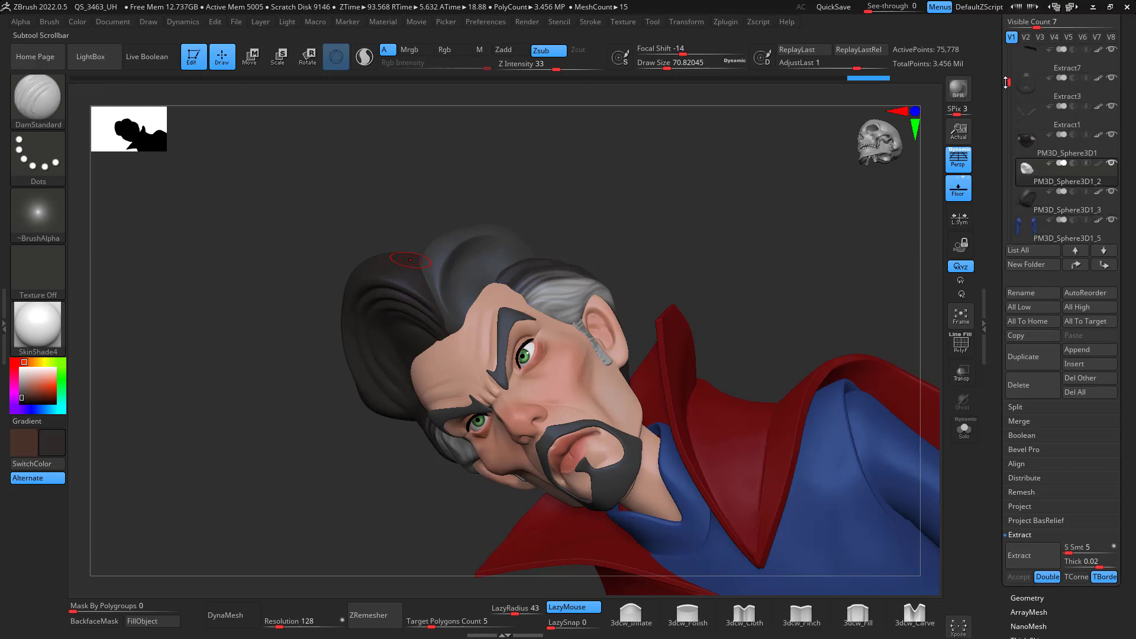
pyautogui.moveTo(1054, 184)
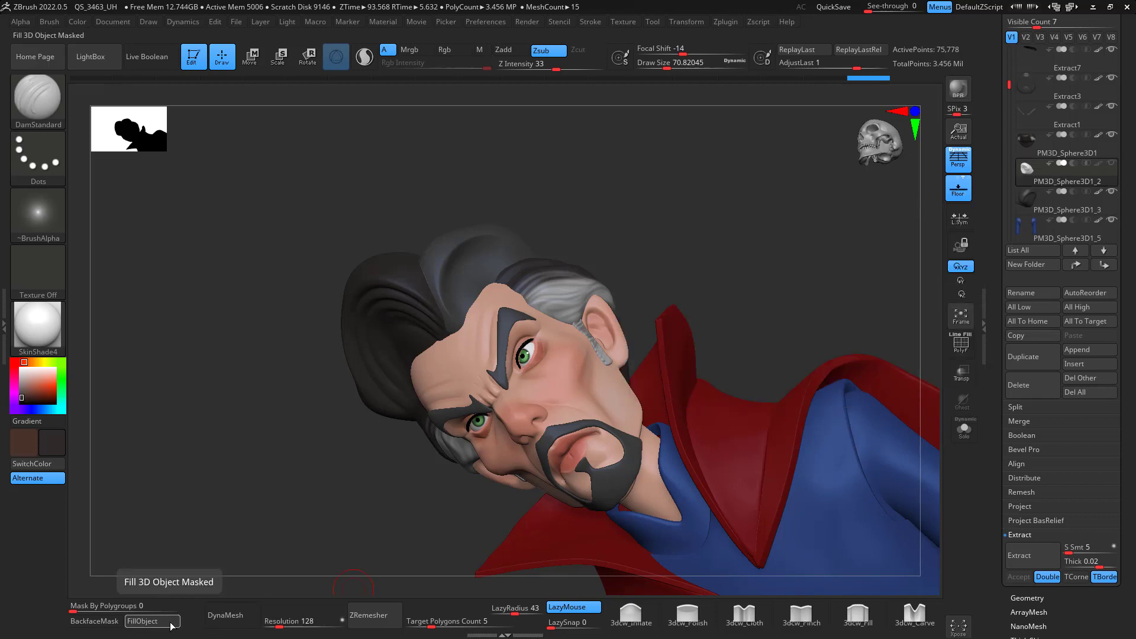
pyautogui.click(451, 49)
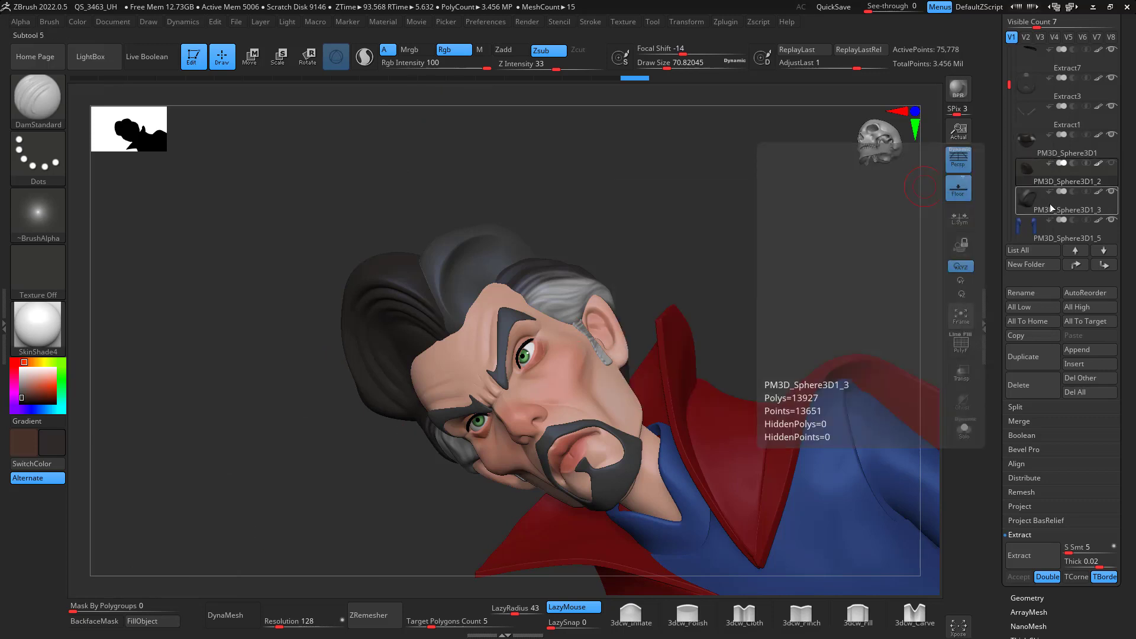
# - Select the neighbouring hair tuft PM3D_Sphere3D1_3, try a DamStandard groove along its inner curl, and undo the stroke
pyautogui.click(1050, 207)
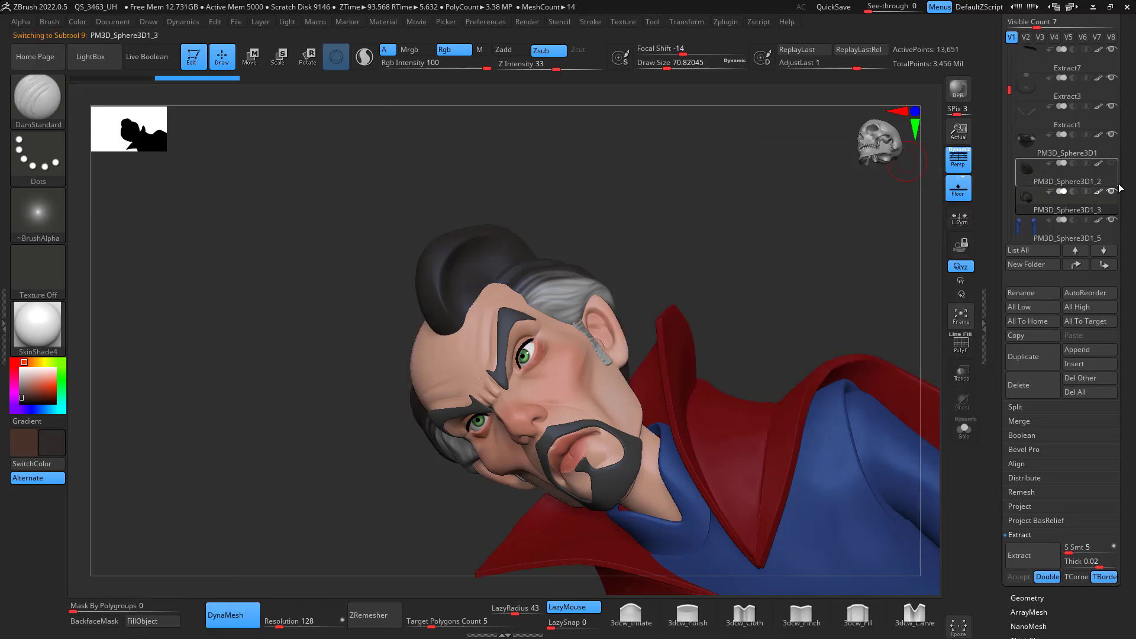
pyautogui.moveTo(801, 251)
pyautogui.mouseDown()
pyautogui.moveTo(783, 228)
pyautogui.moveTo(759, 267)
pyautogui.moveTo(702, 211)
pyautogui.moveTo(730, 196)
pyautogui.moveTo(553, 243)
pyautogui.mouseUp()
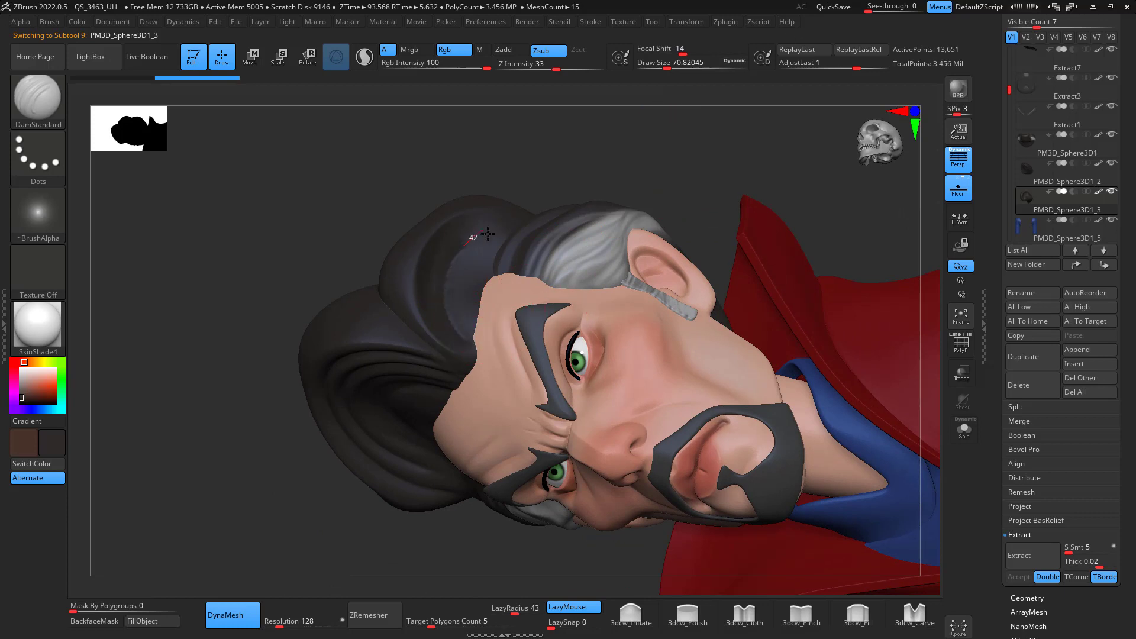
pyautogui.hotkey('ctrl', 'z')
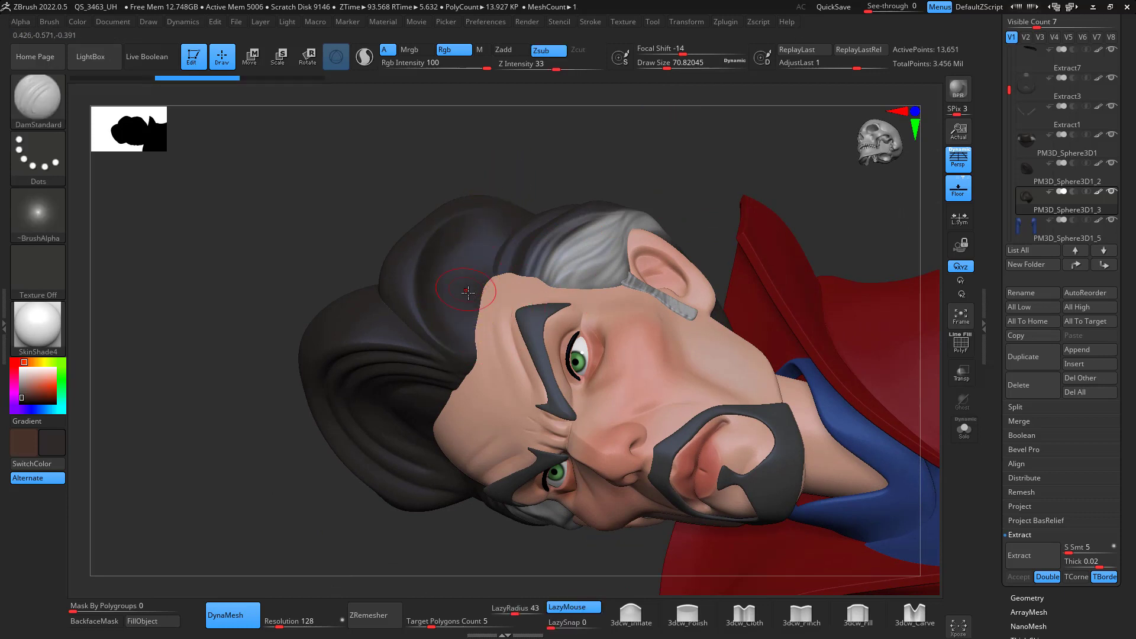
# - Try subdividing the neighbouring tuft and carving strand grooves with the draw size reduced to about 33, and undo the subdivision and strokes
pyautogui.press('space')
pyautogui.moveTo(475, 307); pyautogui.dragTo(470, 306)
pyautogui.hotkey('ctrl', 'd')
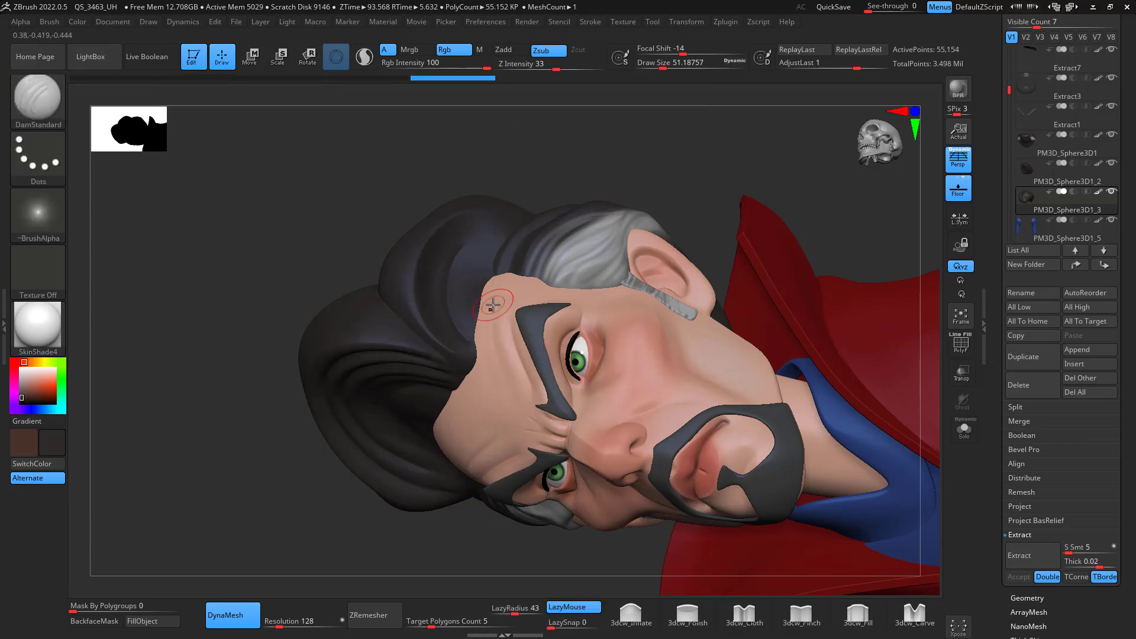
pyautogui.press('space')
pyautogui.moveTo(484, 306); pyautogui.dragTo(478, 306)
pyautogui.moveTo(506, 215)
pyautogui.mouseDown()
pyautogui.moveTo(464, 334)
pyautogui.moveTo(491, 261)
pyautogui.moveTo(478, 278)
pyautogui.mouseUp()
pyautogui.press('ctrl')
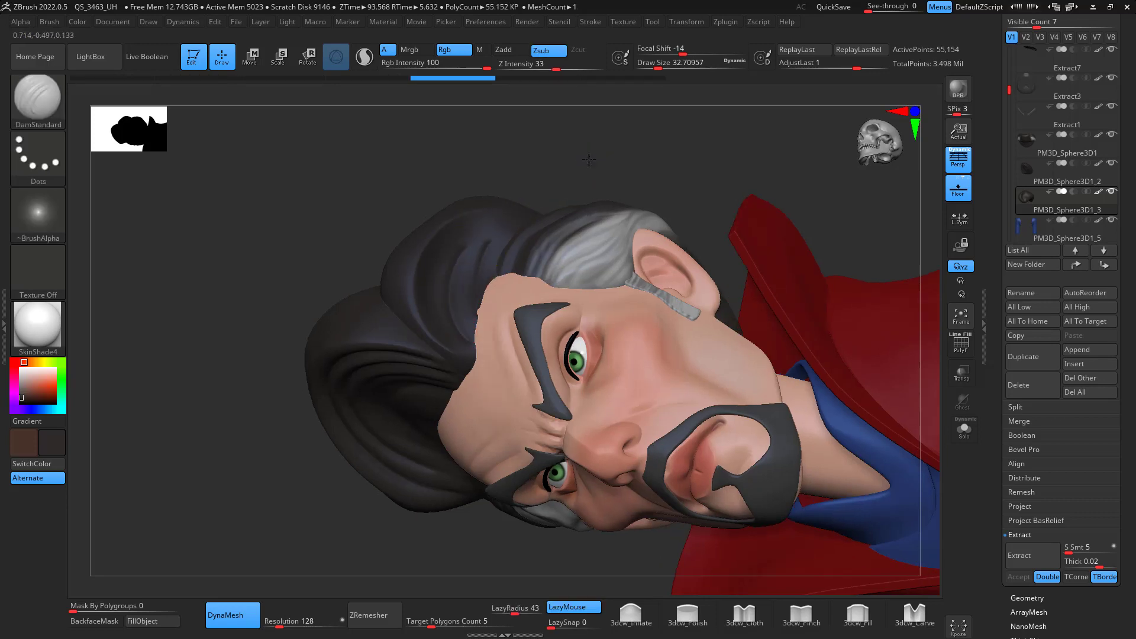
pyautogui.press('ctrl')
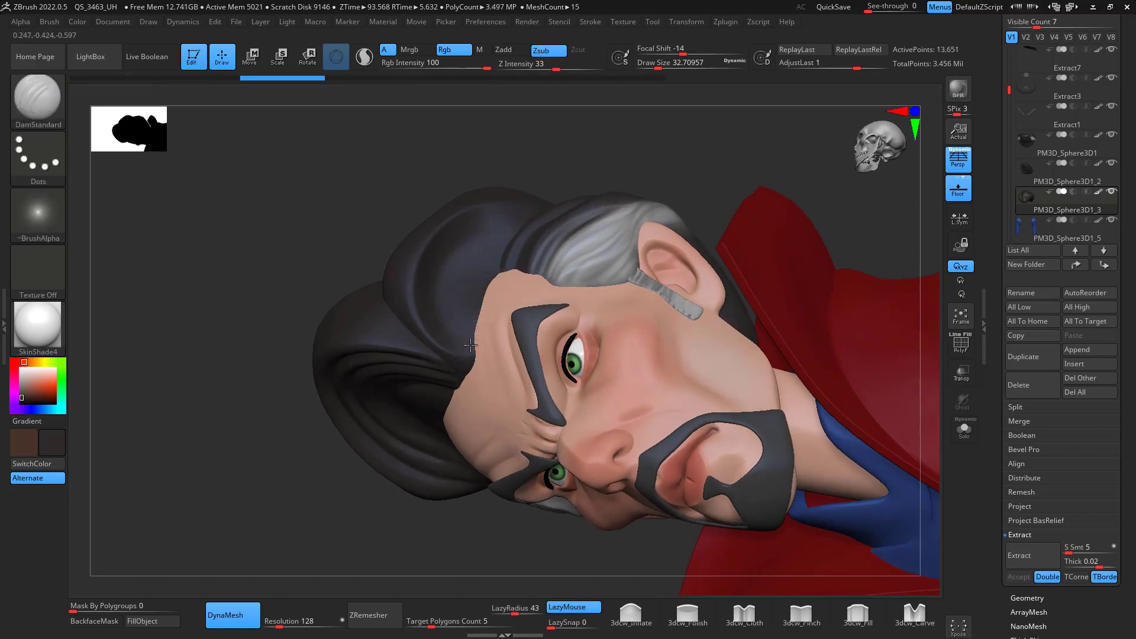
# - Carve strand grooves along the unsubdivided tuft's inner curl with DamStandard at draw size about 33
pyautogui.moveTo(465, 225)
pyautogui.mouseDown()
pyautogui.moveTo(514, 209)
pyautogui.moveTo(493, 292)
pyautogui.mouseUp()
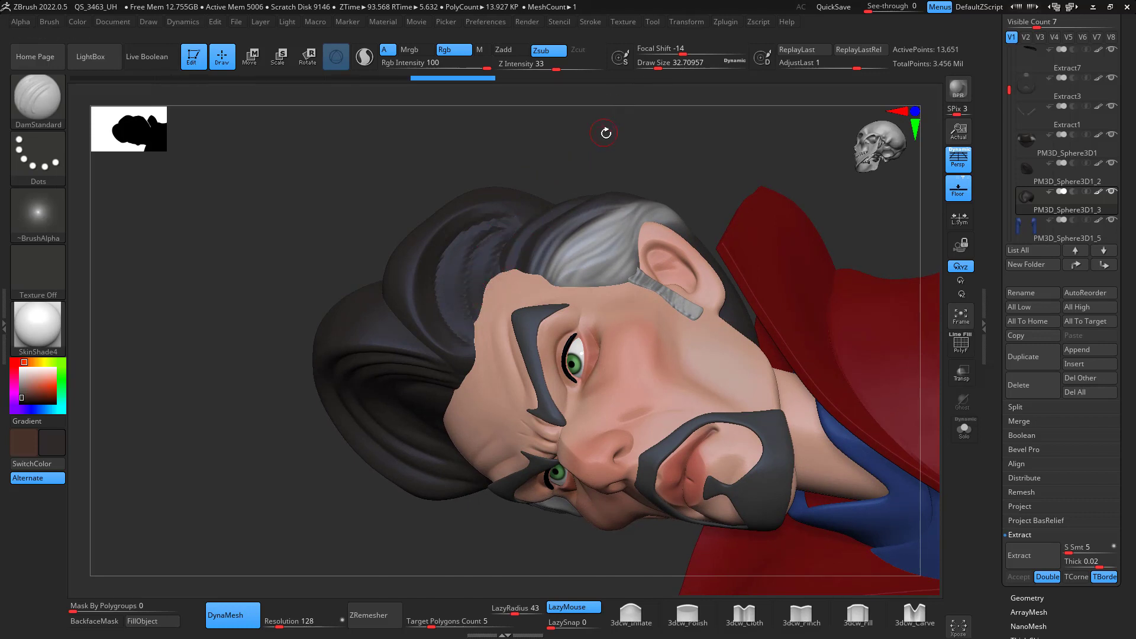
pyautogui.moveTo(606, 133); pyautogui.dragTo(626, 142)
pyautogui.press('ctrl')
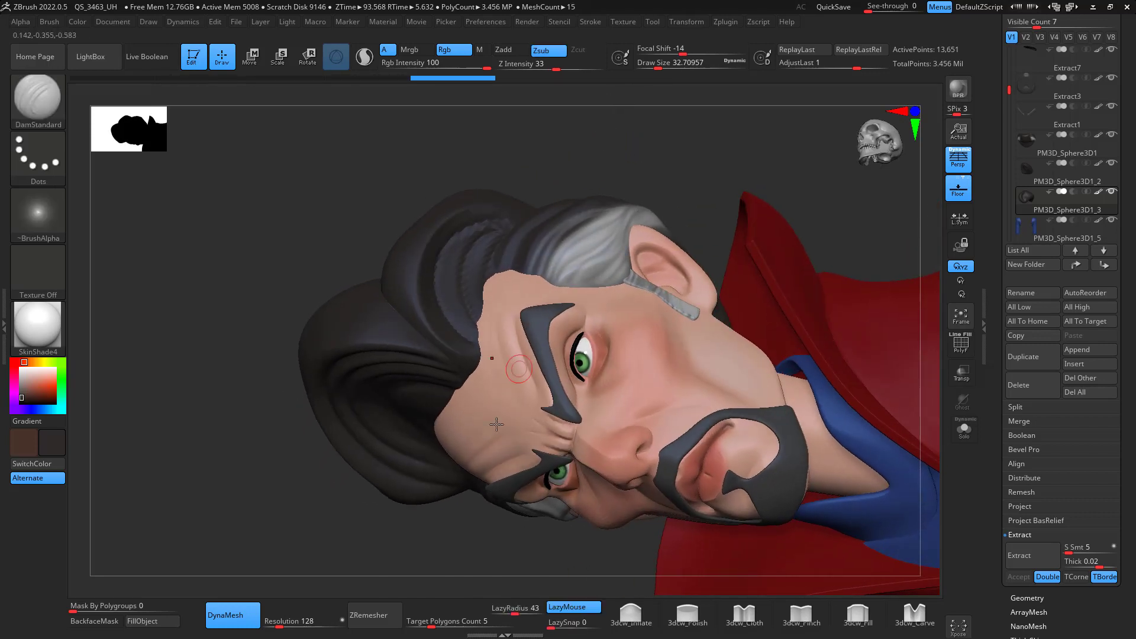
# - Remesh the grooved tuft with ZRemesher at target polygon count 5 and subdivide it twice
pyautogui.click(368, 615)
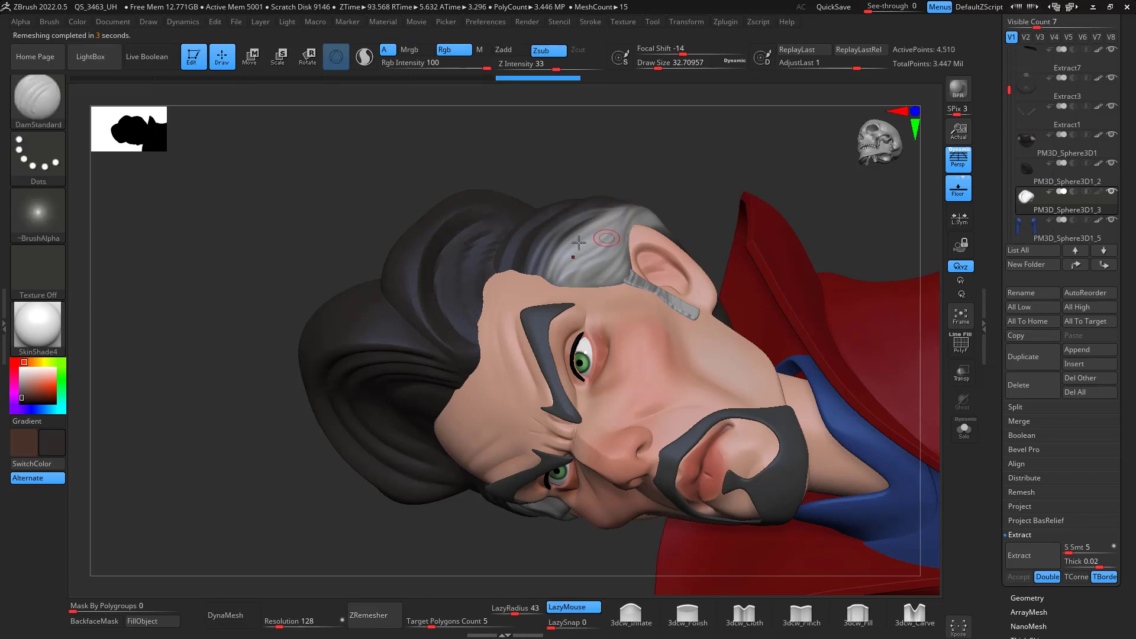
pyautogui.press('space')
pyautogui.hotkey('ctrl', 'd')
pyautogui.hotkey('ctrl', 'd')
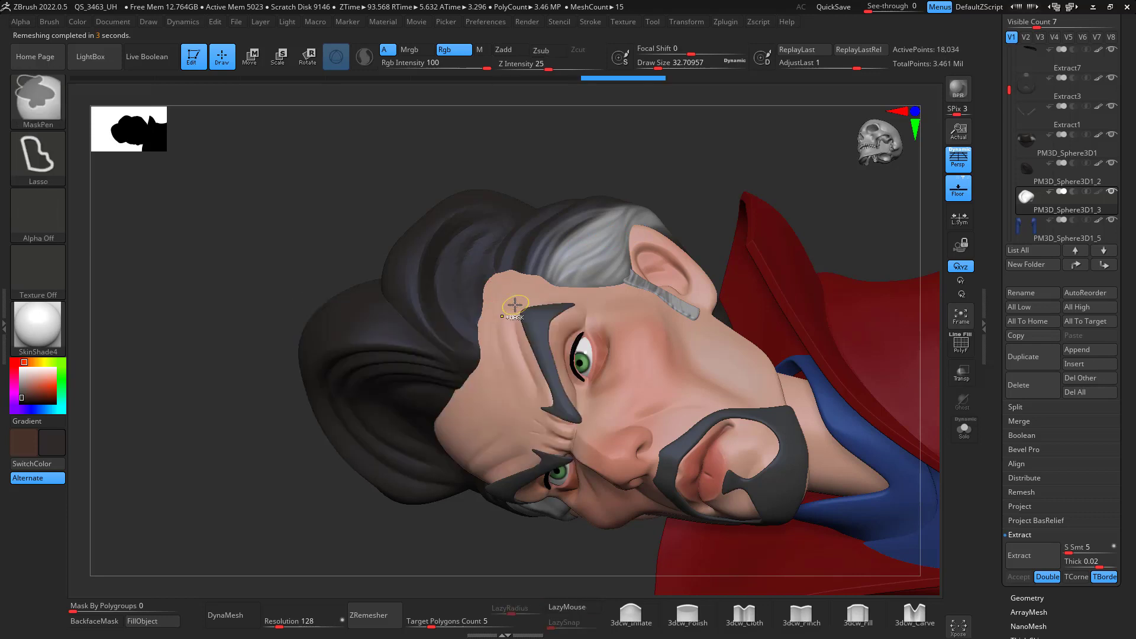
# - Carve finer curved strand grooves across the tuft with DamStandard at draw size about 25, undoing and redrawing the outer groove
pyautogui.press('space')
pyautogui.moveTo(514, 312); pyautogui.dragTo(477, 329)
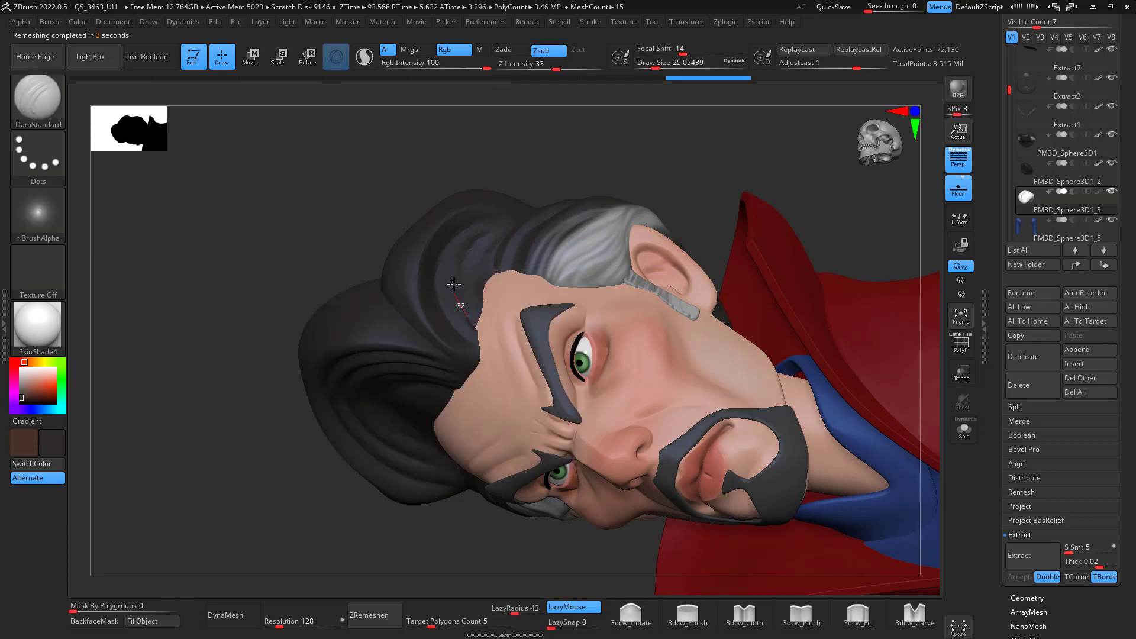
pyautogui.moveTo(487, 225); pyautogui.dragTo(527, 224)
pyautogui.moveTo(490, 282); pyautogui.dragTo(519, 217)
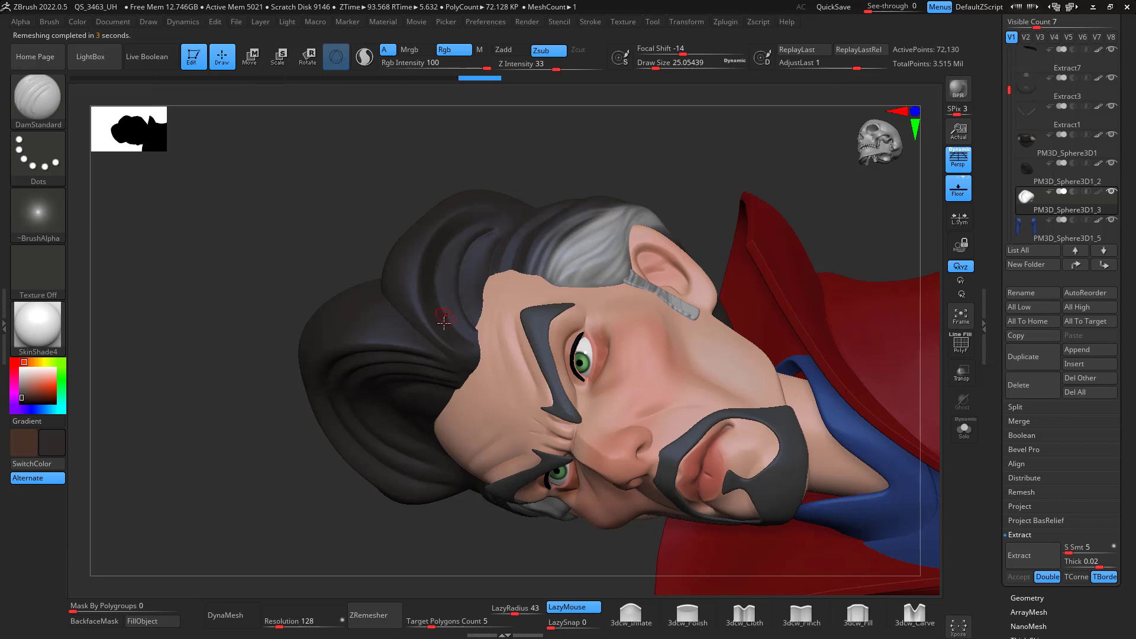
pyautogui.moveTo(451, 234); pyautogui.dragTo(513, 202)
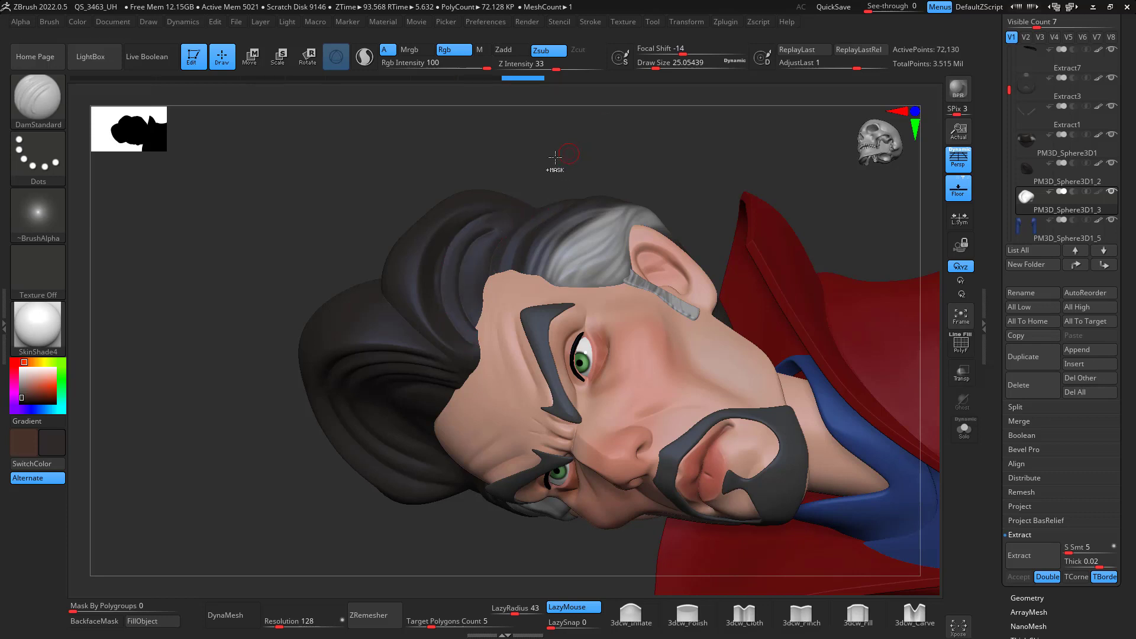
pyautogui.hotkey('ctrl', 'z')
pyautogui.moveTo(477, 346); pyautogui.dragTo(453, 330)
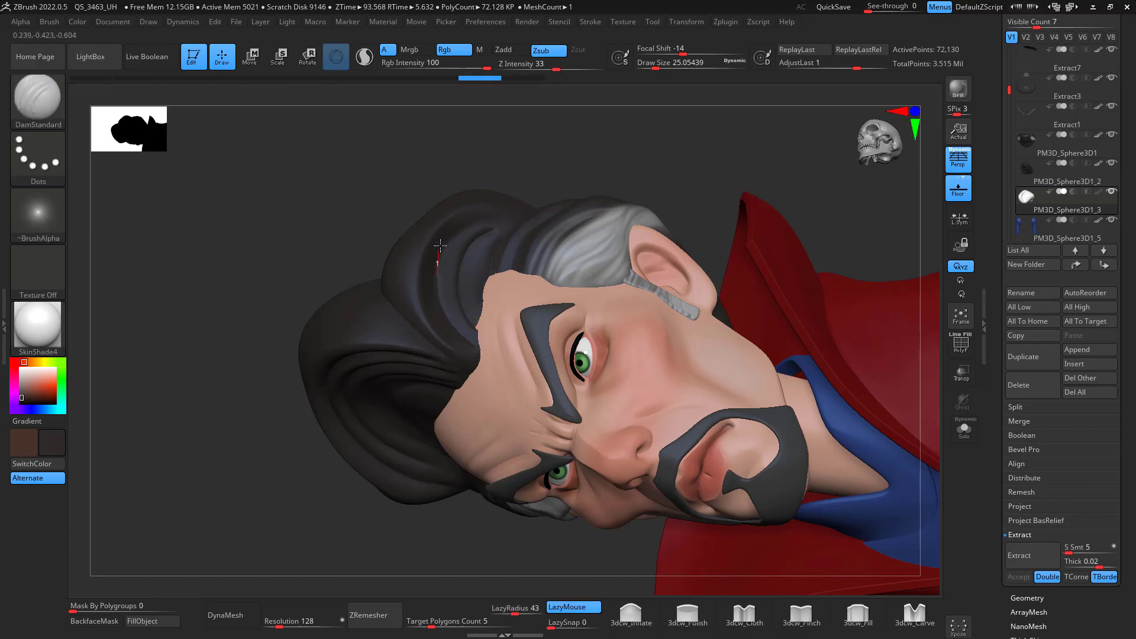
# - Run ZRemesher again on the finely grooved tuft and subdivide the result twice
pyautogui.moveTo(583, 132); pyautogui.dragTo(586, 162)
pyautogui.click(380, 622)
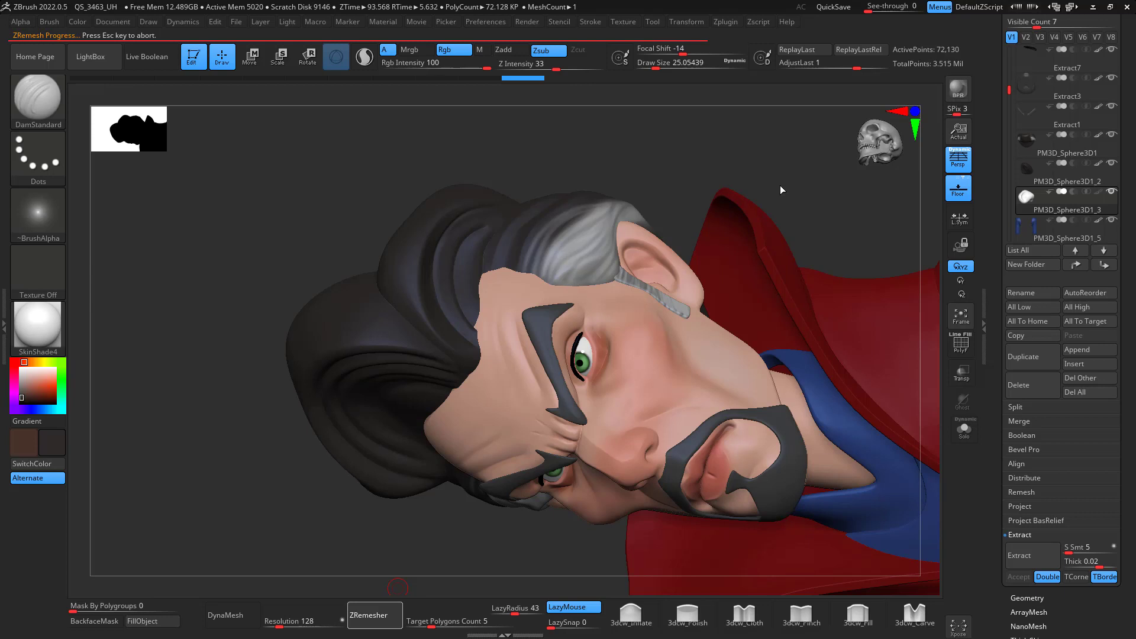
pyautogui.moveTo(785, 162); pyautogui.dragTo(659, 171)
pyautogui.press('ctrl')
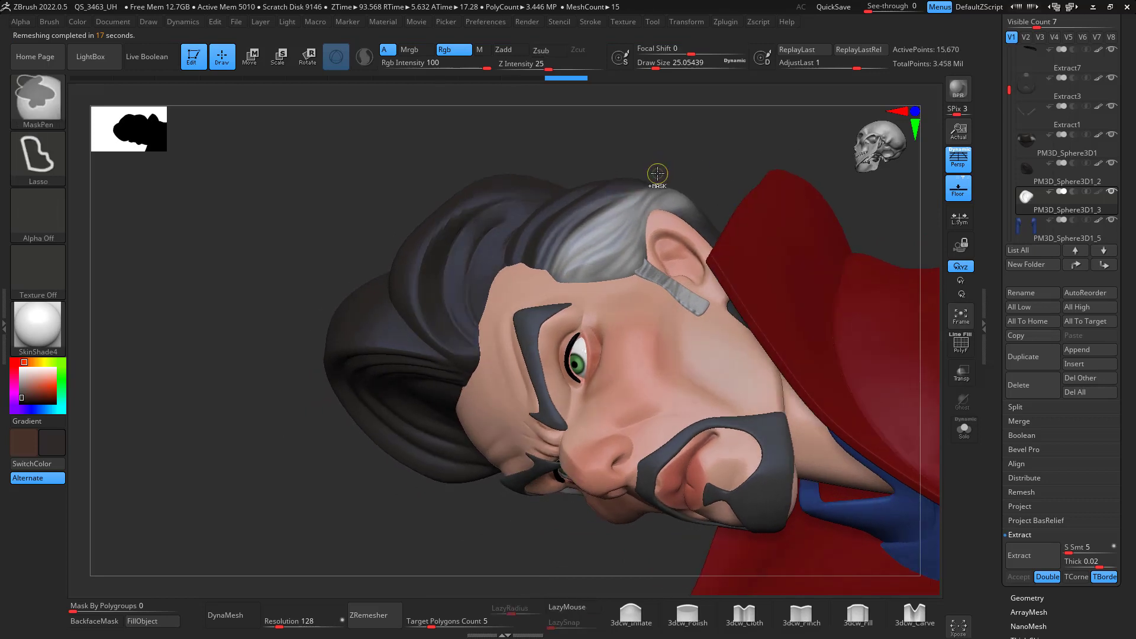
pyautogui.hotkey('ctrl', 'd')
pyautogui.hotkey('ctrl', 'd')
# - Finish a DamStandard groove on the tuft, then tighten its folds with 3dcw_Pinch at draw size about 62 and smooth them
pyautogui.moveTo(471, 316)
pyautogui.mouseDown()
pyautogui.moveTo(472, 249)
pyautogui.moveTo(524, 209)
pyautogui.moveTo(472, 340)
pyautogui.mouseUp()
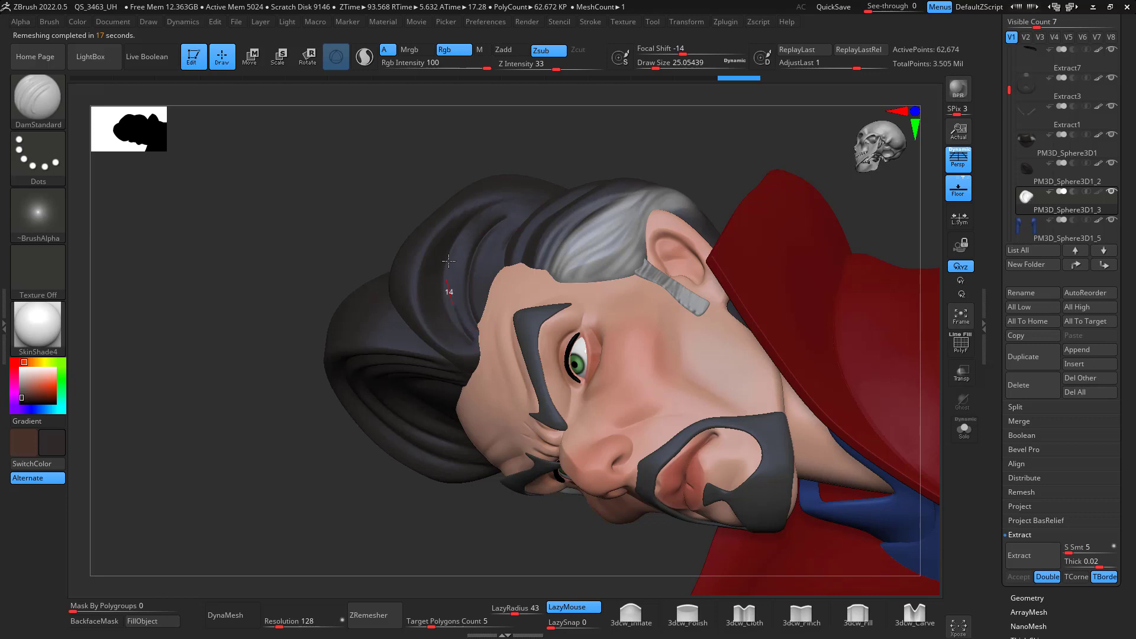
pyautogui.click(801, 616)
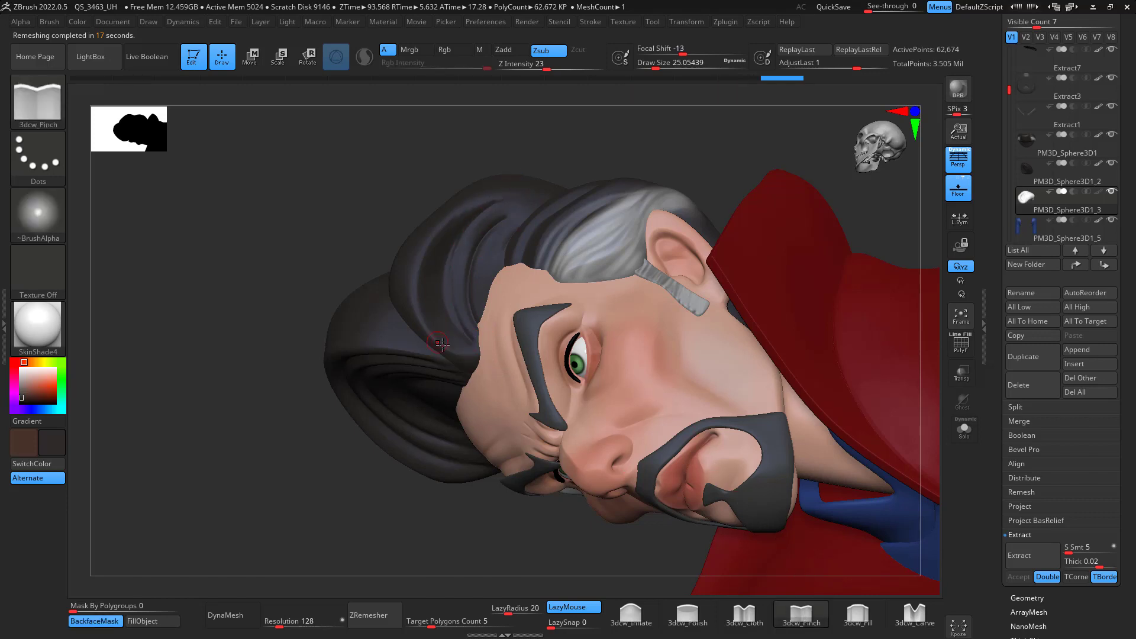
pyautogui.press('space')
pyautogui.moveTo(468, 355); pyautogui.dragTo(478, 357)
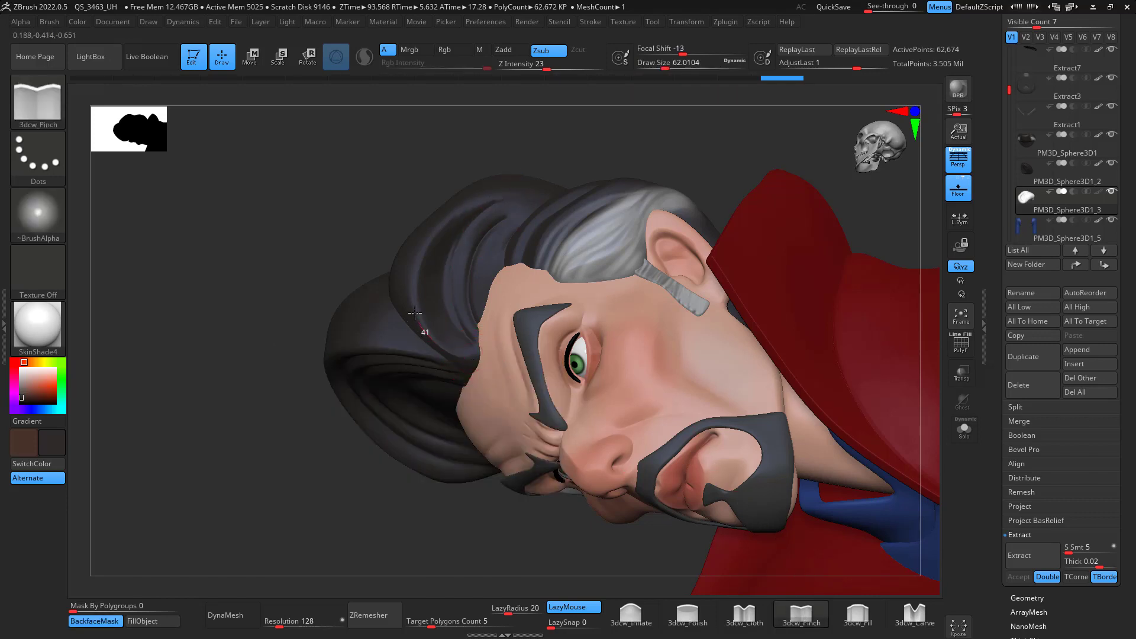
pyautogui.press('shift')
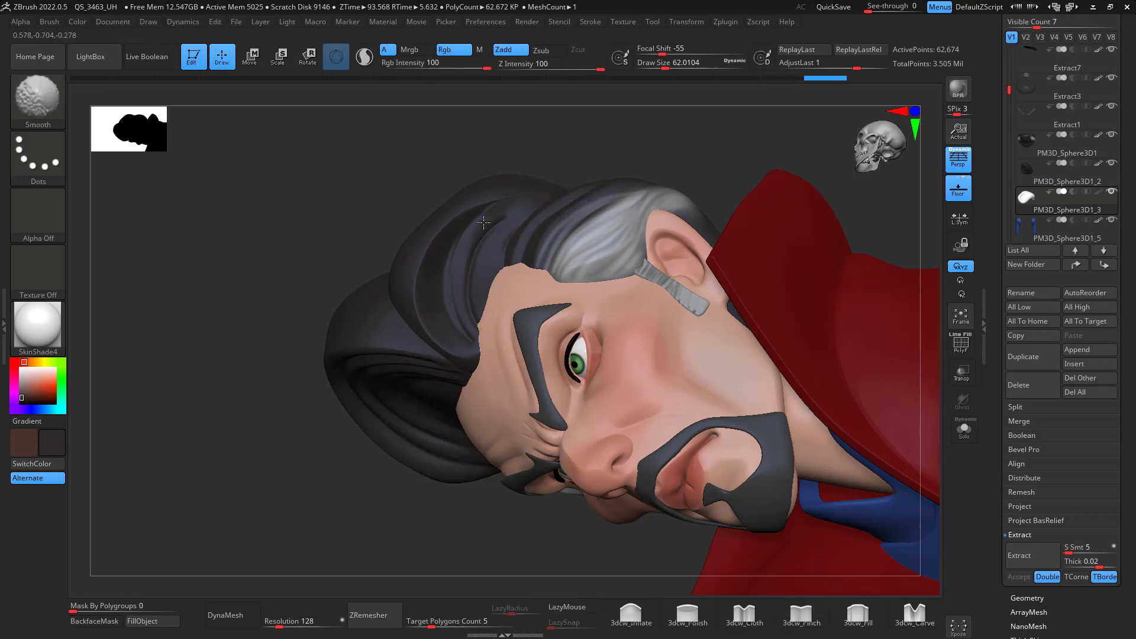
pyautogui.moveTo(718, 181); pyautogui.dragTo(783, 307)
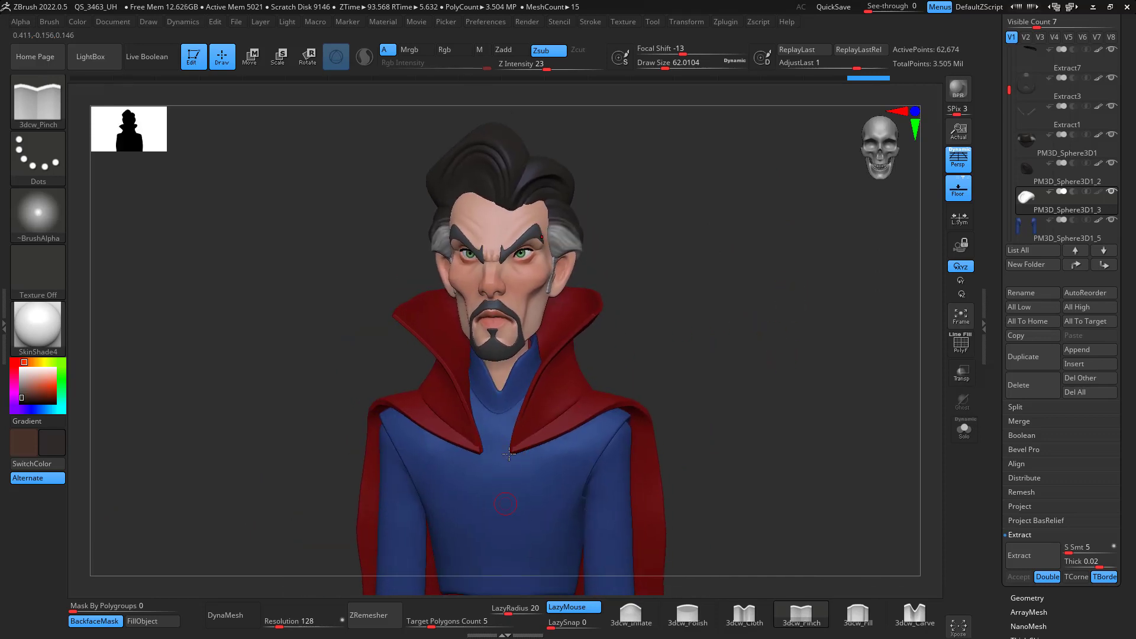
pyautogui.moveTo(636, 309); pyautogui.dragTo(744, 372)
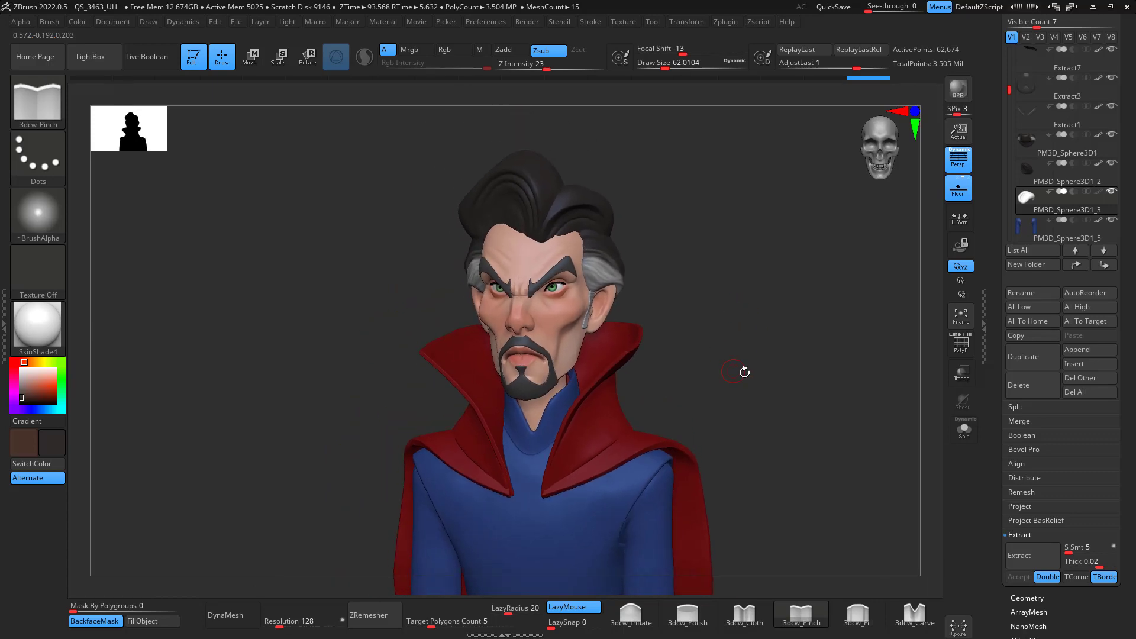
# - Choose the DE_HairTubes brush with the Thick B variant and duplicate the top hair subtool PM3D_Sphere3D1_2
pyautogui.click(47, 104)
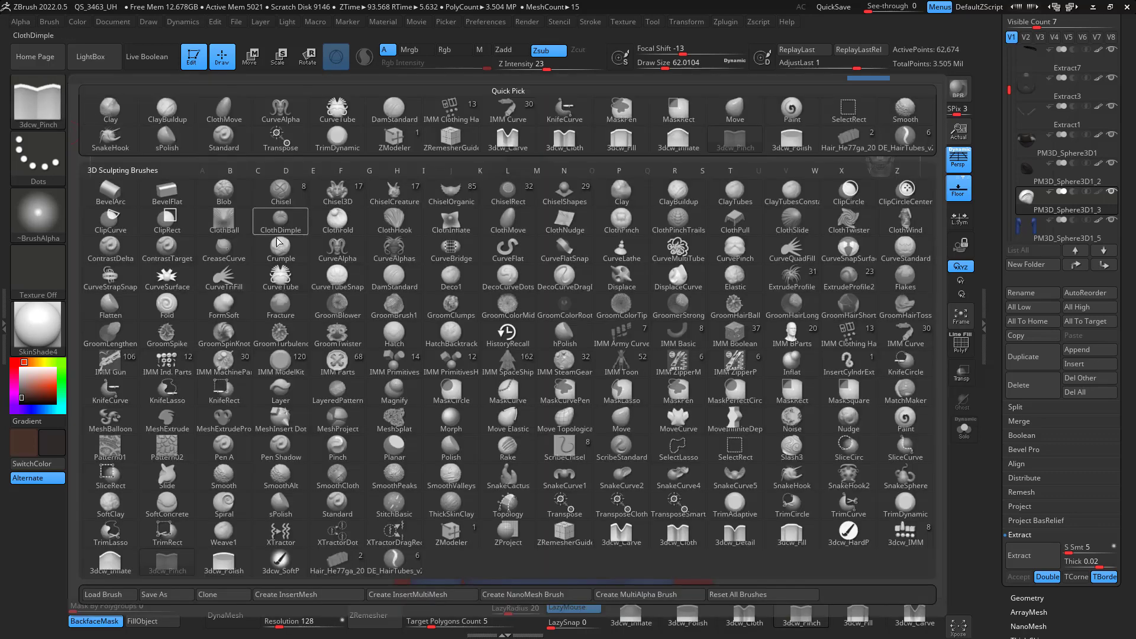
pyautogui.click(389, 562)
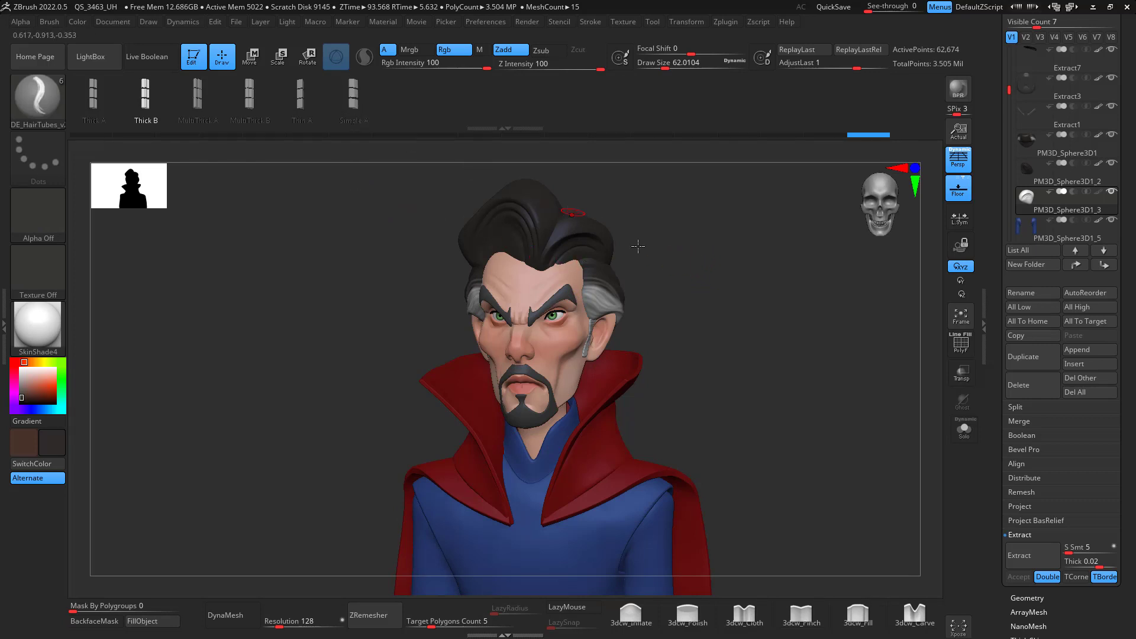
pyautogui.moveTo(737, 291); pyautogui.dragTo(750, 323)
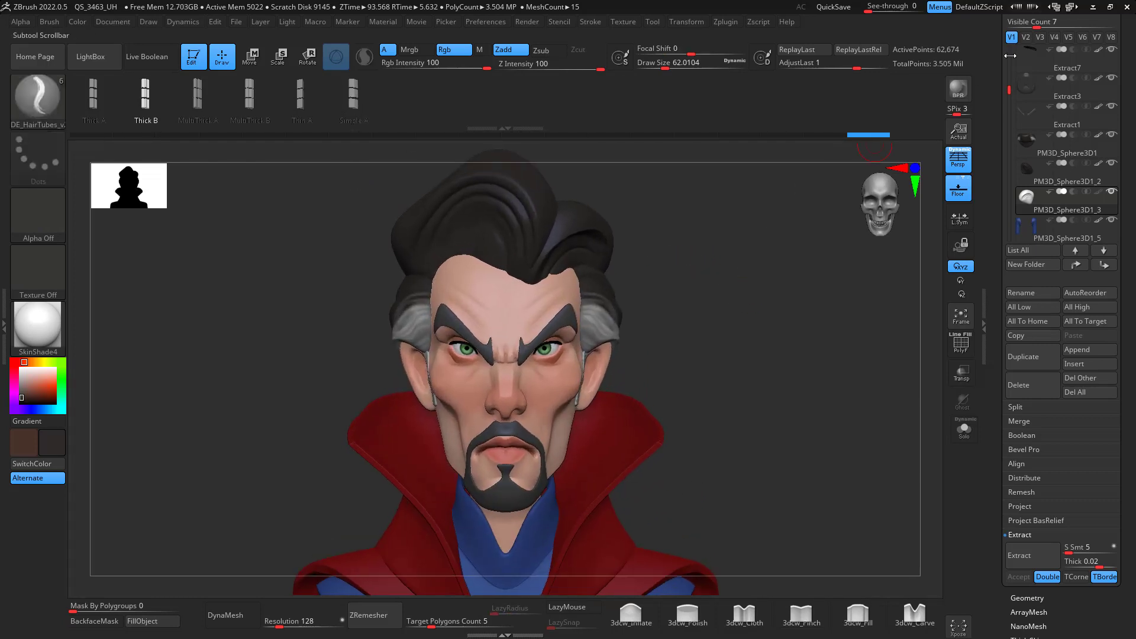
pyautogui.moveTo(1062, 209)
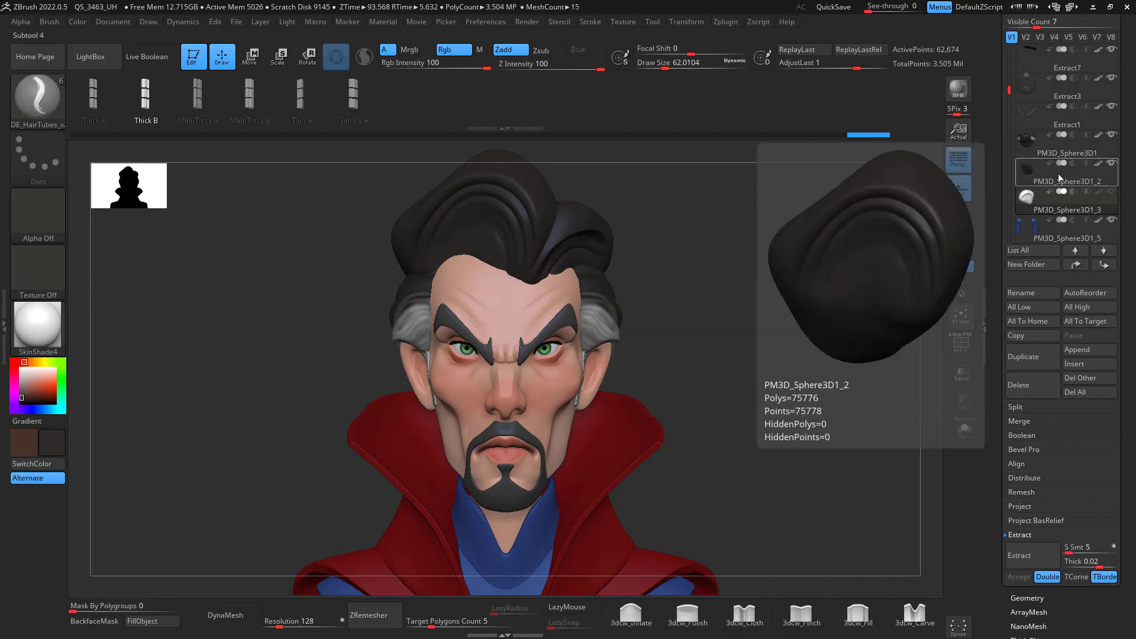
pyautogui.click(1059, 178)
pyautogui.click(1023, 356)
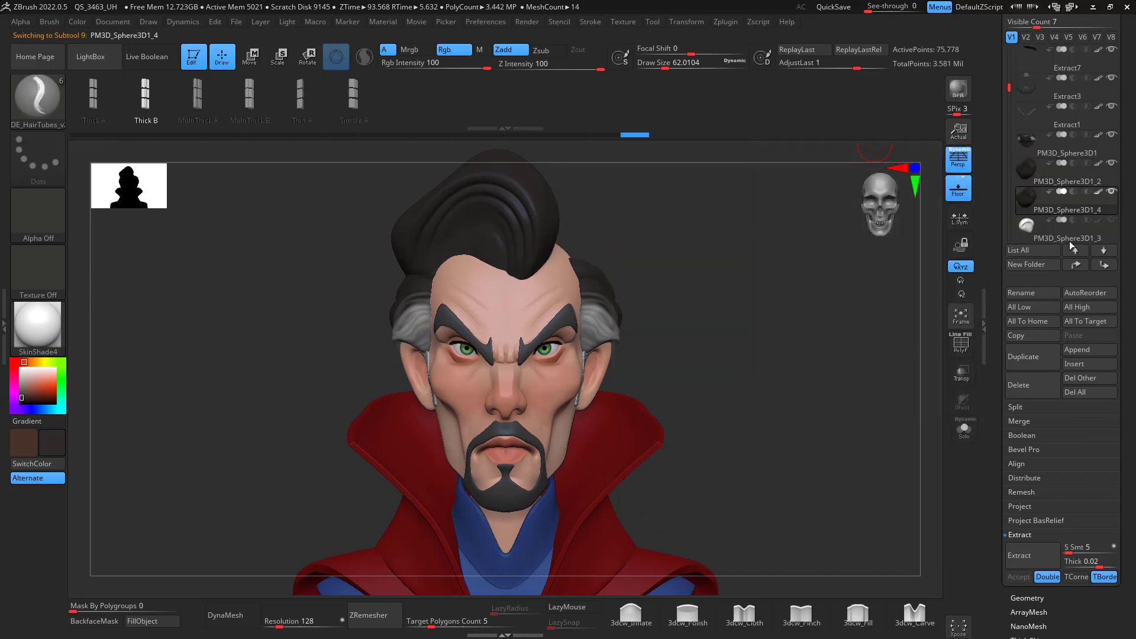
# - Delete the duplicated top hair's lower subdivision levels and hide the original subtool PM3D_Sphere3D1_2
pyautogui.moveTo(1072, 226)
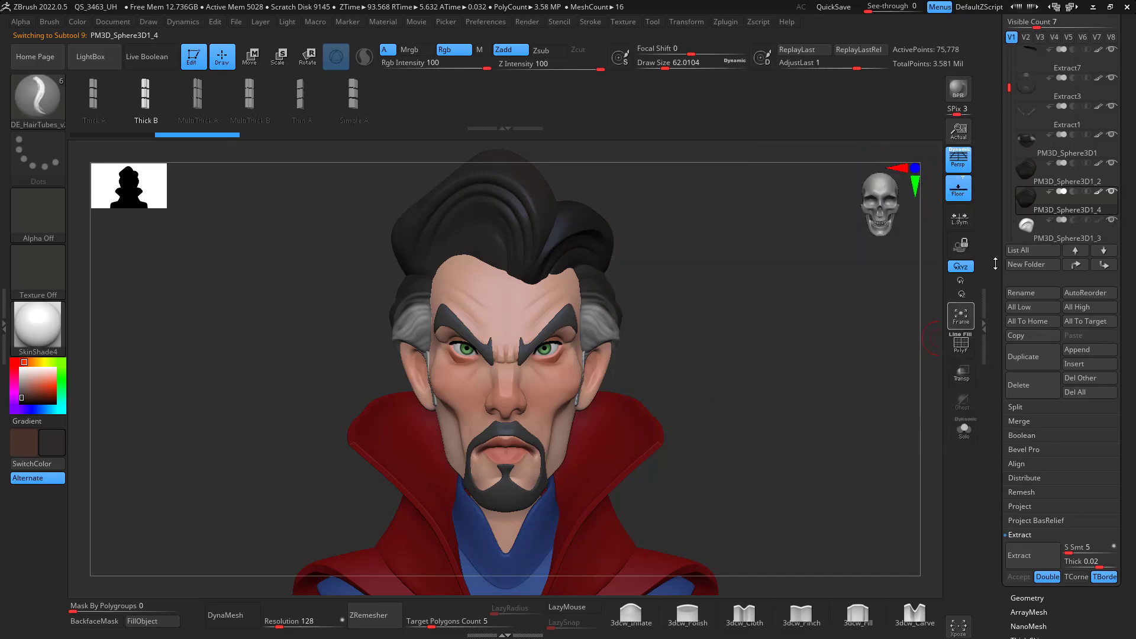
pyautogui.moveTo(1031, 569); pyautogui.dragTo(1031, 572)
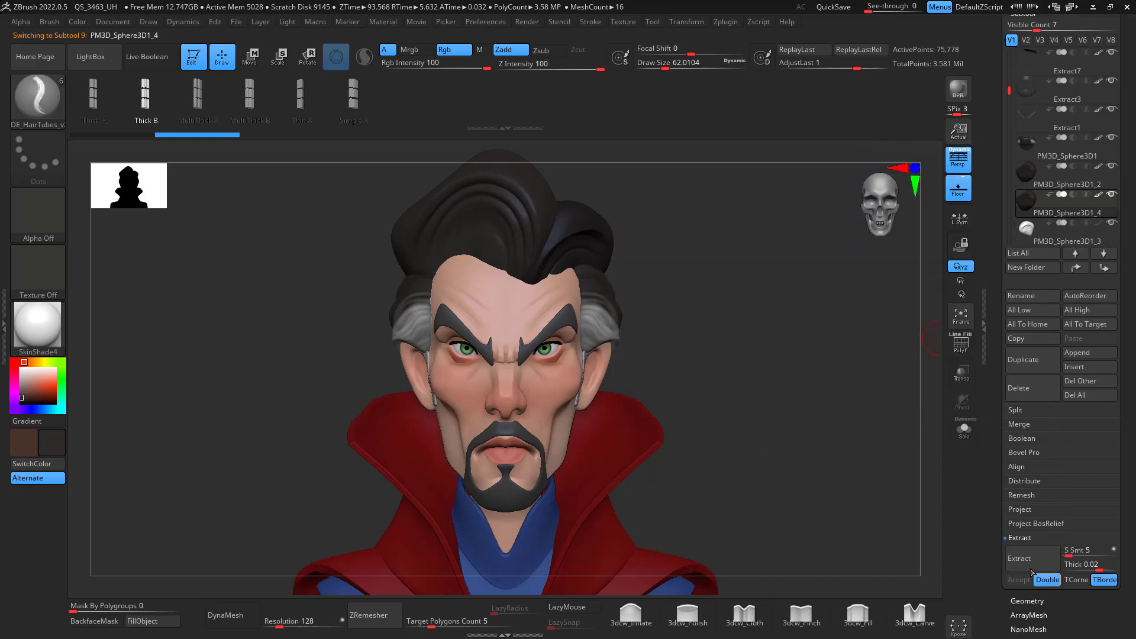
pyautogui.click(1029, 600)
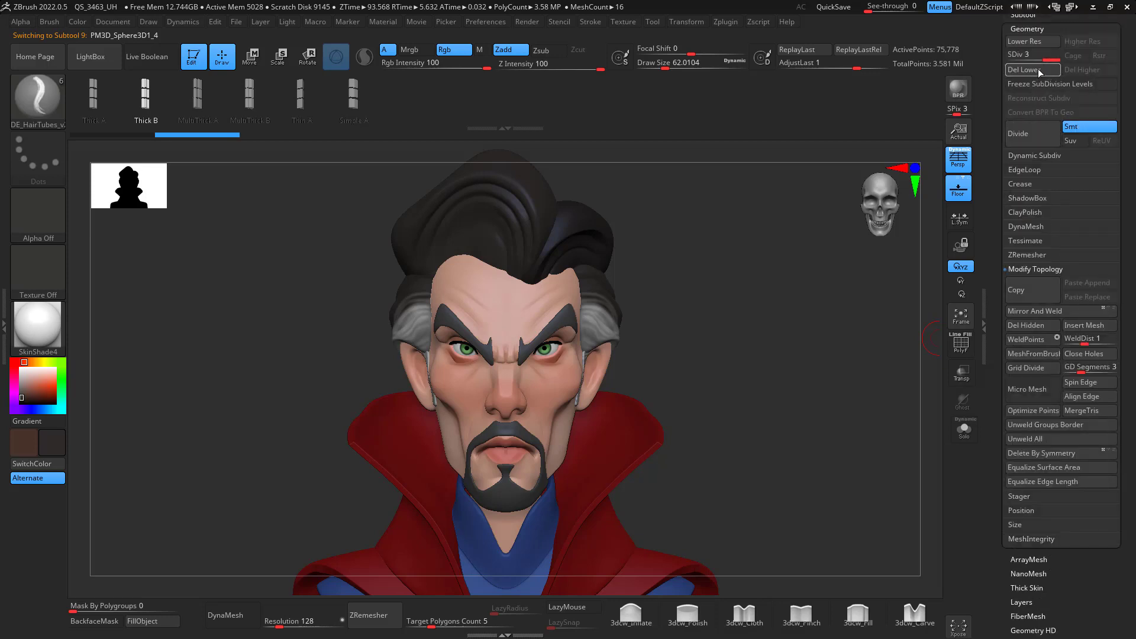
pyautogui.click(1040, 72)
pyautogui.moveTo(757, 273); pyautogui.dragTo(780, 362)
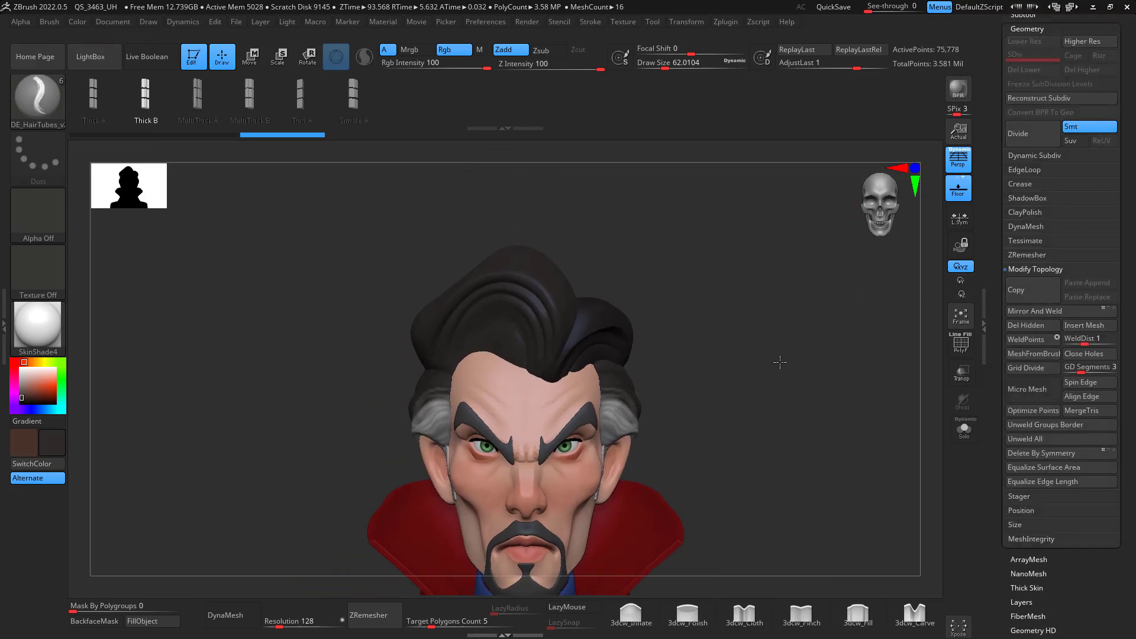
pyautogui.moveTo(1070, 77); pyautogui.dragTo(1071, 111)
pyautogui.click(1024, 50)
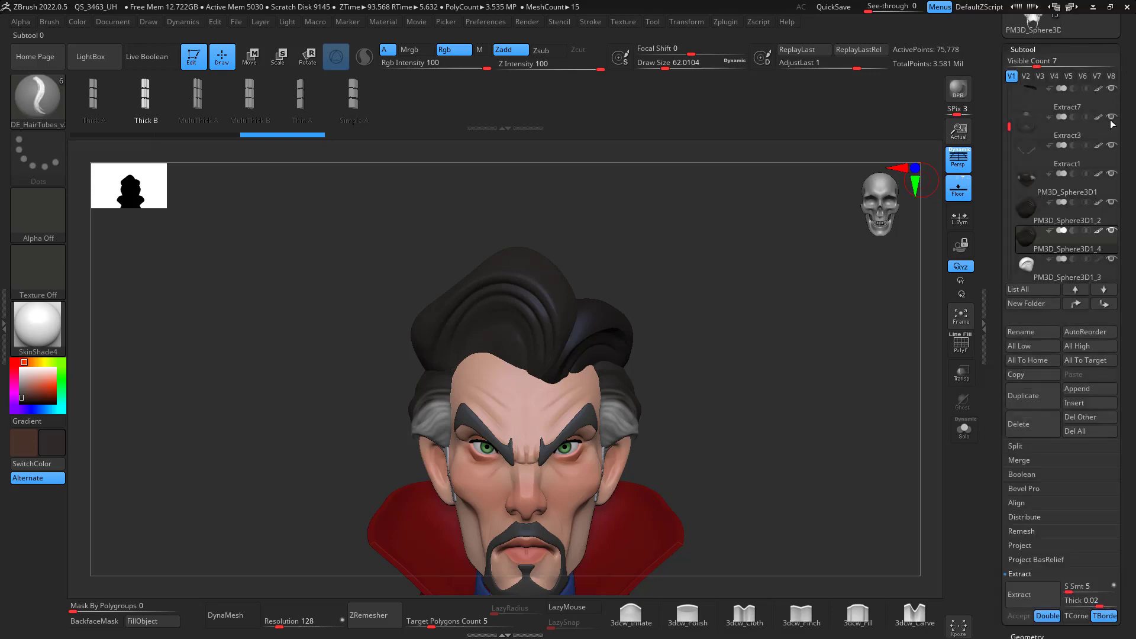
pyautogui.click(1110, 203)
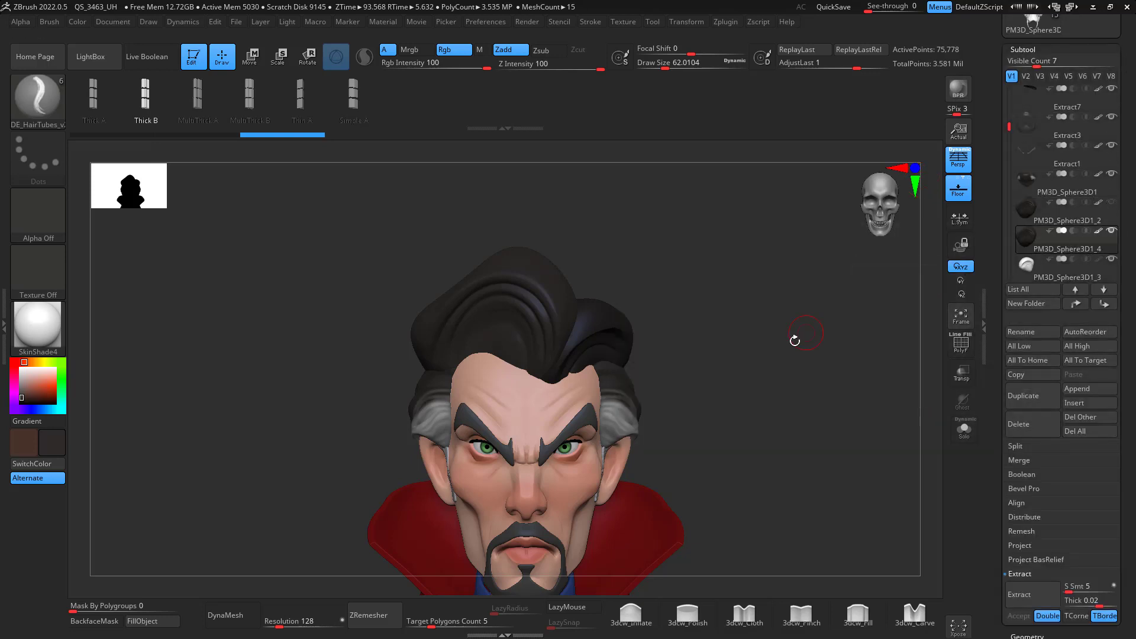
# - Draw an arching loose hair tube from the front hairline down past the forehead at draw size about 59, adjusting its curve ends
pyautogui.moveTo(794, 341); pyautogui.dragTo(779, 256)
pyautogui.press('space')
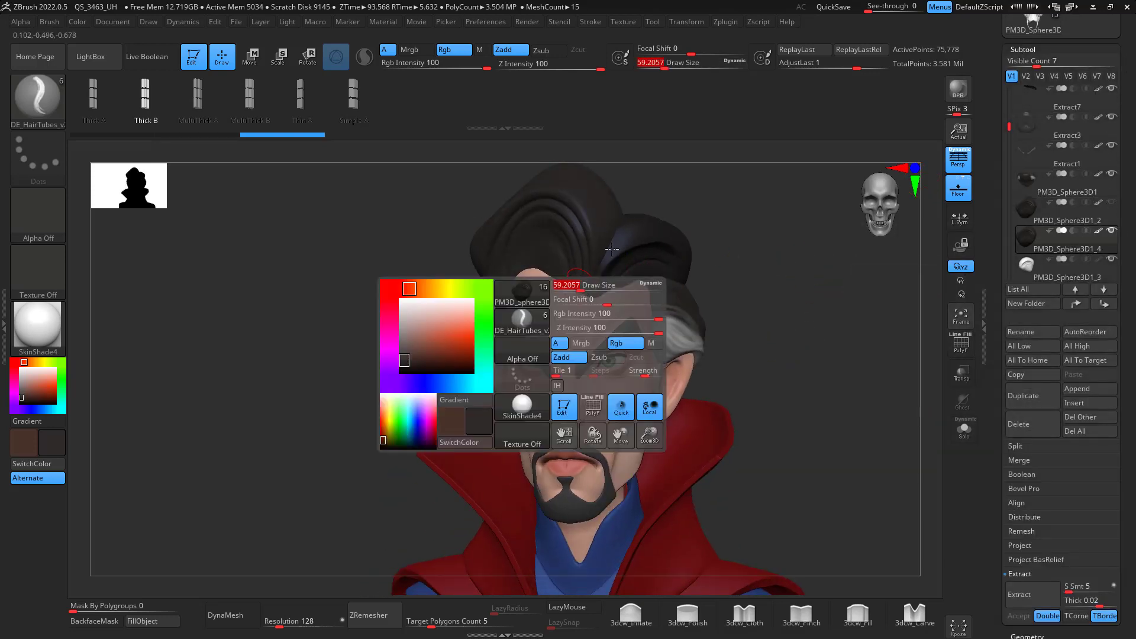
pyautogui.moveTo(698, 207); pyautogui.dragTo(710, 184)
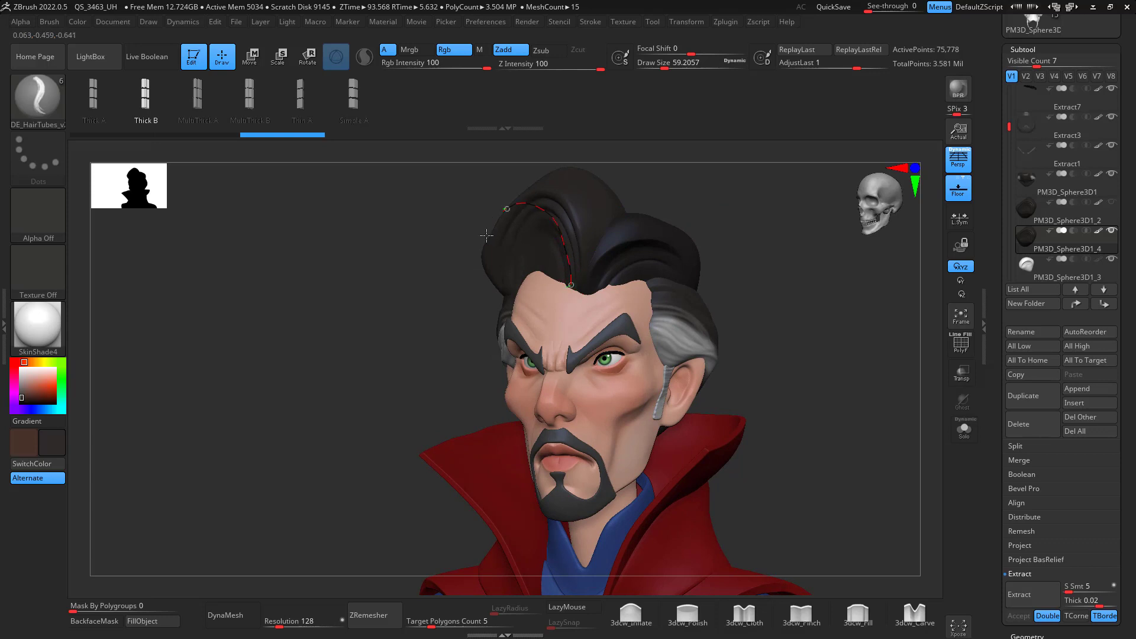
pyautogui.moveTo(486, 236); pyautogui.dragTo(494, 346)
pyautogui.moveTo(716, 237); pyautogui.dragTo(843, 220)
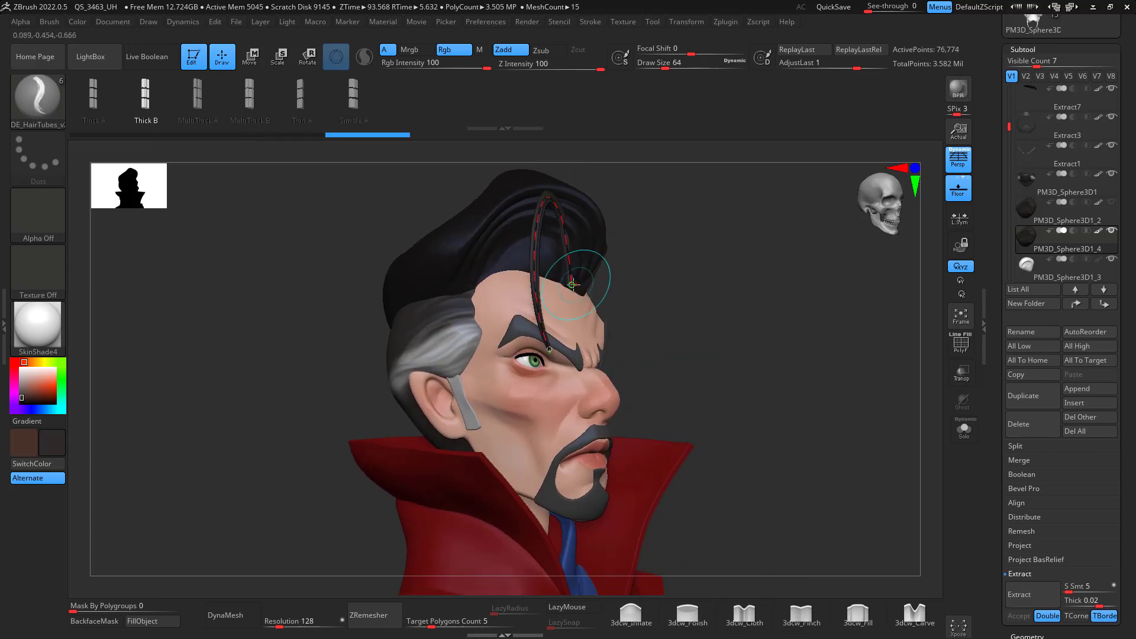
pyautogui.moveTo(573, 285); pyautogui.dragTo(584, 276)
pyautogui.moveTo(681, 260); pyautogui.dragTo(562, 270)
pyautogui.moveTo(491, 349); pyautogui.dragTo(505, 372)
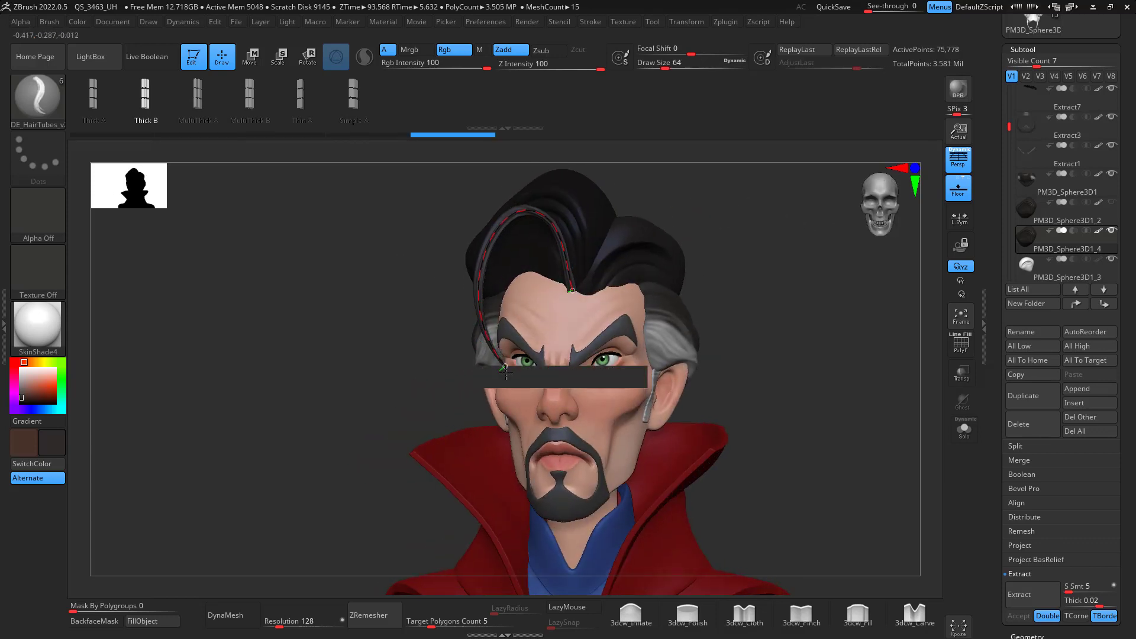
pyautogui.moveTo(781, 248)
pyautogui.mouseDown()
pyautogui.moveTo(803, 253)
pyautogui.moveTo(768, 238)
pyautogui.moveTo(523, 288)
pyautogui.mouseUp()
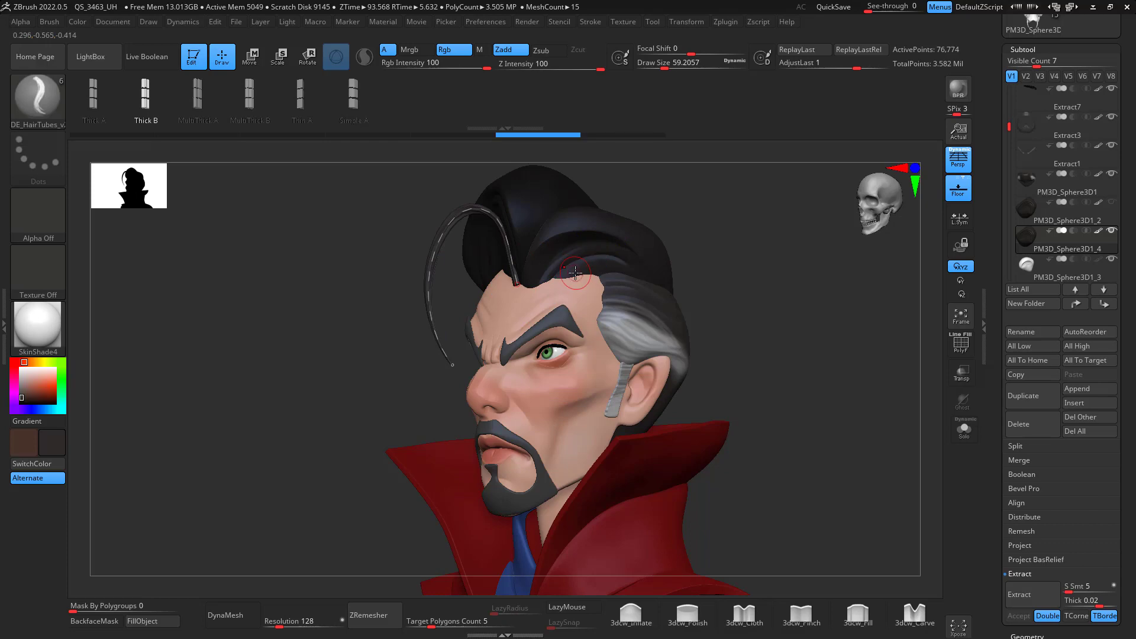
# - Switch to the Move brush and delete the loose strand's guide curve
pyautogui.press('b')
pyautogui.press('m')
pyautogui.press('v')
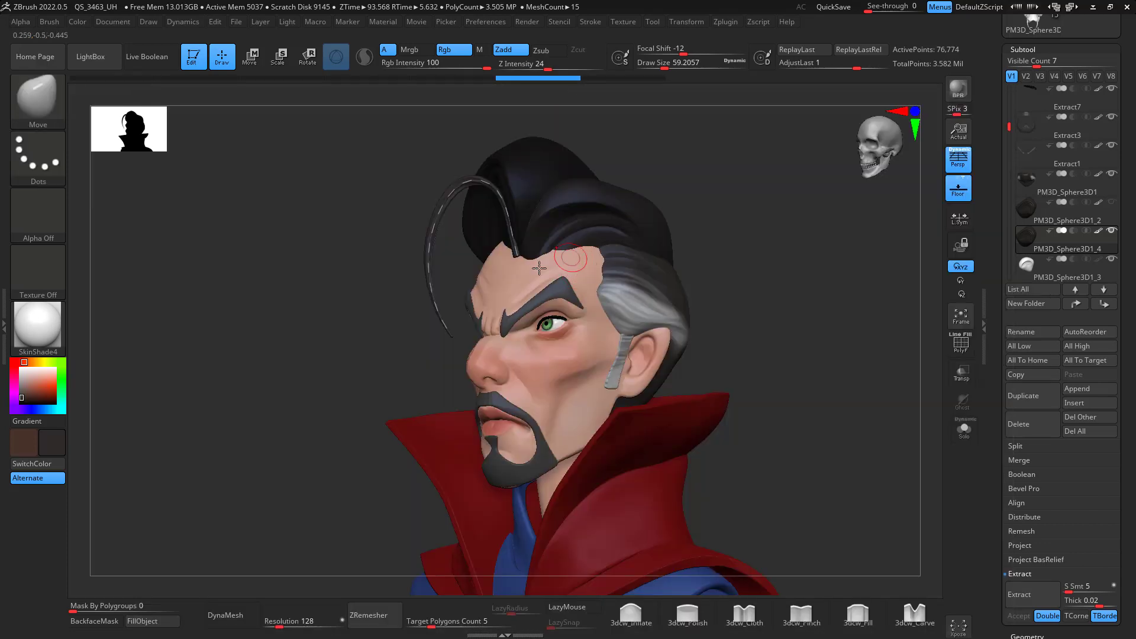
pyautogui.click(4, 329)
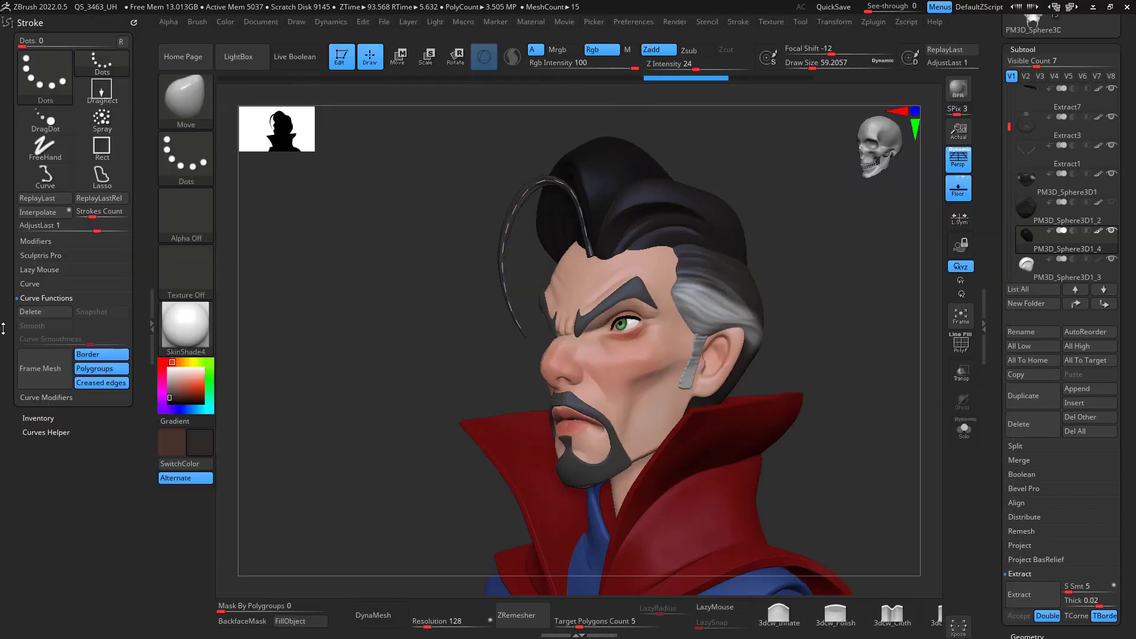
pyautogui.click(743, 22)
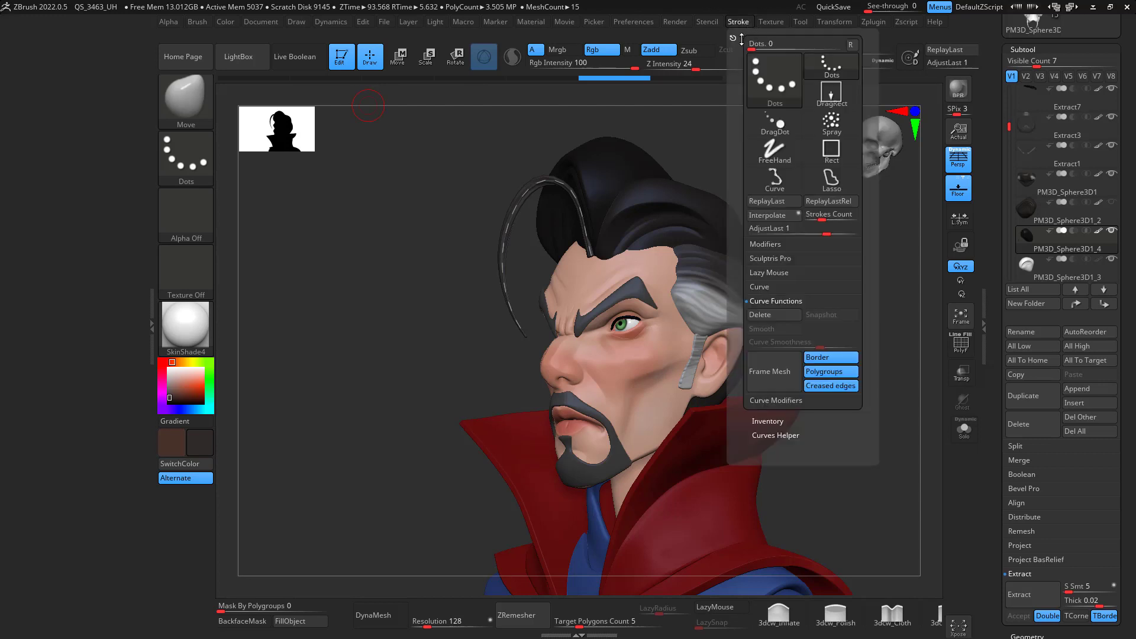
pyautogui.moveTo(477, 185); pyautogui.dragTo(56, 107)
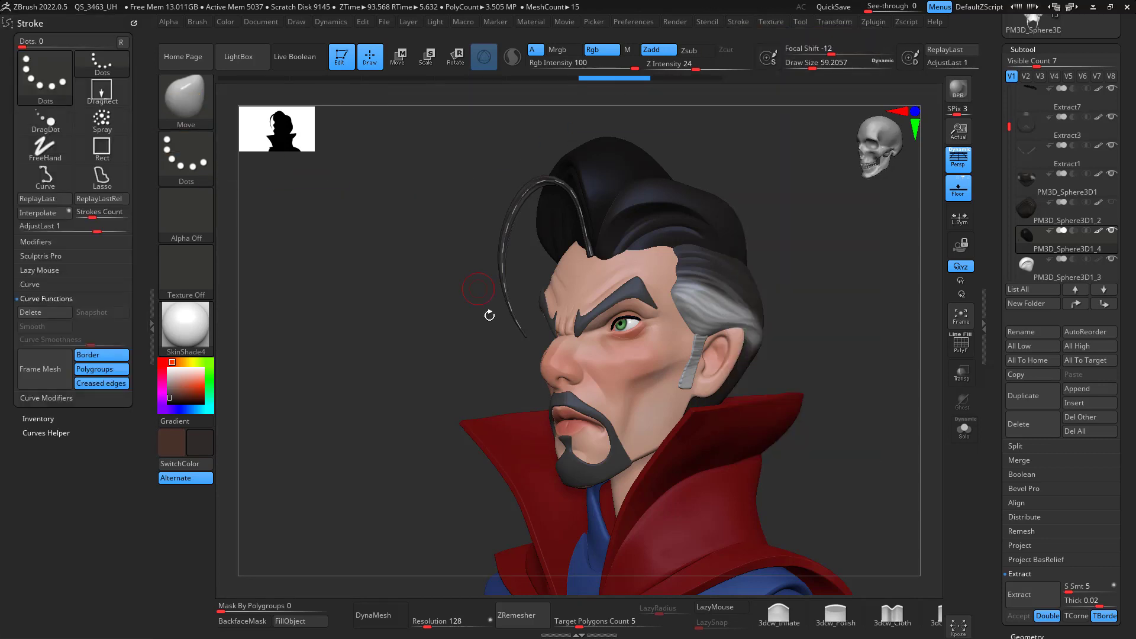
pyautogui.moveTo(754, 142); pyautogui.dragTo(778, 211)
# - Reshape the loose strand's upper arc and root with Move at draw size about 274, bringing it closer to the hair
pyautogui.press('b')
pyautogui.press('m')
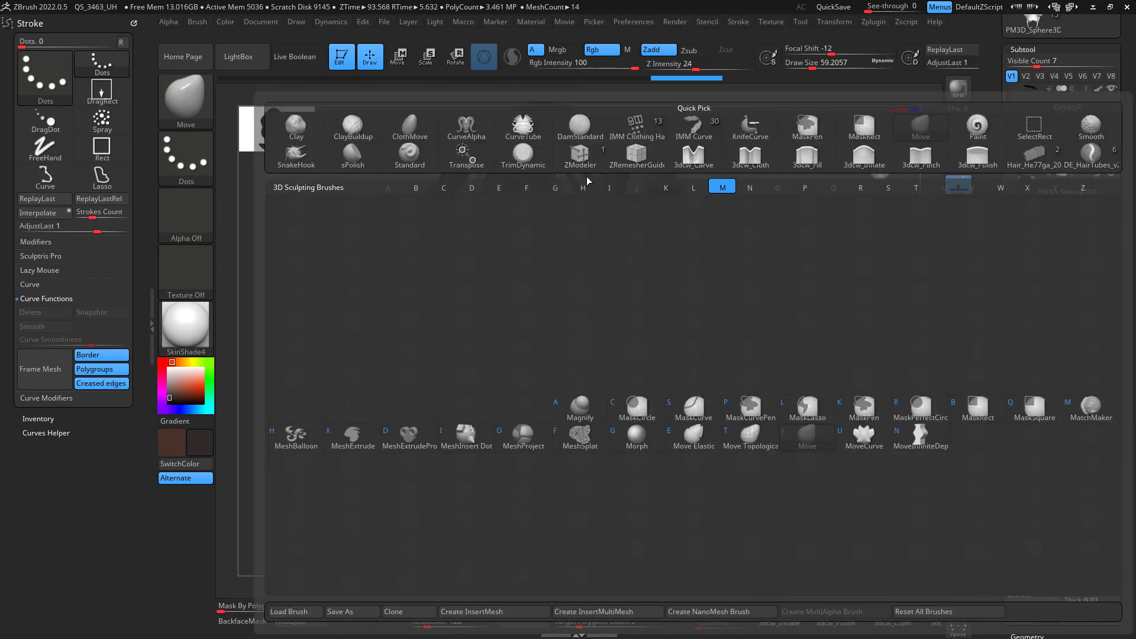
pyautogui.press('v')
pyautogui.press('space')
pyautogui.moveTo(590, 180); pyautogui.dragTo(618, 180)
pyautogui.moveTo(567, 145); pyautogui.dragTo(585, 127)
pyautogui.moveTo(560, 134); pyautogui.dragTo(571, 122)
pyautogui.moveTo(753, 145); pyautogui.dragTo(627, 185)
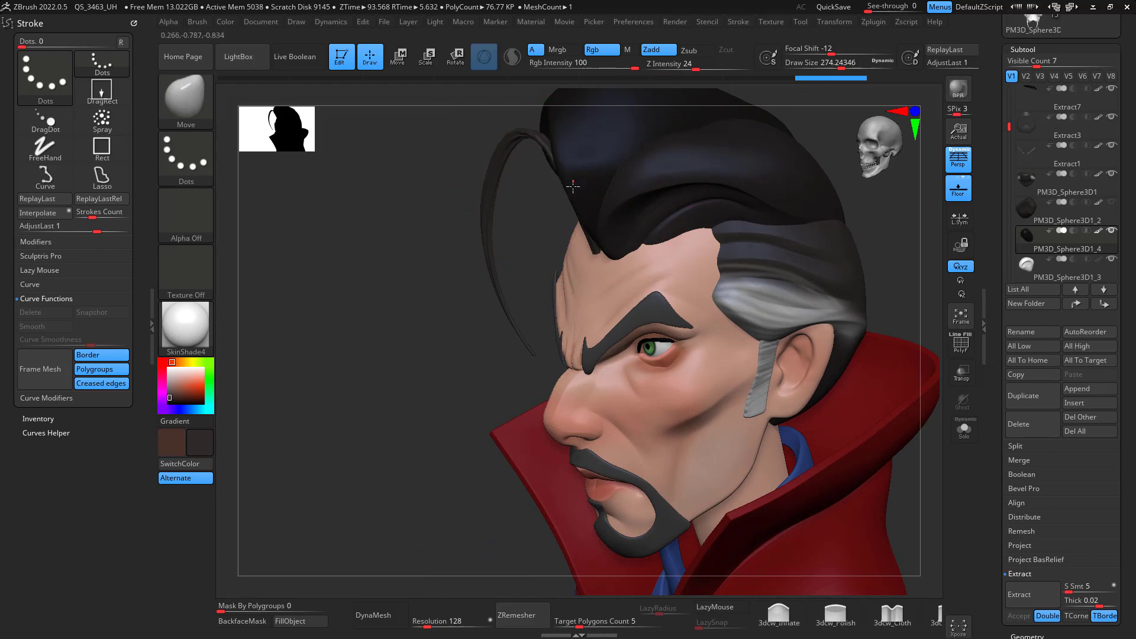
pyautogui.moveTo(580, 220); pyautogui.dragTo(575, 232)
# - Bend the loose strand from several angles so it hugs the front hair and falls over the brow to the eye
pyautogui.moveTo(796, 155); pyautogui.dragTo(867, 110)
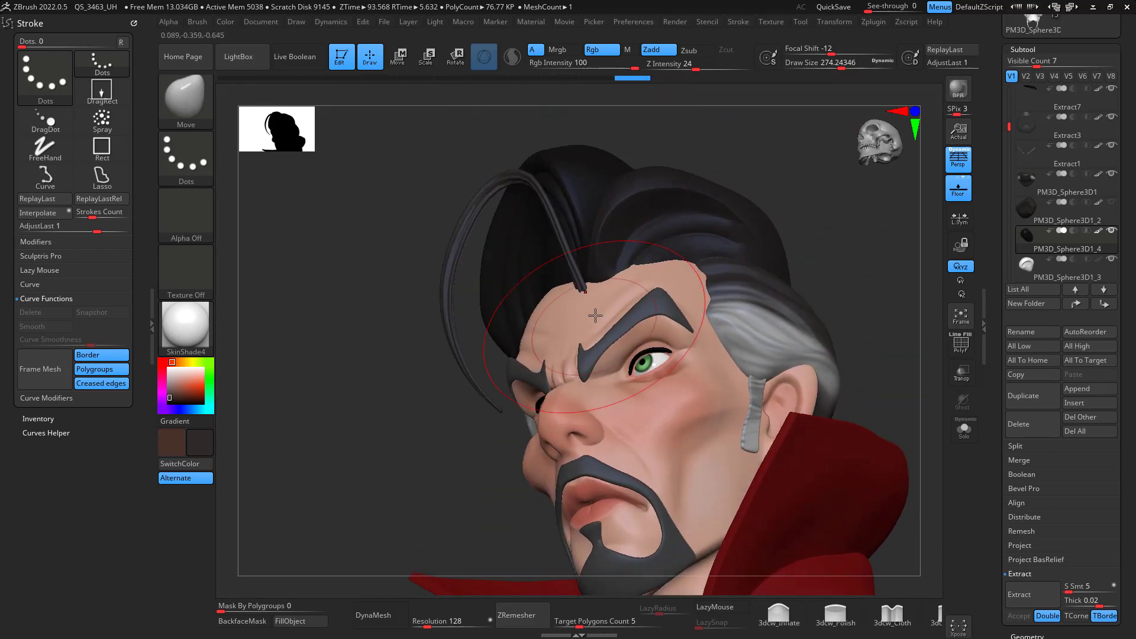
pyautogui.moveTo(740, 226); pyautogui.dragTo(591, 288)
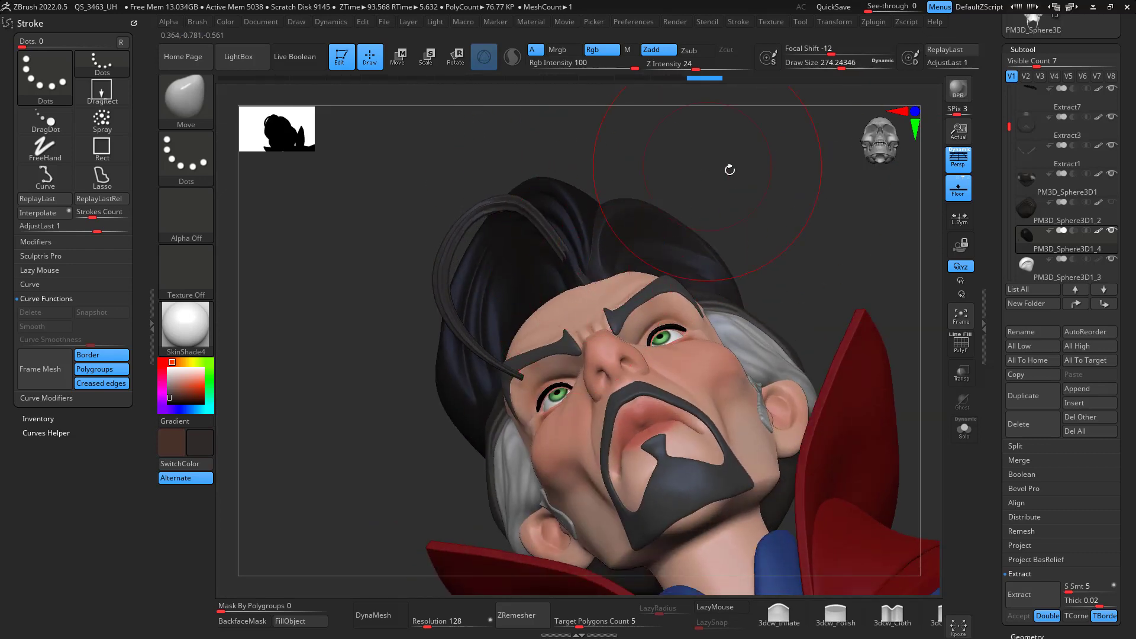
pyautogui.moveTo(729, 170); pyautogui.dragTo(547, 208)
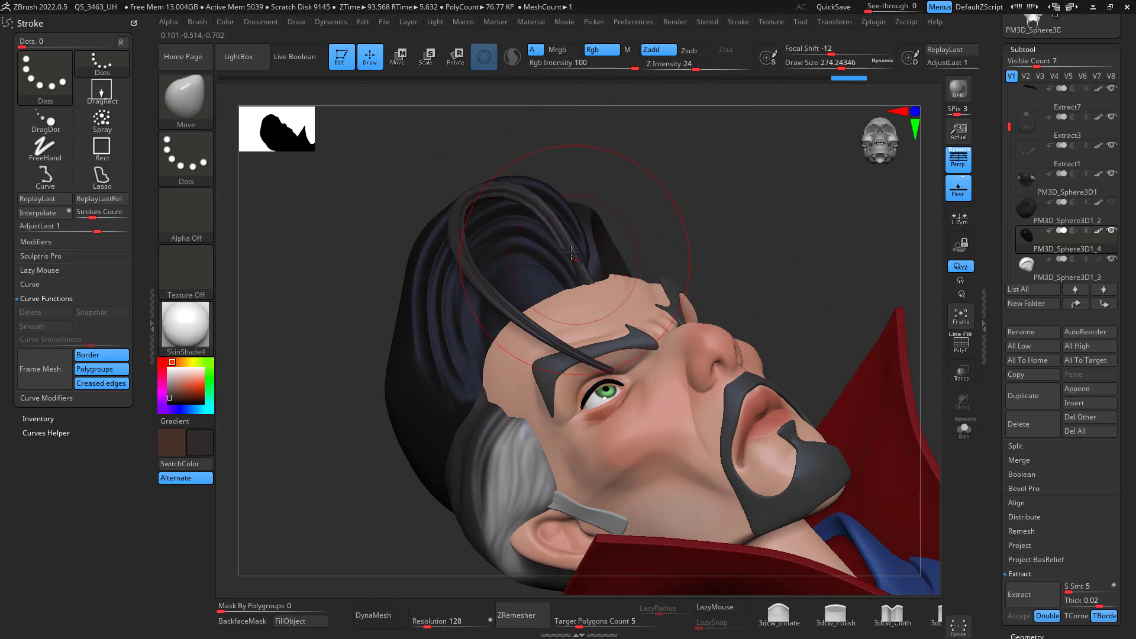
pyautogui.moveTo(705, 199); pyautogui.dragTo(597, 261)
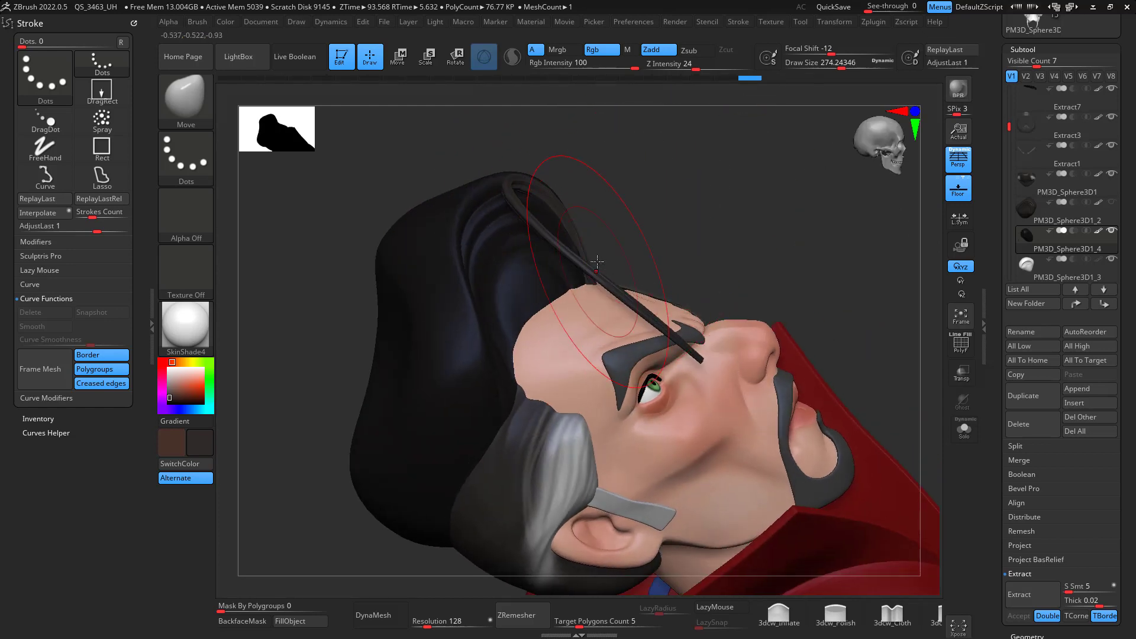
pyautogui.moveTo(532, 160); pyautogui.dragTo(800, 224)
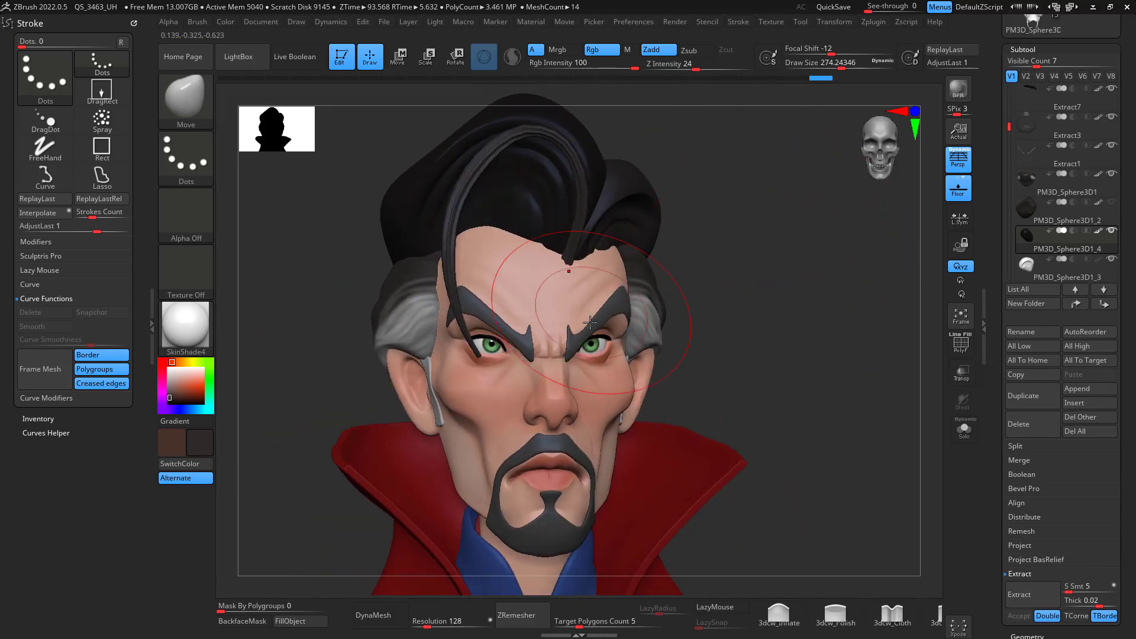
# - Draw a second loose hair tube from the front hairline arching down past the forehead with the DE_HairTubes brush at draw size about 62
pyautogui.press('space')
pyautogui.moveTo(769, 318); pyautogui.dragTo(738, 318)
pyautogui.moveTo(805, 301); pyautogui.dragTo(698, 287)
pyautogui.click(187, 107)
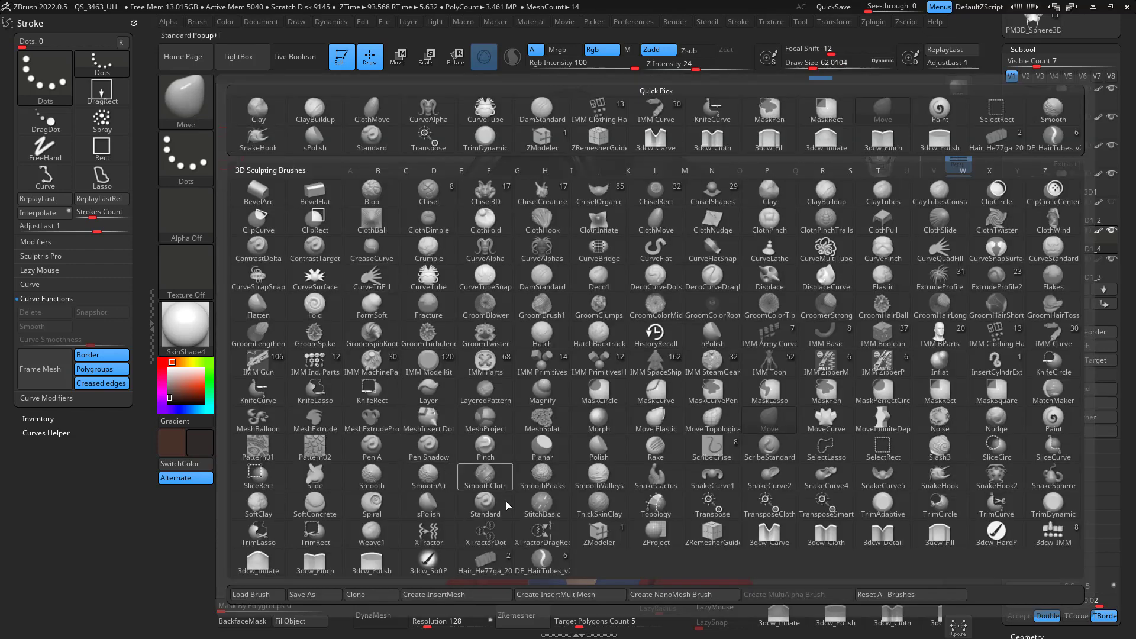
pyautogui.click(542, 561)
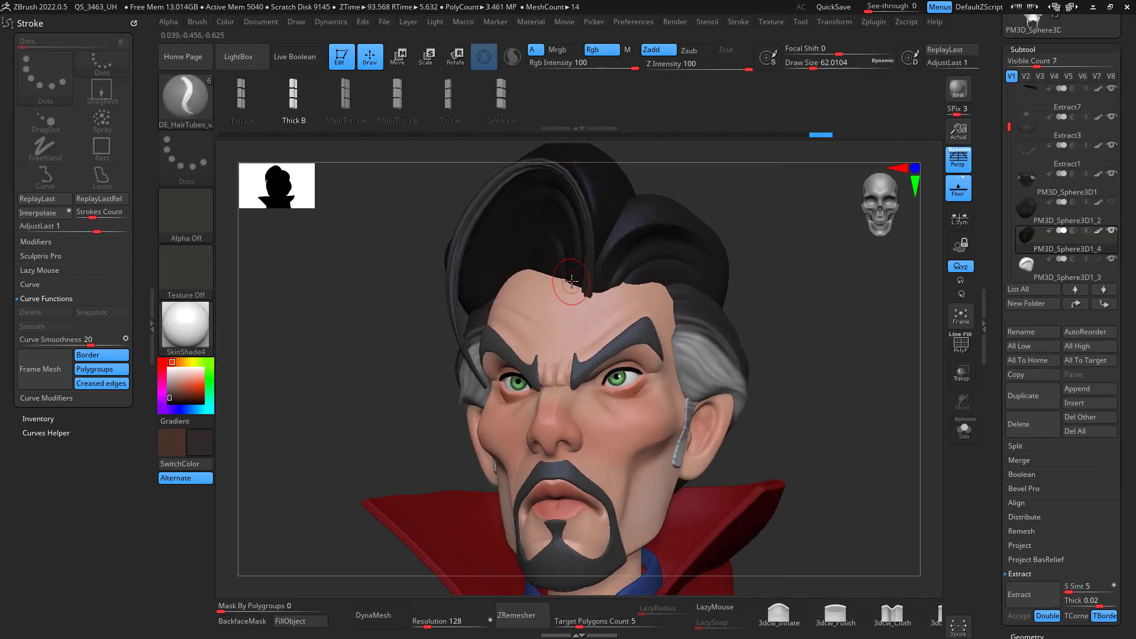
pyautogui.moveTo(444, 259); pyautogui.dragTo(464, 380)
pyautogui.moveTo(752, 293); pyautogui.dragTo(850, 279)
pyautogui.moveTo(556, 178); pyautogui.dragTo(569, 270)
pyautogui.moveTo(775, 220); pyautogui.dragTo(687, 206)
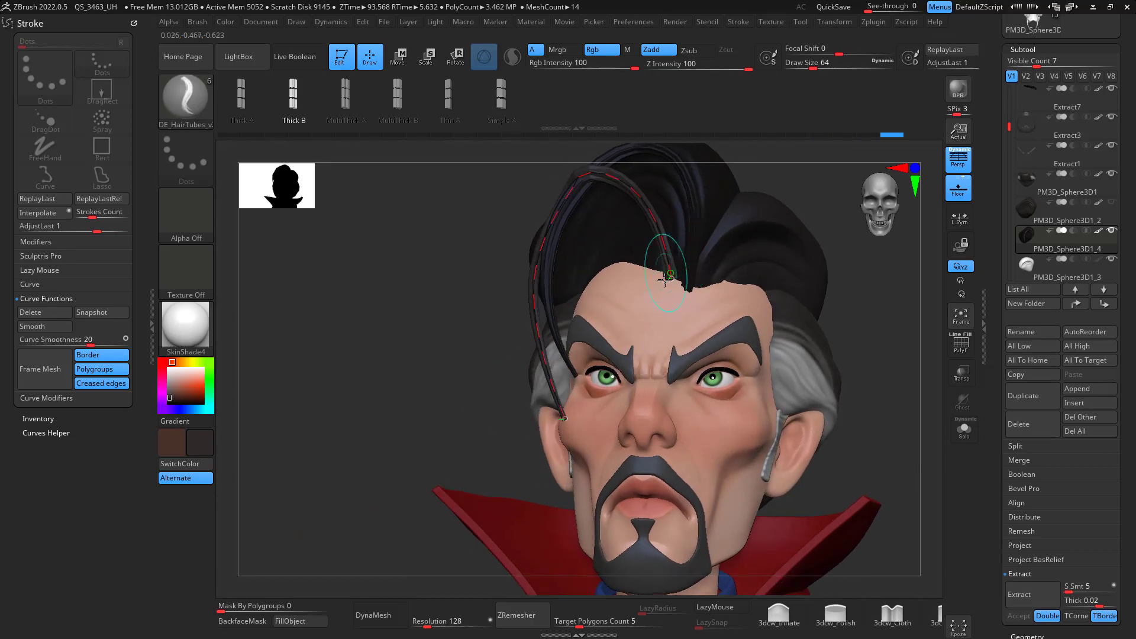
# - Try bending the second strand's guide curve near its root and arc from the side, then undo the curve edits
pyautogui.moveTo(666, 261); pyautogui.dragTo(688, 272)
pyautogui.moveTo(846, 290); pyautogui.dragTo(923, 300)
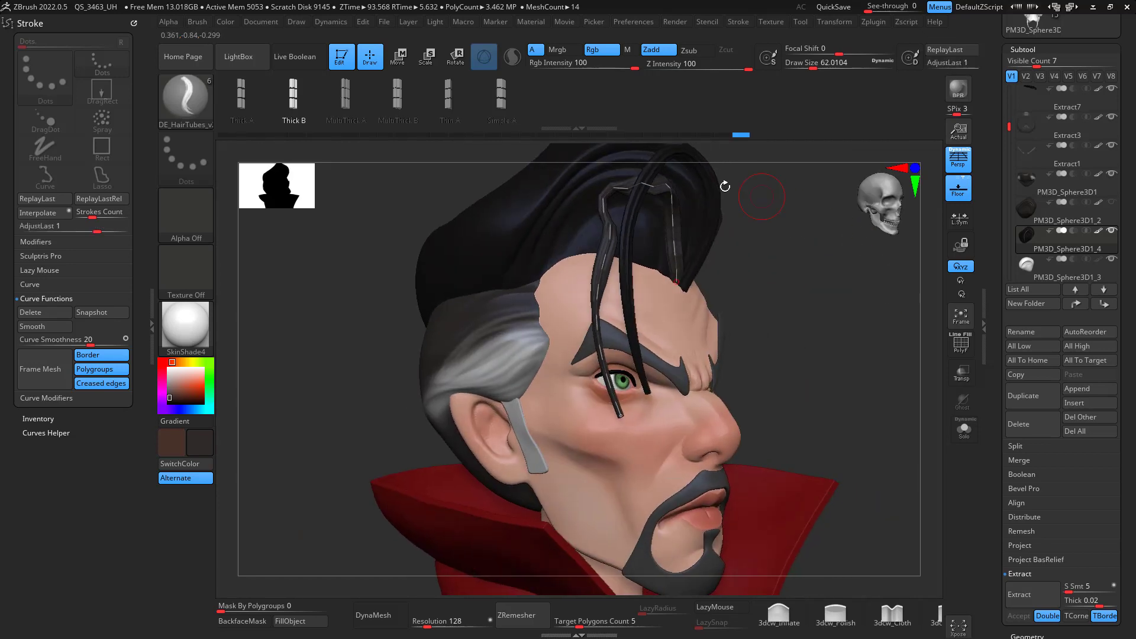
pyautogui.moveTo(755, 213); pyautogui.dragTo(801, 290)
pyautogui.moveTo(689, 249); pyautogui.dragTo(672, 244)
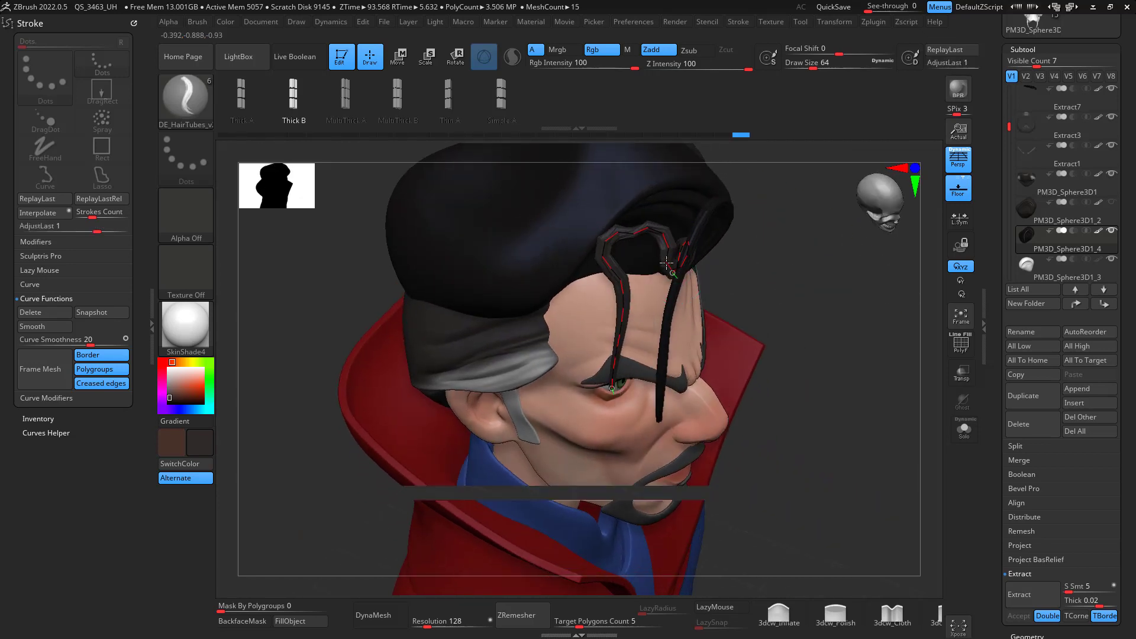
pyautogui.hotkey('ctrl', 'z')
pyautogui.hotkey('ctrl', 'z')
pyautogui.hotkey('ctrl', 'z')
pyautogui.hotkey('ctrl', 'z')
pyautogui.hotkey('ctrl', 'z')
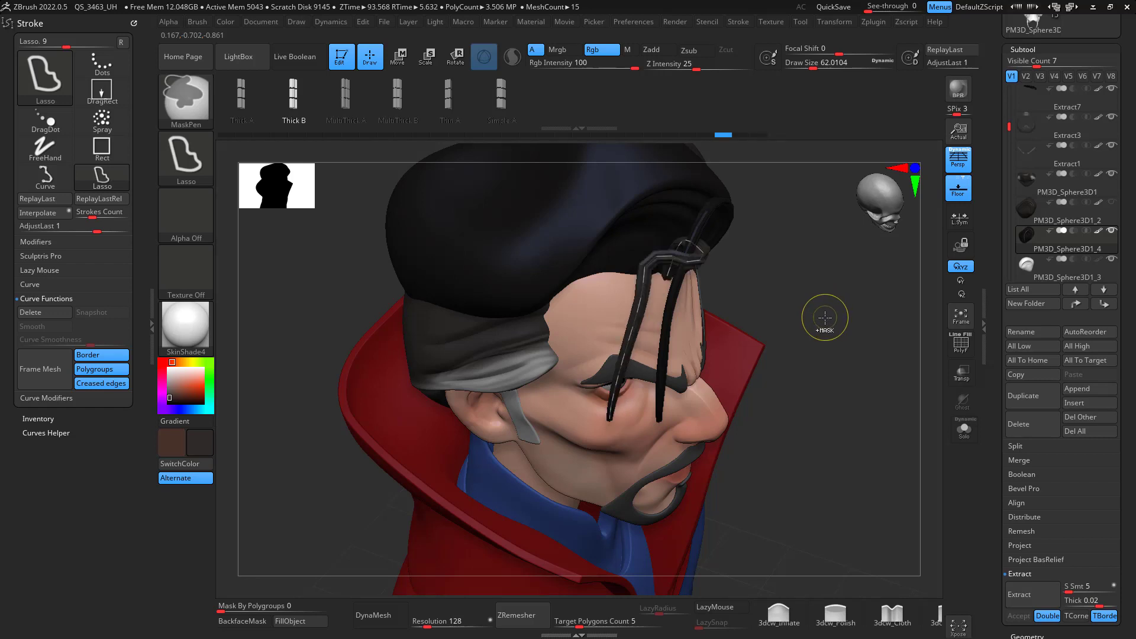
# - Set the picker depth to Cont Z and try bending the second strand's guide curve
pyautogui.moveTo(826, 312); pyautogui.dragTo(747, 136)
pyautogui.click(602, 23)
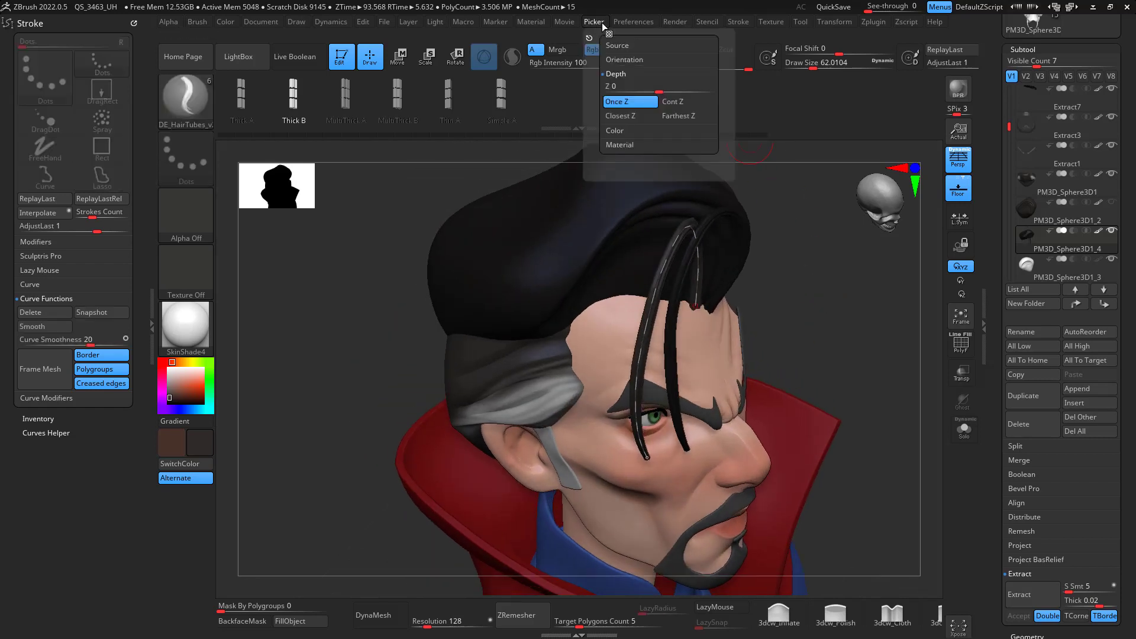
pyautogui.click(683, 103)
pyautogui.moveTo(776, 207); pyautogui.dragTo(801, 279)
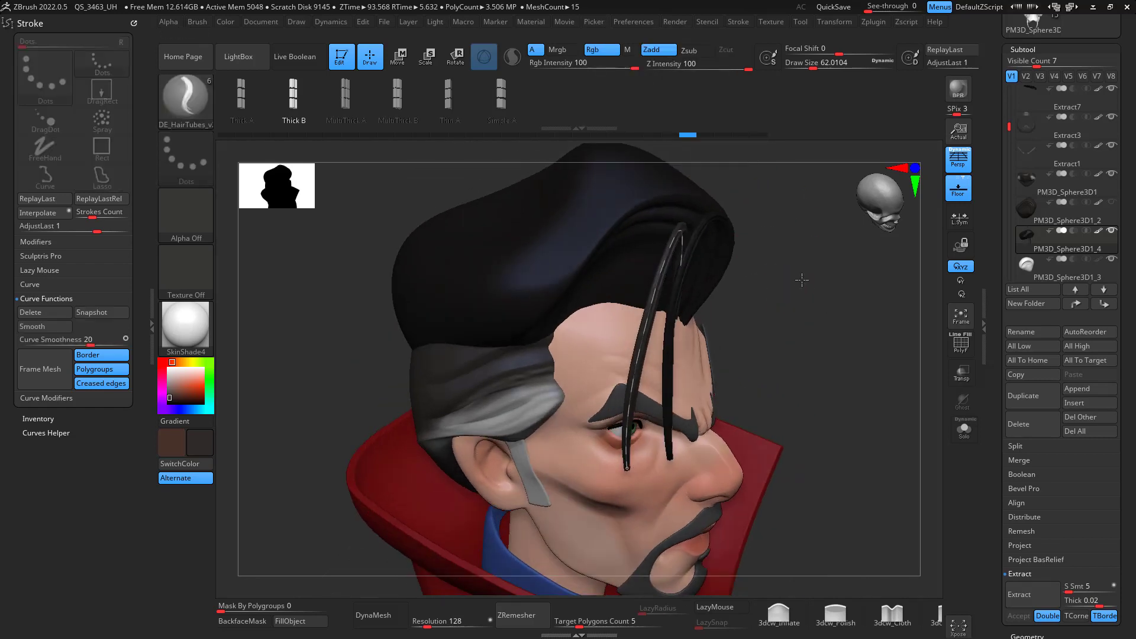
pyautogui.moveTo(678, 244)
pyautogui.mouseDown()
pyautogui.moveTo(660, 251)
pyautogui.moveTo(670, 239)
pyautogui.mouseUp()
pyautogui.hotkey('ctrl', 'z')
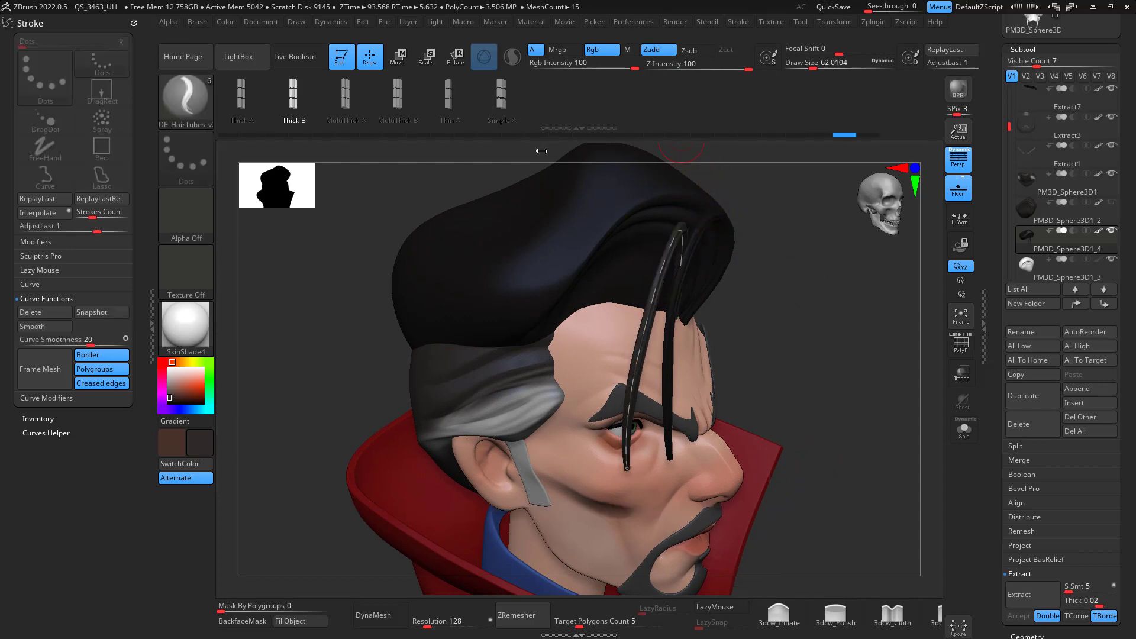
# - Configure the curve settings with Lock Start on and Snap off
pyautogui.click(48, 398)
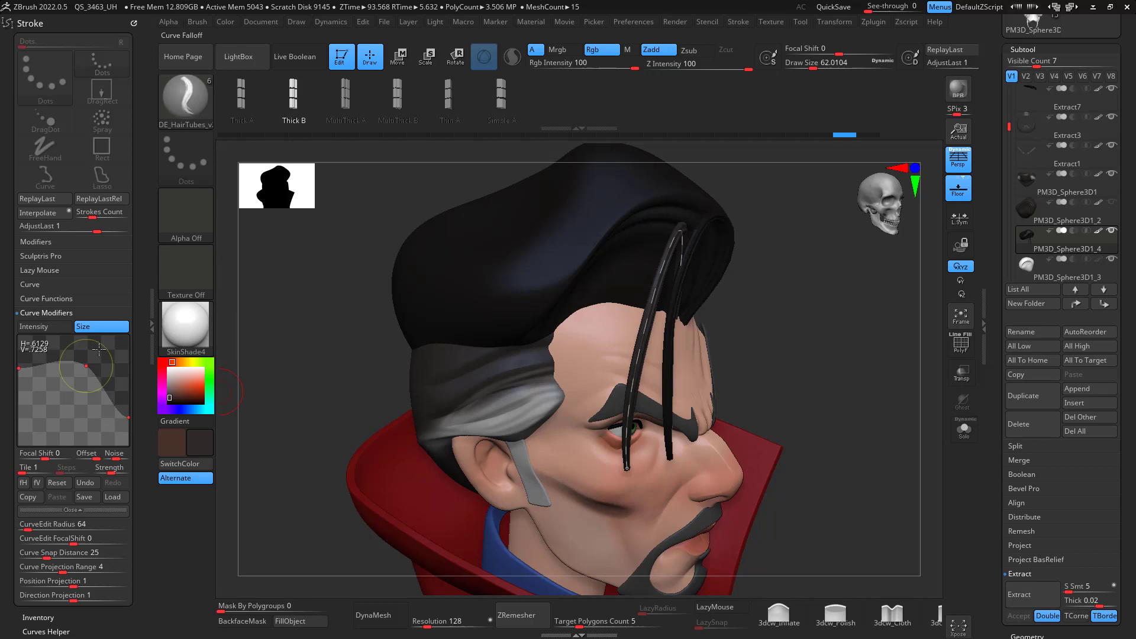
pyautogui.click(97, 298)
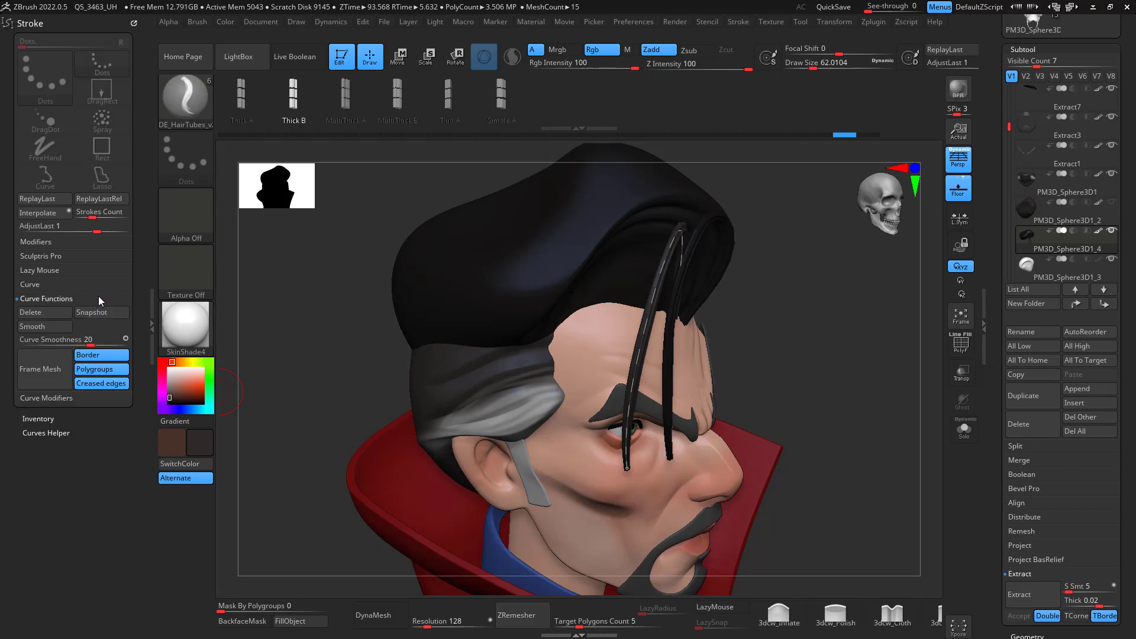
pyautogui.click(98, 284)
pyautogui.click(72, 369)
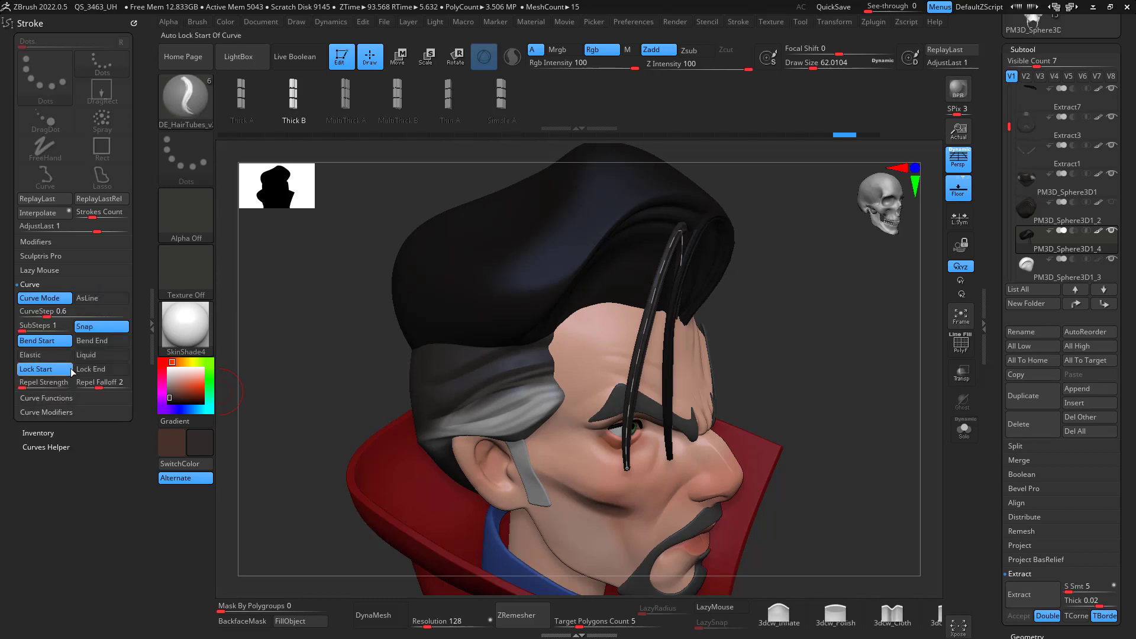
pyautogui.click(101, 326)
# - Bend the second strand's guide curve from the side and front so it arches beside the first strand toward the eye
pyautogui.moveTo(789, 197); pyautogui.dragTo(818, 256)
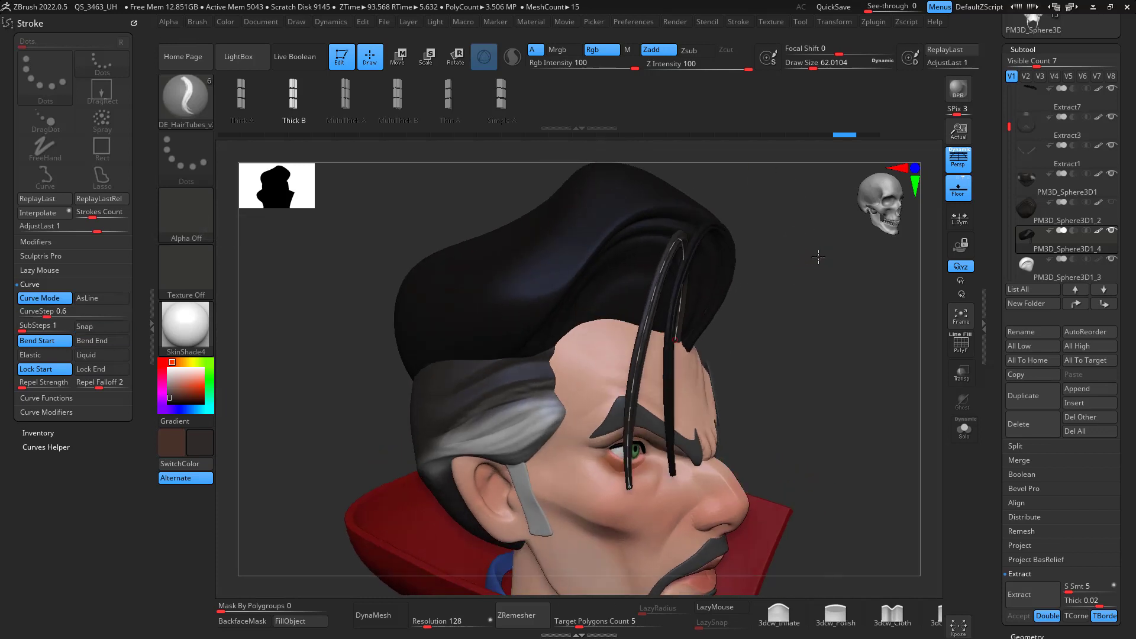
pyautogui.moveTo(674, 248); pyautogui.dragTo(652, 263)
pyautogui.moveTo(837, 266); pyautogui.dragTo(744, 273)
pyautogui.moveTo(686, 503); pyautogui.dragTo(710, 502)
pyautogui.moveTo(789, 347); pyautogui.dragTo(793, 366)
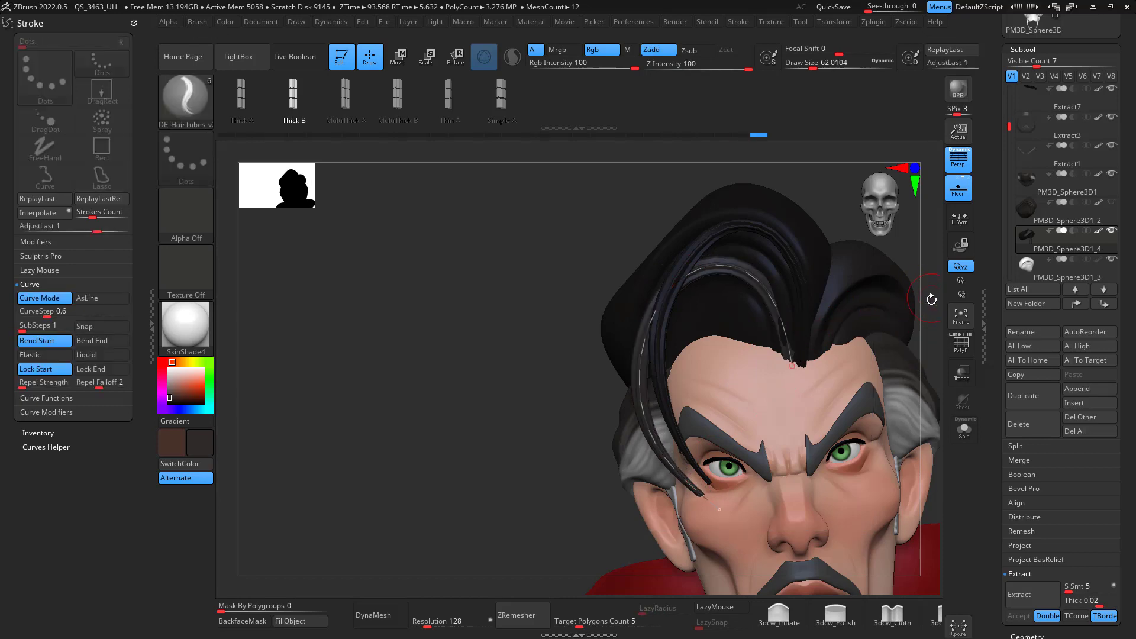
# - Check the second strand from several angles and delete its guide curve
pyautogui.moveTo(930, 298); pyautogui.dragTo(868, 268)
pyautogui.moveTo(931, 339); pyautogui.dragTo(1005, 257)
pyautogui.moveTo(1132, 272); pyautogui.dragTo(1132, 105)
pyautogui.moveTo(799, 308)
pyautogui.mouseDown()
pyautogui.moveTo(764, 314)
pyautogui.moveTo(785, 340)
pyautogui.moveTo(774, 314)
pyautogui.moveTo(796, 325)
pyautogui.moveTo(785, 320)
pyautogui.mouseUp()
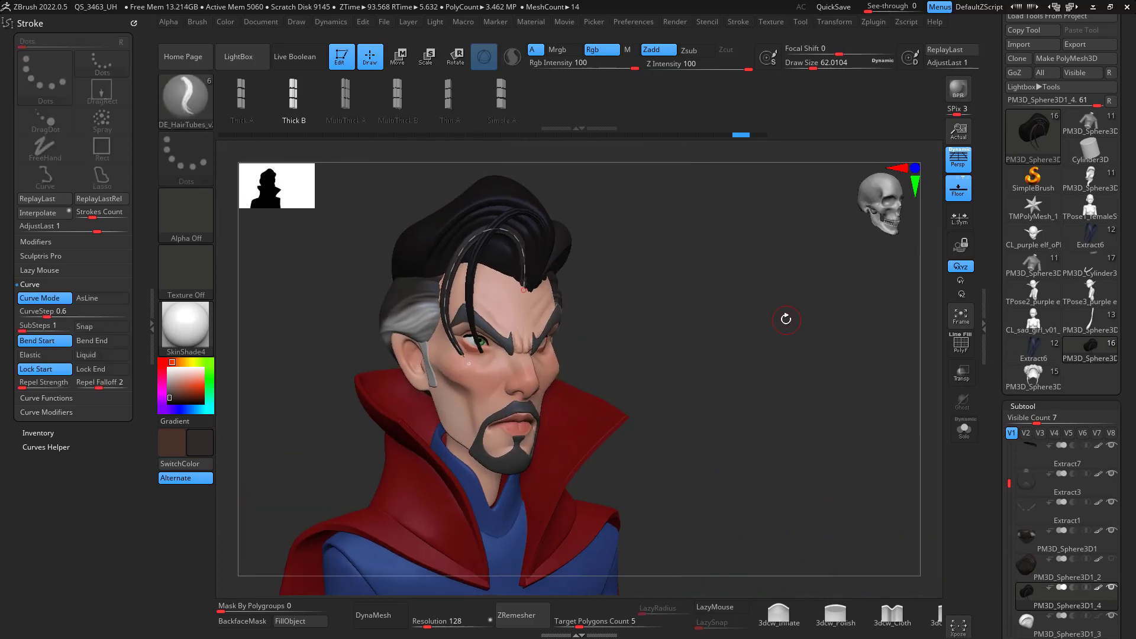
pyautogui.click(69, 401)
pyautogui.click(66, 313)
# - Reshape the second loose strand from front and side with the Move brush at draw size about 268
pyautogui.moveTo(705, 264); pyautogui.dragTo(654, 262)
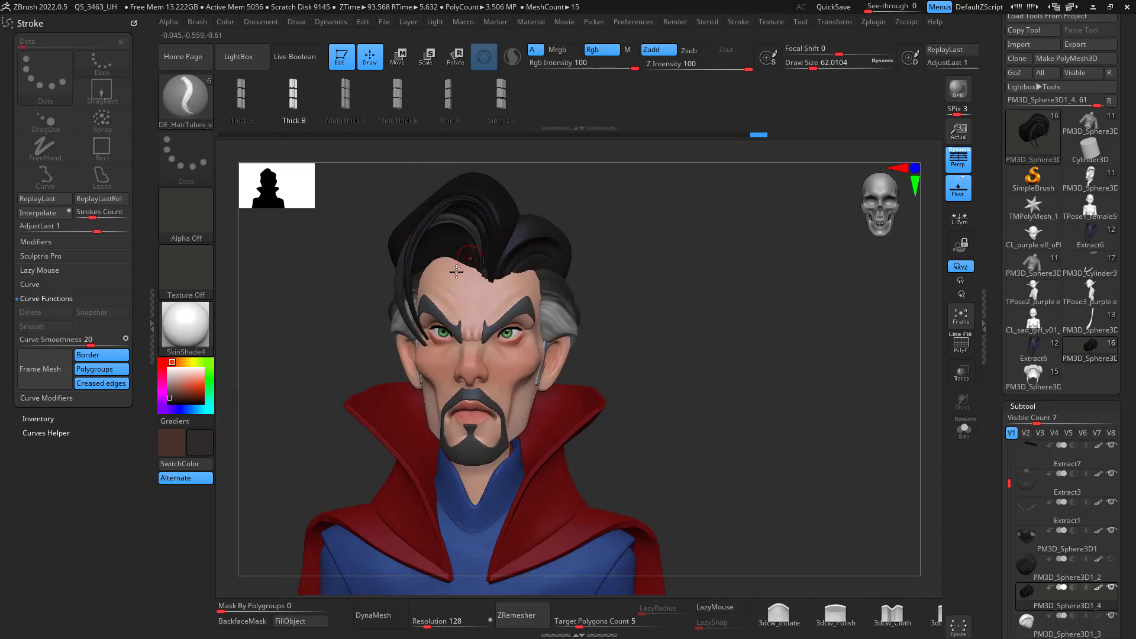
pyautogui.press('b')
pyautogui.press('m')
pyautogui.press('v')
pyautogui.press('space')
pyautogui.moveTo(472, 279); pyautogui.dragTo(494, 280)
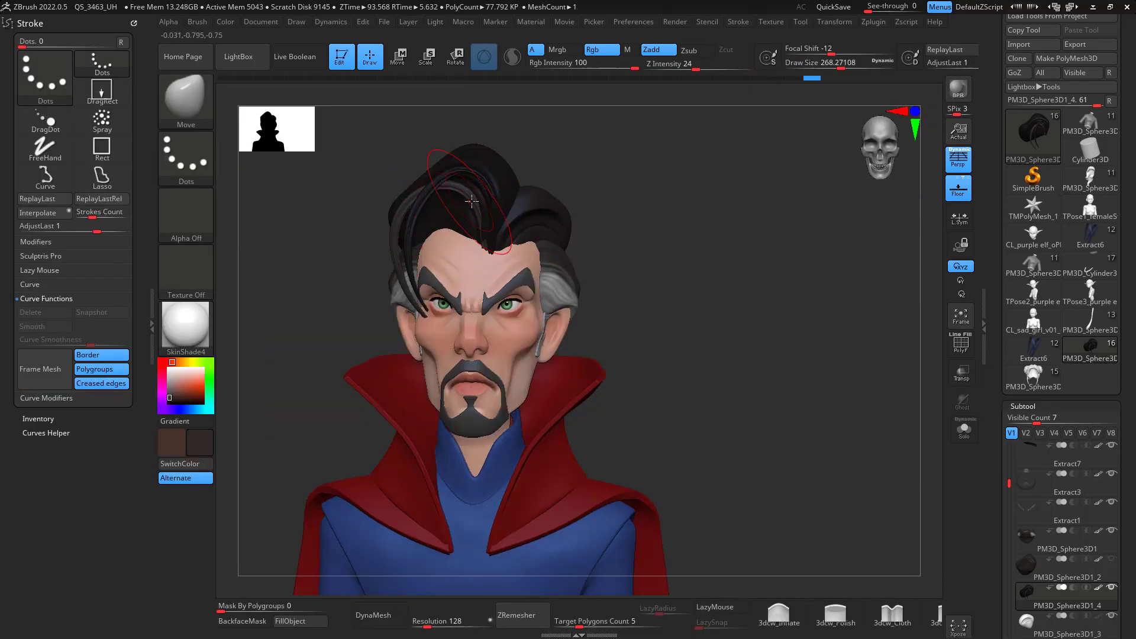
pyautogui.keyDown('shift'); pyautogui.moveTo(671, 172); pyautogui.dragTo(484, 252); pyautogui.keyUp('shift')
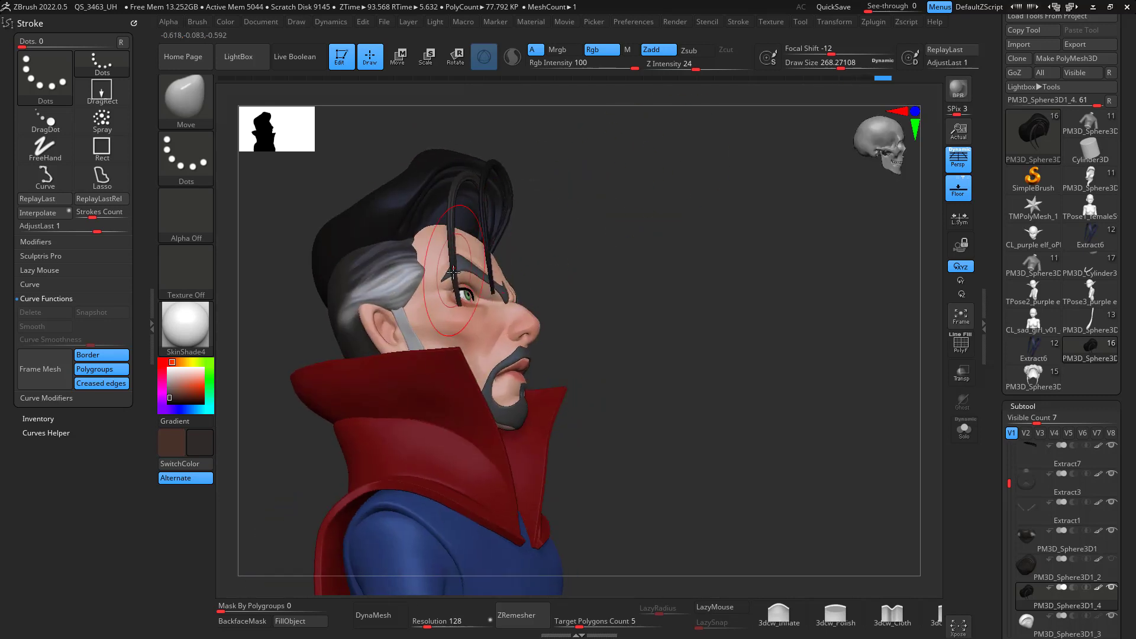
pyautogui.moveTo(769, 252)
pyautogui.mouseDown()
pyautogui.moveTo(616, 279)
pyautogui.moveTo(679, 279)
pyautogui.moveTo(546, 274)
pyautogui.mouseUp()
pyautogui.moveTo(680, 229); pyautogui.dragTo(500, 321)
# - Draw a hair tube from the hairline's center point over the smaller side tuft with DE_HairTubes at draw size about 56
pyautogui.click(197, 110)
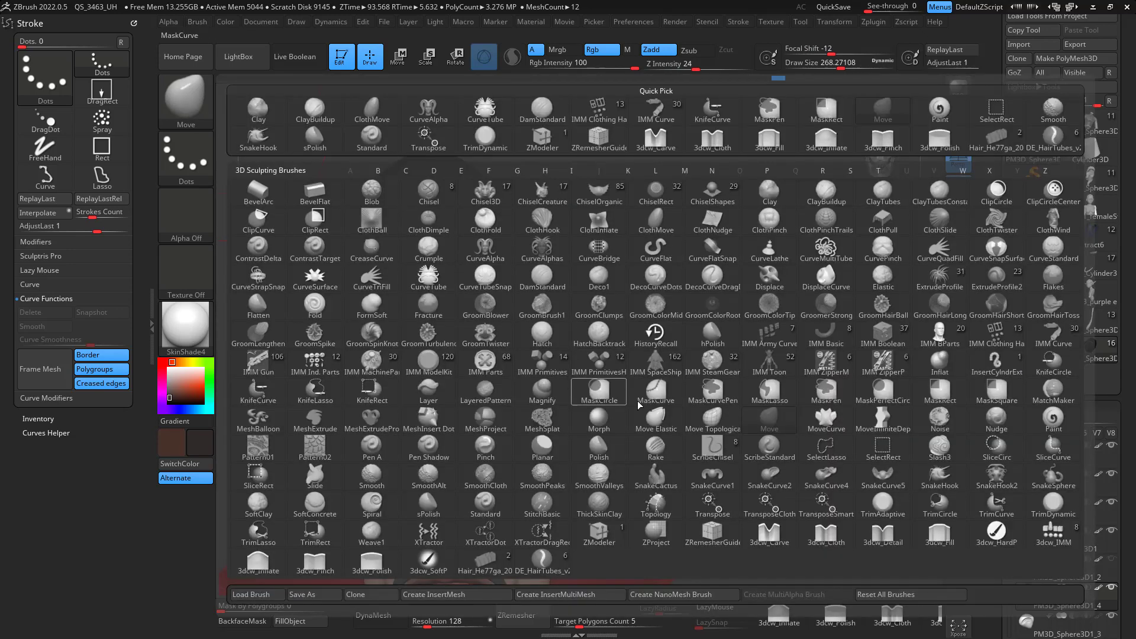
pyautogui.click(561, 560)
pyautogui.press('space')
pyautogui.moveTo(550, 306); pyautogui.dragTo(516, 305)
pyautogui.moveTo(733, 228)
pyautogui.mouseDown()
pyautogui.moveTo(745, 251)
pyautogui.moveTo(735, 260)
pyautogui.mouseUp()
pyautogui.press('space')
pyautogui.moveTo(458, 334); pyautogui.dragTo(454, 336)
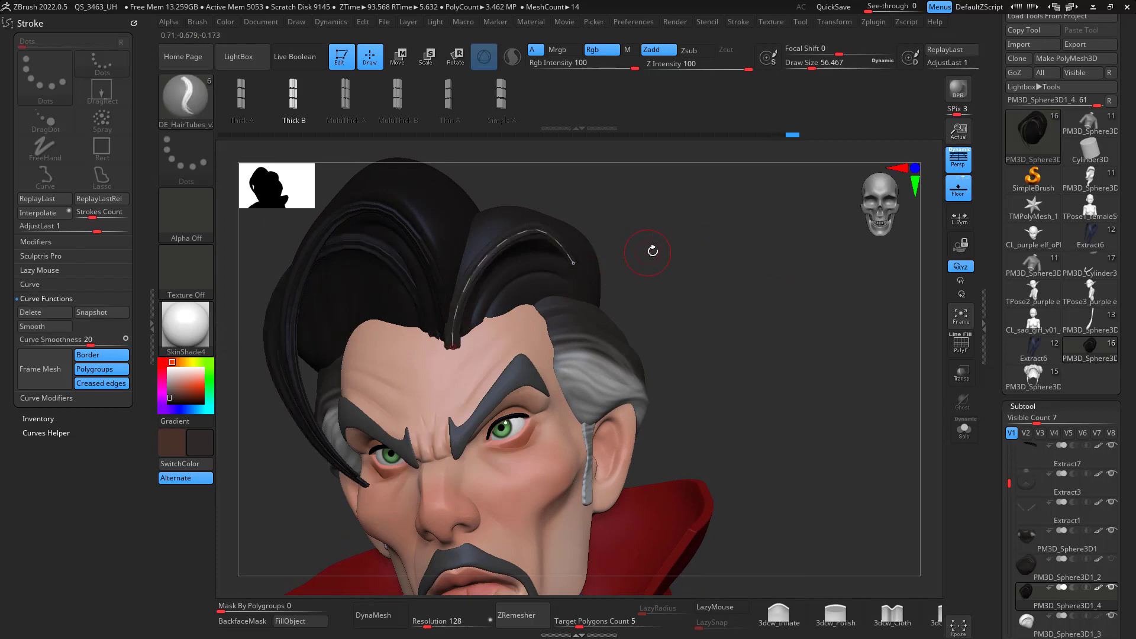
# - Adjust the side strand's guide curve so its end falls toward the temple, and delete the curve
pyautogui.moveTo(654, 246); pyautogui.dragTo(628, 232)
pyautogui.moveTo(552, 297); pyautogui.dragTo(553, 298)
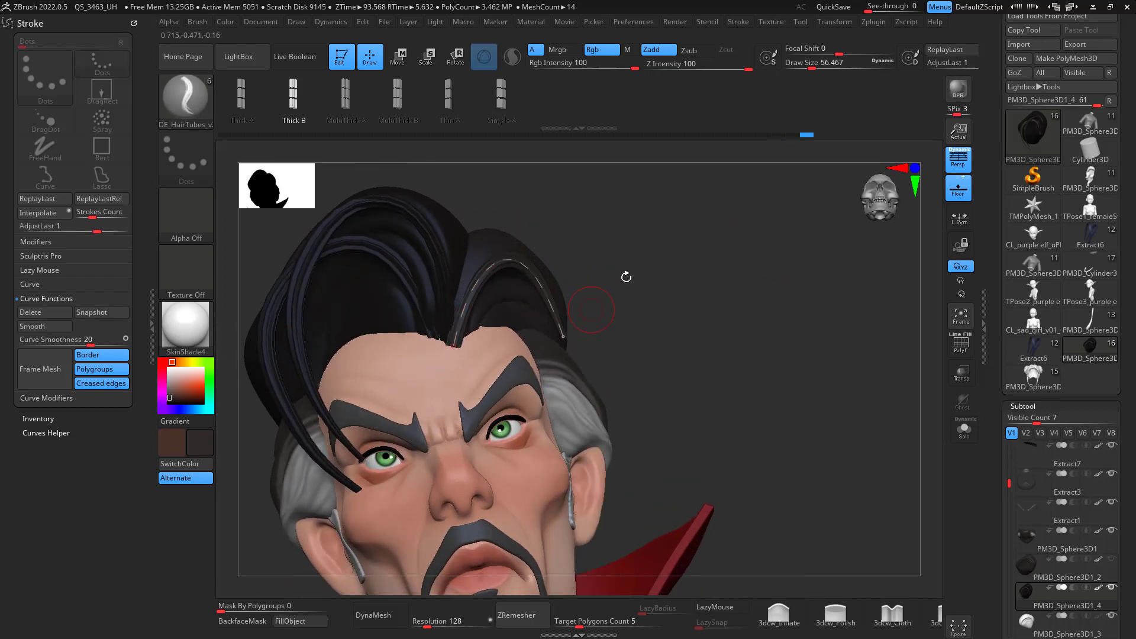
pyautogui.moveTo(624, 274)
pyautogui.mouseDown()
pyautogui.moveTo(560, 342)
pyautogui.moveTo(538, 346)
pyautogui.mouseUp()
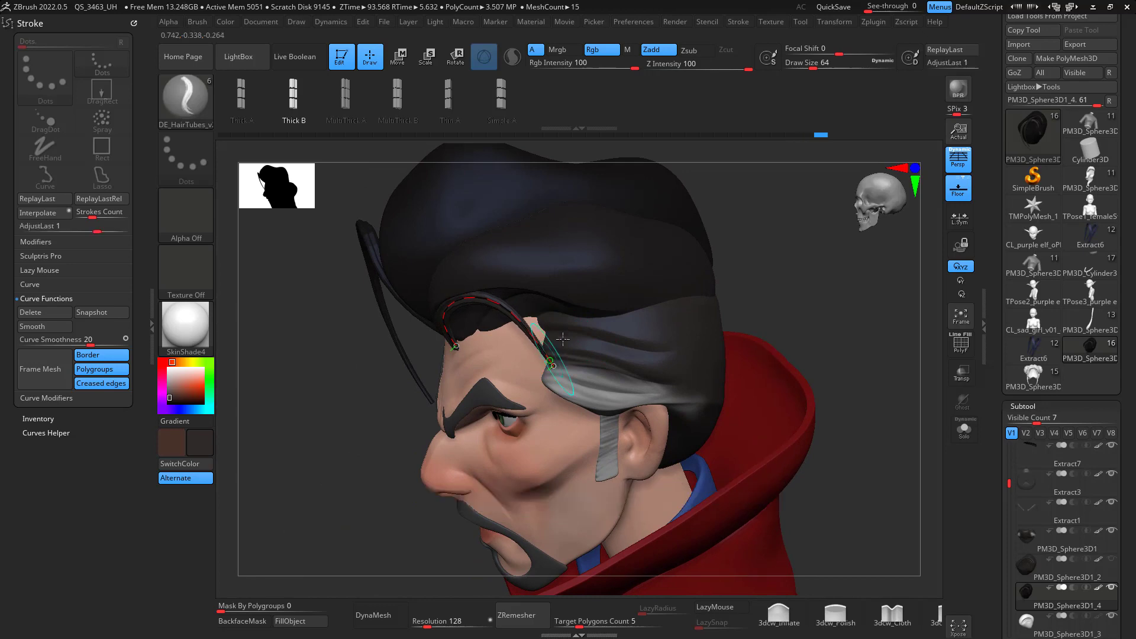
pyautogui.moveTo(402, 379); pyautogui.dragTo(508, 297)
pyautogui.moveTo(730, 252); pyautogui.dragTo(630, 254)
pyautogui.click(66, 315)
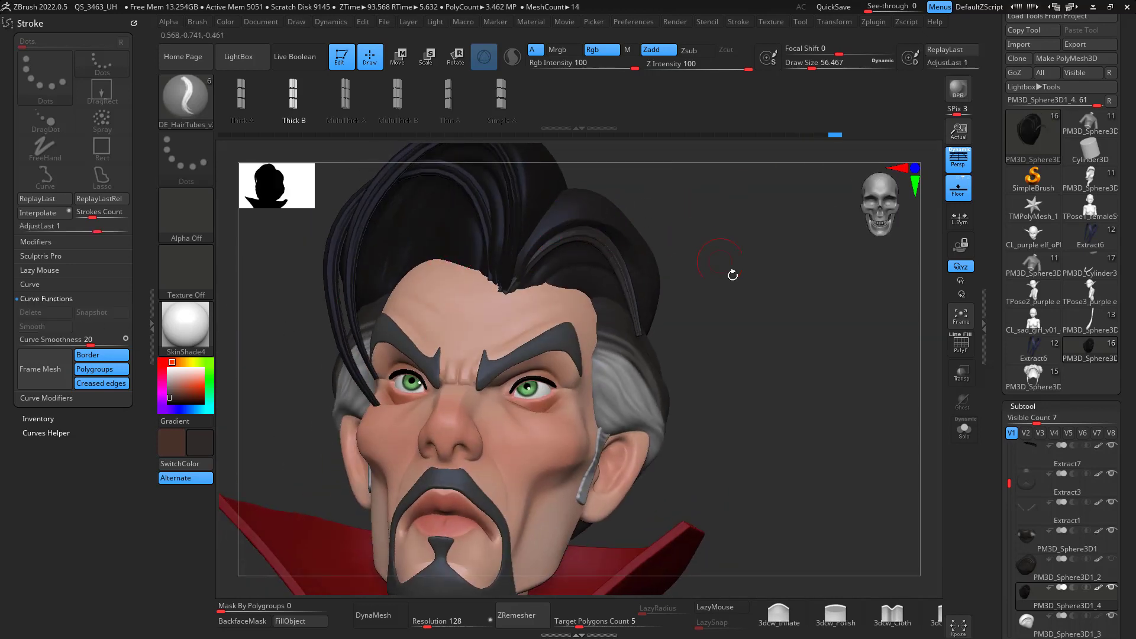
# - Reshape the side strand from below with the Move brush at draw size about 331
pyautogui.moveTo(732, 275)
pyautogui.mouseDown()
pyautogui.moveTo(677, 274)
pyautogui.moveTo(690, 285)
pyautogui.mouseUp()
pyautogui.press('space')
pyautogui.moveTo(786, 221); pyautogui.dragTo(674, 142)
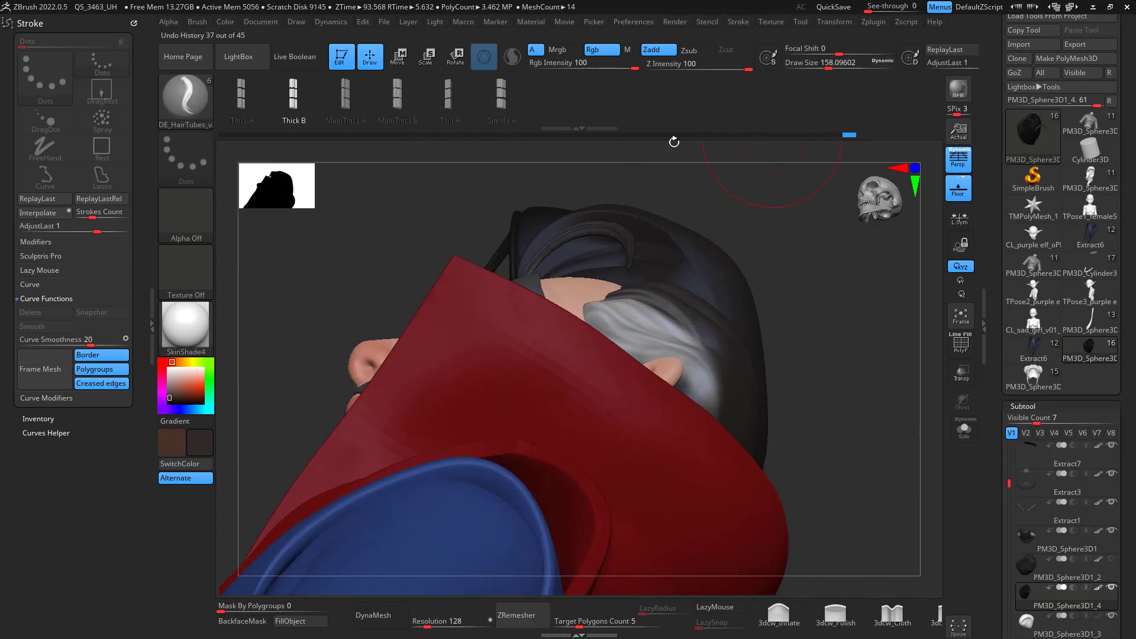
pyautogui.press('space')
pyautogui.moveTo(568, 234); pyautogui.dragTo(583, 244)
pyautogui.click(571, 243)
pyautogui.press('space')
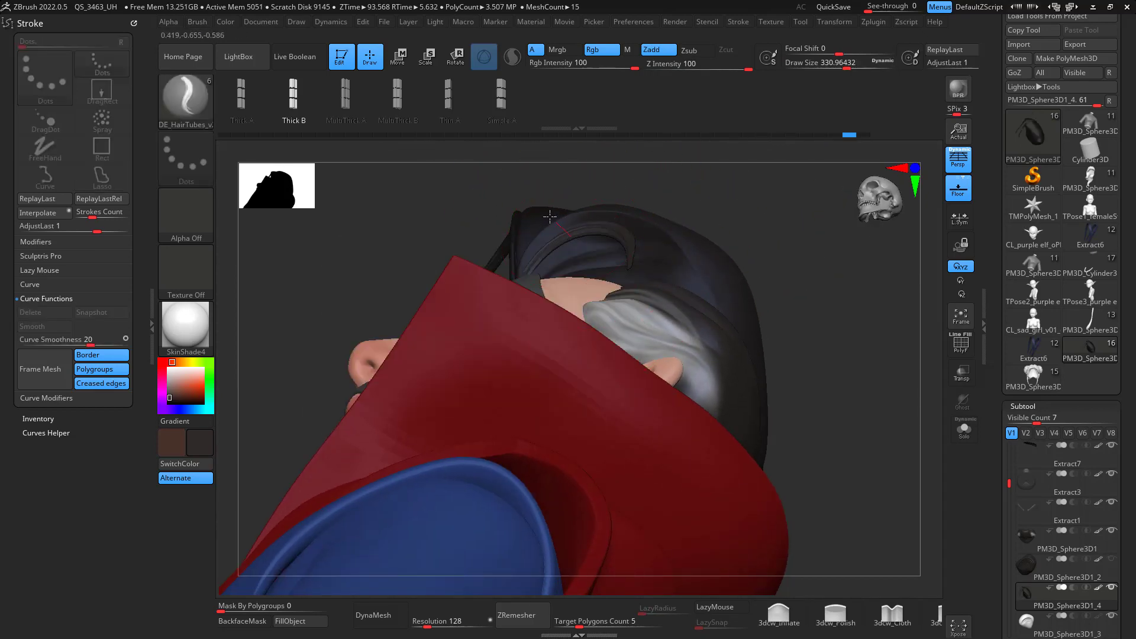
pyautogui.press('b')
pyautogui.press('m')
pyautogui.press('v')
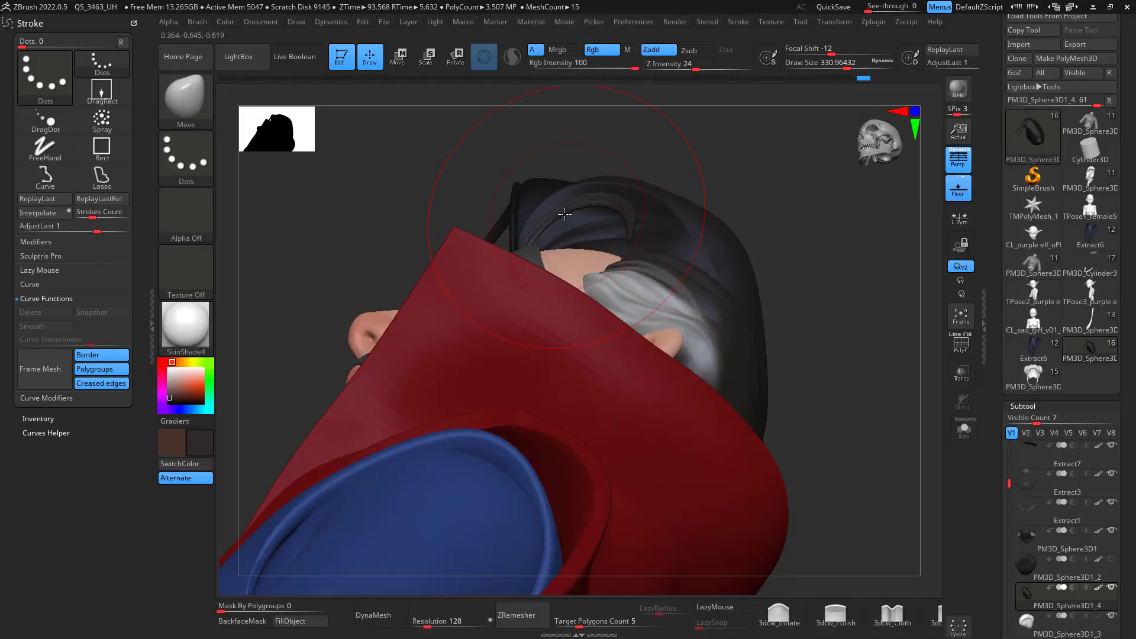
pyautogui.moveTo(564, 176)
pyautogui.mouseDown()
pyautogui.moveTo(725, 143)
pyautogui.moveTo(600, 270)
pyautogui.moveTo(717, 239)
pyautogui.mouseUp()
pyautogui.moveTo(716, 270)
pyautogui.mouseDown(button='right')
pyautogui.moveTo(728, 260)
pyautogui.moveTo(711, 251)
pyautogui.mouseUp(button='right')
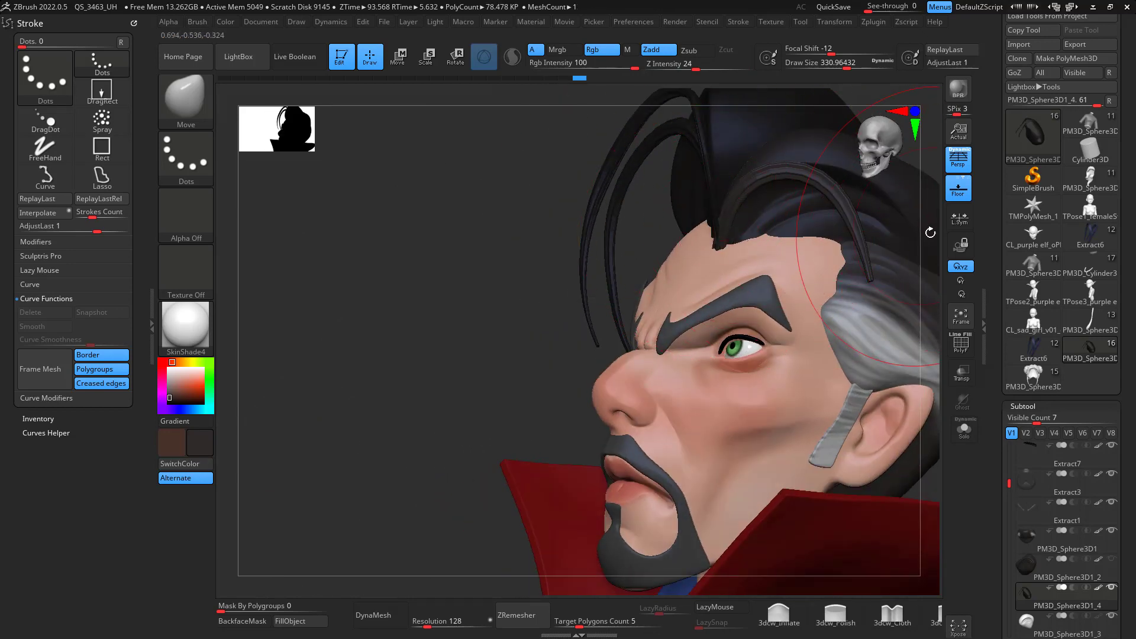
# - Refine the side strand's arc with Move from angled views so it follows the smaller tuft down to the temple
pyautogui.moveTo(930, 233); pyautogui.dragTo(914, 331)
pyautogui.moveTo(627, 238); pyautogui.dragTo(649, 246)
pyautogui.moveTo(609, 290); pyautogui.dragTo(734, 214)
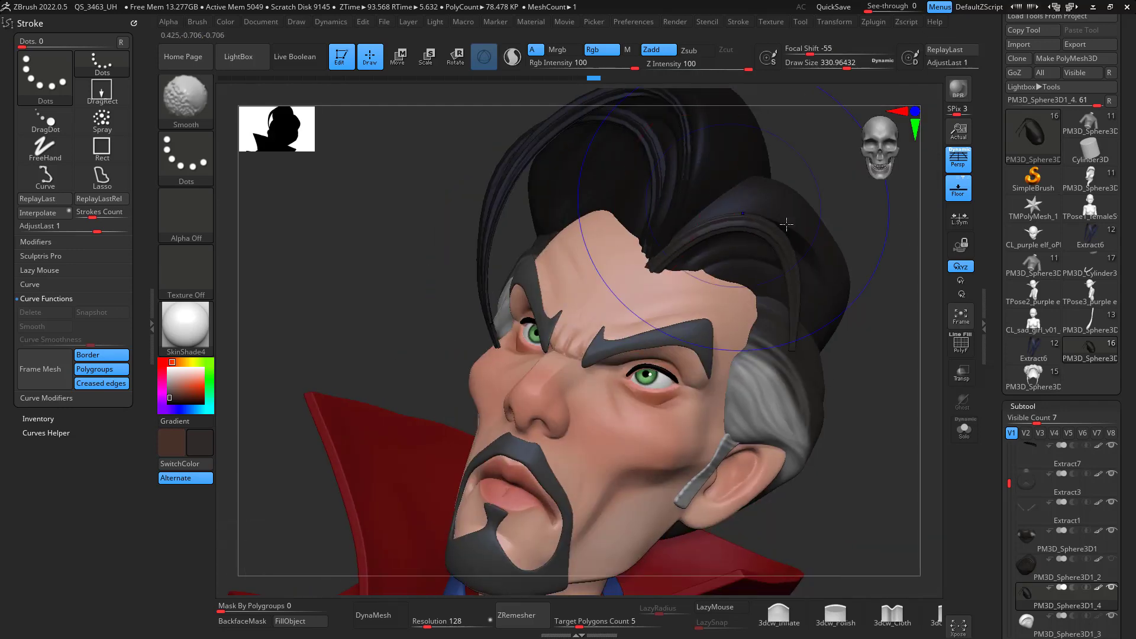
pyautogui.keyDown('shift'); pyautogui.moveTo(786, 224); pyautogui.dragTo(656, 230, button='right'); pyautogui.keyUp('shift')
pyautogui.moveTo(875, 242); pyautogui.dragTo(761, 236, button='right')
pyautogui.moveTo(777, 290); pyautogui.dragTo(777, 237, button='right')
pyautogui.keyDown('alt'); pyautogui.moveTo(777, 237); pyautogui.dragTo(797, 317, button='right'); pyautogui.keyUp('alt')
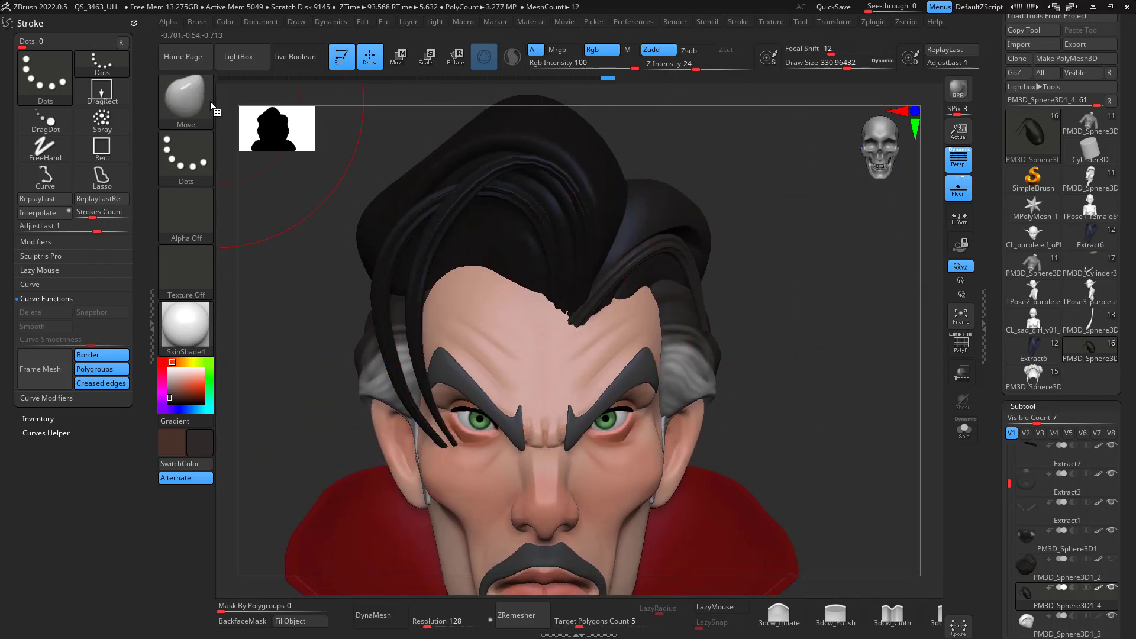
# - Switch to the DE_HairTubes brush and set the draw size to about 46
pyautogui.click(209, 106)
pyautogui.press('space')
pyautogui.moveTo(592, 308); pyautogui.dragTo(567, 314)
pyautogui.press('space')
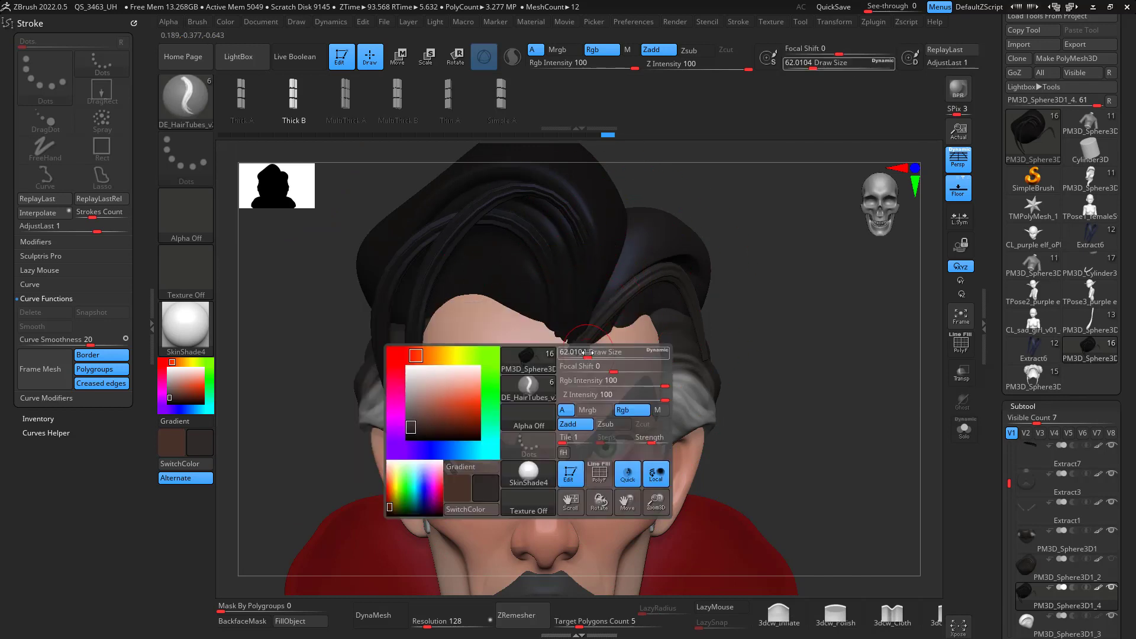
pyautogui.moveTo(589, 350); pyautogui.dragTo(579, 350)
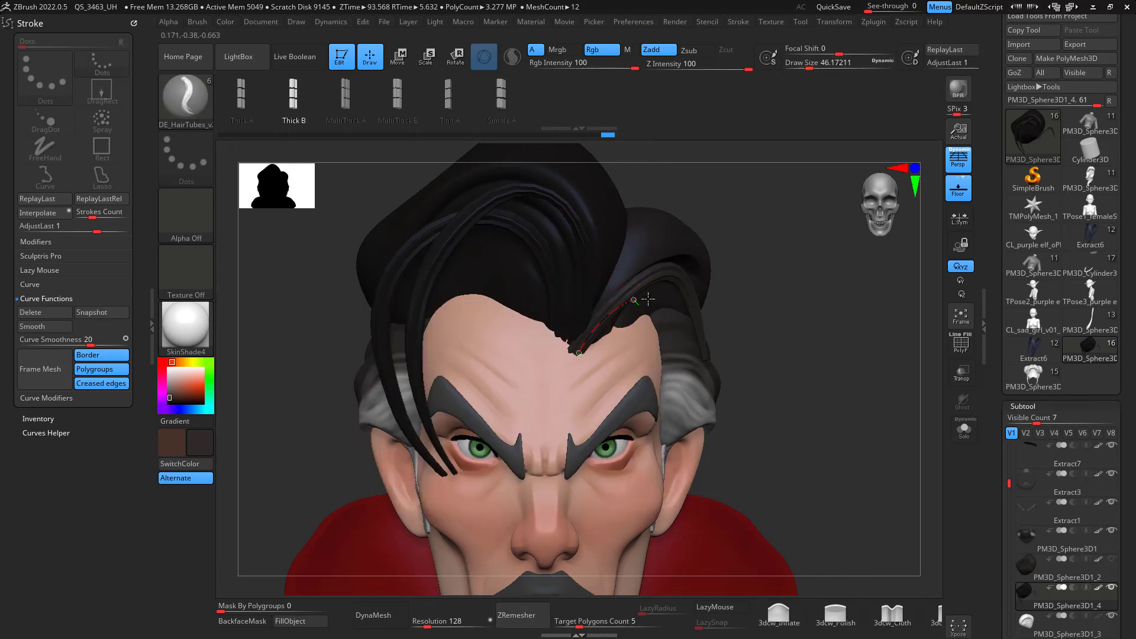
# - Try to draw a thinner hair tube from the hairline's center point below the side strand down to the temple
pyautogui.moveTo(648, 300); pyautogui.dragTo(669, 409)
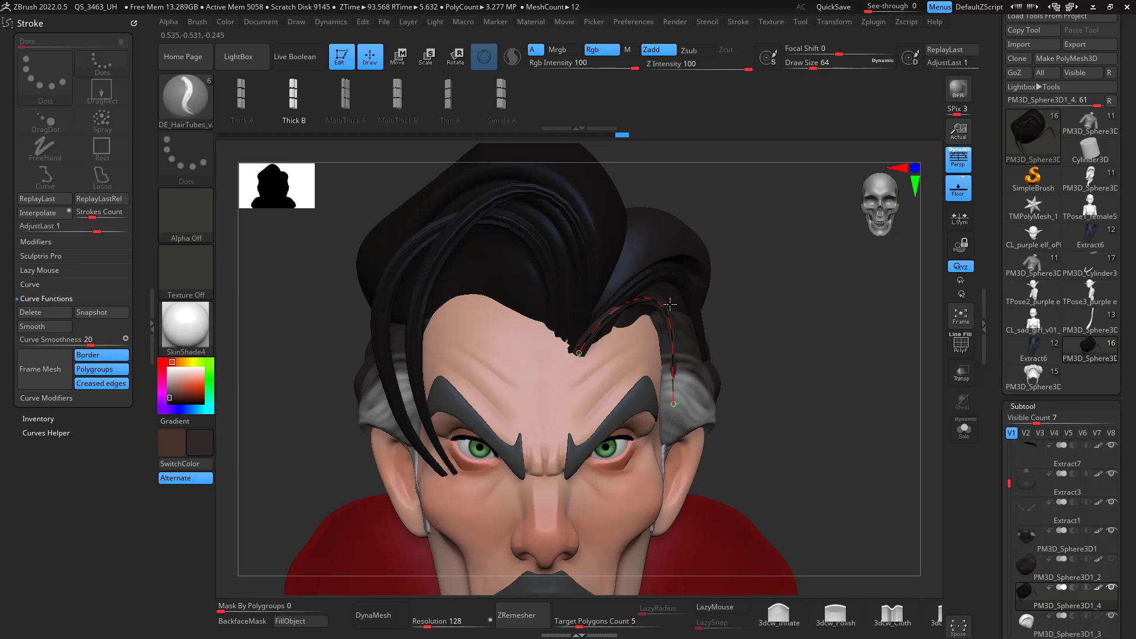
pyautogui.moveTo(669, 304); pyautogui.dragTo(764, 274)
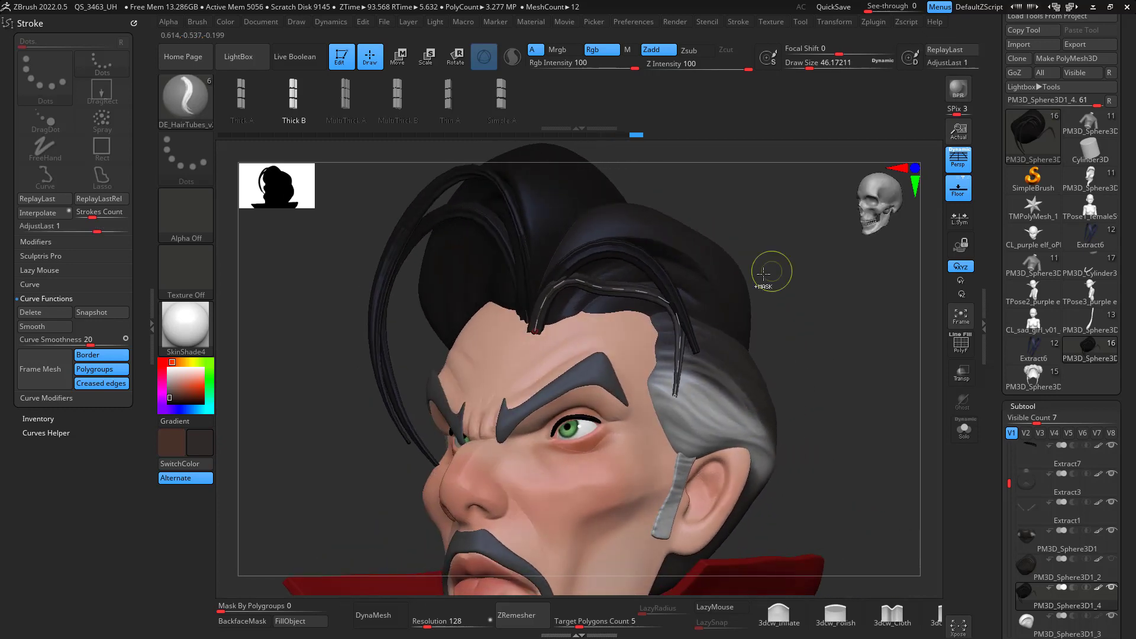
pyautogui.press('ctrl')
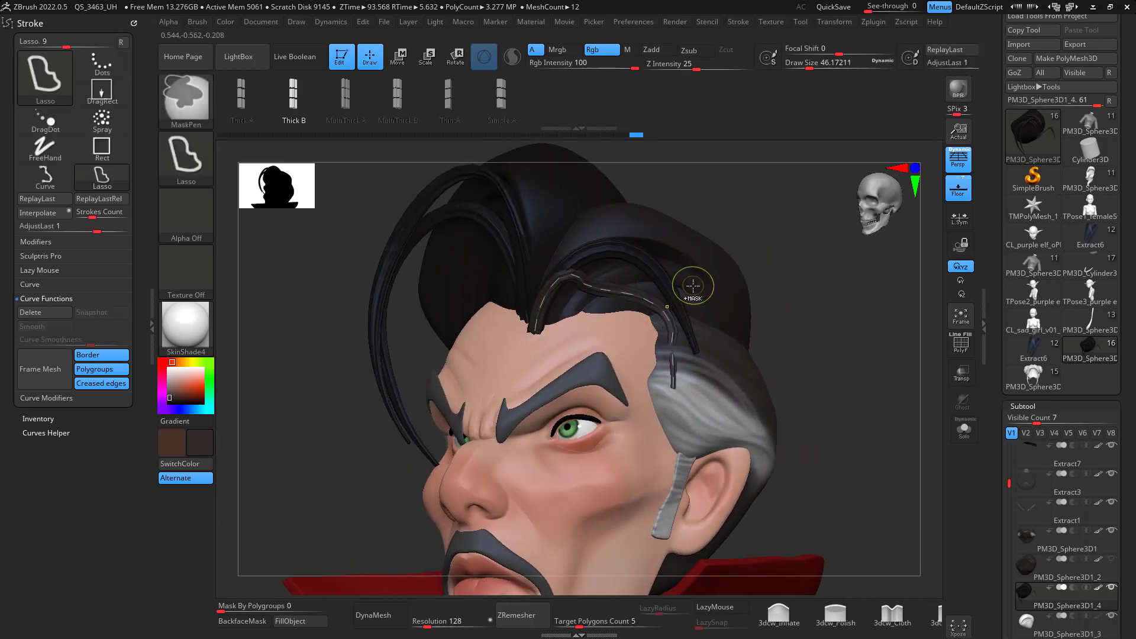
# - Set the depth picker to Once Z, draw a short hair tube from the hairline's center point below the side strand, and delete its guide curve
pyautogui.click(604, 23)
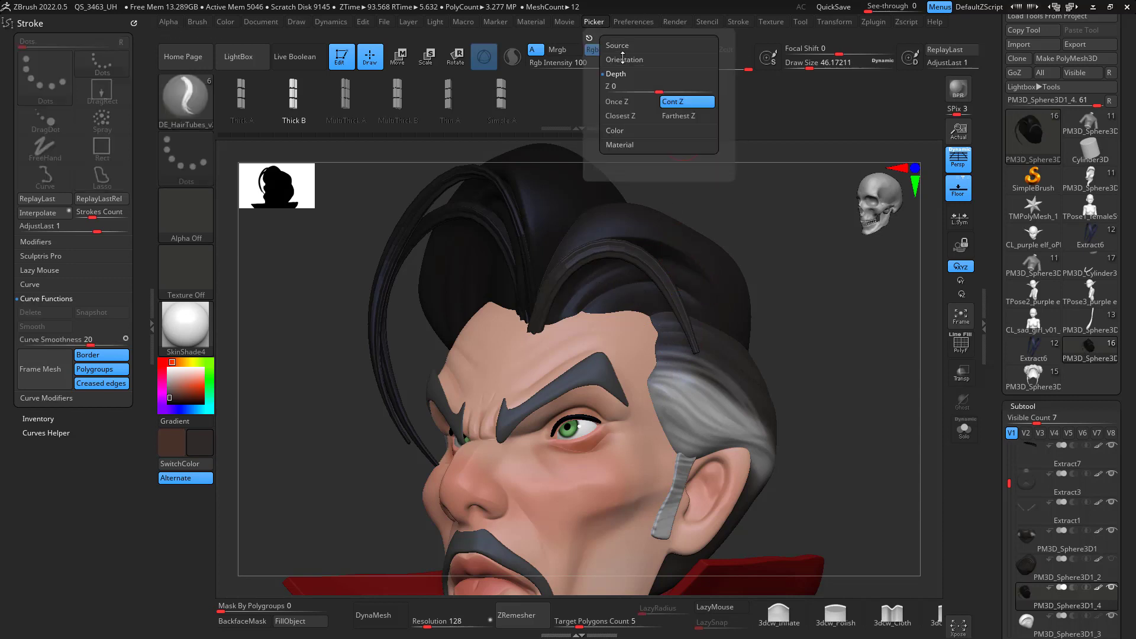
pyautogui.click(629, 103)
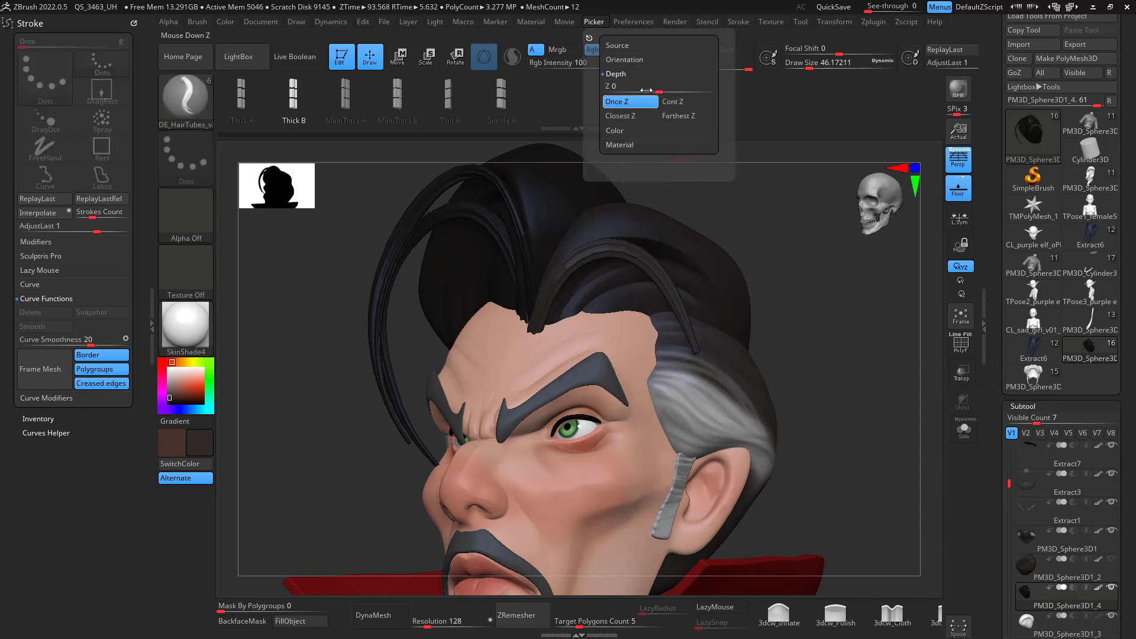
pyautogui.moveTo(776, 265)
pyautogui.mouseDown()
pyautogui.moveTo(793, 254)
pyautogui.moveTo(777, 235)
pyautogui.moveTo(584, 313)
pyautogui.moveTo(666, 373)
pyautogui.mouseUp()
pyautogui.moveTo(840, 290)
pyautogui.mouseDown()
pyautogui.moveTo(762, 300)
pyautogui.moveTo(608, 279)
pyautogui.mouseUp()
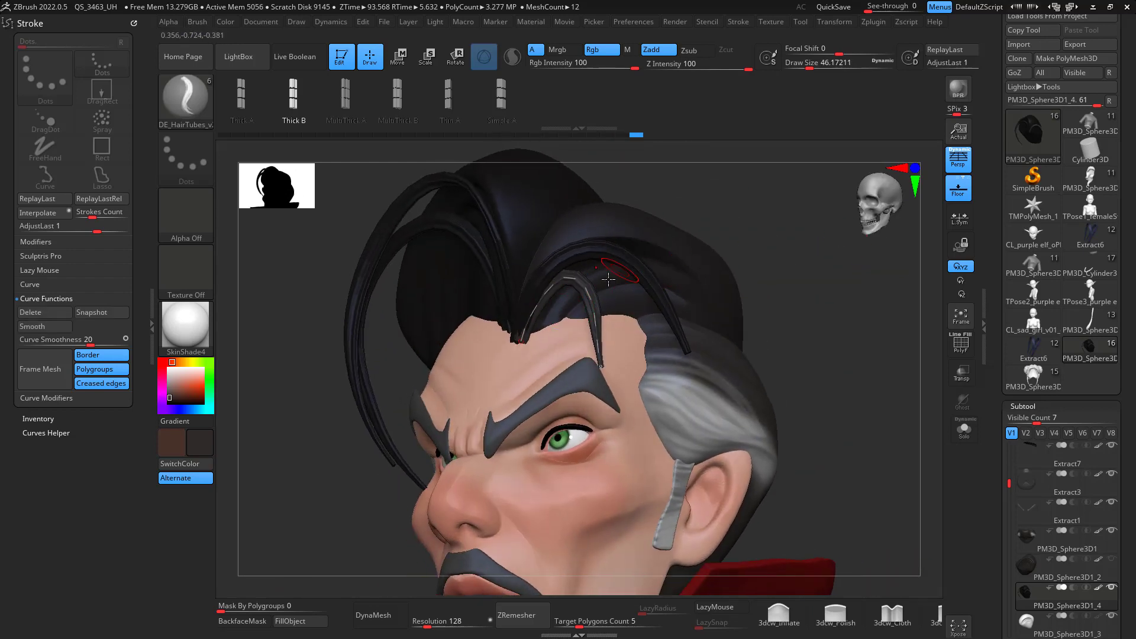
pyautogui.moveTo(772, 268); pyautogui.dragTo(834, 335)
pyautogui.moveTo(771, 370)
pyautogui.keyDown('alt'); pyautogui.mouseDown()
pyautogui.moveTo(797, 307)
pyautogui.moveTo(724, 309)
pyautogui.moveTo(799, 313)
pyautogui.moveTo(781, 332)
pyautogui.moveTo(723, 303)
pyautogui.moveTo(844, 314)
pyautogui.moveTo(811, 309)
pyautogui.mouseUp(); pyautogui.keyUp('alt')
pyautogui.click(52, 316)
# - Shape the short strand with the Move brush at draw size about 197 so it arcs over the forehead's edge toward the temple
pyautogui.press('b')
pyautogui.press('m')
pyautogui.press('v')
pyautogui.press('space')
pyautogui.moveTo(685, 311); pyautogui.dragTo(709, 311)
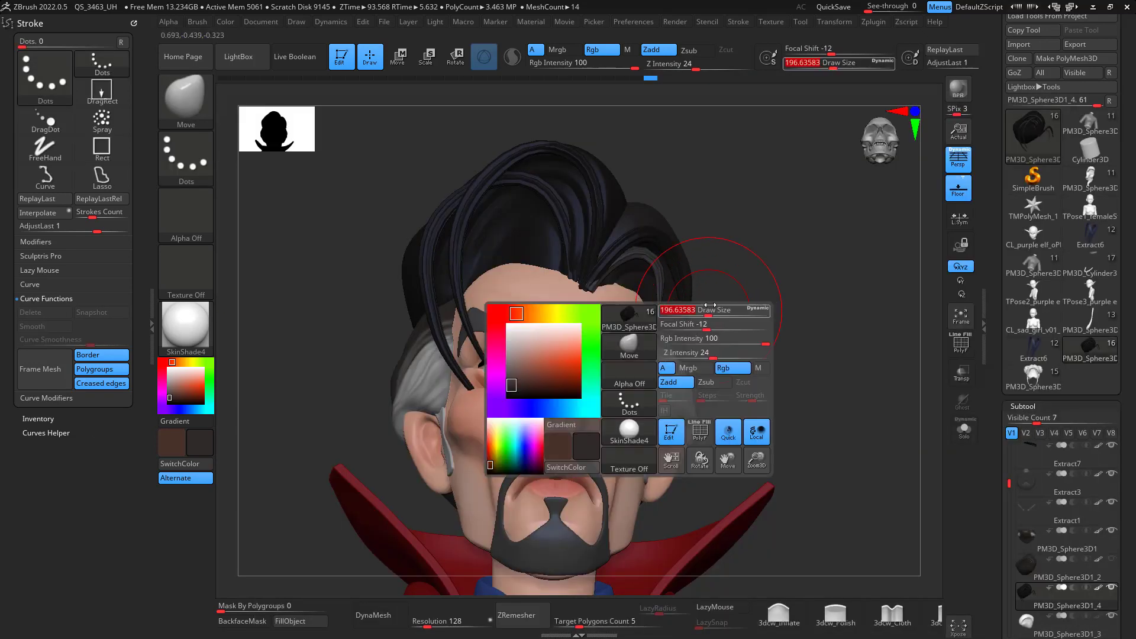
pyautogui.moveTo(810, 274); pyautogui.dragTo(710, 266)
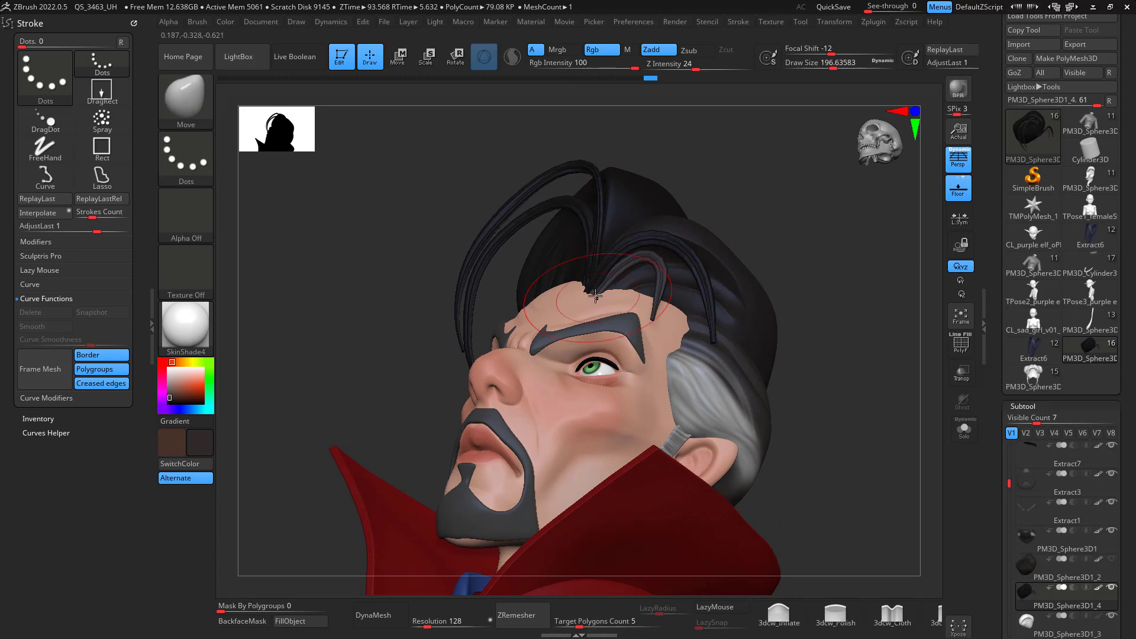
pyautogui.moveTo(797, 223); pyautogui.dragTo(776, 317)
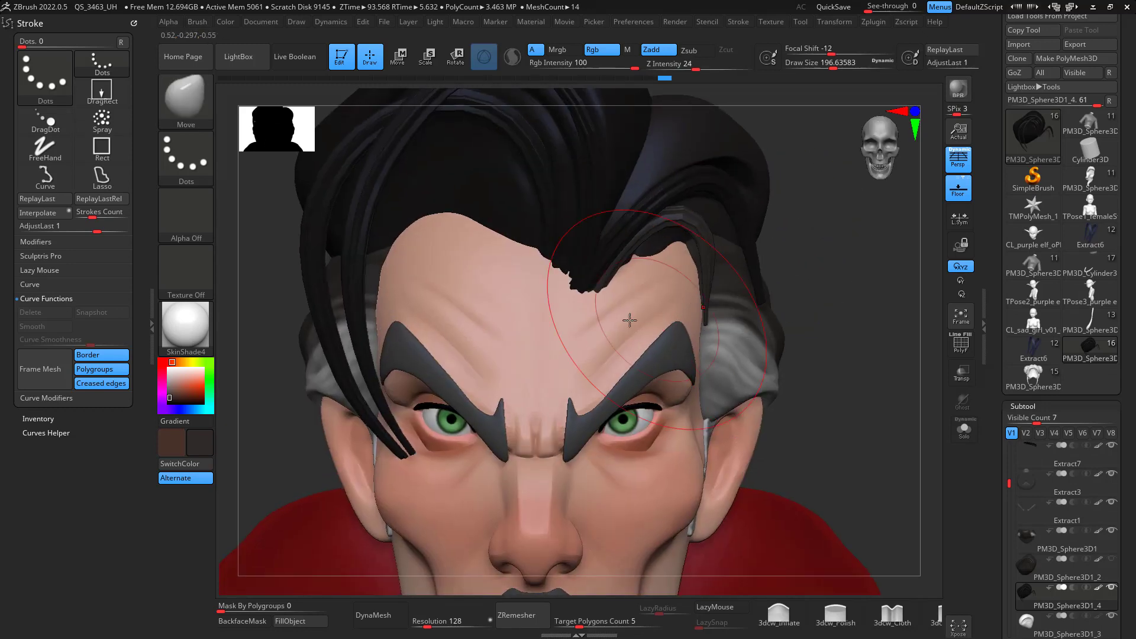
pyautogui.moveTo(866, 305)
pyautogui.mouseDown()
pyautogui.moveTo(880, 294)
pyautogui.moveTo(867, 319)
pyautogui.moveTo(857, 246)
pyautogui.moveTo(857, 318)
pyautogui.mouseUp()
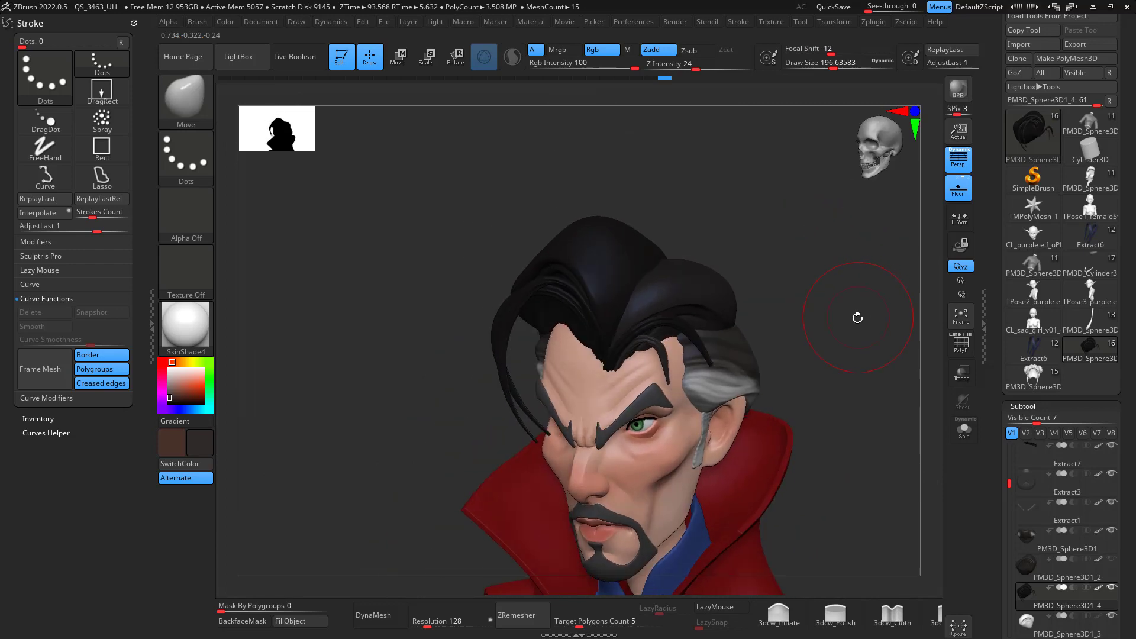
# - Mask the loose strands by isolating the main hair volume with the gizmo and split the masked points into their own subtool
pyautogui.press('w')
pyautogui.click(608, 222)
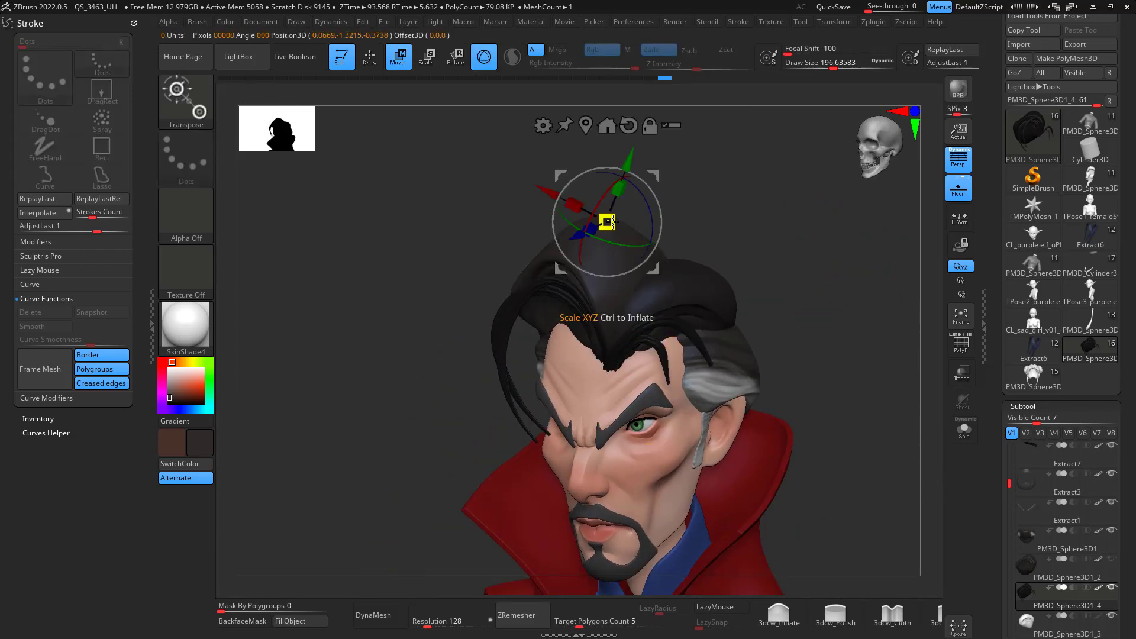
pyautogui.moveTo(630, 301); pyautogui.dragTo(813, 167)
pyautogui.scroll(-5, 1044, 450)
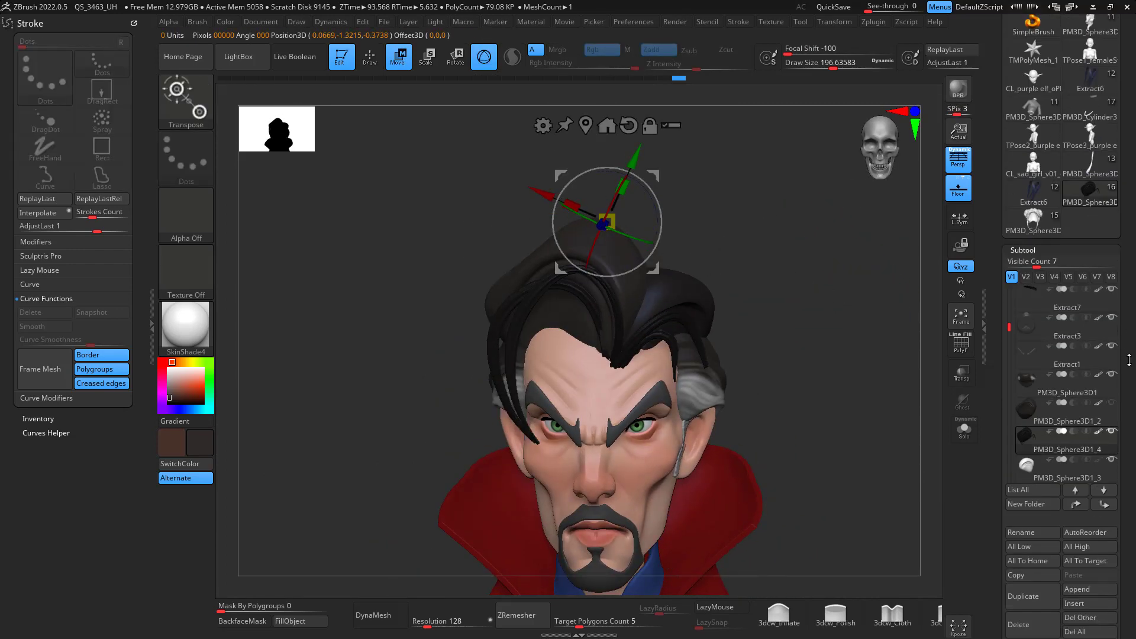
pyautogui.click(1029, 554)
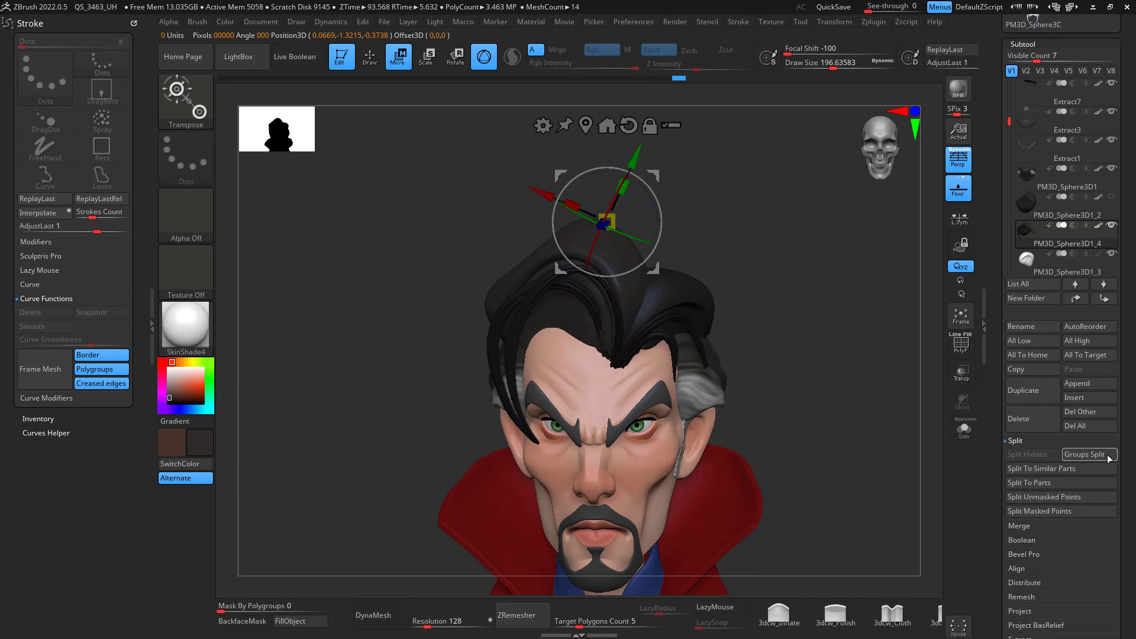
pyautogui.click(1059, 511)
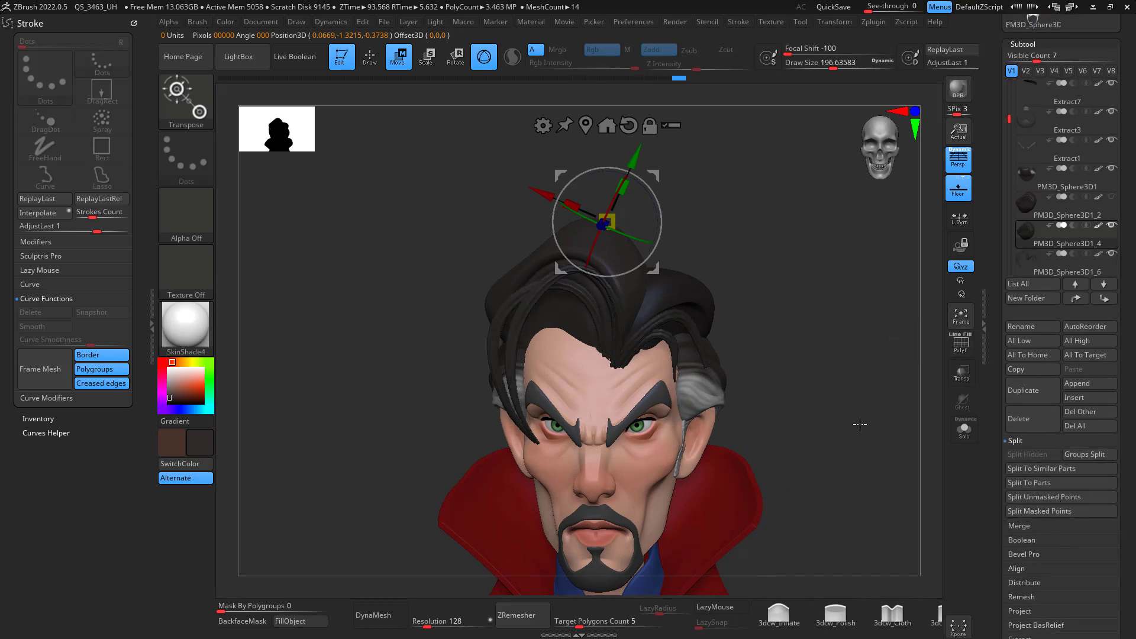
# - Delete the leftover main hair subtool PM3D_Sphere3D1_4 and show the hidden PM3D_Sphere3D1_2 hair with the separated strands selected
pyautogui.moveTo(860, 424); pyautogui.dragTo(840, 363)
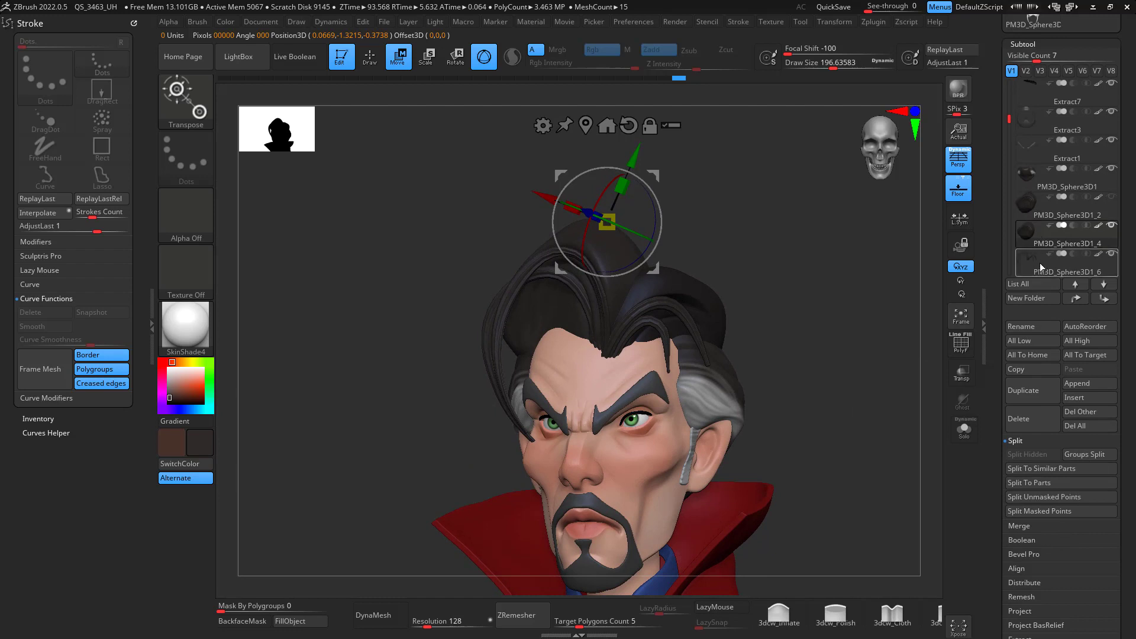
pyautogui.click(1111, 226)
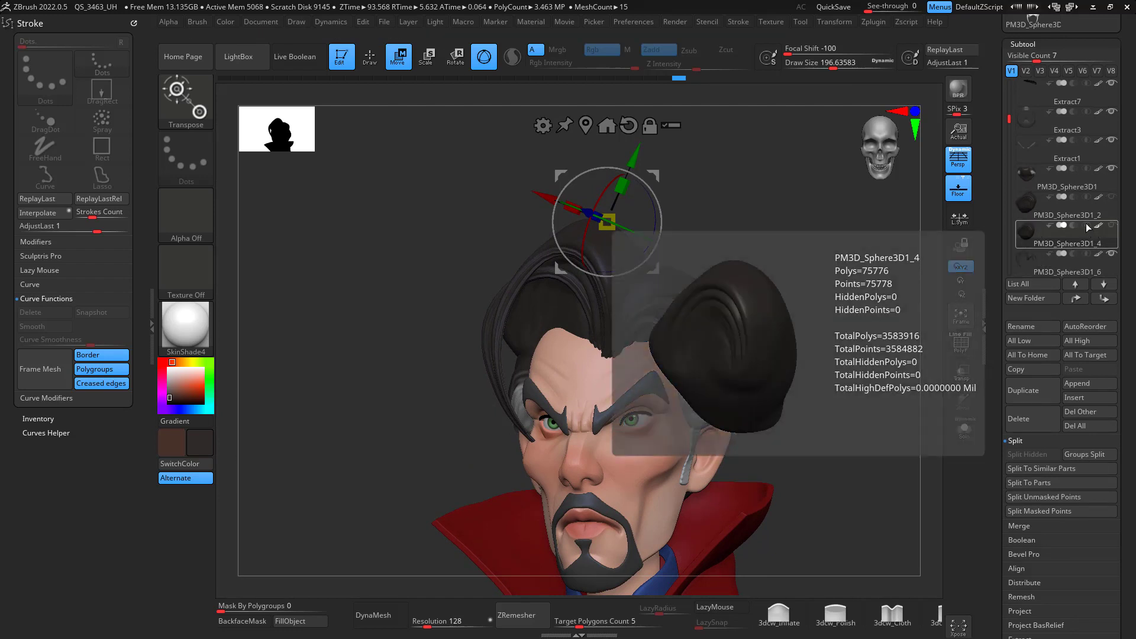
pyautogui.click(1032, 419)
pyautogui.click(1092, 236)
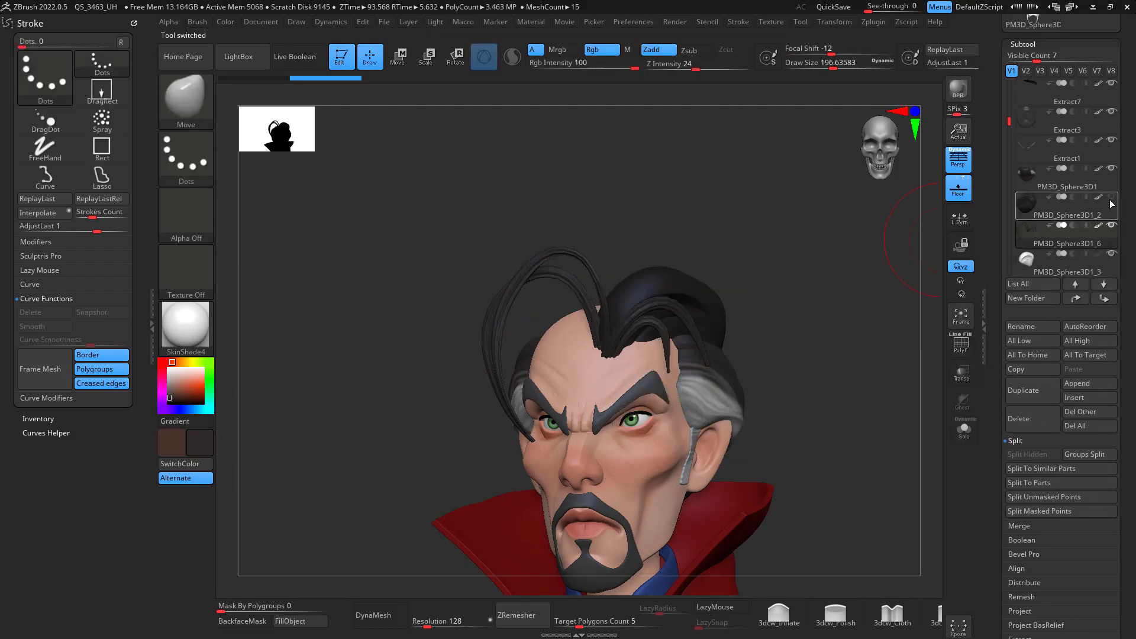
# - Nudge the loose strands' roots with the Move brush so they tuck into the hair tip at the hairline's center
pyautogui.keyDown('alt'); pyautogui.moveTo(840, 375); pyautogui.dragTo(849, 411); pyautogui.keyUp('alt')
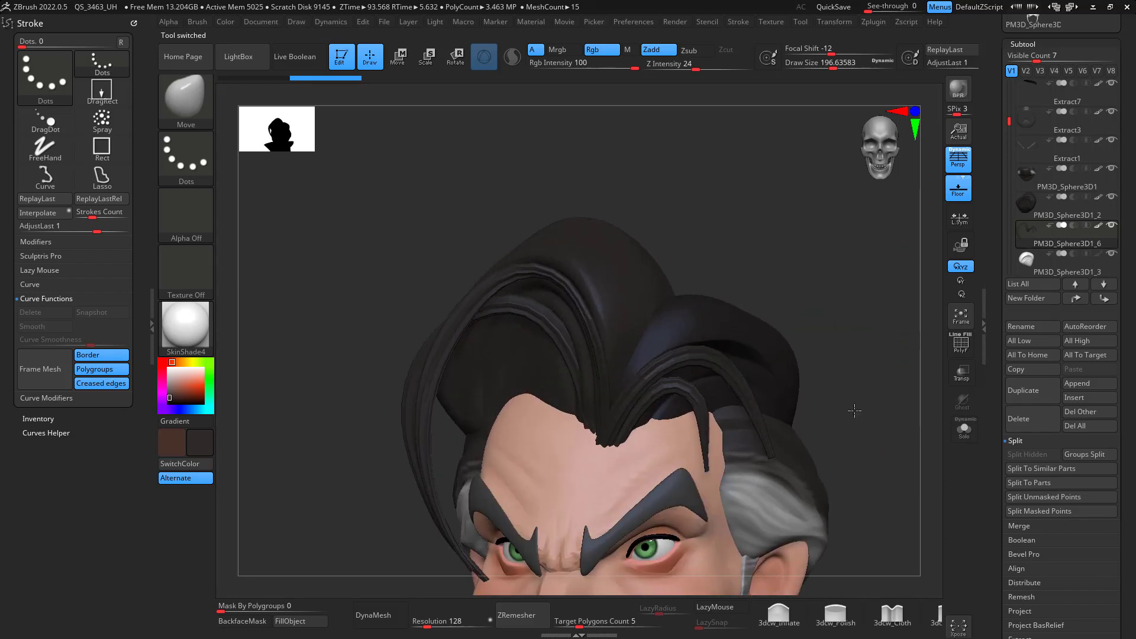
pyautogui.moveTo(872, 365); pyautogui.dragTo(876, 303)
pyautogui.moveTo(877, 303); pyautogui.dragTo(819, 307, button='right')
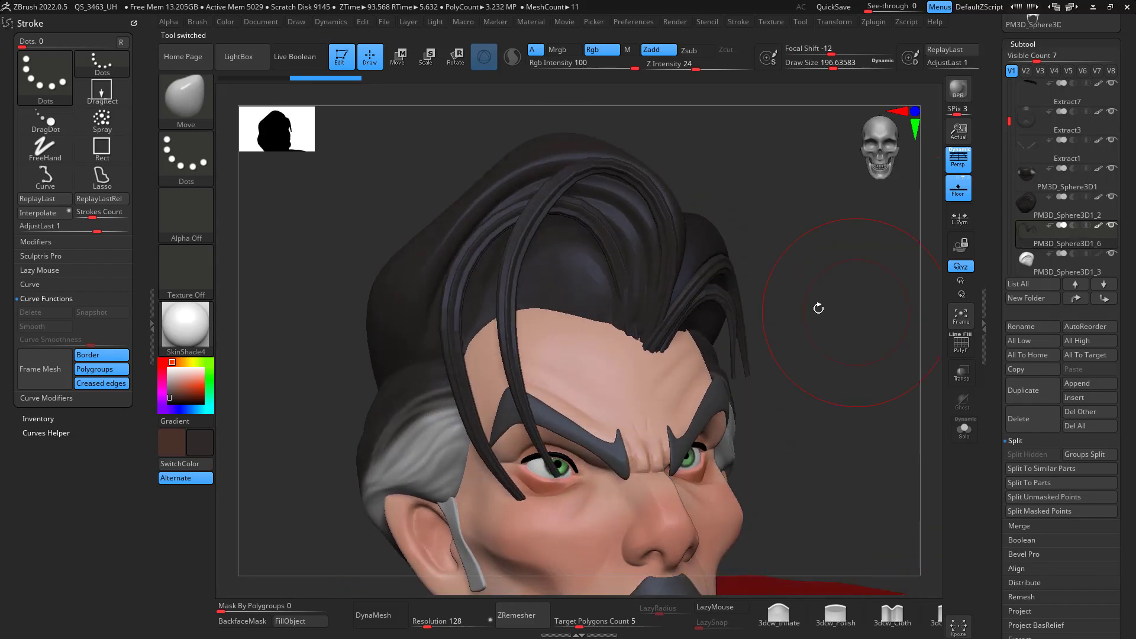
pyautogui.moveTo(646, 349); pyautogui.dragTo(653, 342)
pyautogui.moveTo(861, 290); pyautogui.dragTo(797, 214)
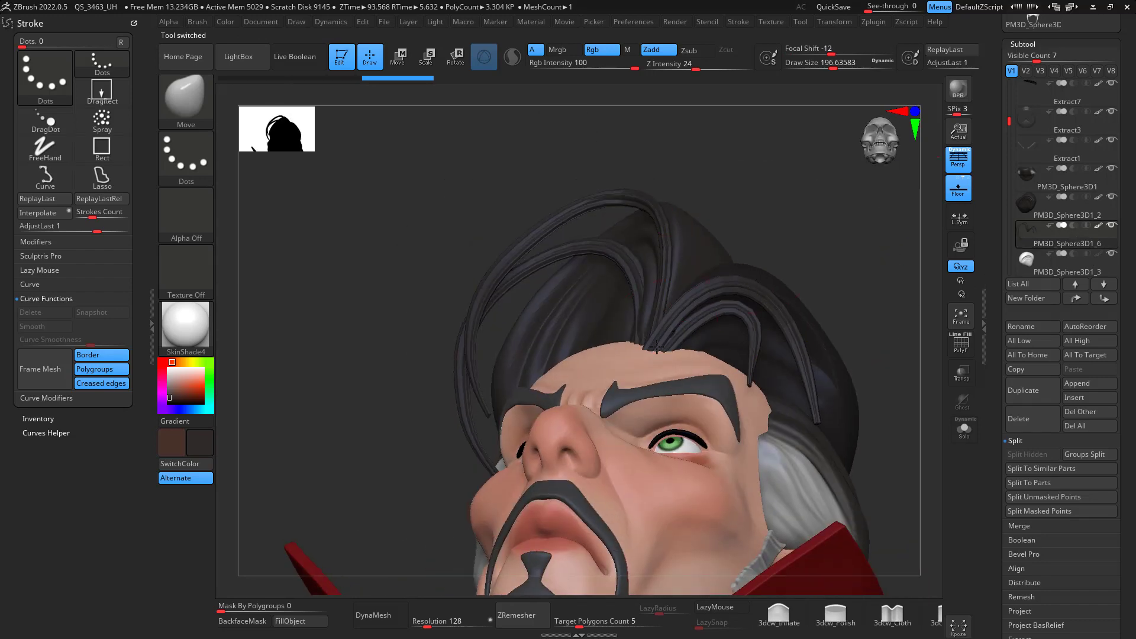
pyautogui.moveTo(657, 347); pyautogui.dragTo(665, 339)
pyautogui.moveTo(796, 243); pyautogui.dragTo(838, 247)
pyautogui.moveTo(839, 246); pyautogui.dragTo(654, 342, button='right')
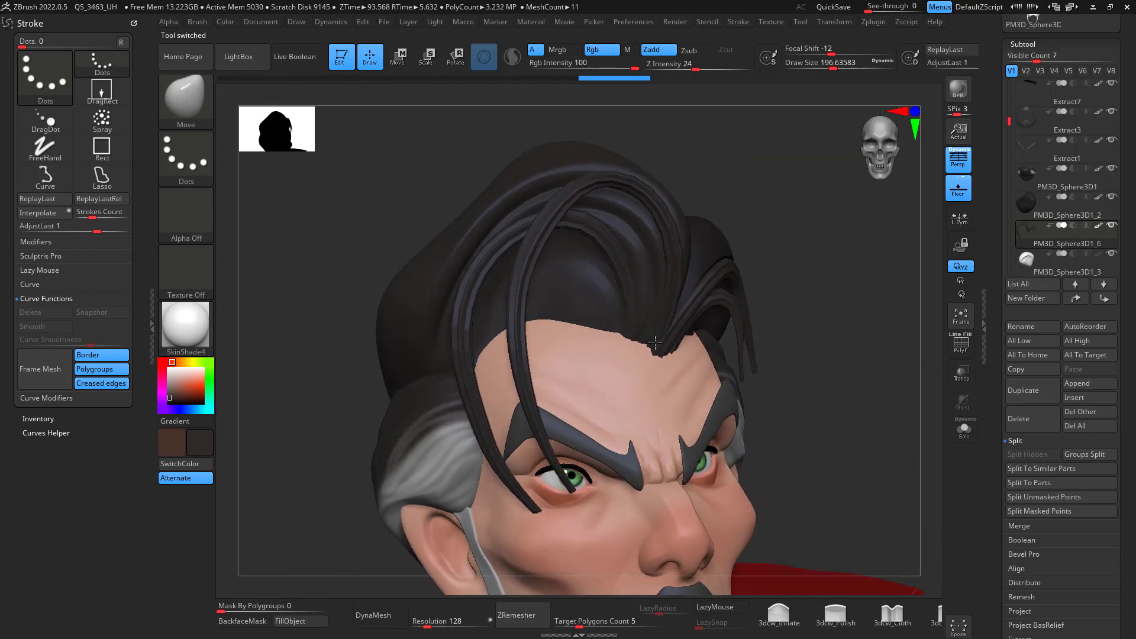
# - Assign auto polygroups to the separated strands and set Mask By Polygroups to 100
pyautogui.moveTo(1118, 610); pyautogui.dragTo(1117, 301)
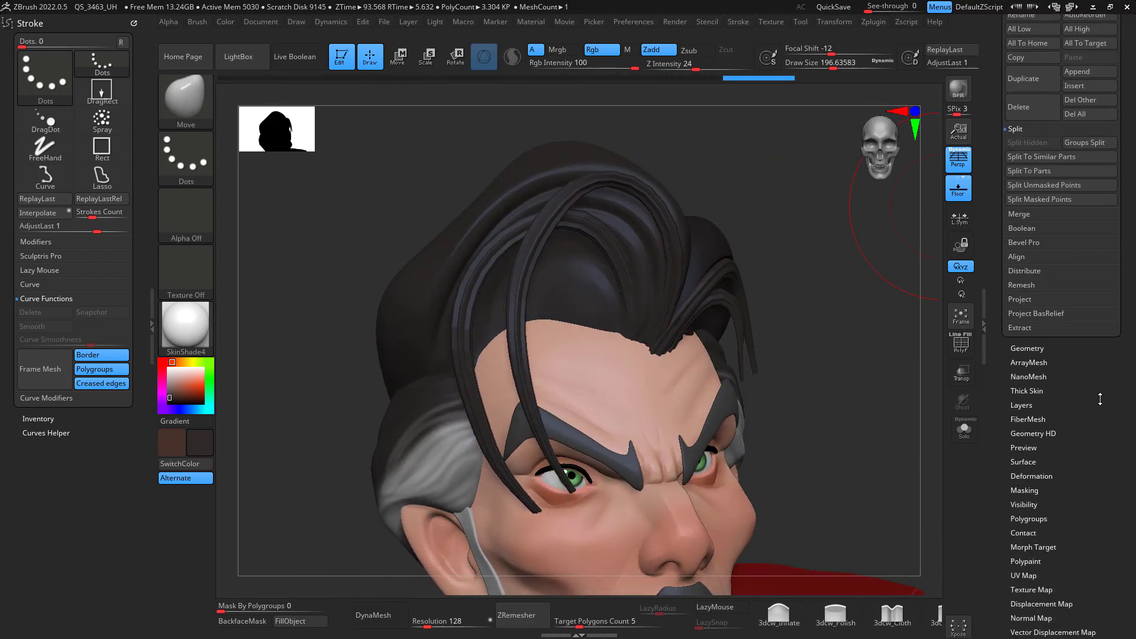
pyautogui.moveTo(1113, 487); pyautogui.dragTo(1114, 467)
pyautogui.scroll(-2, 1113, 467)
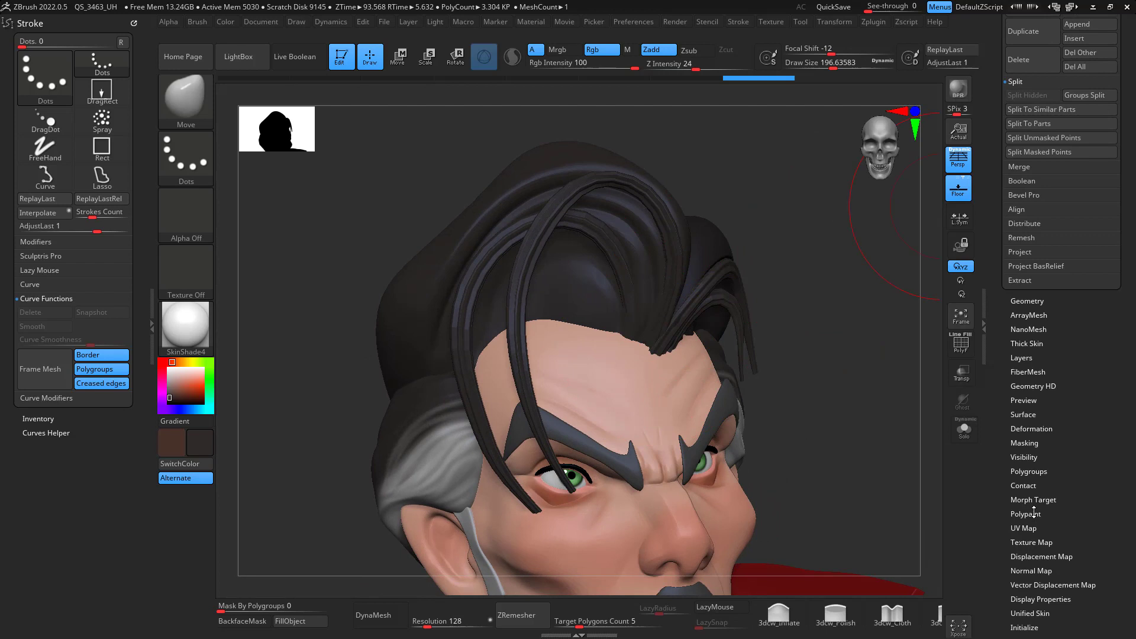
pyautogui.click(1041, 472)
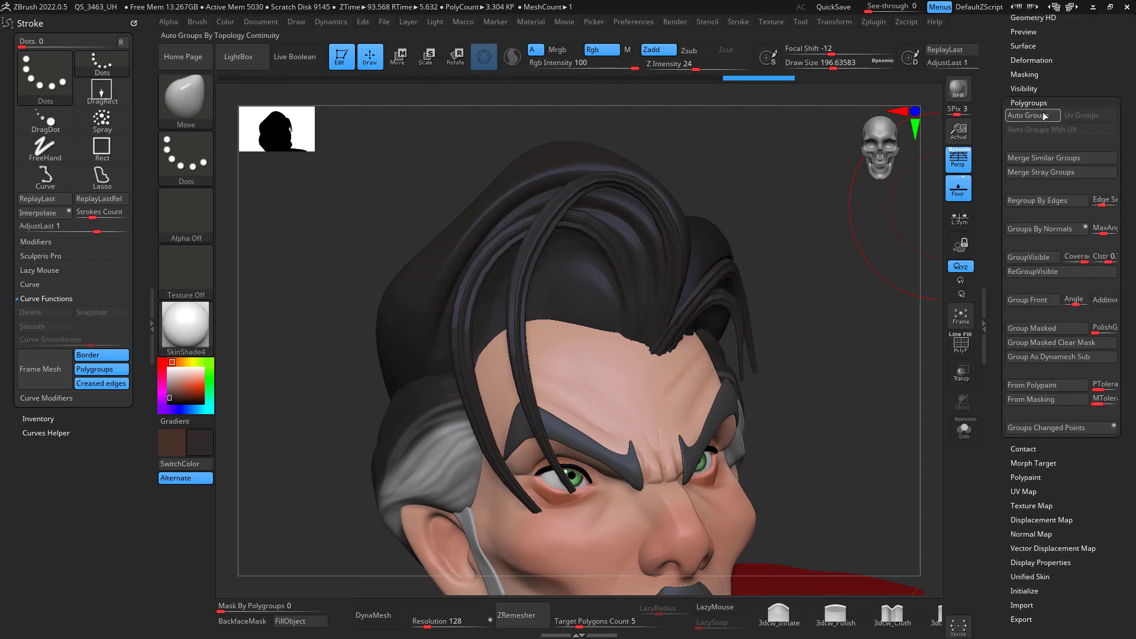
pyautogui.moveTo(864, 312); pyautogui.dragTo(705, 398)
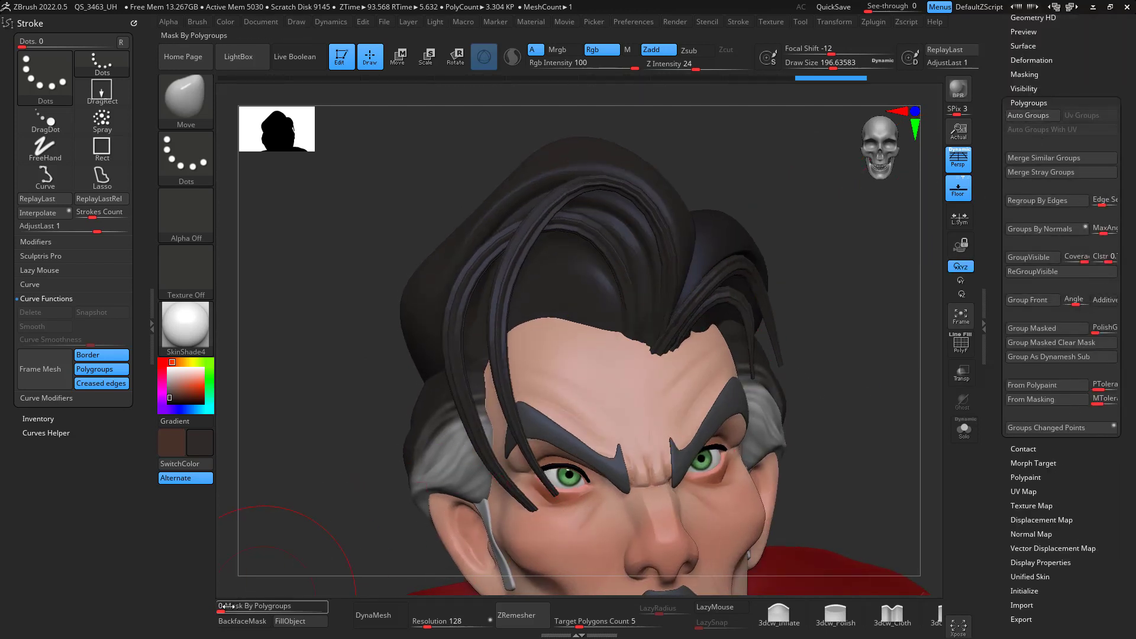
pyautogui.moveTo(229, 606); pyautogui.dragTo(343, 611)
# - Check the strands' polygroups in polyframe display, and review the whole bust from front and three-quarter views without it
pyautogui.hotkey('shift', 'f')
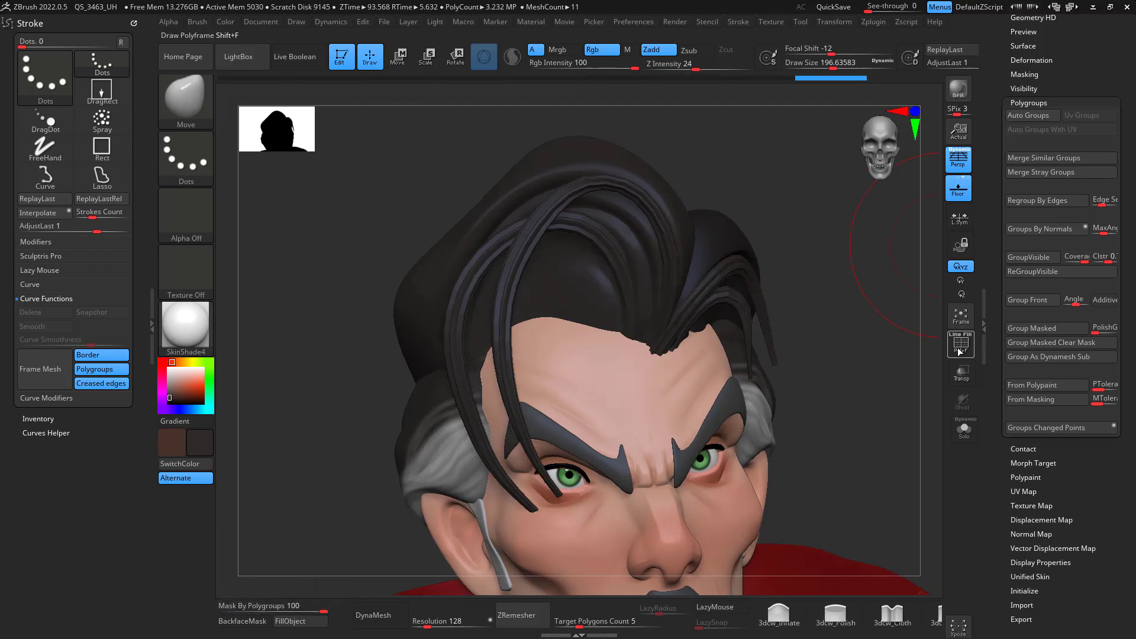
pyautogui.moveTo(812, 242)
pyautogui.mouseDown()
pyautogui.moveTo(703, 302)
pyautogui.moveTo(655, 257)
pyautogui.moveTo(644, 260)
pyautogui.moveTo(656, 278)
pyautogui.moveTo(763, 187)
pyautogui.moveTo(812, 249)
pyautogui.moveTo(666, 331)
pyautogui.moveTo(895, 322)
pyautogui.moveTo(884, 317)
pyautogui.mouseUp()
pyautogui.moveTo(923, 319); pyautogui.dragTo(862, 317)
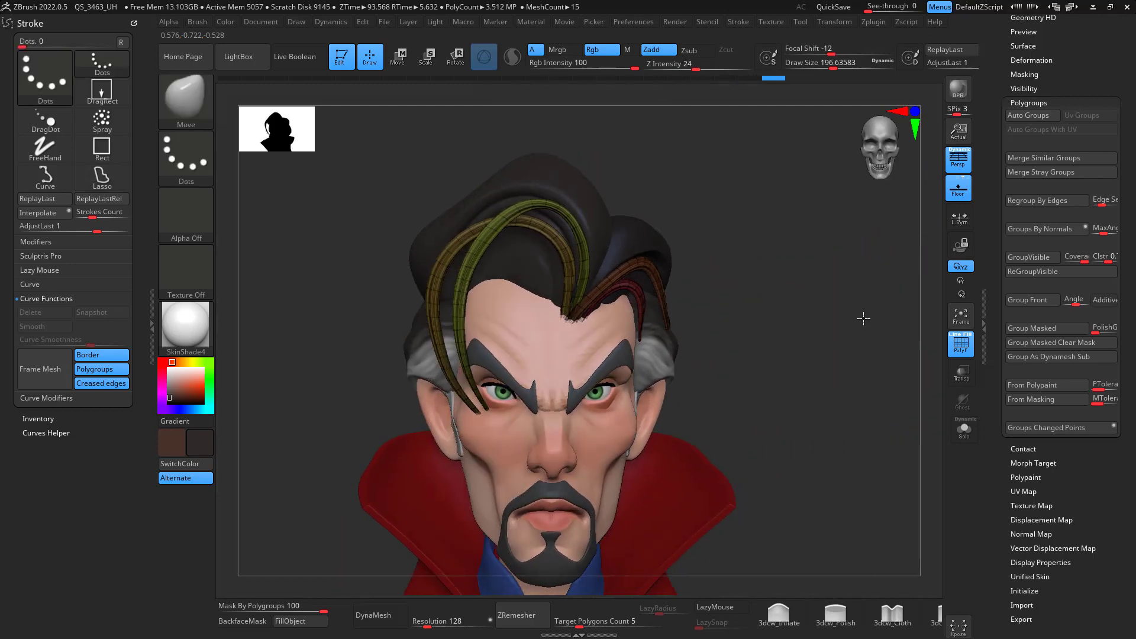
pyautogui.click(965, 351)
pyautogui.moveTo(887, 388)
pyautogui.mouseDown()
pyautogui.moveTo(847, 388)
pyautogui.moveTo(827, 347)
pyautogui.moveTo(840, 387)
pyautogui.mouseUp()
pyautogui.moveTo(732, 379); pyautogui.dragTo(841, 360)
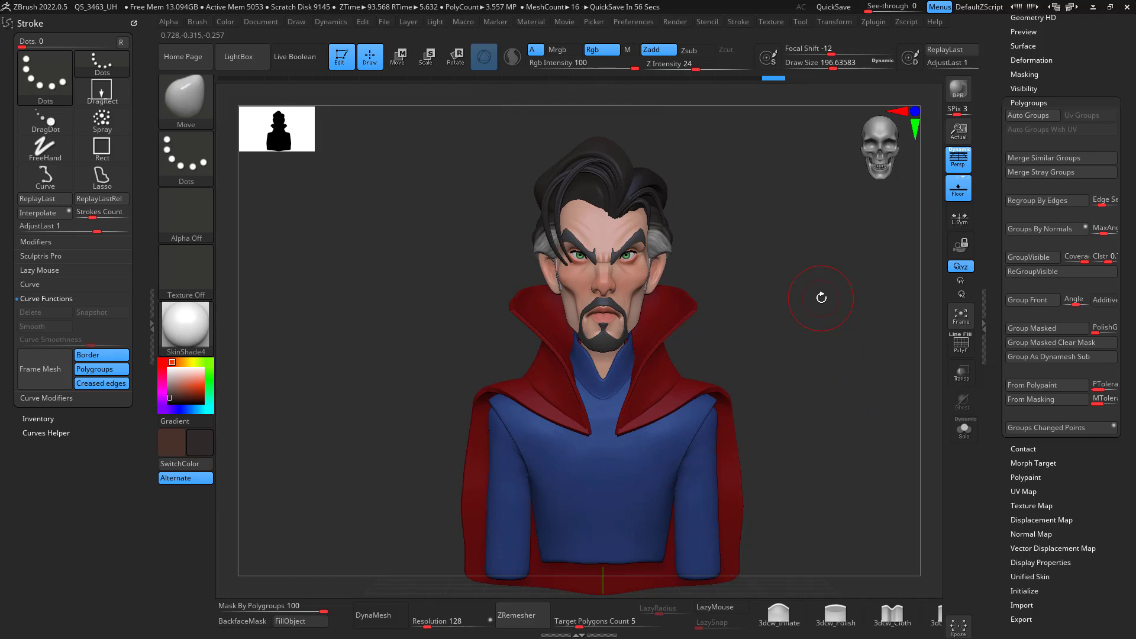
pyautogui.moveTo(797, 301)
pyautogui.mouseDown()
pyautogui.moveTo(814, 322)
pyautogui.moveTo(771, 348)
pyautogui.moveTo(793, 337)
pyautogui.moveTo(801, 388)
pyautogui.moveTo(807, 318)
pyautogui.mouseUp()
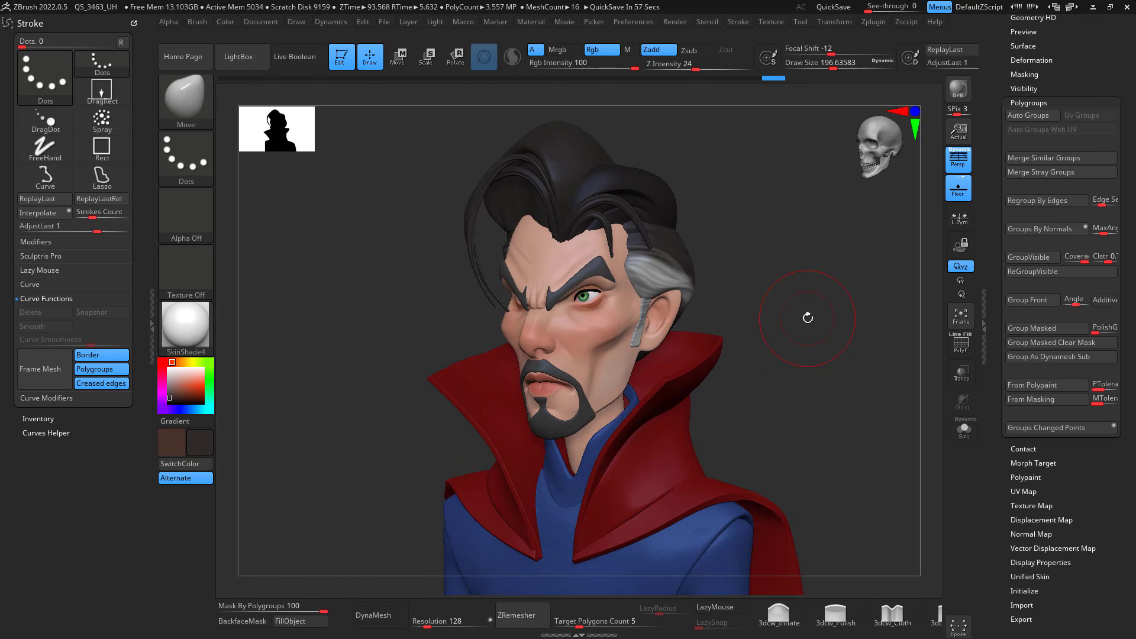
pyautogui.moveTo(828, 325); pyautogui.dragTo(853, 332)
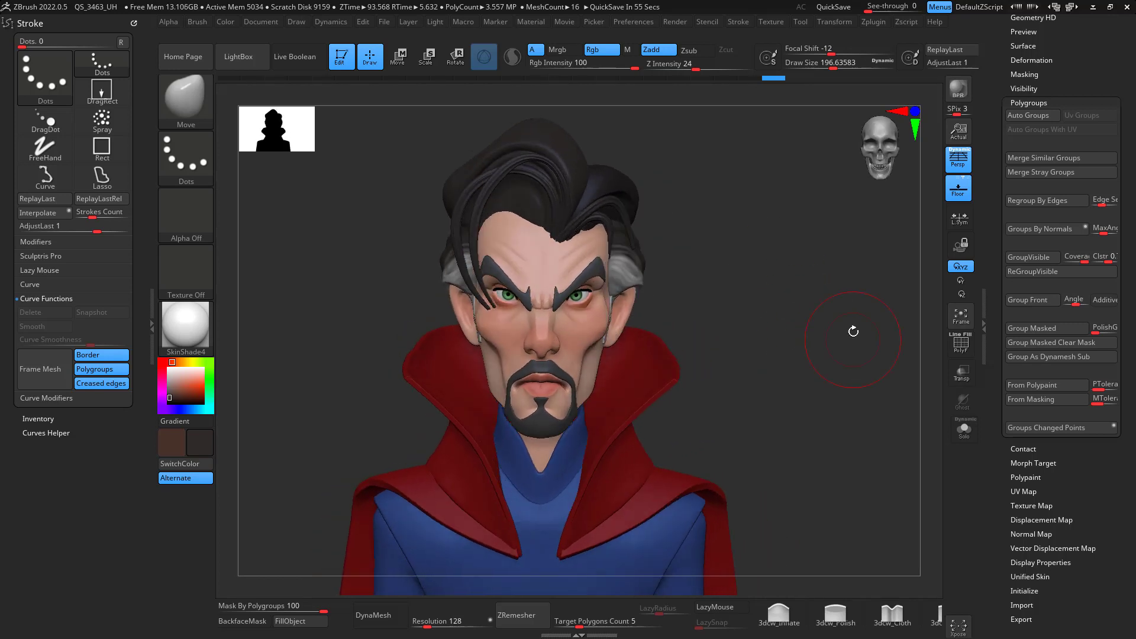